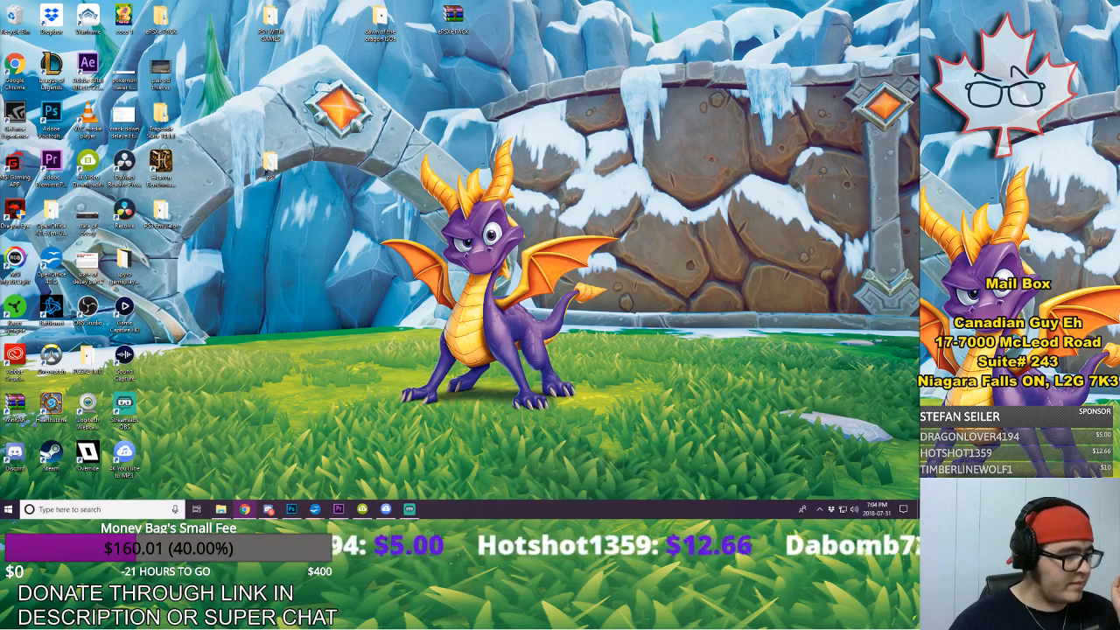
Step: Switch to Discord and post the copied YouTube stream link in the DragonRealms server's streaming channel
left_click(269, 509)
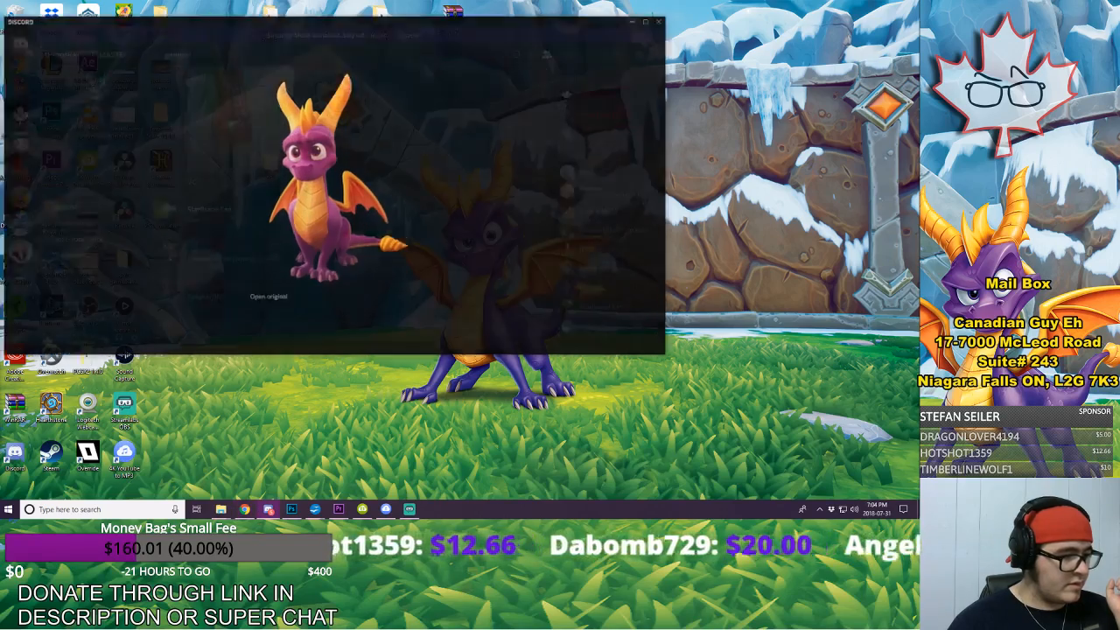
left_click(169, 295)
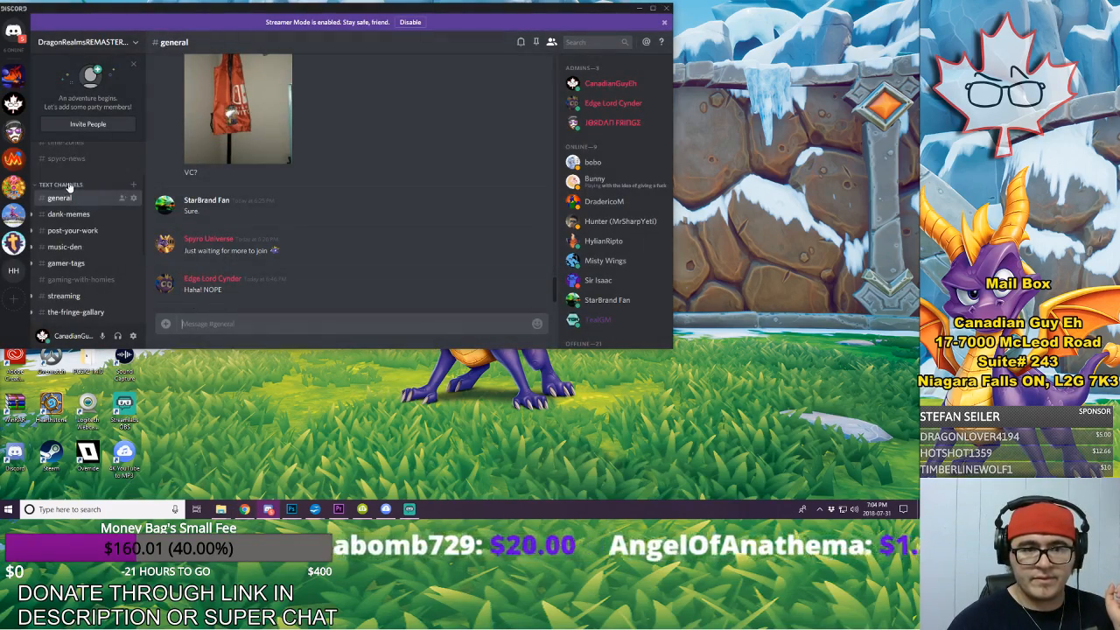
scroll(98, 253, "down", 1)
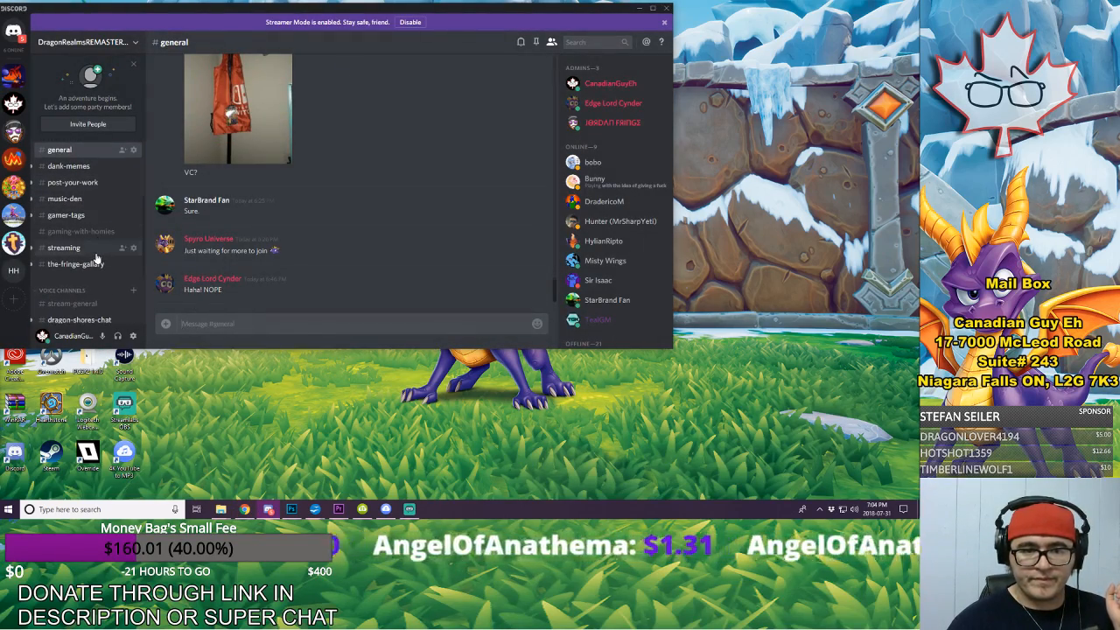
left_click(97, 251)
type("https://www.youtube.com/watch?v=GSIX53tlBSU")
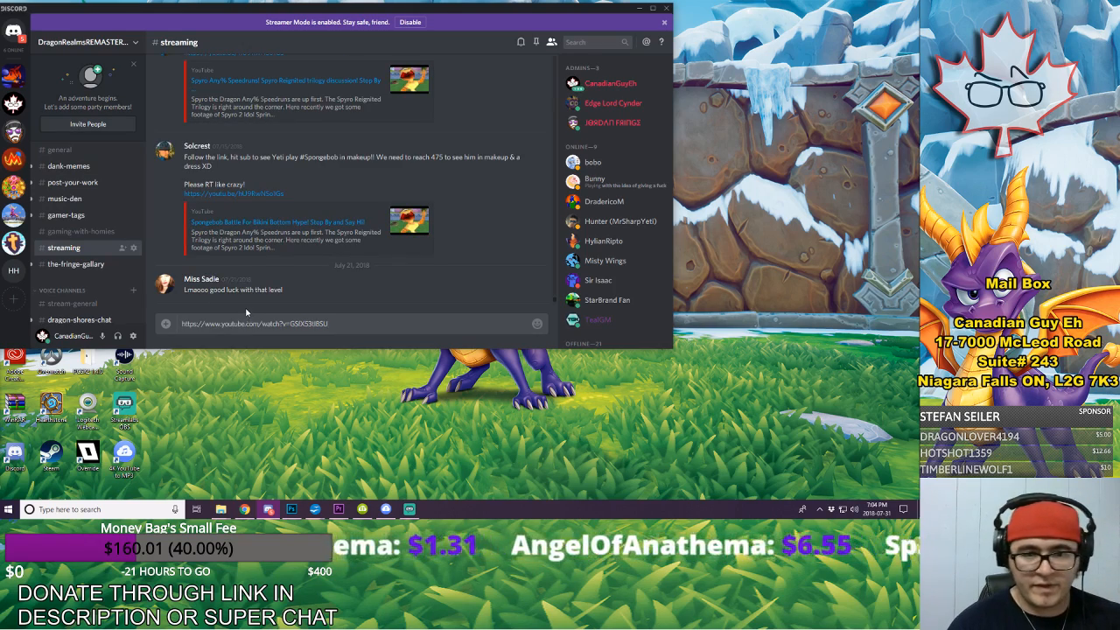
key("Return")
left_click(13, 104)
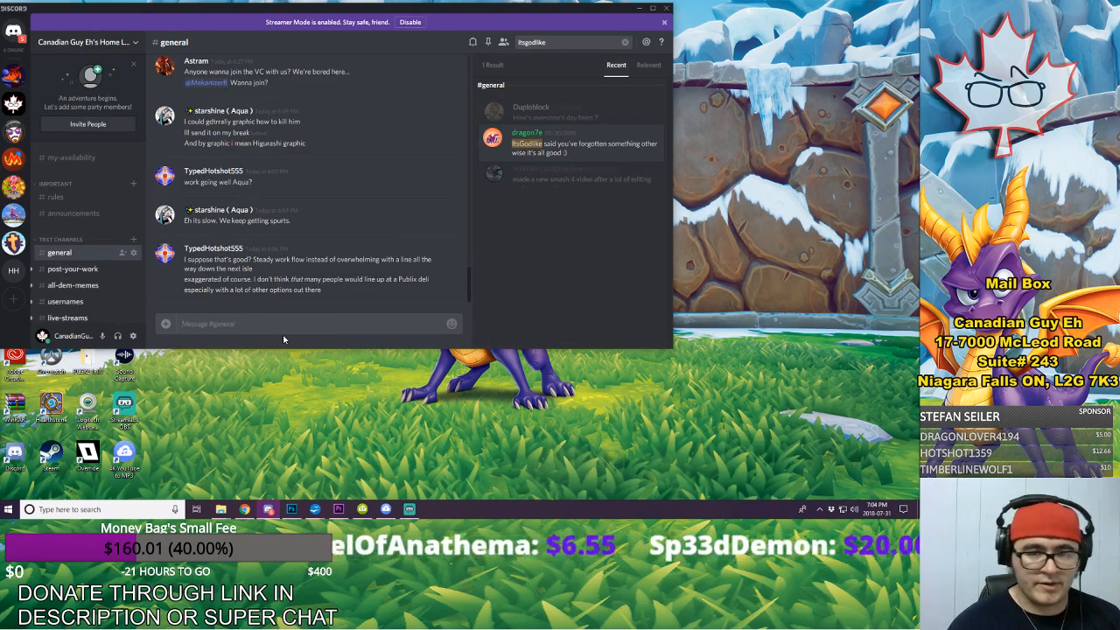
type("https://www.youtube.com/watch?v=GSfX53tl8SU")
key("shift+Return")
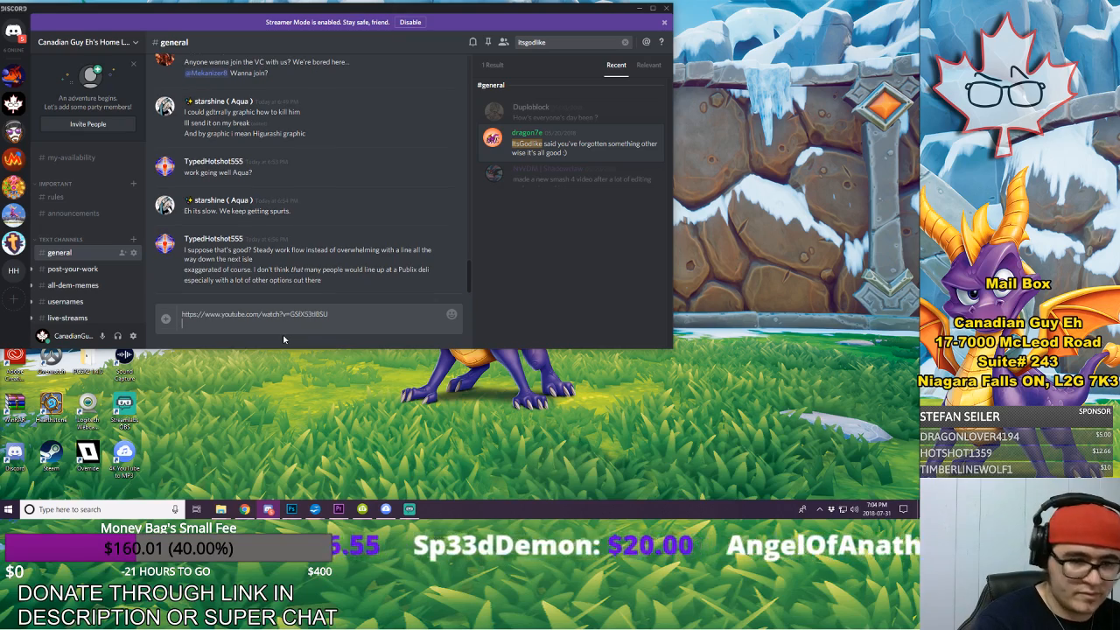
type("@every")
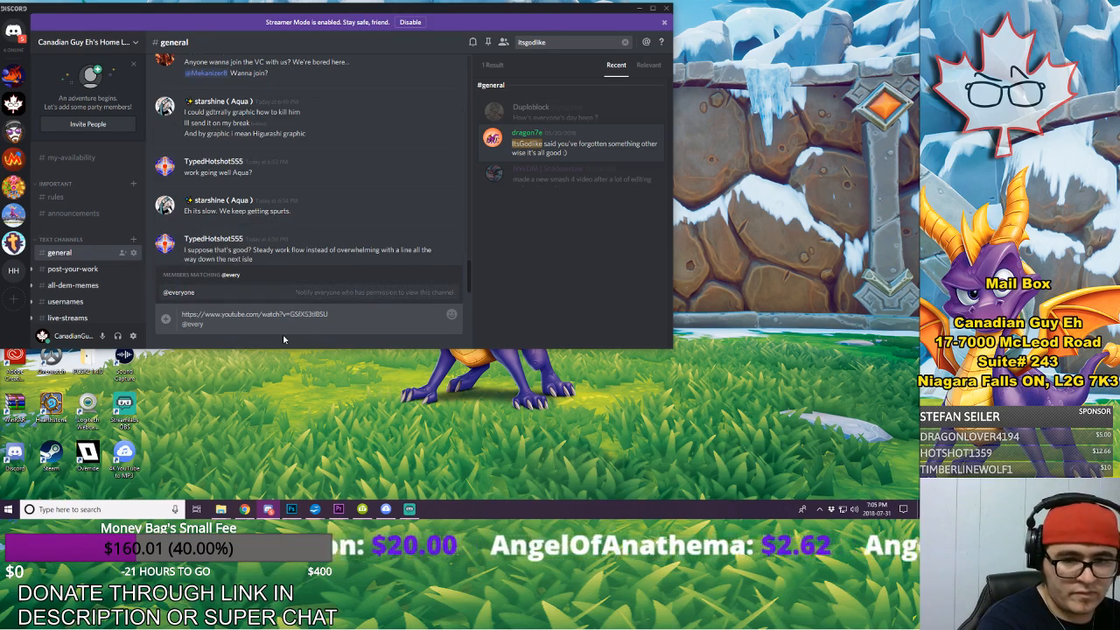
type("one")
key("shift+Return")
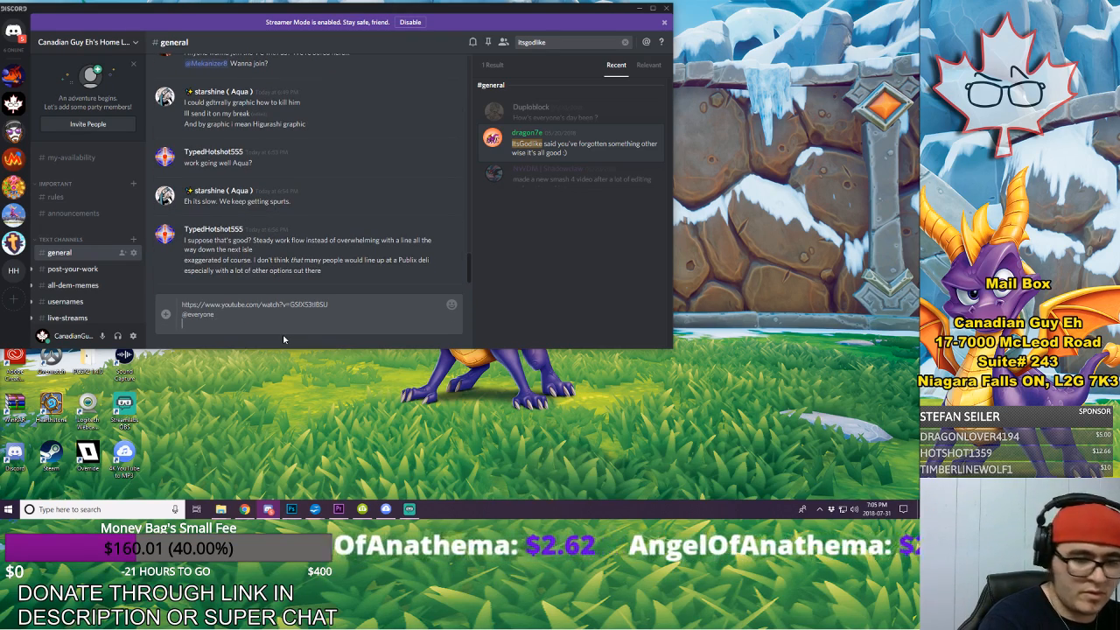
type("I am live!!!")
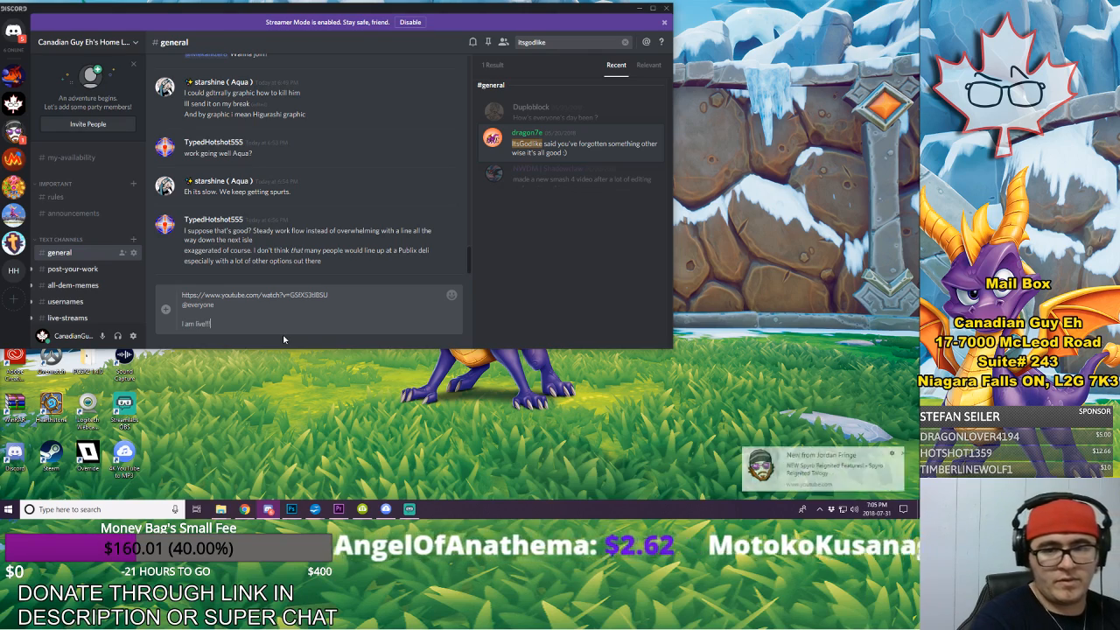
key("Return")
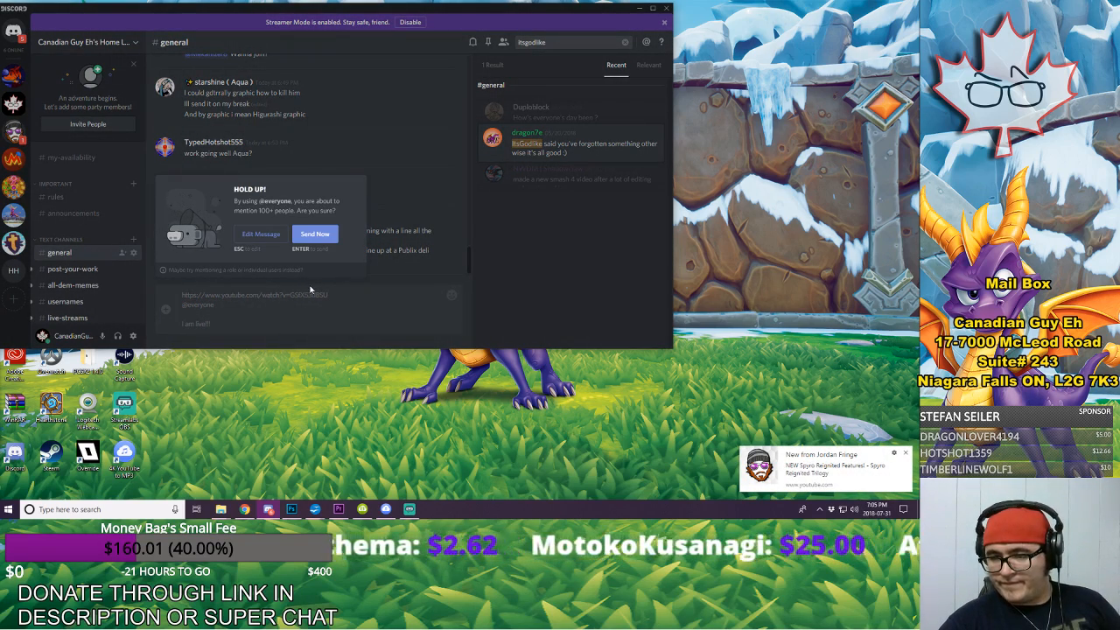
left_click(321, 243)
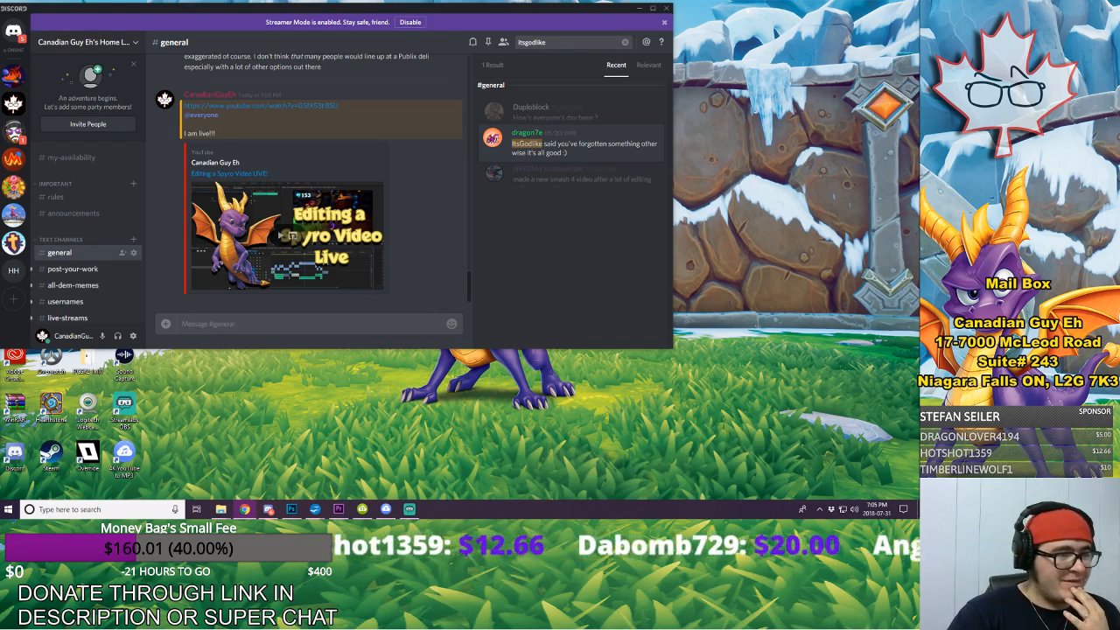
left_click(639, 8)
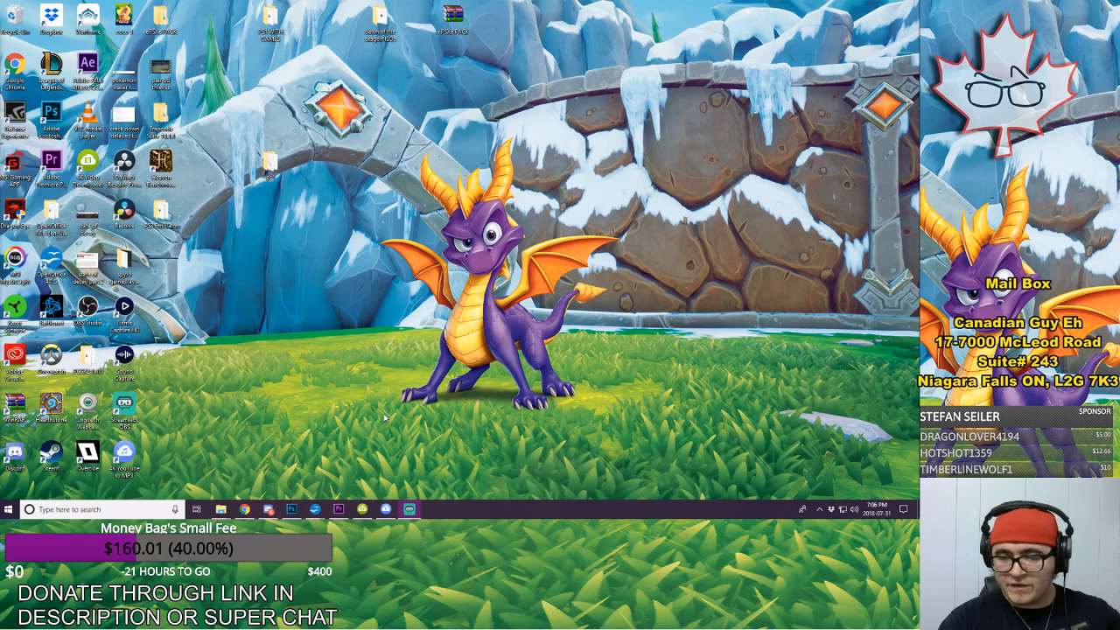
Step: Switch to the OpenOffice Writer document "sdcc panel footage details" and review the video script from start to end
mouse_move(315, 506)
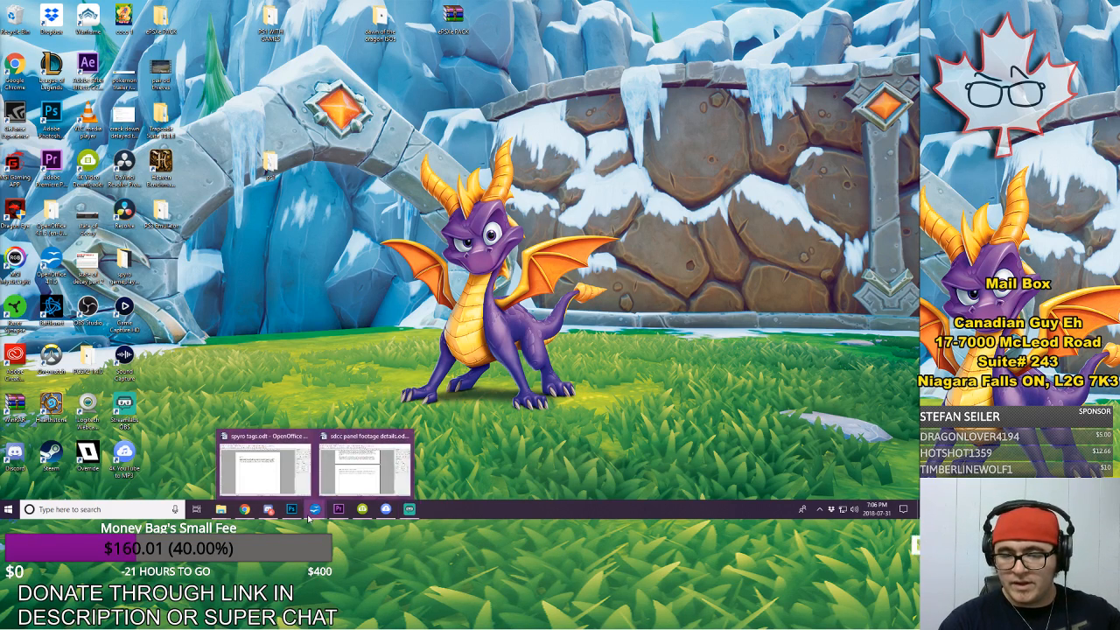
left_click(374, 488)
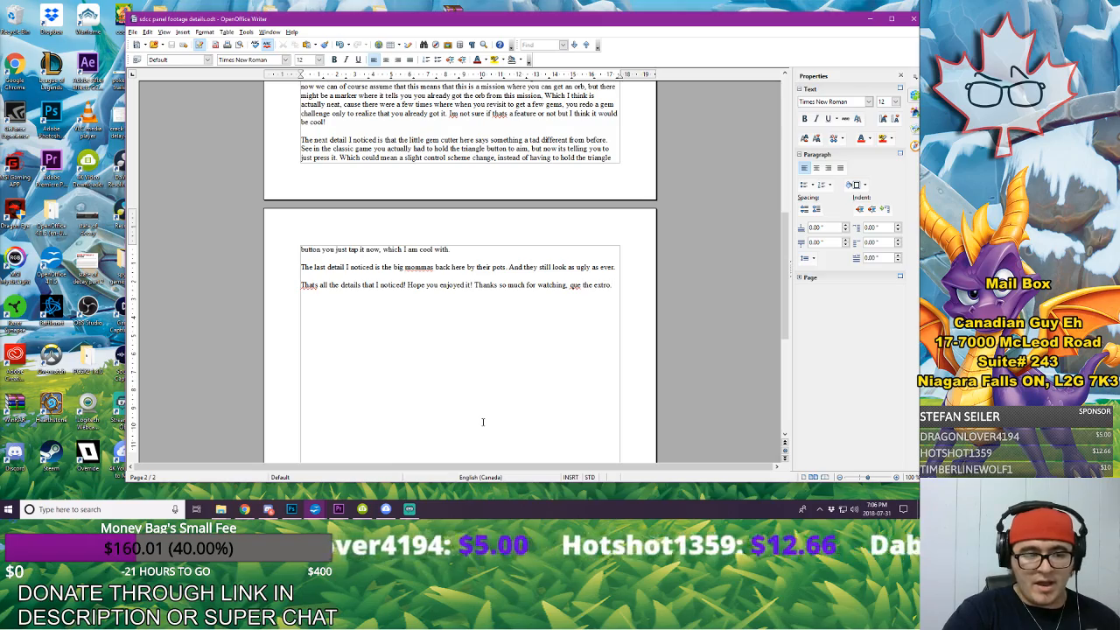
scroll(482, 422, "up", 10)
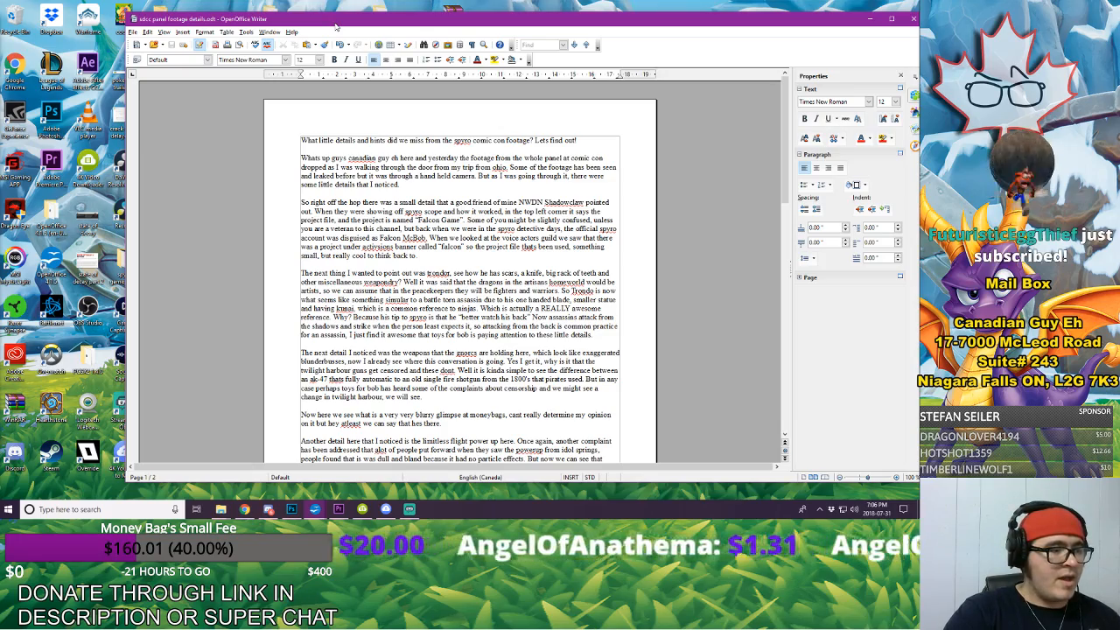
scroll(375, 143, "down", 10)
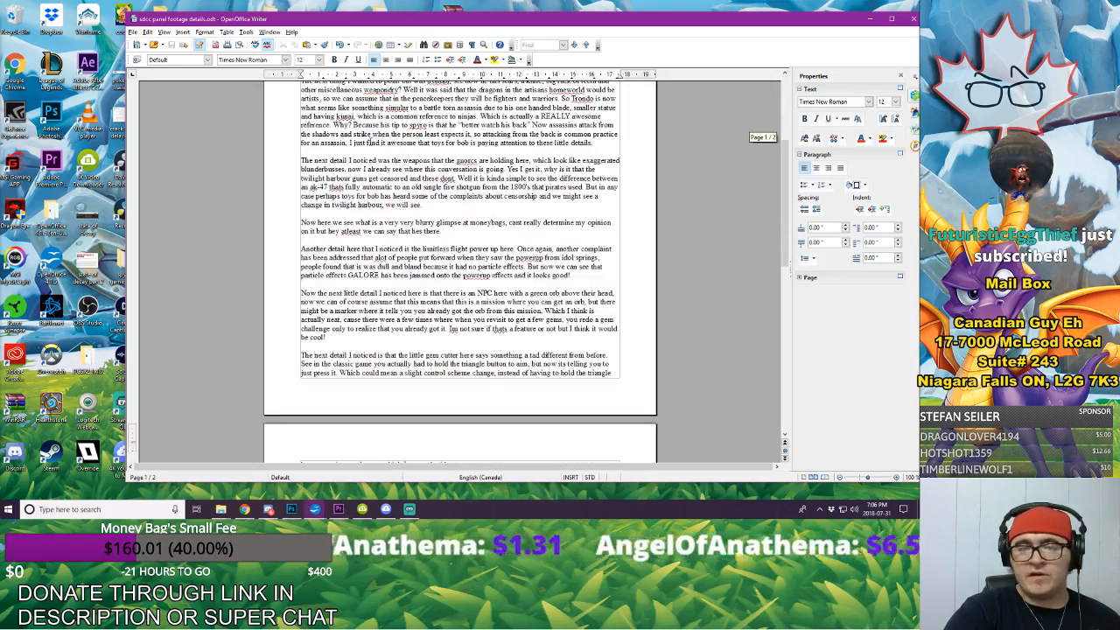
scroll(757, 280, "up", 10)
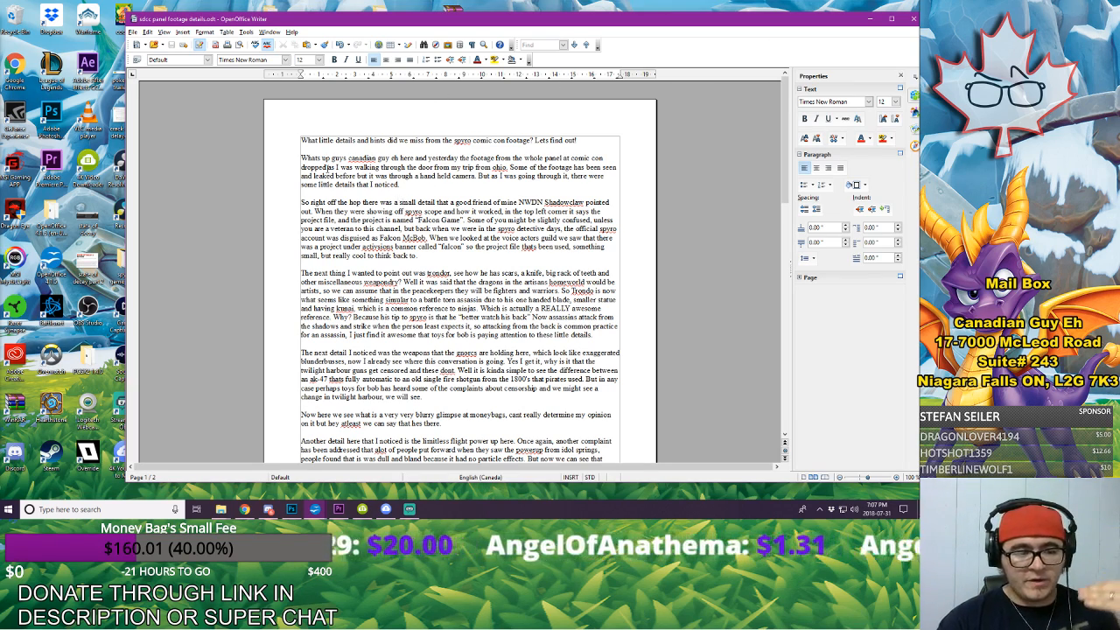
scroll(562, 131, "down", 15)
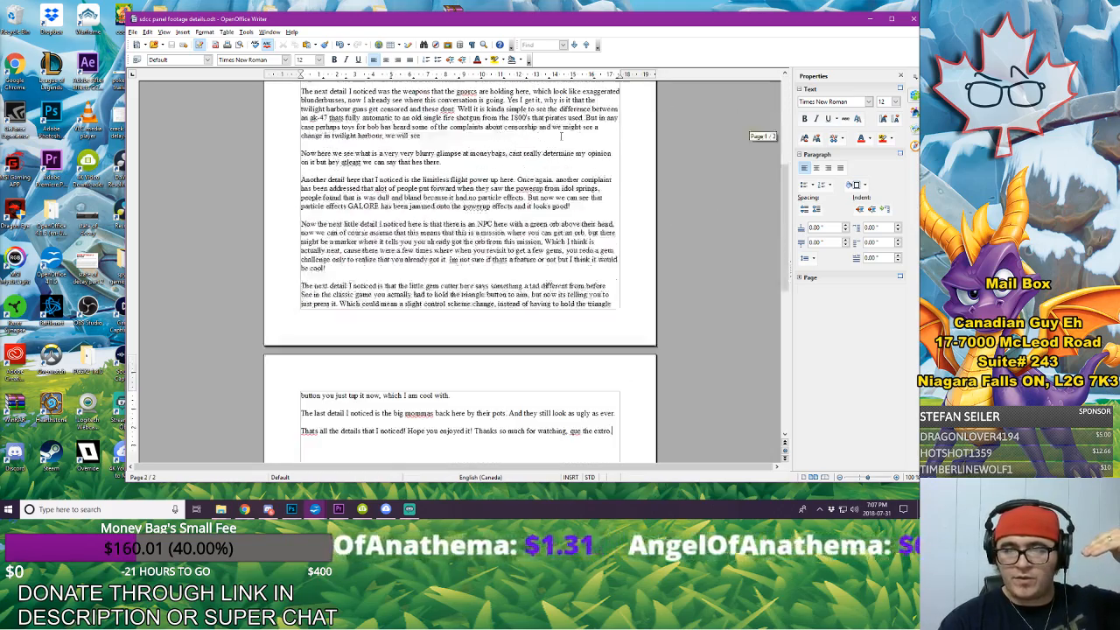
scroll(562, 132, "down", 2)
scroll(562, 131, "up", 15)
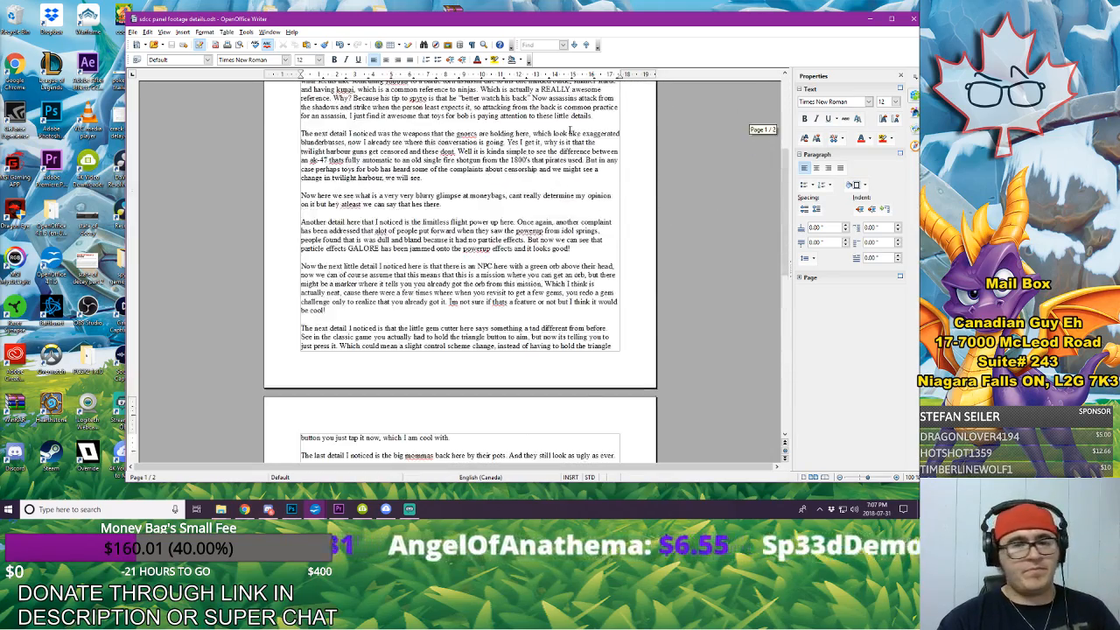
scroll(569, 128, "up", 2)
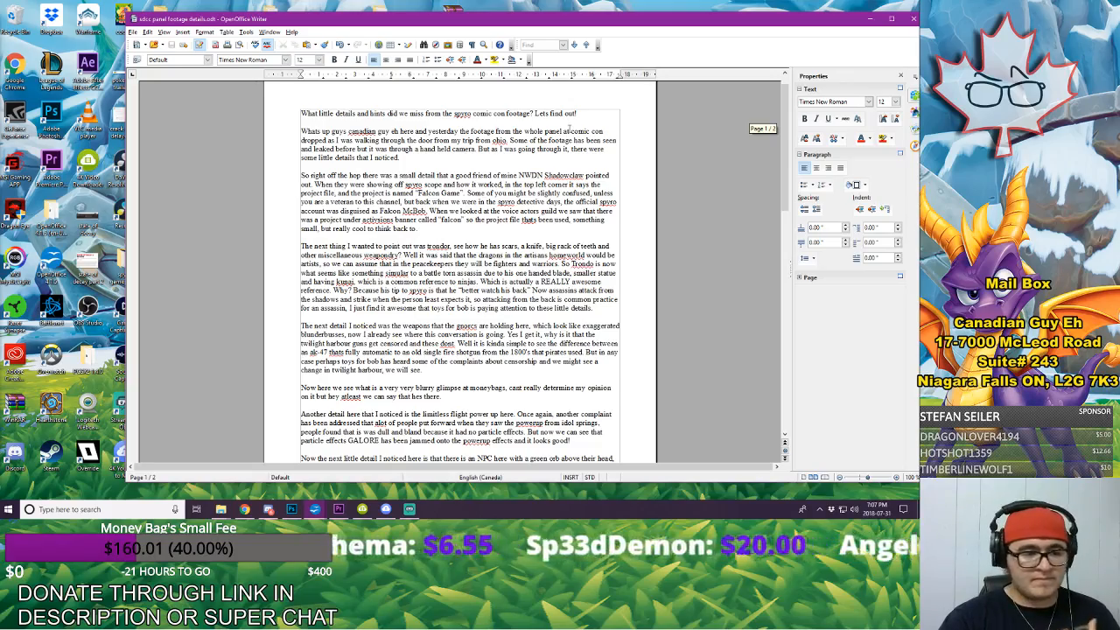
scroll(569, 129, "down", 15)
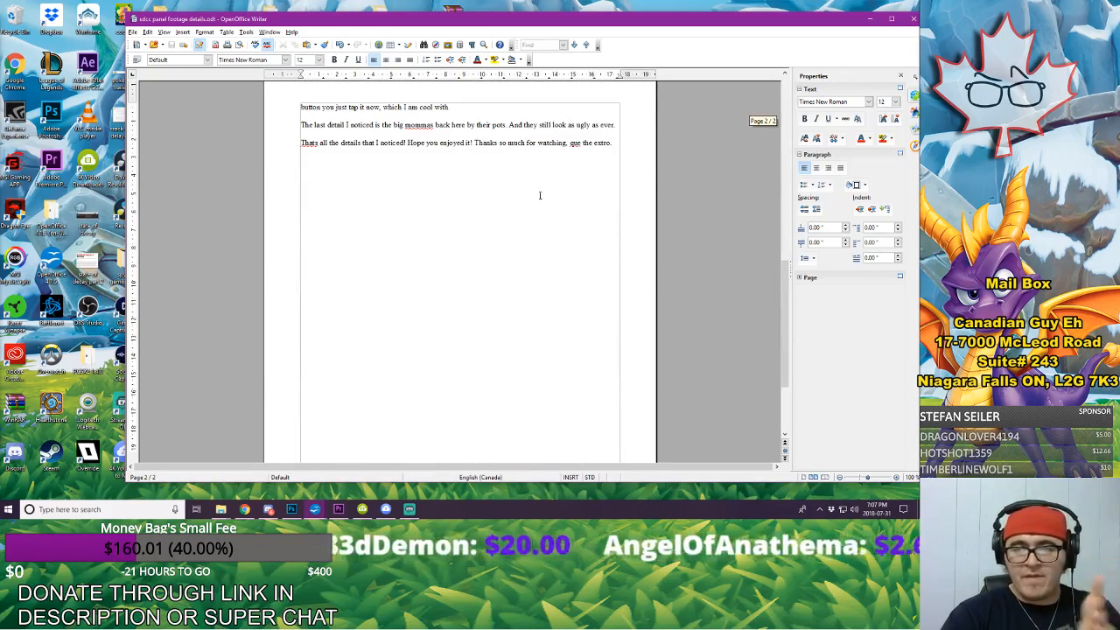
Step: Switch to Premiere Pro's start screen and take a brief look at the recent files in Photoshop
left_click(339, 509)
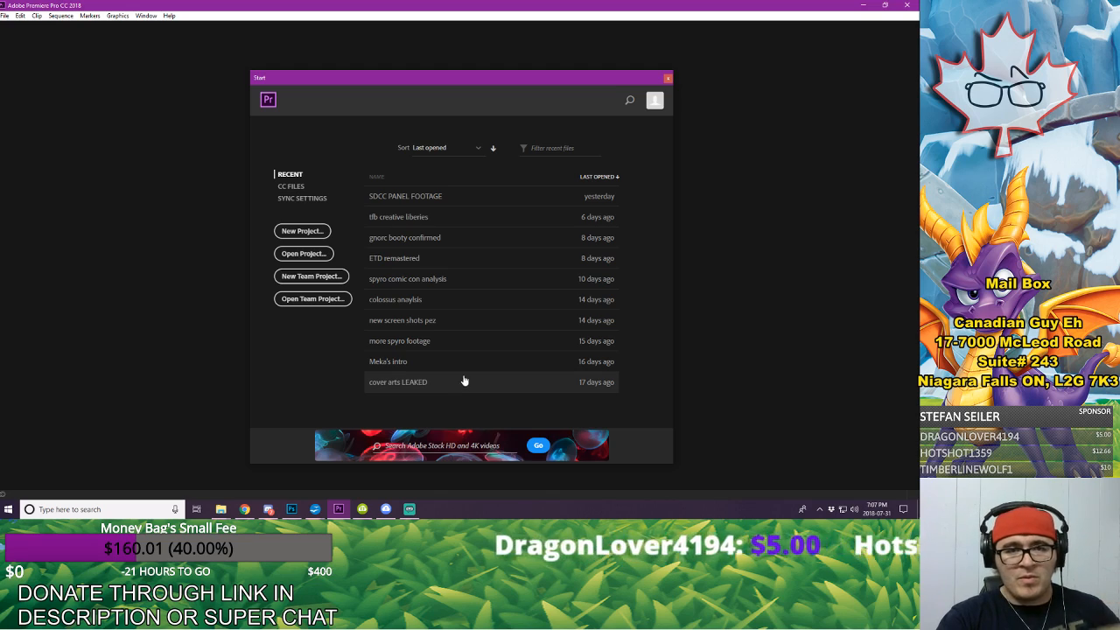
left_click(291, 511)
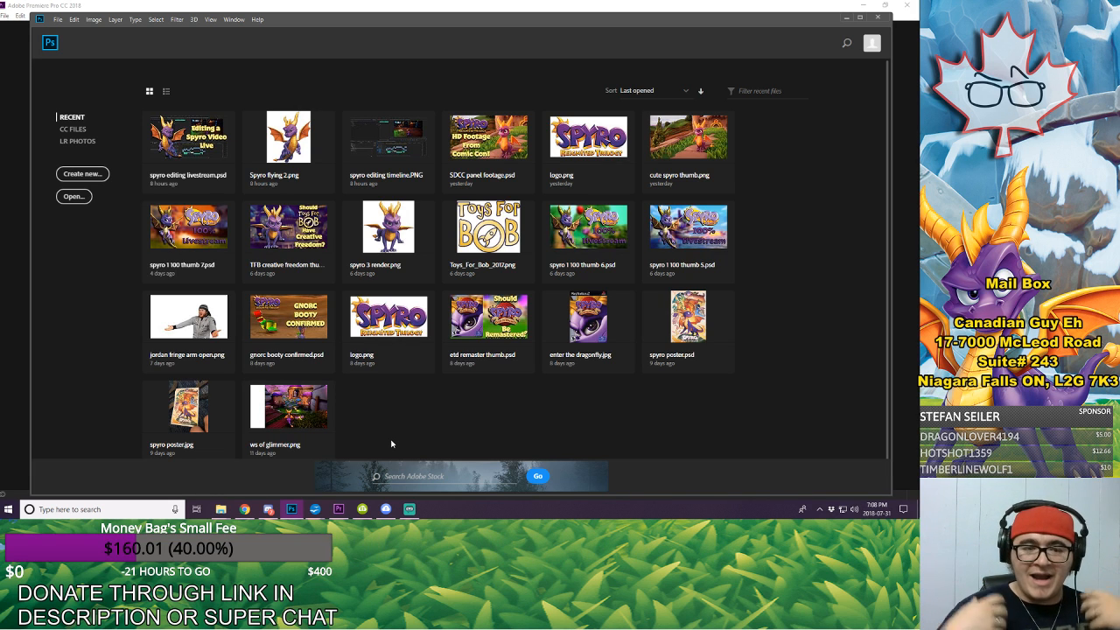
left_click(847, 19)
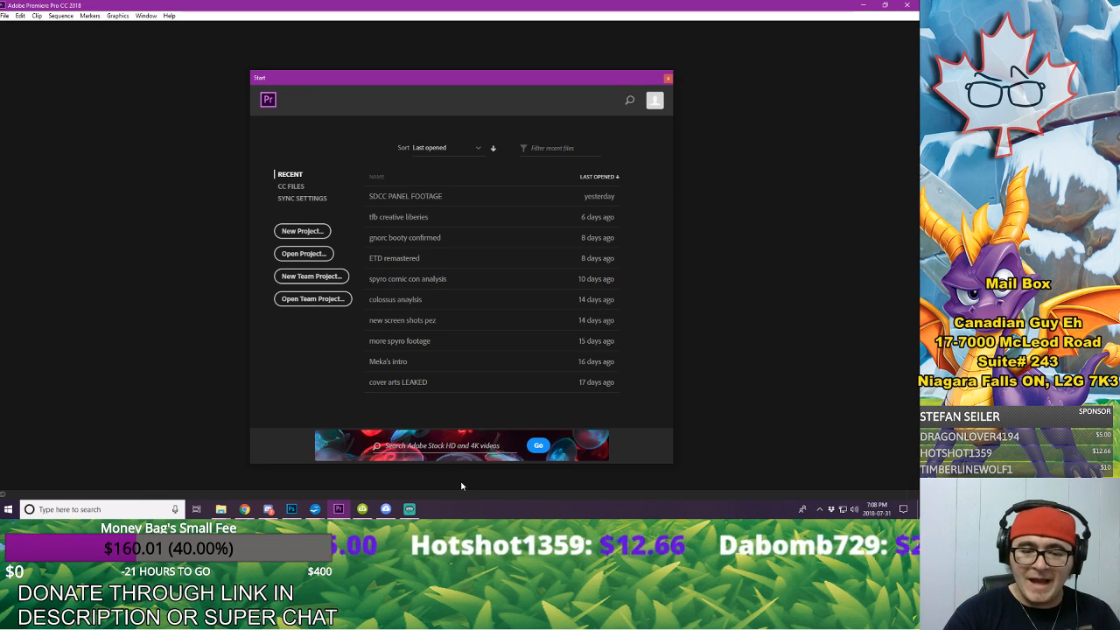
Step: Start a new Premiere Pro project named "sdcc footage analysis"
left_click(302, 230)
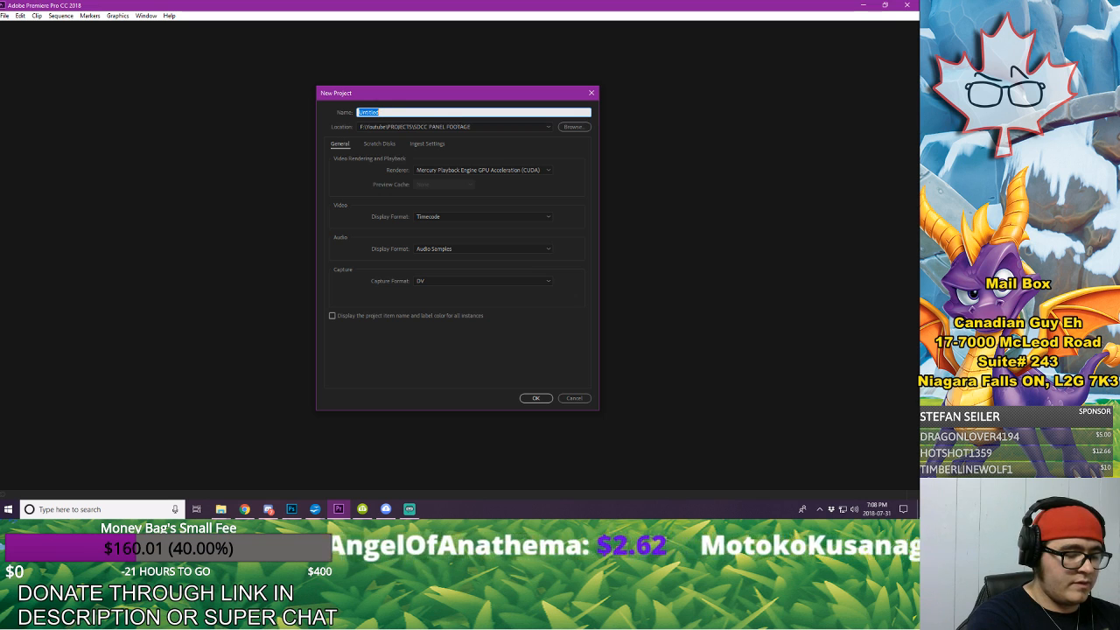
type("sdcc")
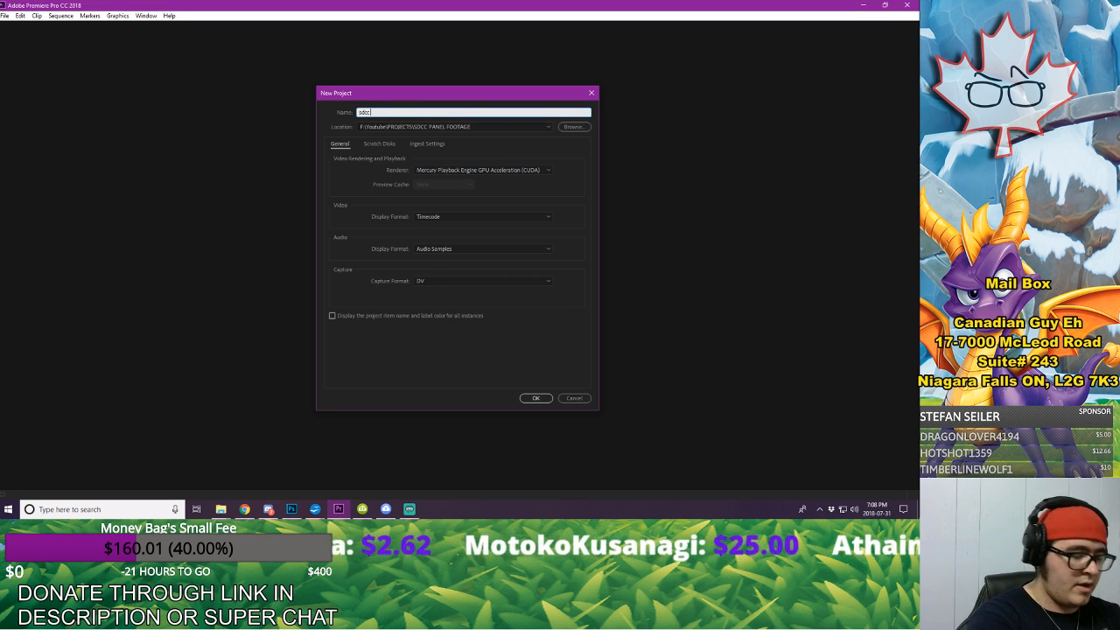
type(" footag")
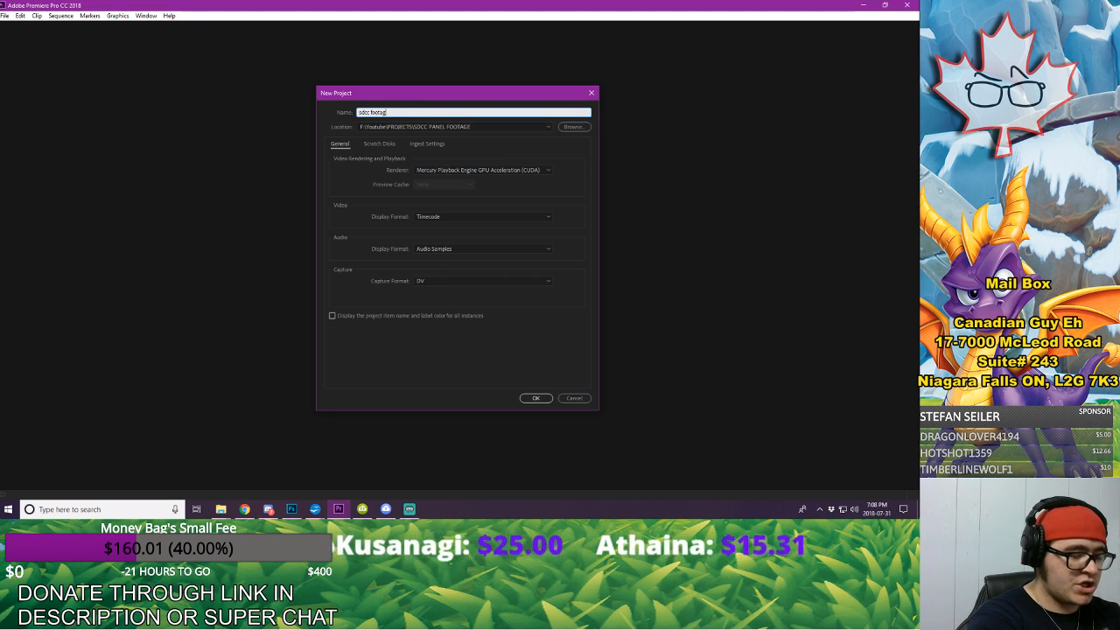
type("e analysis")
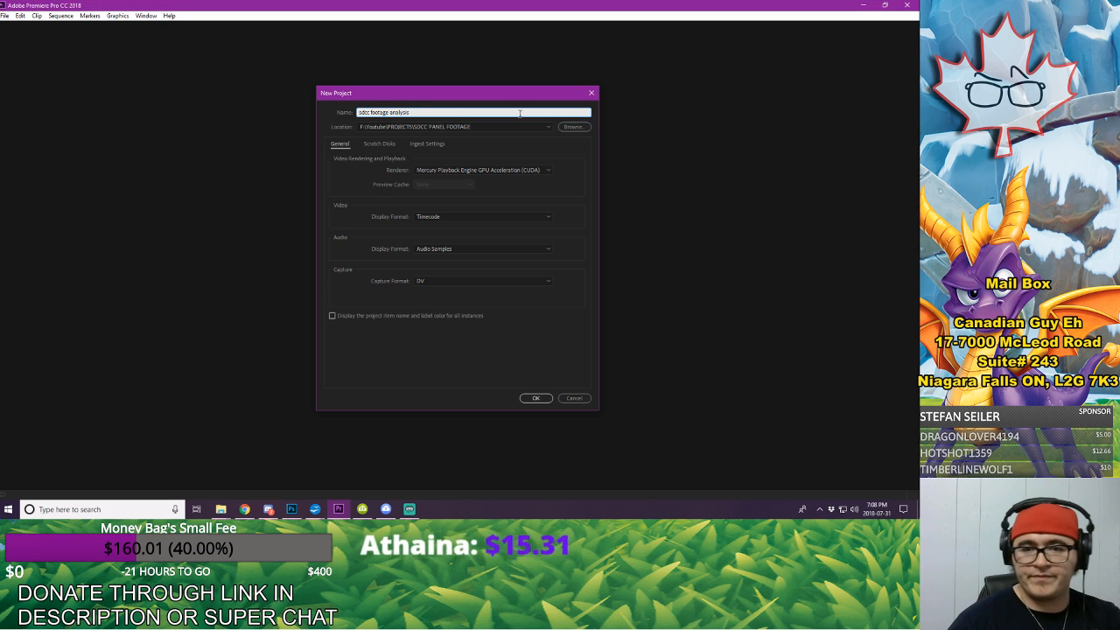
Step: Browse for the new project's location in the Youtube PROJECTS folder and look through the existing project folders
left_click(573, 127)
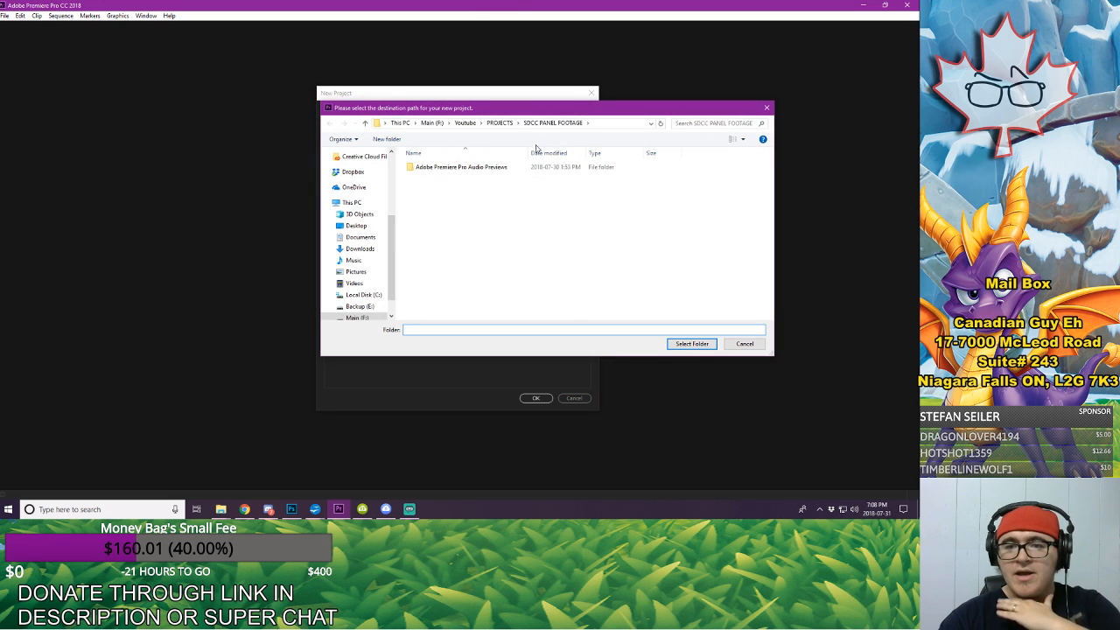
left_click(502, 123)
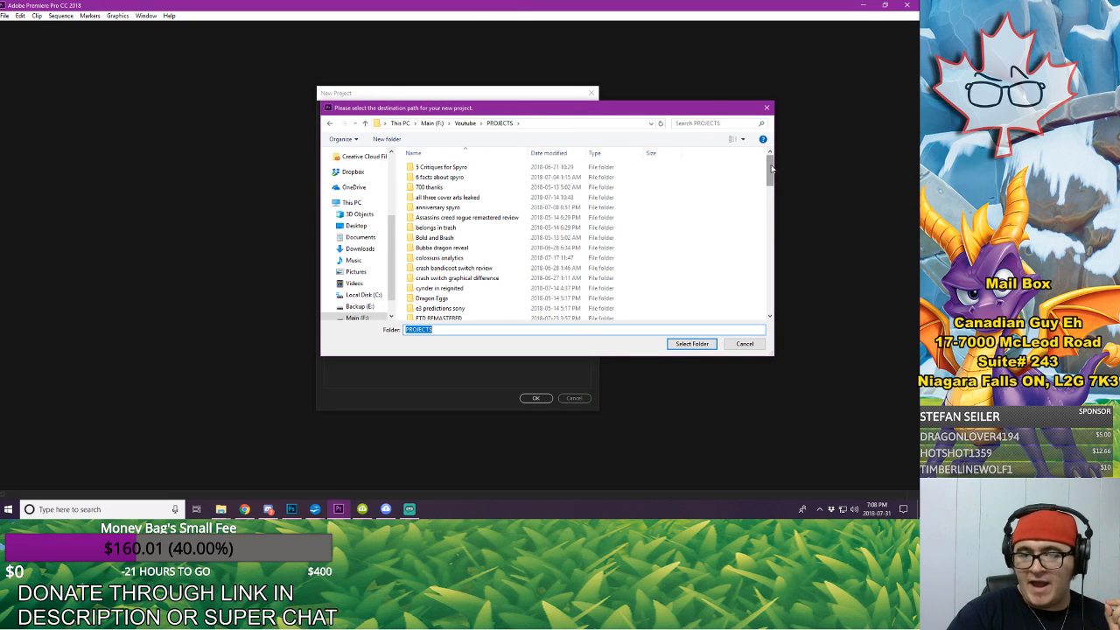
mouse_move(774, 168)
left_mouse_down()
mouse_move(780, 302)
mouse_move(775, 157)
left_mouse_up()
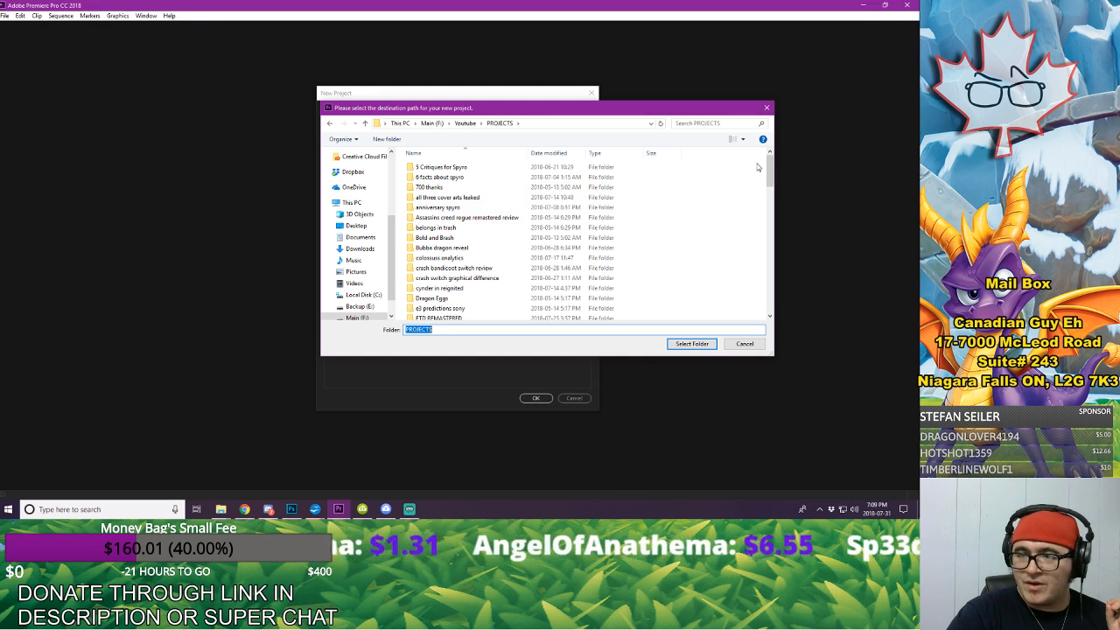
mouse_move(771, 169)
left_mouse_down()
mouse_move(773, 194)
mouse_move(770, 182)
left_mouse_up()
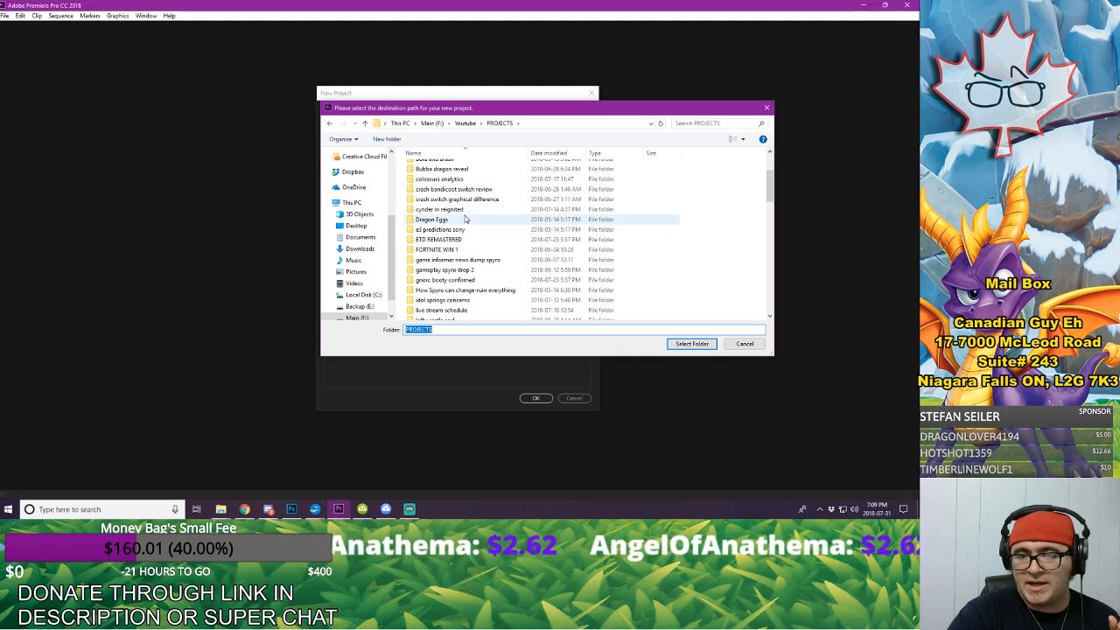
scroll(480, 241, "down", 2)
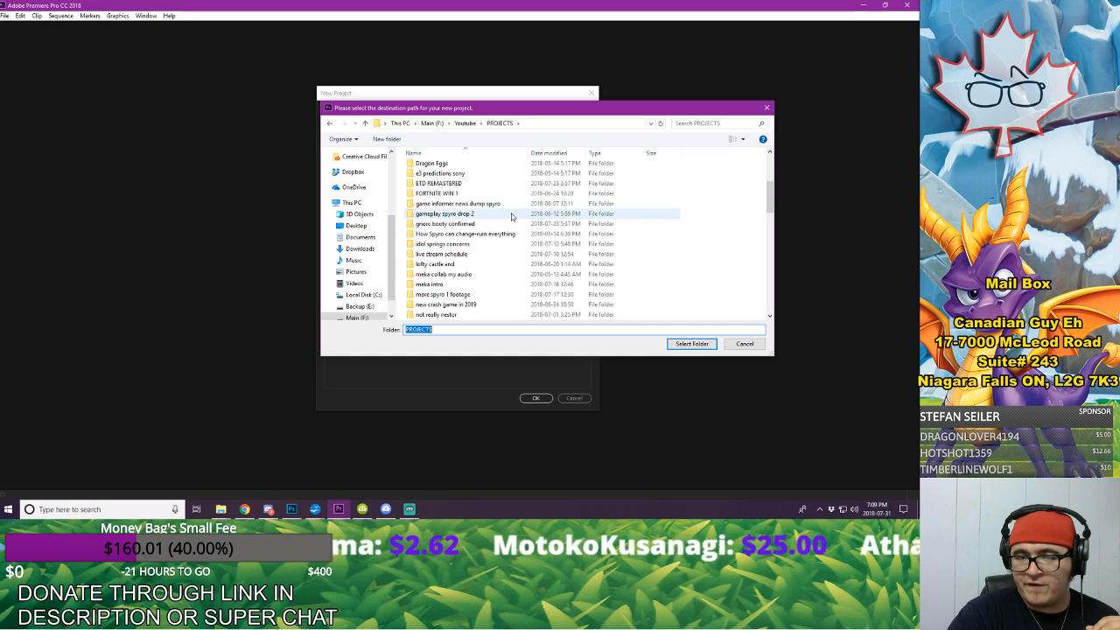
scroll(479, 232, "down", 1)
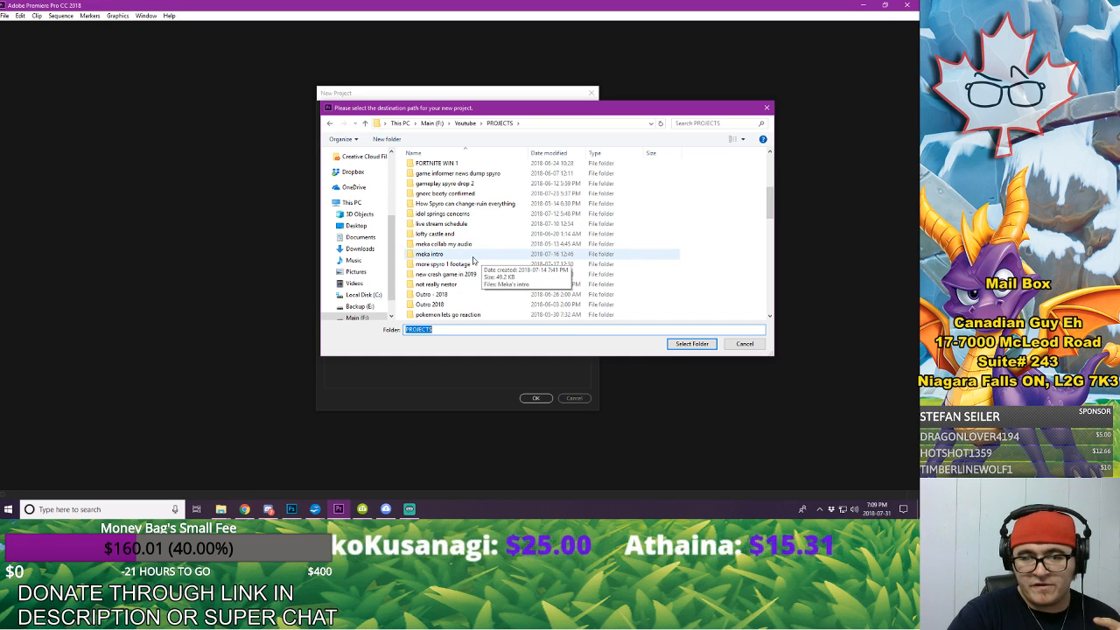
scroll(473, 260, "down", 1)
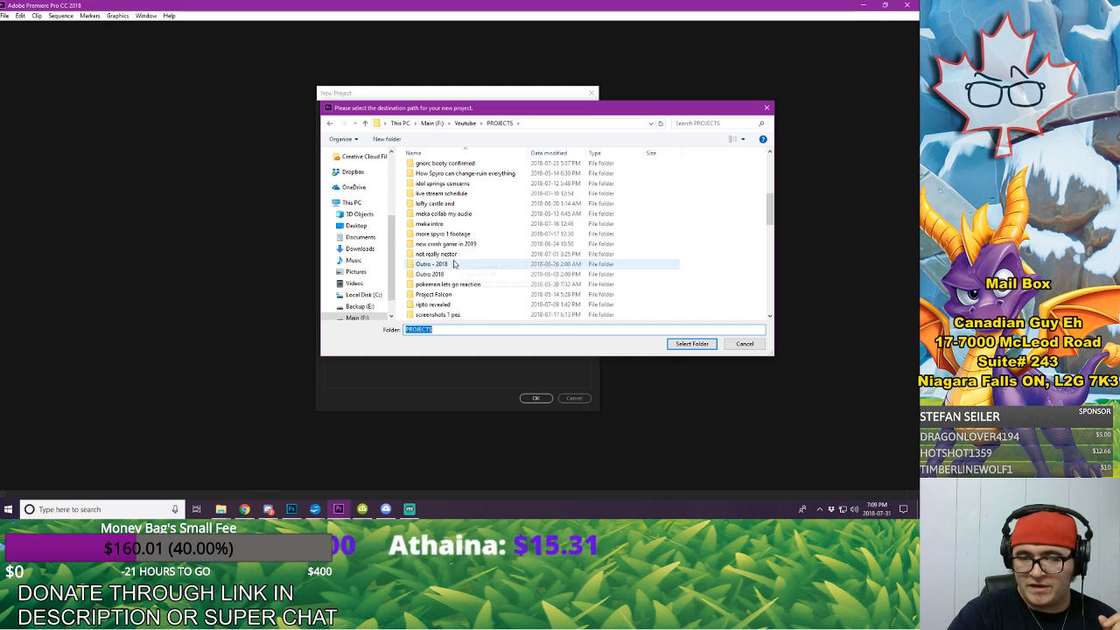
scroll(477, 261, "down", 1)
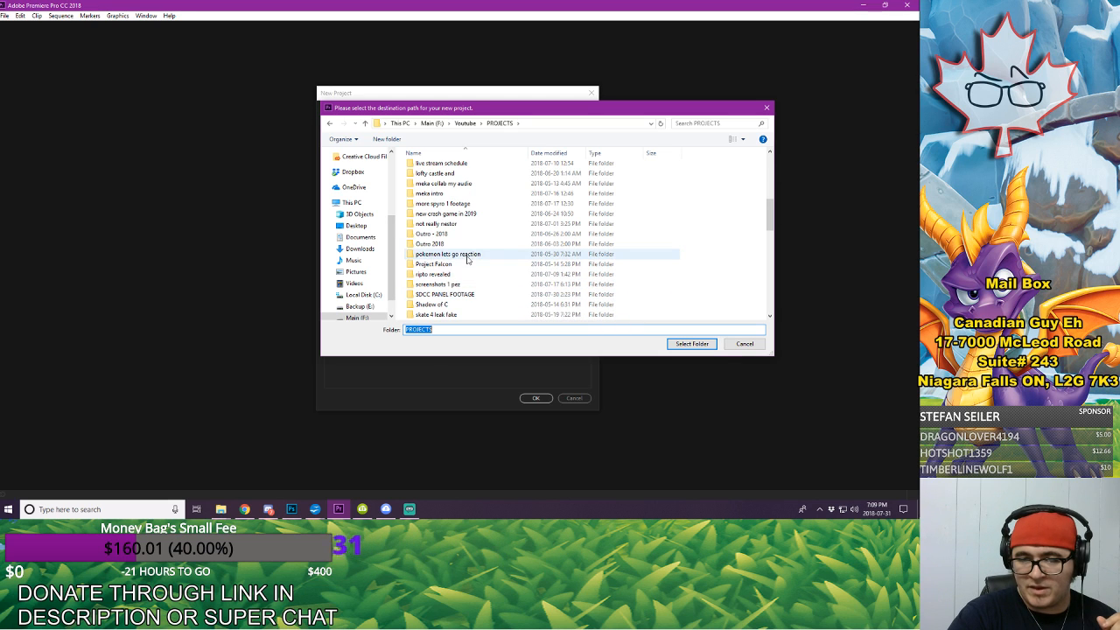
scroll(480, 256, "down", 1)
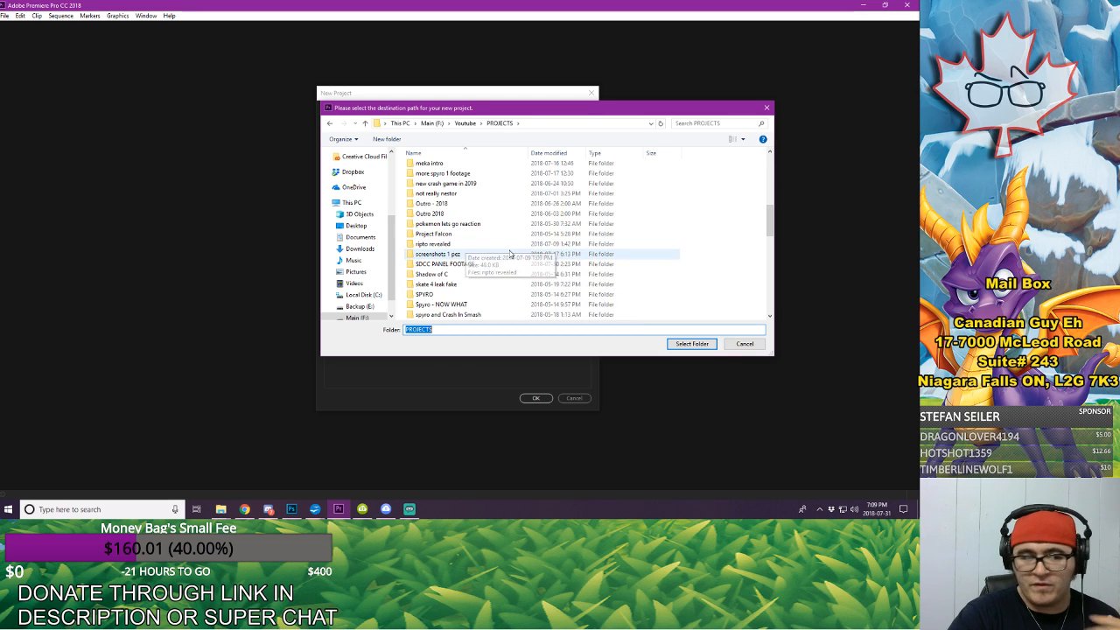
Step: Create a new folder named "sdcc footage analysis" inside the PROJECTS folder
left_click(720, 282)
right_click(720, 282)
mouse_move(743, 380)
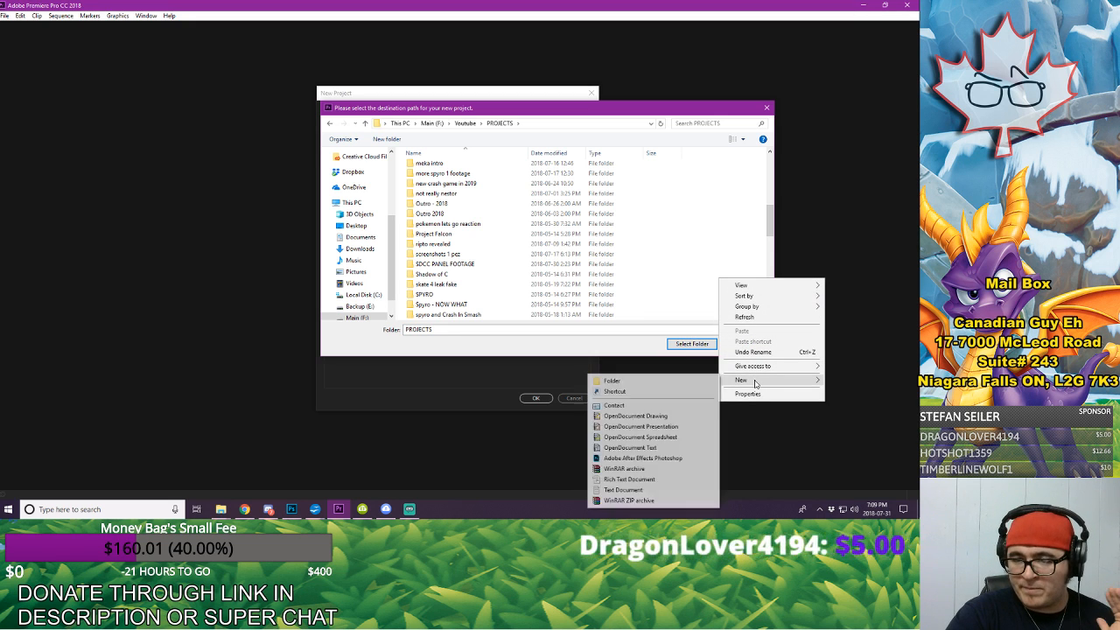
left_click(665, 381)
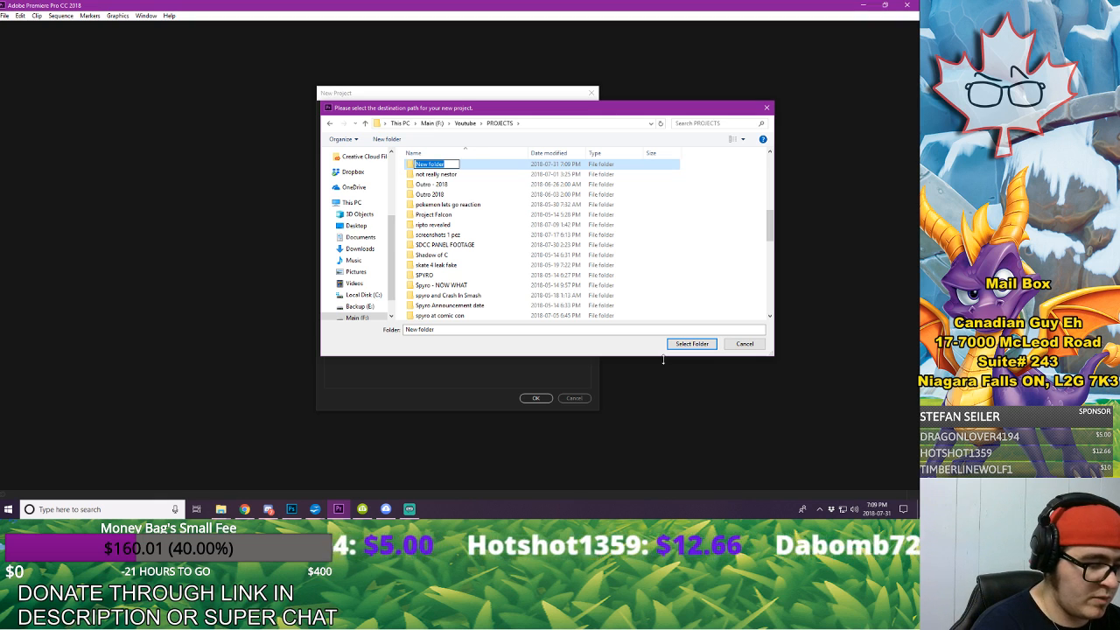
type("sdcc")
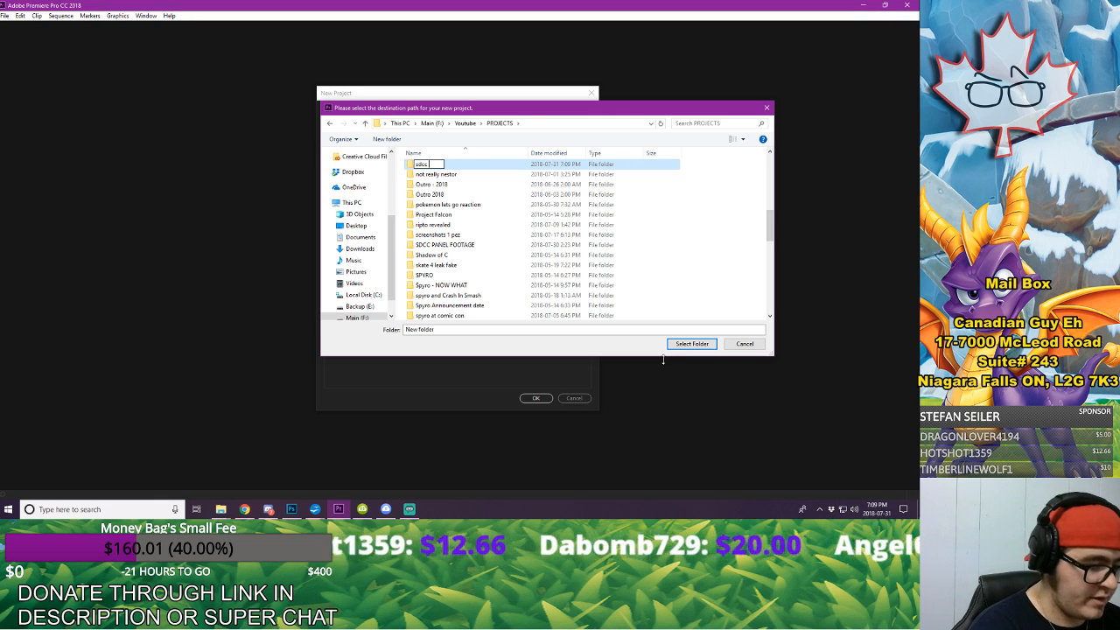
type(" footage a")
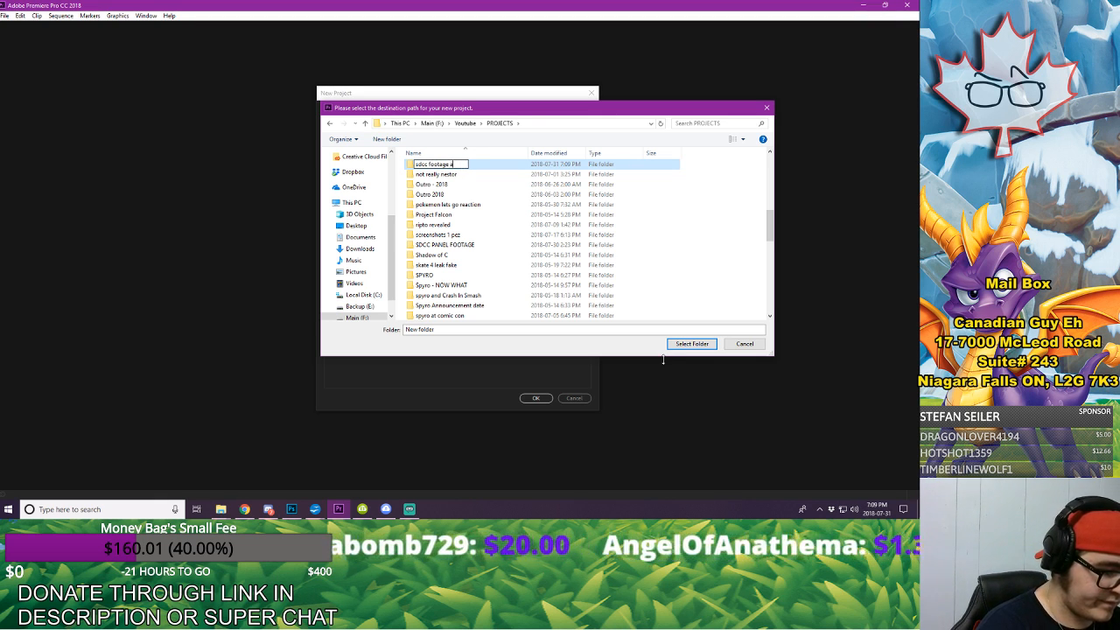
type("nalysis")
key("Return")
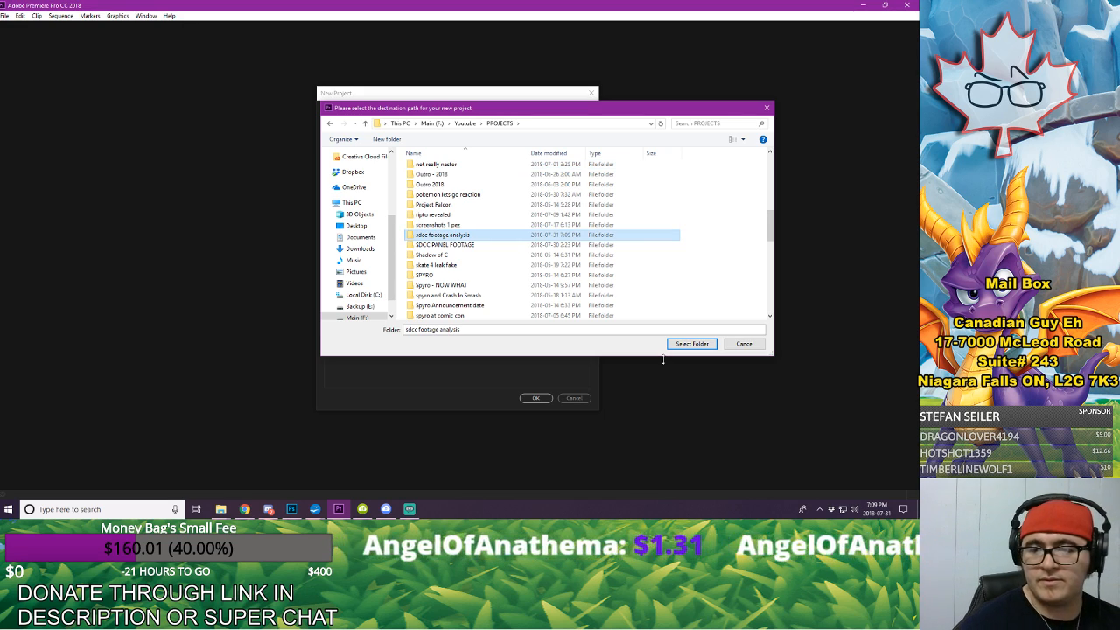
Step: Use the "sdcc footage analysis" folder as the project location, create the project and dismiss the workspace preset notice
left_click(691, 344)
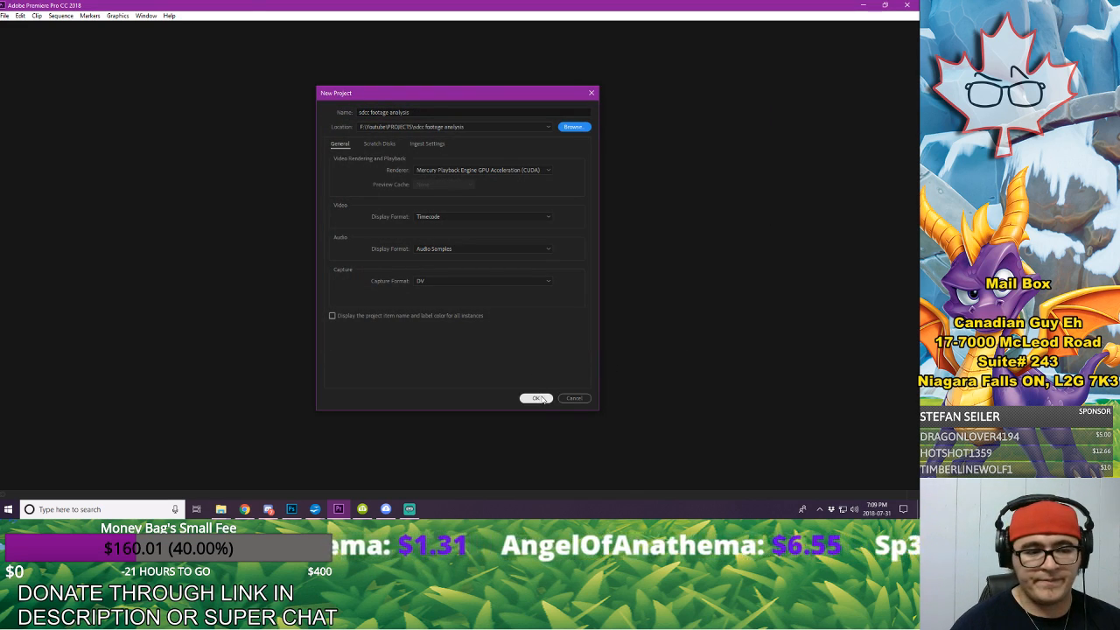
left_click(538, 398)
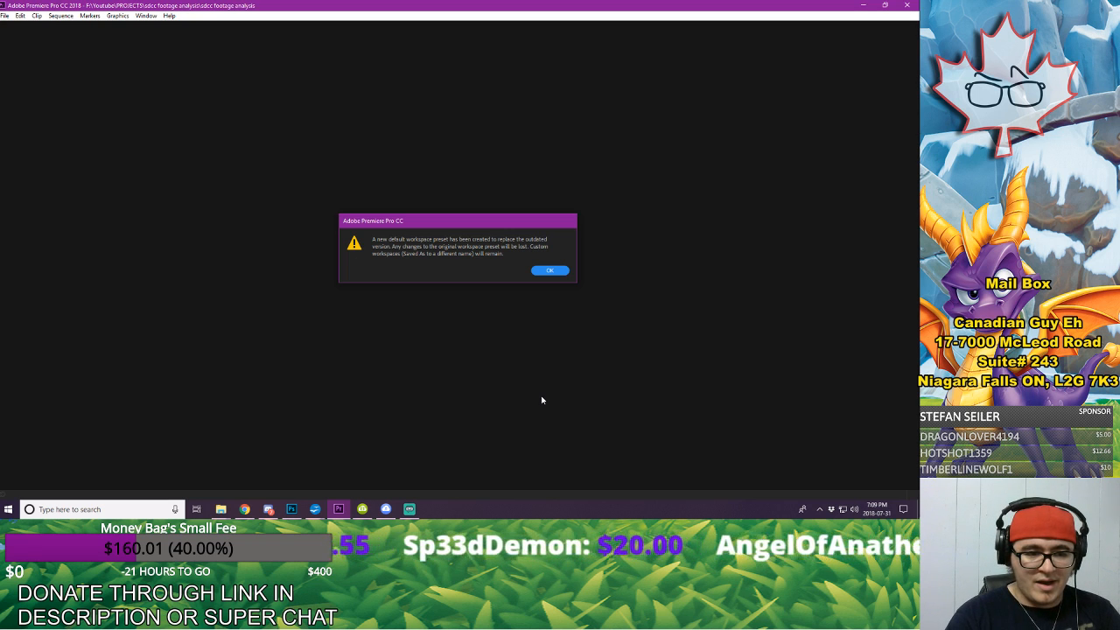
left_click(551, 270)
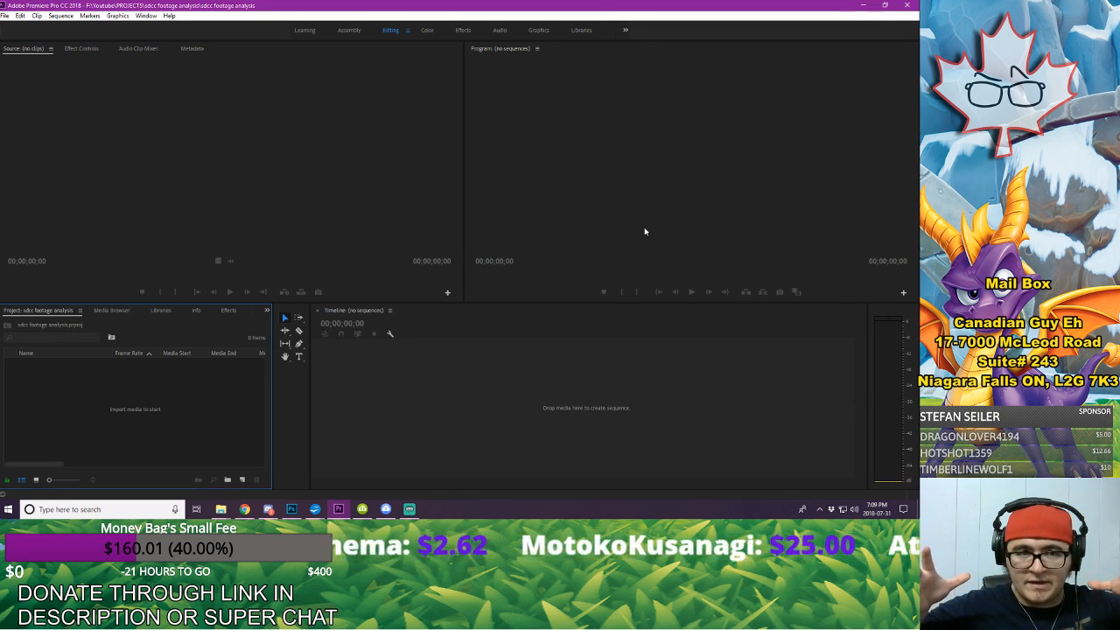
left_click(550, 380)
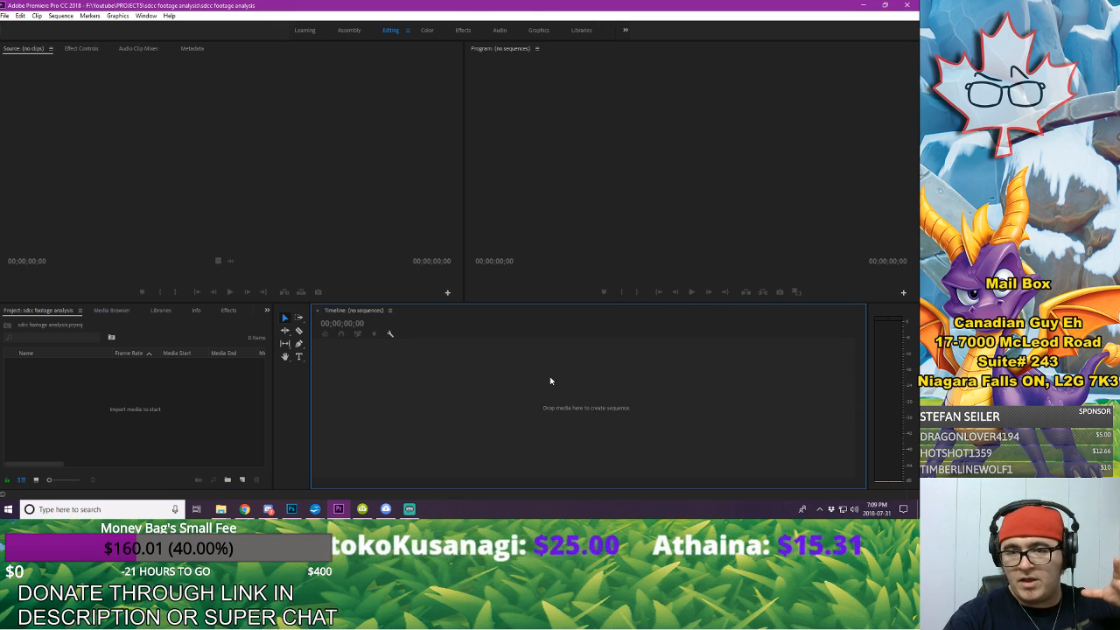
left_click(585, 131)
left_click(204, 99)
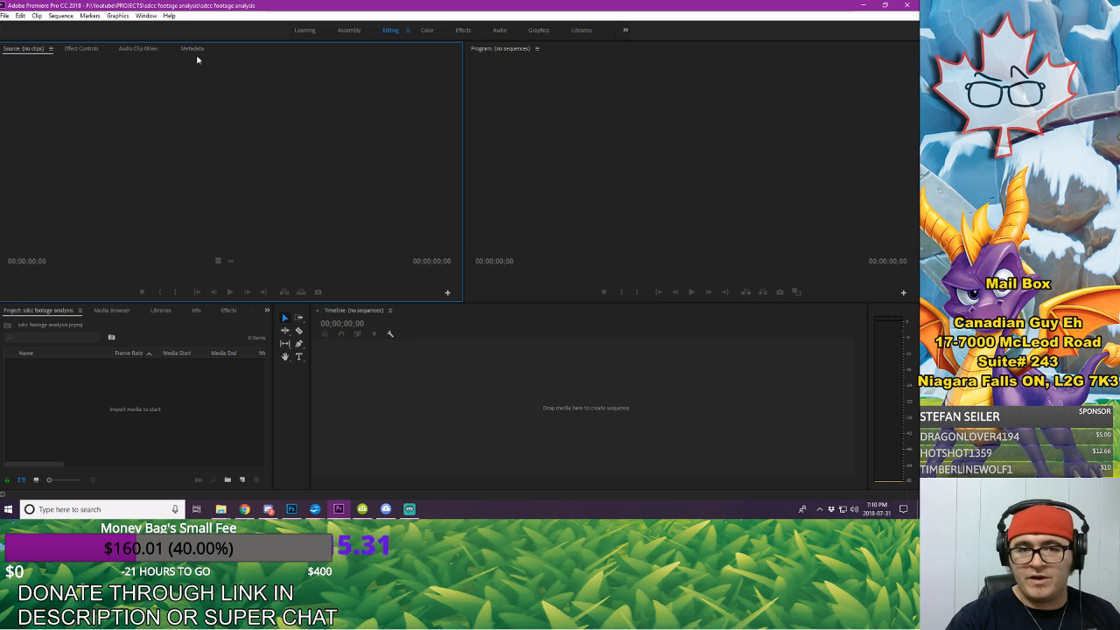
left_click(569, 145)
left_click(193, 121)
left_click(628, 150)
left_click(542, 376)
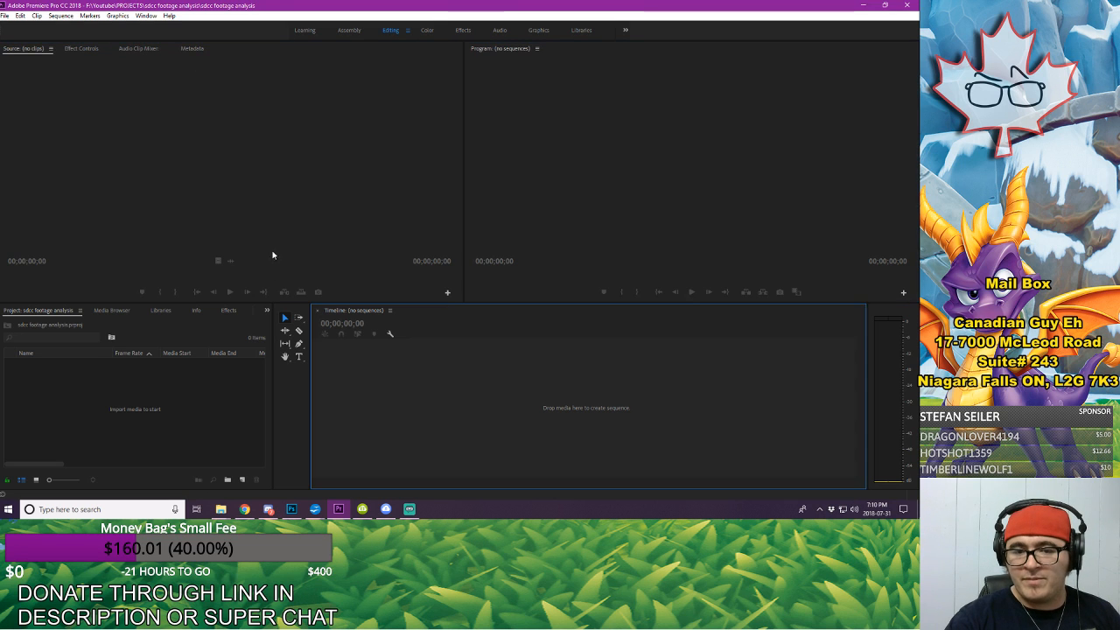
left_click(272, 254)
left_click(610, 221)
left_click(483, 373)
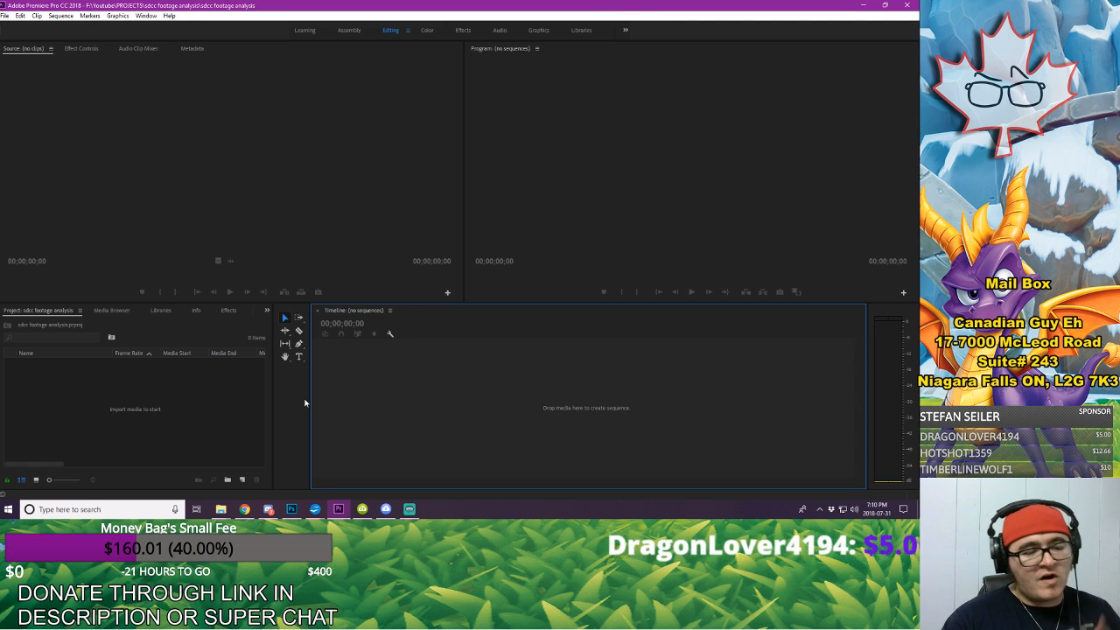
right_click(140, 413)
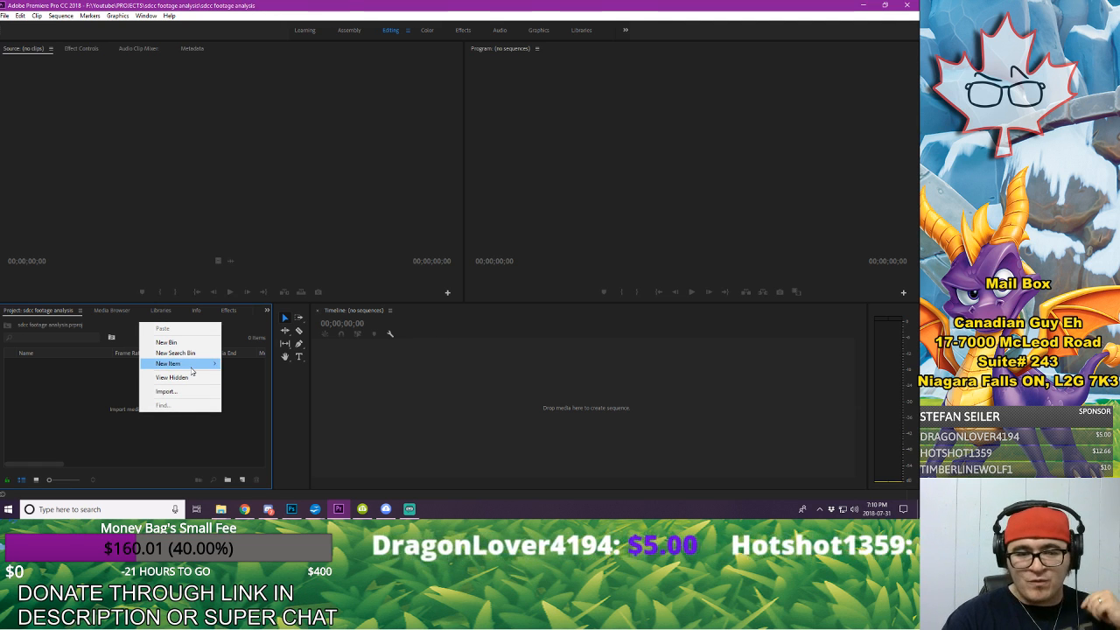
mouse_move(179, 363)
left_click(61, 391)
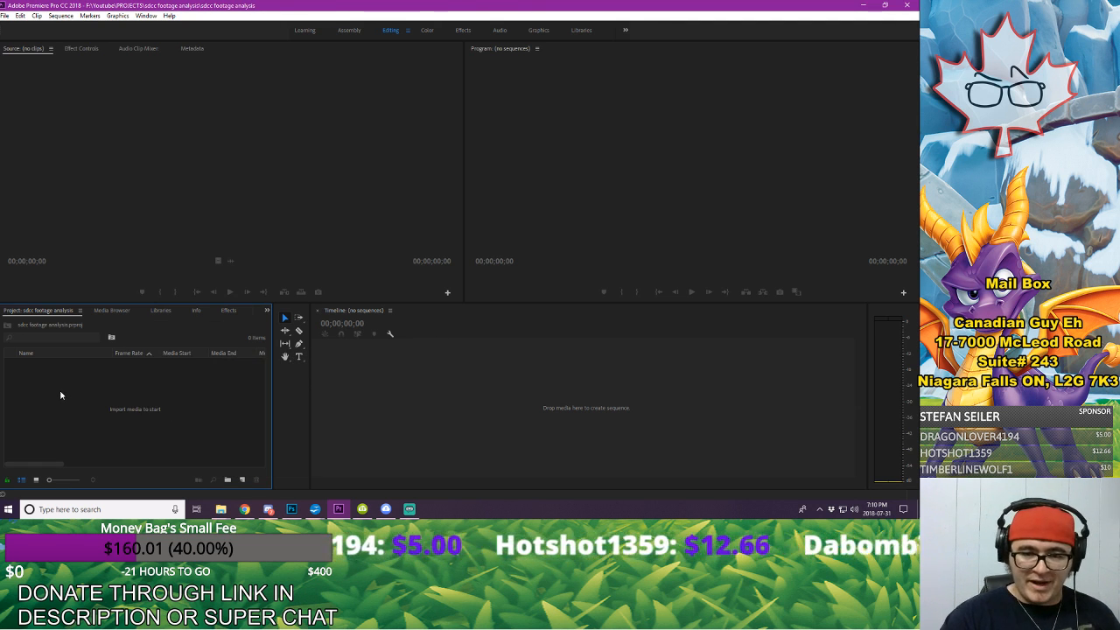
right_click(63, 386)
left_click(220, 416)
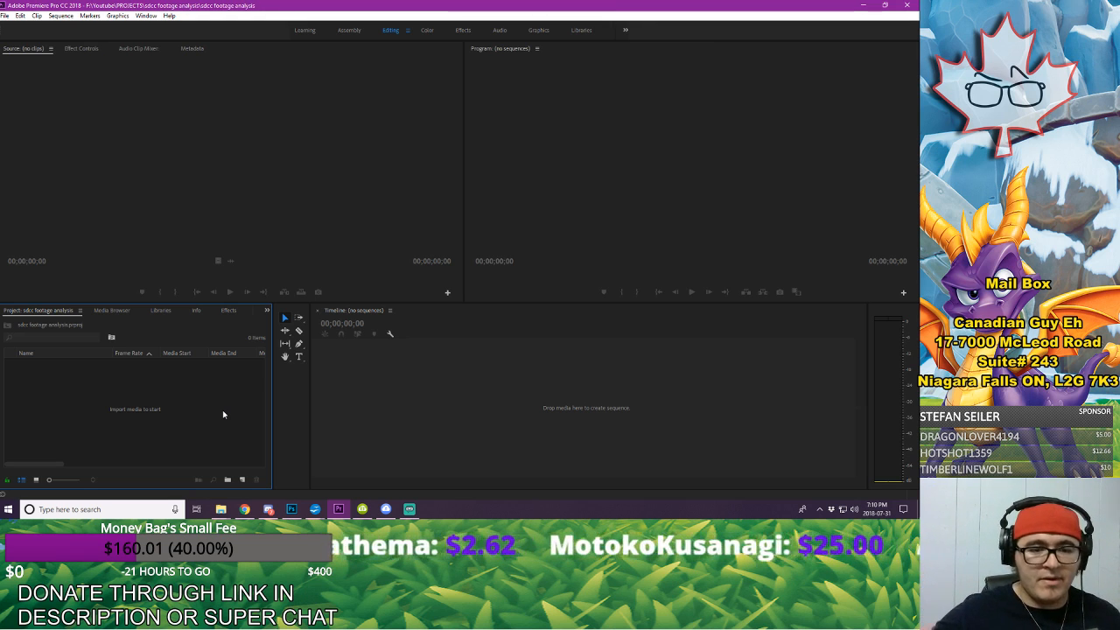
Step: Start a new sequence in the project with the ARRI 1080p 30 preset
right_click(211, 411)
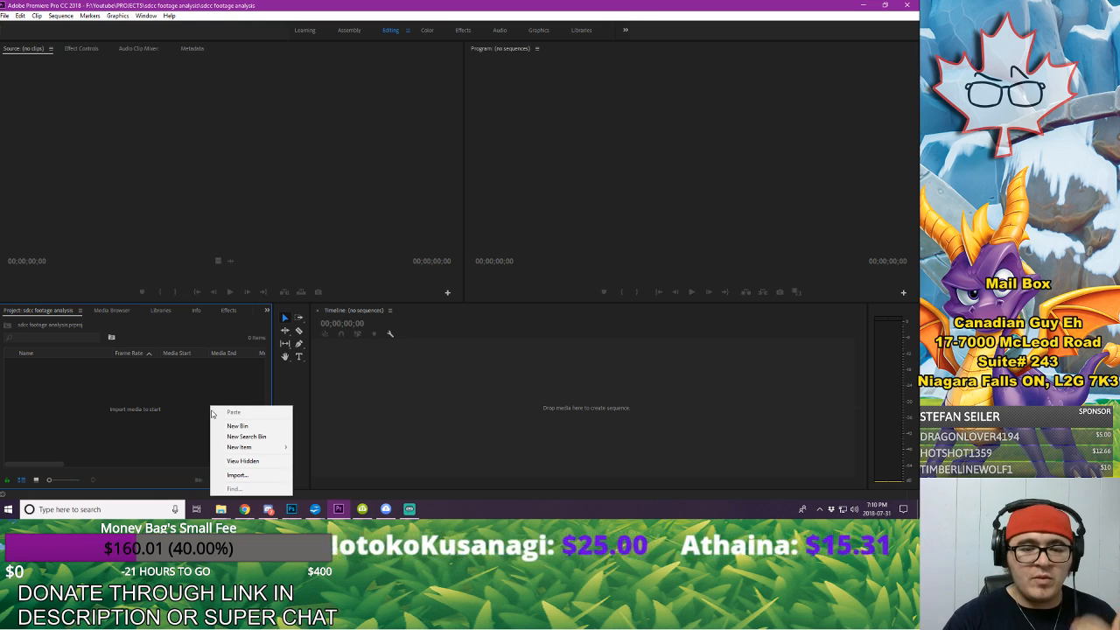
mouse_move(252, 447)
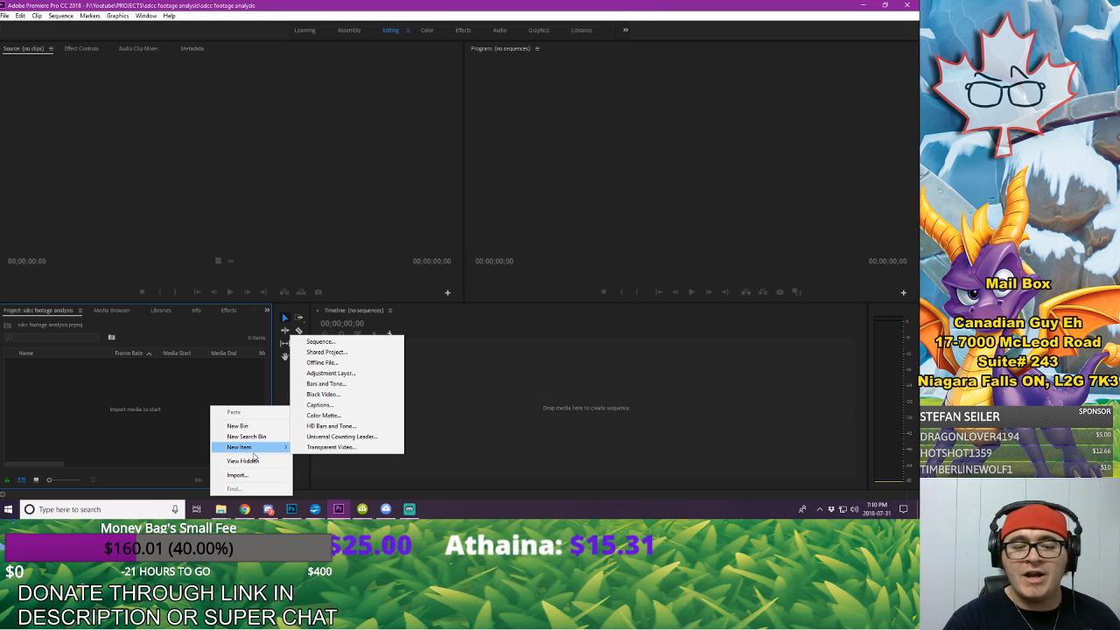
left_click(350, 342)
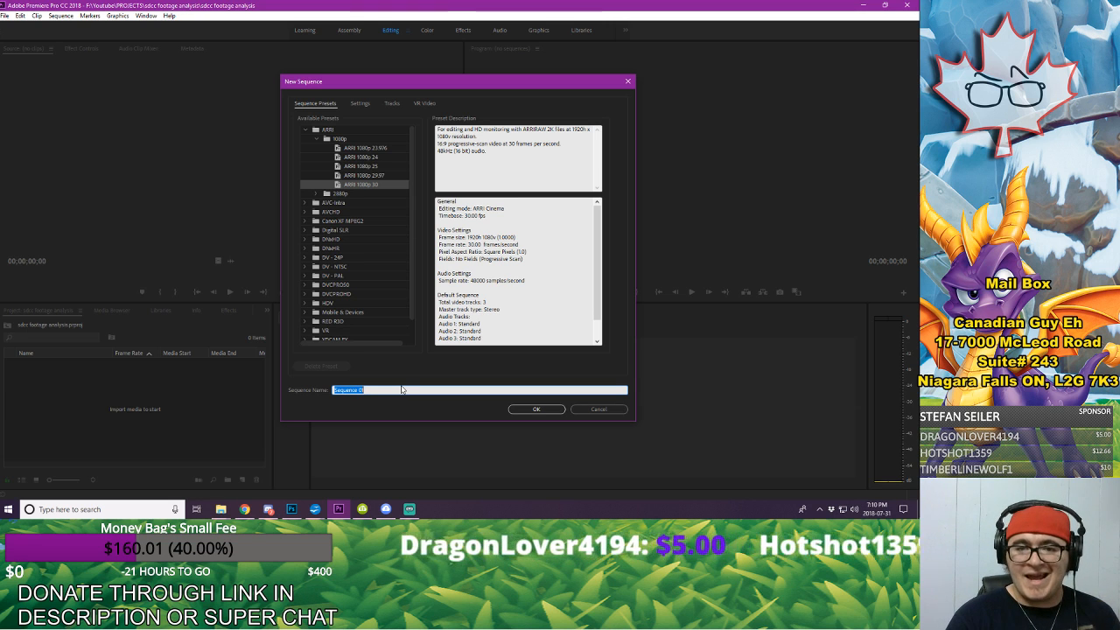
mouse_move(412, 182)
left_mouse_down()
mouse_move(415, 282)
mouse_move(419, 182)
left_mouse_up()
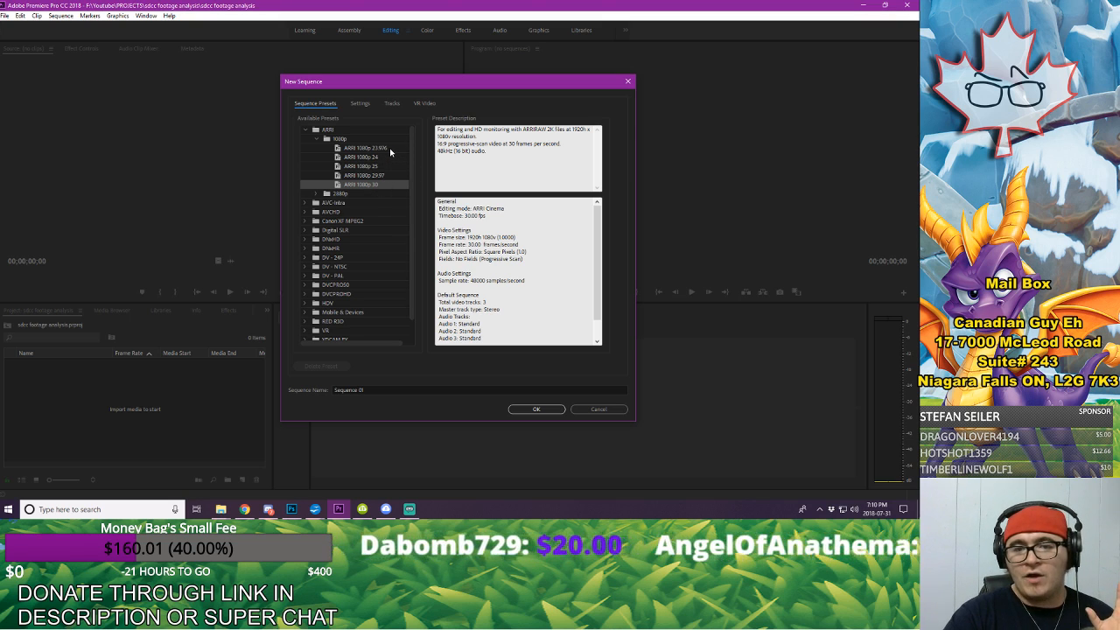
left_click(390, 149)
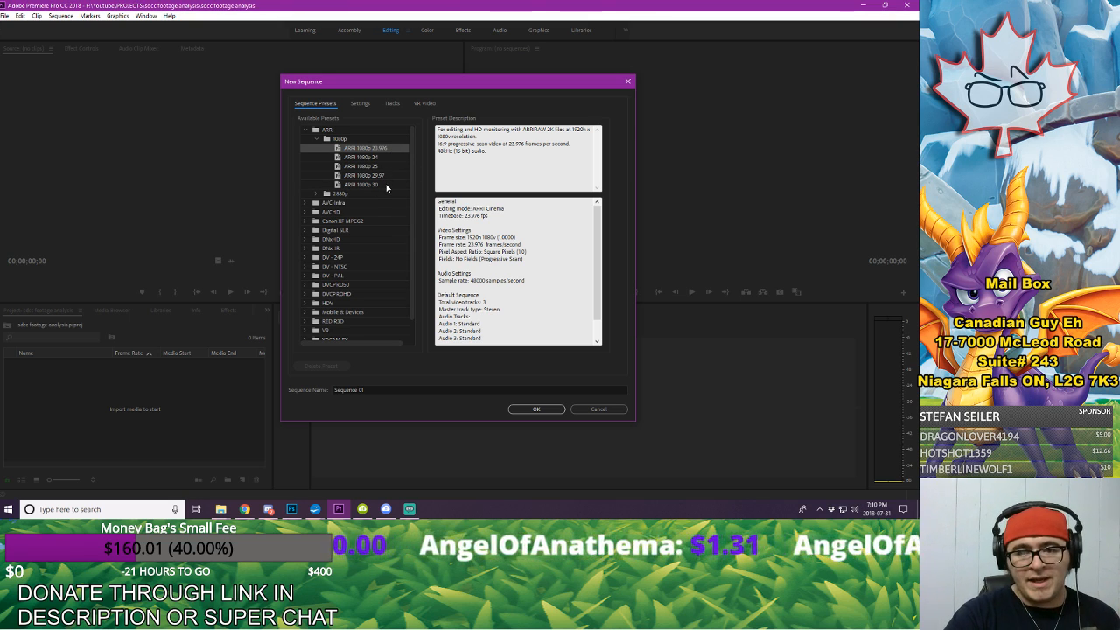
left_click(370, 184)
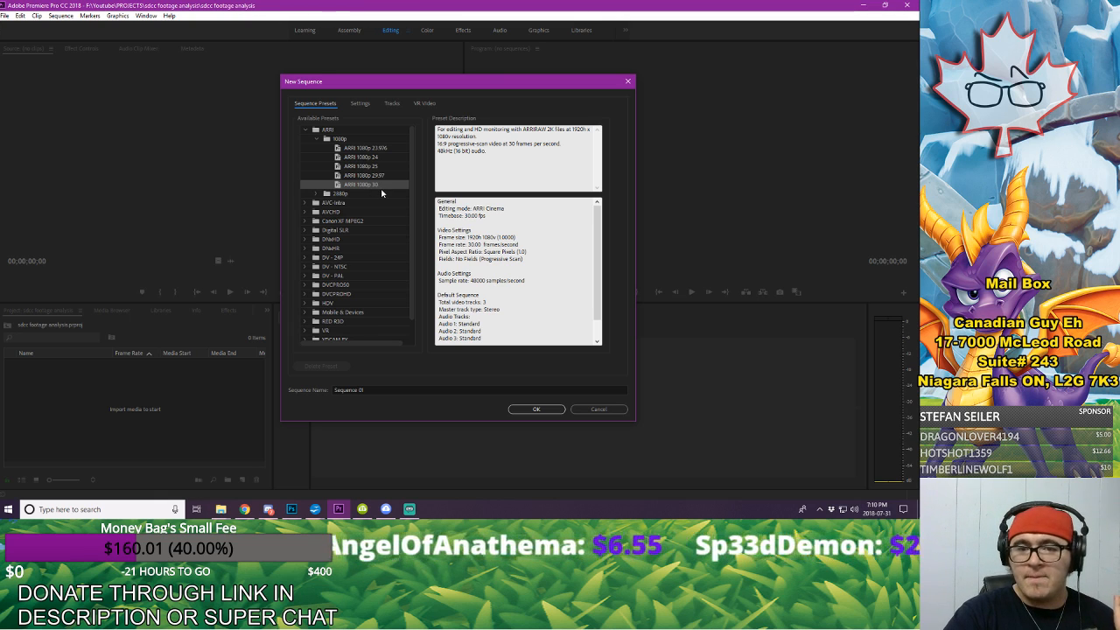
Step: Name the new sequence "Sdcc project" and create it
left_click(384, 388)
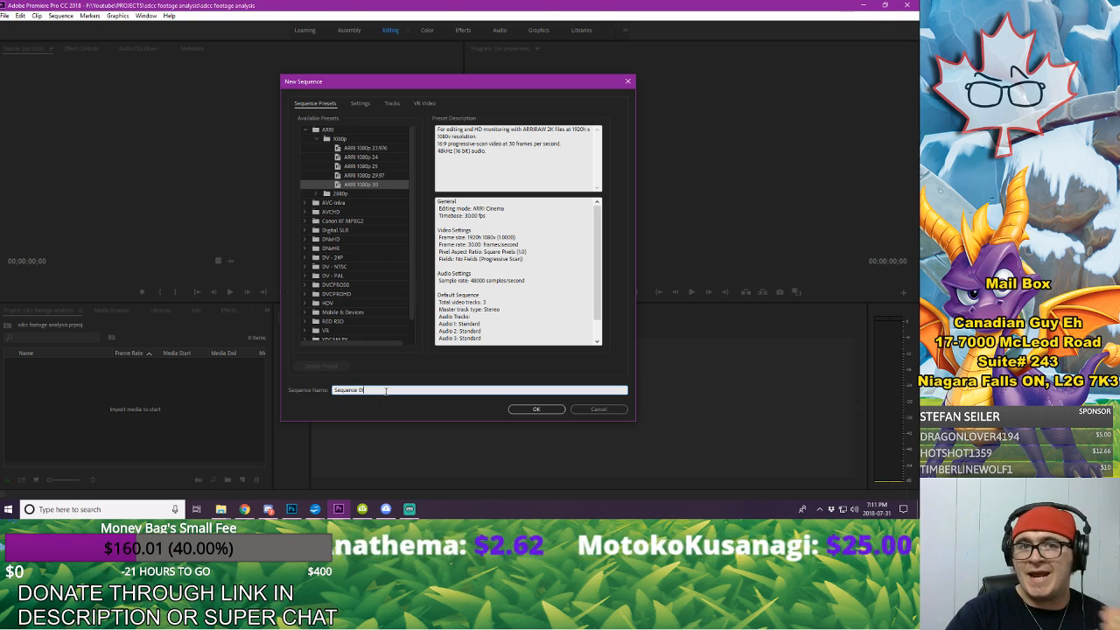
left_click_drag(385, 391, 298, 389)
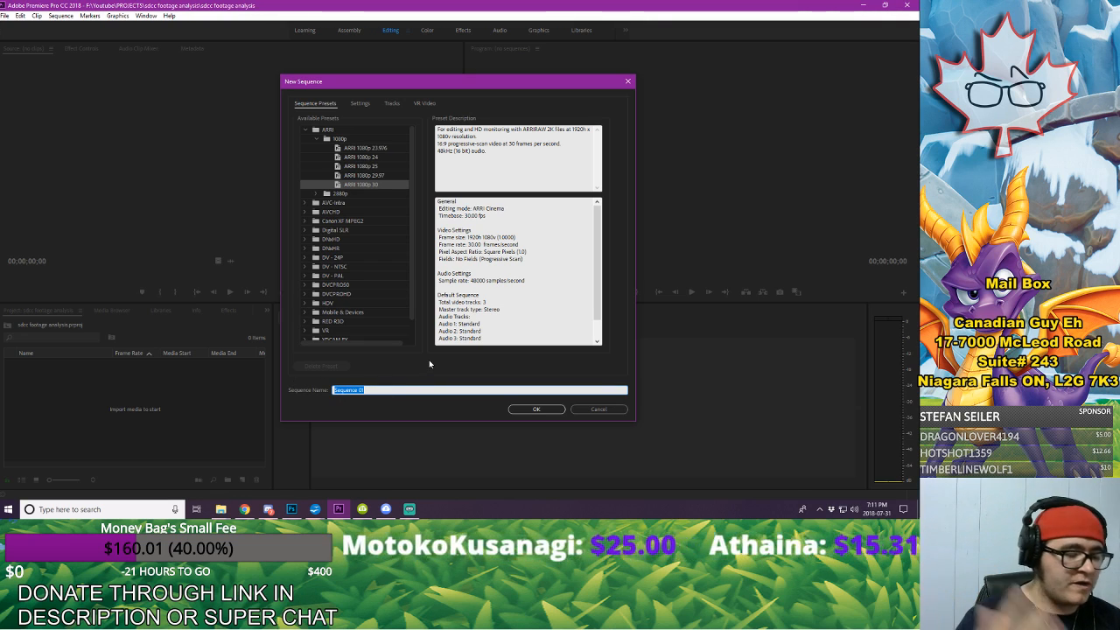
type("Sd")
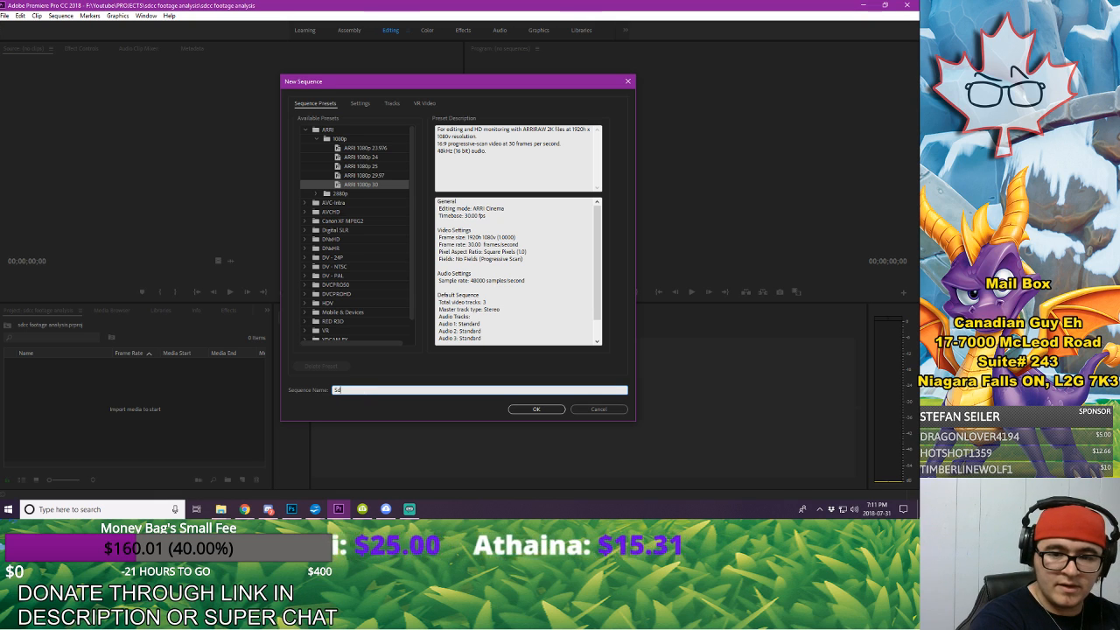
type("cc project")
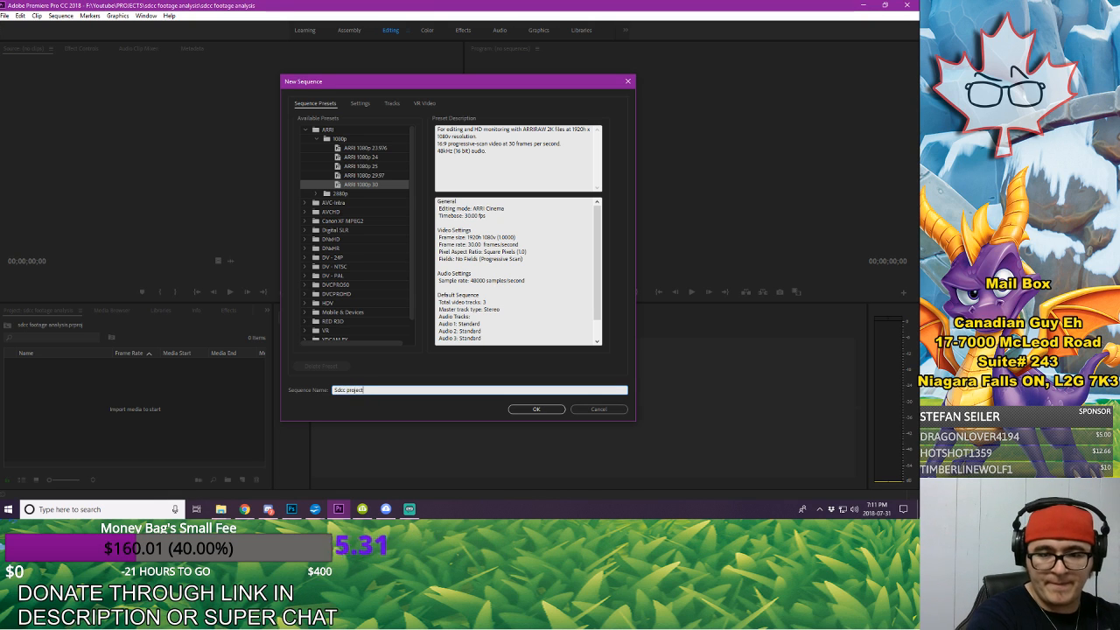
key("Return")
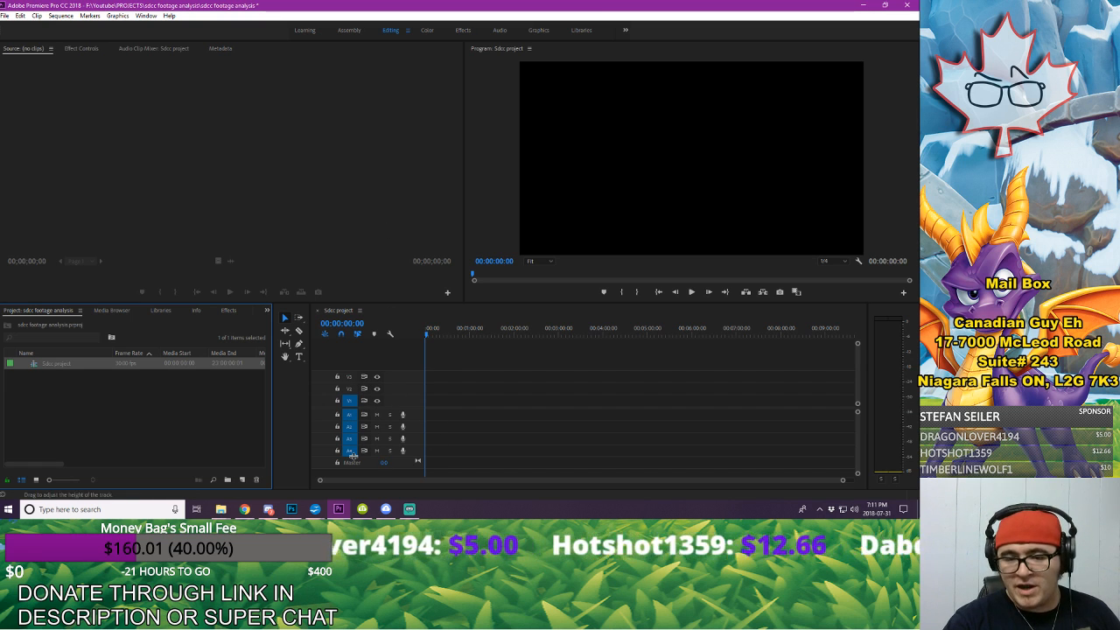
Step: Record a test voice-over on audio track A1, stop it, and delete the recorded clip from the timeline
left_click(403, 416)
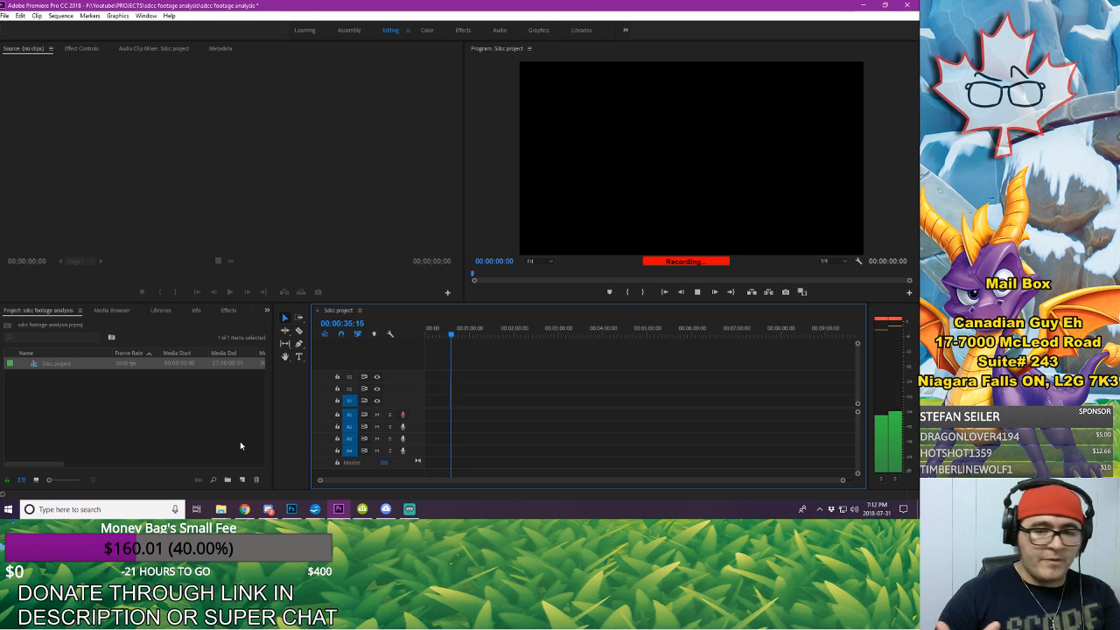
key("space")
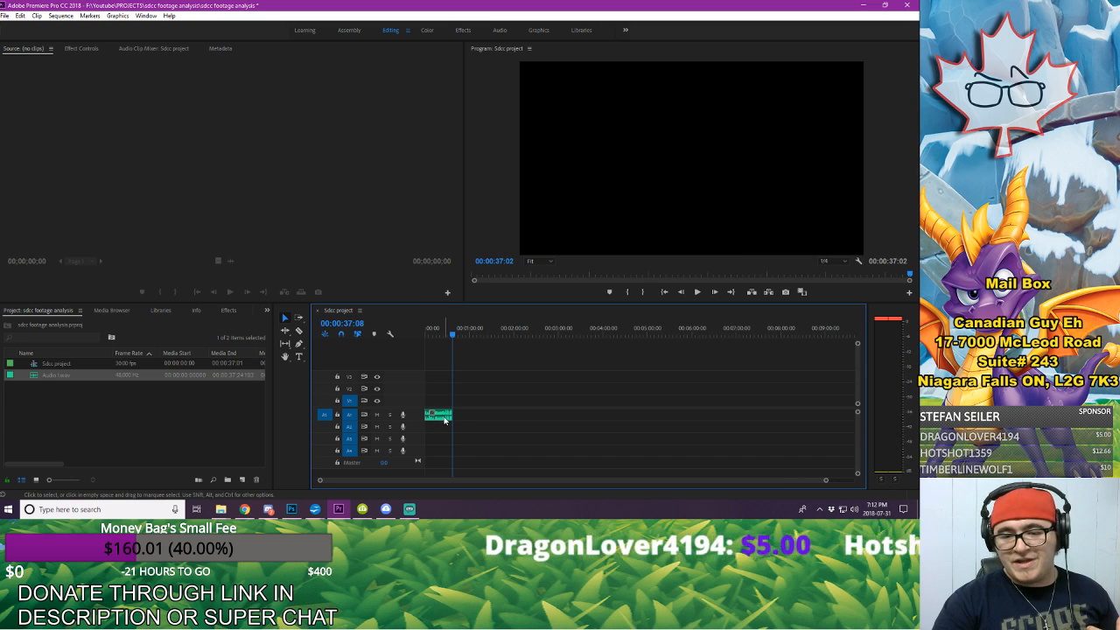
left_click(436, 329)
left_click(437, 329)
left_click_drag(826, 480, 519, 489)
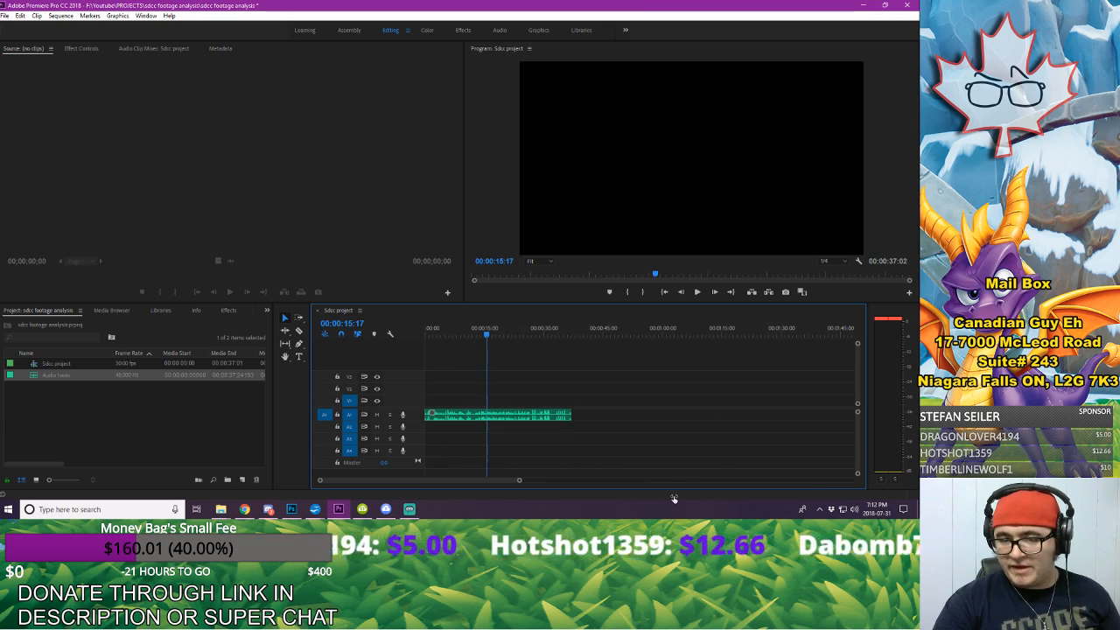
left_click(525, 415)
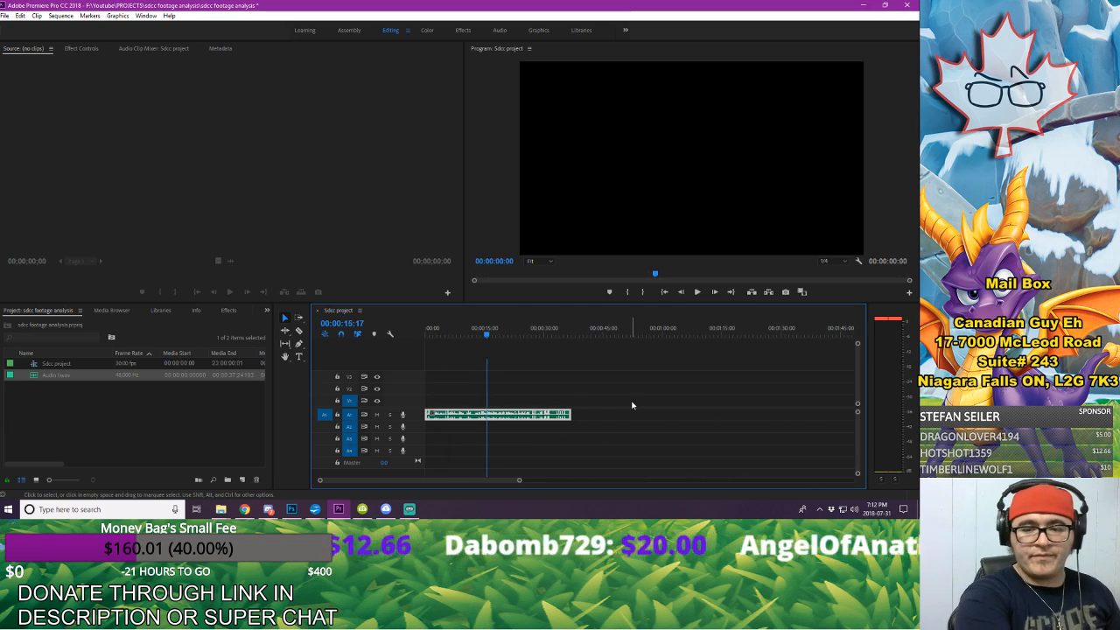
key("Delete")
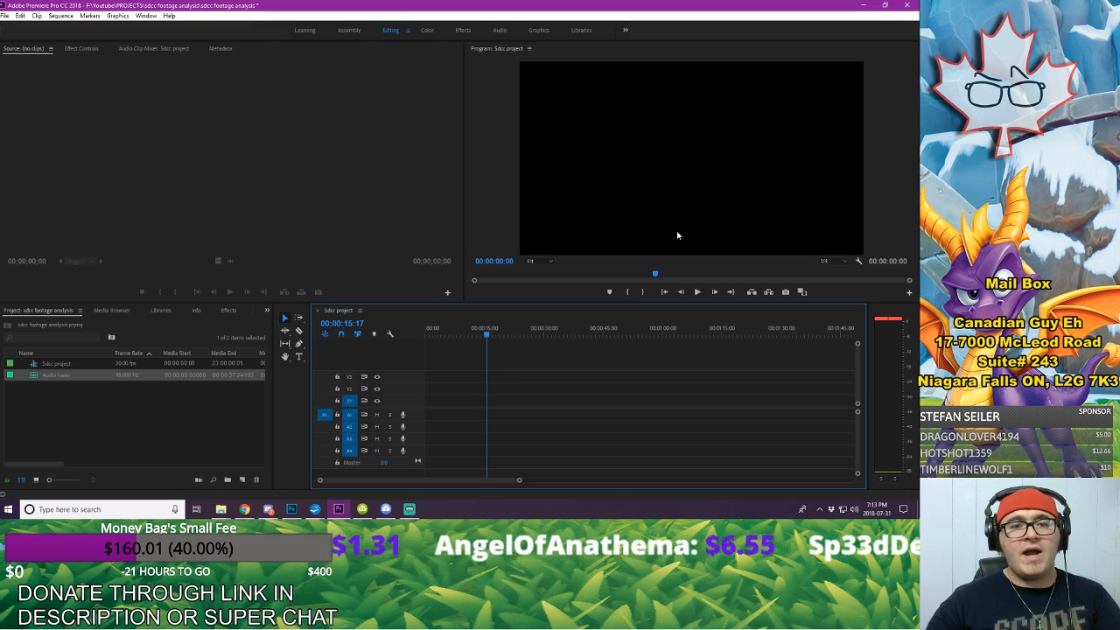
Step: Record a second, very short test voice-over on audio track A1 and select its clip in the timeline
left_click(402, 415)
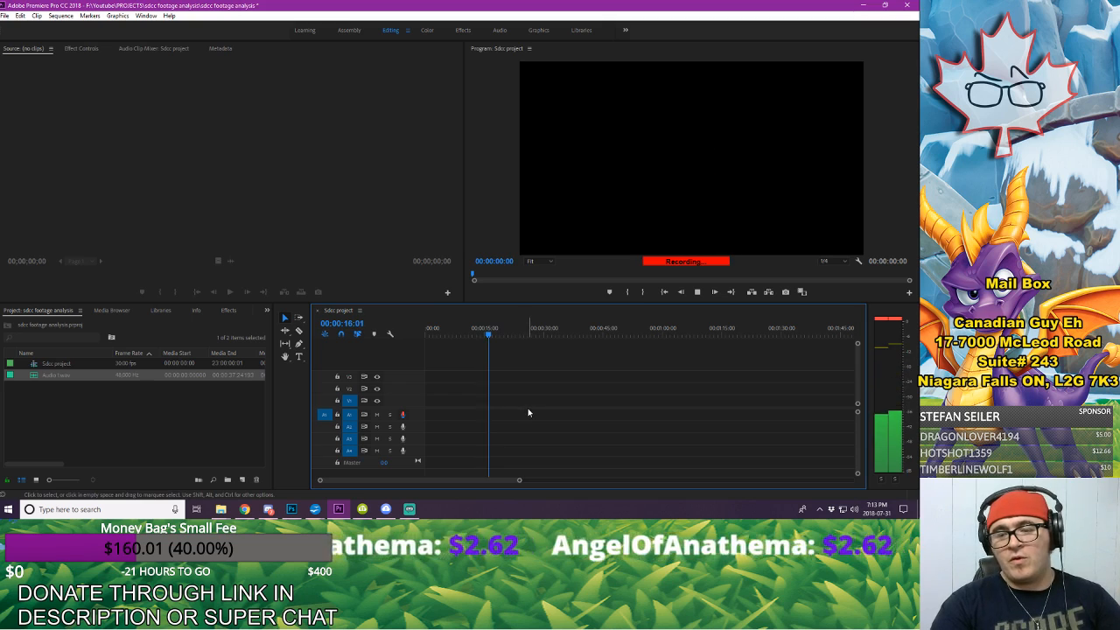
key("space")
left_click_drag(480, 415, 523, 434)
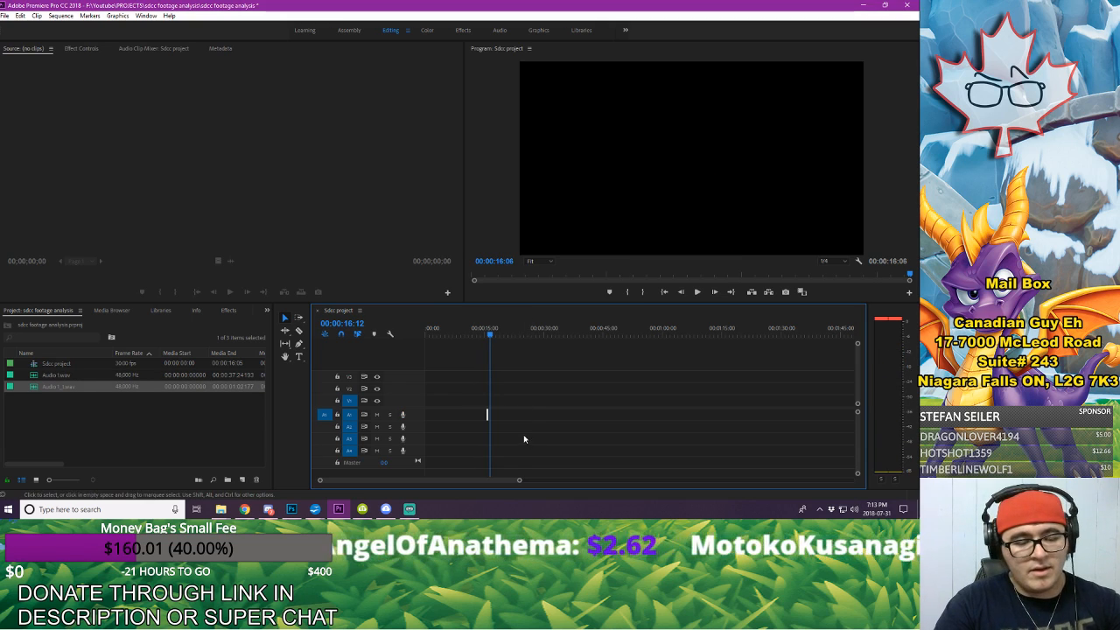
Step: Clear the test clips from the timeline and delete both test recordings from the project
left_click(62, 378)
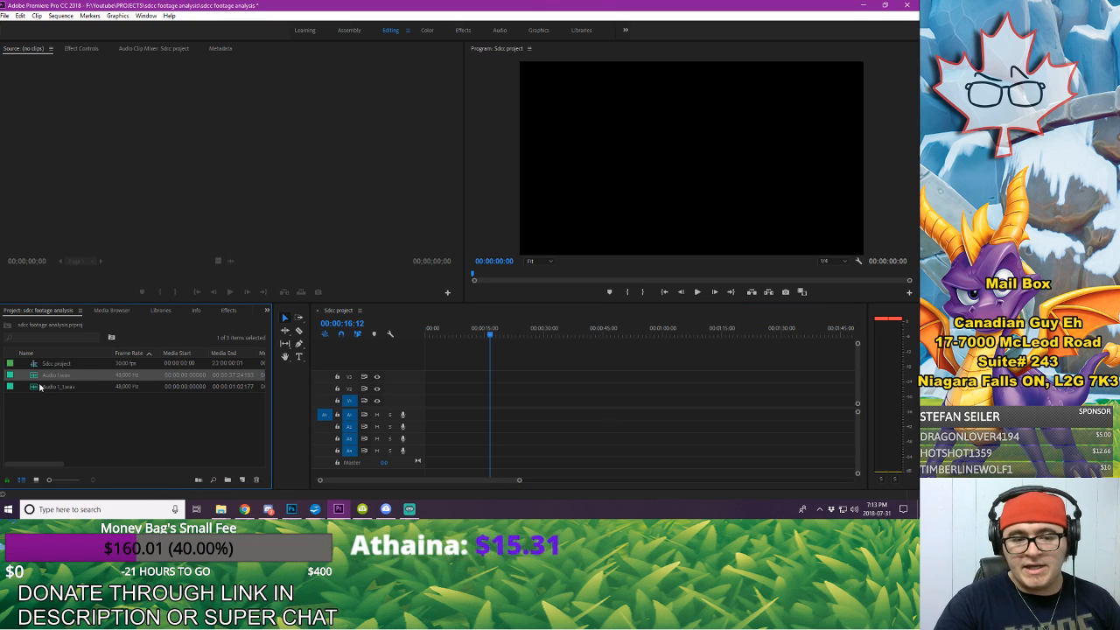
left_click_drag(44, 378, 464, 425)
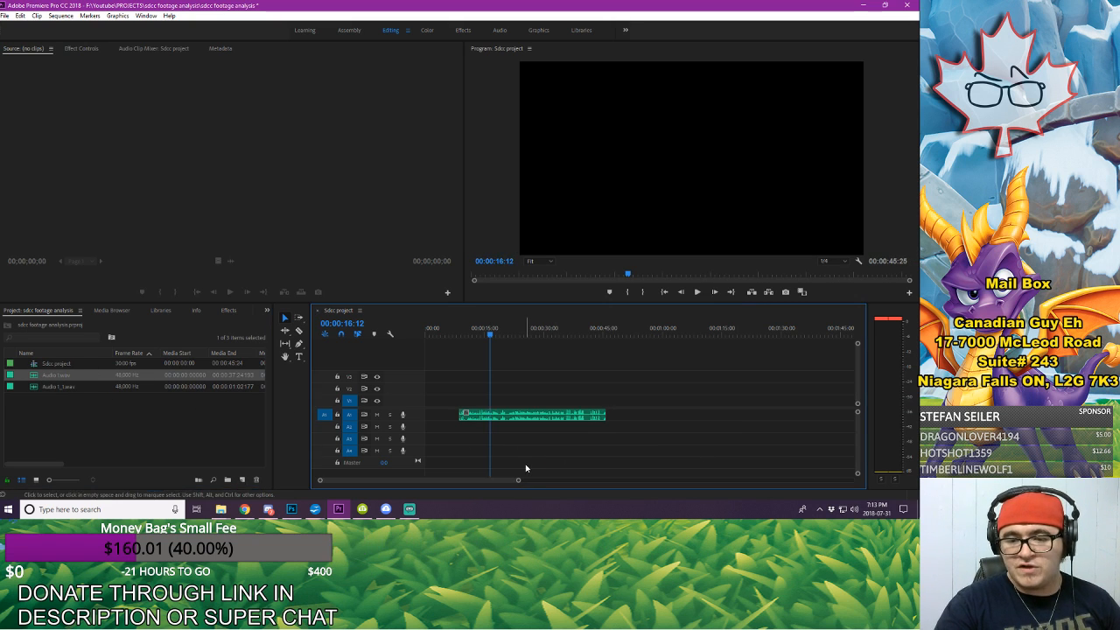
left_click(556, 426)
key("Delete")
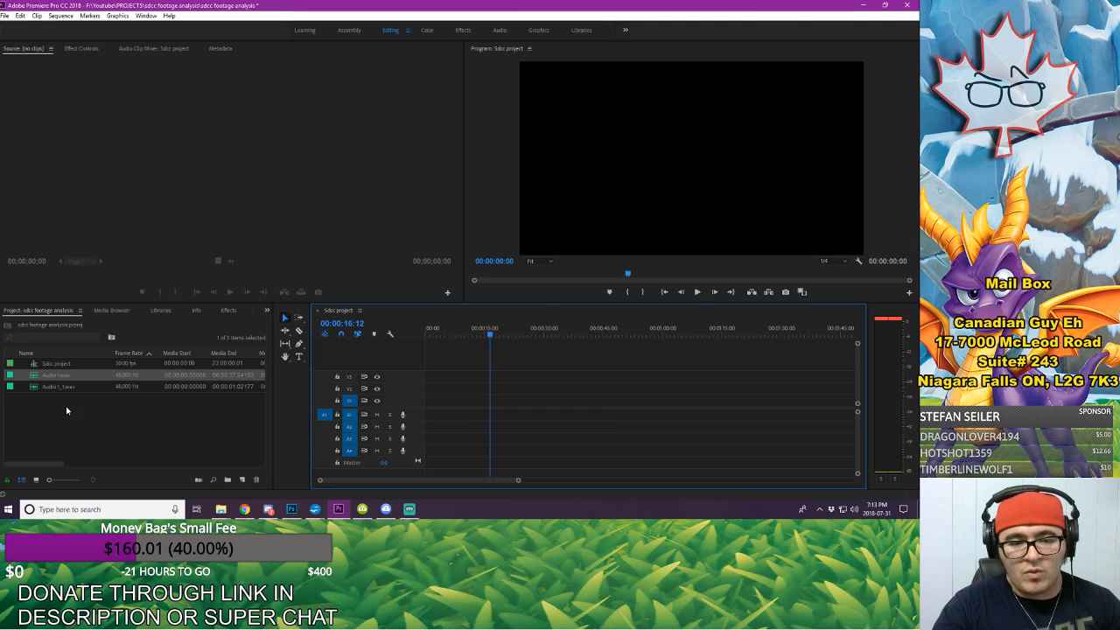
left_click_drag(65, 406, 79, 379)
key("Delete")
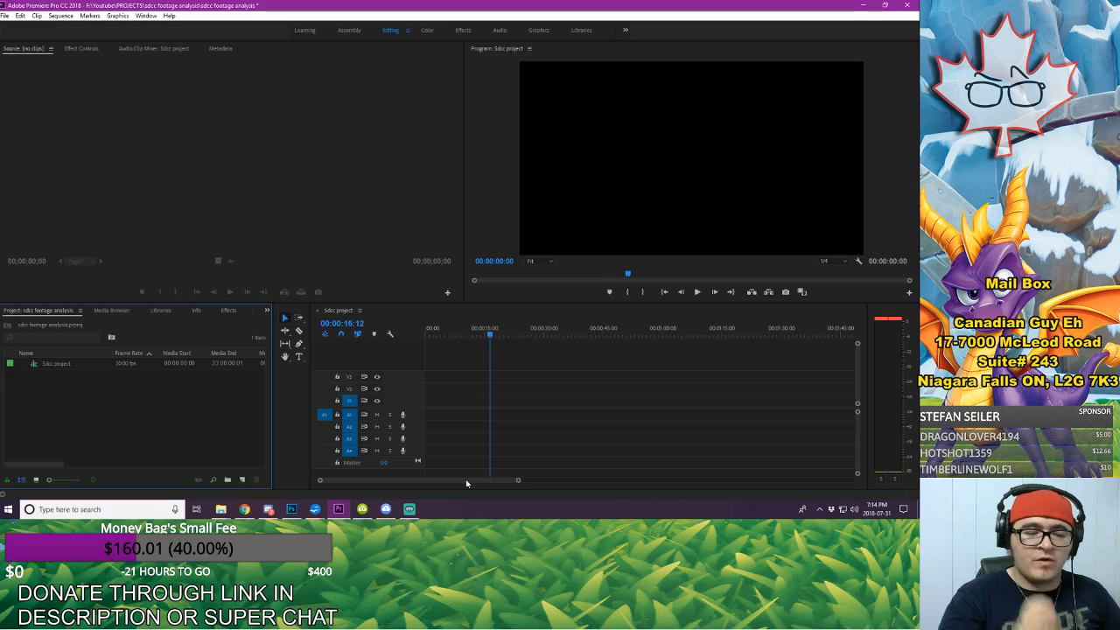
Step: Look at the "sdcc panel footage details" script in OpenOffice Writer, and return to Premiere Pro
left_click(315, 508)
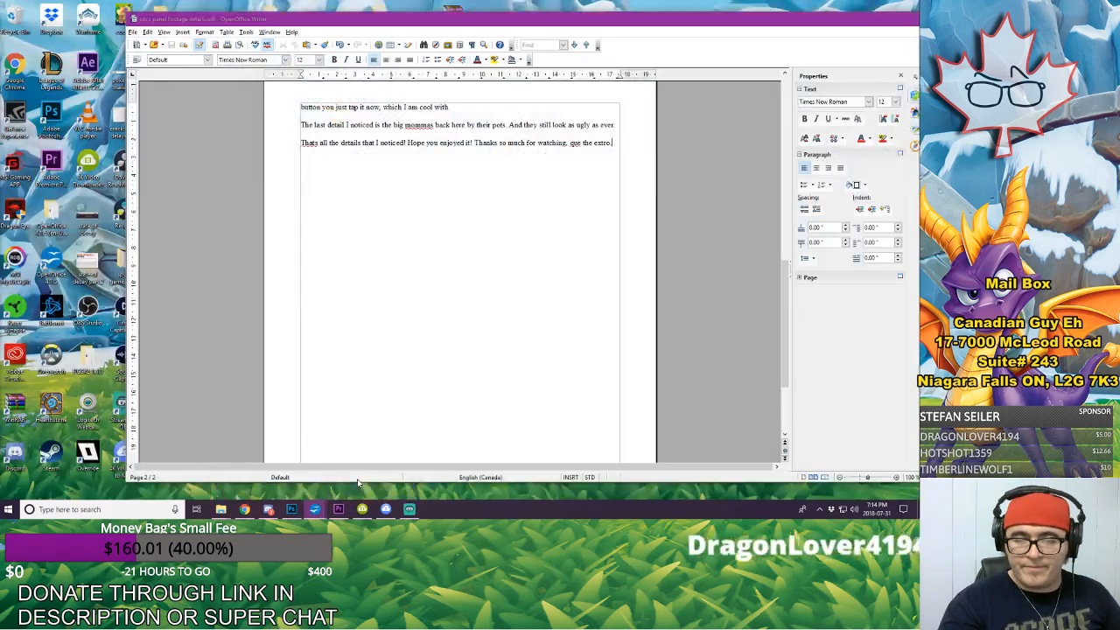
left_click(364, 468)
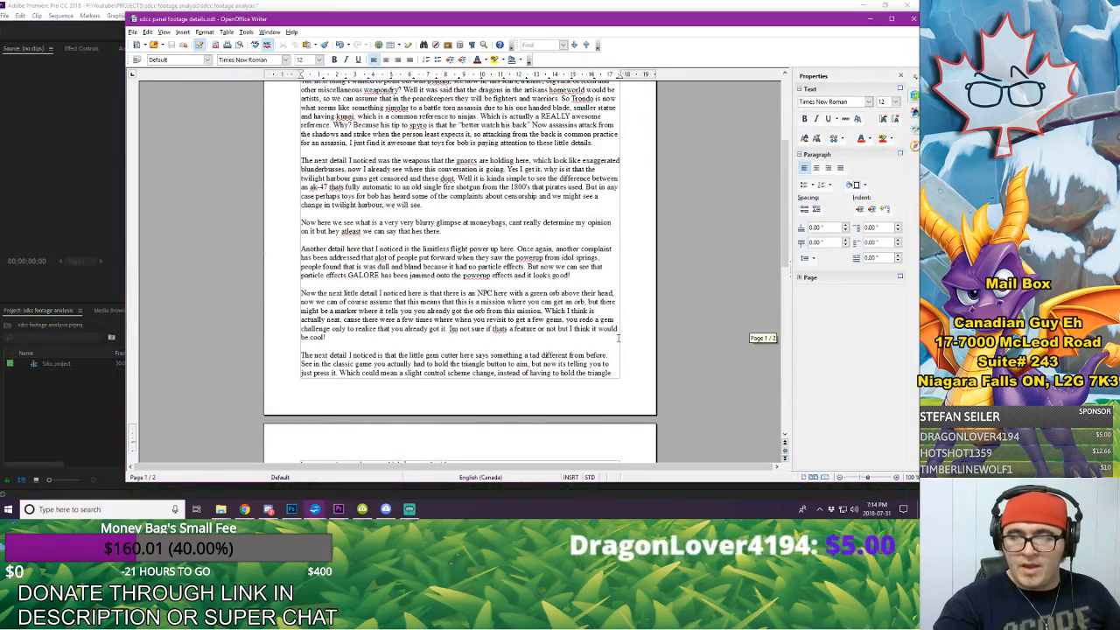
left_click(47, 424)
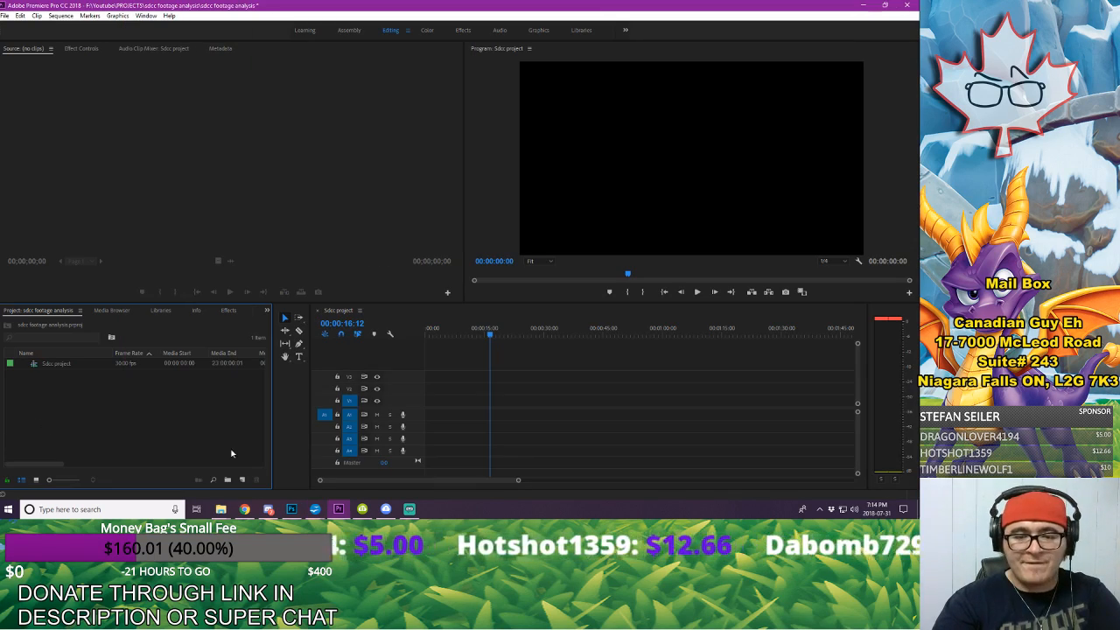
Step: Start recording the voice-over on audio track A1 and switch to the "sdcc panel footage details" script in OpenOffice Writer
left_click(402, 415)
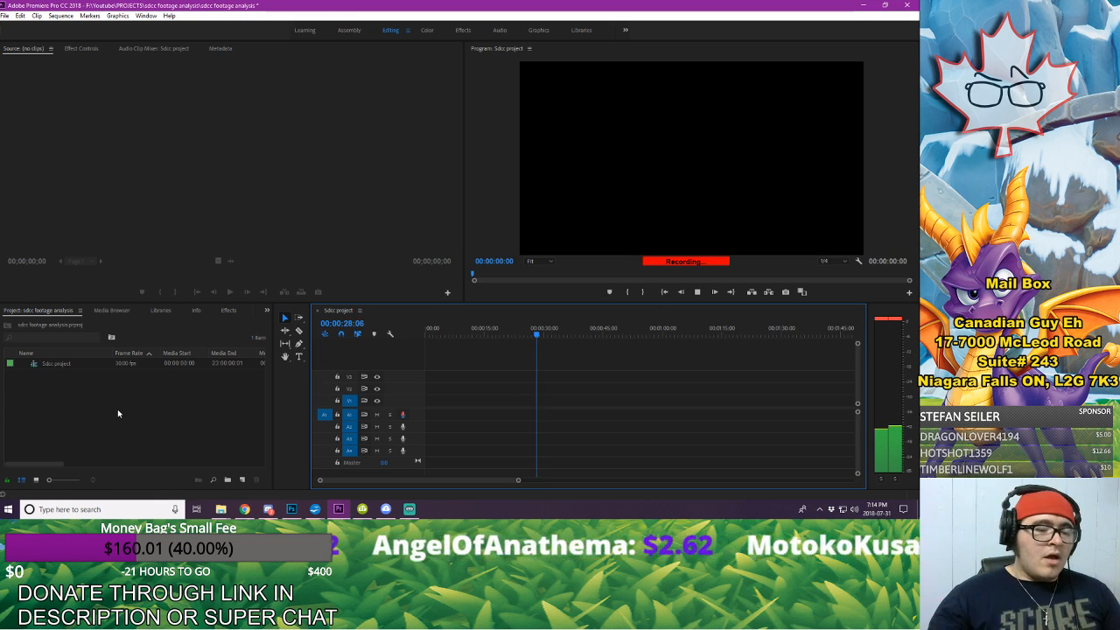
left_click(315, 509)
left_click(365, 468)
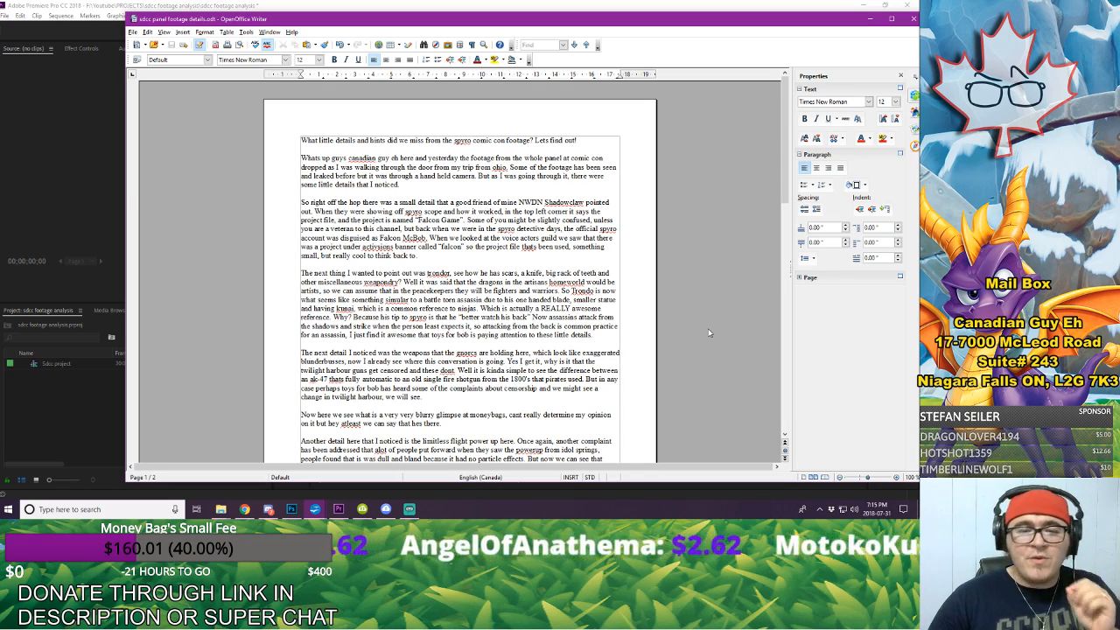
Step: Read the script aloud from the opening to its closing line on page 2 while the voice-over records
scroll(654, 196, "down", 2)
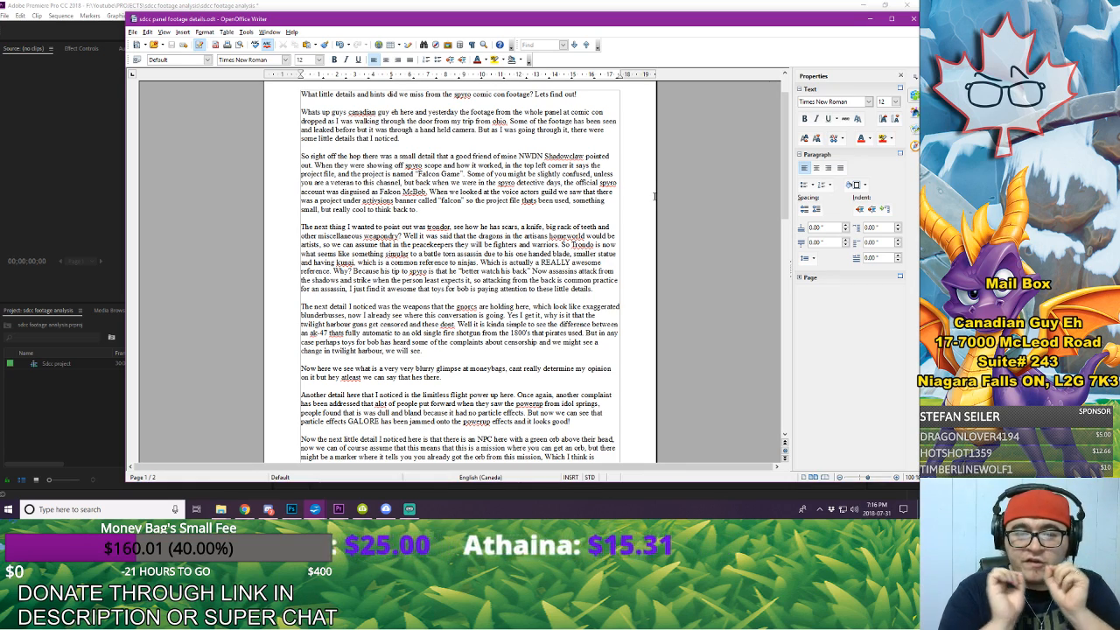
scroll(584, 242, "down", 2)
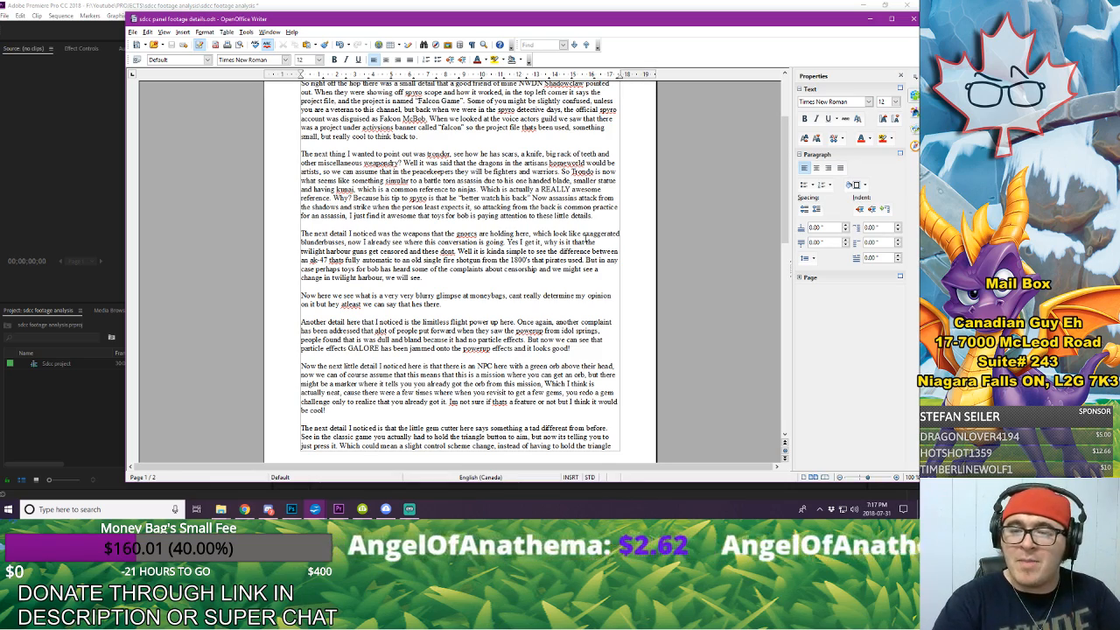
scroll(560, 274, "down", 4)
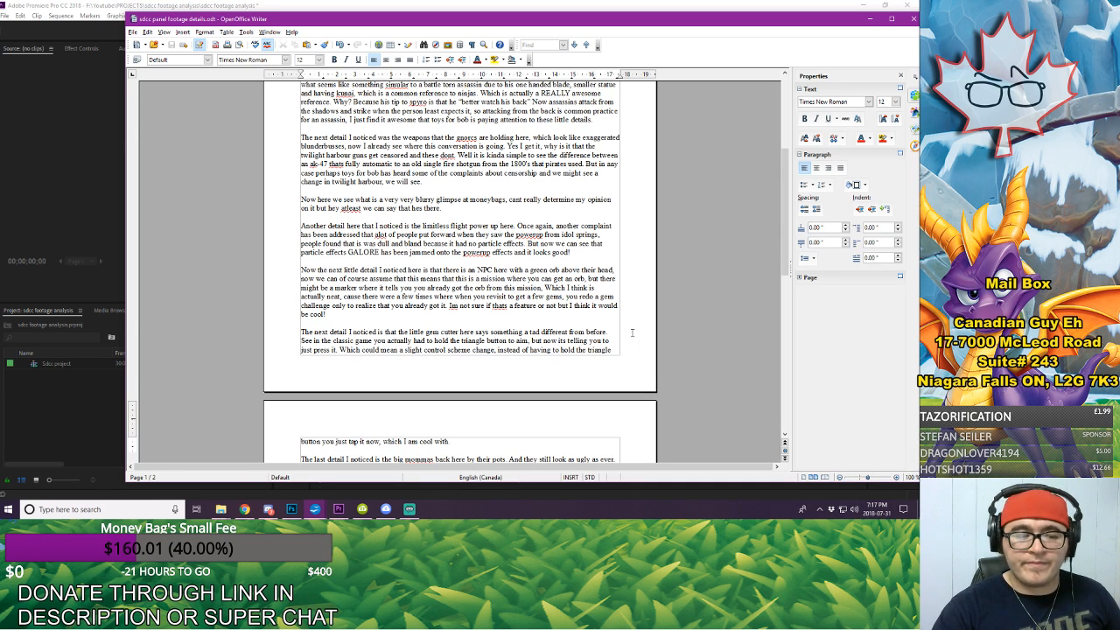
scroll(435, 268, "down", 2)
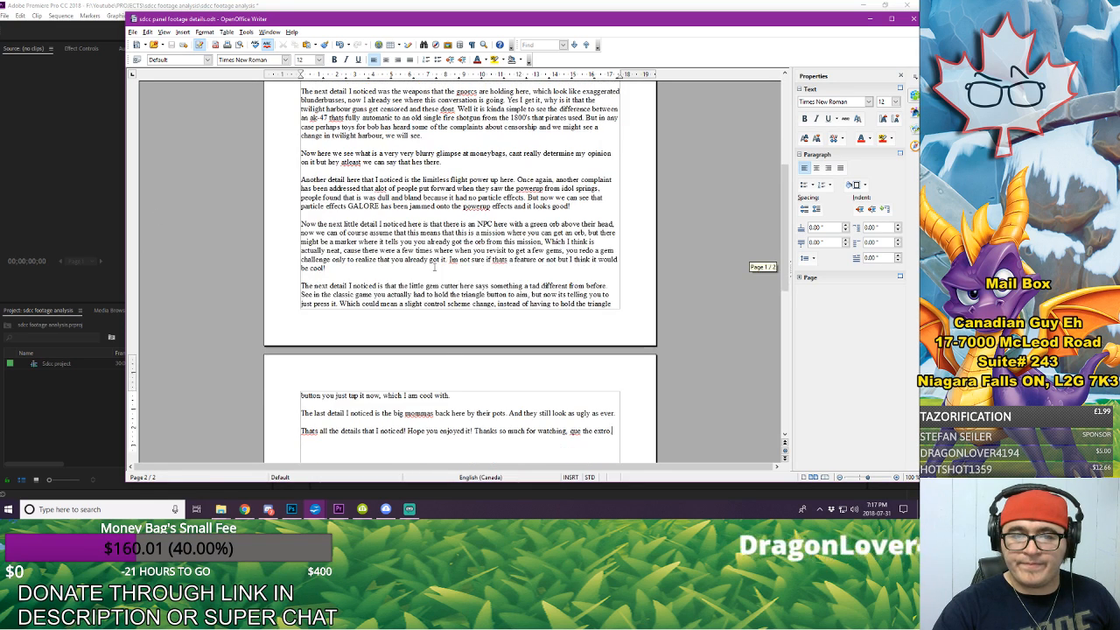
scroll(434, 267, "down", 1)
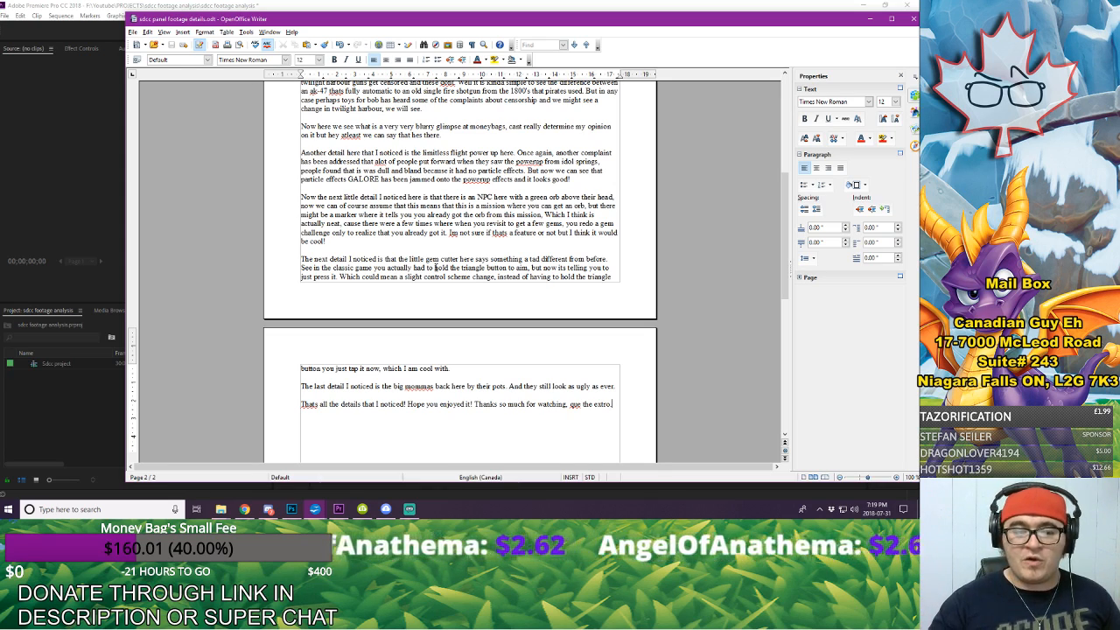
scroll(446, 350, "down", 3)
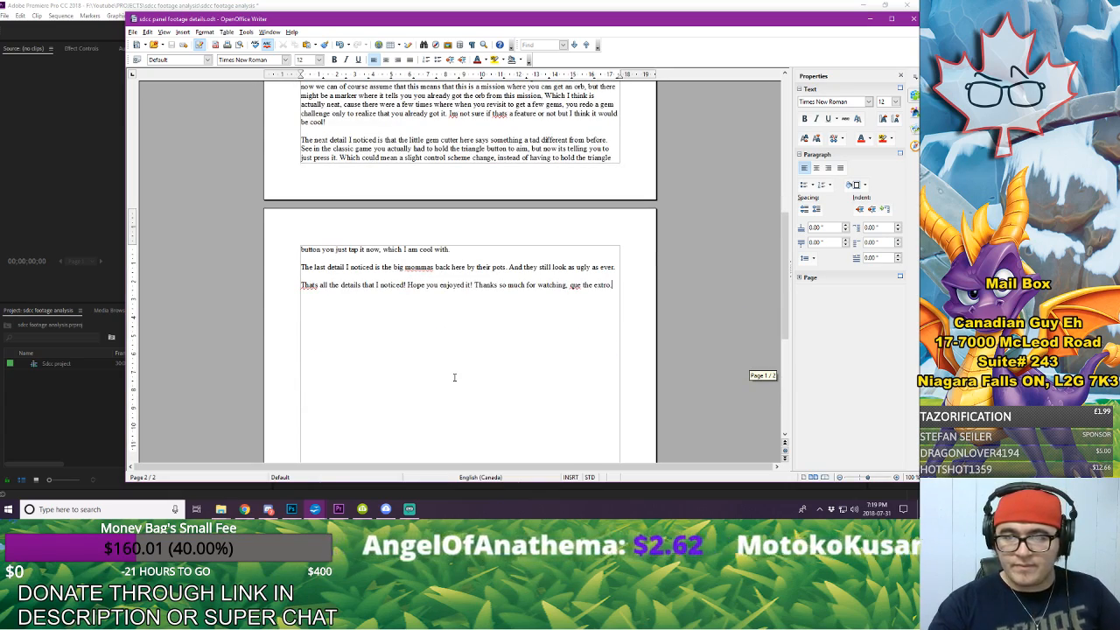
scroll(449, 350, "down", 1)
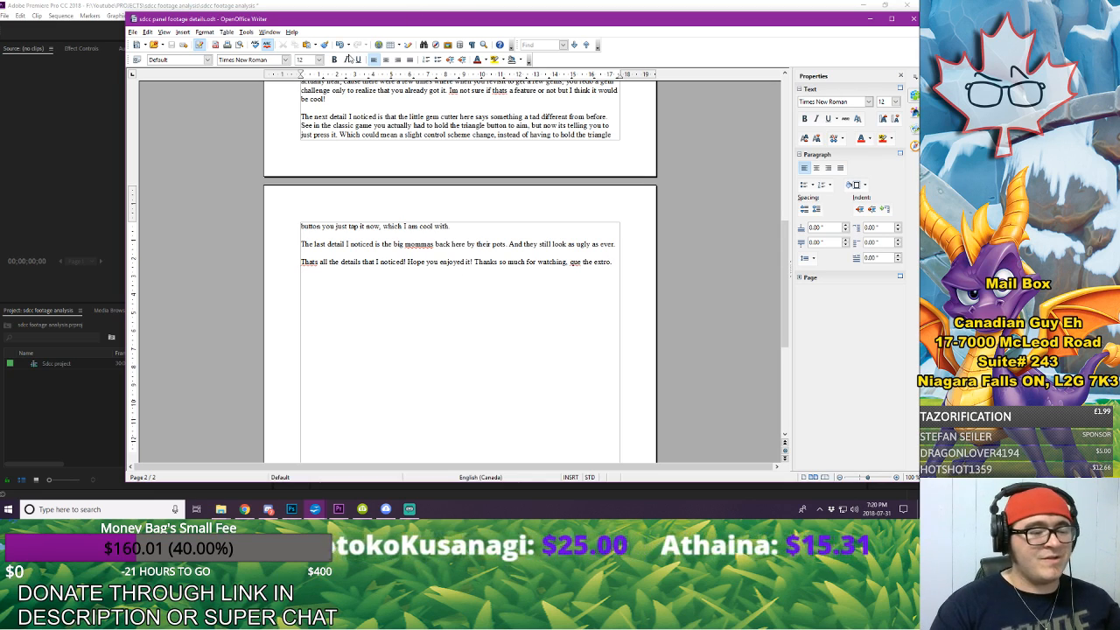
Step: Switch back to Premiere Pro, stop the voice-over recording, and play back a passage from about 34 seconds
left_click(69, 418)
left_click(497, 379)
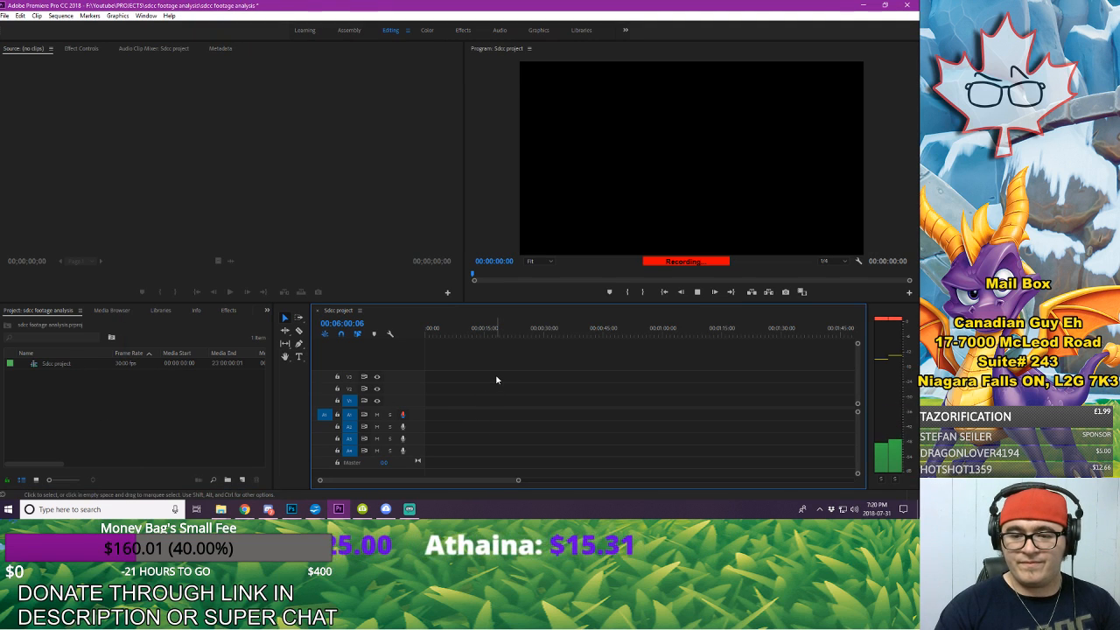
key("space")
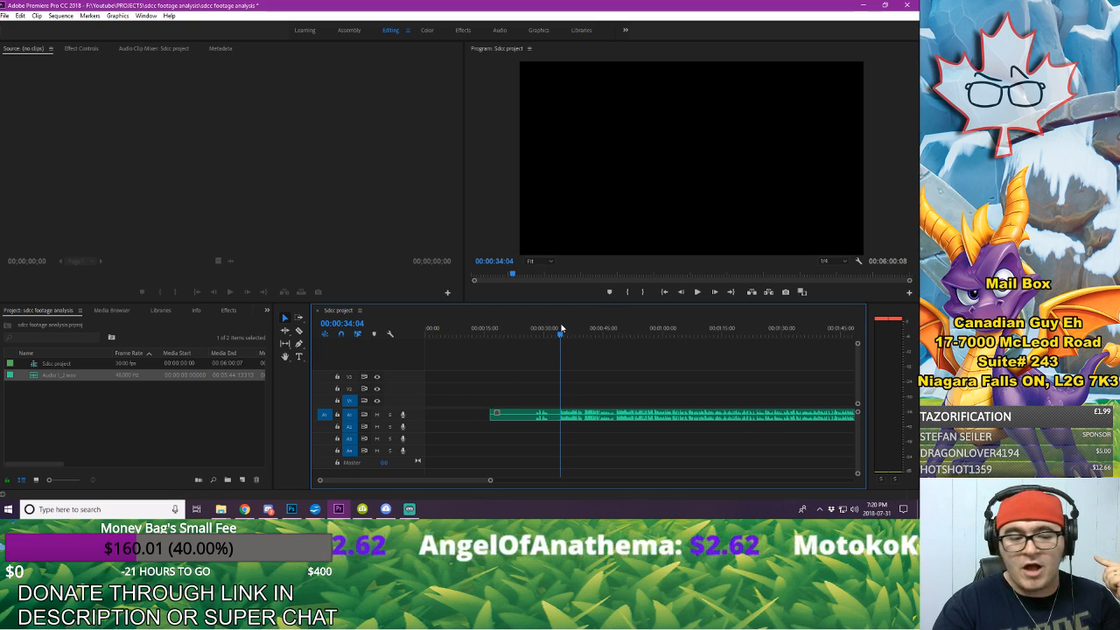
key("space")
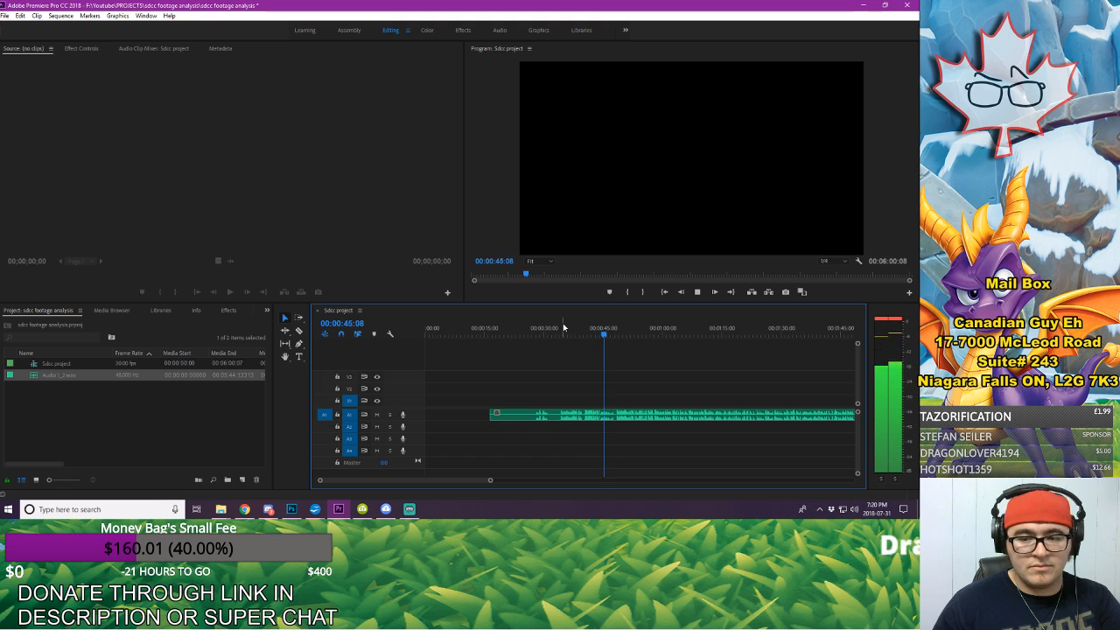
key("space")
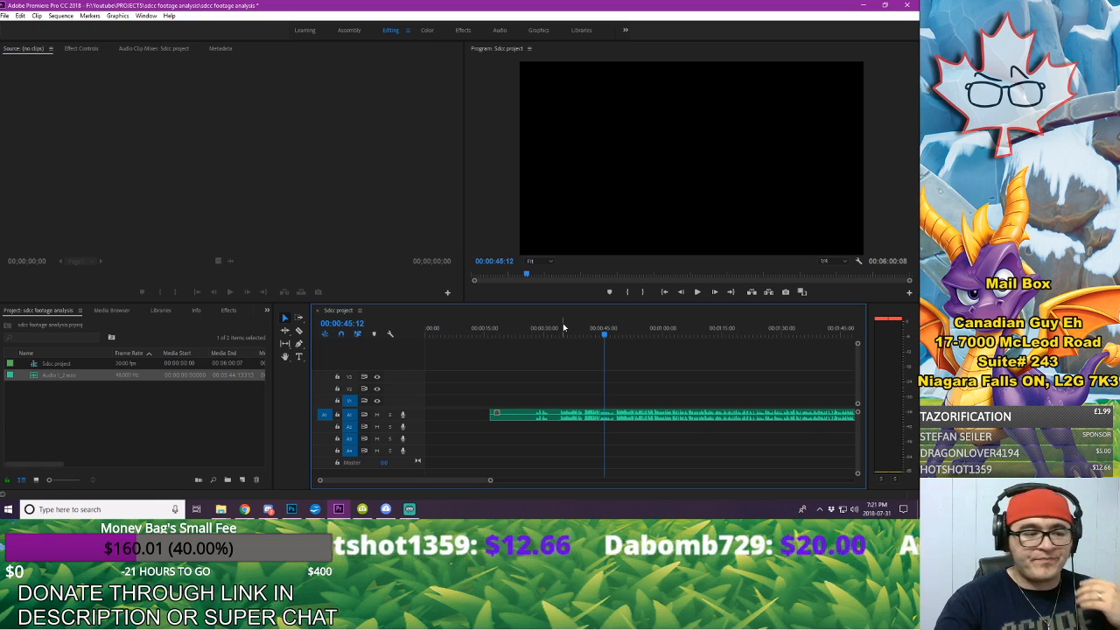
Step: Select the whole voice-over clip on track A1 and move it to the very start of the sequence
left_click_drag(490, 479, 671, 488)
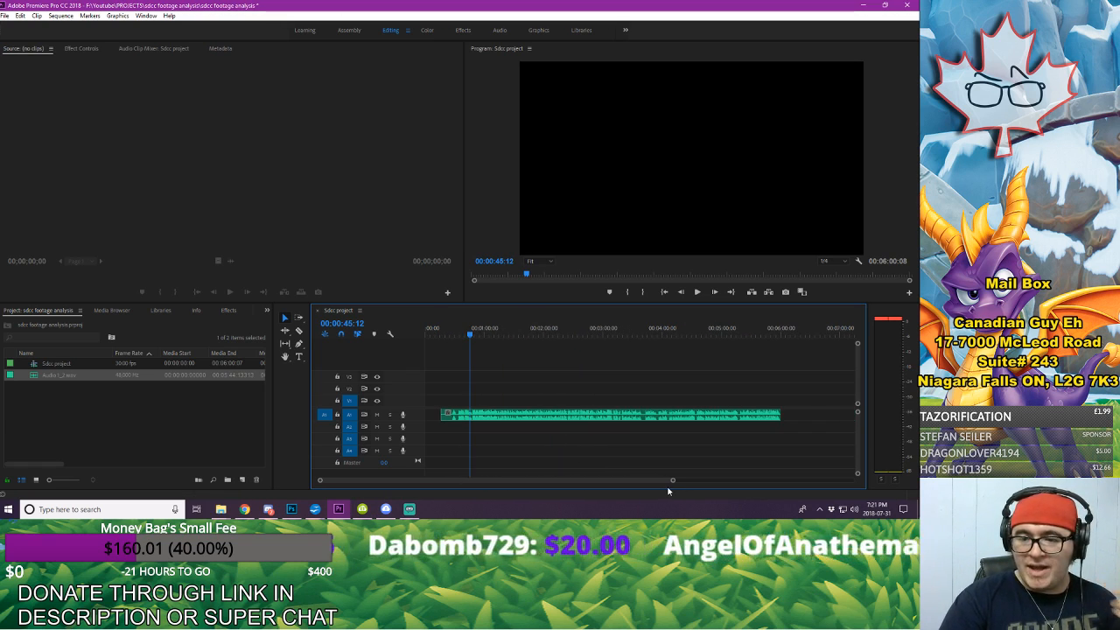
key("a")
left_click(569, 416)
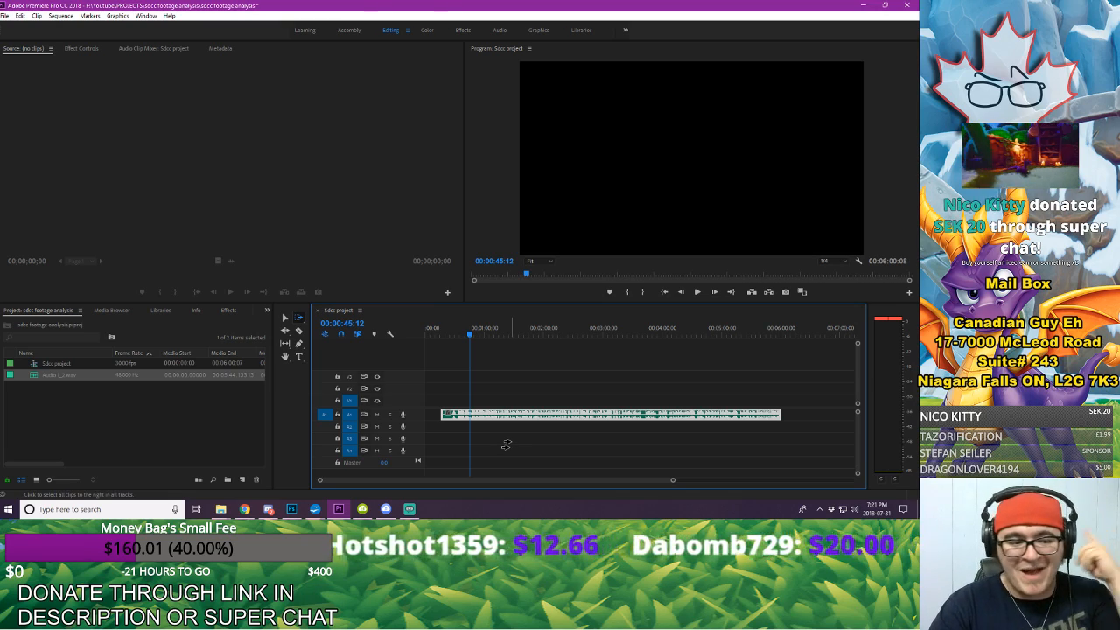
key("v")
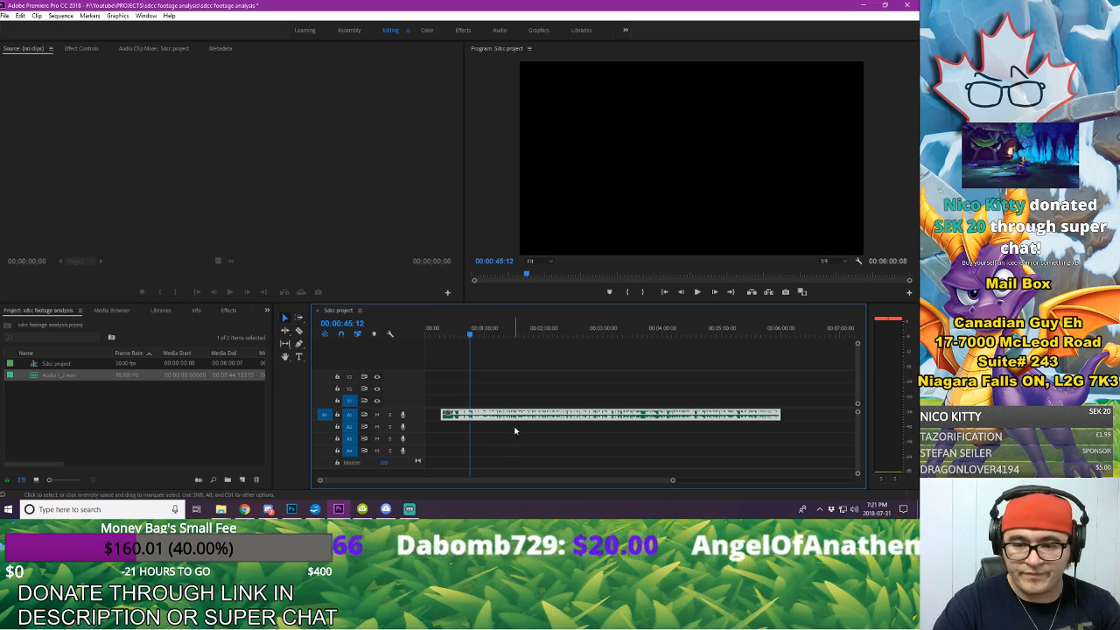
left_click_drag(516, 418, 497, 419)
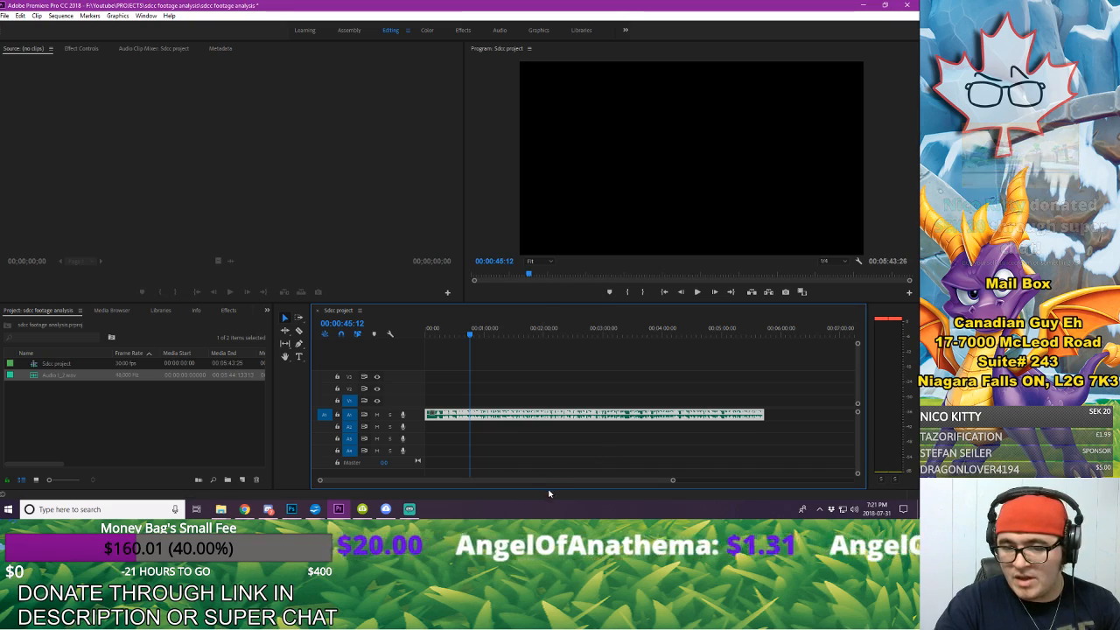
Step: Check the end of the voice-over clip, and listen to it from about 3:37
left_click_drag(759, 334, 767, 339)
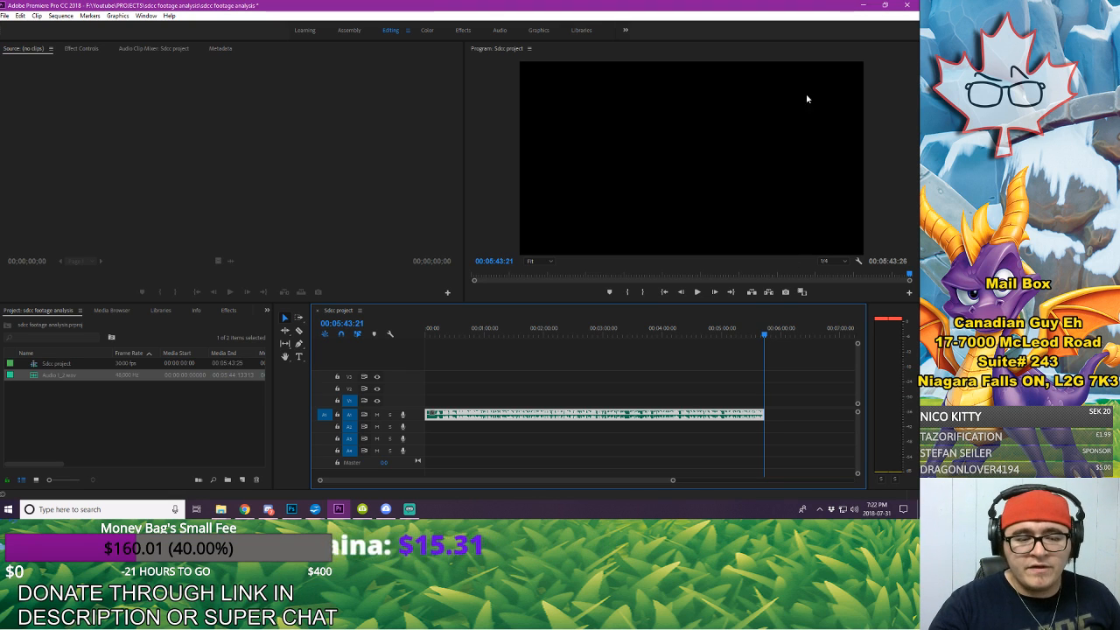
left_click(553, 382)
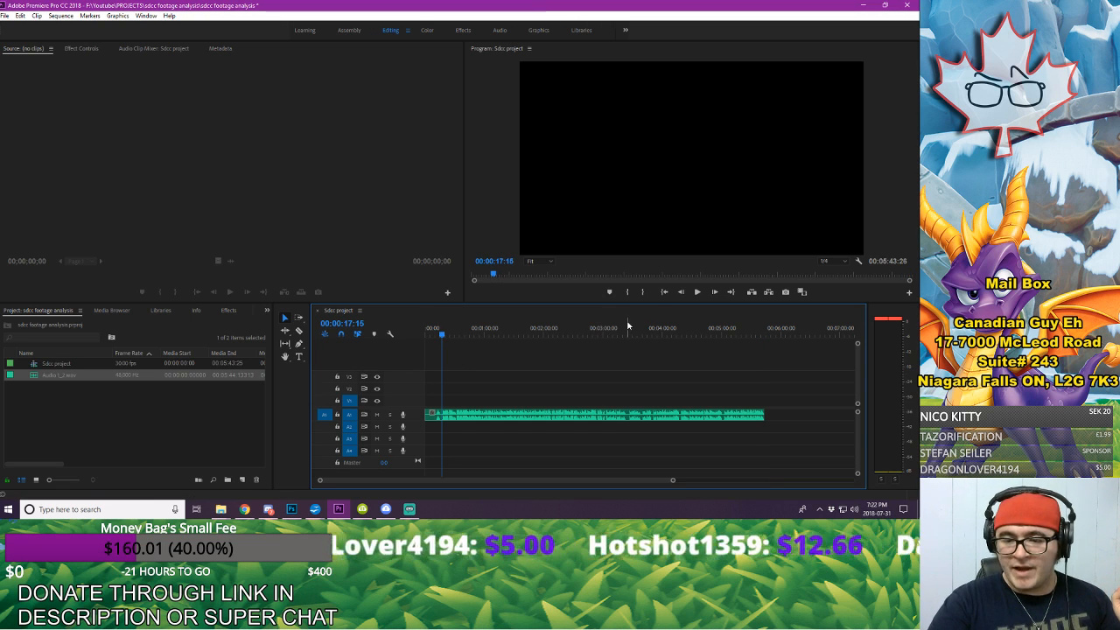
left_click_drag(630, 326, 641, 330)
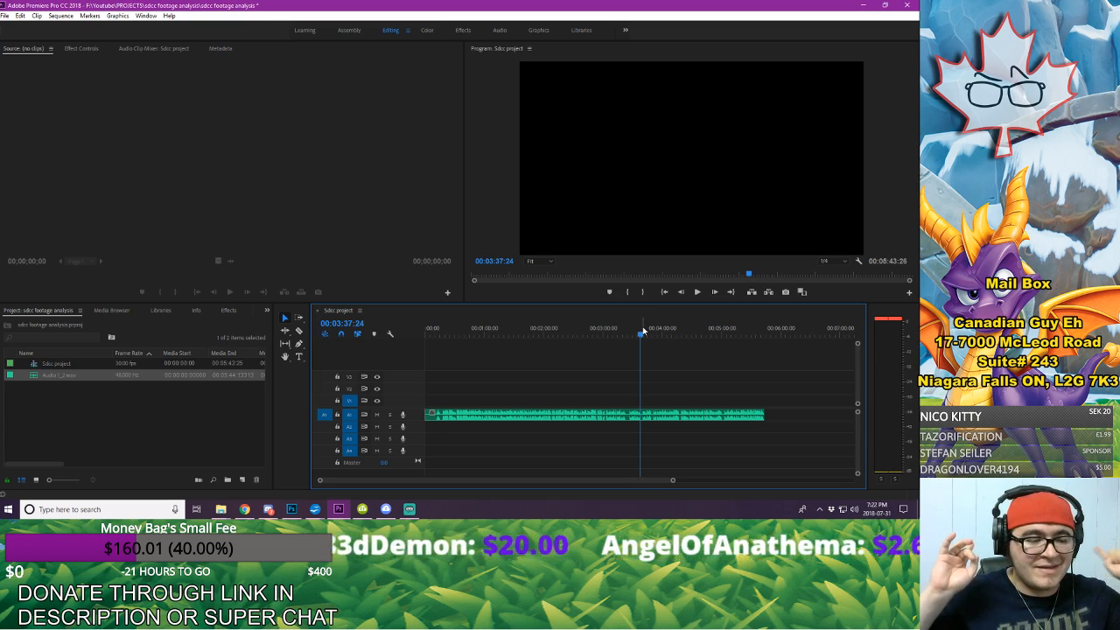
key("space")
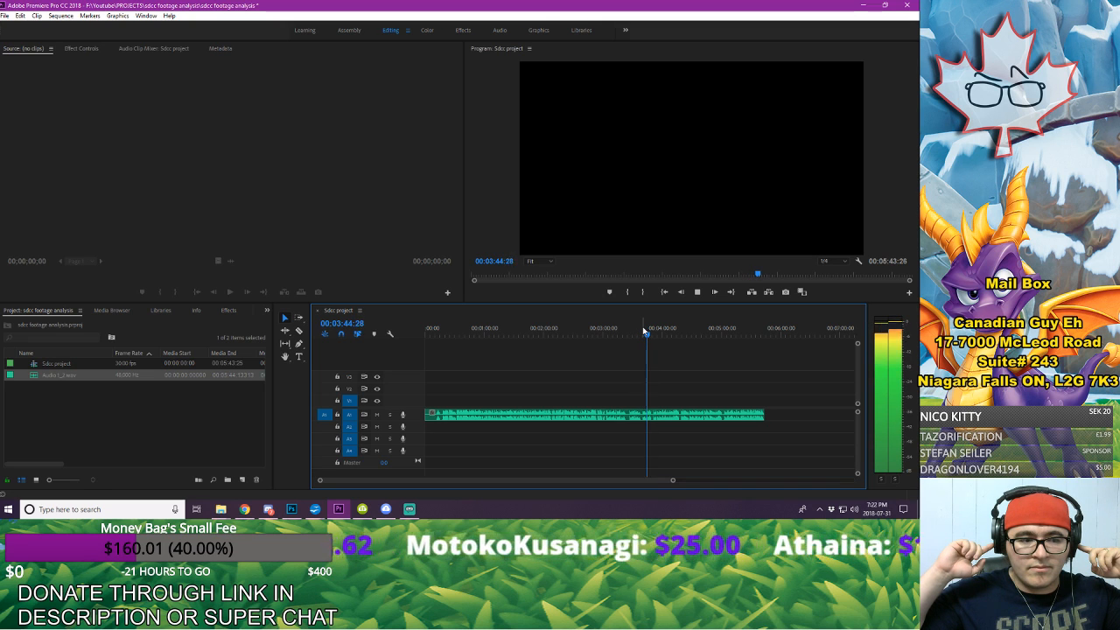
Step: Stop playback at the later passage, and replay the voice-over several times around 3:23 to 3:27 to check the take
key("space")
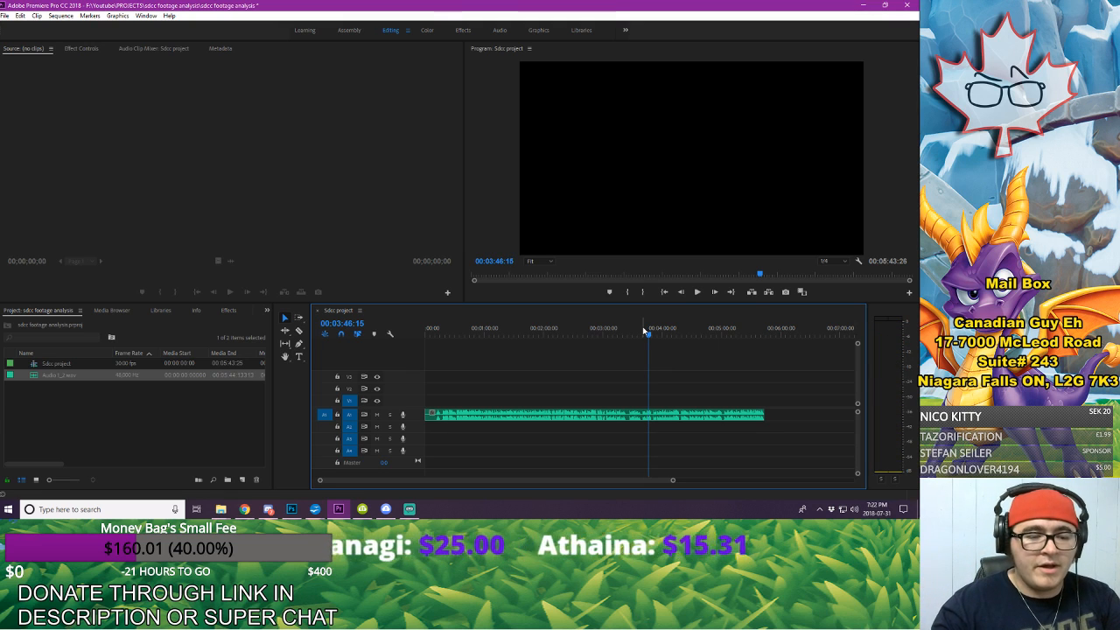
left_click(625, 330)
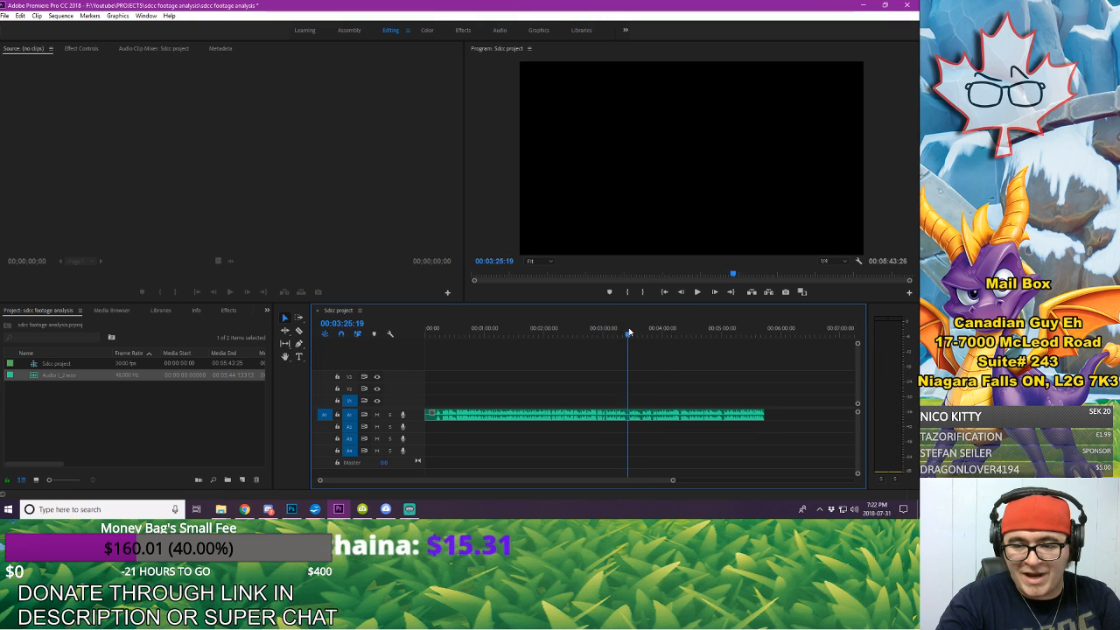
left_click_drag(628, 333, 625, 332)
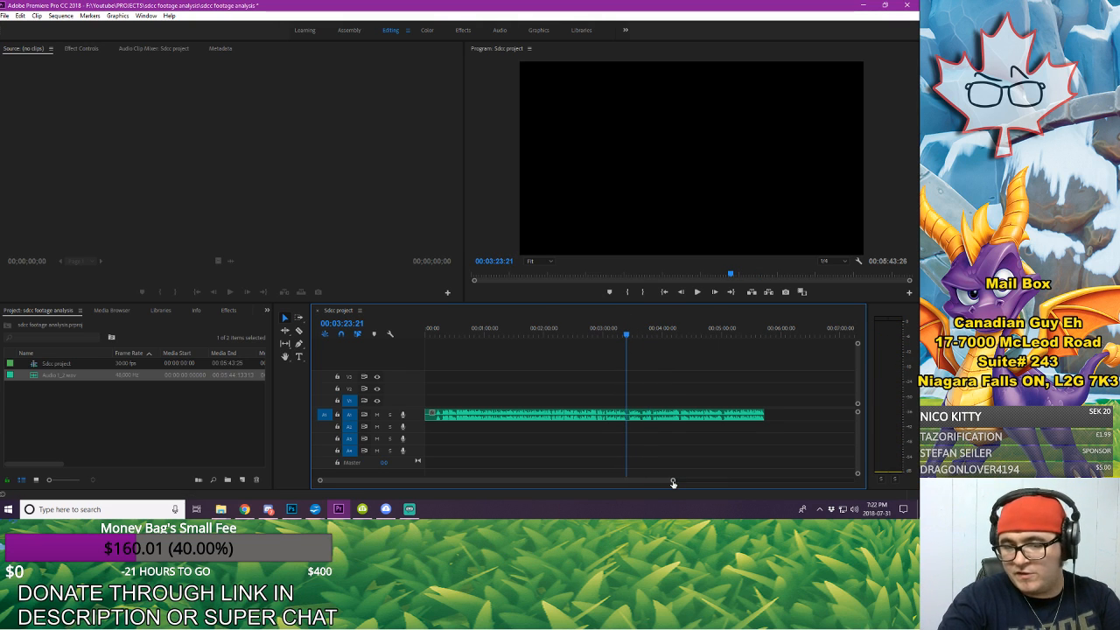
left_click_drag(674, 482, 555, 490)
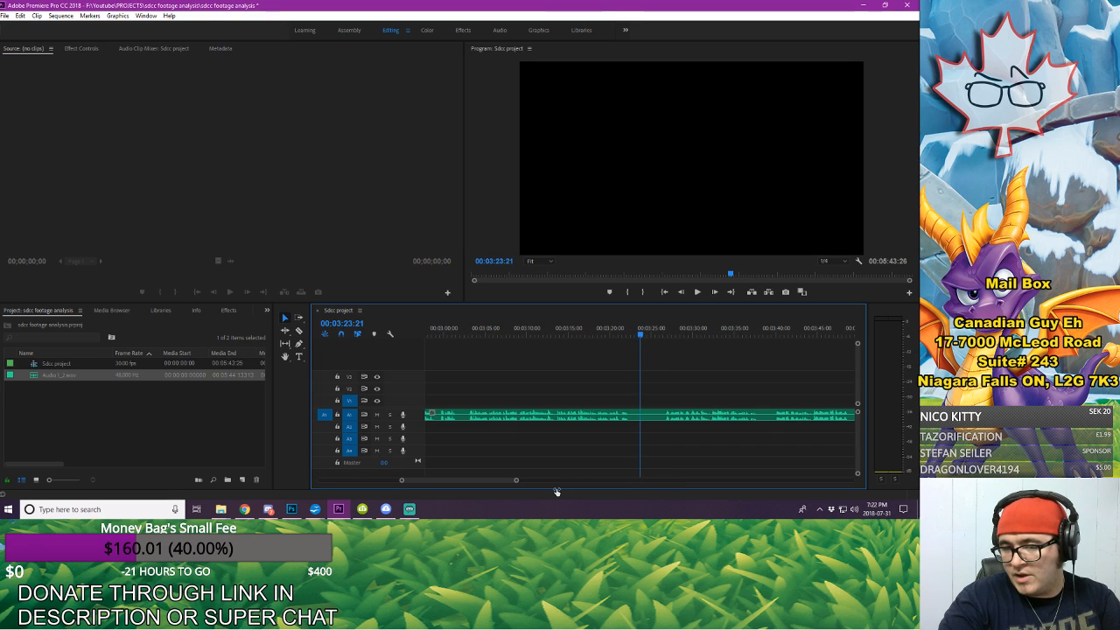
key("space")
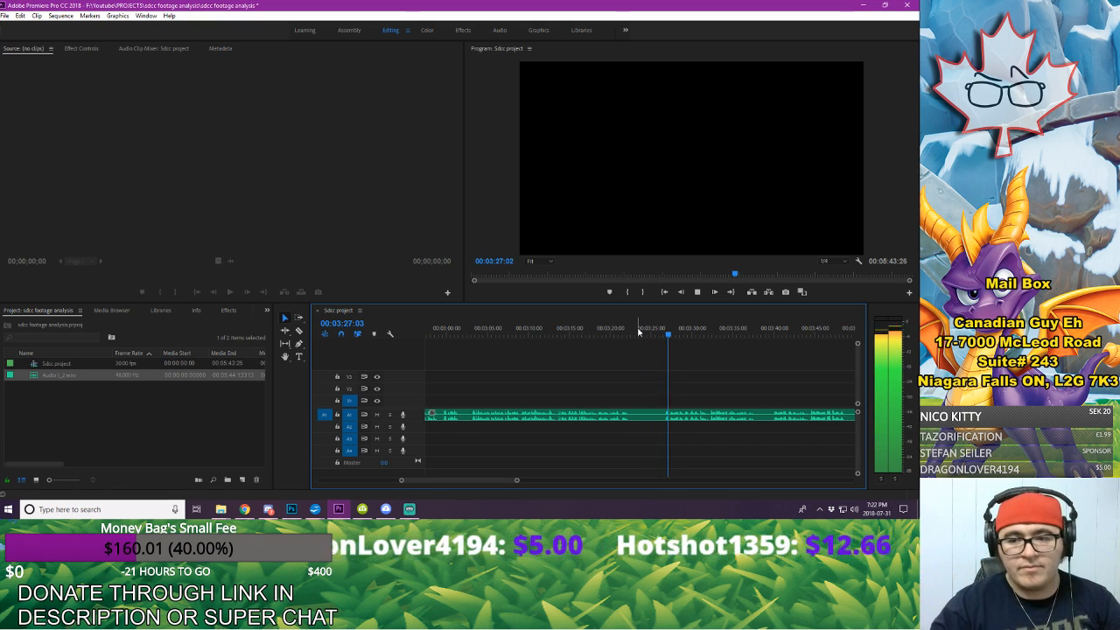
key("space")
key("space")
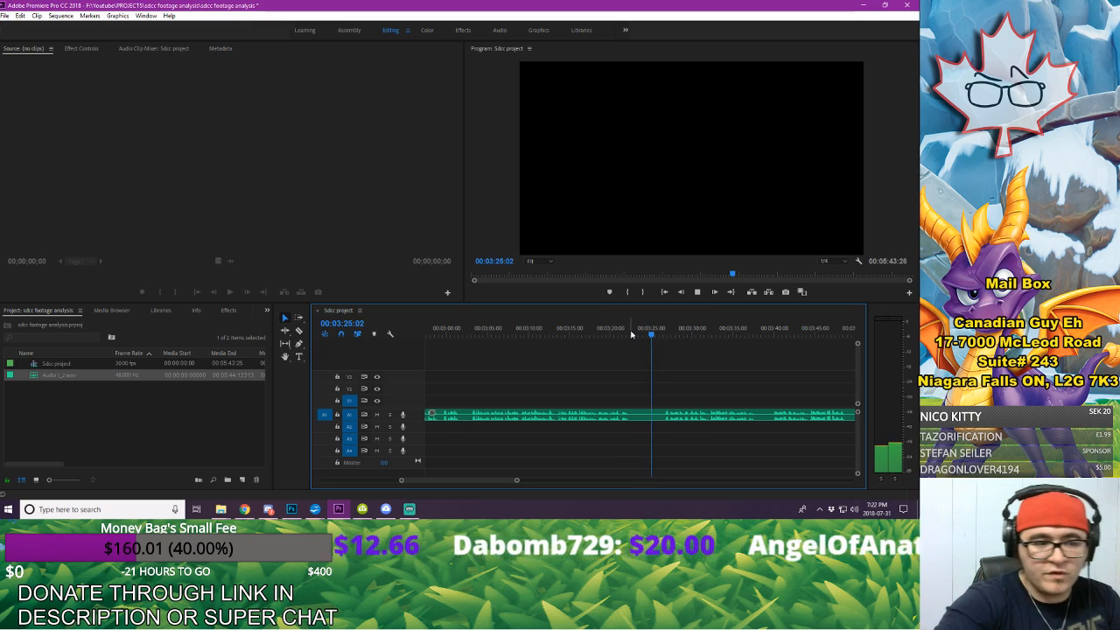
key("space")
left_click(631, 330)
key("space")
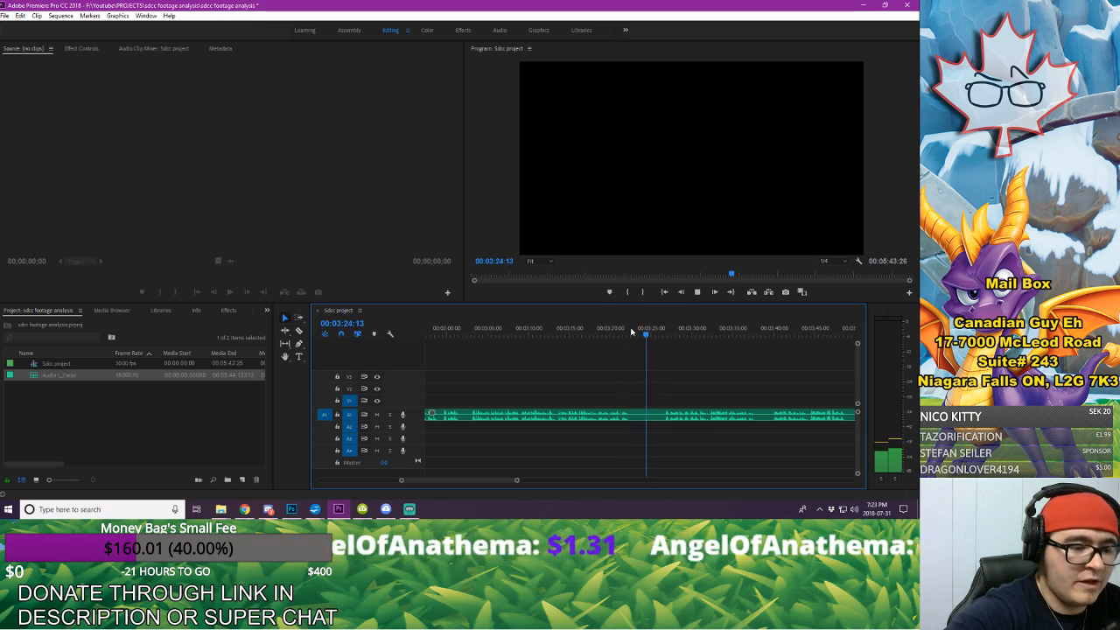
key("space")
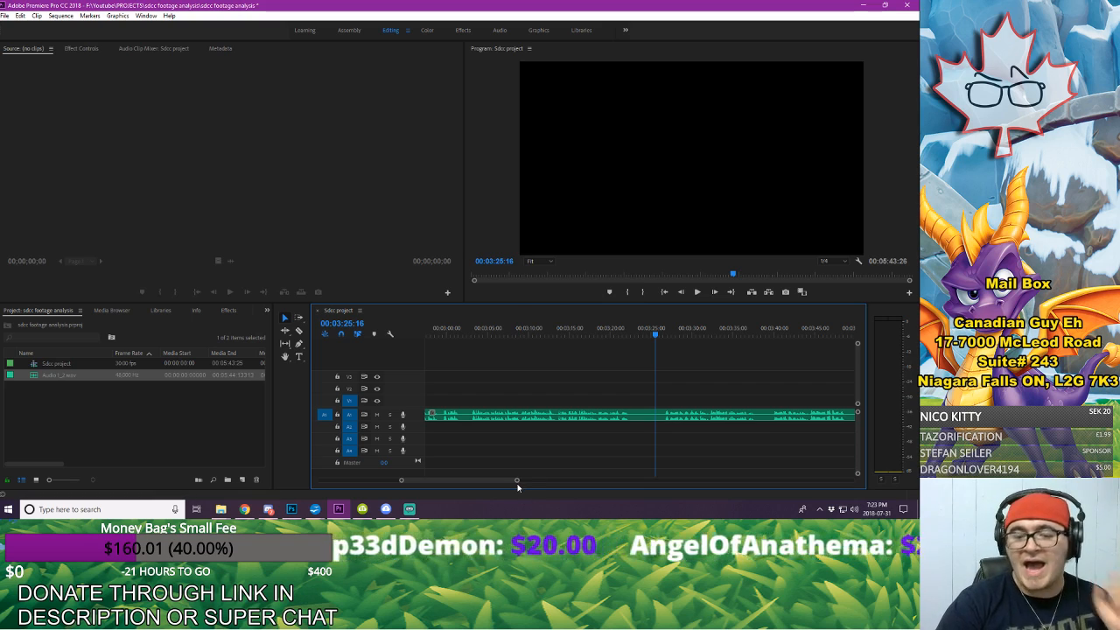
Step: Open the whole voice-over clip from track A1 for editing in Adobe Audition
left_click_drag(512, 479, 655, 481)
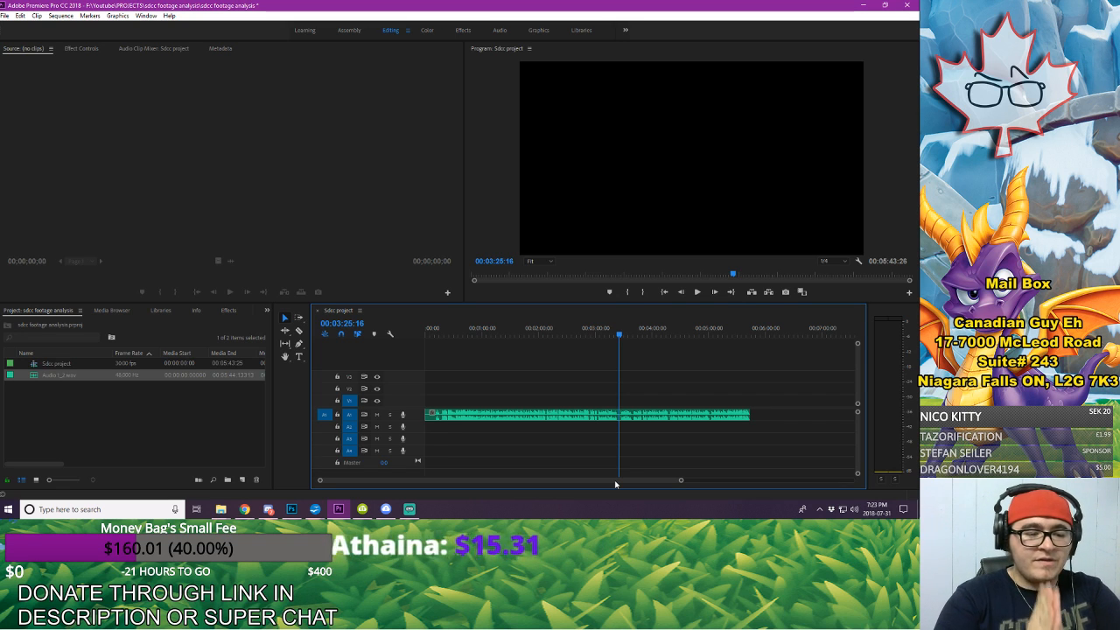
right_click(653, 418)
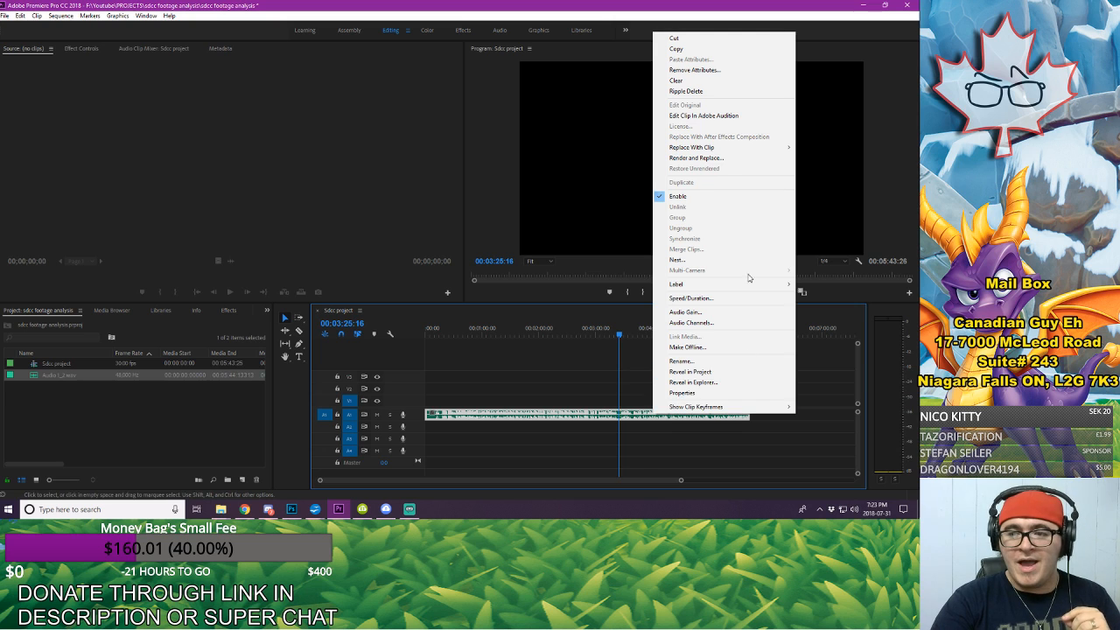
left_click(717, 116)
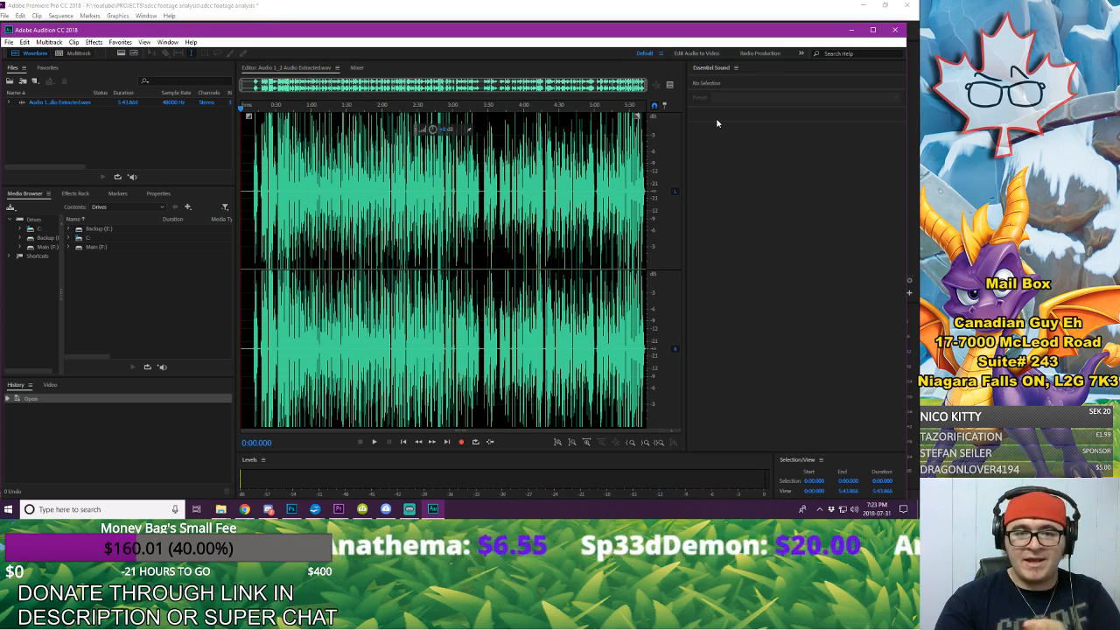
Step: Play back the voice-over in the waveform editor from about 0:16
left_click(260, 172)
key("space")
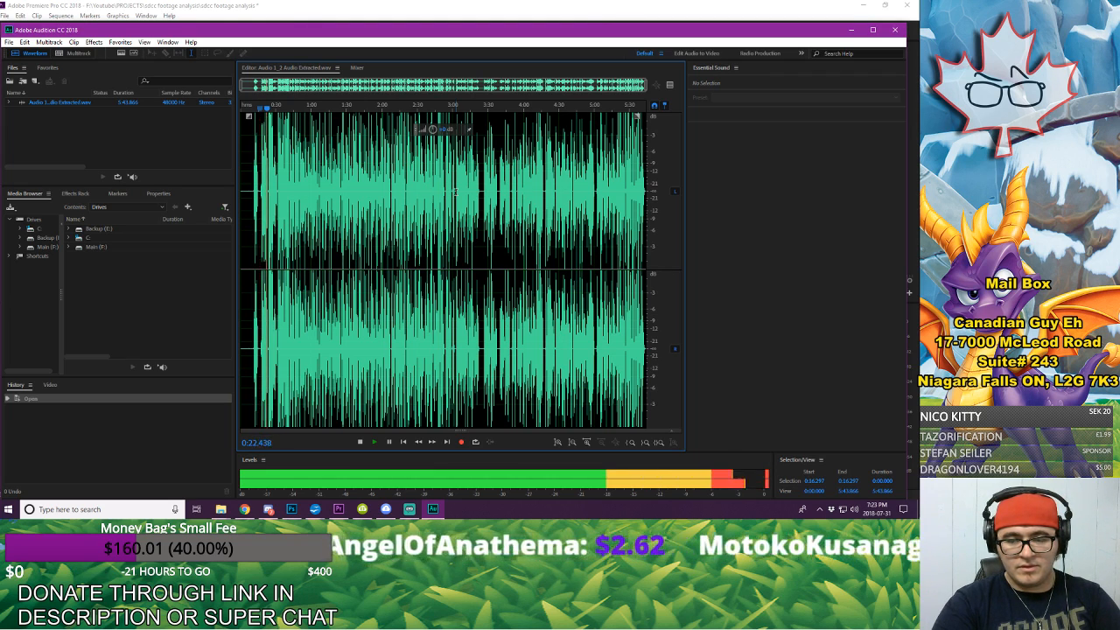
key("space")
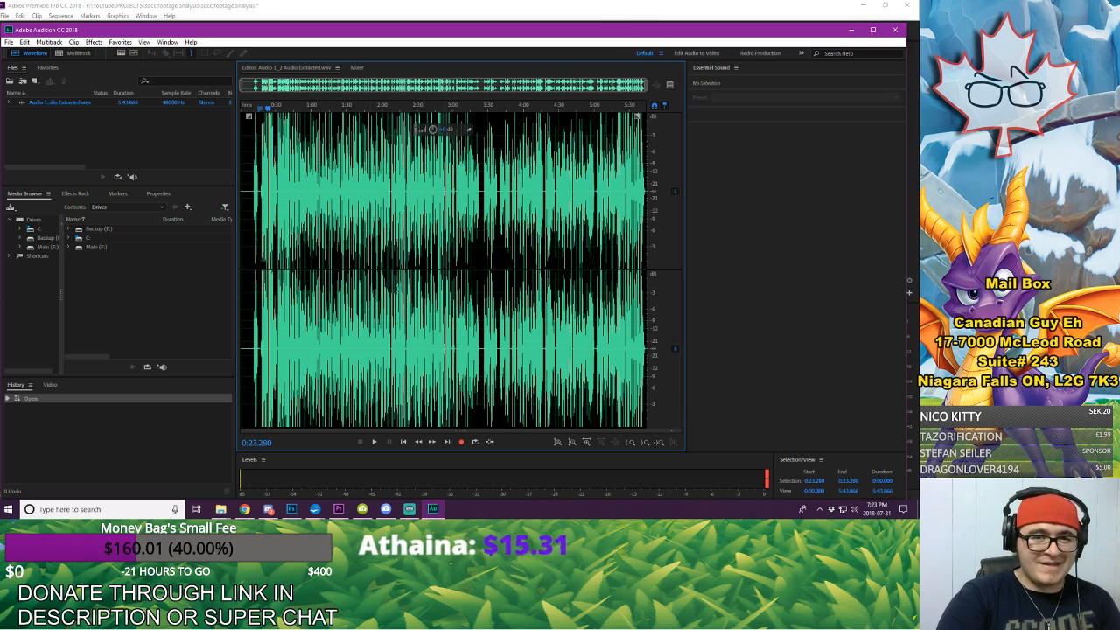
Step: Examine the silent stretch before the first words up close, and listen to its background noise from the very start
left_click(249, 117)
key("space")
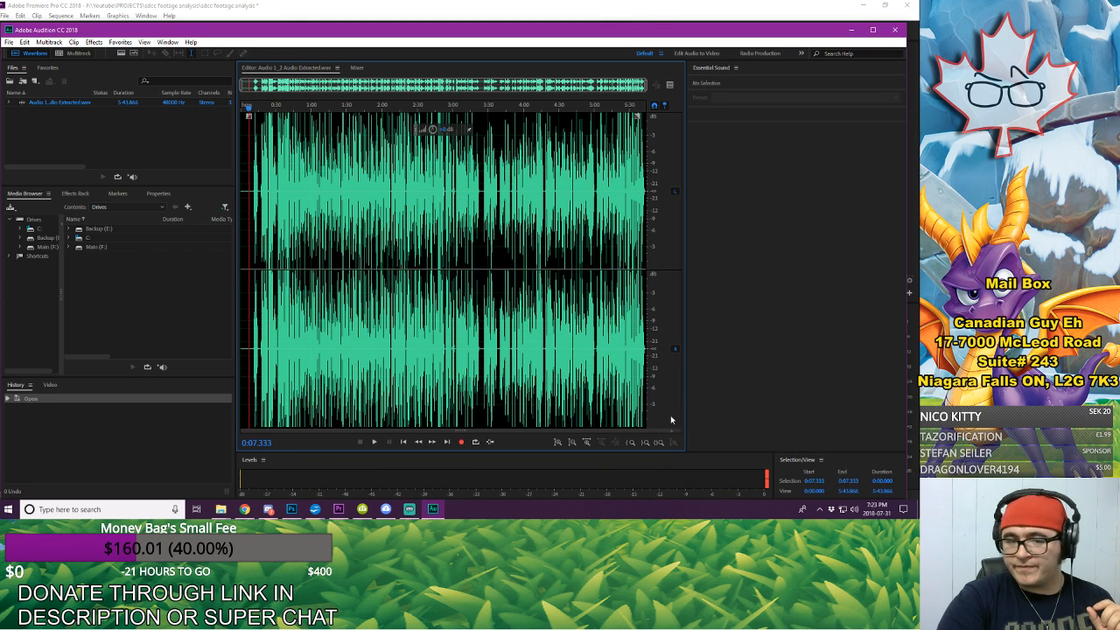
scroll(287, 175, "up", 1)
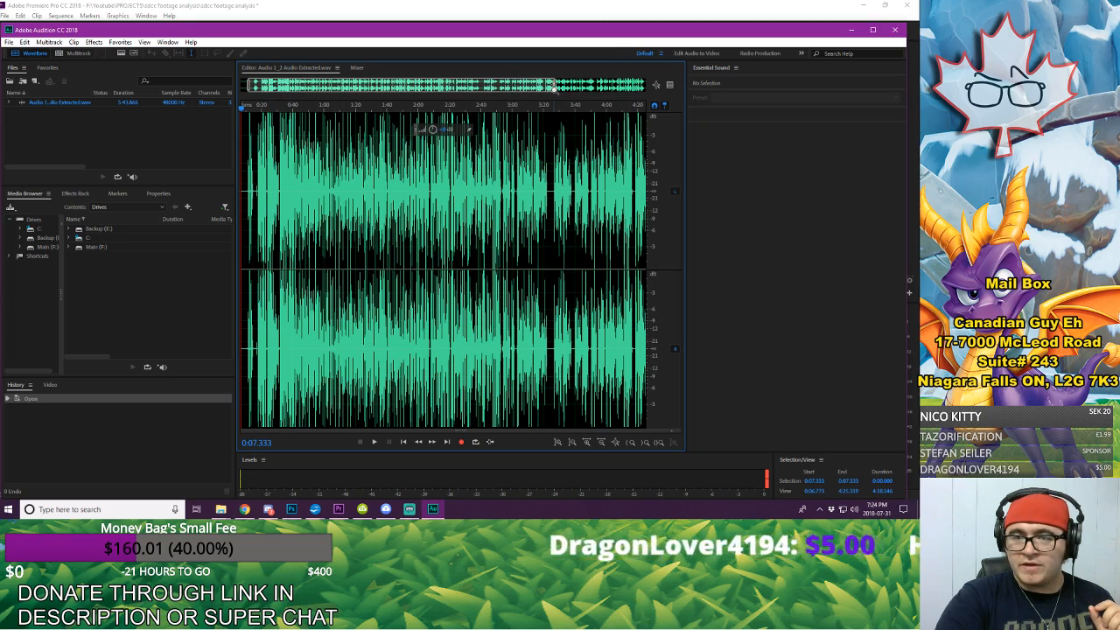
left_click_drag(554, 88, 262, 105)
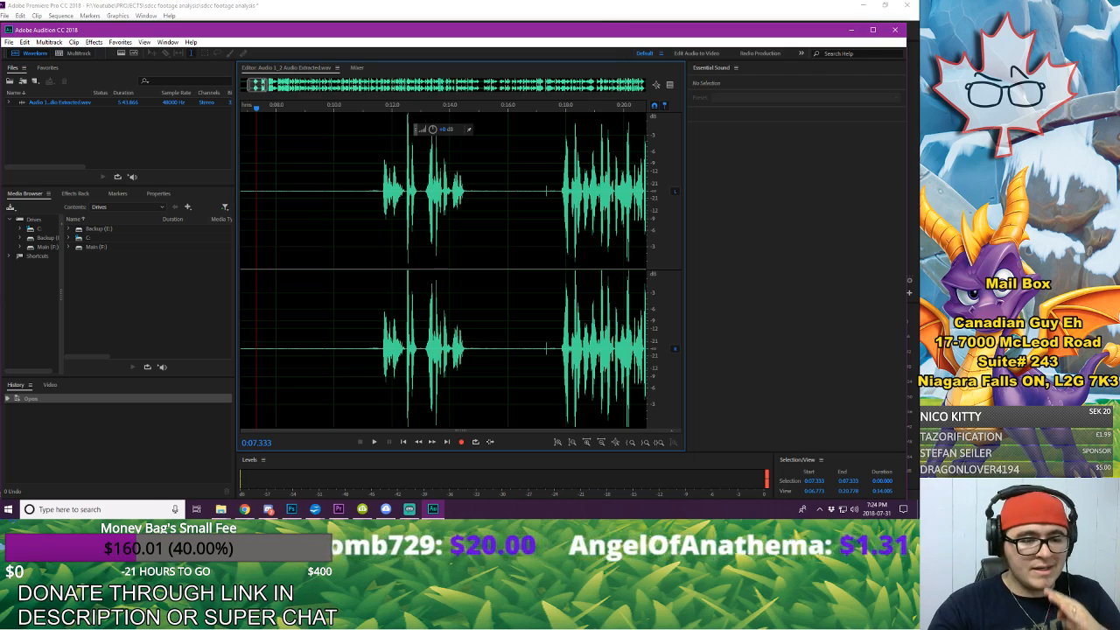
left_click_drag(245, 156, 242, 163)
left_click(296, 136)
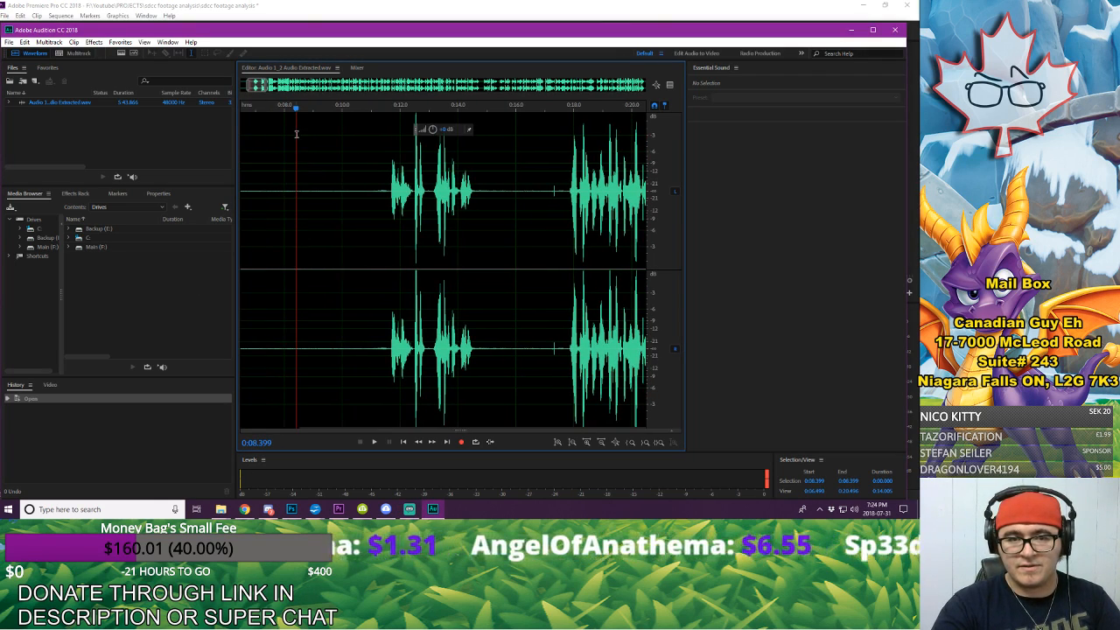
key("Home")
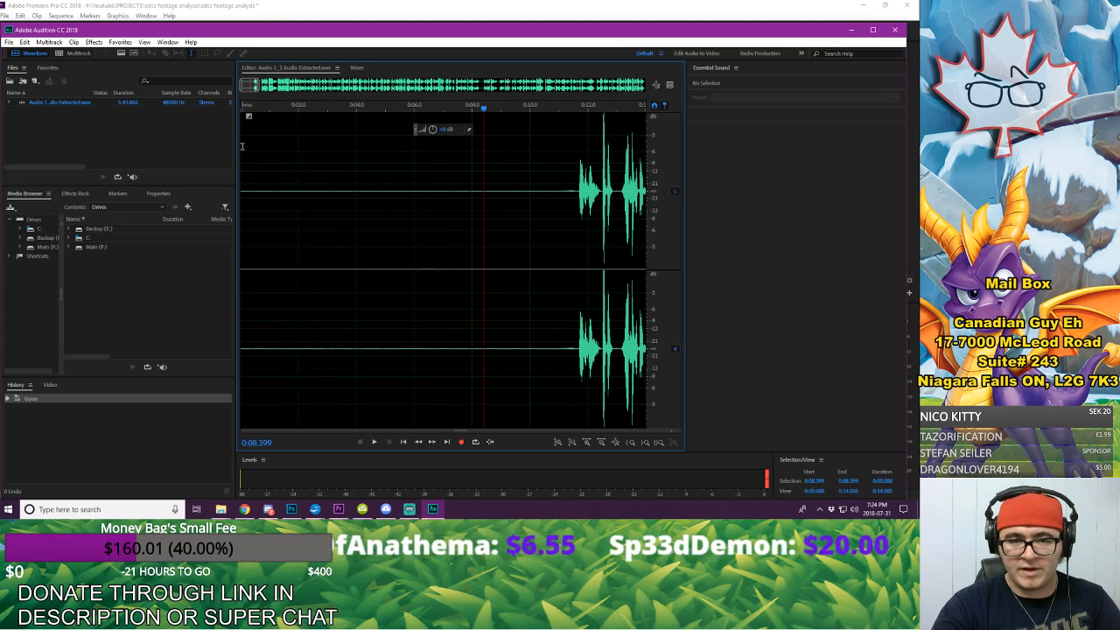
key("space")
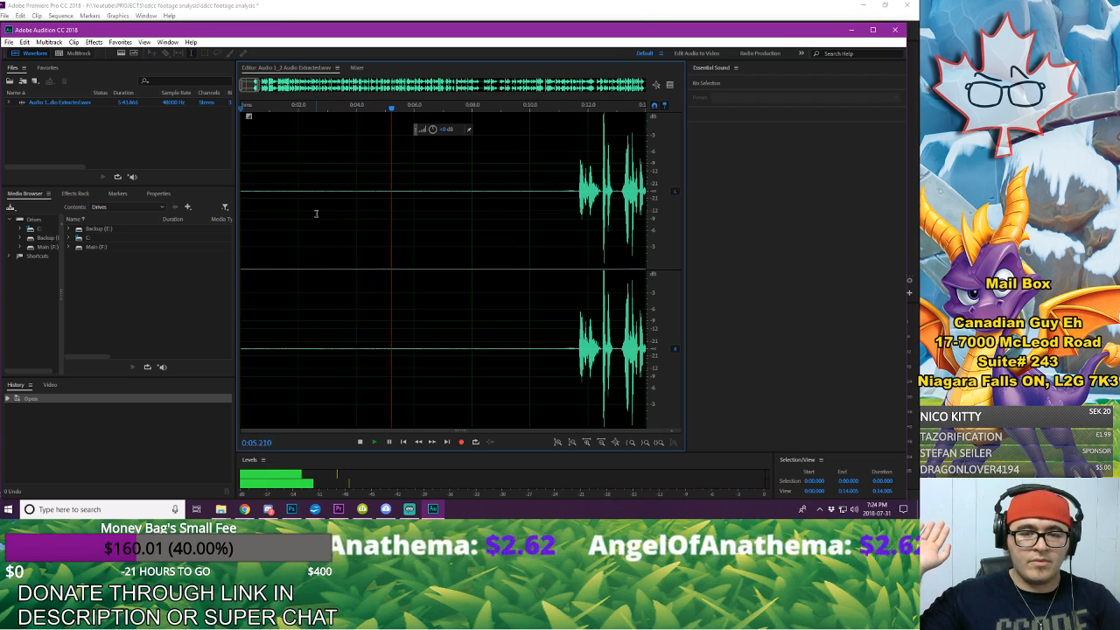
key("space")
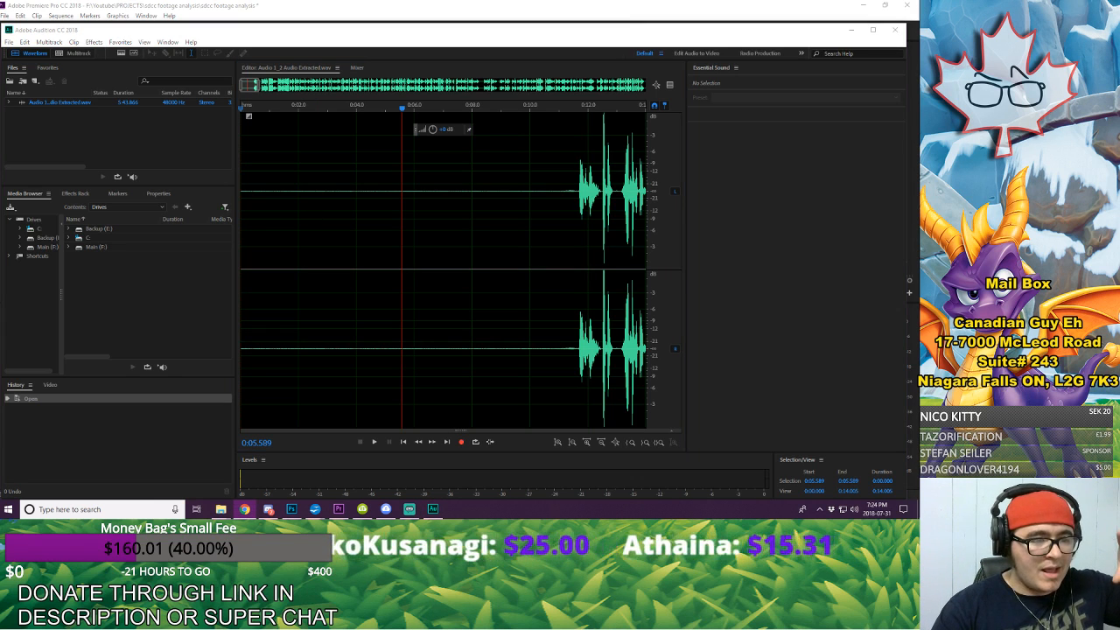
Step: Select the silent opening from 0:00 to about 0:10.5 and capture it as the noise print
key("alt+Tab")
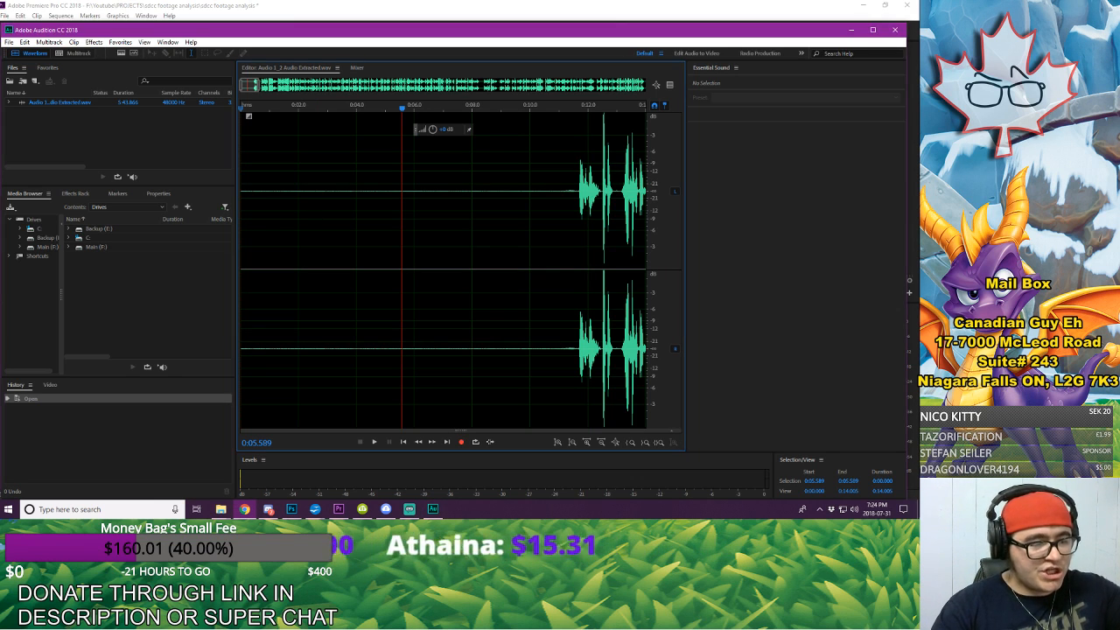
left_click(528, 191)
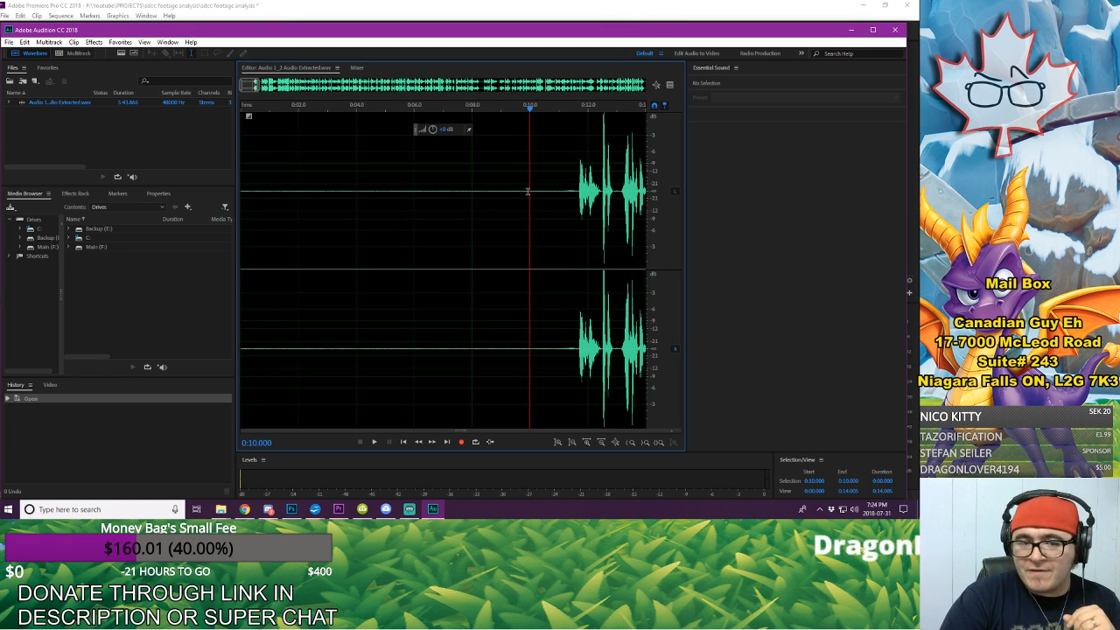
left_click_drag(527, 191, 225, 210)
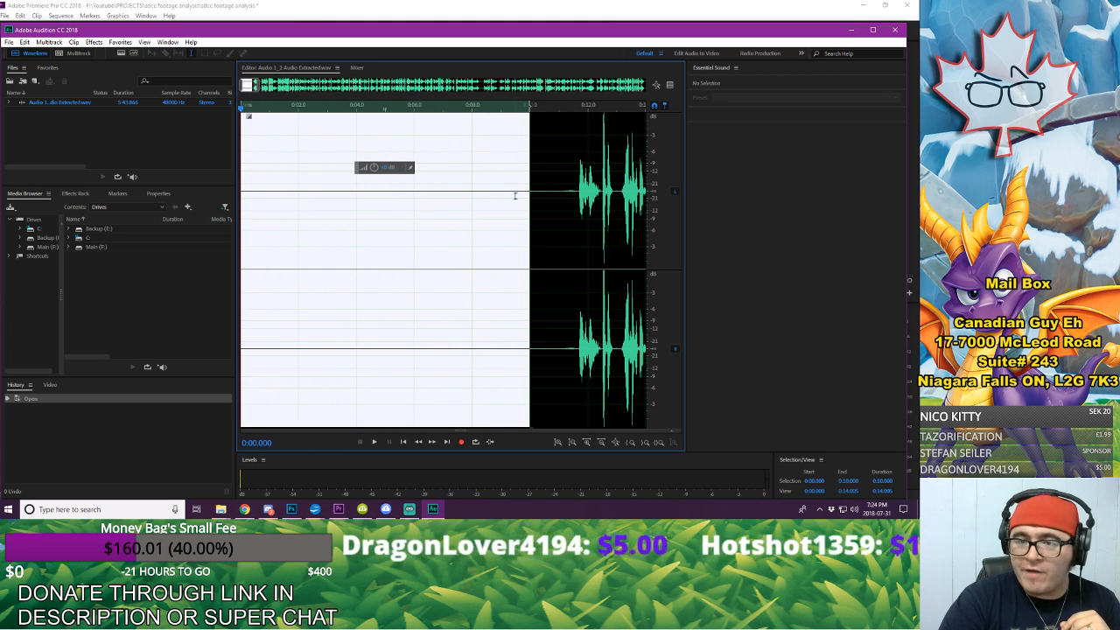
left_click_drag(527, 196, 543, 200)
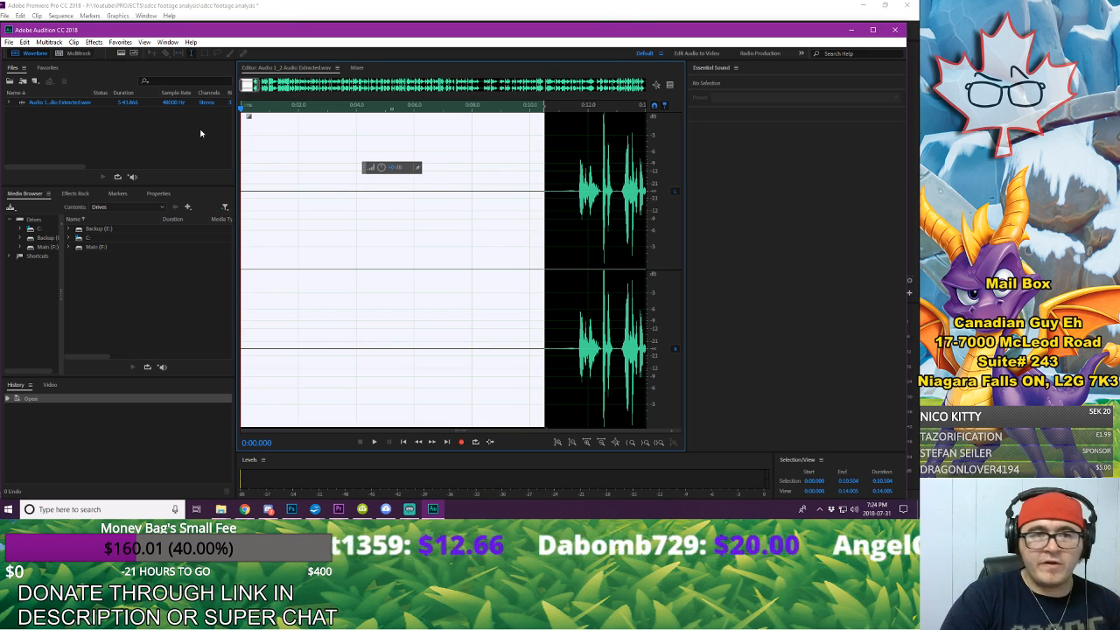
left_click(93, 43)
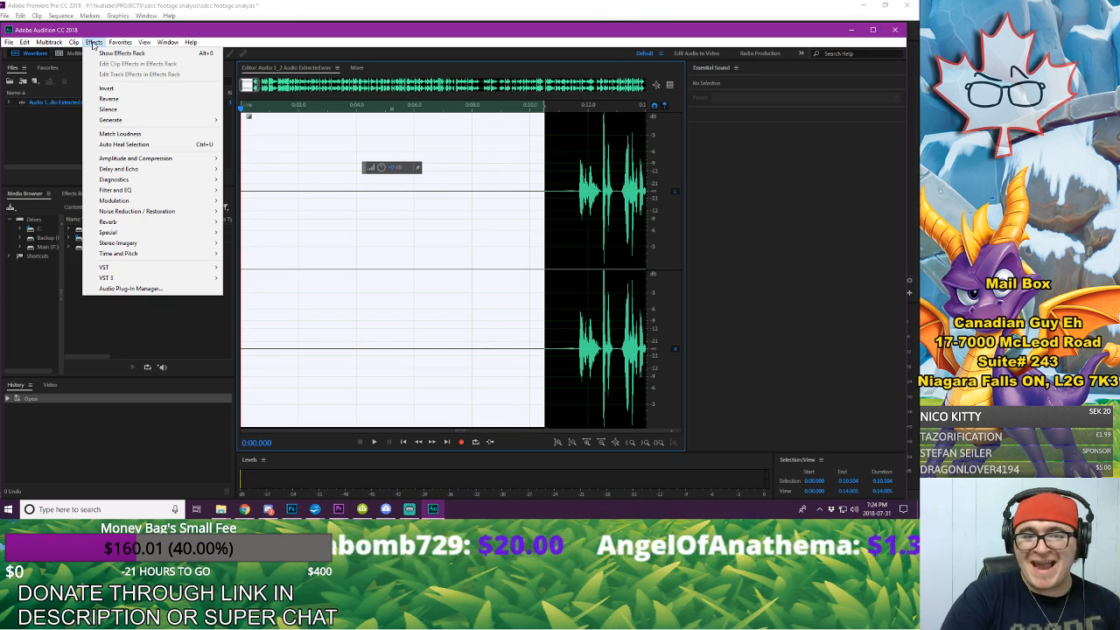
mouse_move(136, 212)
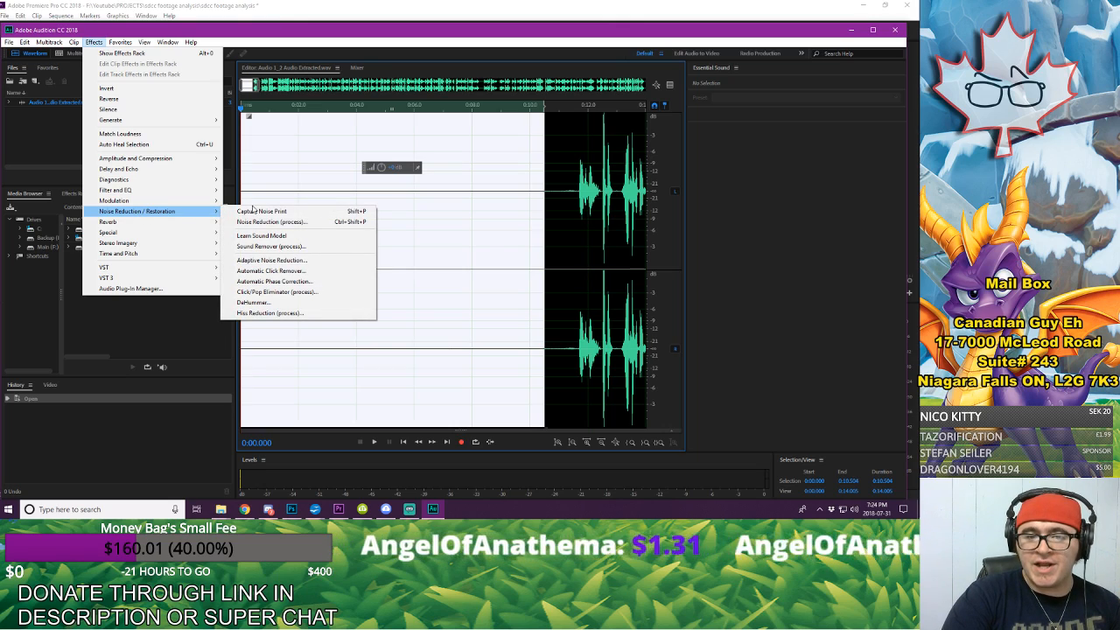
left_click(255, 212)
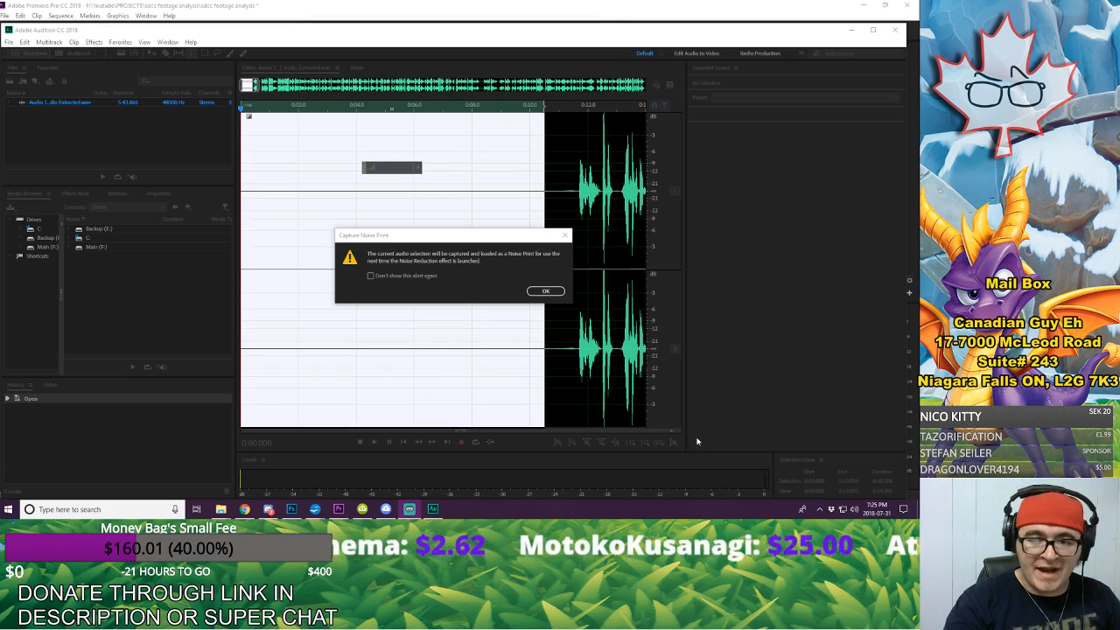
left_click(543, 291)
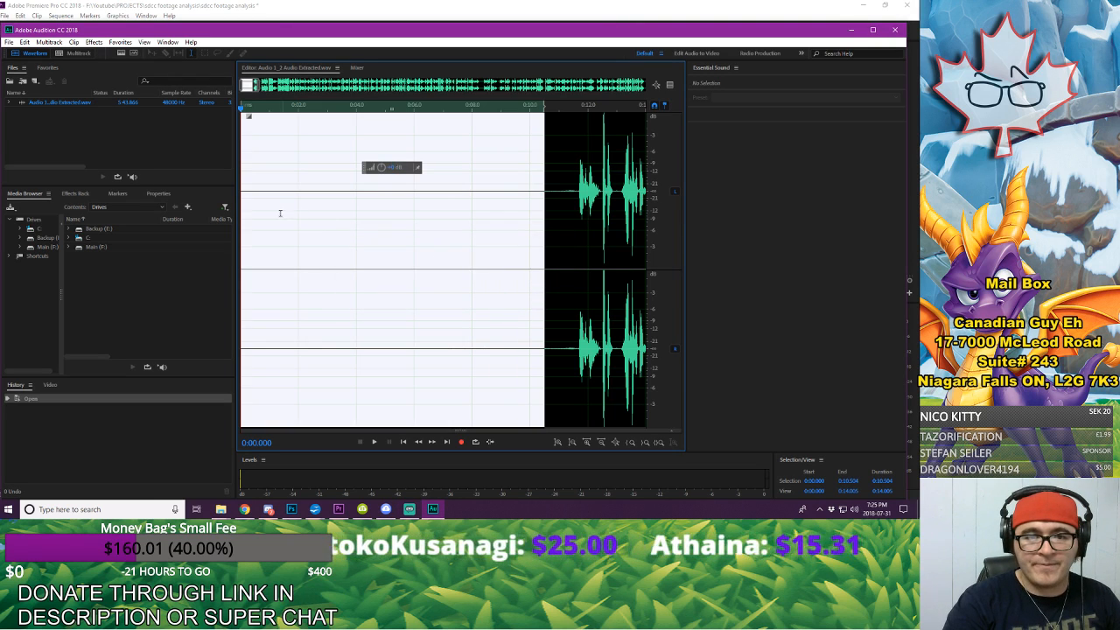
Step: Apply Noise Reduction to the entire voice-over with the captured noise print, at 50% and reduced by 16 dB
left_click(589, 219)
left_click(367, 161)
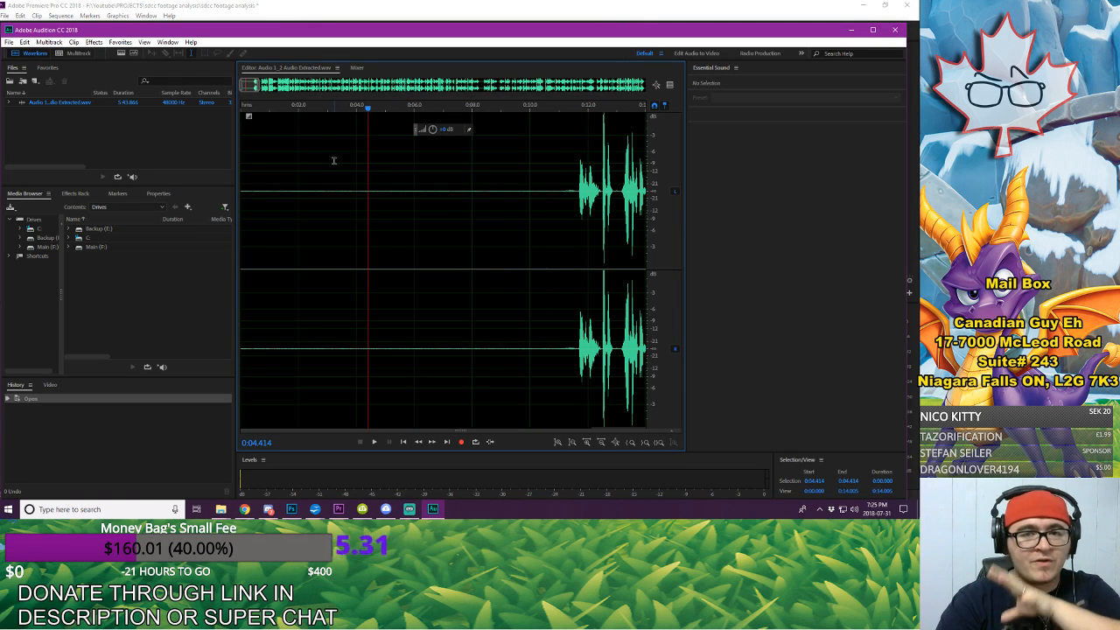
left_click(101, 44)
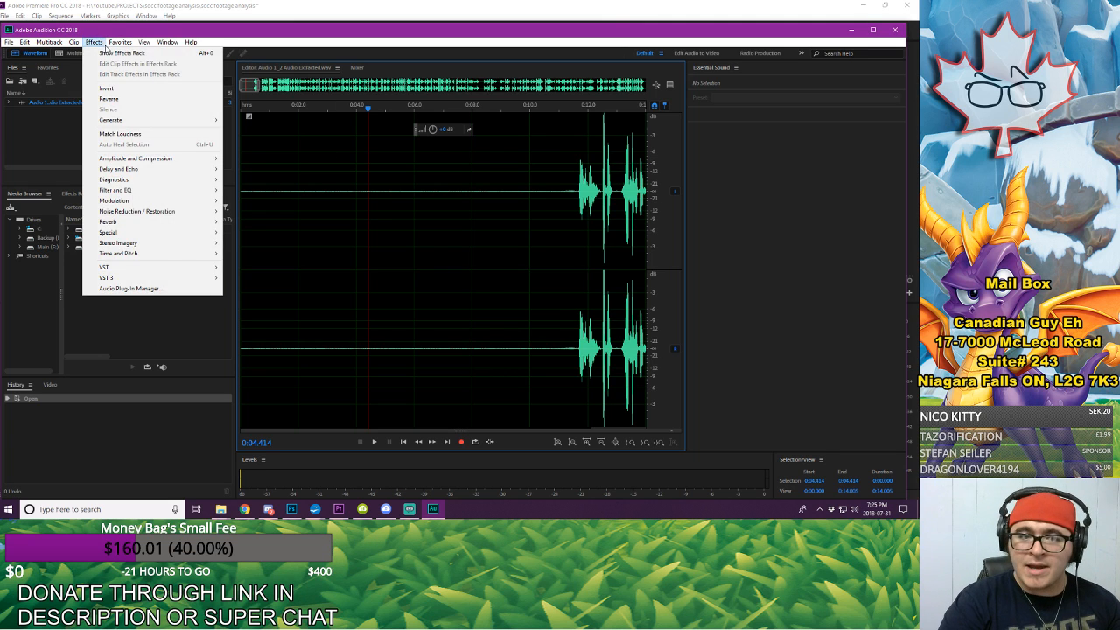
mouse_move(154, 211)
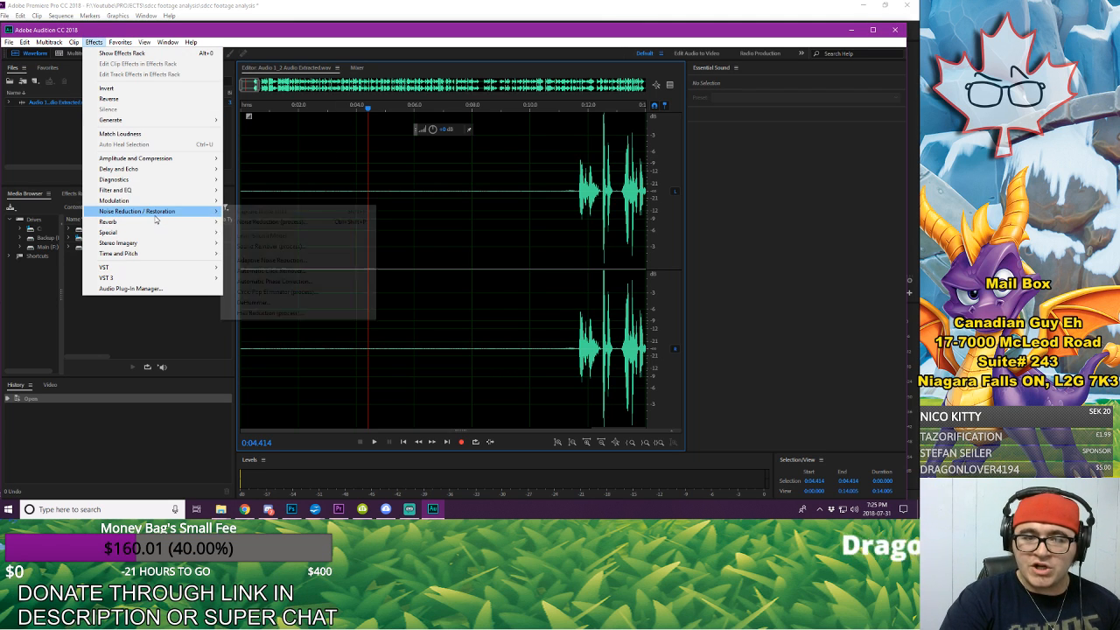
left_click(262, 224)
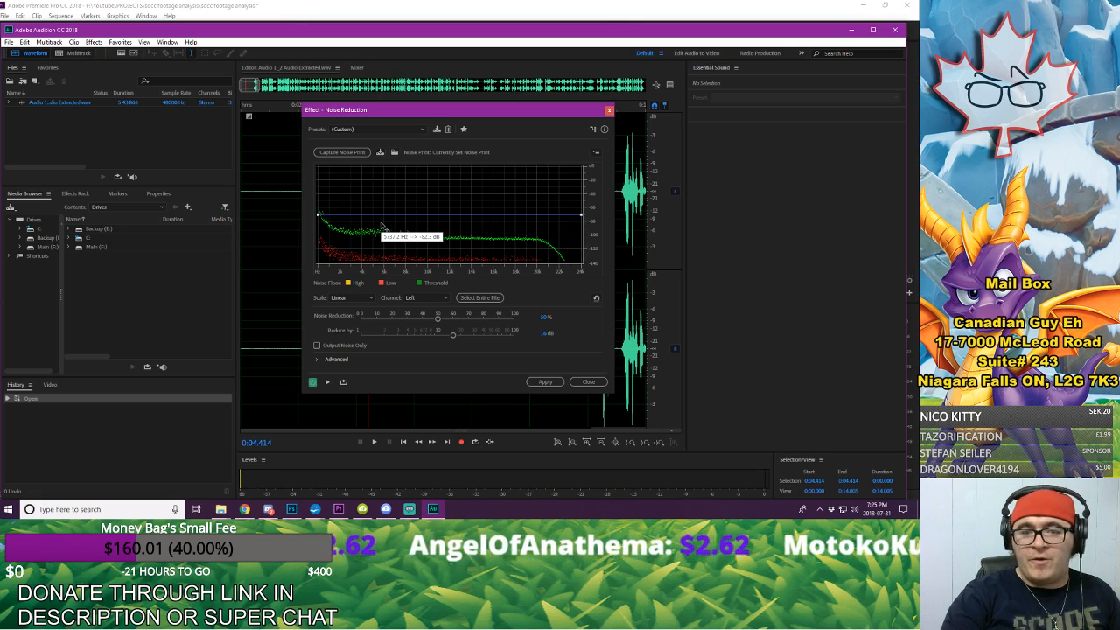
left_click(544, 383)
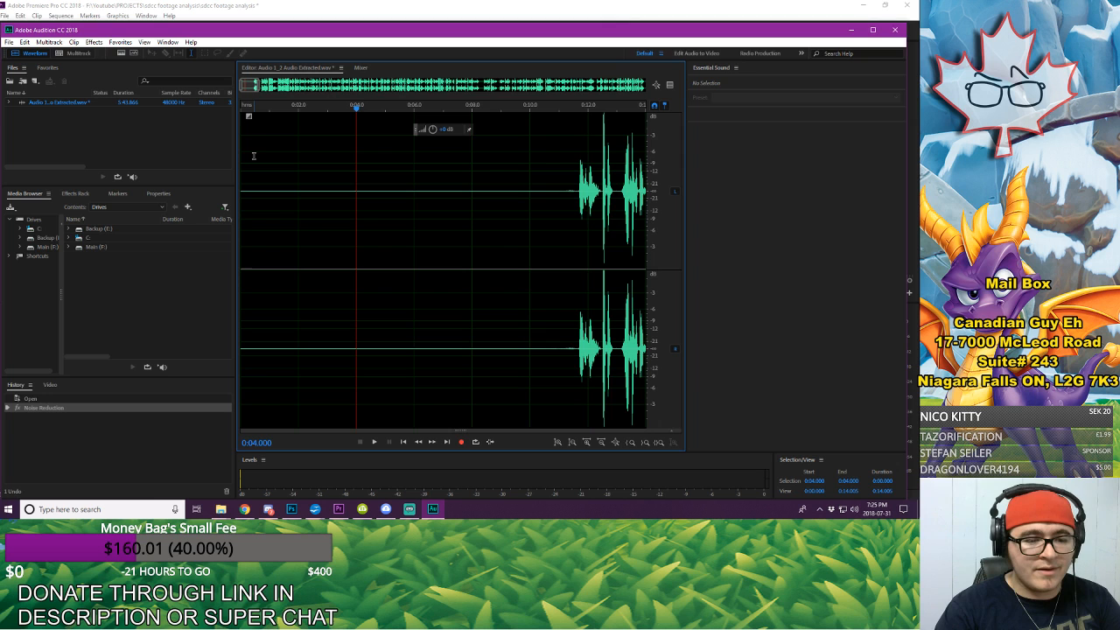
Step: Listen repeatedly to the silent opening of the voice-over from its start to check for remaining background noise
left_click(253, 156)
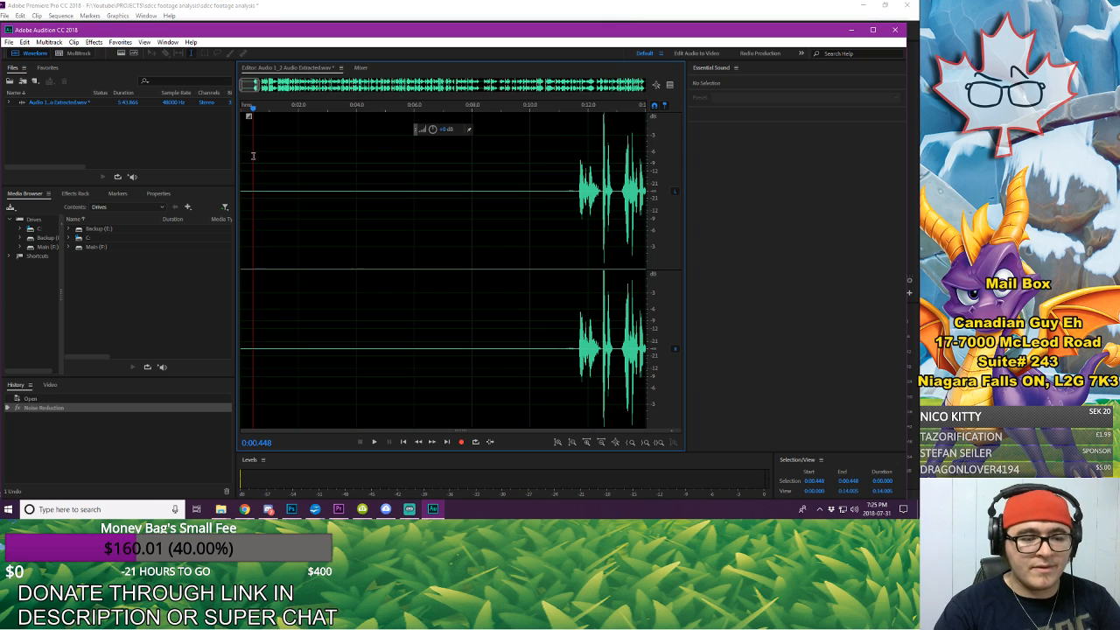
key("space")
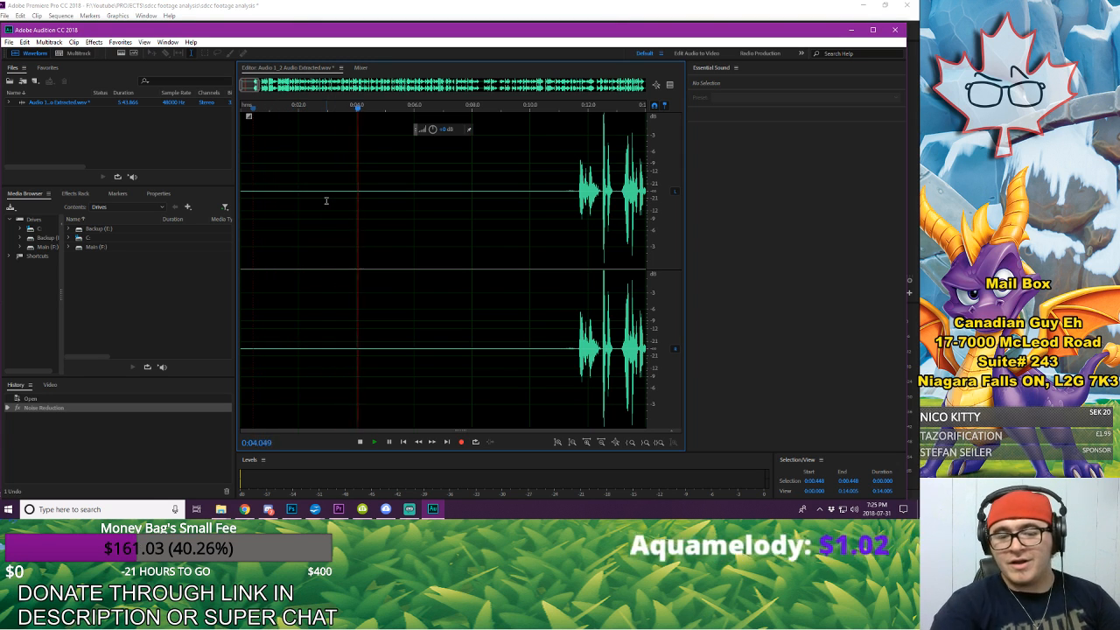
key("space")
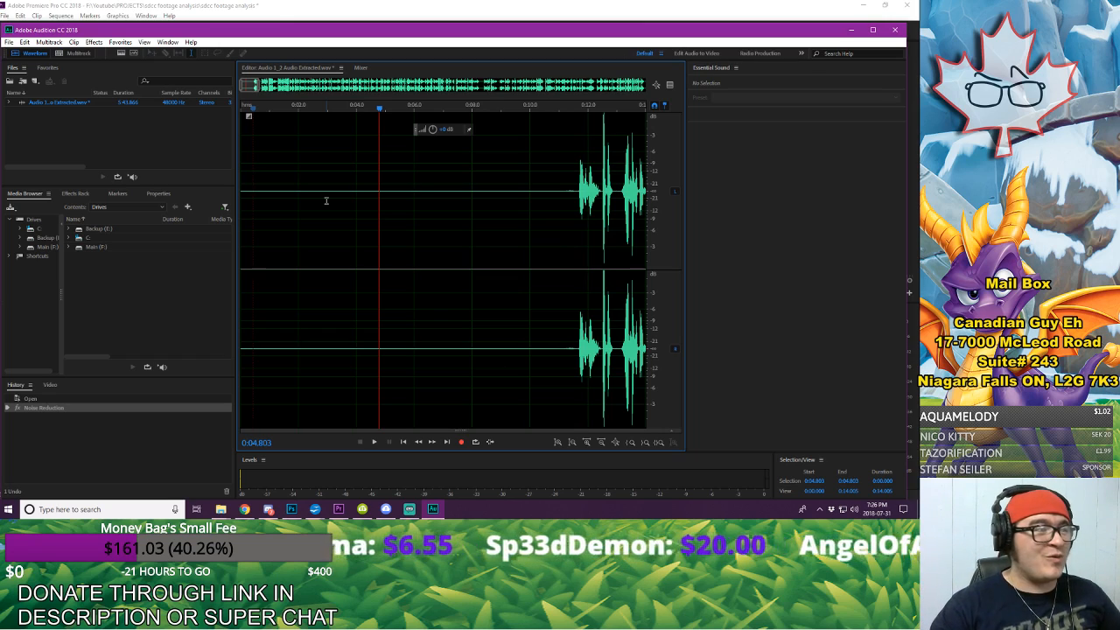
left_click(253, 160)
key("space")
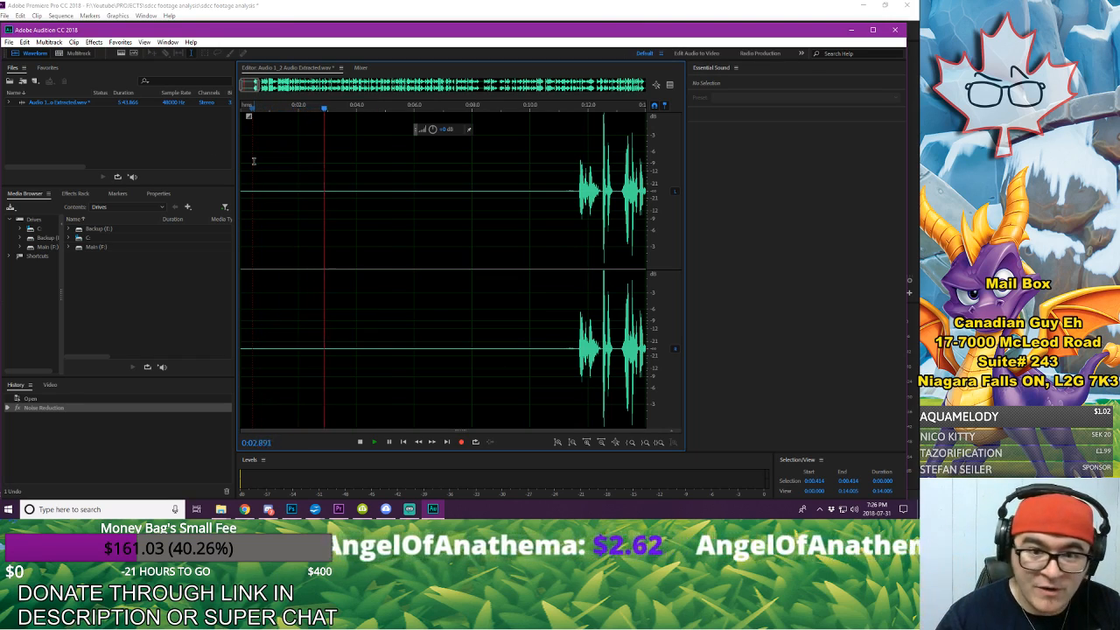
key("space")
left_click(242, 152)
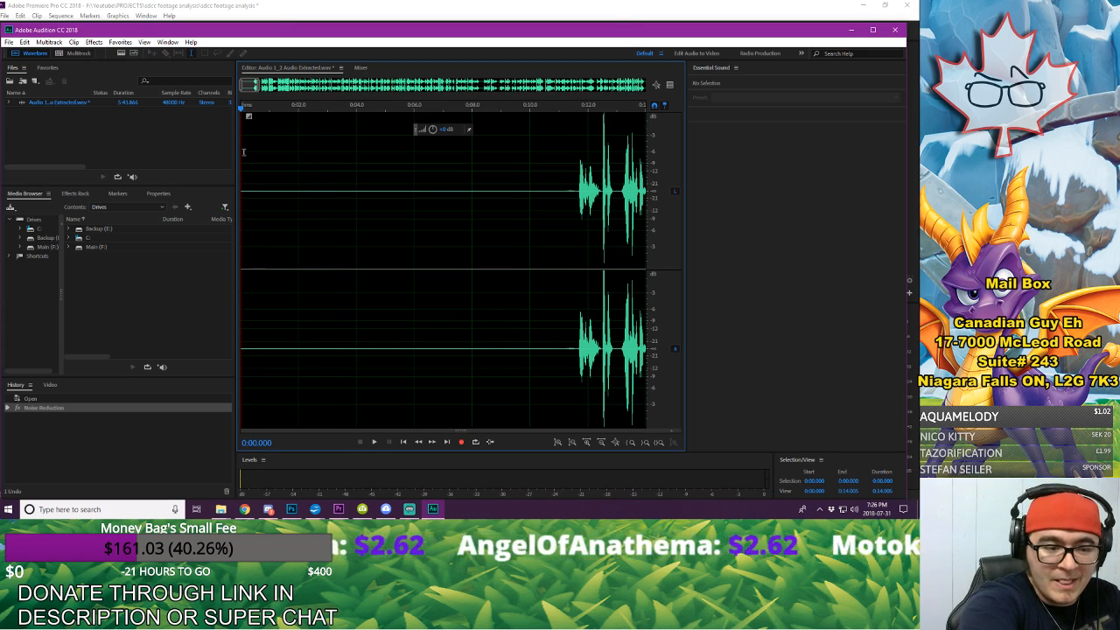
key("space")
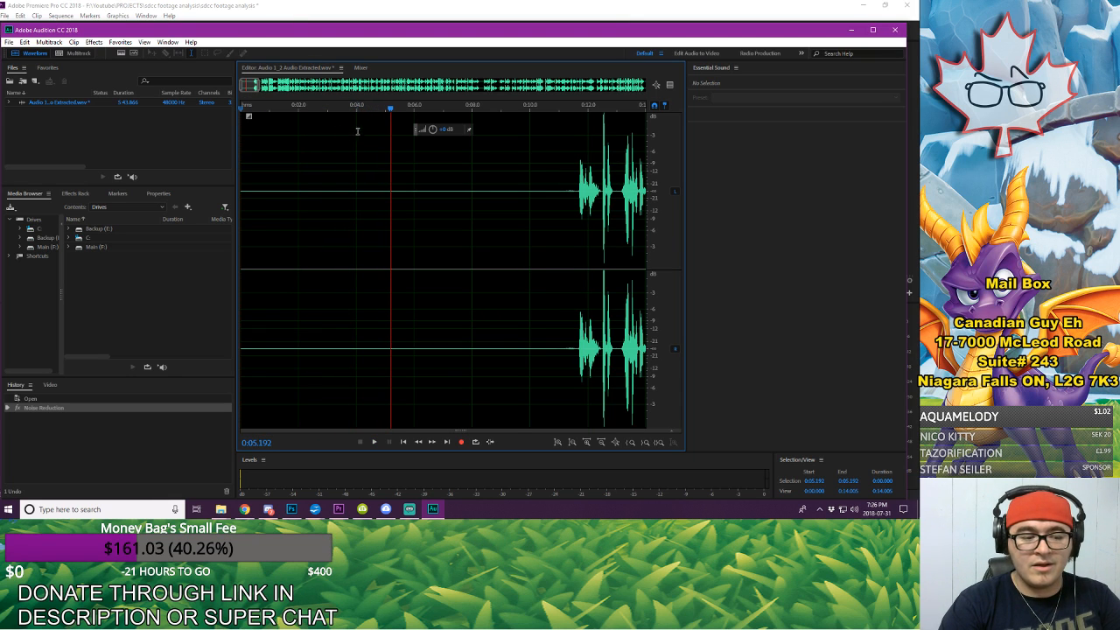
Step: Play back the noise-reduced speech from about 3:25 in the middle of the recording
left_click_drag(259, 86, 647, 88)
left_click(480, 187)
key("space")
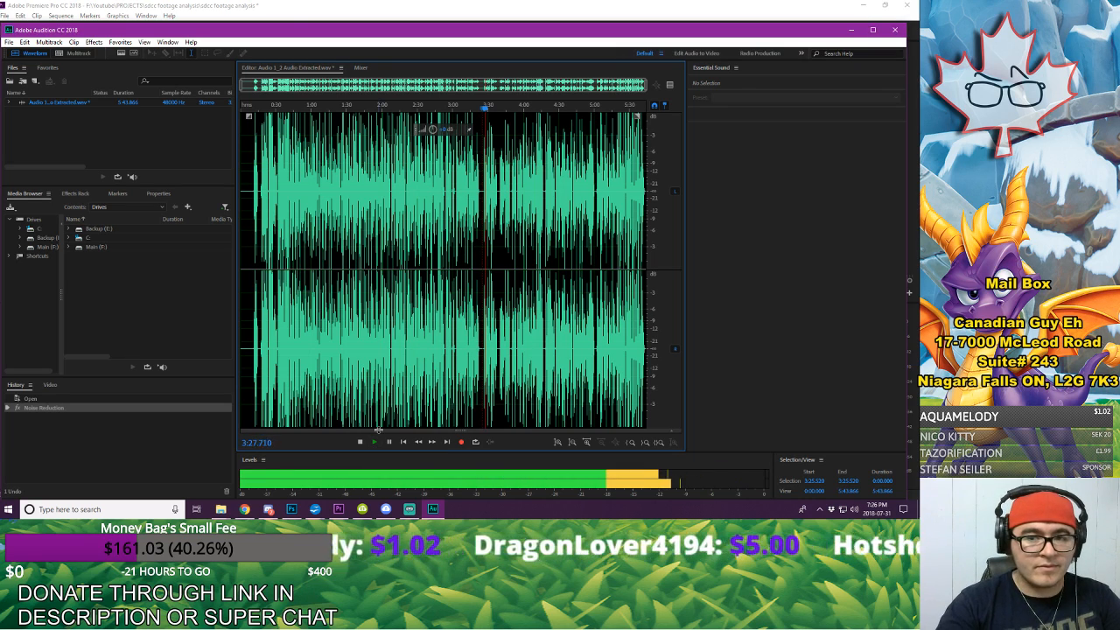
key("space")
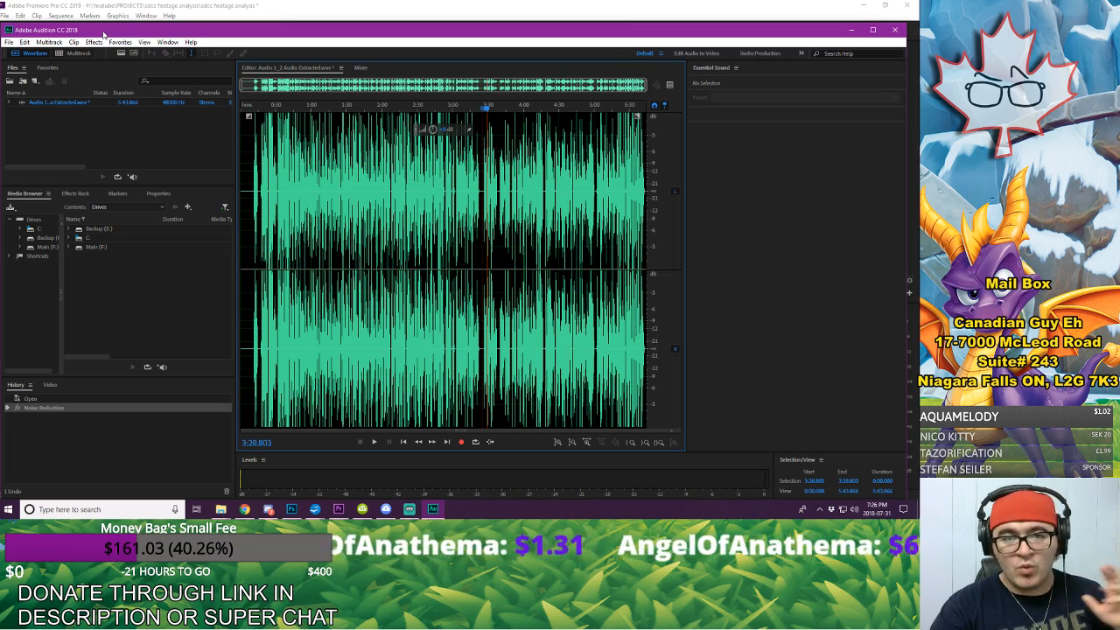
Step: Save the noise-reduced voice-over over its extracted WAV file and close Audition
left_click(100, 103)
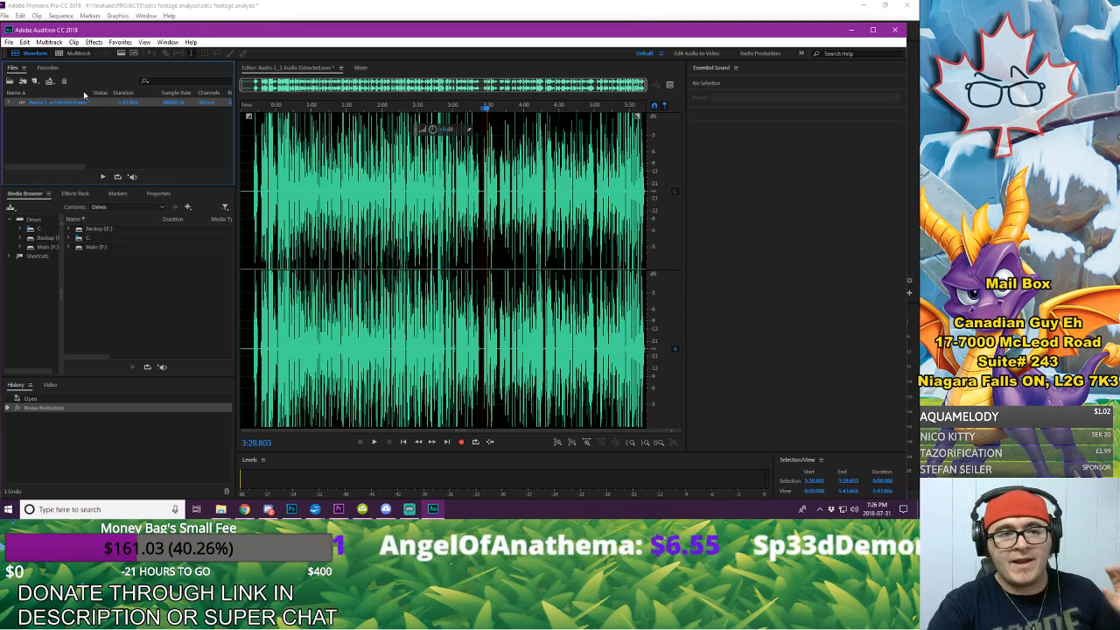
left_click(8, 42)
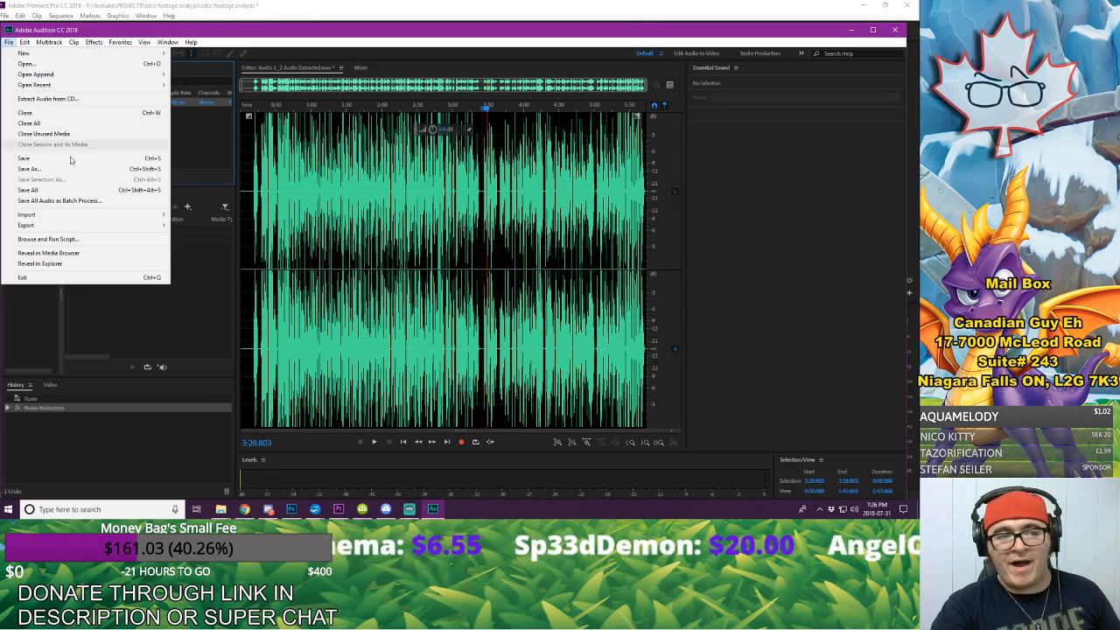
left_click(74, 159)
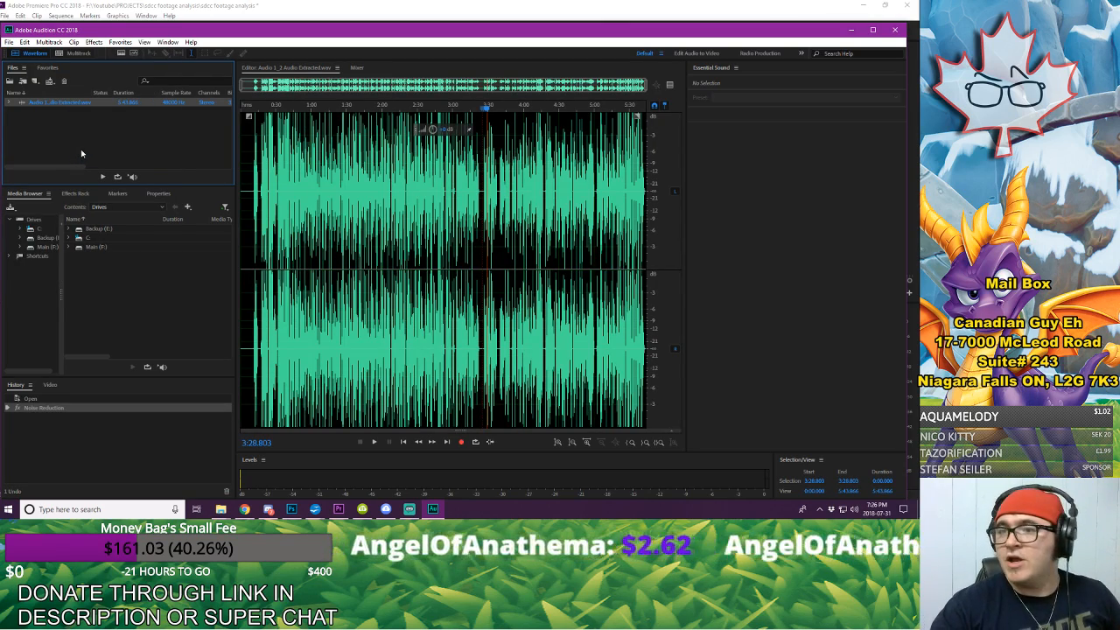
left_click(894, 30)
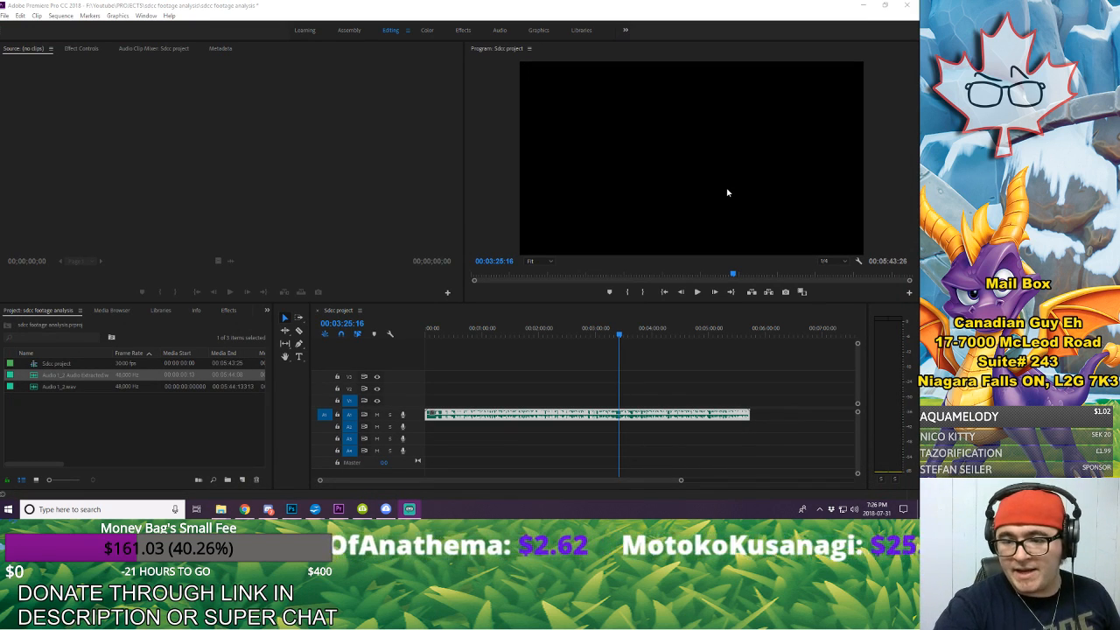
Step: Play the voice-over in the Premiere Pro sequence from the very start through the silent opening
left_click(554, 352)
left_click(428, 334)
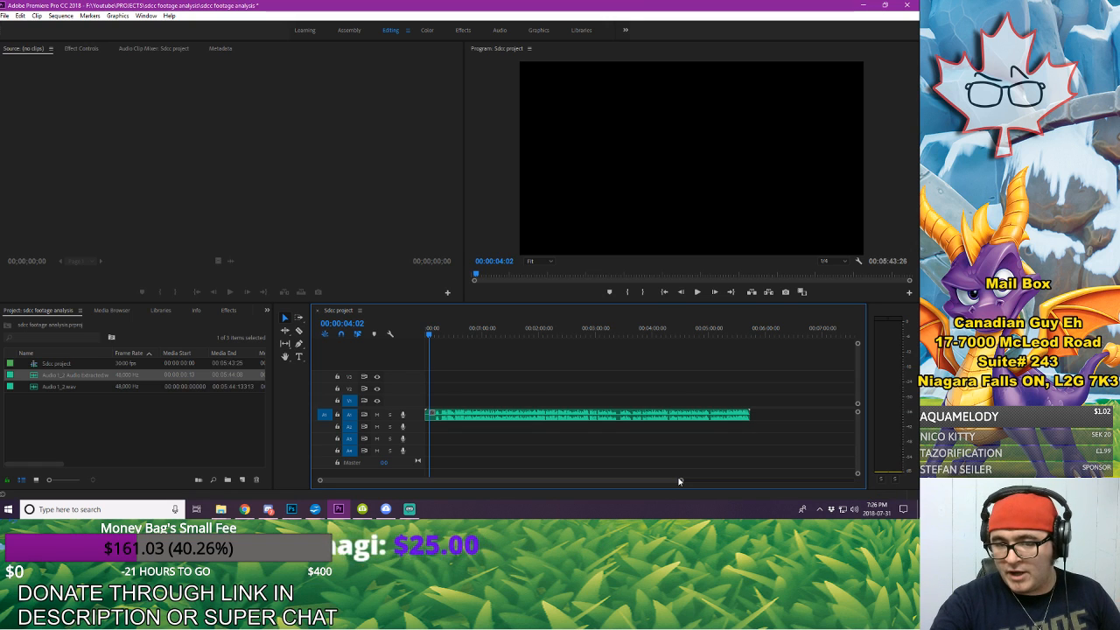
mouse_move(552, 494)
left_mouse_down()
mouse_move(498, 497)
mouse_move(557, 494)
left_mouse_up()
left_click_drag(493, 332, 421, 333)
key("space")
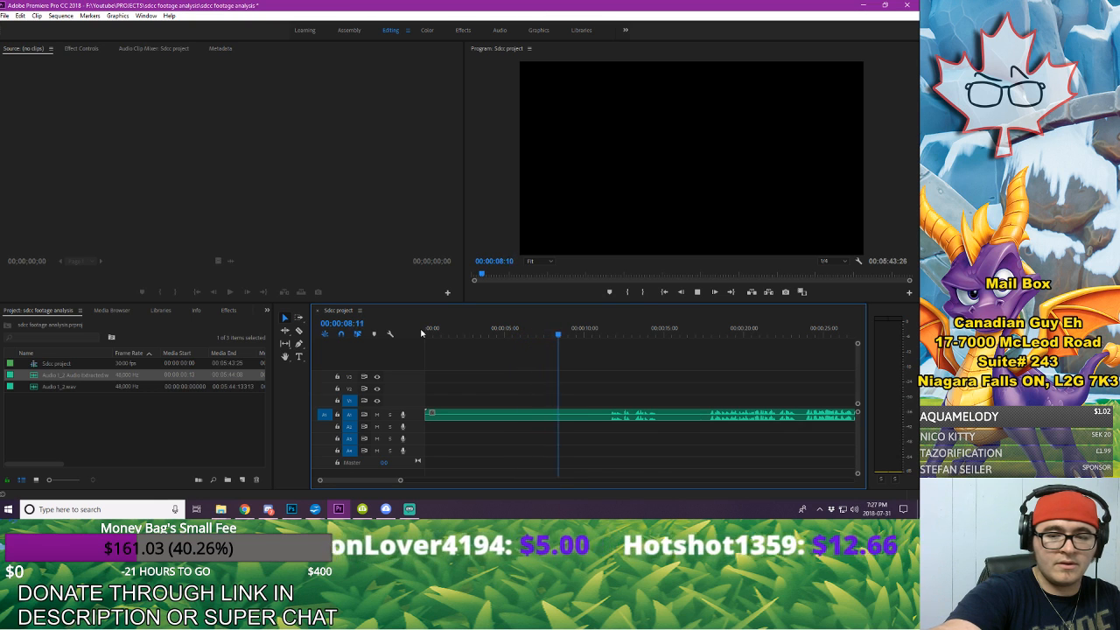
key("space")
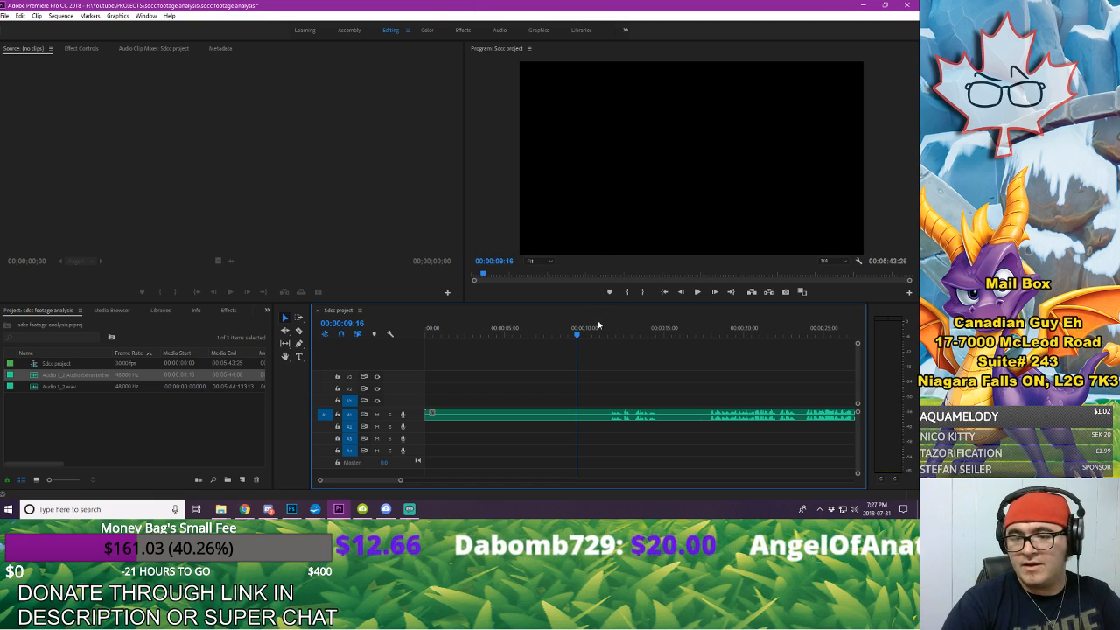
Step: Play the first spoken passages in the sequence from about 0:11 and from about 0:17
left_click_drag(584, 332, 608, 338)
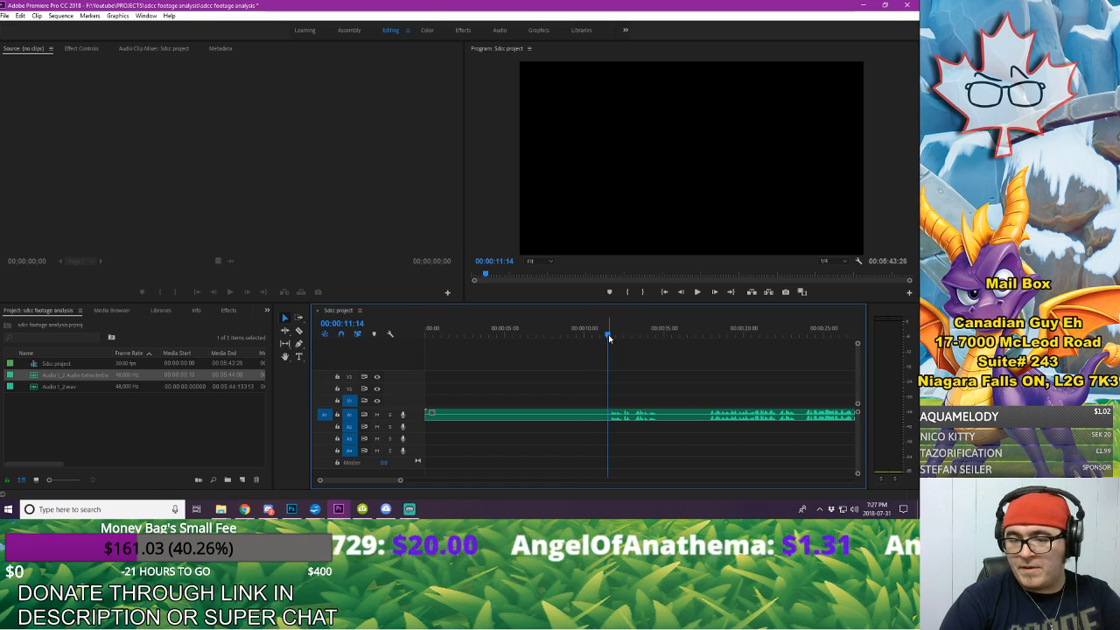
key("space")
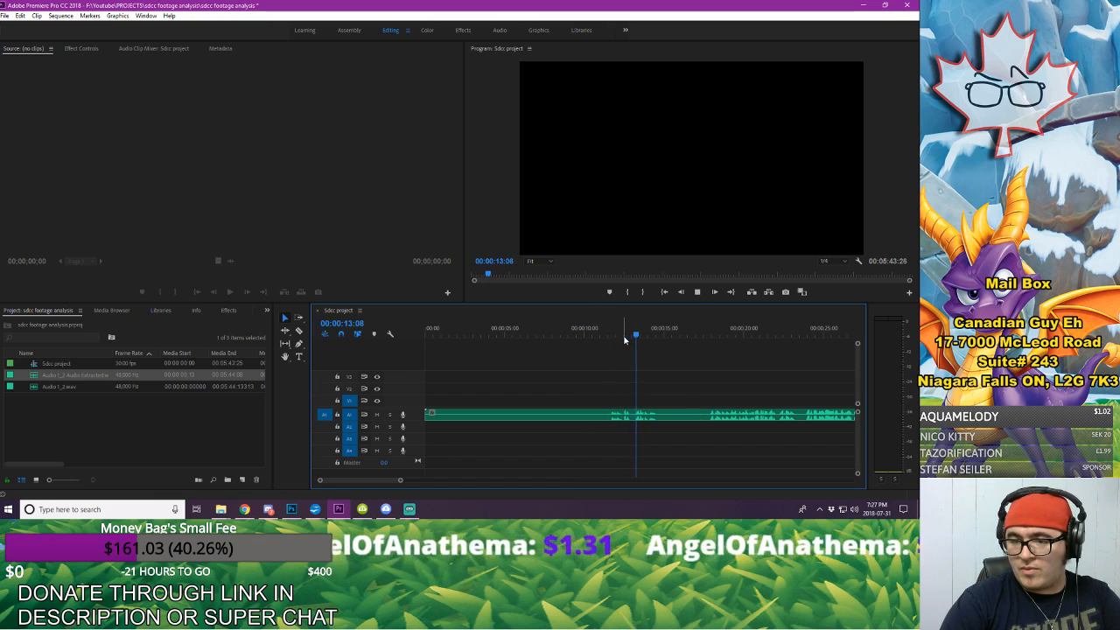
key("space")
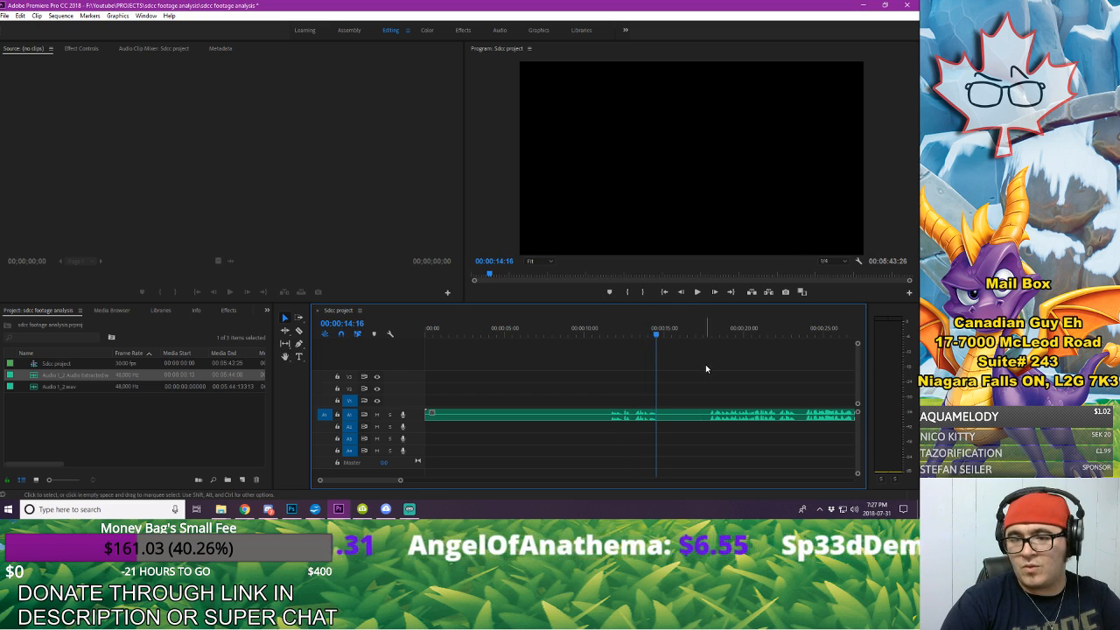
left_click(700, 329)
key("space")
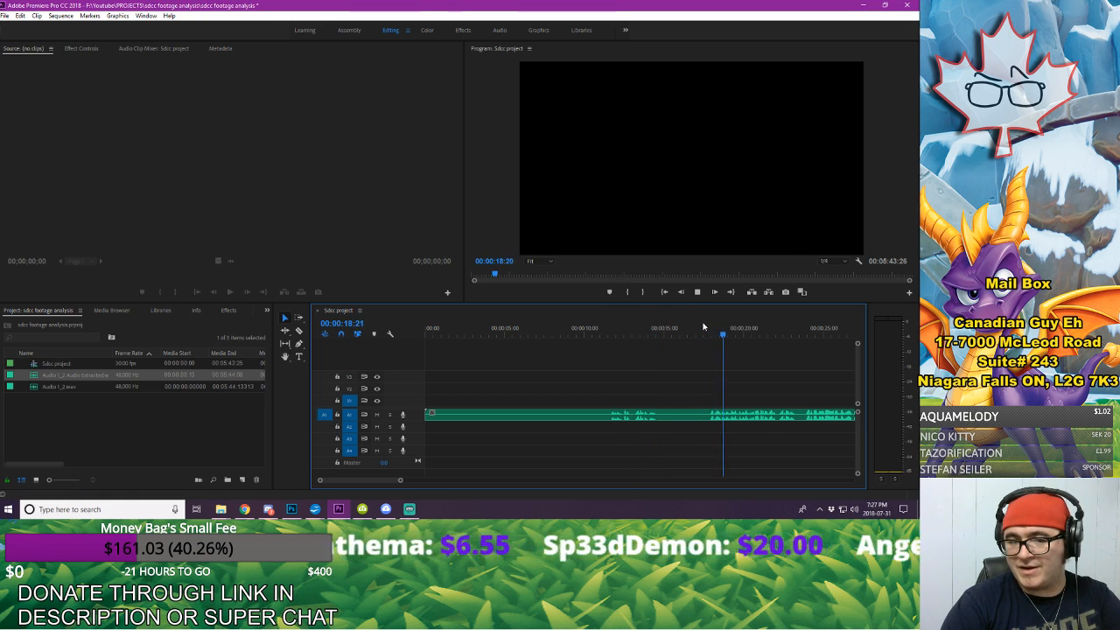
key("space")
Step: Save the project and play the voice-over from about 0:23
left_click(4, 15)
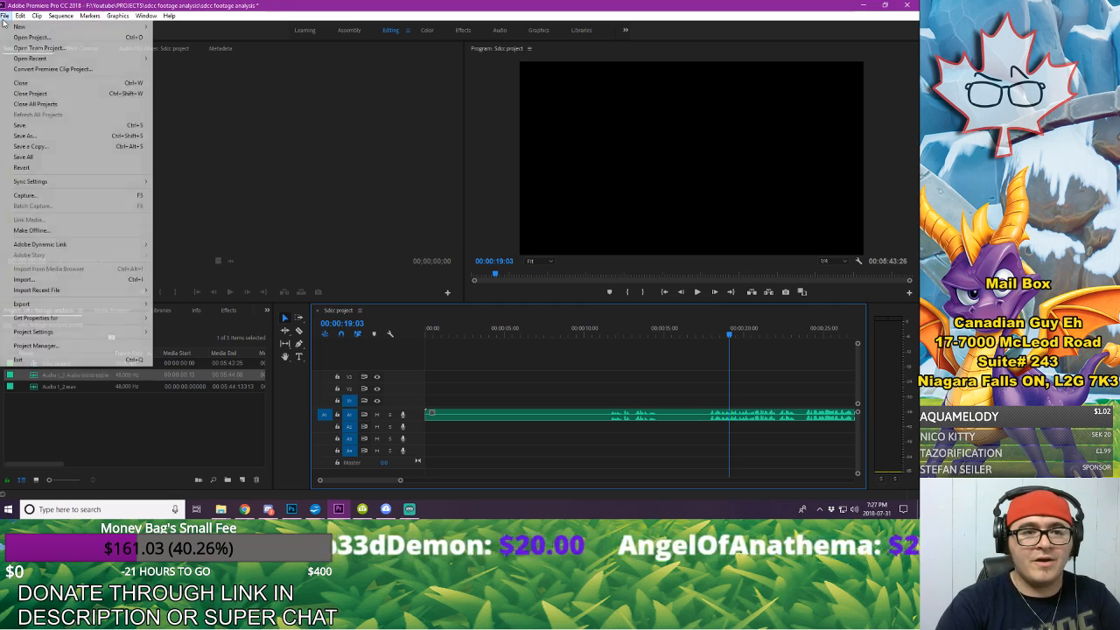
left_click(30, 132)
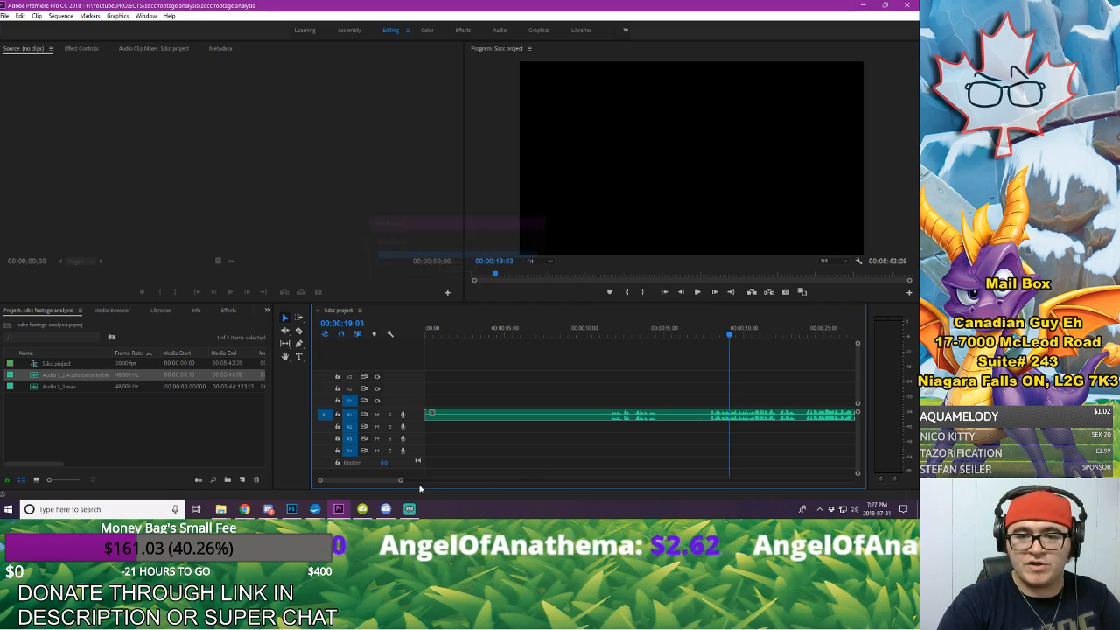
scroll(377, 481, "down", 3)
scroll(376, 481, "down", 2)
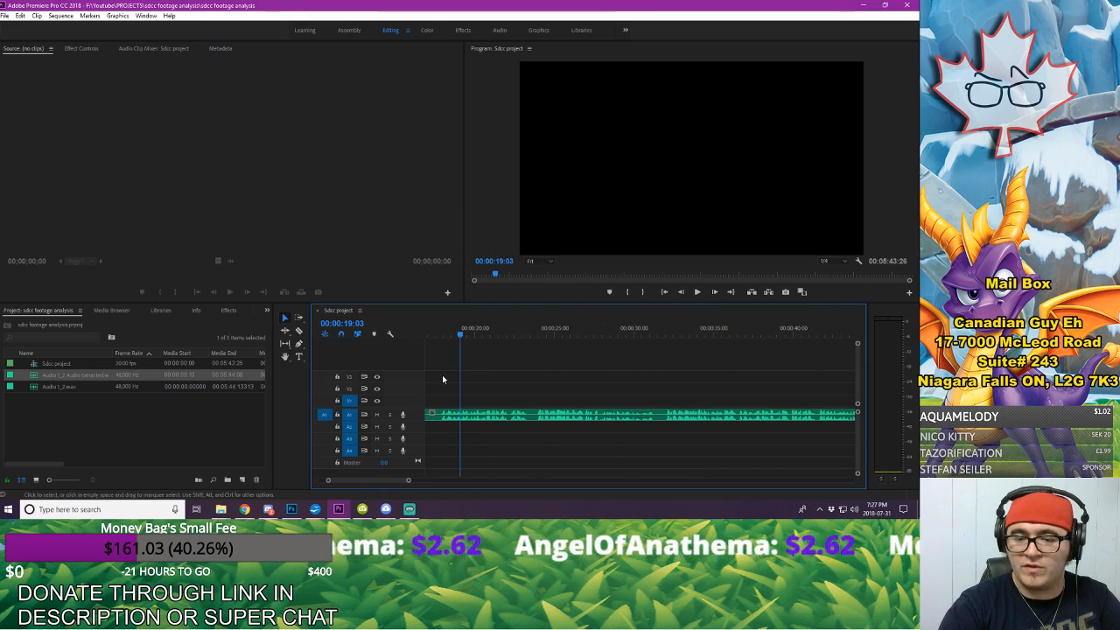
left_click(532, 321)
key("space")
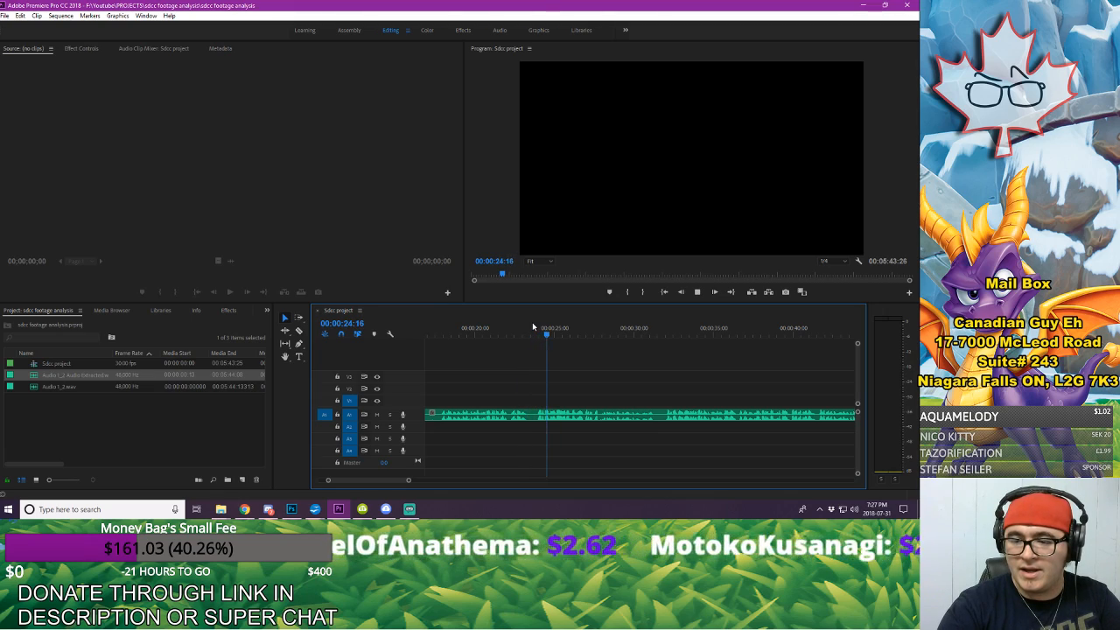
key("space")
Step: Close Premiere Pro, minimize the script document, relaunch Premiere Pro and reopen the recent project "sdcc footage analysis"
left_click(907, 6)
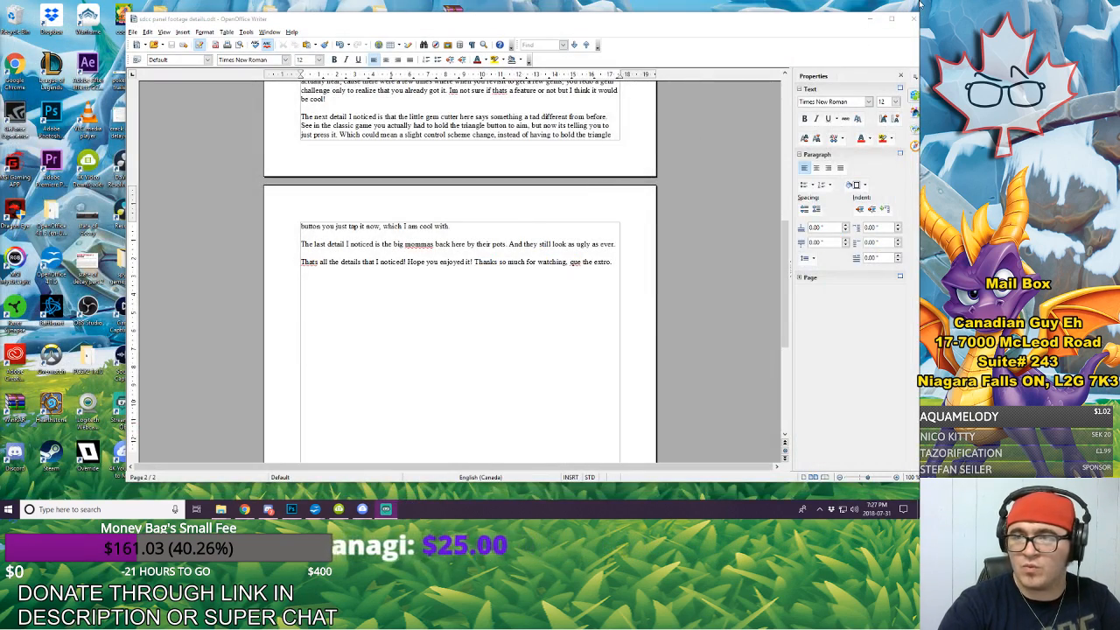
left_click(869, 19)
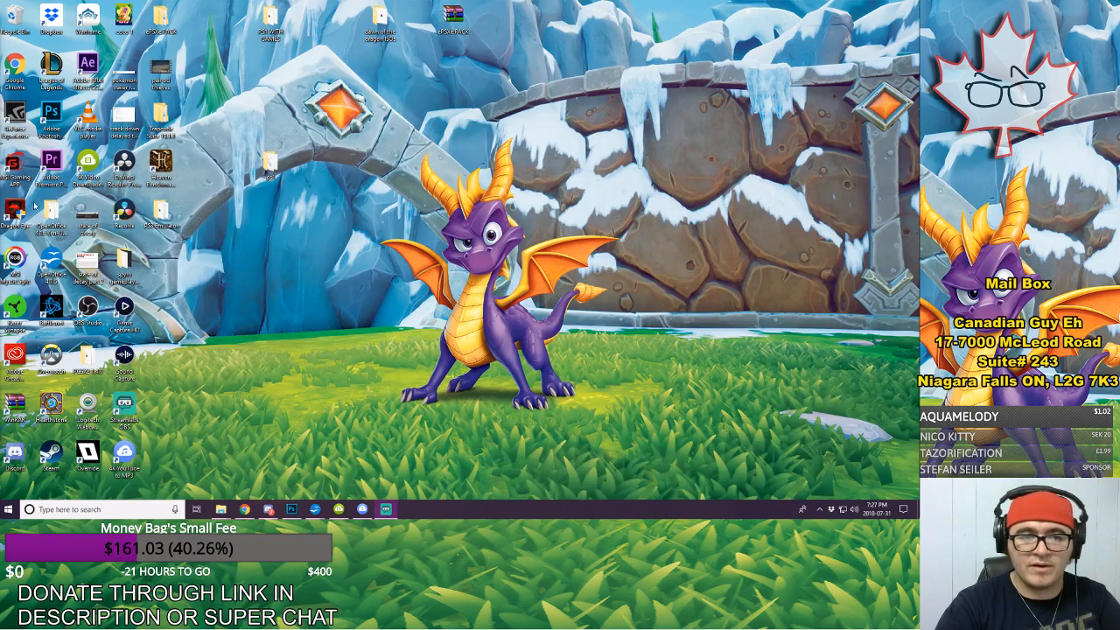
double_click(55, 154)
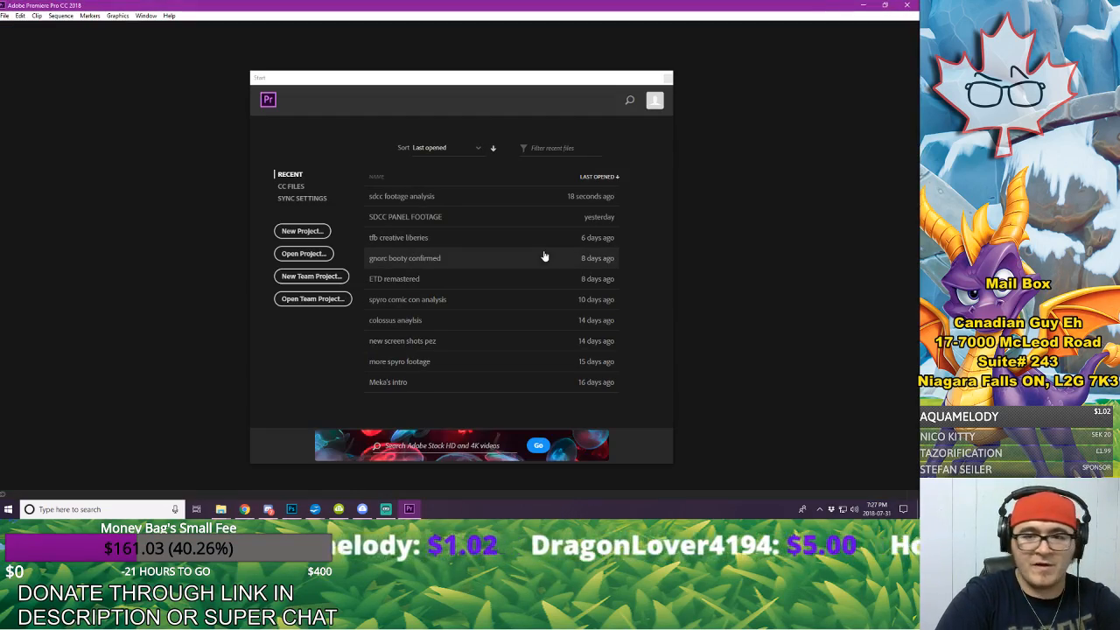
left_click(451, 190)
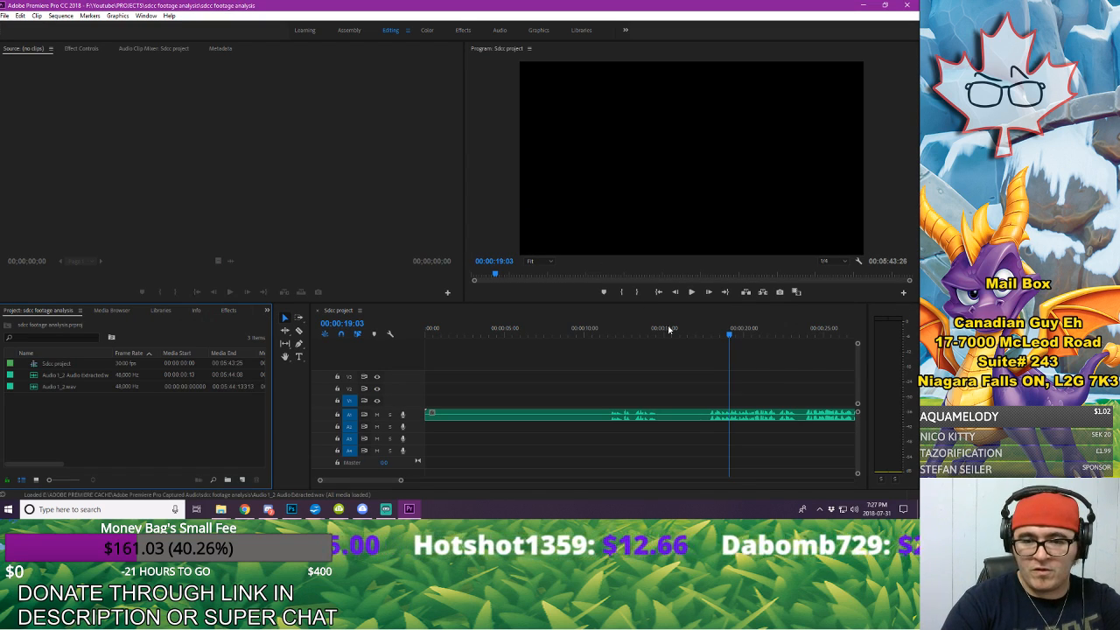
Step: Play the reloaded voice-over from about 0:17 and from about 0:31 to check its sound and level
left_click(698, 333)
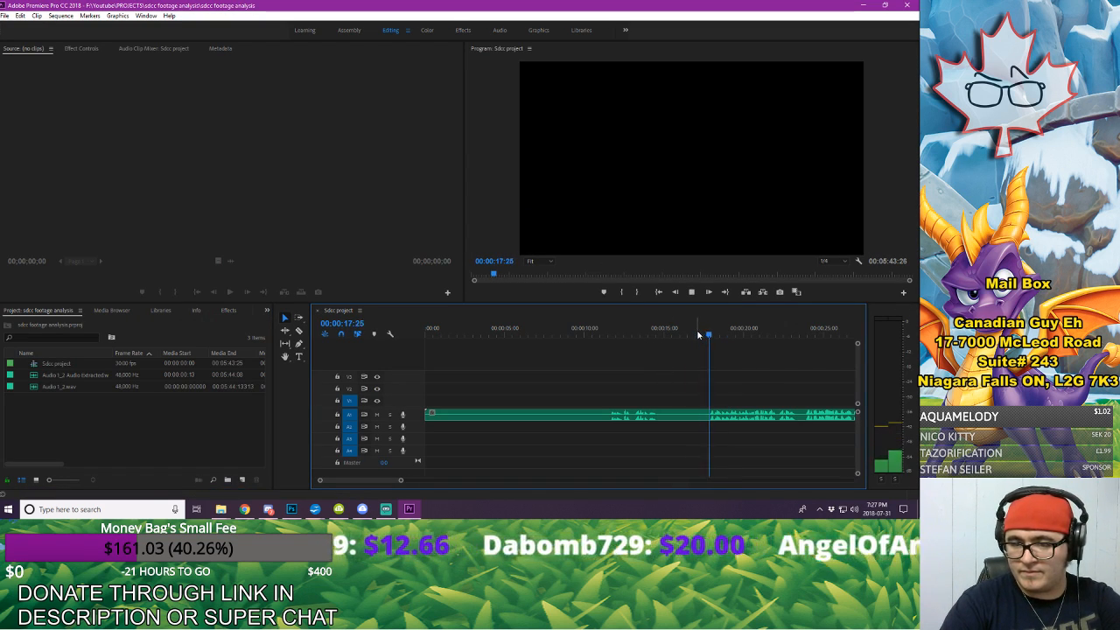
key("space")
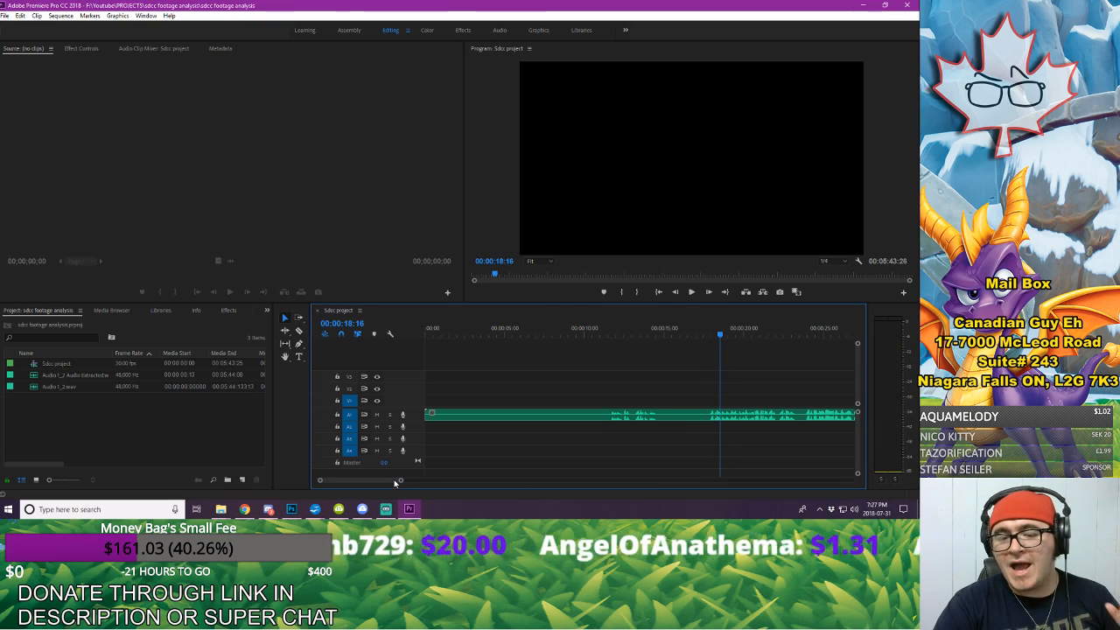
left_click_drag(399, 482, 446, 482)
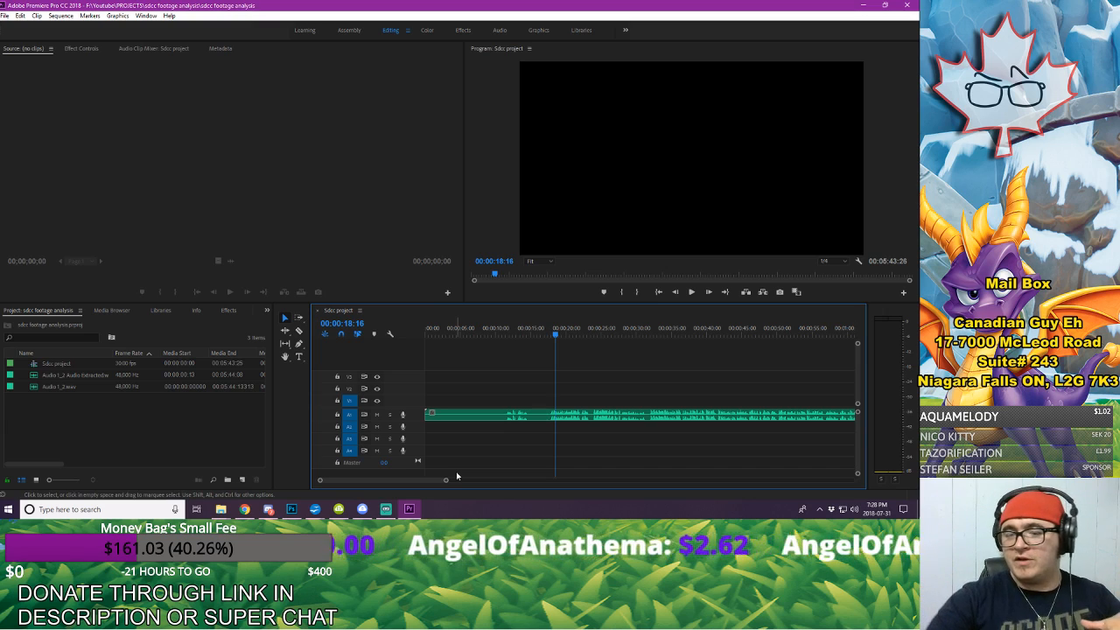
left_click(645, 332)
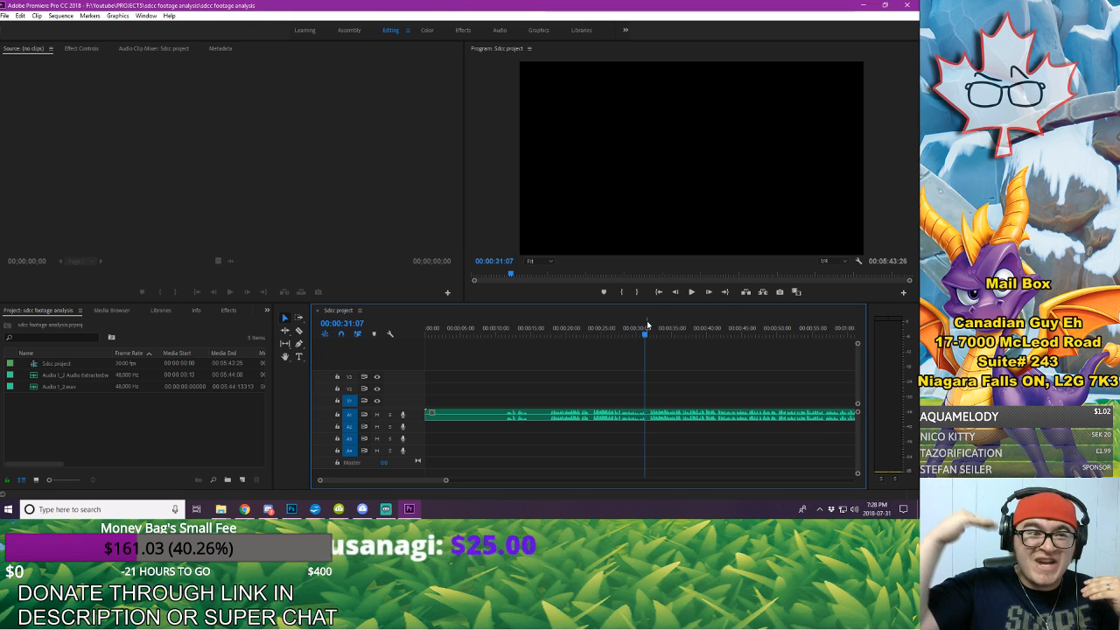
key("space")
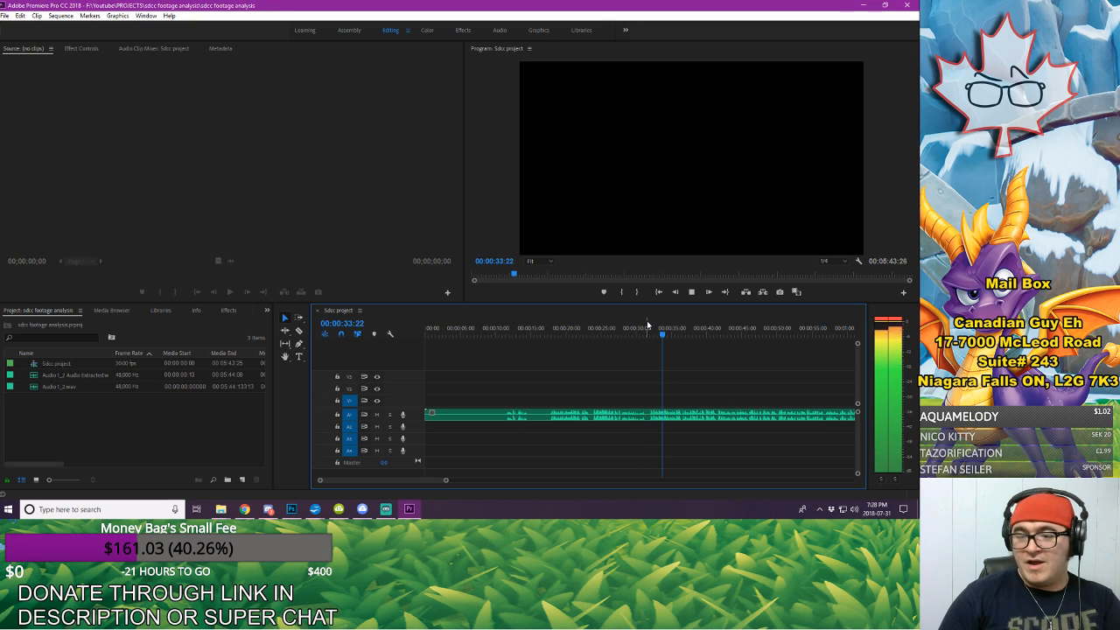
key("space")
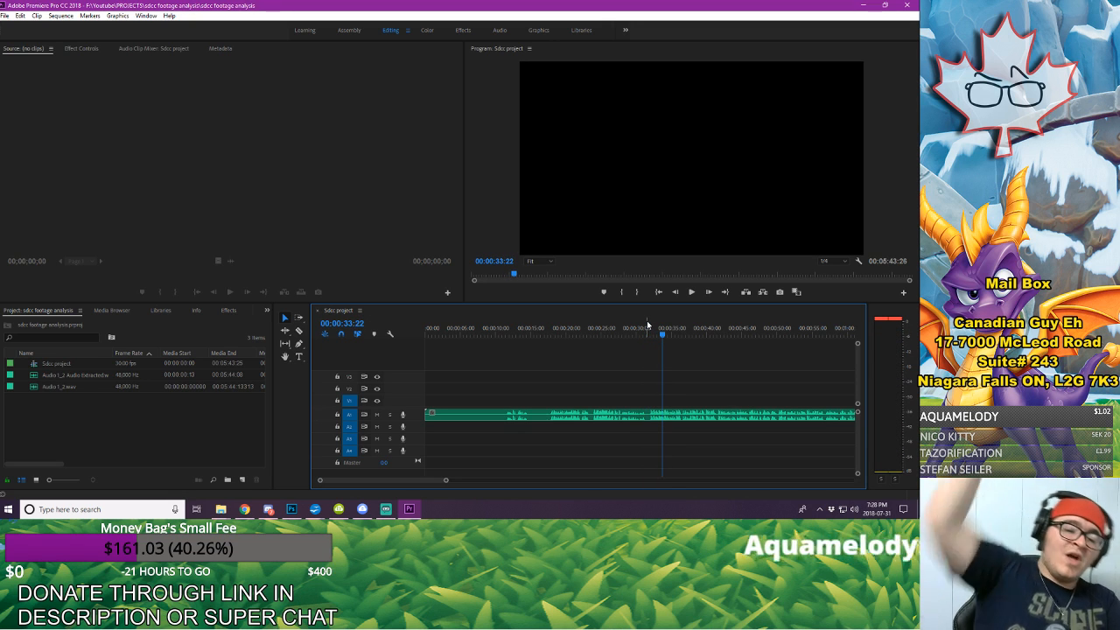
Step: Set the volume level of the voice-over clip to -2 dB
left_click(633, 416)
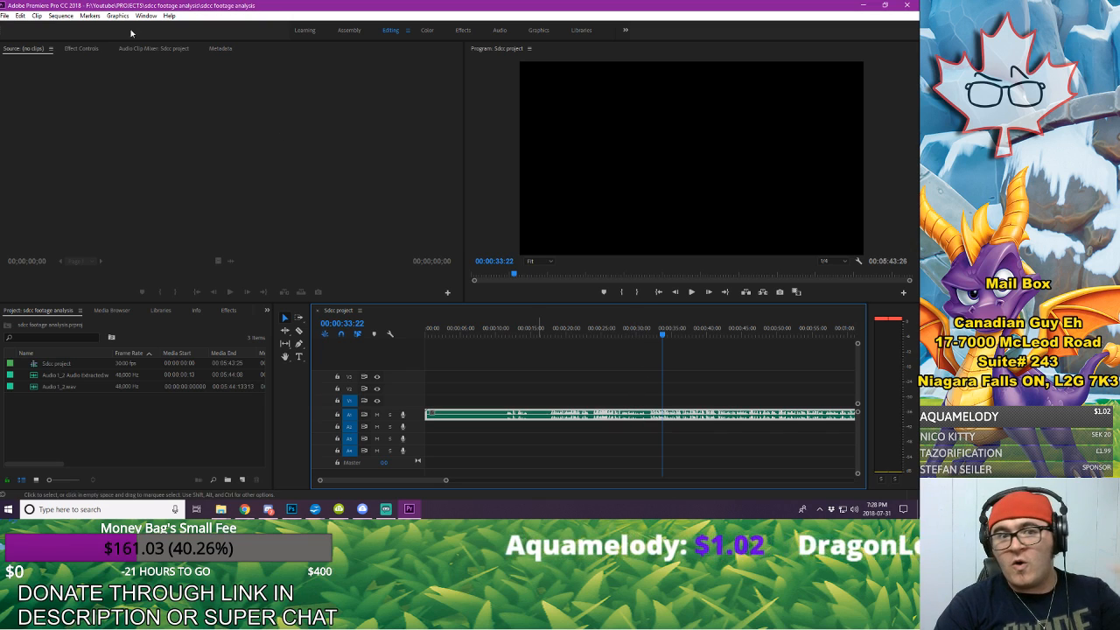
left_click(79, 48)
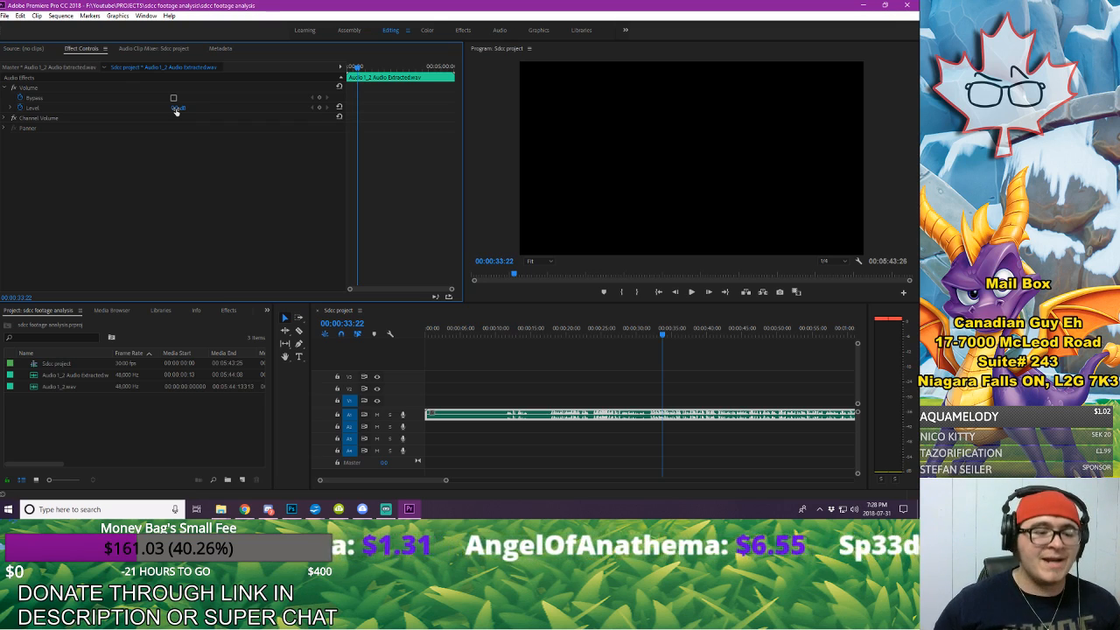
left_click(177, 107)
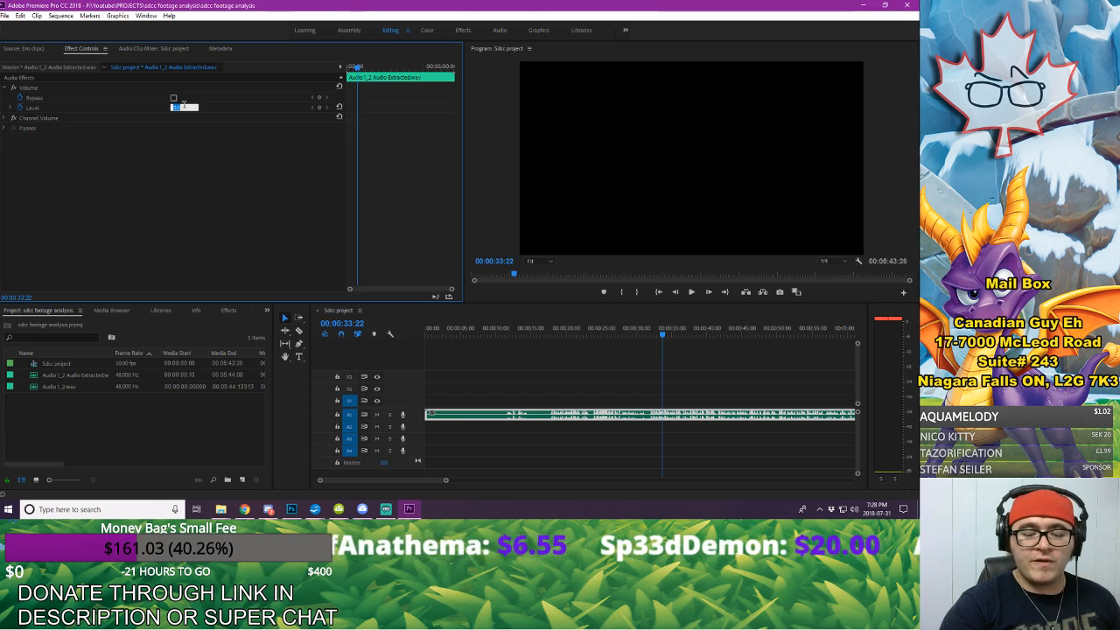
type("-2")
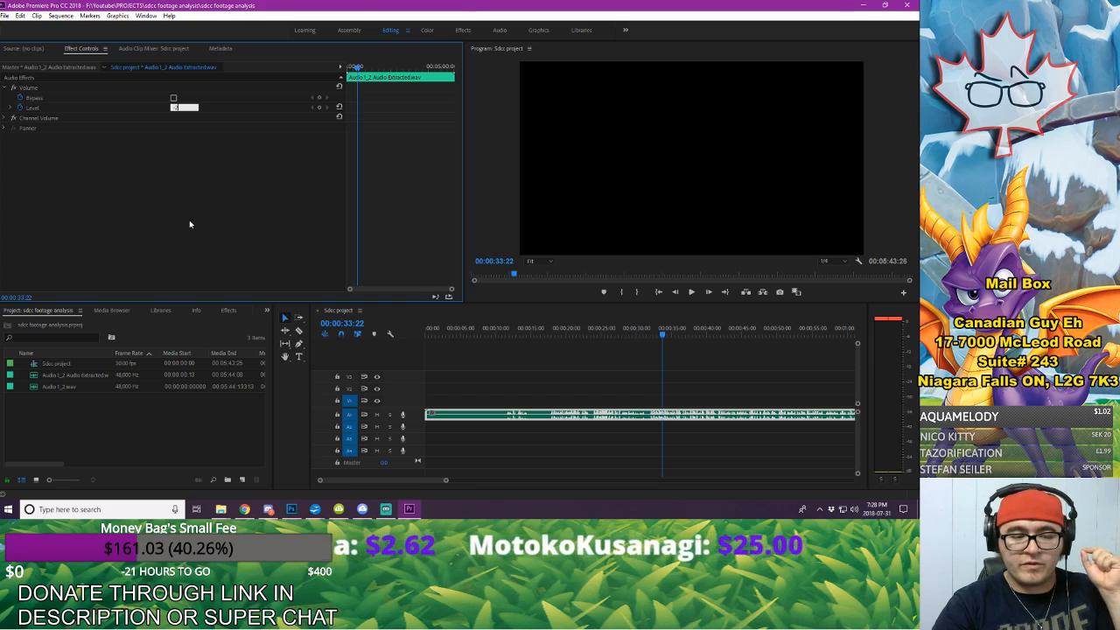
key("Return")
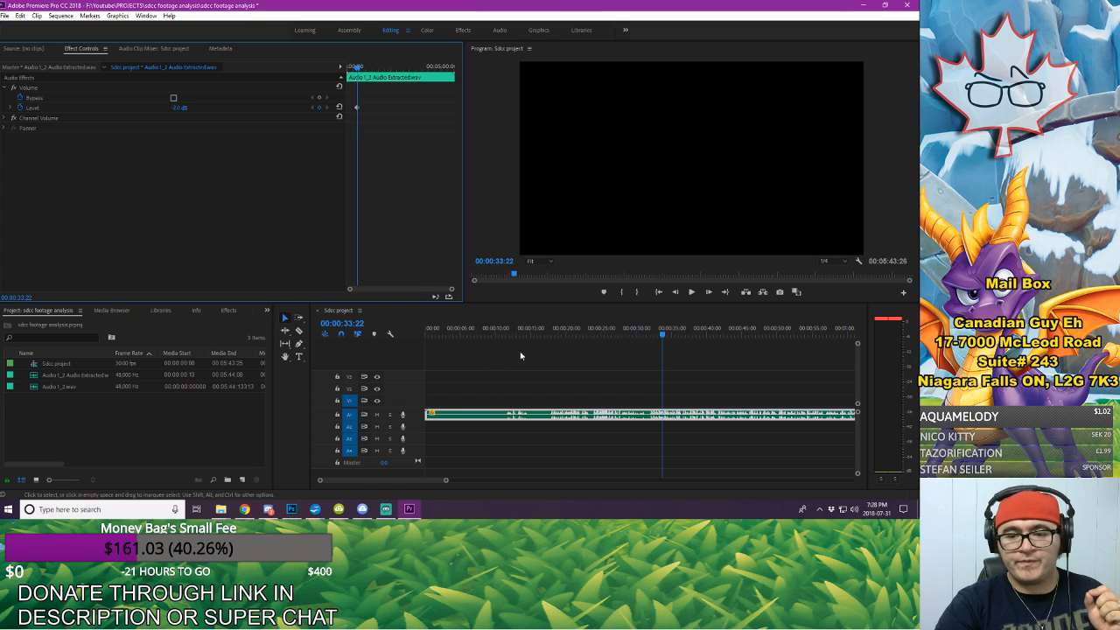
Step: Deselect the voice-over clip and play it from about 0:31 to check its level
left_click(545, 331)
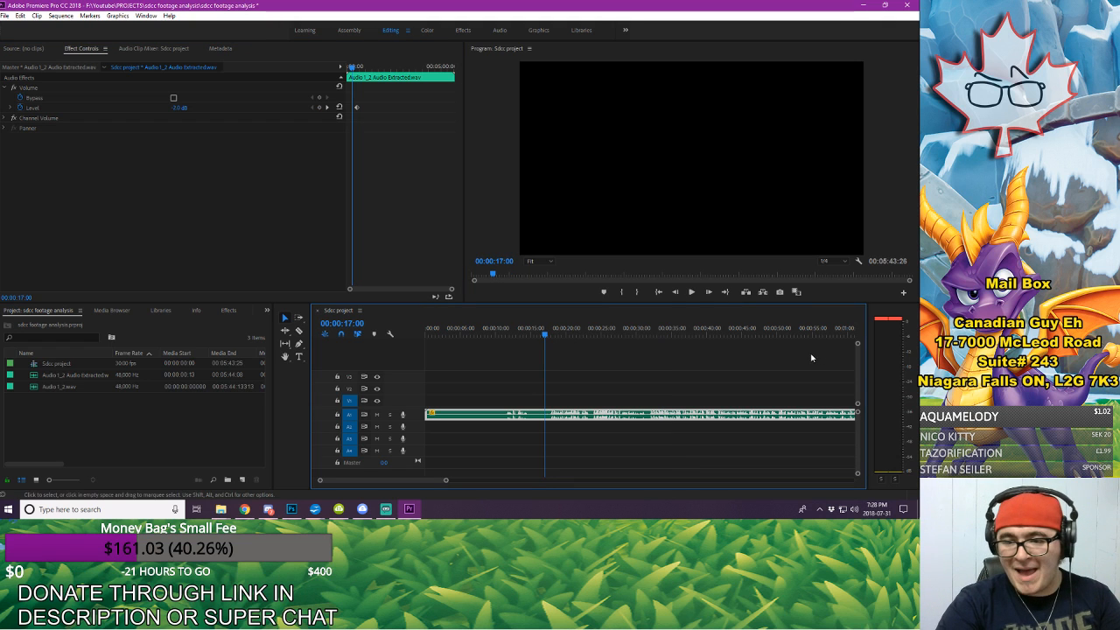
left_click(642, 330)
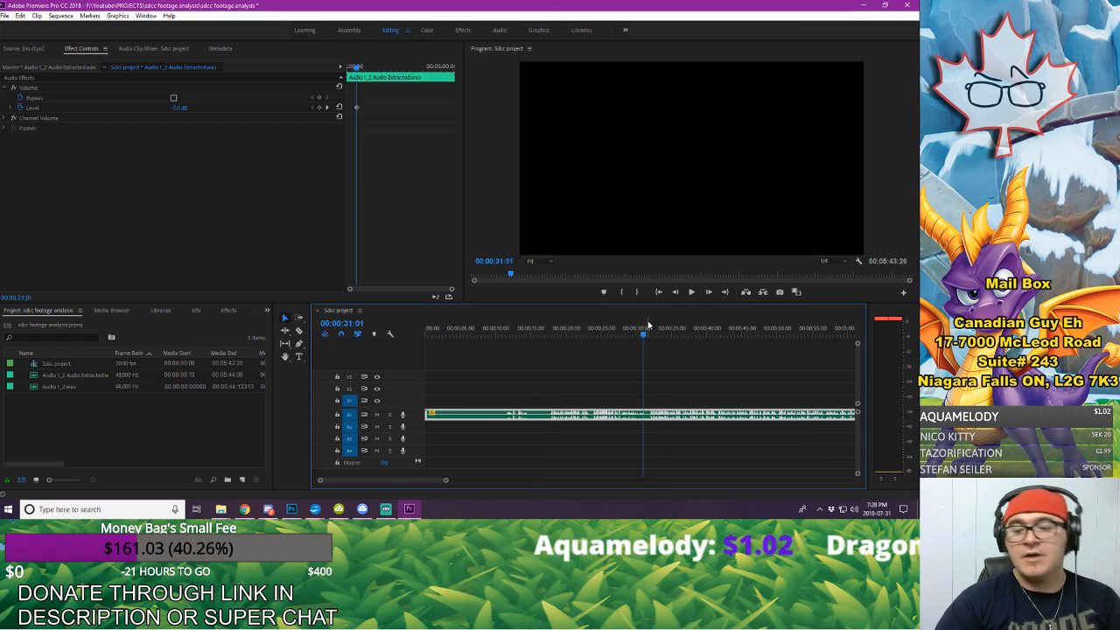
left_click(749, 358)
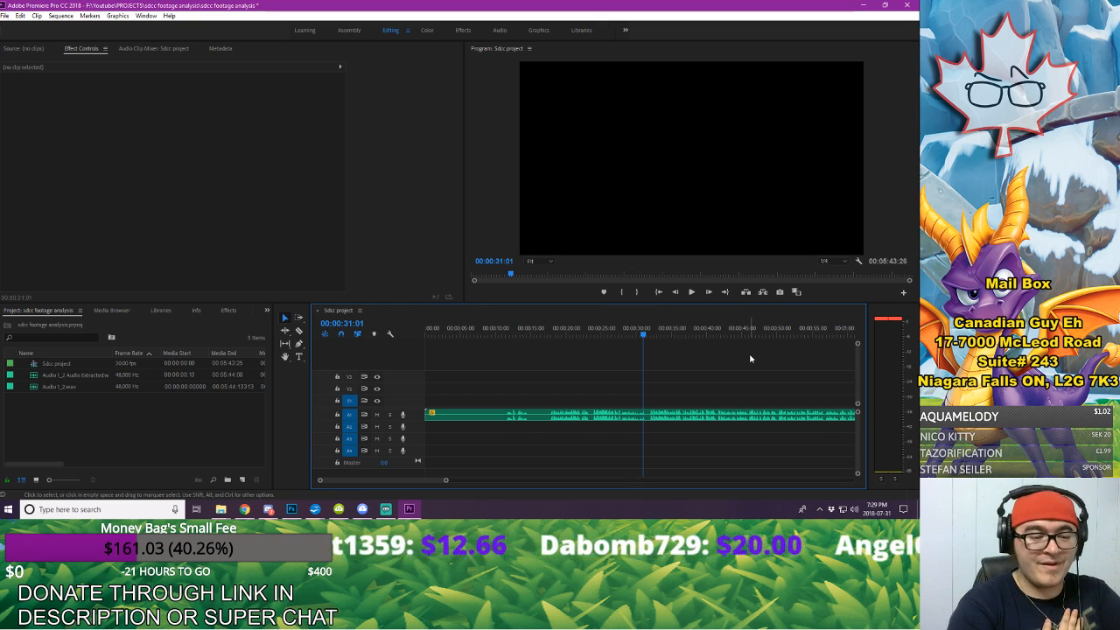
key("space")
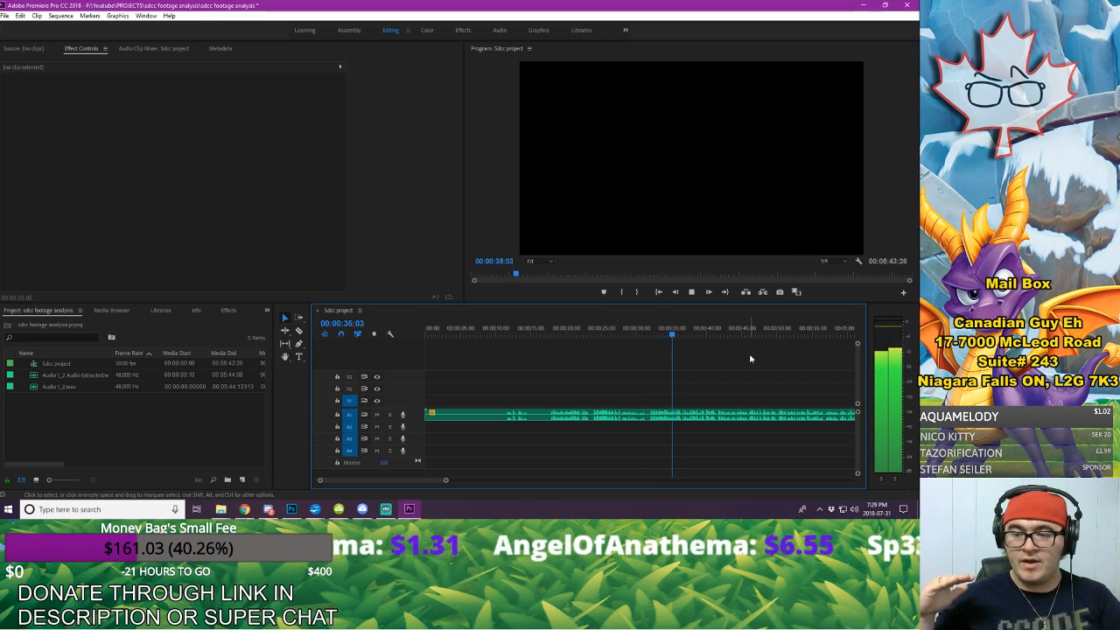
key("space")
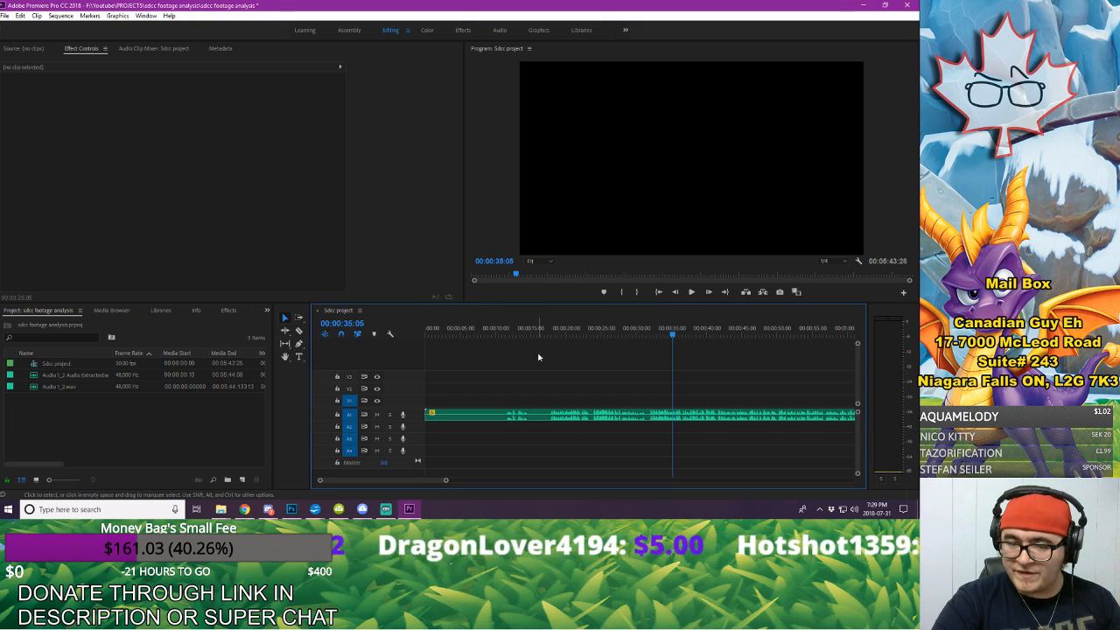
Step: Play the first spoken passage of the voice-over from about 0:11
left_click_drag(505, 327, 552, 341)
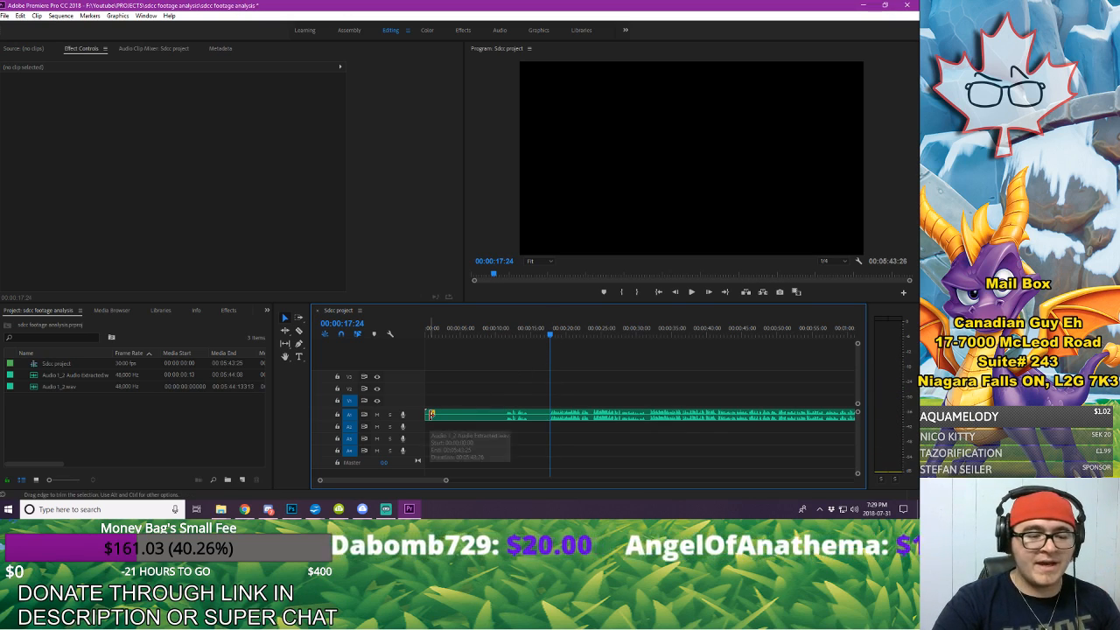
left_click(500, 333)
key("space")
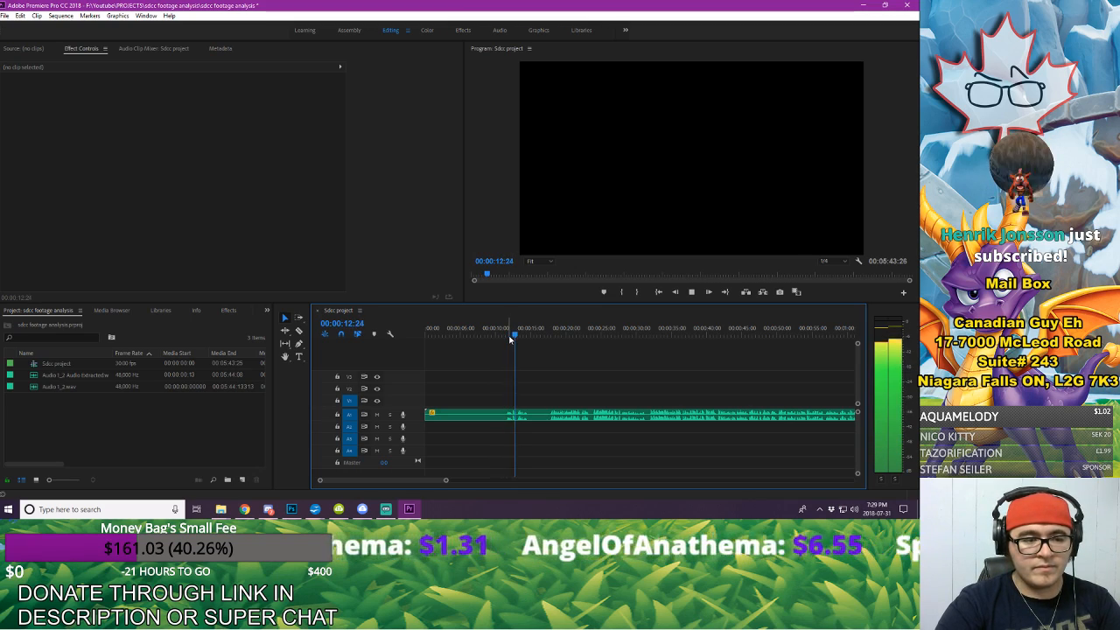
key("space")
Step: Trim the start of the voice-over clip to about 00:00:17:22 and move the clip to the beginning of the sequence
left_click(549, 335)
left_click_drag(549, 335, 550, 335)
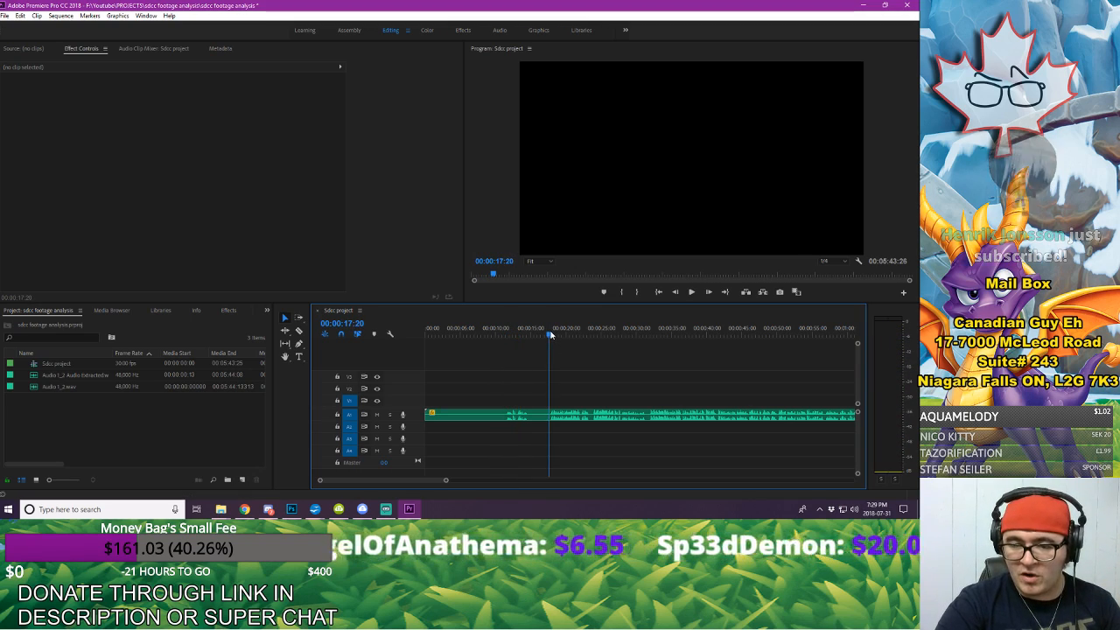
left_click_drag(424, 418, 550, 419)
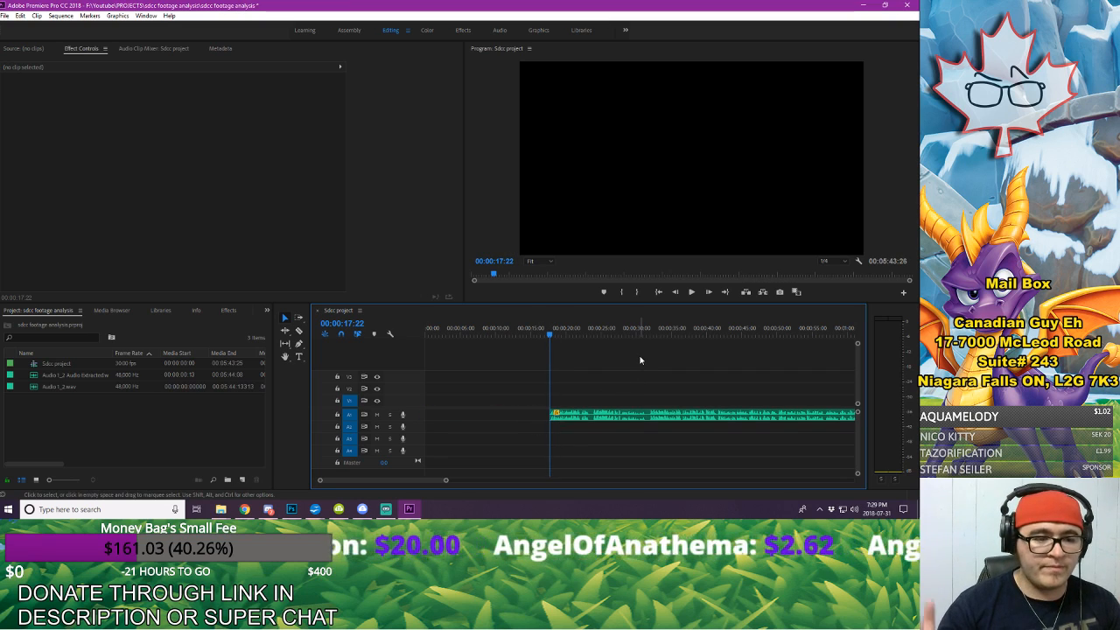
key("a")
left_click_drag(641, 412, 525, 419)
left_click(443, 380)
left_click_drag(436, 332, 415, 333)
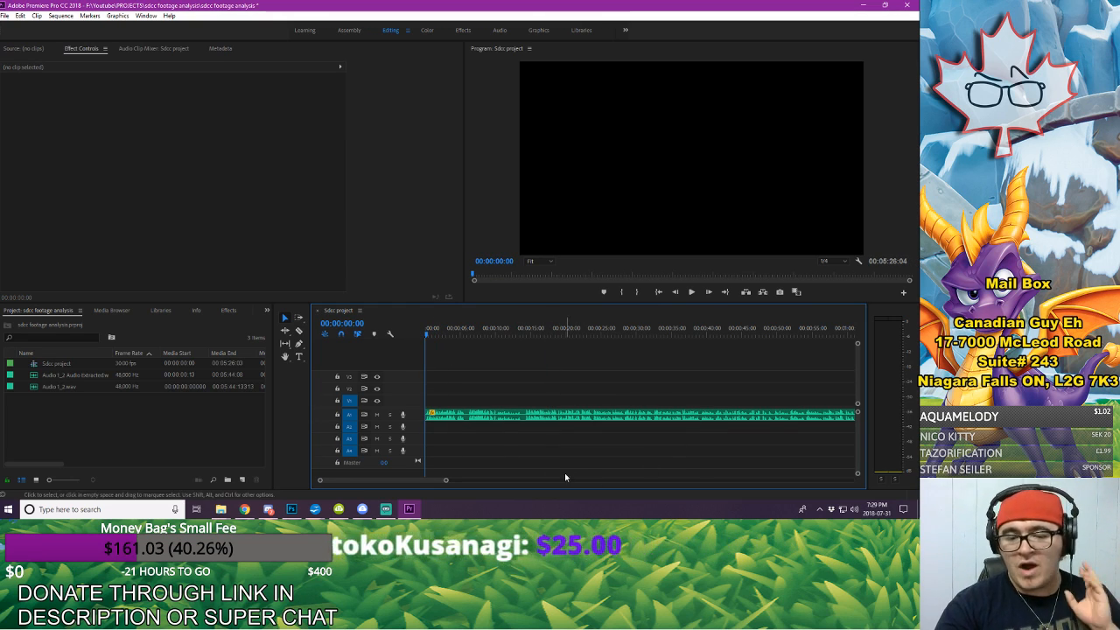
Step: Split the voice-over at about 4.5 and 5.9 seconds and delete the short section between the cuts
left_click_drag(446, 482, 412, 488)
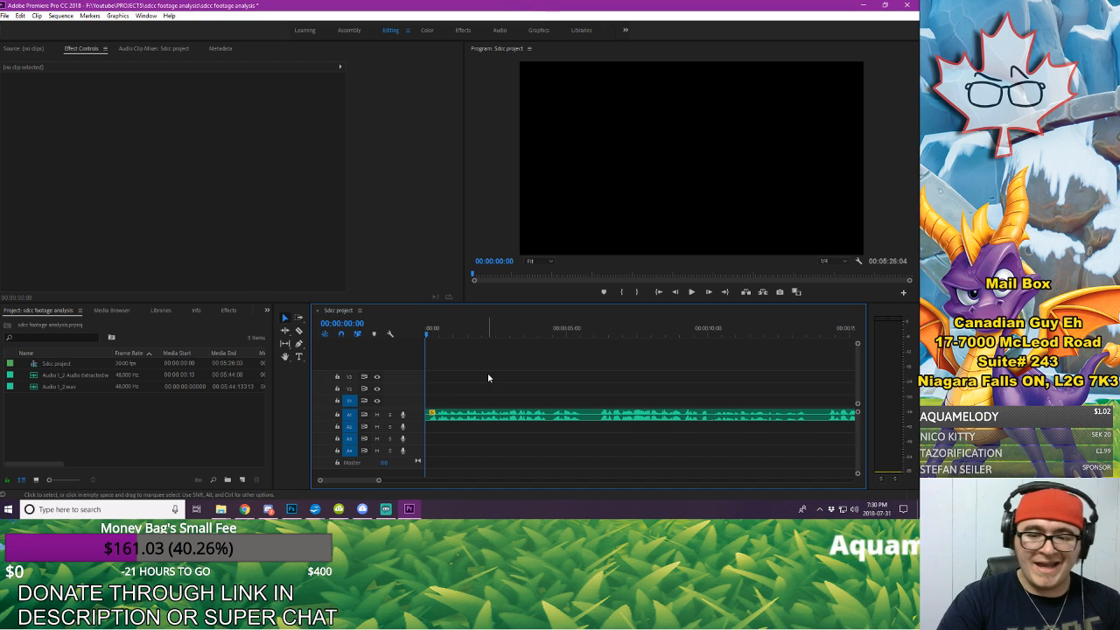
key("c")
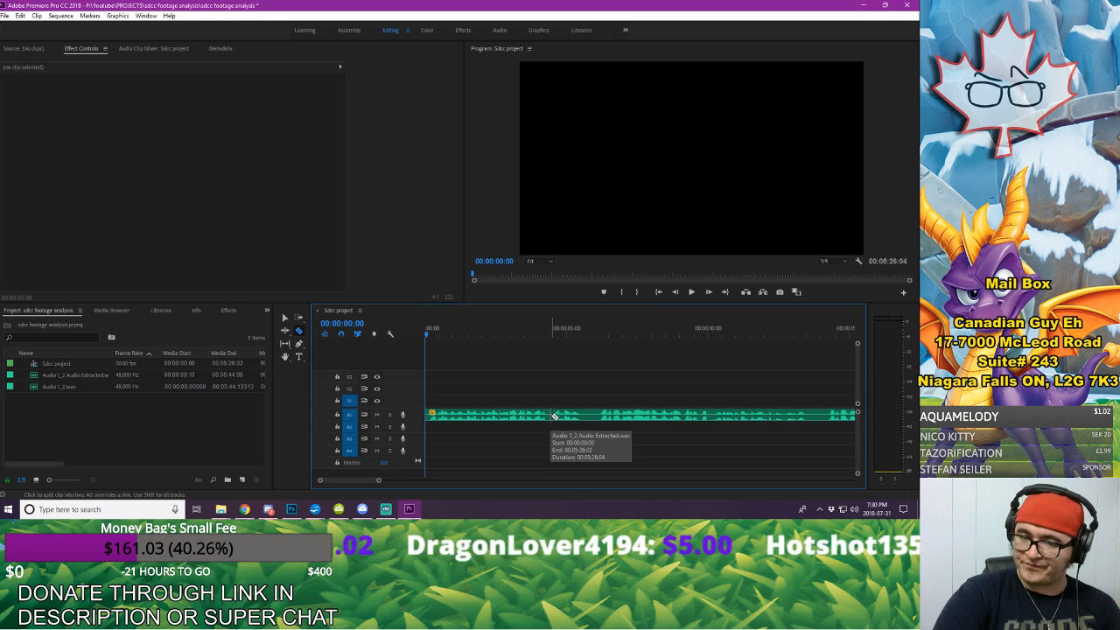
left_click(553, 416)
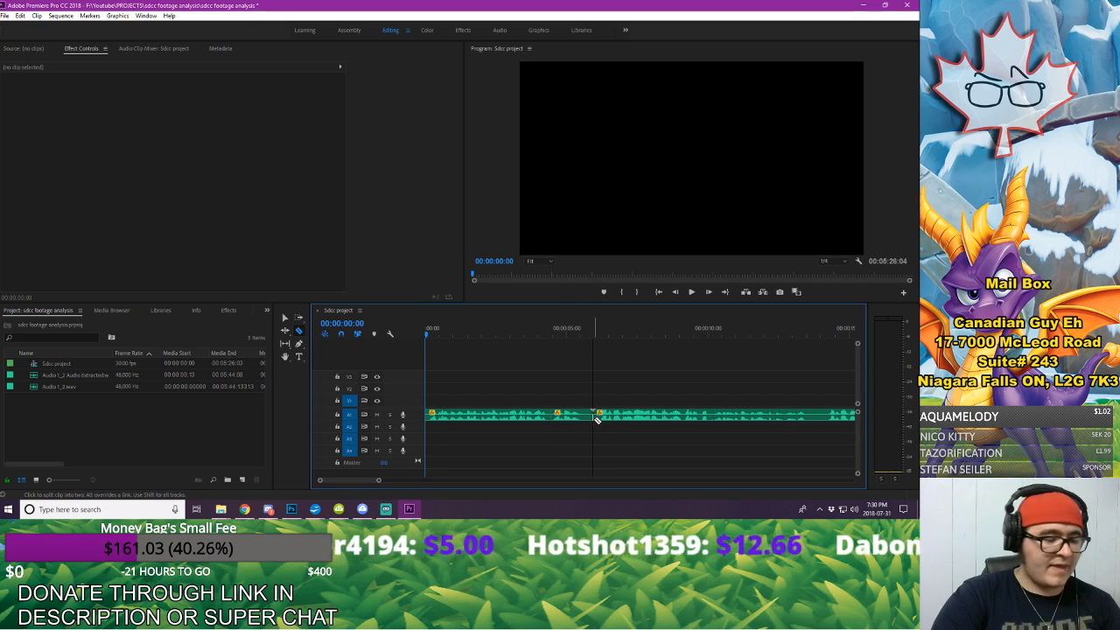
key("v")
left_click(584, 416)
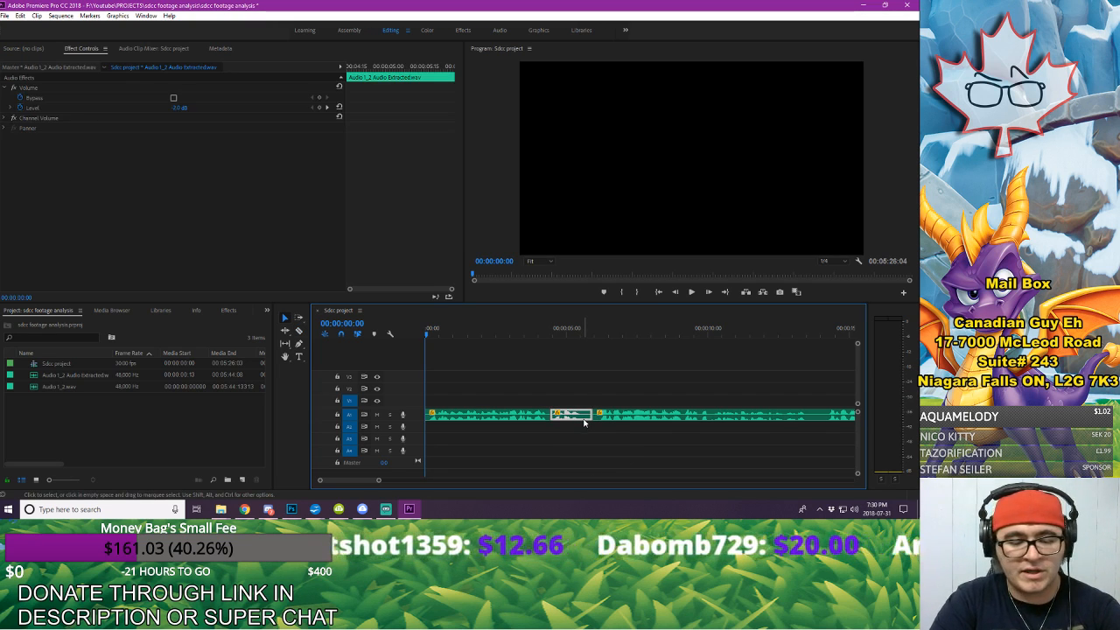
key("Delete")
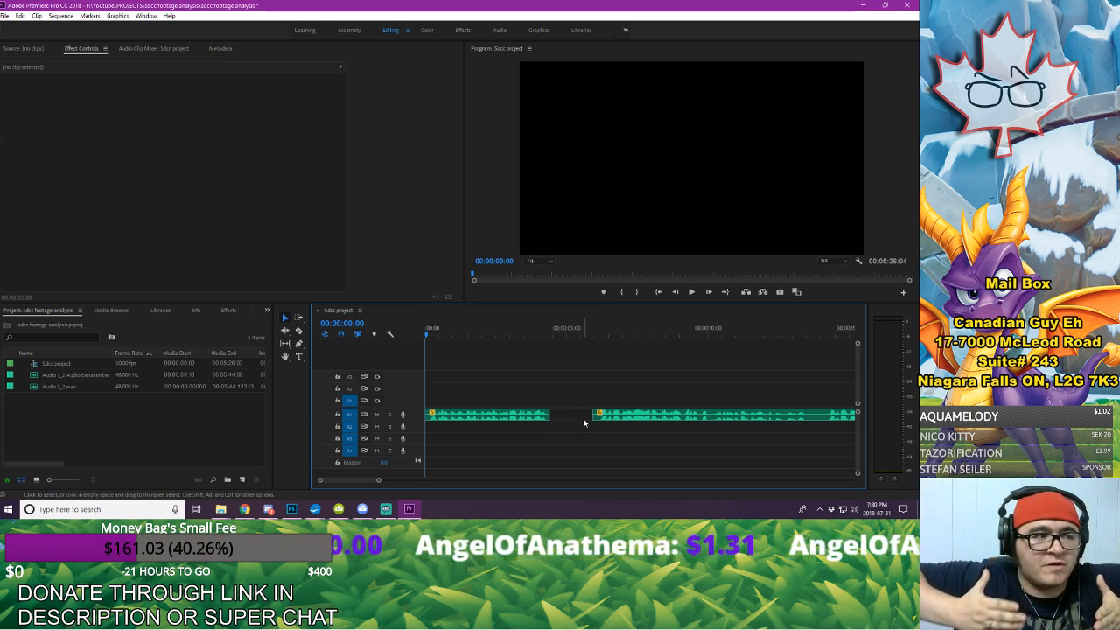
Step: Undo the last edits in the voice-over and redo the second cut and the deletion of the short section
left_click(573, 414)
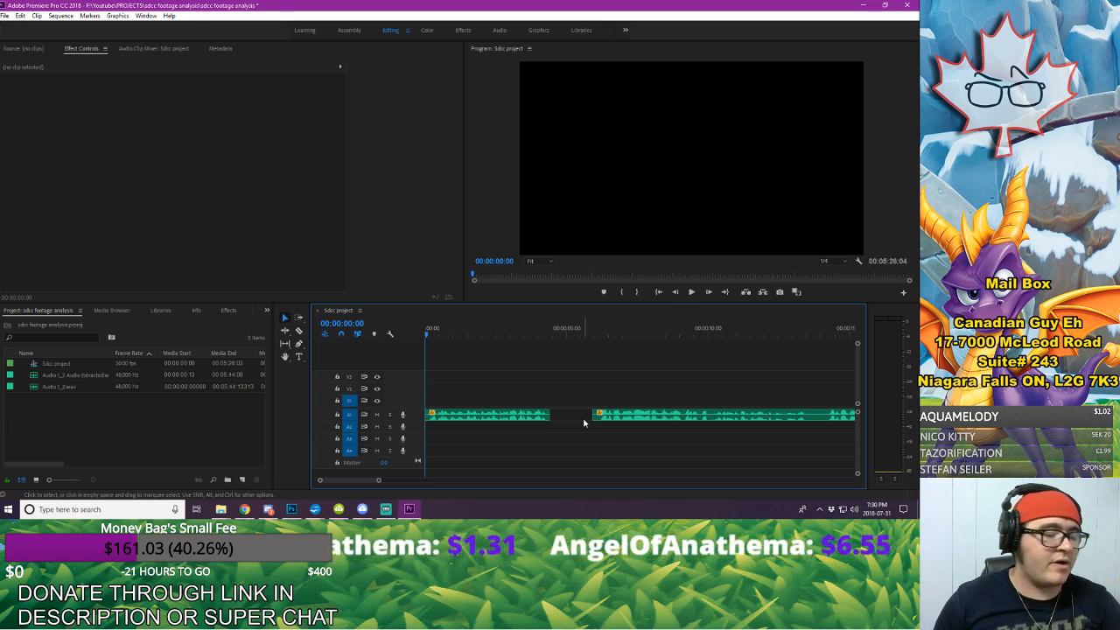
key("Delete")
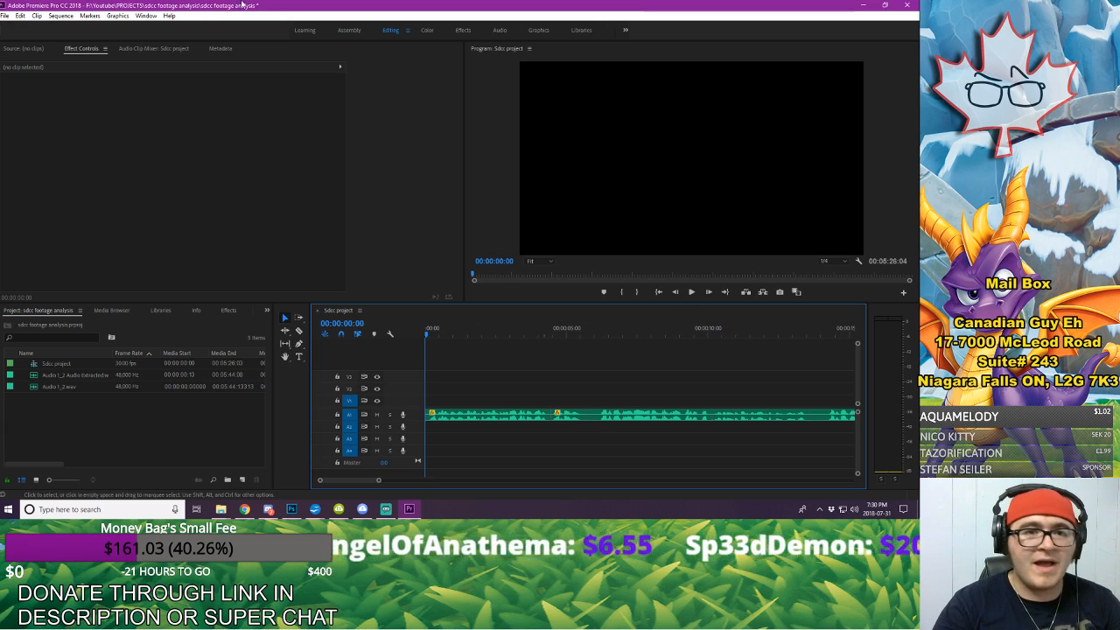
left_click(20, 16)
left_click(29, 38)
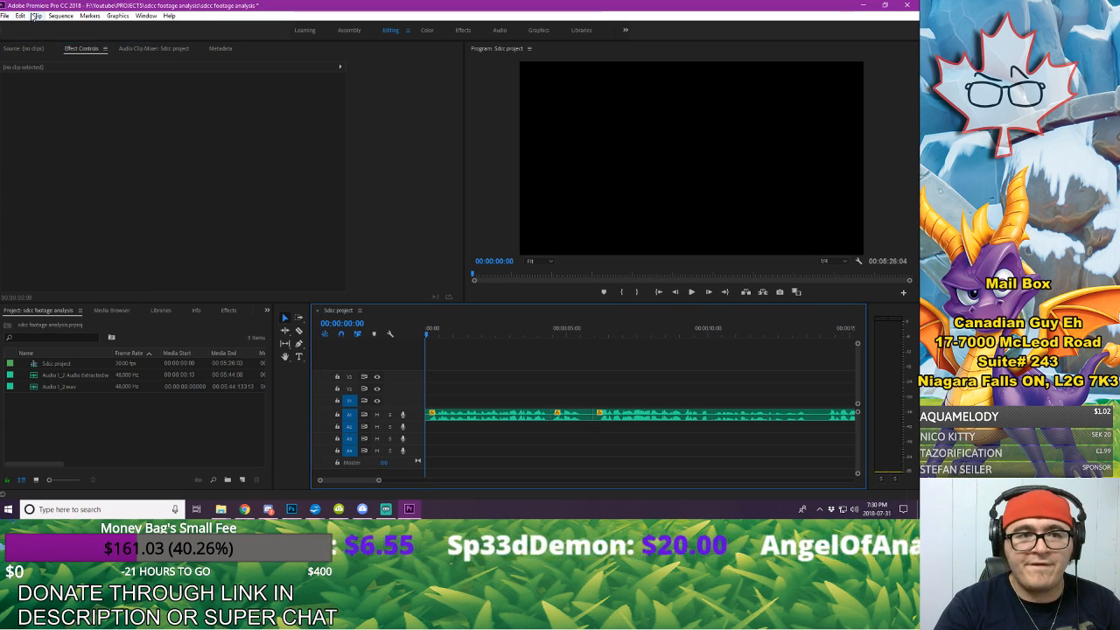
left_click(20, 16)
left_click(29, 38)
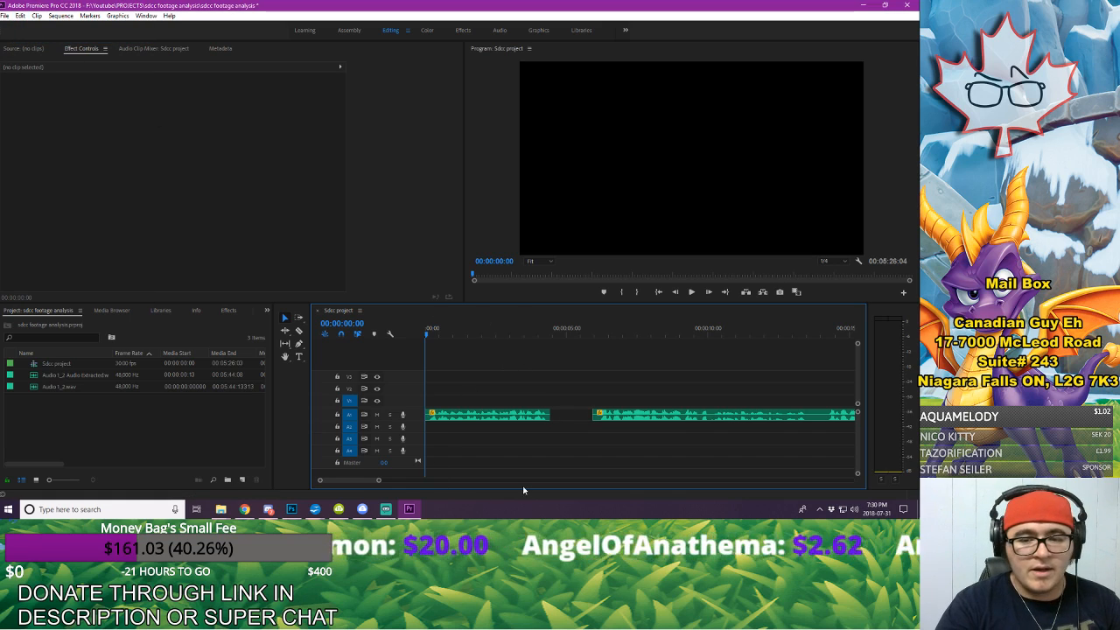
Step: Nudge the second voice-over clip earlier towards the first clip until it starts at about 5.3 seconds
left_click(654, 423)
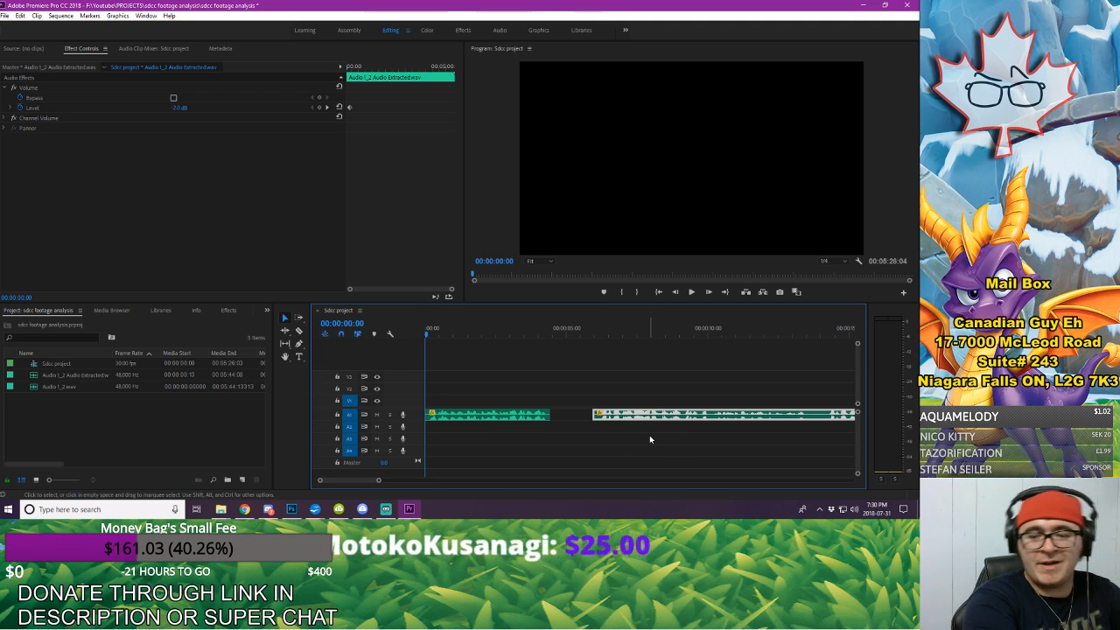
key("alt+Left")
key("alt+Left")
key("alt+Left")
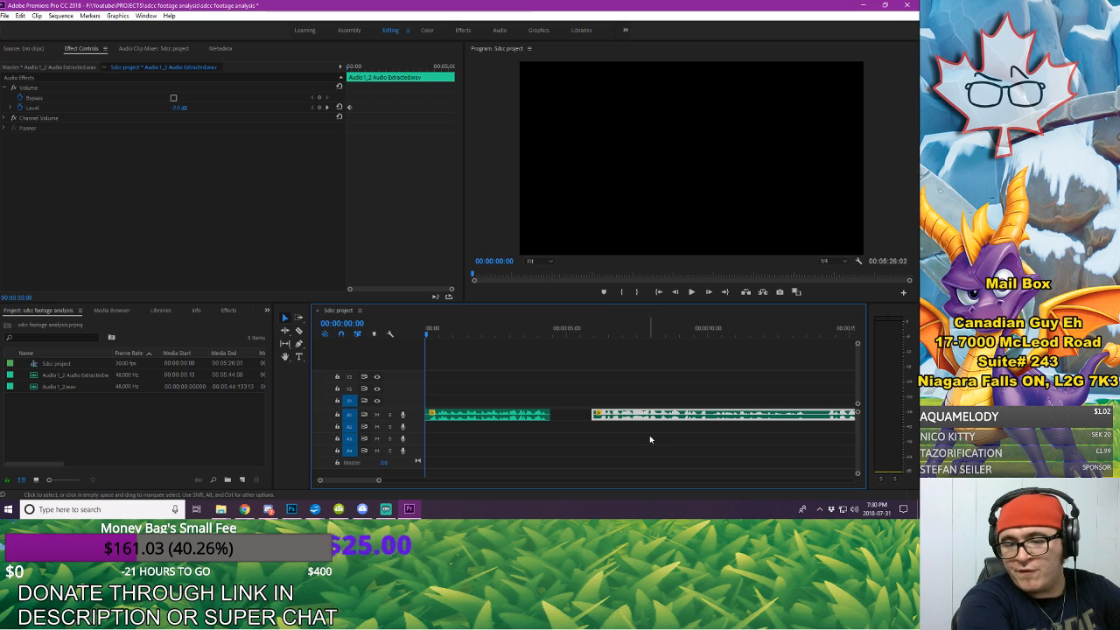
key("alt+Left")
key("alt+Left")
key("alt+Left")
key("alt+Left")
key("alt+Left")
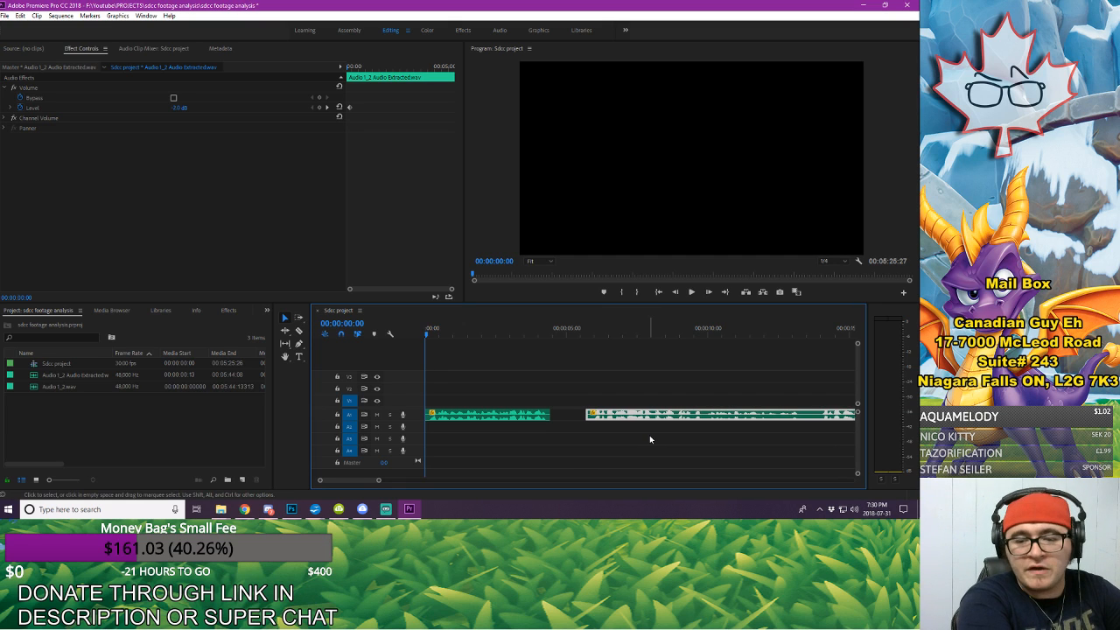
key("alt+Left")
key("alt+Left")
key("alt+Left")
key("alt+Left")
key("alt+Left")
key("alt+Left")
key("alt+Left")
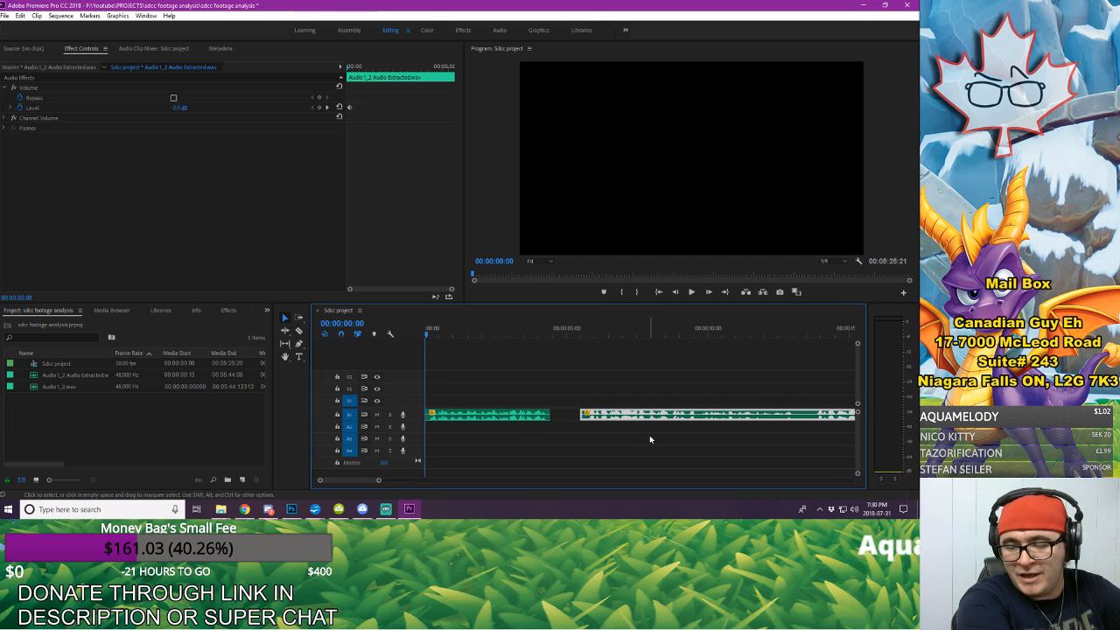
key("alt+Left")
key("alt+Left")
key("alt+Left")
key("alt+Left")
key("alt+Left")
key("alt+Left")
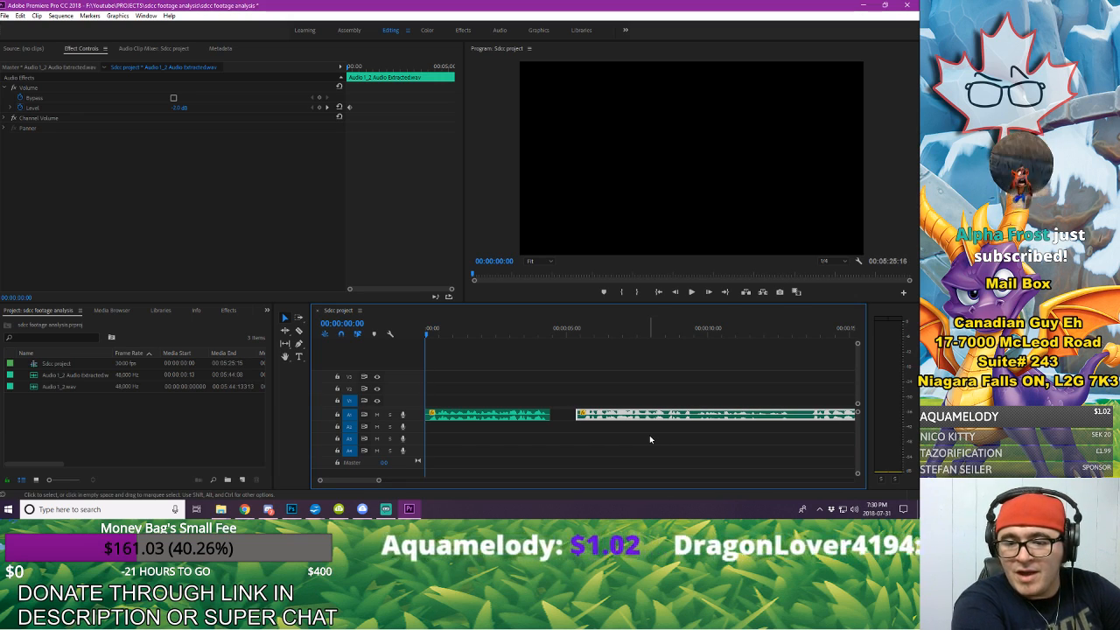
key("alt+Right")
key("alt+Right")
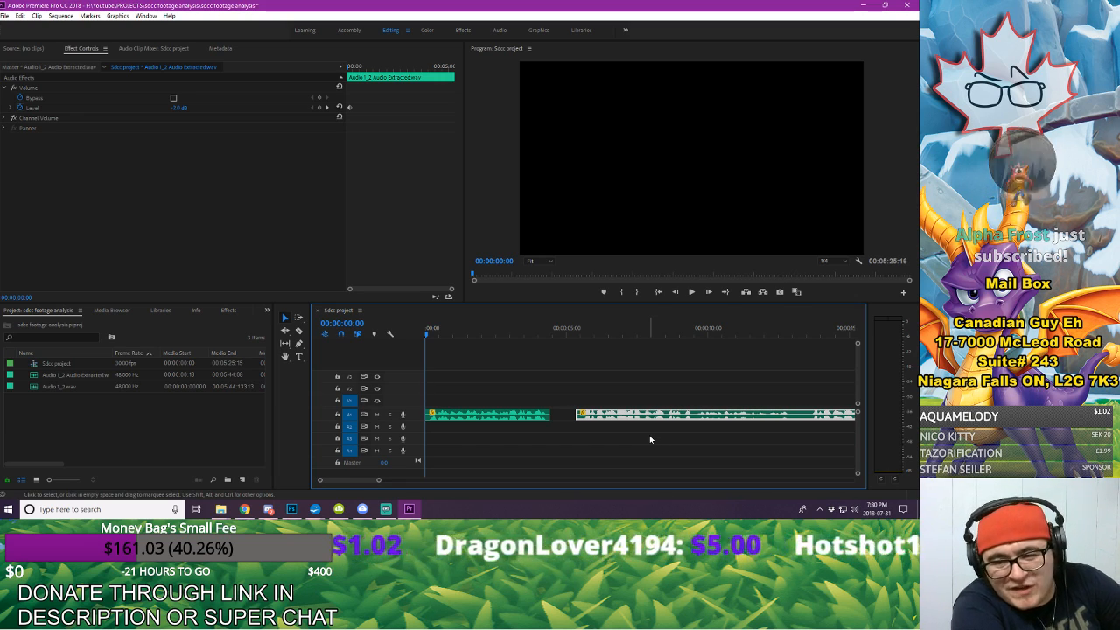
key("alt+Left")
key("alt+Left")
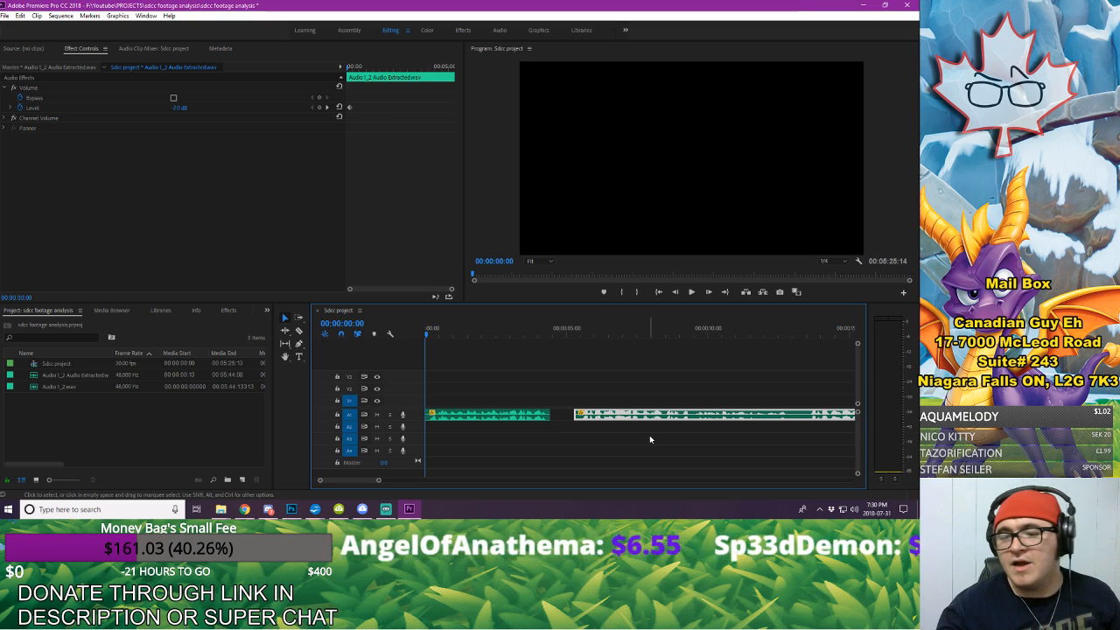
Step: Deselect the second voice-over clip and undo its nudges towards the first clip
left_click(624, 332)
left_click(613, 362)
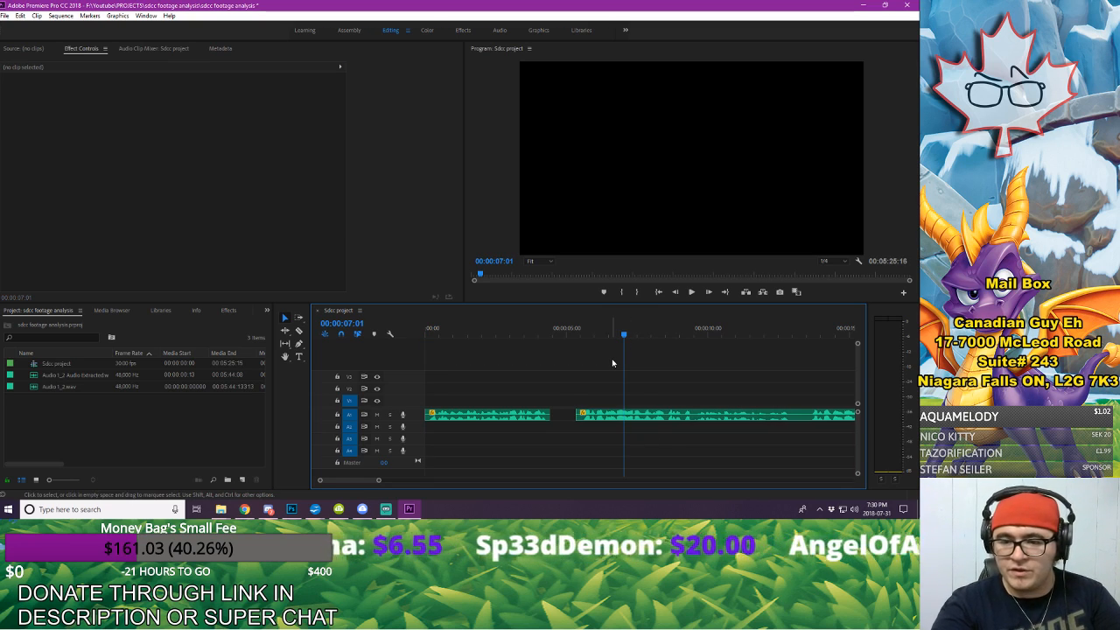
key("ctrl+z")
key("ctrl+z")
key("ctrl+z")
key("ctrl+z")
key("ctrl+z")
key("ctrl+z")
key("ctrl+z")
key("ctrl+z")
key("ctrl+z")
key("ctrl+z")
key("ctrl+z")
key("ctrl+z")
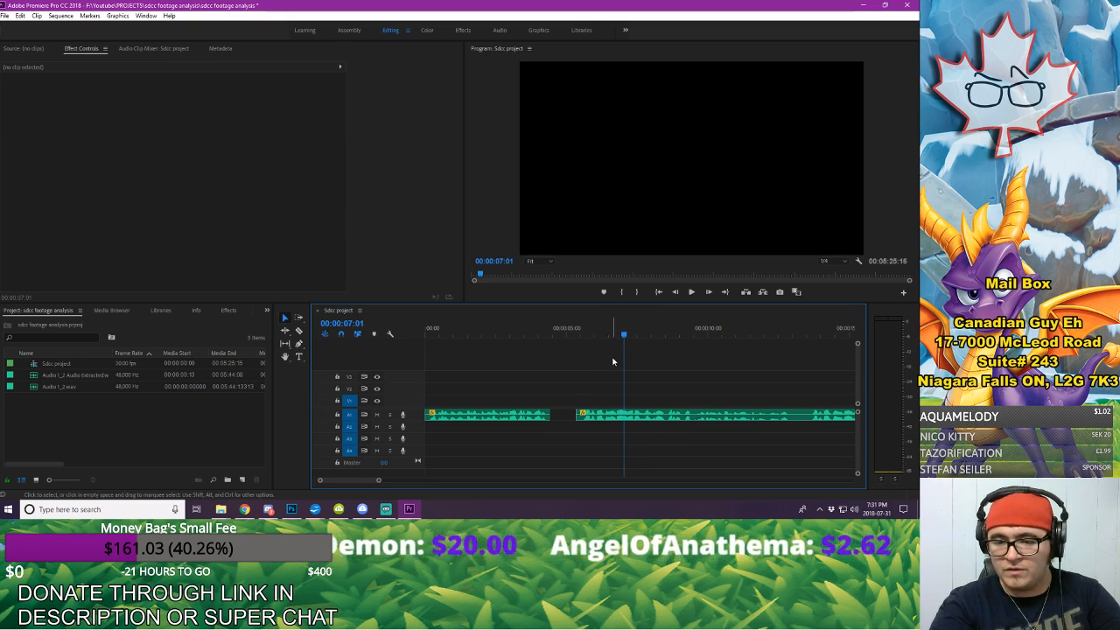
key("ctrl+z")
key("ctrl+z")
key("ctrl+z")
key("ctrl+z")
key("ctrl+z")
key("ctrl+z")
key("ctrl+z")
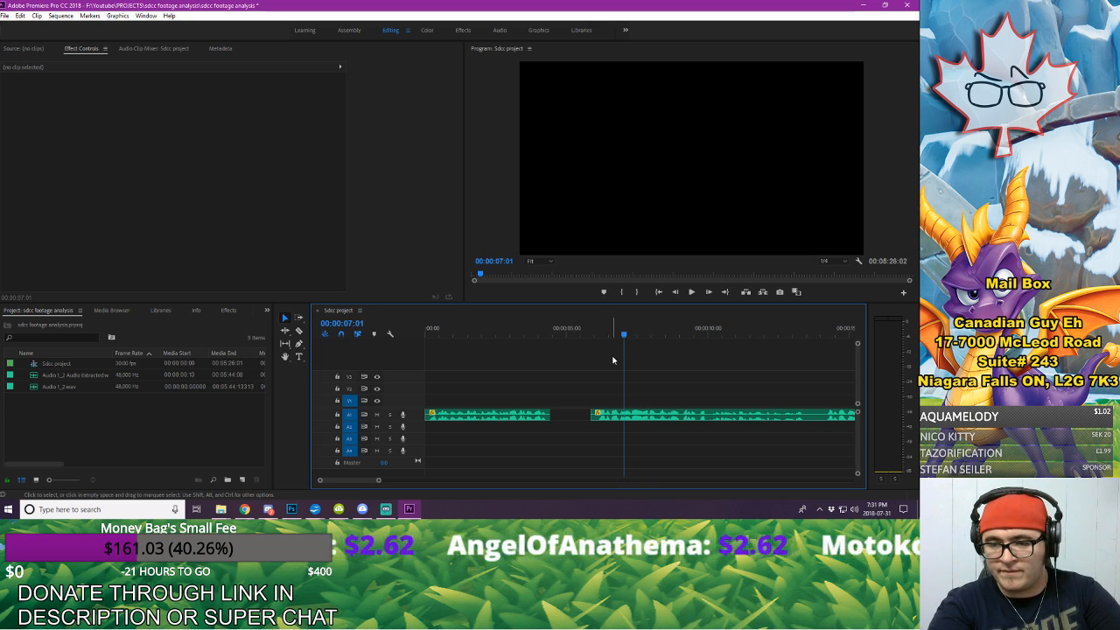
Step: Delete the first voice-over clip, and undo this deletion and the earlier cuts to restore one continuous clip
left_click(612, 415)
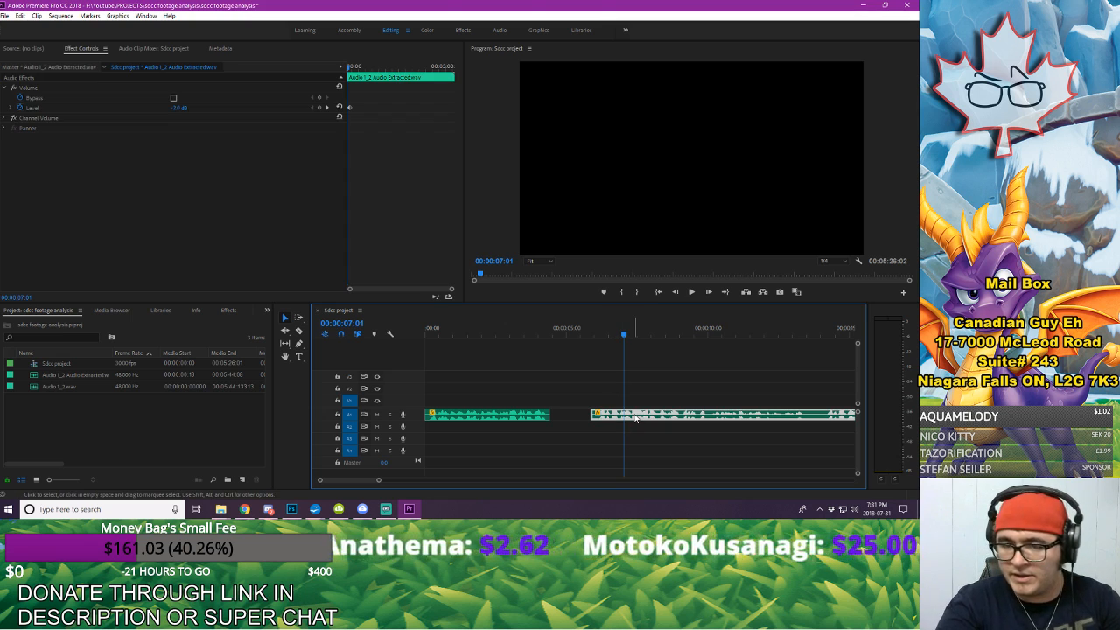
left_click(524, 419)
key("Delete")
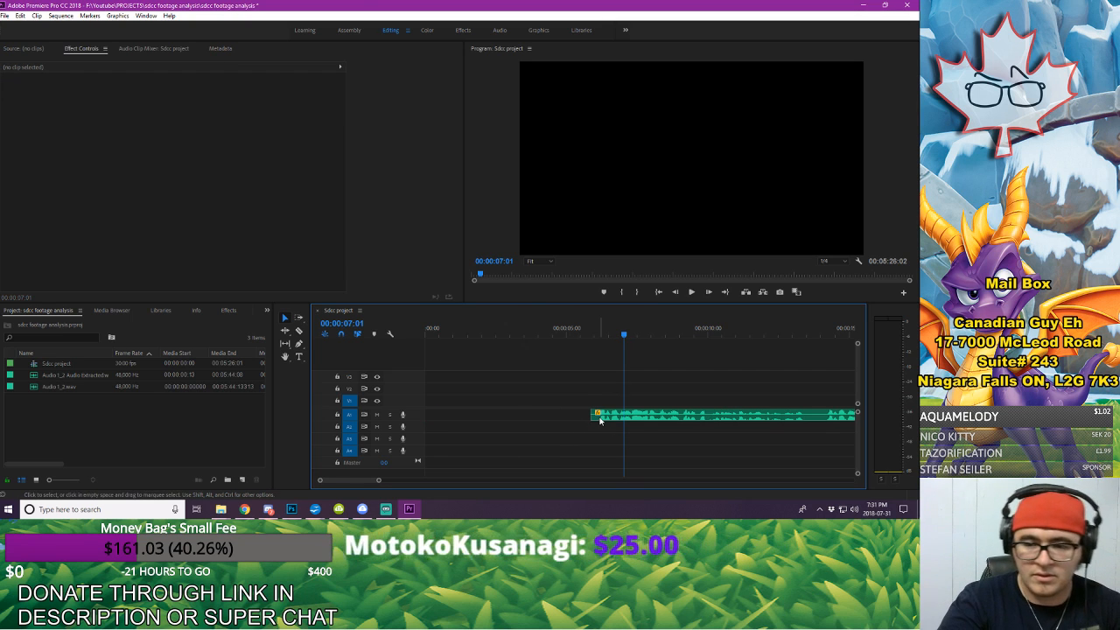
left_click(520, 415)
key("Delete")
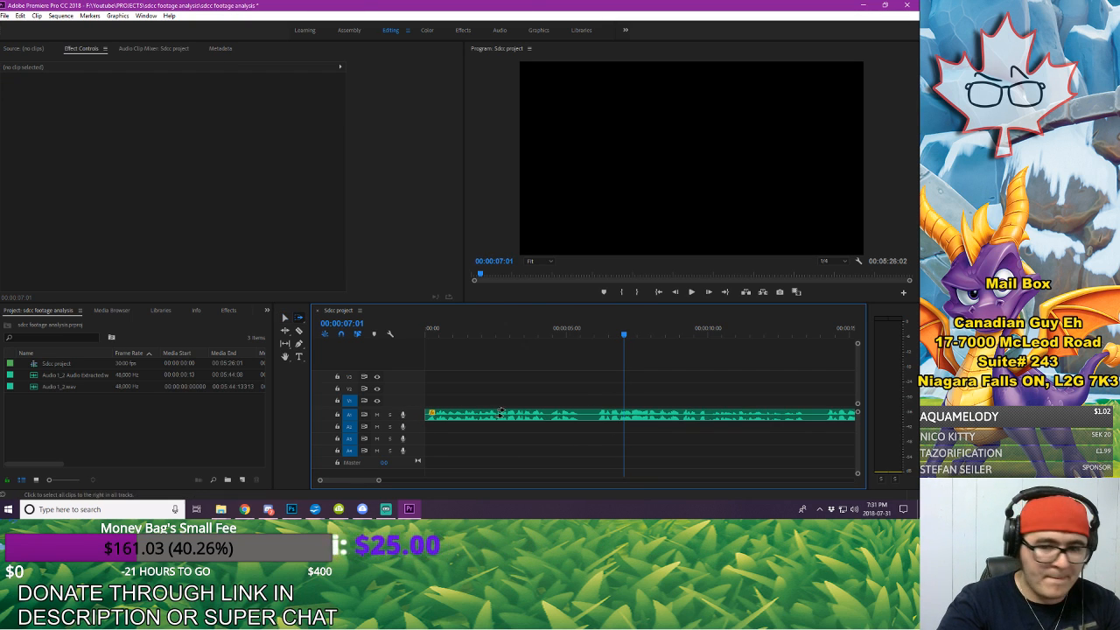
Step: Restore the silent opening of the voice-over clip and play it from around where the speech begins
left_click(508, 417)
left_click_drag(477, 416, 417, 418)
left_click(499, 324)
key("space")
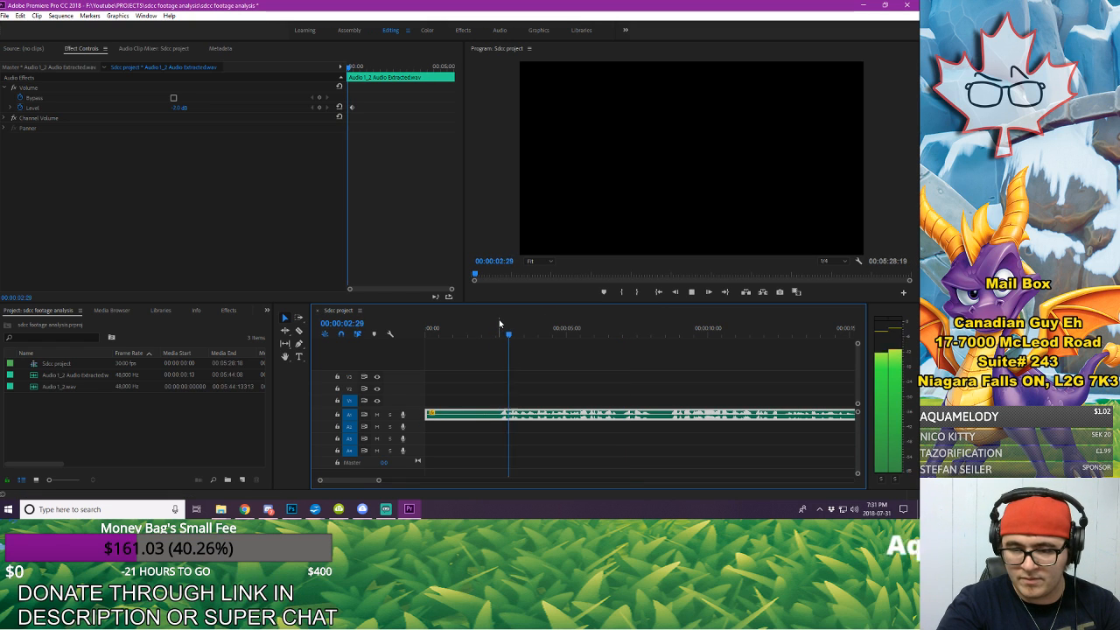
Step: Trim the start of the voice-over to 00:00:02:18 and play back its opening
left_click(493, 349)
left_click_drag(495, 328, 500, 331)
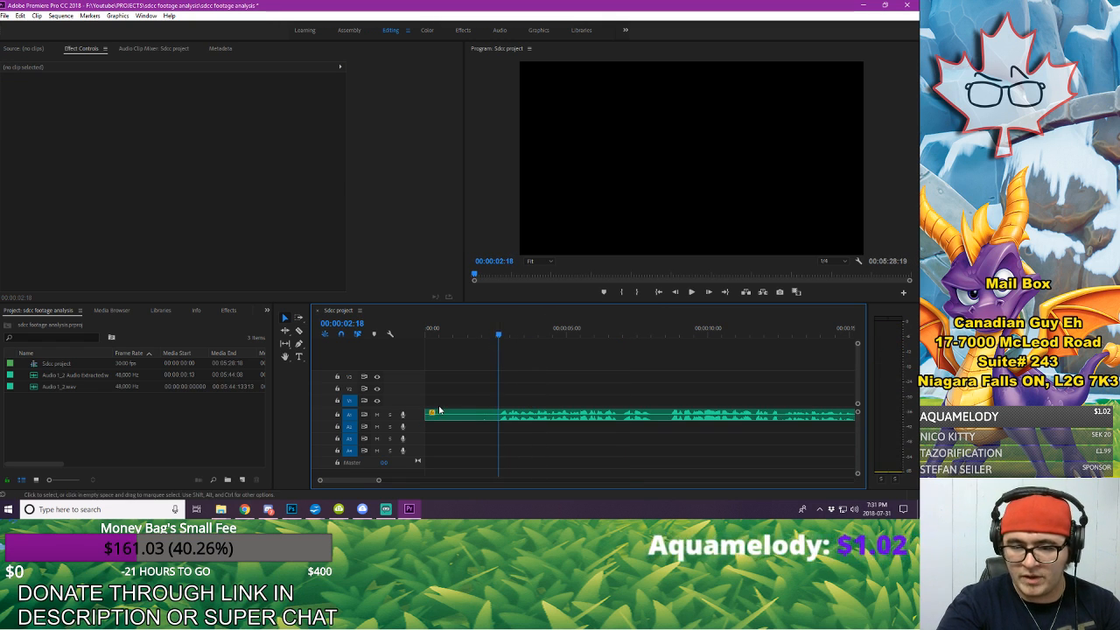
left_click_drag(428, 415, 500, 419)
key("space")
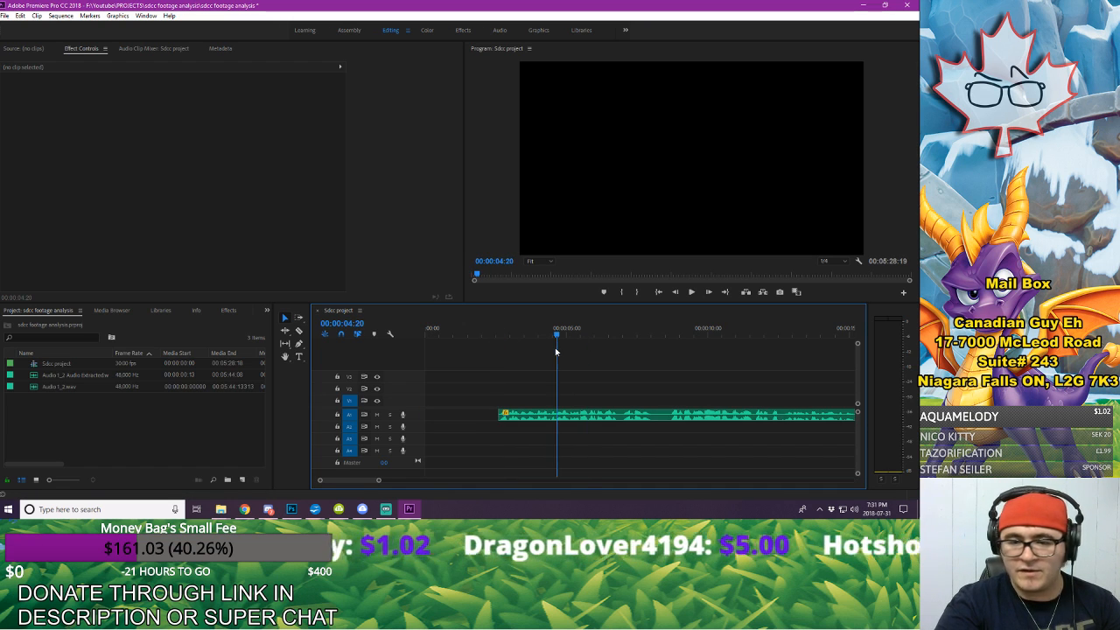
left_click_drag(527, 355, 483, 387)
key("space")
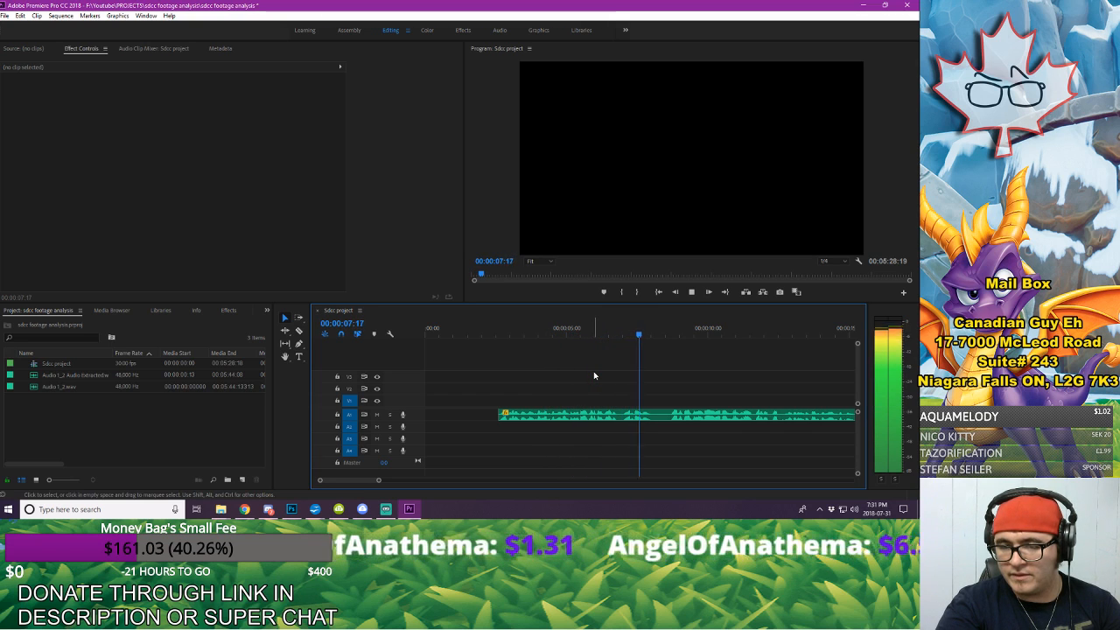
key("space")
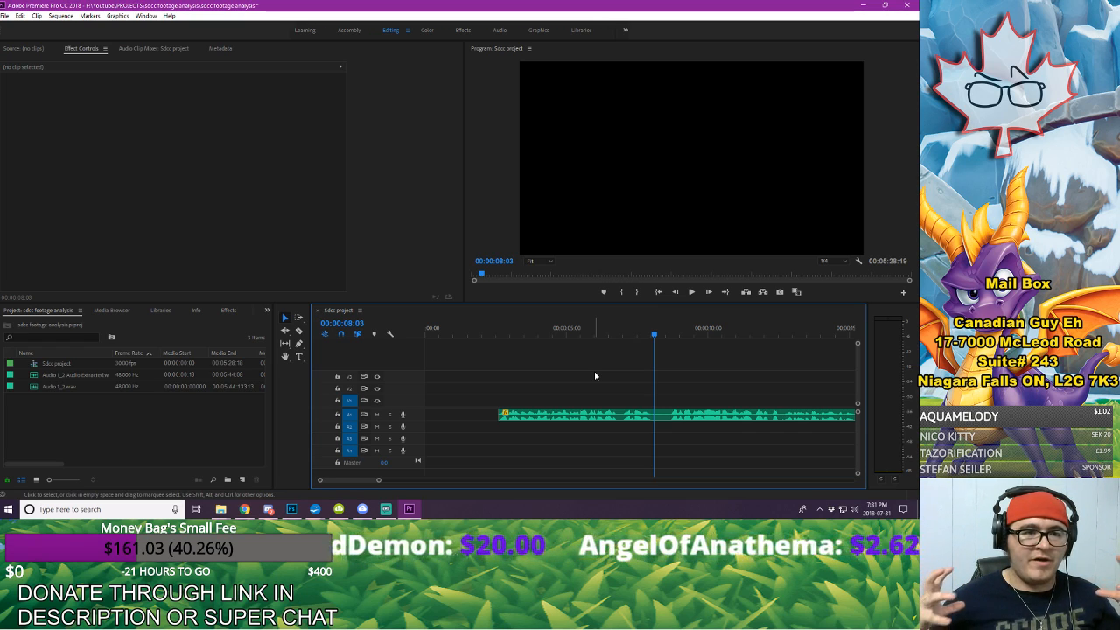
Step: Import the background music file WarpedHillsDemo_2 from the CanadianGuyEh BG Music folder into the project
right_click(164, 440)
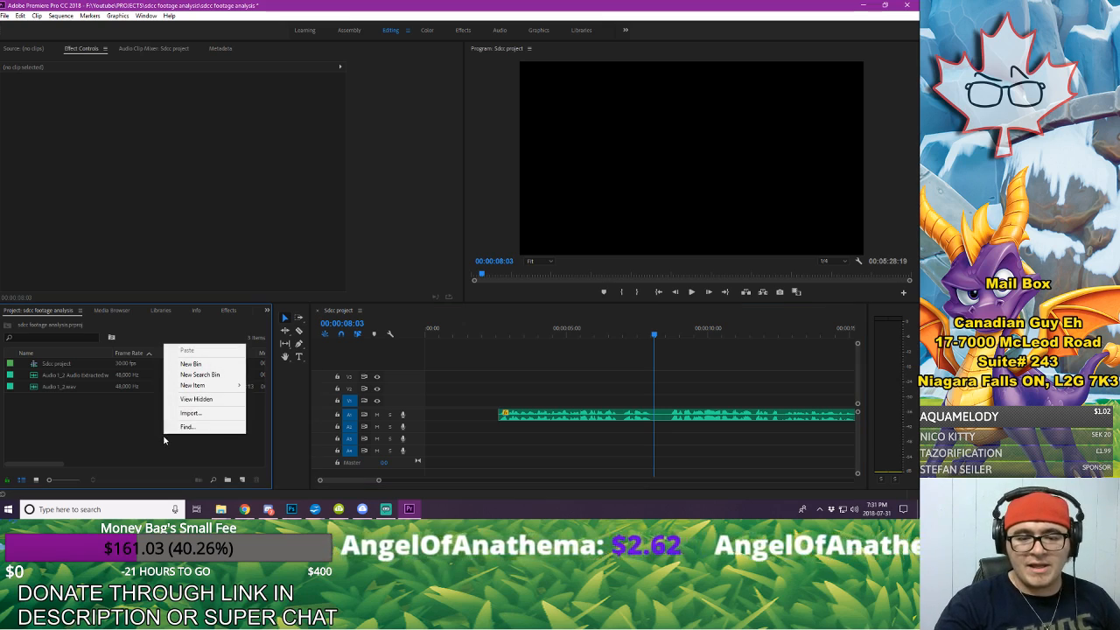
left_click(212, 412)
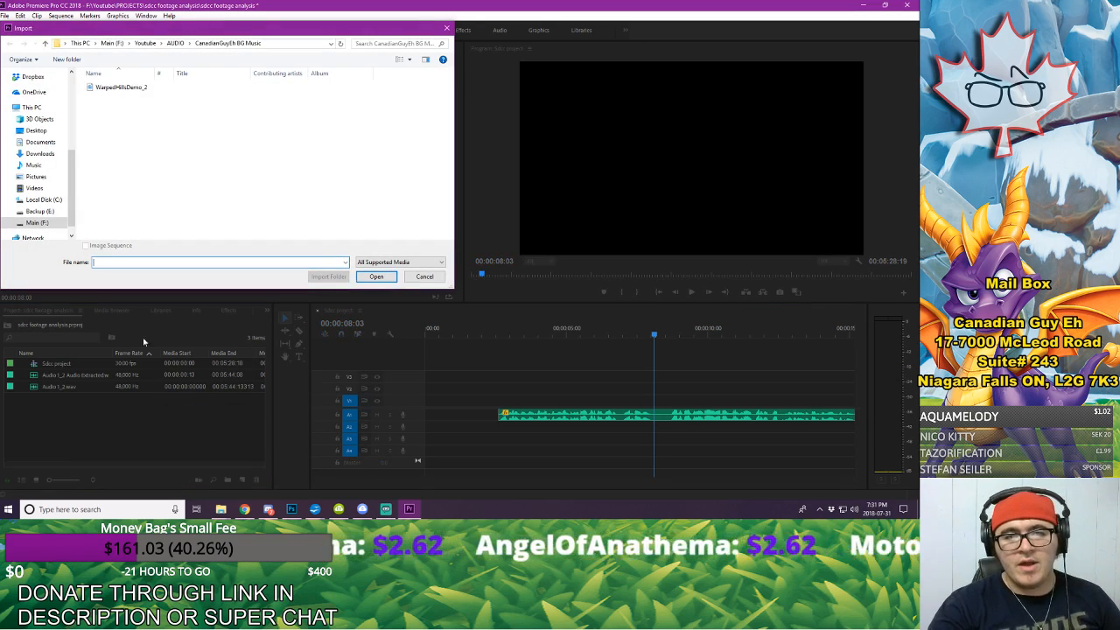
left_click(133, 87)
left_click(385, 277)
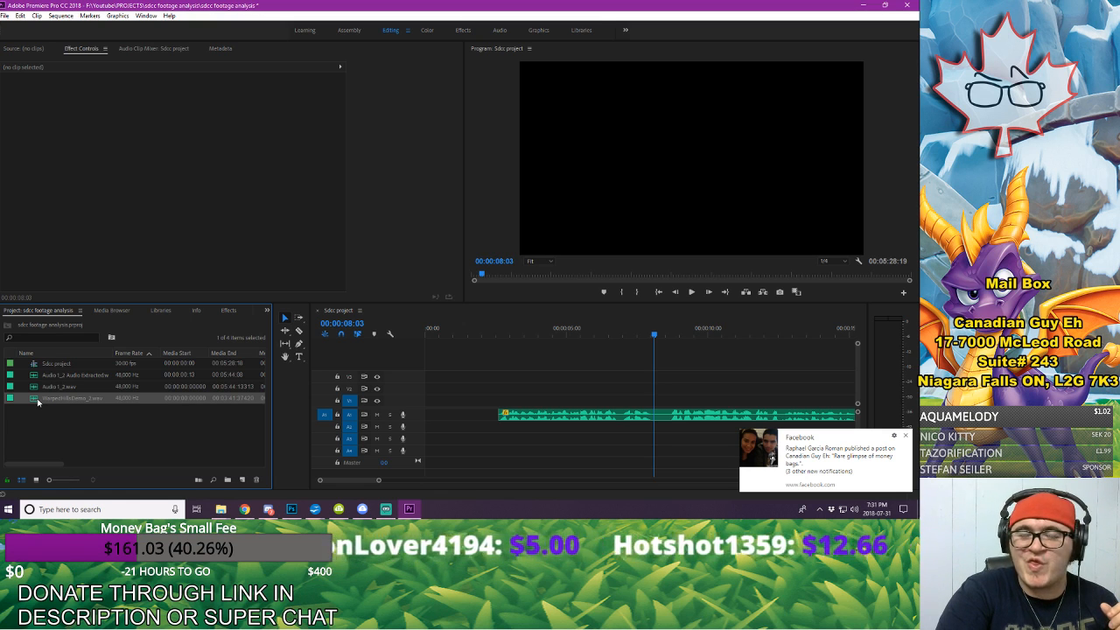
Step: Open WarpedHillsDemo_2.wav in the source monitor and listen to its beginning and a second passage starting before 37 seconds
double_click(38, 400)
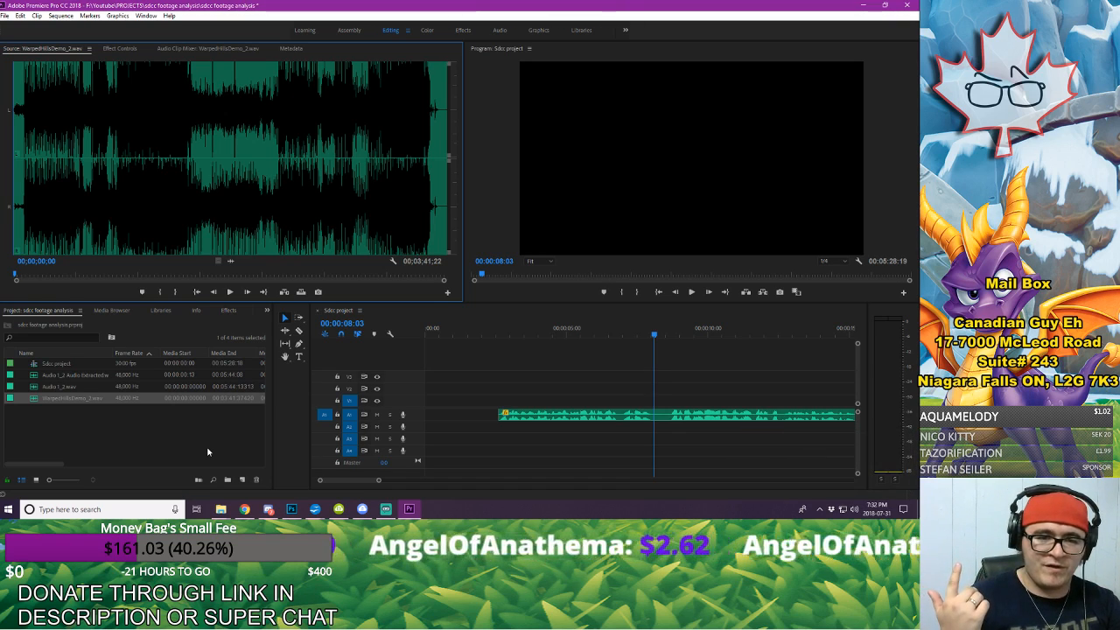
key("space")
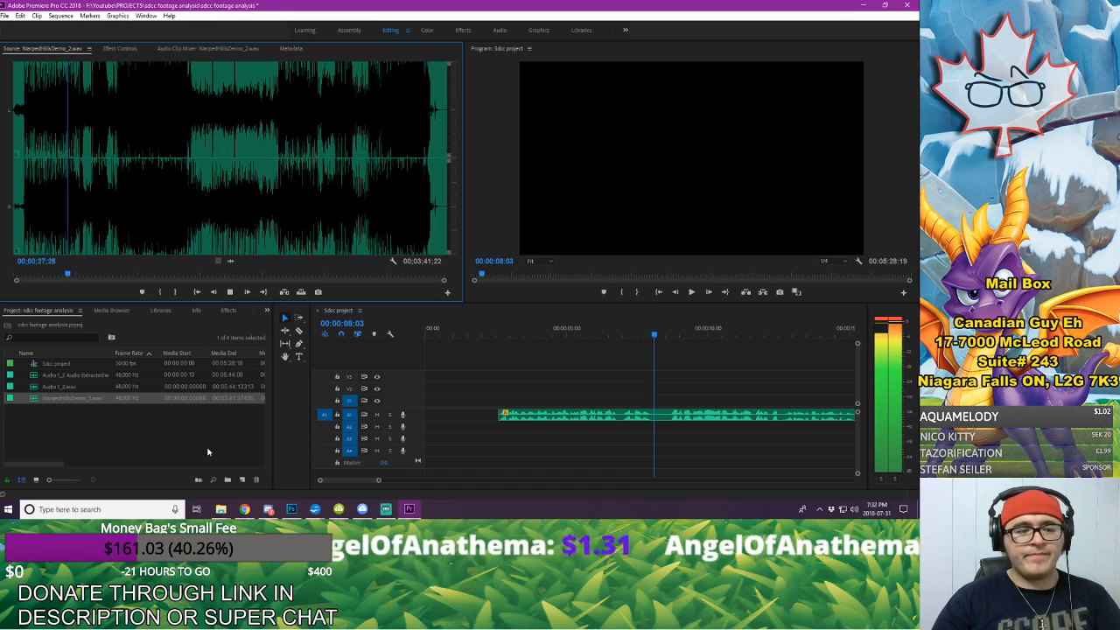
key("space")
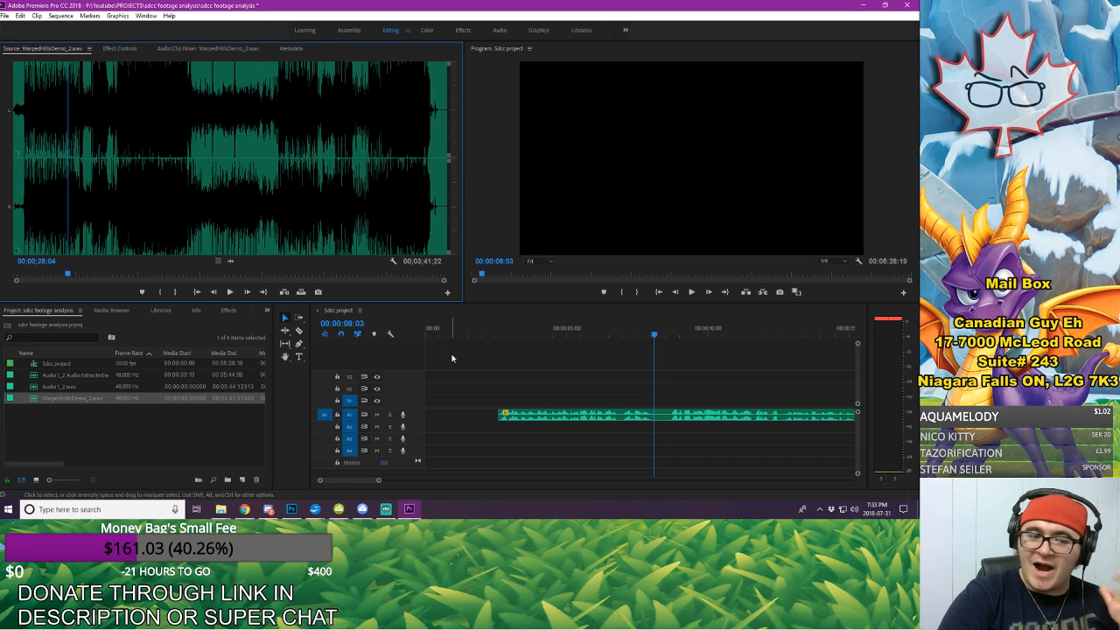
left_click(109, 91)
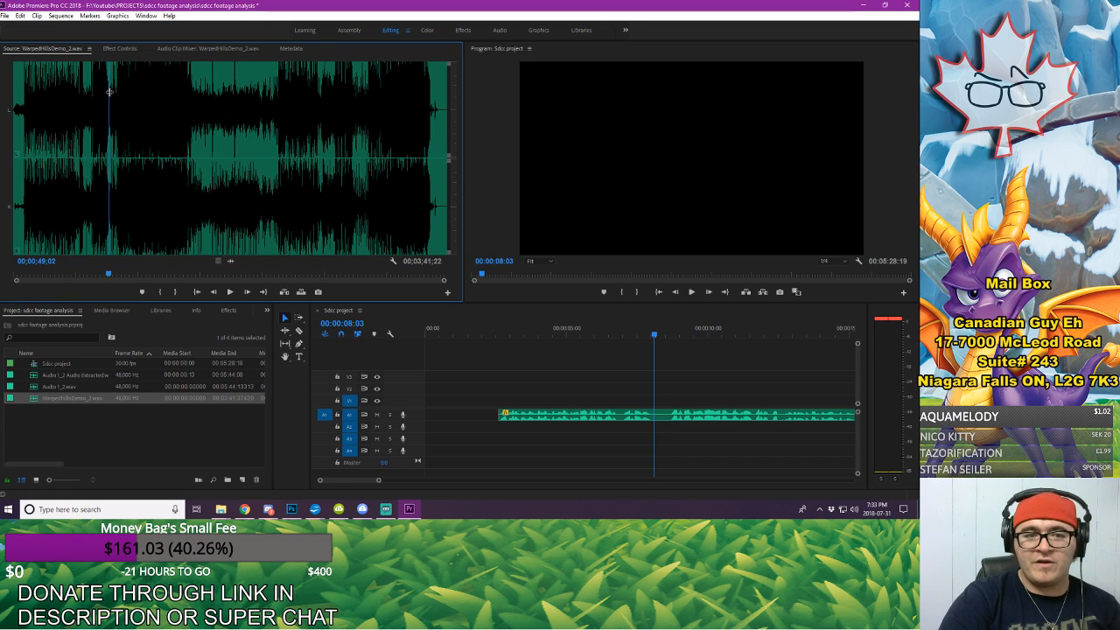
left_click(88, 94)
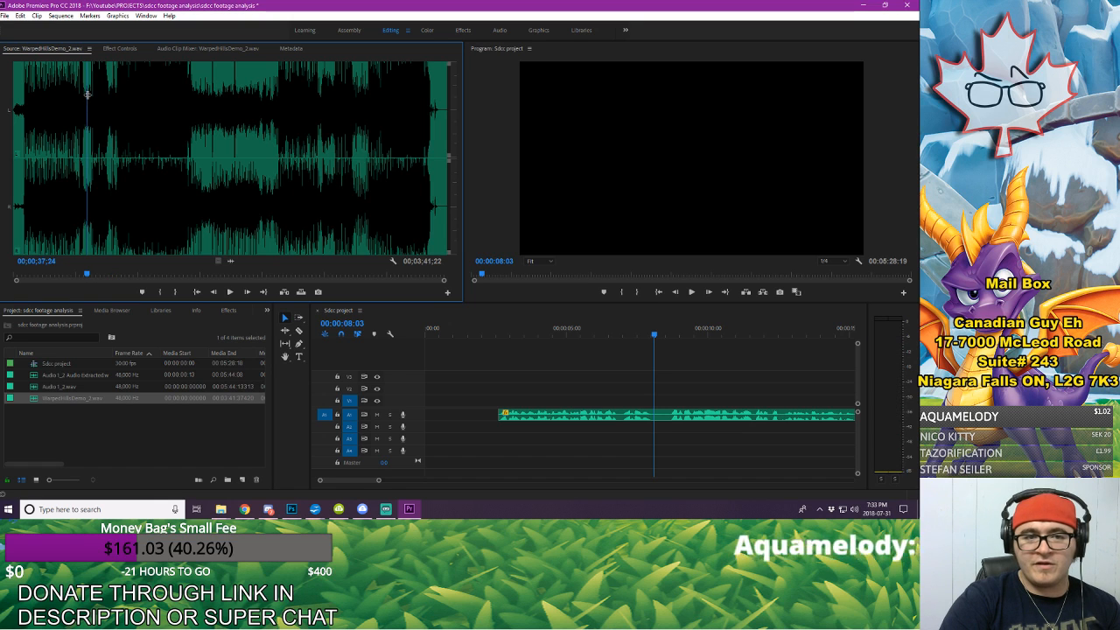
left_click(75, 102)
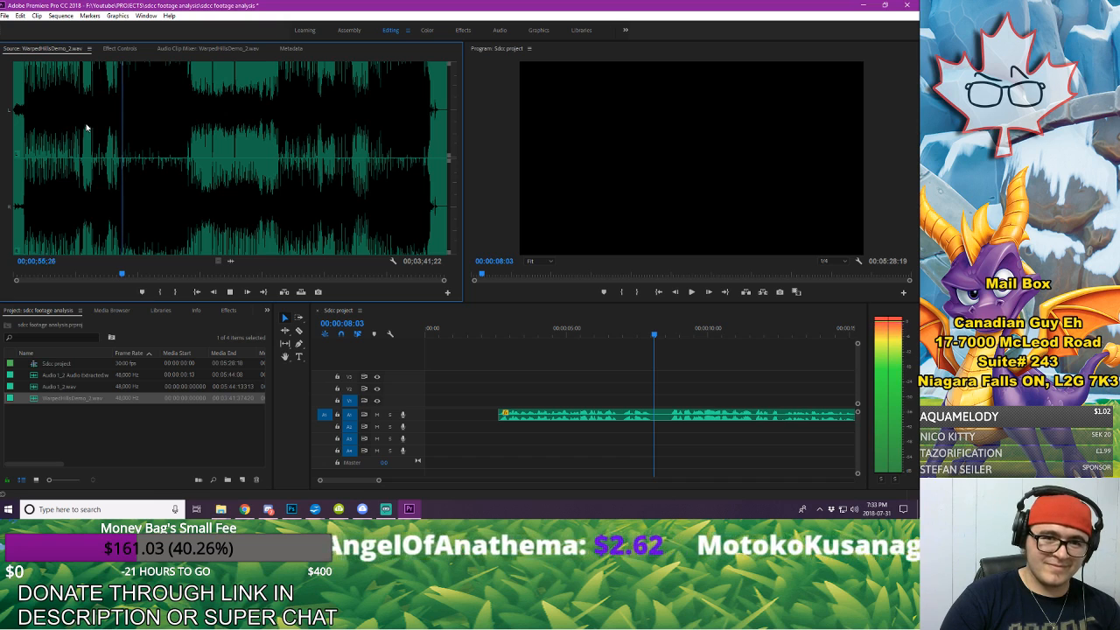
key("space")
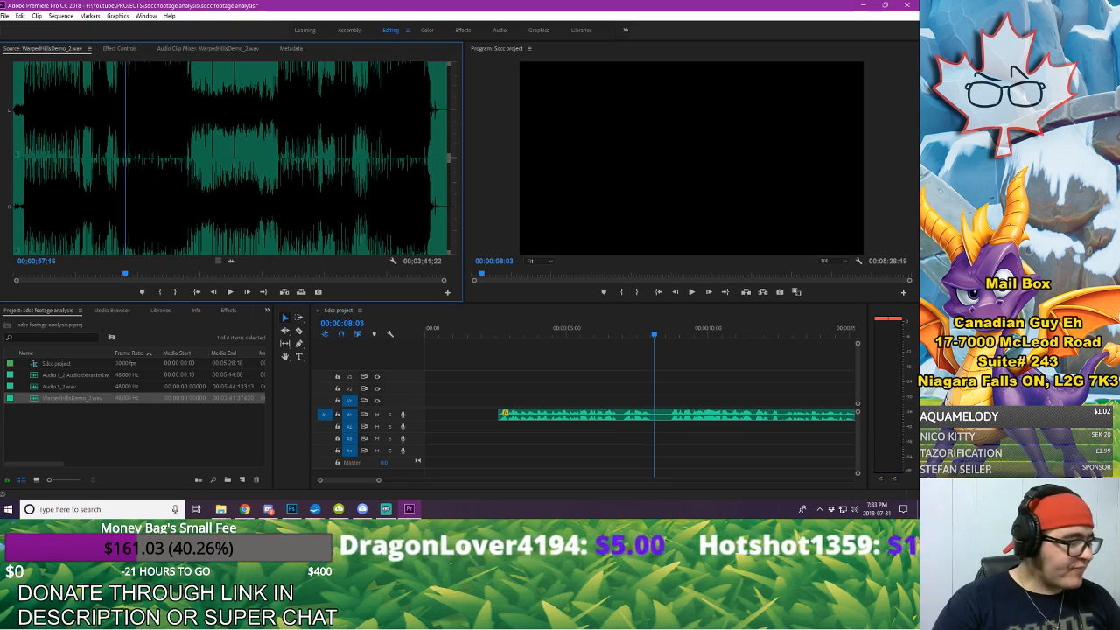
Step: Import the Canadian Guy Eh Intro 2018 Updated and outro canadian guy eh 2018 videos from YOUTUBE ASSETS > Intro-Outros
right_click(154, 417)
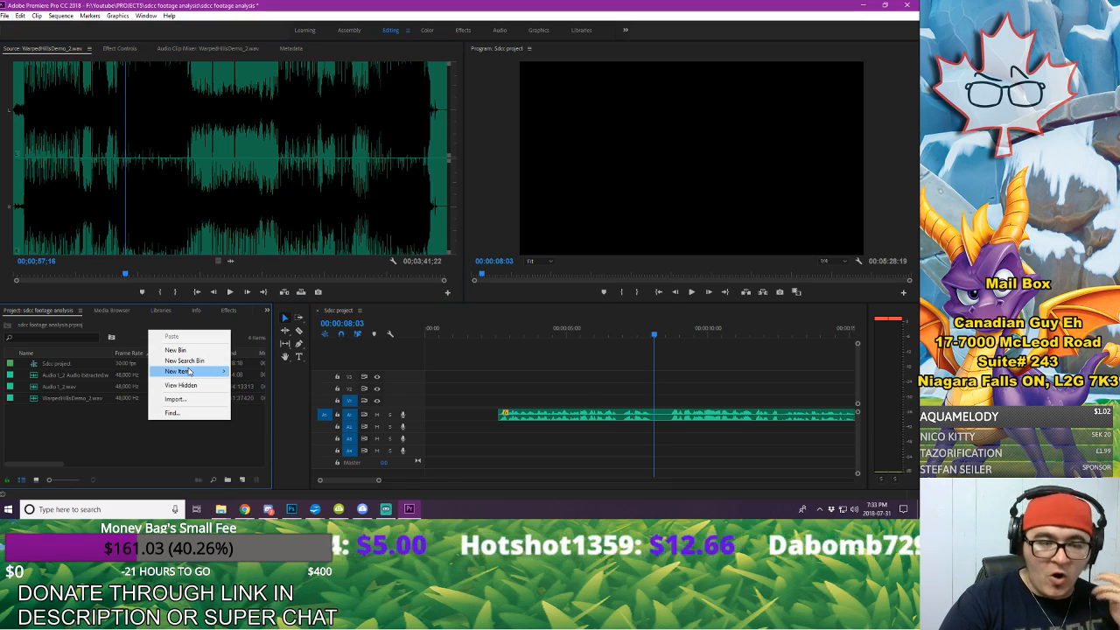
left_click(175, 399)
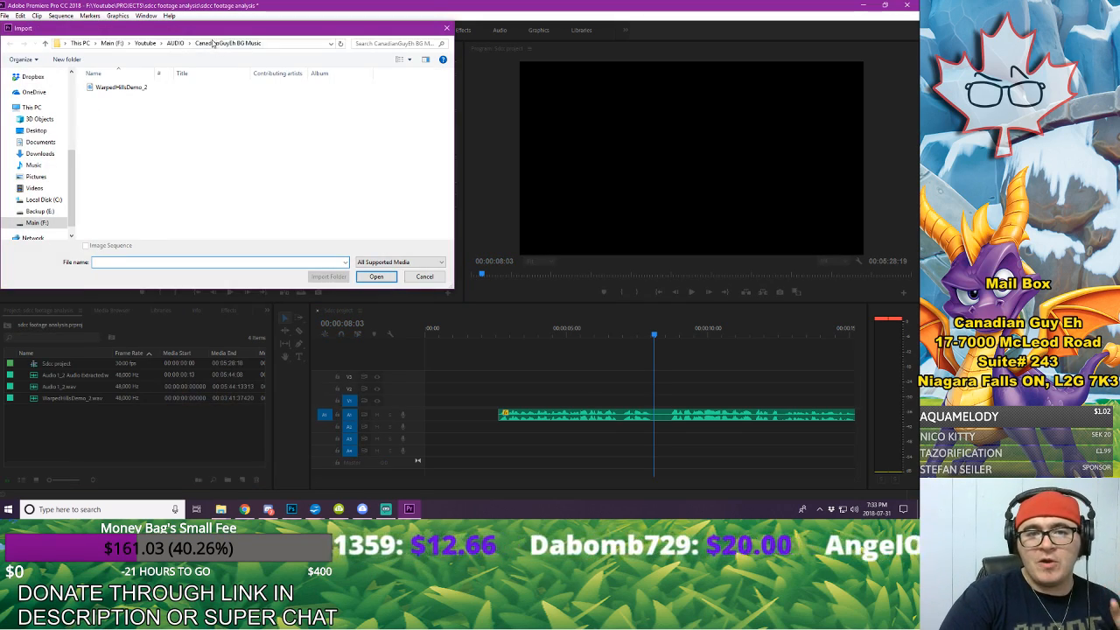
left_click(147, 44)
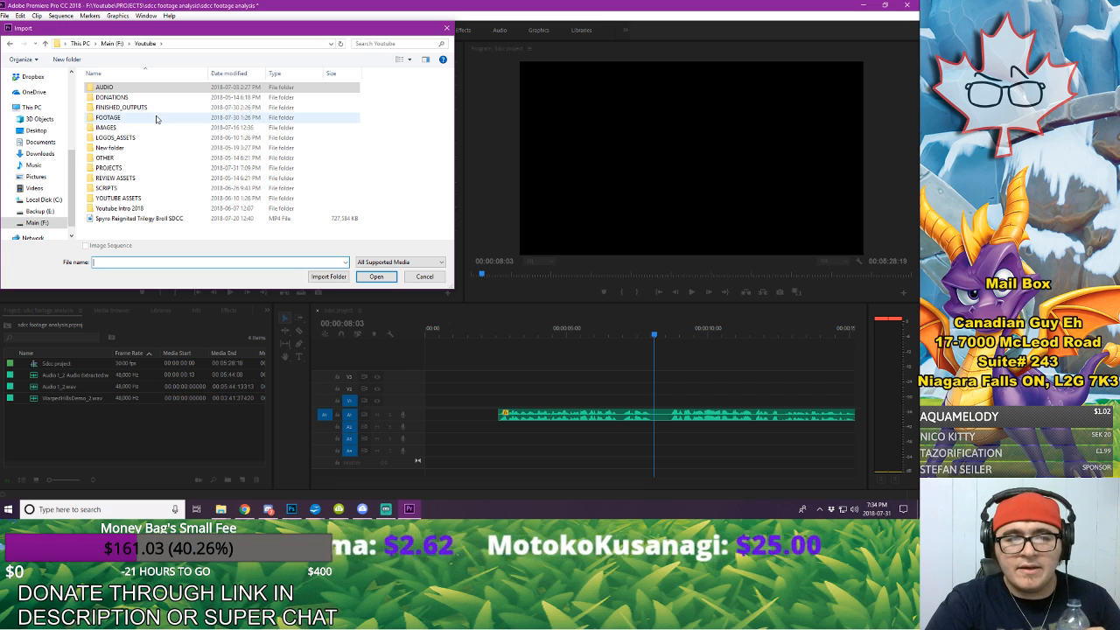
left_click(157, 199)
double_click(157, 199)
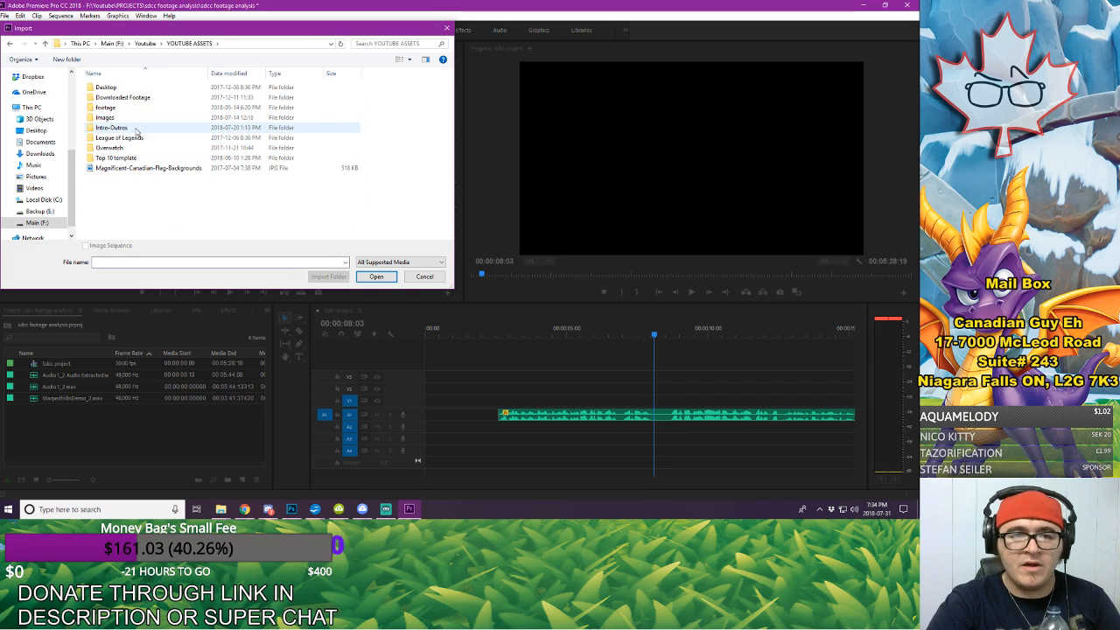
double_click(123, 128)
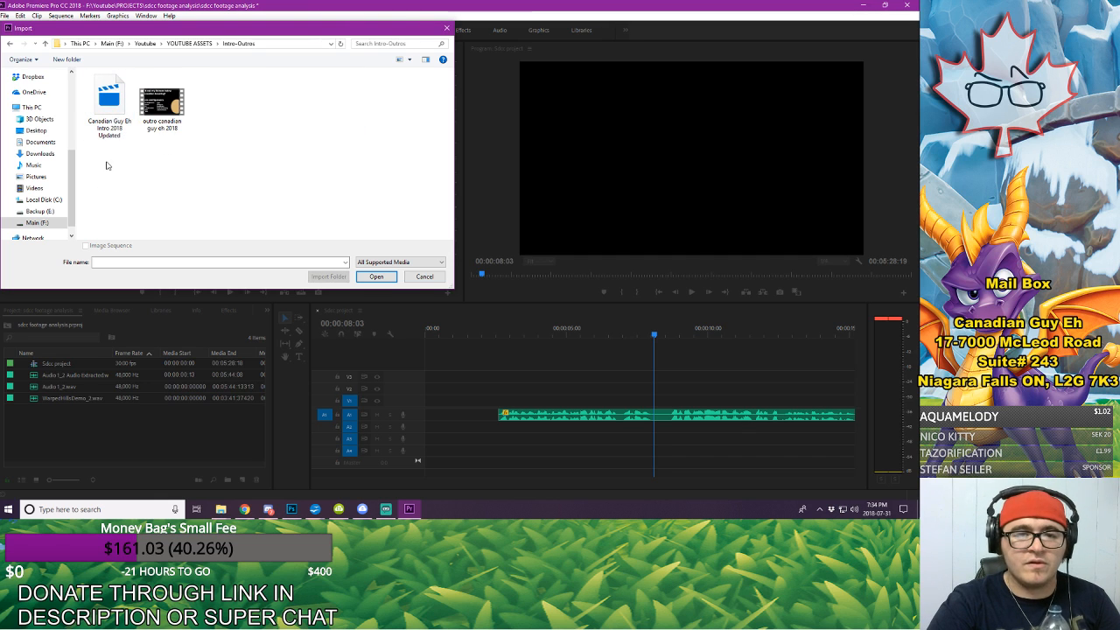
left_click(109, 103)
left_click(164, 103)
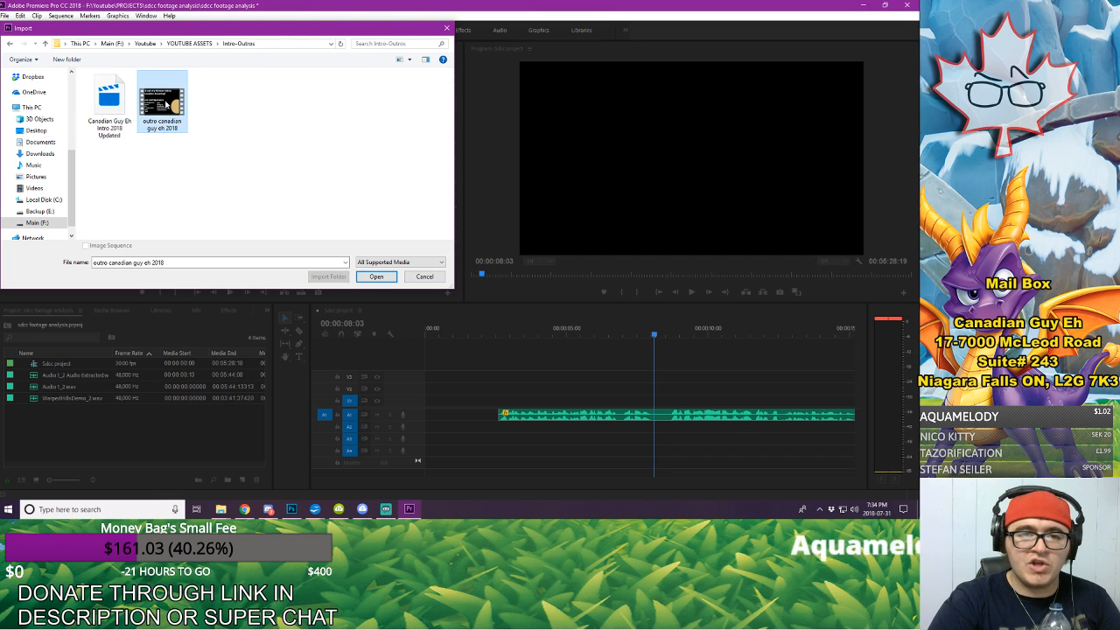
left_click_drag(115, 174, 175, 74)
left_click(375, 276)
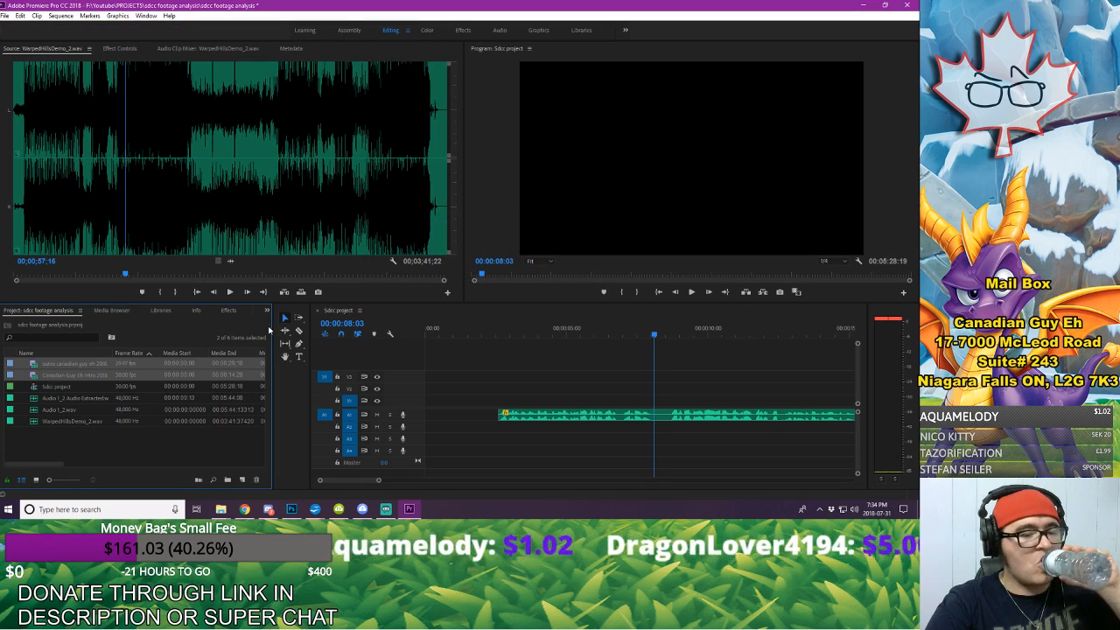
Step: Open the imported Canadian Guy Eh Intro 2018 Updated clip in the source monitor
left_click(66, 448)
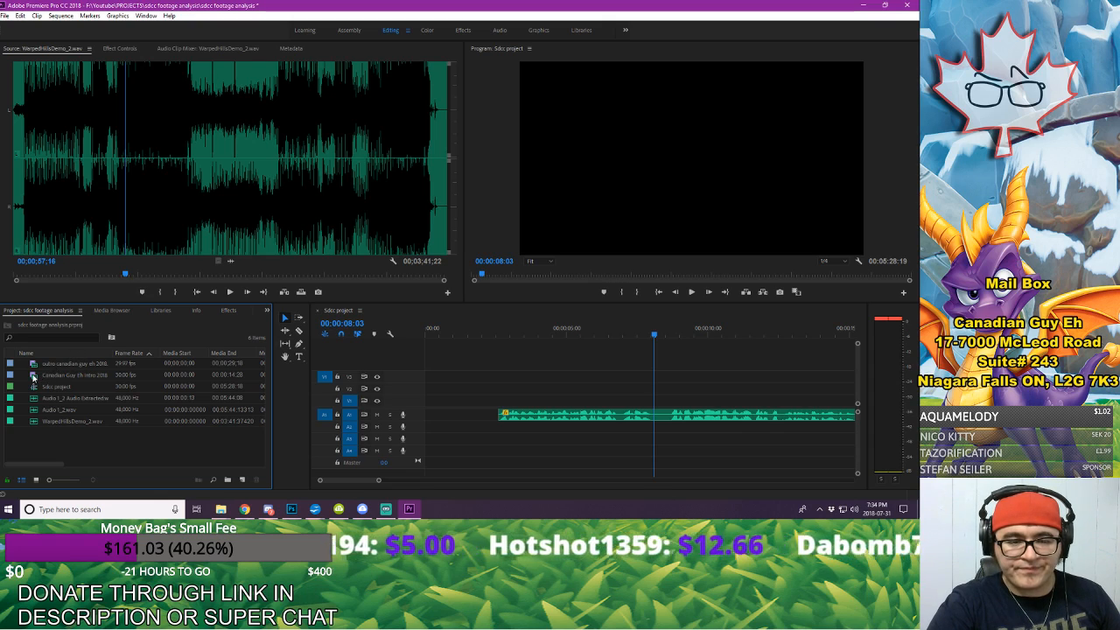
double_click(60, 374)
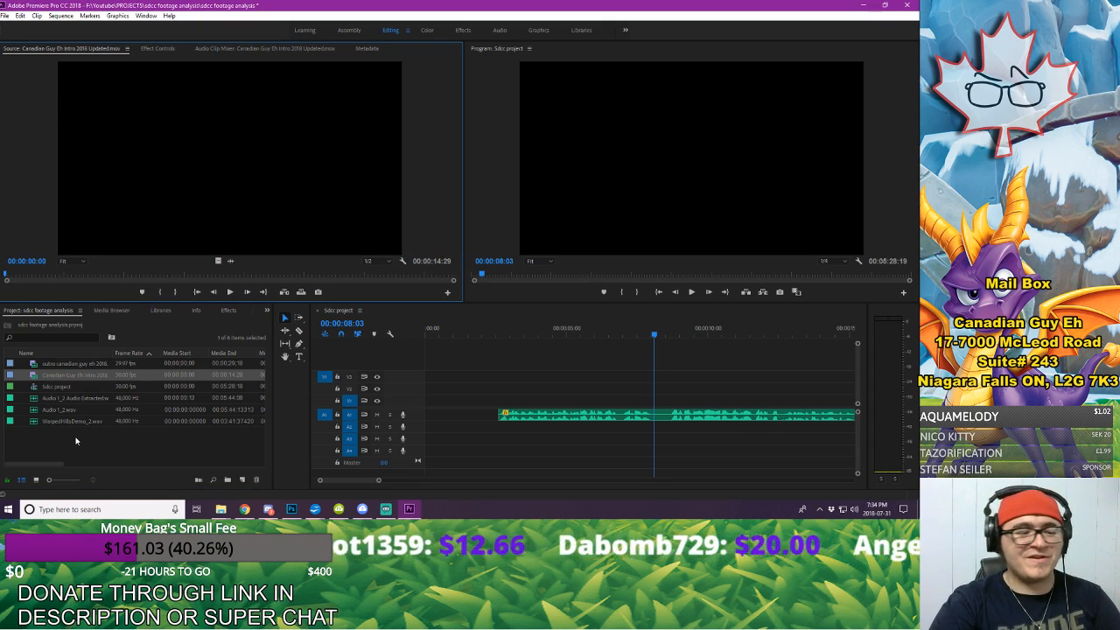
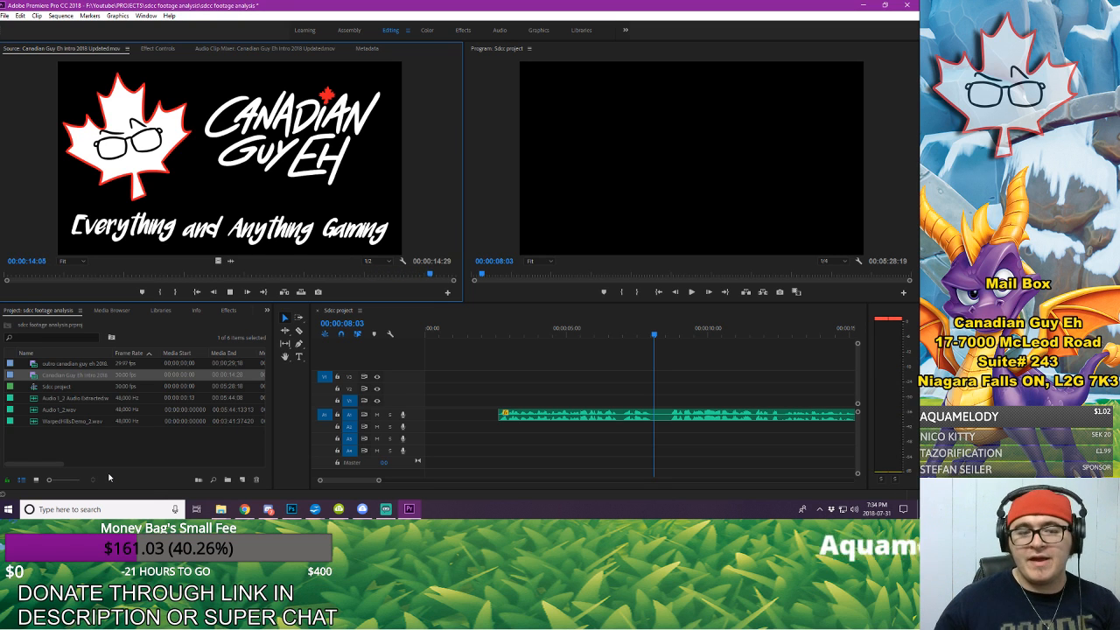
Step: Open the outro canadian guy eh 2018 clip in the source monitor and play it through
double_click(70, 363)
key("space")
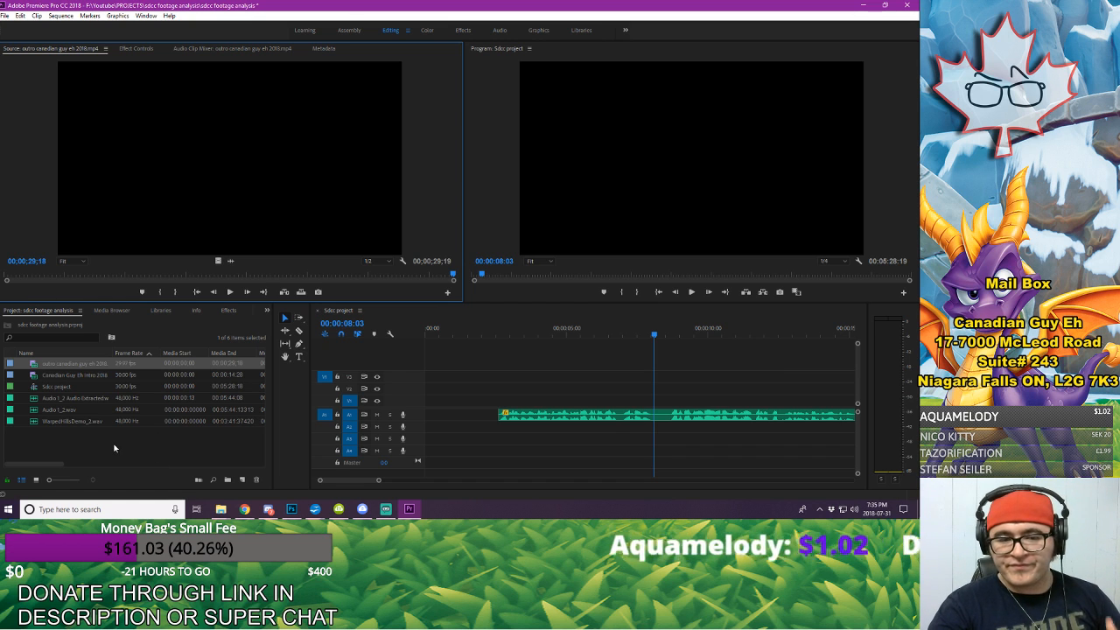
Step: Create a Bars and Tone item at 1920 x 1080, 30 fps, square pixels and 48000 Hz audio
right_click(114, 447)
mouse_move(179, 396)
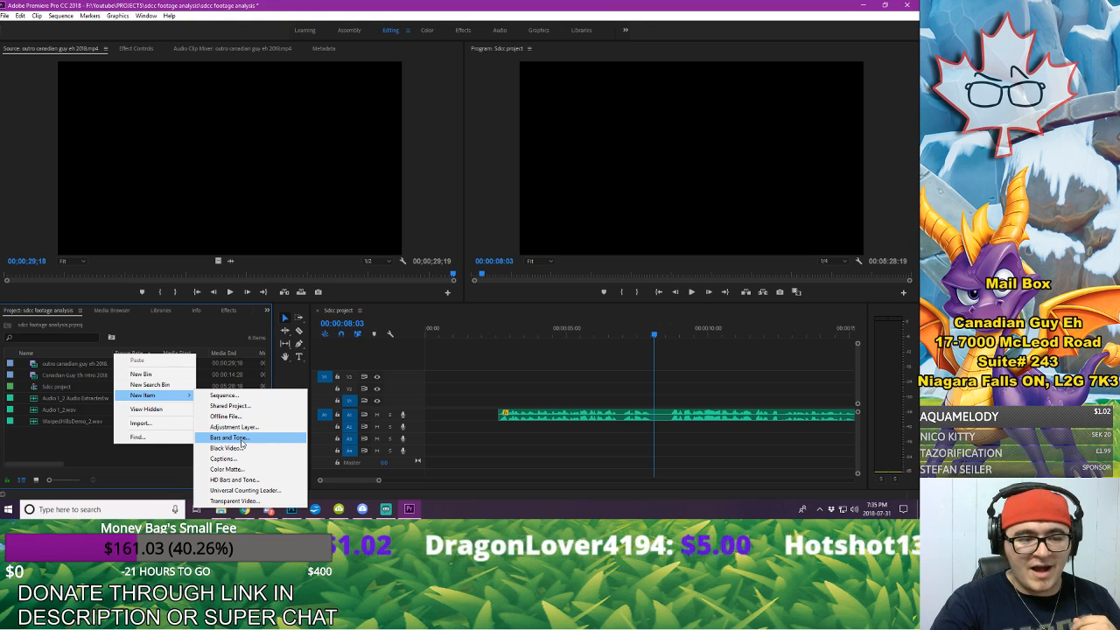
left_click(240, 437)
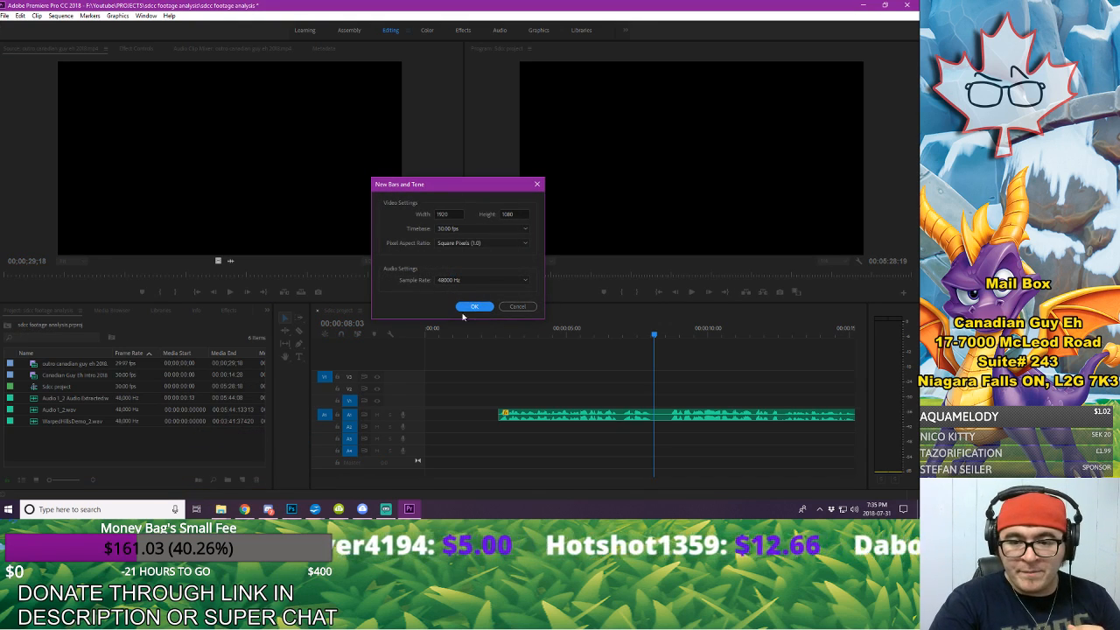
left_click(476, 306)
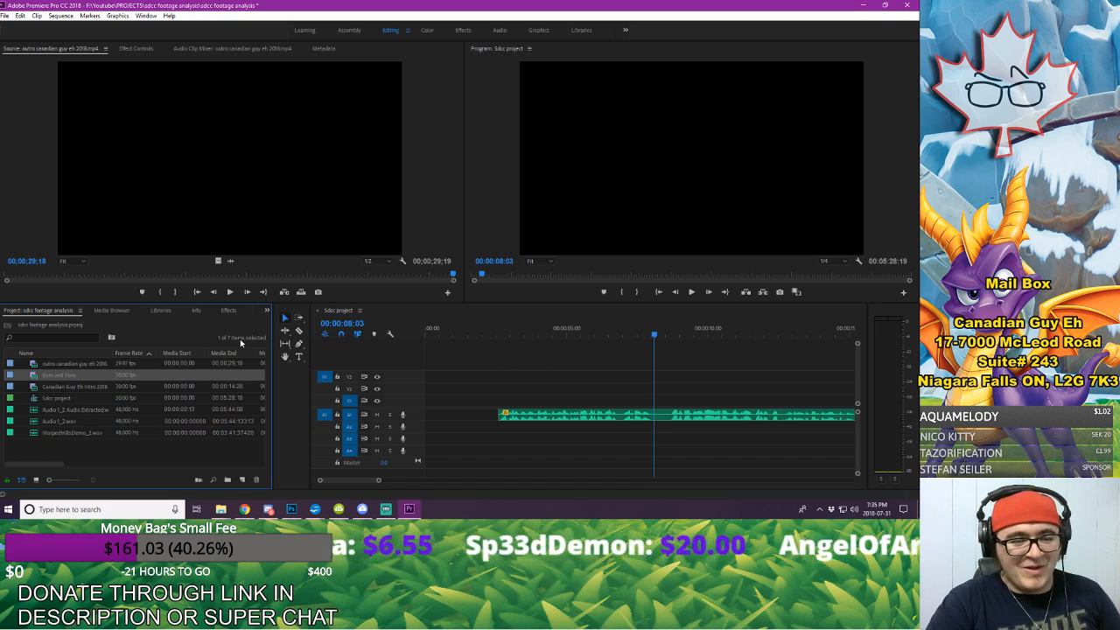
Step: Start a media import and look through the Youtube > FOOTAGE folder for usable Spyro clips
right_click(201, 330)
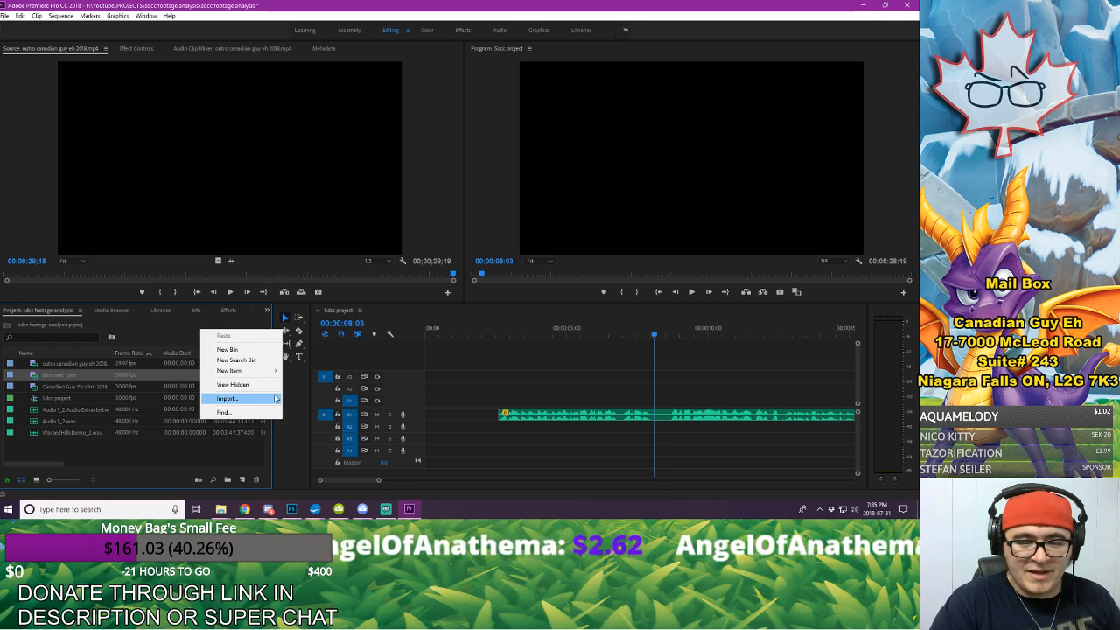
left_click(275, 398)
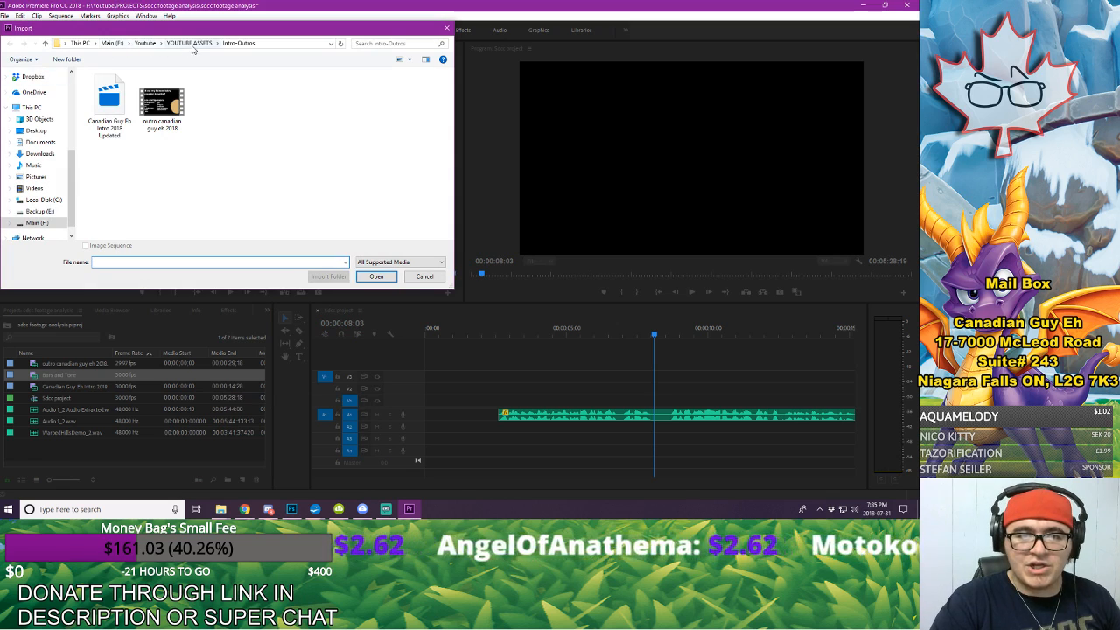
left_click(192, 44)
left_click(145, 43)
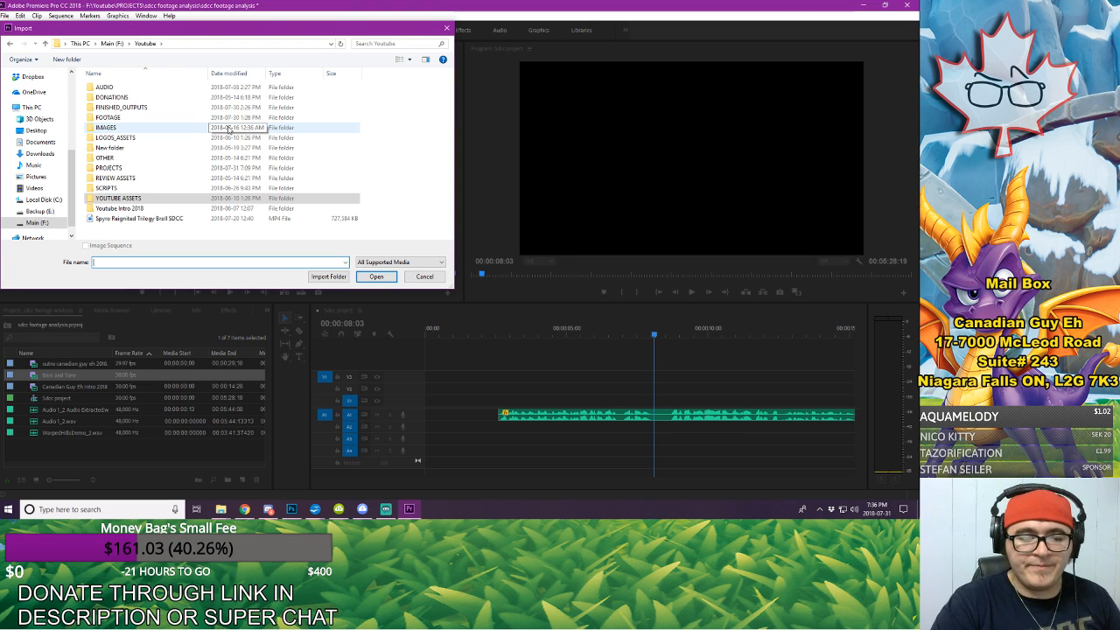
double_click(153, 118)
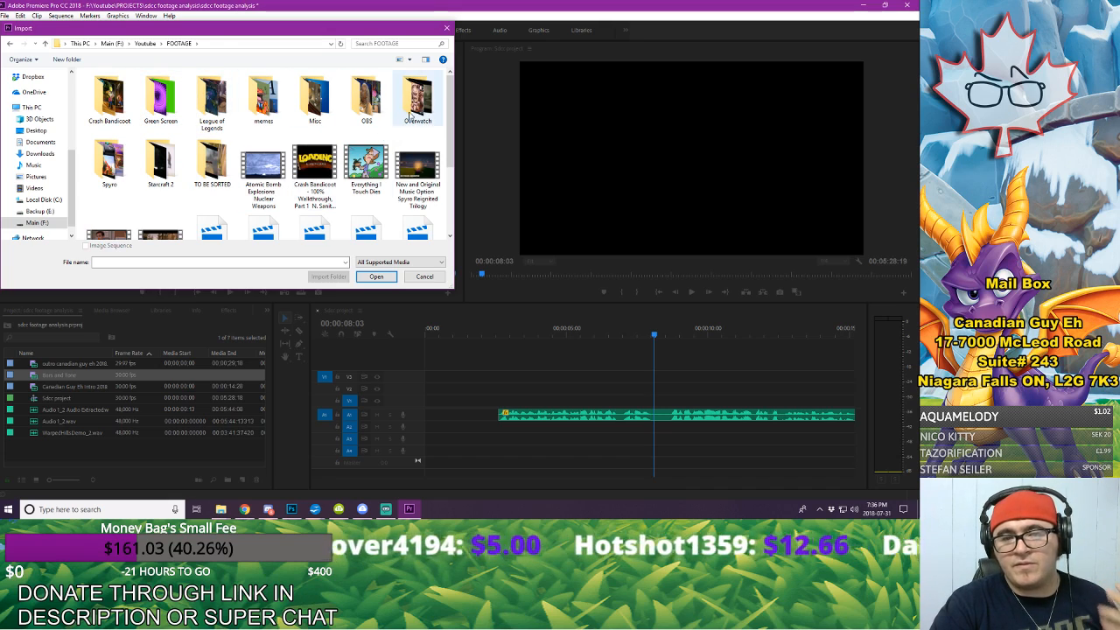
scroll(210, 193, "down", 3)
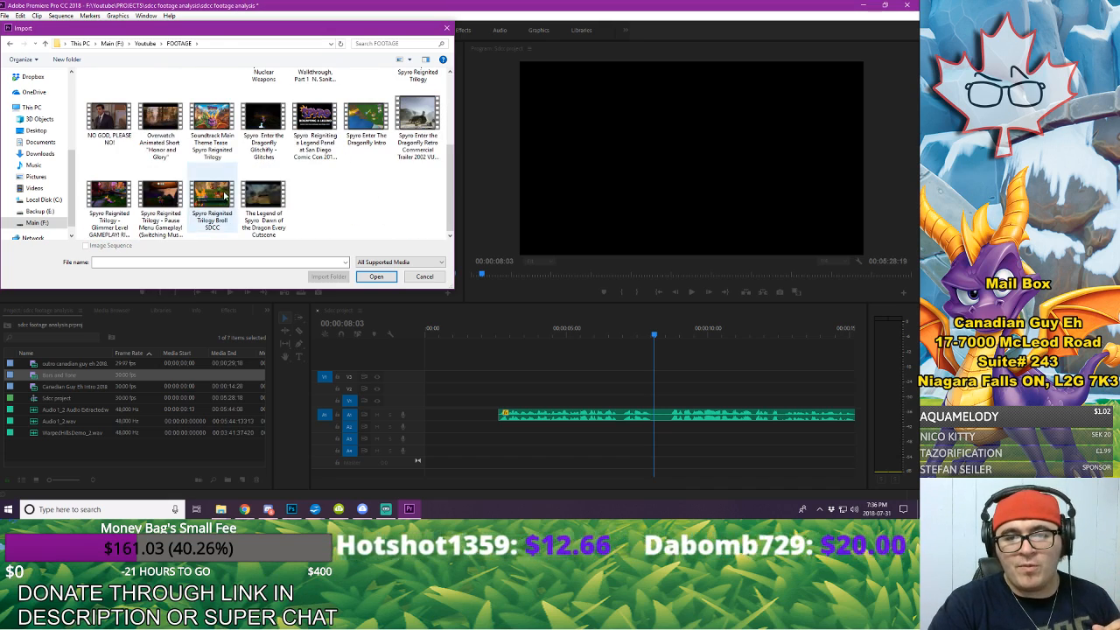
scroll(223, 196, "up", 1)
scroll(308, 196, "down", 1)
scroll(308, 197, "up", 1)
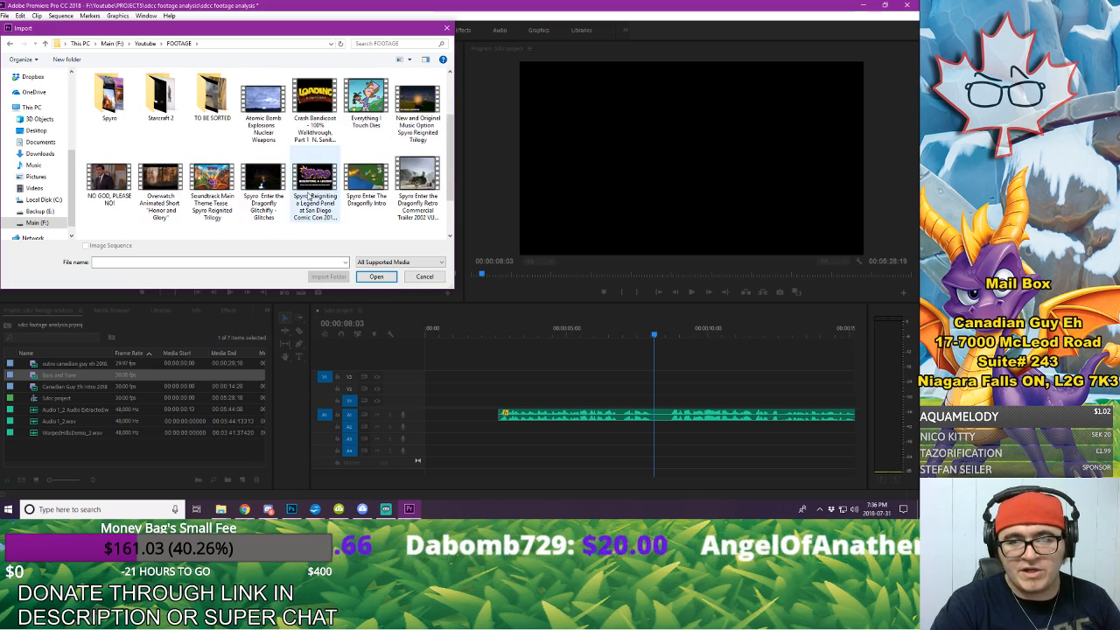
scroll(307, 196, "up", 1)
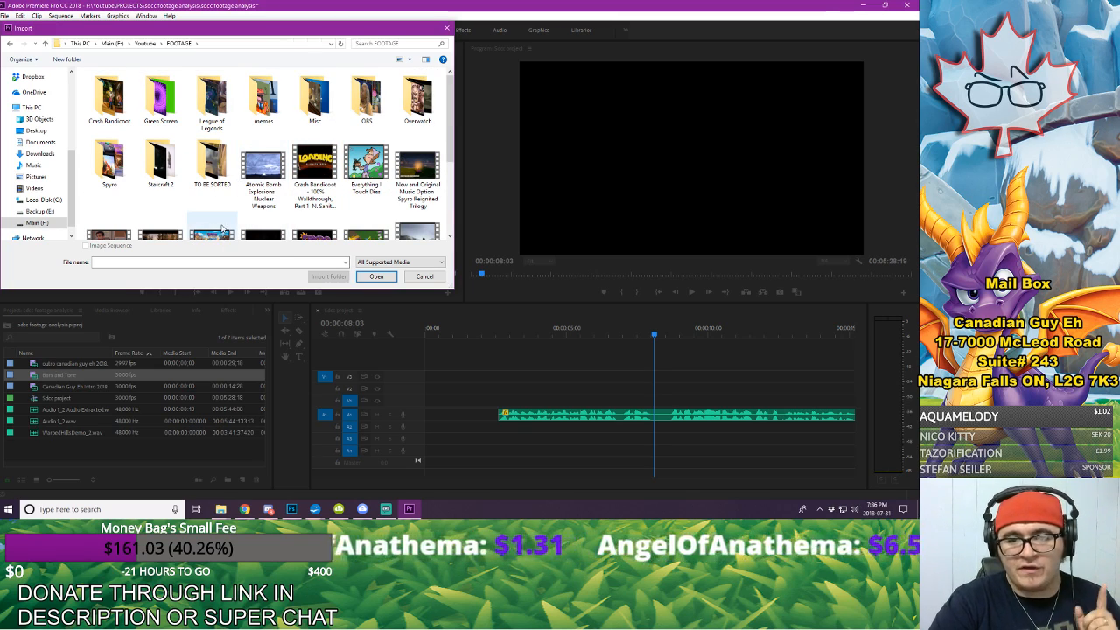
Step: Look through the TO BE SORTED subfolder for Spyro footage and return to the Youtube folder
double_click(210, 185)
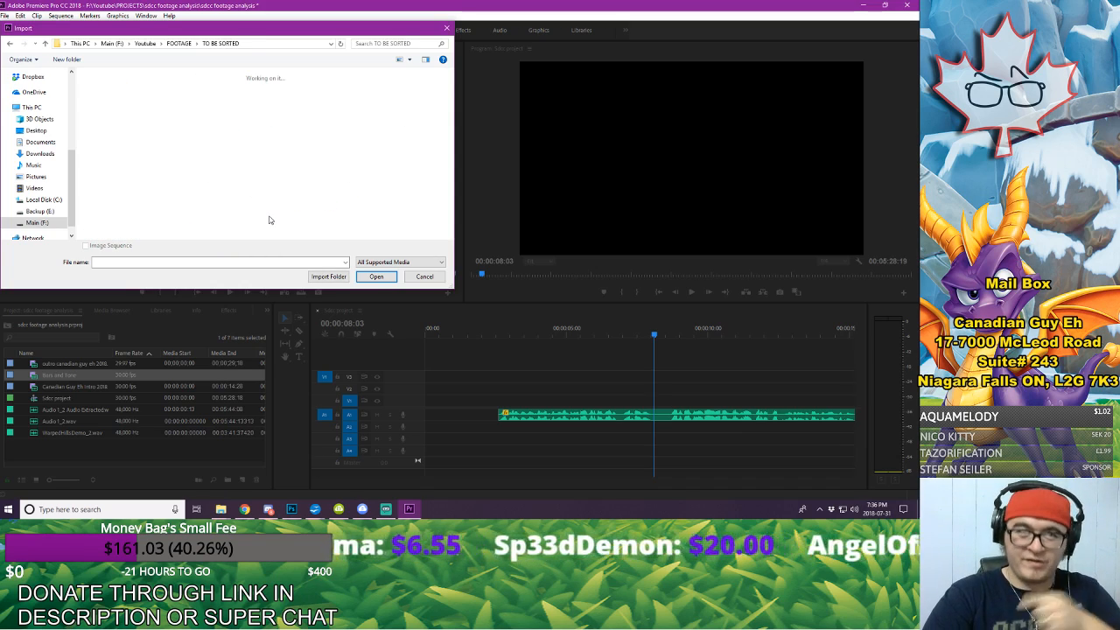
scroll(243, 157, "down", 10)
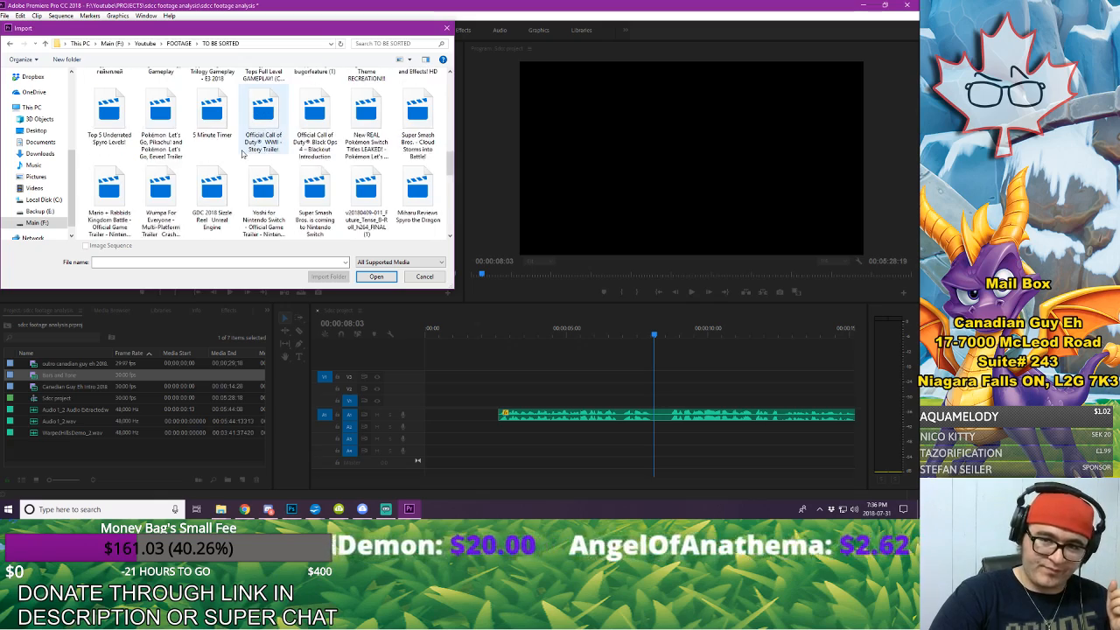
scroll(245, 164, "down", 2)
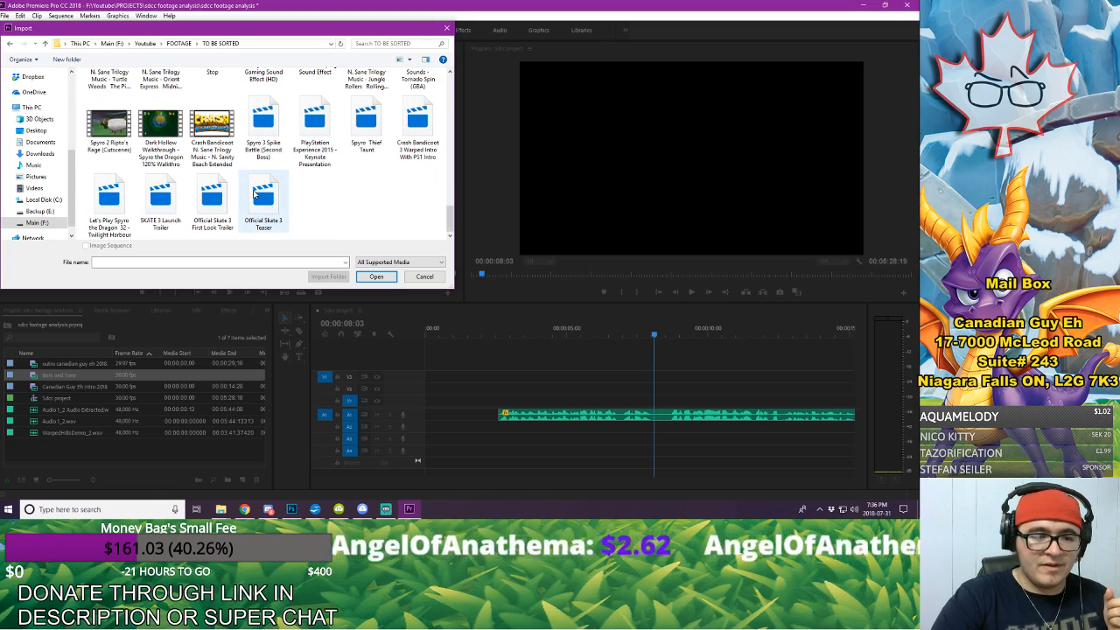
scroll(350, 215, "up", 3)
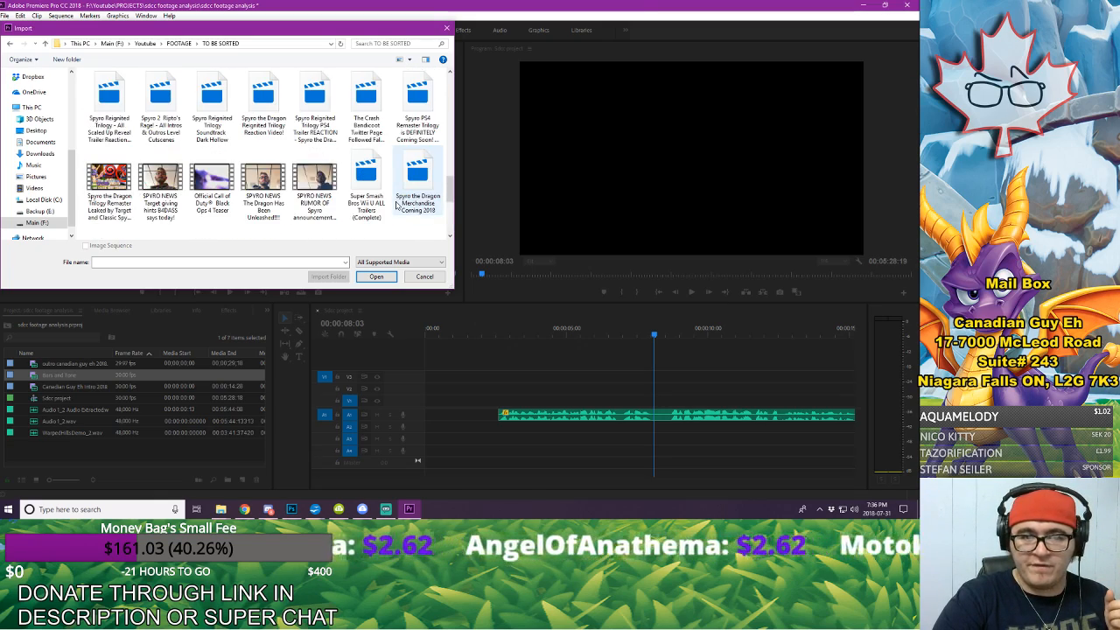
scroll(398, 203, "up", 5)
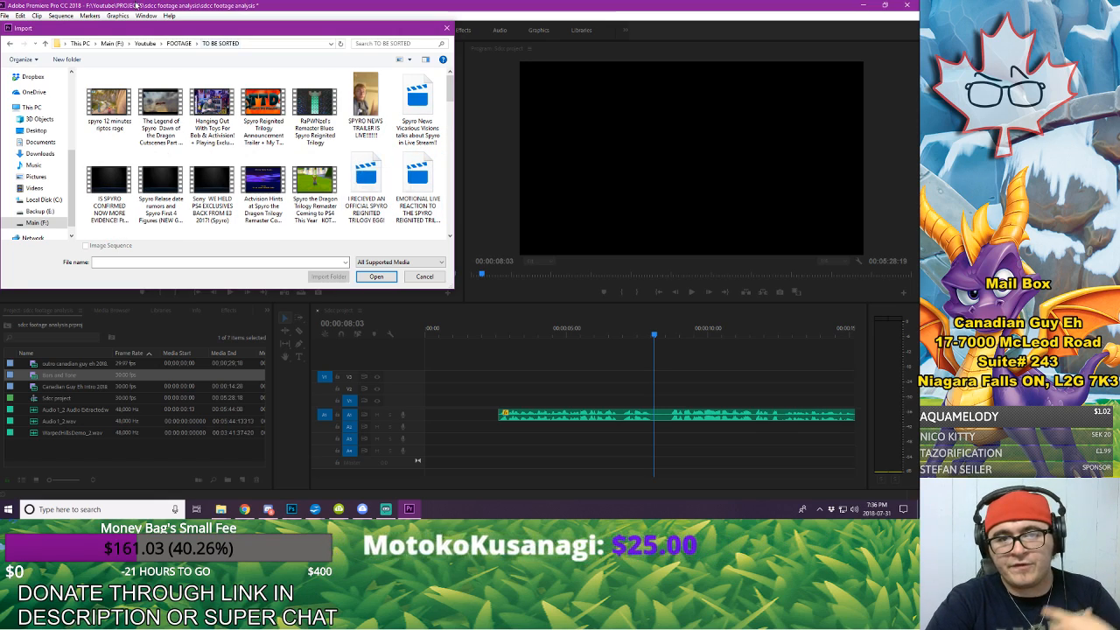
left_click(185, 44)
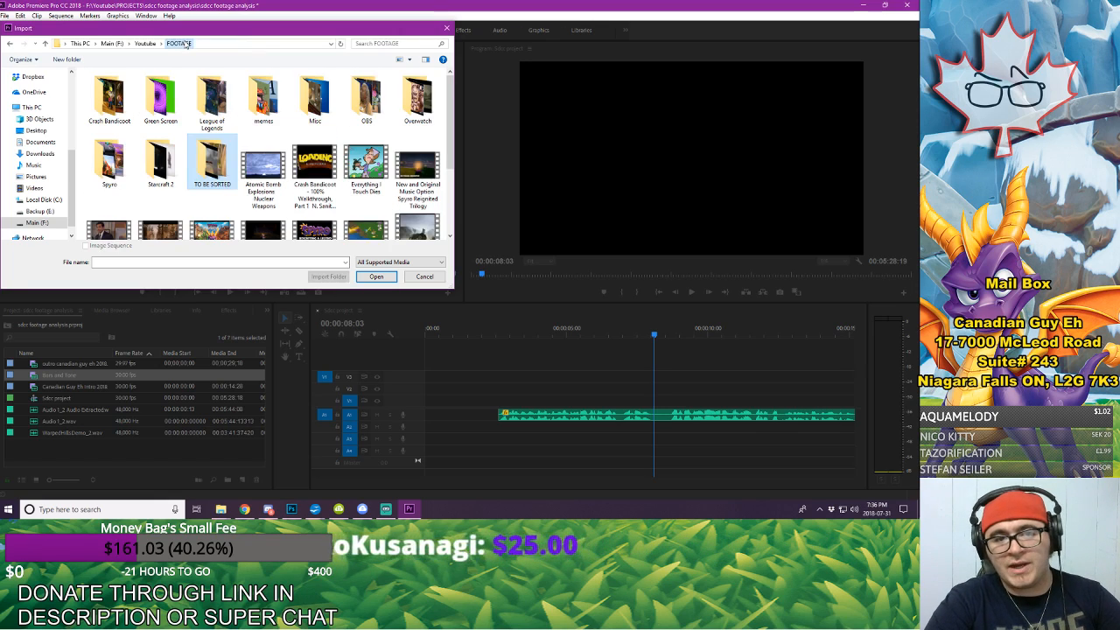
left_click(142, 43)
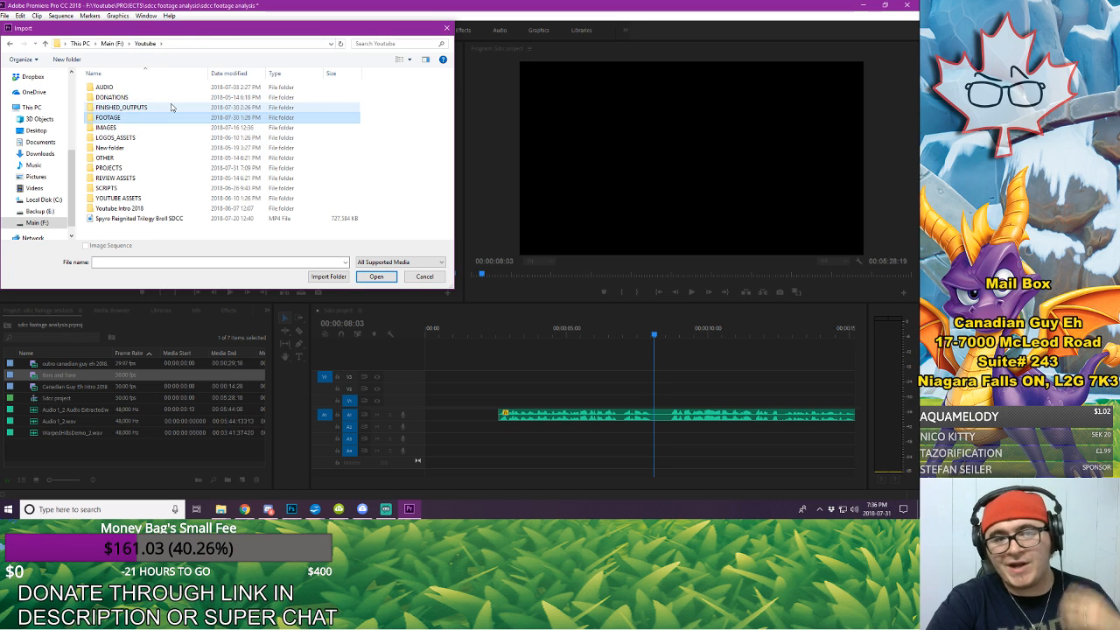
Step: Search the FINISHED_OUTPUTS folder for "sdc" and import the spyro SDCC PANEL FOOTAGE video
double_click(171, 107)
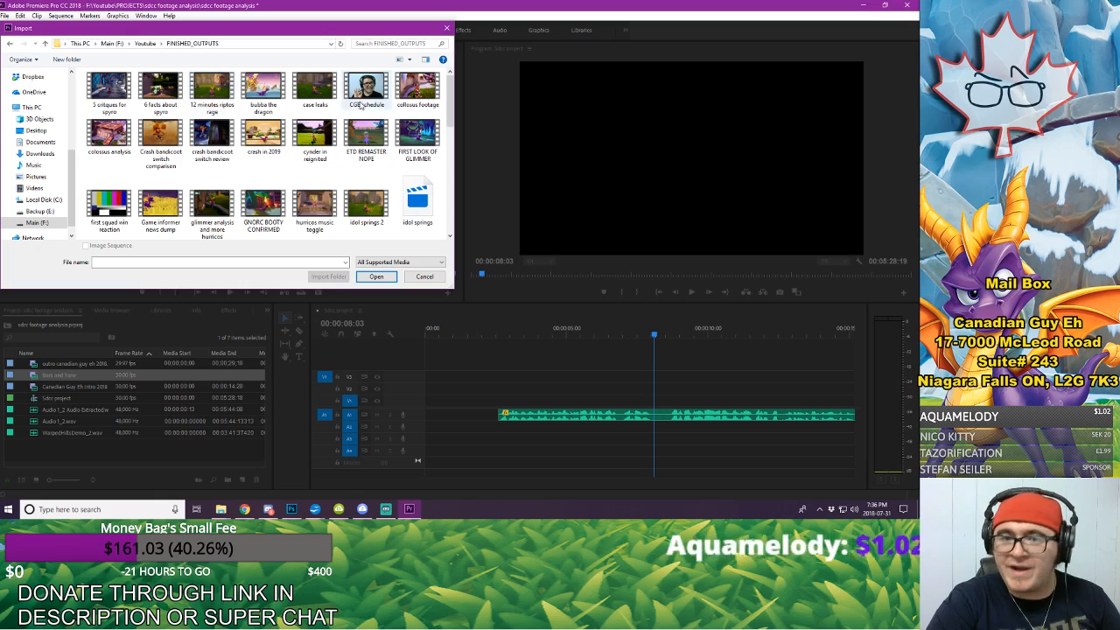
left_click_drag(448, 108, 434, 91)
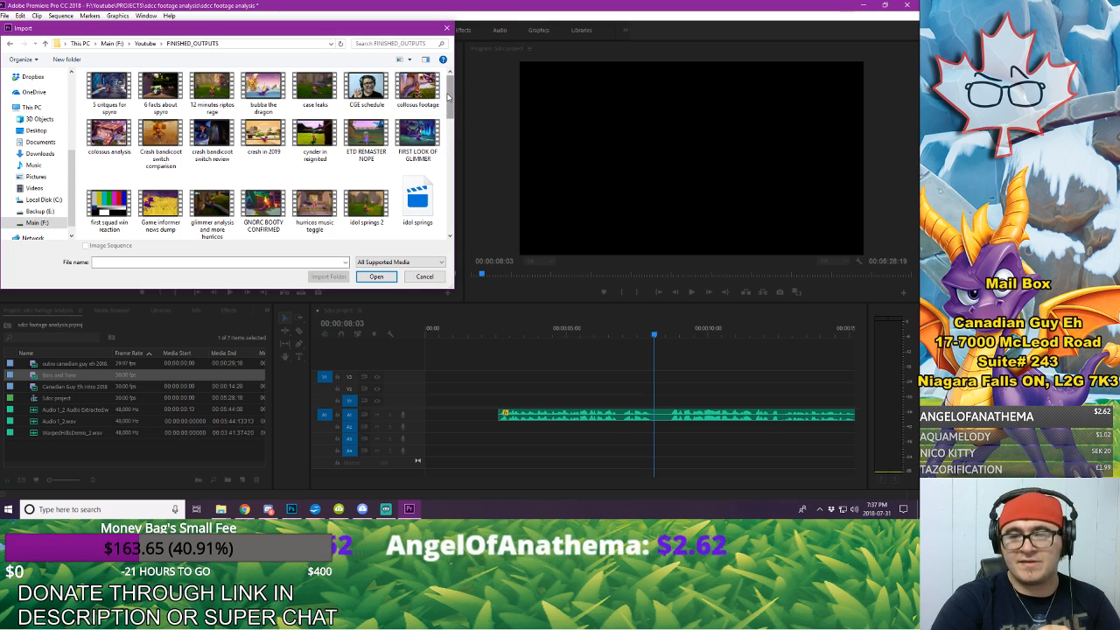
mouse_move(450, 98)
left_mouse_down()
mouse_move(455, 181)
mouse_move(455, 95)
left_mouse_up()
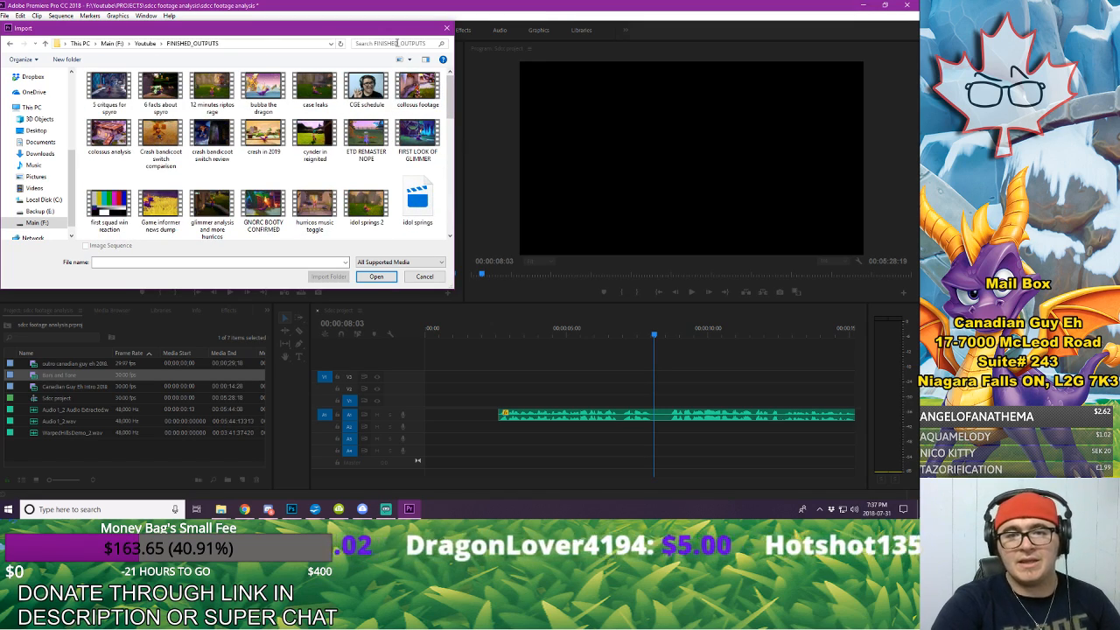
left_click(397, 43)
type("sd")
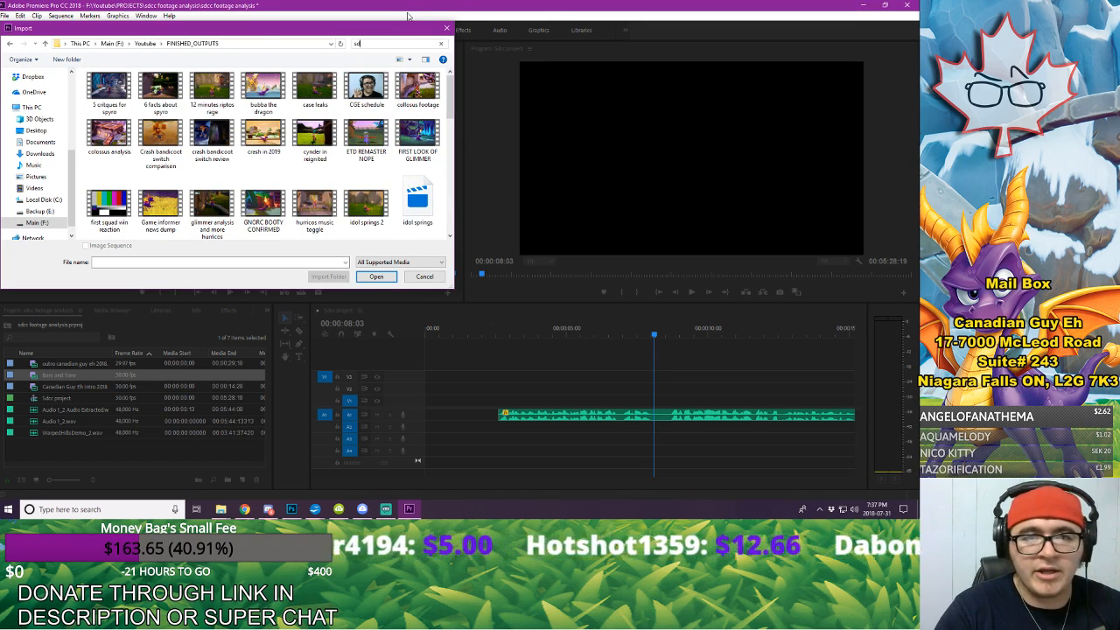
type("c")
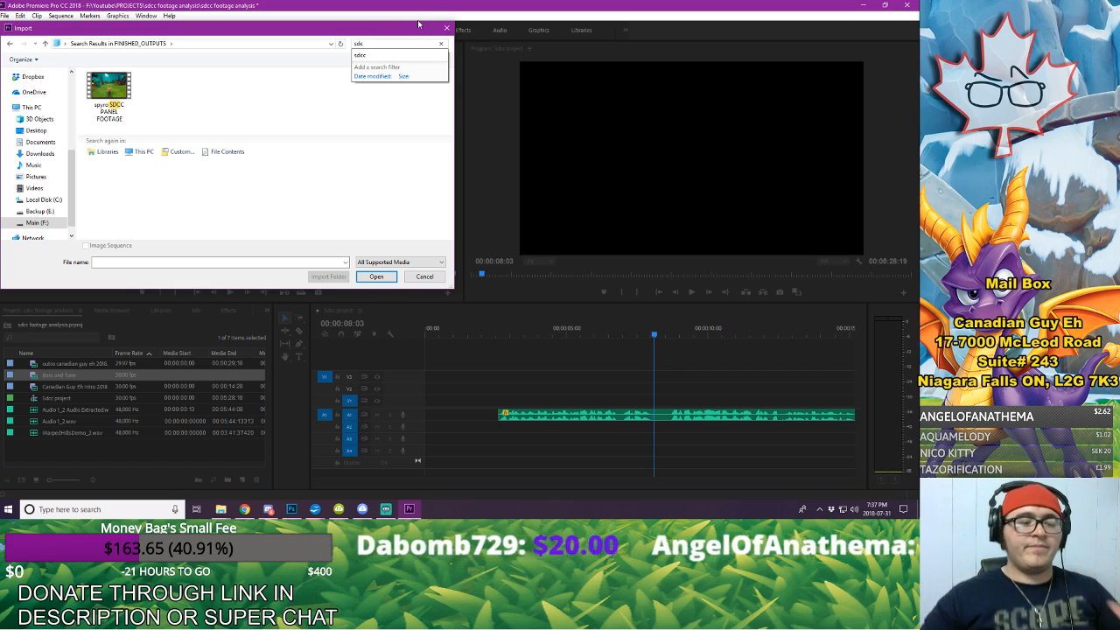
left_click(122, 88)
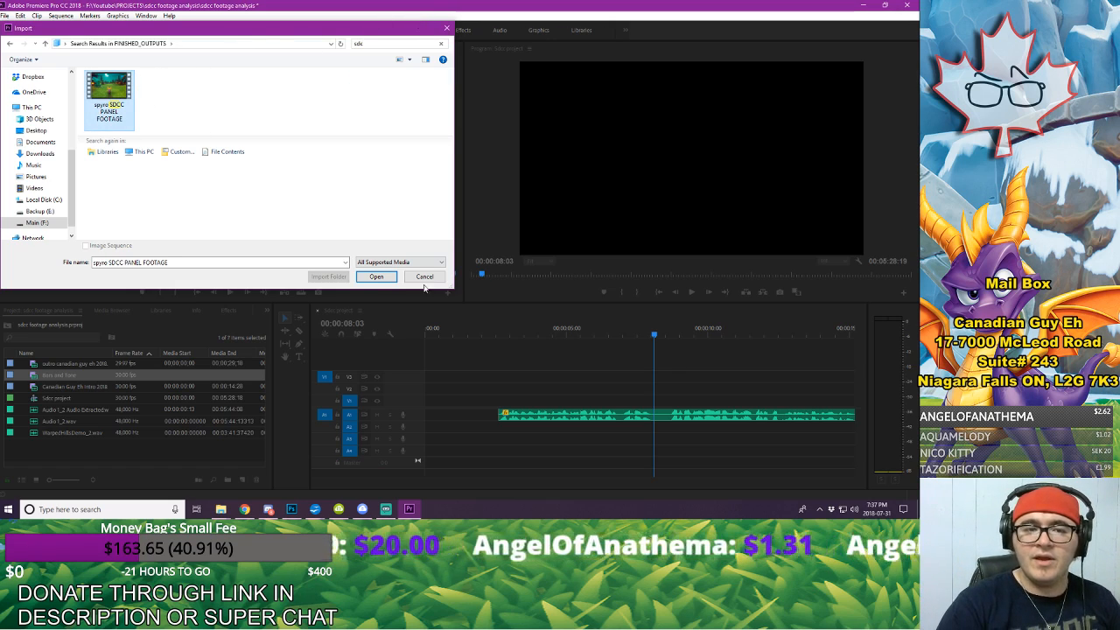
left_click(376, 276)
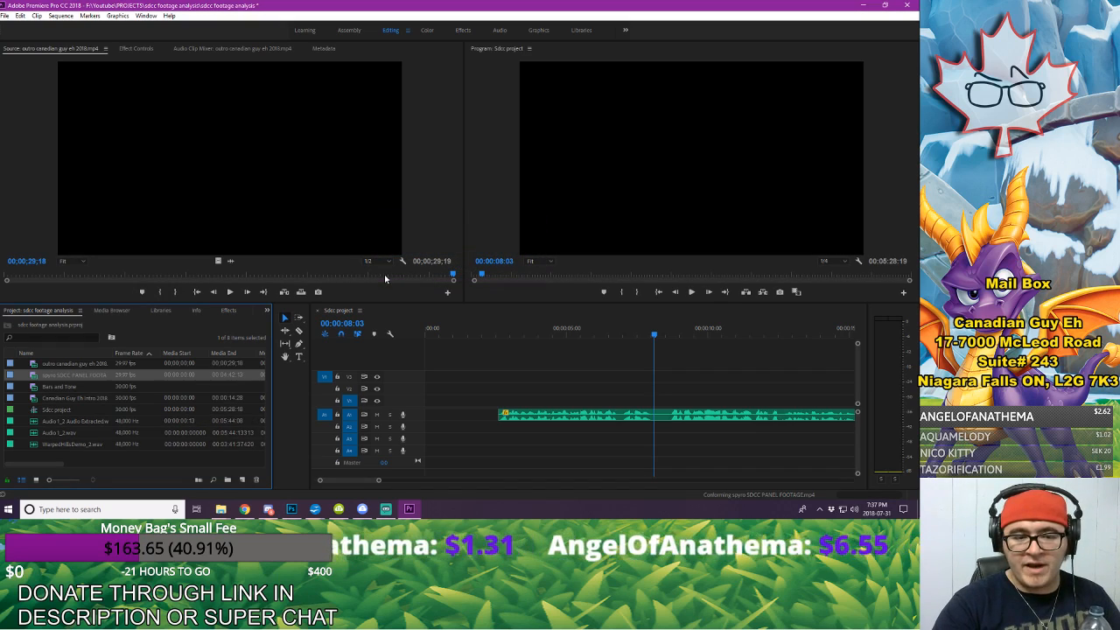
Step: Open the spyro SDCC PANEL FOOTAGE clip in the source monitor and skim it from about 33 to 47 seconds
double_click(33, 377)
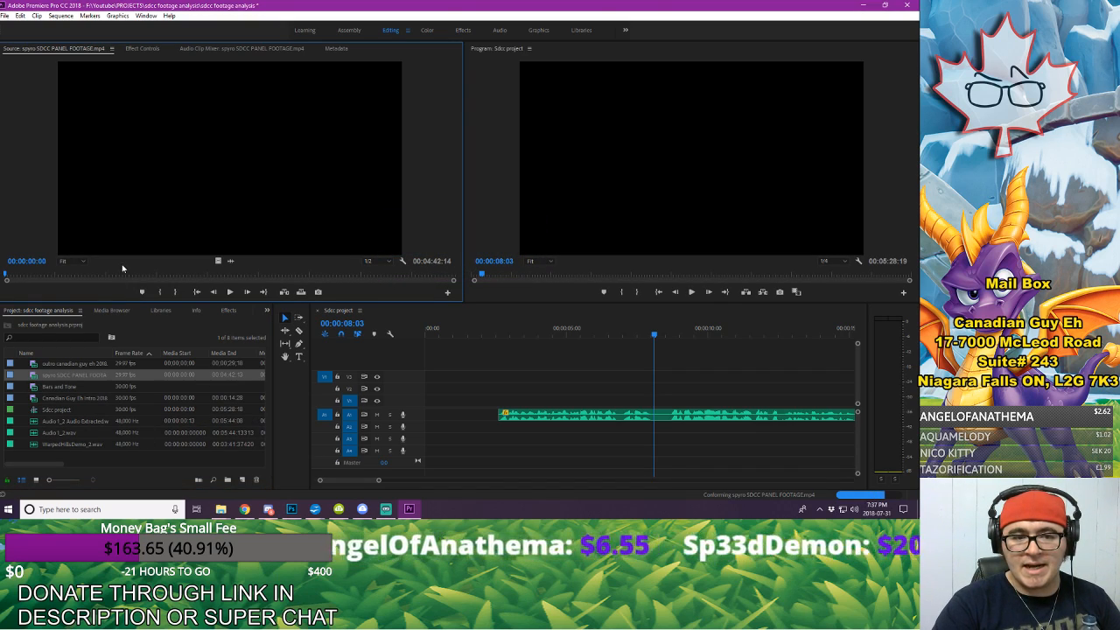
left_click(58, 276)
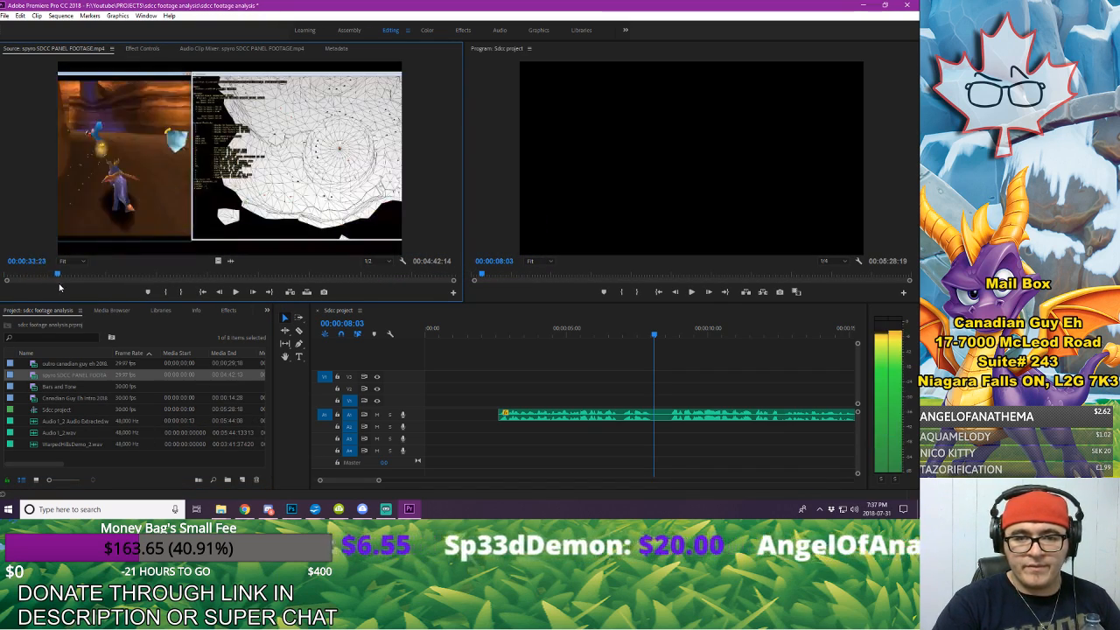
left_click_drag(60, 287, 81, 277)
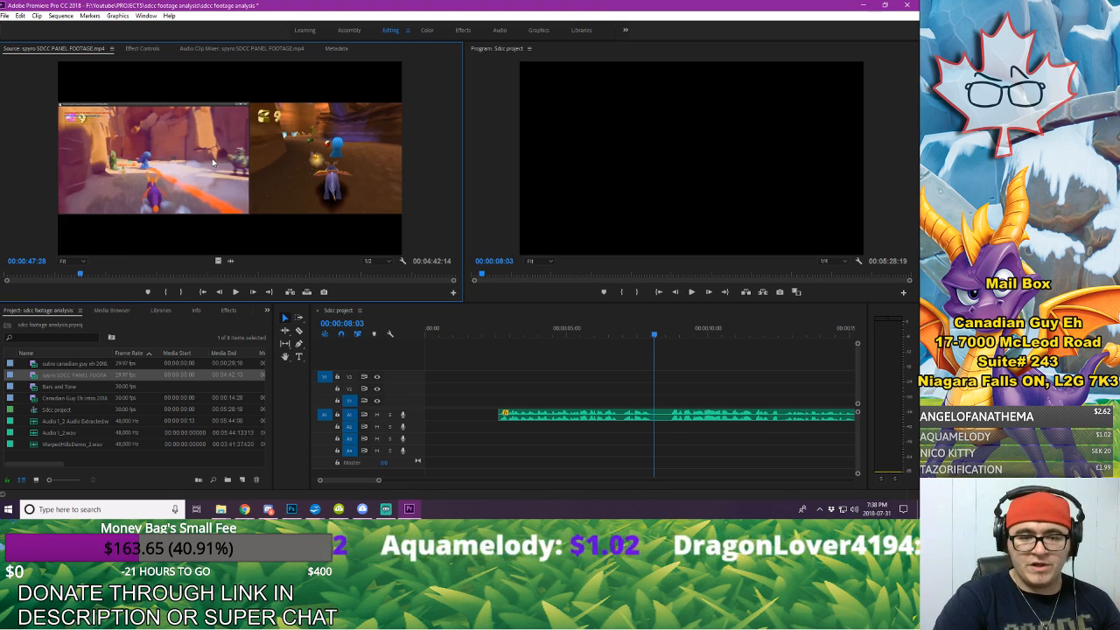
Step: Import the idol springs 2 video from the FINISHED_OUTPUTS folder into the project
right_click(142, 457)
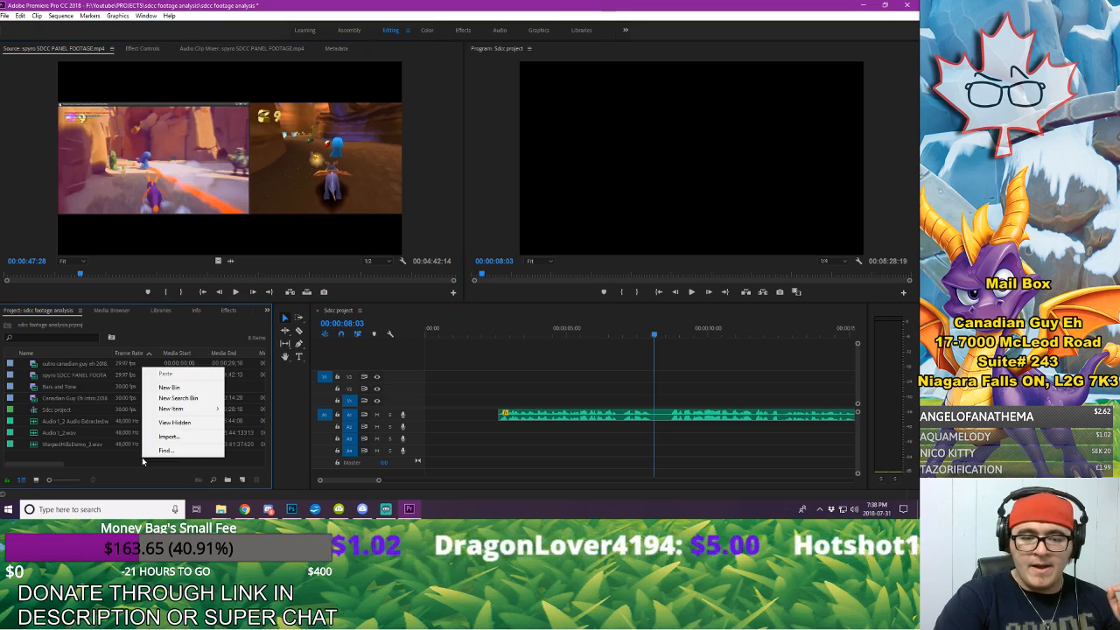
left_click(180, 437)
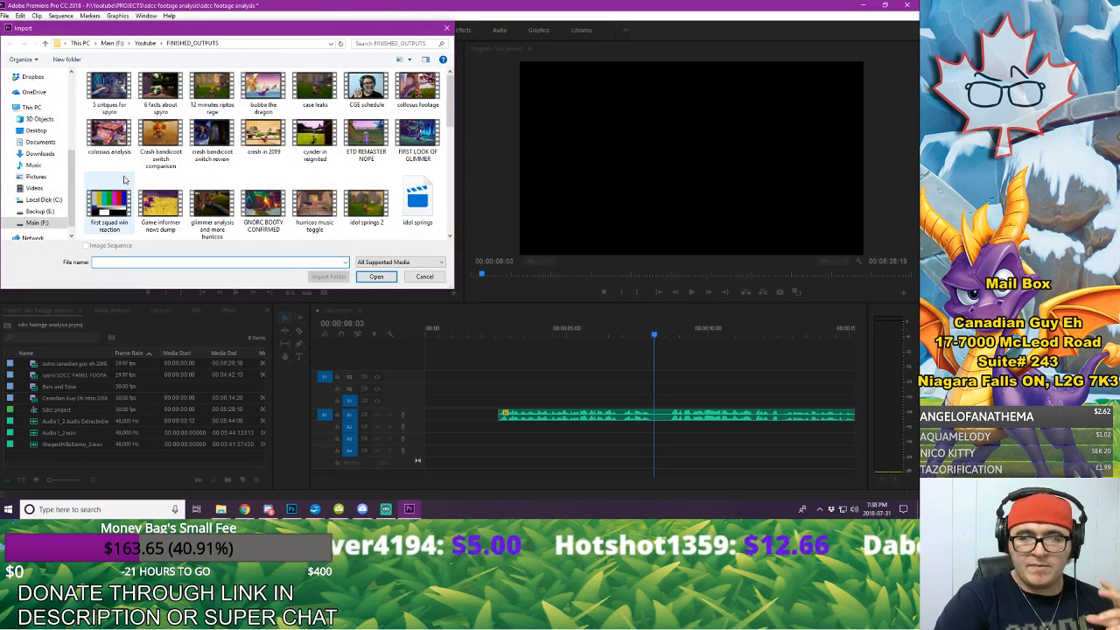
left_click(362, 207)
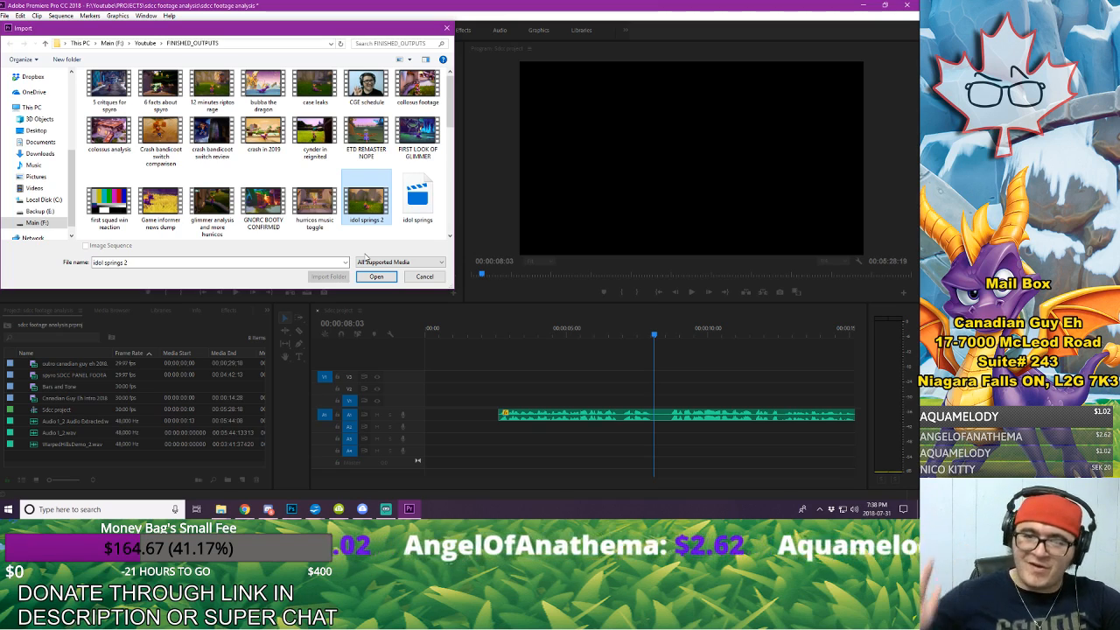
left_click(381, 160)
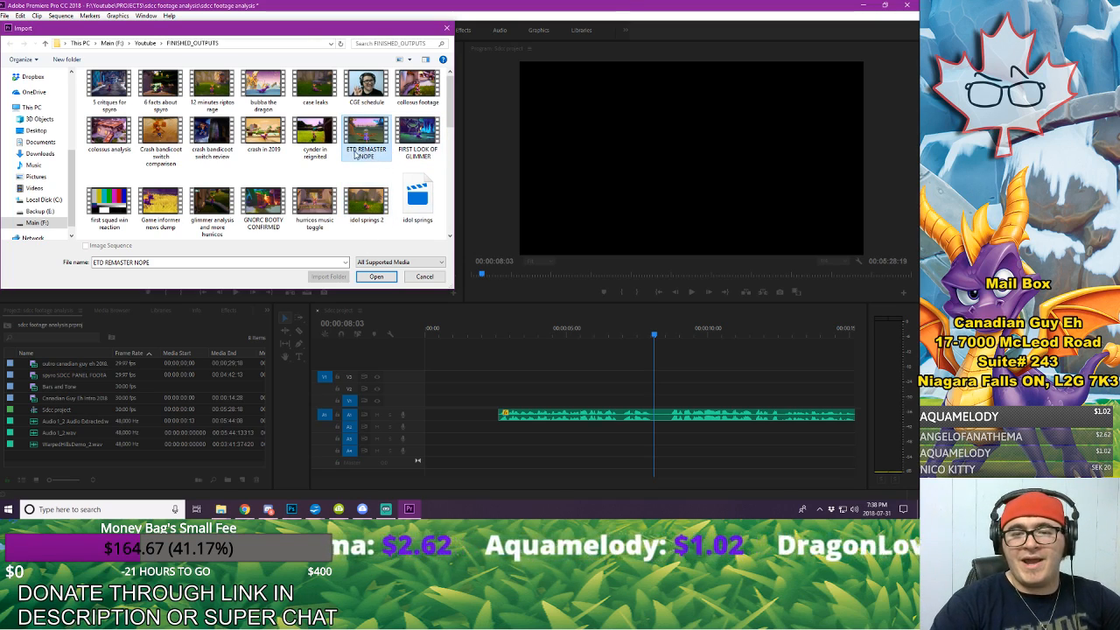
left_click(358, 205)
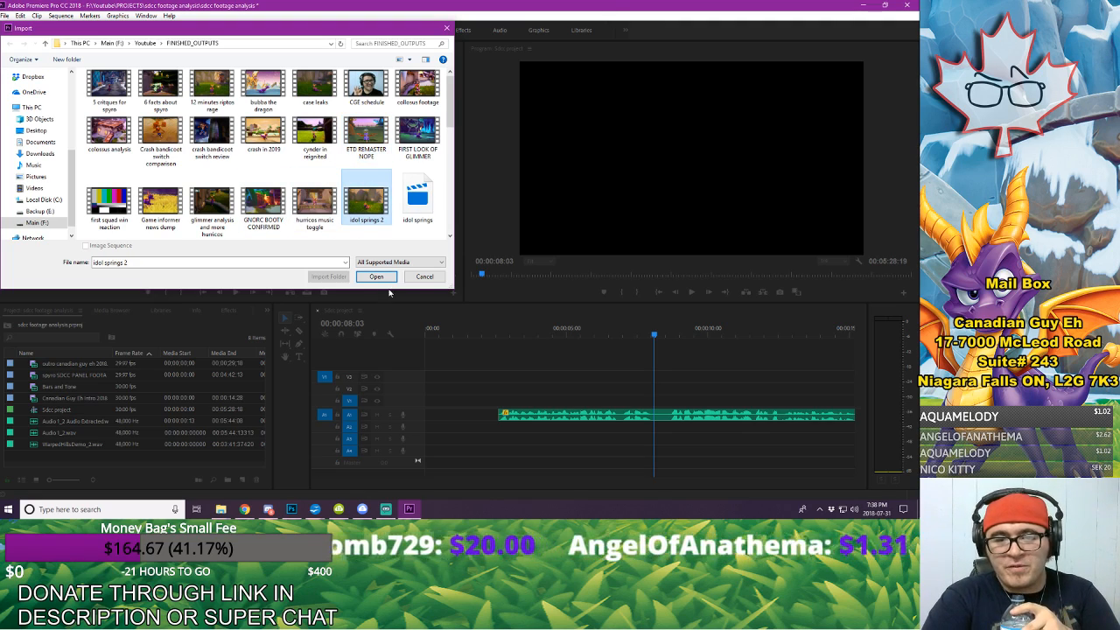
left_click(378, 278)
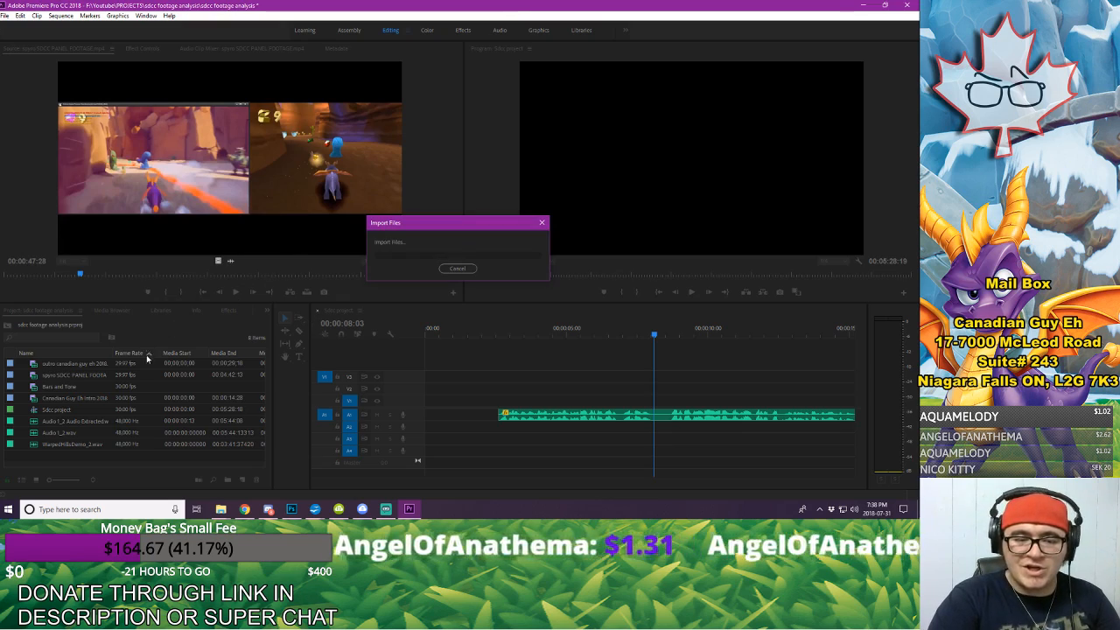
Step: Preview the idol springs 2 clip around 45 seconds in the source monitor and delete the clip from the project
left_click(230, 291)
left_click_drag(43, 274, 54, 276)
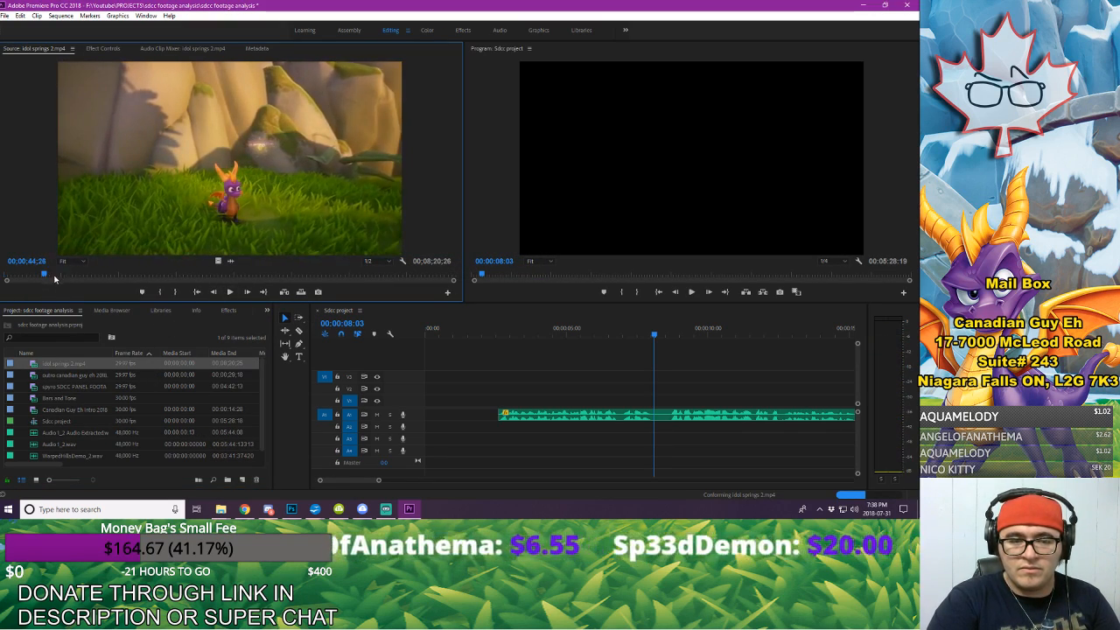
left_click(231, 292)
left_click(230, 292)
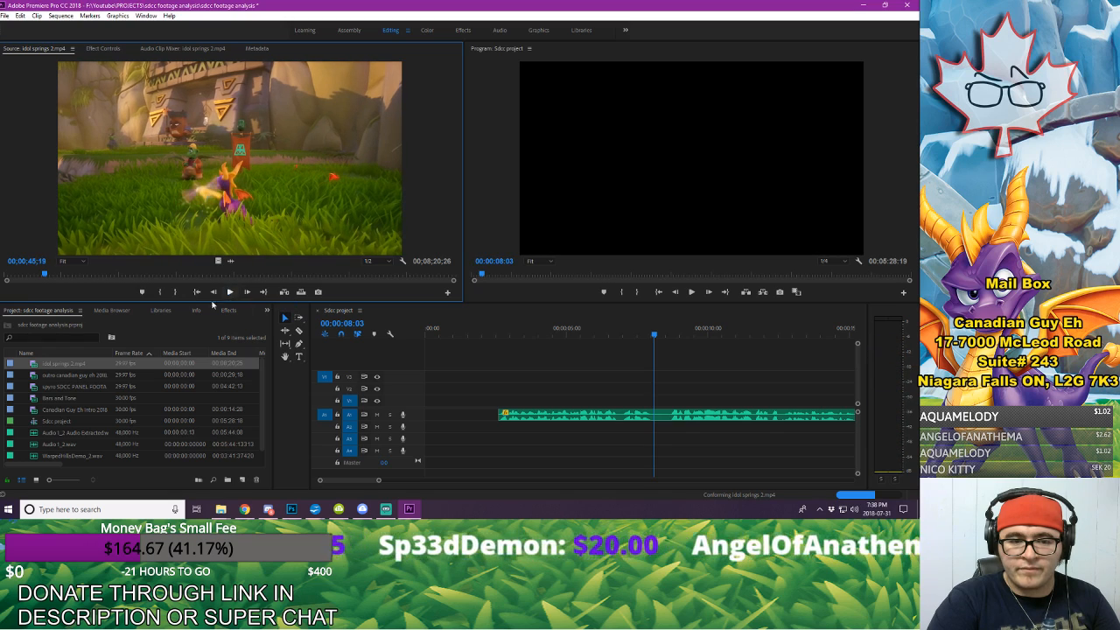
left_click(32, 363)
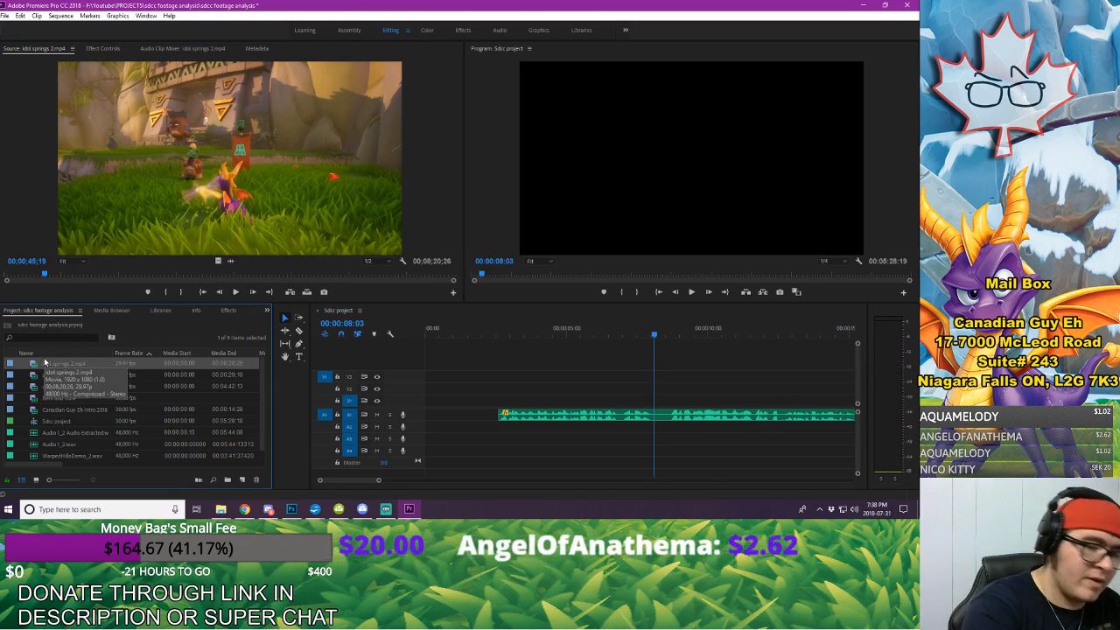
key("Delete")
Step: Start a media import, search the TO BE SORTED subfolder of FOOTAGE for "idol", and clear the search
right_click(162, 334)
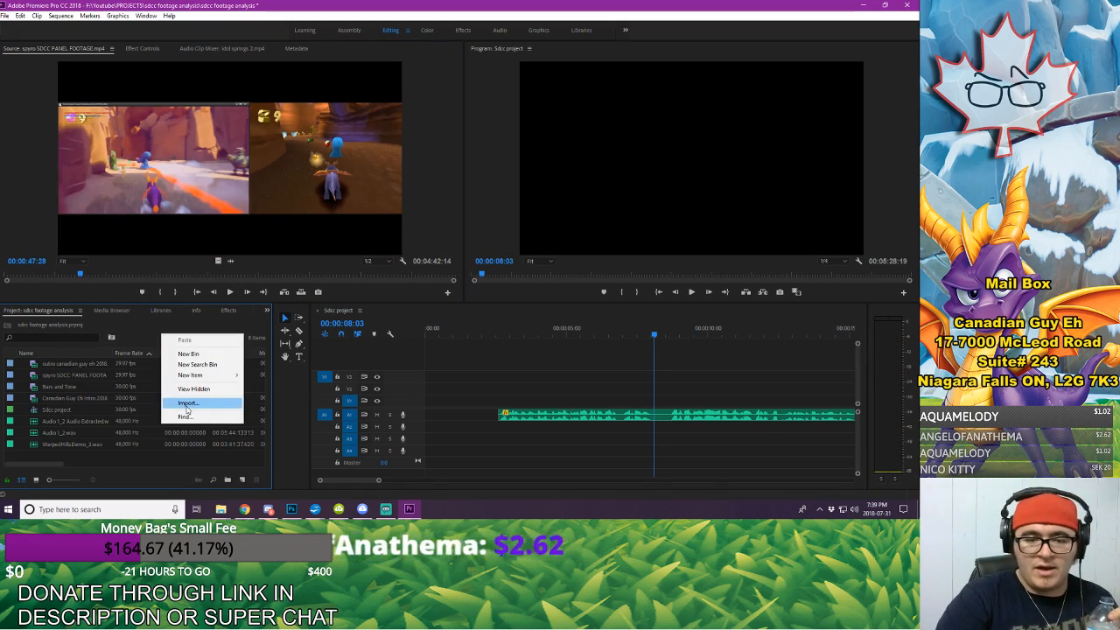
left_click(197, 402)
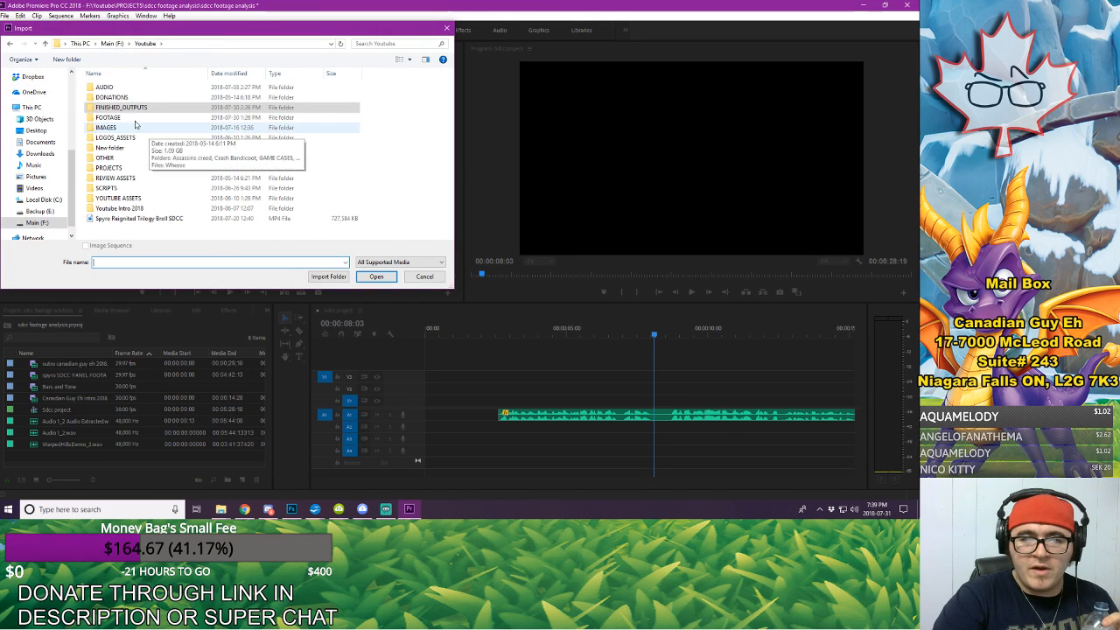
double_click(205, 118)
scroll(262, 175, "down", 2)
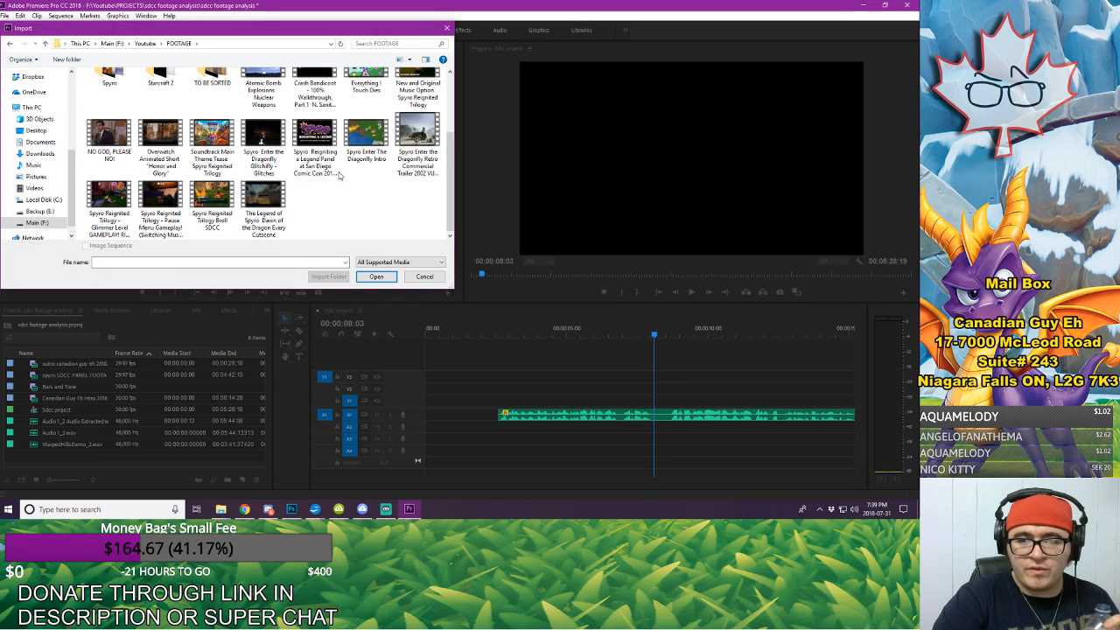
scroll(337, 218, "up", 2)
double_click(211, 145)
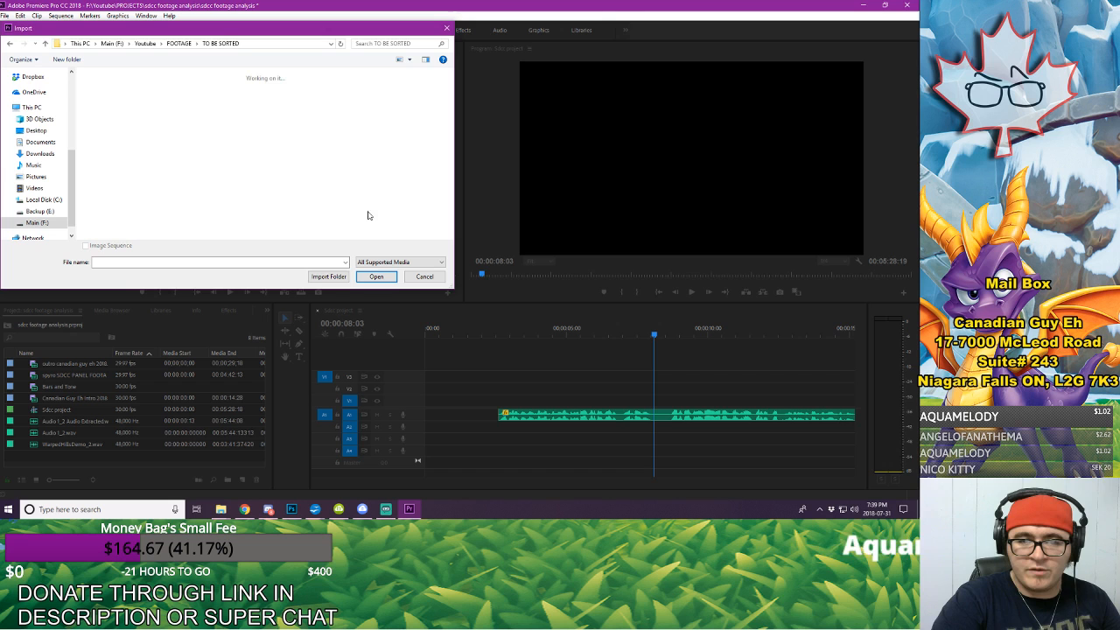
left_click(385, 42)
type("sdc")
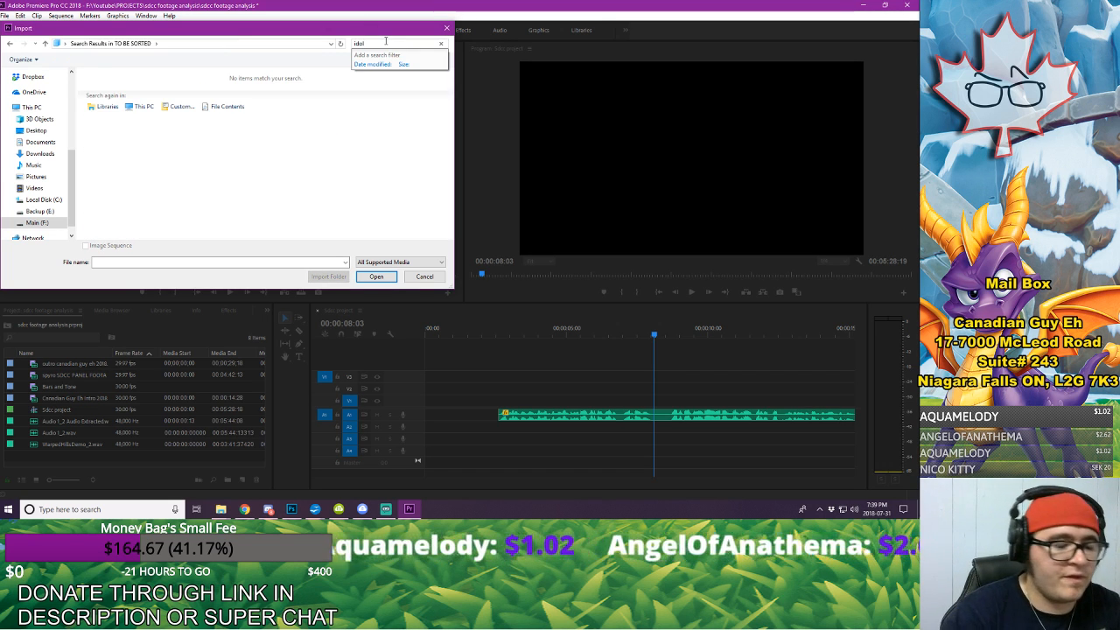
key("BackSpace")
key("BackSpace")
key("BackSpace")
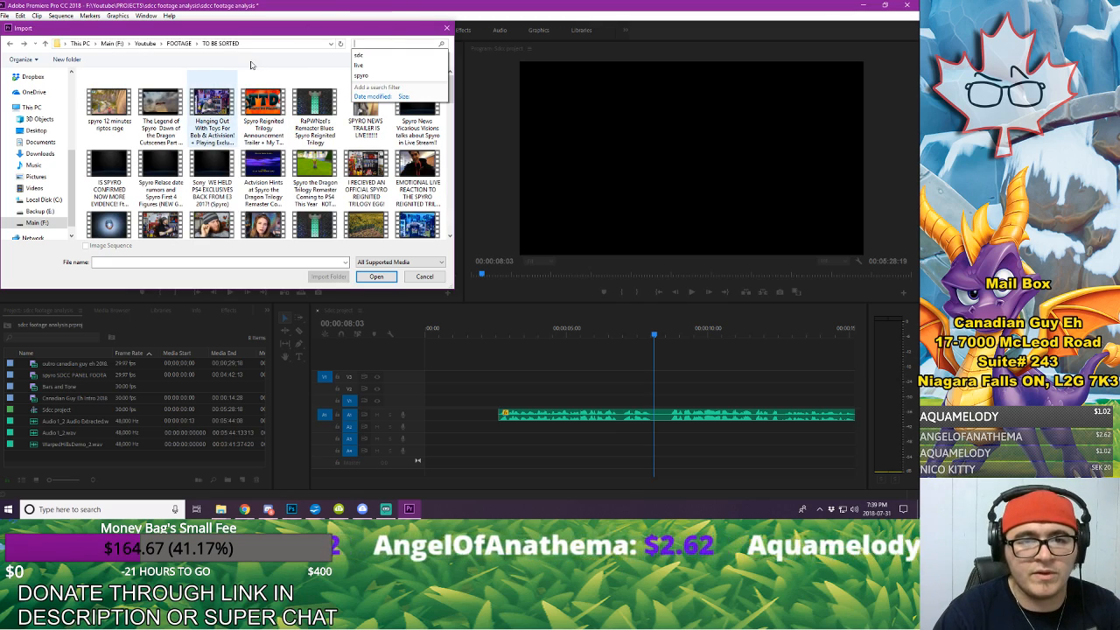
Step: Look through the Spyro folder in FOOTAGE and its spyro footage subfolder for usable gameplay clips
left_click(179, 43)
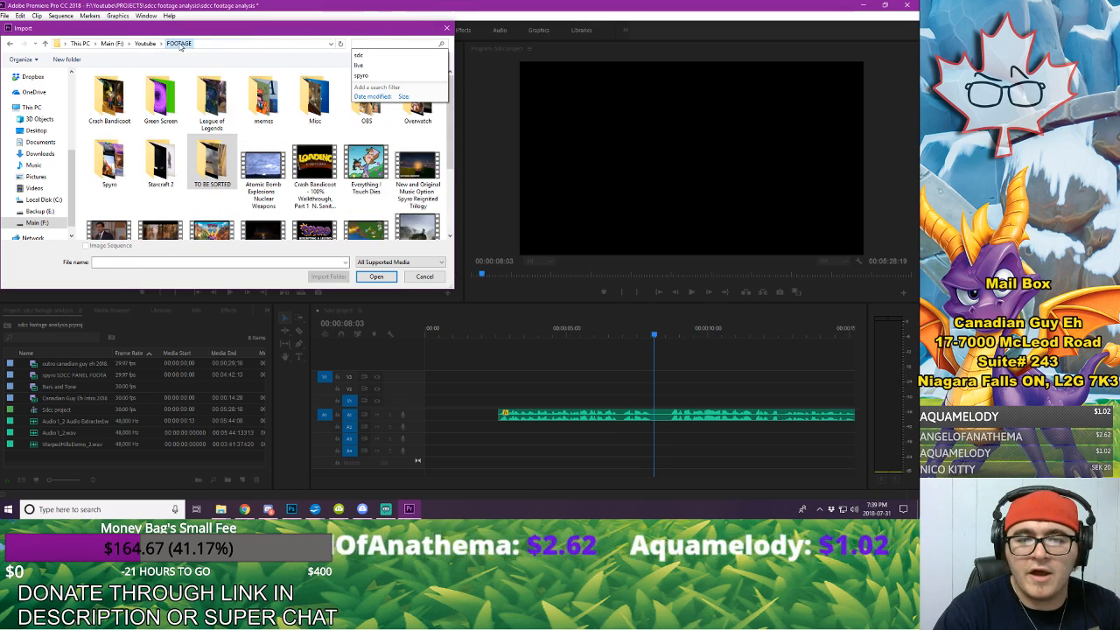
double_click(109, 164)
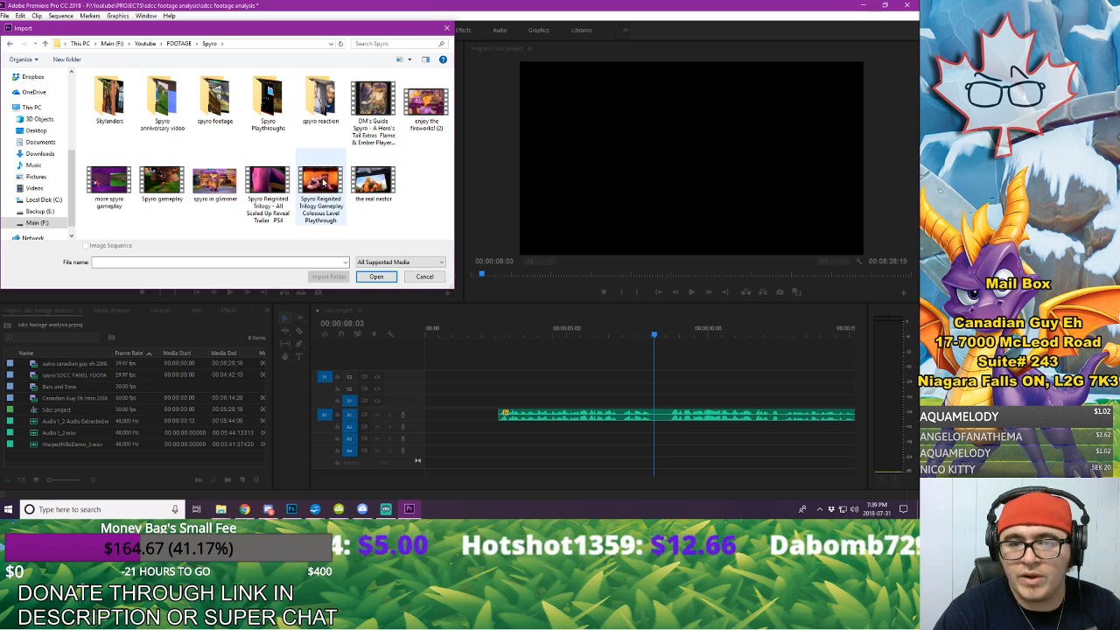
left_click(314, 221)
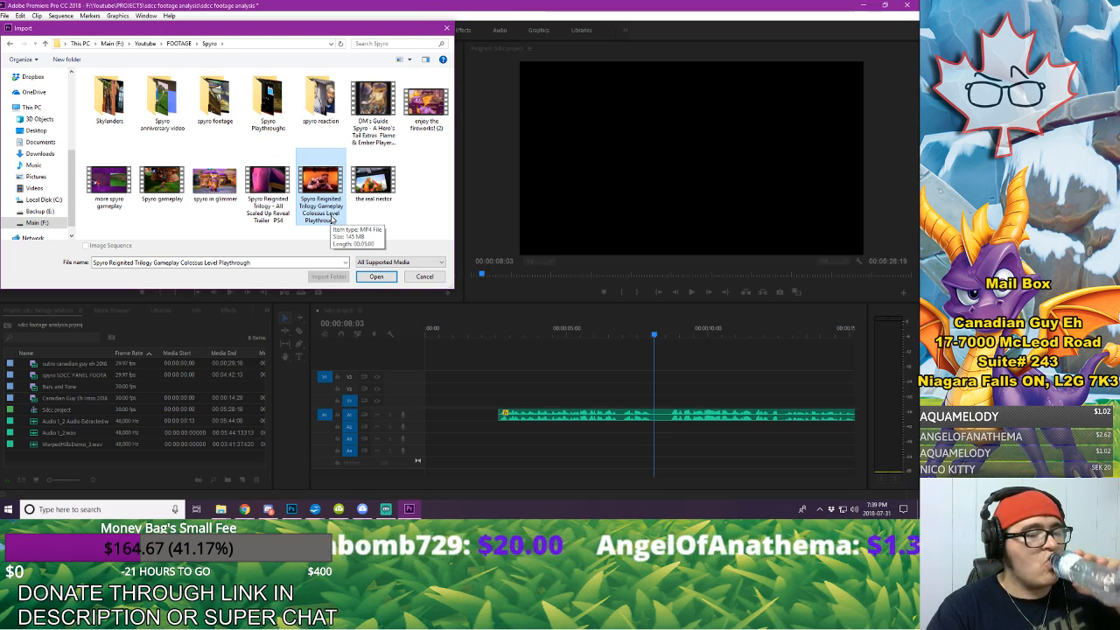
double_click(214, 98)
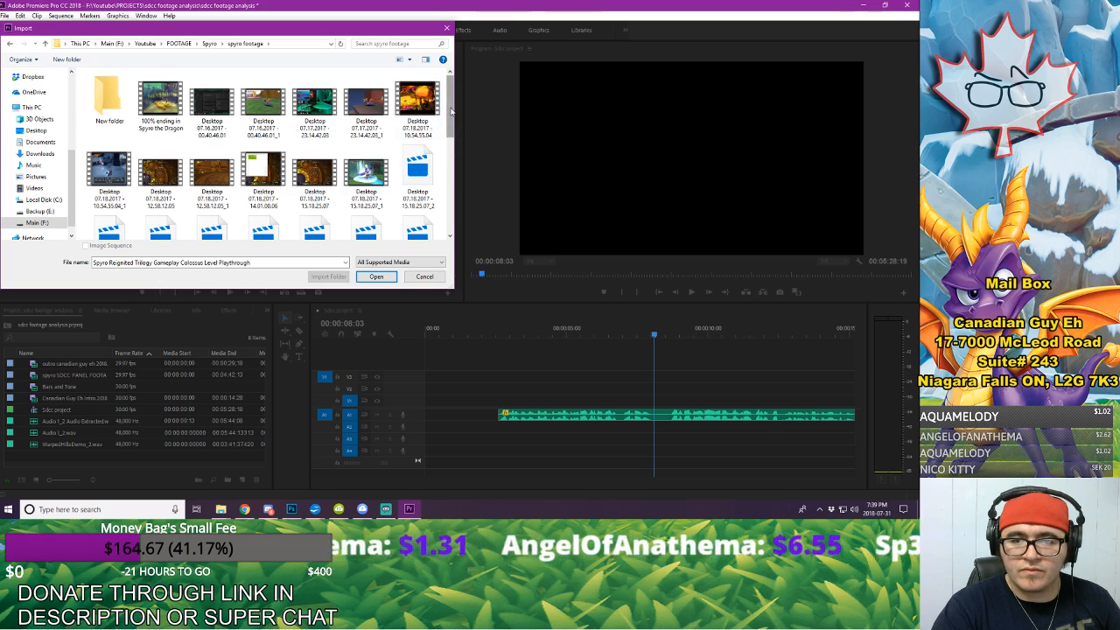
left_click_drag(450, 118, 461, 234)
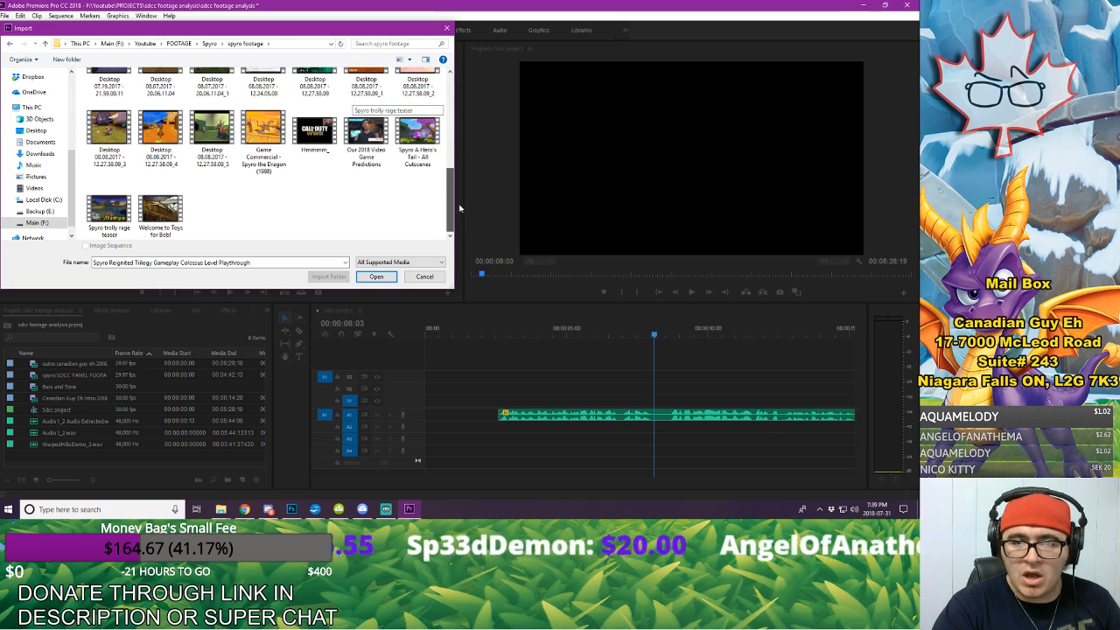
left_click_drag(459, 208, 461, 106)
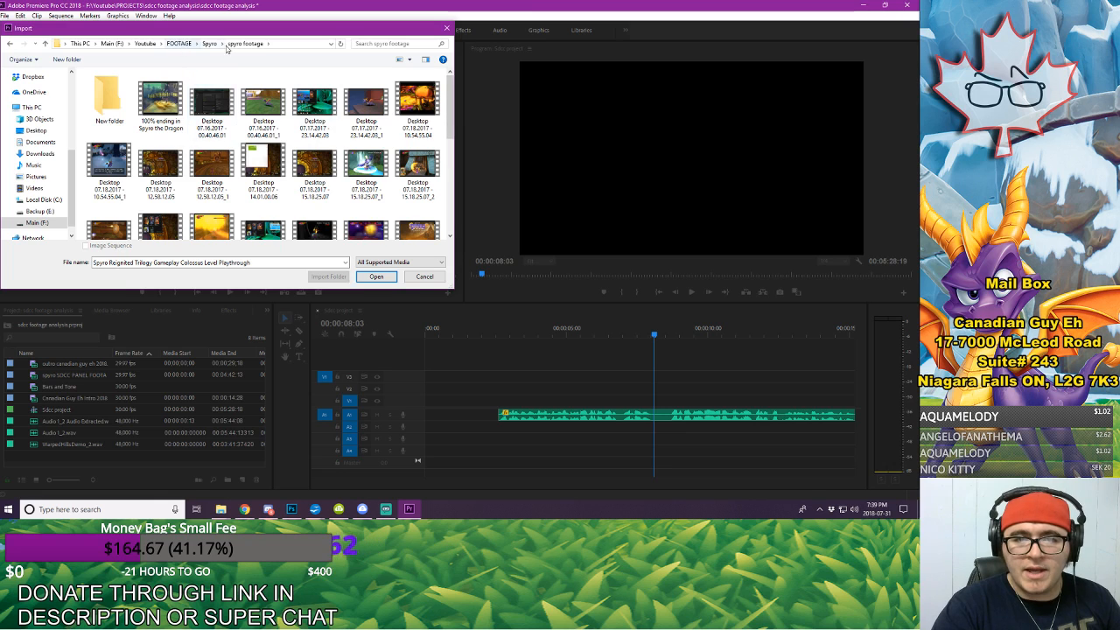
Step: Import the spyro 12 minutes riptos rage video from the TO BE SORTED subfolder of FOOTAGE
left_click(178, 43)
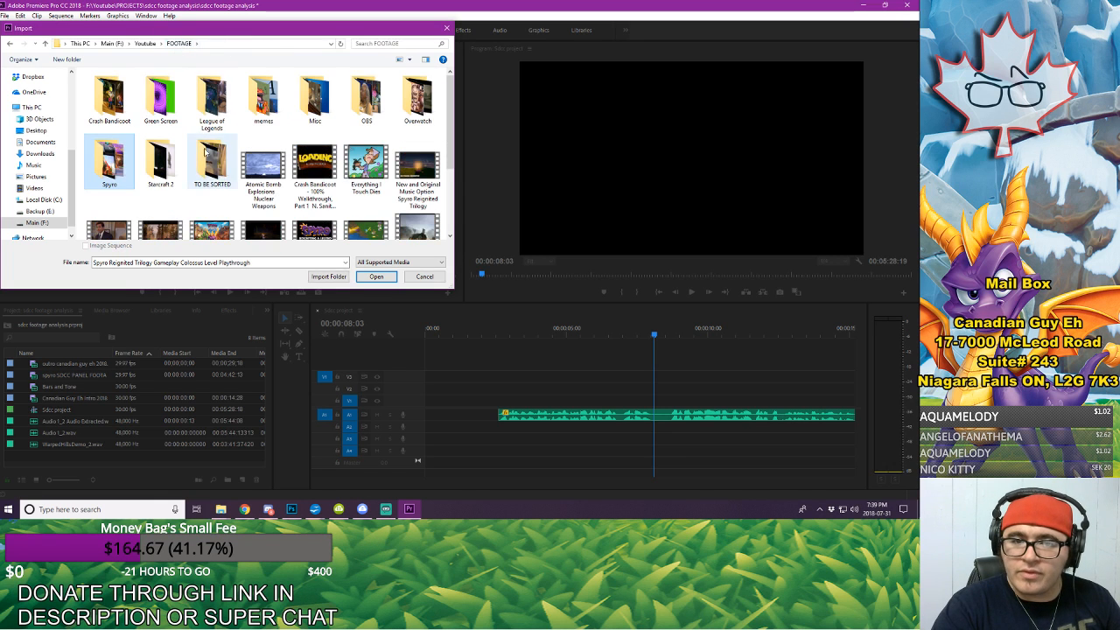
scroll(205, 151, "down", 2)
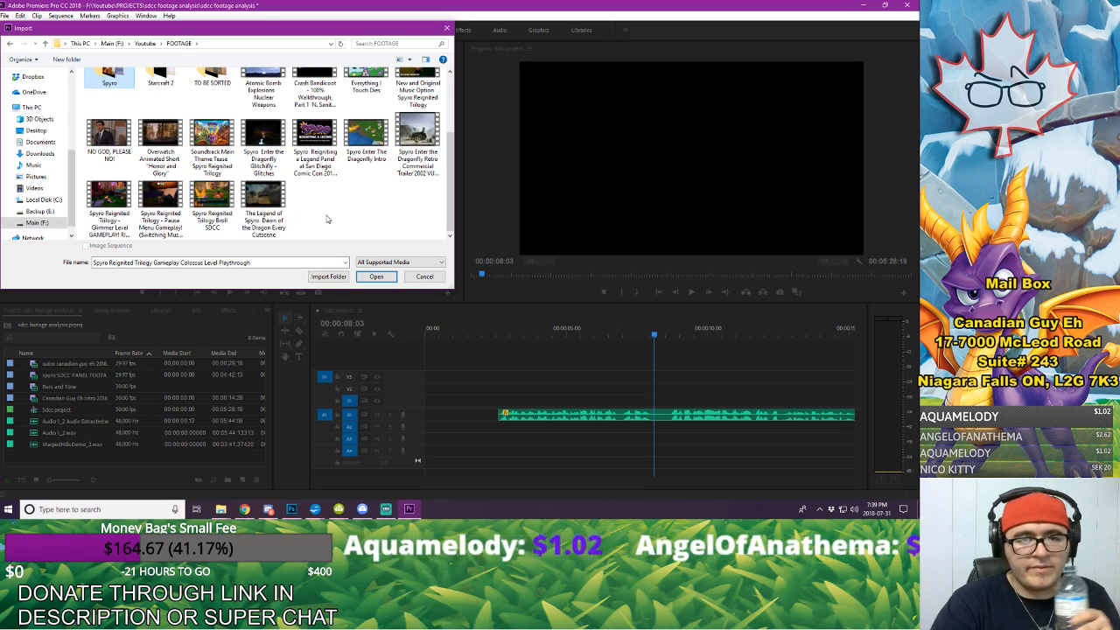
scroll(213, 162, "up", 1)
scroll(225, 153, "up", 2)
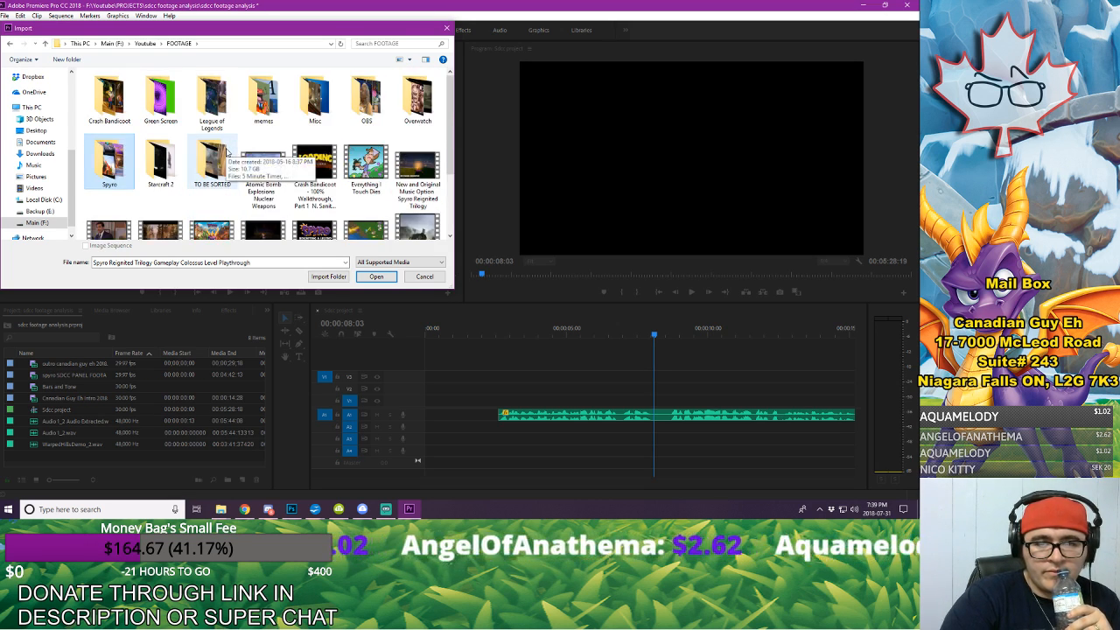
double_click(218, 160)
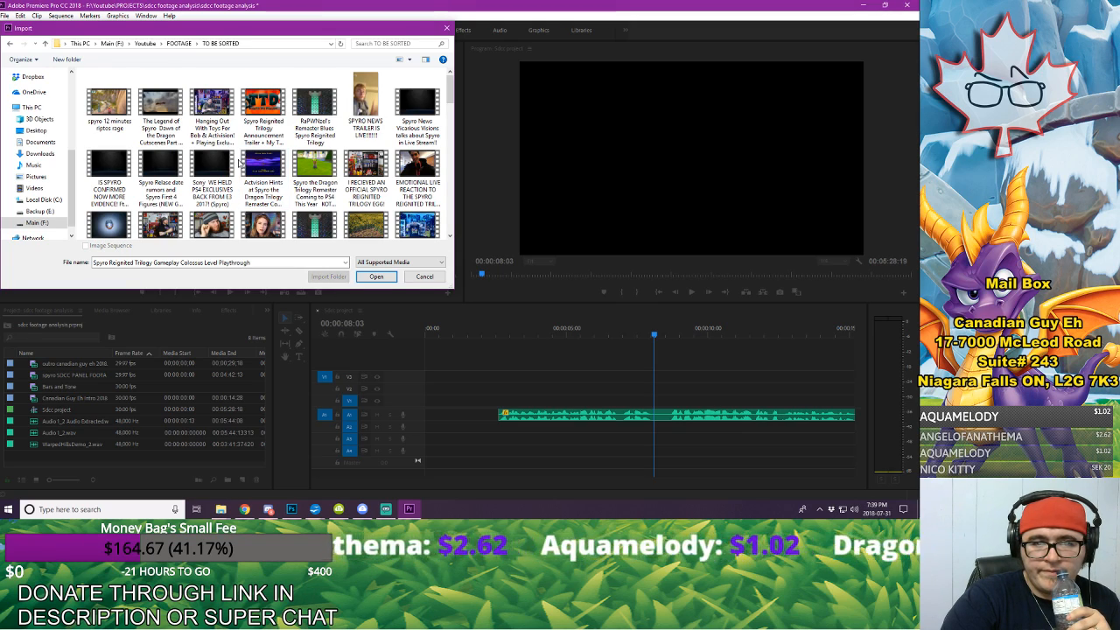
scroll(238, 163, "down", 1)
scroll(237, 163, "up", 1)
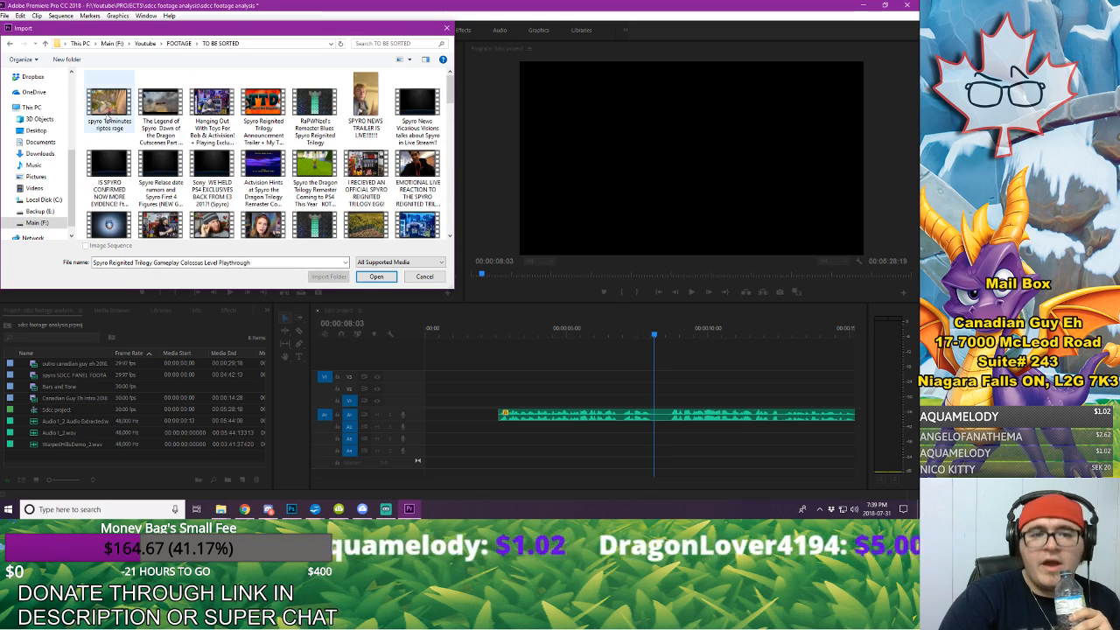
left_click(108, 109)
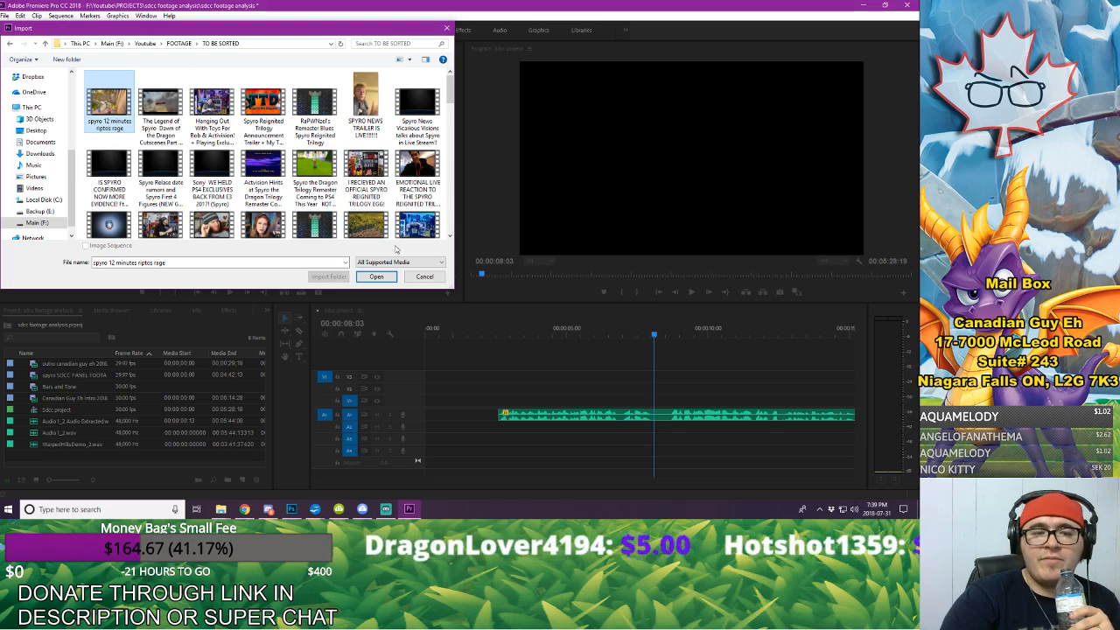
left_click(376, 278)
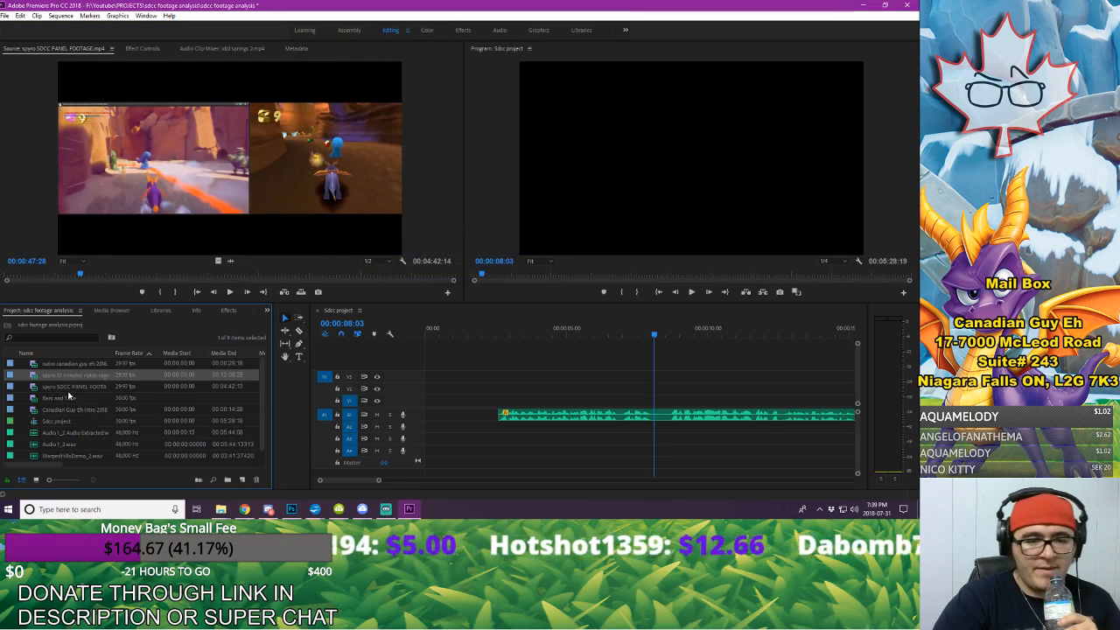
Step: Open the spyro 12 minutes riptos rage clip in the source monitor and skim it, stopping at about 10 minutes 59 seconds
double_click(37, 375)
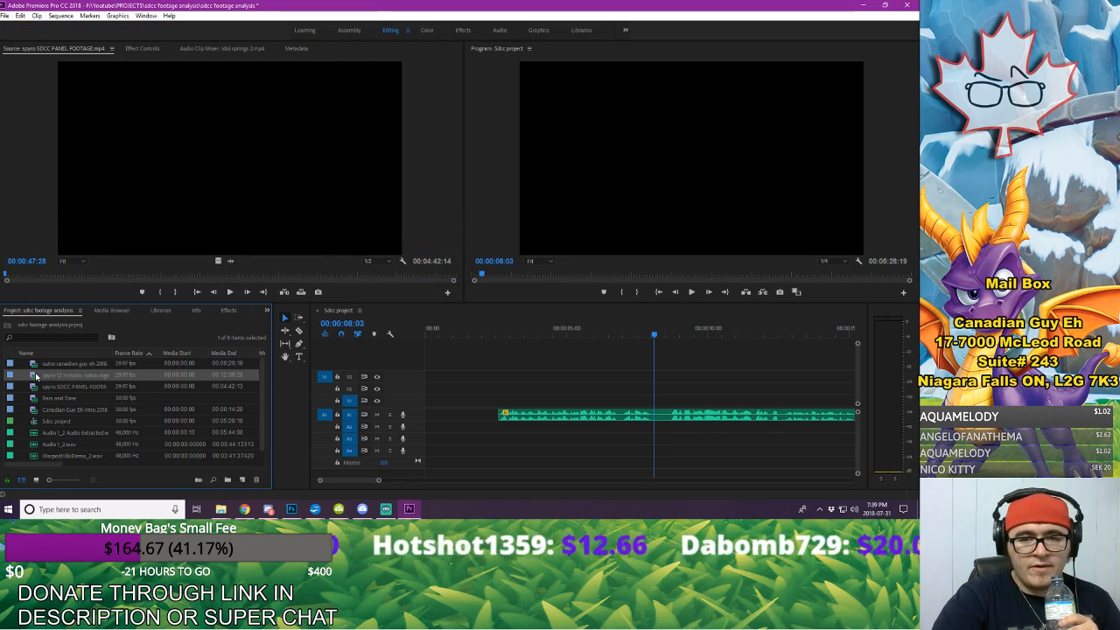
left_click(36, 275)
left_click_drag(36, 275, 51, 278)
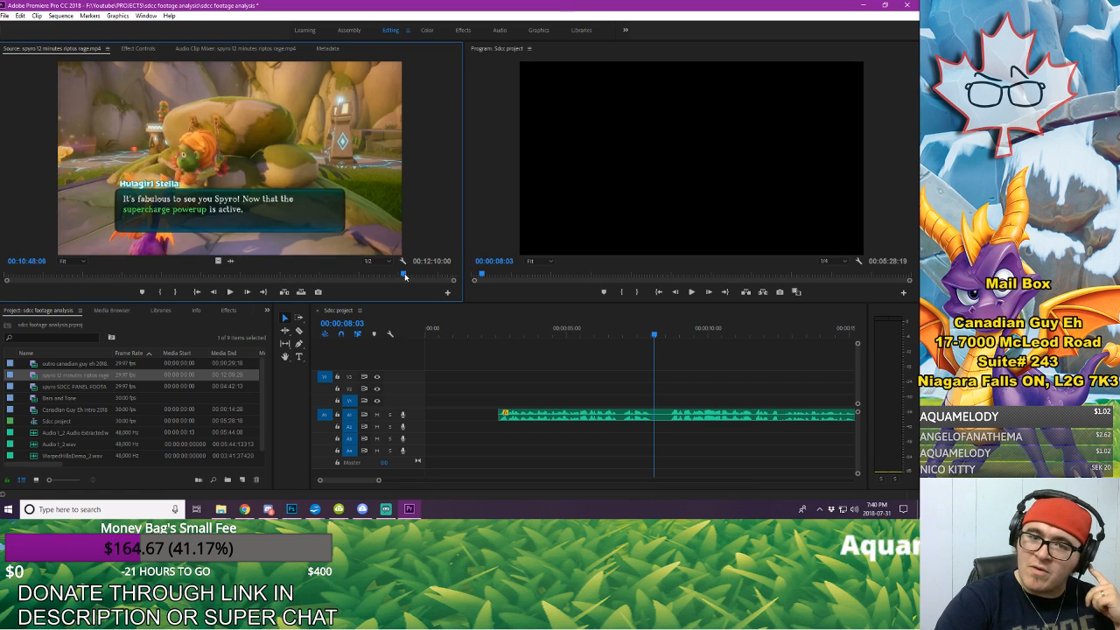
left_click_drag(404, 275, 414, 280)
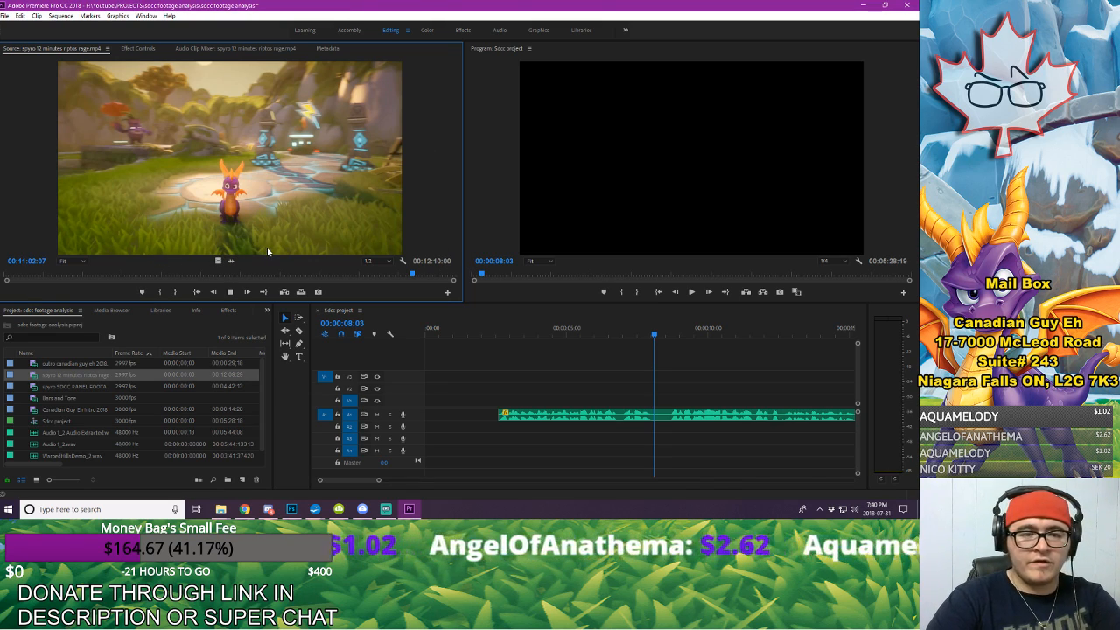
key("j")
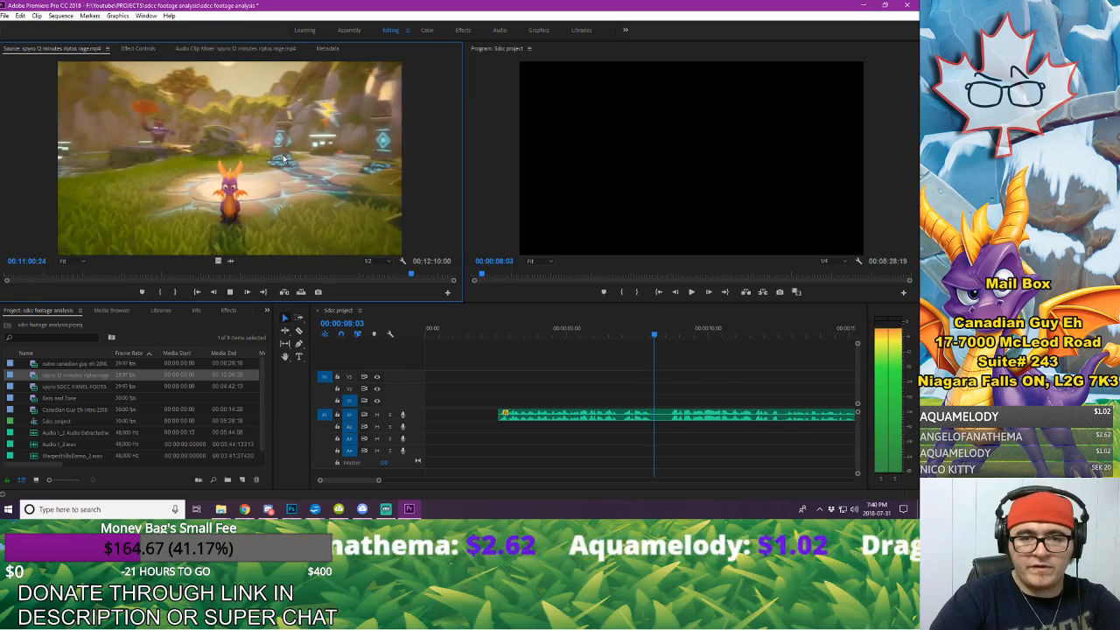
key("k")
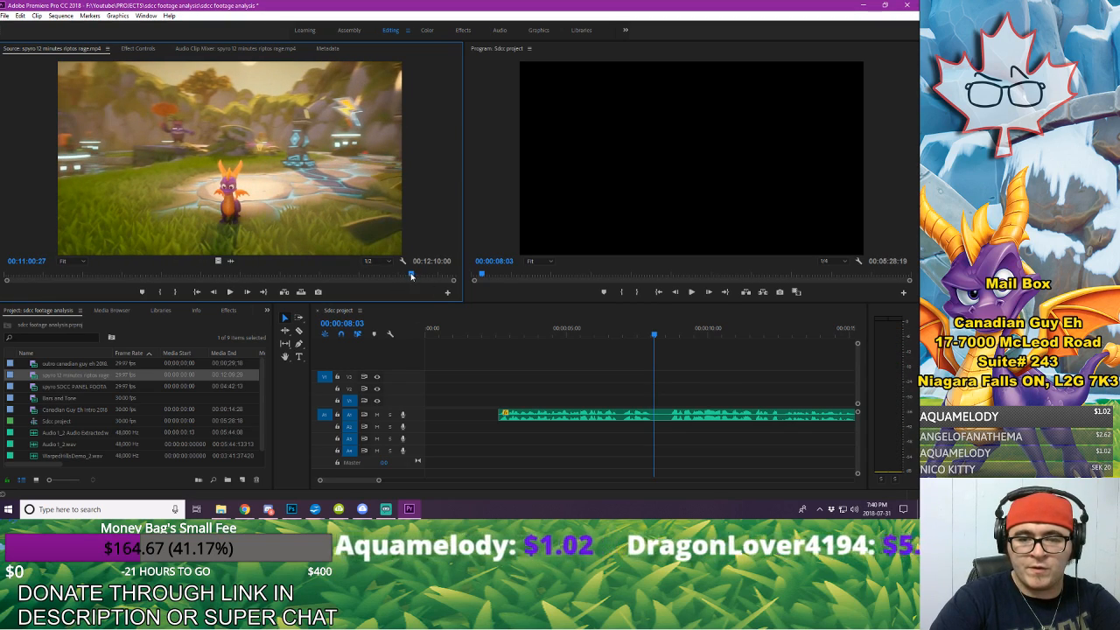
left_click_drag(411, 276, 409, 276)
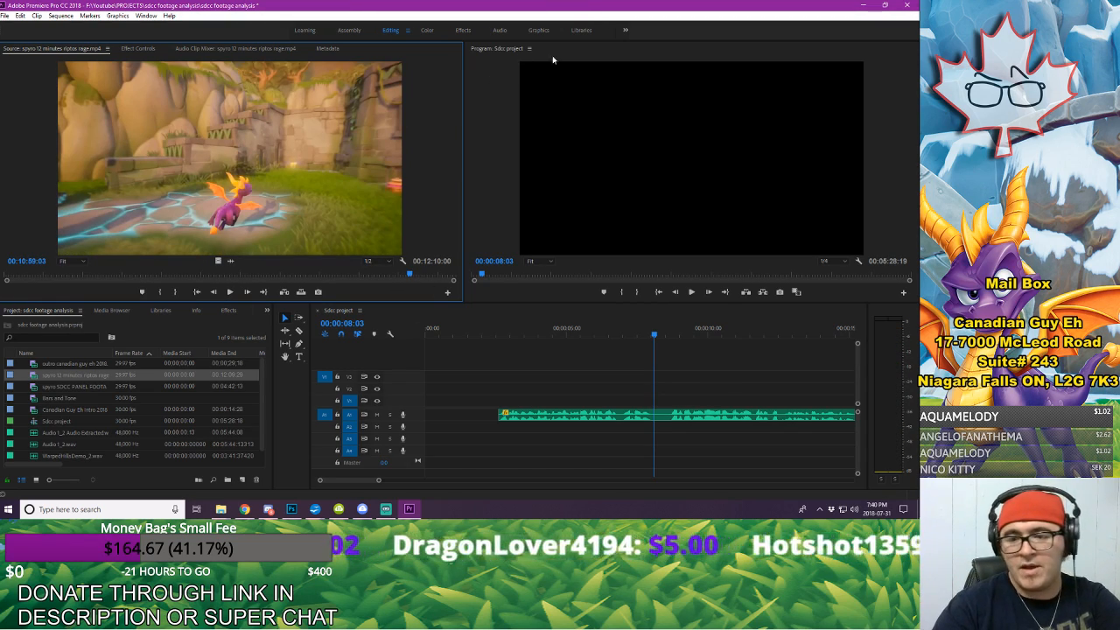
Step: Play the voice-over from its start in the sequence and place the playhead at 00:00:07:29, in the pause between phrases
left_click(539, 360)
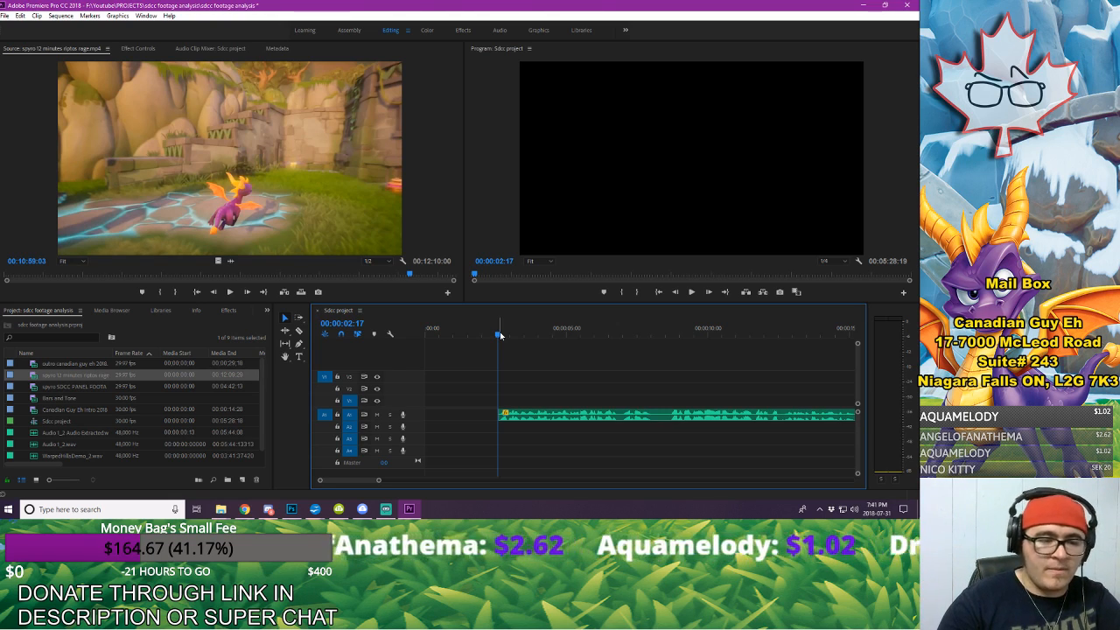
key("space")
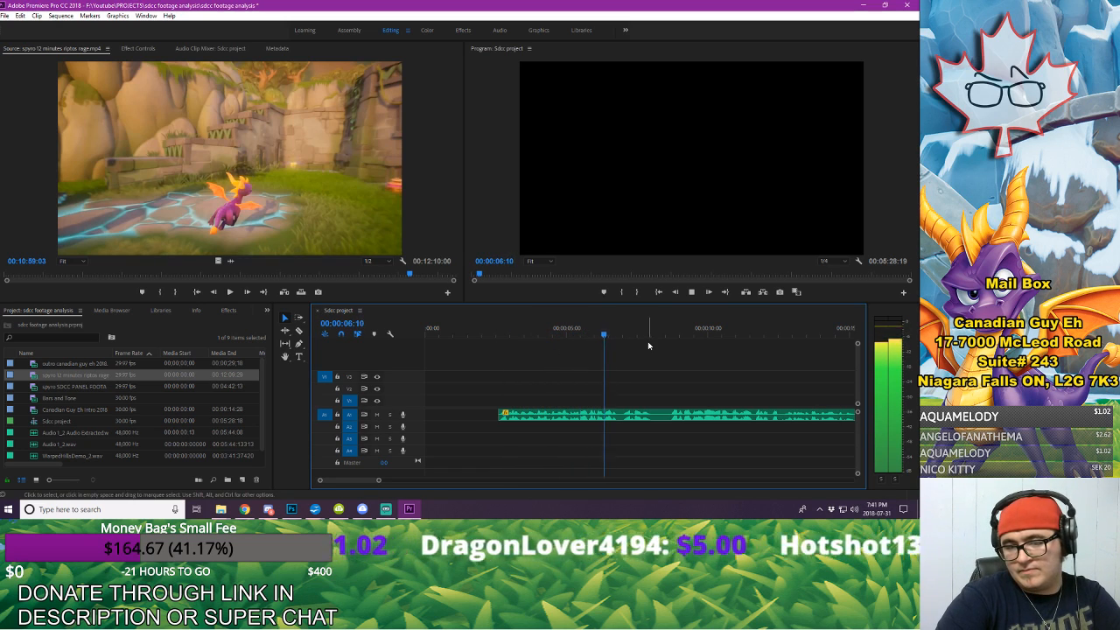
key("space")
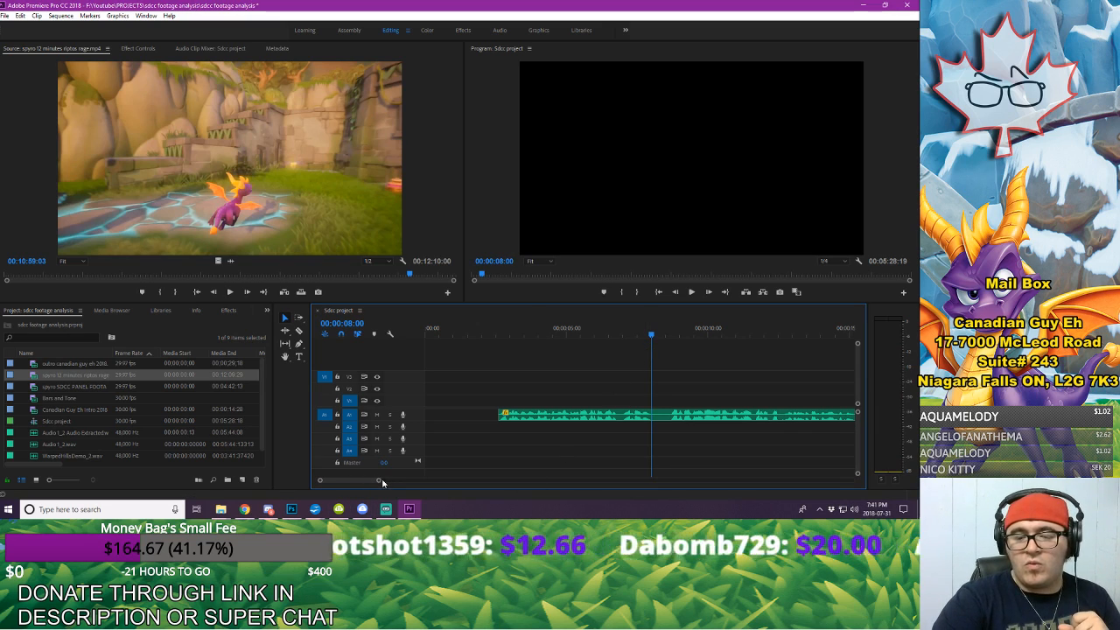
left_click_drag(379, 480, 372, 485)
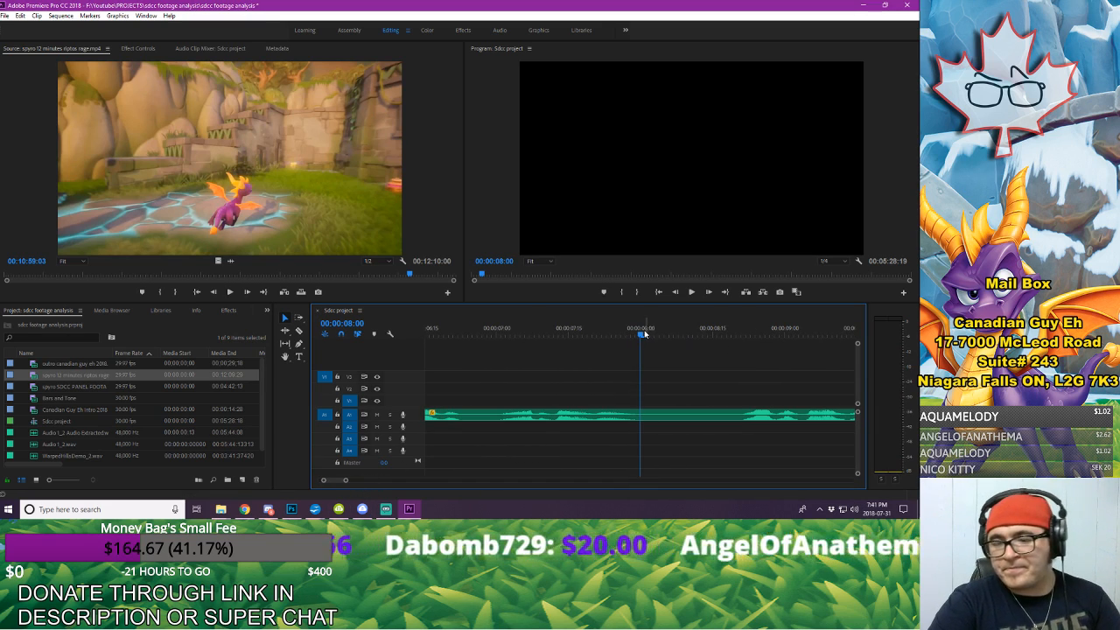
left_click_drag(640, 334, 637, 336)
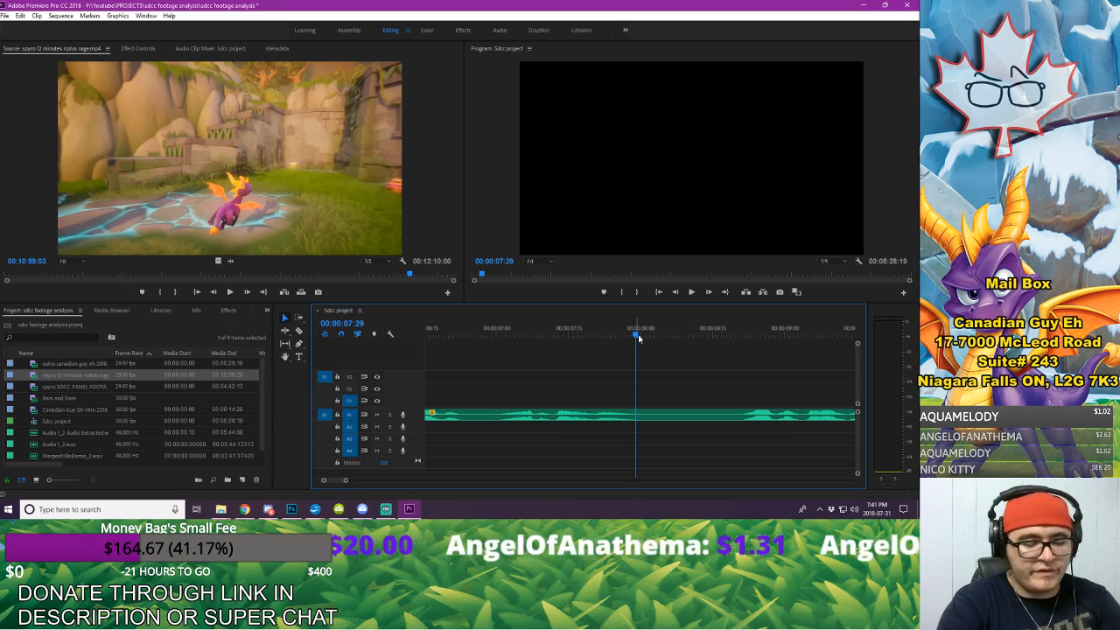
key("Right")
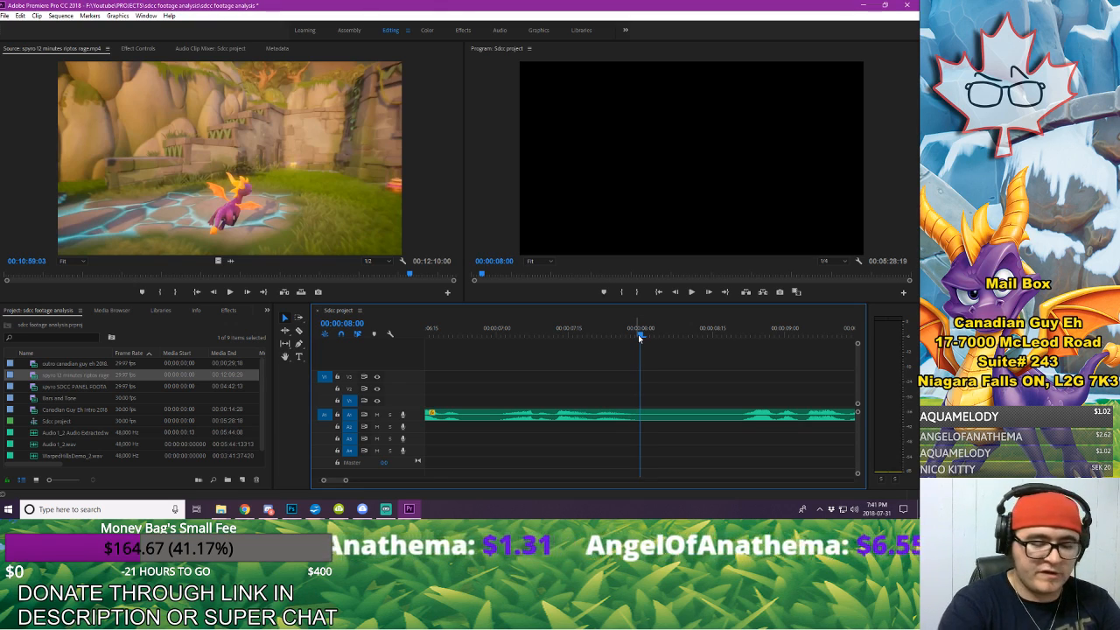
key("Left")
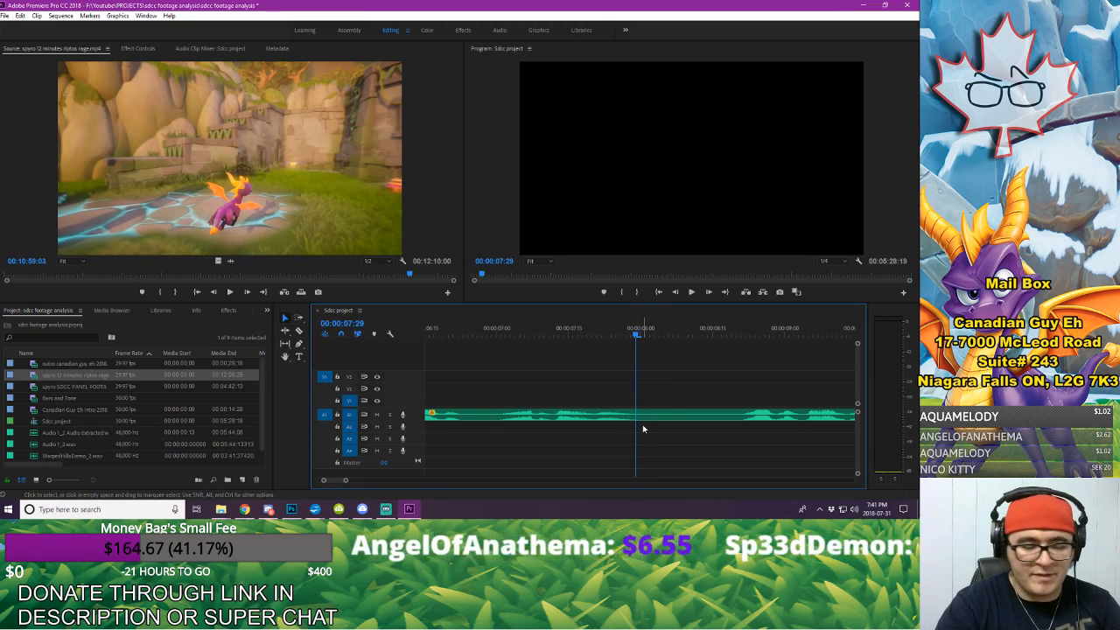
Step: Cut the voice-over at 00:00:07:29 and move the part after the cut about 21 frames later
key("c")
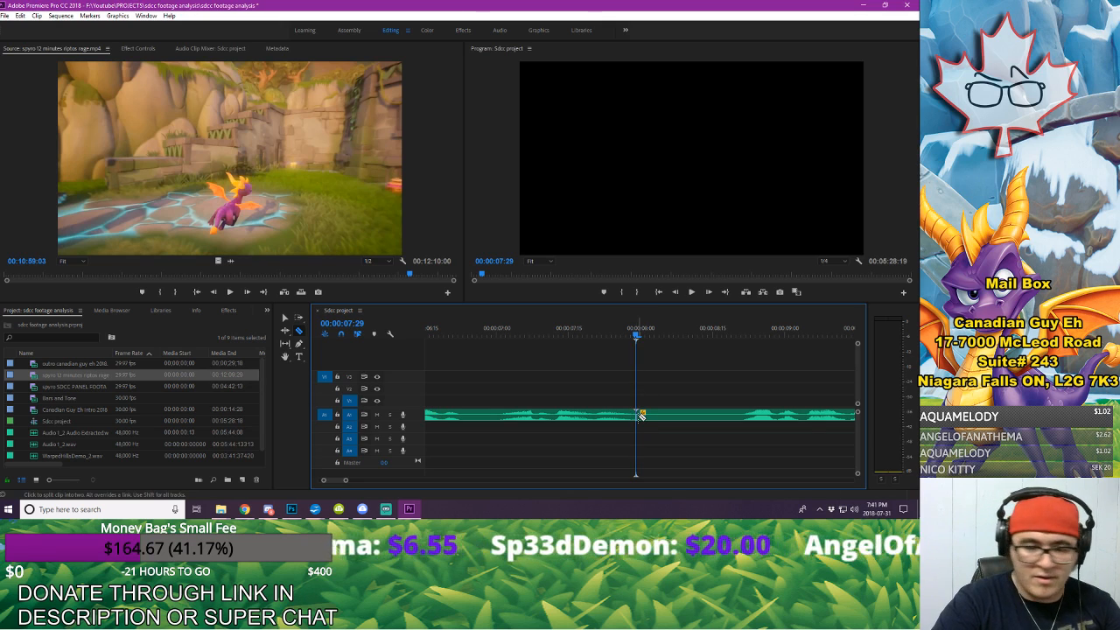
key("v")
left_click_drag(686, 421, 787, 421)
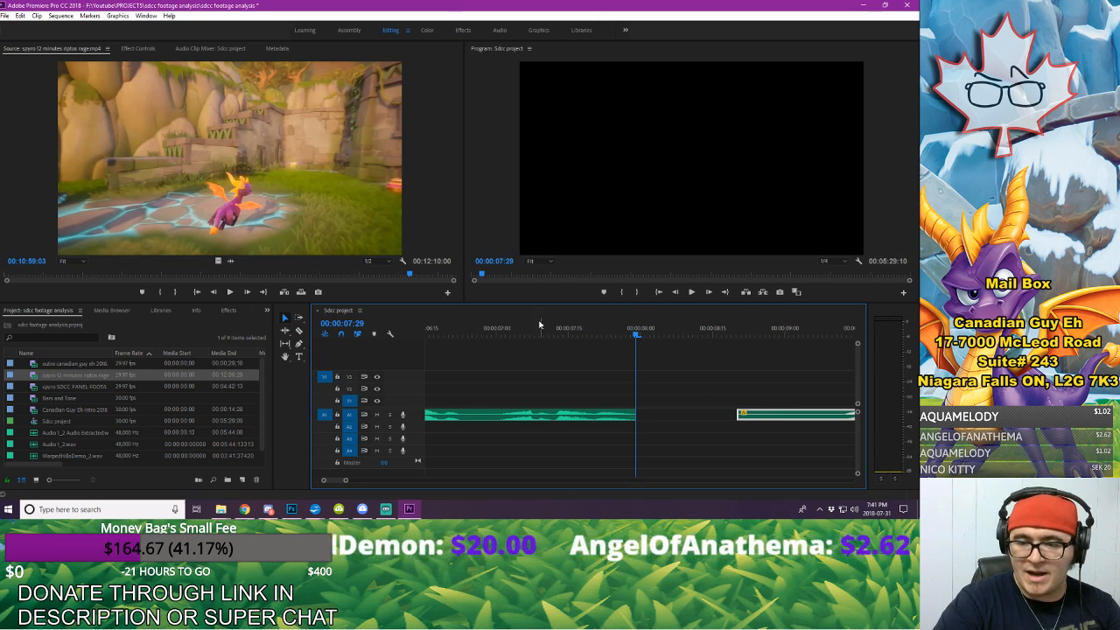
Step: Play the sequence across the voice-over cut to check where the first phrase ends
left_click(501, 327)
left_click_drag(346, 481, 360, 482)
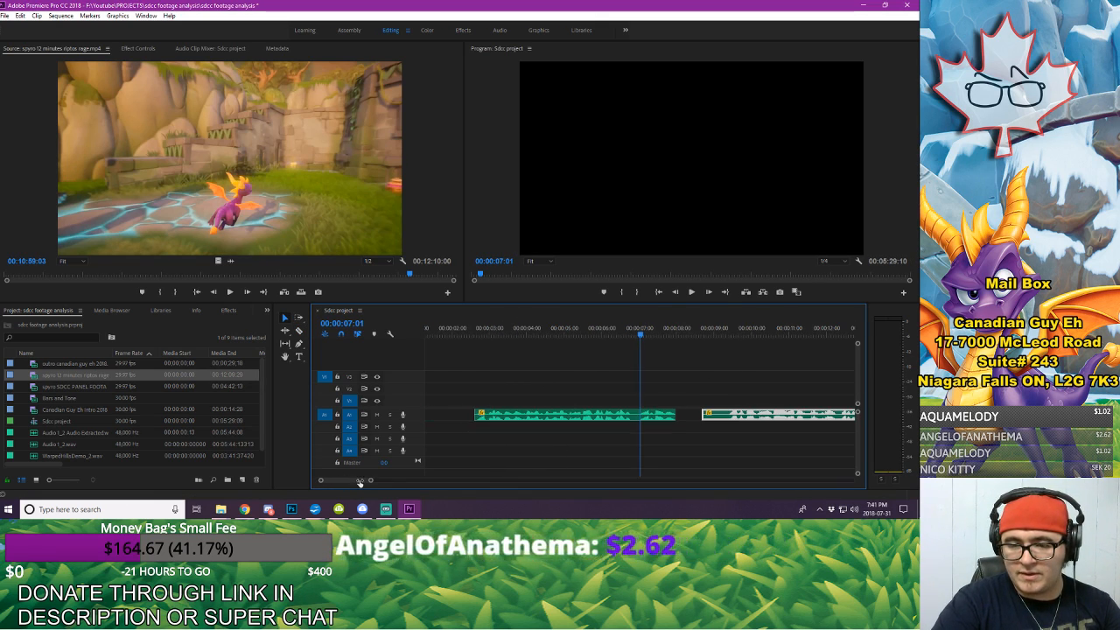
left_click(467, 327)
key("space")
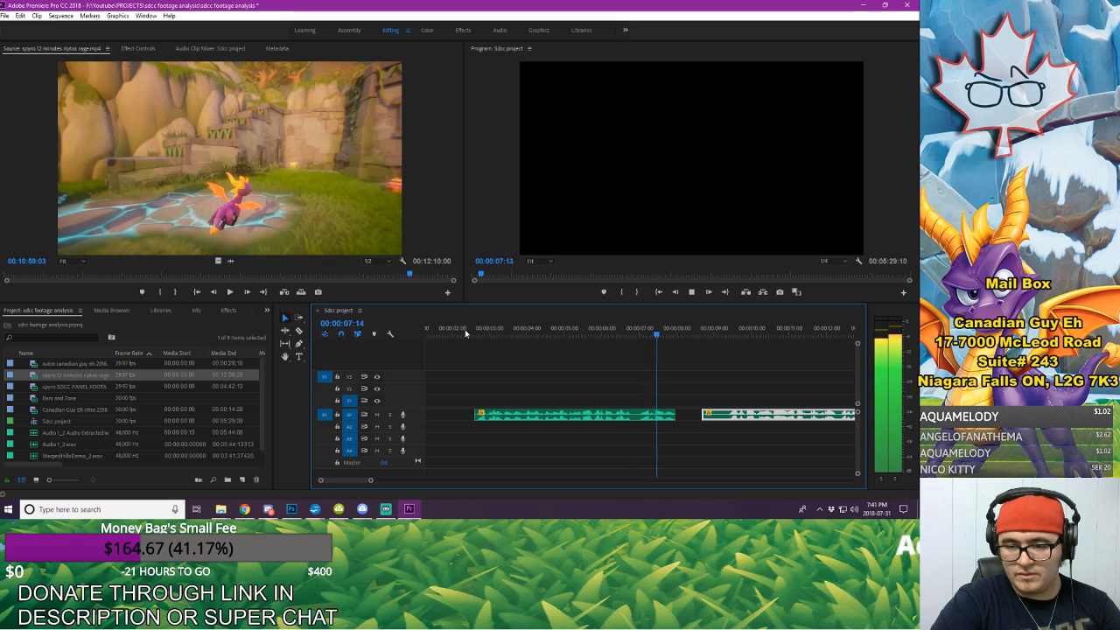
key("space")
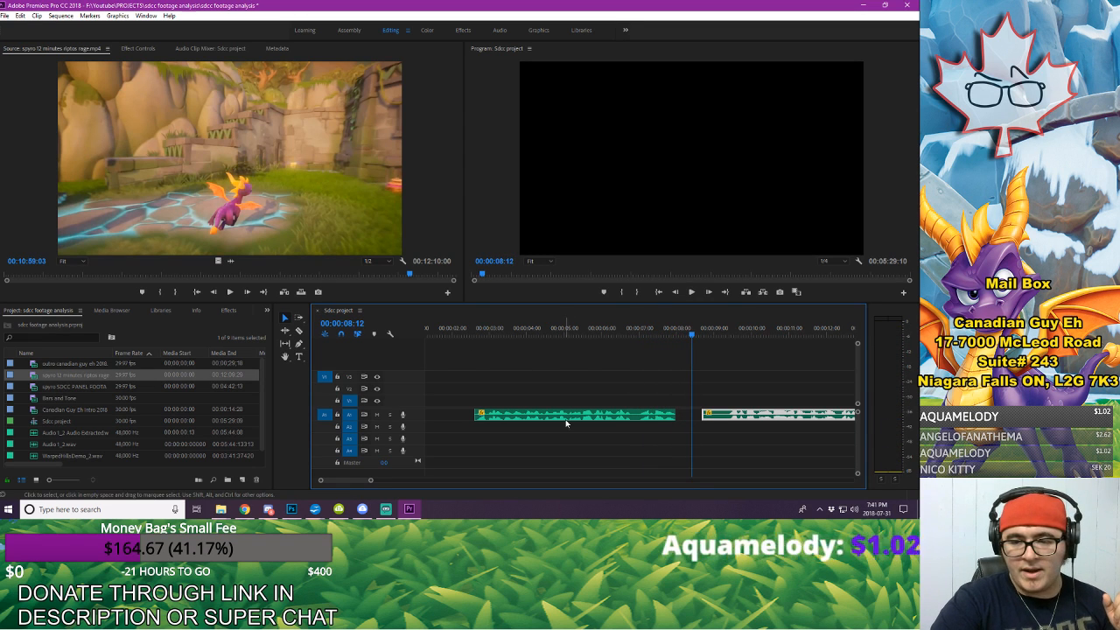
Step: Move the first voice-over segment back to the very start of the sequence
left_click_drag(566, 424, 494, 420)
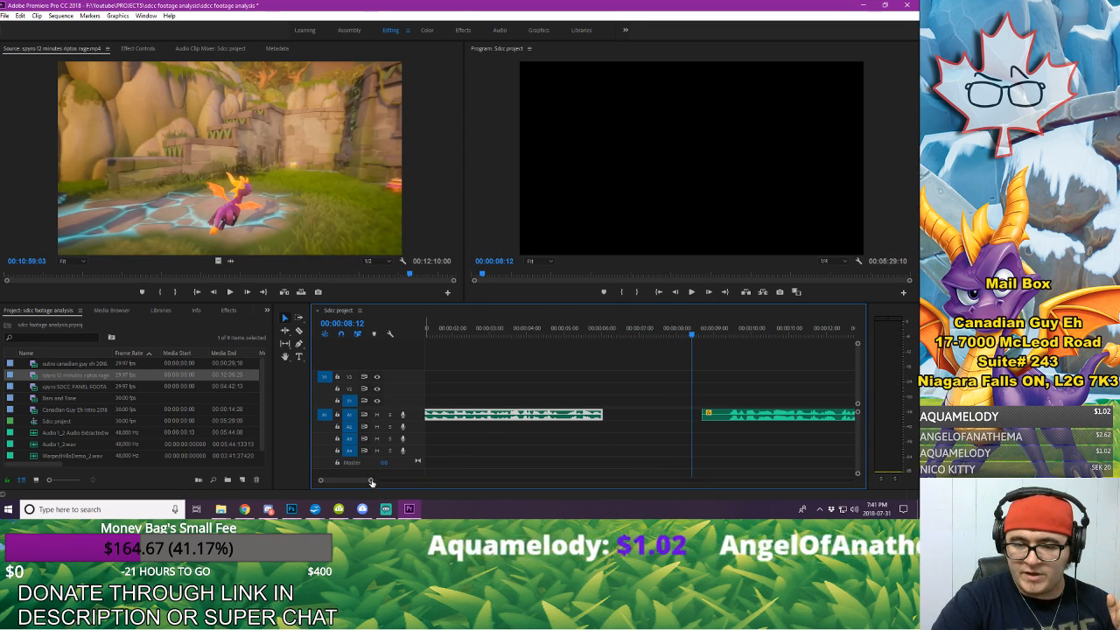
left_click_drag(370, 480, 397, 481)
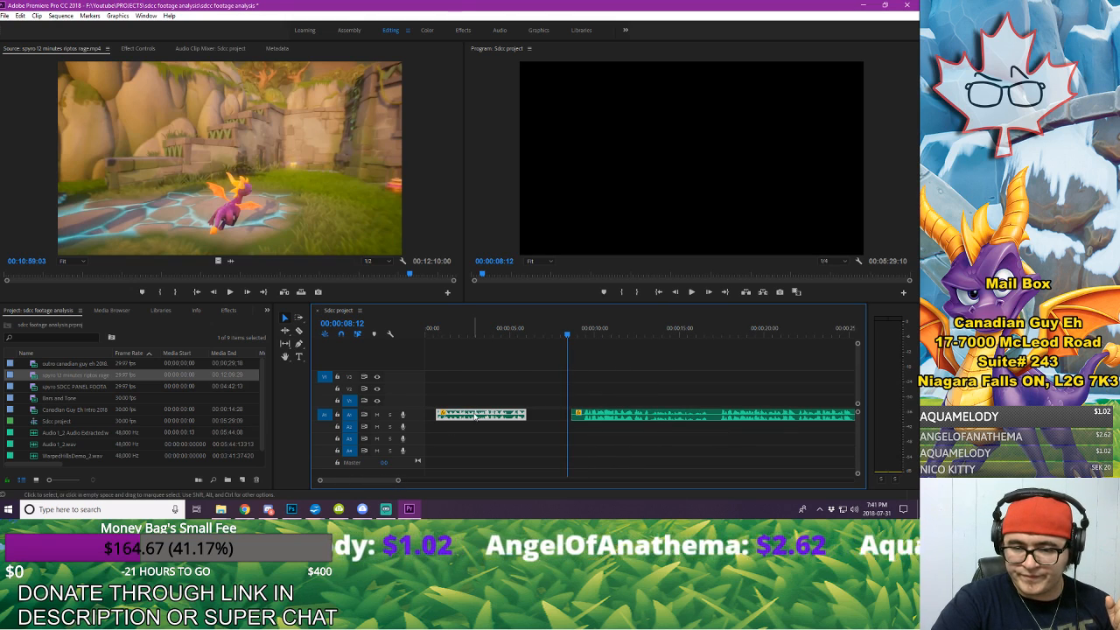
left_click_drag(477, 415, 462, 414)
left_click(464, 372)
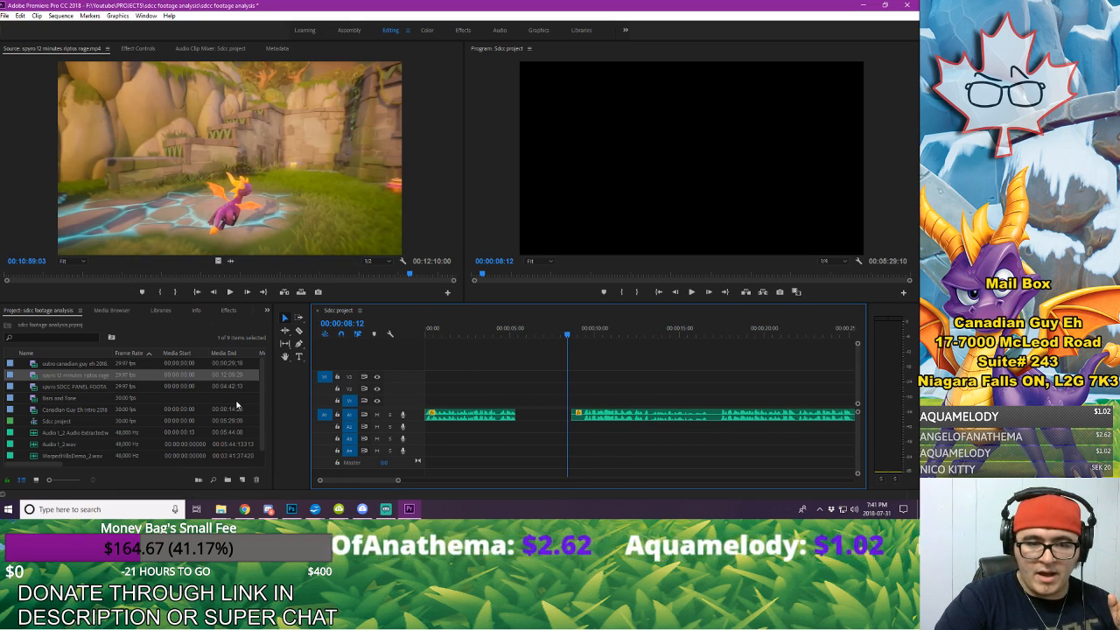
Step: Place the Canadian Guy Eh Intro 2018 clip directly after the first voice-over segment on V4 and play from the sequence start
left_click(101, 408)
left_click_drag(325, 395, 521, 366)
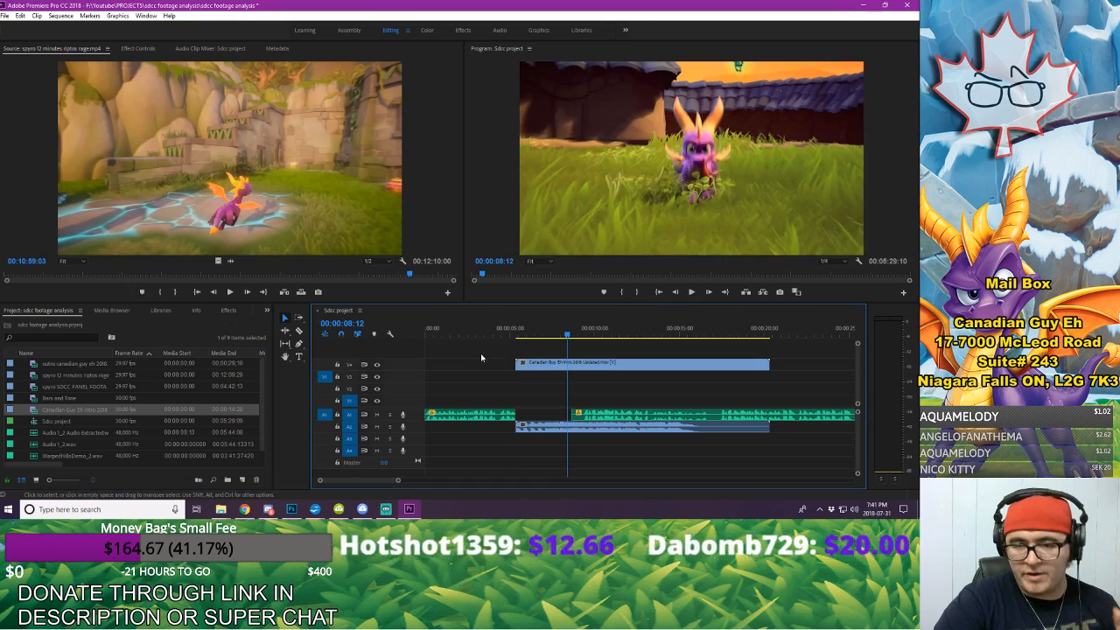
key("Home")
key("space")
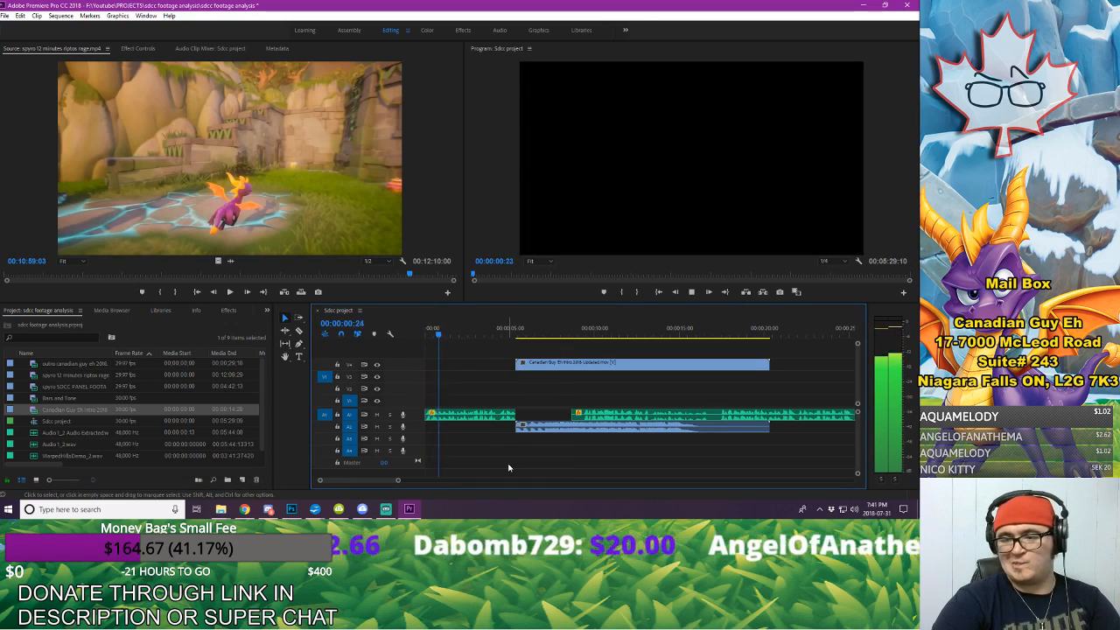
key("space")
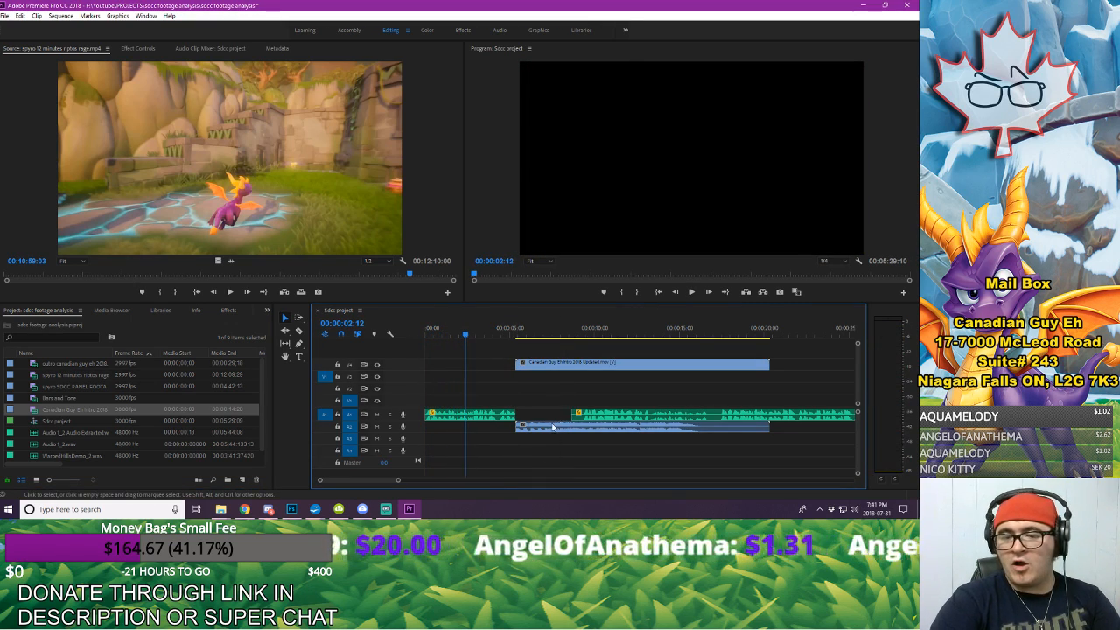
Step: Set the intro clip's audio volume level to -5 dB and play the sequence from the start to check it
left_click(553, 427)
left_click(138, 48)
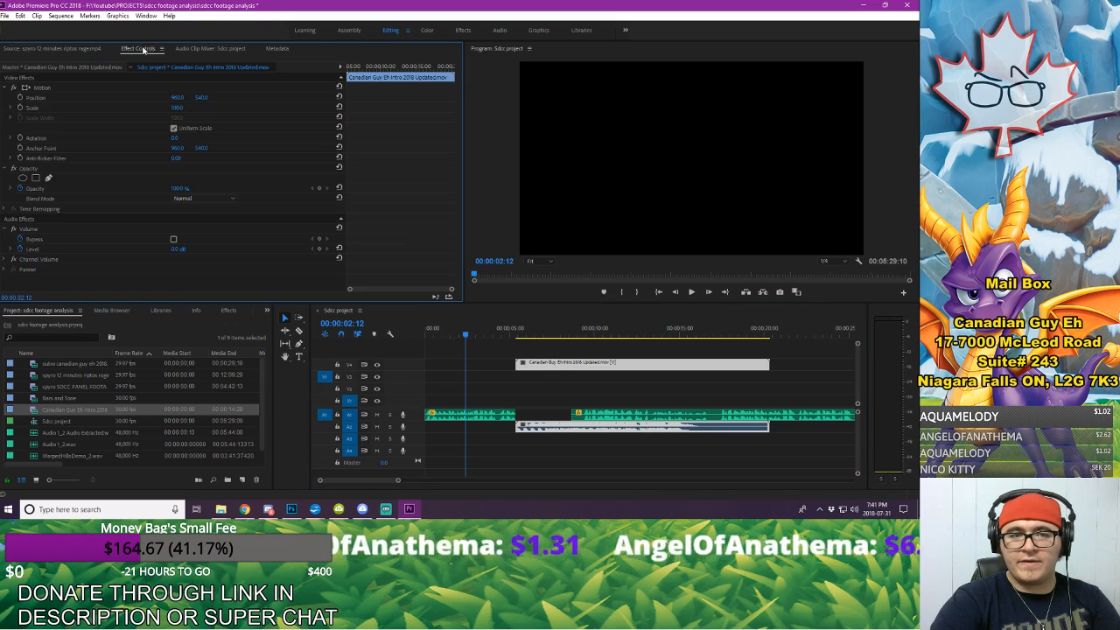
type("-5")
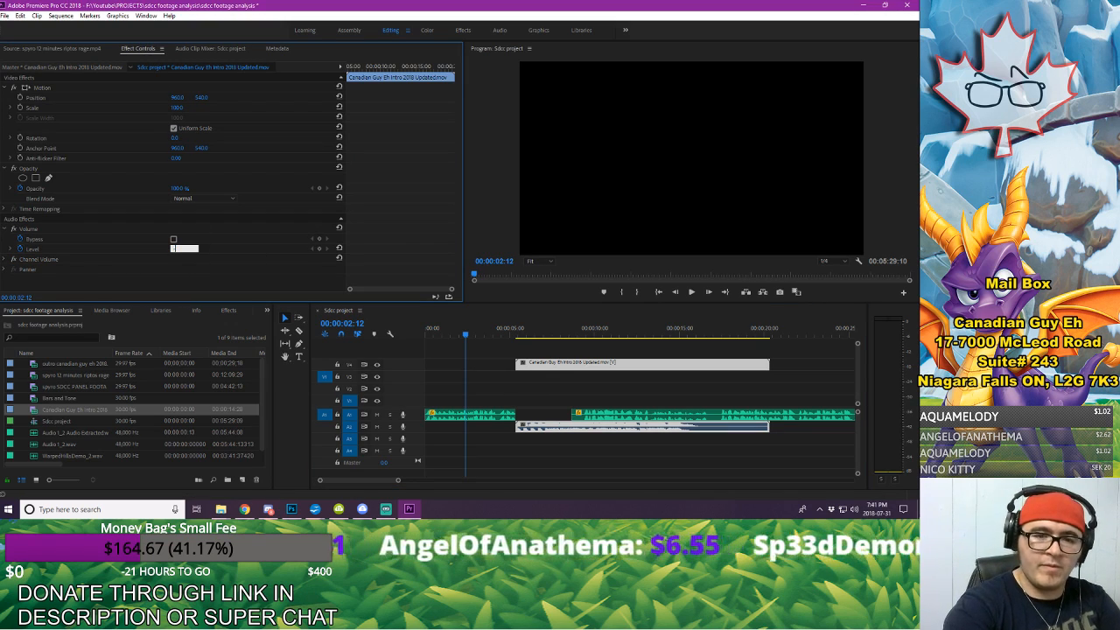
key("Return")
left_click(441, 329)
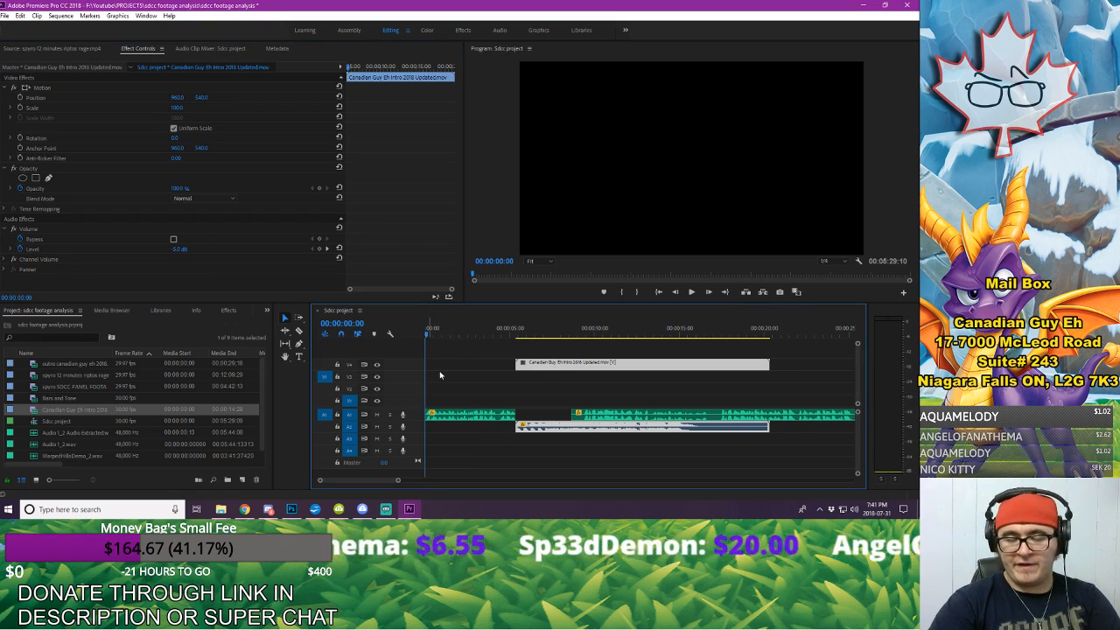
left_click(440, 375)
key("space")
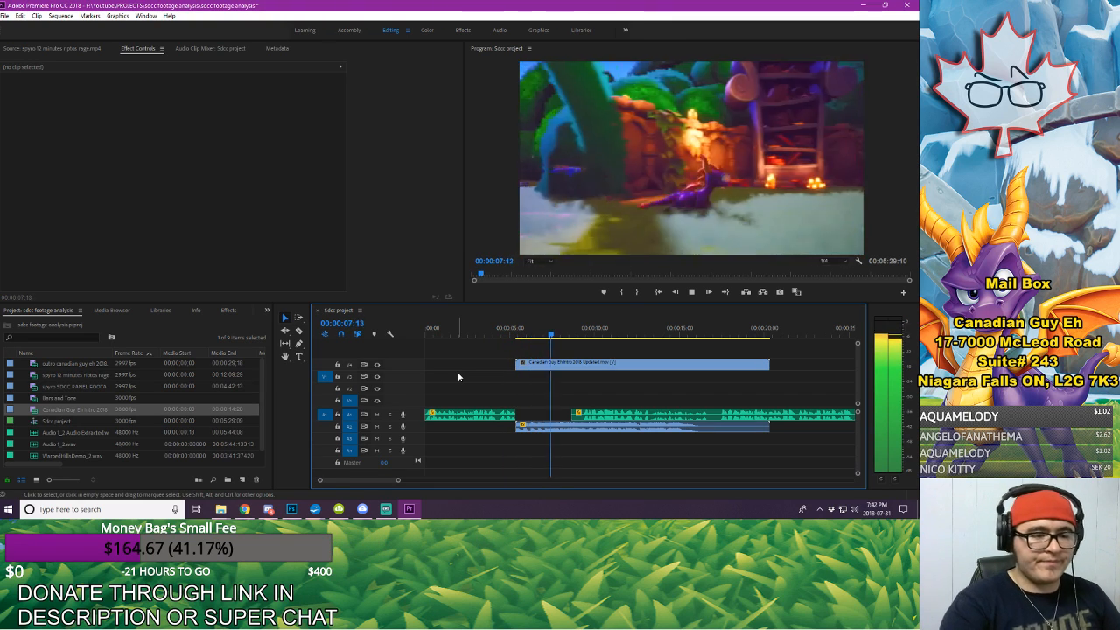
key("space")
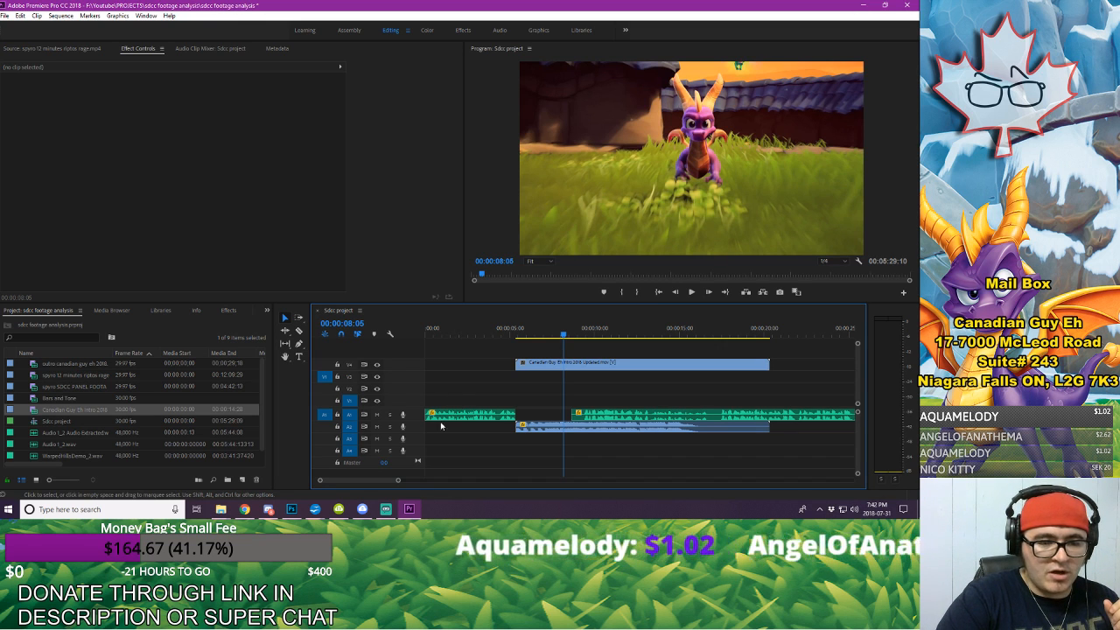
Step: Move the remaining voice-over later to start at about 16 seconds under the intro's end, and move the intro video to V1
scroll(402, 482, "right", 3)
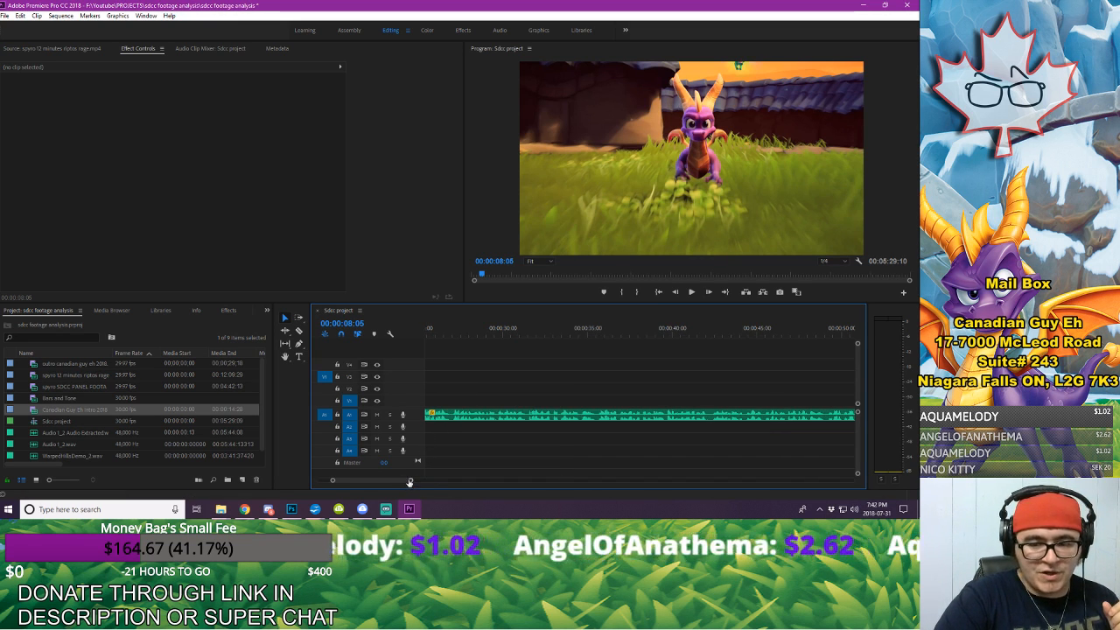
key("a")
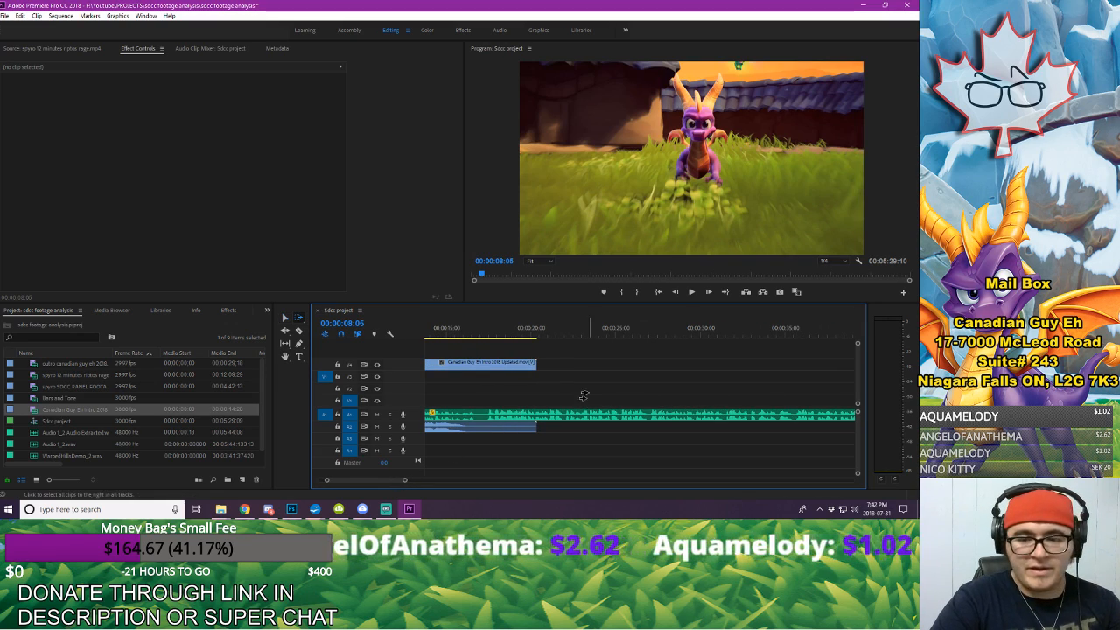
left_click(581, 414)
left_click_drag(406, 480, 420, 483)
key("v")
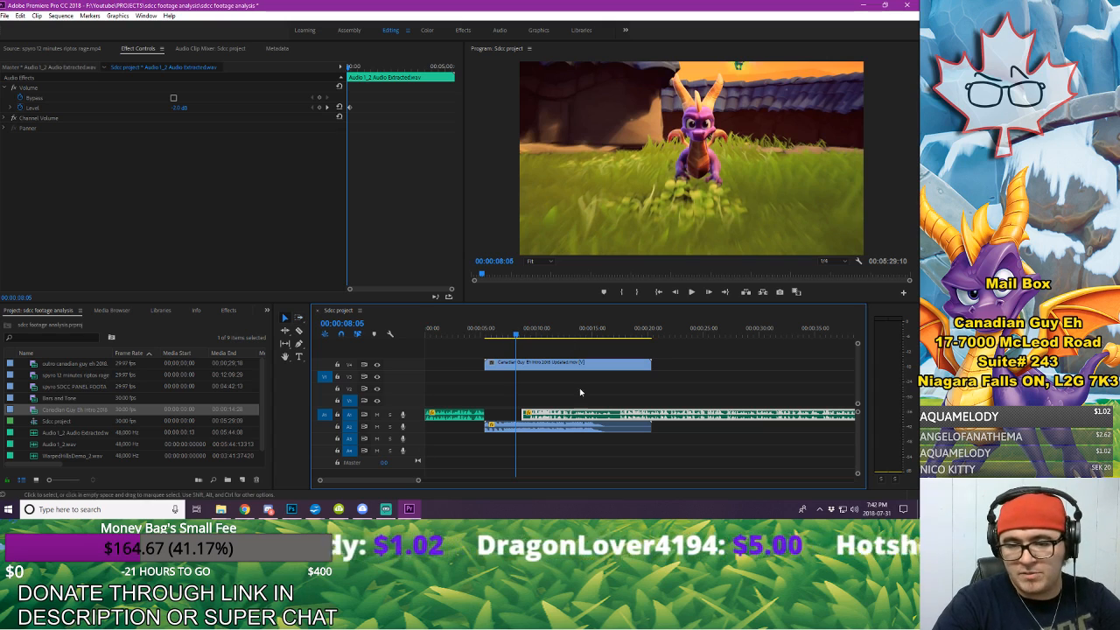
left_click_drag(530, 416, 609, 418)
left_click_drag(576, 366, 582, 400)
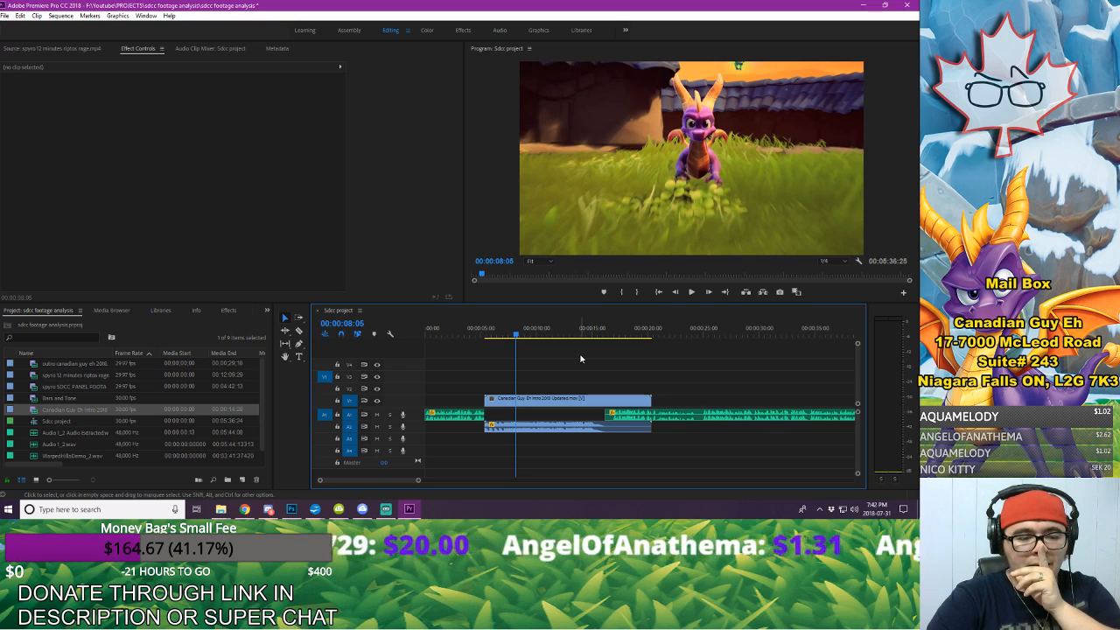
Step: Play the transition from the first voice-over segment into the intro
left_click(470, 328)
key("space")
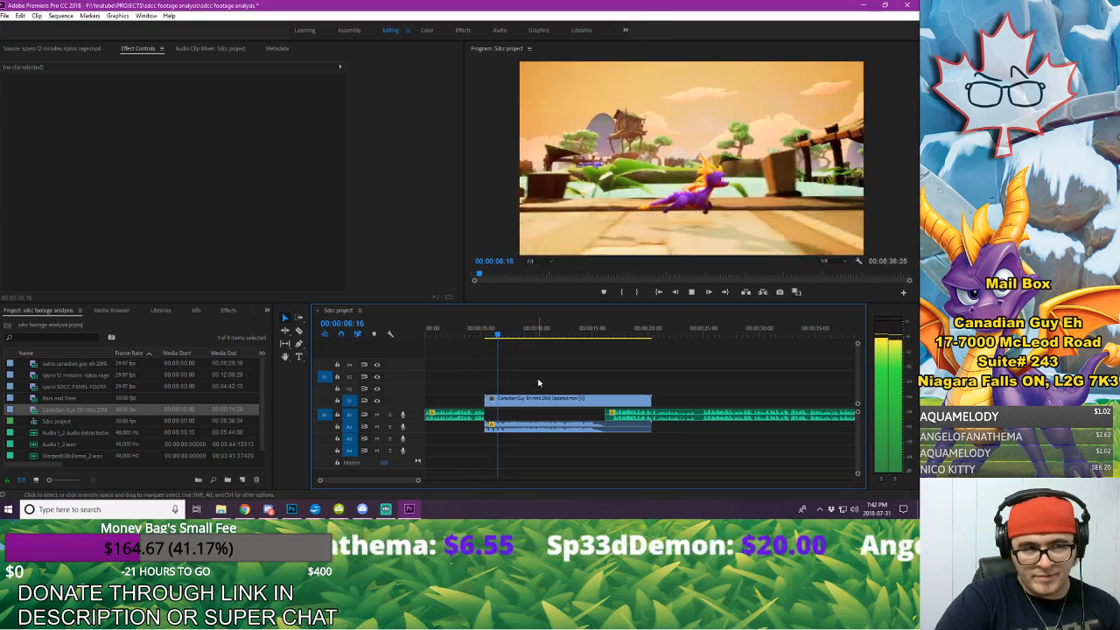
key("space")
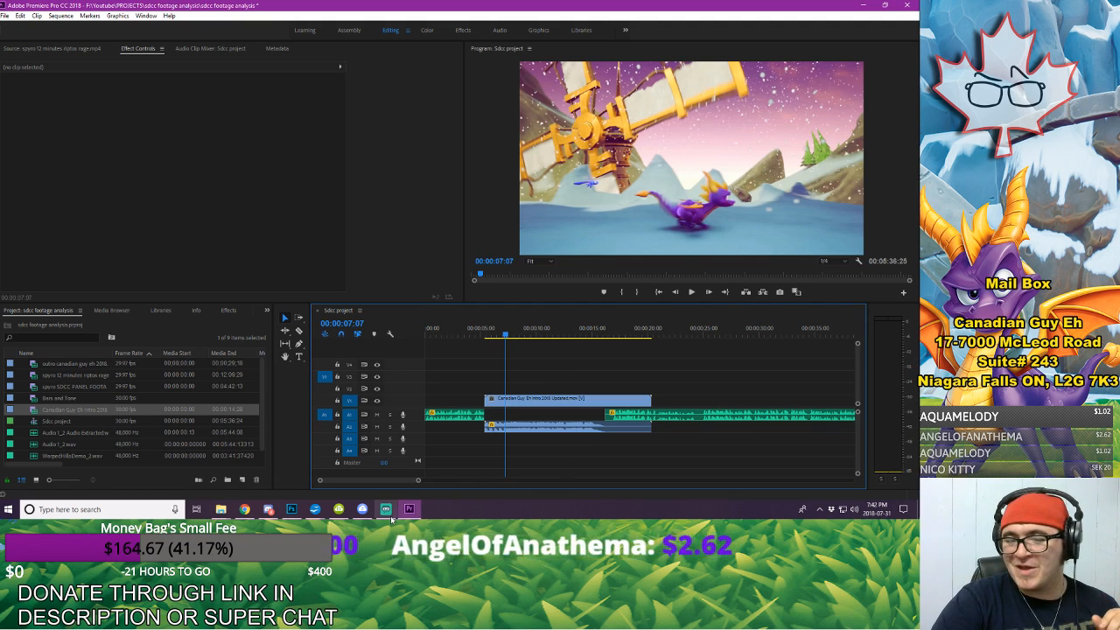
Step: Shift the intro and the following voice-over about 5 seconds later and place Bars and Tone on V4 in the gap before the intro
left_click_drag(419, 480, 393, 484)
left_click_drag(54, 401, 482, 356)
left_click(726, 401)
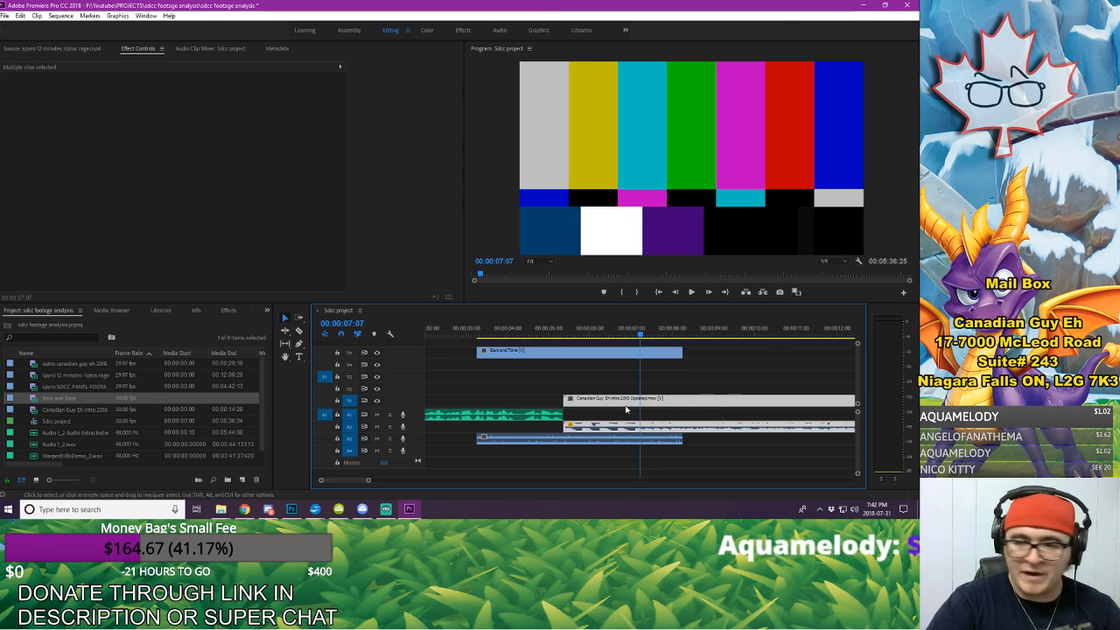
left_click_drag(591, 403, 801, 415)
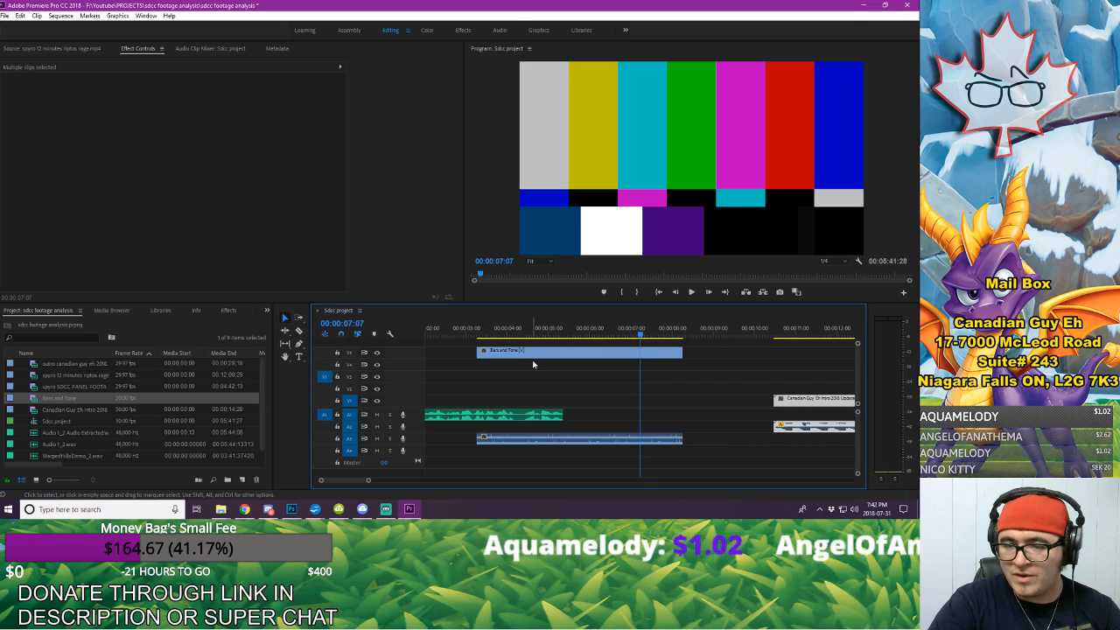
left_click_drag(537, 353, 629, 366)
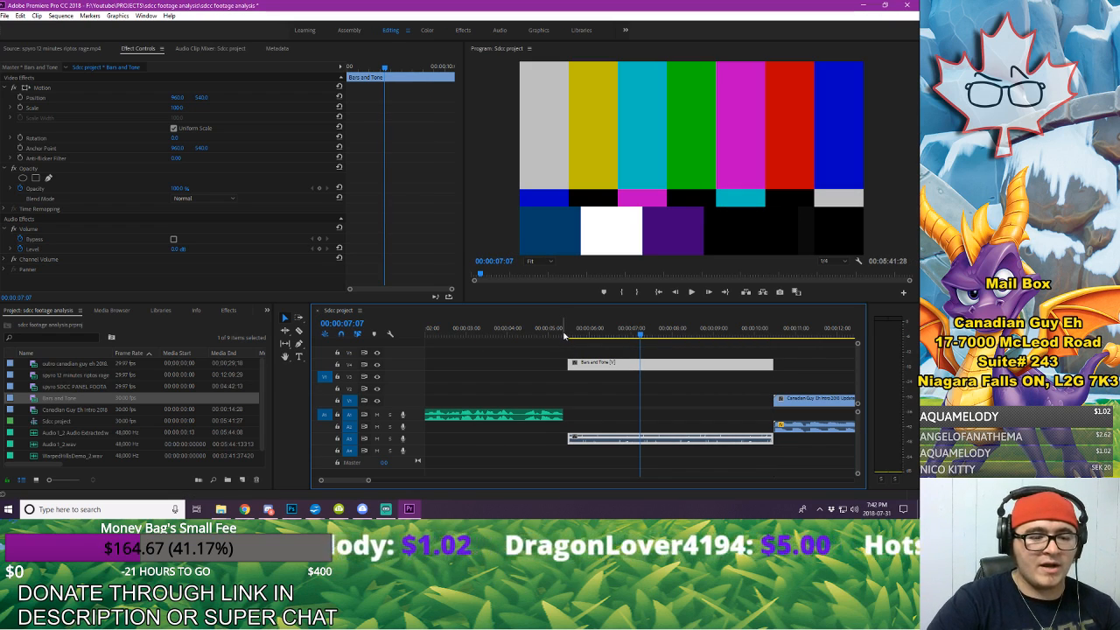
Step: Play the Bars and Tone clip from its start to check its picture and sound
left_click(565, 335)
key("space")
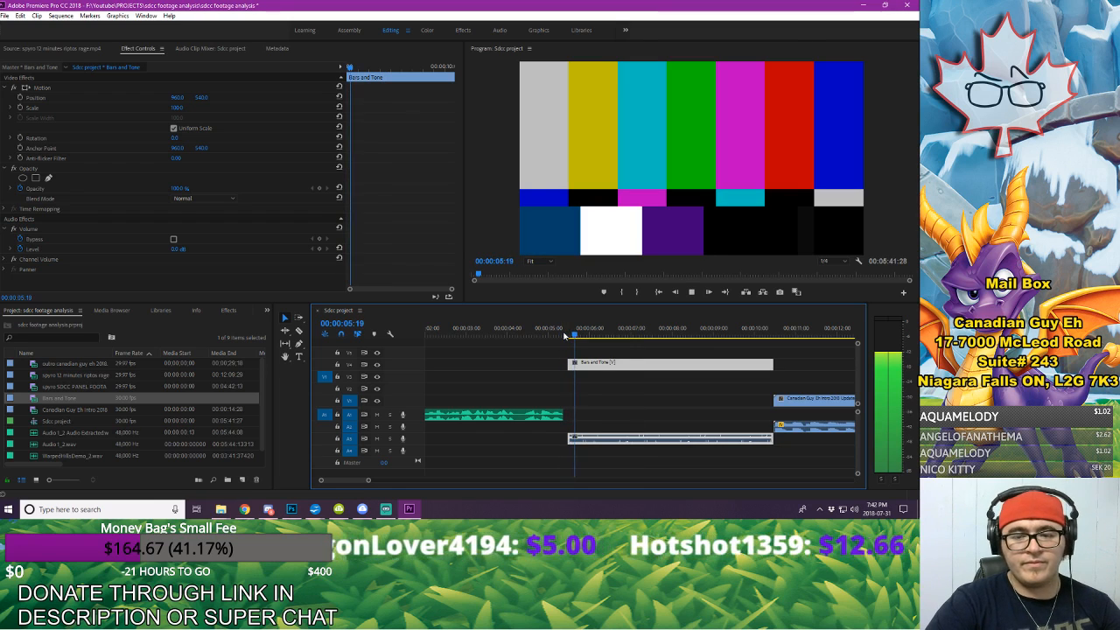
key("space")
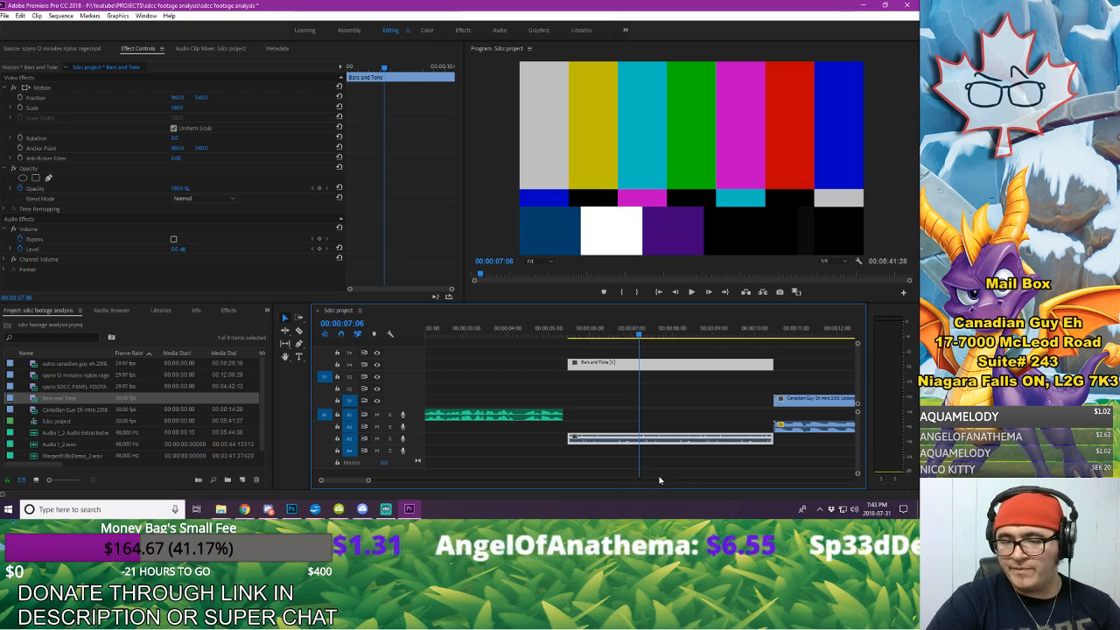
Step: Trim the start of the intro clip to 00:00:10:15
left_click(774, 326)
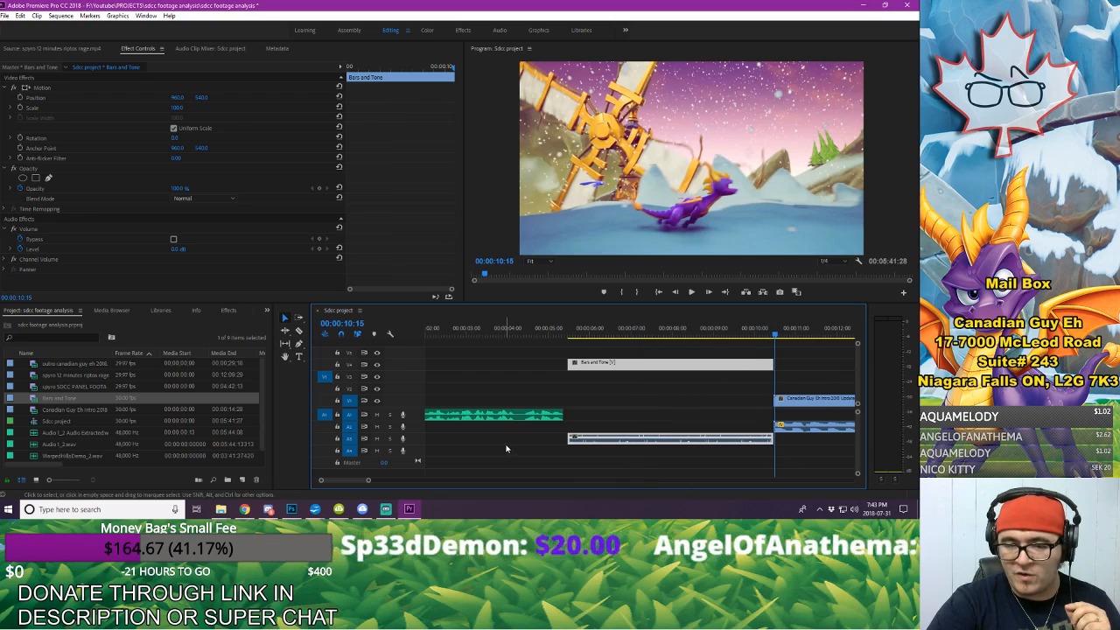
left_click_drag(368, 480, 324, 483)
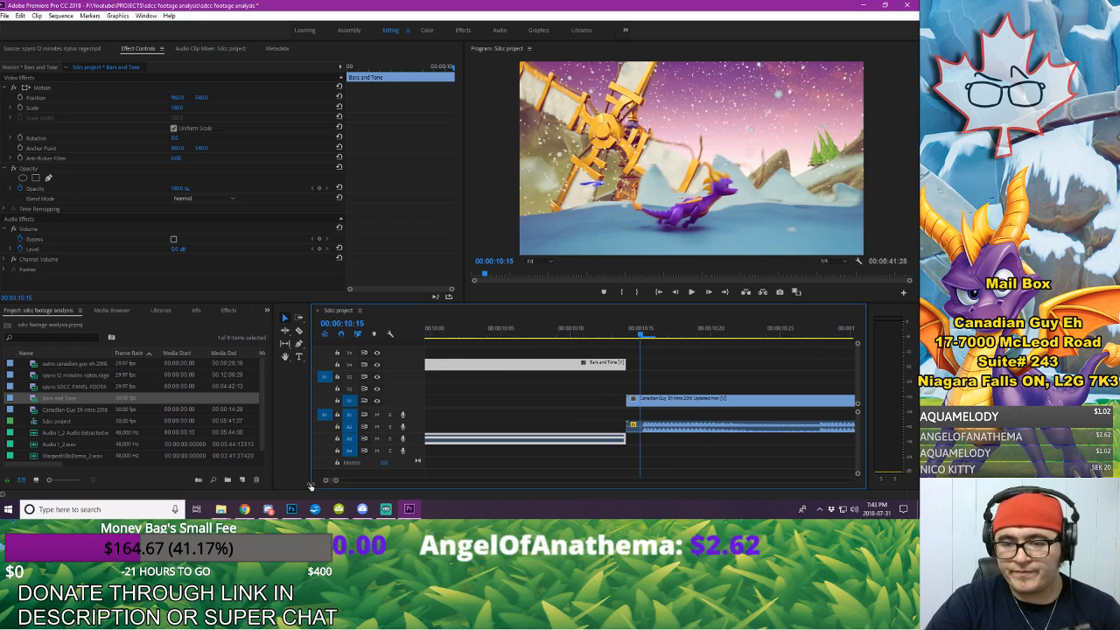
key("Left")
key("Left")
key("Right")
key("Right")
left_click_drag(628, 401, 642, 401)
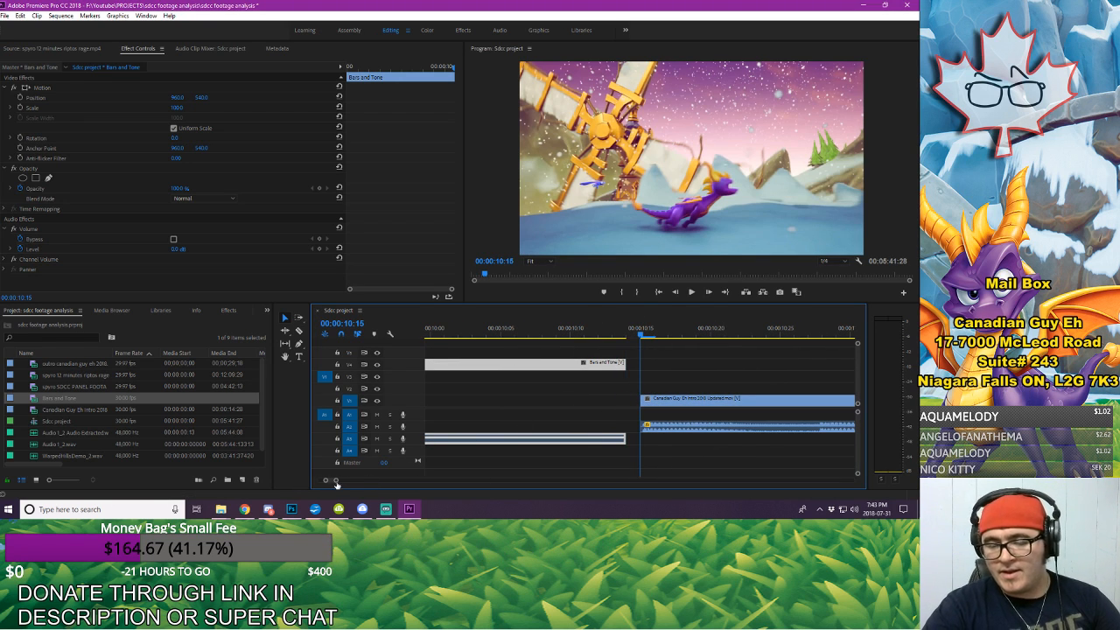
Step: Shorten the Bars and Tone clip to 4 frames starting at 00:00:05:14 and move its video to V1
left_click_drag(336, 482, 361, 487)
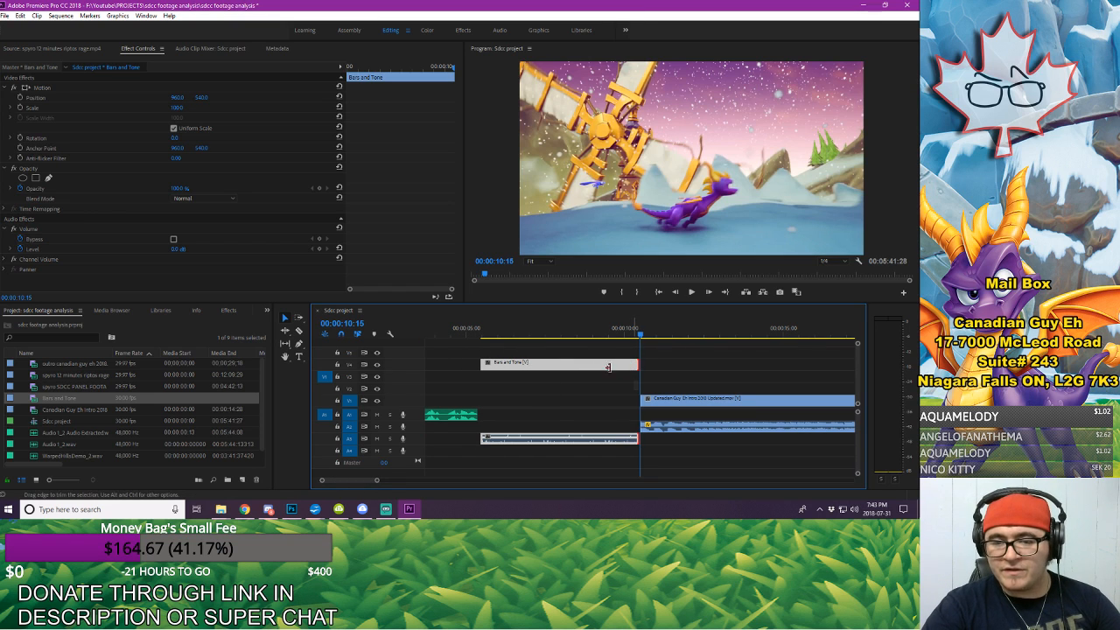
left_click_drag(481, 367, 506, 366)
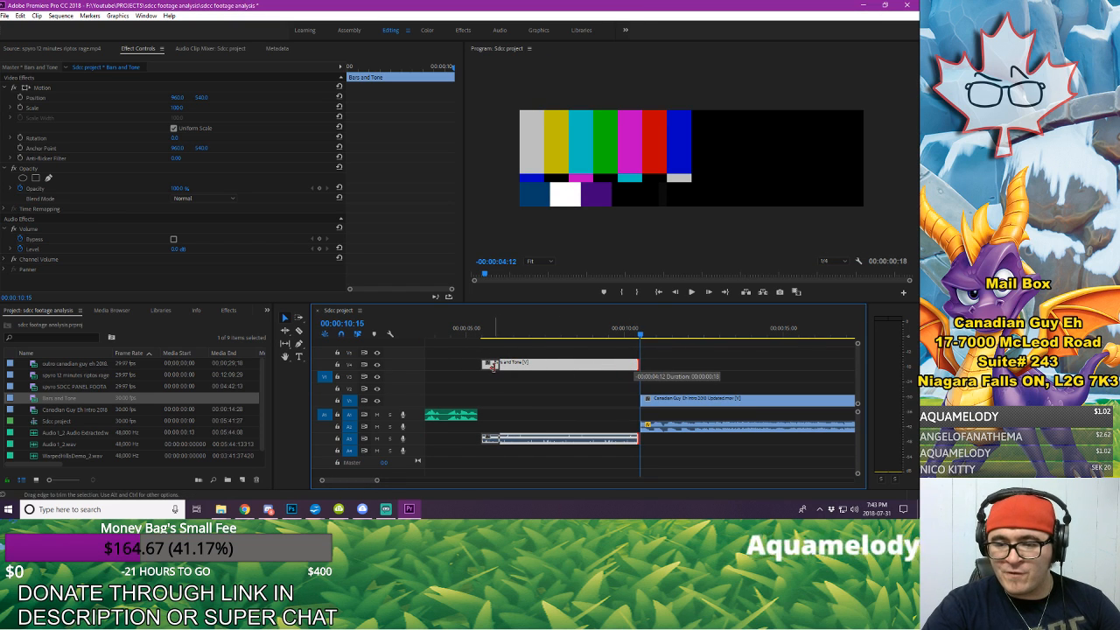
left_click_drag(488, 365, 483, 405)
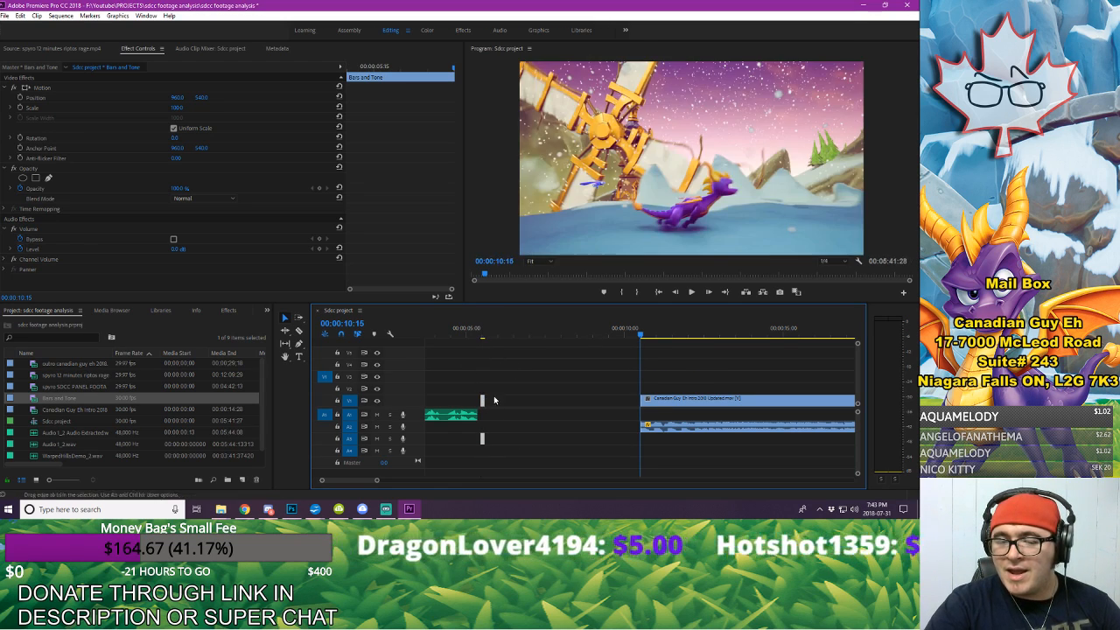
left_click(483, 332)
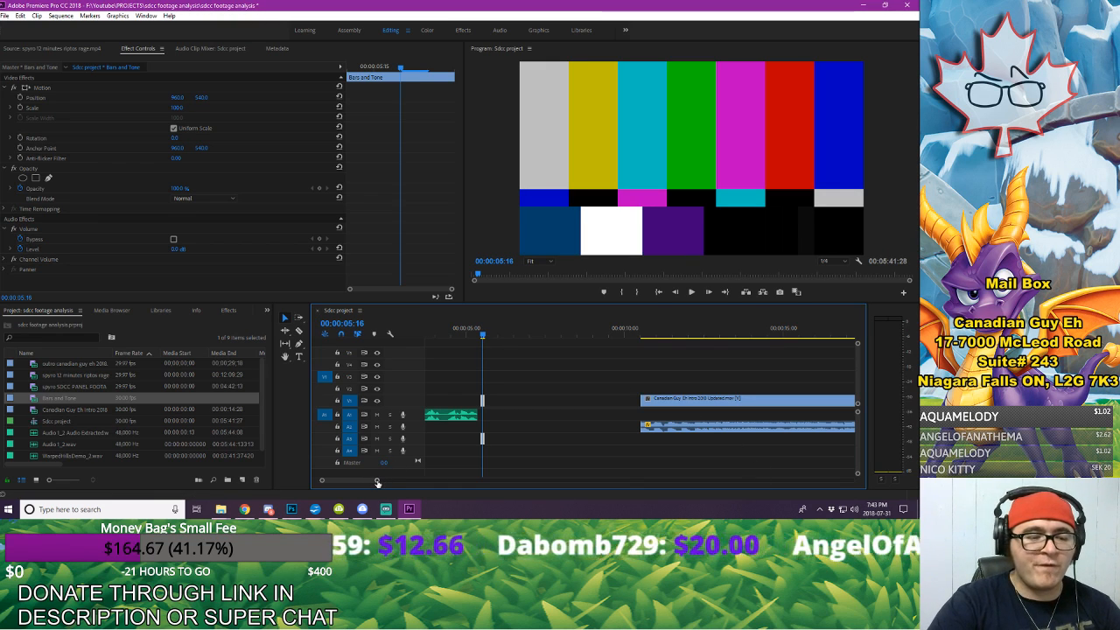
left_click_drag(377, 482, 336, 484)
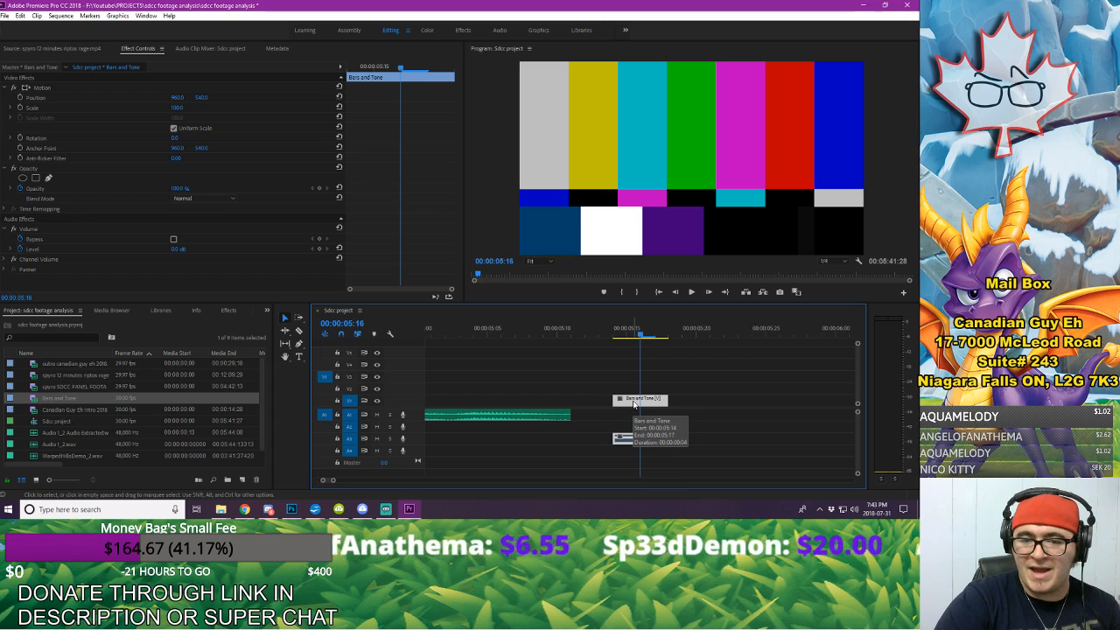
Step: Move Bars and Tone against the end of the opening voice-over and shift the intro and all later clips about 5 seconds earlier
left_click_drag(634, 403, 593, 404)
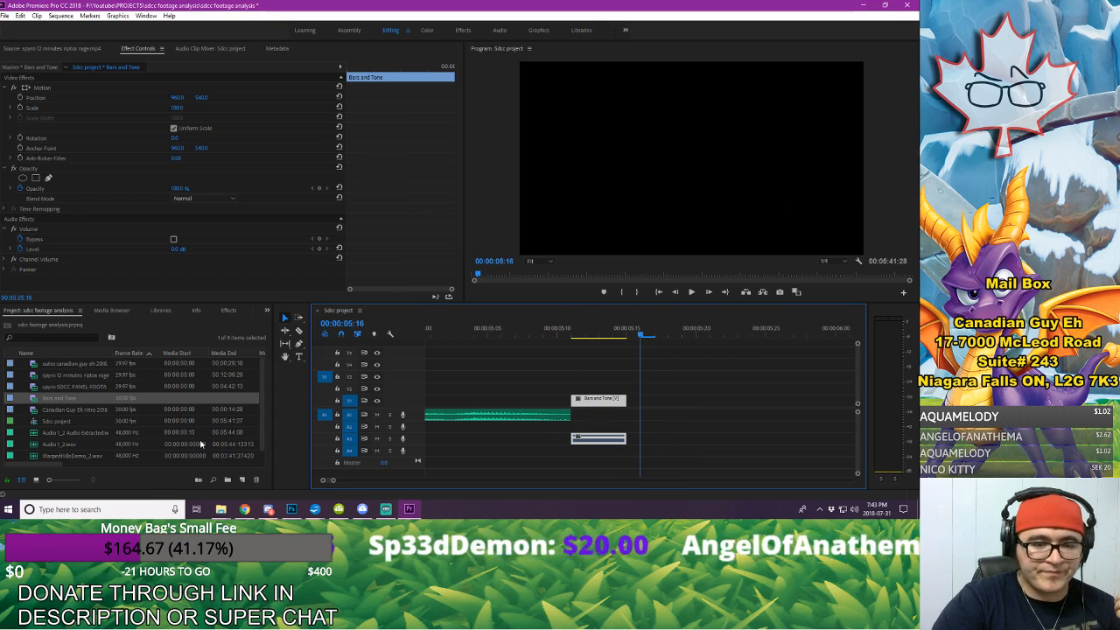
left_click(84, 419)
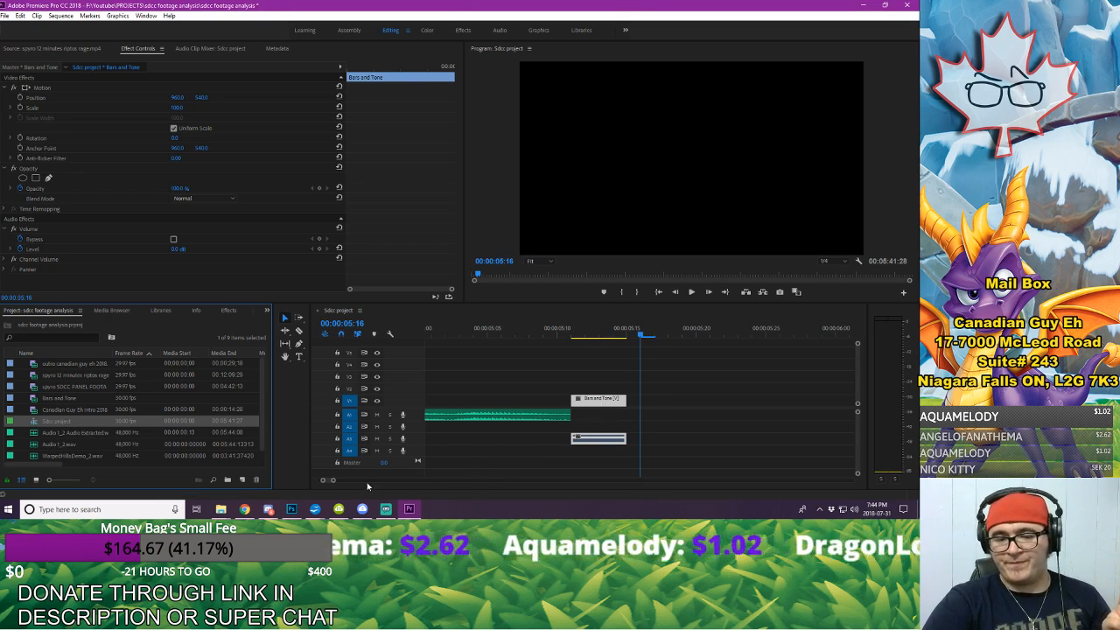
left_click_drag(333, 481, 404, 486)
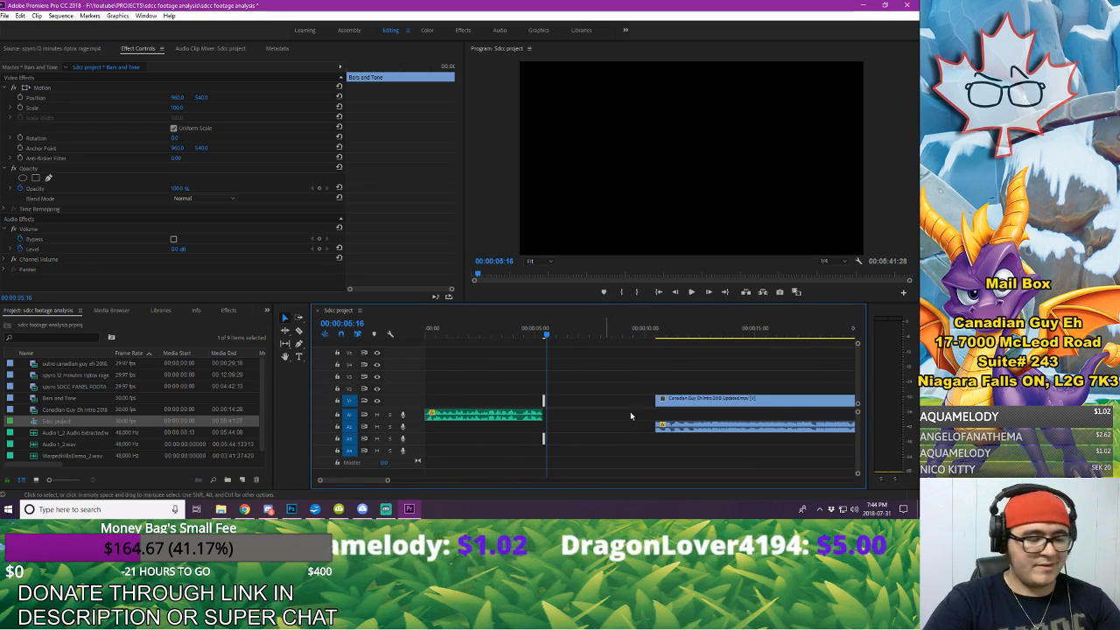
key("a")
left_click_drag(690, 396, 588, 407)
Step: Play the sequence from its beginning through the transition into the intro clip
key("Home")
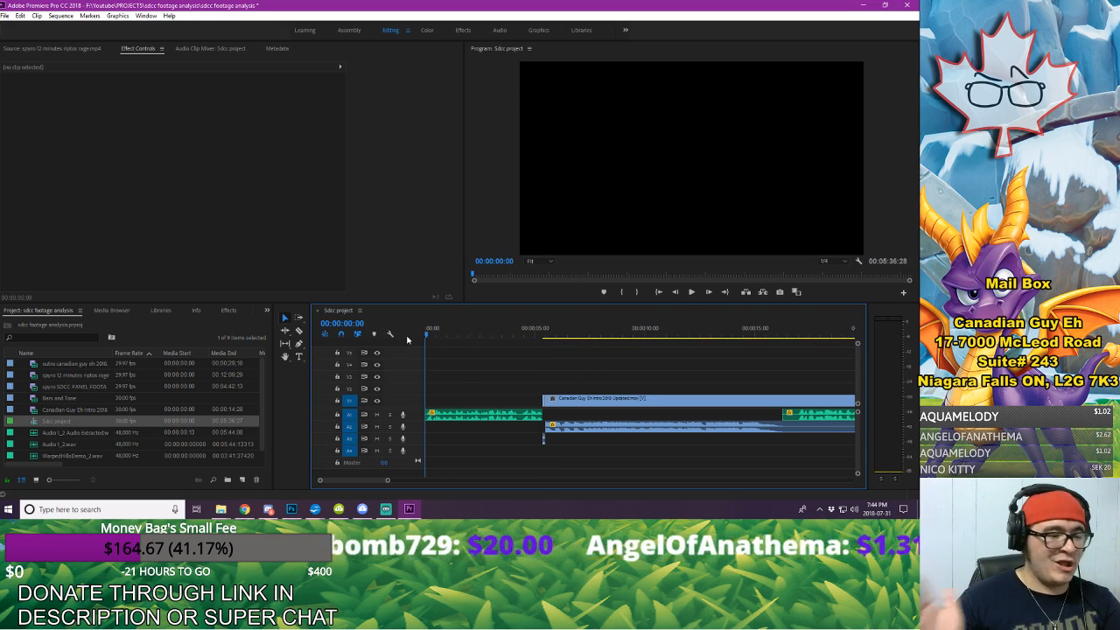
key("space")
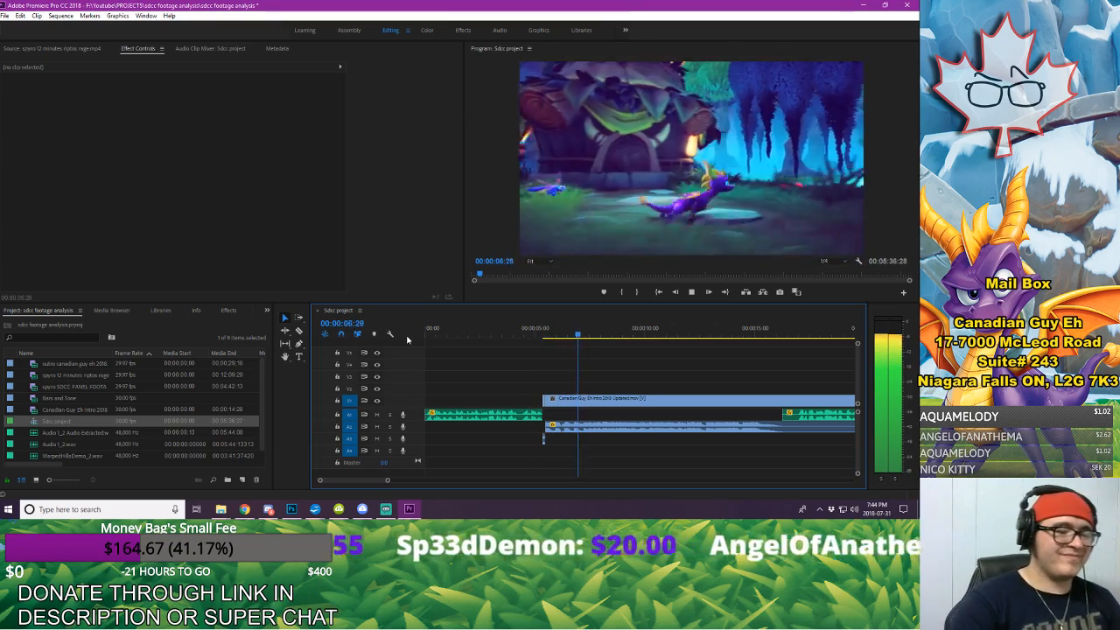
key("space")
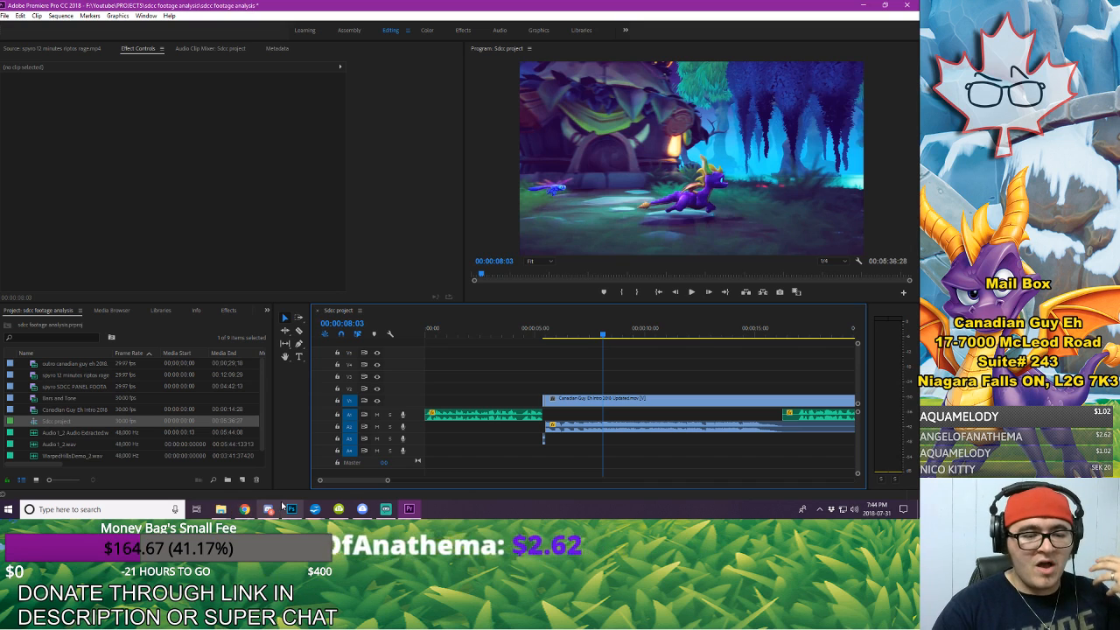
mouse_move(288, 510)
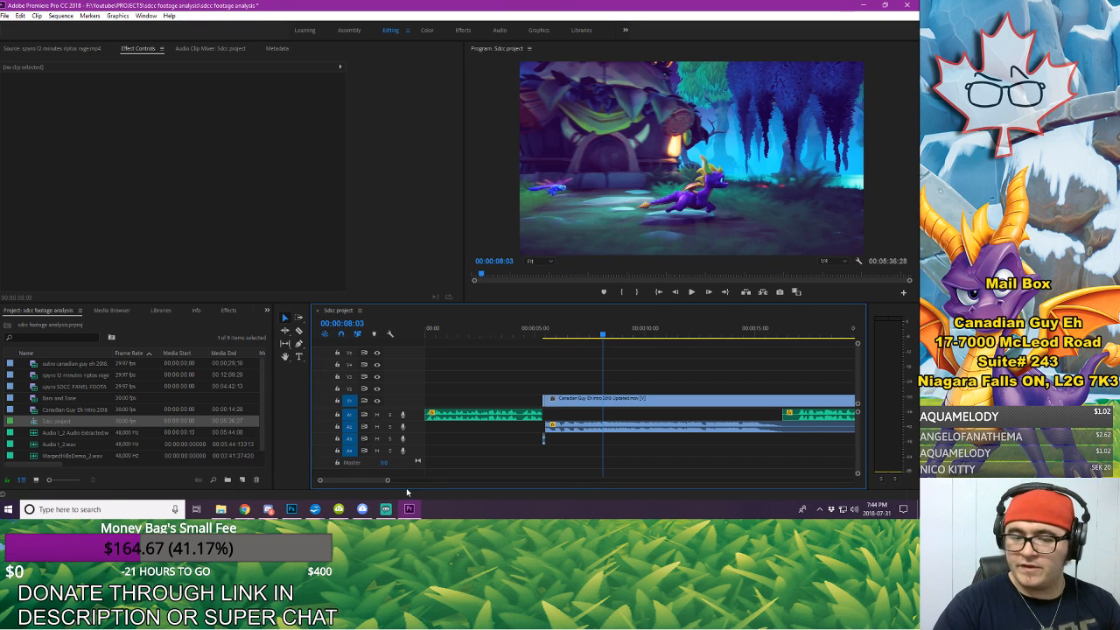
Step: Trim the start of the voice-over clip under the end of the intro to 00:00:16:28
scroll(607, 378, "down", 4)
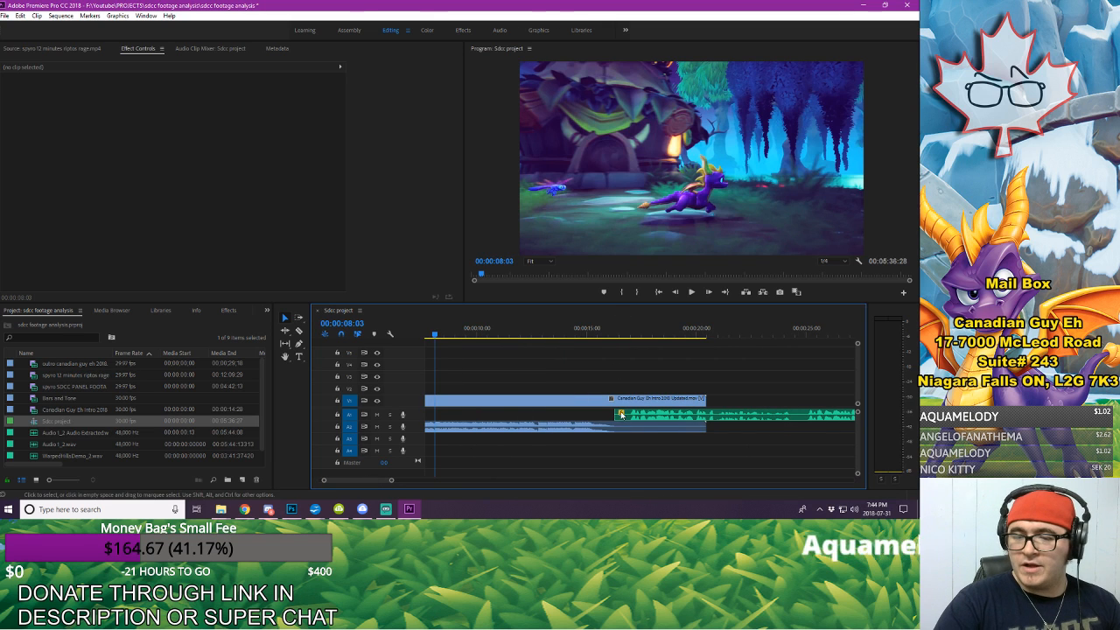
left_click(628, 331)
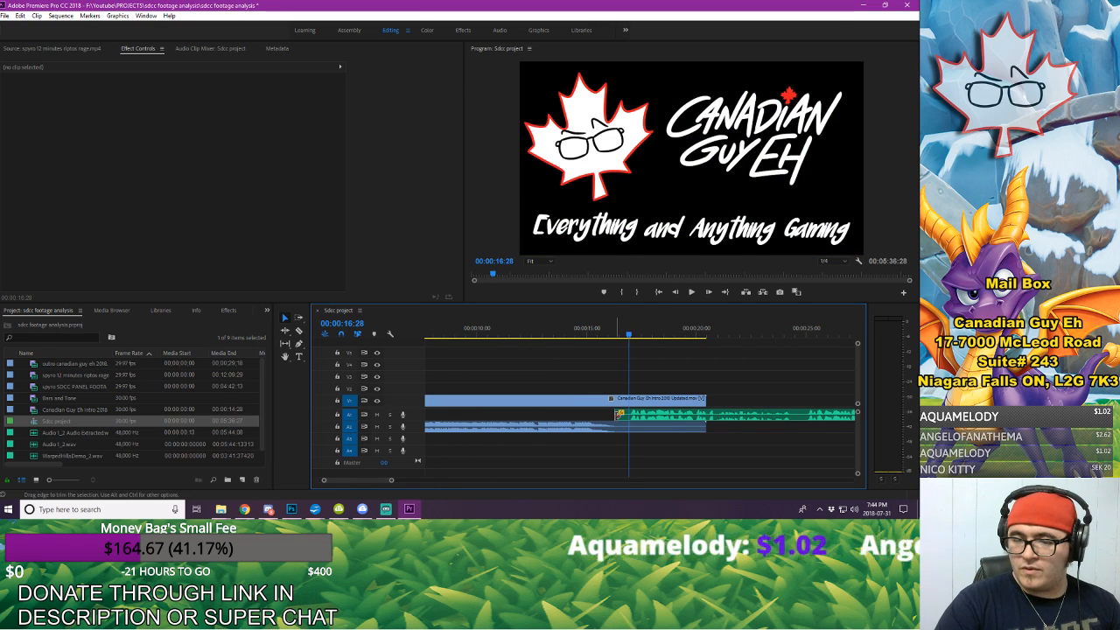
left_click_drag(618, 413, 630, 413)
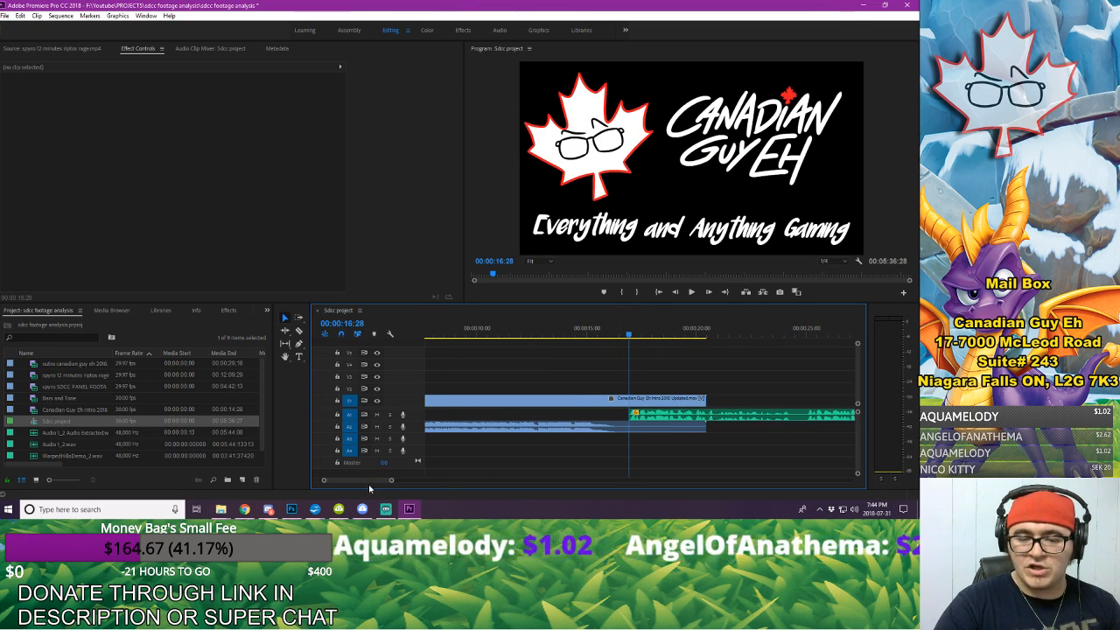
Step: Shift the voice-over after the intro about 5 seconds later on A1 so it starts clear of the intro clip
scroll(370, 481, "down", 3)
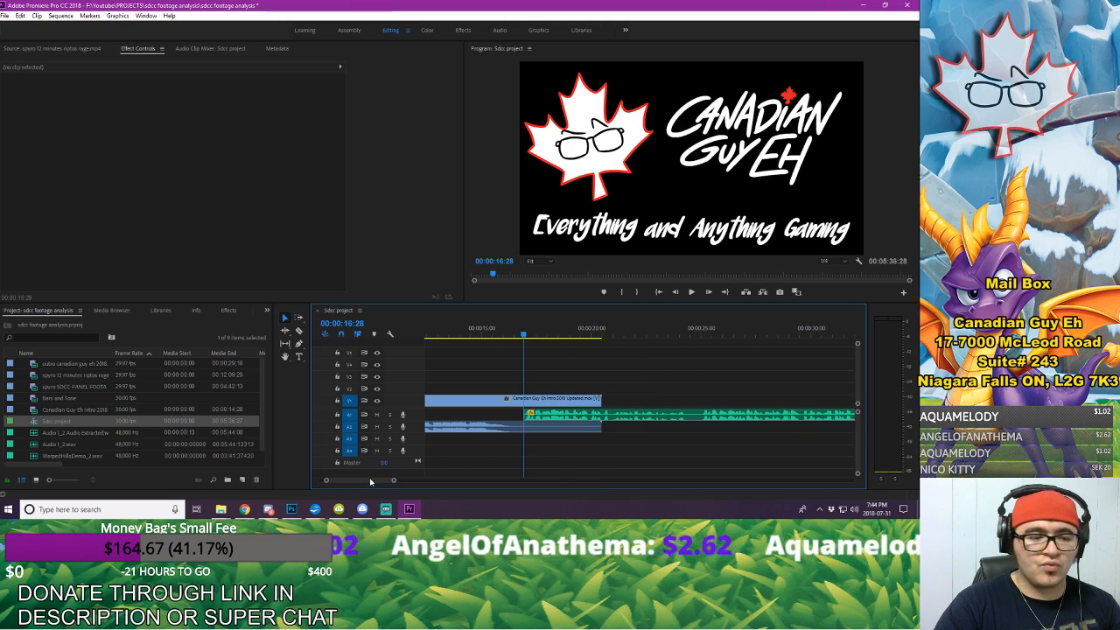
left_click(677, 412)
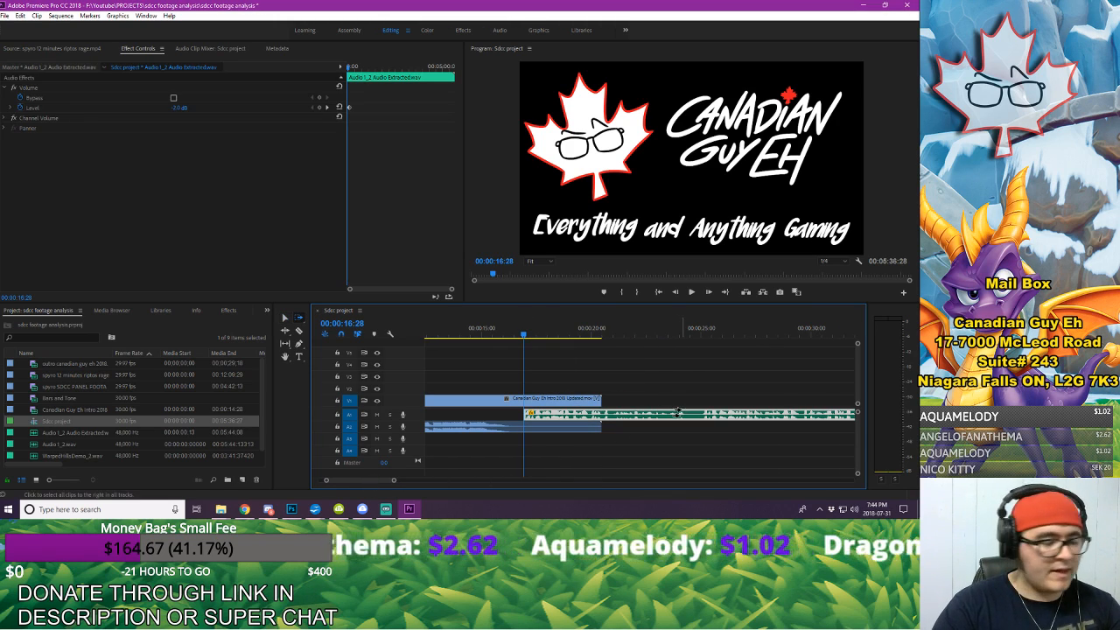
left_click_drag(678, 412, 666, 415)
left_click(656, 388)
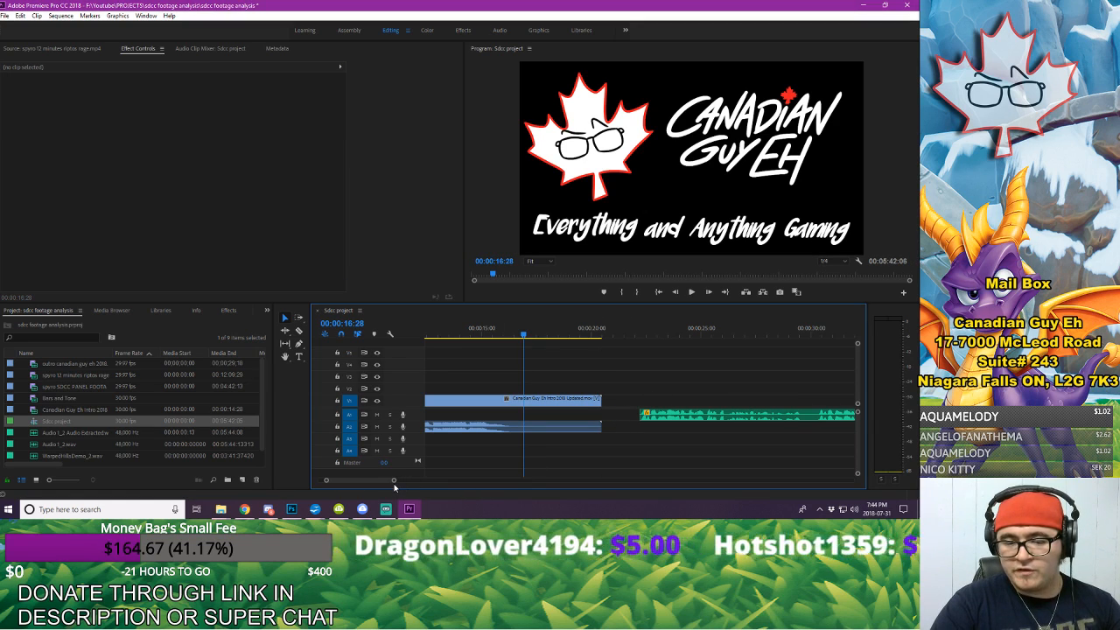
Step: Play the second voice-over section from just before its start to listen for the unwanted part
left_click_drag(393, 481, 551, 499)
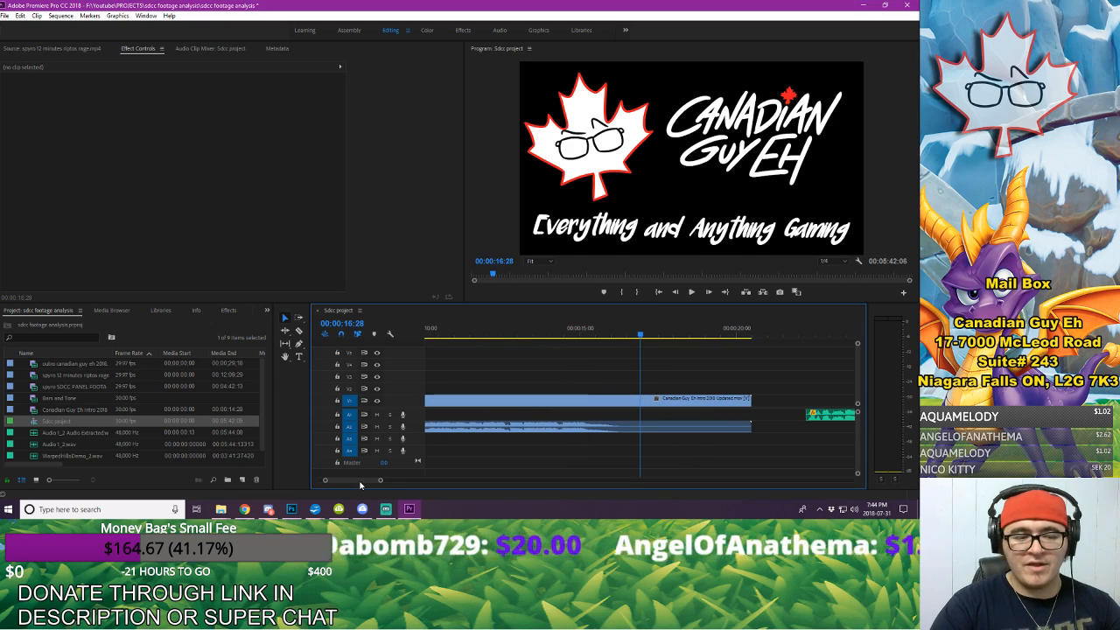
scroll(540, 421, "down", 5)
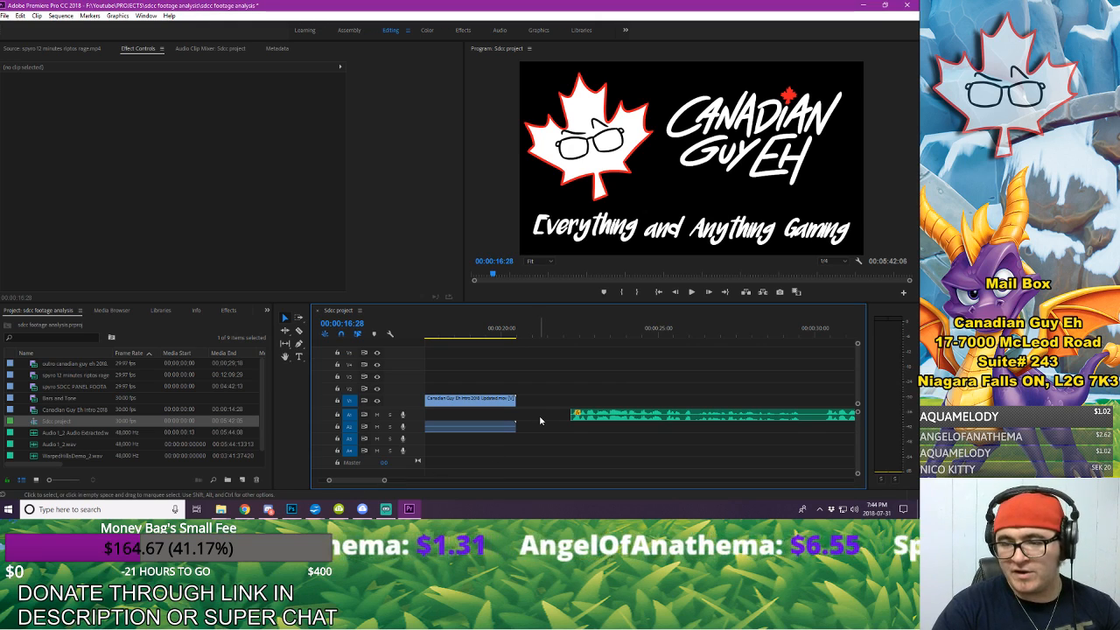
left_click(566, 331)
key("space")
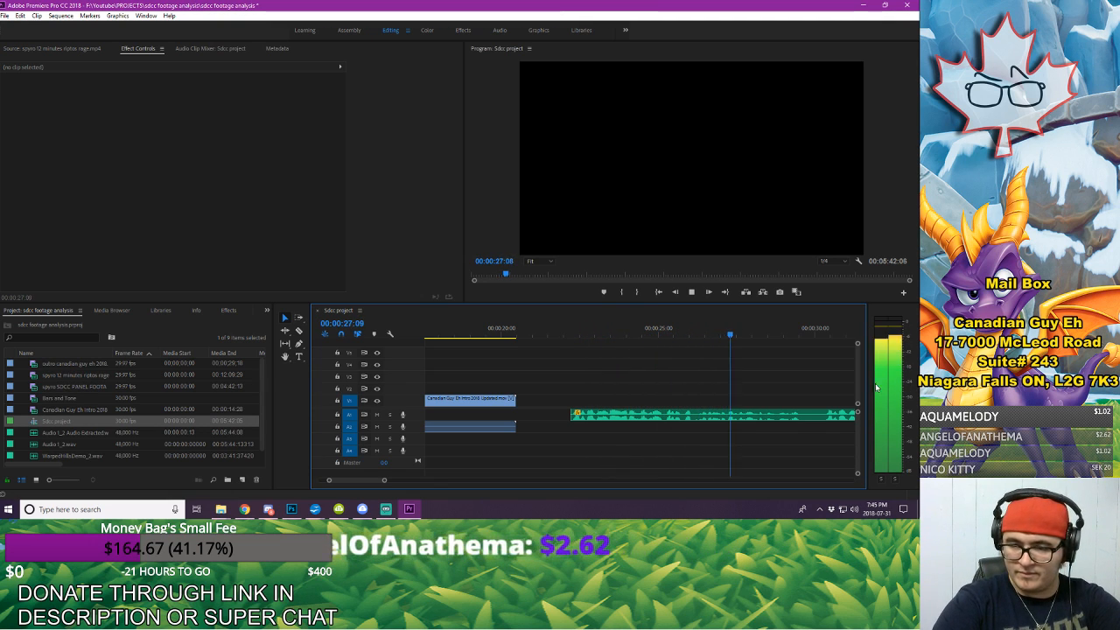
key("space")
Step: Try to trim the start of the second voice-over clip to 00:00:30:11
left_click(823, 334)
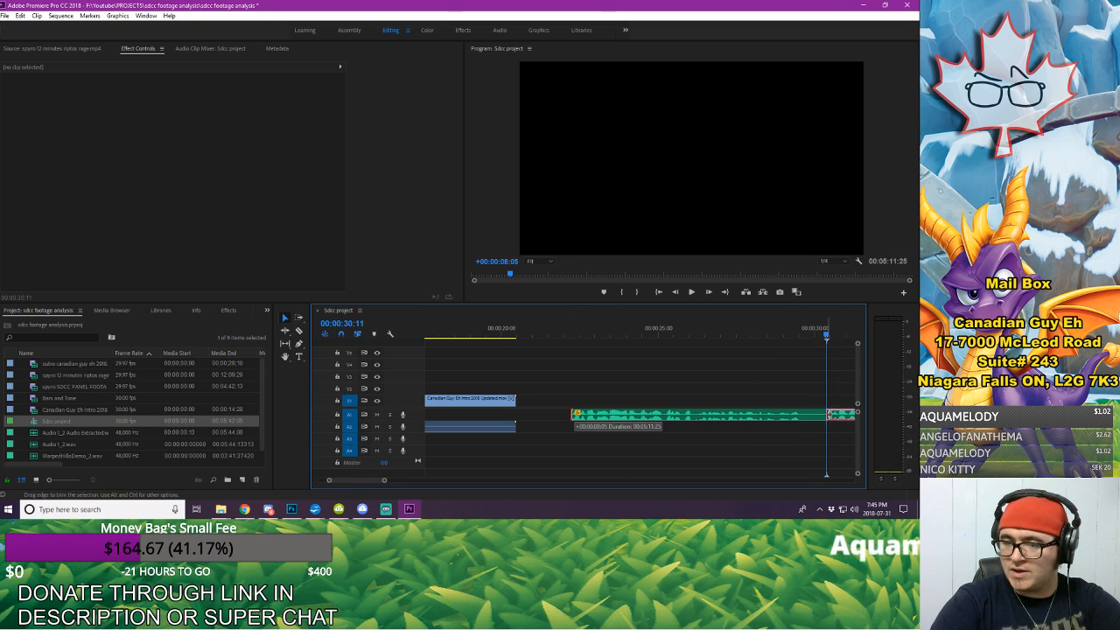
left_click_drag(828, 414, 826, 414)
key("ctrl+z")
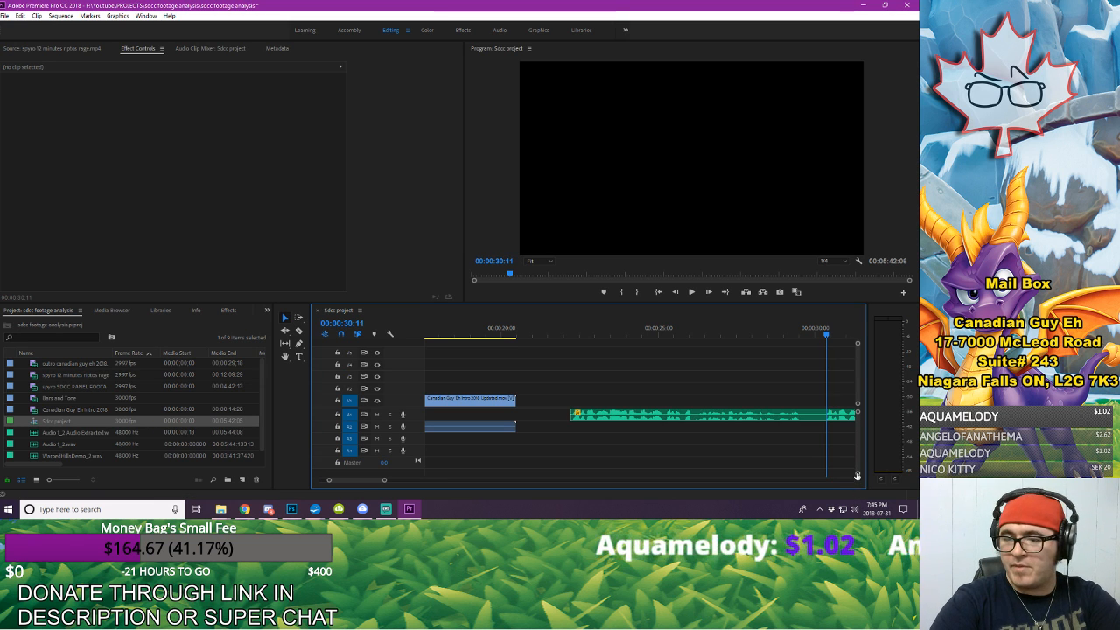
Step: Split the second voice-over clip on A1 at 00:00:30:09, just before the speech resumes
mouse_move(856, 474)
left_mouse_down()
mouse_move(841, 473)
mouse_move(846, 491)
mouse_move(857, 471)
mouse_move(857, 482)
left_mouse_up()
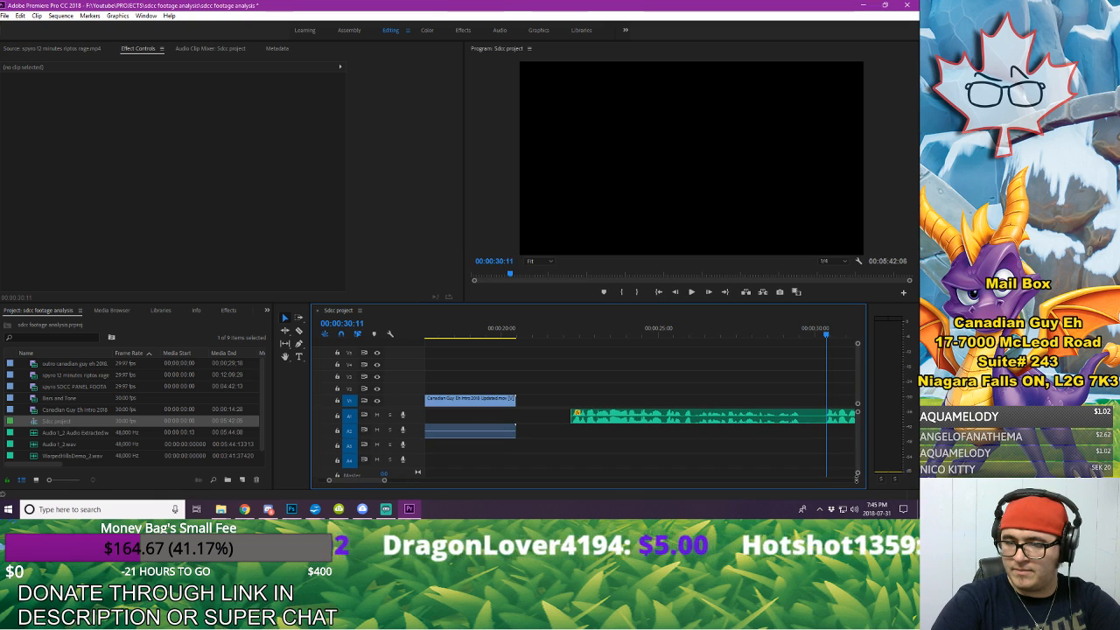
left_click_drag(383, 480, 350, 481)
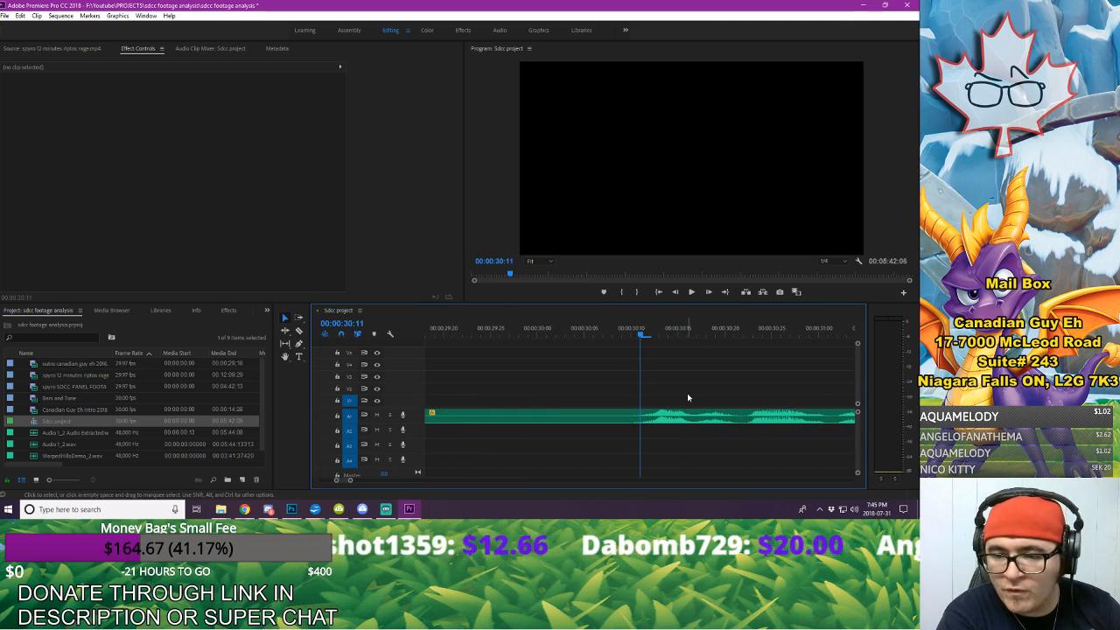
key("Left")
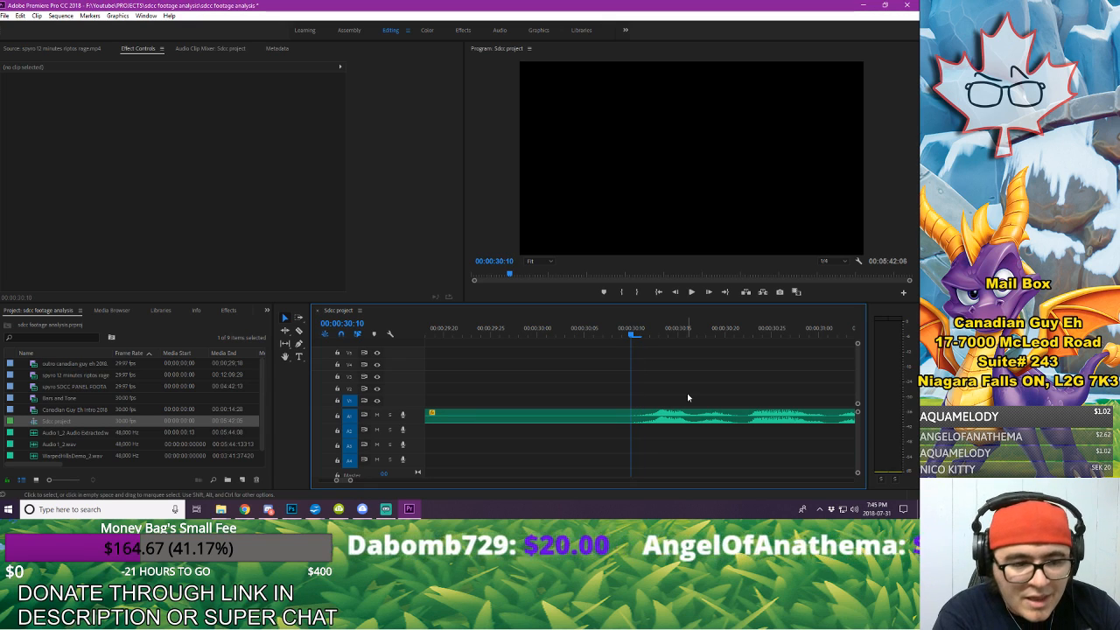
key("Left")
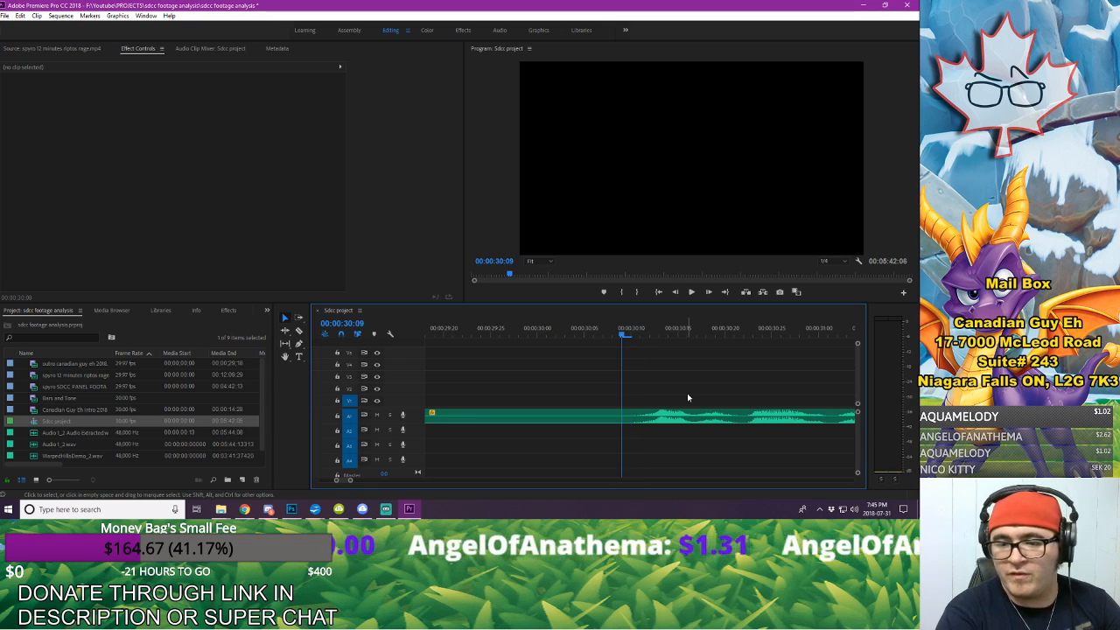
key("c")
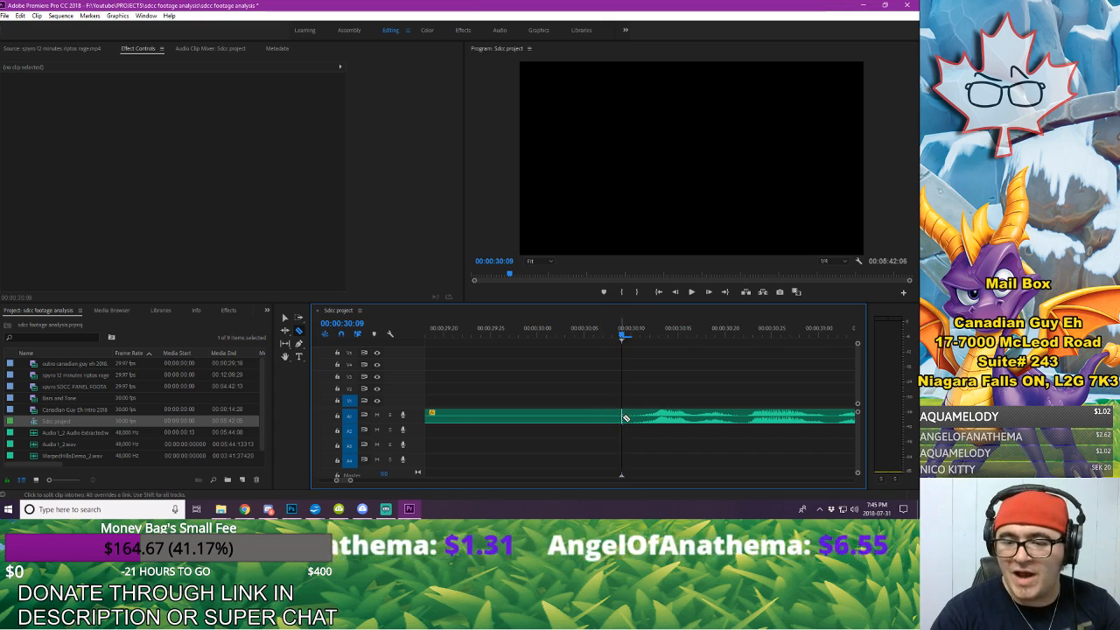
left_click(623, 416)
key("v")
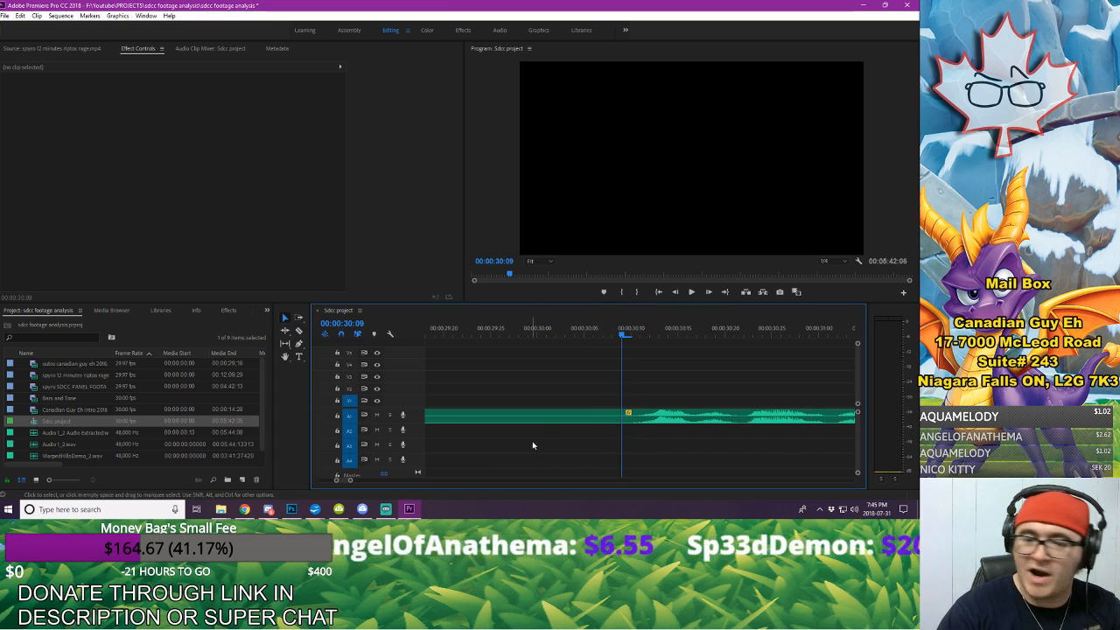
Step: Delete the voice-over piece between the intro and the cut at 00:00:30:09, leaving the gap open
left_click(560, 416)
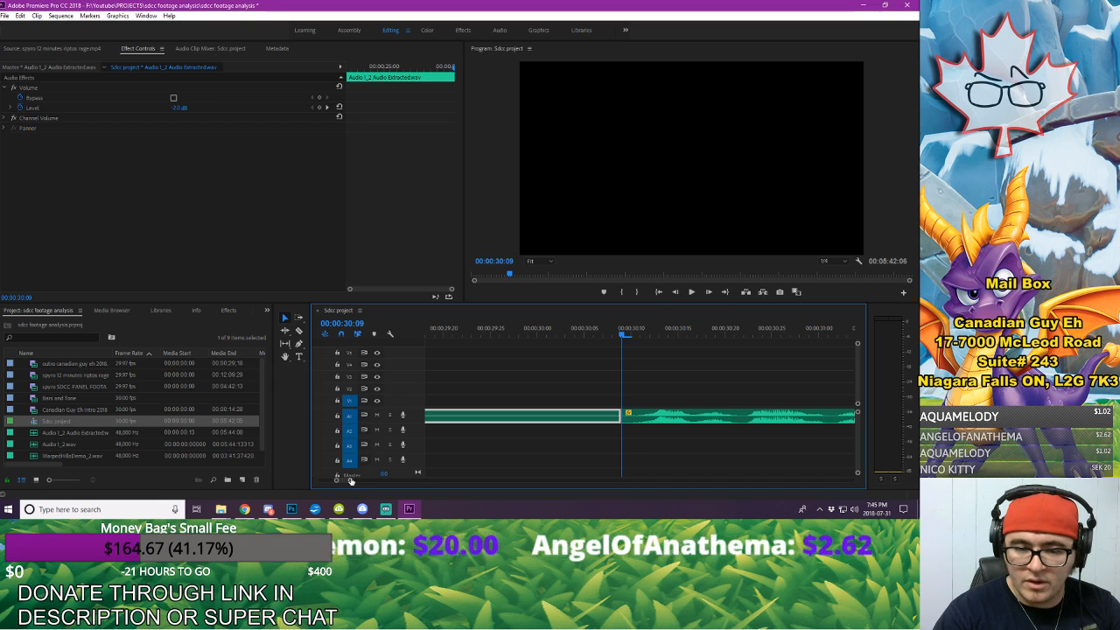
left_click_drag(350, 480, 382, 488)
key("=")
key("=")
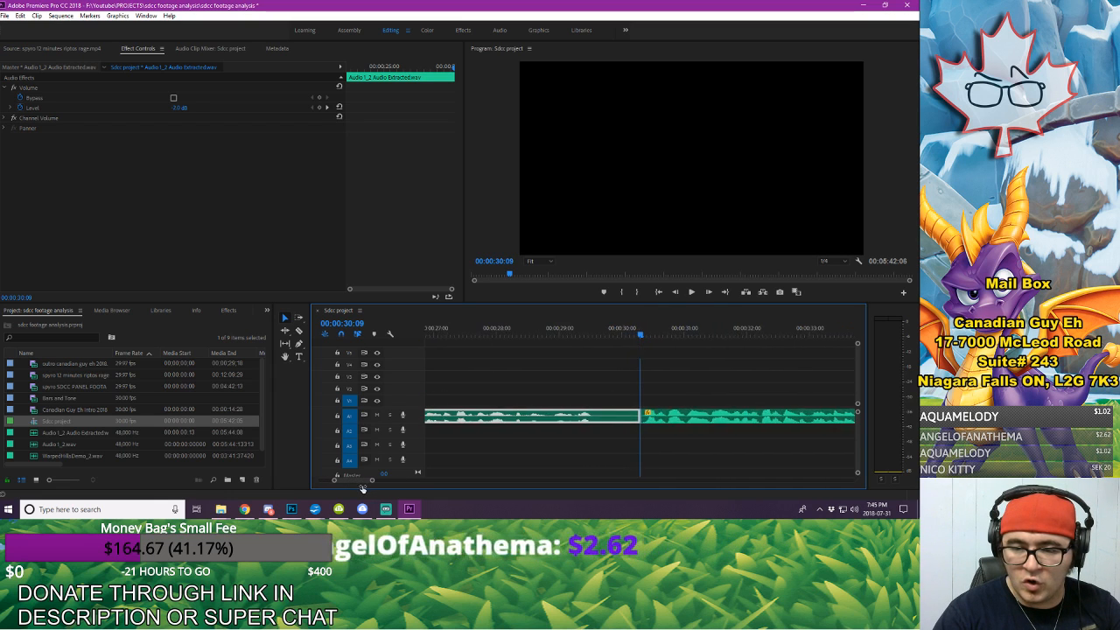
left_click(573, 333)
left_click_drag(575, 333, 578, 342)
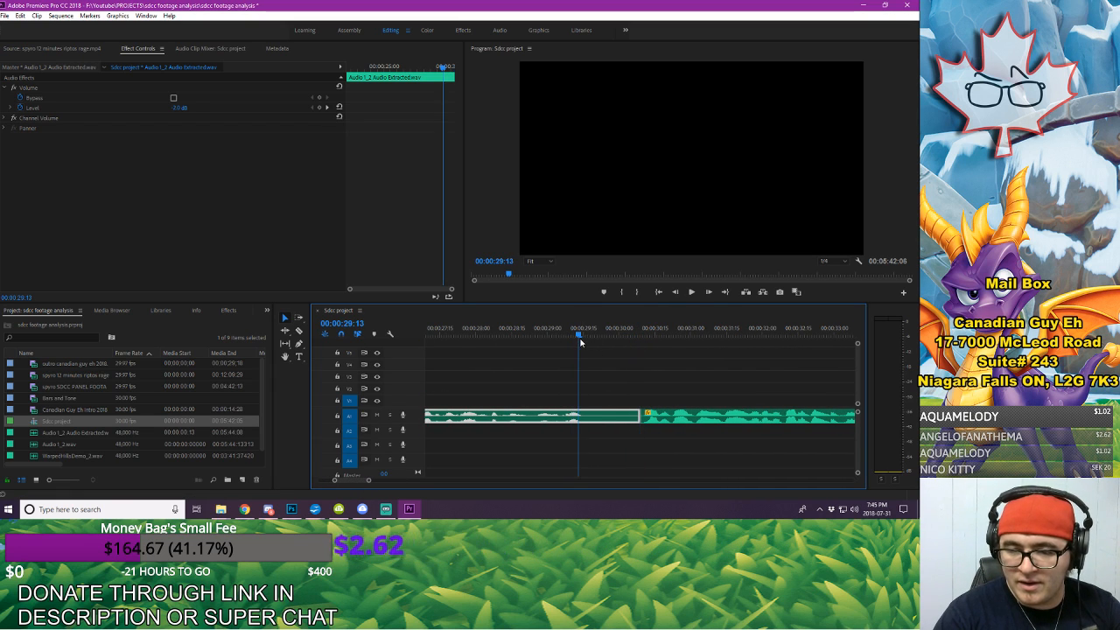
key("Delete")
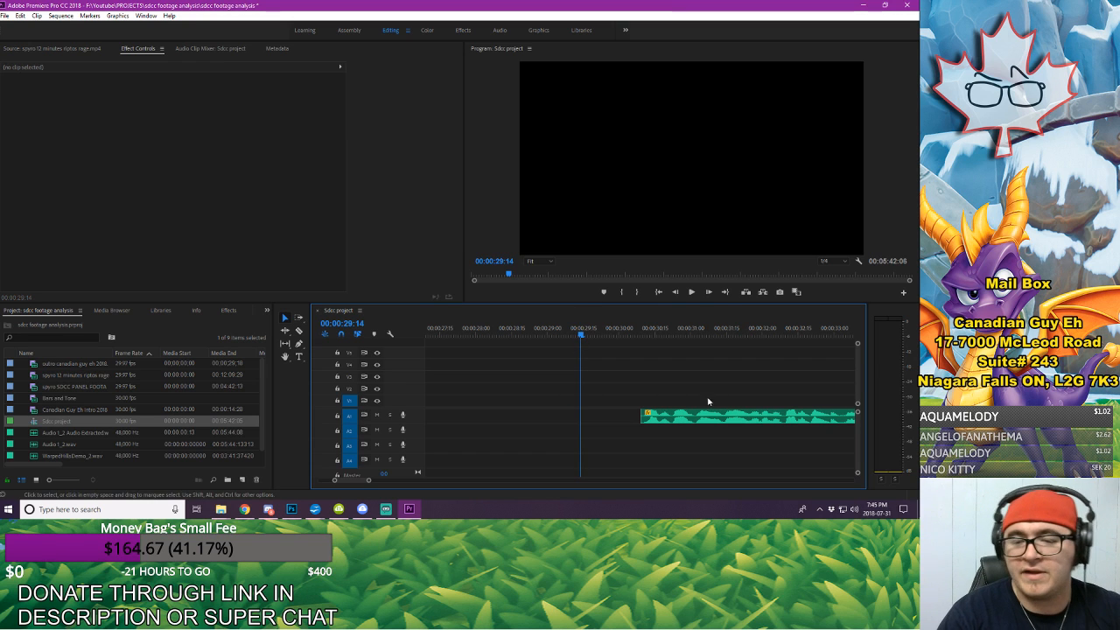
Step: Play from 00:00:29:14 into the start of the remaining voice-over to check where the speech begins
left_click_drag(368, 480, 376, 488)
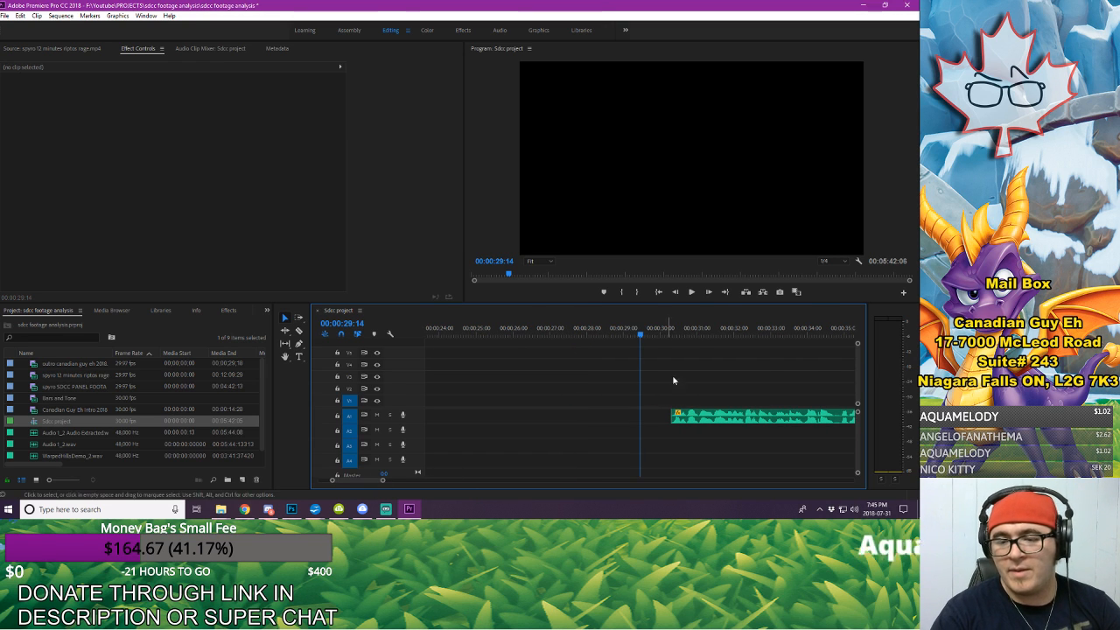
key("space")
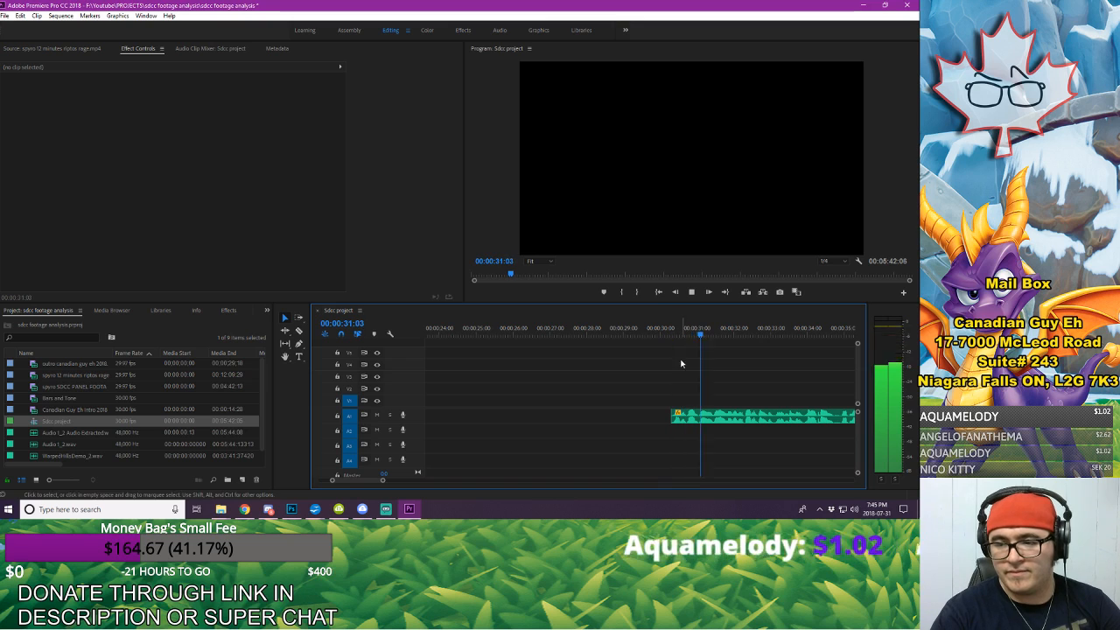
left_click_drag(382, 481, 419, 480)
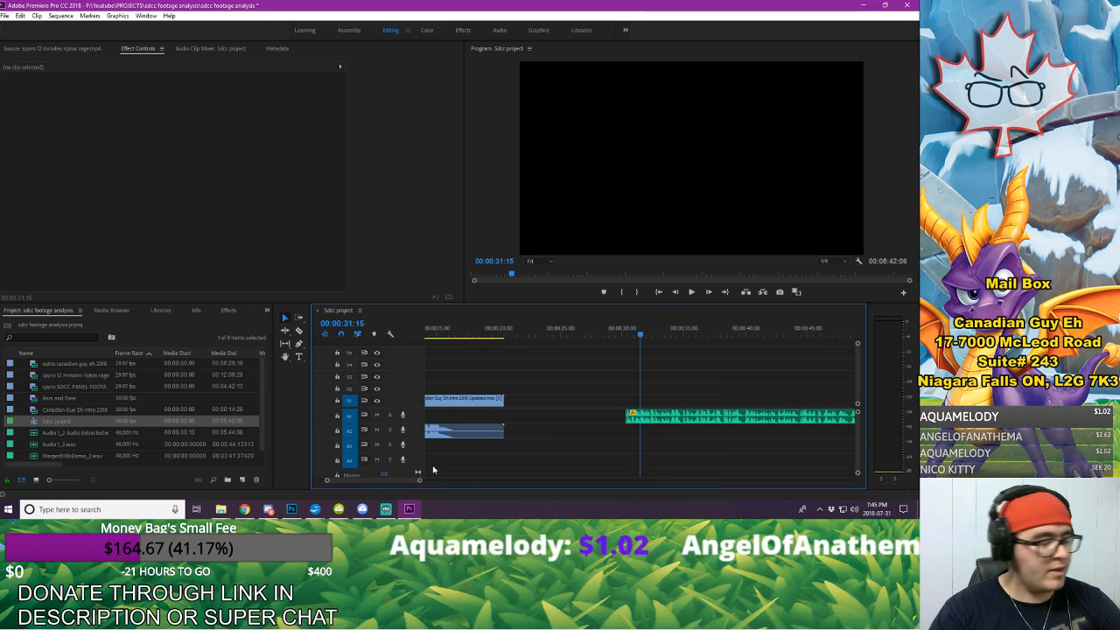
Step: Move the remaining voice-over clip about 9 seconds earlier on A1 so it starts shortly after the intro ends
left_click(695, 414)
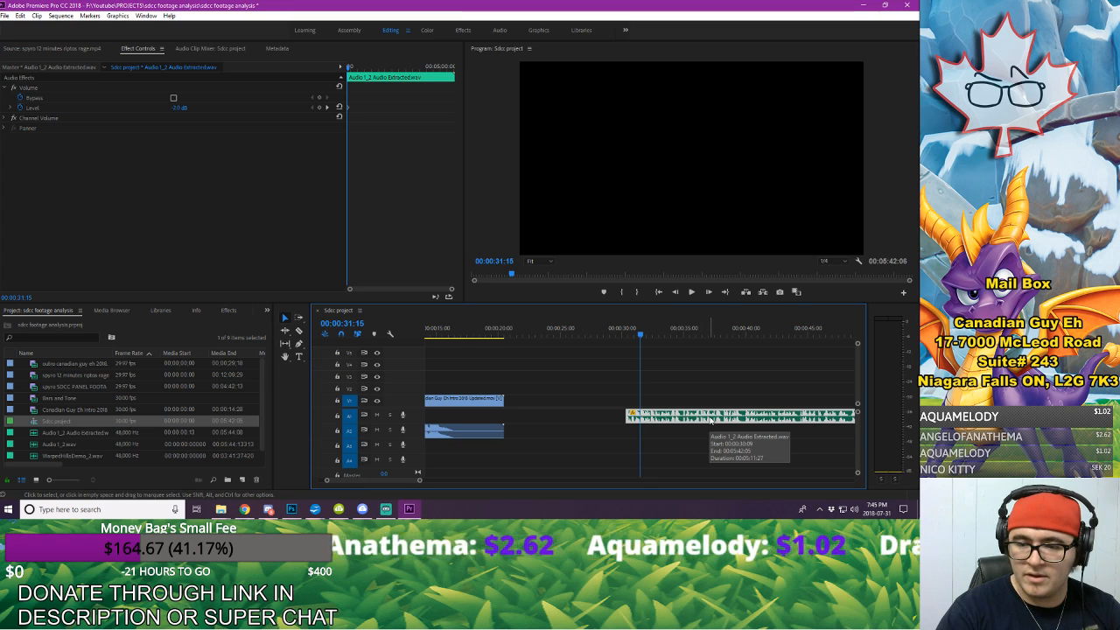
left_click_drag(711, 420, 598, 419)
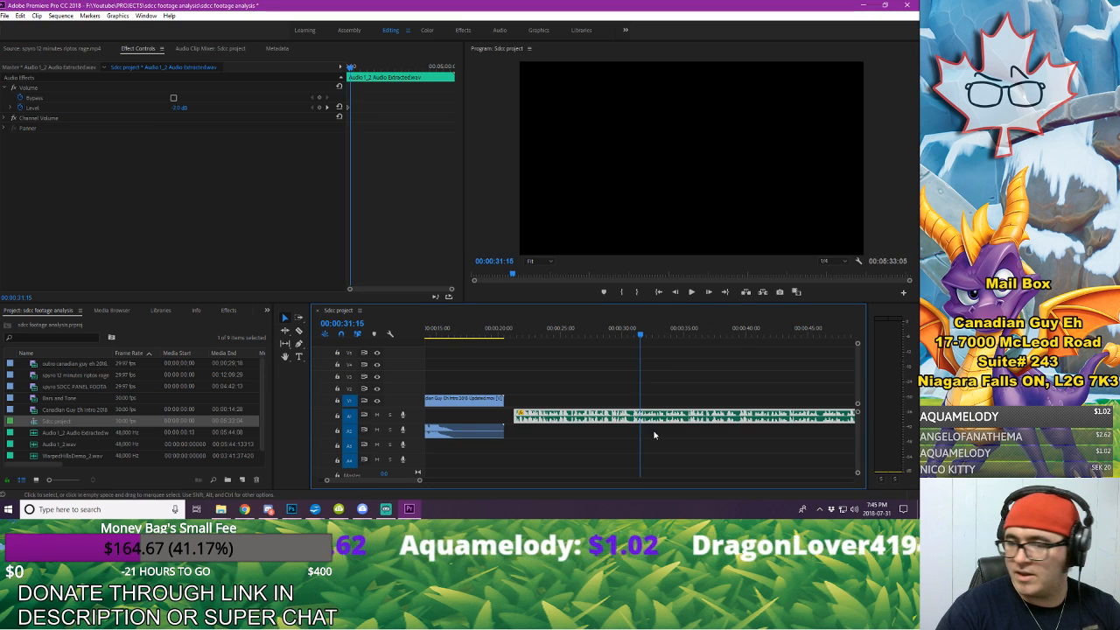
left_click_drag(857, 472, 856, 474)
left_click(753, 377)
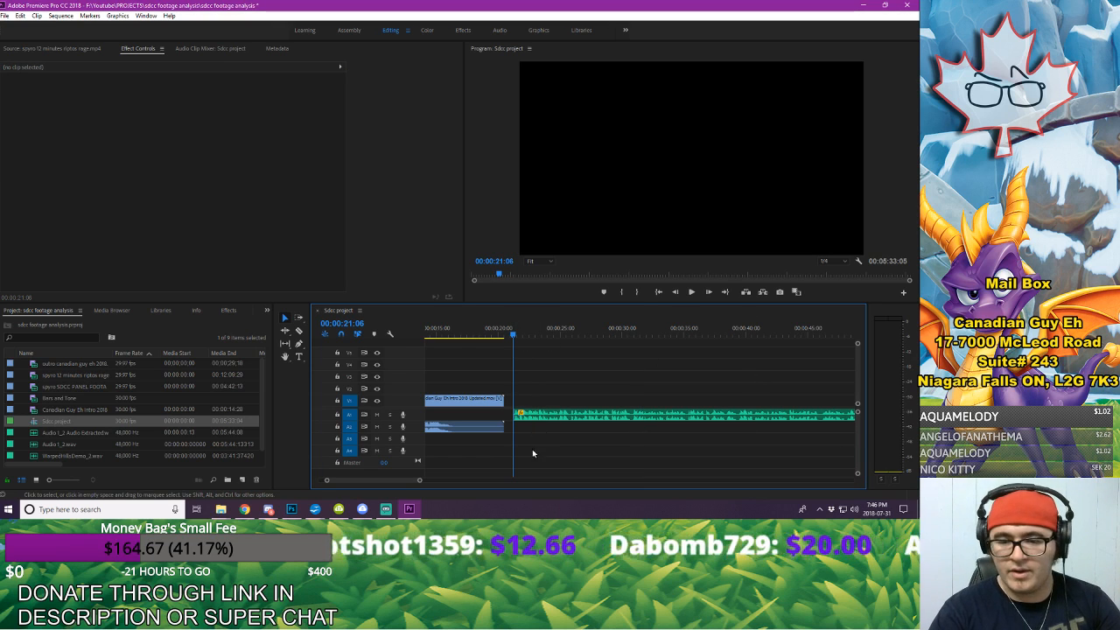
left_click_drag(420, 482, 358, 480)
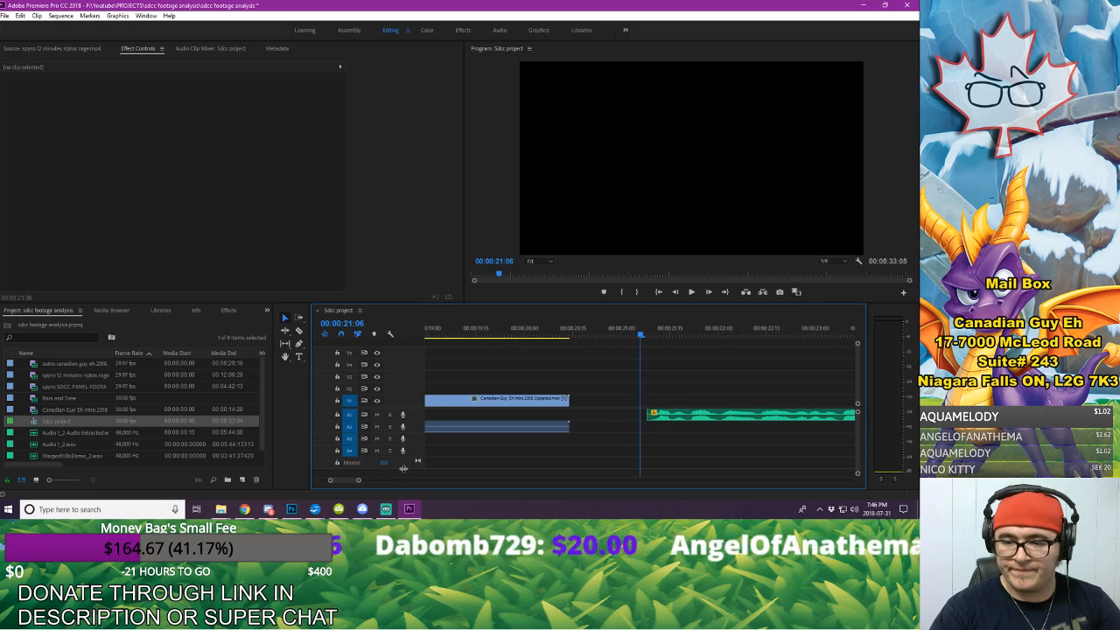
Step: Play the voice-over from 00:00:21:06 and look closely at the pause around 00:00:39:03
key("space")
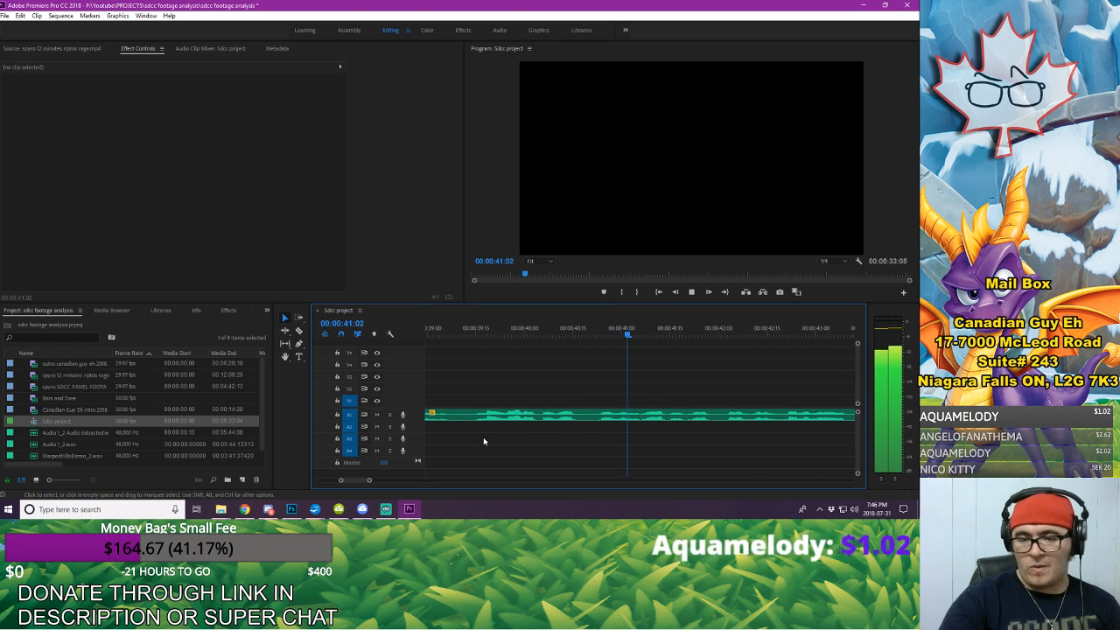
key("space")
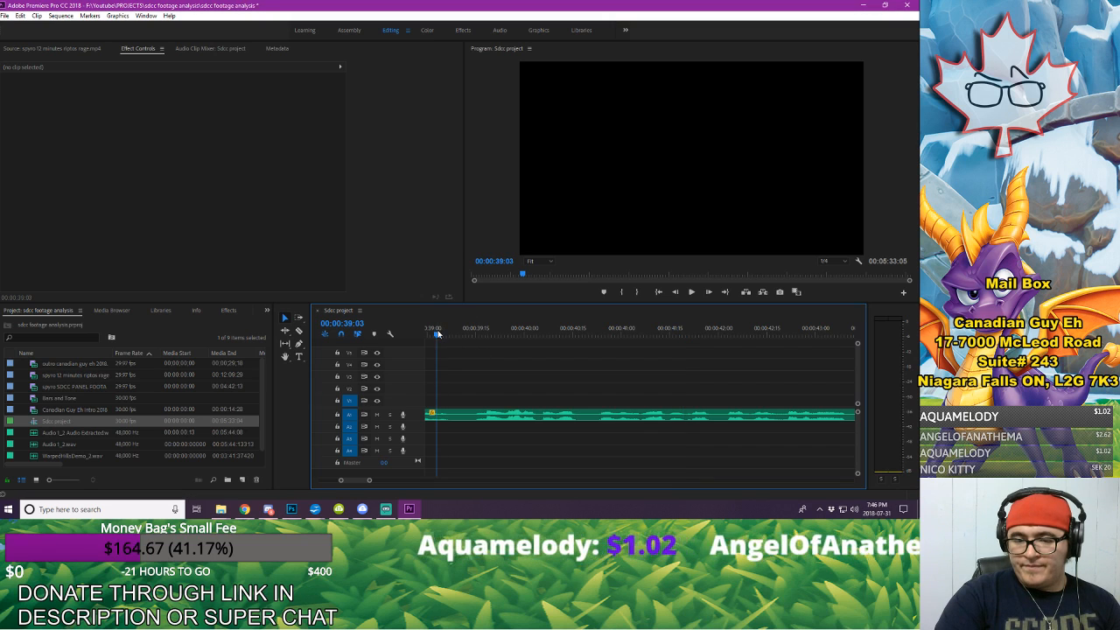
left_click_drag(370, 482, 375, 482)
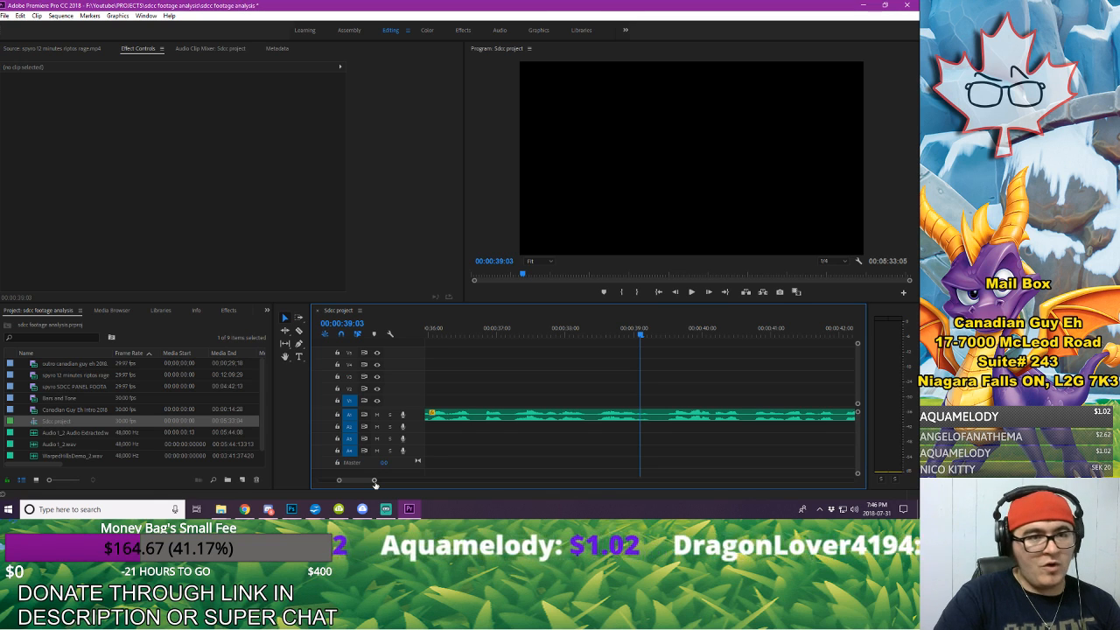
left_click_drag(375, 482, 370, 484)
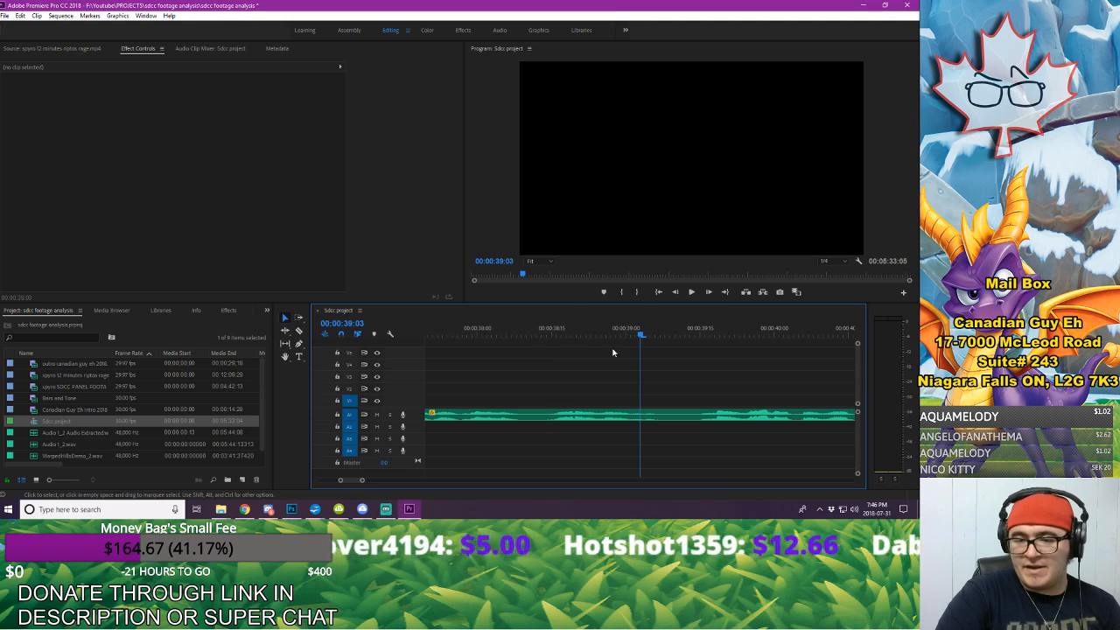
Step: Replay the speech leading up to the pause and split the voice-over on A1 at 00:00:39:07
left_click(466, 331)
key("space")
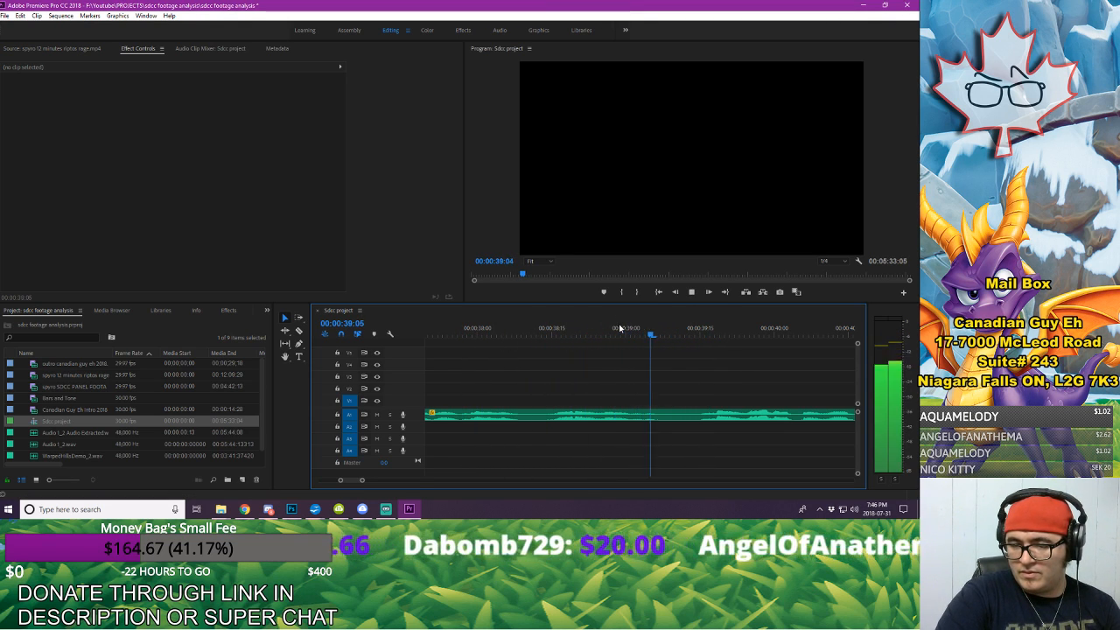
key("space")
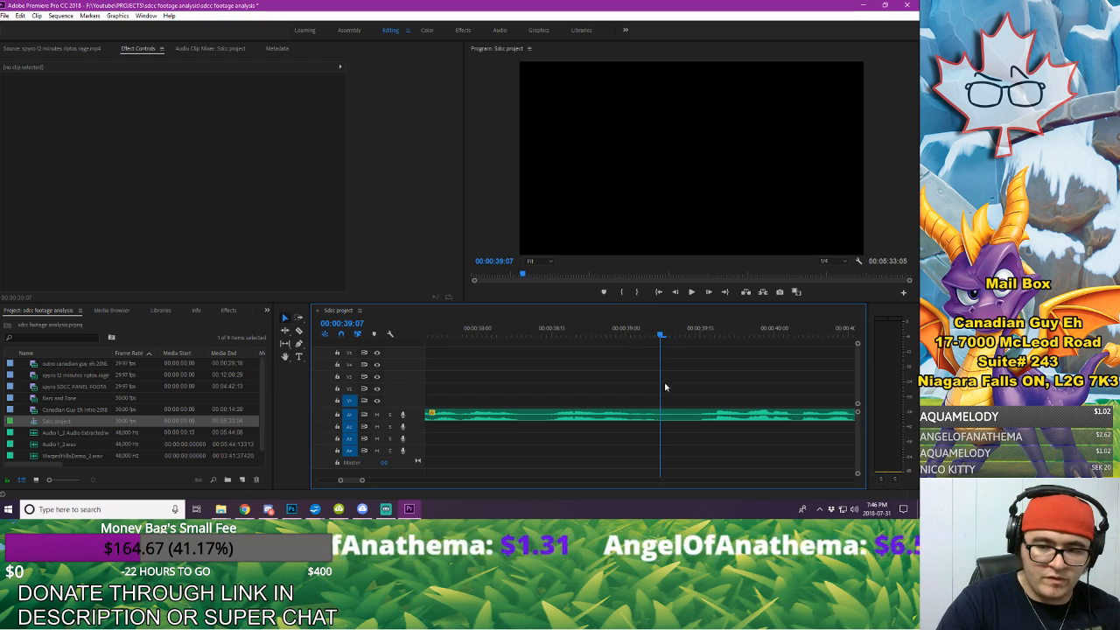
left_click(660, 414)
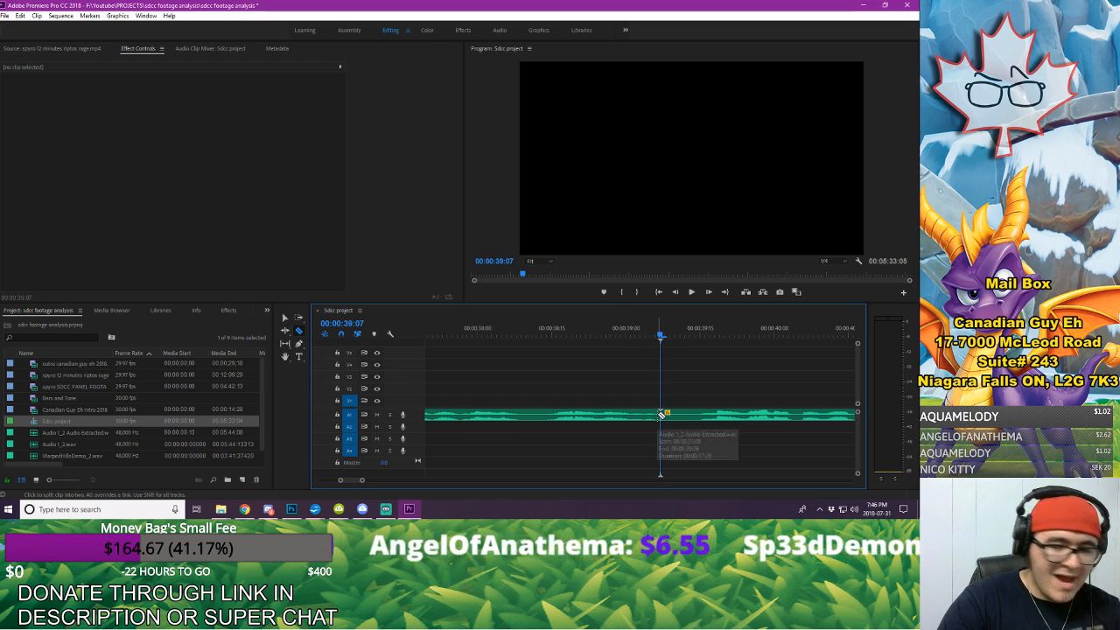
Step: Move the voice-over after the 00:00:39:07 cut 4 frames later on A1 to lengthen the pause
key("v")
left_click(693, 419)
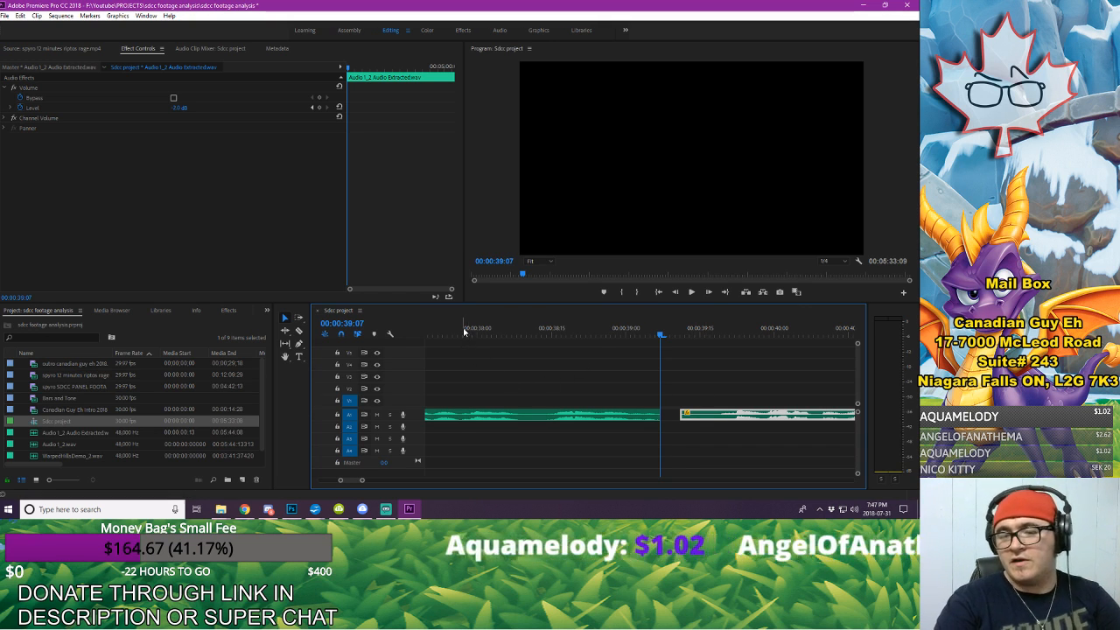
left_click_drag(364, 482, 375, 480)
left_click(730, 372)
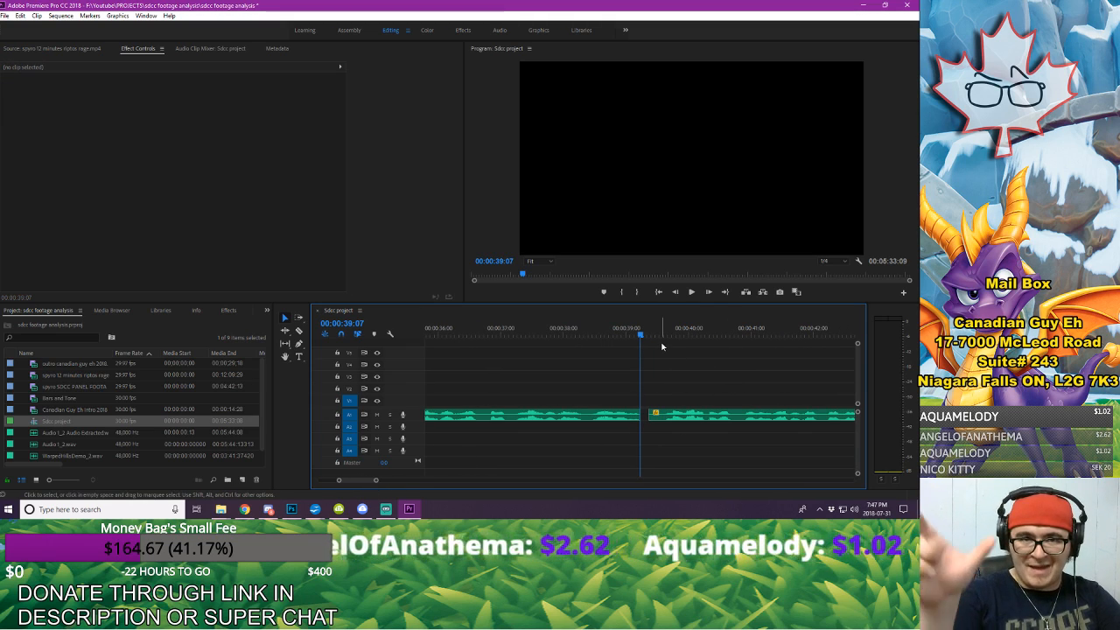
Step: Play from 00:00:37:05 across the widened pause and on to about 00:00:47:05, then return to 00:00:45:10
left_click(513, 329)
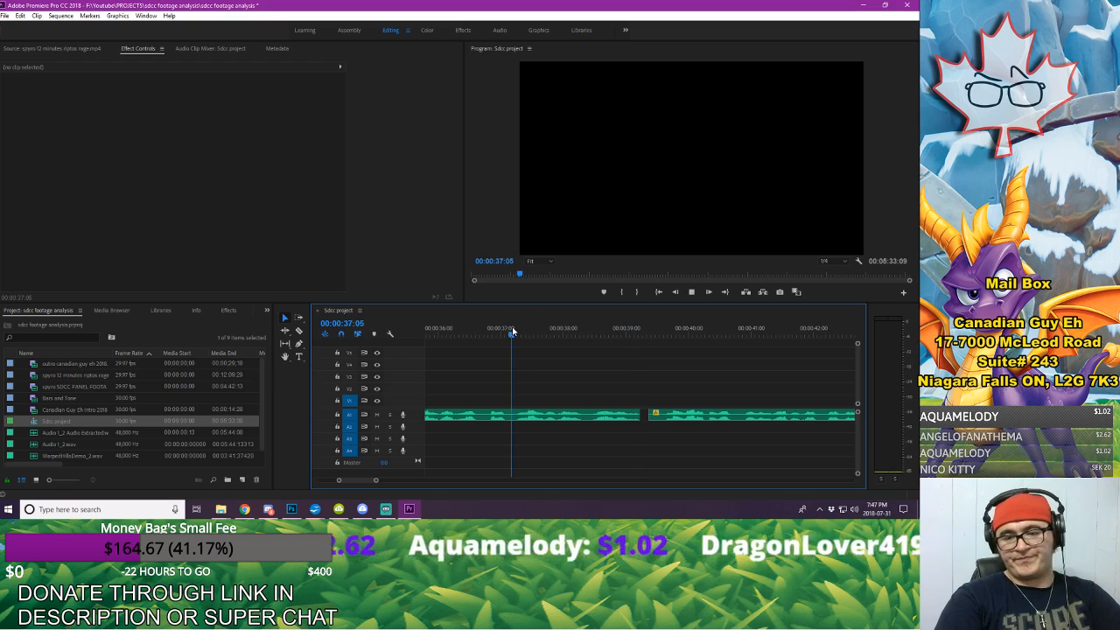
key("space")
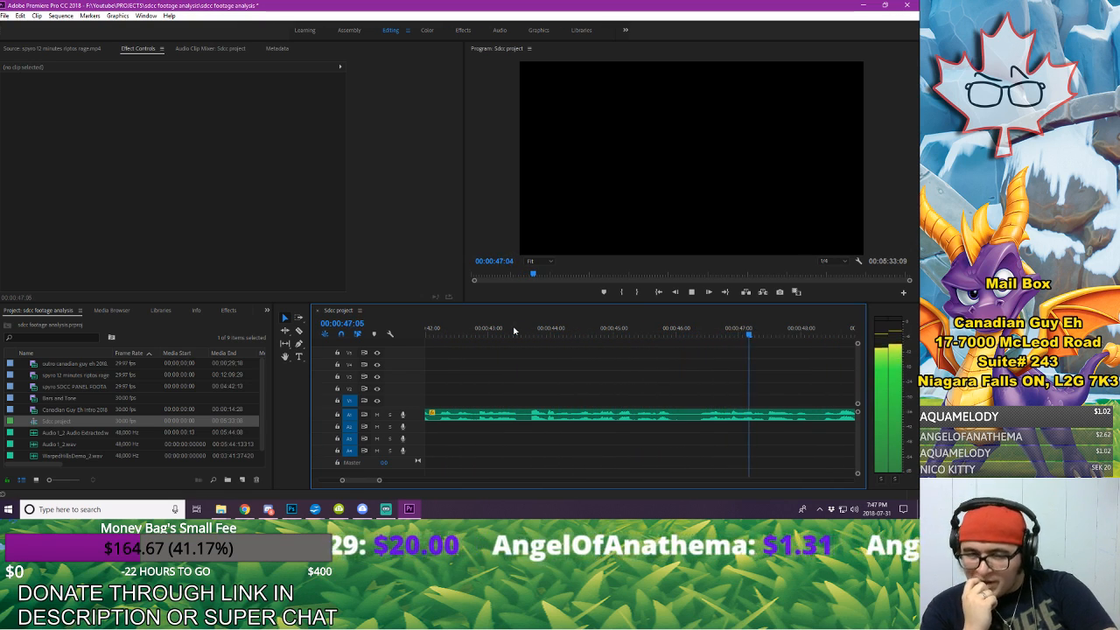
key("space")
left_click(635, 337)
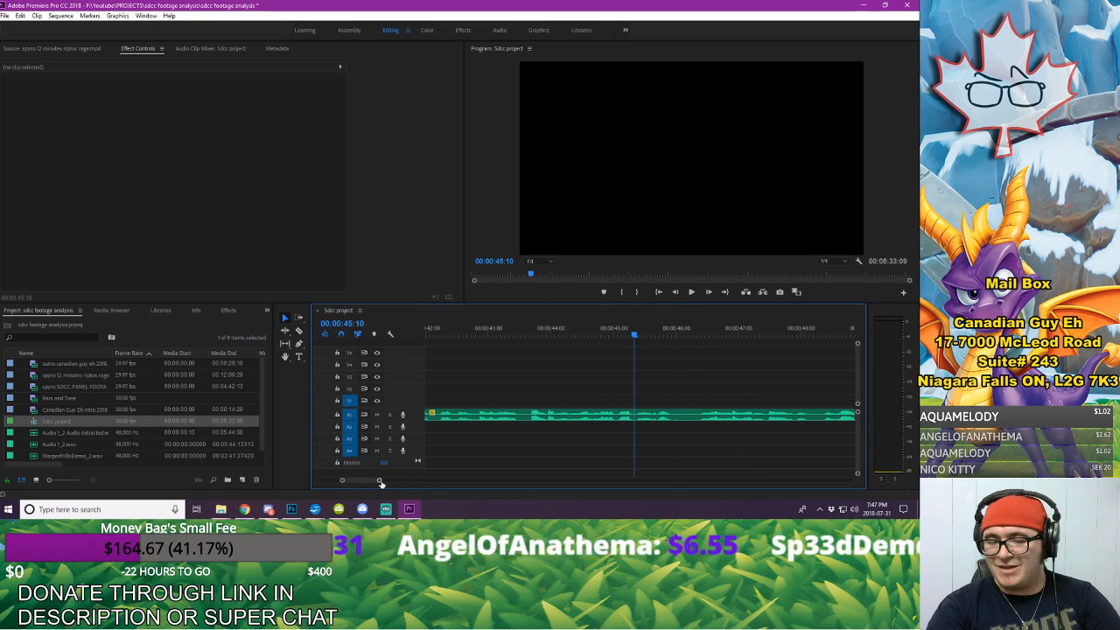
left_click_drag(379, 482, 366, 481)
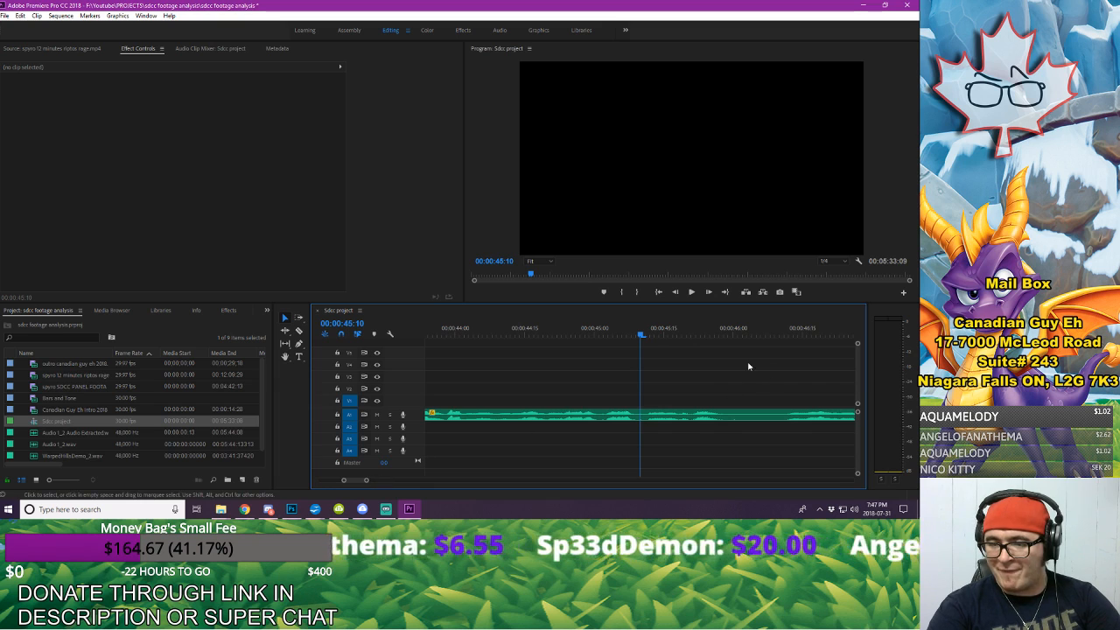
Step: Split the voice-over at about 00:00:46:01 and at 00:00:46:11, and delete the piece between the cuts, leaving the gap open
left_click(683, 332)
key("space")
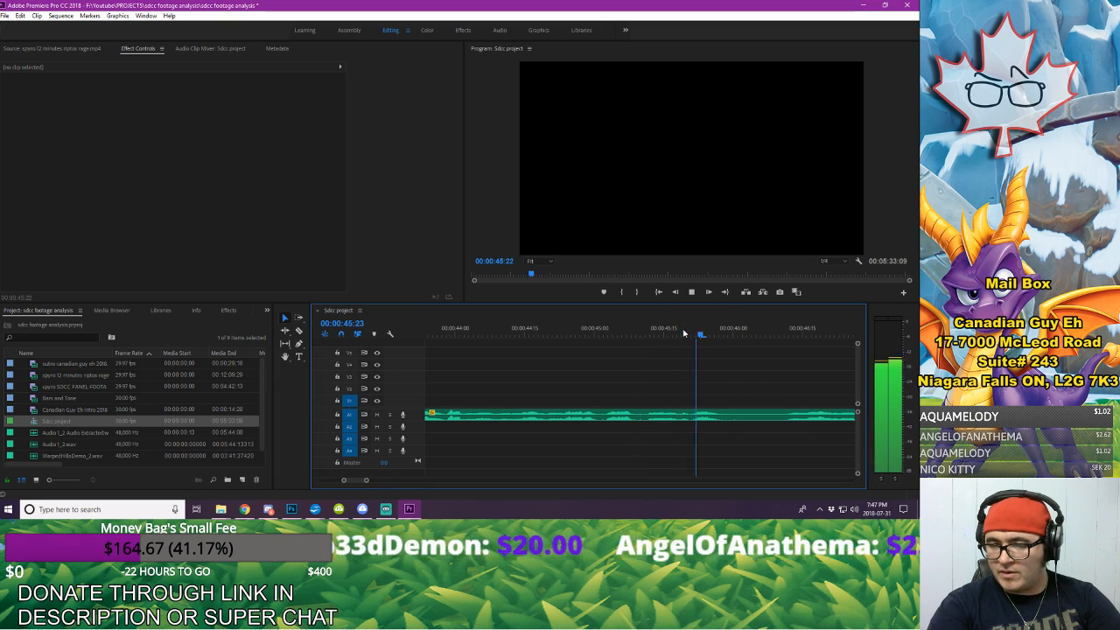
key("space")
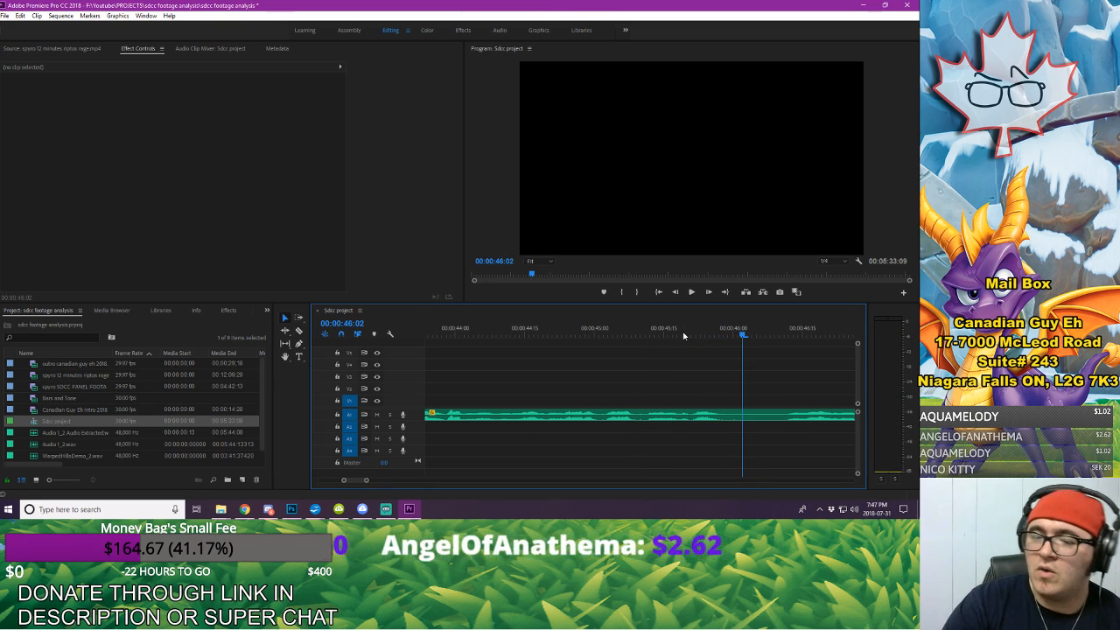
key("Right")
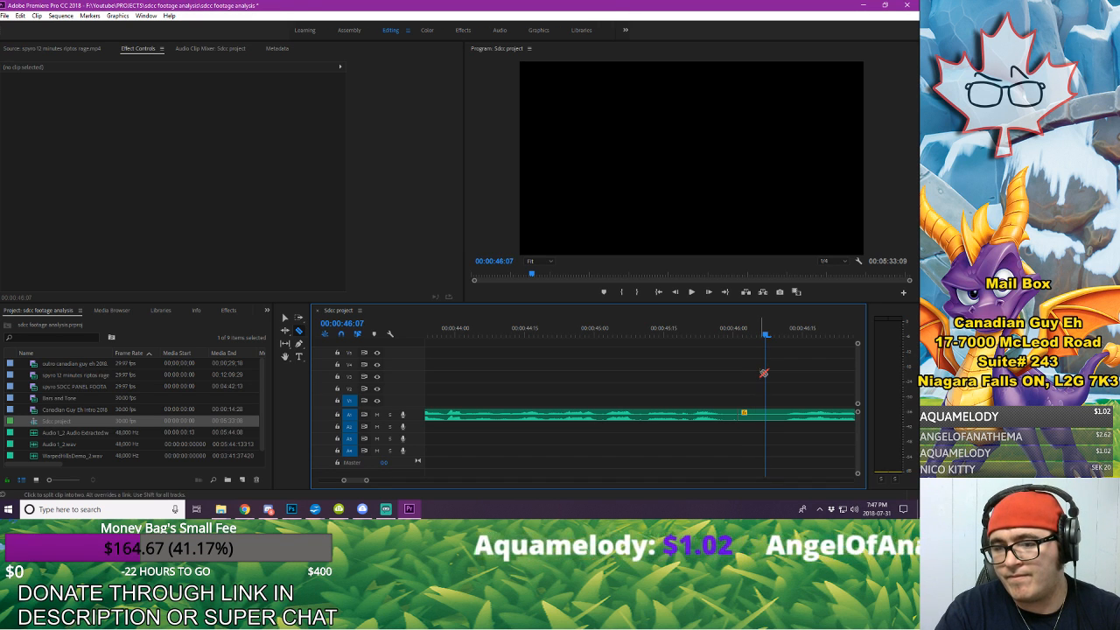
key("v")
left_click(772, 417)
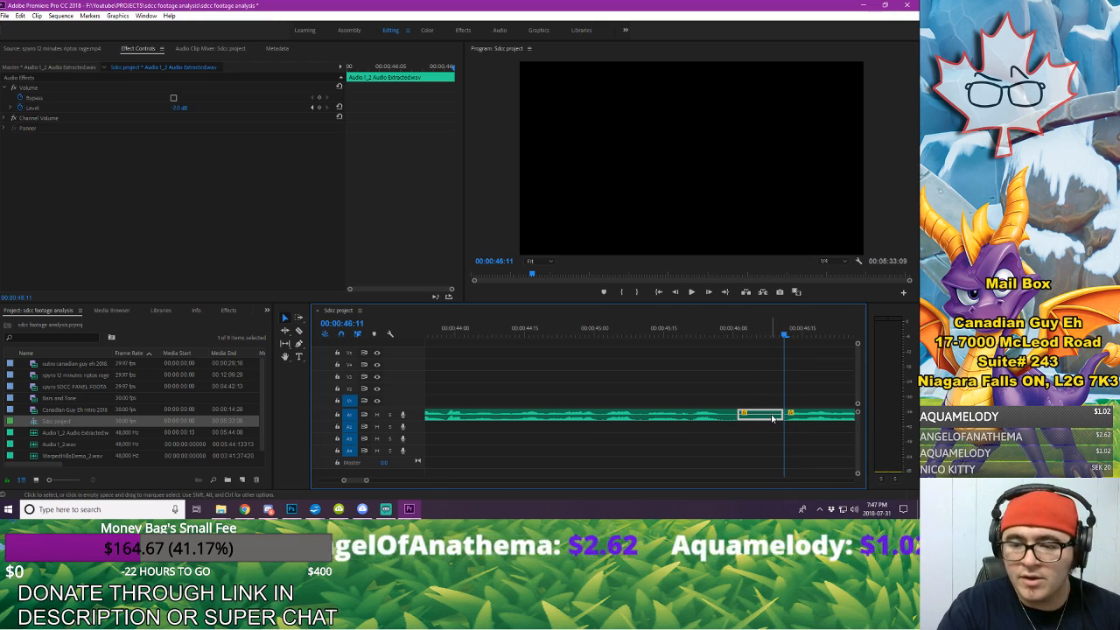
key("Delete")
Step: Move all the voice-over after the gap 7 frames earlier on A1, keeping a short pause
left_click(822, 418)
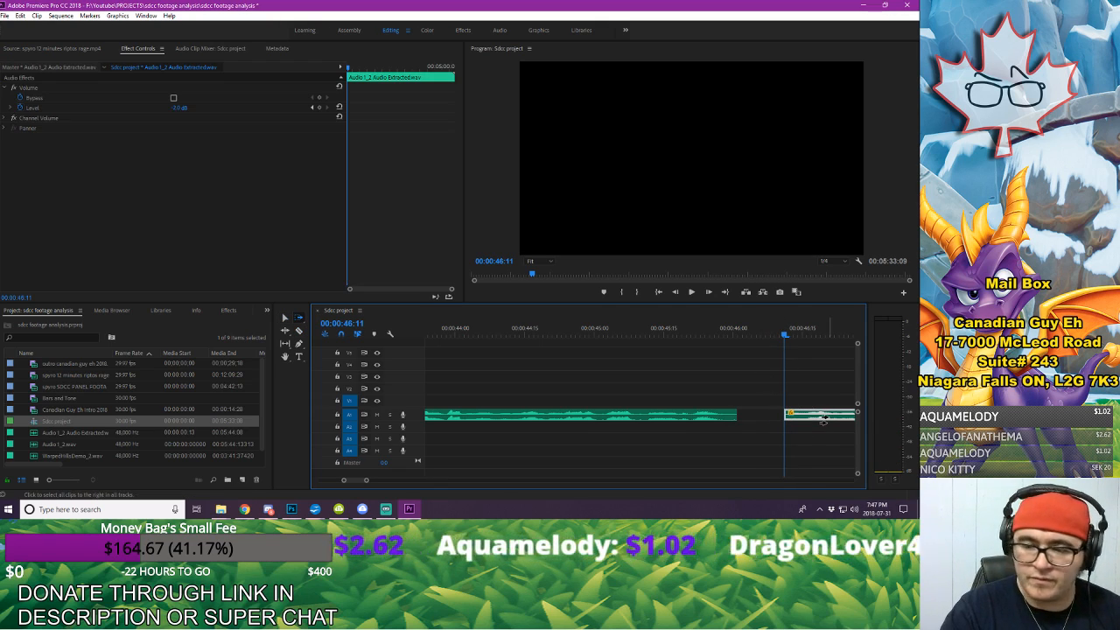
left_click_drag(818, 417, 796, 419)
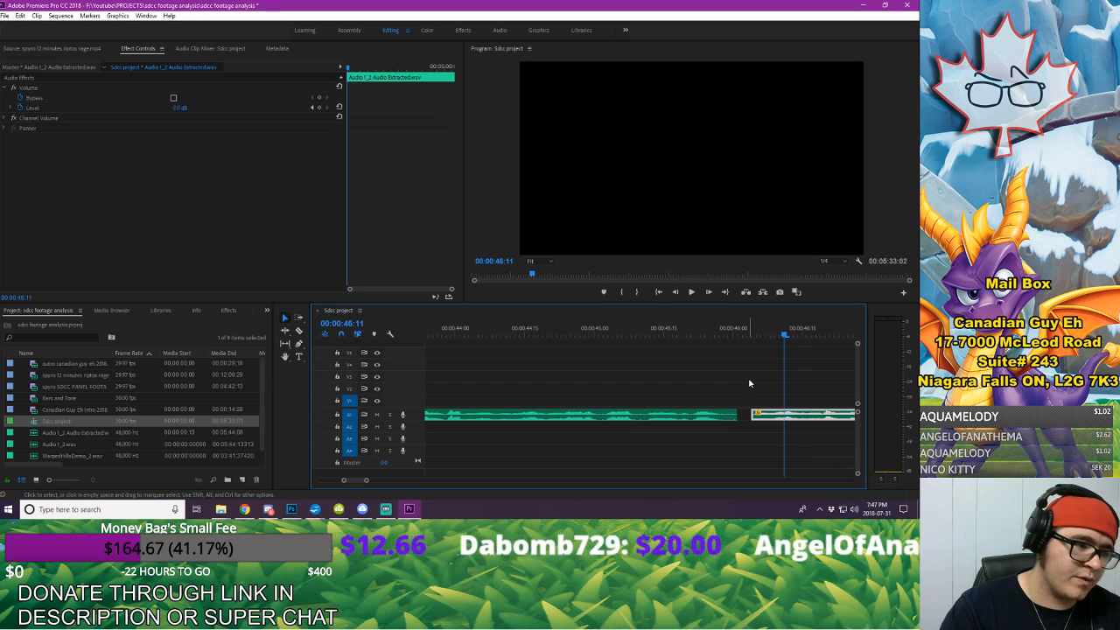
left_click(654, 385)
Step: Play the voice-over from just after 00:00:44:00 through 00:01:58:03, listening for mistakes and long pauses
left_click(484, 335)
key("space")
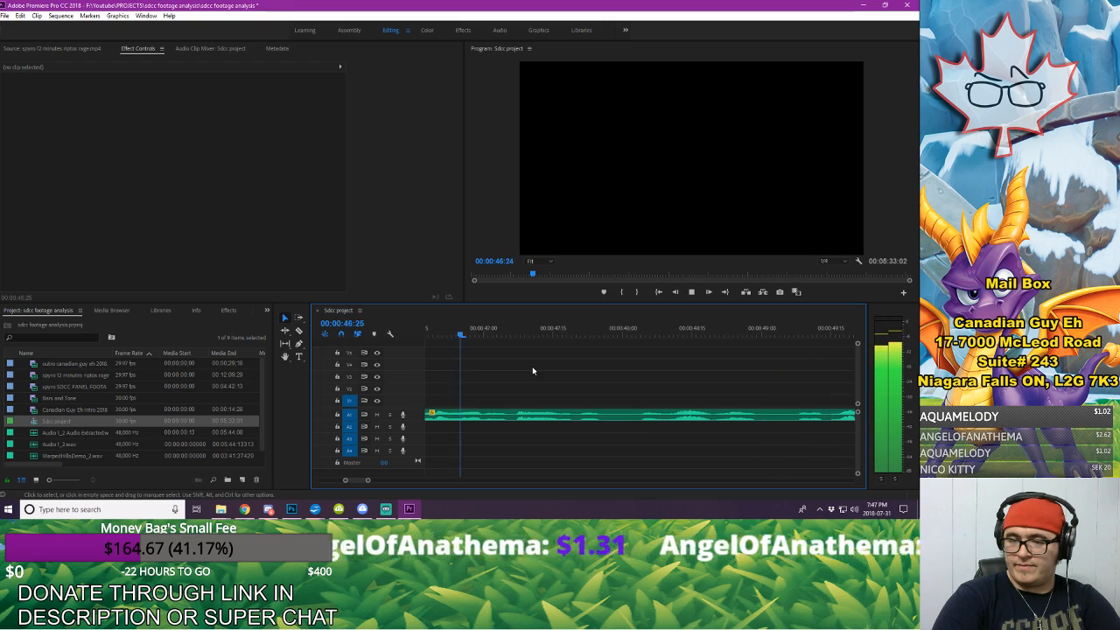
key("space")
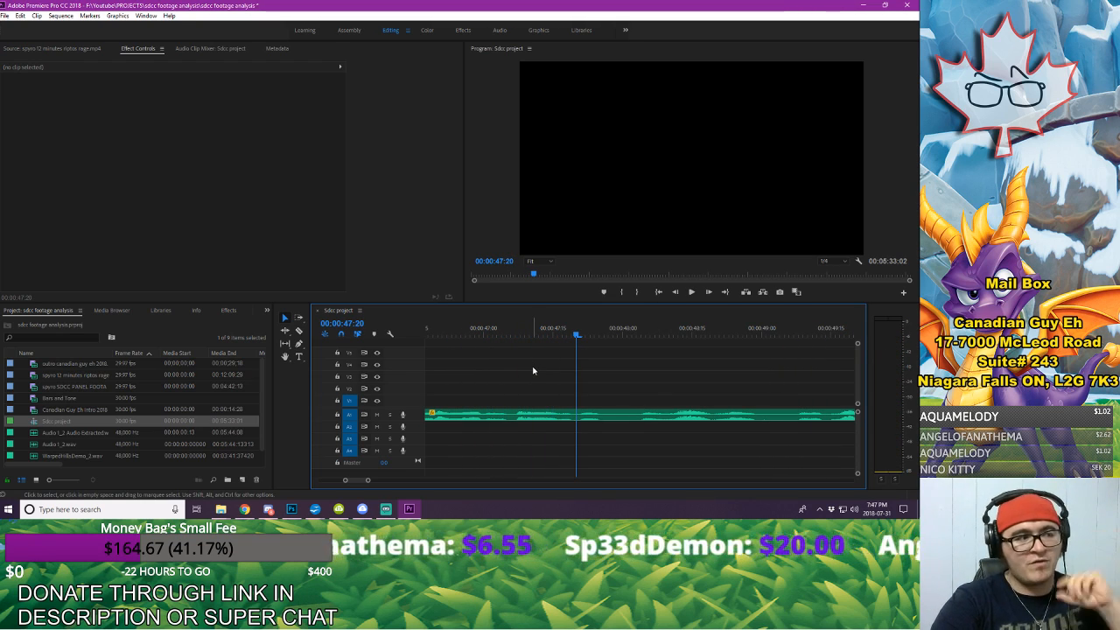
key("space")
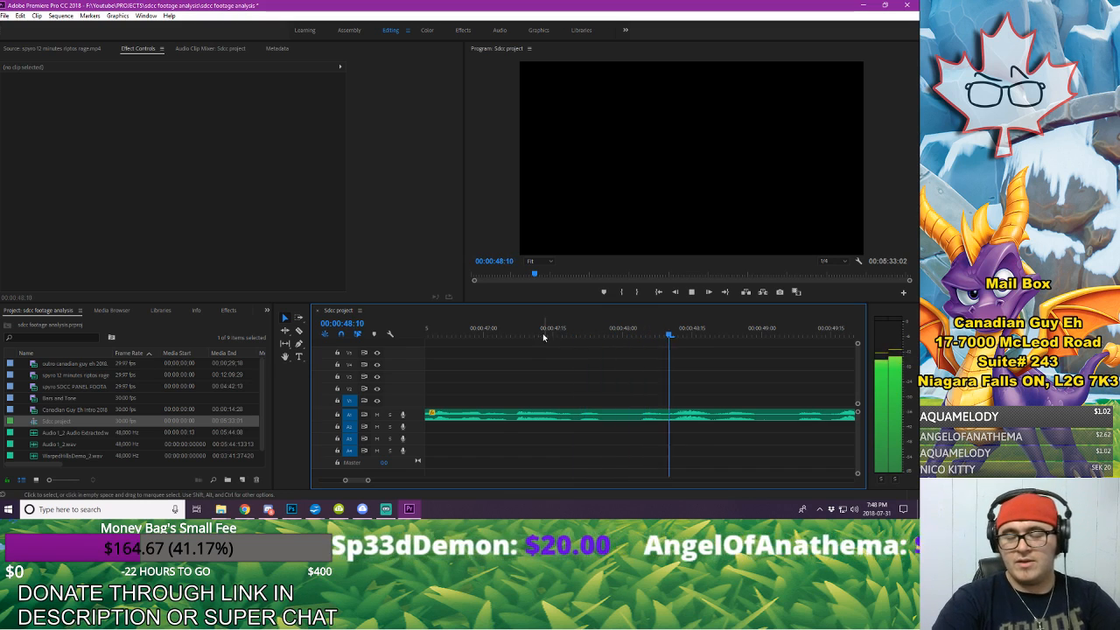
left_click_drag(367, 480, 421, 480)
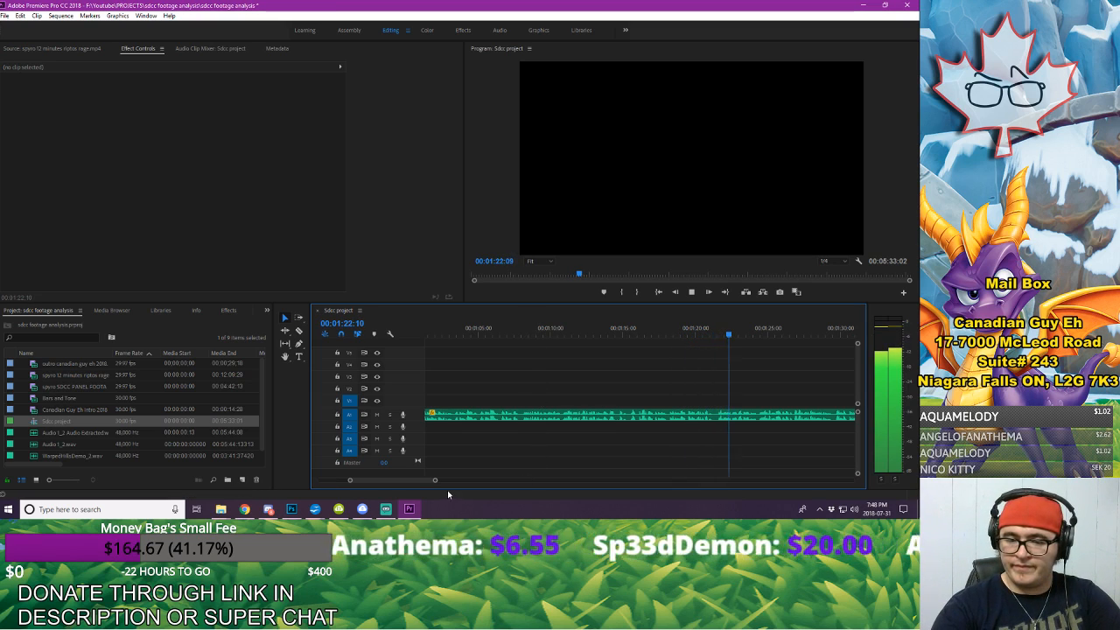
key("space")
key("space")
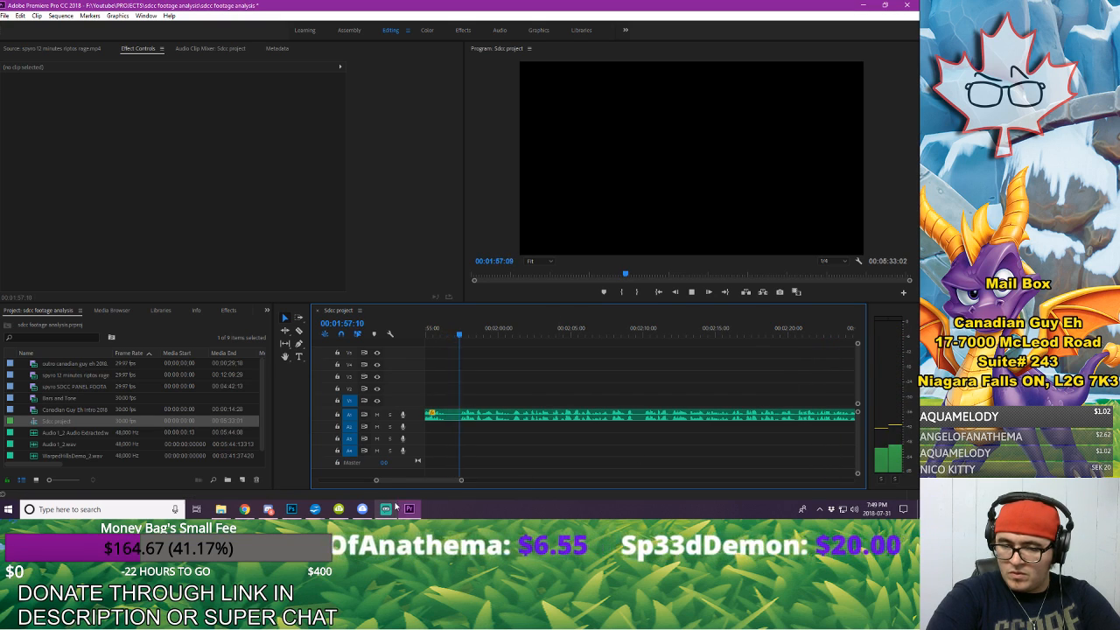
key("space")
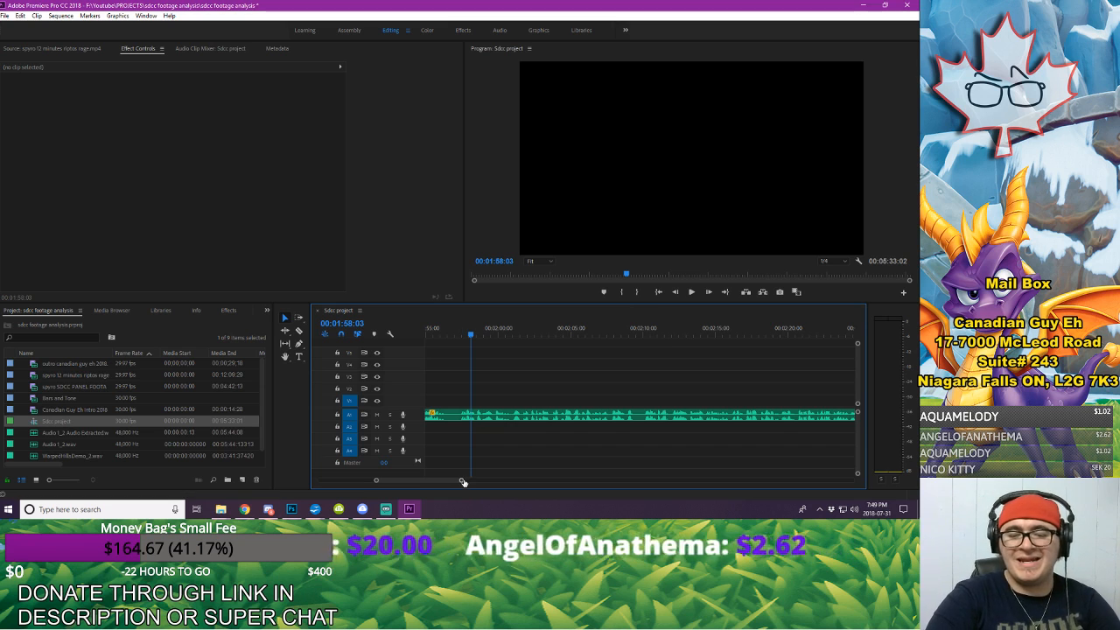
Step: Replay the speech around 00:01:52:05 and split the voice-over on A1 at 00:01:53:05
left_click_drag(461, 481, 425, 479)
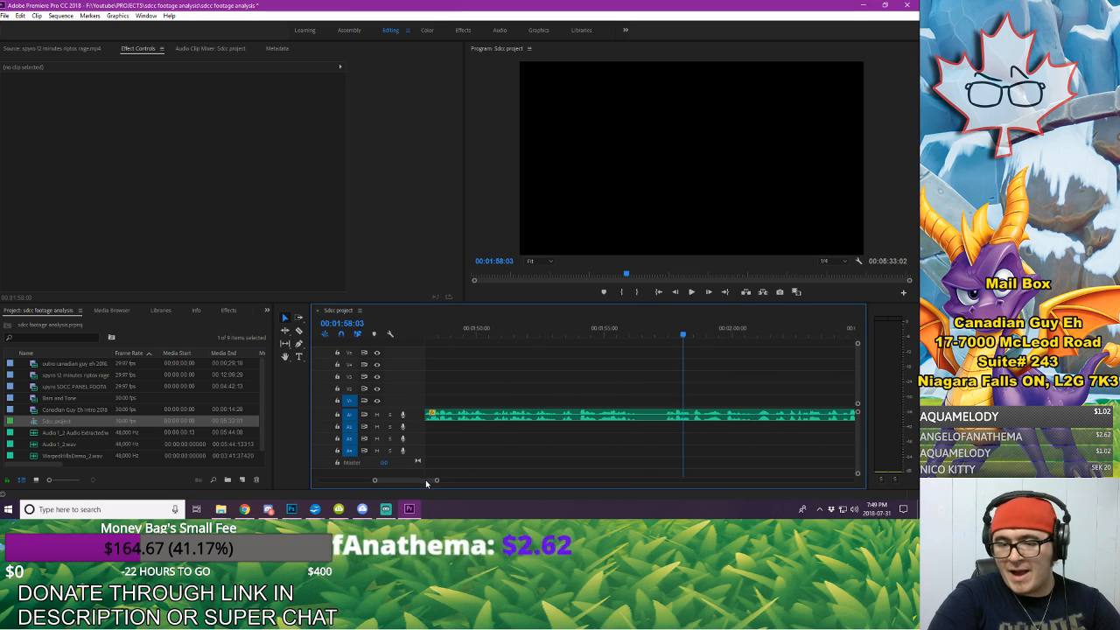
left_click(520, 325)
key("space")
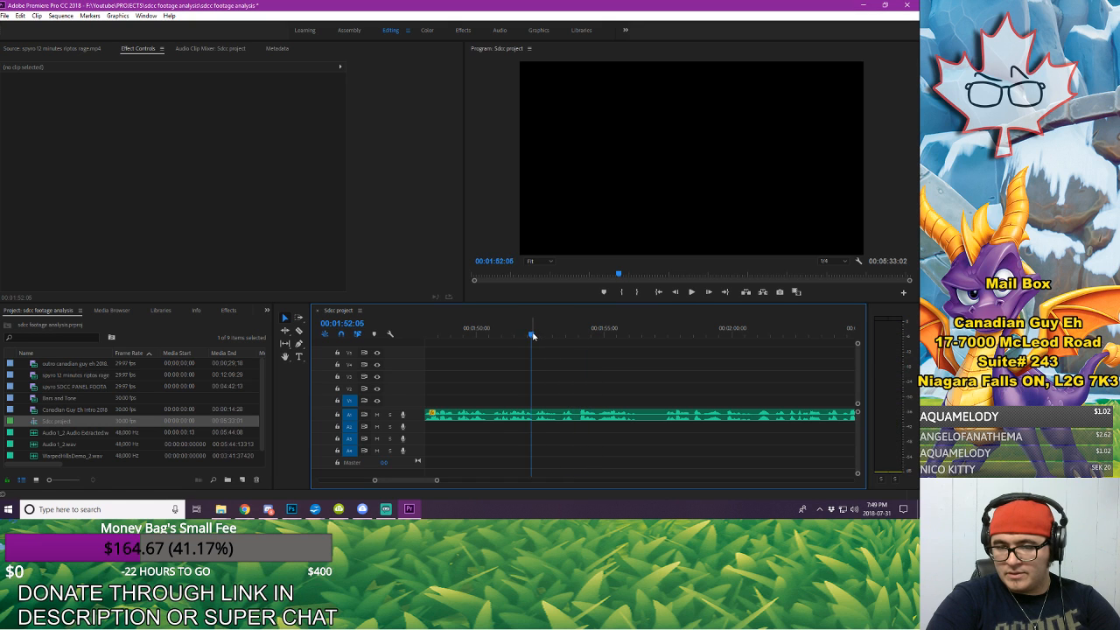
left_click(531, 333)
key("space")
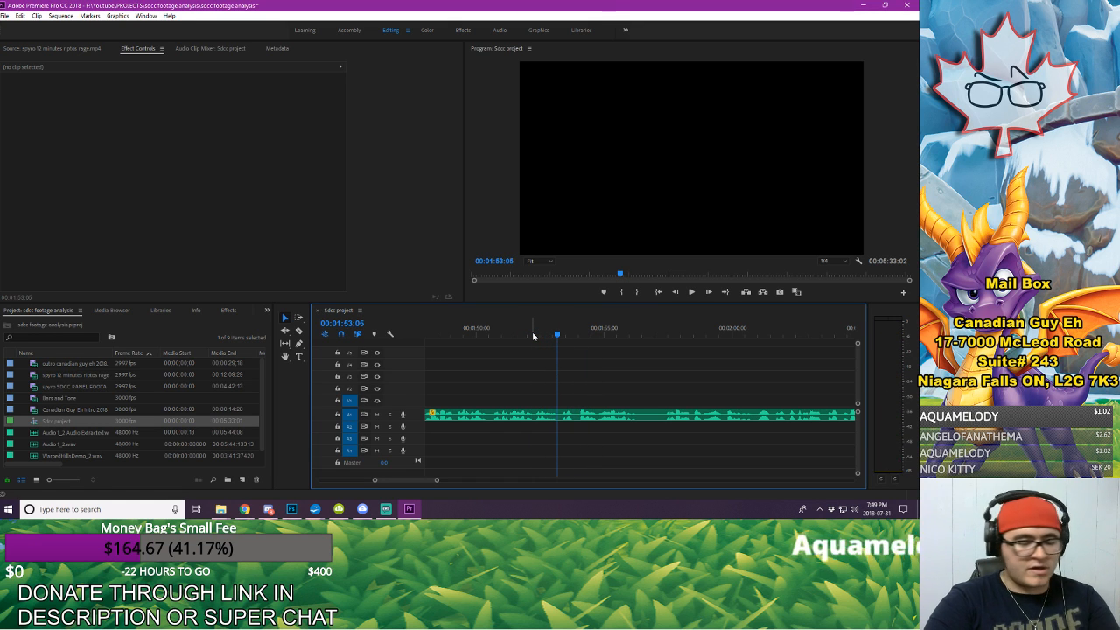
left_click(560, 412)
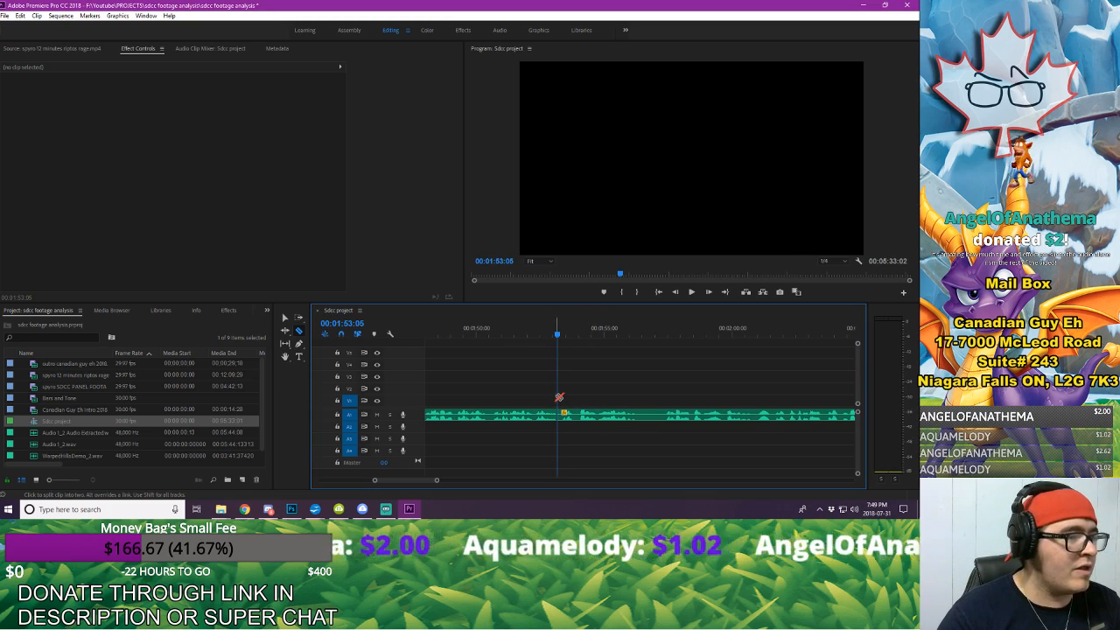
Step: Split the voice-over at 00:01:57:12 and delete the piece between this cut and the one at 00:01:53:05
left_click(667, 331)
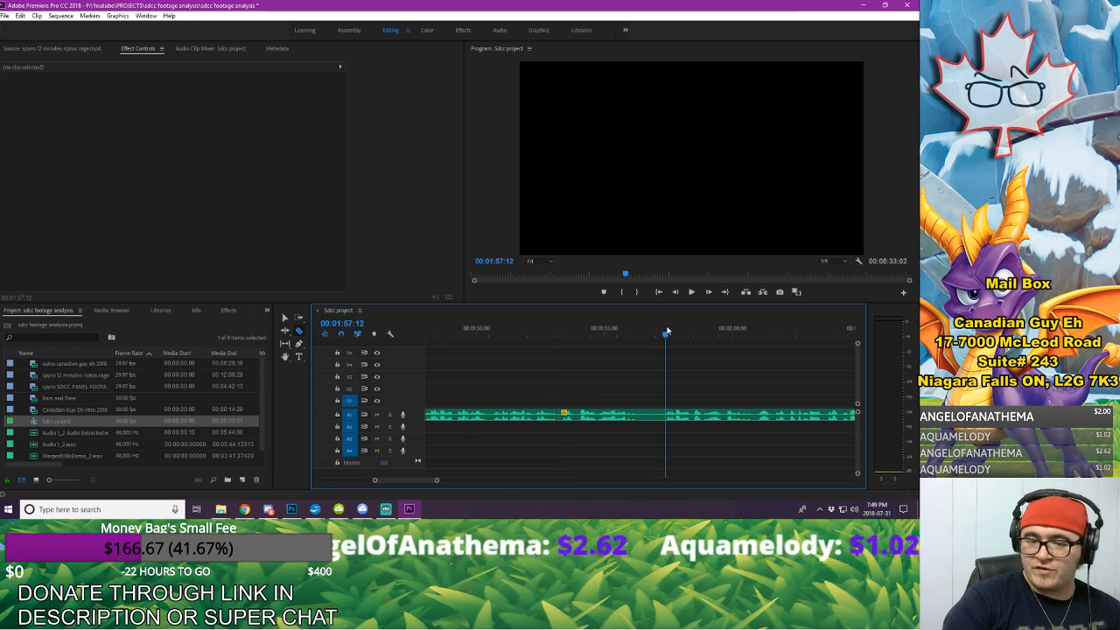
left_click(671, 418)
key("v")
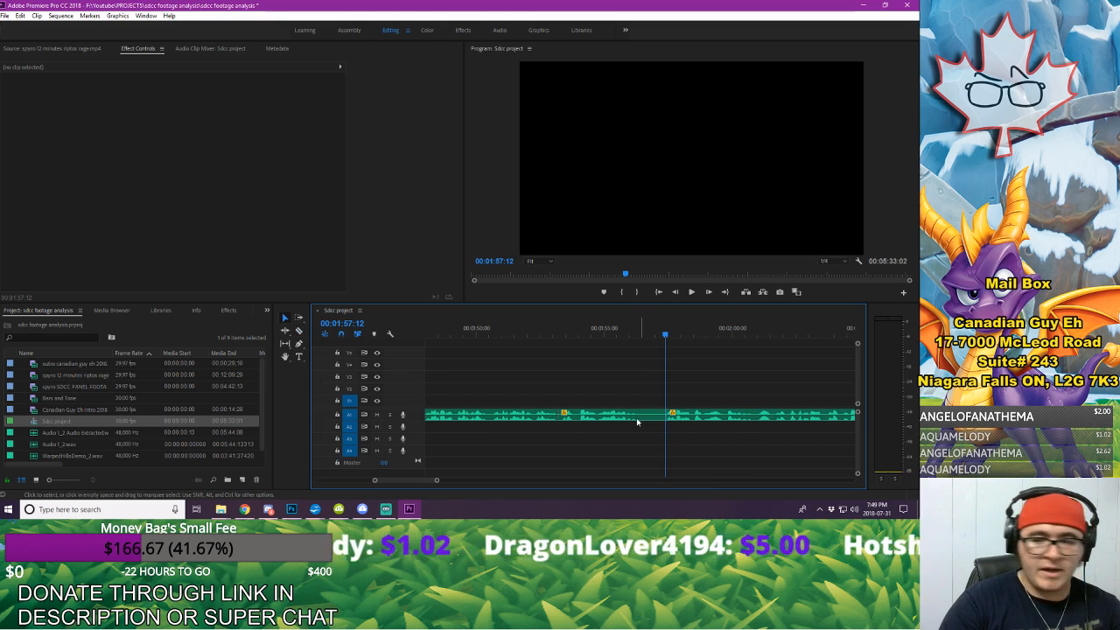
left_click(637, 416)
key("Delete")
Step: Move all the remaining voice-over about 4 seconds earlier on A1 so it joins the clip ending at 00:01:53:05
key("a")
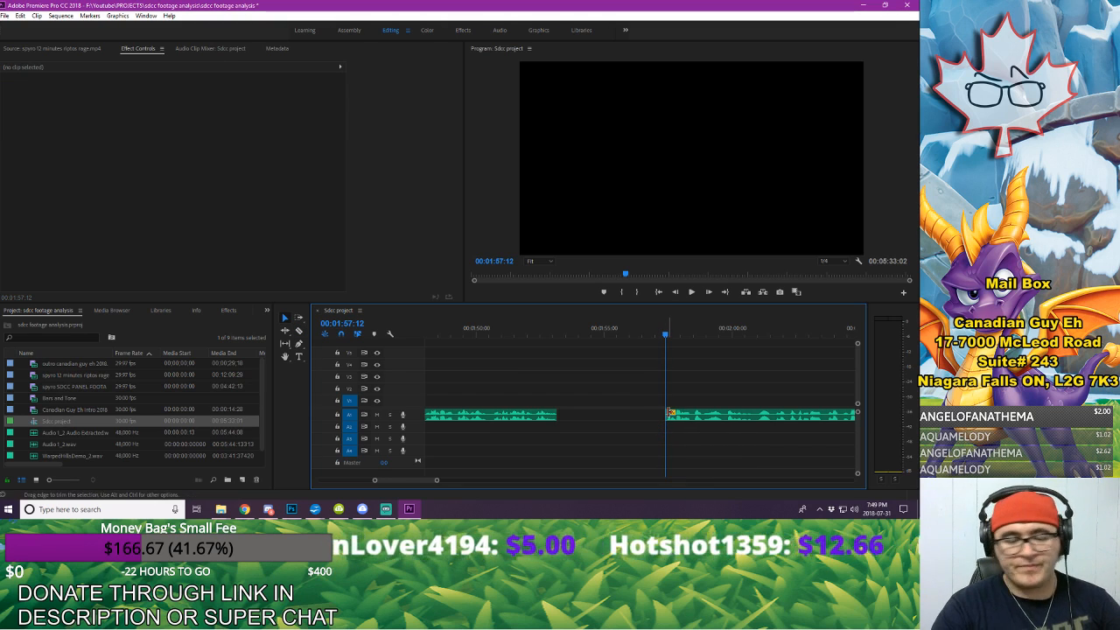
left_click_drag(739, 414, 649, 413)
left_click(565, 367)
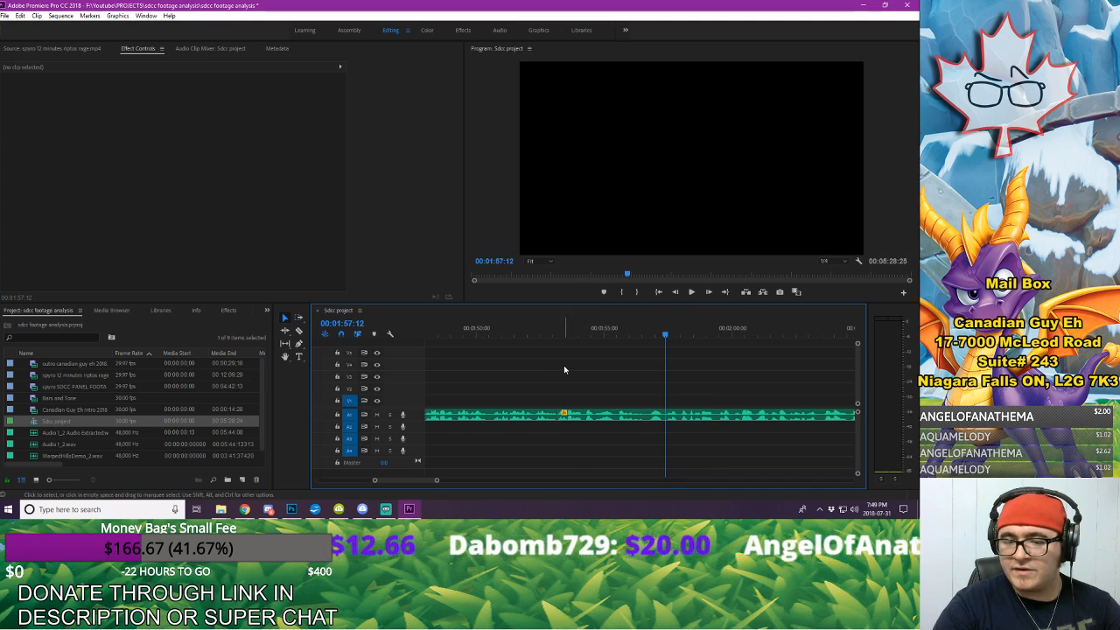
Step: Shift the voice-over after the 00:01:53:05 cut two frames later on A1 and extend the preceding clip to fill the gap
left_click_drag(565, 328, 550, 391)
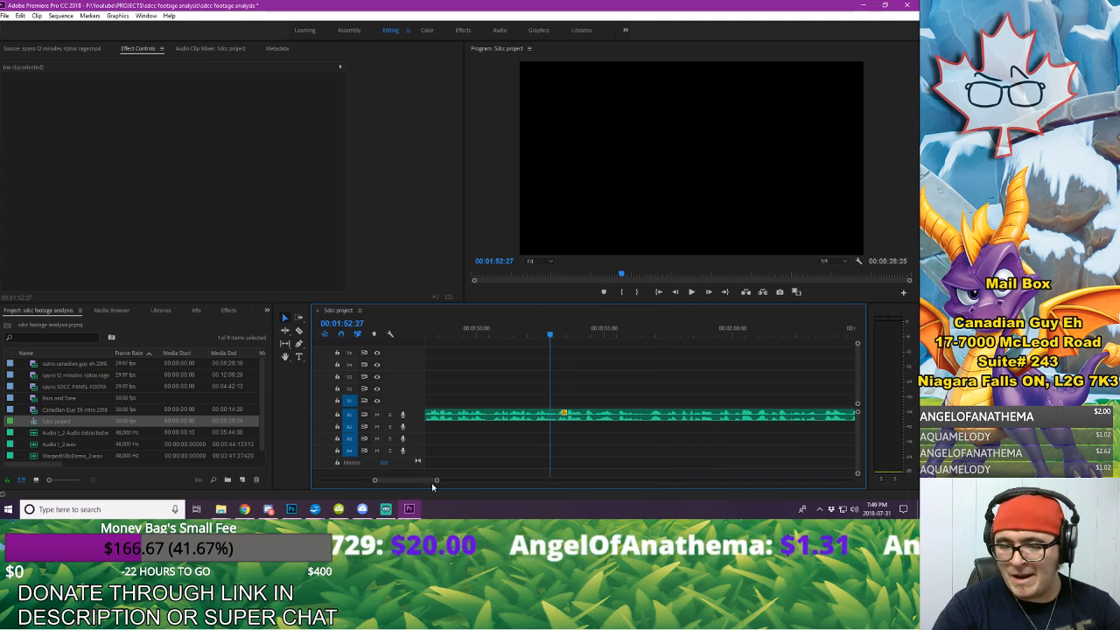
left_click_drag(436, 481, 408, 494)
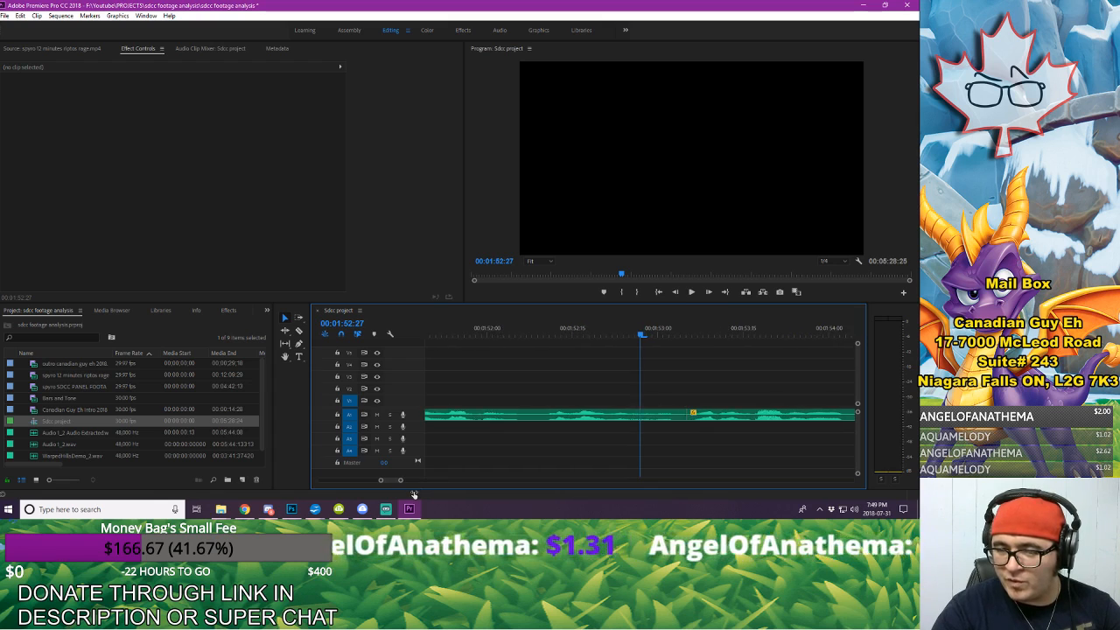
left_click(739, 413)
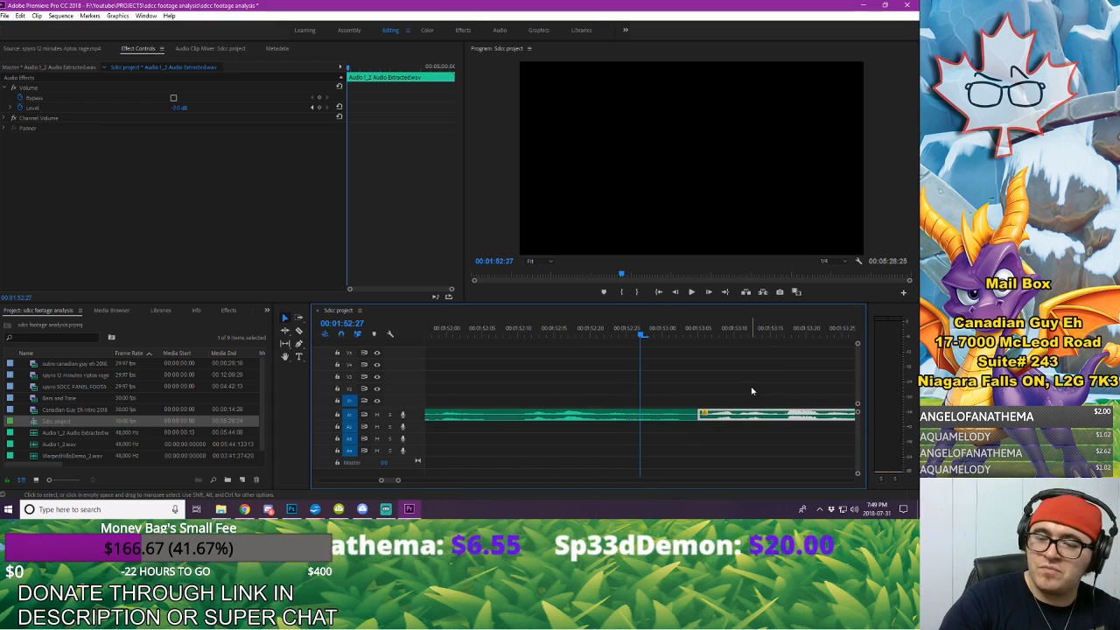
key("alt+Right")
key("alt+Right")
left_click_drag(695, 416, 712, 423)
left_click_drag(398, 482, 414, 487)
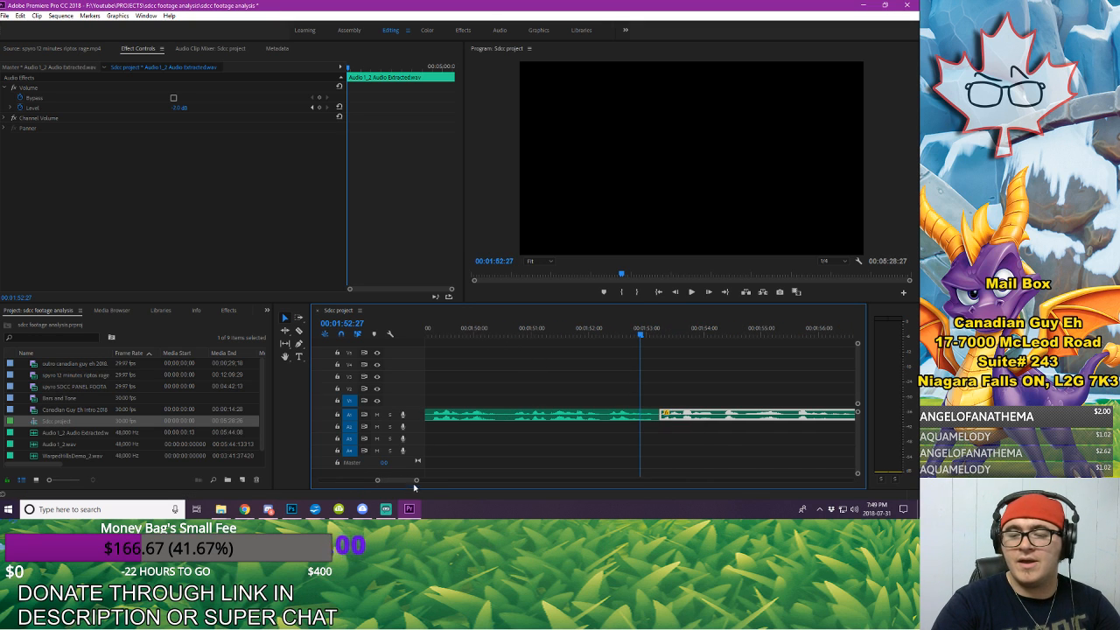
Step: Play the voice-over across the adjusted cut near 00:01:53:07 to check how the two clips join
key("space")
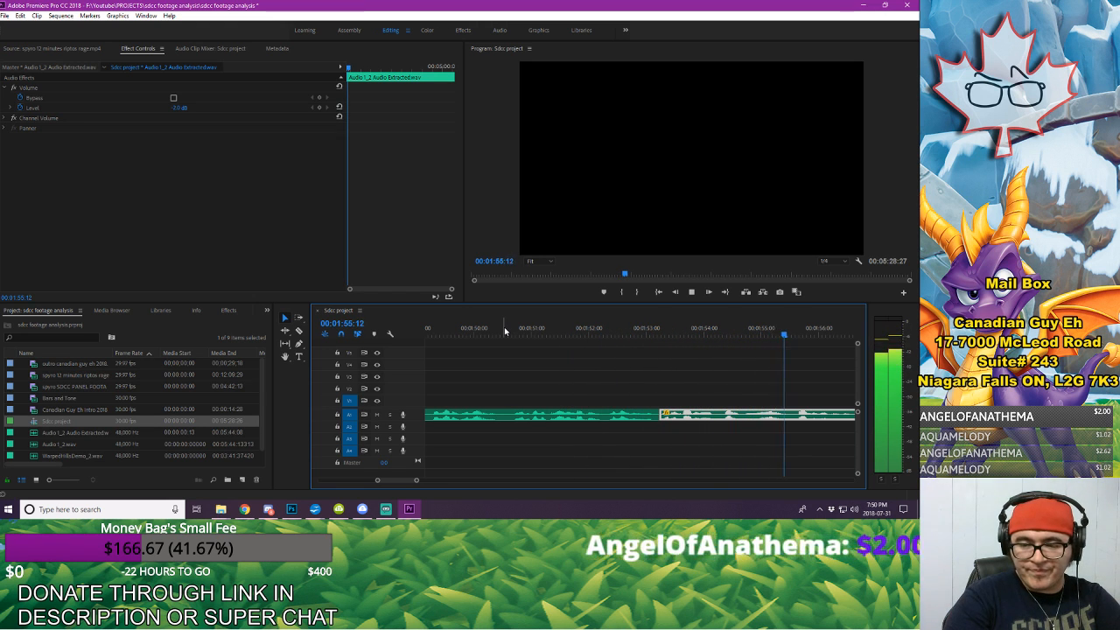
left_click(601, 375)
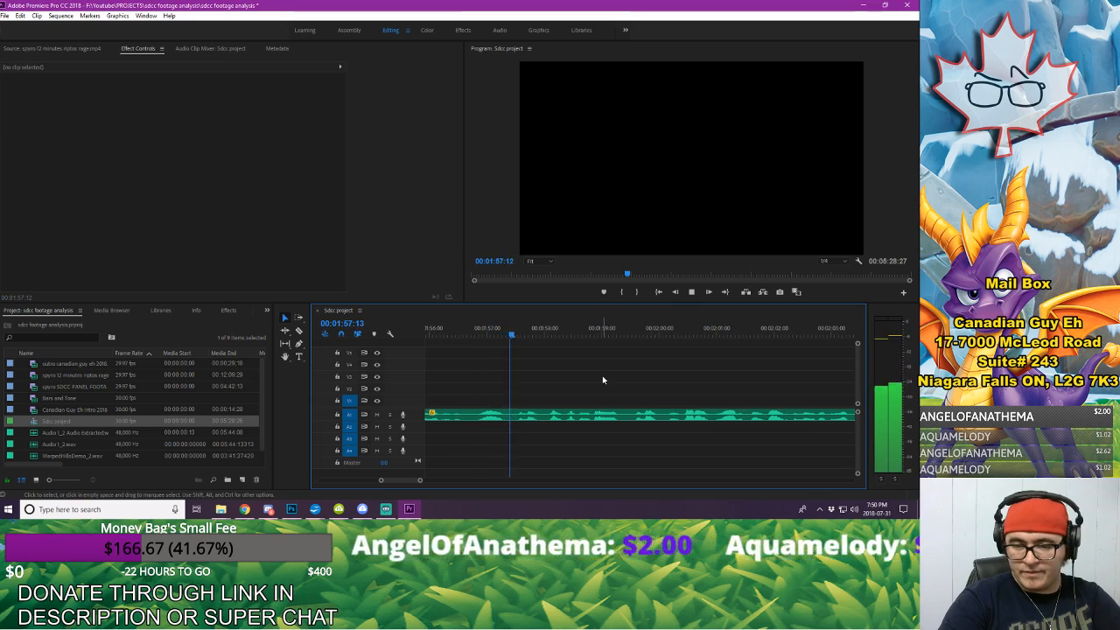
key("space")
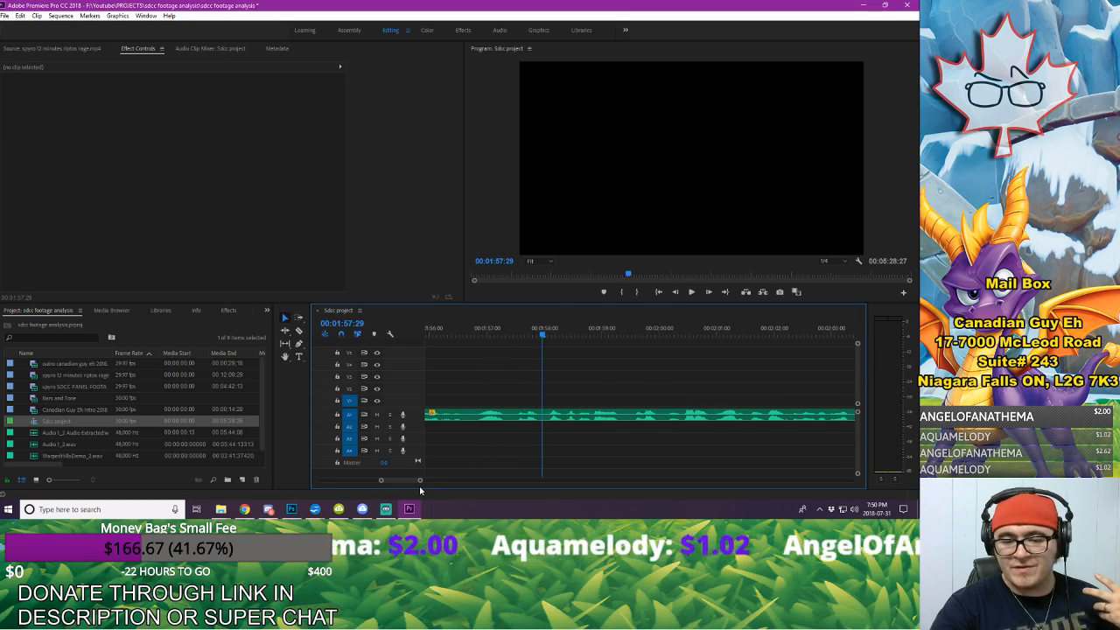
key("minus")
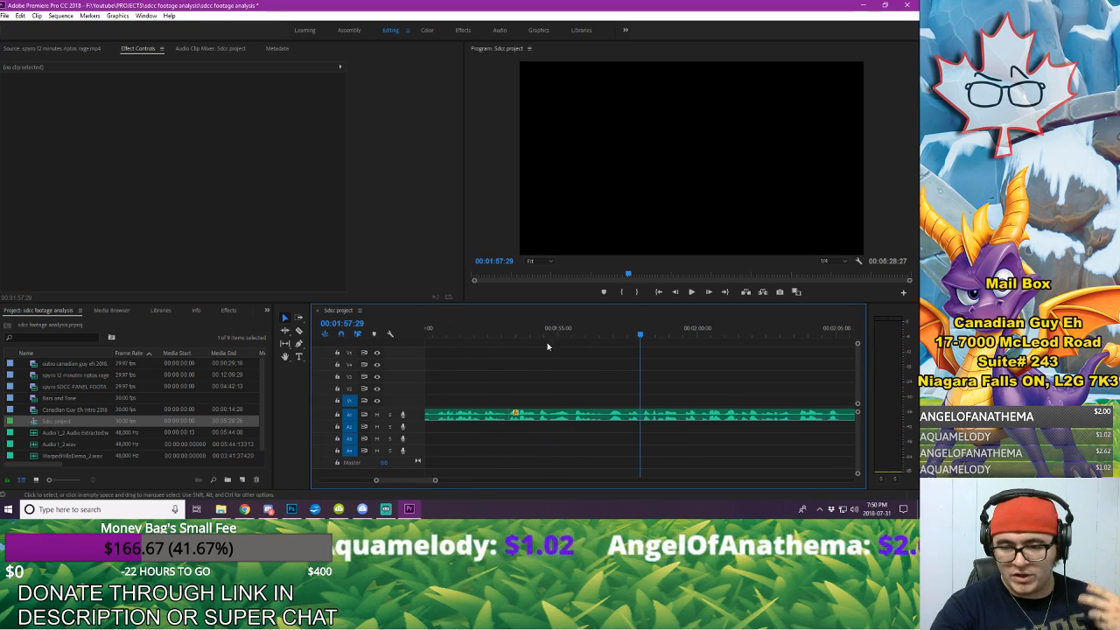
left_click(487, 334)
key("space")
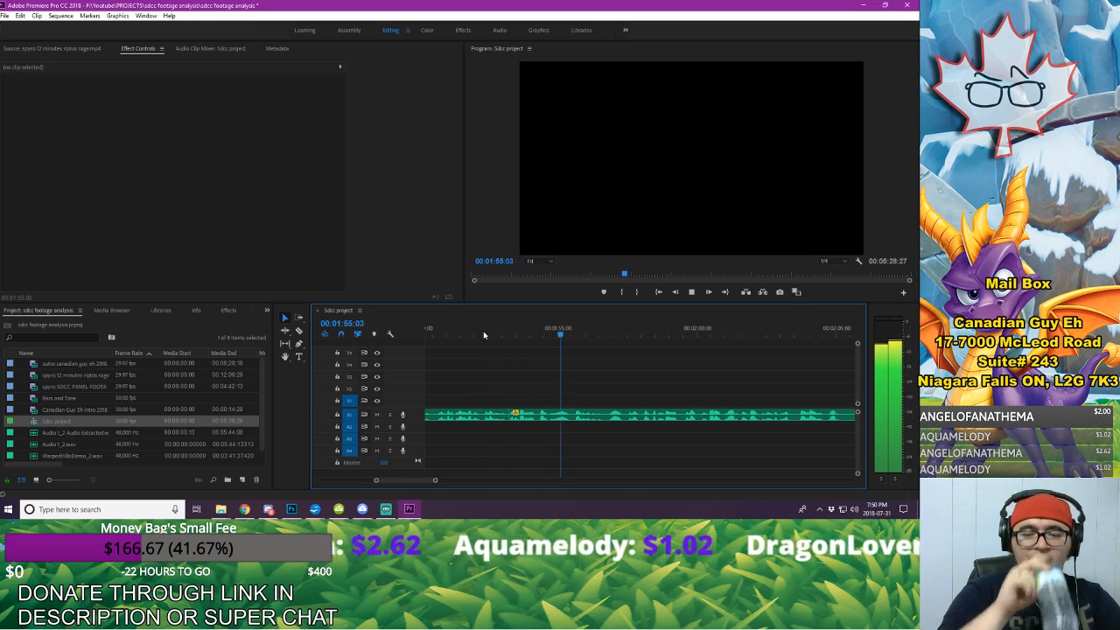
key("space")
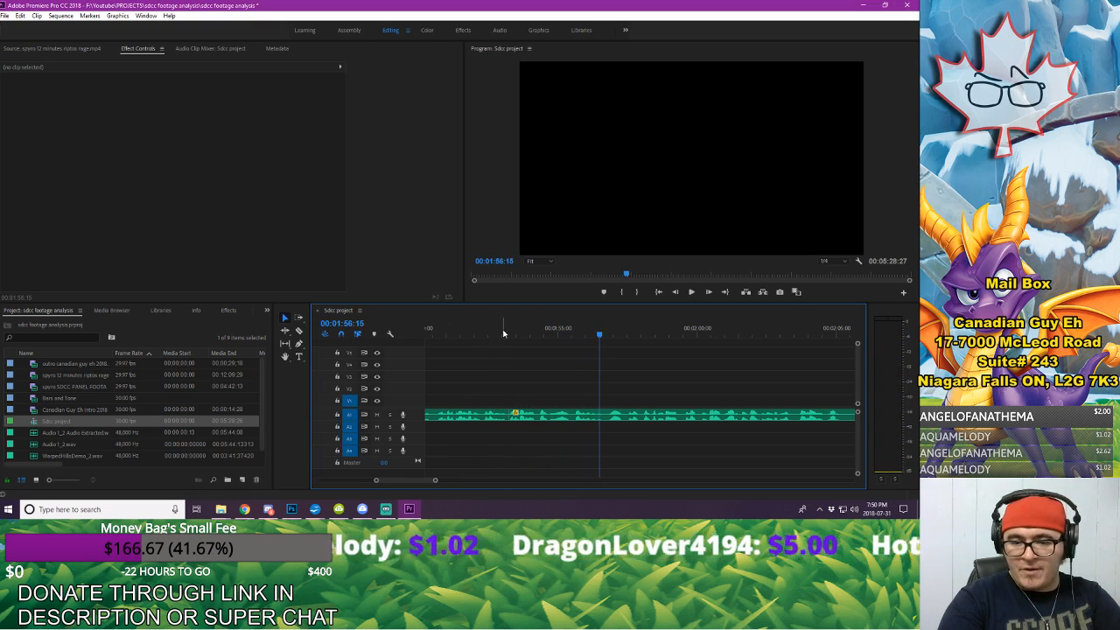
Step: Roll the edit point between the two joined A1 voice-over clips back to 00:01:53:03
left_click(505, 331)
left_click_drag(508, 331, 504, 331)
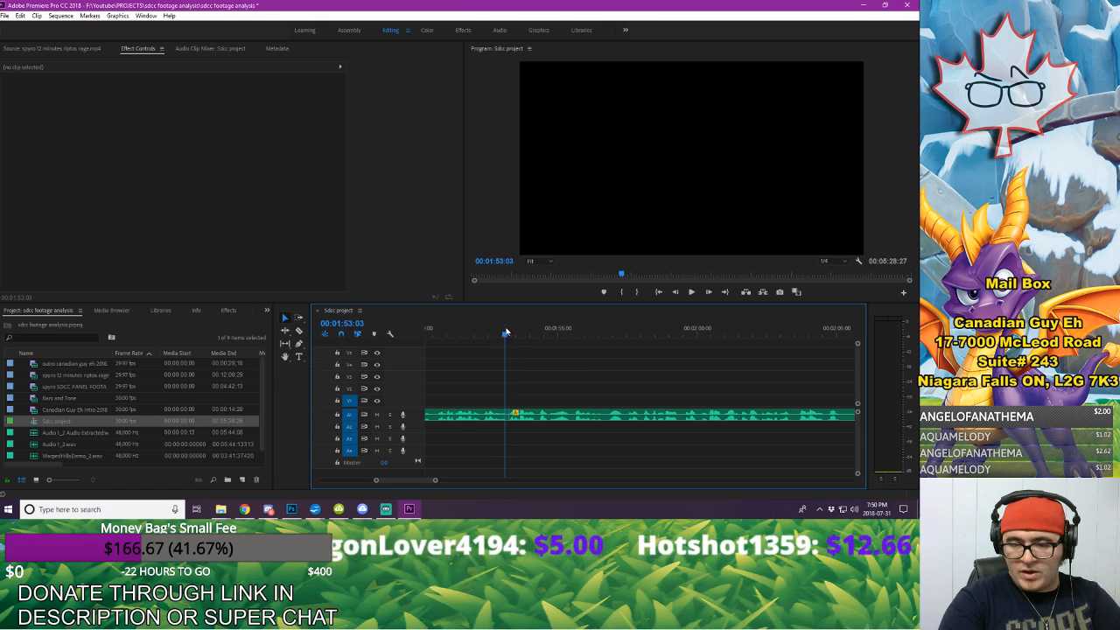
left_click_drag(435, 480, 410, 483)
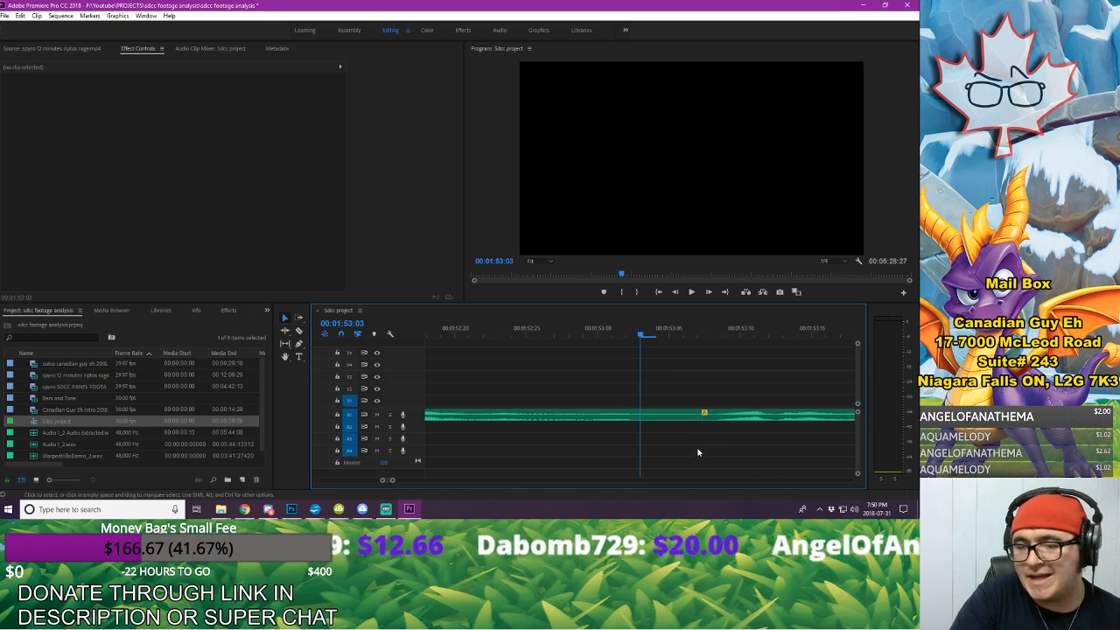
left_click_drag(695, 415, 670, 416)
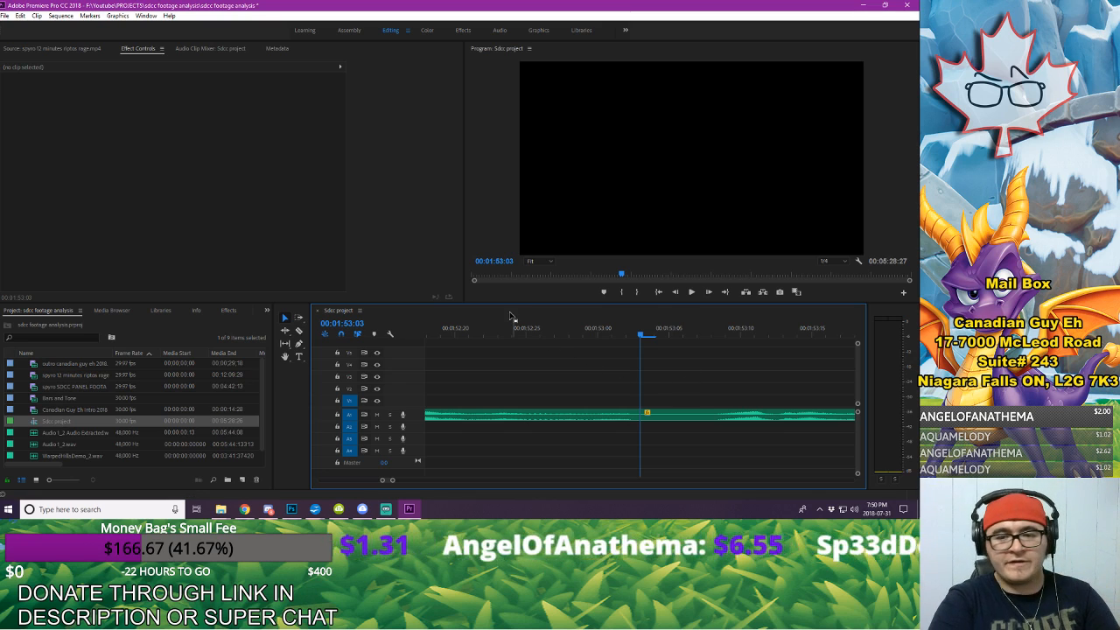
Step: Replay the voice-over across the 00:01:53:03 cut and continue listening through 00:02:00:04
left_click(455, 330)
key("space")
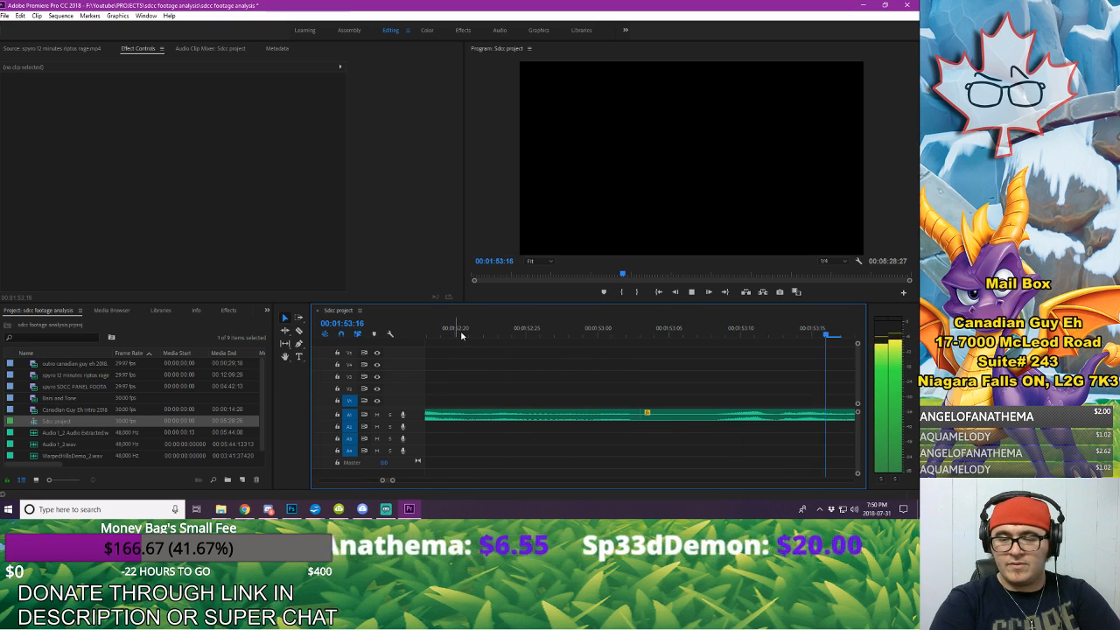
key("space")
left_click_drag(393, 481, 414, 481)
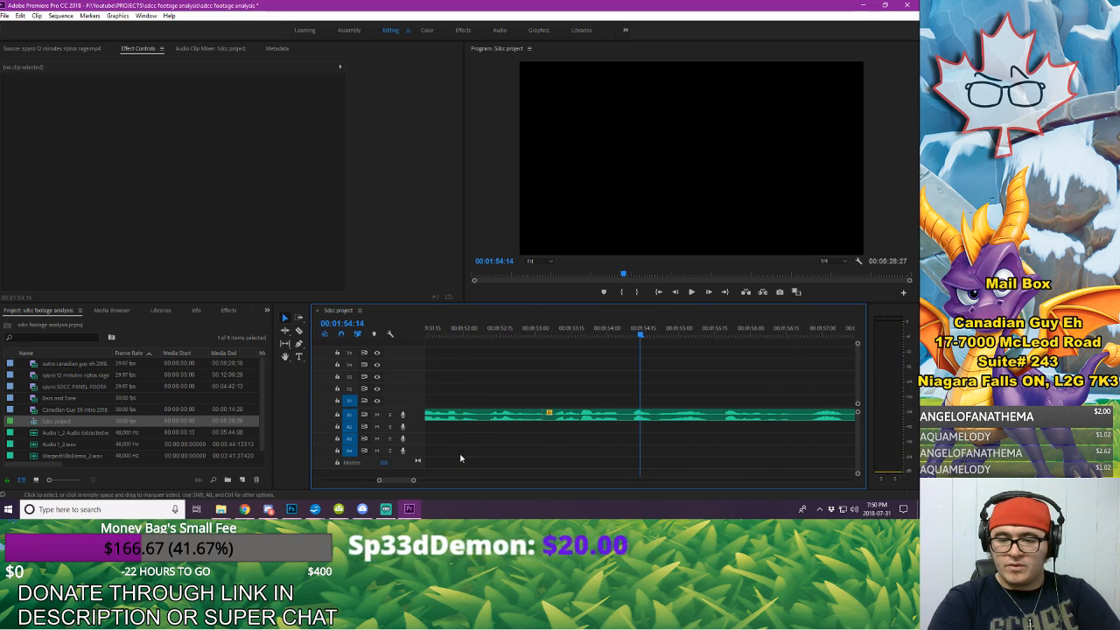
left_click(447, 327)
key("space")
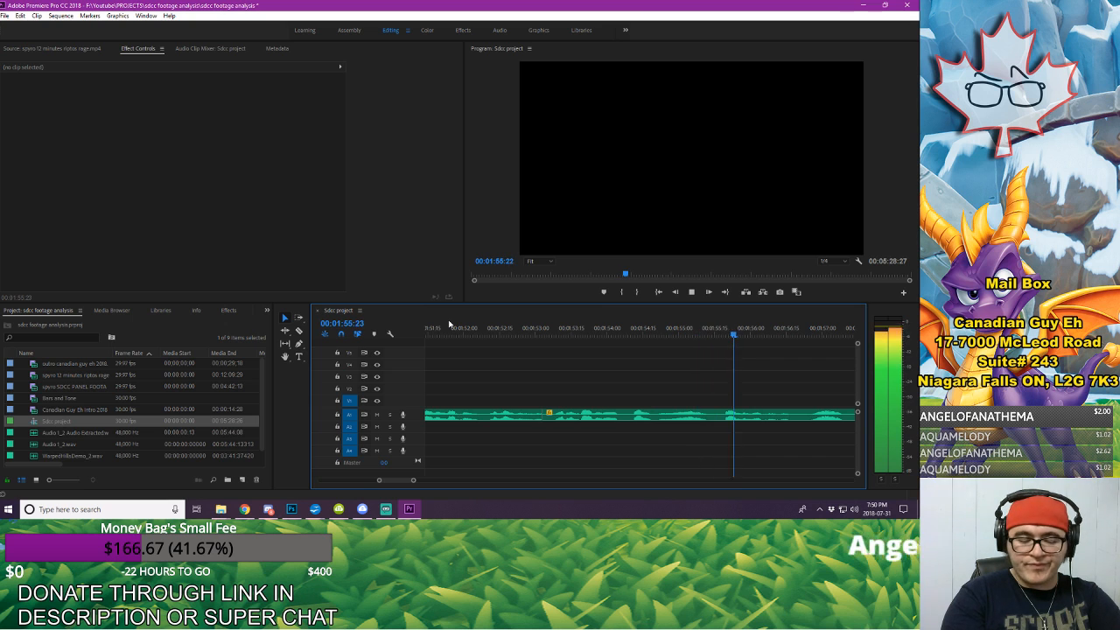
key("space")
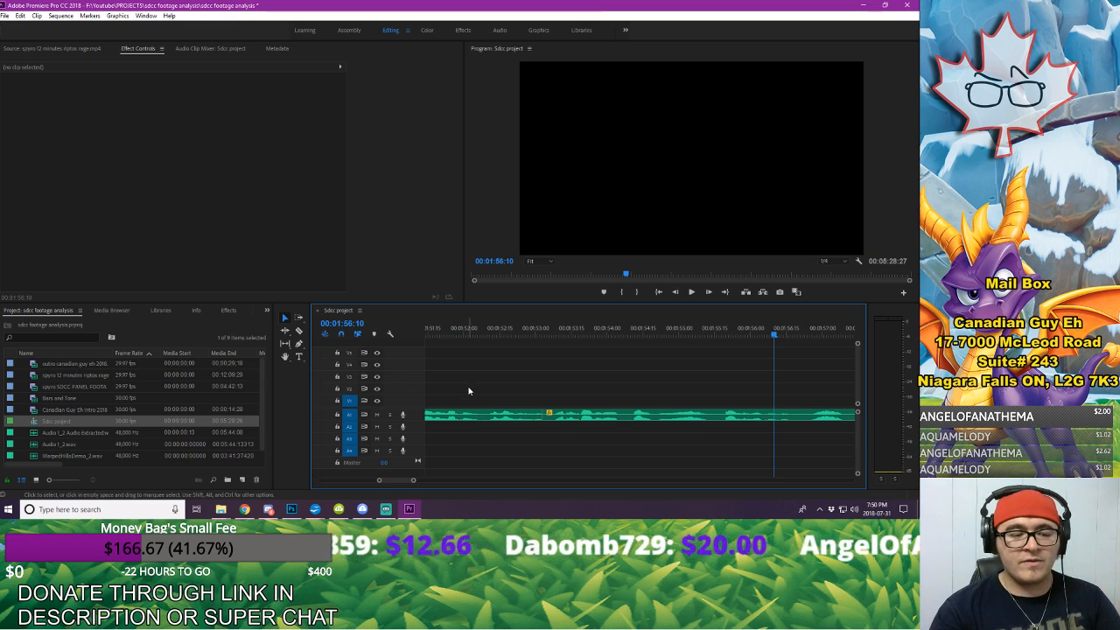
key("space")
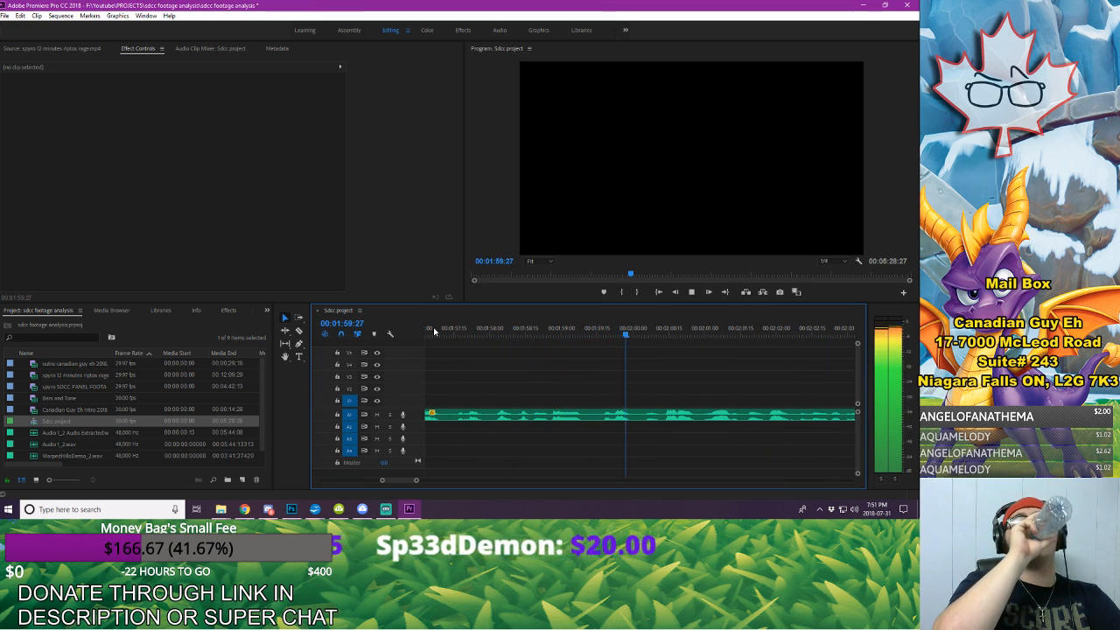
key("space")
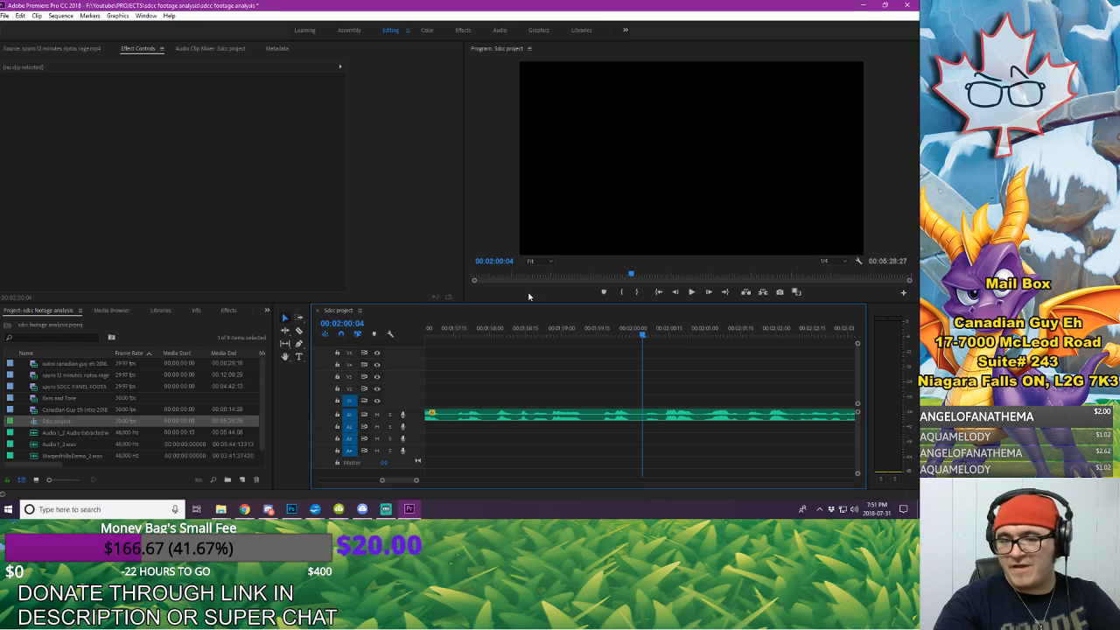
Step: Cut the piece between 00:01:59:08 and 00:01:59:15 out of the A1 voice-over and move the remaining audio earlier to close the gap
left_click(534, 327)
key("space")
key("space")
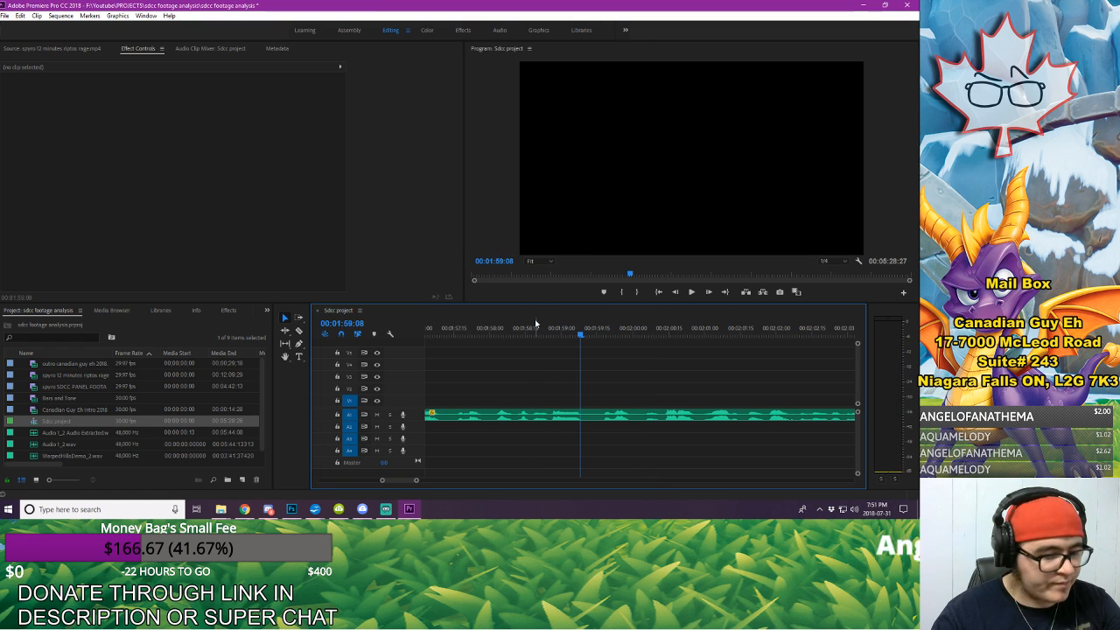
left_click(585, 417)
key("space")
key("space")
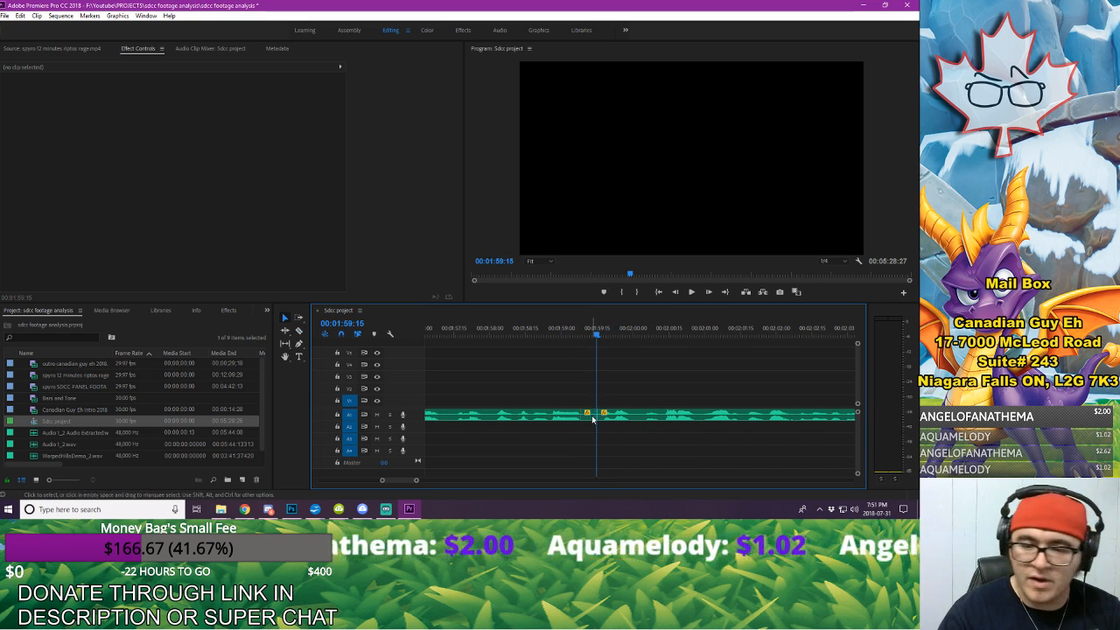
left_click(588, 417)
key("Delete")
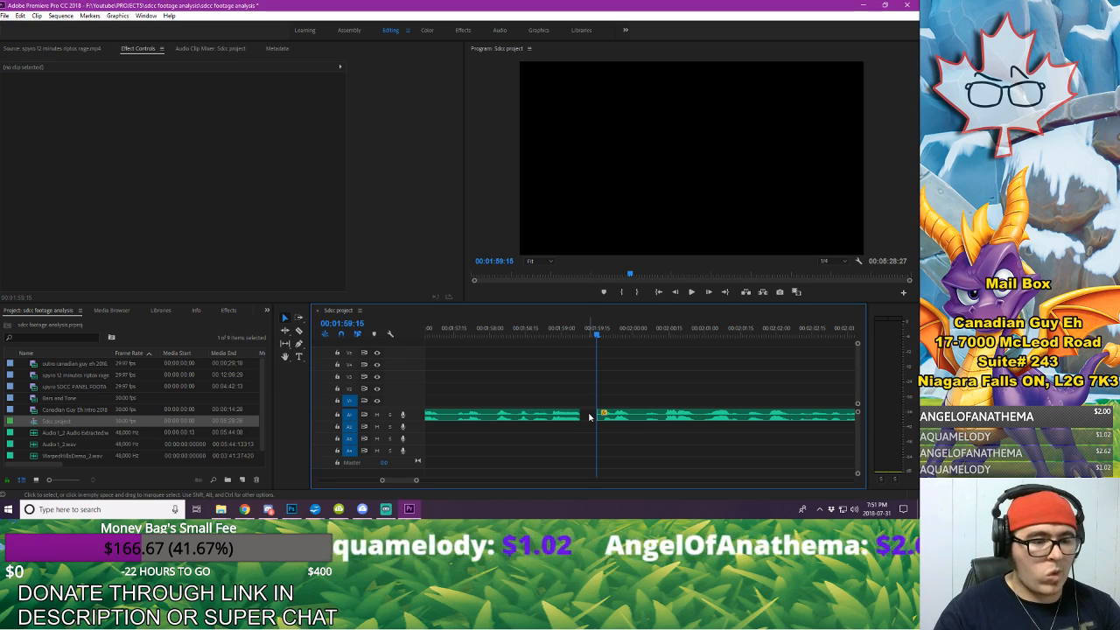
left_click(678, 417)
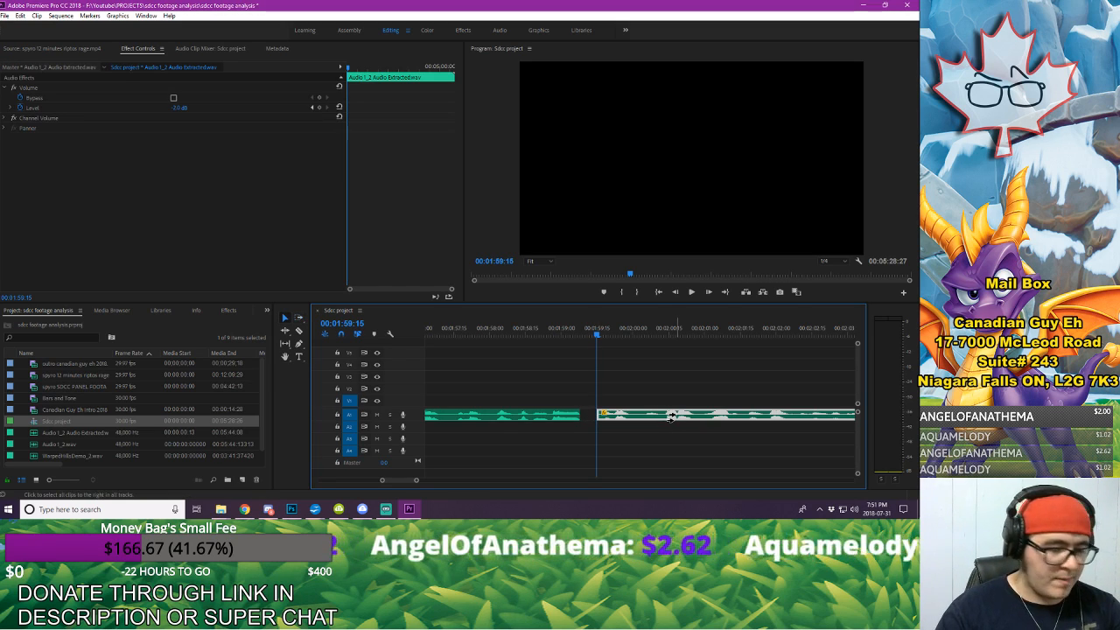
left_click_drag(678, 418, 670, 418)
Step: Listen to the voice-over from 00:01:57:07 across the new join, replaying it through about 00:02:06:07 to find the next mistake or pause
left_click(436, 337)
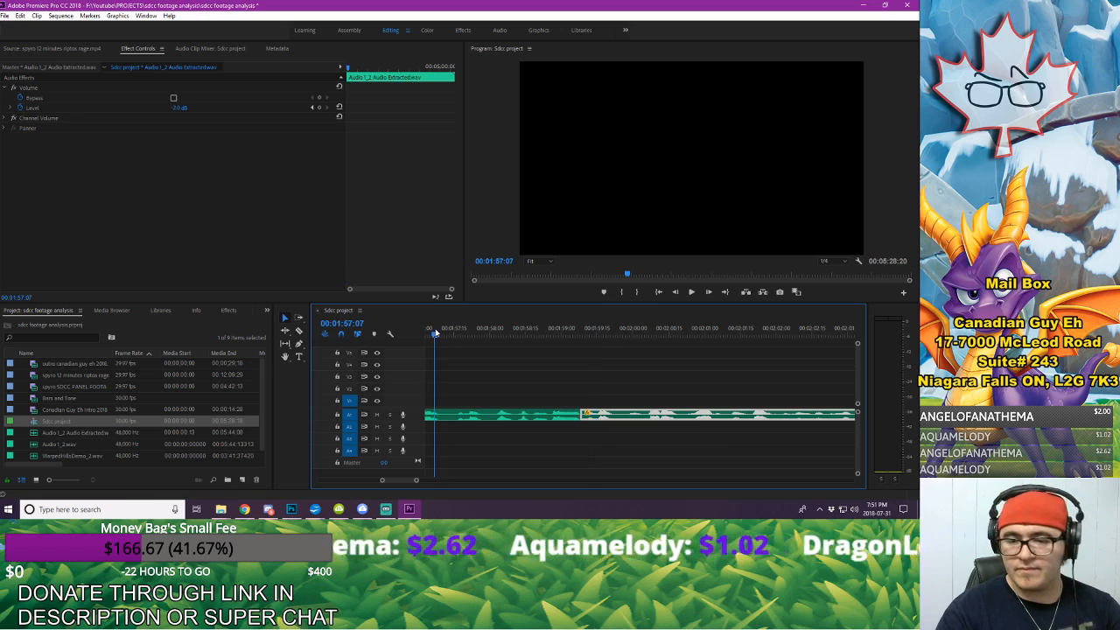
key("space")
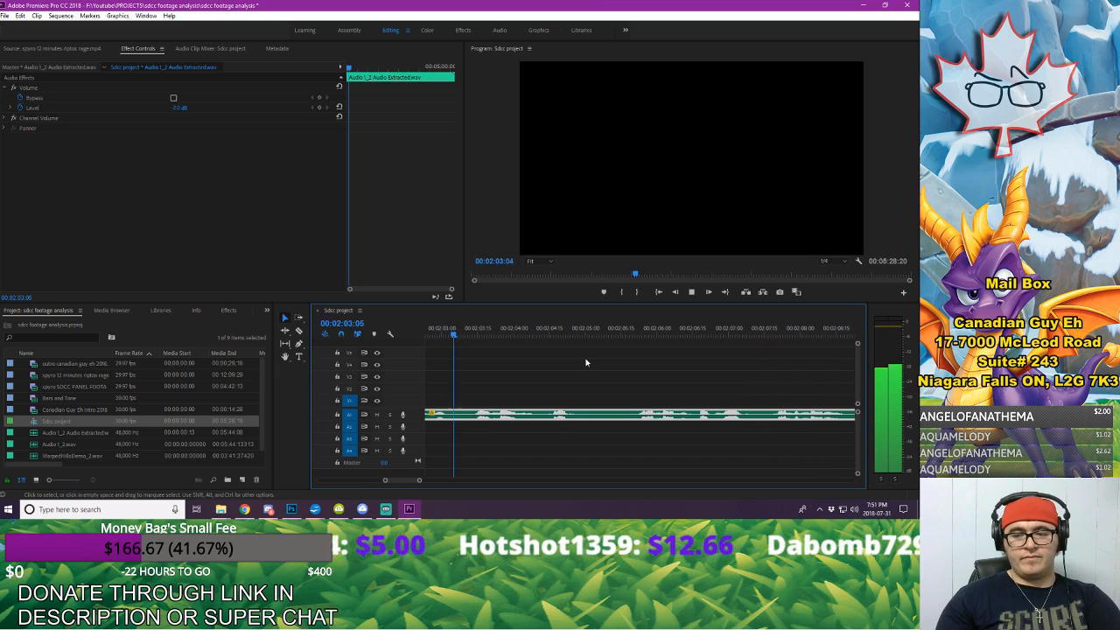
key("space")
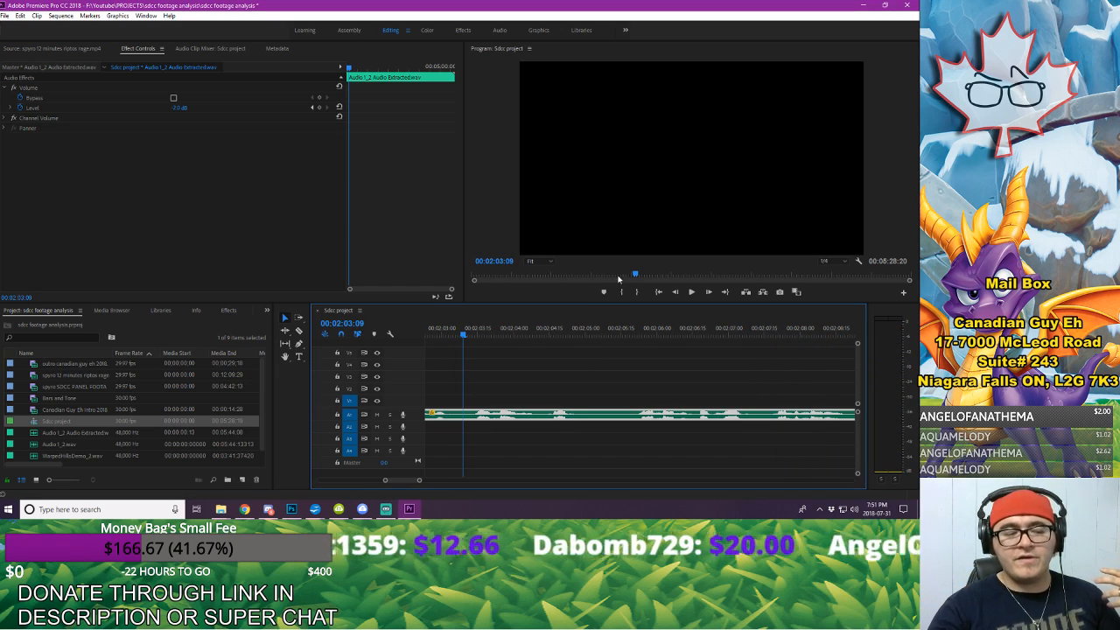
left_click(544, 374)
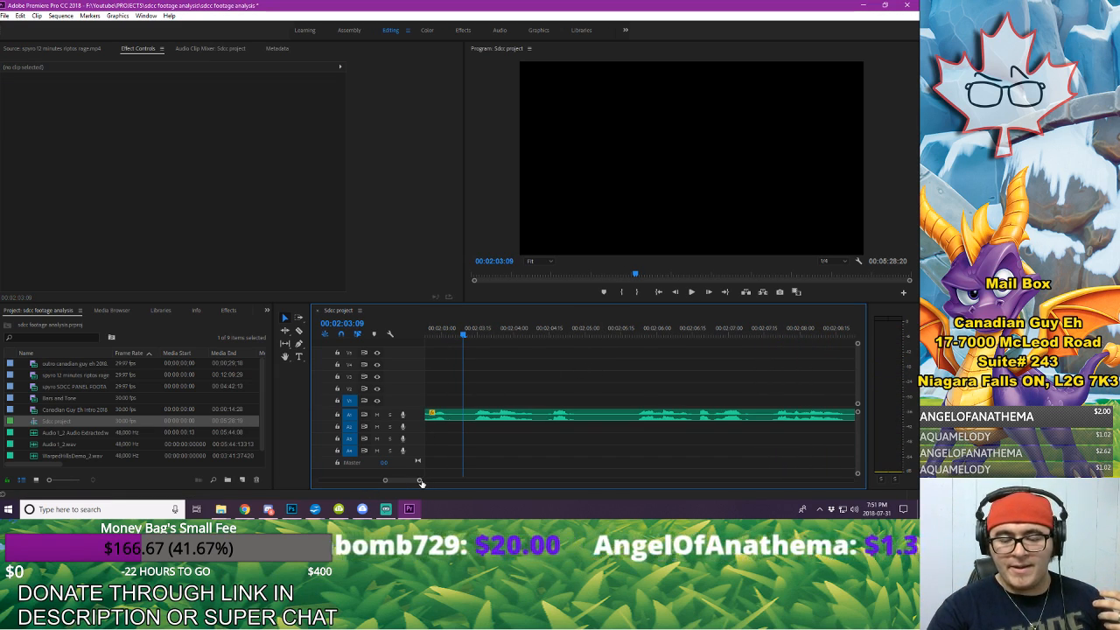
left_click_drag(419, 479, 417, 480)
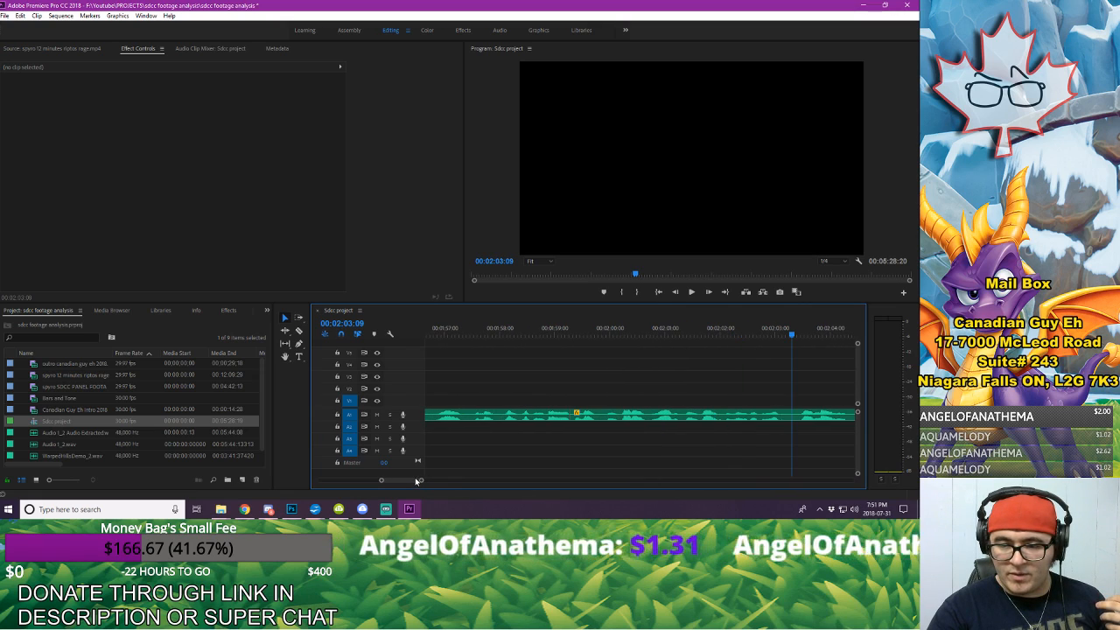
left_click(492, 332)
key("space")
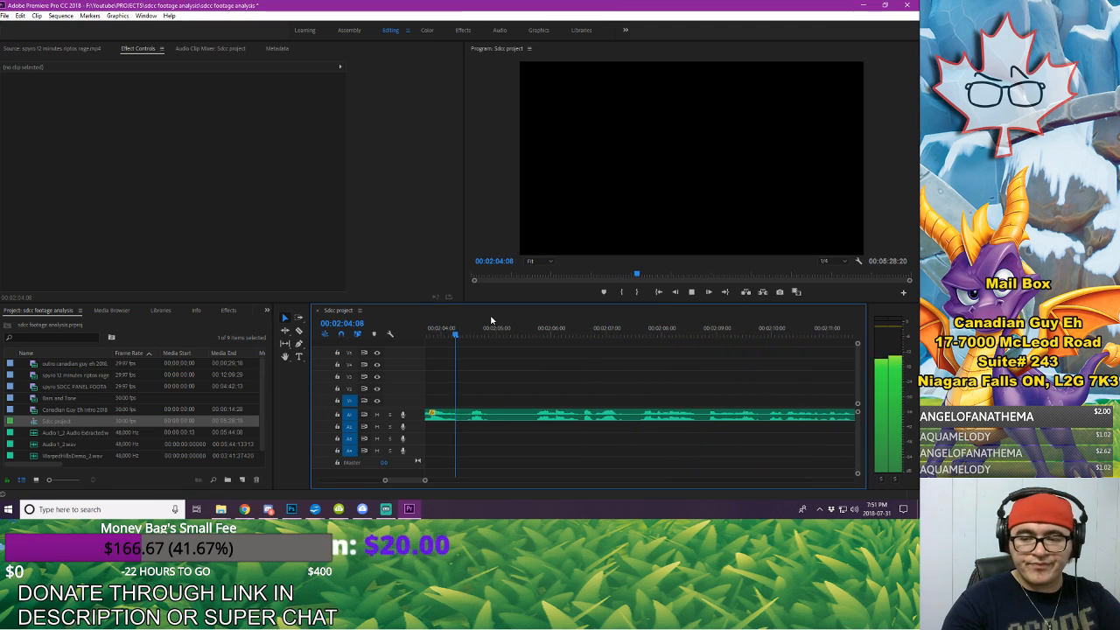
key("space")
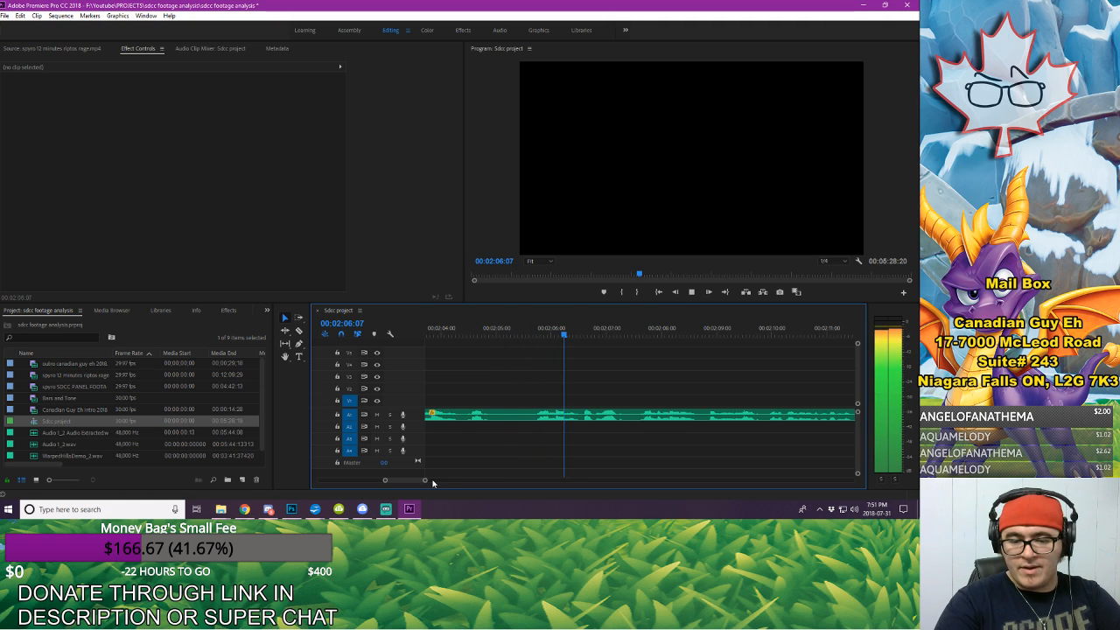
left_click_drag(426, 480, 427, 482)
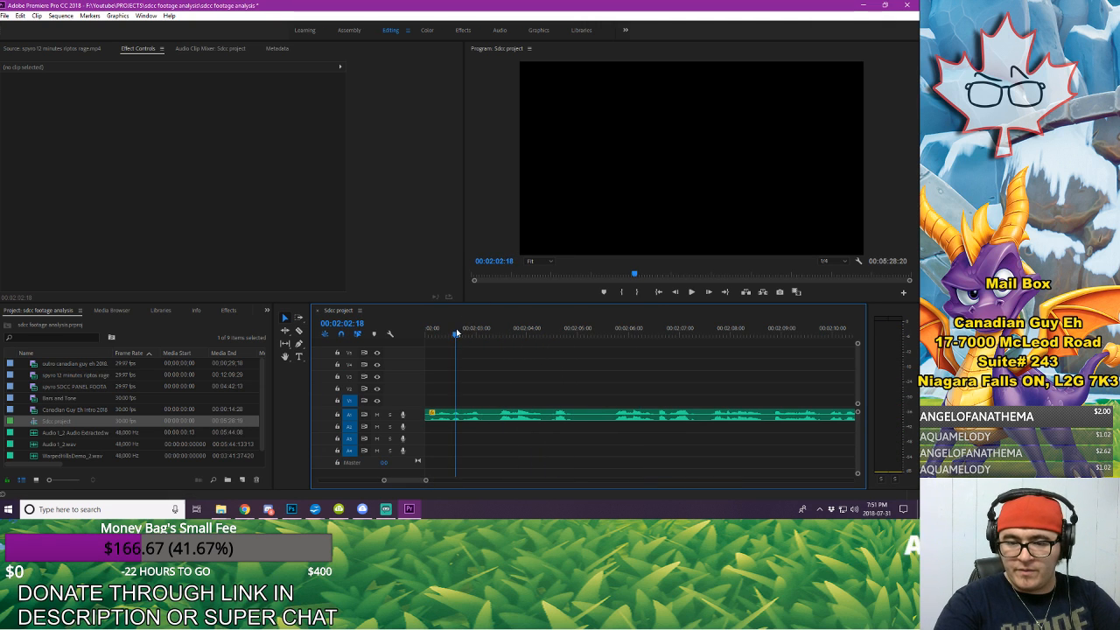
Step: Split the A1 voice-over at 00:02:03:05 and about 00:02:05:22, and delete the piece between the two cuts
key("space")
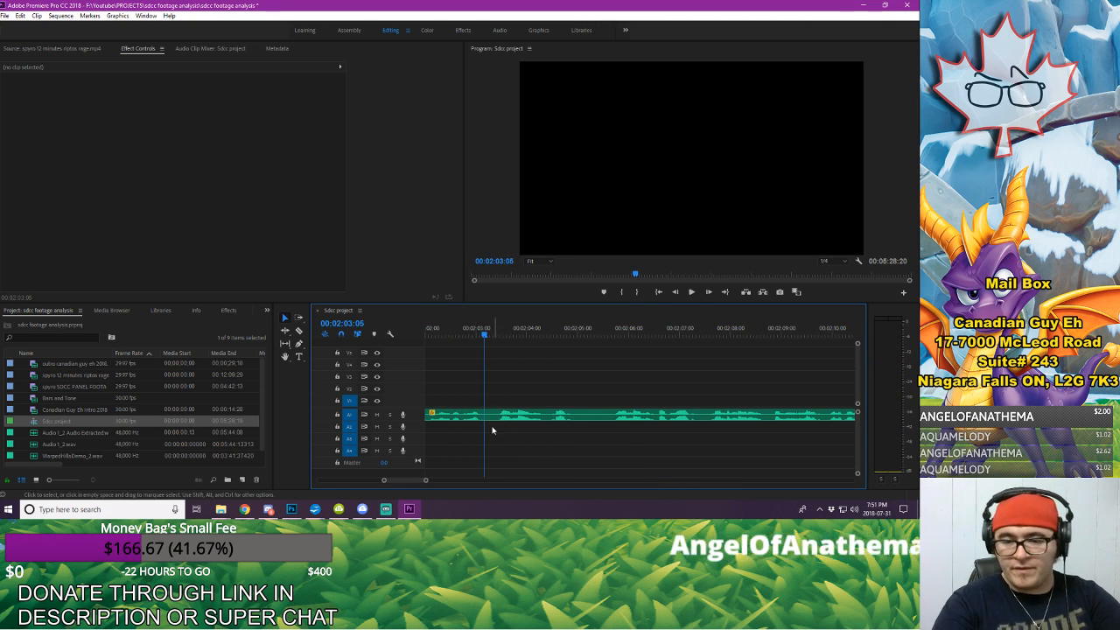
left_click(617, 417)
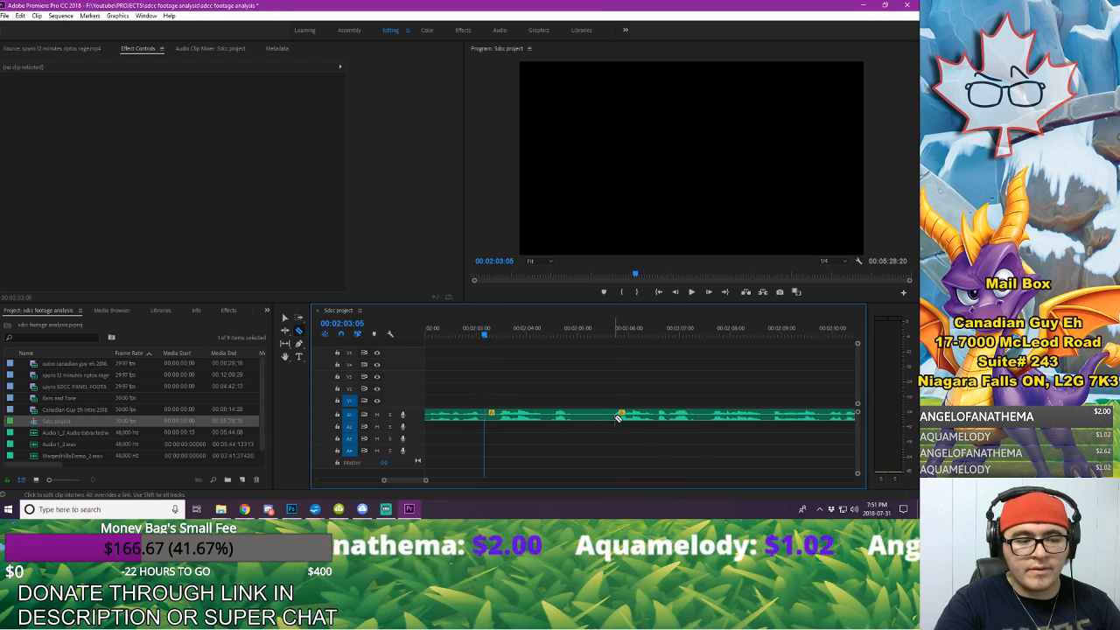
key("v")
left_click(586, 416)
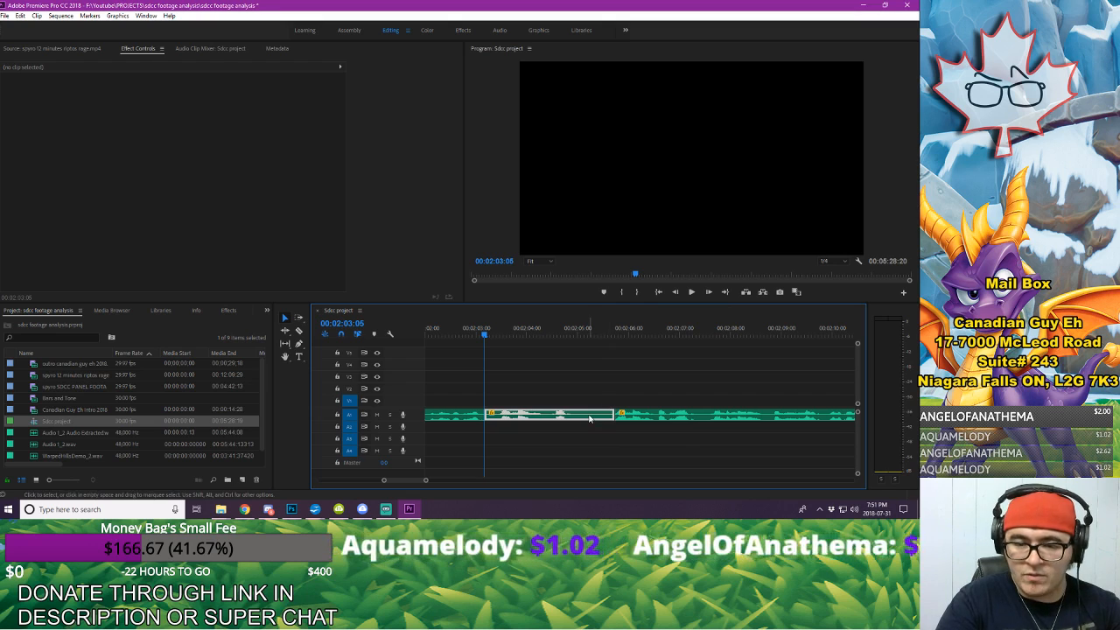
key("Delete")
Step: Move all voice-over audio after the gap at 00:02:03:05 earlier on A1 to close the gap
left_click(680, 416)
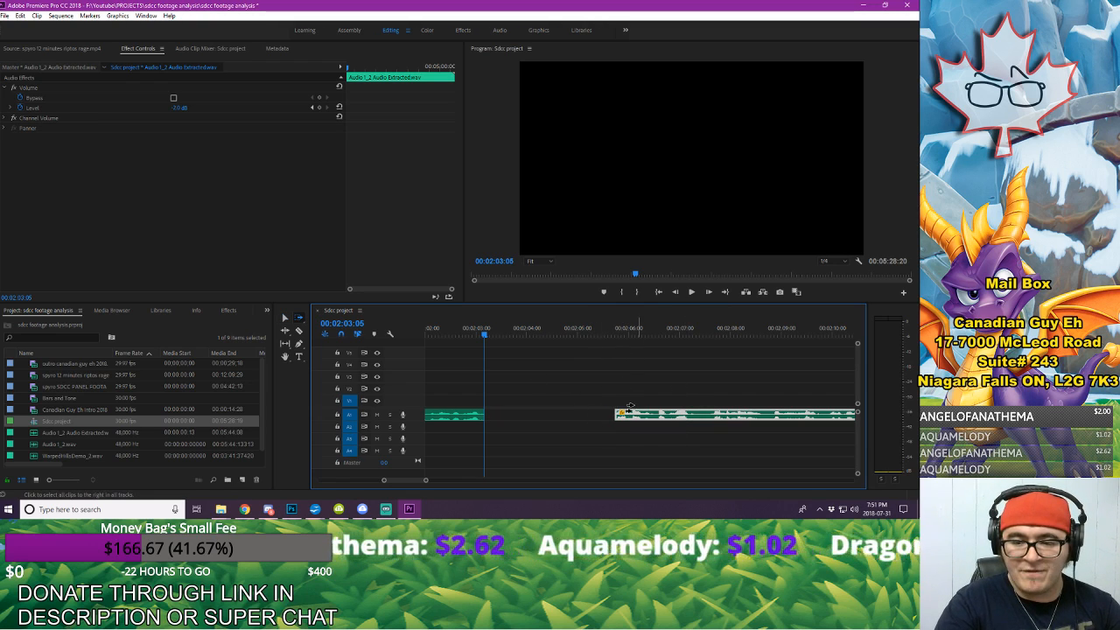
key("v")
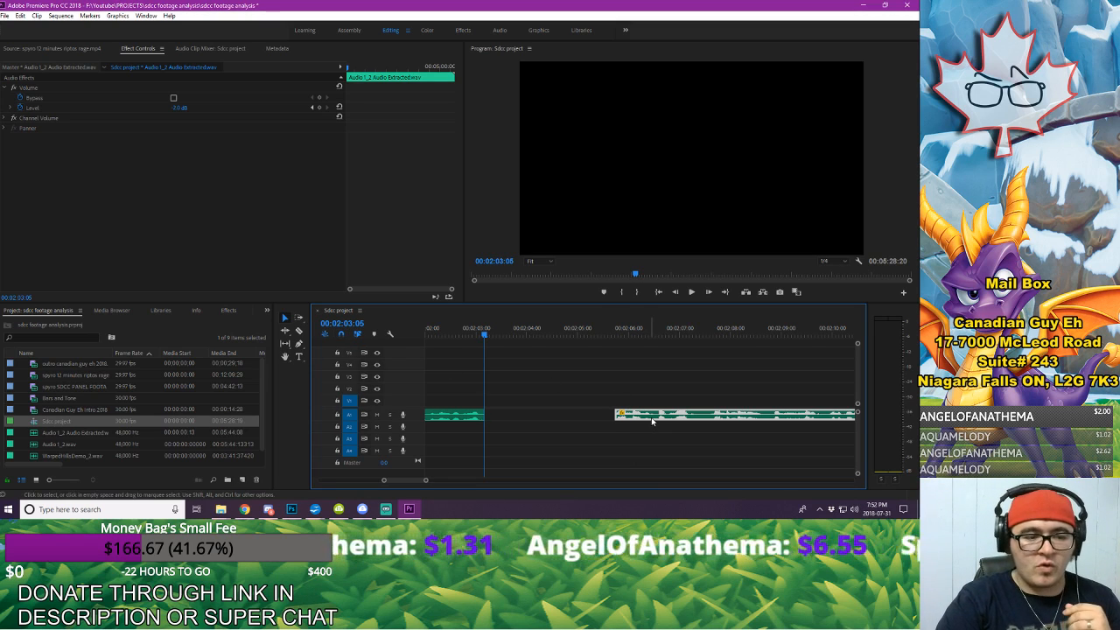
left_click_drag(662, 417, 541, 419)
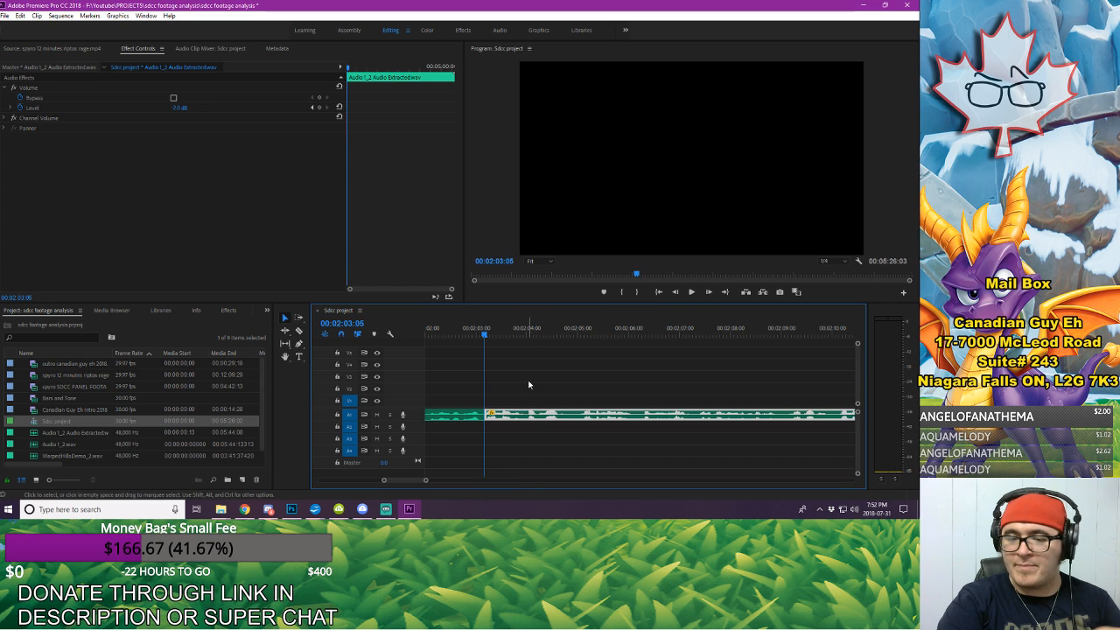
left_click(503, 458)
Step: Listen to the voice-over from 00:02:03:05 through 00:02:37:17, then replay the passage just before 00:02:31:17 to locate the next mistake
left_click_drag(425, 482, 433, 480)
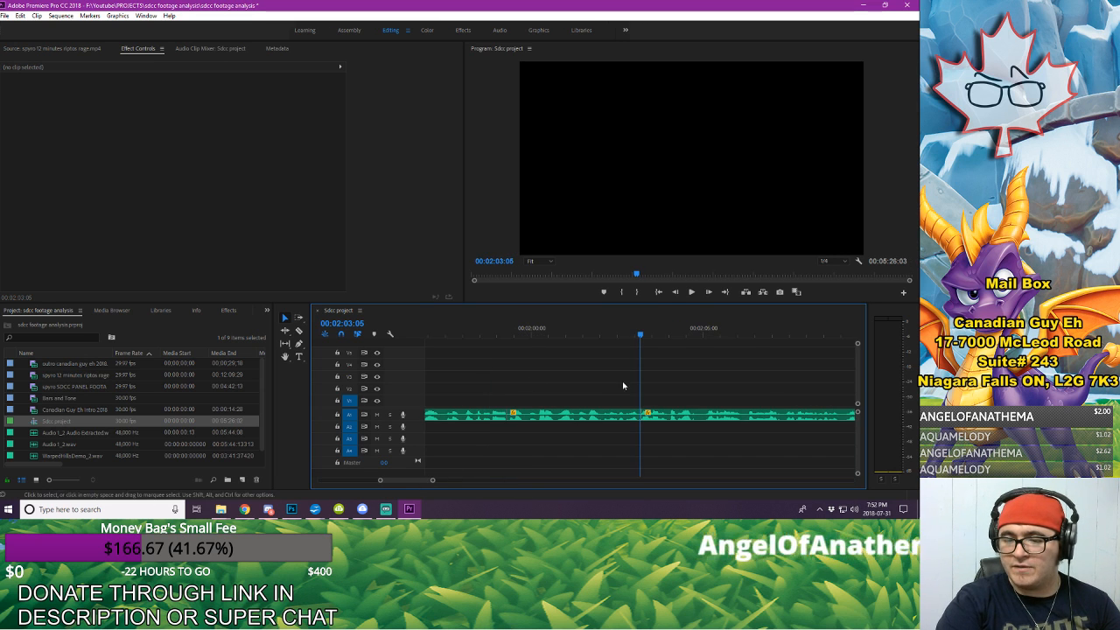
key("space")
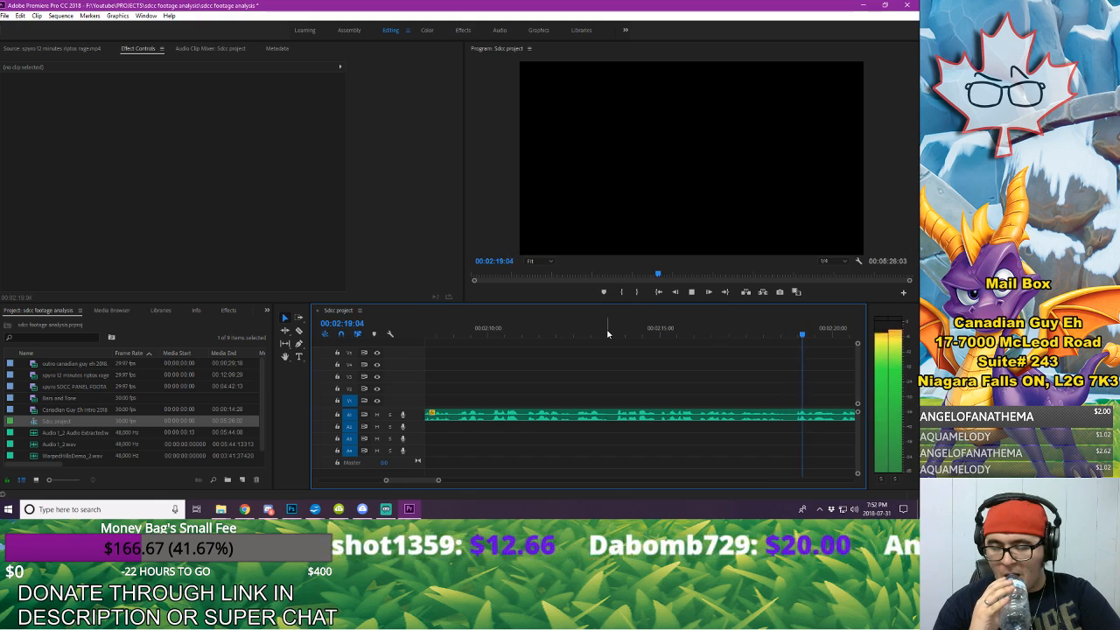
key("space")
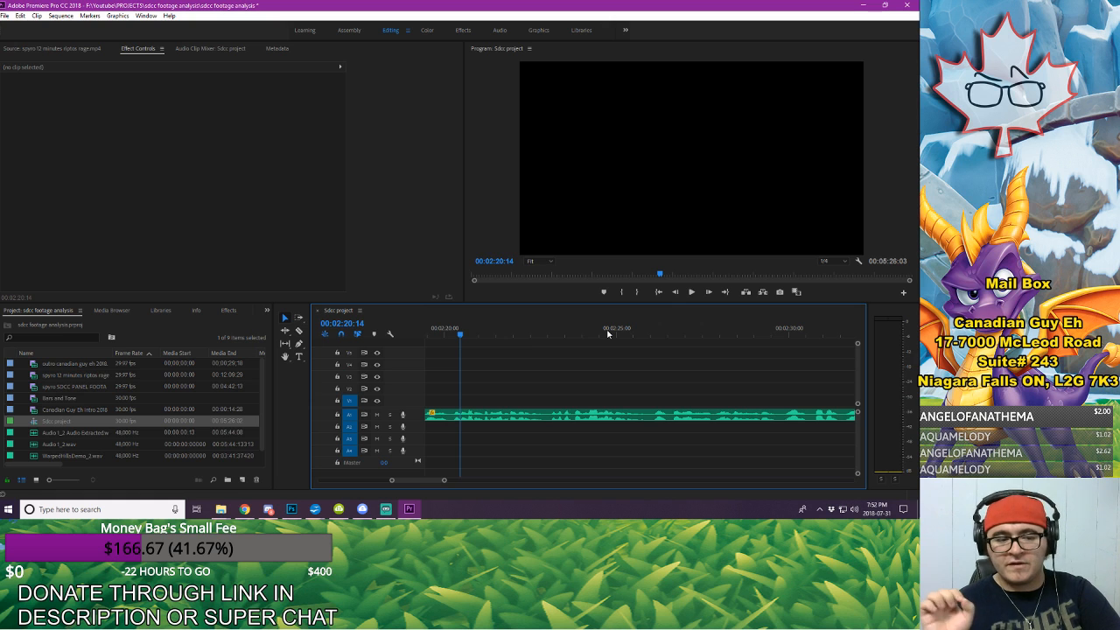
key("space")
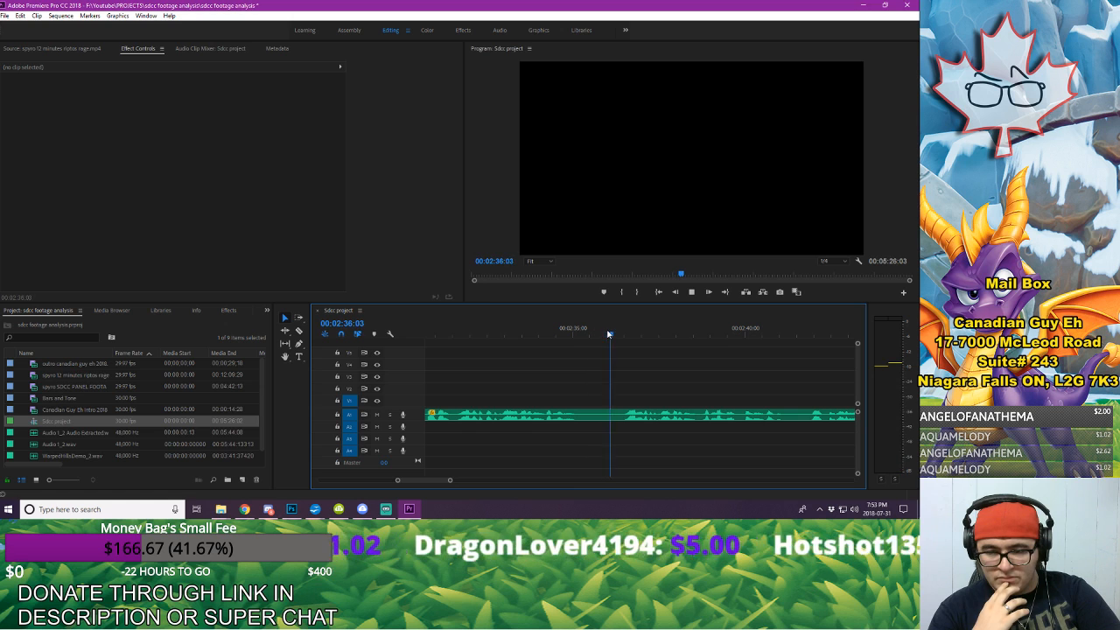
key("space")
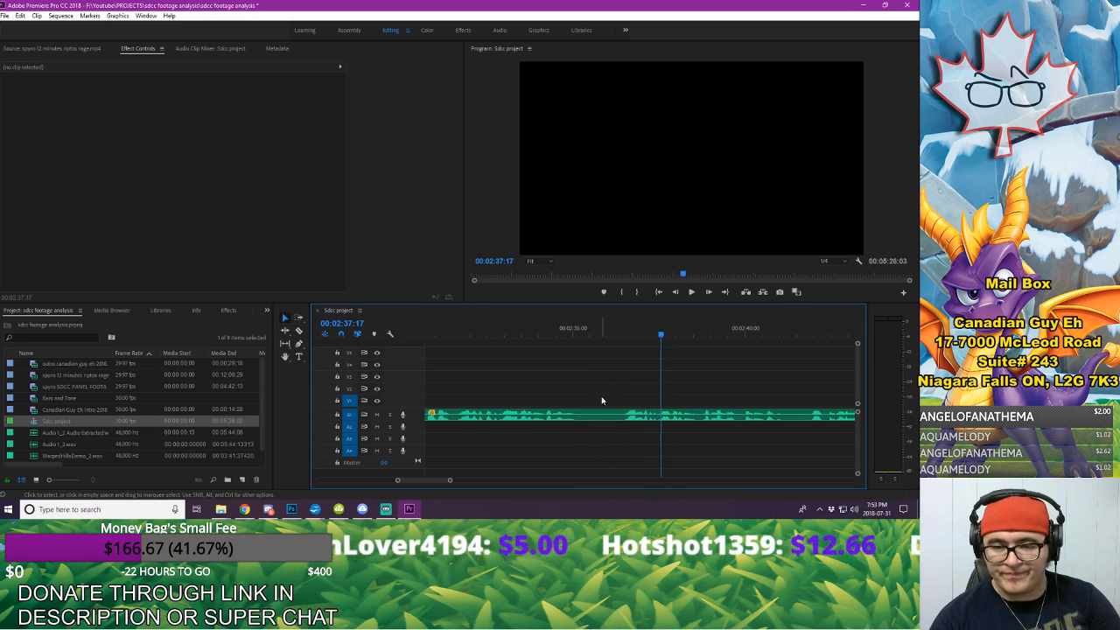
left_click(437, 331)
key("space")
scroll(437, 322, "up", 4)
key("space")
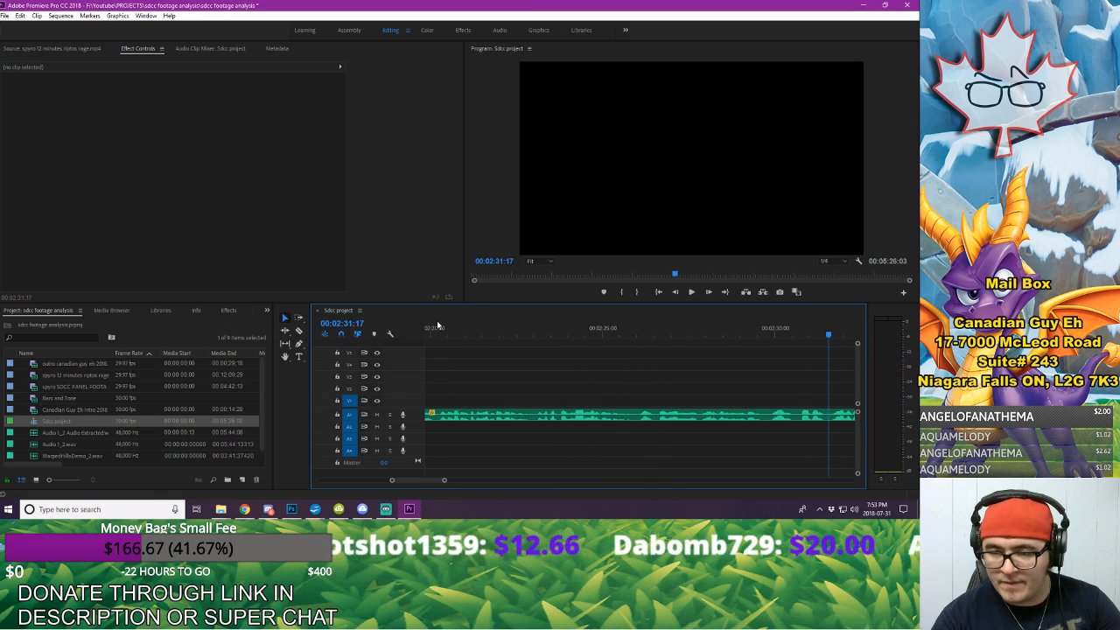
Step: Split the A1 voice-over at 00:02:31:12 and about 00:02:36:11, and delete the piece between the two cuts
key("Left")
key("Left")
key("Left")
key("Left")
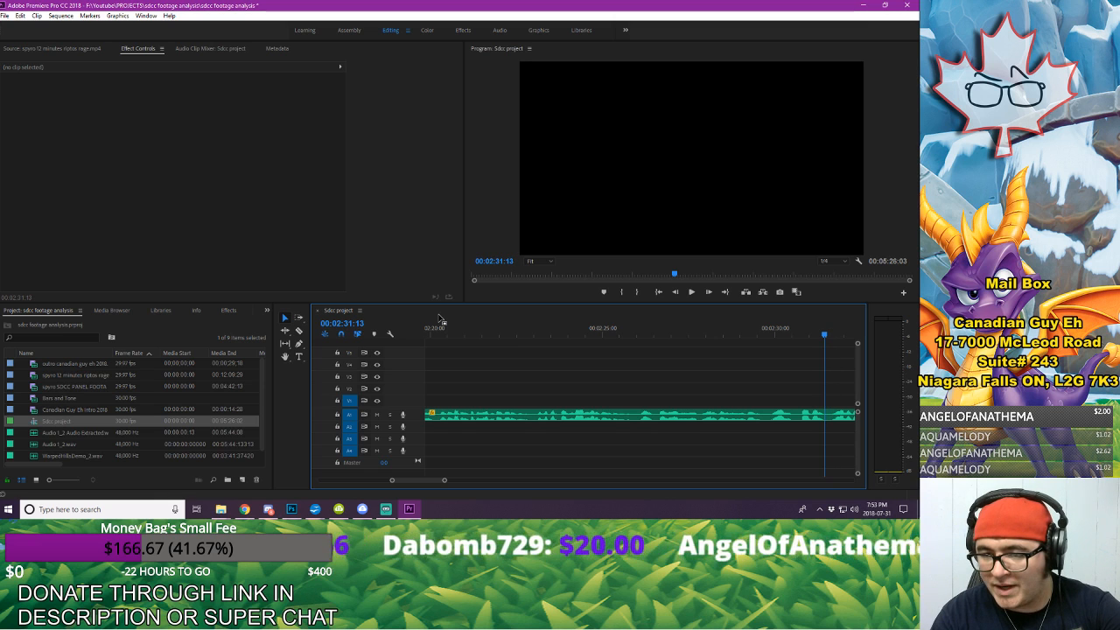
left_click_drag(445, 480, 419, 481)
key("Left")
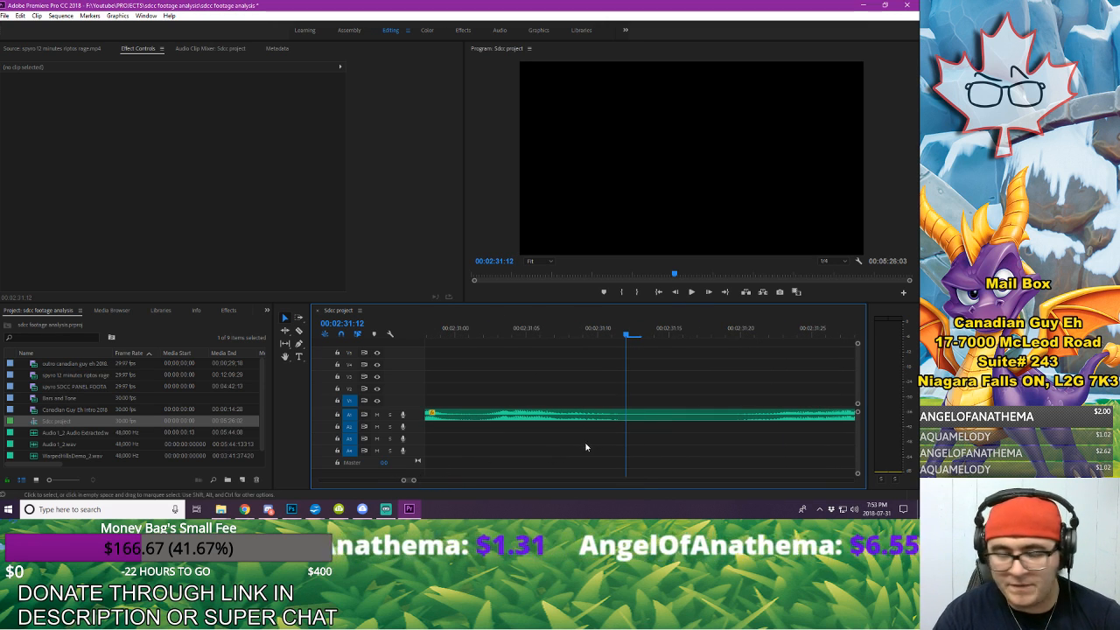
key("c")
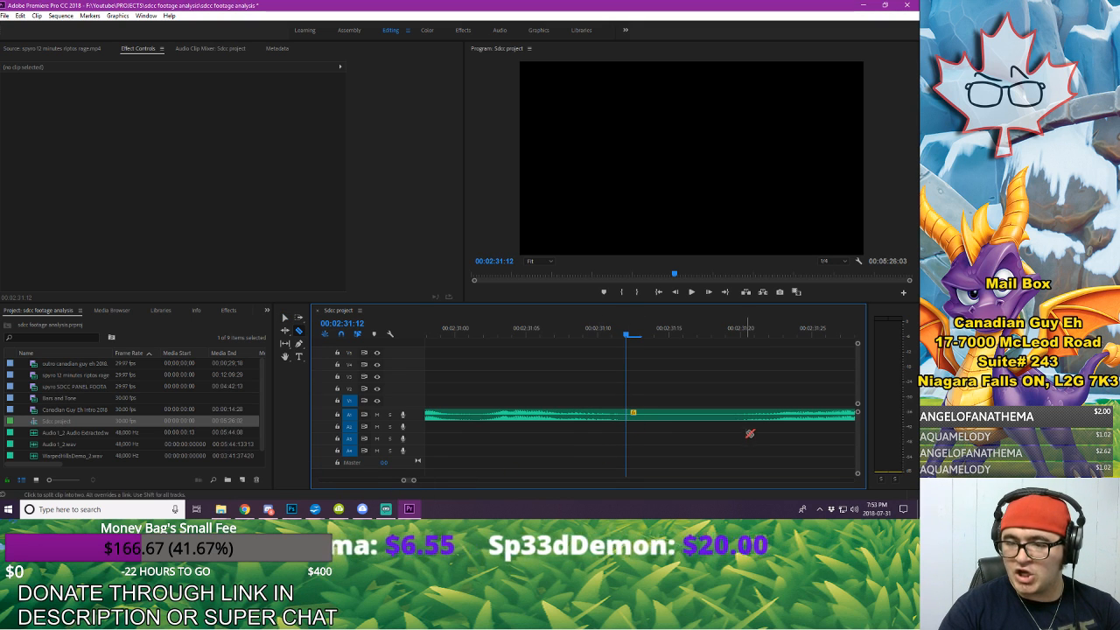
left_click_drag(414, 481, 439, 488)
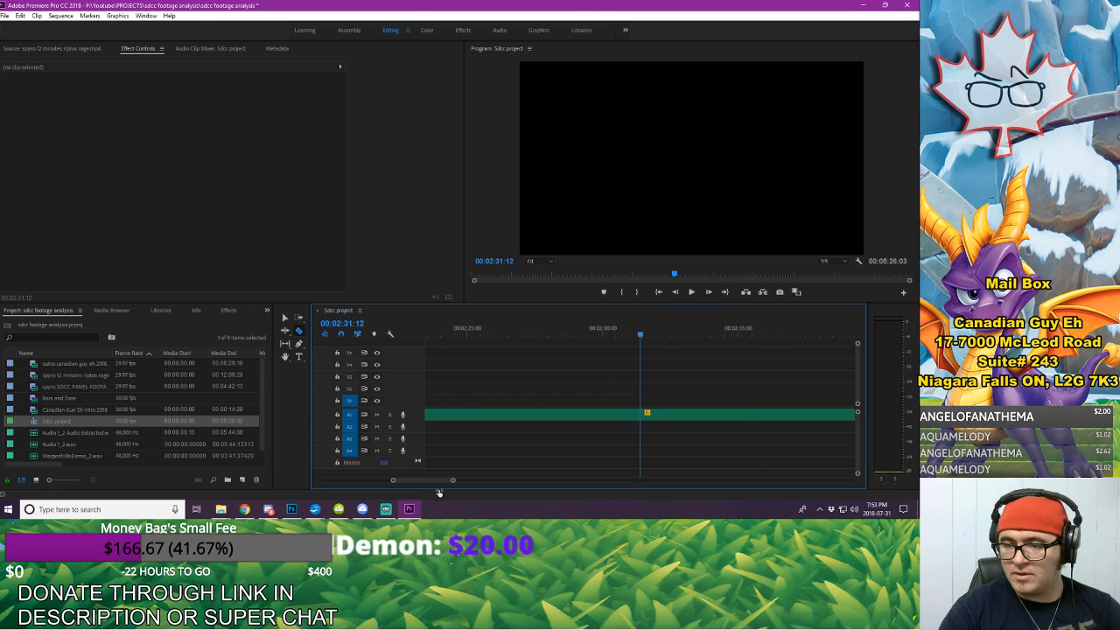
left_click(779, 416)
key("v")
left_click(745, 413)
key("Delete")
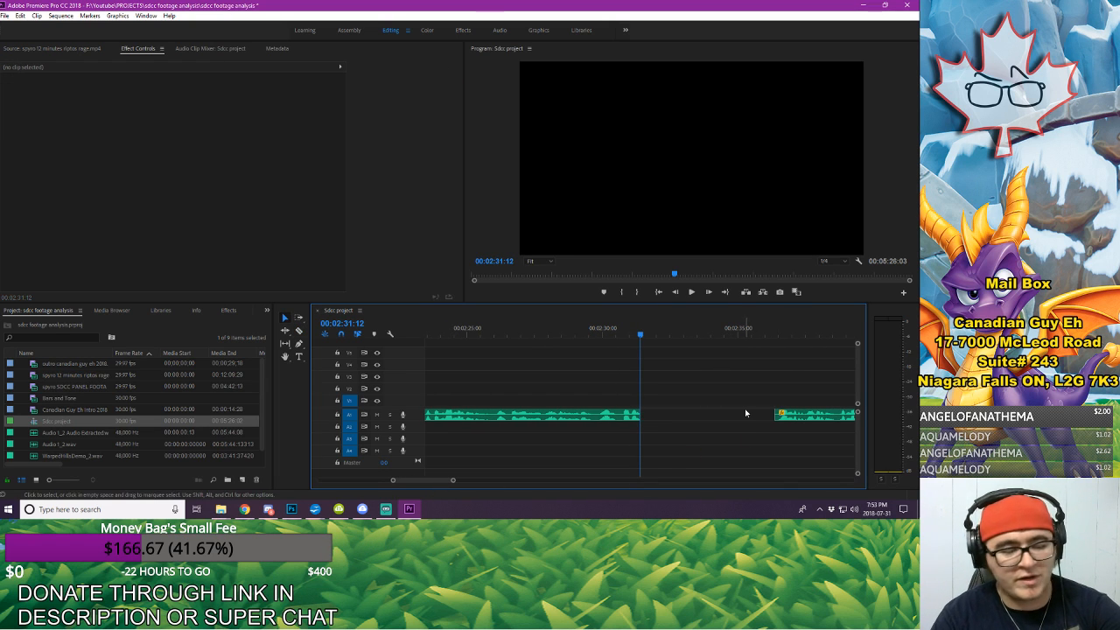
Step: Move the remaining voice-over earlier so it joins the preceding A1 audio at 00:02:31:12
left_click(809, 415)
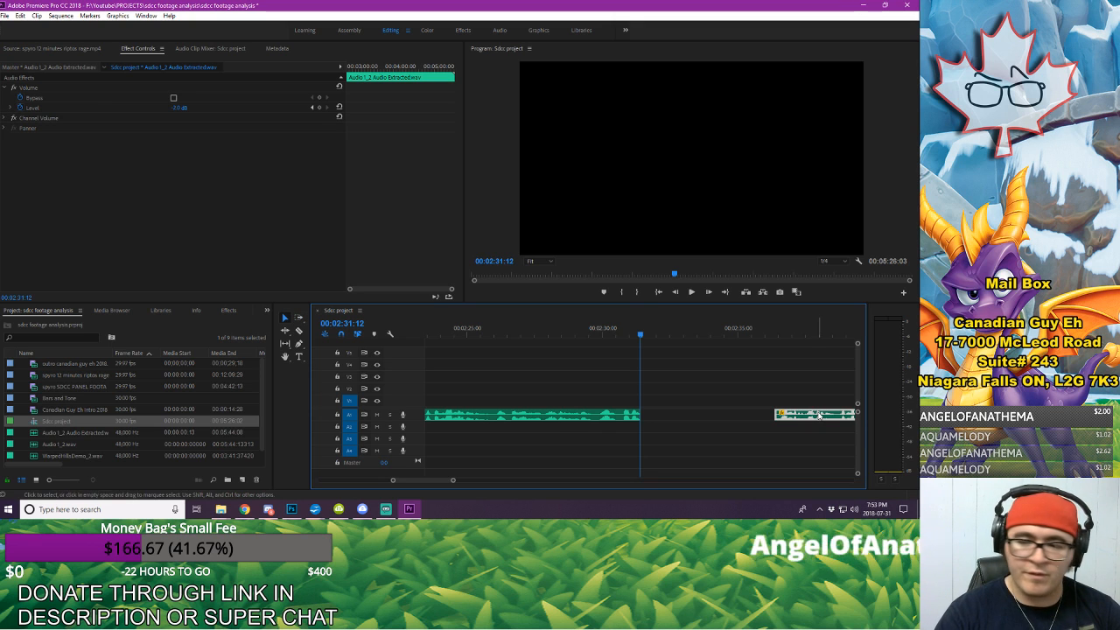
left_click_drag(818, 416, 717, 405)
left_click_drag(692, 419, 688, 418)
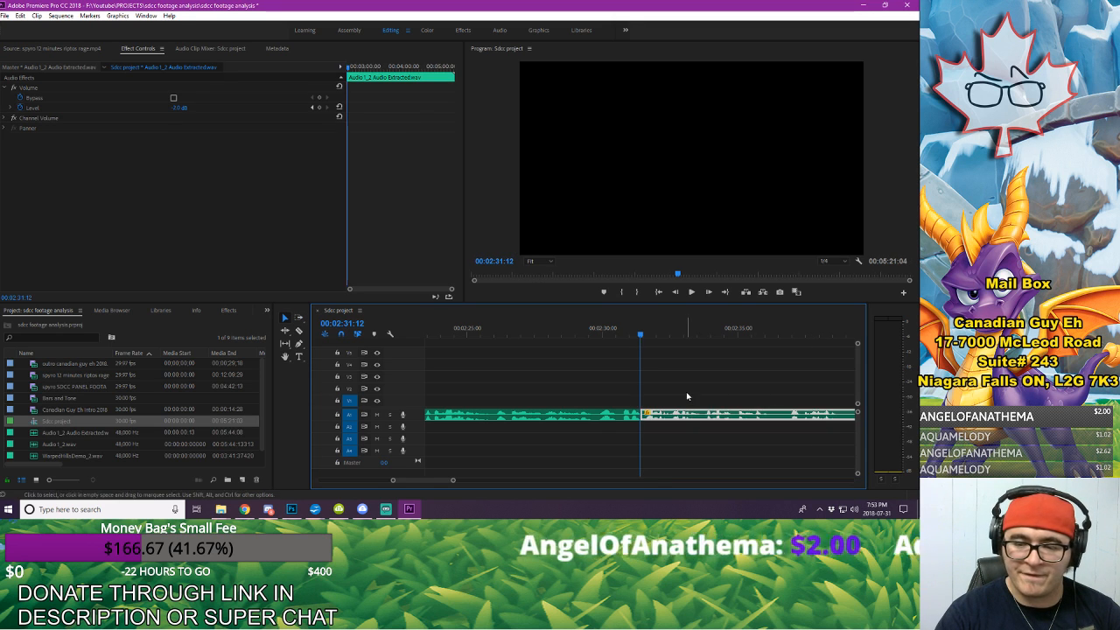
left_click(687, 394)
Step: Listen to the voice-over across the 00:02:31:12 join through 00:02:40:06, then replay the passage up to 00:02:36:05 to find the next cut point
left_click(585, 329)
key("space")
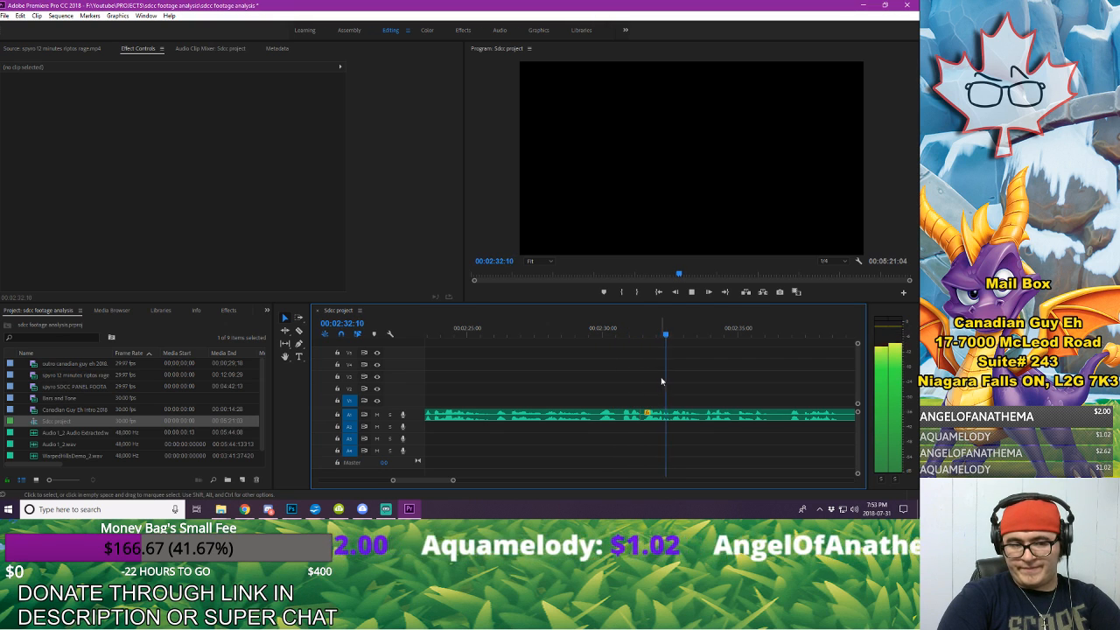
key("space")
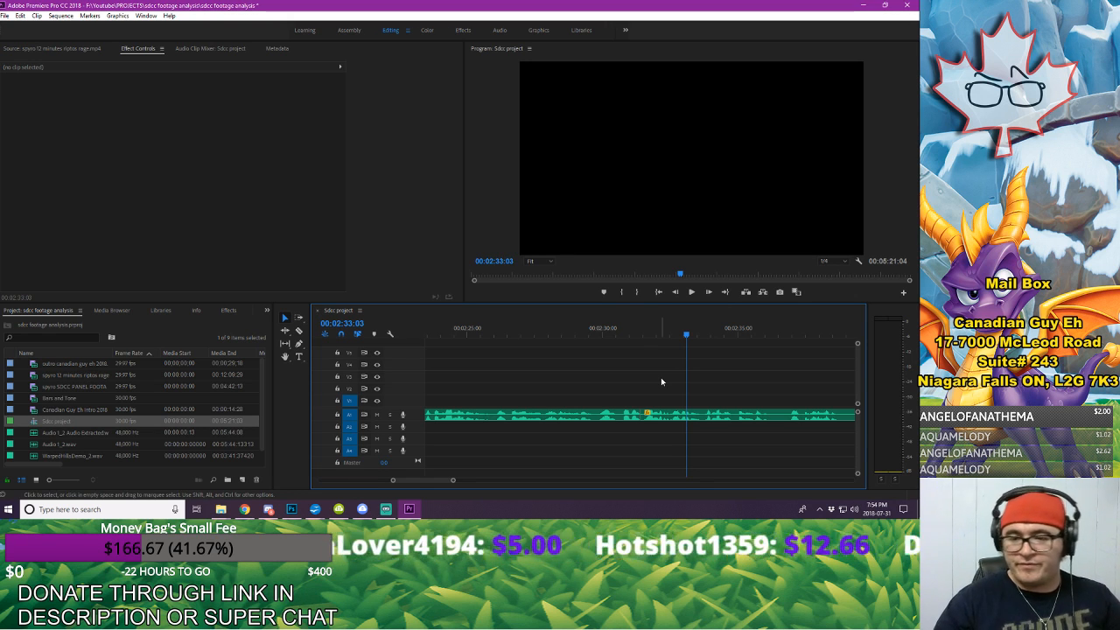
left_click(614, 329)
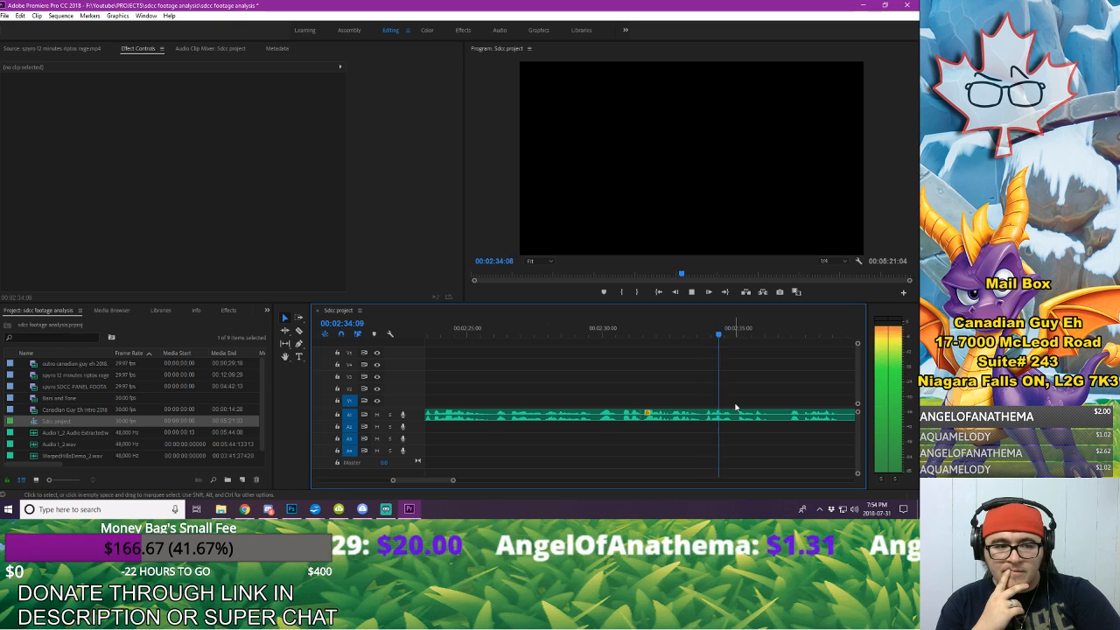
key("space")
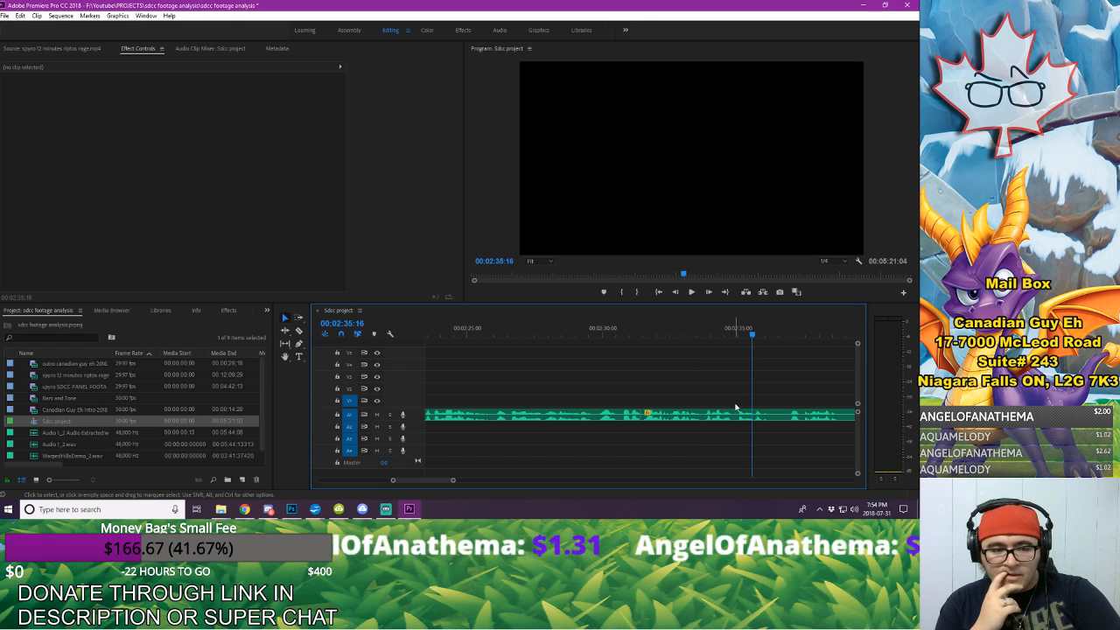
key("space")
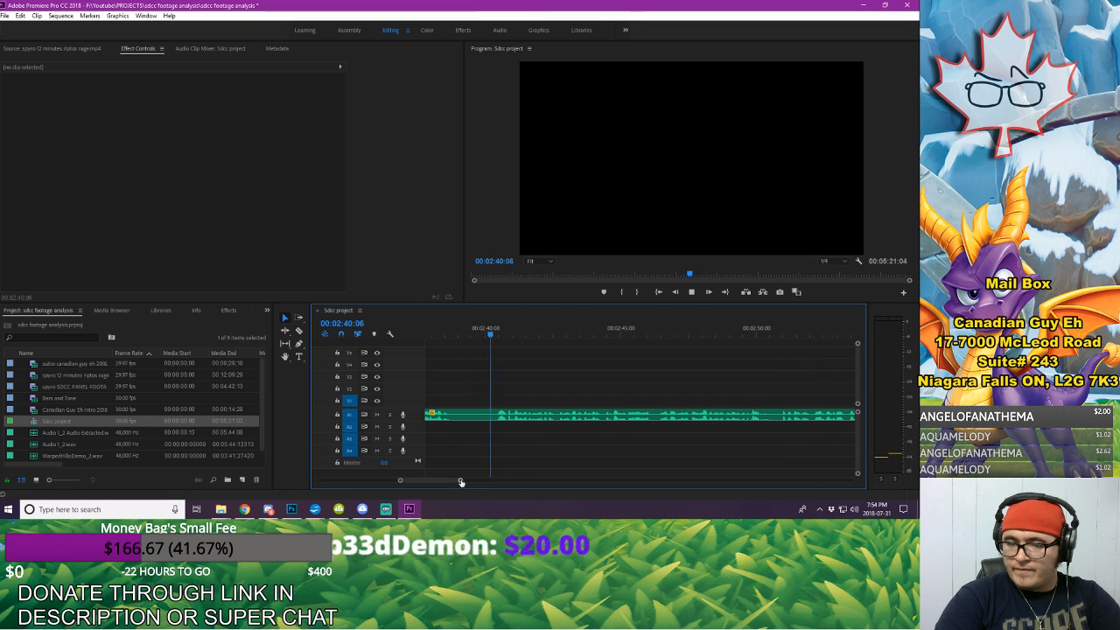
key("space")
left_click_drag(461, 481, 469, 481)
left_click(507, 329)
key("space")
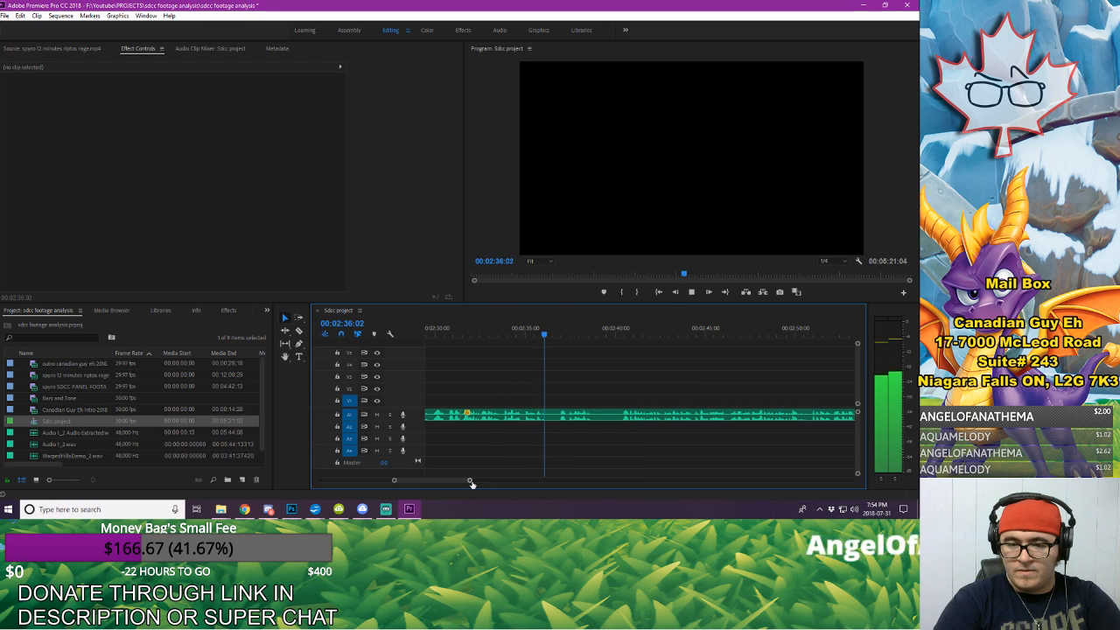
key("space")
Step: Split the A1 voice-over at 00:02:36:05 and about 00:02:40:13, and delete the piece between the two cuts
left_click_drag(471, 482, 461, 487)
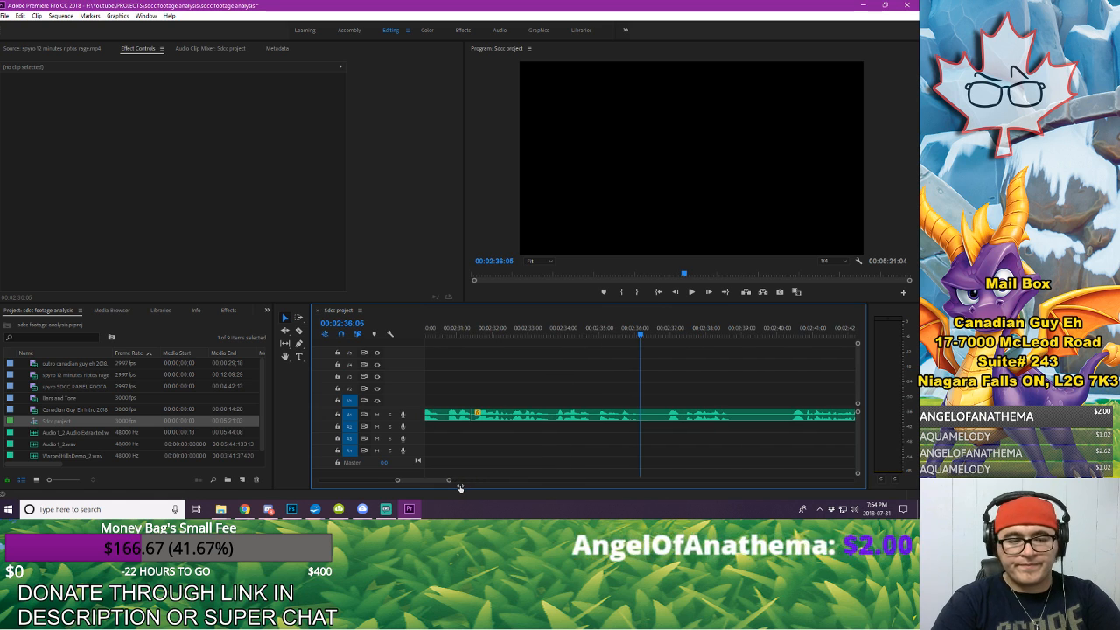
key("c")
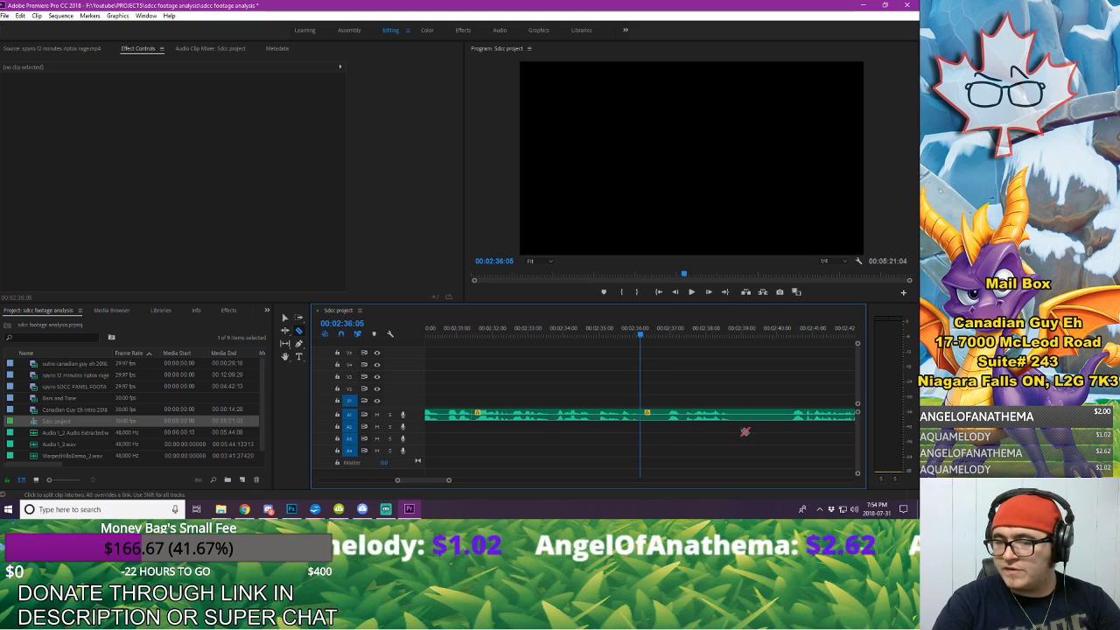
left_click(792, 416)
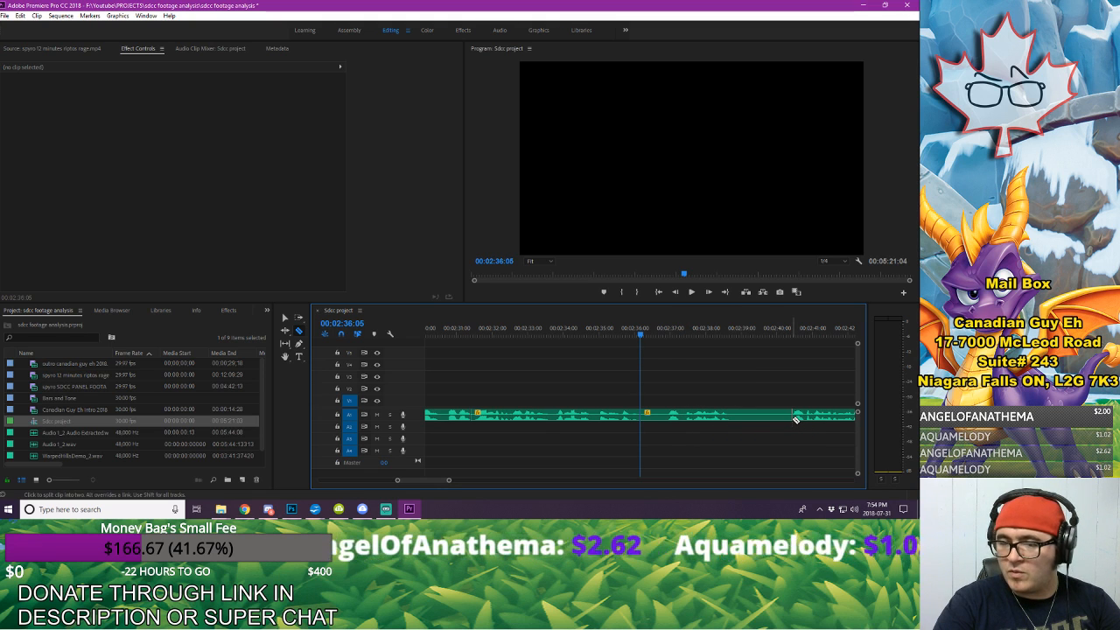
key("v")
left_click(761, 415)
key("Delete")
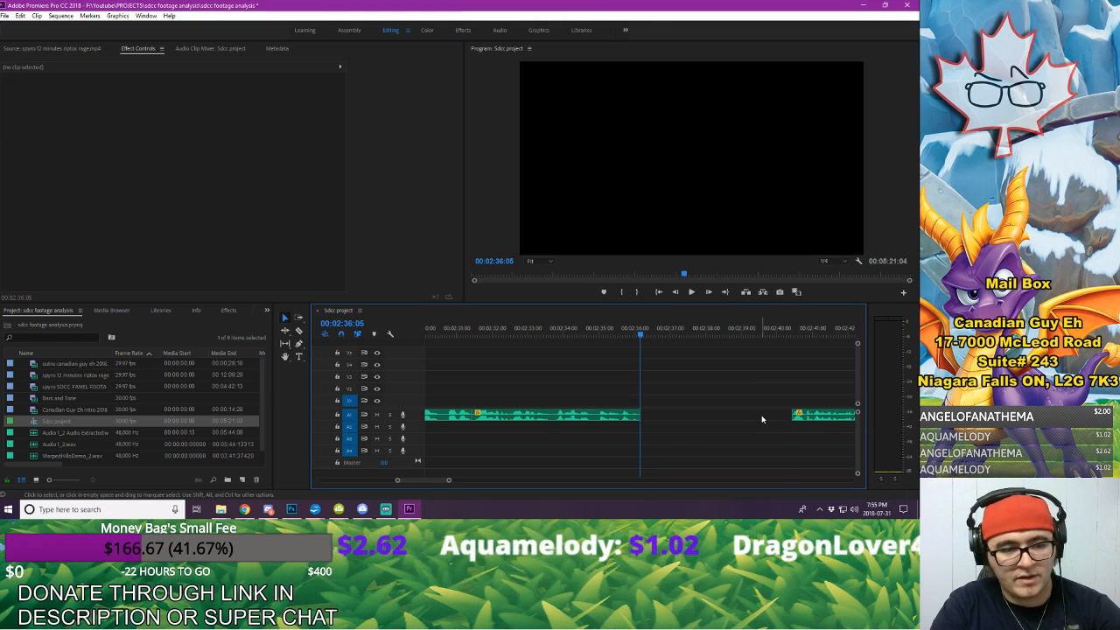
Step: Close the gap at 00:02:36:05 by moving the rest of the A1 voice-over earlier
left_click(819, 416)
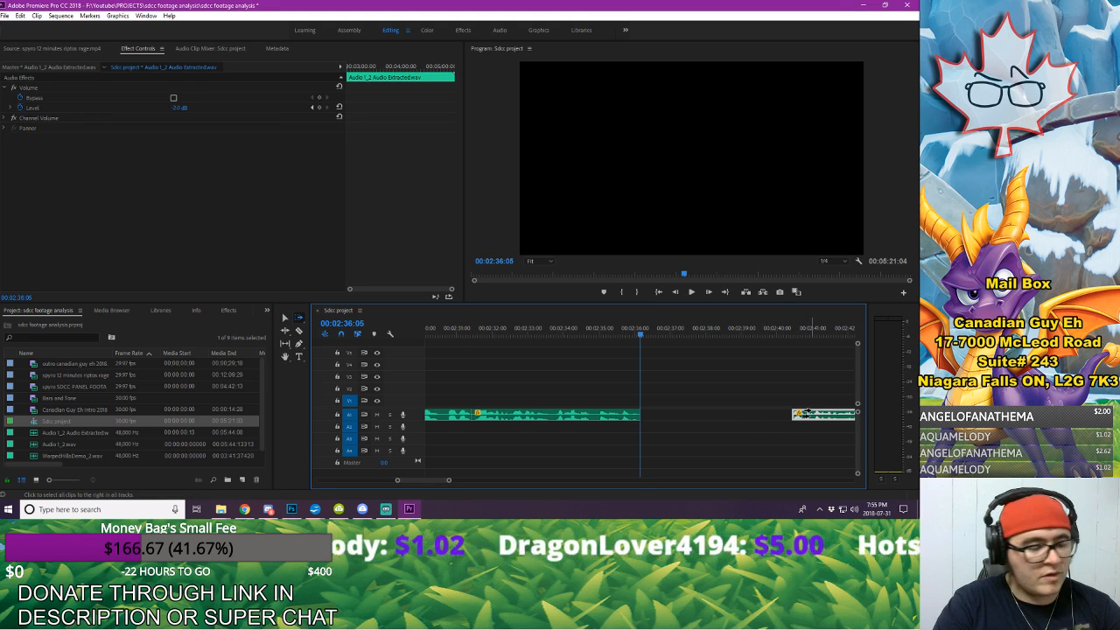
left_click_drag(819, 418, 668, 417)
left_click(670, 372)
Step: Listen to the voice-over from 00:02:36:05, then replay it from about 00:02:34 across the join through 00:02:43:09
key("space")
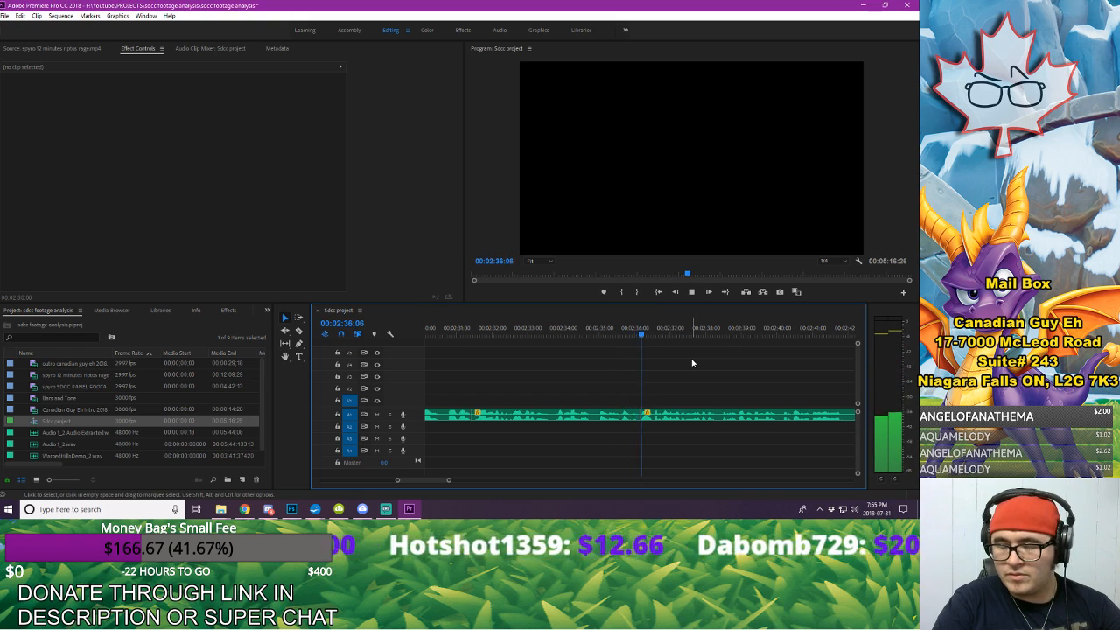
key("space")
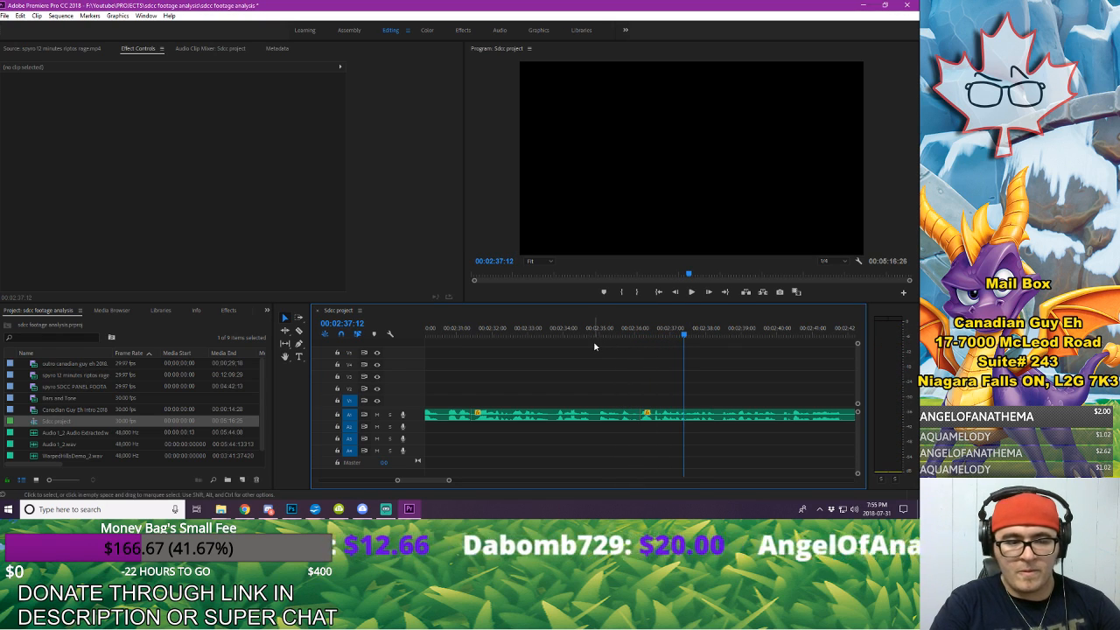
left_click(577, 338)
key("space")
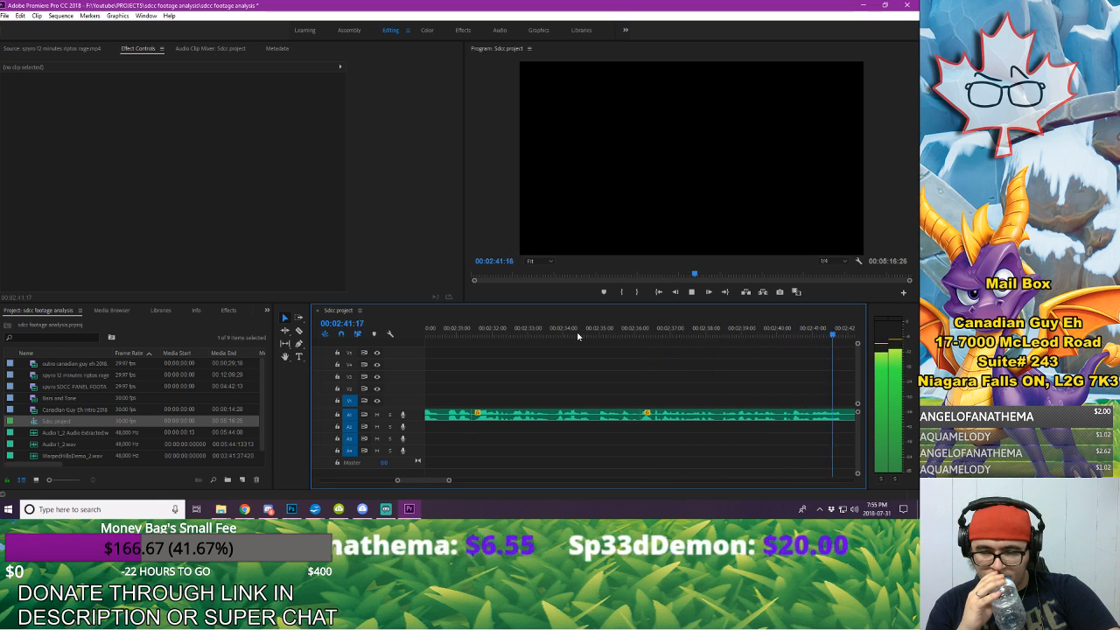
key("space")
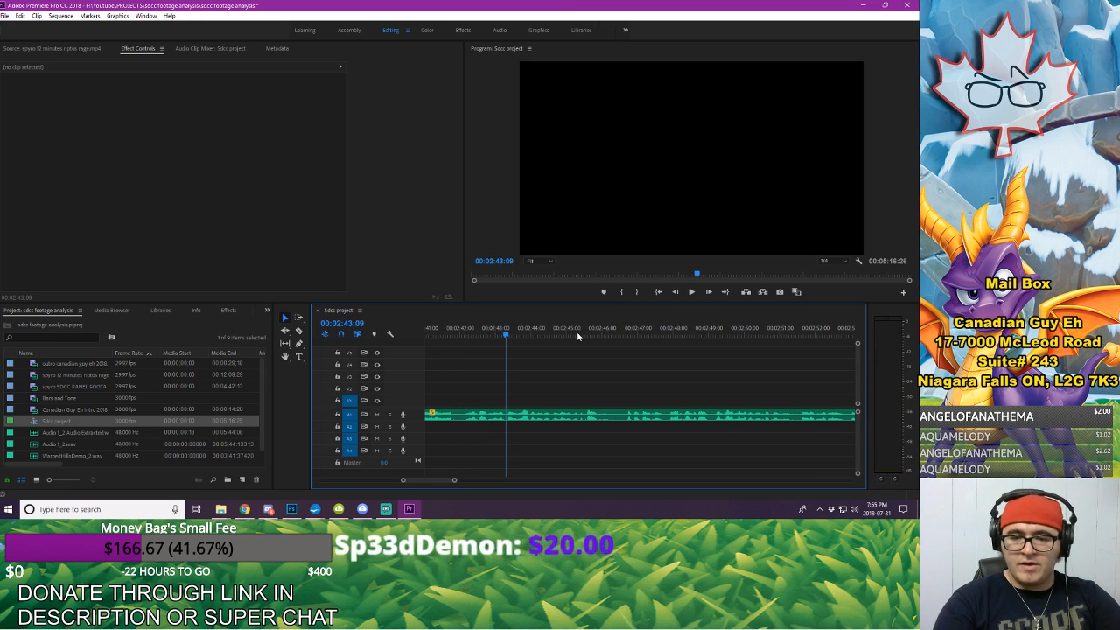
Step: Split the A1 voice-over in the silent pause at 00:02:41:27
left_click_drag(500, 325, 460, 332)
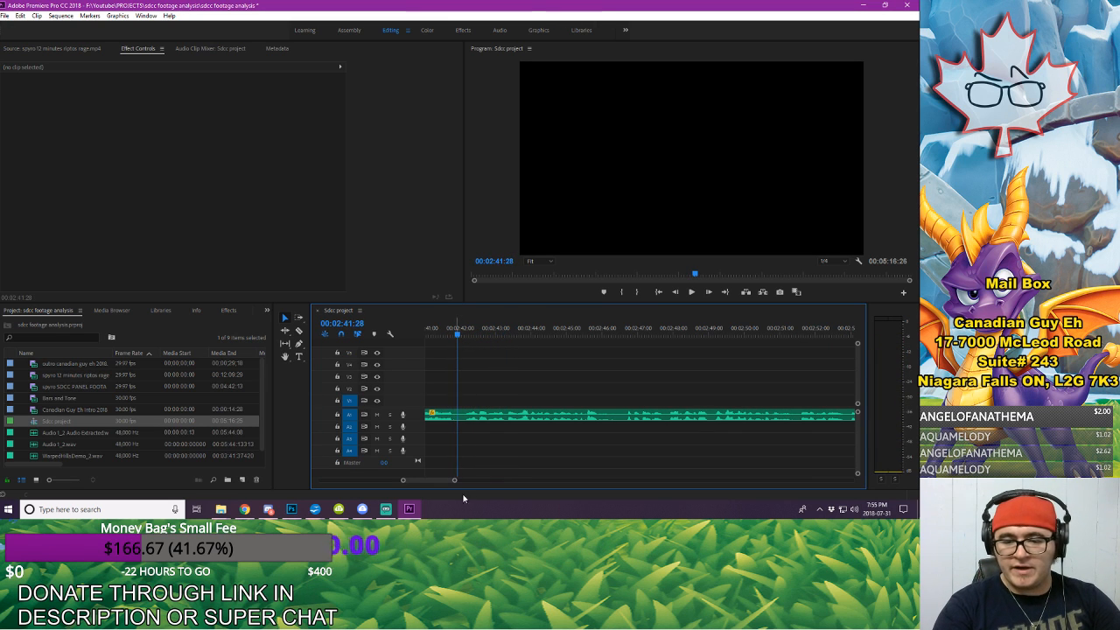
mouse_move(456, 481)
left_mouse_down()
mouse_move(430, 481)
mouse_move(440, 483)
left_mouse_up()
key("Left")
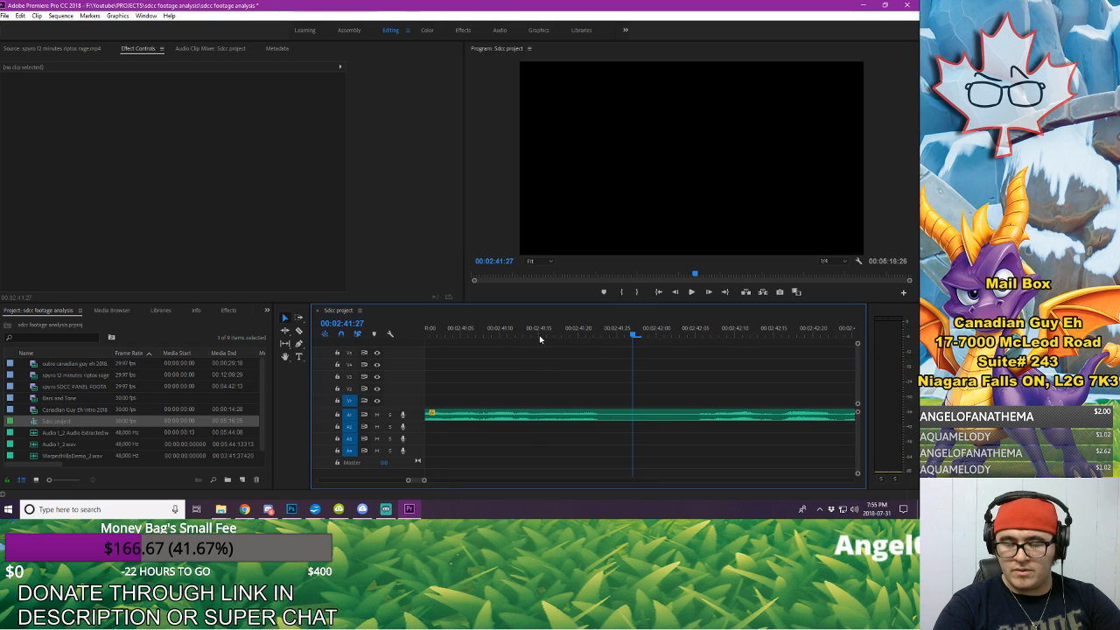
key("c")
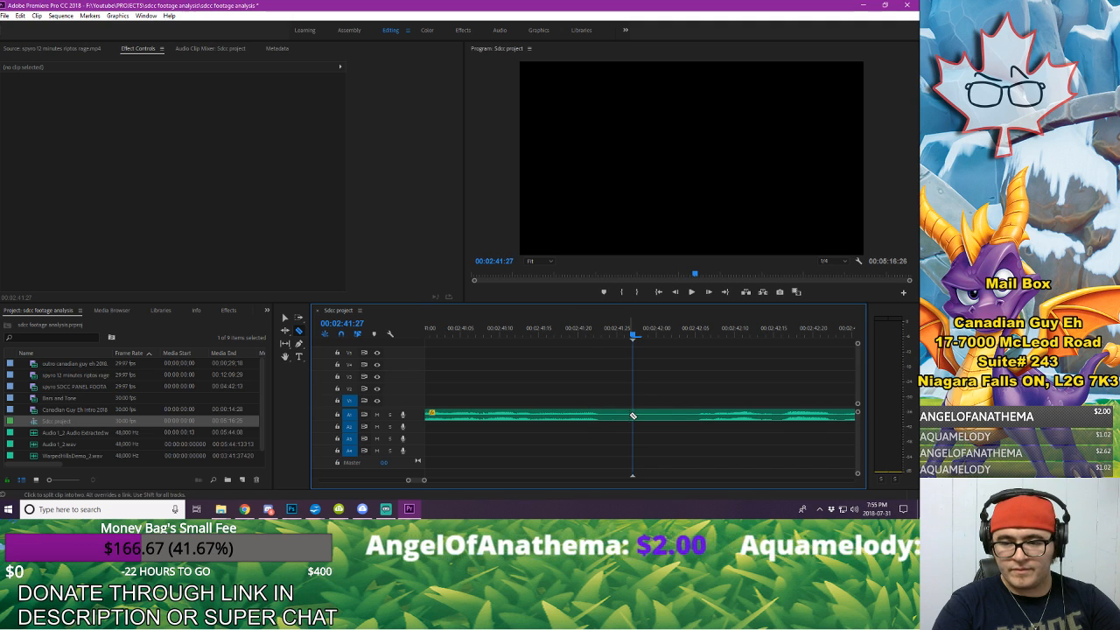
left_click(635, 416)
Step: Split the A1 voice-over at 00:02:42:03 and delete the short piece between this cut and 00:02:41:27
key("Right")
key("Right")
key("Right")
key("Right")
key("Right")
key("Right")
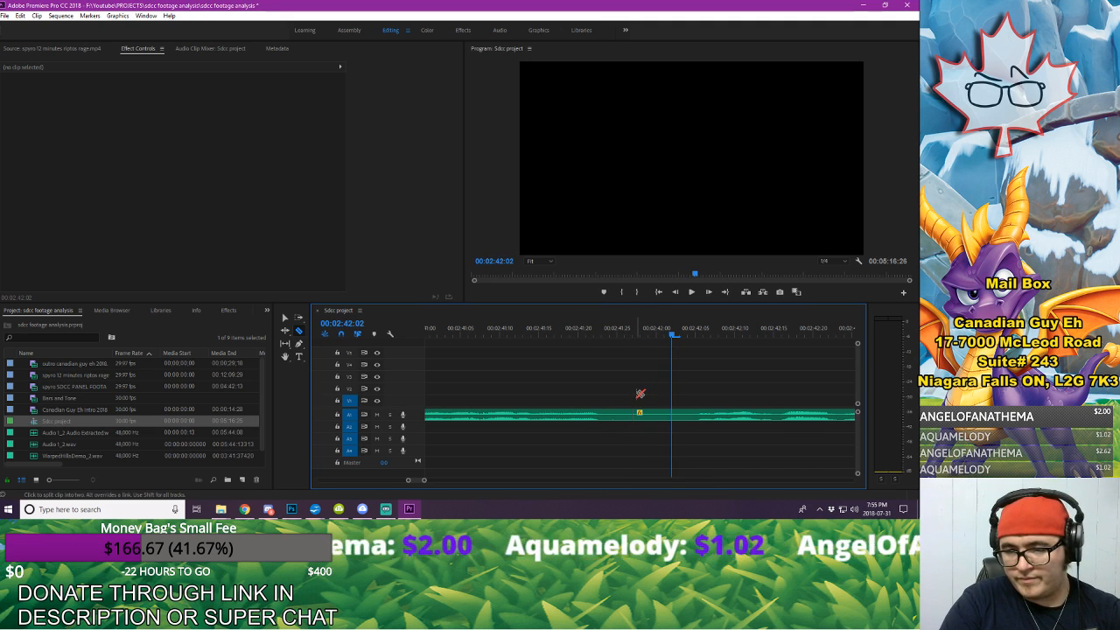
left_click(682, 414)
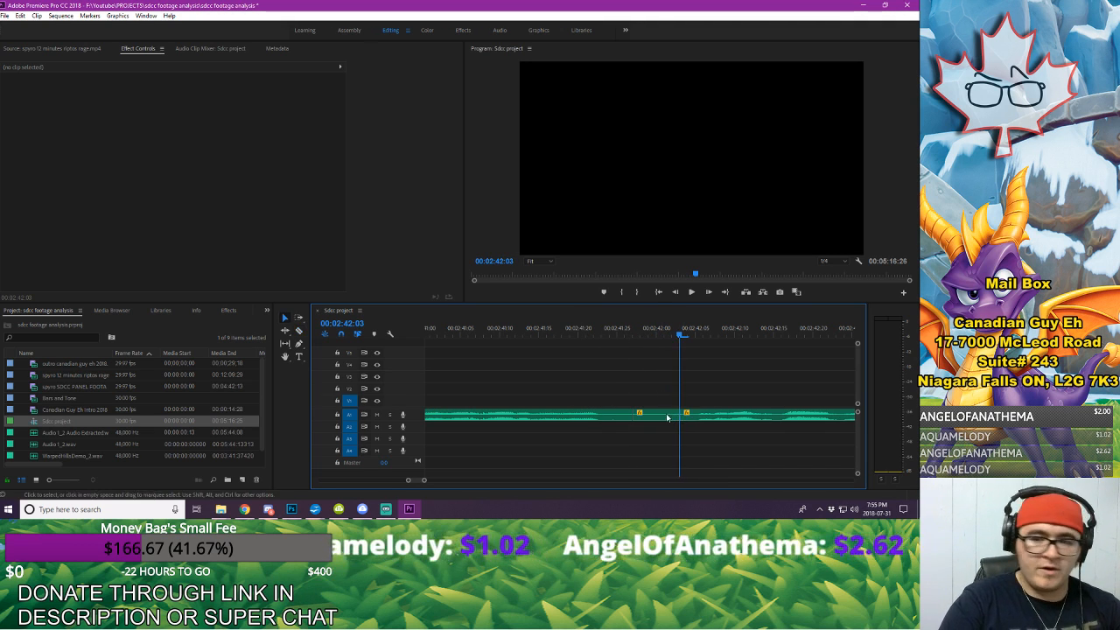
key("v")
left_click(669, 414)
key("Delete")
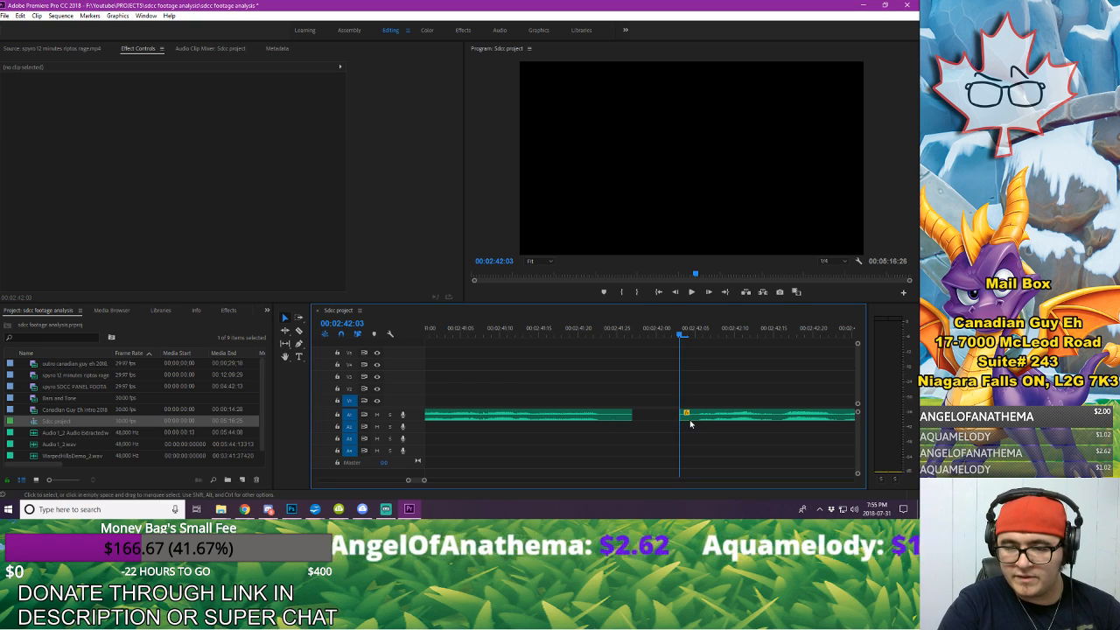
Step: Close the gap before 00:02:42:03 by moving the rest of the A1 voice-over earlier, and play back across the join
left_click_drag(685, 417, 629, 416)
left_click(637, 415)
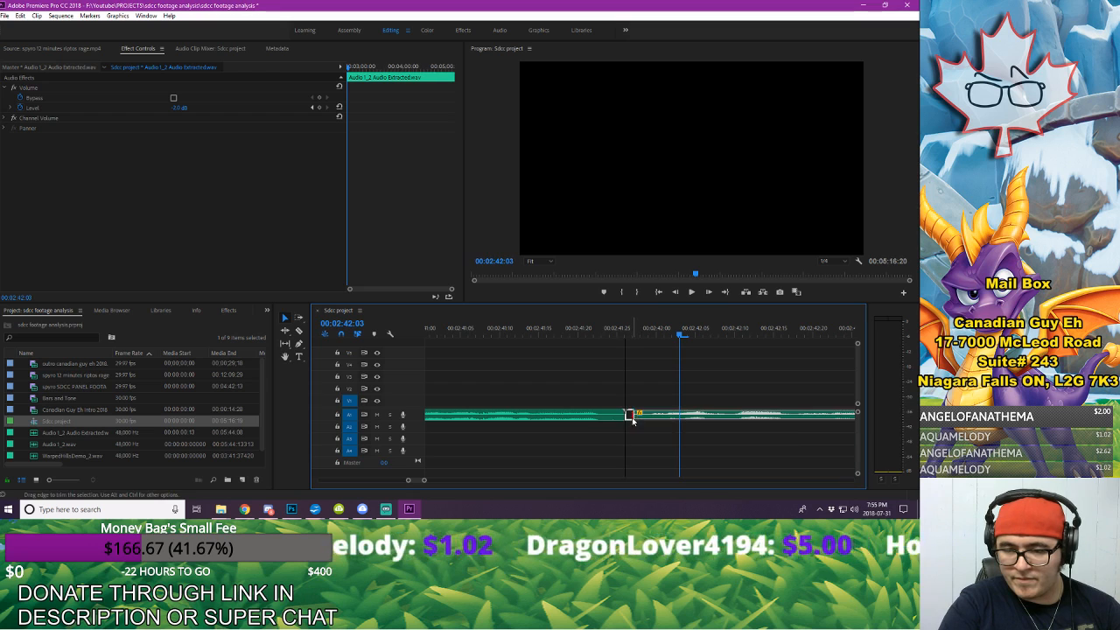
left_click(485, 332)
key("space")
Step: Listen to the voice-over from 00:02:42:10 through 00:02:54:28 to find the next pause or mistake
key("space")
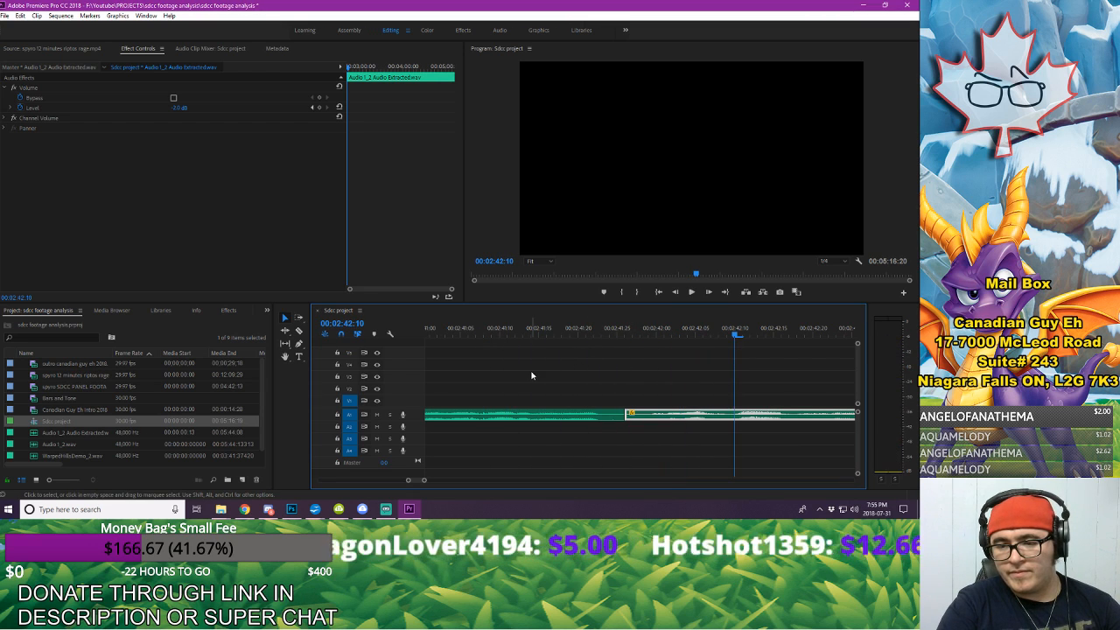
left_click(531, 375)
left_click_drag(423, 480, 451, 480)
key("space")
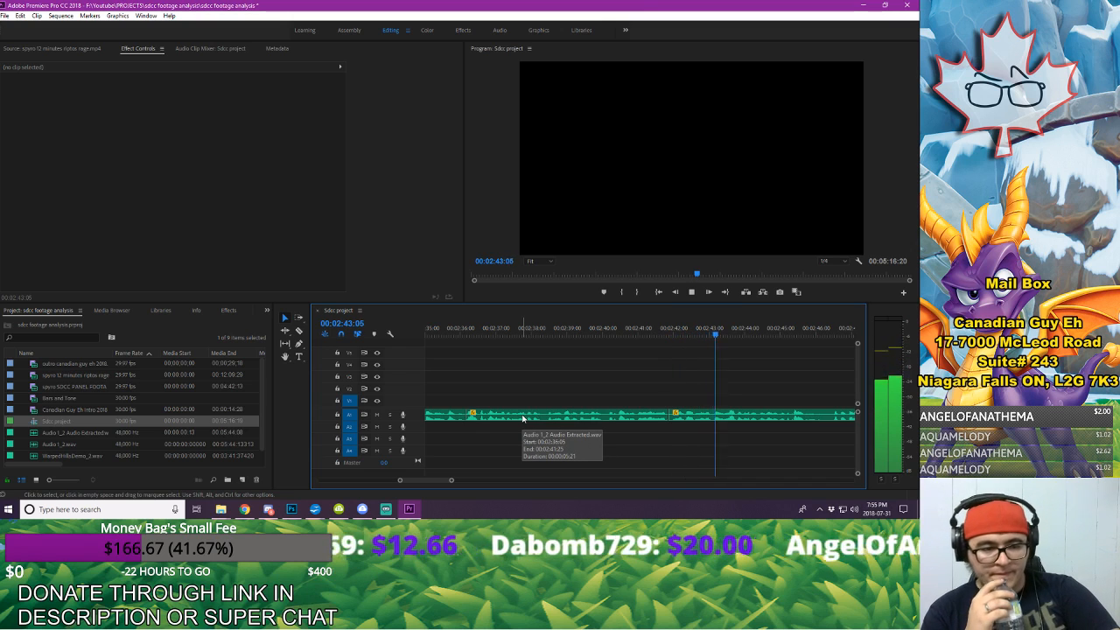
key("space")
key("space")
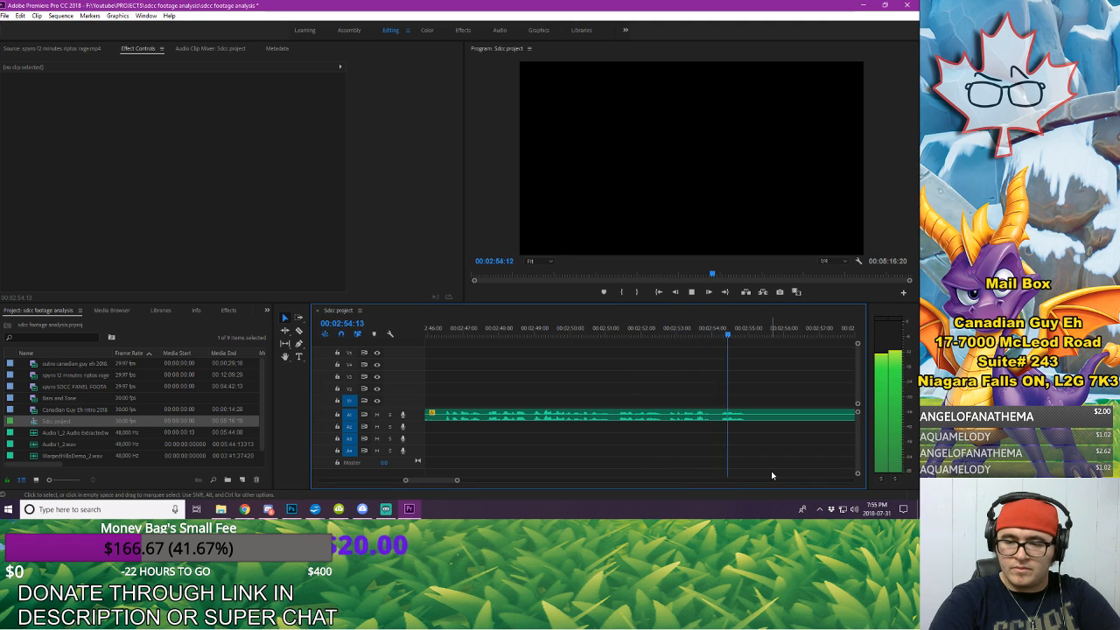
key("space")
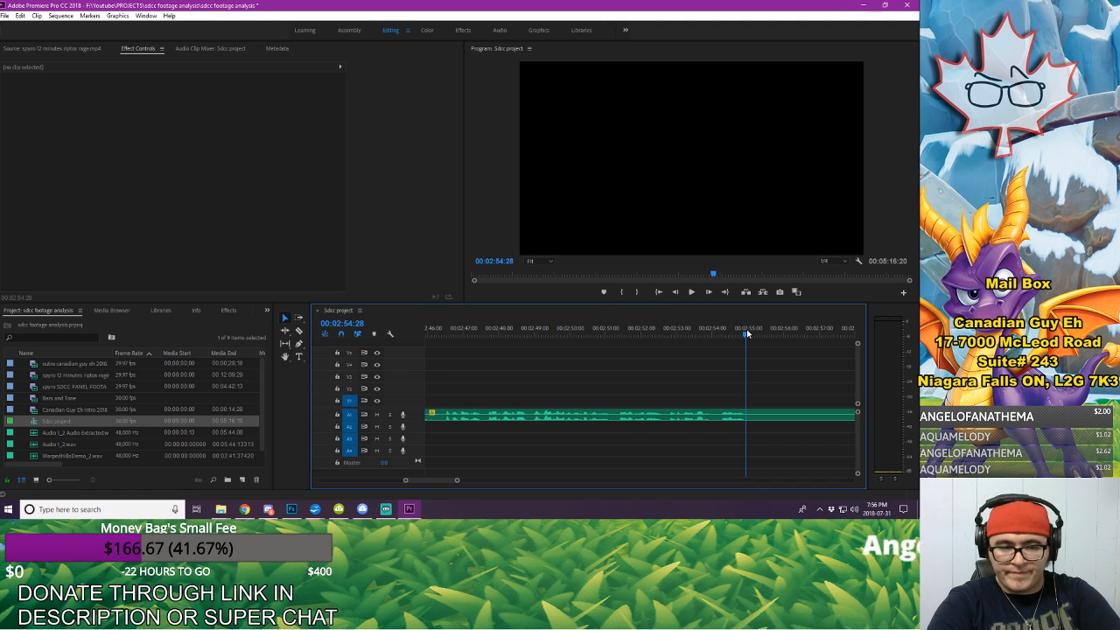
Step: Replay the end of the phrase before 00:02:55:00 and split the A1 voice-over at 00:02:55:00
left_click_drag(747, 331, 715, 335)
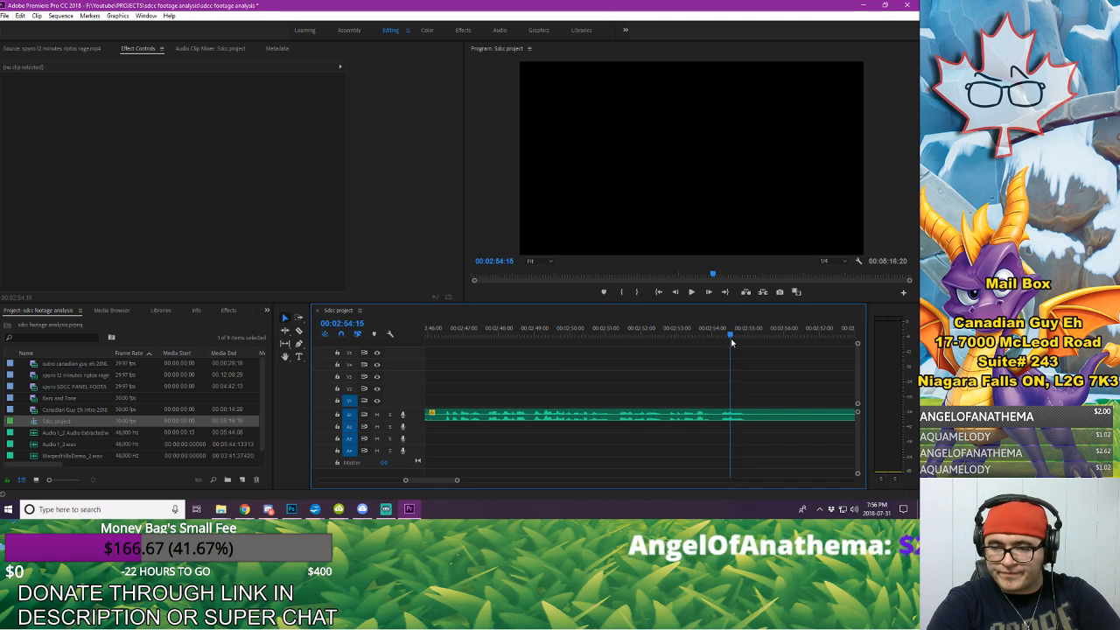
key("space")
key("space")
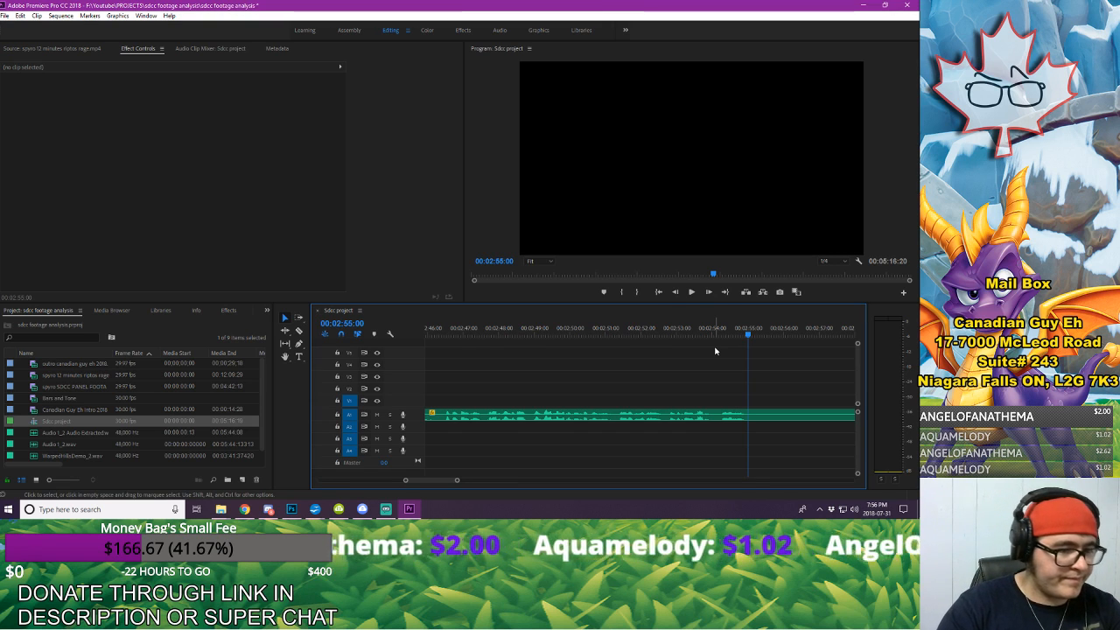
key("c")
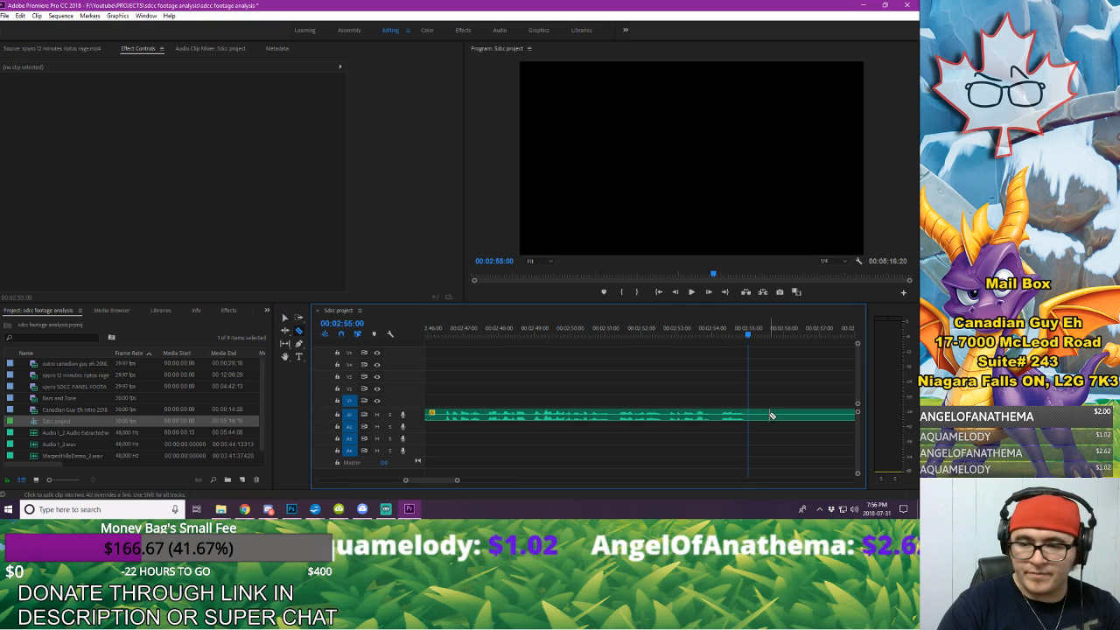
left_click(748, 417)
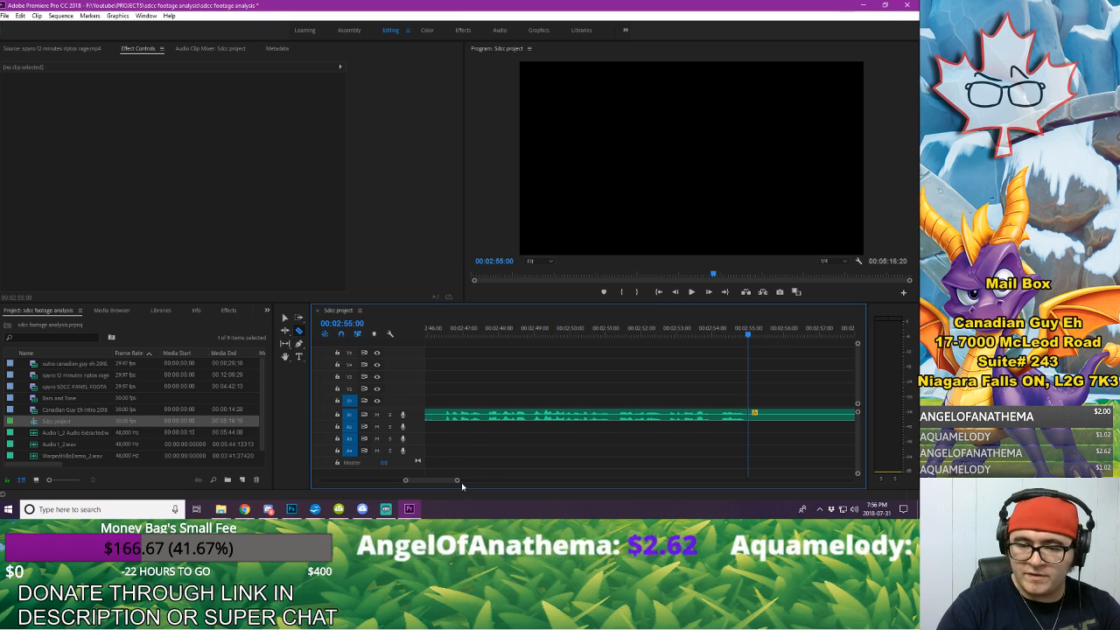
Step: Find where speech resumes, split the A1 voice-over at 00:02:59:18, and delete the piece from 00:02:55:00 to that cut
left_click_drag(459, 481, 475, 482)
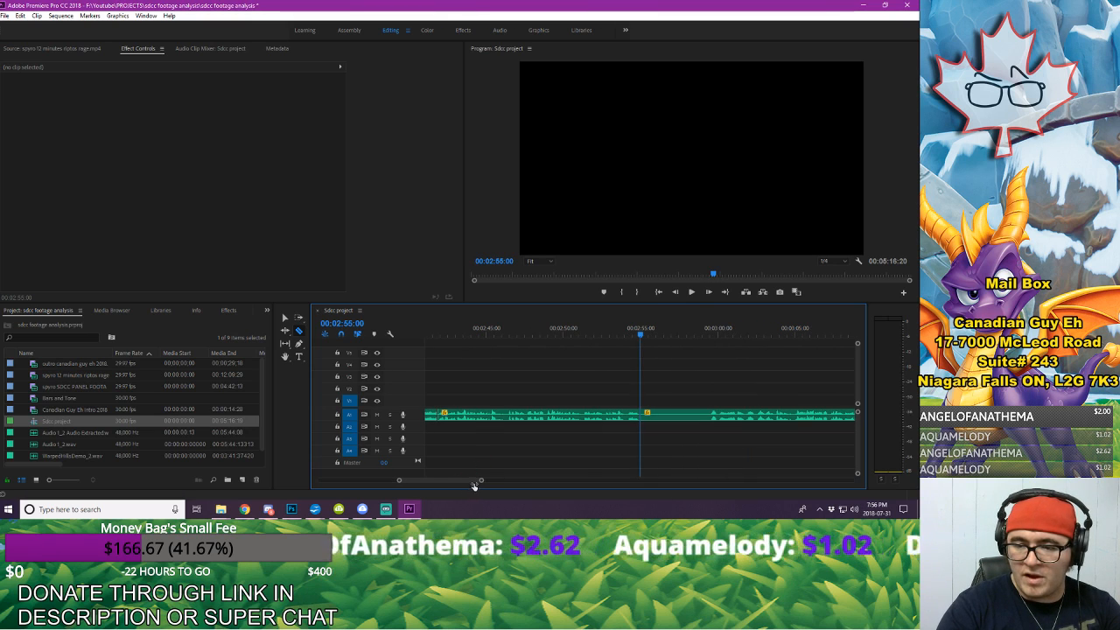
left_click(717, 336)
key("space")
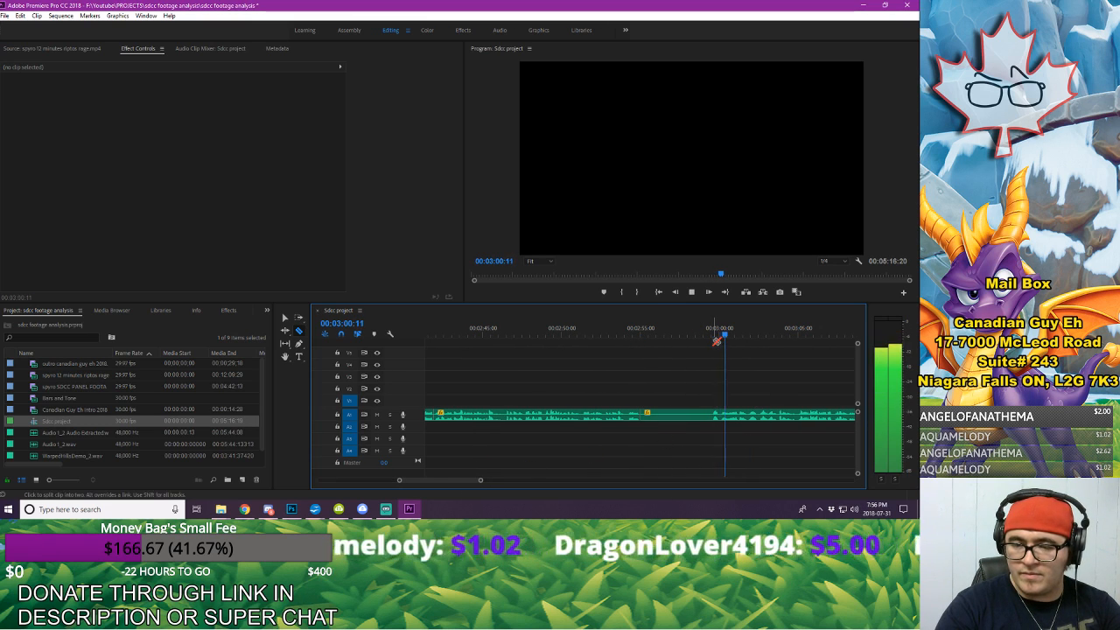
left_click(714, 337)
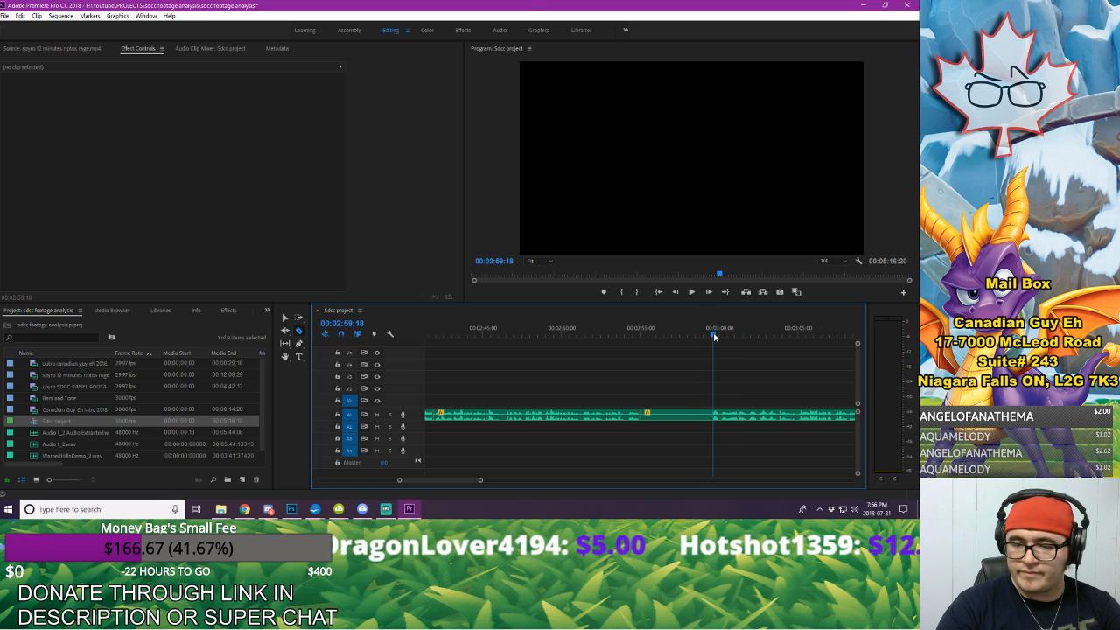
left_click(714, 413)
key("v")
left_click(691, 412)
key("Delete")
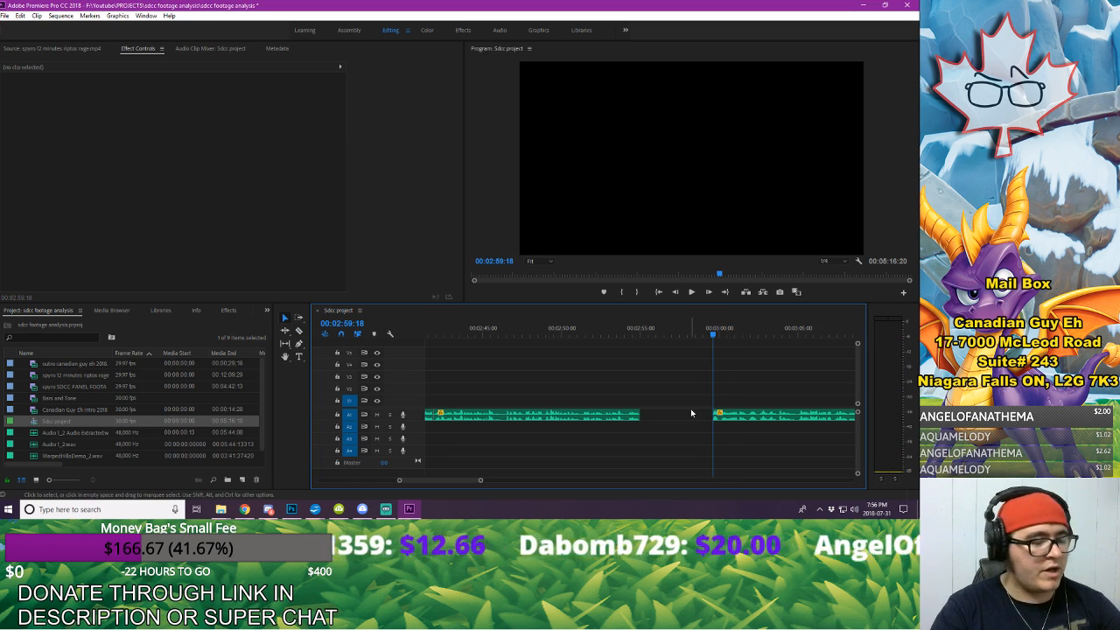
Step: Close the gap at 00:02:55:00 by moving the rest of the A1 voice-over earlier, and play across the join
left_click(770, 415)
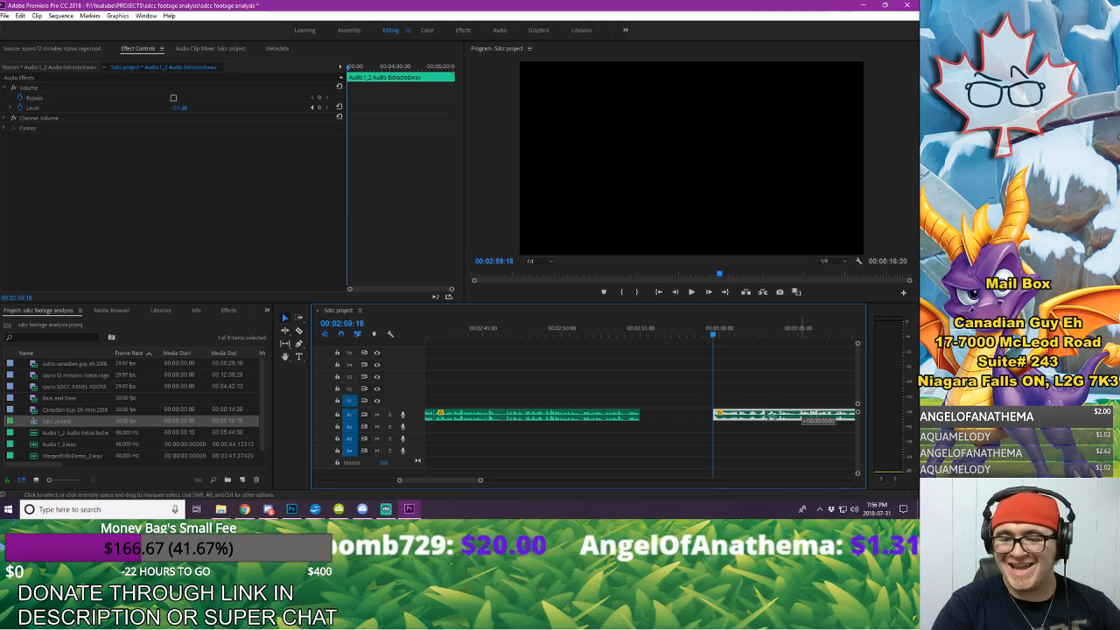
left_click_drag(768, 416, 697, 416)
left_click(665, 376)
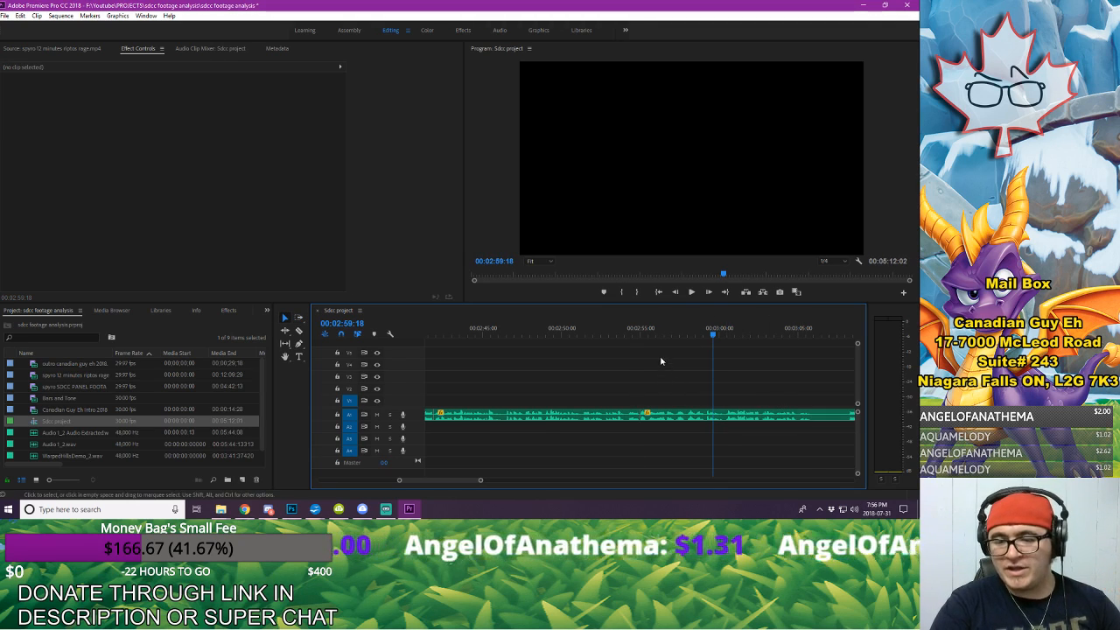
left_click(619, 333)
key("space")
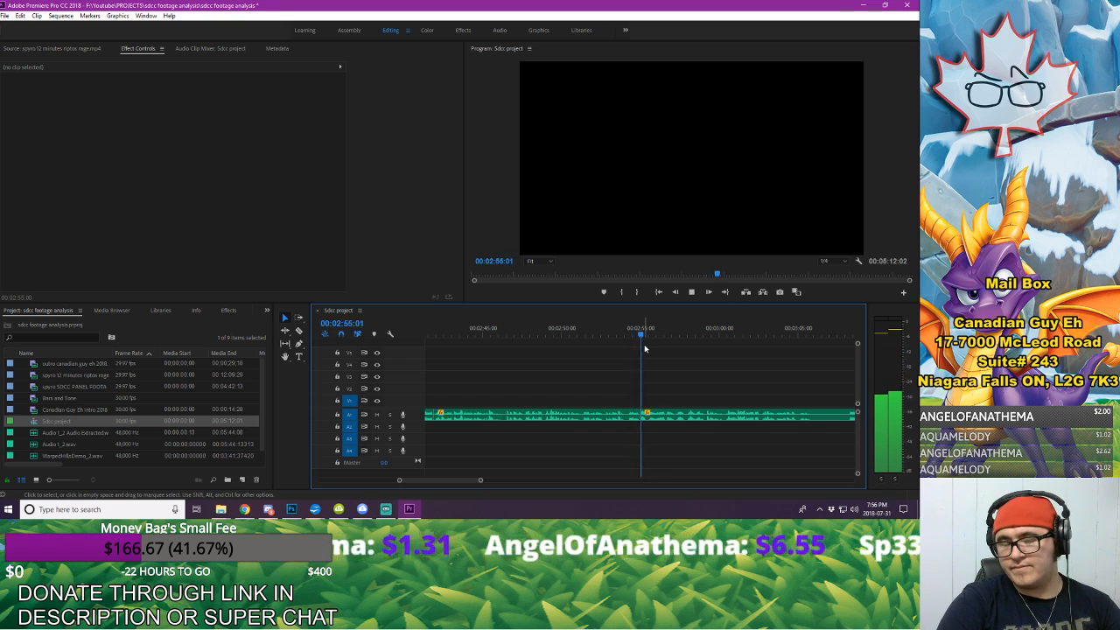
key("space")
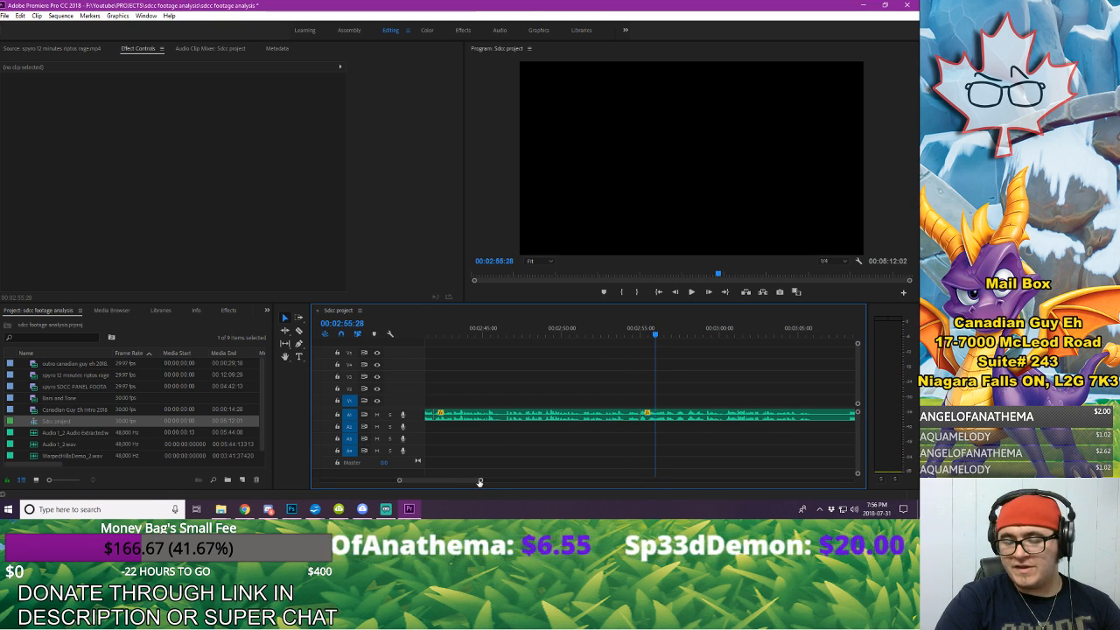
Step: Move the voice-over after 00:02:55:00 four frames later and extend its start back to the cut to lengthen the pause
left_click_drag(478, 481, 434, 480)
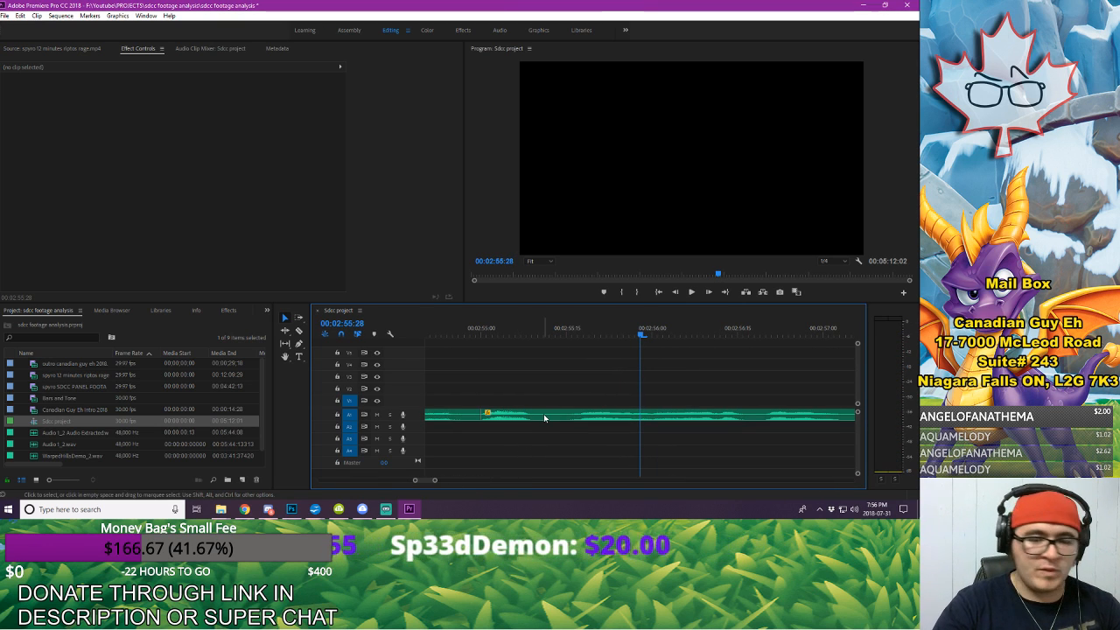
left_click(573, 413)
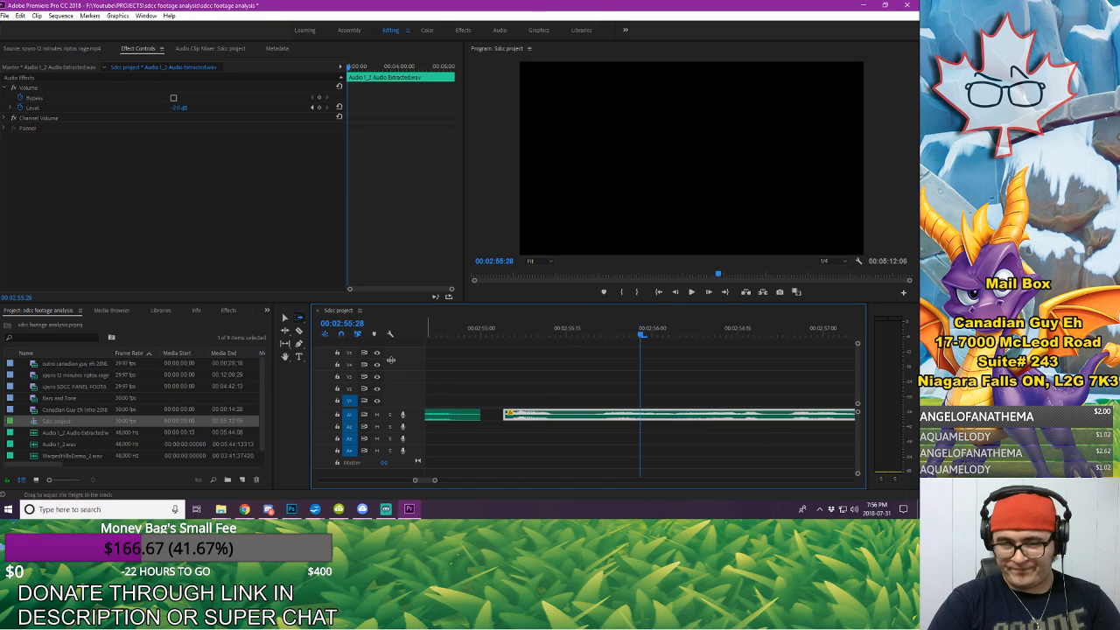
left_click(517, 386)
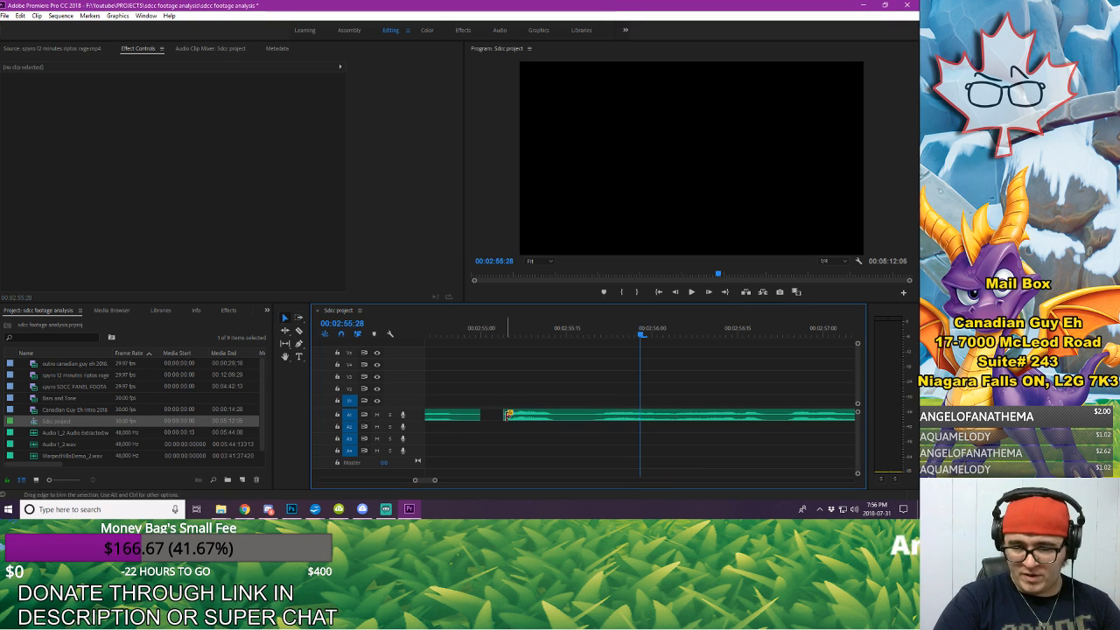
left_click_drag(506, 413, 480, 415)
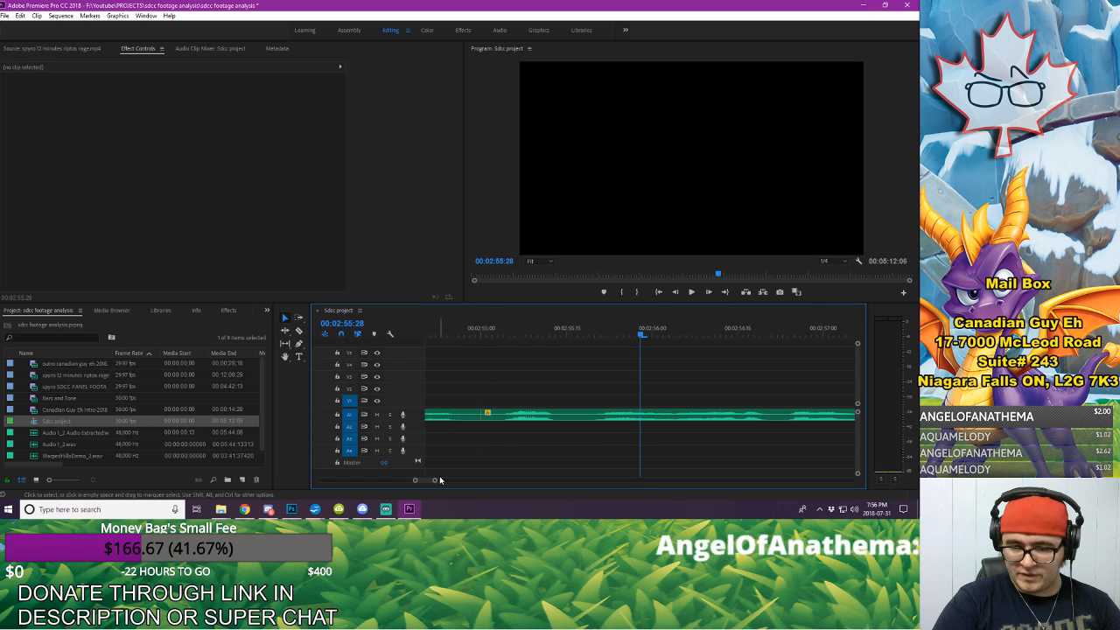
Step: Replay the voice-over from about 00:02:51 to check the lengthened pause at 00:02:55:00
left_click_drag(435, 480, 458, 474)
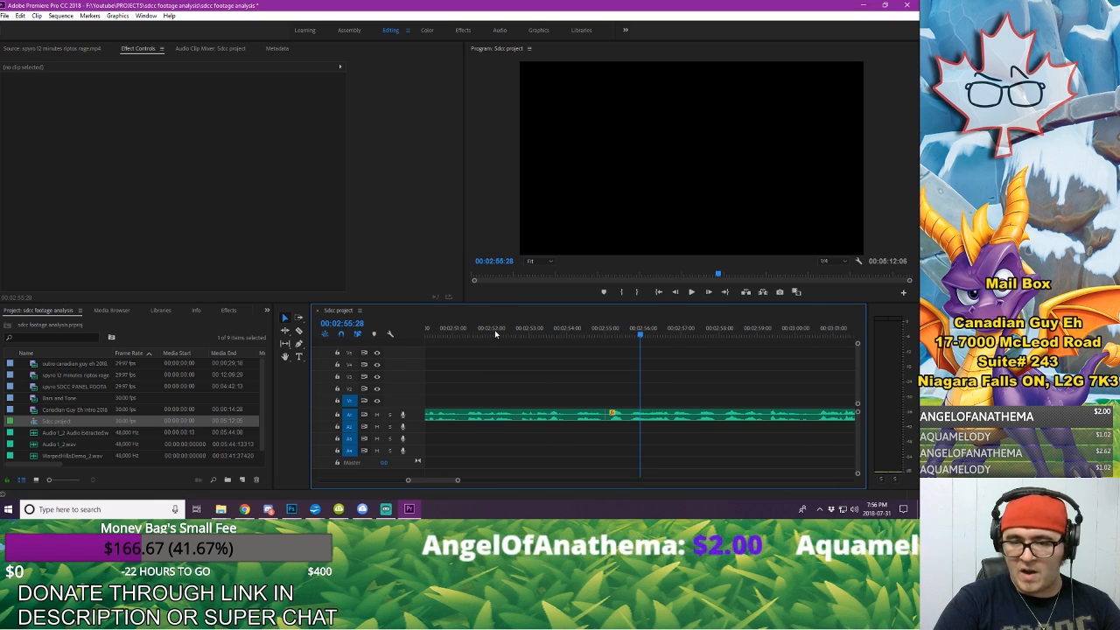
left_click(471, 330)
key("space")
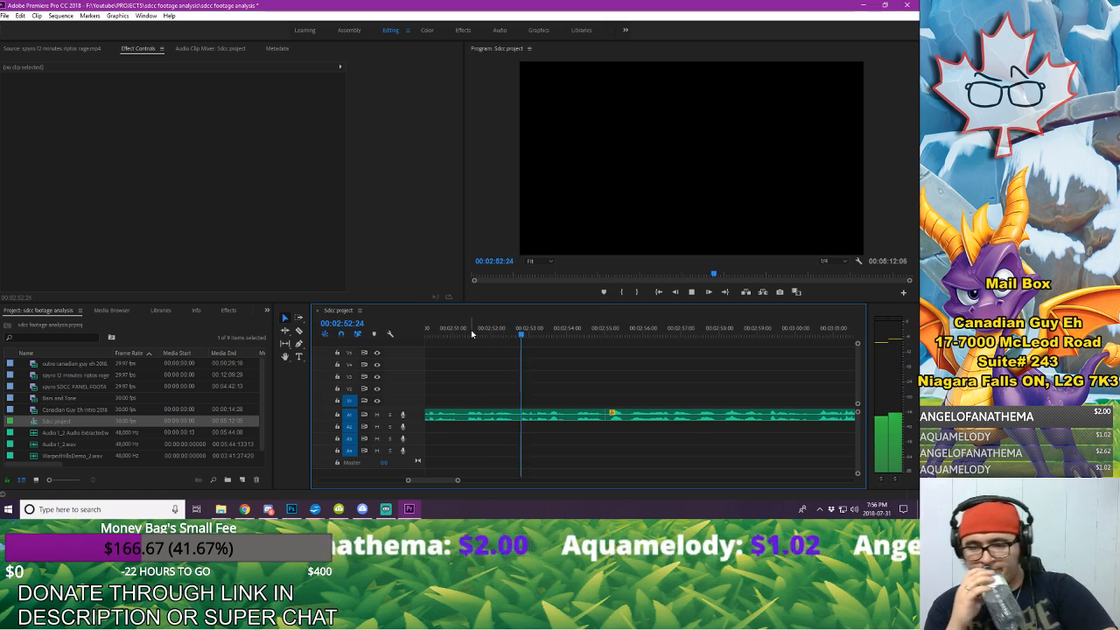
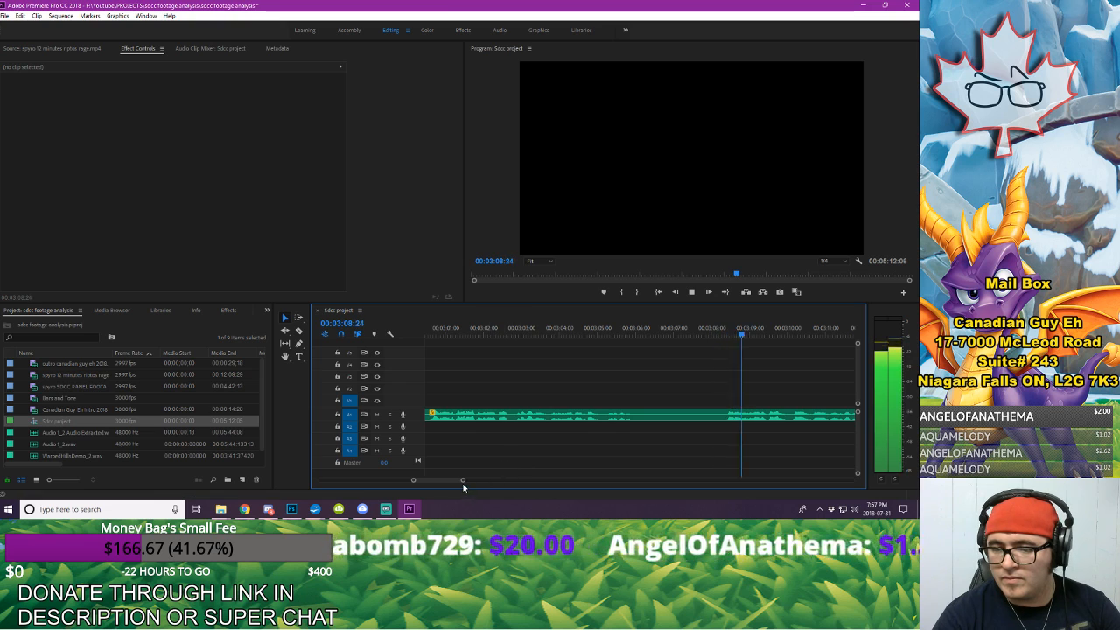
Step: Find where speech resumes, split the A1 voice-over at 00:03:08:12, and delete the piece from 00:02:55:00 to that cut
left_click_drag(463, 480, 474, 484)
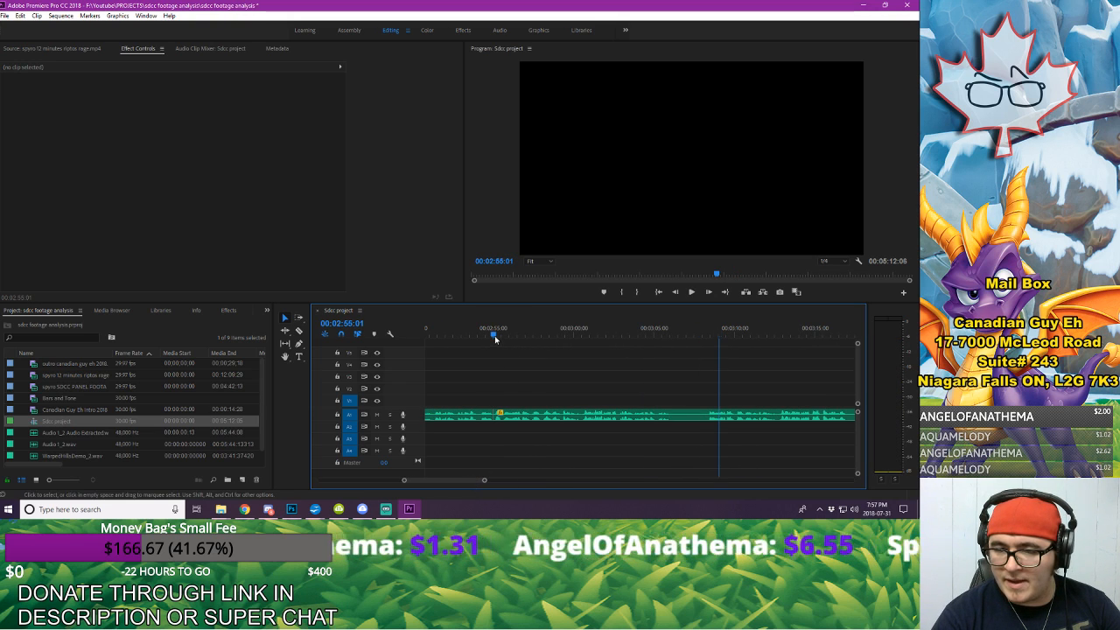
key("space")
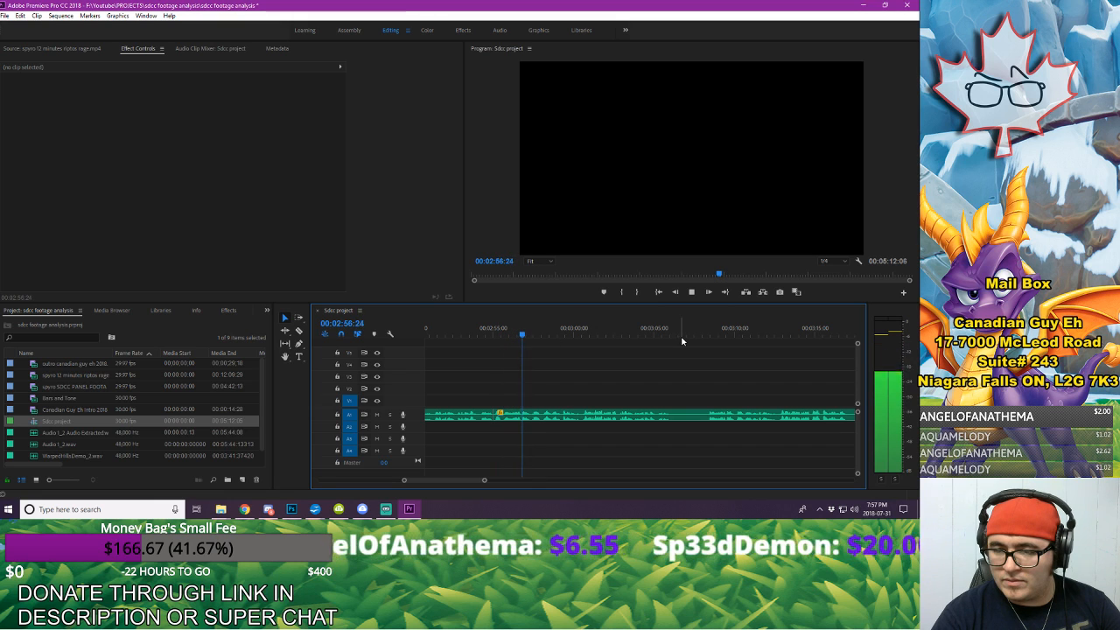
left_click(708, 335)
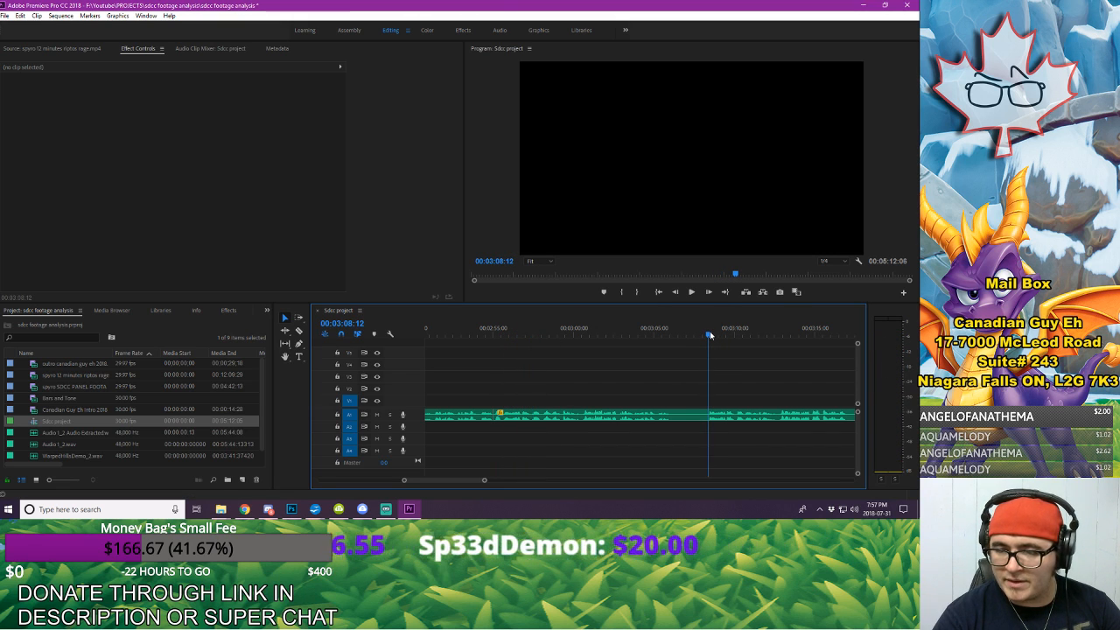
key("c")
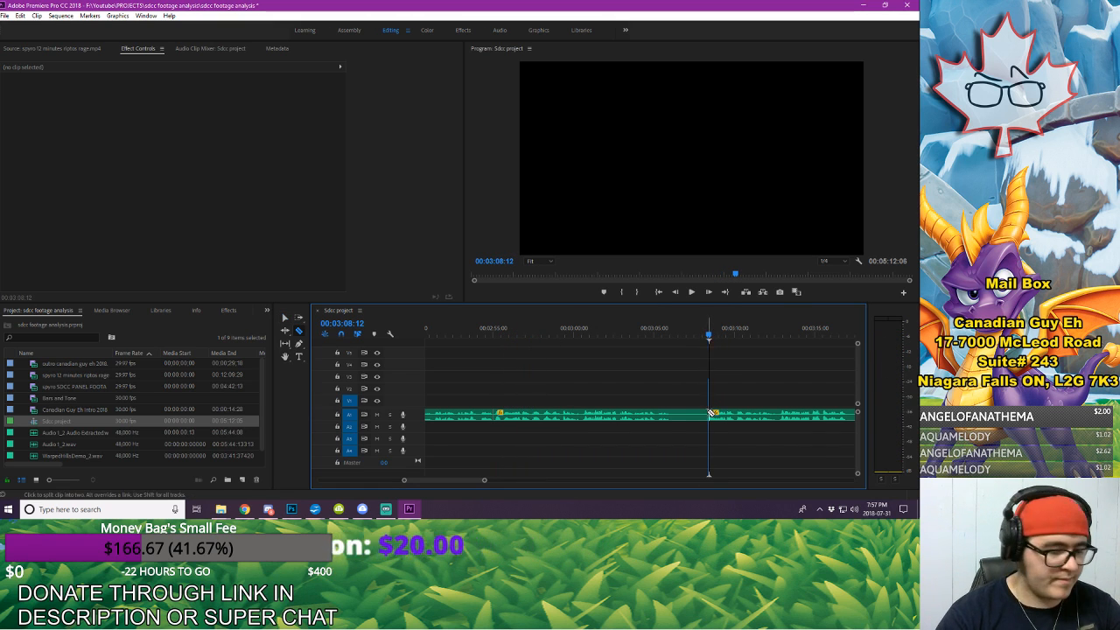
left_click(710, 413)
key("v")
left_click(665, 414)
key("Delete")
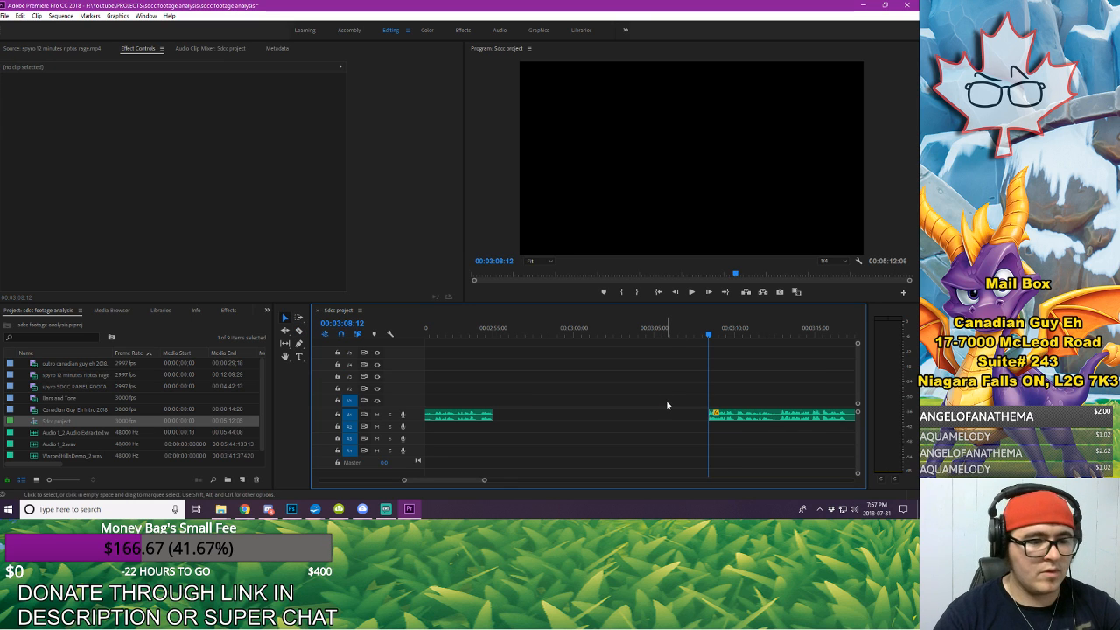
Step: Move the voice-over after 00:03:08:12 earlier to meet the clip ending at 00:02:55:00, and play across the join
left_click(753, 415)
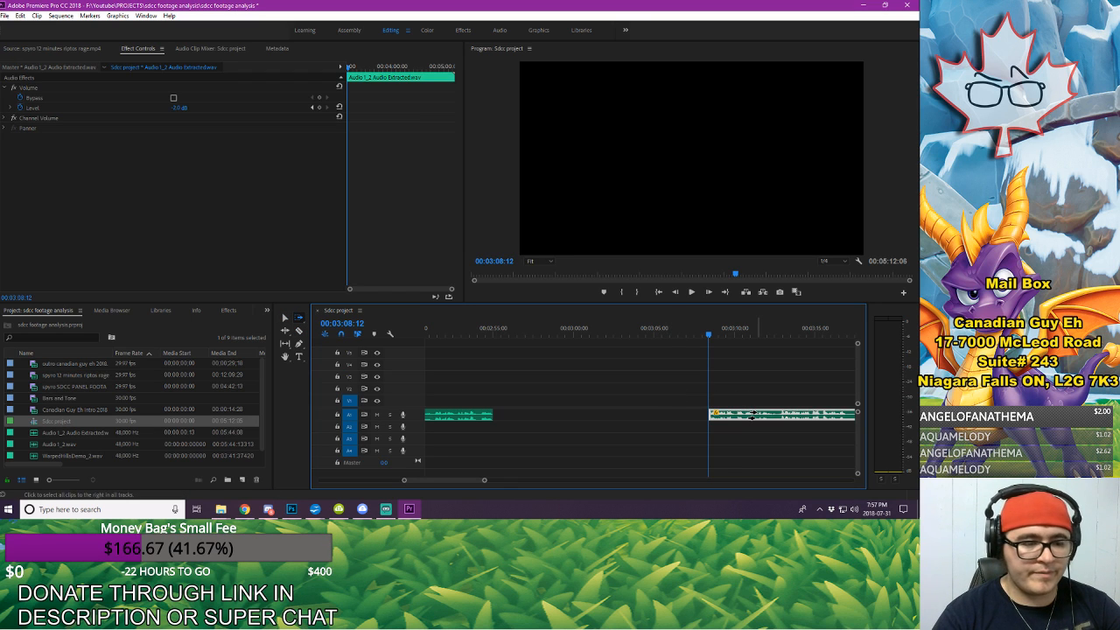
left_click_drag(753, 414, 687, 416)
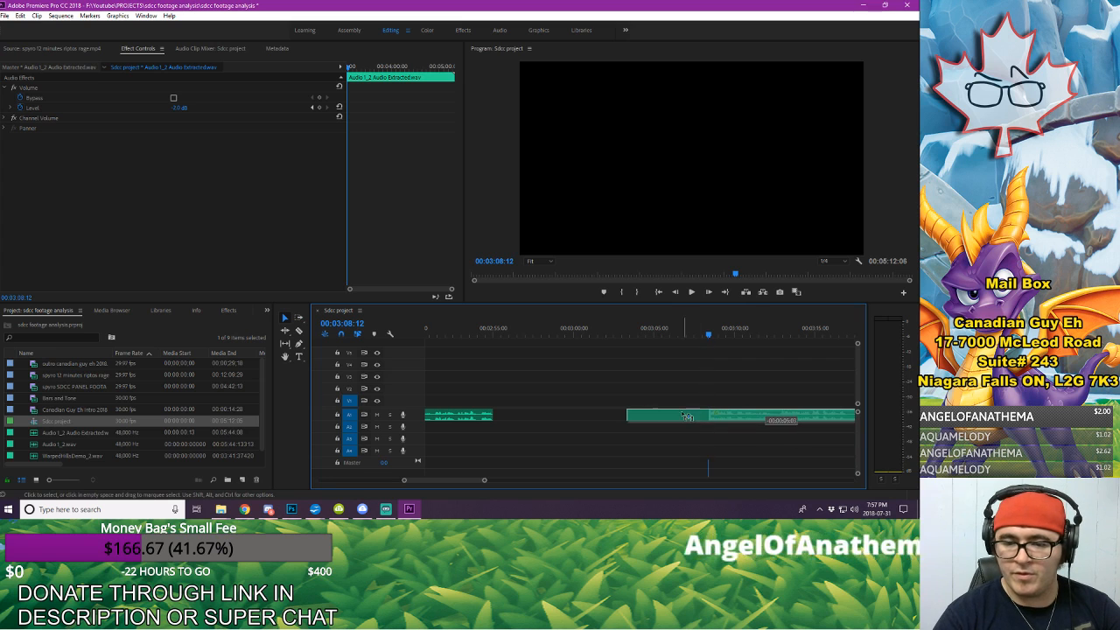
left_click_drag(557, 420, 556, 420)
left_click(476, 331)
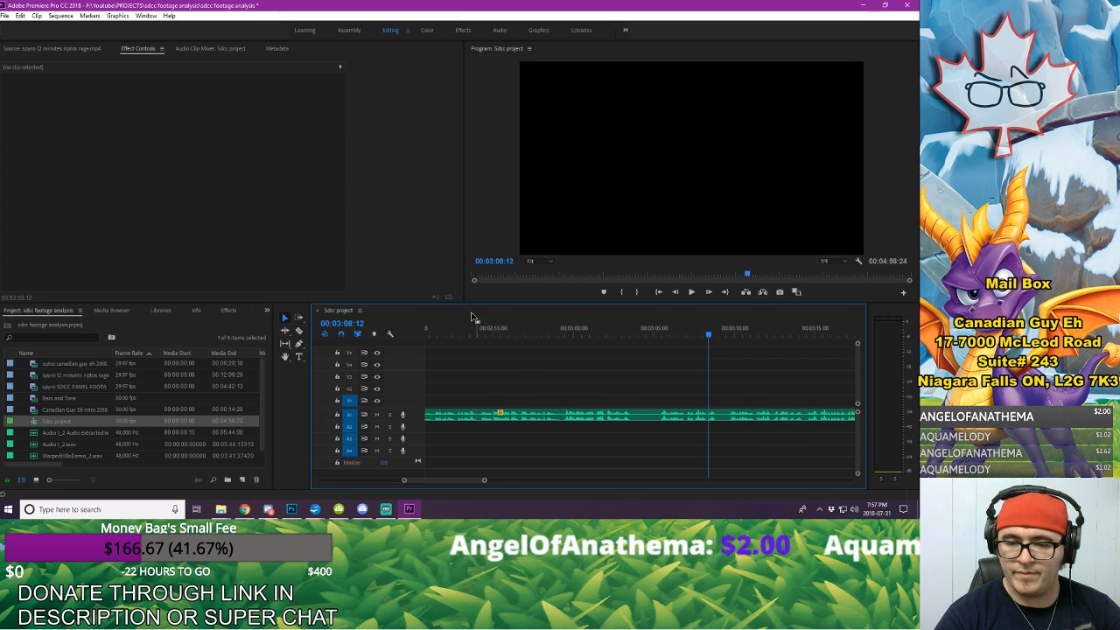
key("space")
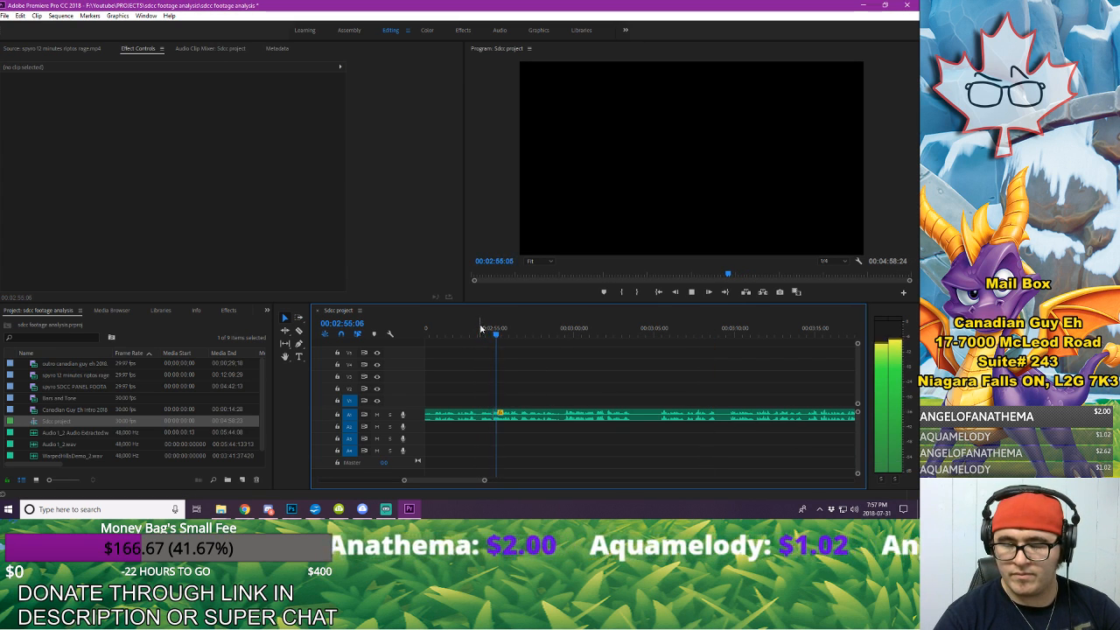
key("space")
Step: Lengthen the pause at 00:02:55:00 by moving the following voice-over three frames later and extending its start back to the cut, and replay it
left_click_drag(485, 481, 466, 487)
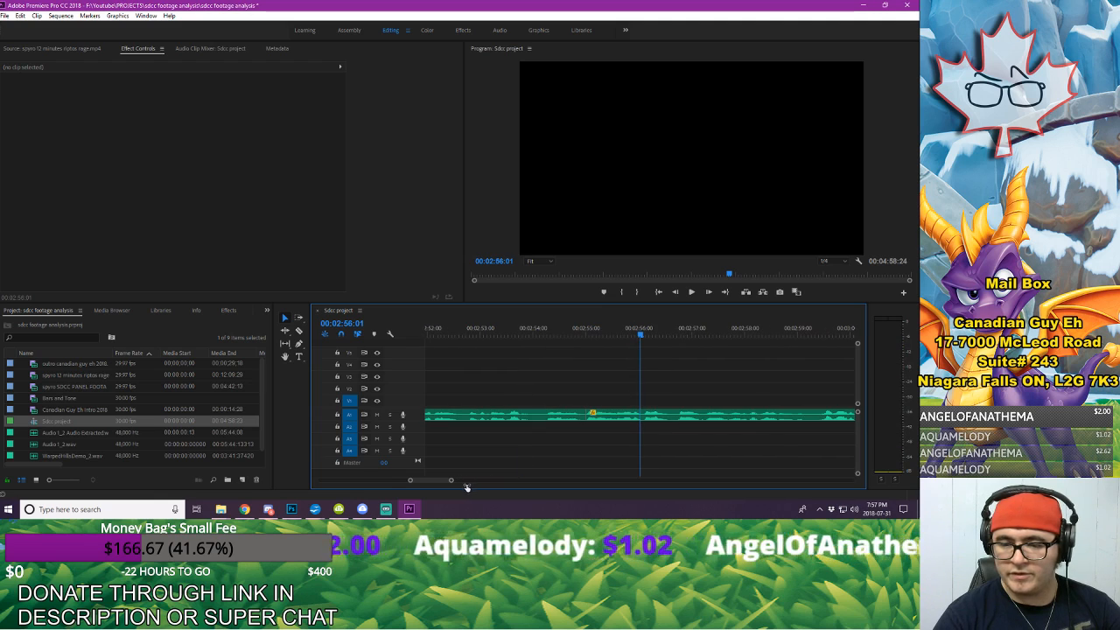
left_click(666, 416)
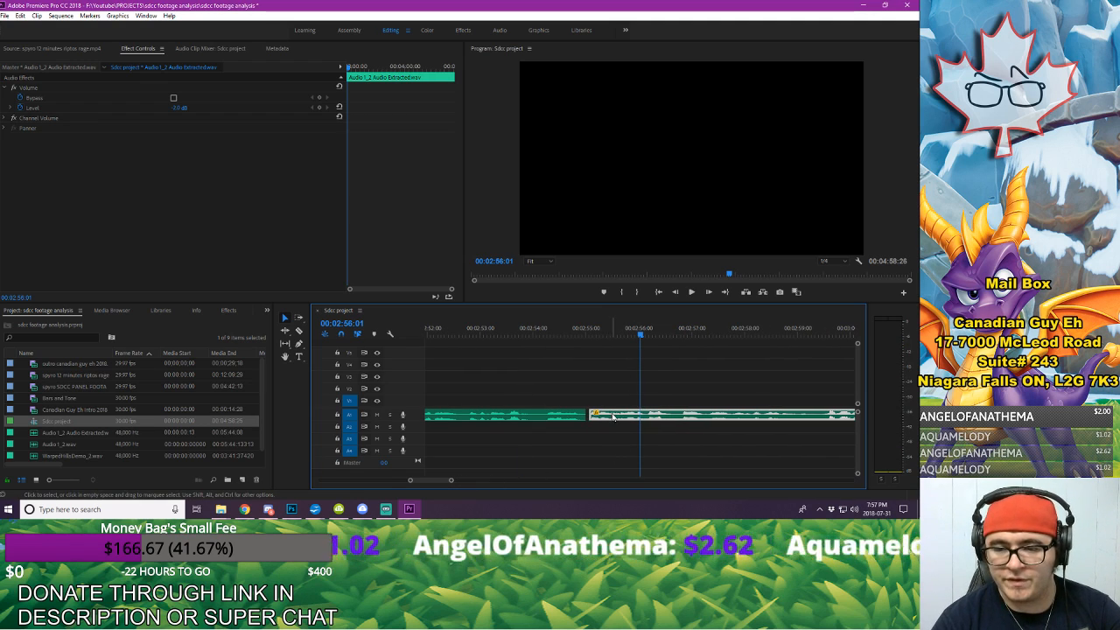
left_click_drag(595, 418, 588, 416)
left_click(565, 359)
left_click(531, 332)
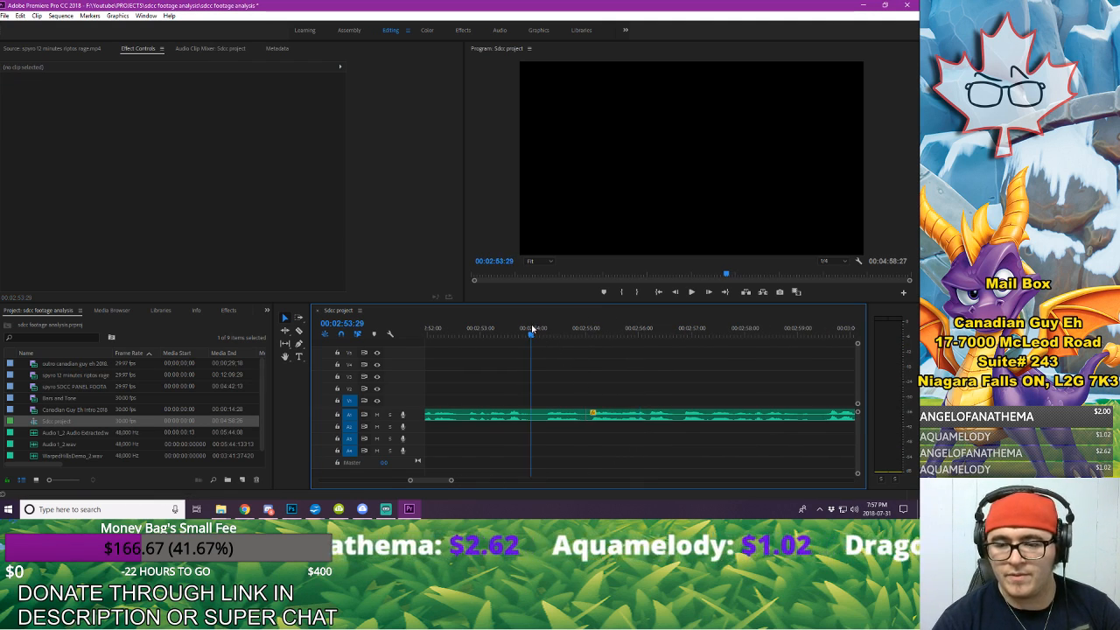
key("space")
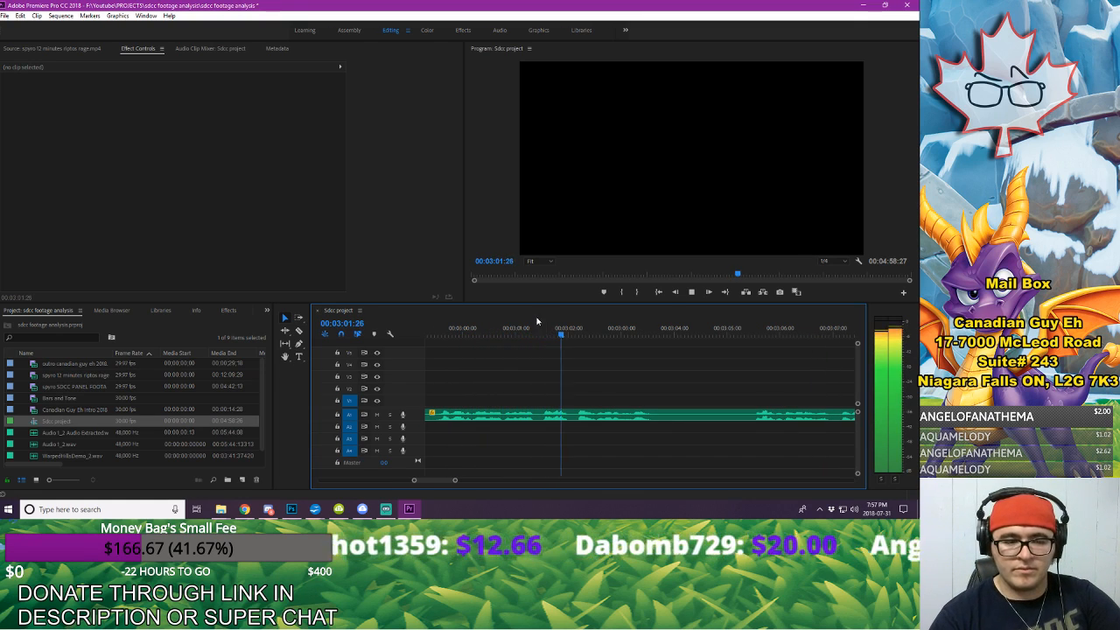
Step: Split the A1 voice-over at 00:03:03:18 and 00:03:05:15, and delete the piece between the two cuts
key("space")
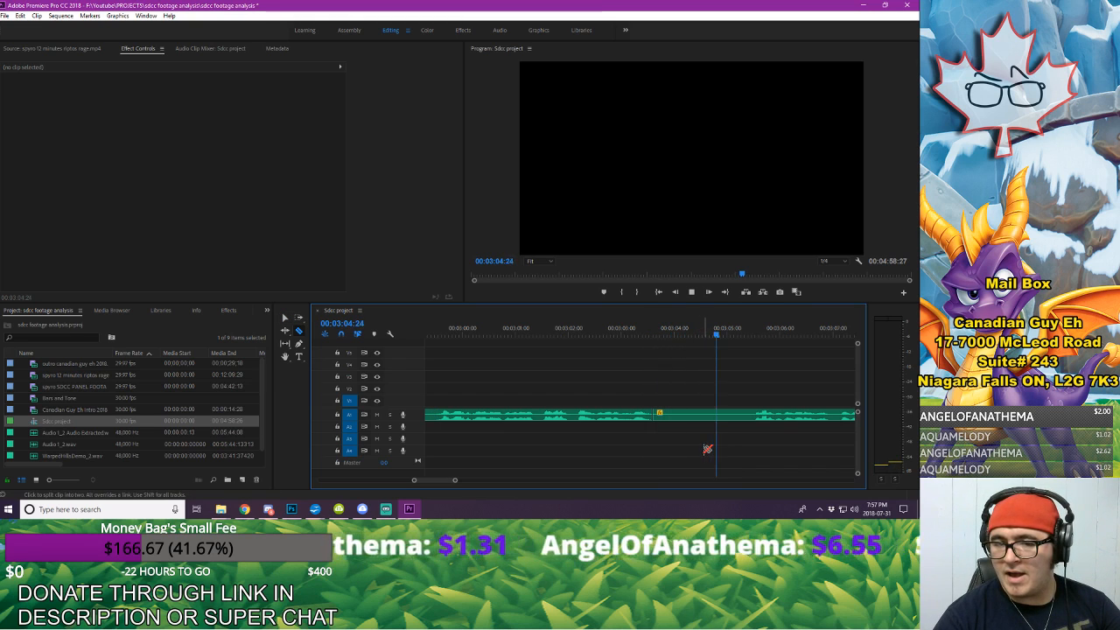
key("space")
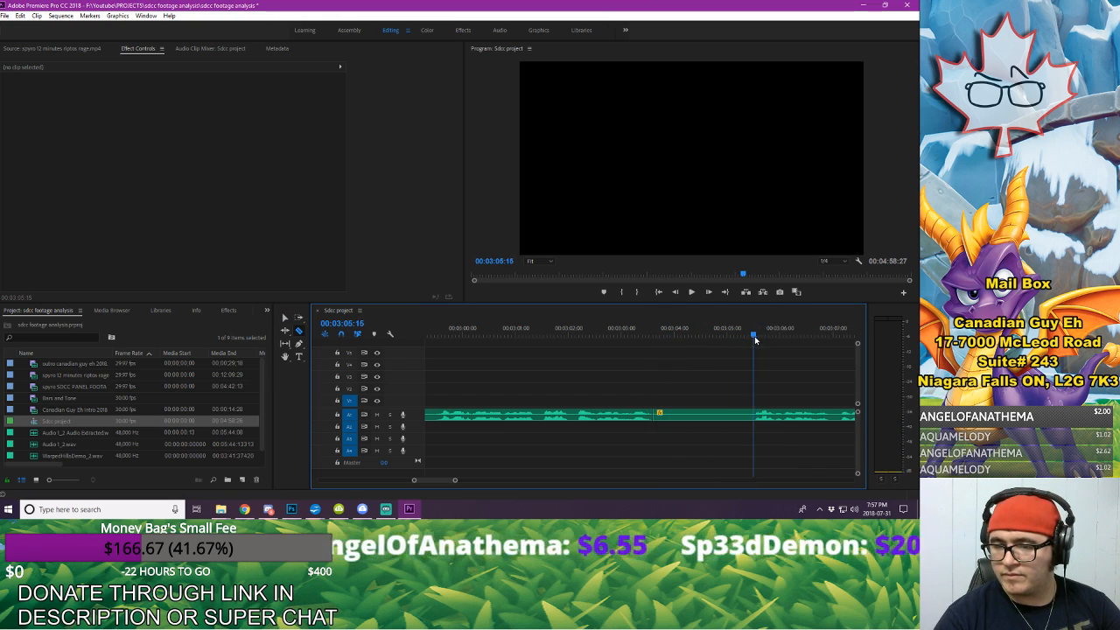
left_click(729, 418)
key("Delete")
Step: Close the gap at 00:03:03:18 by moving the rest of the A1 voice-over earlier, and play across the join
left_click(814, 414)
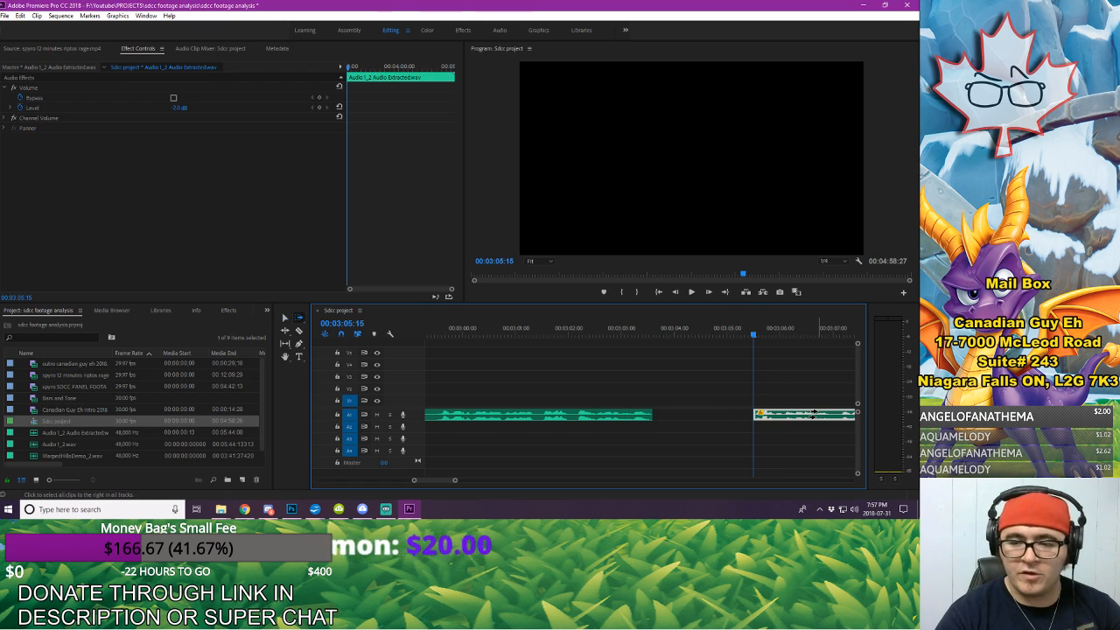
left_click_drag(829, 416, 733, 419)
left_click(694, 380)
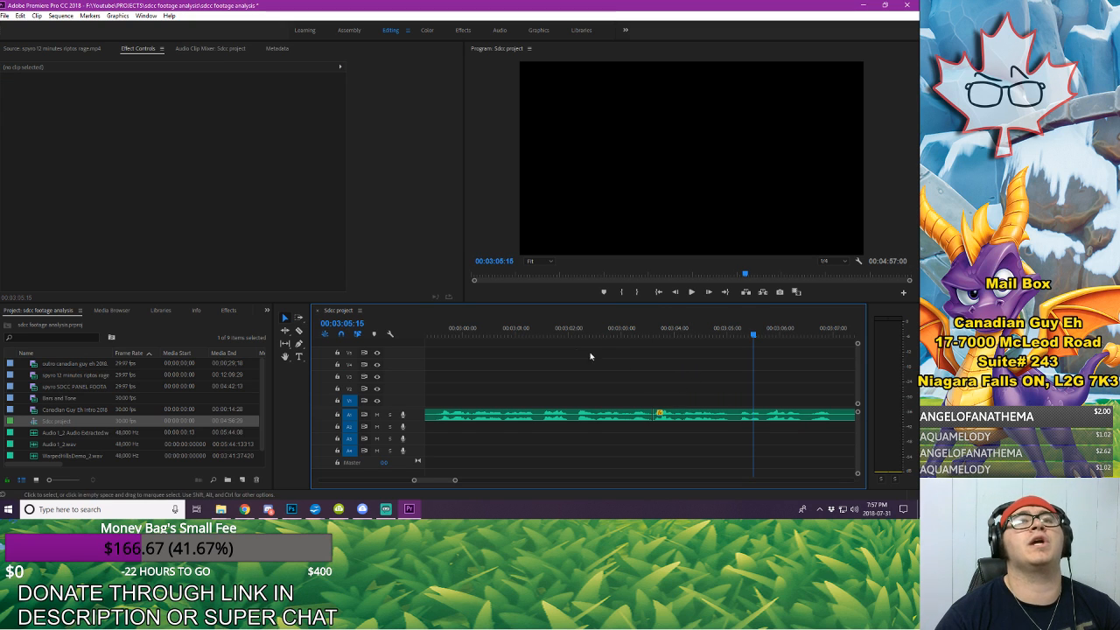
left_click_drag(455, 481, 497, 473)
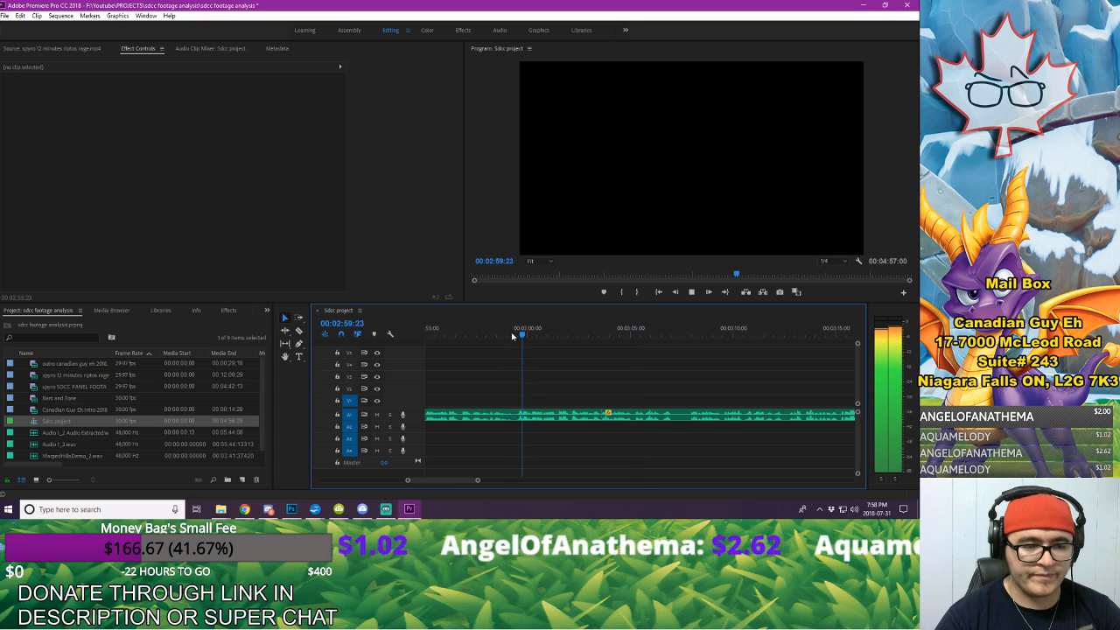
key("space")
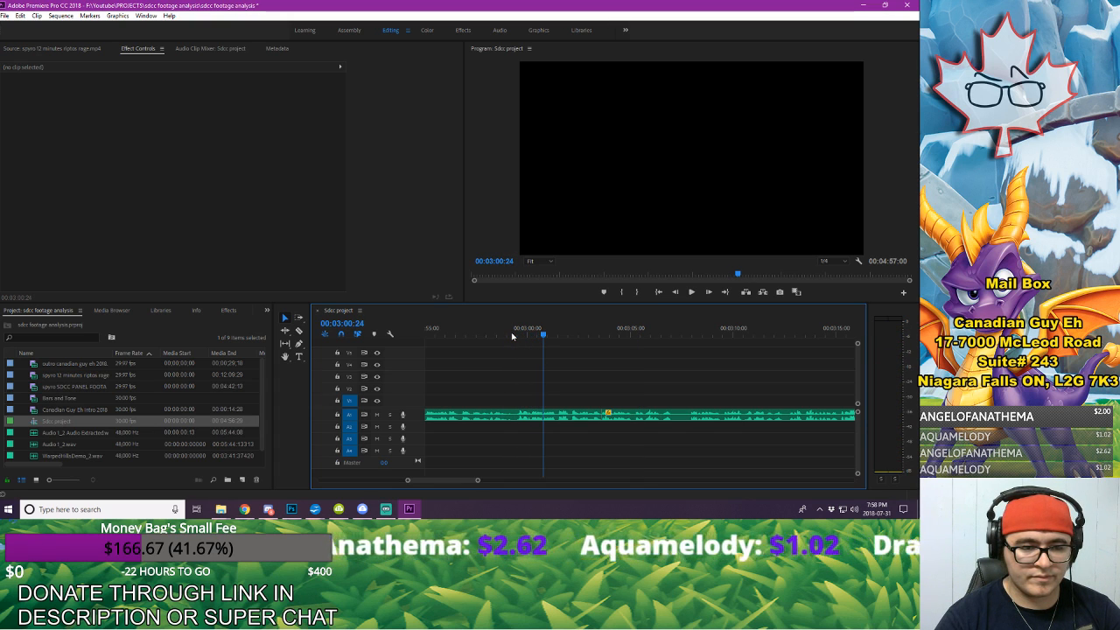
key("space")
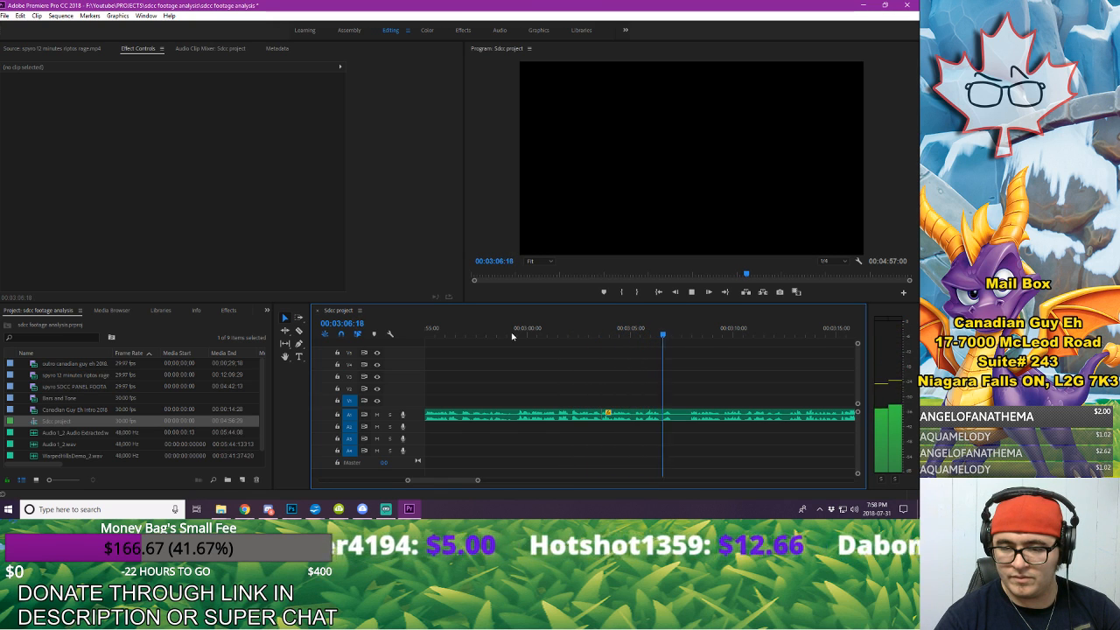
Step: Trim the start of the voice-over after 00:03:03:18 to 00:03:07:27, and move the remaining audio earlier to close the gap
left_click(691, 340)
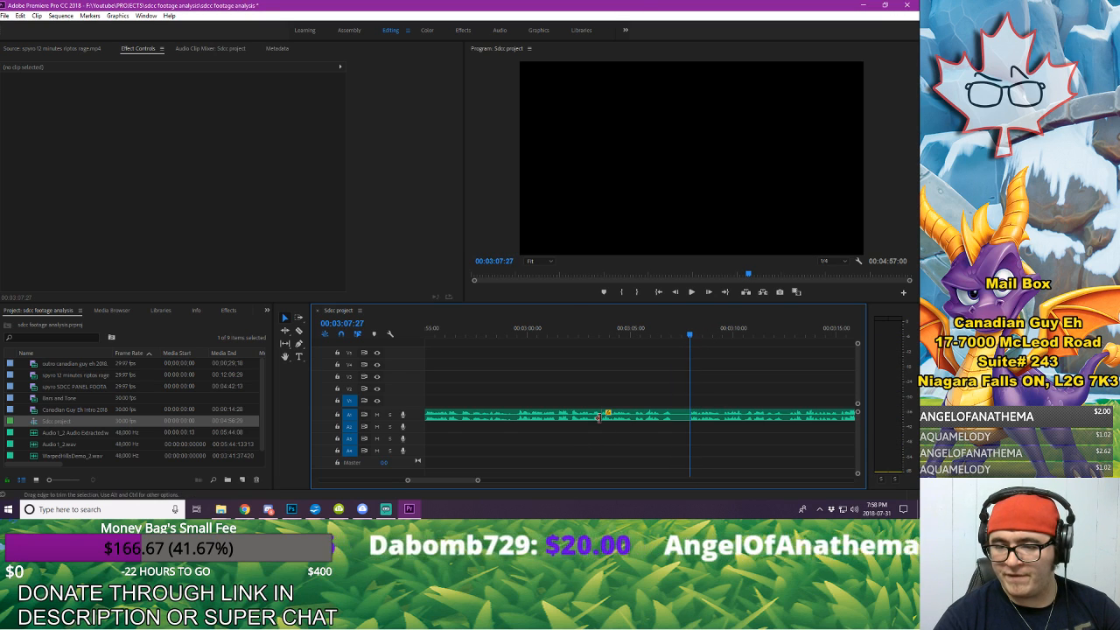
left_click_drag(603, 415, 654, 416)
left_click(735, 414)
left_click(570, 334)
key("space")
left_click(652, 377)
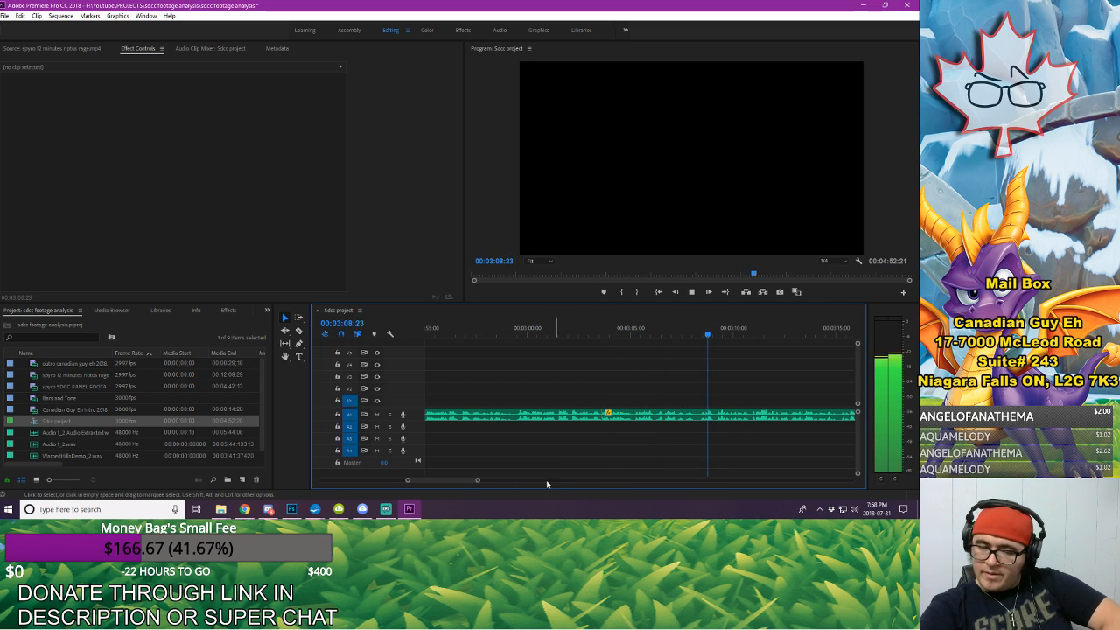
Step: Listen on for the next mistake in the voice-over, and split the A1 clip at 00:03:19:24 where it begins
left_click_drag(478, 481, 487, 481)
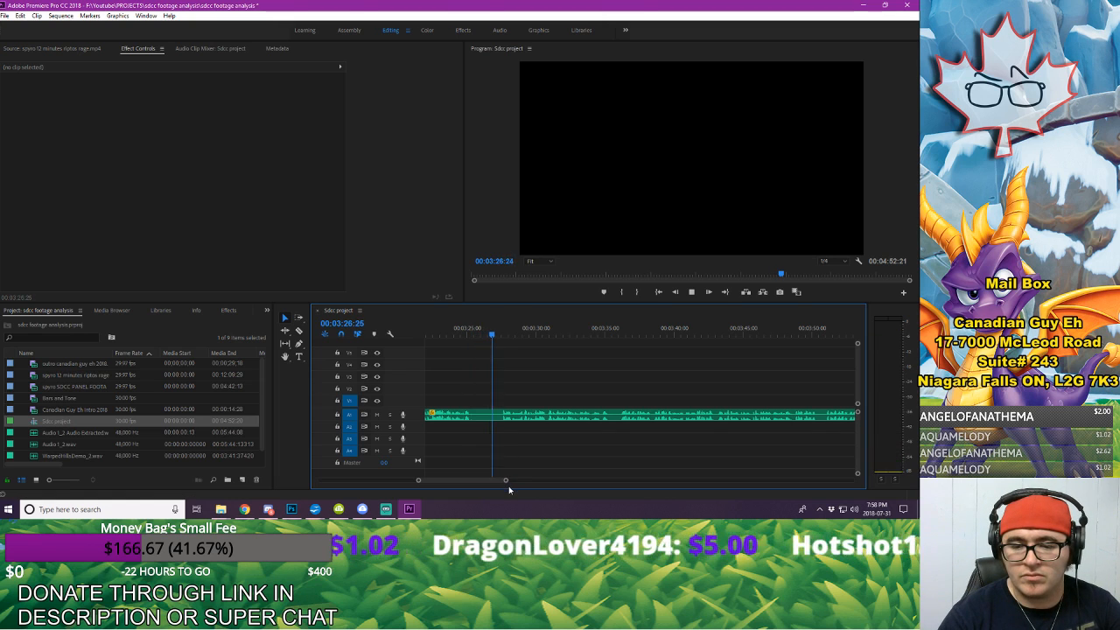
left_click_drag(507, 481, 510, 482)
left_click(545, 333)
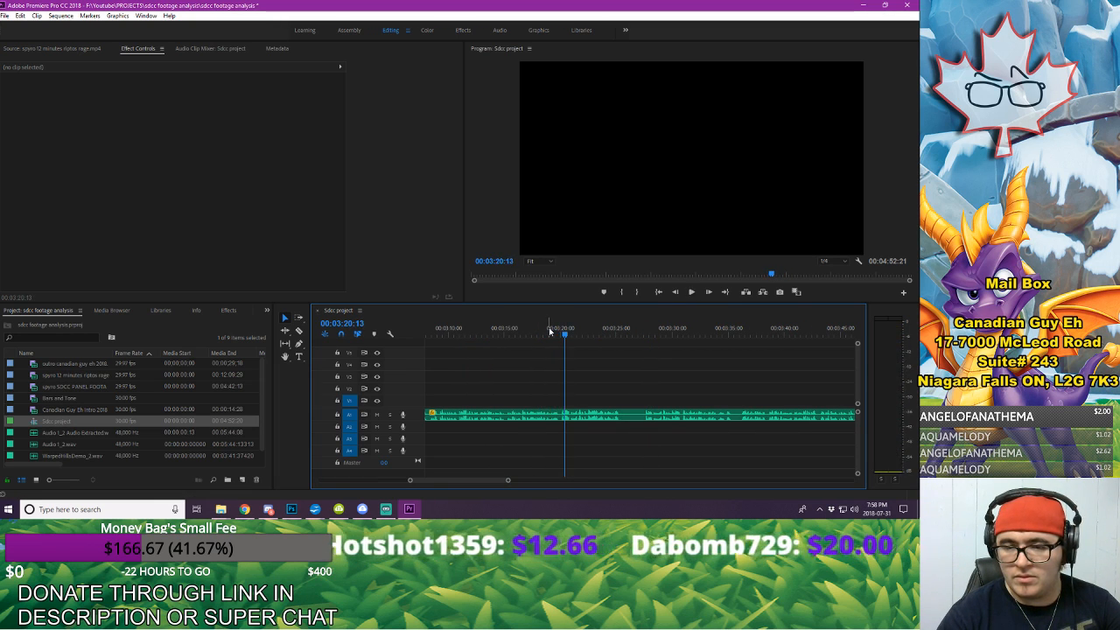
key("space")
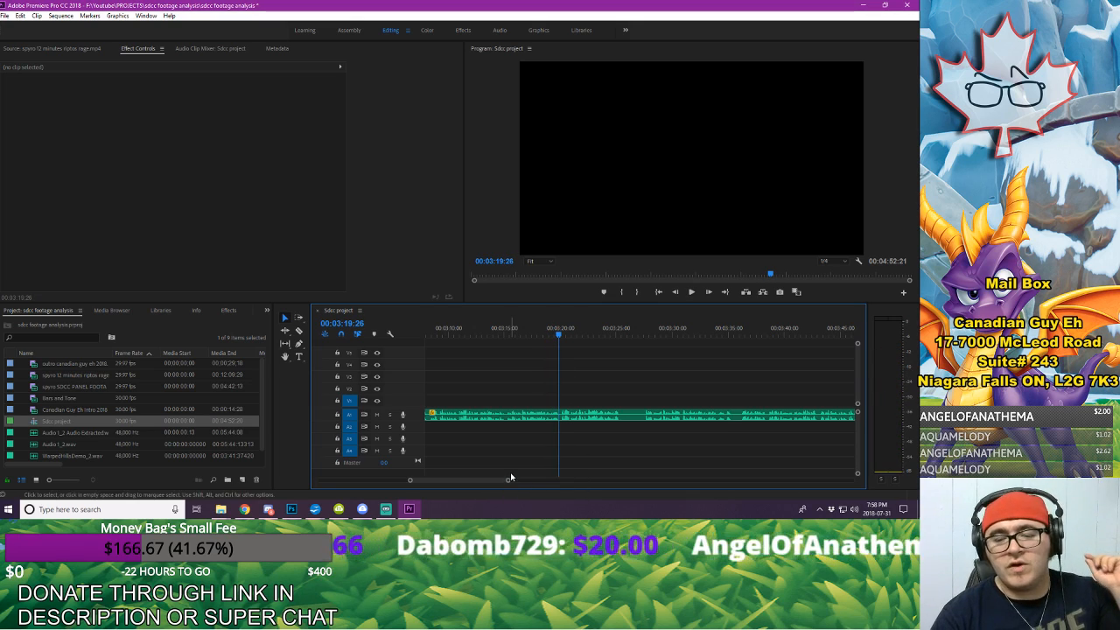
left_click_drag(509, 481, 469, 488)
key("Left")
key("Left")
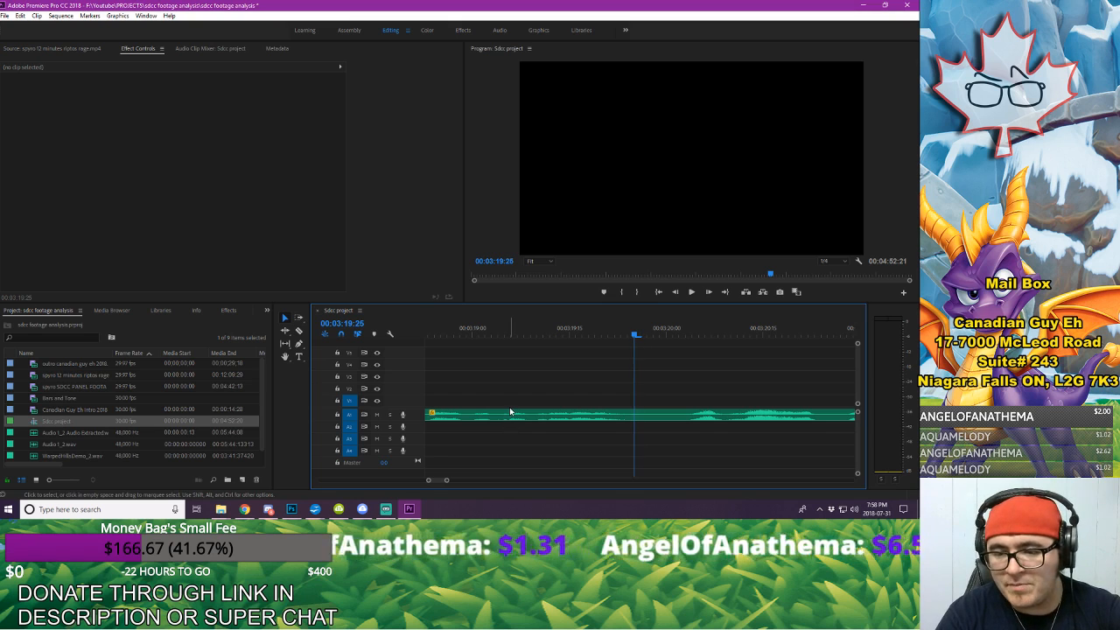
key("Right")
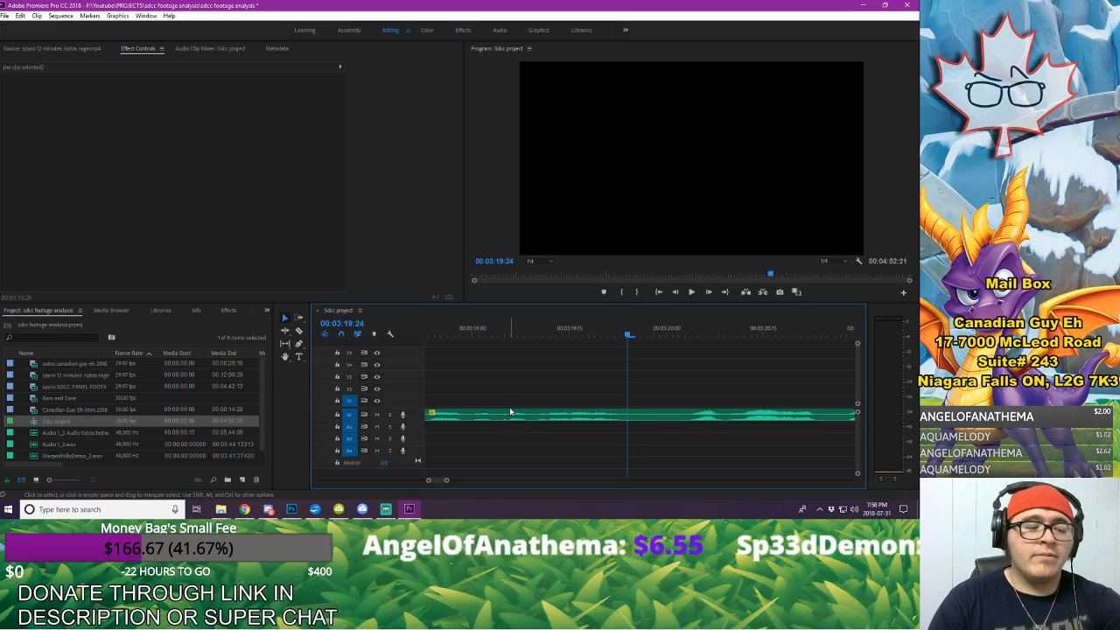
key("Left")
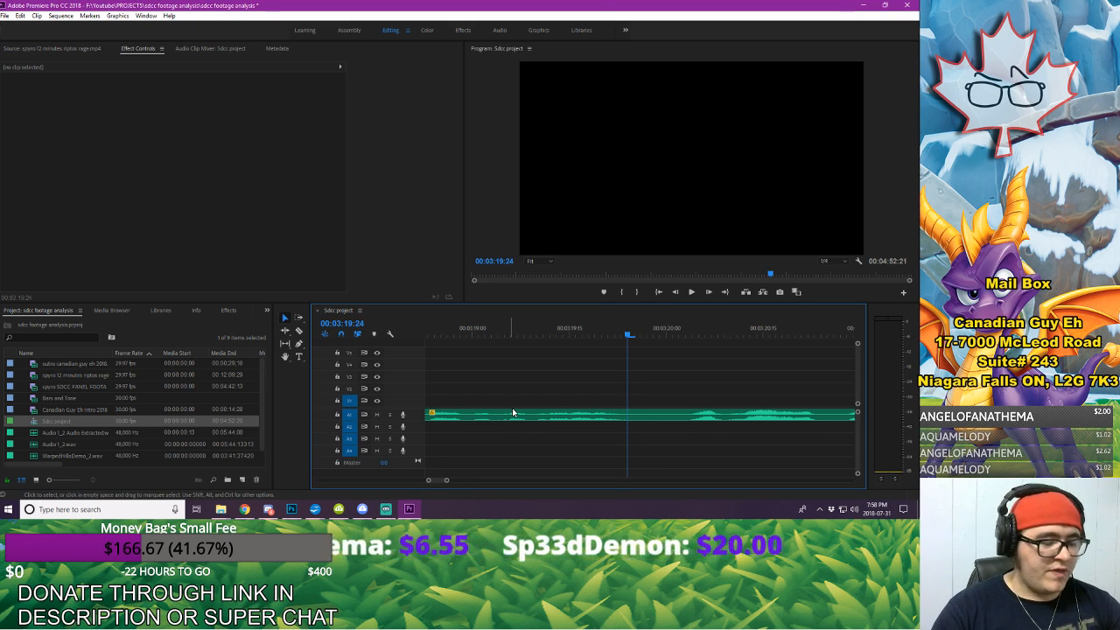
key("c")
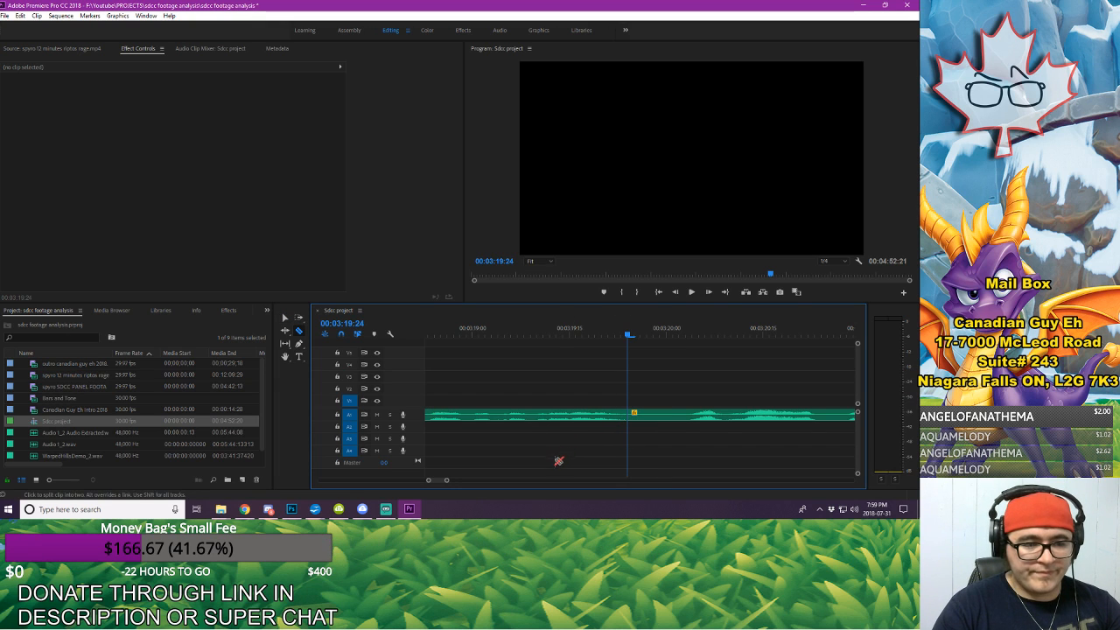
Step: Split the A1 voice-over at 00:03:27:17 and delete the piece from 00:03:19:24 to that cut
left_click_drag(448, 487, 504, 494)
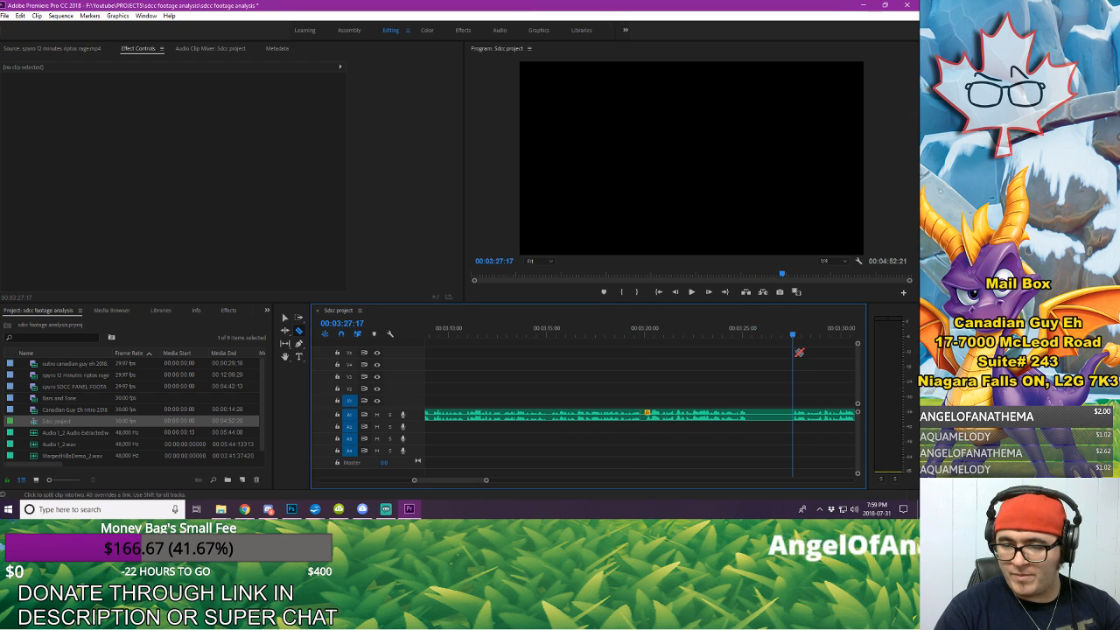
key("v")
left_click(761, 414)
key("Delete")
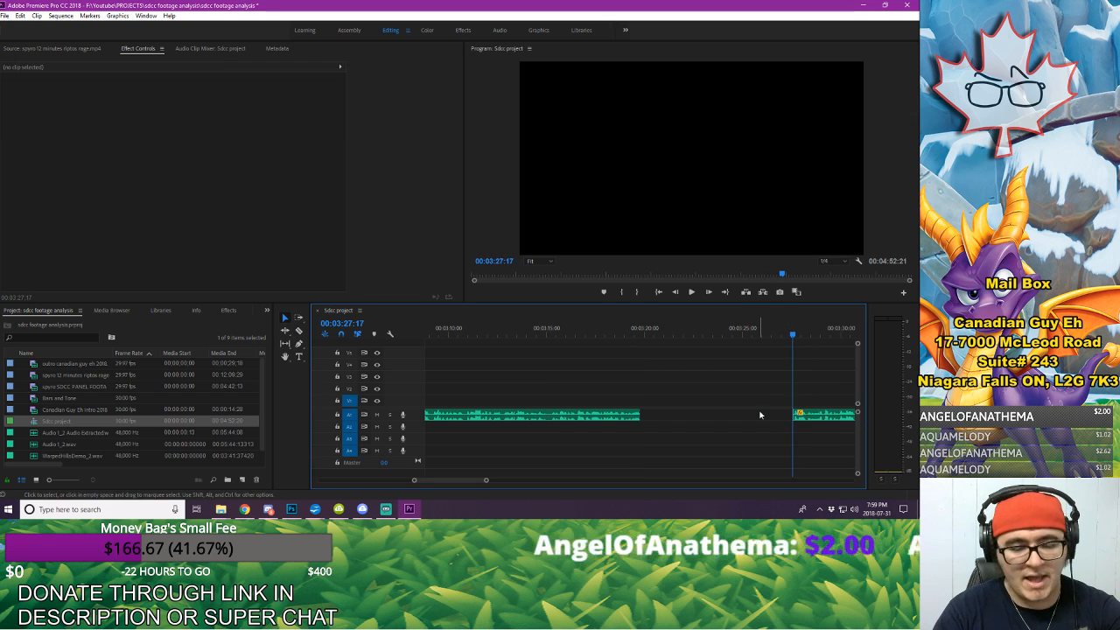
Step: Close the gap at 00:03:19:24 by moving the rest of the A1 voice-over earlier, and play across the join
key("a")
left_click(813, 419)
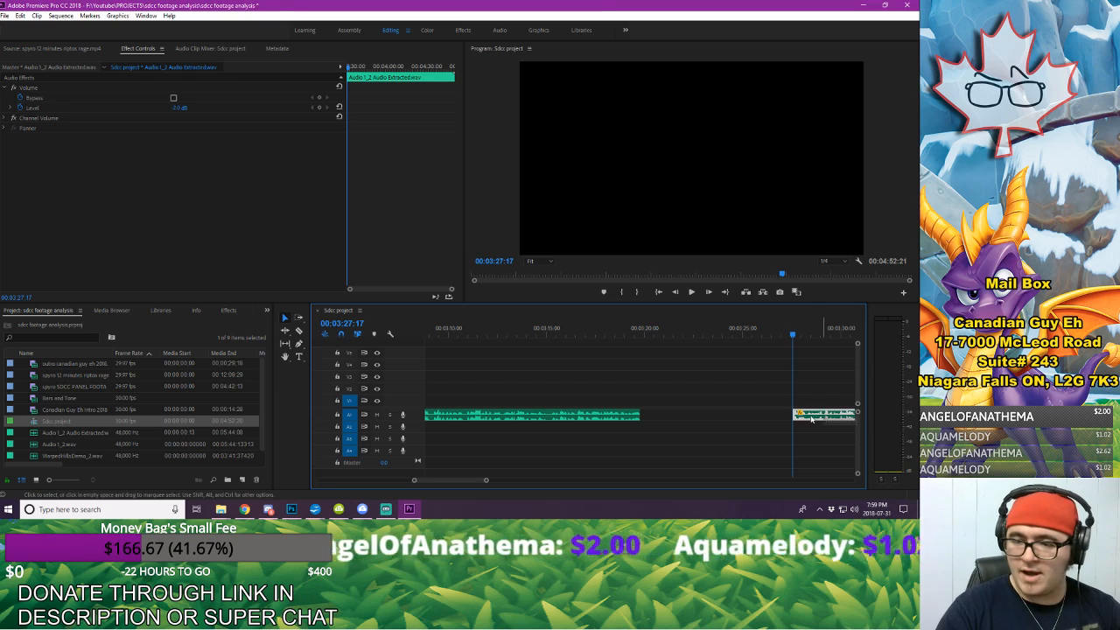
left_click_drag(814, 419, 682, 415)
left_click(673, 391)
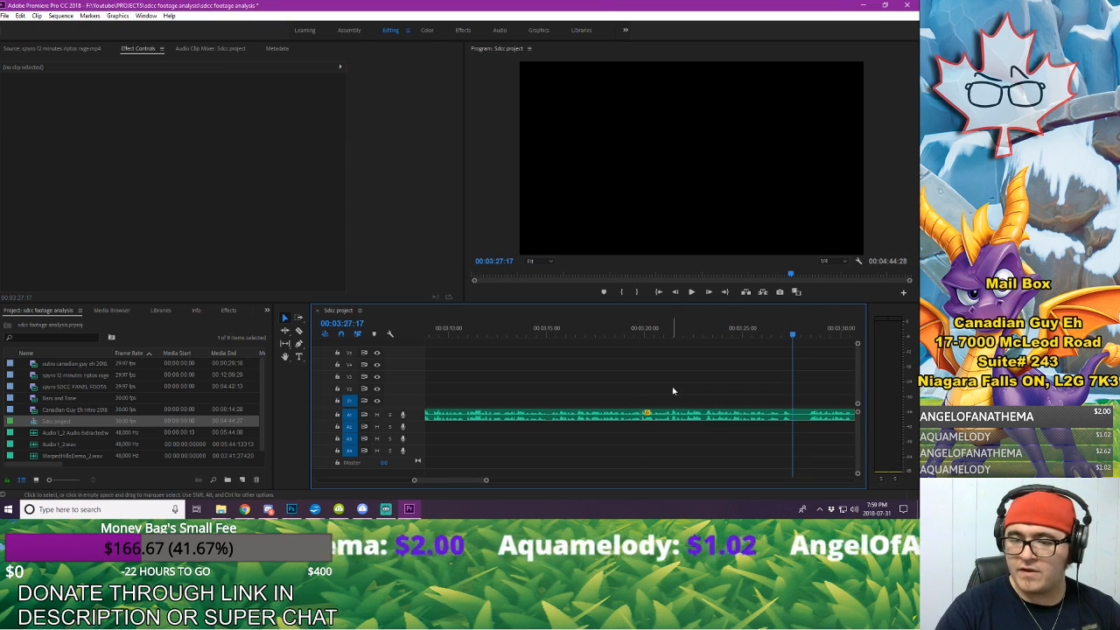
left_click(603, 332)
key("space")
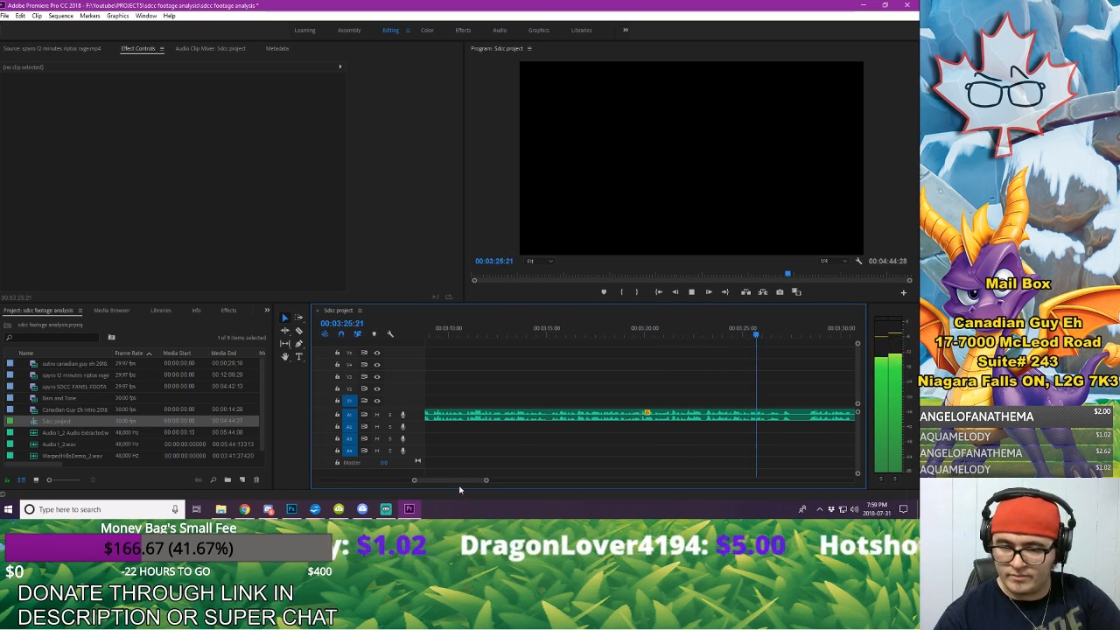
left_click_drag(460, 486, 463, 485)
key("space")
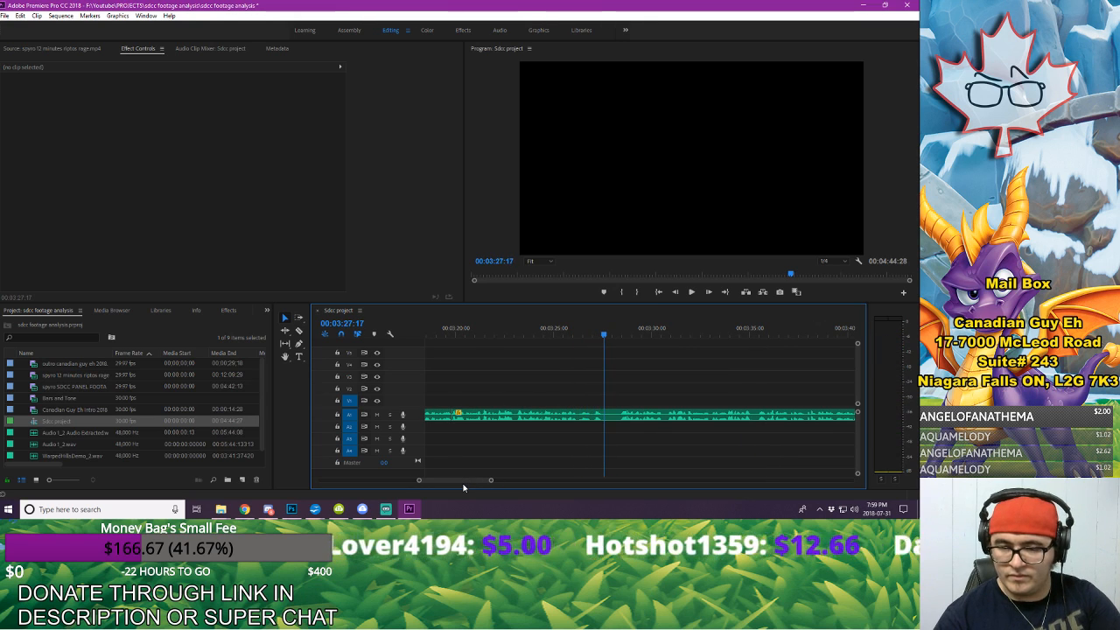
Step: Cut the A1 voice-over between 00:03:27:17 and 00:03:28:12, delete that piece, and move the remaining audio earlier to close the gap
left_click(611, 420)
key("space")
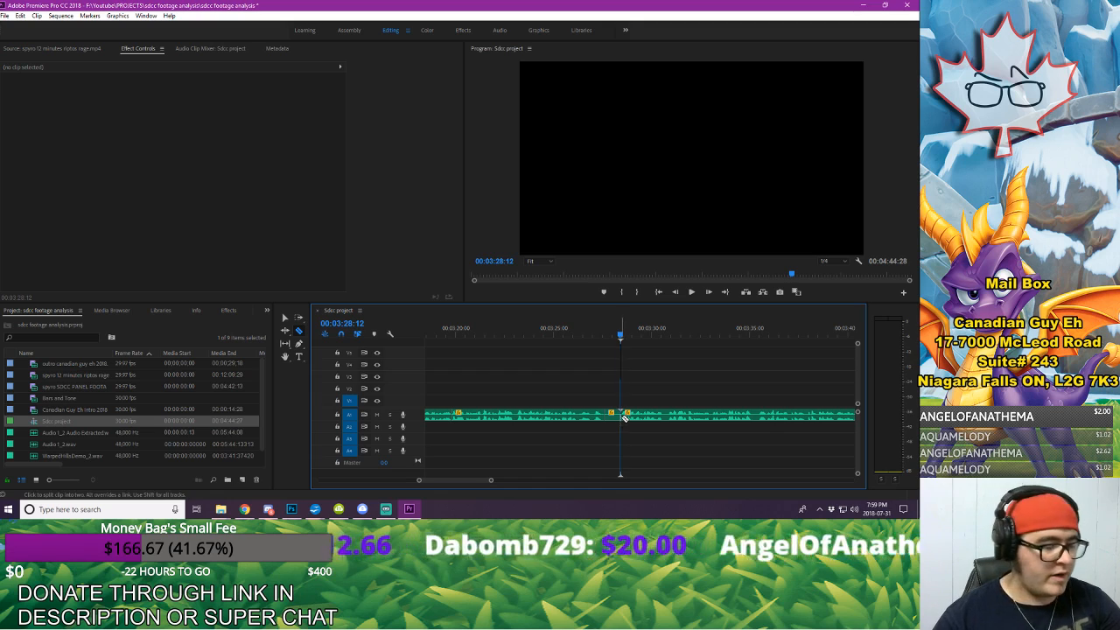
left_click(615, 418)
key("Delete")
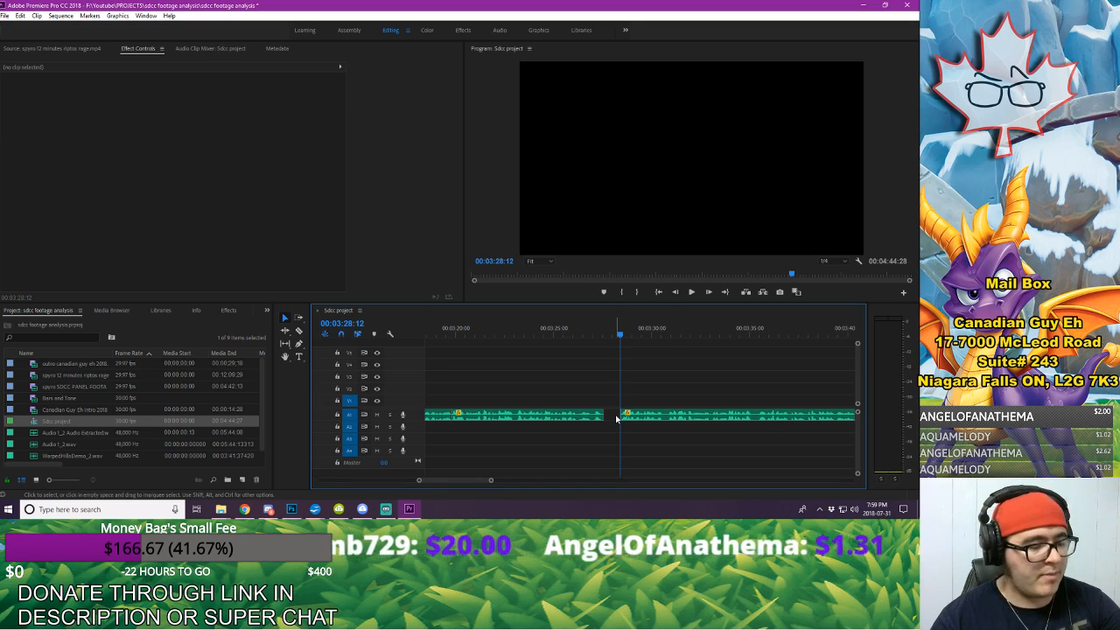
left_click(664, 419)
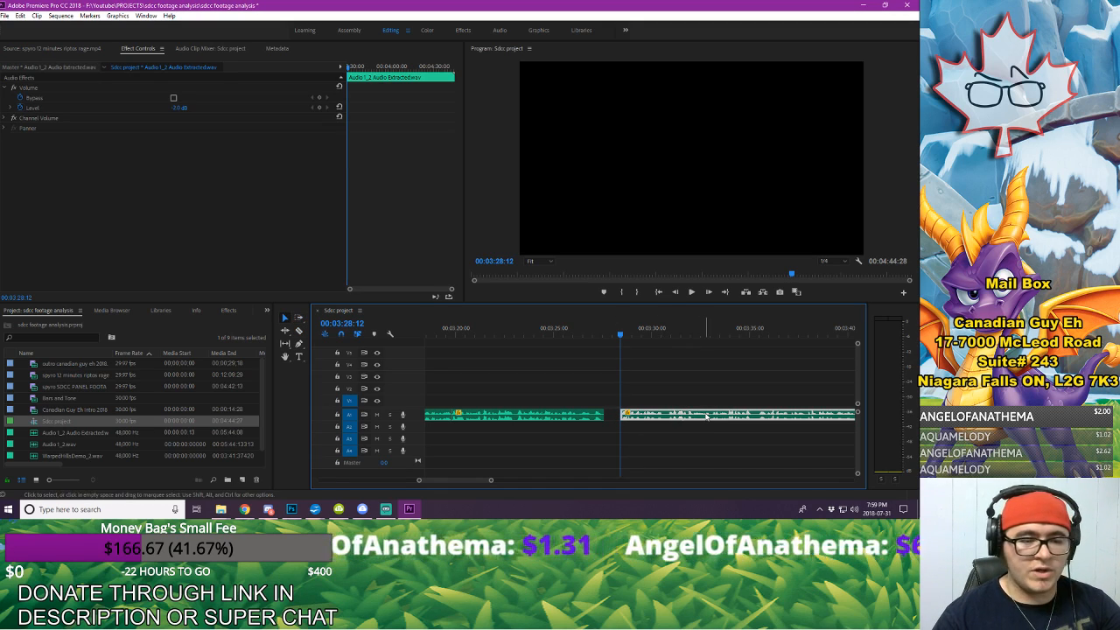
left_click_drag(695, 419, 679, 419)
left_click(676, 388)
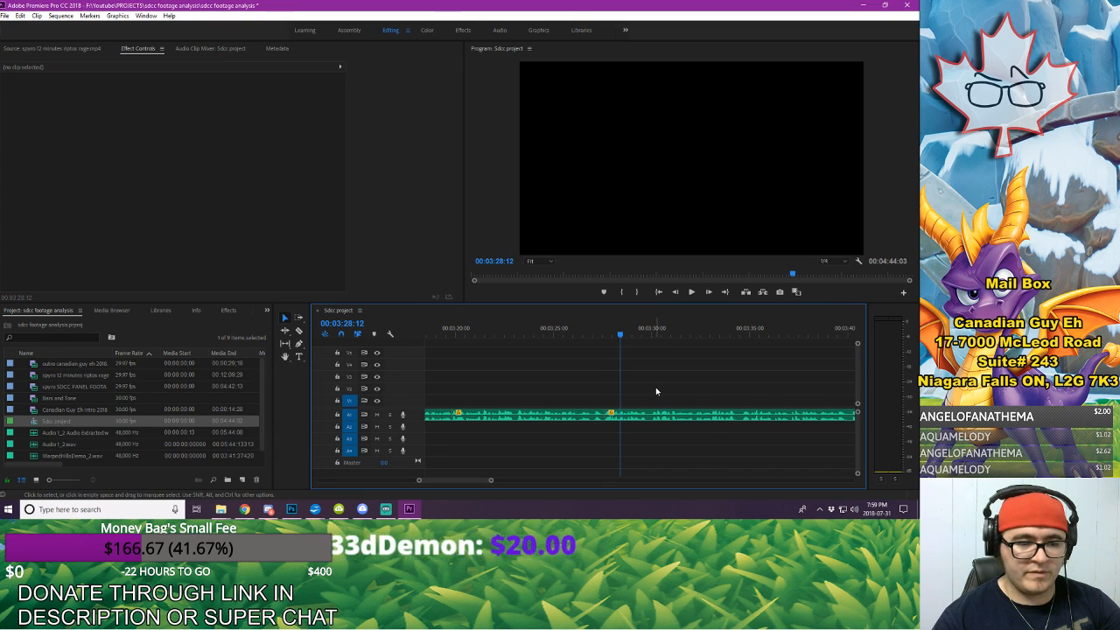
Step: Play the voice-over across the 00:03:27:17 join and listen on for the next mistake, replaying the part around 00:03:40
left_click(554, 334)
key("space")
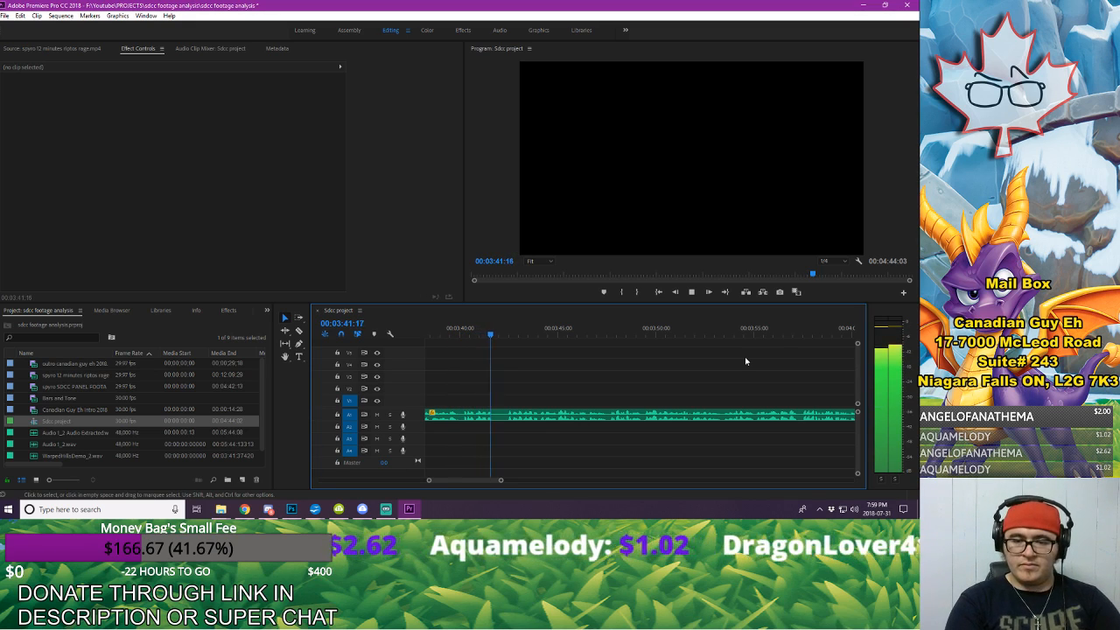
key("space")
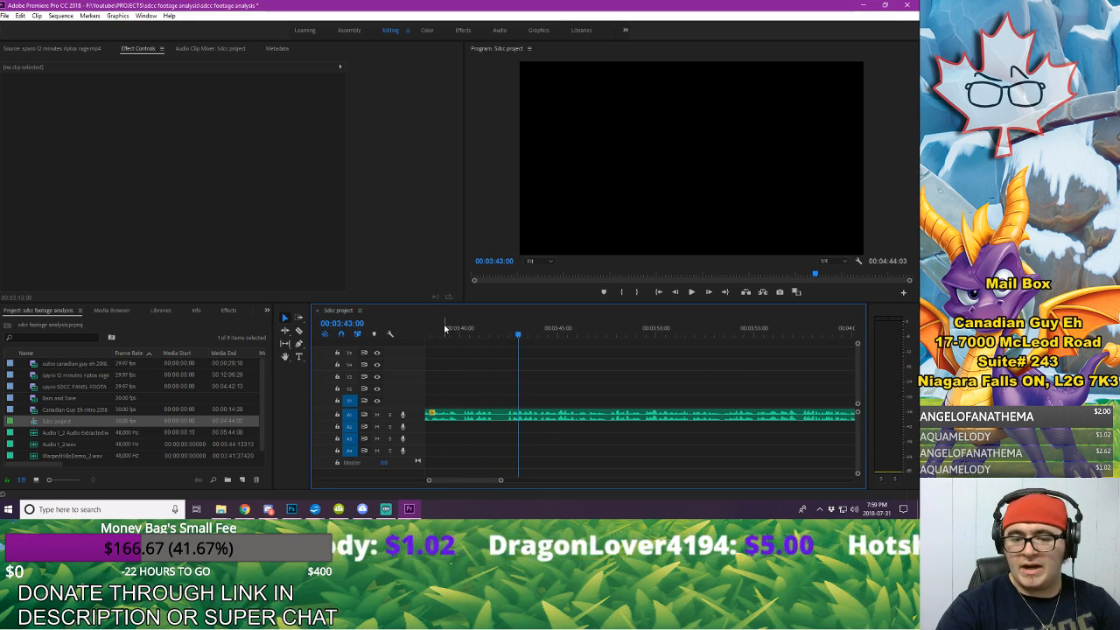
left_click(445, 328)
key("space")
key("space")
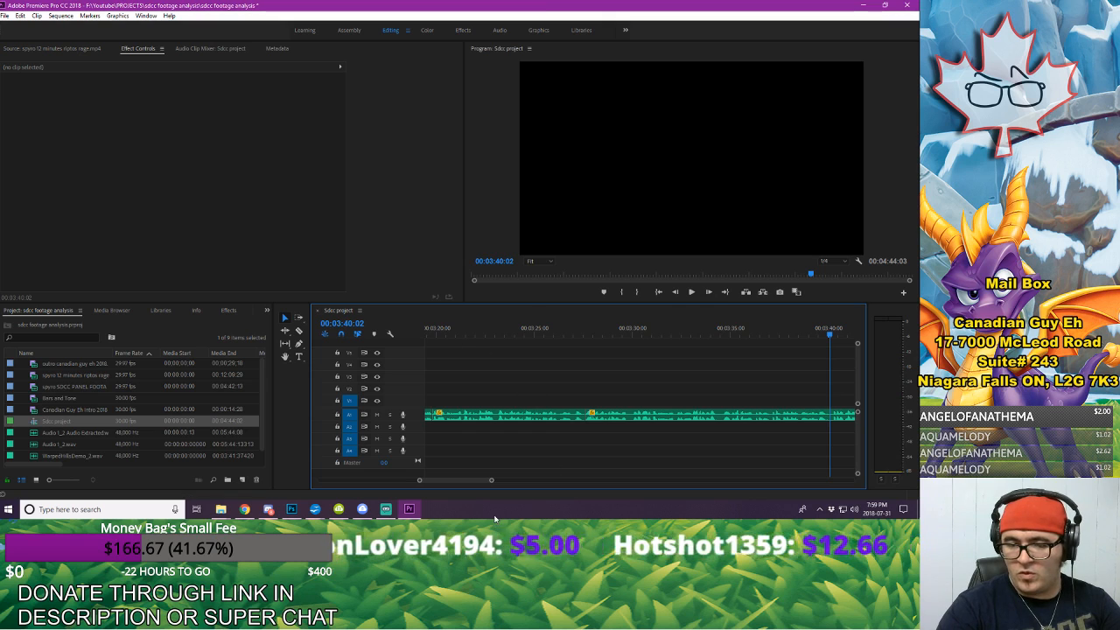
Step: Find the exact start of the mistake in the waveform and split the A1 voice-over at 00:03:39:28
left_click_drag(490, 481, 466, 483)
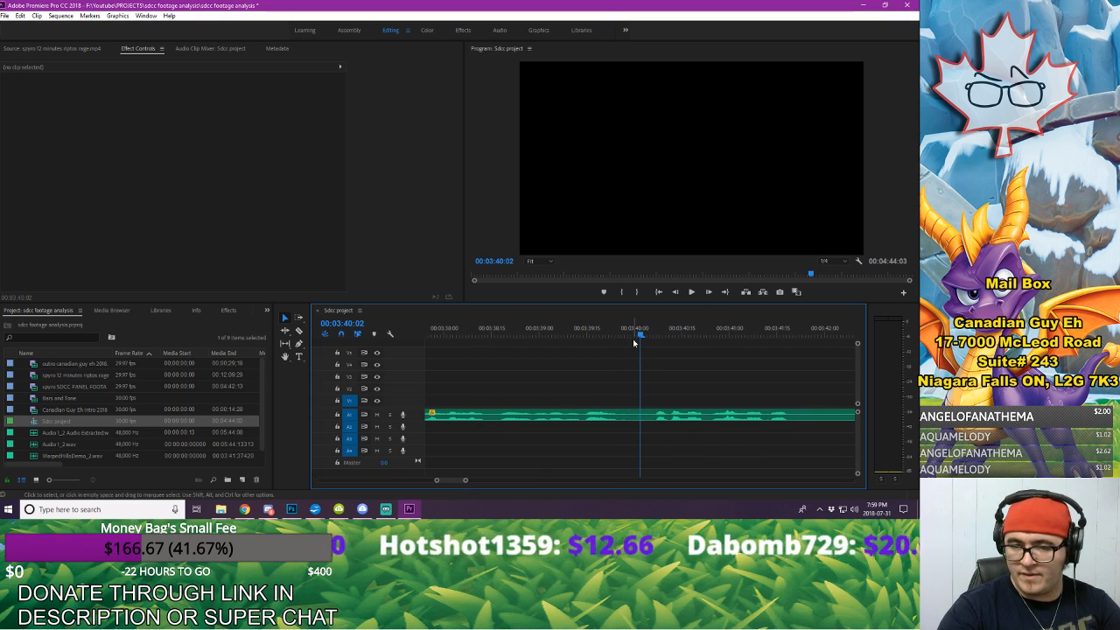
left_click(607, 333)
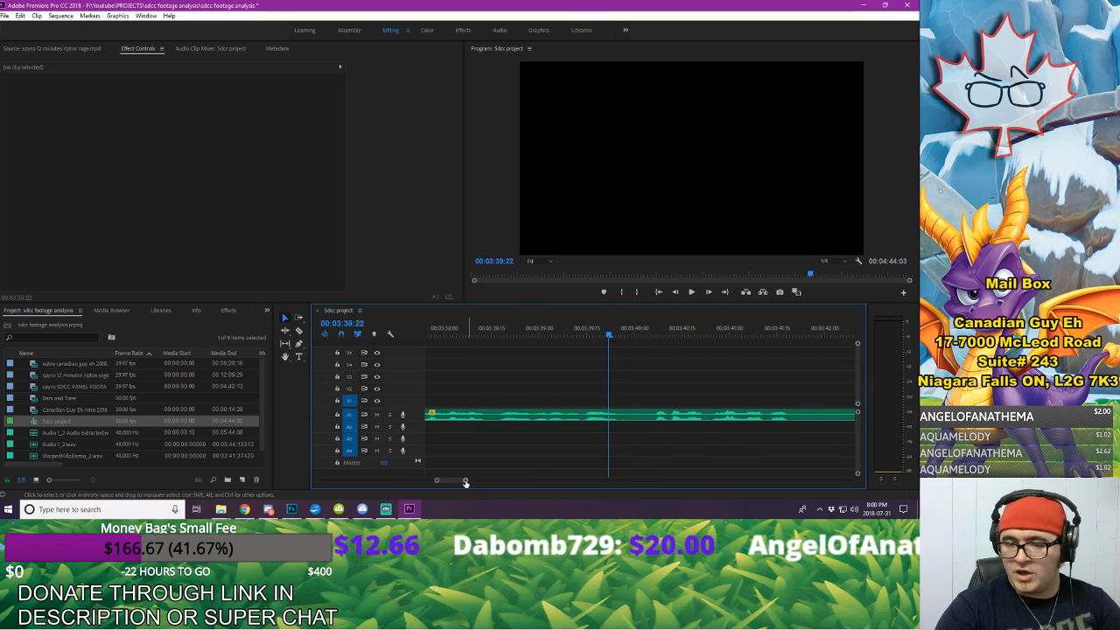
left_click_drag(465, 480, 455, 487)
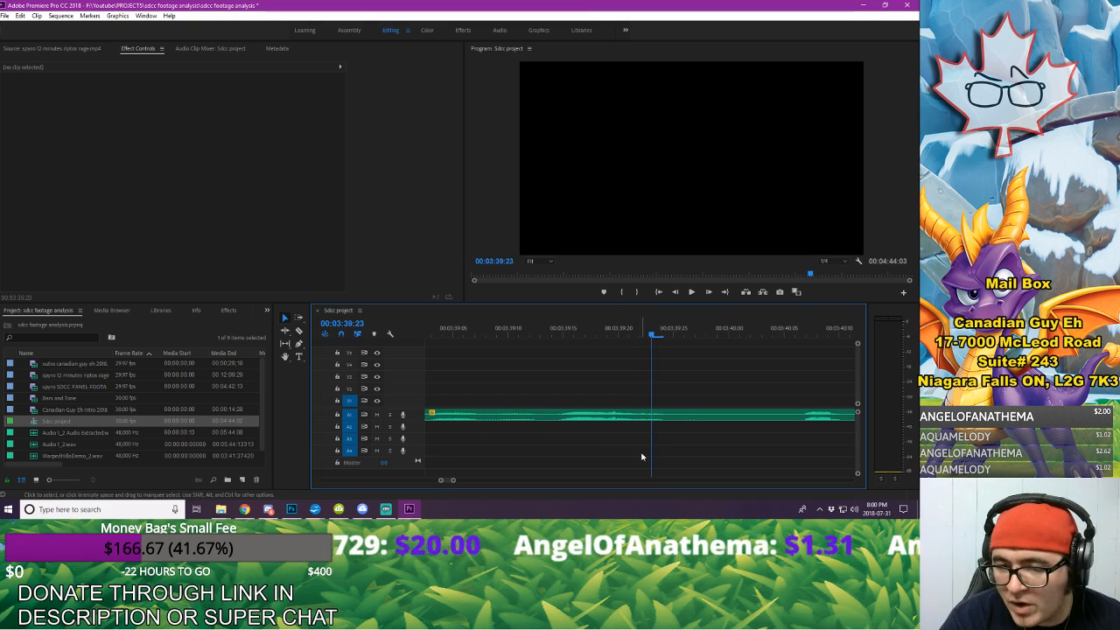
key("Right")
key("Right")
key("Right")
key("Right")
key("Right")
key("Left")
key("Left")
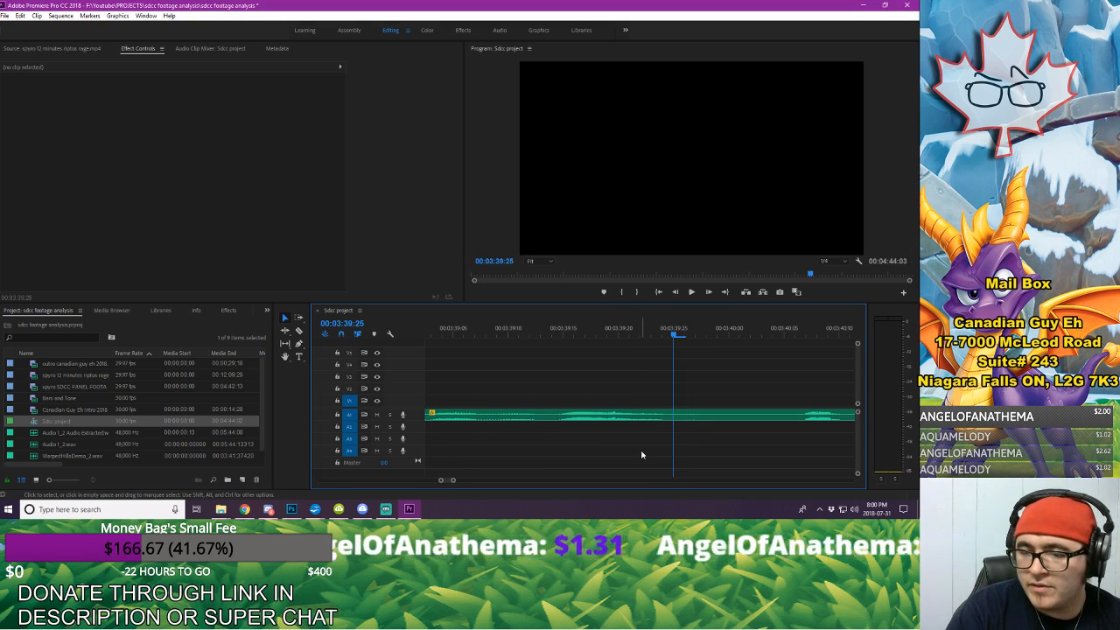
key("Right")
key("Right")
key("Left")
key("Left")
key("Left")
key("Left")
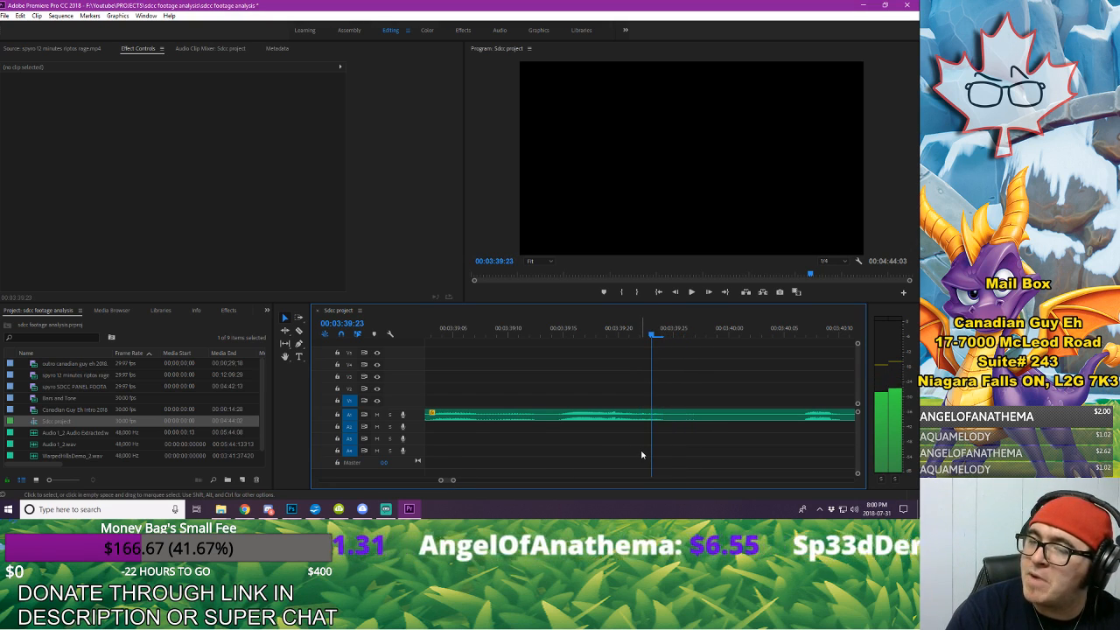
key("Right")
key("Right")
key("Right")
key("Right")
key("Right")
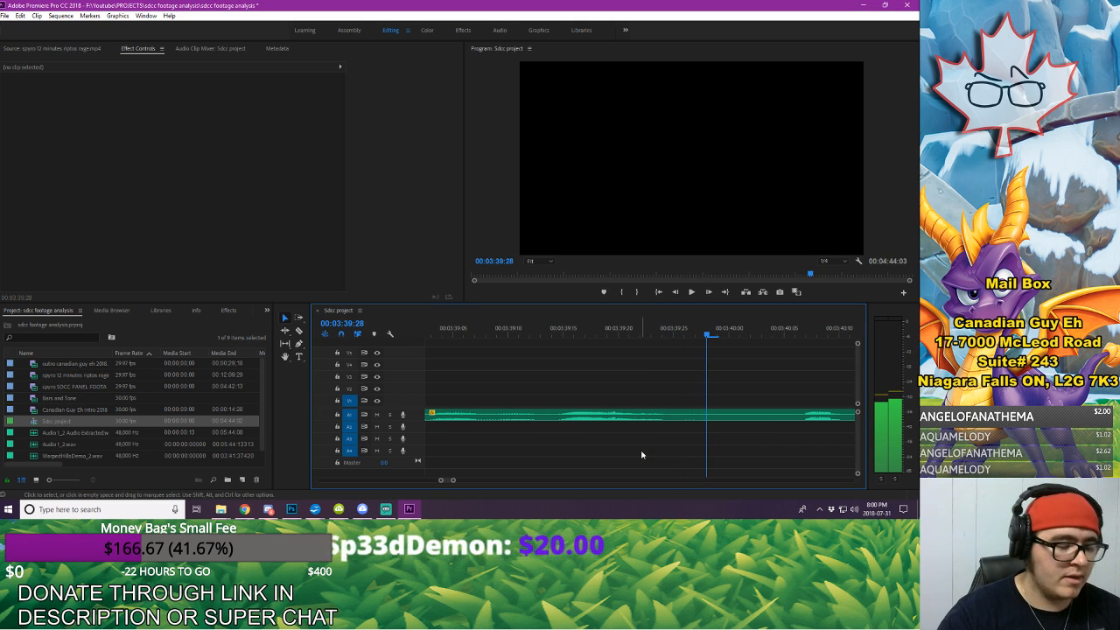
key("c")
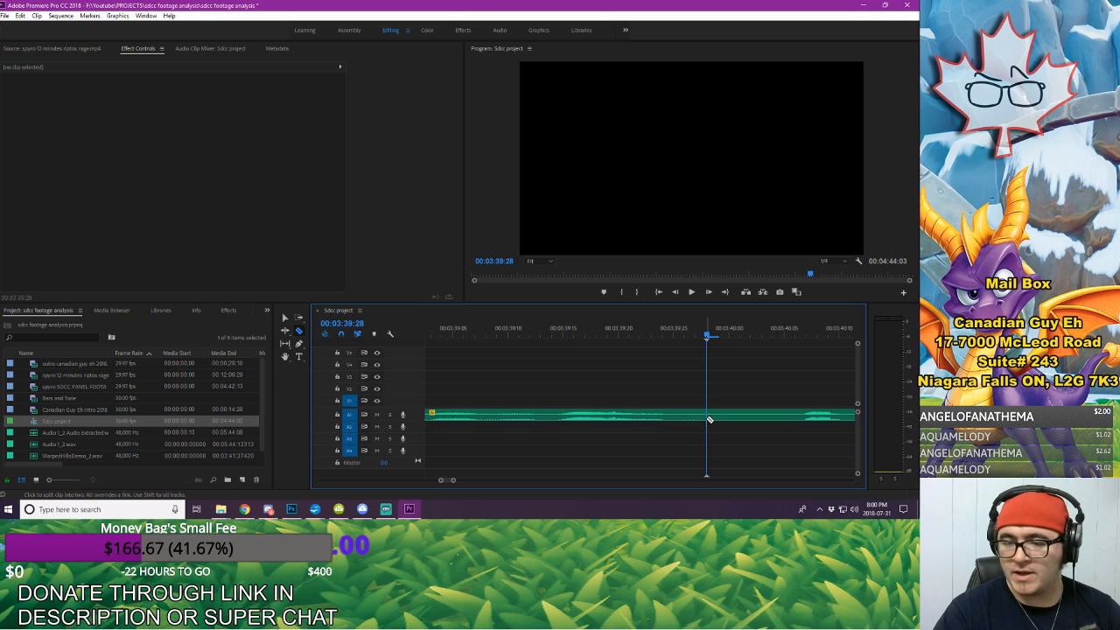
Step: Split the A1 voice-over at 00:03:42:14 and delete the piece from 00:03:39:28 to that cut
left_click_drag(452, 480, 466, 487)
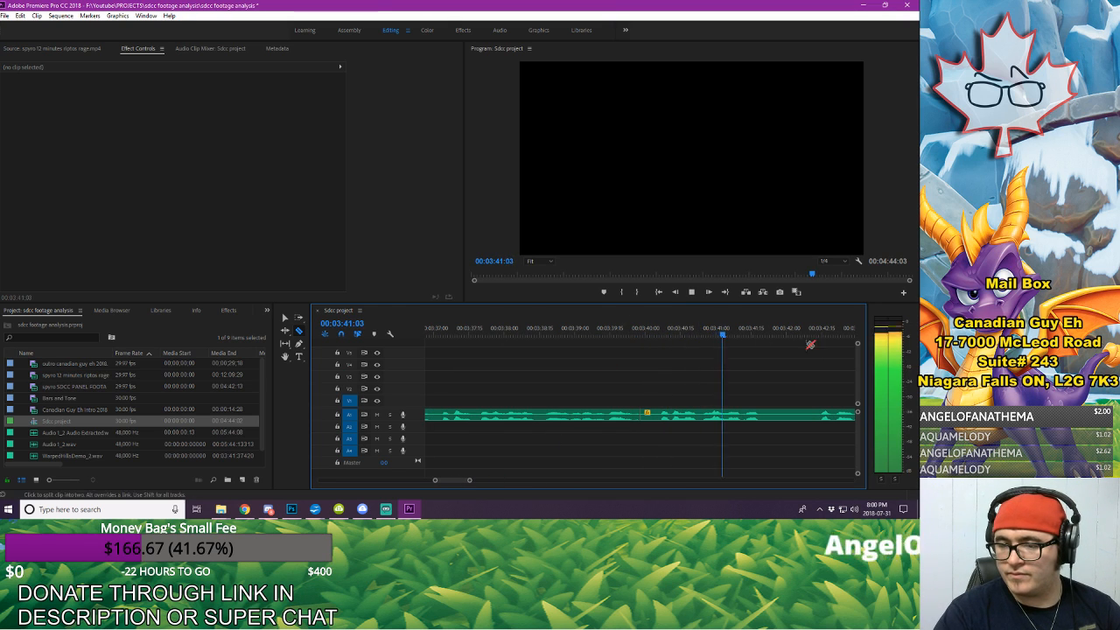
key("space")
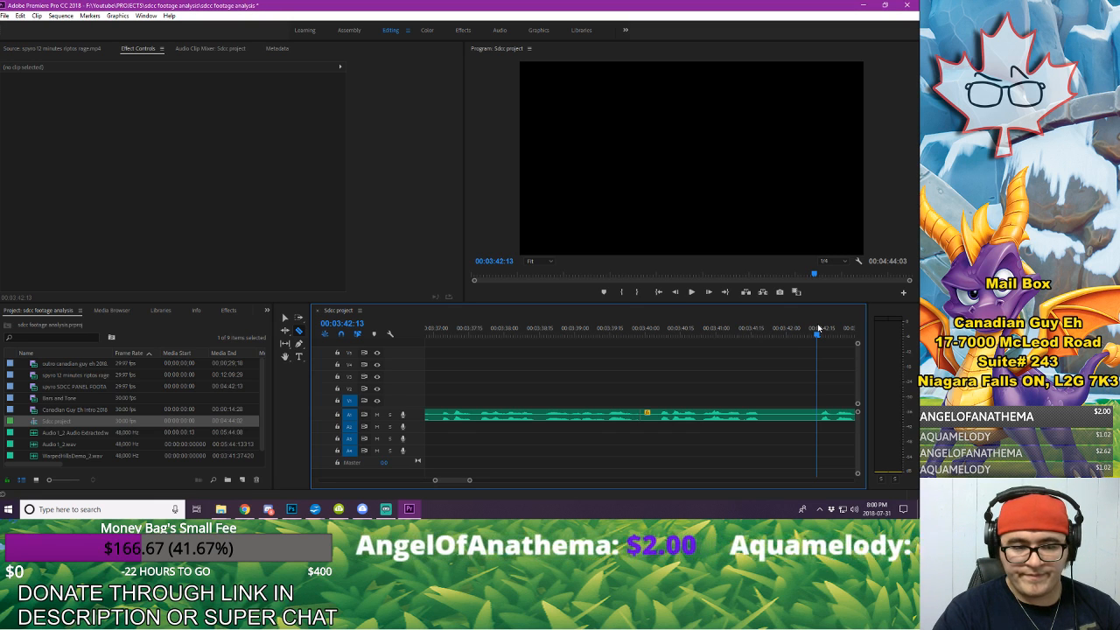
left_click_drag(817, 328, 821, 330)
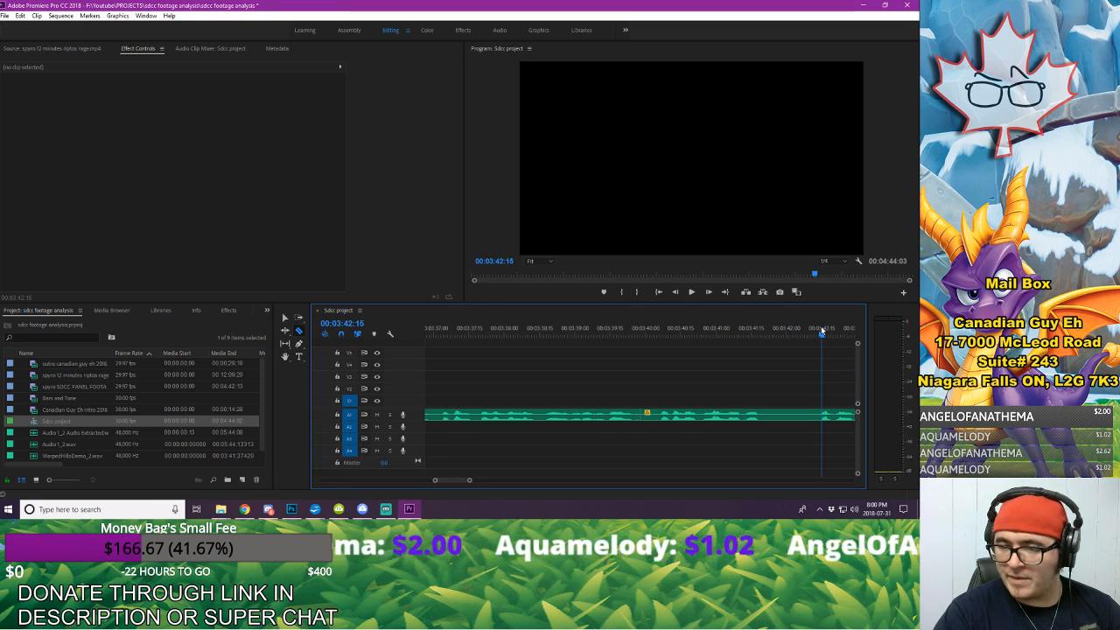
key("c")
left_click(820, 414)
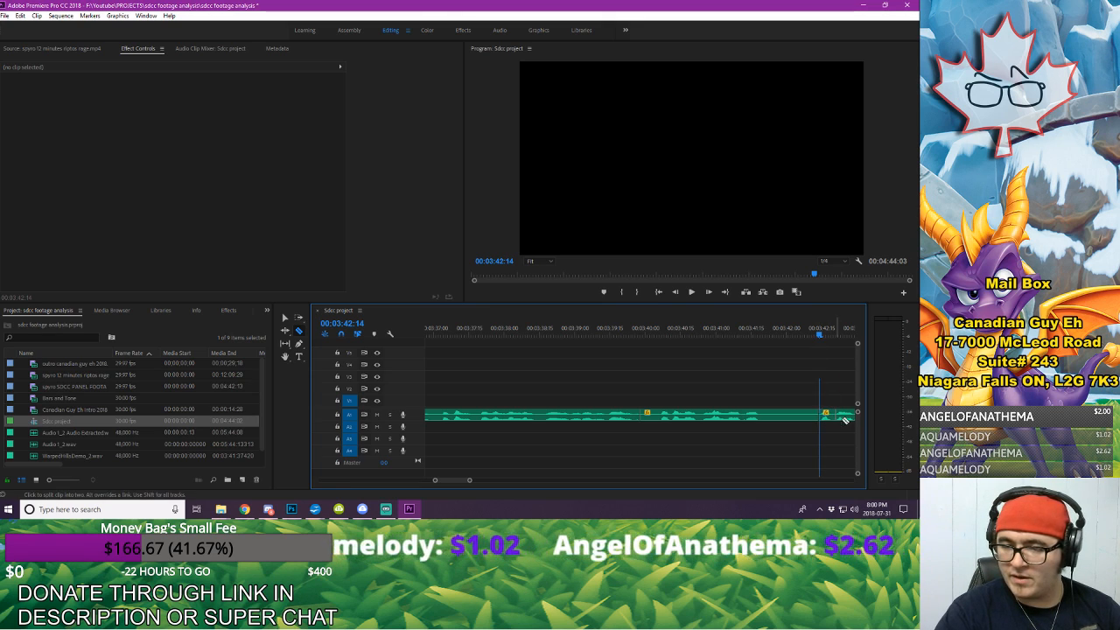
key("v")
left_click(757, 416)
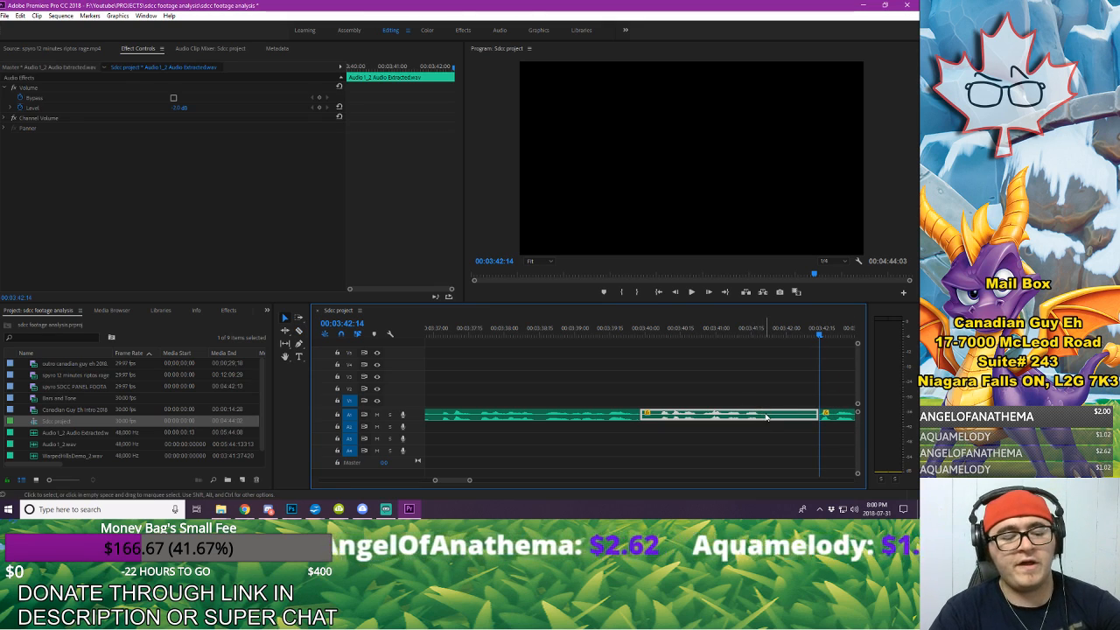
key("Delete")
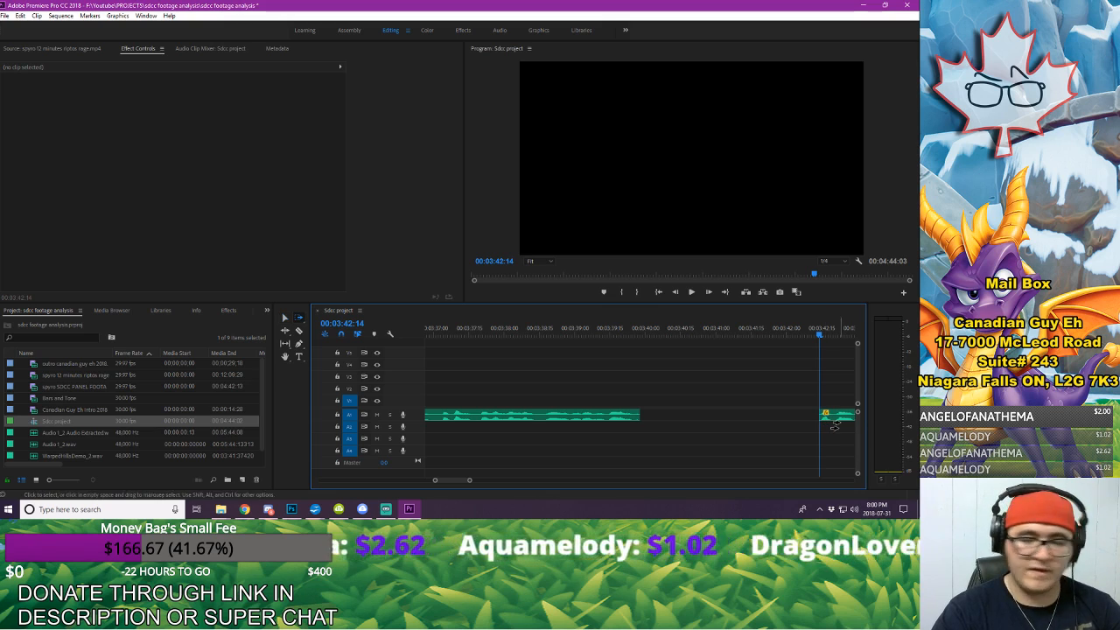
Step: Close the gap at 00:03:39:28 by moving the rest of the A1 voice-over earlier, and play across the join
left_click(840, 417)
left_click_drag(844, 420, 673, 415)
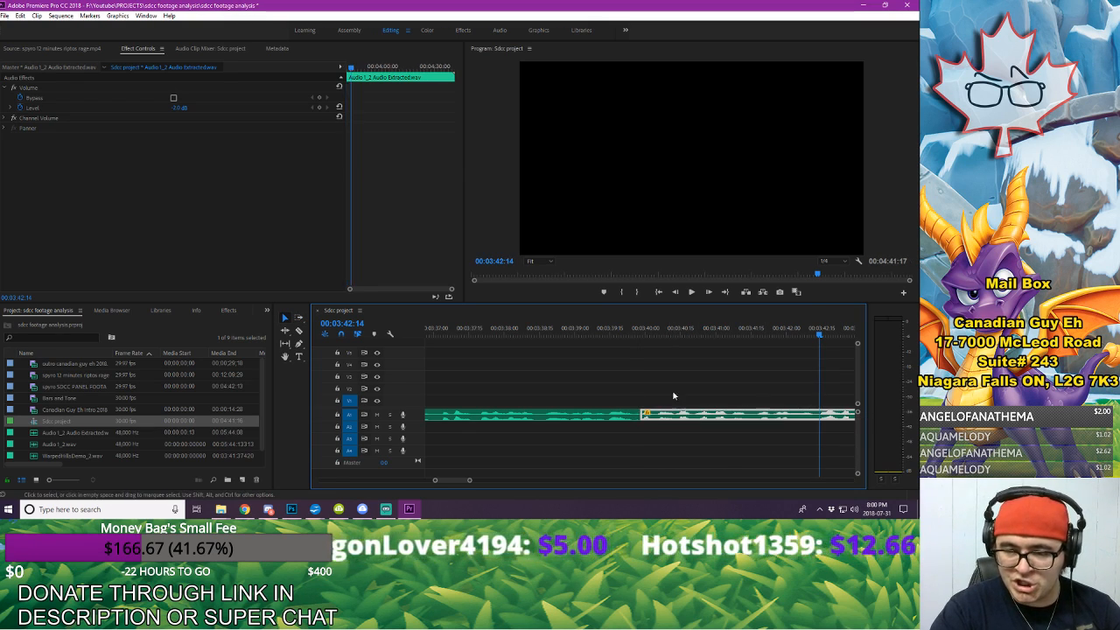
left_click(672, 394)
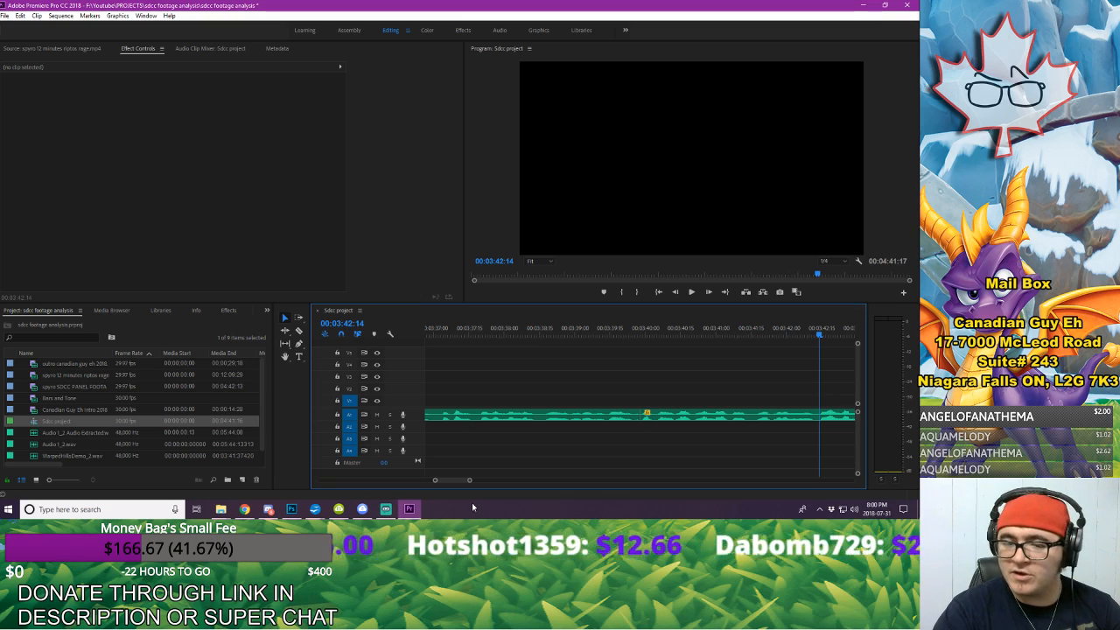
left_click_drag(469, 479, 487, 512)
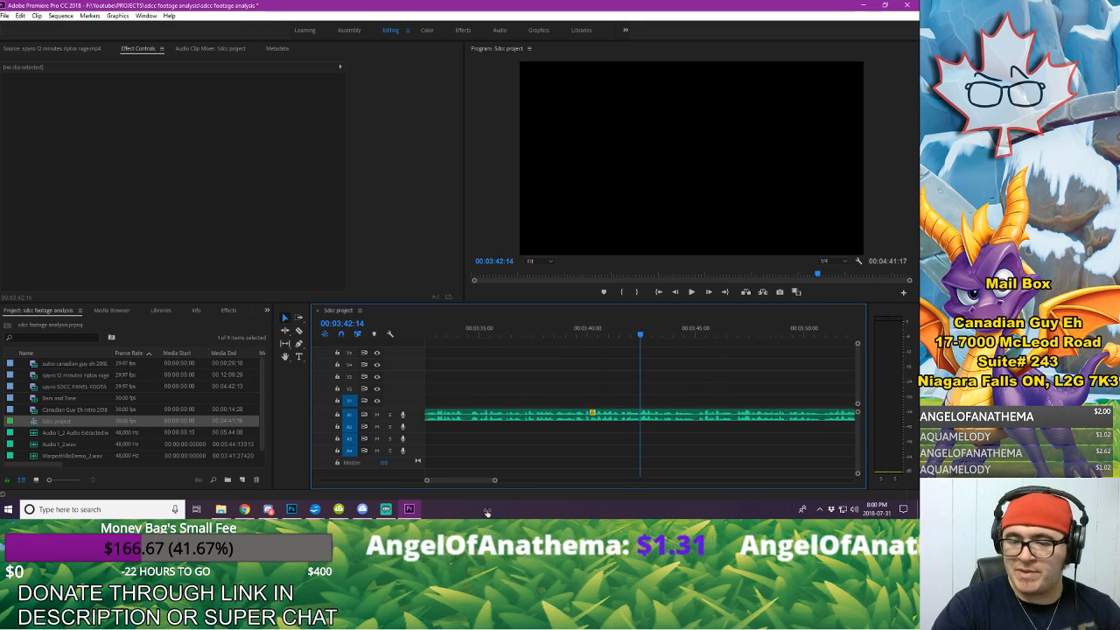
left_click(552, 331)
key("space")
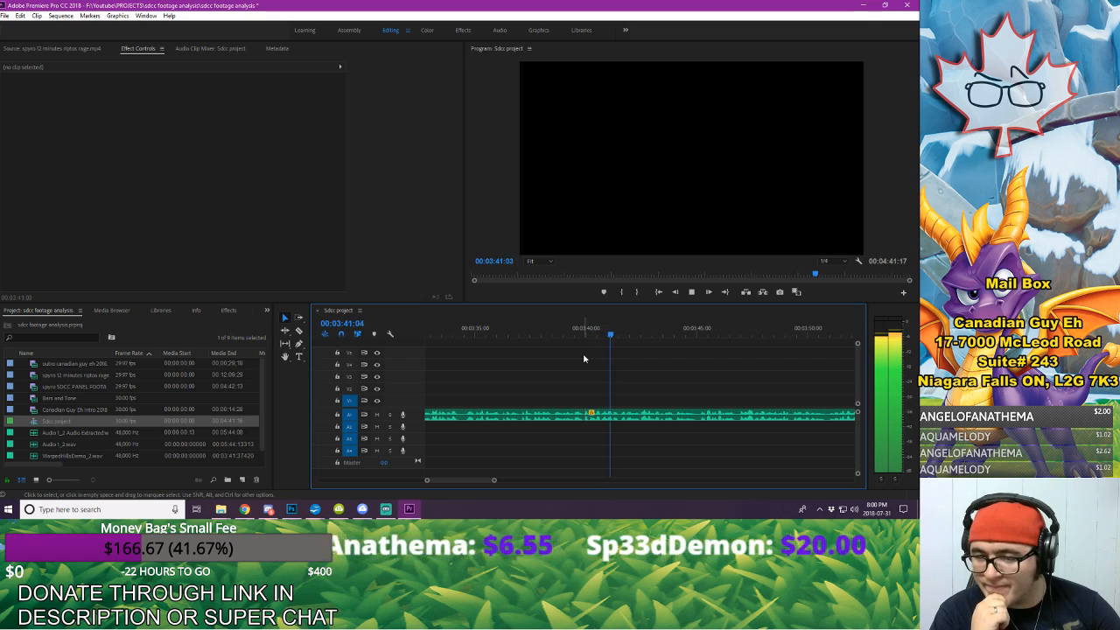
key("space")
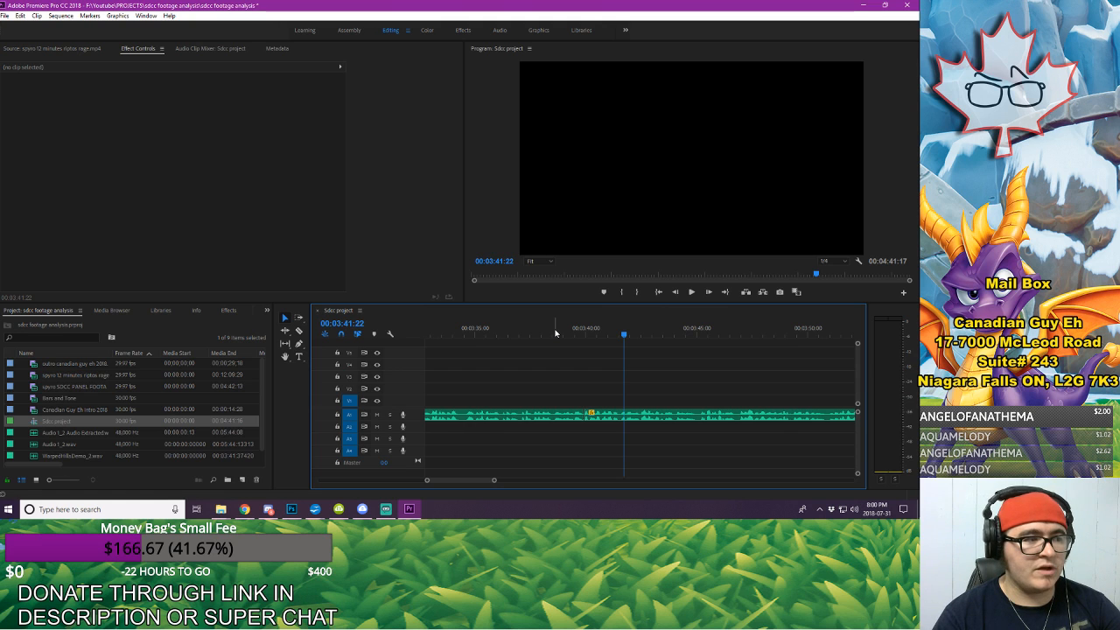
Step: Listen on to the next long pause and cut the stretch from 00:03:57:24 to 00:04:00:05 out of the A1 voice-over
key("space")
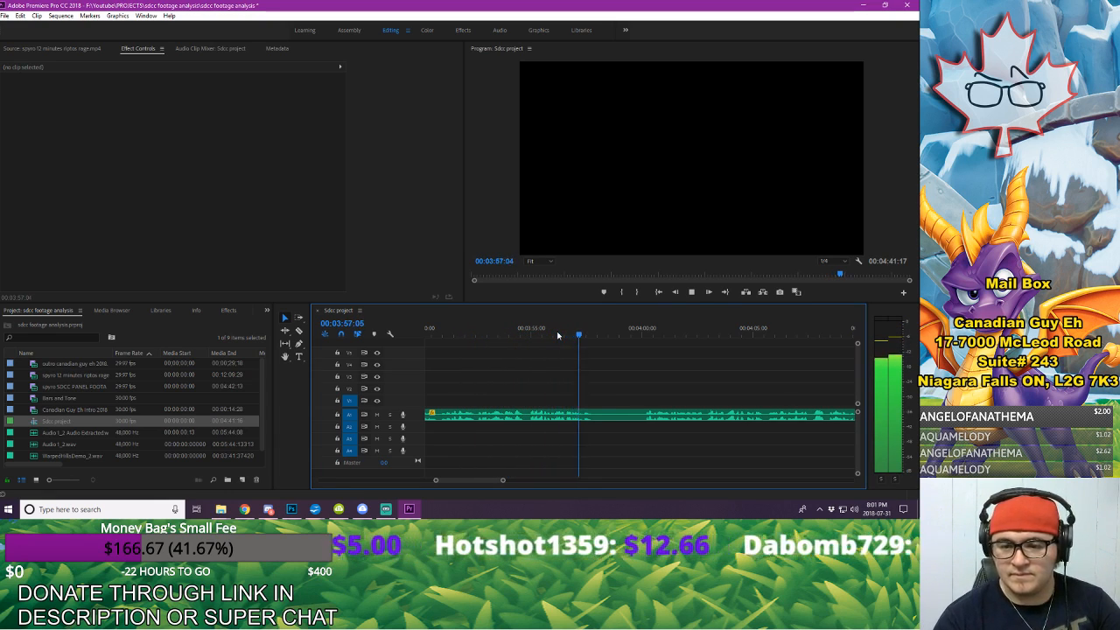
key("space")
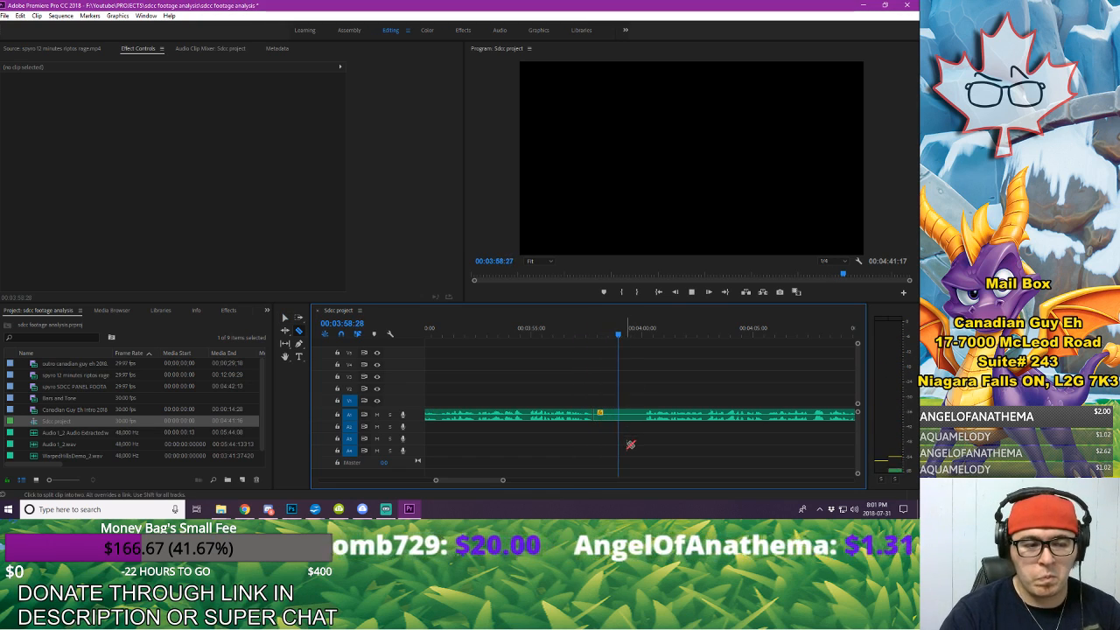
left_click(651, 335)
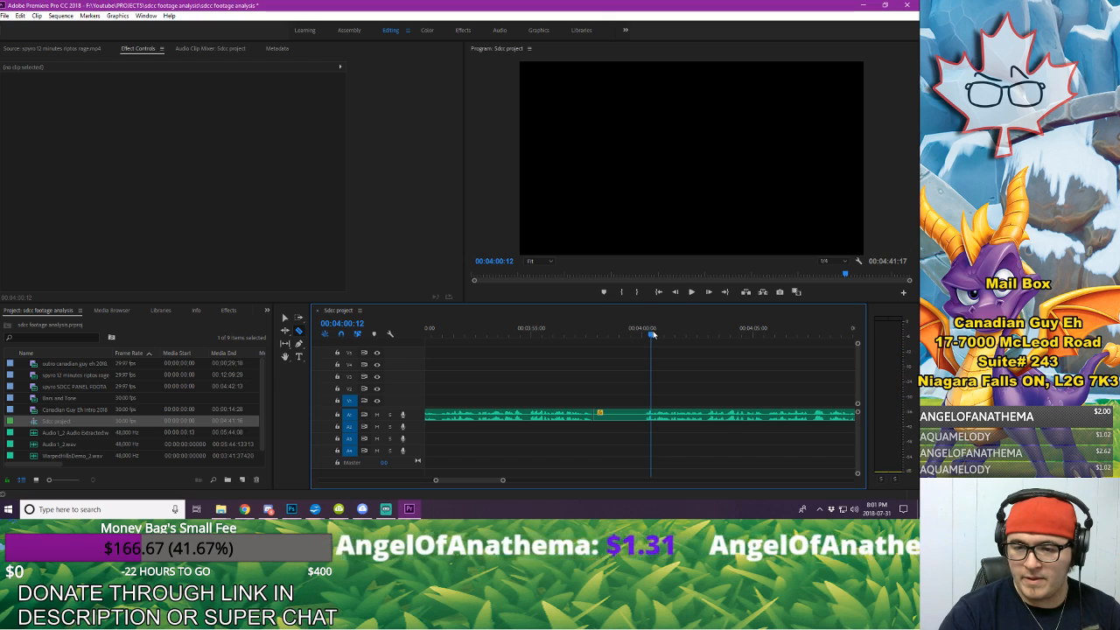
left_click(628, 415)
key("Delete")
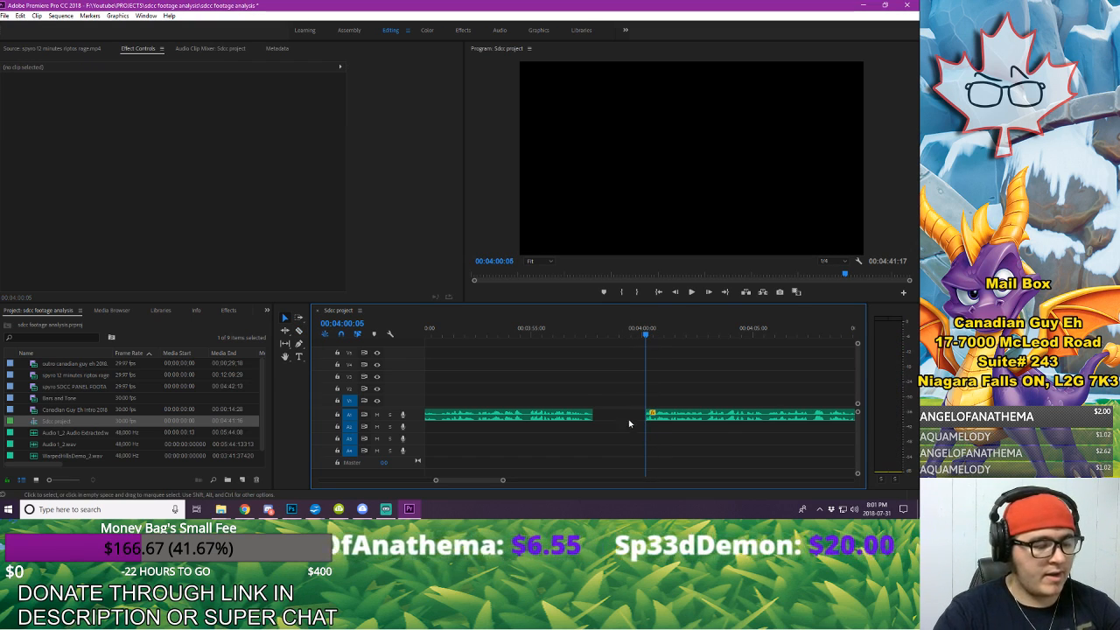
Step: Move all A1 audio after the cut earlier to 00:03:57:24 to close the gap
key("a")
left_click(684, 424)
left_click_drag(681, 418, 649, 414)
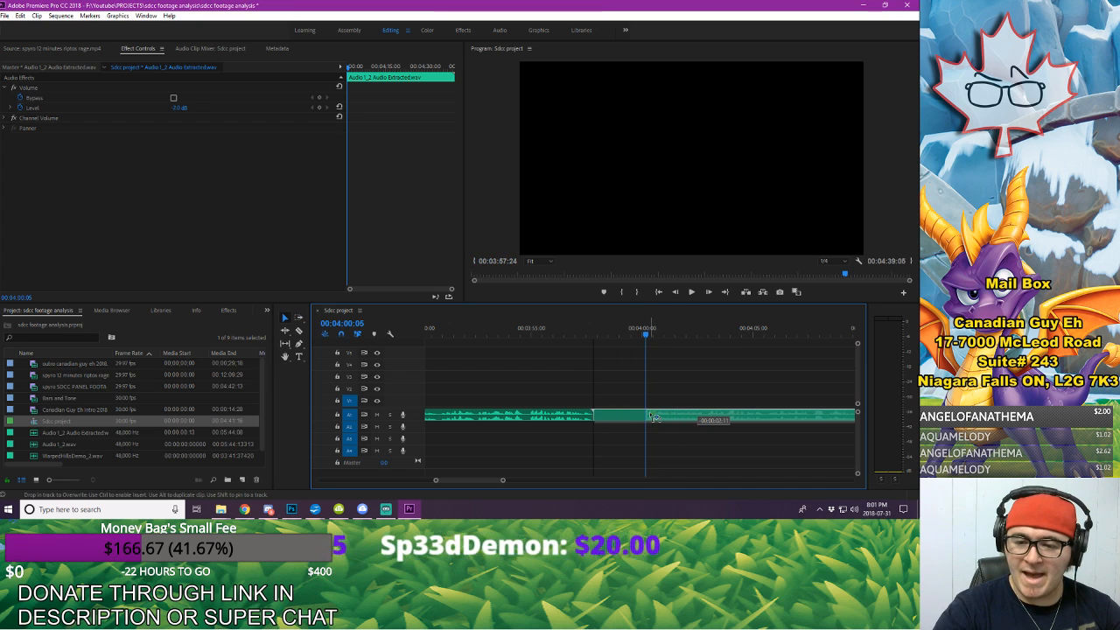
left_click(666, 380)
Step: Listen to the rest of the voice-over and trim the end of its last A1 clip to 00:04:37:18
left_click(561, 335)
key("space")
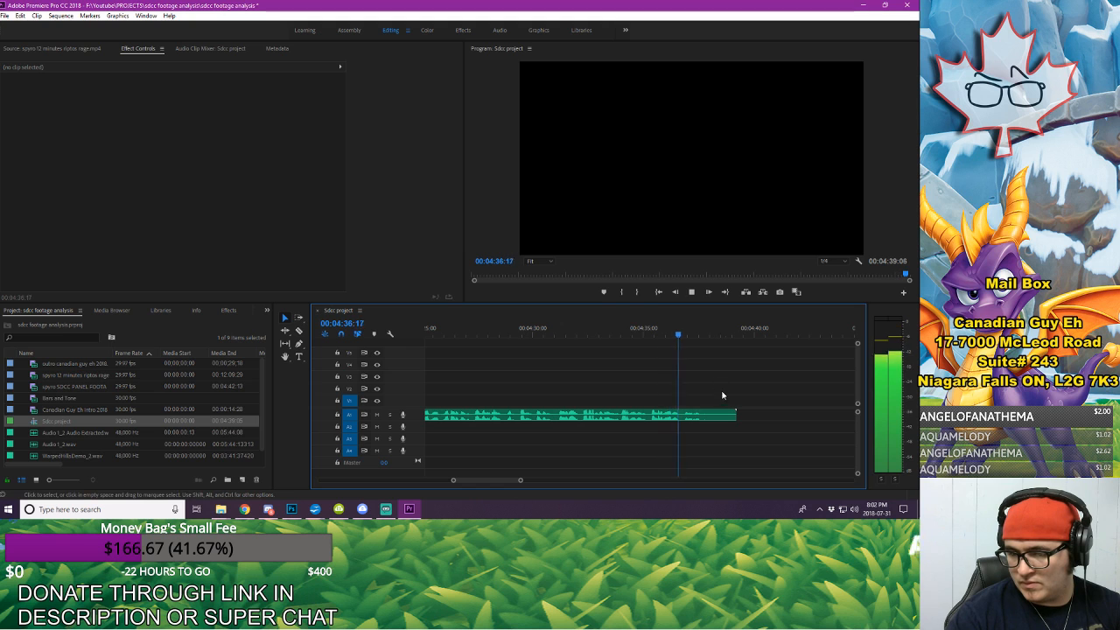
key("space")
left_click_drag(741, 412, 705, 413)
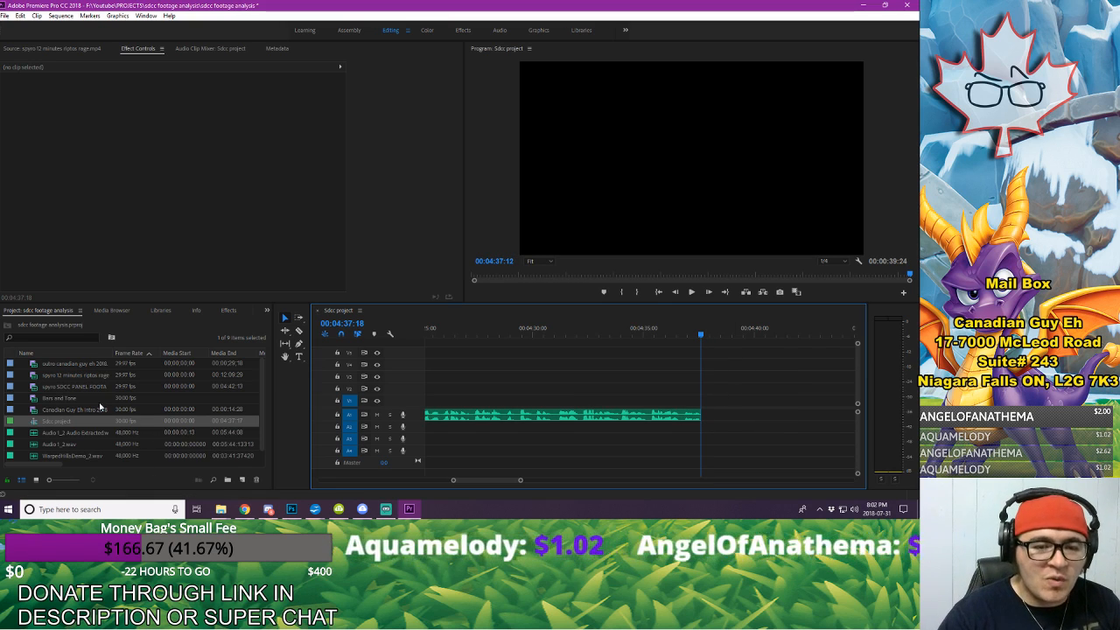
Step: Place the outro canadian guy eh 2018 clip on V1 and A1 at 00:04:37:18, and play across the transition
left_click_drag(78, 363, 710, 398)
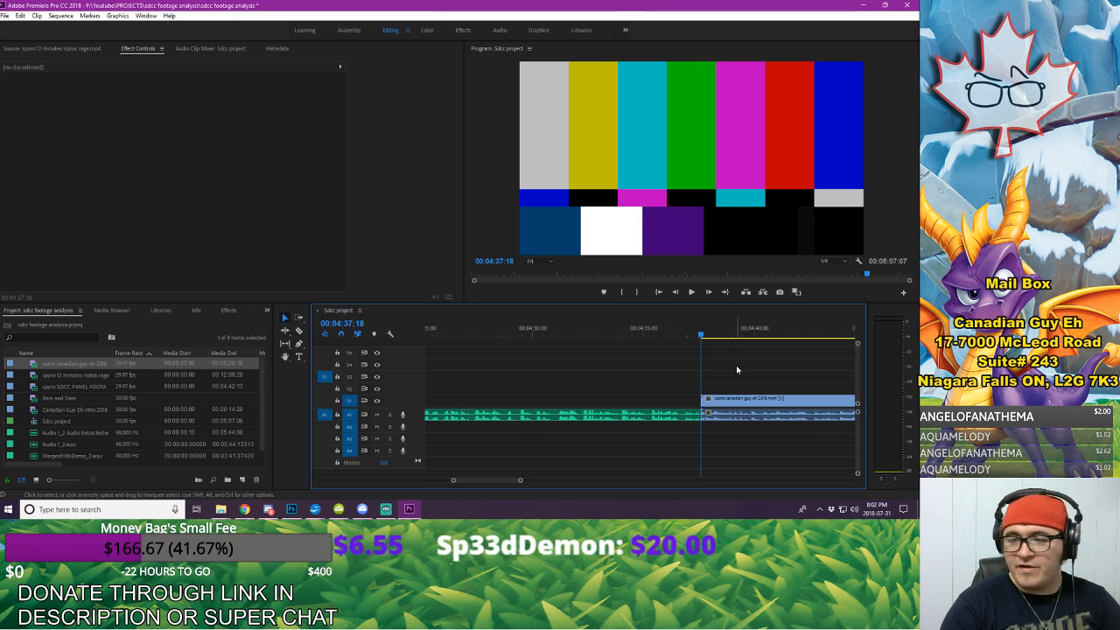
mouse_move(519, 480)
left_mouse_down()
mouse_move(557, 481)
mouse_move(534, 491)
left_mouse_up()
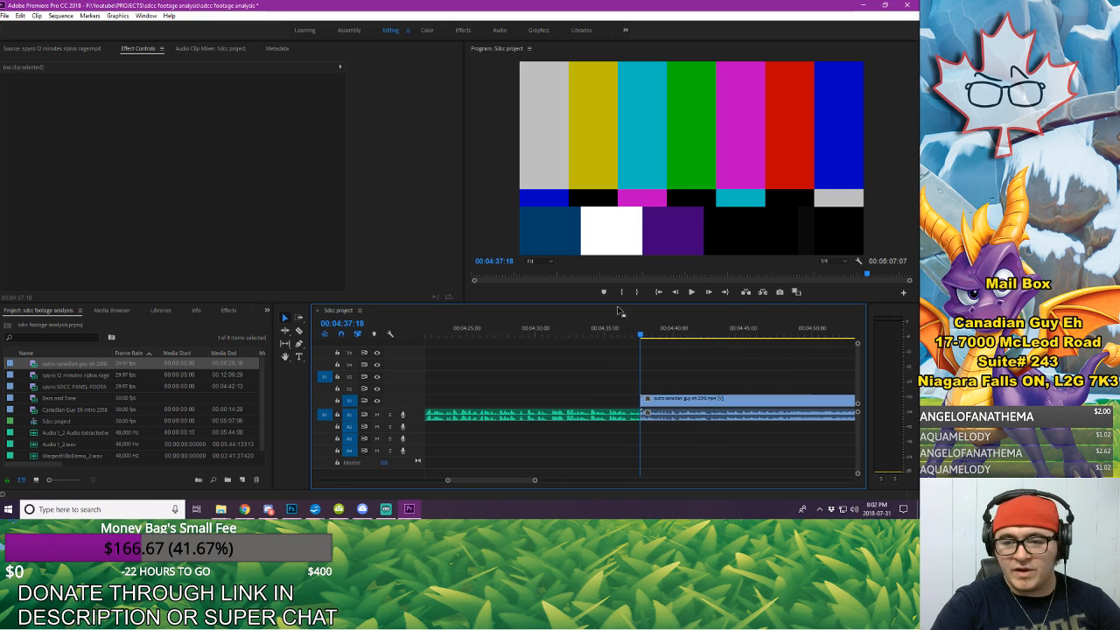
left_click(531, 328)
key("space")
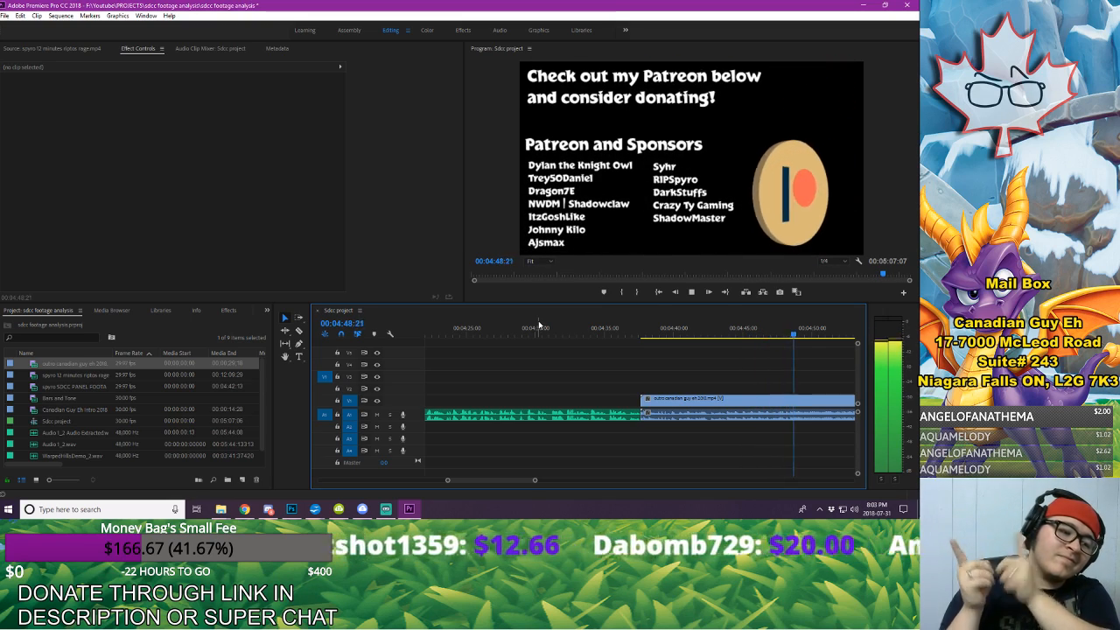
key("space")
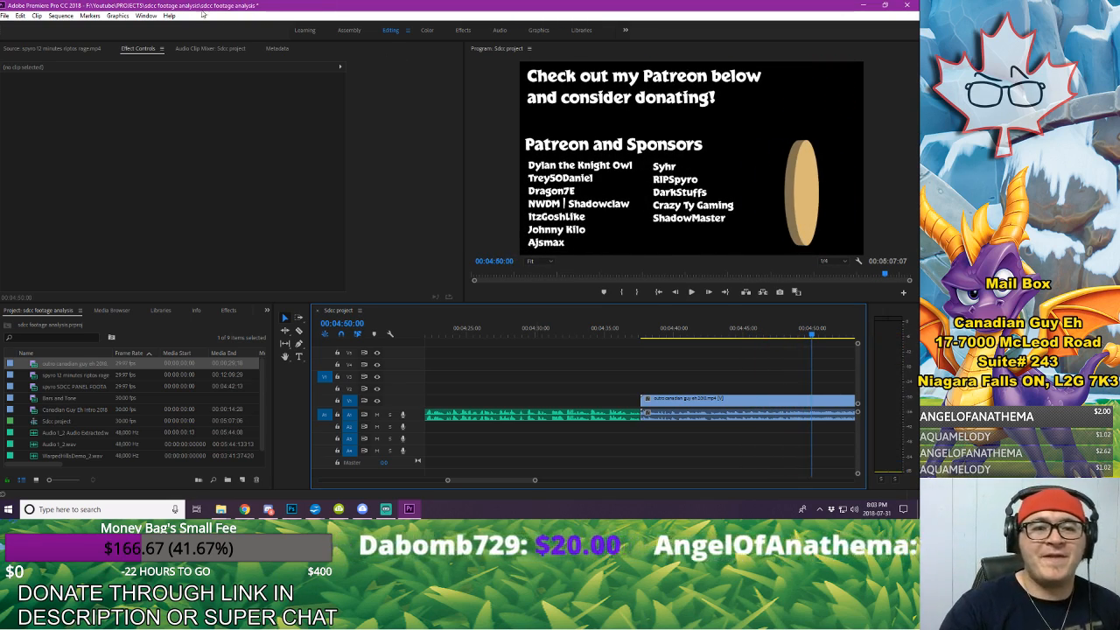
Step: Save the project and show the whole sequence in the timeline
left_click(5, 16)
left_click(74, 127)
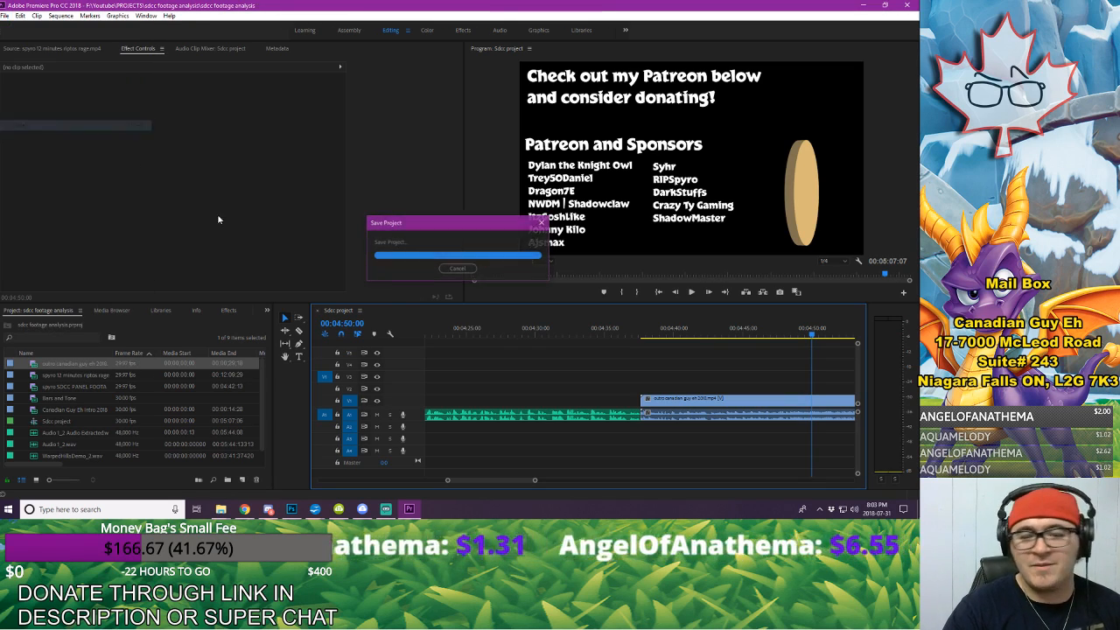
left_click_drag(535, 481, 696, 498)
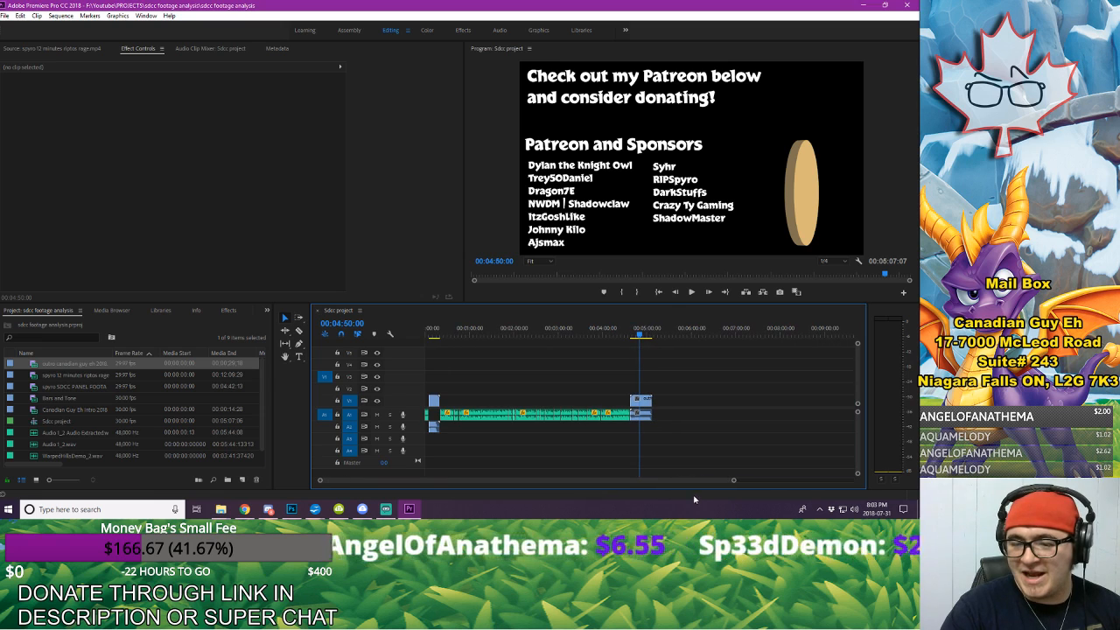
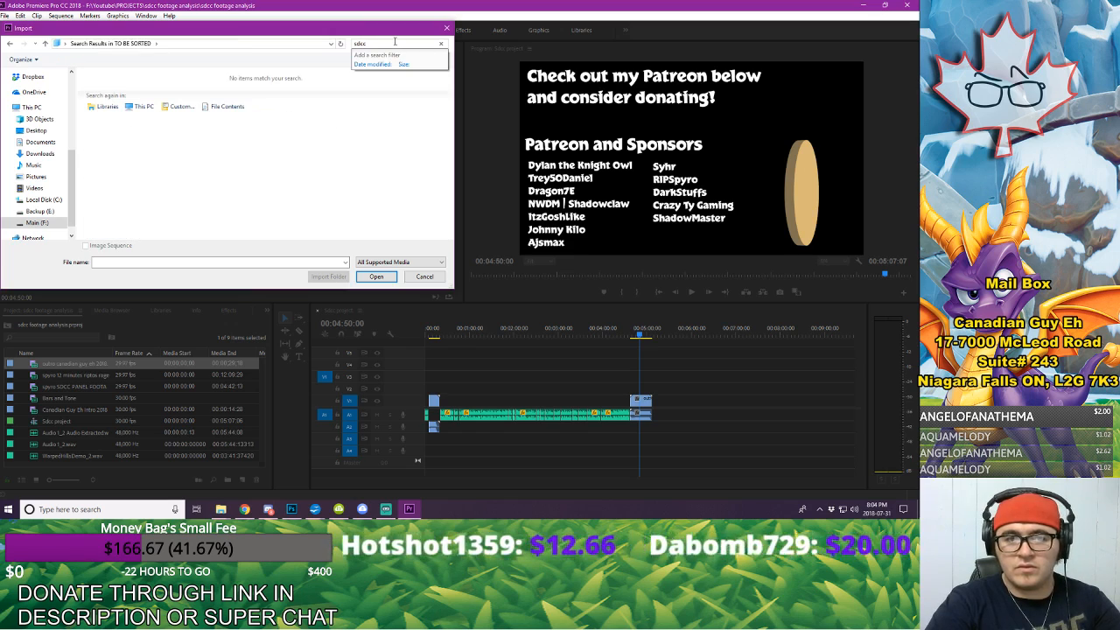
Step: Clear the file search, cancel the import, and switch to the list of downloaded videos in 4K Video Downloader
key("BackSpace")
key("BackSpace")
key("BackSpace")
key("BackSpace")
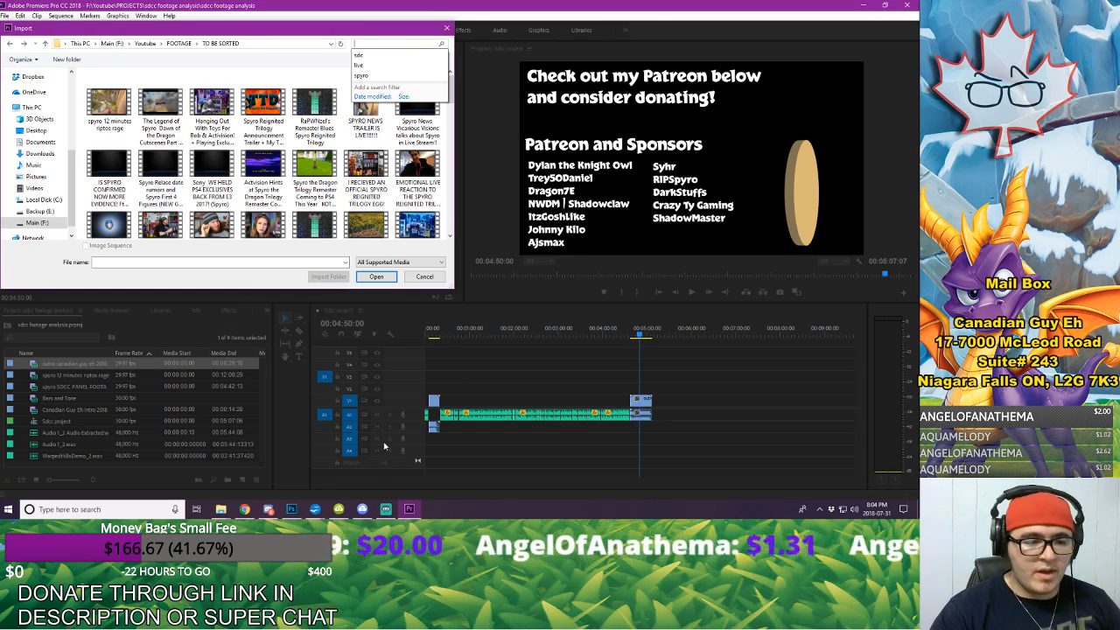
left_click(339, 508)
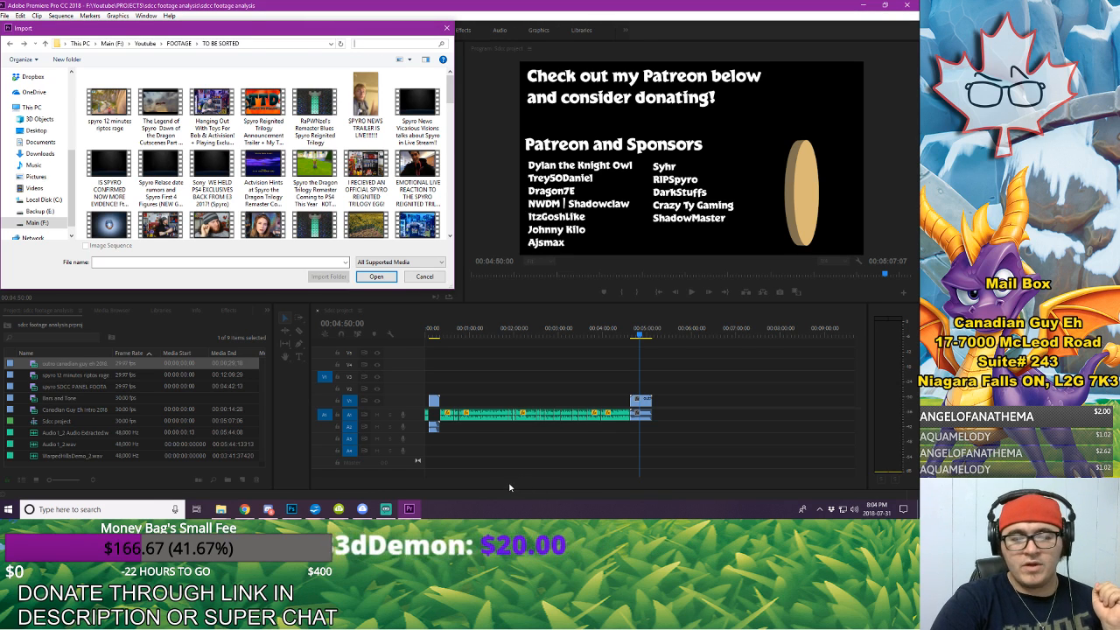
left_click(337, 509)
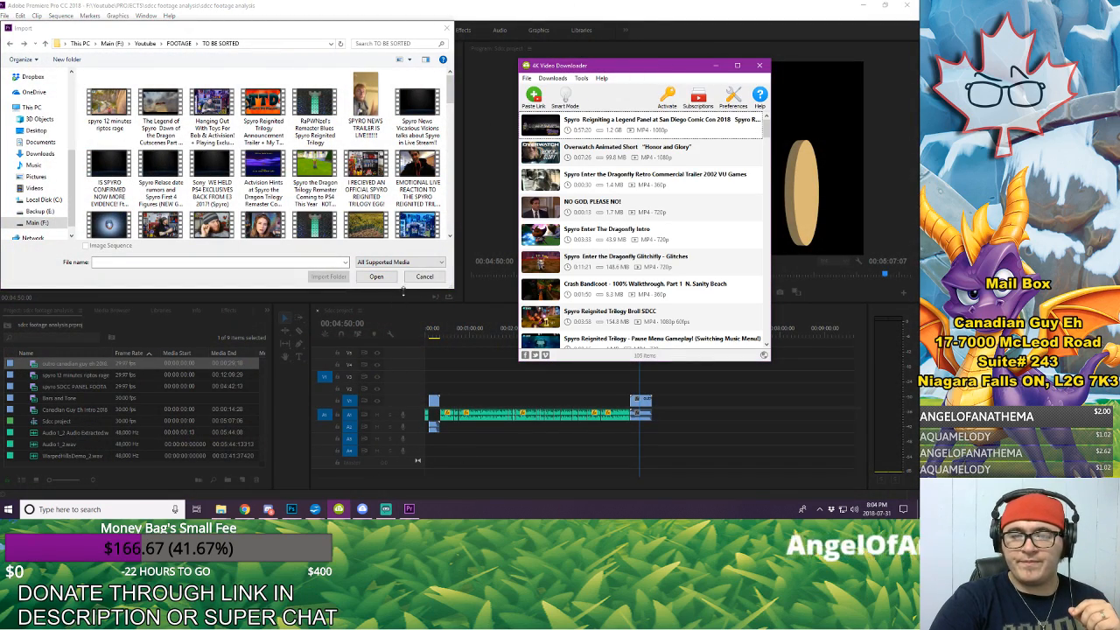
left_click(423, 276)
left_click(337, 509)
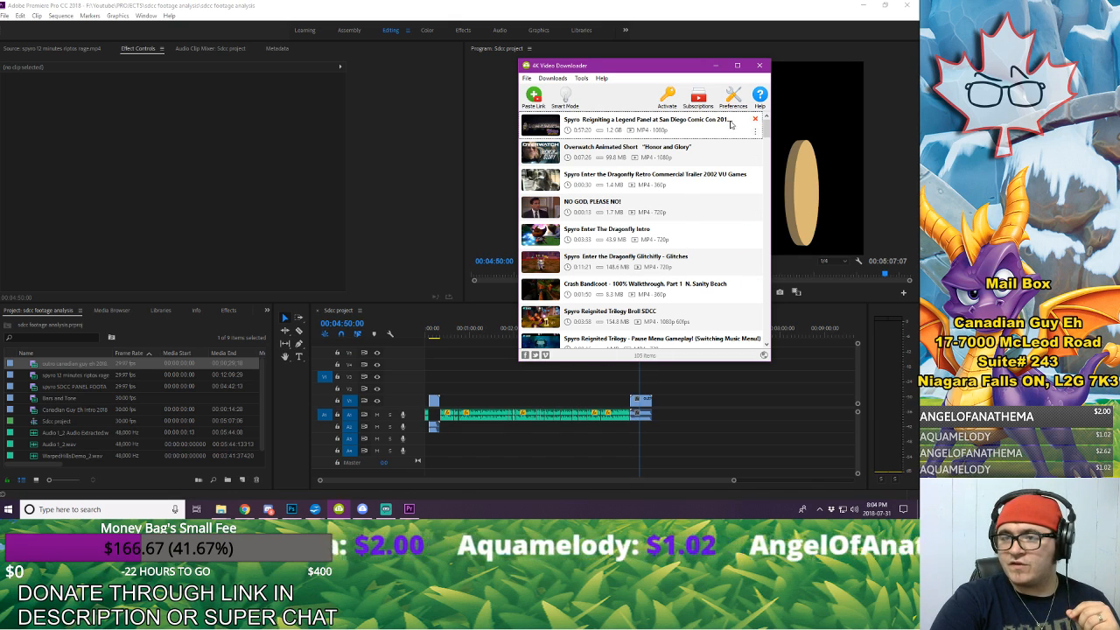
Step: Show the downloaded Spyro Reigniting a Legend Panel at San Diego Comic Con 2018 video in its FOOTAGE folder
left_click(754, 131)
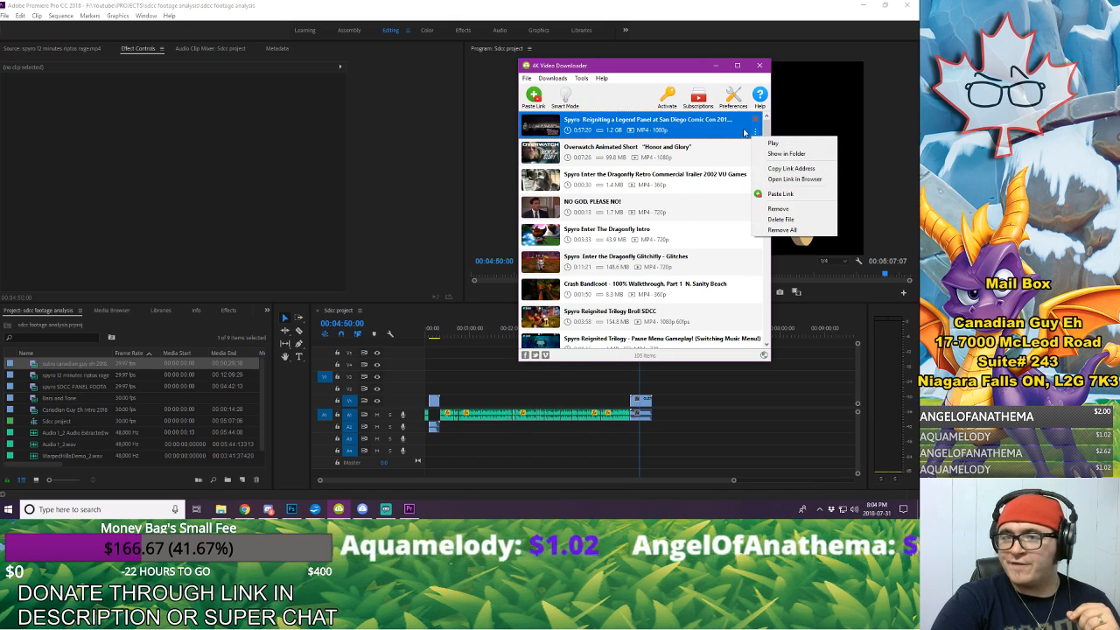
left_click(785, 153)
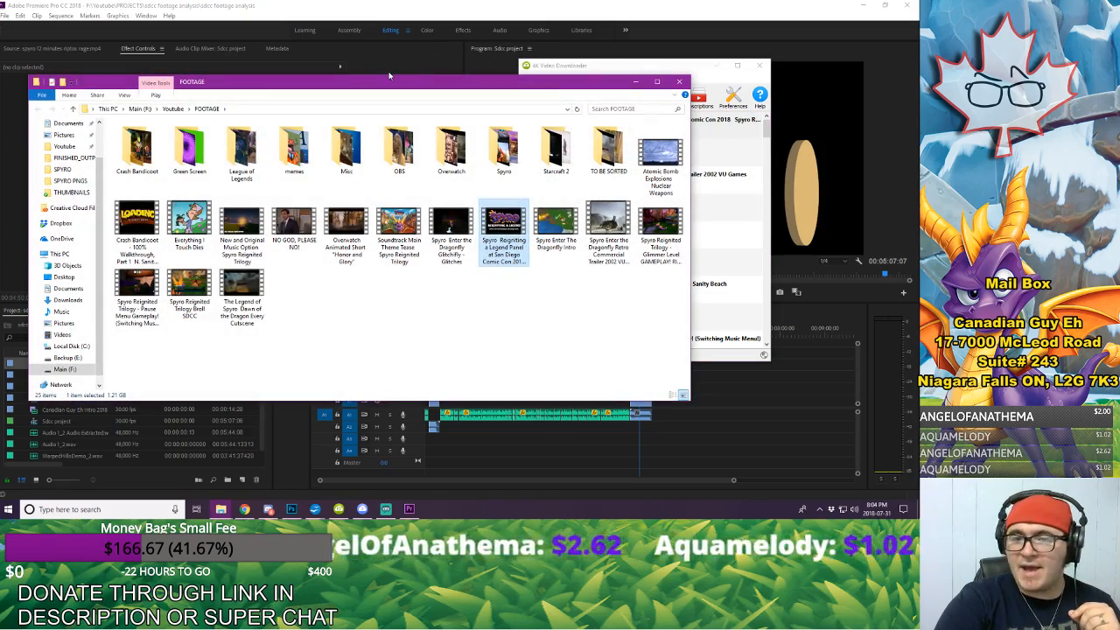
left_click_drag(385, 83, 617, 235)
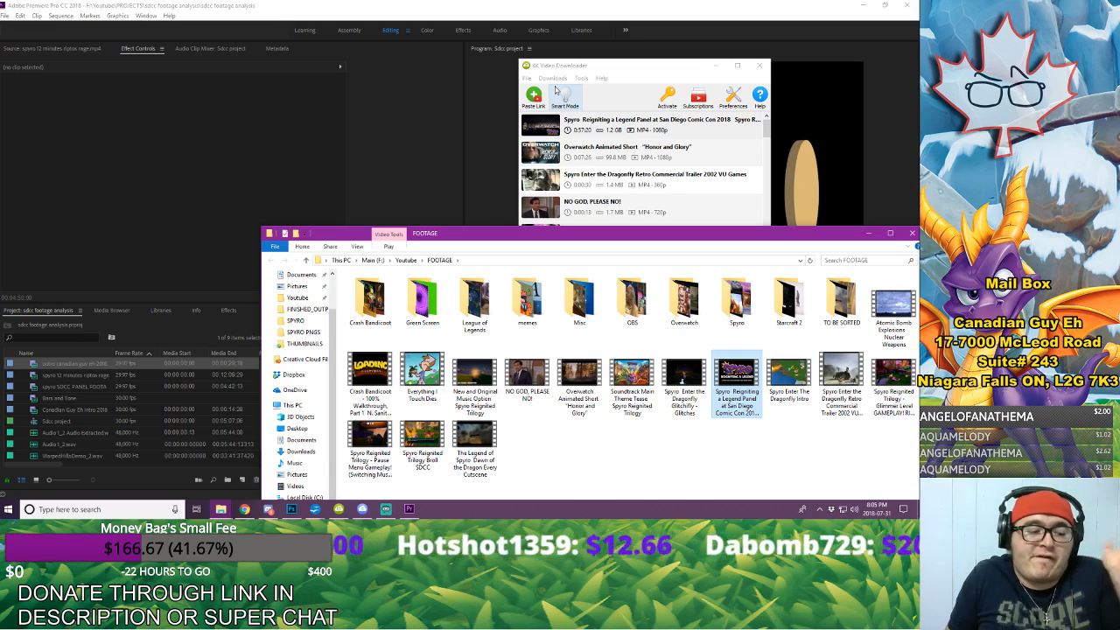
left_click(912, 234)
left_click(755, 132)
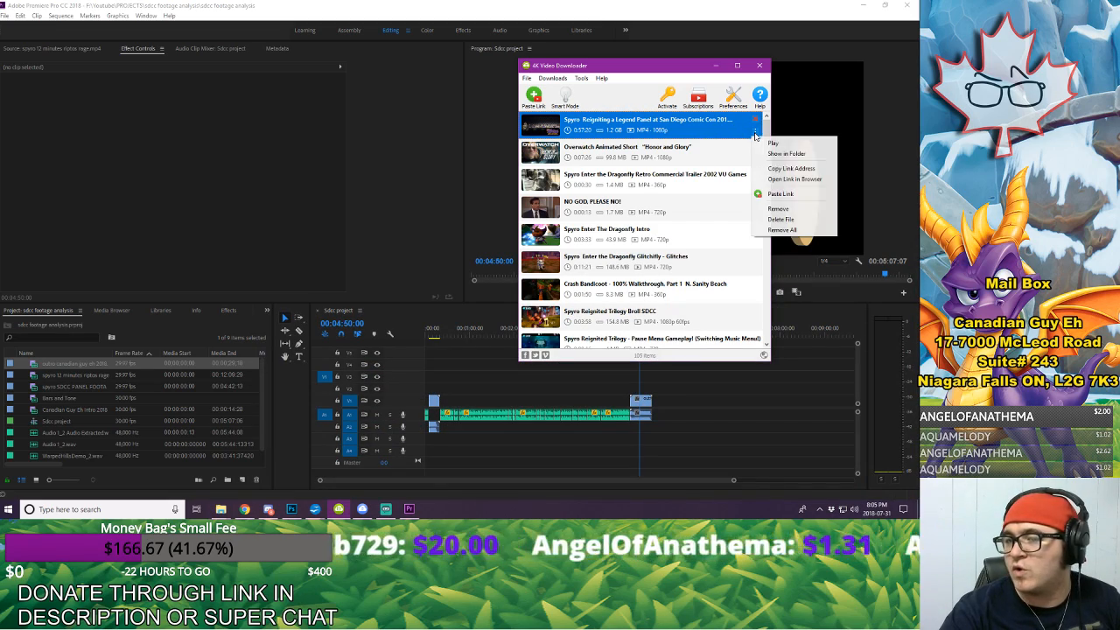
left_click(779, 154)
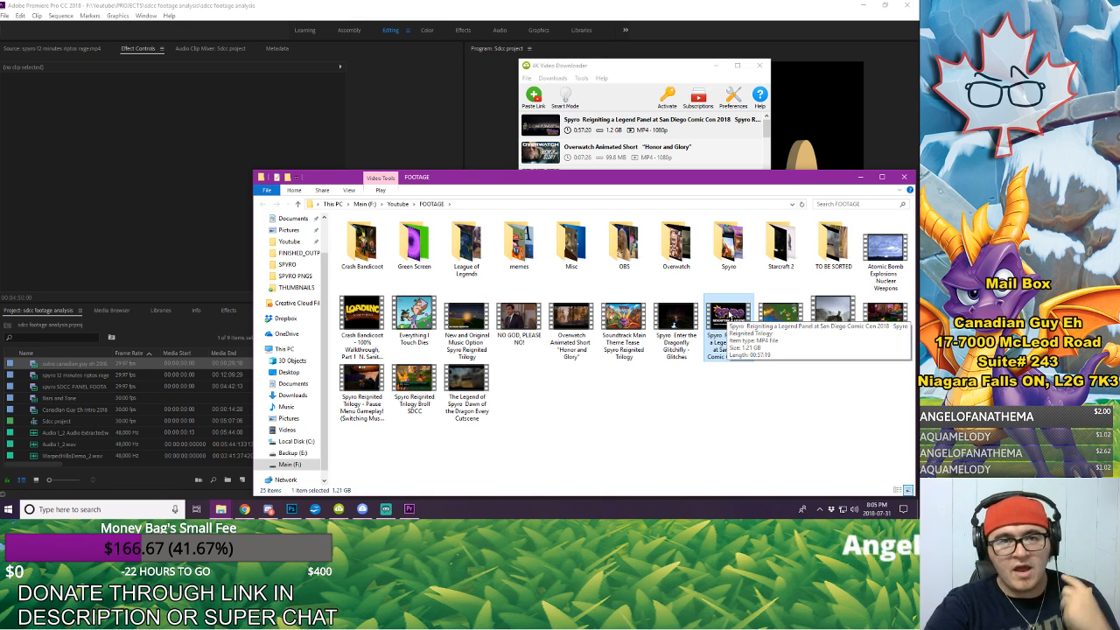
Step: Import the Reigniting a Legend panel video from the FOOTAGE folder into the Premiere Pro project, and minimize the folder and downloader windows
left_click_drag(719, 316, 157, 409)
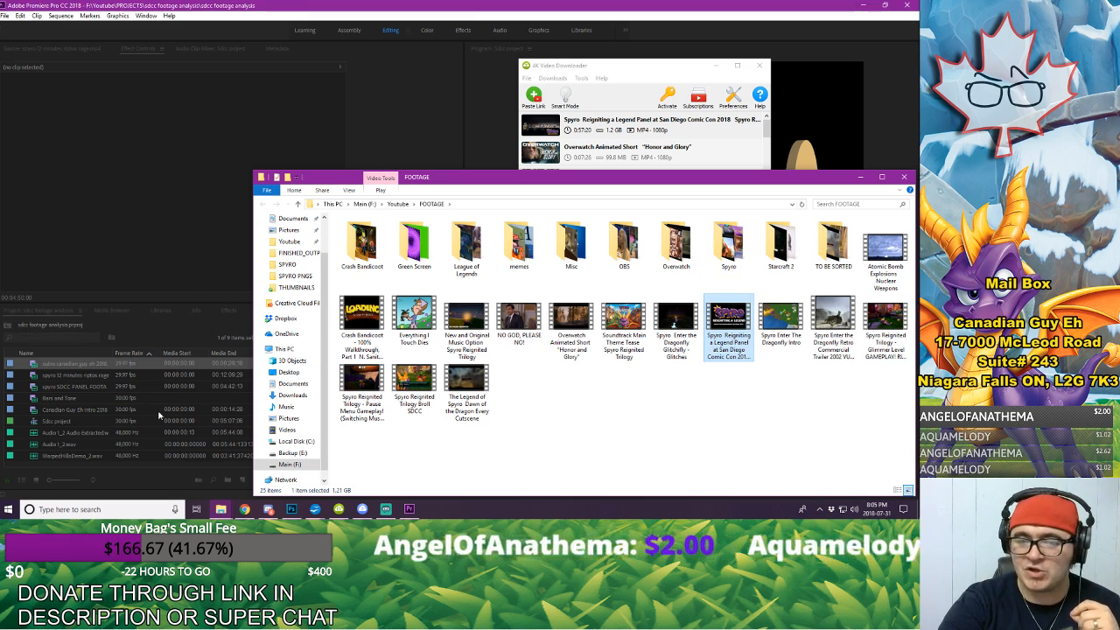
left_click_drag(731, 181, 636, 38)
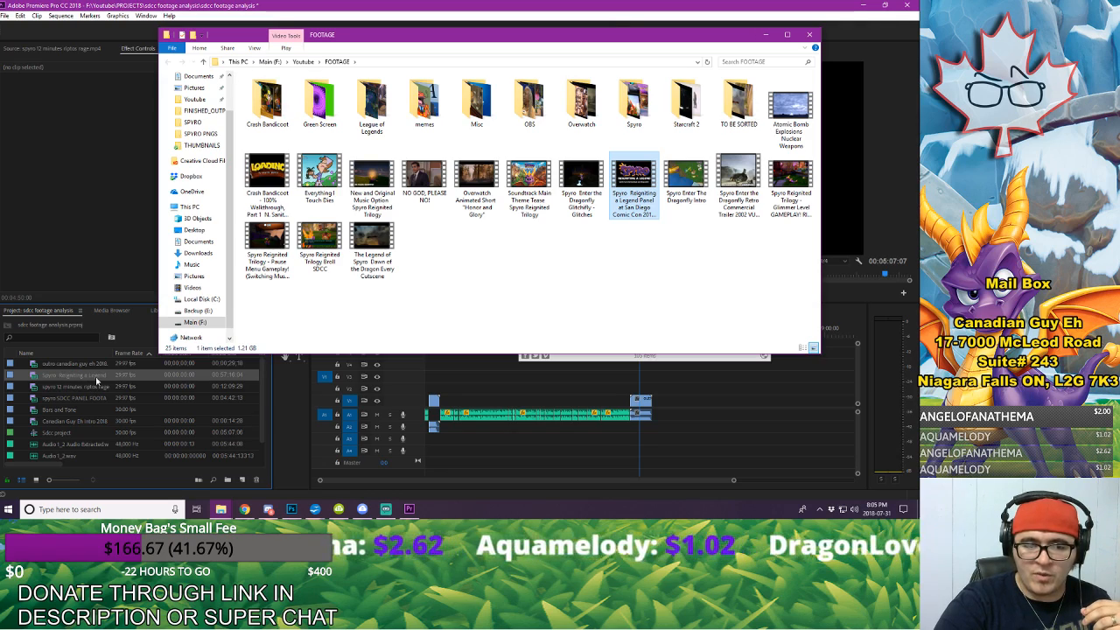
left_click(765, 34)
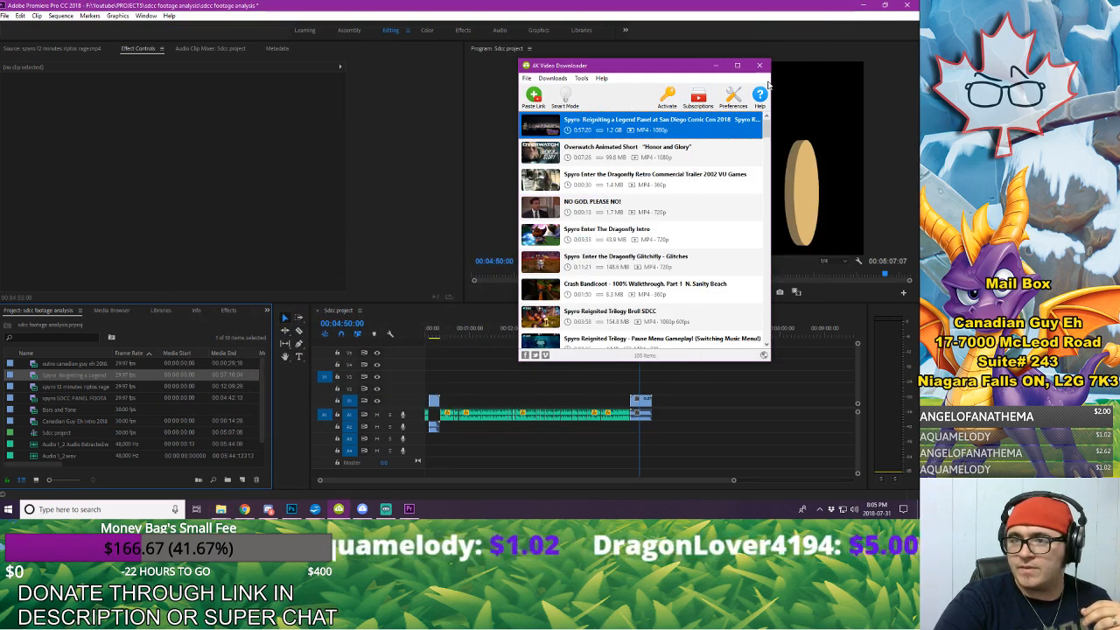
left_click(715, 65)
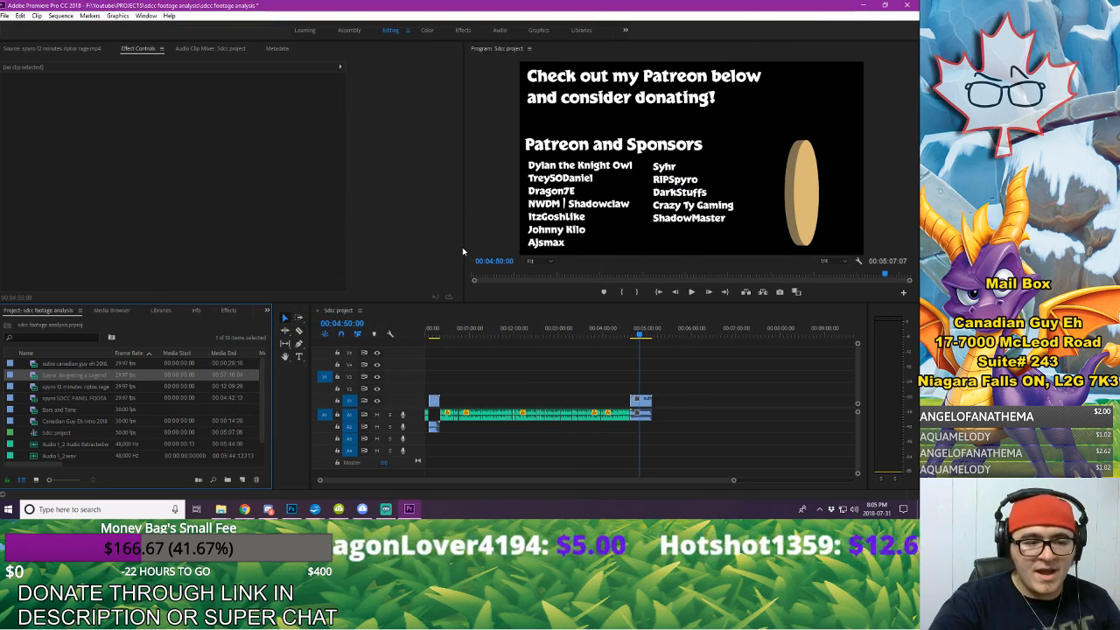
Step: Check the downloaded Spyro soundtracks and sound effects in 4K YouTube to MP3, and return to the project
left_click(364, 510)
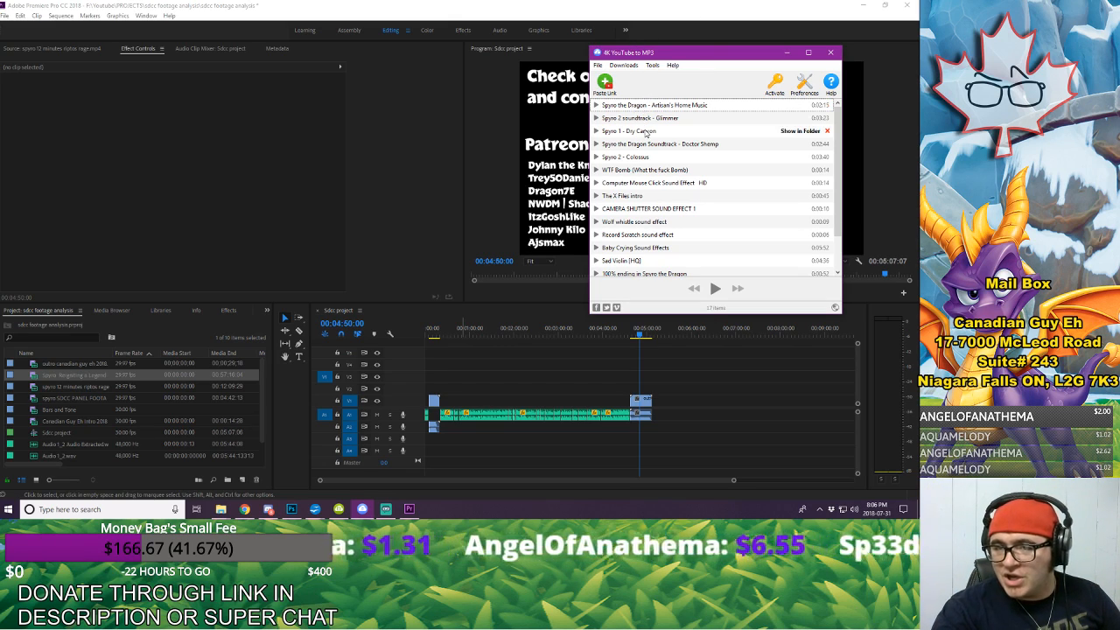
mouse_move(656, 110)
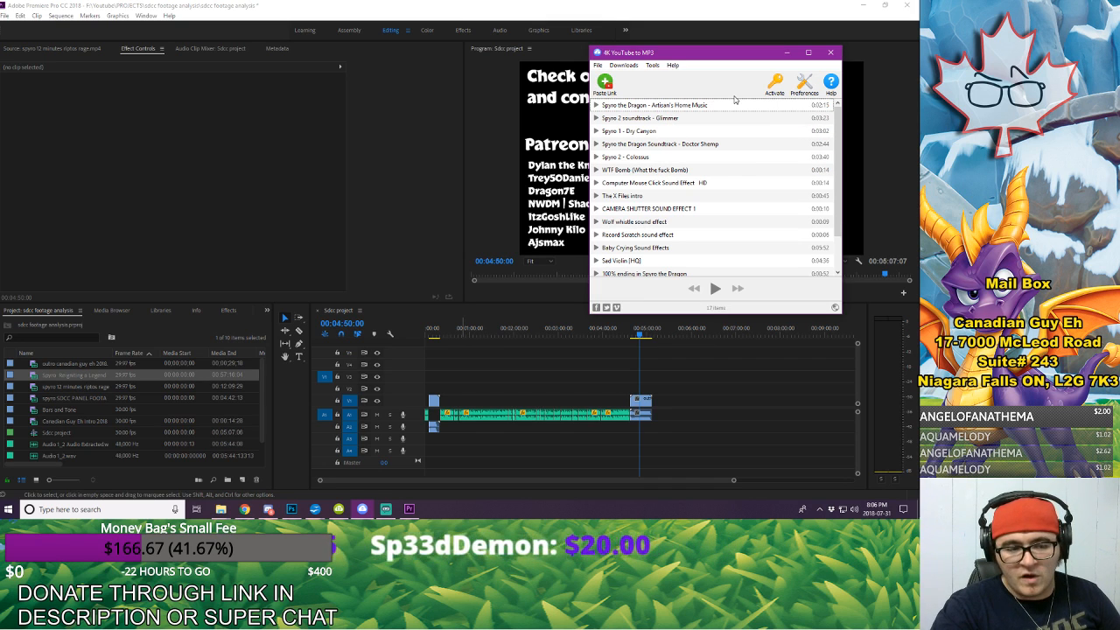
left_click(786, 53)
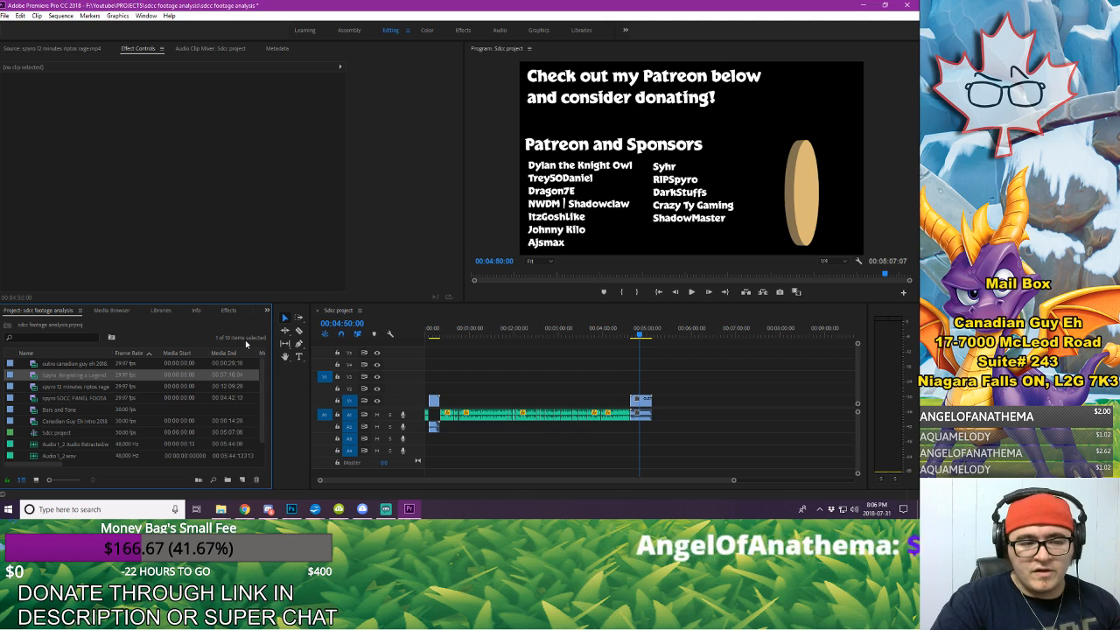
Step: Play the sequence from the start into the beginning of the intro clip at 00:00:05:21, with the timeline zoomed in
left_click_drag(432, 333, 414, 335)
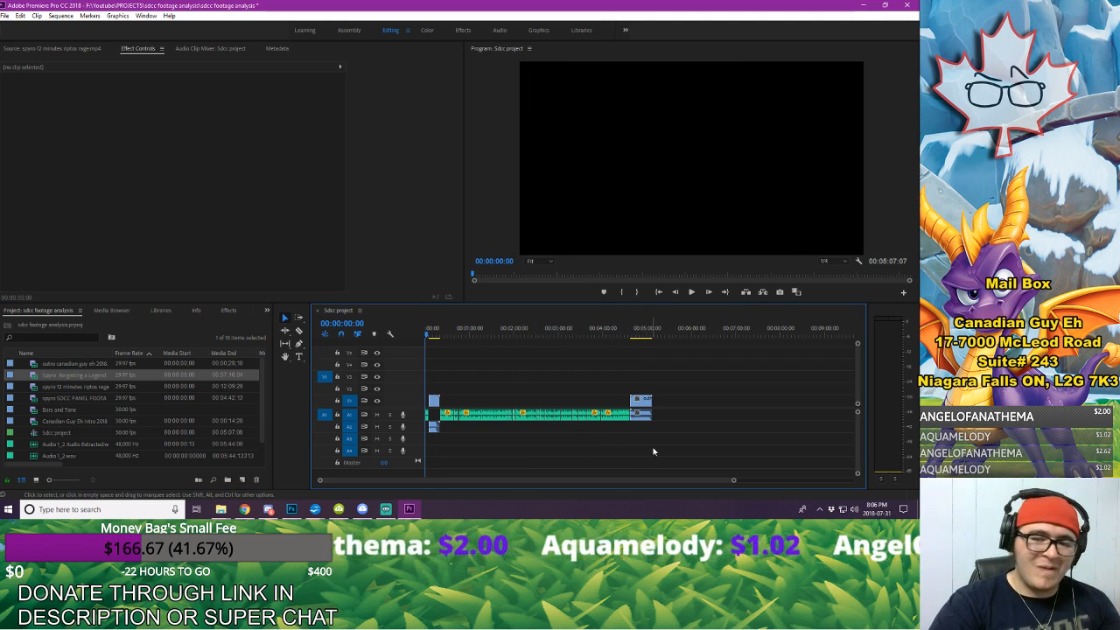
left_click_drag(734, 481, 592, 467)
key("space")
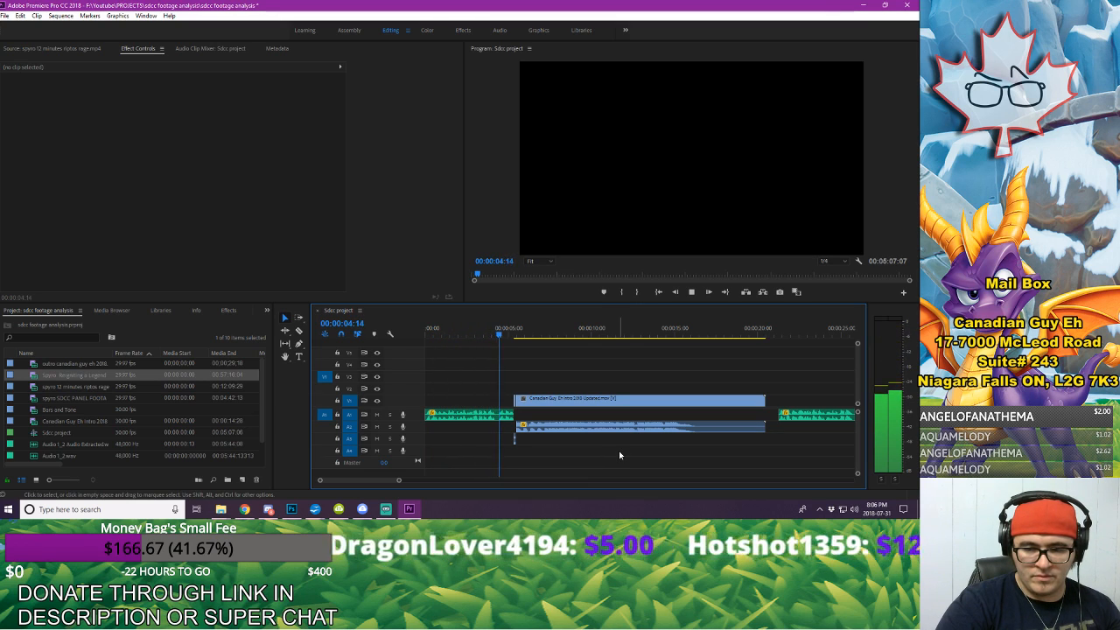
key("space")
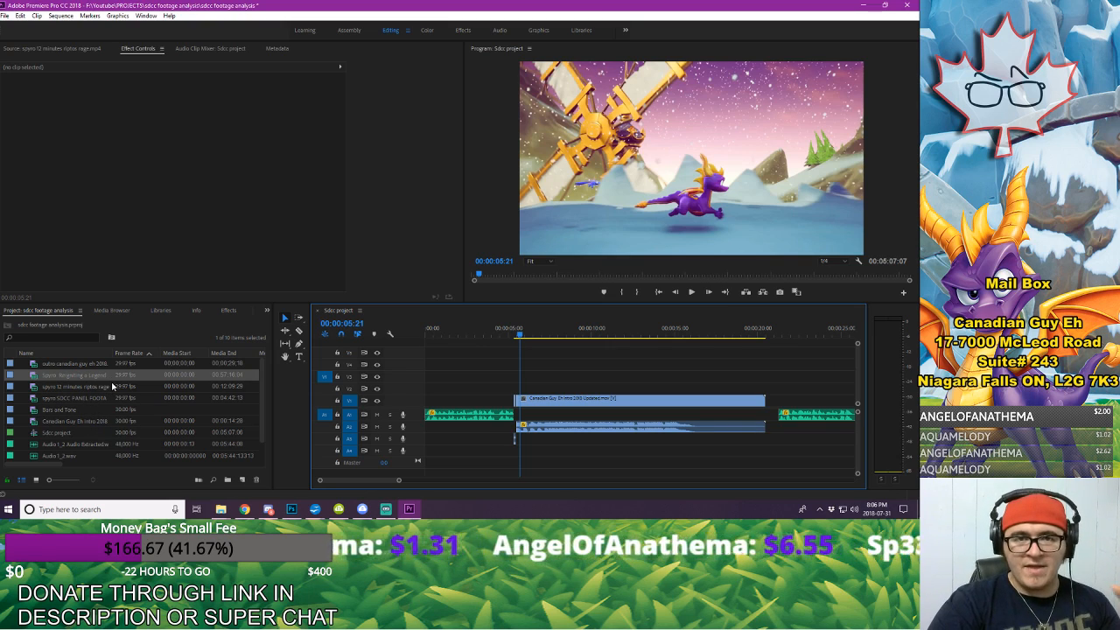
Step: Preview the Reigniting a Legend panel video, and load spyro SDCC PANEL FOOTAGE.mp4 into the Source Monitor
double_click(34, 376)
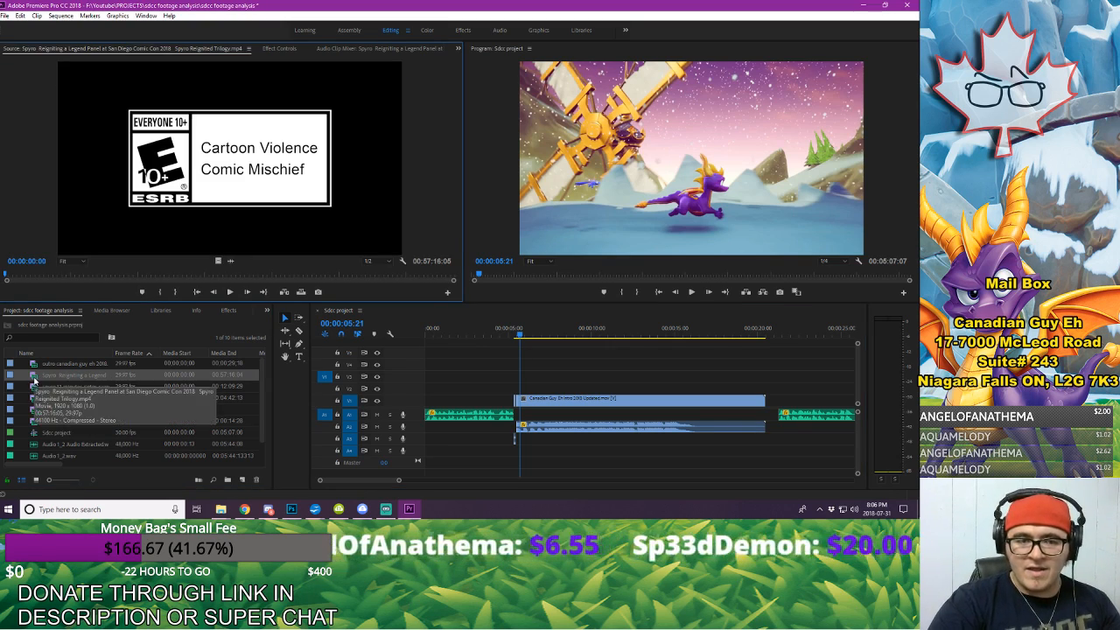
left_click(59, 400)
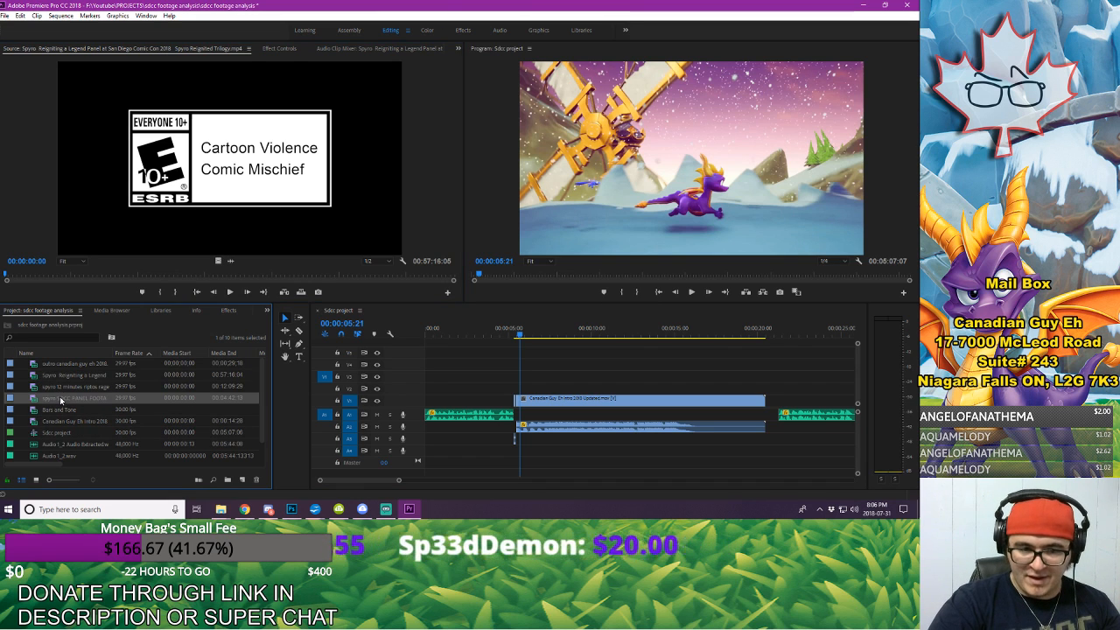
left_click(59, 400)
double_click(35, 399)
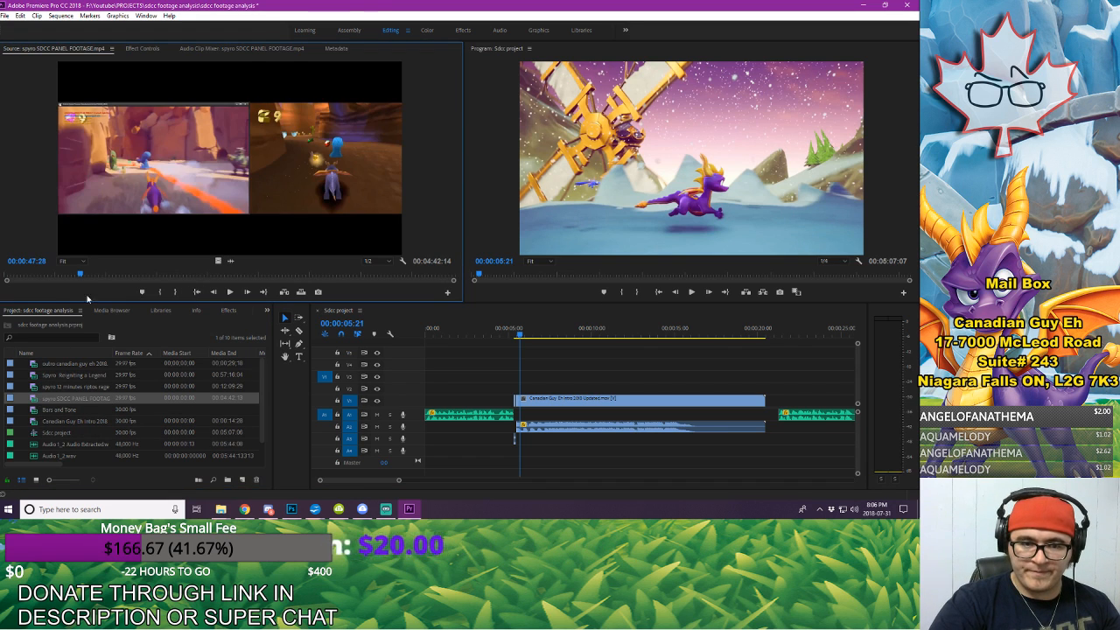
Step: Mark the gem-collecting gameplay excerpt of the SDCC panel footage with an in point at 00:02:44:03 and an out point at 00:02:45:16
left_click_drag(101, 276, 254, 276)
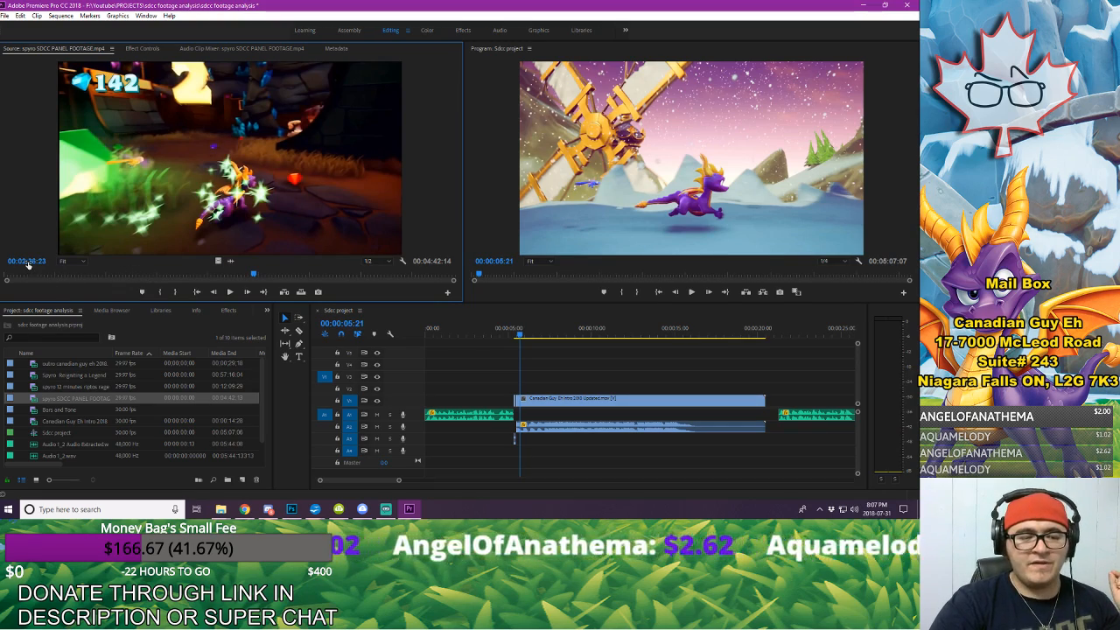
left_click_drag(254, 274, 266, 275)
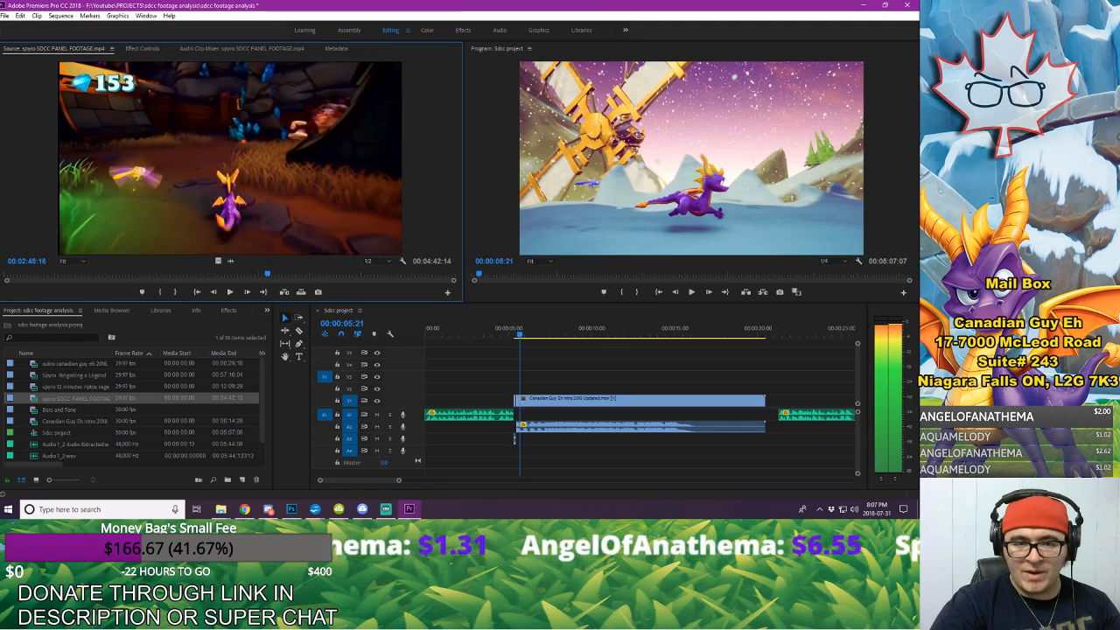
key("space")
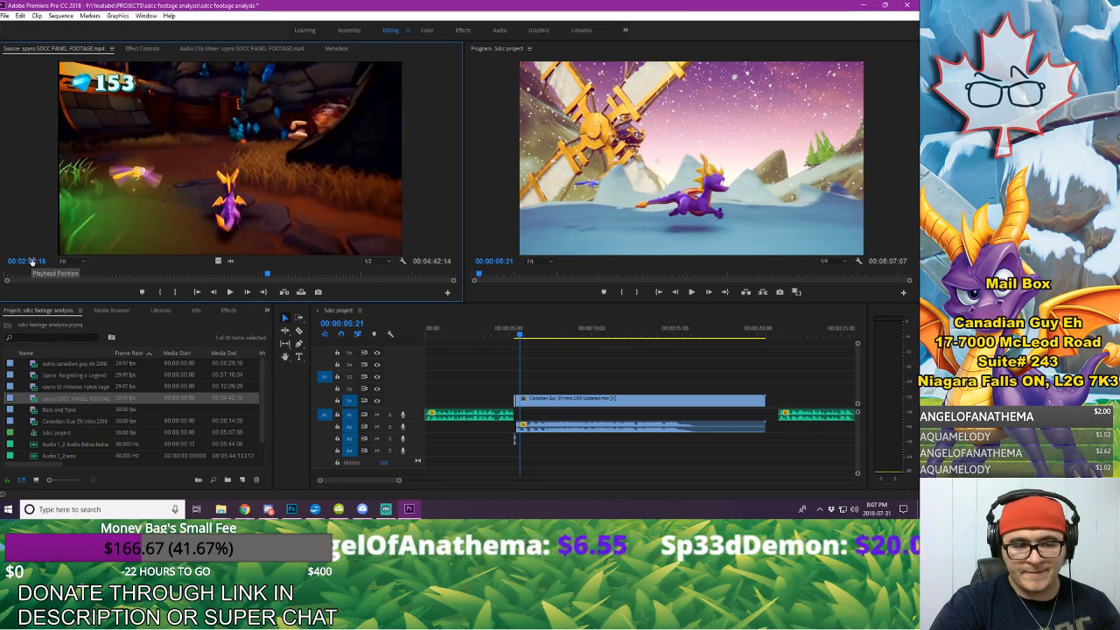
key("o")
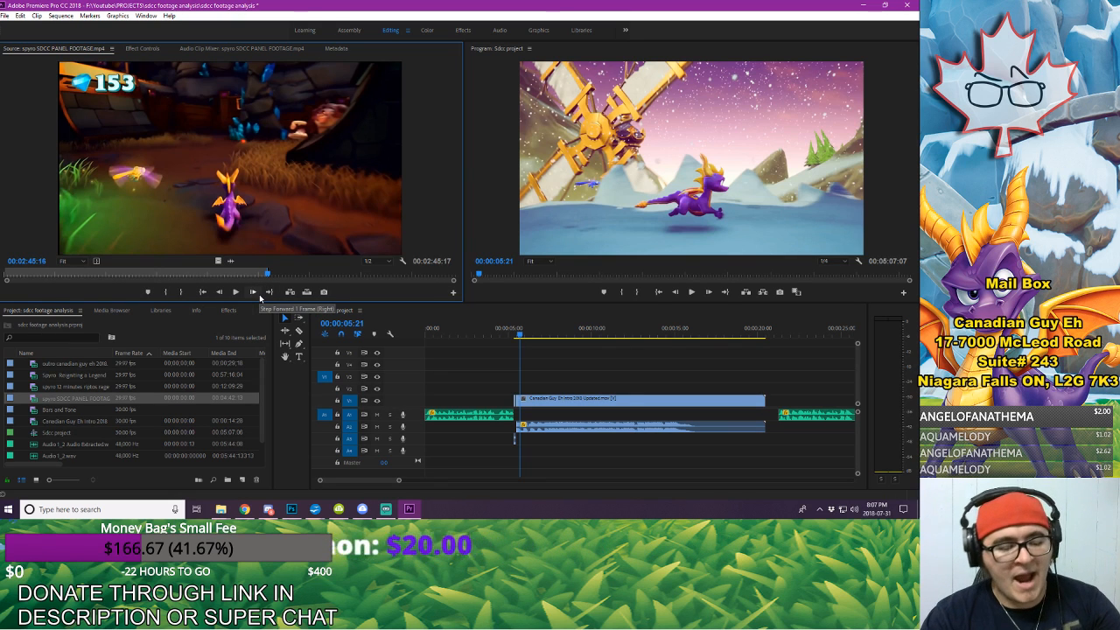
key("j")
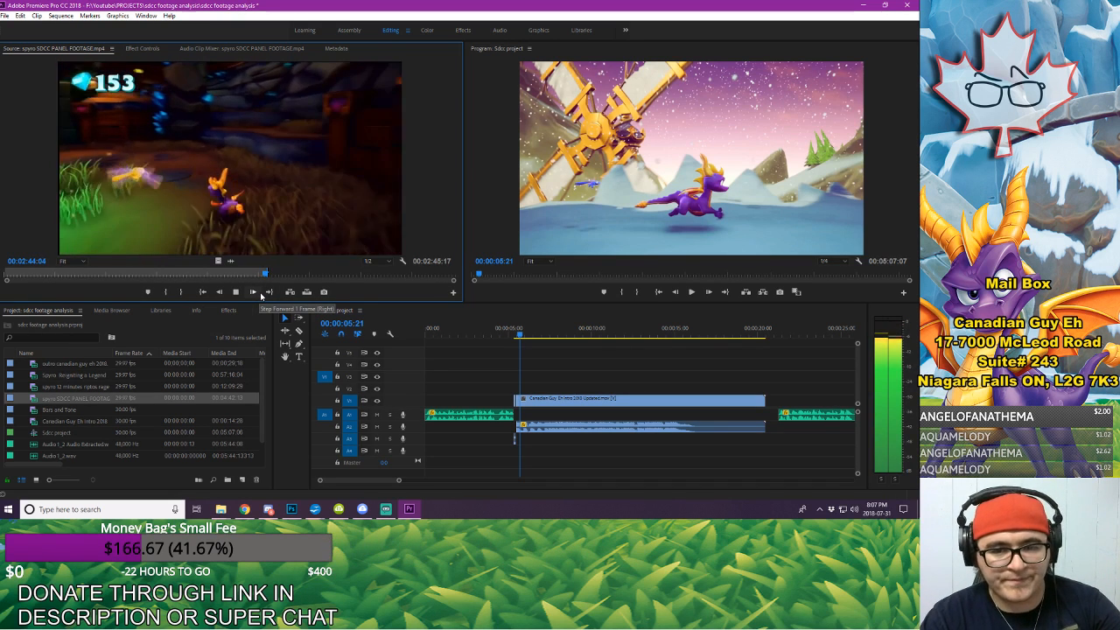
key("k")
key("i")
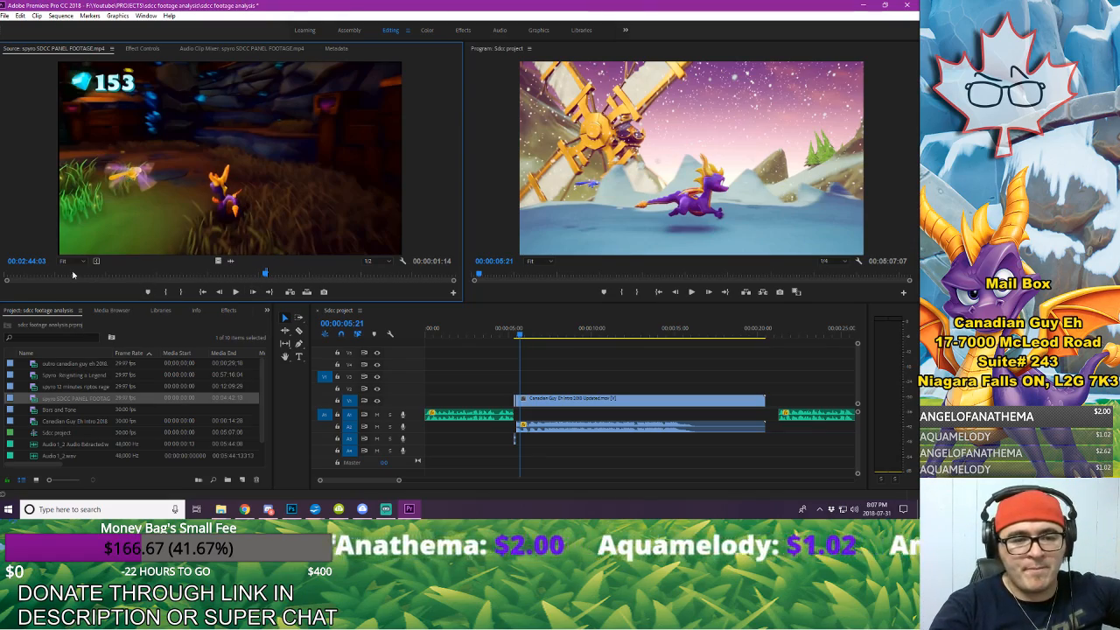
Step: Place the marked excerpt on V5 and A3 about 2.5 seconds into the sequence, and preview its beginning
left_click_drag(63, 274, 177, 296)
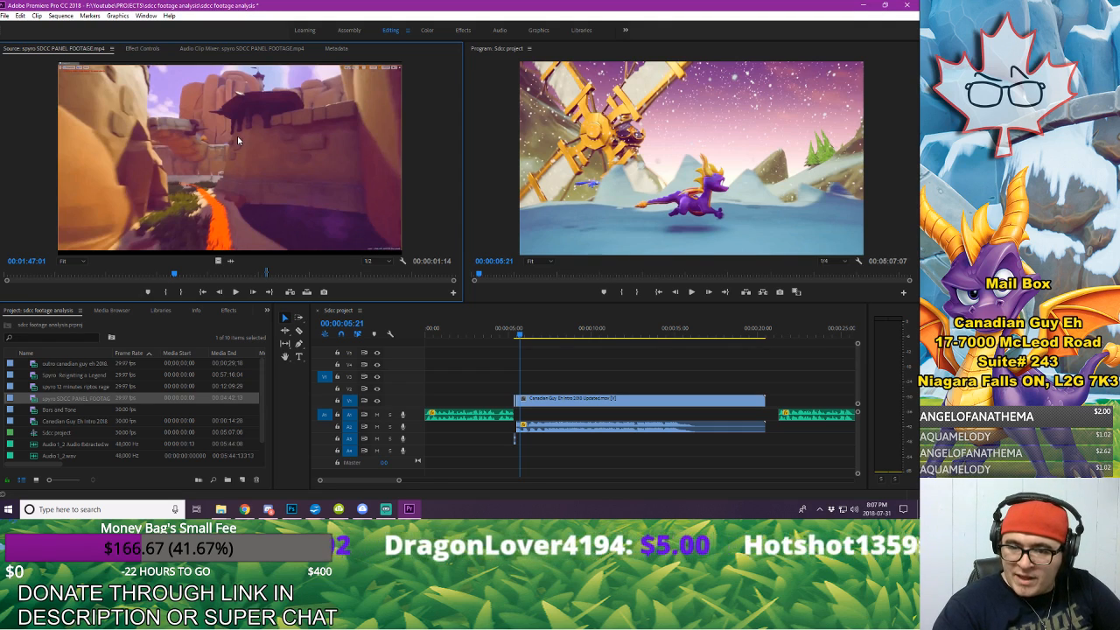
mouse_move(494, 339)
left_mouse_down()
mouse_move(544, 359)
mouse_move(478, 354)
left_mouse_up()
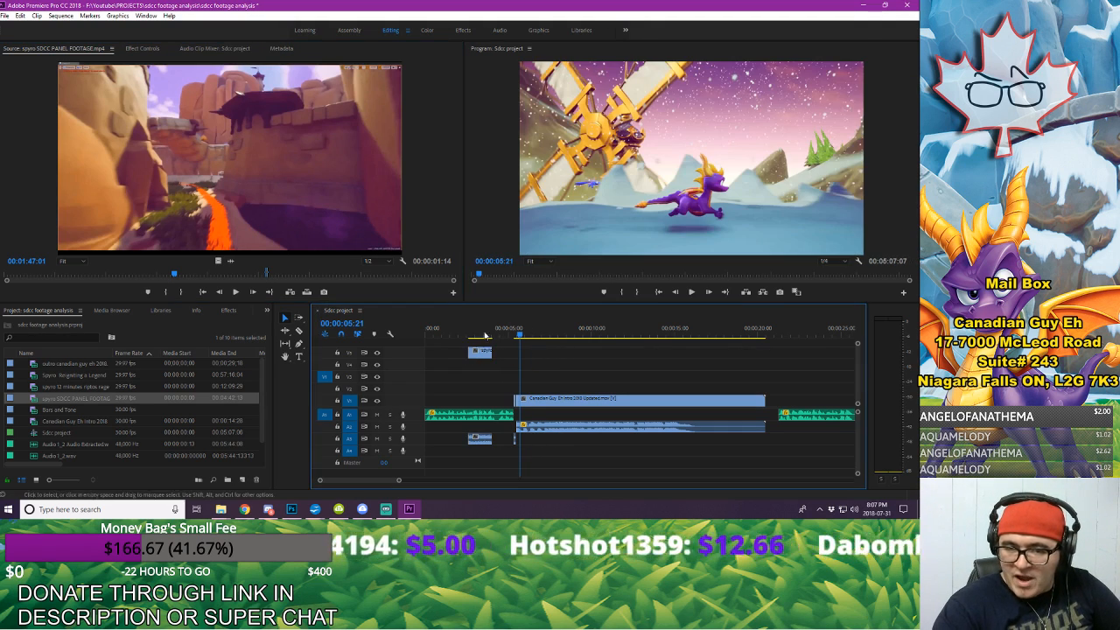
left_click(478, 333)
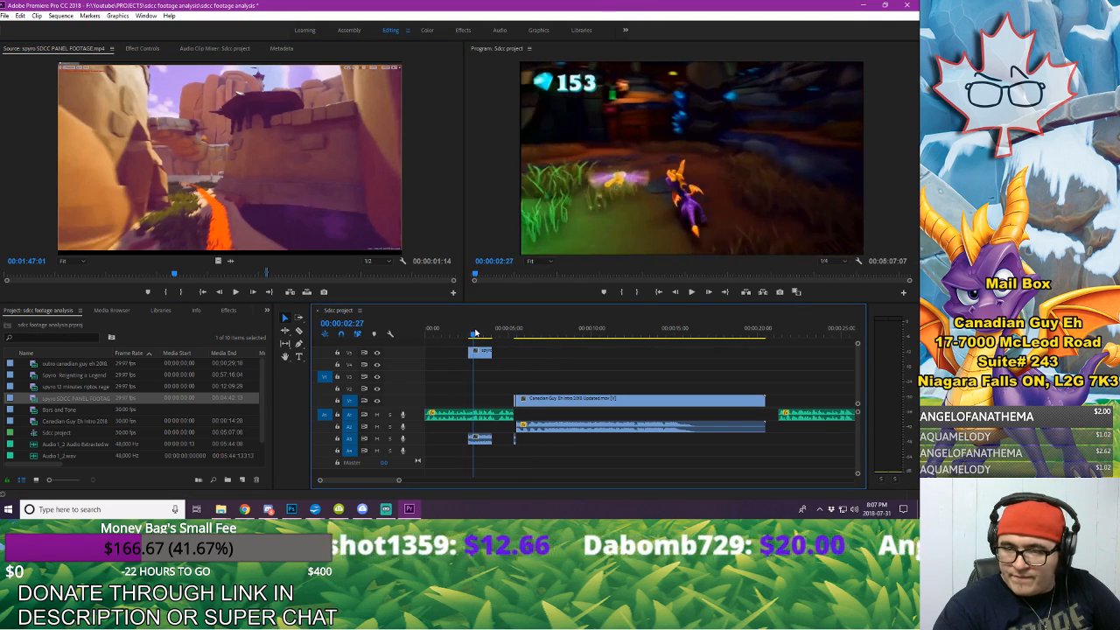
left_click(468, 335)
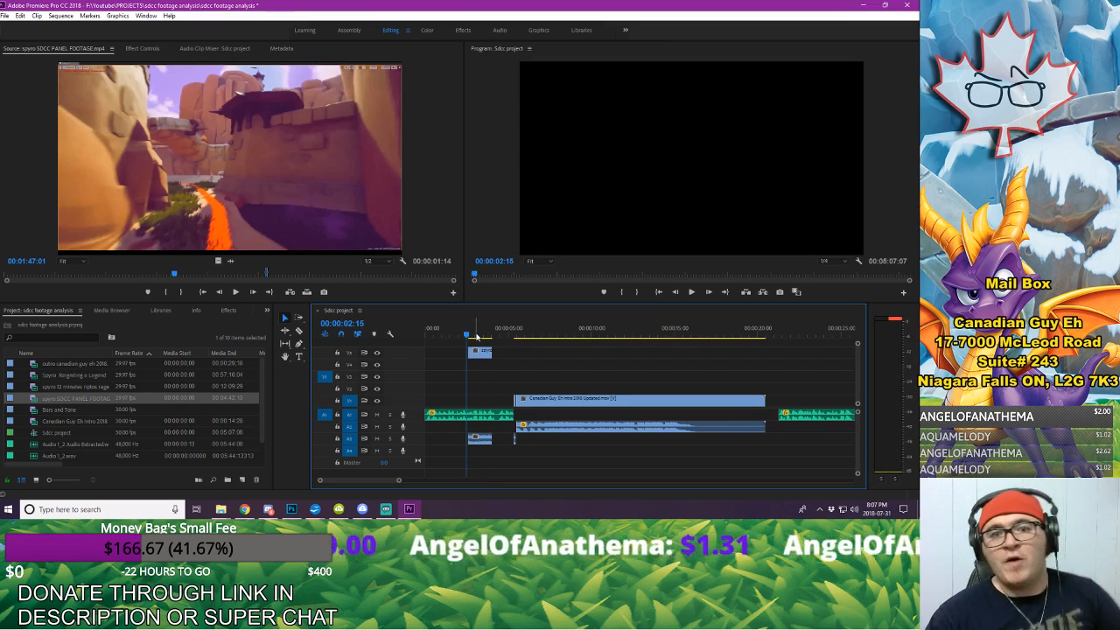
Step: Delete the gameplay excerpt from the timeline and undo the deletion
key("Delete")
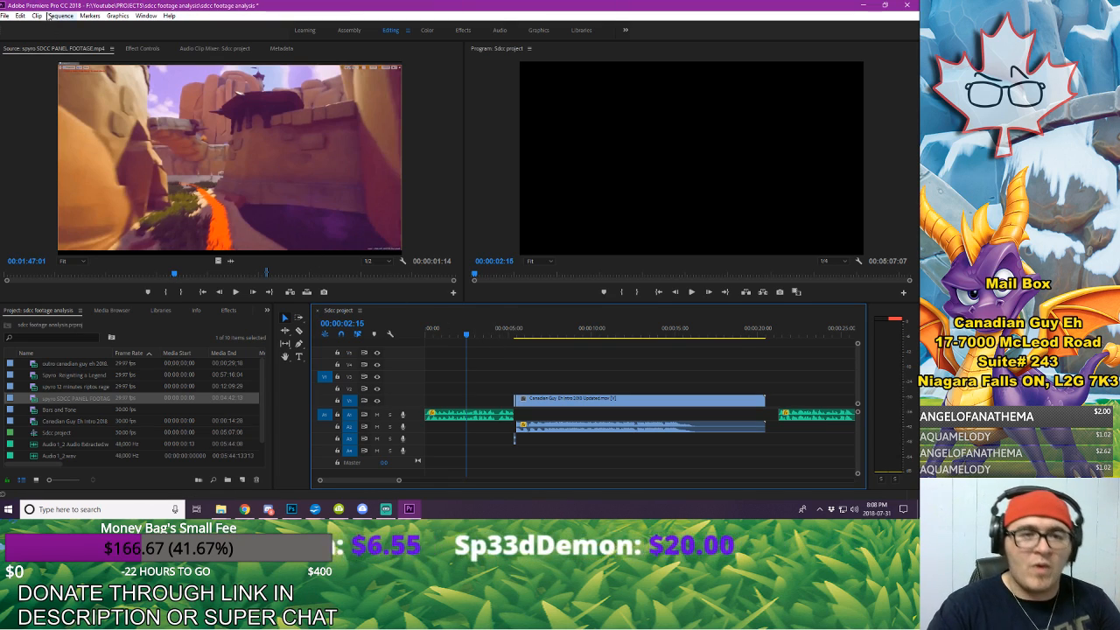
left_click(19, 16)
left_click(35, 26)
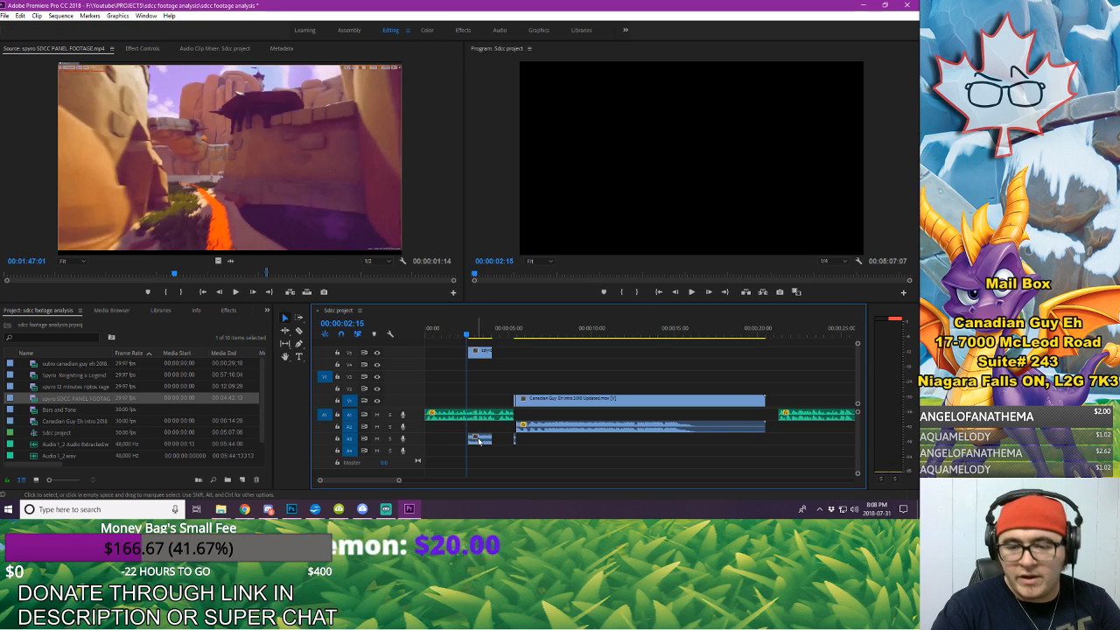
Step: Unlink the gameplay excerpt's video from its audio, and delete both parts from the timeline
right_click(479, 440)
left_click(495, 364)
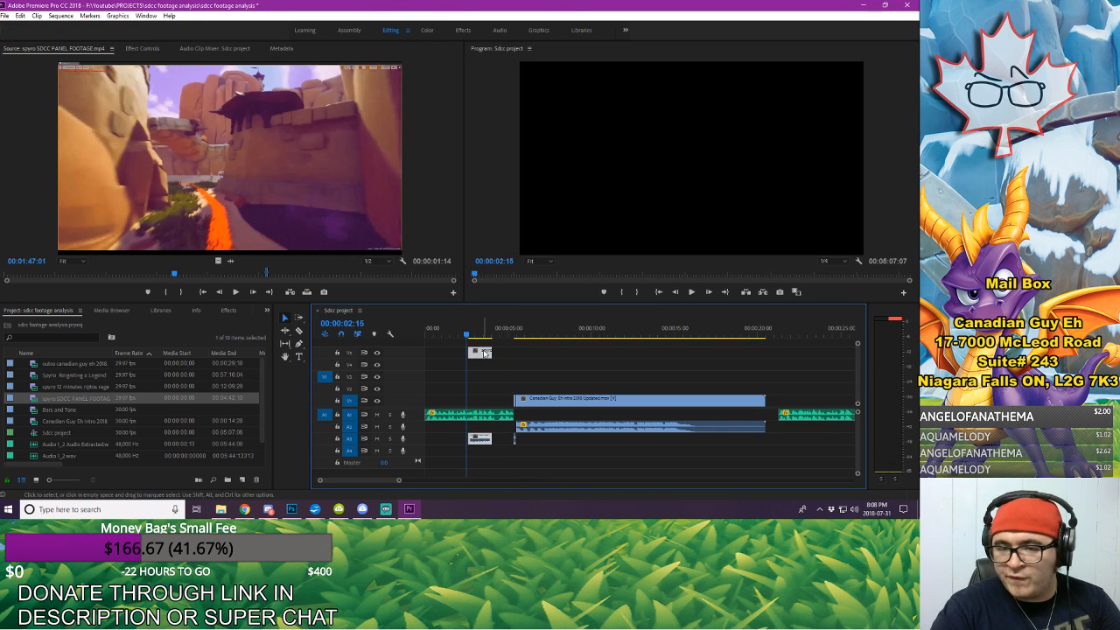
right_click(484, 354)
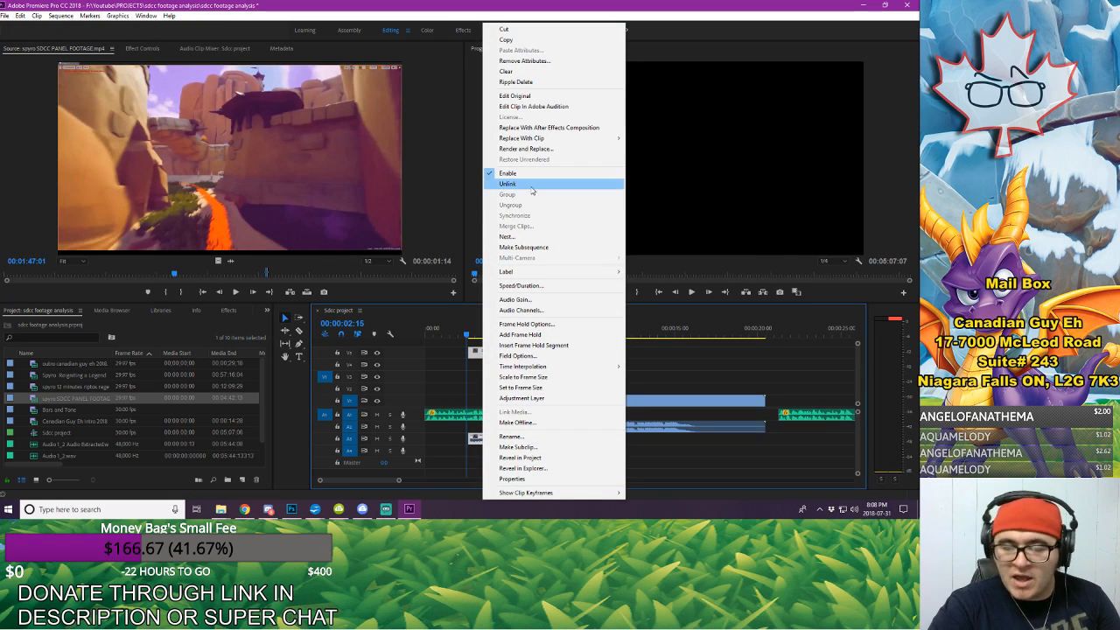
left_click(429, 385)
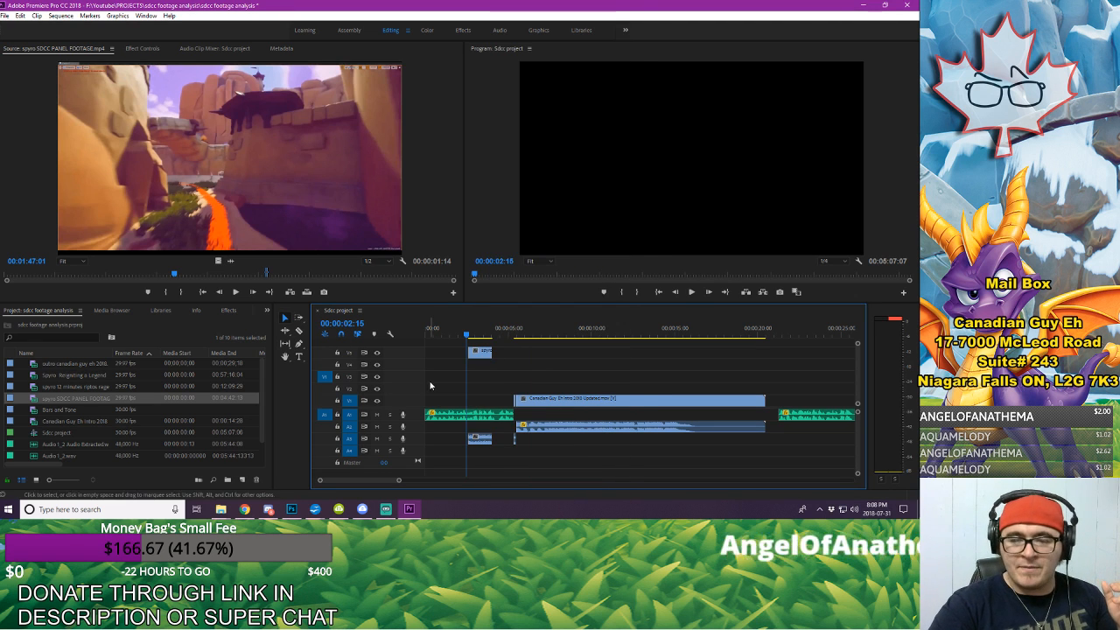
left_click_drag(479, 352, 480, 364)
left_click(480, 364)
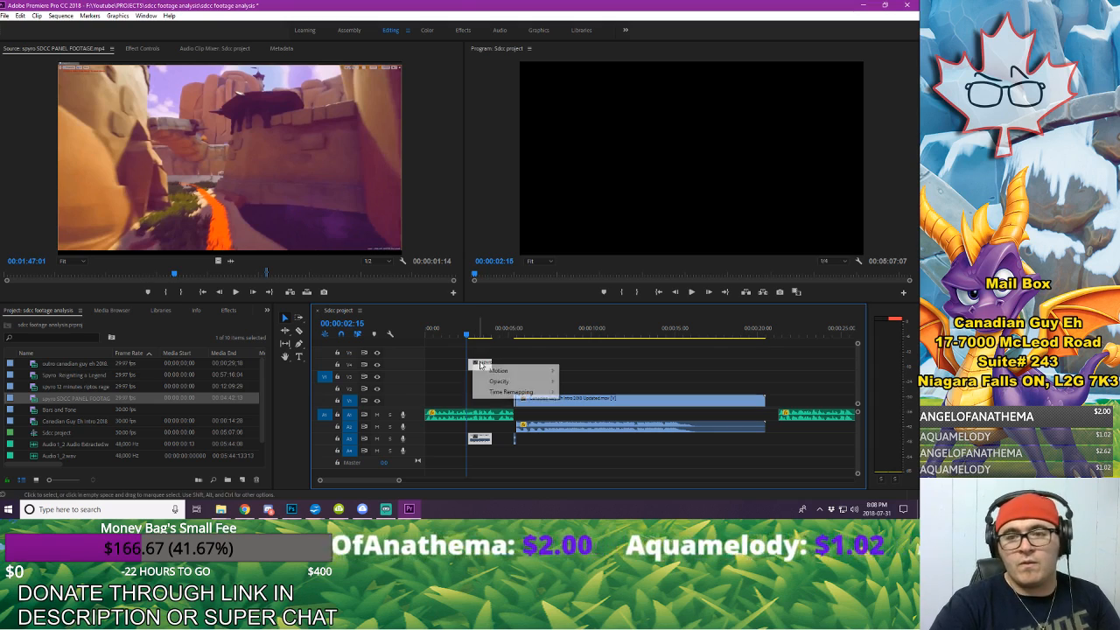
right_click(479, 363)
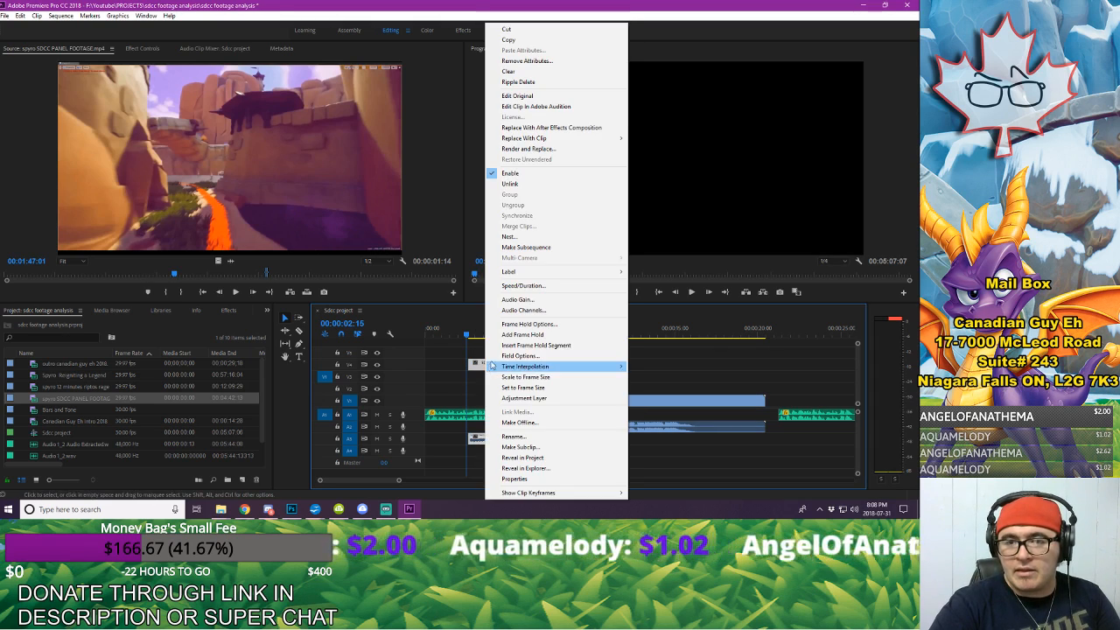
left_click(514, 186)
left_click(481, 439)
key("Delete")
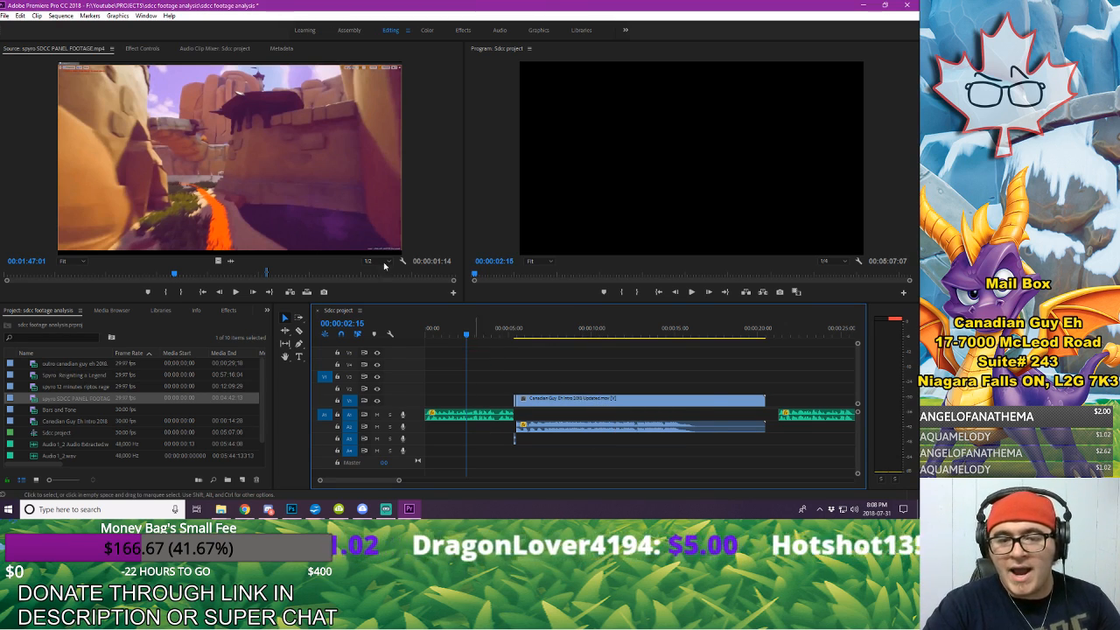
Step: Place only the video of the marked excerpt on V1 directly before the intro clip, and check its frames
left_click(218, 260)
left_click_drag(236, 286, 492, 401)
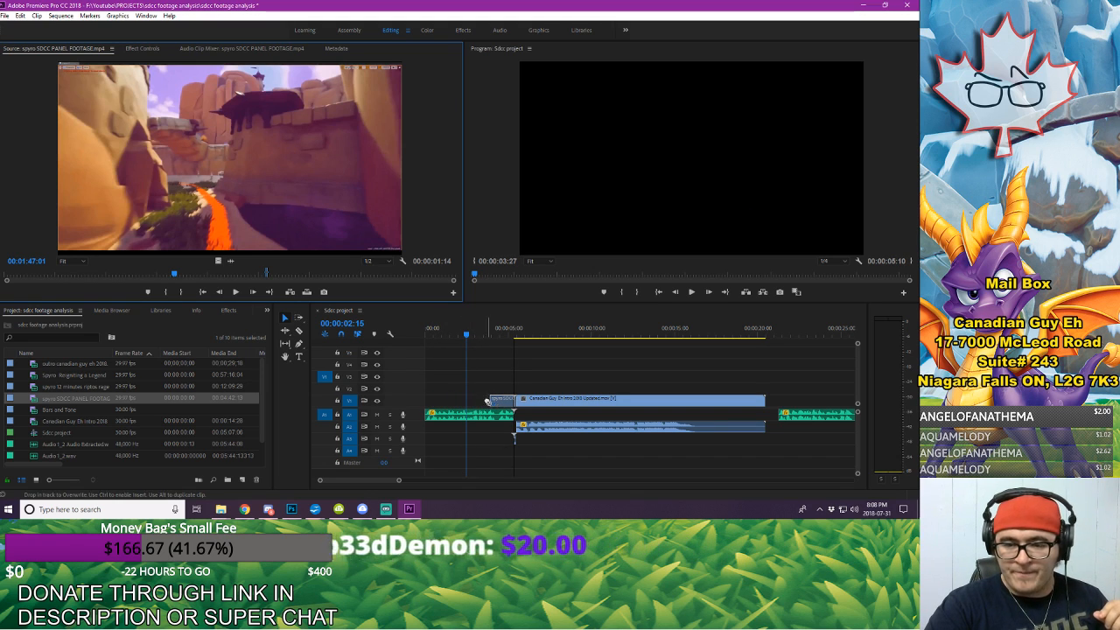
left_click(512, 330)
left_click_drag(514, 330, 505, 331)
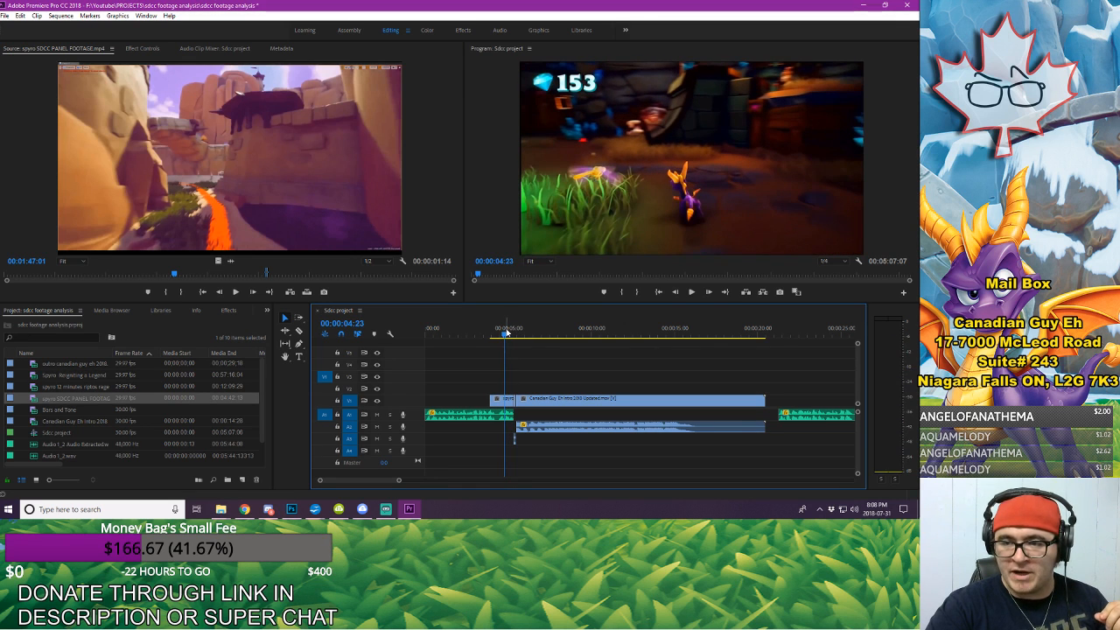
Step: Extend the start of the panel footage clip back to the beginning of the sequence, and preview the opening
left_click_drag(490, 400, 427, 400)
left_click_drag(440, 330, 363, 345)
key("space")
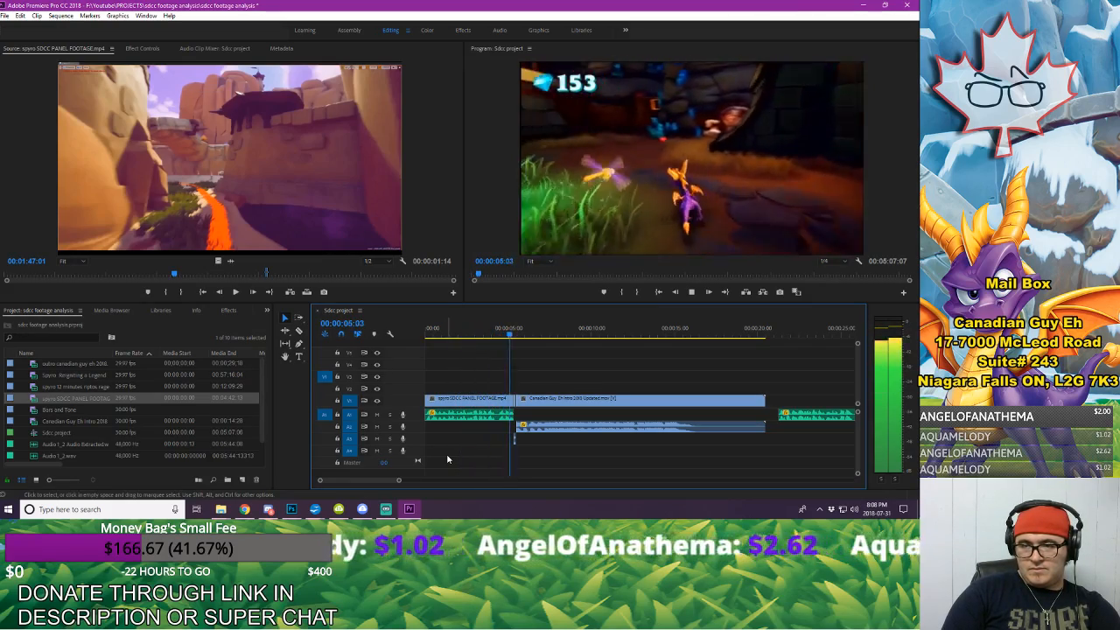
key("space")
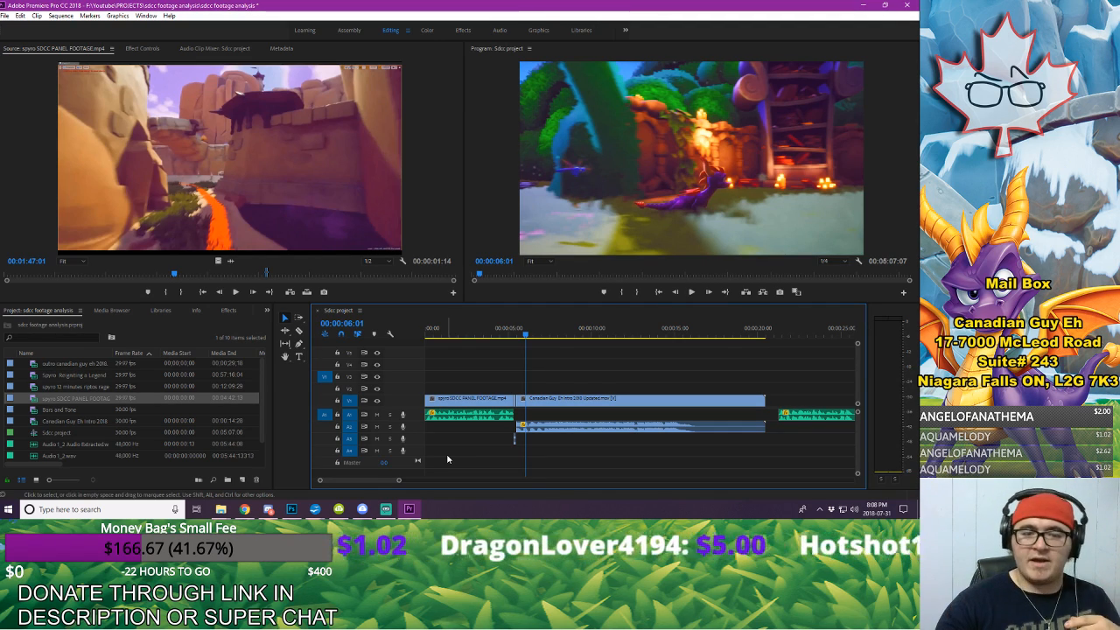
Step: Apply a Cross Dissolve video transition to the start of the panel footage clip on V1
left_click(228, 310)
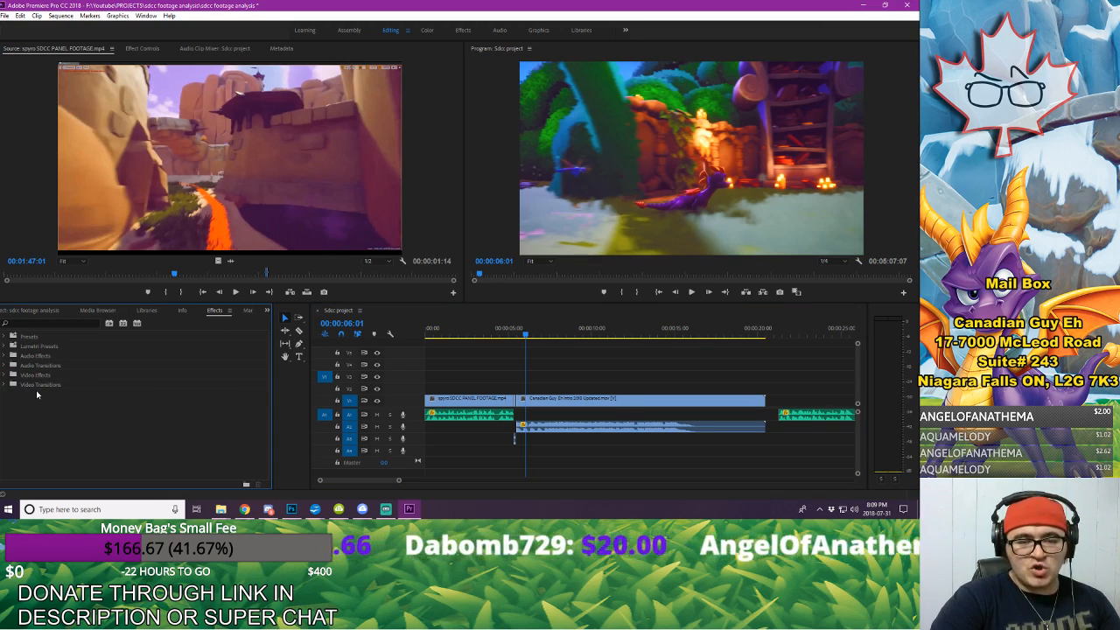
left_click(5, 376)
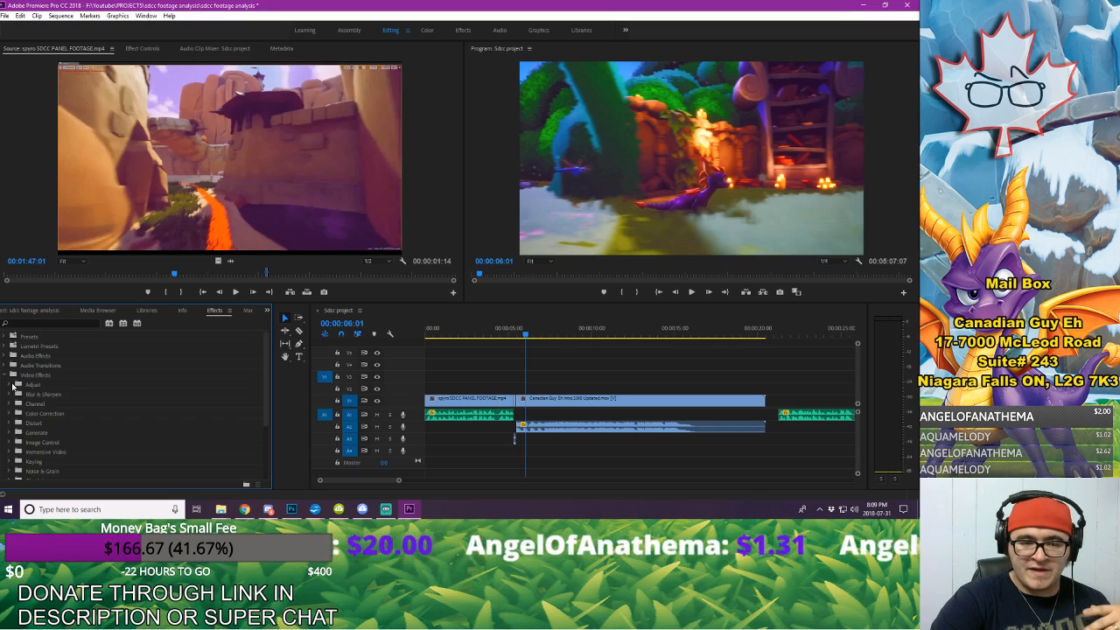
scroll(47, 406, "down", 2)
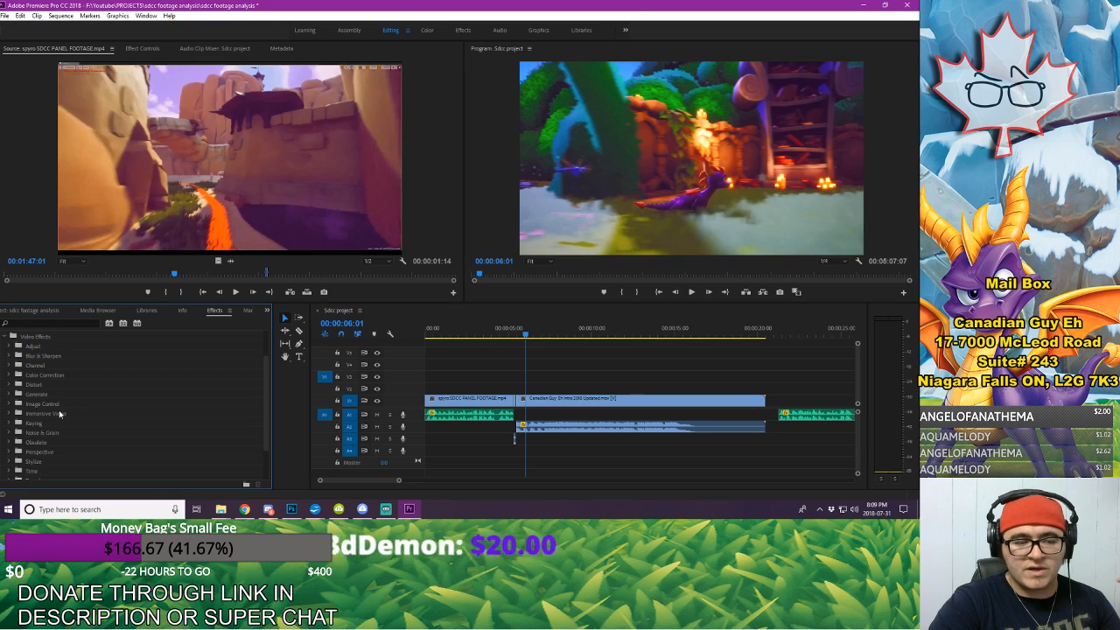
left_click(5, 337)
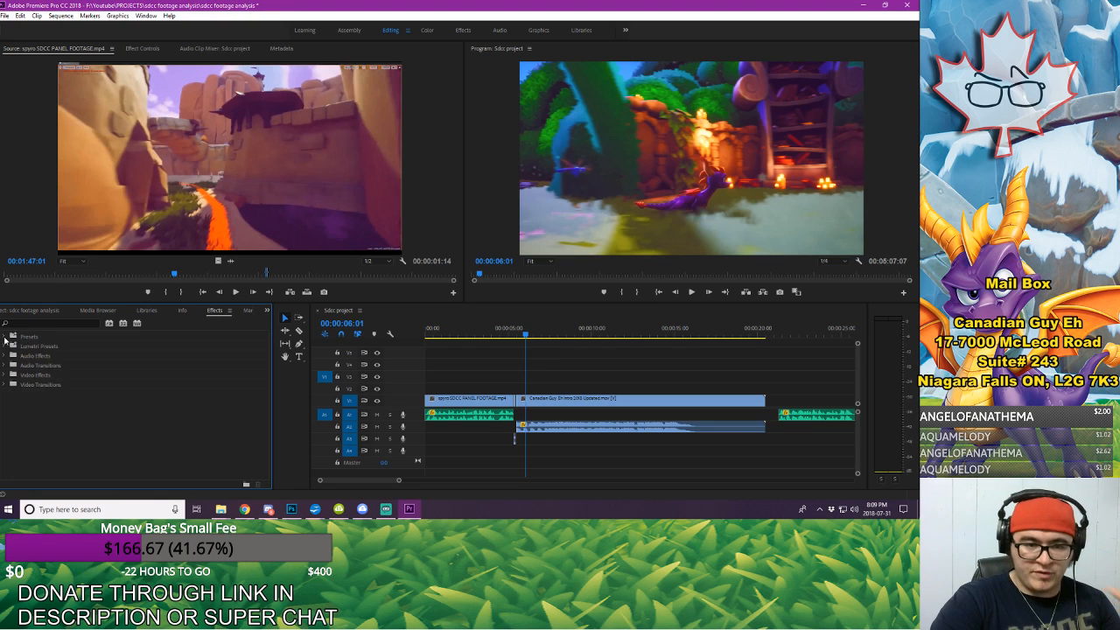
left_click(5, 385)
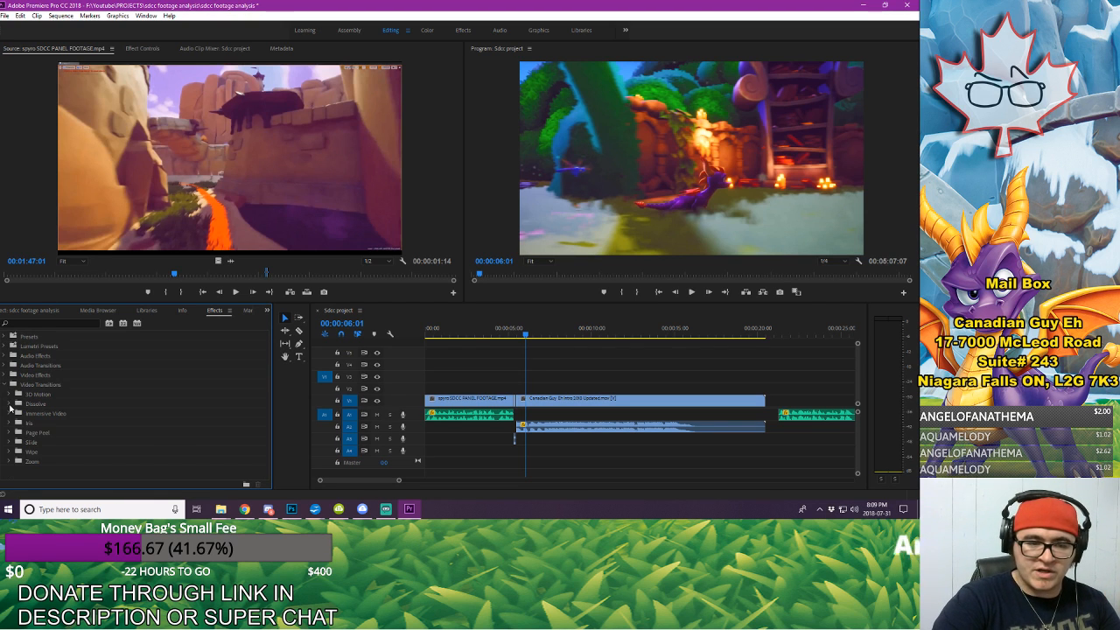
left_click(9, 404)
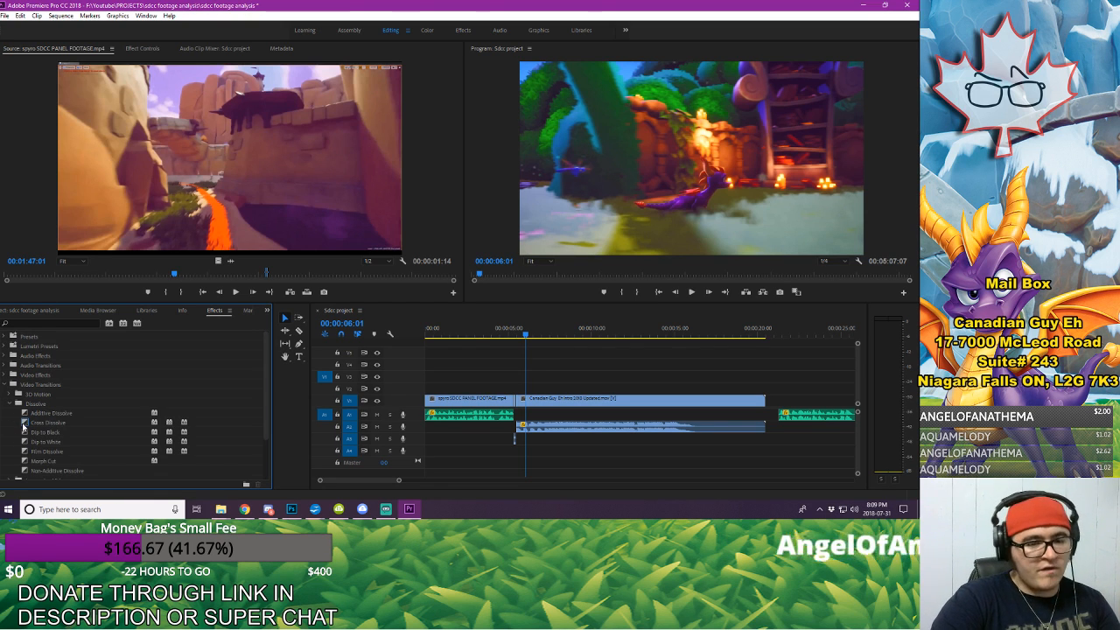
left_click_drag(23, 426, 433, 402)
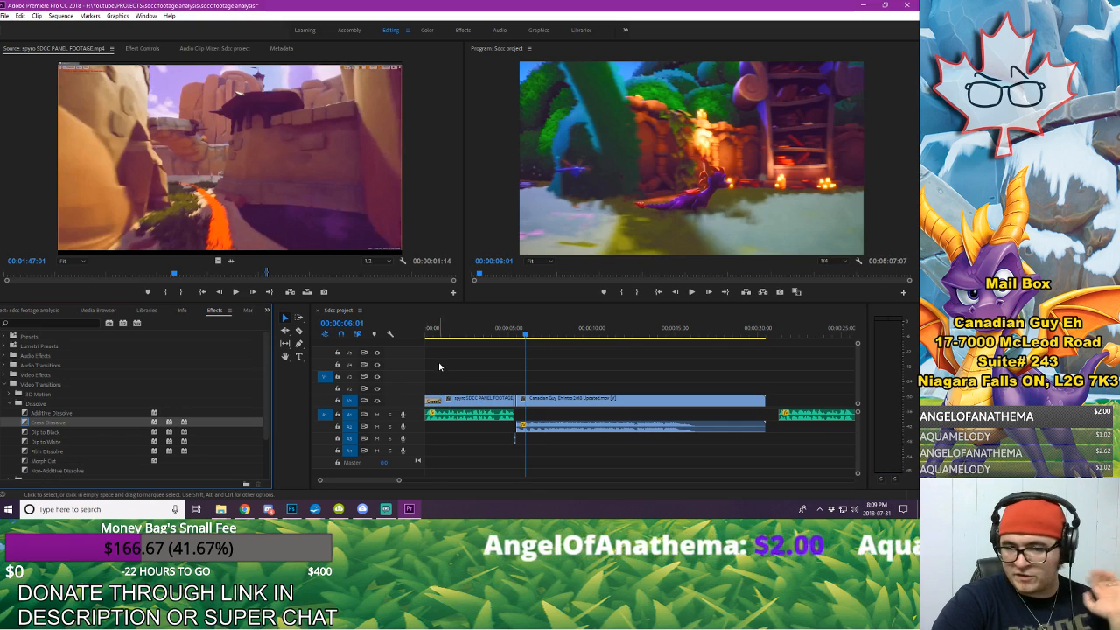
Step: Preview the sequence from the start through the dissolve and into the intro
left_click(431, 331)
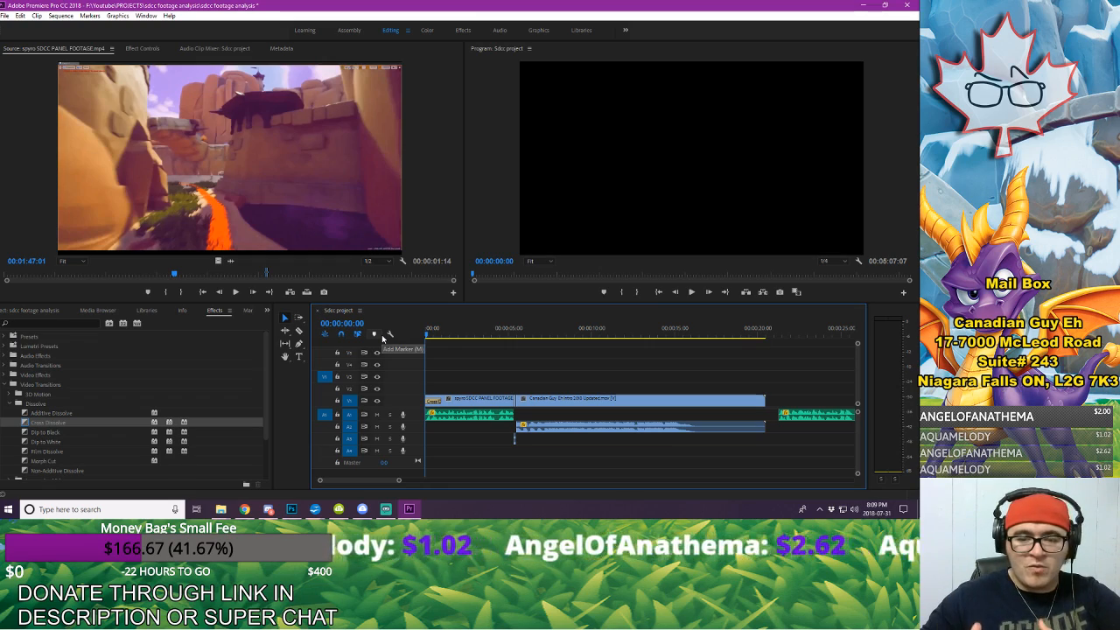
key("space")
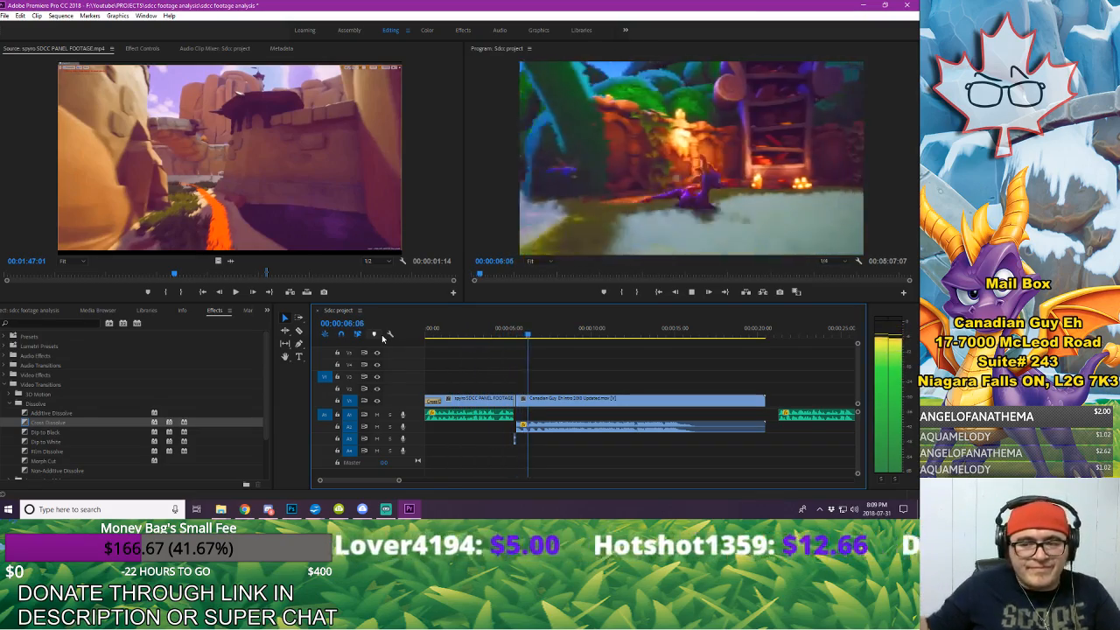
key("space")
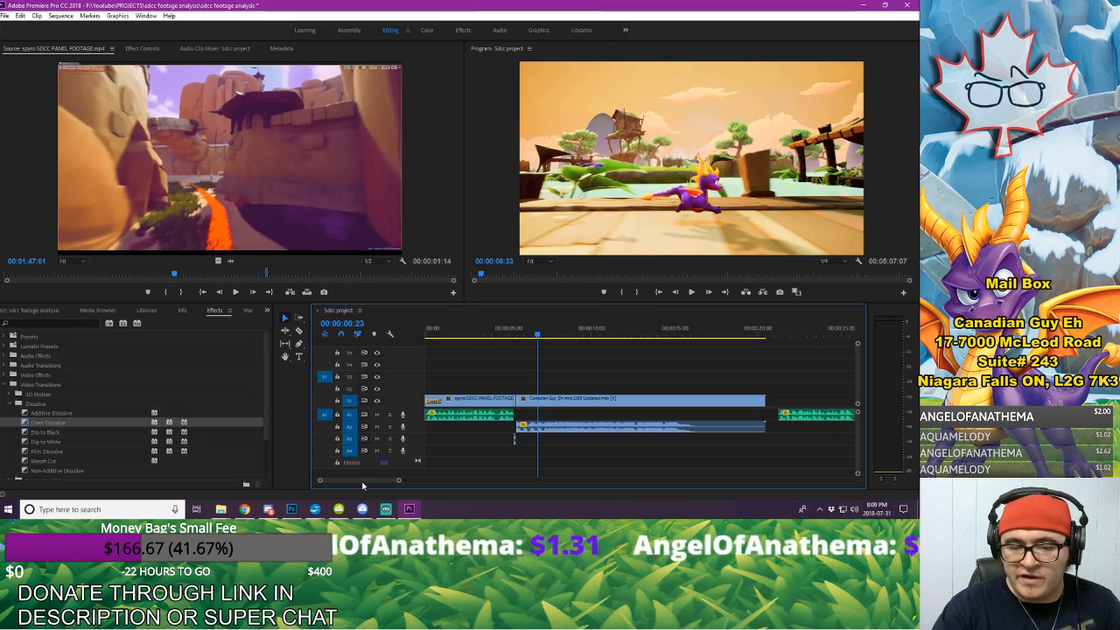
Step: Try to shift the voice-over clips after the intro earlier one by one, and undo the moves
scroll(363, 485, "down", 1)
key("a")
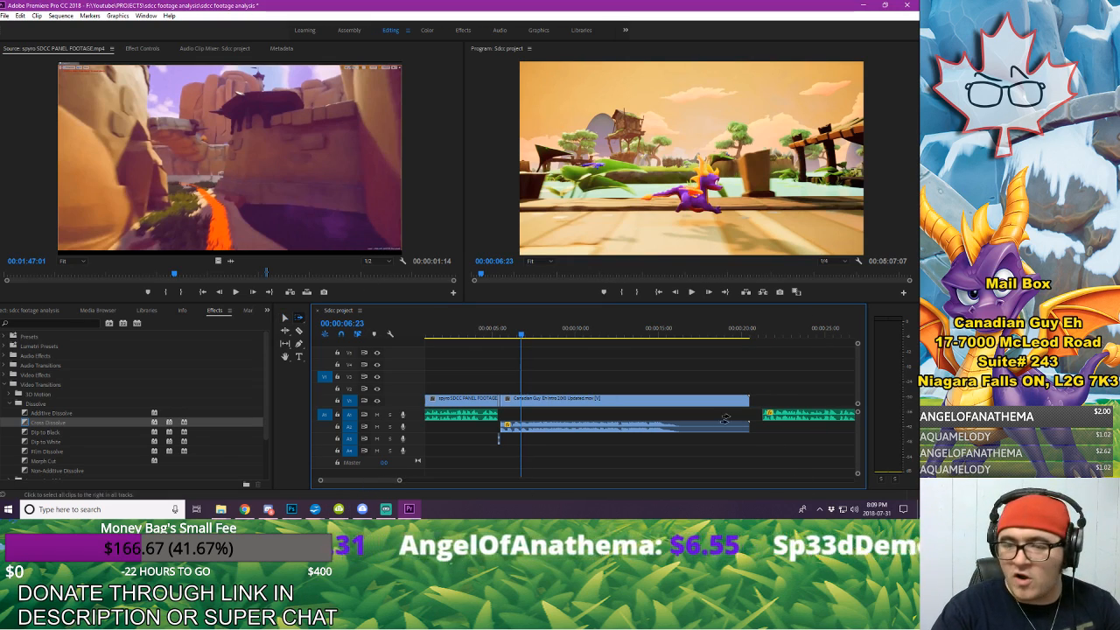
mouse_move(399, 480)
left_mouse_down()
mouse_move(429, 480)
mouse_move(412, 481)
left_mouse_up()
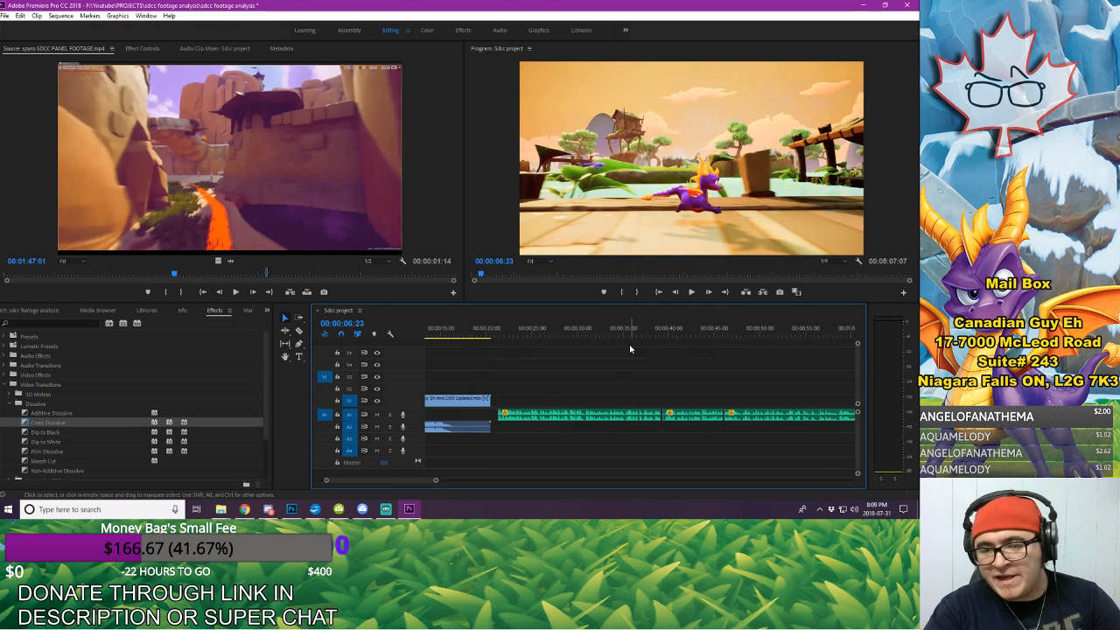
left_click(611, 418)
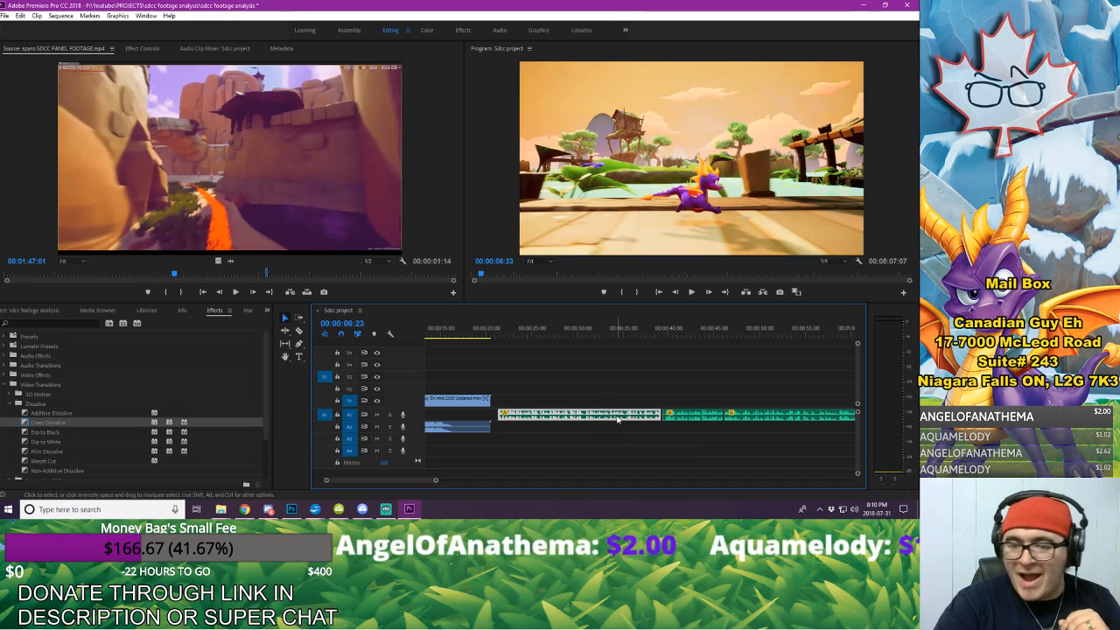
left_click_drag(618, 419, 590, 423)
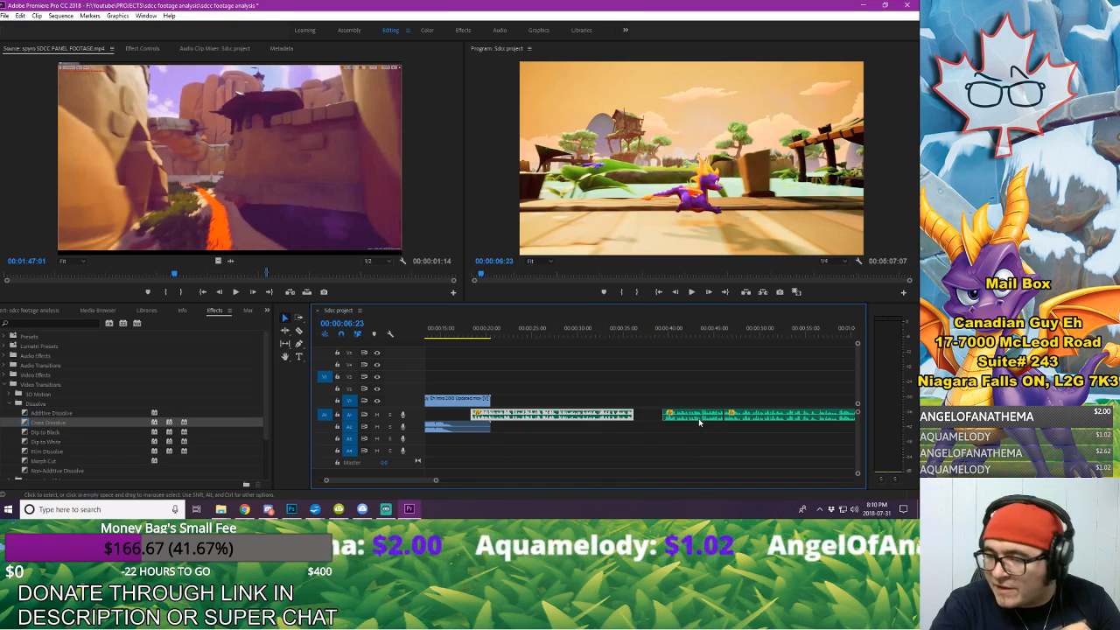
left_click_drag(691, 419, 671, 420)
left_click(779, 422)
left_click_drag(780, 422, 757, 427)
key("ctrl+z")
key("ctrl+z")
key("ctrl+z")
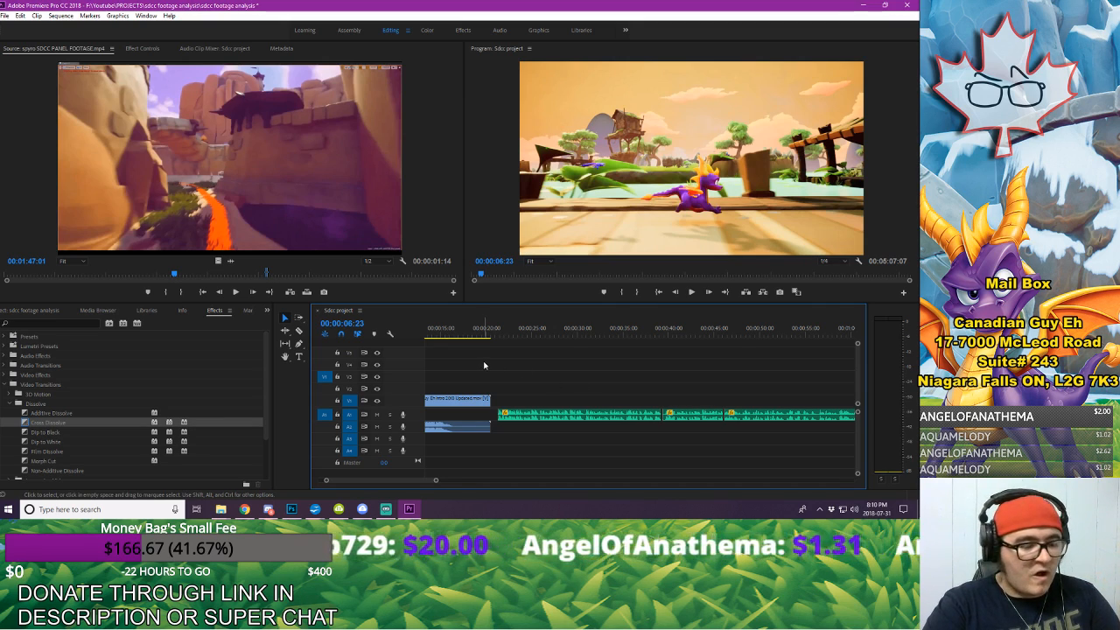
Step: Select all clips from the first voice-over clip after the intro through the outro, and check the selection across the sequence
key("a")
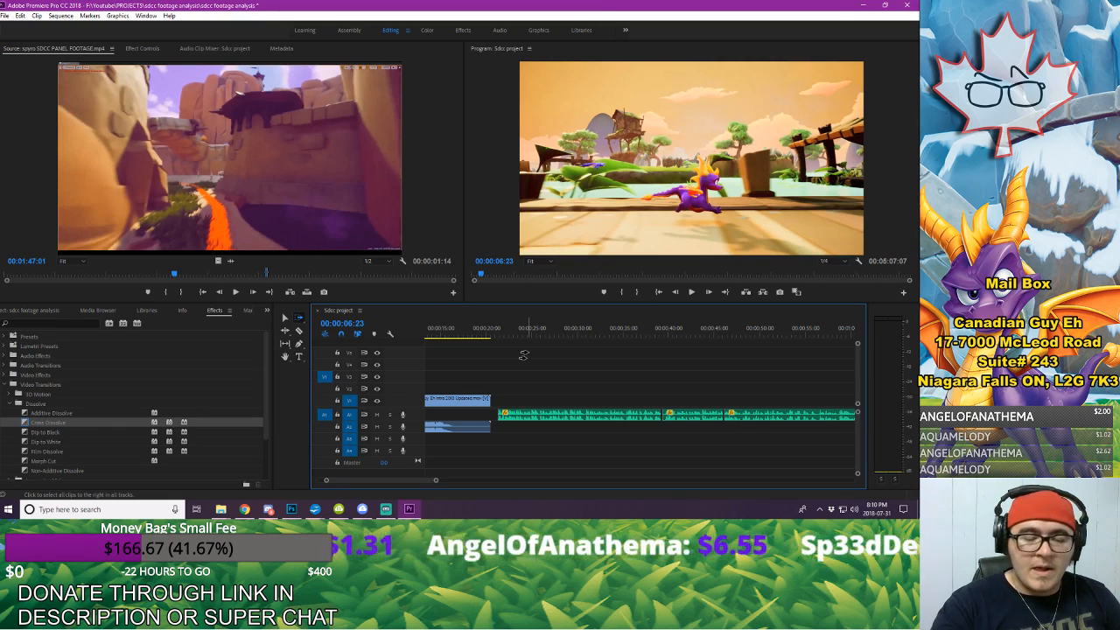
left_click(559, 411)
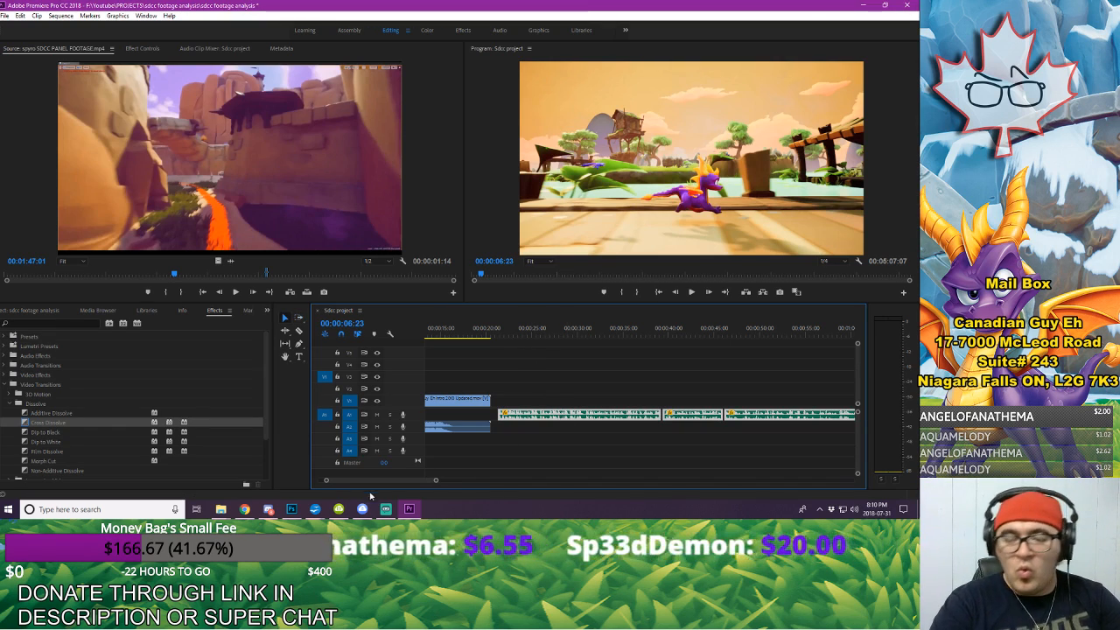
left_click_drag(442, 481, 677, 496)
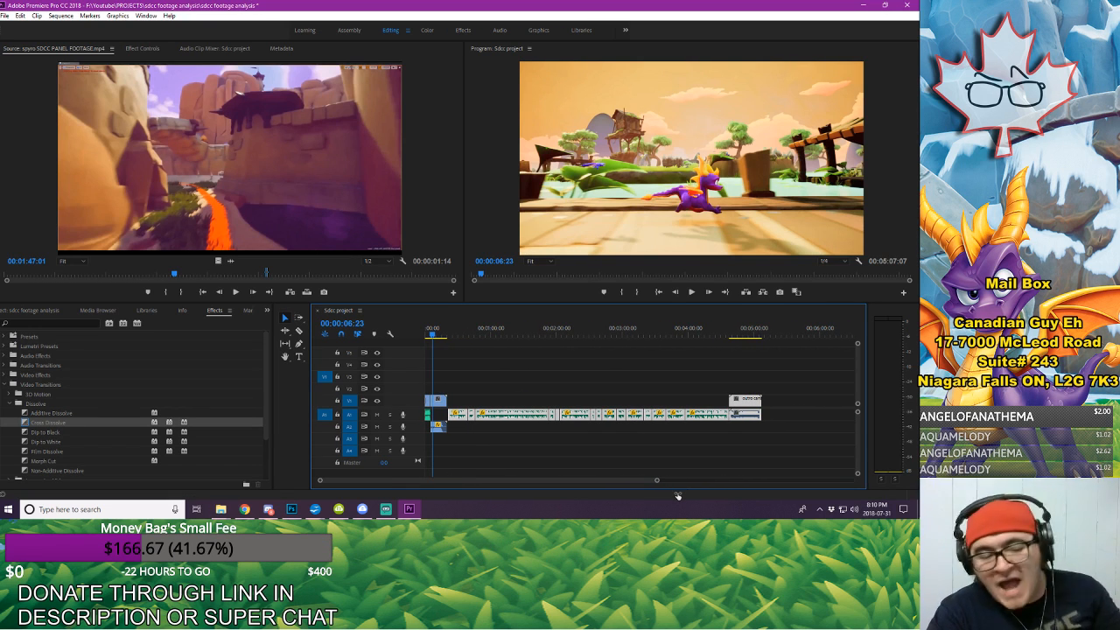
left_click_drag(677, 496, 569, 520)
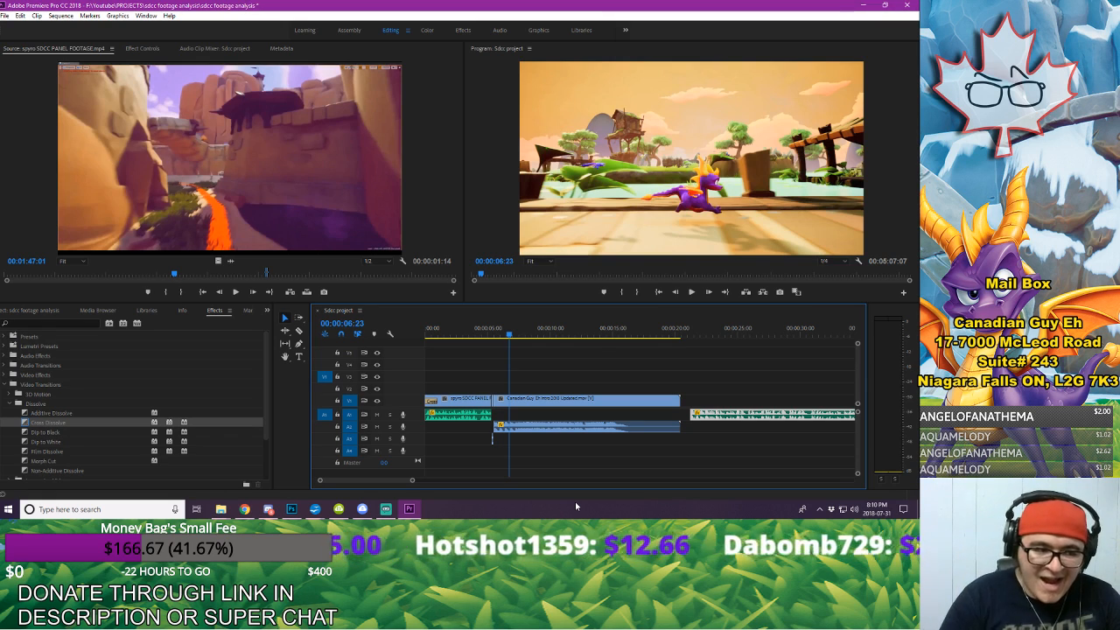
Step: Play the sequence from the end of the opening excerpt to the intro's closing logo card, stopping at 00:00:16:23
left_click(487, 330)
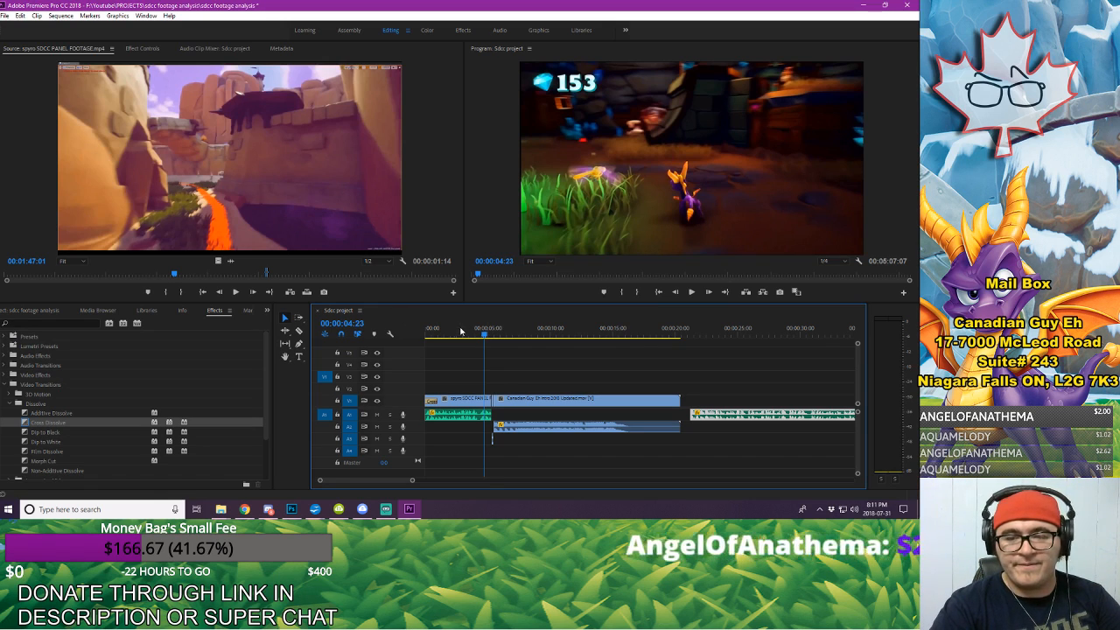
key("space")
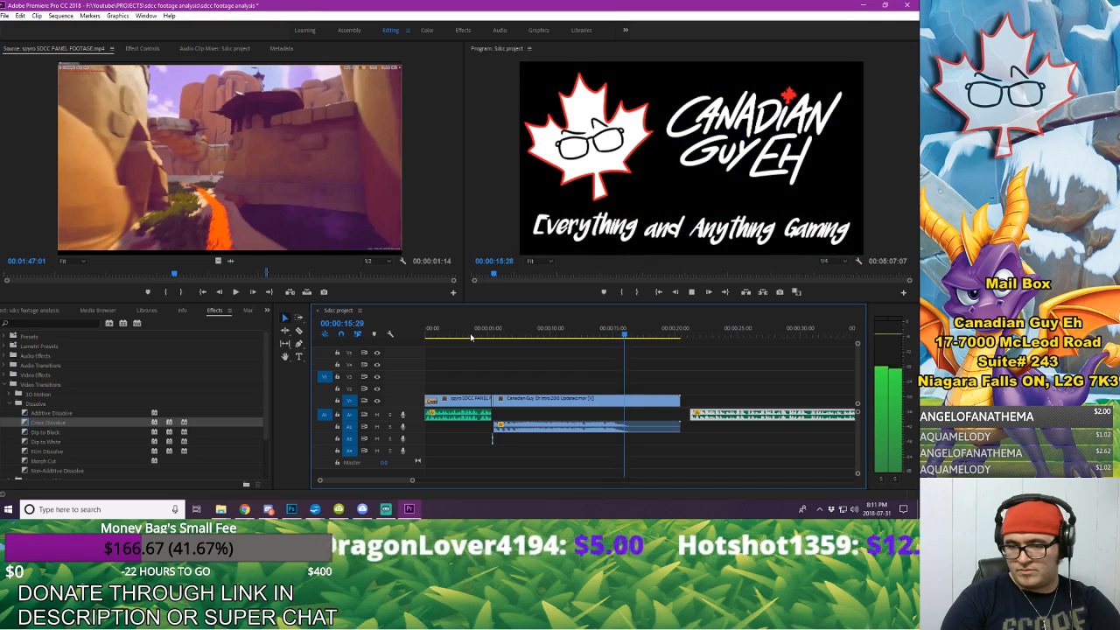
key("space")
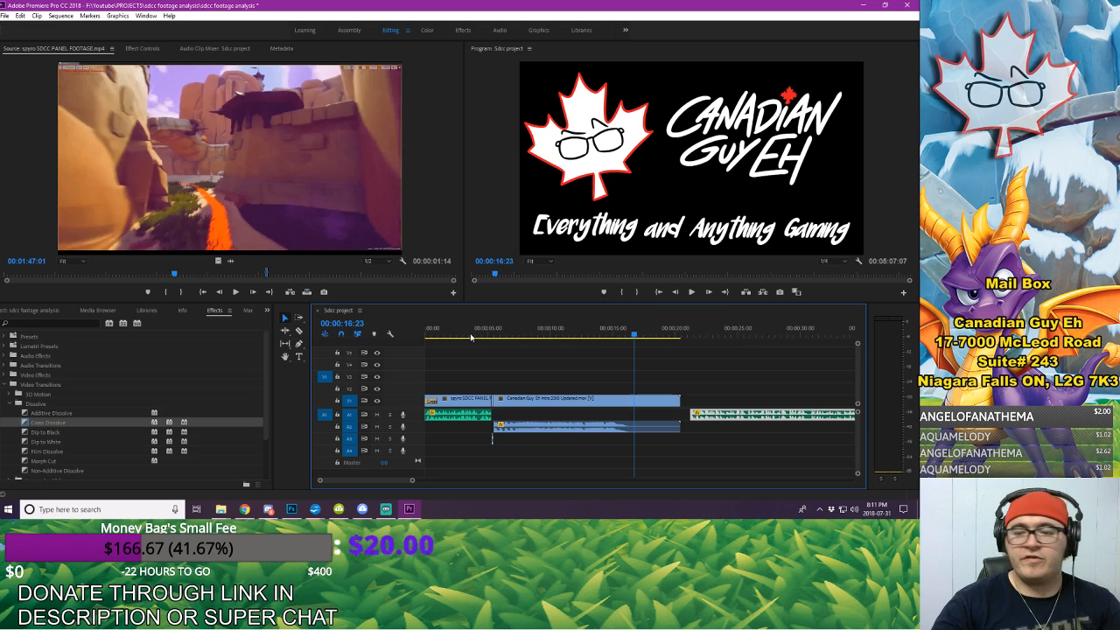
Step: Move the selected clips earlier so the voice-over starts at about 00:00:16:15 under the intro's logo card, and preview the overlap
key("a")
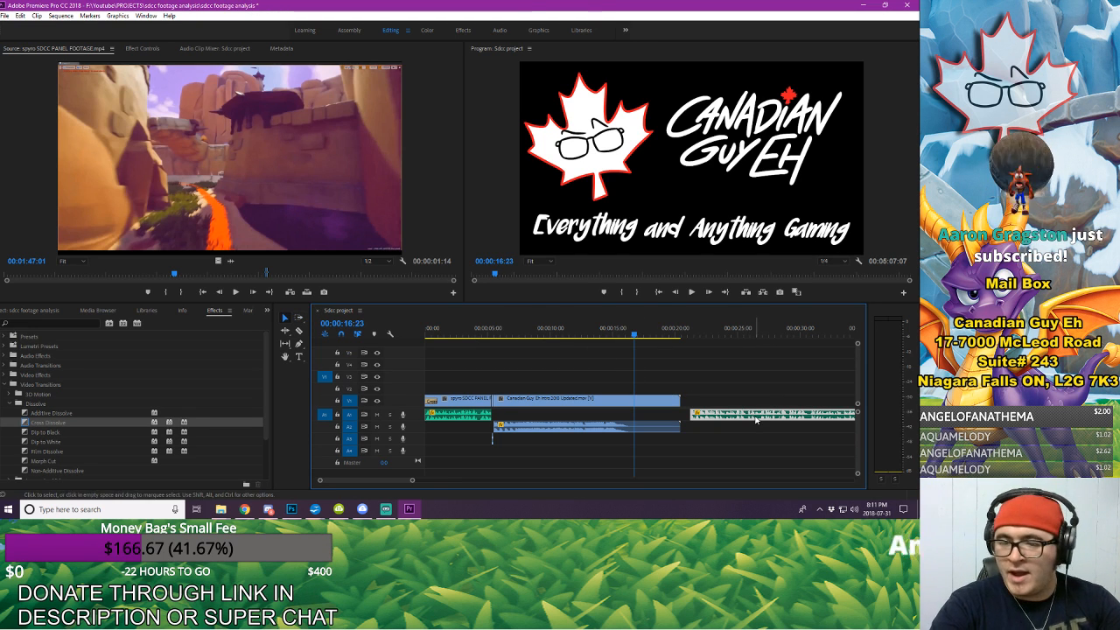
left_click_drag(740, 413, 696, 419)
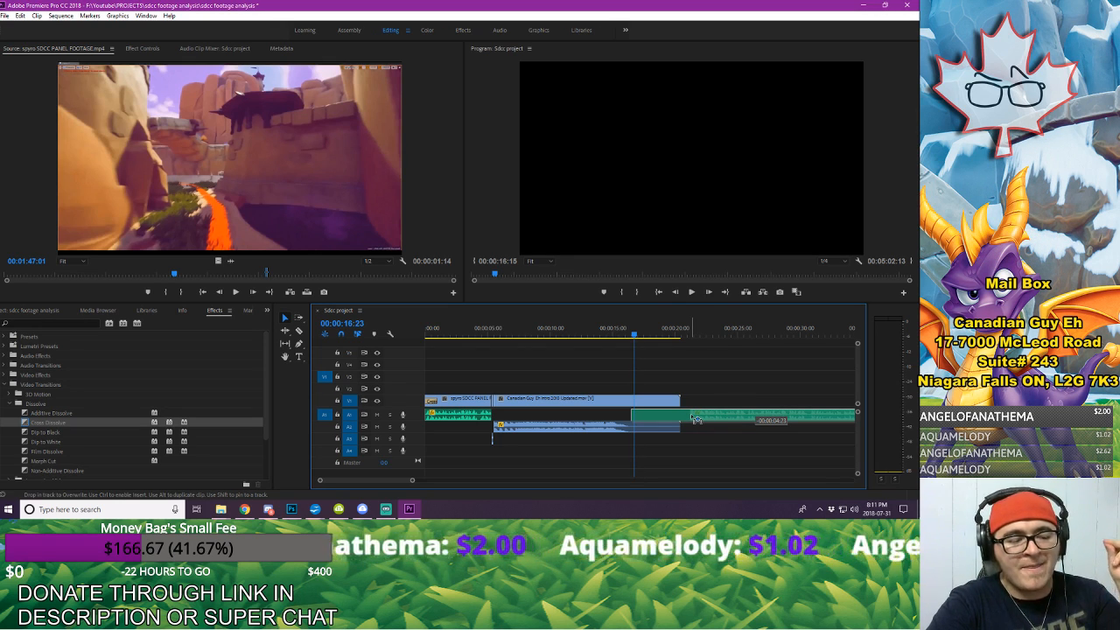
left_click_drag(697, 423, 697, 423)
left_click(701, 379)
left_click(563, 334)
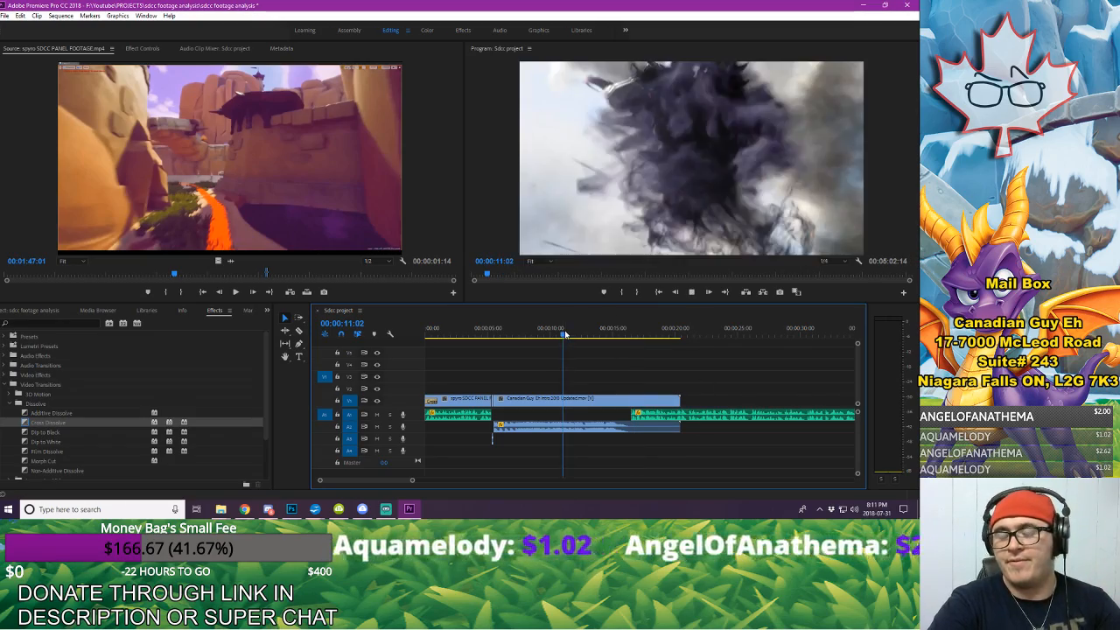
key("space")
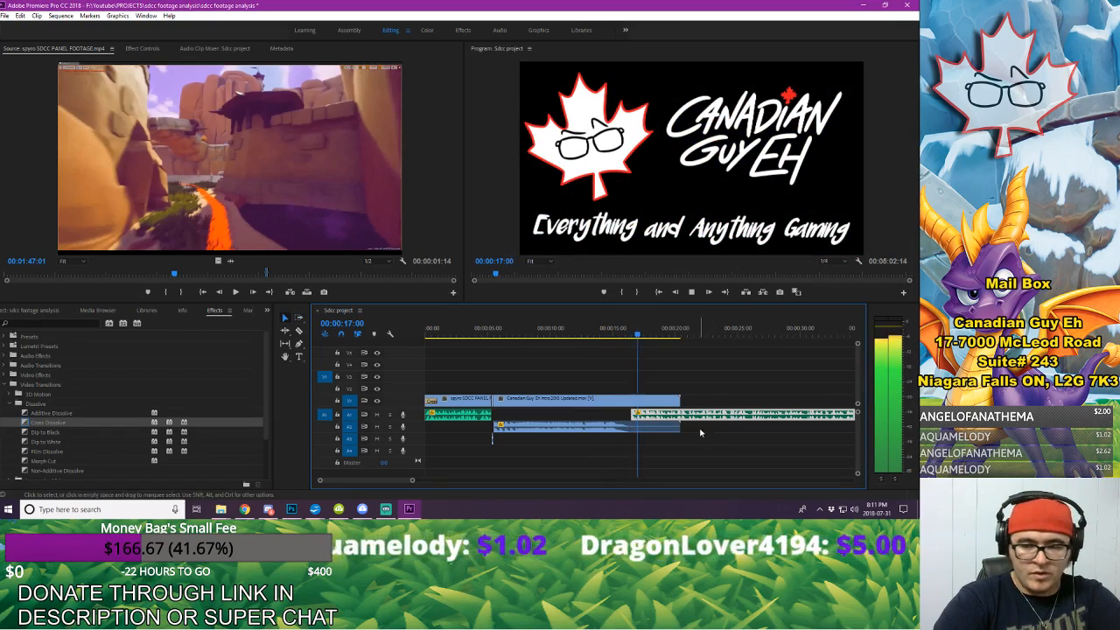
Step: Move the selected clips earlier so the voice-over starts at 00:00:15:21 under the intro's logo card, previewing the overlap before and after
key("space")
left_click(576, 326)
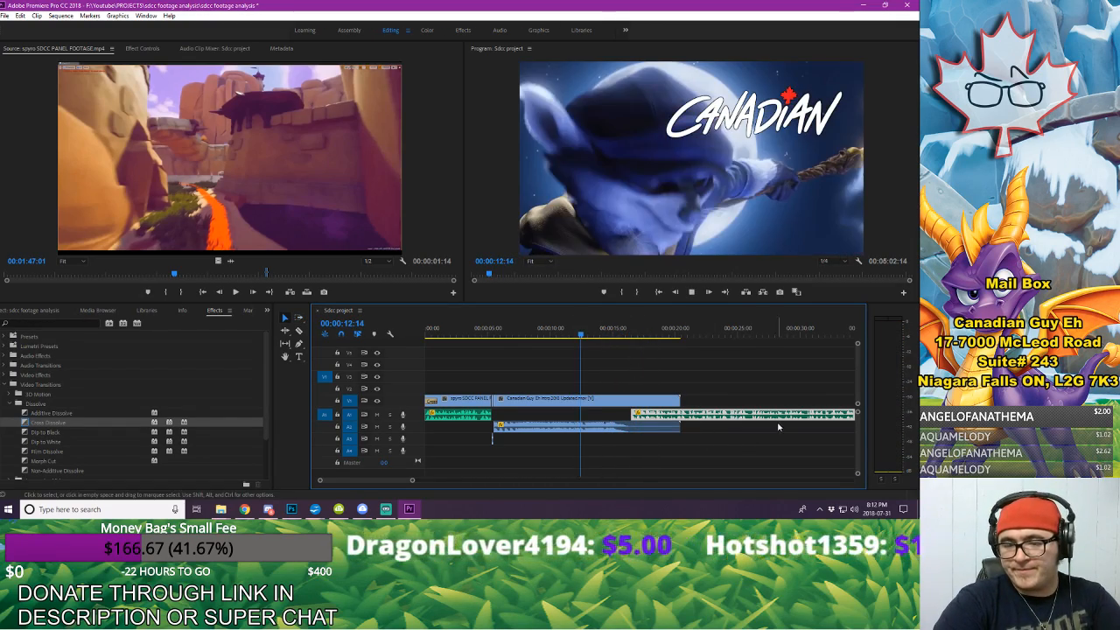
key("space")
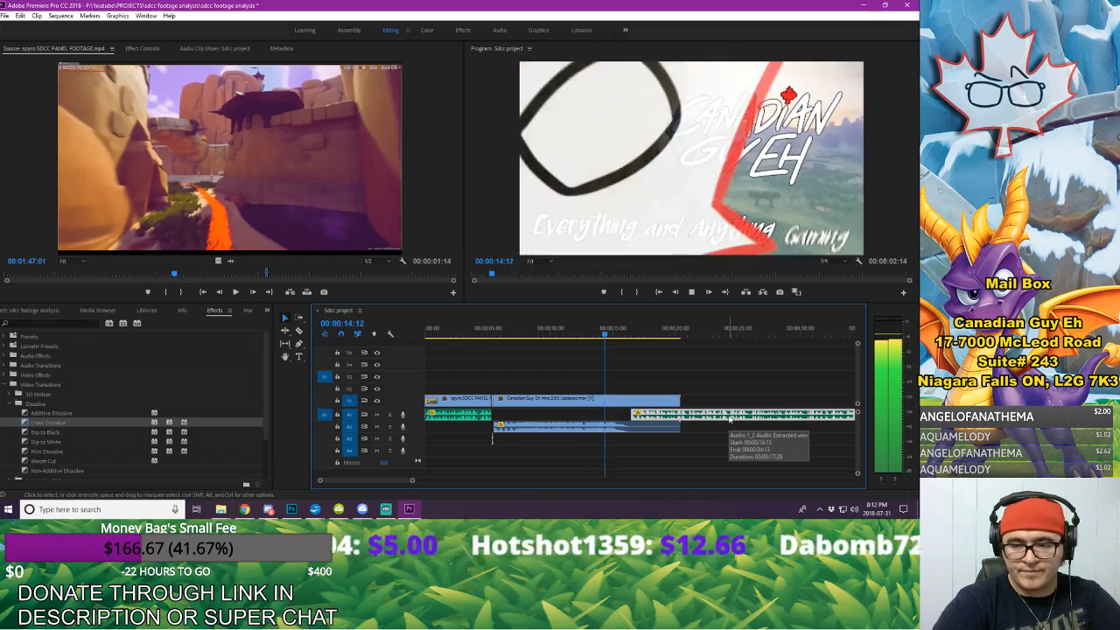
key("space")
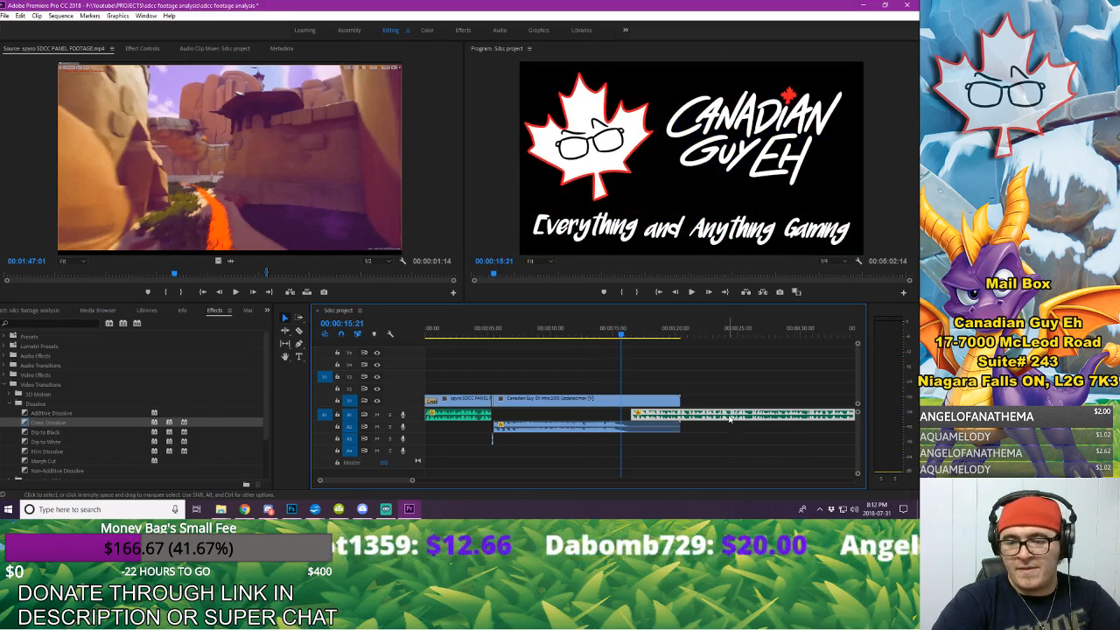
left_click_drag(729, 418, 720, 417)
left_click(572, 332)
key("space")
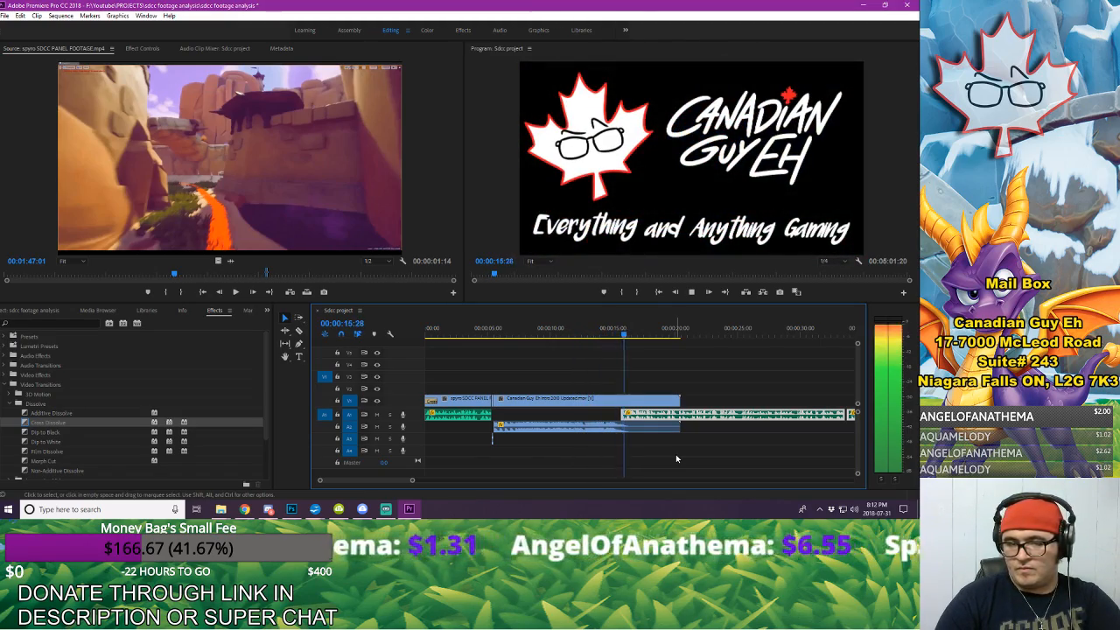
key("space")
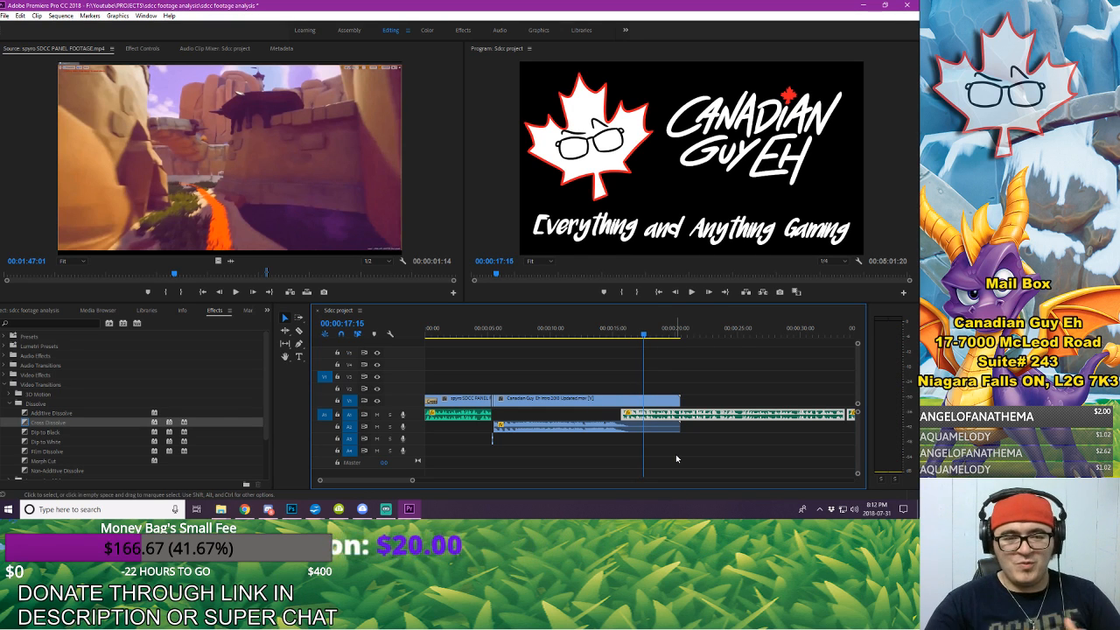
Step: Listen to the voice-over after the intro and stop at 00:00:25:08, where the first stretch of footage should end
left_click(20, 311)
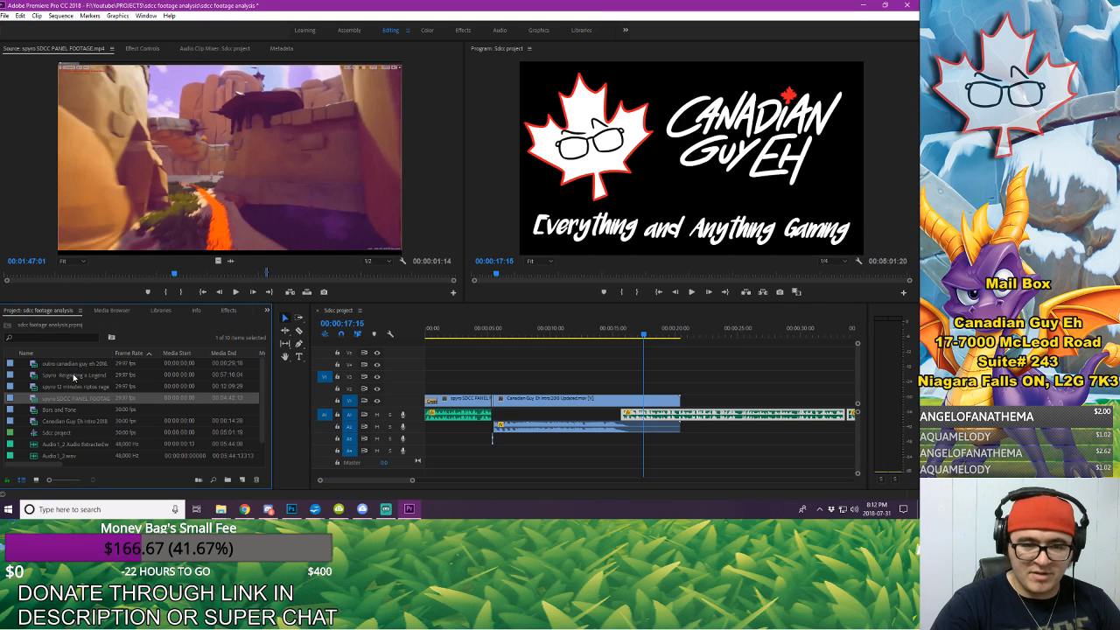
left_click(735, 383)
key("space")
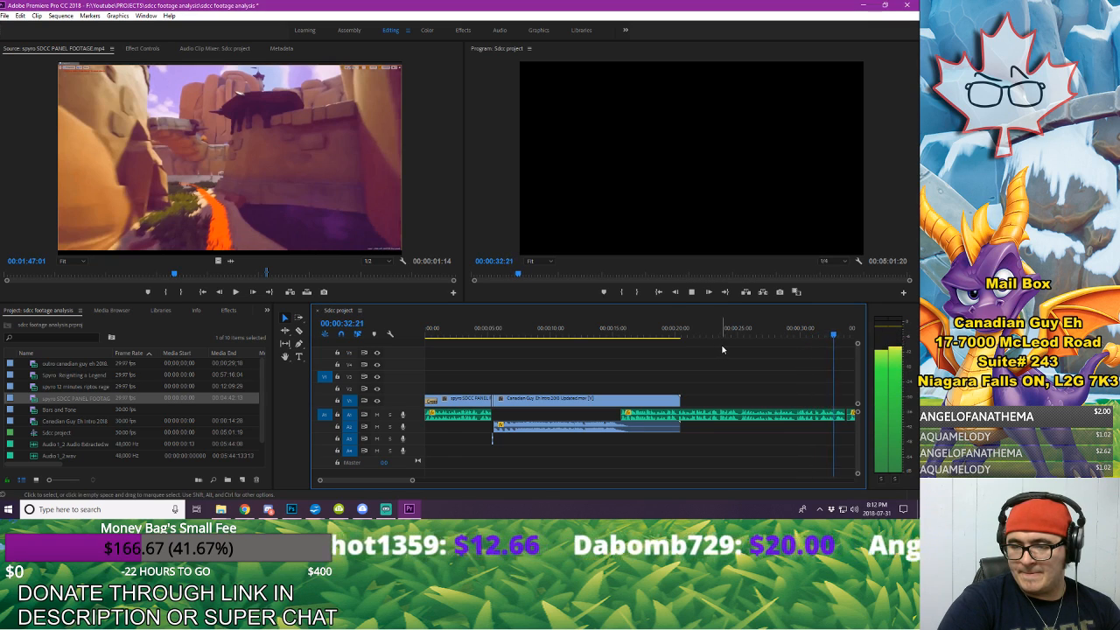
key("space")
left_click_drag(414, 480, 398, 496)
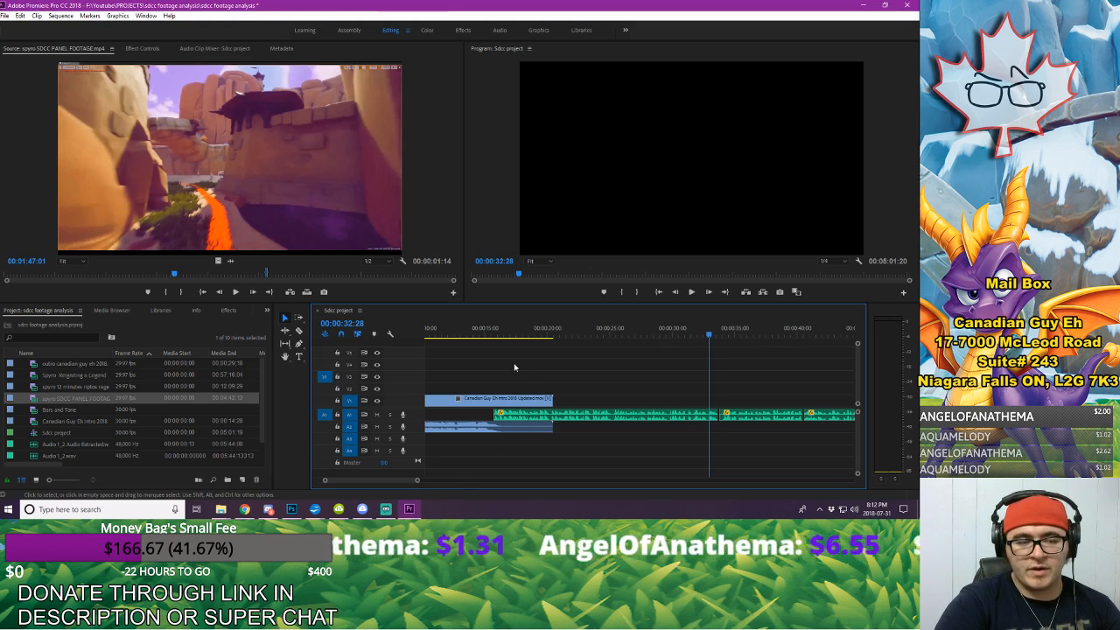
left_click(527, 335)
key("space")
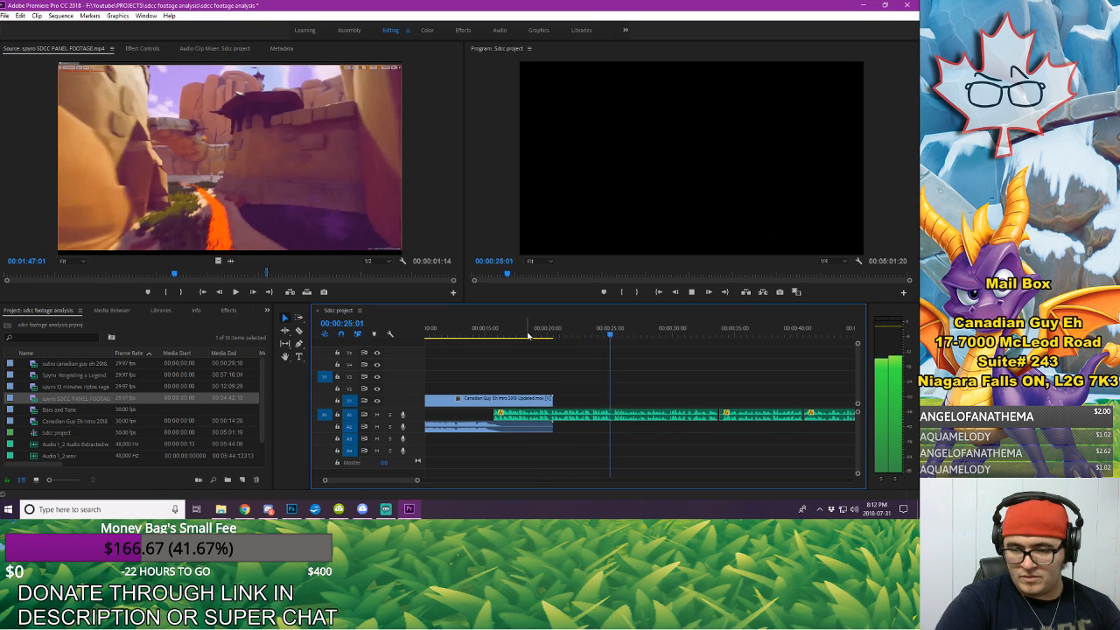
key("space")
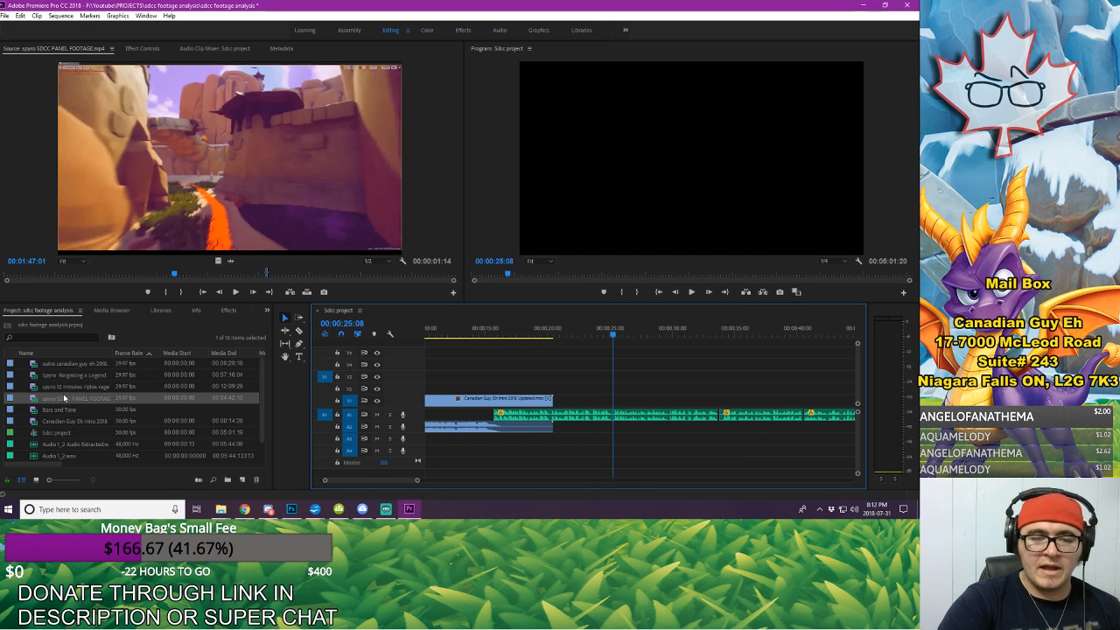
Step: Open the Spyro Reigniting a Legend panel video and mark an excerpt from 00:09:17:12 to 00:09:22:26
left_click(56, 276)
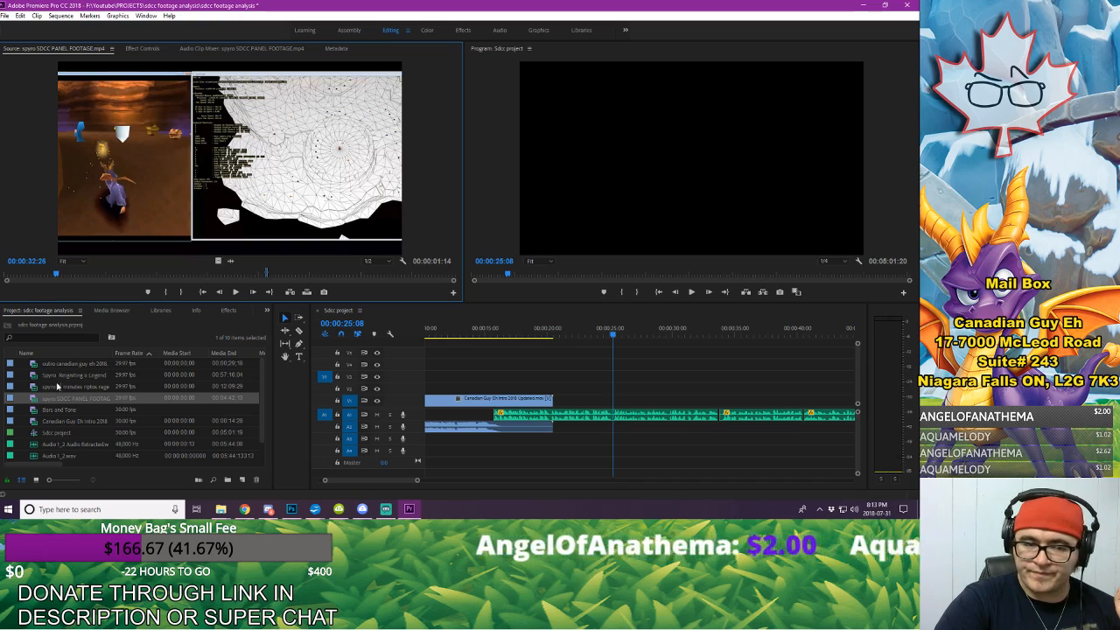
double_click(59, 376)
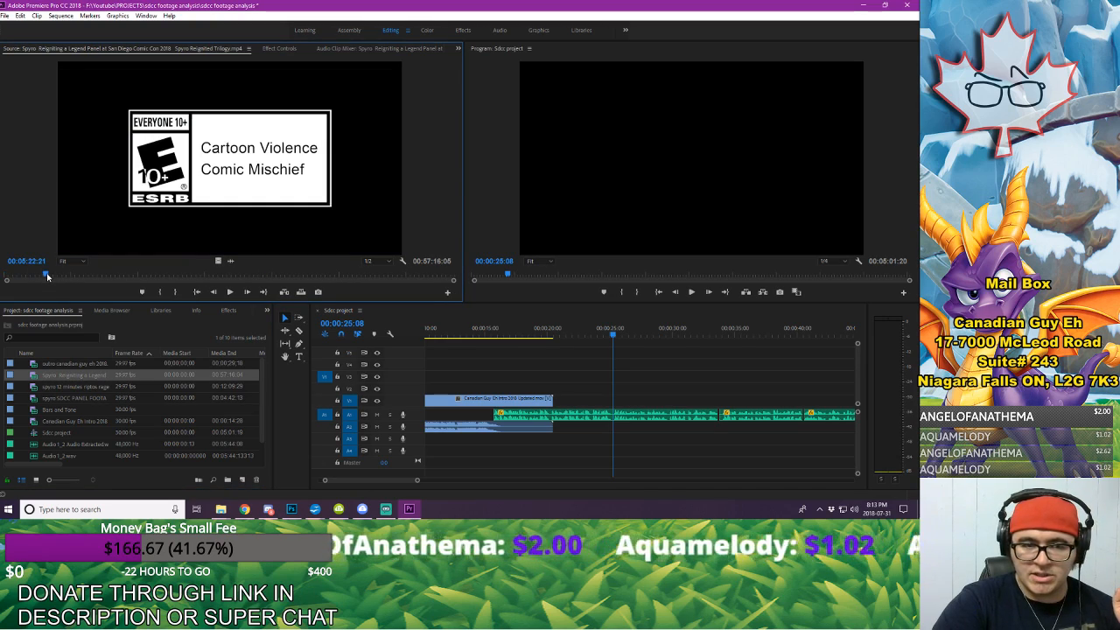
left_click_drag(48, 277, 78, 278)
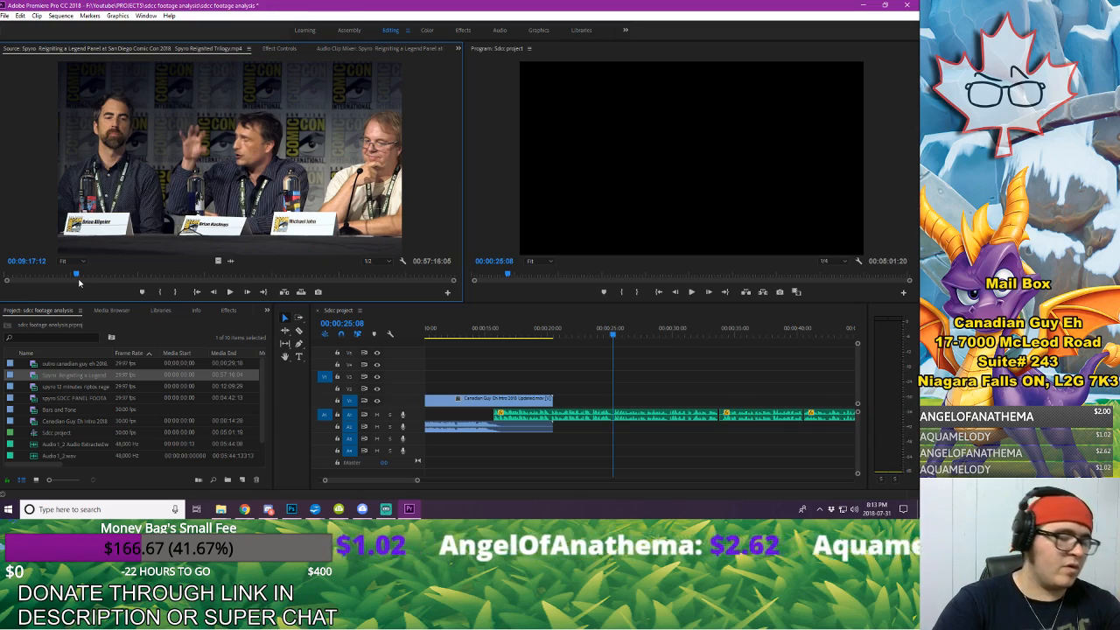
key("space")
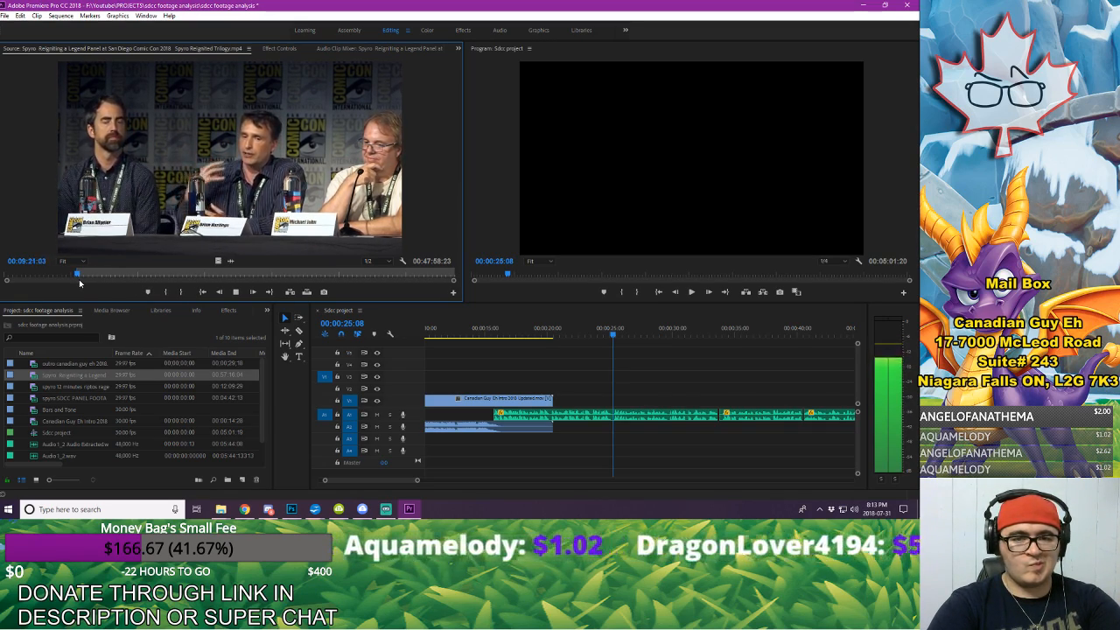
key("space")
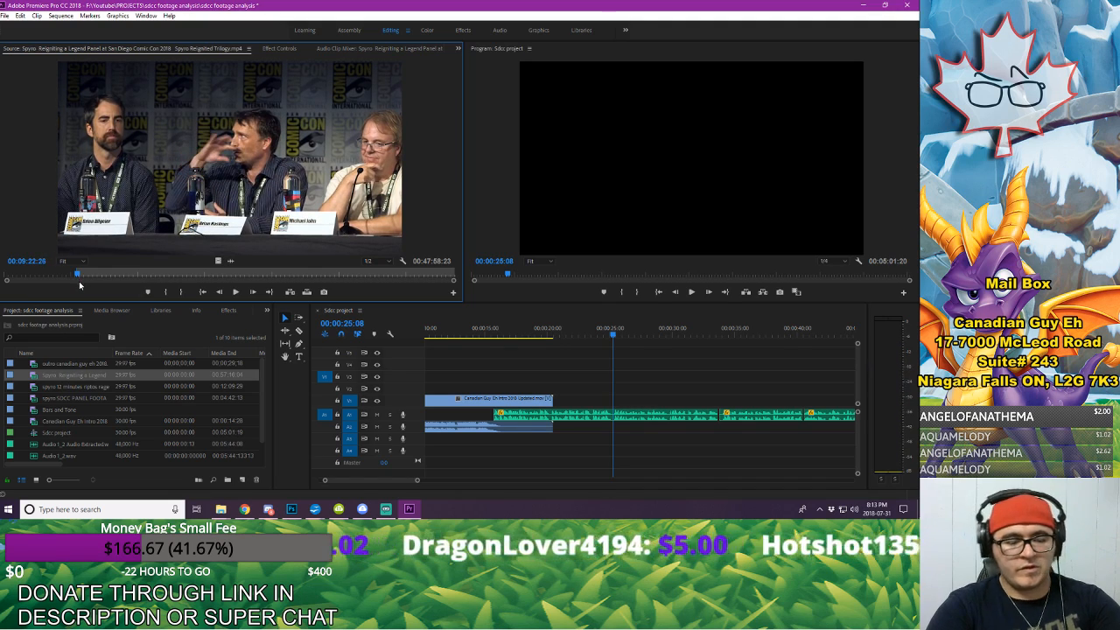
key("o")
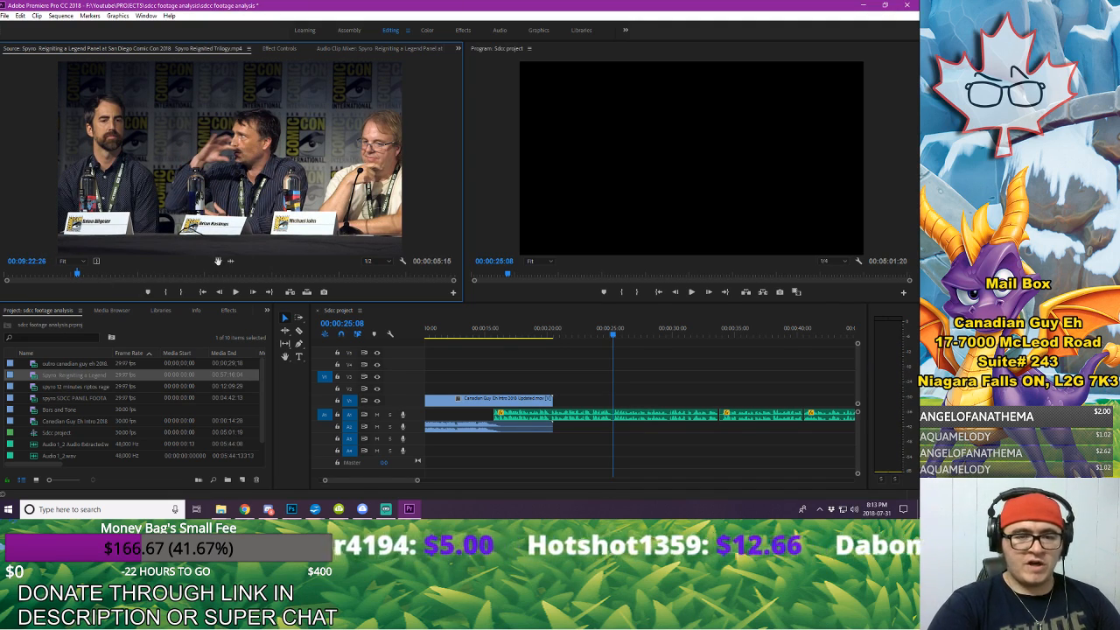
Step: Place the marked panel excerpt on V2 ending at about 00:00:25:08, and extend its start back to 00:00:17:14 over the intro's logo card
left_click_drag(512, 341, 545, 387)
key("space")
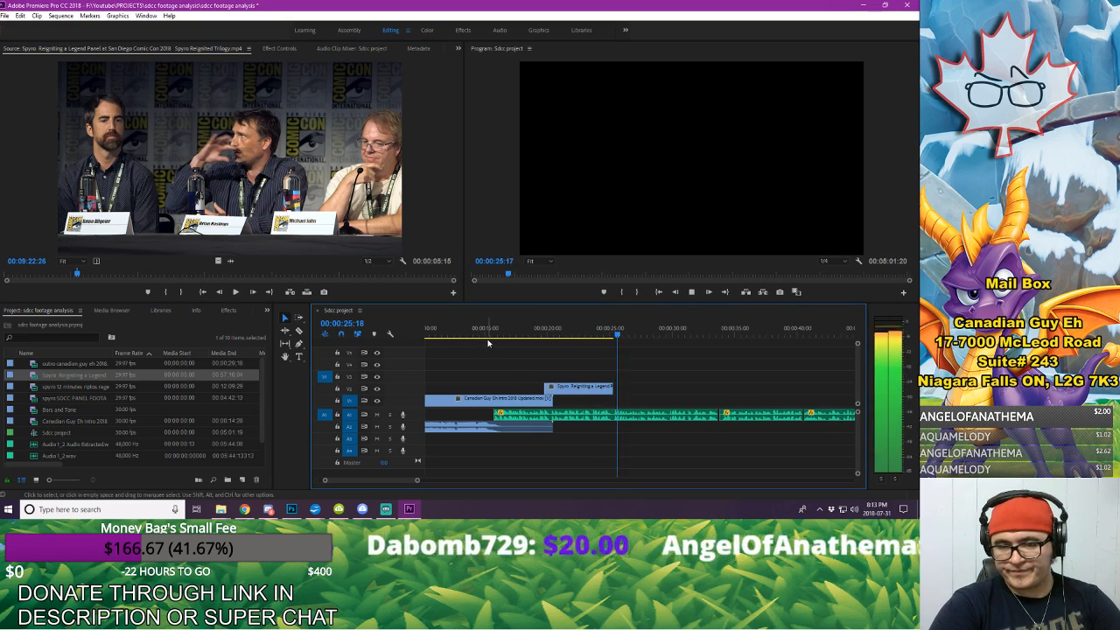
left_click(477, 339)
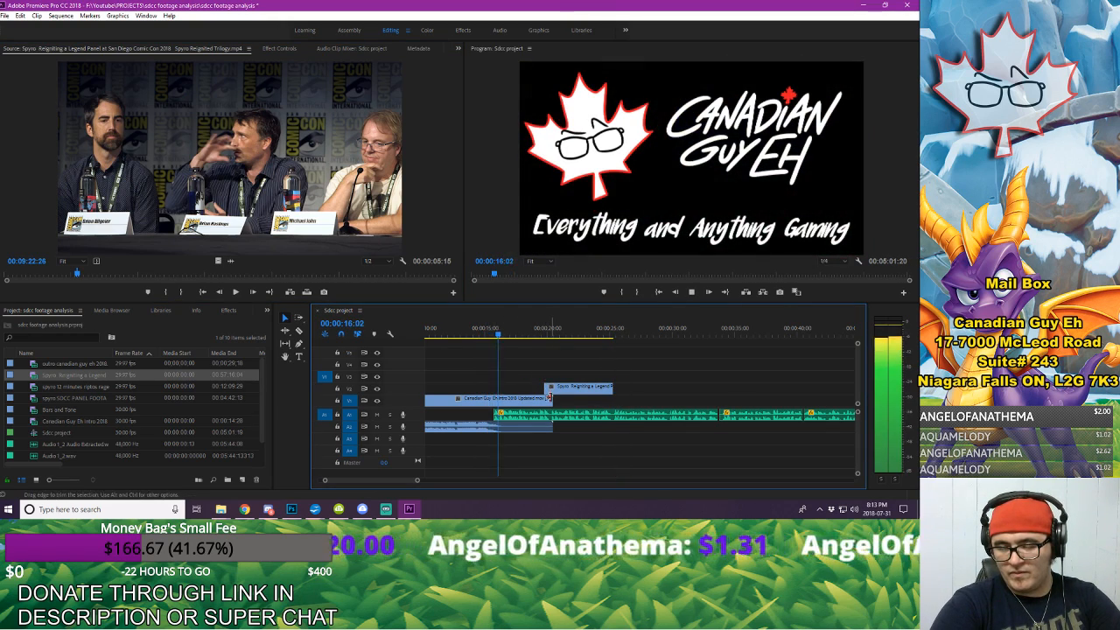
key("space")
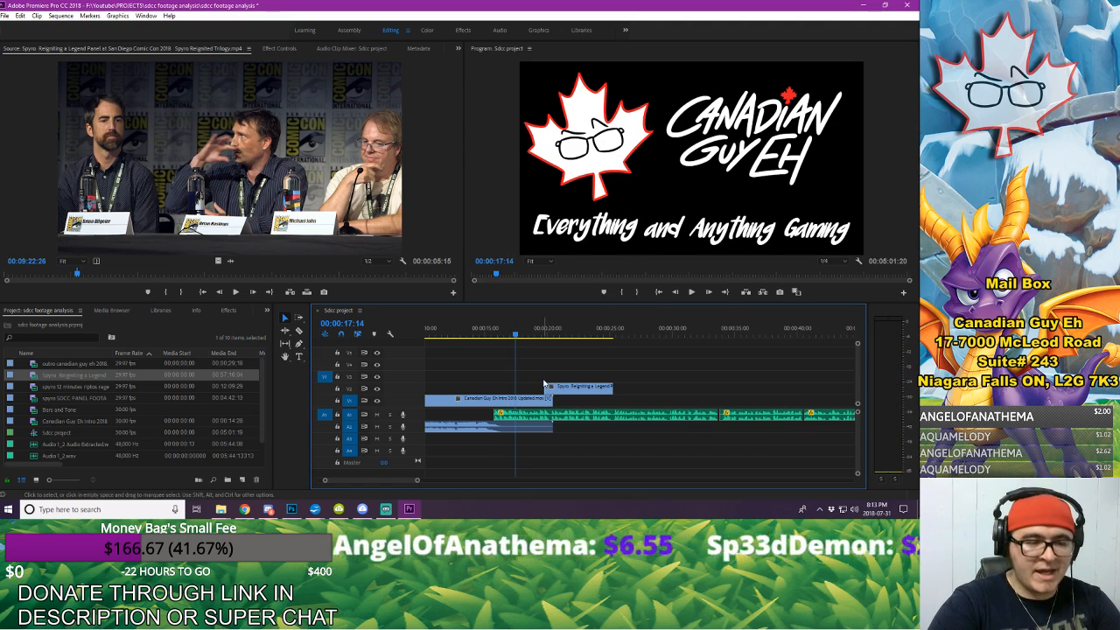
left_click_drag(548, 385, 516, 386)
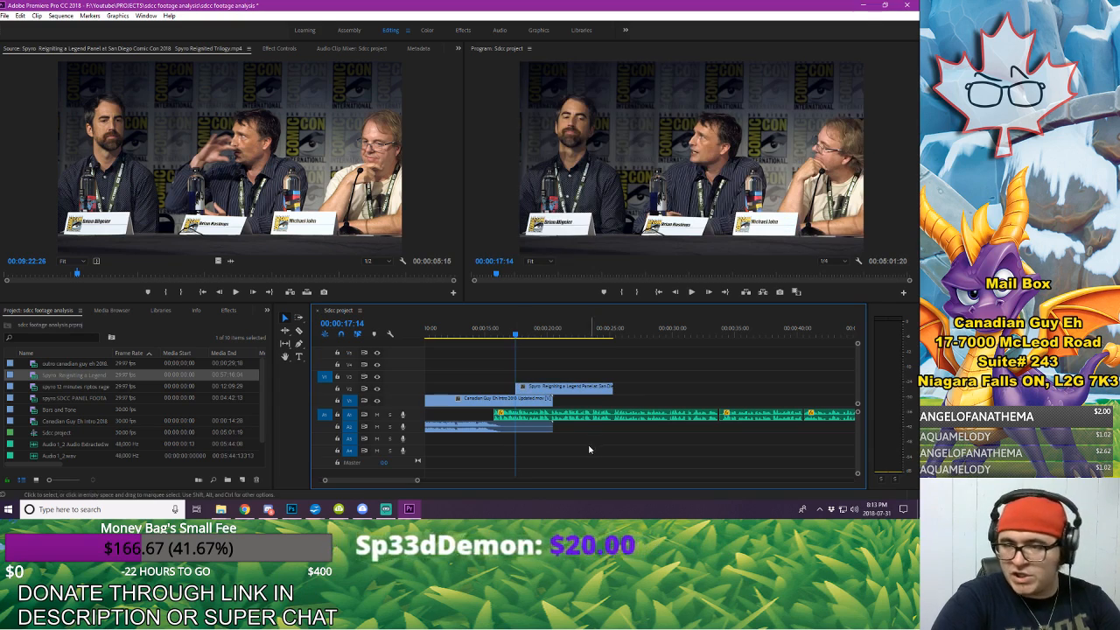
Step: Add a Cross Dissolve at the start of the panel clip on V2 and preview the transition from the intro
left_click(471, 329)
key("space")
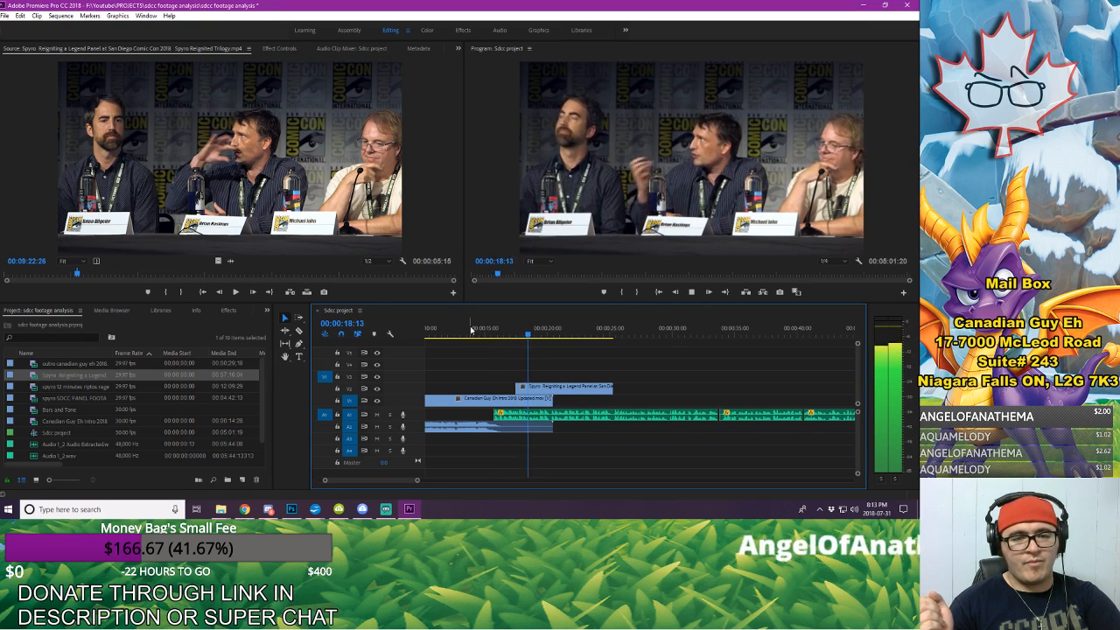
left_click(221, 313)
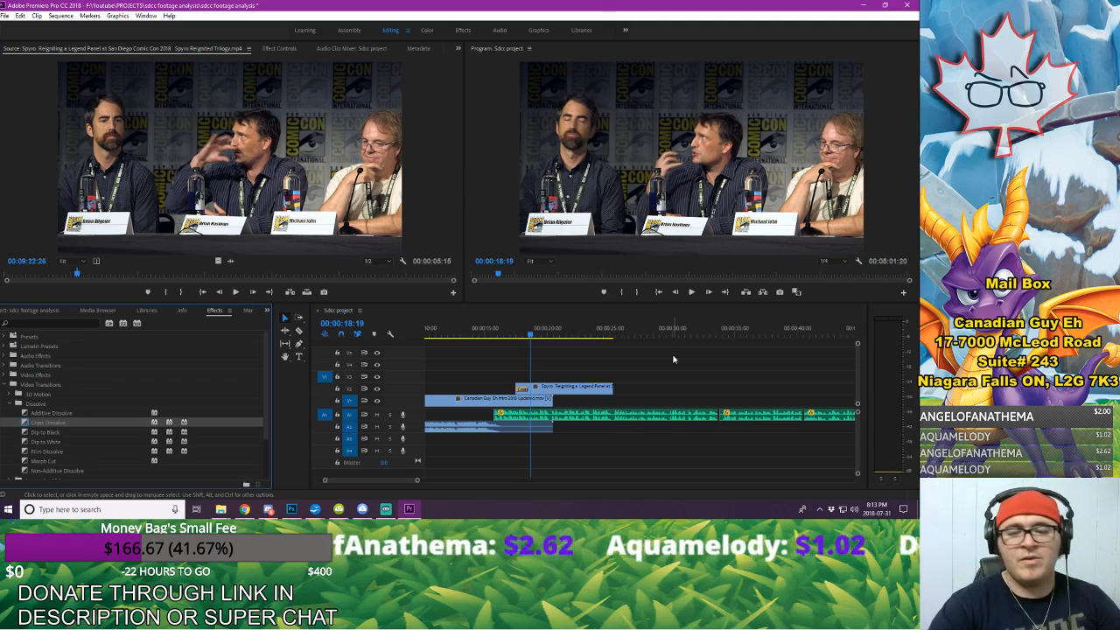
left_click(481, 330)
key("space")
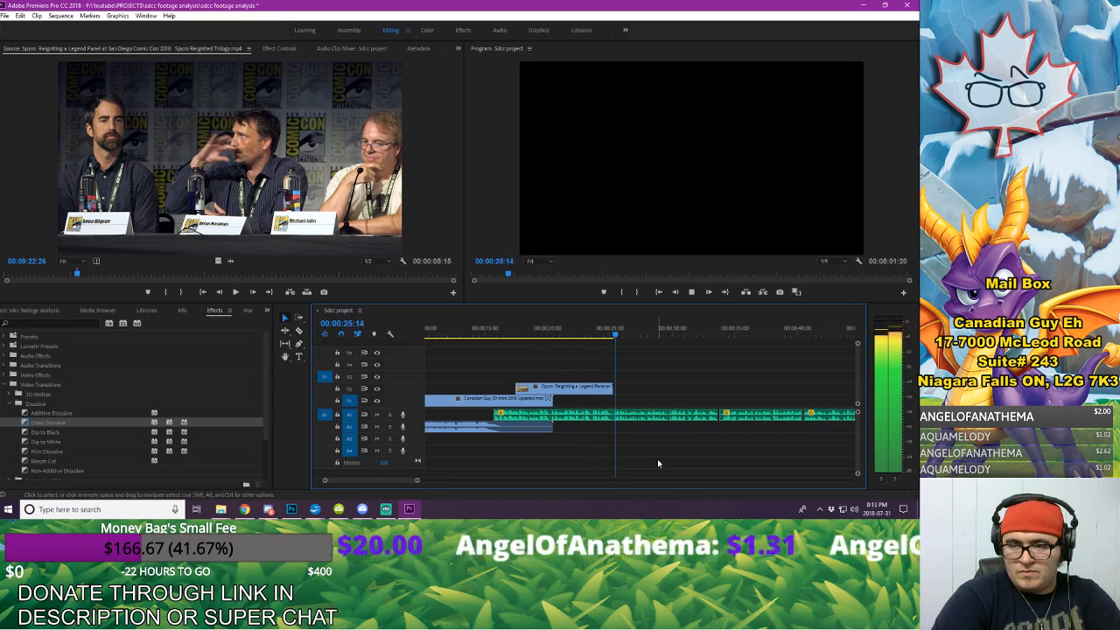
Step: Extend the end of the panel clip on V2 to 00:00:25:09 and preview its ending against the voice-over, stopping at 00:00:25:24
left_click(600, 334)
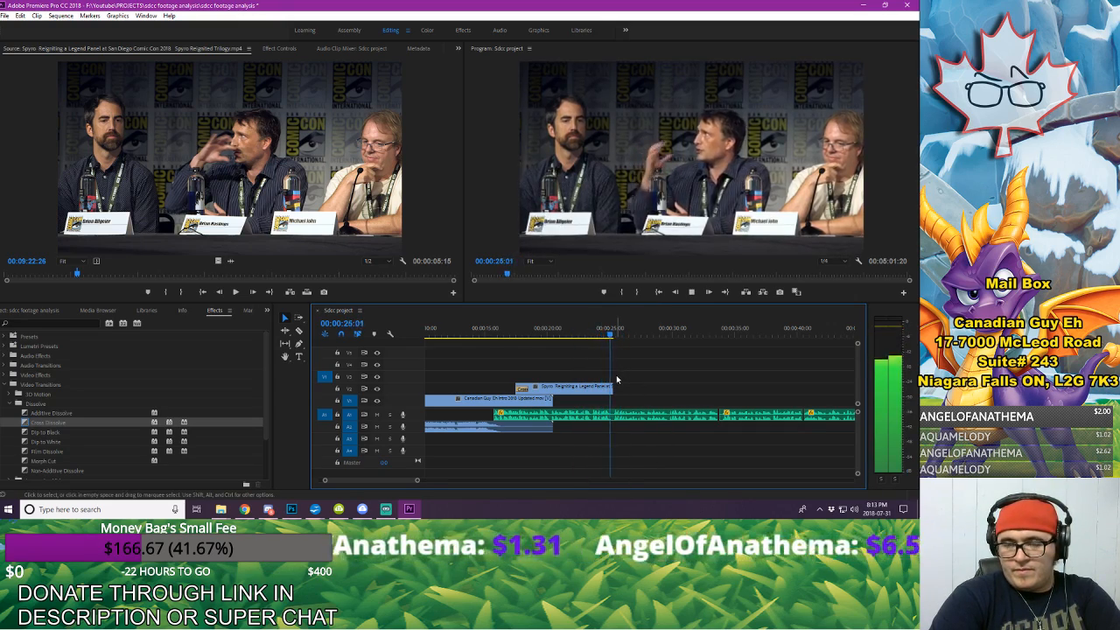
key("space")
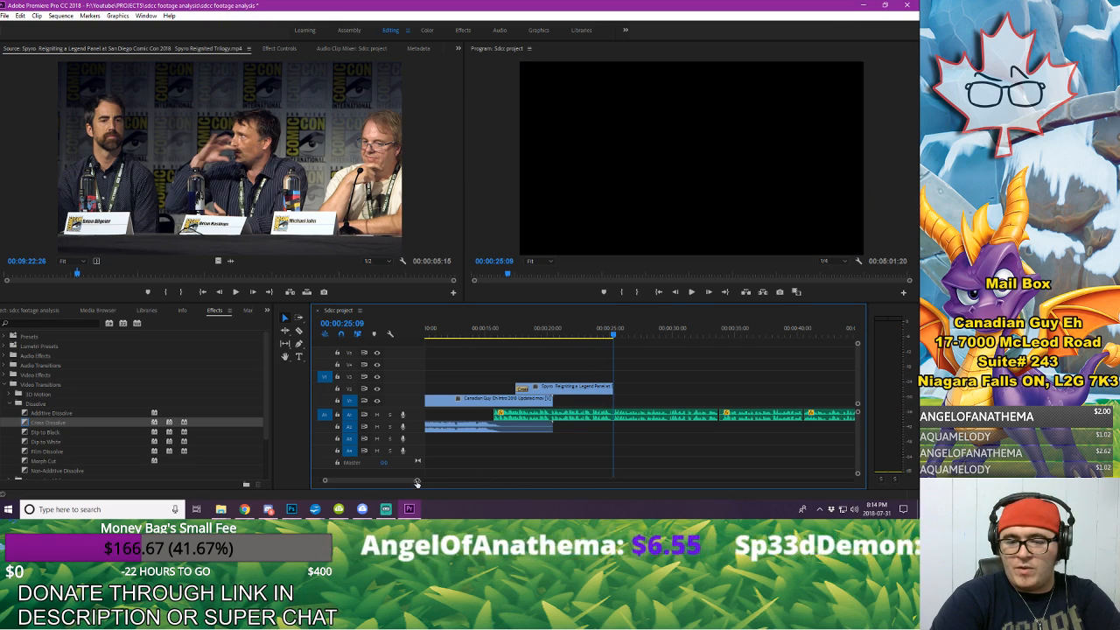
left_click_drag(418, 480, 383, 481)
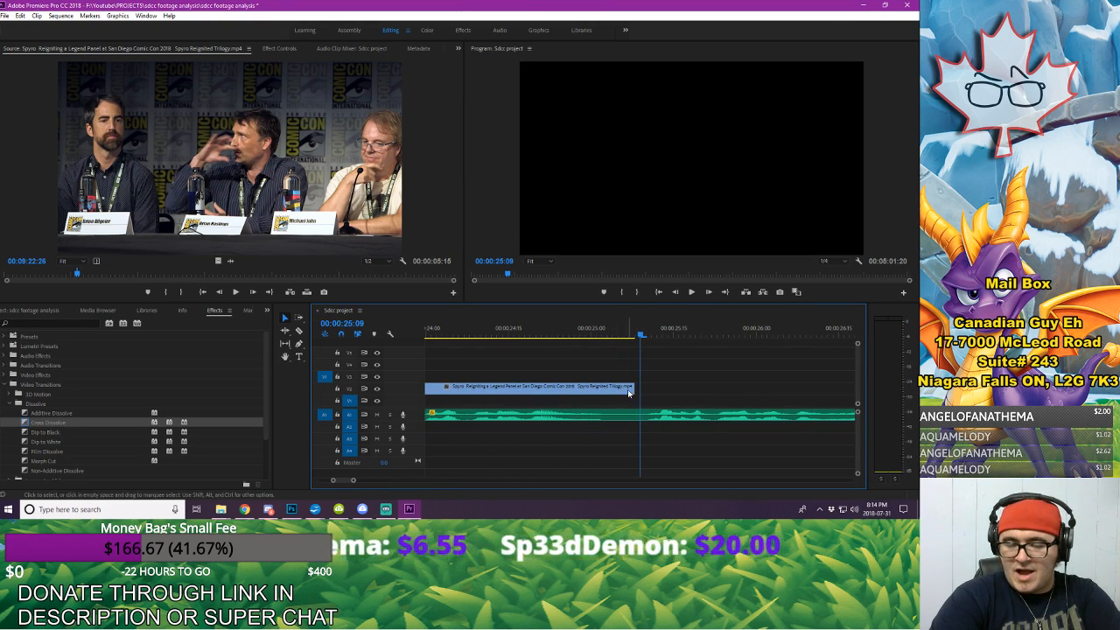
mouse_move(634, 387)
left_mouse_down()
mouse_move(713, 387)
mouse_move(639, 386)
left_mouse_up()
left_click(492, 329)
key("space")
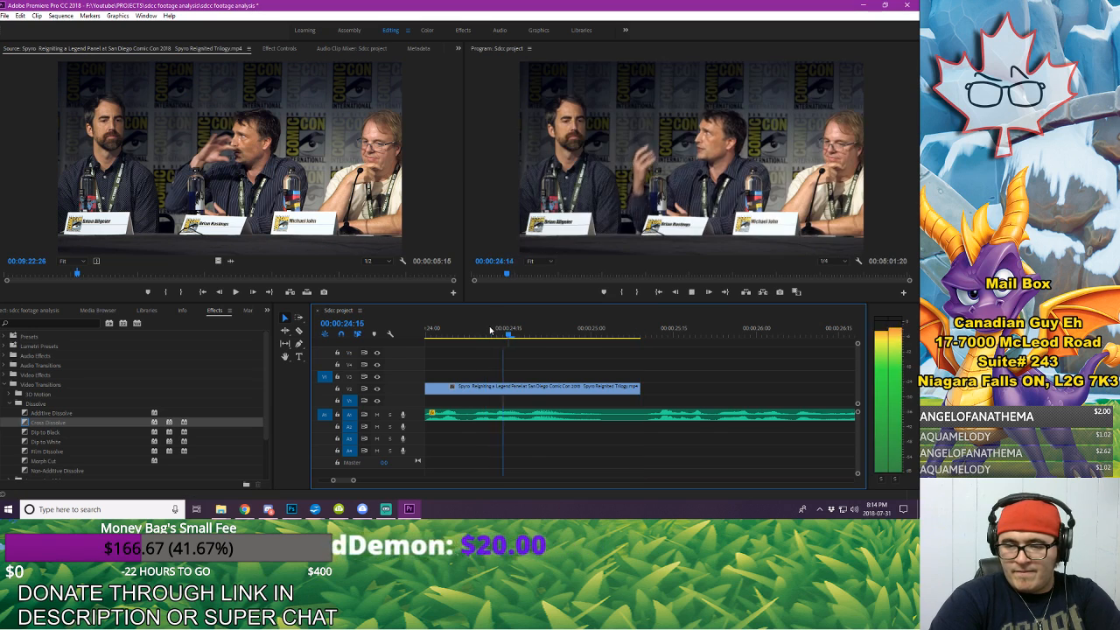
key("space")
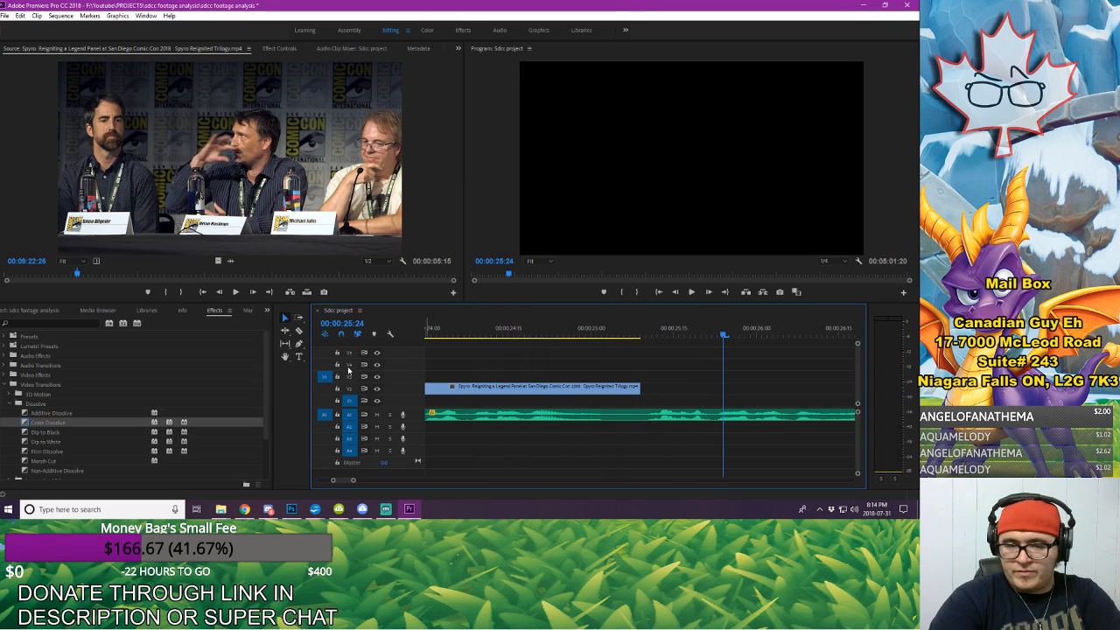
Step: Open spyro SDCC PANEL FOOTAGE.mp4 and mark the gameplay comparison excerpt from 00:00:29:20 to 00:00:34:21
left_click(40, 311)
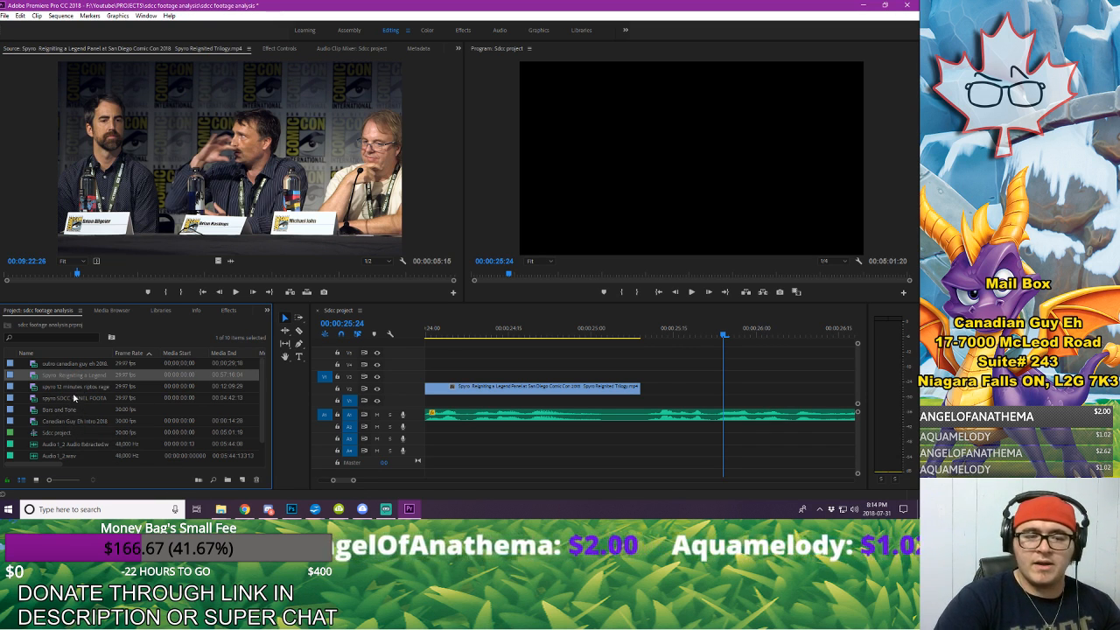
double_click(69, 391)
double_click(70, 398)
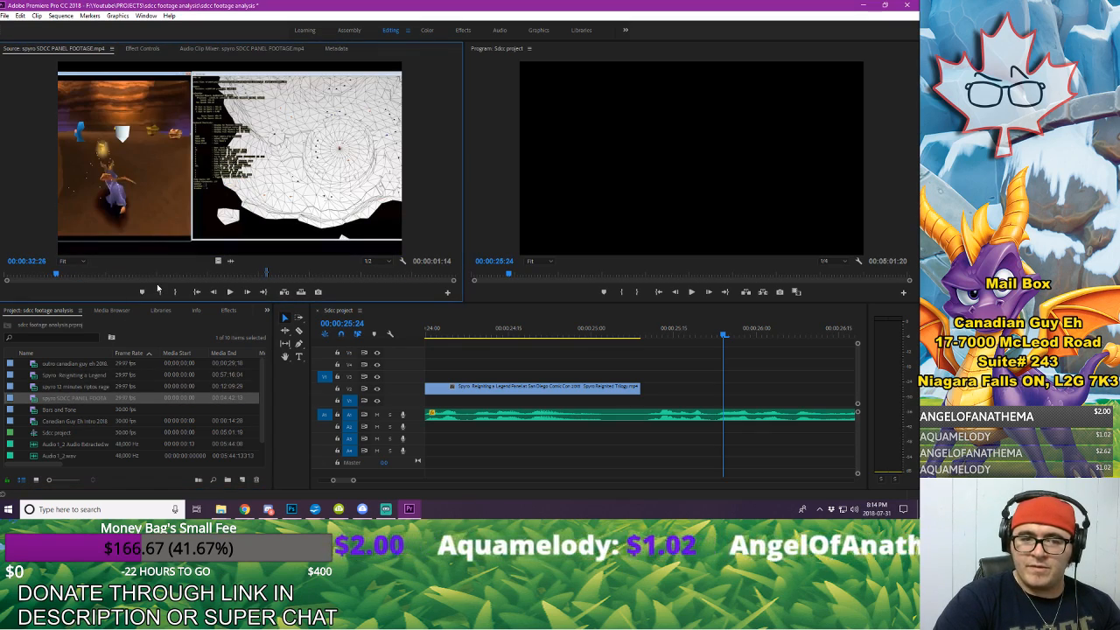
mouse_move(43, 266)
left_mouse_down()
mouse_move(7, 266)
mouse_move(40, 262)
left_mouse_up()
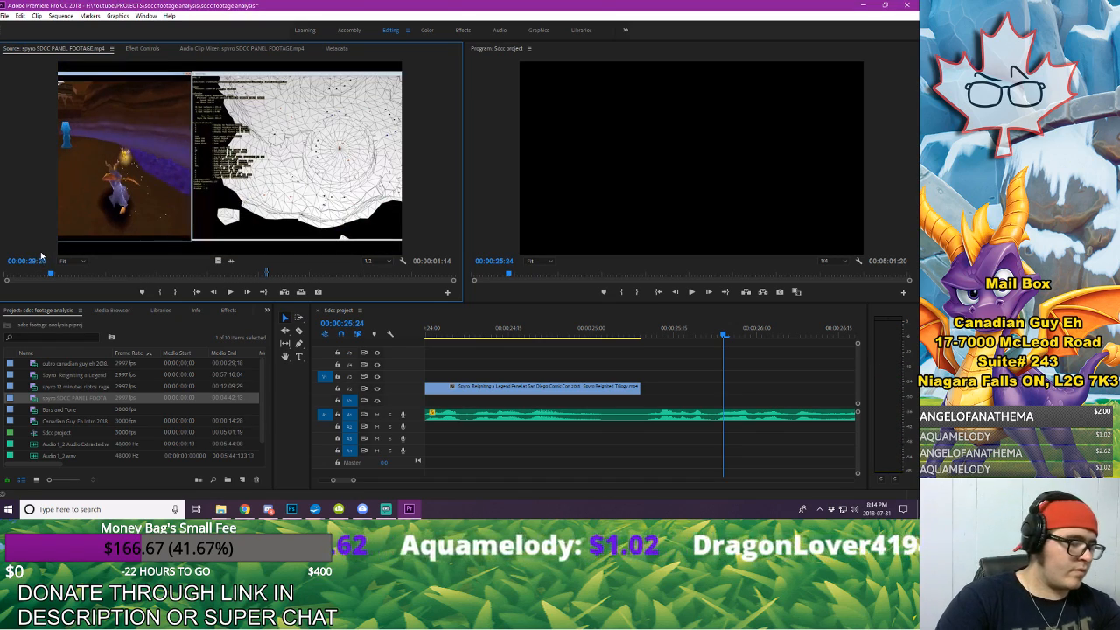
key("space")
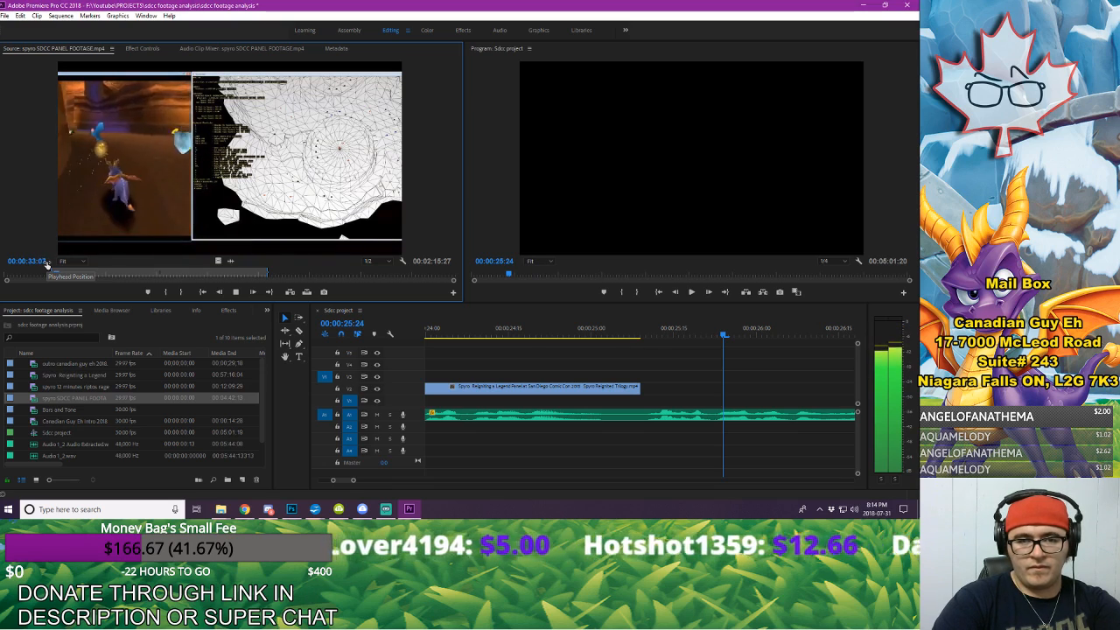
key("space")
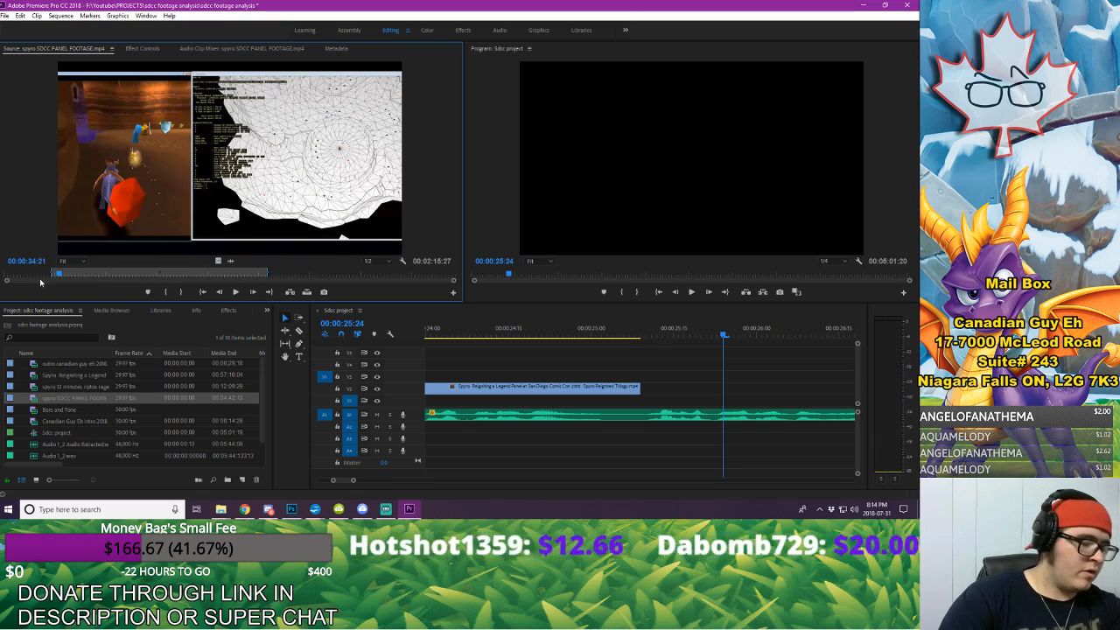
Step: Place the marked gameplay excerpt on V2 directly after the panel clip, and play the sequence from the intro's logo card at 00:00:16:23
left_click_drag(355, 298, 642, 390)
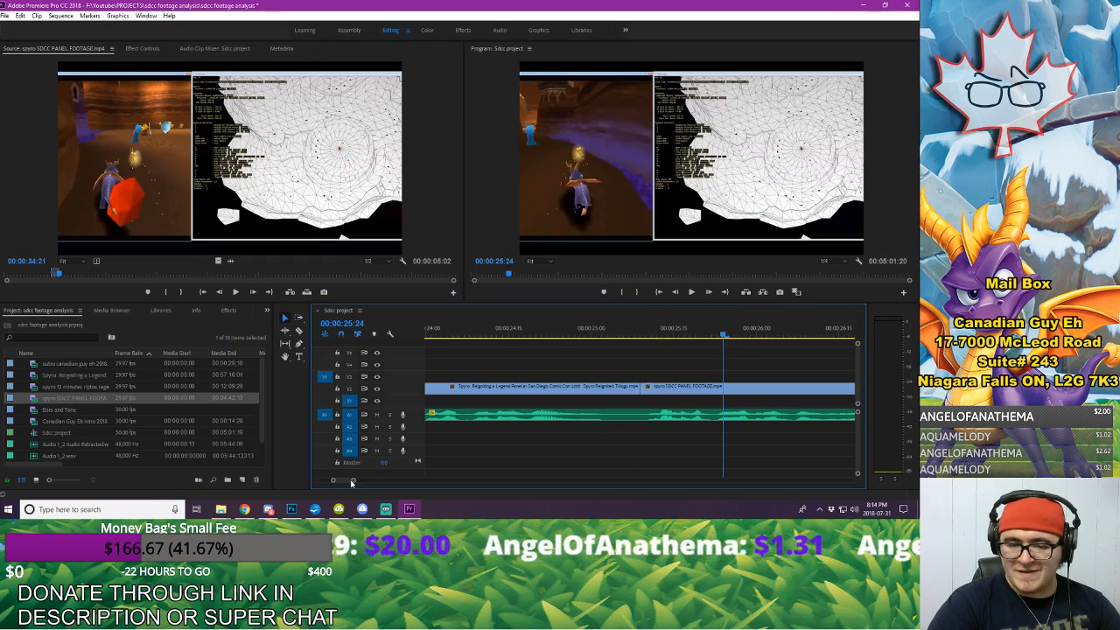
left_click_drag(354, 480, 381, 488)
left_click(469, 338)
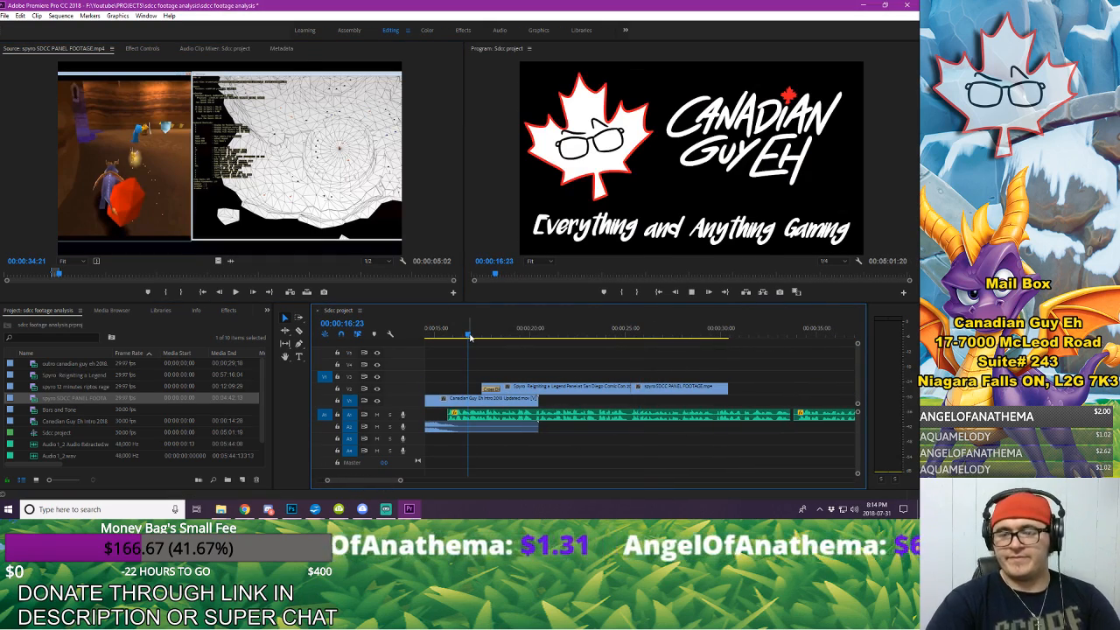
Step: Extend the end of the gameplay clip on V2 to the next voice-over cut near 00:00:34 and preview its ending
key("space")
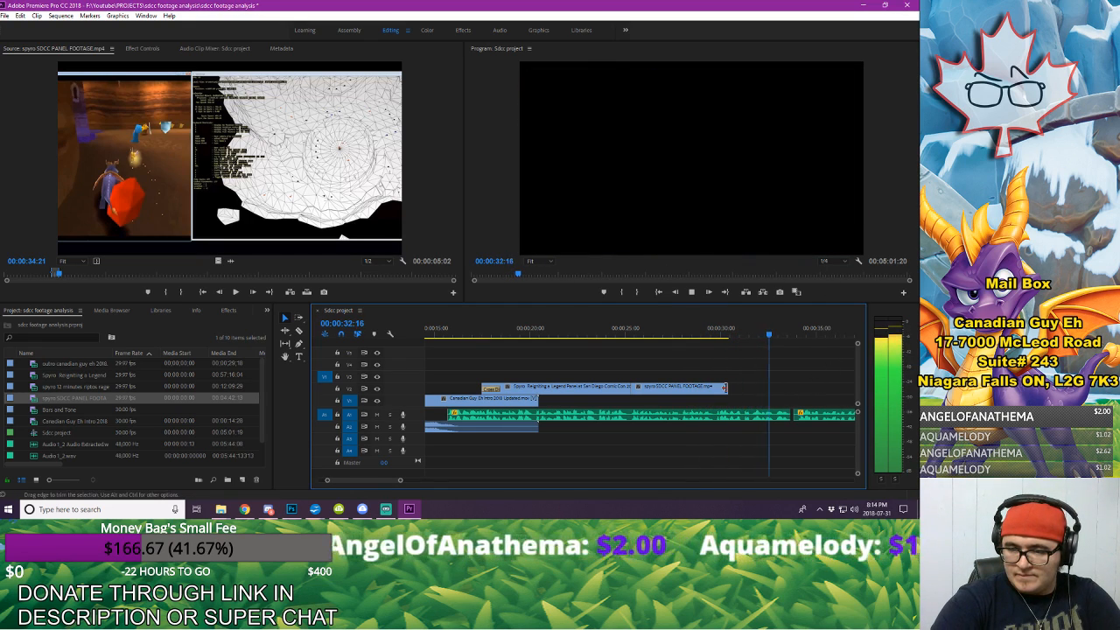
left_click_drag(727, 389, 793, 390)
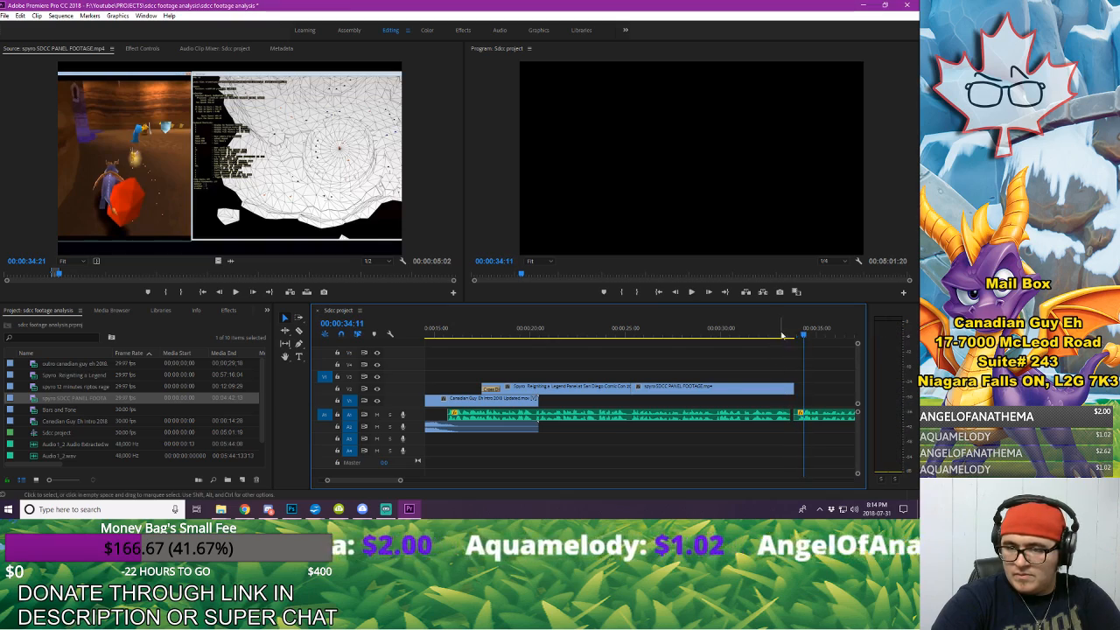
left_click(779, 329)
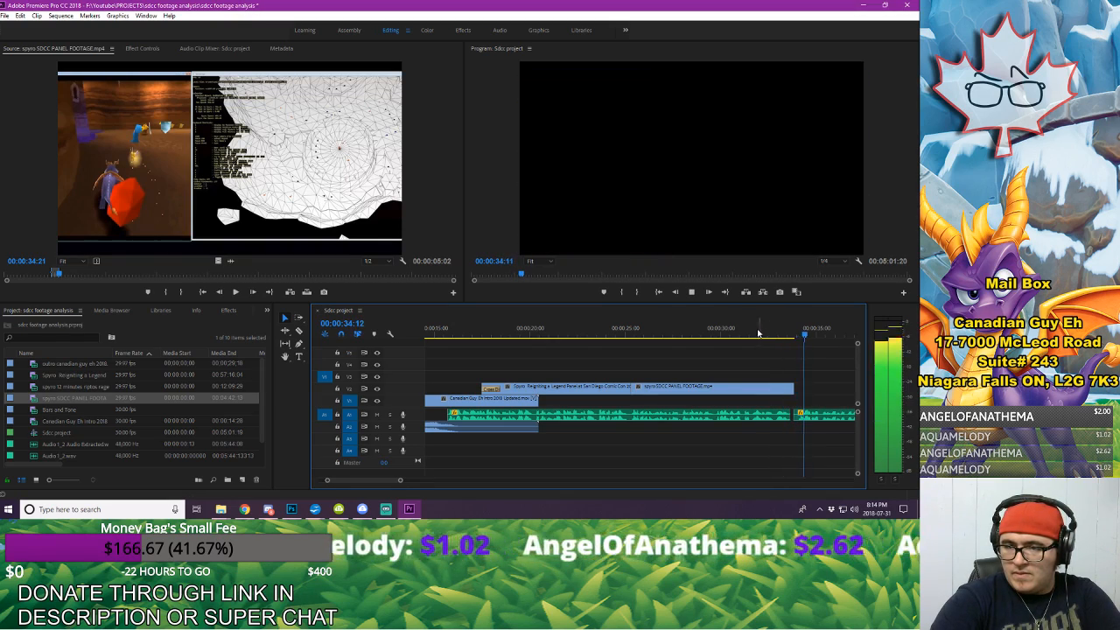
left_click(722, 329)
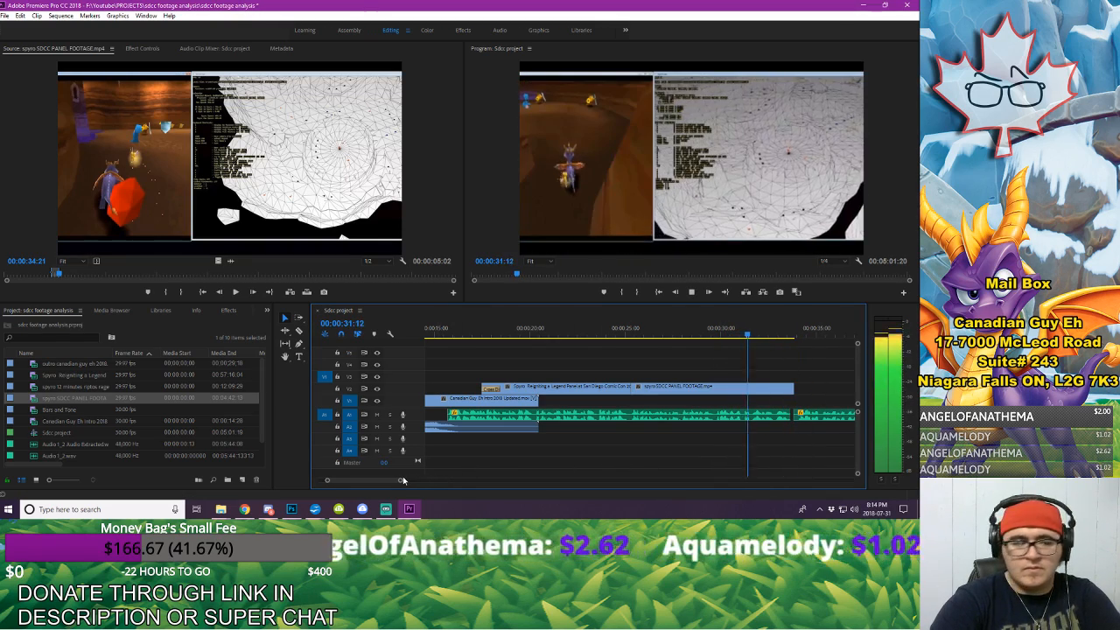
key("space")
left_click_drag(400, 481, 374, 480)
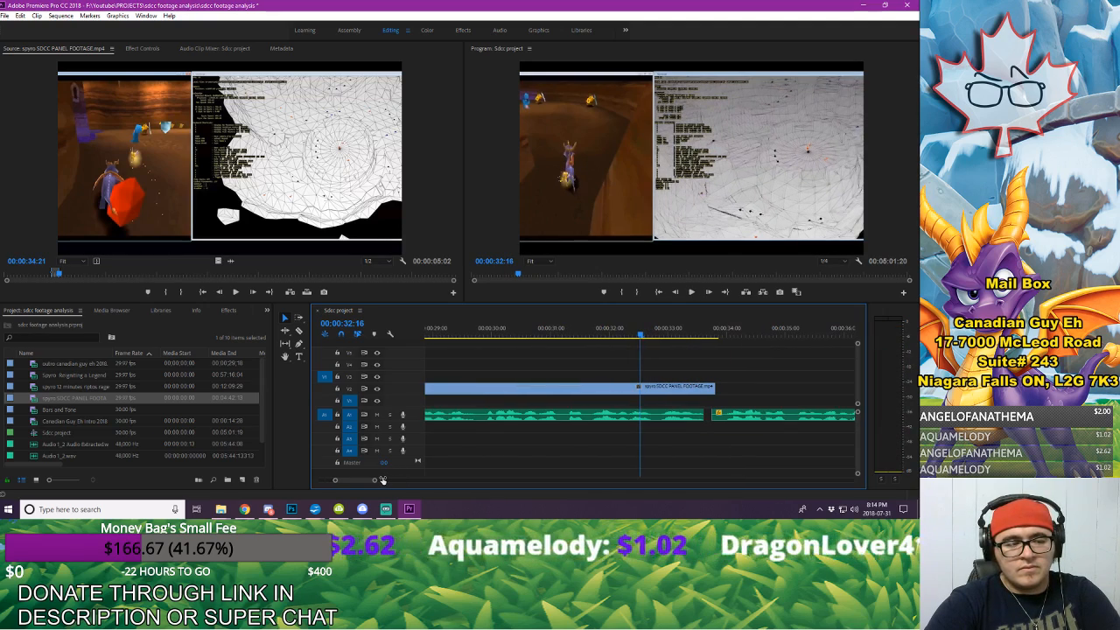
key("space")
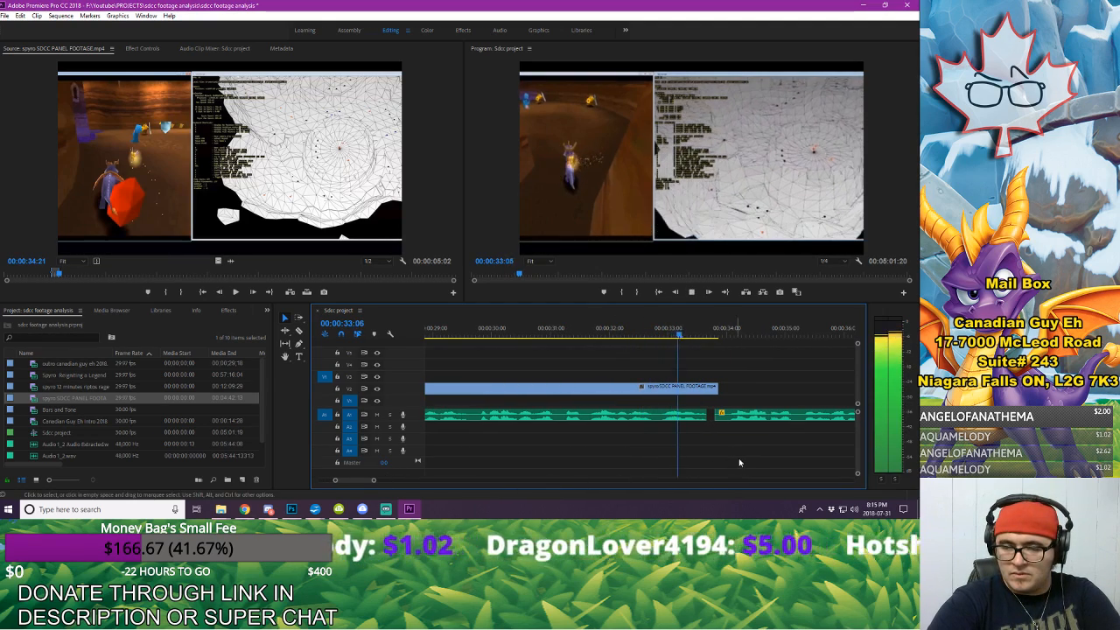
key("space")
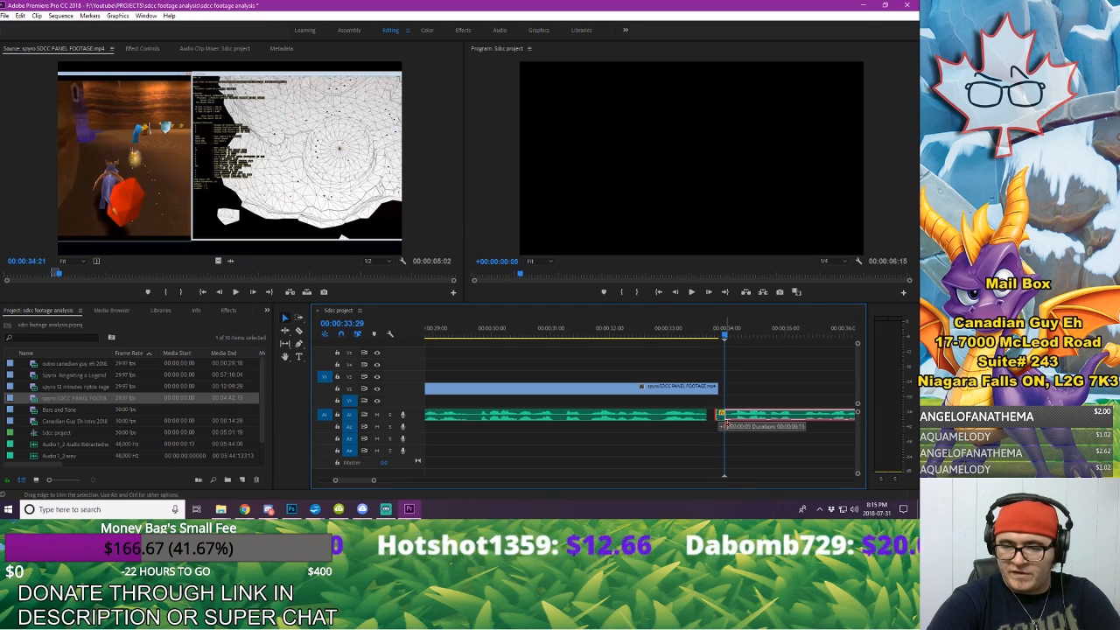
Step: Trim the start of the following voice-over clip on A1 to 00:00:33:29, close the gap before it, and replay the join
left_click_drag(718, 417, 725, 416)
left_click(788, 415)
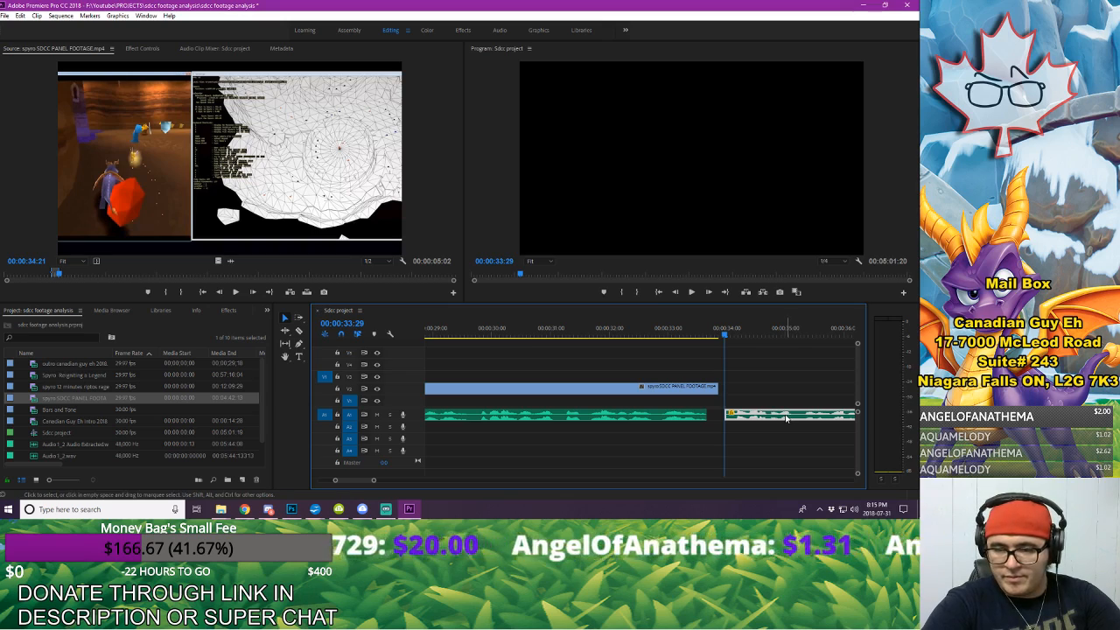
left_click_drag(788, 417, 770, 418)
left_click(591, 333)
key("space")
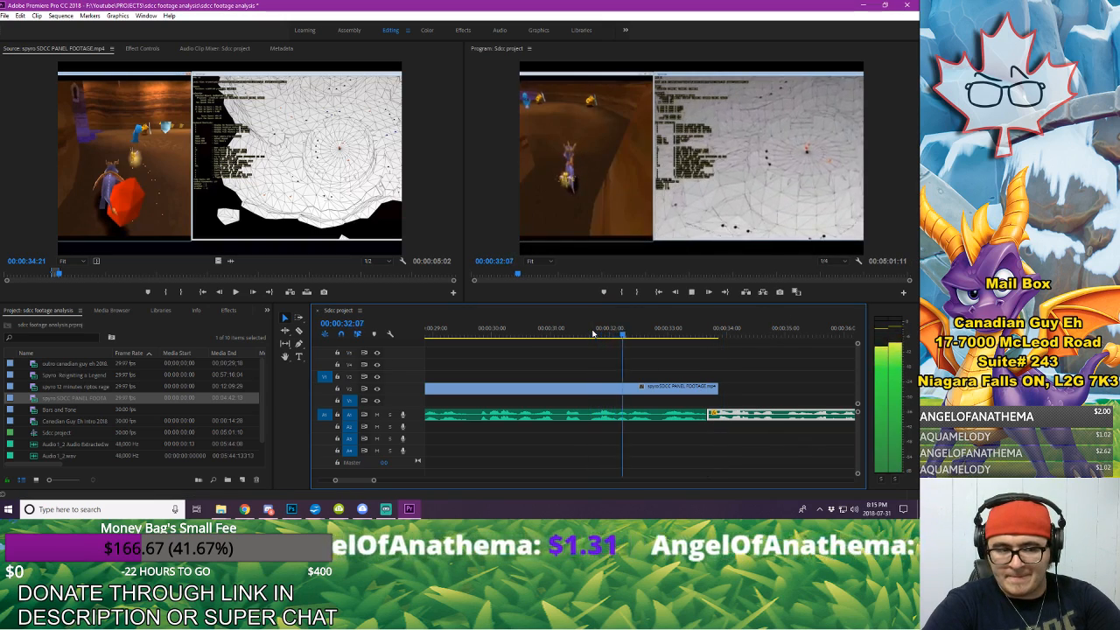
Step: Trim the gameplay clip's end on V2 back to the moved voice-over cut and listen to the narration that follows it
left_click_drag(716, 387, 706, 386)
key("space")
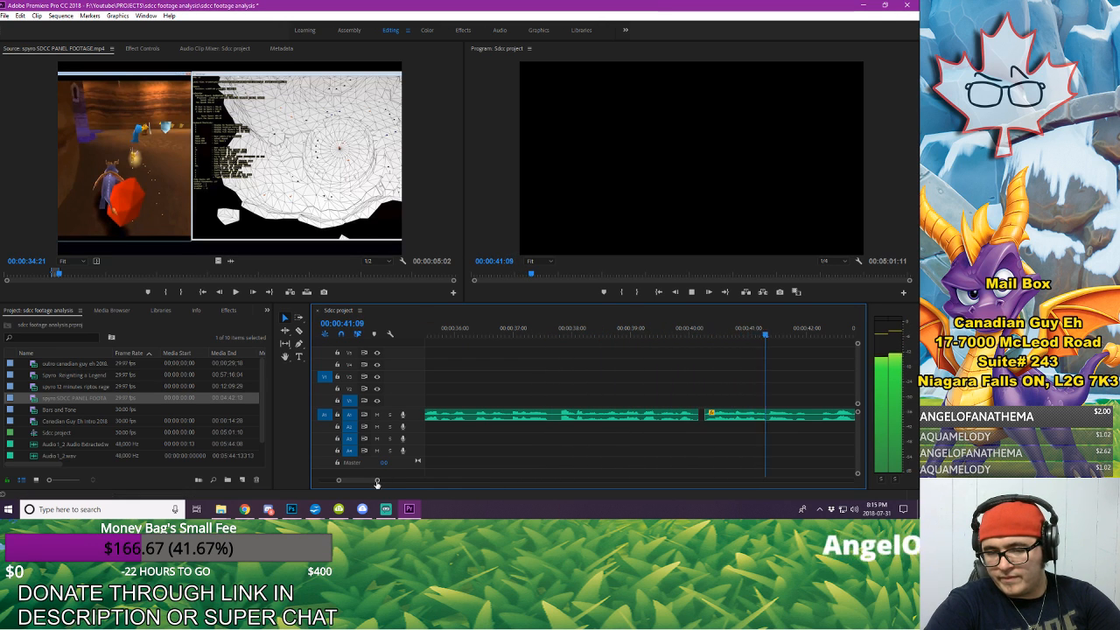
left_click_drag(377, 483, 403, 483)
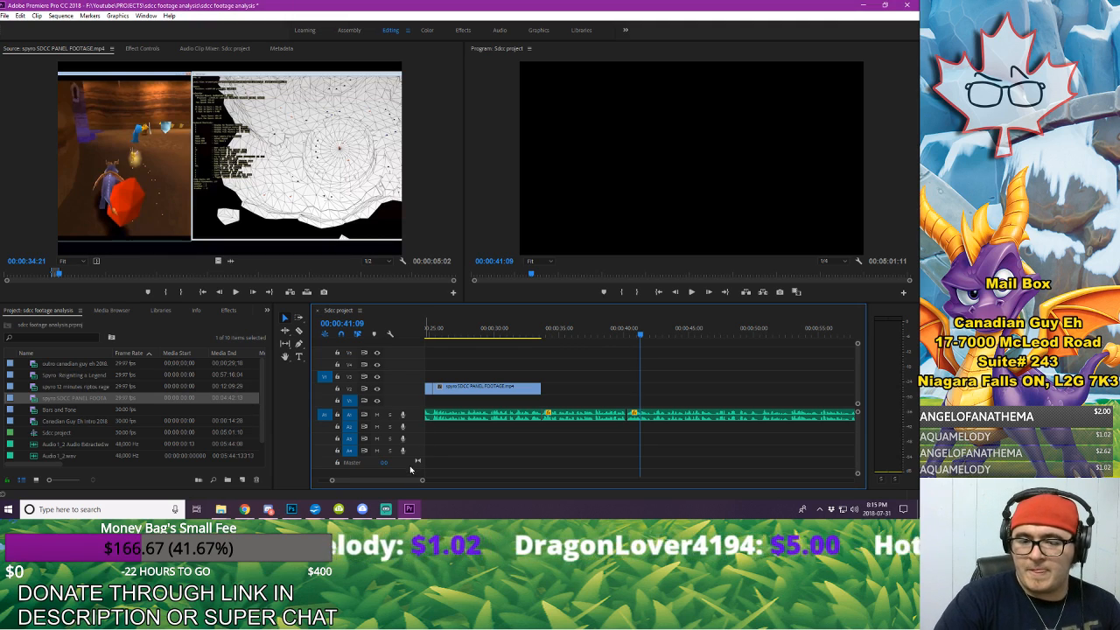
left_click_drag(423, 482, 430, 482)
left_click(551, 334)
key("space")
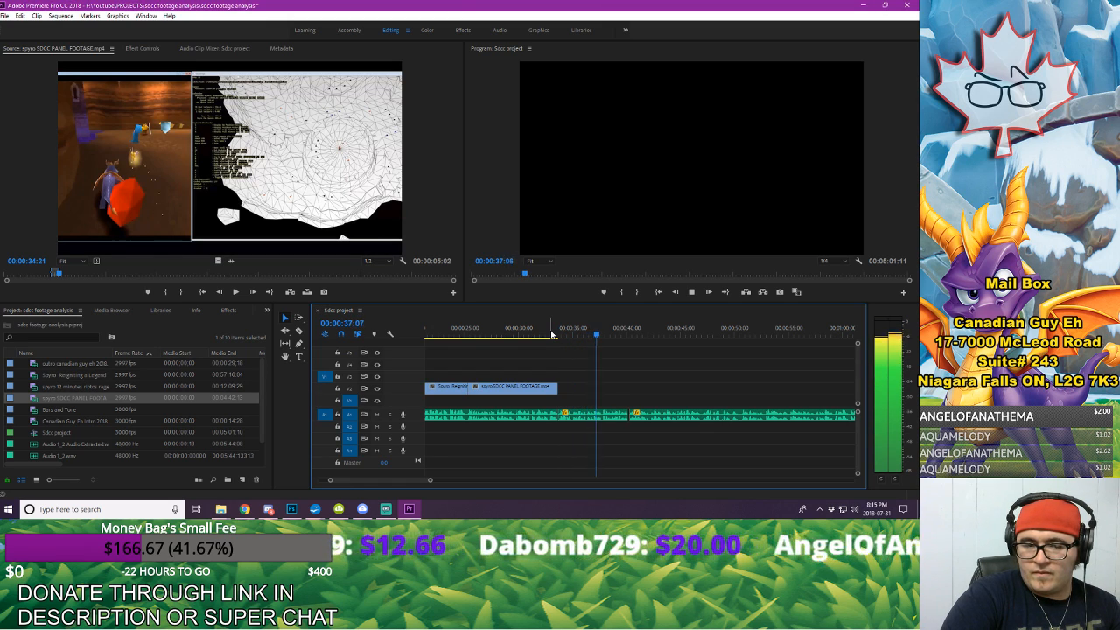
key("space")
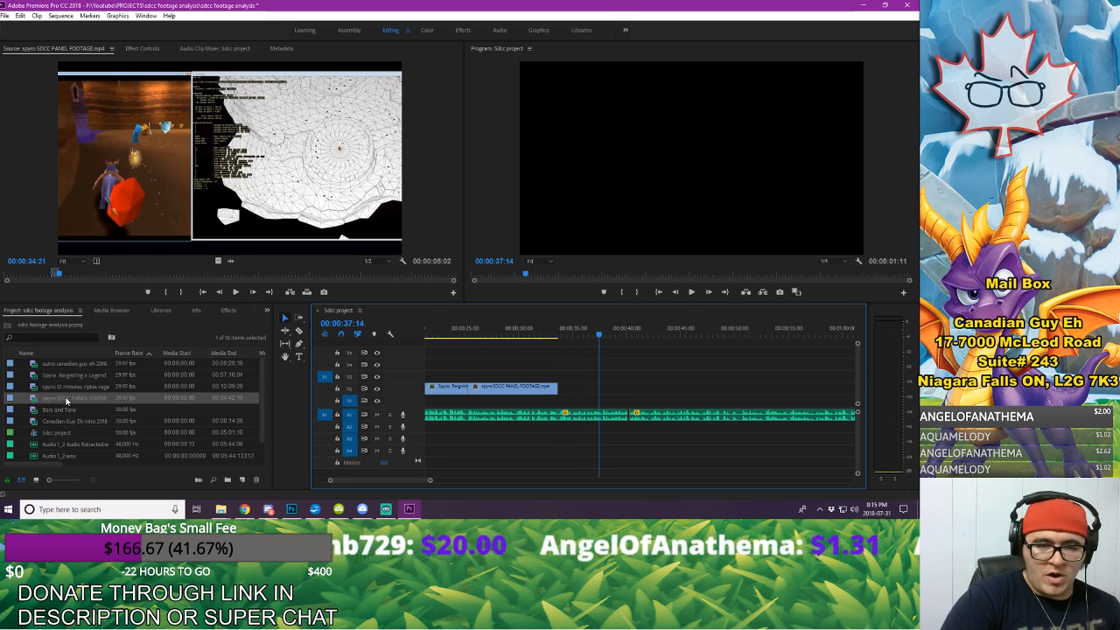
Step: Mark spyro SDCC PANEL FOOTAGE.mp4 from 00:00:42:01 to 00:00:46:13 and place the excerpt on V2 directly after the first gameplay clip
left_click_drag(59, 274, 26, 259)
key("space")
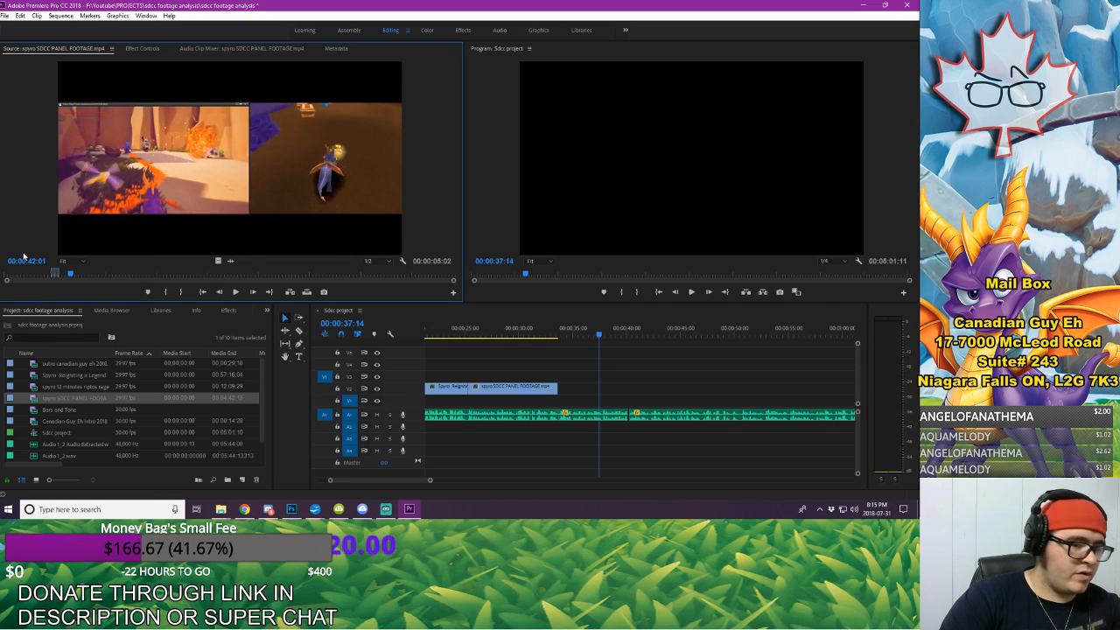
key("space")
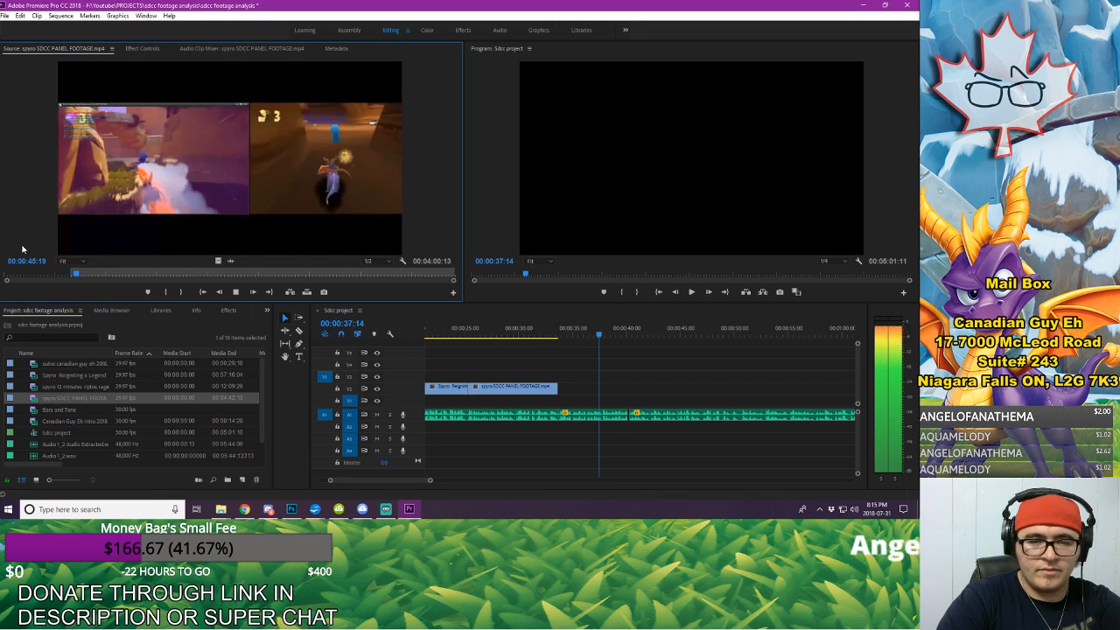
key("space")
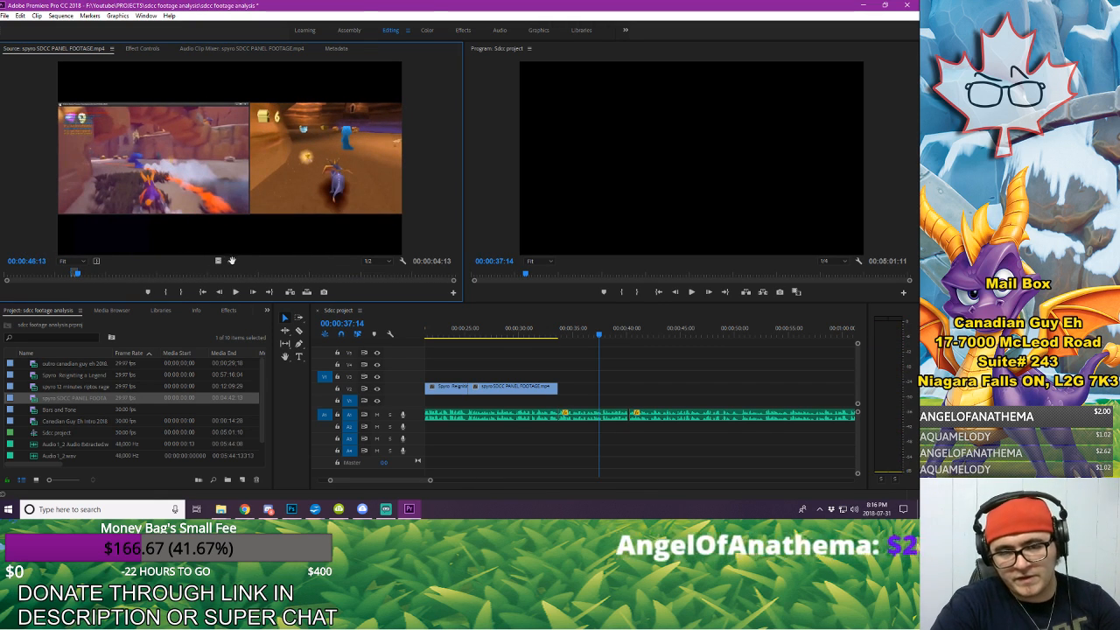
left_click_drag(657, 347, 567, 390)
key("space")
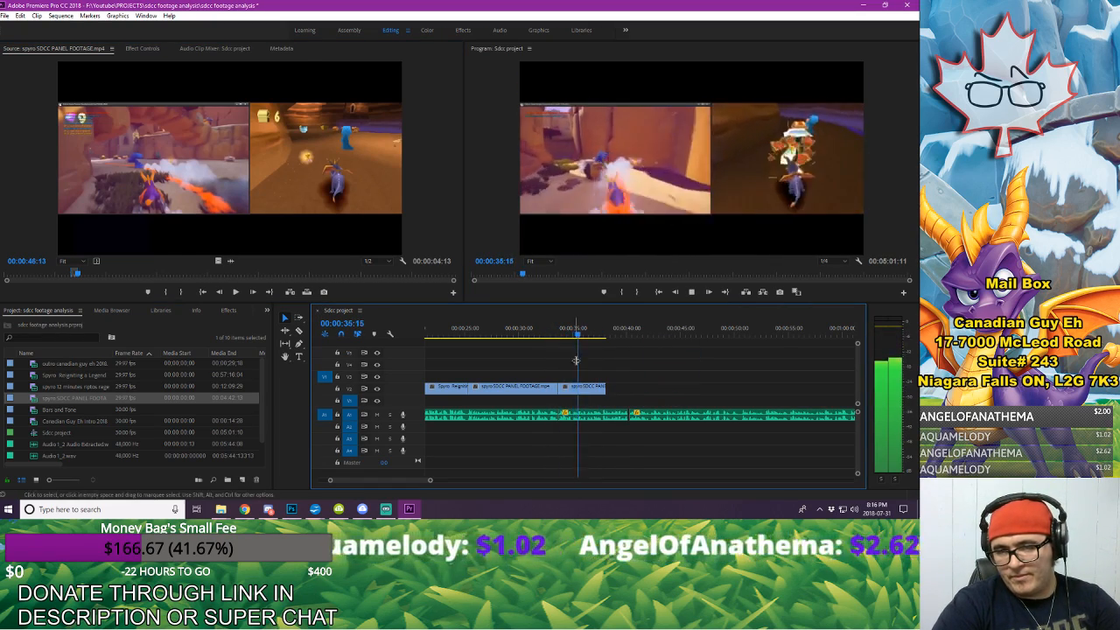
Step: Extend the end of the second gameplay excerpt on V2 to 00:00:43:11, checking its ending against the narration
left_click_drag(604, 389, 636, 390)
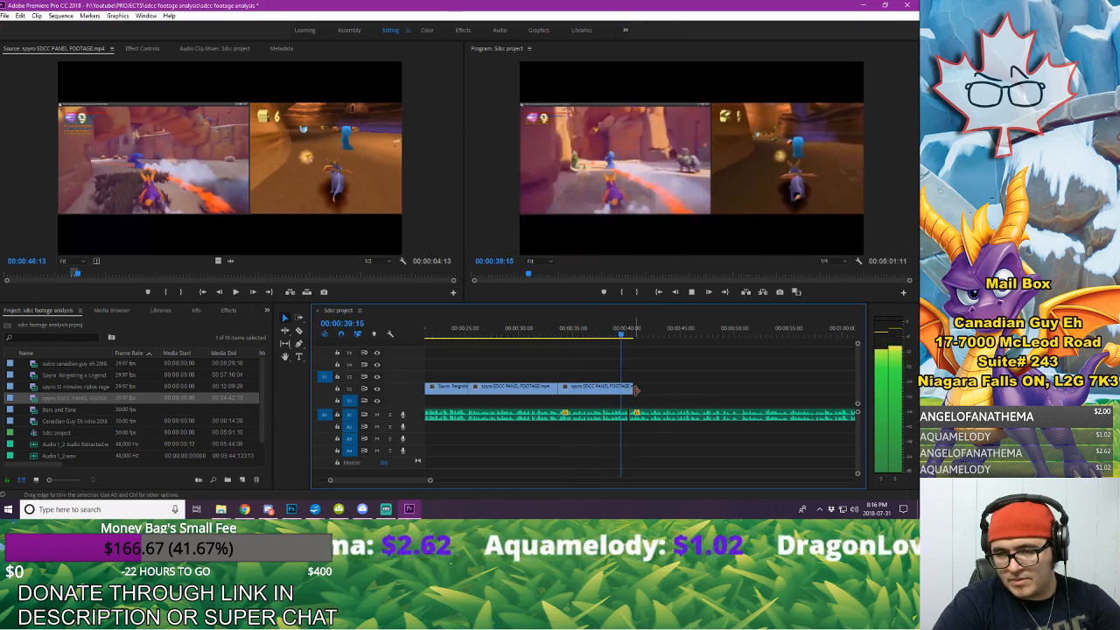
key("space")
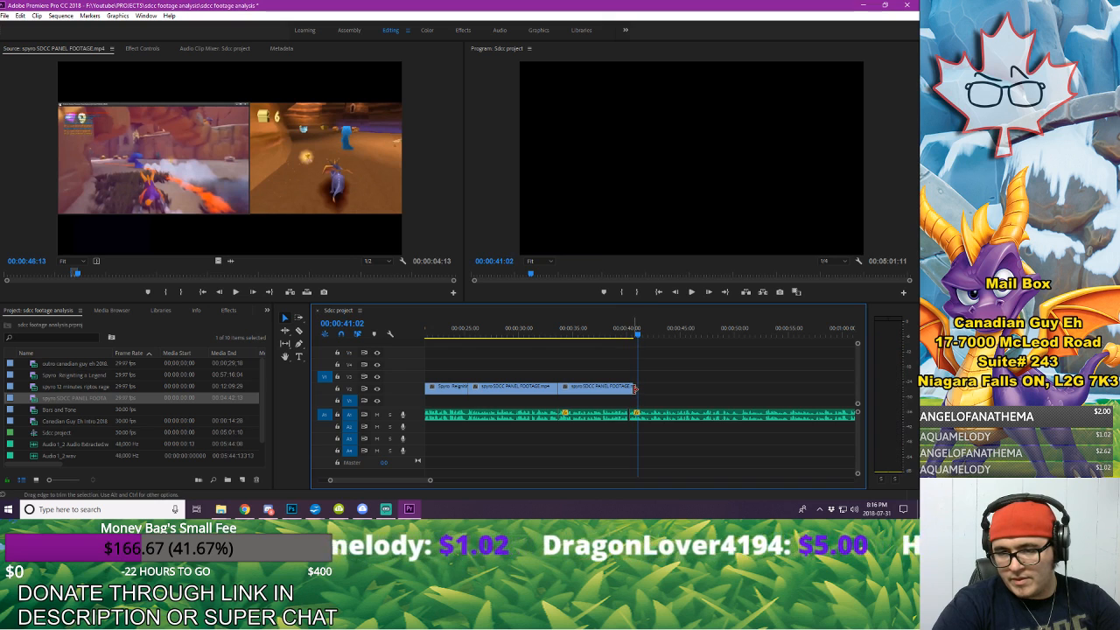
key("space")
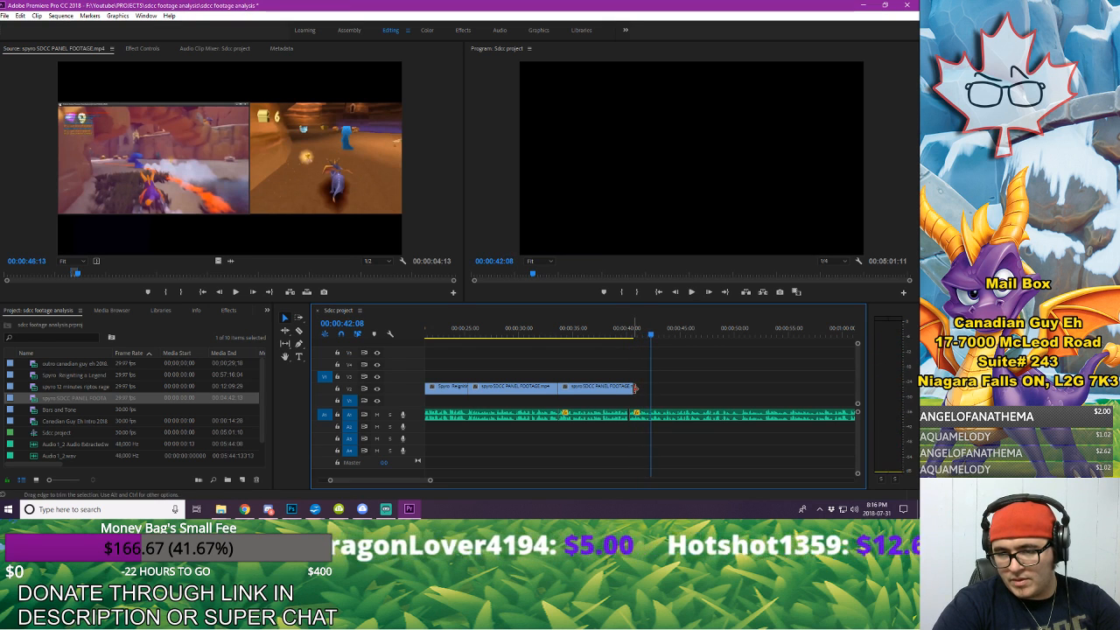
key("space")
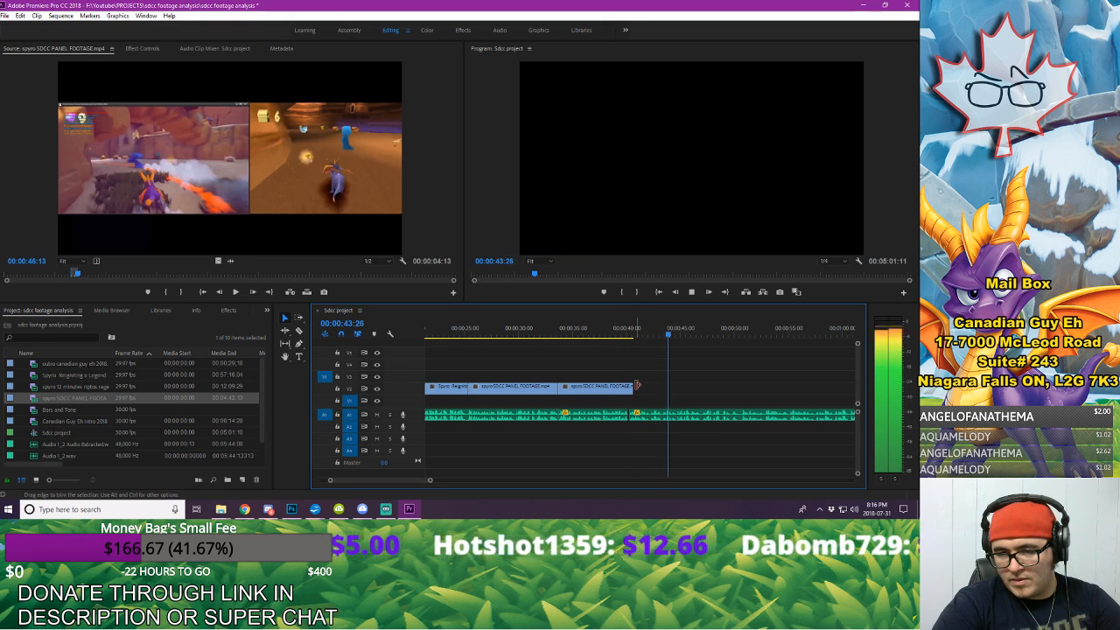
left_click(657, 330)
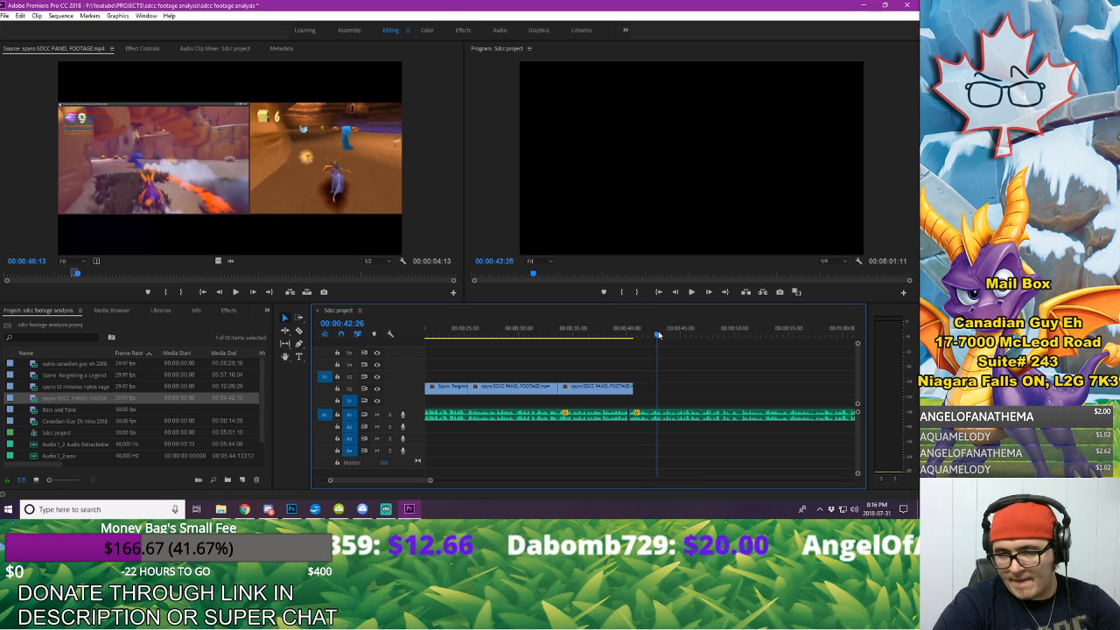
left_click(648, 330)
key("space")
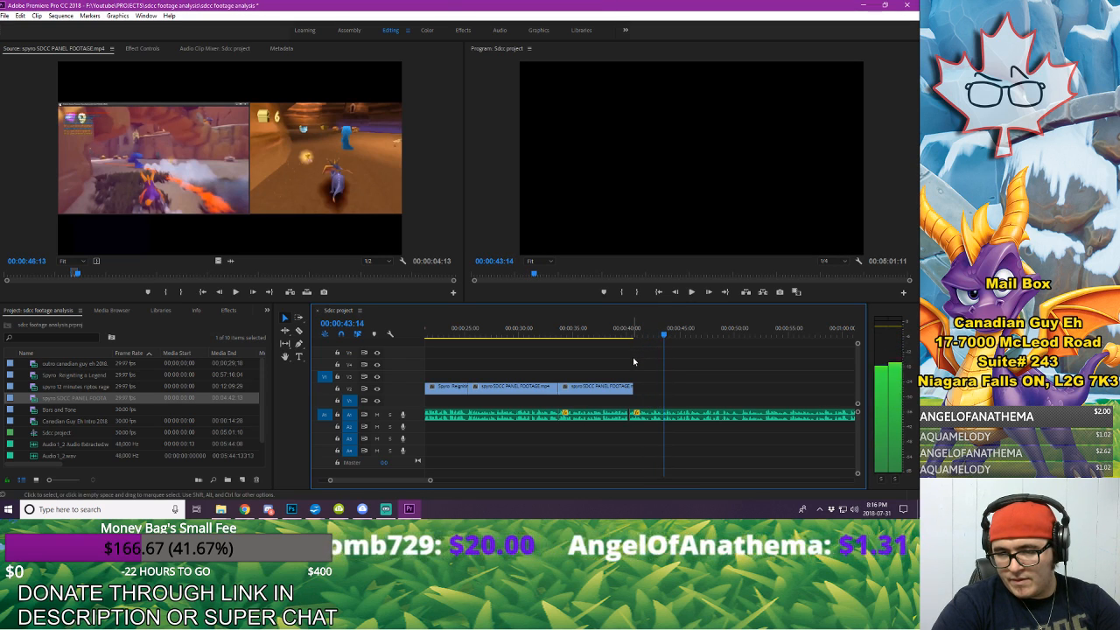
key("space")
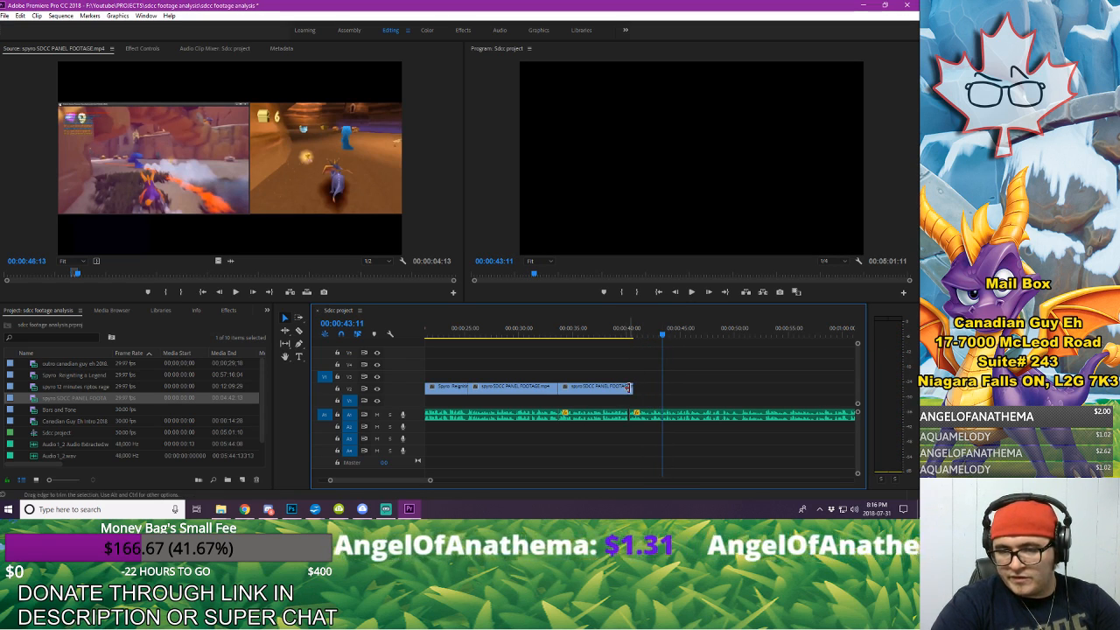
left_click_drag(628, 386, 650, 391)
key("space")
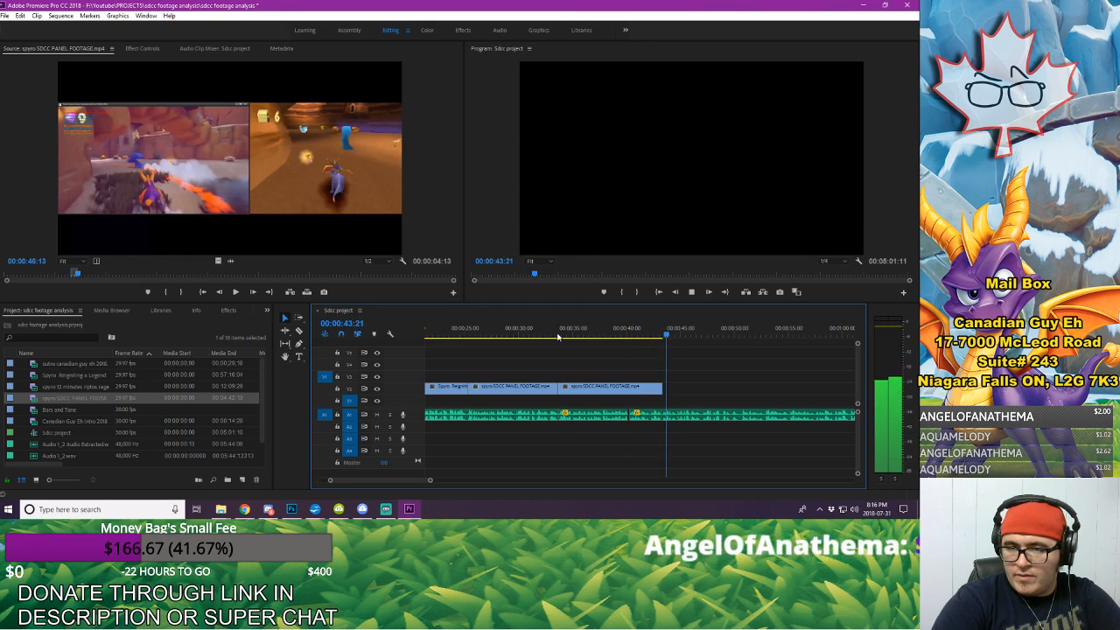
Step: Export the last gameplay frame at 00:00:43:10 as a PNG named "falcon game thumb" and import it into the project
key("space")
left_click_drag(661, 334, 657, 338)
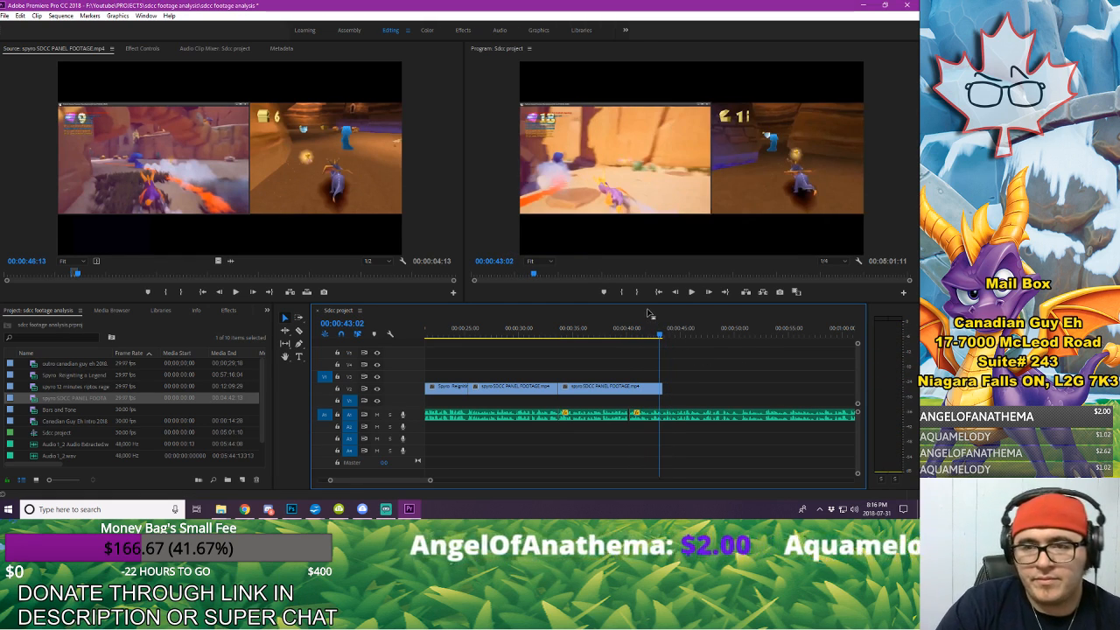
key("Right")
key("Right")
key("Right")
key("Right")
key("Right")
key("Right")
key("Right")
key("Right")
key("Right")
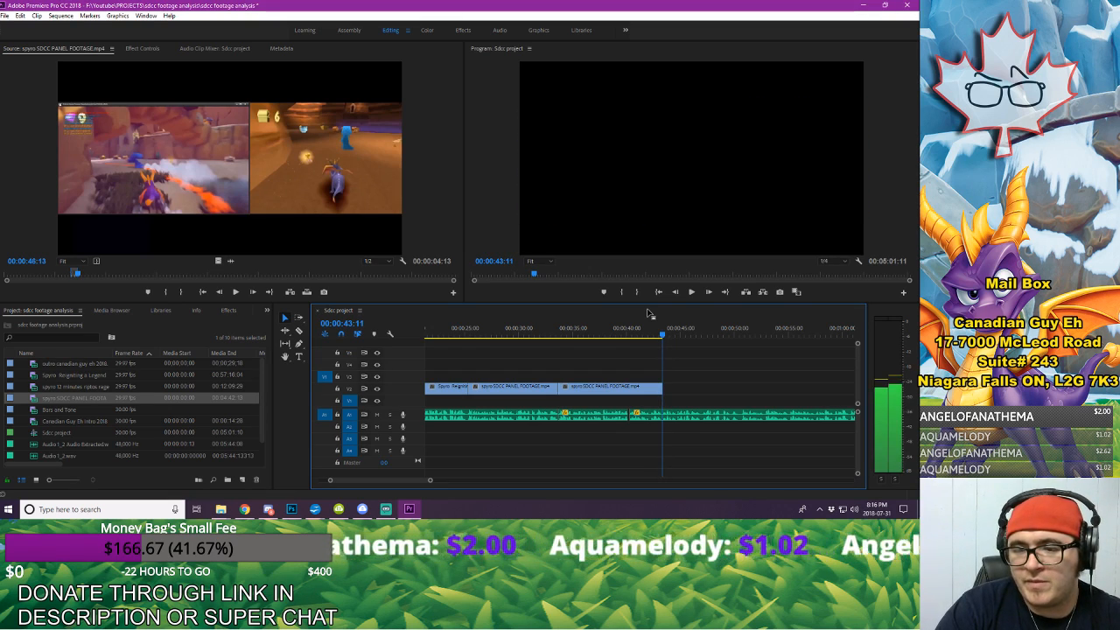
key("Left")
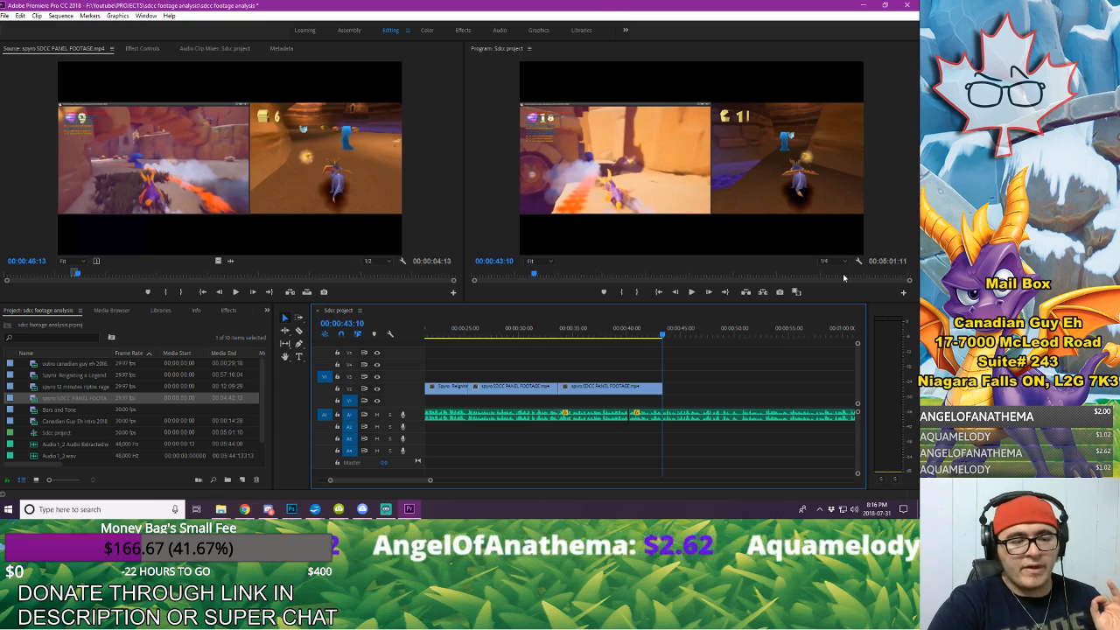
left_click(781, 294)
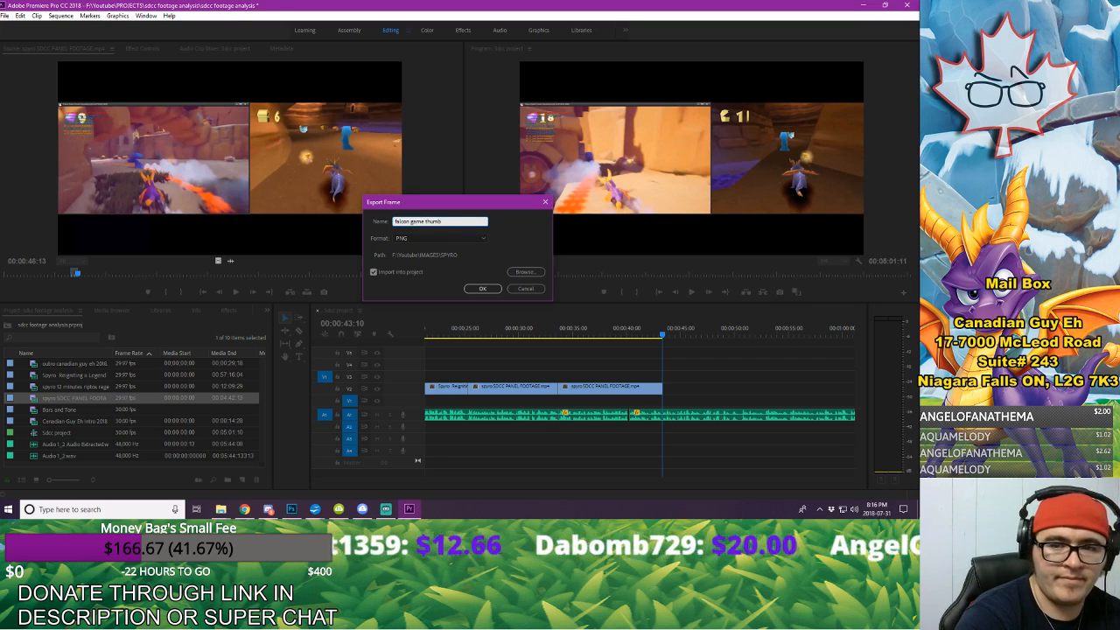
key("Return")
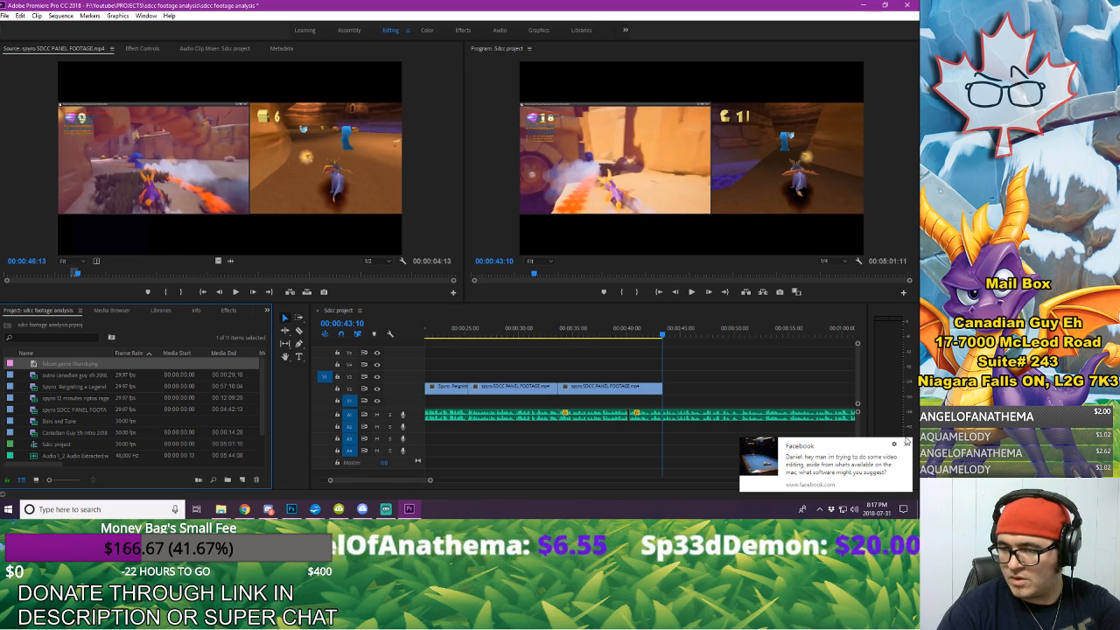
Step: Place falcon game thumb.png on V2 directly after the second gameplay excerpt and extend its end to about 00:00:58
left_click(905, 445)
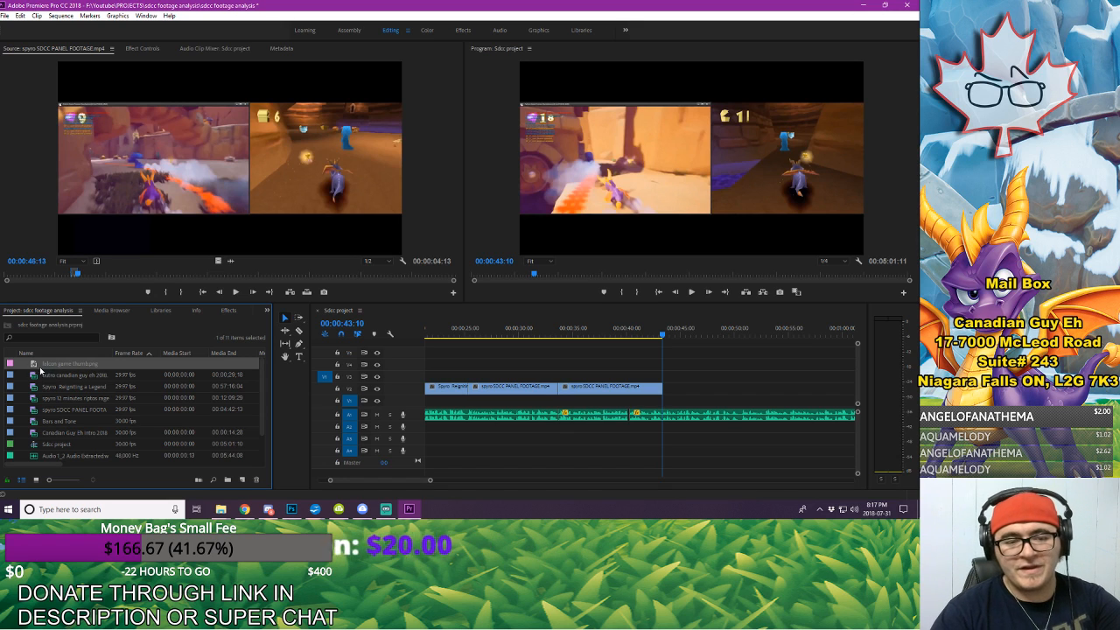
double_click(33, 365)
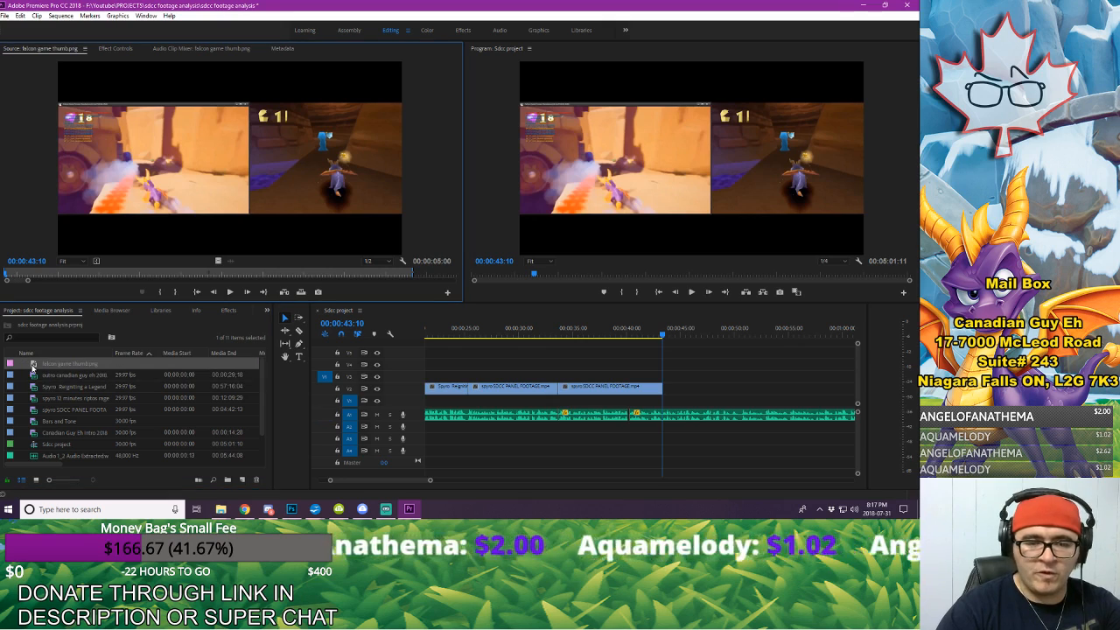
left_click_drag(59, 367, 668, 390)
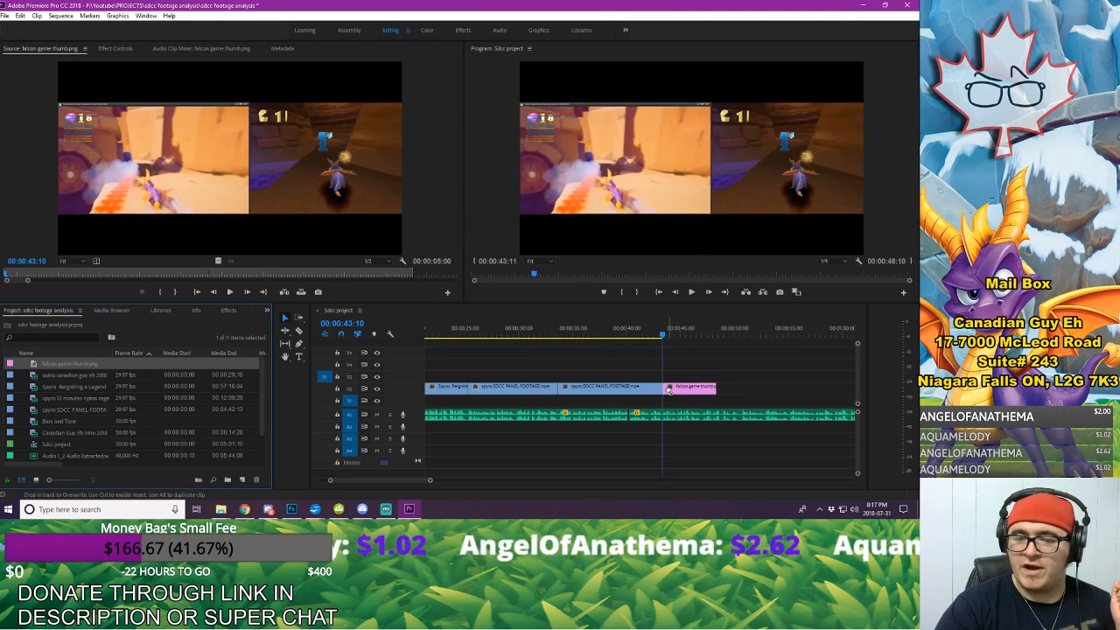
left_click(650, 335)
key("space")
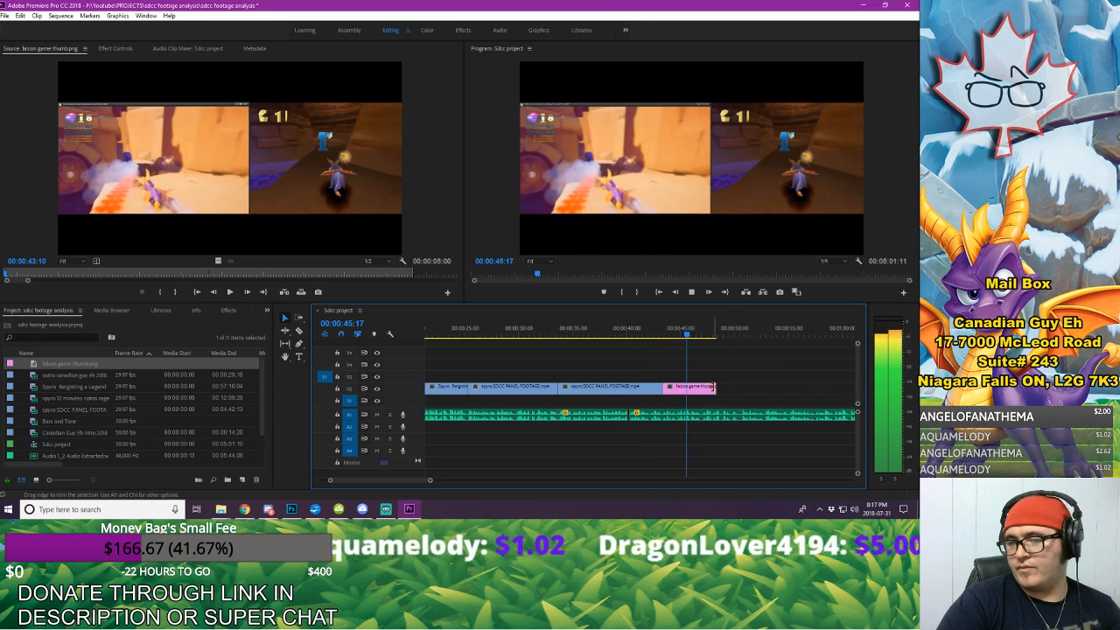
left_click_drag(714, 387, 819, 390)
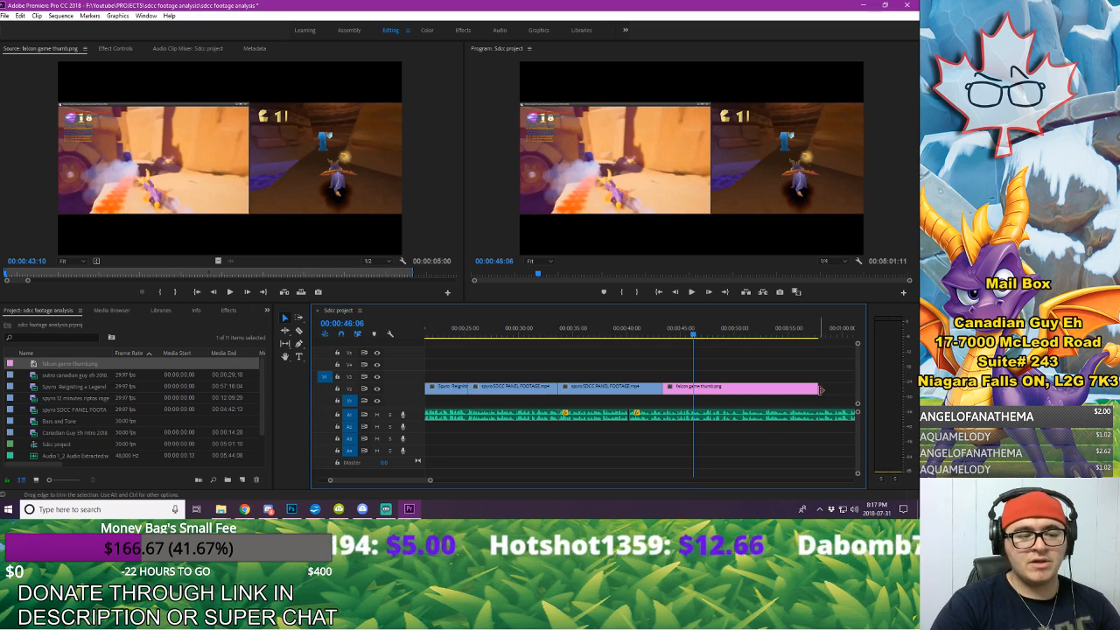
Step: Shorten the falcon game thumb still to end at about 00:00:55 and move it and both panel excerpts down to V1
key("space")
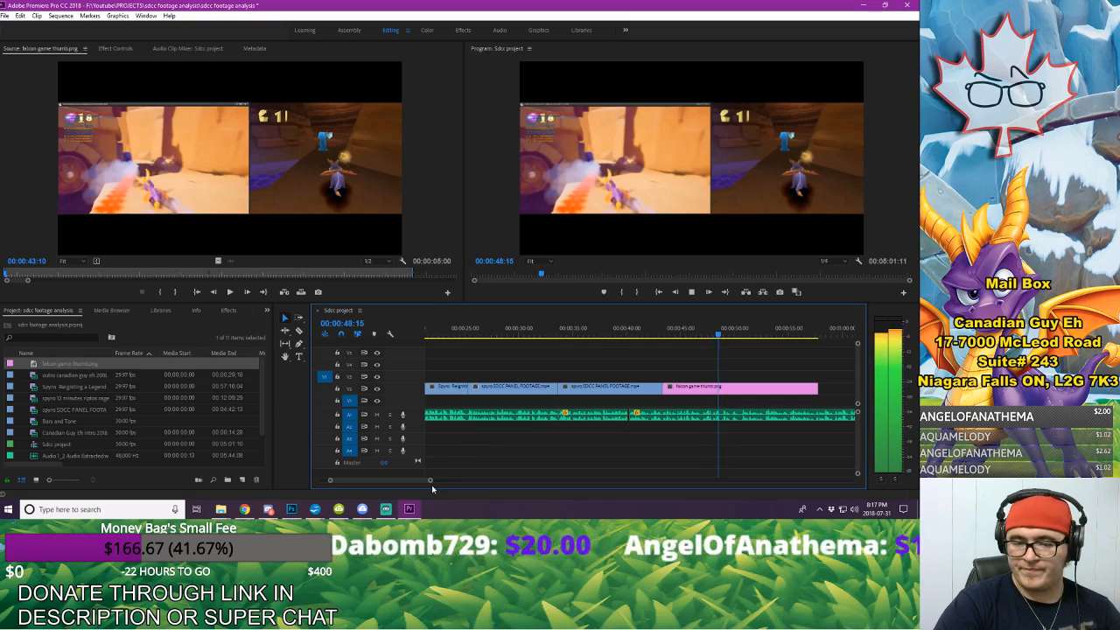
key("space")
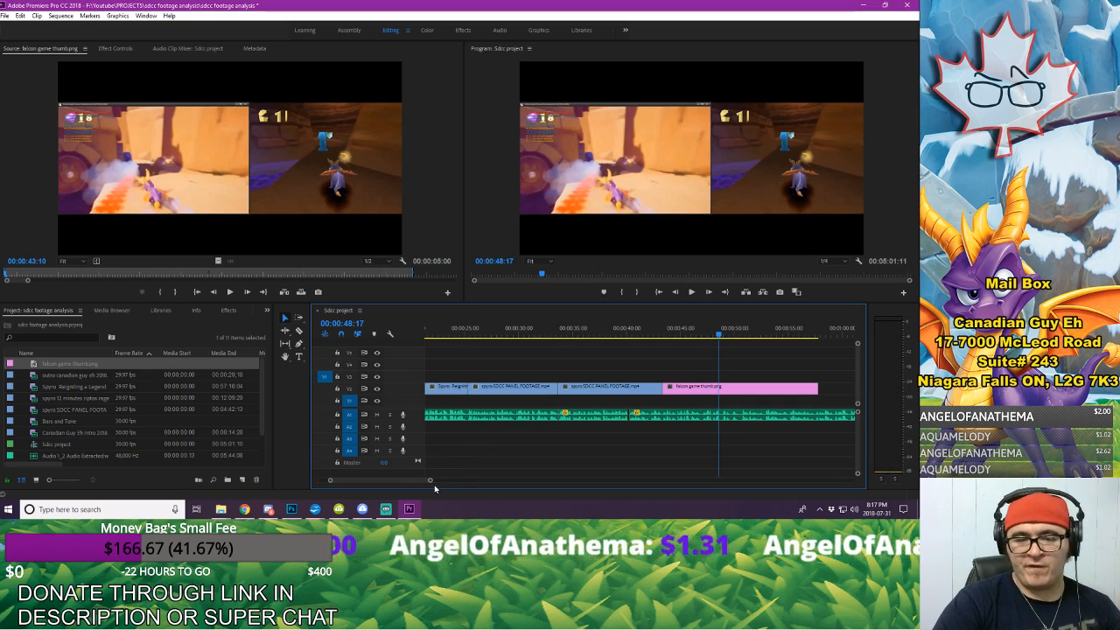
left_click_drag(431, 483, 450, 492)
key("space")
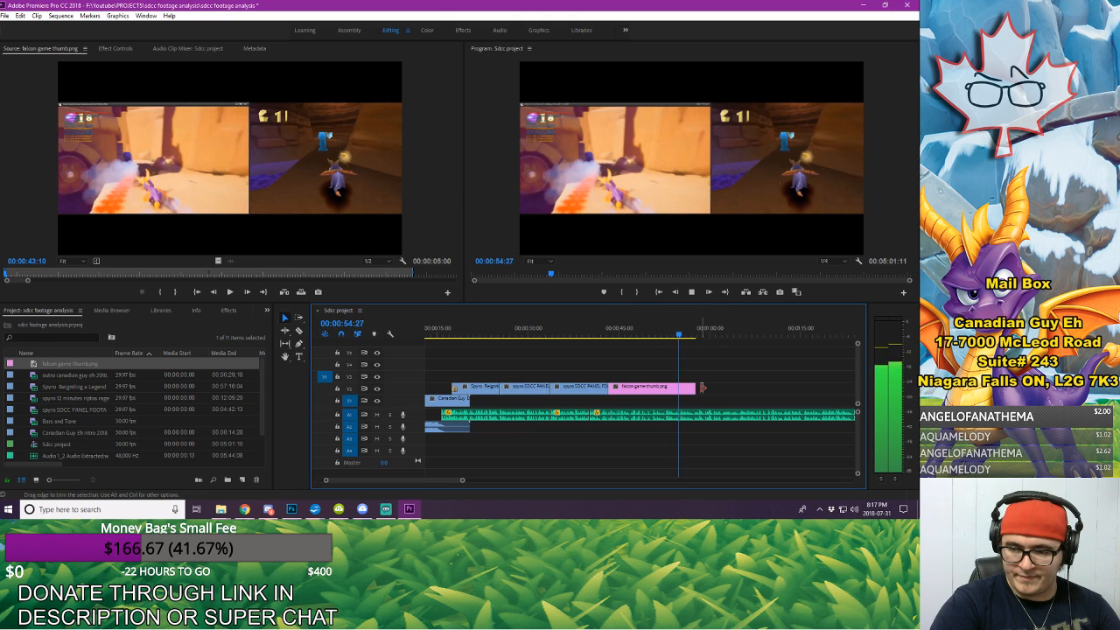
key("space")
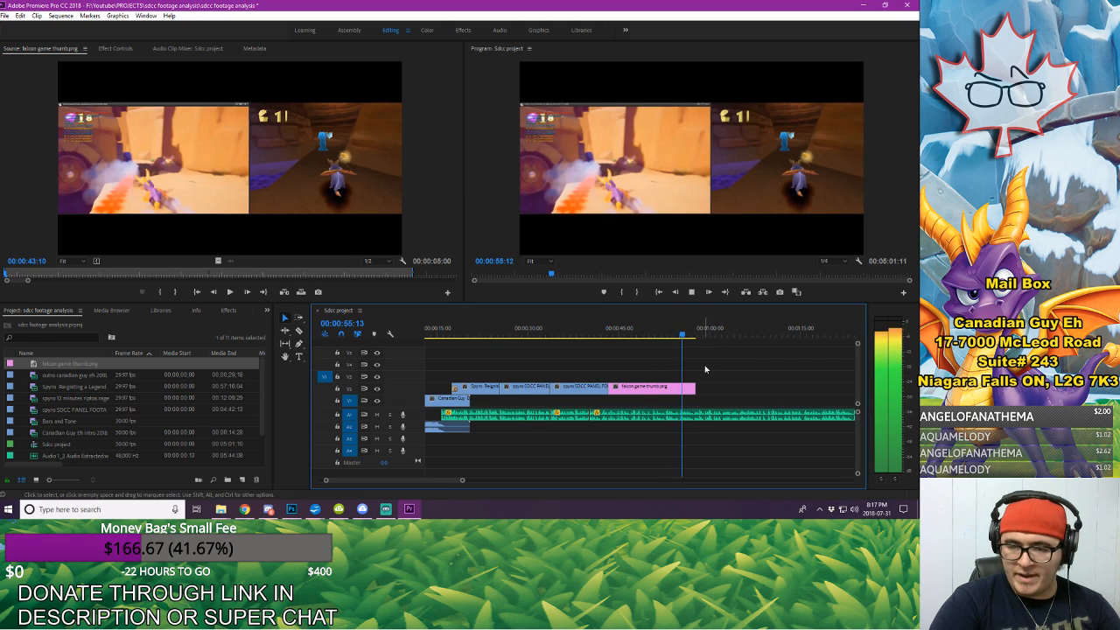
left_click_drag(695, 387, 646, 400)
left_click(646, 400)
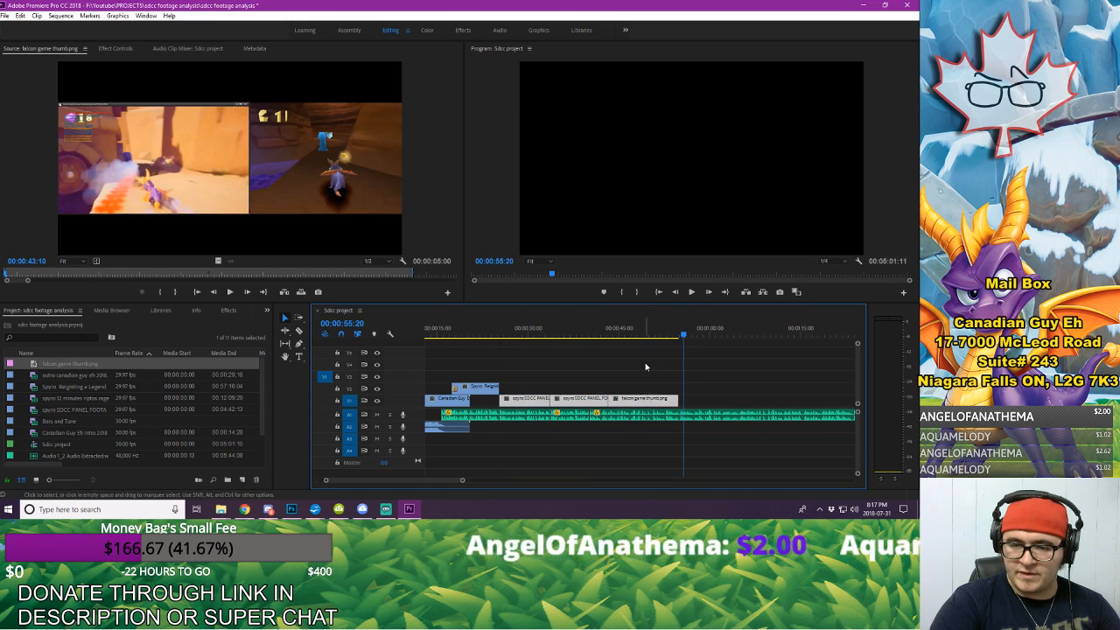
left_click(645, 367)
Step: Select the falcon game thumb still on V1 near its start and display its motion settings
left_click(606, 334)
key("space")
key("space")
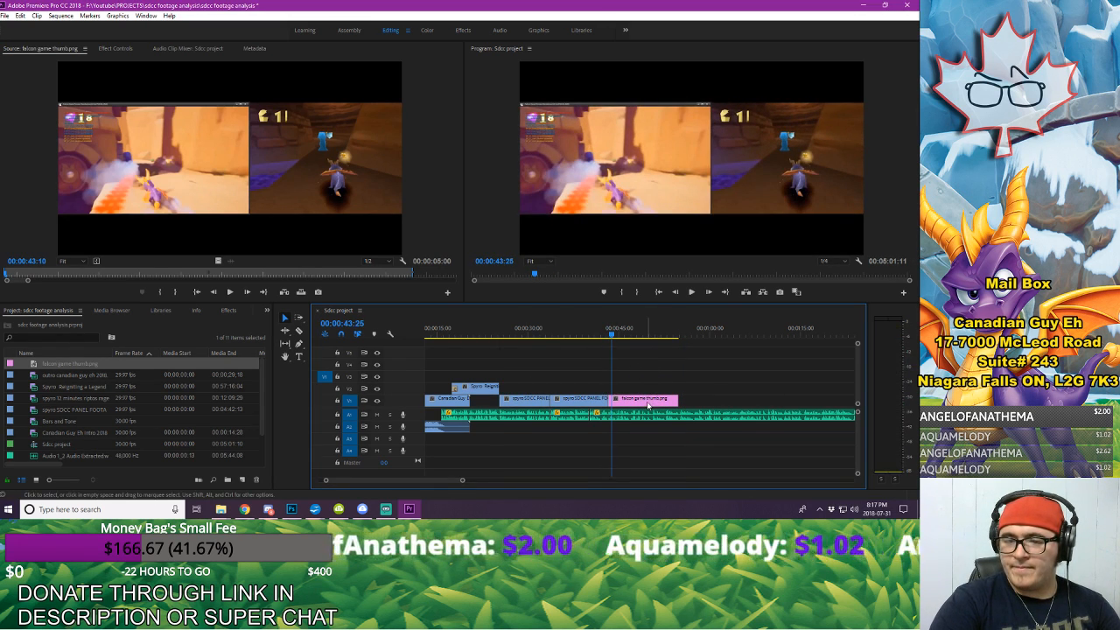
left_click(650, 401)
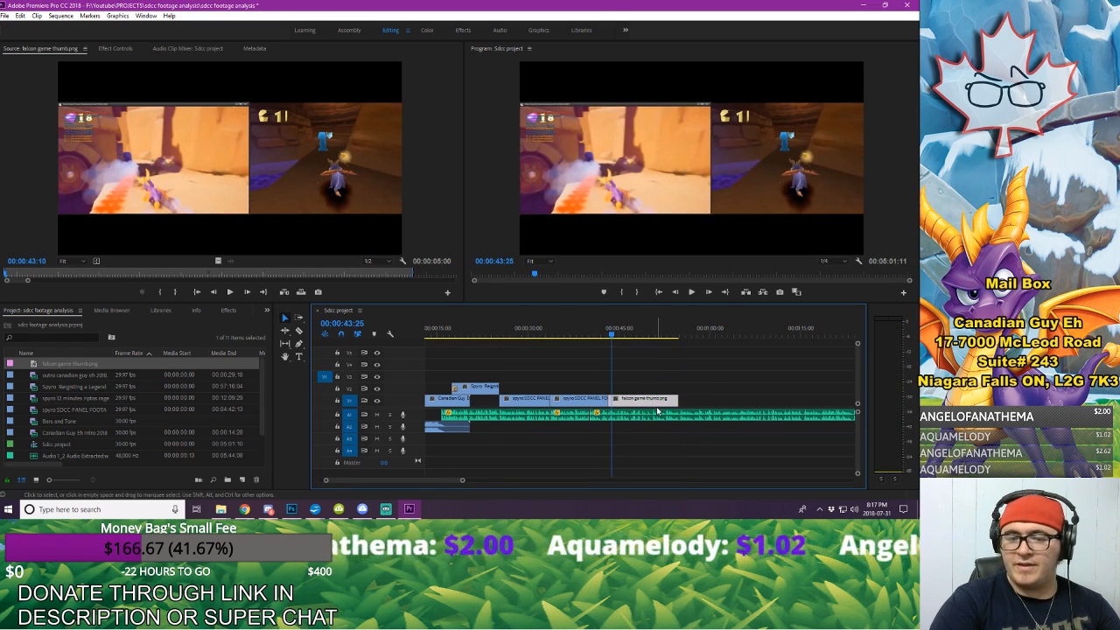
left_click(117, 49)
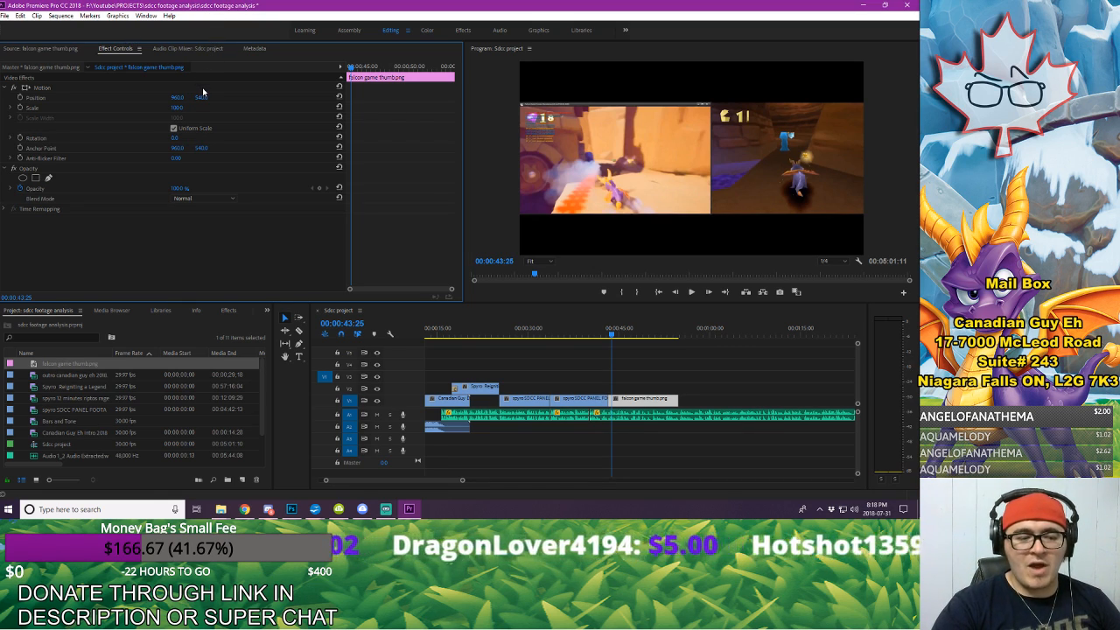
mouse_move(178, 111)
left_mouse_down()
mouse_move(261, 111)
mouse_move(123, 98)
mouse_move(403, 97)
mouse_move(93, 97)
mouse_move(285, 97)
mouse_move(169, 96)
left_mouse_up()
left_click(25, 88)
mouse_move(783, 157)
left_mouse_down()
mouse_move(776, 148)
mouse_move(688, 174)
mouse_move(696, 139)
mouse_move(776, 146)
left_mouse_up()
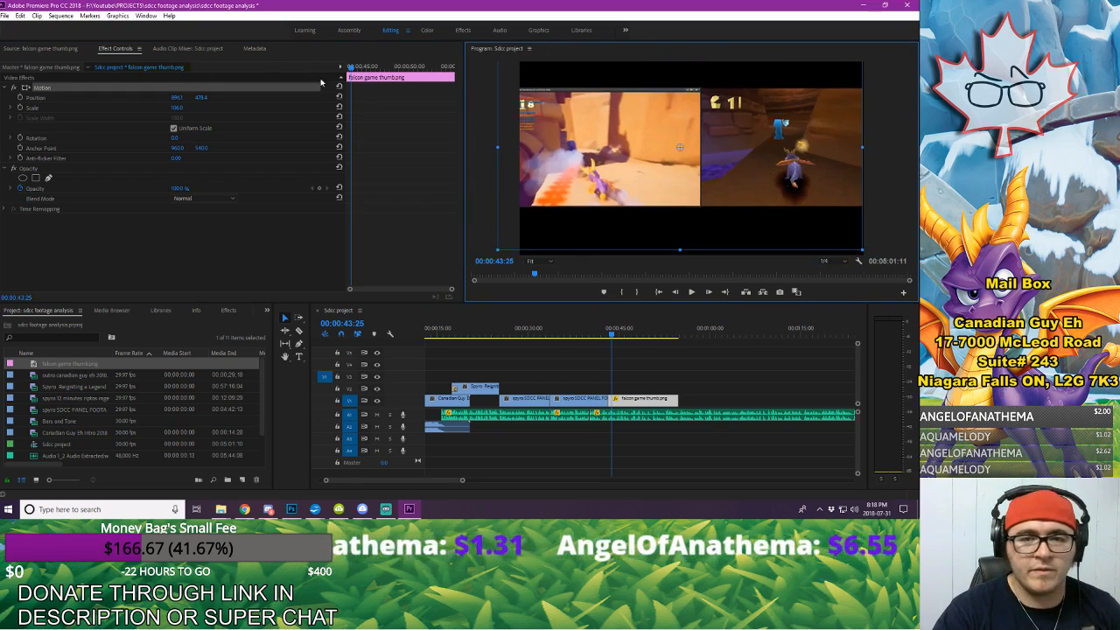
left_click(339, 89)
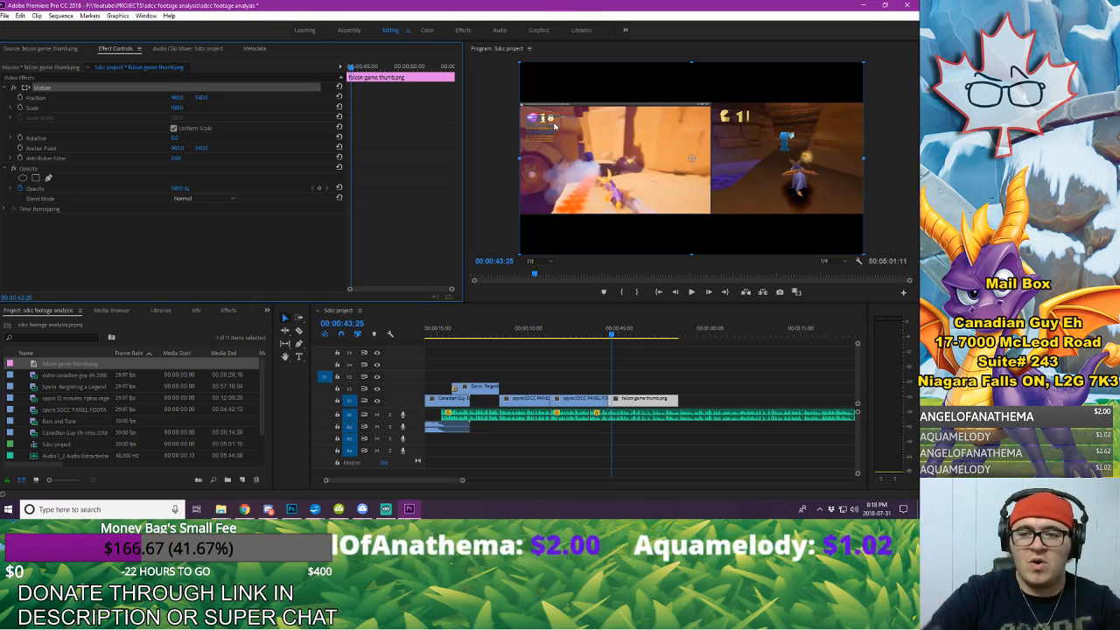
Step: Start Position and Scale keyframe animation on the falcon game thumb still at 00:00:43:19, cued to the narration
left_click(602, 330)
key("space")
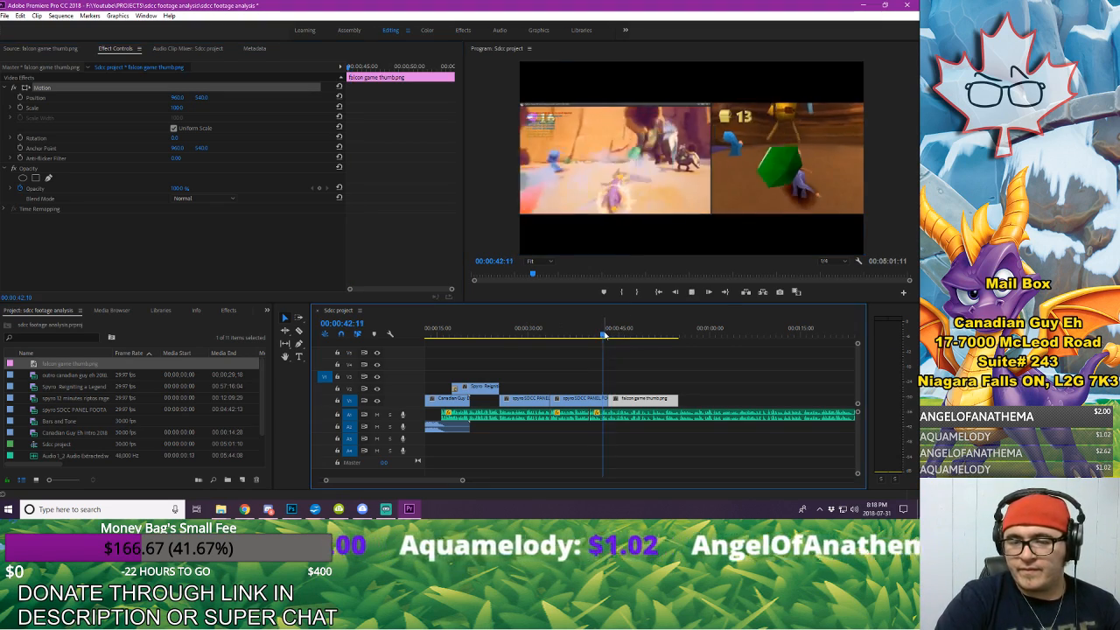
key("space")
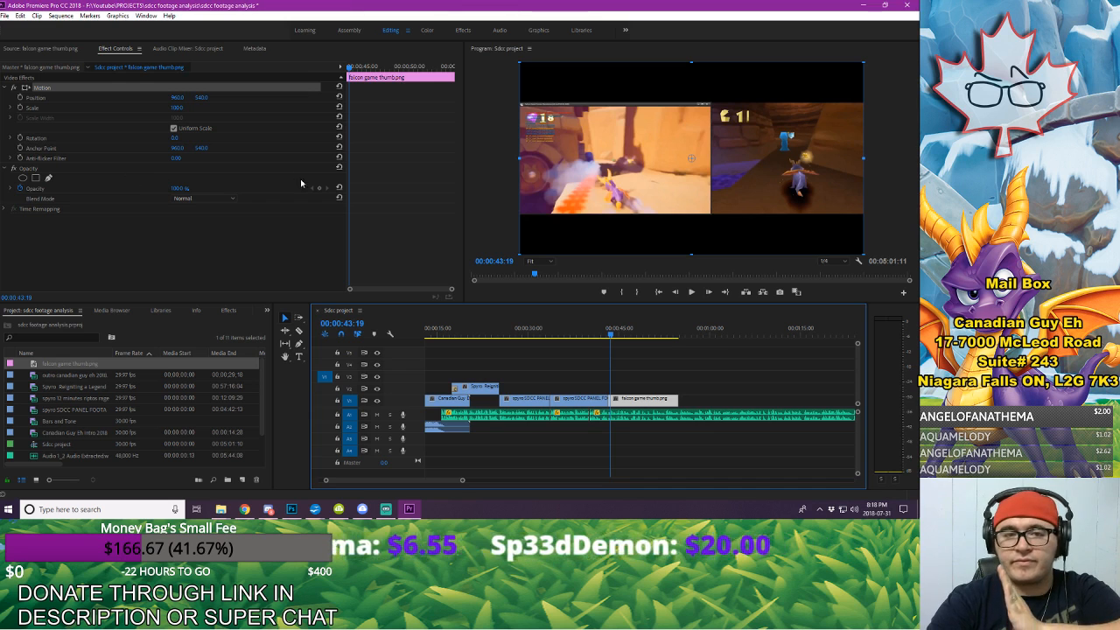
left_click(20, 98)
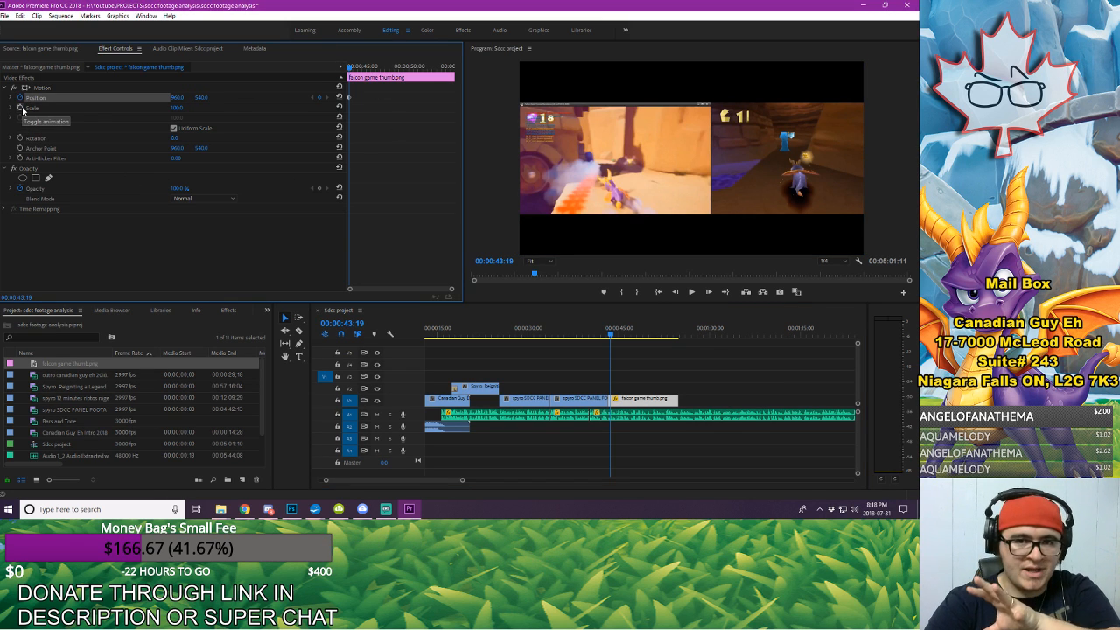
left_click(22, 108)
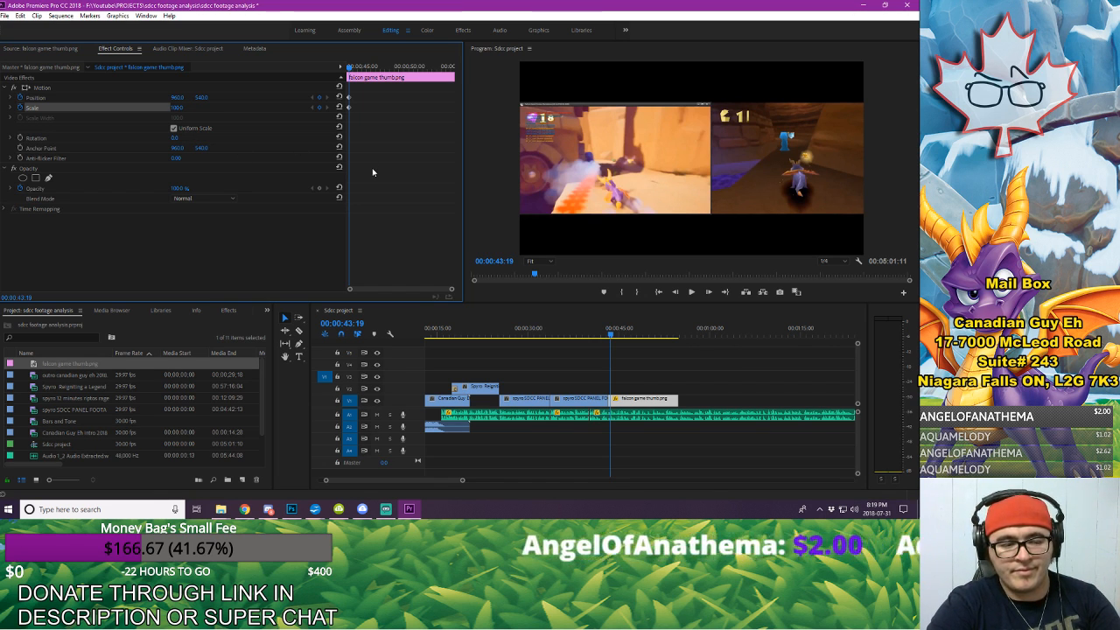
Step: Add second Position and Scale keyframes to the still at 00:00:44:21
key("space")
key("space")
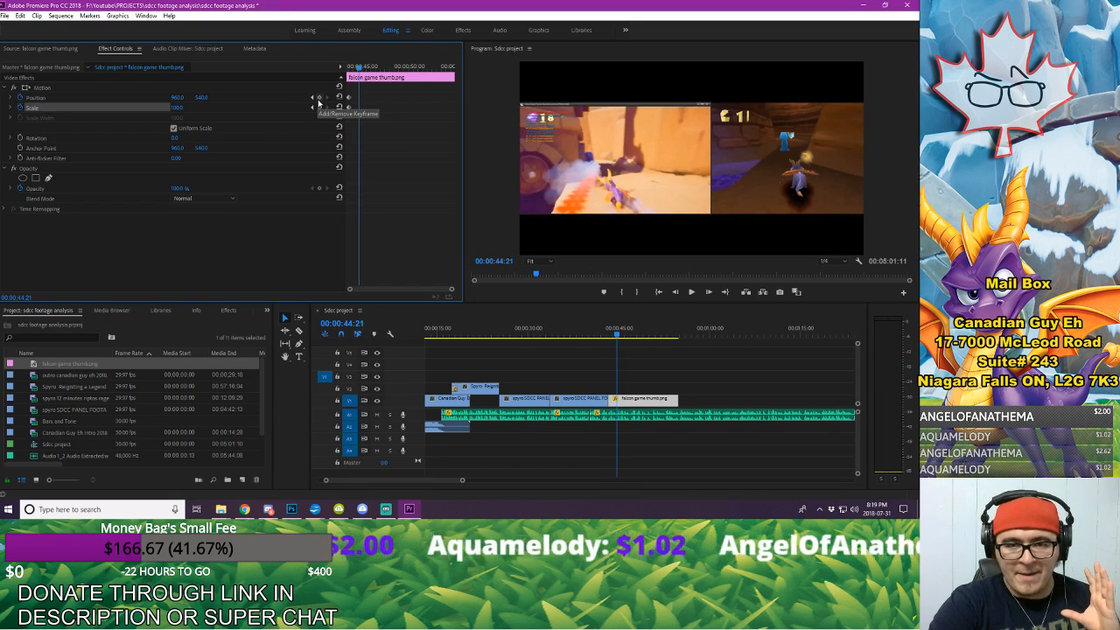
left_click(319, 98)
left_click(321, 109)
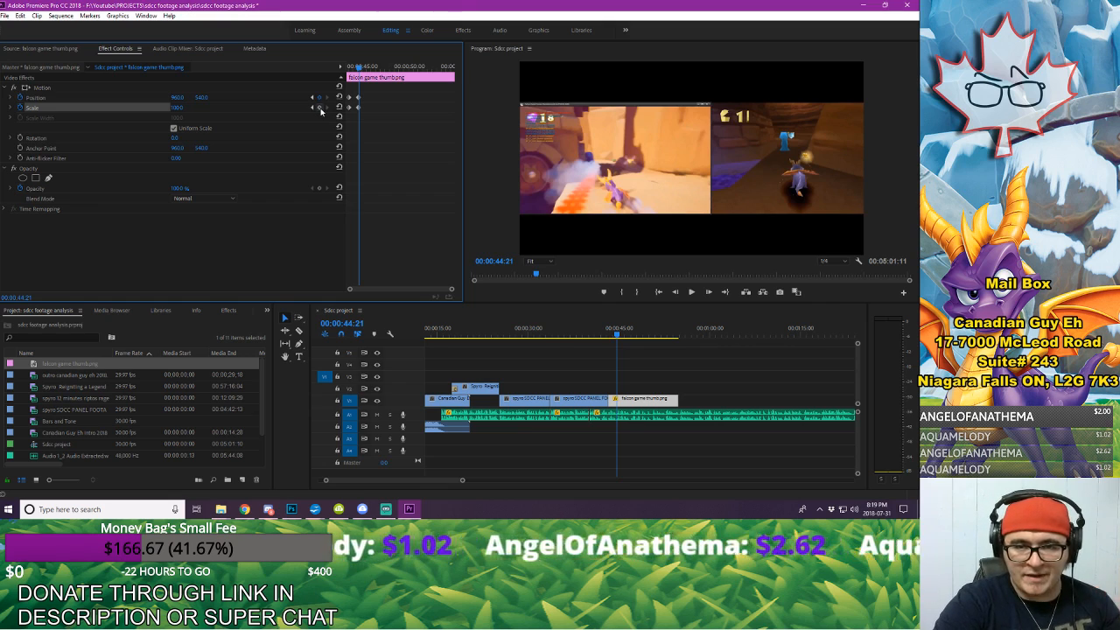
left_click(313, 108)
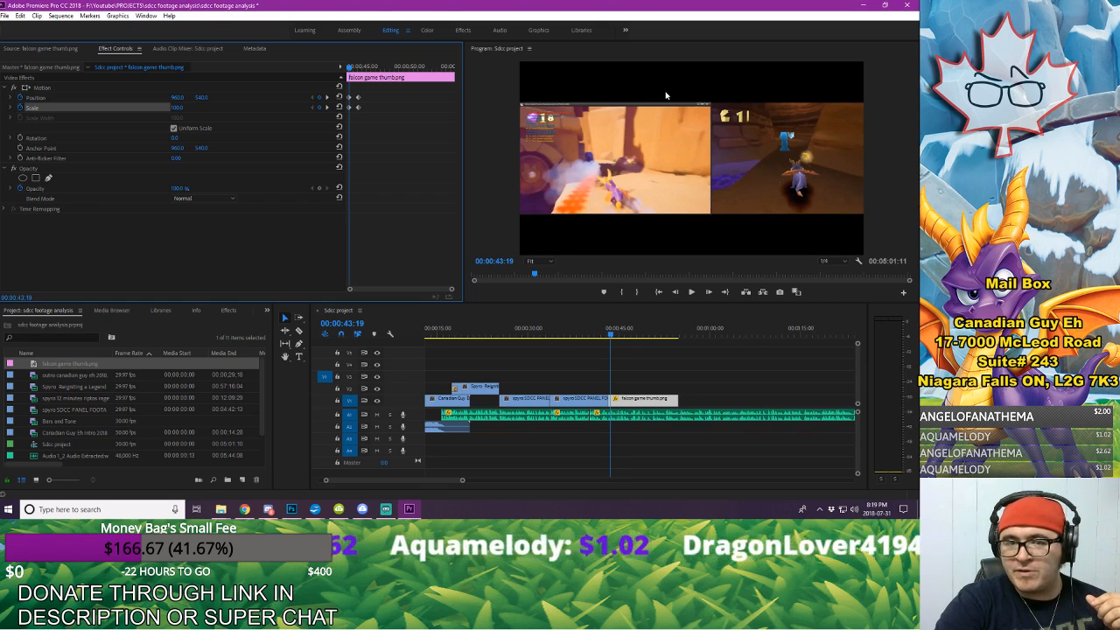
left_click(327, 99)
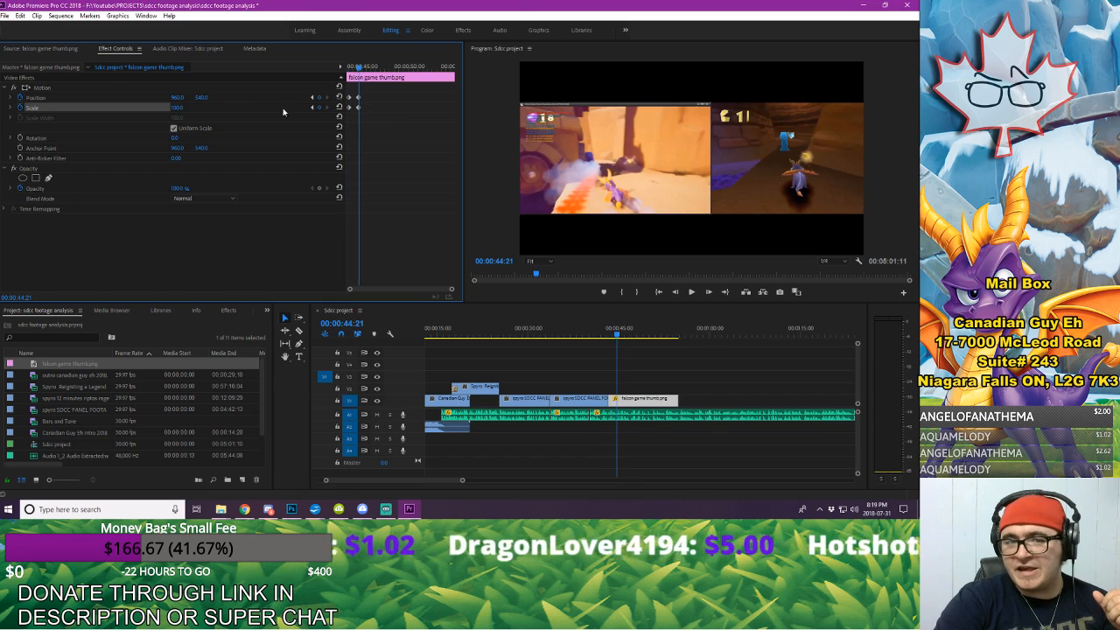
Step: At the second keyframe, enlarge the still to about 420 percent and reposition it to frame the Falcon Game title bar and debug text
left_click_drag(176, 107, 206, 97)
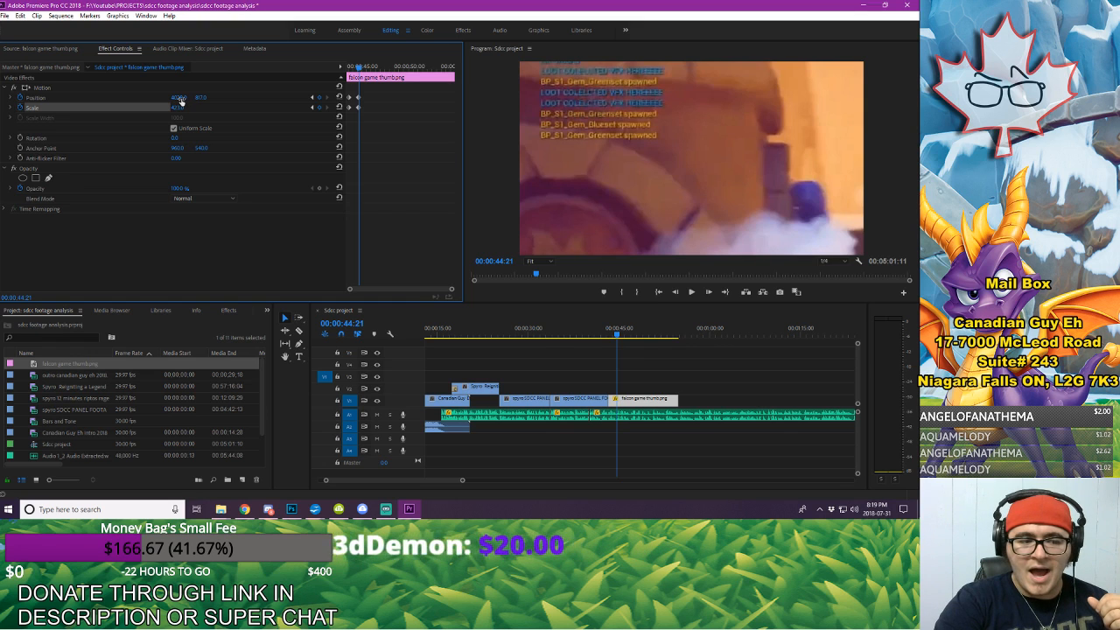
mouse_move(180, 98)
left_mouse_down()
mouse_move(227, 98)
mouse_move(191, 98)
left_mouse_up()
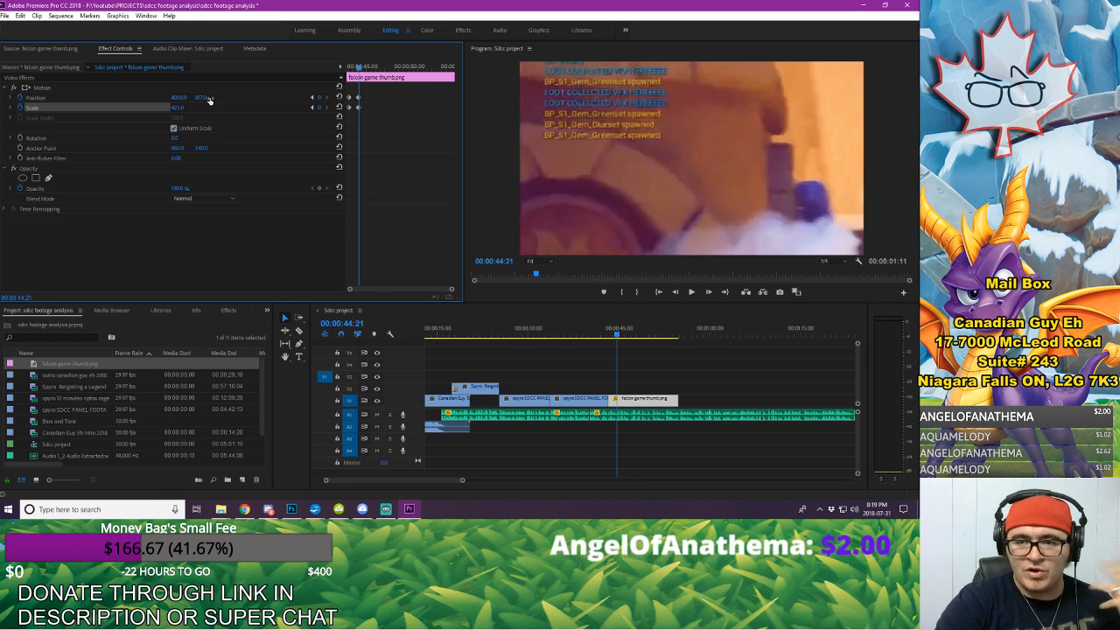
mouse_move(209, 98)
left_mouse_down()
mouse_move(254, 98)
mouse_move(204, 98)
left_mouse_up()
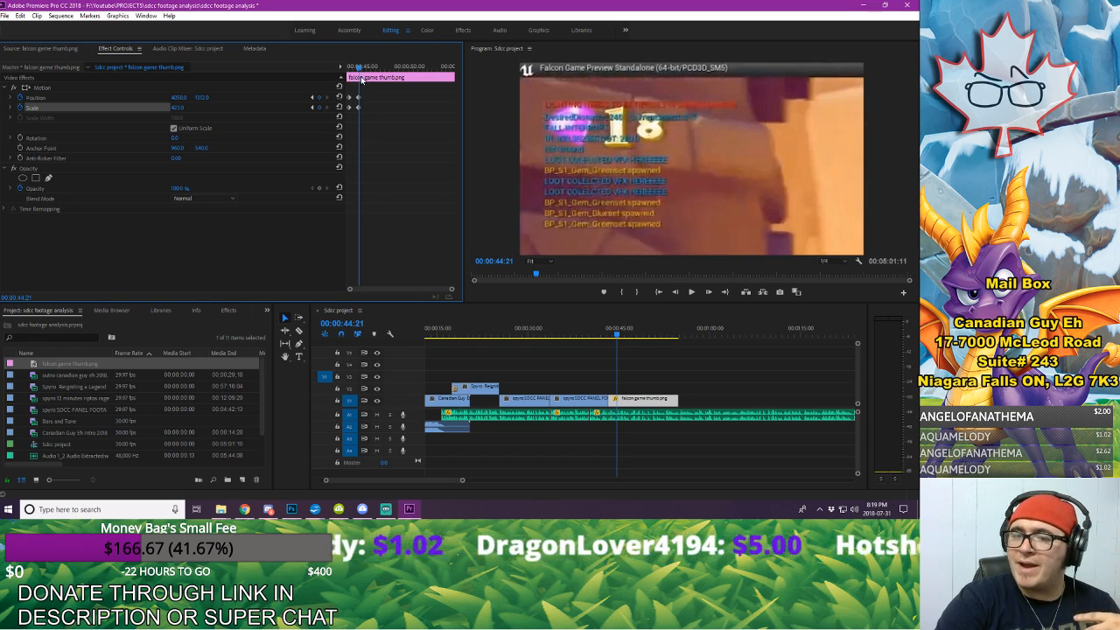
Step: Play back the zoom-in on the still and check its timing against the narration through the end of the clip
left_click_drag(360, 77, 347, 71)
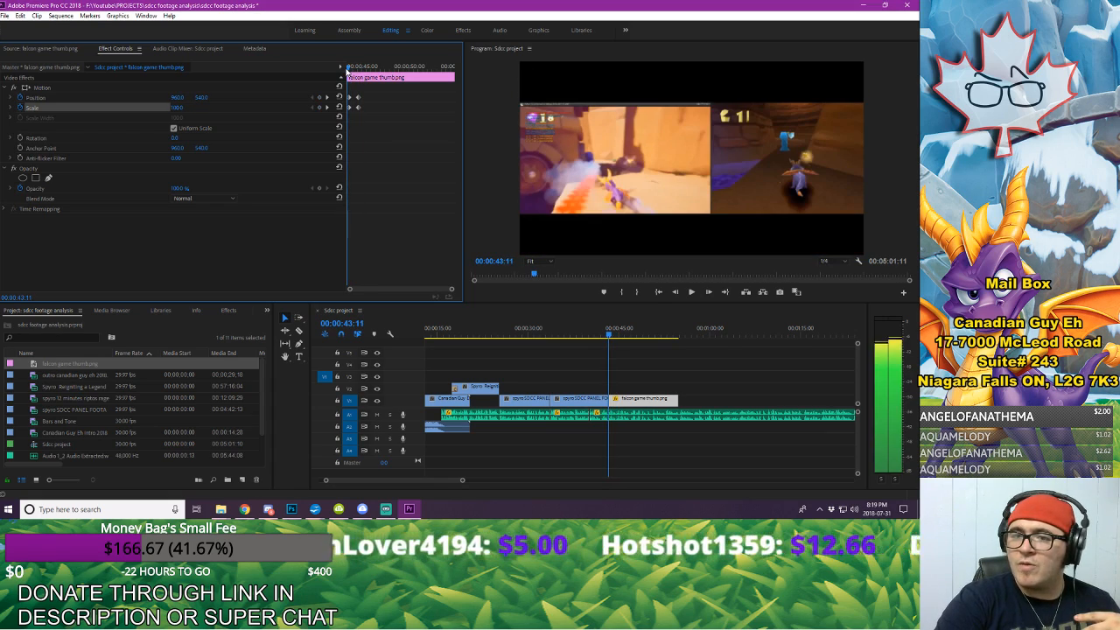
left_click(598, 335)
key("space")
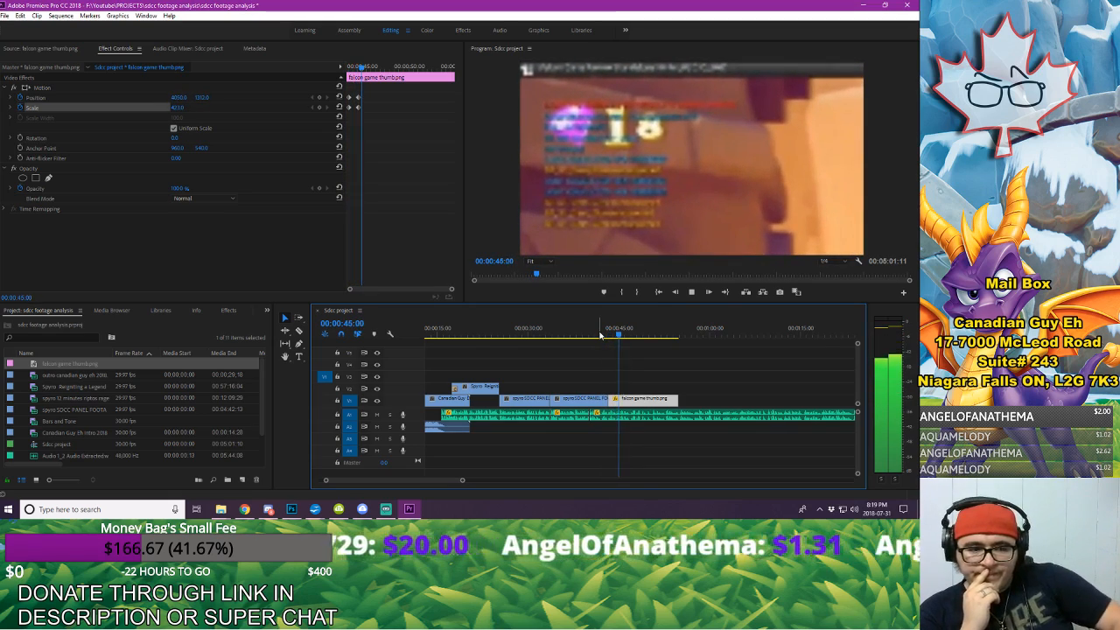
key("space")
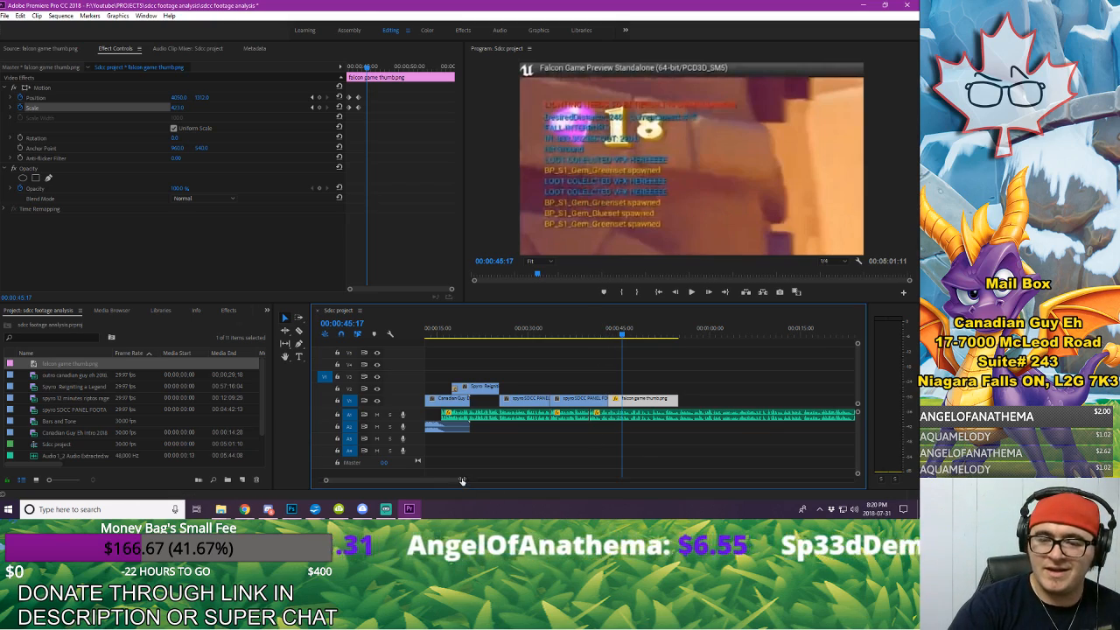
left_click_drag(461, 481, 466, 480)
left_click(616, 334)
key("space")
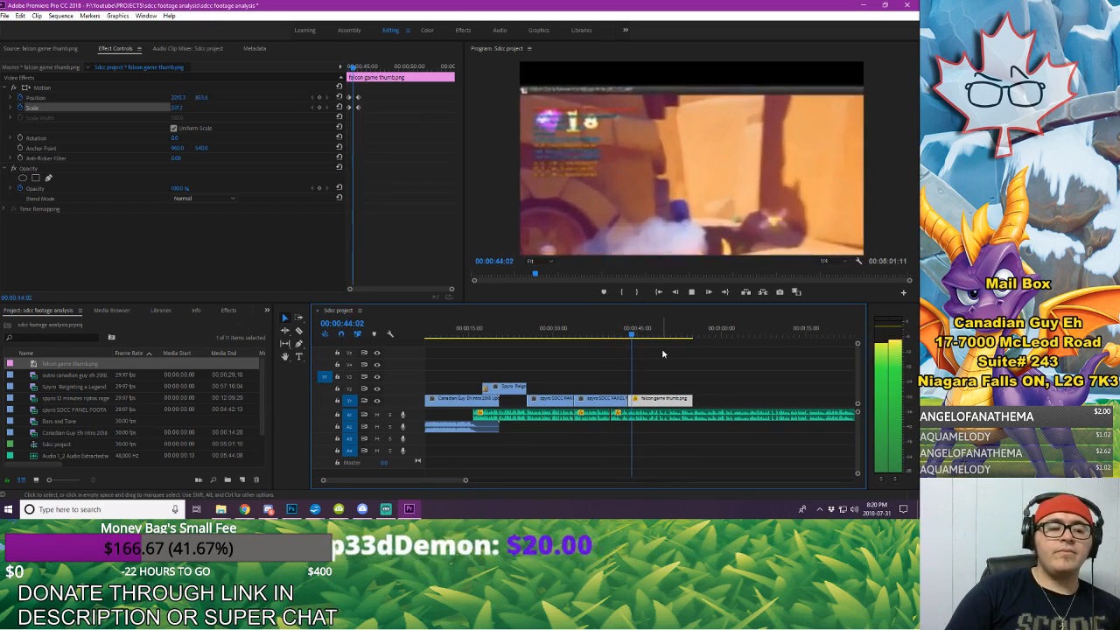
key("space")
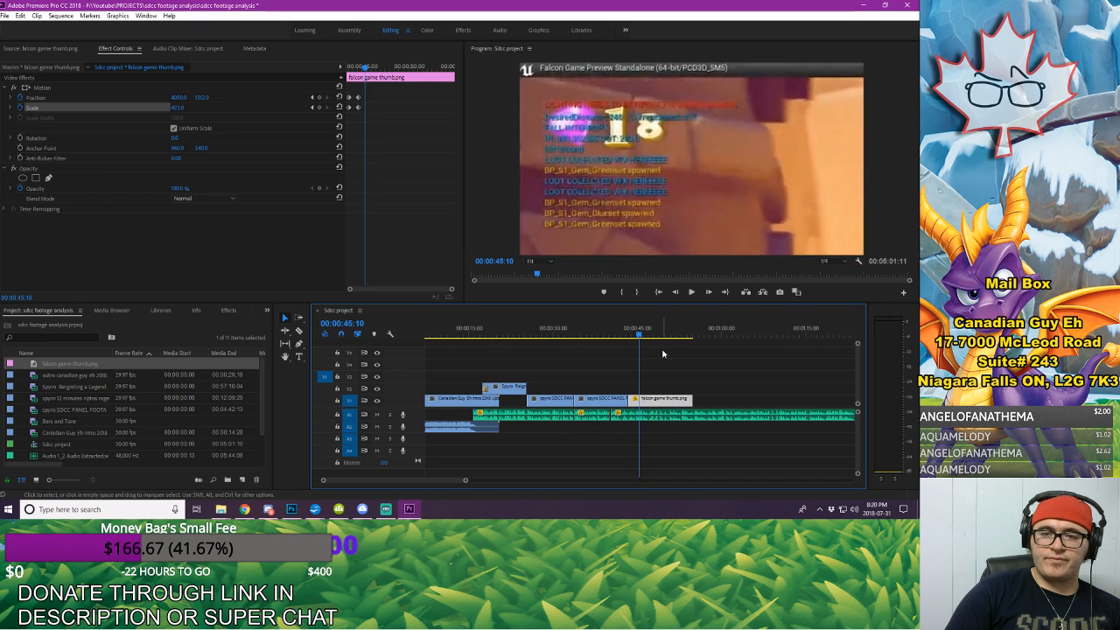
key("space")
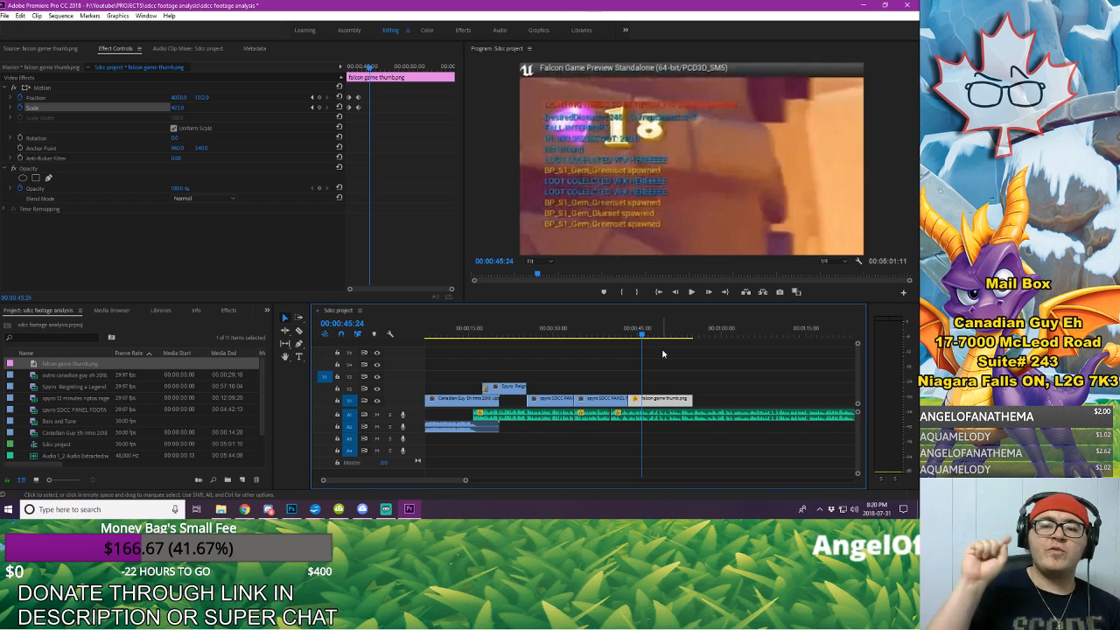
key("space")
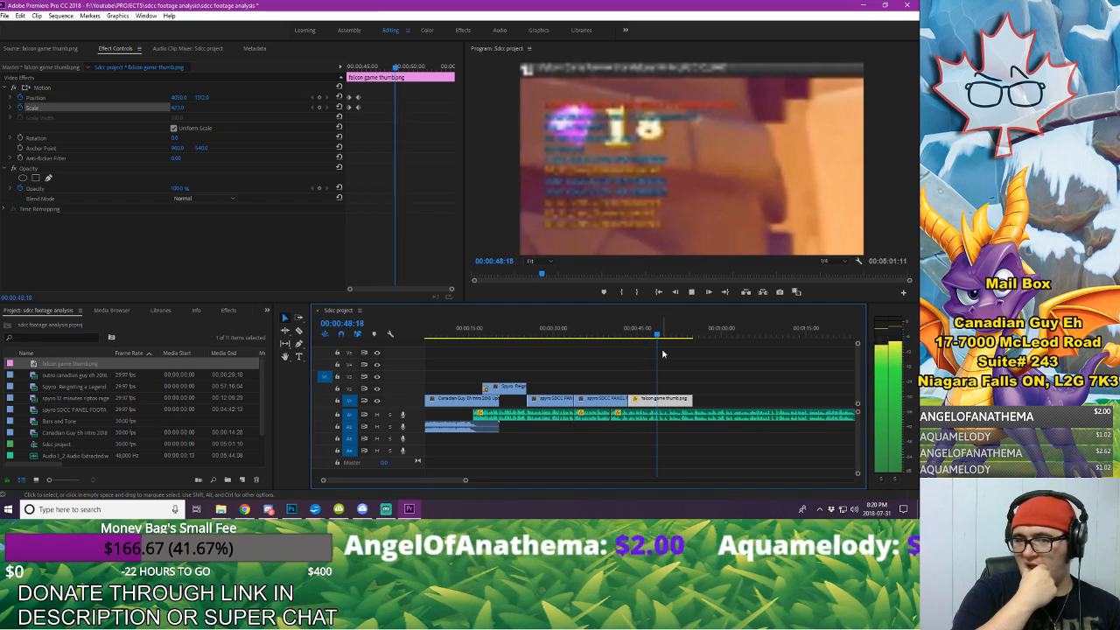
key("space")
key("space")
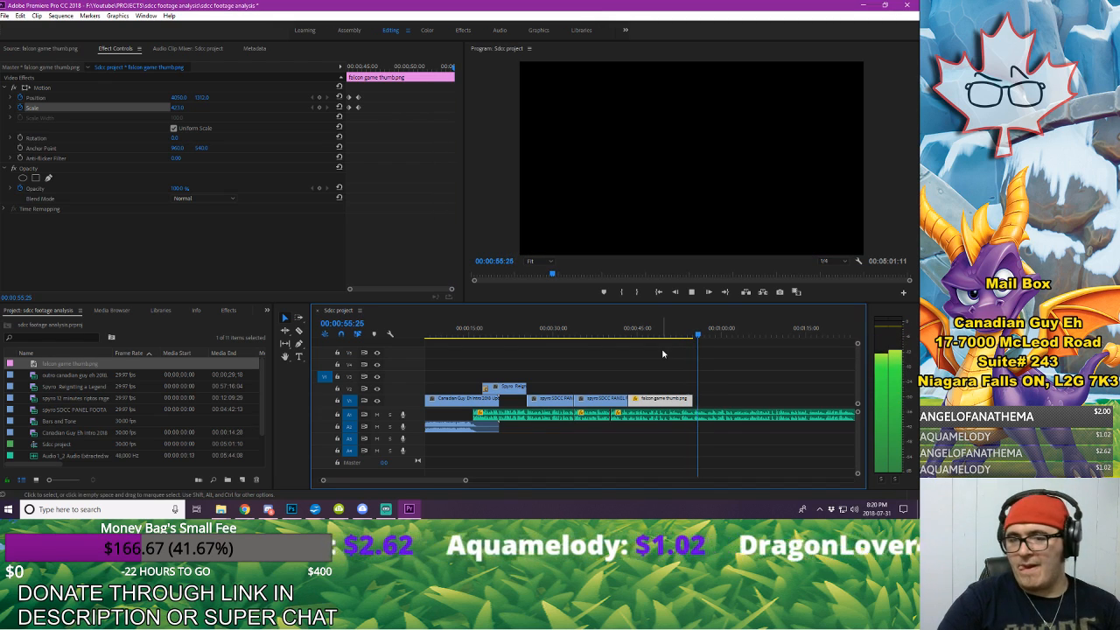
key("space")
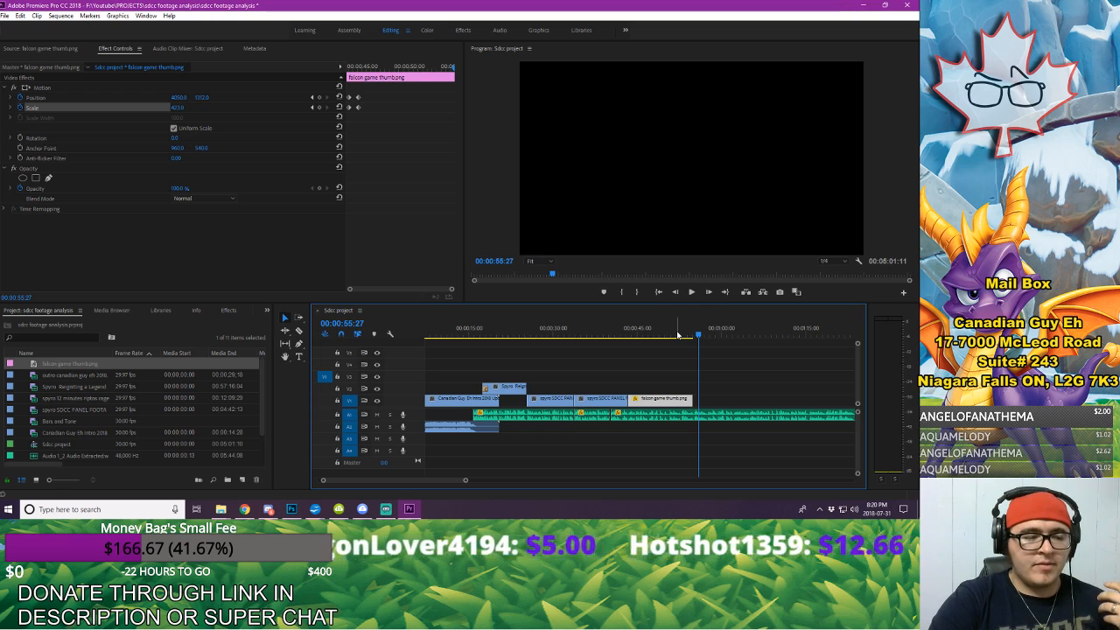
Step: Create a text layer over the zoomed still at 00:00:50:20 and set its font to CC Zoinks
left_click(670, 336)
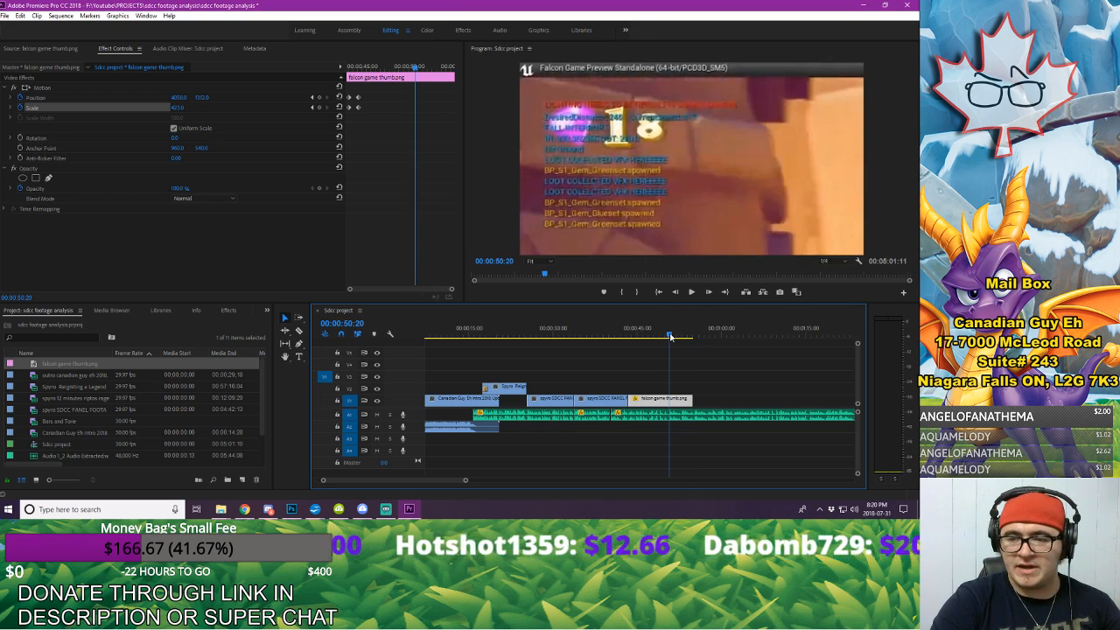
left_click(299, 357)
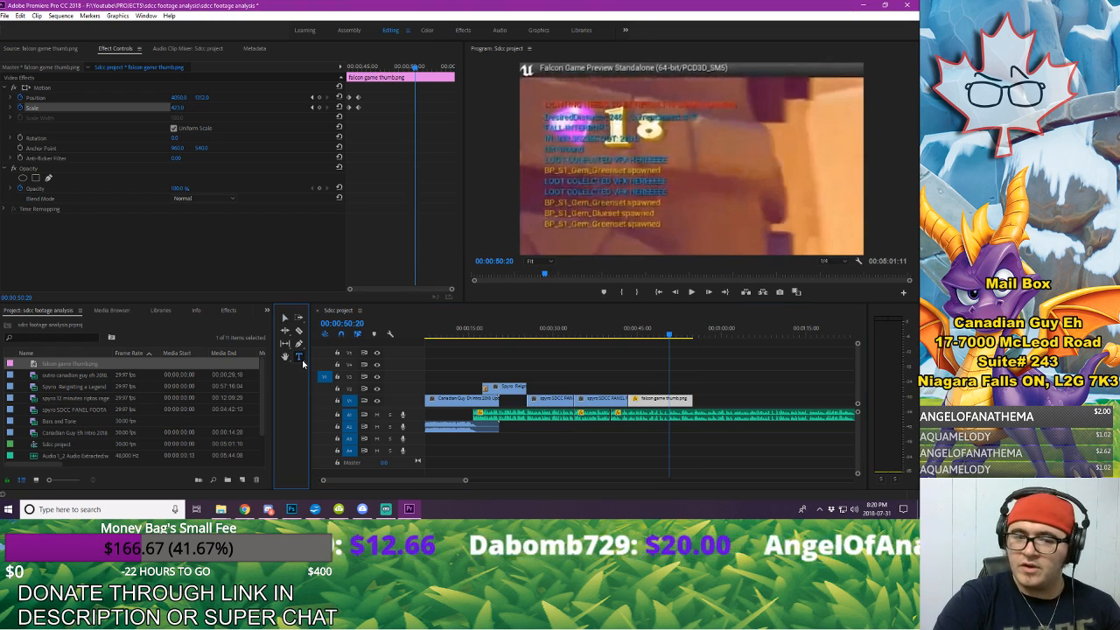
left_click(719, 175)
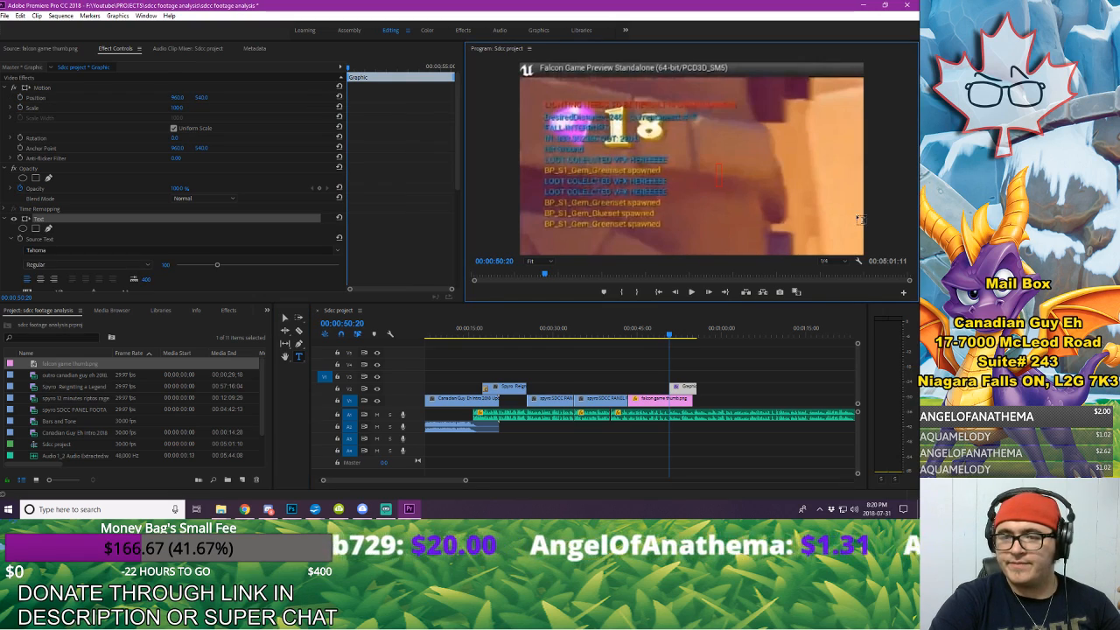
left_click(51, 251)
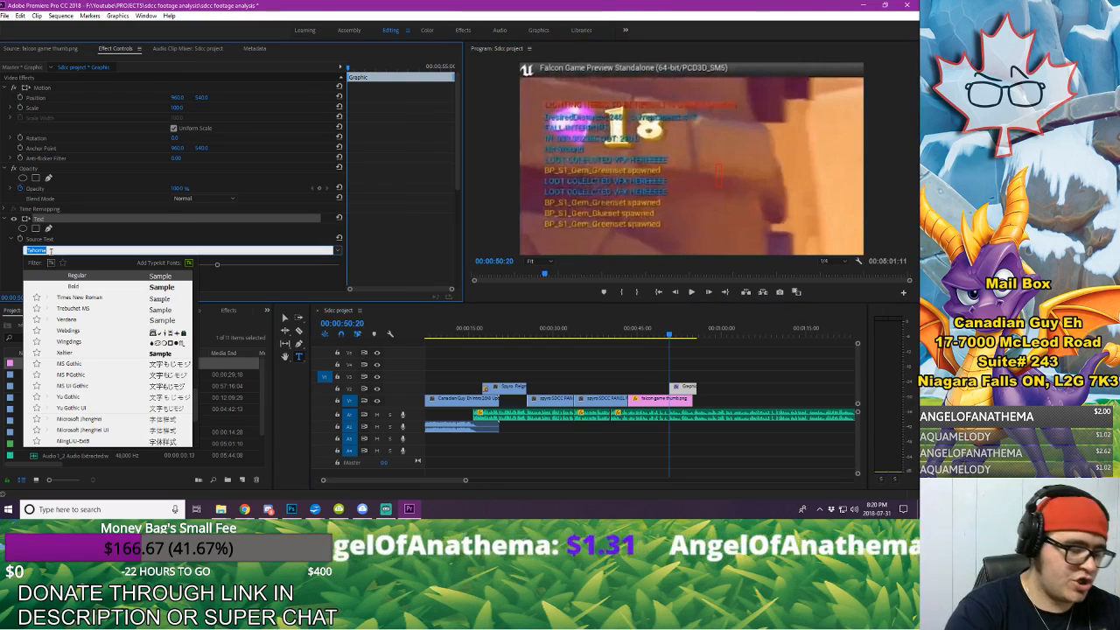
type("zo")
key("Return")
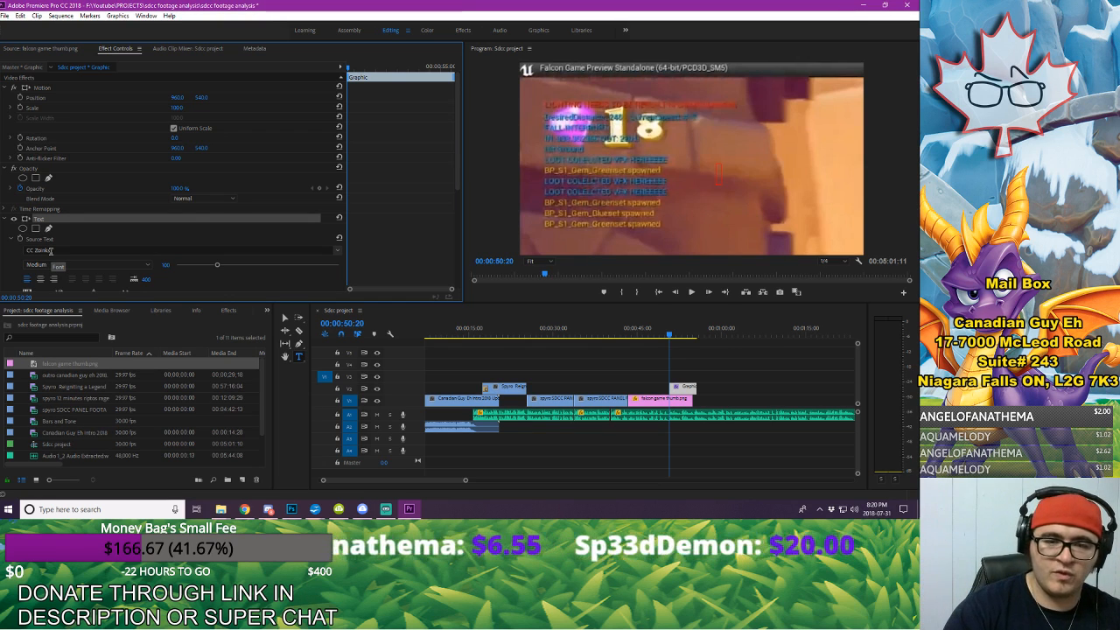
Step: Enter a question mark in the text layer and give it a yellow fill and a black stroke
left_click(731, 174)
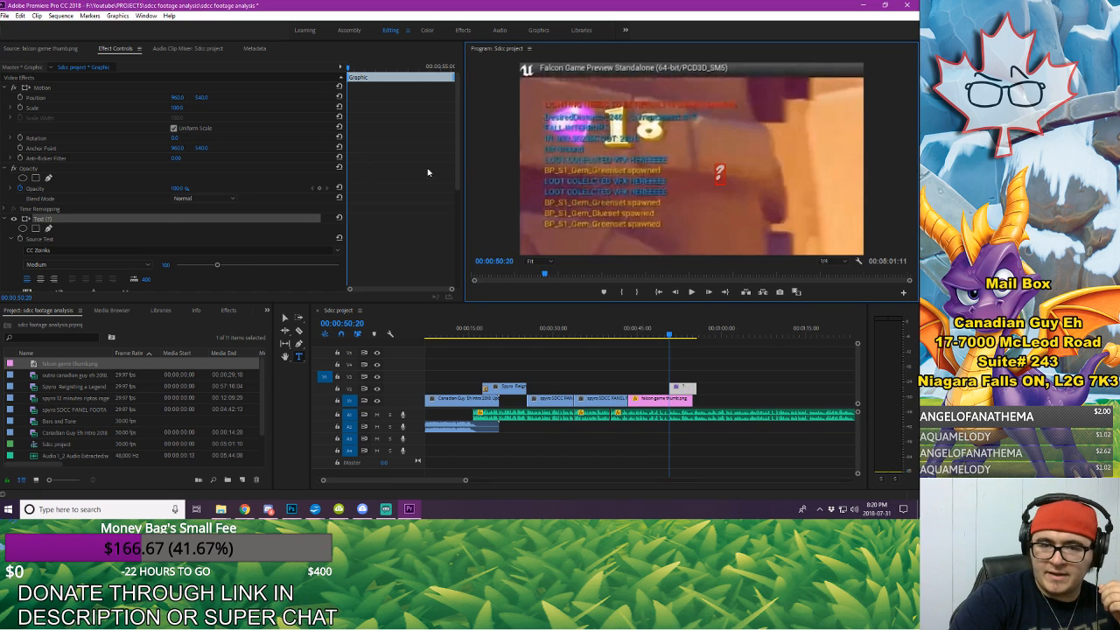
left_click_drag(455, 158, 487, 308)
left_click(44, 203)
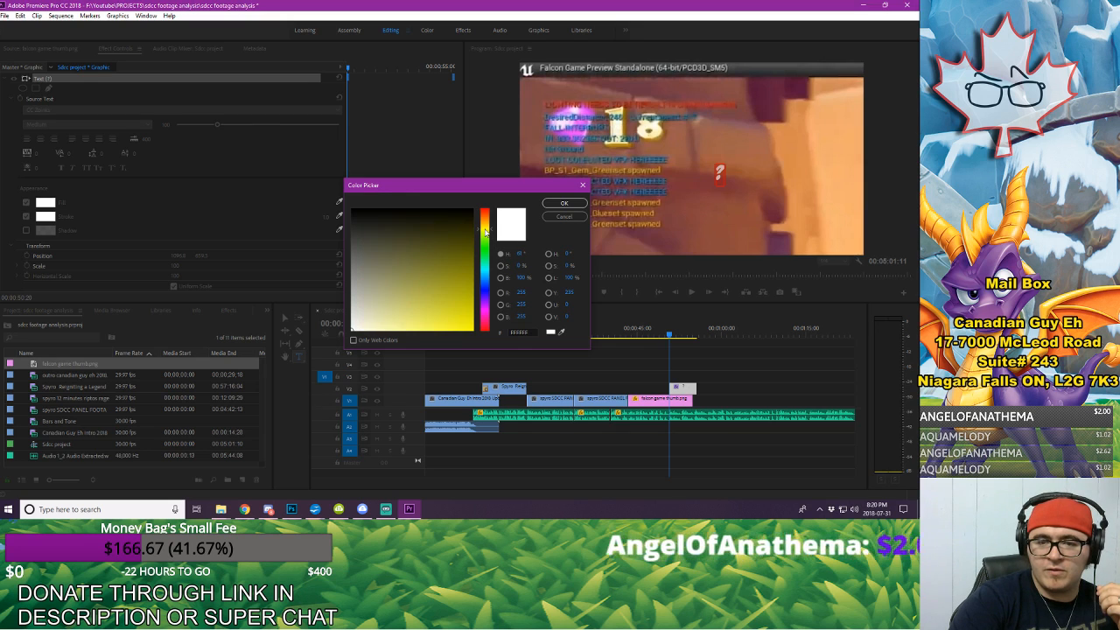
left_click(565, 202)
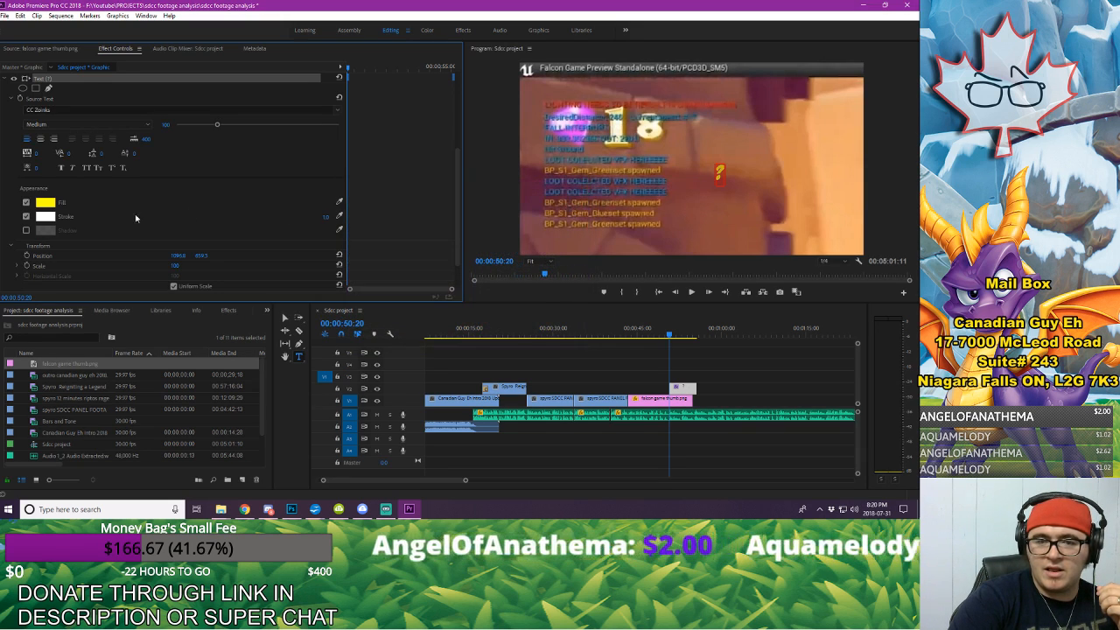
left_click(45, 219)
left_click(372, 328)
left_click(564, 203)
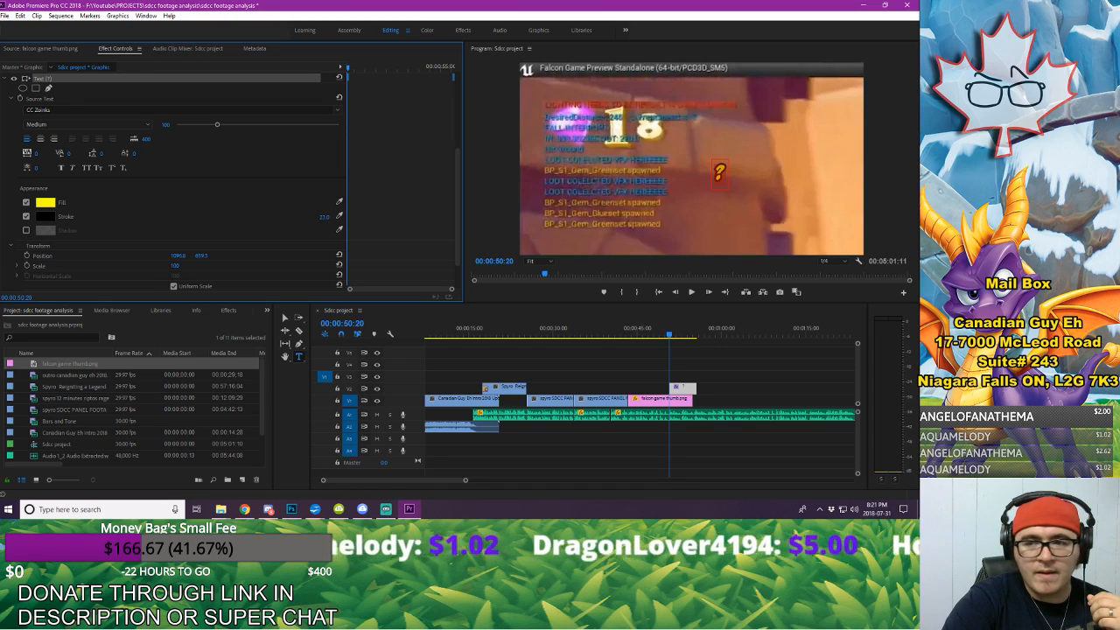
Step: Enlarge the question mark to over 400 percent and reduce the width of its black stroke
left_click_drag(175, 265, 289, 266)
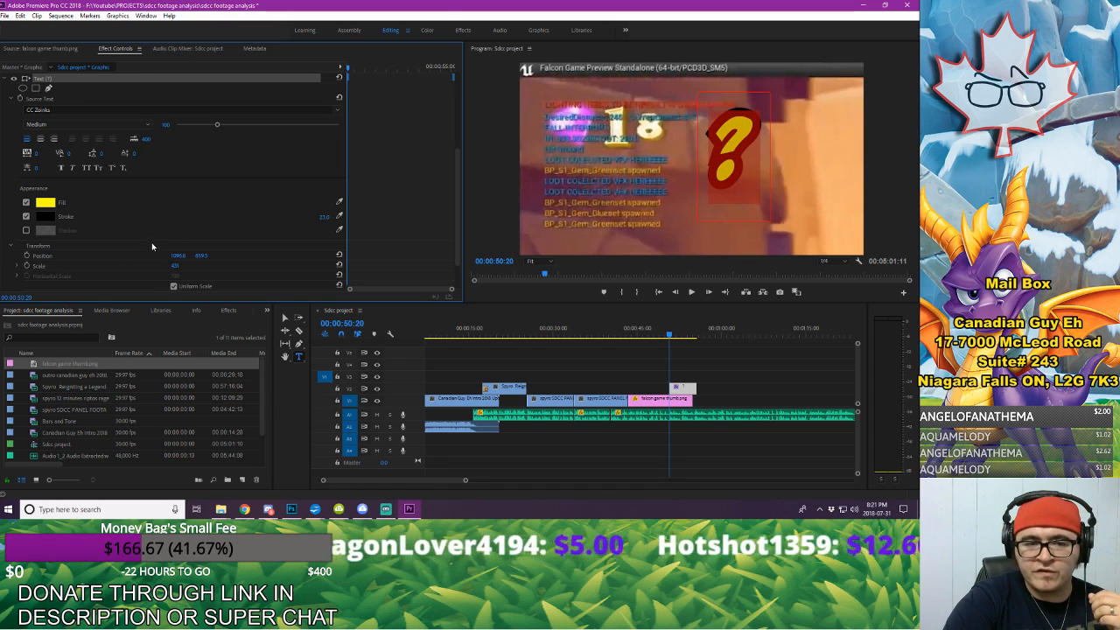
left_click_drag(325, 219, 309, 219)
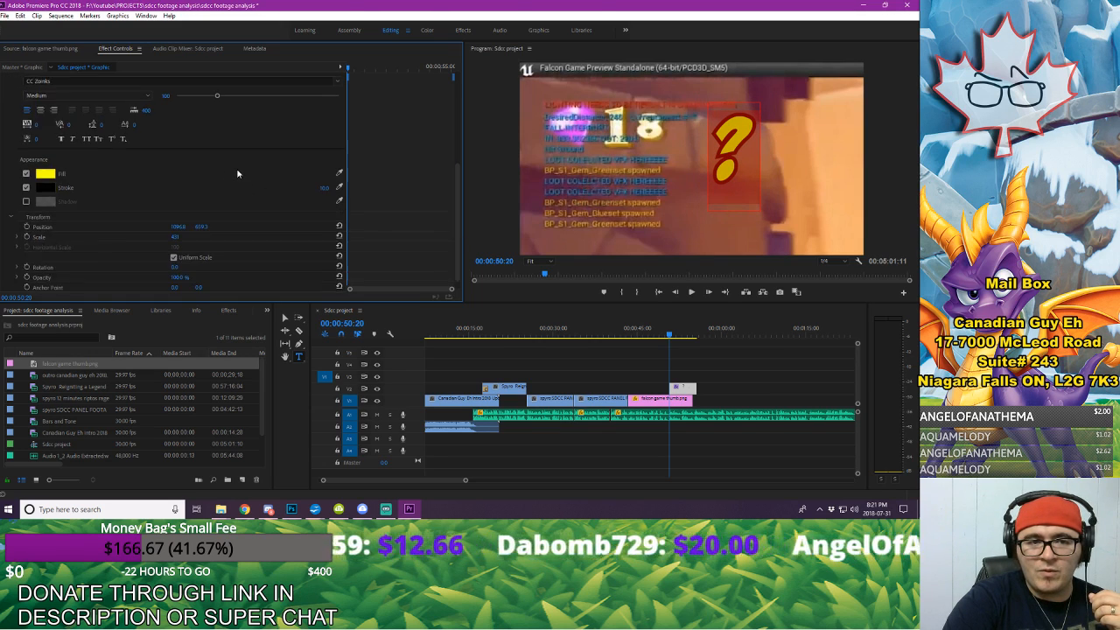
Step: Rotate the question mark to about 24 degrees and shift it slightly to the right beside the debug text
scroll(238, 184, "down", 1)
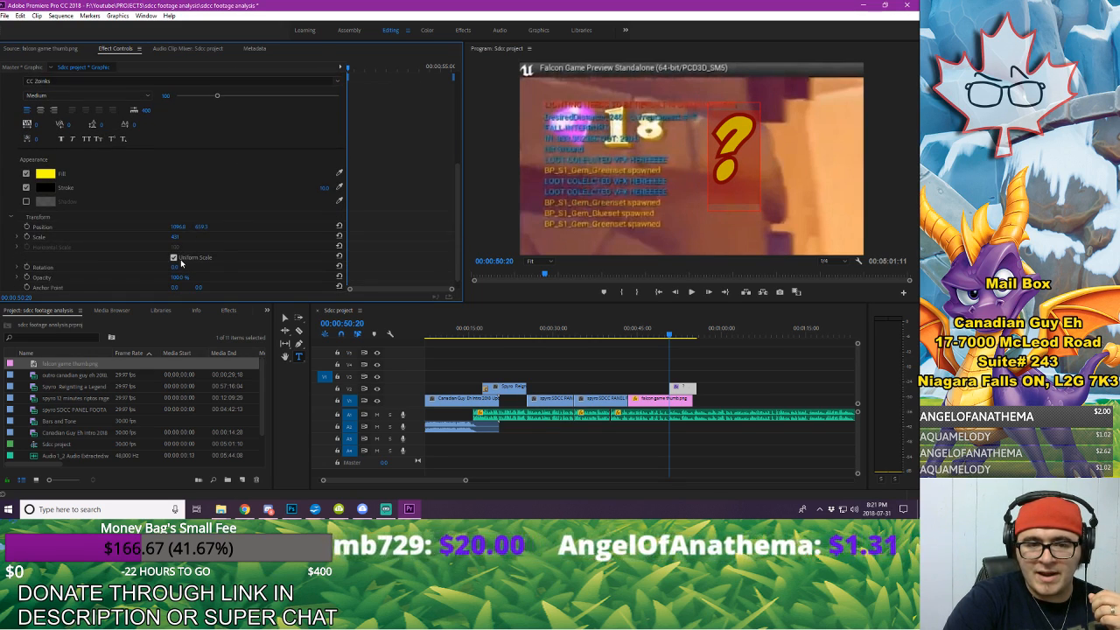
left_click_drag(175, 267, 192, 267)
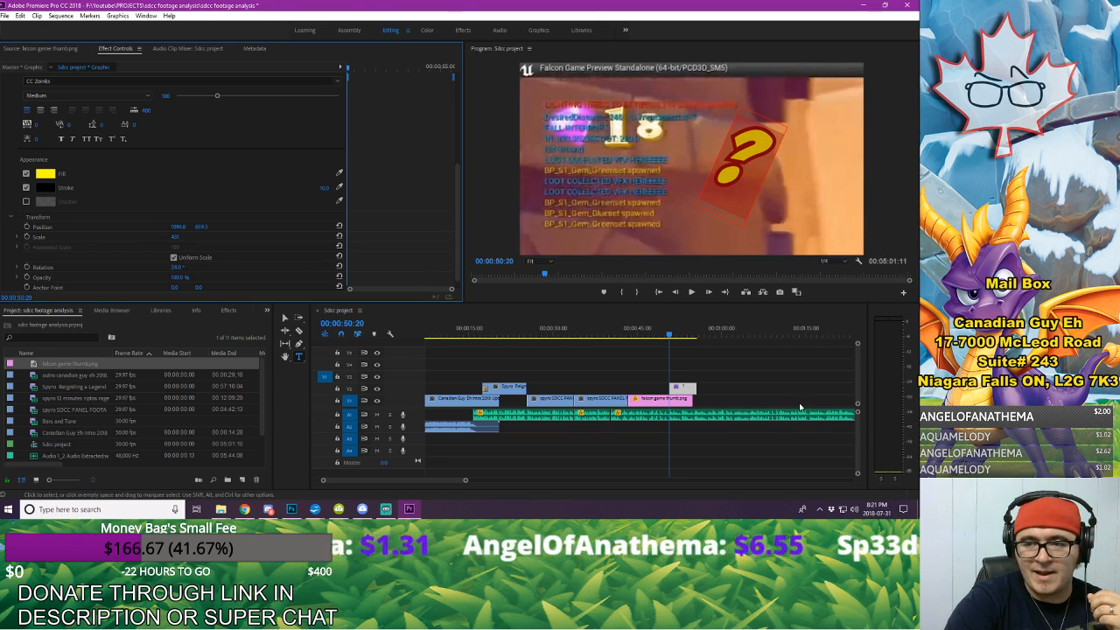
left_click(758, 391)
left_click(286, 318)
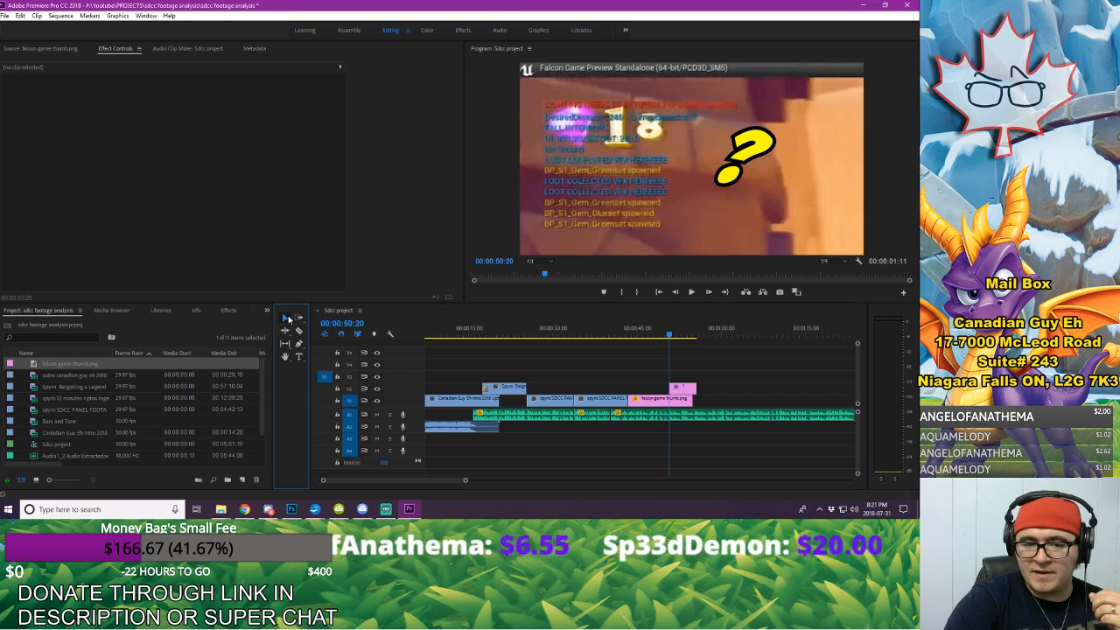
left_click_drag(755, 151, 766, 151)
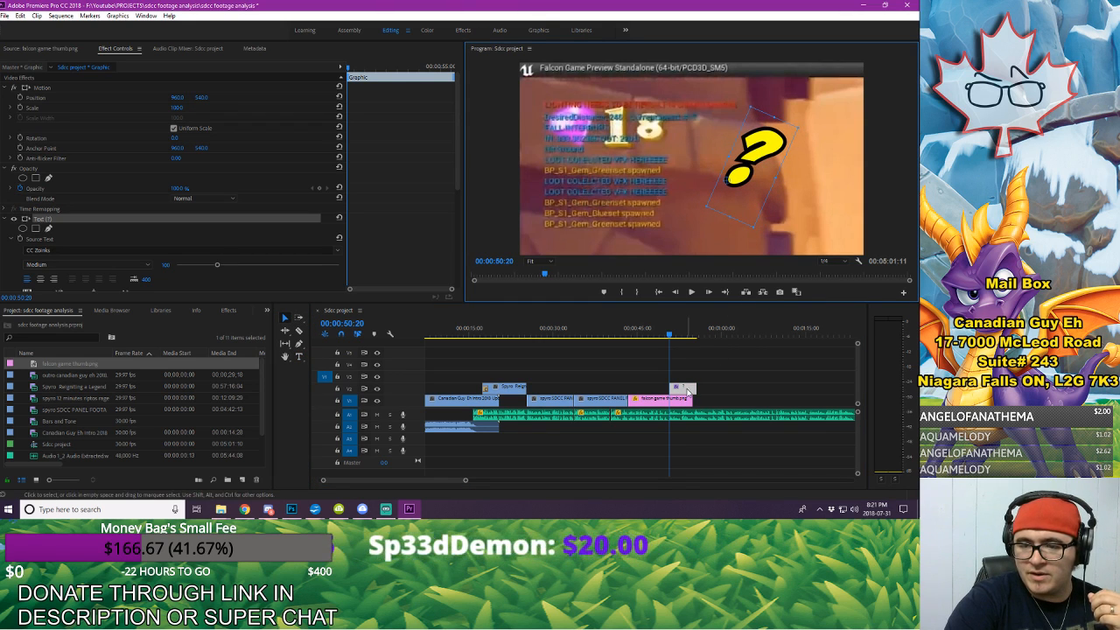
Step: Extend the question mark graphic and the falcon game thumb.png still so both run longer on the timeline
left_click_drag(695, 390, 717, 400)
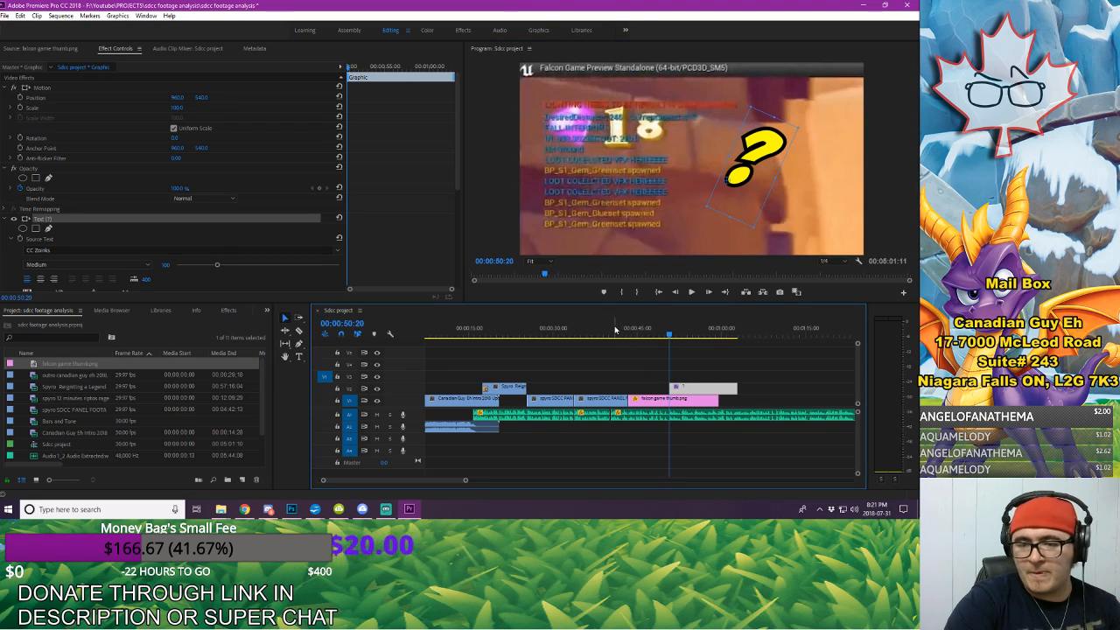
left_click(698, 401)
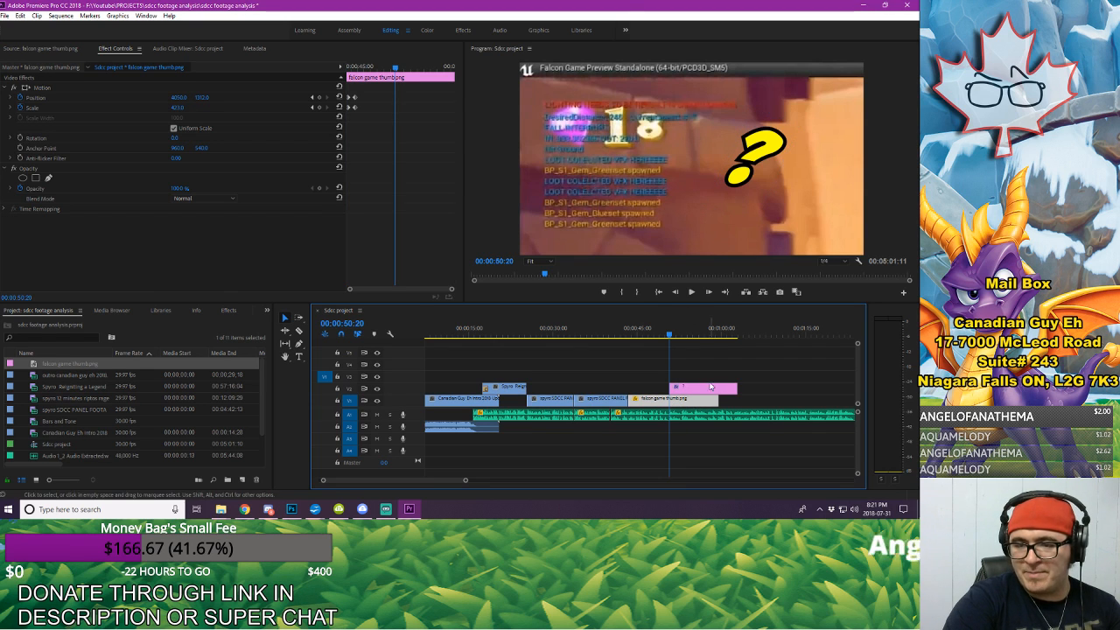
left_click(705, 390)
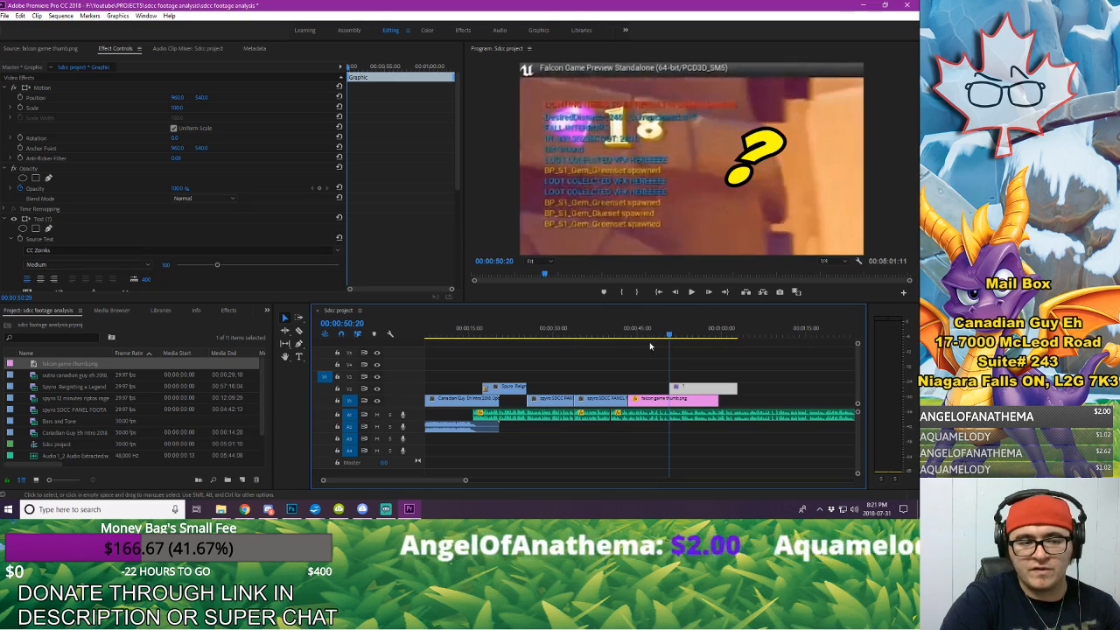
Step: Play the narration to find the cue, then trim the question mark graphic to run from 00:00:52:03 to the still's end
left_click(615, 334)
key("space")
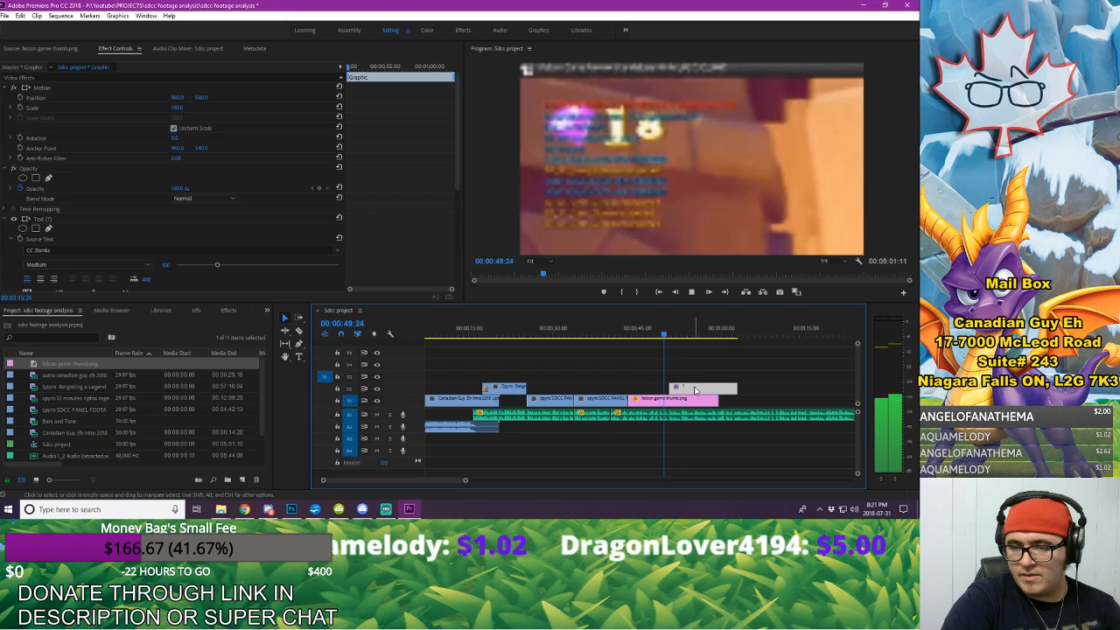
key("space")
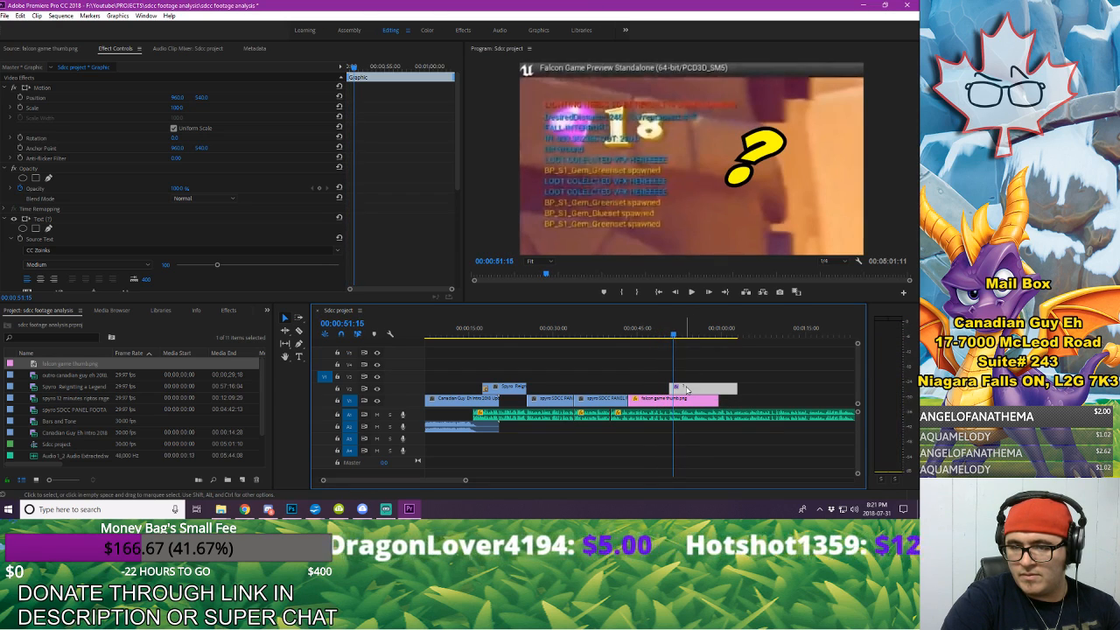
key("space")
key("space")
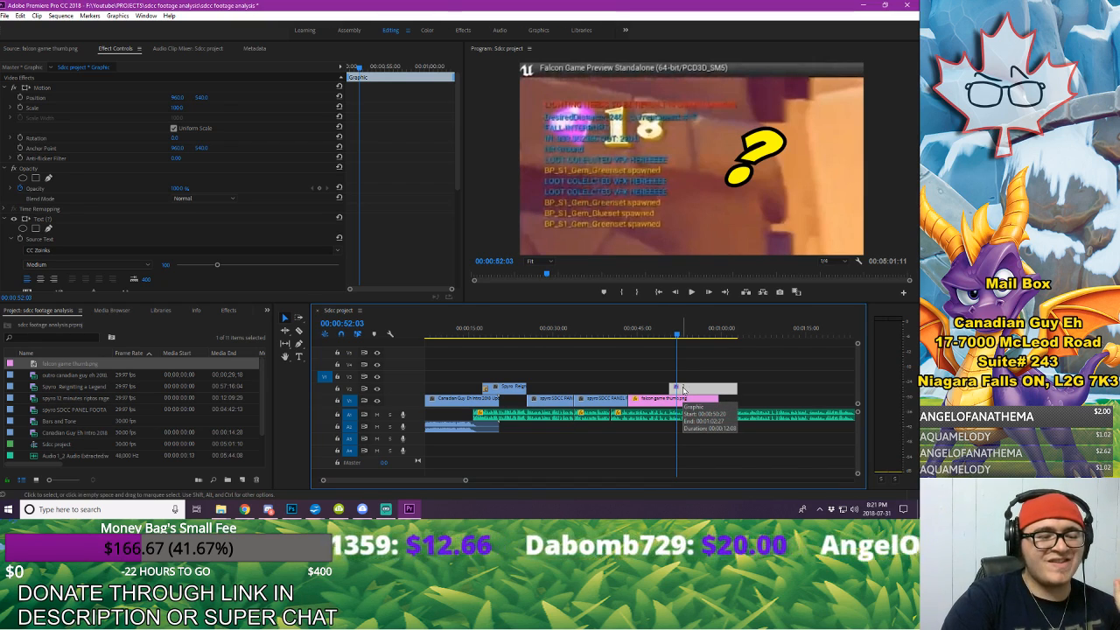
left_click_drag(684, 390, 717, 384)
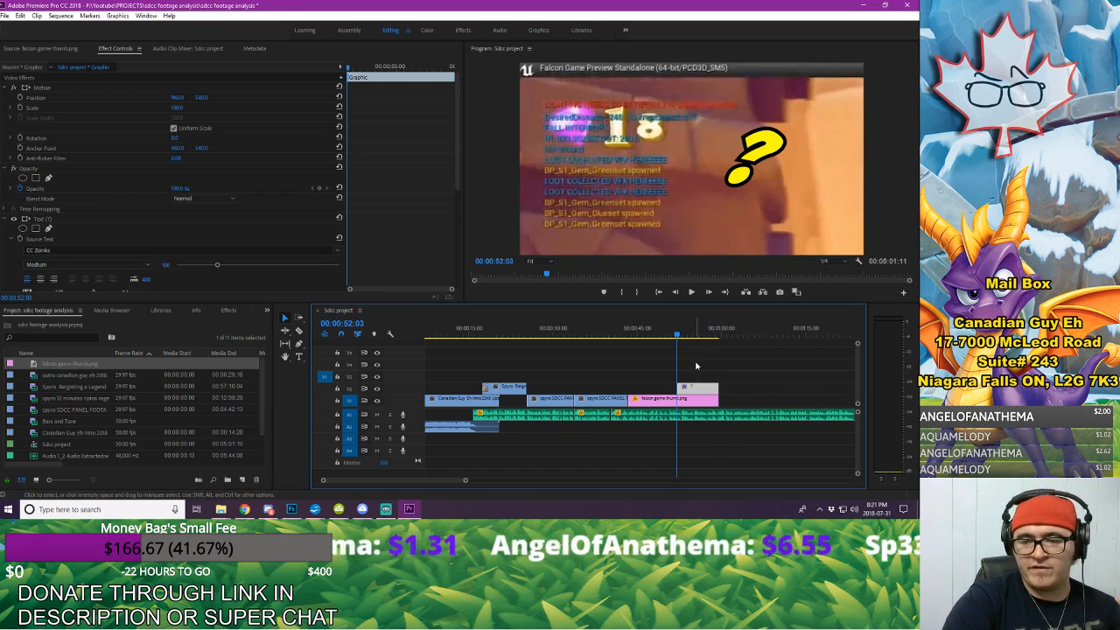
Step: Play back the section against the narration and trim the still and question mark graphic to end at 00:00:55:06
left_click(696, 365)
left_click(609, 330)
key("space")
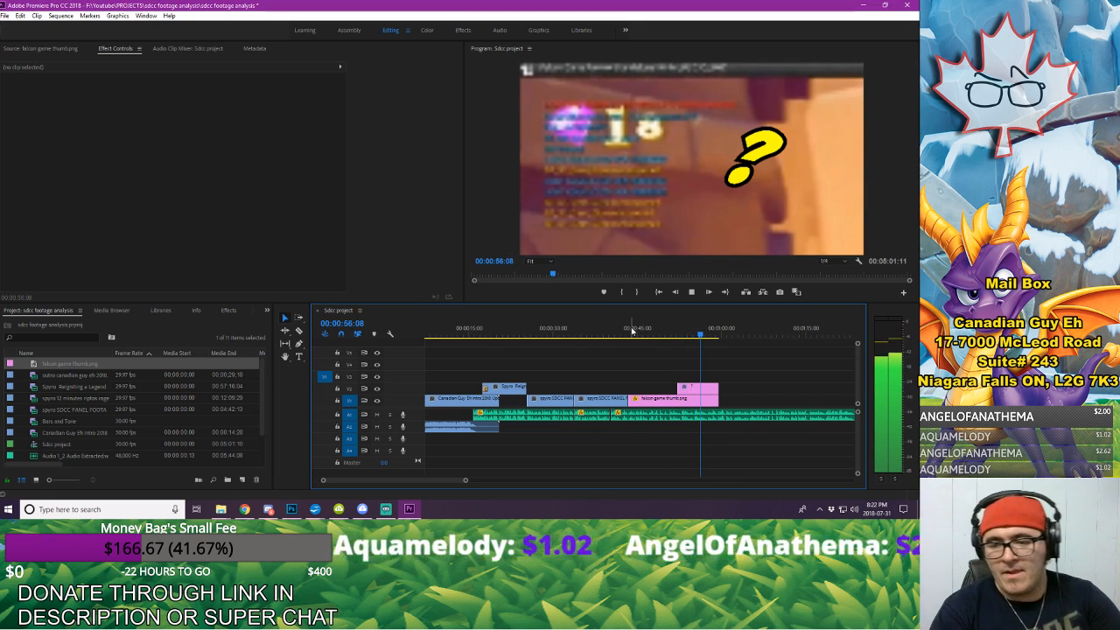
left_click(686, 326)
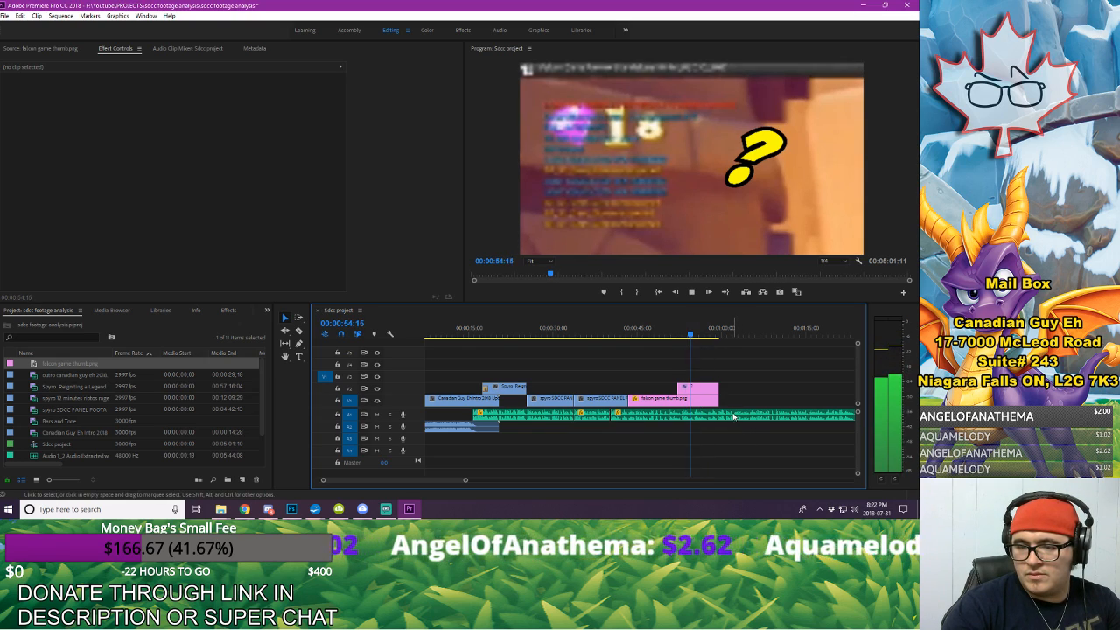
left_click_drag(718, 402, 693, 391)
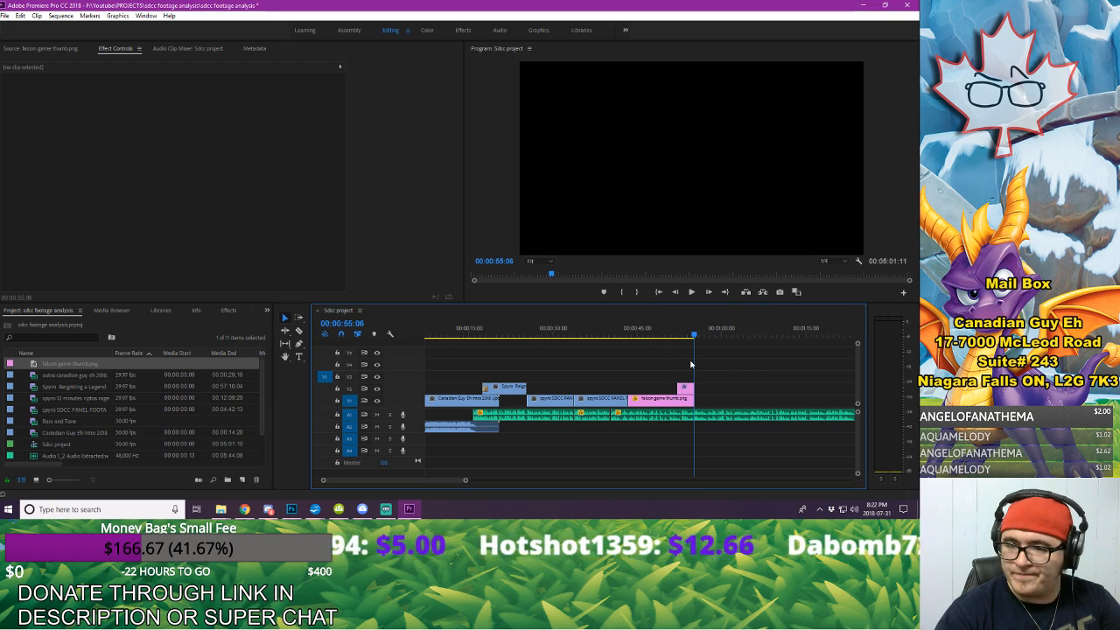
Step: Play back the shortened ending of the question mark section and save the project
left_click(669, 335)
key("space")
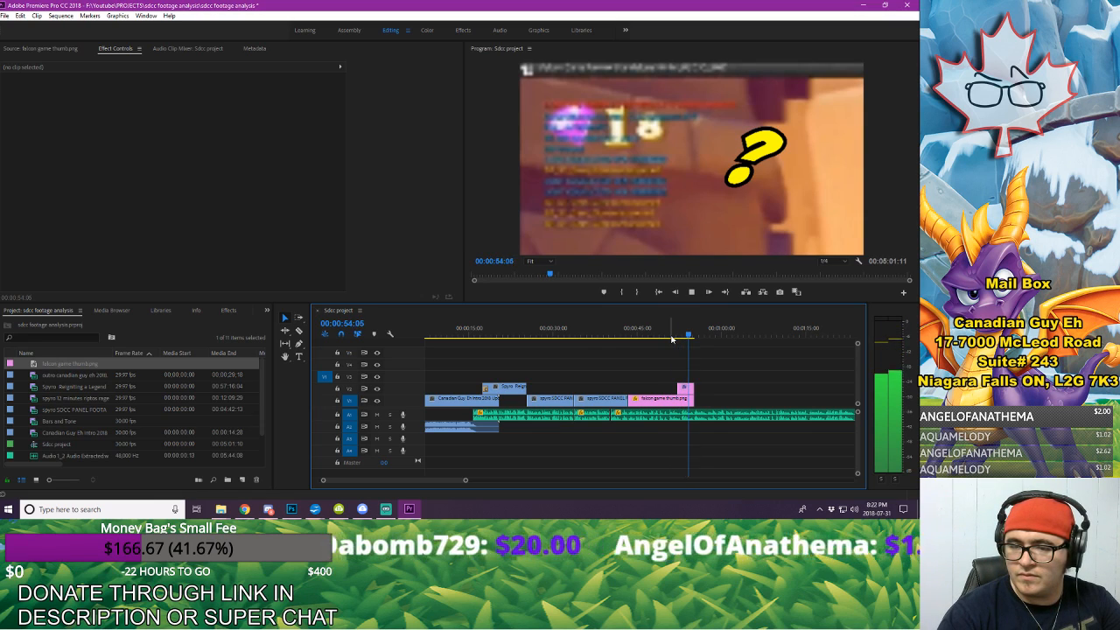
key("space")
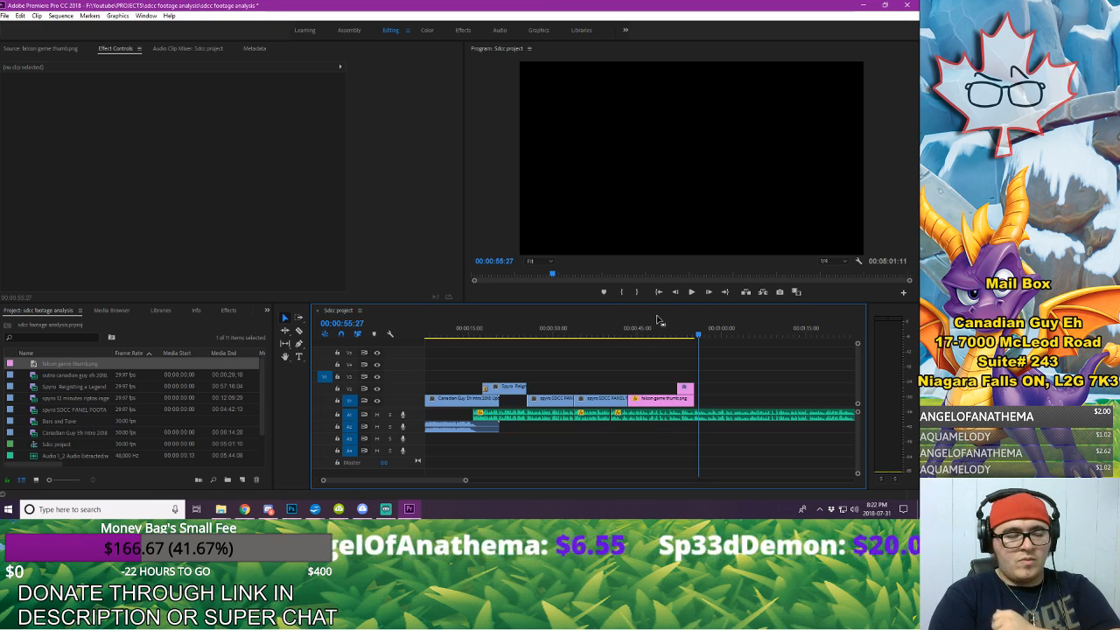
key("ctrl+s")
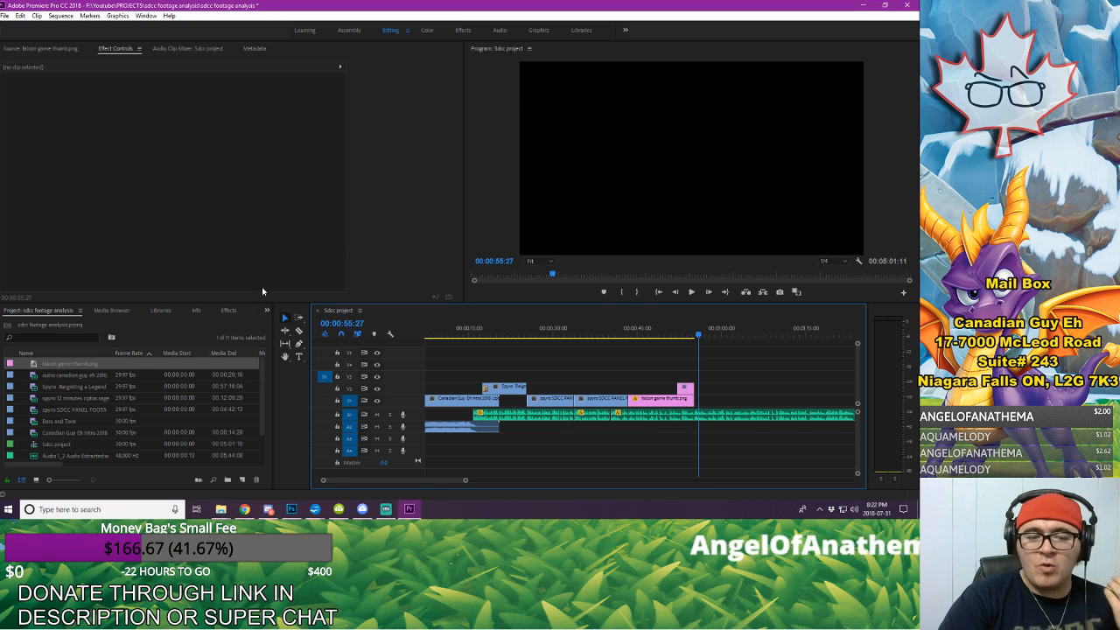
Step: Start a media import and browse to Youtube > IMAGES > SPYRO, checking the Spyro-TwitterAcc subfolder for a suitable image
right_click(158, 326)
left_click(179, 396)
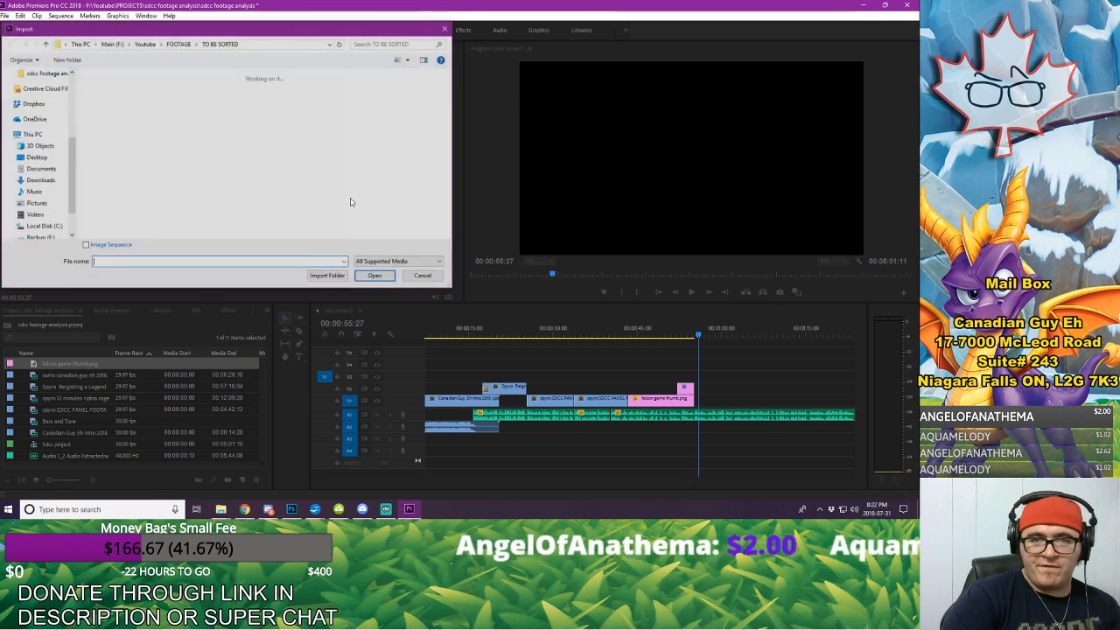
left_click(145, 42)
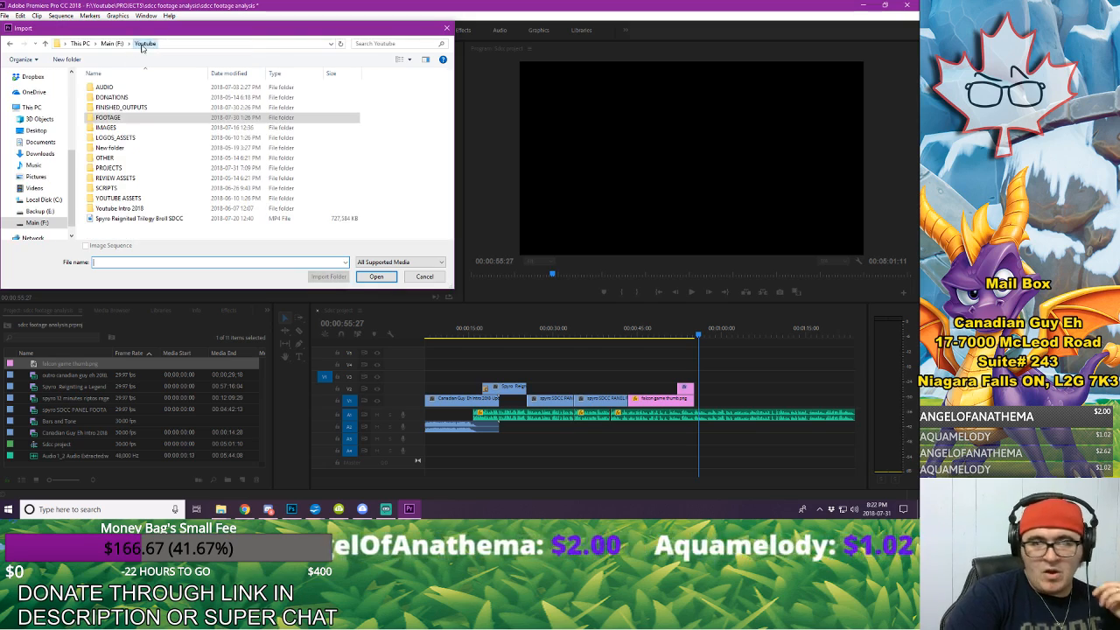
double_click(184, 134)
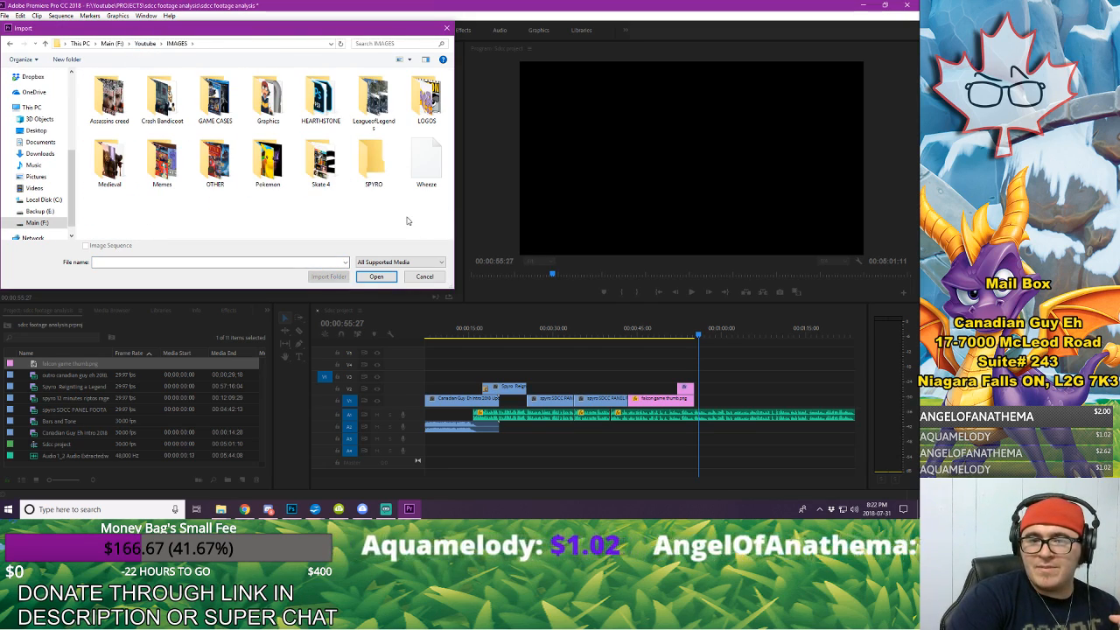
double_click(367, 170)
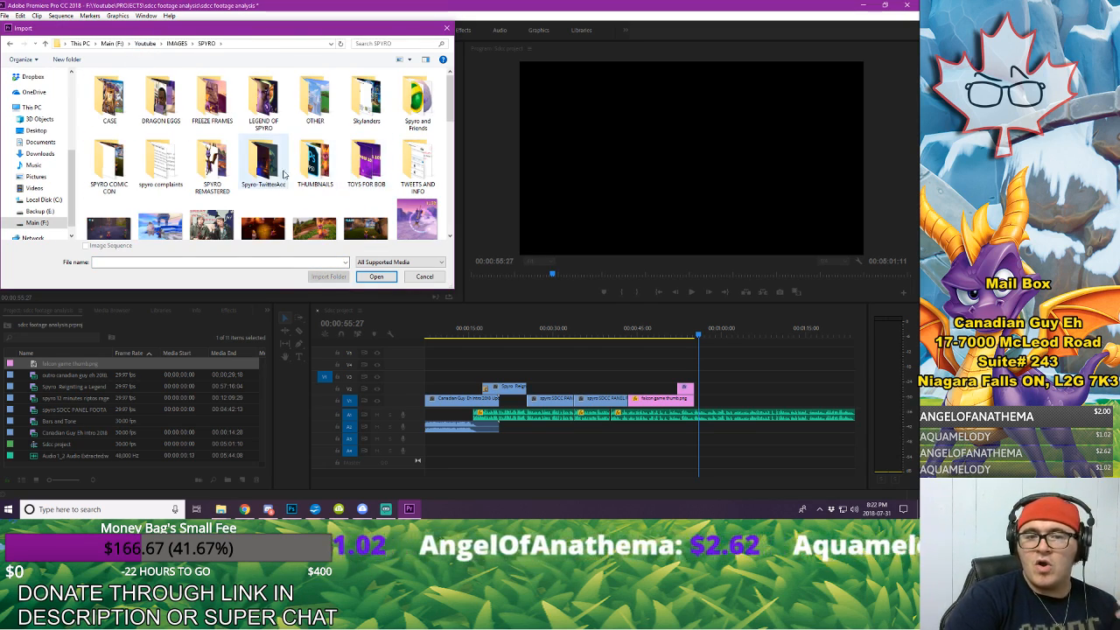
double_click(263, 166)
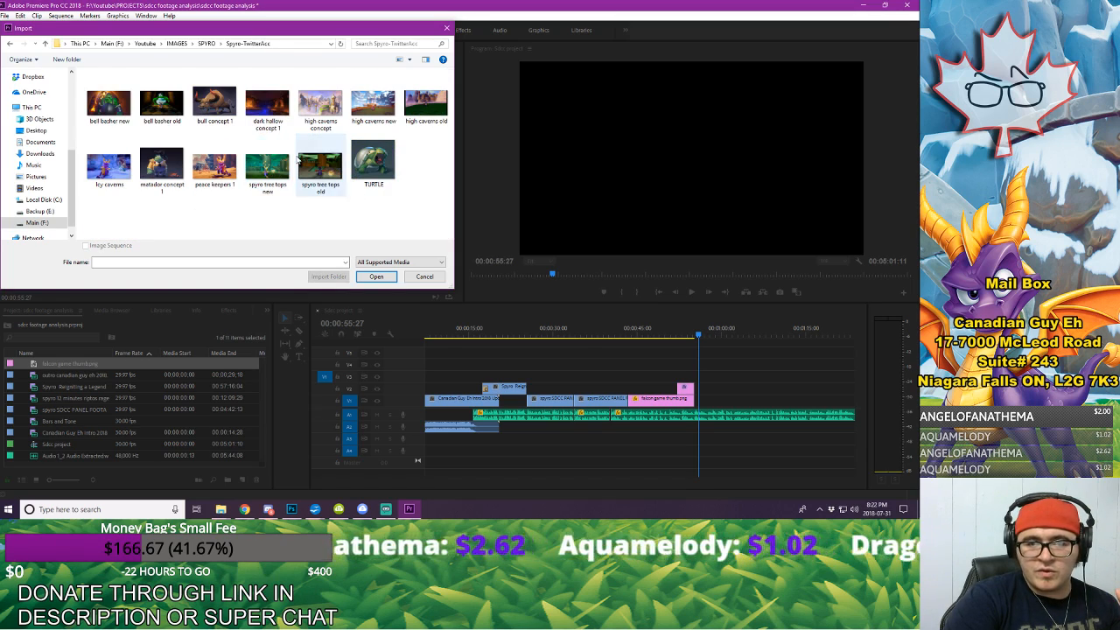
left_click(201, 44)
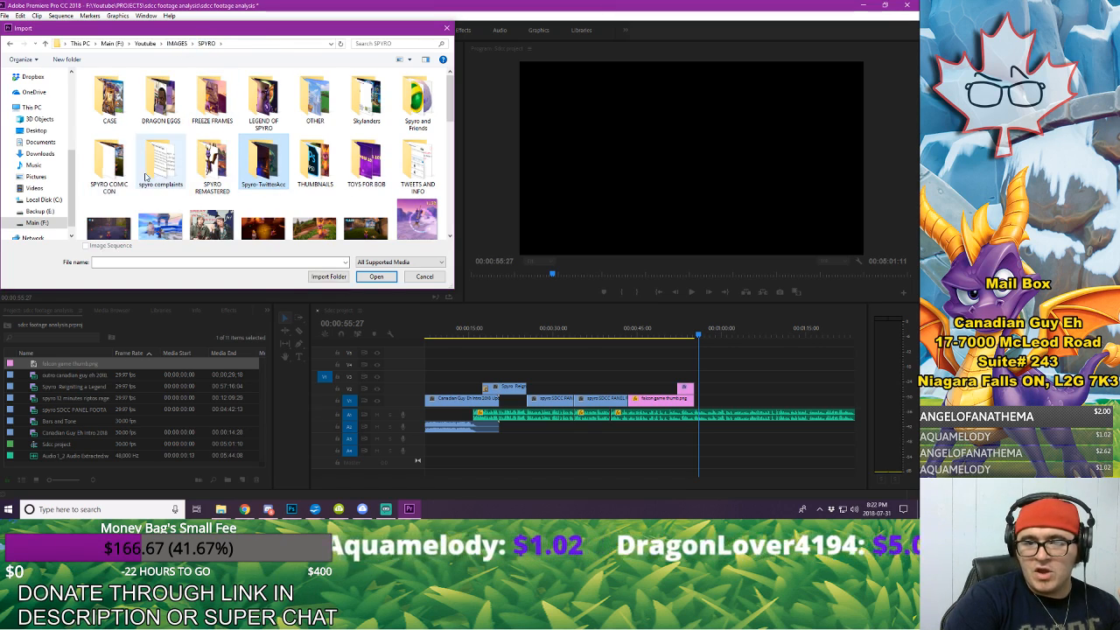
Step: Look through the TWEETS AND INFO folder inside SPYRO and import the falcon mcbob image
double_click(398, 180)
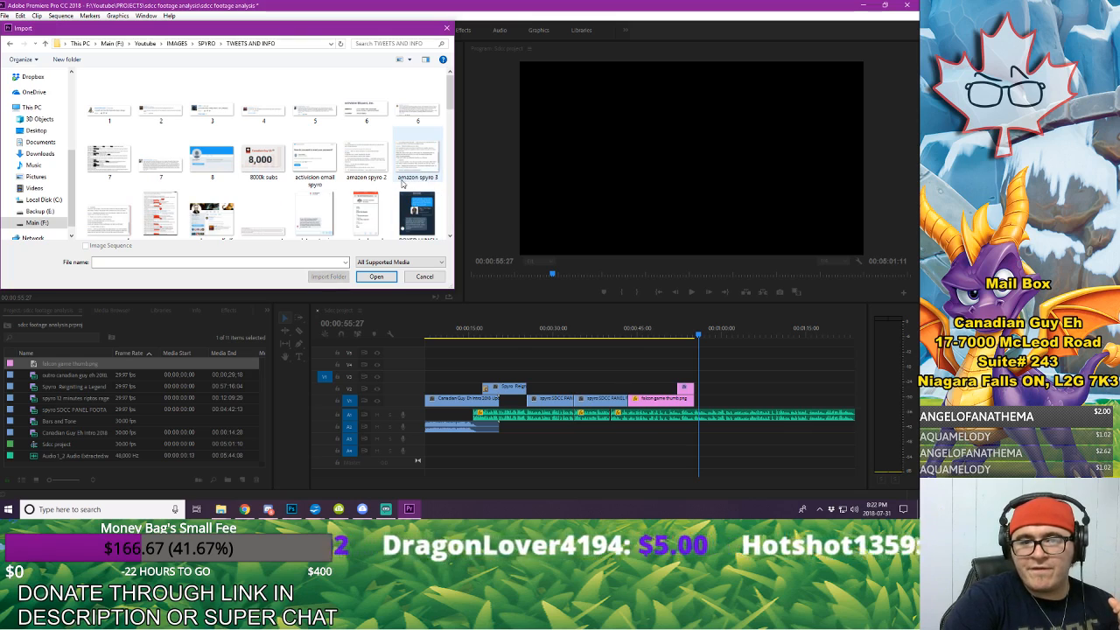
scroll(401, 182, "down", 1)
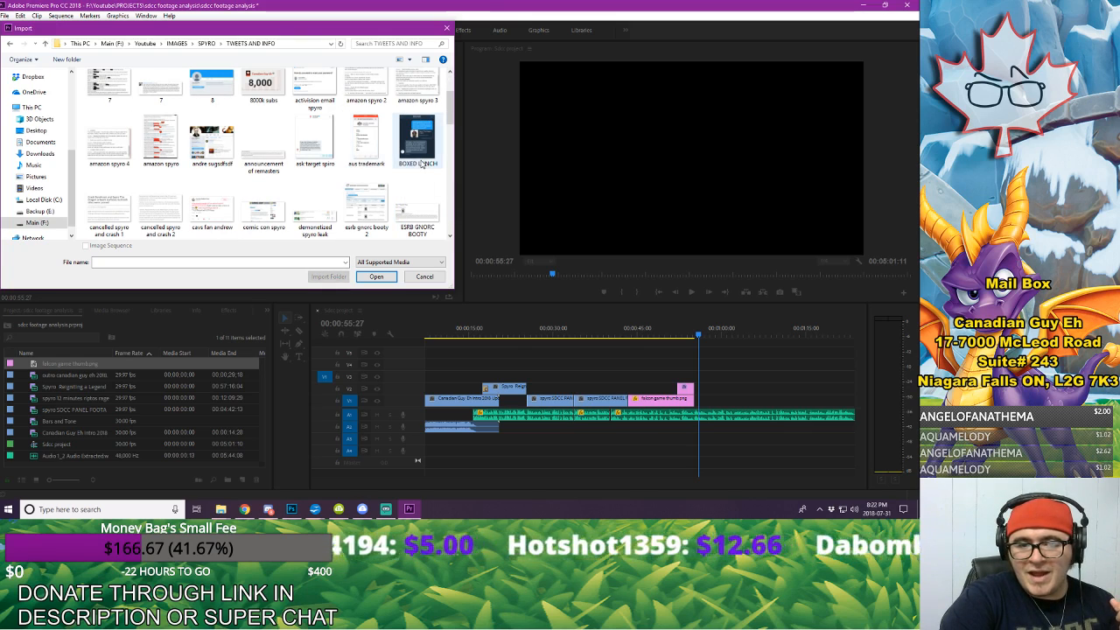
scroll(408, 158, "down", 6)
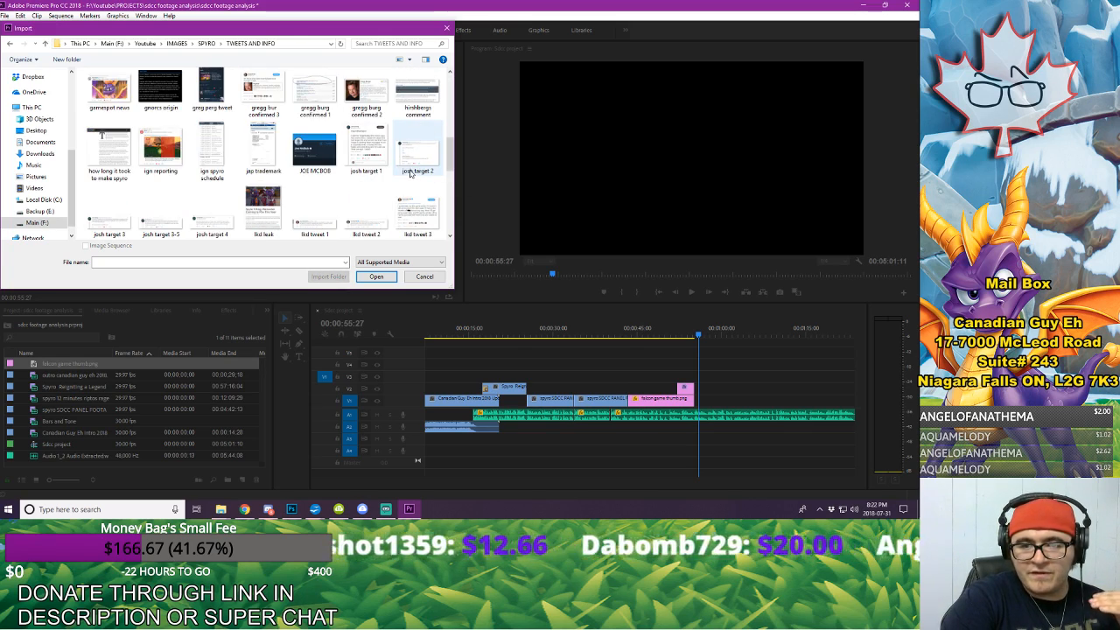
scroll(410, 173, "down", 2)
scroll(410, 174, "down", 1)
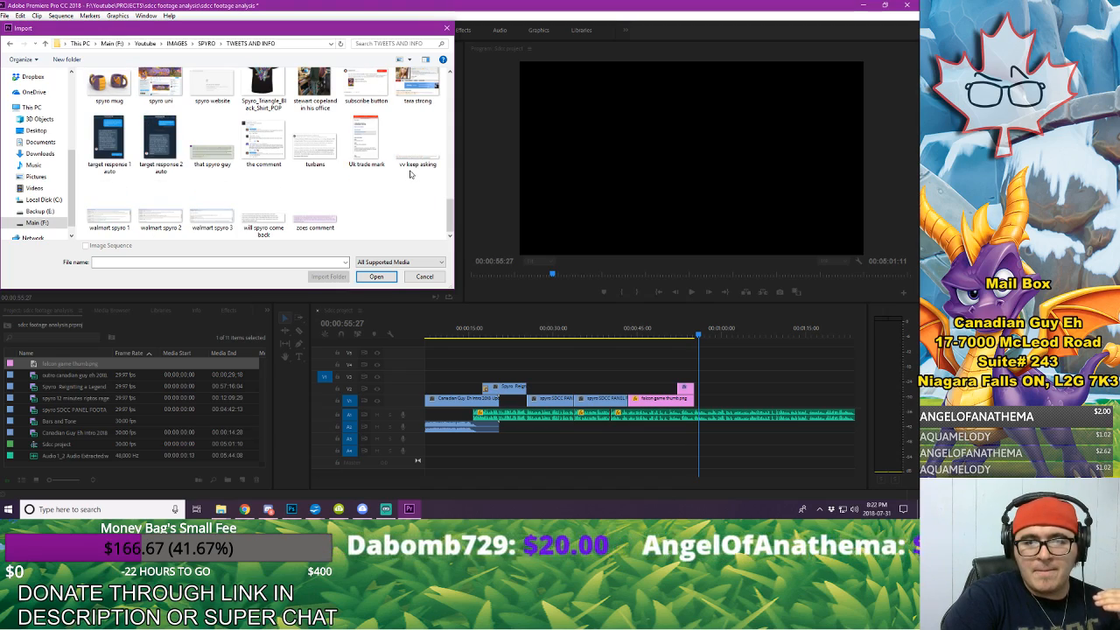
scroll(411, 173, "up", 3)
scroll(410, 173, "up", 3)
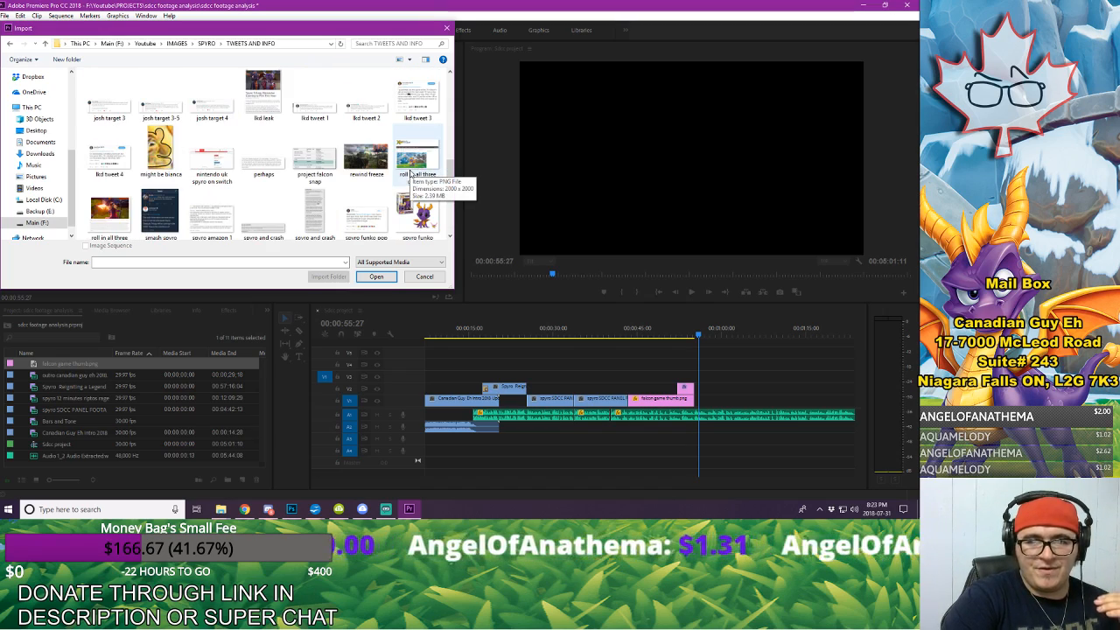
scroll(404, 173, "up", 2)
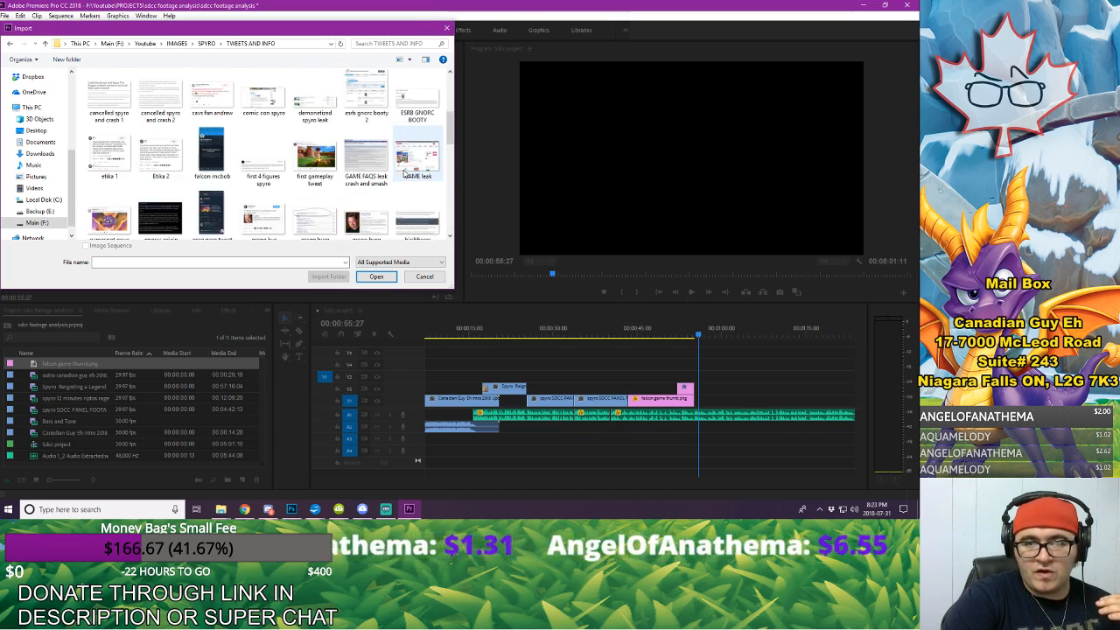
left_click(212, 156)
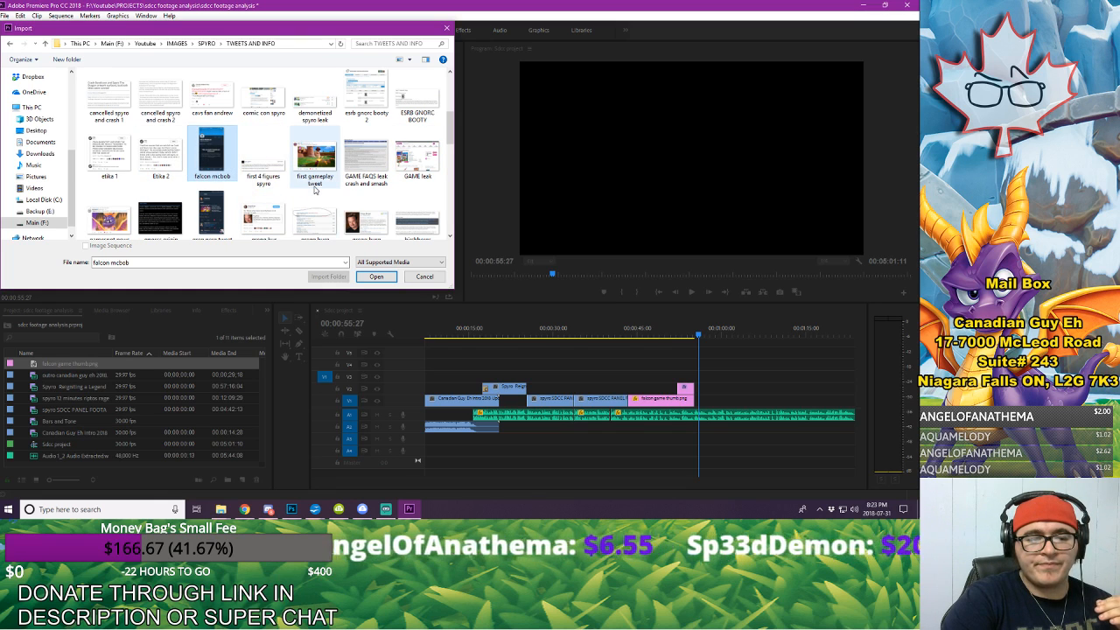
left_click(376, 276)
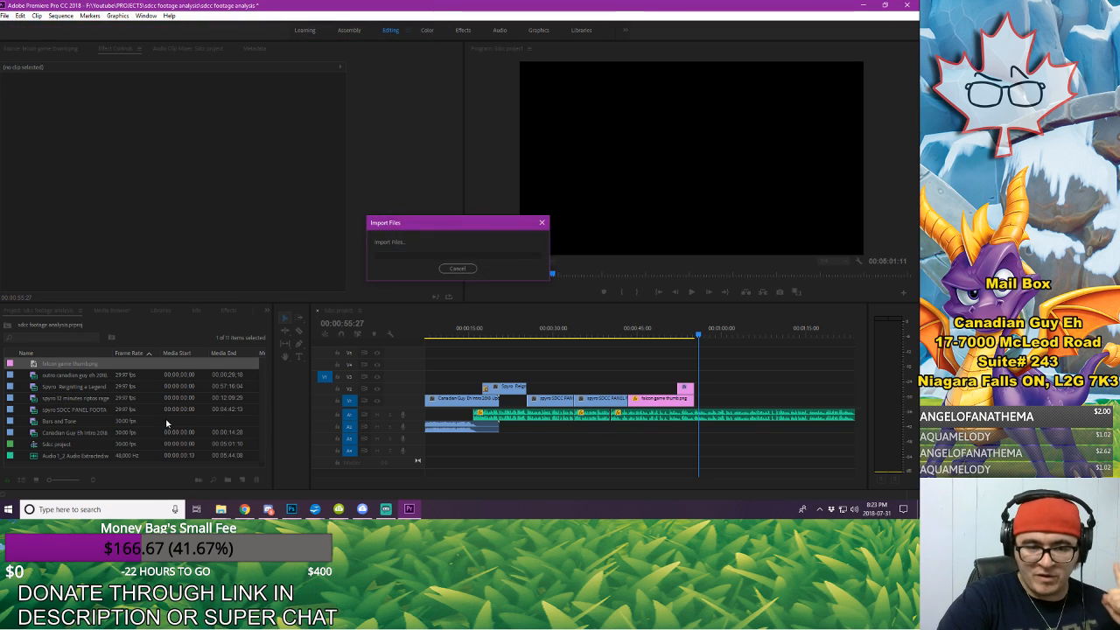
Step: Place falcon mcbob.JPG on V3 directly after the question mark graphic and enlarge it to a scale of about 130
double_click(34, 377)
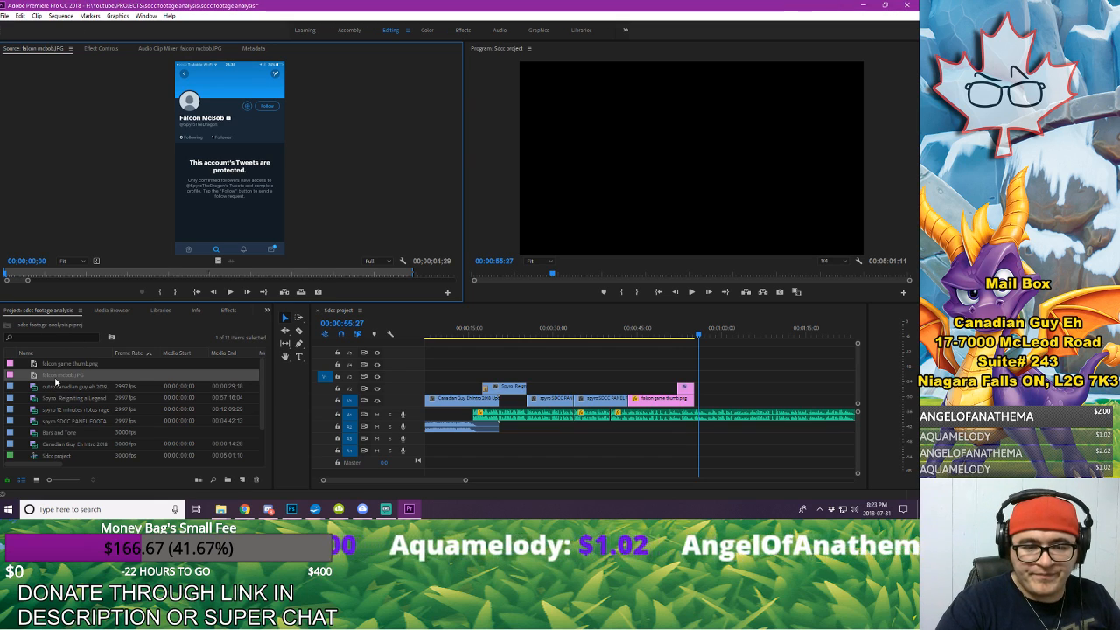
left_click_drag(55, 382, 716, 383)
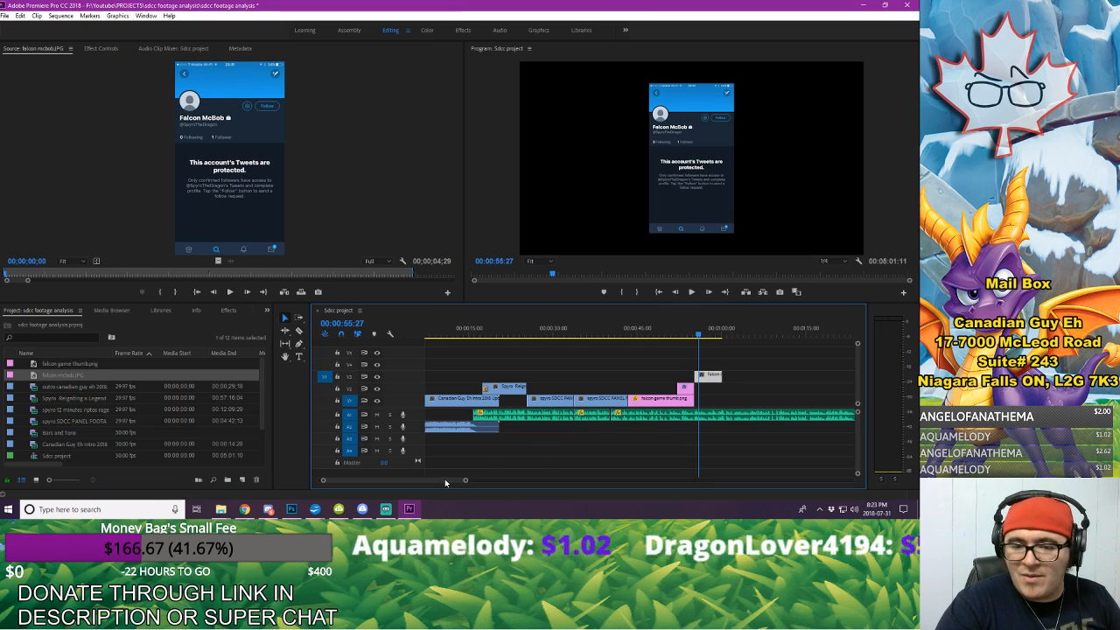
left_click_drag(466, 482, 431, 482)
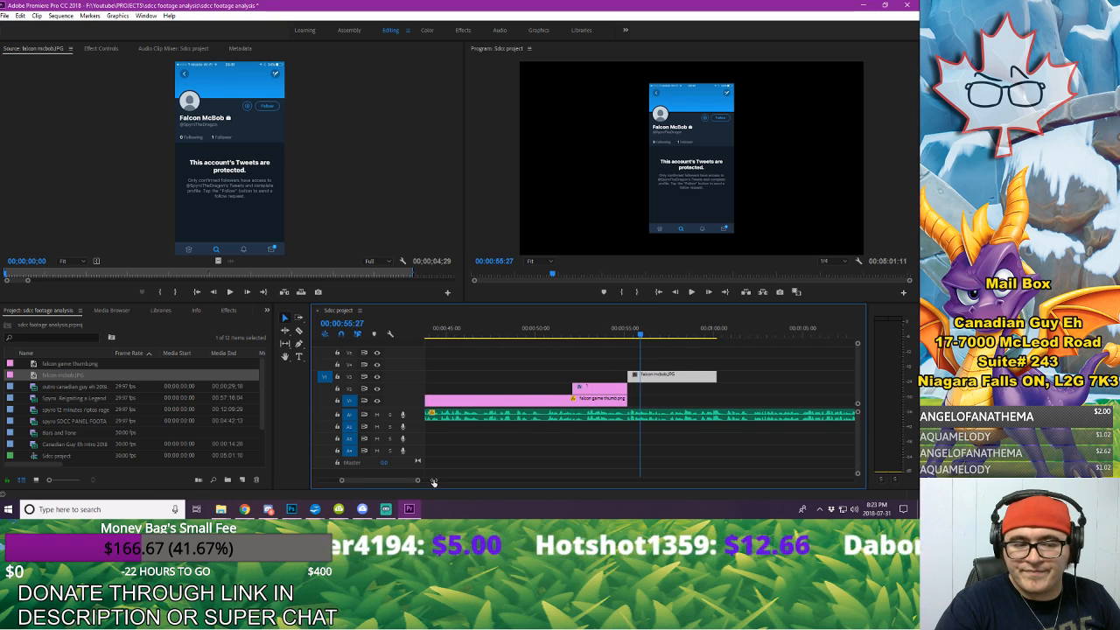
left_click(102, 49)
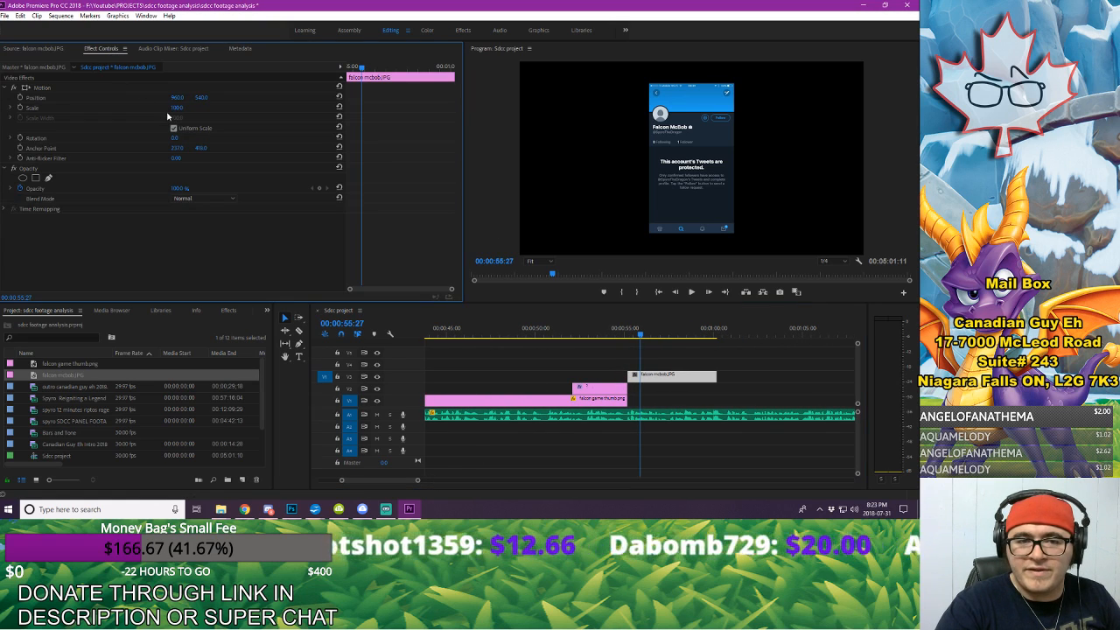
left_click_drag(174, 108, 201, 108)
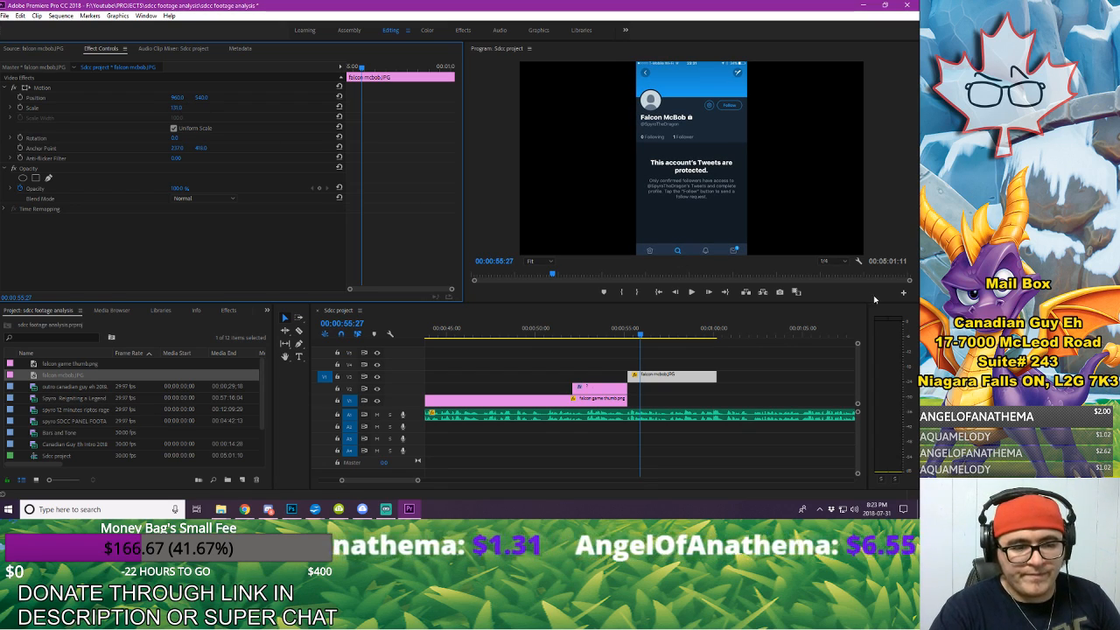
Step: Play back the narration from the end of the question mark section through most of the falcon mcbob image
left_click(766, 368)
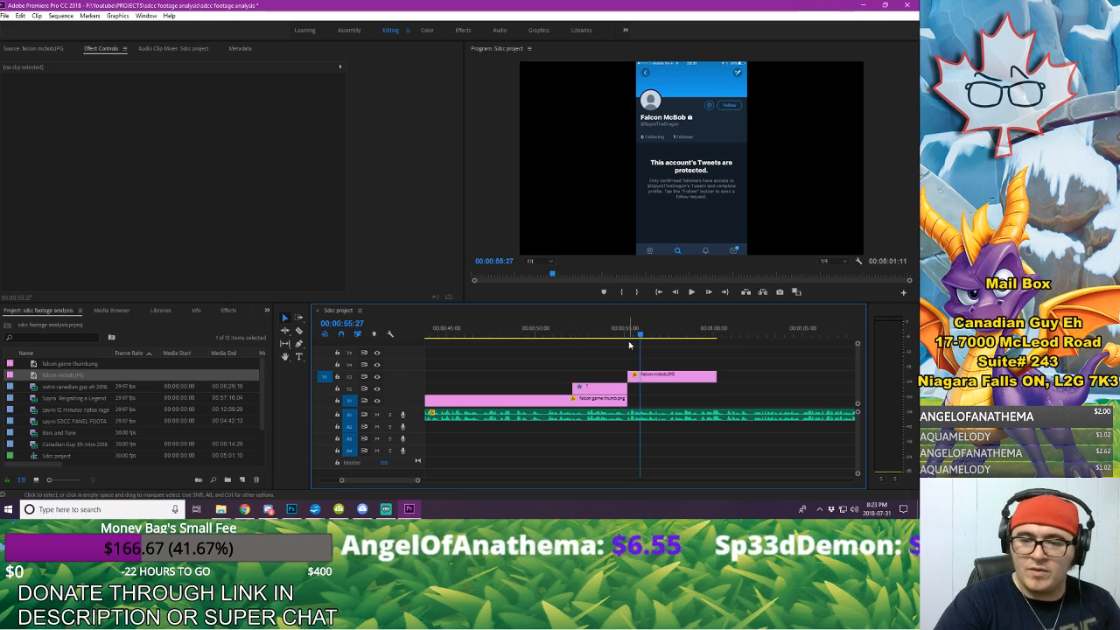
left_click(560, 336)
key("space")
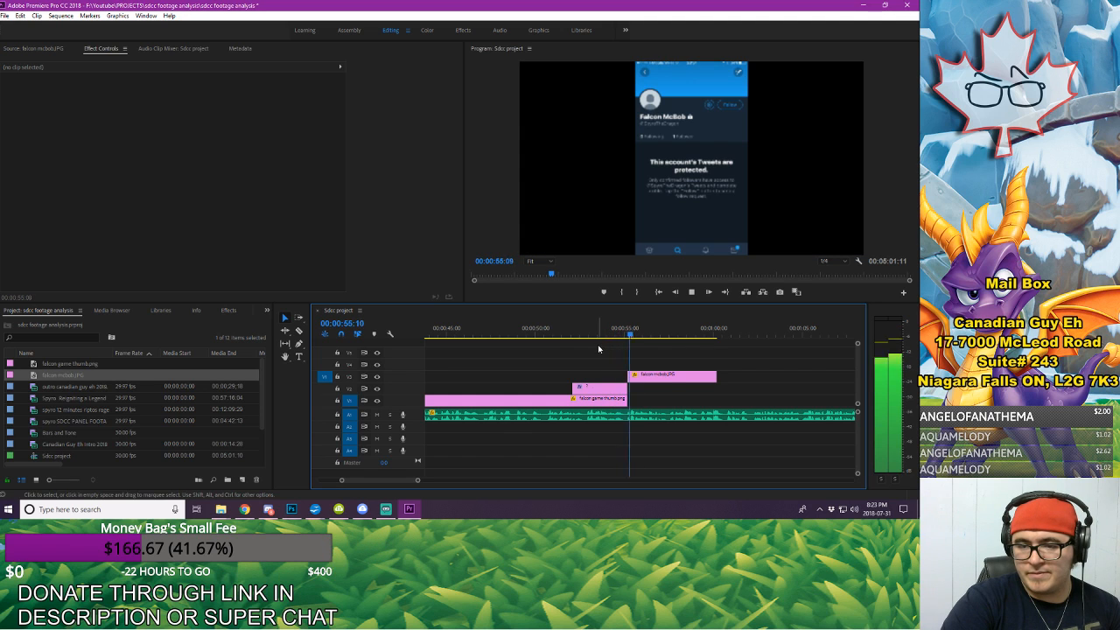
key("space")
key("space")
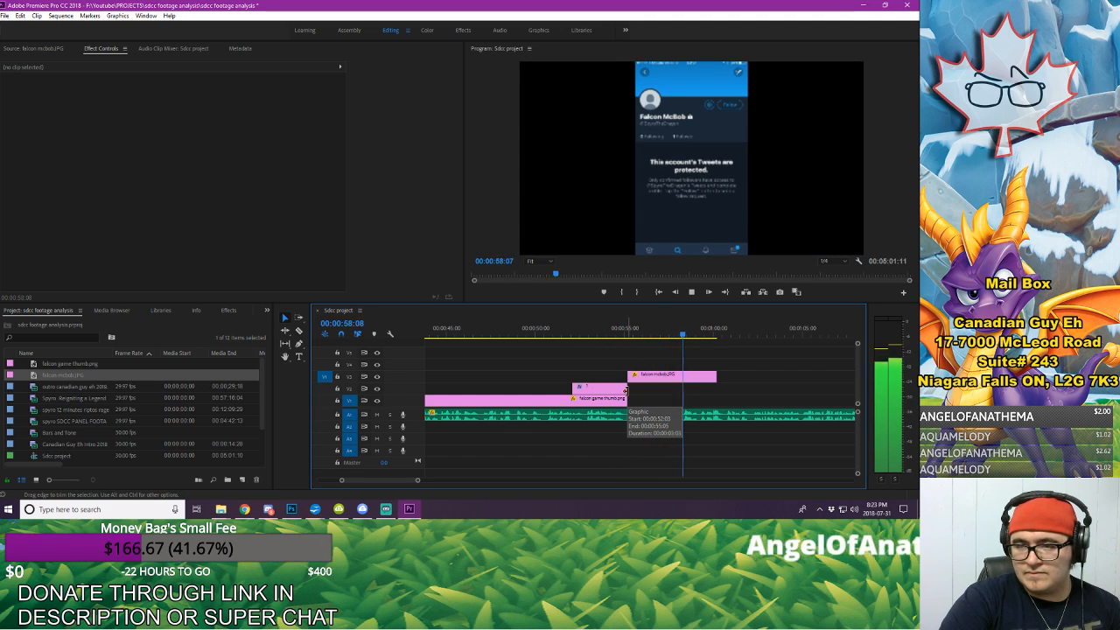
key("space")
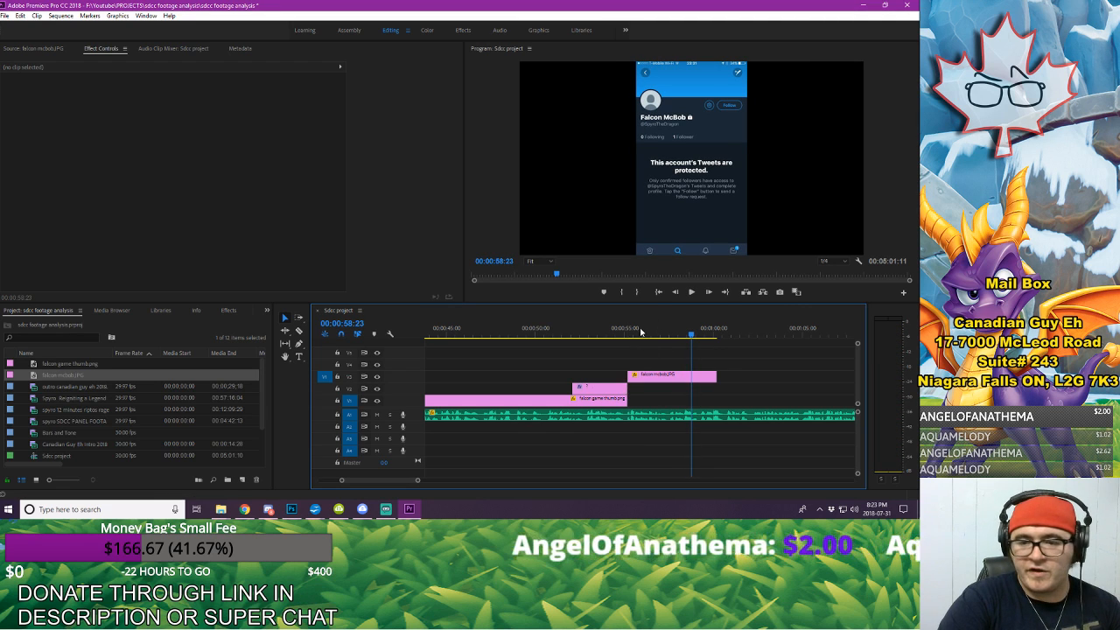
Step: Add Position keyframes to falcon mcbob.JPG at its start, 00:00:55:06, and at 00:00:56:07
left_click(681, 377)
left_click_drag(382, 70, 348, 69)
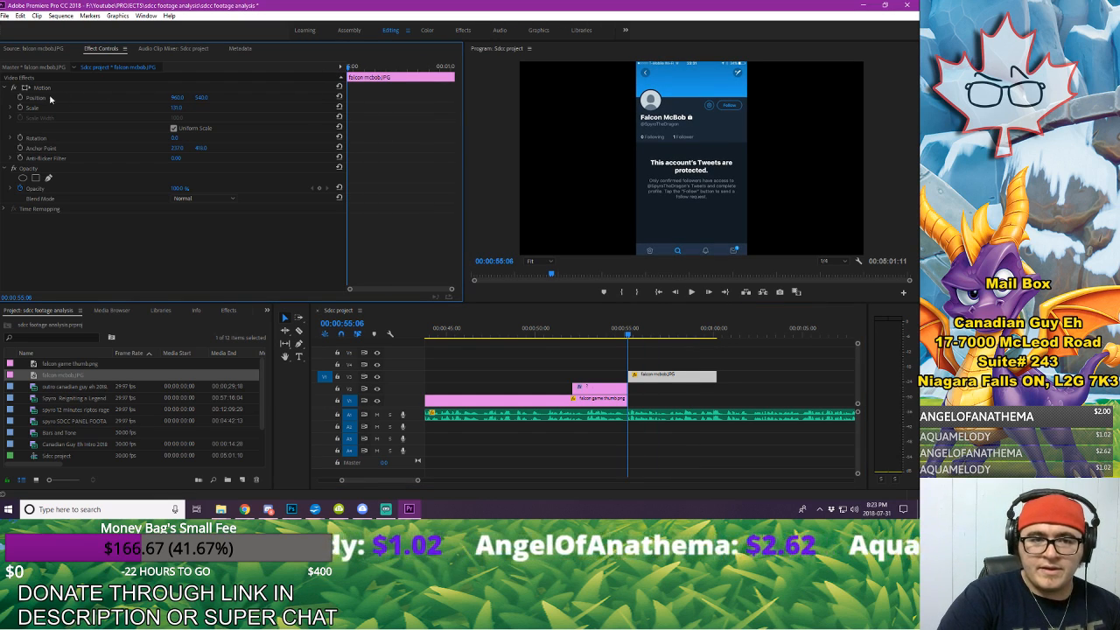
left_click(20, 99)
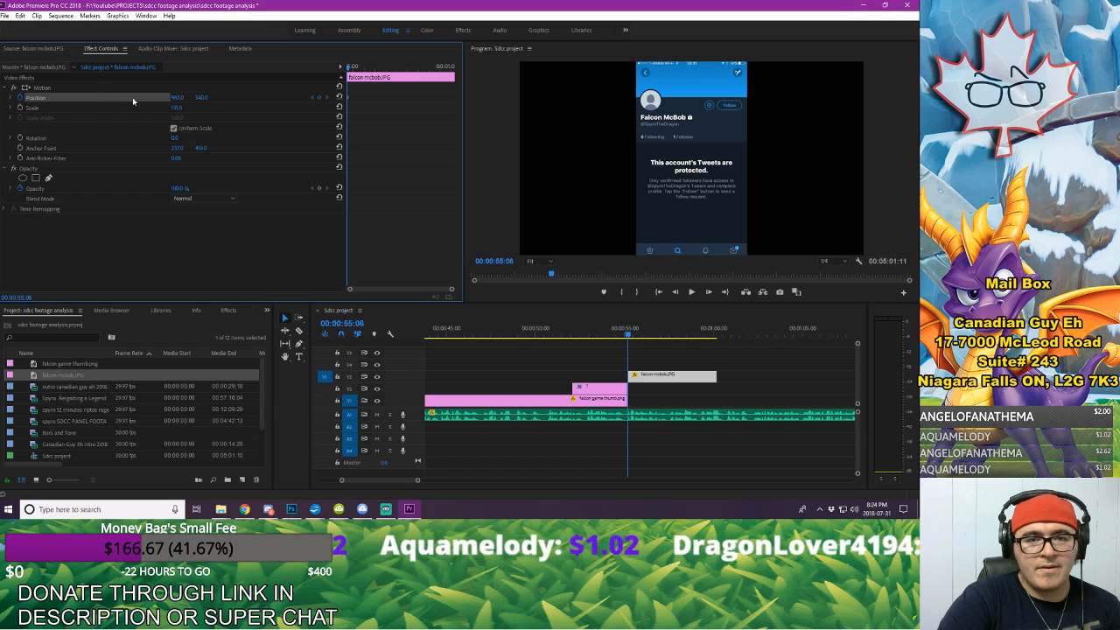
key("space")
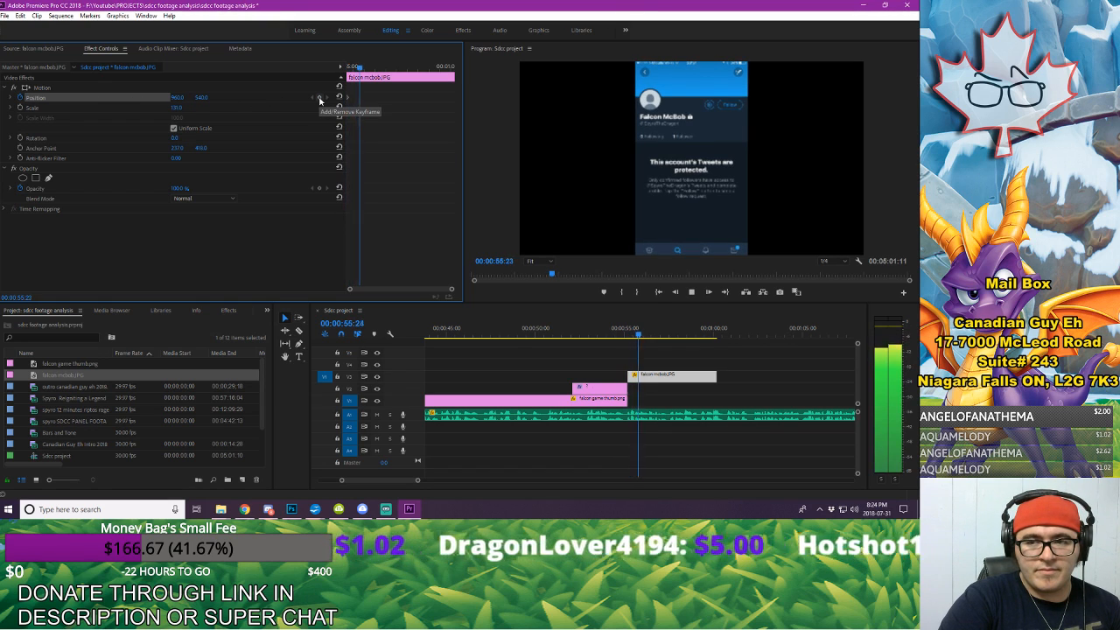
key("space")
left_click(319, 98)
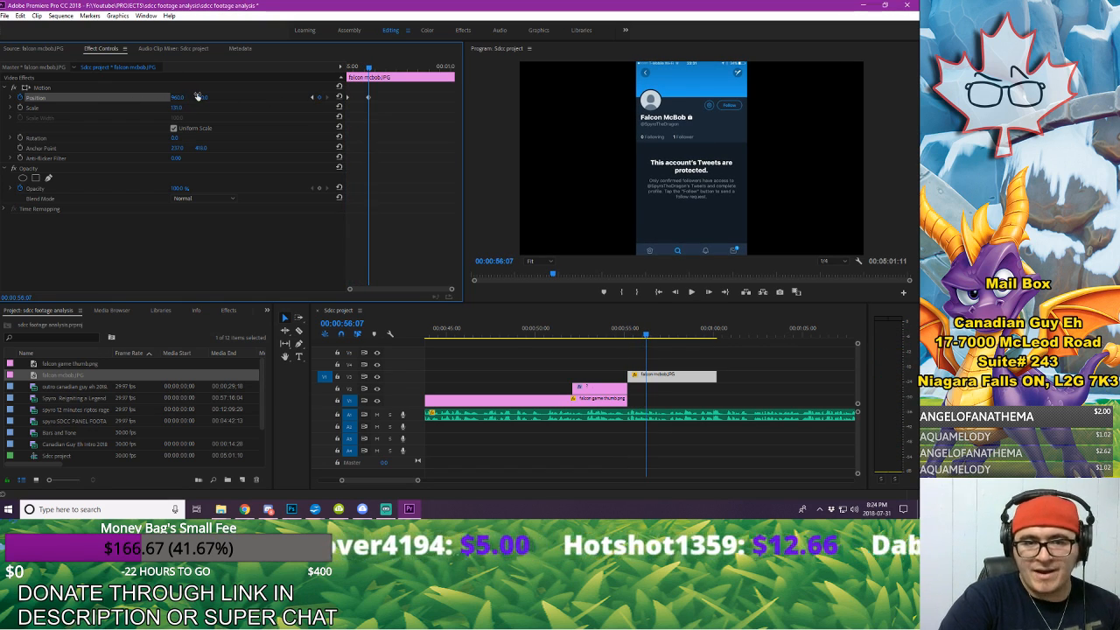
Step: Try moving falcon mcbob.JPG above the frame at its second Position keyframe, preview the motion, and undo the move
left_click_drag(181, 101, 194, 98)
key("ctrl+z")
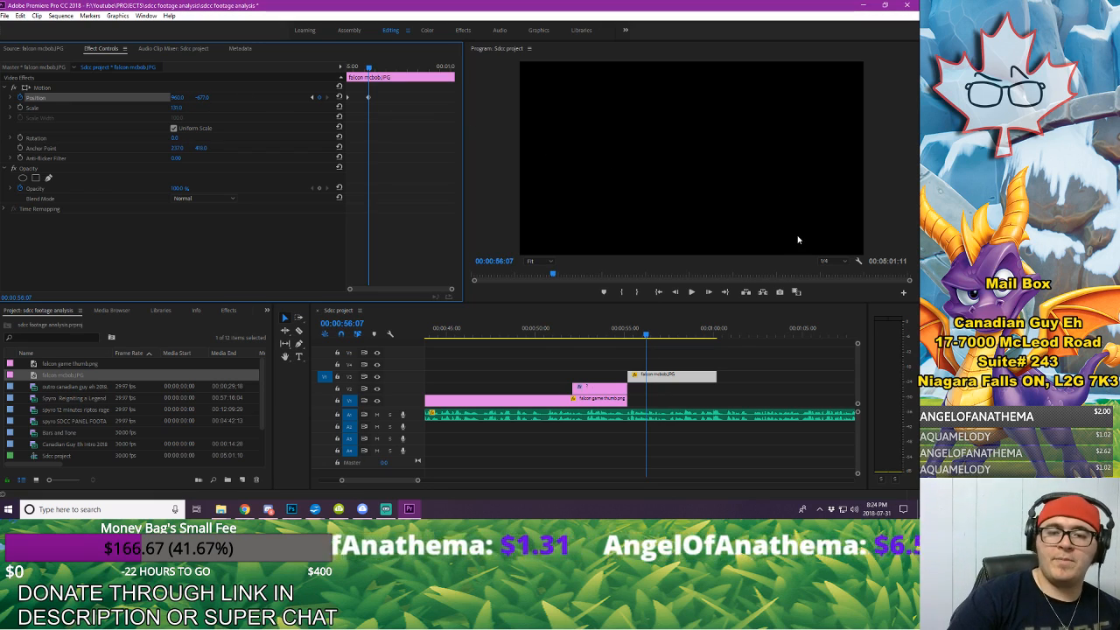
left_click(604, 330)
key("space")
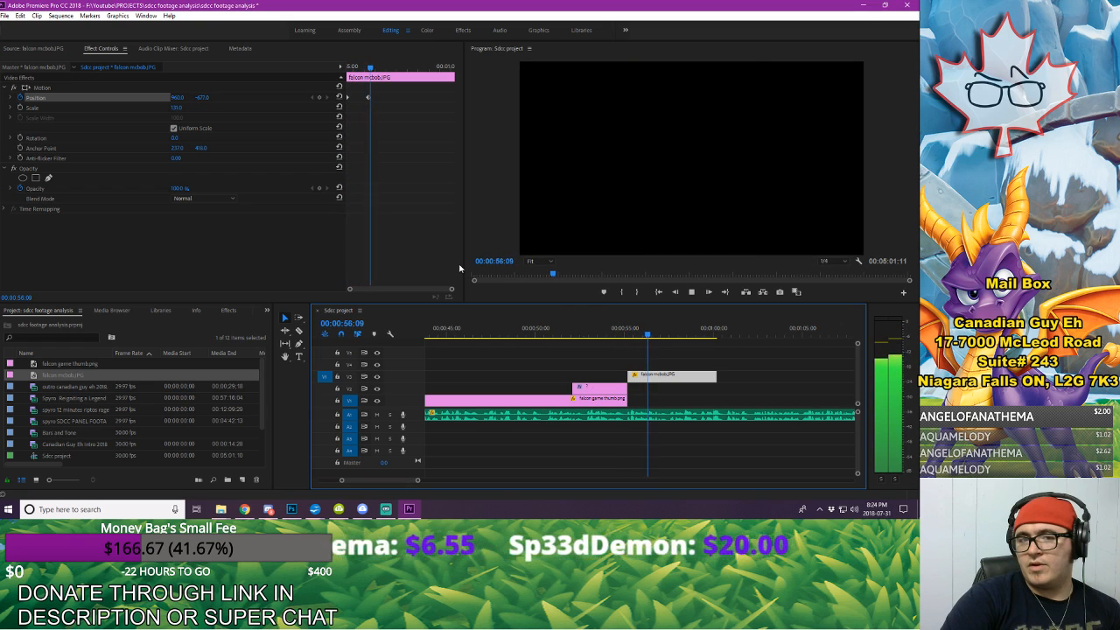
key("space")
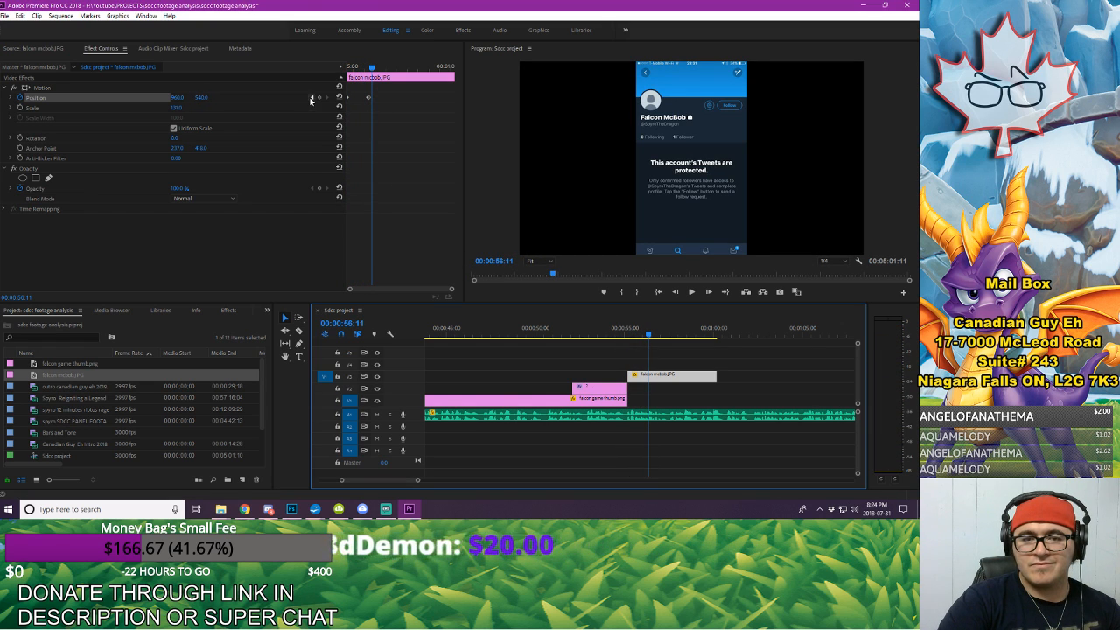
Step: Move falcon mcbob.JPG above the frame at its first Position keyframe so it slides down into view, and preview the motion
left_click(310, 98)
left_click(327, 98)
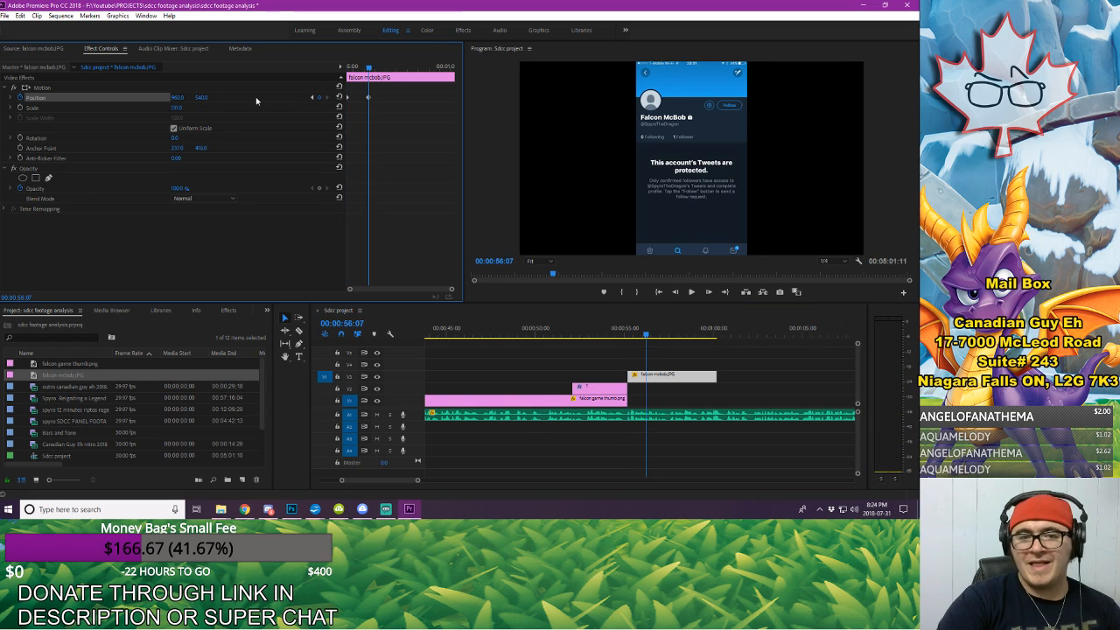
left_click(312, 97)
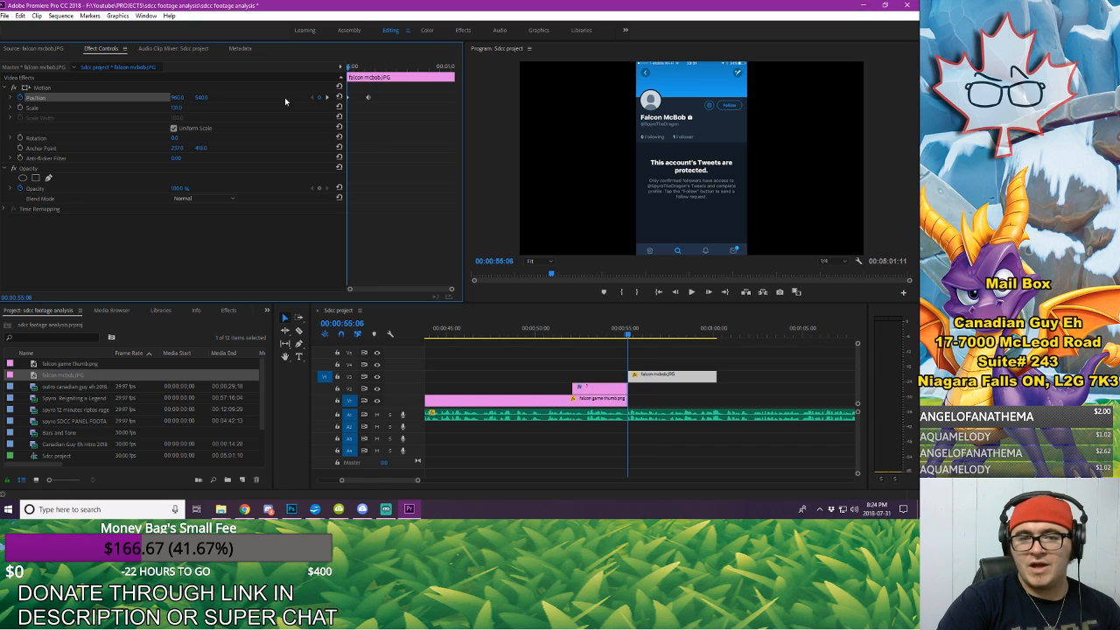
left_click_drag(197, 99, 131, 98)
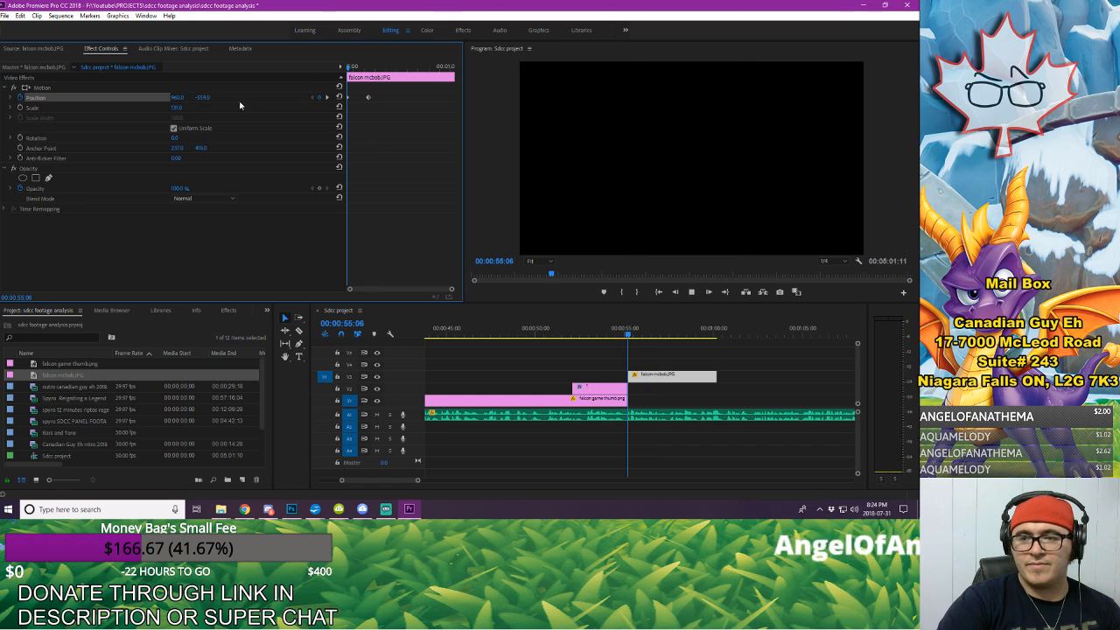
key("space")
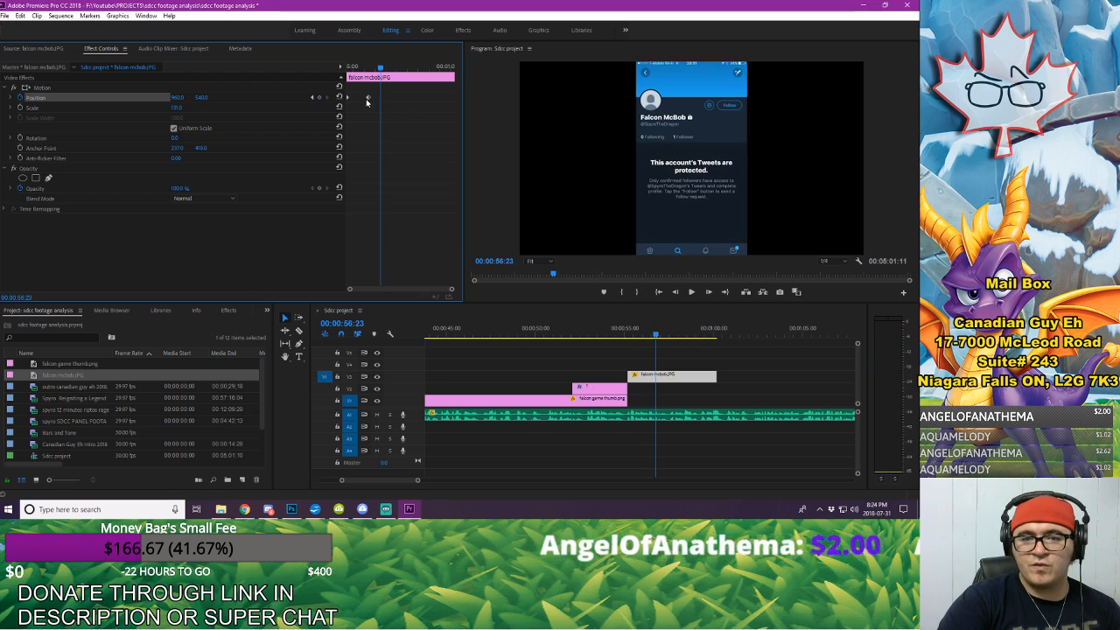
Step: Speed up the slide-in by moving the second Position keyframe to about half a second after the first, and preview it
left_click_drag(369, 97, 319, 66)
key("space")
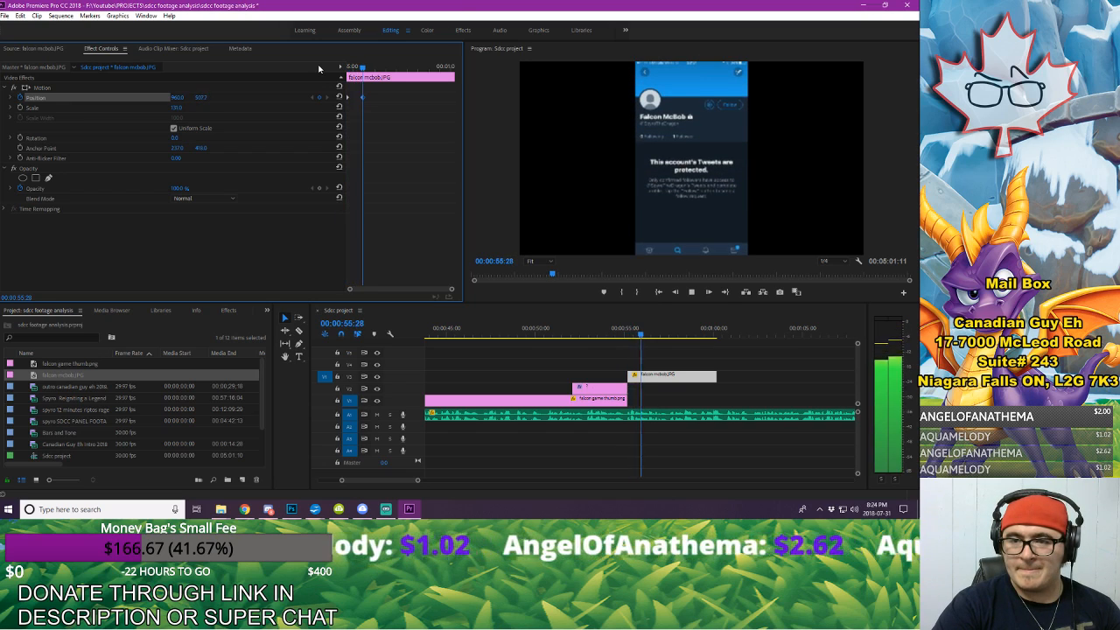
key("space")
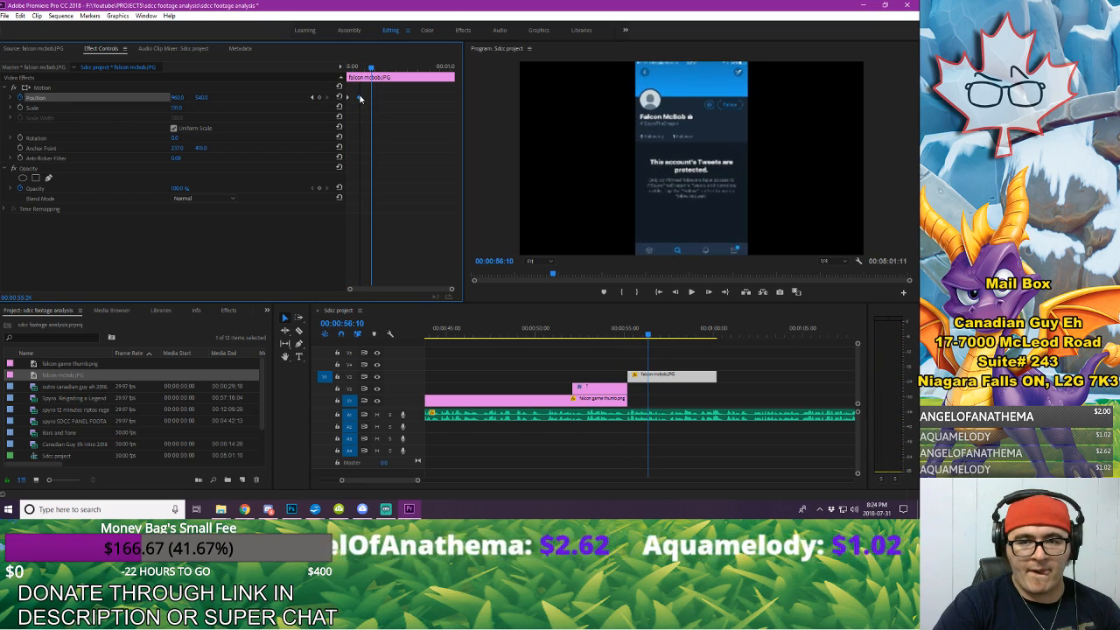
left_click_drag(359, 68, 343, 66)
key("space")
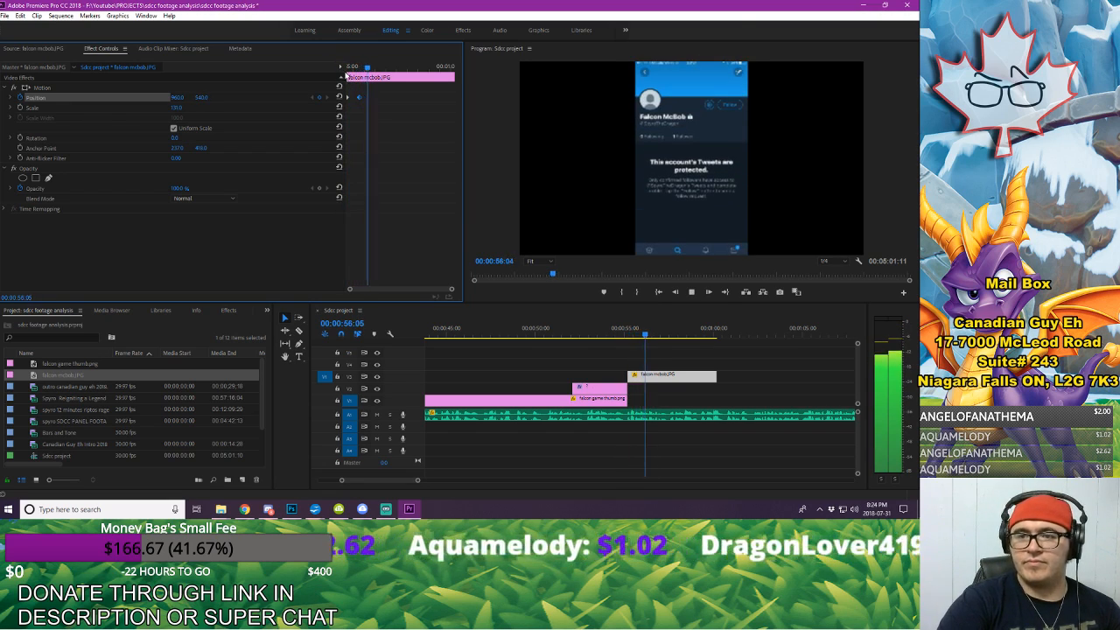
key("space")
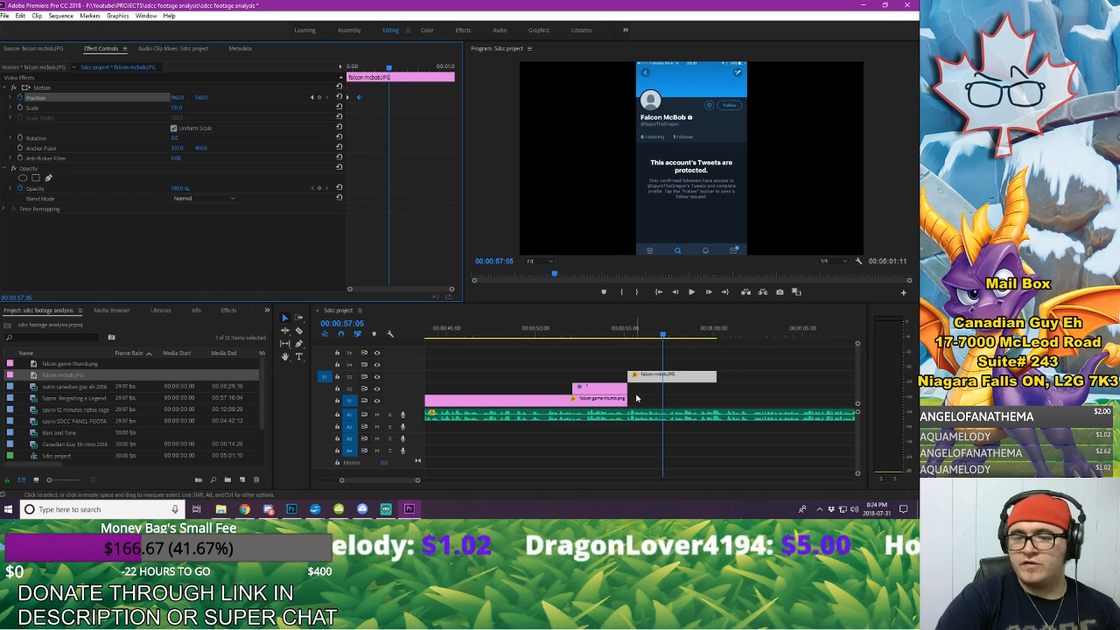
Step: Extend the question mark graphic and still beneath the start of falcon mcbob.JPG, end both with a Cross Dissolve, and play back the transition
left_click(228, 310)
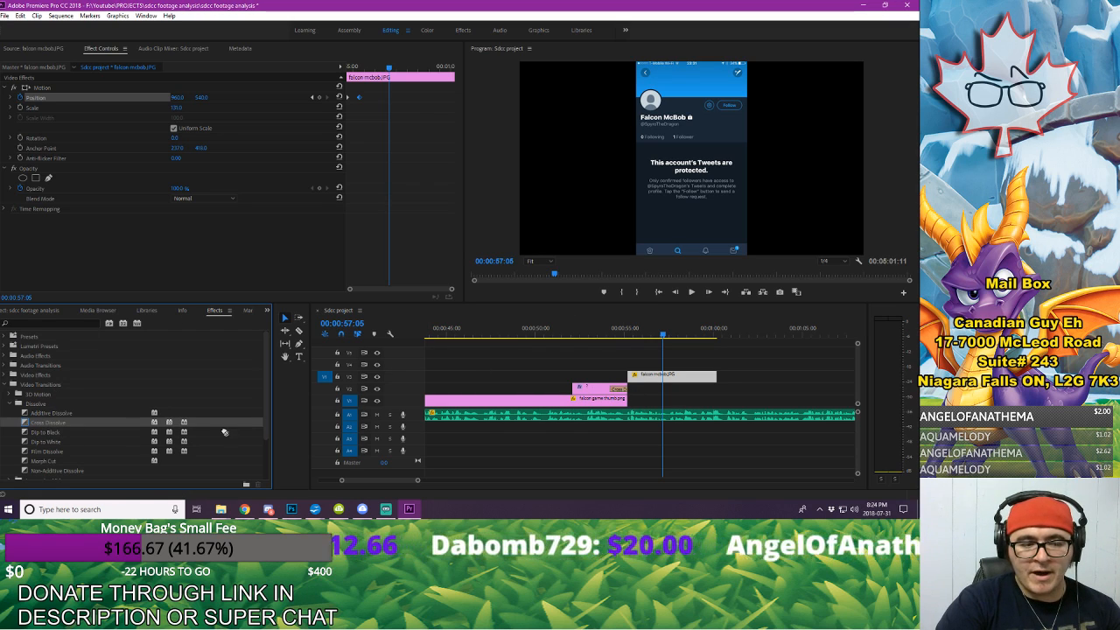
left_click_drag(224, 432, 656, 392)
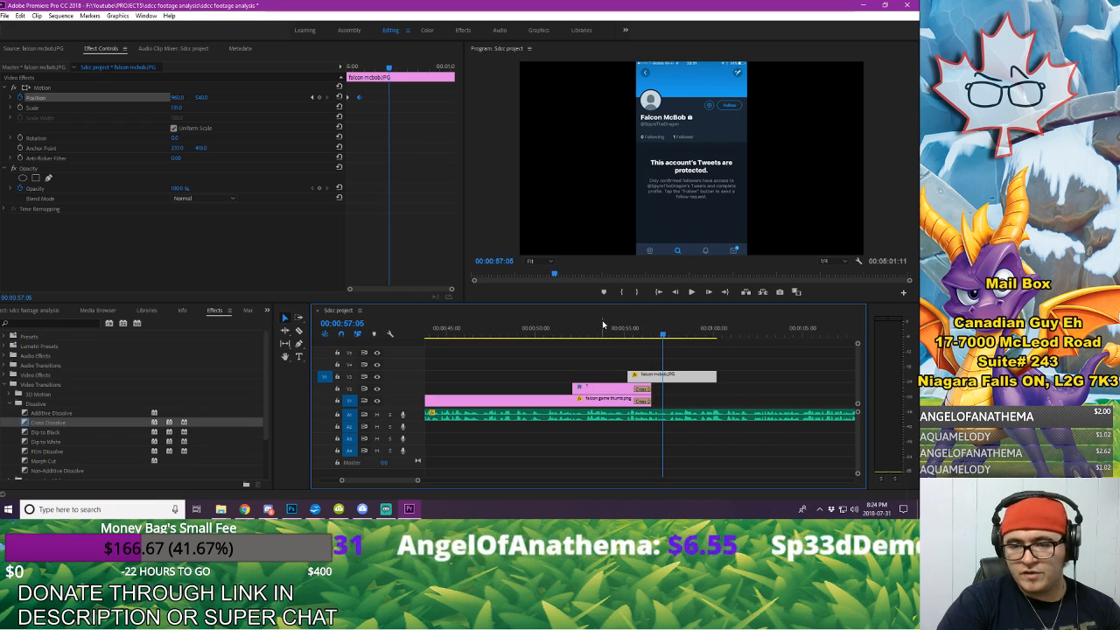
left_click(564, 333)
key("space")
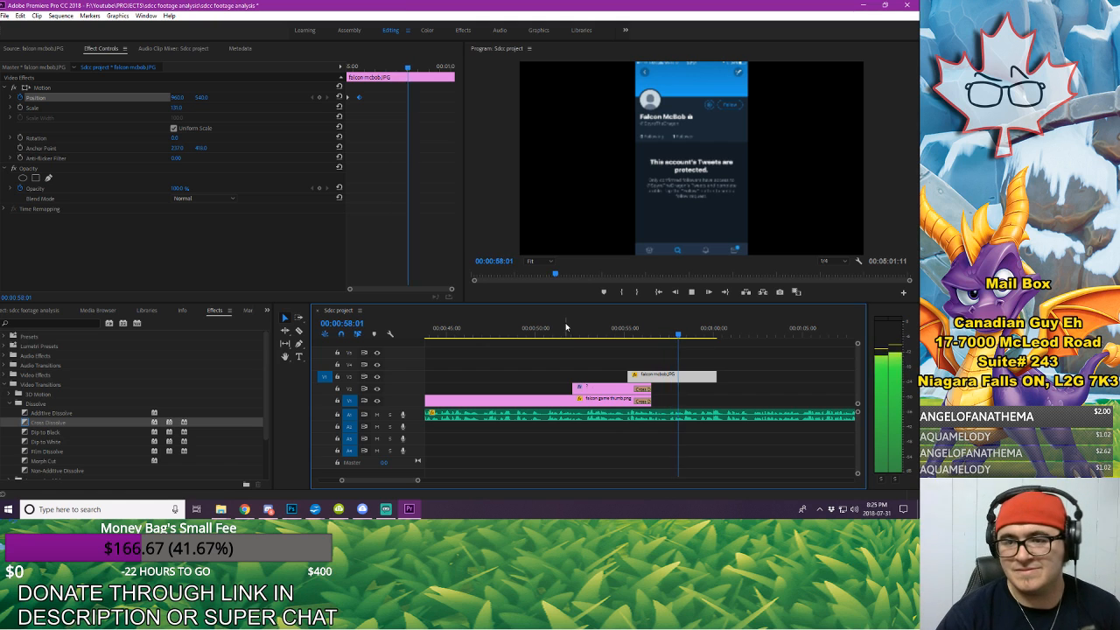
Step: Find the zoom's starting point in the voice-over and add Position and Scale keyframes to falcon mcbob.JPG at 00:00:57:18
key("space")
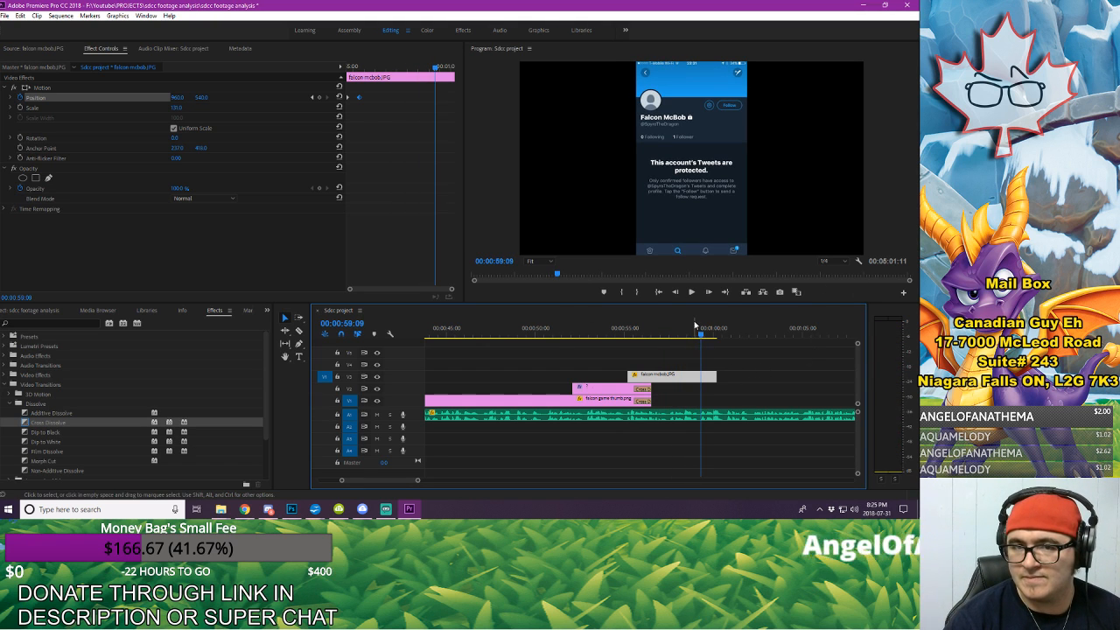
key("j")
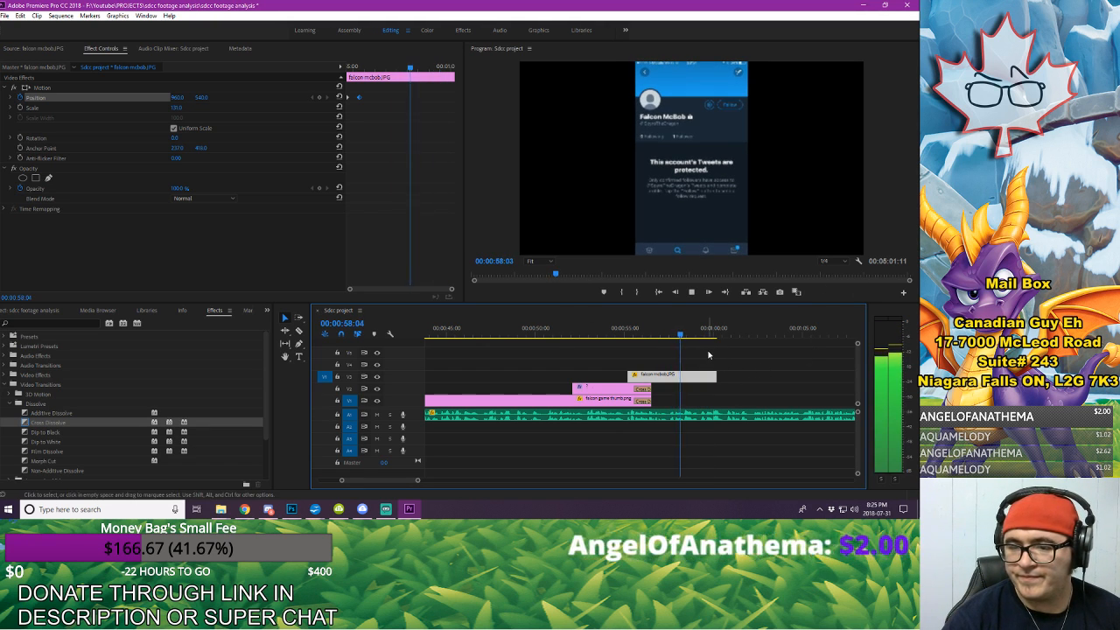
key("space")
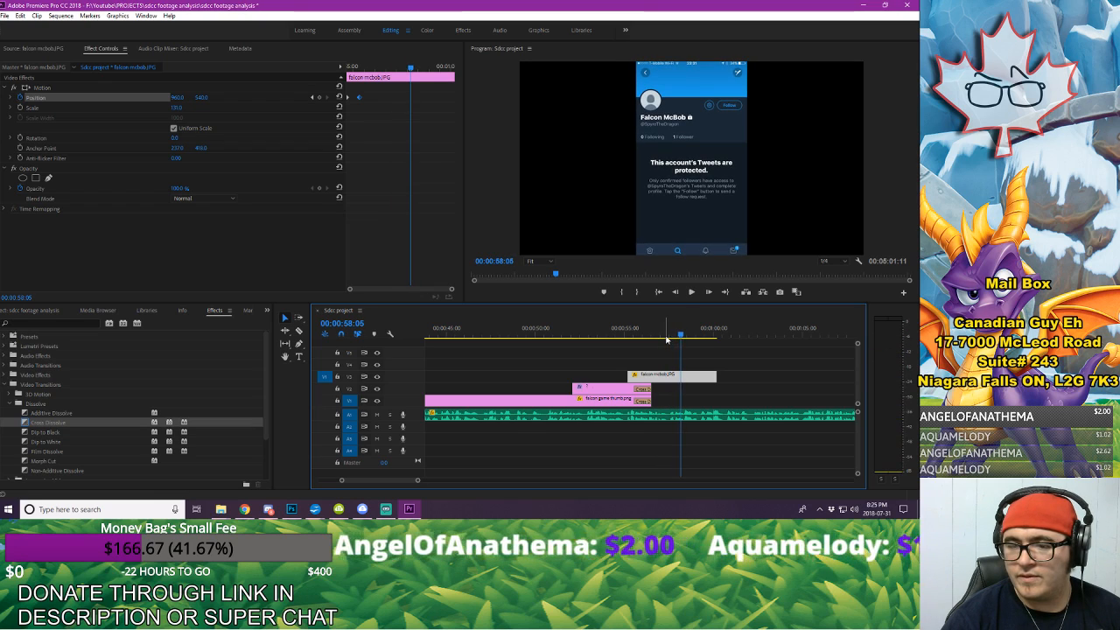
left_click(669, 337)
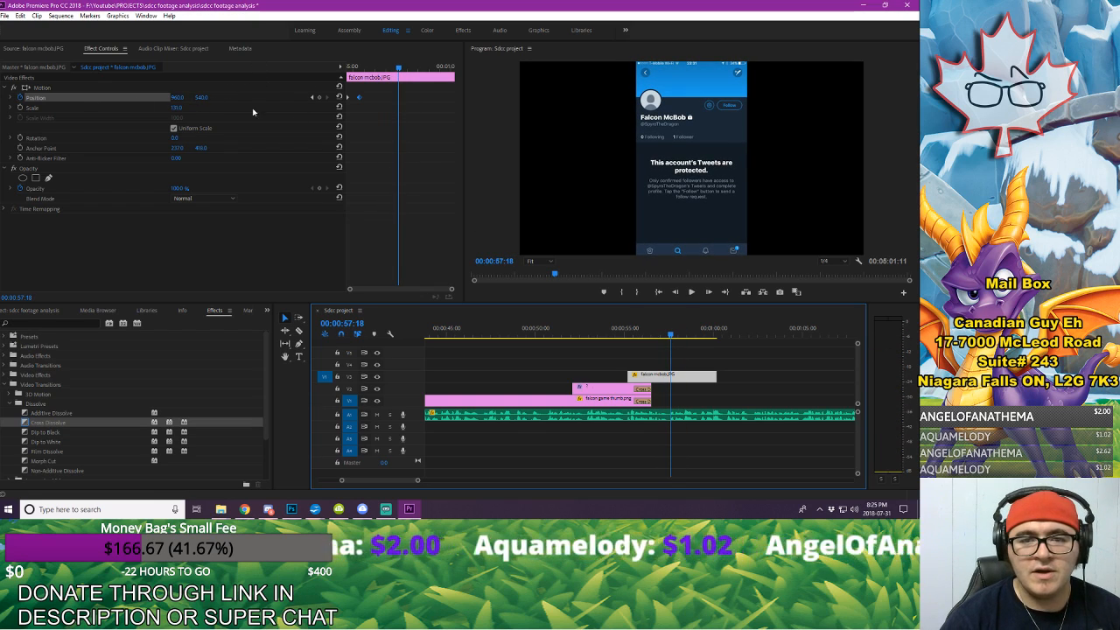
left_click(319, 99)
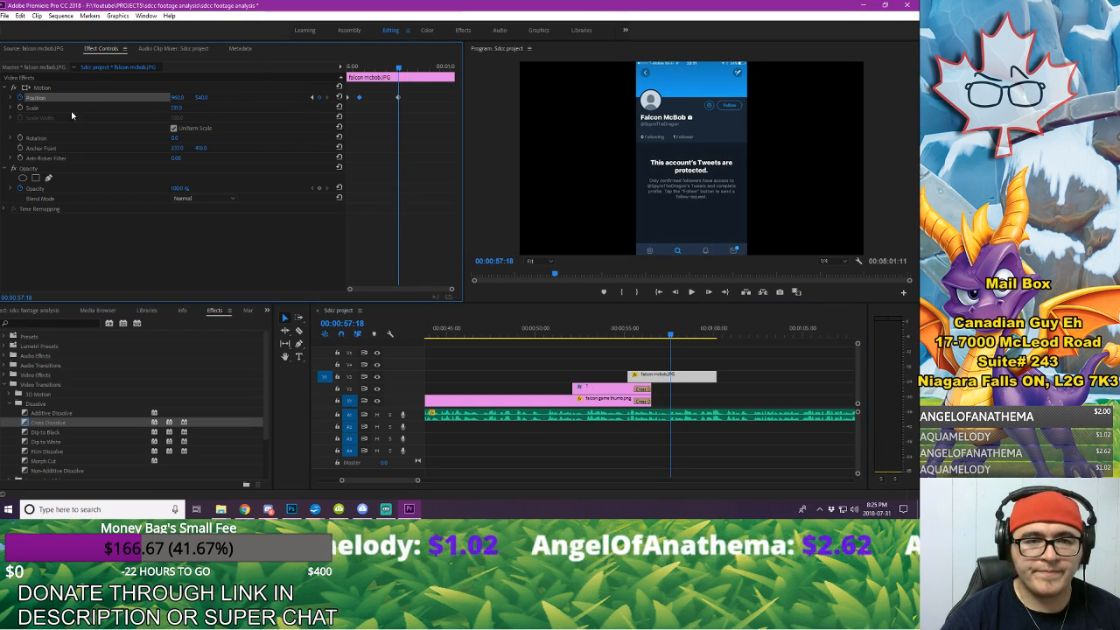
left_click(20, 108)
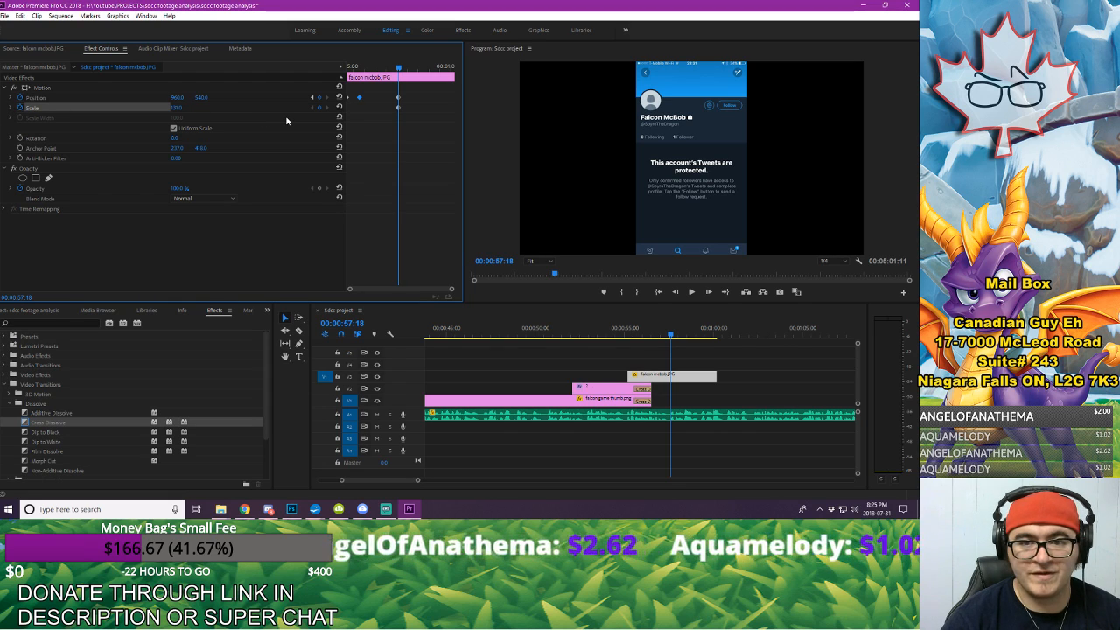
Step: Play on to 00:00:58:22 and add a second pair of Position and Scale keyframes to falcon mcbob.JPG there
key("space")
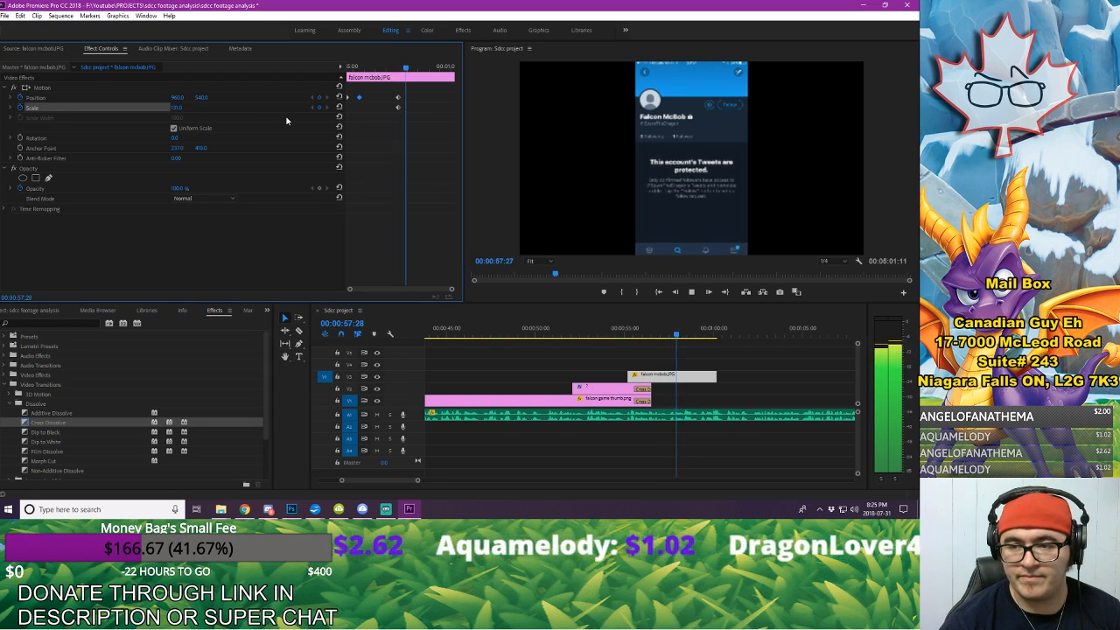
key("space")
left_click(319, 100)
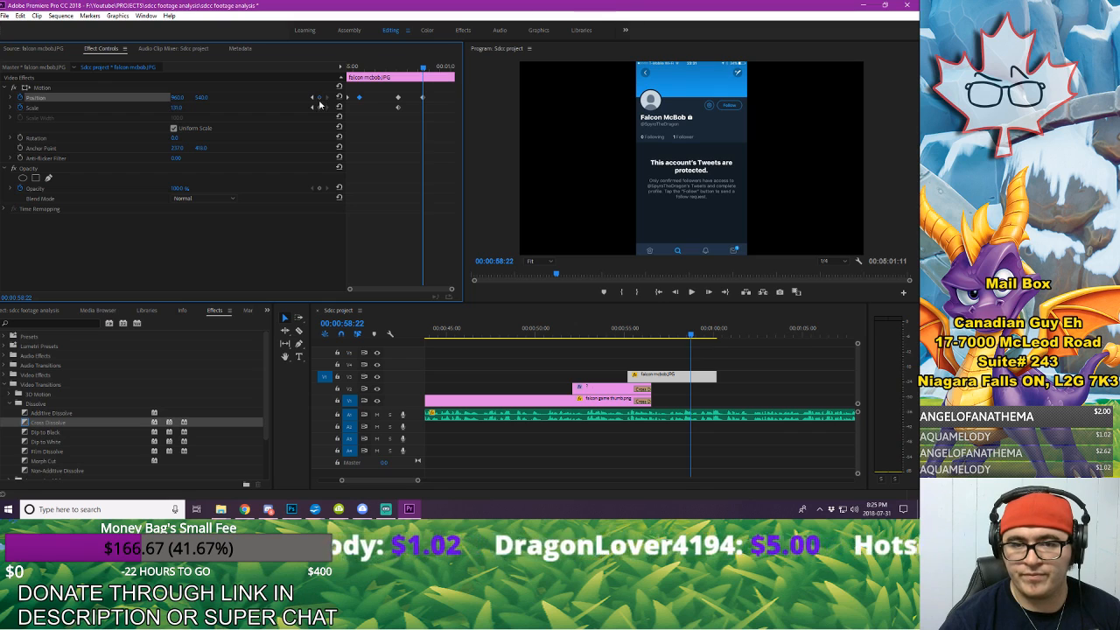
left_click(313, 108)
left_click(319, 107)
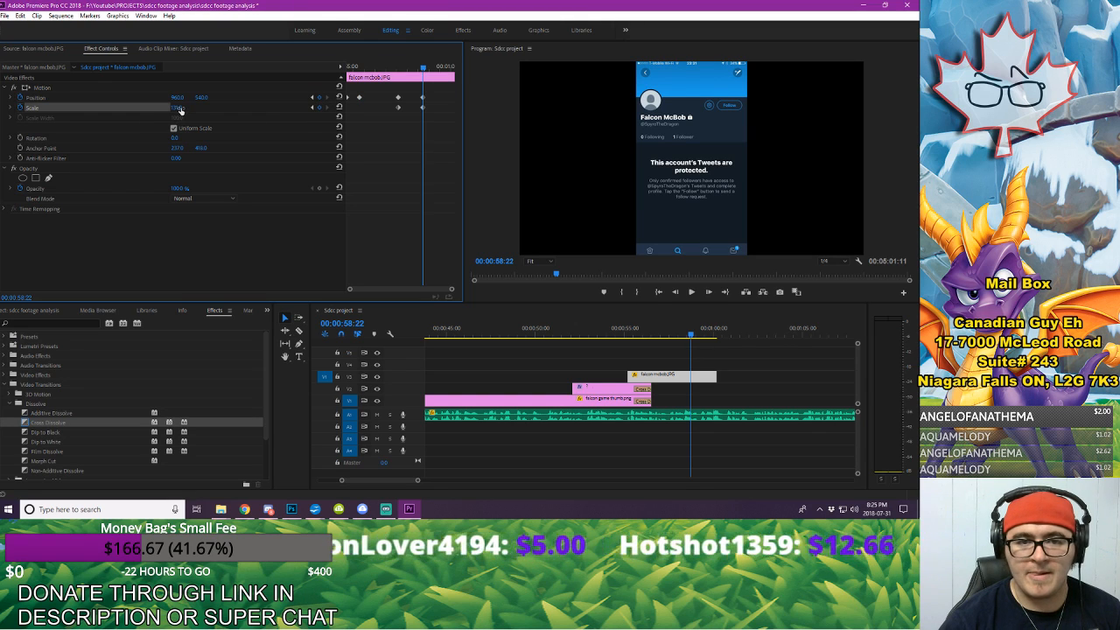
Step: Zoom in on the profile header at 00:00:58:22 with Scale about 412 and vertical Position about 1273, and play back from before the image
left_click_drag(180, 110, 359, 110)
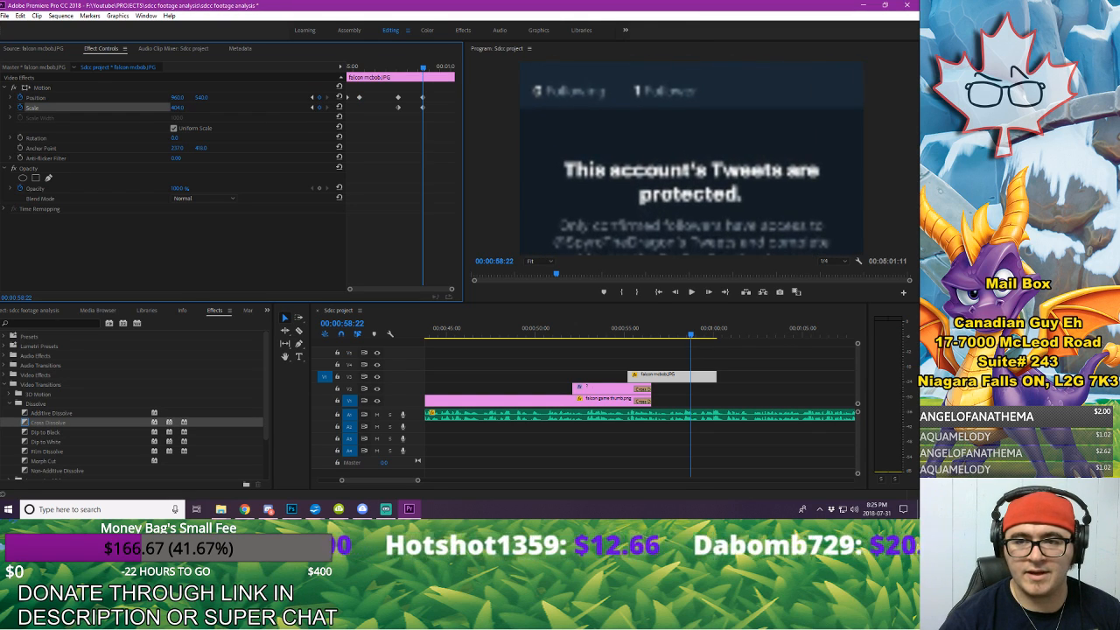
left_click_drag(203, 99, 554, 99)
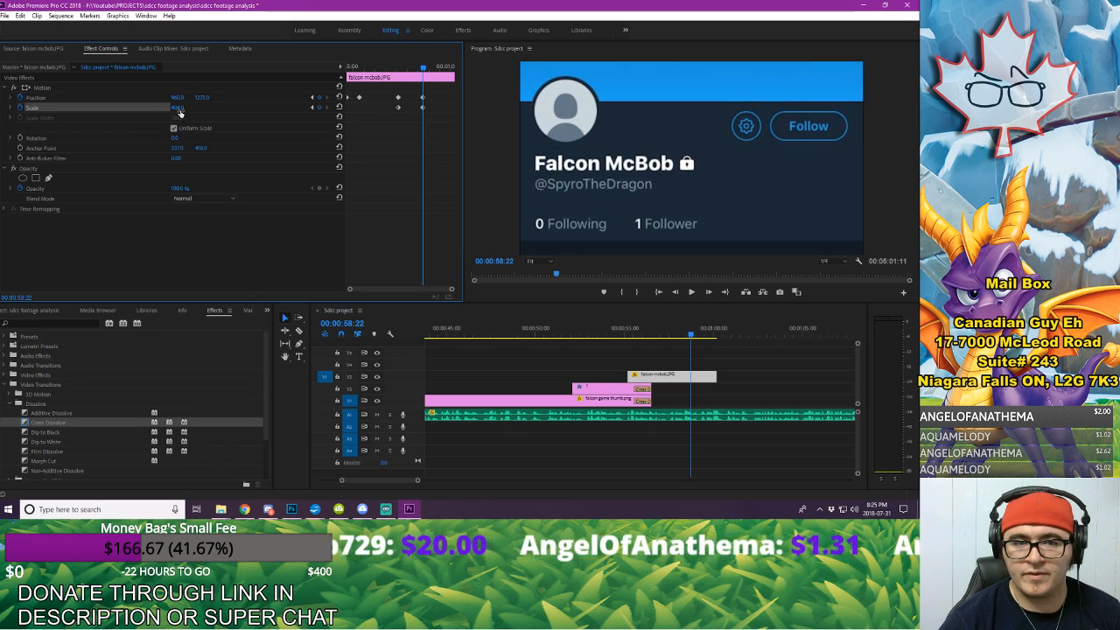
left_click_drag(178, 107, 187, 107)
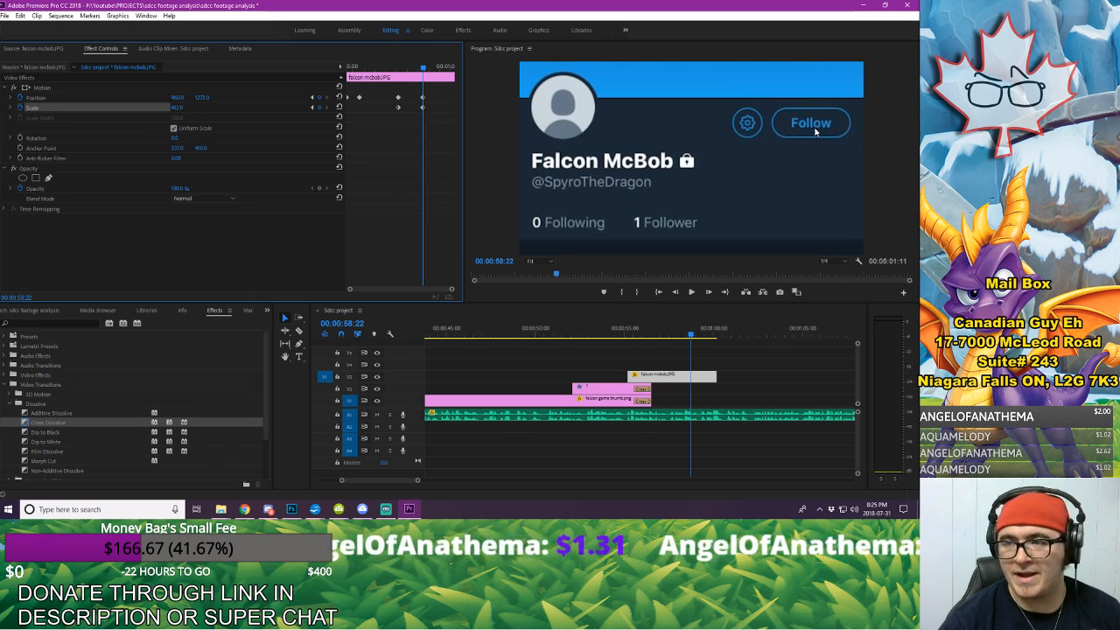
left_click(791, 383)
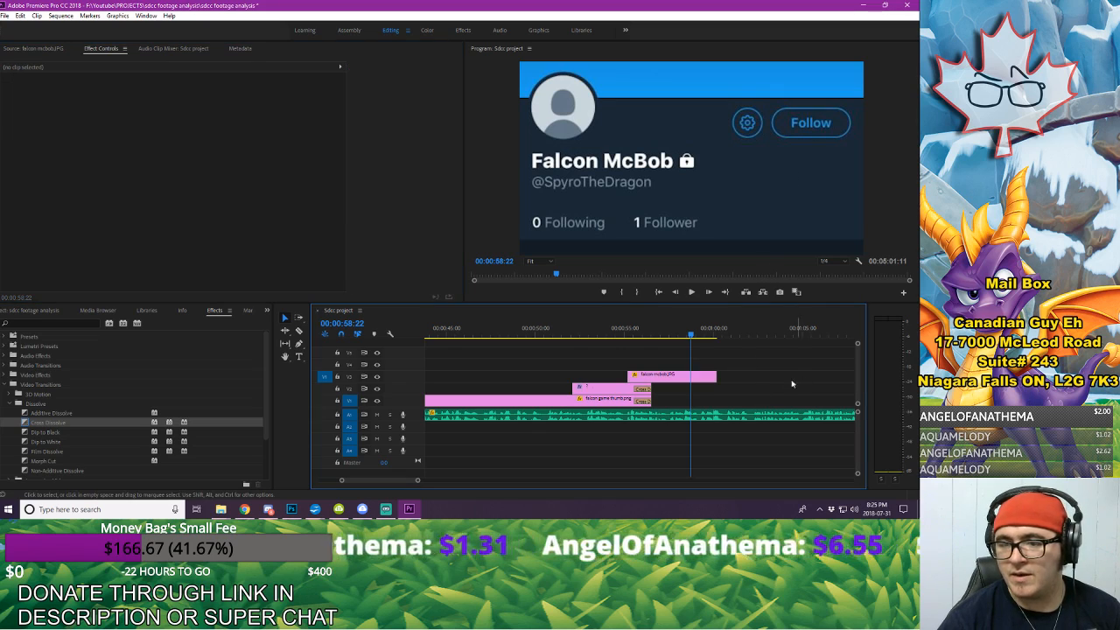
left_click(514, 335)
key("space")
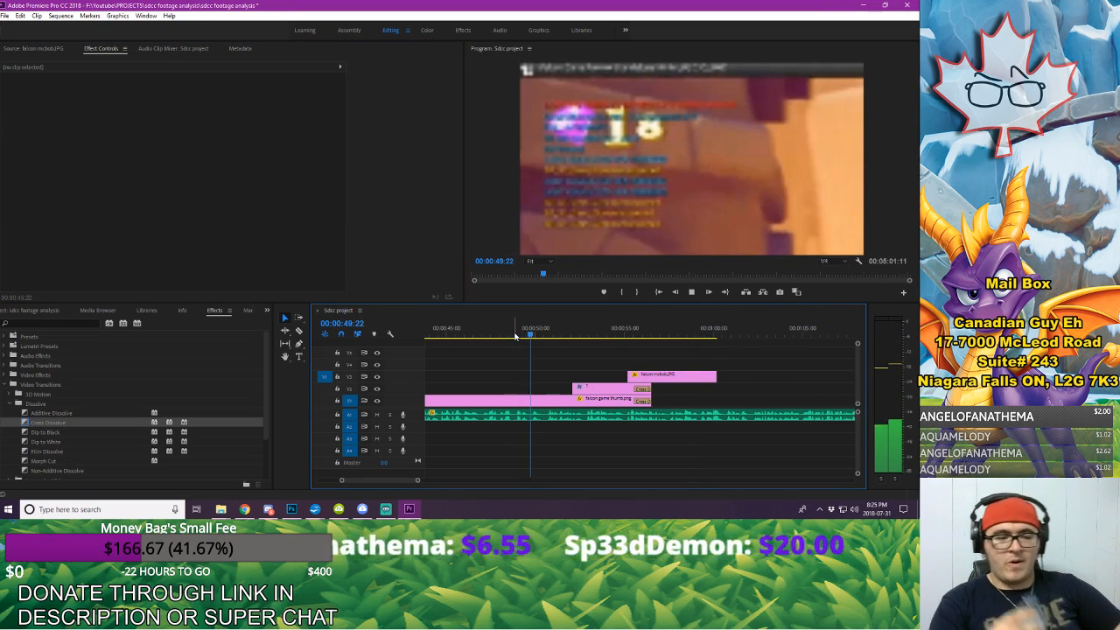
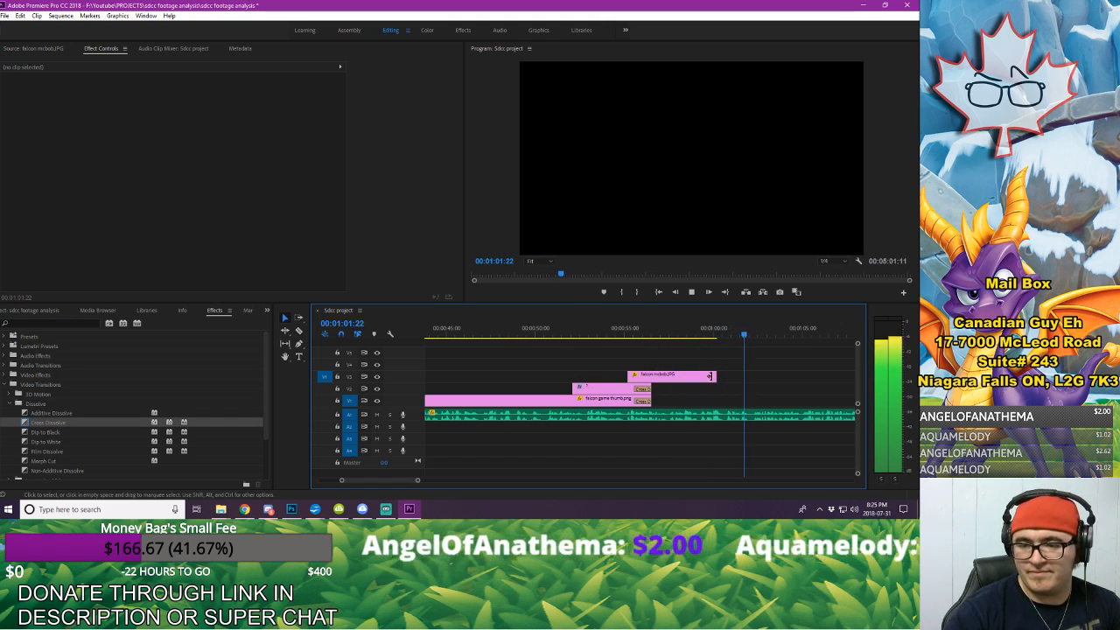
Step: Extend the end of the falcon mcbob.JPG clip to the playhead at 00:01:02:08 and play back that section
key("space")
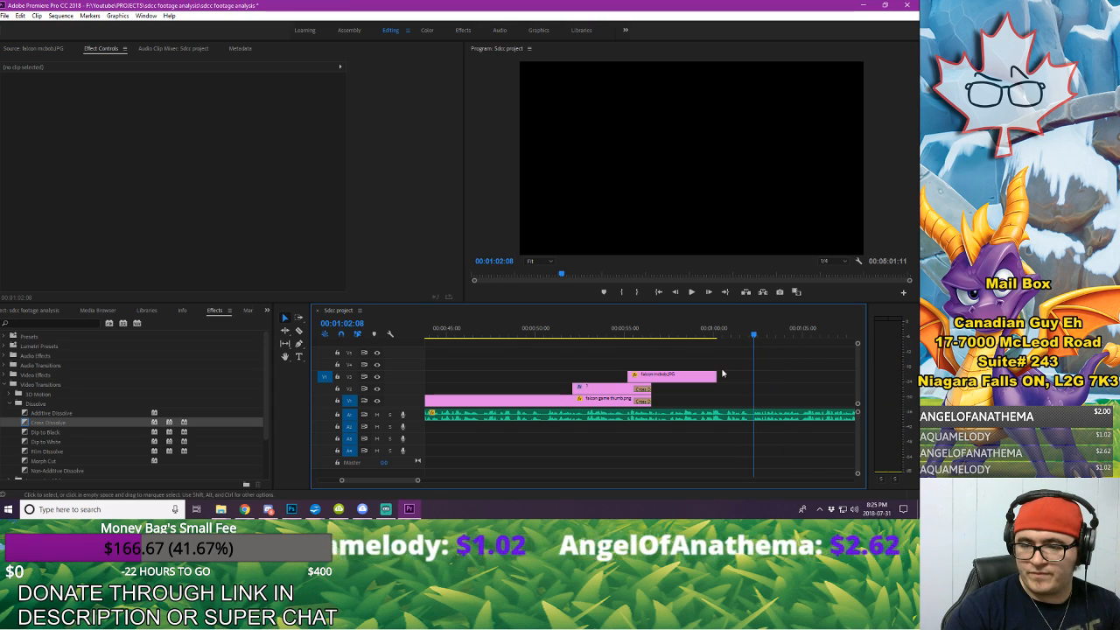
left_click_drag(717, 377, 758, 385)
left_click(731, 333)
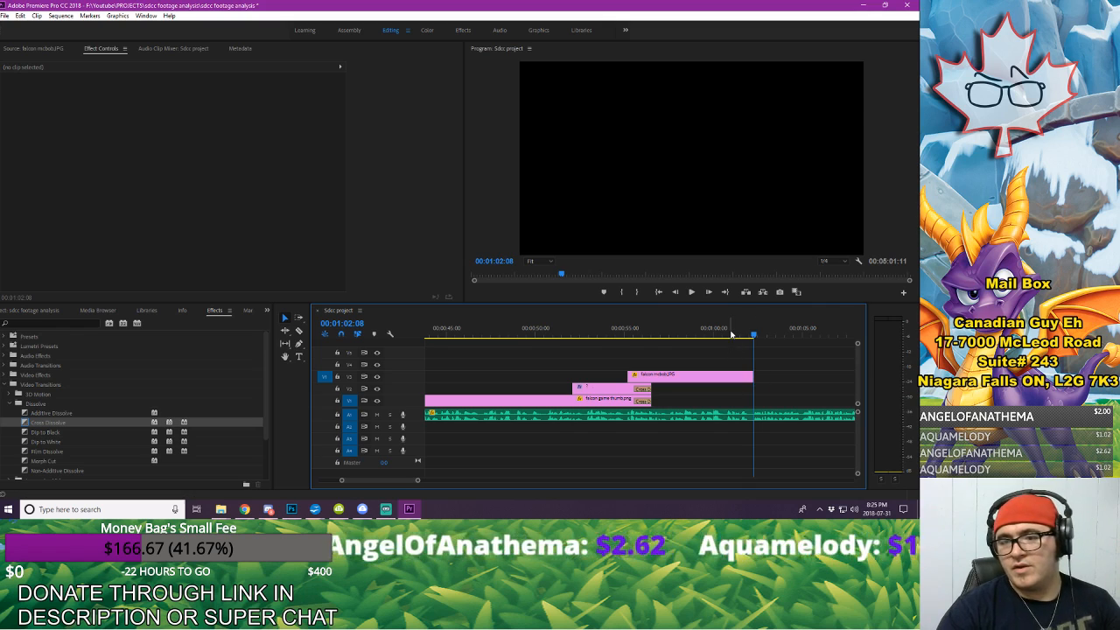
key("space")
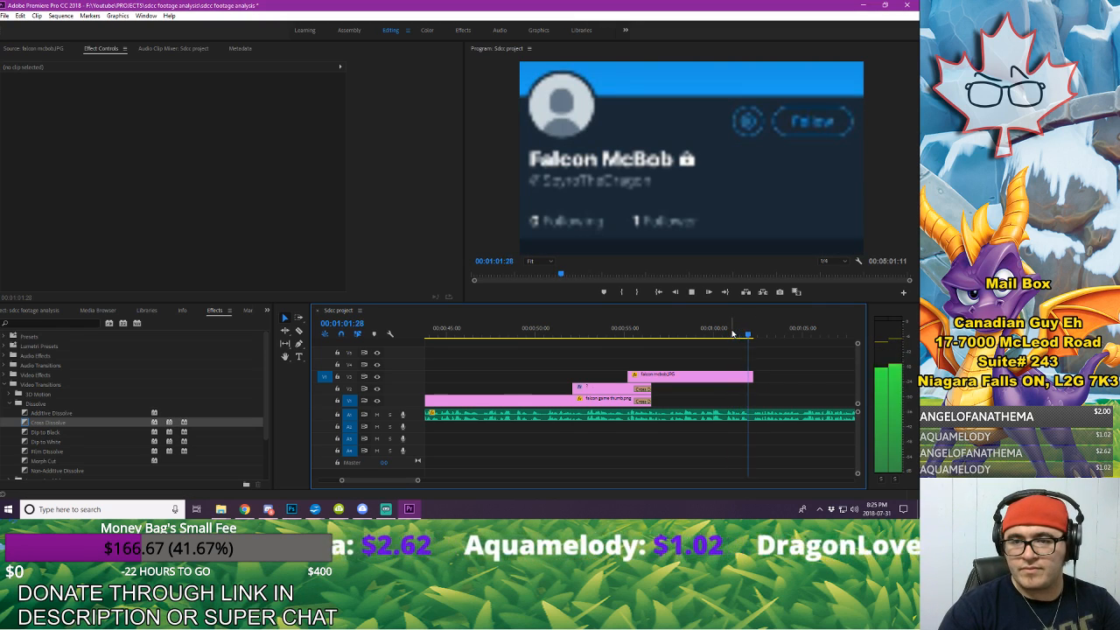
key("space")
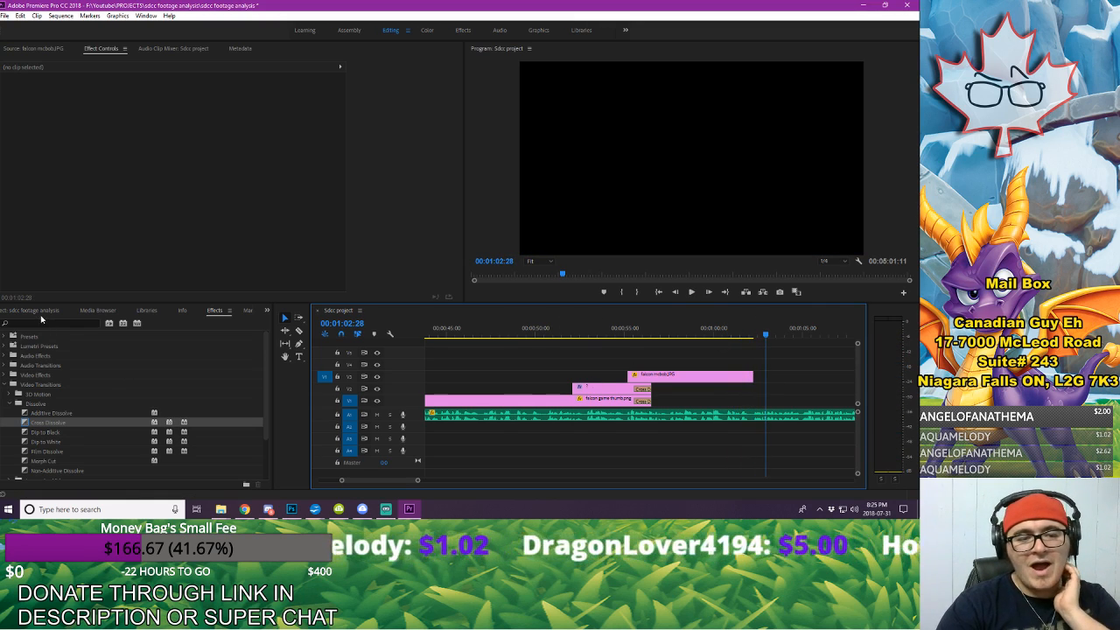
Step: Import the project falcon snap image from the TWEETS AND INFO folder into the project
left_click(39, 314)
right_click(164, 337)
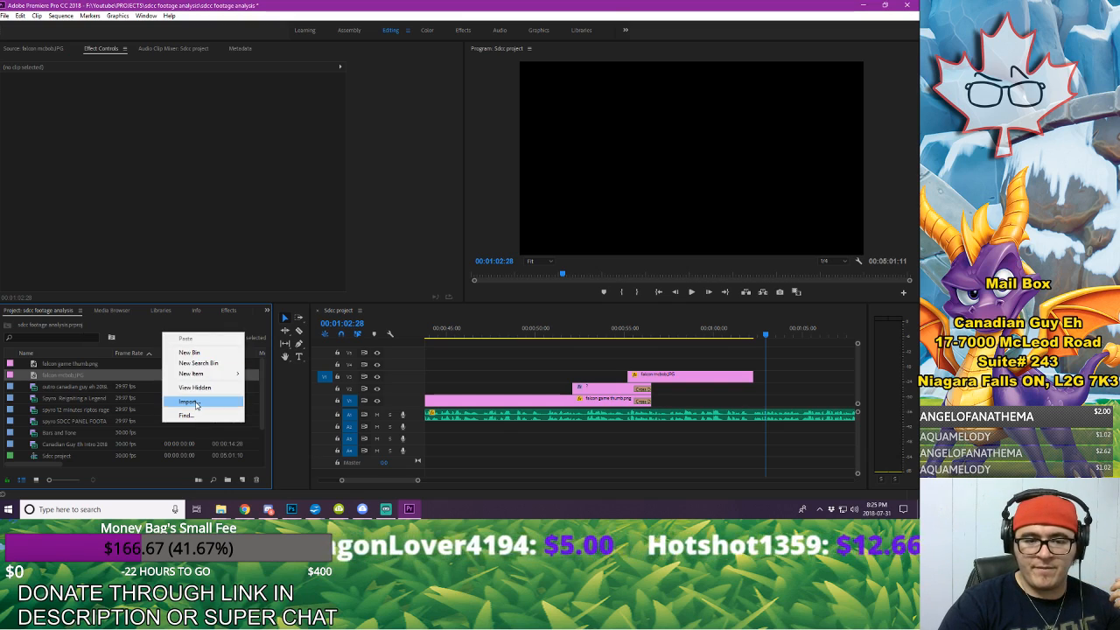
left_click(188, 403)
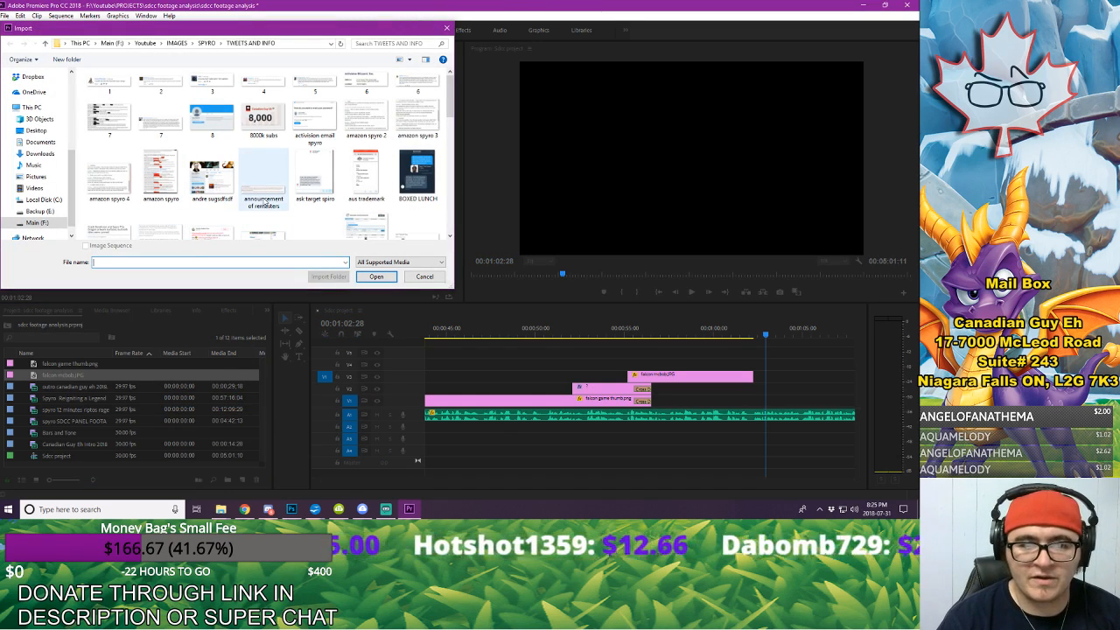
scroll(262, 191, "down", 1)
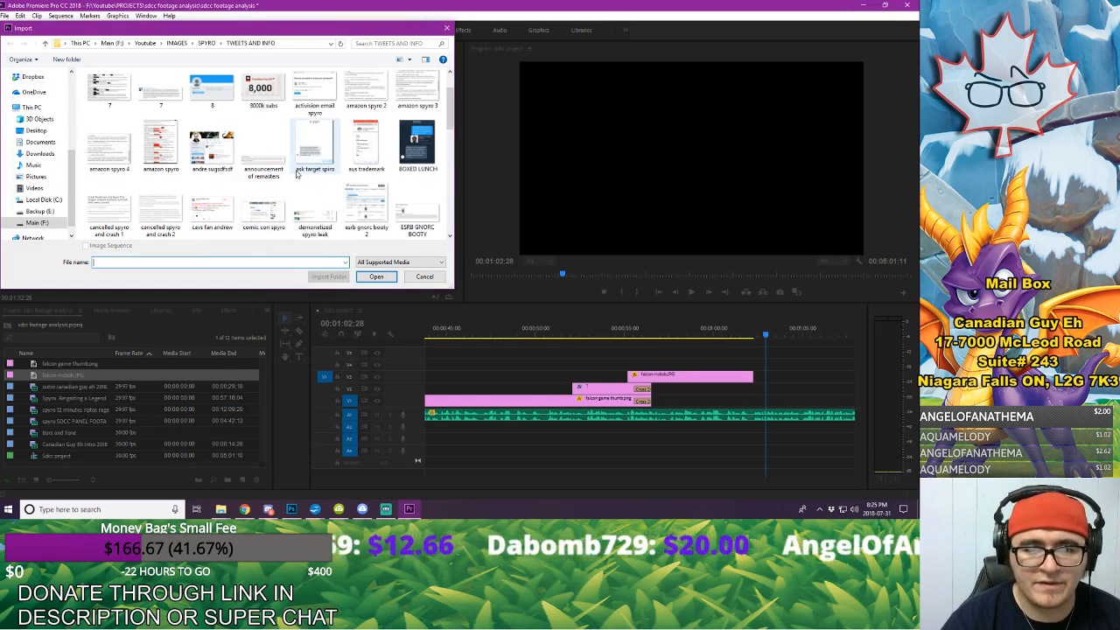
scroll(296, 173, "down", 1)
scroll(329, 167, "down", 1)
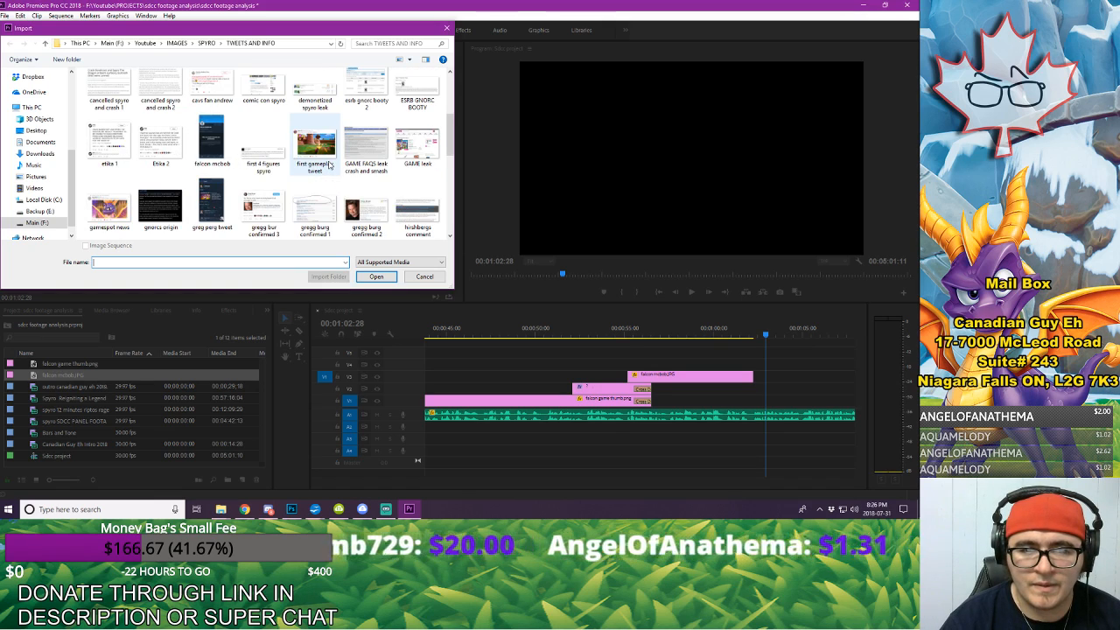
scroll(329, 165, "down", 1)
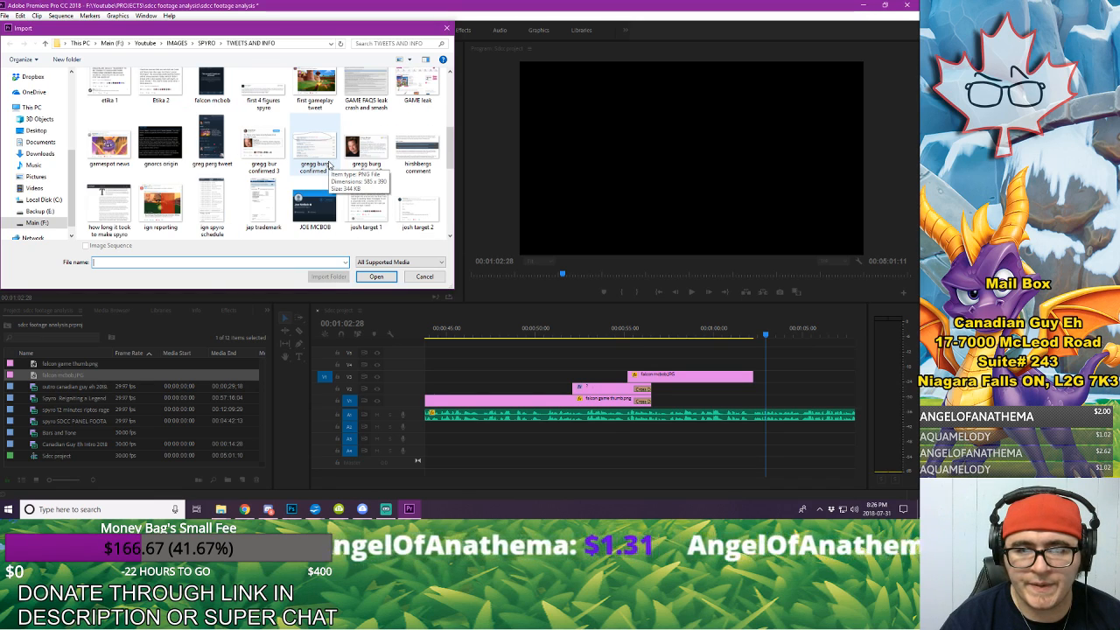
scroll(329, 164, "down", 2)
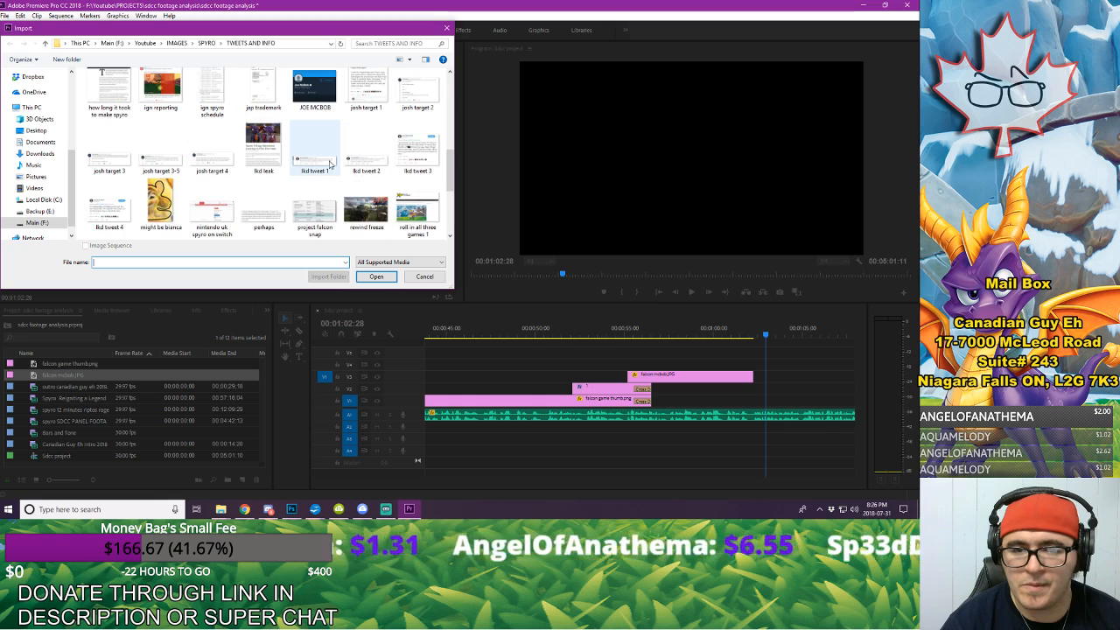
left_click(325, 226)
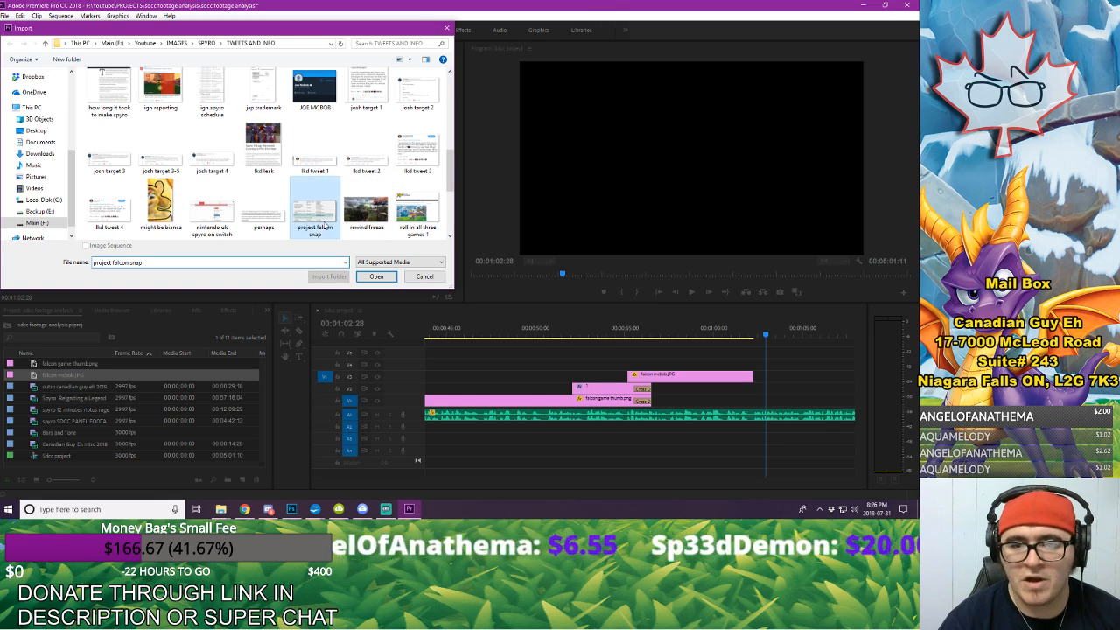
left_click(376, 277)
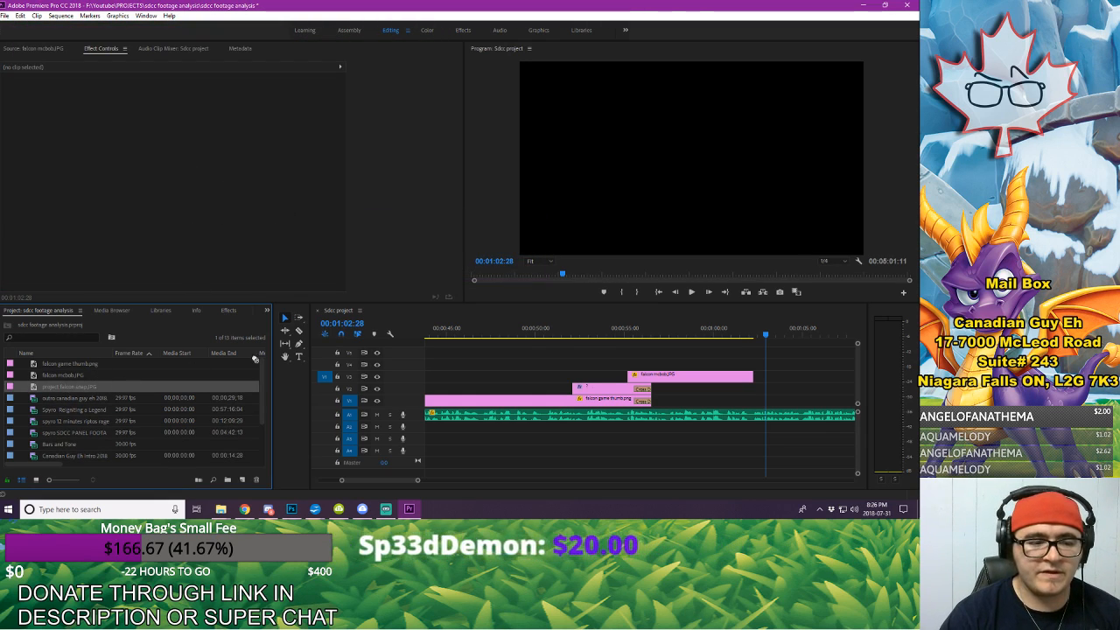
Step: Place project falcon snap.JPG on V3 directly after falcon mcbob.JPG, then enlarge and shift it horizontally to fill the frame
left_click_drag(254, 358, 765, 381)
left_click(803, 382)
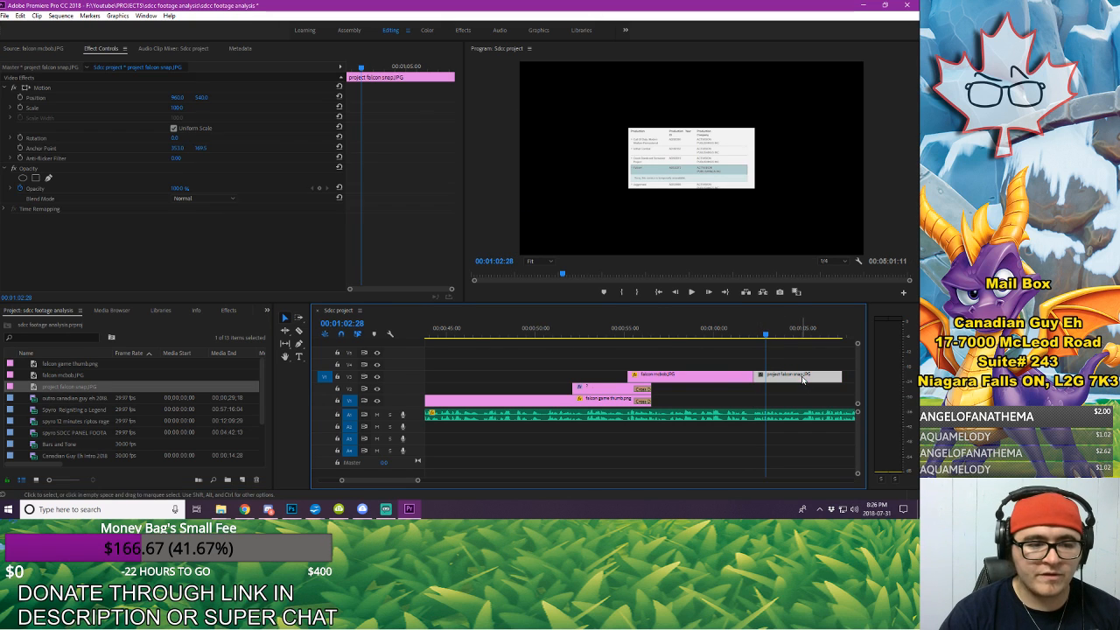
left_click_drag(186, 112, 337, 174)
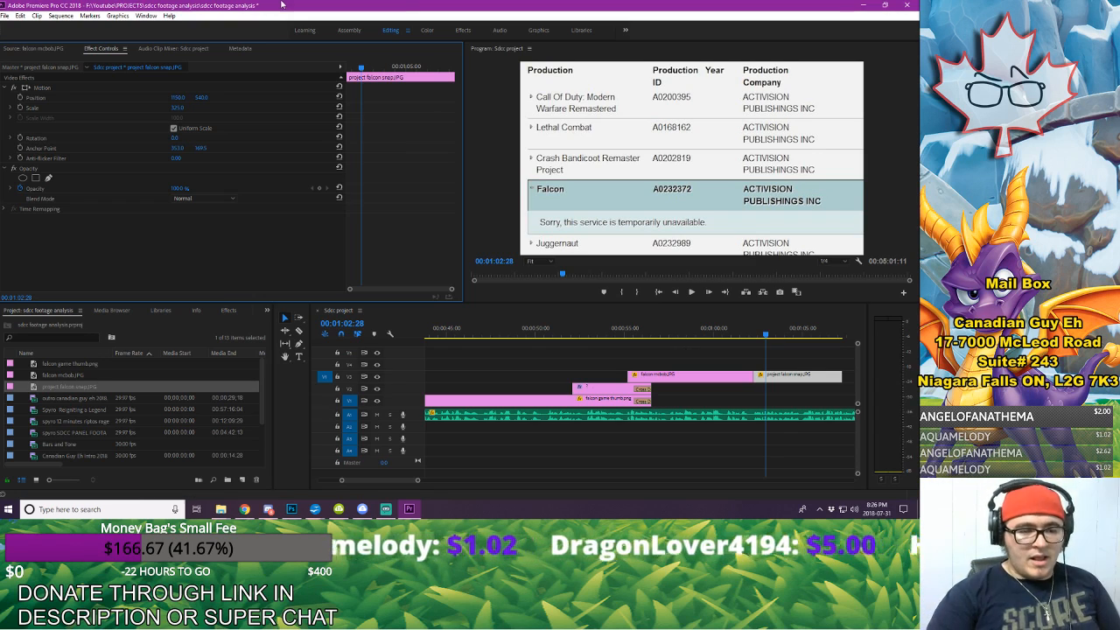
Step: Apply a Push transition from the Slide group at the cut between falcon mcbob.JPG and project falcon snap.JPG
left_click(229, 310)
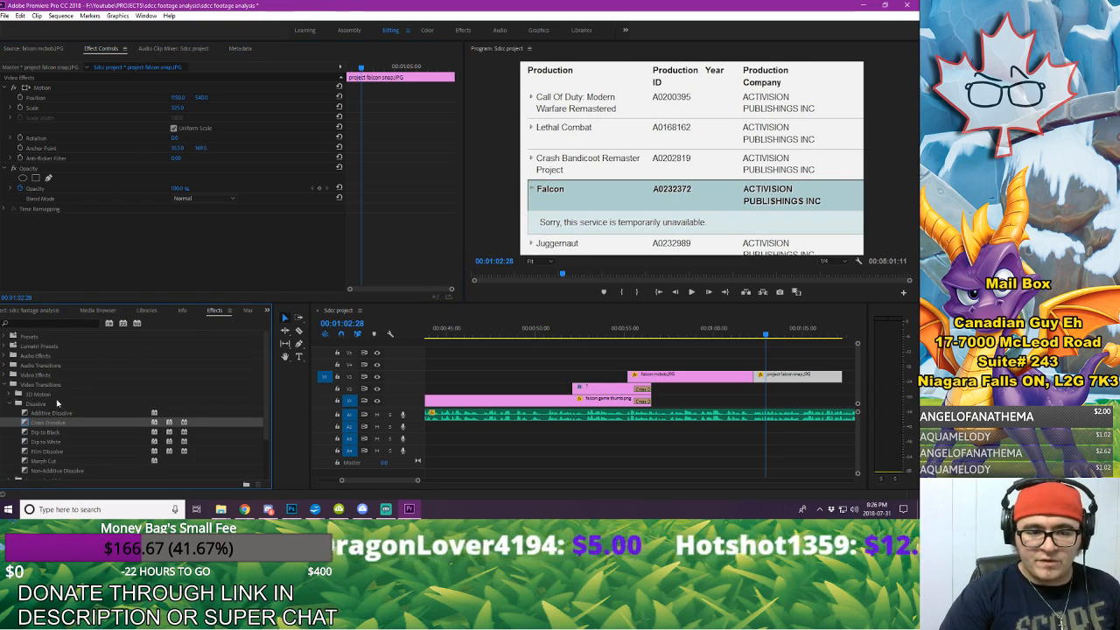
left_click(9, 404)
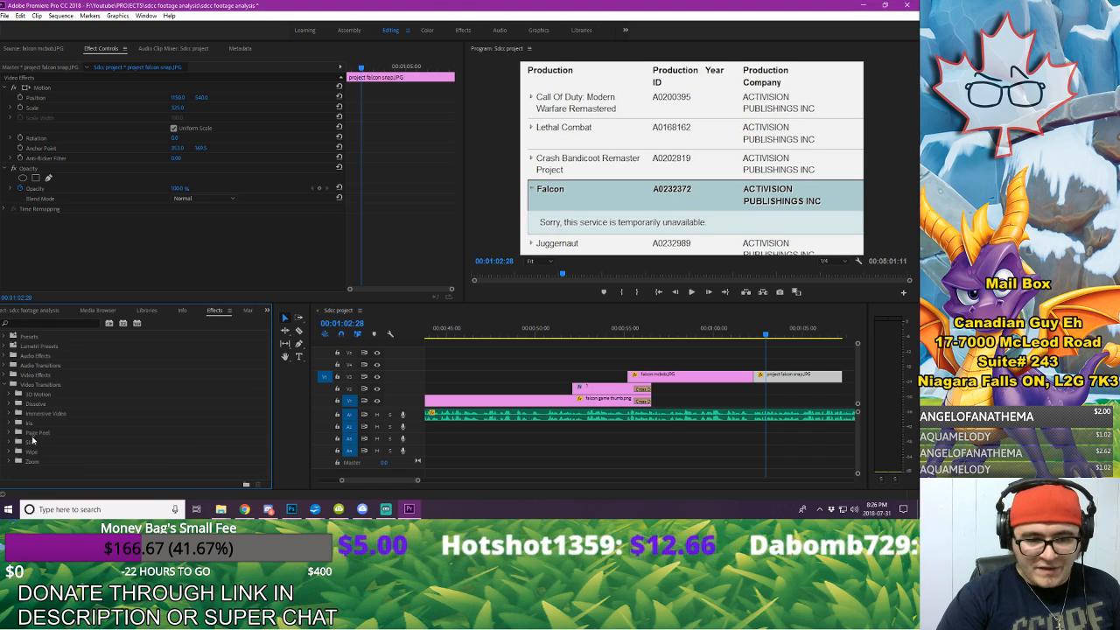
scroll(35, 431, "down", 2)
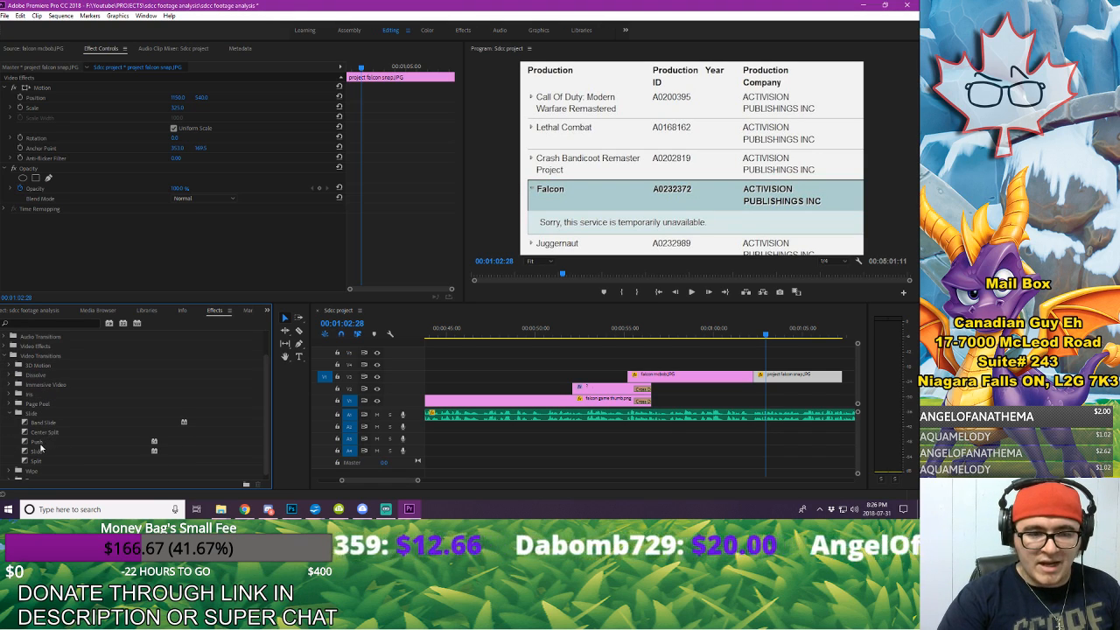
left_click_drag(37, 441, 750, 377)
left_click(746, 334)
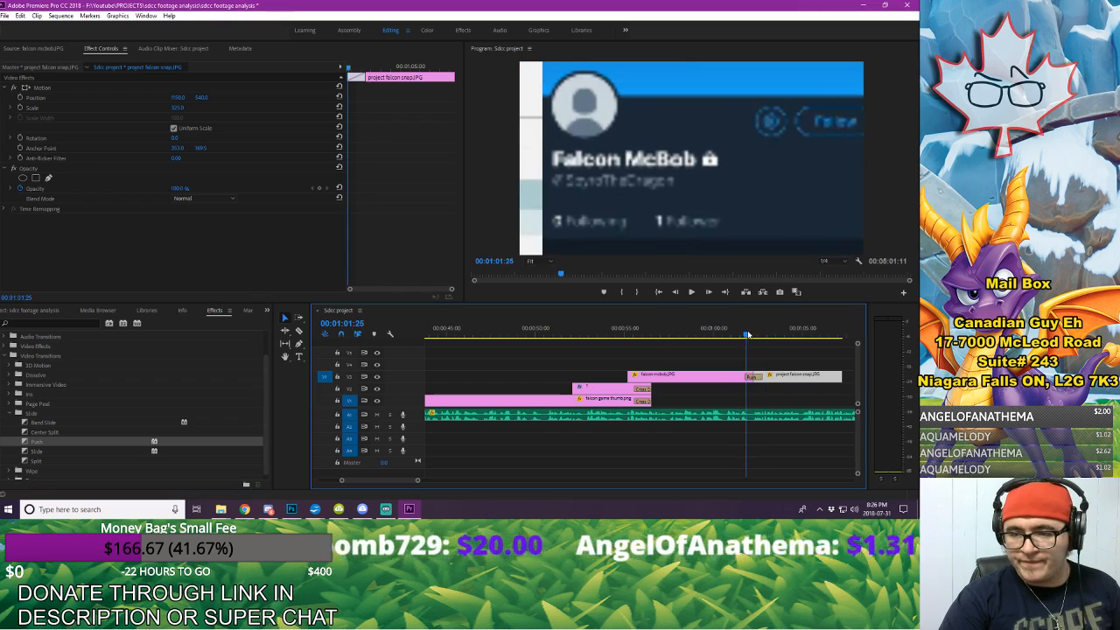
left_click_drag(747, 334, 741, 335)
Step: Reverse the Push transition's direction so the incoming image enters from the right, and scrub across the cut to check it
left_click(751, 377)
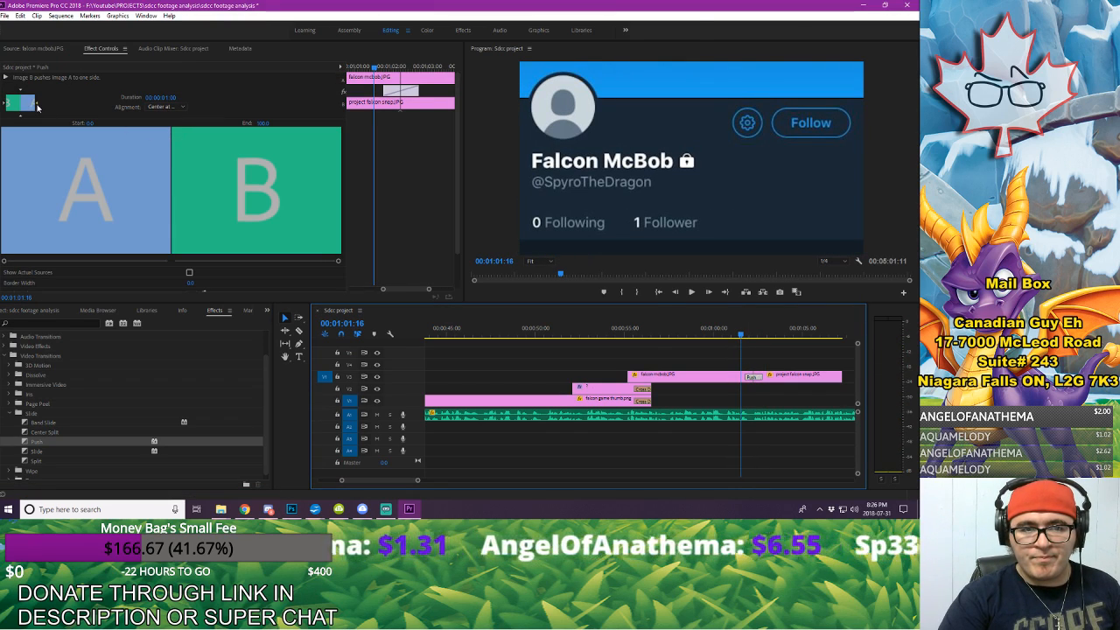
left_click(4, 106)
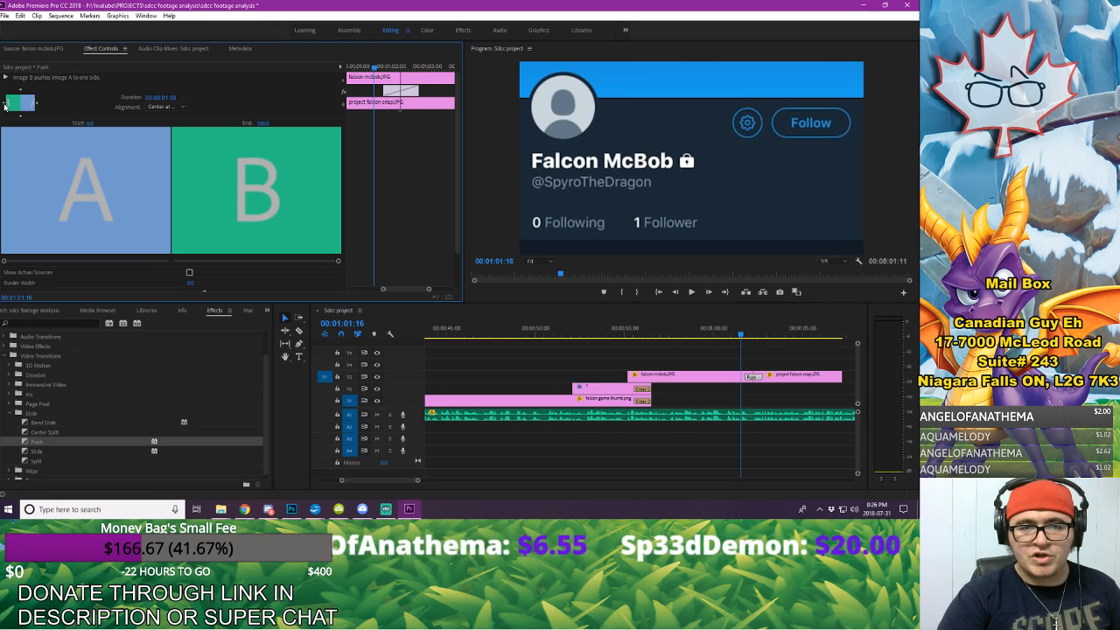
left_click_drag(739, 334, 749, 334)
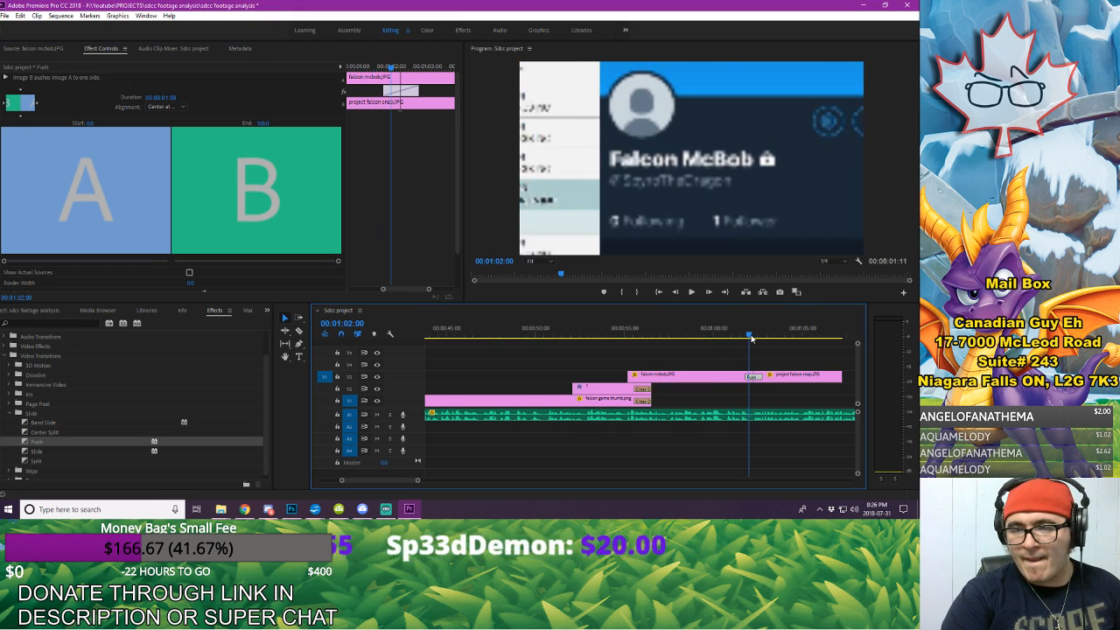
left_click(38, 103)
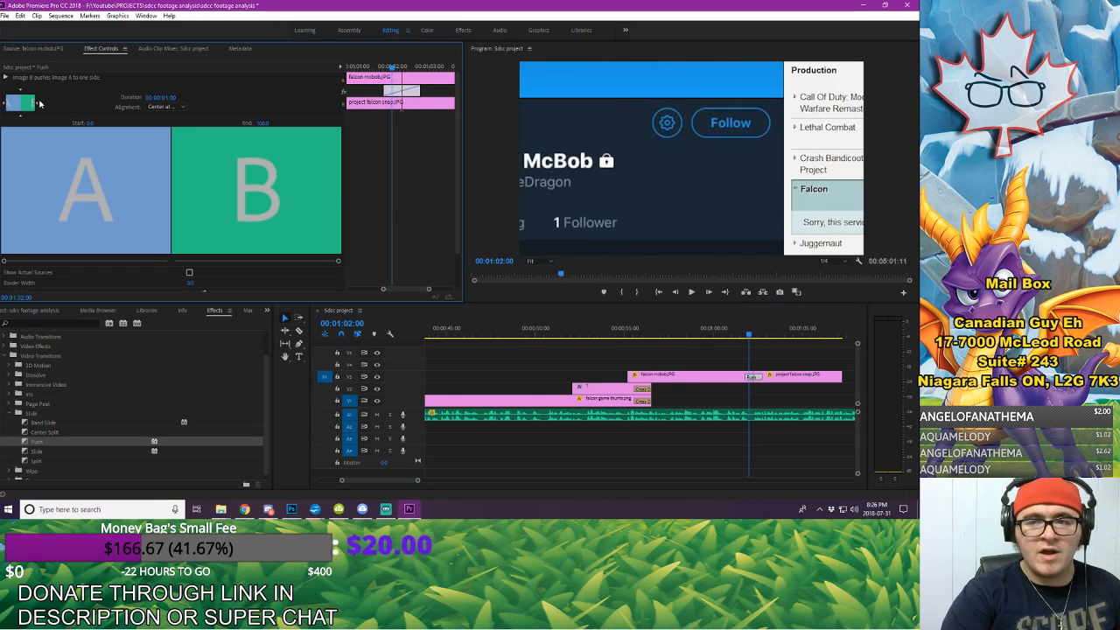
left_click_drag(742, 331, 742, 330)
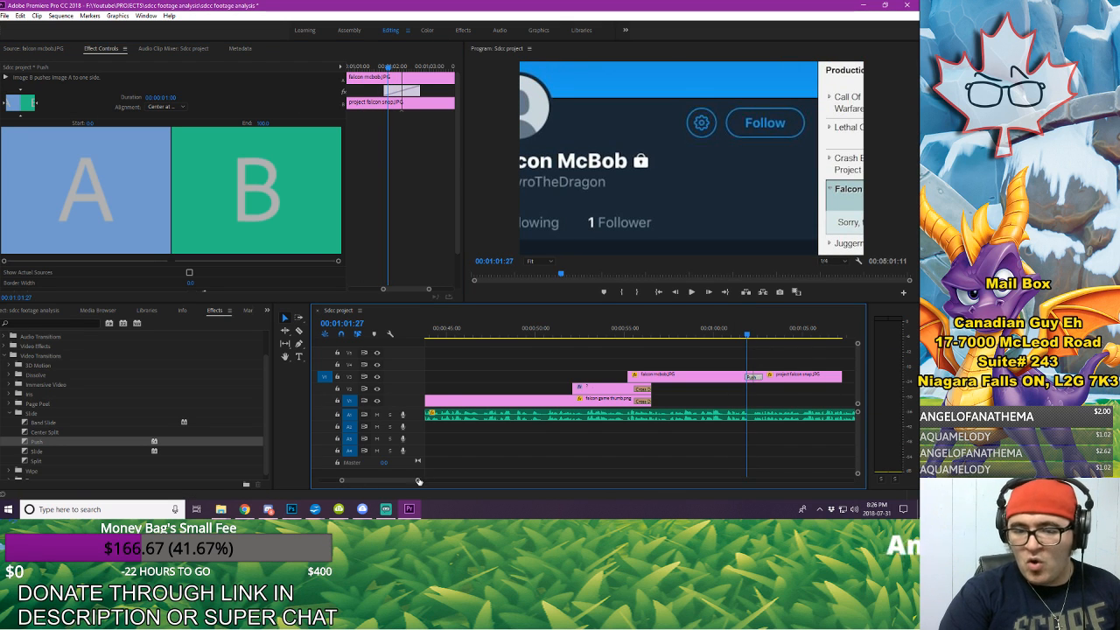
Step: Preview the Push transition, shorten its duration to 00:00:00:16, and play the cut back again
left_click_drag(417, 481, 412, 481)
left_click(529, 335)
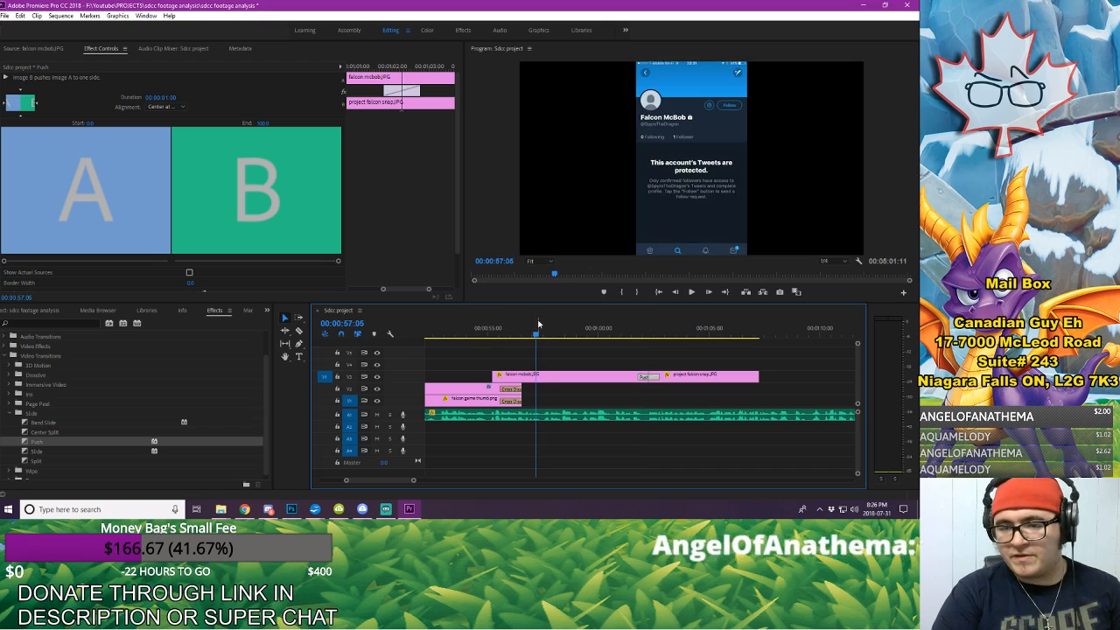
key("space")
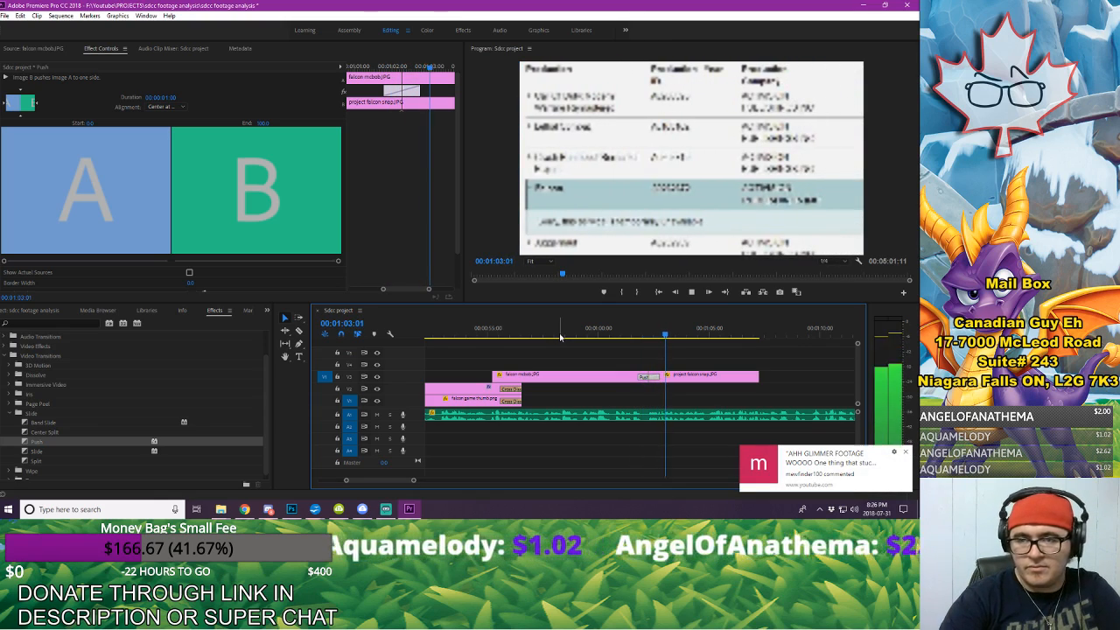
key("space")
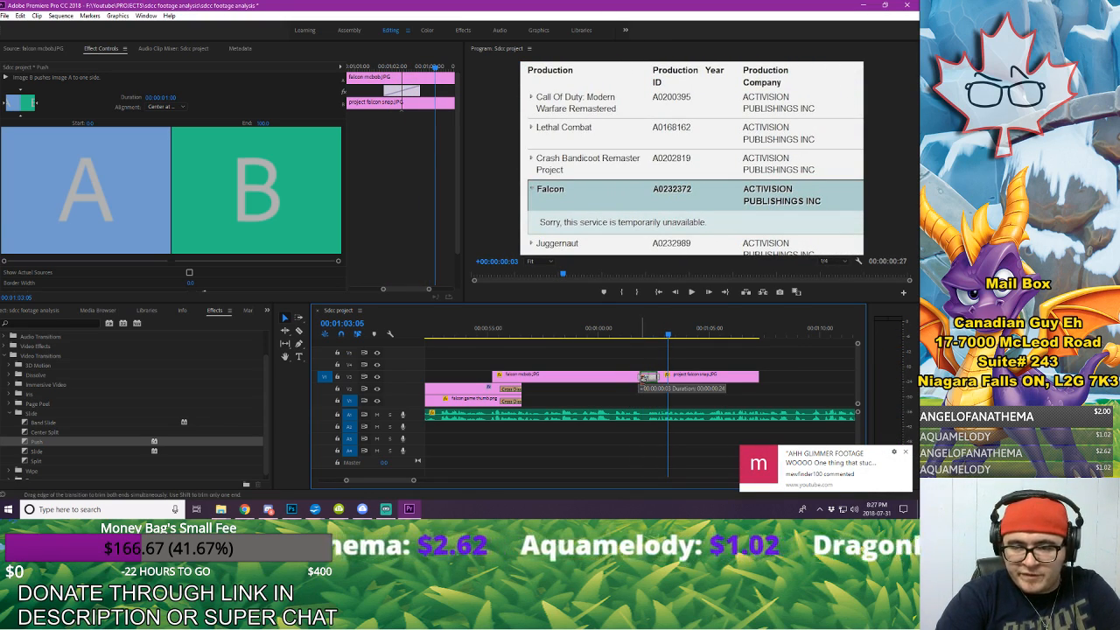
left_click_drag(642, 378, 648, 377)
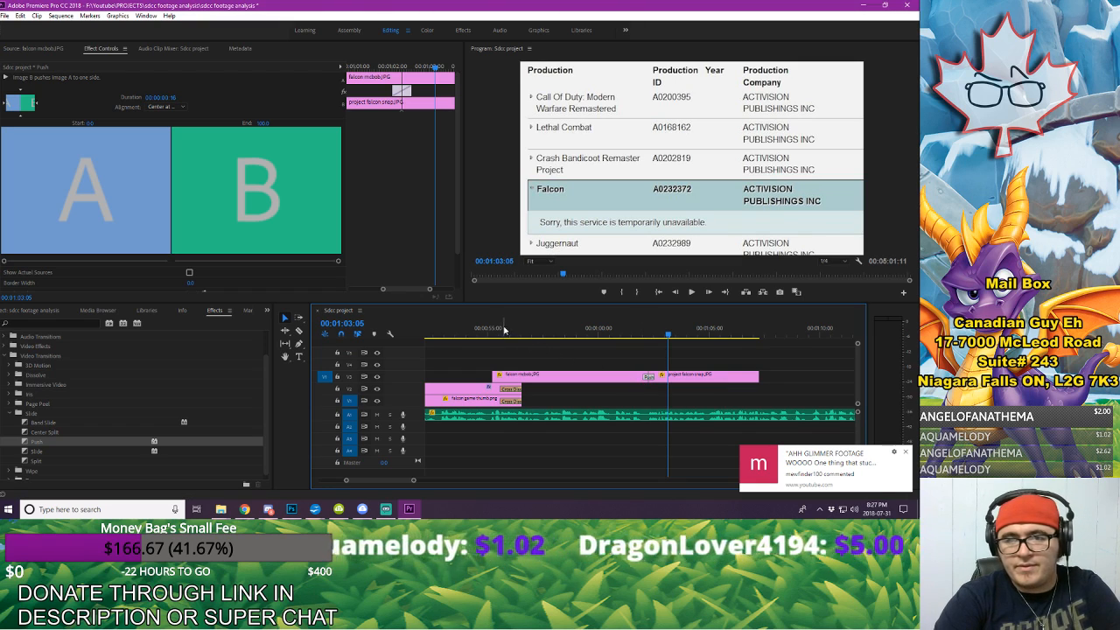
left_click(608, 328)
key("space")
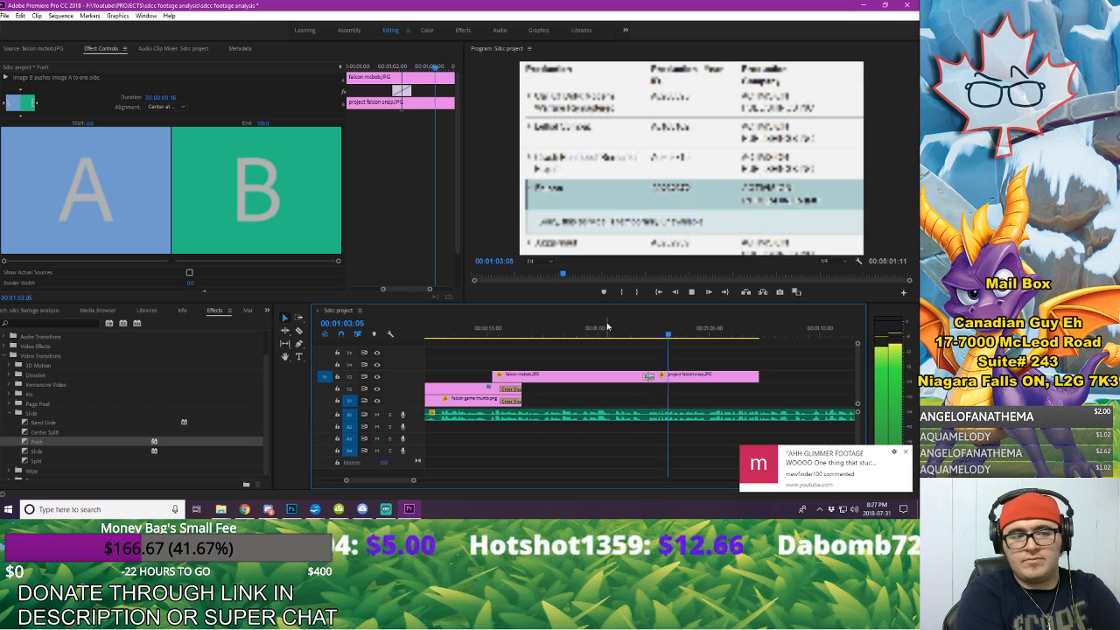
key("space")
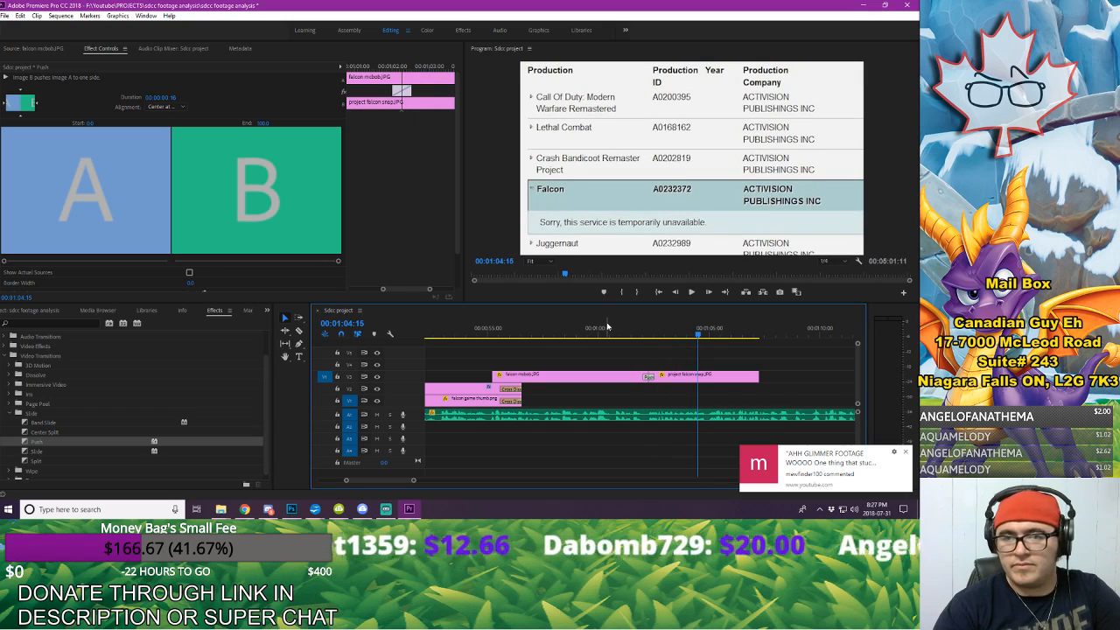
Step: Play on to find the end of the spoken passage and extend project falcon snap.JPG to the playhead at 00:01:09:19
key("space")
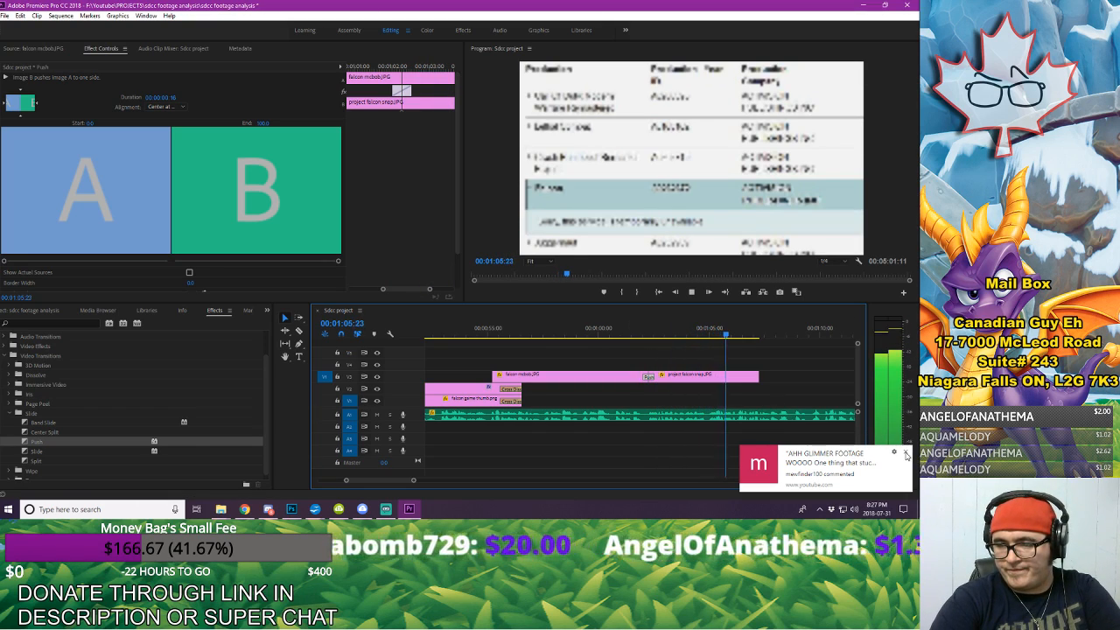
left_click(905, 452)
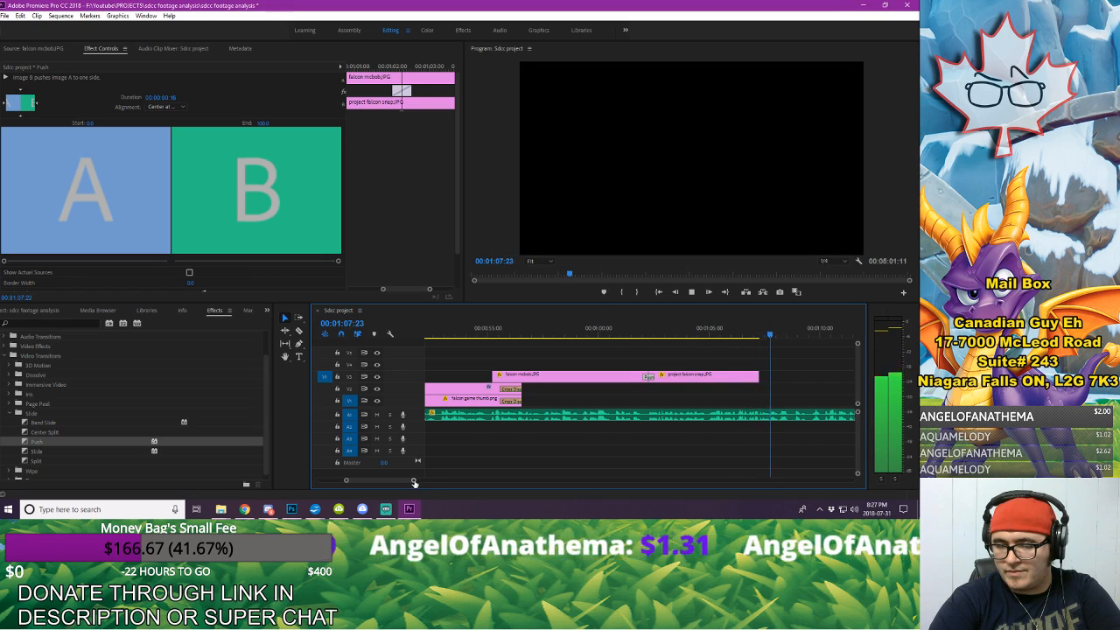
left_click_drag(414, 480, 437, 480)
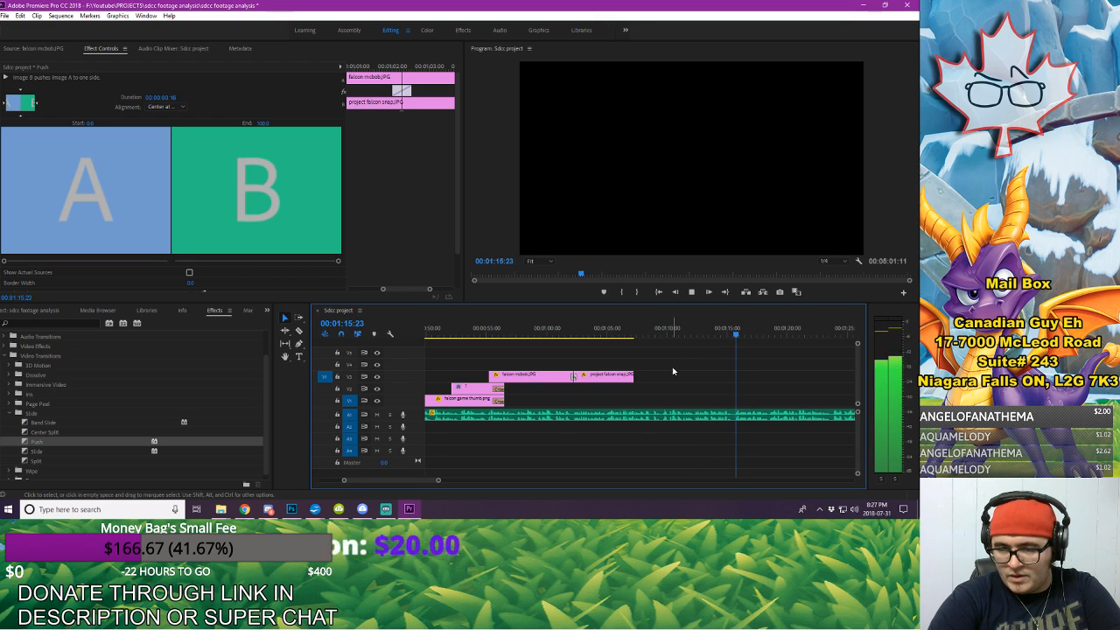
left_click(629, 329)
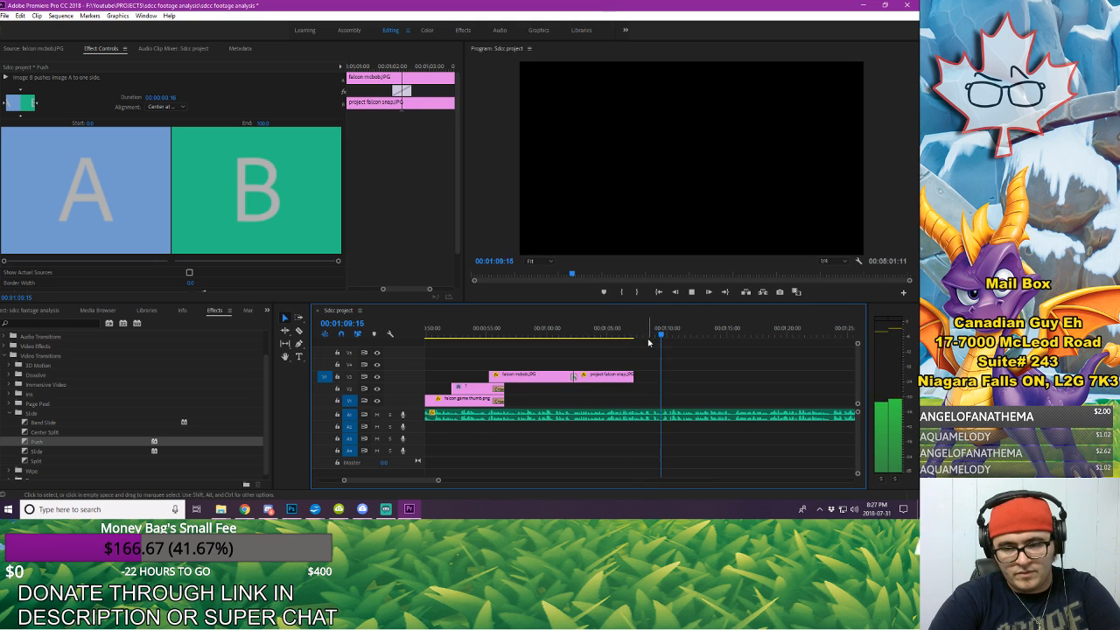
key("space")
left_click_drag(630, 376, 661, 385)
Step: Copy falcon game thumb.png from the V1 track and paste it past the image sequence at 00:01:11:21
left_click_drag(401, 482, 393, 486)
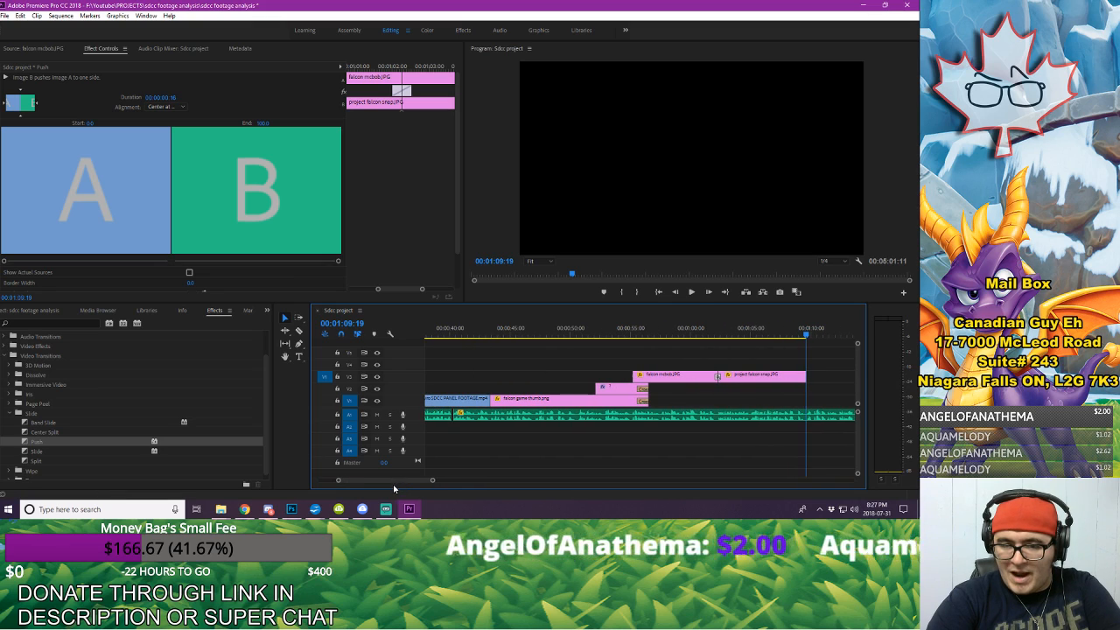
left_click(564, 329)
left_click(570, 405)
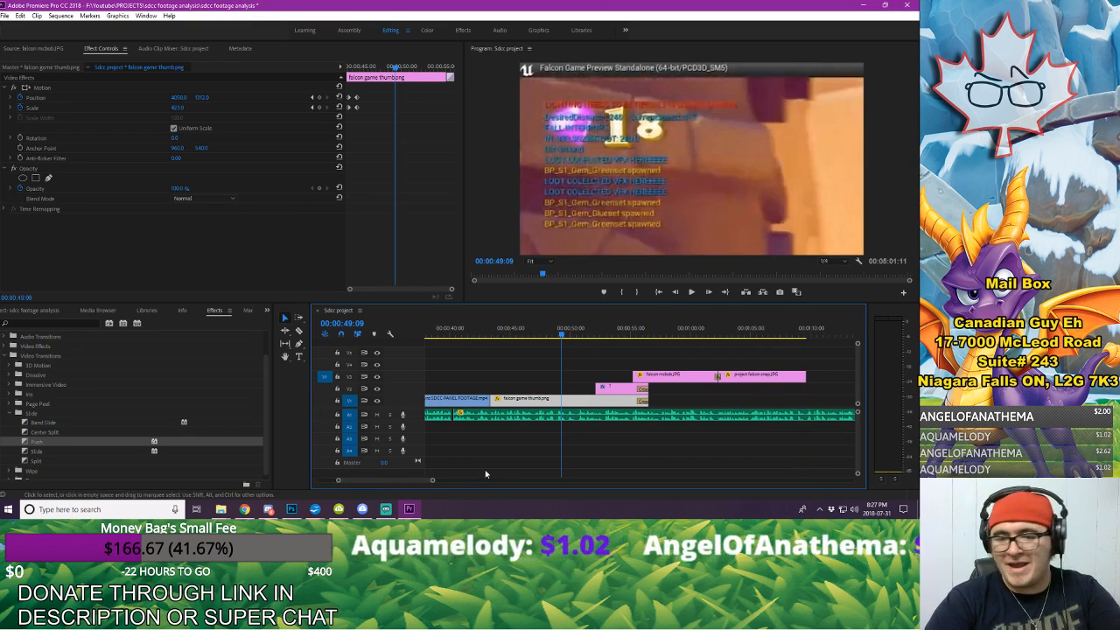
left_click_drag(392, 483, 400, 483)
left_click(653, 332)
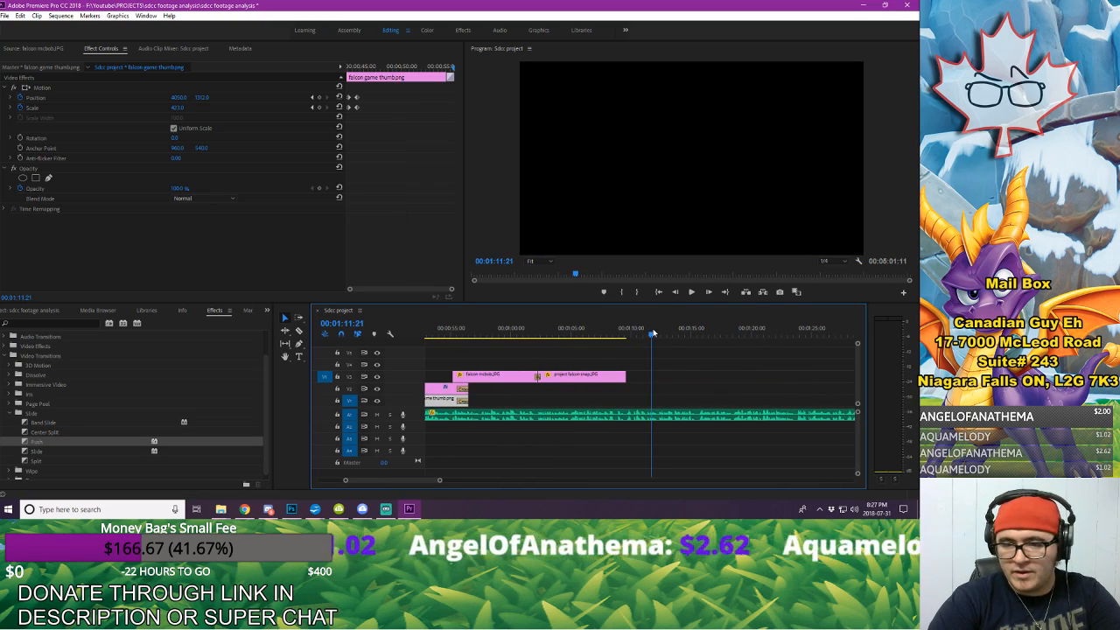
key("ctrl+v")
left_click(685, 334)
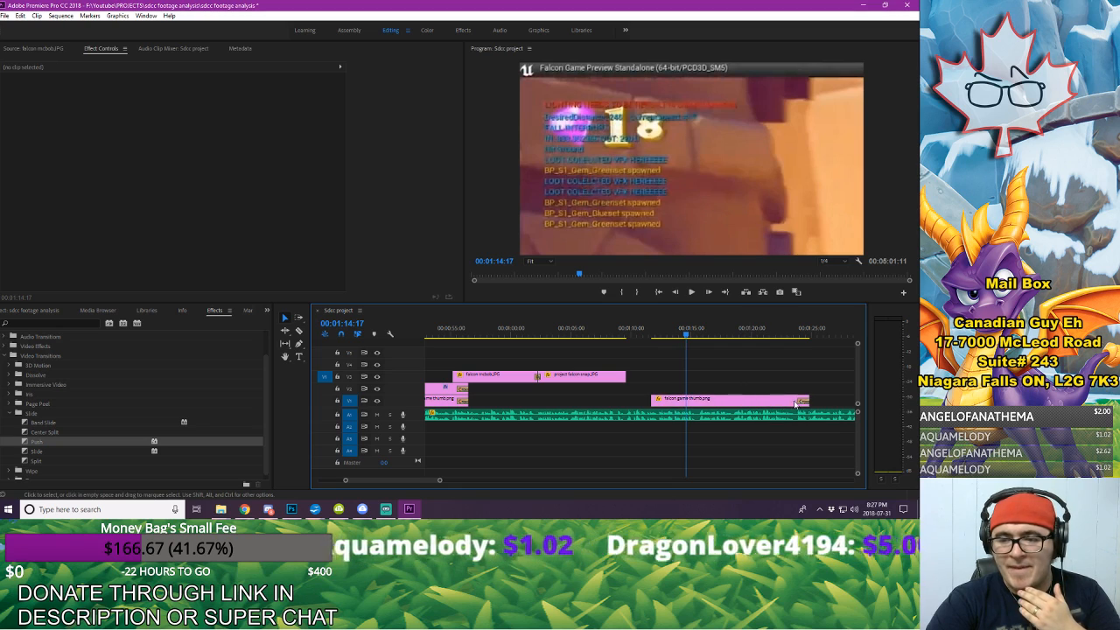
Step: Delete the first Position and Scale keyframes of the pasted falcon game thumb.png and remove the Cross Dissolve at its end
left_click(761, 400)
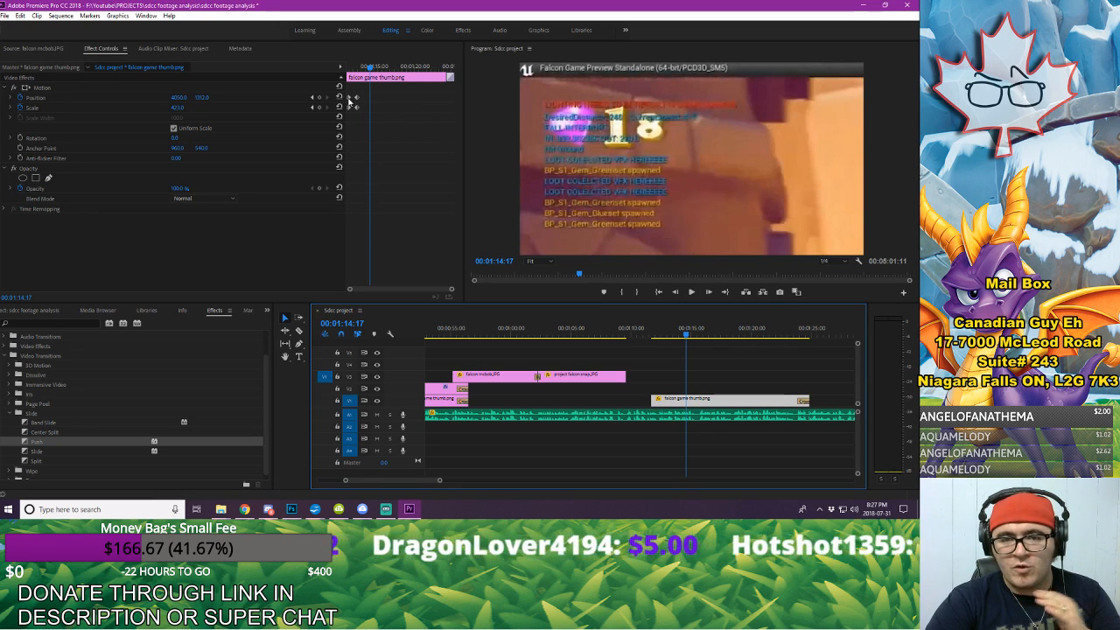
left_click(349, 99)
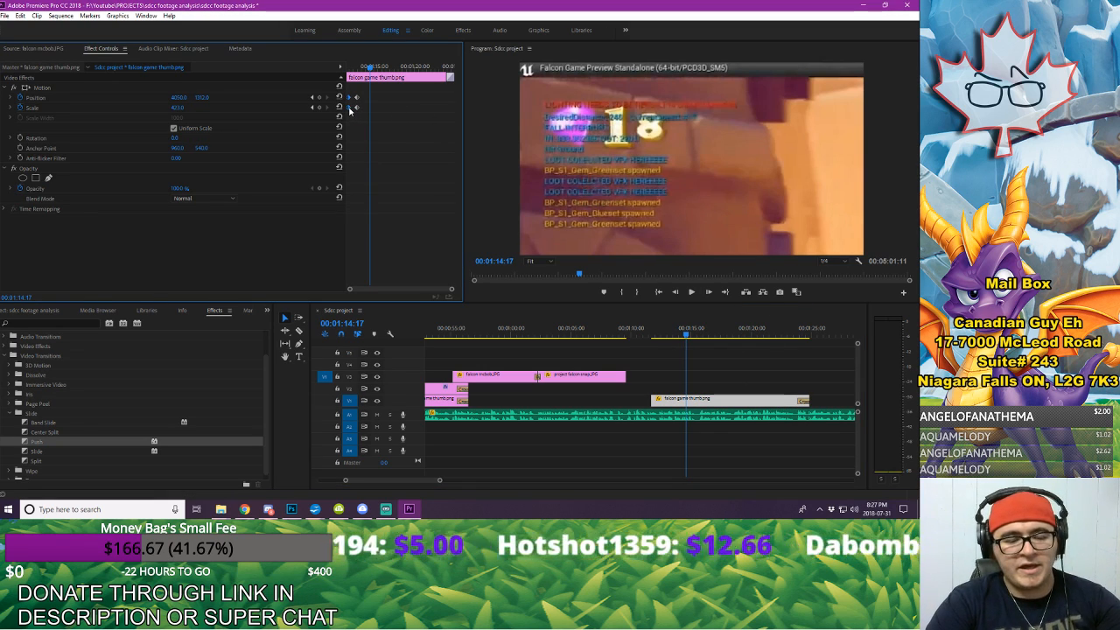
left_click(652, 336)
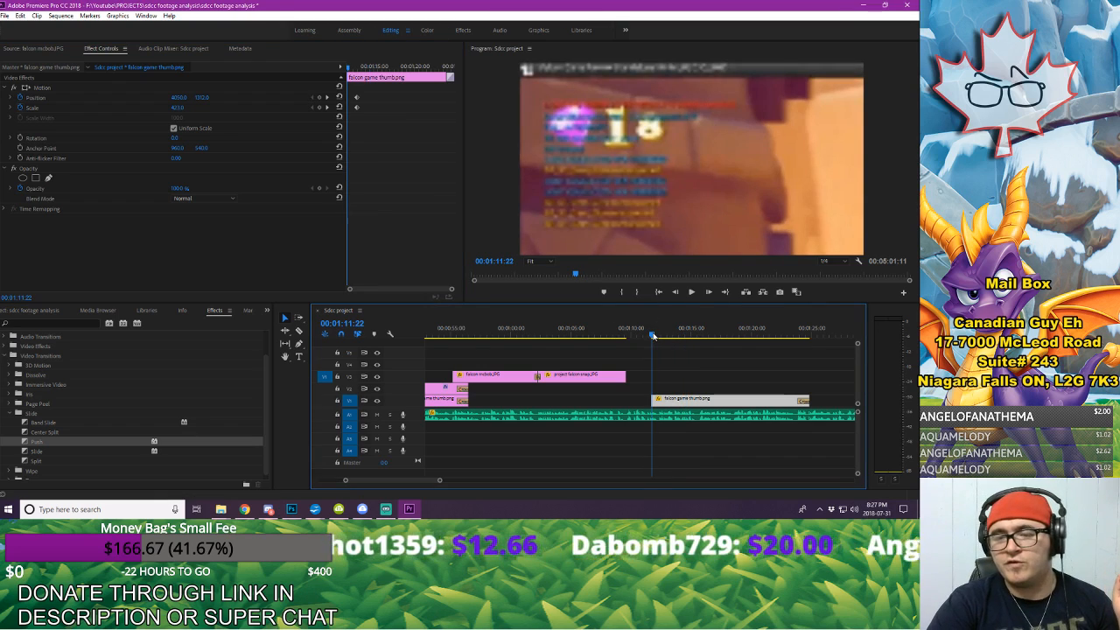
left_click(804, 403)
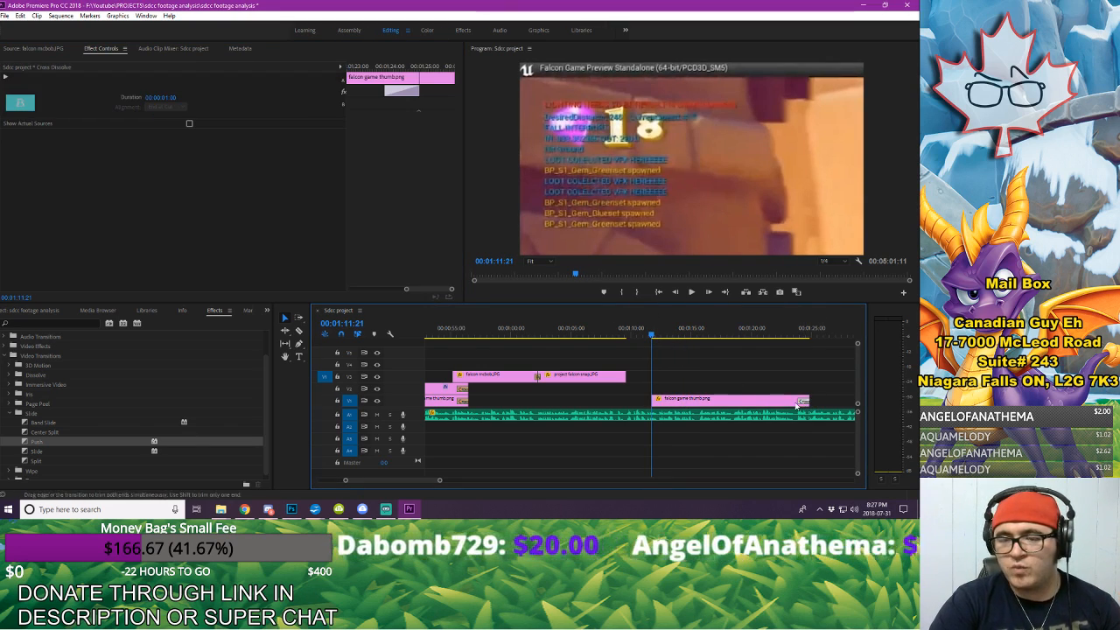
key("Delete")
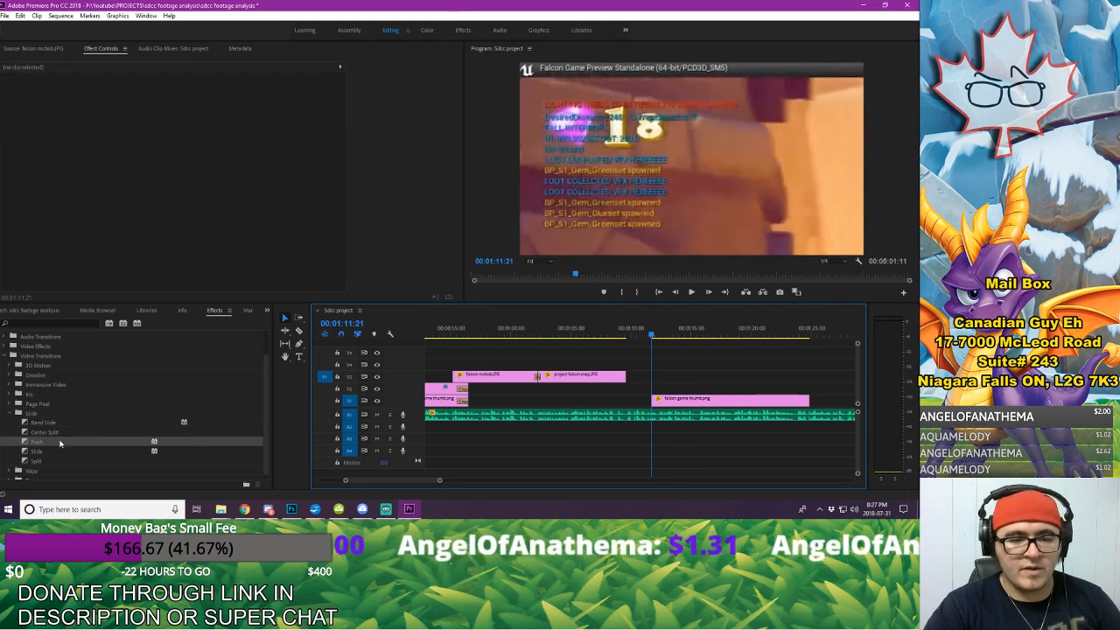
Step: Apply a Cross Dissolve to the end of project falcon snap.JPG and move the pasted falcon game thumb.png earlier to start beneath that dissolve
left_click(12, 413)
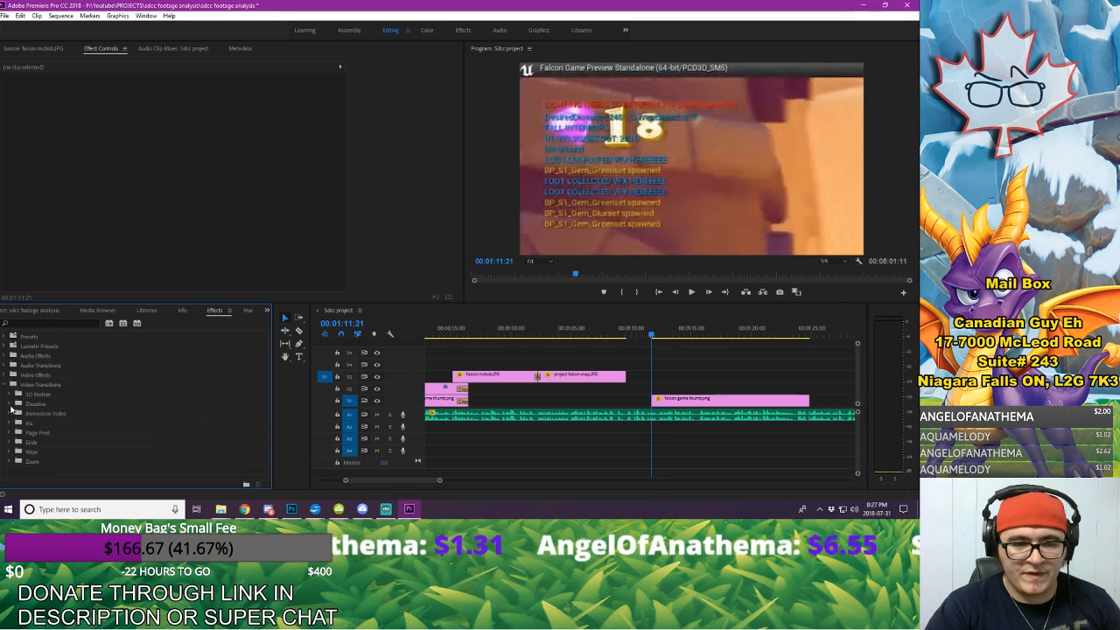
left_click(13, 405)
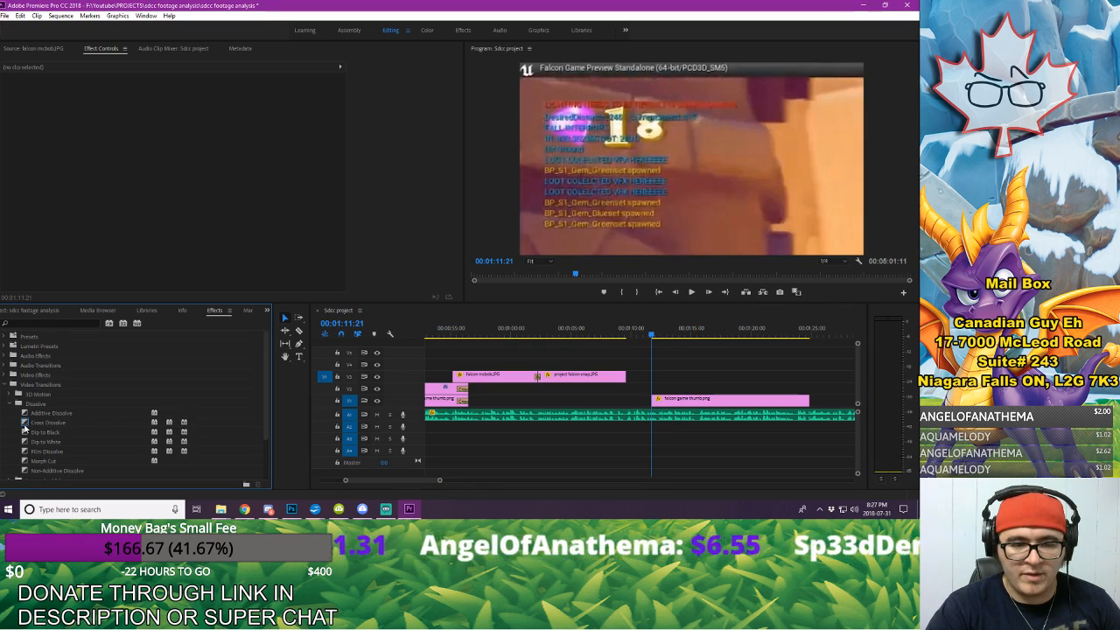
left_click_drag(25, 423, 629, 408)
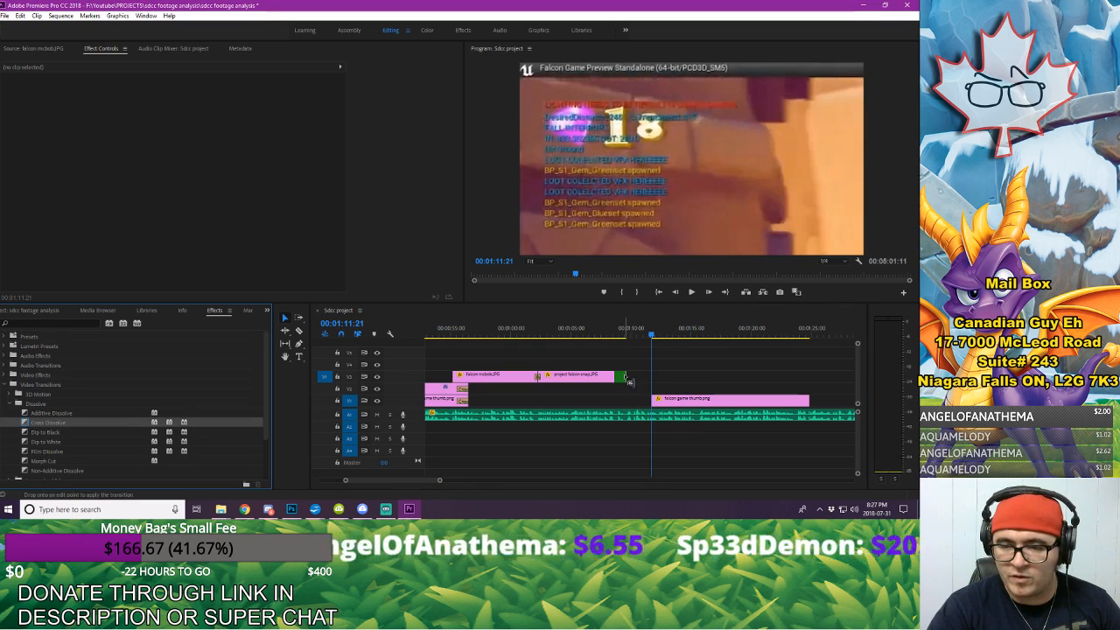
left_click_drag(701, 402, 666, 400)
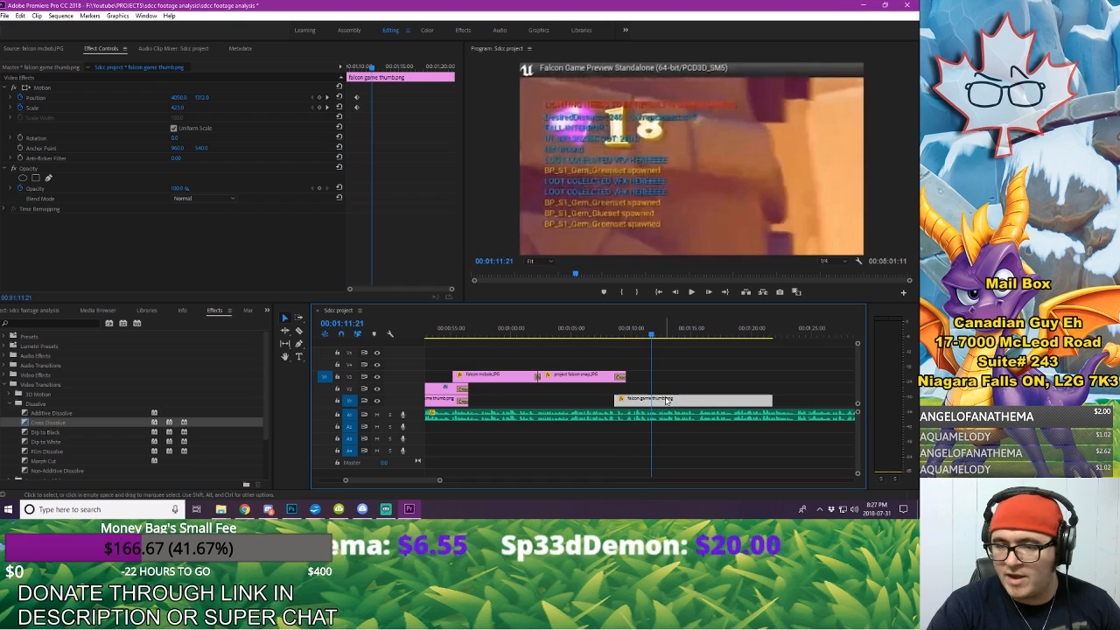
Step: Review the falcon mcbob.JPG section and extend the two dissolving clips beneath it on V1 and V2 to about 00:01:00:00
left_click(451, 339)
key("space")
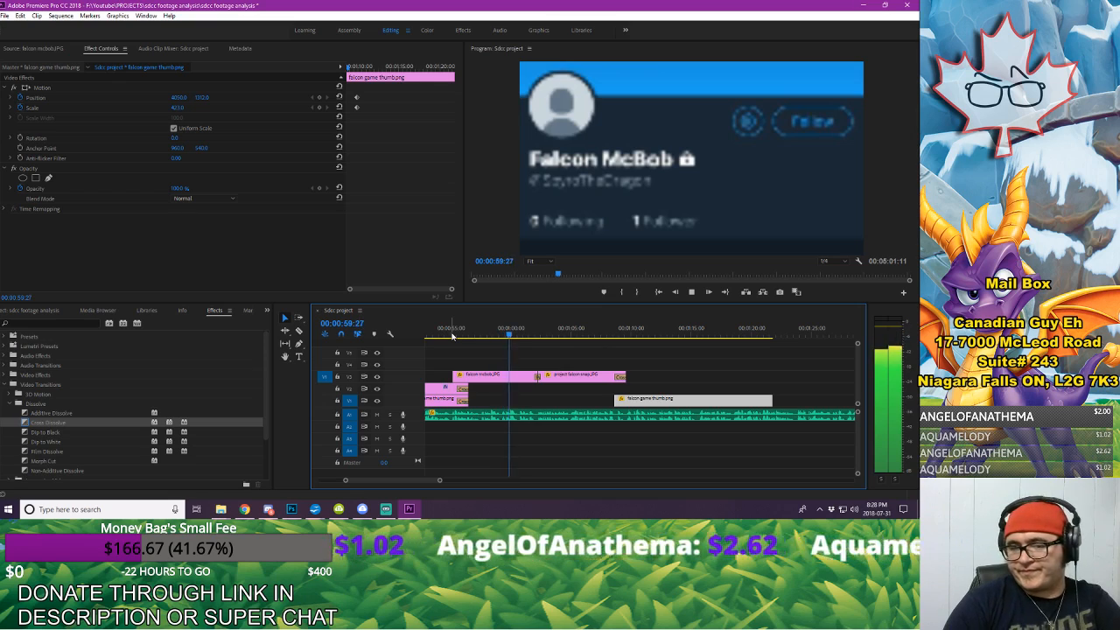
key("space")
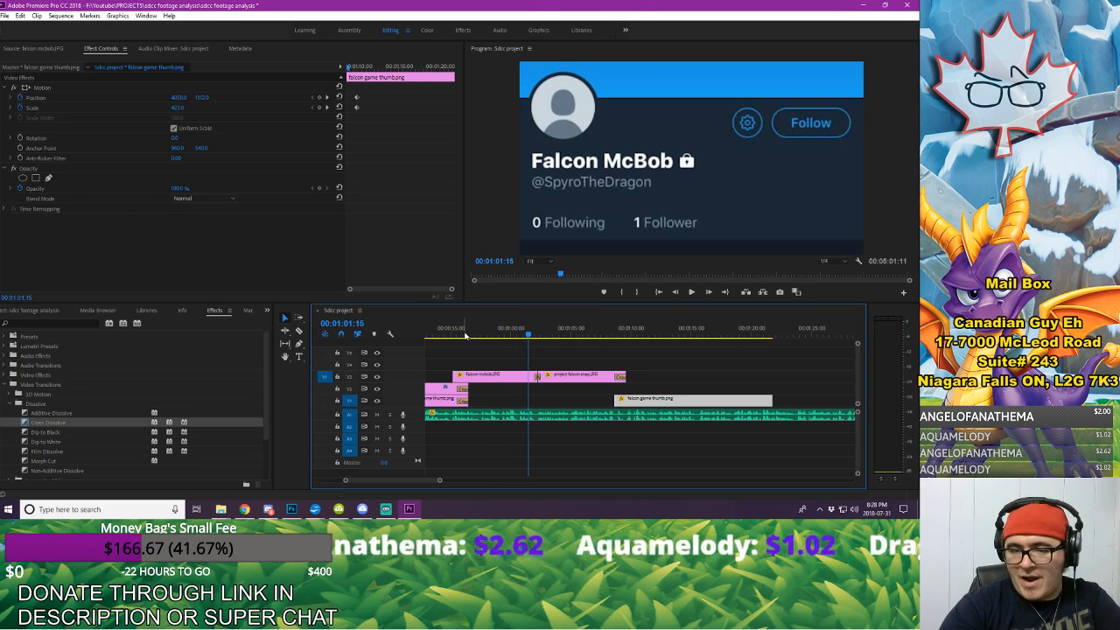
left_click_drag(462, 336, 495, 337)
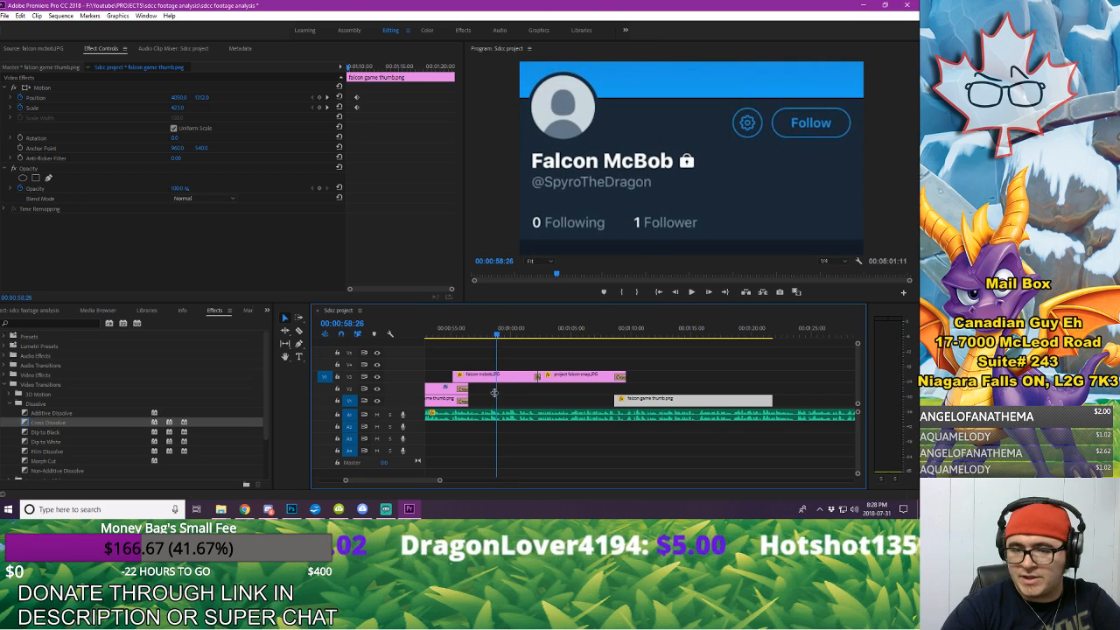
left_click_drag(471, 390, 508, 400)
Step: Play through the dissolve, extend the end of project falcon snap.JPG to about 00:01:11:00, and play the transition again
key("space")
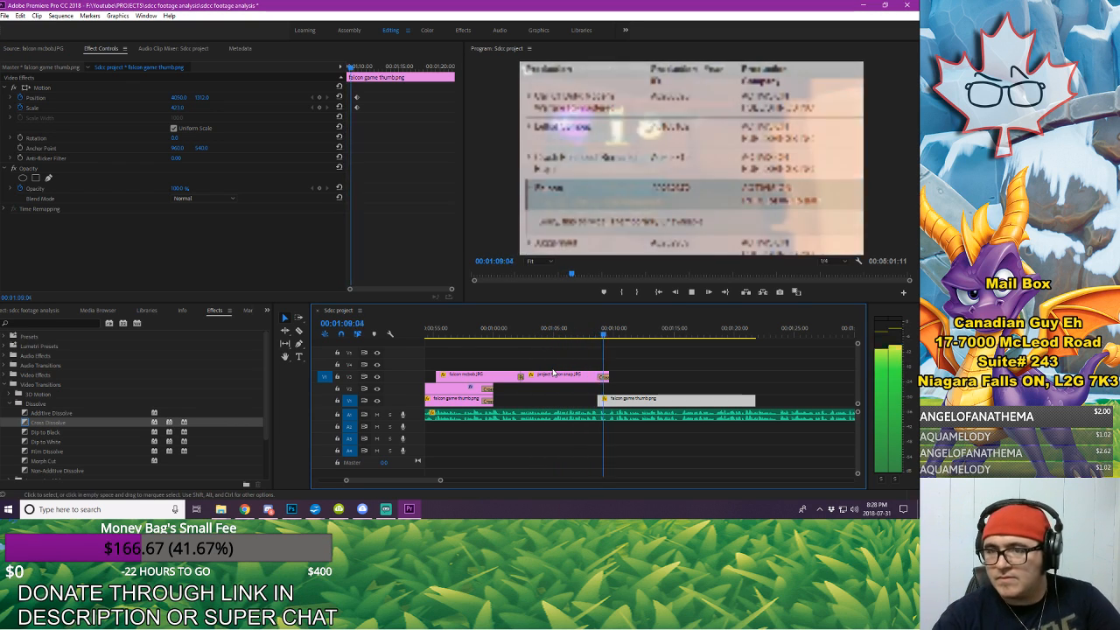
key("space")
left_click_drag(613, 377, 627, 376)
left_click(597, 334)
key("space")
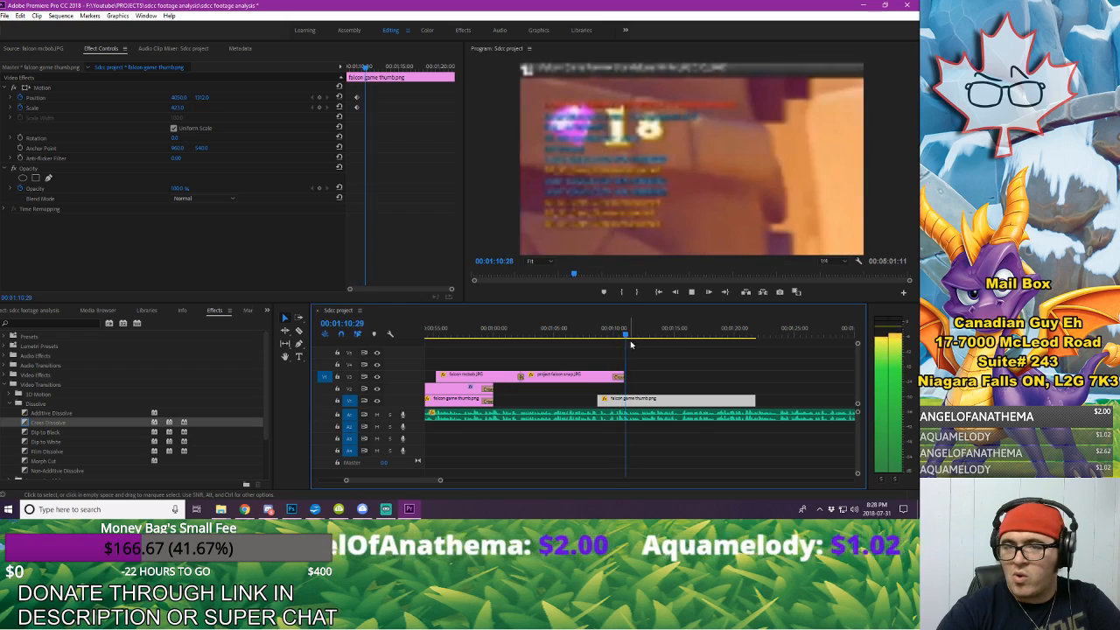
Step: Trim the end of the pasted falcon game thumb.png to the end of the spoken passage at 00:01:15:23 and play it back
left_click(726, 375)
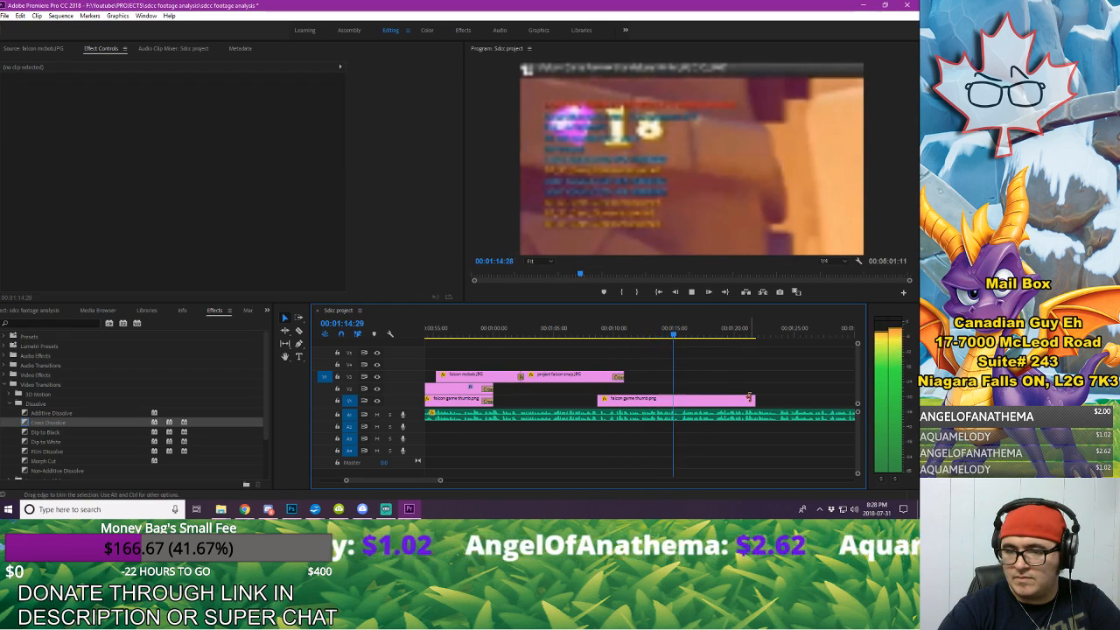
left_click_drag(749, 398, 687, 396)
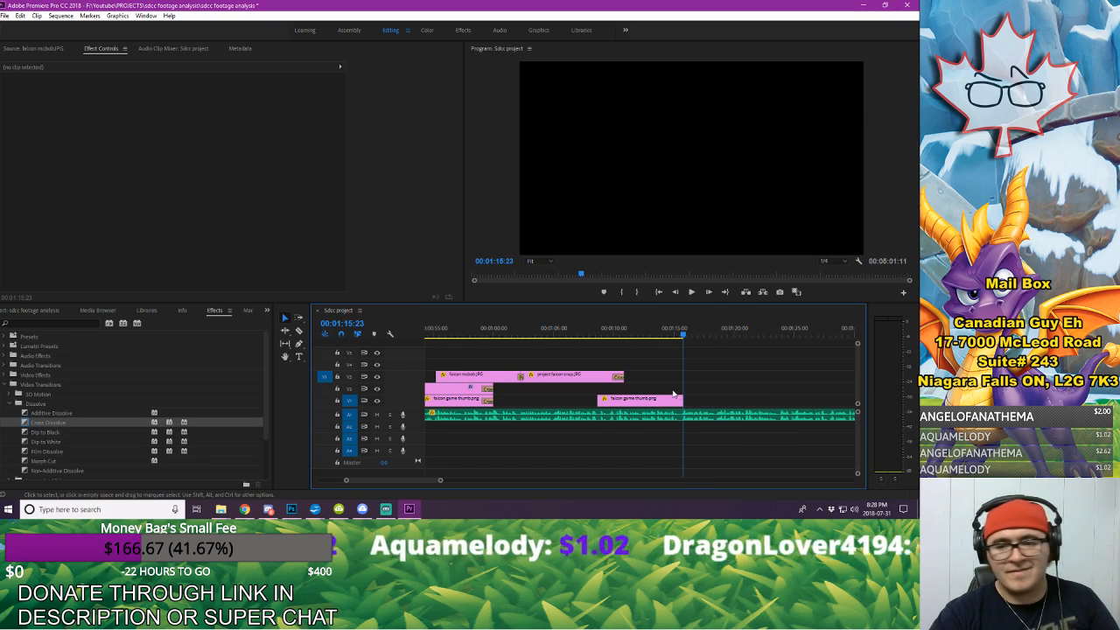
left_click(595, 328)
key("space")
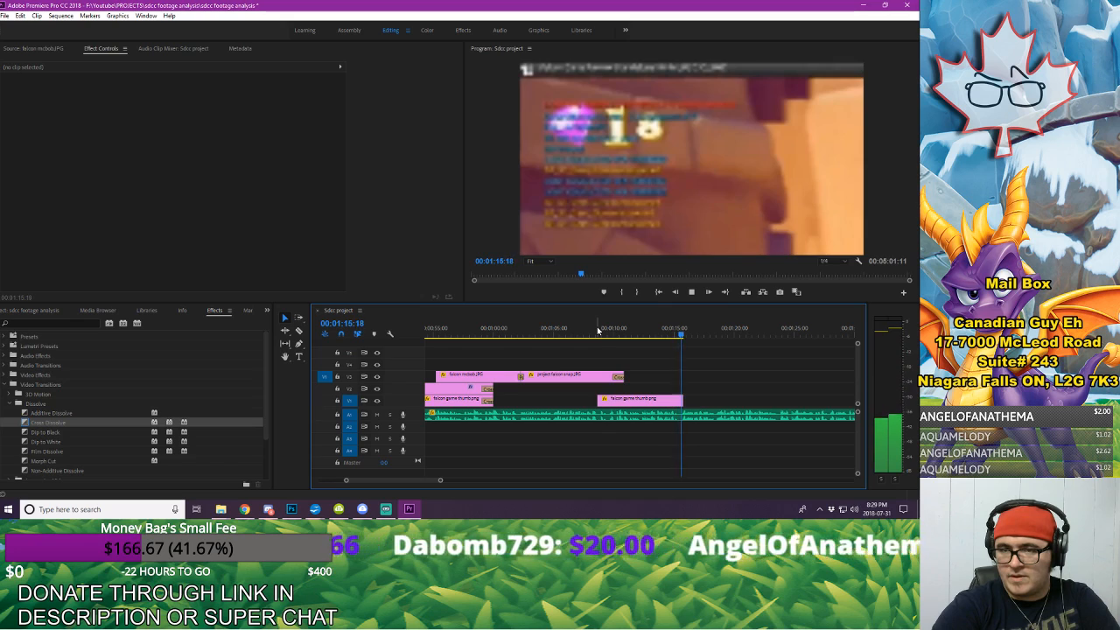
key("space")
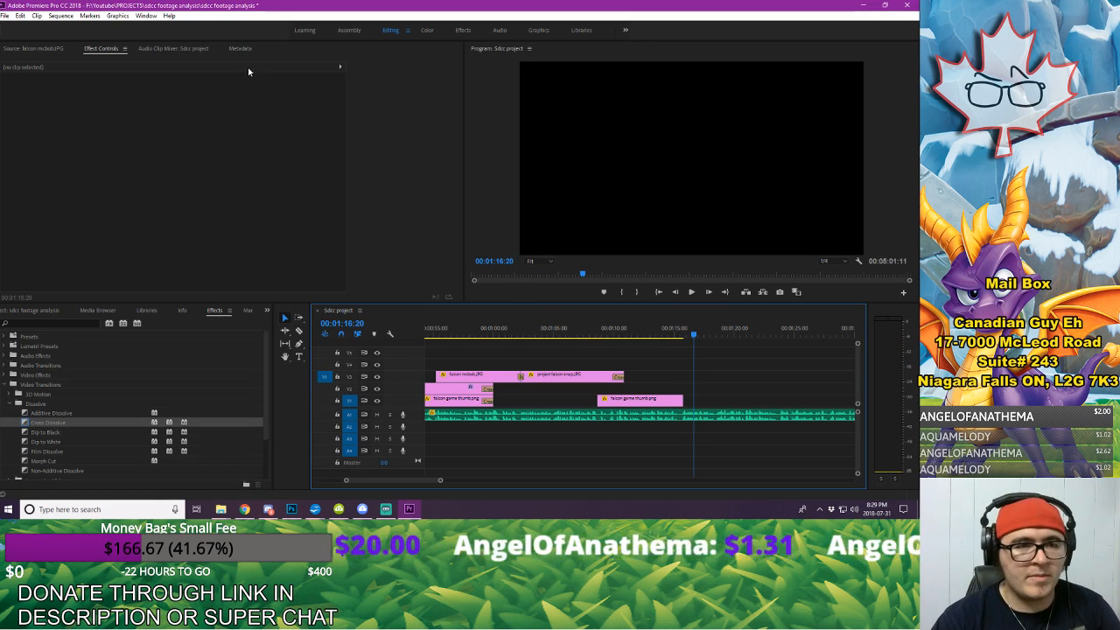
Step: Save the project and display the imported media items
left_click(4, 16)
left_click(26, 126)
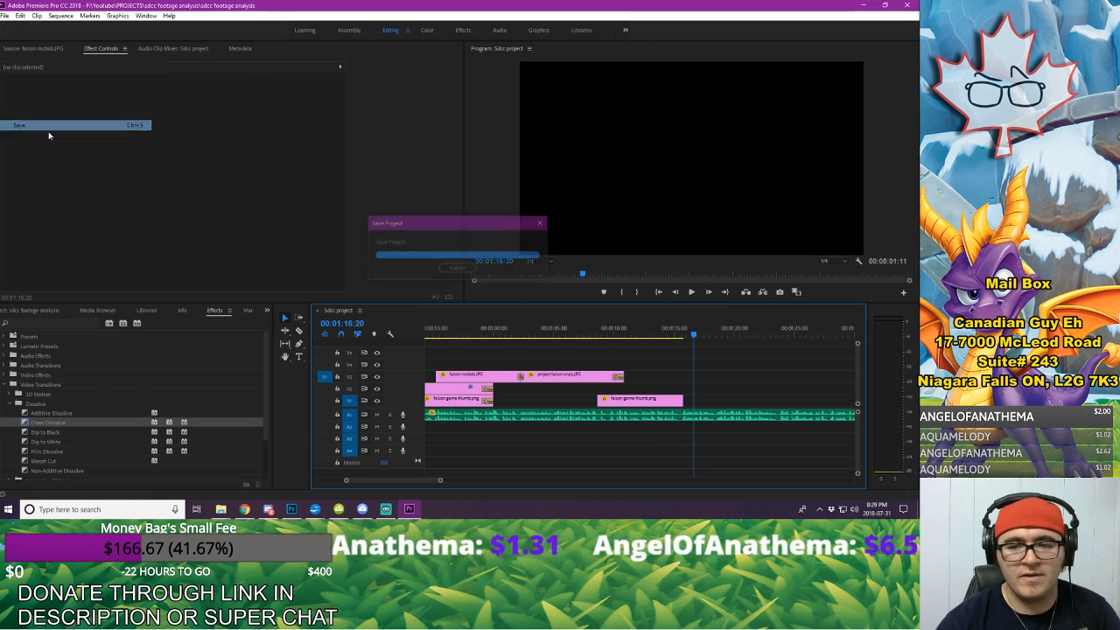
mouse_move(437, 480)
left_mouse_down()
mouse_move(615, 484)
mouse_move(603, 485)
left_mouse_up()
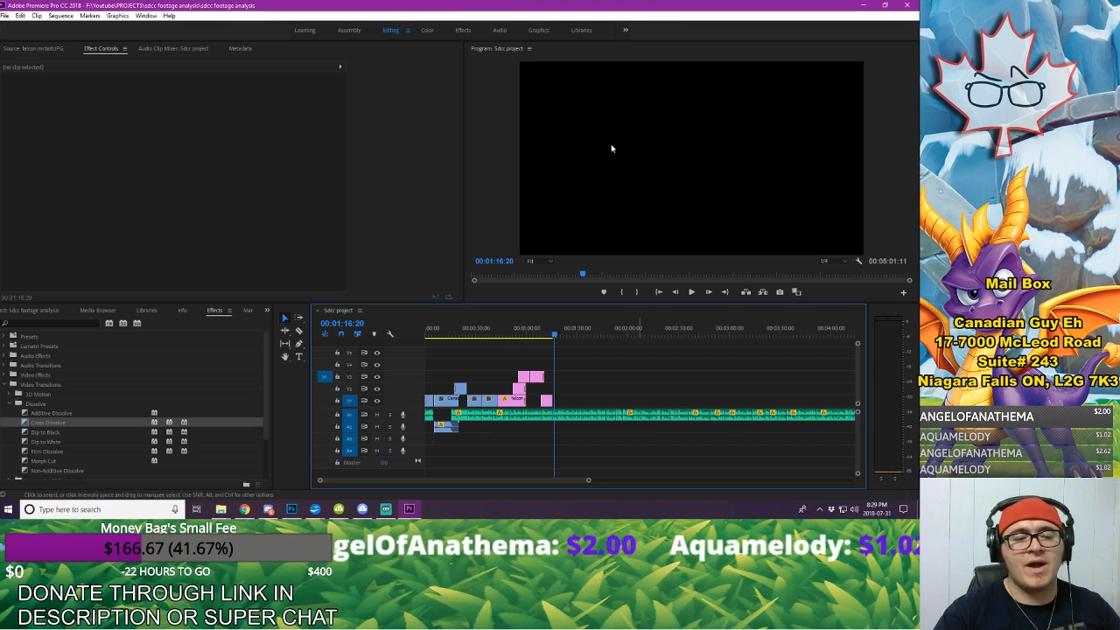
left_click(37, 309)
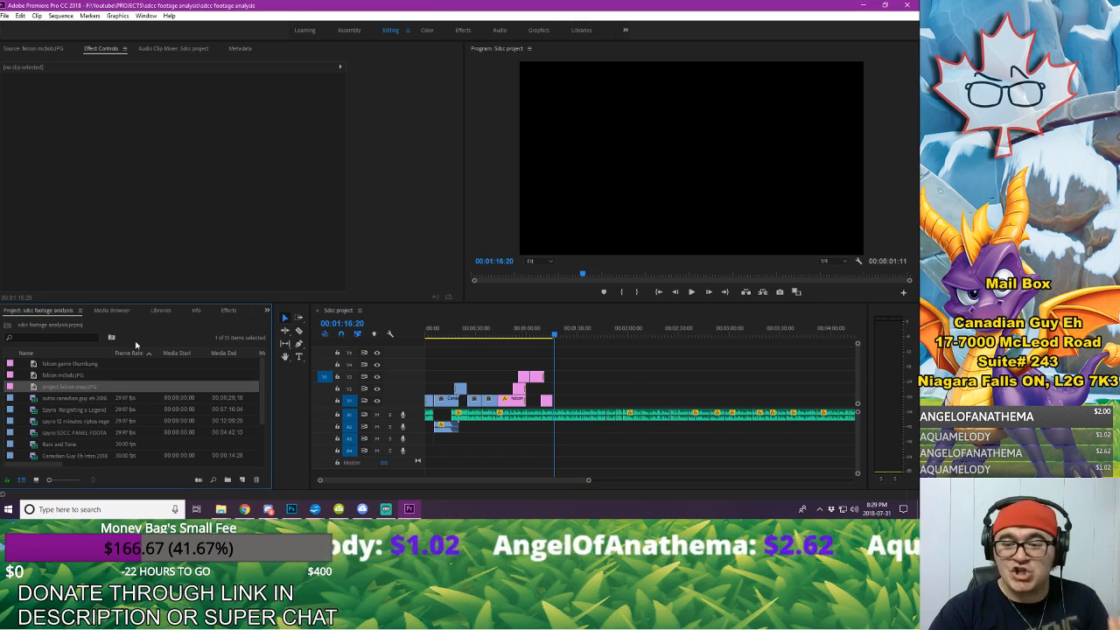
Step: Listen to the voice-over following the last image, up to 00:01:21:11, to decide which footage it needs
mouse_move(588, 480)
left_mouse_down()
mouse_move(737, 494)
mouse_move(583, 495)
left_mouse_up()
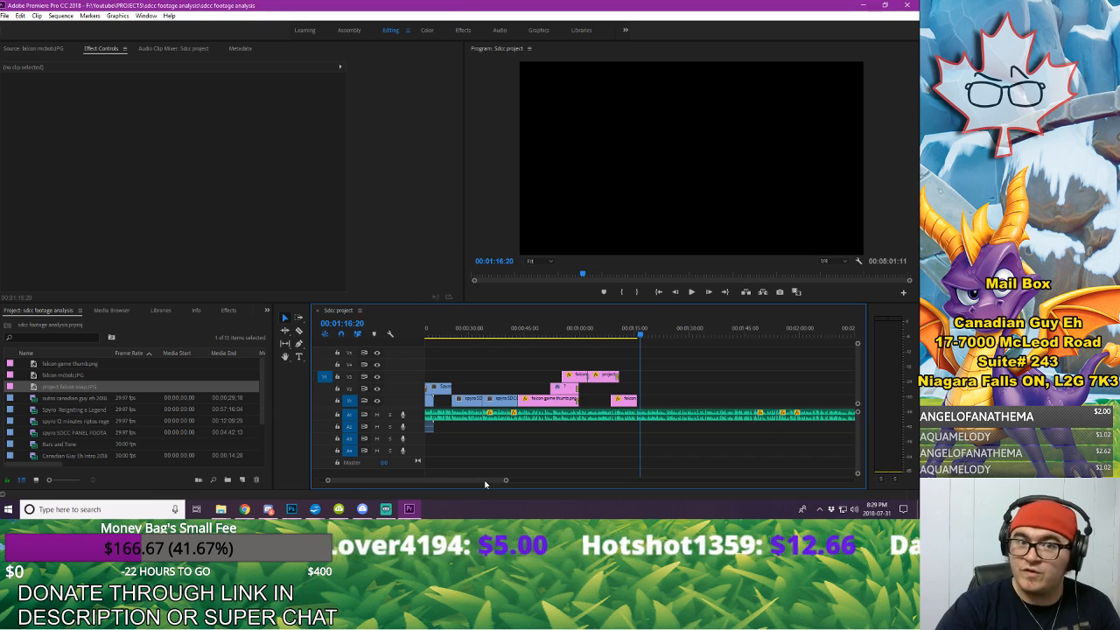
left_click_drag(486, 484, 478, 483)
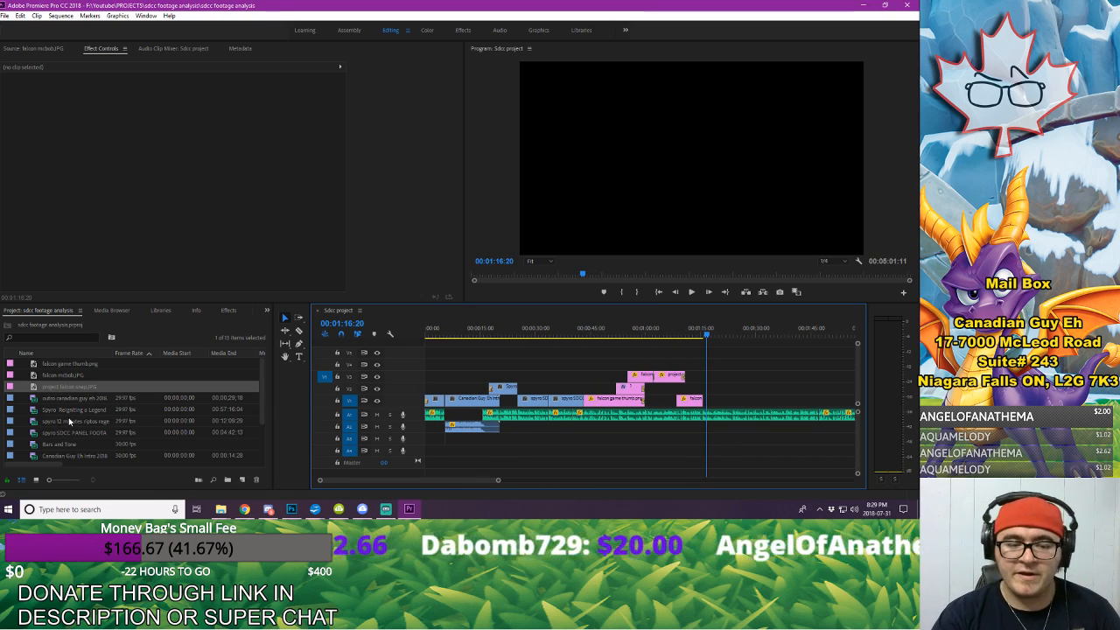
left_click(699, 335)
key("space")
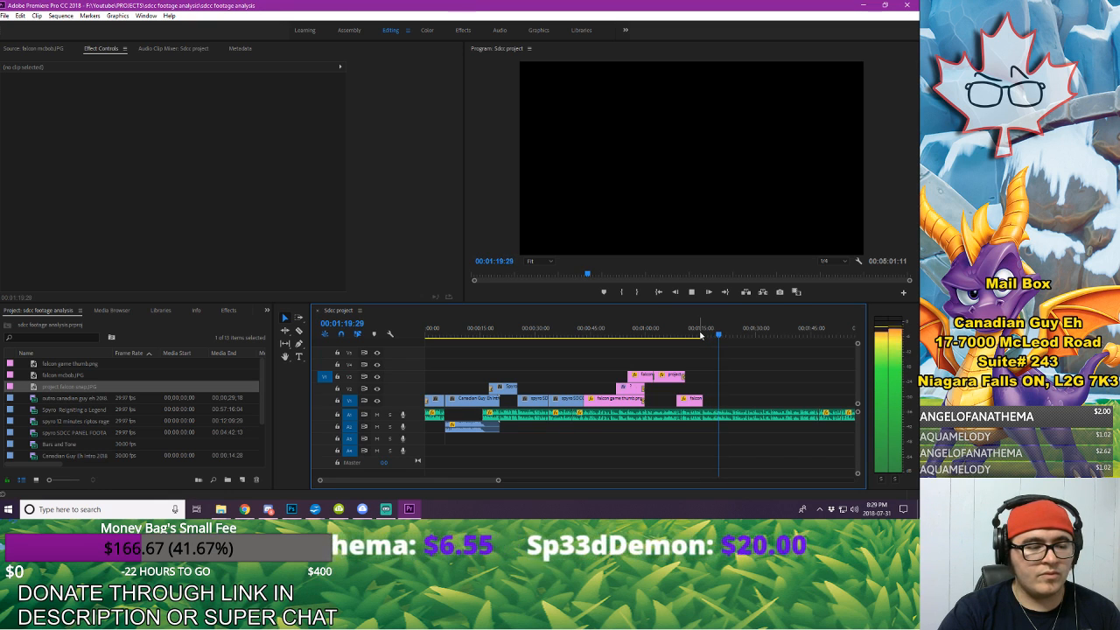
key("space")
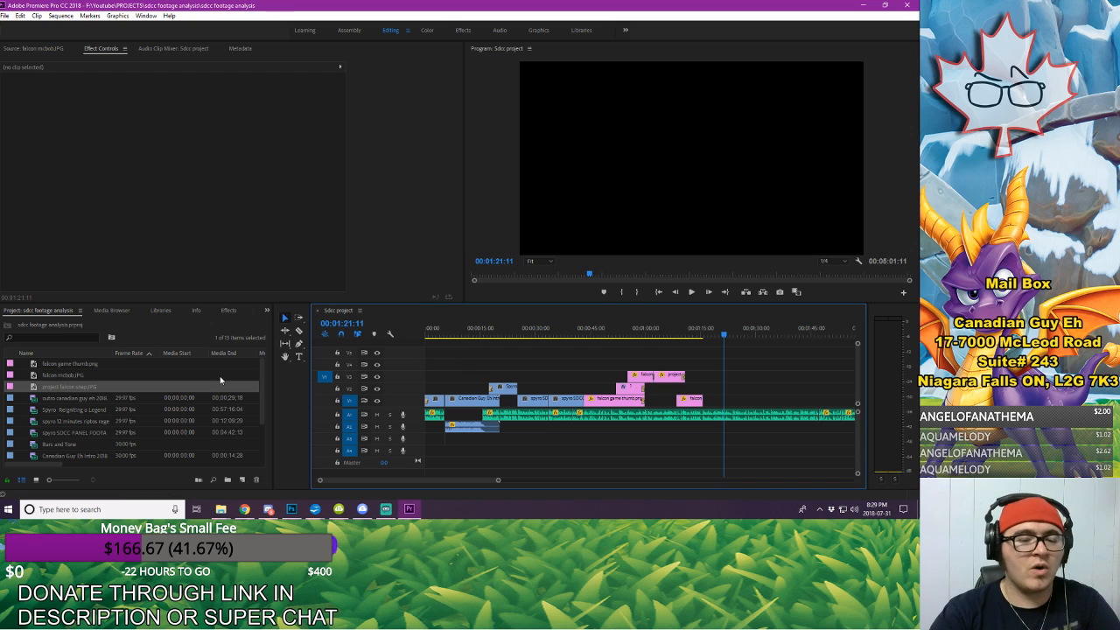
Step: Open spyro SDCC PANEL FOOTAGE.mp4 as the source clip and set its In point frame-accurately at 00:01:29:18
double_click(79, 432)
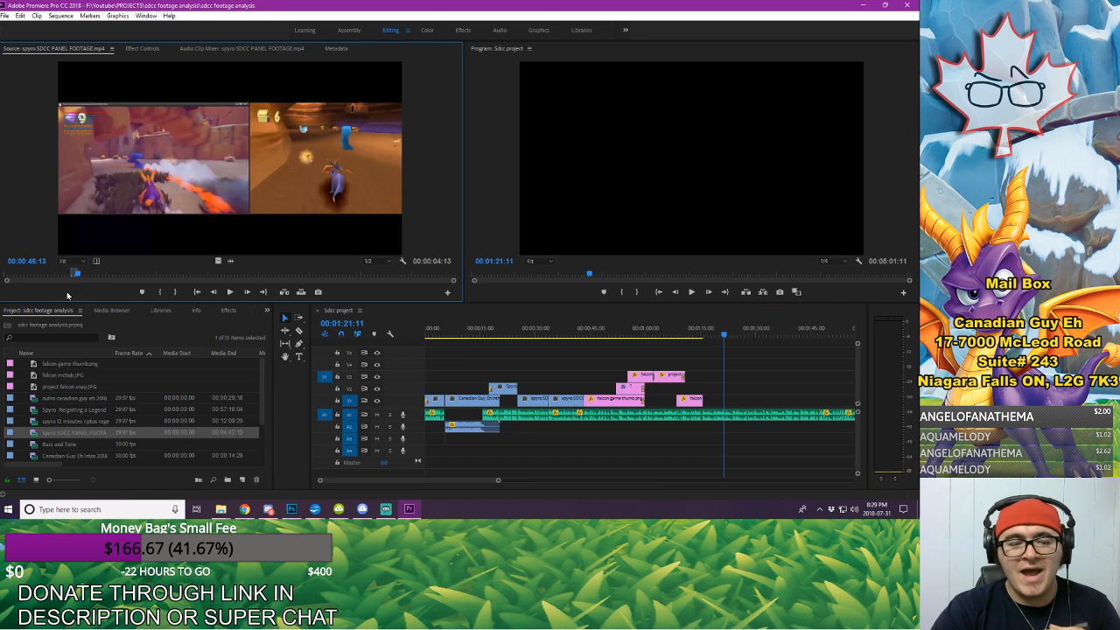
mouse_move(92, 276)
left_mouse_down()
mouse_move(166, 288)
mouse_move(148, 292)
left_mouse_up()
key("Left")
key("Left")
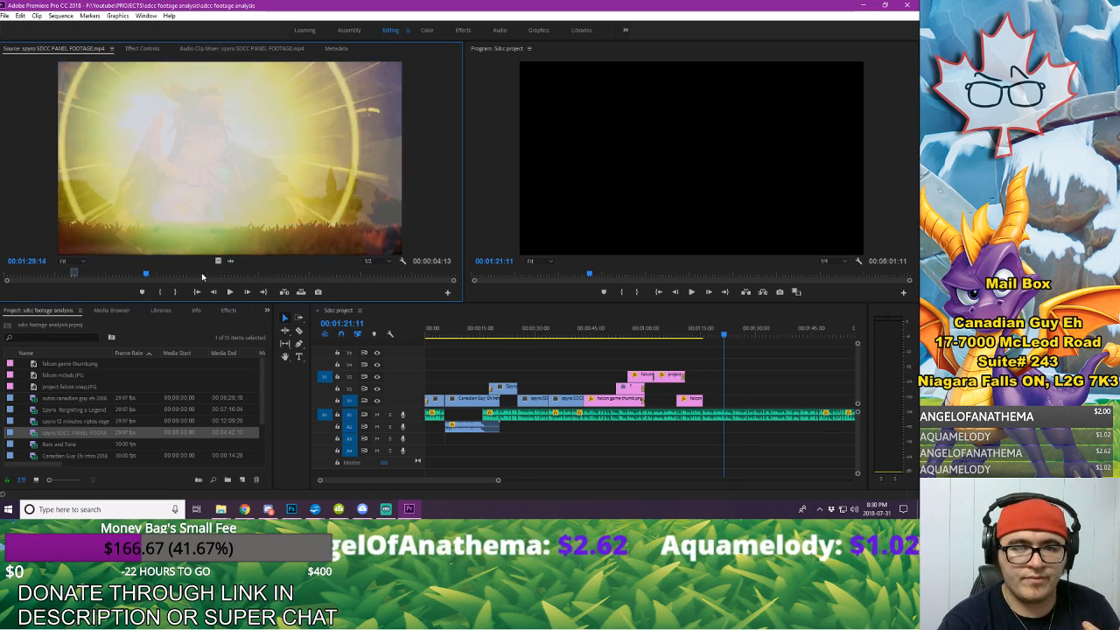
key("Right")
key("Right")
key("Right")
key("Right")
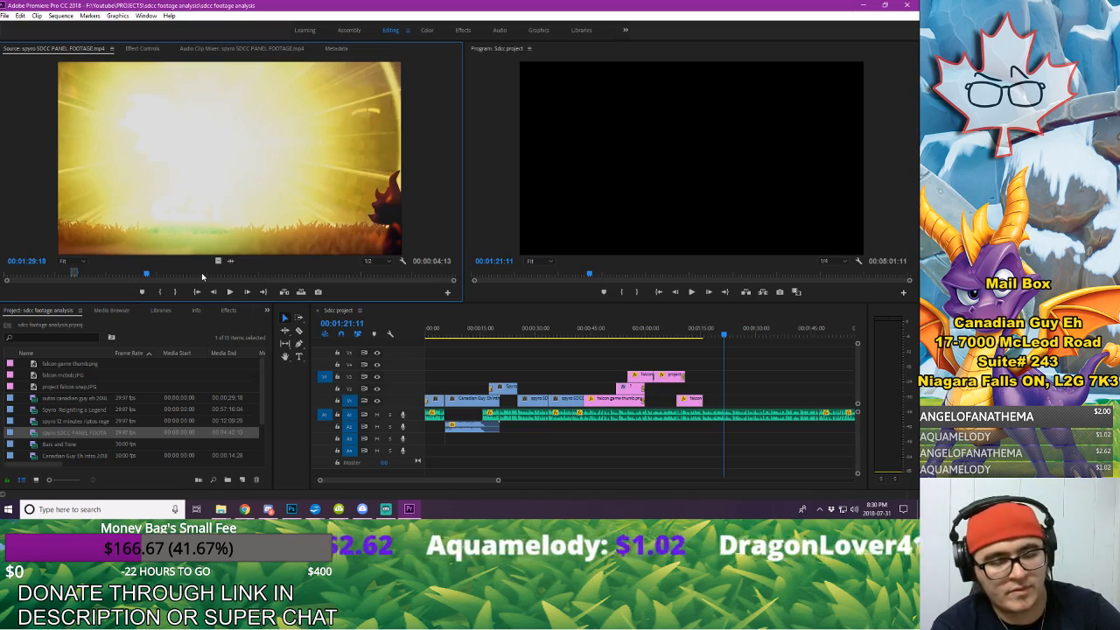
Step: Set the source Out point at 00:01:41:15 and place the marked video on V1 directly after the pasted falcon game thumb.png
key("space")
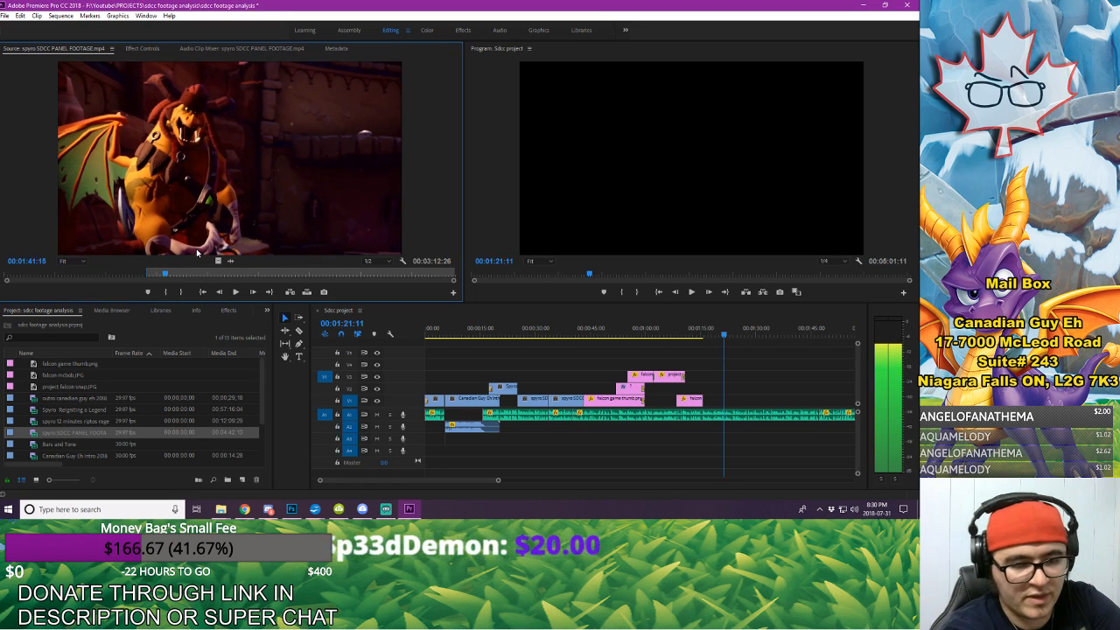
key("o")
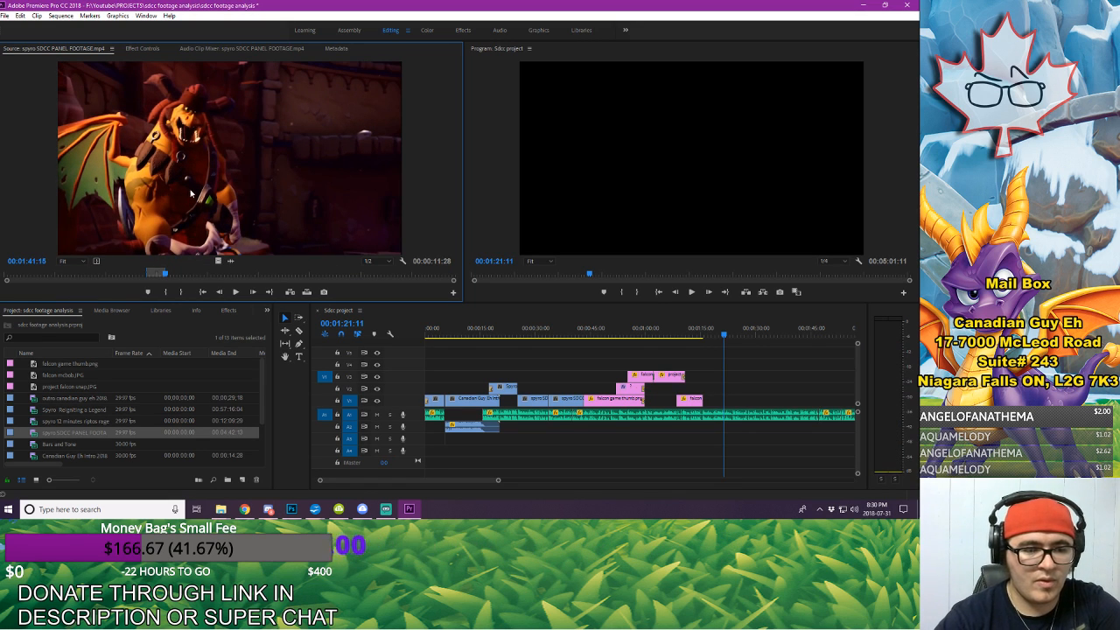
left_click_drag(841, 327, 752, 407)
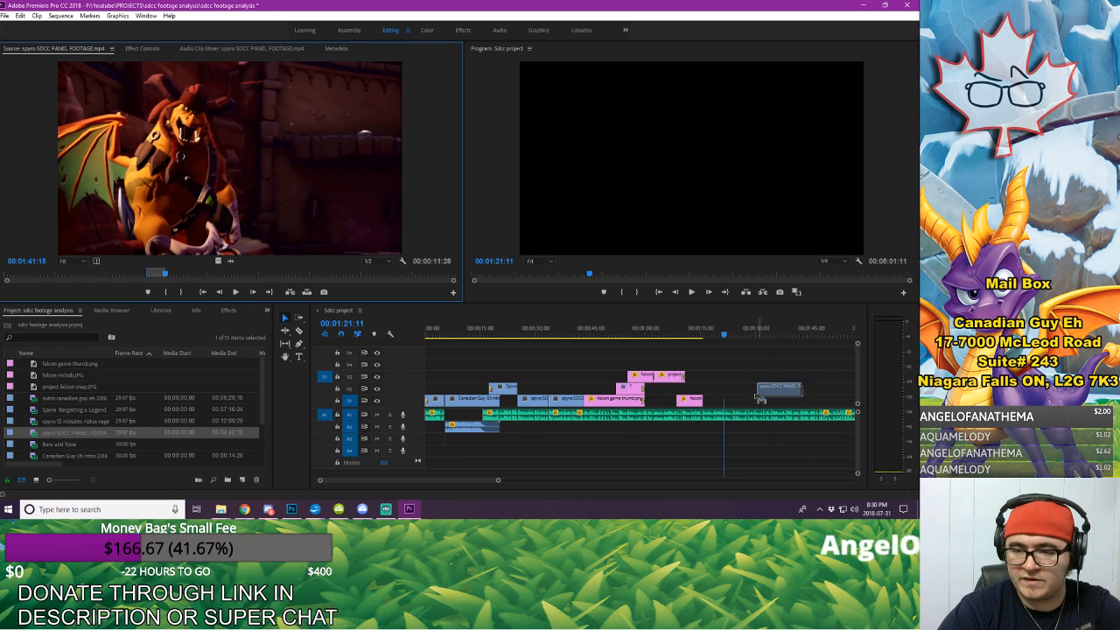
left_click_drag(717, 405, 710, 403)
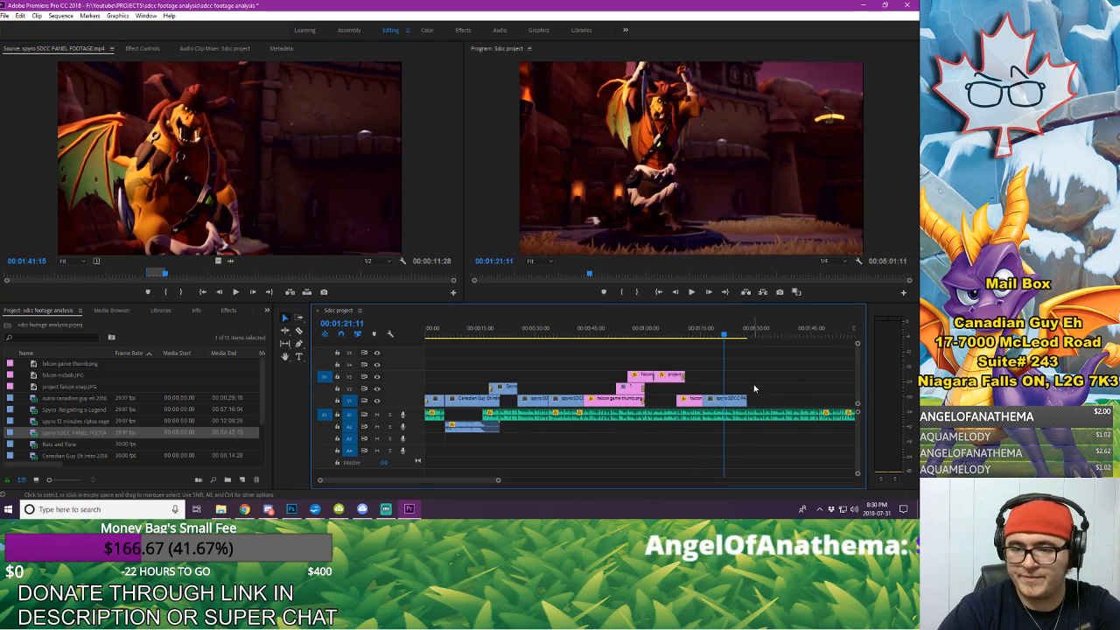
Step: Duplicate the last spyro SDCC PANEL FOOTAGE.mp4 clip on V1 by pasting a copy at 00:01:32:13
left_click(700, 334)
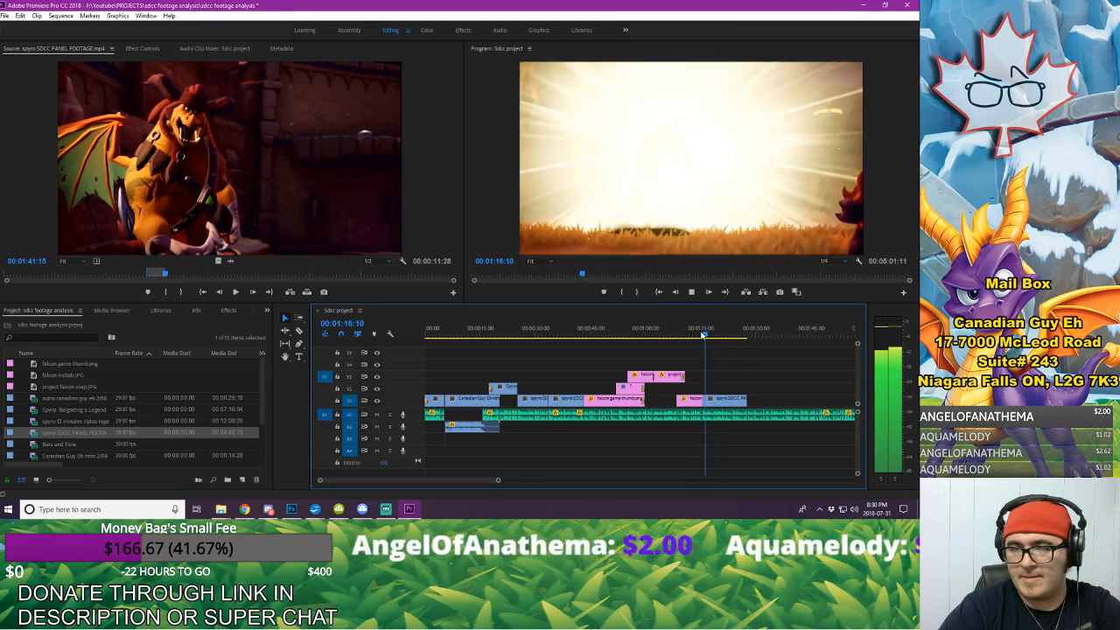
left_click(724, 400)
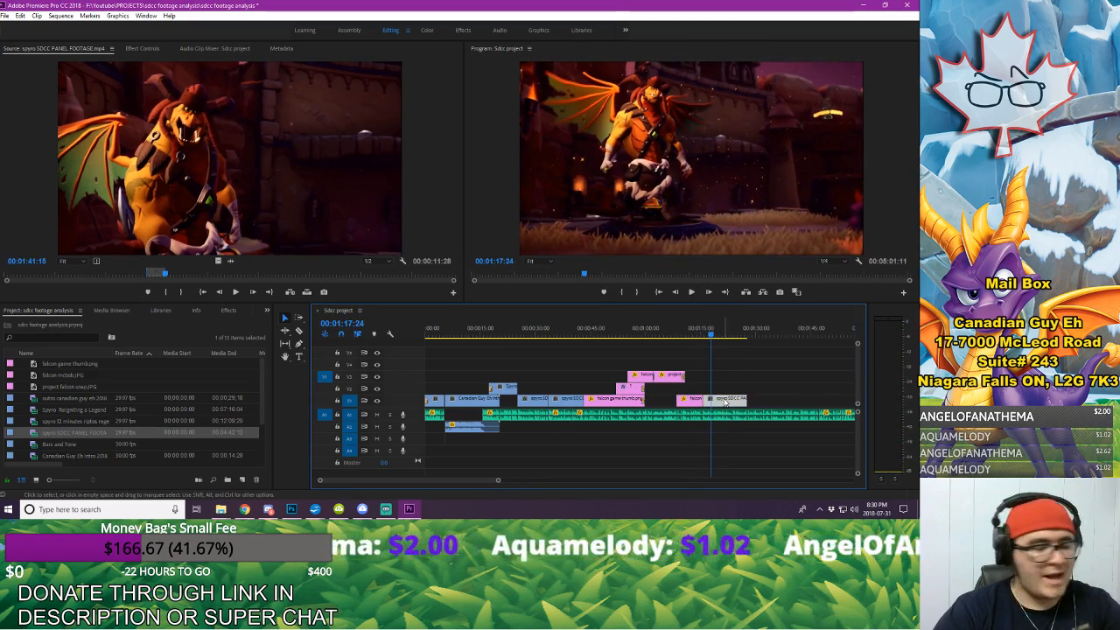
left_click(766, 329)
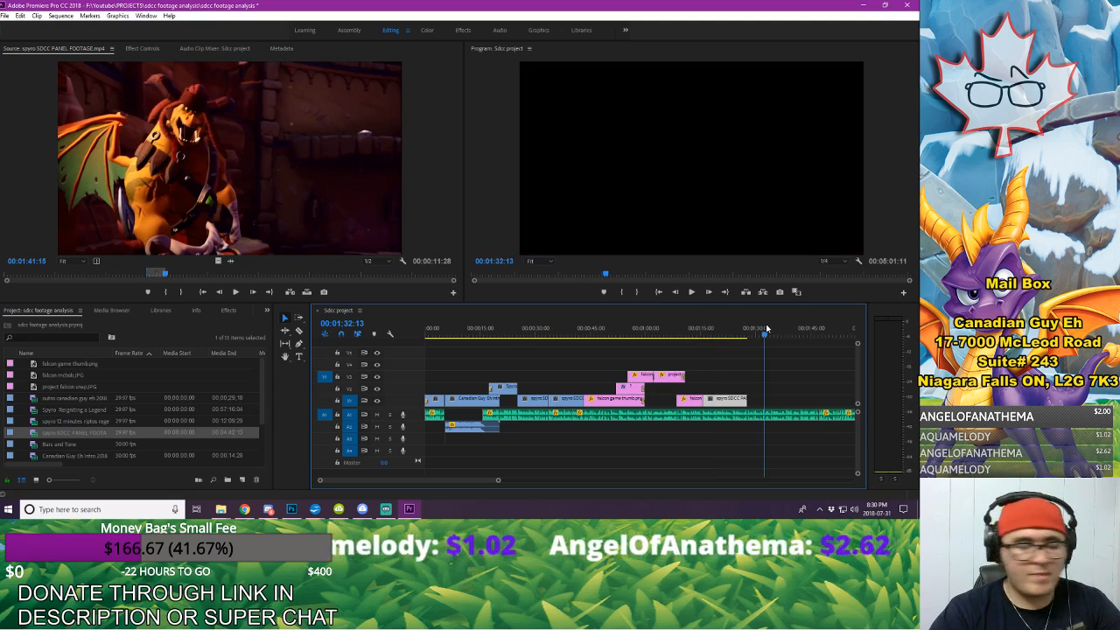
Step: Add a Cross Dissolve to the start of the duplicated panel clip and place it on V2 near the end of the V1 panel clip
left_click(220, 311)
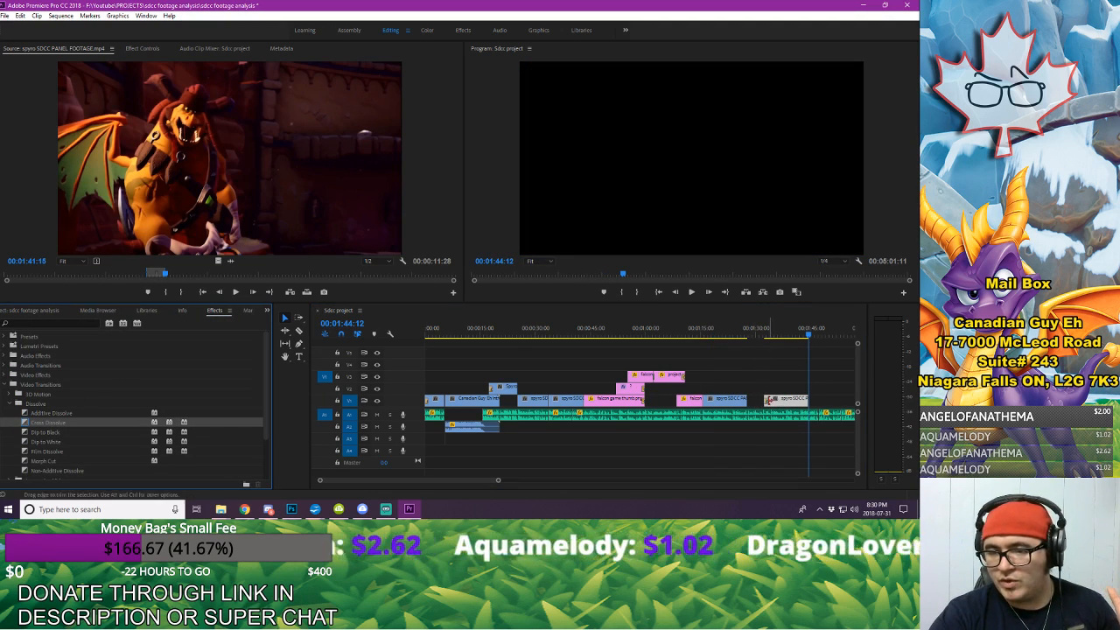
left_click(775, 390)
left_click_drag(765, 389, 765, 390)
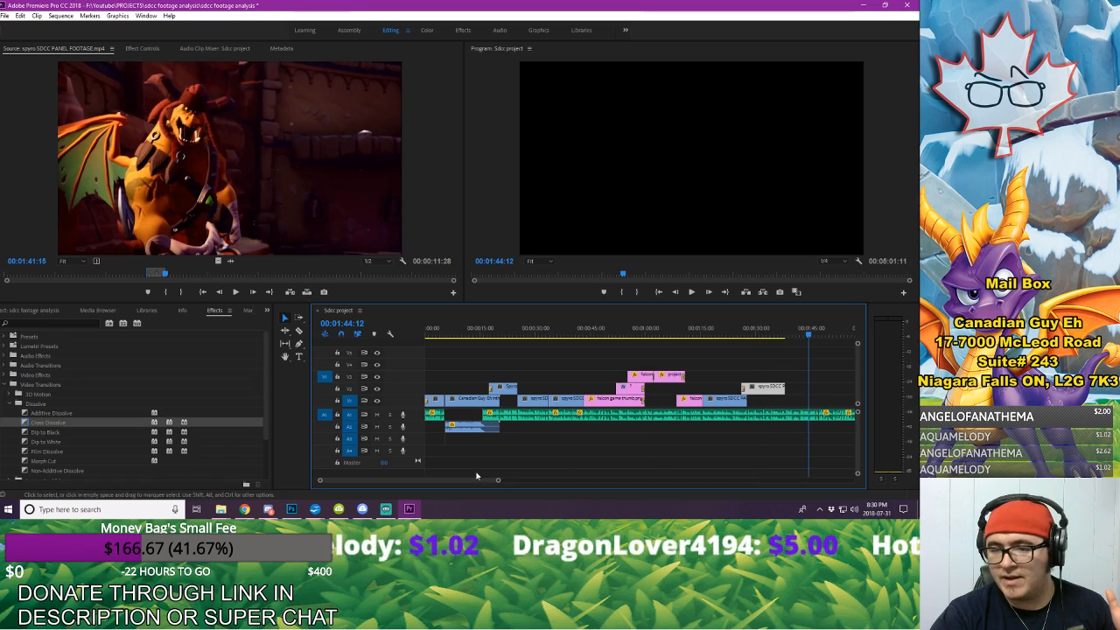
left_click_drag(497, 480, 469, 483)
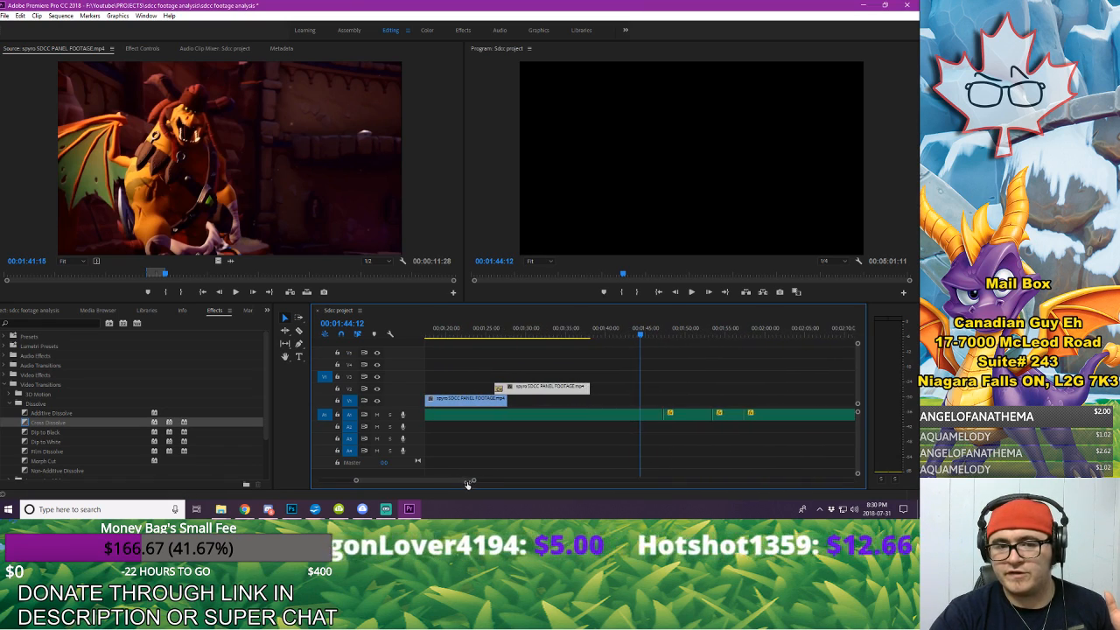
left_click(490, 329)
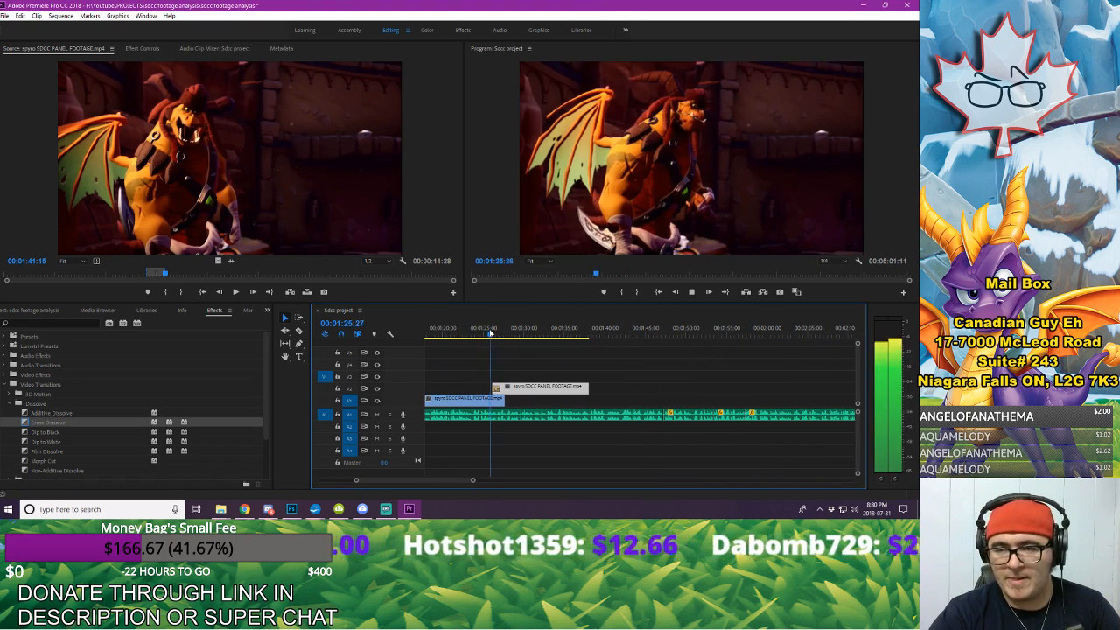
left_click_drag(530, 390, 529, 394)
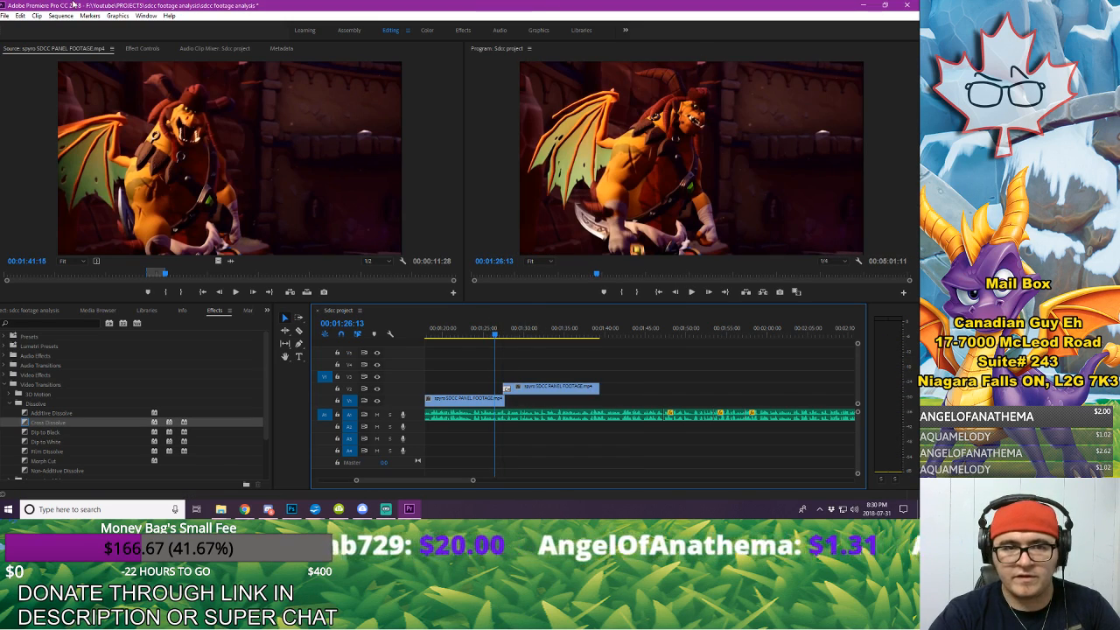
Step: Set the duration of the Cross Dissolve on the V2 clip to 10 frames
left_click(131, 49)
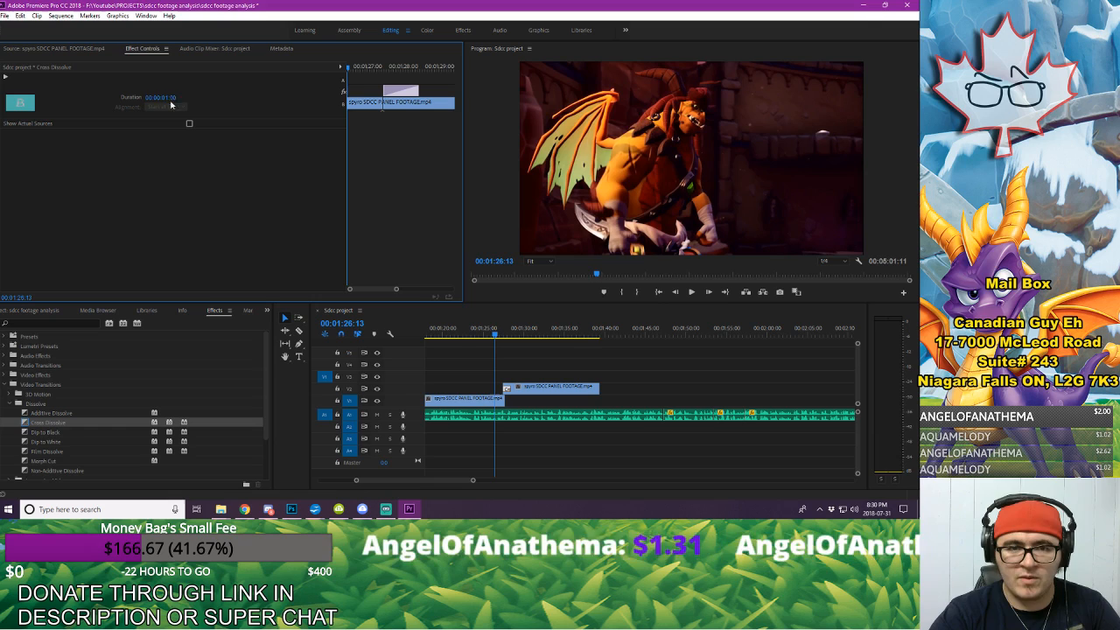
left_click(169, 99)
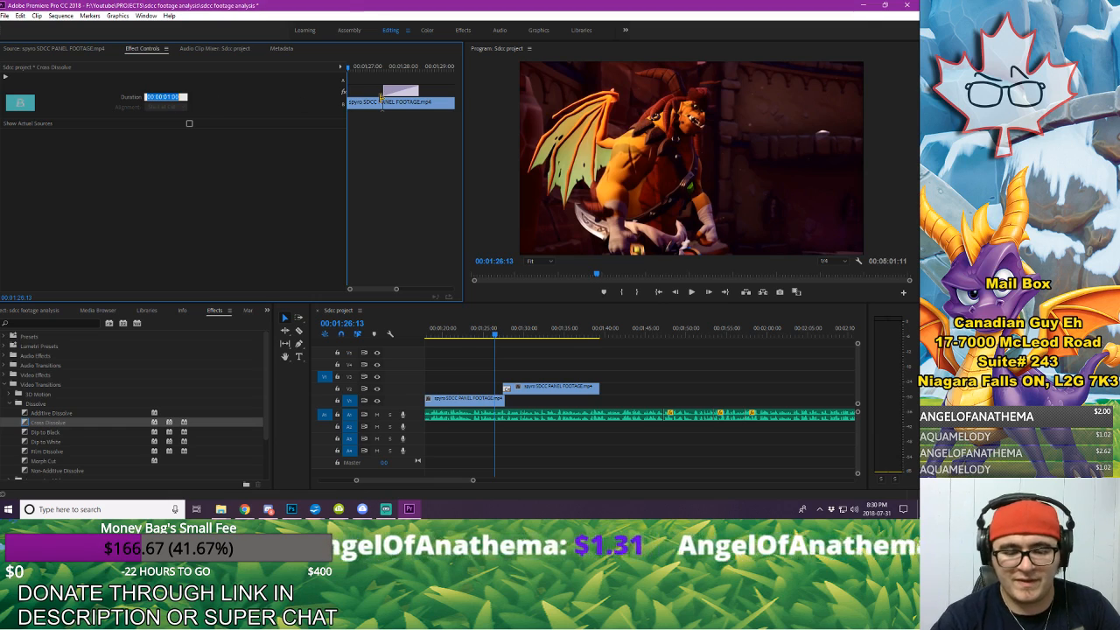
type("10")
key("Return")
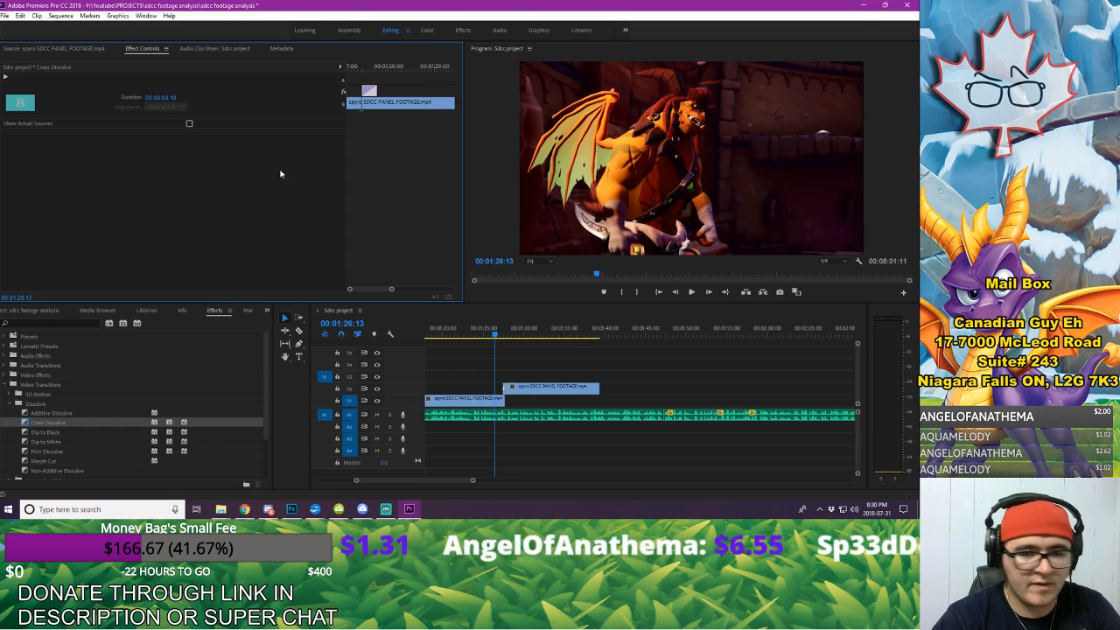
Step: Nudge the V2 clip slightly earlier so its dissolve lines up with the end of the V1 clip, and play back the transition
left_click_drag(475, 479, 428, 479)
left_click(799, 388)
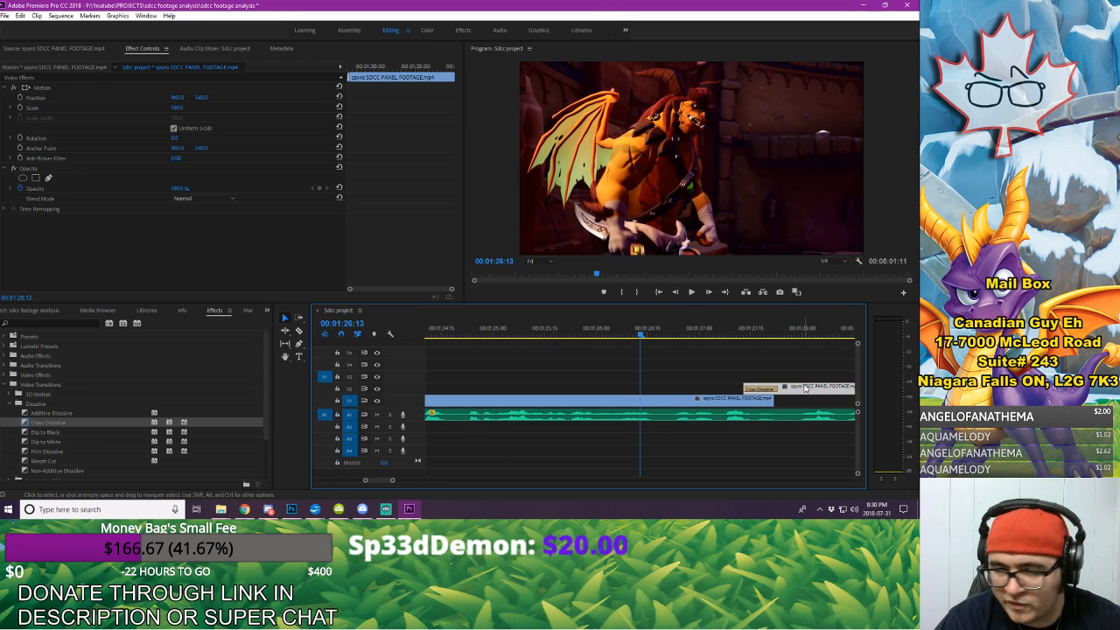
key("alt+Left")
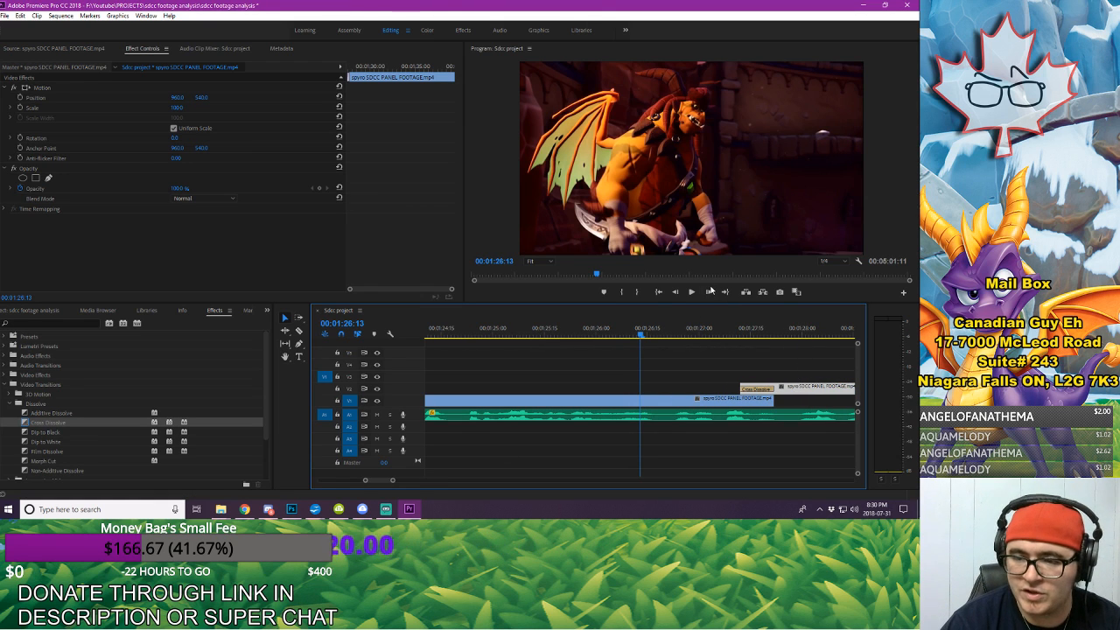
key("alt+Left")
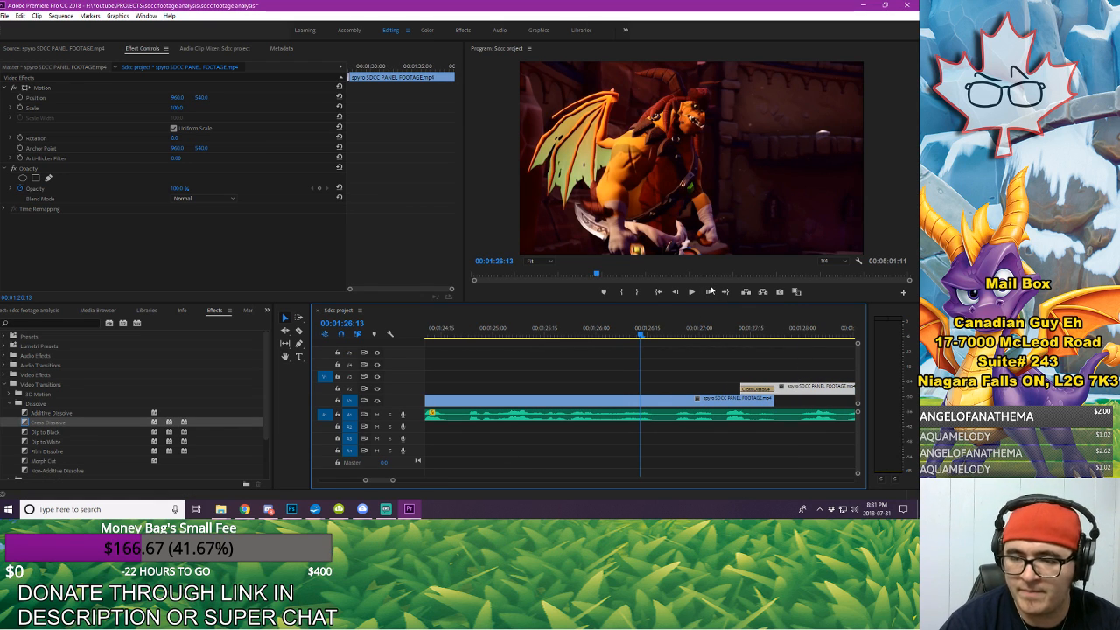
left_click(573, 383)
left_click(545, 333)
key("space")
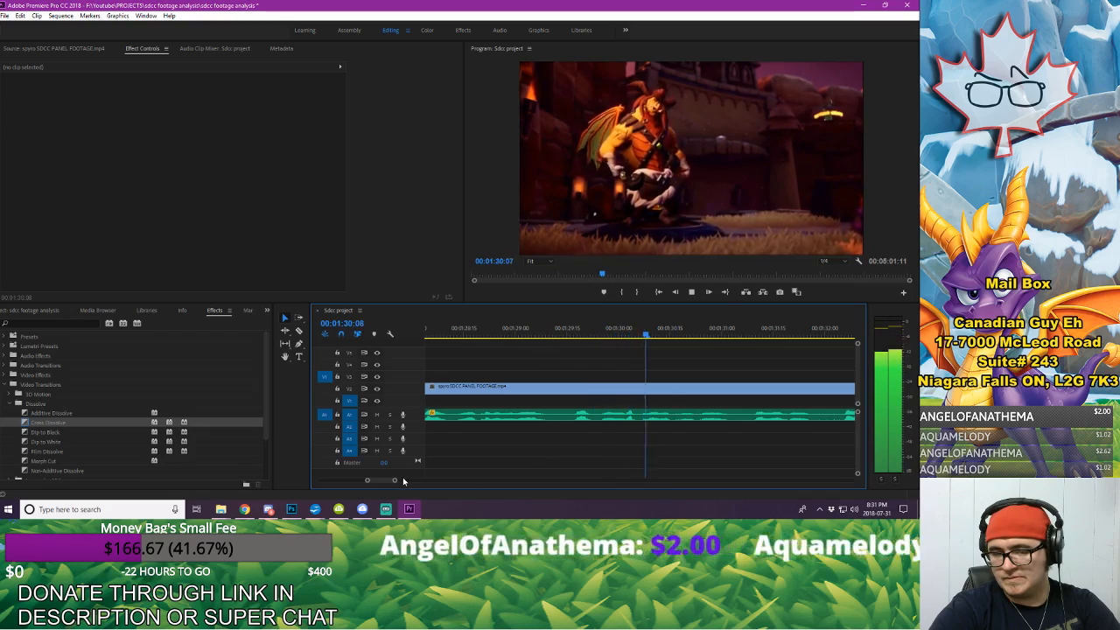
Step: Copy the panel footage clip on V2 and paste it on V1 at 00:01:41:26
left_click_drag(394, 480, 447, 480)
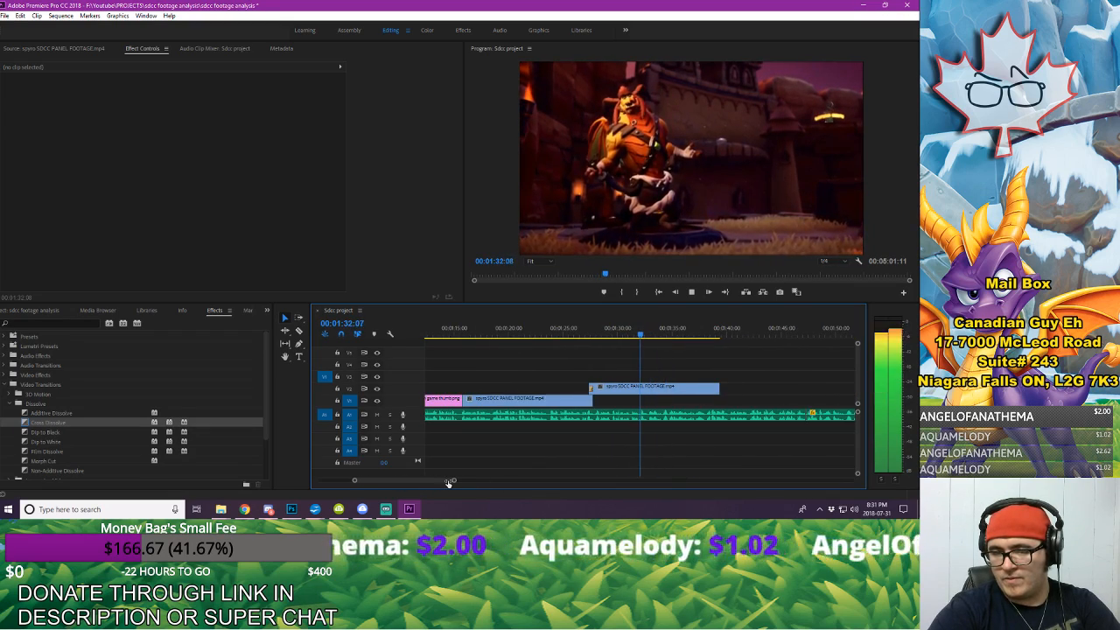
left_click(680, 388)
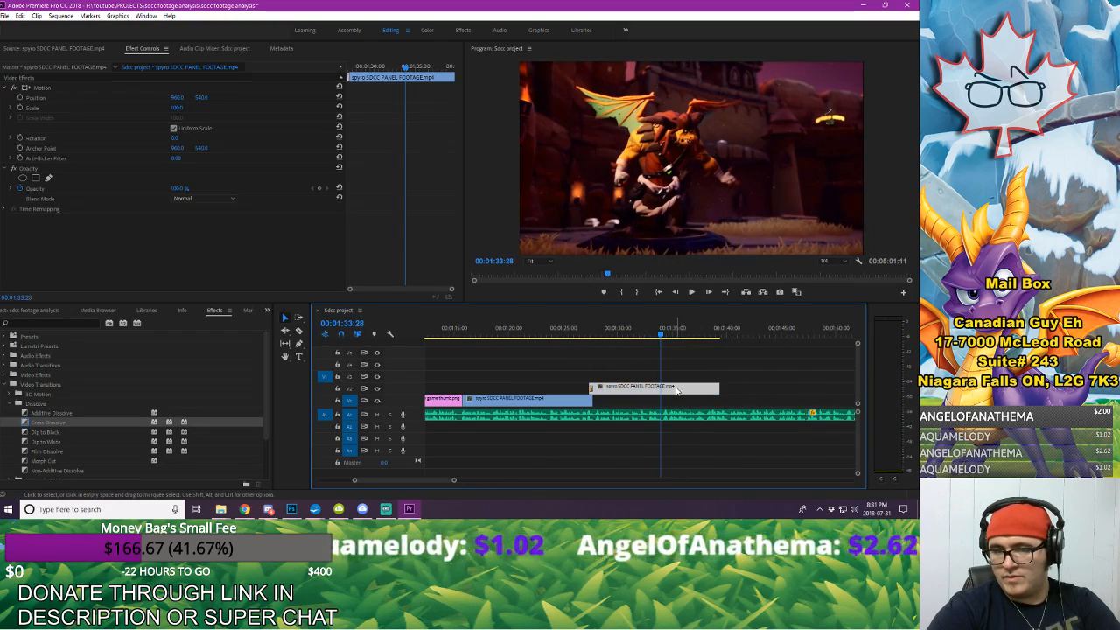
left_click(748, 335)
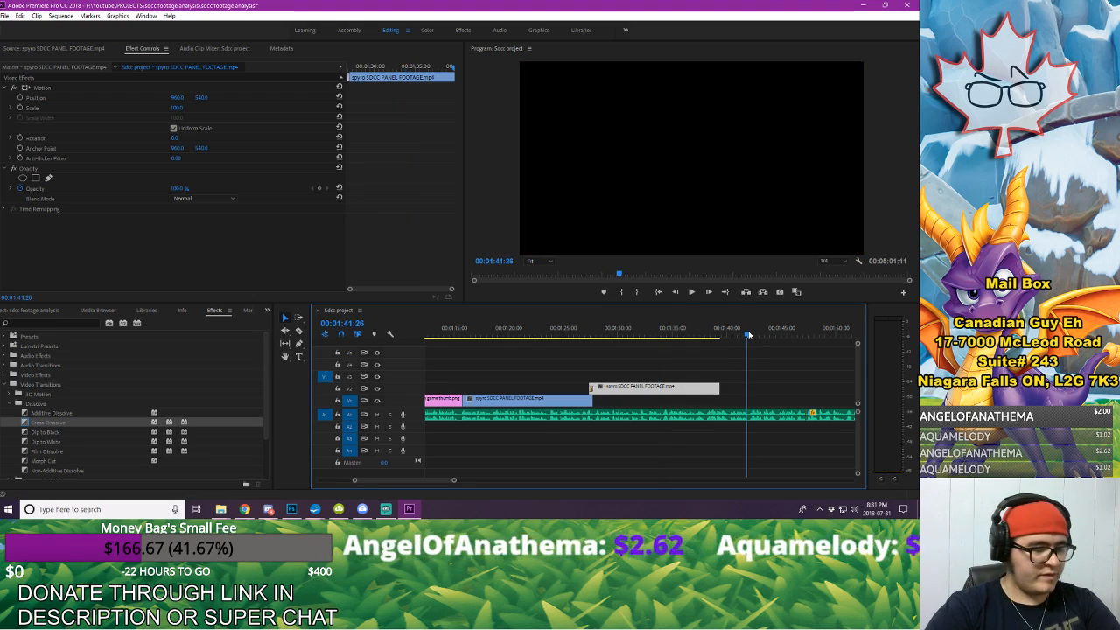
key("ctrl+v")
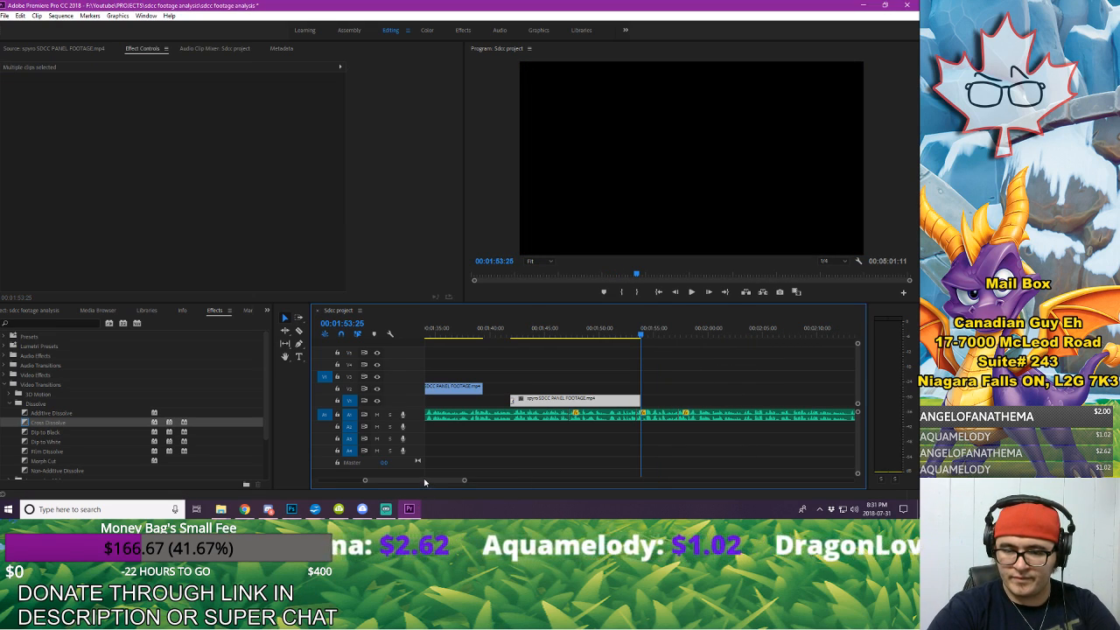
scroll(420, 482, "up", 5)
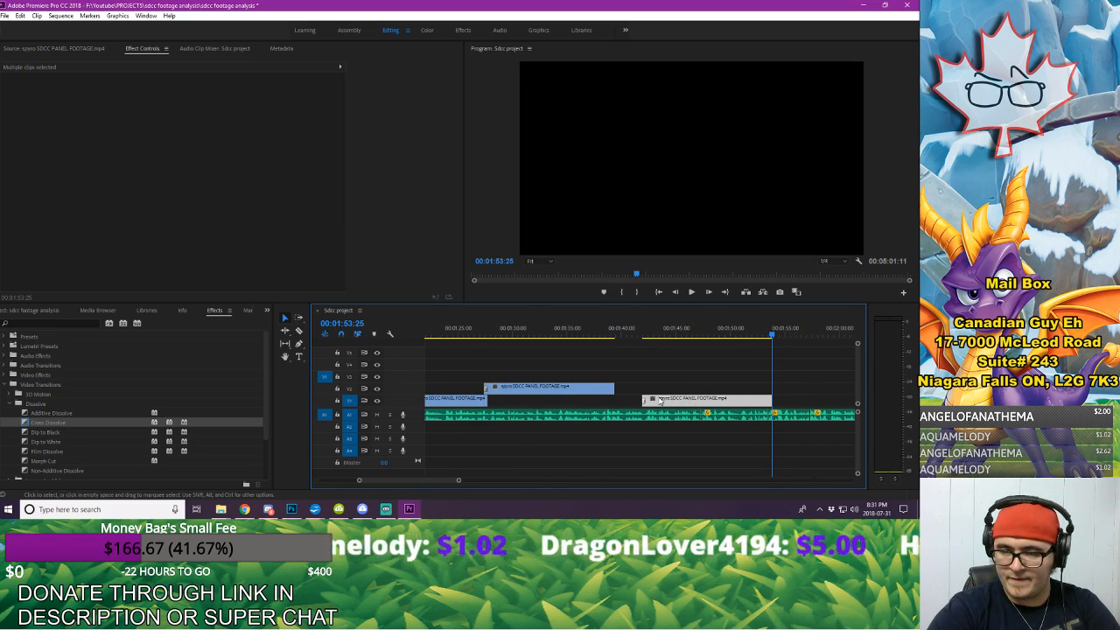
Step: Add a Cross Dissolve to the end of the V2 panel clip and set its duration to 10 frames
left_click_drag(45, 424, 607, 388)
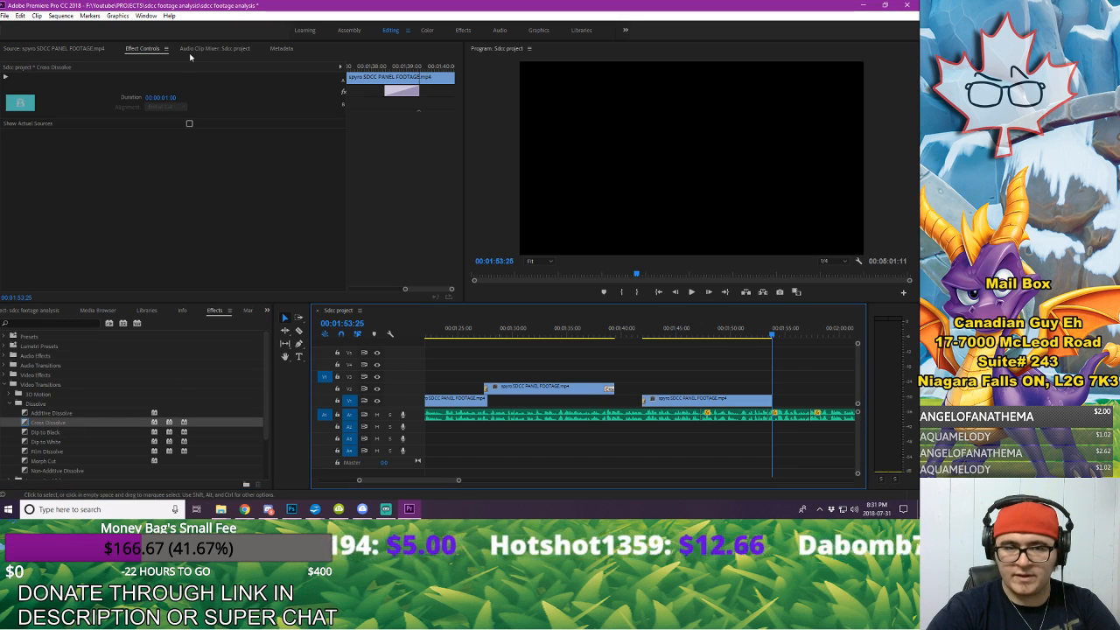
left_click(172, 97)
type("10")
key("Return")
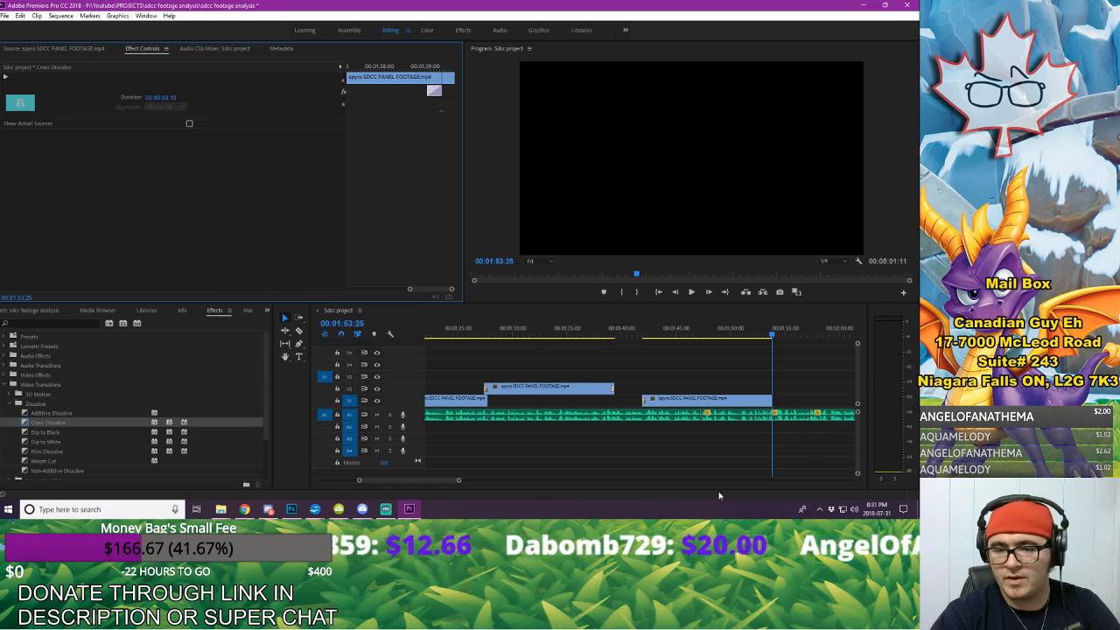
Step: Delete the Cross Dissolve at the start of the pasted V1 clip and slide the clip under the V2 clip's ending dissolve
left_click(648, 400)
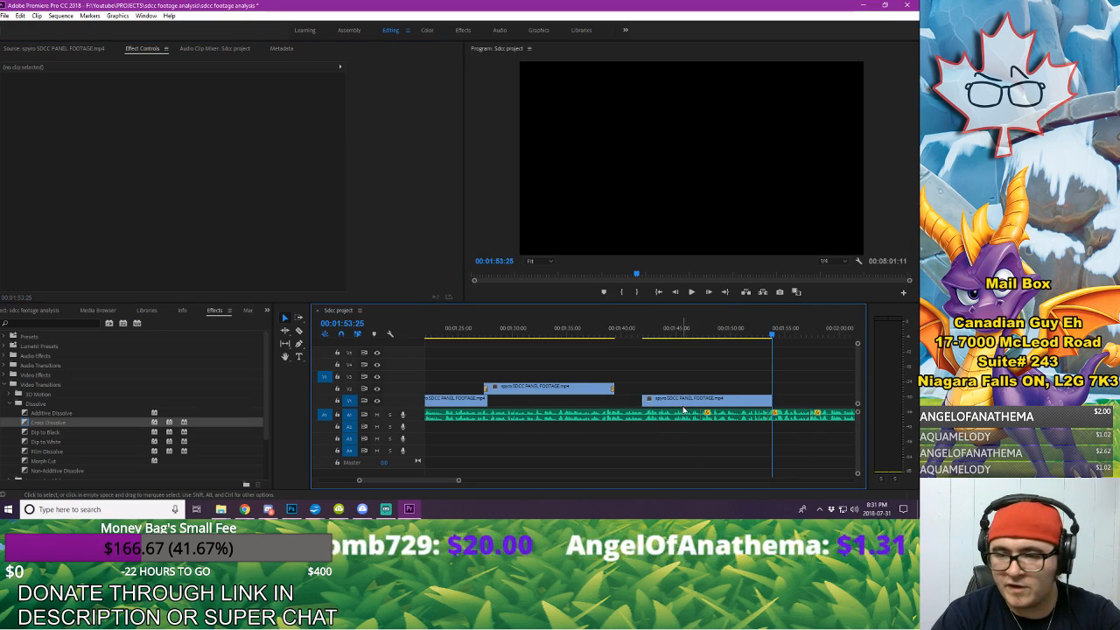
left_click_drag(684, 409, 653, 407)
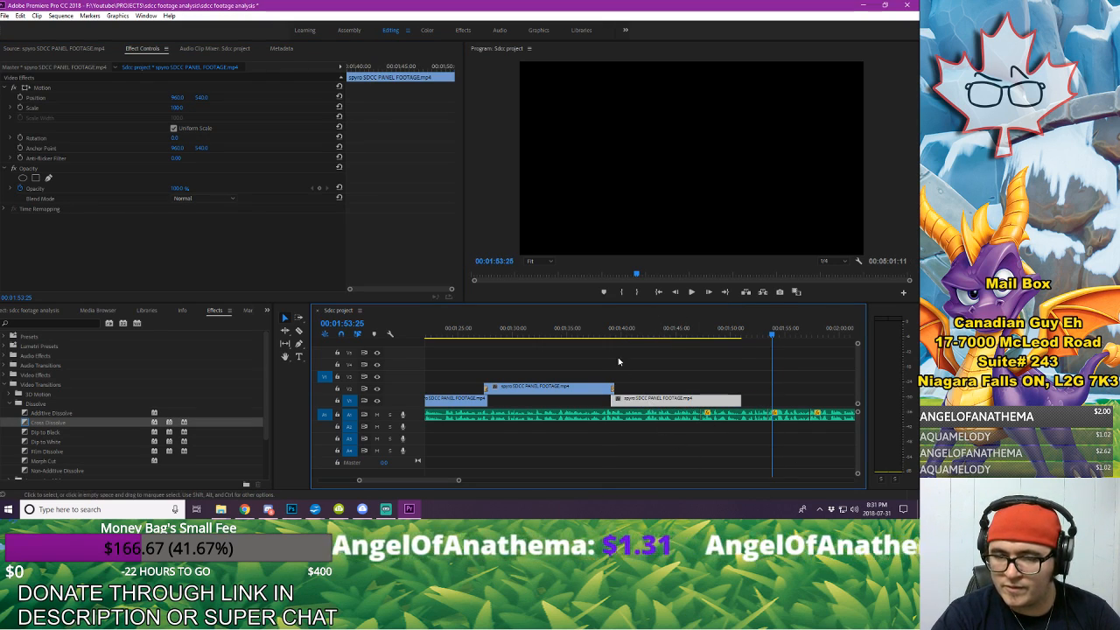
left_click(595, 337)
key("space")
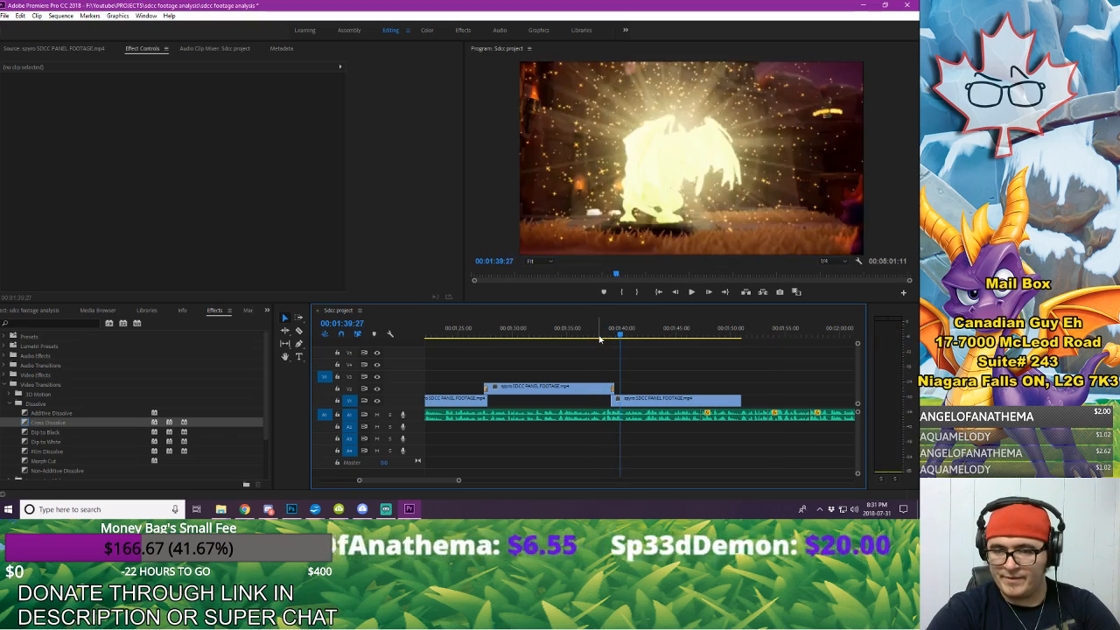
Step: Review the transition out of the V2 clip and the repeated panel footage against the voice-over through to the end of the last V1 clip
left_click(601, 339)
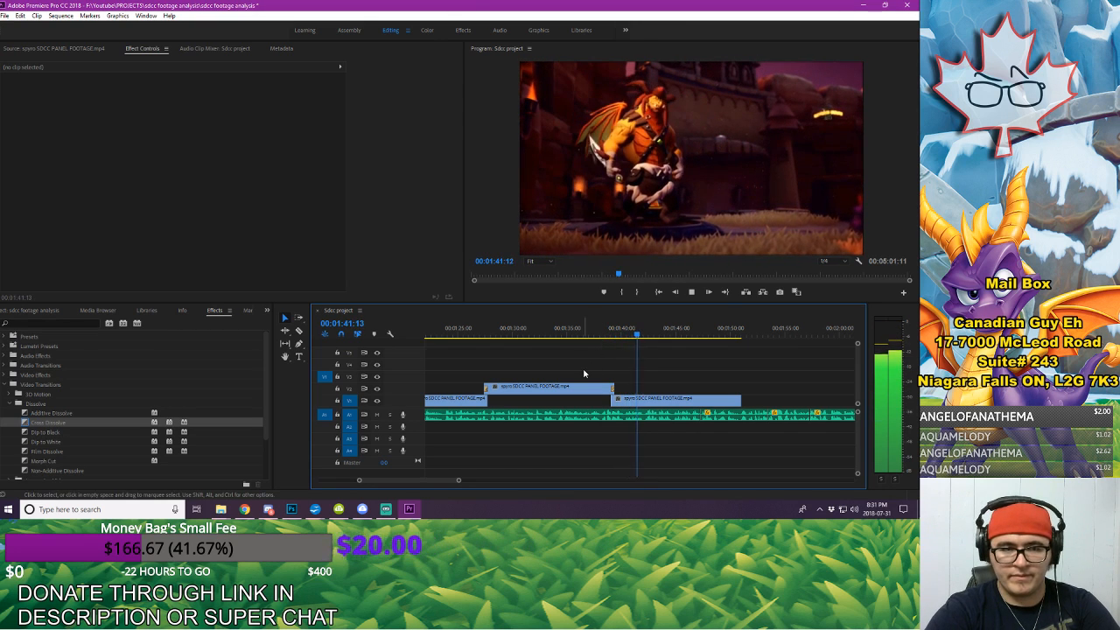
key("space")
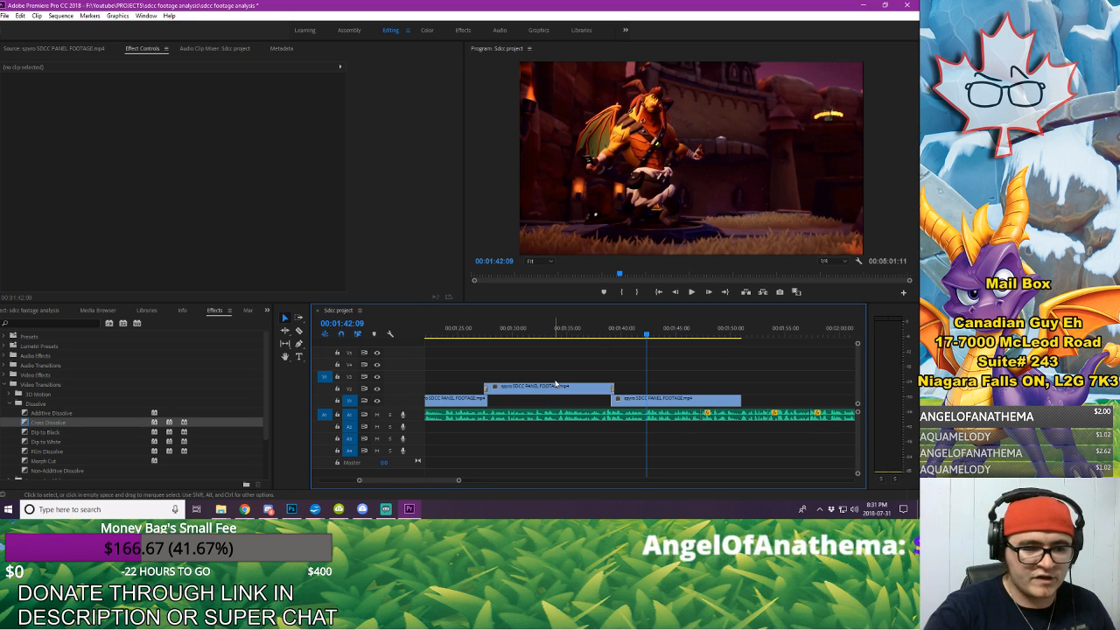
left_click(591, 324)
key("space")
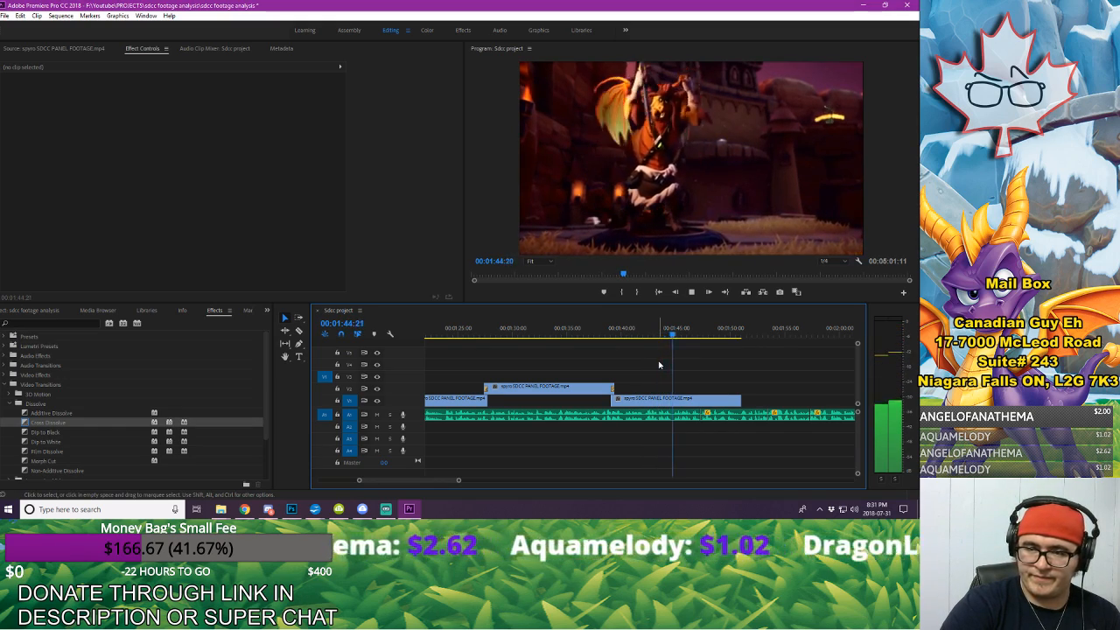
key("space")
key("space")
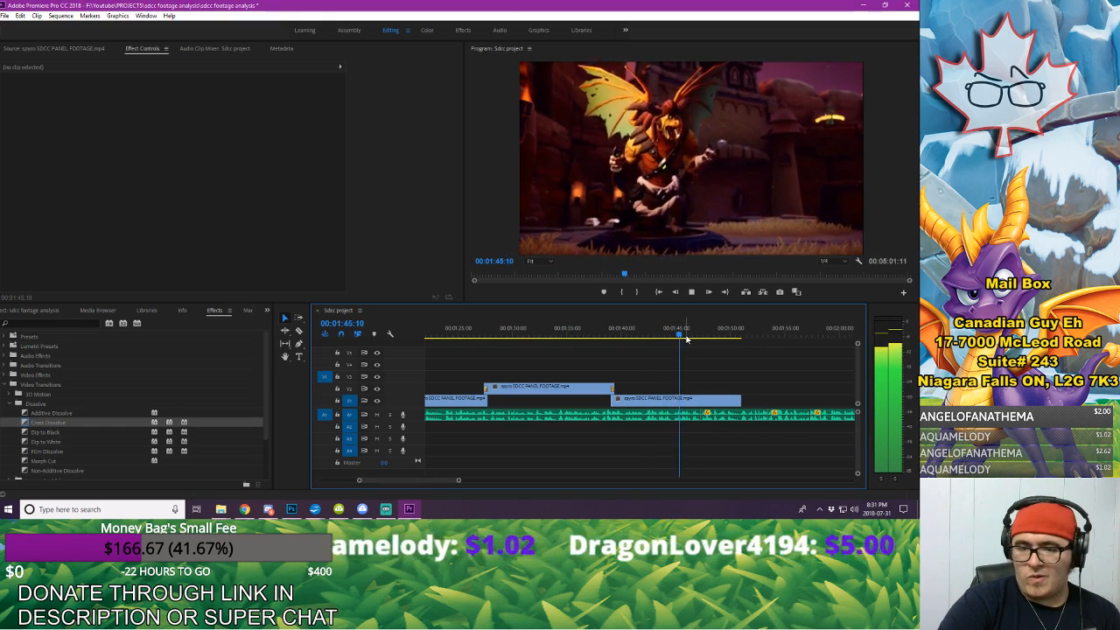
key("space")
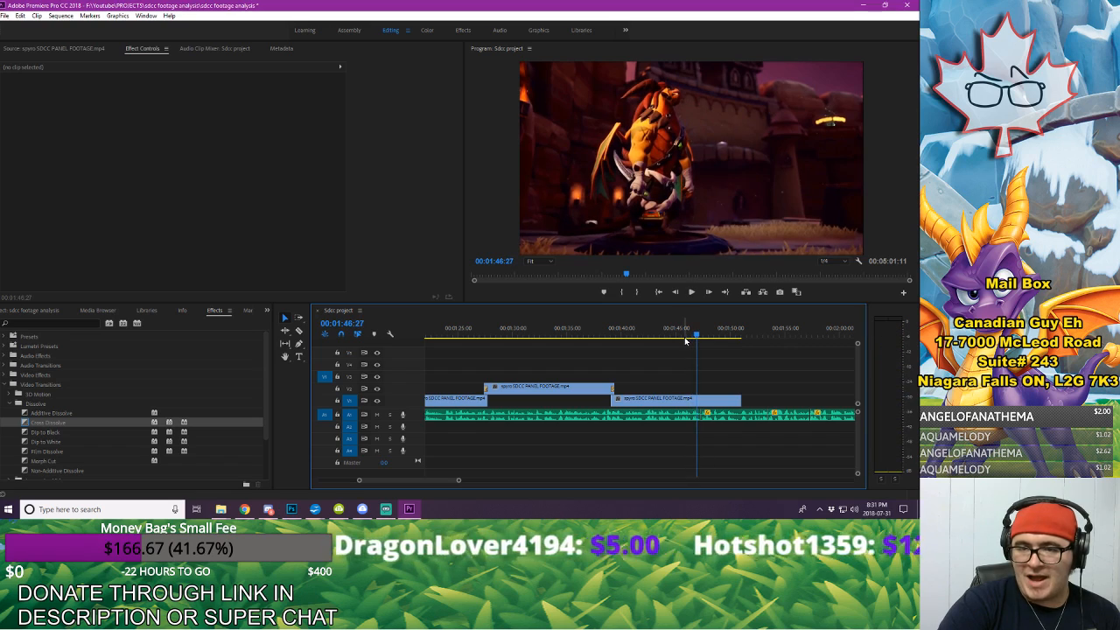
key("space")
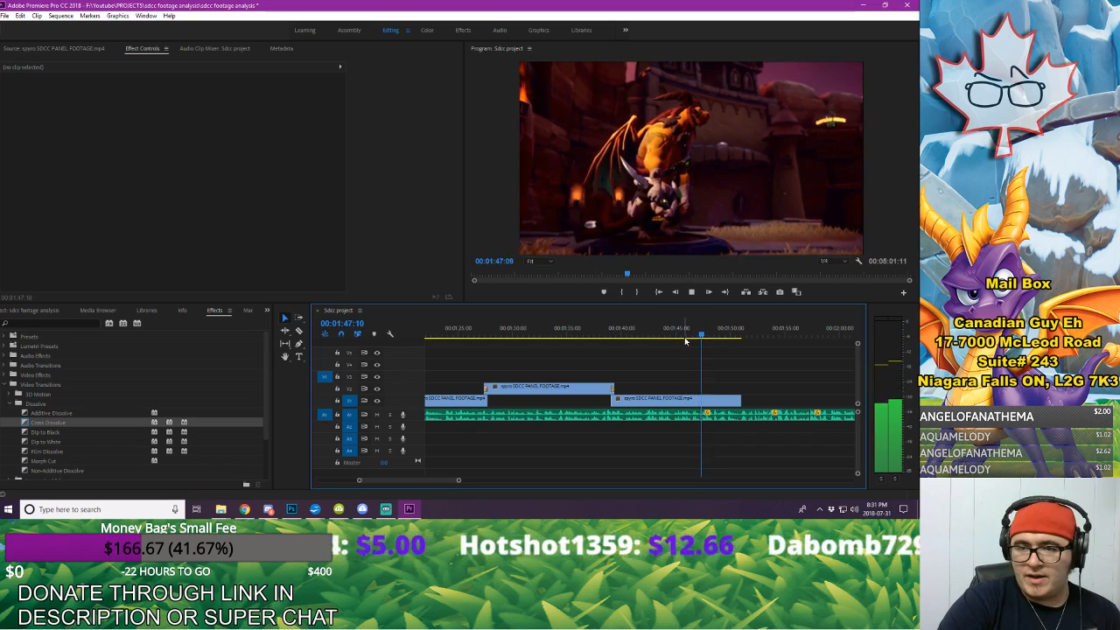
key("space")
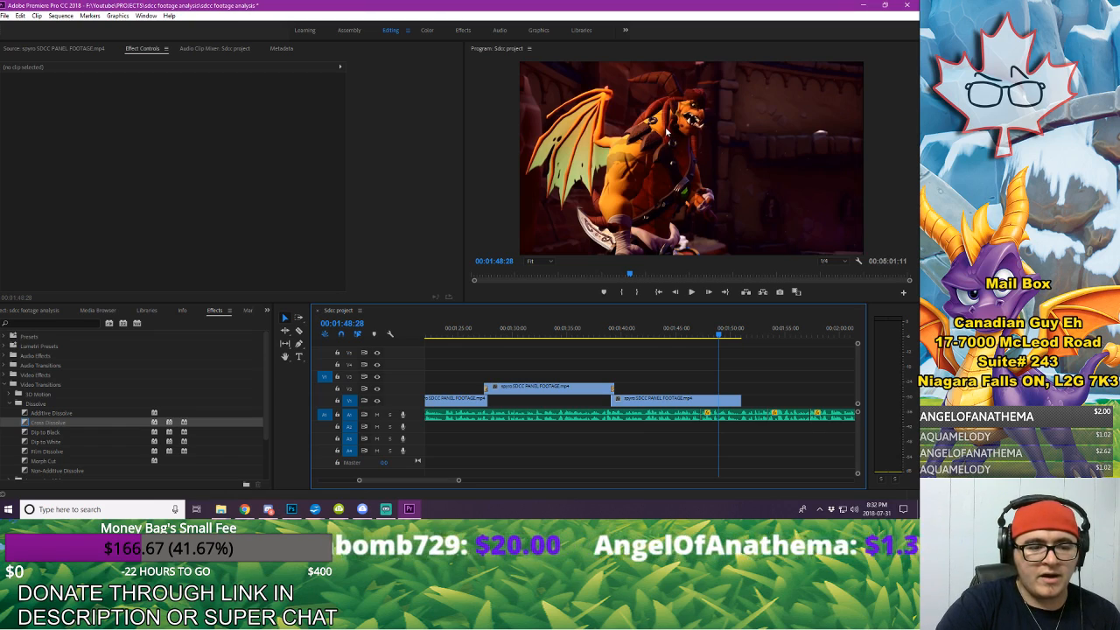
key("space")
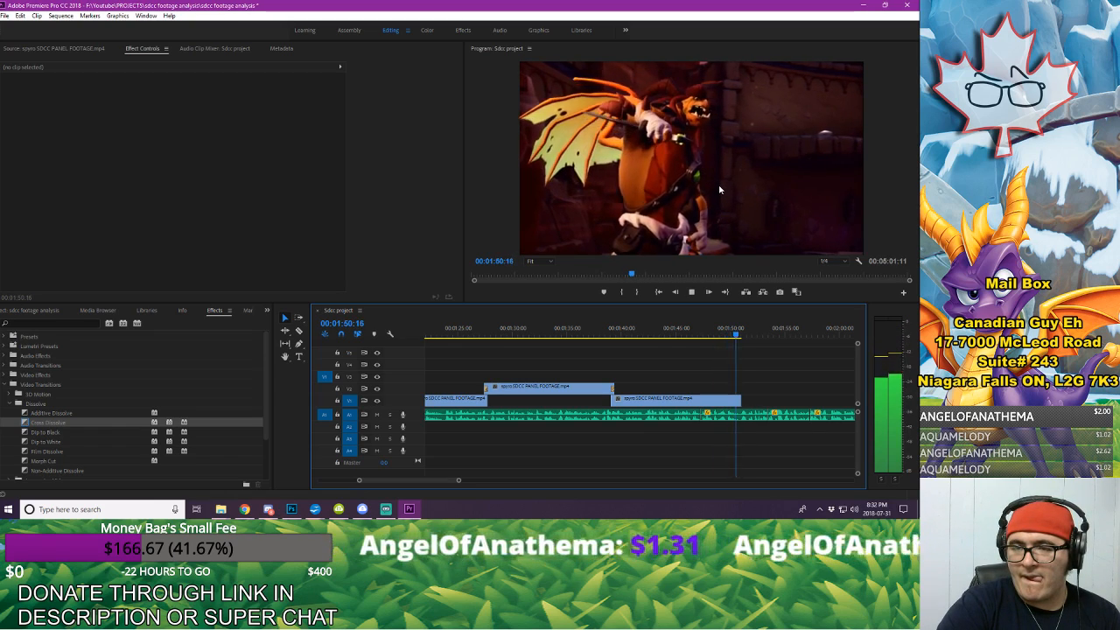
key("space")
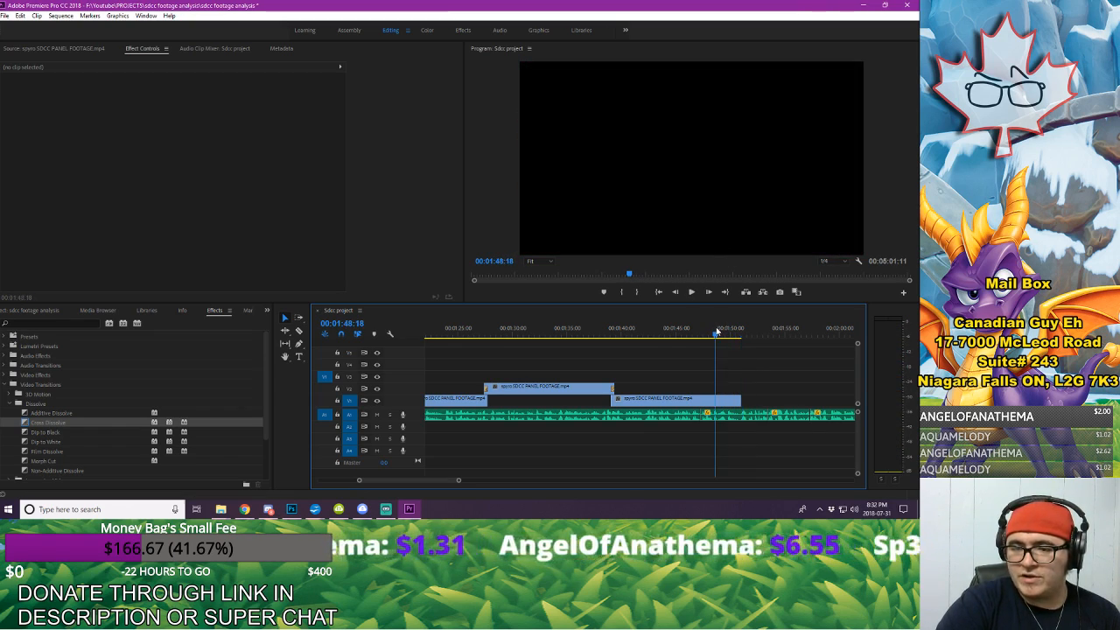
Step: Export the frame at 00:01:49:16 as a PNG named "konai freeze frame" and import it into the project
left_click_drag(726, 334, 726, 339)
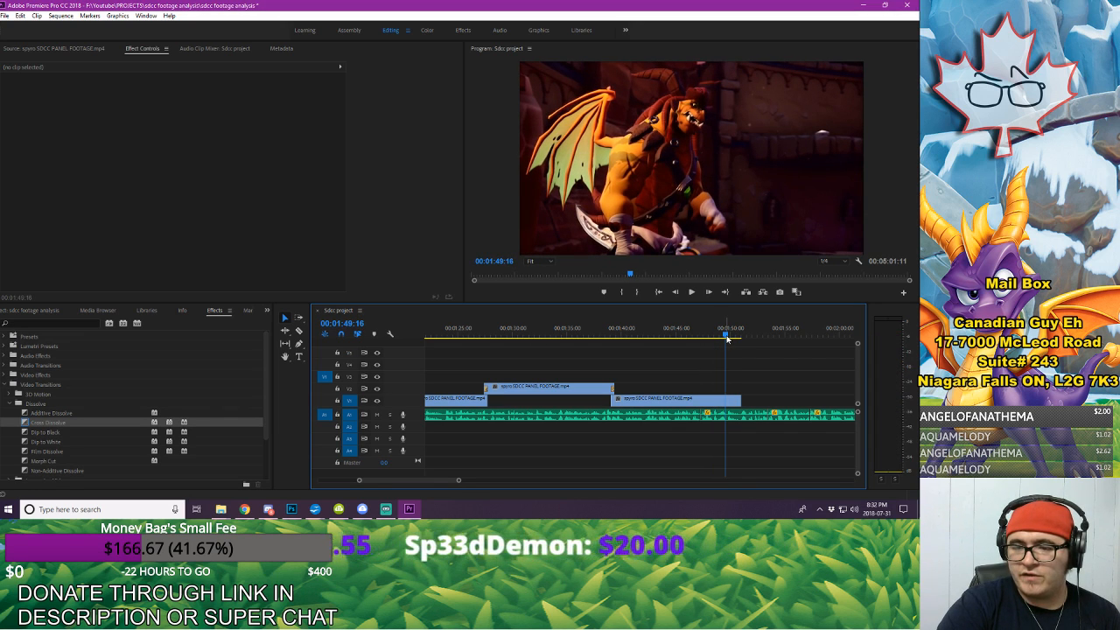
left_click(779, 292)
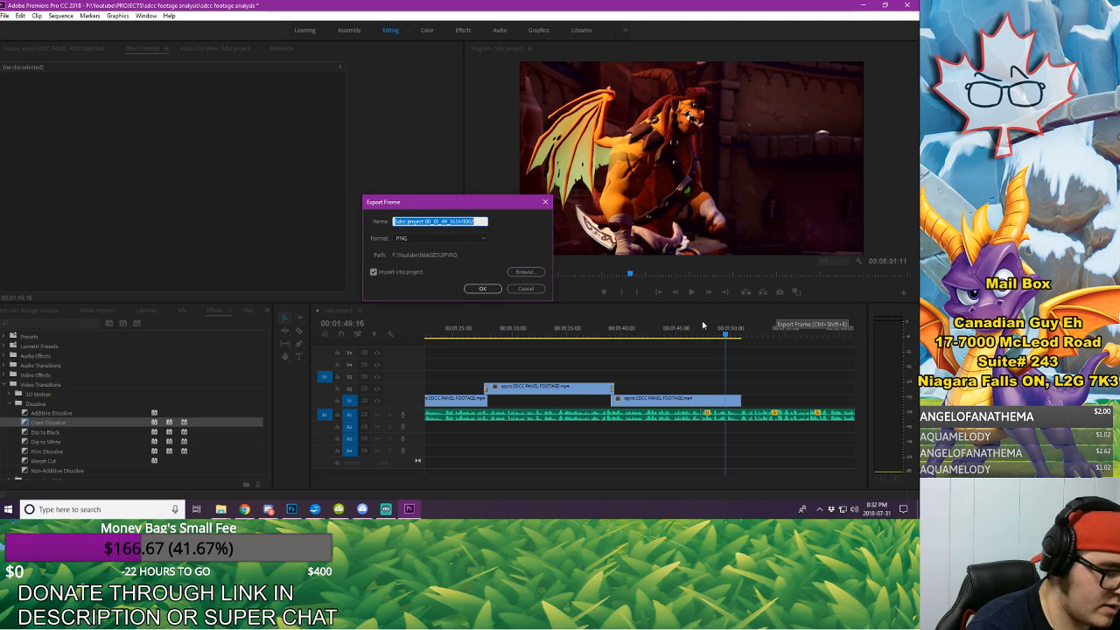
type("kona")
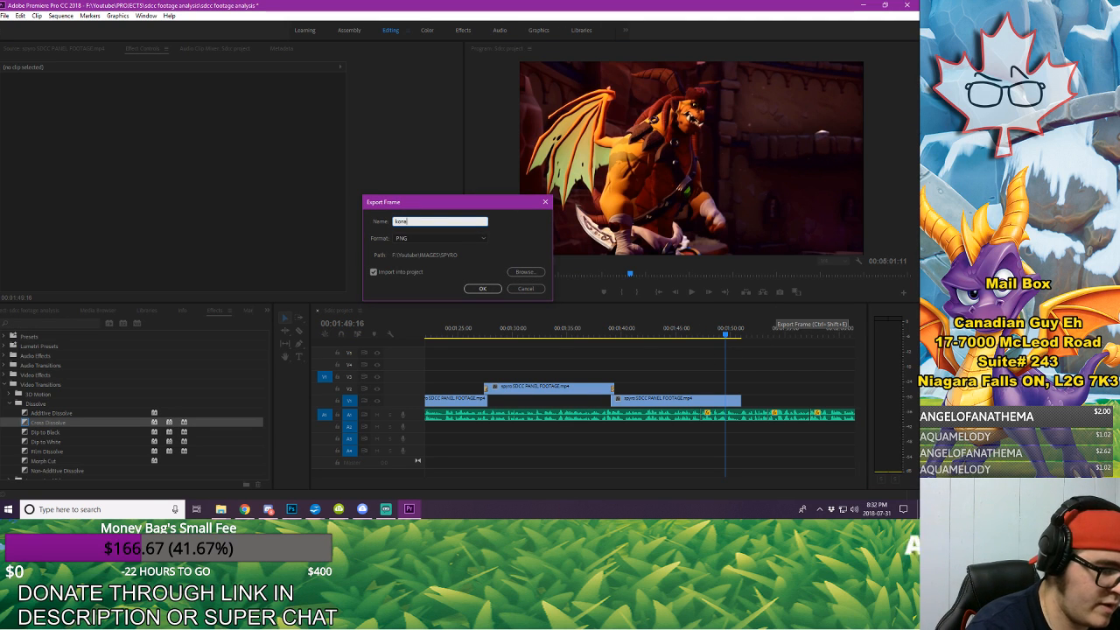
type("i freeze frame")
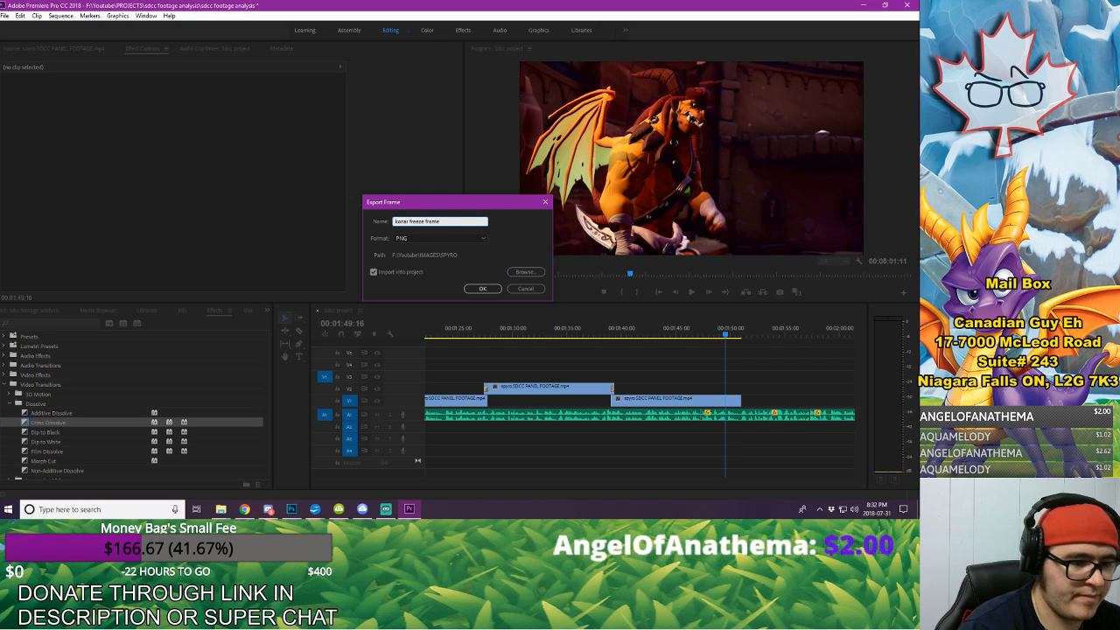
key("Return")
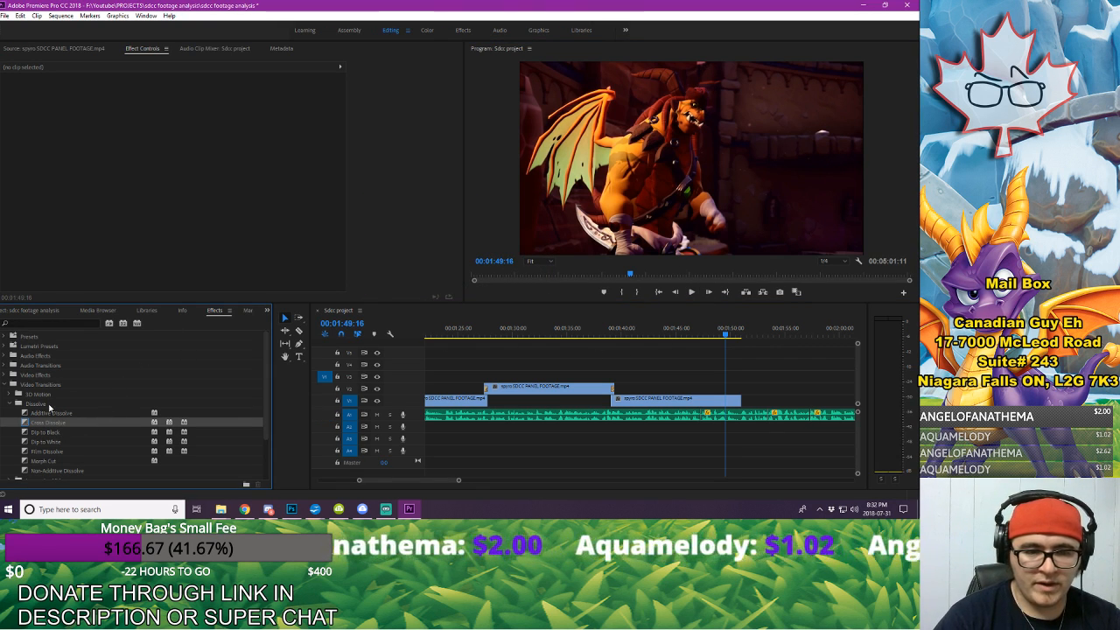
Step: Place konai freeze frame.png on V2 at 00:01:49:16, with the last V1 panel clip trimmed to end there, and play the still
left_click(33, 312)
left_click_drag(98, 385, 725, 399)
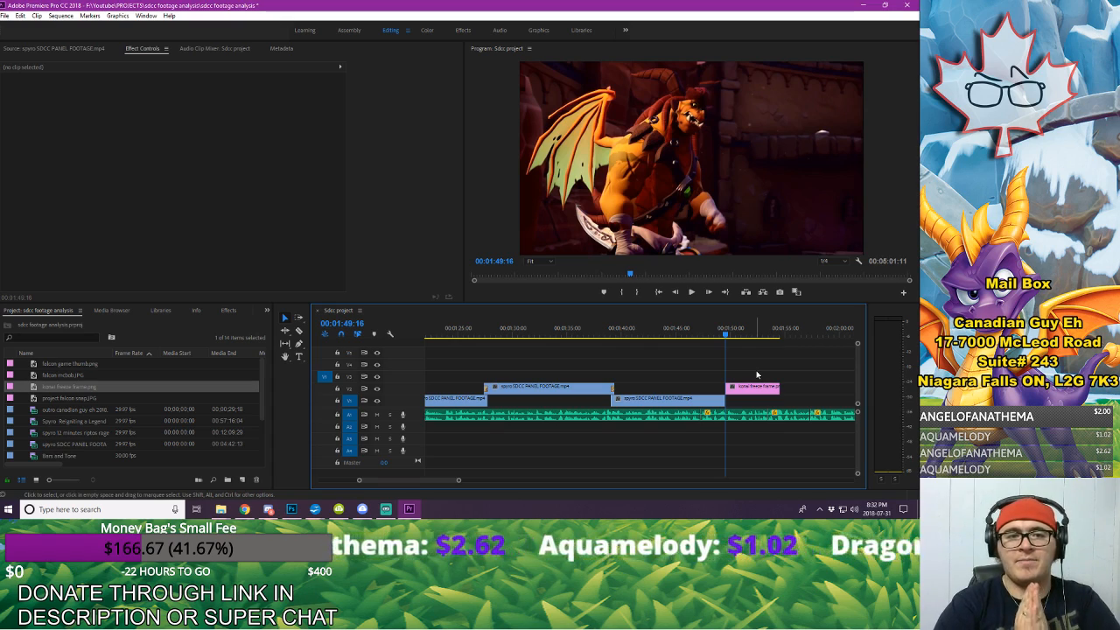
key("space")
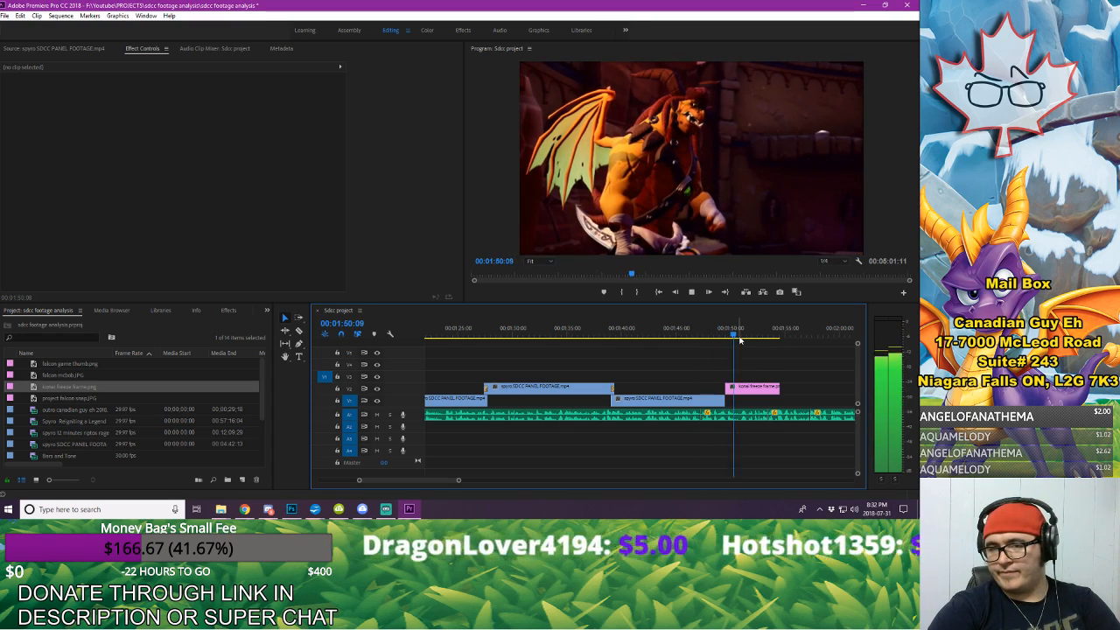
key("space")
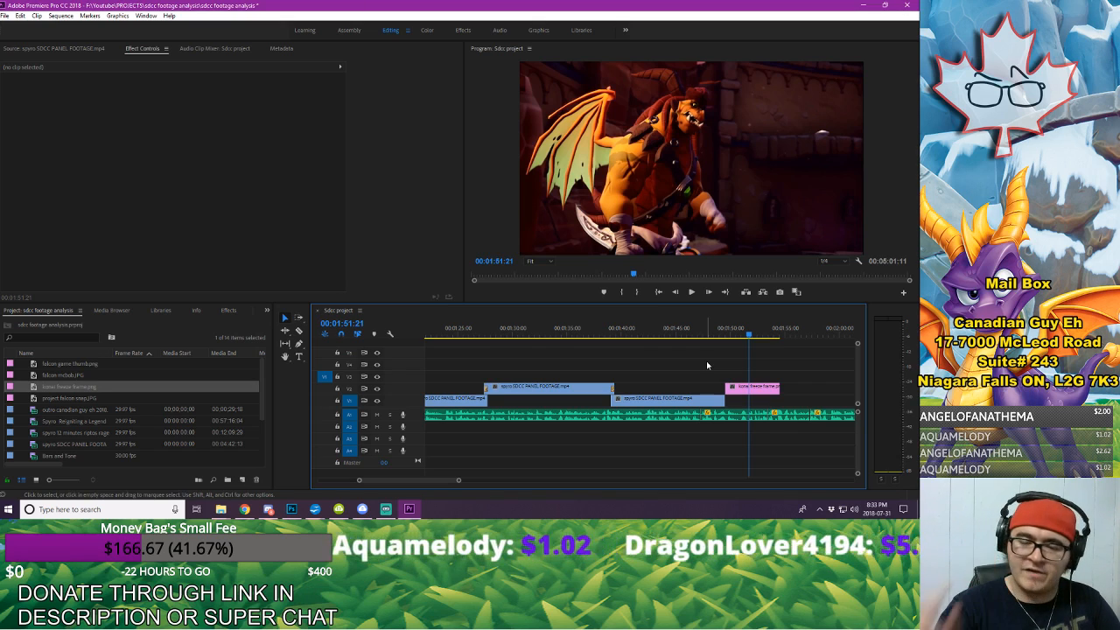
Step: Find the voice-over cue near 00:01:44 and shift the last V1 panel clip and freeze frame together about 5 seconds 10 frames earlier
left_click_drag(752, 369, 704, 402)
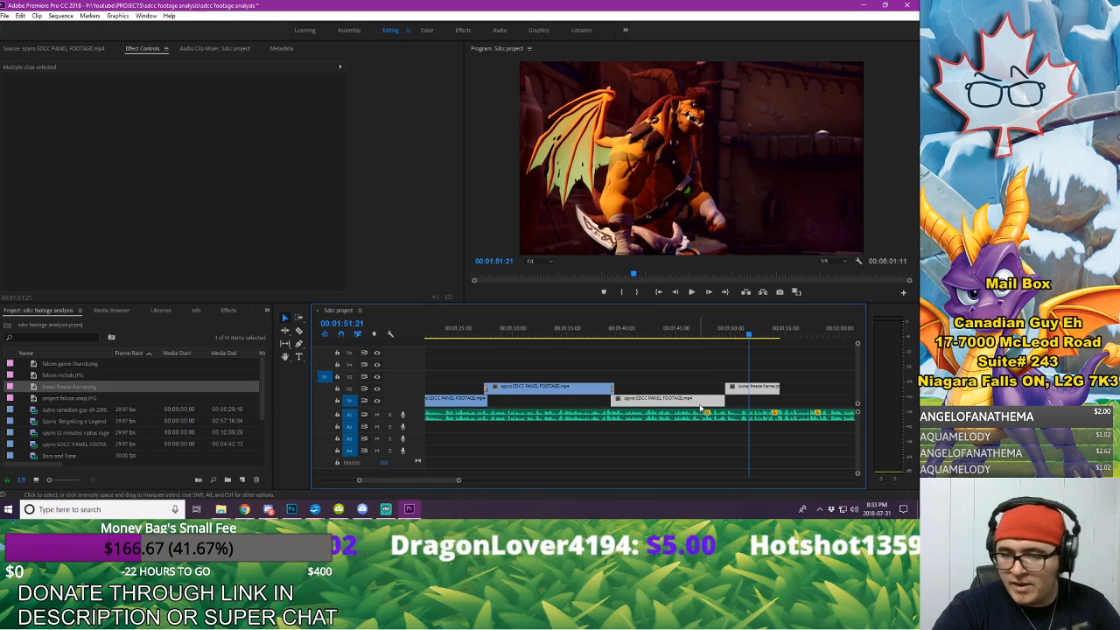
left_click(605, 333)
key("space")
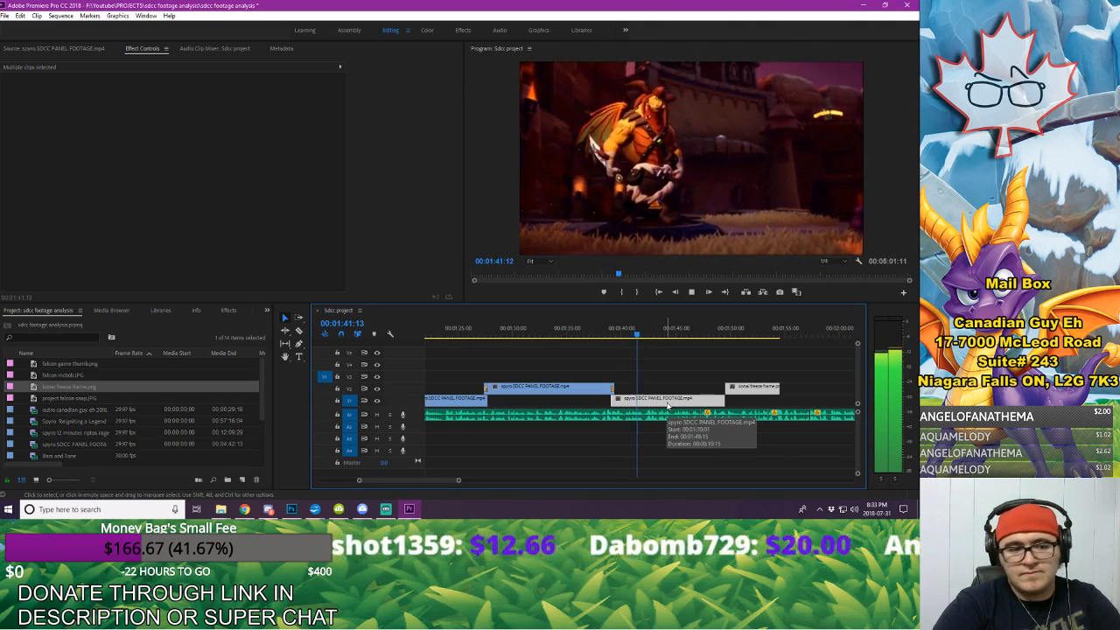
key("space")
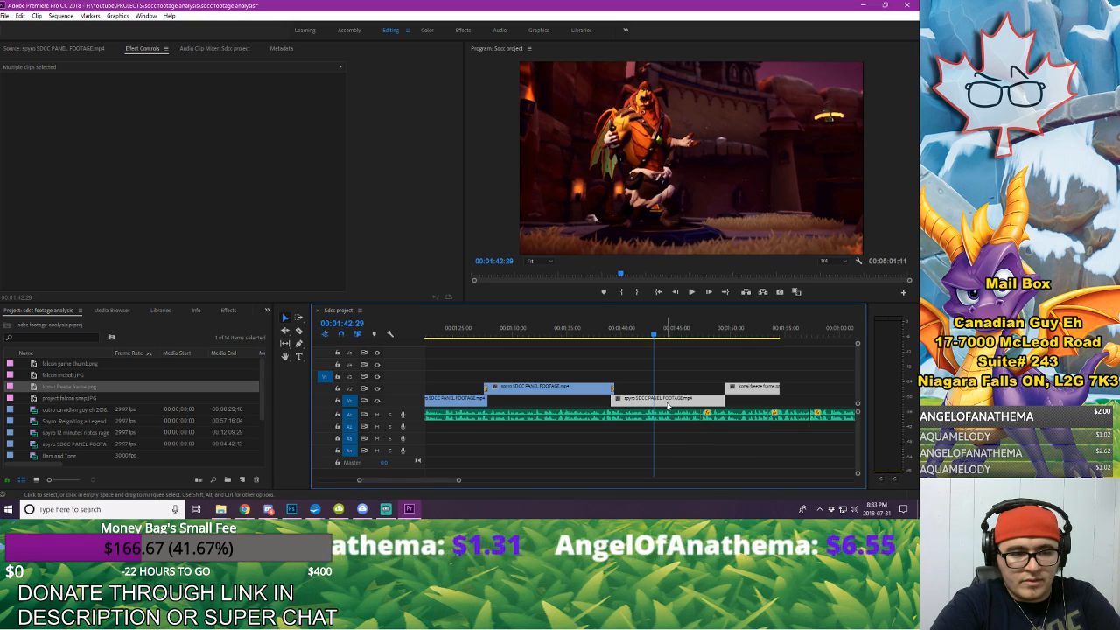
key("space")
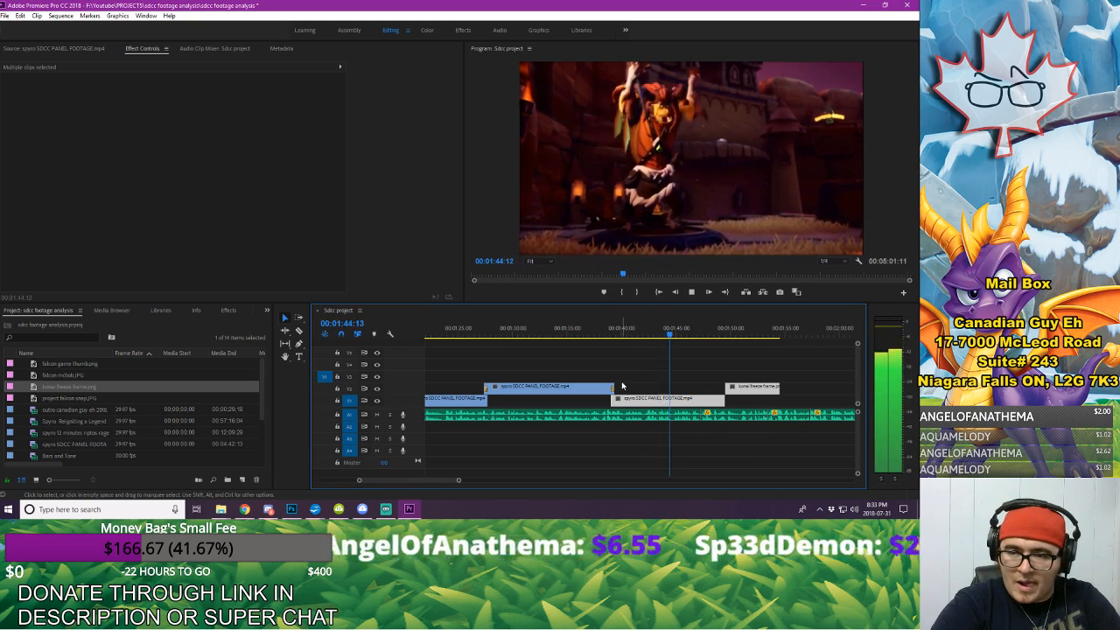
key("space")
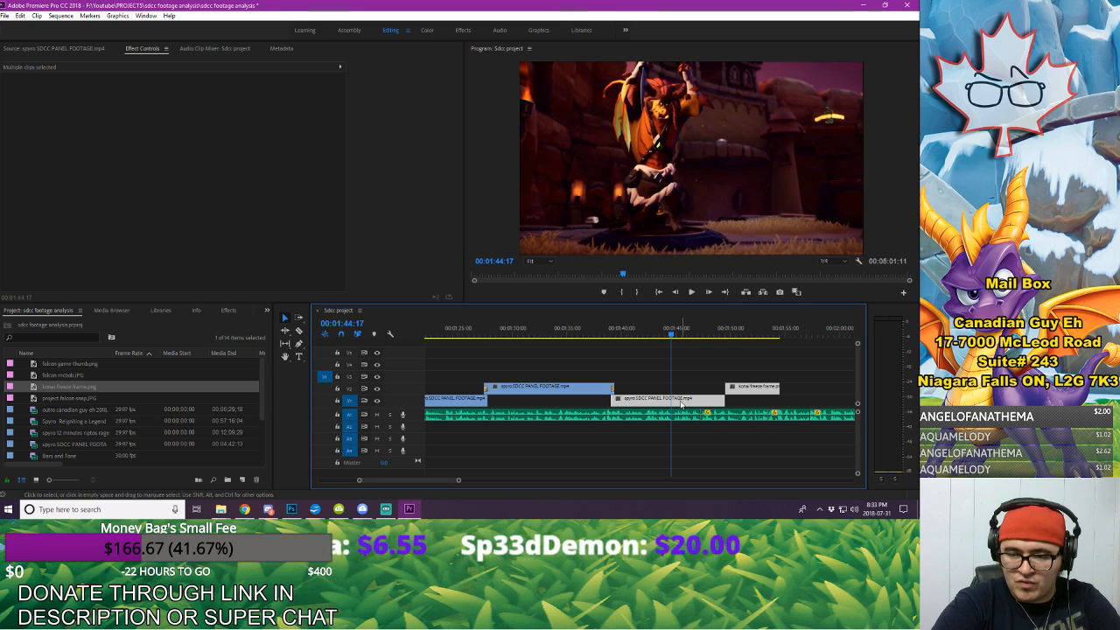
left_click(646, 335)
key("space")
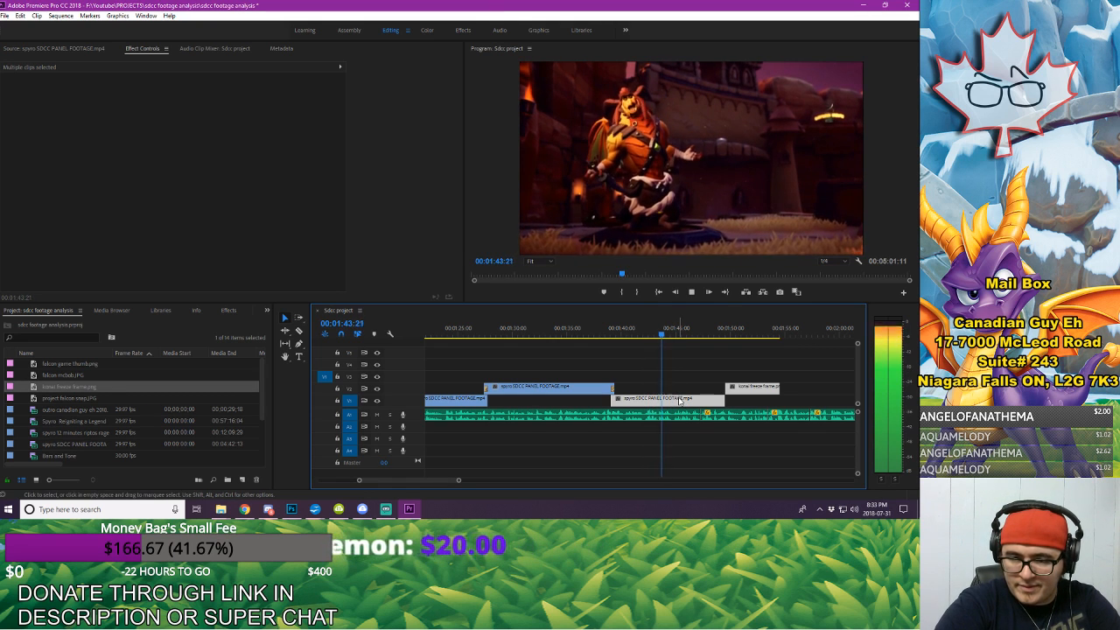
key("space")
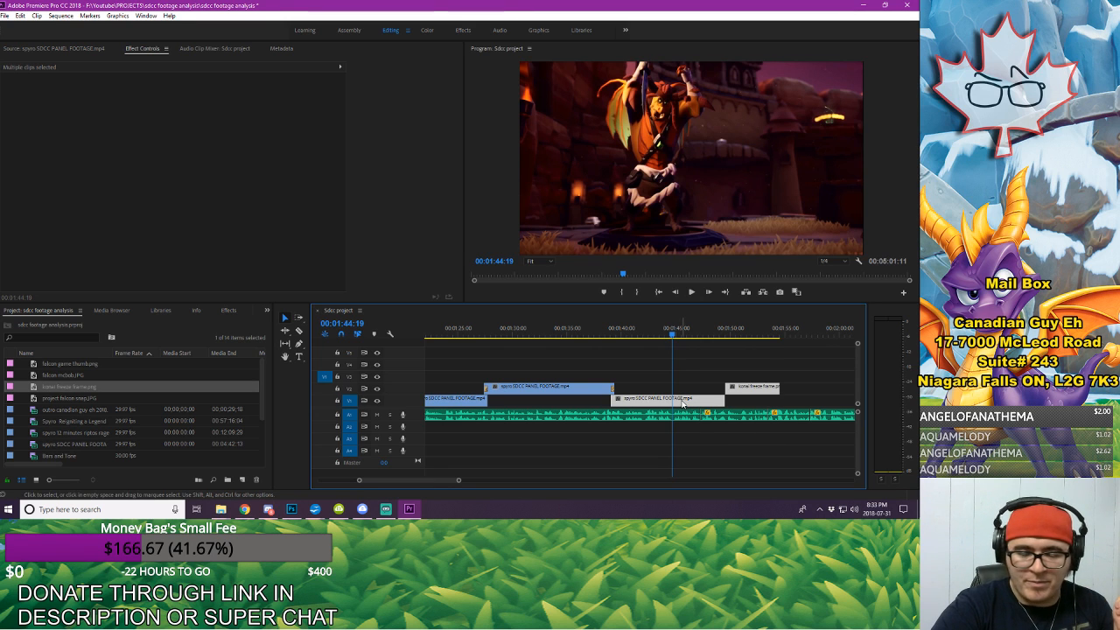
left_click_drag(683, 404, 628, 407)
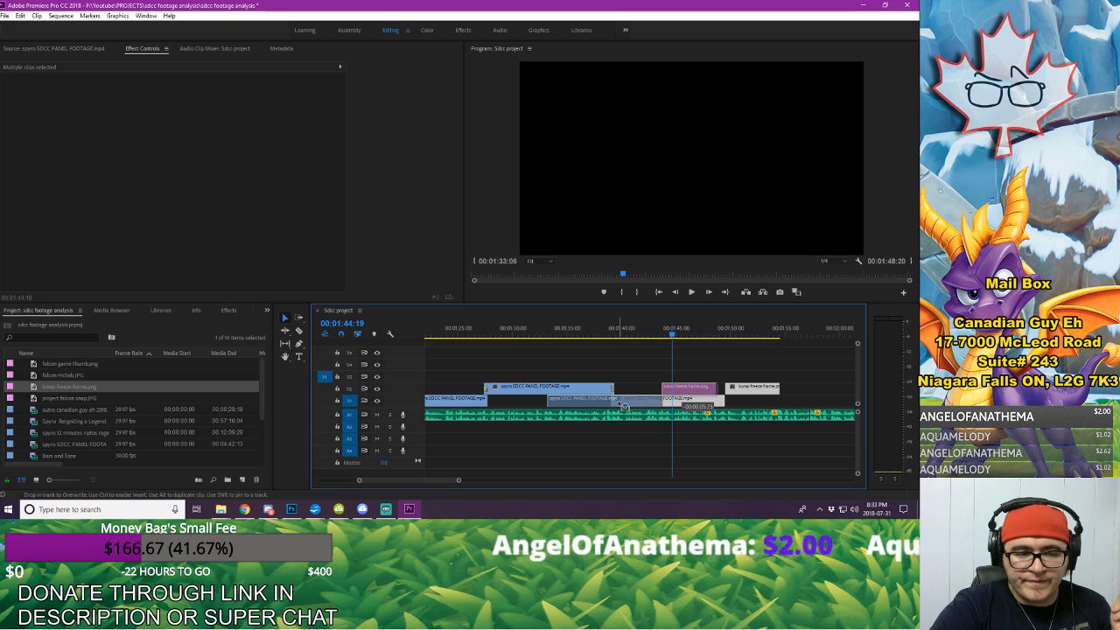
left_click_drag(623, 406, 626, 407)
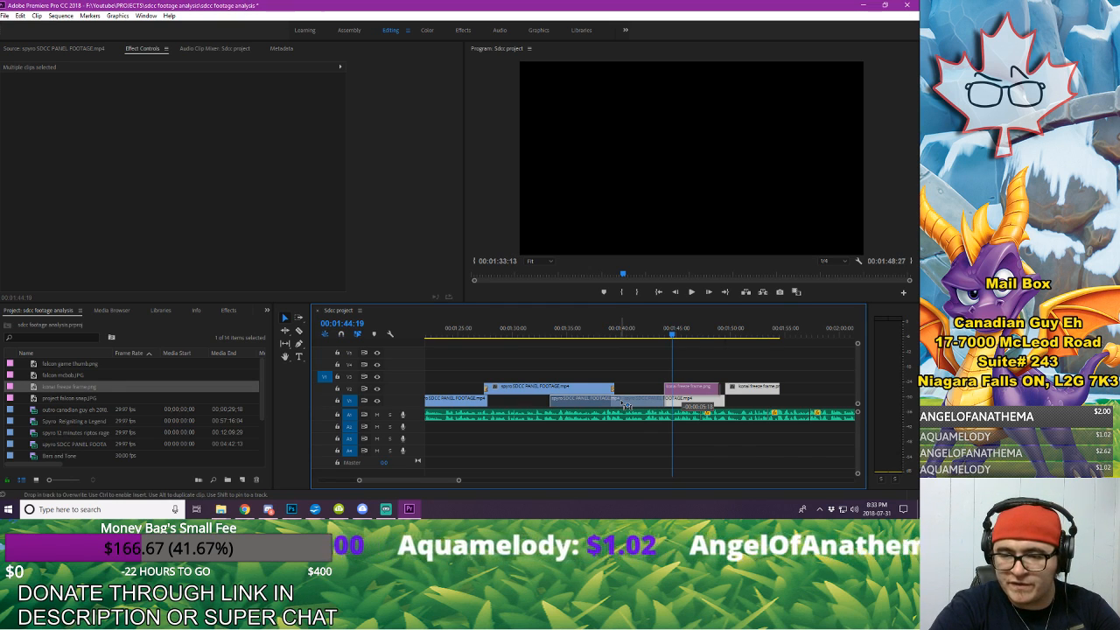
left_click_drag(626, 404, 628, 406)
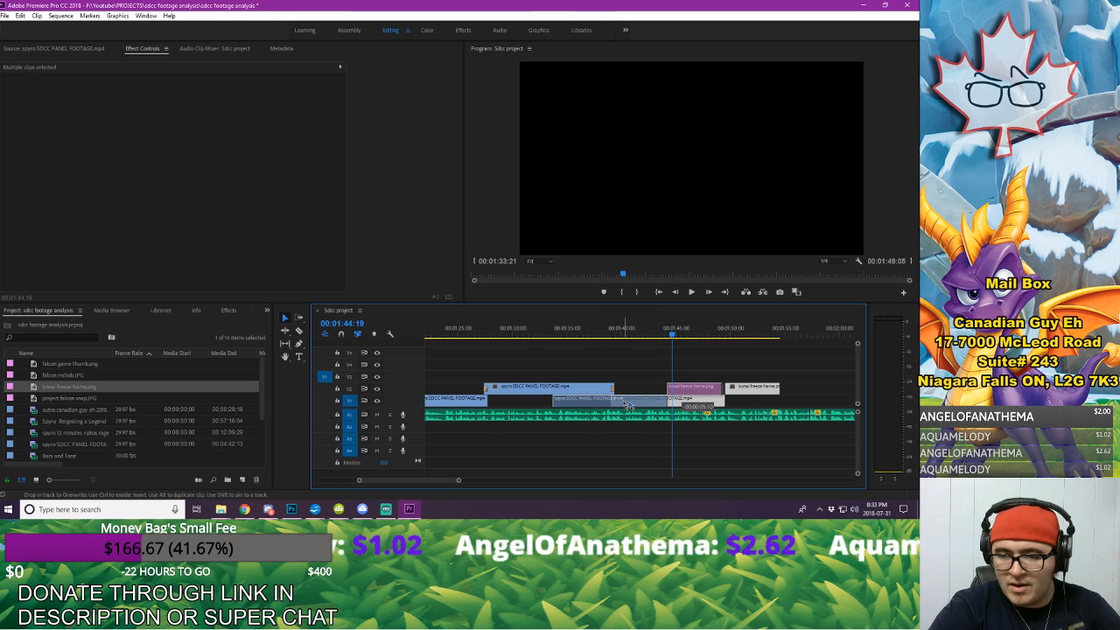
left_click_drag(628, 406, 626, 407)
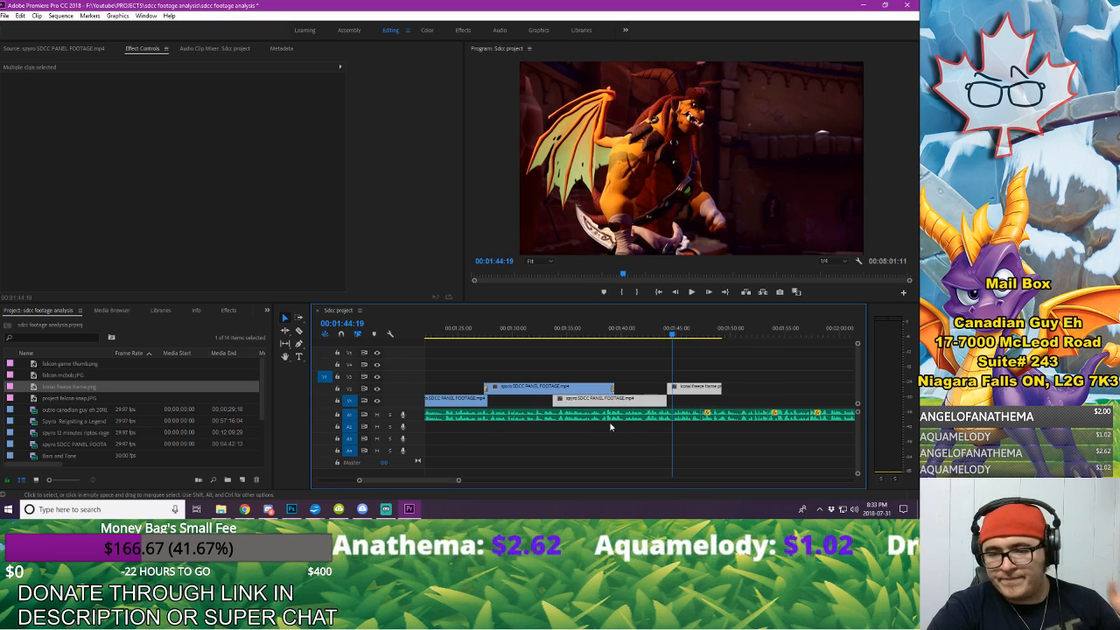
left_click(617, 364)
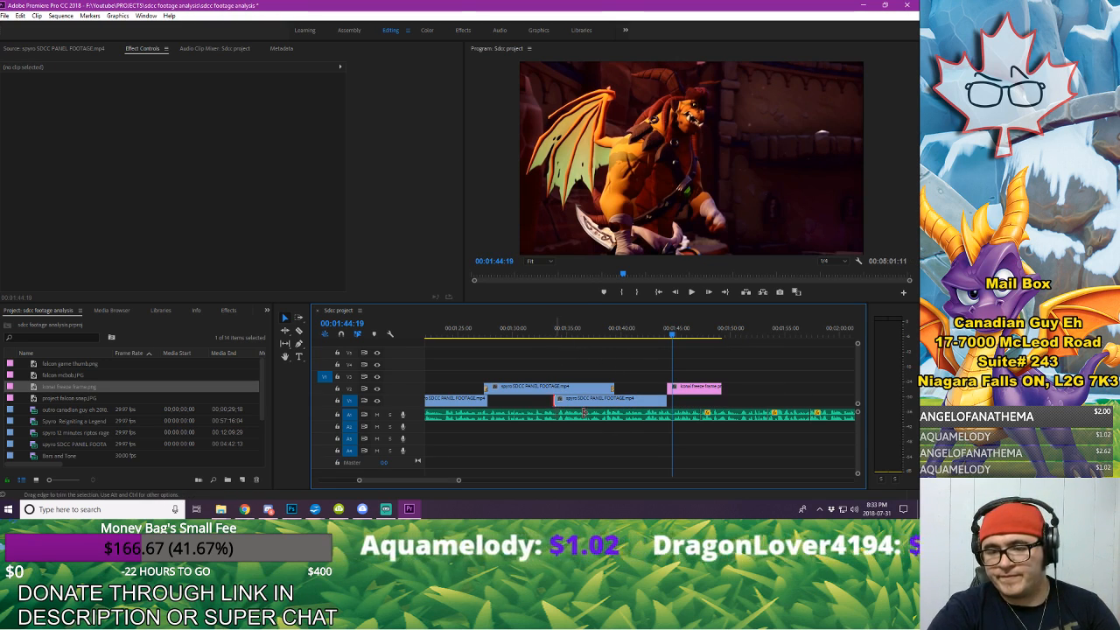
Step: Trim the start of the shifted V1 panel clip to the V2 clip's ending dissolve and play through to the freeze frame
left_click_drag(555, 400, 612, 408)
left_click(585, 335)
key("space")
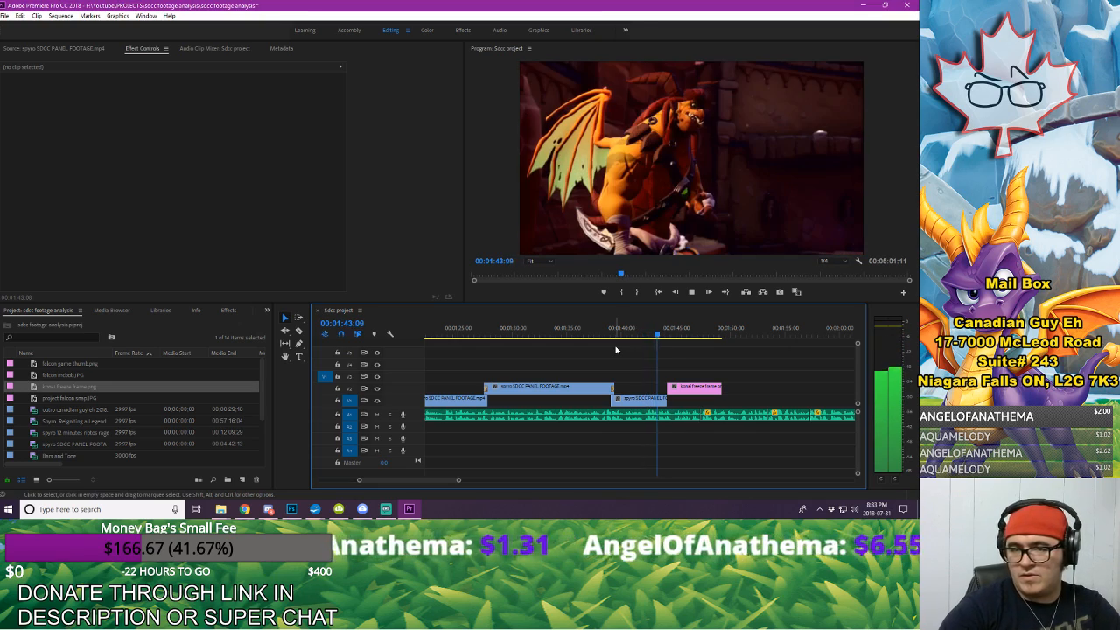
key("space")
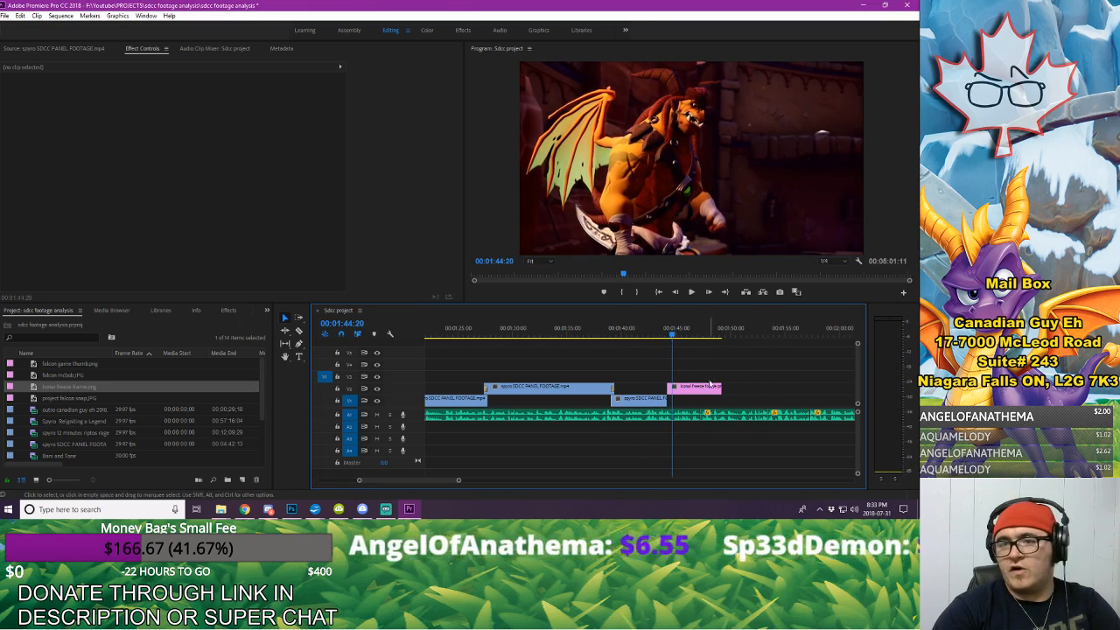
Step: Review the dissolve into the shortened V1 clip and the cut to the freeze frame against the voice-over
left_click_drag(616, 330, 614, 328)
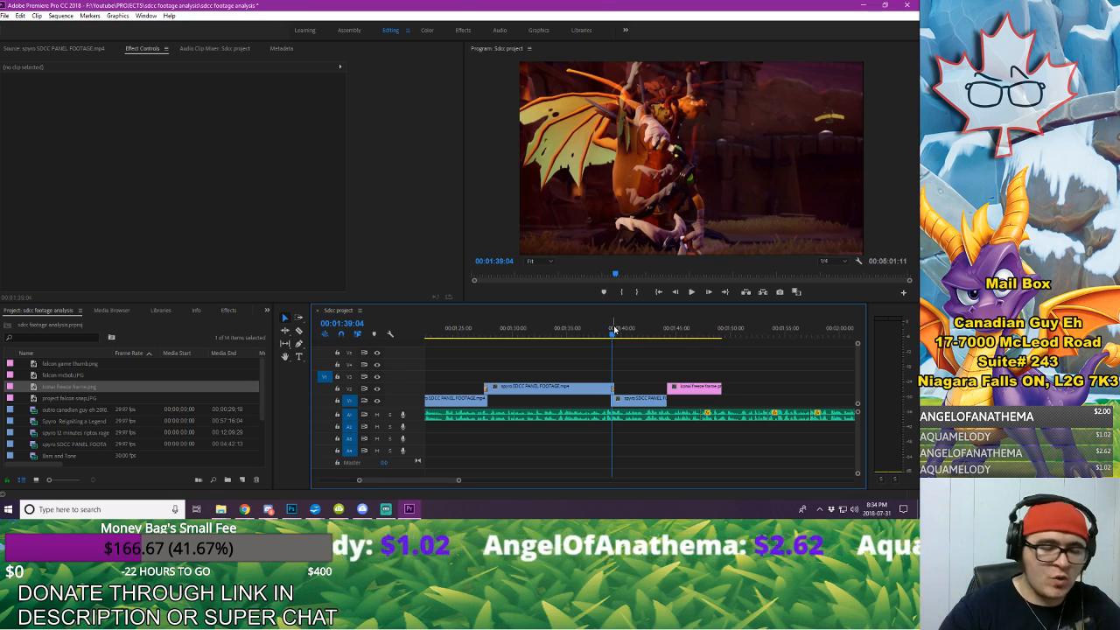
left_click(603, 331)
key("space")
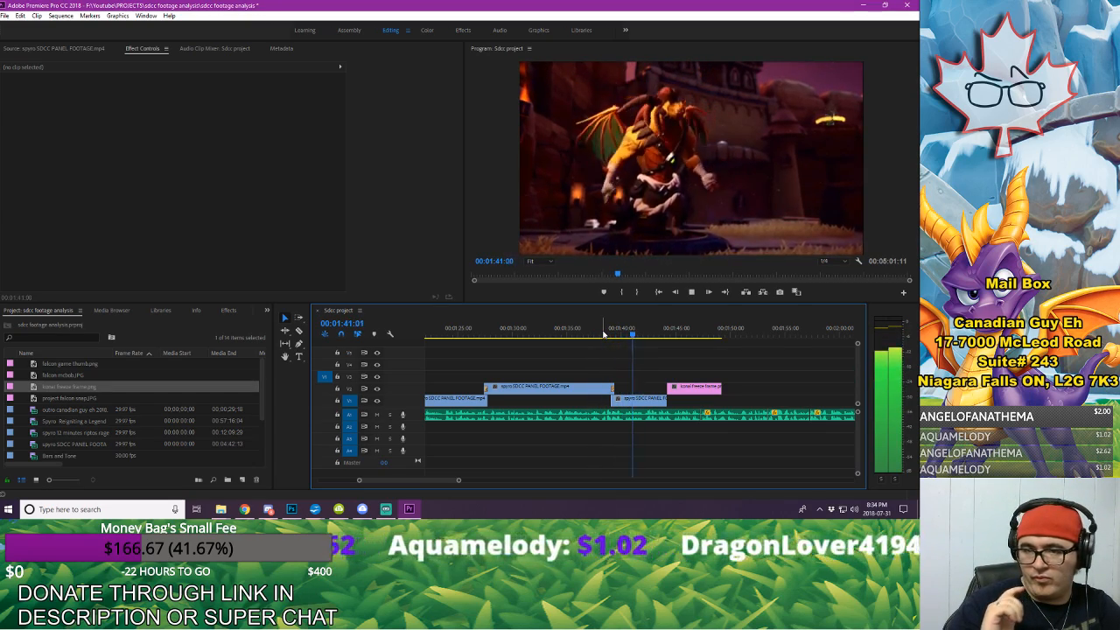
key("space")
key("space")
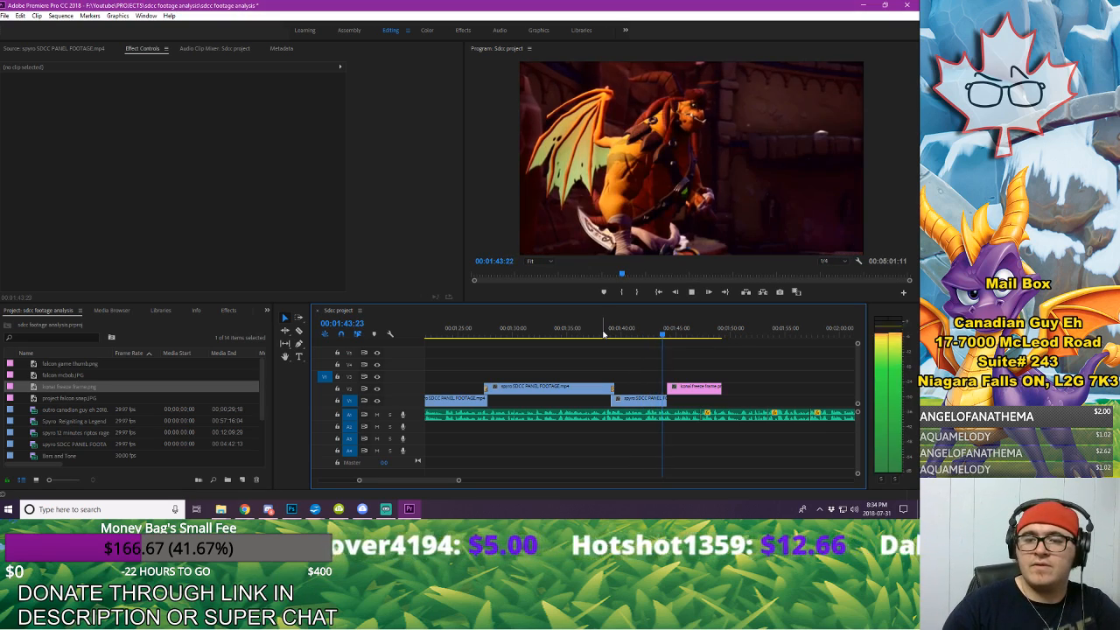
key("space")
key("space")
key("space")
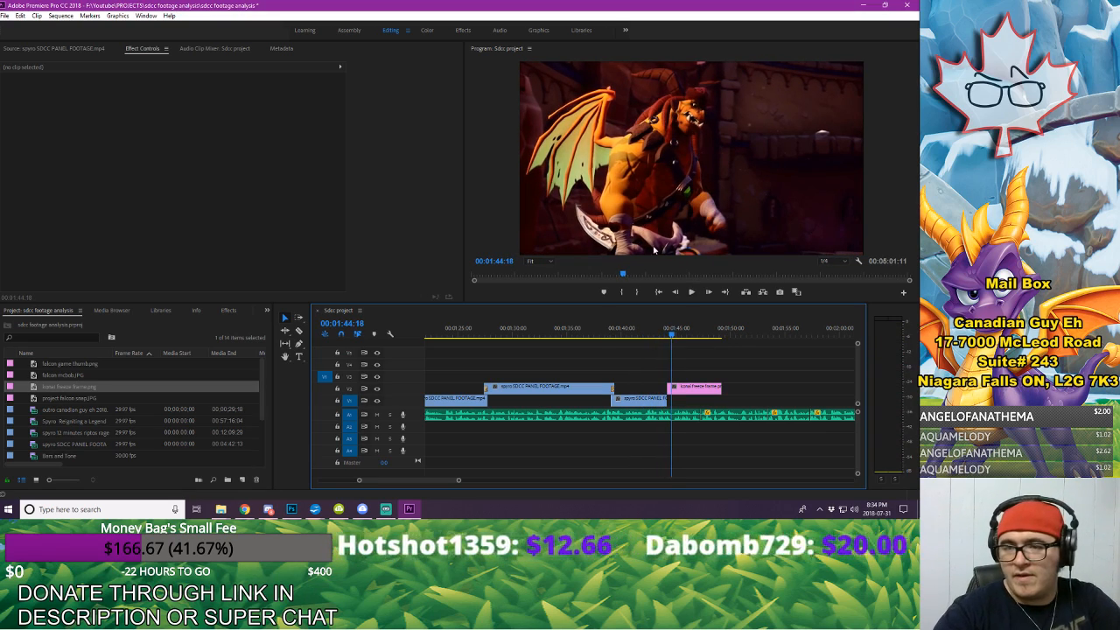
Step: Nudge the shortened V1 clip and the freeze frame together a few frames earlier and check the cut between them
left_click_drag(650, 386, 680, 406)
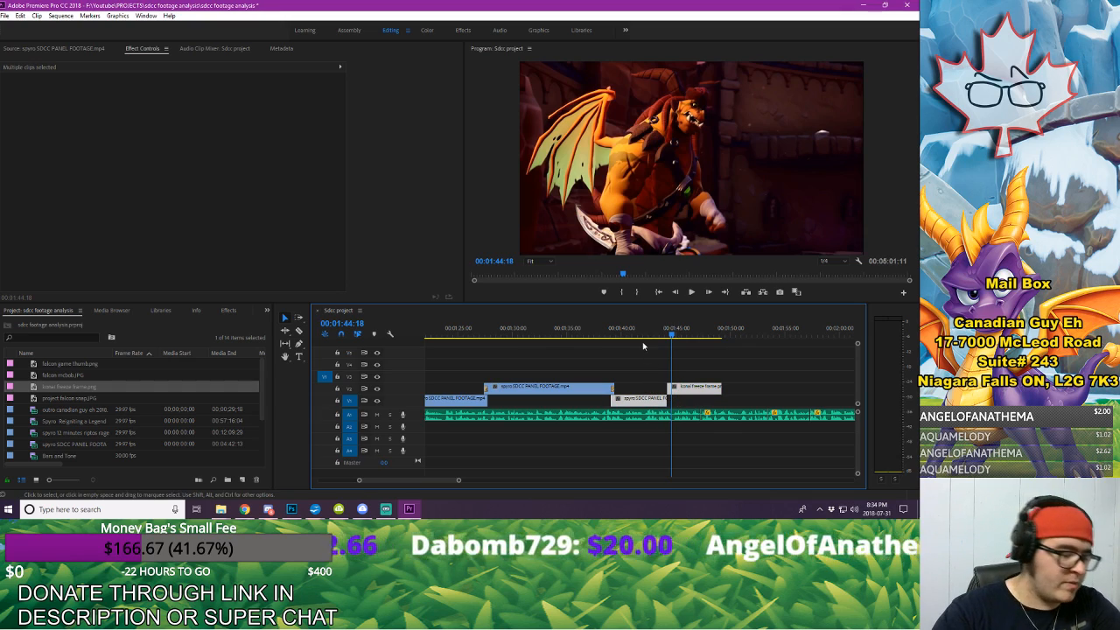
key("alt+Left")
key("alt+Left")
key("alt+Left")
left_click(655, 329)
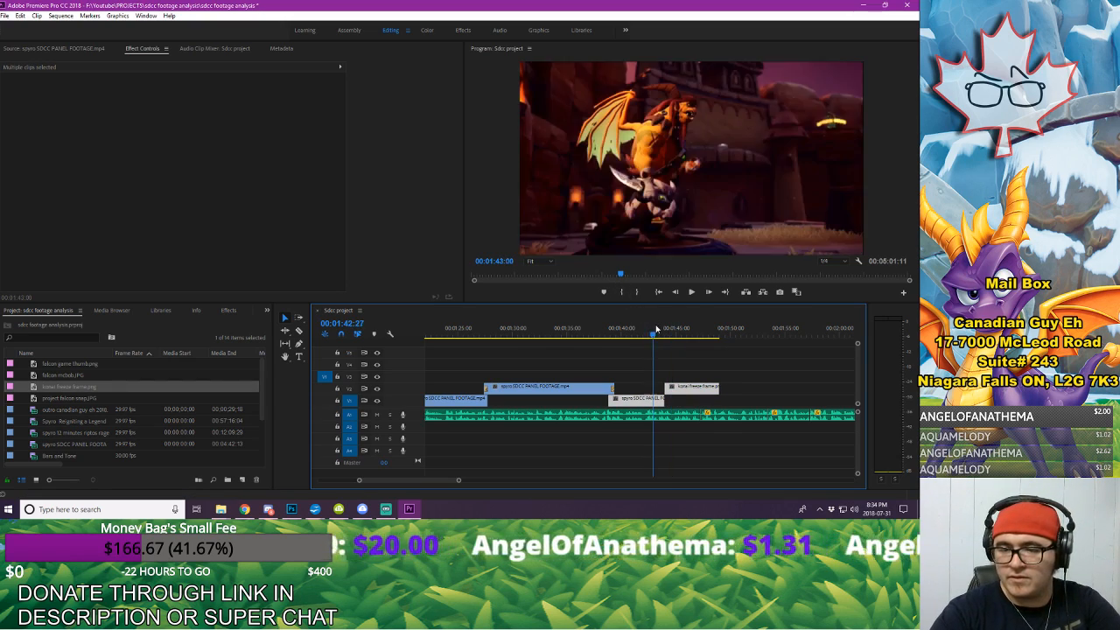
key("space")
Step: Keyframe the freeze frame's Position and Scale at its start and again at 00:01:44:23
left_click(693, 388)
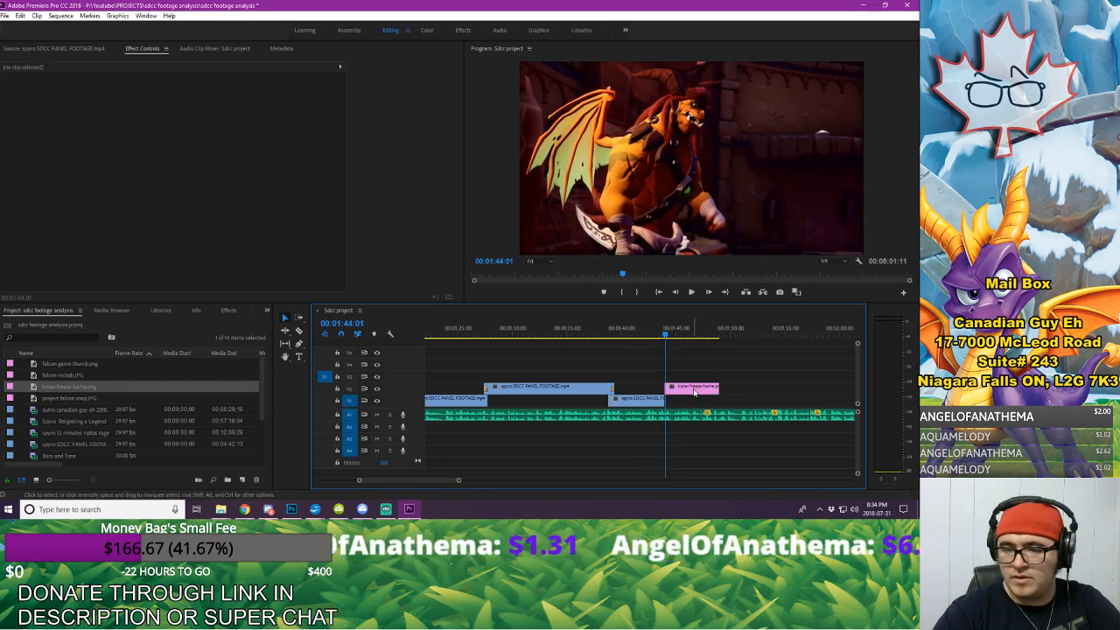
left_click(343, 67)
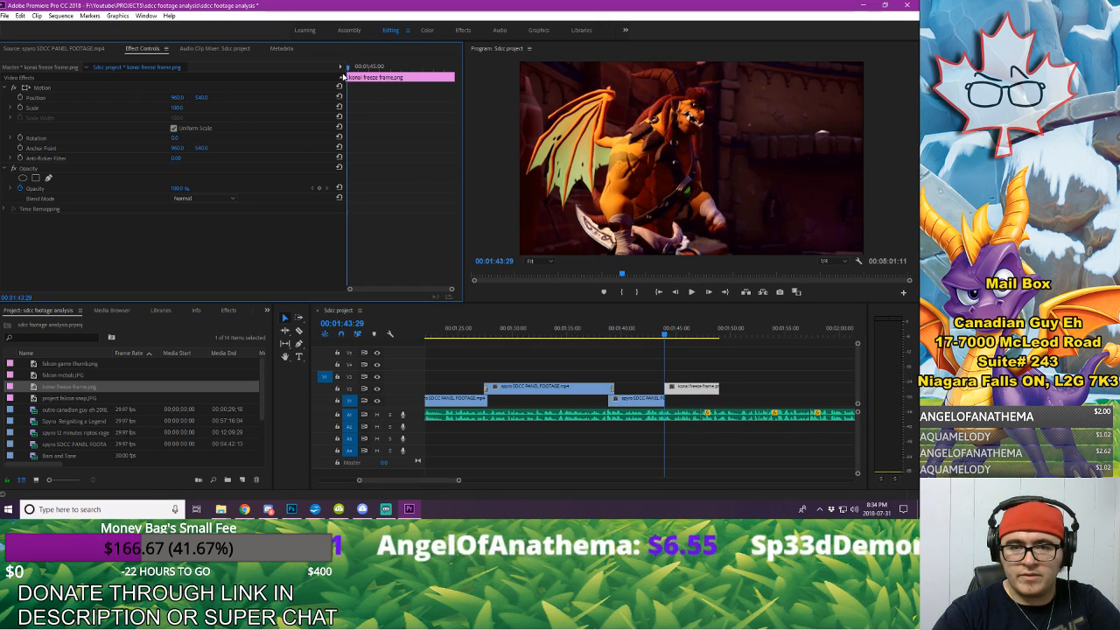
left_click(20, 97)
left_click(20, 107)
key("space")
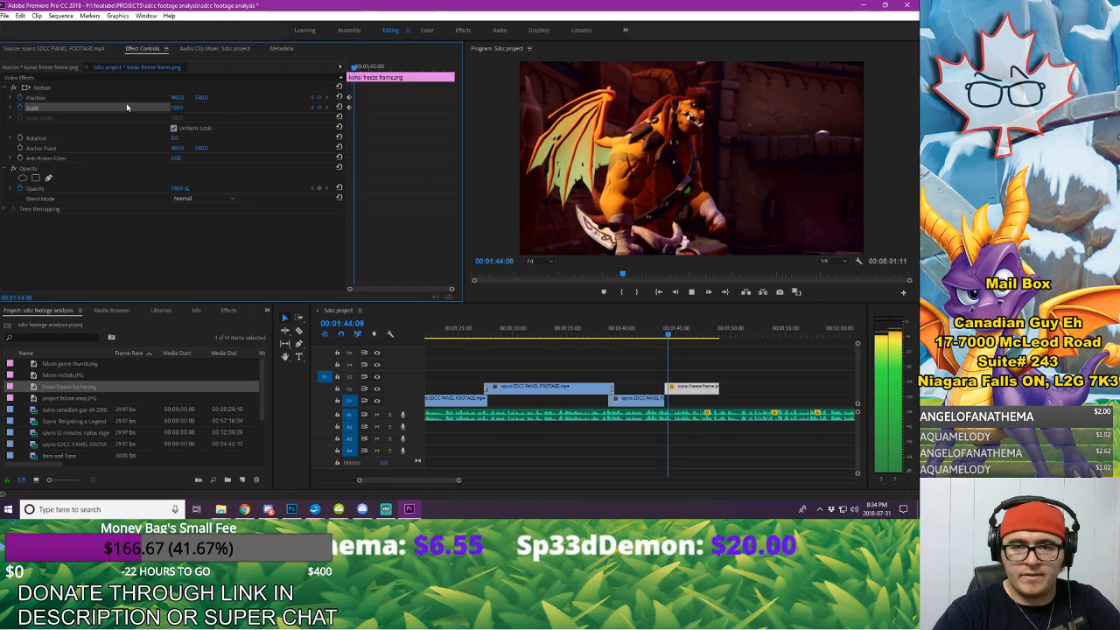
key("space")
left_click(320, 98)
left_click(320, 107)
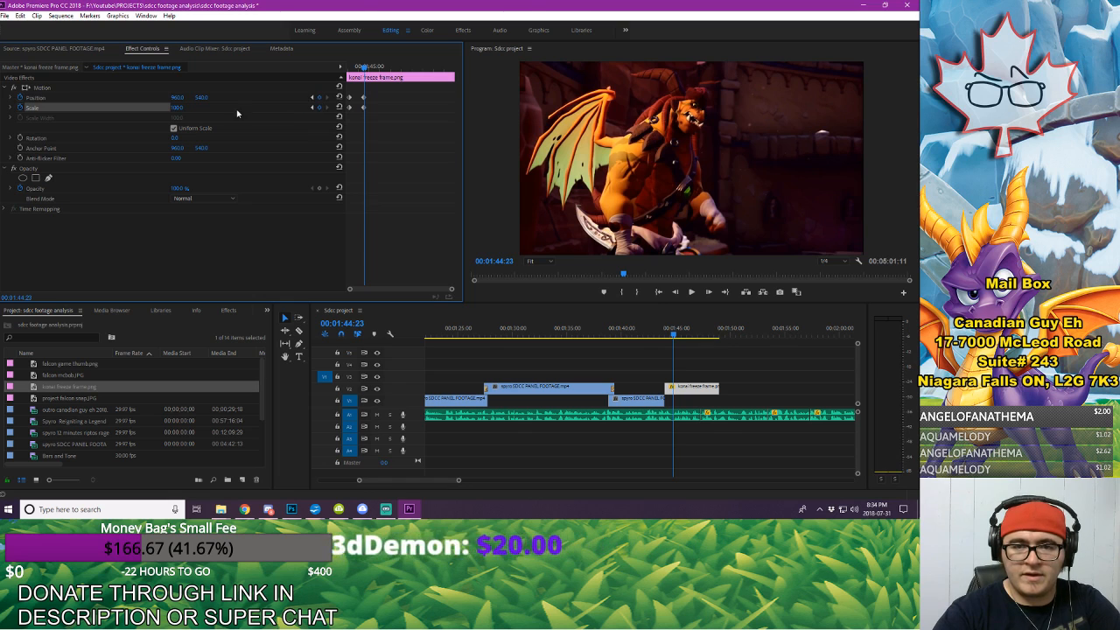
Step: Set the second Scale keyframe to 251, reposition the enlarged still, move both second keyframes closer to its start and preview the zoom
left_click_drag(177, 110, 280, 100)
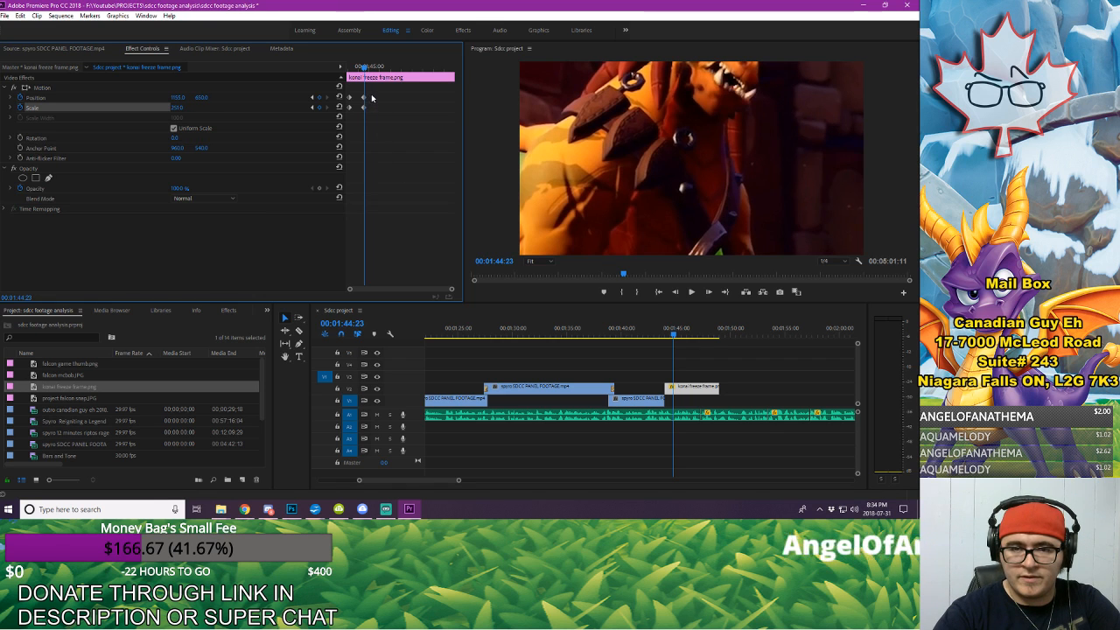
left_click_drag(371, 94, 339, 69)
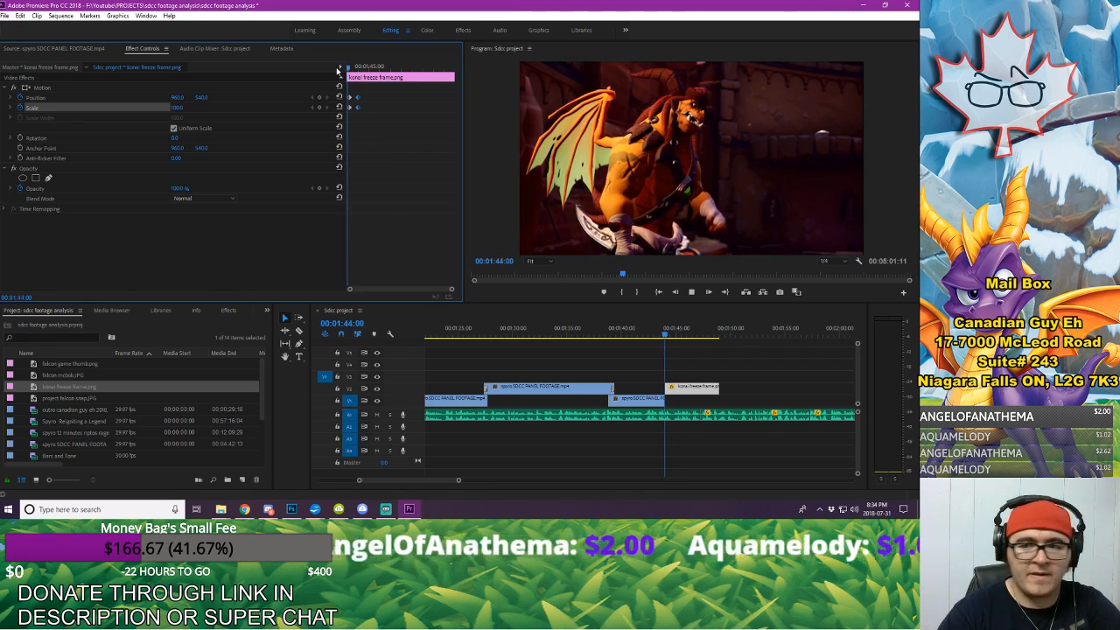
key("space")
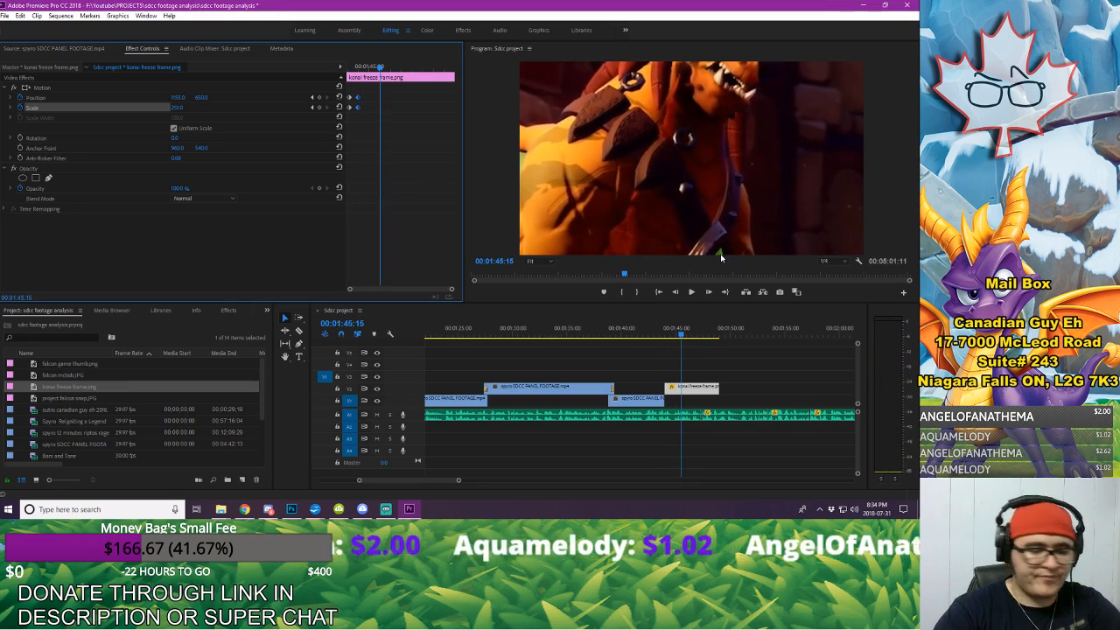
Step: Nudge the last V1 clip and the freeze frame together slightly earlier, then play back the cut and the zoom
mouse_move(650, 387)
left_mouse_down()
mouse_move(674, 404)
mouse_move(668, 387)
left_mouse_up()
left_click(591, 330)
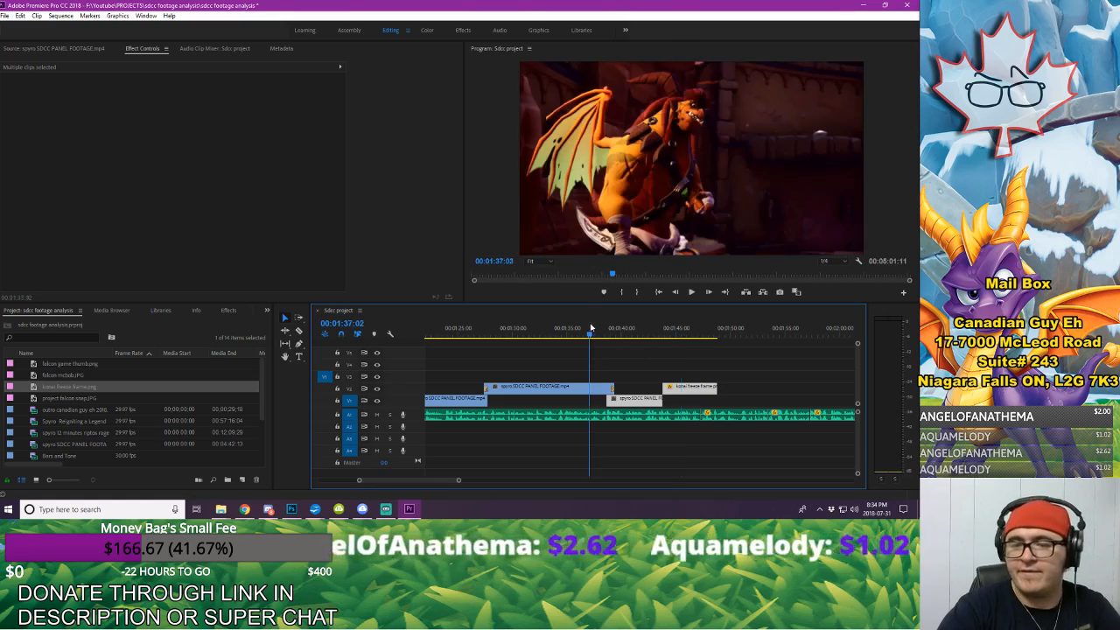
left_click(642, 359)
key("space")
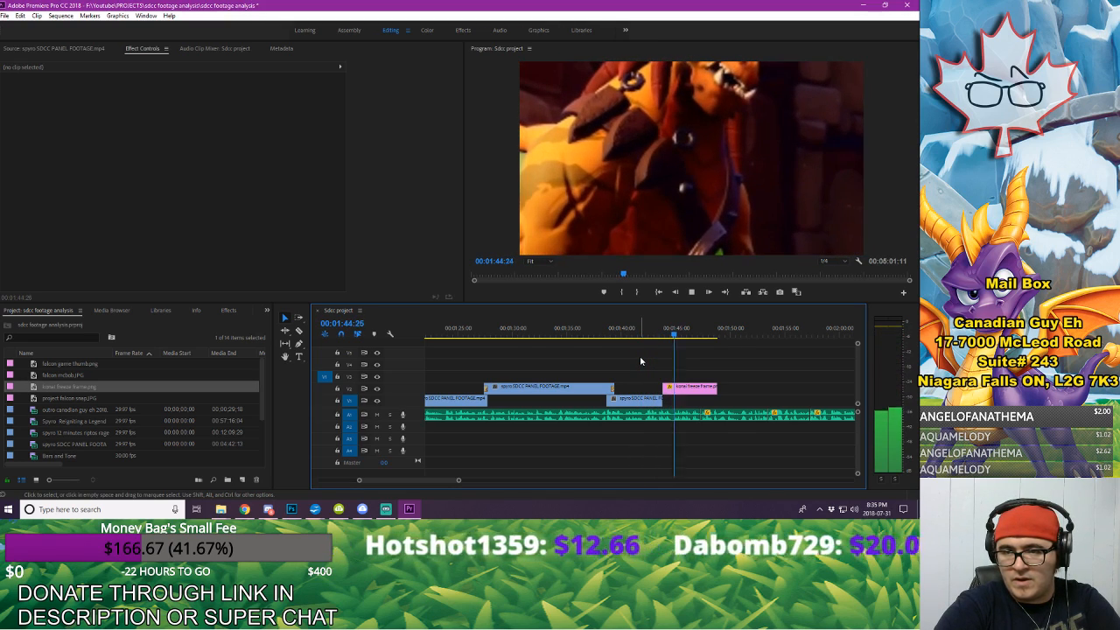
key("space")
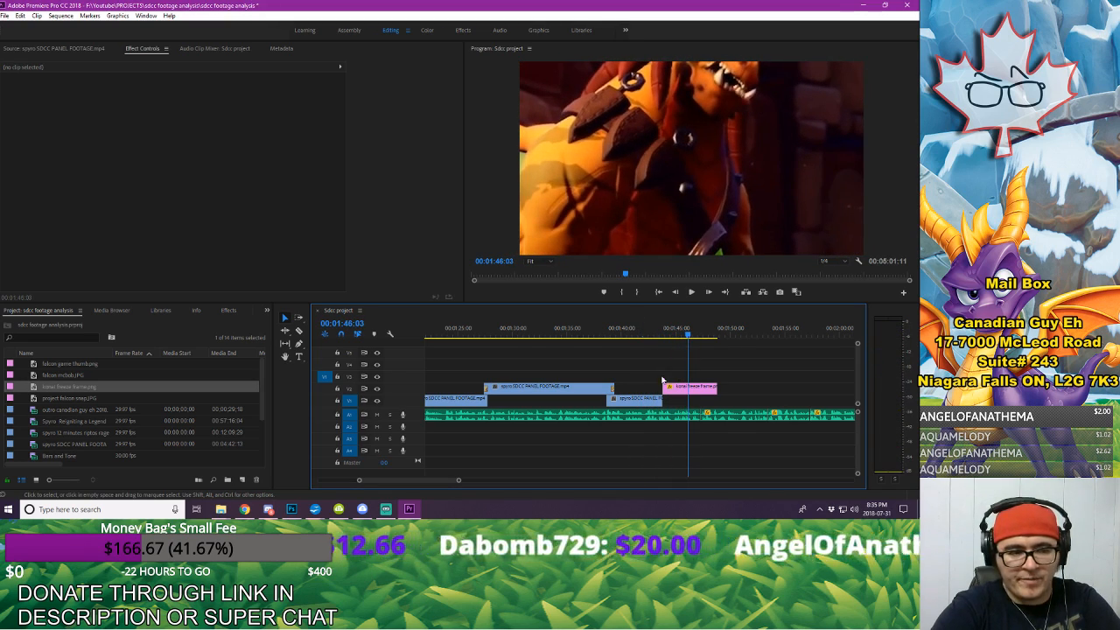
Step: At the freeze frame's second keyframe, set Position to 1377, 802 and Scale to 295 for a tighter zoom
left_click(691, 388)
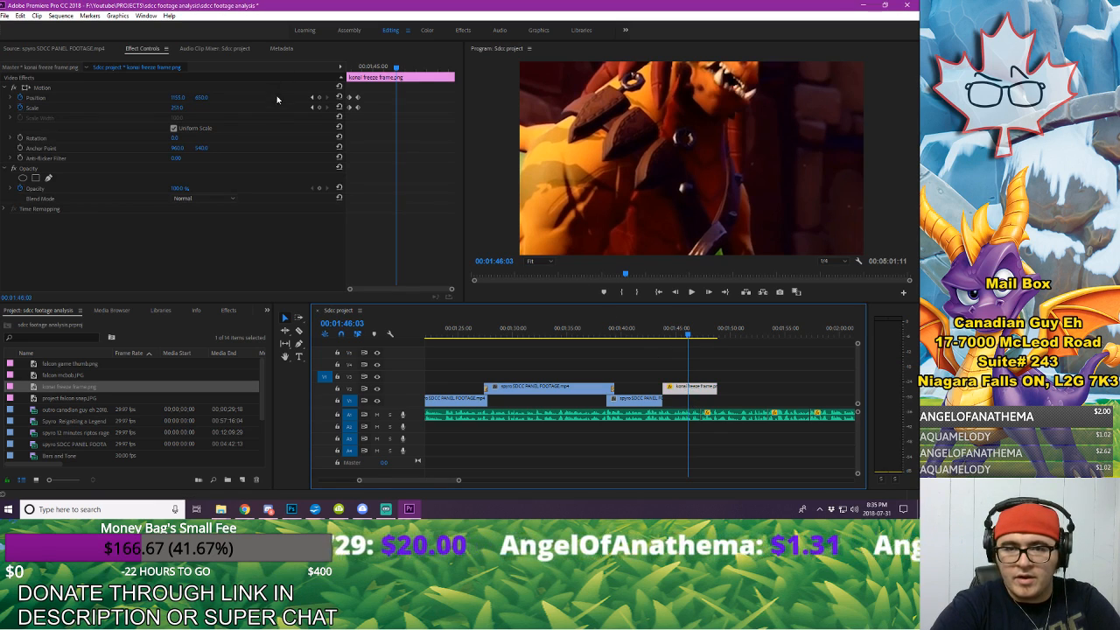
left_click(310, 97)
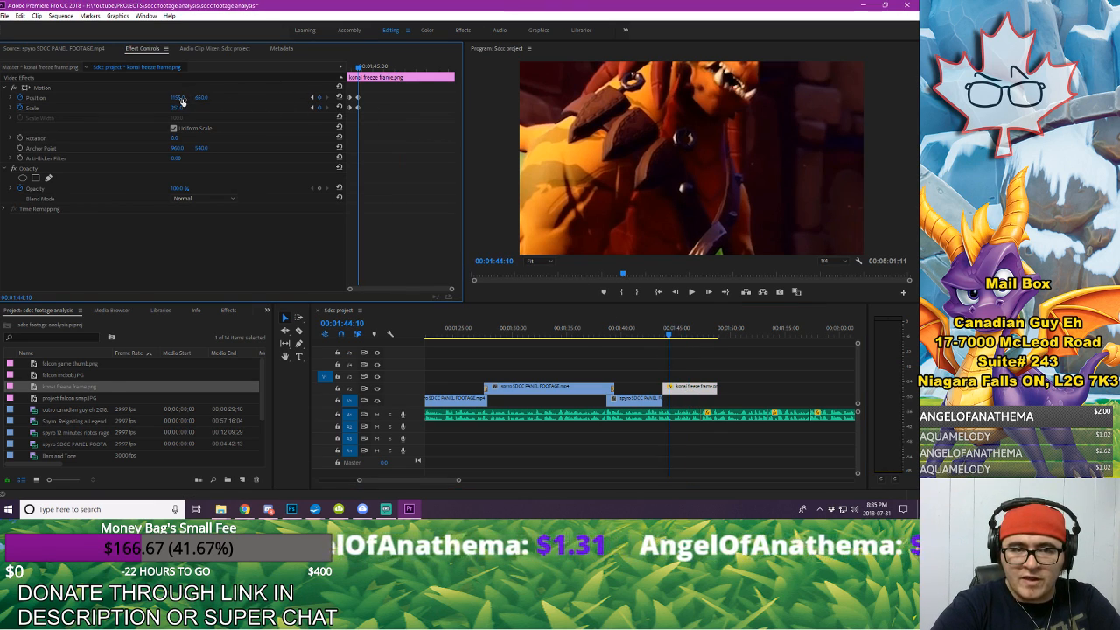
left_click_drag(180, 98, 140, 99)
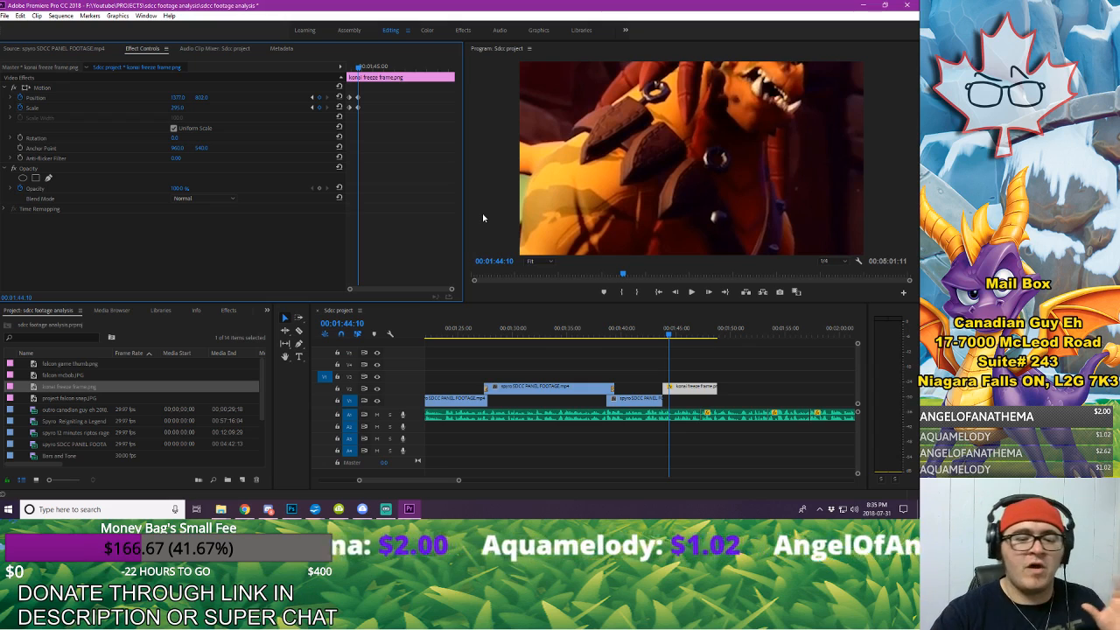
Step: Switch to Chrome and search Google for "rhynoc ninja", refine it to "rhynoc ninja png" and show the image results
left_click(249, 510)
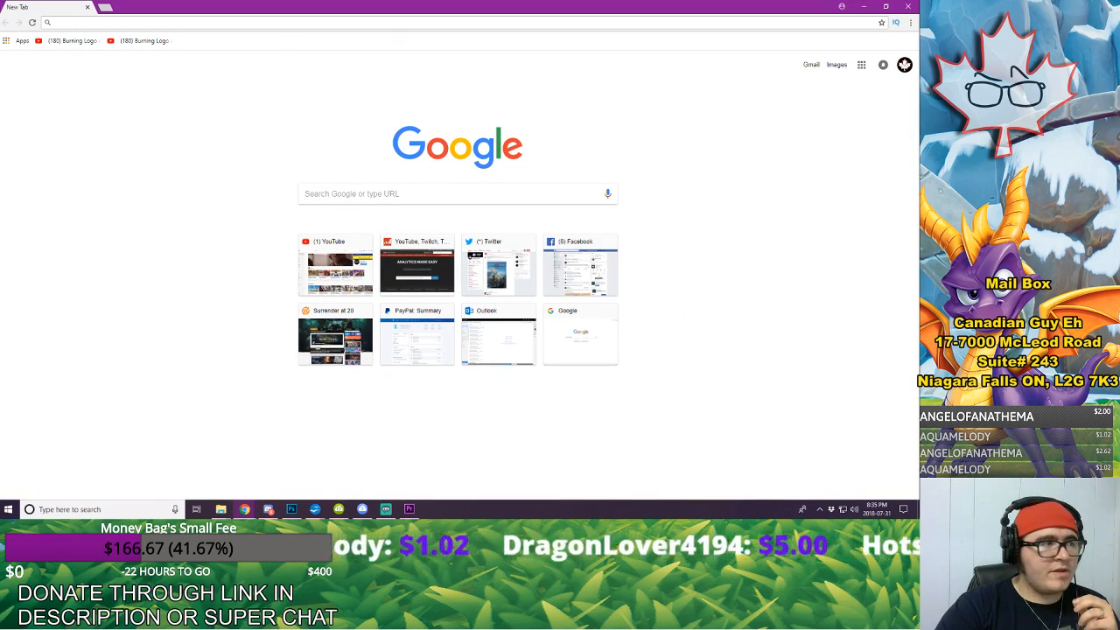
left_click(93, 21)
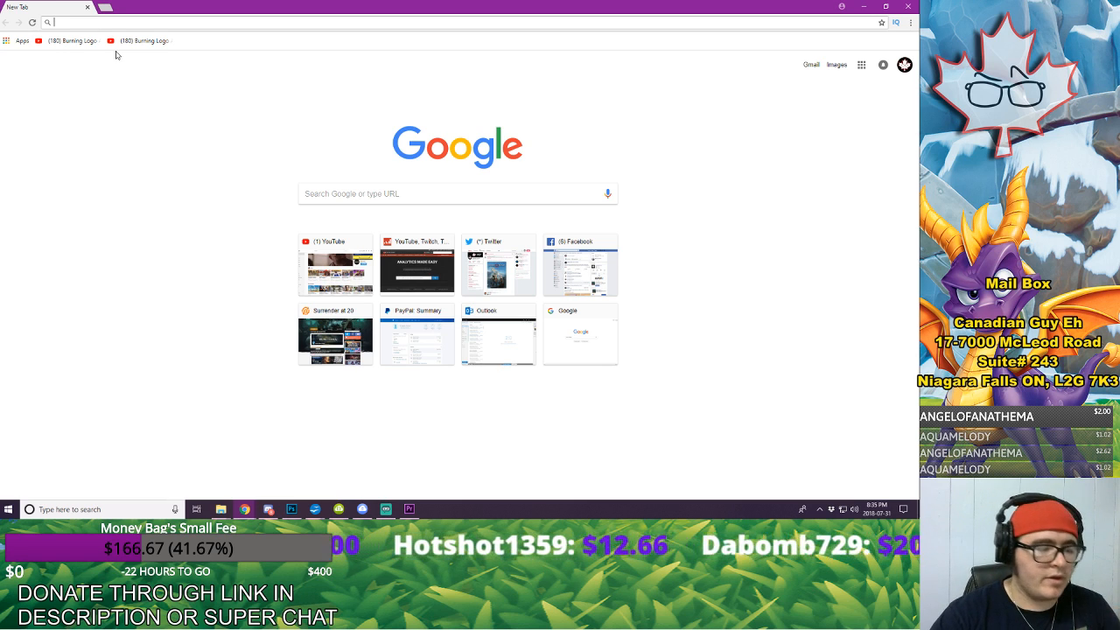
type("rhynoc ")
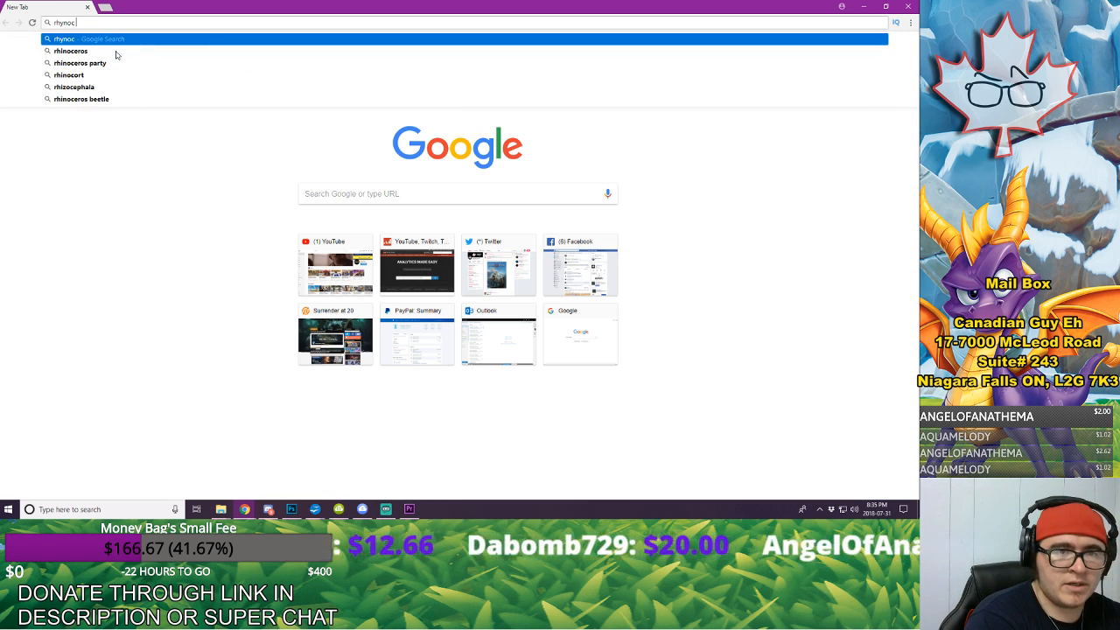
type("ninka")
key("Return")
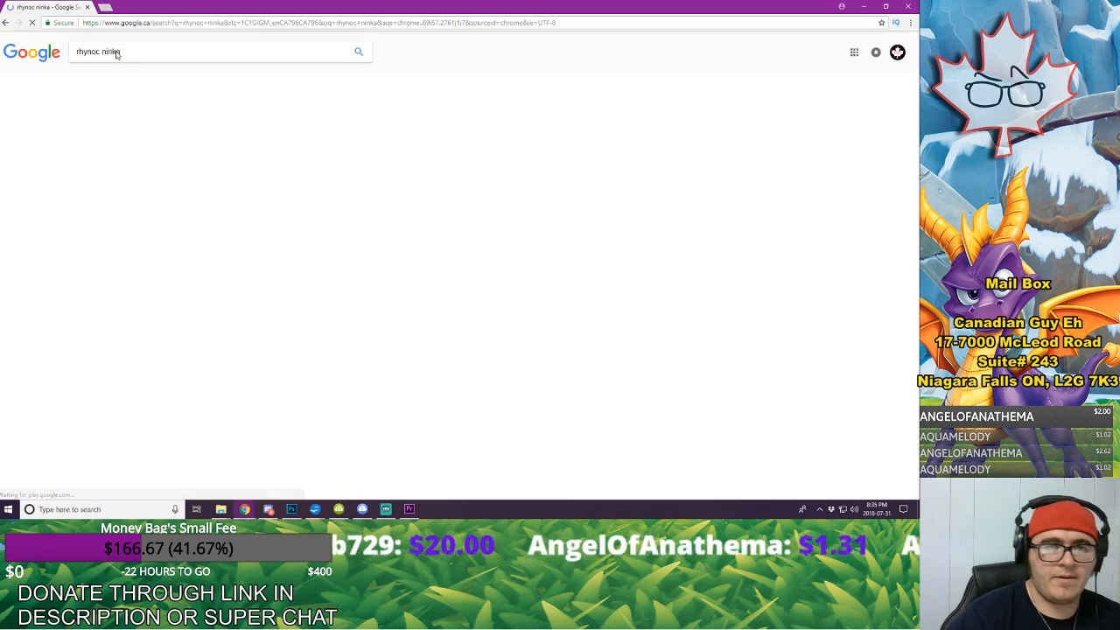
left_click(173, 121)
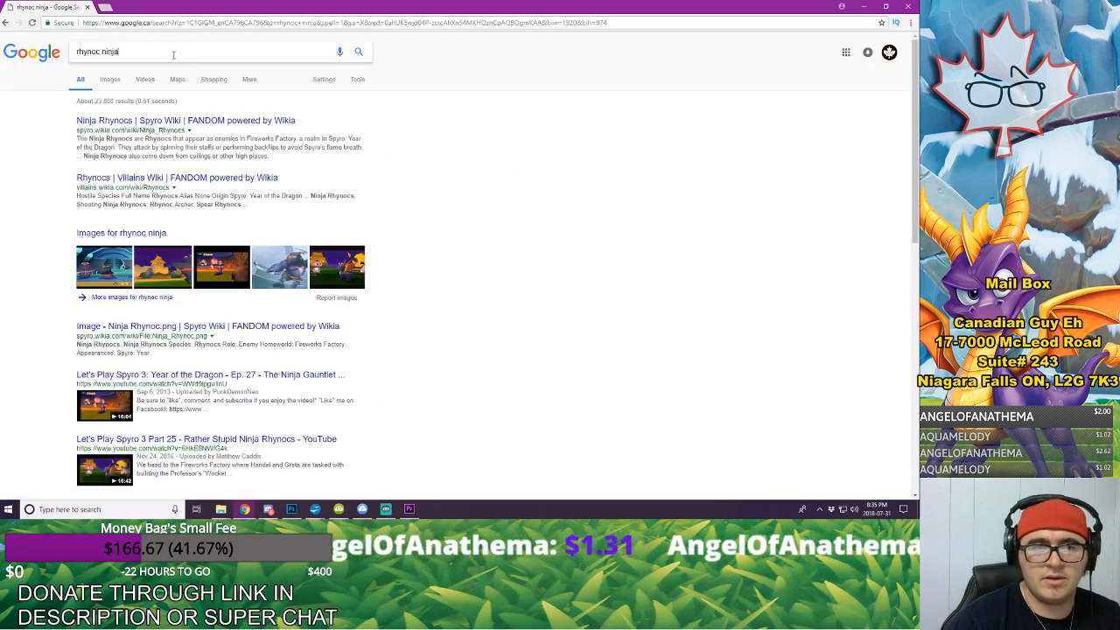
type("ng")
key("Return")
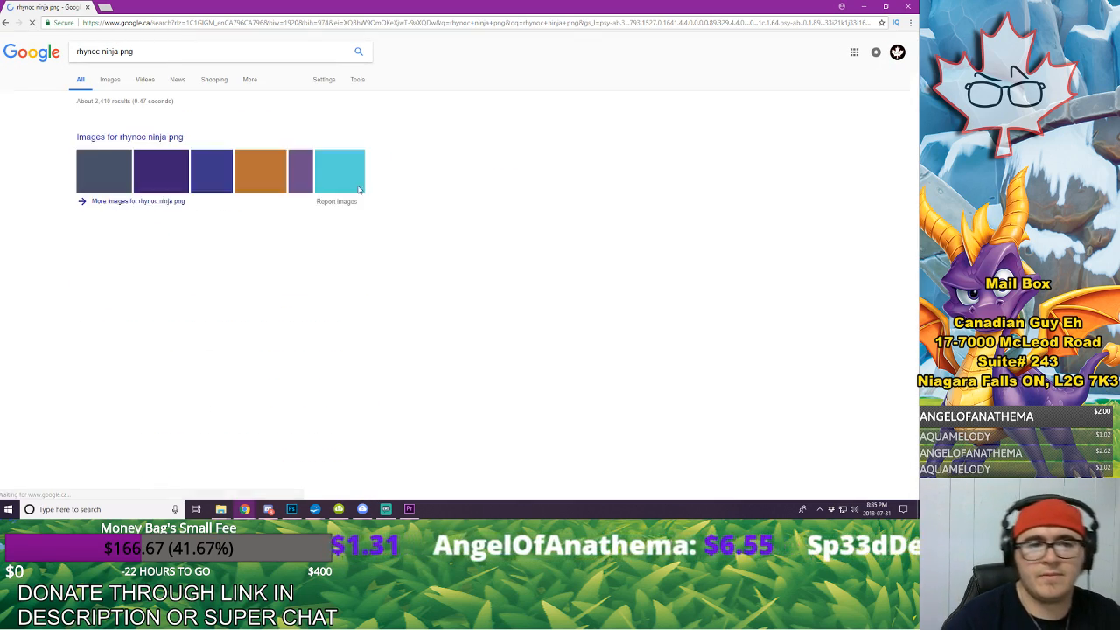
left_click(110, 79)
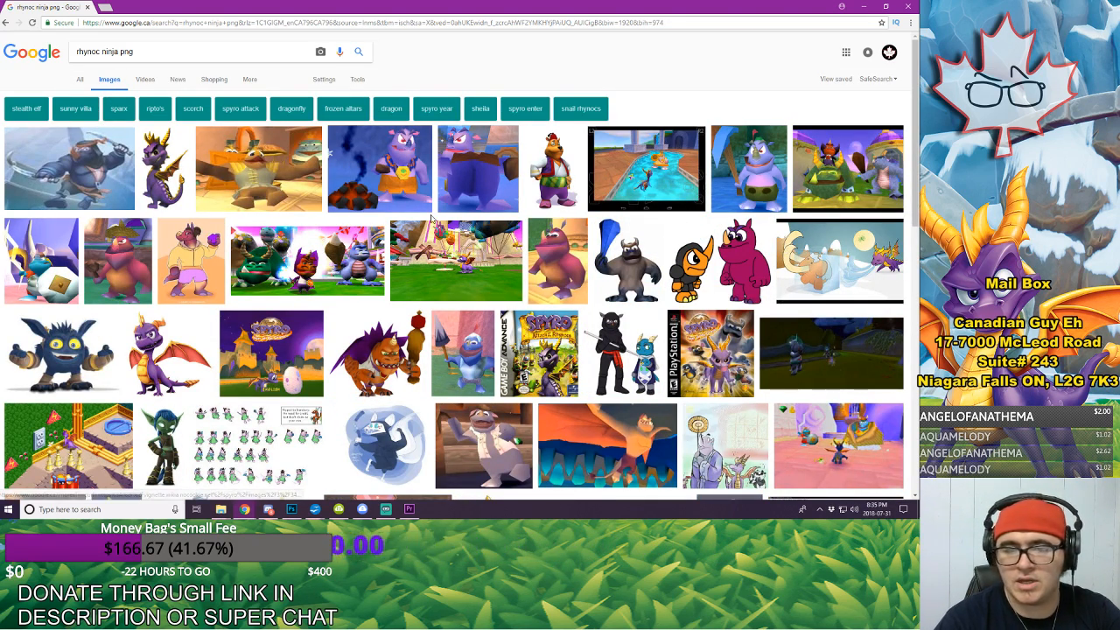
Step: Look through the rhynoc image results and preview the Ninja Rhynocs picture from the Spyro Wiki
scroll(435, 219, "down", 2)
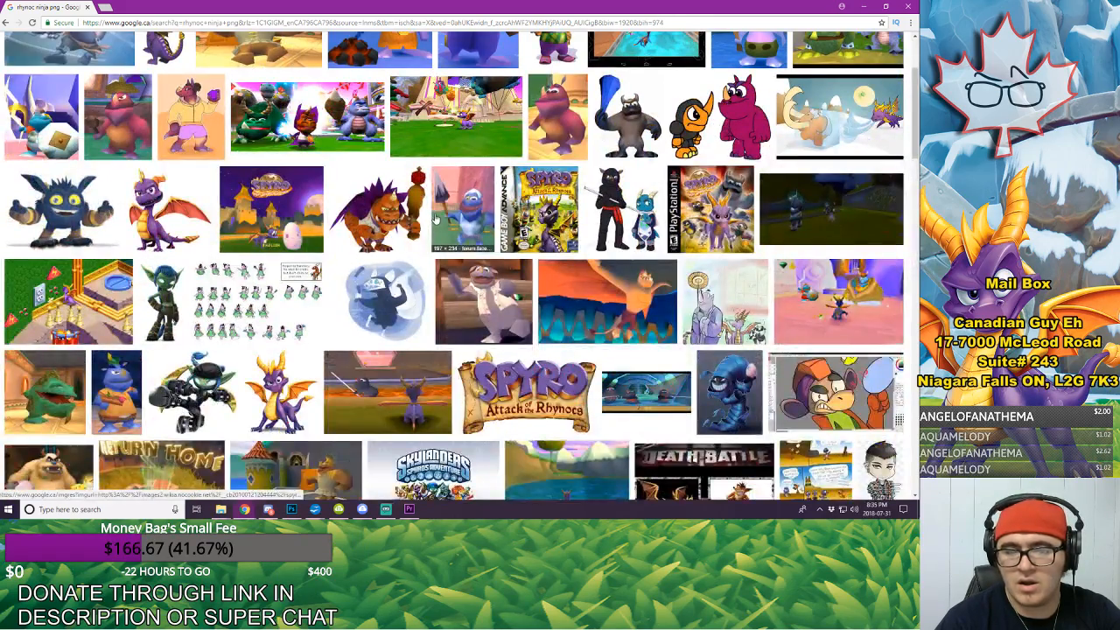
scroll(435, 220, "up", 2)
left_click(53, 166)
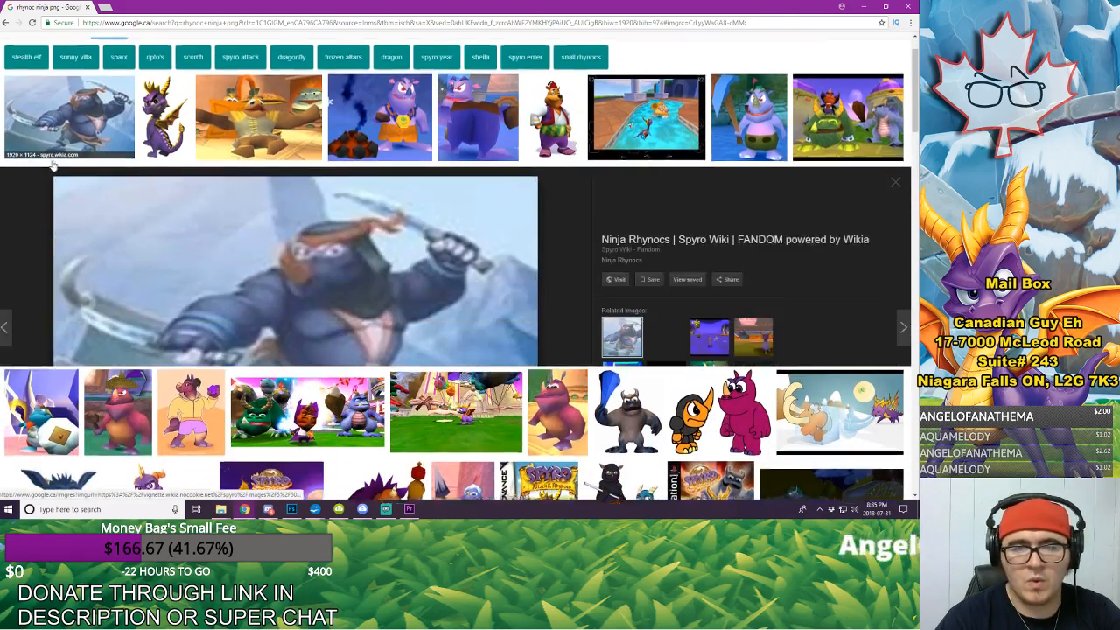
scroll(74, 172, "up", 1)
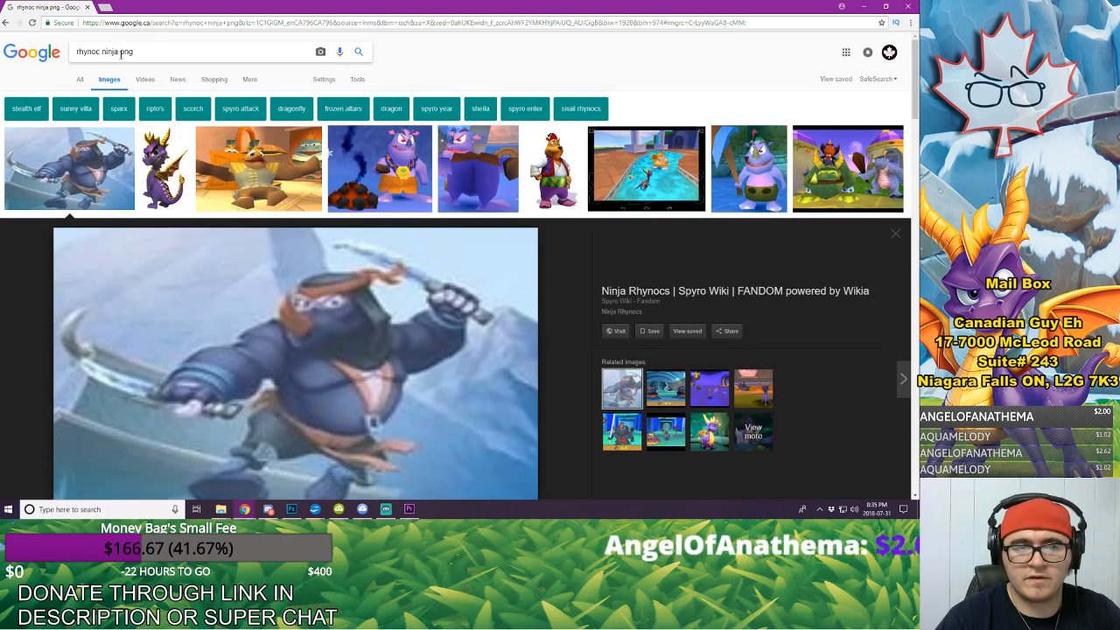
Step: Search the images for "ninja rhynoc" and look through the results for a usable picture
left_click_drag(121, 54, 17, 58)
type("nina")
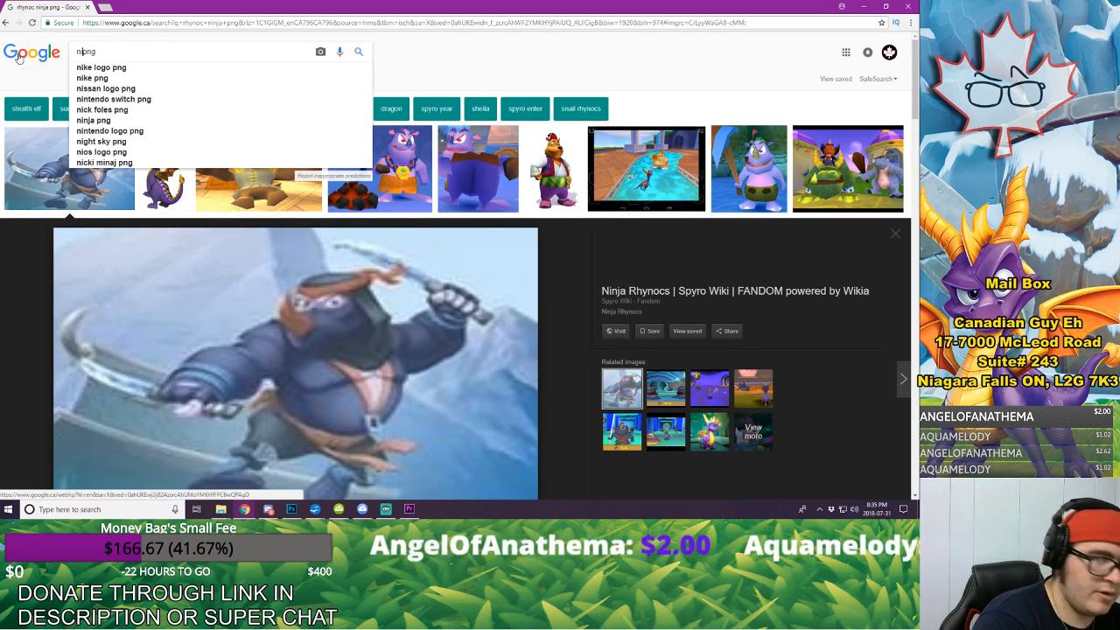
key("BackSpace")
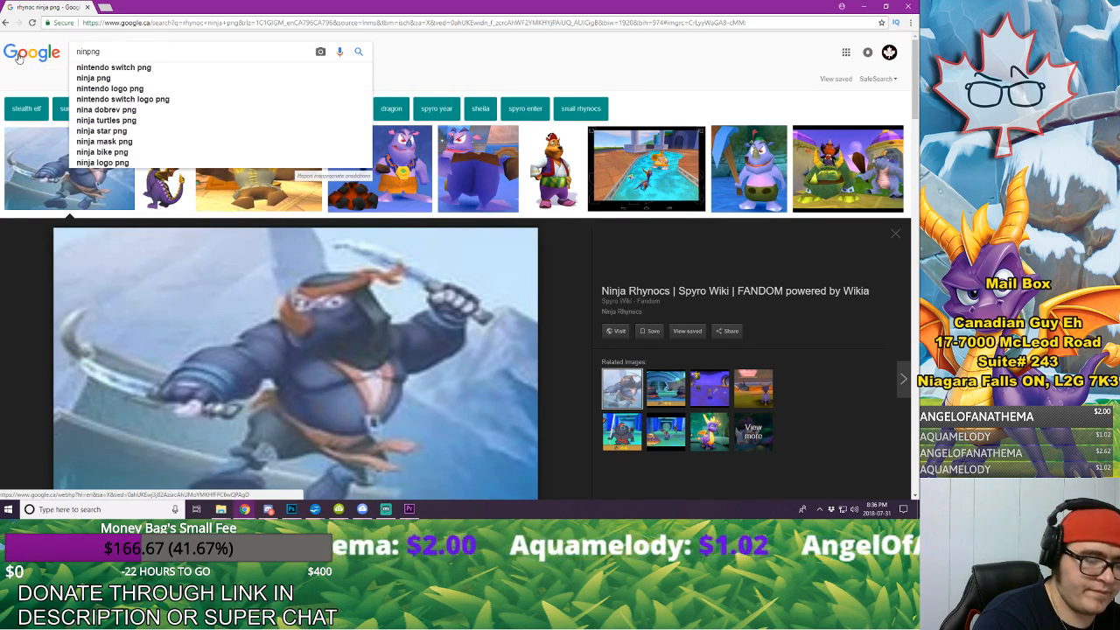
type("ja rh")
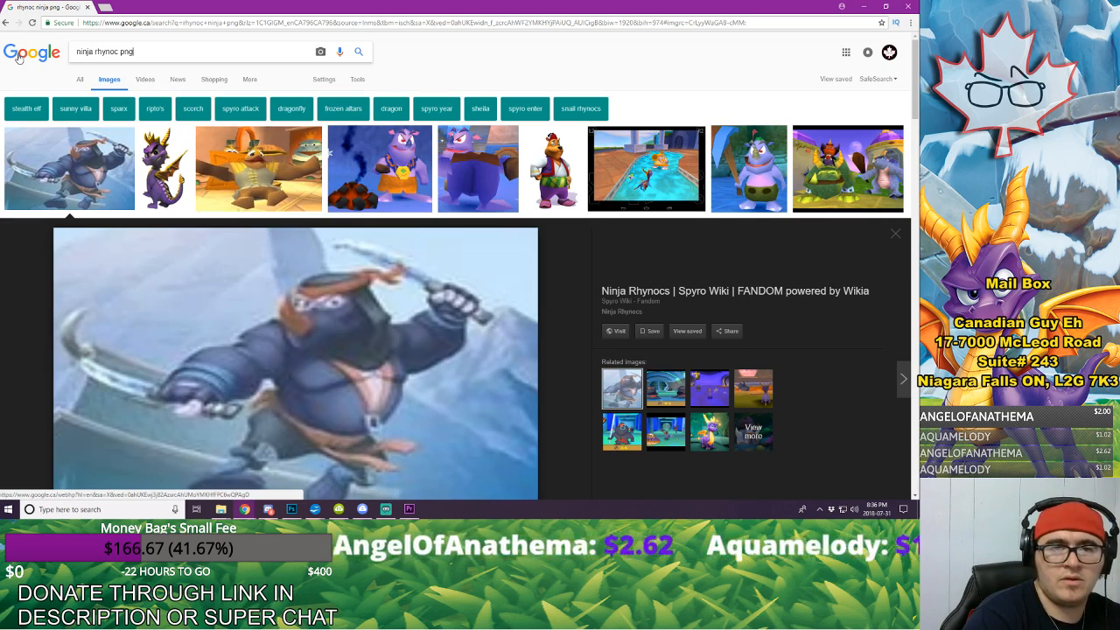
type("ynoc")
key("Return")
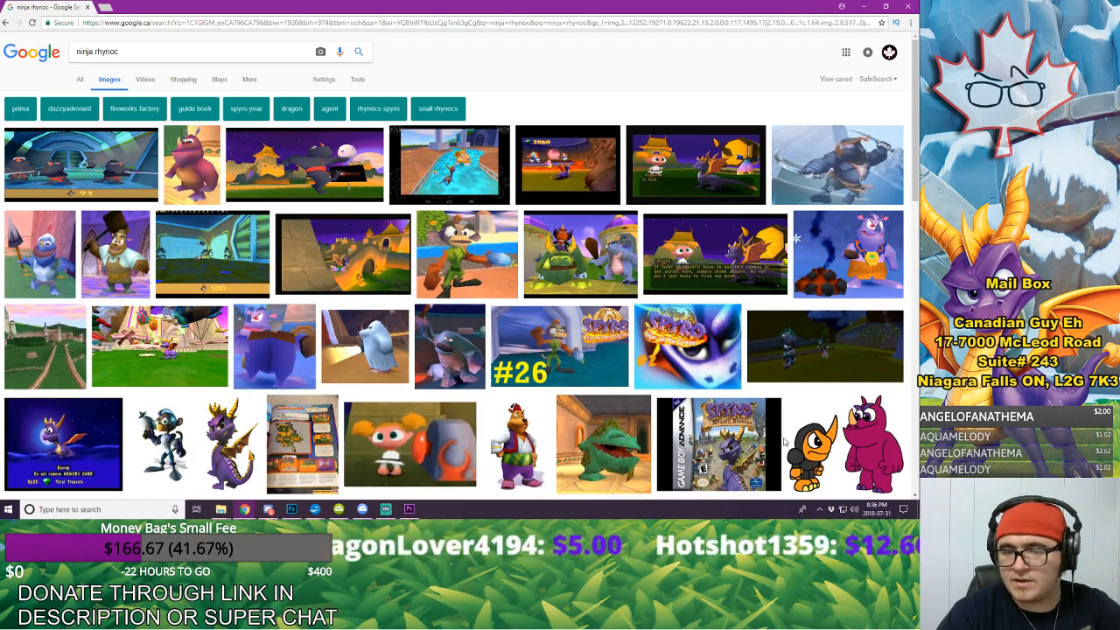
scroll(713, 272, "down", 2)
scroll(713, 271, "down", 1)
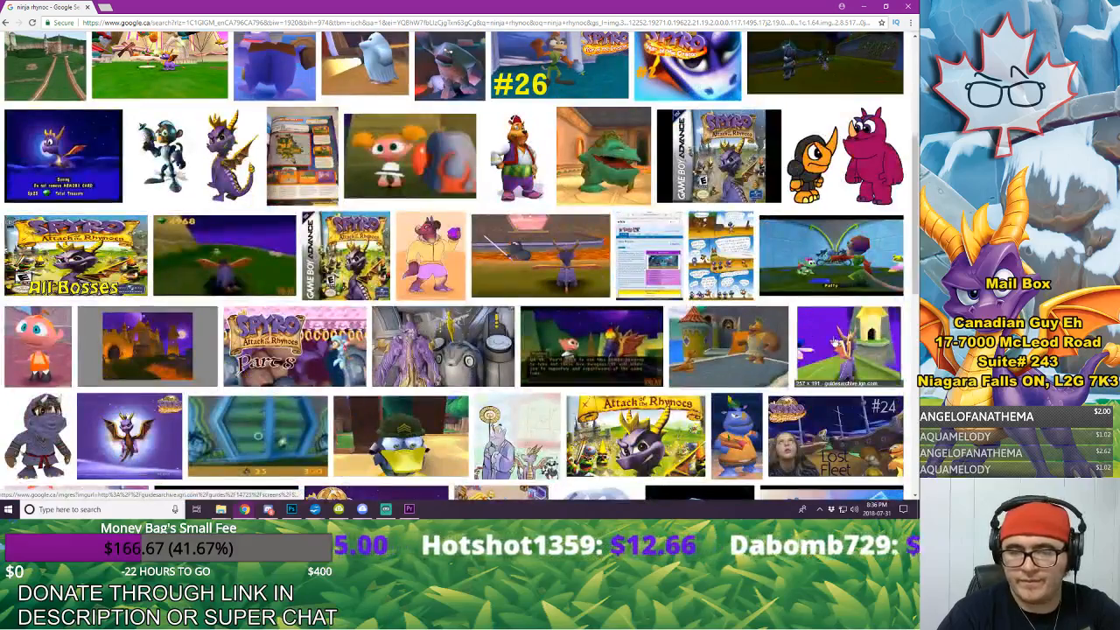
scroll(812, 350, "up", 3)
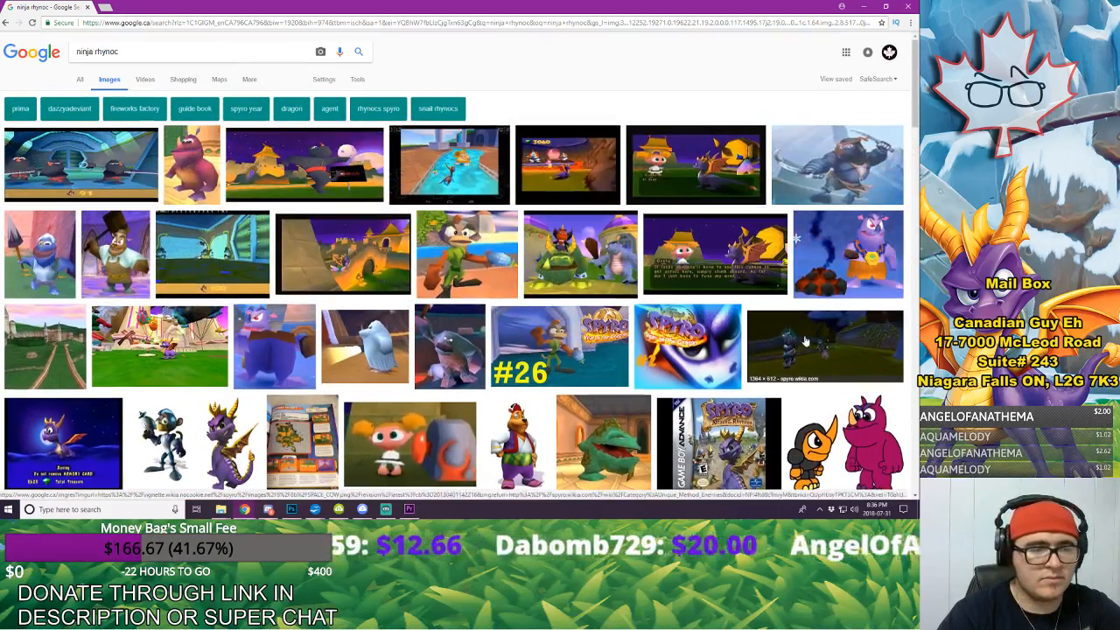
Step: Search the images for "ninja png", preview the first two ninja pictures and close the preview
left_click(143, 54)
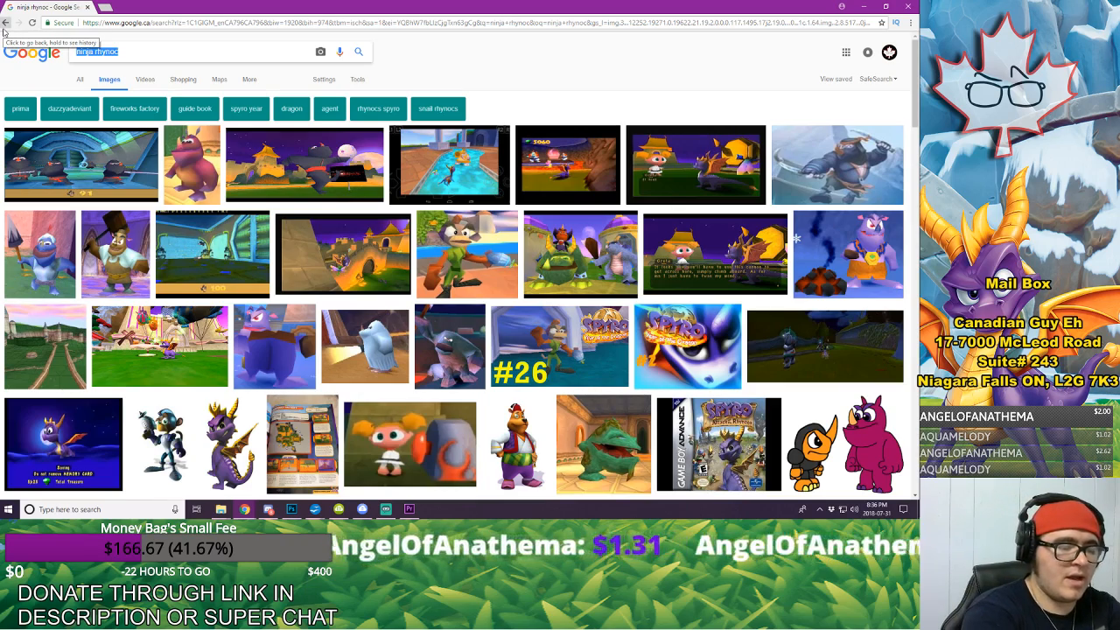
type("ninja png")
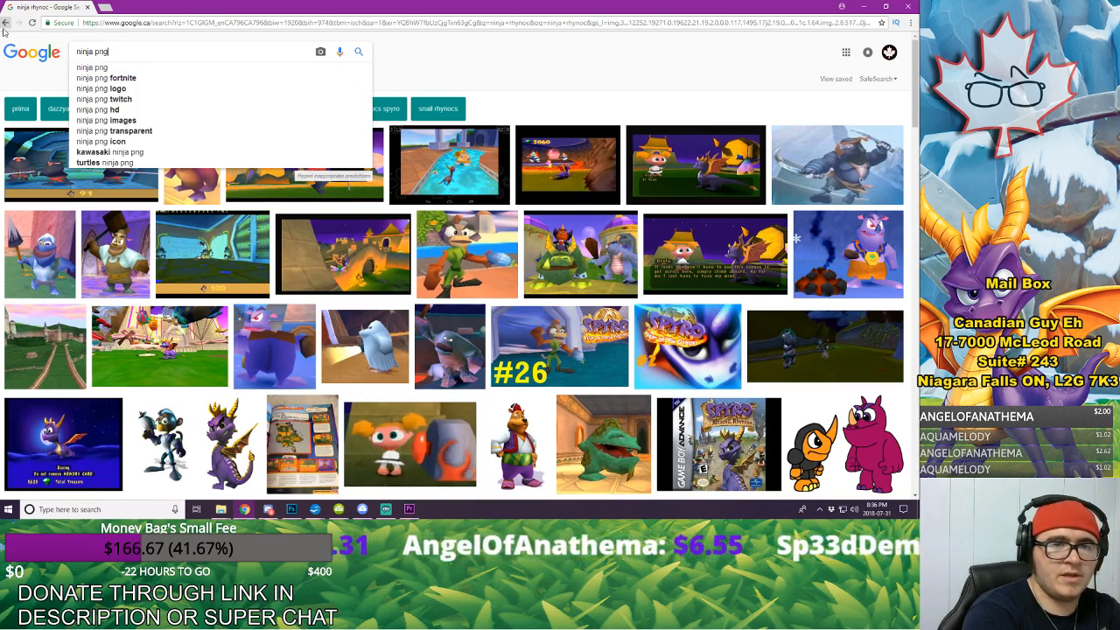
key("Return")
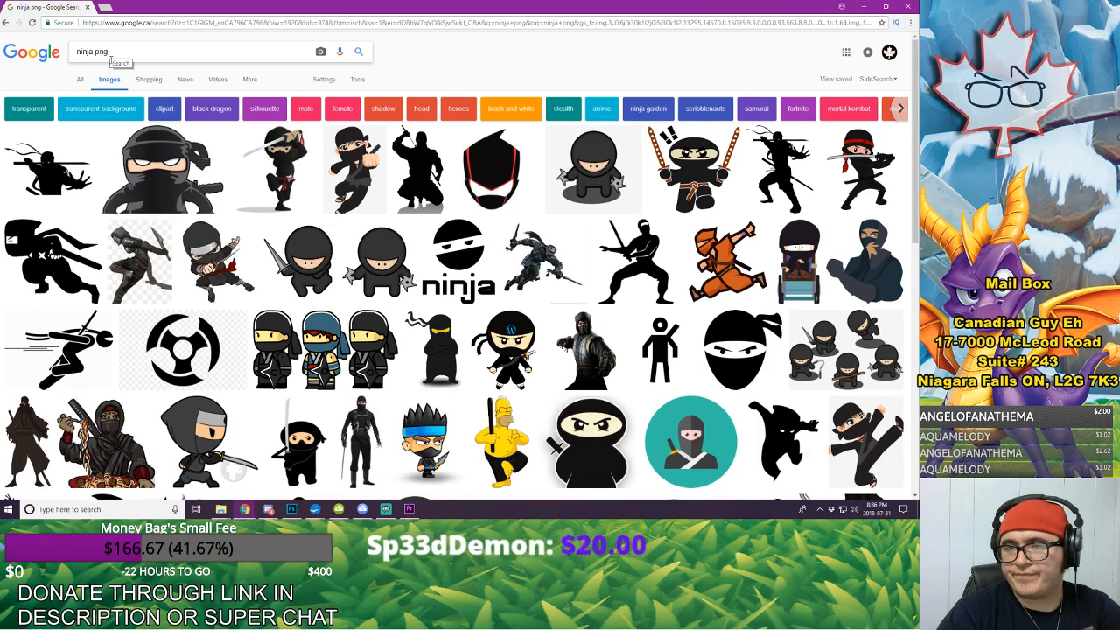
left_click(45, 148)
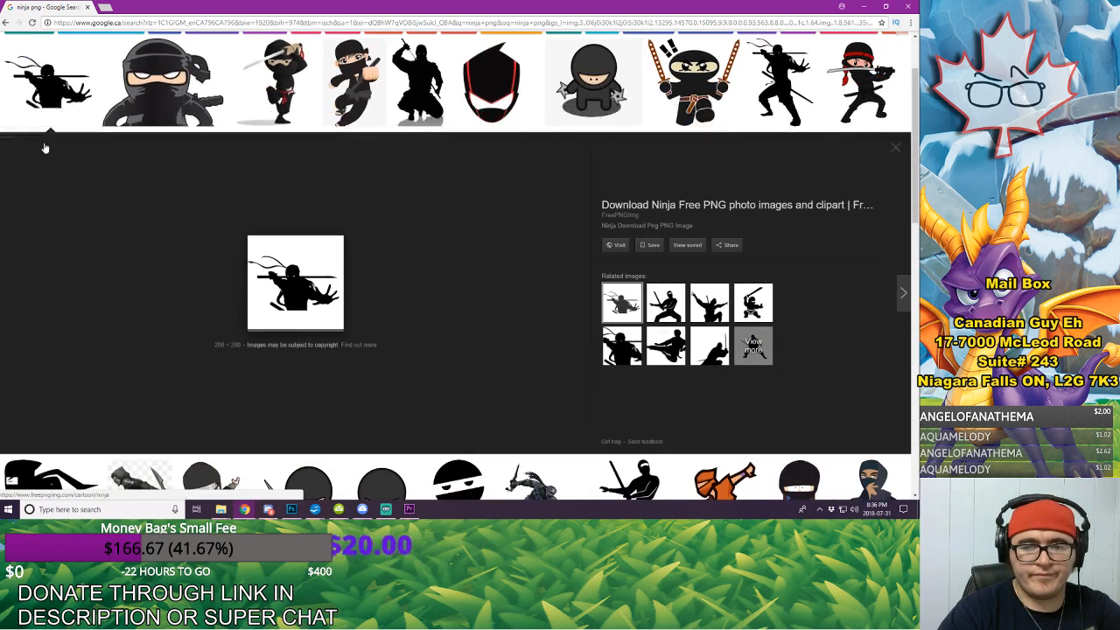
left_click(147, 77)
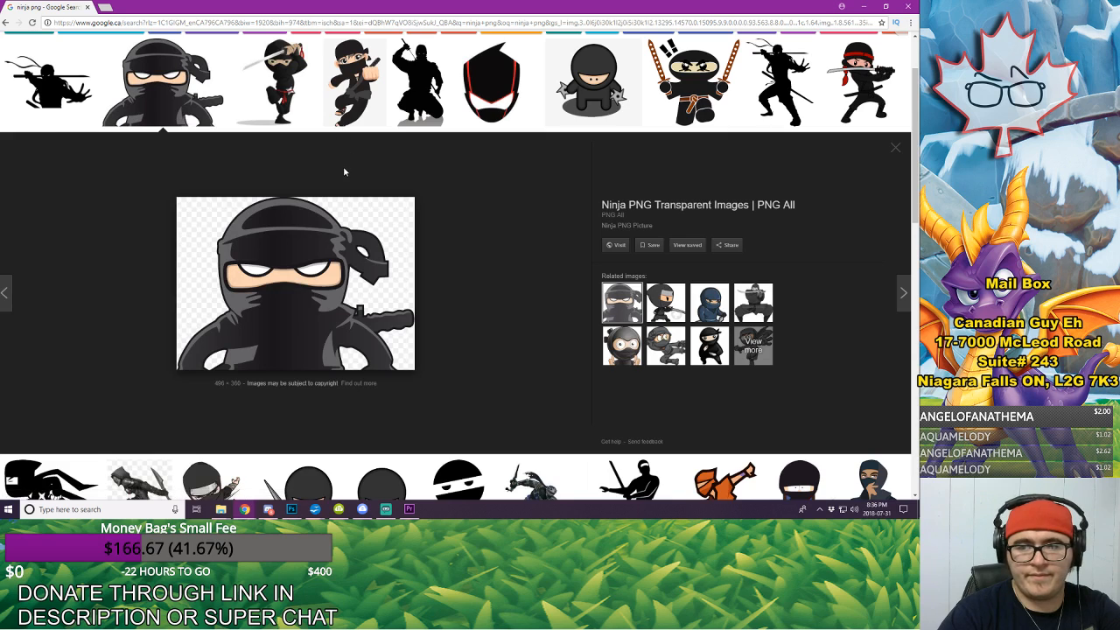
scroll(346, 169, "up", 1)
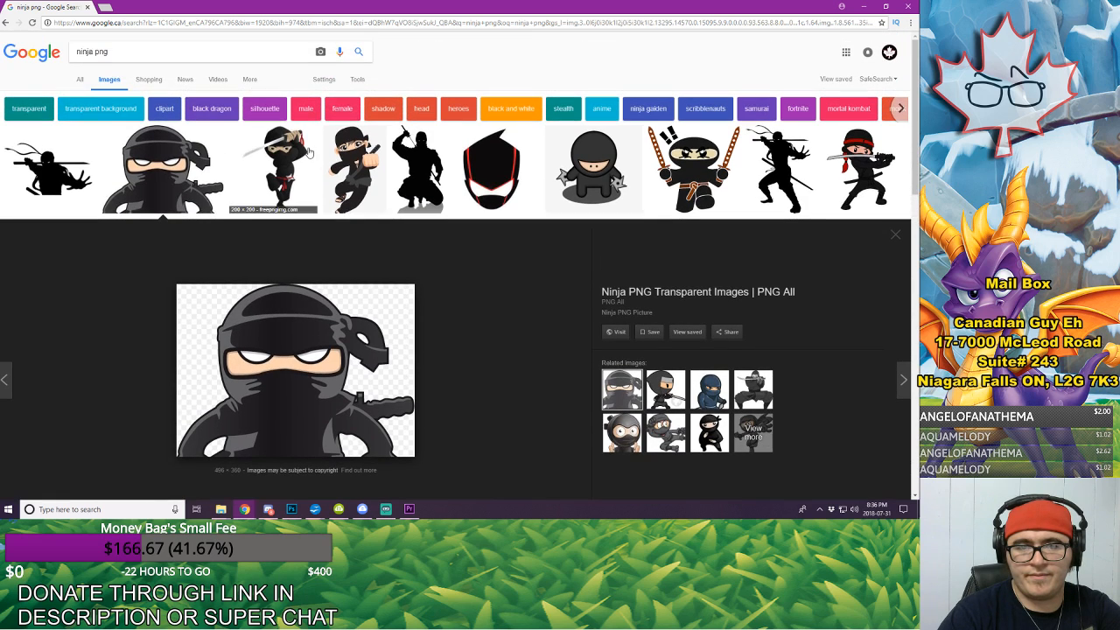
left_click(904, 240)
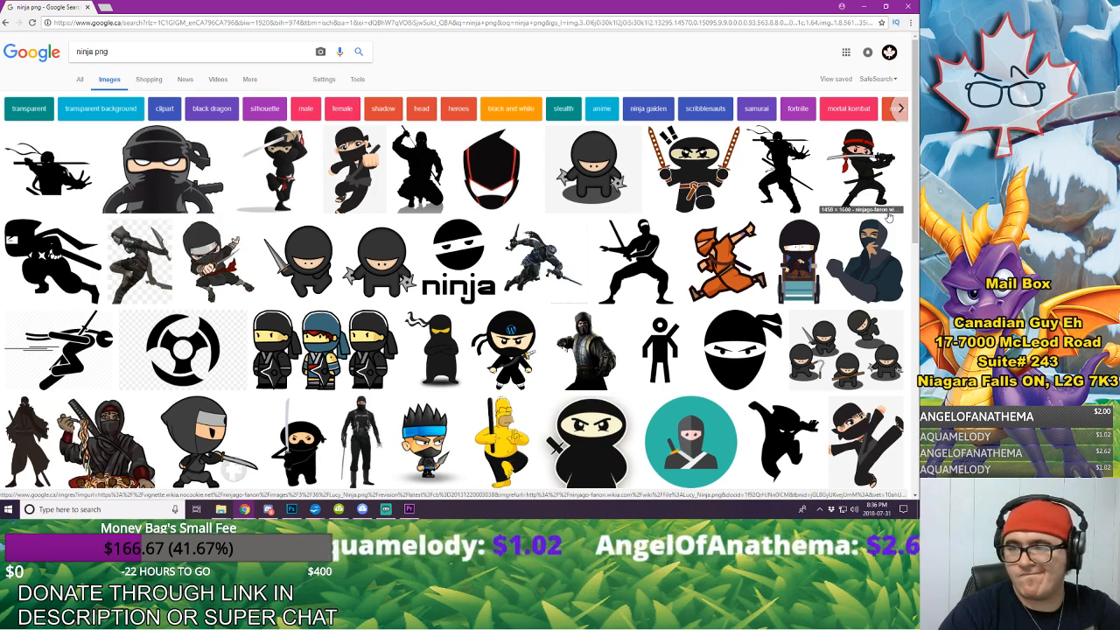
Step: Save the kicking cartoon ninja from the Ninja Fast Class result as ninjamaster, a PNG image, in the IMAGES > OTHER folder
scroll(889, 217, "down", 3)
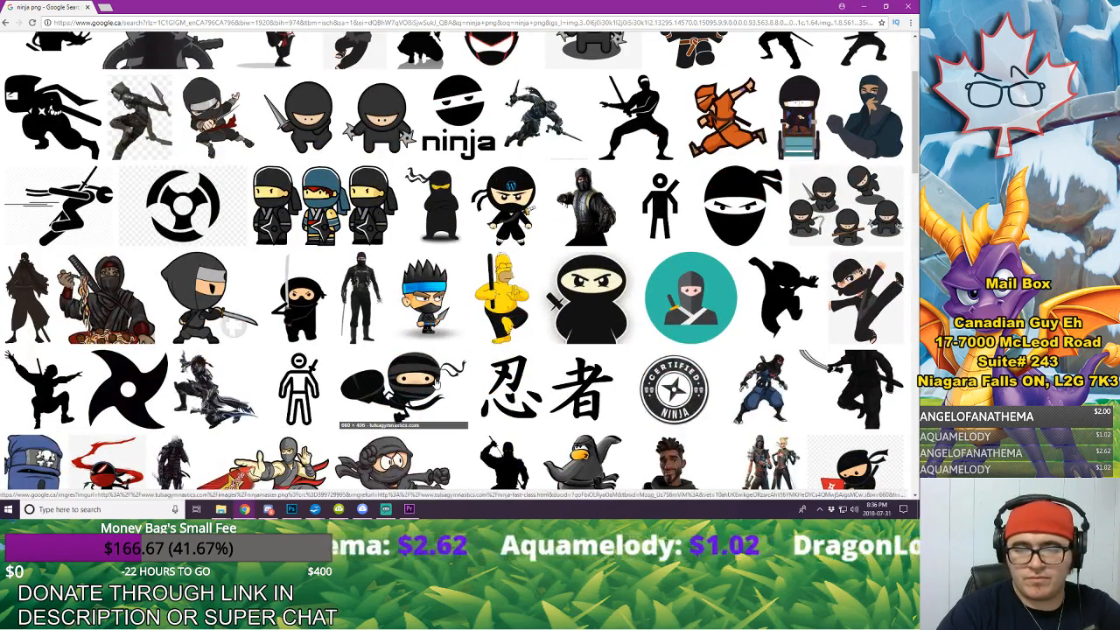
left_click(402, 389)
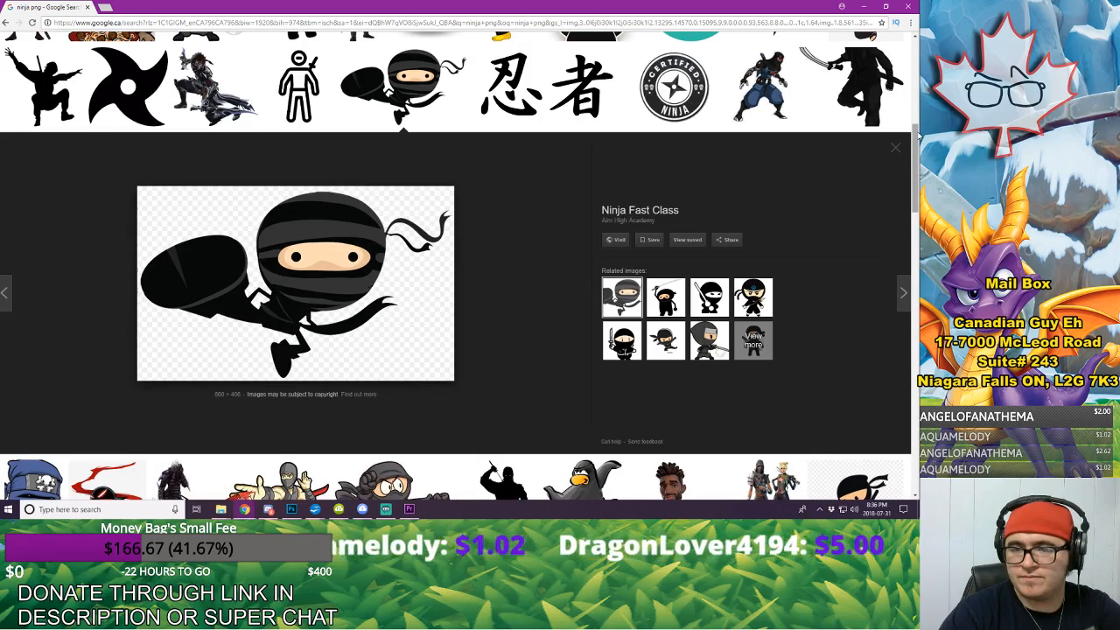
right_click(324, 248)
left_click(390, 328)
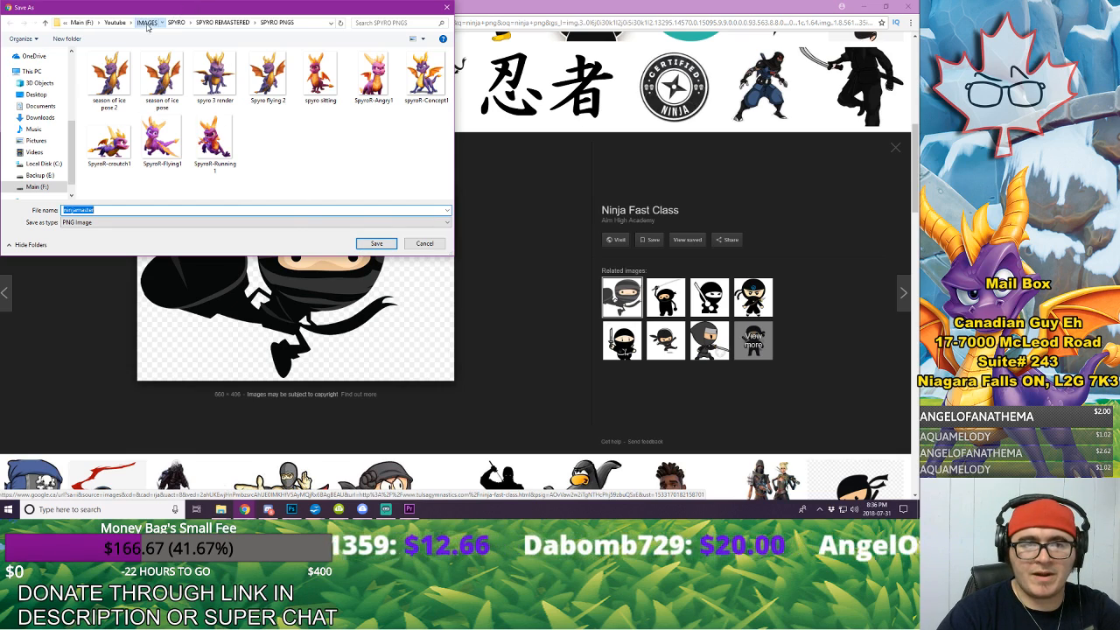
left_click(147, 24)
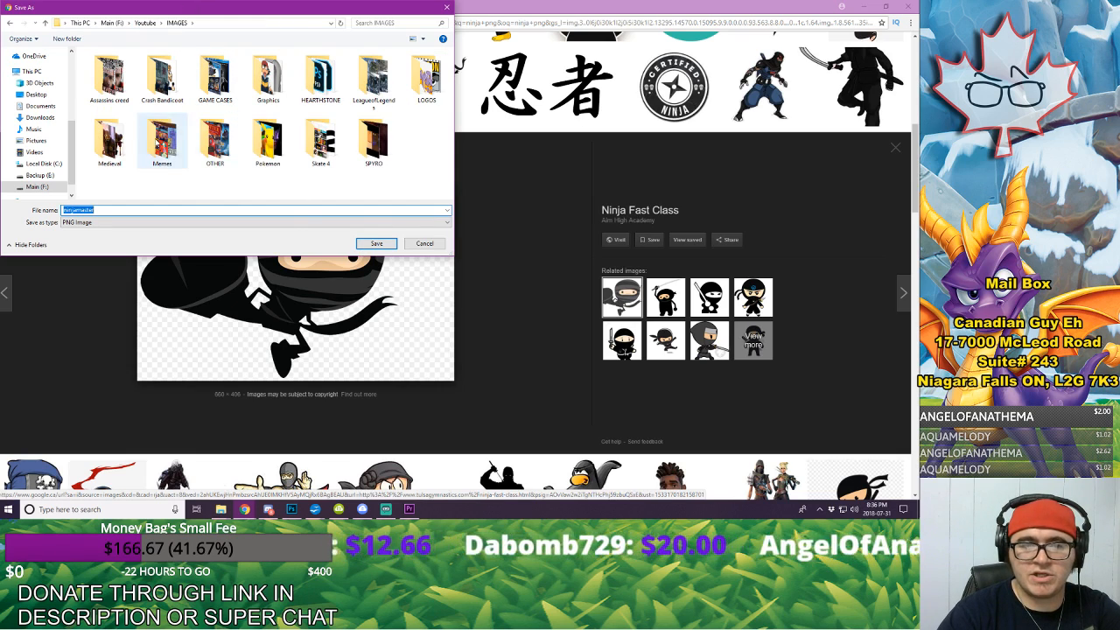
double_click(216, 144)
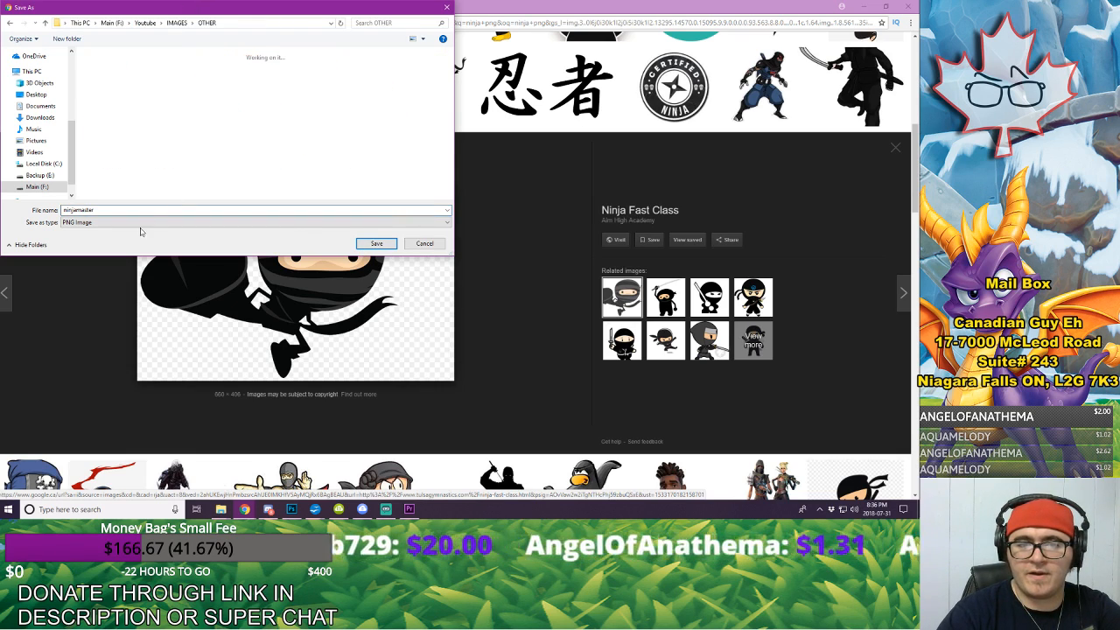
left_click(377, 244)
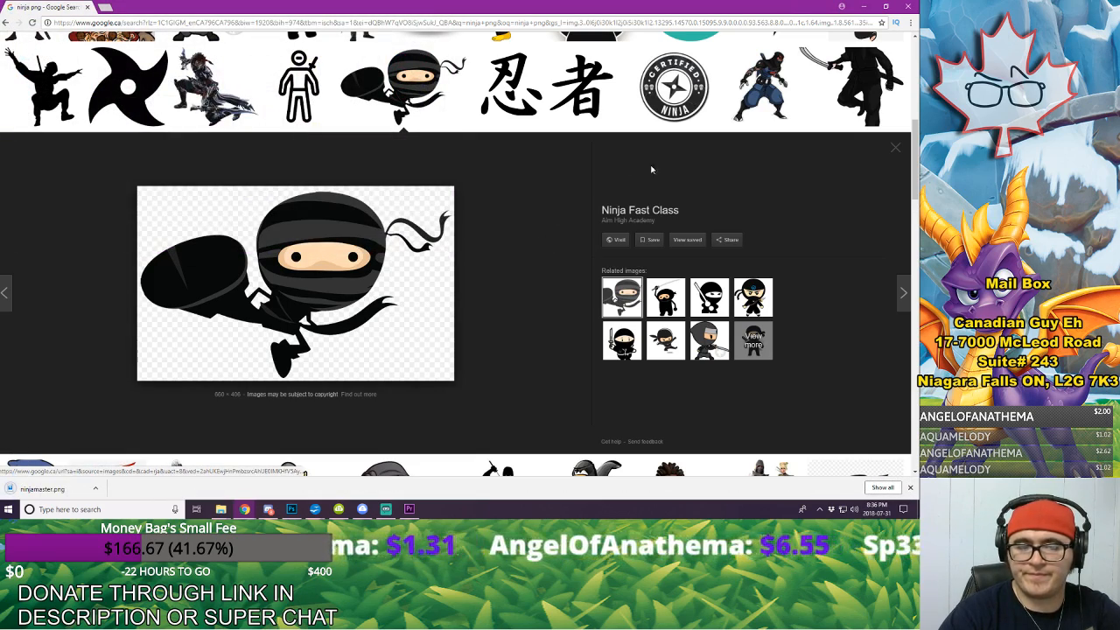
Step: Import the downloaded ninjamaster.png from the OTHER folder into the Premiere Pro project and place it on V3 at 00:01:44:10, above the konai freeze frame
left_click(96, 488)
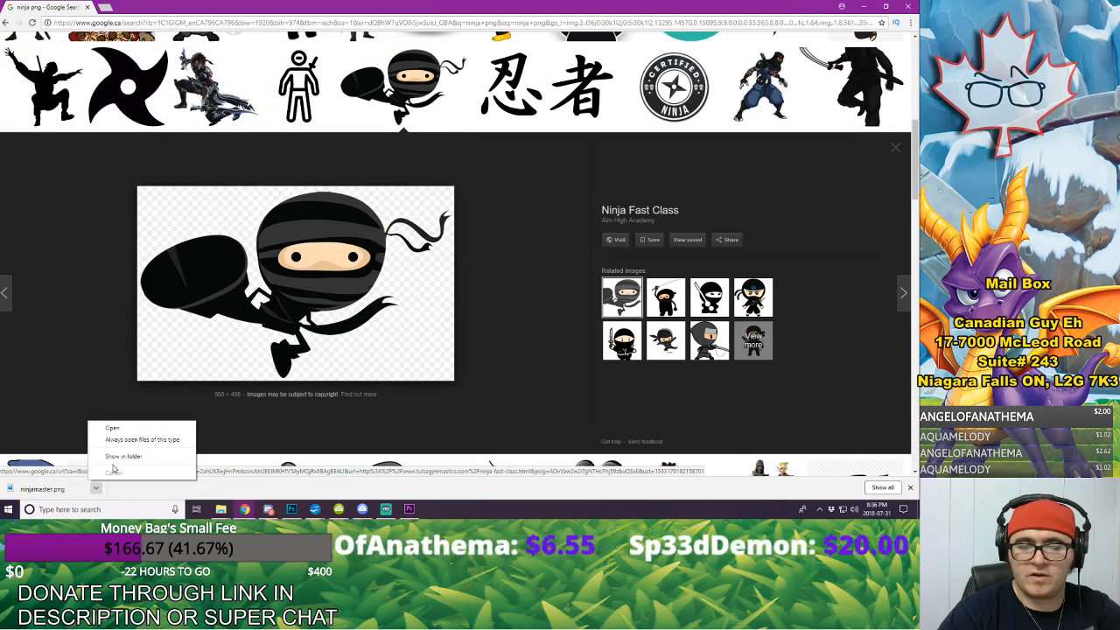
left_click(131, 462)
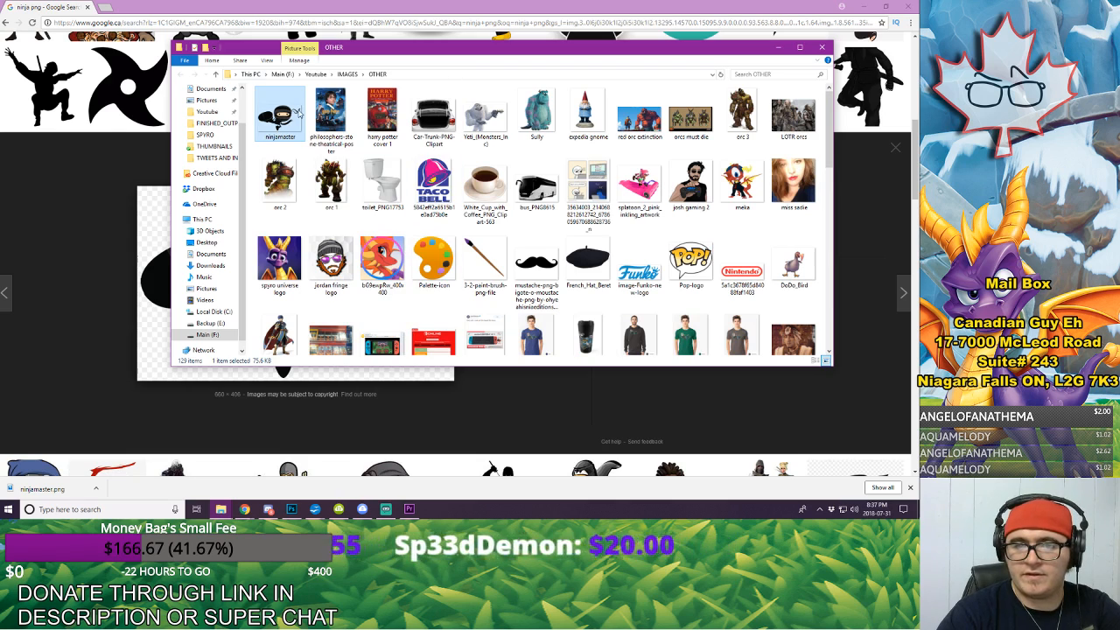
left_click_drag(603, 47, 0, 65)
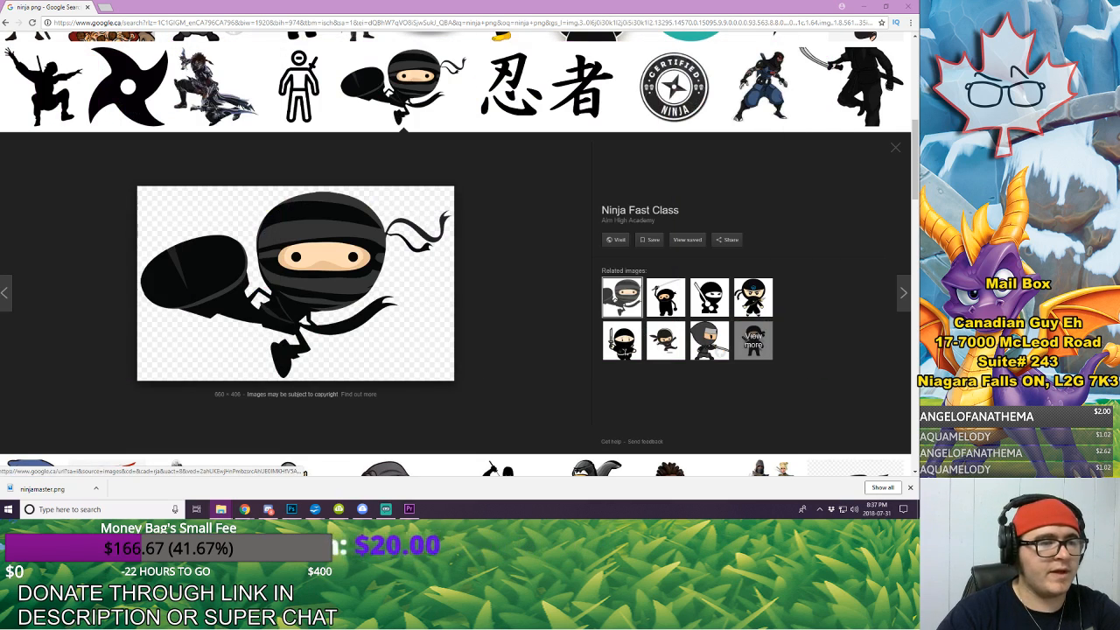
left_click(911, 7)
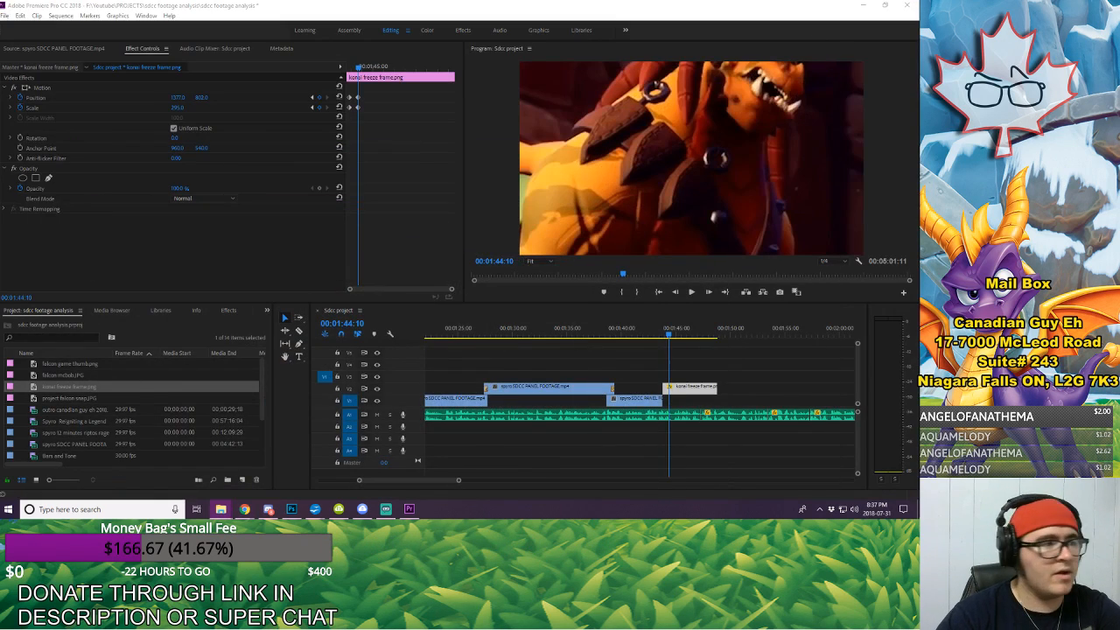
left_click_drag(0, 376, 158, 374)
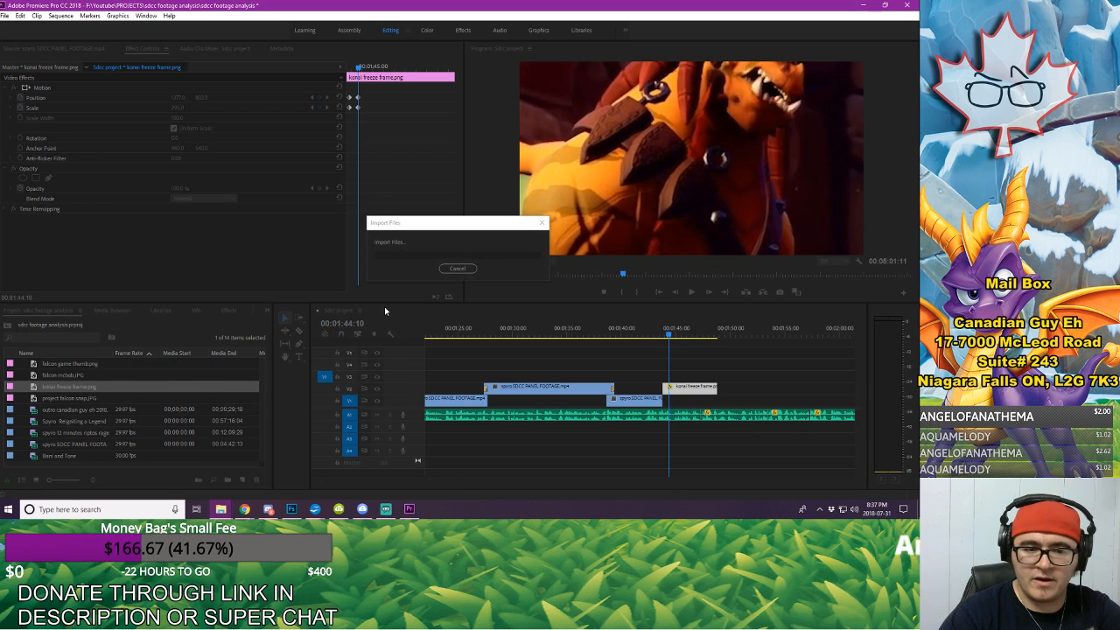
left_click_drag(60, 398, 673, 385)
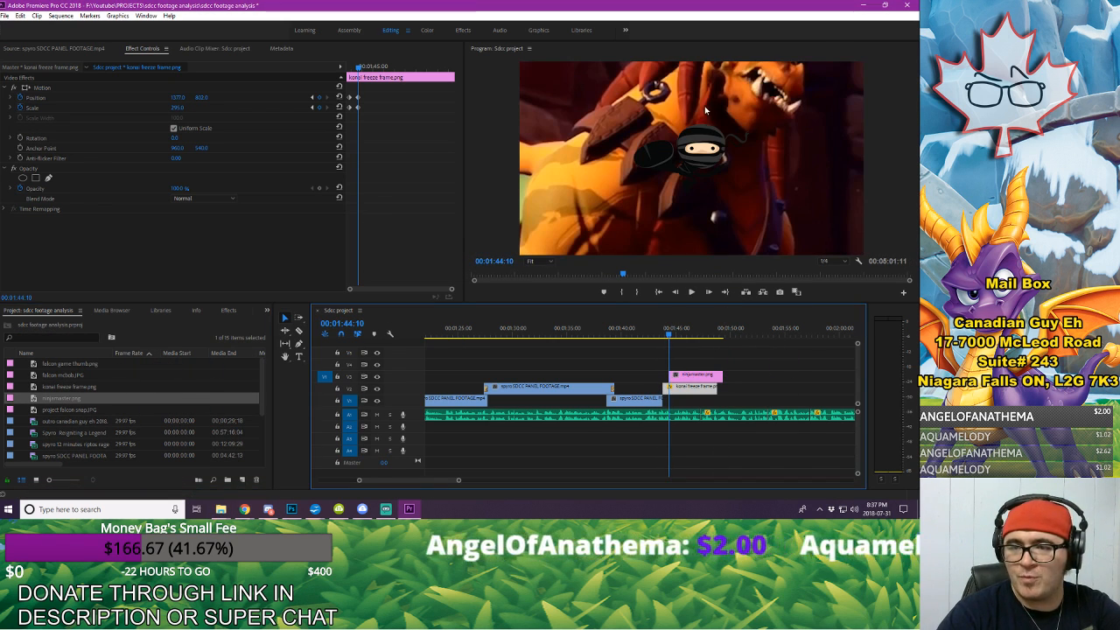
left_click(0, 258)
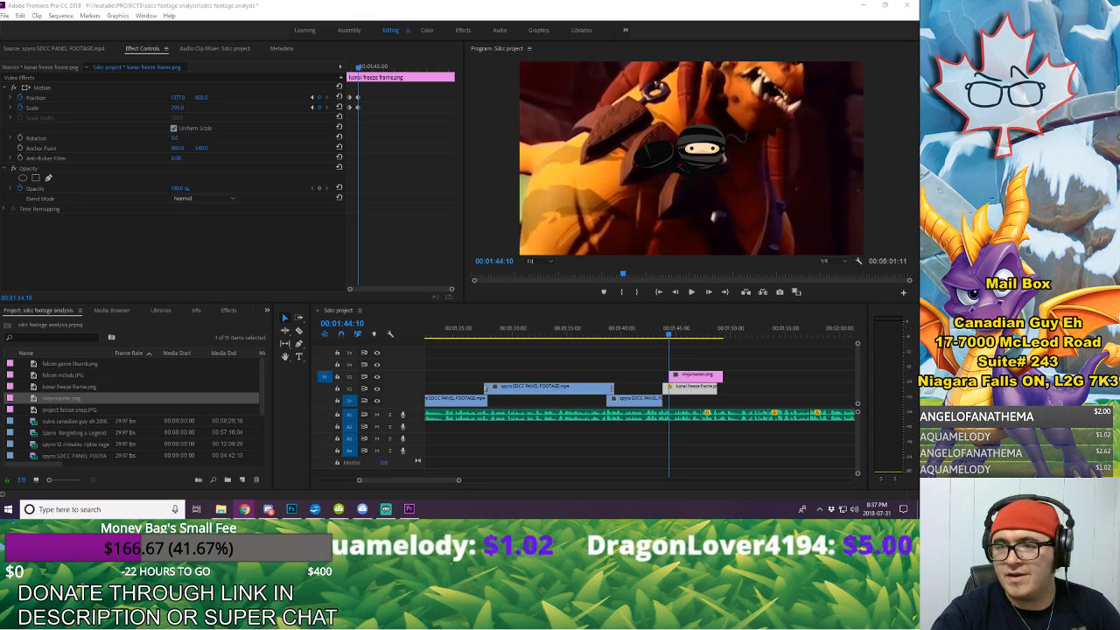
Step: Scale ninjamaster to 146 near the picture's right edge and set the konai freeze frame's horizontal position to 1104
left_click(707, 378)
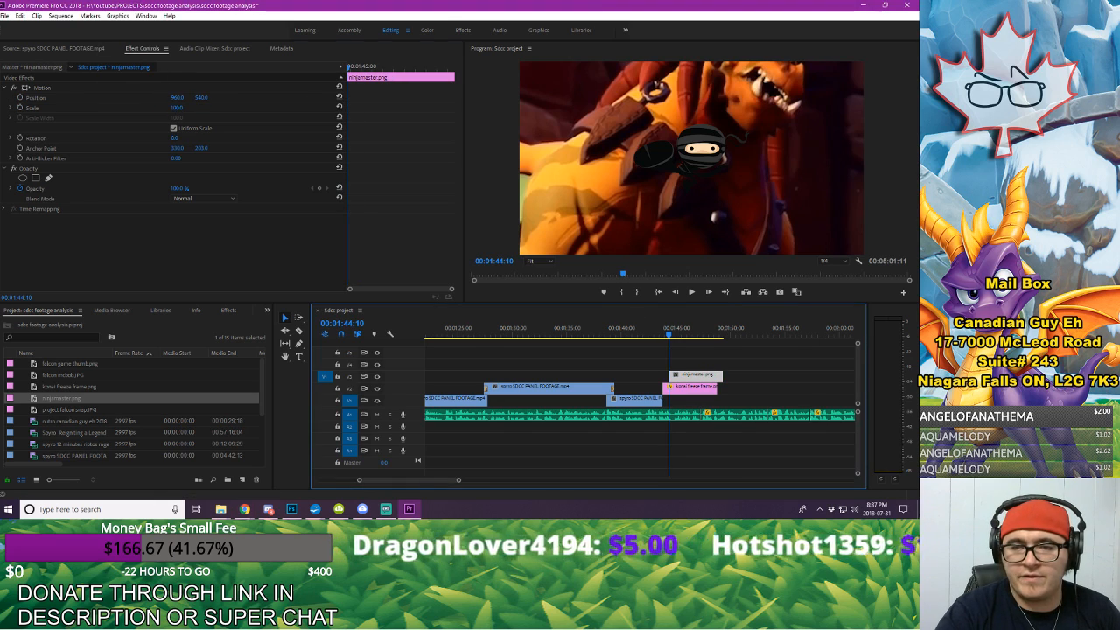
left_click_drag(176, 107, 249, 113)
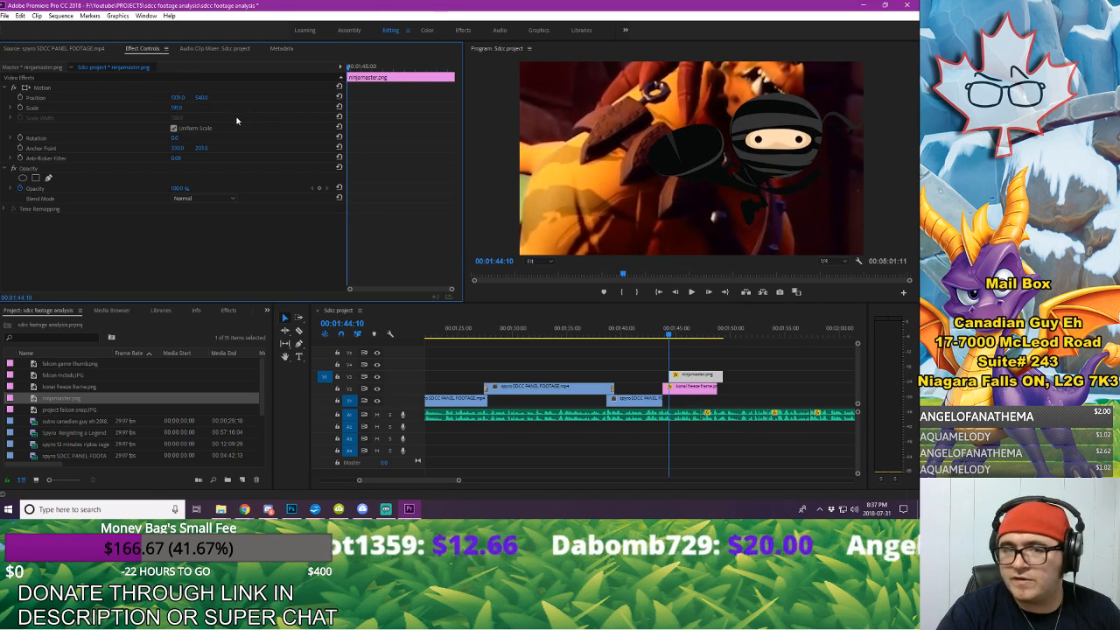
left_click_drag(174, 110, 346, 106)
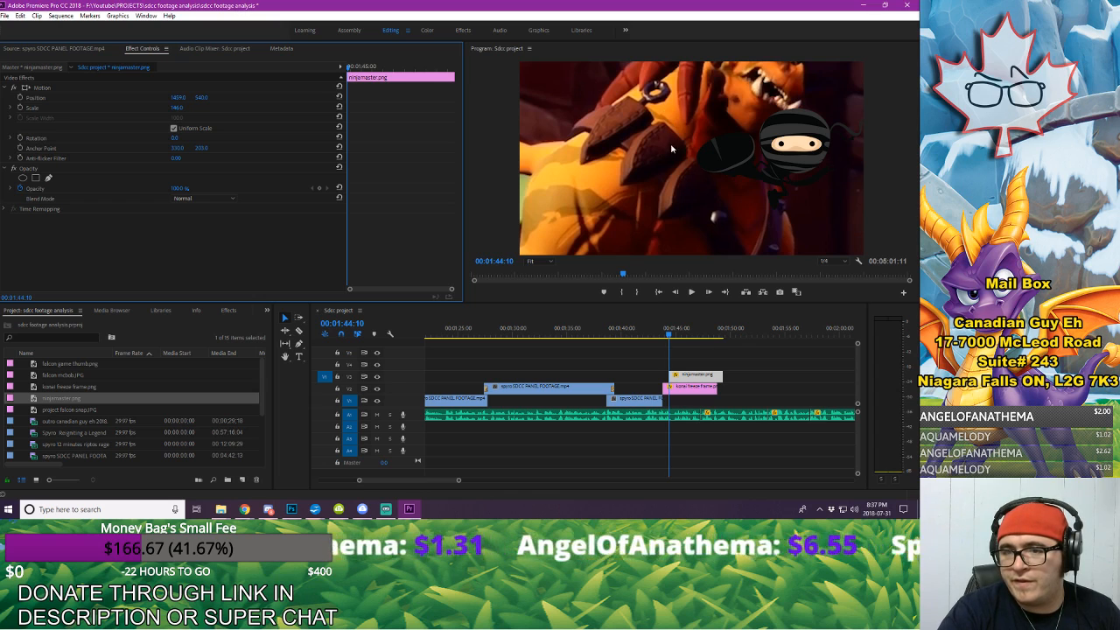
left_click(693, 390)
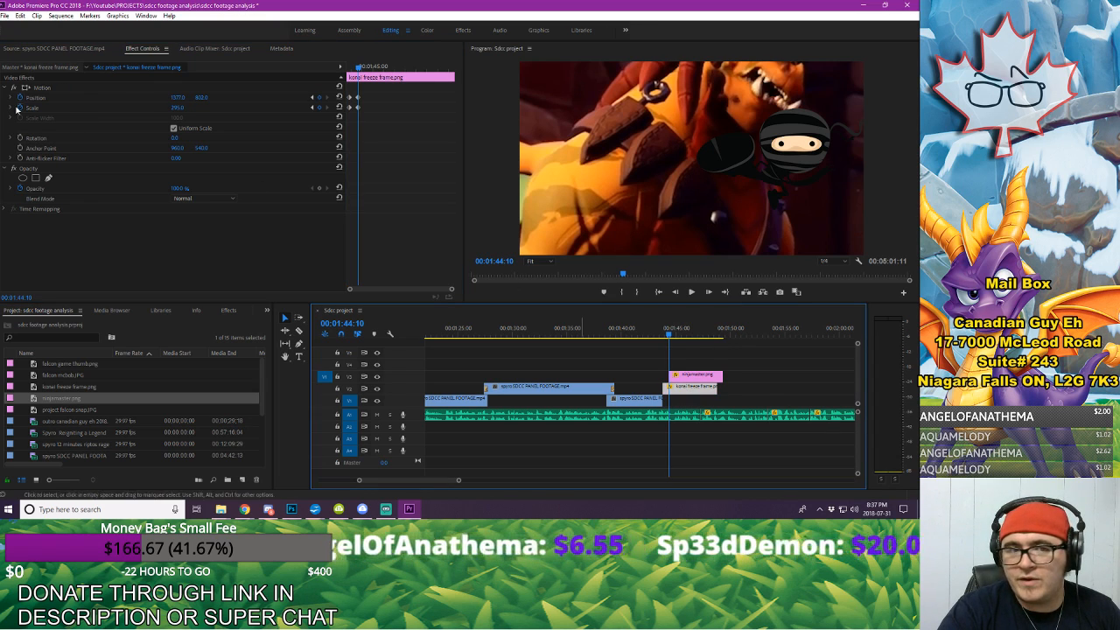
left_click_drag(181, 98, 181, 98)
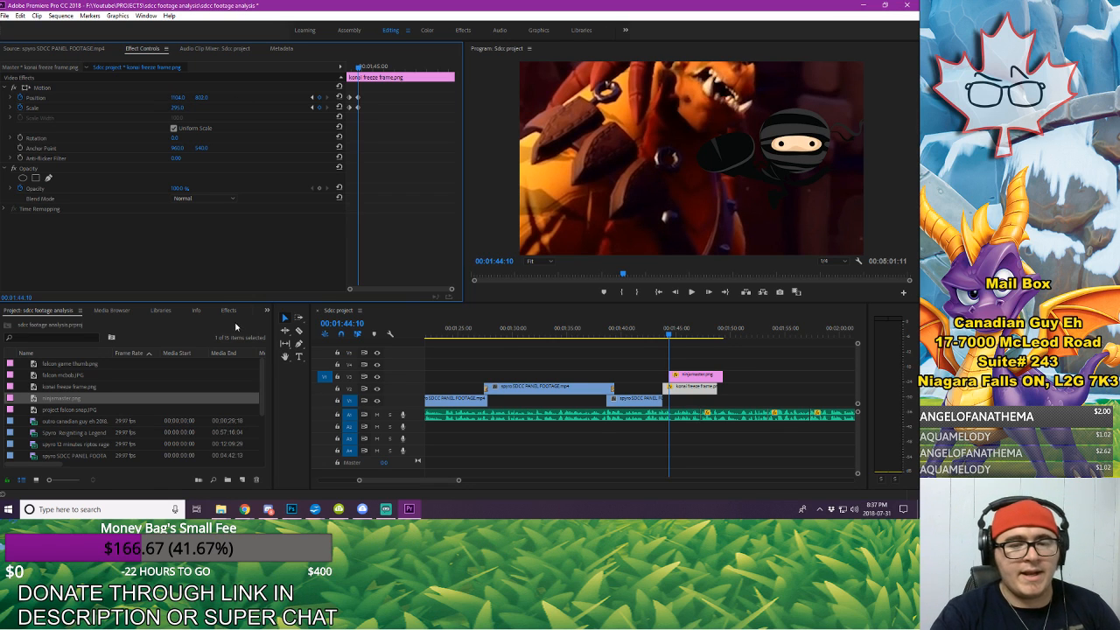
Step: Search the effects for "stroke" and clear the search
left_click(228, 311)
left_click(53, 323)
type("s")
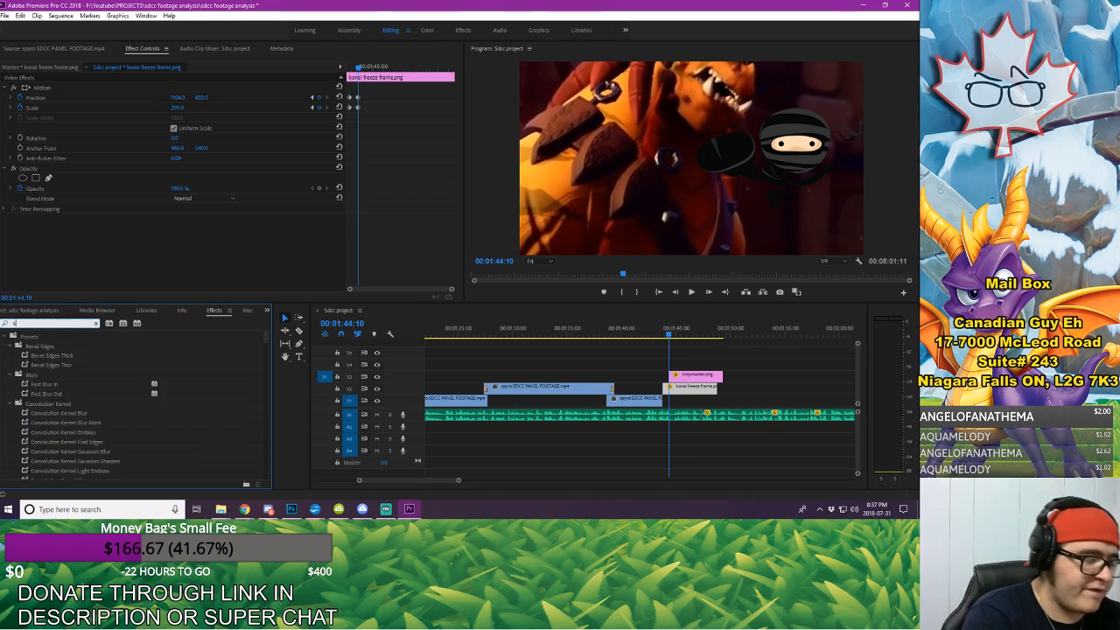
type("tro")
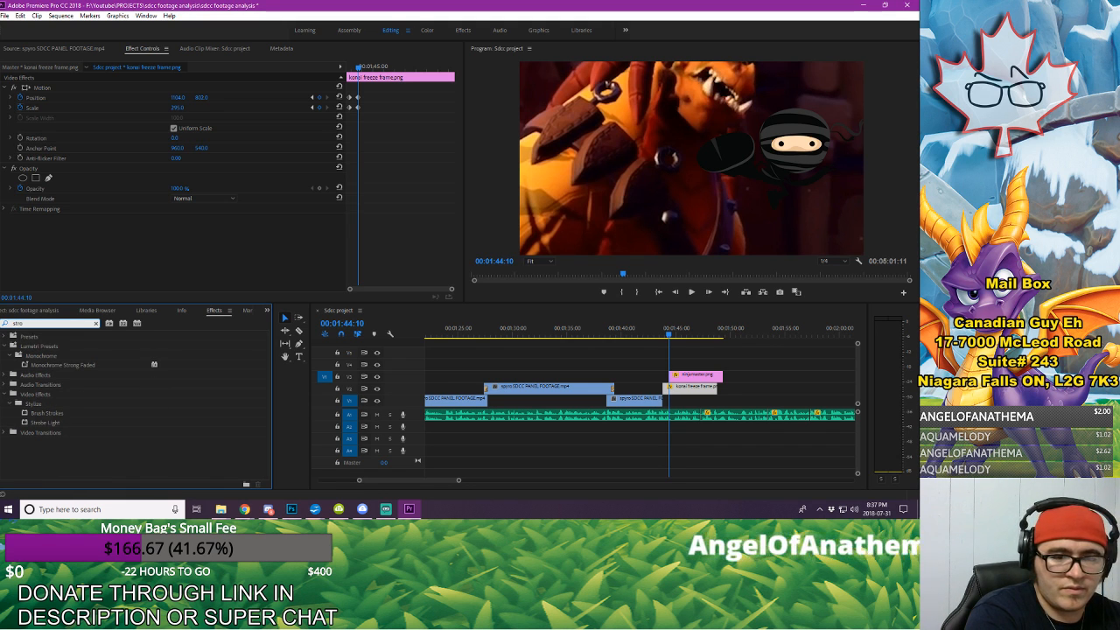
type("ke")
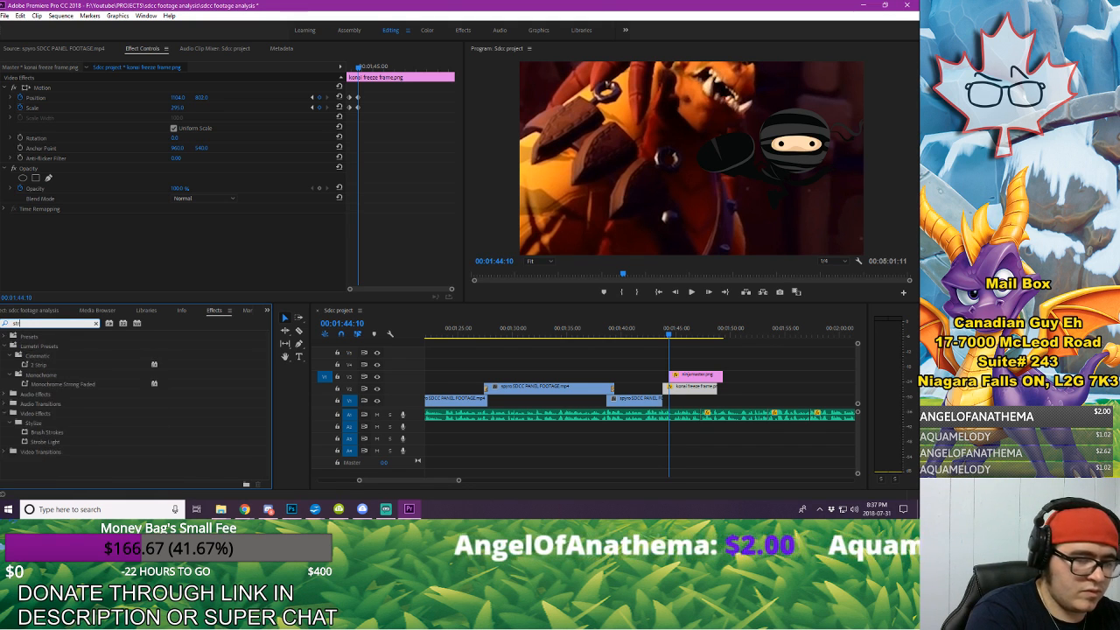
key("BackSpace")
key("BackSpace")
key("BackSpace")
key("BackSpace")
key("BackSpace")
key("BackSpace")
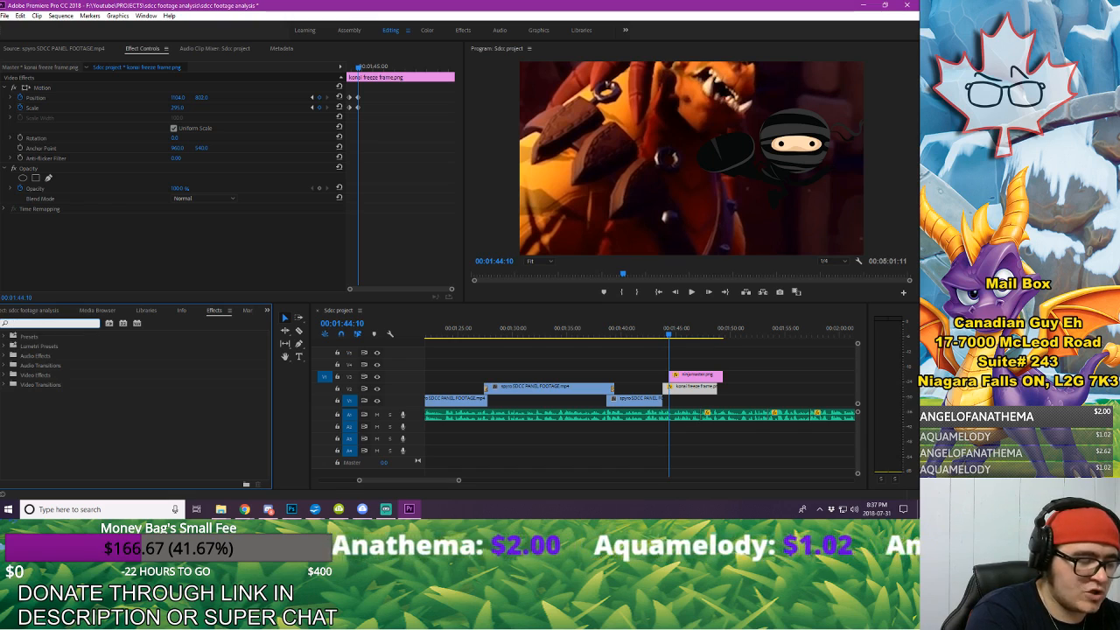
Step: Apply the Drop Shadow effect to the ninjamaster clip and set its shadow color to white
type("drop")
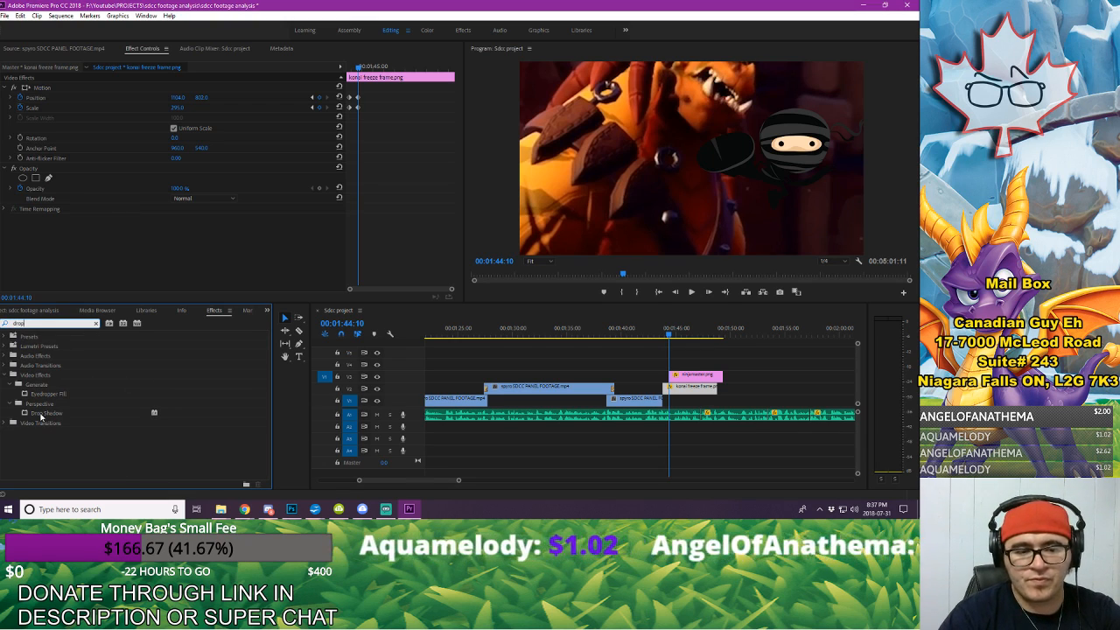
left_click_drag(41, 417, 704, 378)
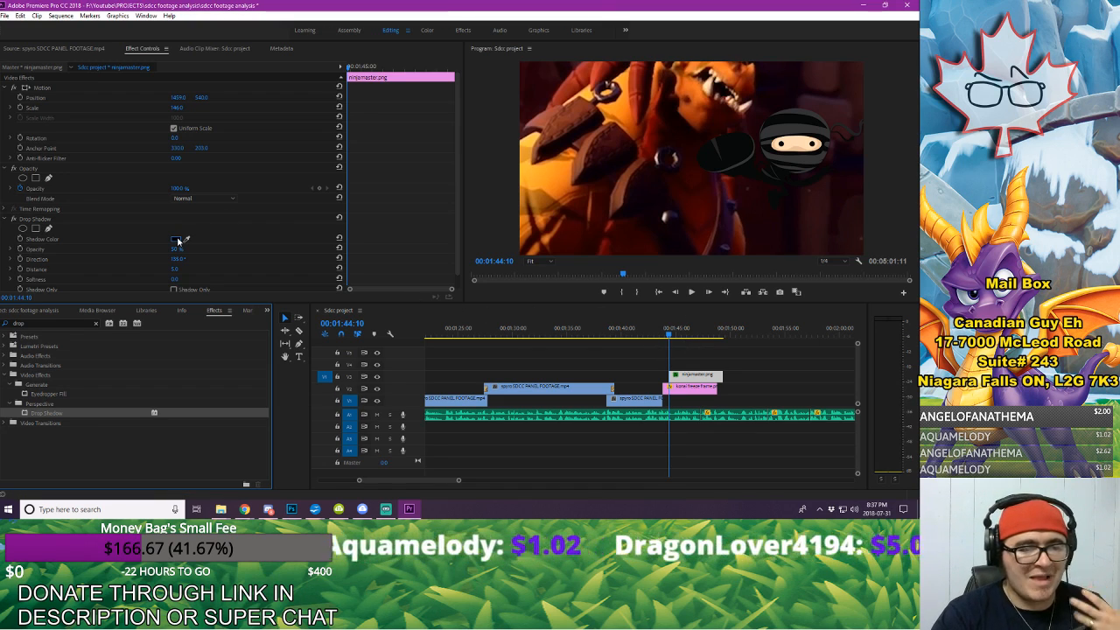
left_click(176, 238)
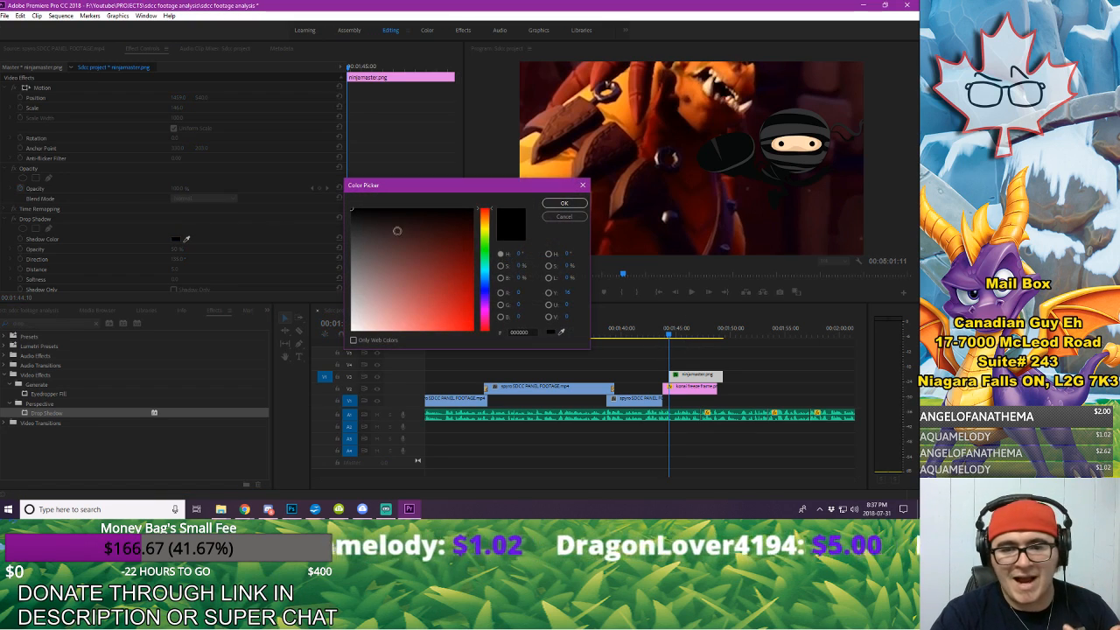
left_click(563, 204)
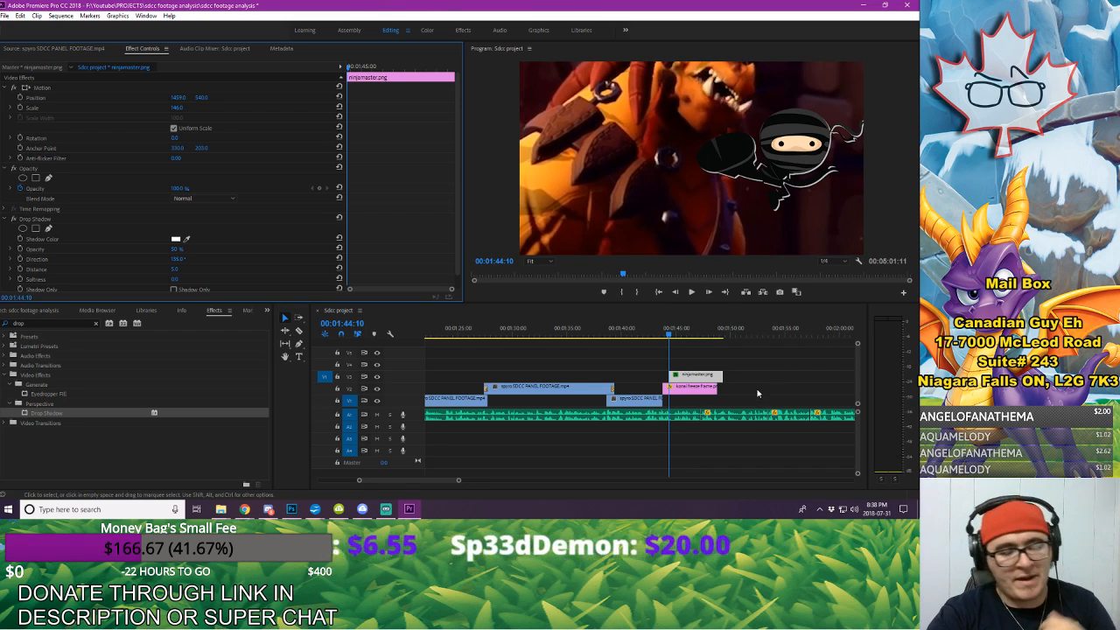
Step: Play the freeze-frame section to find the voice-over cue and move the ninjamaster clip so it starts at about 00:01:46:12
left_click(649, 331)
key("space")
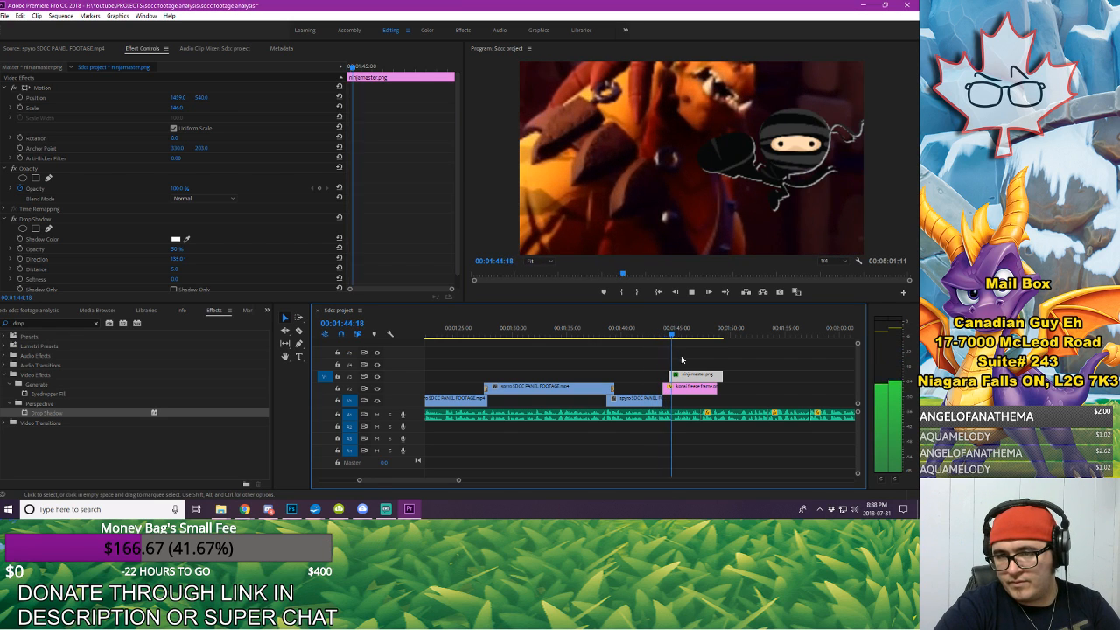
key("space")
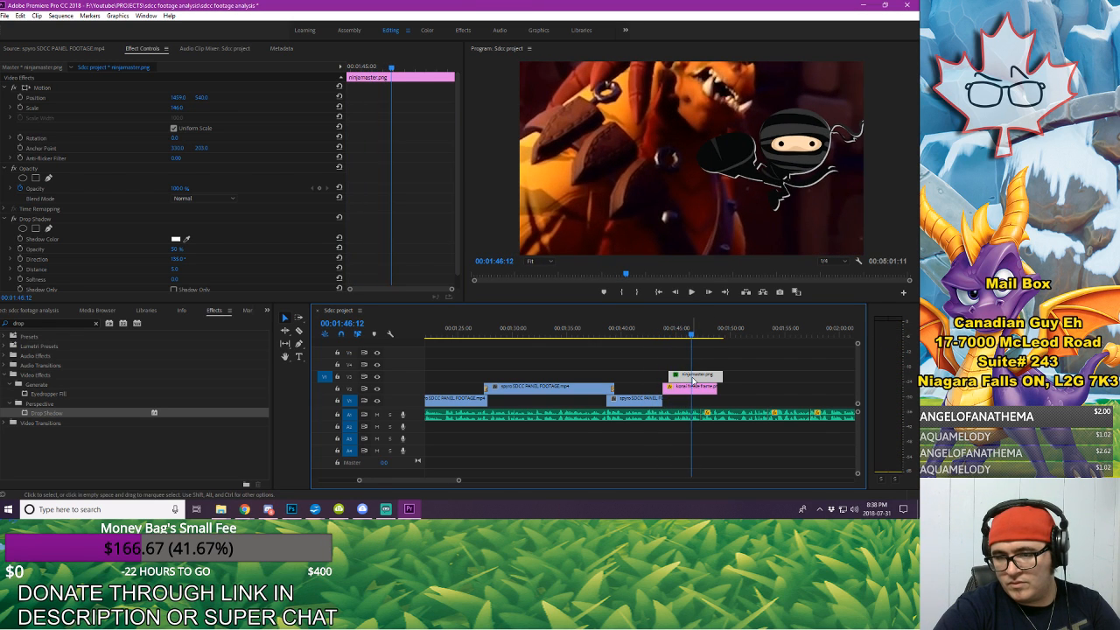
left_click_drag(692, 380, 725, 382)
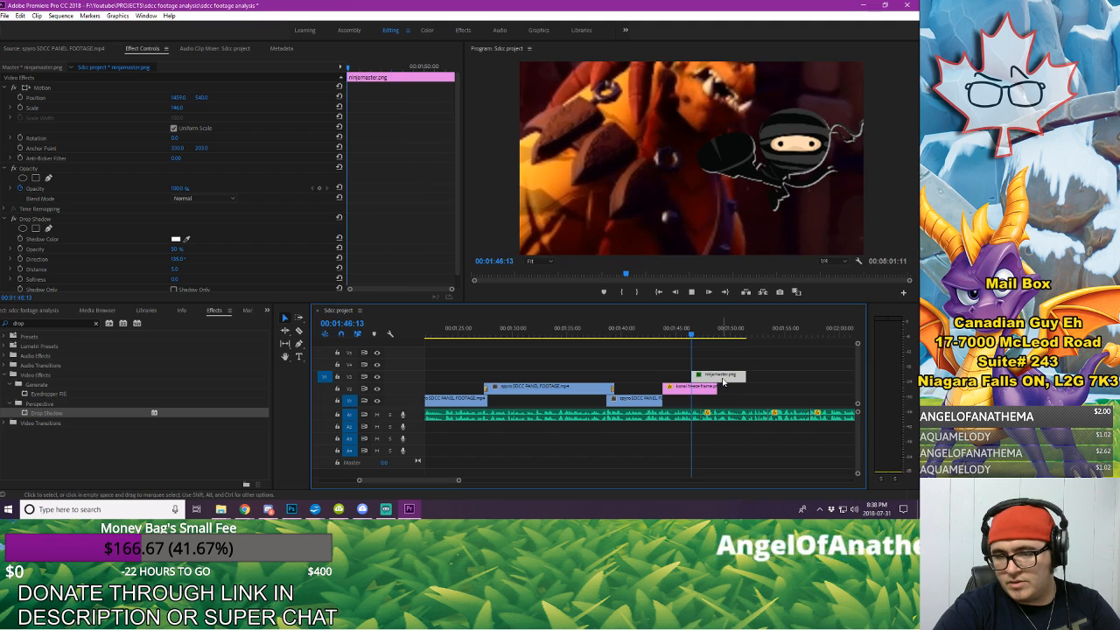
Step: Listen for the end of the spoken line and trim the ends of ninjamaster and the konai freeze frame to 00:01:51:14
key("space")
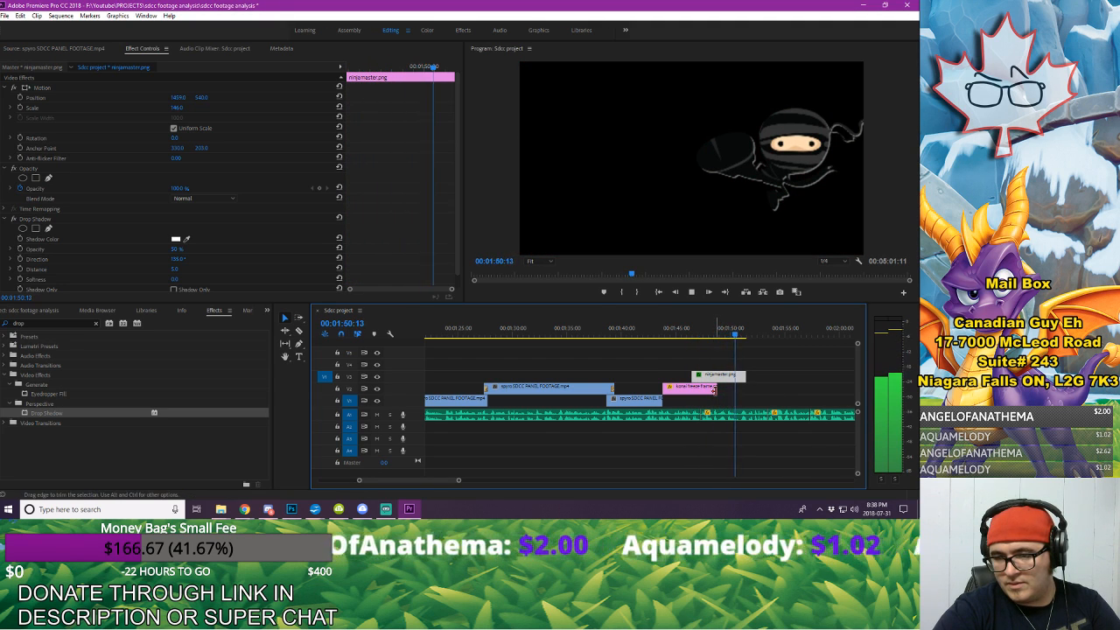
left_click(742, 333)
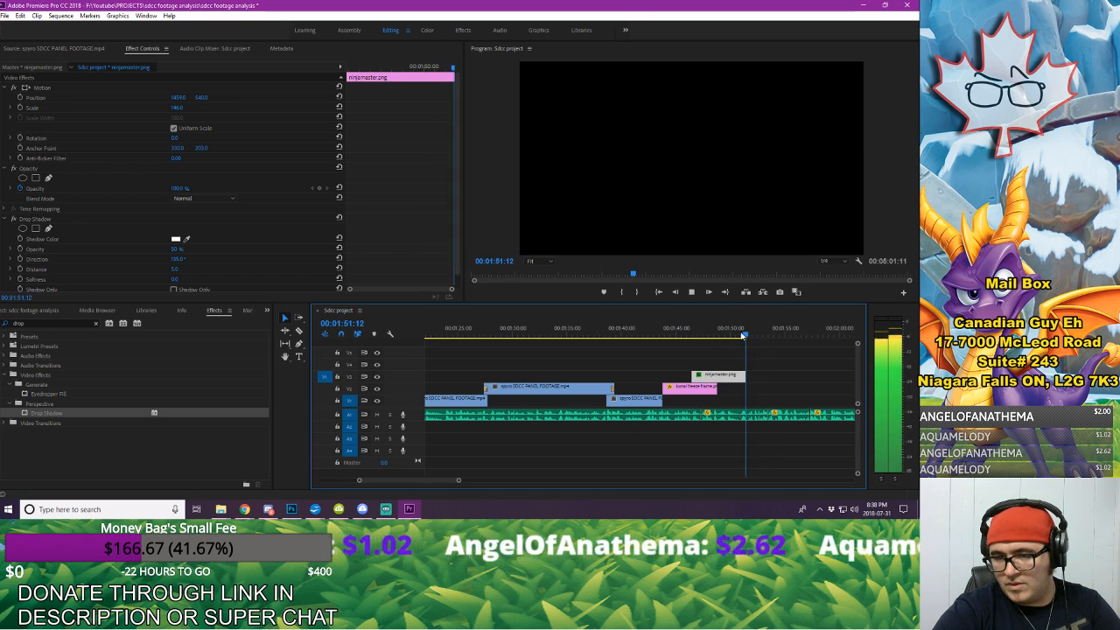
key("space")
left_click_drag(742, 375, 743, 381)
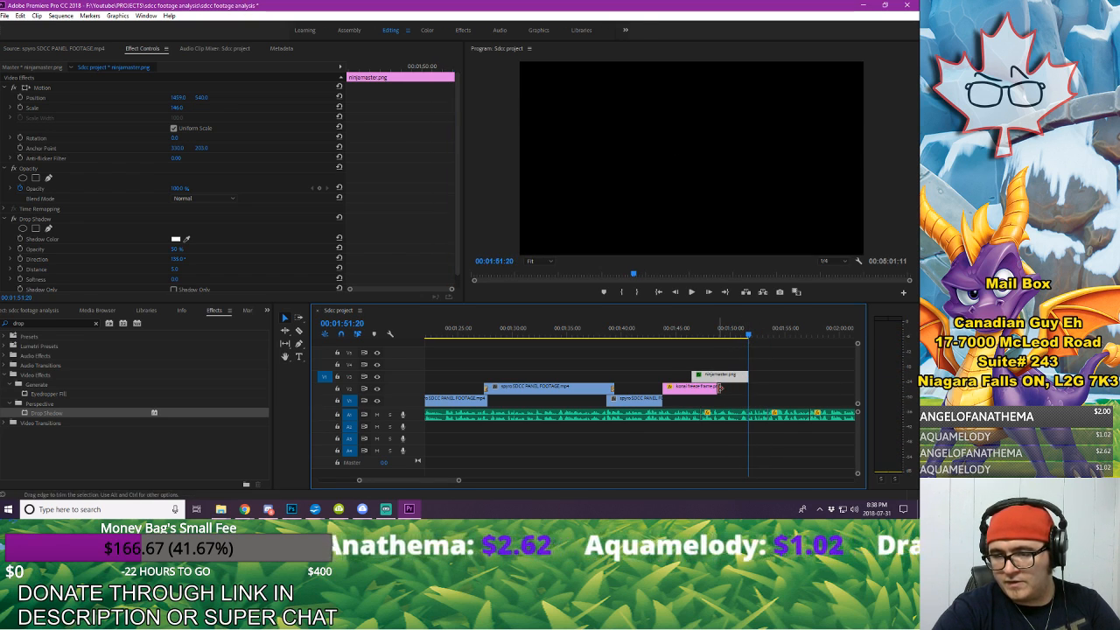
left_click(736, 332)
key("space")
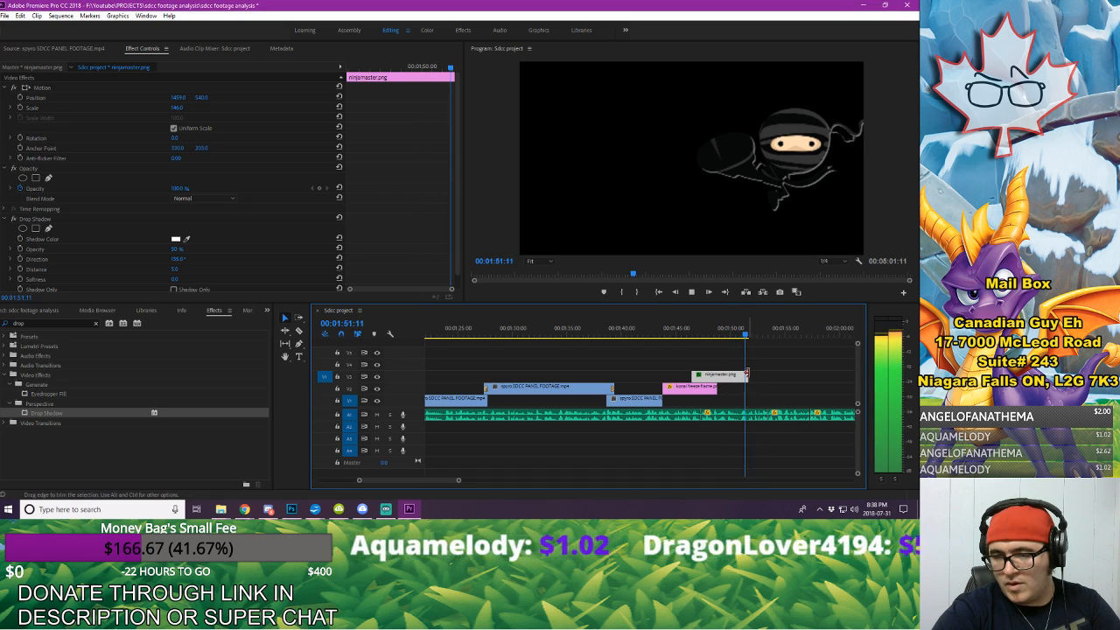
key("space")
left_click_drag(745, 374, 745, 389)
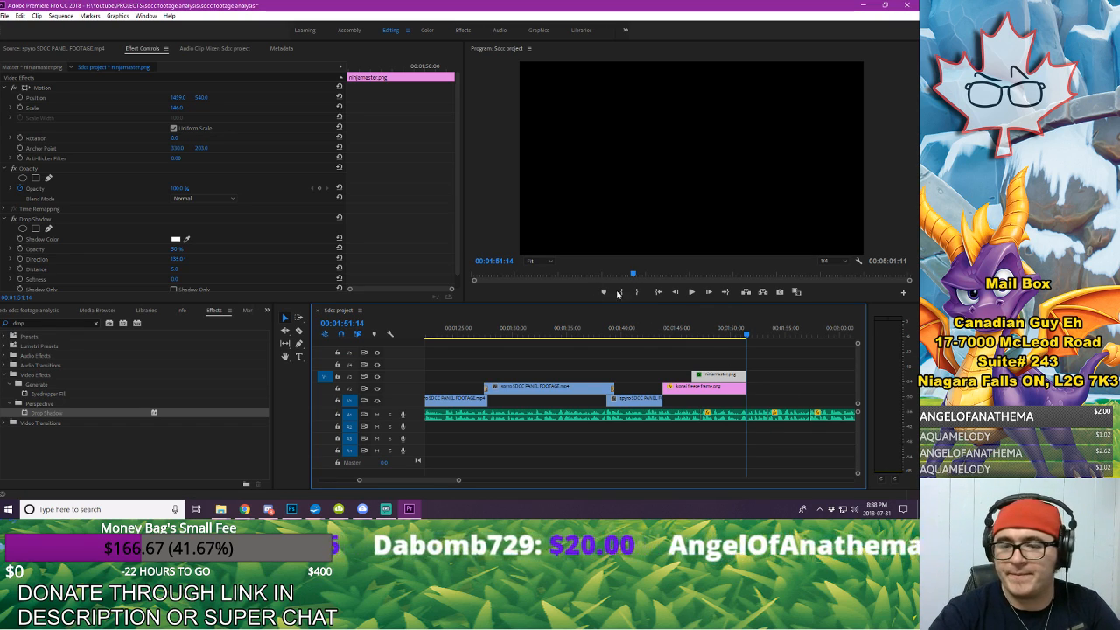
Step: Play back the sequence from 00:01:43:11 to check the ninja's entrance against the voice-over
left_click_drag(651, 331, 658, 332)
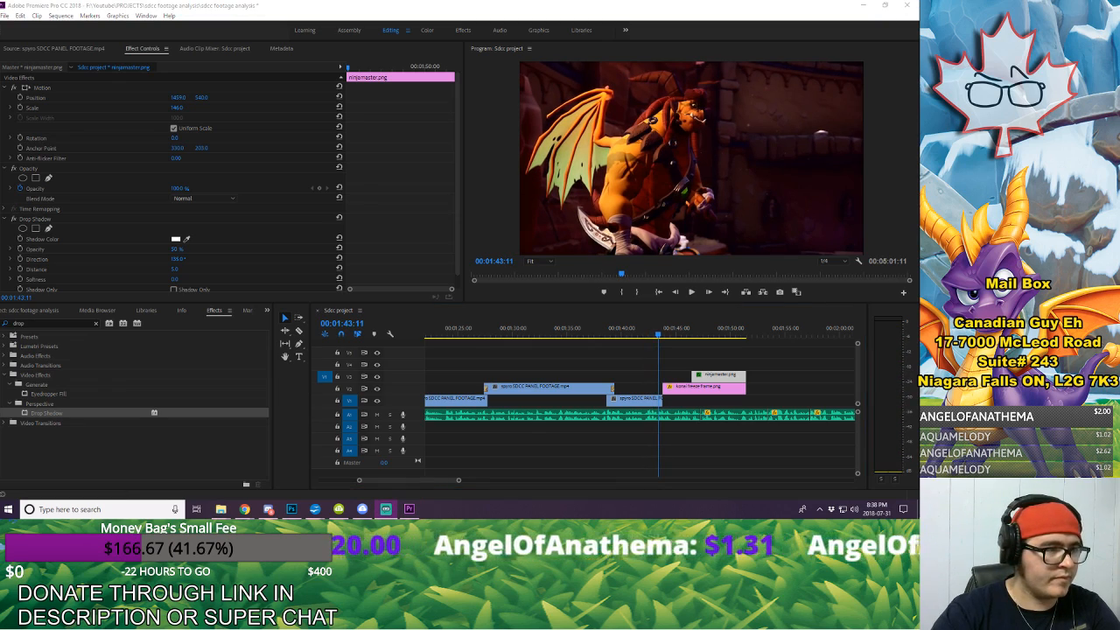
left_click(795, 376)
key("space")
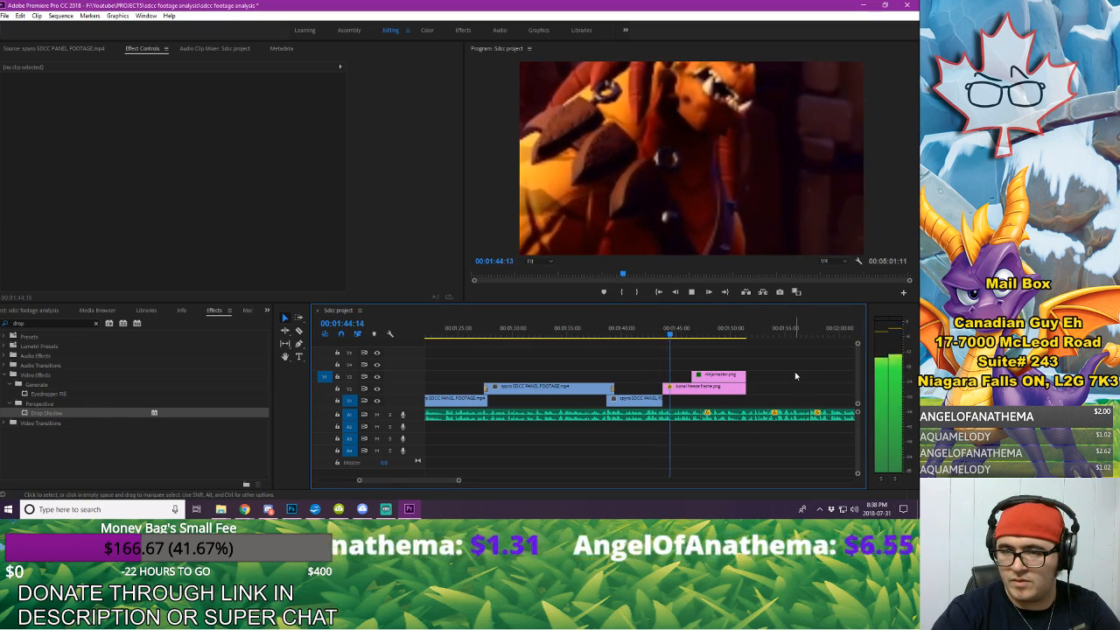
Step: Keyframe ninjamaster's position at 00:01:46:13 and 00:01:47:05 so it slides in from off-screen right, starting at horizontal position 2447
left_click(703, 376)
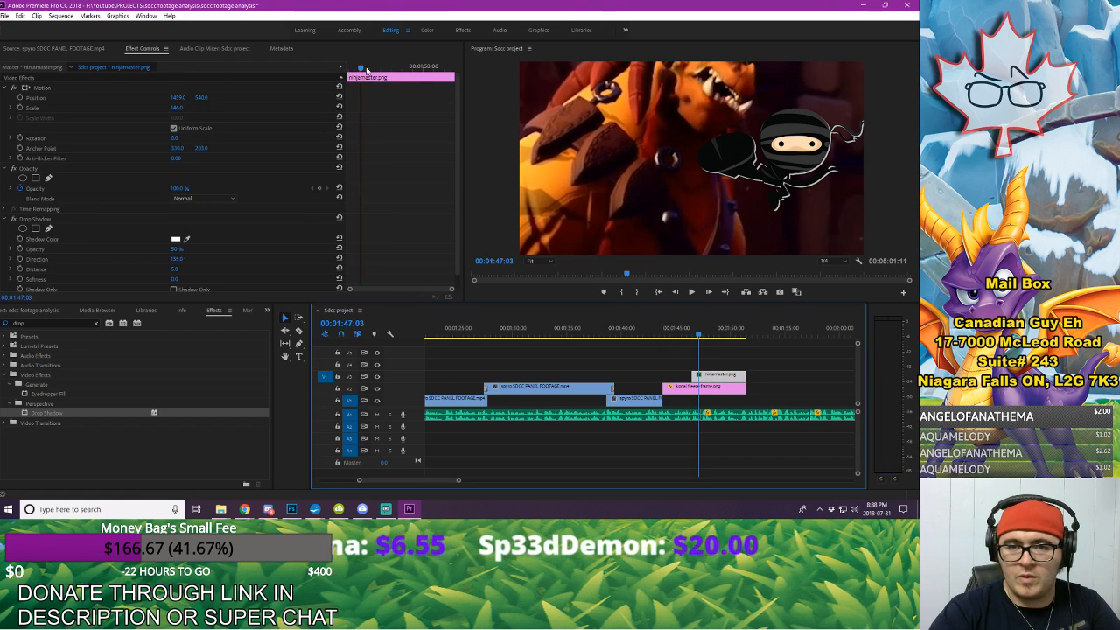
left_click_drag(367, 70, 265, 63)
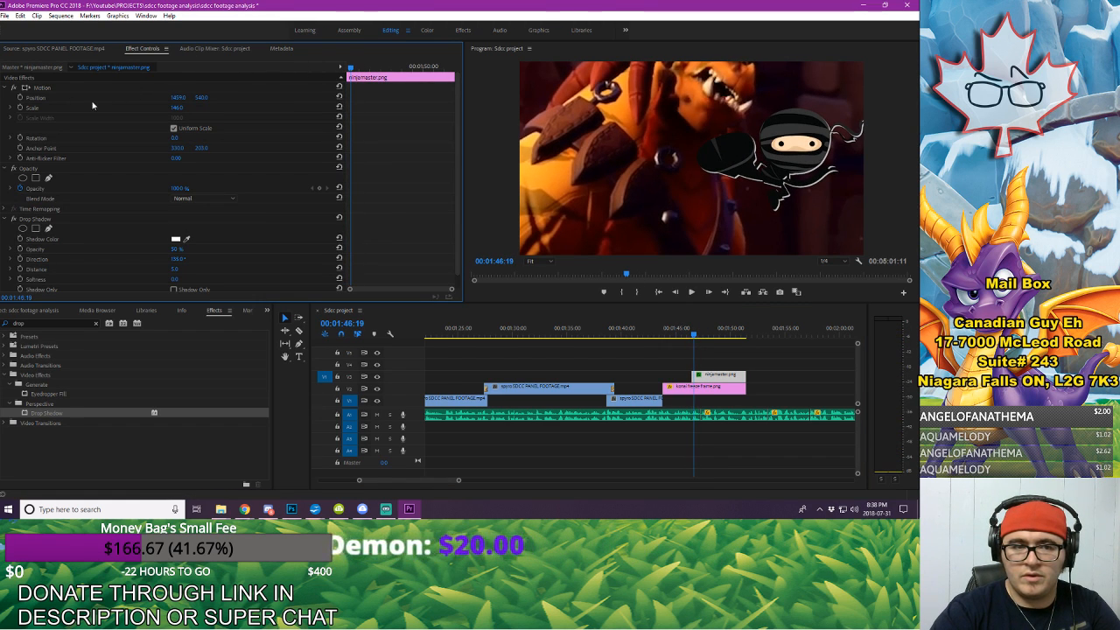
left_click_drag(354, 67, 178, 85)
left_click(20, 98)
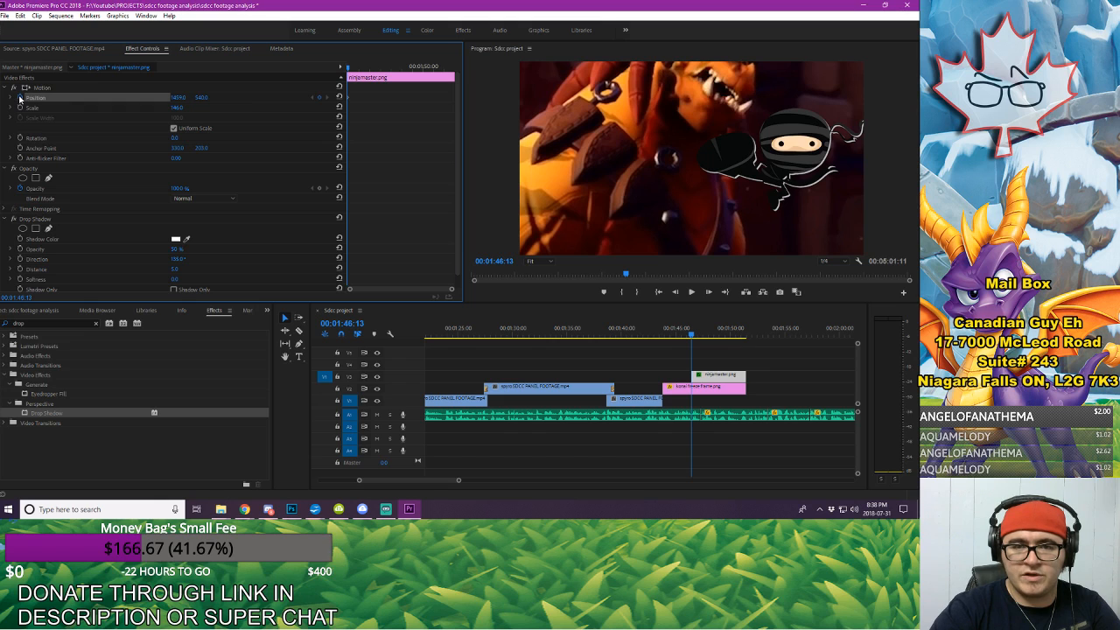
key("space")
left_click(318, 98)
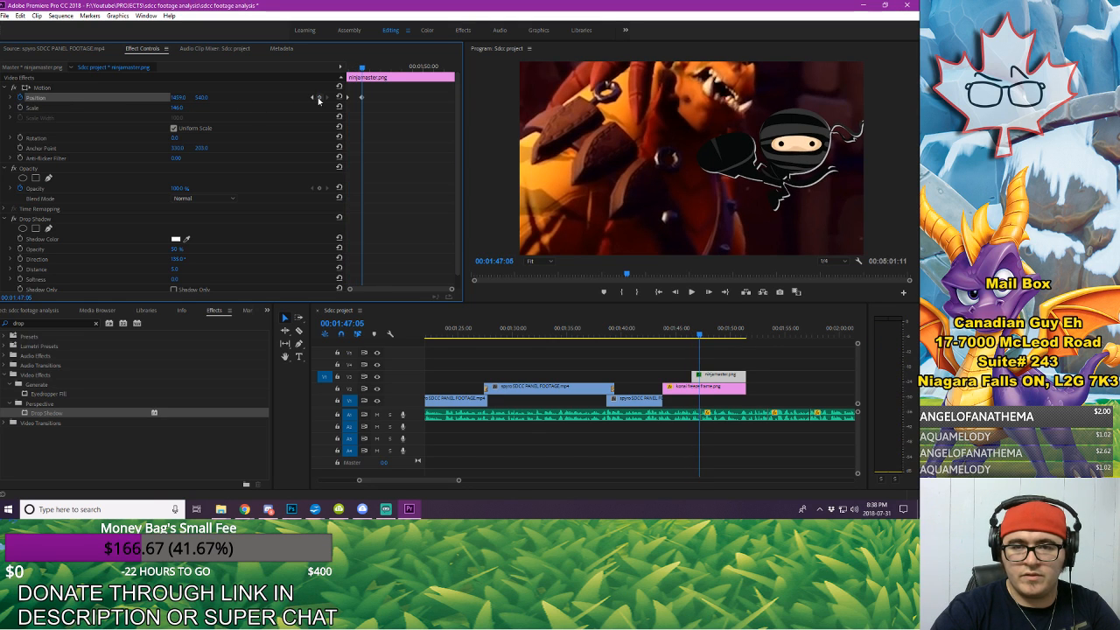
left_click(311, 98)
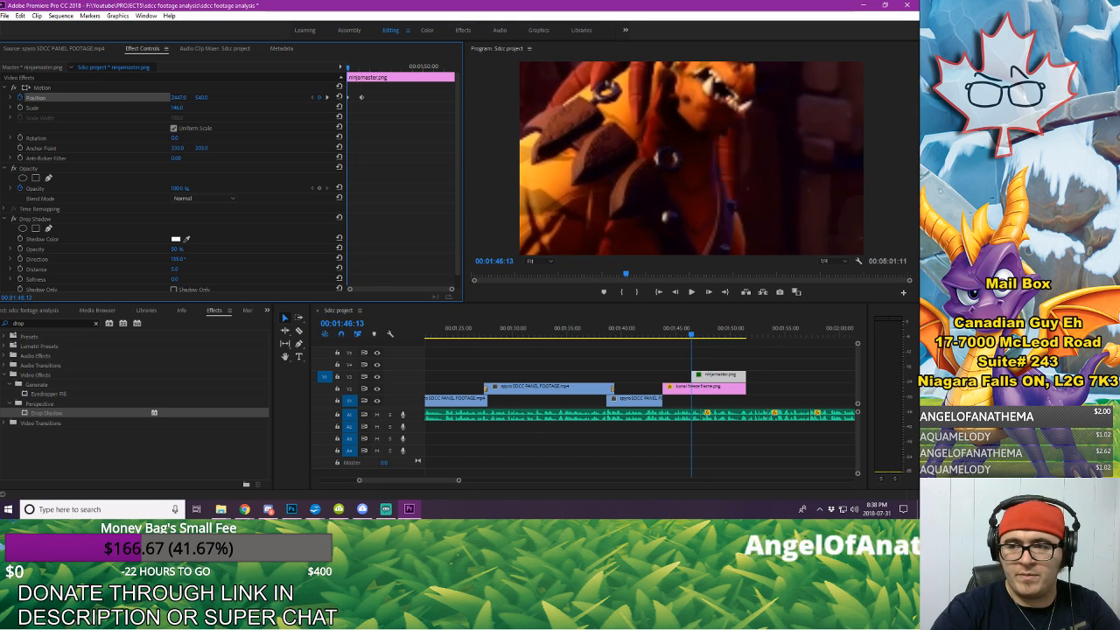
Step: Move ninjamaster's second position keyframe closer to the first to speed up its slide-in, and play back the entrance
left_click(657, 334)
key("space")
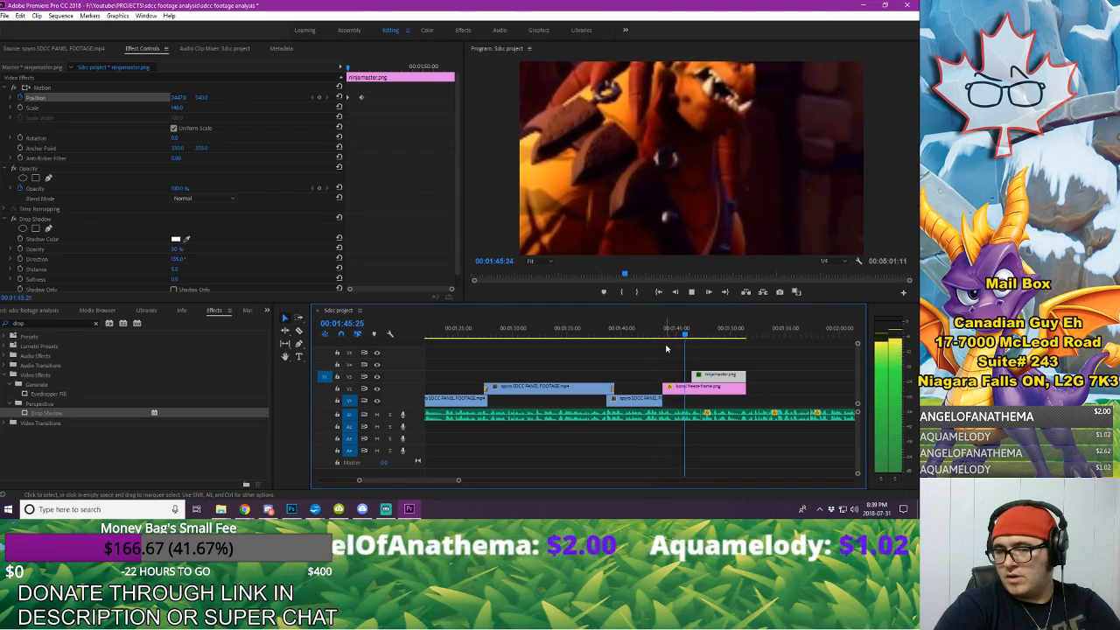
key("space")
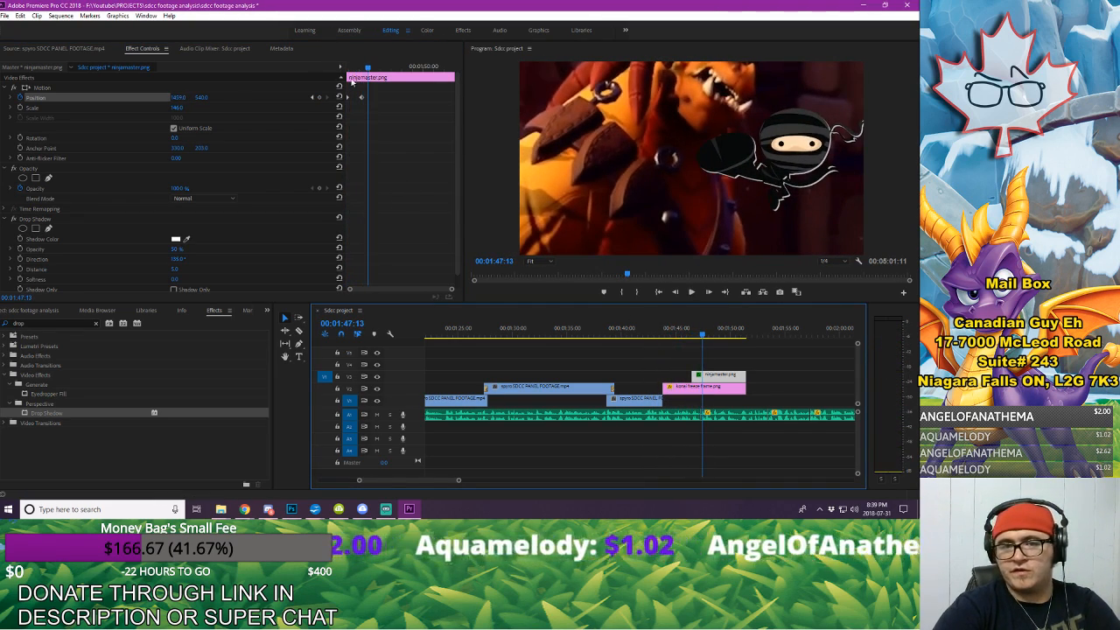
left_click_drag(362, 98, 340, 70)
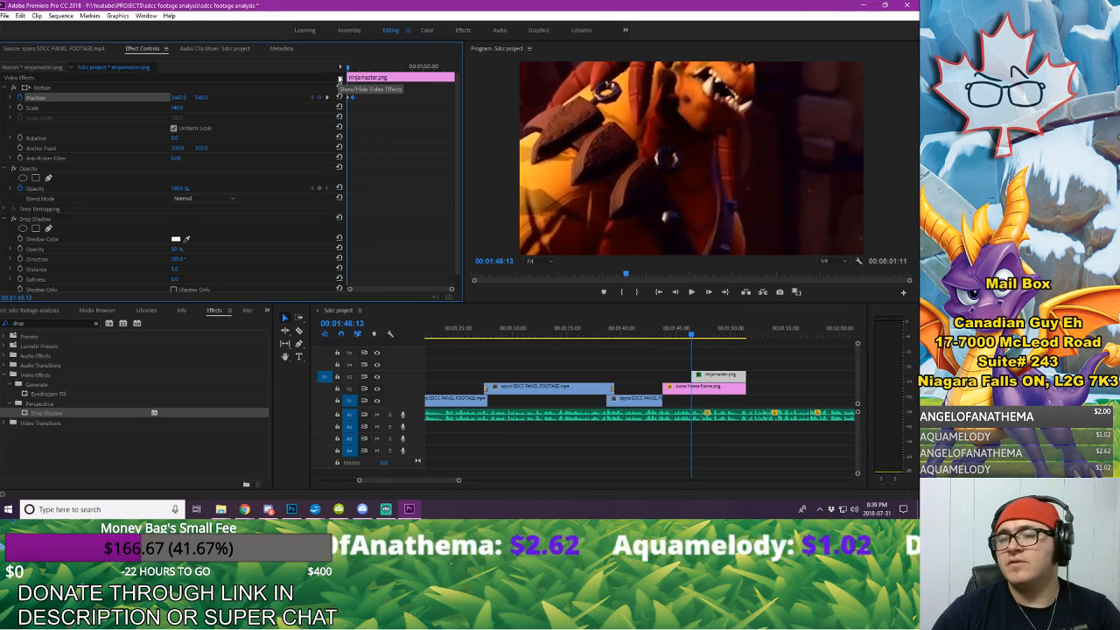
key("space")
Step: Play back the ninja section to the end of the spoken line and extend ninjamaster and the konai freeze frame to 00:01:51:20
key("space")
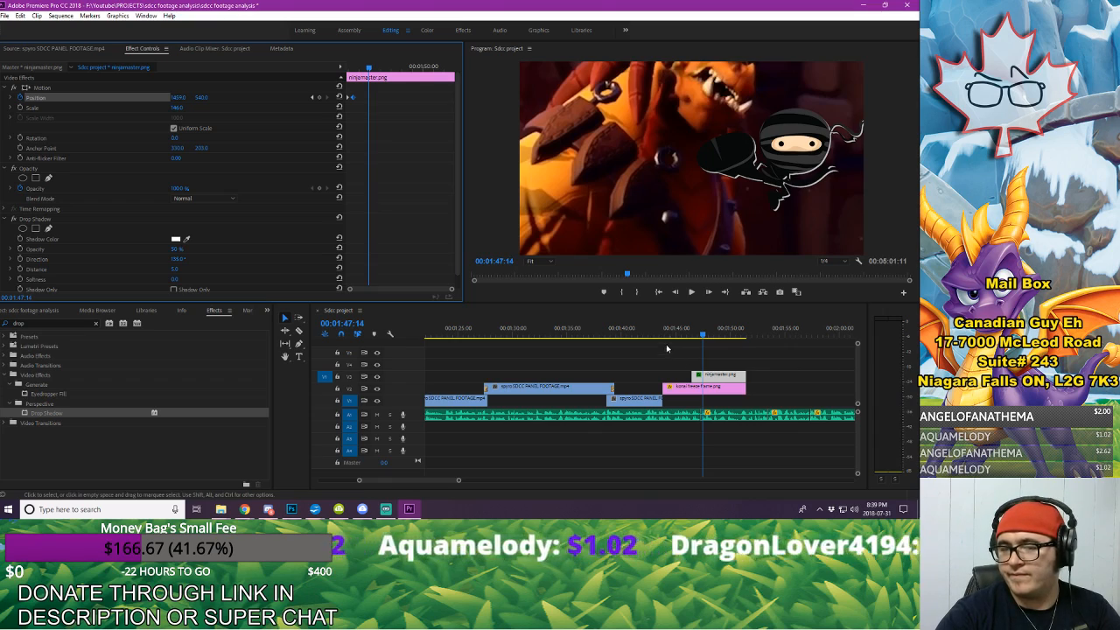
left_click(665, 341)
key("space")
left_click(809, 376)
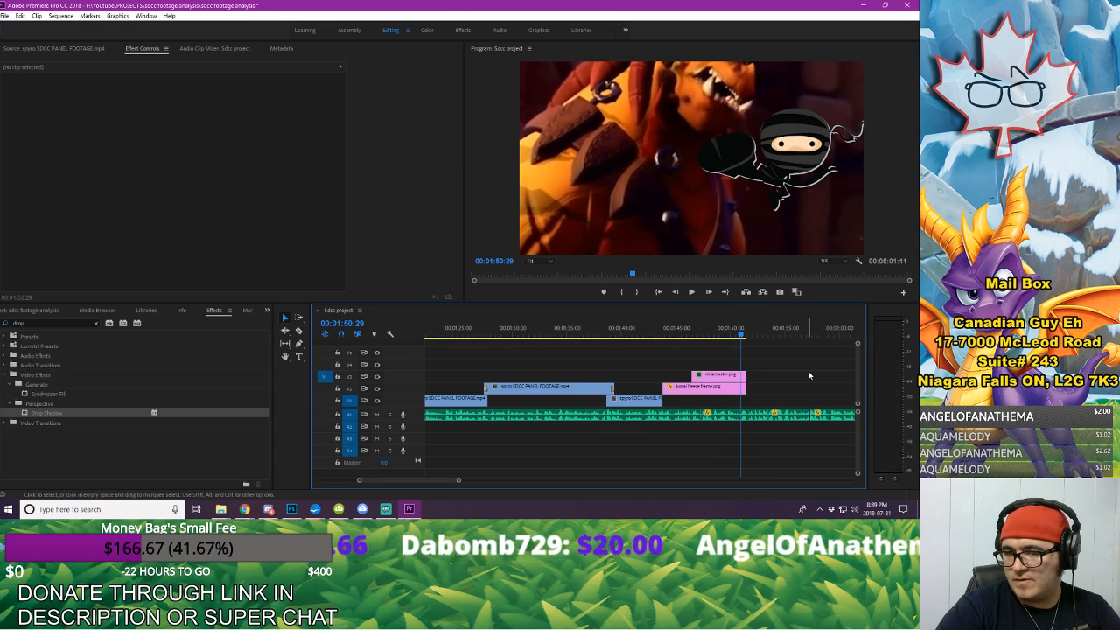
key("space")
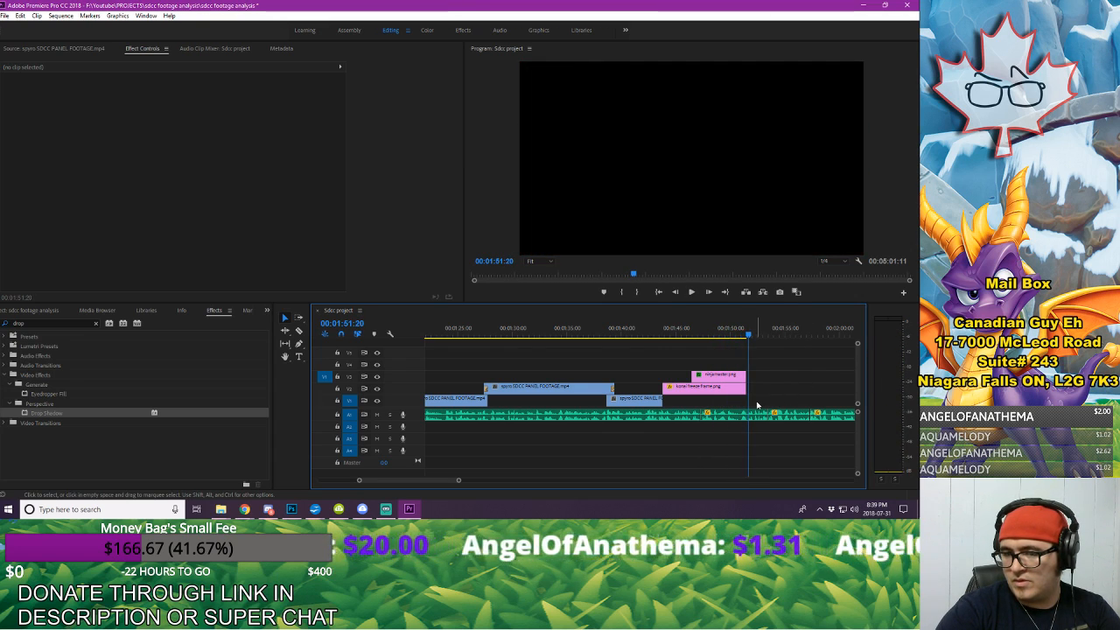
left_click_drag(744, 390, 747, 378)
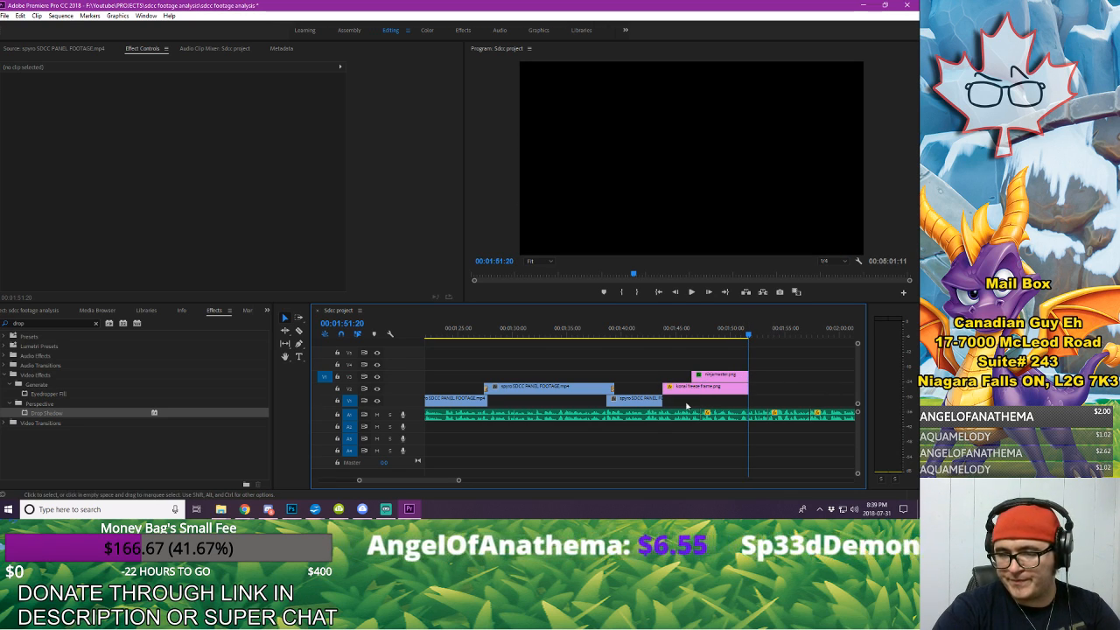
Step: Paste a copy of the spyro SDCC PANEL FOOTAGE clip that precedes the freeze frame at 00:01:53:16
left_click(641, 402)
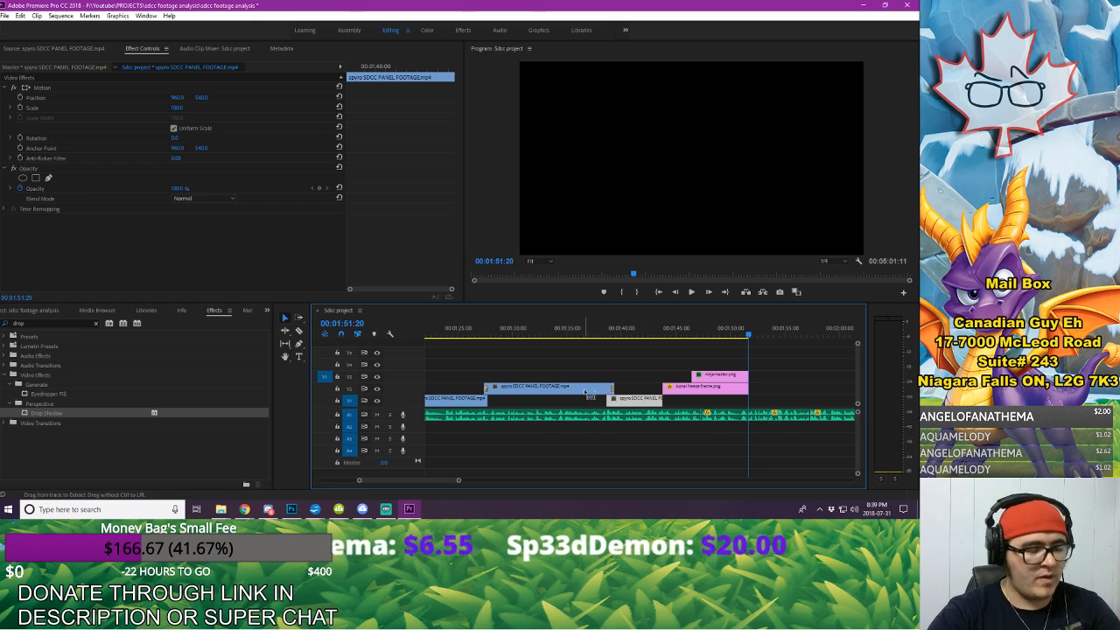
left_click(770, 334)
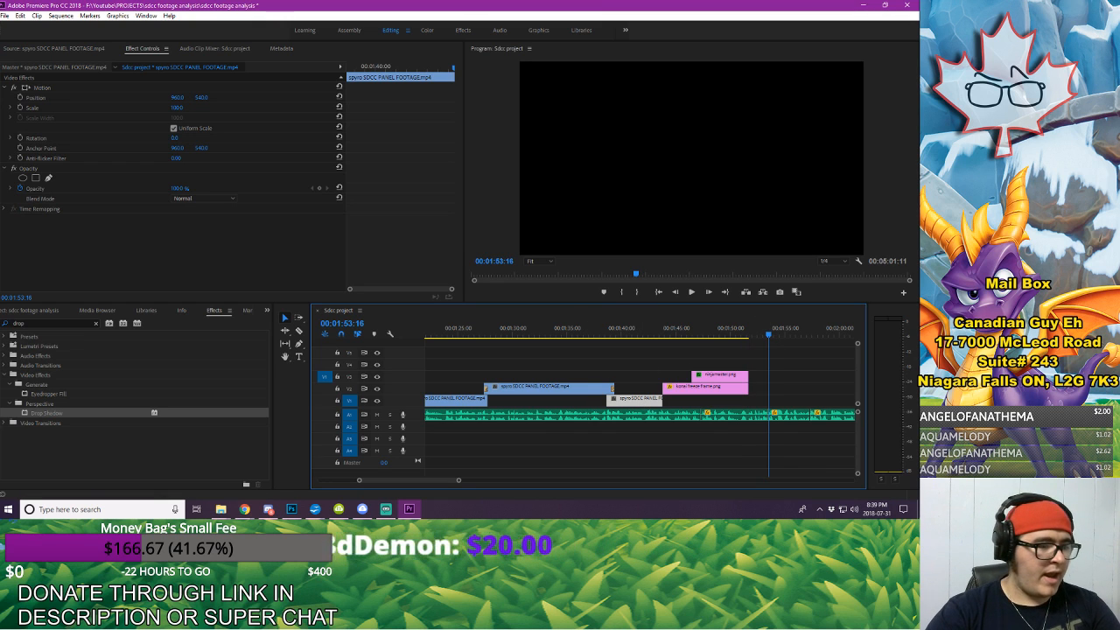
left_click(268, 510)
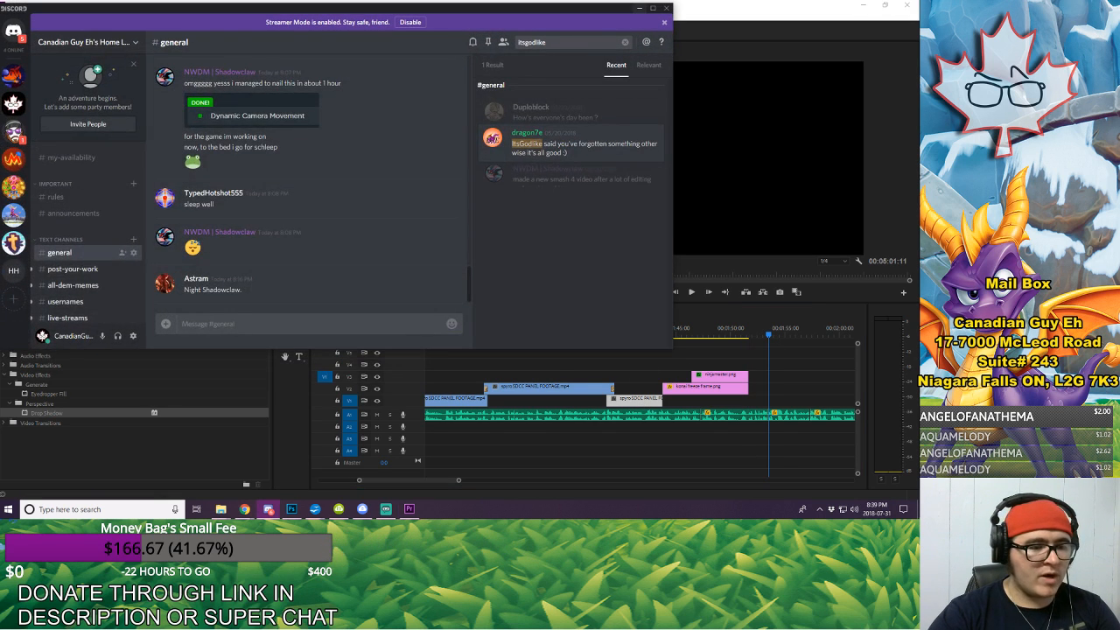
left_click(269, 509)
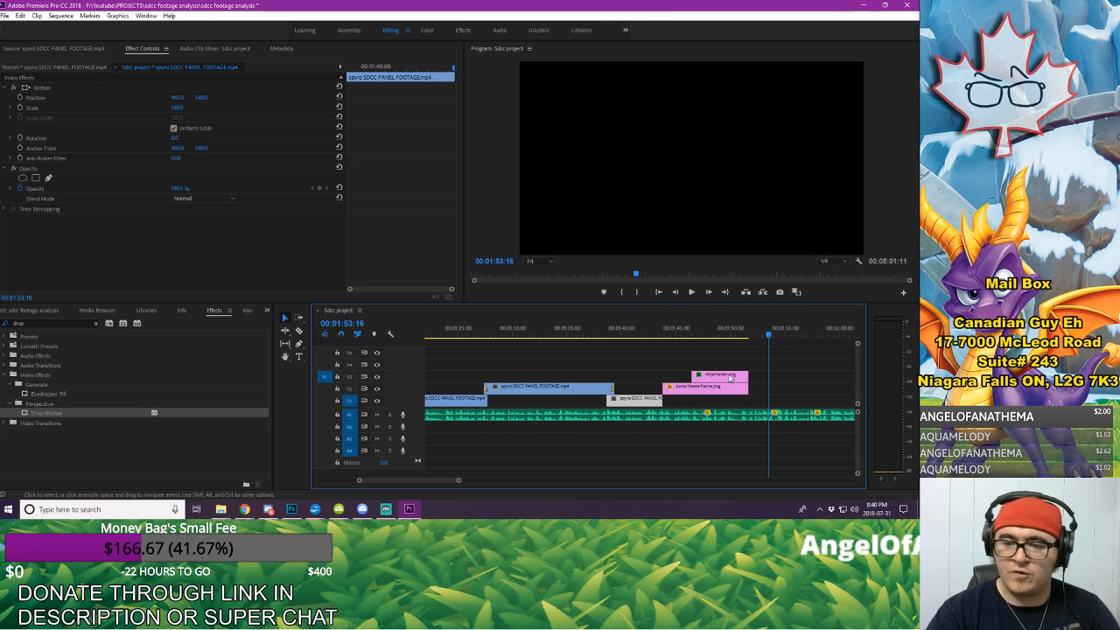
key("ctrl+v")
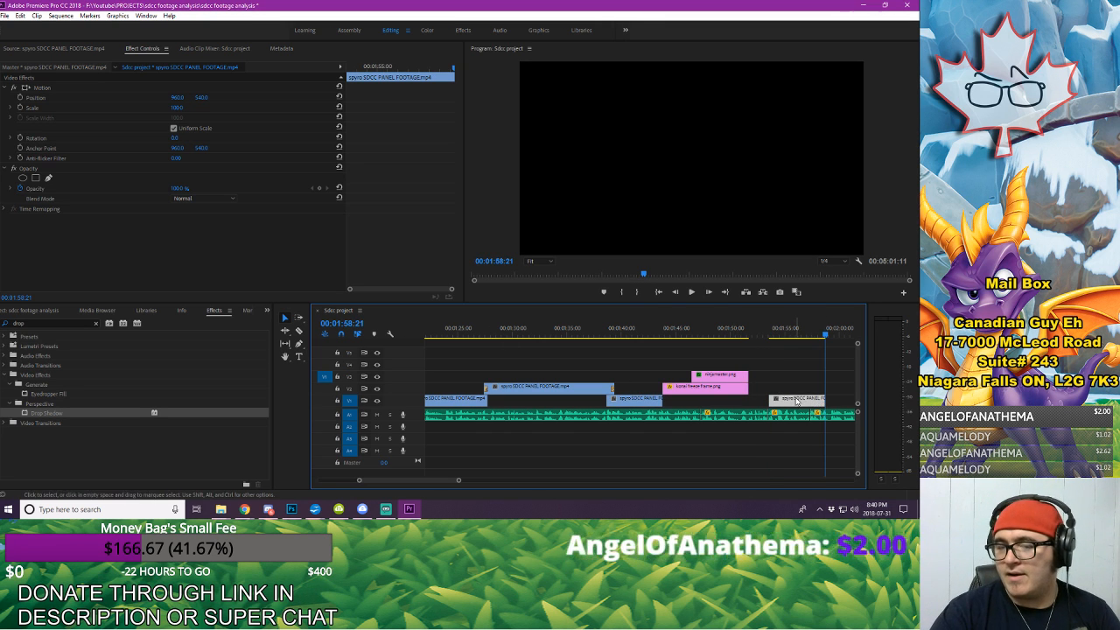
mouse_move(796, 400)
left_mouse_down()
mouse_move(740, 401)
mouse_move(796, 402)
left_mouse_up()
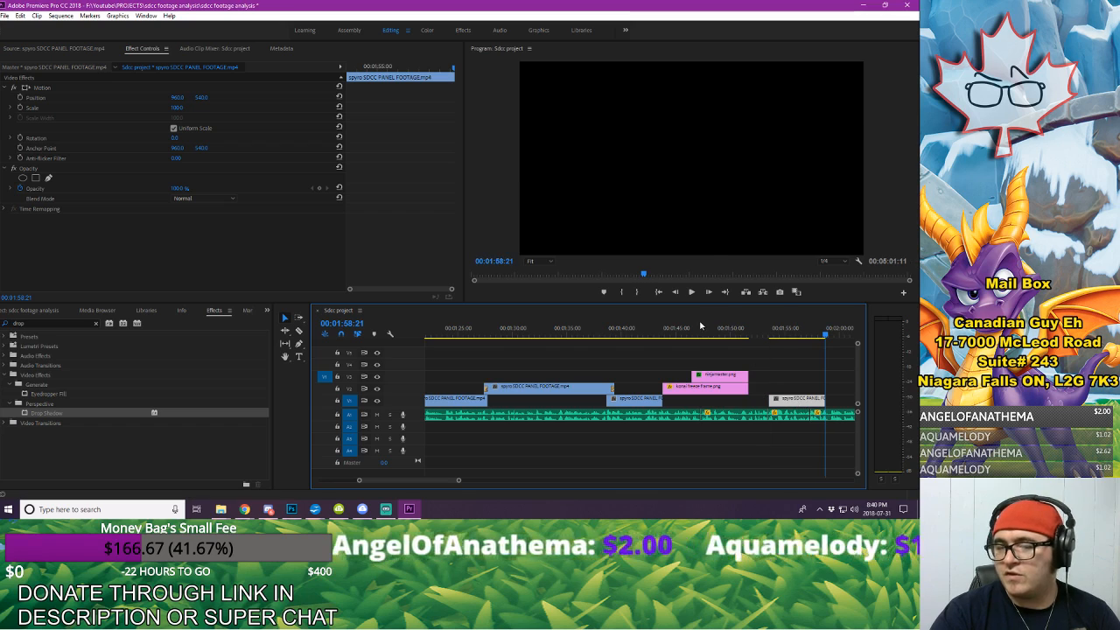
Step: Play to the end of the voice-over line and add position and scale keyframes to the konai freeze frame at 00:01:50:27
left_click(699, 325)
left_click(674, 331)
key("space")
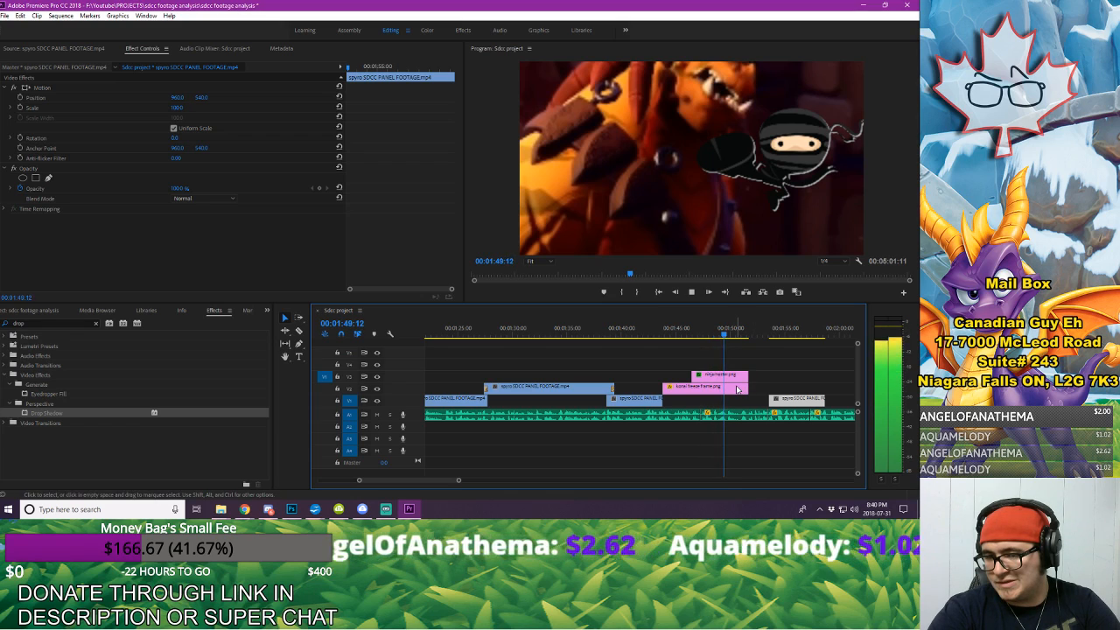
key("space")
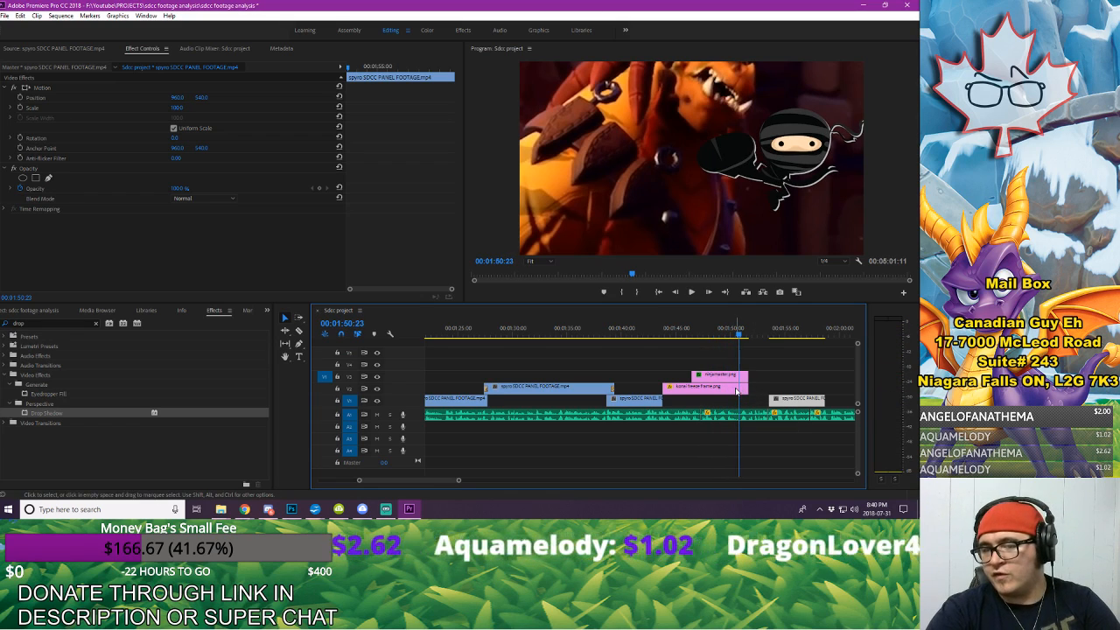
left_click(736, 391)
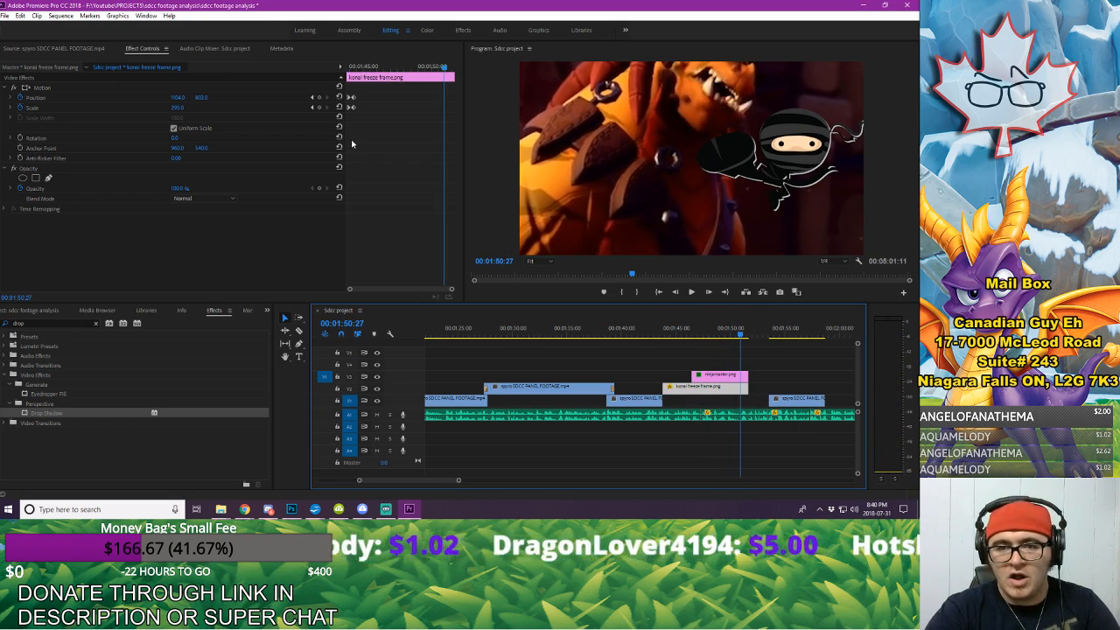
left_click(319, 97)
left_click(320, 107)
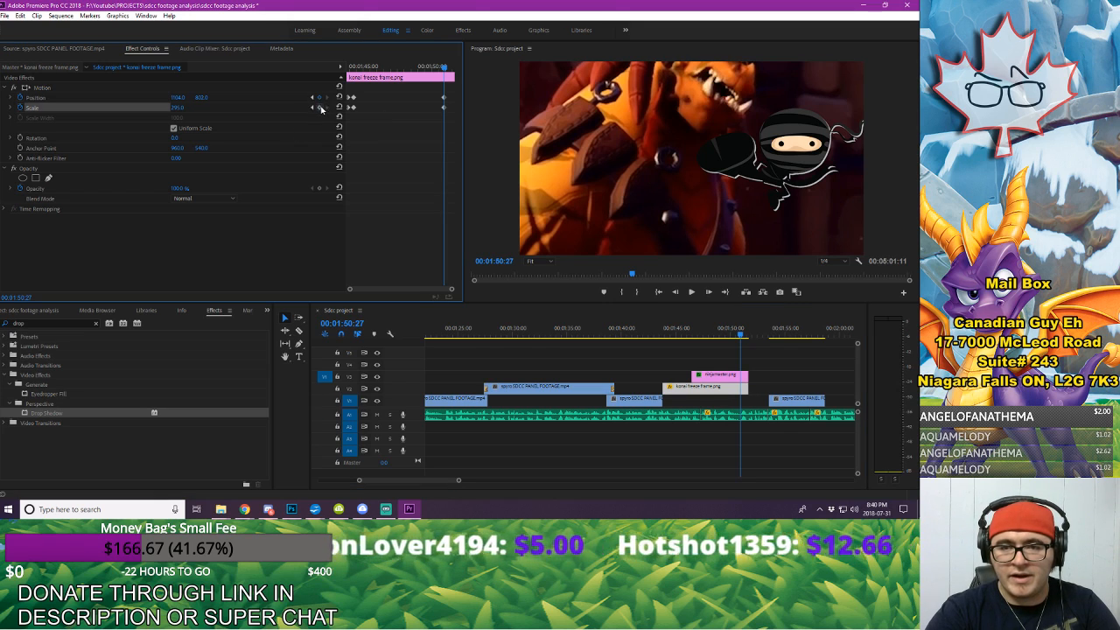
Step: Paste the freeze frame's opening position and scale keyframes at 00:01:51:15 so it zooms back out to 960, 540 and scale 100
key("space")
key("space")
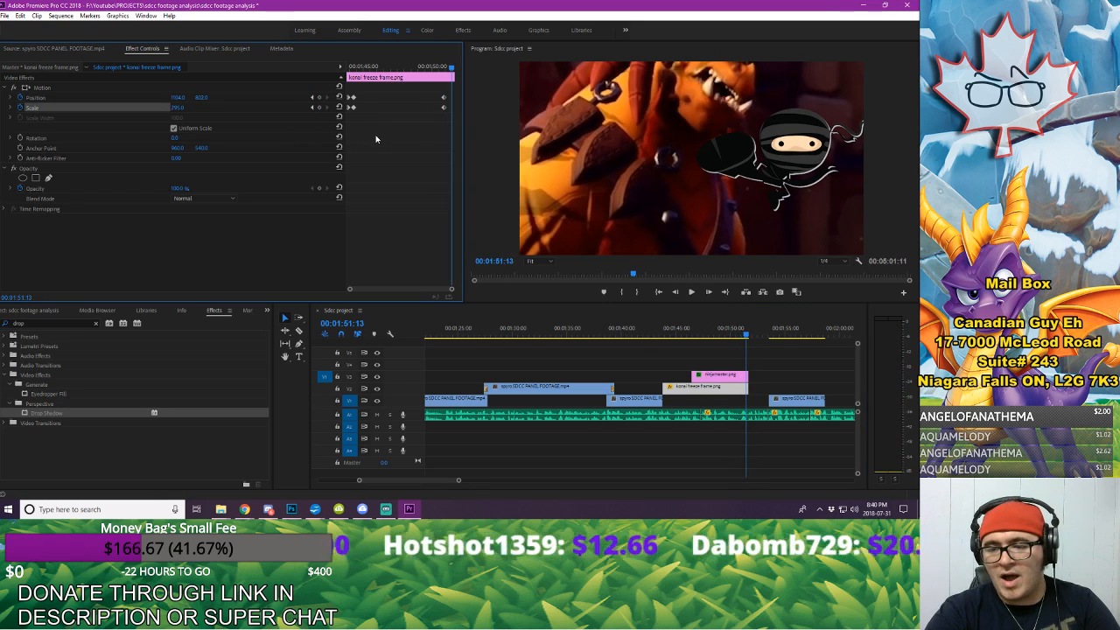
key("space")
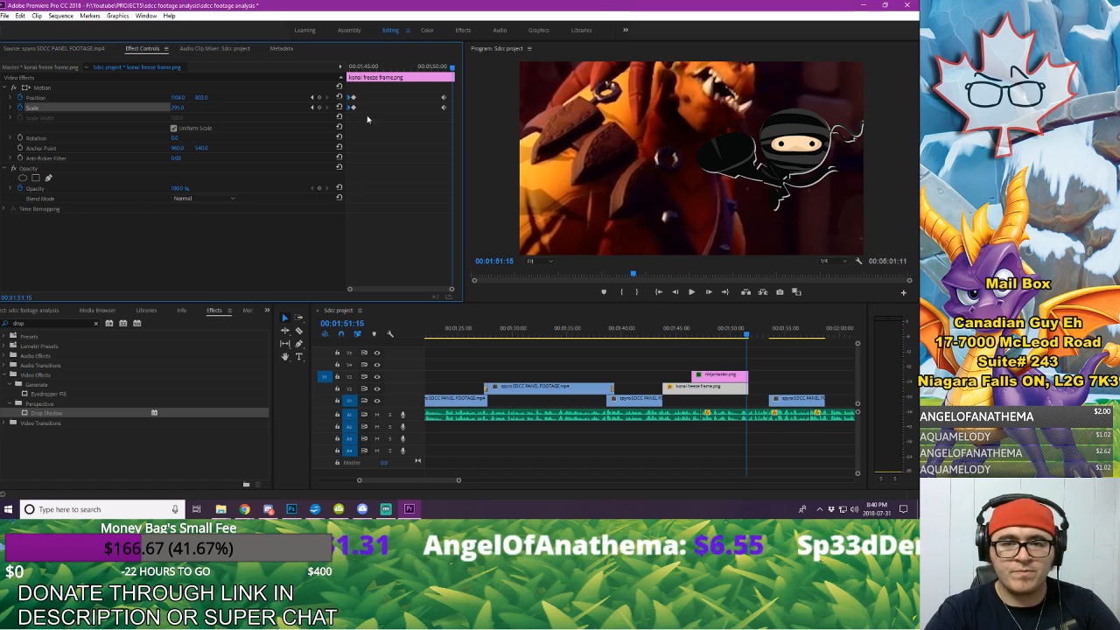
key("ctrl+v")
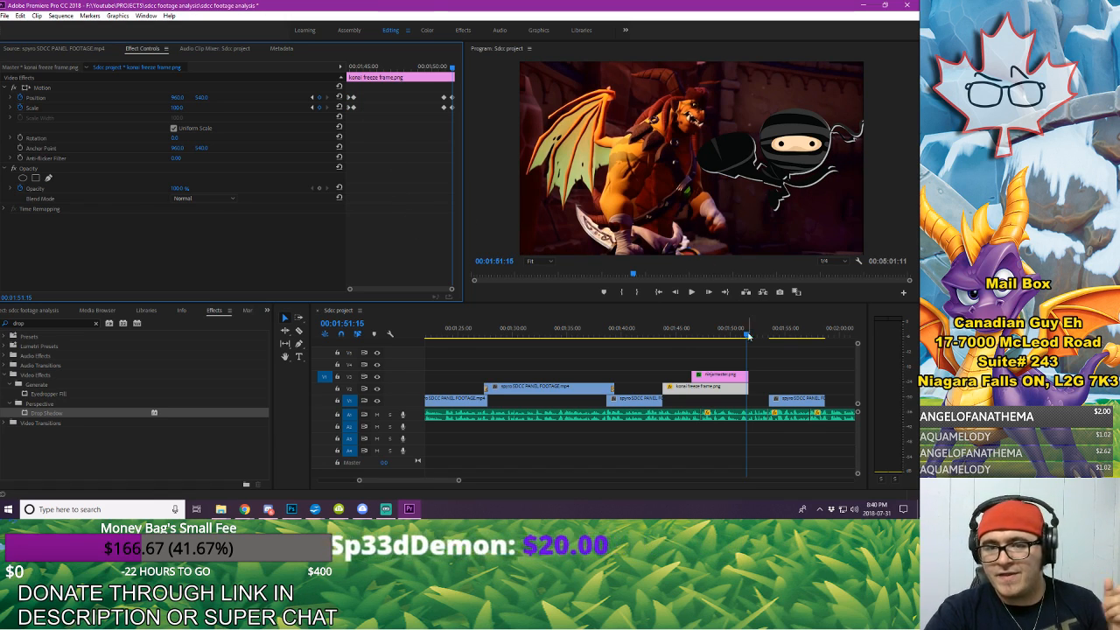
left_click(312, 101)
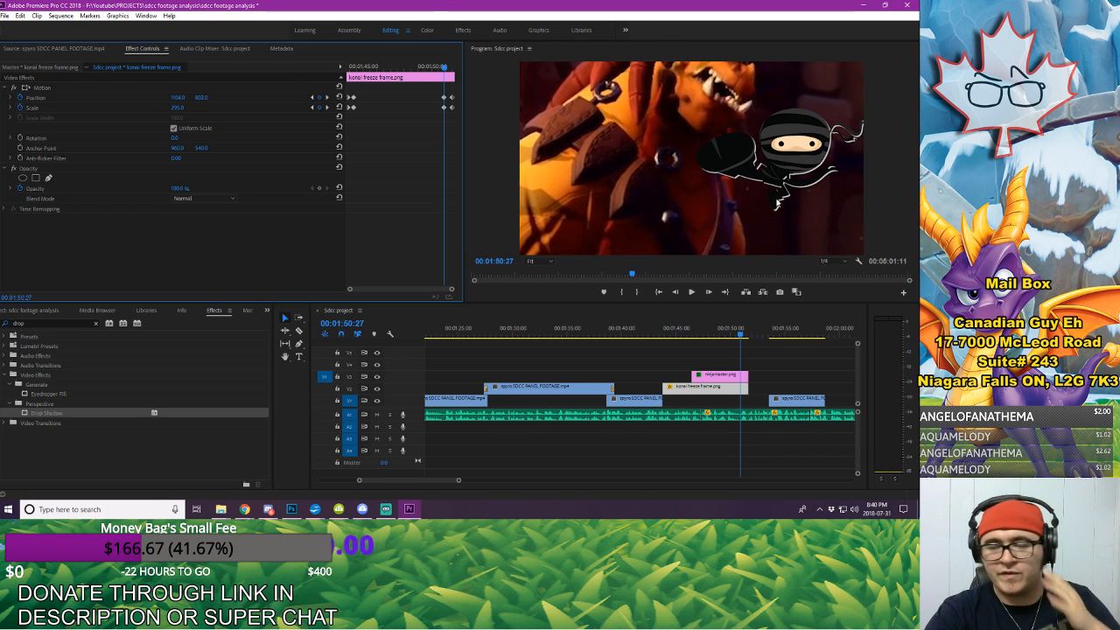
Step: Play back the freeze frame's zoom-out and extend the konai freeze frame's end just past the start of the pasted footage clip
left_click(657, 333)
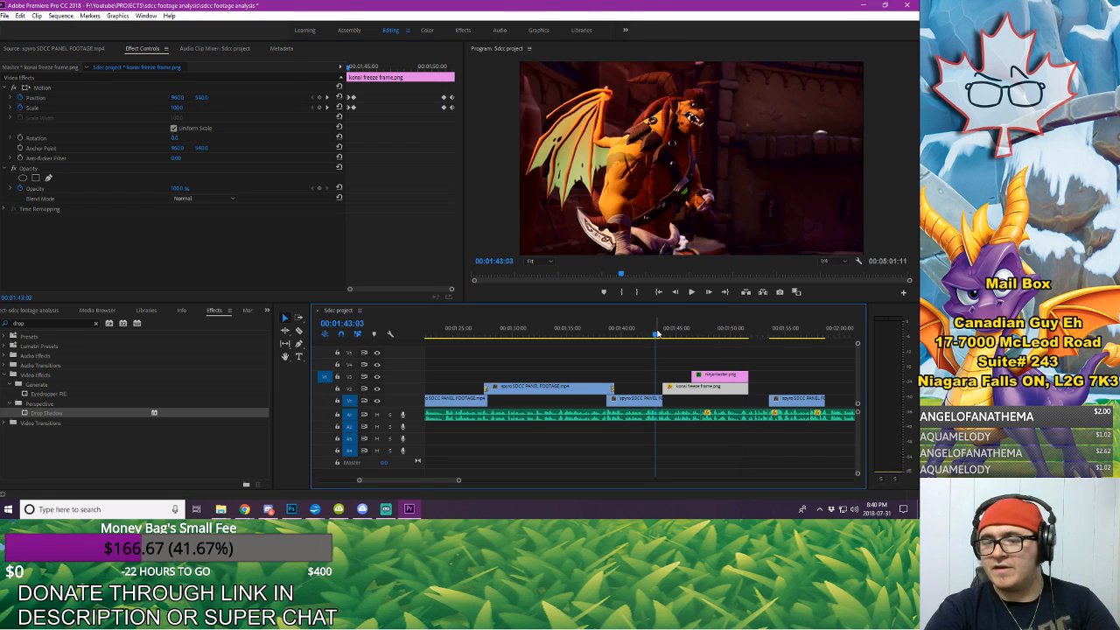
key("space")
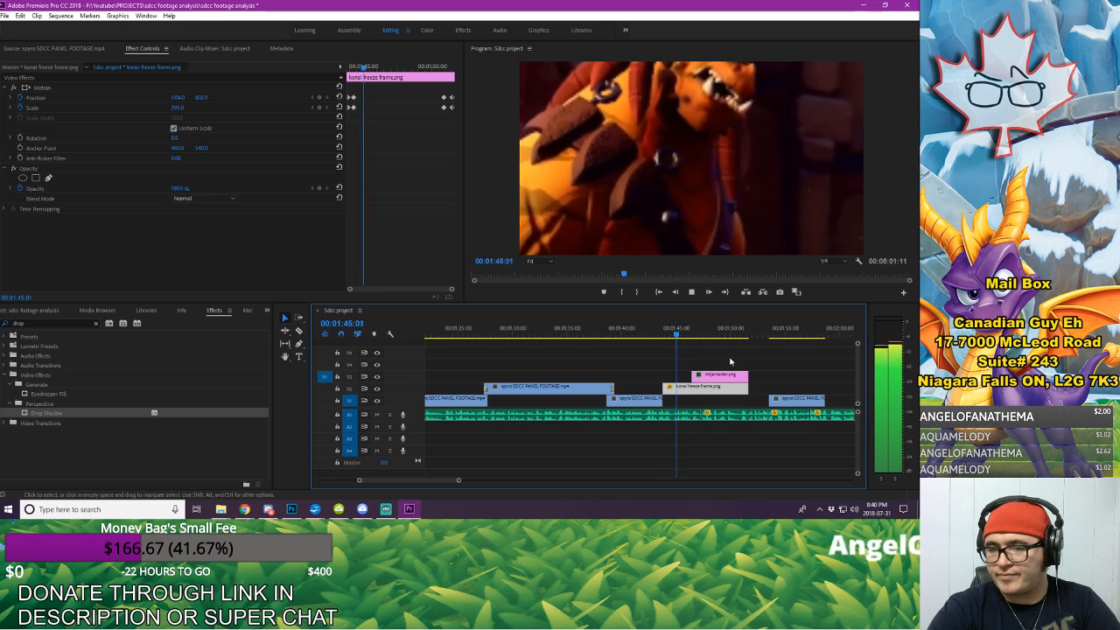
left_click_drag(746, 388, 776, 390)
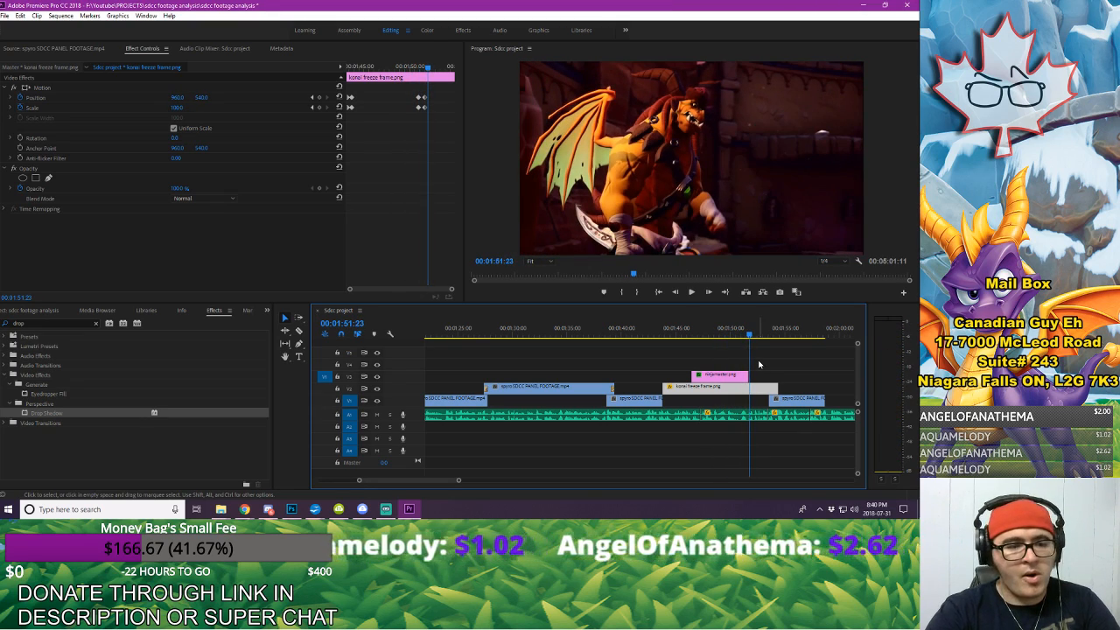
Step: Keyframe ninjamaster's position at 00:01:50:27 and 00:01:51:15 so it slides off-screen right, ending at horizontal position about 2513
left_click(313, 98)
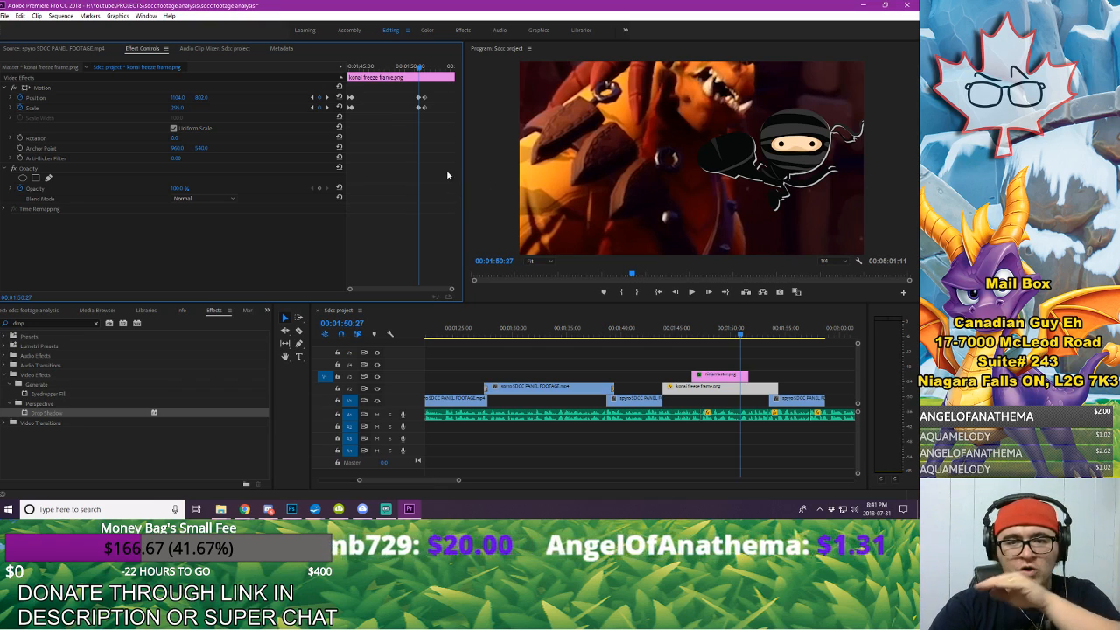
left_click(730, 377)
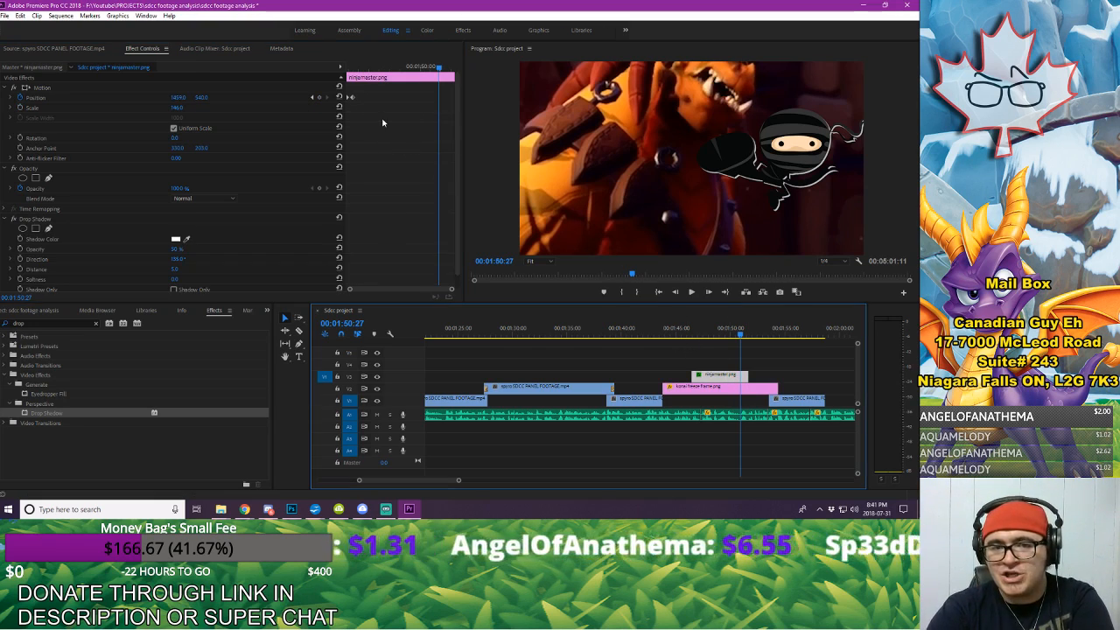
left_click(320, 98)
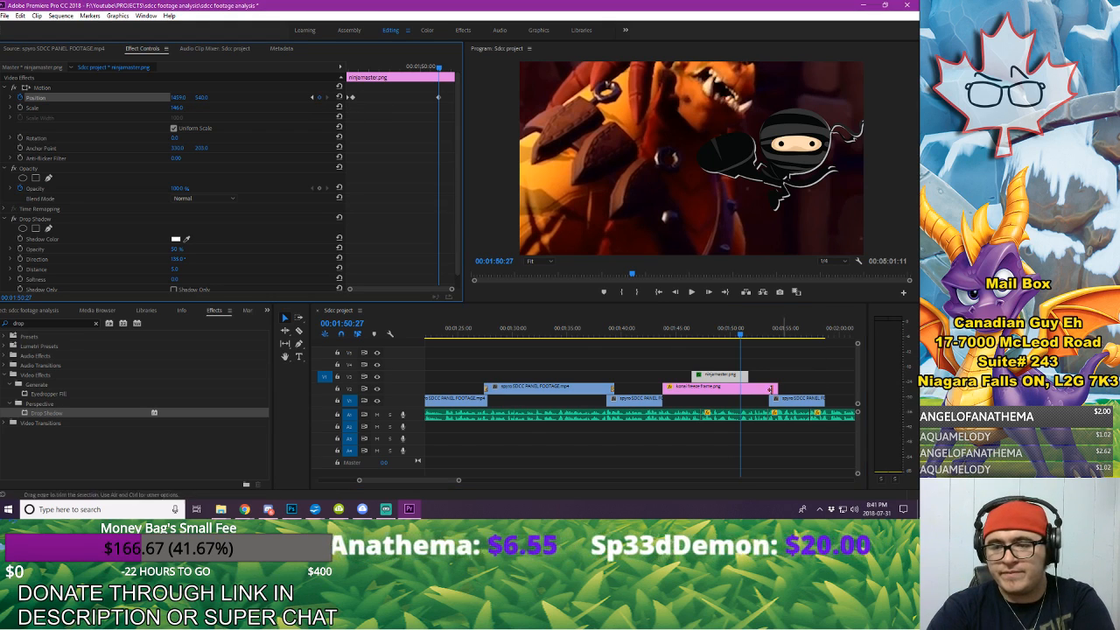
left_click(722, 389)
left_click(326, 97)
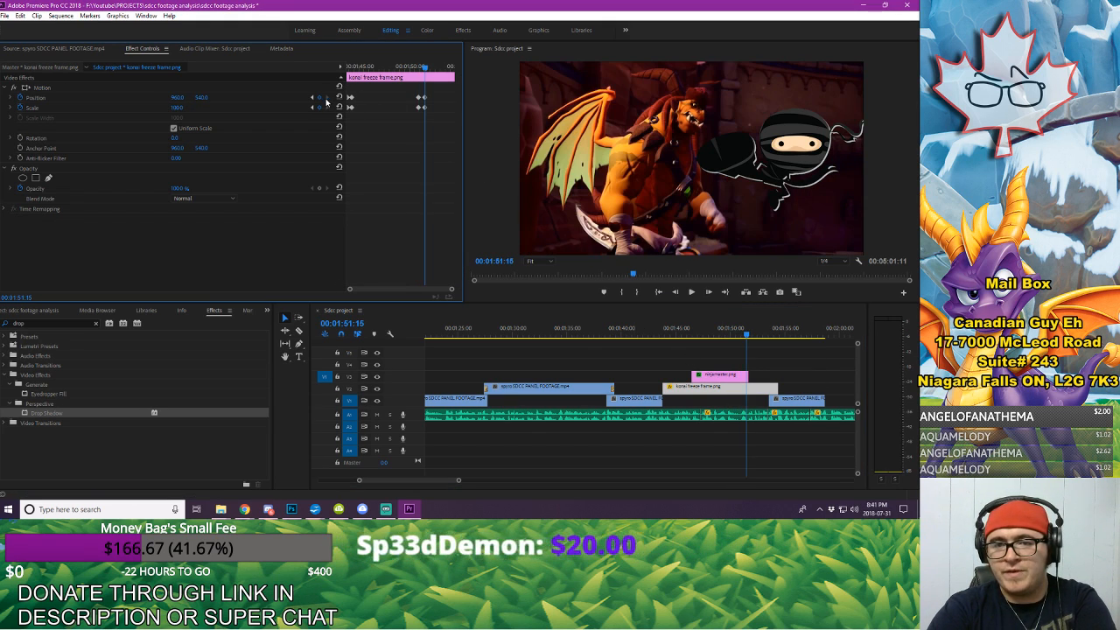
left_click(731, 378)
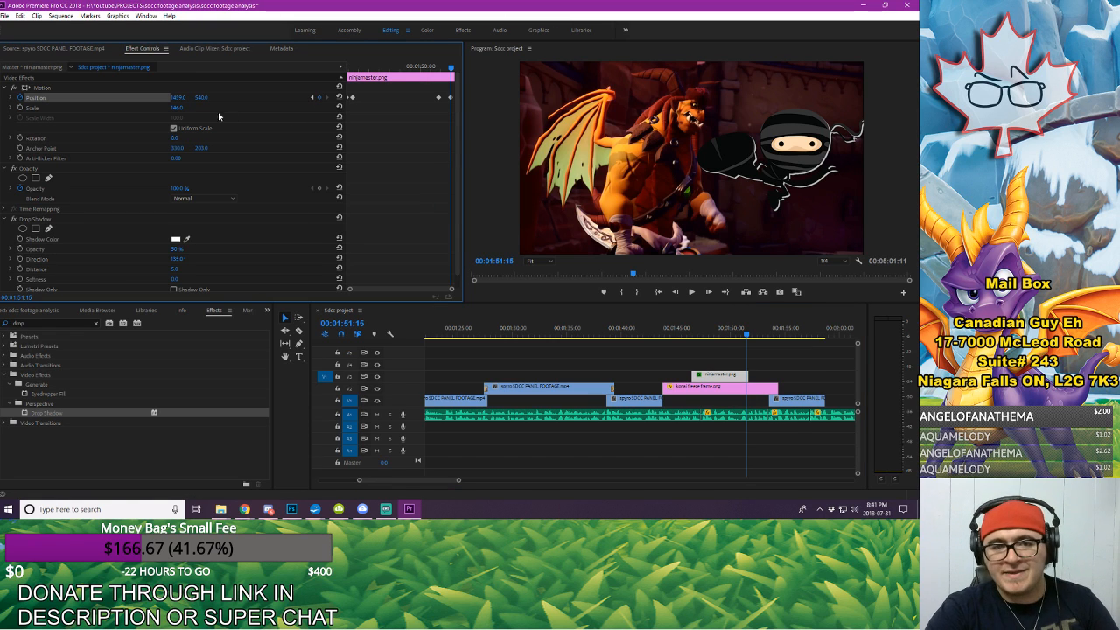
left_click_drag(184, 99, 630, 99)
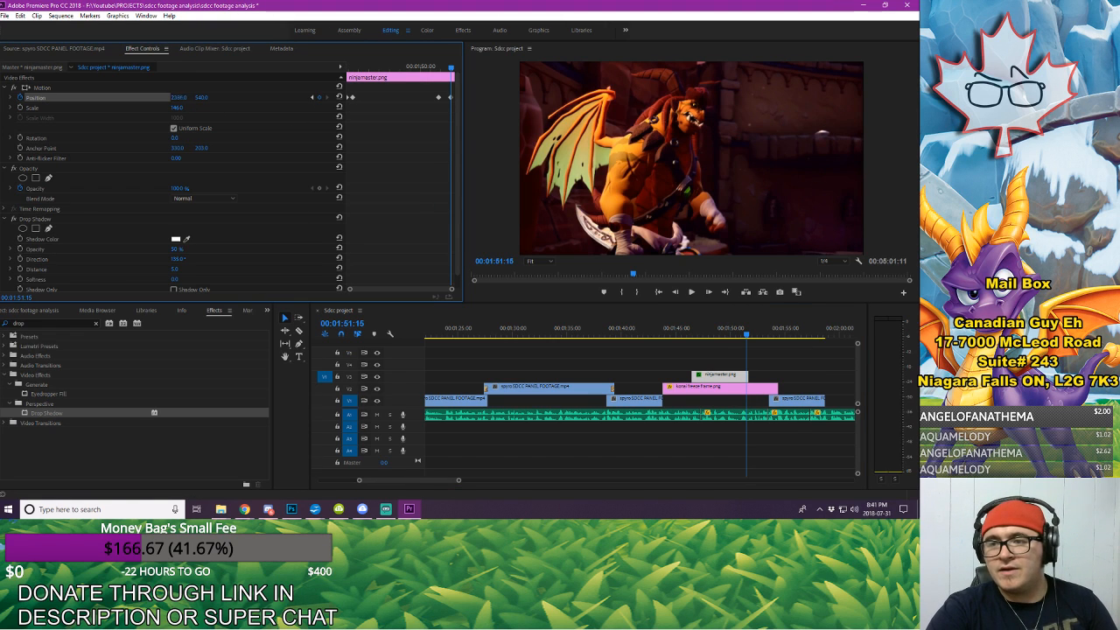
Step: Play back the ninja's exit and trim the end of the konai freeze frame to 00:01:51:23
left_click(660, 331)
key("space")
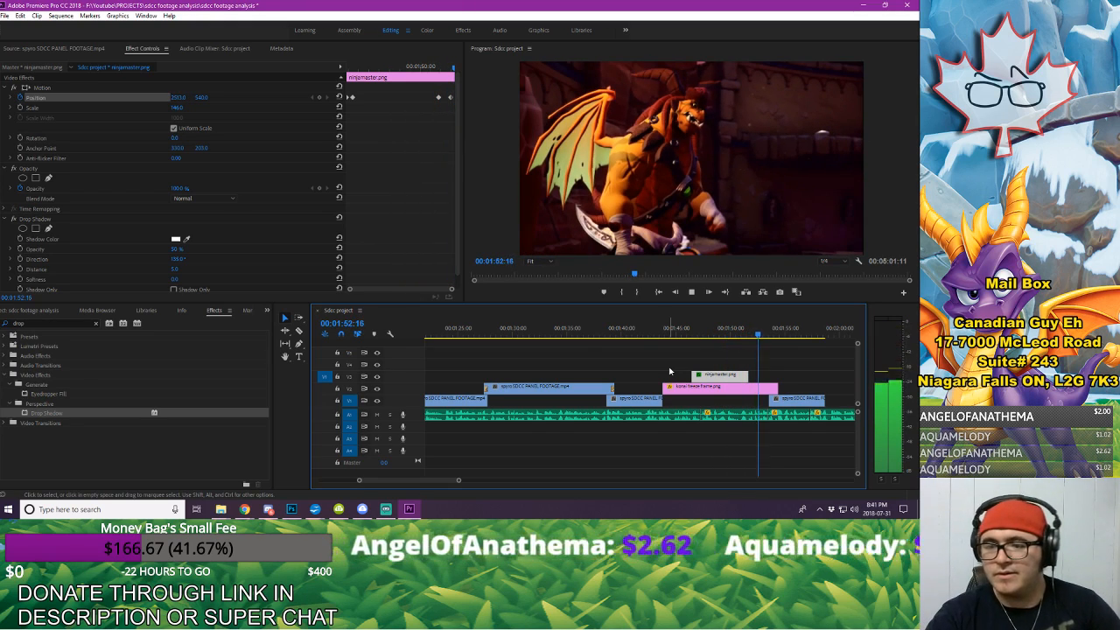
left_click(726, 330)
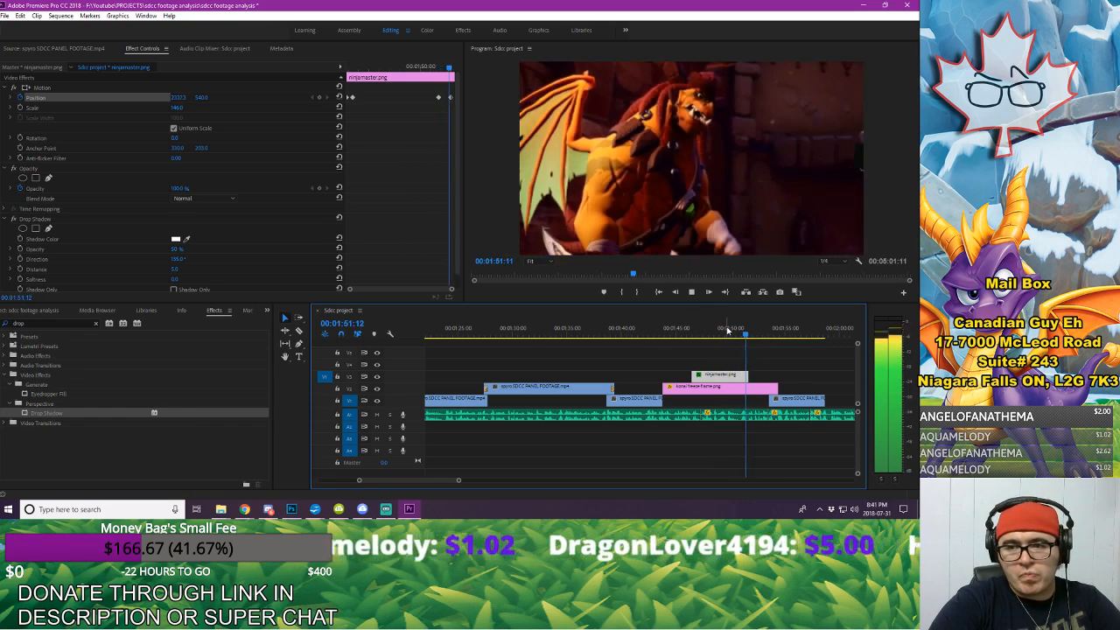
key("space")
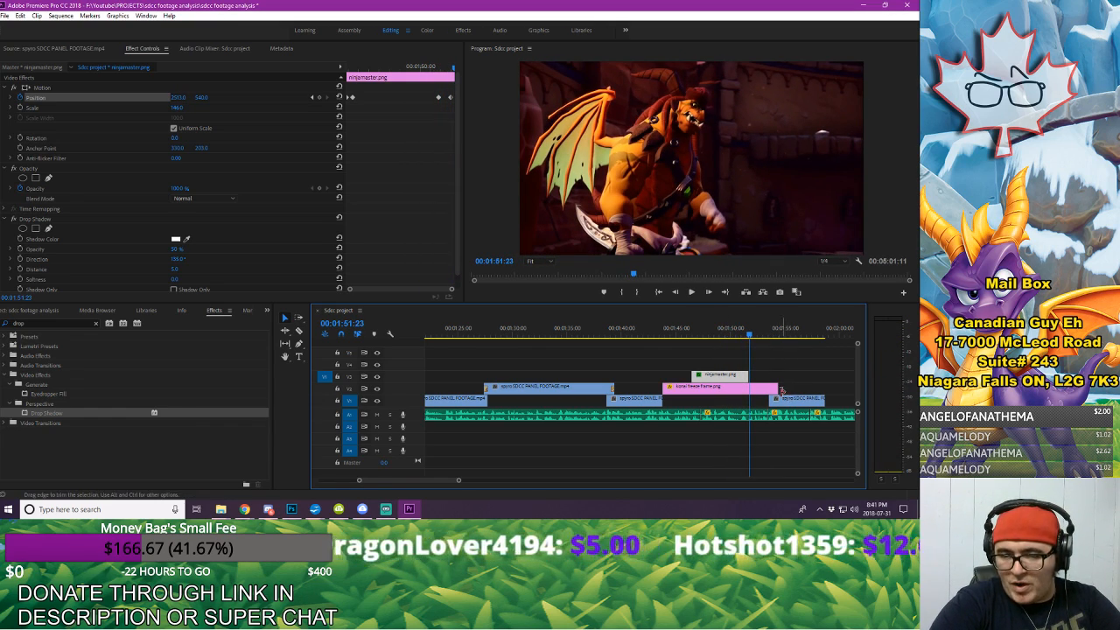
left_click_drag(774, 389, 751, 392)
Step: Move the pasted spyro SDCC PANEL FOOTAGE clip beneath the freeze frame's end, starting at 00:01:50:21, and return to 00:01:43:00
left_click_drag(459, 480, 436, 481)
left_click_drag(752, 399, 688, 410)
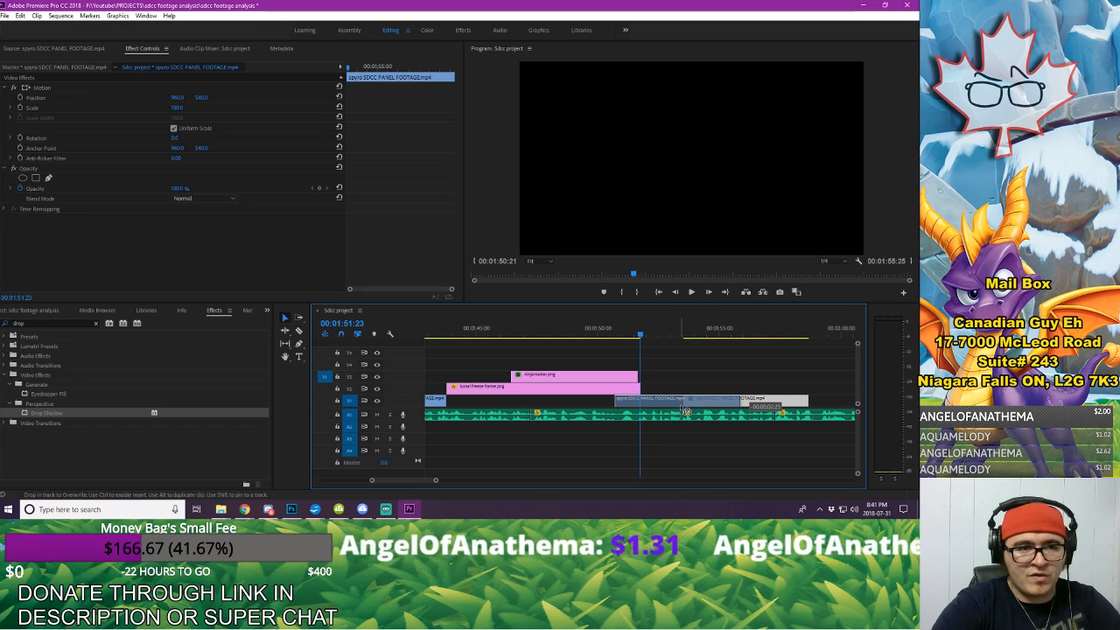
left_click_drag(684, 411, 684, 410)
left_click(428, 332)
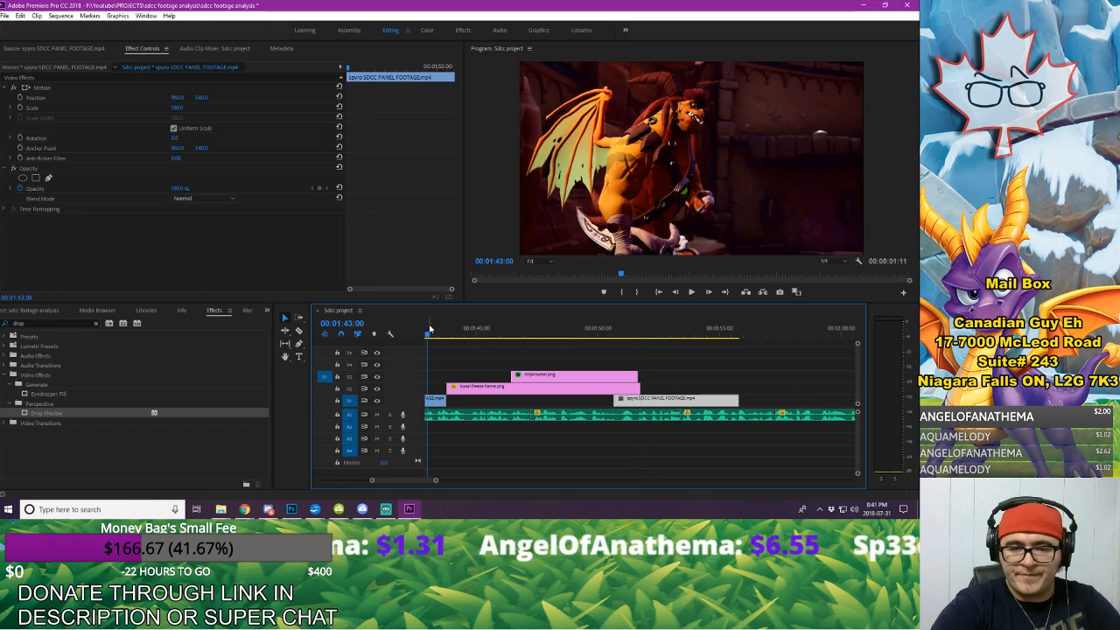
Step: Play back the ninja sequence from 00:01:43:00 into the footage clip after the konai freeze frame
key("space")
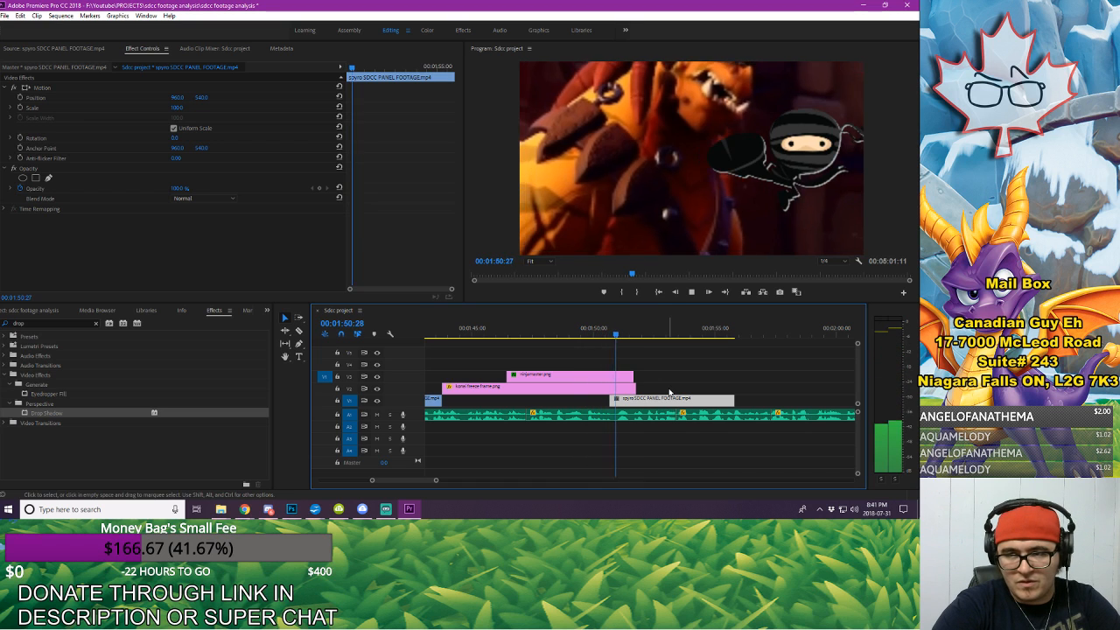
key("space")
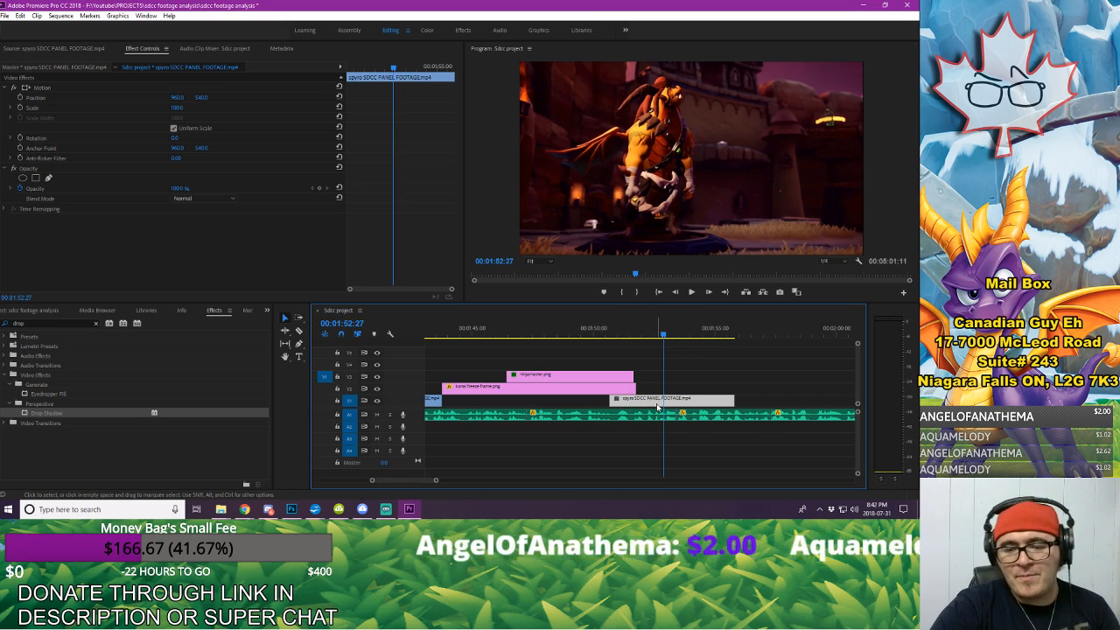
left_click_drag(438, 481, 458, 480)
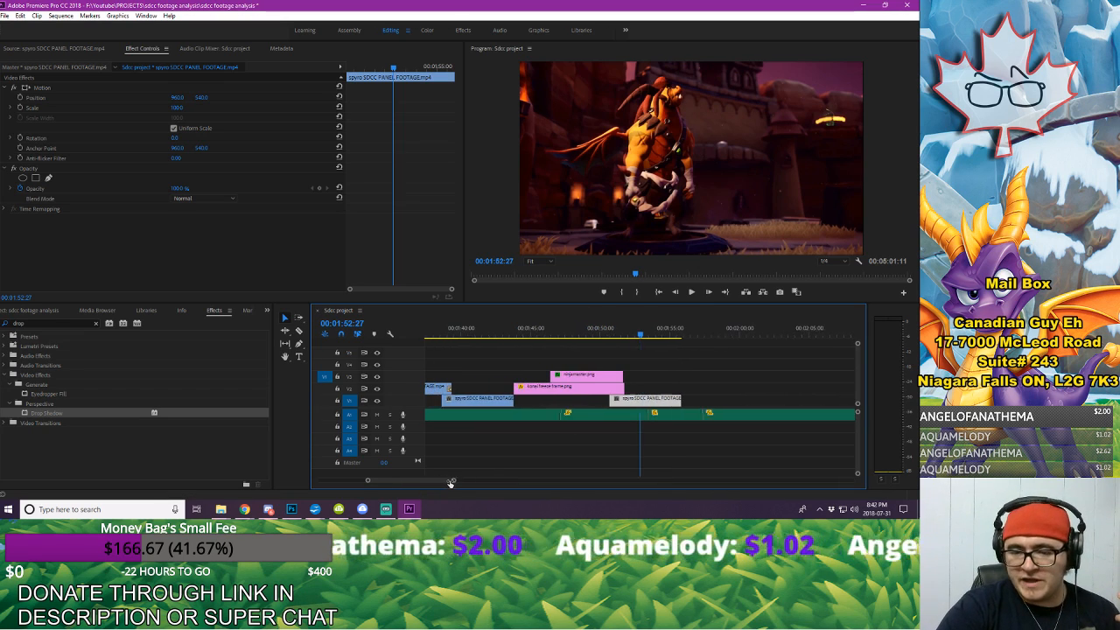
Step: Step frame by frame through the cut from the footage into the konai freeze frame, around 00:01:43:24
left_click_drag(467, 333, 528, 359)
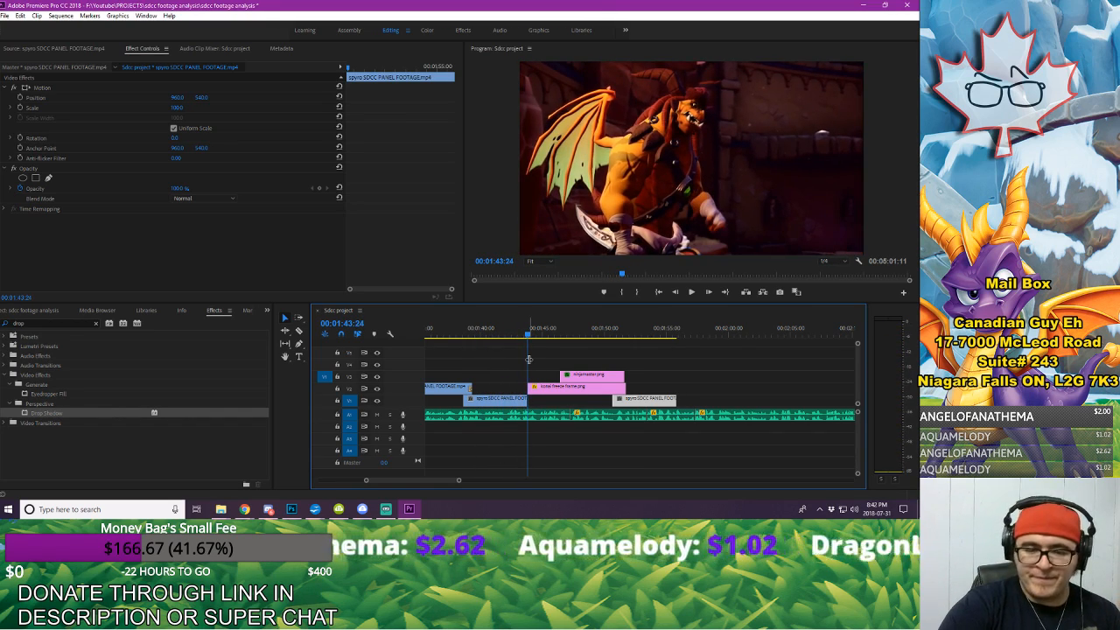
left_click_drag(458, 480, 400, 478)
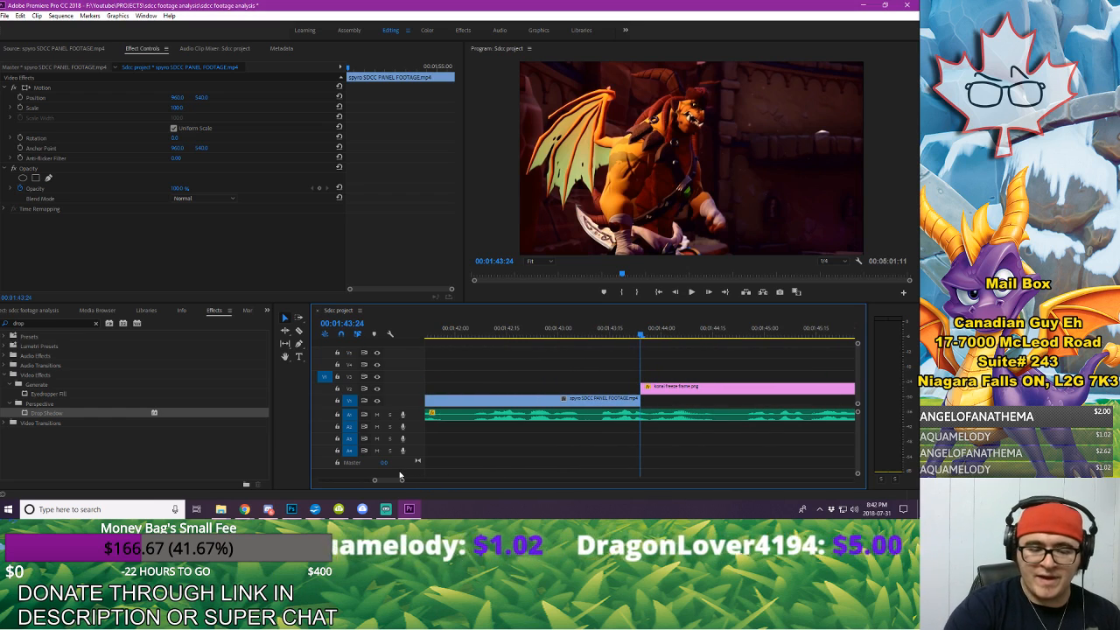
key("Right")
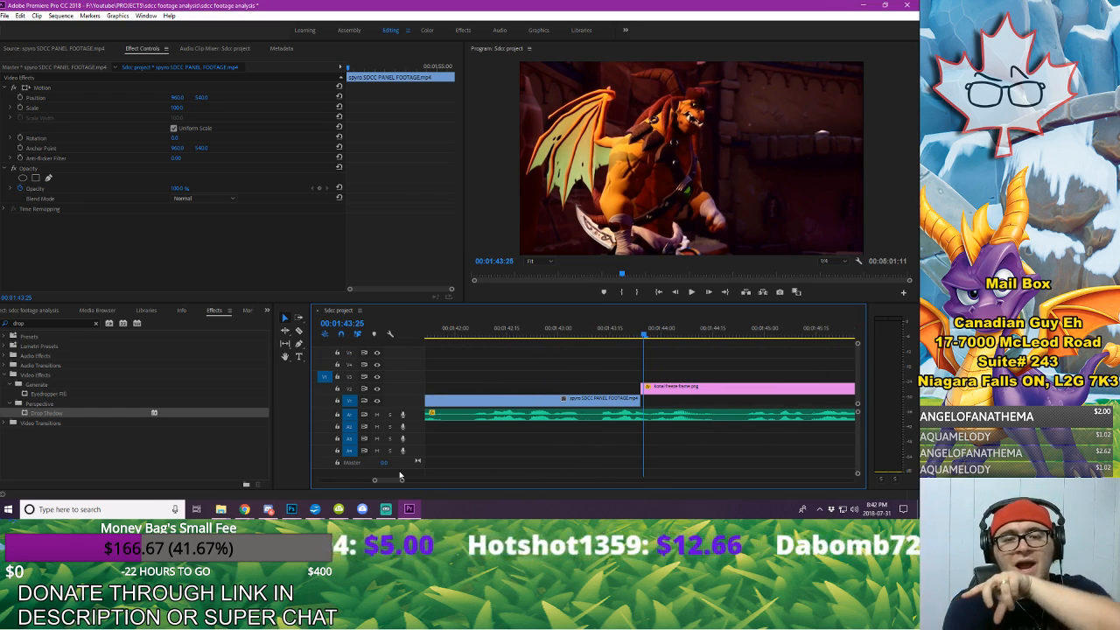
key("Left")
key("Left")
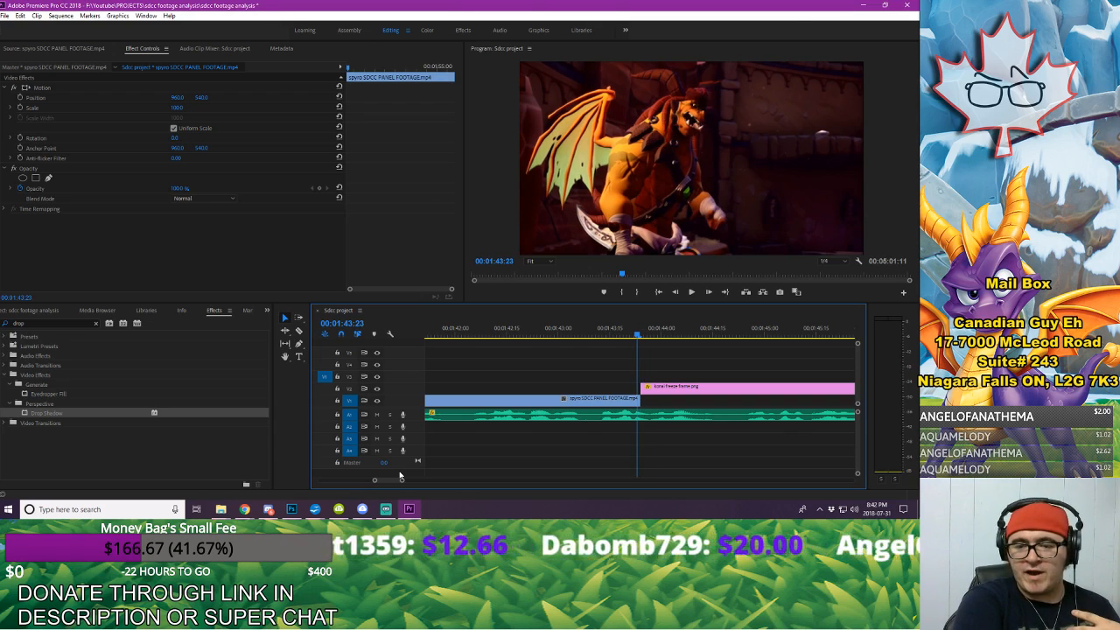
key("Right")
key("Right")
key("Right")
key("Right")
key("Right")
key("Right")
key("Right")
key("Right")
key("Right")
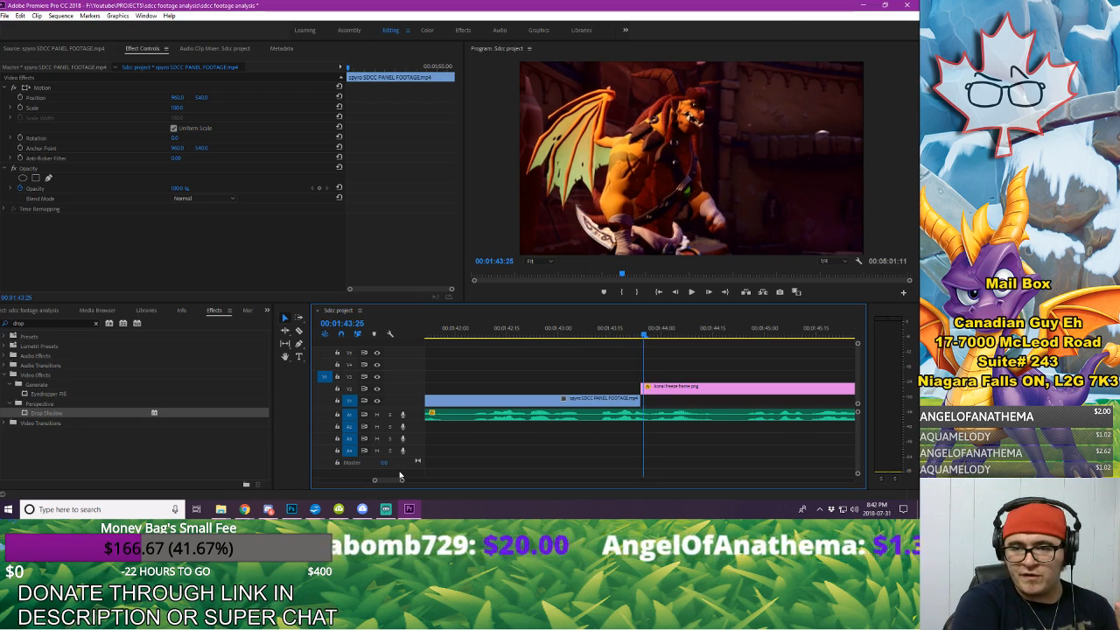
key("Right")
key("Right")
key("Right")
key("Right")
key("Right")
key("Right")
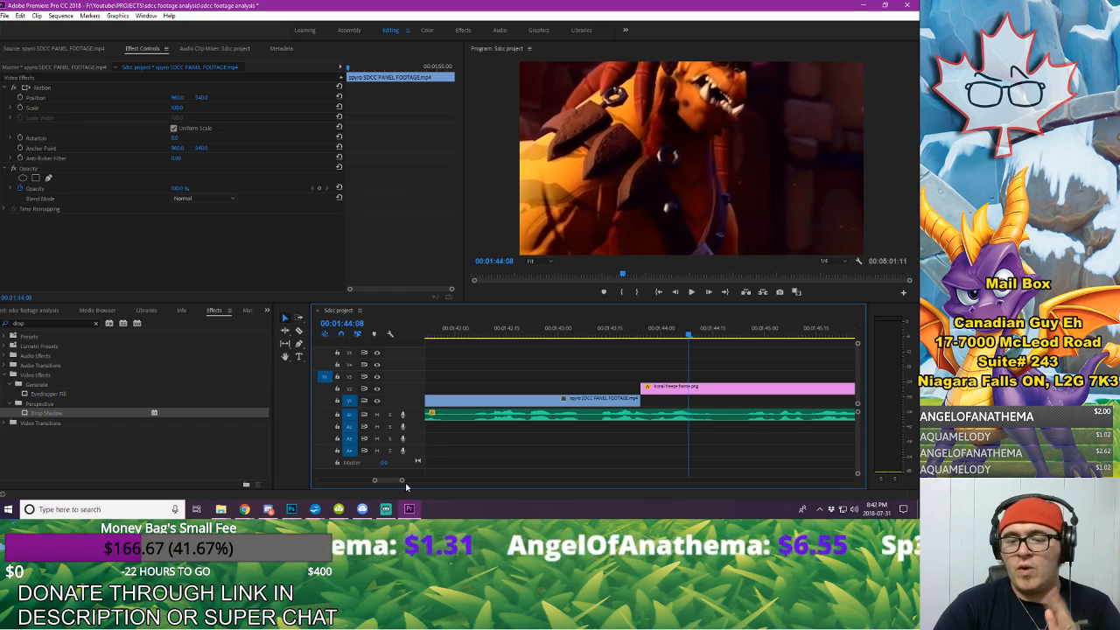
key("minus")
key("minus")
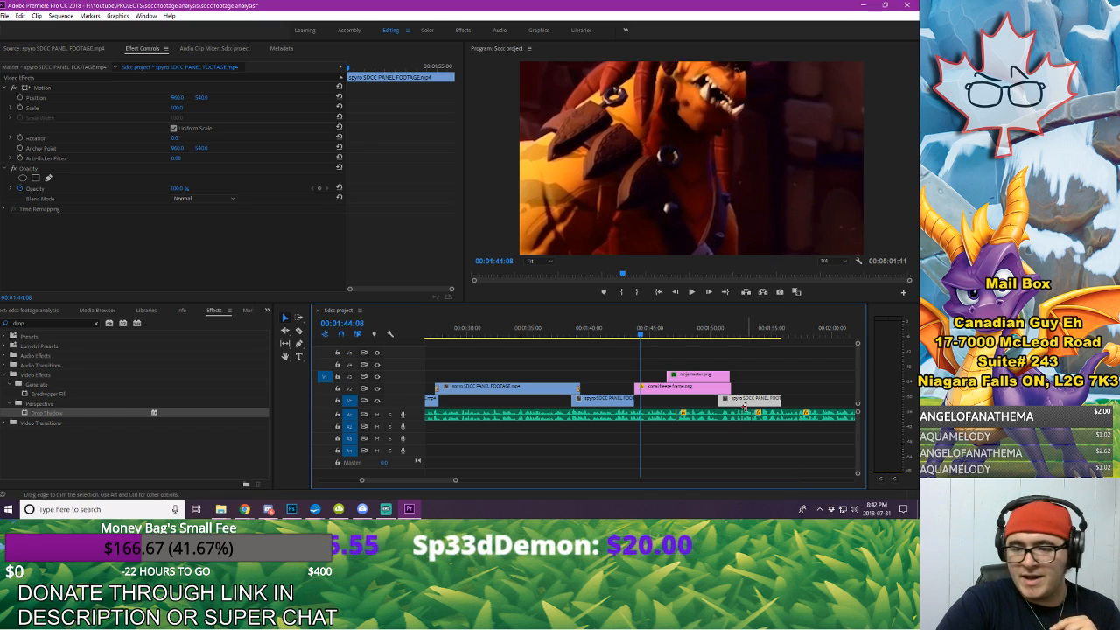
Step: Replace the footage clip under the freeze frame's end with a copy of the clip preceding the freeze frame, extending its start back to the freeze frame's end
left_click_drag(766, 406, 722, 402)
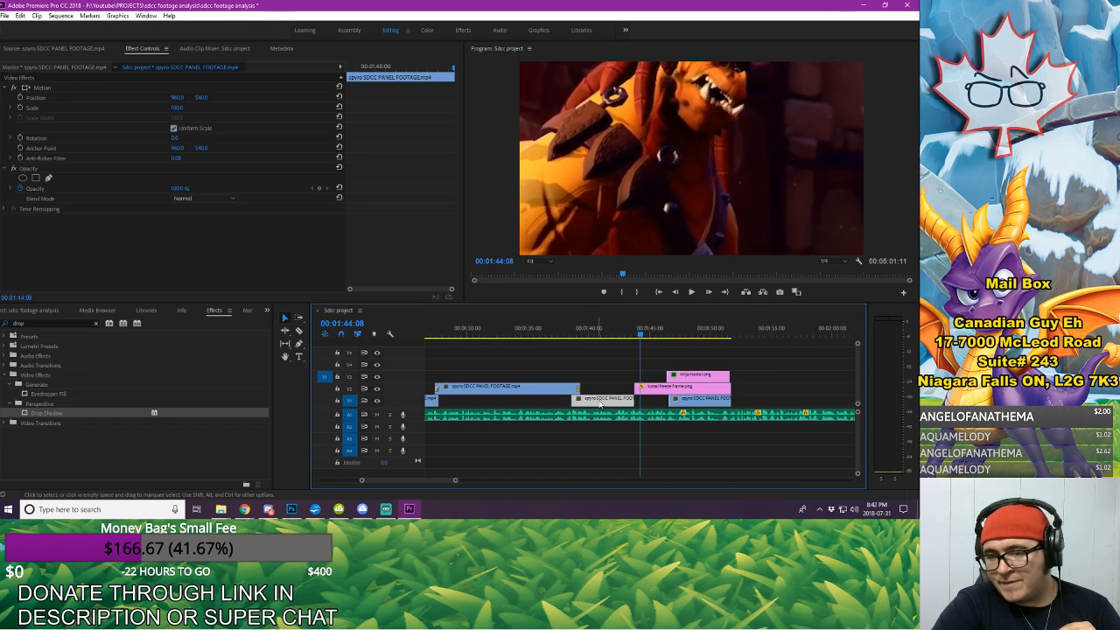
left_click_drag(690, 403, 609, 410)
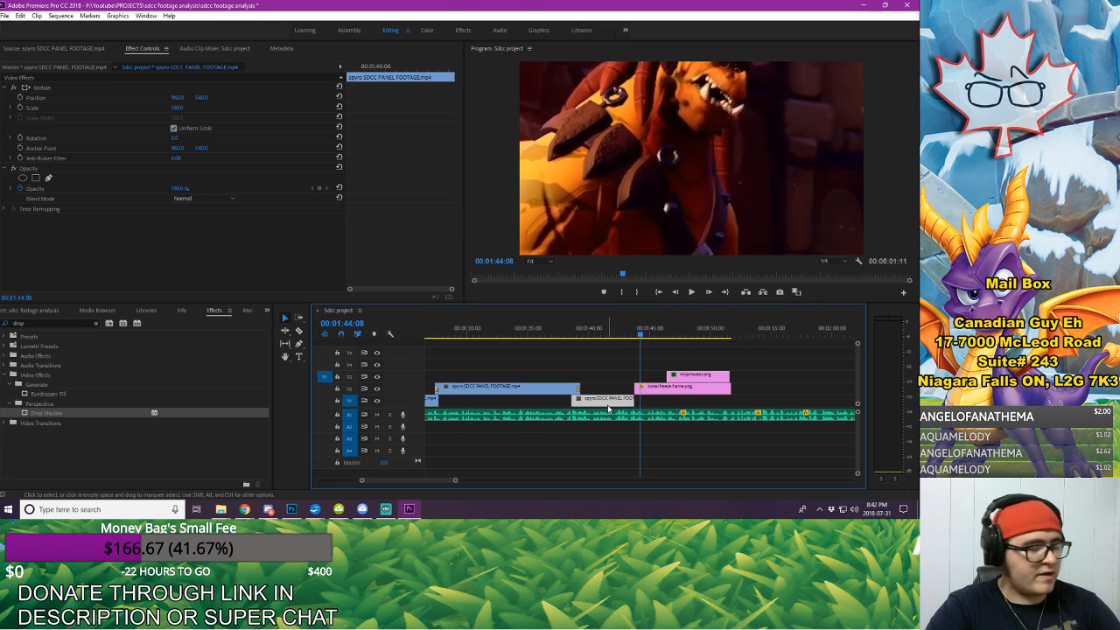
left_click(753, 332)
key("ctrl+v")
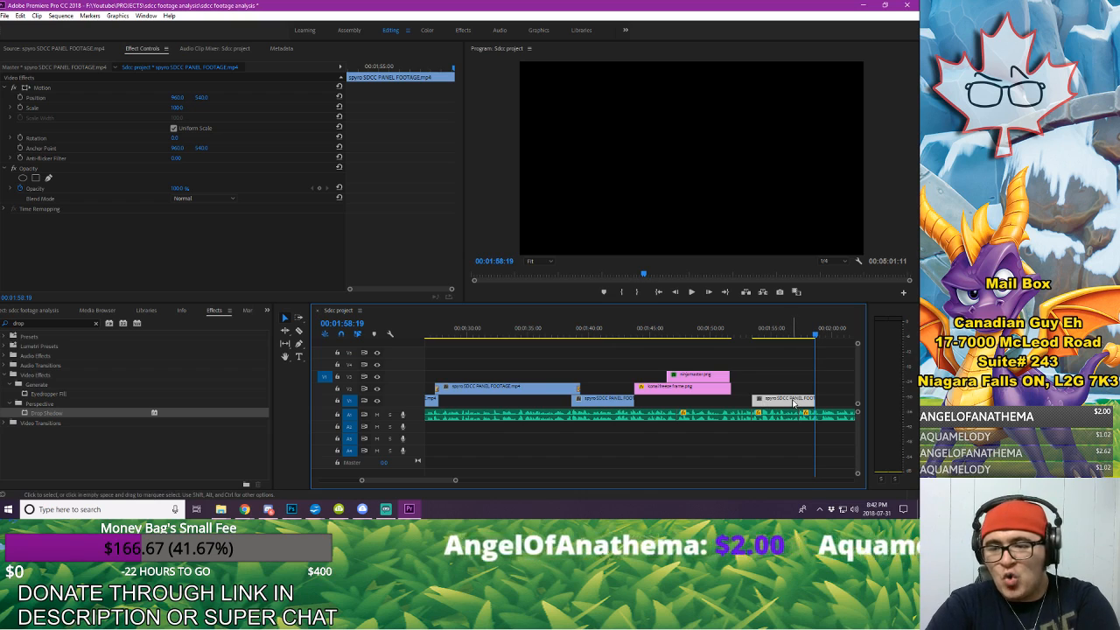
left_click_drag(793, 402, 820, 403)
left_click_drag(671, 402, 732, 403)
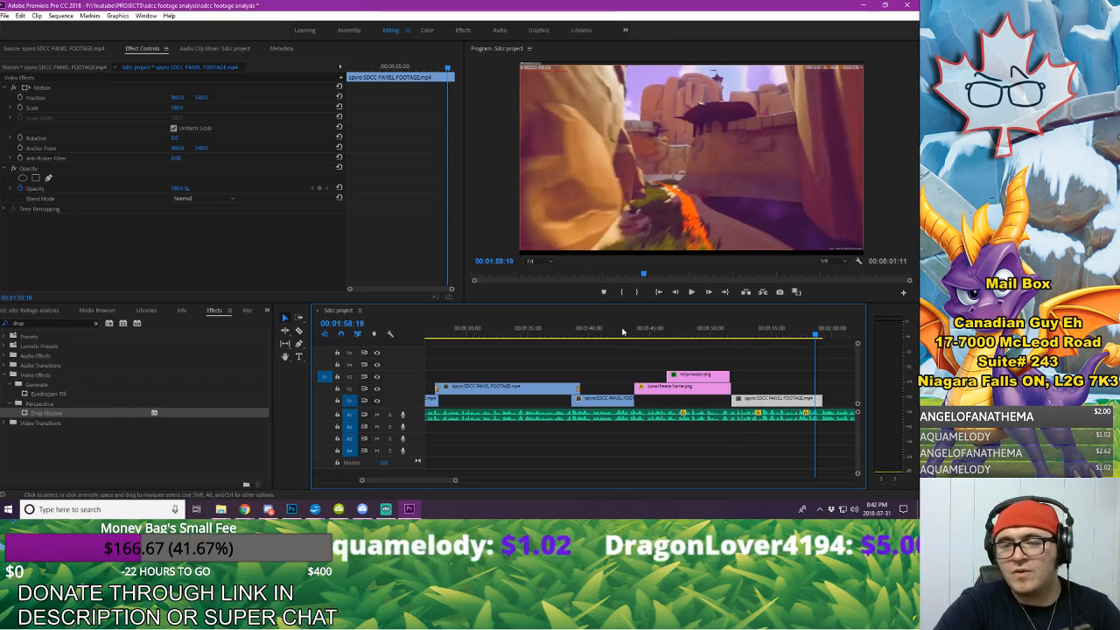
Step: Play back the freeze frame and its cut into the replacement footage clip
left_click(622, 329)
key("space")
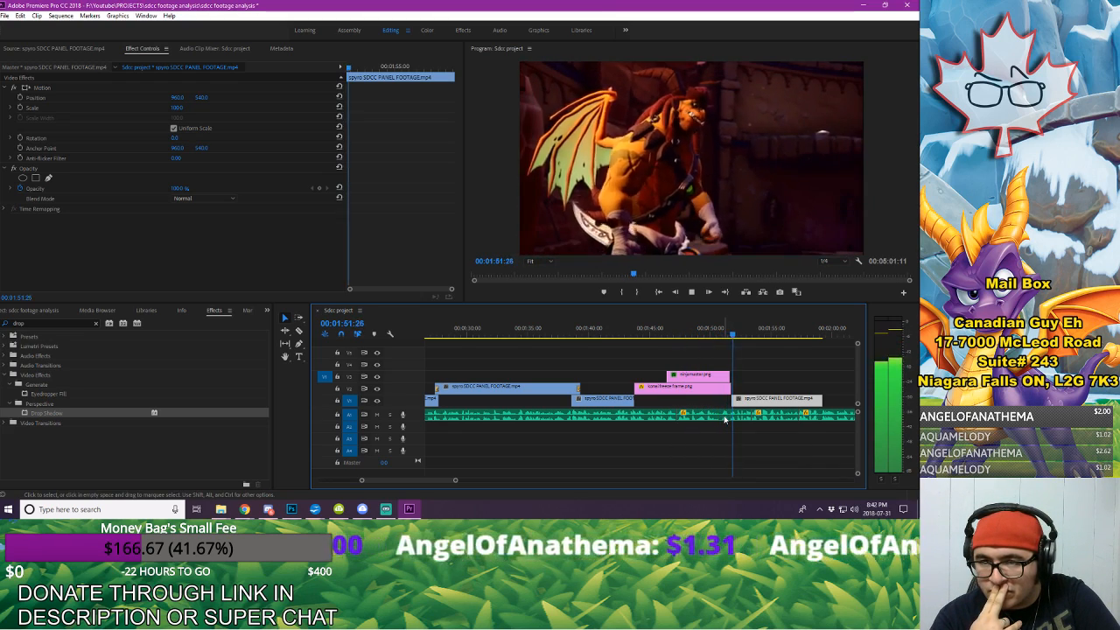
key("space")
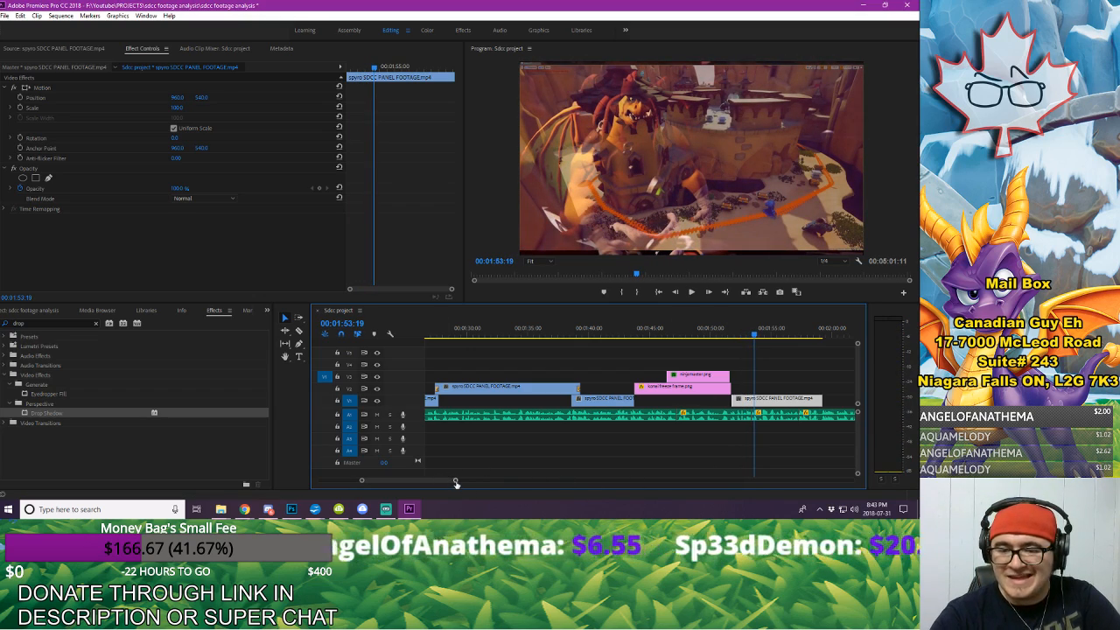
Step: Step back to 00:01:53:07, before the footage dissolves into the castle shot, and trim the clip's end there
left_click_drag(455, 480, 430, 484)
key("Left")
key("Left")
key("Left")
key("Left")
key("Left")
key("Left")
key("Left")
key("Left")
key("Left")
key("Left")
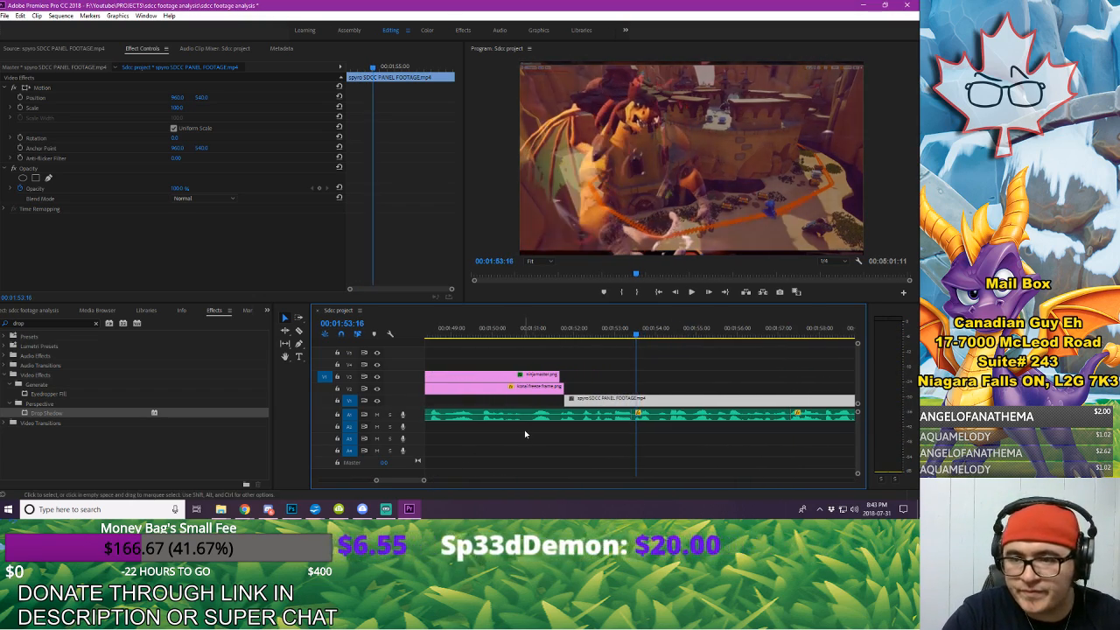
key("Left")
key("Left")
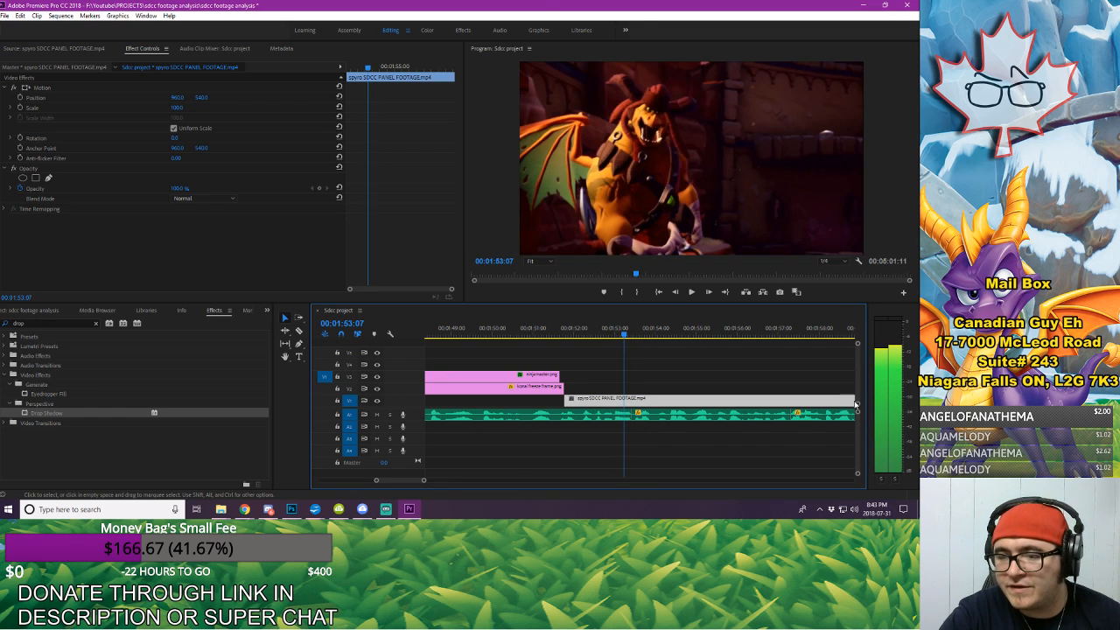
scroll(414, 480, "down", 2)
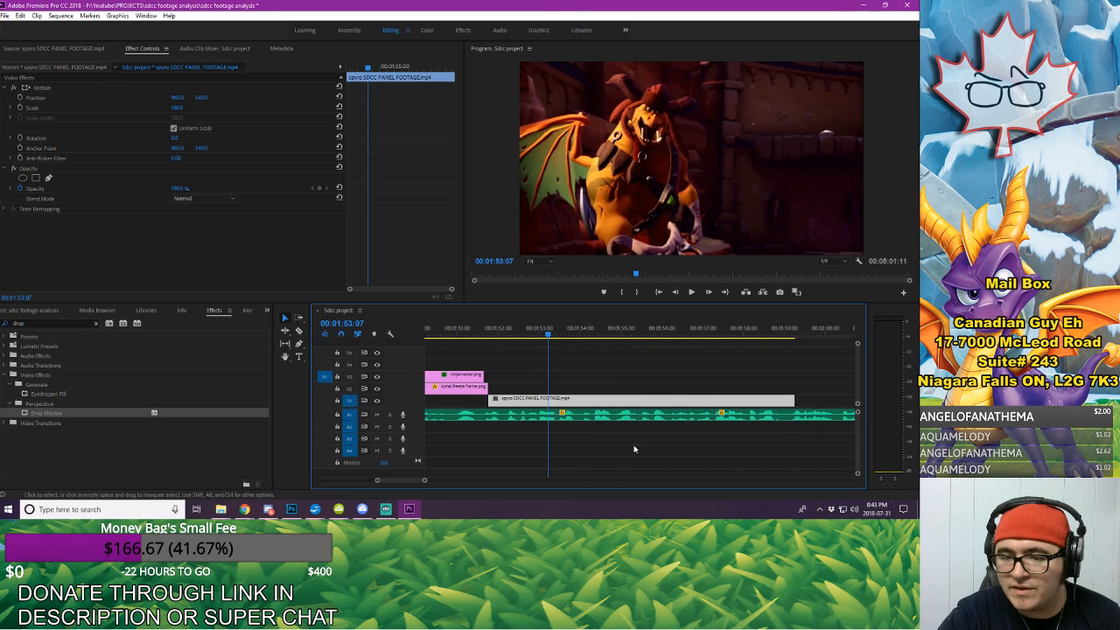
left_click_drag(796, 398, 547, 399)
Step: Play back the shortened footage clip and check its join with the konai freeze frame around 00:01:51:23
left_click(473, 327)
key("space")
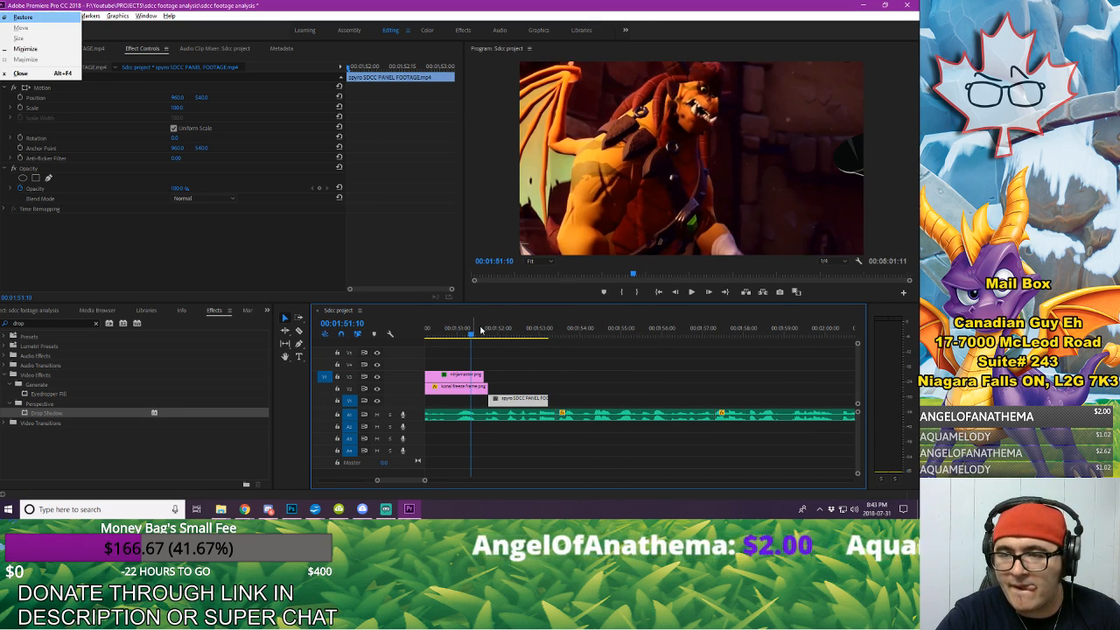
left_click(613, 368)
key("space")
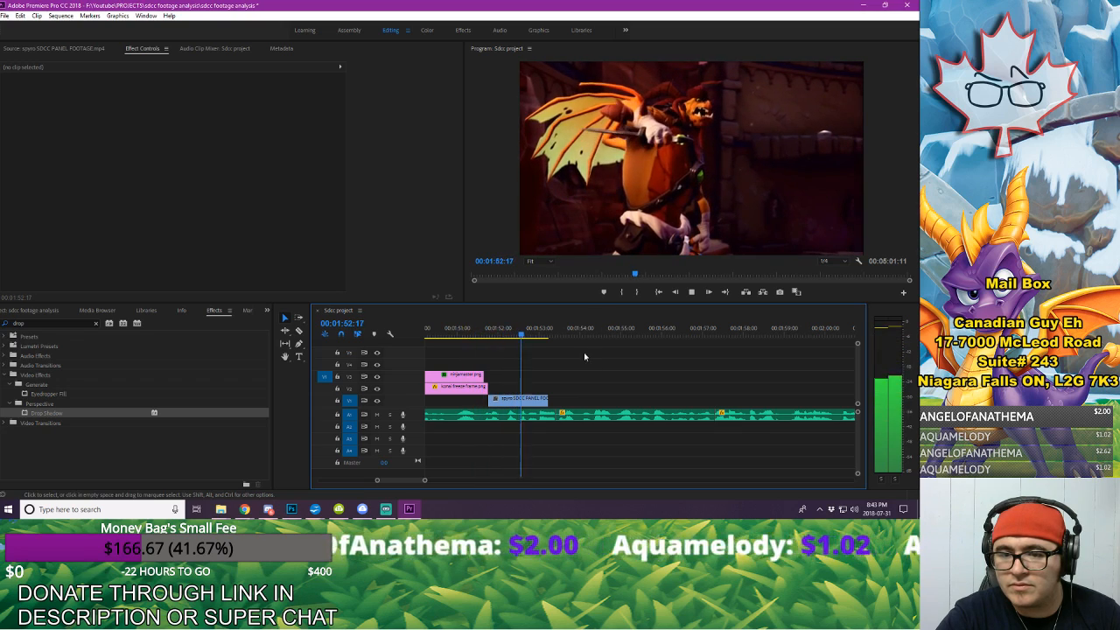
left_click(488, 330)
key("Left")
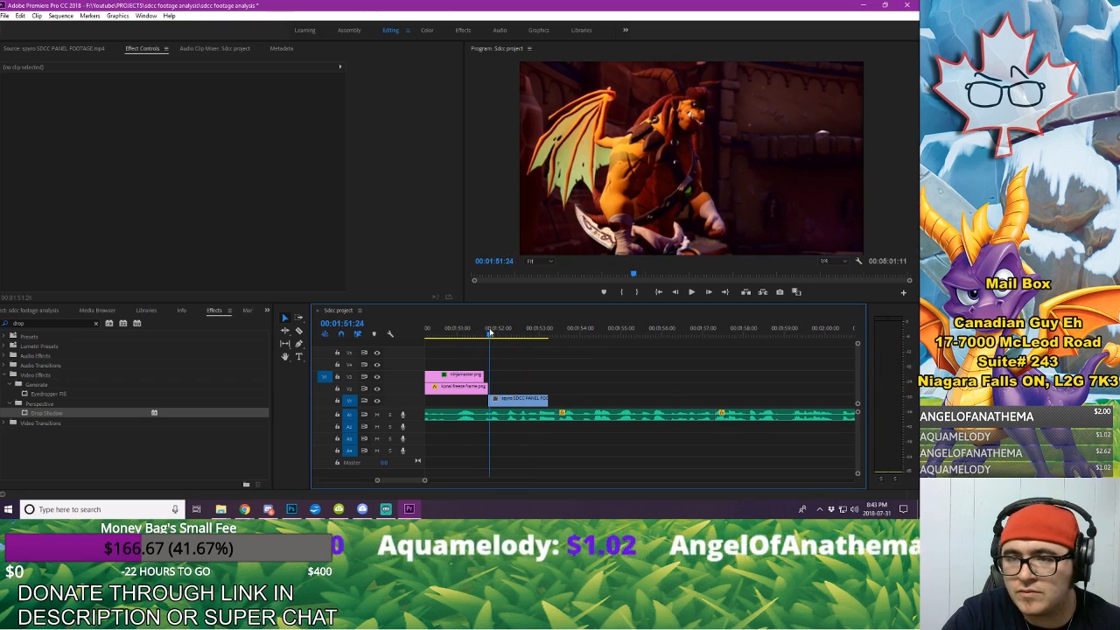
key("Right")
key("Left")
key("Right")
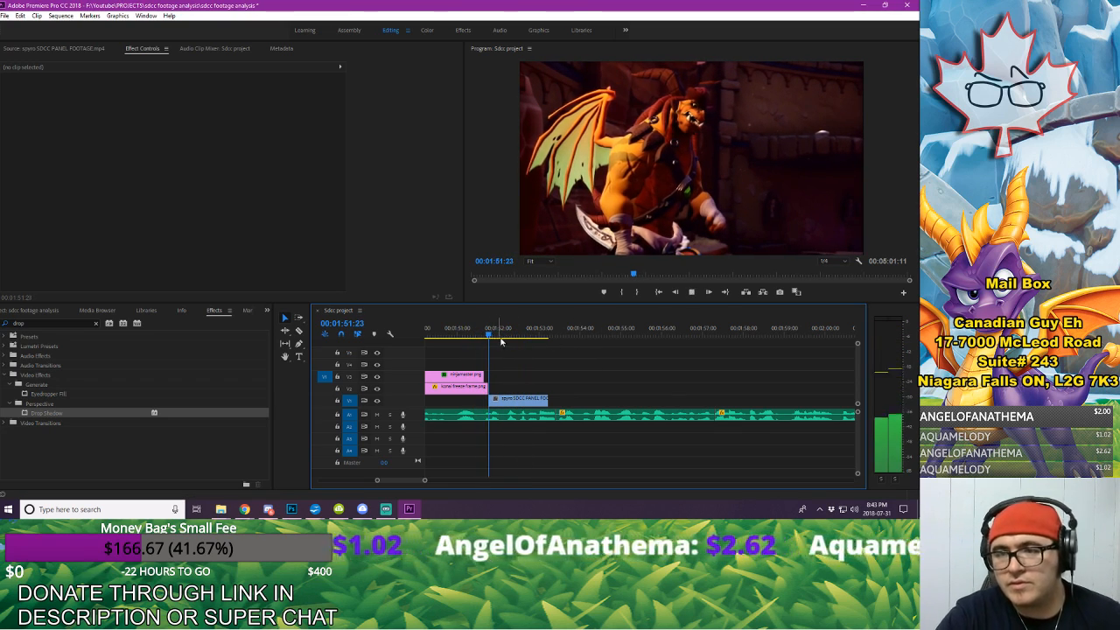
key("space")
key("space")
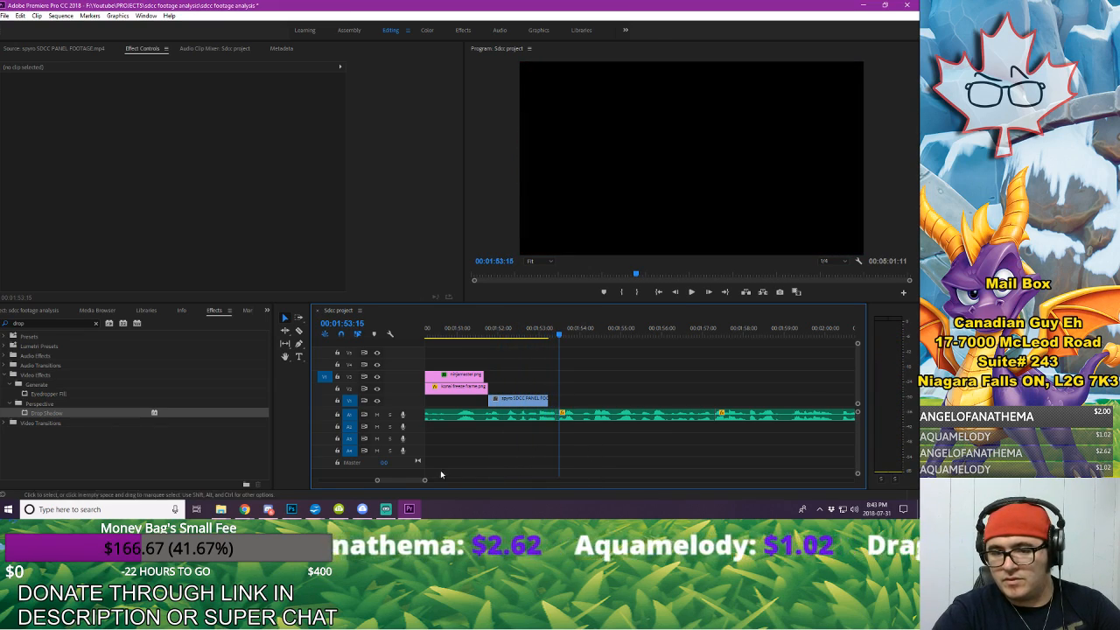
Step: Paste a copy of the earlier V2 footage clip with its transitions at 00:01:53:15, and move it up to V2 at the short clip's end
left_click_drag(424, 480, 501, 480)
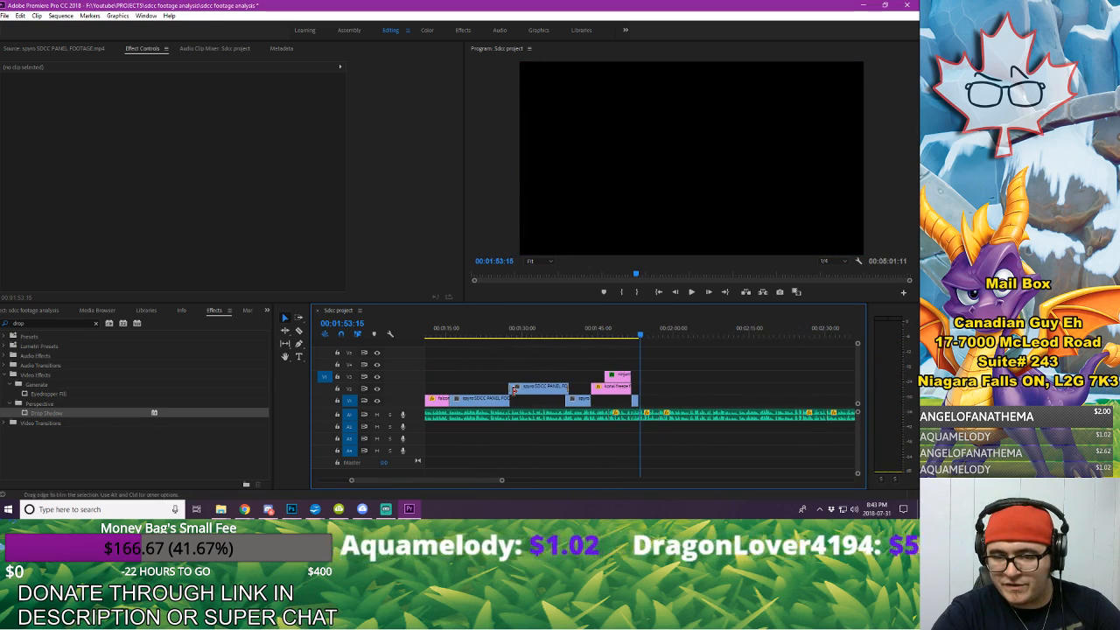
left_click(535, 387)
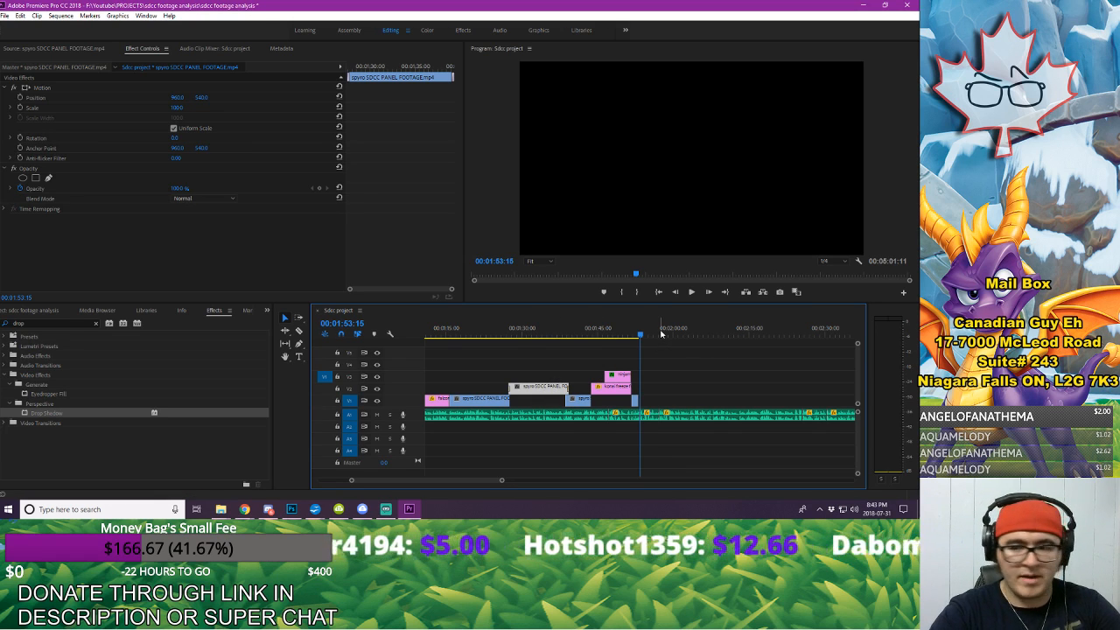
key("ctrl+v")
left_click_drag(501, 481, 474, 491)
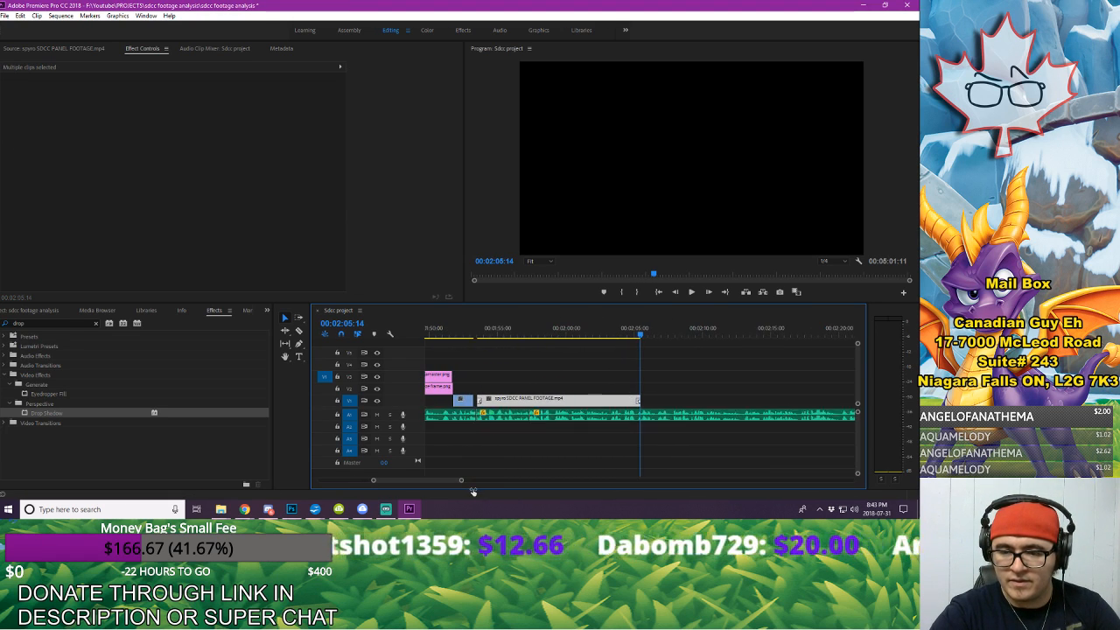
left_click_drag(521, 402, 517, 392)
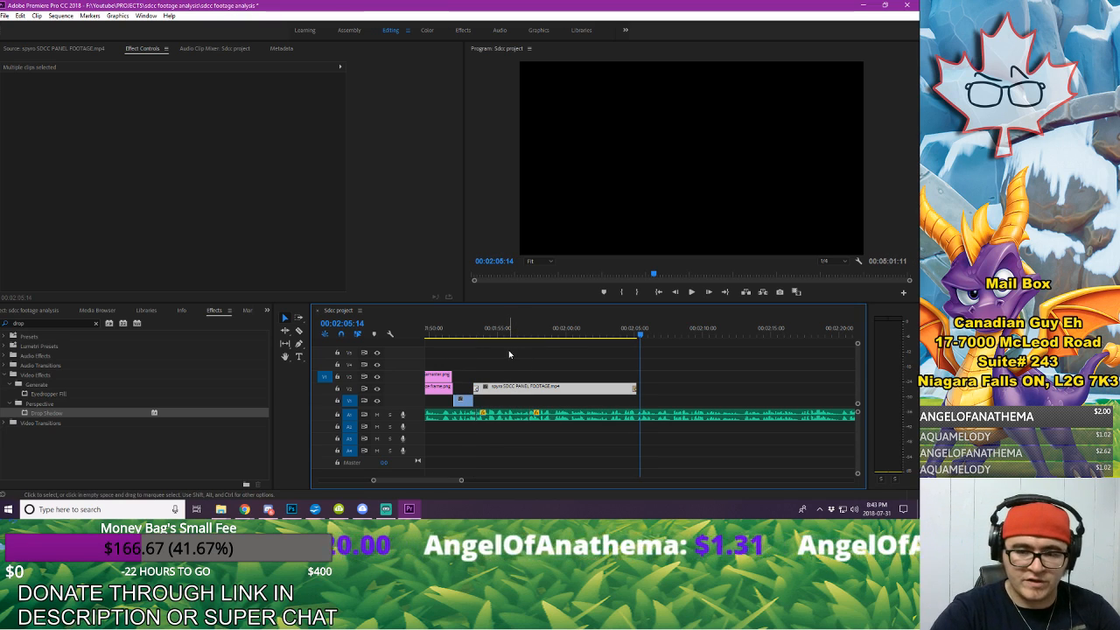
left_click(518, 385)
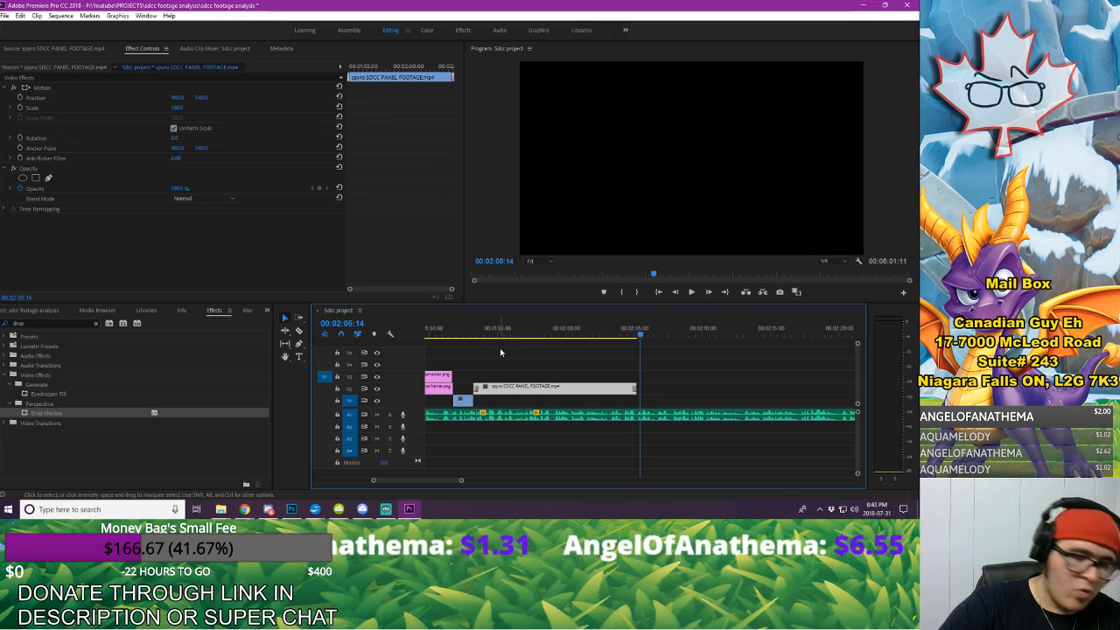
Step: Nudge the copied V2 footage clip slightly earlier so its opening transition overlaps the end of the short clip, and deselect it
key("alt+Left")
key("alt+Left")
key("alt+Left")
key("alt+Left")
key("alt+Left")
key("alt+Left")
key("alt+Left")
key("alt+Left")
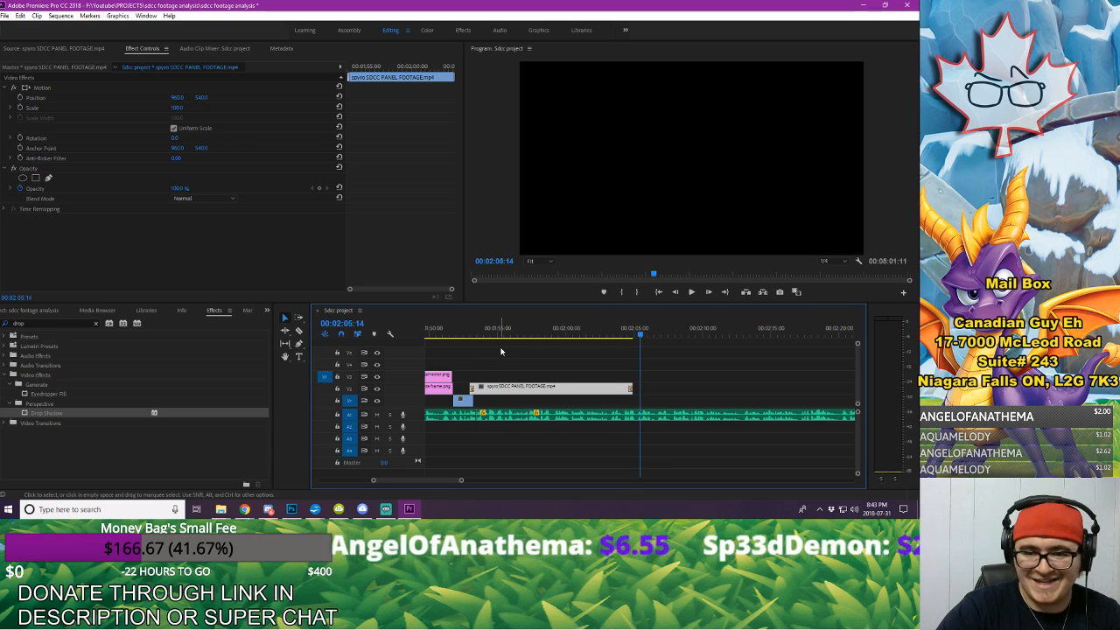
key("alt+Left")
left_click(500, 353)
Step: Play back the sequence from just before the konai freeze frame to review the new clips
left_click_drag(463, 481, 502, 481)
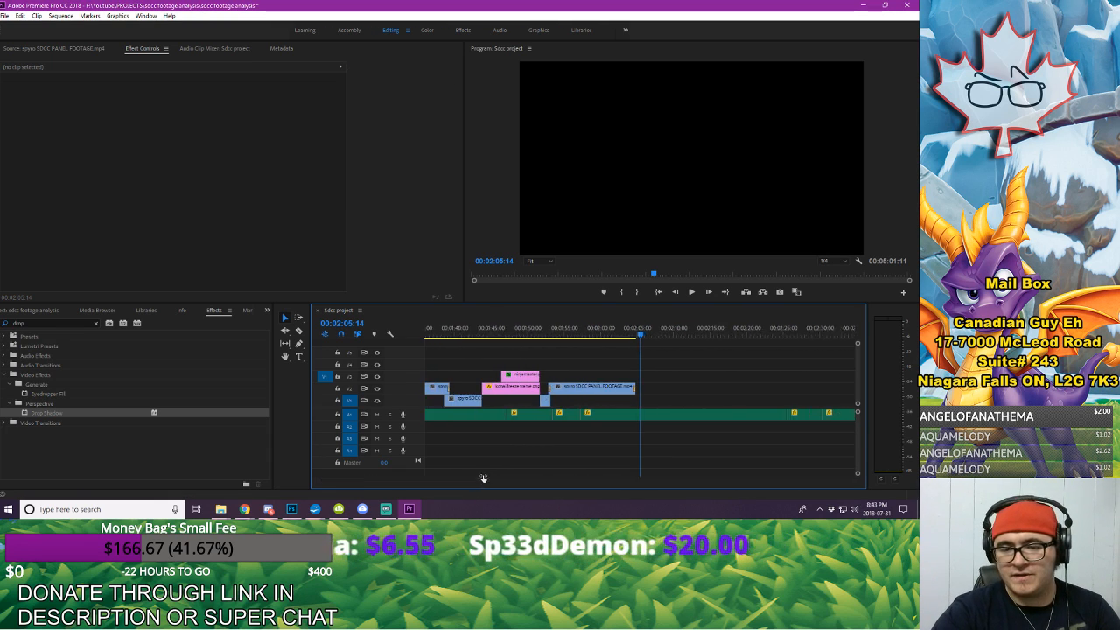
key("space")
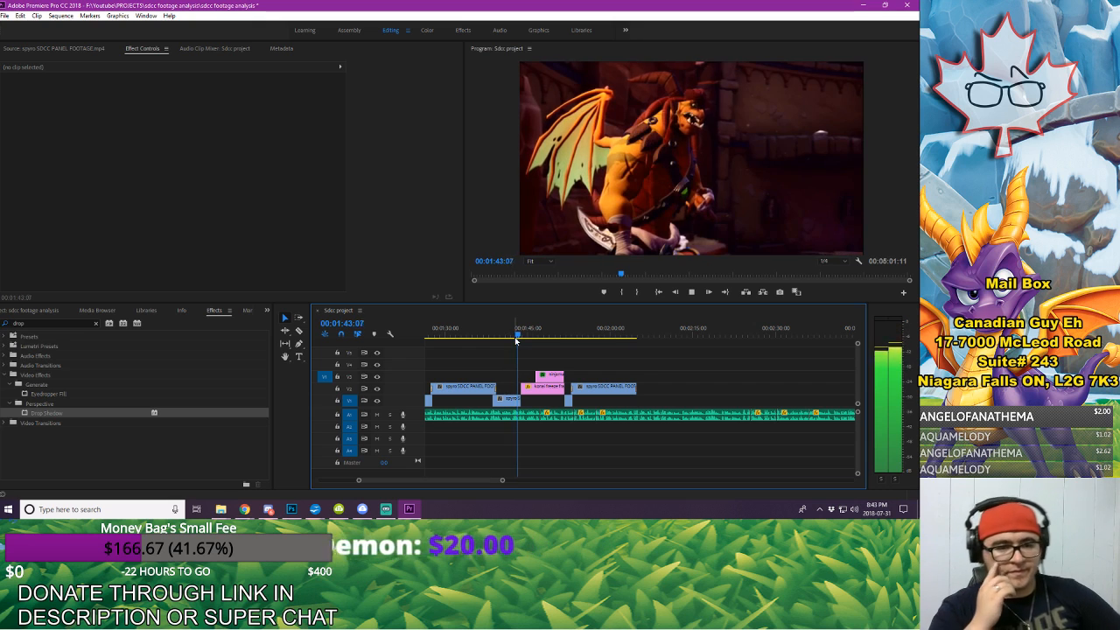
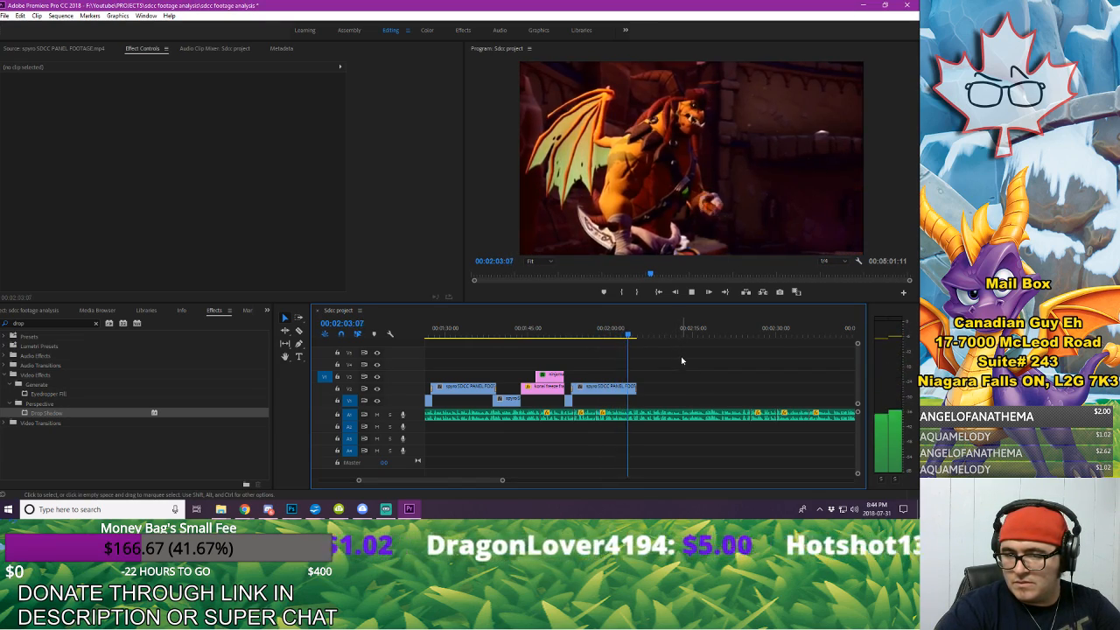
Step: Paste a copy of the V2 footage clip onto V1 and butt it against the V2 clip's end at about 00:02:05
left_click(605, 393)
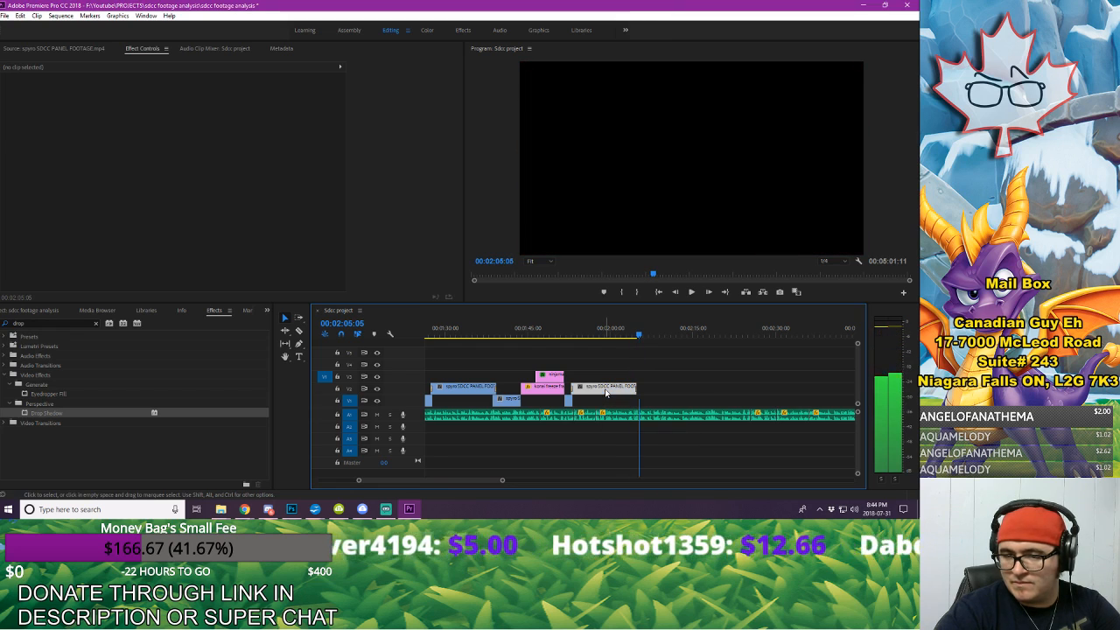
key("ctrl+v")
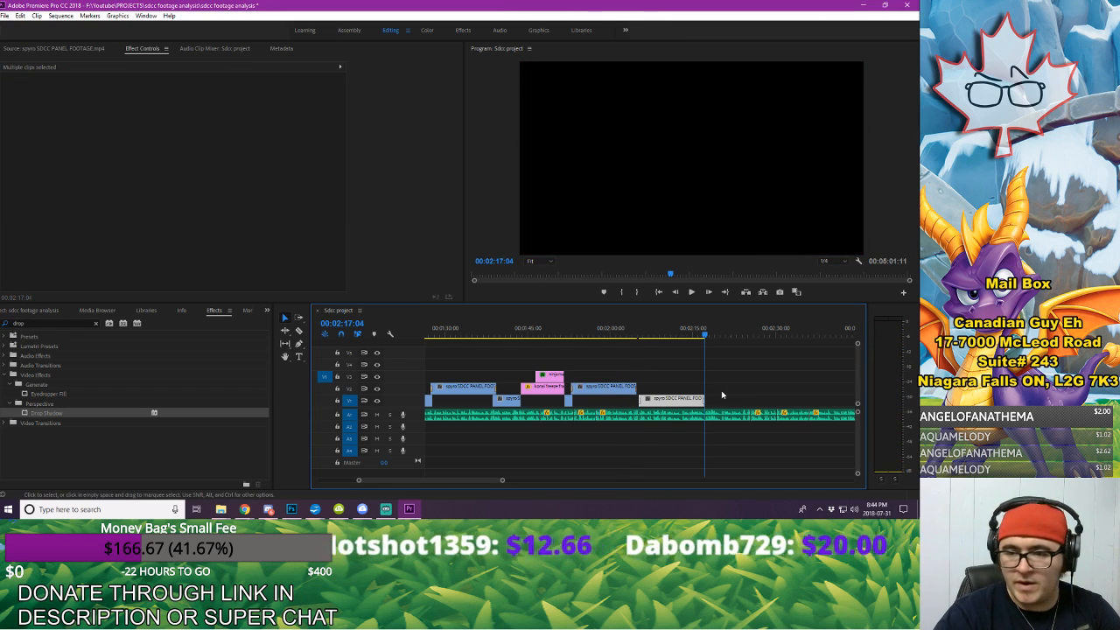
left_click_drag(670, 401, 669, 404)
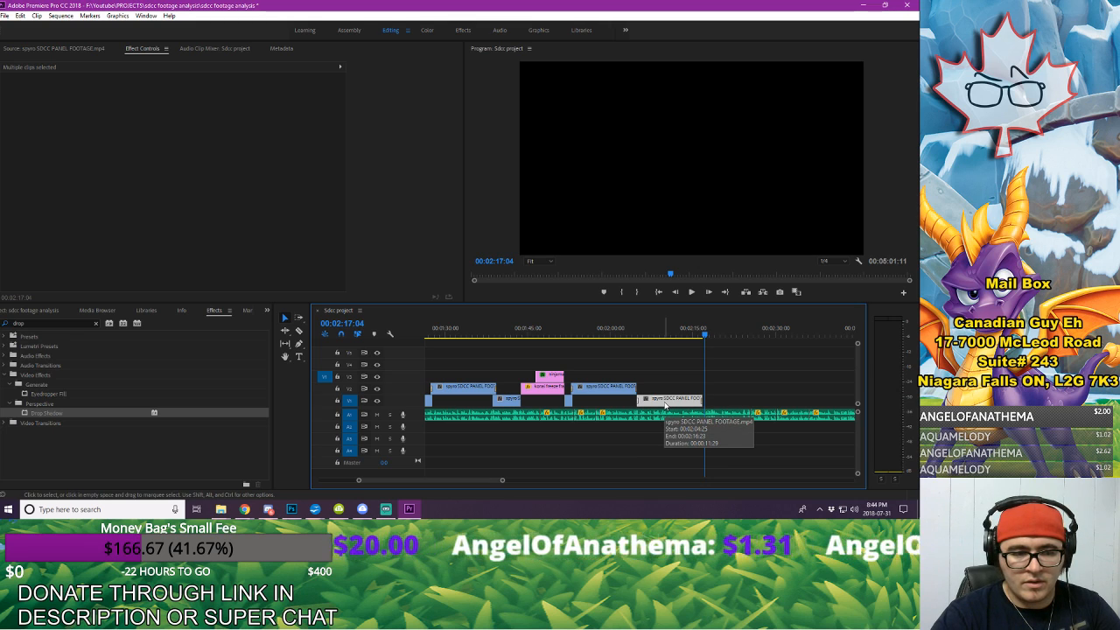
Step: Shift the pasted V1 clip earlier to overlap the V2 clip's closing Cross Dissolve, and delete its own opening Cross Dissolve
left_click(634, 335)
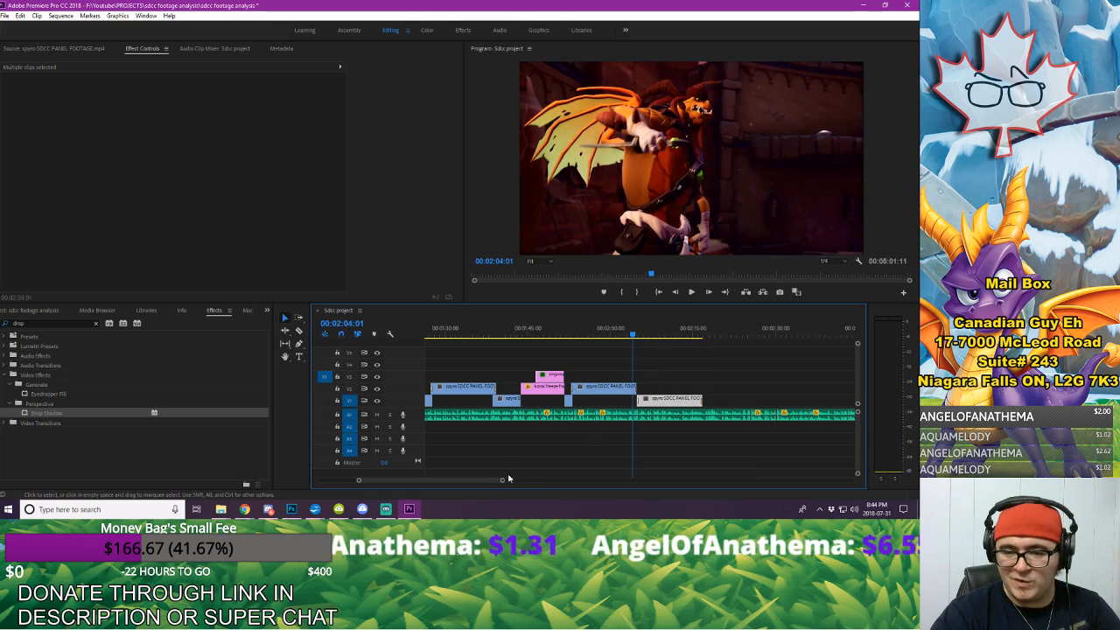
left_click_drag(503, 480, 457, 490)
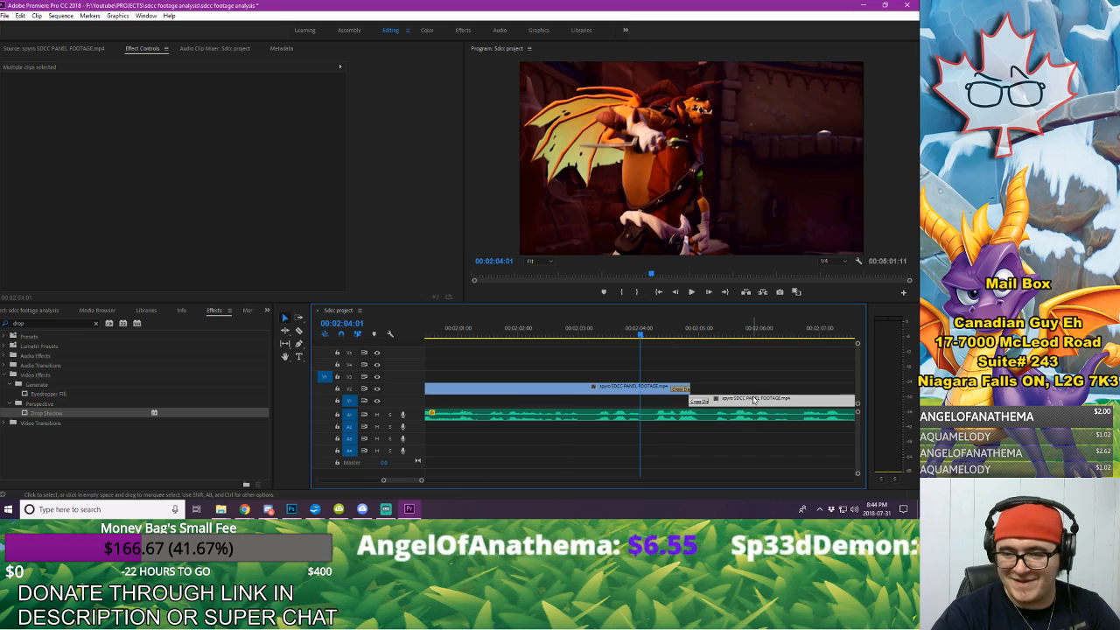
left_click_drag(743, 400, 724, 400)
left_click(698, 355)
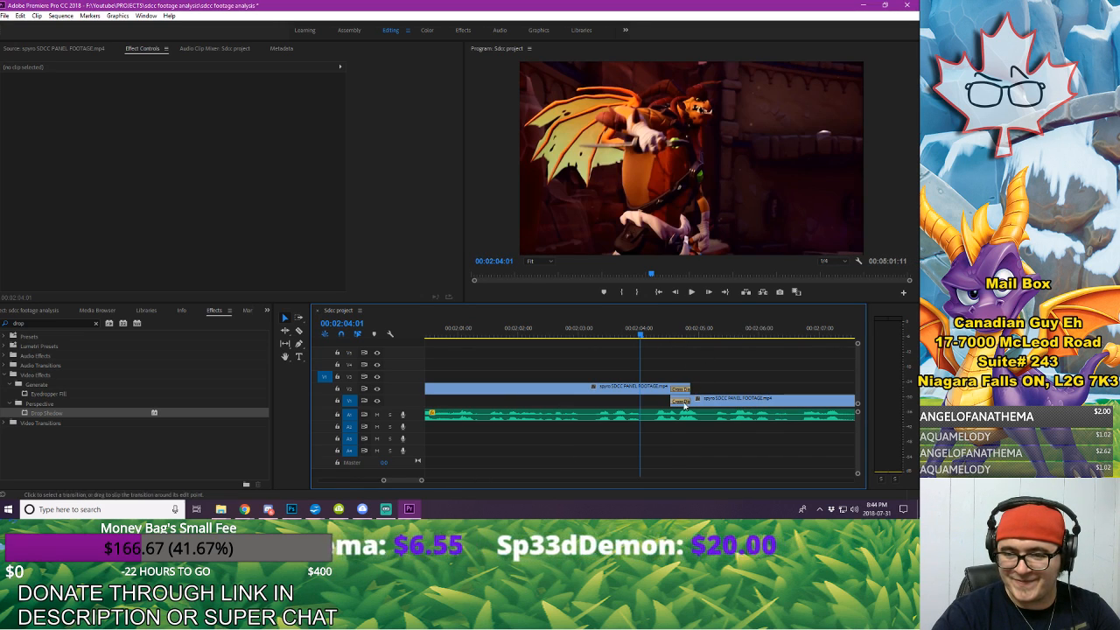
left_click(681, 401)
key("Delete")
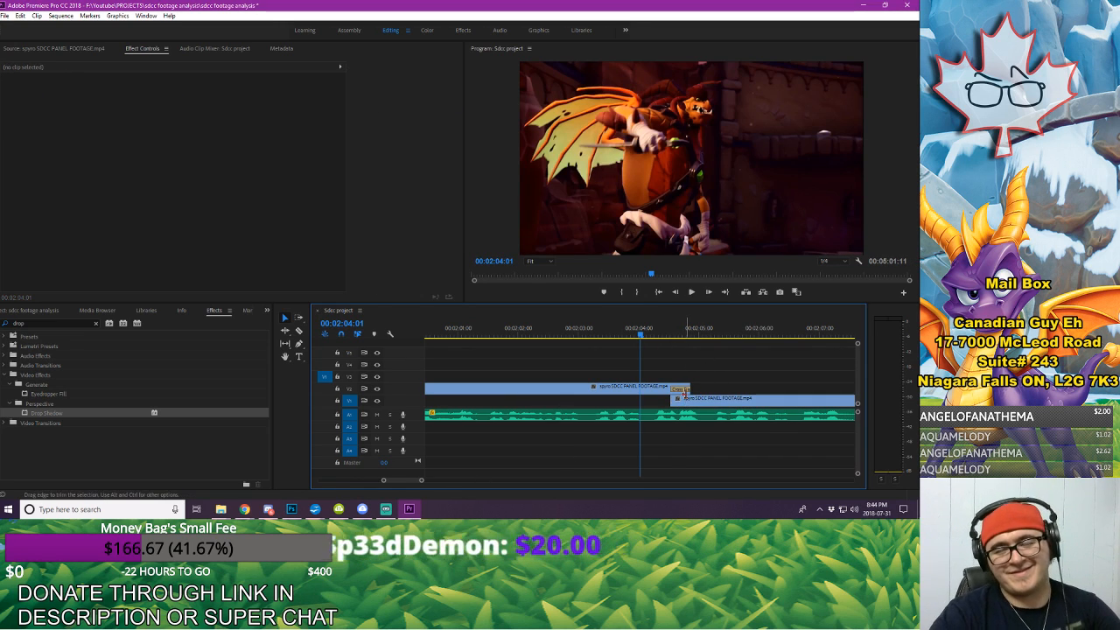
Step: Play through the new V1 clip, remove its closing Cross Dissolve and trim its end back to 00:02:13:00
key("space")
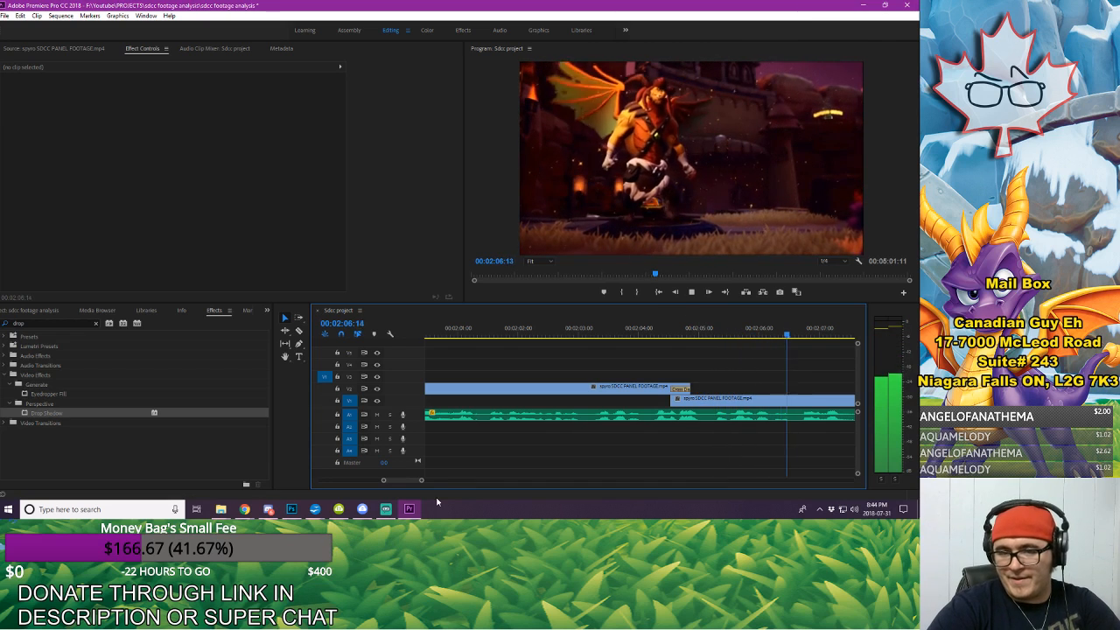
left_click_drag(422, 480, 446, 482)
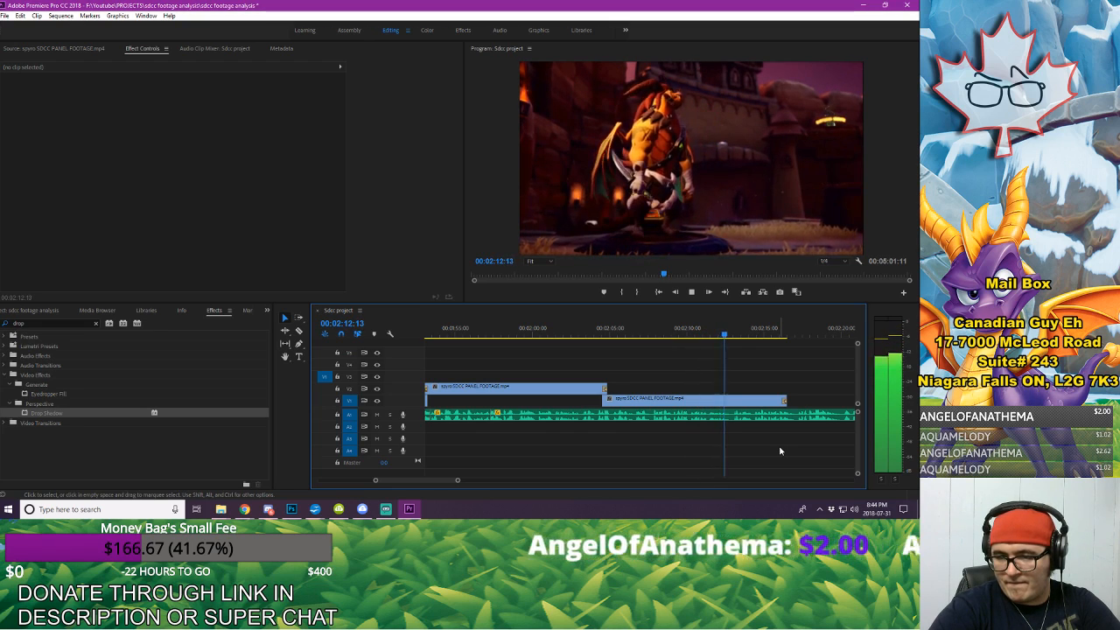
left_click(735, 335)
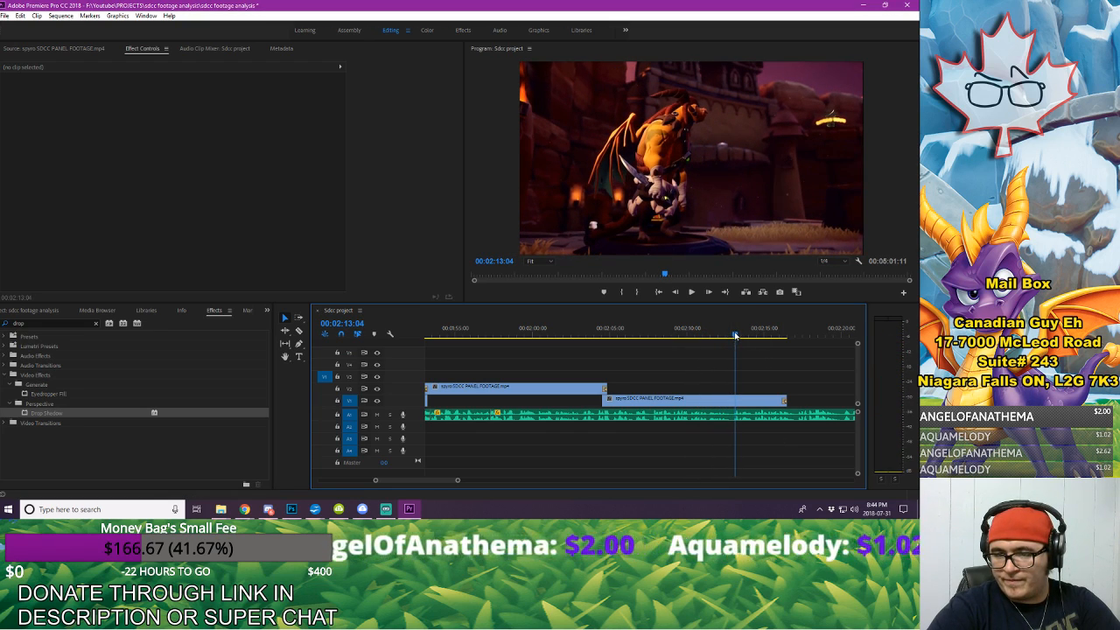
left_click(784, 402)
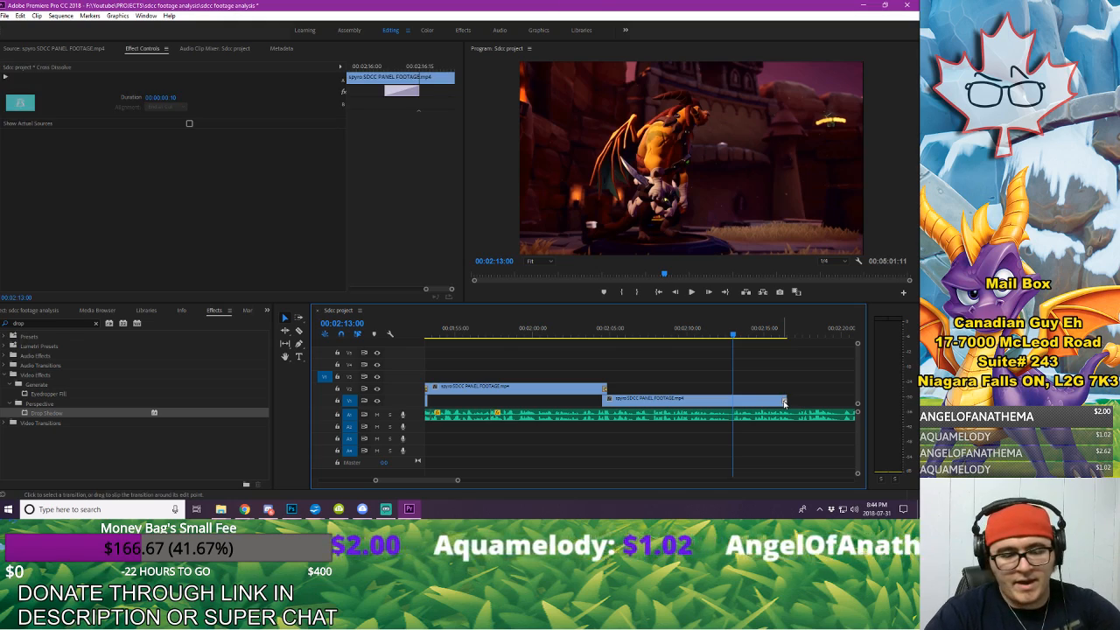
left_click_drag(783, 402, 736, 399)
Step: Play back the sequence from about 00:02:03 past the V1 clip's trimmed end to check it against the voice-over
left_click(586, 335)
key("space")
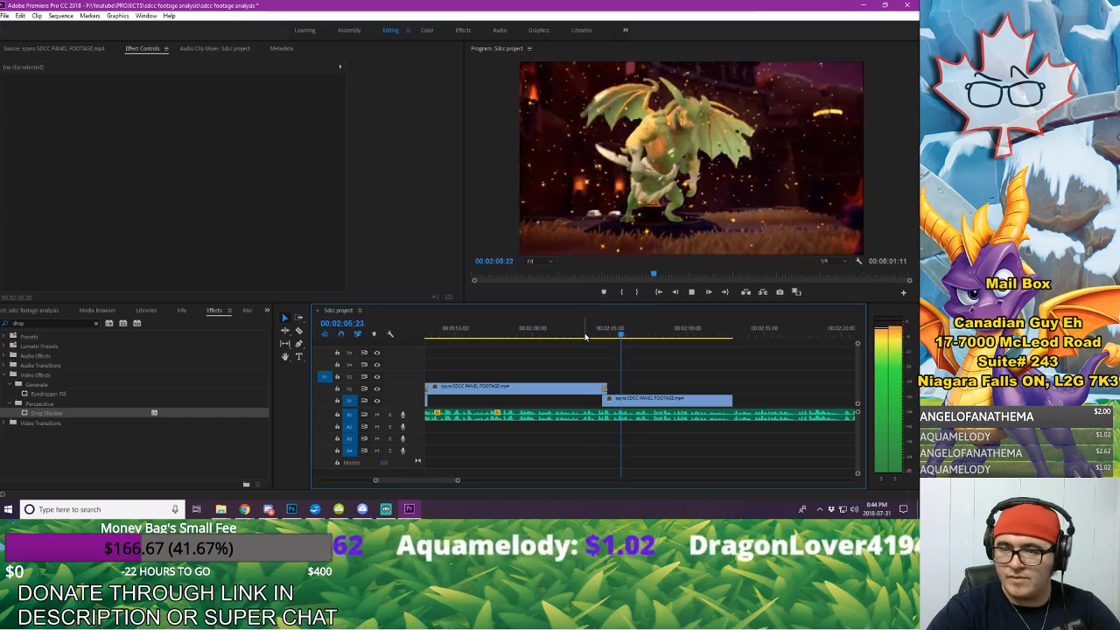
key("backslash")
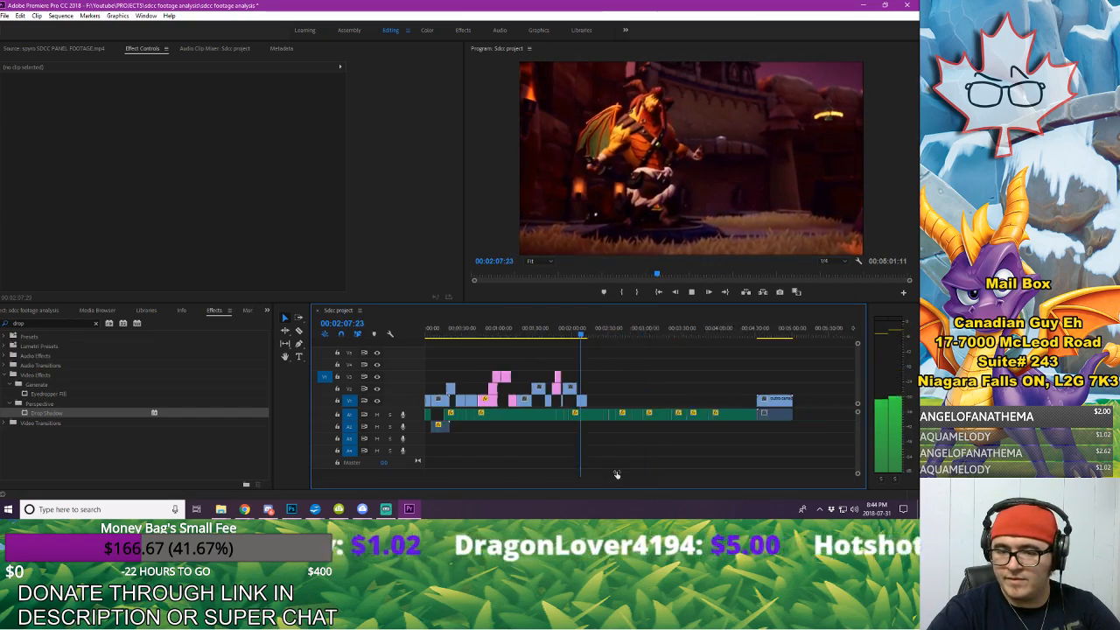
left_click_drag(617, 474, 520, 477)
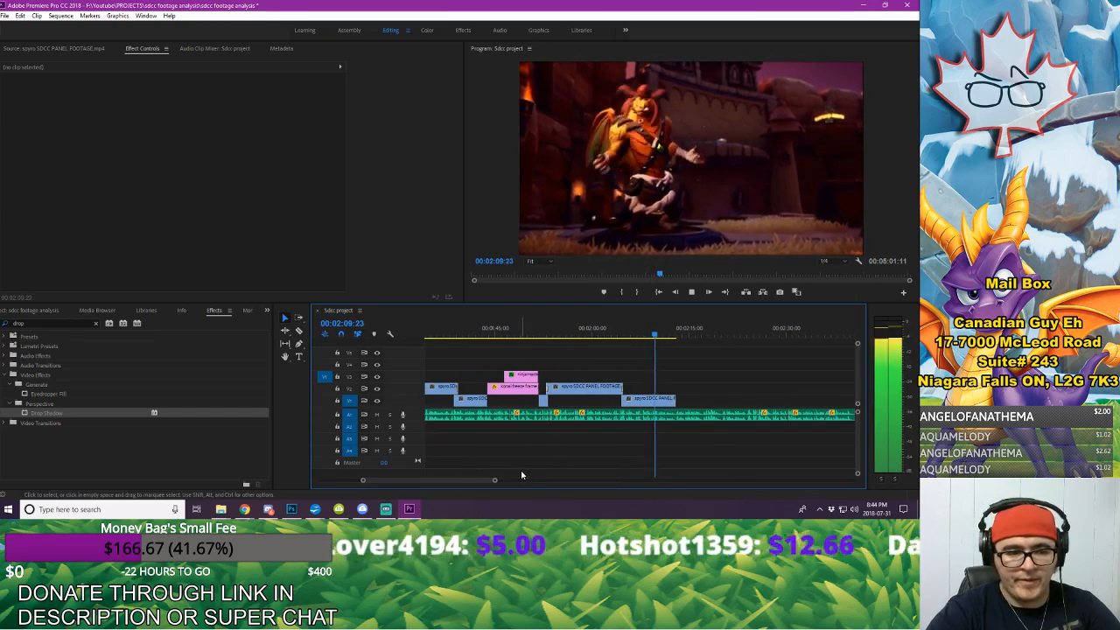
key("space")
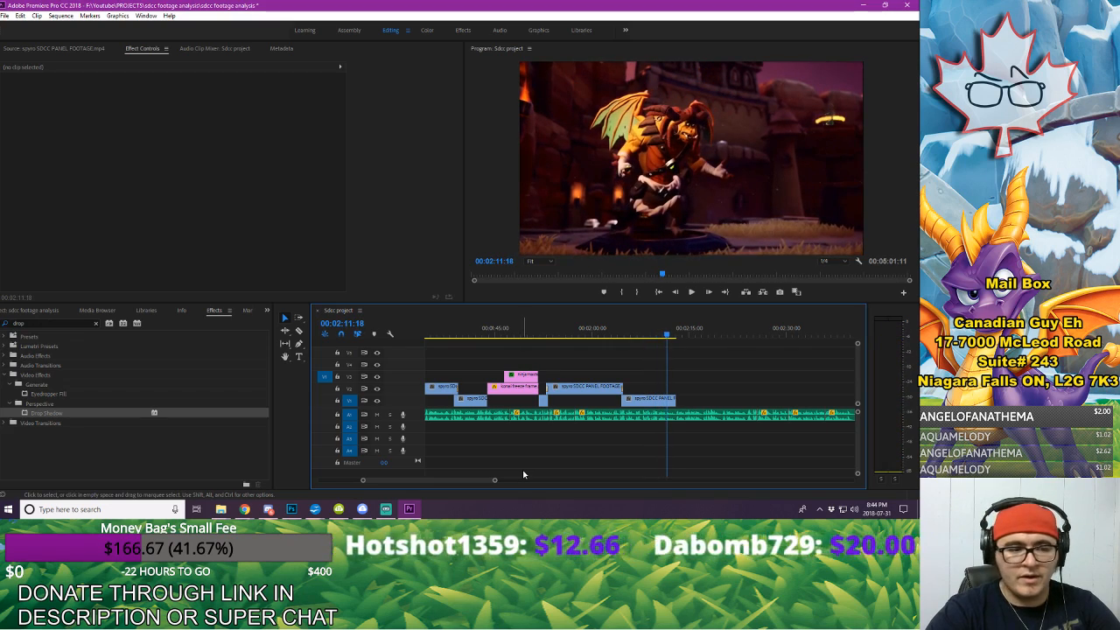
key("space")
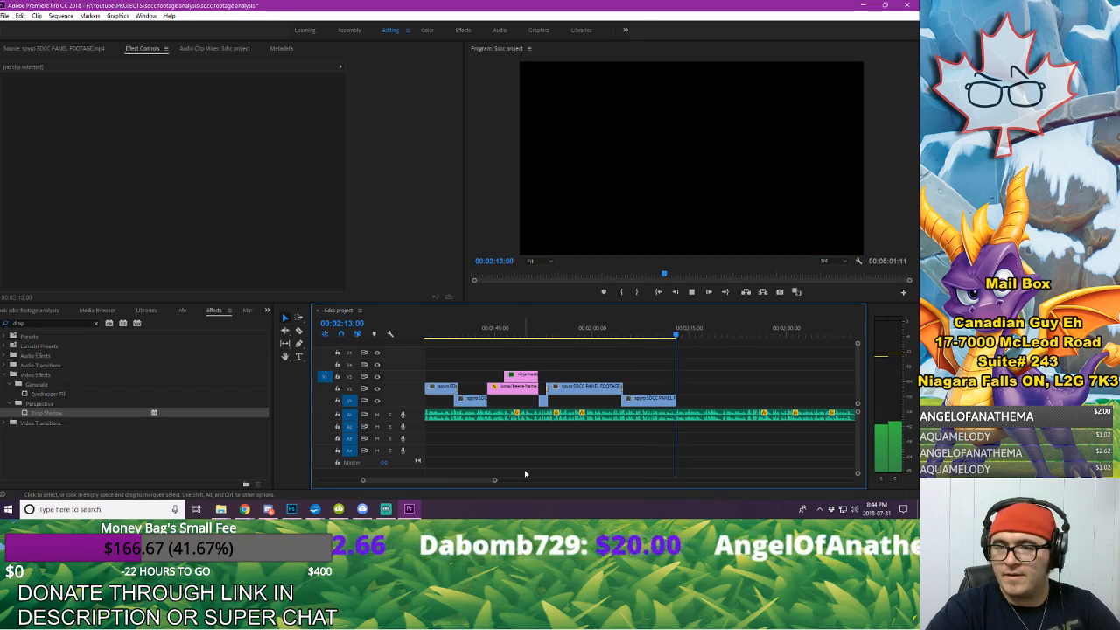
key("space")
Step: Locate the voice-over pause after the V1 footage clip and extend the clip's end to 00:02:13:03
left_click_drag(495, 480, 431, 481)
left_click(551, 327)
key("space")
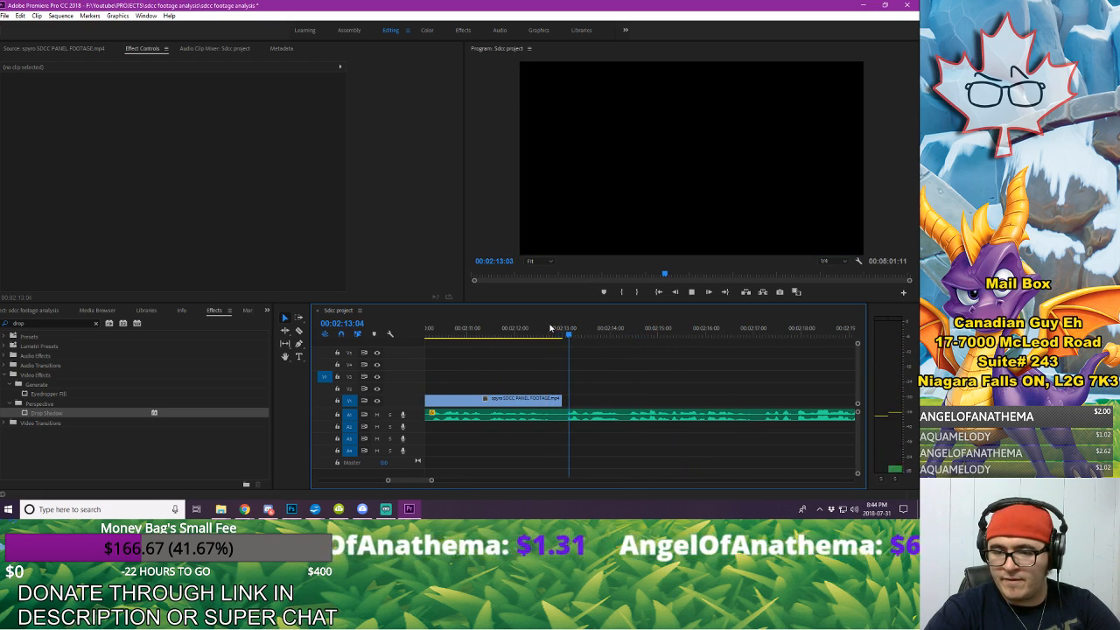
key("space")
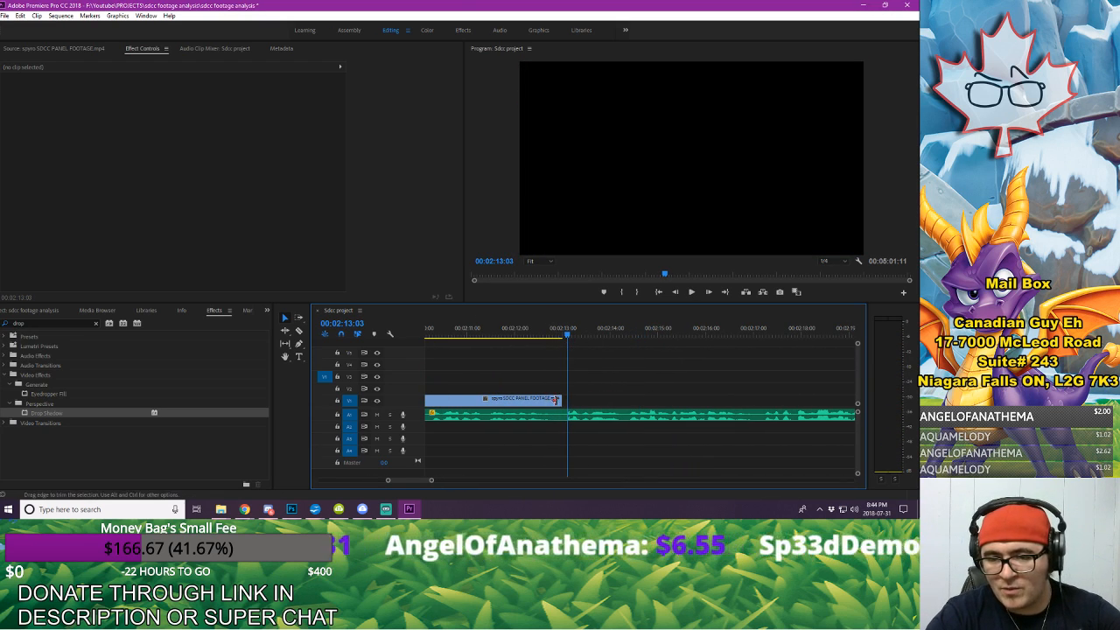
left_click_drag(555, 400, 565, 399)
Step: Play back the extended clip's ending and save the project
left_click(510, 331)
key("space")
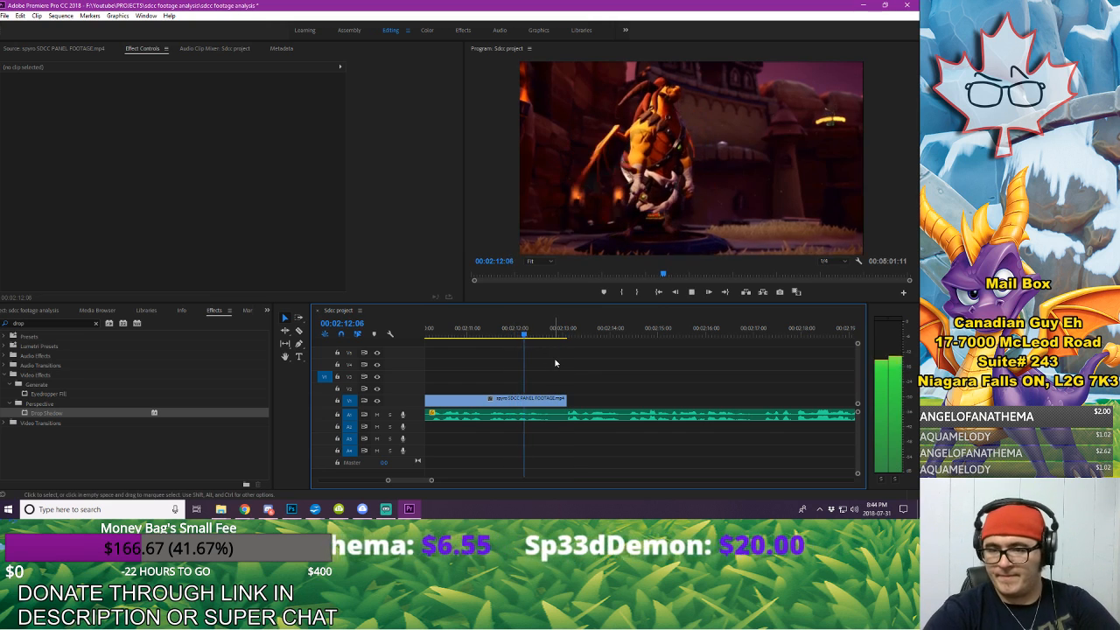
key("space")
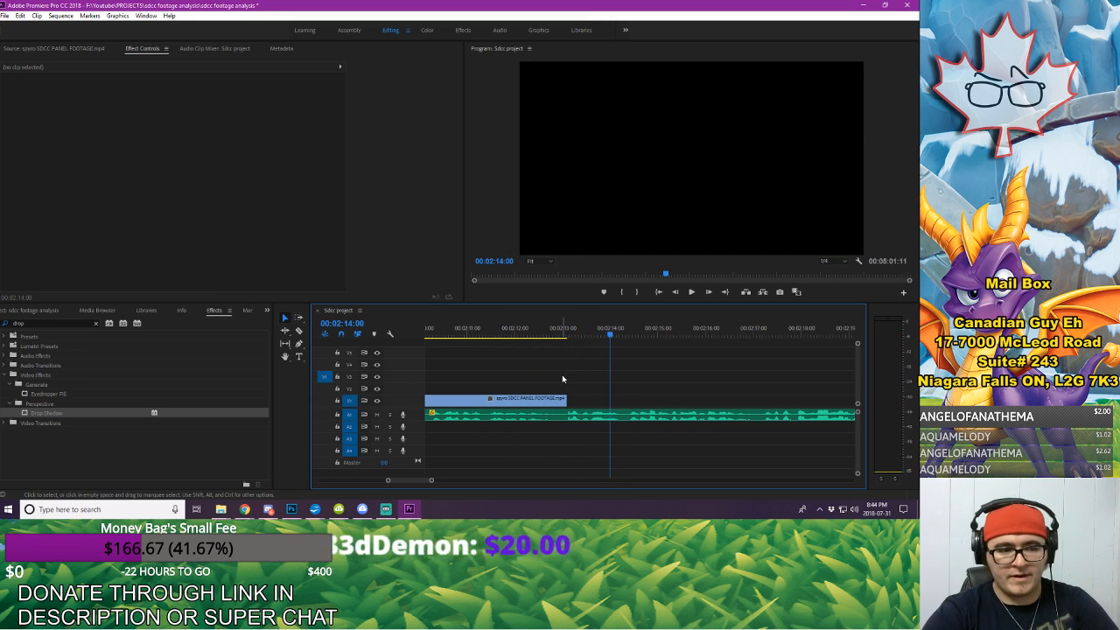
left_click(6, 16)
left_click(35, 125)
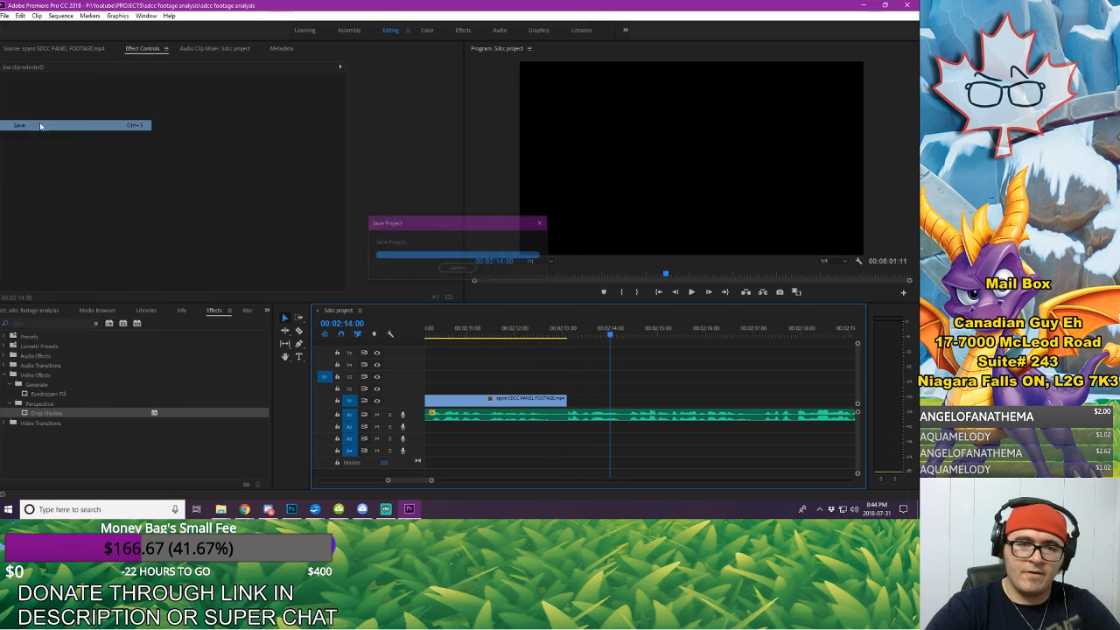
Step: Play the voice-over from near the end of the last V1 clip through to 00:02:19:13
left_click_drag(432, 481, 450, 481)
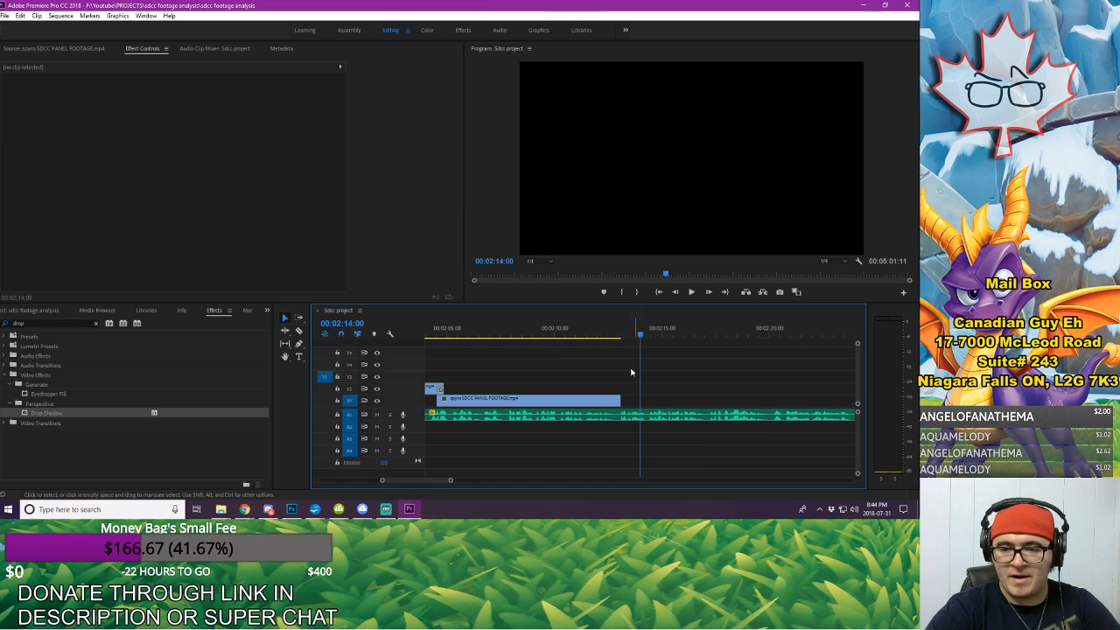
left_click(595, 335)
key("space")
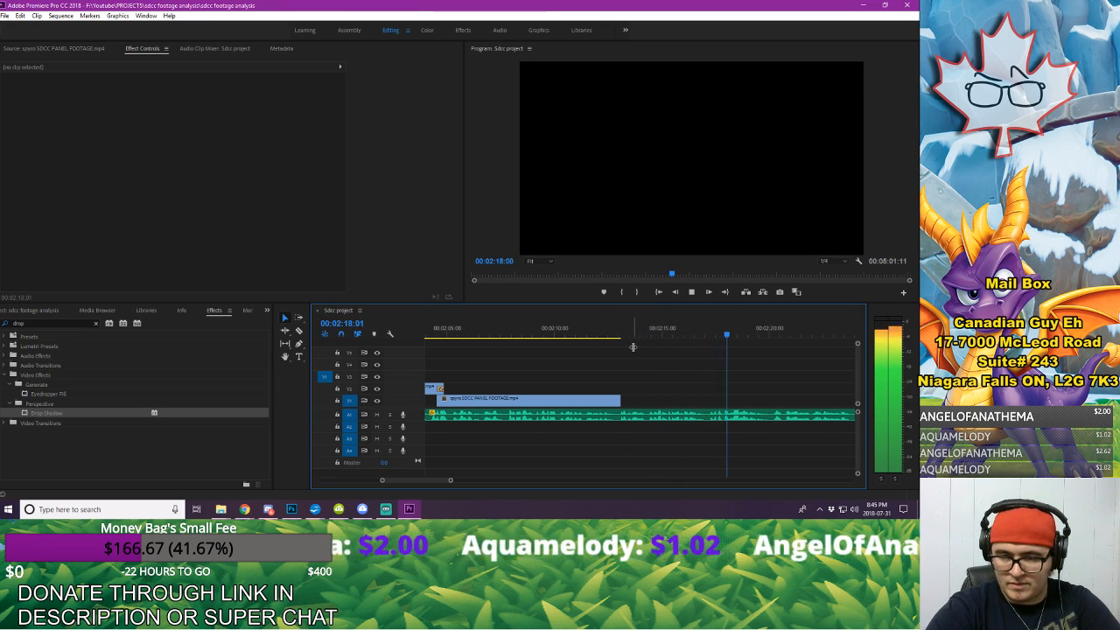
key("space")
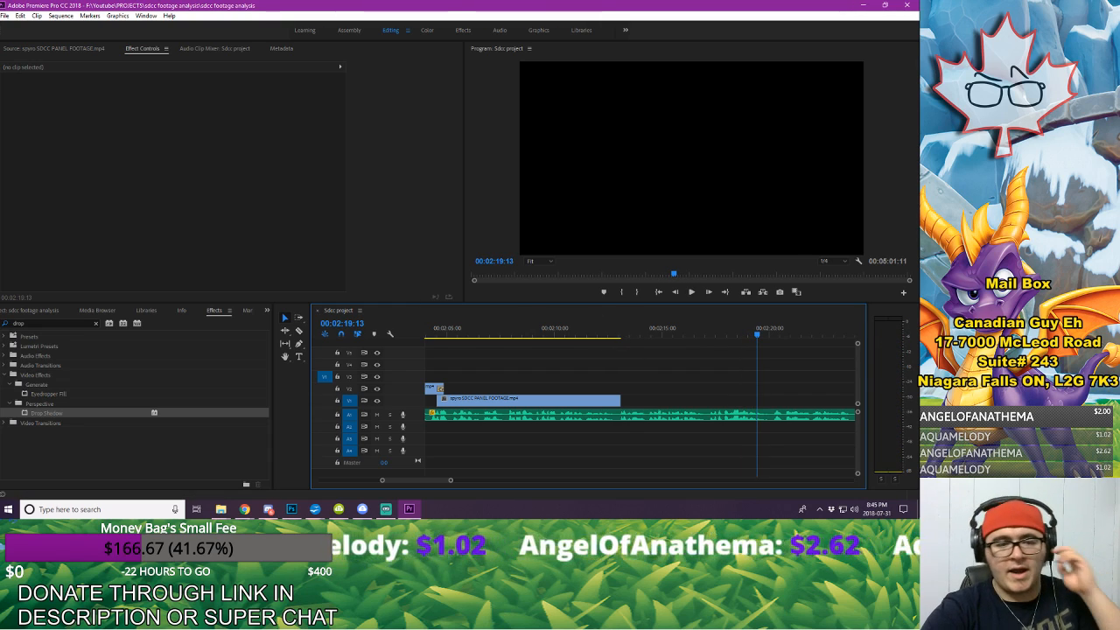
Step: Find spyro SDCC PANEL FOOTAGE.mp4 among the project items and load it as the source clip
left_click(38, 311)
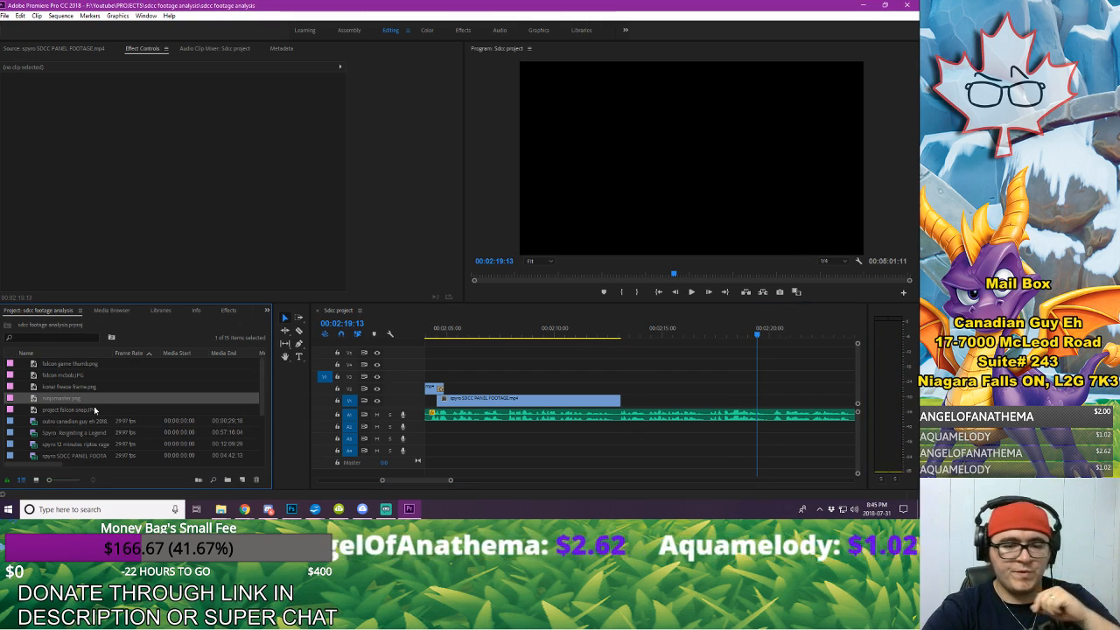
double_click(85, 445)
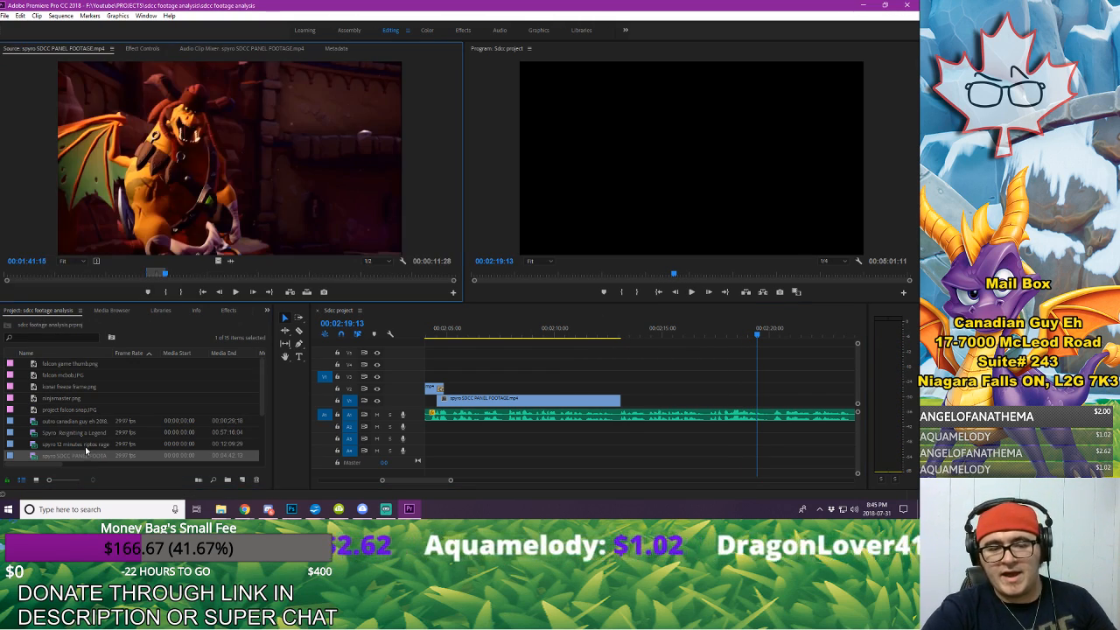
scroll(92, 432, "down", 1)
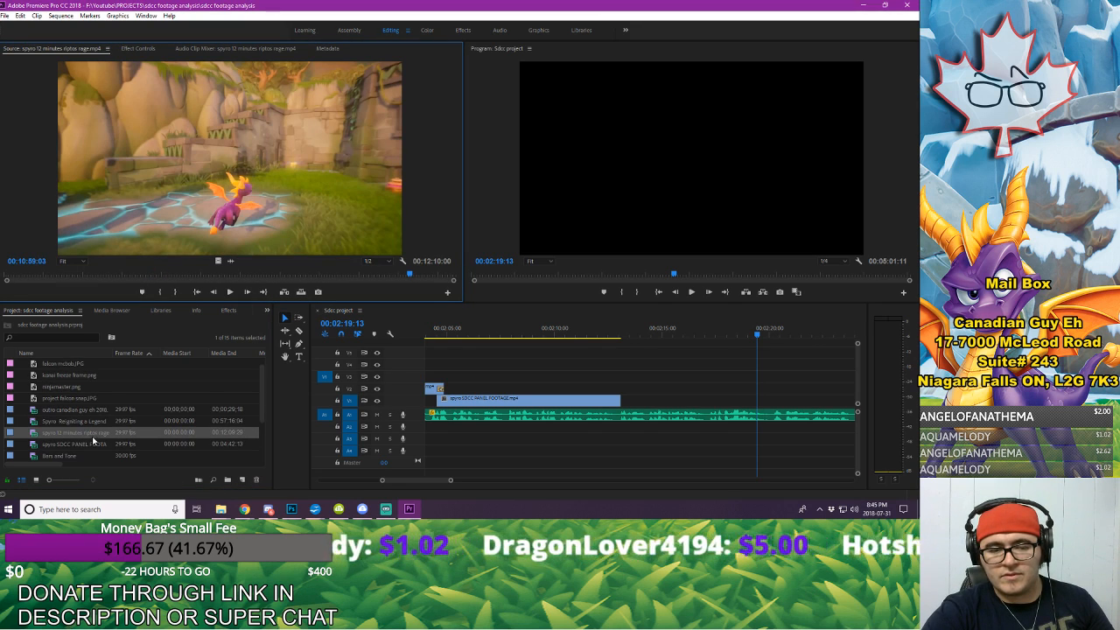
scroll(93, 440, "down", 2)
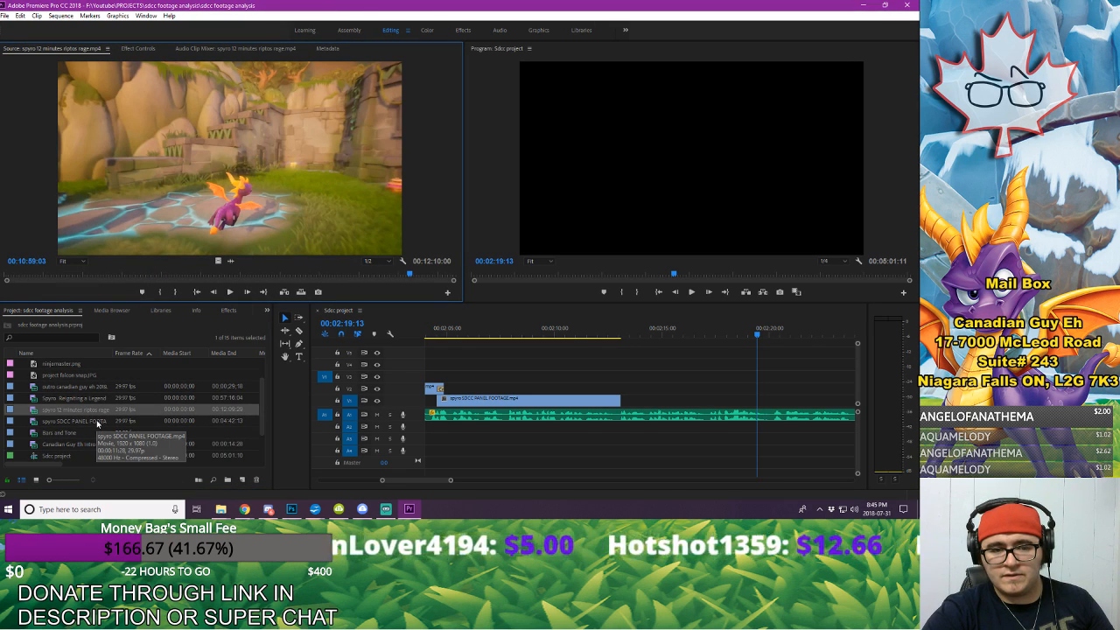
double_click(96, 420)
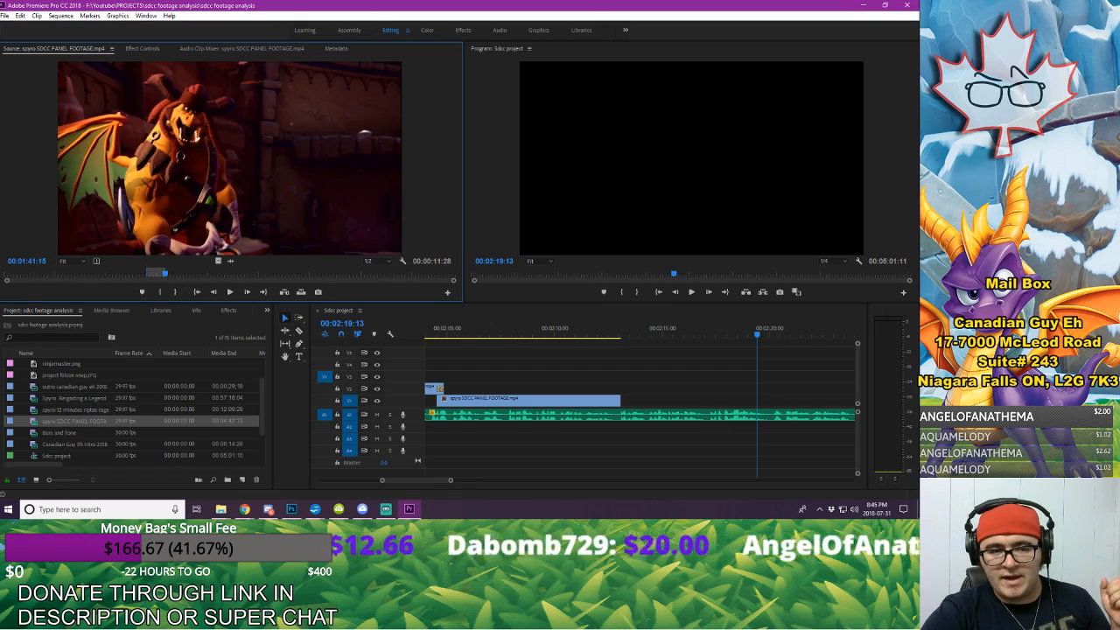
Step: Scrub the source panel footage to the Spyro gameplay section and step back to about 00:01:57:10
left_click_drag(96, 260, 190, 275)
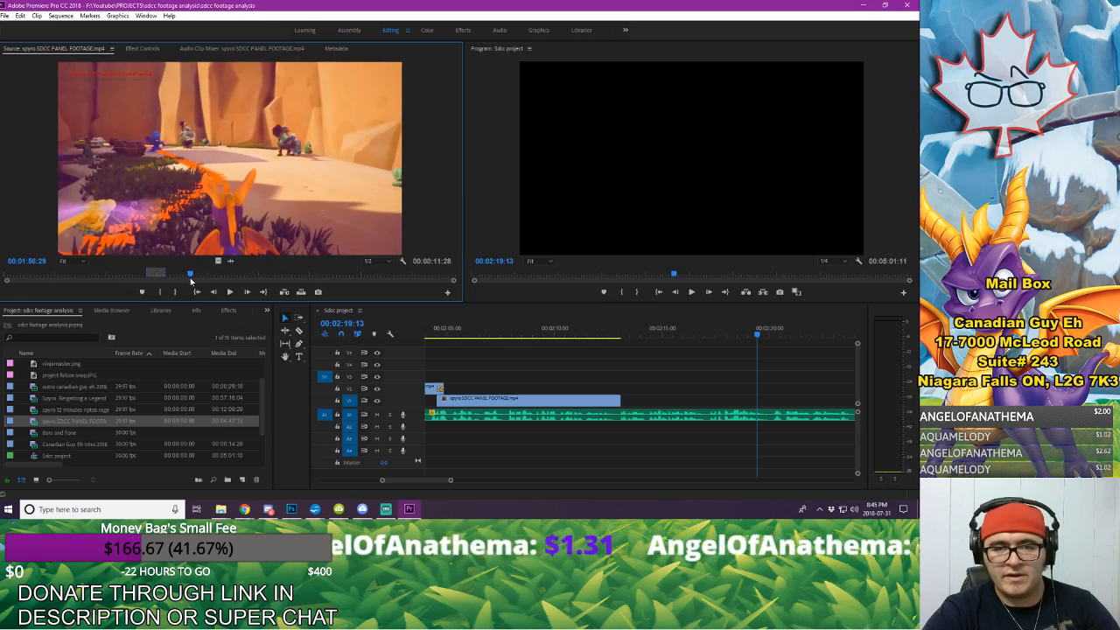
key("space")
key("space")
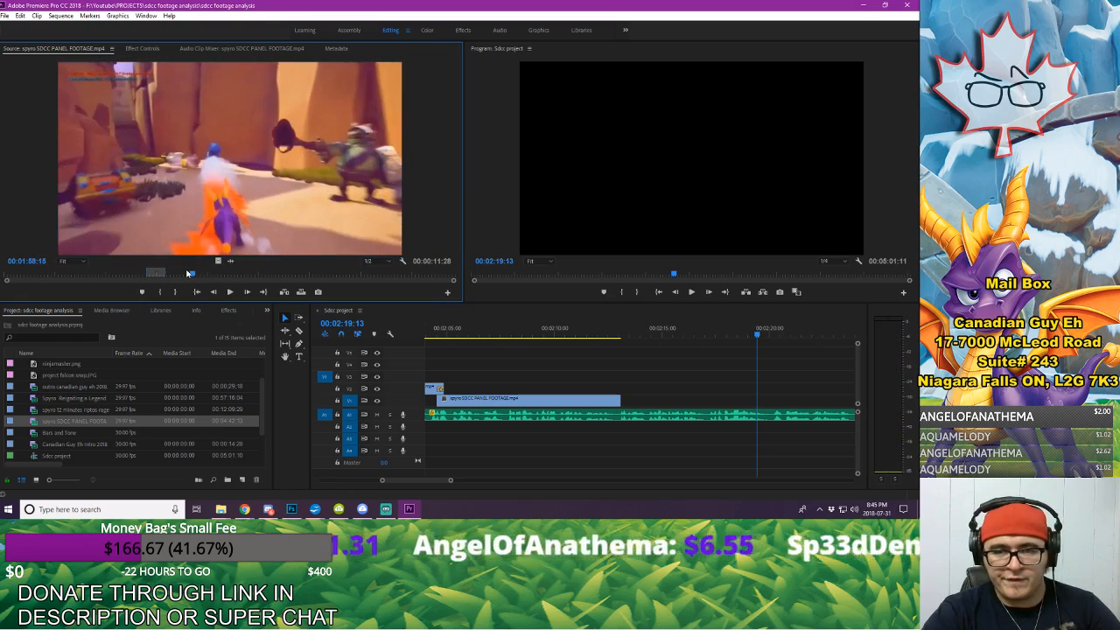
key("space")
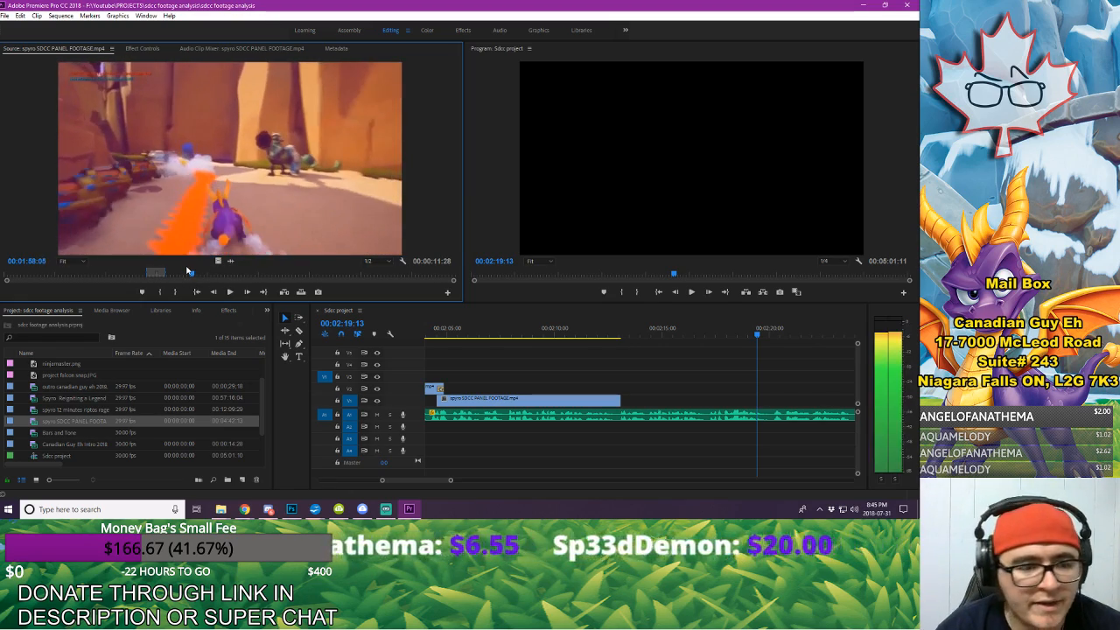
key("shift+Left")
key("shift+Left")
key("shift+Left")
key("shift+Left")
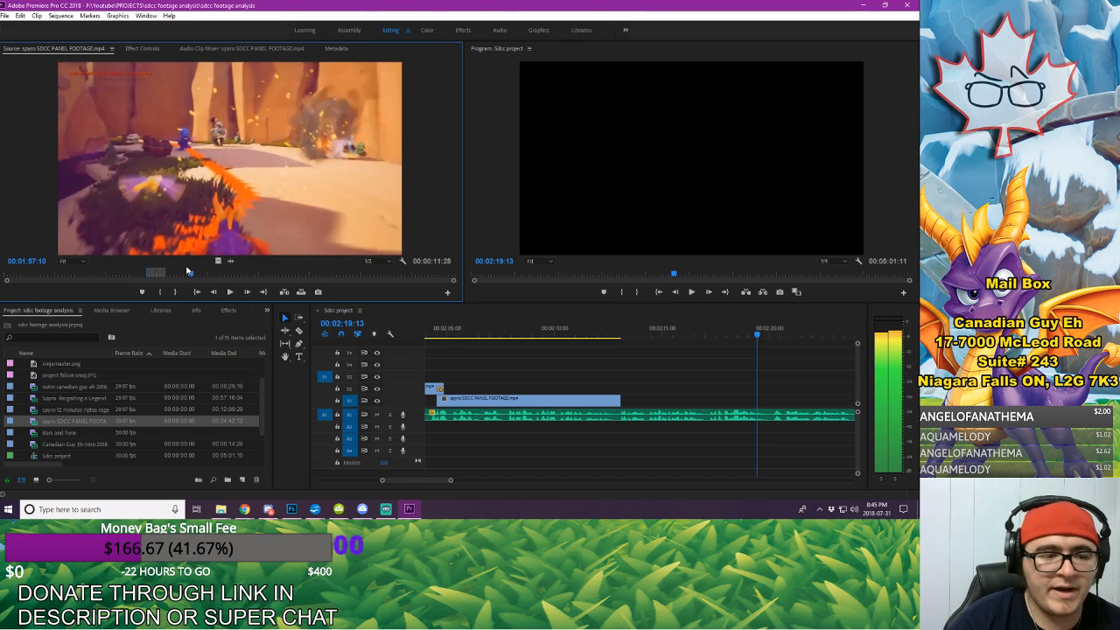
Step: Play the source panel footage to the shielded gnorc's appearance, step to 00:02:05:18 and mark the out point there
key("space")
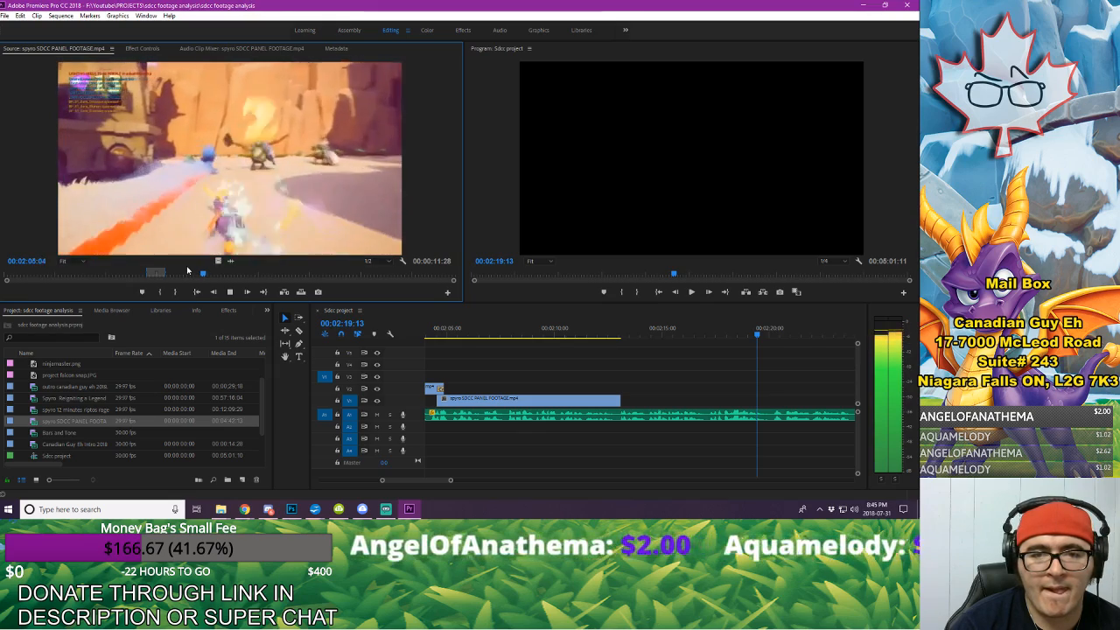
key("space")
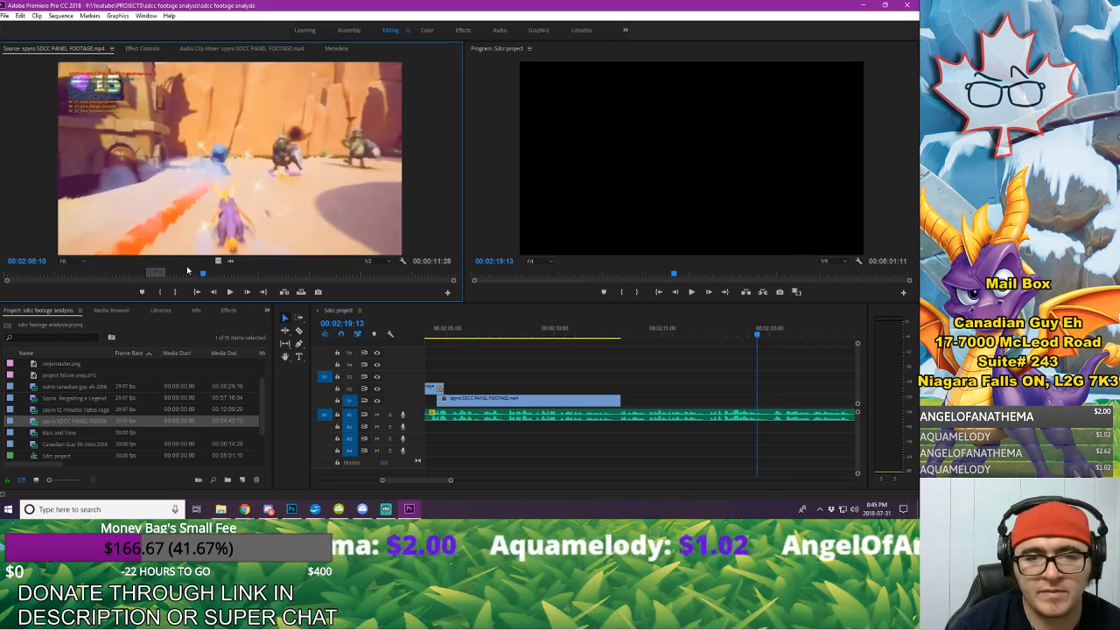
key("space")
key("Left")
key("Left")
key("Left")
key("Left")
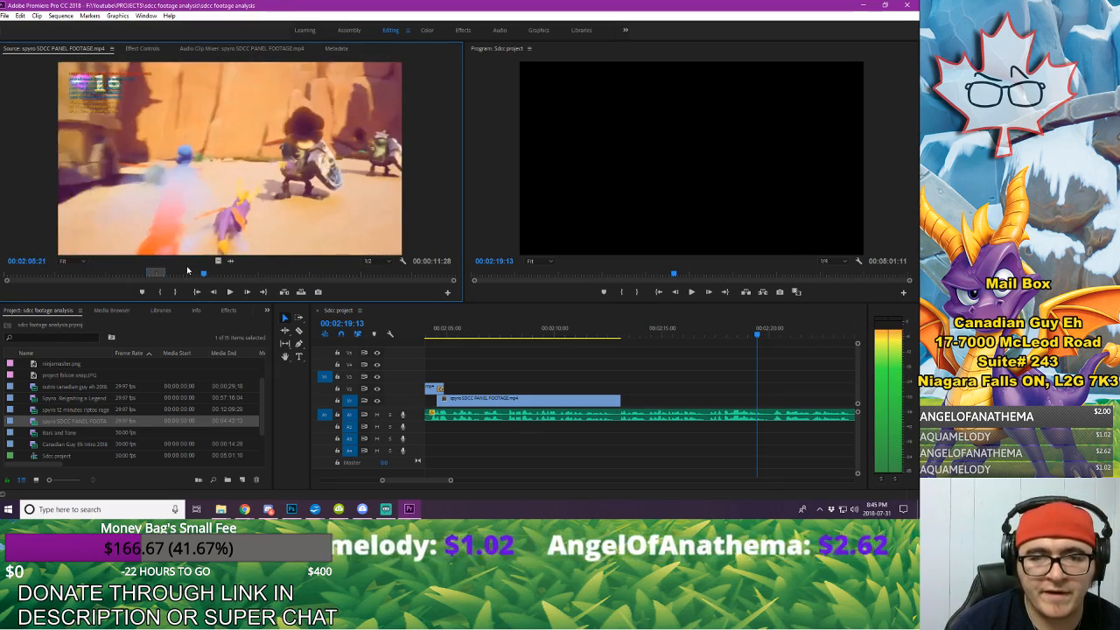
key("Right")
key("Right")
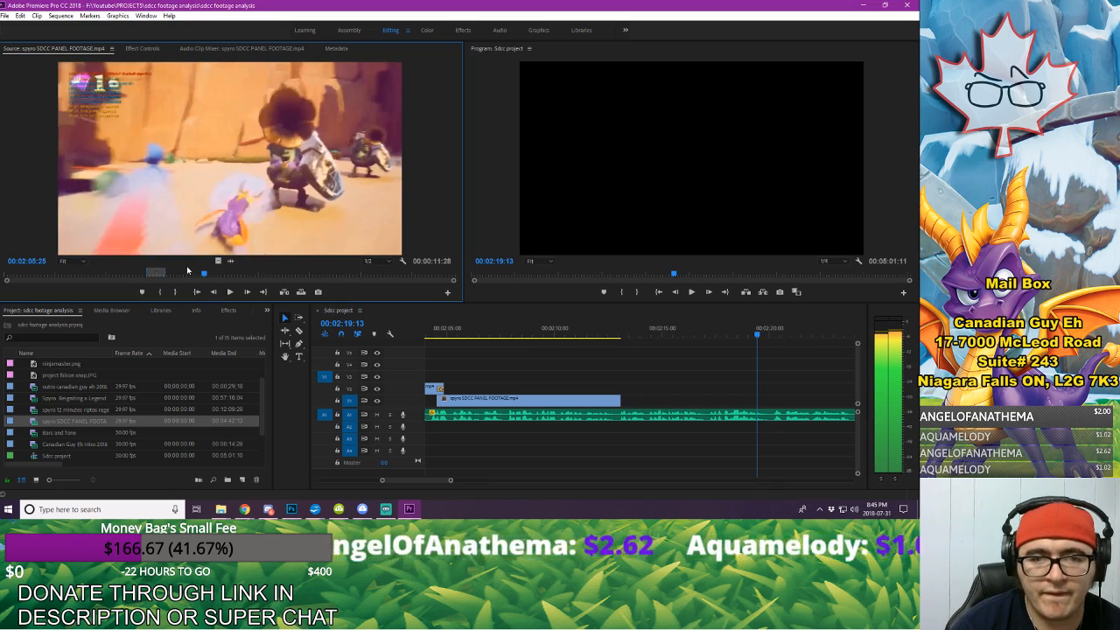
key("Left")
key("Left")
key("Left")
key("Left")
key("Left")
key("Left")
key("Left")
key("Left")
key("Left")
key("Left")
key("Left")
key("Left")
key("Left")
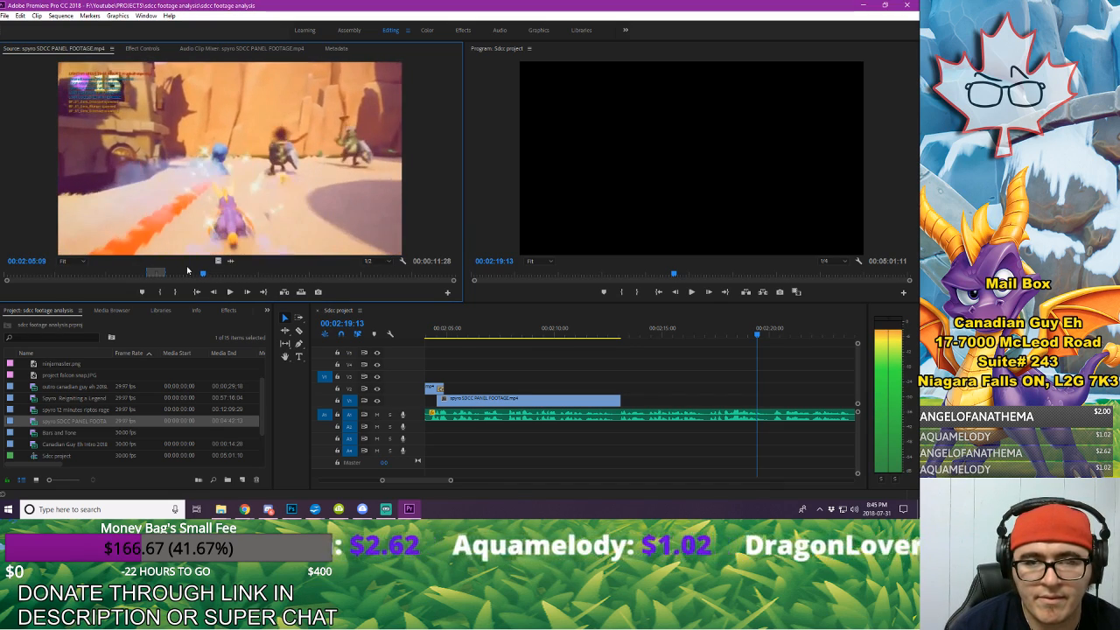
key("Right")
key("Right")
key("Right")
key("Right")
key("Right")
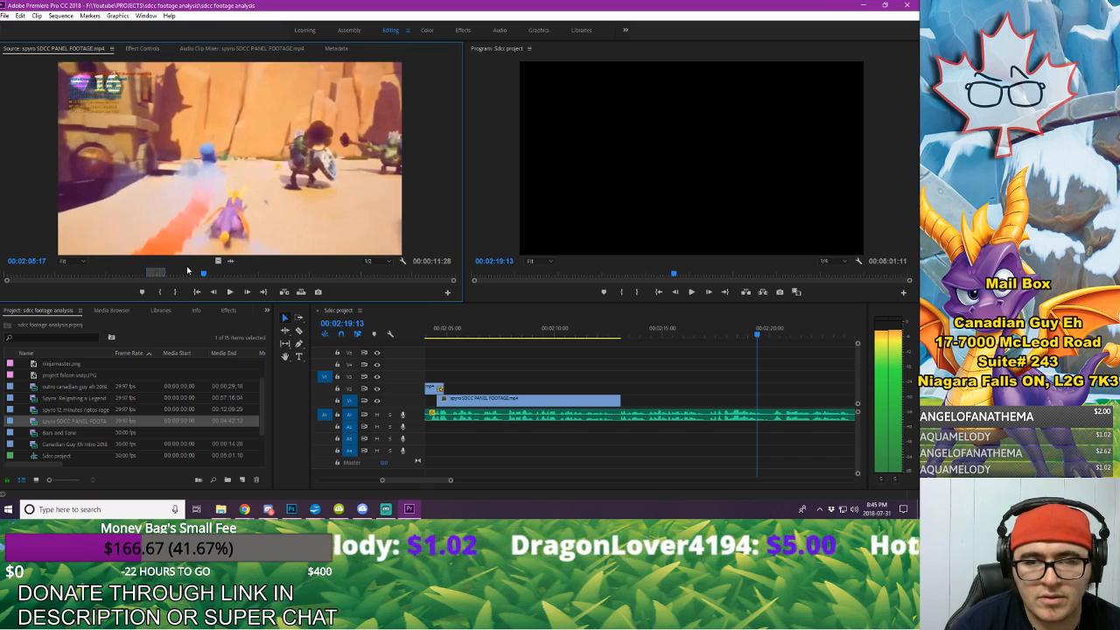
key("Right")
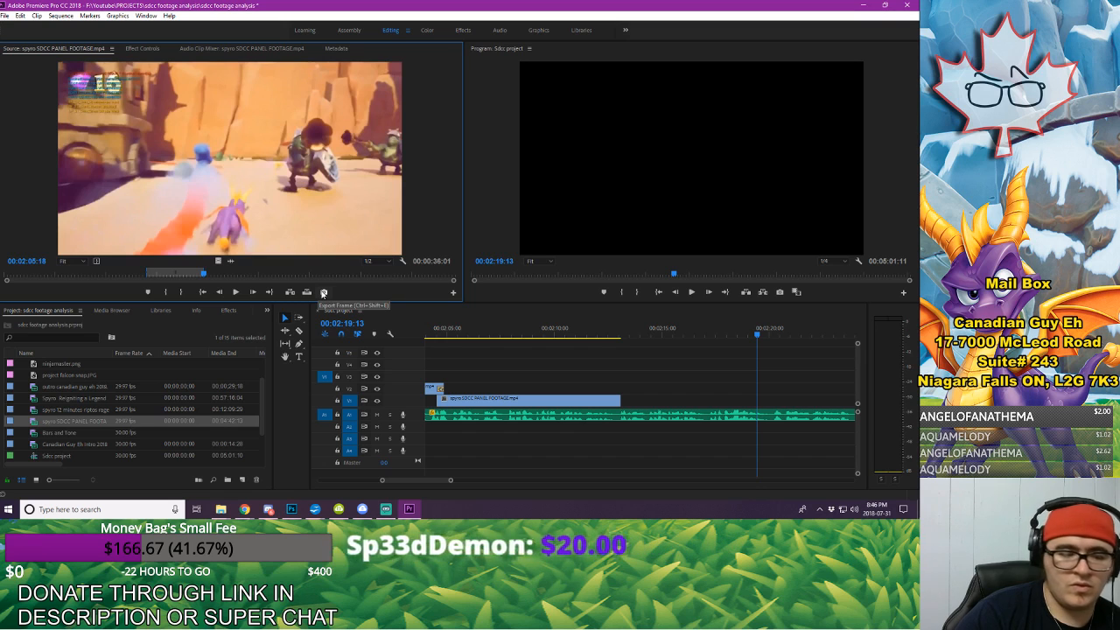
Step: Mark the source in point at 00:02:04:15, place the video-only excerpt on V1 just after 00:02:17, and play it back
left_click_drag(202, 275, 201, 275)
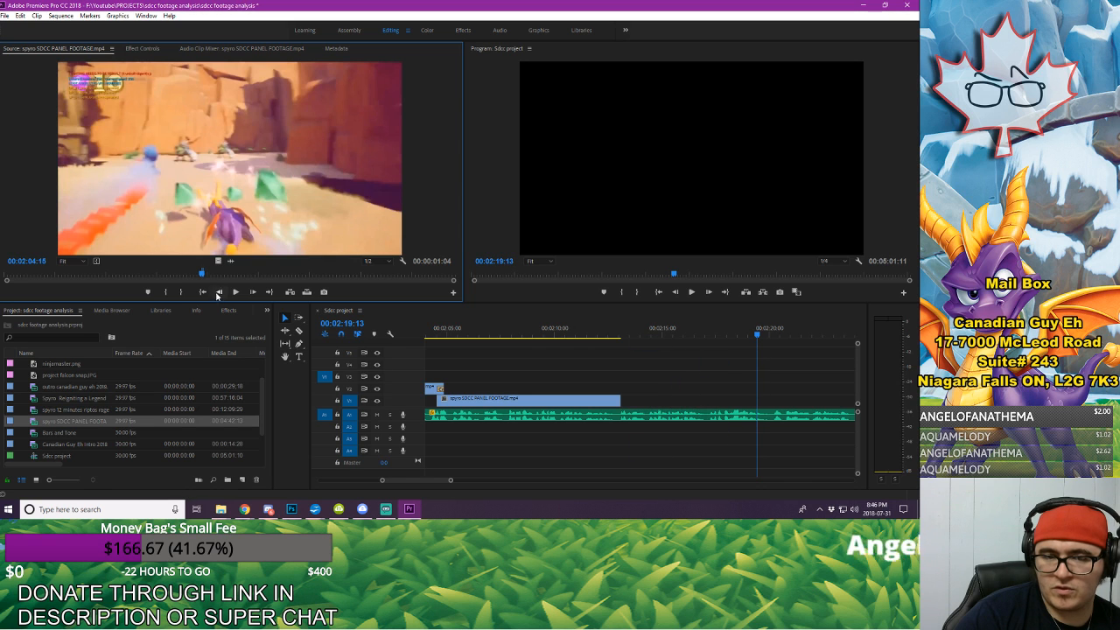
left_click_drag(216, 261, 717, 402)
left_click(717, 334)
key("space")
key("space")
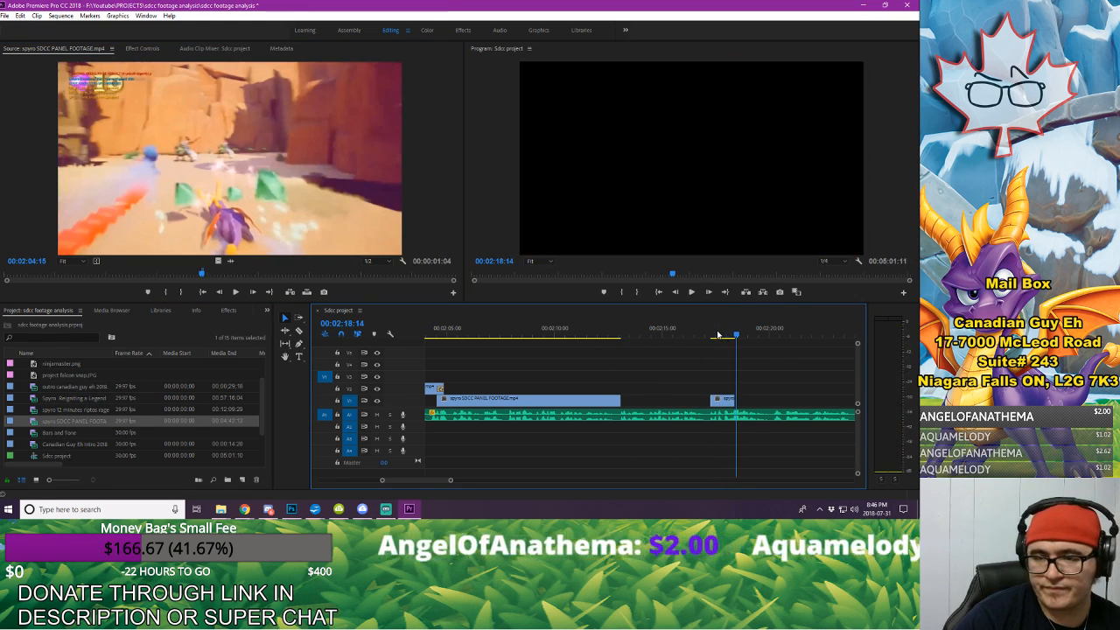
Step: Export the new clip's last frame as a PNG named "gnorc blunderbusses" and import it into the project
key("Left")
key("Left")
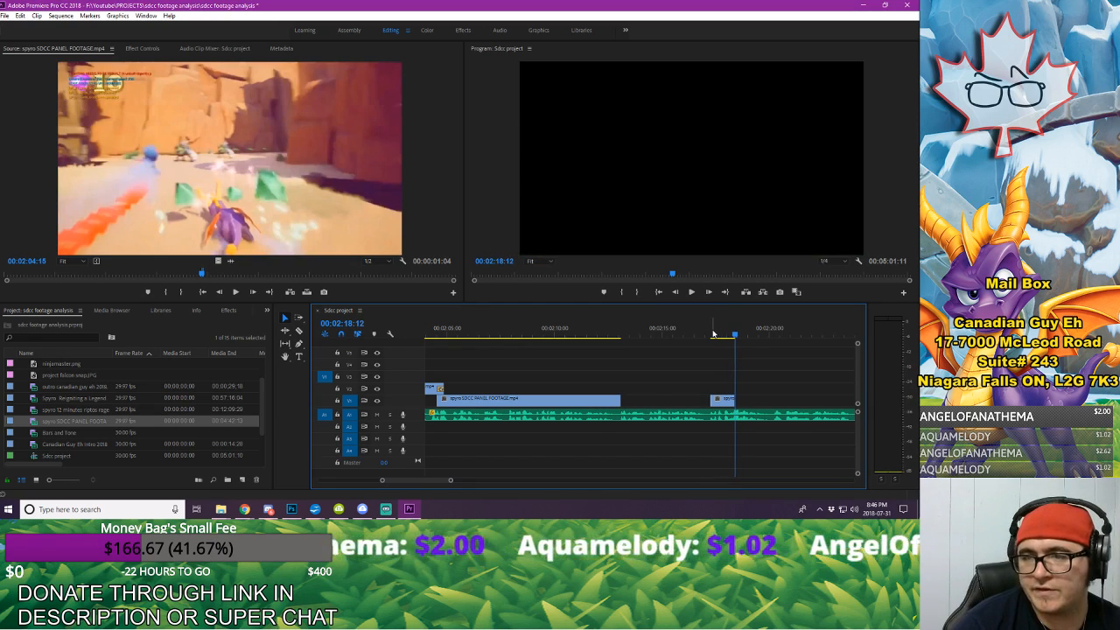
left_click(775, 293)
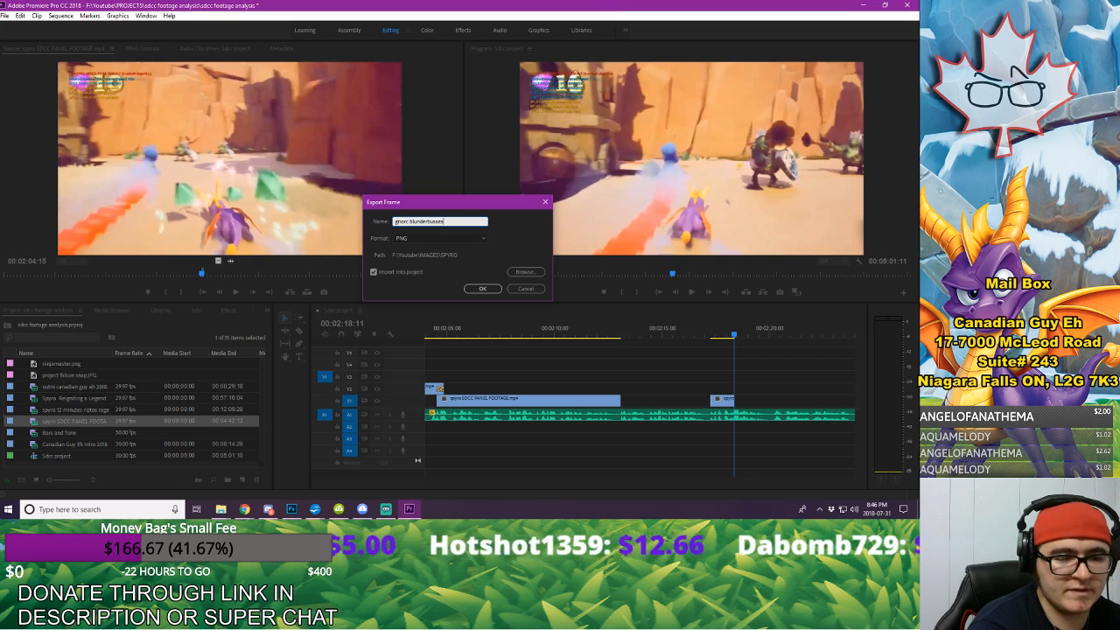
key("Return")
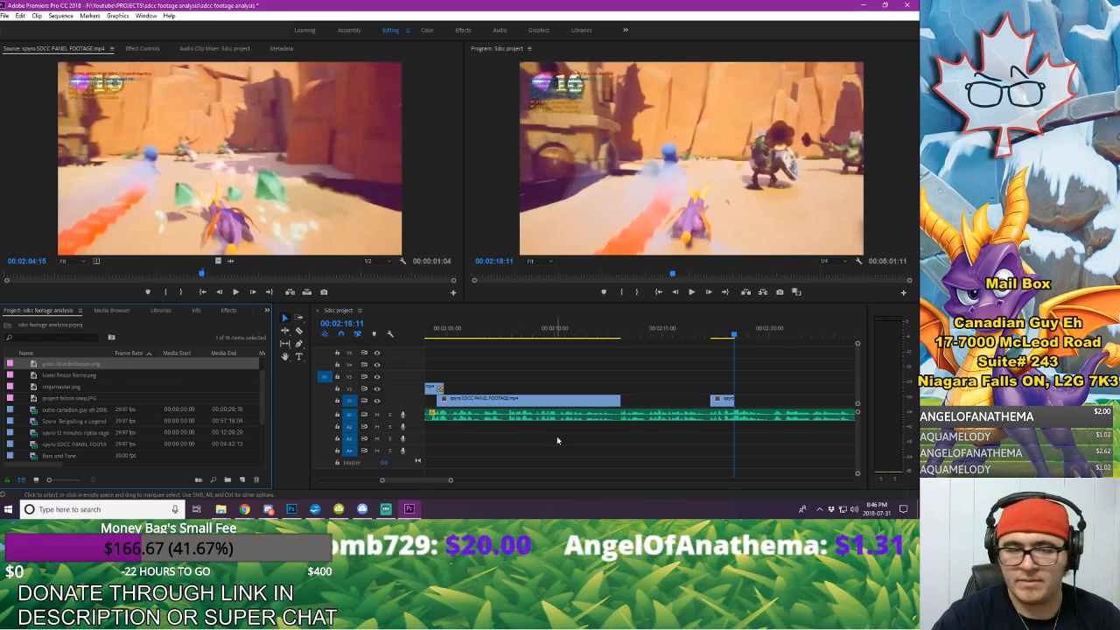
Step: Place gnorc blunderbusses.png on V1 directly after the short gameplay clip and play back the transition
left_click_drag(73, 370, 731, 387)
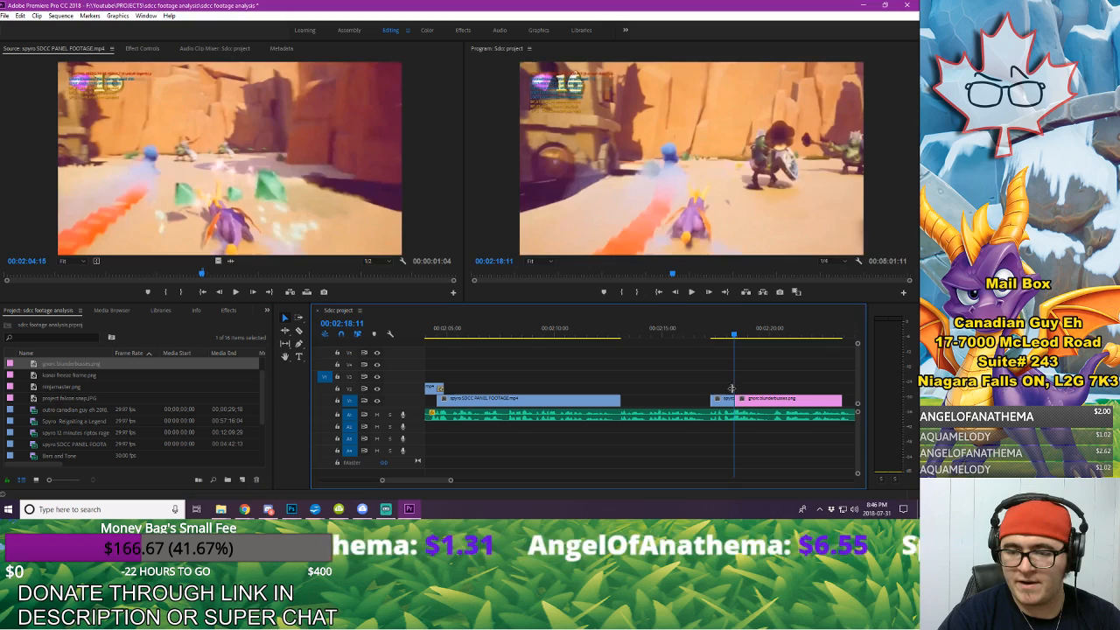
left_click(709, 331)
key("space")
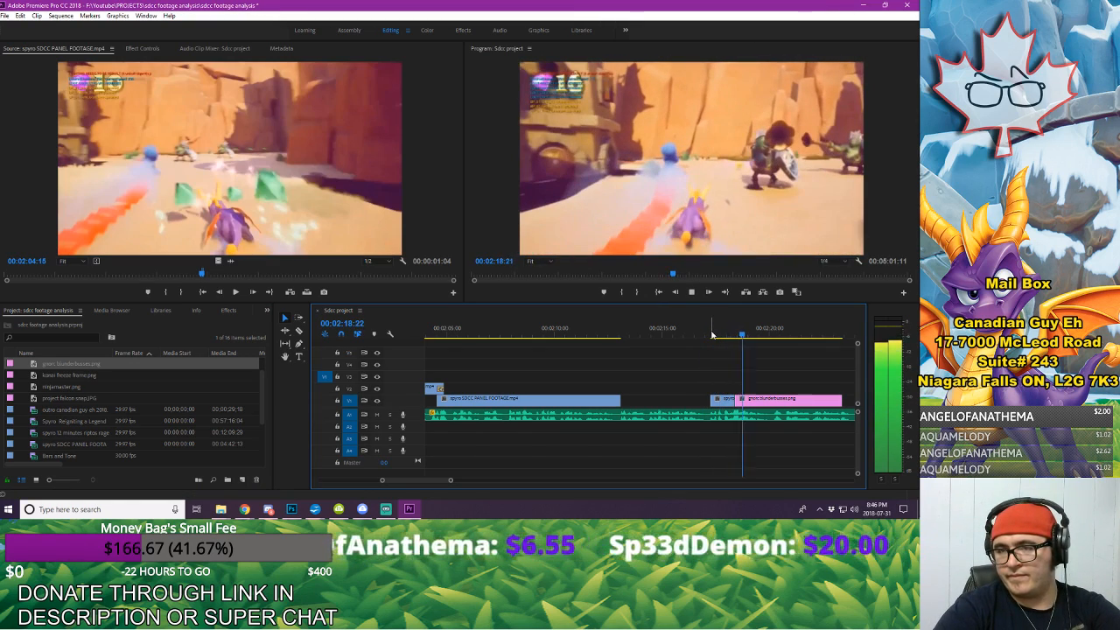
key("space")
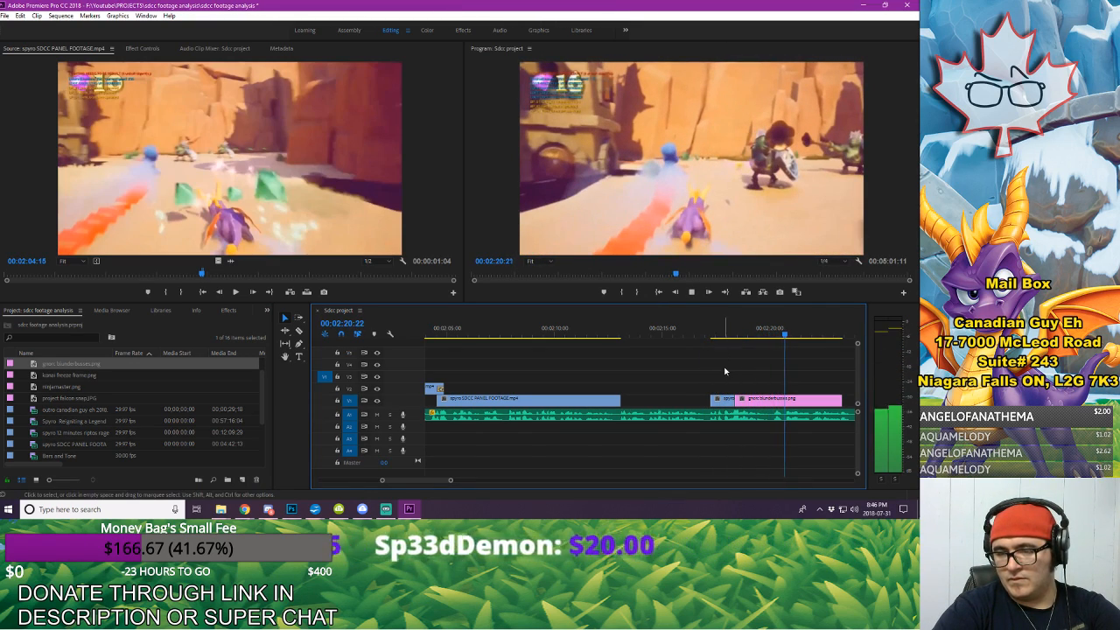
Step: Shift the short clip and freeze frame slightly earlier on V1 and extend the clip's start back to the preceding clip
left_click_drag(726, 370, 758, 400)
left_click(701, 331)
key("space")
key("space")
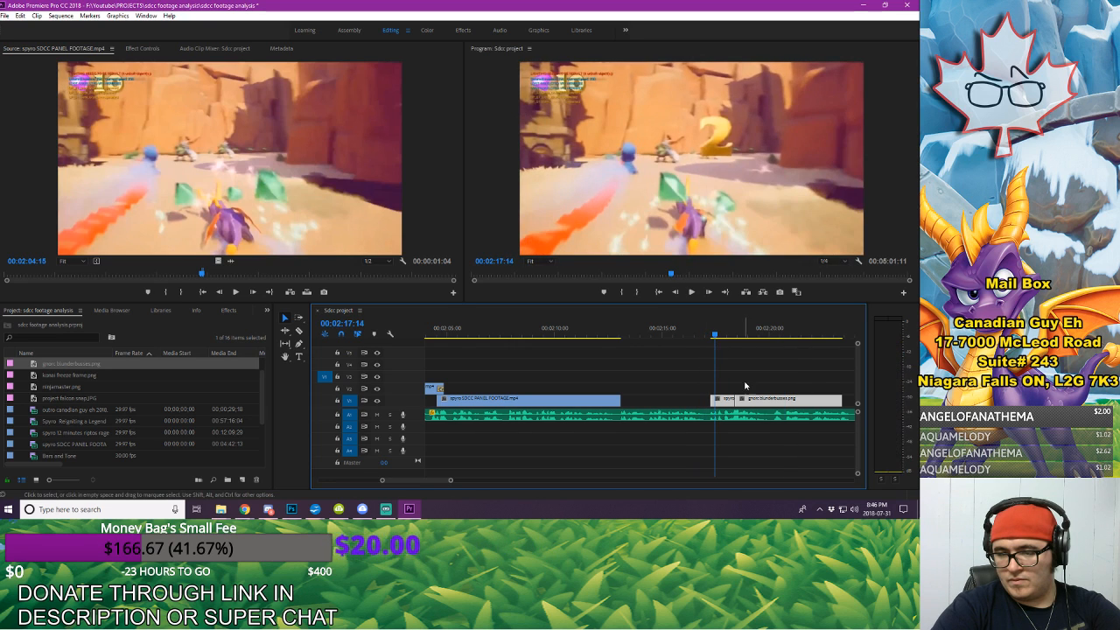
key("space")
key("space")
left_click_drag(725, 401, 624, 413)
left_click(703, 401)
Step: Play back V1 from about 00:02:09:17 into the freeze frame, and replay from the cut between the two footage clips
left_click(545, 324)
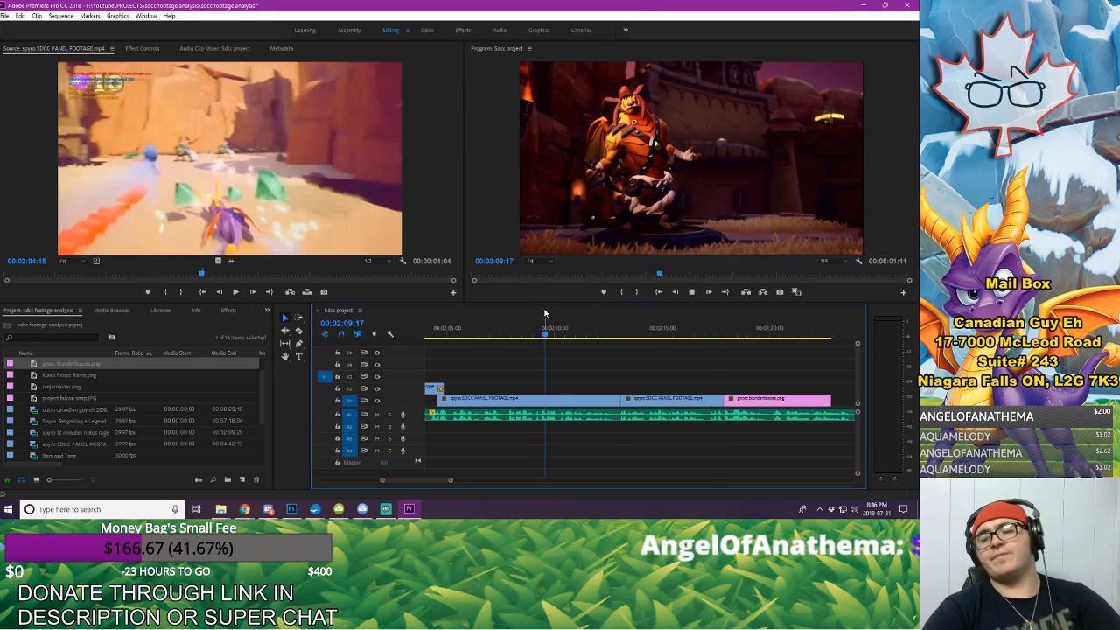
key("space")
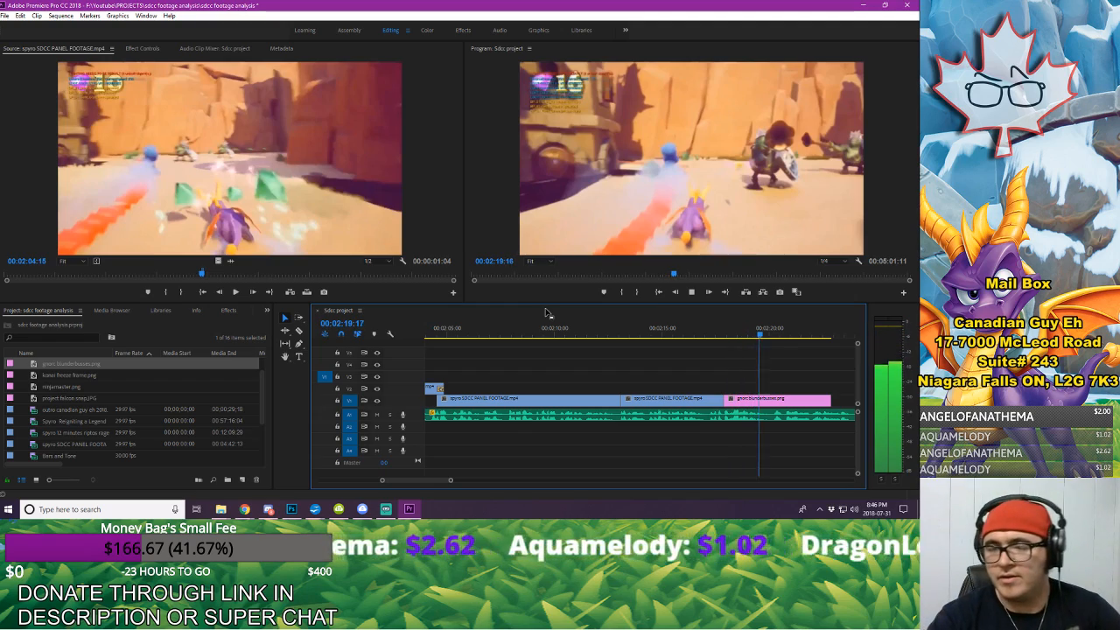
left_click(725, 332)
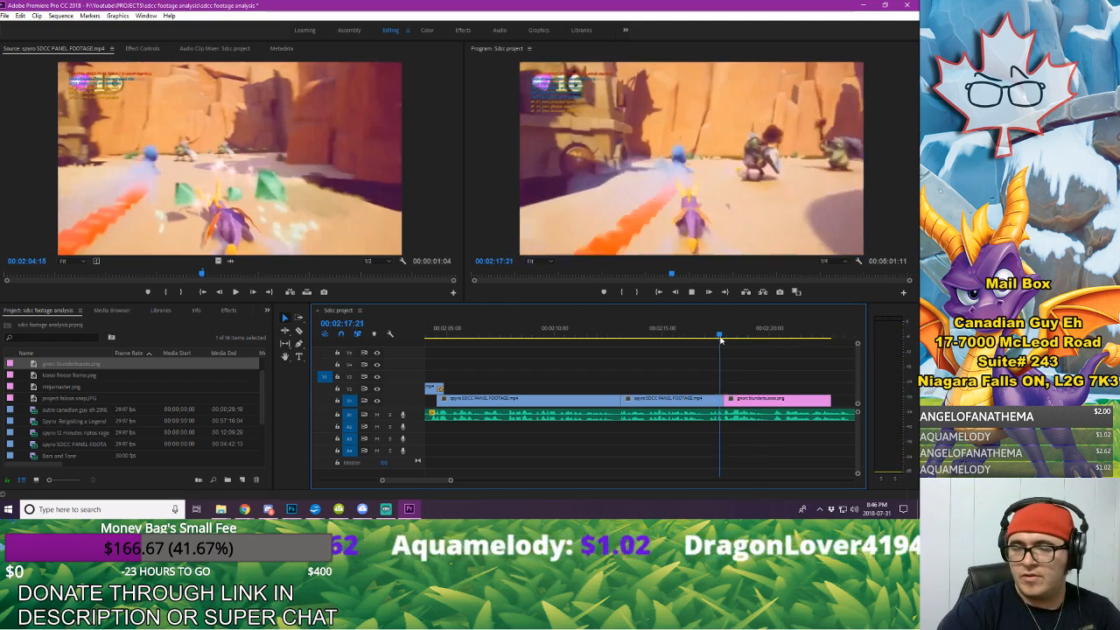
left_click(621, 335)
key("space")
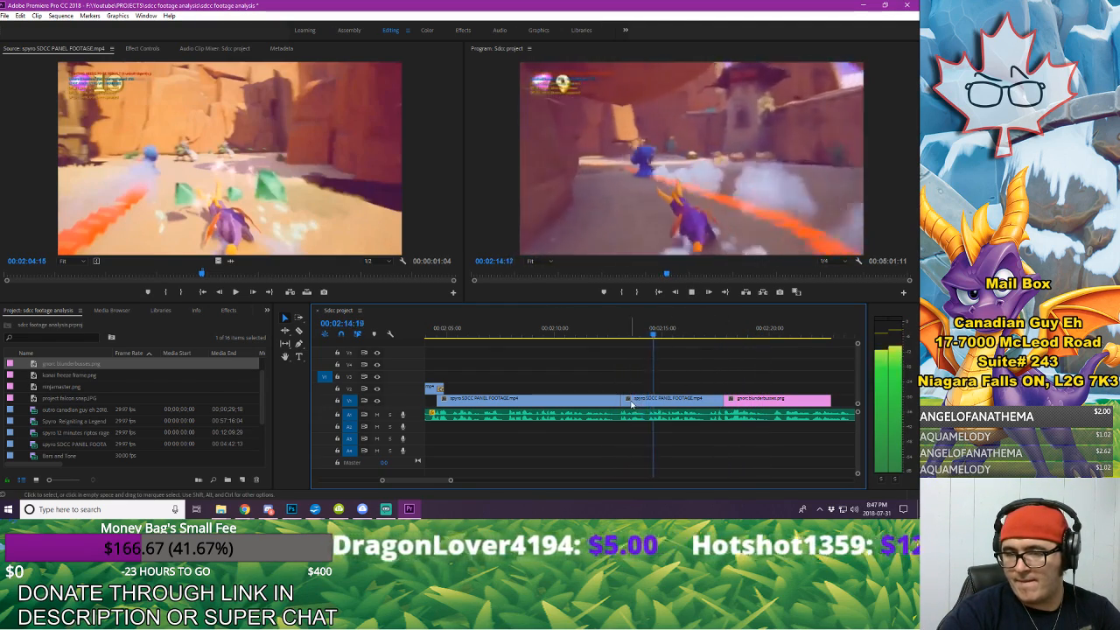
Step: Trim the second footage clip's start and close the gap so the freeze frame begins at 00:02:16:21, and play back the edit
mouse_move(622, 400)
left_mouse_down()
mouse_move(741, 399)
mouse_move(621, 398)
left_mouse_up()
key("space")
key("space")
left_click(609, 335)
key("space")
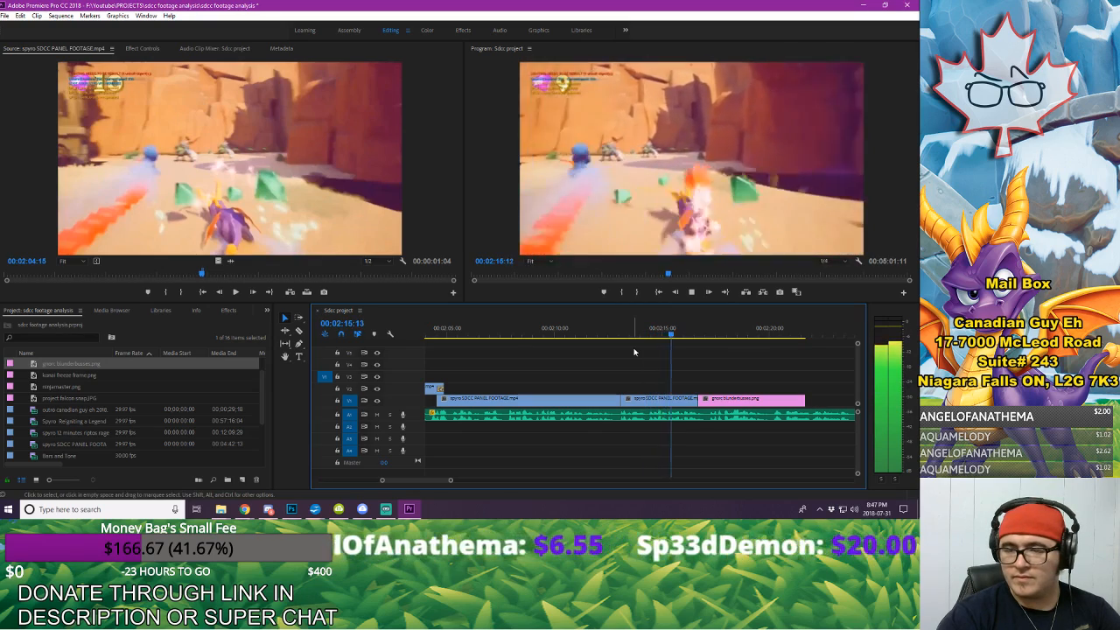
key("space")
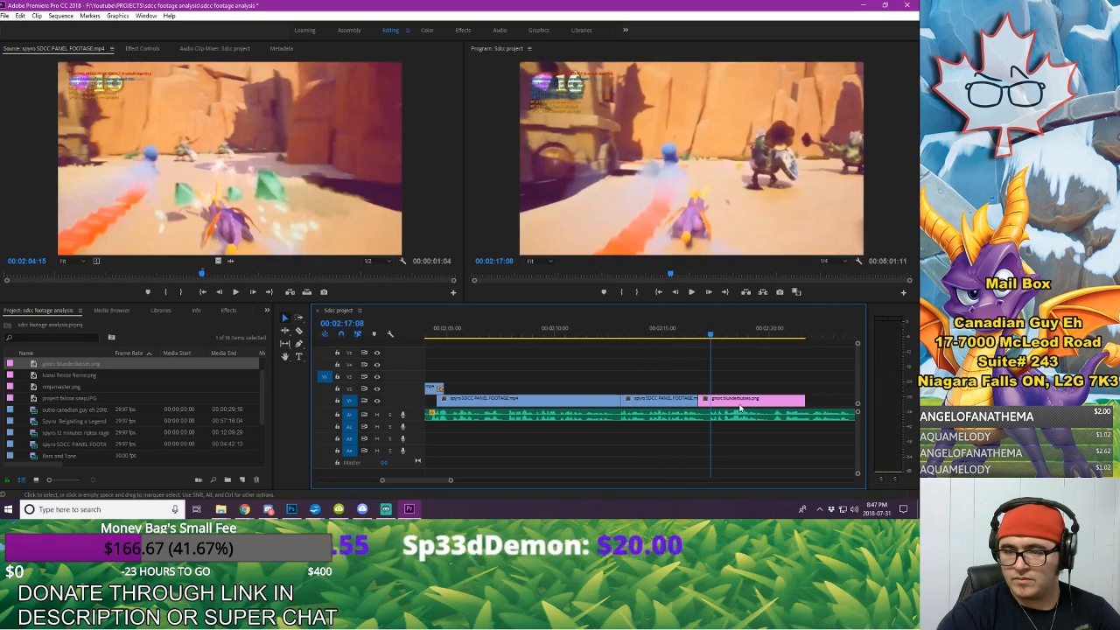
Step: Add Position and Scale keyframes to gnorc blunderbusses.png at 00:02:16:26
left_click(702, 347)
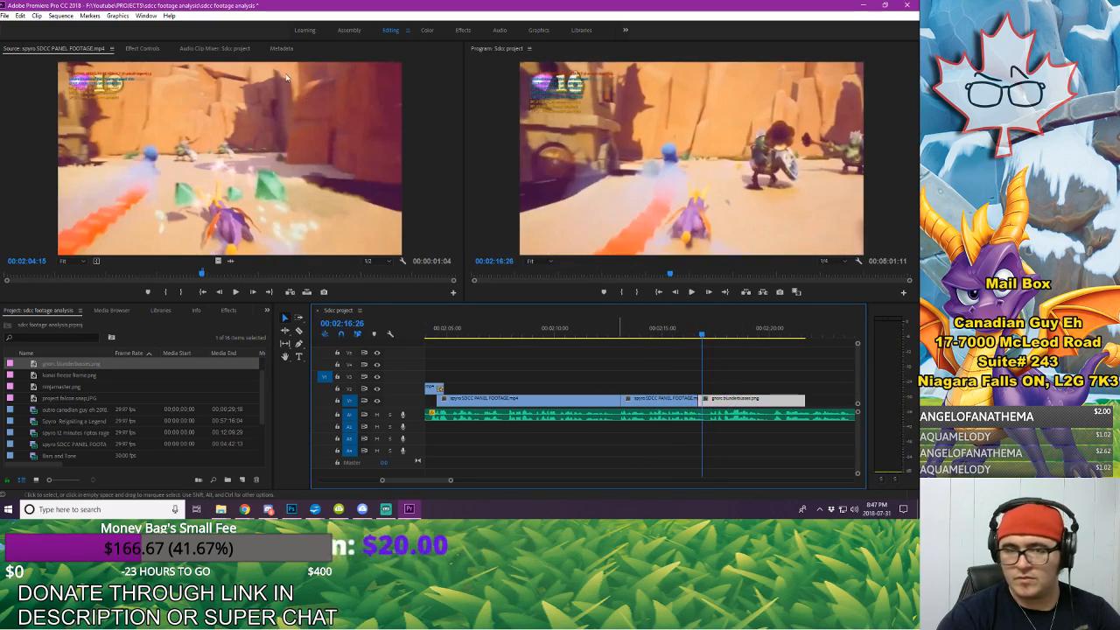
left_click(162, 48)
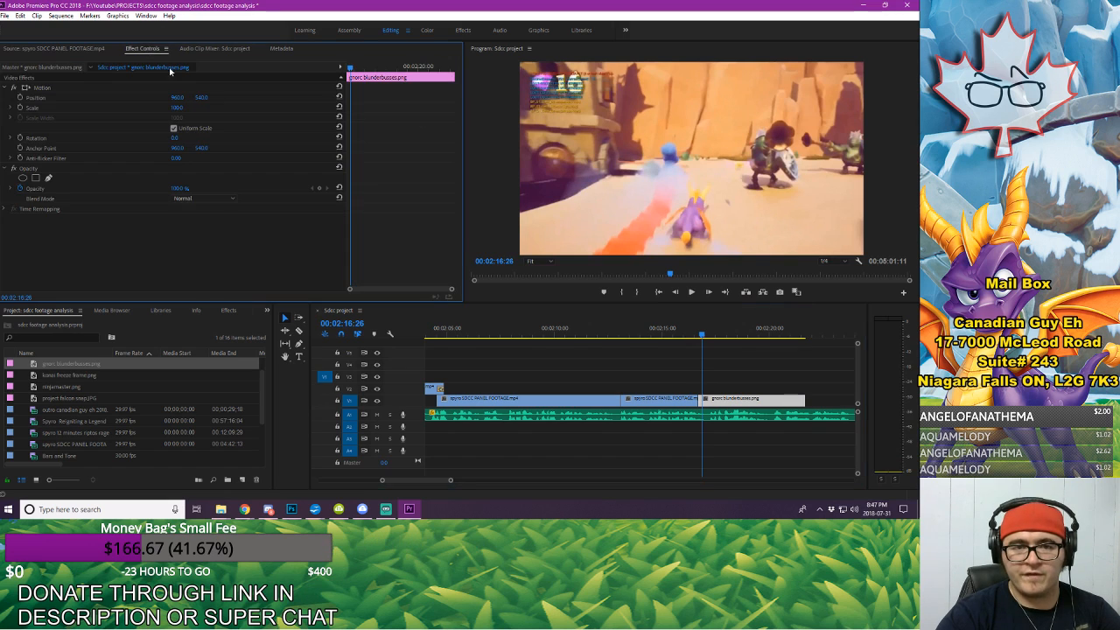
left_click(24, 109)
Step: Add Position and Scale keyframes at 00:02:17:13 with horizontal position 60 and scale about 192, and play back the zoom
key("space")
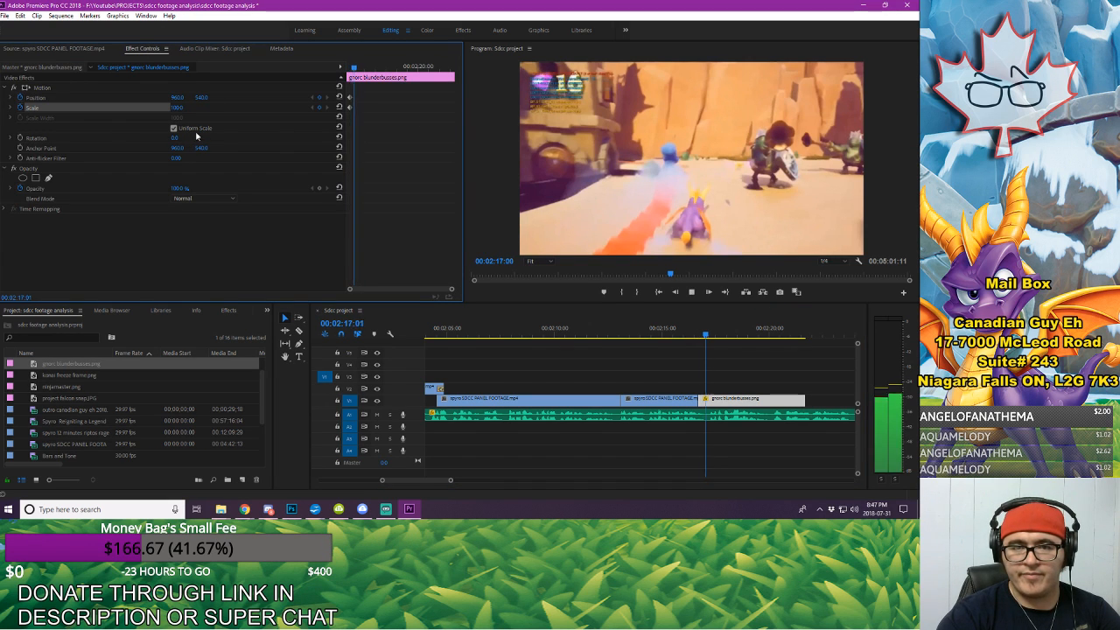
left_click(320, 107)
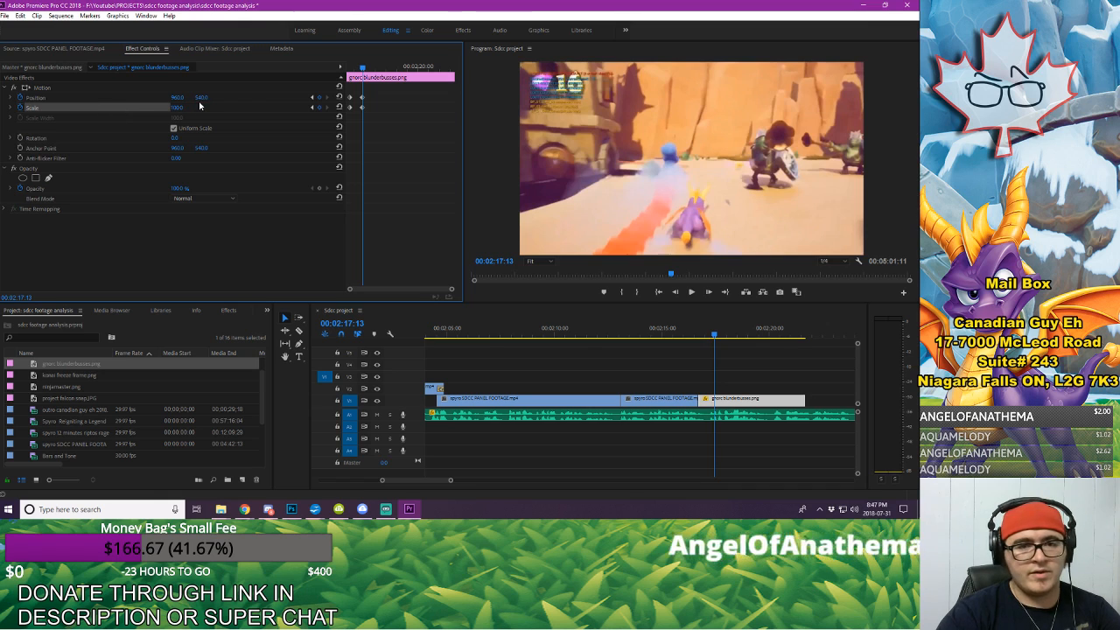
left_click_drag(181, 107, 57, 97)
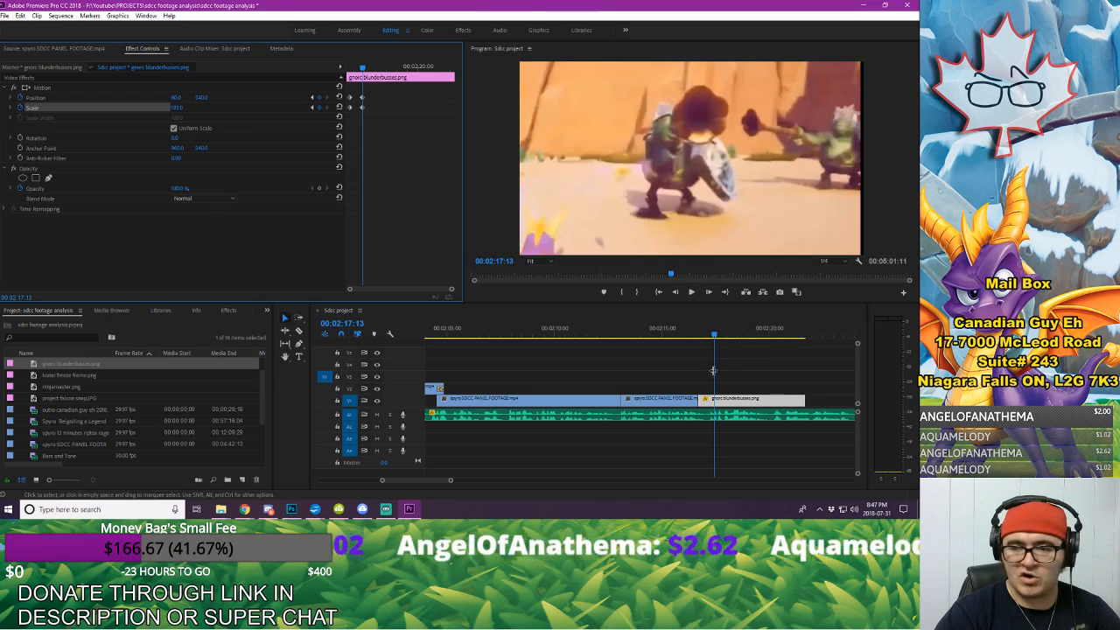
left_click(614, 338)
key("space")
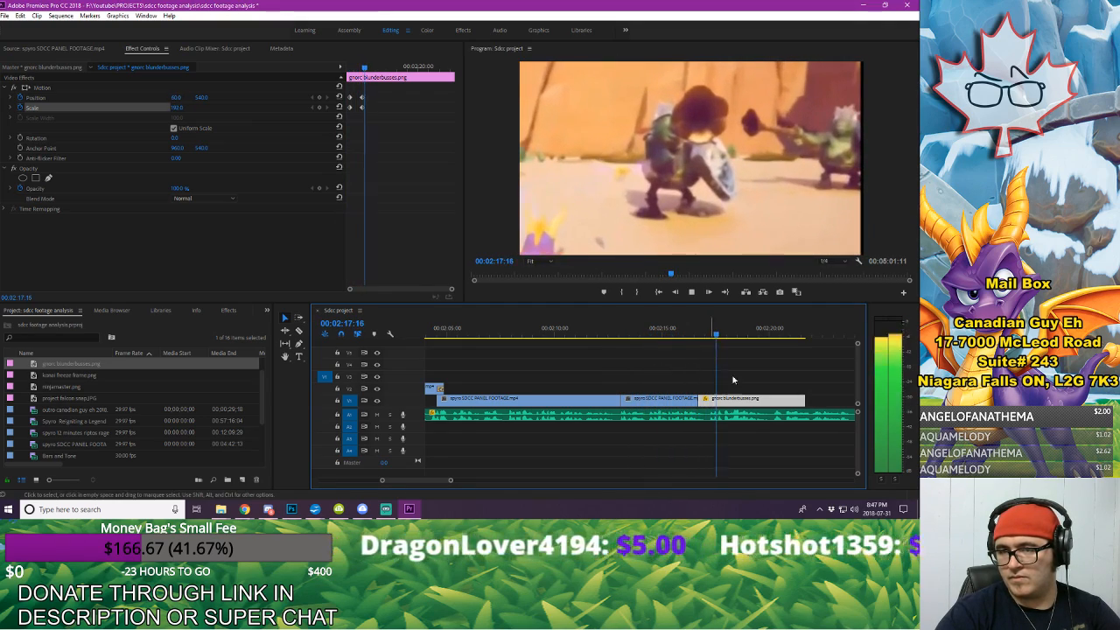
key("space")
Step: Move the freeze frame's Position and Scale keyframes slightly later together and play back the zoom timing
left_click_drag(386, 106, 359, 118)
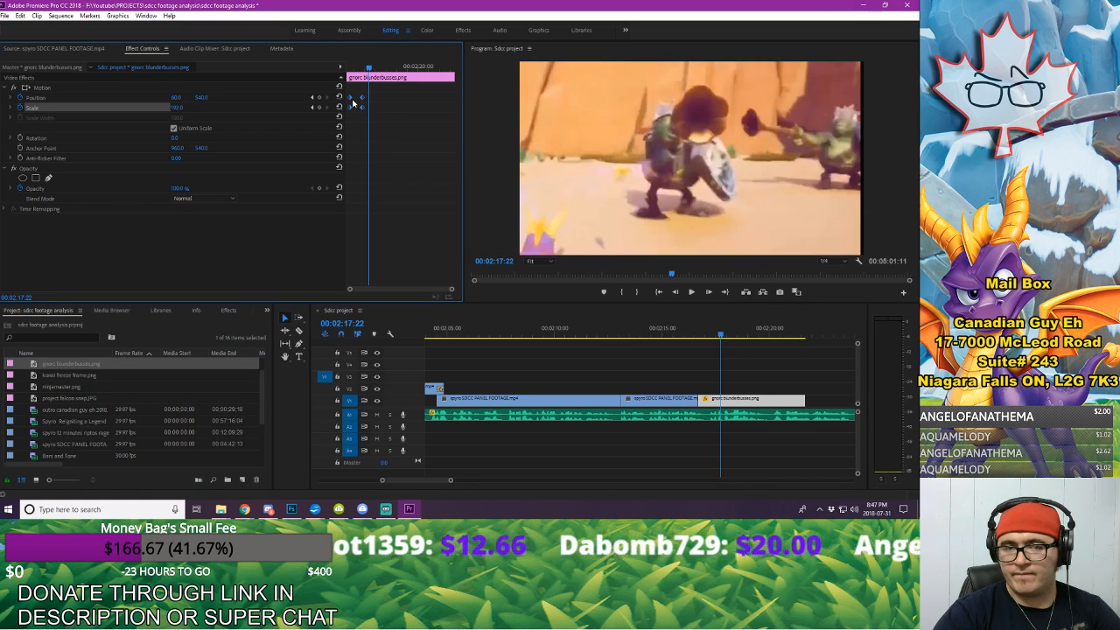
left_click(686, 331)
key("space")
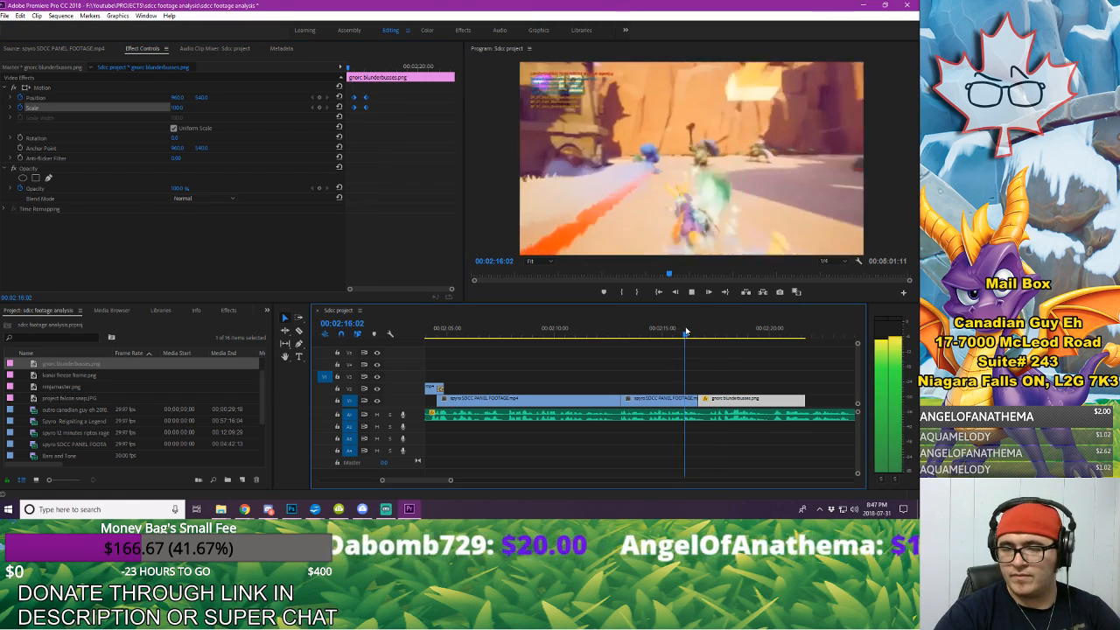
key("space")
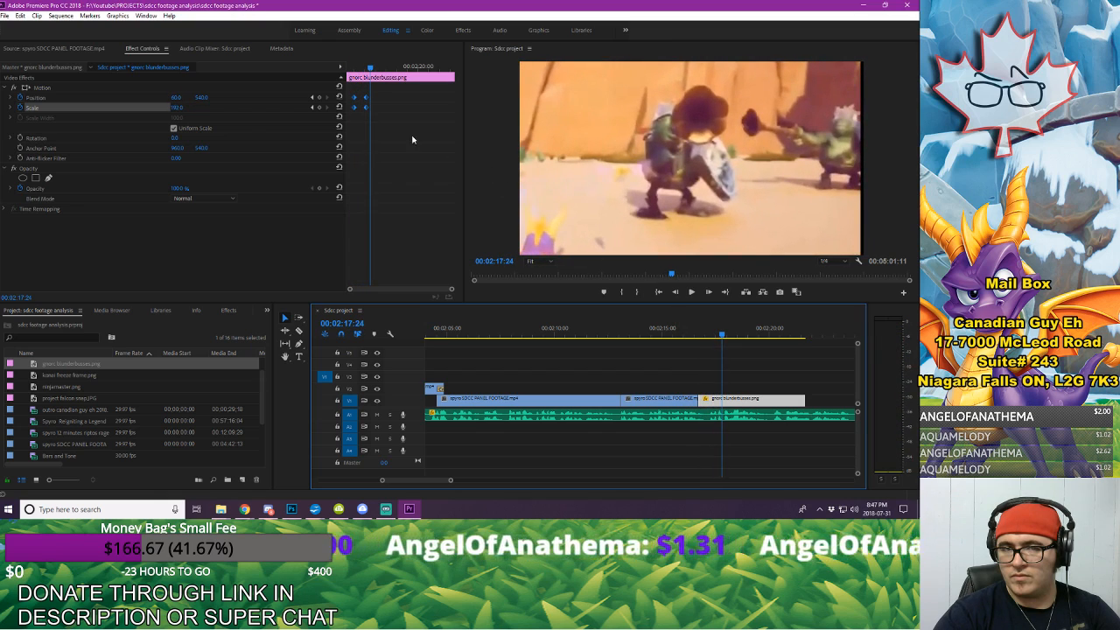
Step: Shift the zoom keyframes a little later again and play the sequence from the second footage clip past the freeze frame's end
left_click_drag(369, 67, 340, 70)
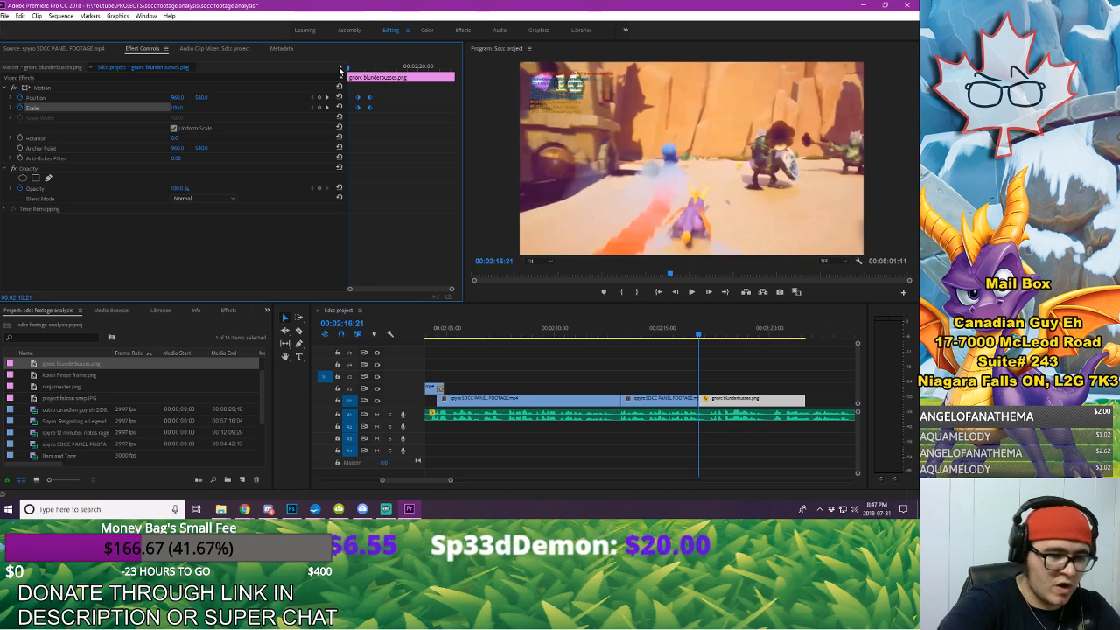
key("space")
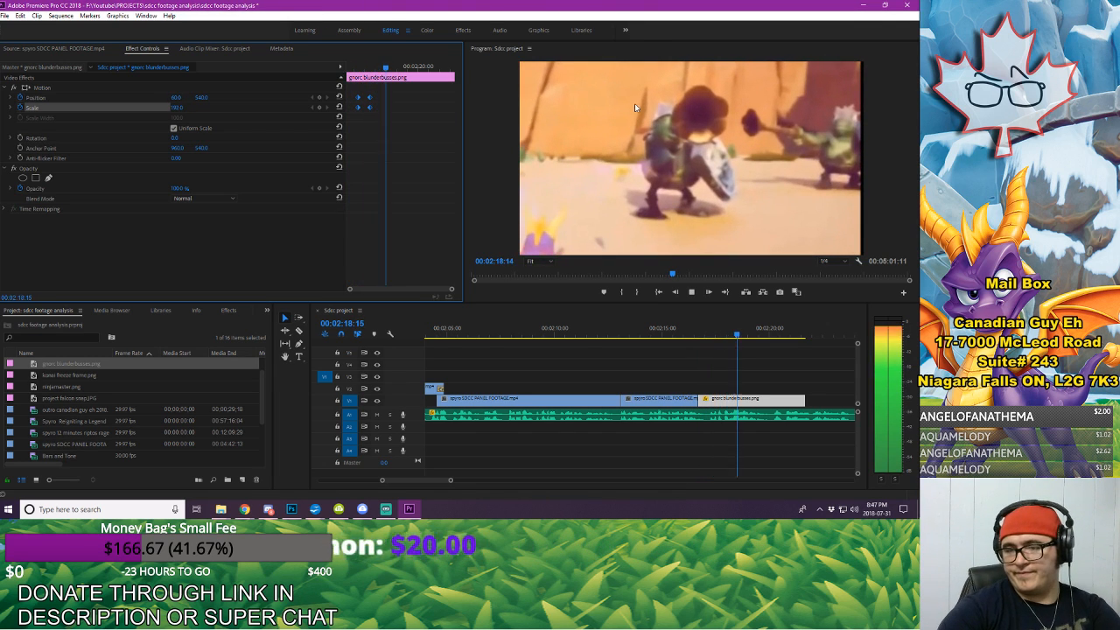
left_click(656, 340)
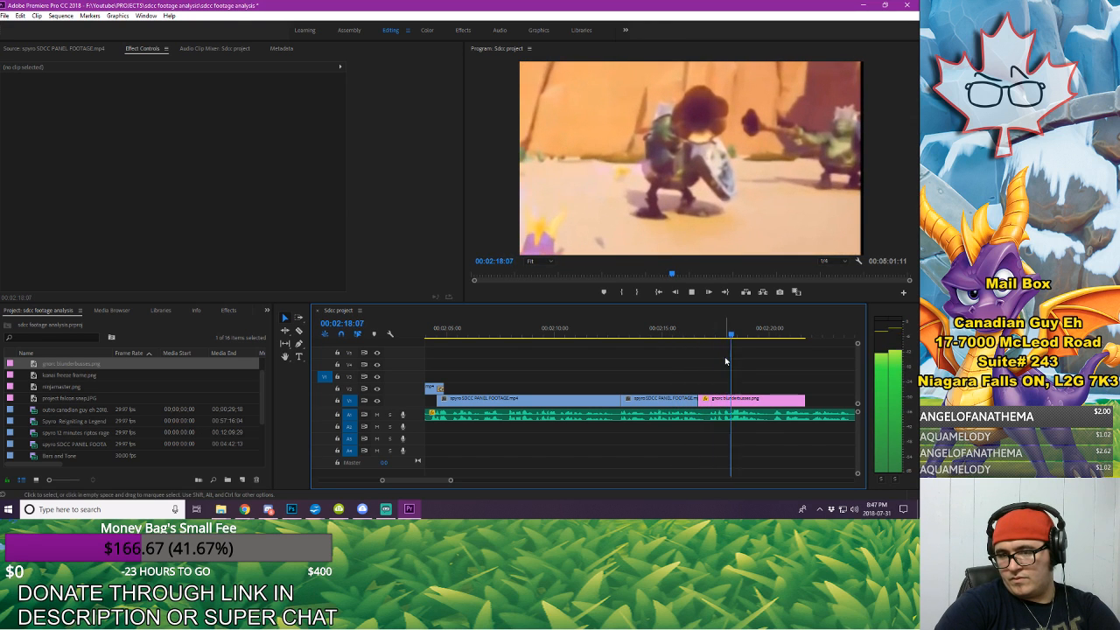
left_click_drag(449, 480, 464, 480)
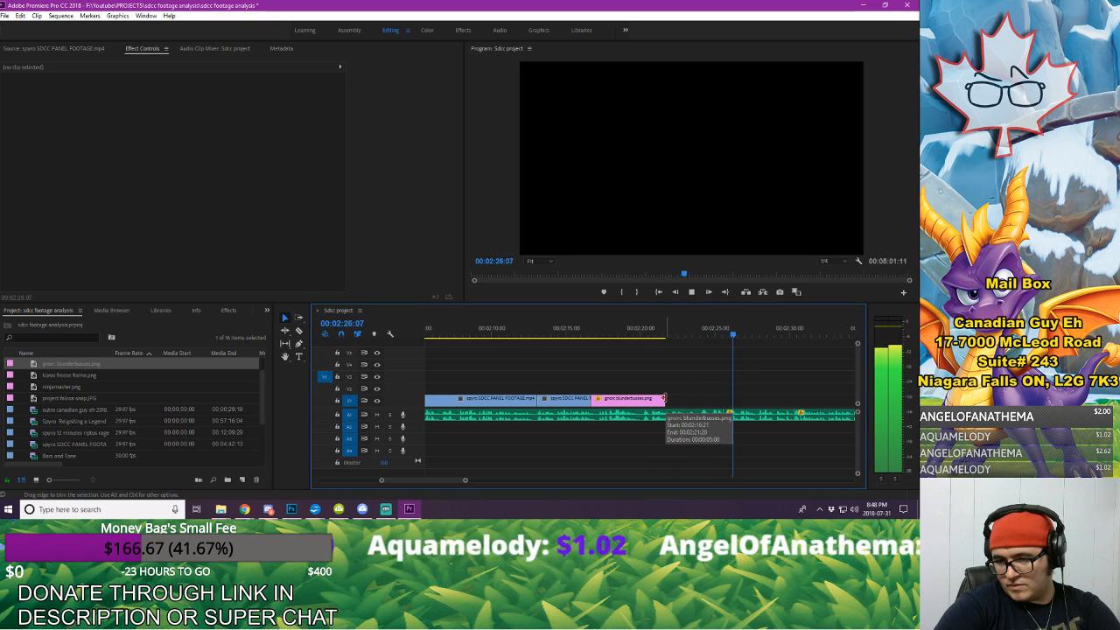
Step: Extend the gnorc blunderbusses.png freeze frame on the timeline to about 00:02:25
key("space")
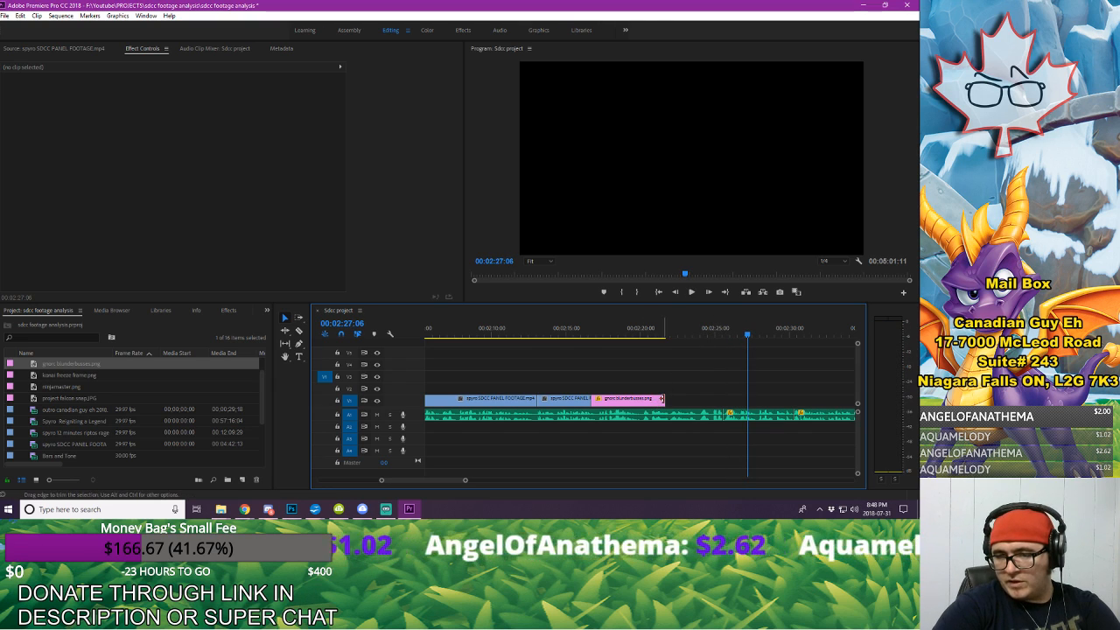
left_click_drag(664, 399, 721, 401)
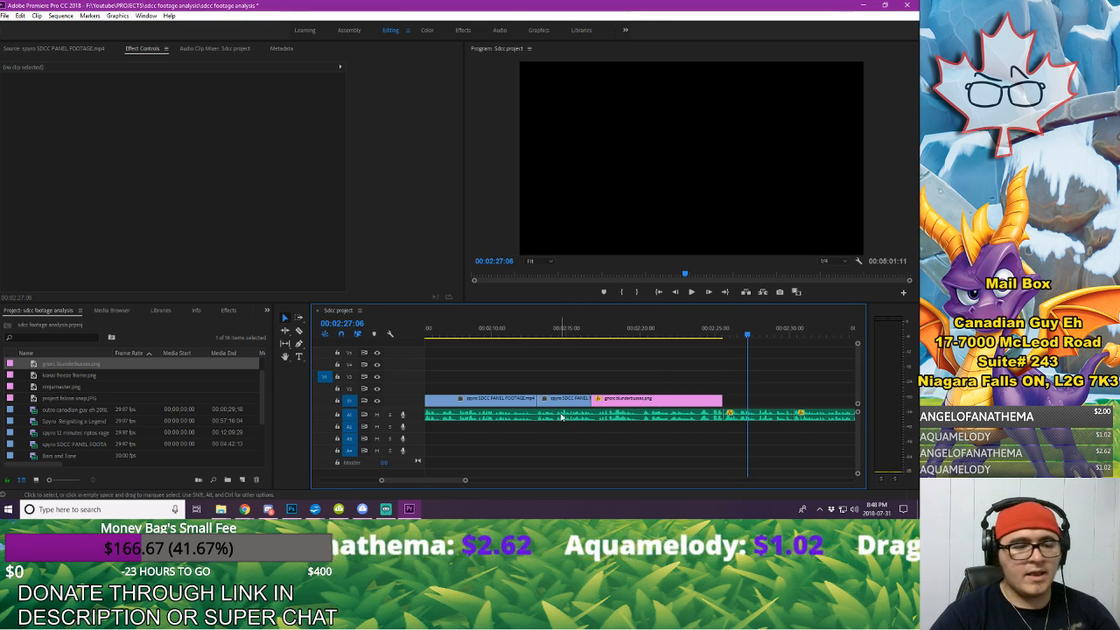
Step: Start importing media and browse to the Youtube > FOOTAGE > TO BE SORTED folder
right_click(171, 332)
left_click(196, 398)
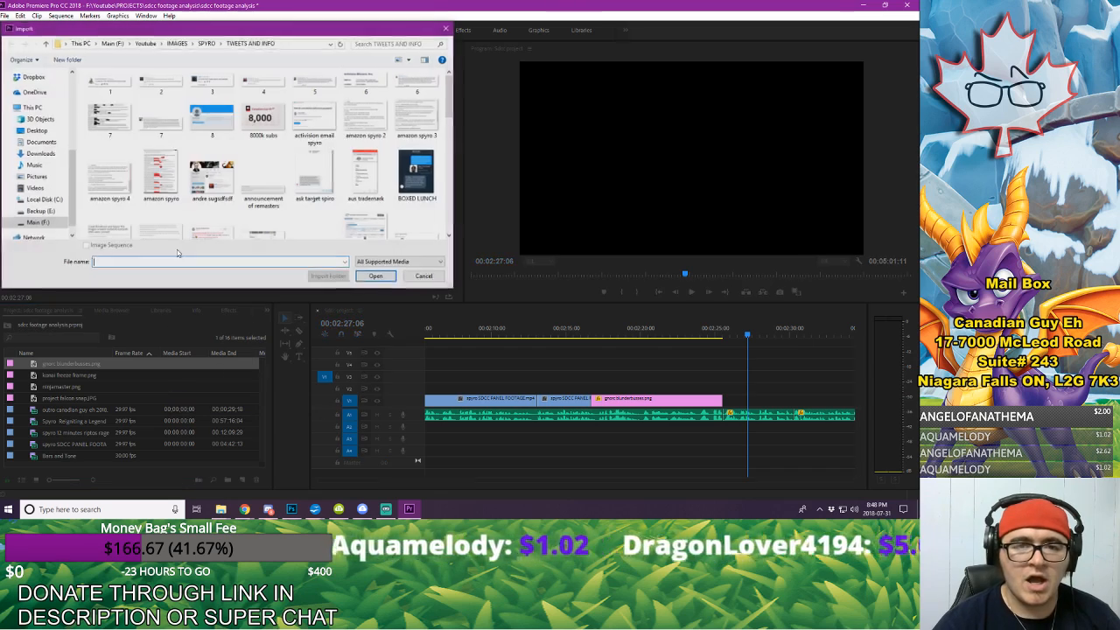
left_click(207, 43)
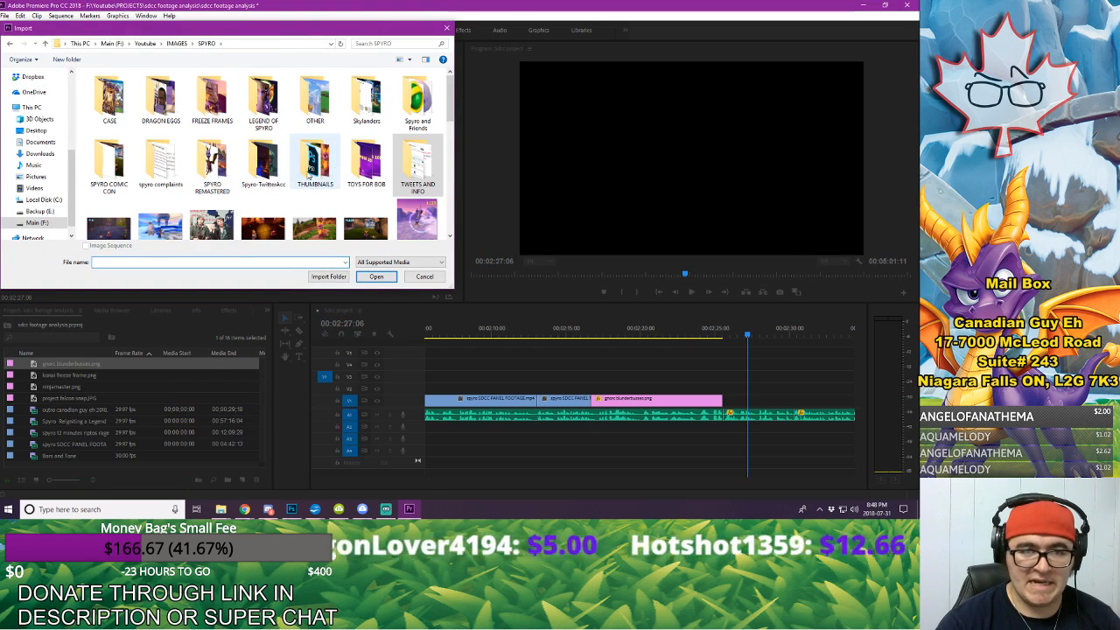
double_click(222, 173)
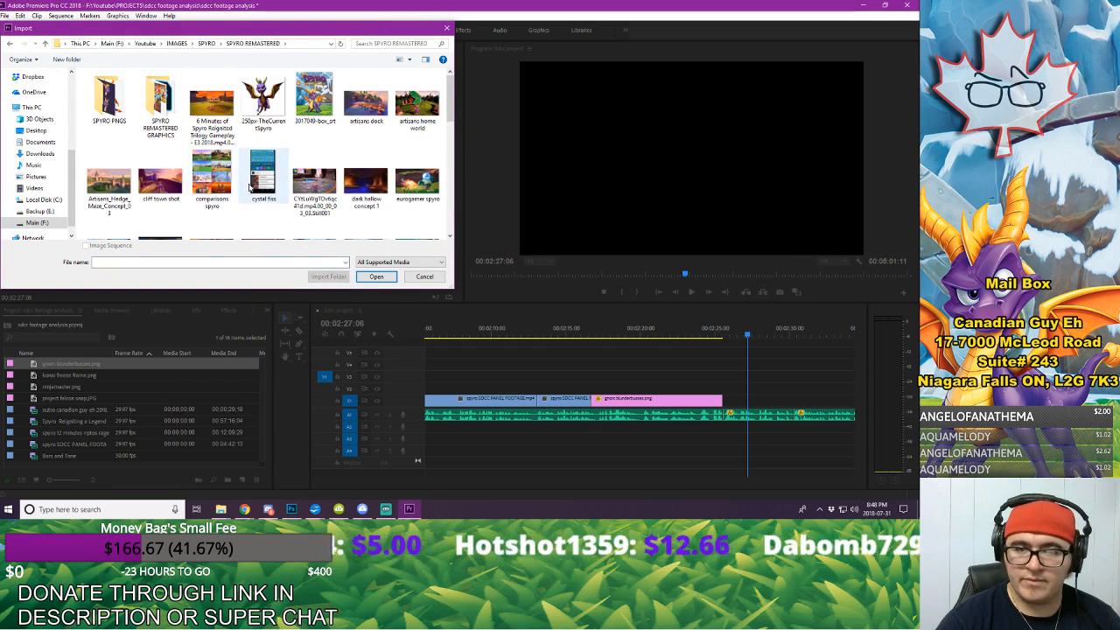
left_click(146, 43)
double_click(140, 119)
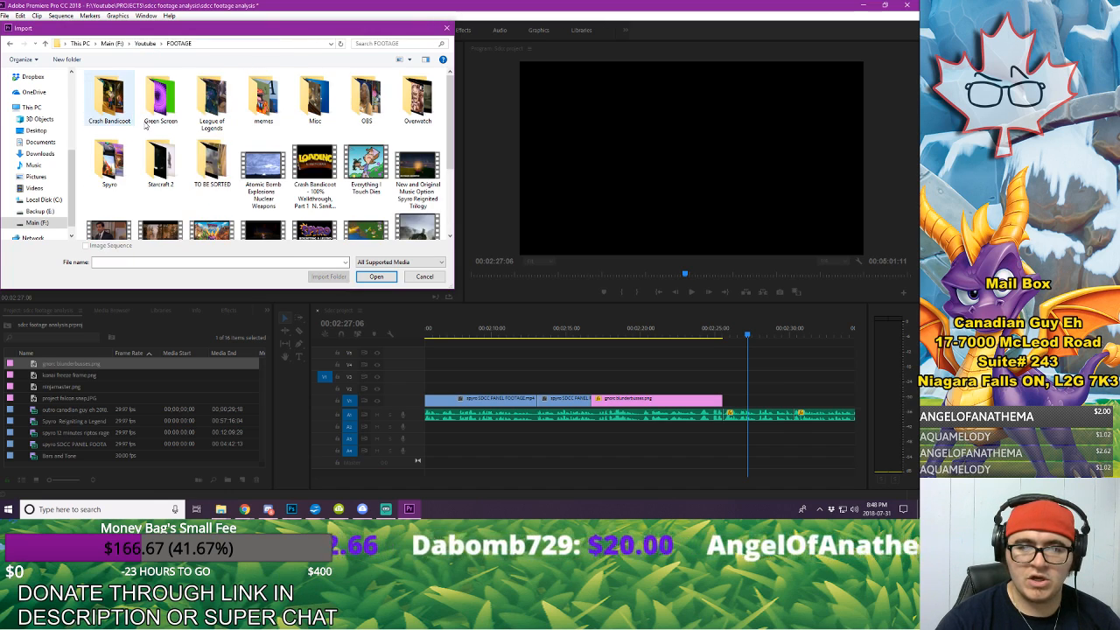
double_click(212, 166)
Step: Search the folder for "twiligh" and import the Spyro Reignited Trilogy E3 Twilight Harbor footage video
left_click(404, 43)
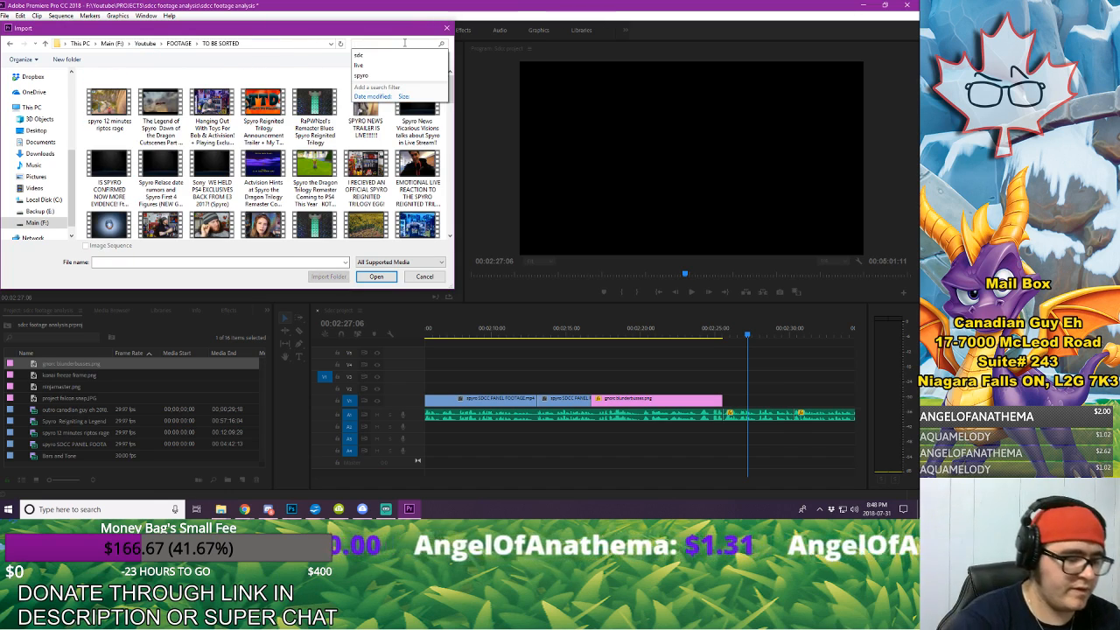
type("to")
type("iligh")
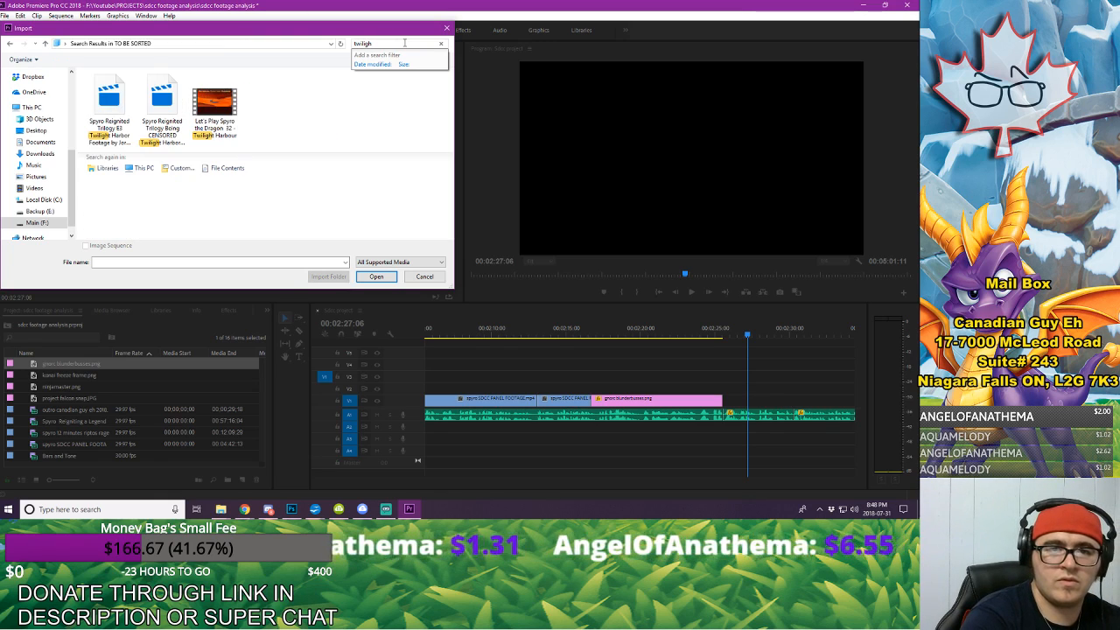
type("y")
key("BackSpace")
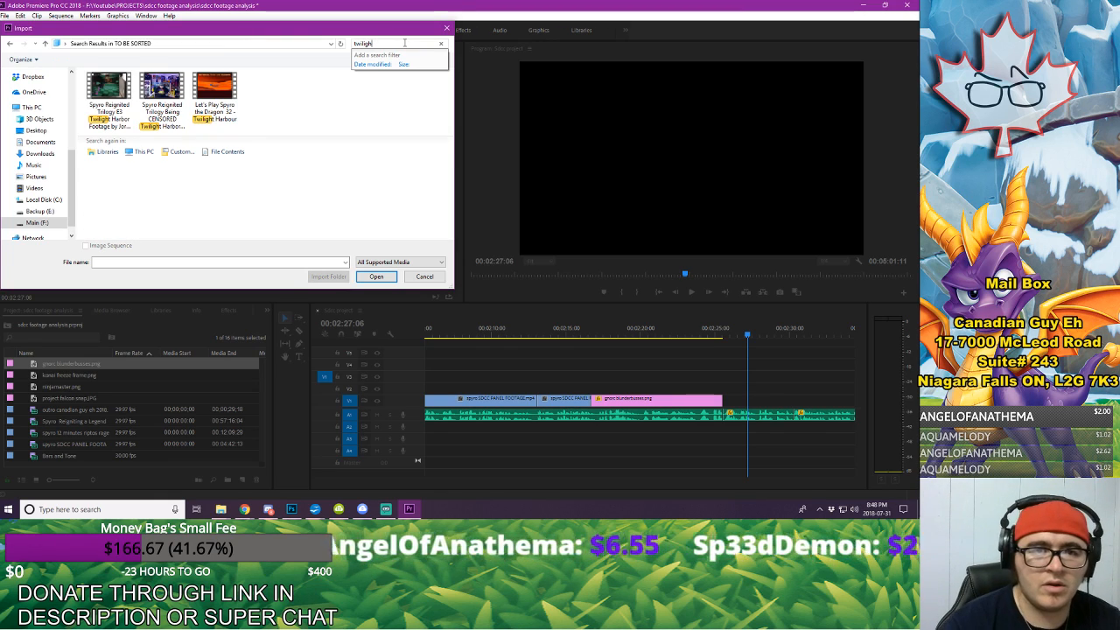
left_click(103, 87)
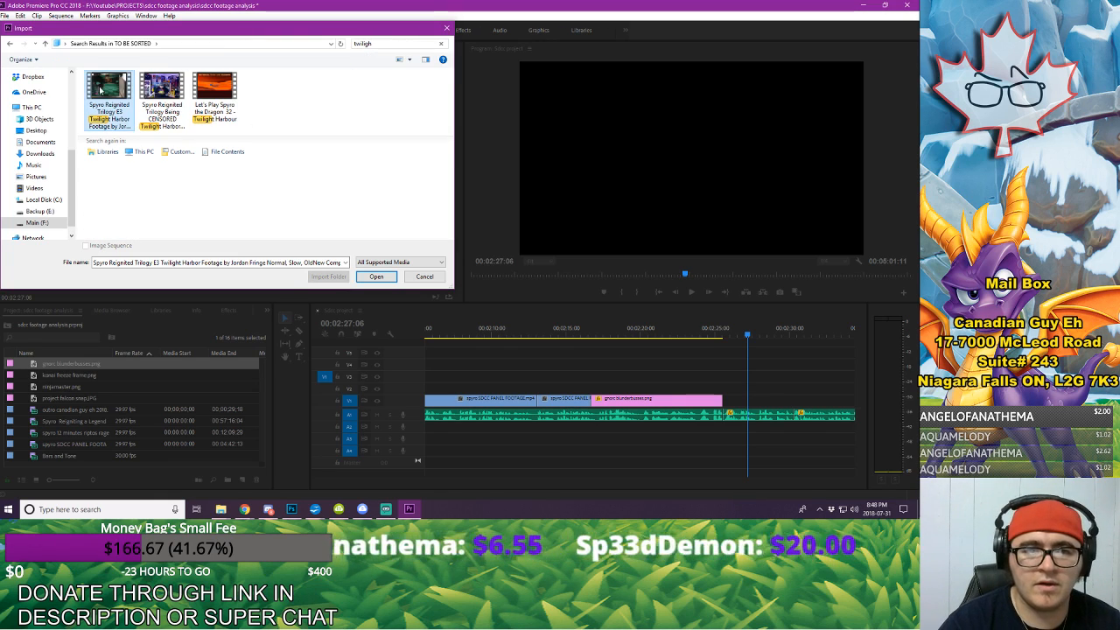
left_click(366, 278)
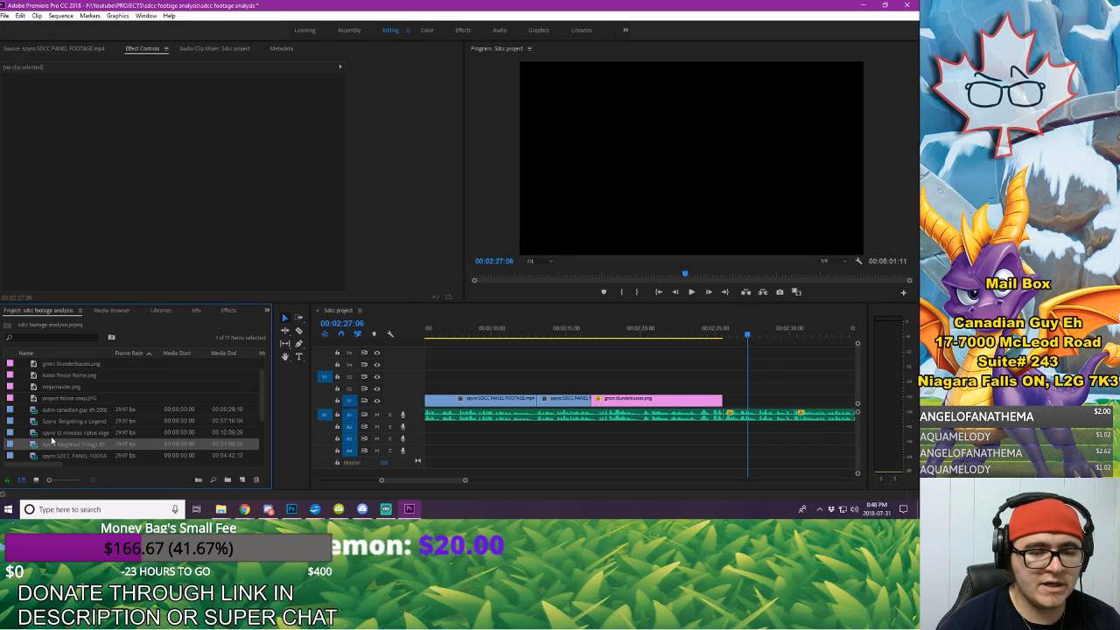
Step: Preview the Twilight Harbor footage and place its opening section, up to 00:00:02:25, directly after the freeze frame without audio
double_click(38, 444)
key("space")
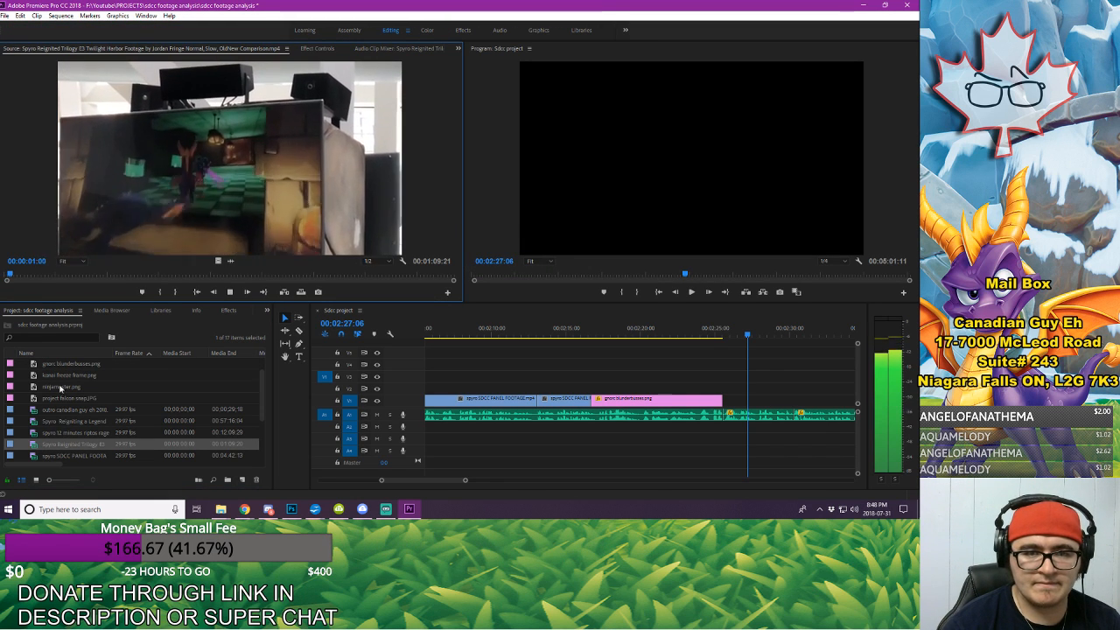
key("space")
left_click_drag(14, 274, 1, 278)
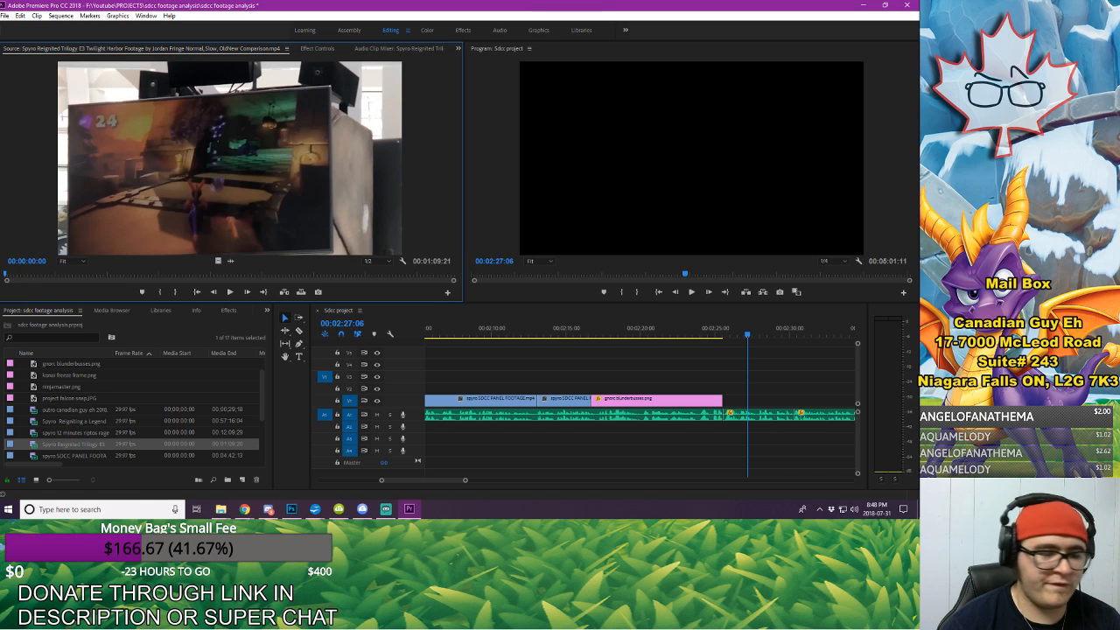
key("space")
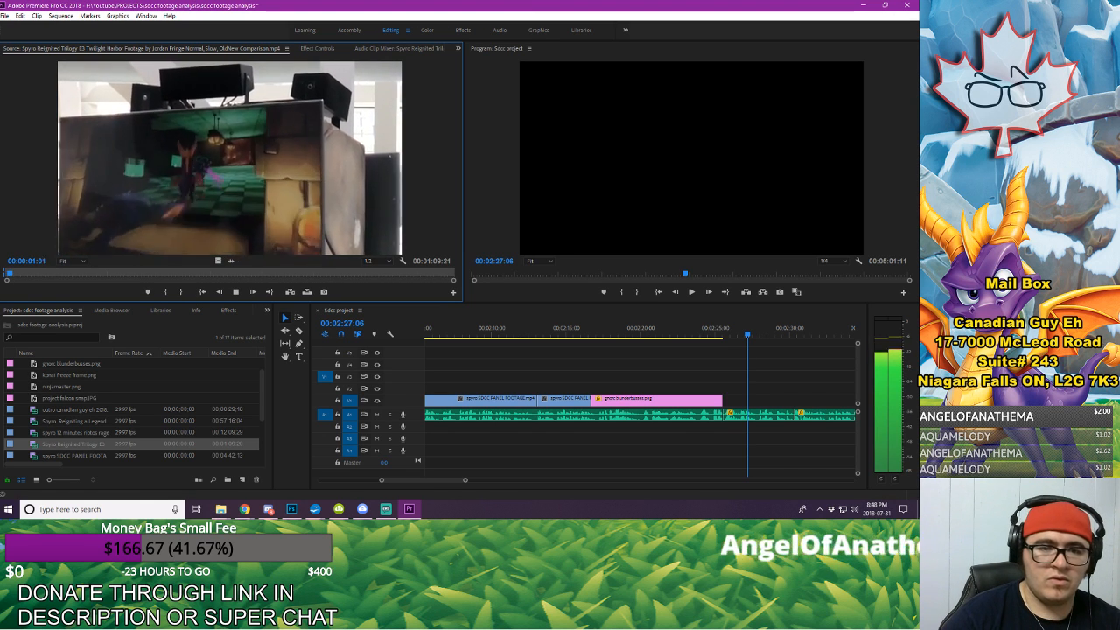
key("space")
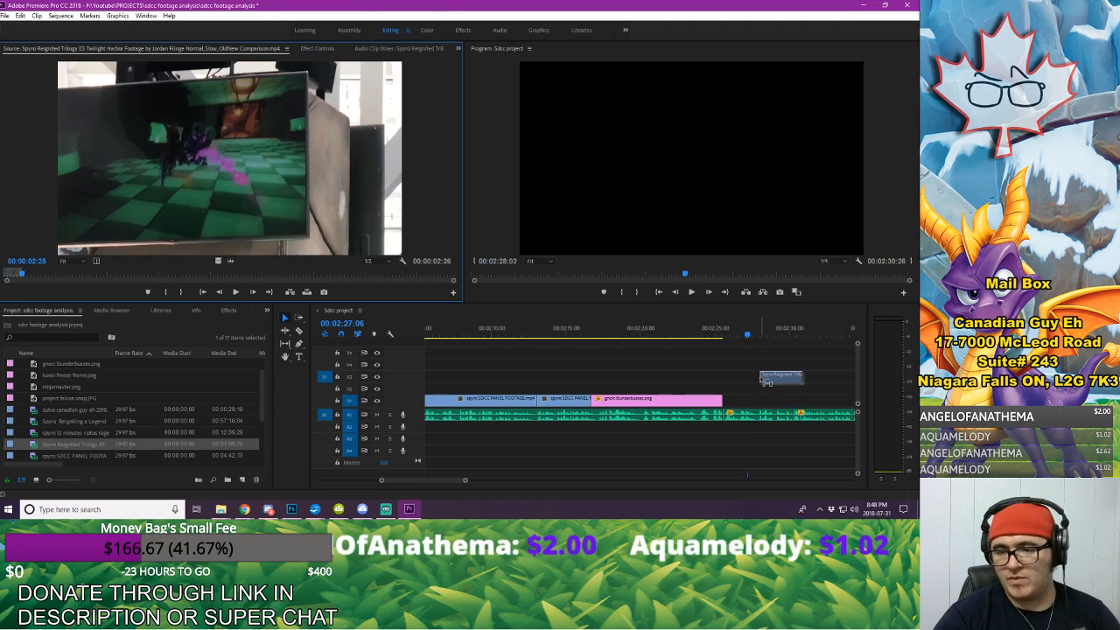
left_click_drag(734, 404, 728, 404)
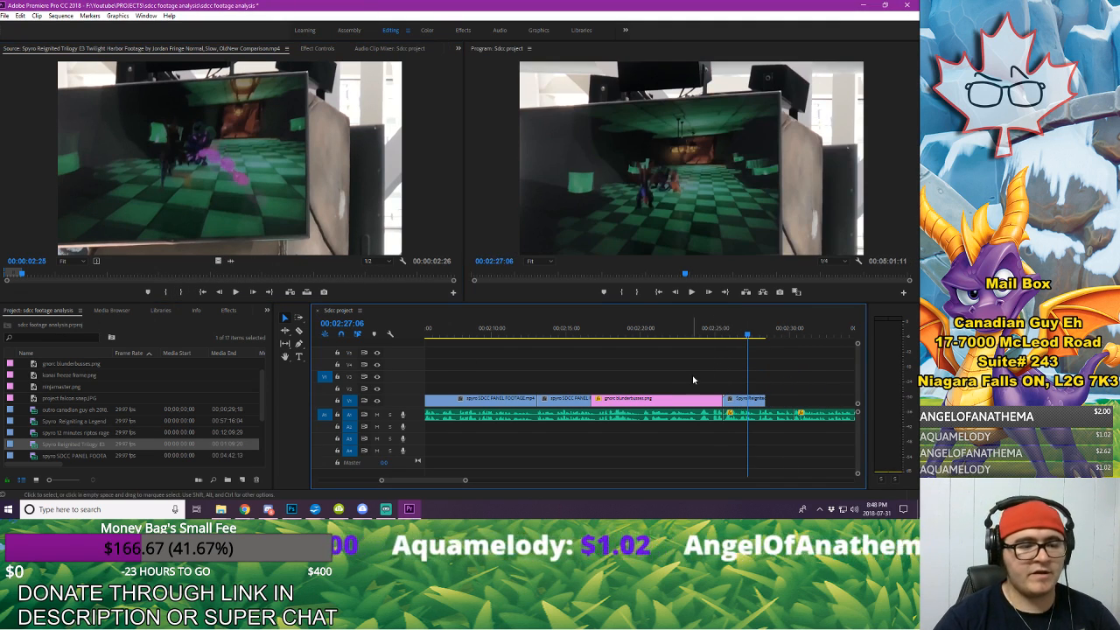
Step: Play the sequence from the freeze frame onward and extend the Twilight Harbor clip's end to about 00:02:31
left_click(590, 328)
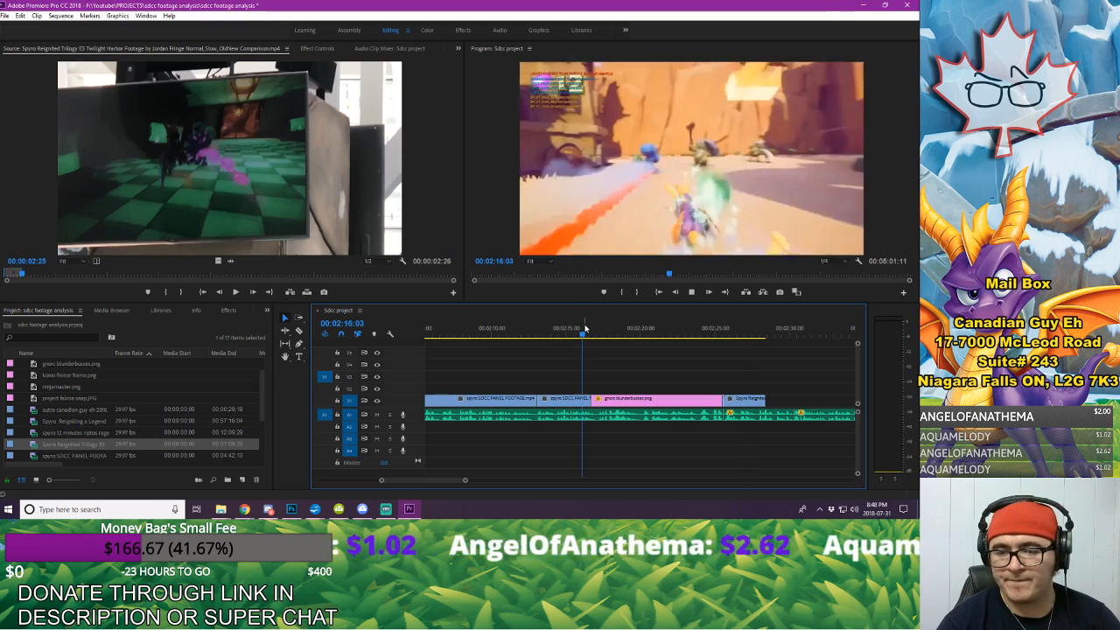
key("space")
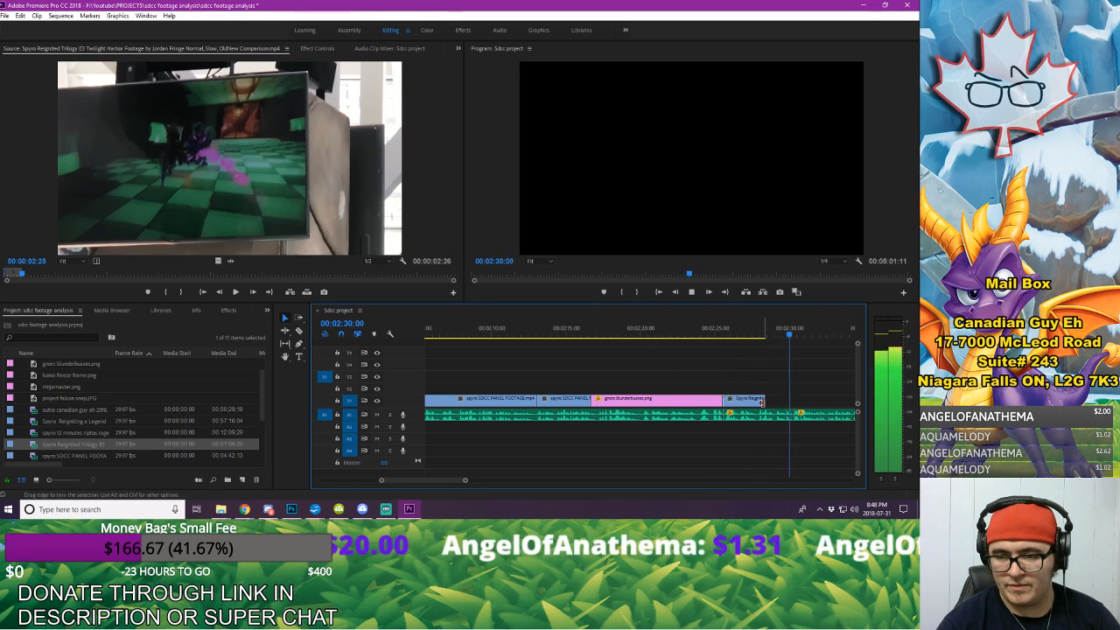
left_click_drag(763, 399, 809, 400)
key("space")
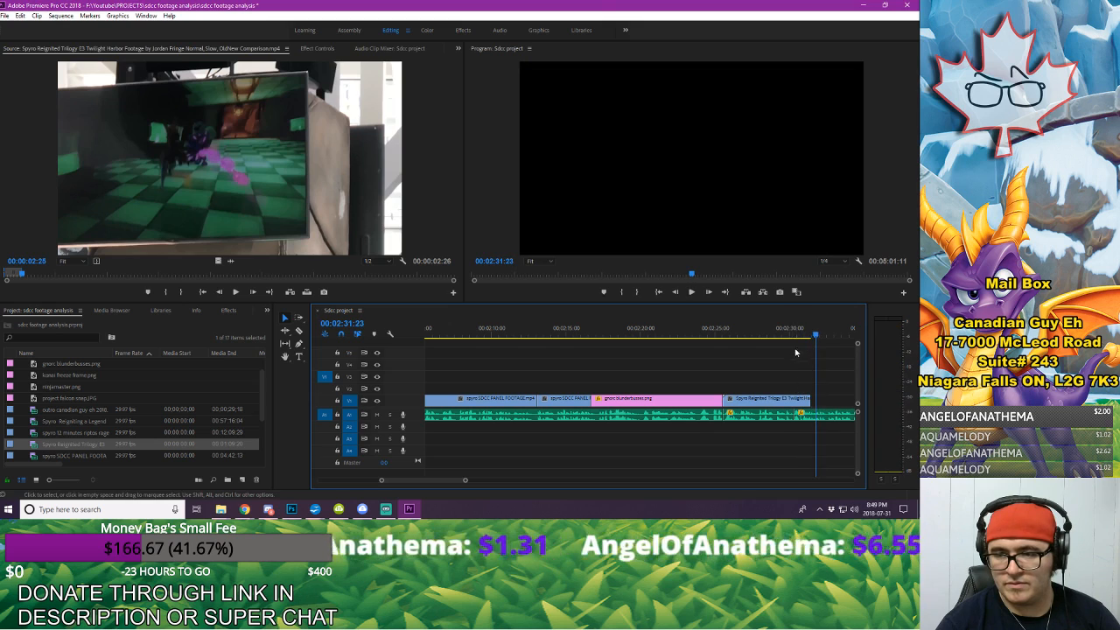
Step: Replay the end of the Twilight Harbor clip against the voice-over and trim its end back to about 00:02:30:09
left_click(787, 333)
key("space")
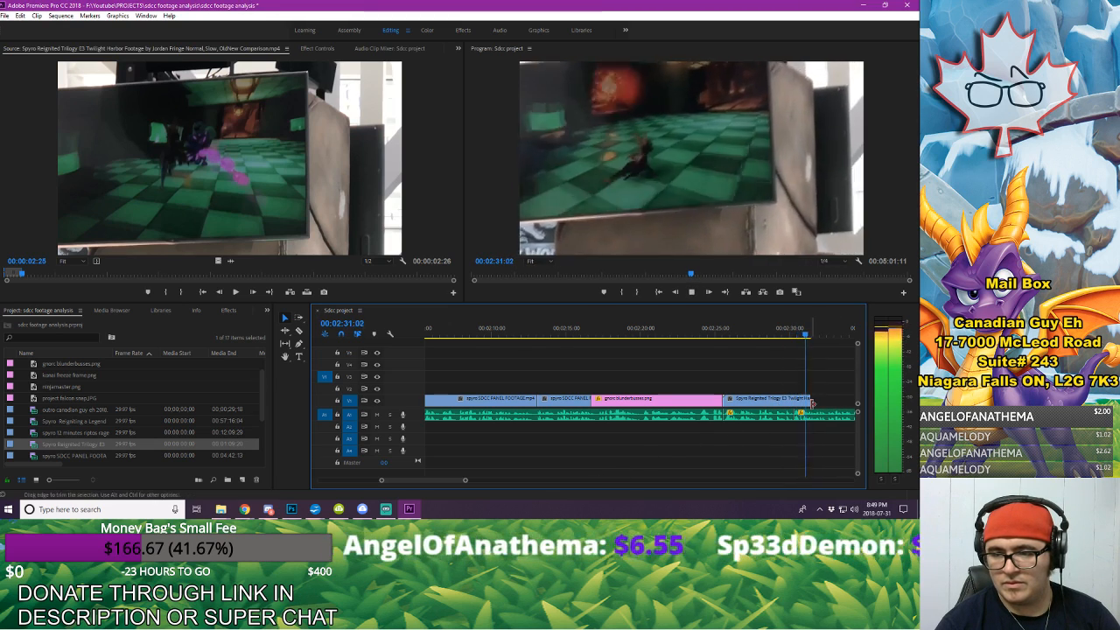
left_click_drag(411, 482, 414, 484)
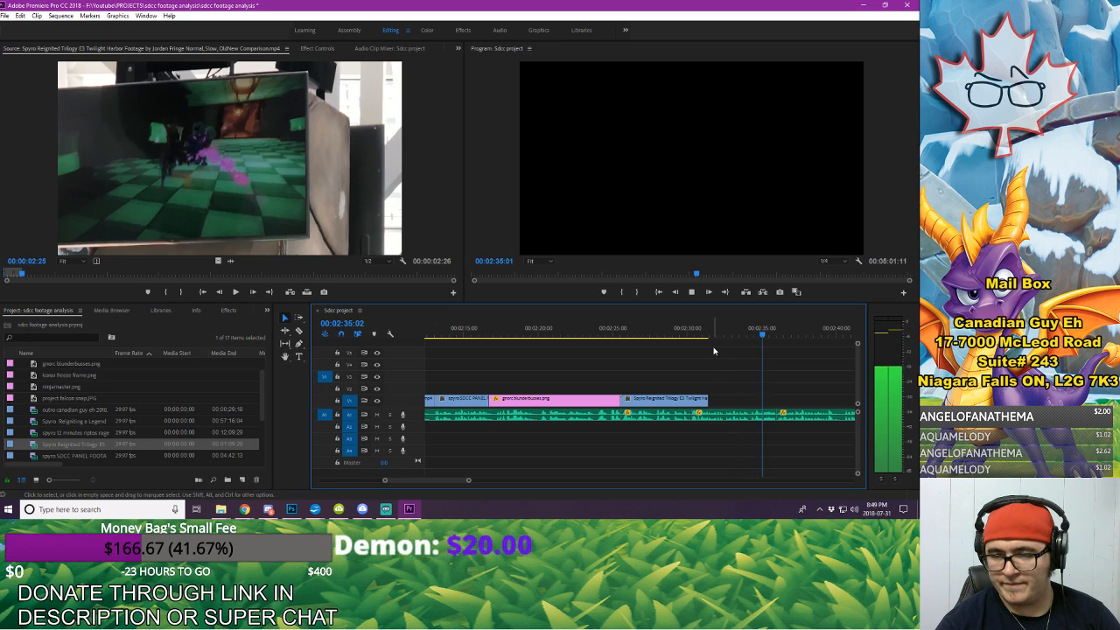
left_click(653, 335)
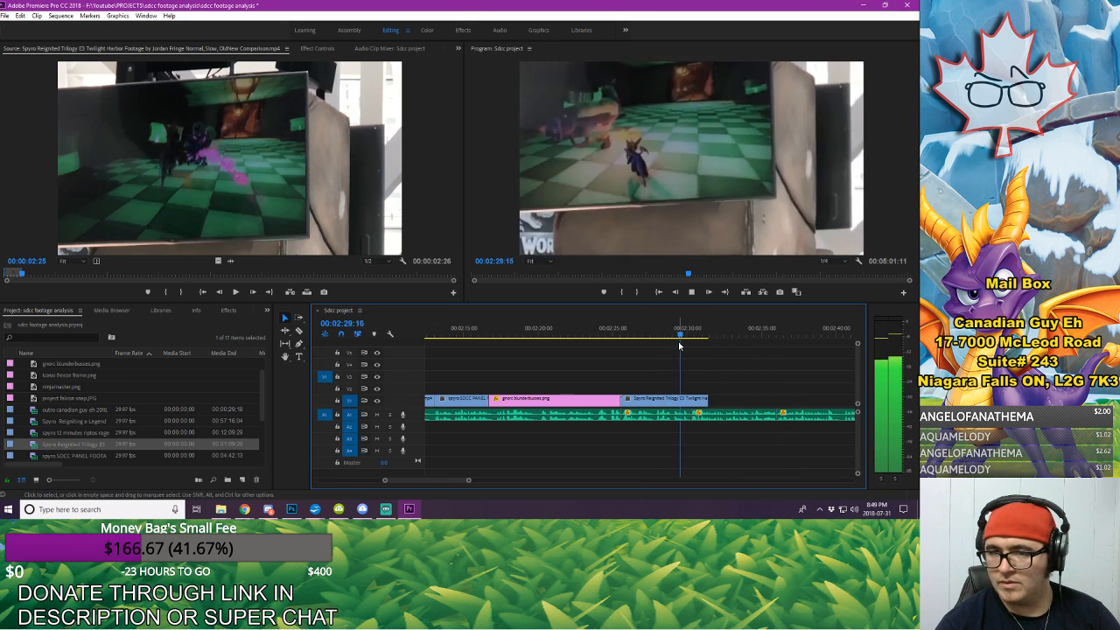
key("space")
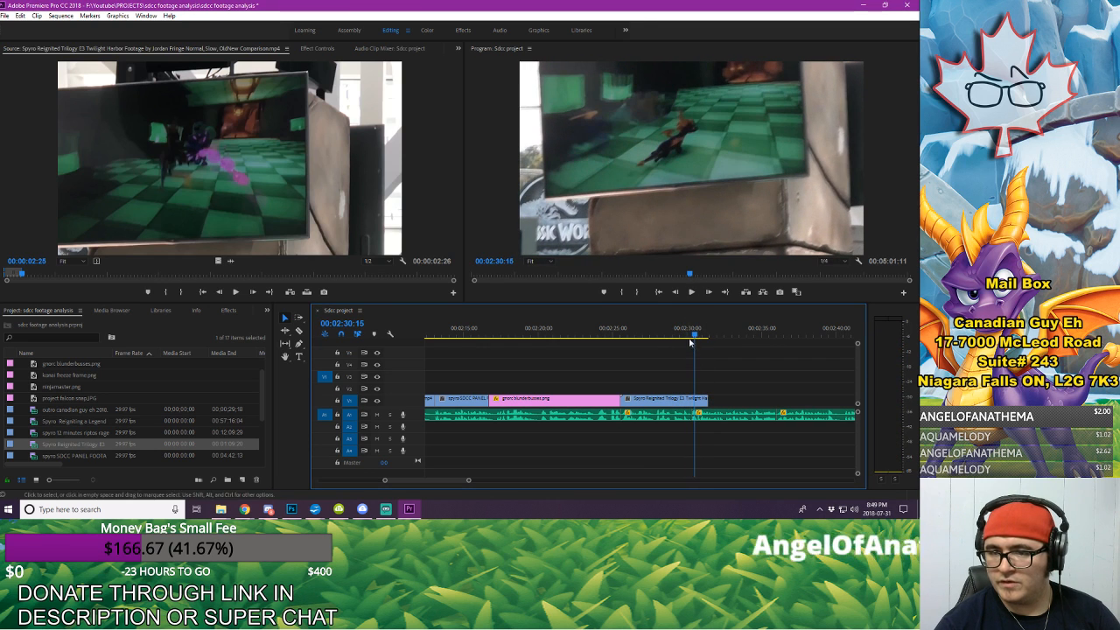
left_click_drag(705, 398, 691, 398)
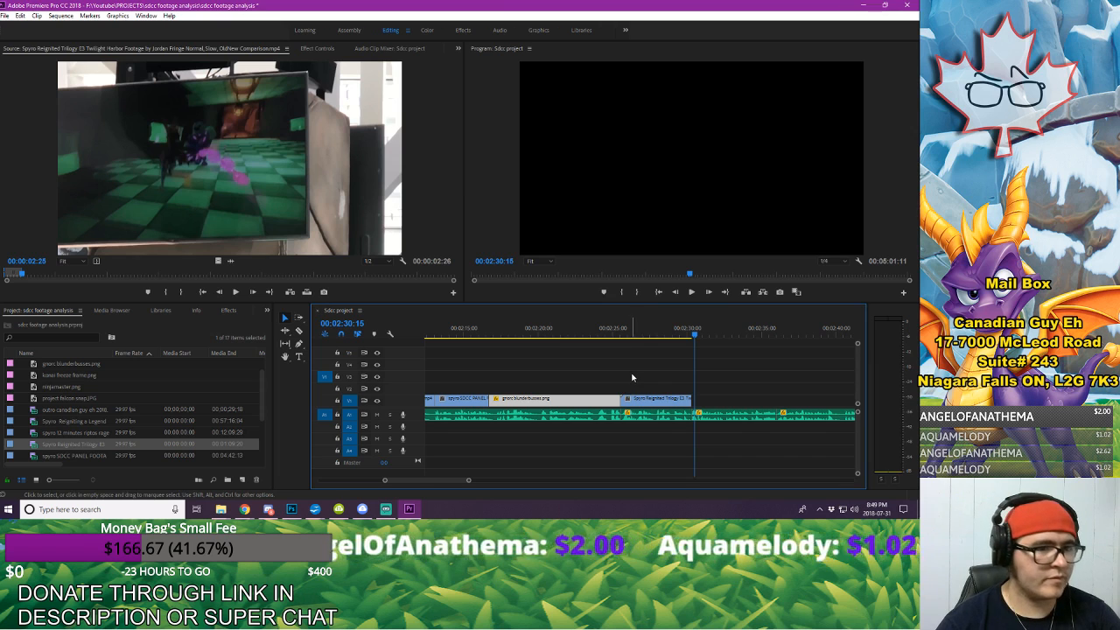
Step: Paste a copy of the gnorc blunderbusses.png freeze frame and butt it against the Twilight Harbor clip's end
key("ctrl+v")
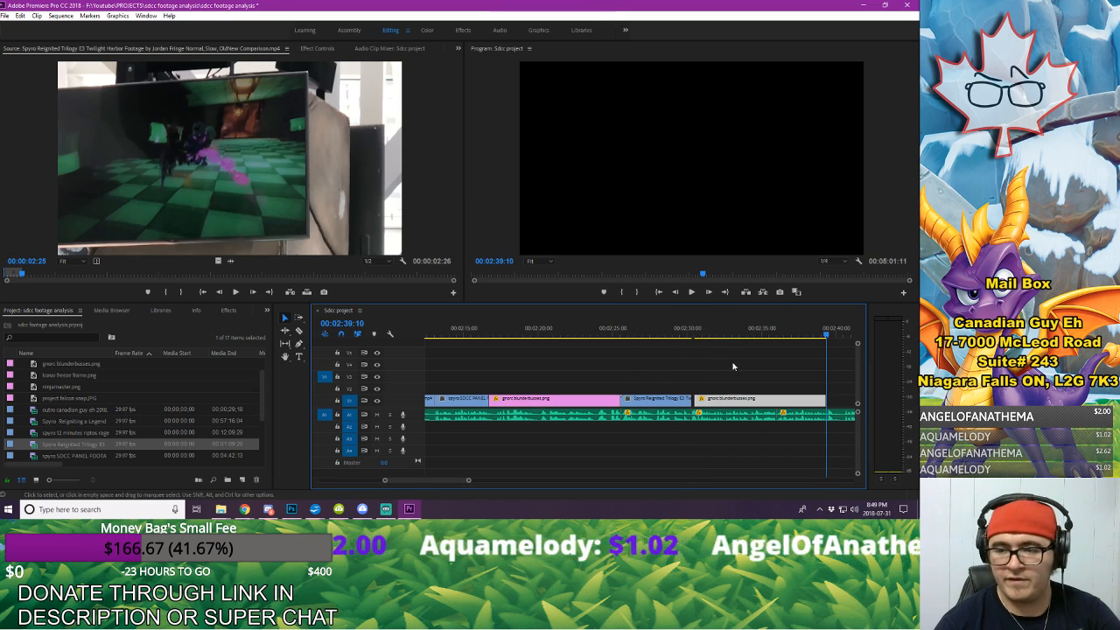
left_click_drag(734, 404, 731, 404)
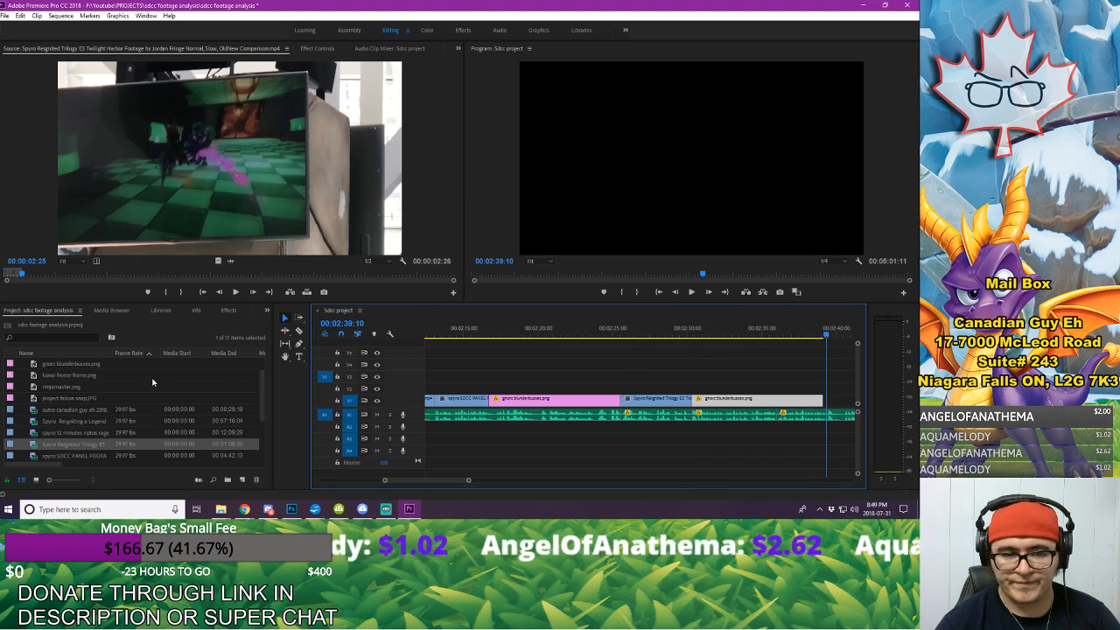
Step: Add a Cross Dissolve between the Twilight Harbor clip and the pasted freeze frame, and play back the transition
left_click(228, 310)
left_click(5, 377)
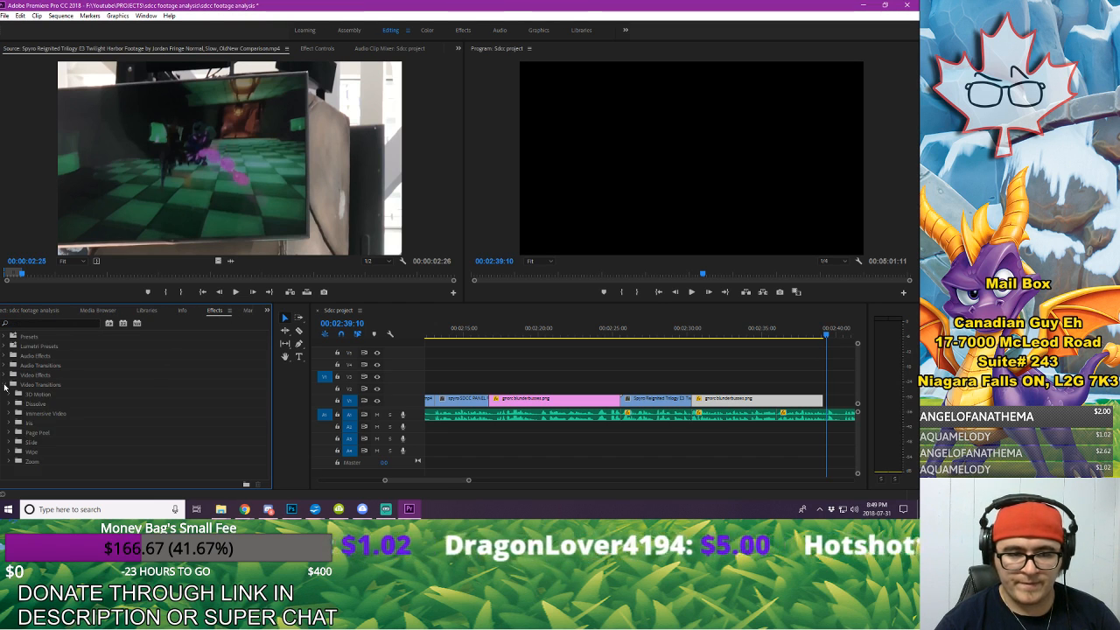
left_click(14, 404)
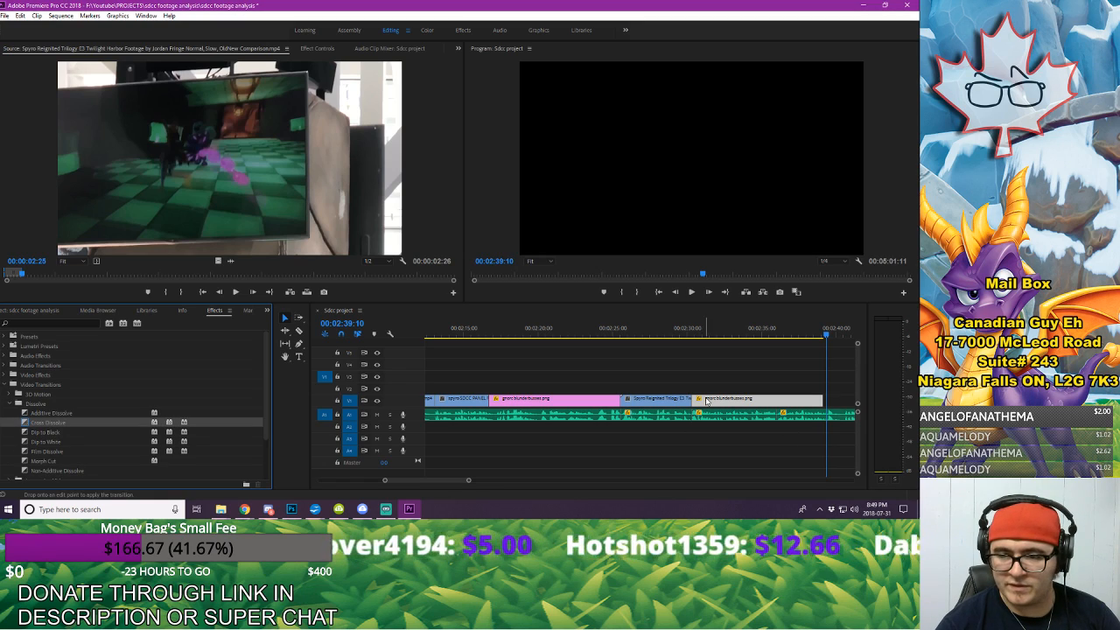
left_click(674, 329)
key("space")
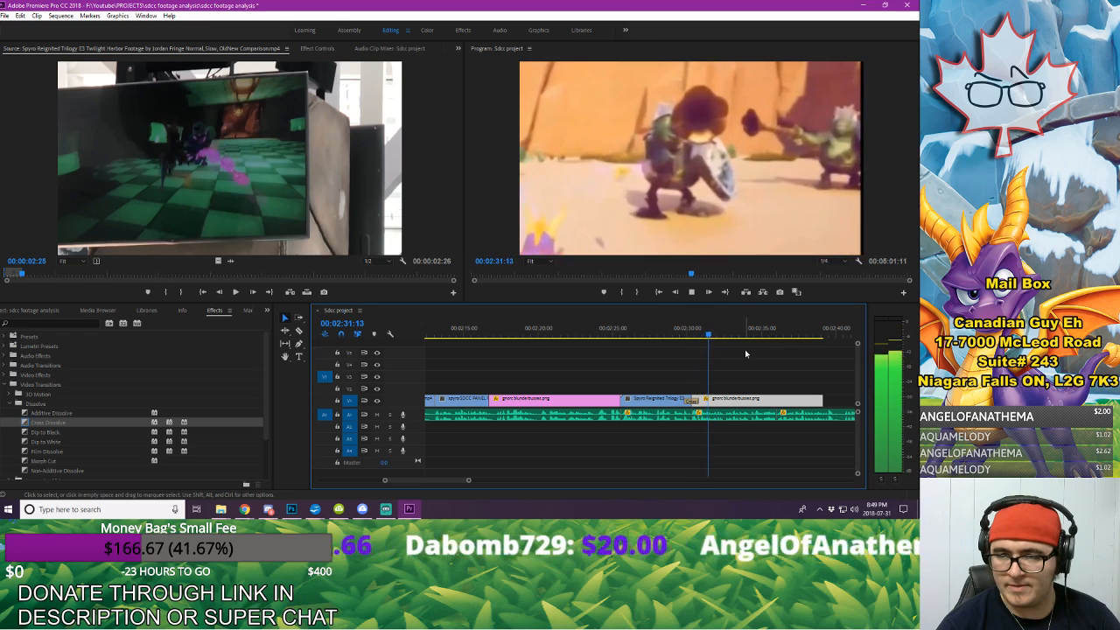
key("space")
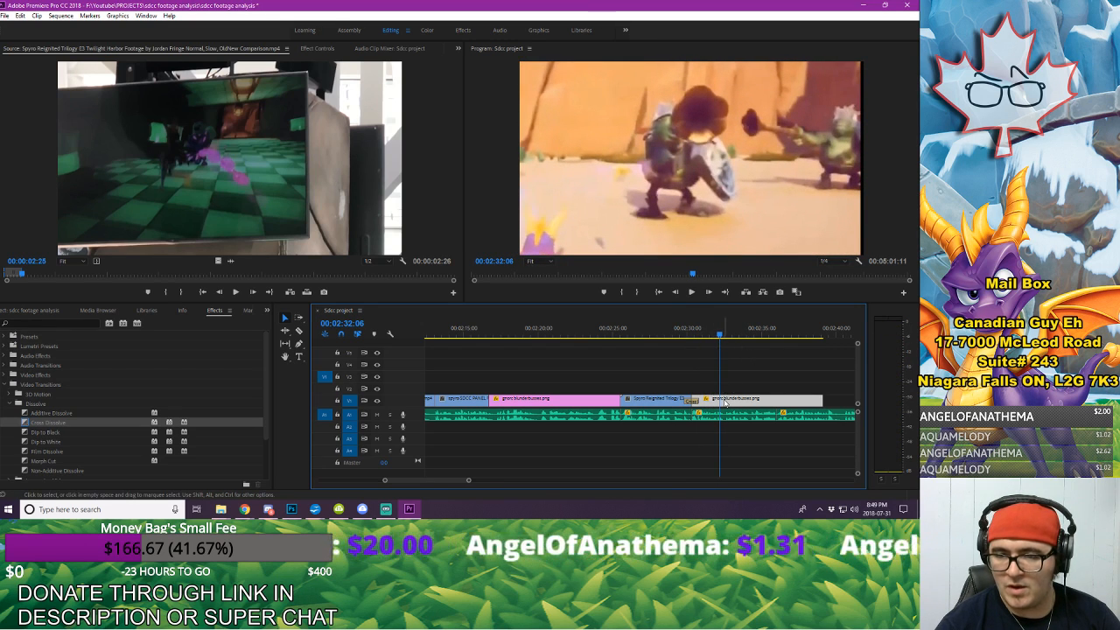
Step: Delete the first Position and Scale keyframes from the pasted freeze frame and resume playback
left_click(322, 49)
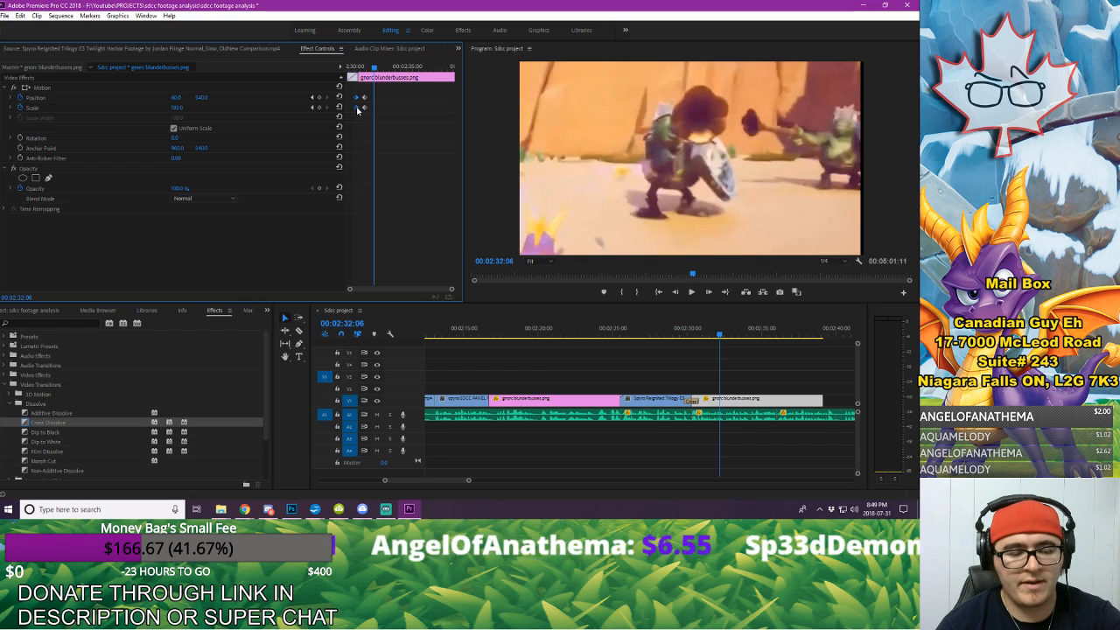
left_click_drag(365, 69, 320, 76)
key("space")
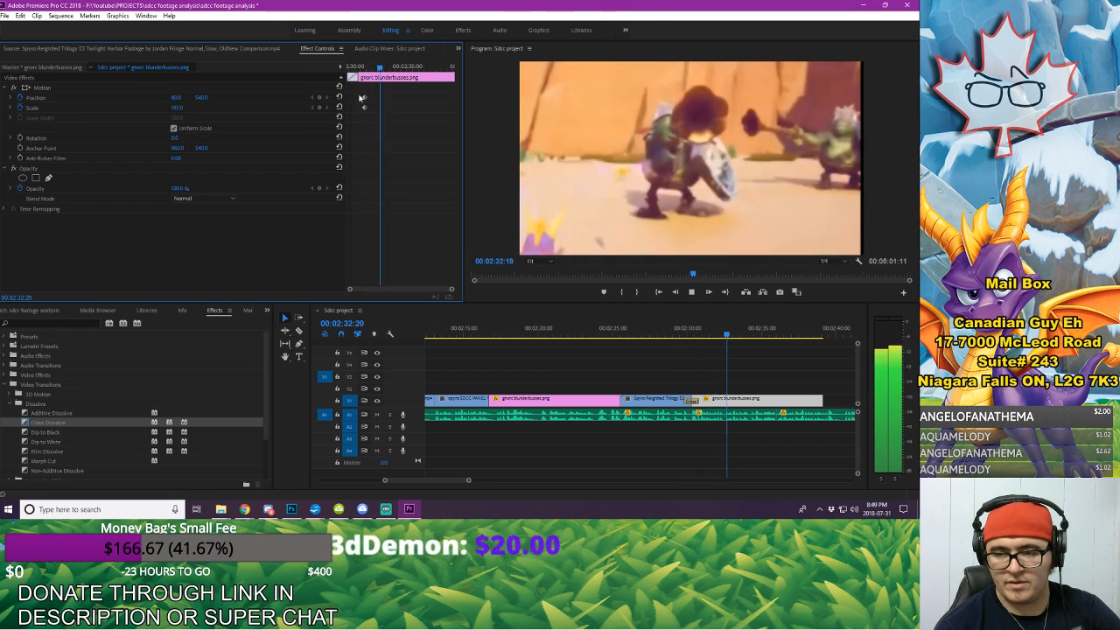
Step: Listen to the voice-over beyond the second freeze frame and replay it from about 00:02:44
left_click(492, 467)
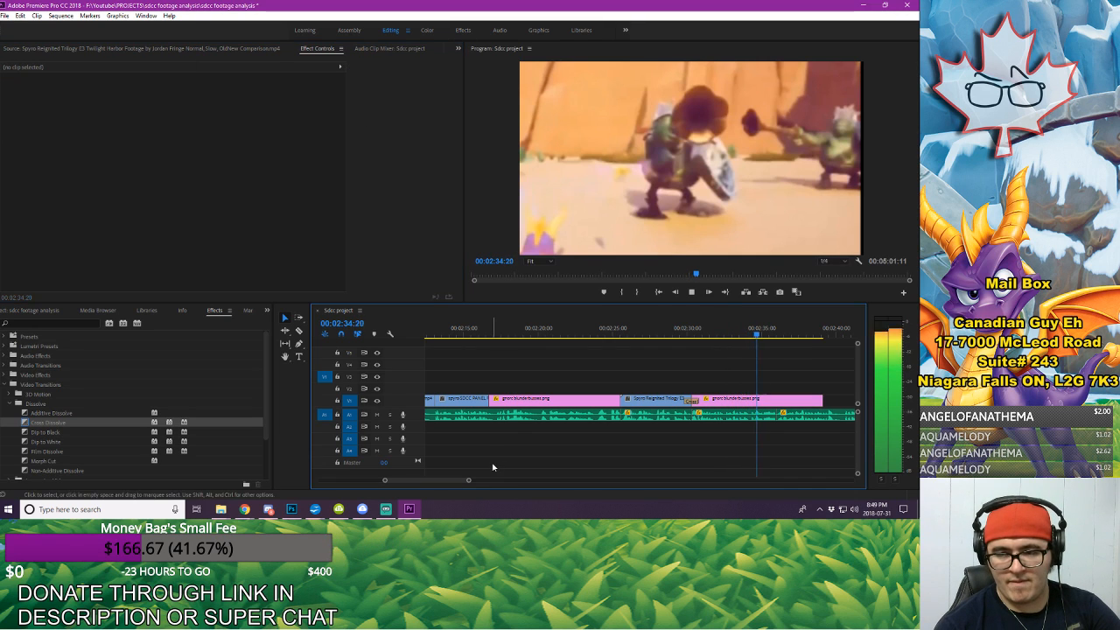
left_click_drag(471, 482, 479, 481)
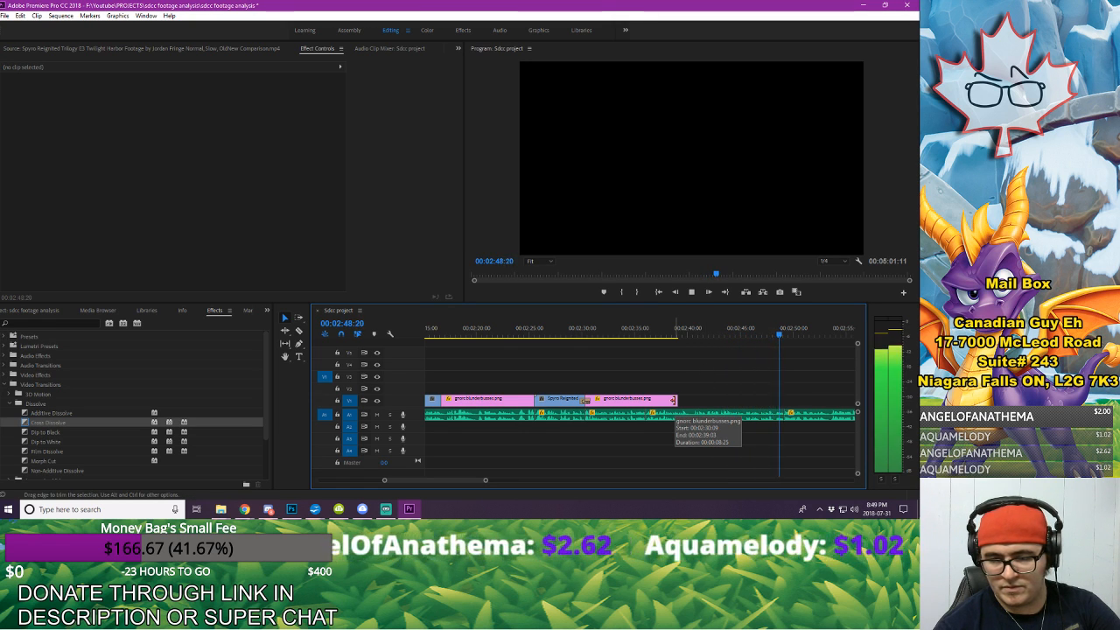
left_click(735, 329)
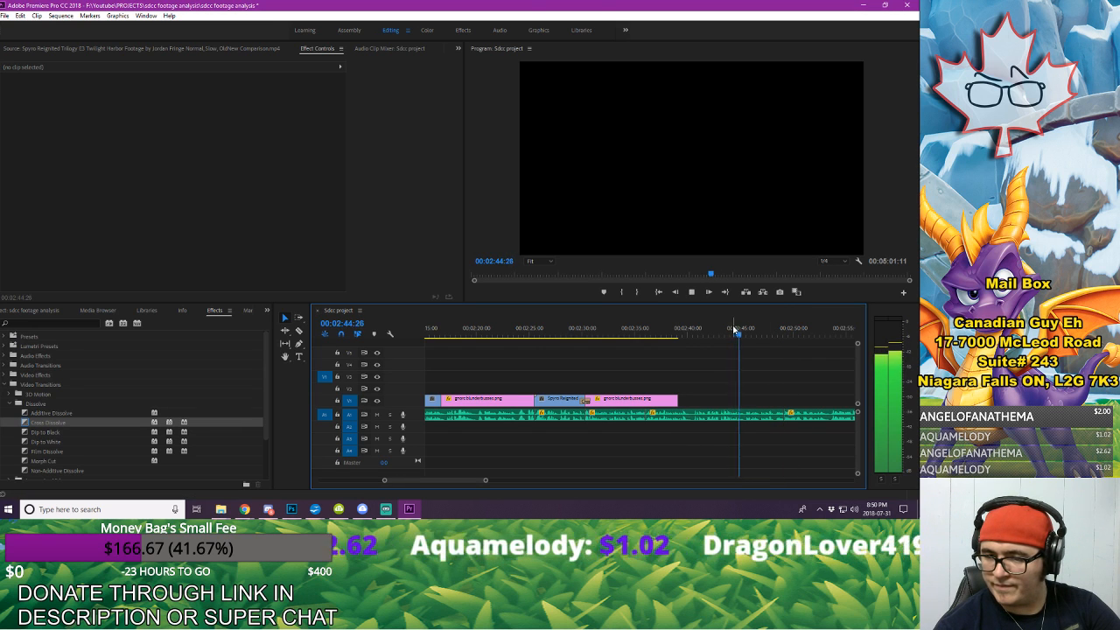
Step: Replay the voice-over around 00:02:42 and extend the second gnorc blunderbusses.png freeze frame to end at 00:02:43:10
left_click_drag(735, 329, 704, 331)
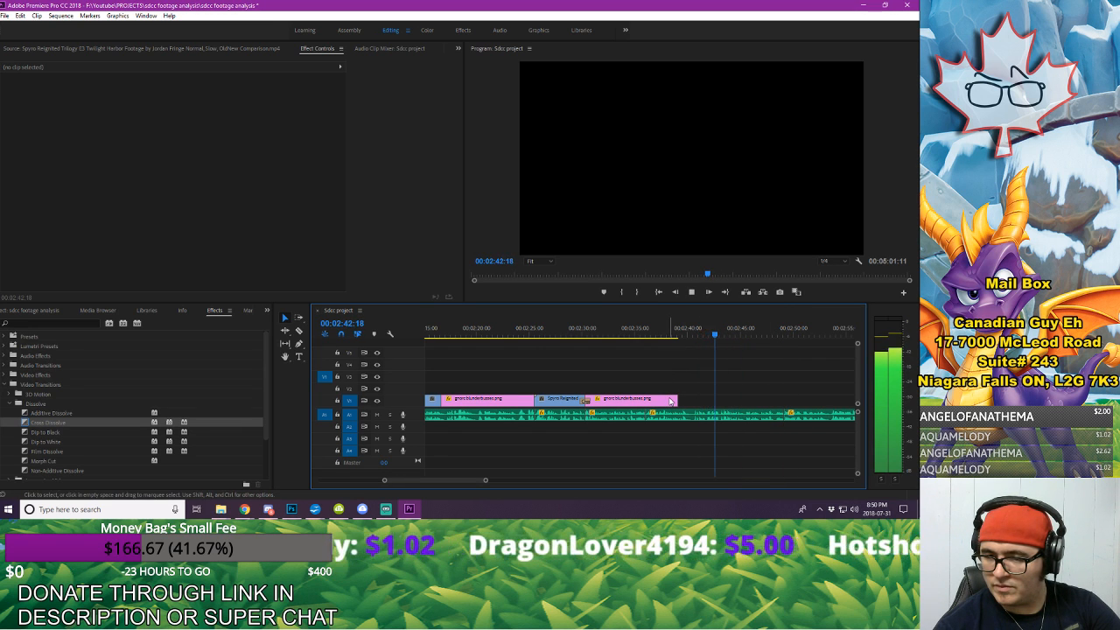
key("space")
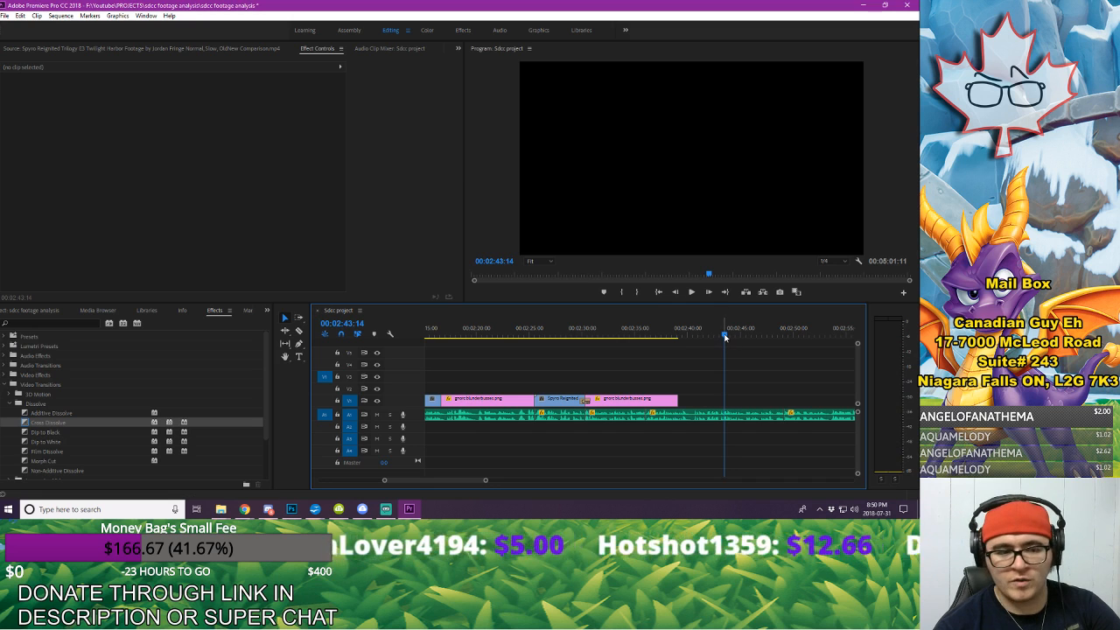
left_click_drag(723, 336, 712, 337)
key("space")
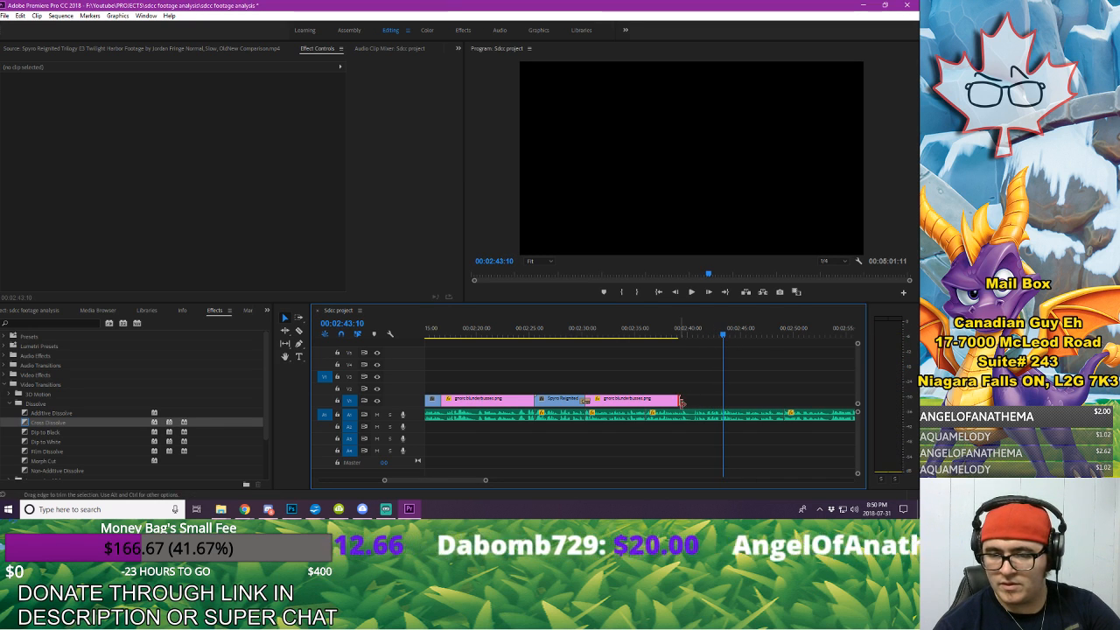
left_click_drag(680, 402, 722, 402)
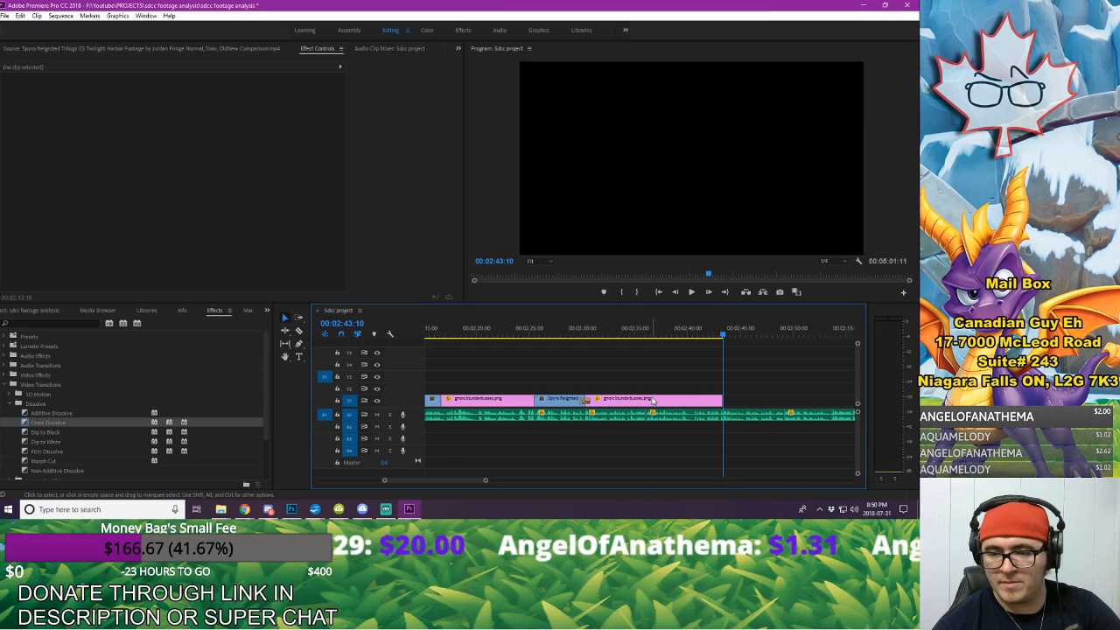
Step: Paste a copy of the Twilight Harbor clip directly after the second freeze frame and extend its end to about 00:02:49
left_click(563, 401)
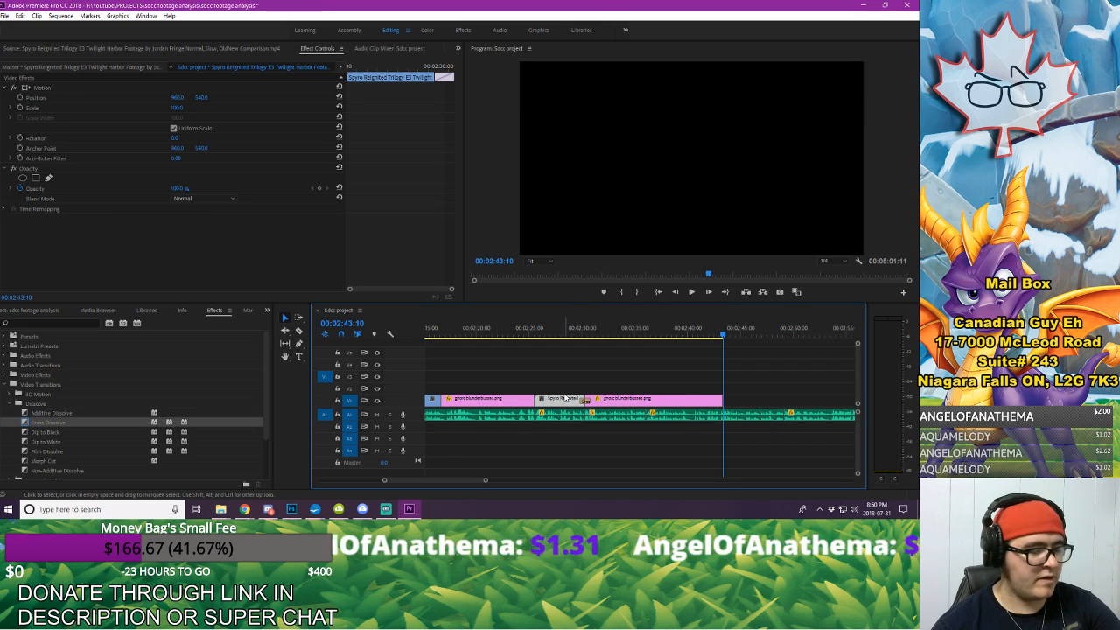
key("ctrl+v")
left_click_drag(769, 400, 781, 400)
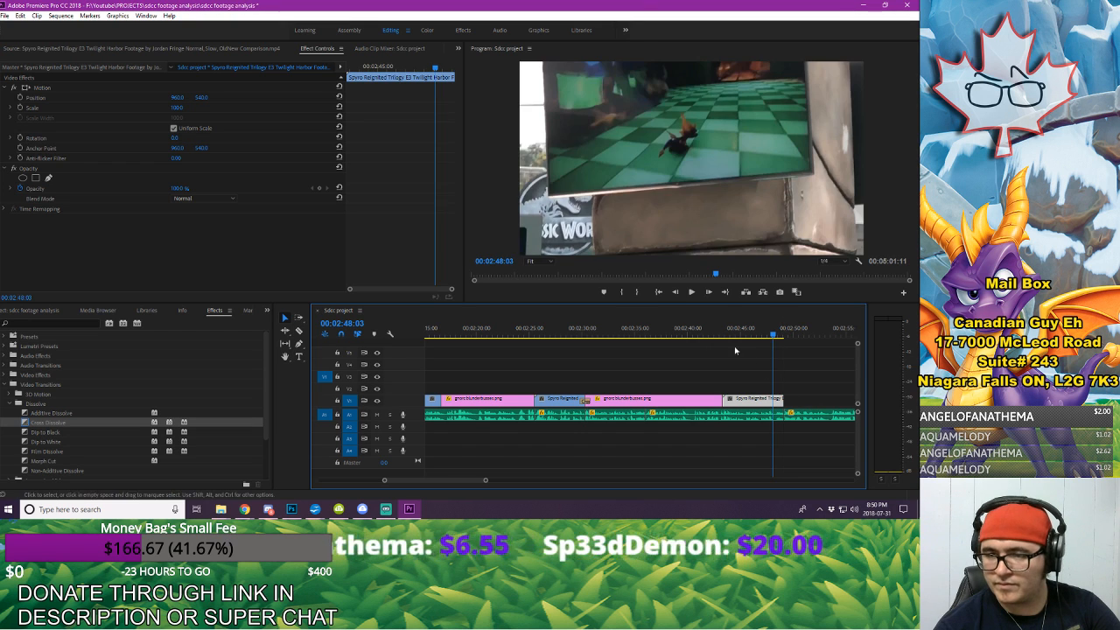
Step: Play back the pasted Twilight Harbor clip with the voice-over from about 00:02:42 to 00:02:52
left_click(712, 331)
key("space")
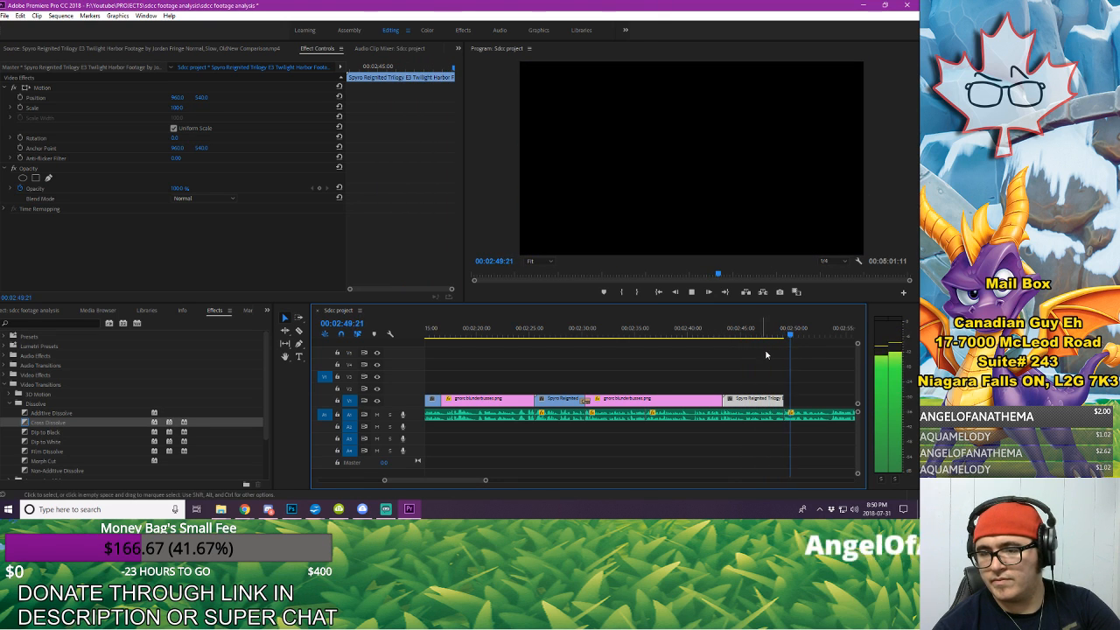
key("space")
left_click(721, 366)
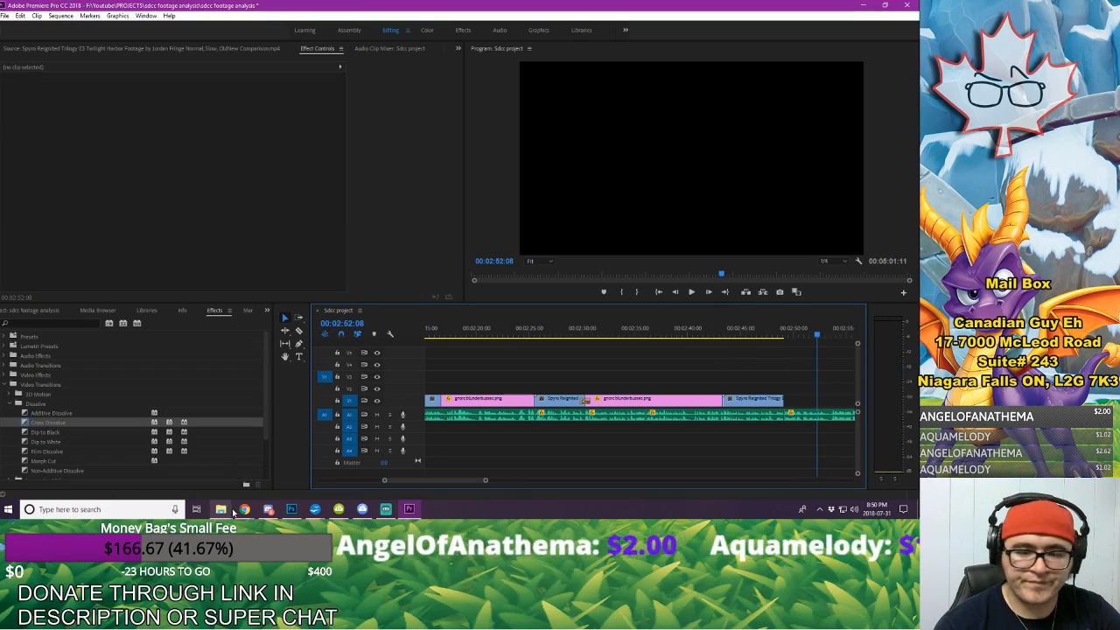
Step: Switch to the Chrome window with Google Images and search for "blunderbuss png"
left_click(243, 510)
left_click(291, 463)
scroll(124, 54, "up", 5)
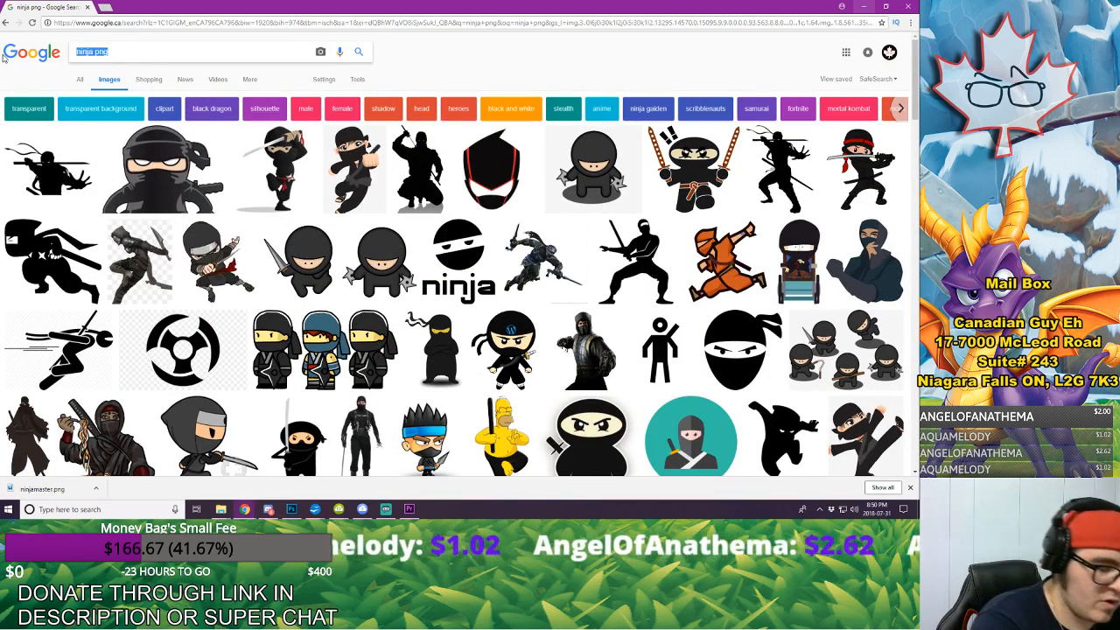
type("blunderbuss")
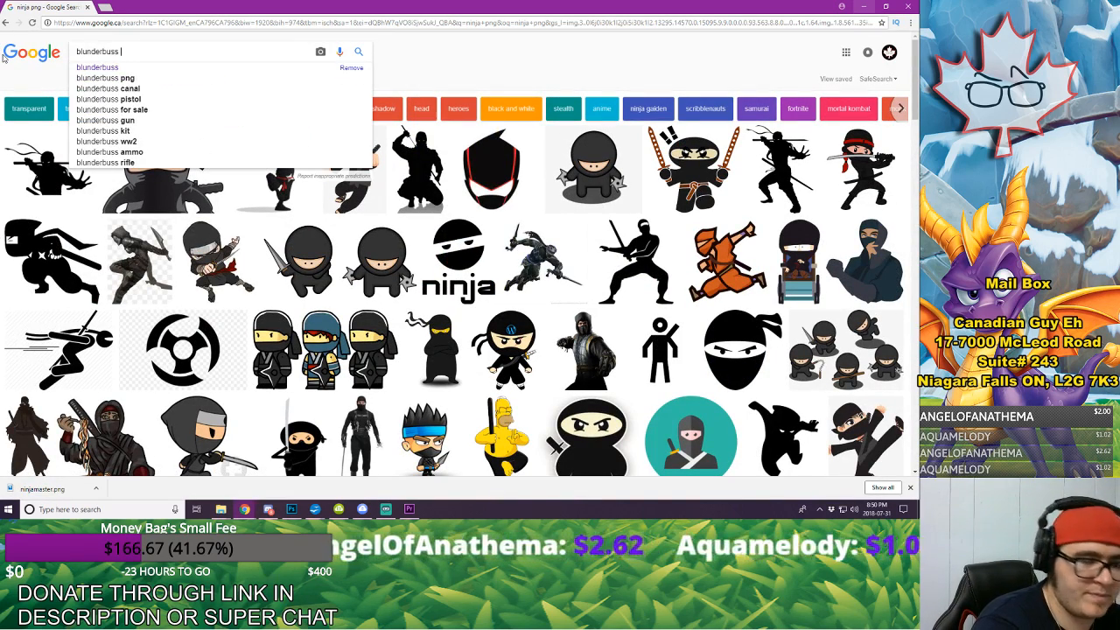
type(" png")
key("Return")
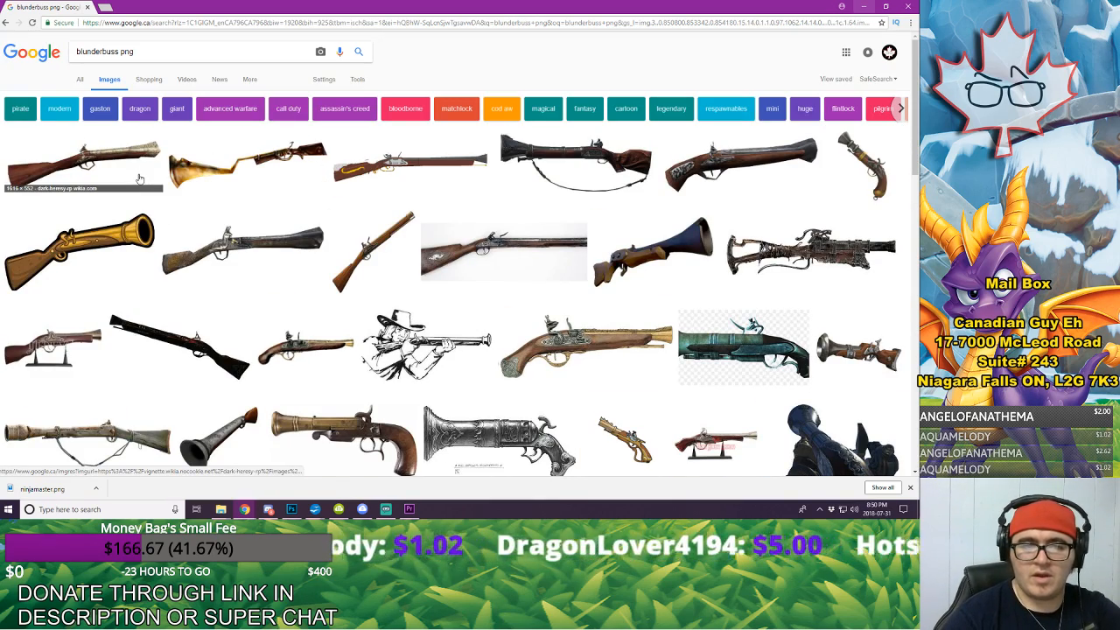
Step: Open the cartoon golden blunderbuss result and save it as the PNG Blunderbuss_render in the OTHER images folder
left_click(99, 241)
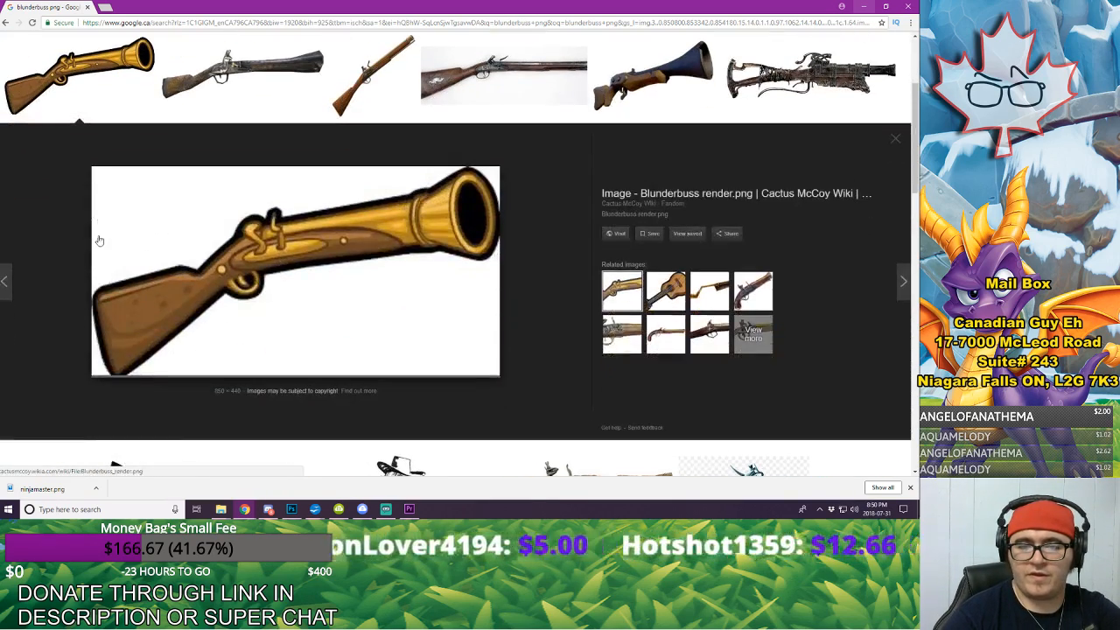
right_click(330, 246)
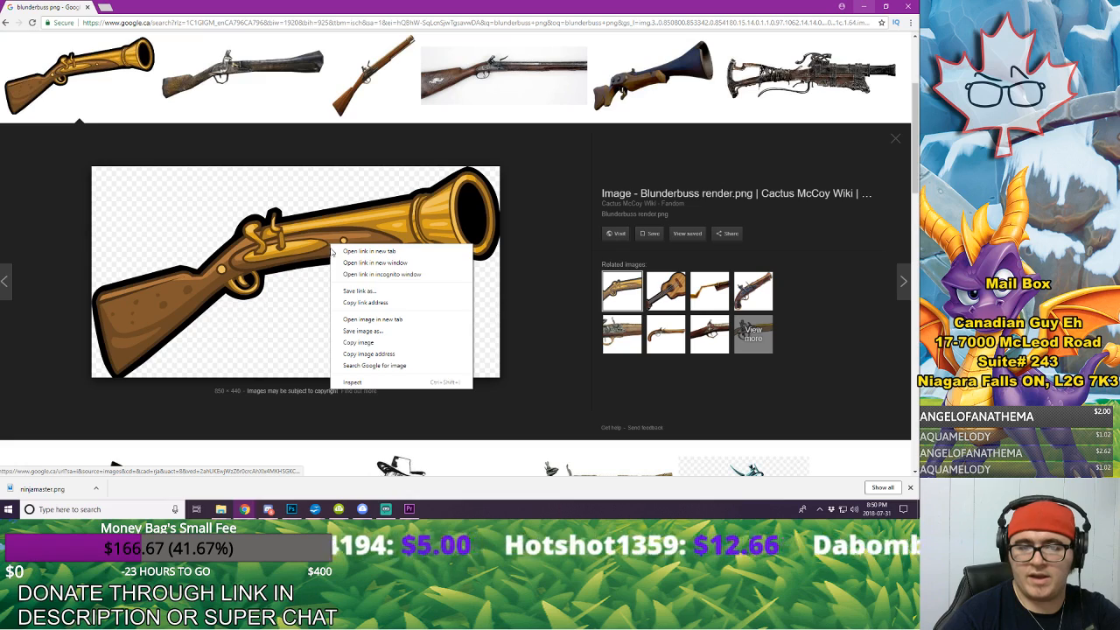
left_click(383, 332)
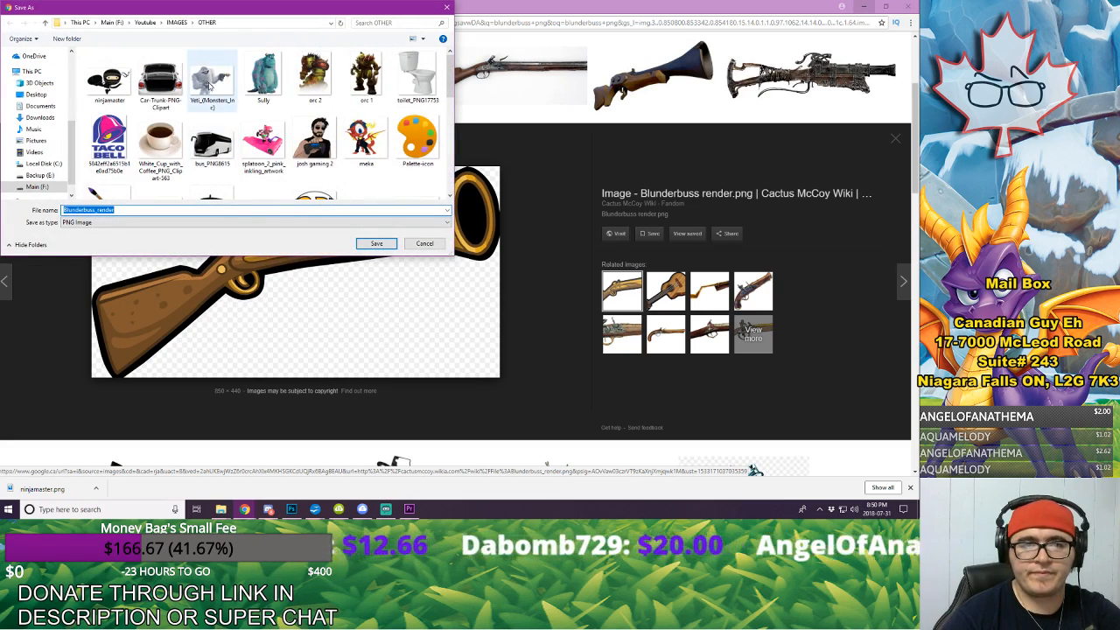
left_click(375, 243)
Step: Change the image search to "ak-47 png"
scroll(303, 280, "up", 2)
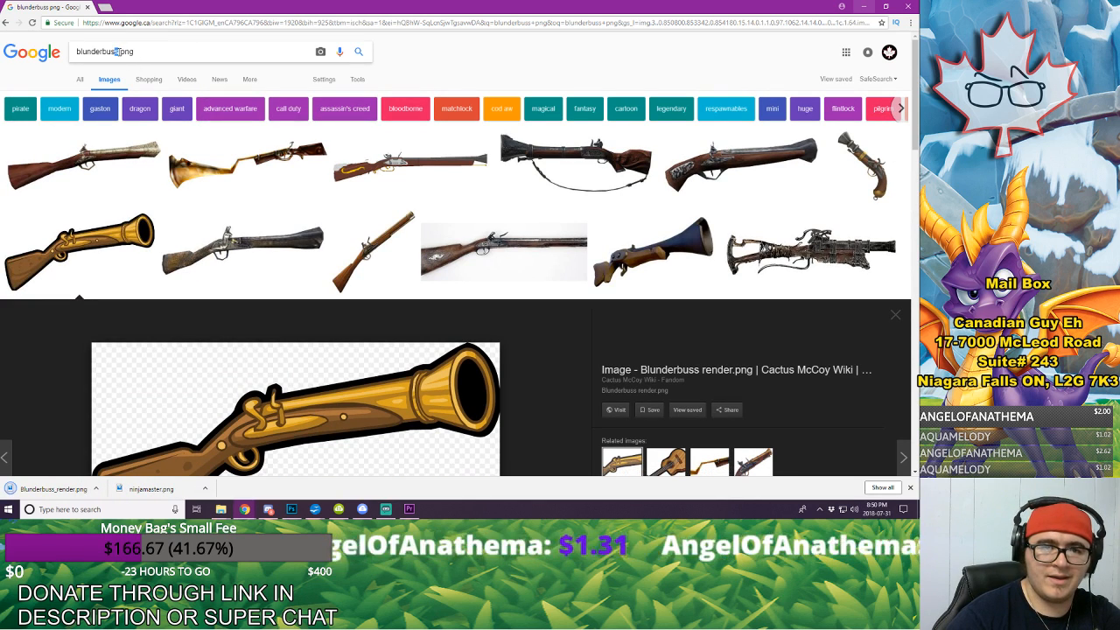
double_click(117, 52)
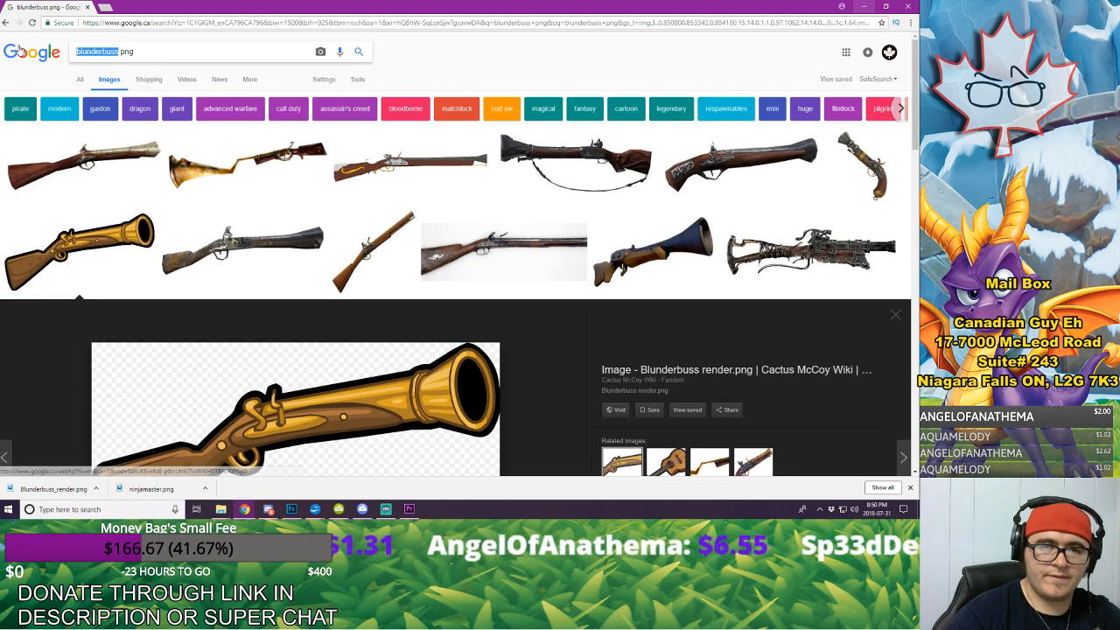
type("ak-4")
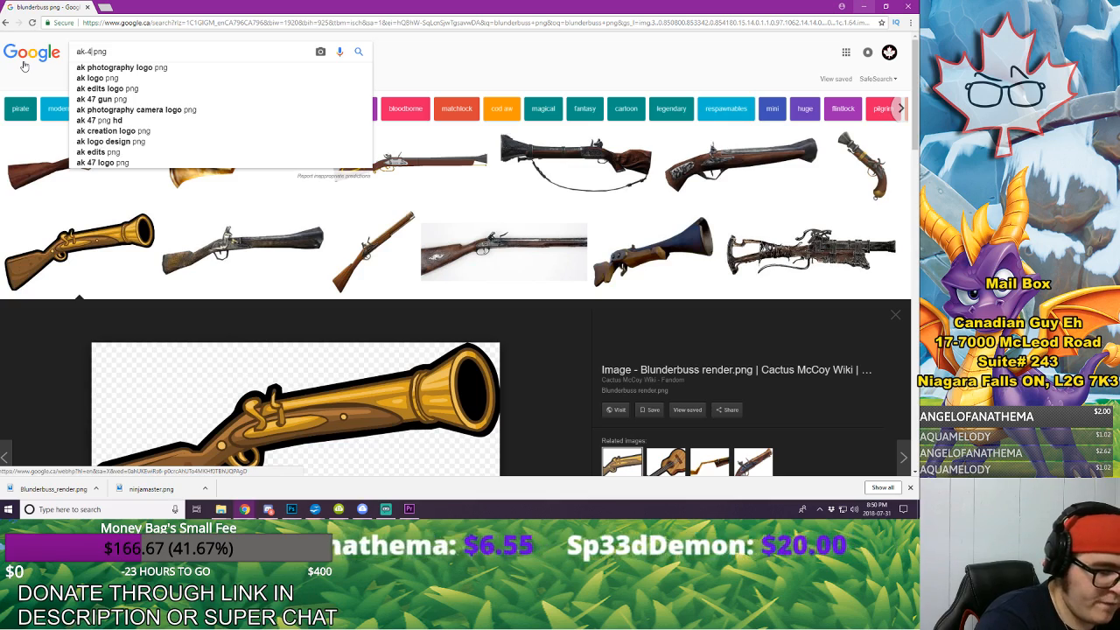
type("7")
key("Return")
Step: Open the first AK-47 image result and save it as AK-47.png
scroll(455, 252, "down", 1)
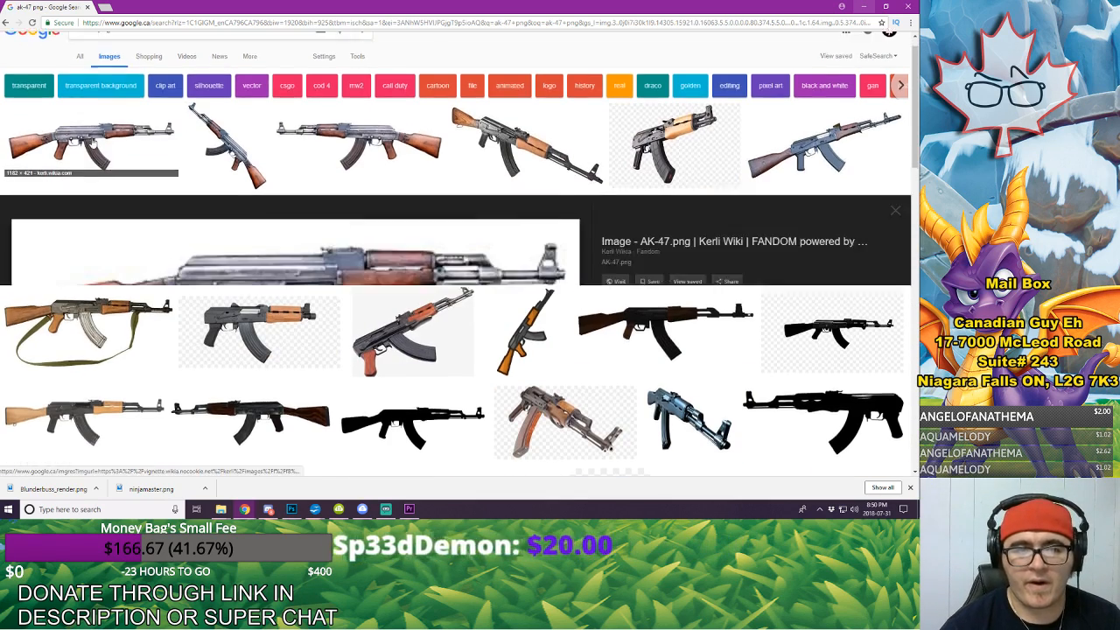
right_click(290, 229)
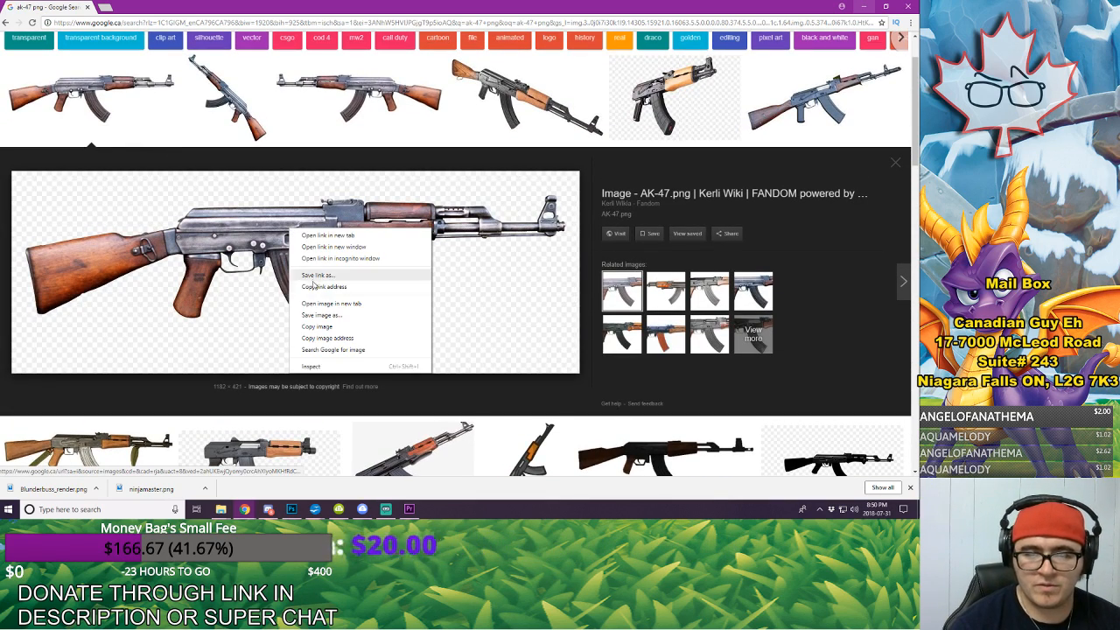
left_click(340, 317)
left_click(378, 245)
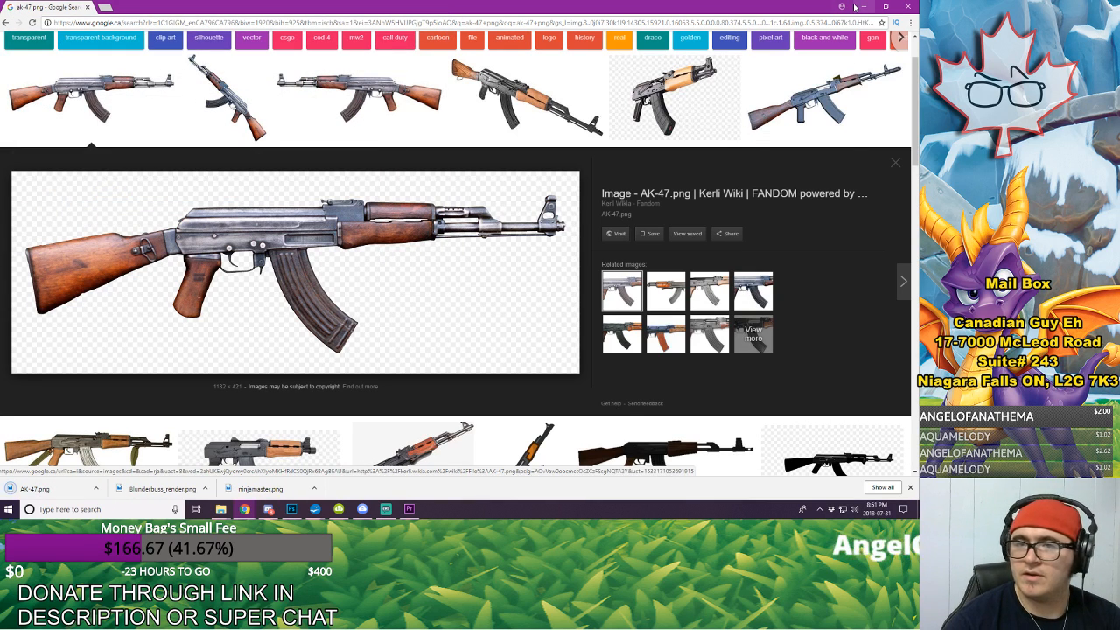
Step: Show the downloaded images in their folder, return to Premiere Pro and import AK-47.png and Blunderbuss_render.png into the project
left_click(98, 489)
left_click(135, 458)
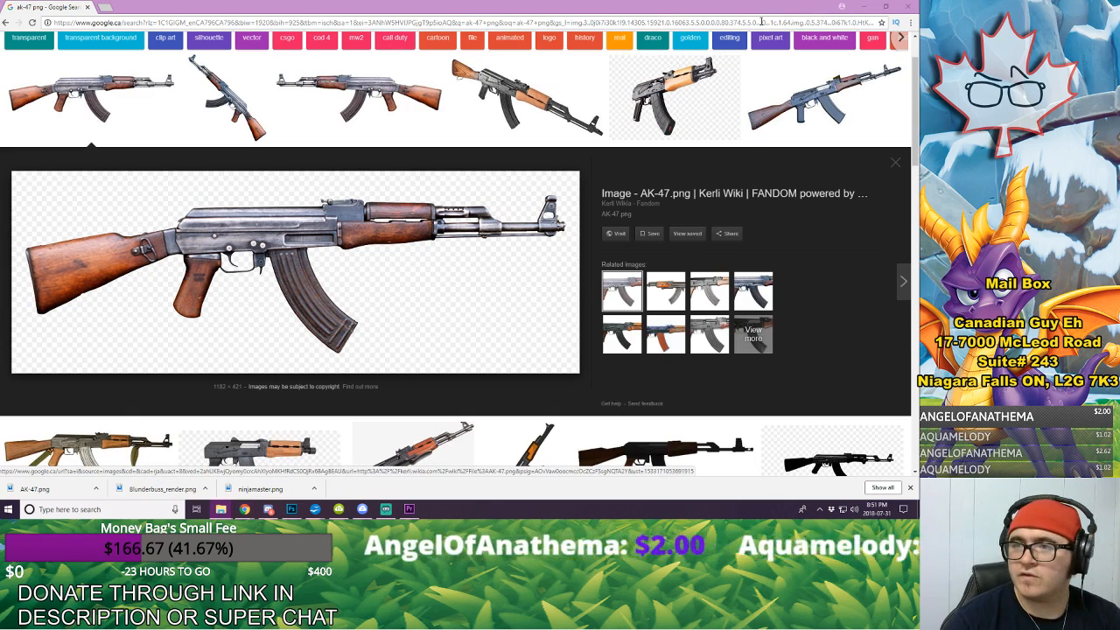
left_click(860, 5)
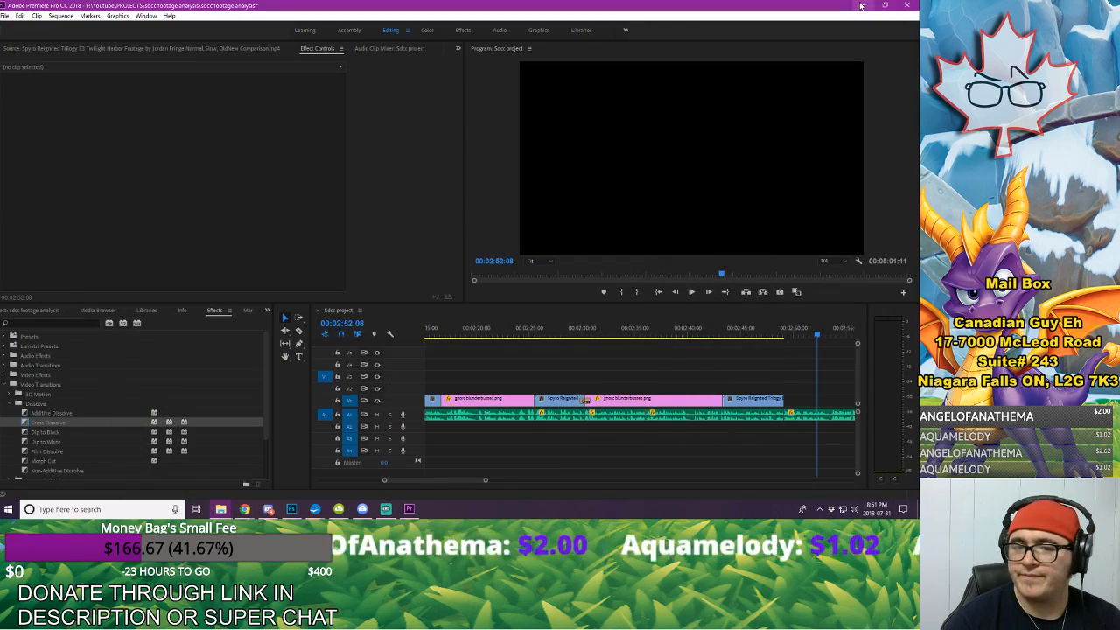
left_click(11, 311)
left_click_drag(0, 218, 119, 406)
left_click_drag(0, 218, 168, 402)
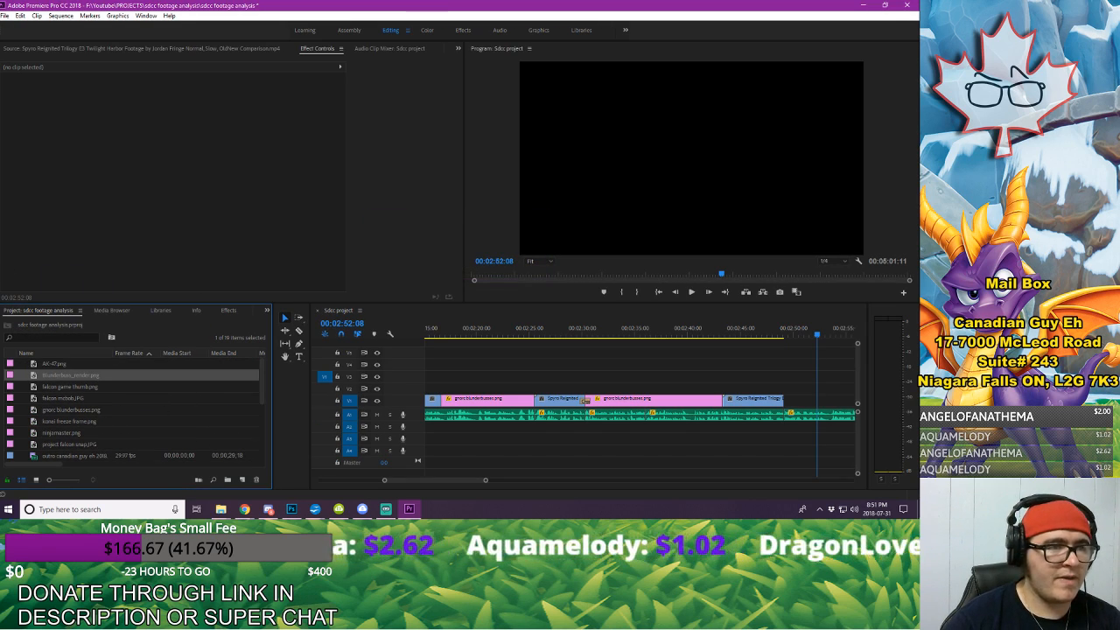
Step: Preview the blunderbuss image, find the voice-over cue over the second freeze frame, and place AK-47.png on track V2 at 00:02:33:02
double_click(36, 377)
left_click(656, 328)
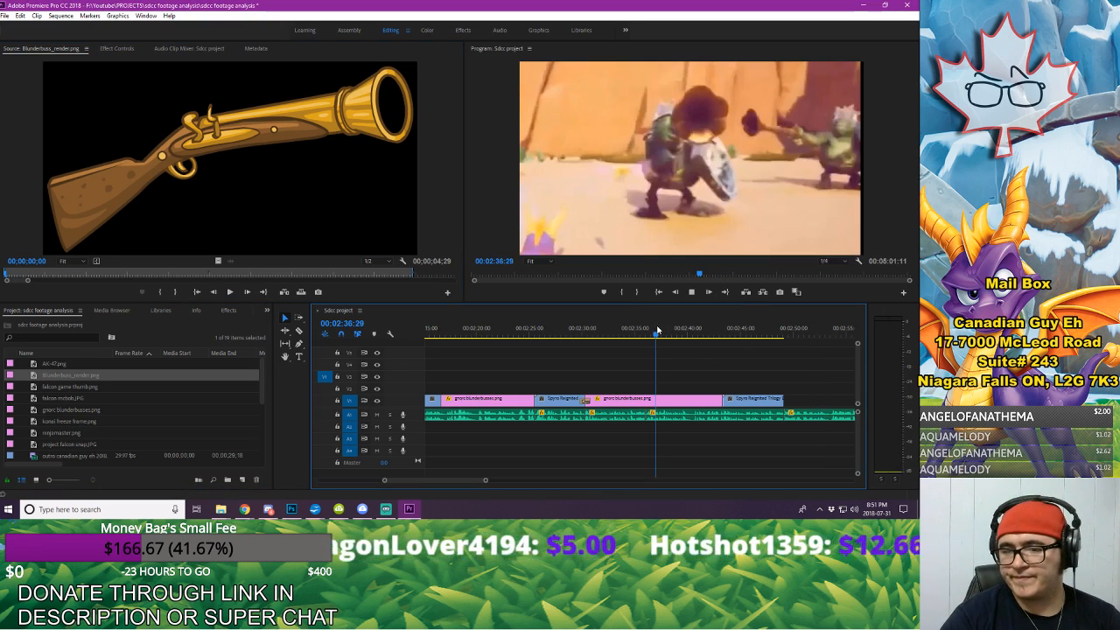
key("space")
left_click(593, 327)
left_click(567, 327)
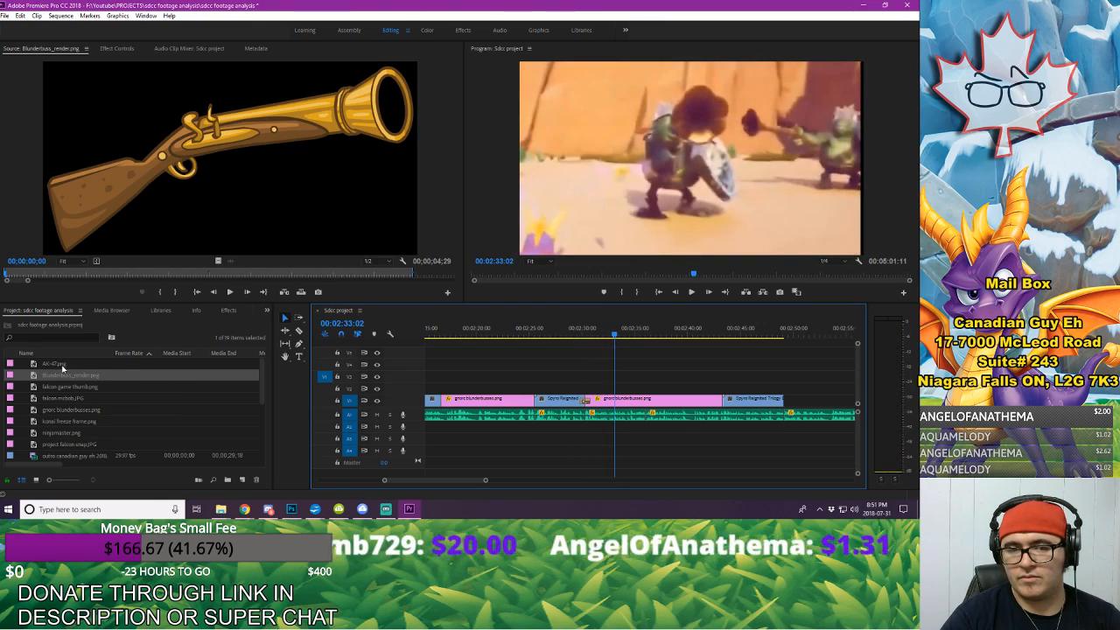
left_click_drag(65, 366, 616, 390)
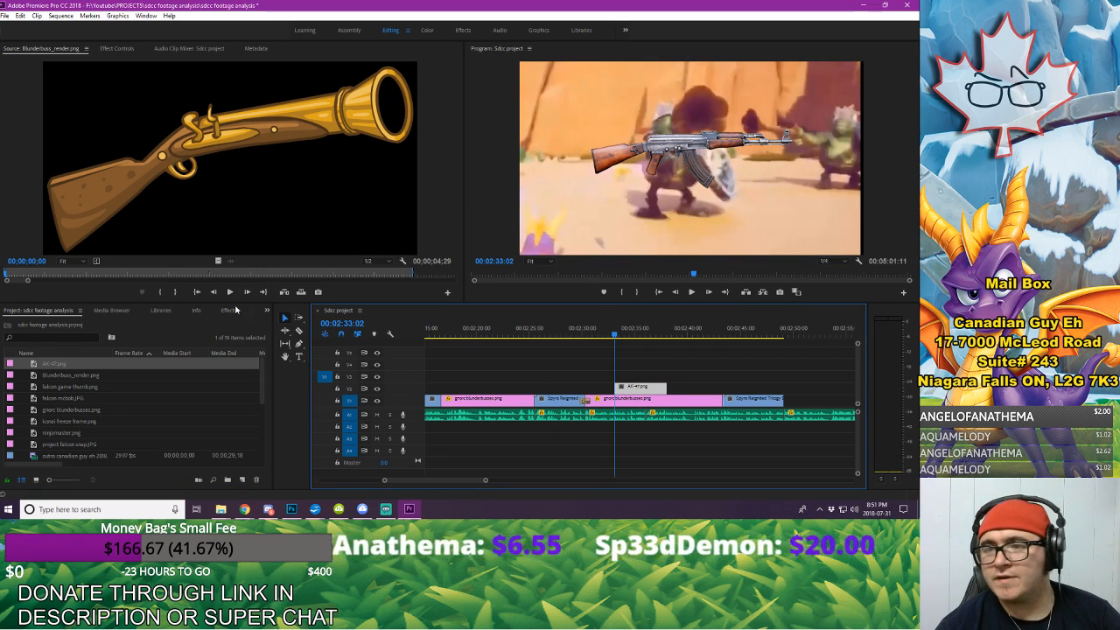
Step: Apply the Drop Shadow effect to the AK-47.png clip and set the shadow's opacity to 100%
left_click(230, 311)
left_click(46, 323)
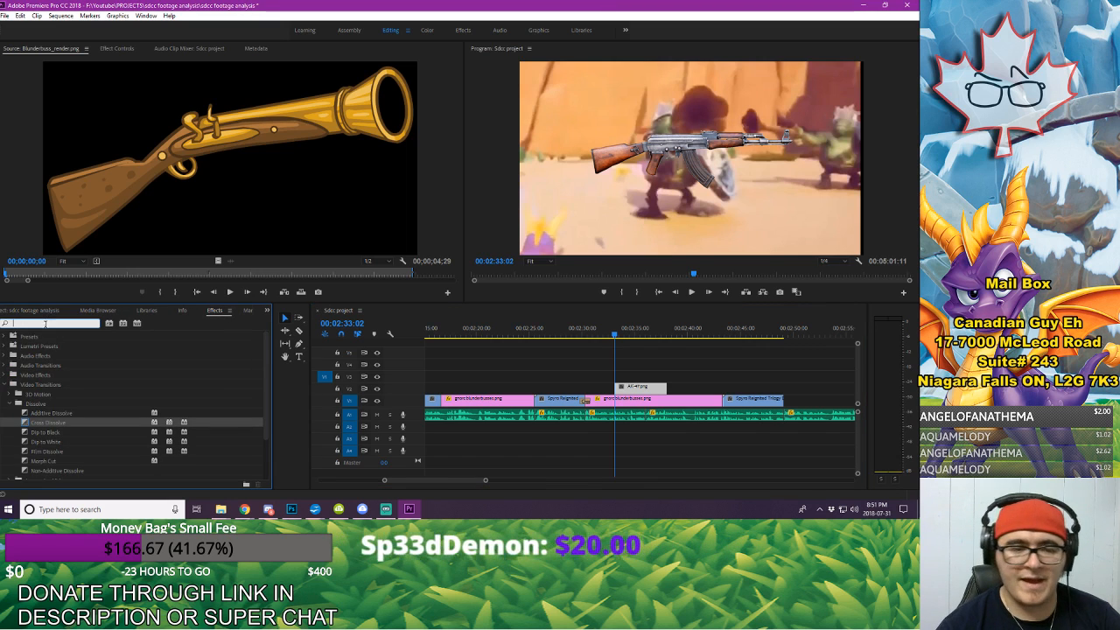
type("drop")
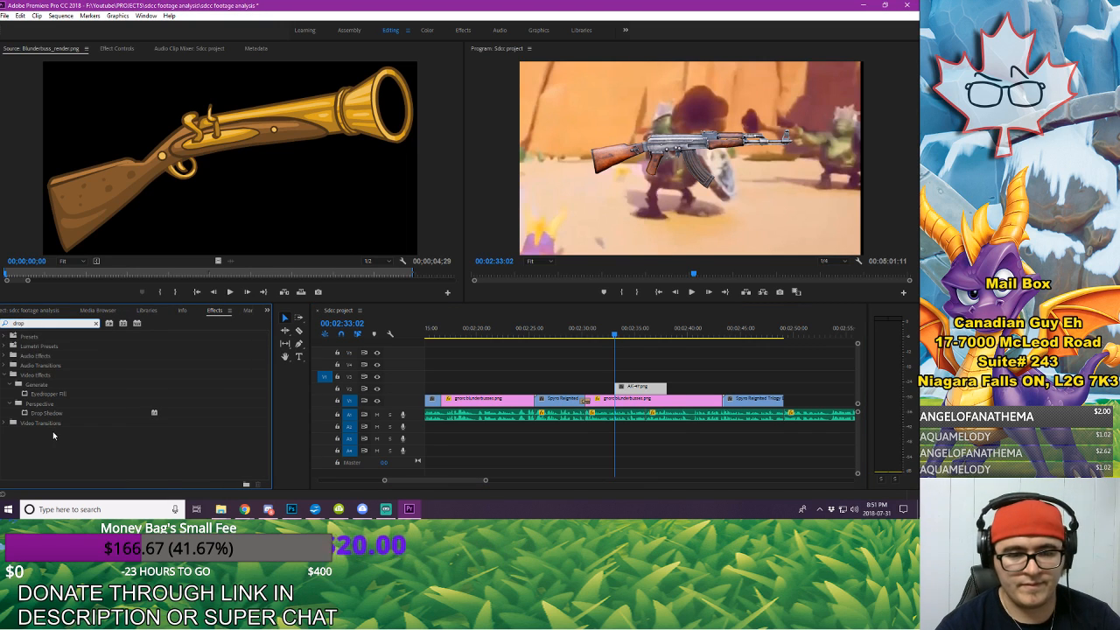
left_click_drag(51, 418, 662, 386)
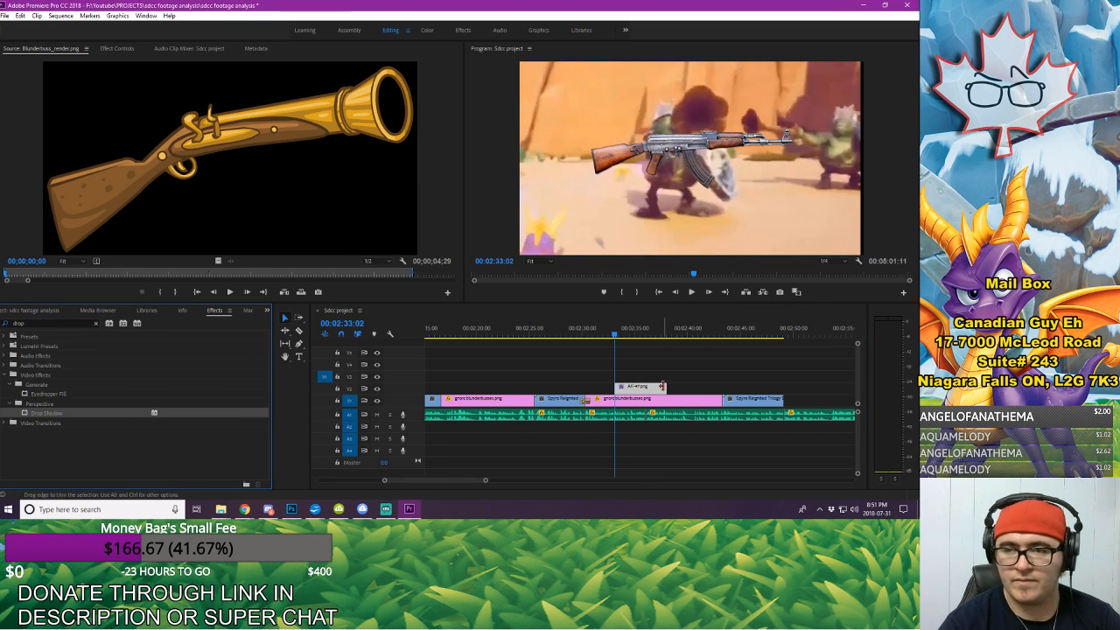
left_click(122, 49)
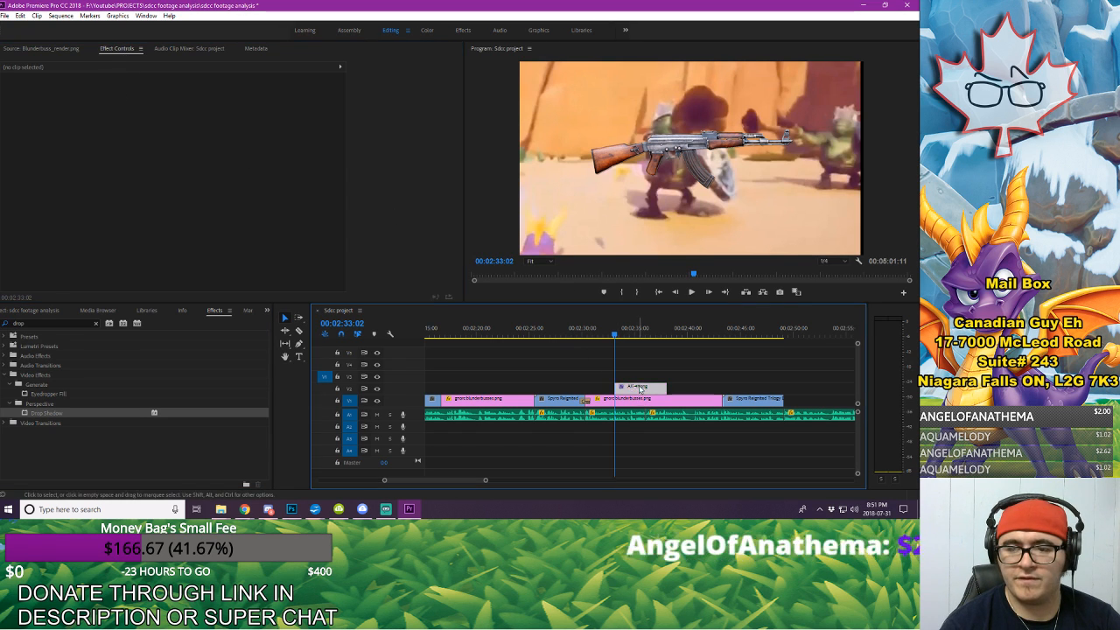
left_click(181, 249)
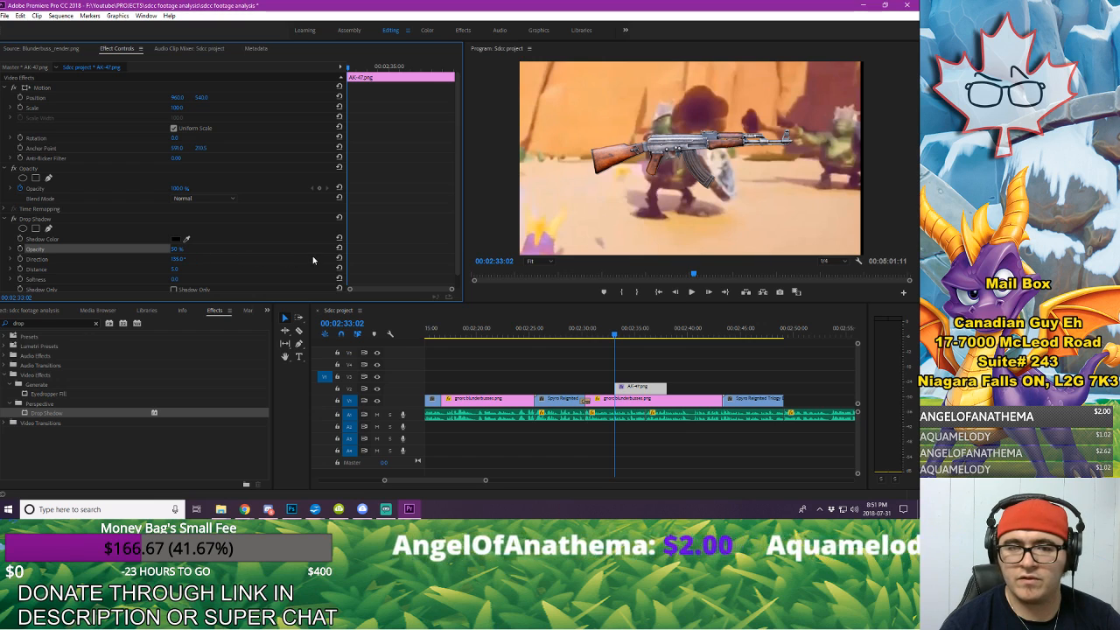
left_click_drag(177, 251, 215, 251)
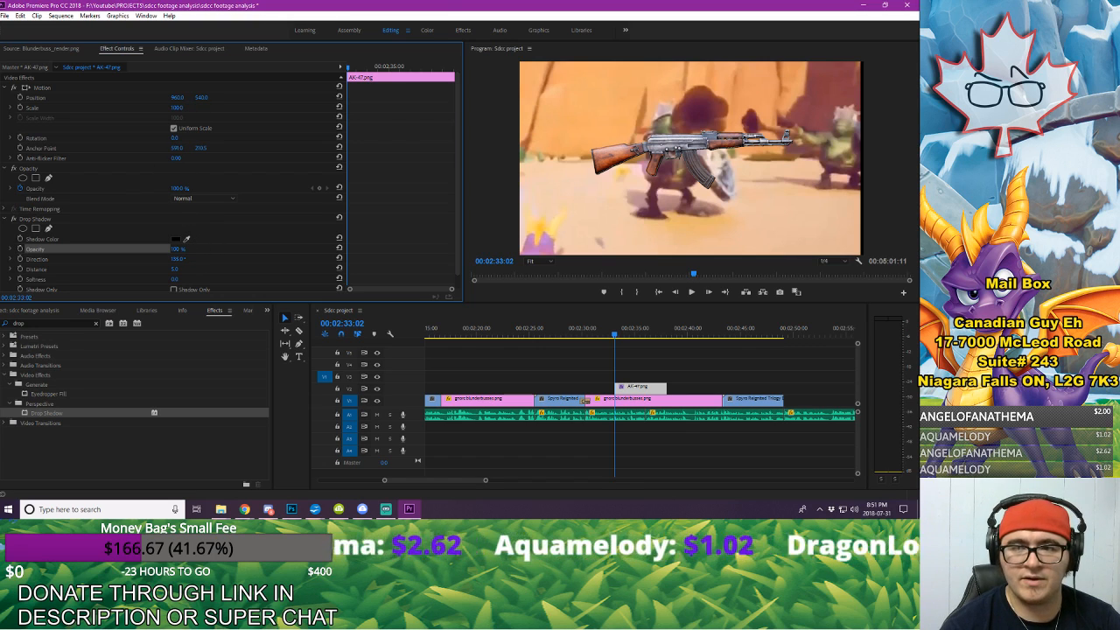
Step: Set the AK-47.png clip's scale to 74, rotation to -23° and horizontal position to 423
left_click_drag(177, 108, 164, 138)
left_click_drag(177, 97, 170, 97)
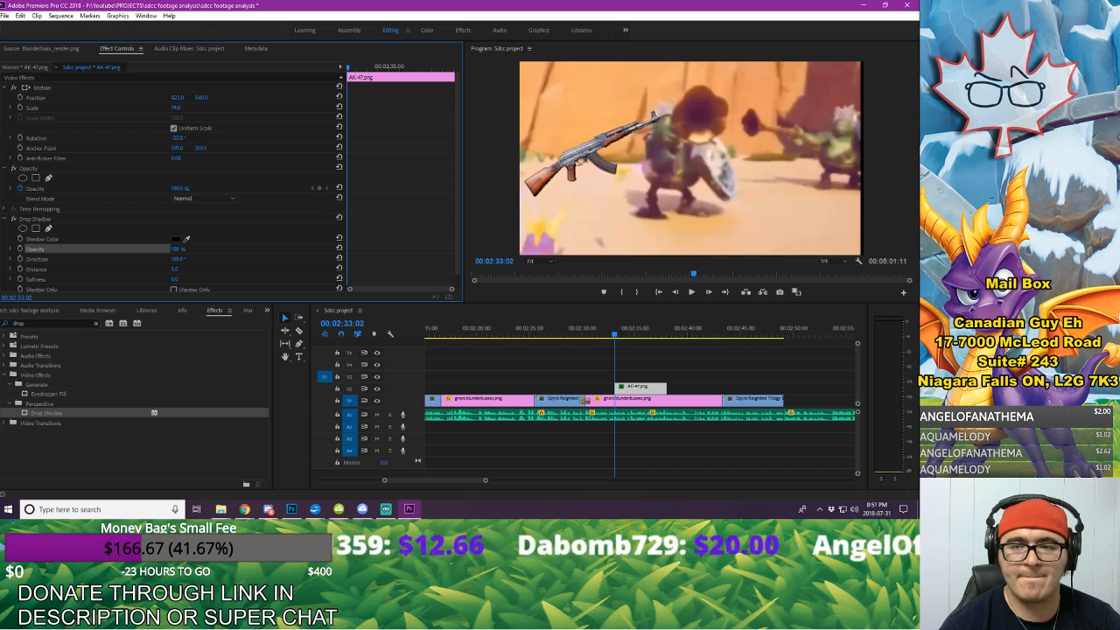
Step: Place Blunderbuss_render.png on track V3 starting at about 00:02:34 and select it with the playhead at 00:02:35:22
left_click(28, 311)
left_click(70, 376)
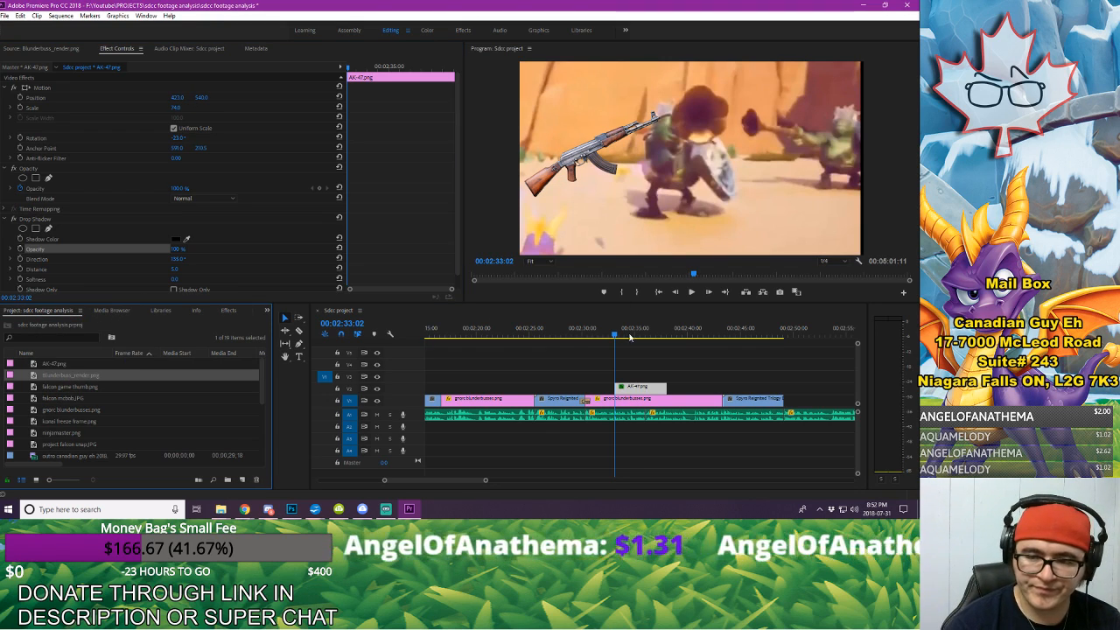
left_click_drag(629, 338, 627, 376)
left_click(642, 333)
left_click(658, 376)
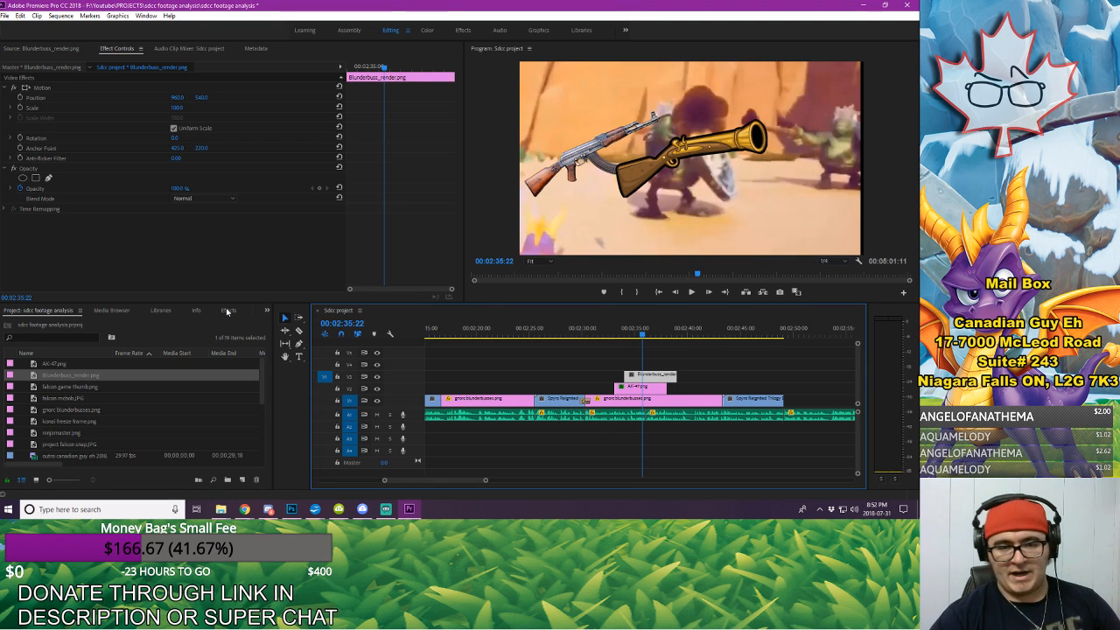
Step: Apply the Horizontal Flip effect to the Blunderbuss_render.png clip, set its horizontal position to 1464 and raise it slightly in the frame
left_click(231, 311)
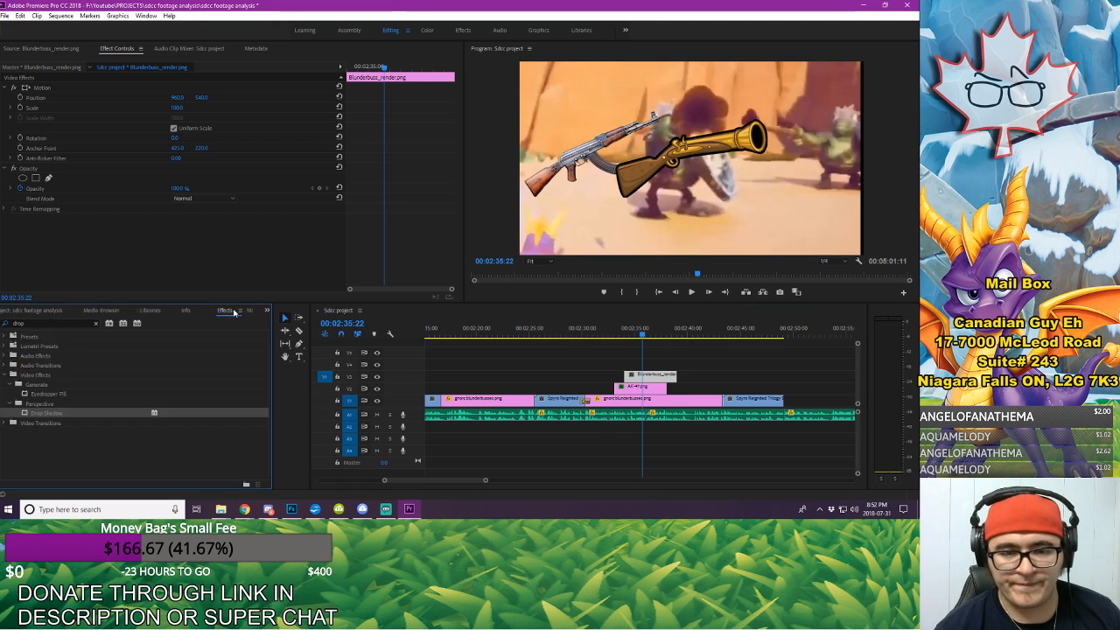
left_click(96, 322)
type("flip")
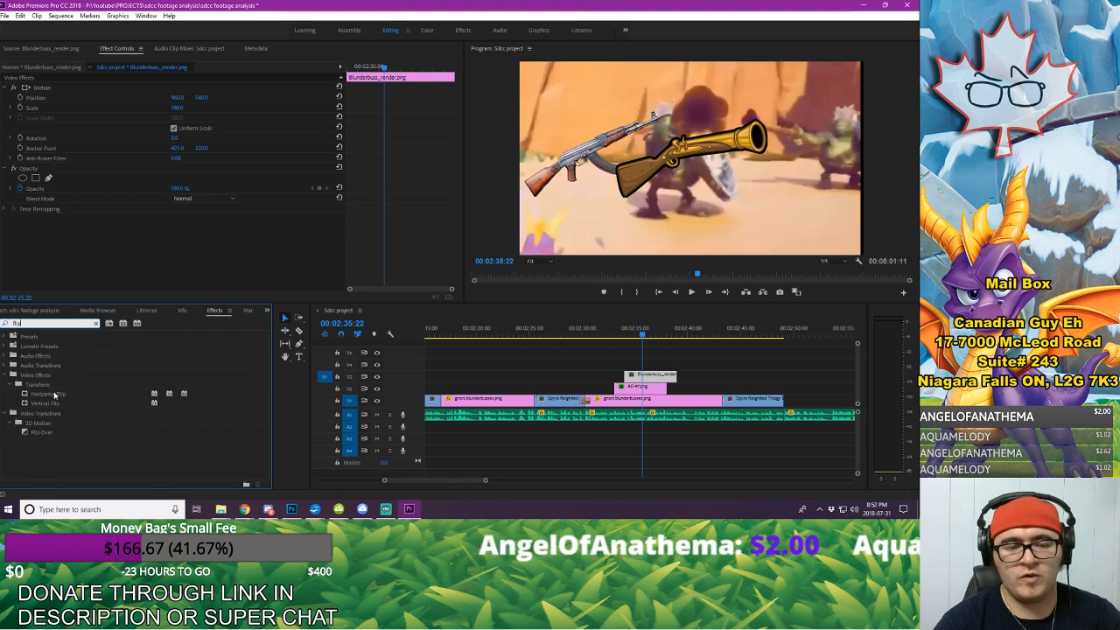
left_click_drag(54, 395, 671, 376)
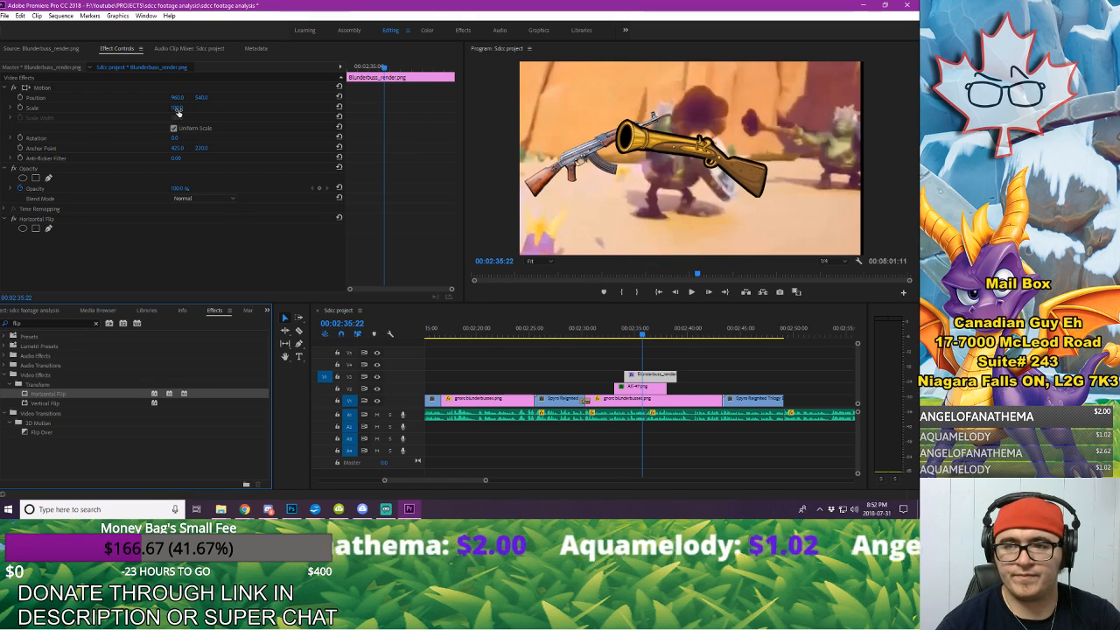
mouse_move(176, 97)
left_mouse_down()
mouse_move(197, 97)
mouse_move(188, 98)
left_mouse_up()
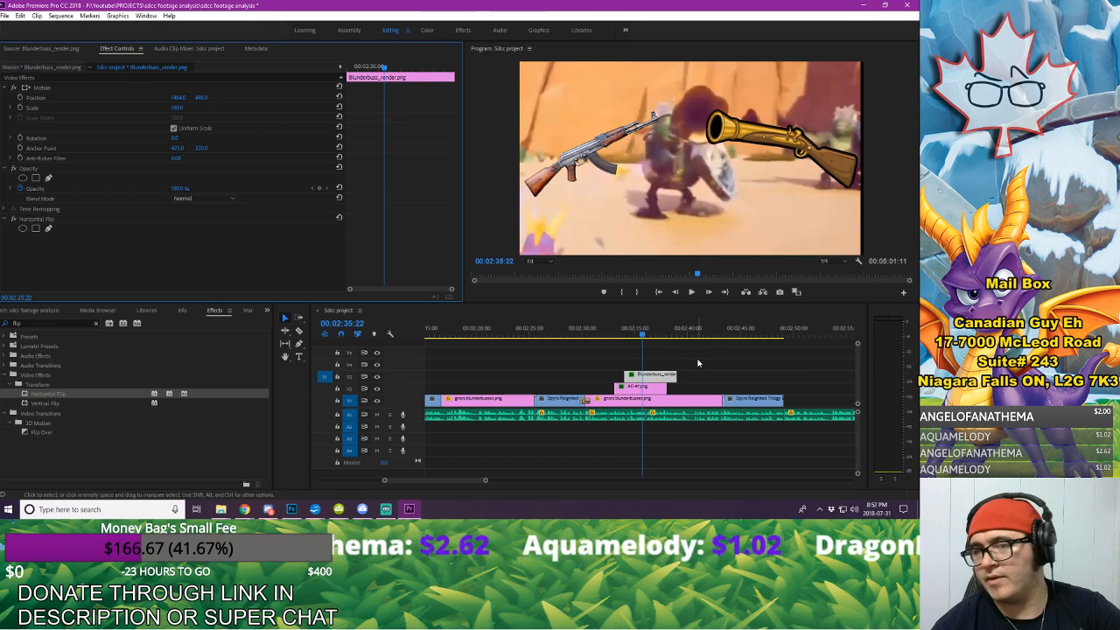
Step: Extend the AK-47.png clip to the end of the second freeze frame and shift Blunderbuss_render.png to start at 00:02:36:14
left_click(604, 331)
key("space")
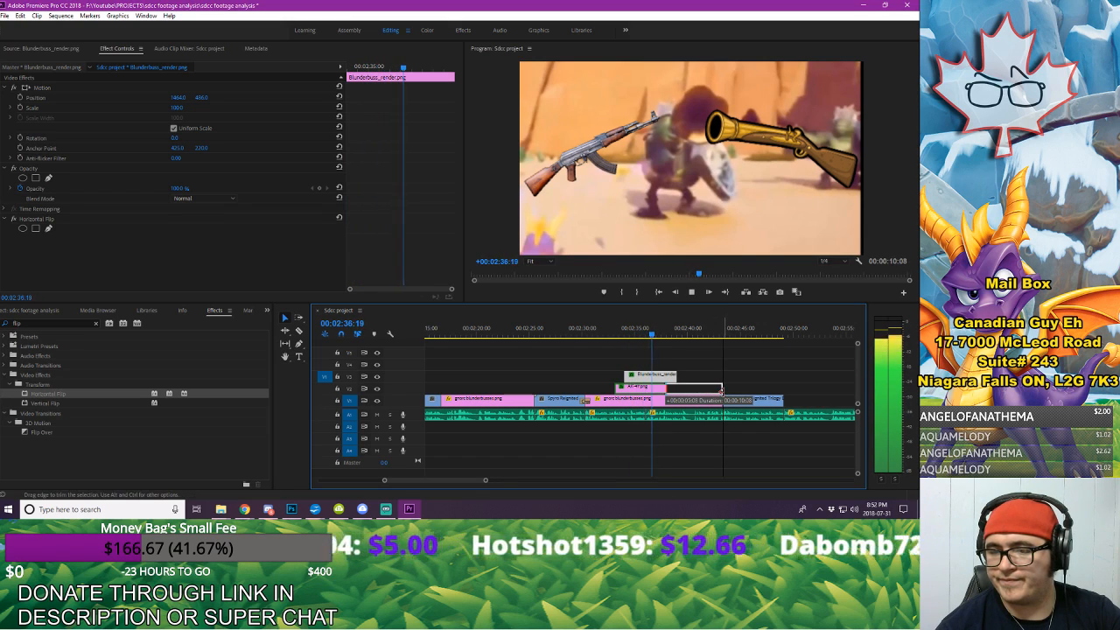
key("space")
left_click(643, 337)
key("space")
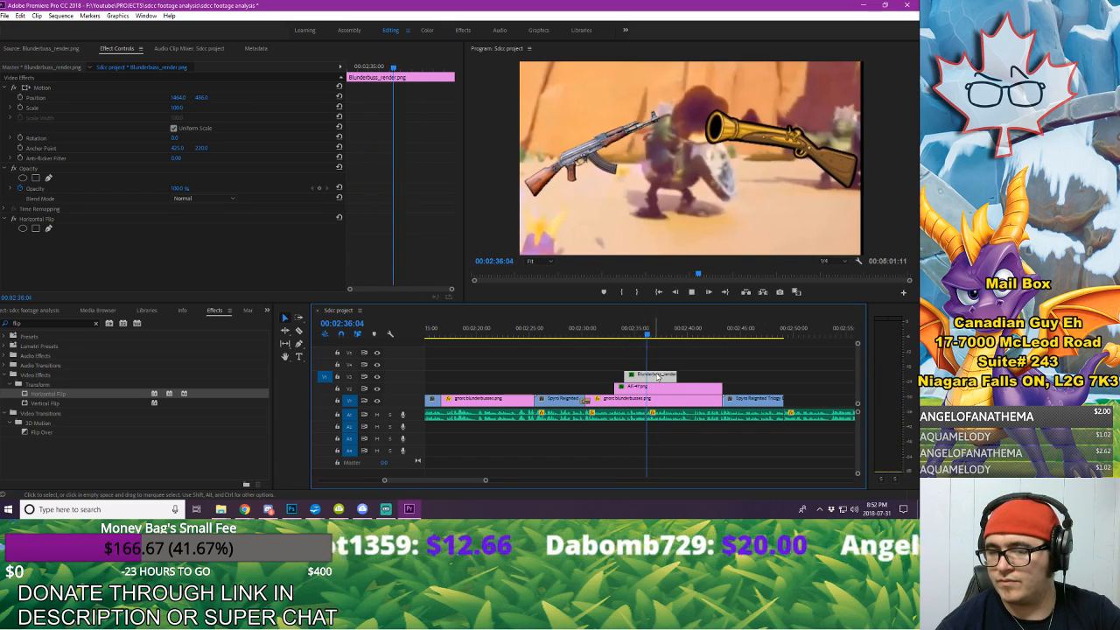
left_click_drag(658, 376, 684, 379)
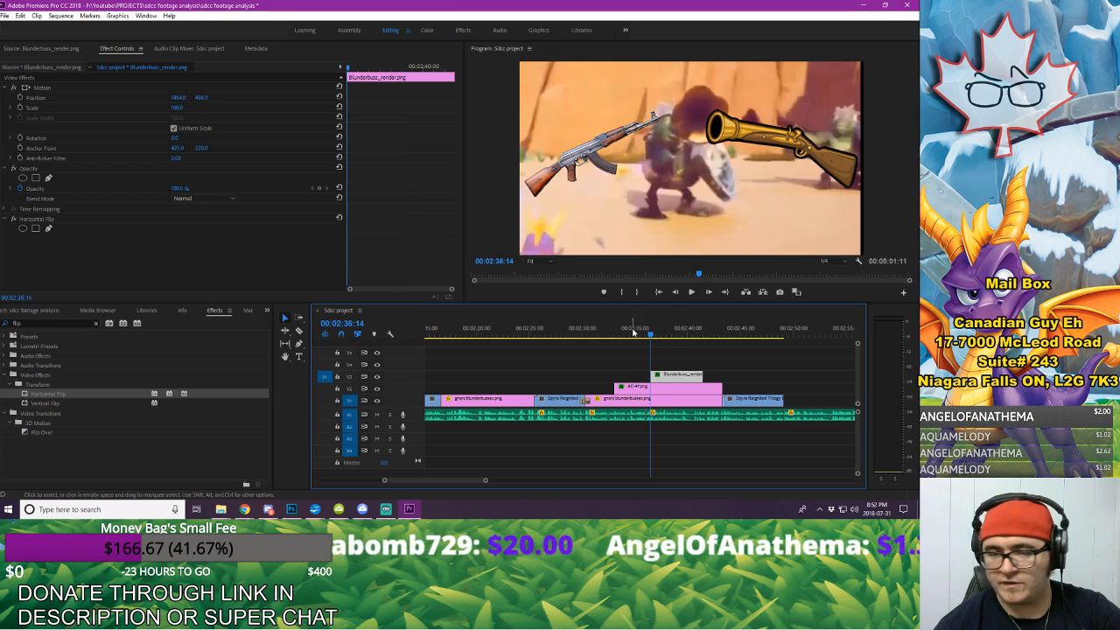
left_click(625, 368)
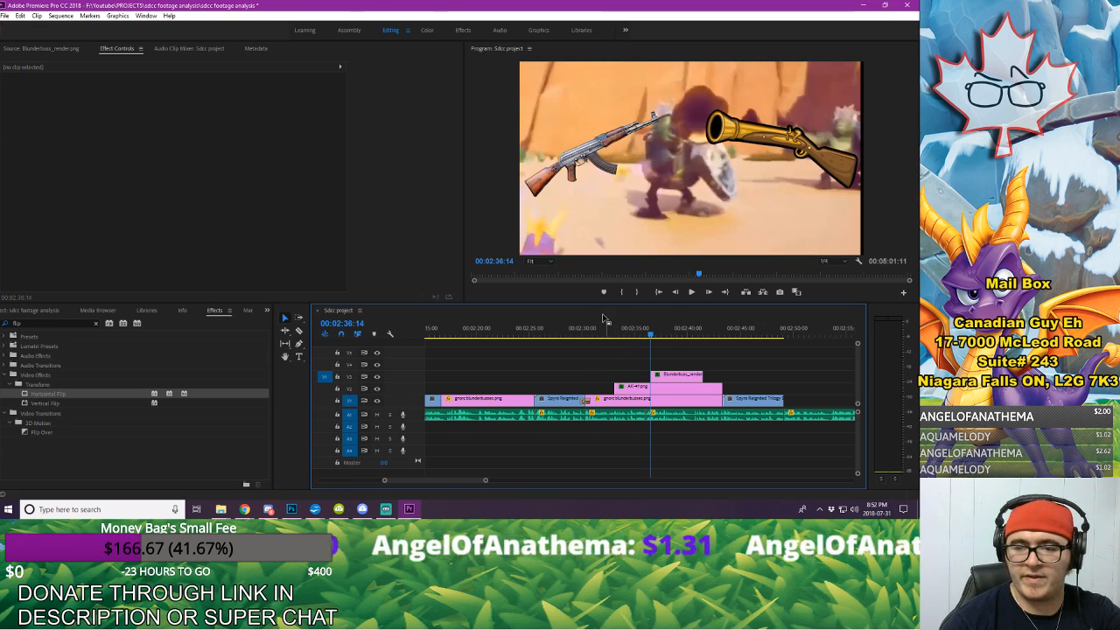
Step: Animate AK-47.png sliding in from the frame's left edge using position keyframes at 00:02:33:02 and 00:02:33:15
left_click(599, 325)
key("space")
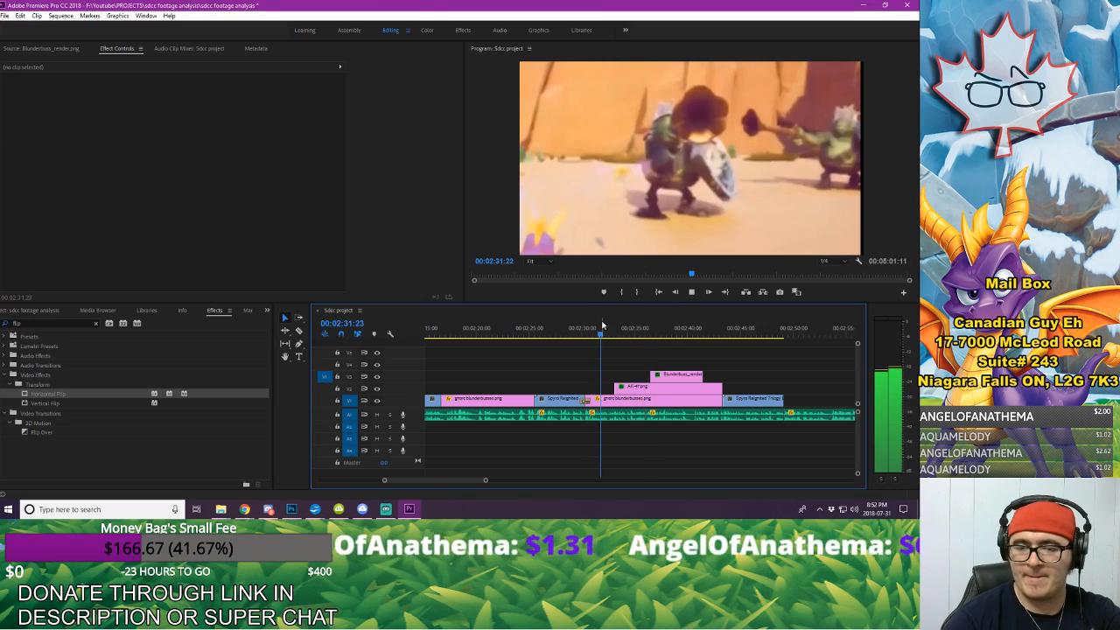
key("space")
left_click(645, 386)
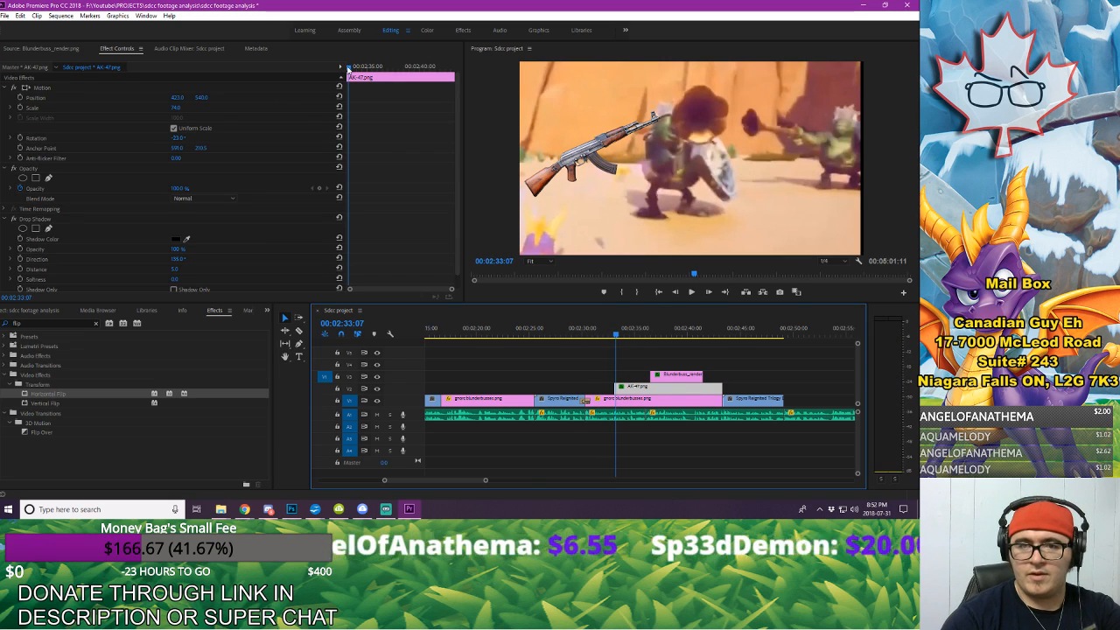
key("space")
key("space")
left_click(21, 98)
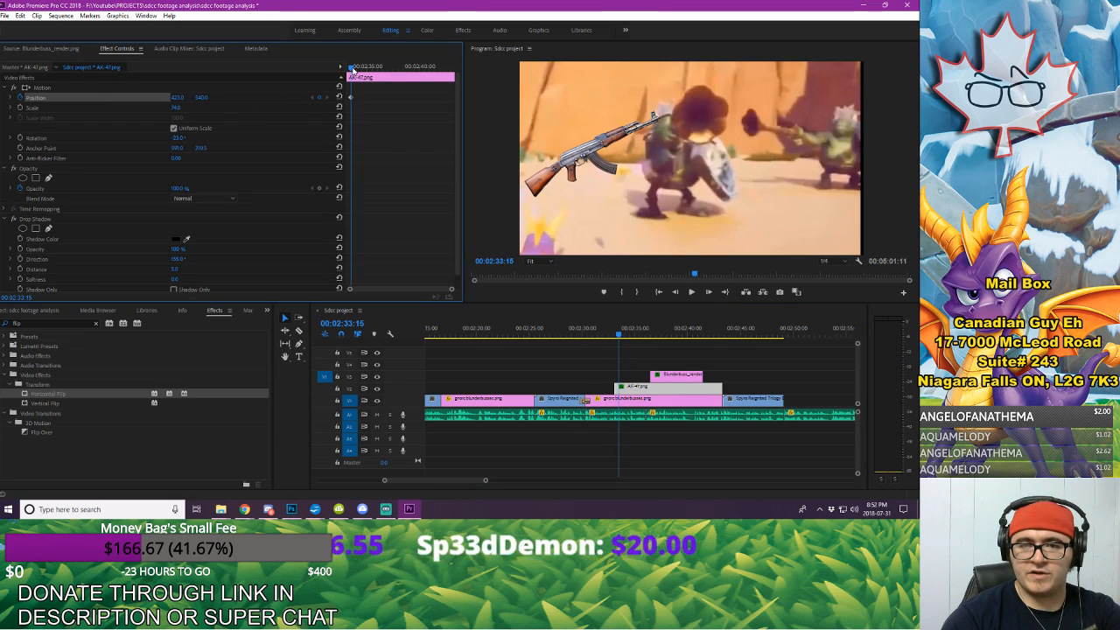
left_click_drag(352, 69, 313, 74)
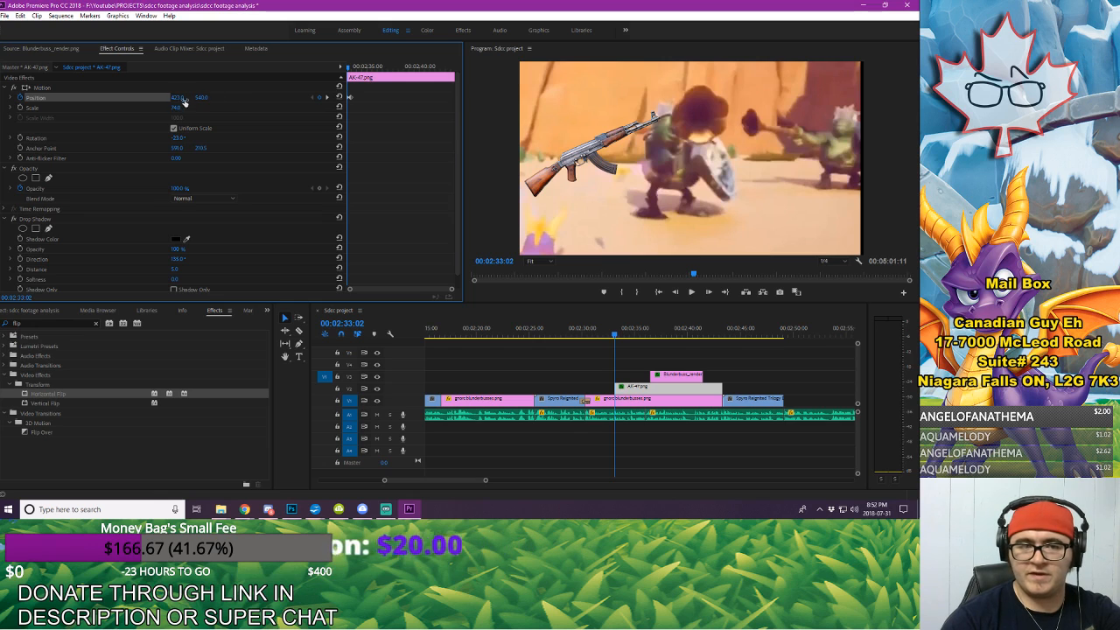
left_click_drag(179, 97, 131, 97)
key("space")
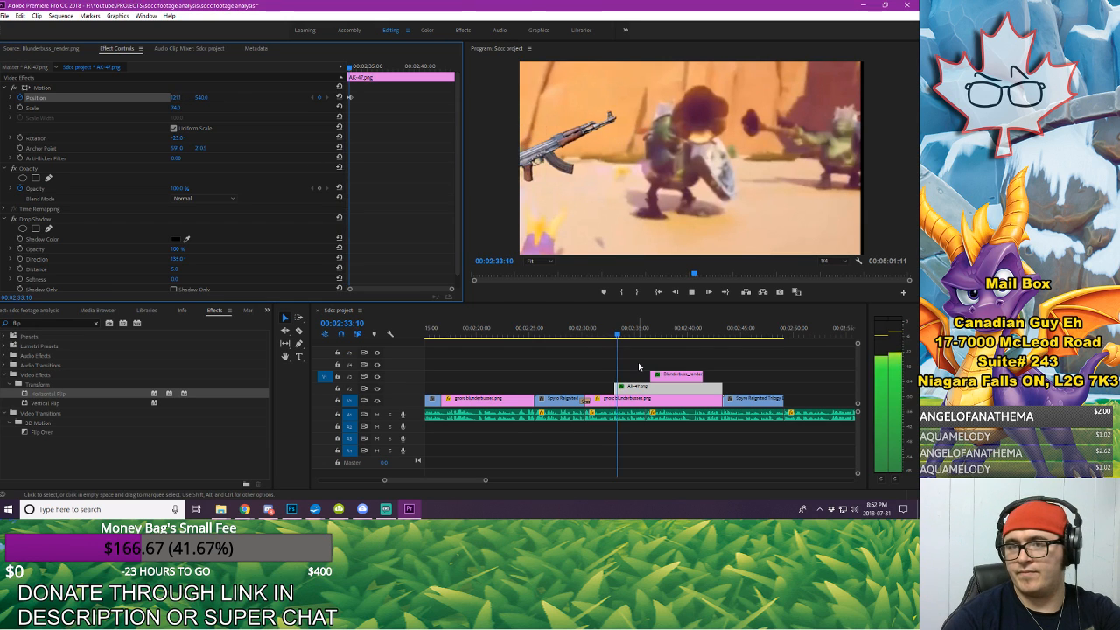
Step: Animate Blunderbuss_render.png sliding in from beyond the frame's right edge using position keyframes at 00:02:36:25 and 00:02:37:06
left_click(669, 378)
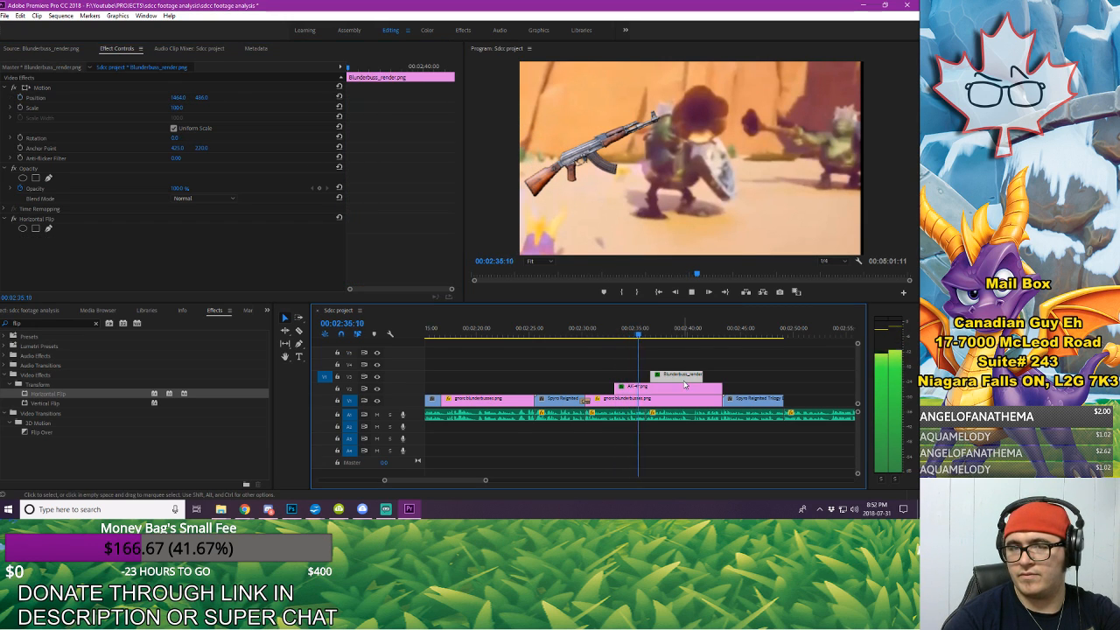
key("space")
left_click_drag(355, 68, 343, 67)
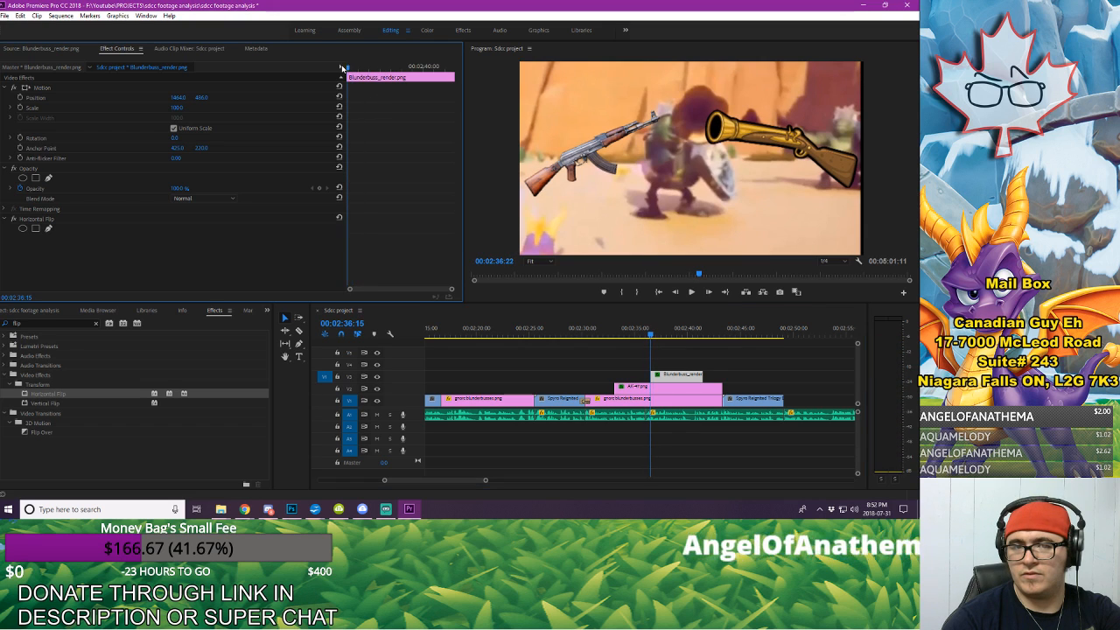
key("shift+Right")
key("shift+Right")
left_click(20, 98)
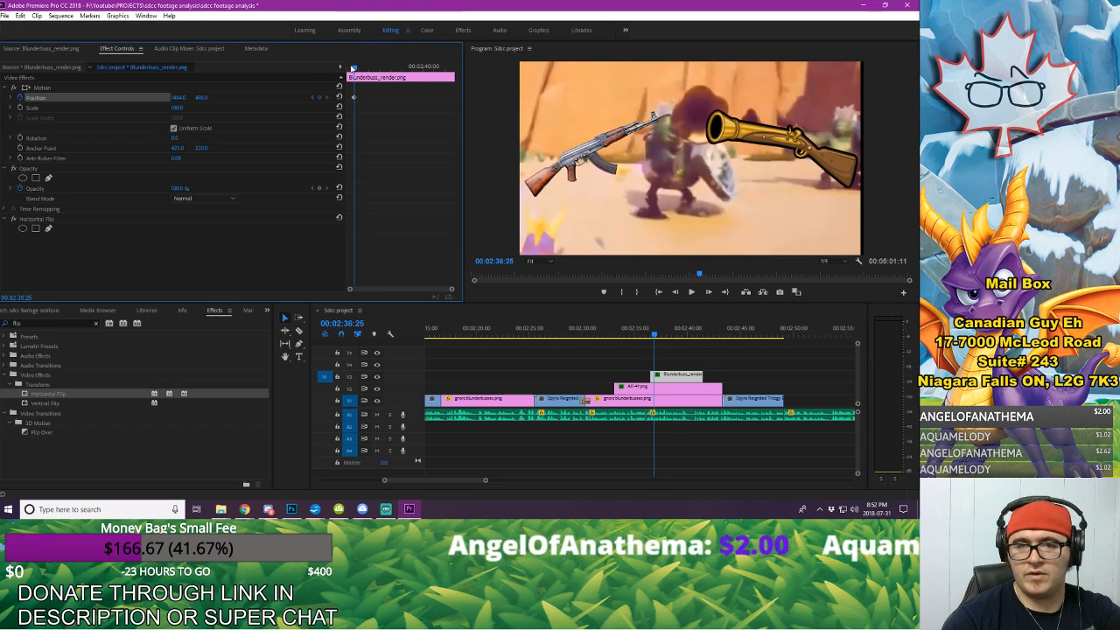
left_click_drag(352, 68, 362, 67)
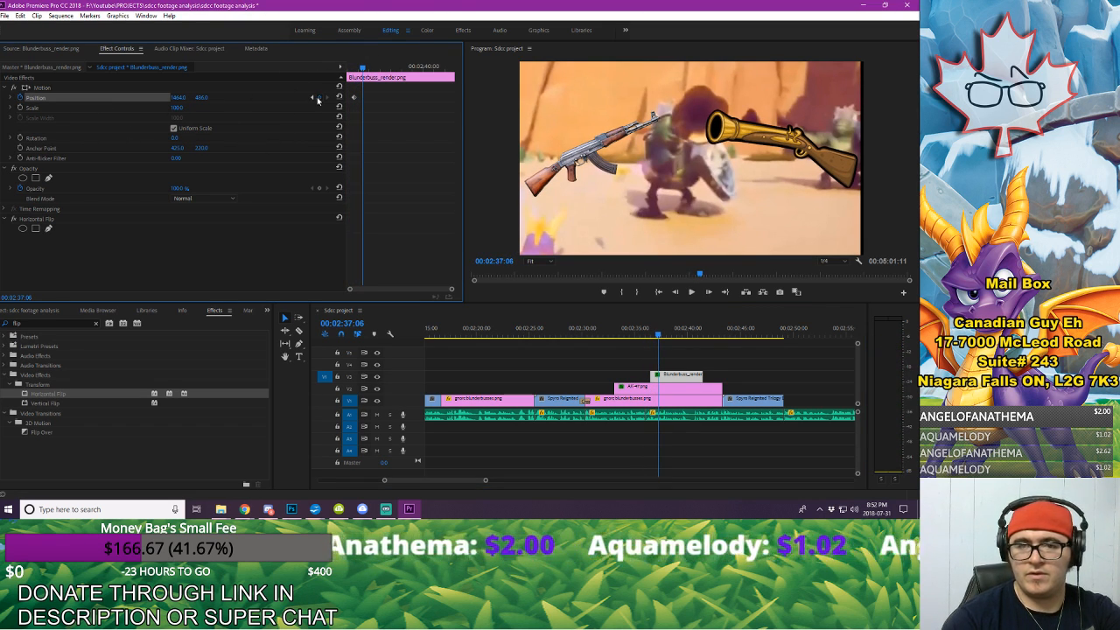
left_click(318, 98)
left_click(313, 97)
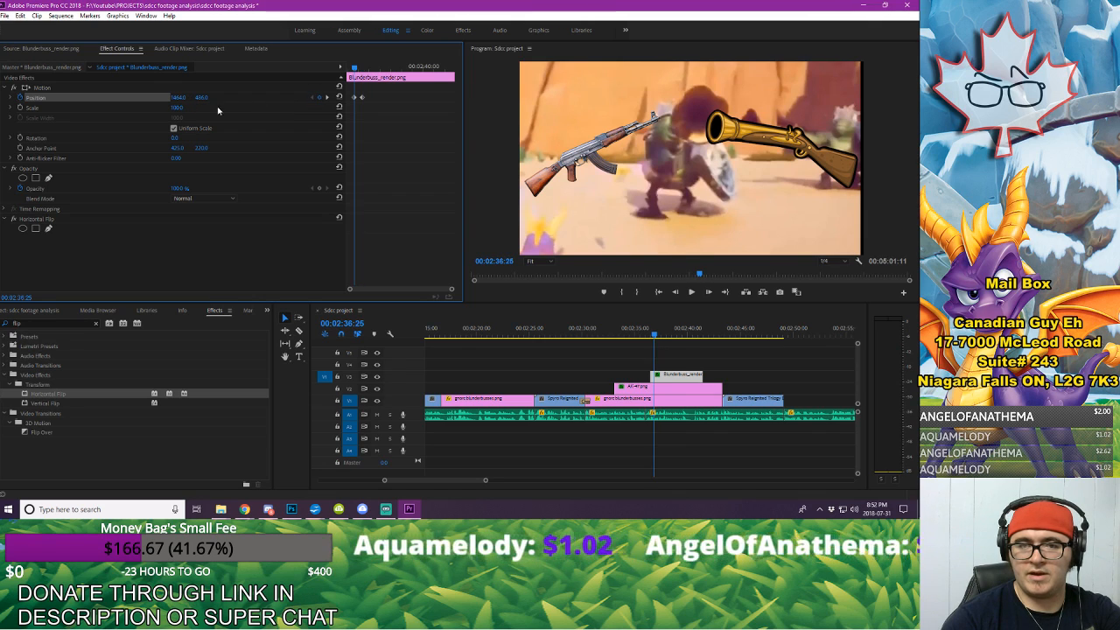
left_click_drag(179, 101, 245, 101)
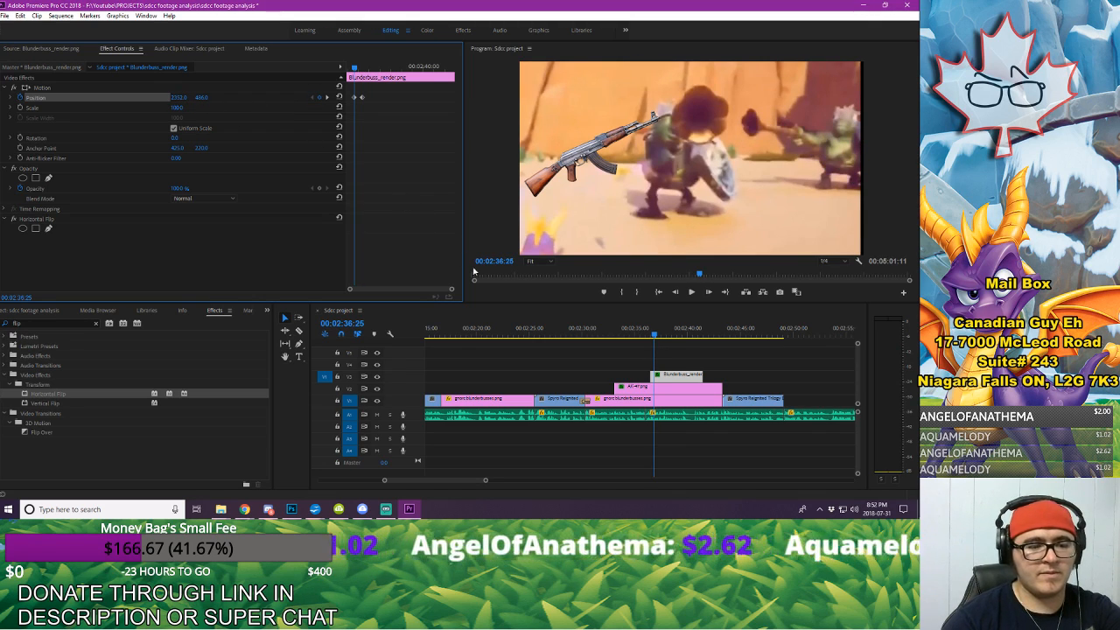
Step: Extend the Blunderbuss_render.png clip to end together with the AK-47.png clip and save the project
left_click(592, 328)
key("space")
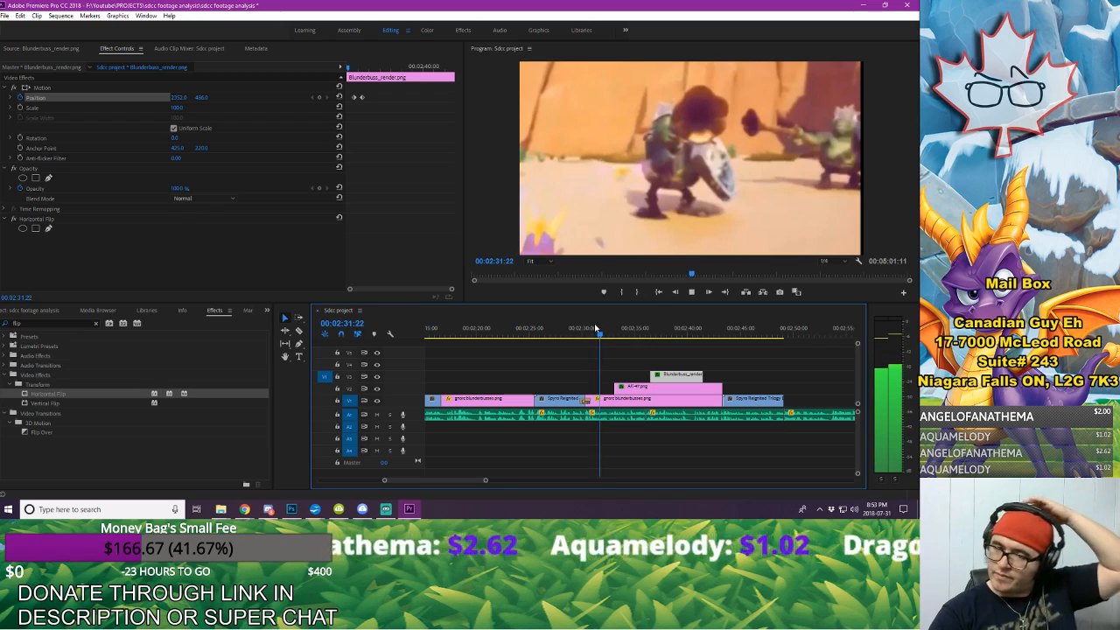
left_click_drag(701, 377, 722, 376)
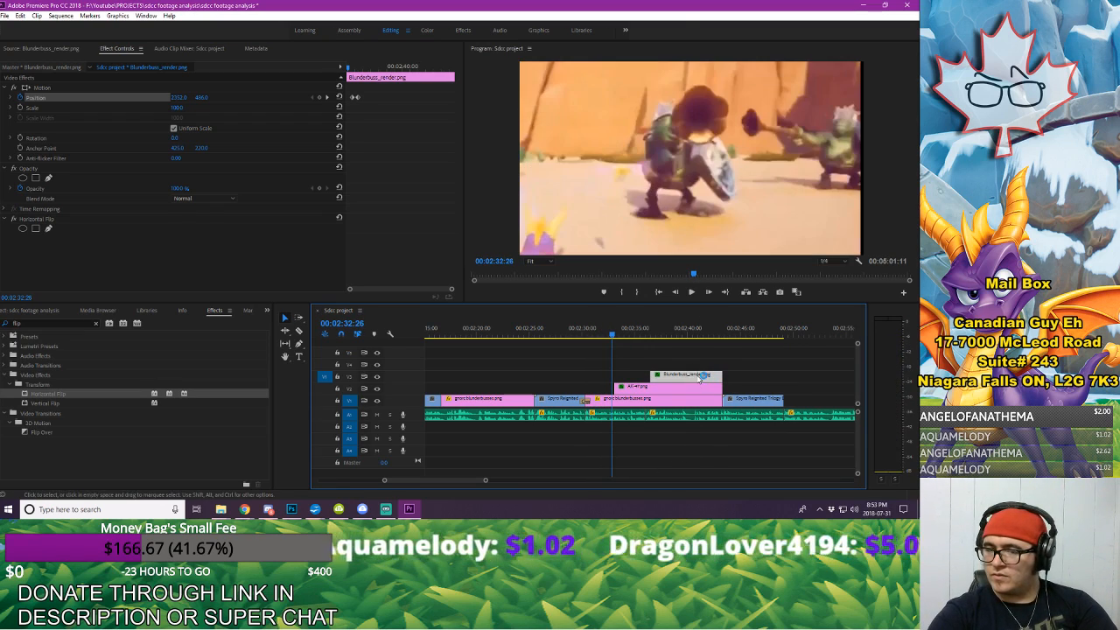
key("space")
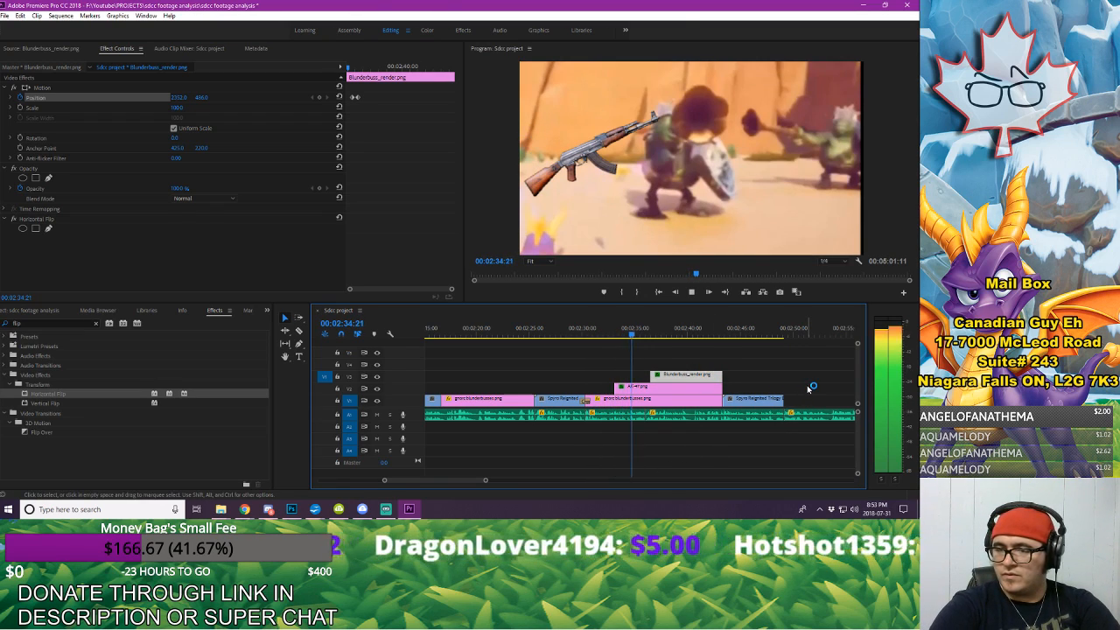
key("space")
left_click(5, 15)
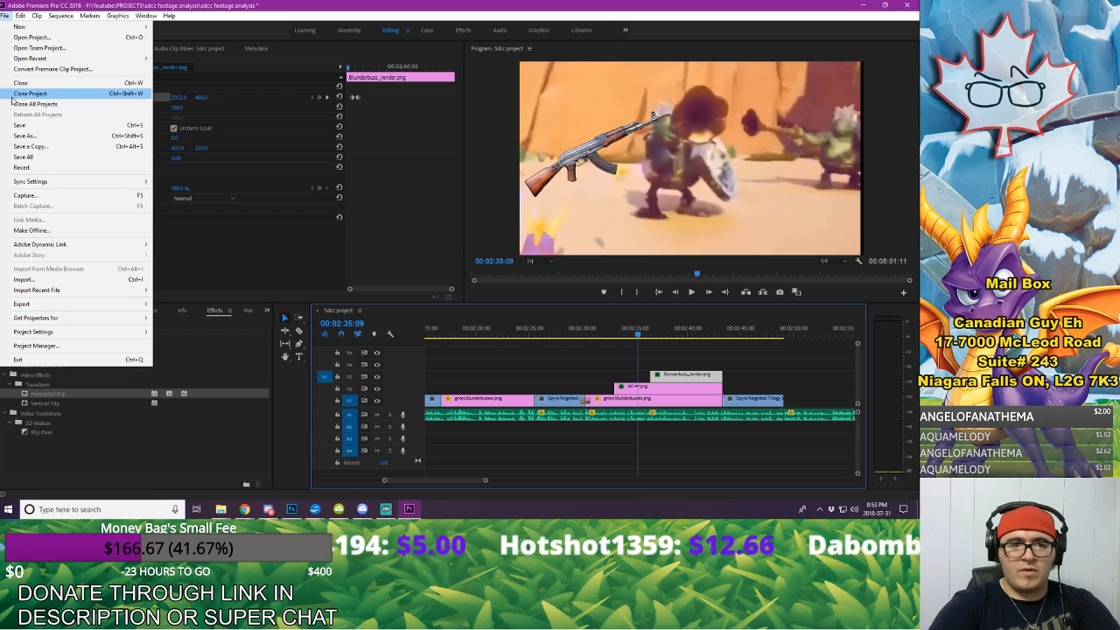
left_click(19, 125)
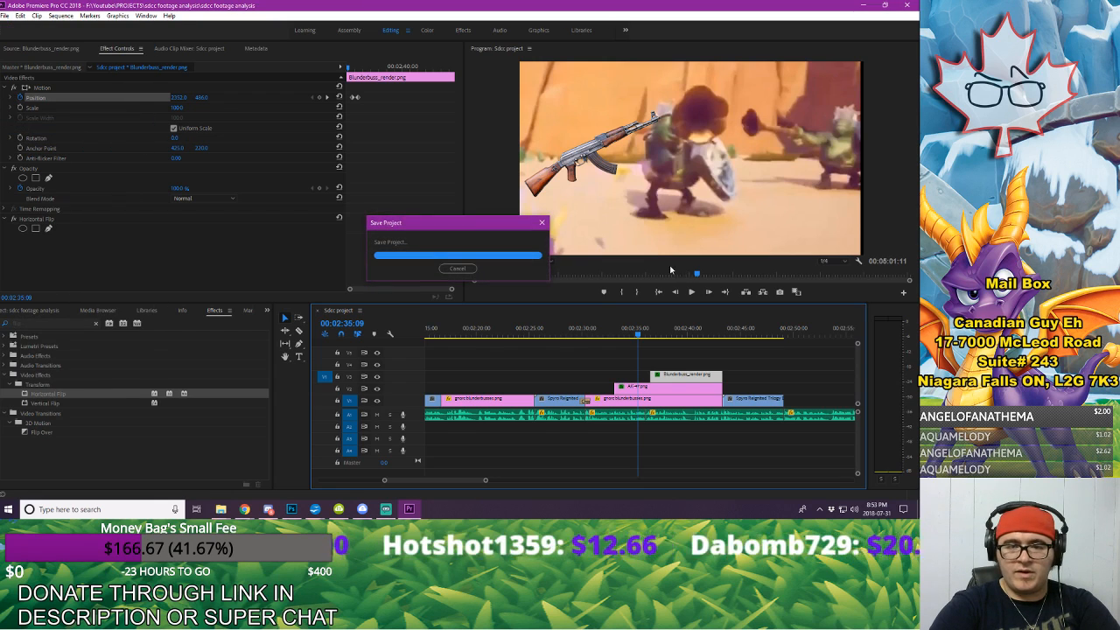
Step: Find the voice-over cue for removing the guns and add a position keyframe to Blunderbuss_render.png at 00:02:40:29
left_click(845, 378)
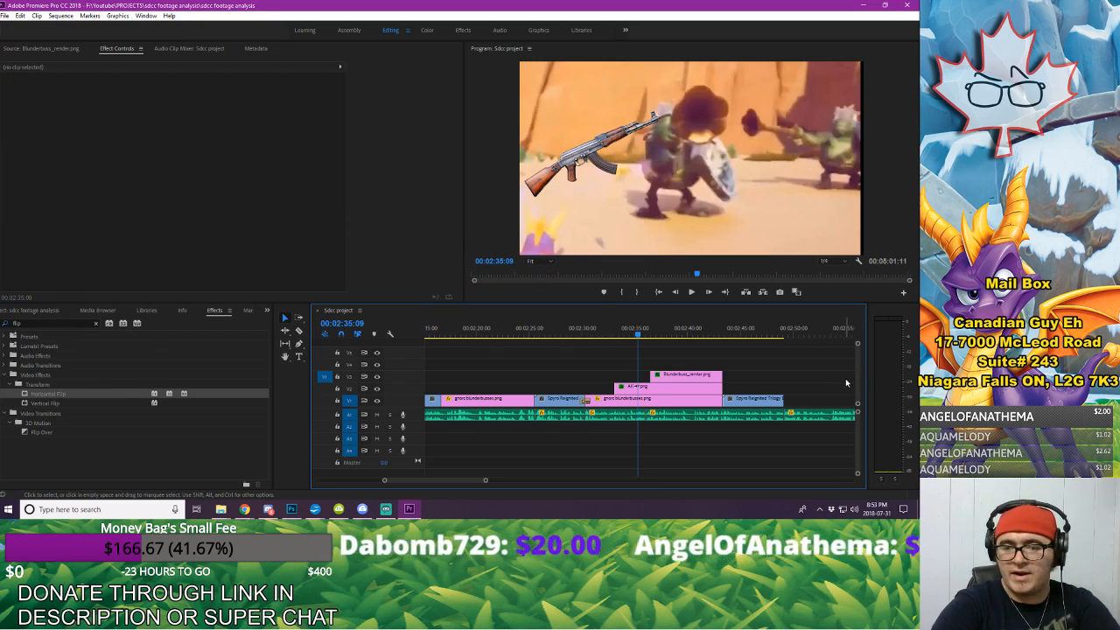
key("space")
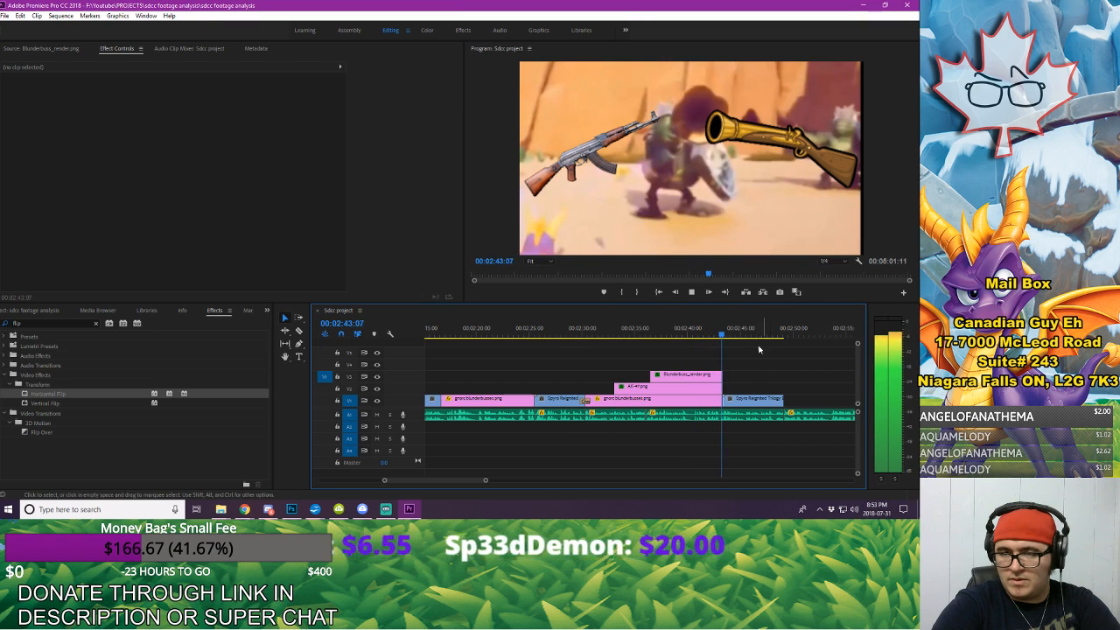
key("space")
left_click(689, 333)
key("space")
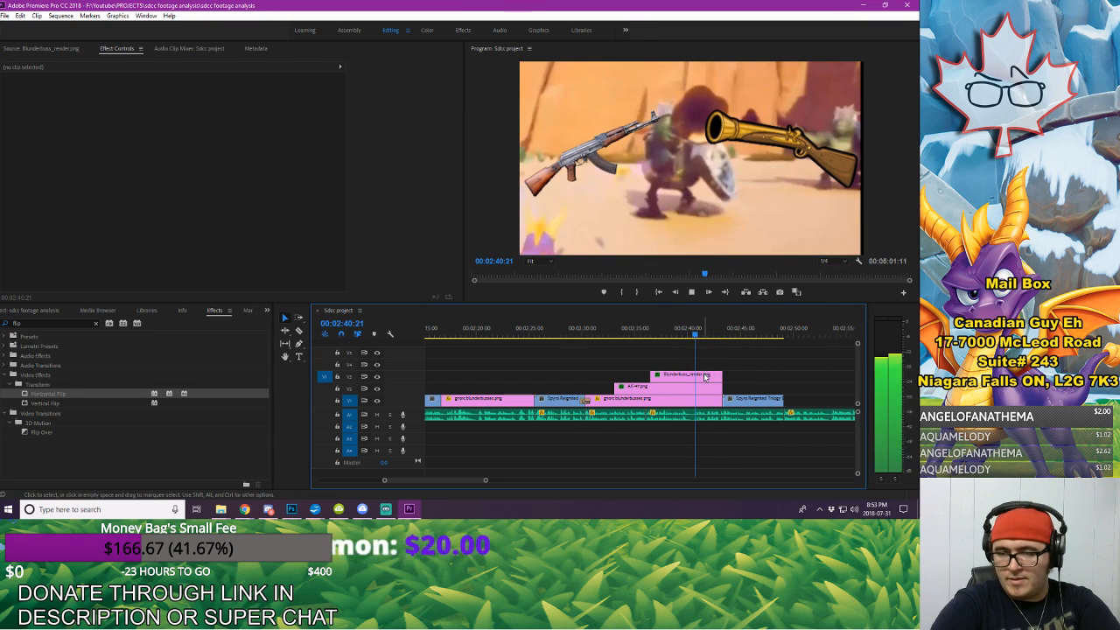
left_click(695, 376)
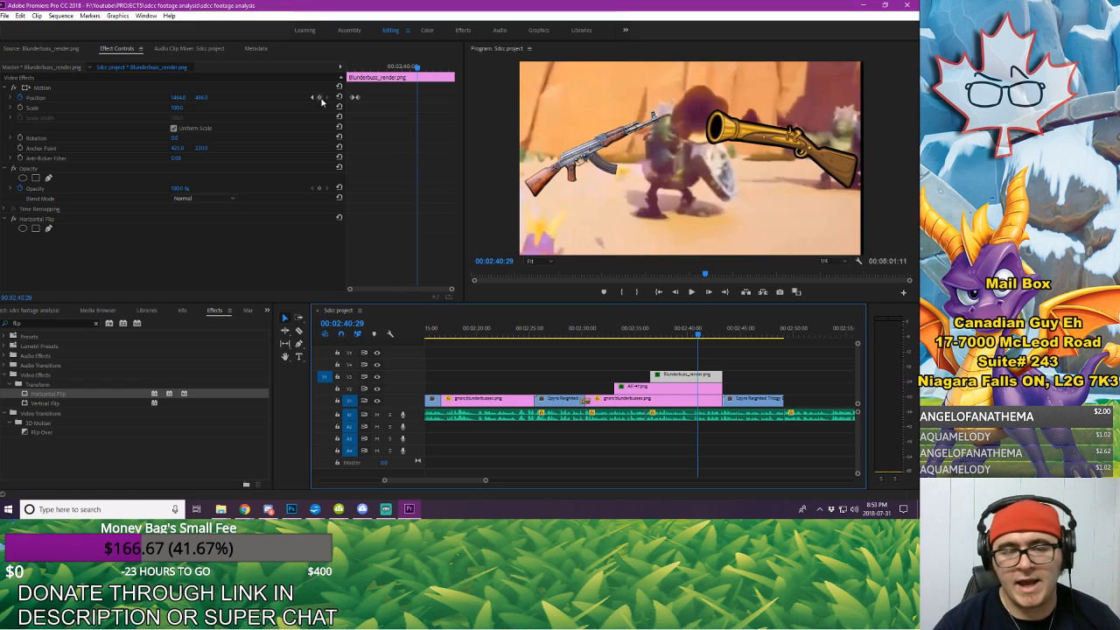
left_click(320, 97)
Step: Add a position keyframe to Blunderbuss_render.png at 00:02:41:19 and move the gun beyond the frame's right edge
key("space")
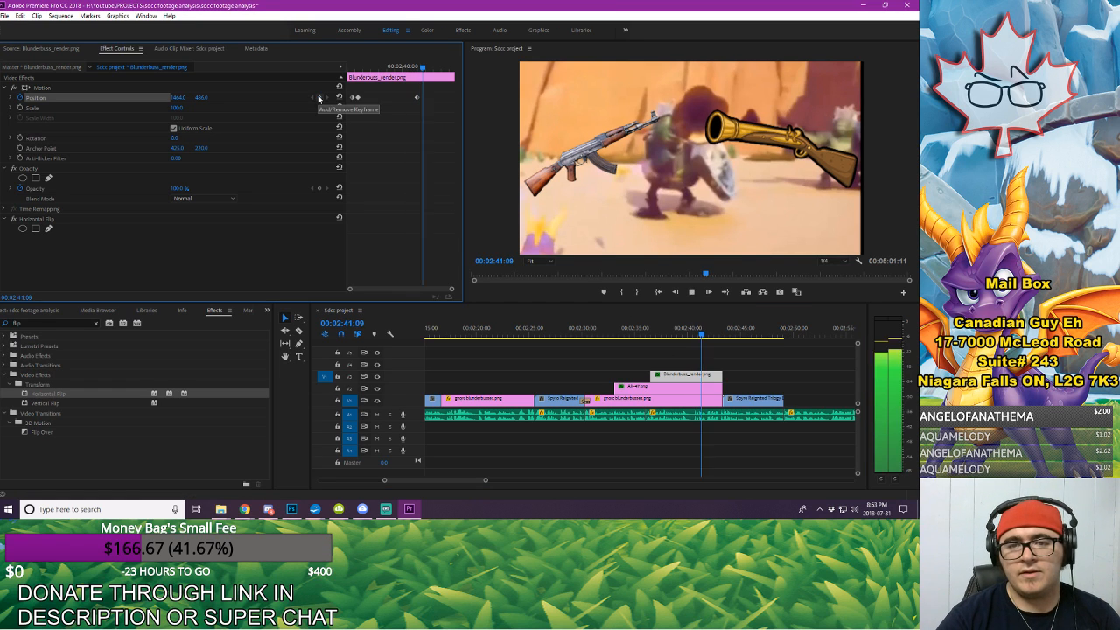
key("space")
left_click(318, 97)
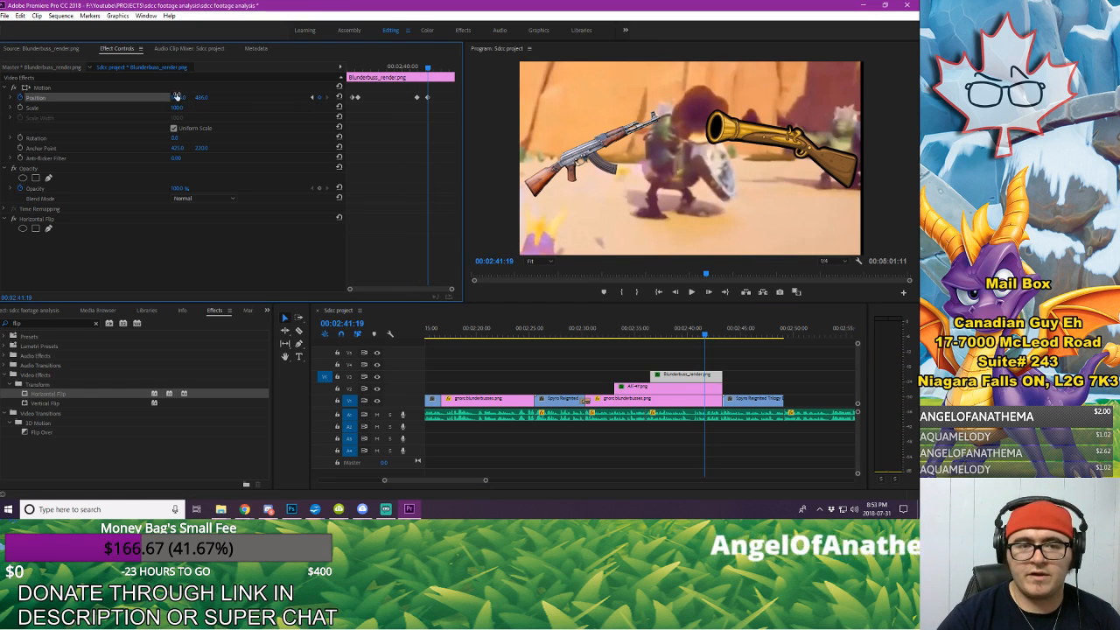
left_click_drag(176, 96, 227, 96)
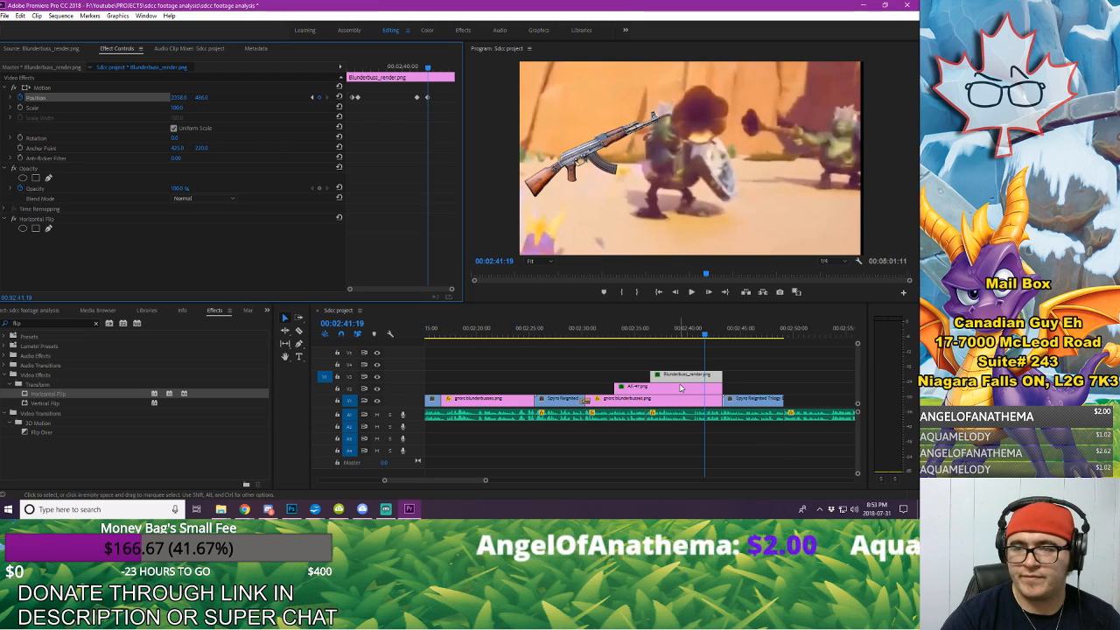
Step: Add position keyframes to the AK-47.png clip at 00:02:41:19 and 00:02:40:29, matching the blunderbuss's exit keyframes
left_click(680, 387)
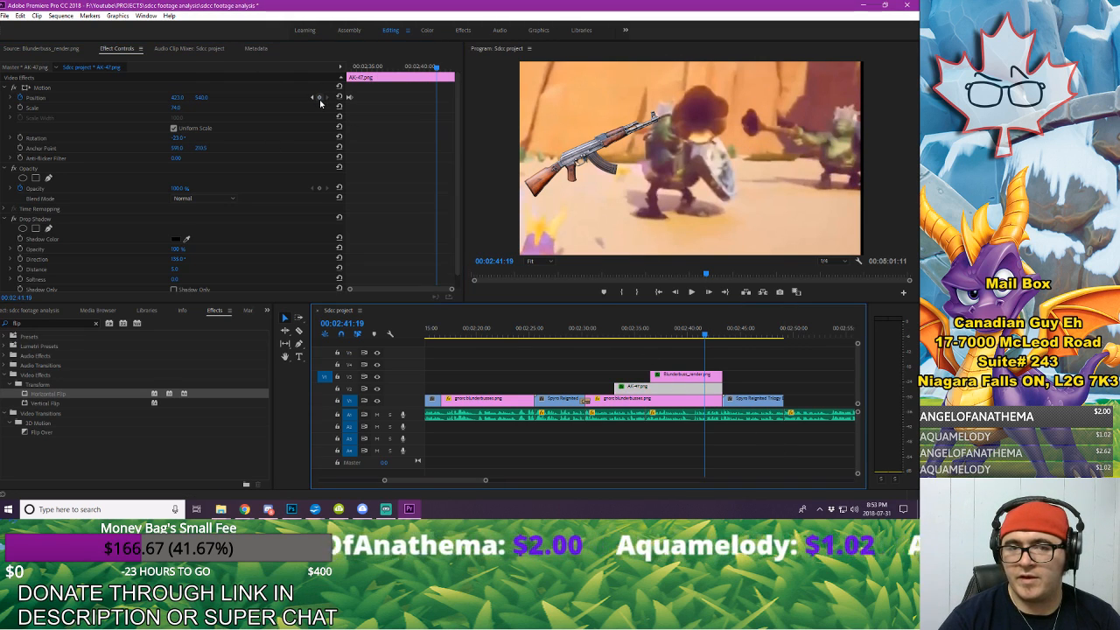
left_click(678, 375)
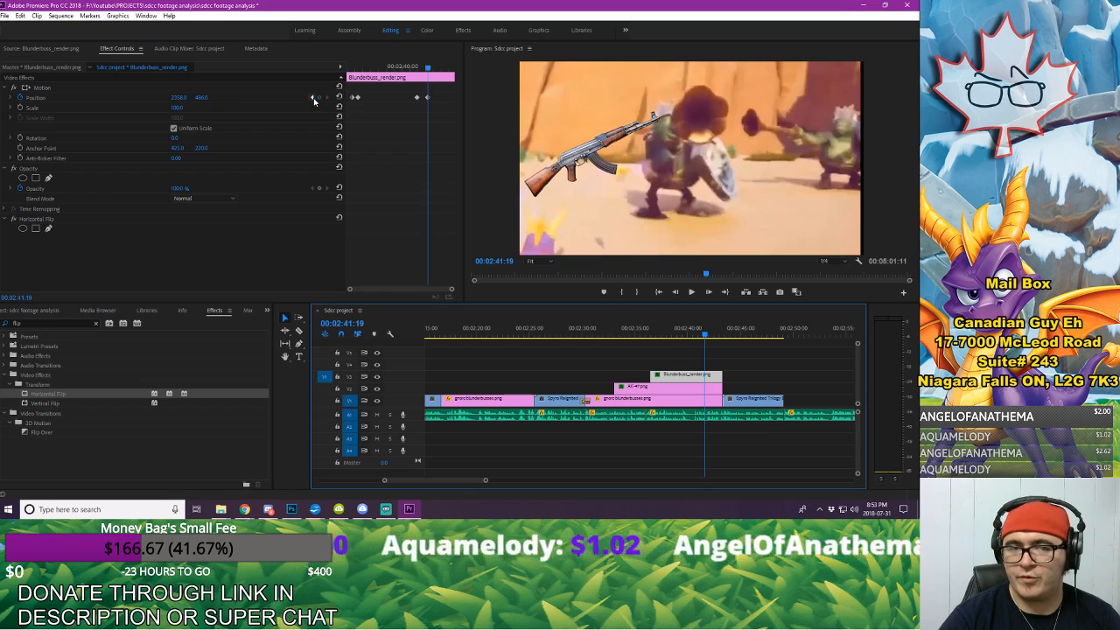
left_click(312, 97)
left_click(689, 388)
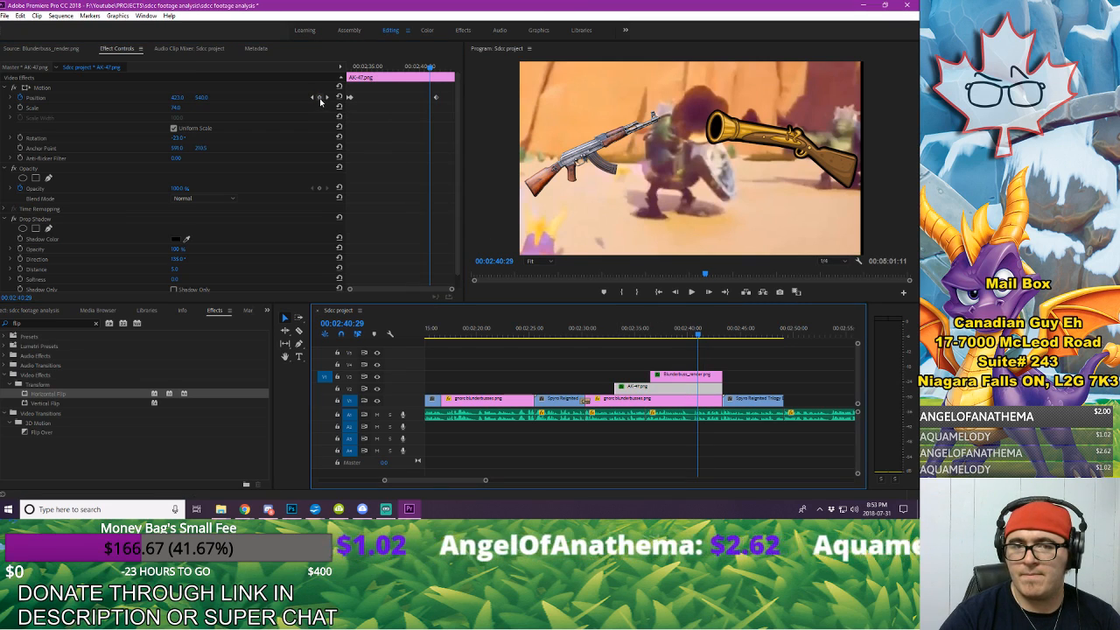
left_click(319, 97)
left_click(689, 374)
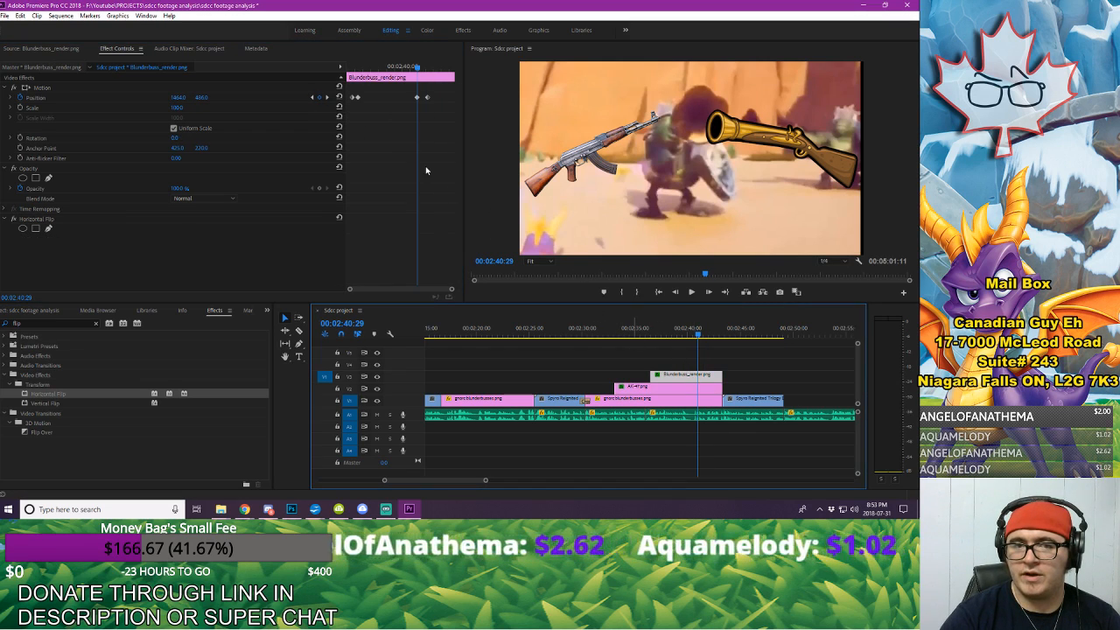
Step: At the 00:02:41:19 keyframe, move the AK-47.png position horizontally until the gun is beyond the frame's left edge
left_click(326, 97)
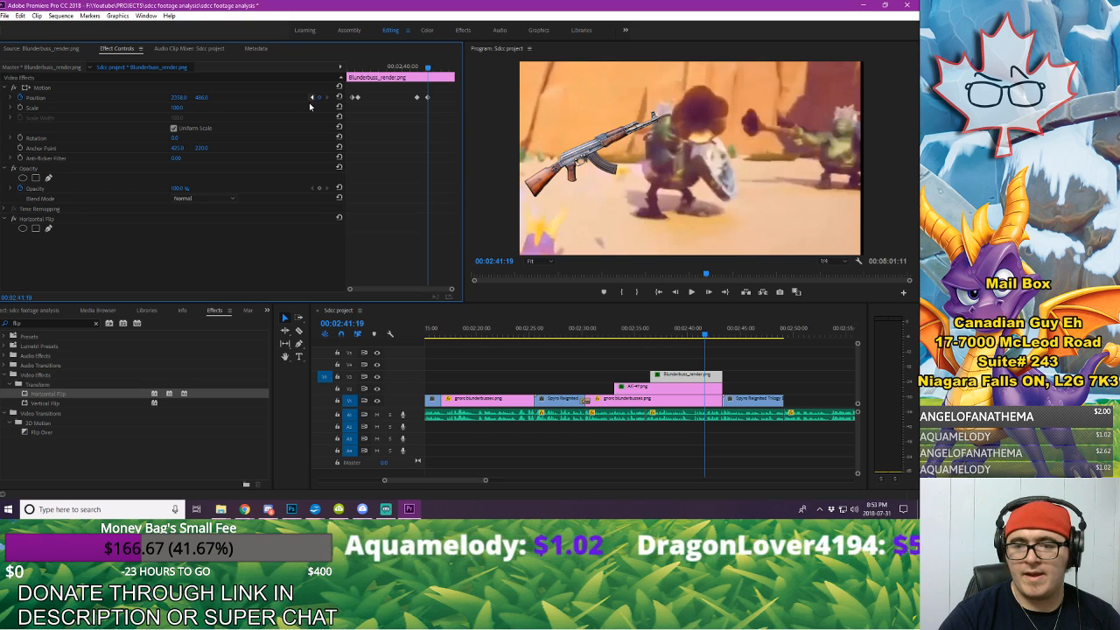
left_click(658, 388)
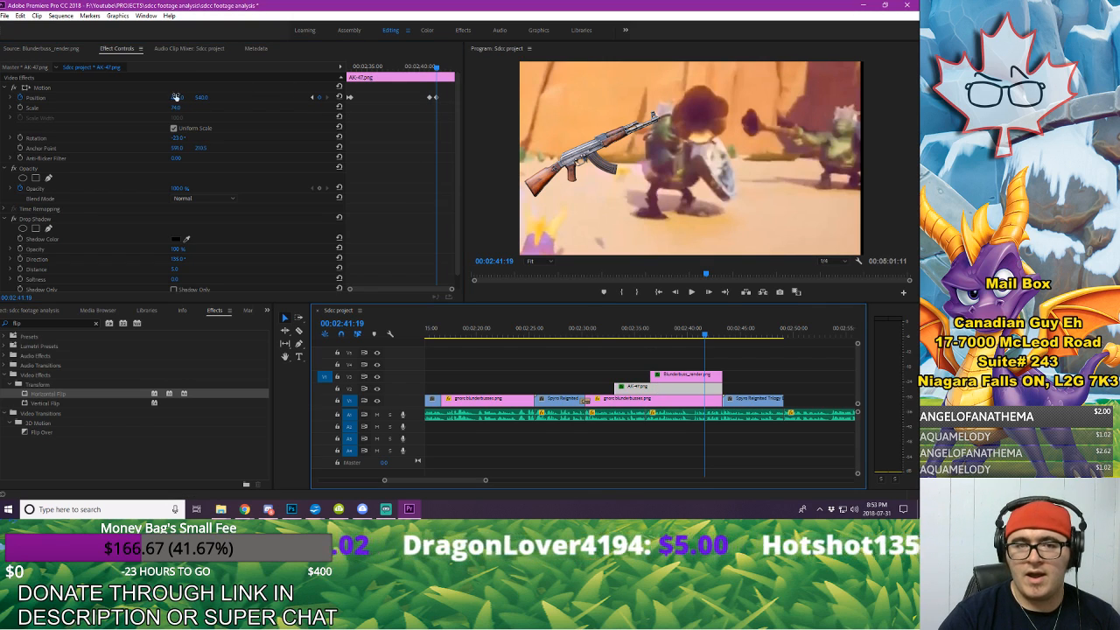
left_click_drag(176, 98, 140, 98)
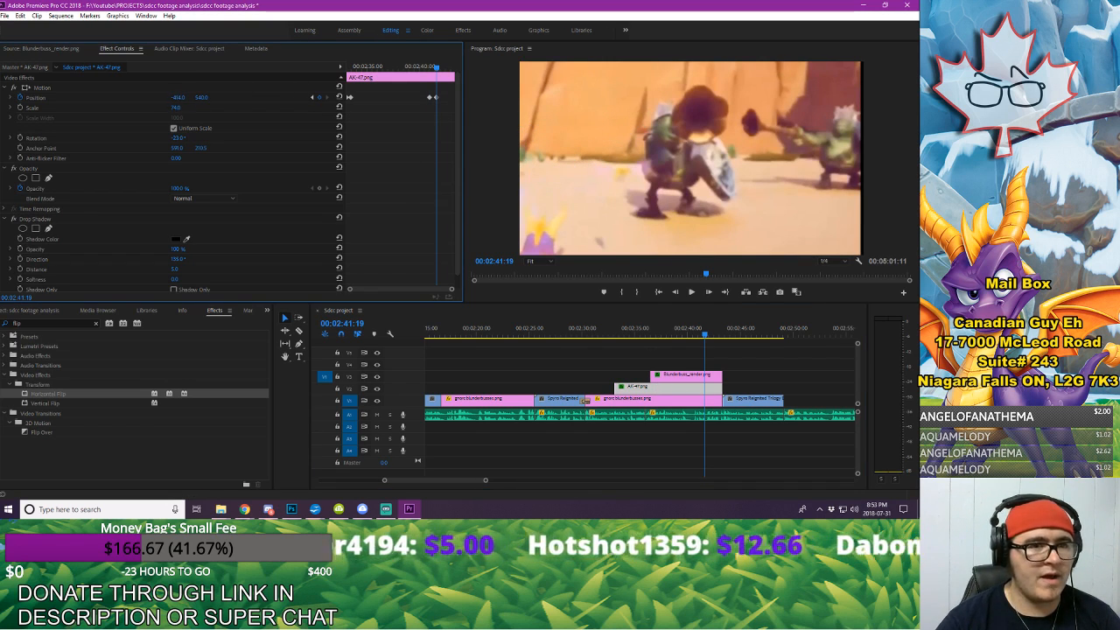
Step: Play back the guns' exit animation through the end of the footage and save the project
left_click(655, 339)
key("space")
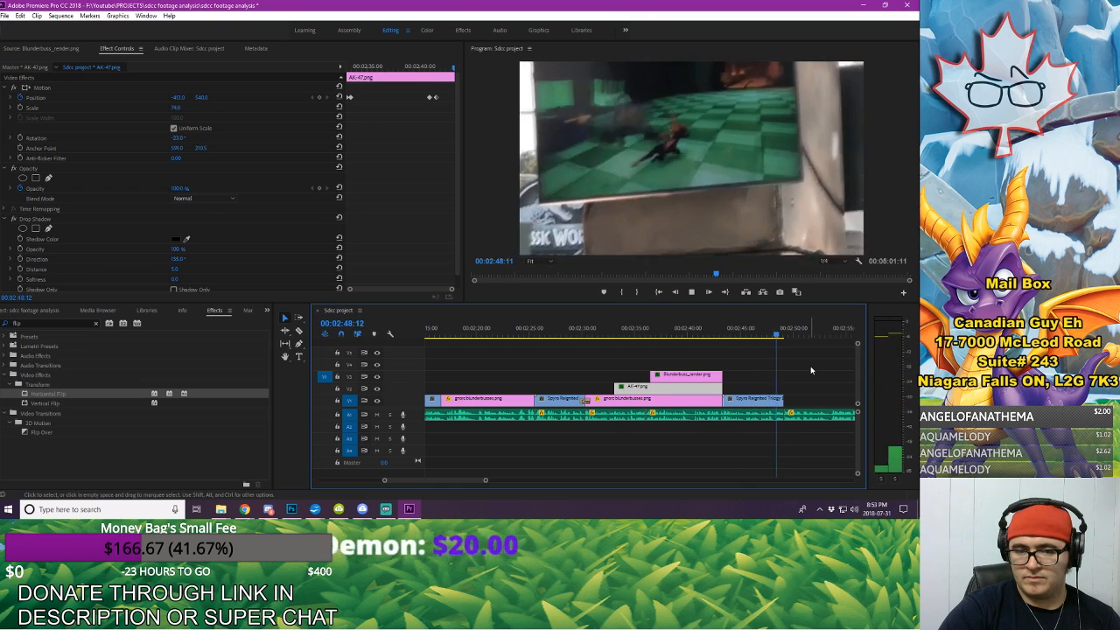
key("space")
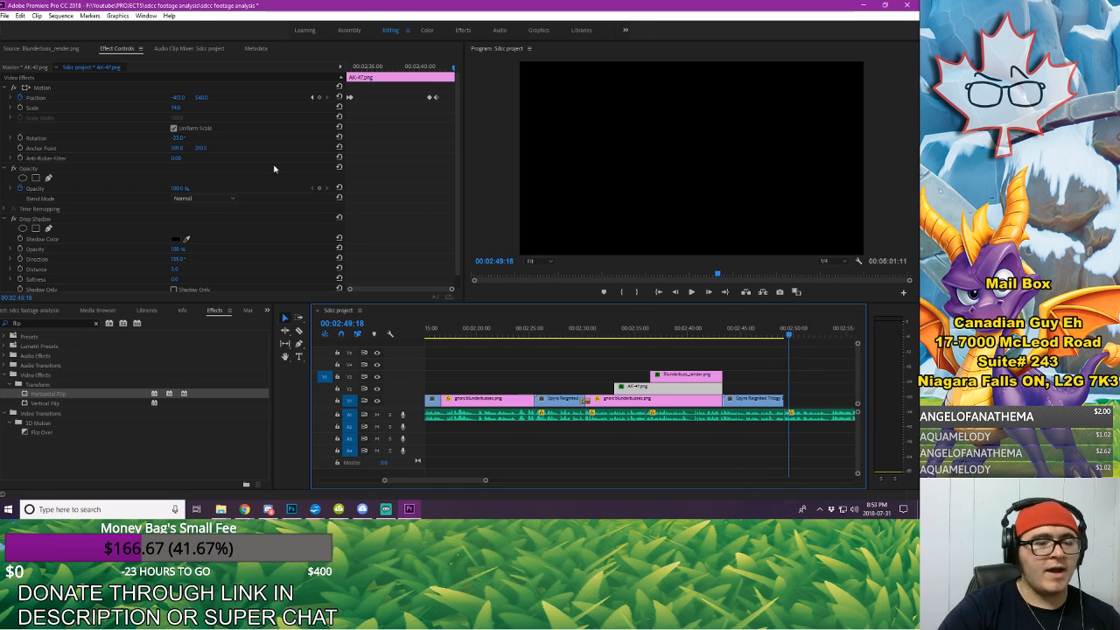
left_click(5, 15)
left_click(35, 127)
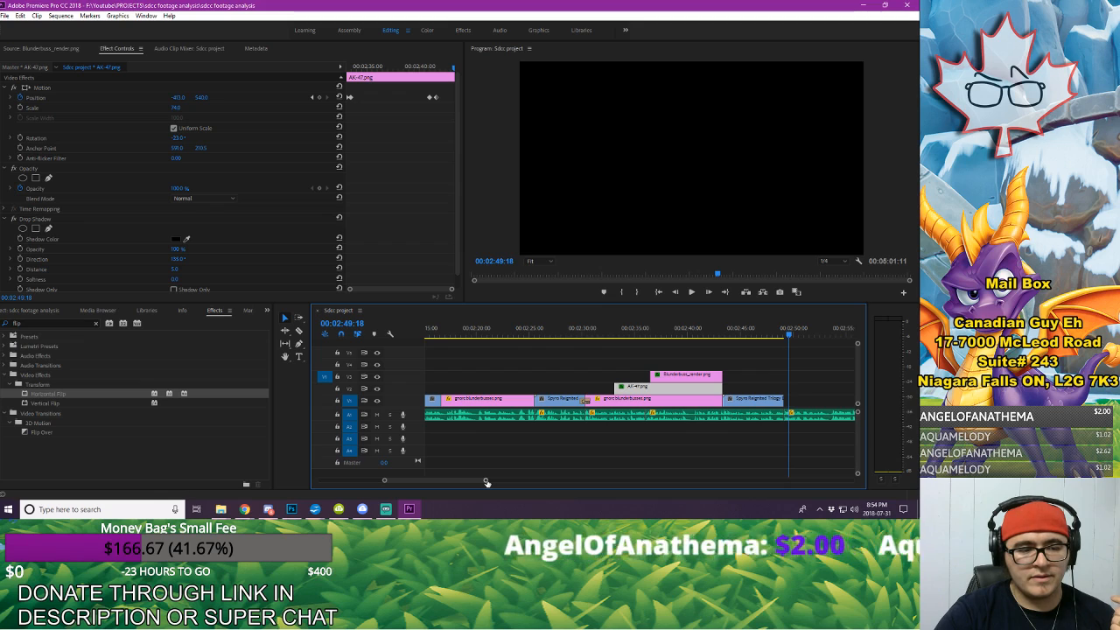
Step: Listen to the voice-over following the last footage clip to determine which footage it needs
left_click_drag(486, 482, 535, 474)
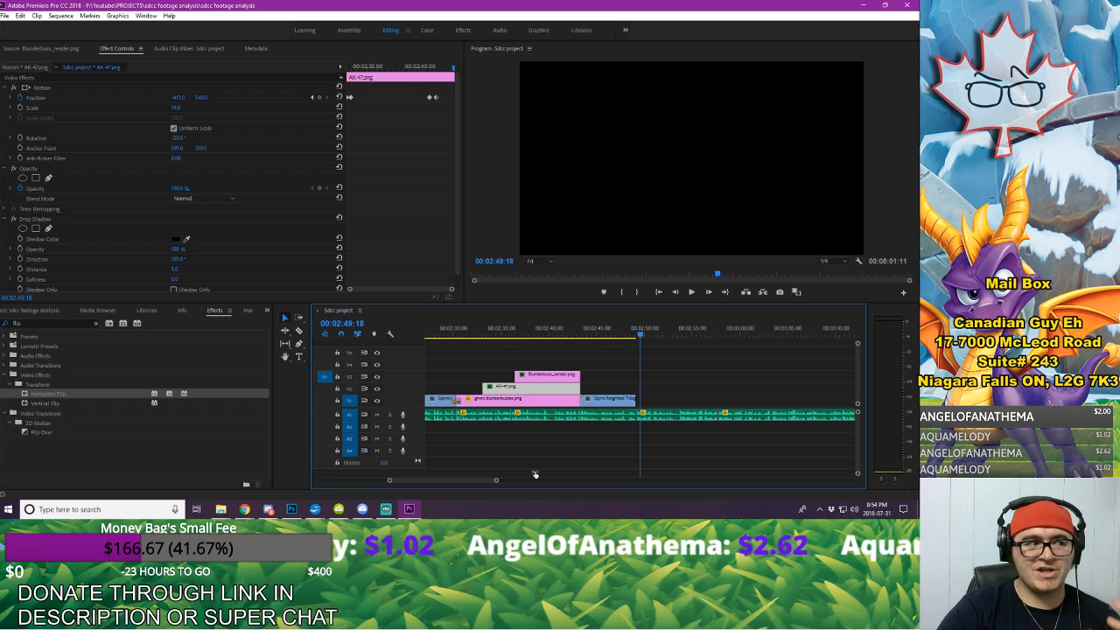
left_click_drag(535, 473, 510, 475)
left_click(611, 331)
key("space")
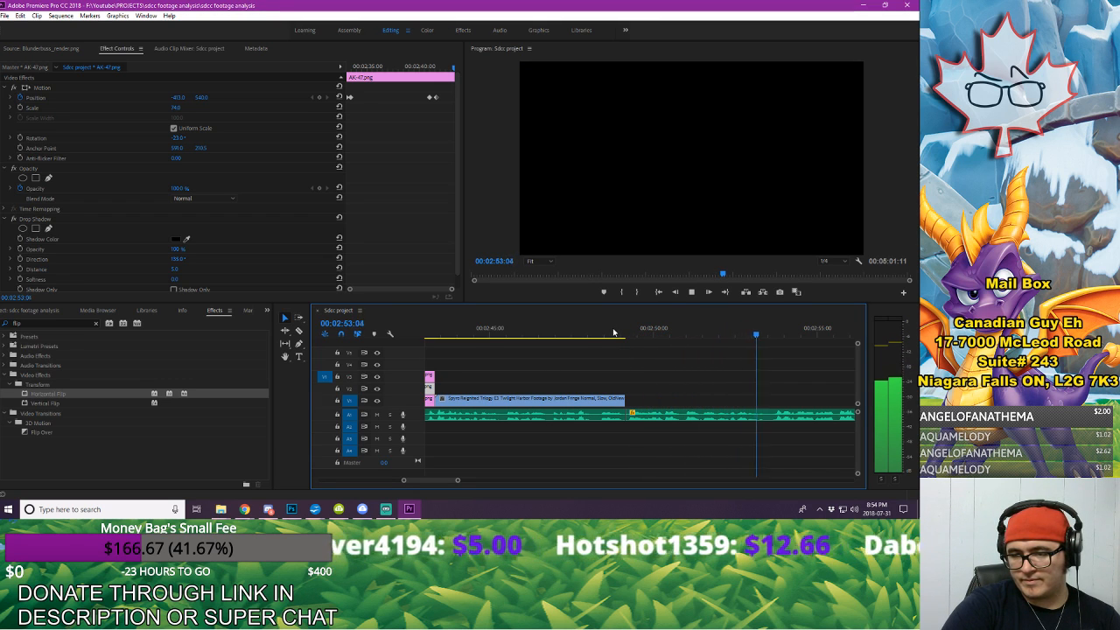
key("space")
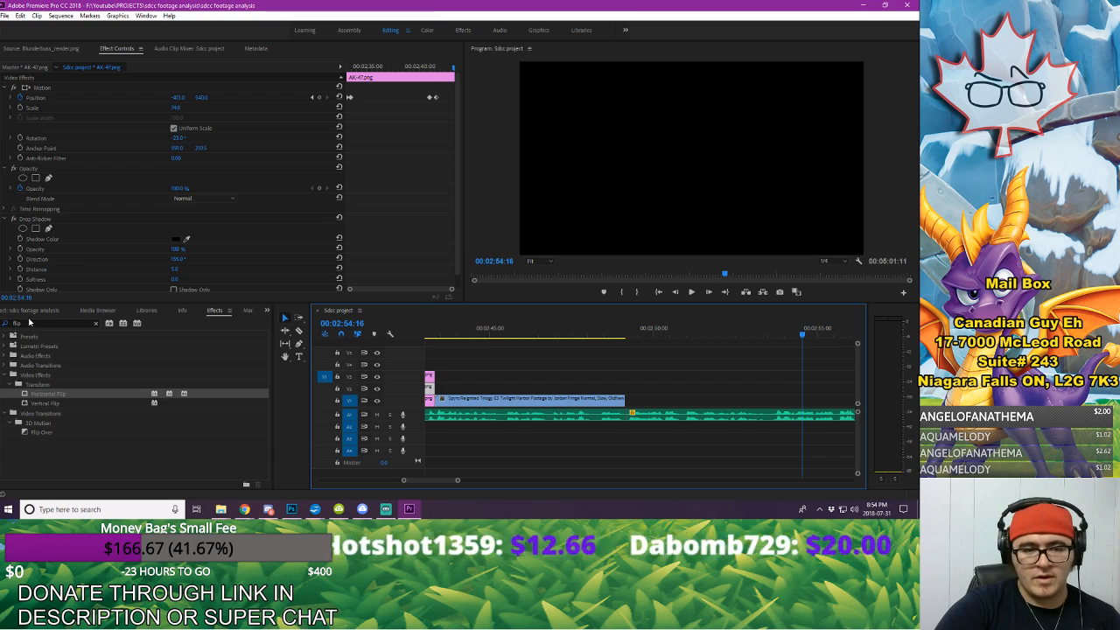
Step: Open spyro SDCC PANEL FOOTAGE.mp4 from the project files and mark a section from about 00:02:42:04 to 00:02:45:11
left_click(35, 311)
scroll(121, 407, "down", 3)
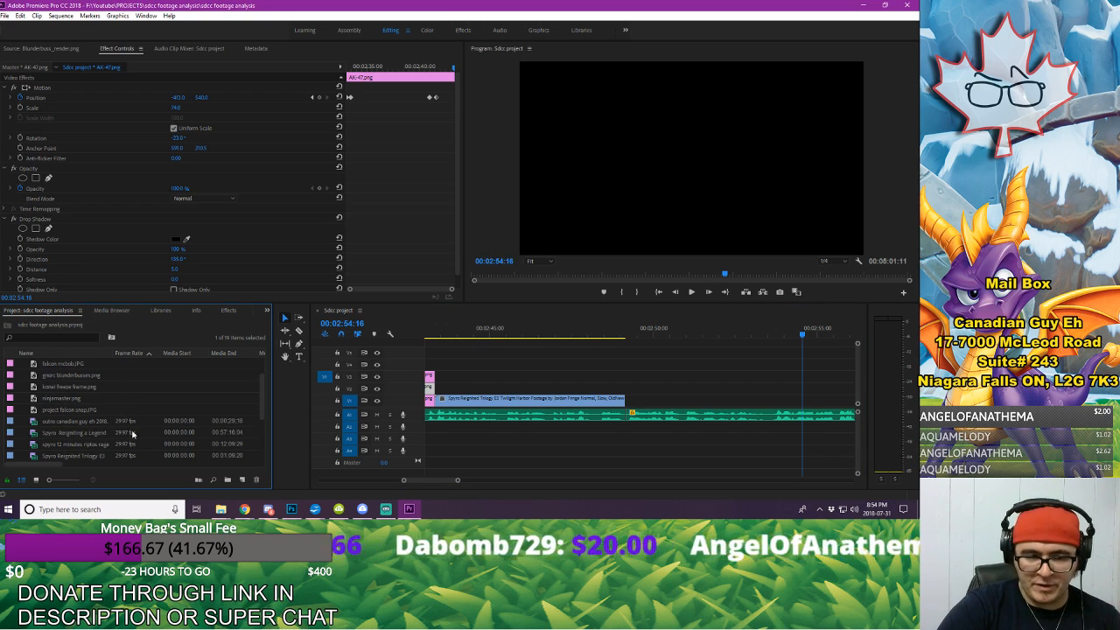
scroll(101, 442, "down", 1)
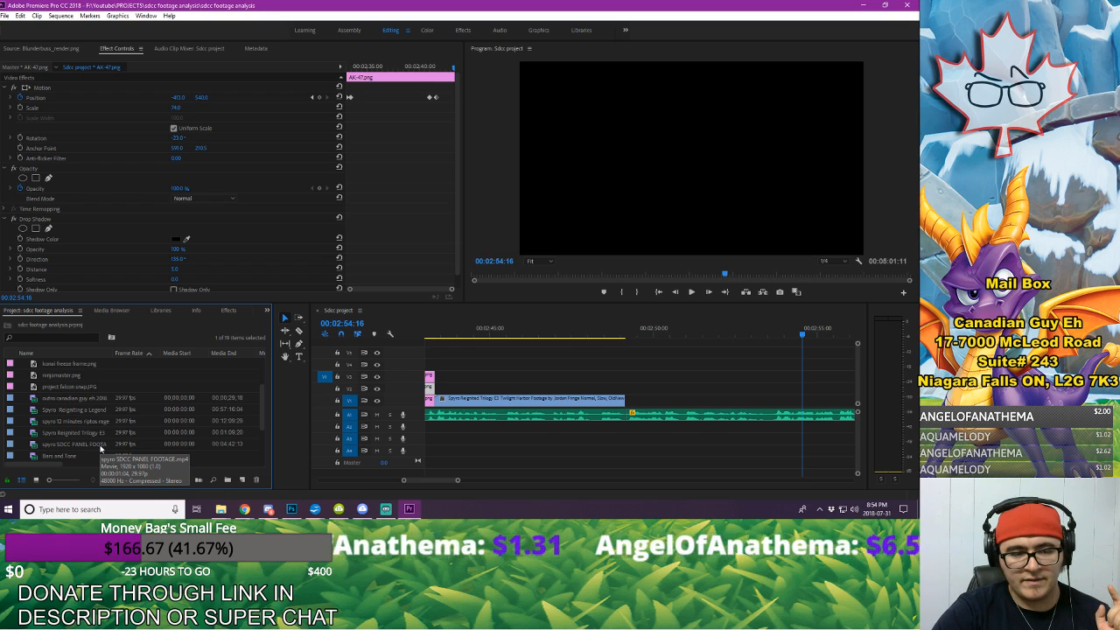
left_click(100, 445)
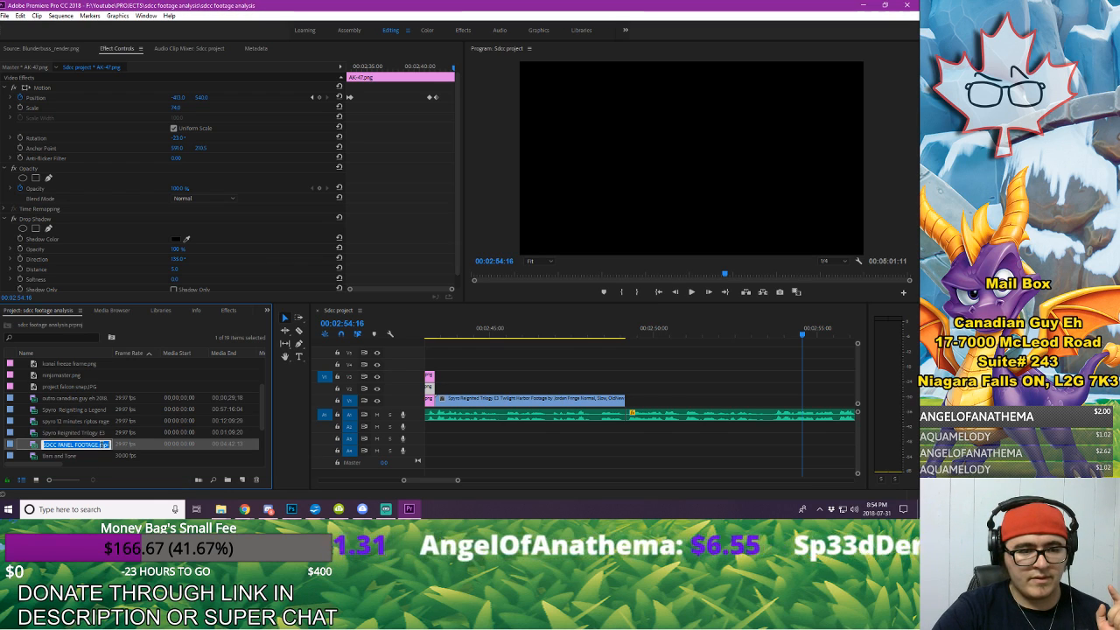
double_click(34, 446)
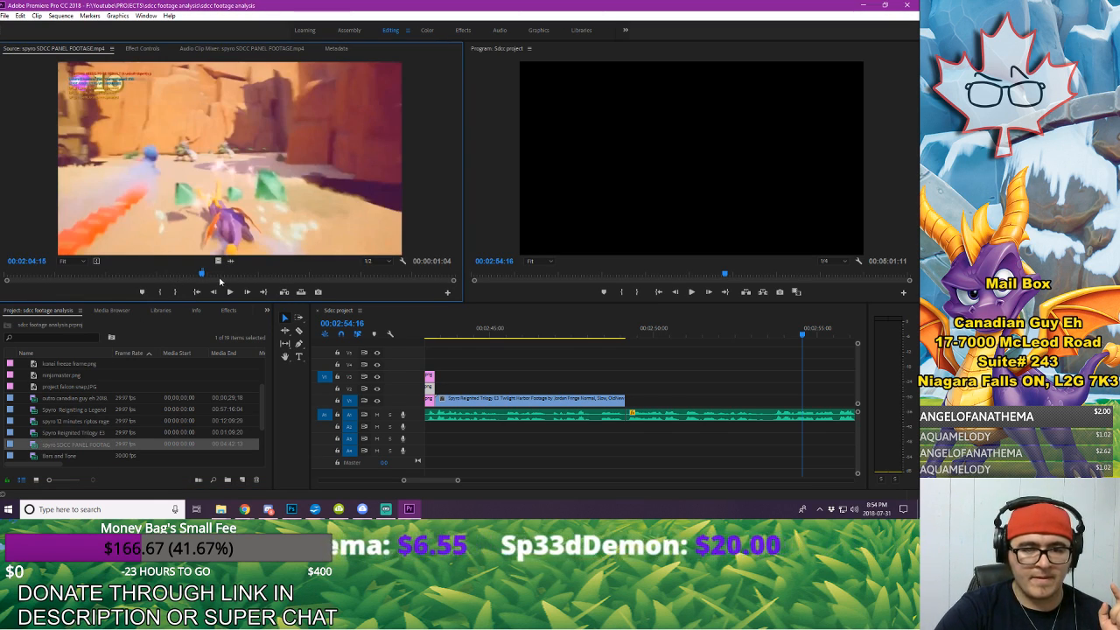
left_click_drag(220, 275, 260, 275)
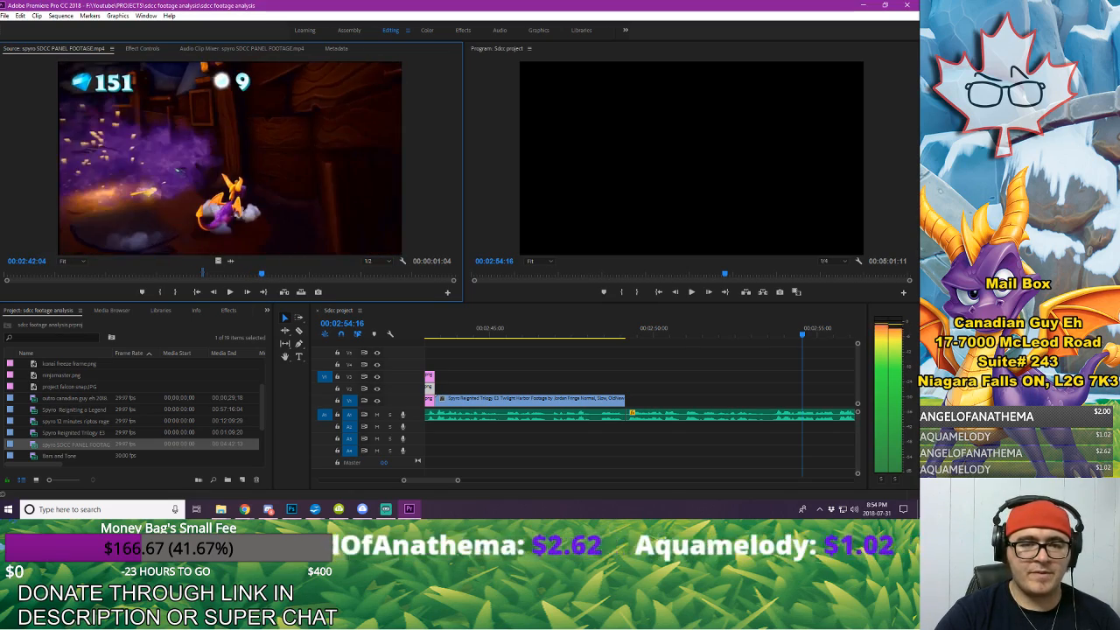
key("space")
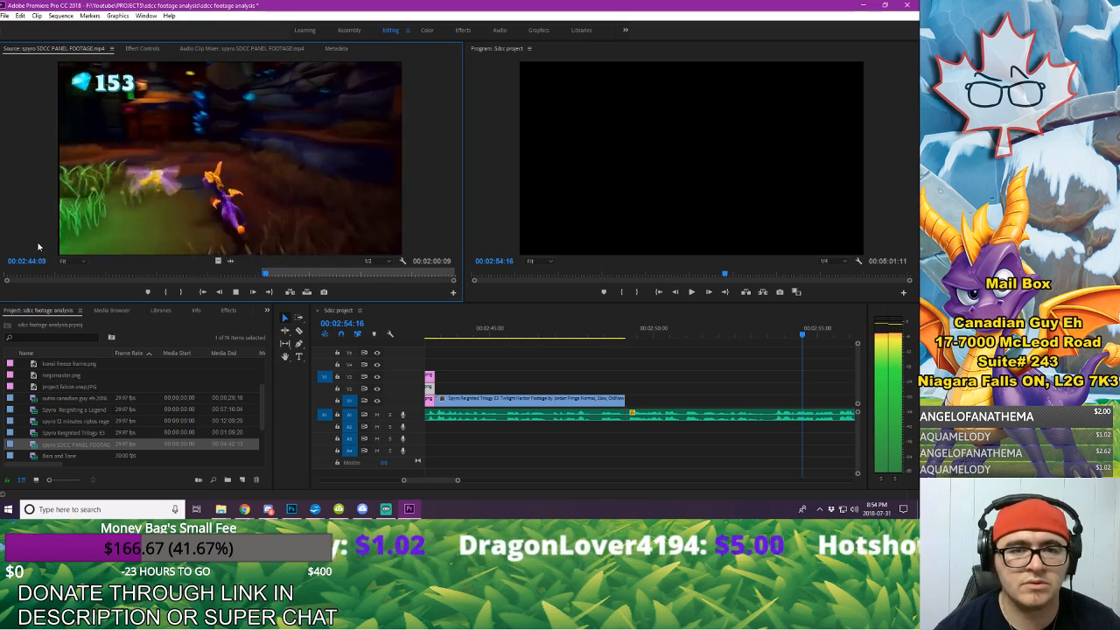
key("space")
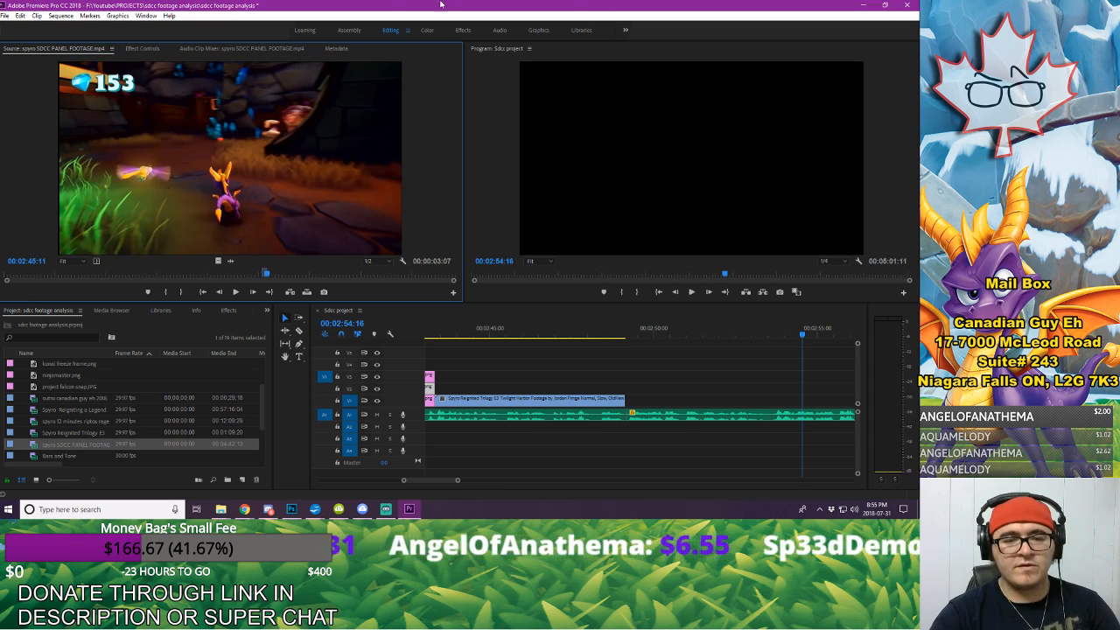
Step: Add only the video of the marked section to V1 directly after the Twilight Harbor footage and play it back
left_click_drag(218, 260, 826, 391)
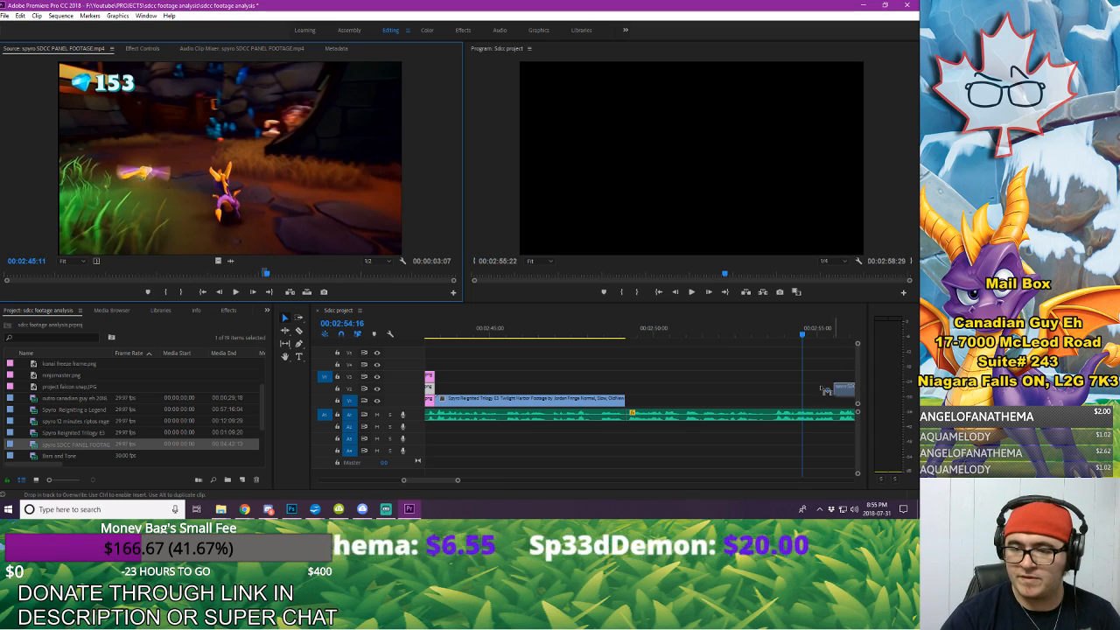
left_click_drag(745, 395, 628, 400)
left_click(617, 327)
key("space")
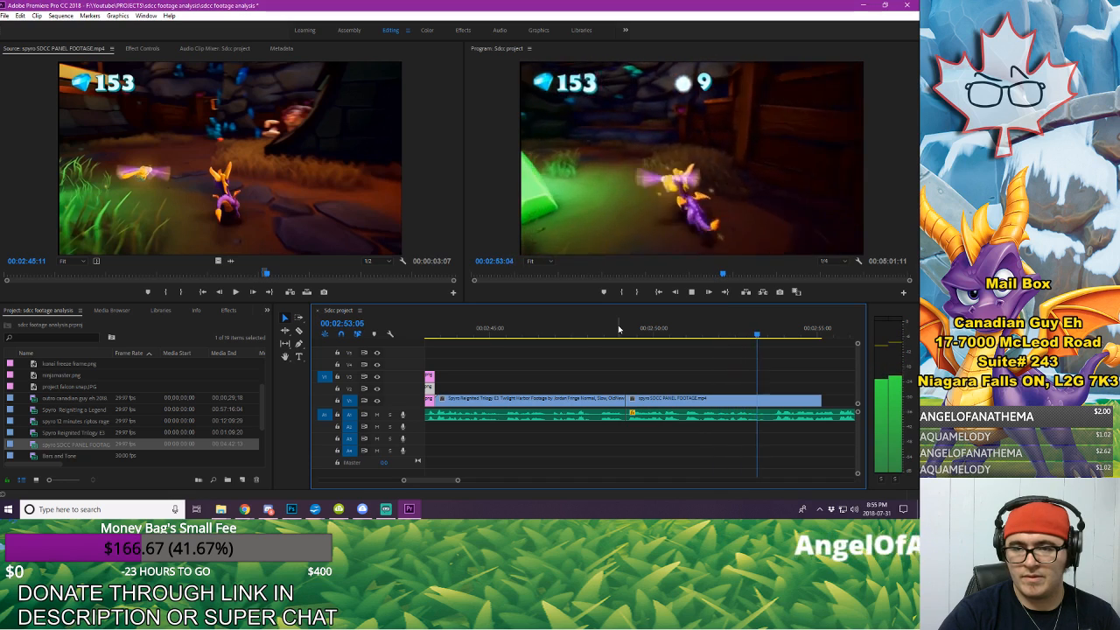
key("space")
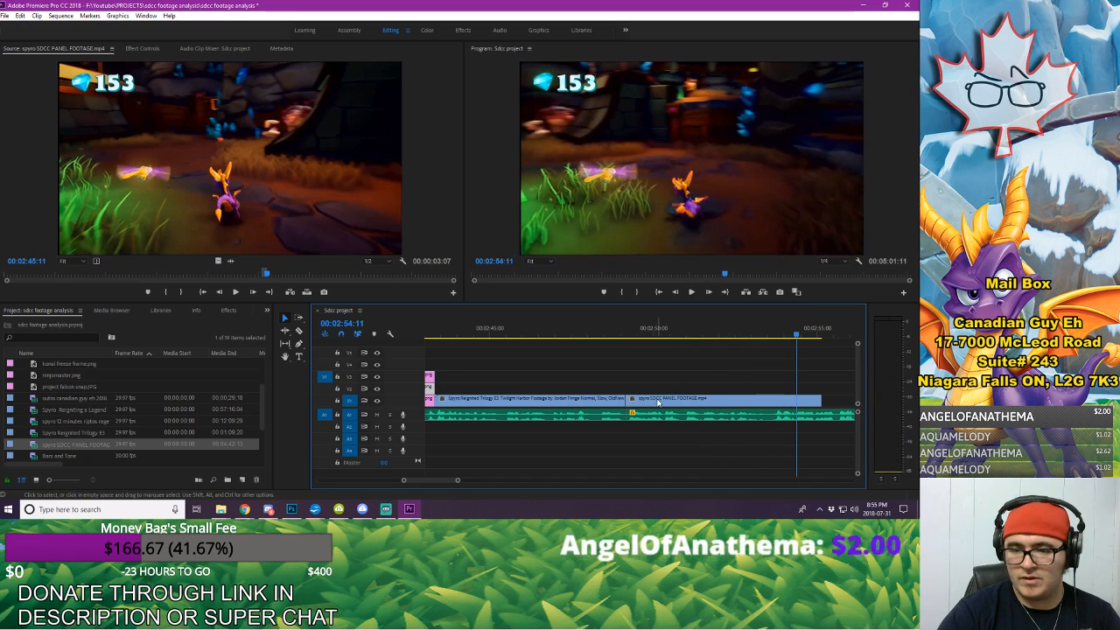
Step: Trim the start of the spyro SDCC PANEL FOOTAGE.mp4 clip, close the gap to the preceding clip and check its timing
left_click_drag(630, 400, 654, 400)
left_click_drag(692, 400, 668, 401)
left_click(606, 336)
key("space")
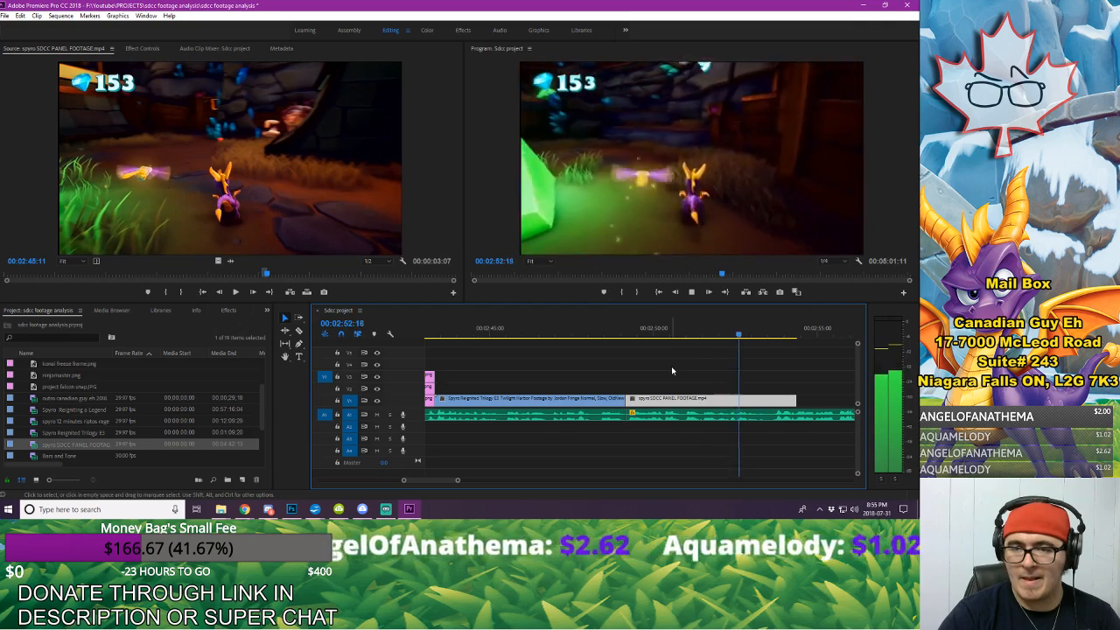
key("space")
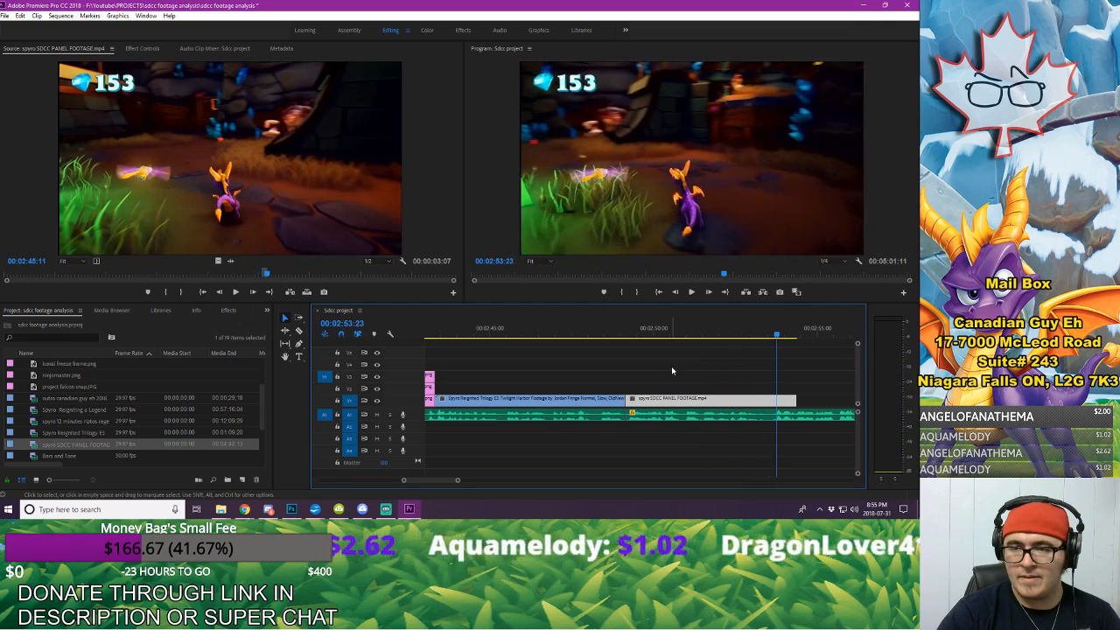
key("space")
key("space")
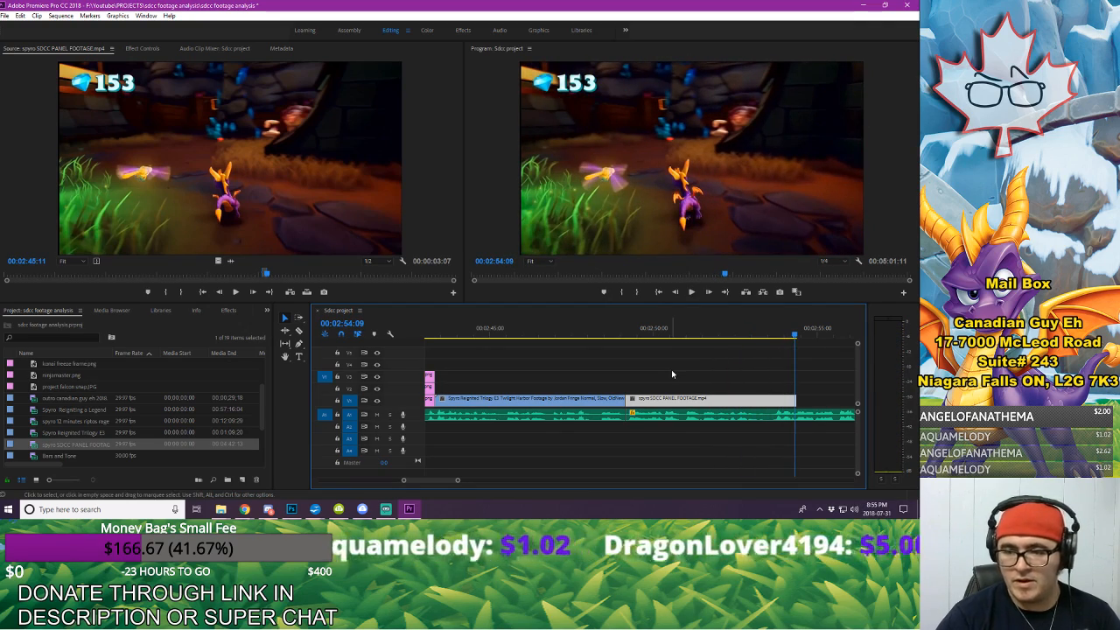
Step: Split the spyro SDCC PANEL FOOTAGE.mp4 clip at 00:02:53:10 and 00:02:54:05
left_click(769, 335)
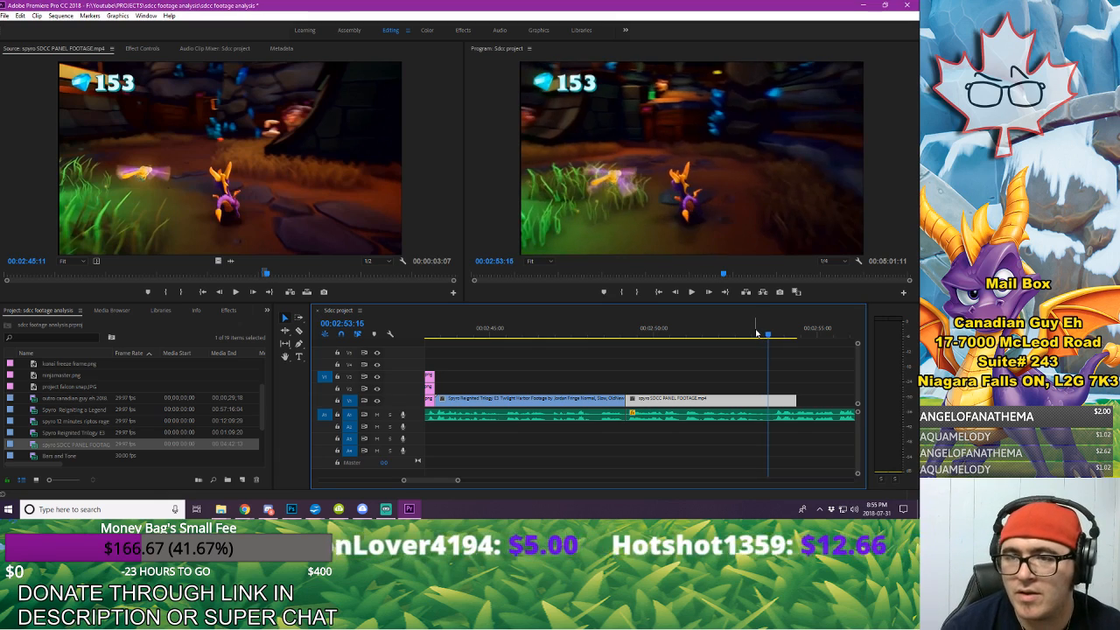
left_click_drag(758, 334, 758, 335)
key("c")
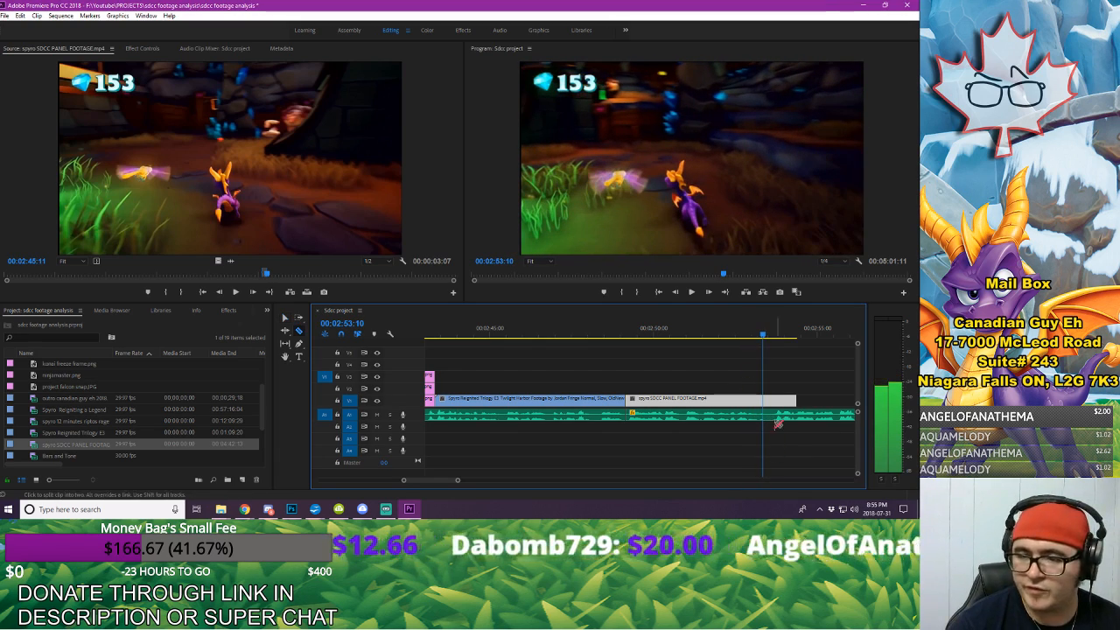
key("space")
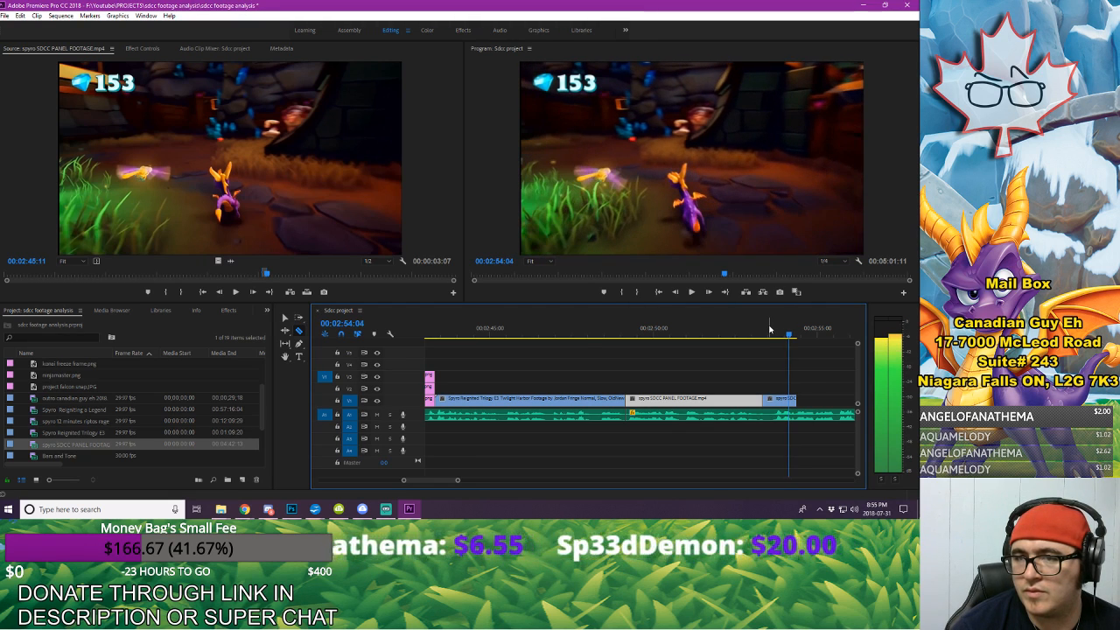
key("Right")
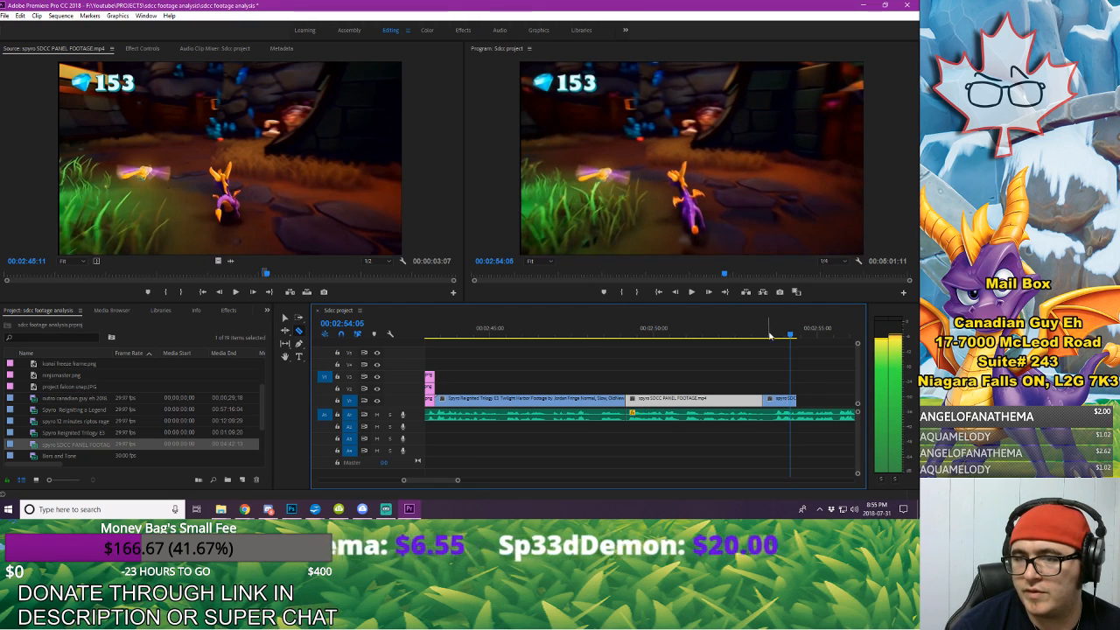
Step: Duplicate the short segment between the two cuts and butt the copy against the end of the panel footage on V1
key("v")
left_click(775, 401)
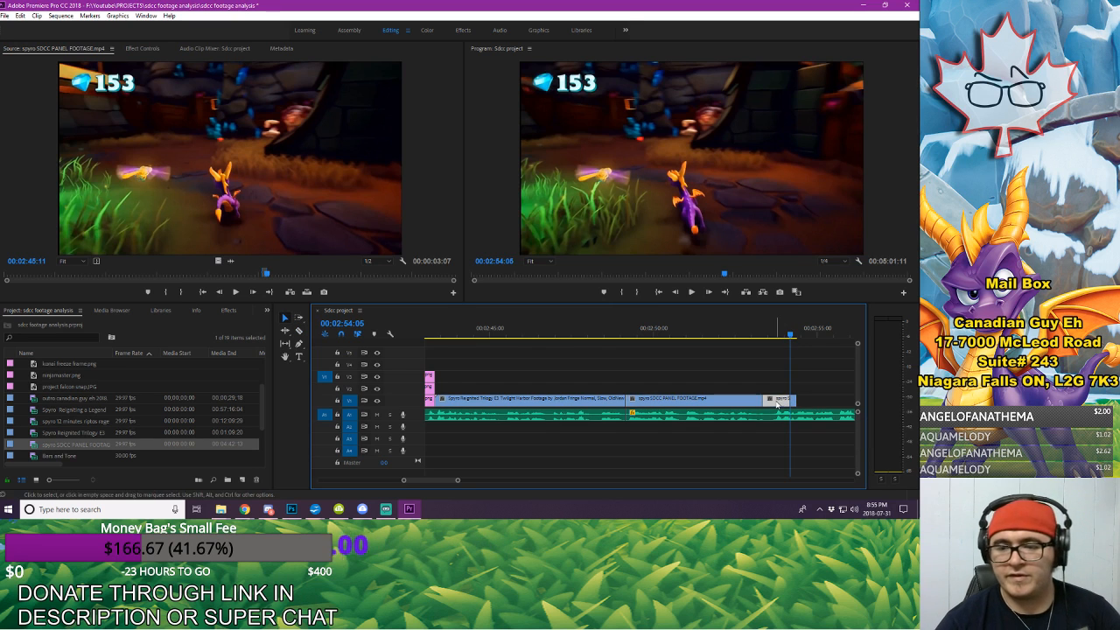
left_click(810, 333)
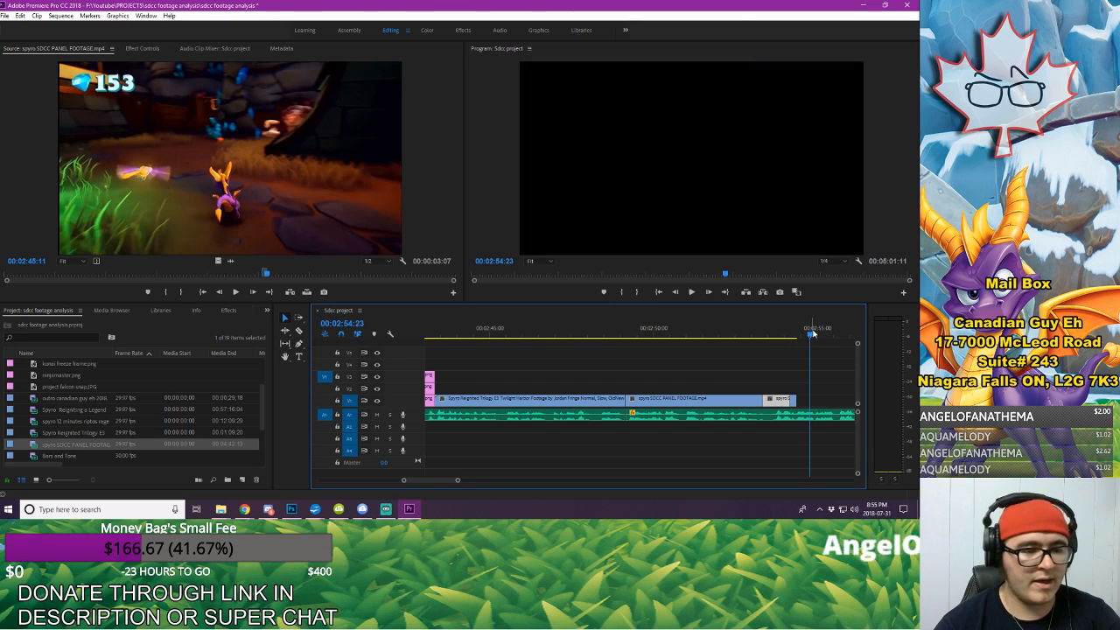
key("ctrl+v")
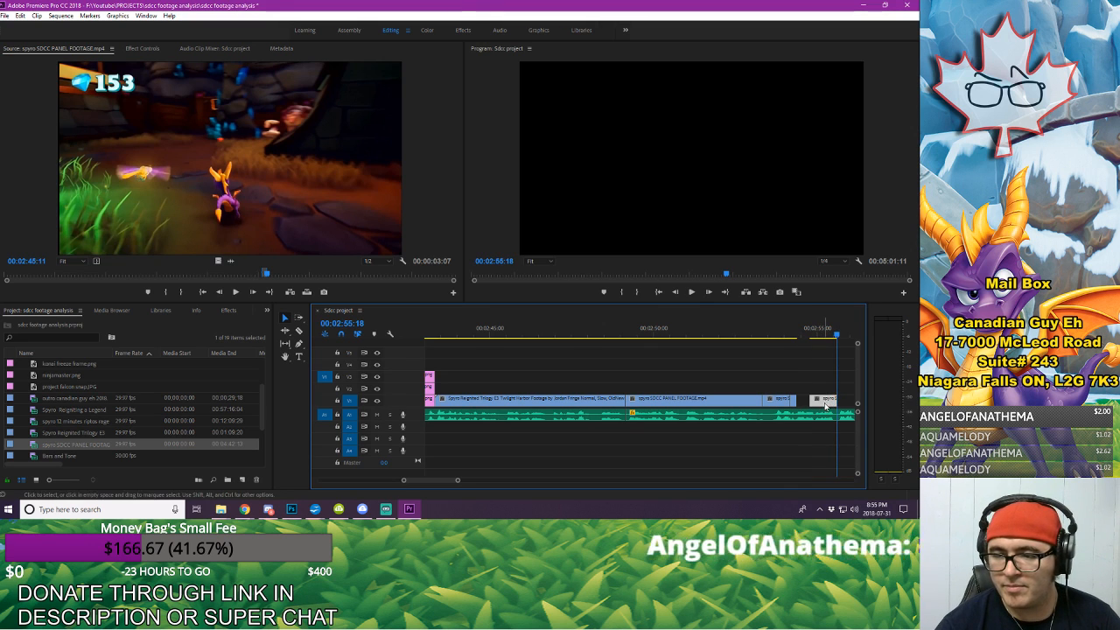
left_click_drag(825, 404, 813, 402)
left_click(807, 335)
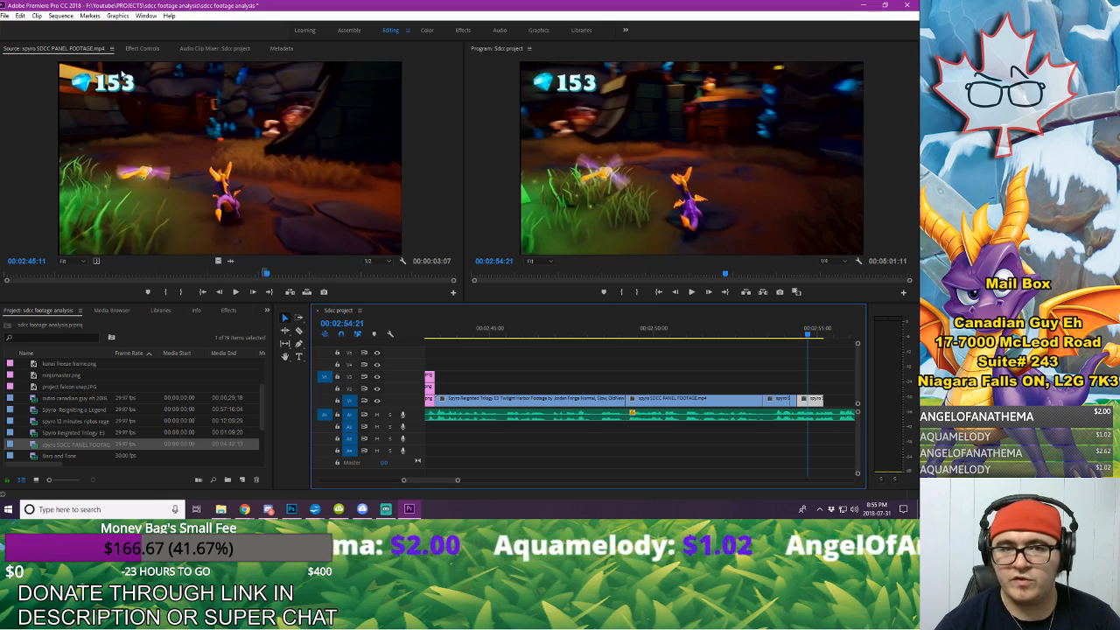
Step: Scale up the duplicated segment and lower its vertical position to about 1102 to zoom in on the background, checking the framing
left_click(142, 49)
left_click_drag(177, 107, 262, 98)
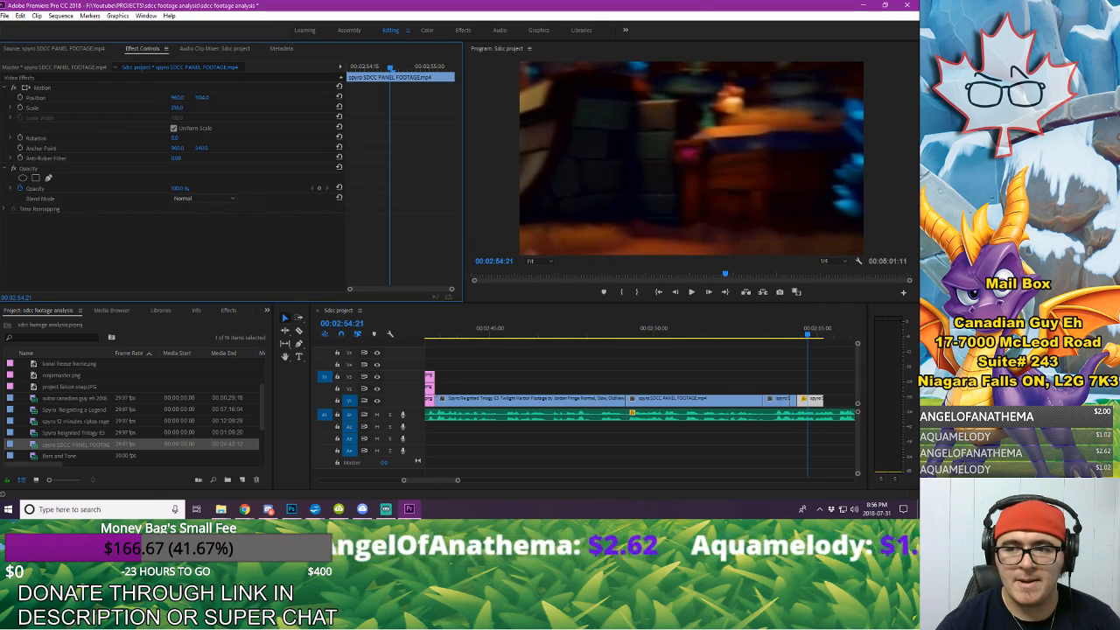
left_click(808, 334)
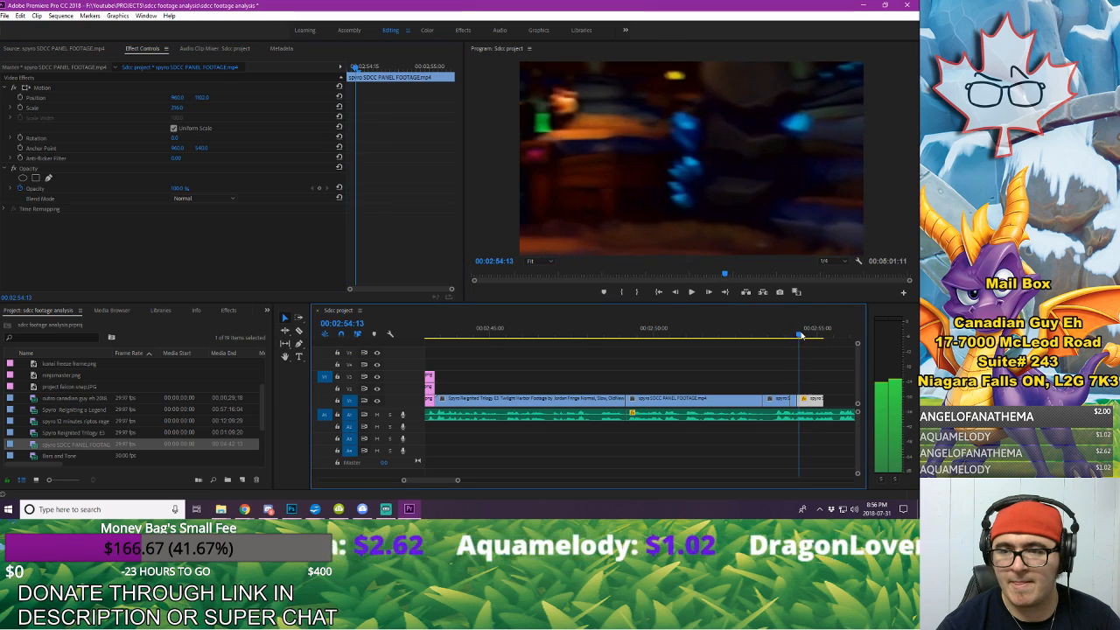
Step: Paste two more copies of the zoomed-in segment in succession directly after it on V1
left_click_drag(809, 337, 828, 341)
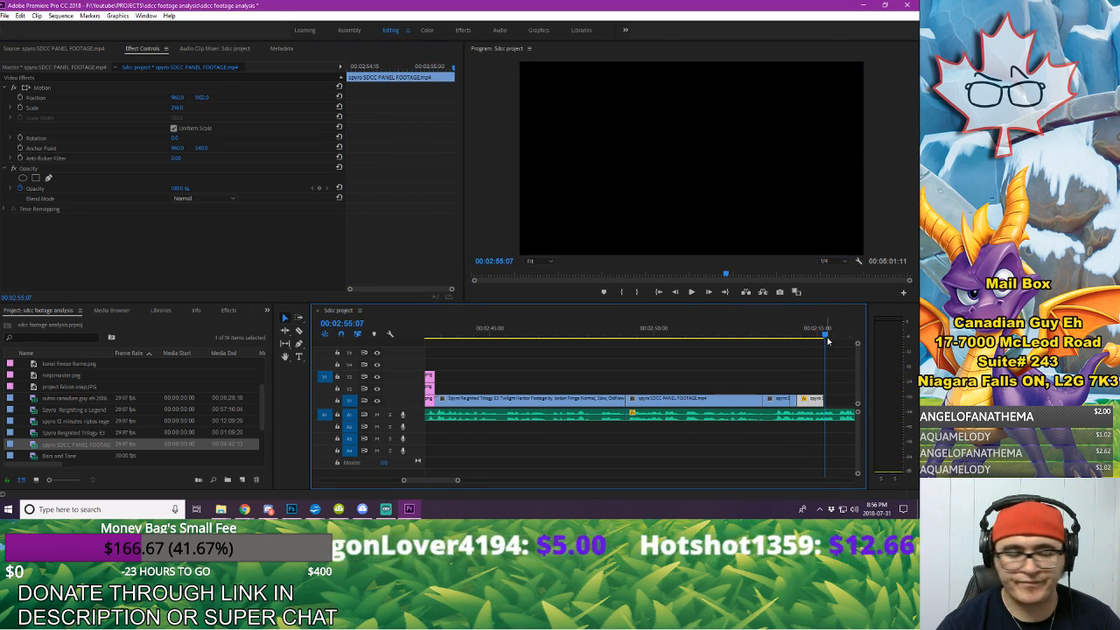
key("ctrl+v")
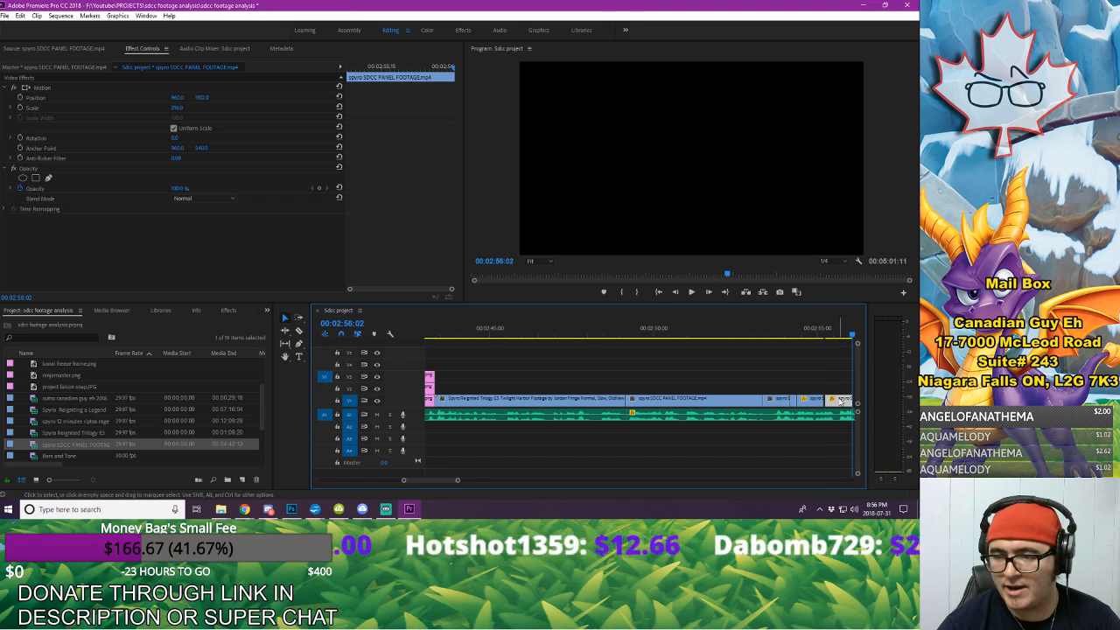
left_click_drag(839, 401, 838, 400)
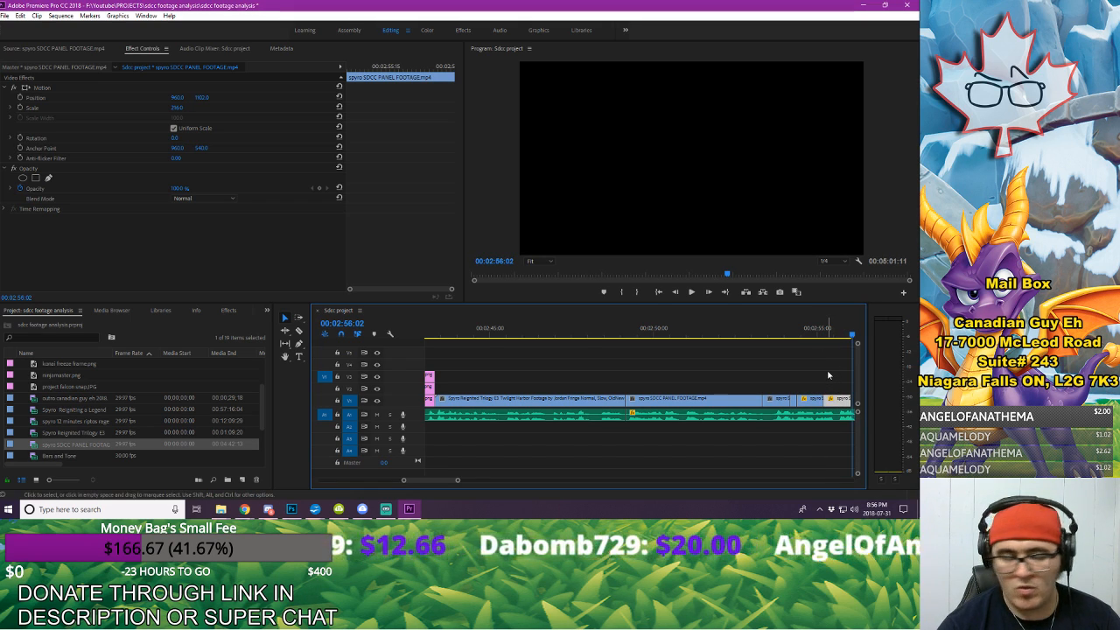
key("ctrl+v")
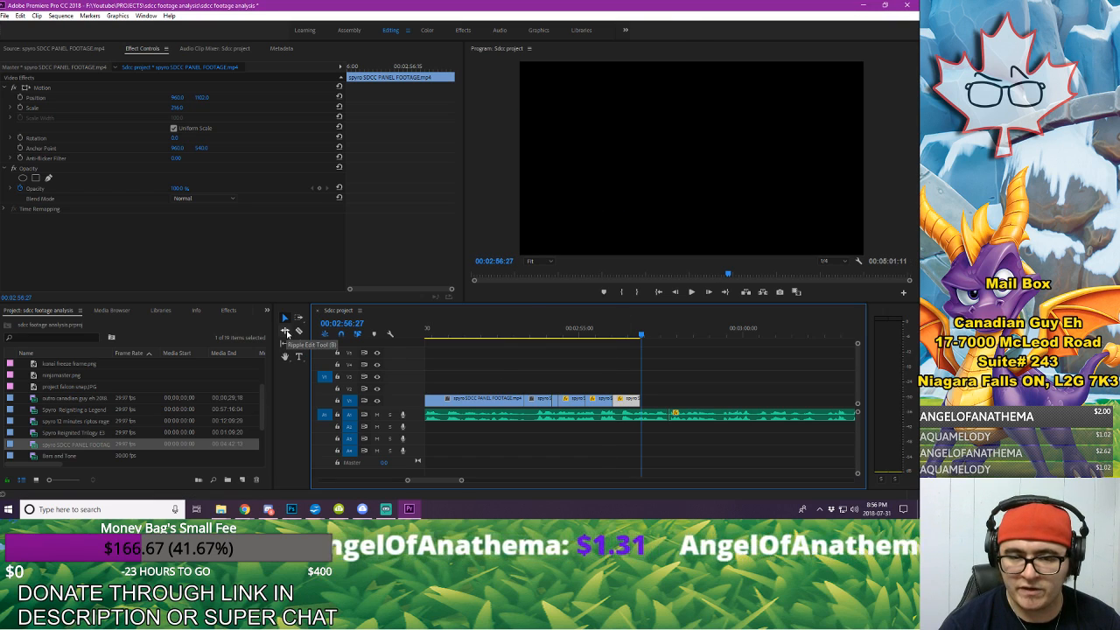
Step: Rate-stretch the last zoomed-in segment on V1 so it ends at about 00:02:57:22, and play back the passage
left_click(287, 334)
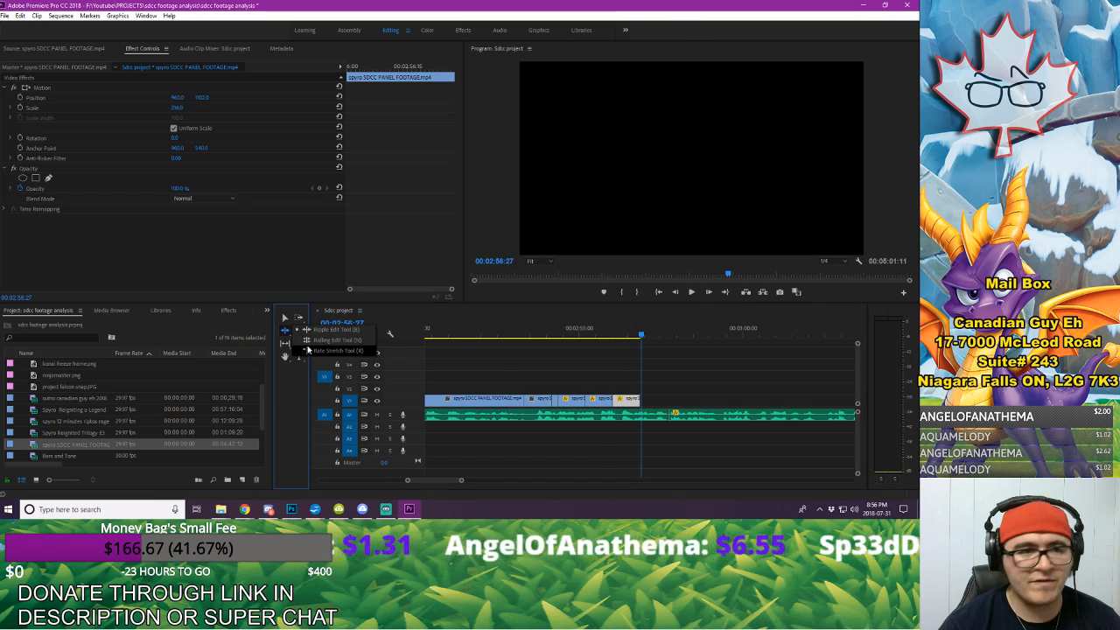
left_click(308, 349)
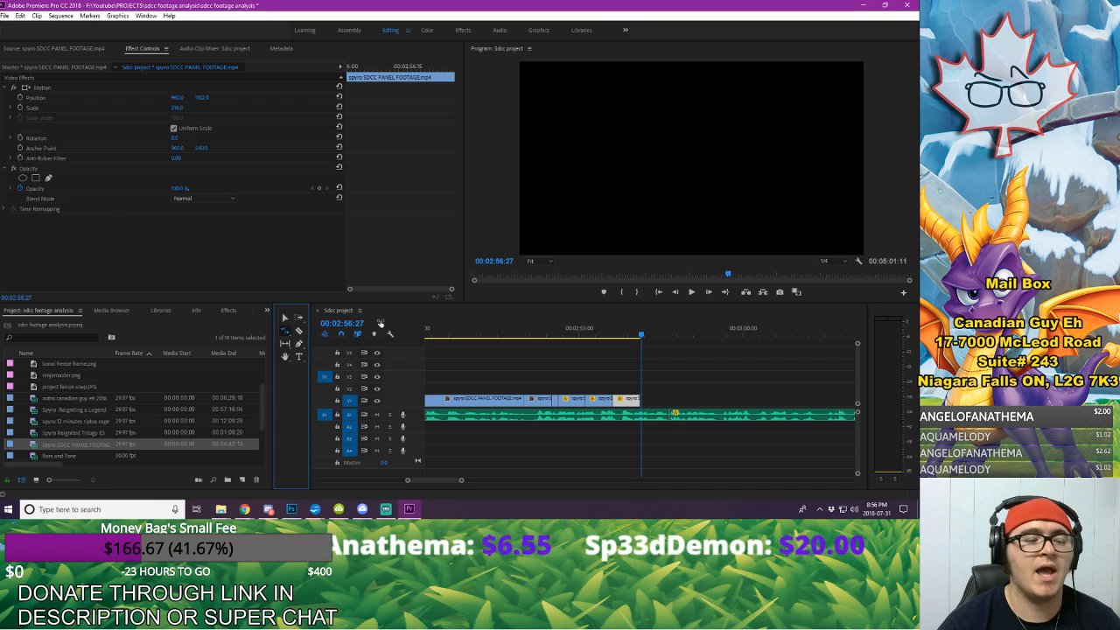
left_click(637, 400)
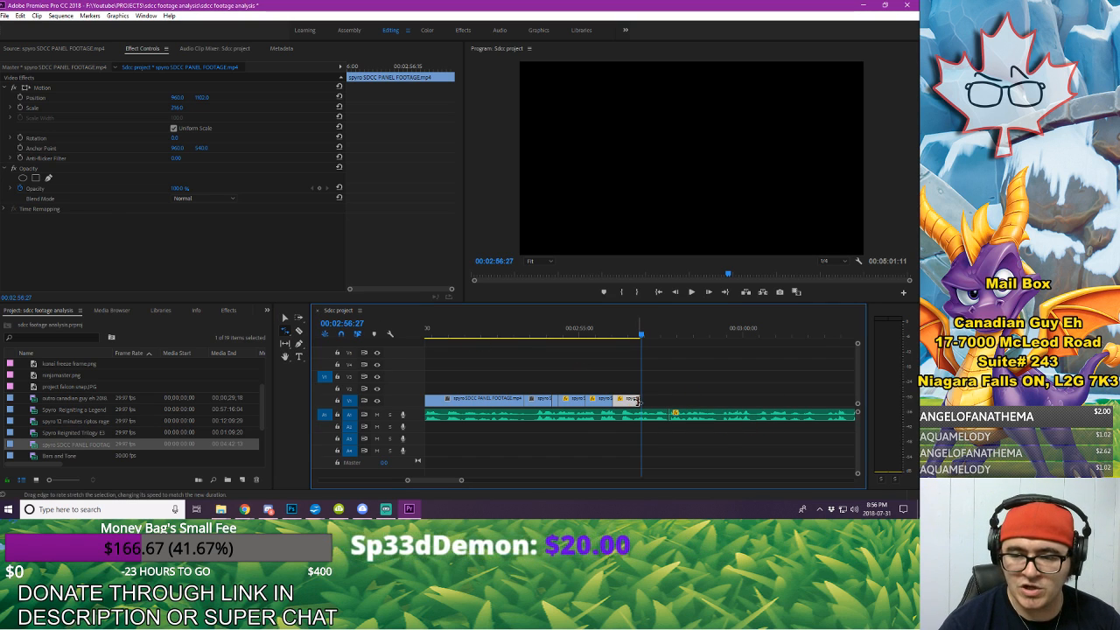
left_click_drag(667, 403, 668, 403)
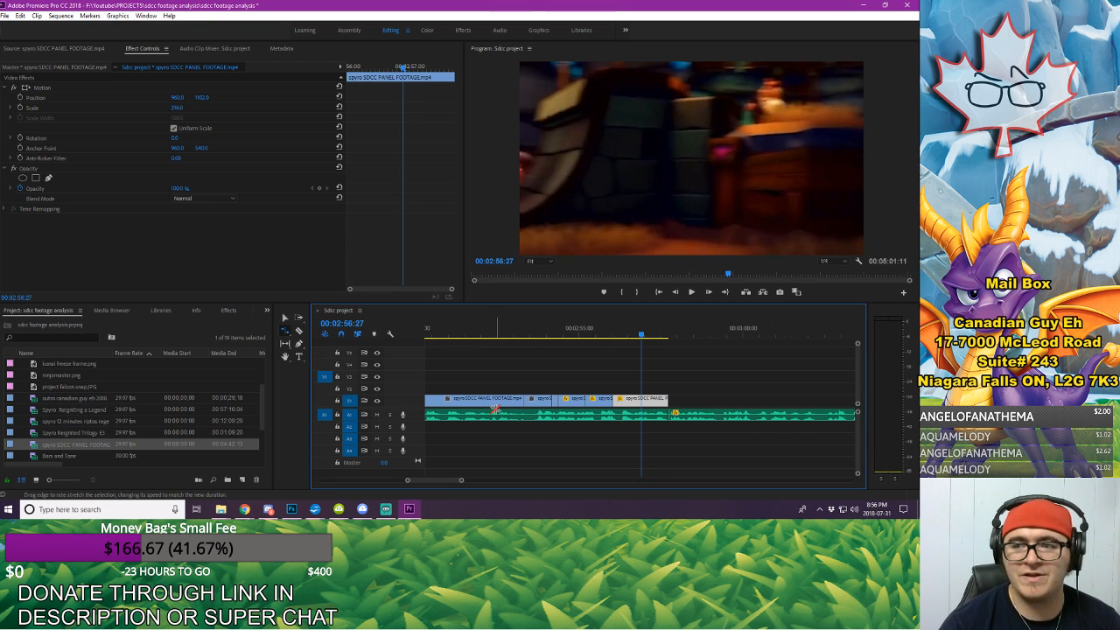
left_click(492, 331)
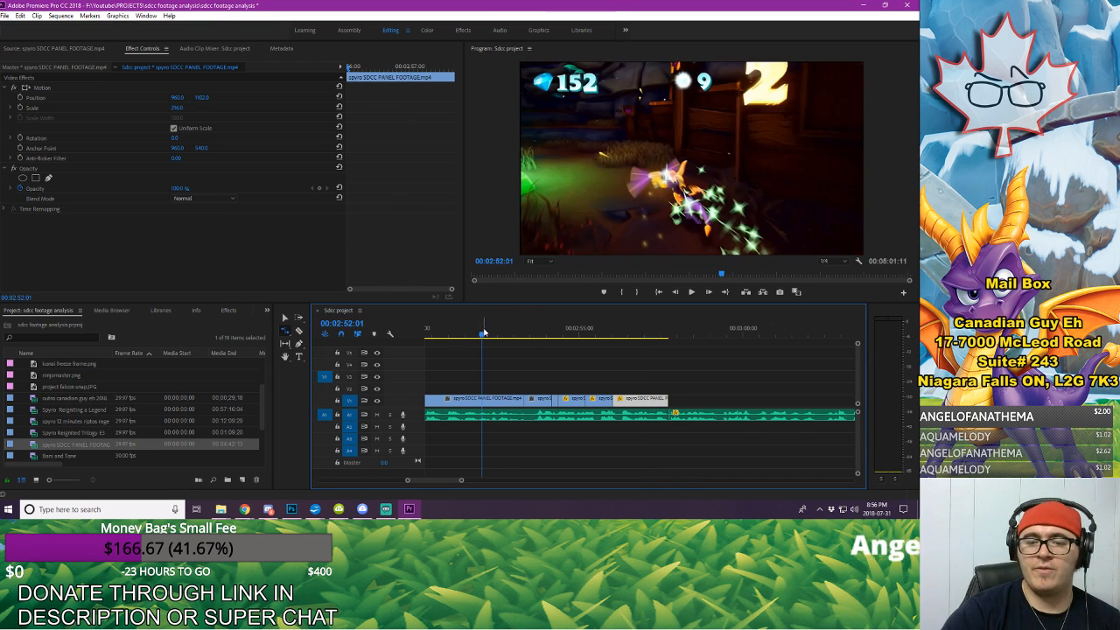
key("space")
key("space")
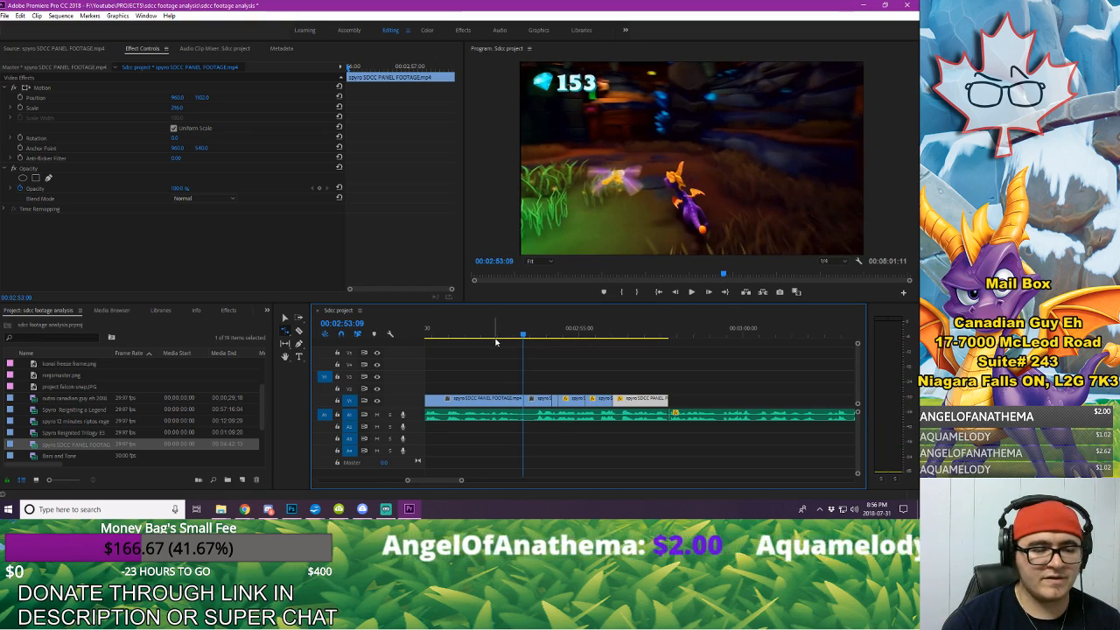
key("space")
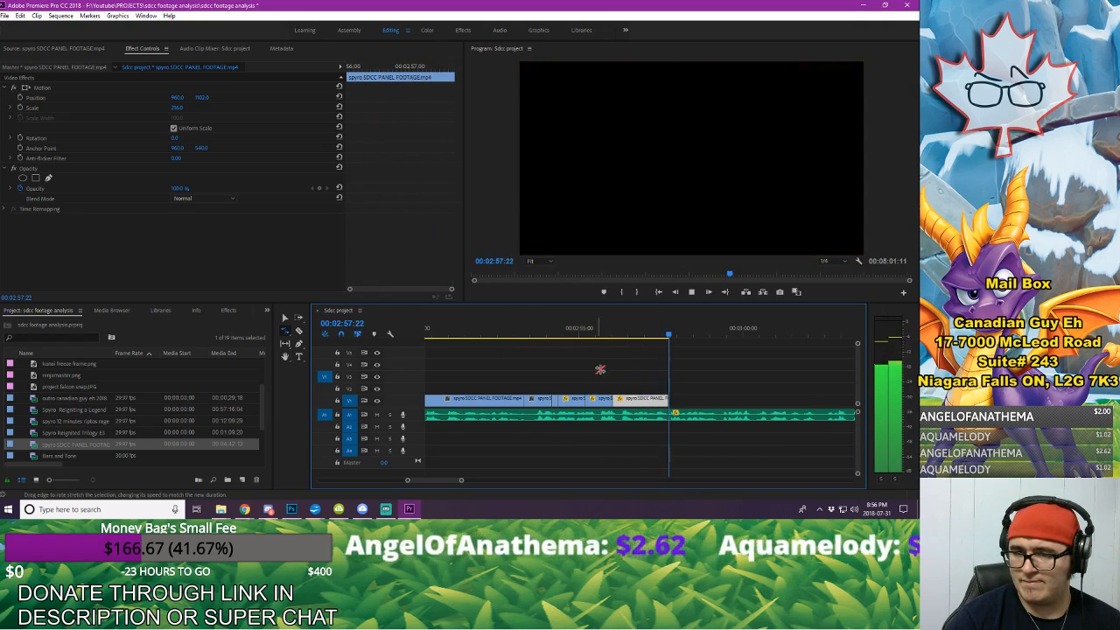
key("space")
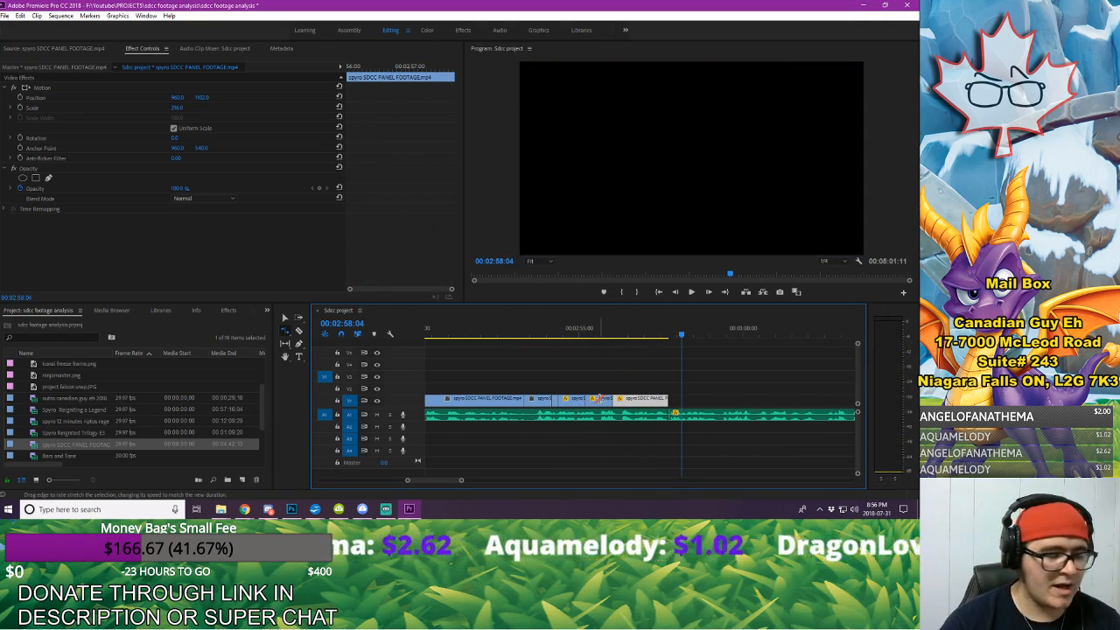
Step: Delete the middle zoomed-in copy, butt the last copy against the first, and rate-stretch its end to about 00:02:57:22, checking playback
key("Delete")
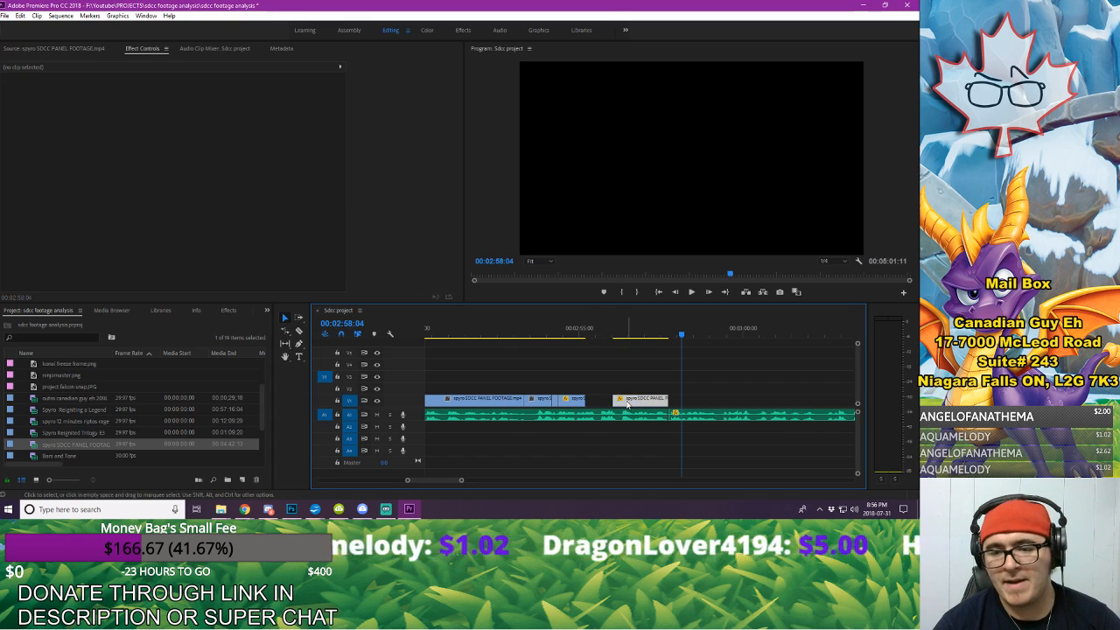
left_click_drag(626, 402, 667, 400)
left_click(284, 331)
left_click(466, 330)
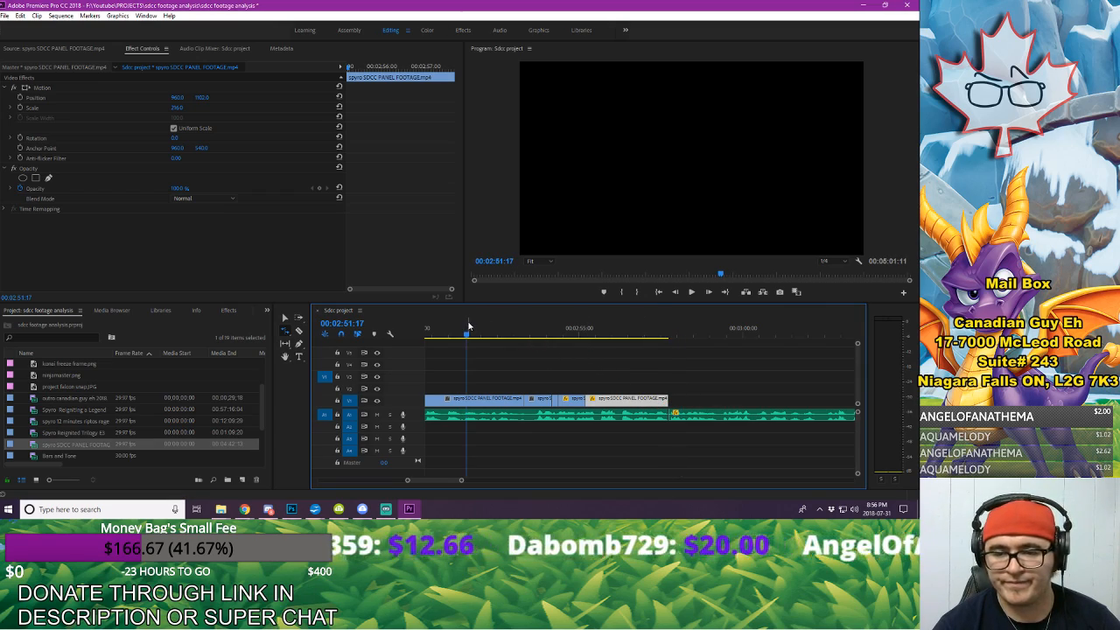
key("space")
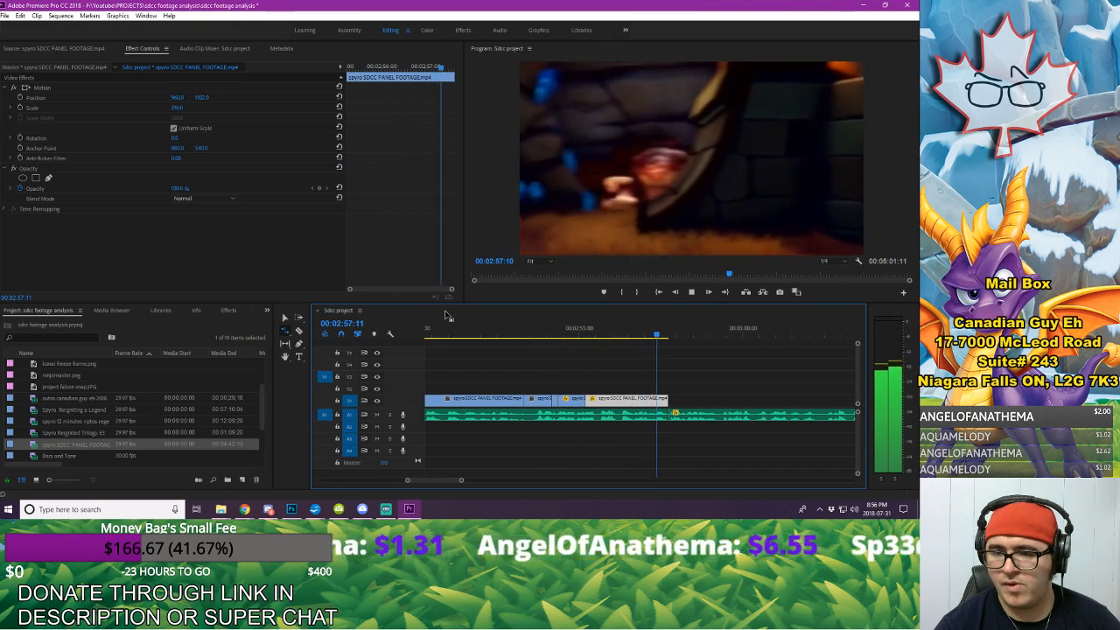
key("space")
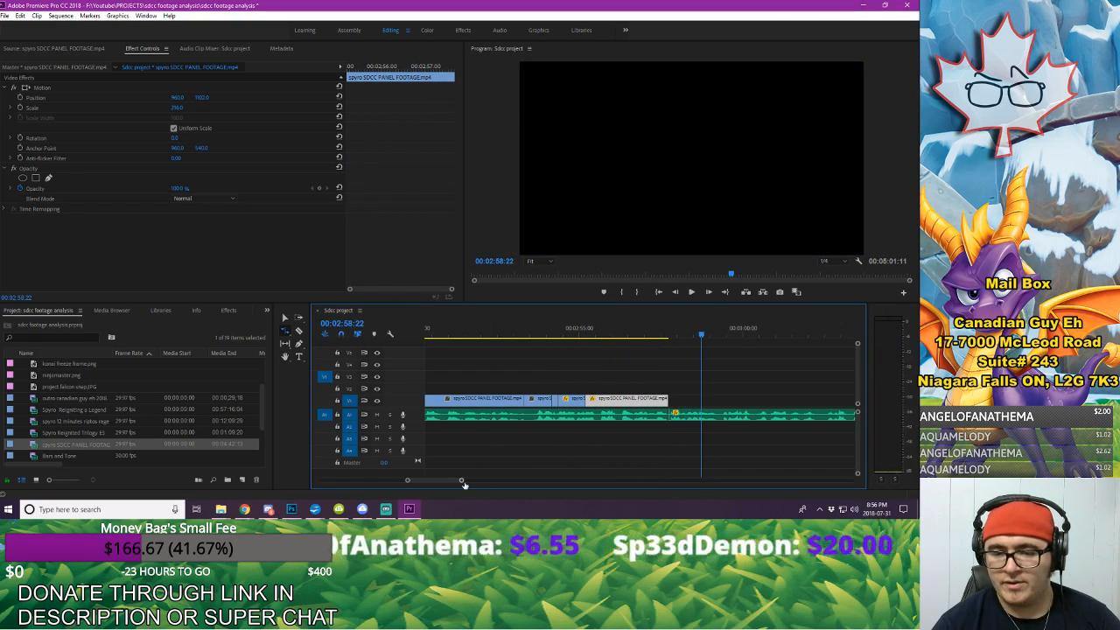
Step: Replay the sequence around 00:02:54 and onward to check the slowed zoom-in against the voice-over
mouse_move(461, 481)
left_mouse_down()
mouse_move(481, 482)
mouse_move(461, 483)
left_mouse_up()
left_click(477, 331)
key("space")
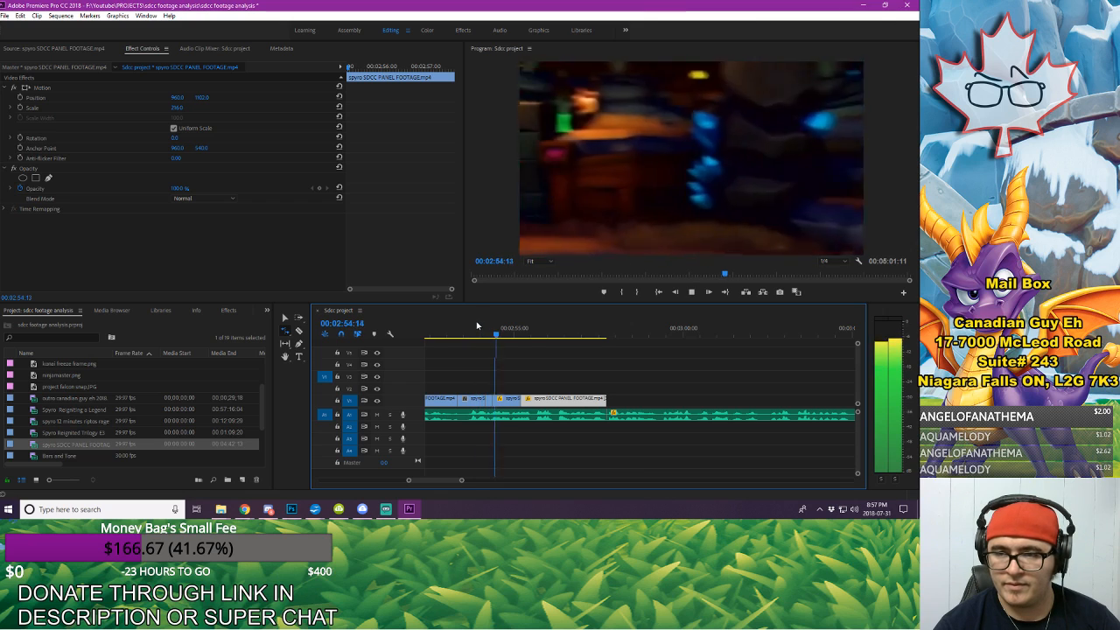
left_click(477, 329)
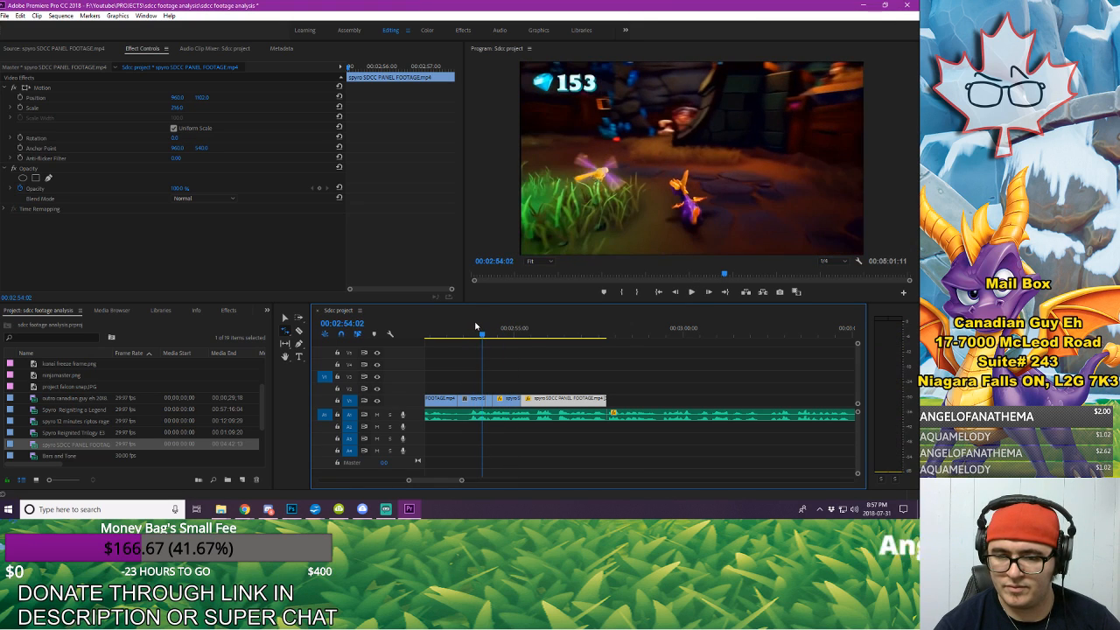
key("space")
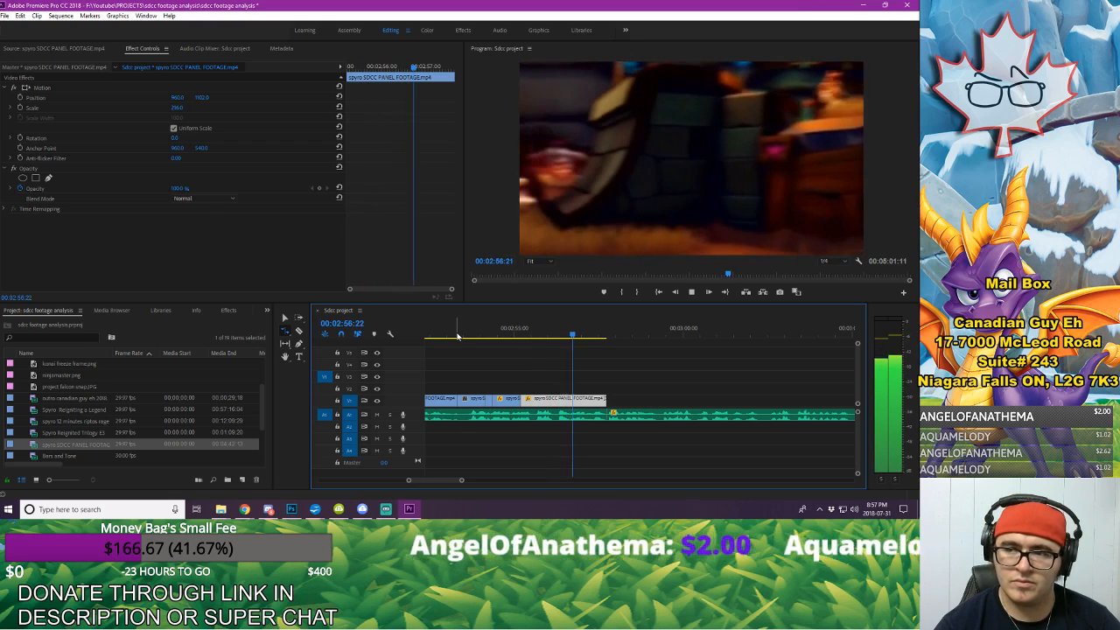
key("space")
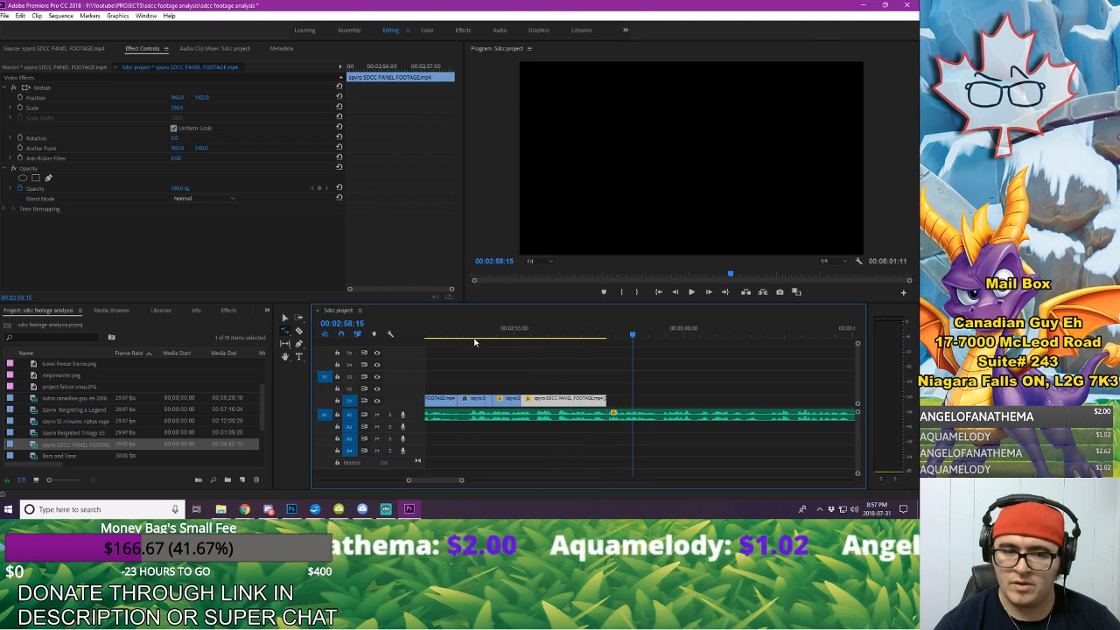
key("space")
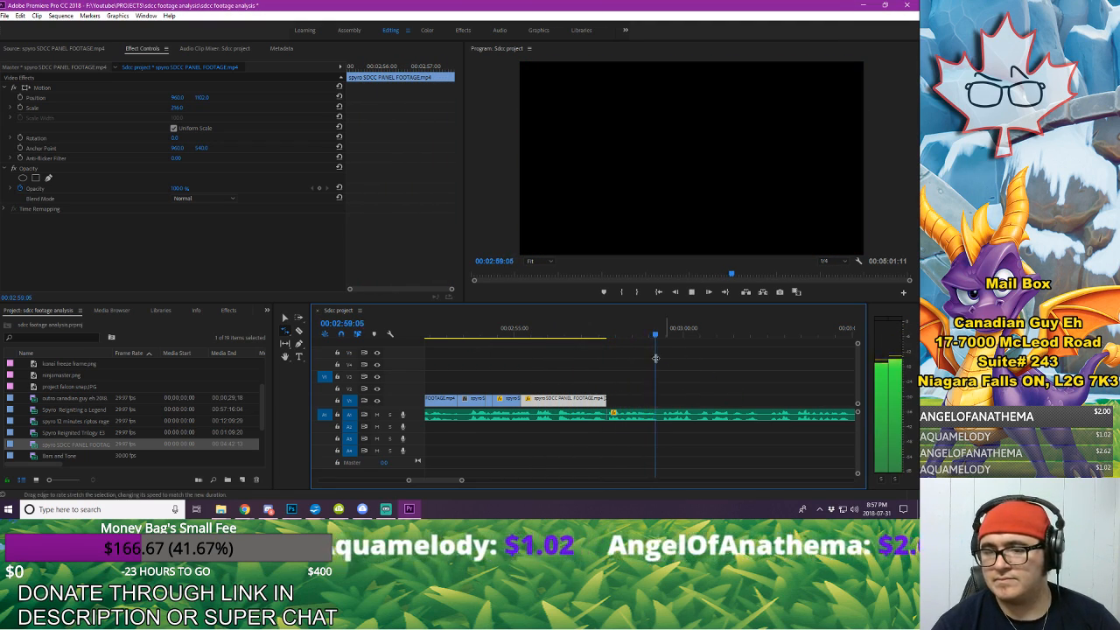
left_click(584, 368)
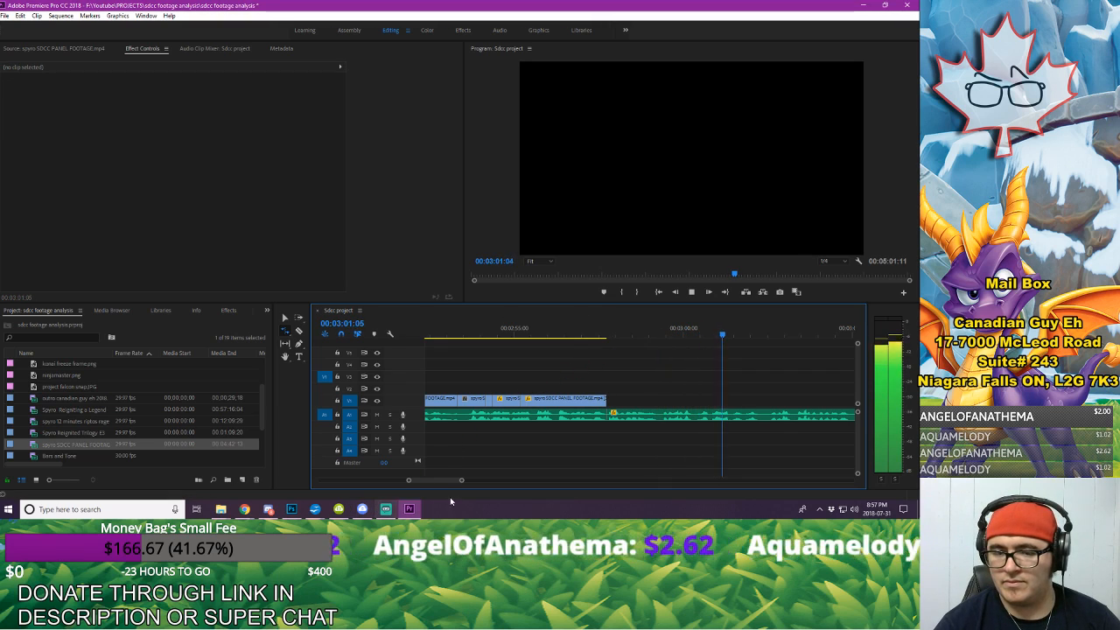
key("space")
Step: Show the full sequence in the timeline and save the project
key("backslash")
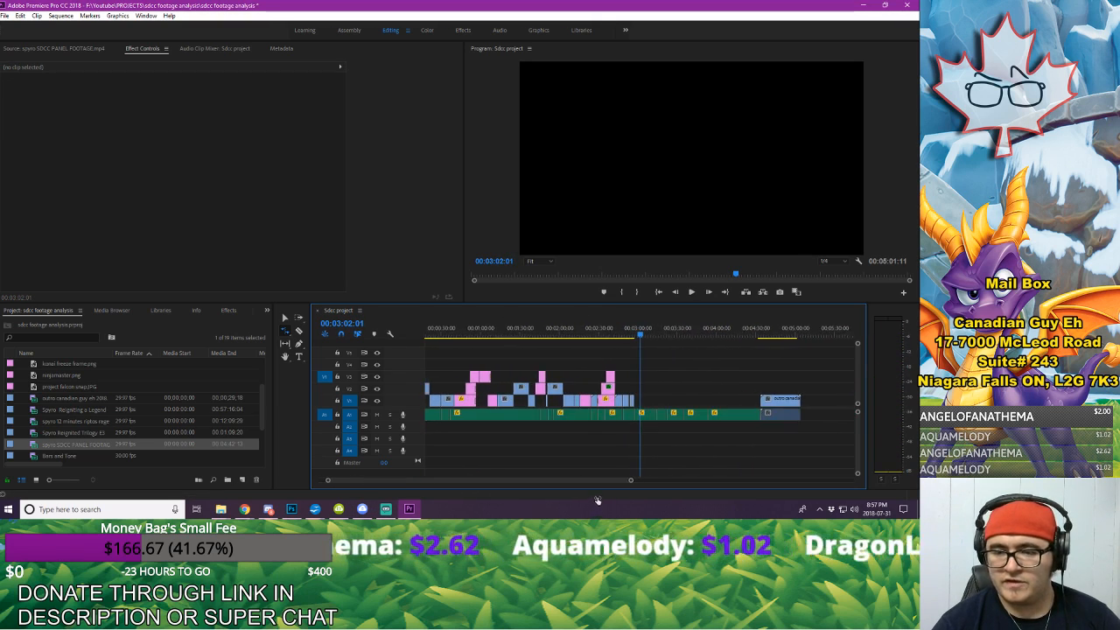
left_click_drag(597, 500, 635, 502)
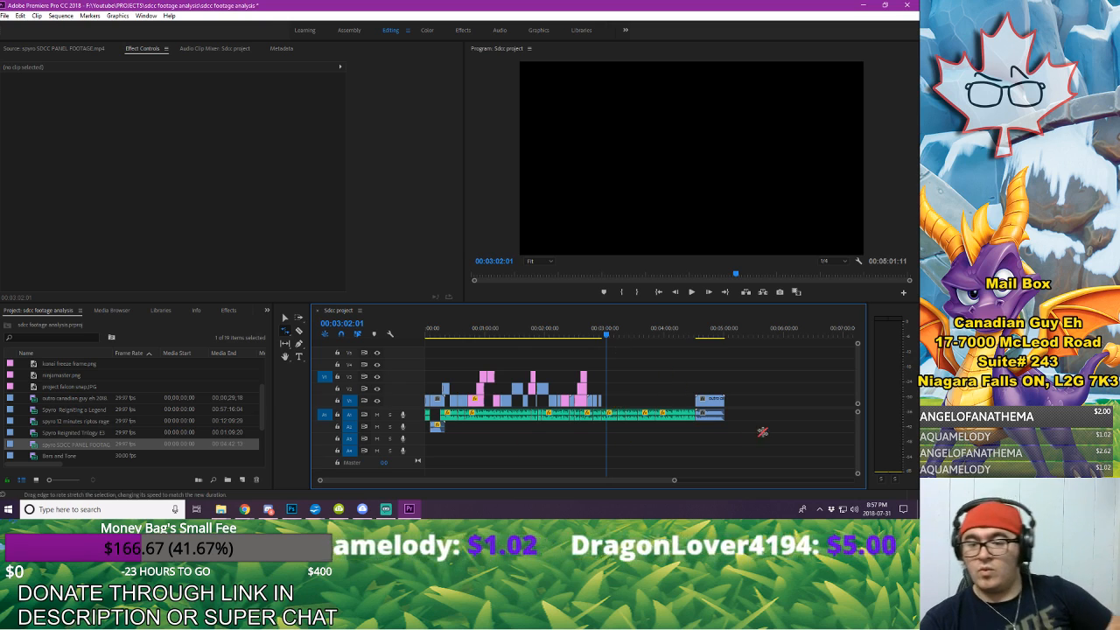
left_click(6, 18)
left_click(58, 131)
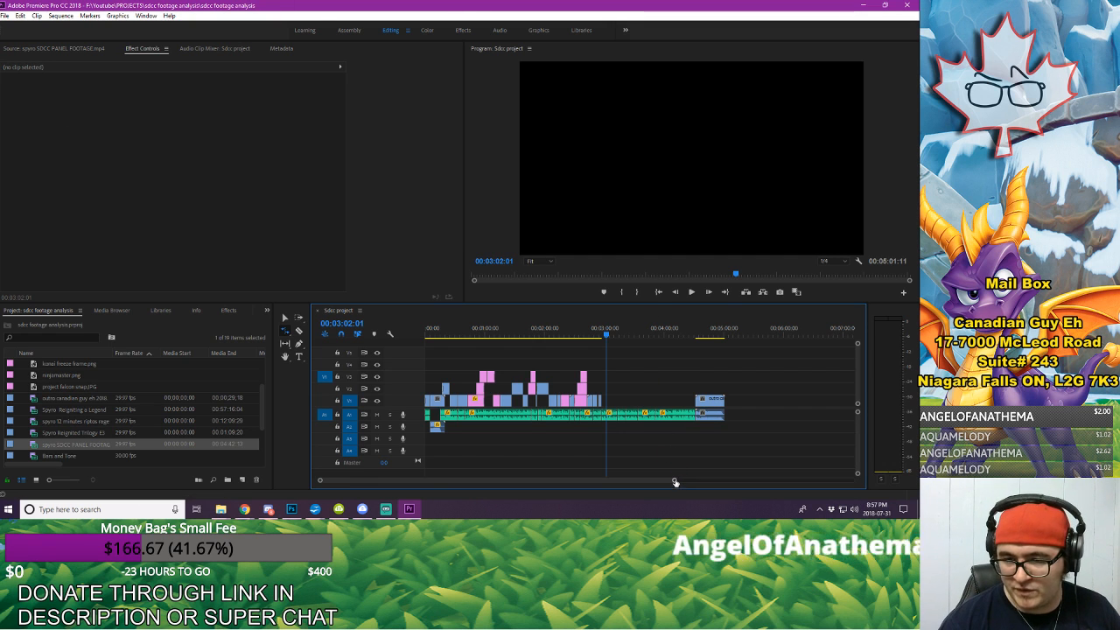
Step: Trim the last zoomed-in segment to 00:02:57:02, rate-stretch it back out to about 00:02:57:22, and review the playback
left_click_drag(674, 480, 538, 480)
left_click(568, 332)
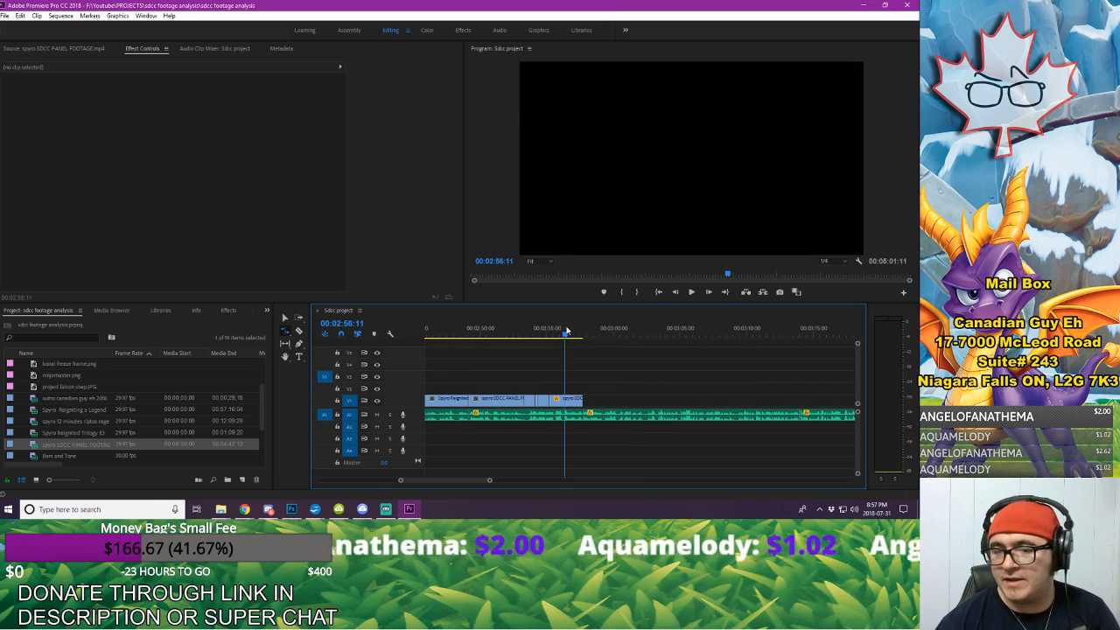
key("space")
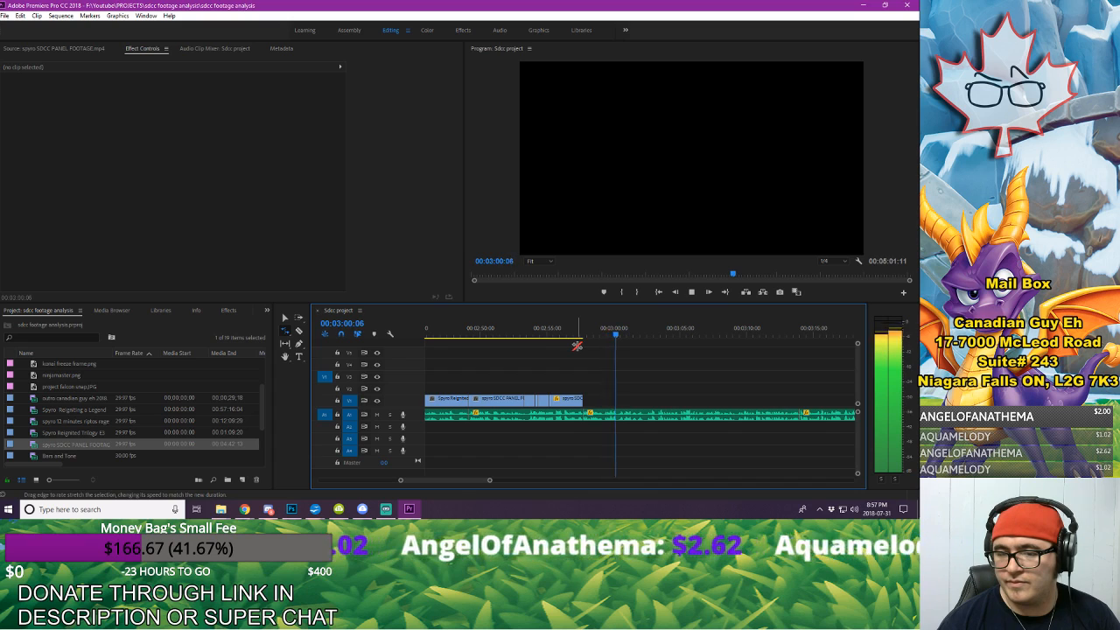
left_click(570, 335)
left_click_drag(570, 335, 576, 338)
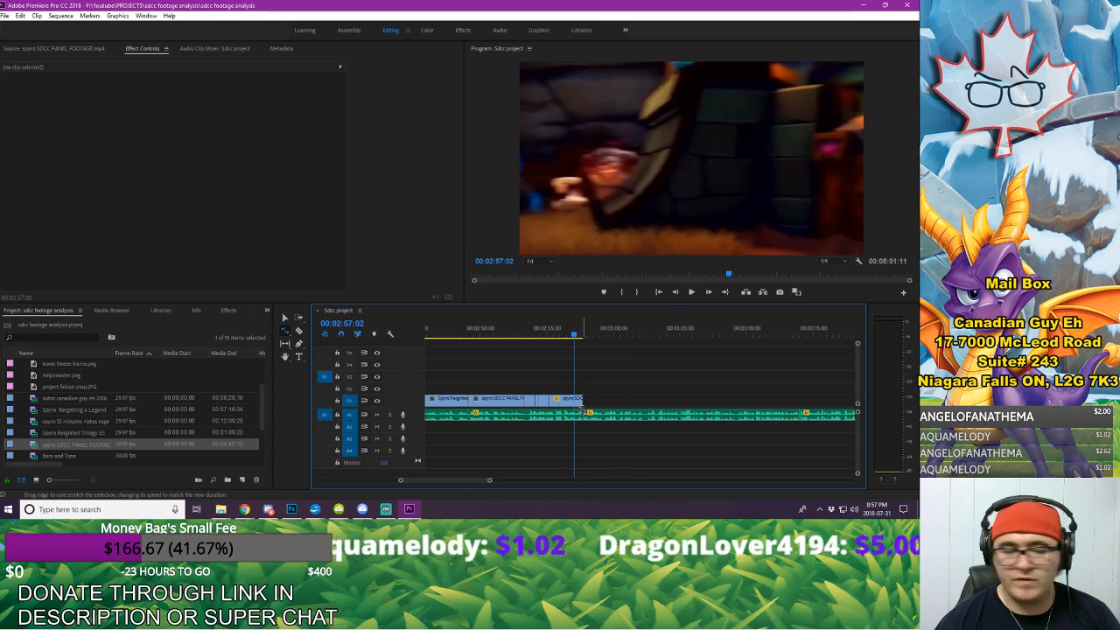
left_click_drag(586, 404, 574, 404)
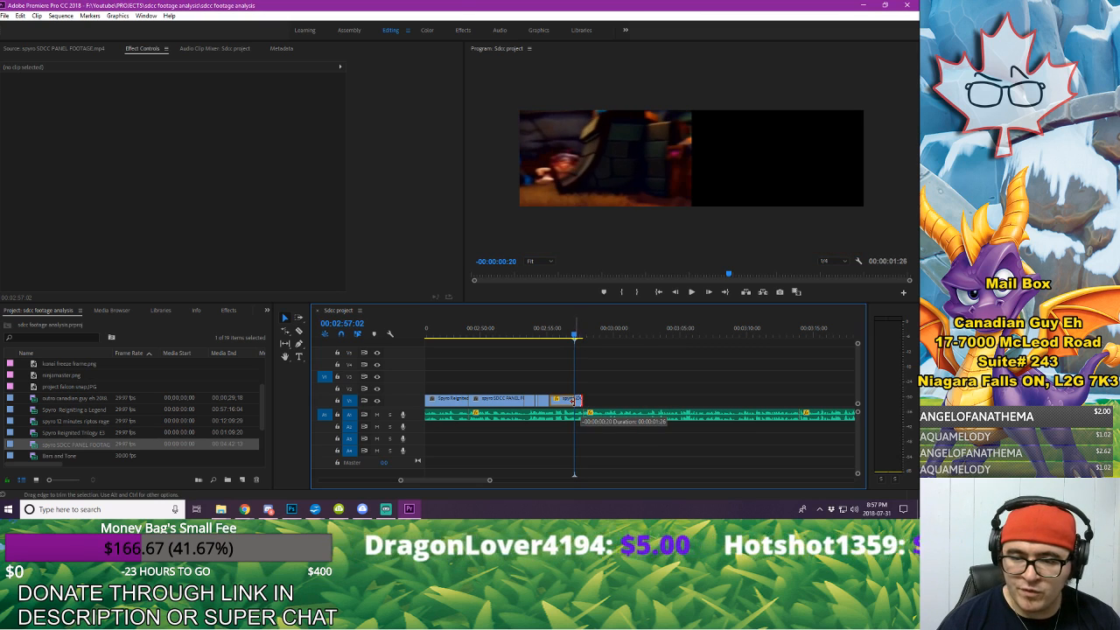
left_click(285, 332)
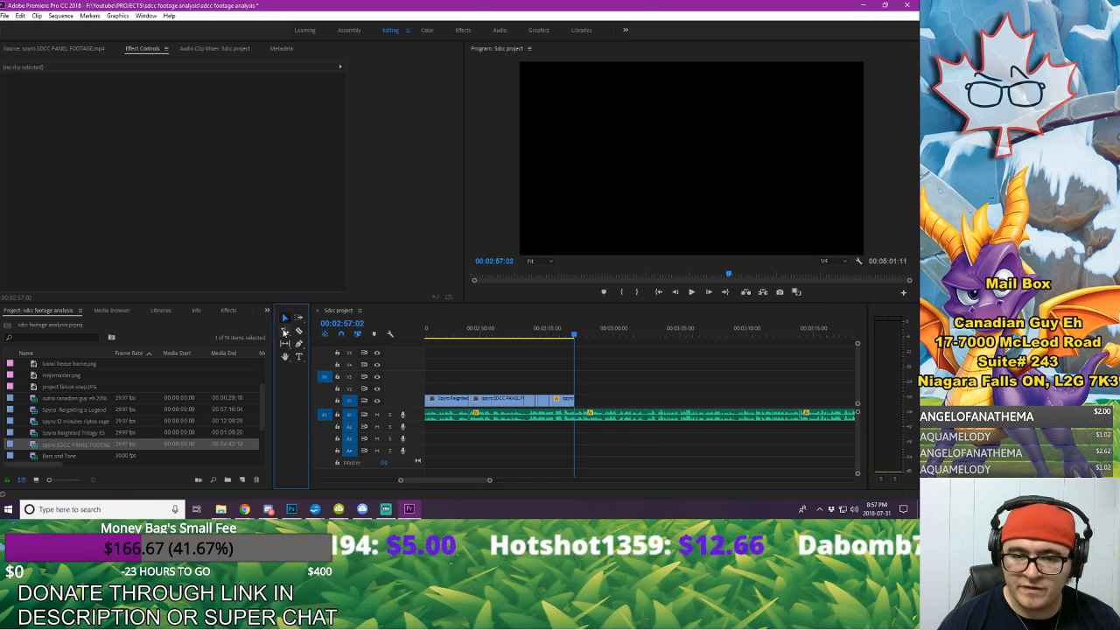
left_click_drag(571, 399, 582, 399)
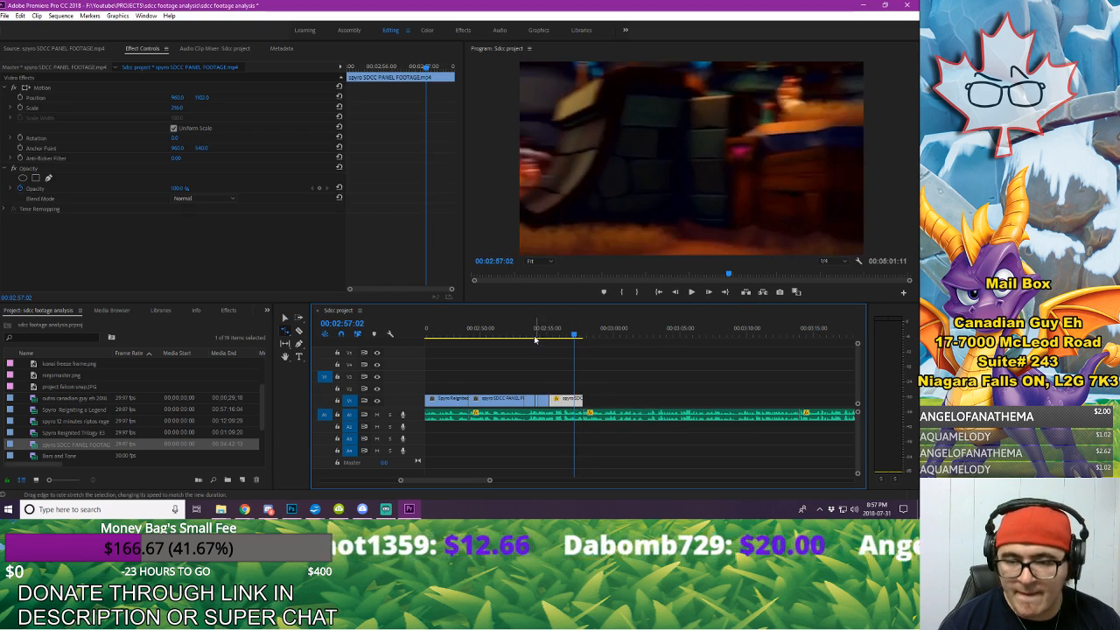
left_click(530, 333)
key("space")
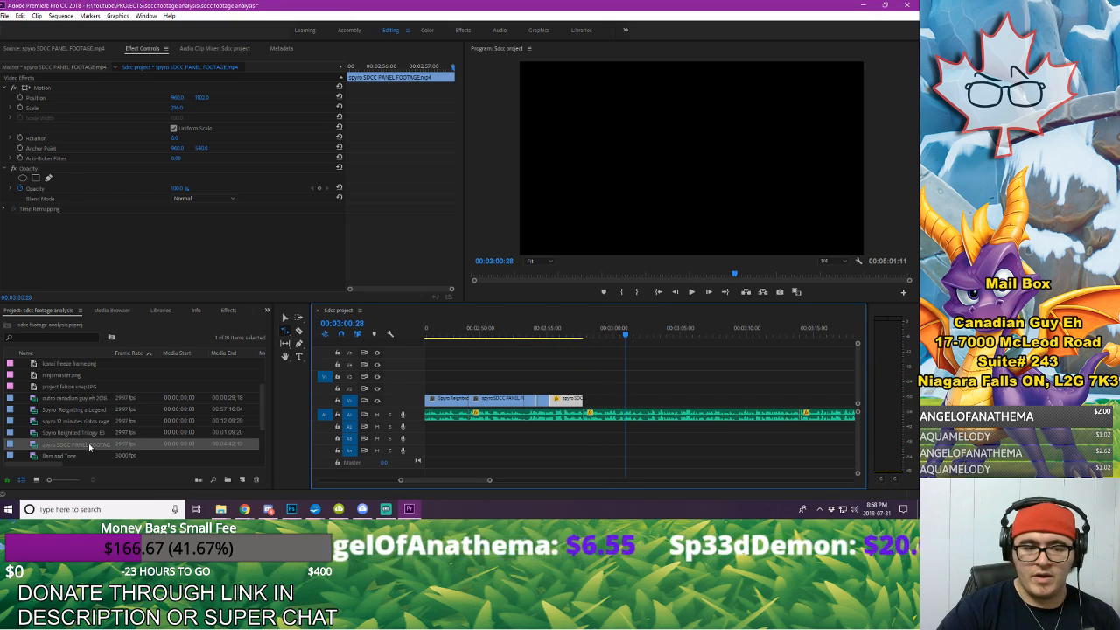
key("space")
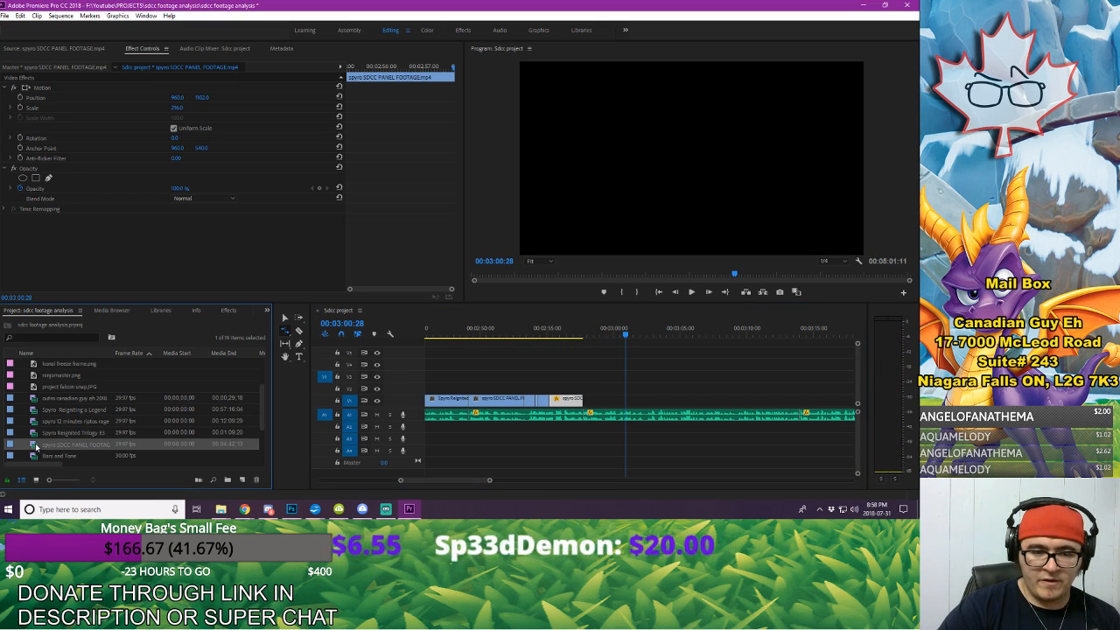
Step: Open spyro SDCC PANEL FOOTAGE.mp4 as the source clip and preview it around 00:03:02
double_click(35, 445)
left_click_drag(267, 275, 295, 279)
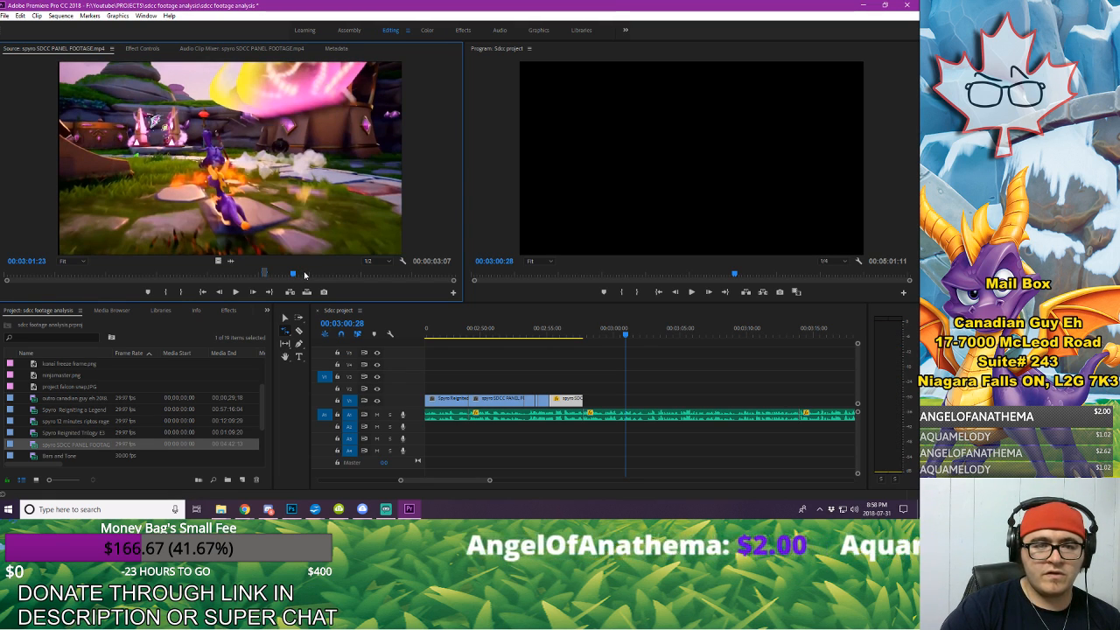
key("space")
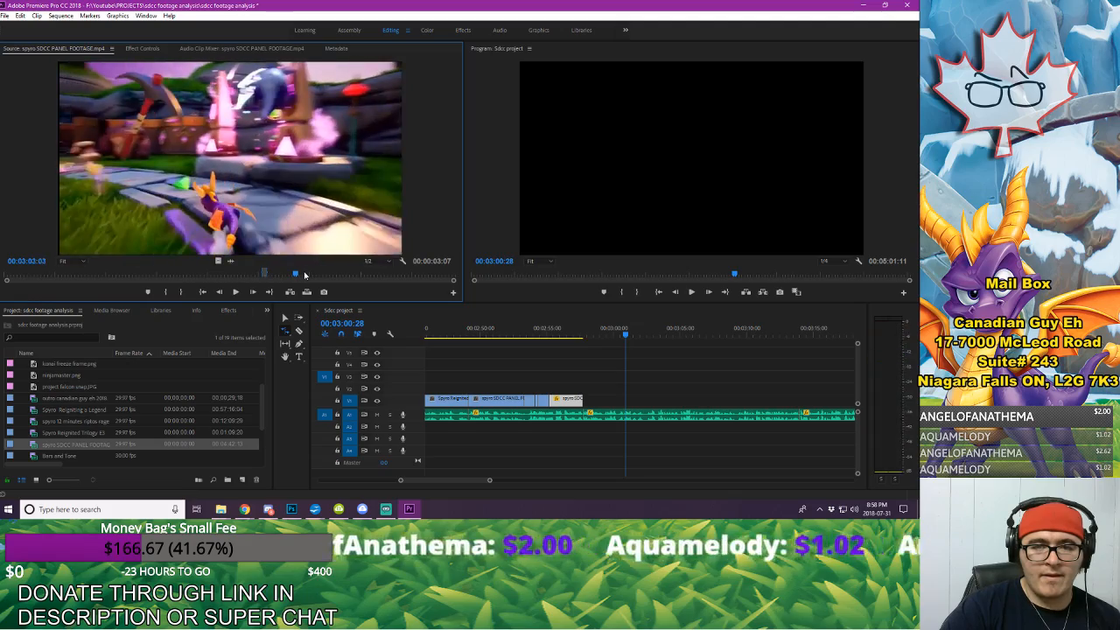
key("space")
mouse_move(296, 274)
left_mouse_down()
mouse_move(313, 273)
mouse_move(303, 274)
left_mouse_up()
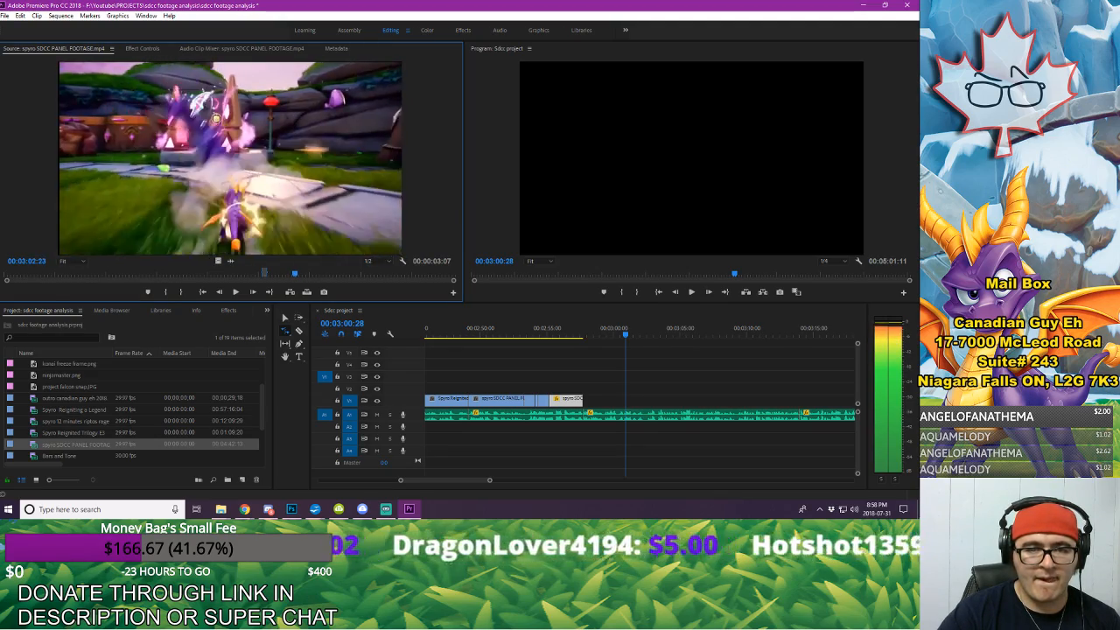
Step: Find source frame 00:03:01:27, just before the dragon reaches the winged portal, and mark the out point there
key("Left")
key("Left")
key("Left")
key("Left")
key("Left")
key("Left")
key("Left")
key("Left")
key("Left")
key("Left")
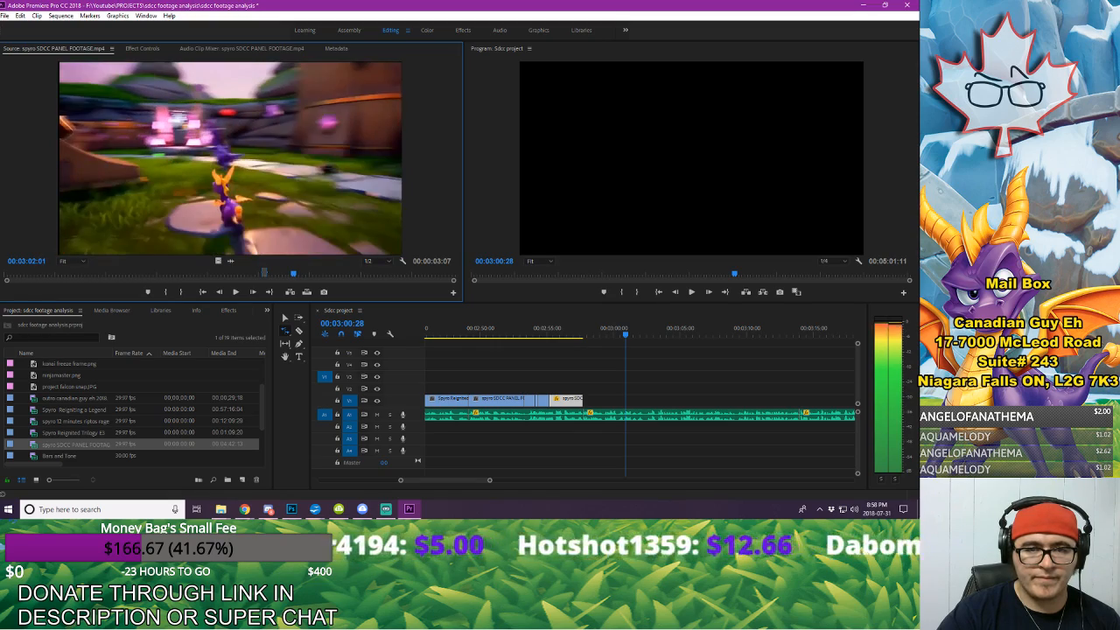
key("Right")
key("Right")
key("Right")
key("Right")
key("Right")
key("Right")
key("Right")
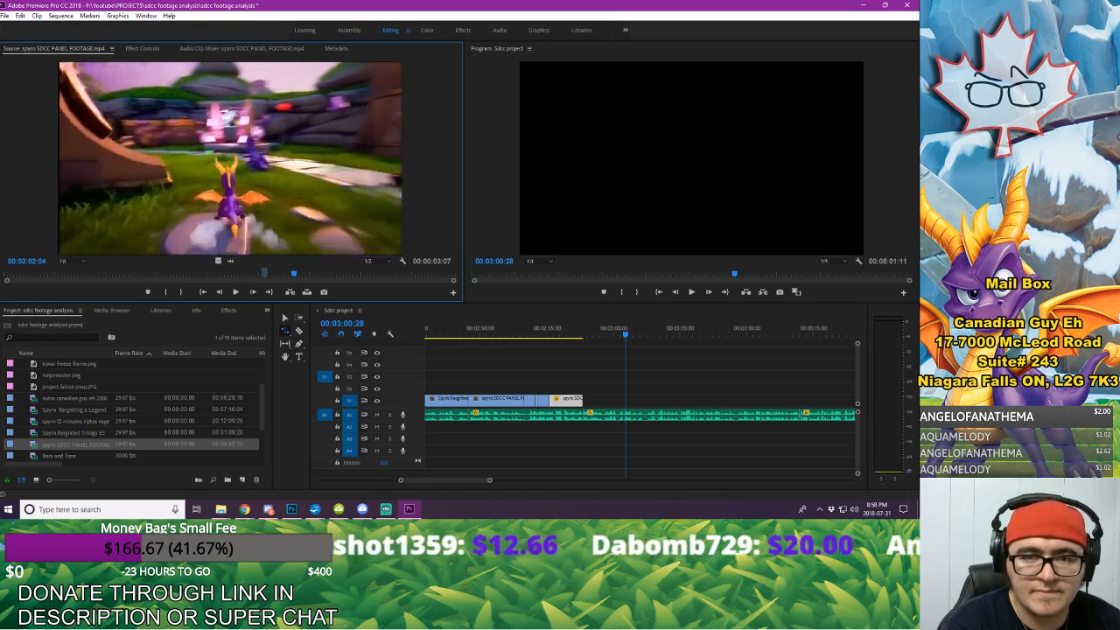
key("Left")
key("Left")
key("Left")
key("Left")
key("Left")
key("Left")
key("Left")
key("Left")
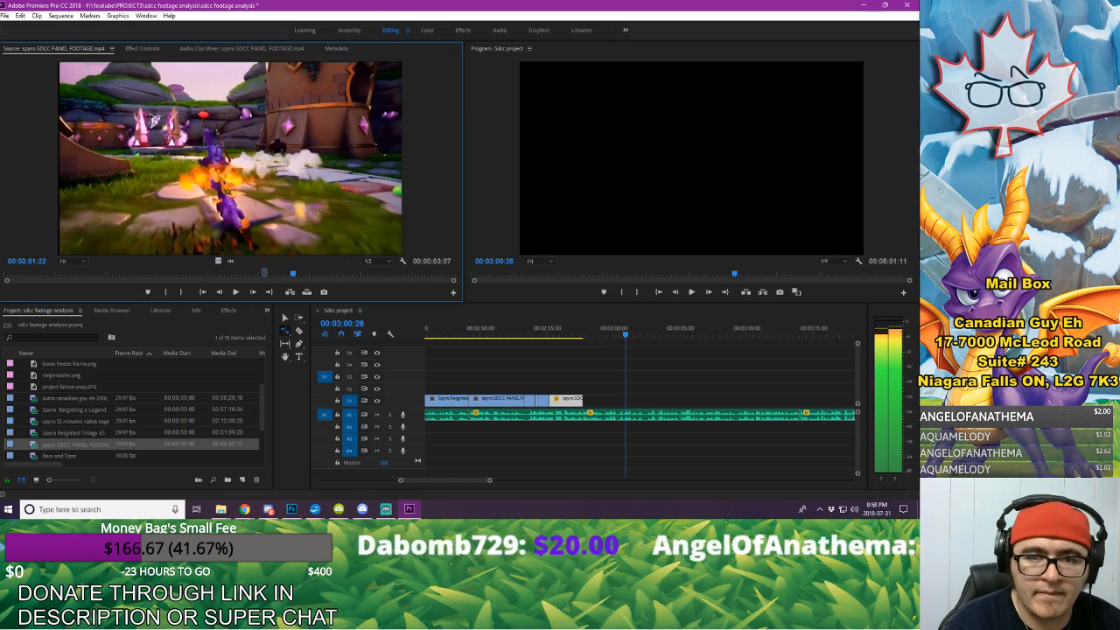
key("Right")
key("Right")
key("Right")
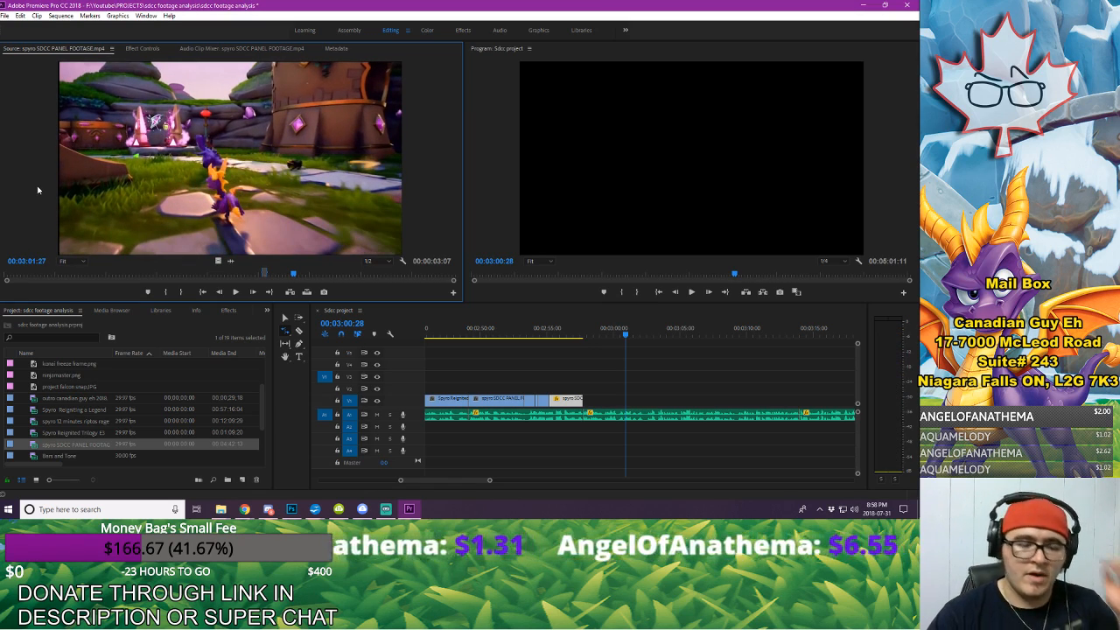
key("o")
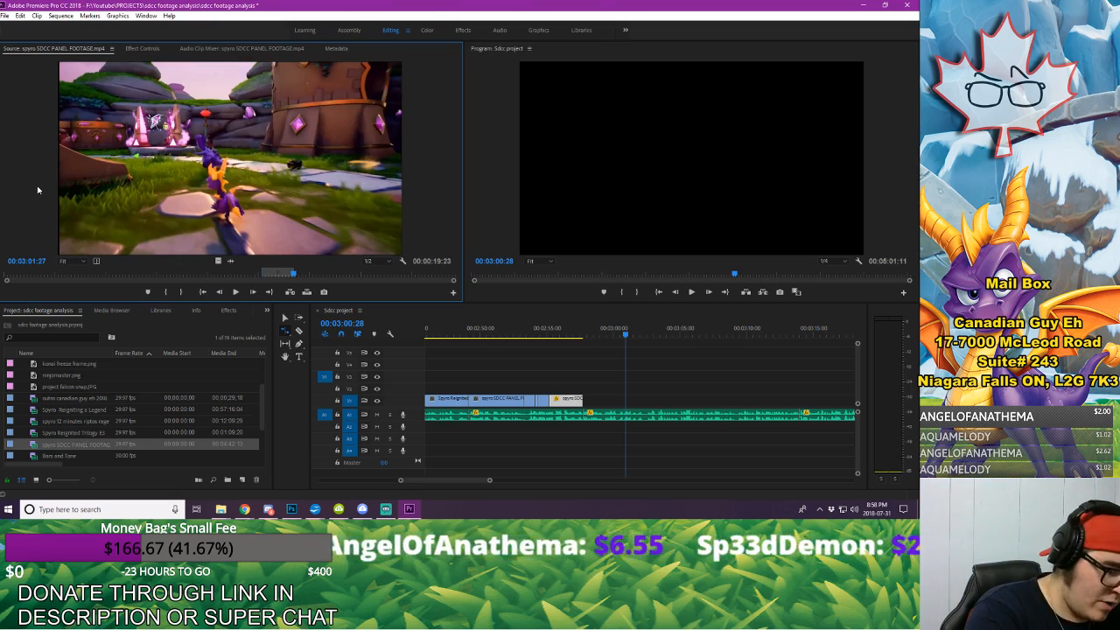
Step: Play the source clip backwards and mark the in point at 00:02:58:25
key("space")
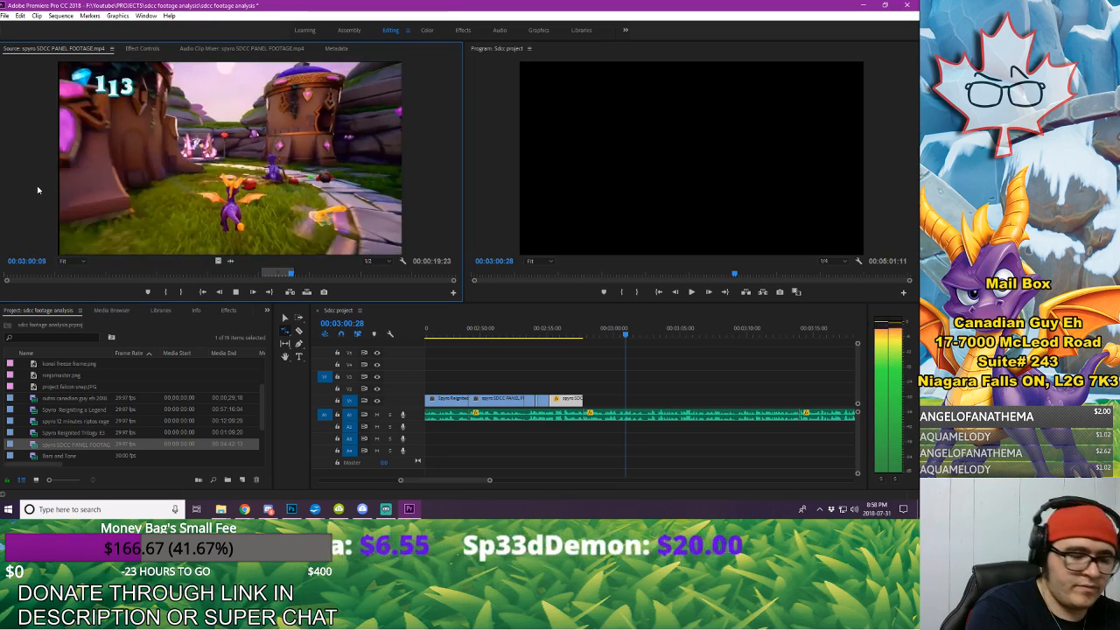
key("space")
key("i")
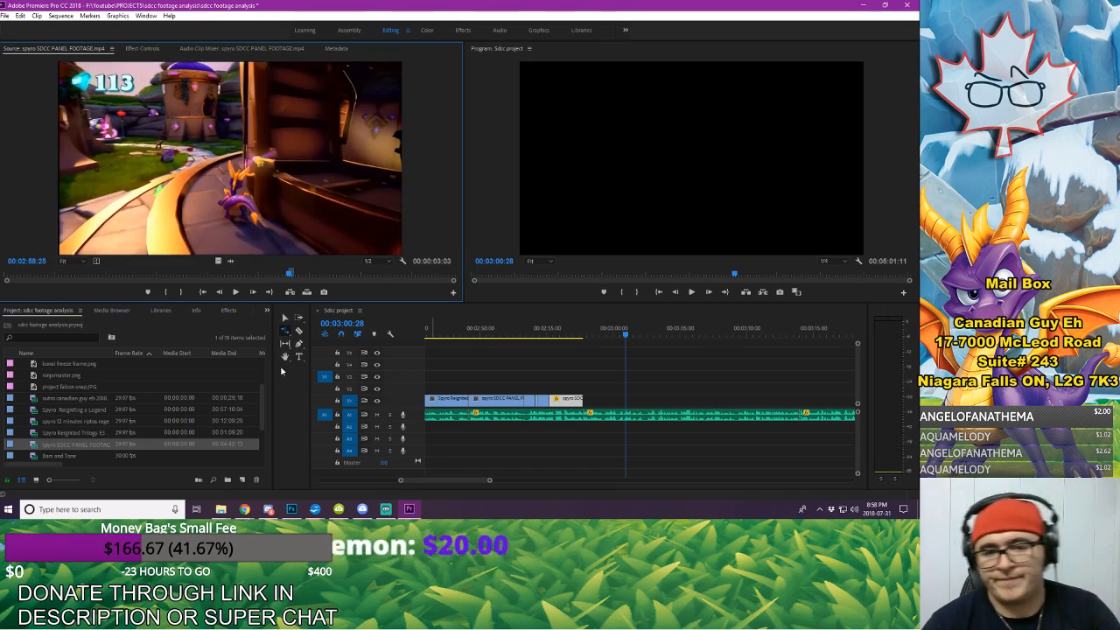
Step: Place only the marked segment's video on the first video track and butt it against the end of the last zoomed-in clip
left_click_drag(224, 262, 628, 400)
key("space")
key("space")
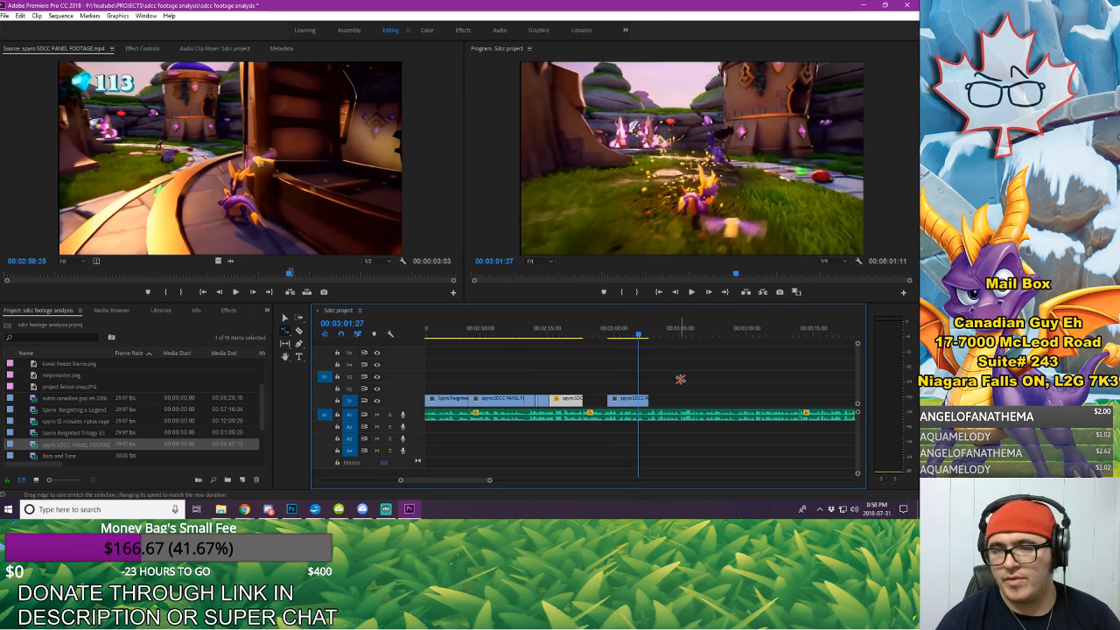
left_click(284, 317)
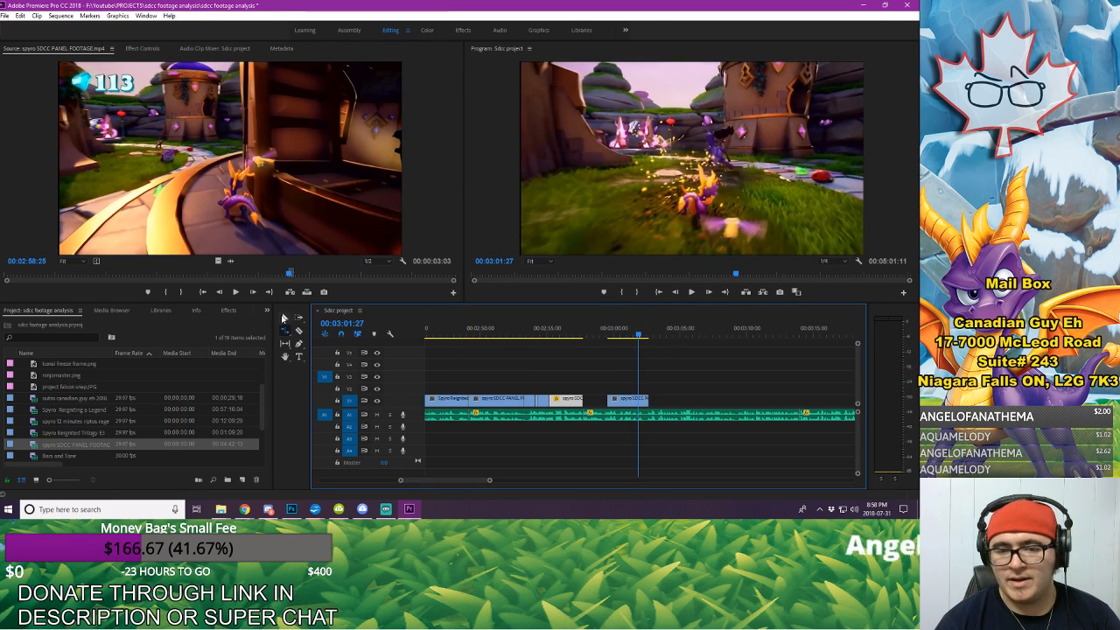
left_click(640, 402)
left_click_drag(640, 402, 586, 399)
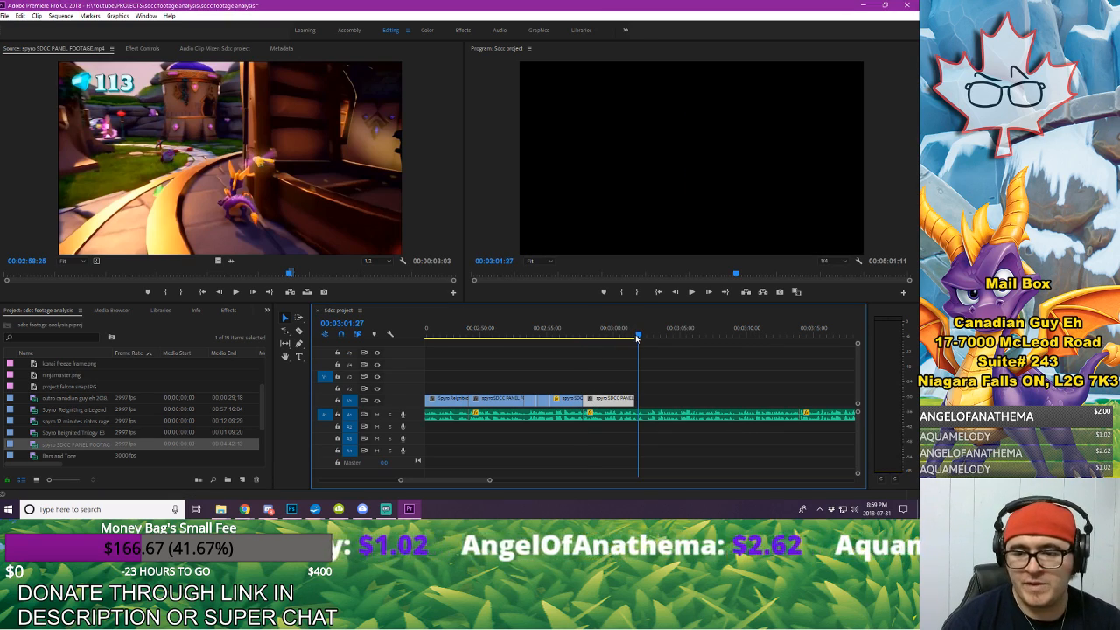
Step: Export the sequence frame at 00:03:01:16 as a PNG named "flight powerup" and import it into the project
left_click_drag(637, 338, 631, 339)
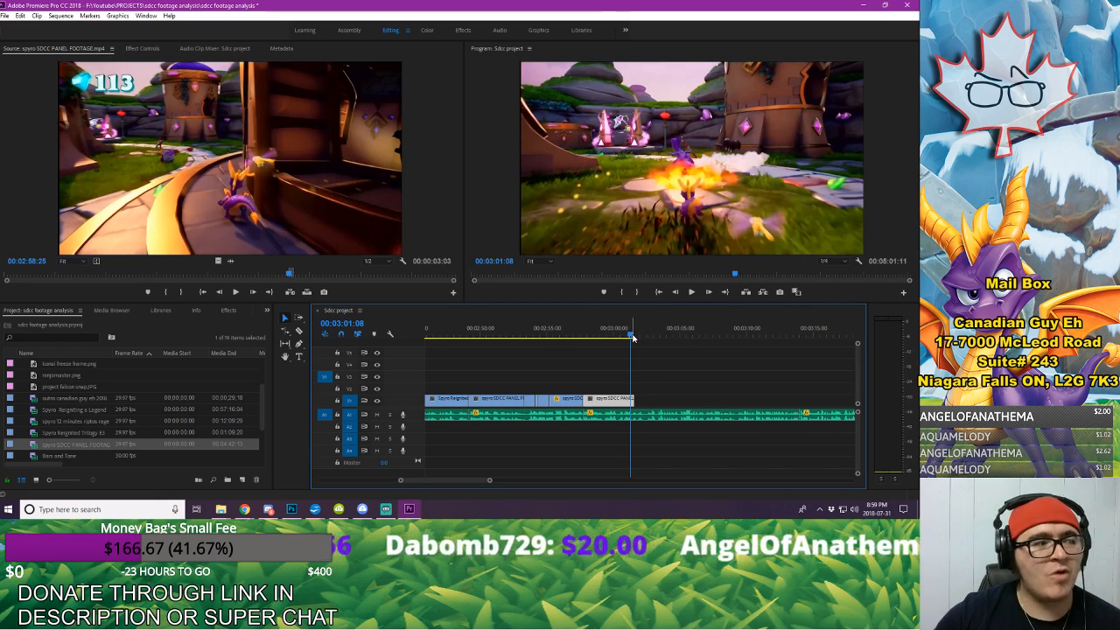
key("Right")
key("Right")
key("Right")
key("Right")
key("Right")
key("Right")
key("Right")
key("Right")
key("Right")
key("Right")
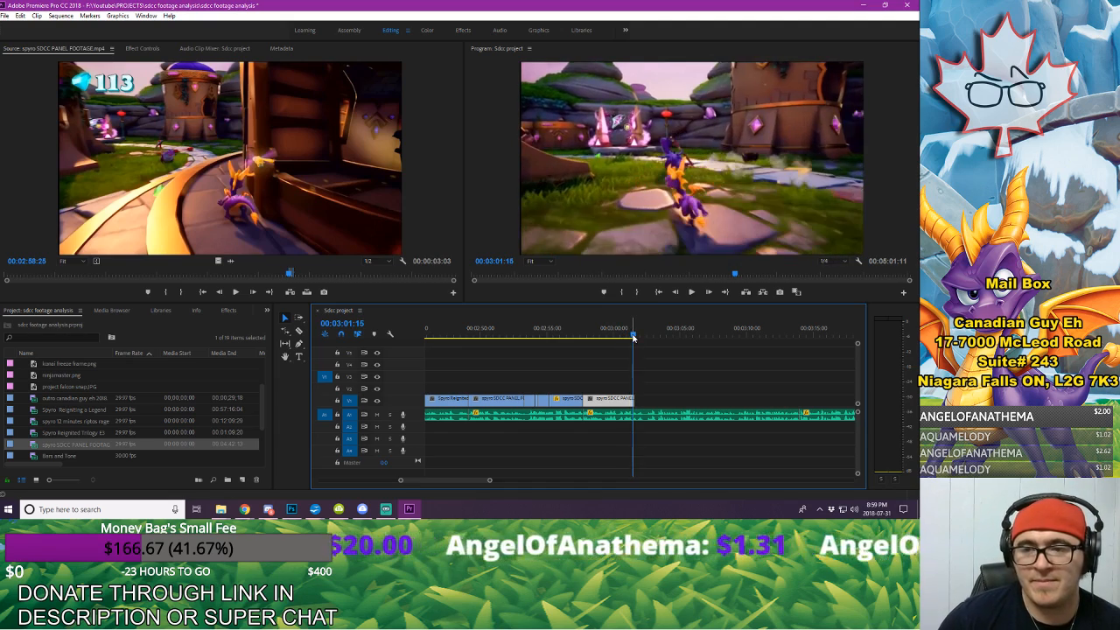
key("Left")
key("Left")
key("Right")
key("Left")
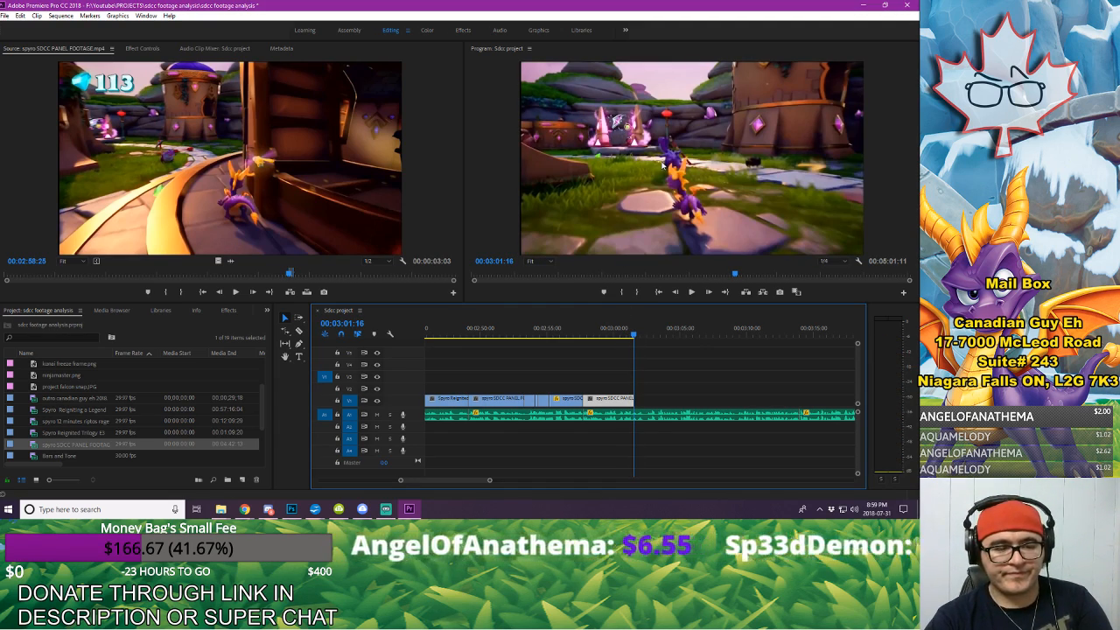
left_click(780, 292)
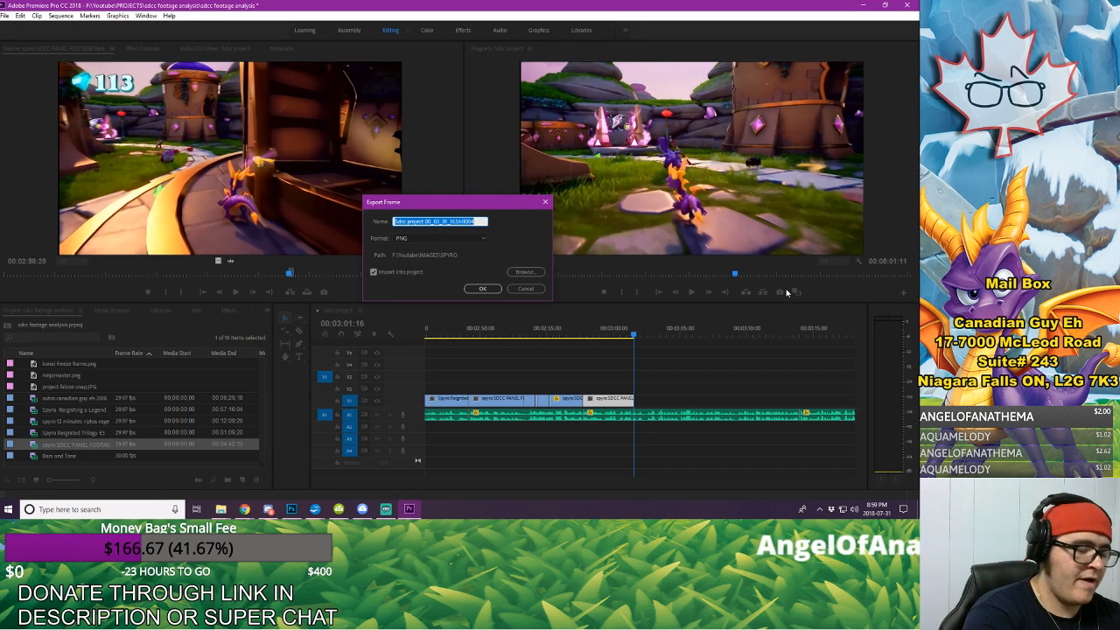
type("flight")
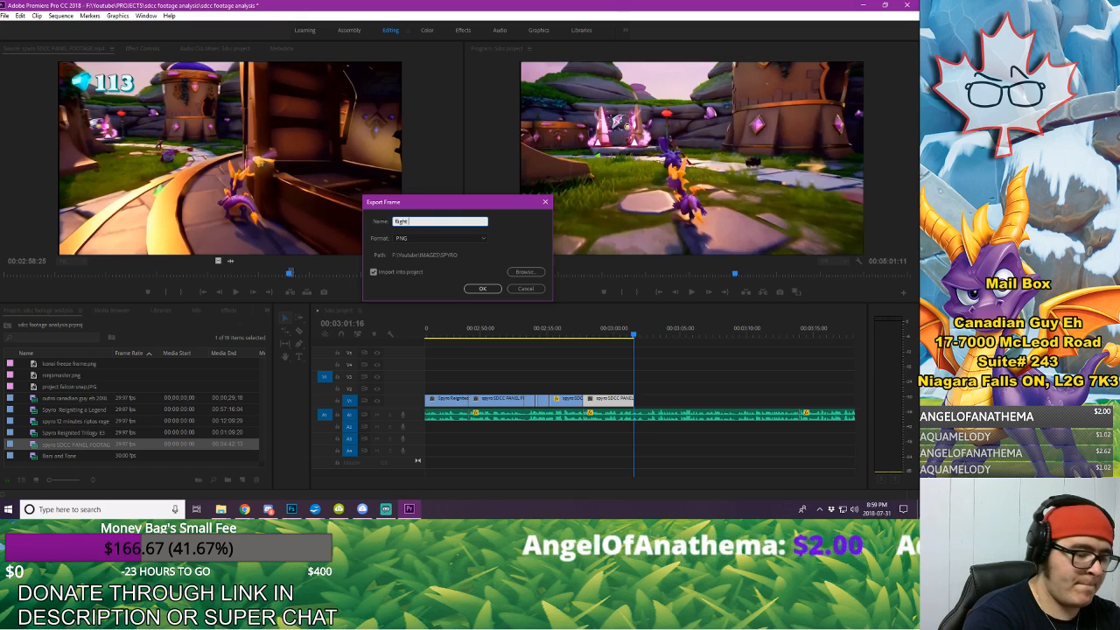
type(" powerup")
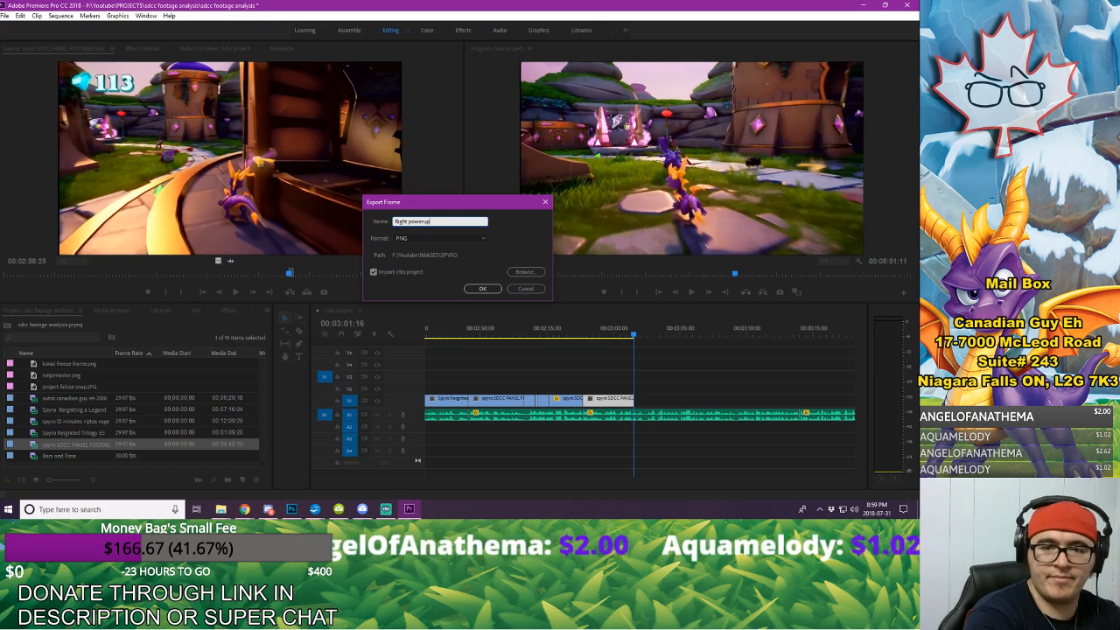
key("Return")
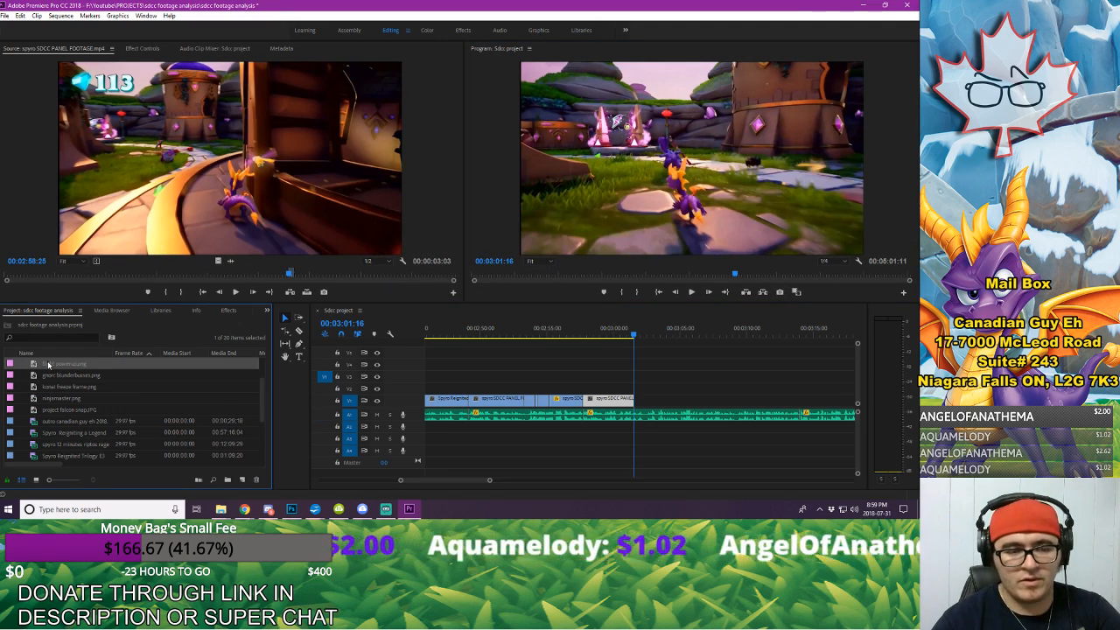
Step: Add flight powerup.png to the first video track directly after the new panel footage segment and check the transition in playback
left_click_drag(48, 365, 646, 404)
left_click(565, 327)
key("space")
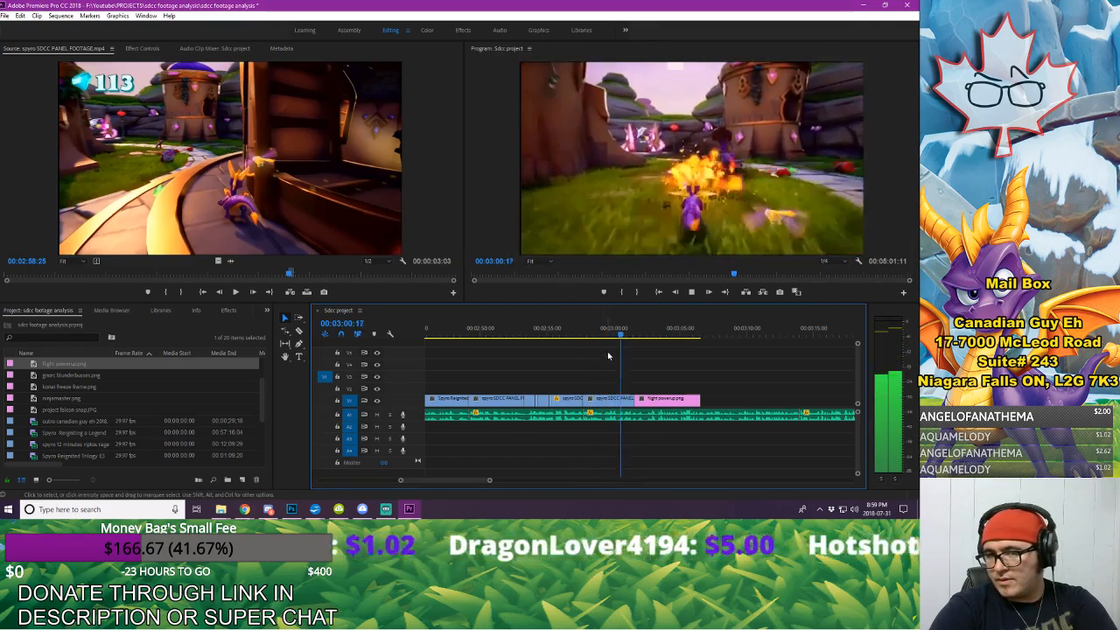
key("space")
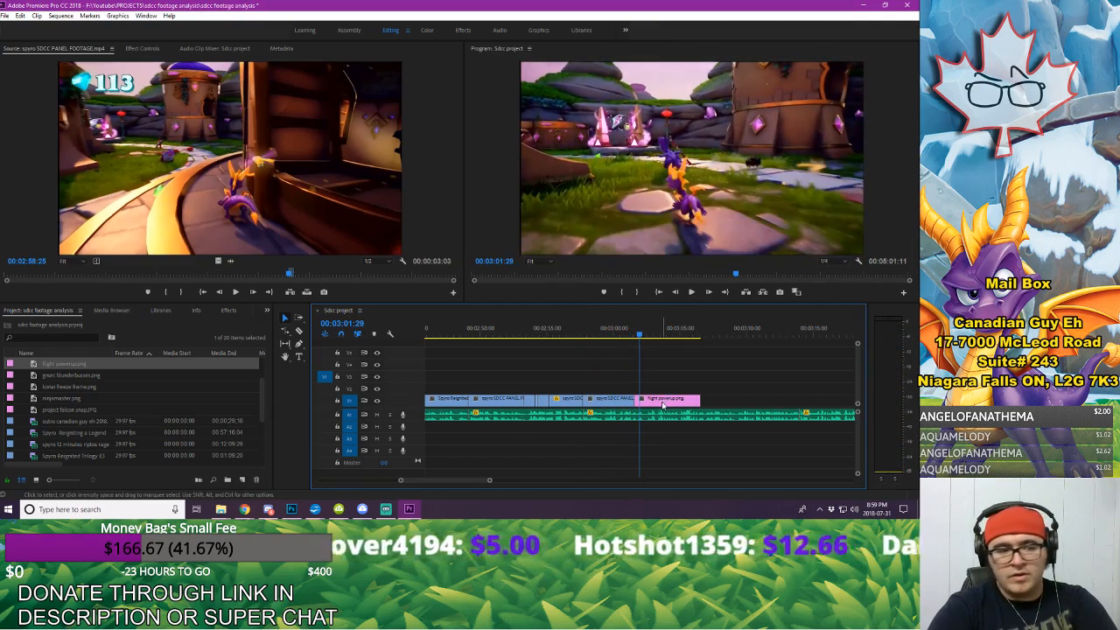
left_click_drag(635, 335, 632, 335)
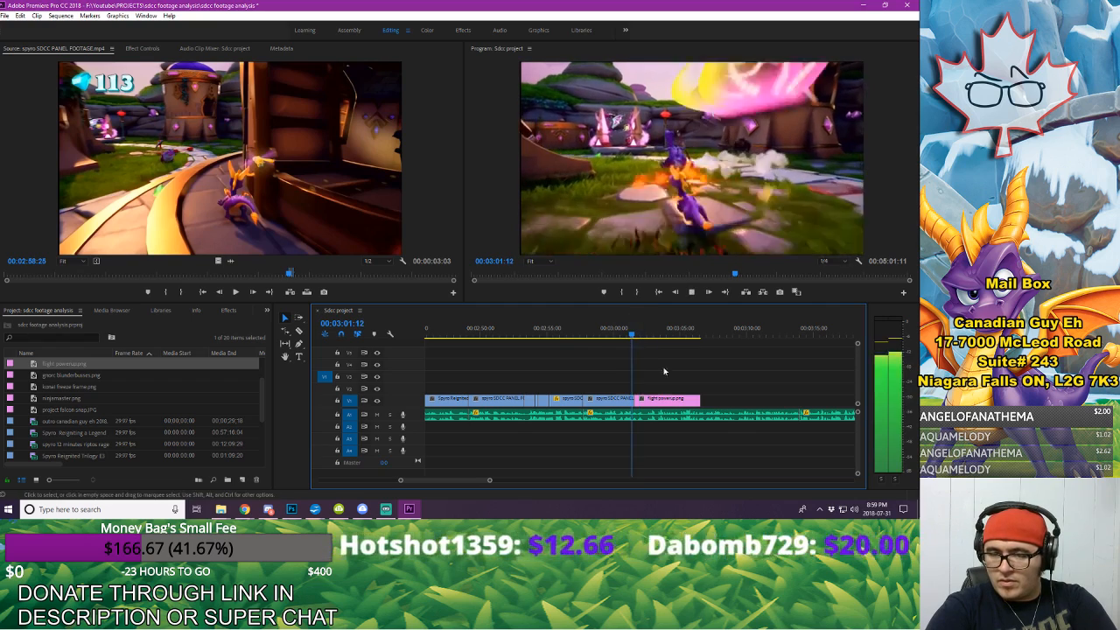
Step: Keyframe the flight powerup still's Position and Scale from 00:03:01:20 to 00:03:02:02 so it zooms in on the winged portal
left_click(665, 399)
left_click(143, 48)
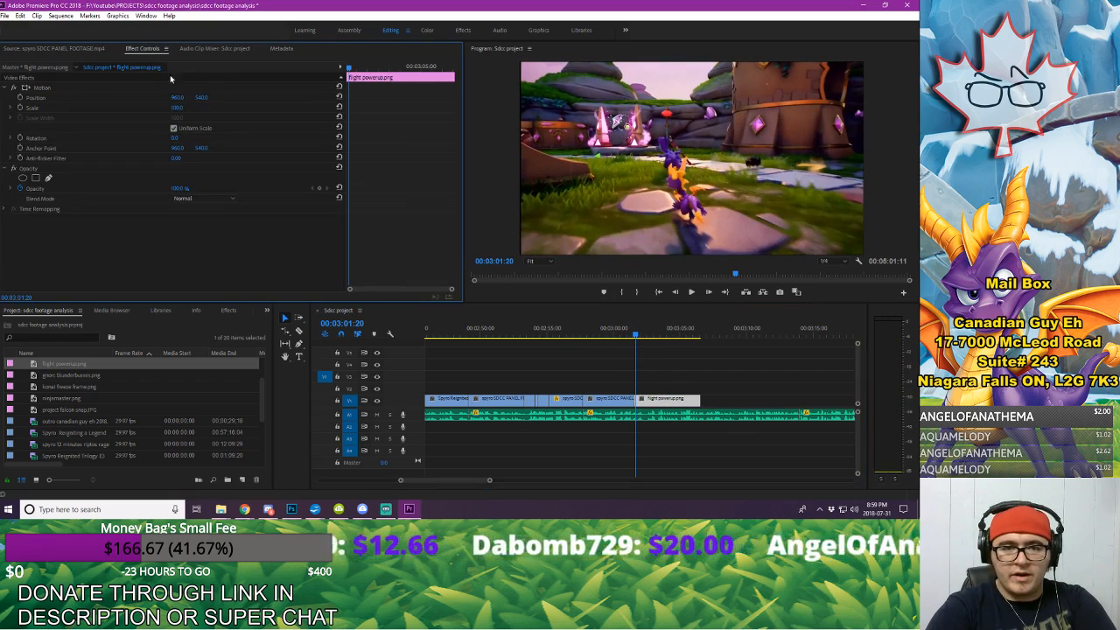
left_click(21, 98)
left_click(20, 108)
key("space")
key("space")
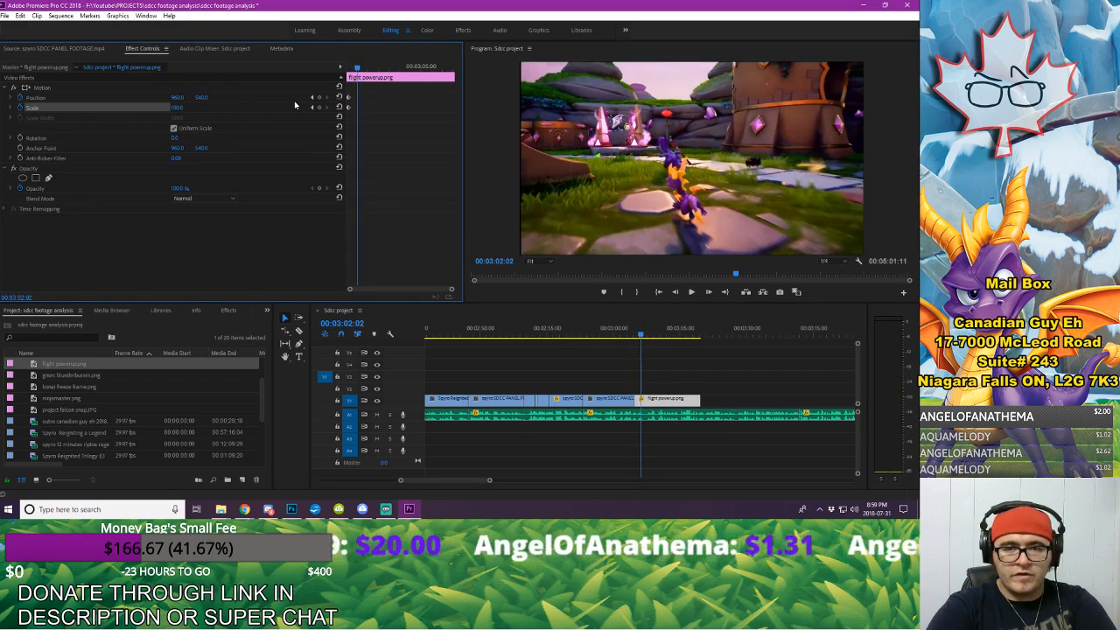
left_click_drag(177, 107, 240, 98)
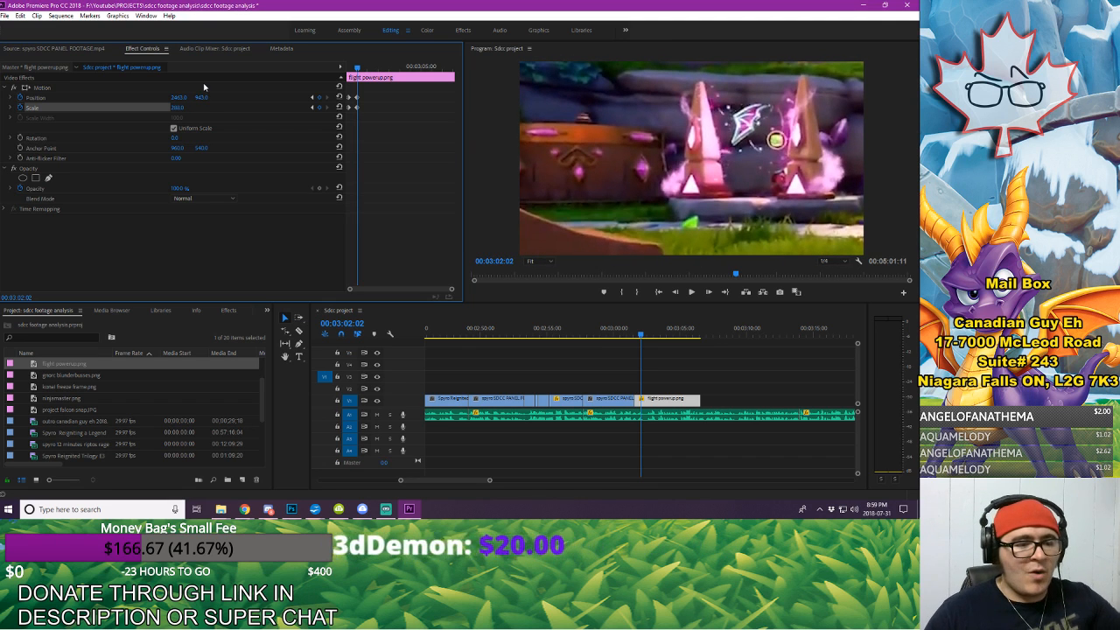
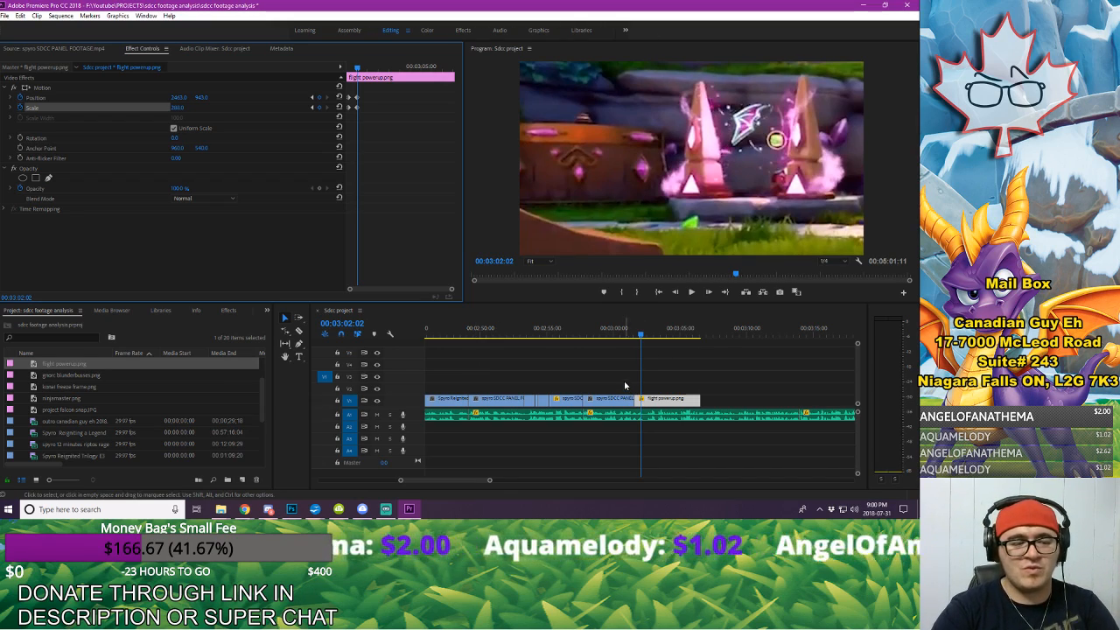
Step: Check the flight powerup zoom in playback and move its ending Position and Scale keyframes slightly later
left_click(579, 335)
key("space")
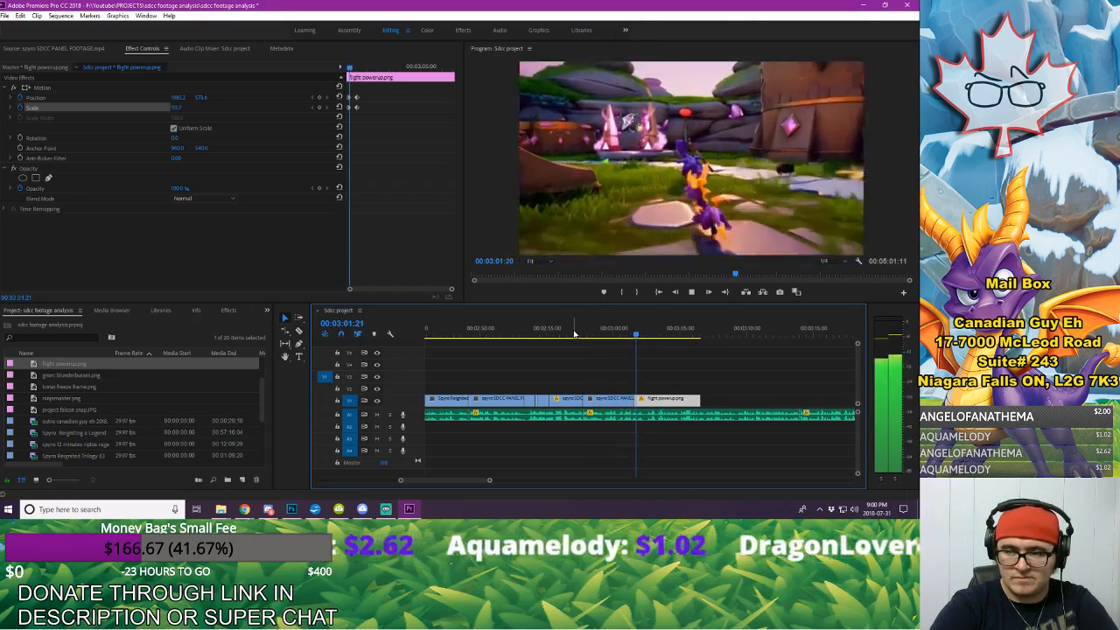
key("space")
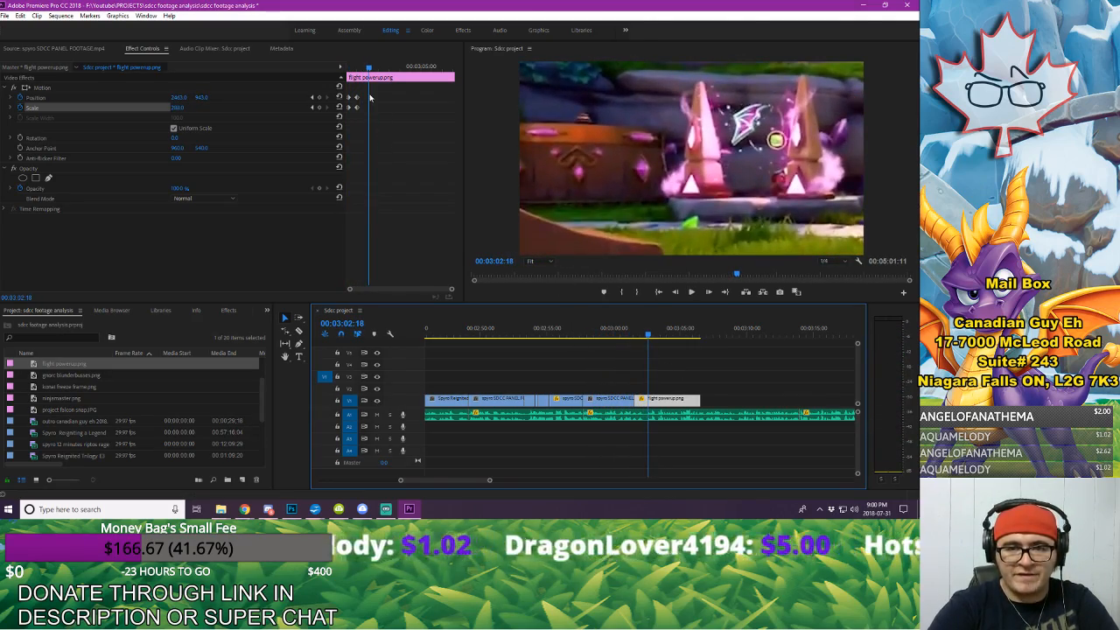
left_click_drag(368, 94, 357, 116)
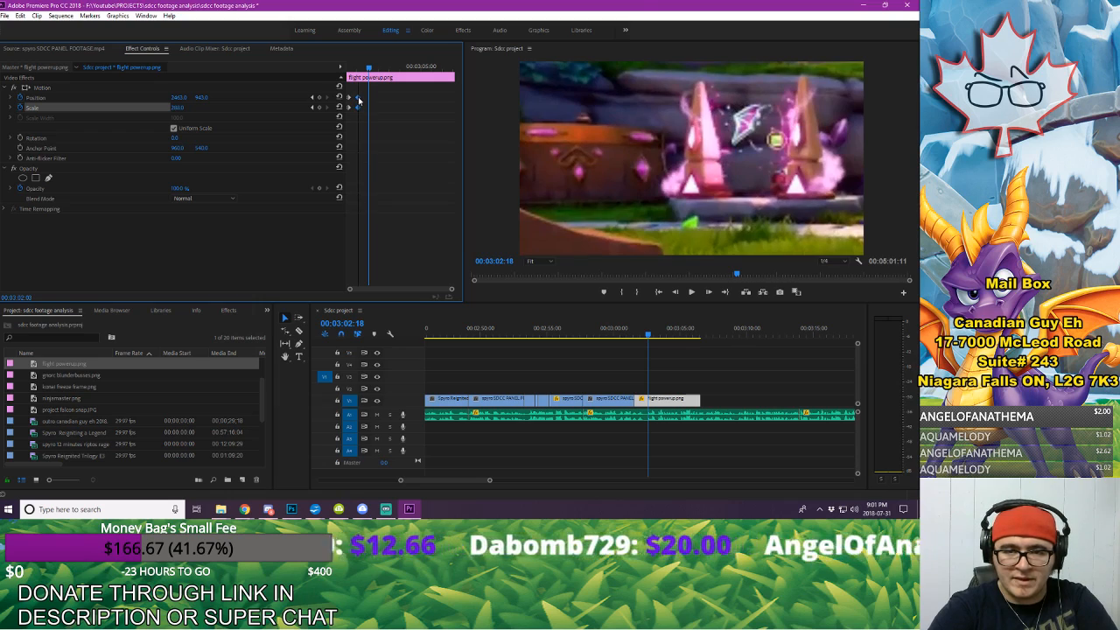
Step: Extend the flight powerup still on the first video track to about 00:03:21 and move the playhead to 00:03:19:19
key("space")
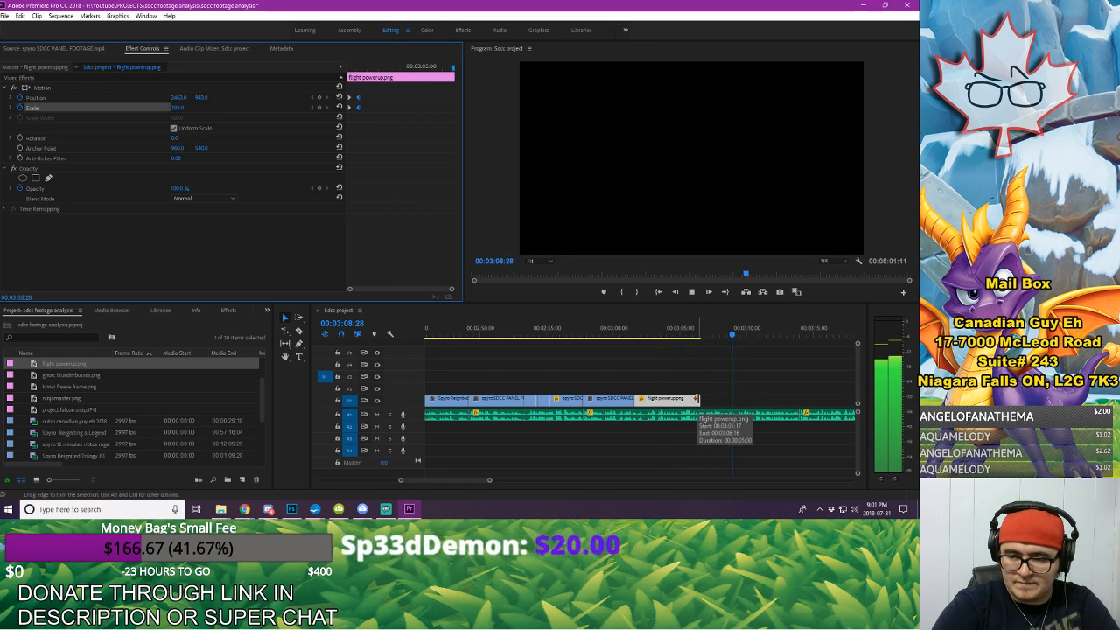
left_click(451, 482)
left_click_drag(450, 482, 493, 481)
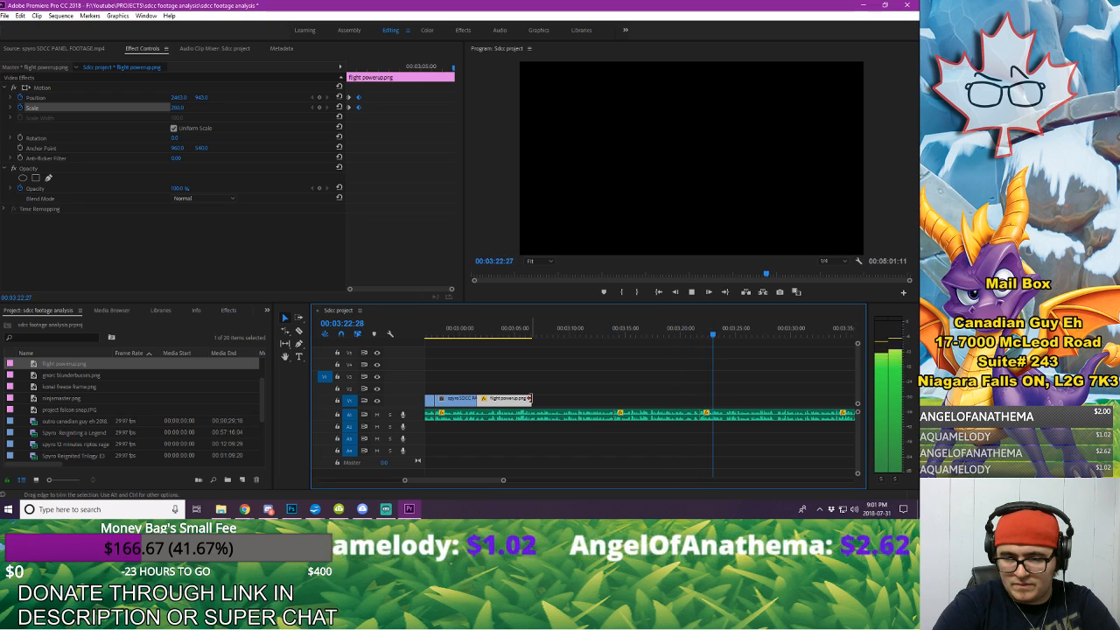
left_click_drag(528, 399, 698, 399)
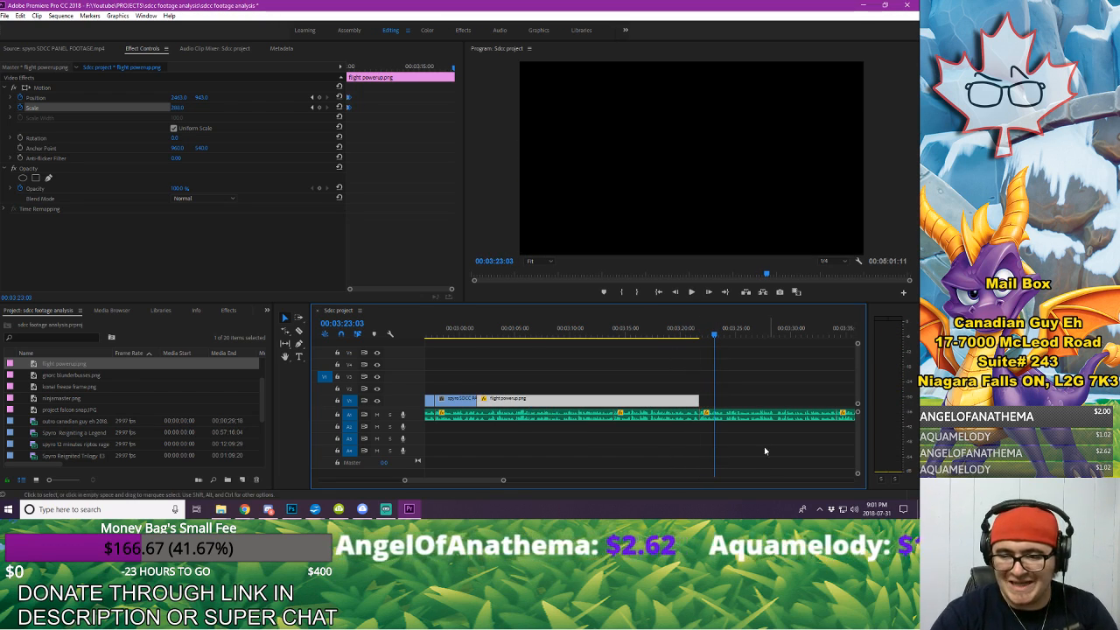
left_click(628, 349)
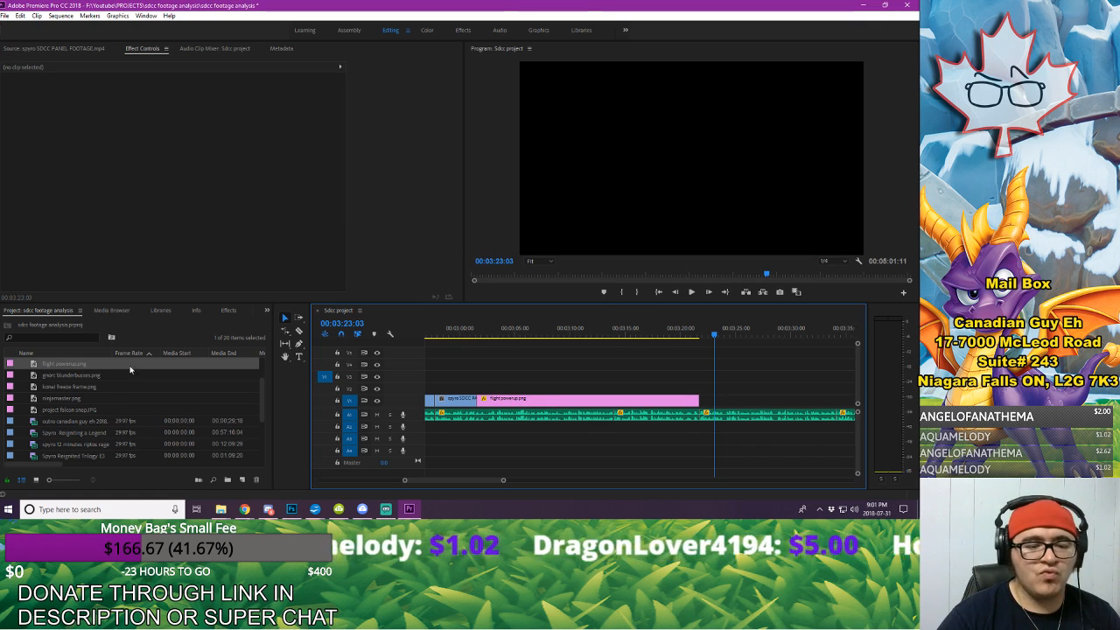
left_click_drag(464, 332, 676, 352)
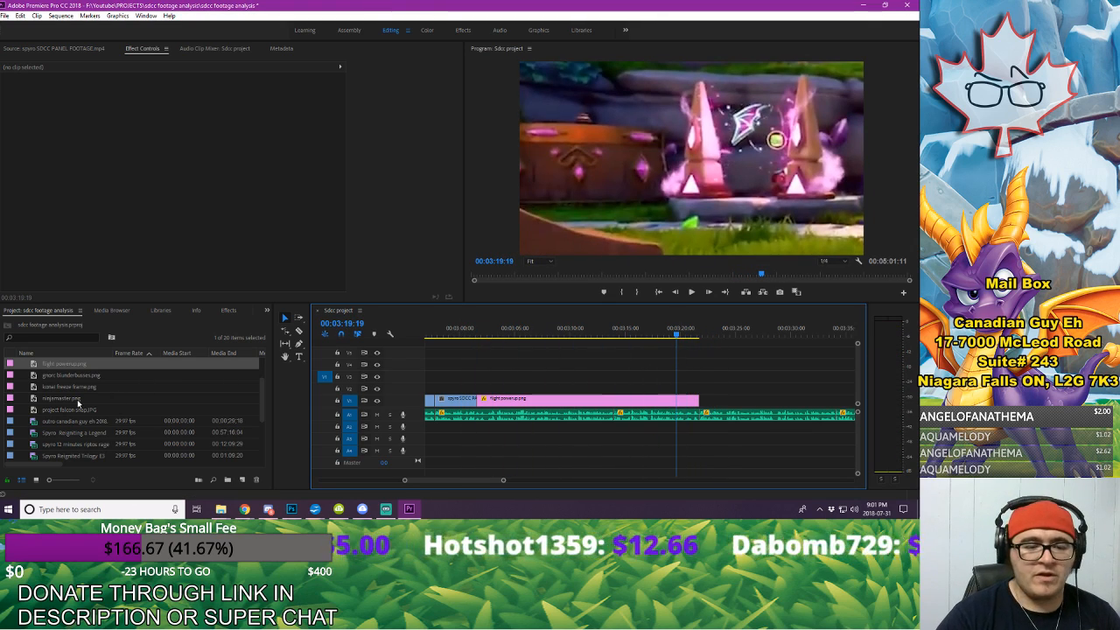
Step: Open the spyro 12 minutes riptos rage footage and mark an In point at 00:11:00:07, where the lightning-bolt portal is visible
scroll(88, 429, "down", 2)
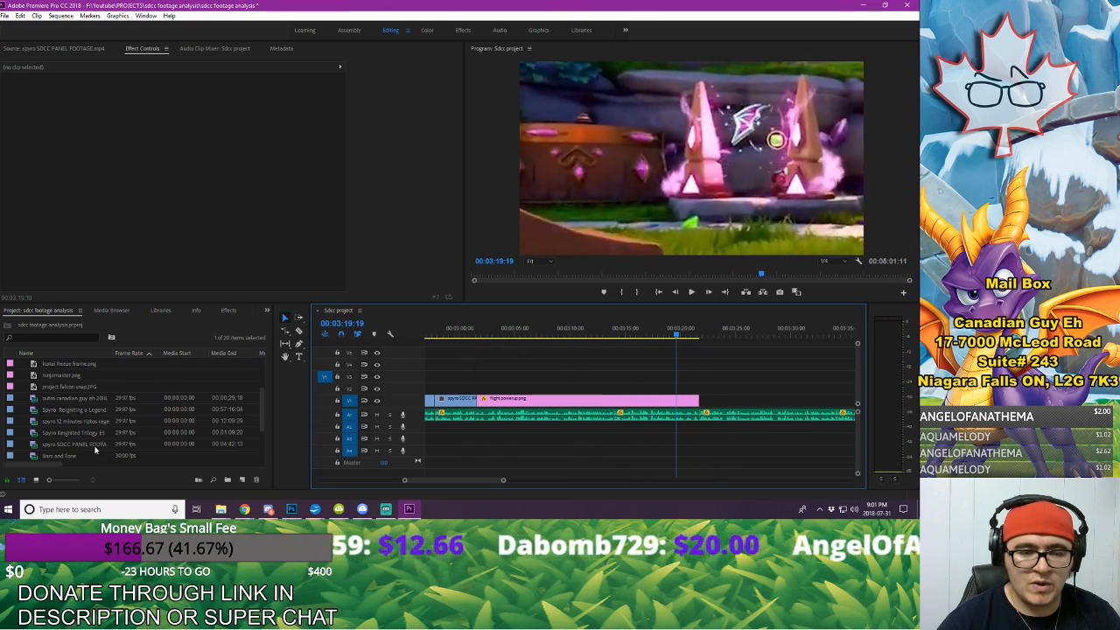
double_click(84, 423)
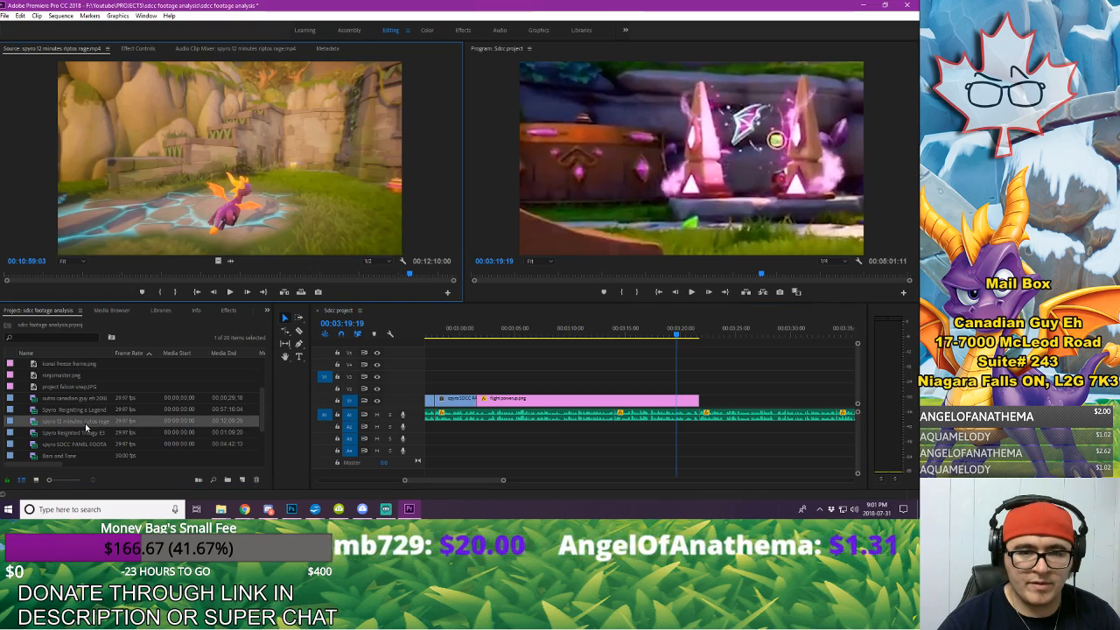
mouse_move(40, 262)
left_mouse_down()
mouse_move(25, 262)
mouse_move(39, 263)
left_mouse_up()
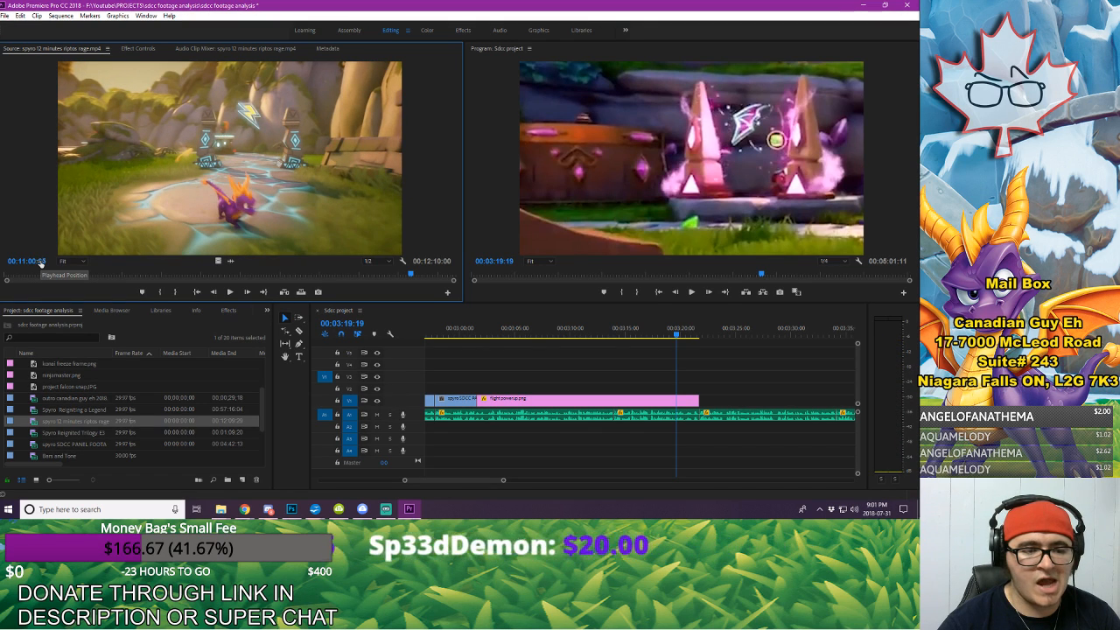
key("space")
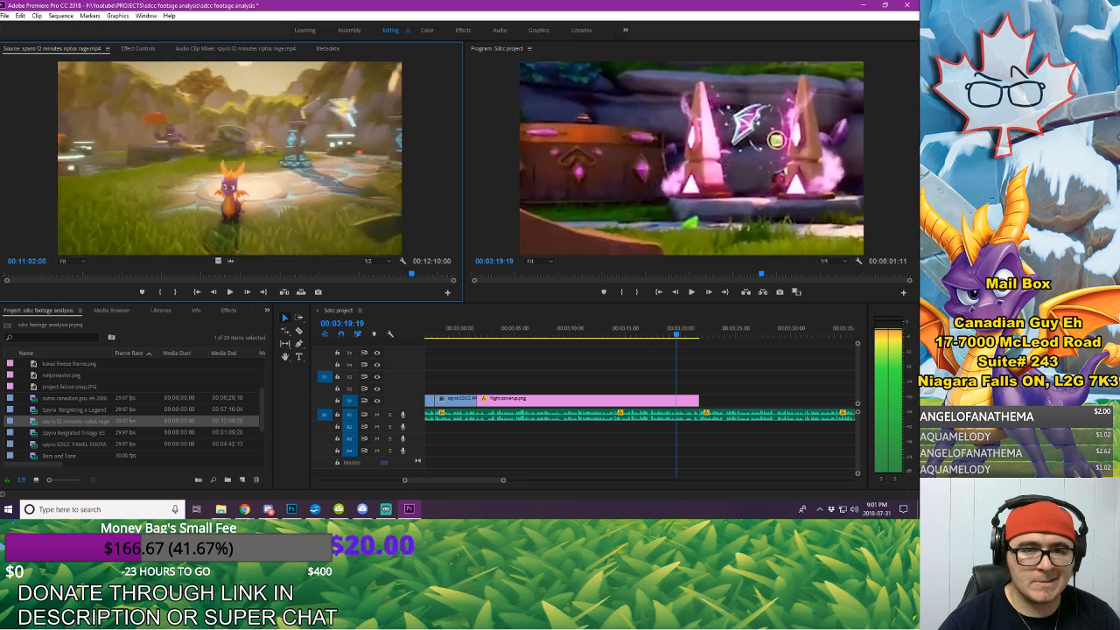
key("Left")
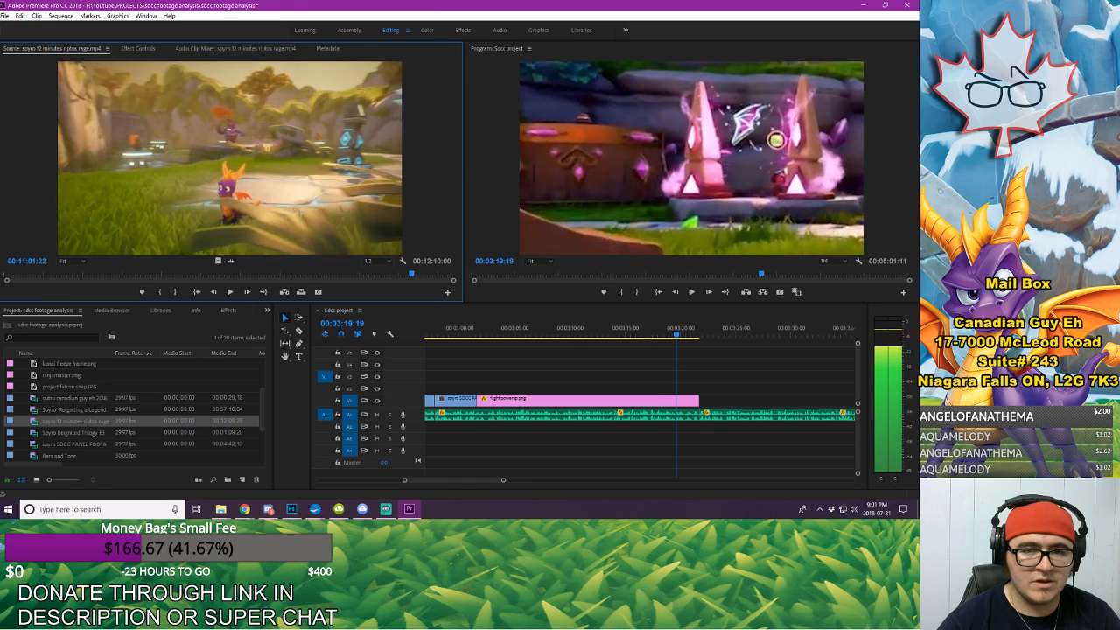
key("Right")
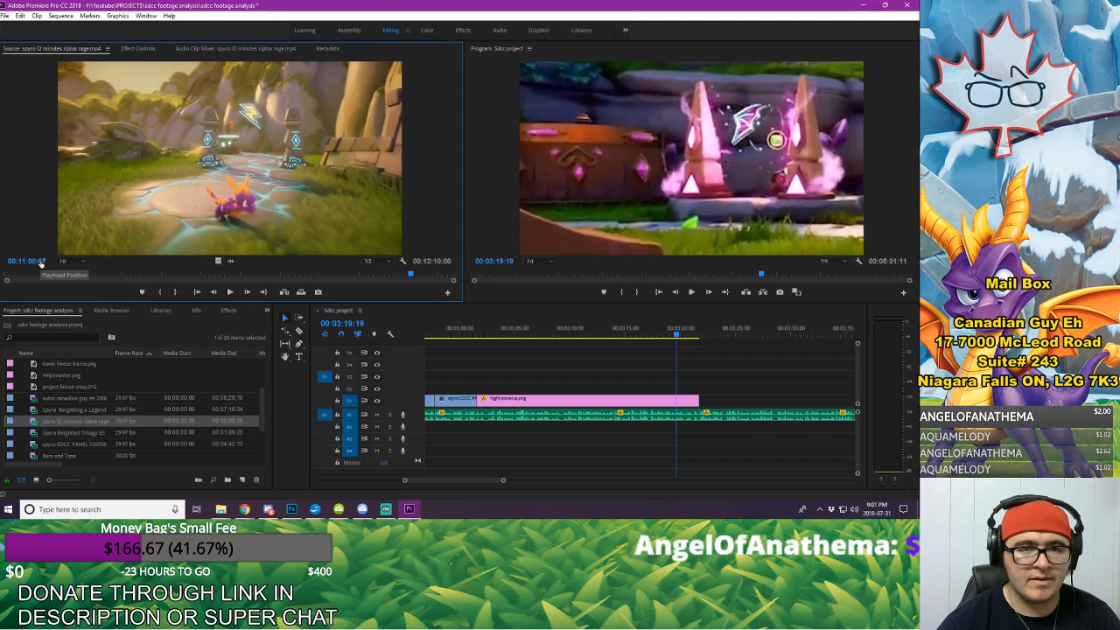
key("i")
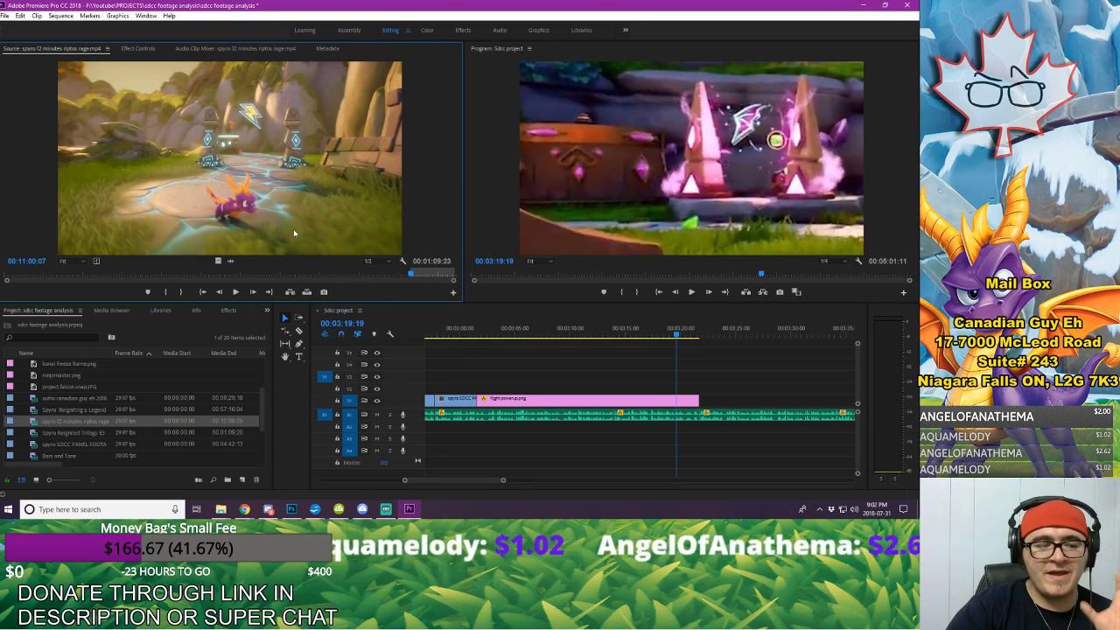
Step: Export the source frame at 00:11:00:07 as a PNG named "old powerup" and import it into the project
left_click(324, 293)
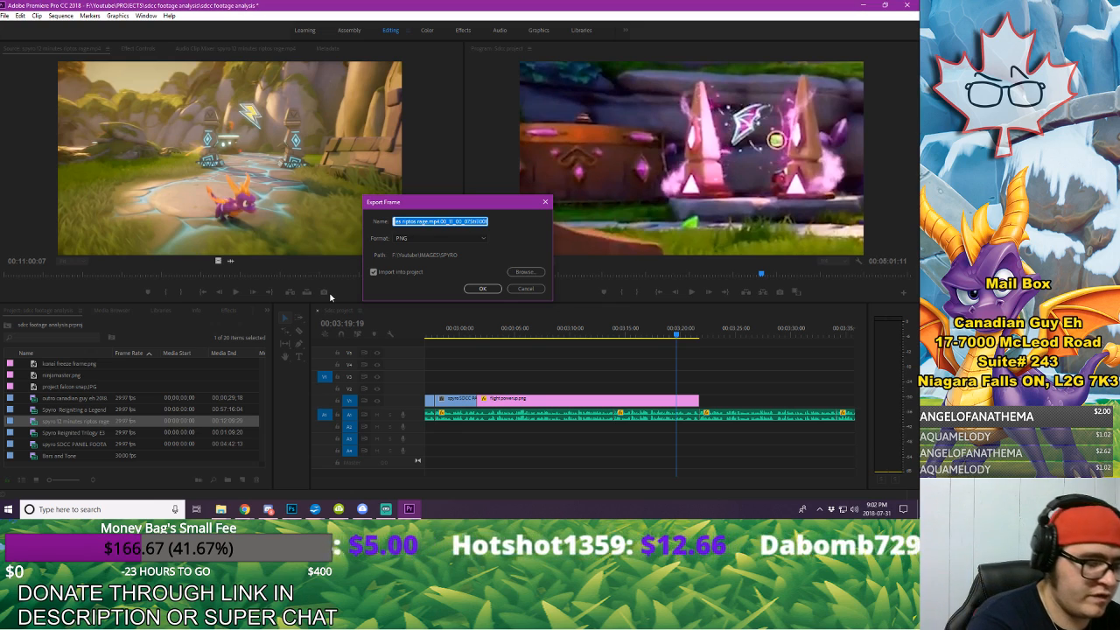
type("old power")
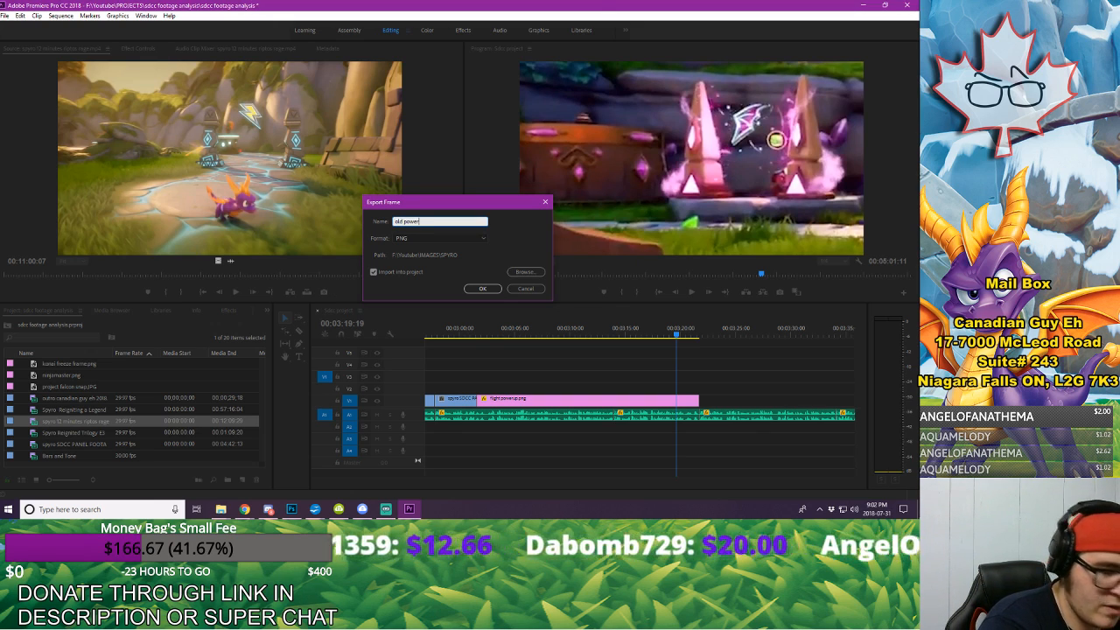
type("up")
key("Return")
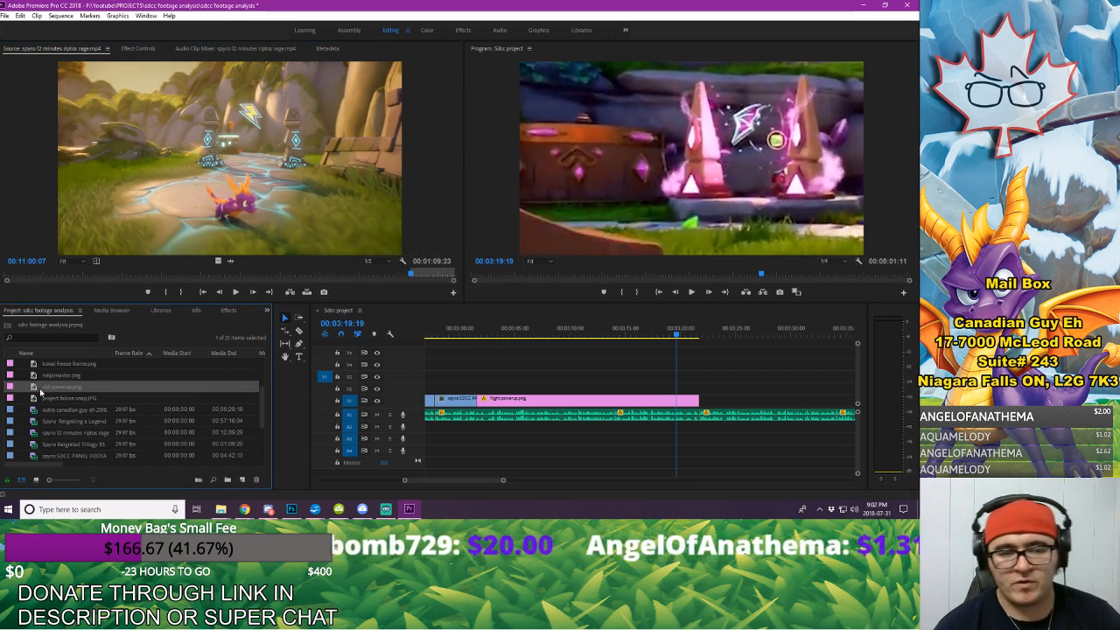
Step: Place old powerup.png on the second video track at 00:03:19:19, scale it to about 241, and shift it toward the frame's left side
left_click_drag(48, 389, 690, 388)
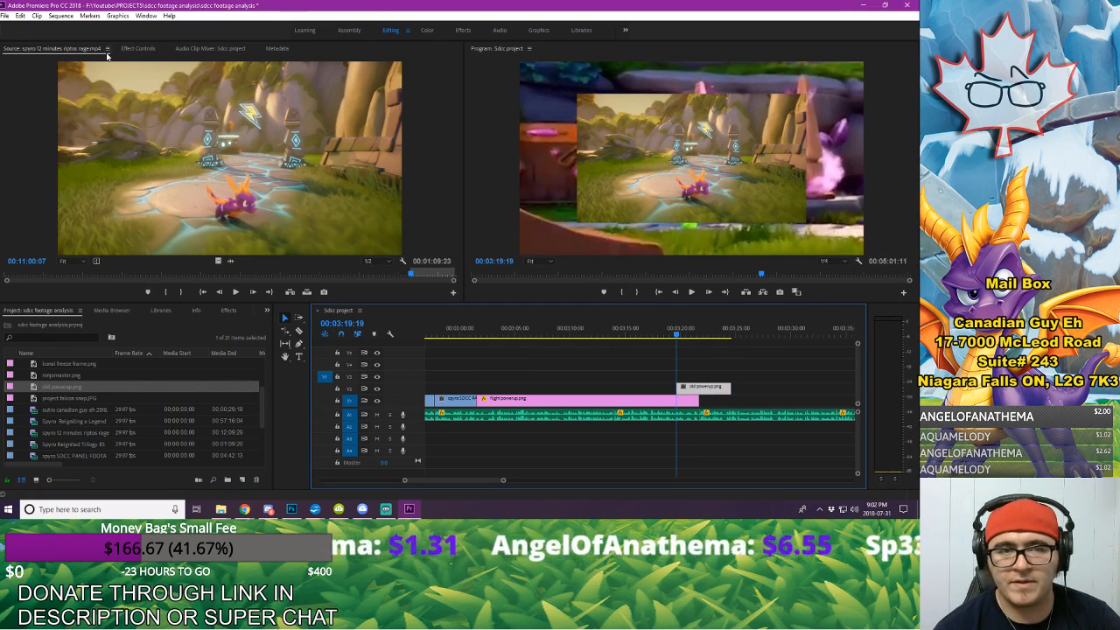
left_click(137, 49)
left_click_drag(176, 107, 91, 98)
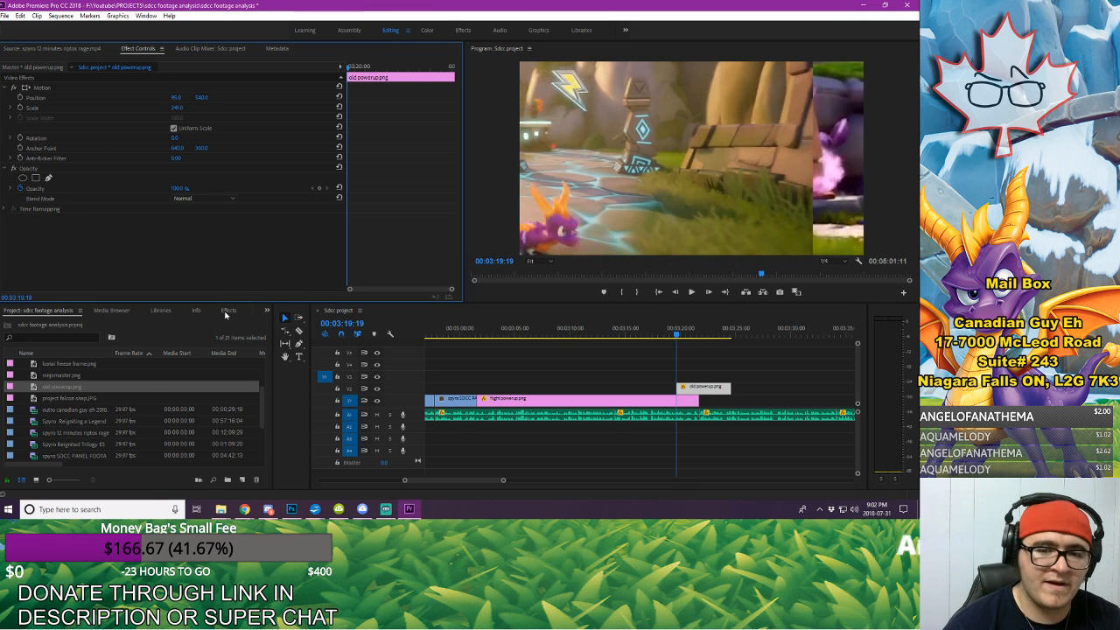
Step: Apply the Crop effect to the old powerup still and crop its right side by about 26%
left_click(225, 311)
left_click(50, 322)
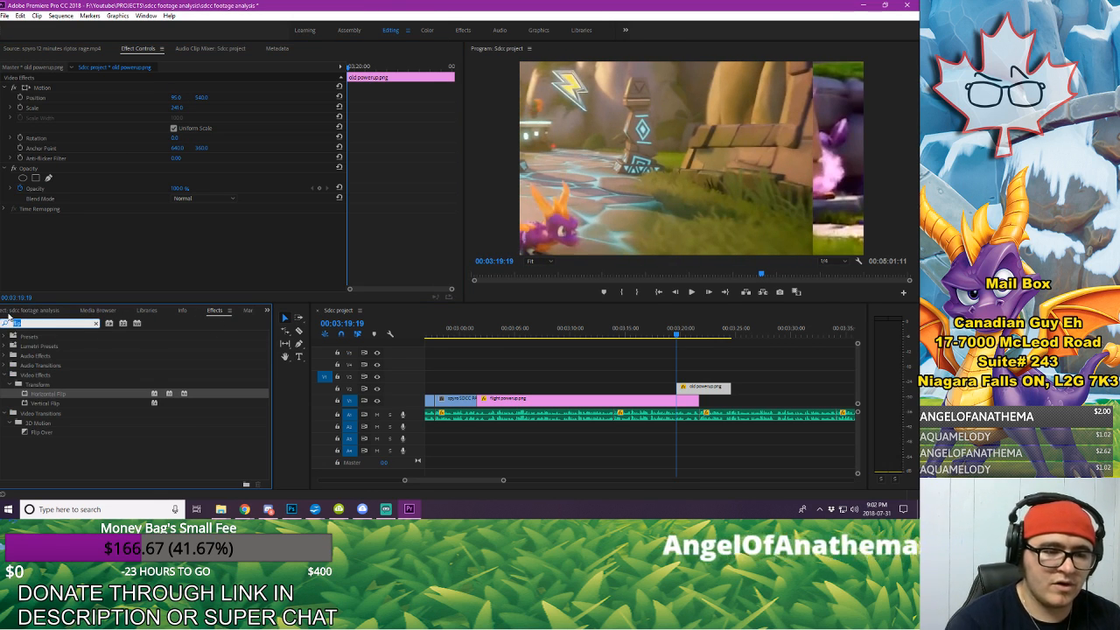
key("BackSpace")
type("crop")
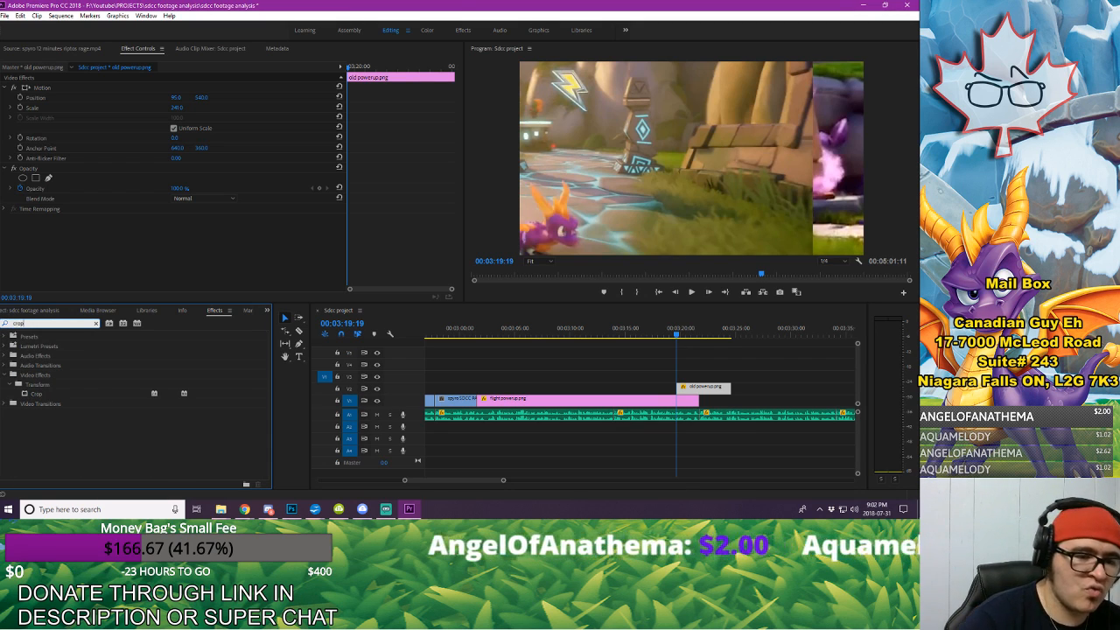
left_click_drag(730, 395, 731, 396)
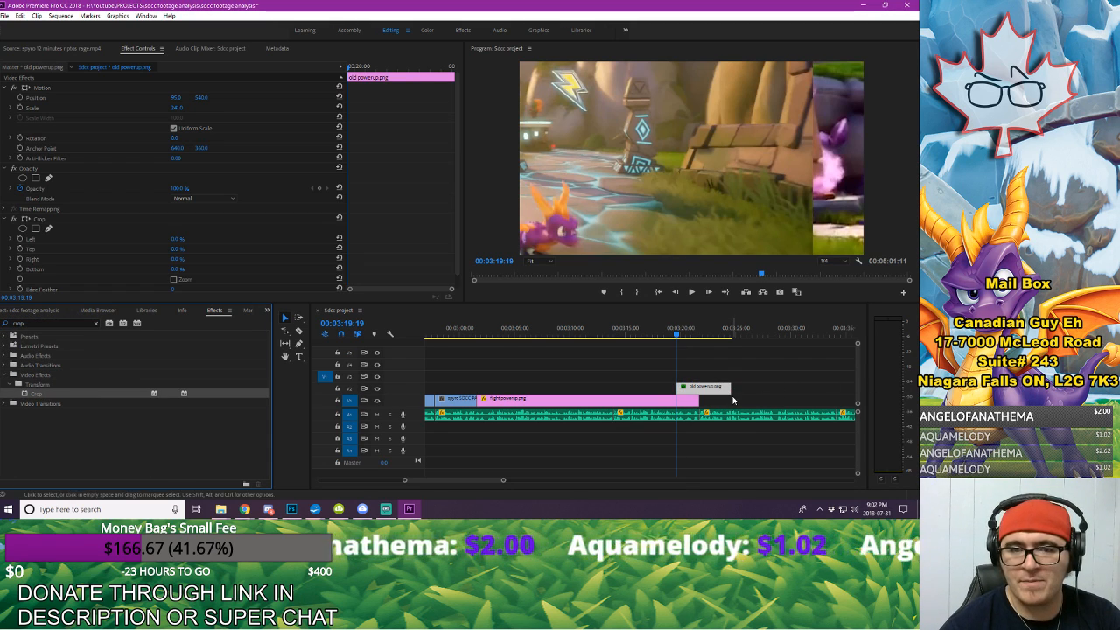
left_click_drag(178, 259, 202, 259)
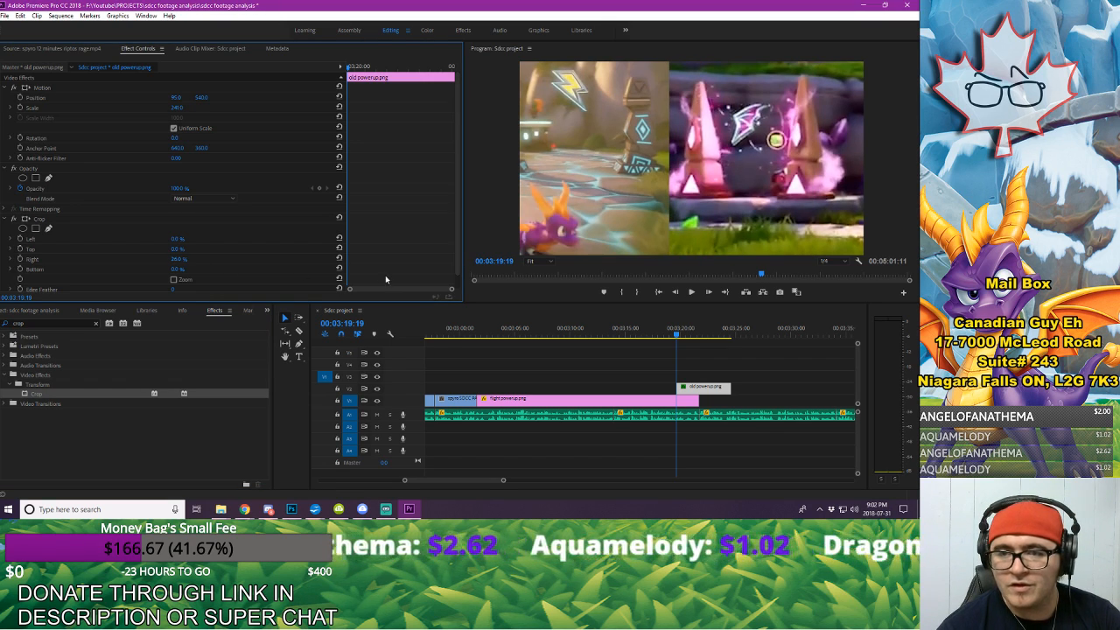
Step: Balance the side-by-side at 00:03:19:19: shift flight powerup right, and set old powerup's Position to 307, 637 and Scale to about 222
left_click(659, 402)
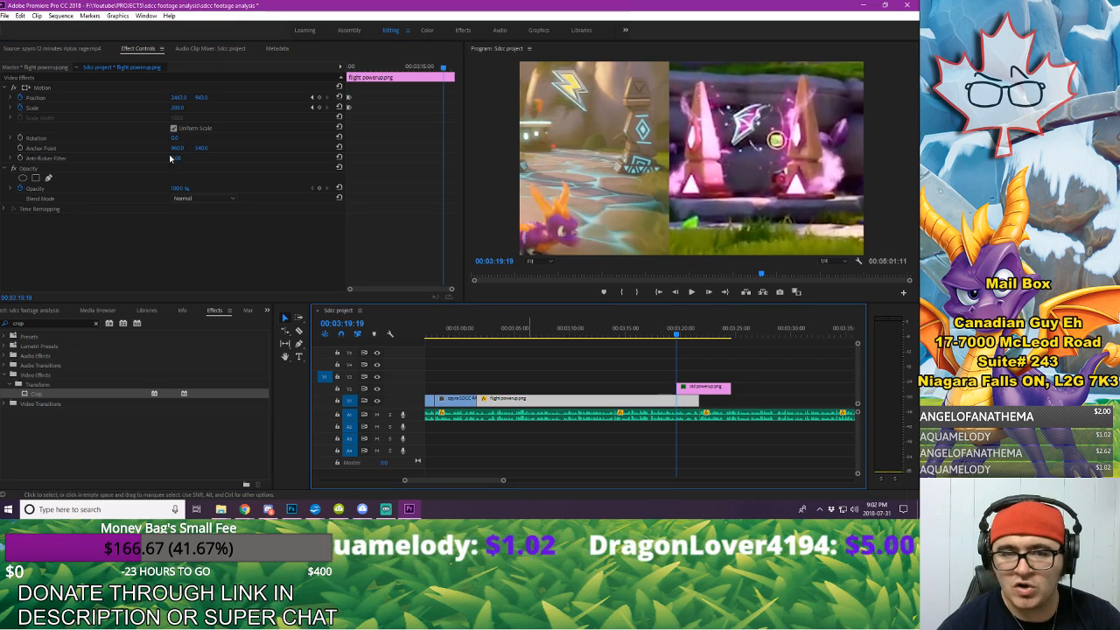
left_click_drag(178, 97, 235, 97)
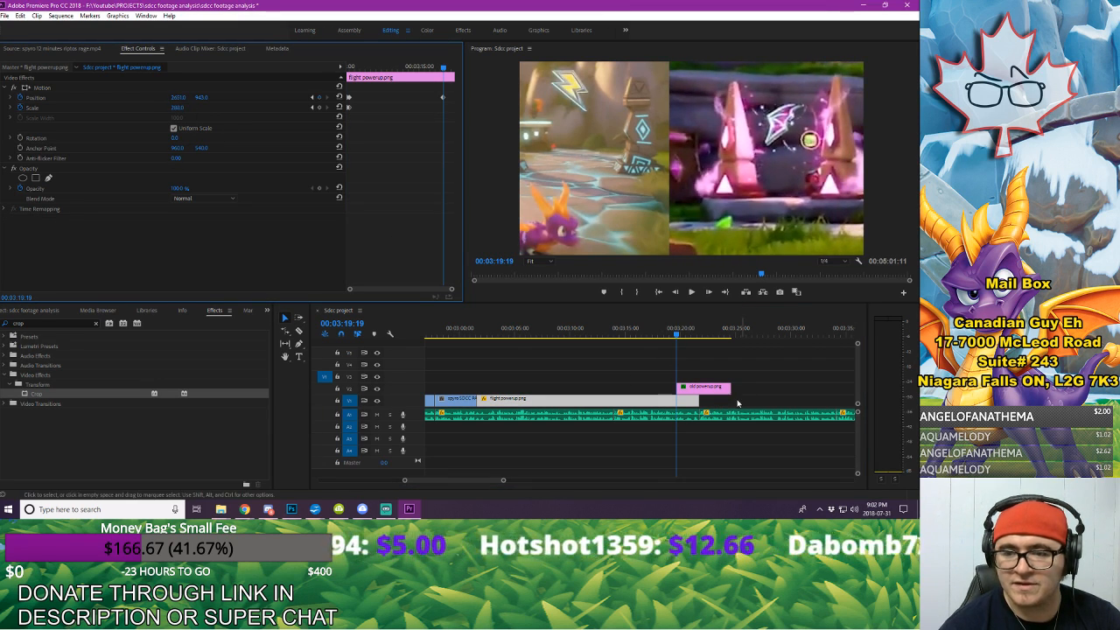
left_click(713, 388)
mouse_move(179, 108)
left_mouse_down()
mouse_move(150, 108)
mouse_move(226, 100)
mouse_move(201, 109)
mouse_move(177, 98)
left_mouse_up()
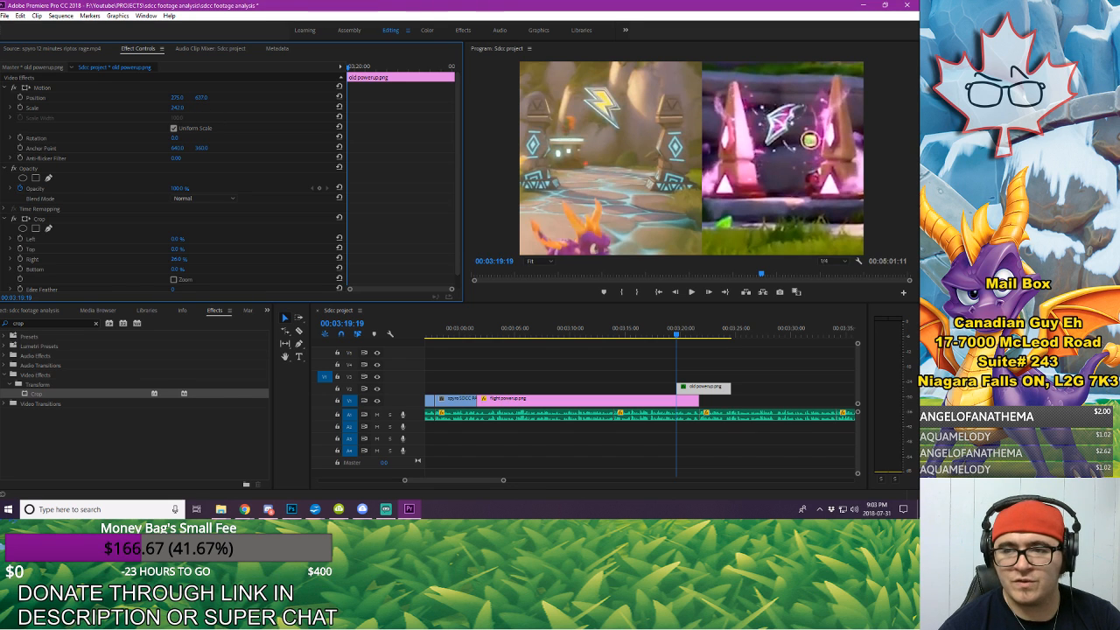
left_click_drag(176, 107, 208, 107)
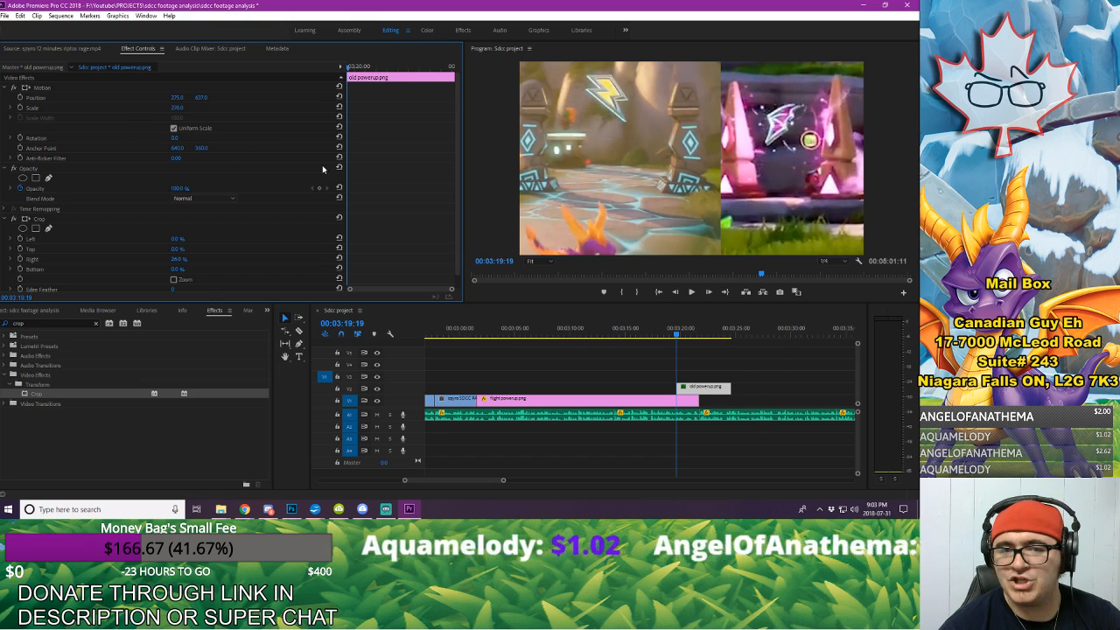
mouse_move(187, 103)
left_mouse_down()
mouse_move(153, 103)
mouse_move(169, 98)
left_mouse_up()
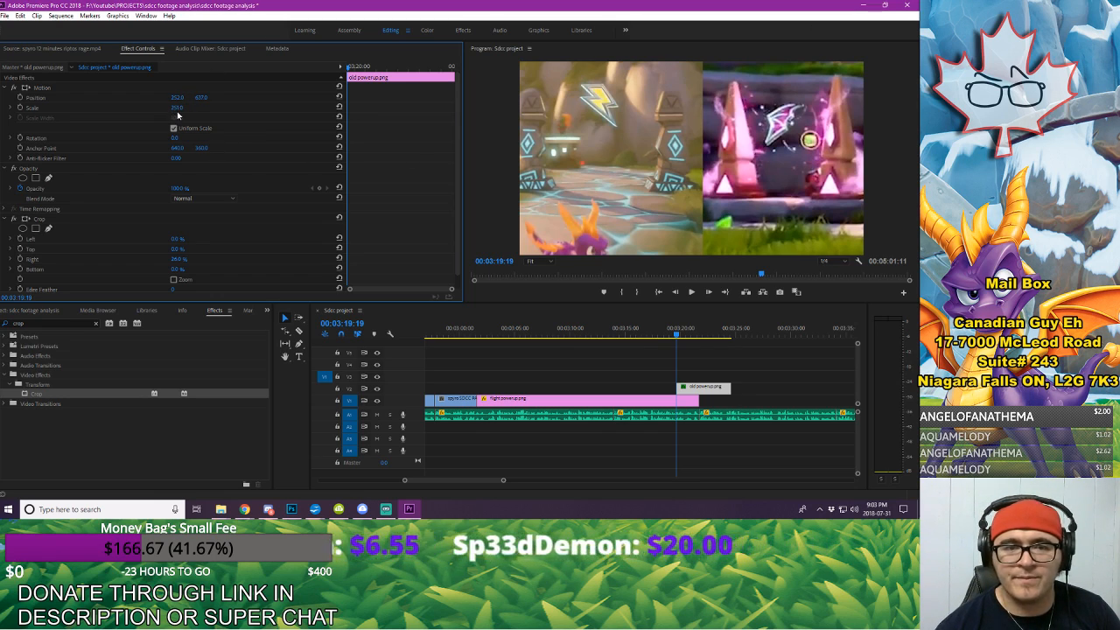
mouse_move(176, 108)
left_mouse_down()
mouse_move(155, 108)
mouse_move(224, 97)
mouse_move(180, 97)
left_mouse_up()
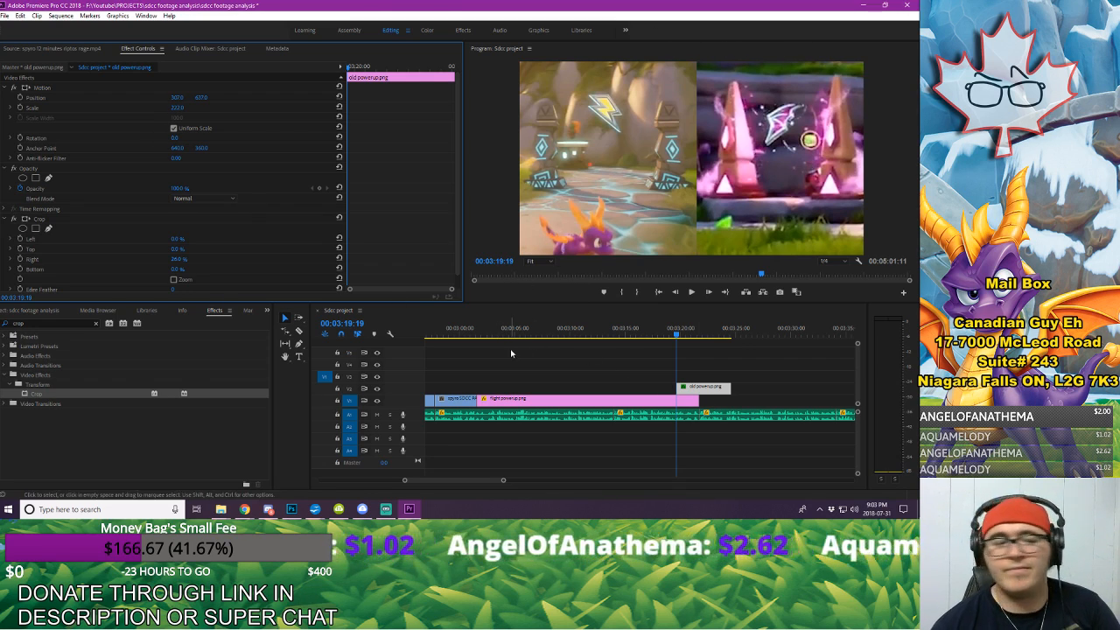
Step: Play back the flight powerup still from its start and examine its Position keyframes for movement during the hold
left_click(468, 334)
key("space")
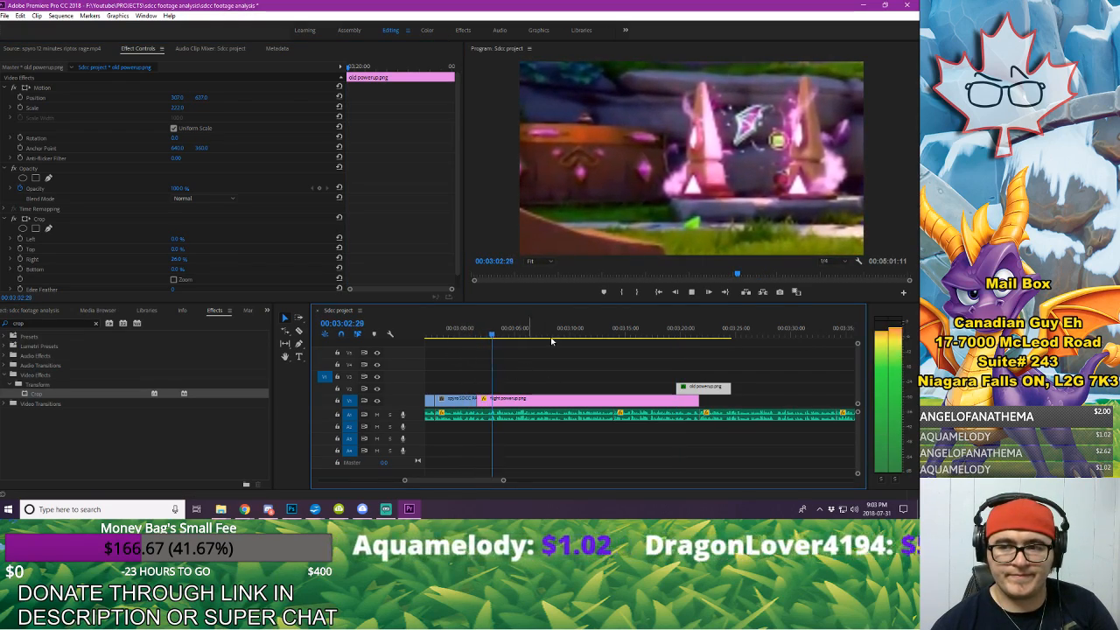
left_click(468, 335)
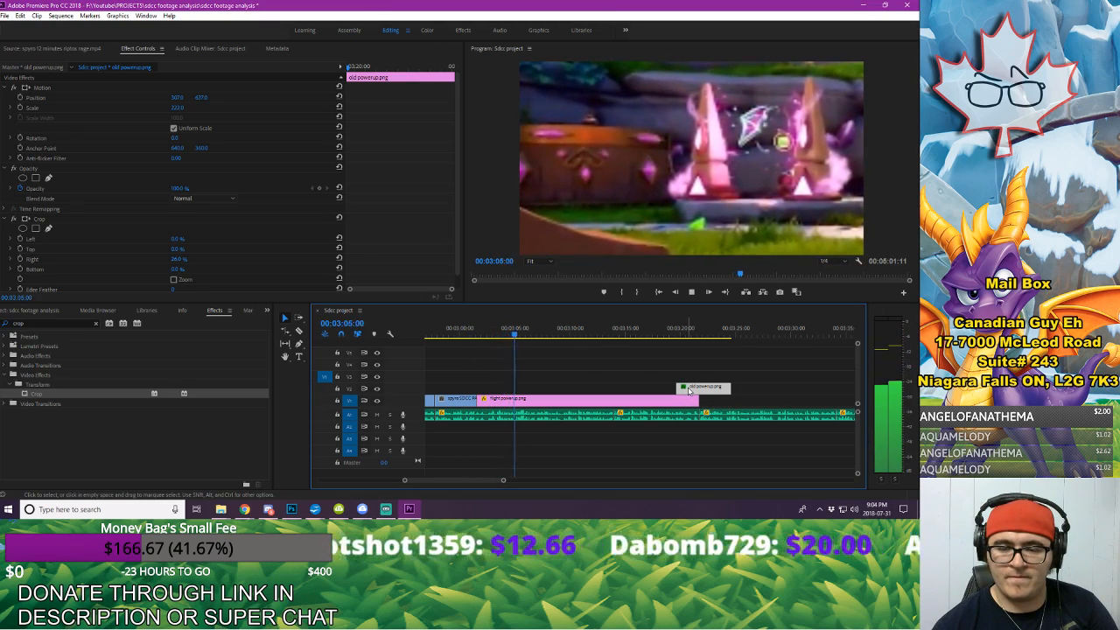
left_click(591, 401)
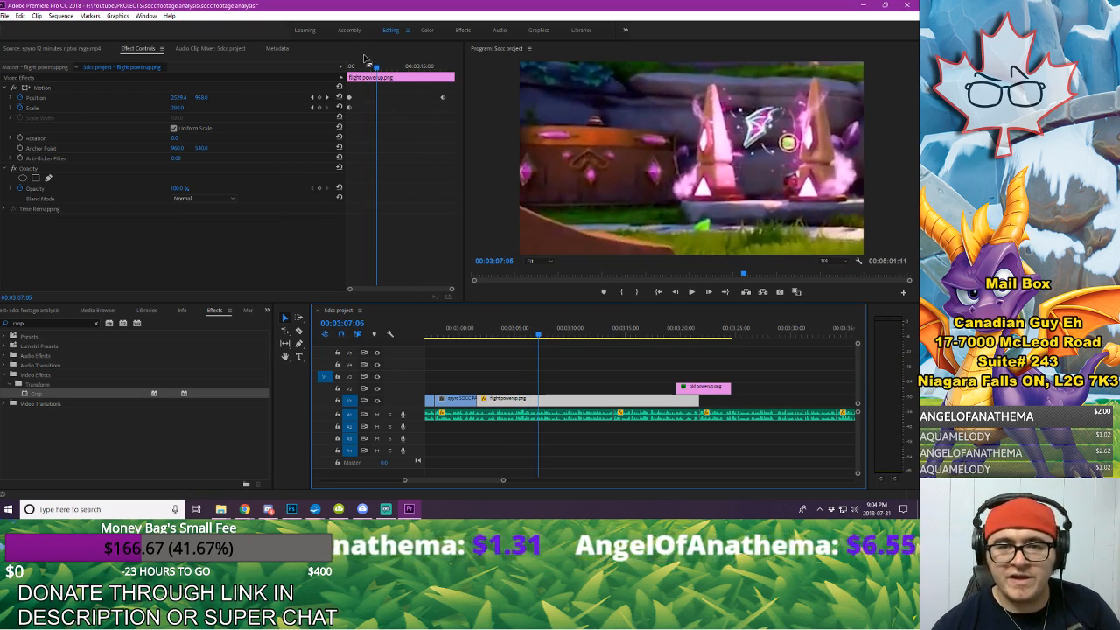
left_click_drag(376, 66, 356, 116)
key("space")
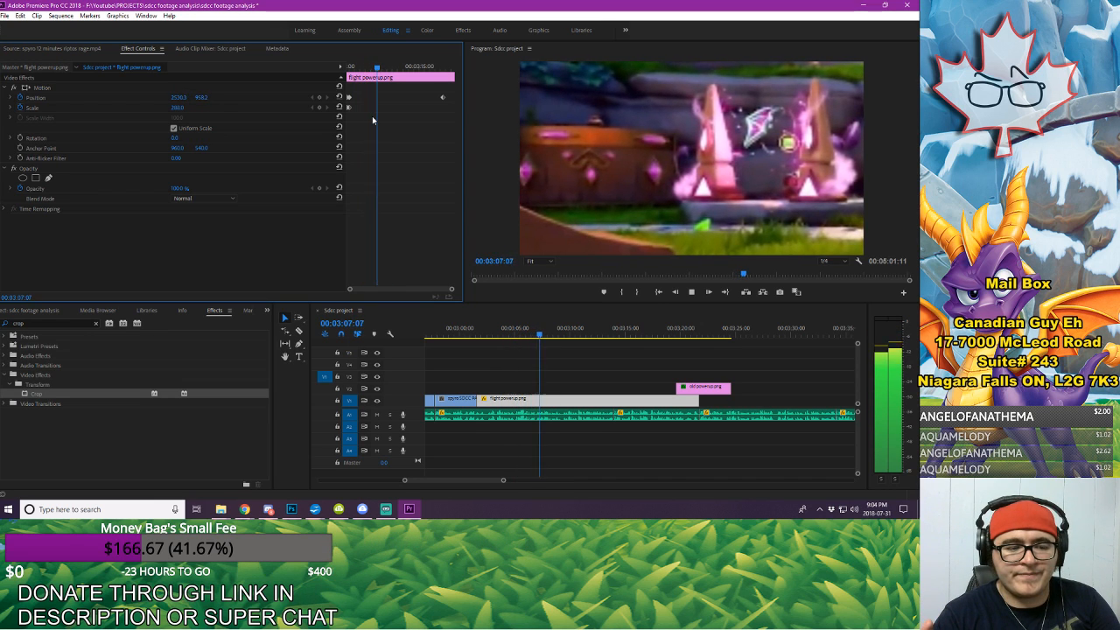
key("space")
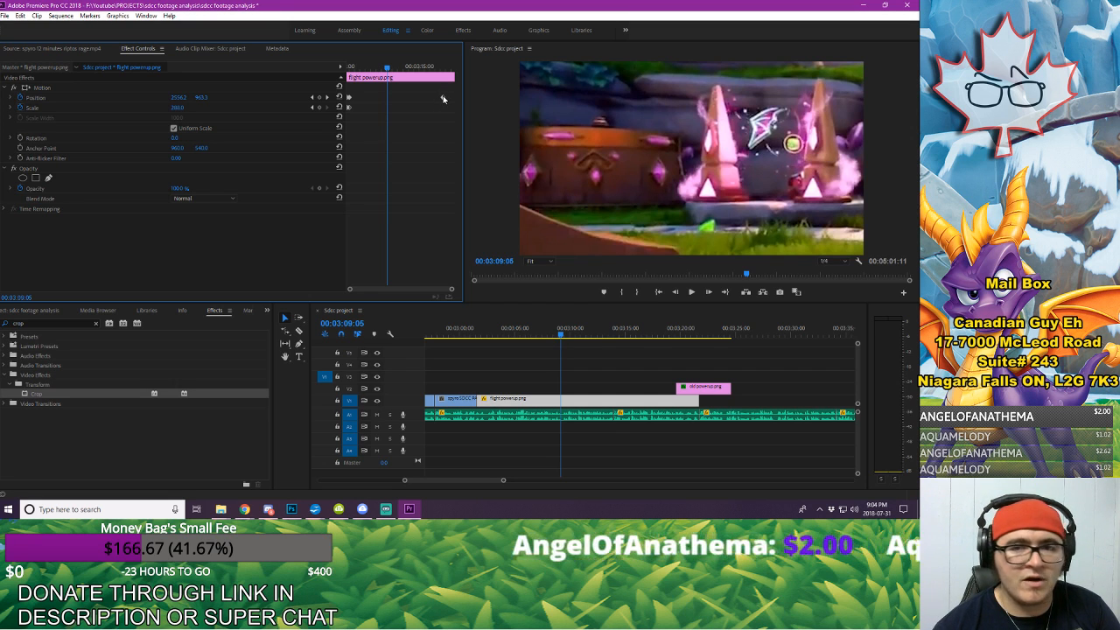
Step: Retime the flight powerup still's Position keyframes so the move ends together with the second Scale keyframe near the clip's start
left_click_drag(443, 98, 362, 100)
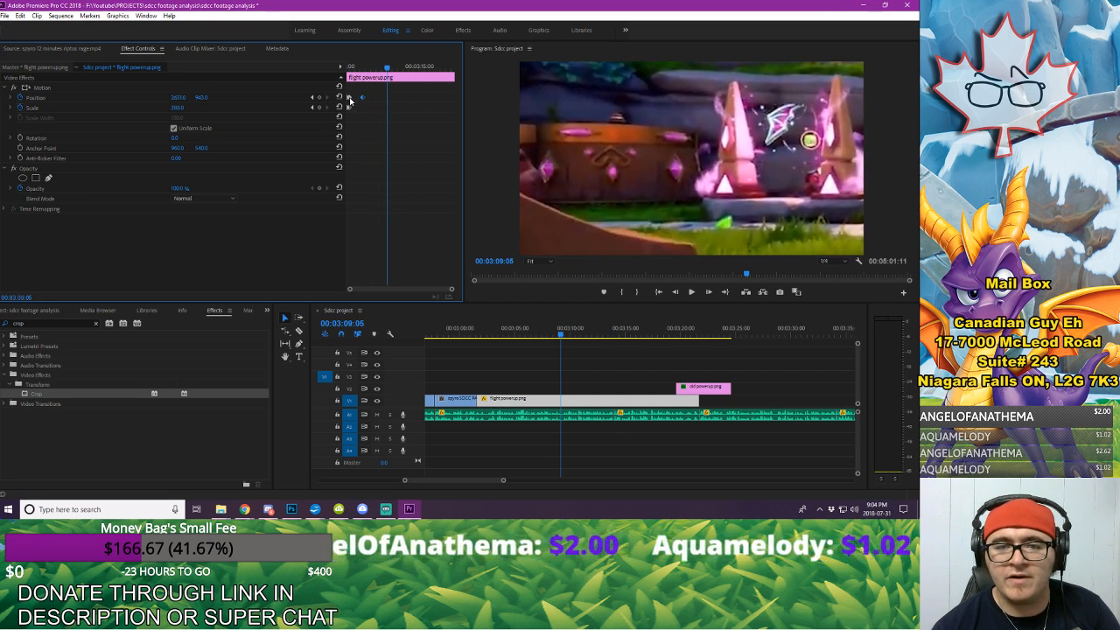
key("Up")
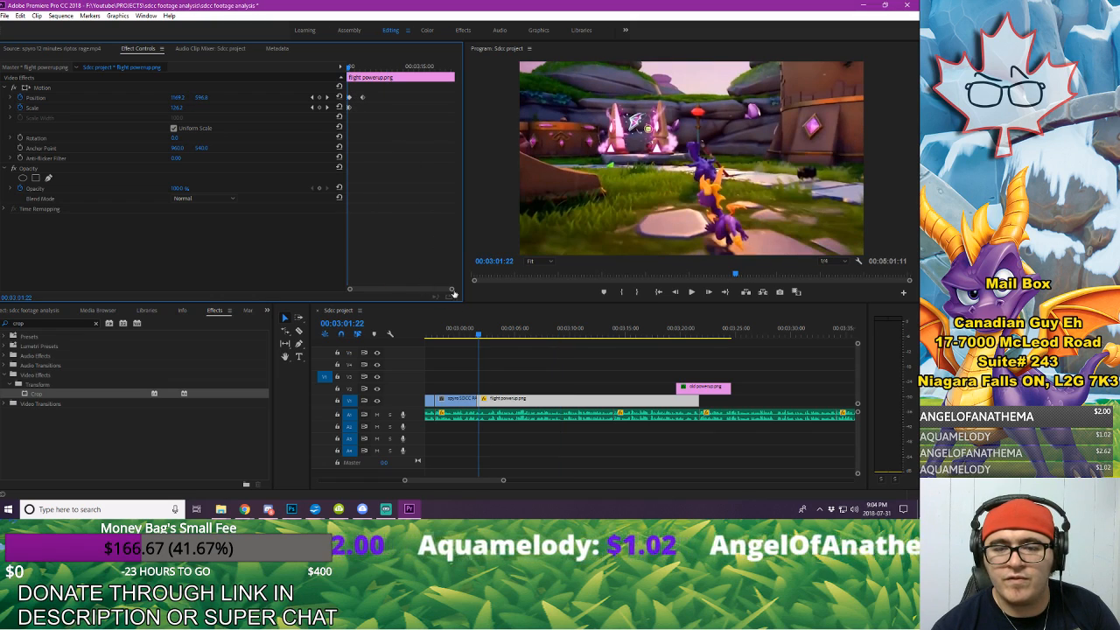
left_click_drag(452, 289, 435, 291)
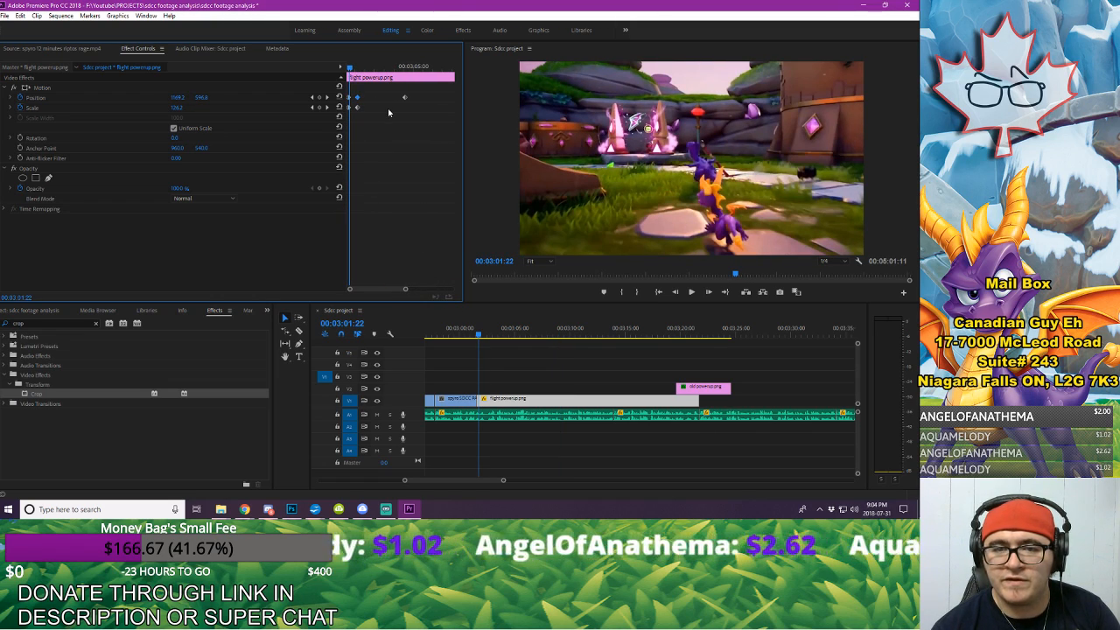
key("Delete")
left_click_drag(405, 98, 361, 103)
key("space")
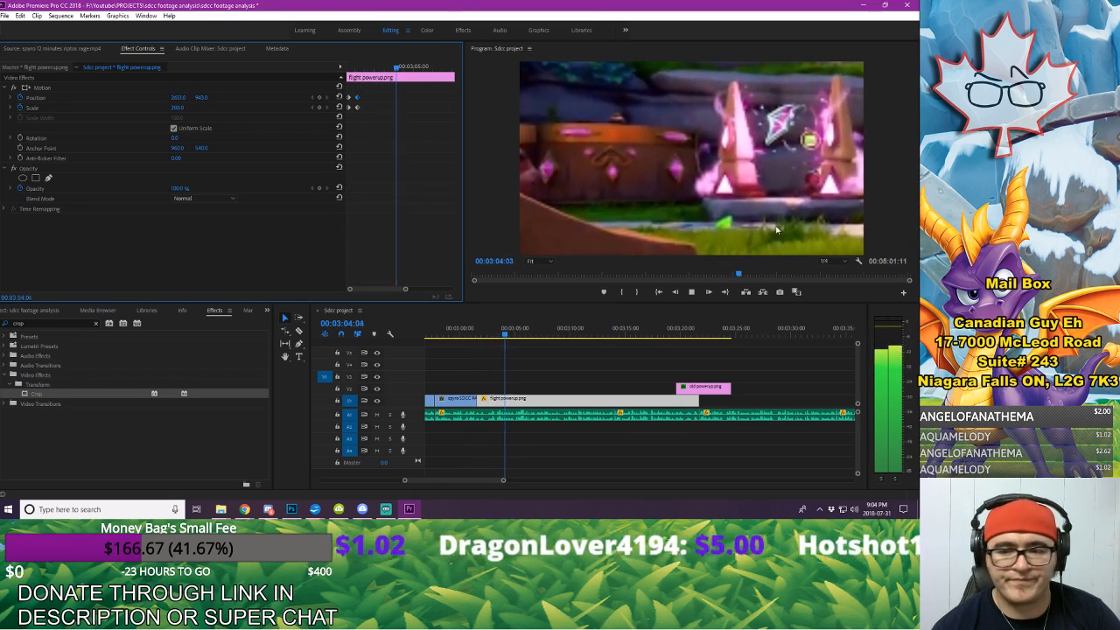
Step: Move old powerup.png to start at 00:03:07:21 and extend it to the end of the flight powerup still
left_click(658, 365)
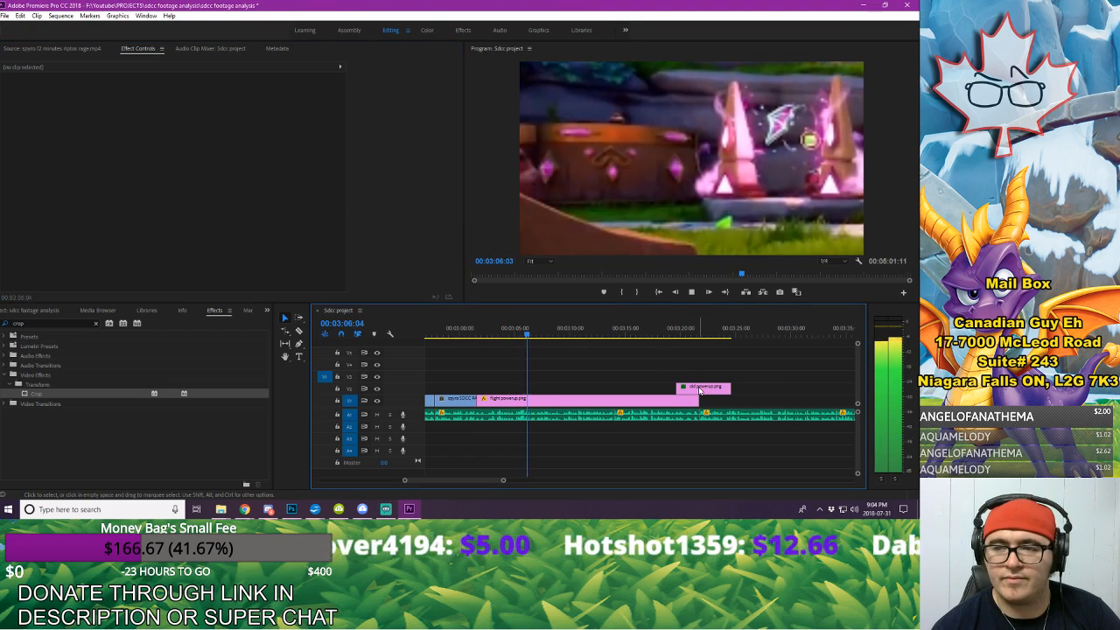
key("space")
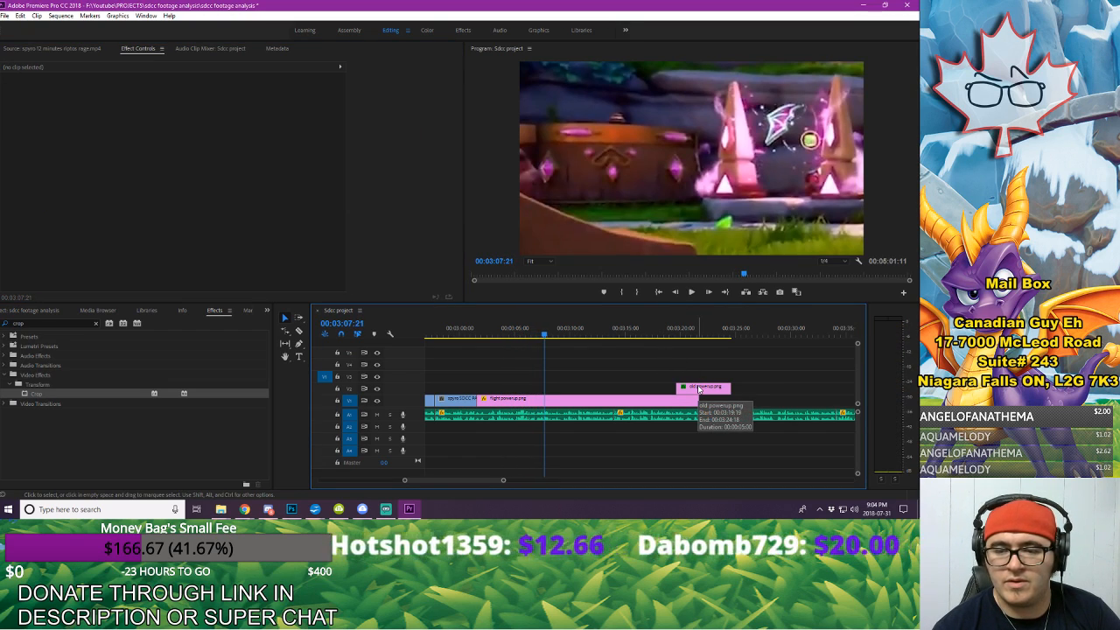
mouse_move(698, 388)
left_mouse_down()
mouse_move(565, 389)
mouse_move(699, 384)
left_mouse_up()
key("space")
key("space")
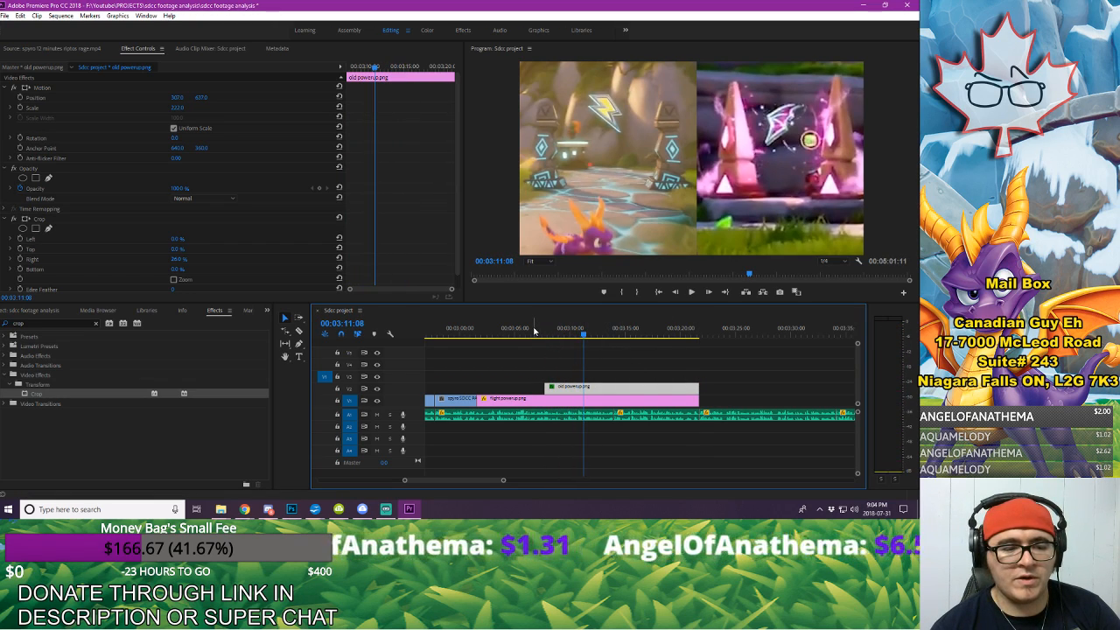
Step: Animate old powerup's Position from off the frame's left side at 00:03:07:21 to a keyframe at 307, 637 just after
left_click(533, 331)
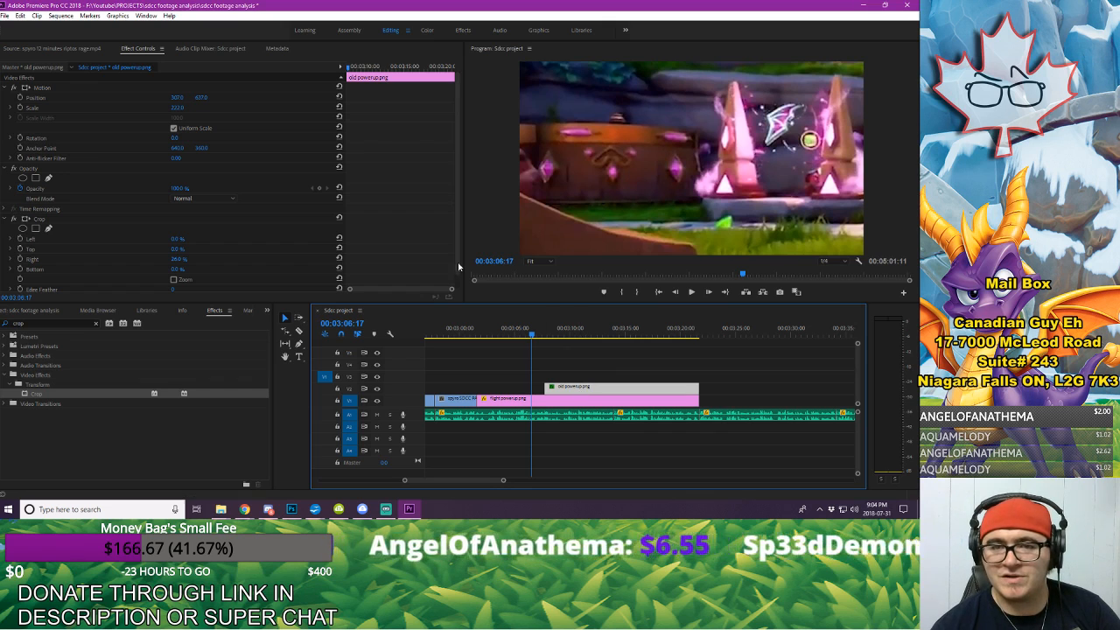
left_click_drag(364, 66, 344, 65)
key("space")
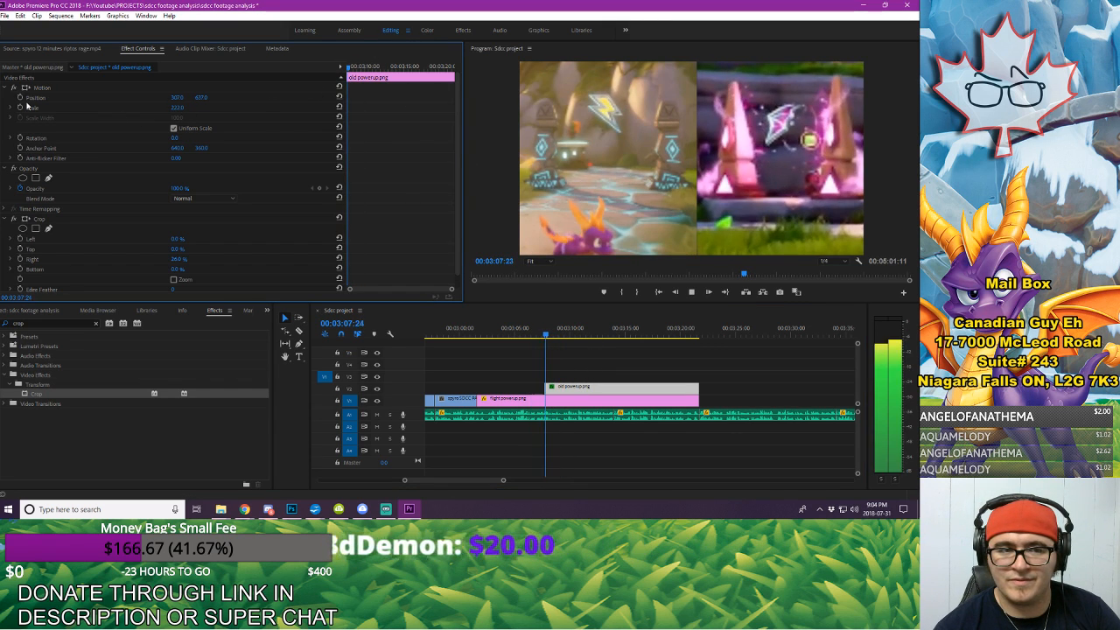
left_click(19, 97)
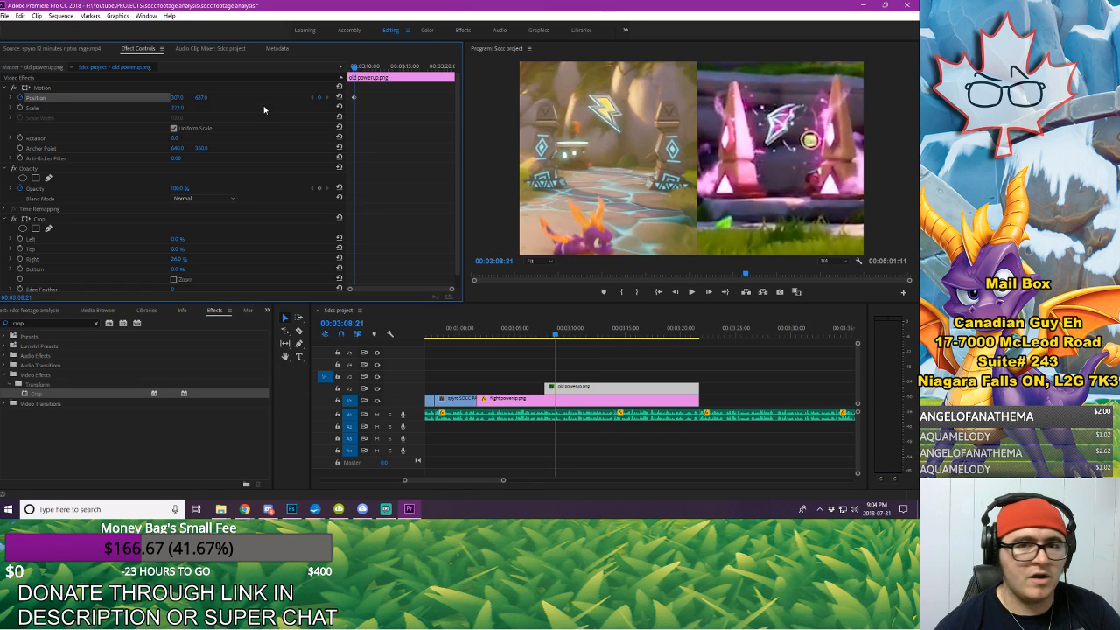
left_click_drag(359, 66, 342, 68)
key("space")
left_click(319, 97)
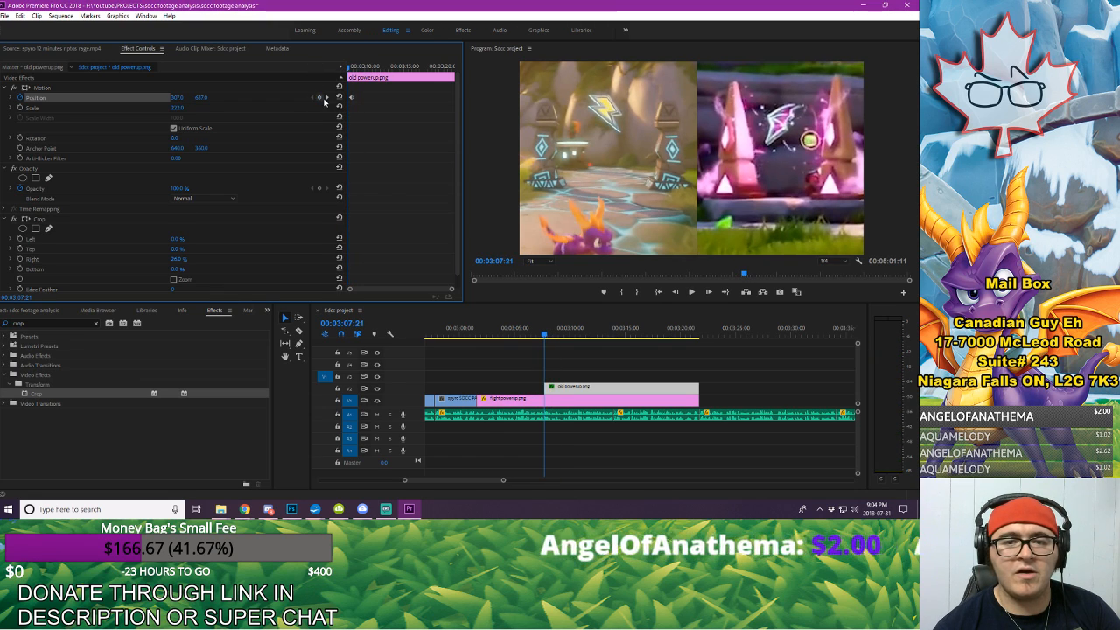
left_click_drag(172, 99, 183, 96)
Step: Play back old powerup's slide-in from 00:02:59:03 and move its ending Position keyframe slightly earlier
left_click(452, 333)
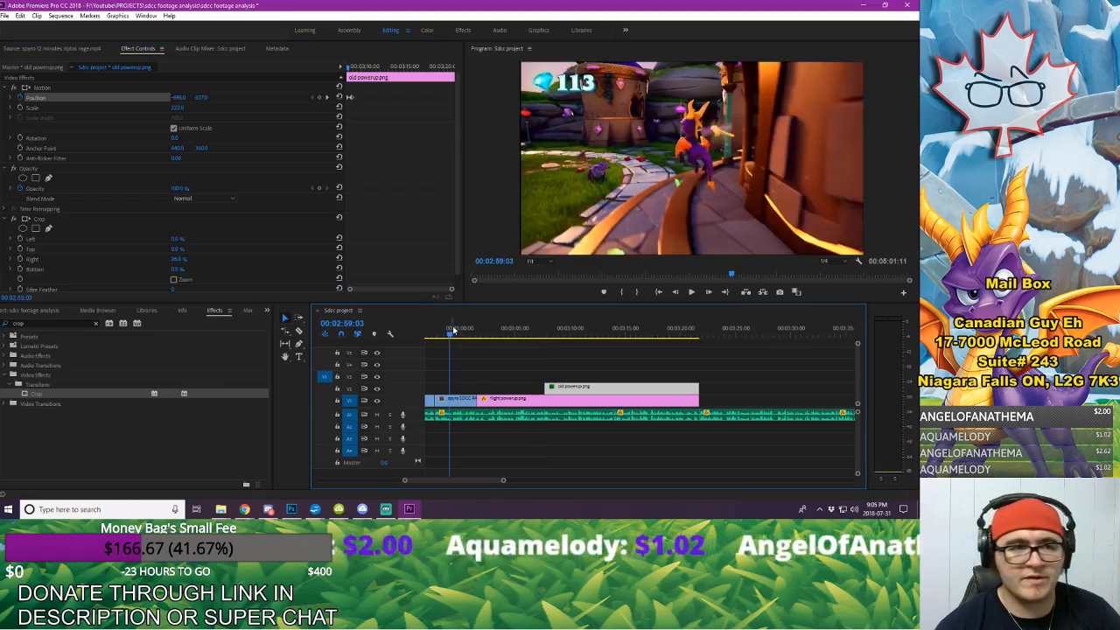
key("space")
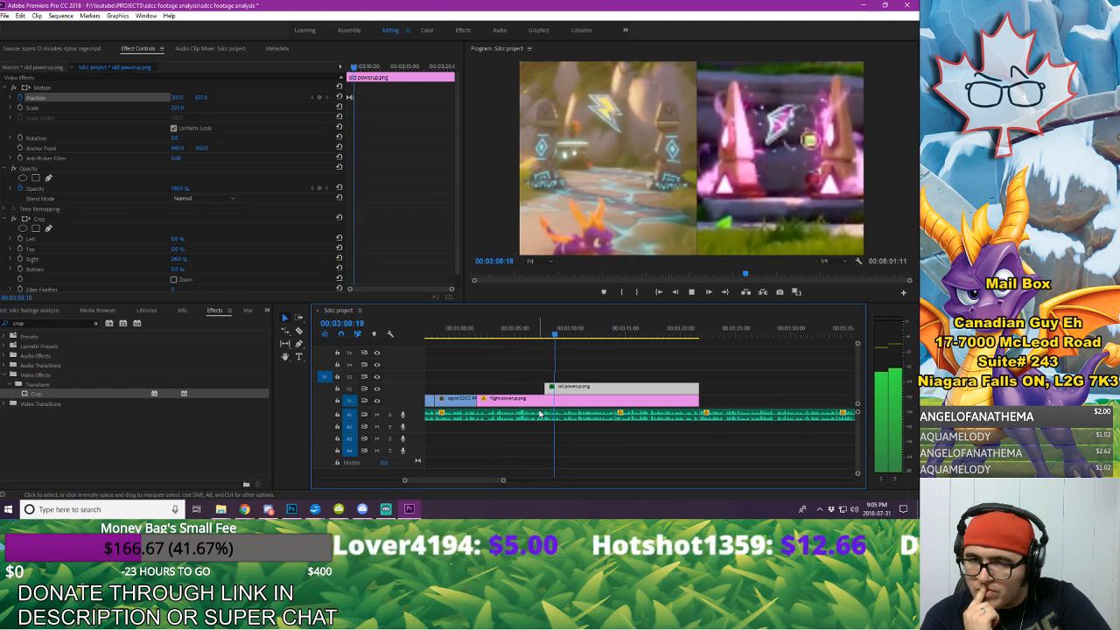
key("space")
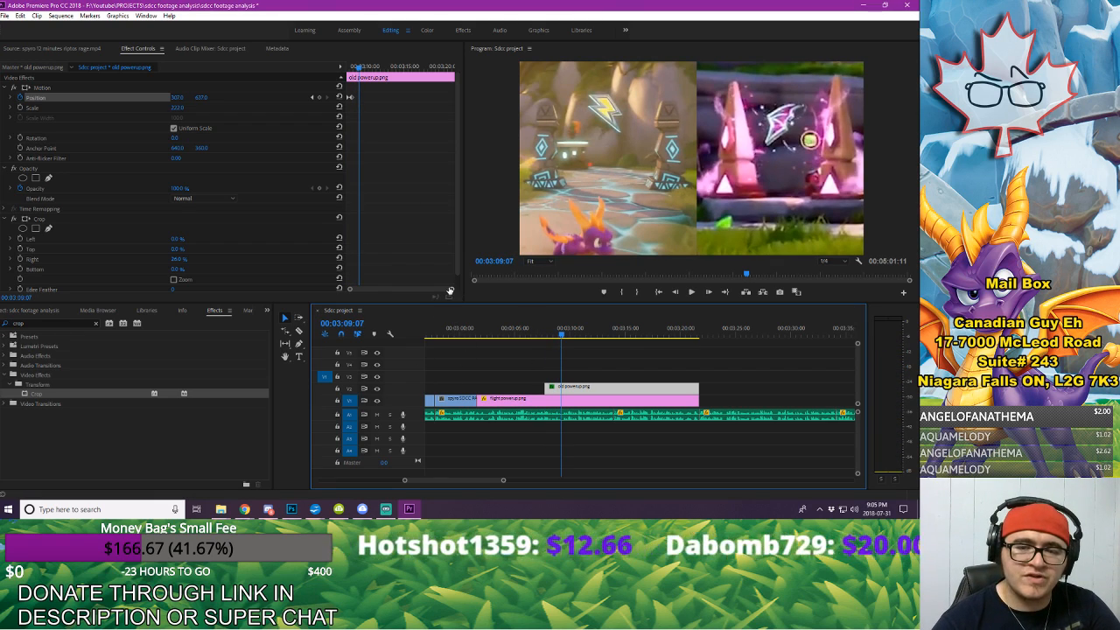
left_click_drag(450, 289, 427, 291)
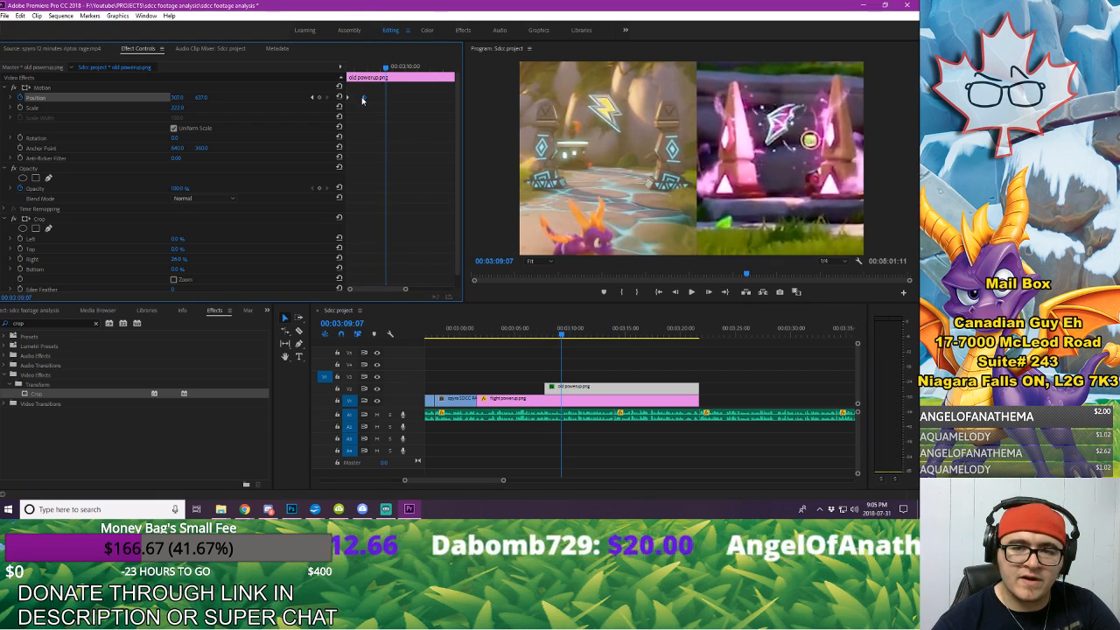
left_click(362, 98)
Step: Keyframe old powerup's slide-out in time with the voice-over: hold Position at 00:03:14:23 and move it off frame left by 00:03:15:18
key("space")
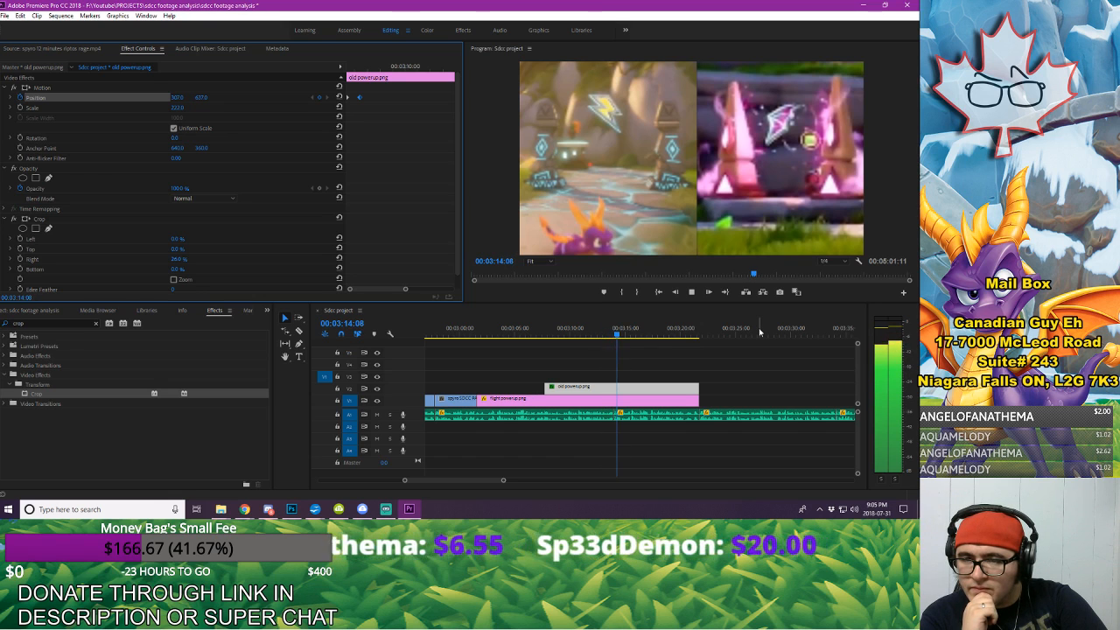
key("space")
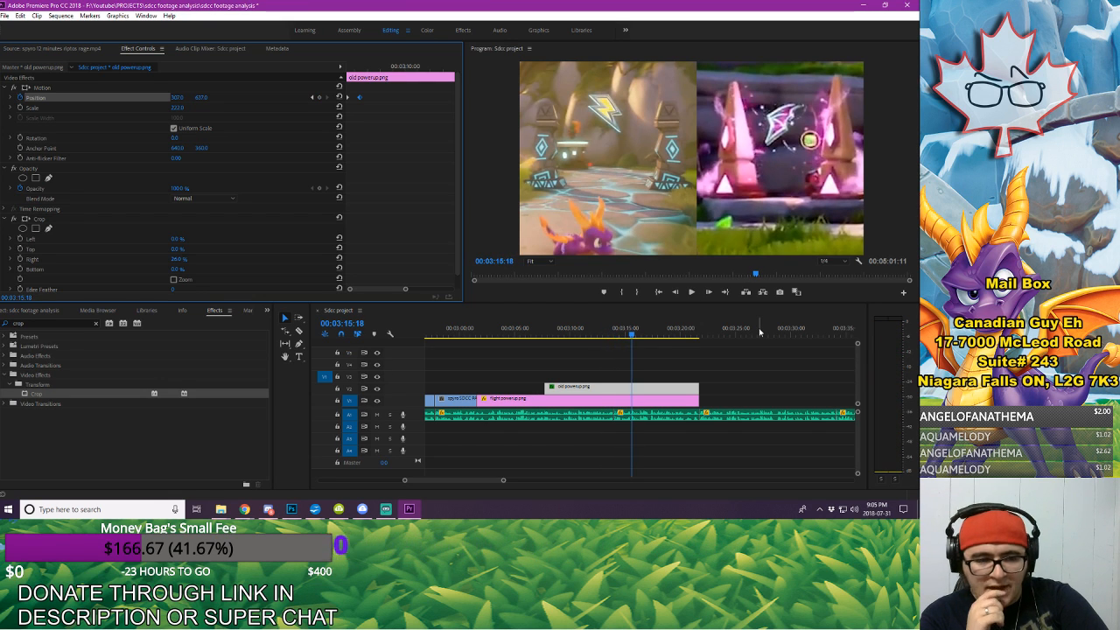
key("space")
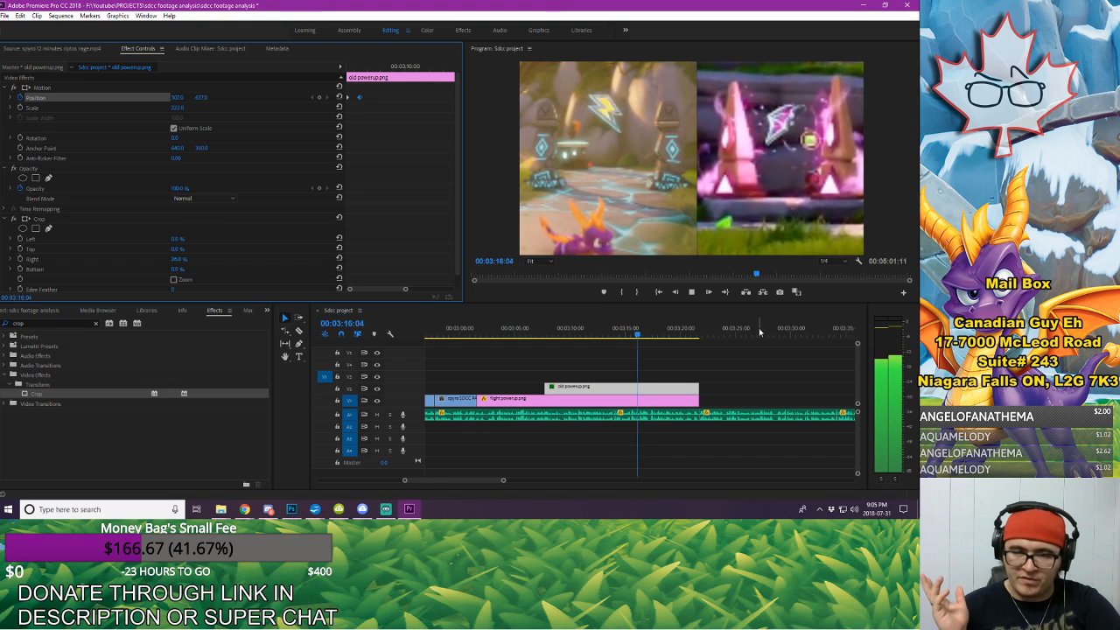
key("space")
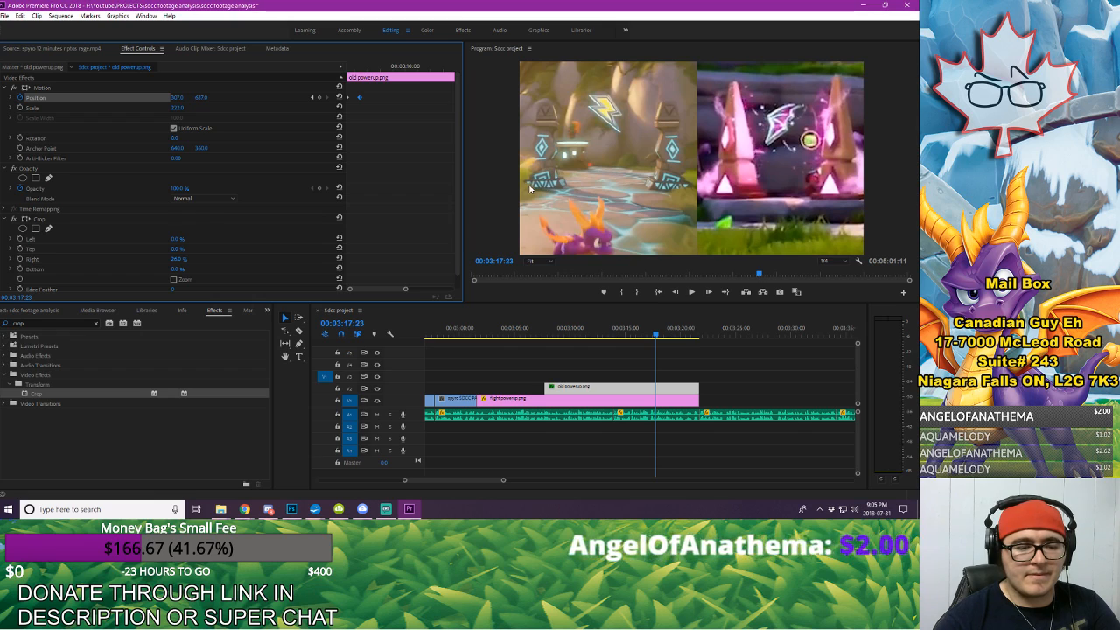
left_click(612, 334)
key("space")
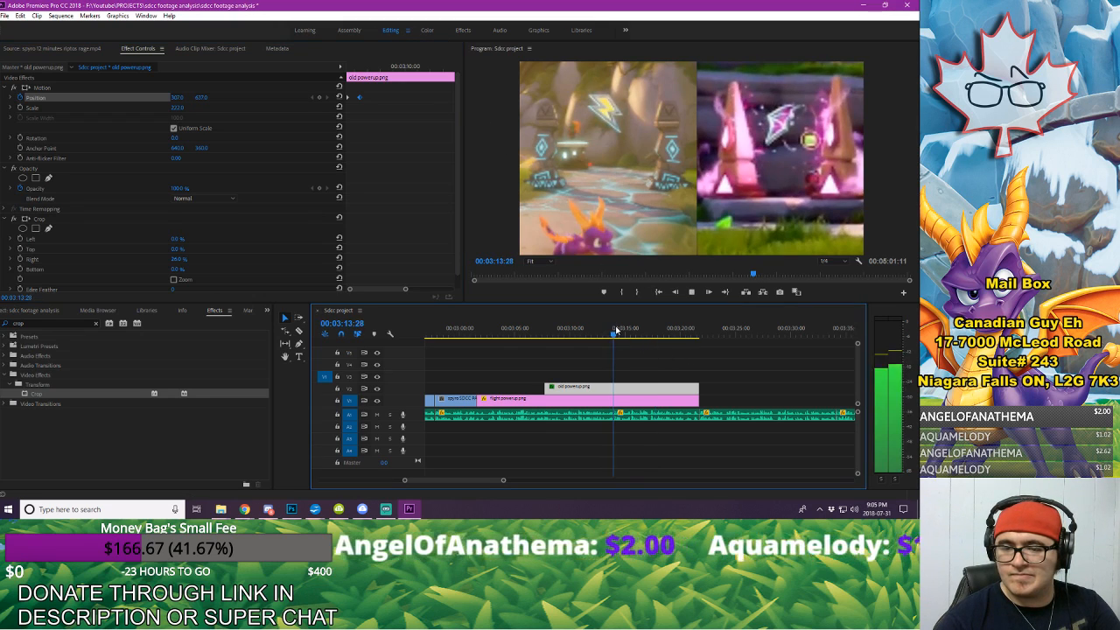
key("space")
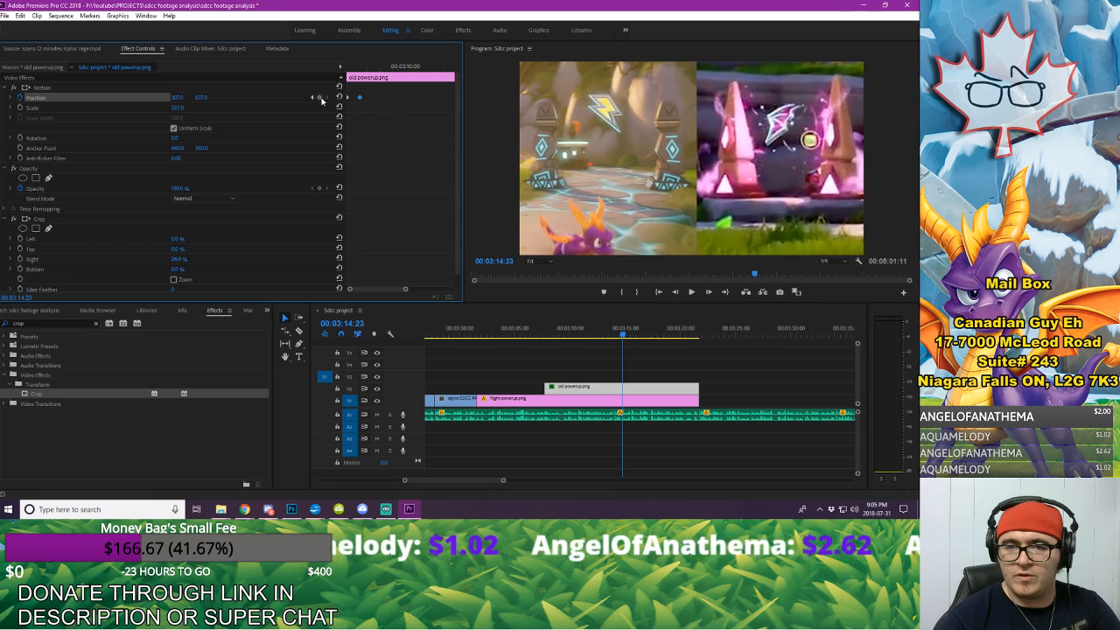
key("space")
key("space")
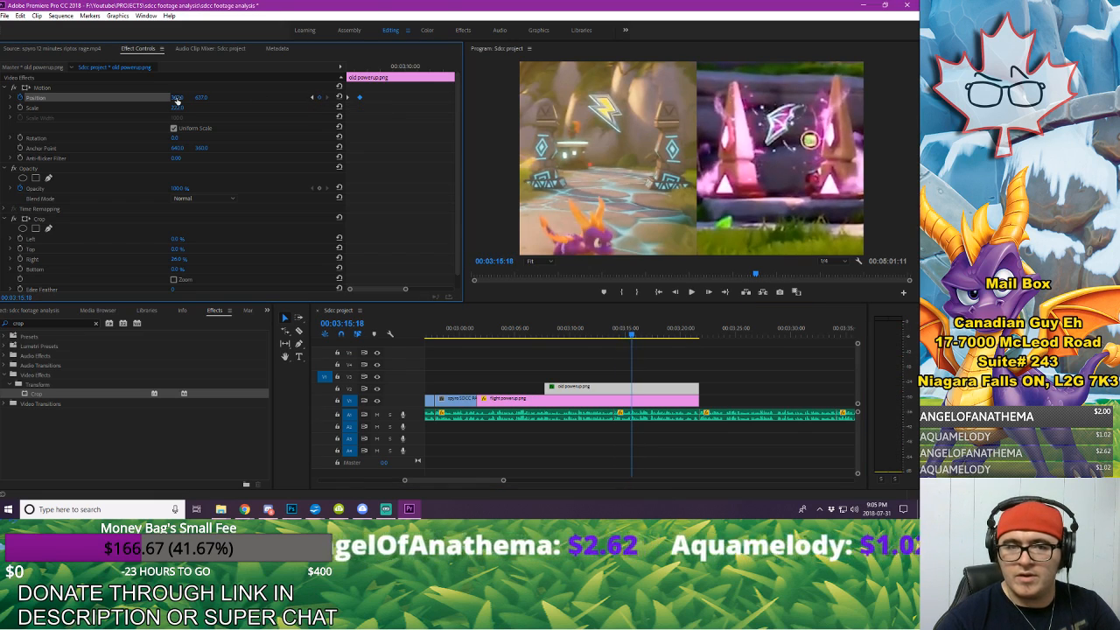
left_click_drag(176, 101, 123, 101)
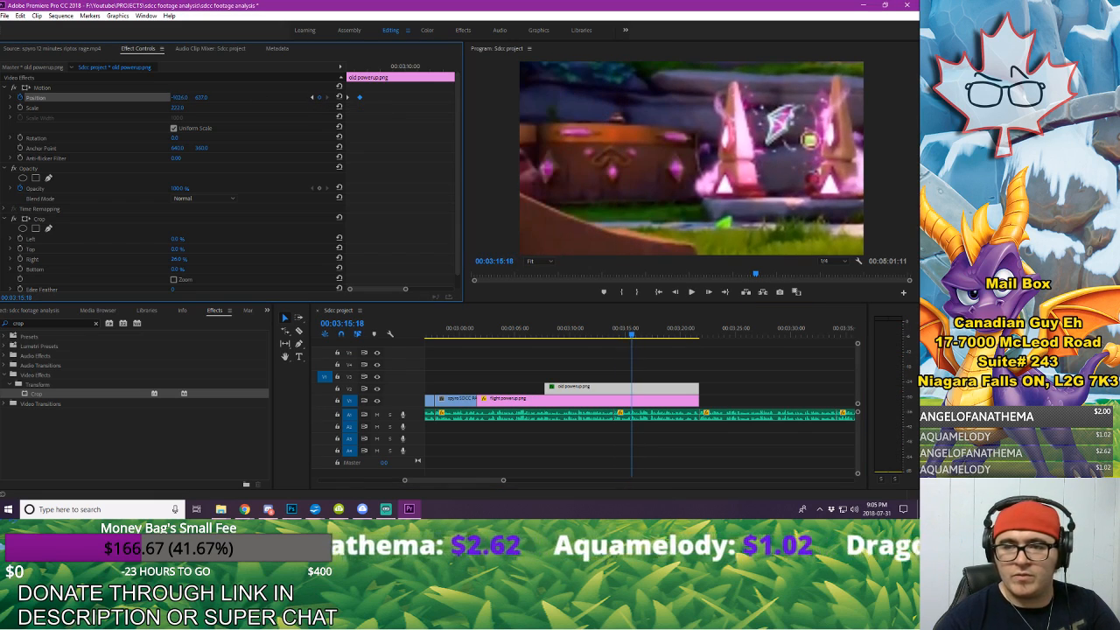
Step: Add a Position keyframe to the flight powerup still at 00:03:14:23, aligned with the start of old powerup's slide-out
left_click(656, 403)
left_click(625, 389)
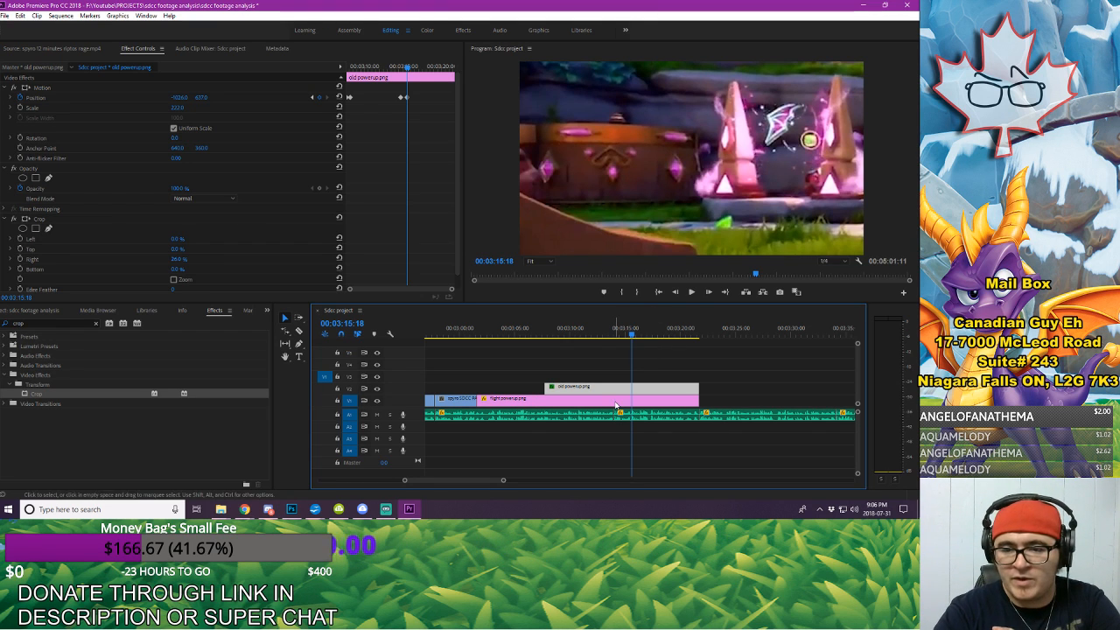
left_click(507, 399)
left_click(560, 386)
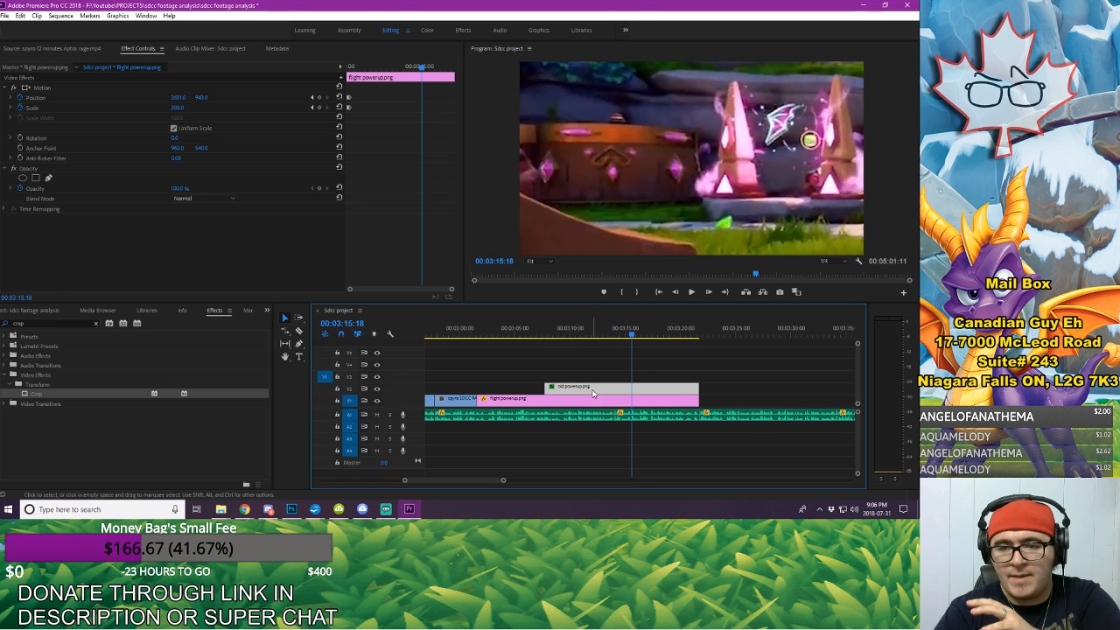
left_click(312, 98)
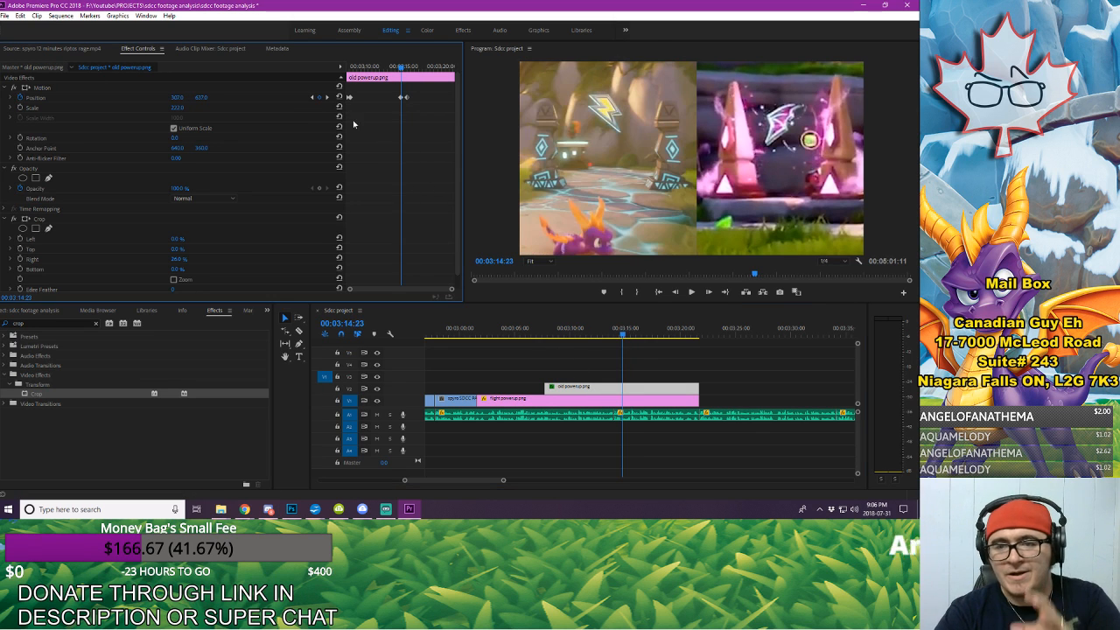
left_click(643, 402)
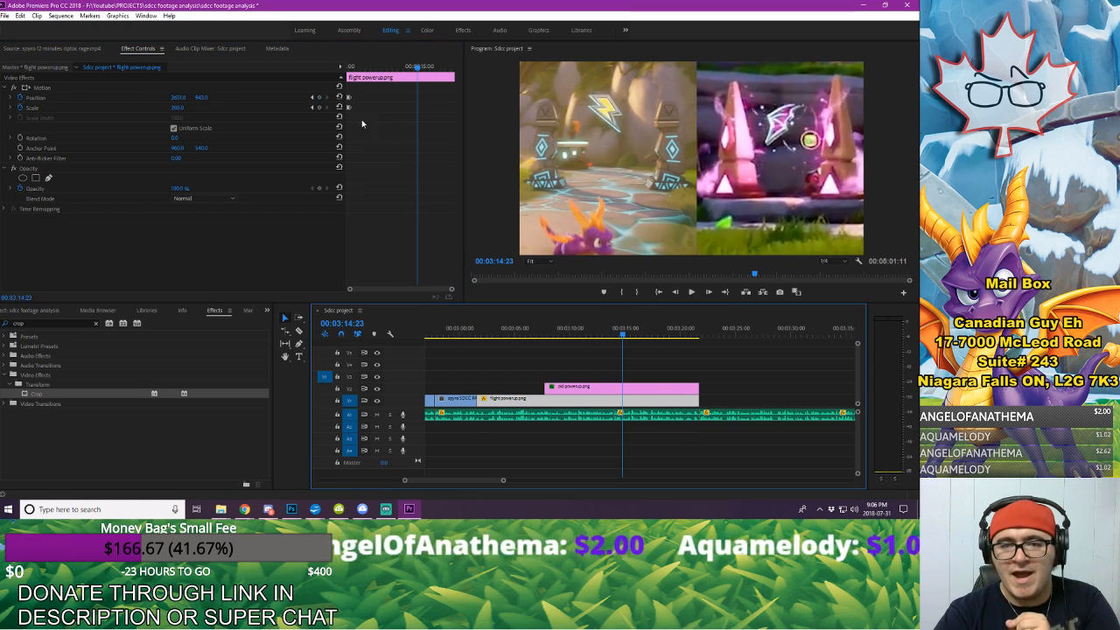
left_click(319, 98)
Step: Keyframe flight powerup's Position at 00:03:15:18, where old powerup's slide-out ends, shifting the still to recentre the purple gate
left_click(656, 386)
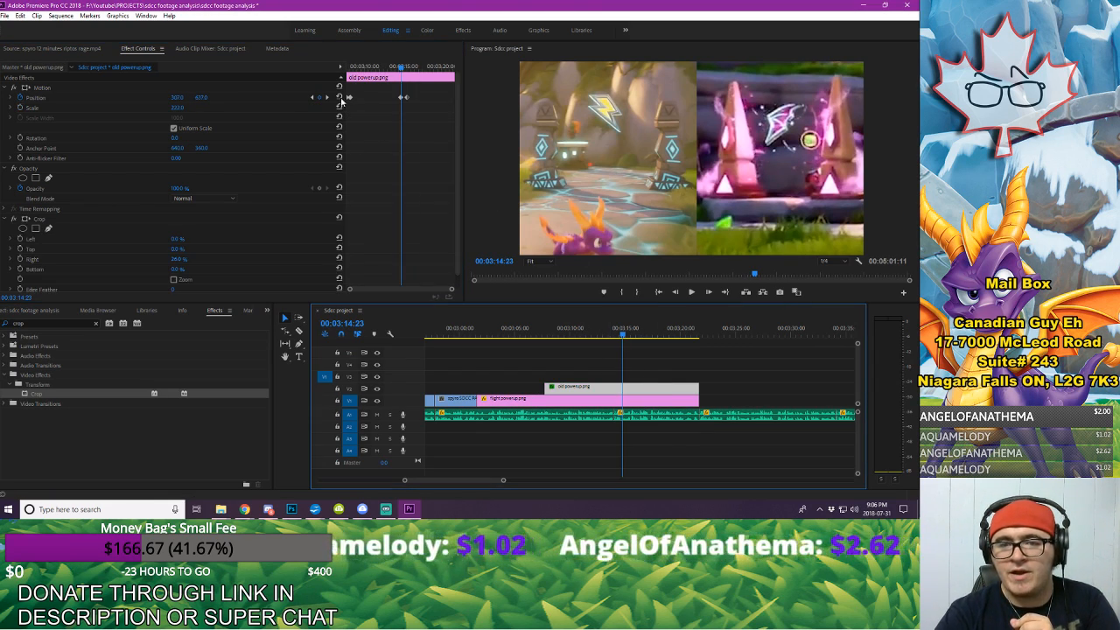
left_click(326, 98)
left_click(660, 400)
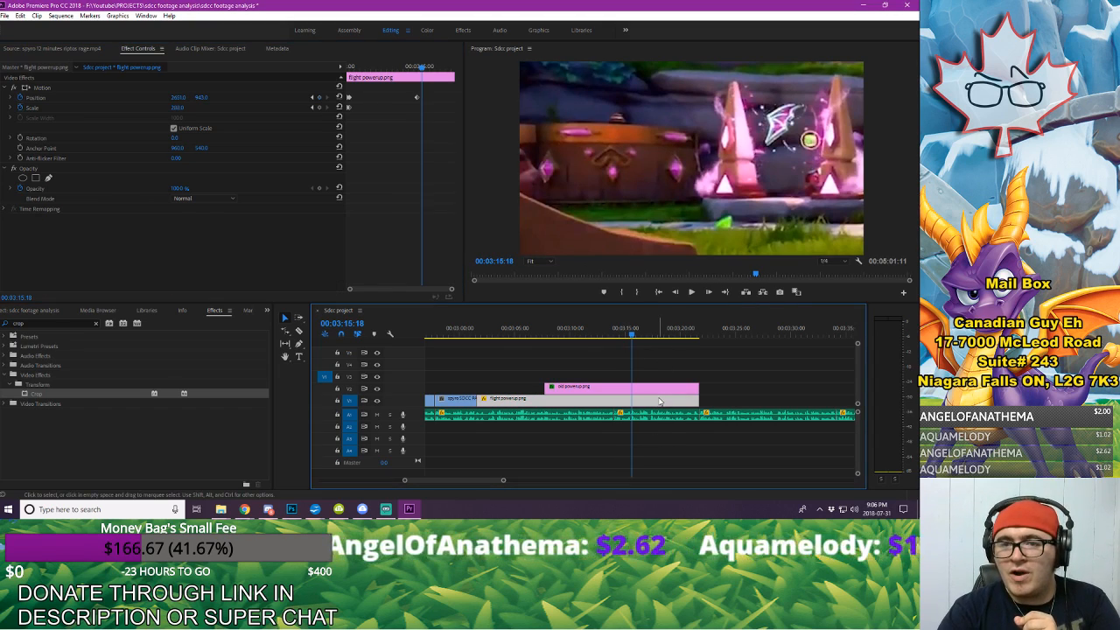
left_click(317, 97)
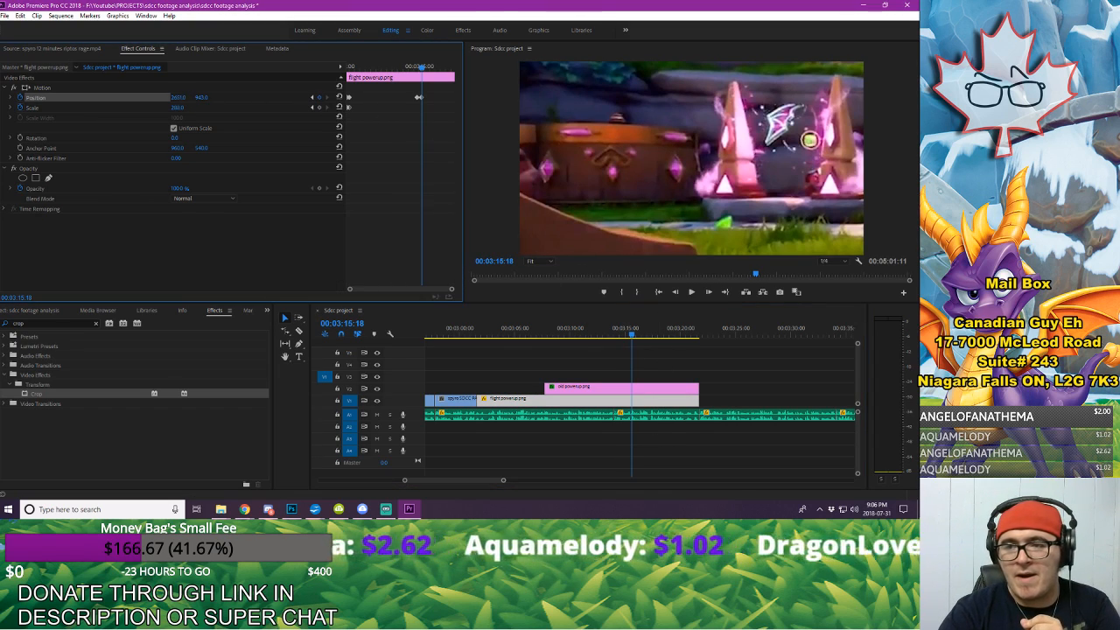
left_click_drag(178, 97, 69, 97)
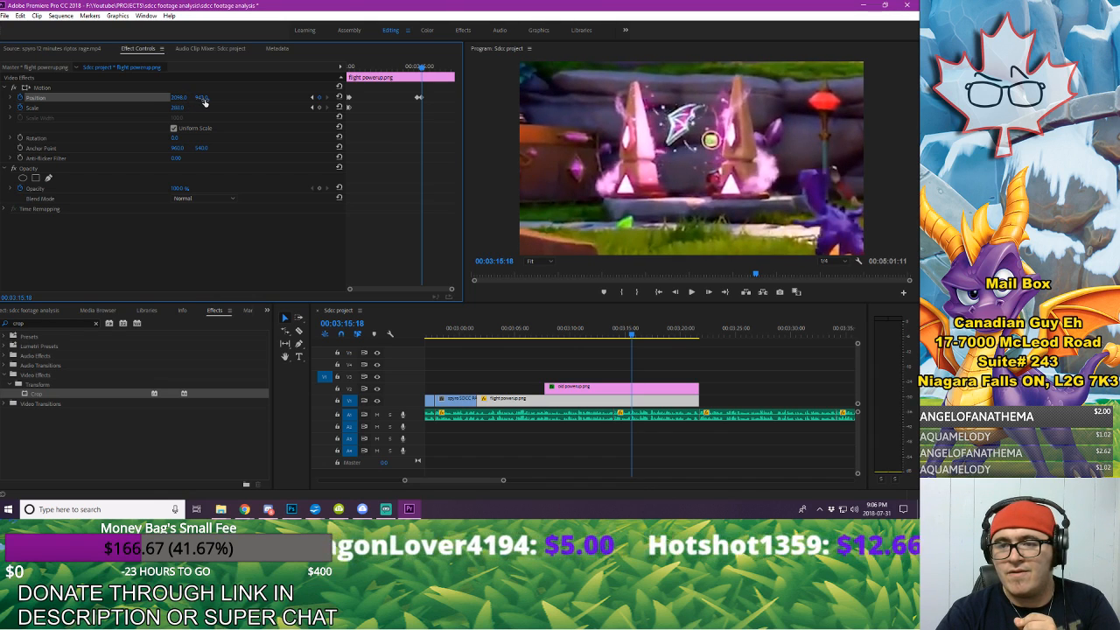
left_click_drag(202, 99, 186, 97)
Step: Play back the powerup comparison from 00:02:59:12 through the slide-out and recentring to check the animation's timing
left_click(455, 327)
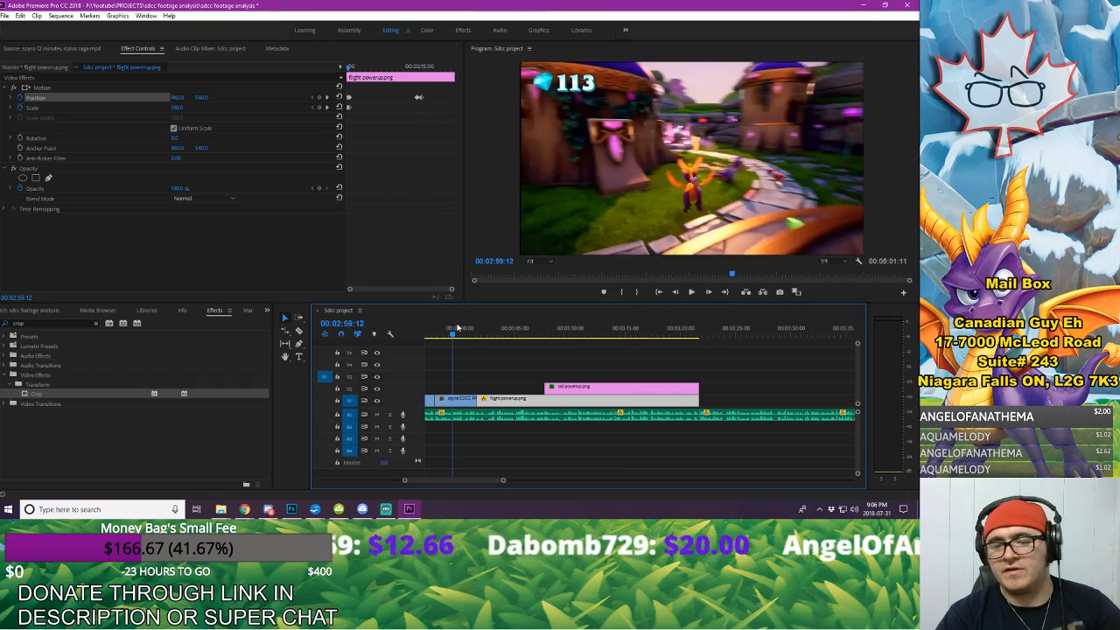
key("space")
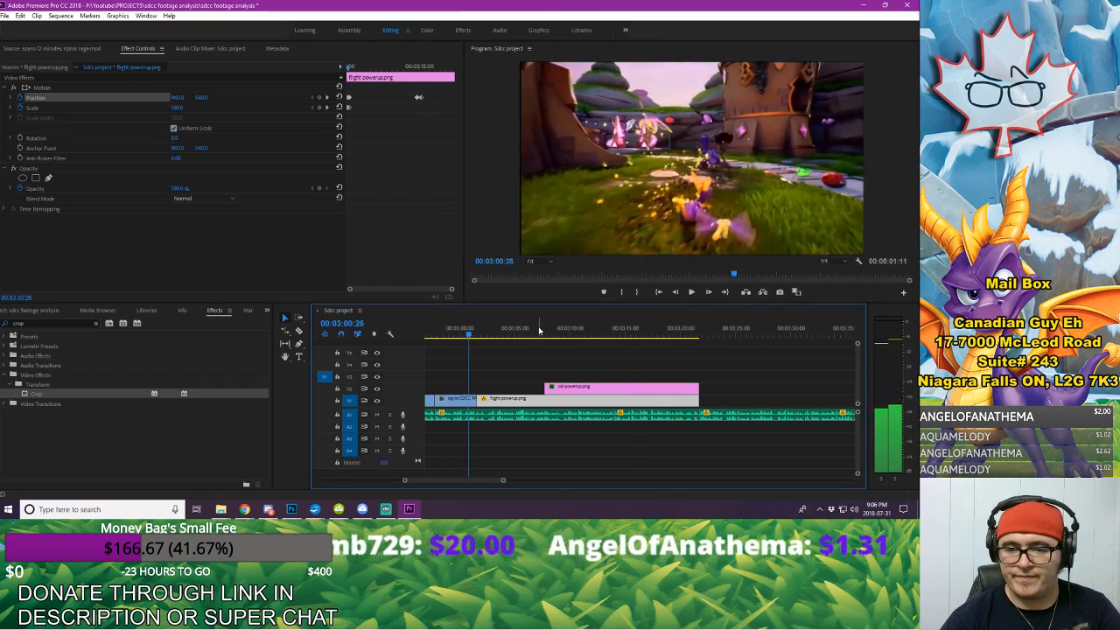
left_click(539, 329)
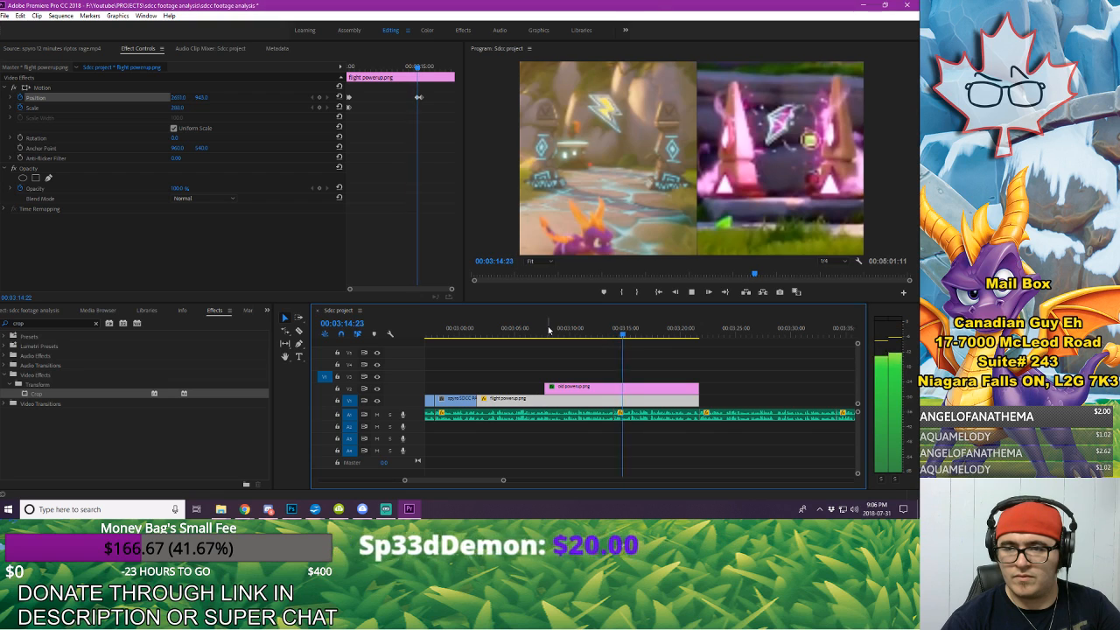
left_click(723, 389)
key("space")
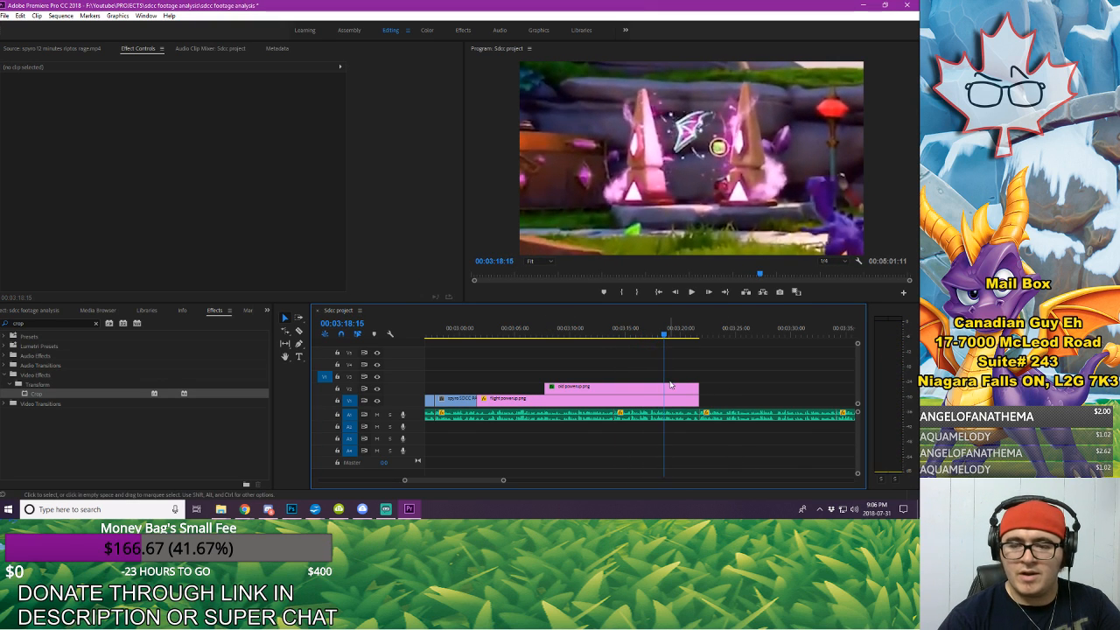
Step: Set the vertical Position of flight powerup's 00:03:15:18 keyframe to 943 so the still slides purely sideways
left_click(673, 390)
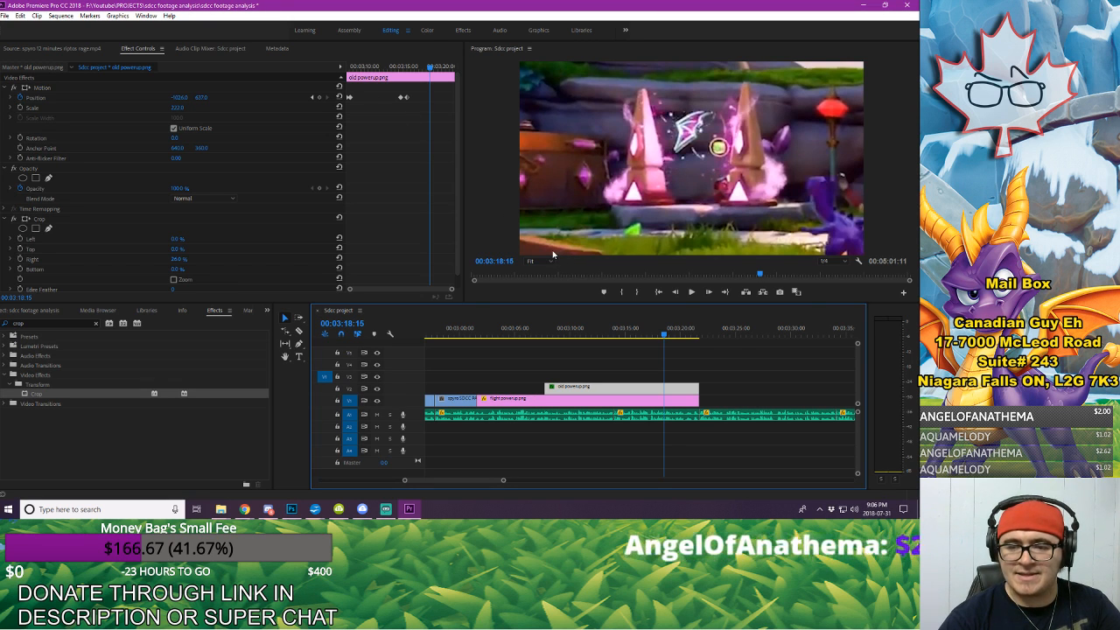
left_click_drag(404, 65, 406, 66)
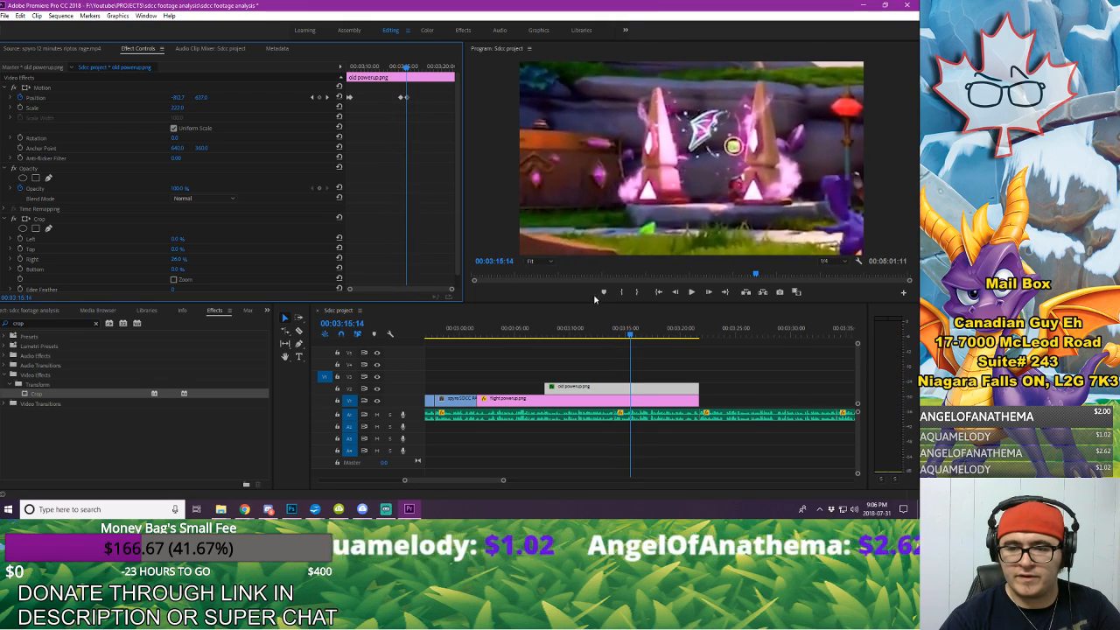
left_click(678, 399)
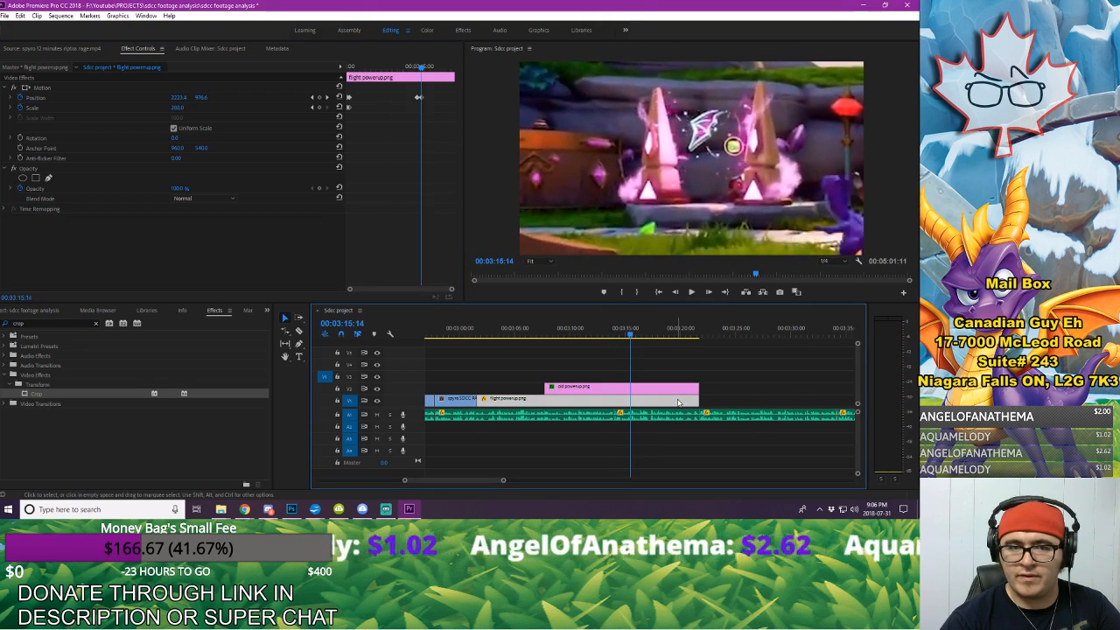
left_click(314, 98)
left_click(328, 97)
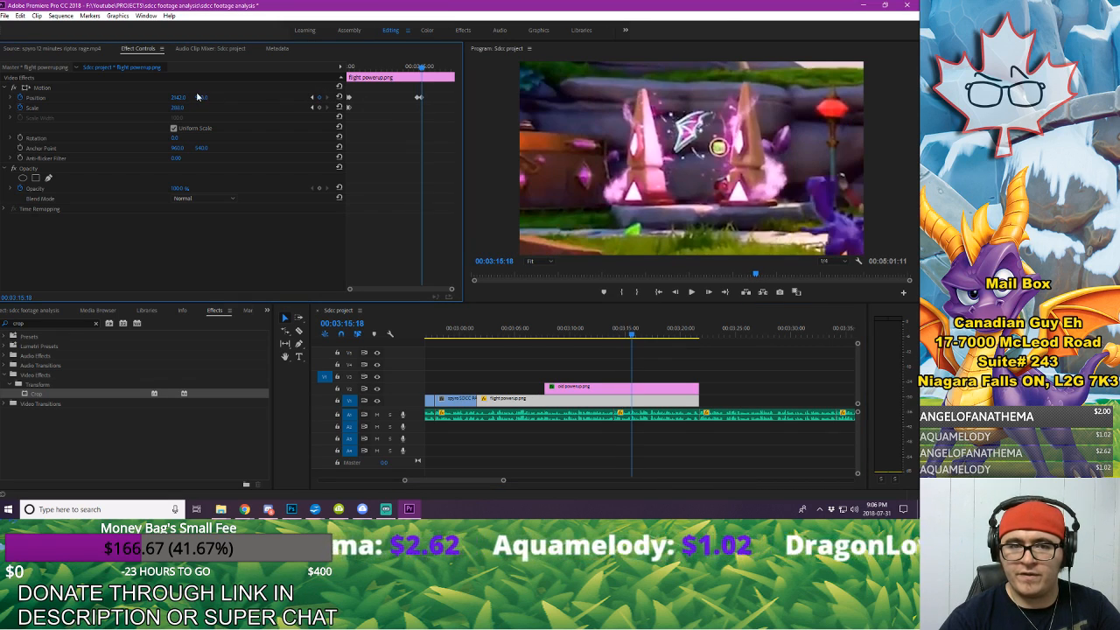
left_click(202, 98)
type("943")
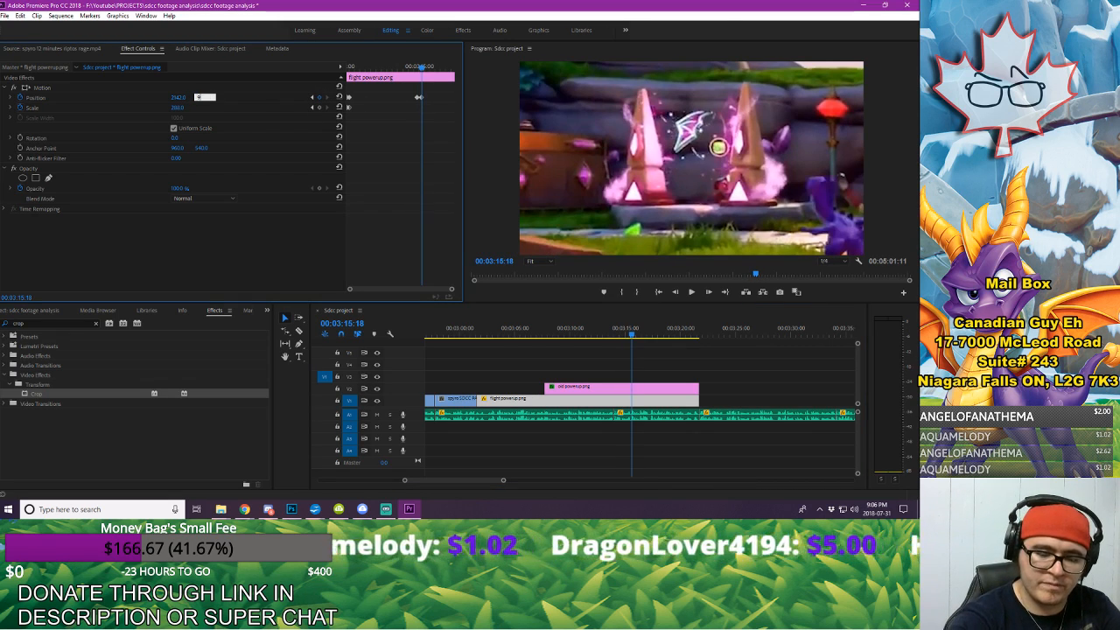
key("Return")
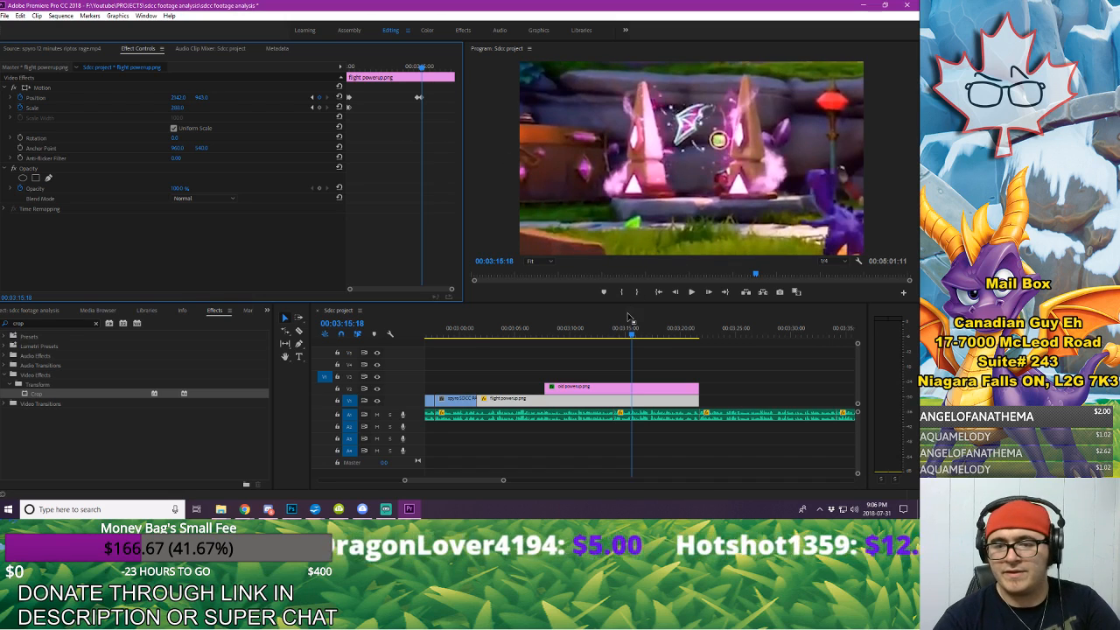
Step: Play back the powerup slide-out from 00:03:14:03 through the end of the stills to check the corrected motion against the voice-over
left_click(618, 334)
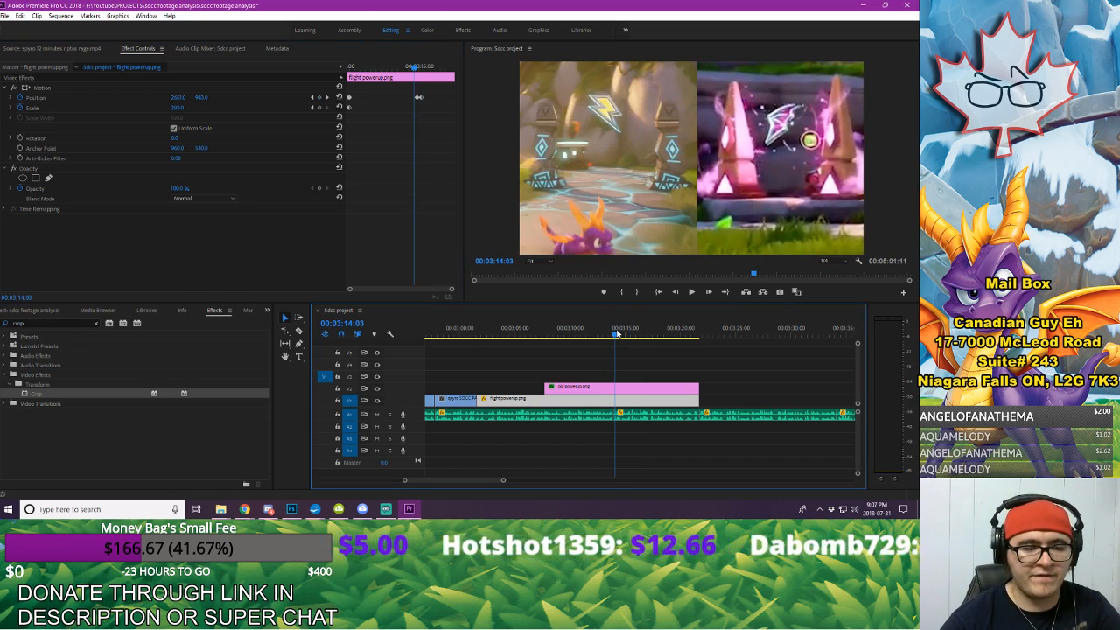
key("space")
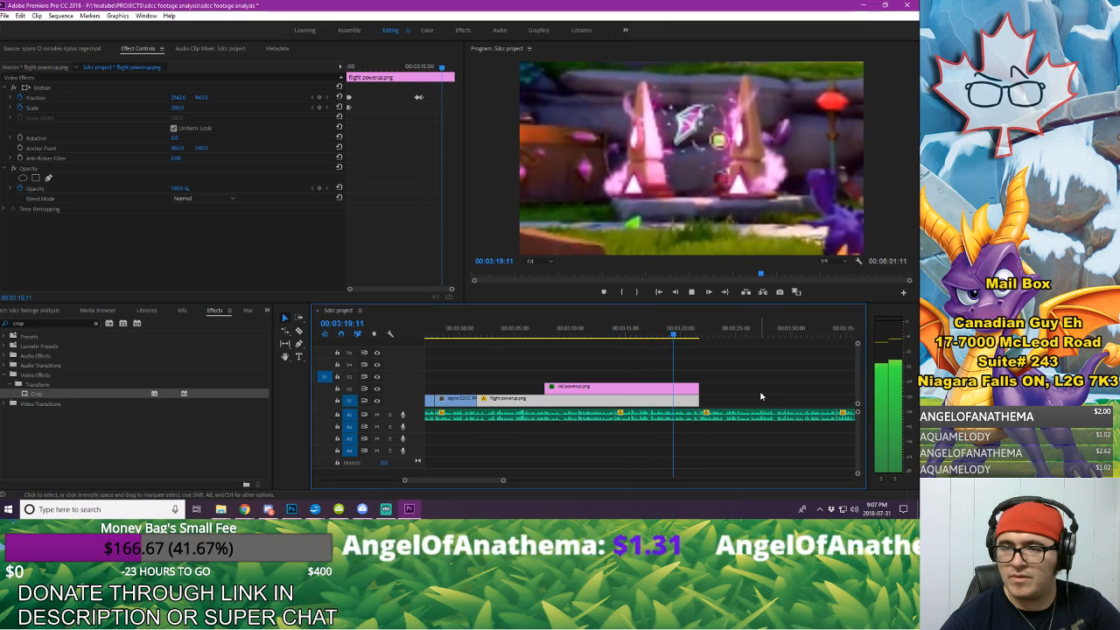
key("space")
key("space")
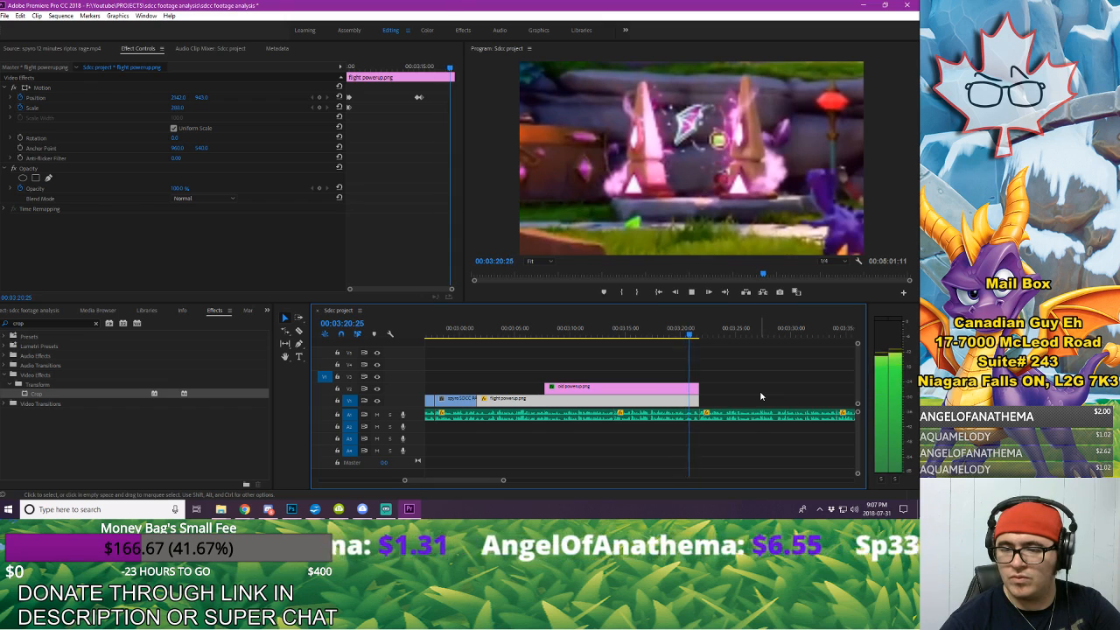
left_click(760, 396)
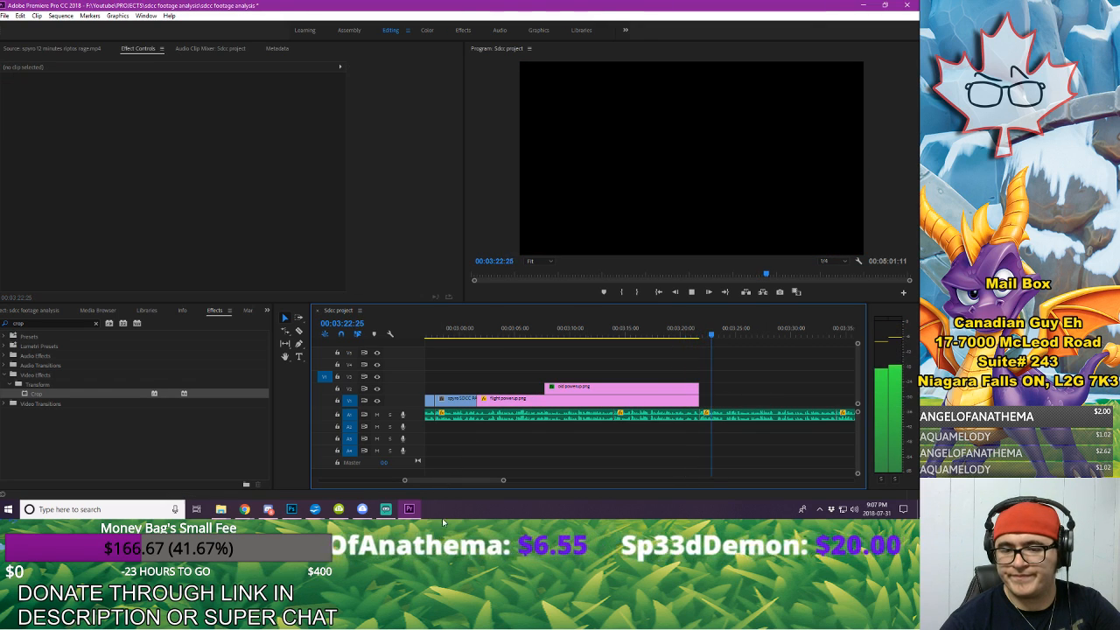
Step: Open spyro SDCC PANEL FOOTAGE.mp4 and mark a 00:00:02:22 excerpt starting at 00:03:10:28, where Spyro runs towards the purple gate
mouse_move(502, 482)
left_mouse_down()
mouse_move(563, 484)
mouse_move(524, 482)
left_mouse_up()
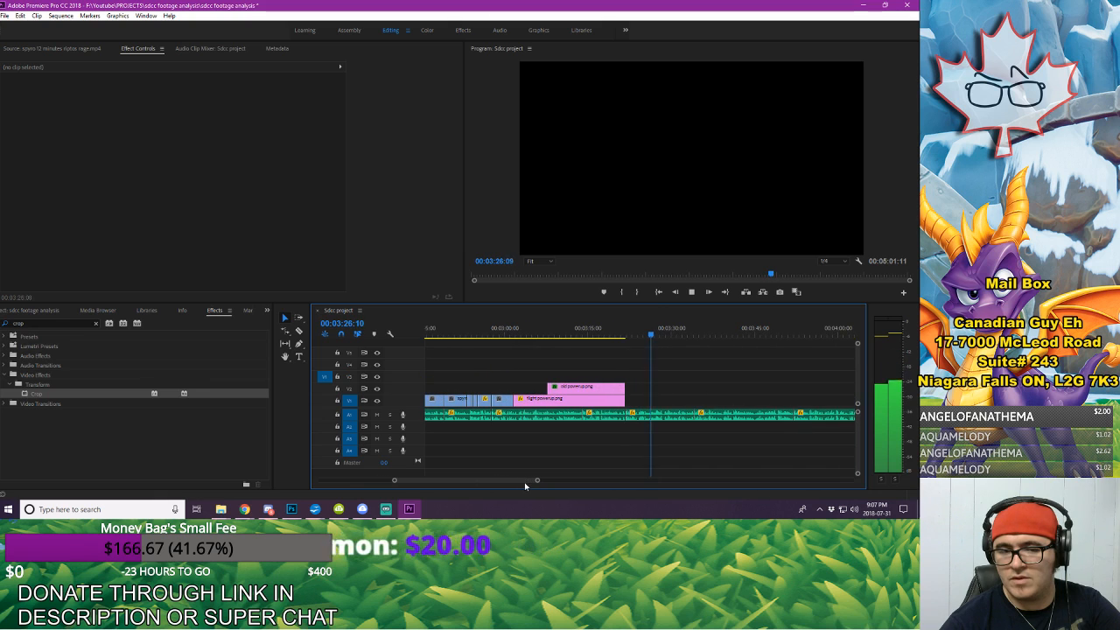
left_click(52, 311)
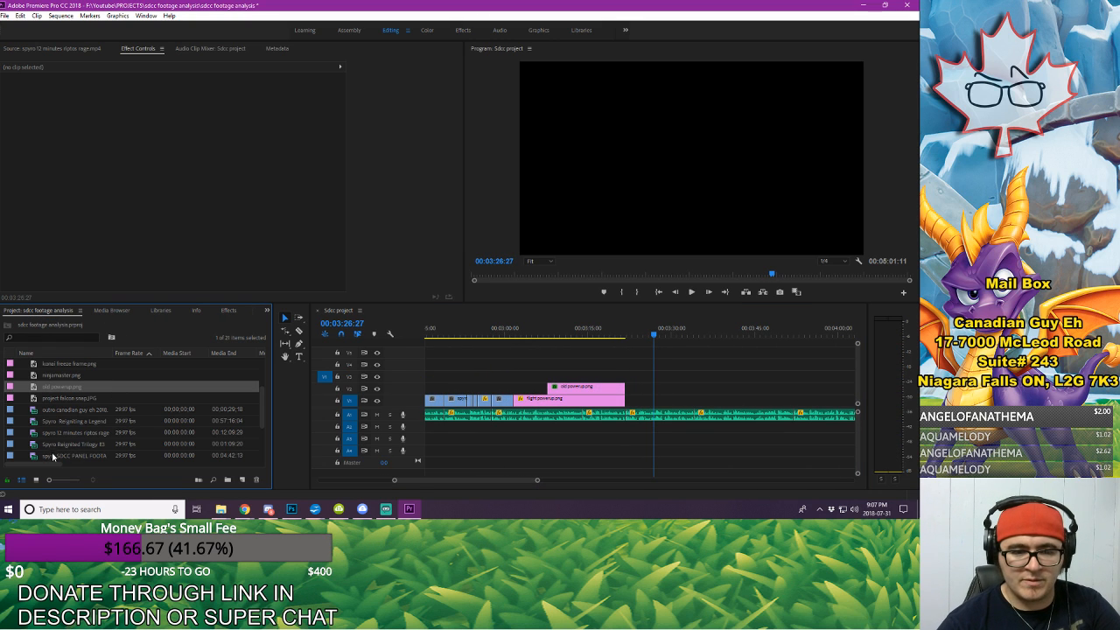
double_click(53, 455)
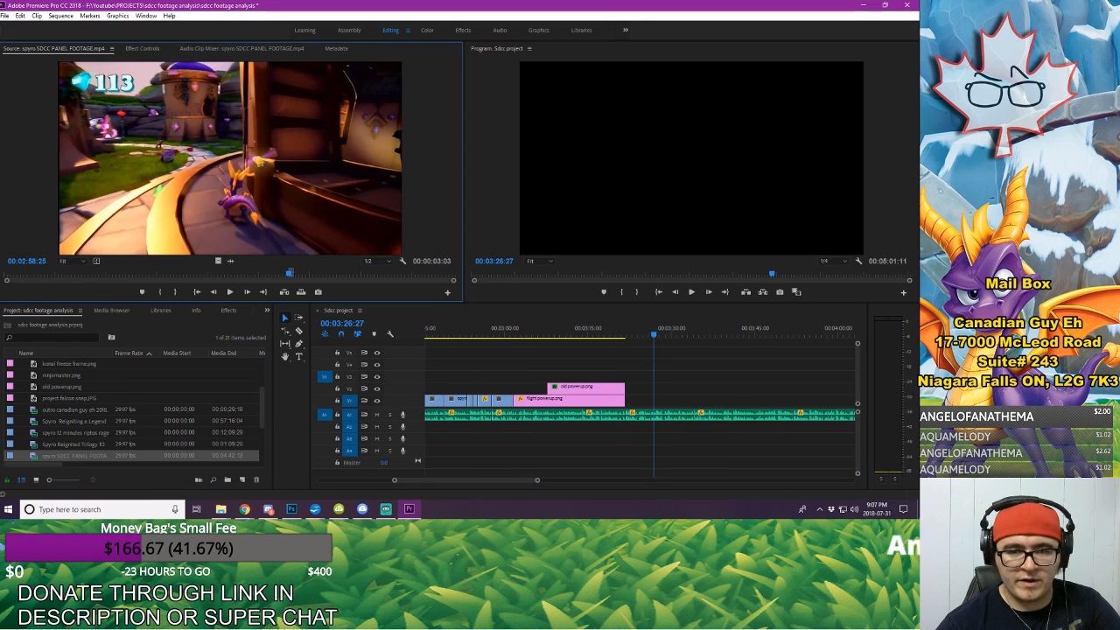
left_click_drag(290, 273, 310, 273)
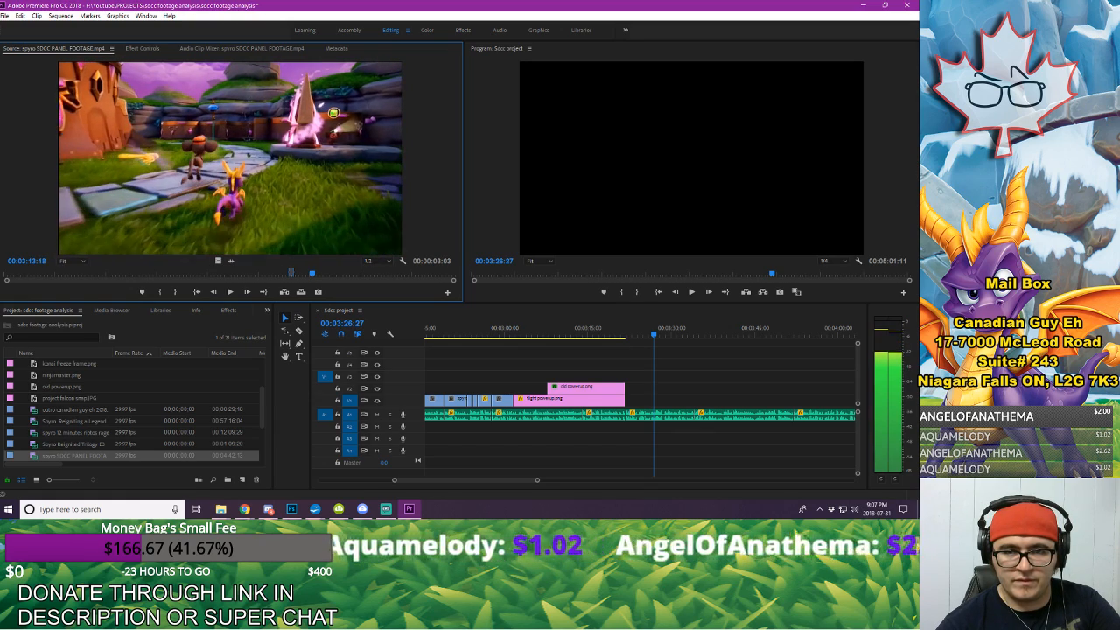
key("Right")
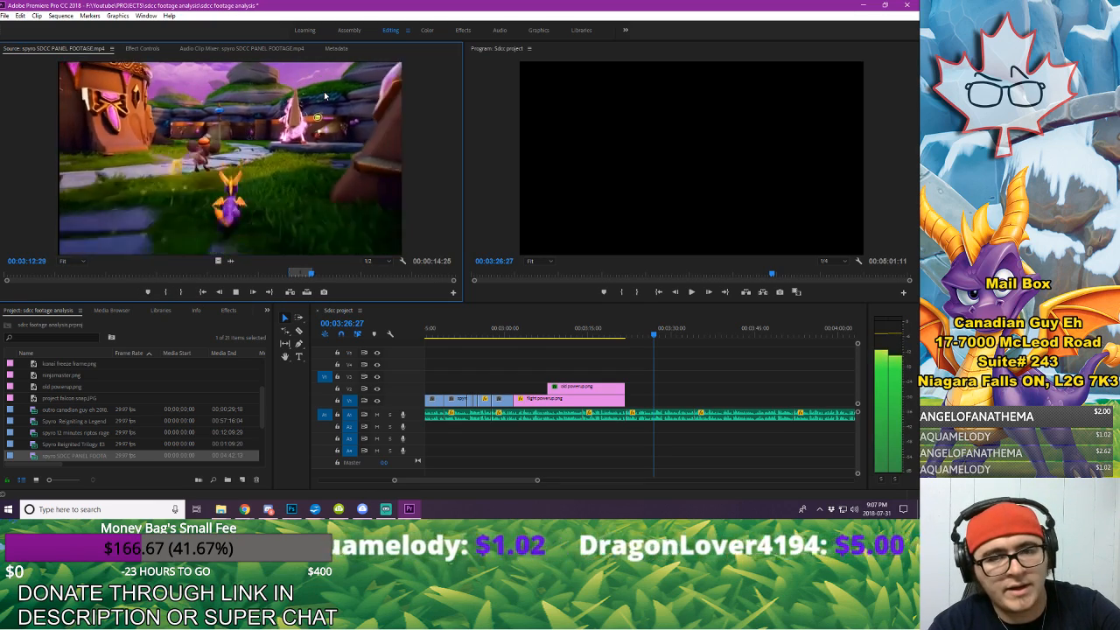
key("space")
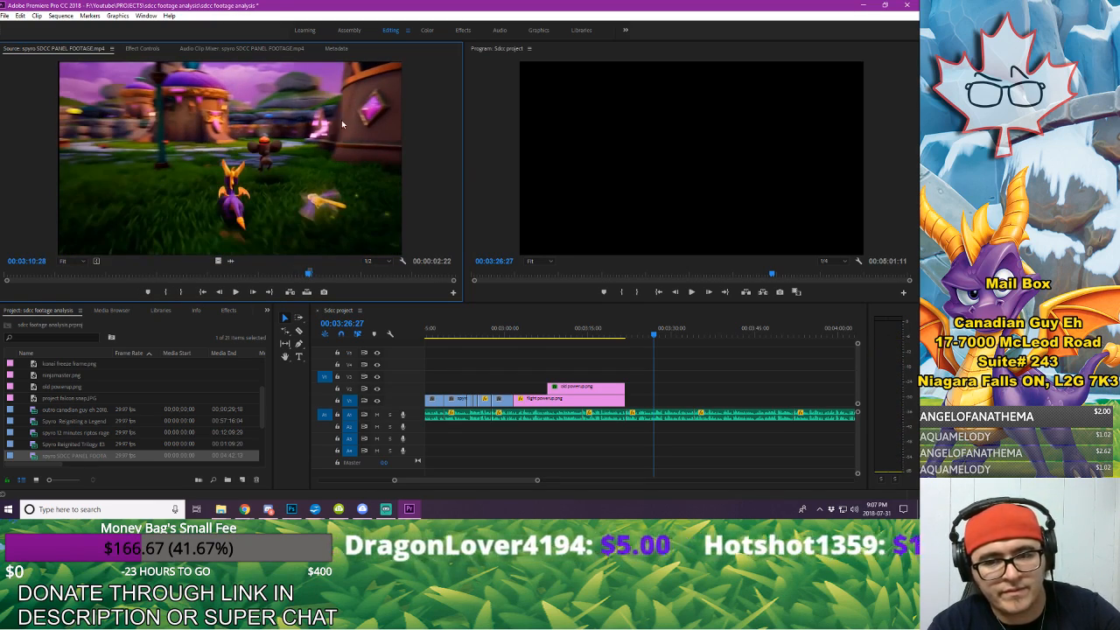
Step: Place the marked excerpt on V1, butt it against the end of the flight powerup still, and play across the join
left_click_drag(652, 391, 646, 400)
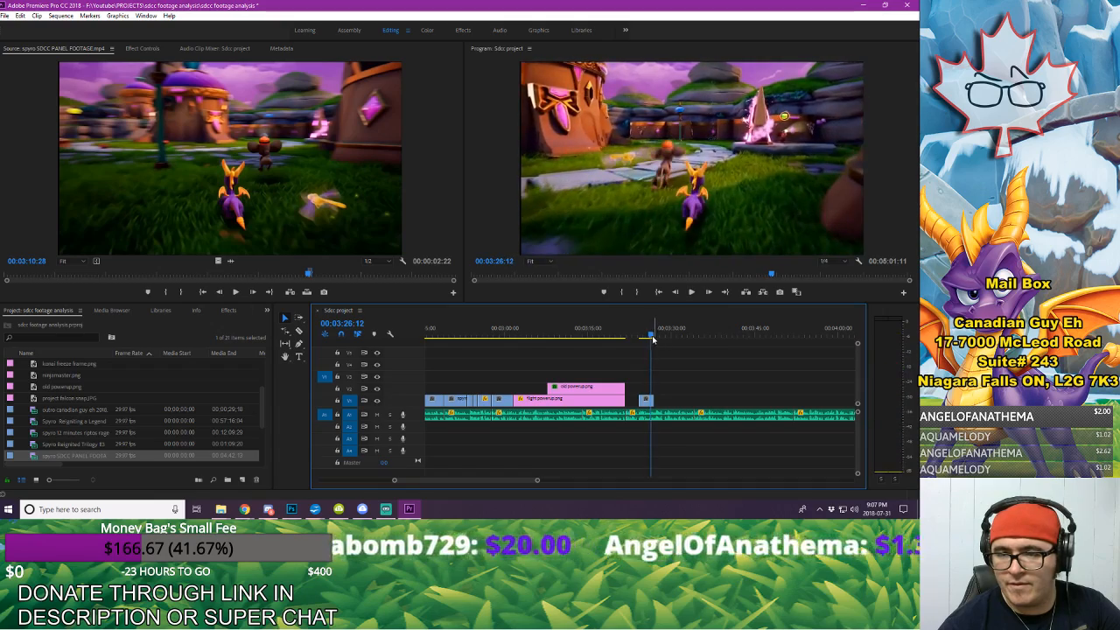
left_click(634, 334)
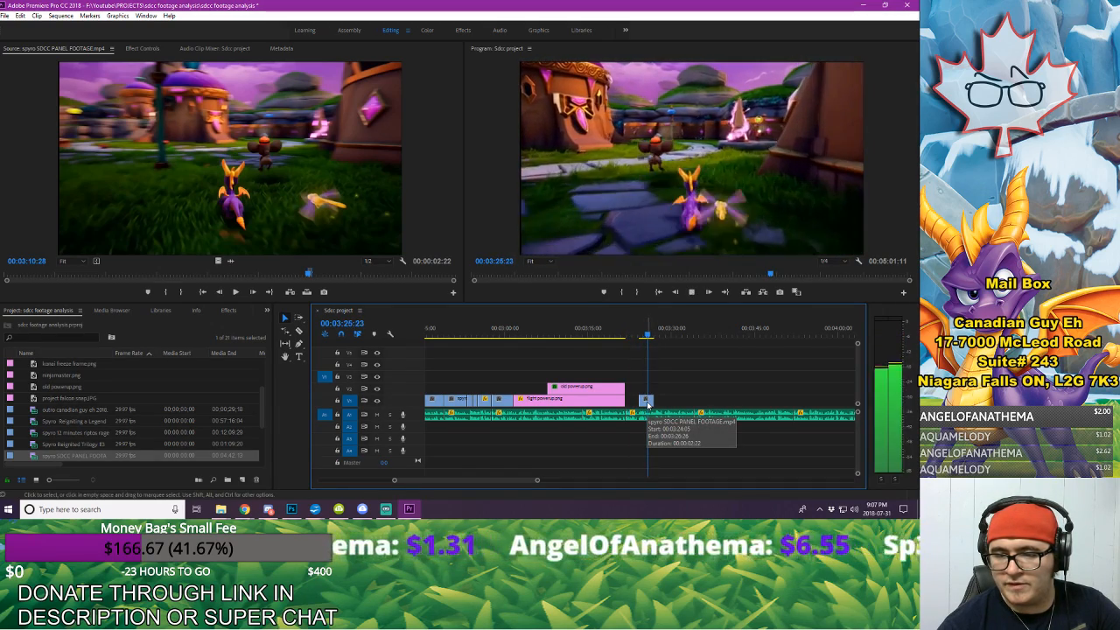
left_click_drag(647, 403, 628, 399)
left_click(604, 333)
key("space")
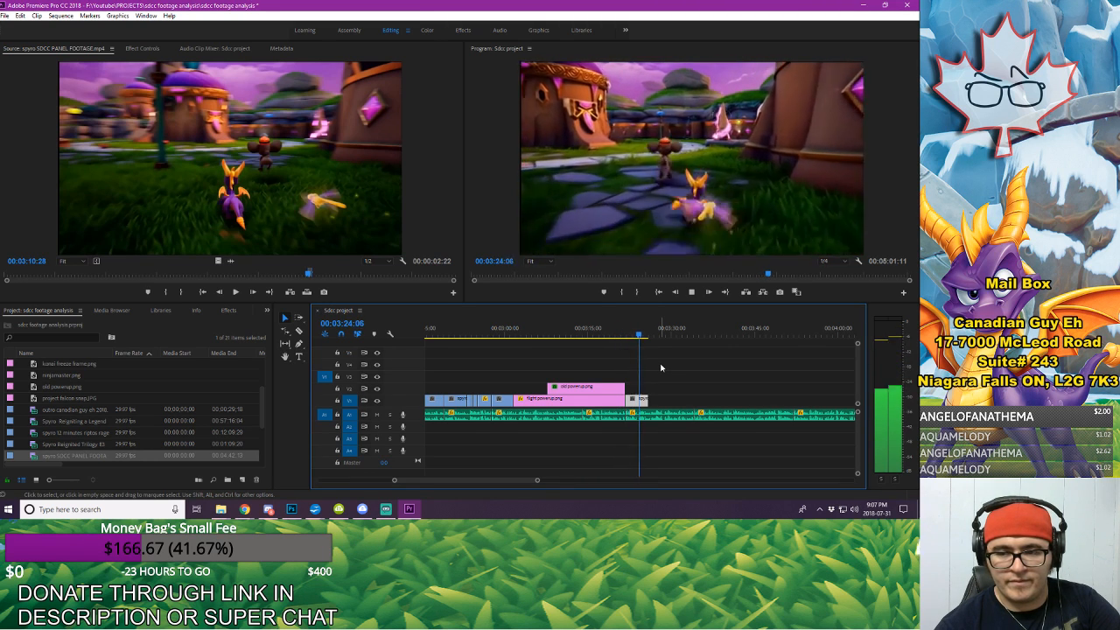
key("space")
Step: Export the excerpt's last frame at 00:03:25:24 as a PNG named npc orb and import it into the project
left_click_drag(645, 340, 649, 339)
key("Right")
key("Right")
key("Right")
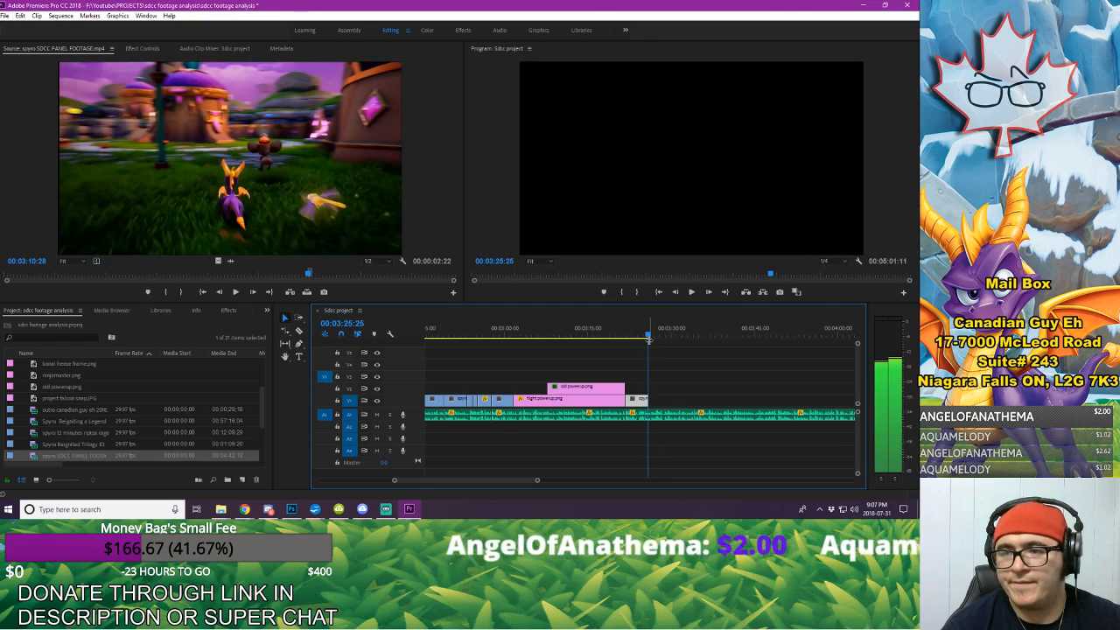
key("Left")
left_click(779, 292)
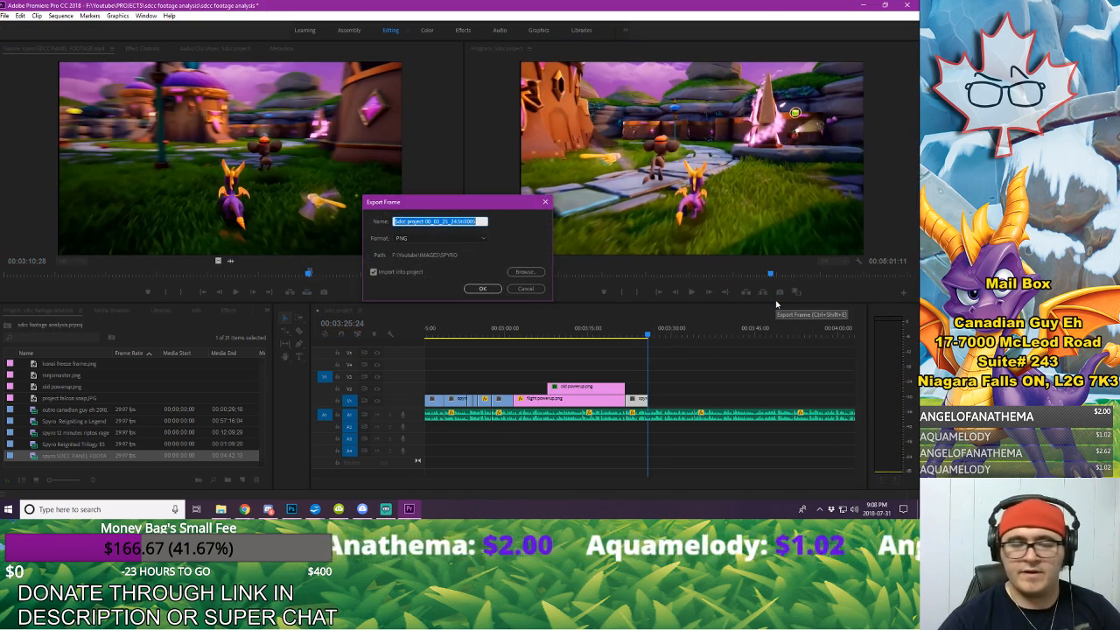
type("spc ors")
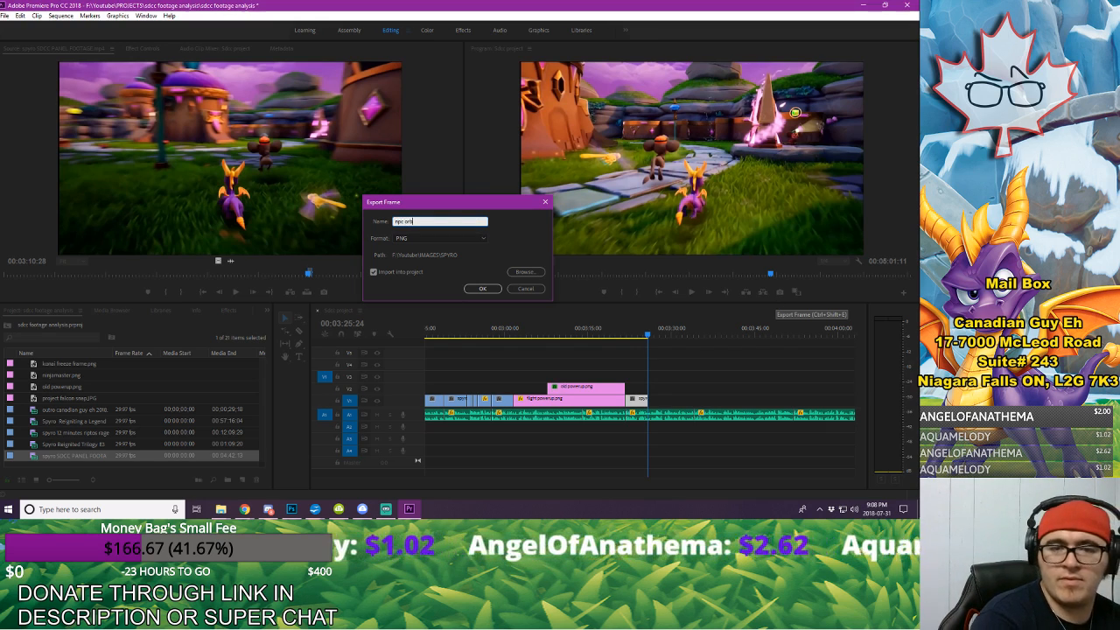
key("Return")
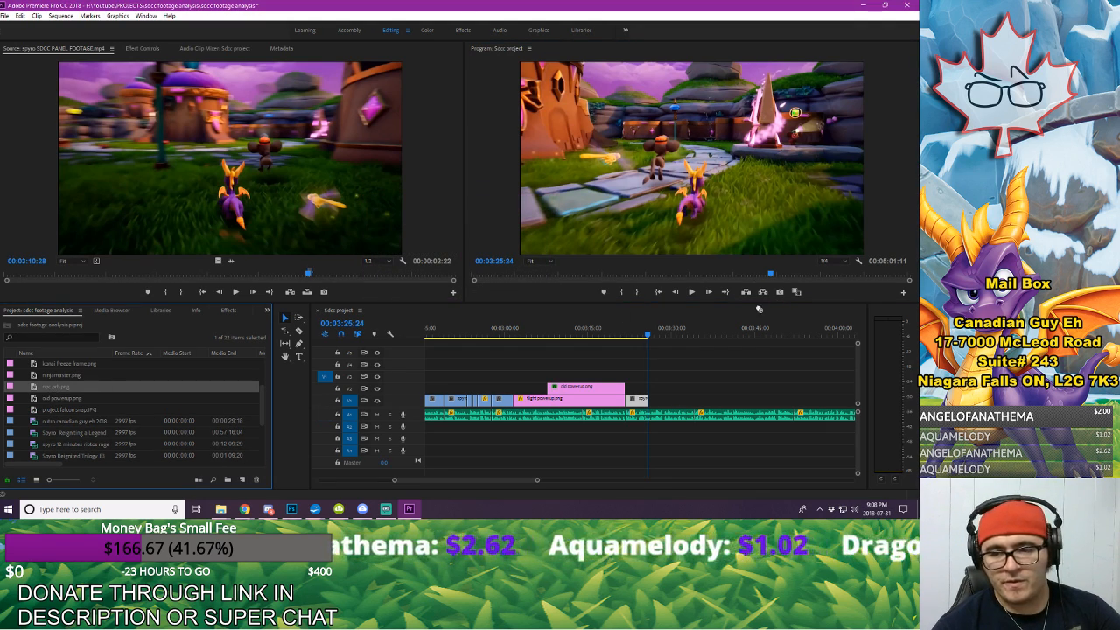
Step: Place npc orb.png on V1 directly after the panel footage excerpt and play across the cut to check it against the voice-over
left_click_drag(759, 309, 652, 403)
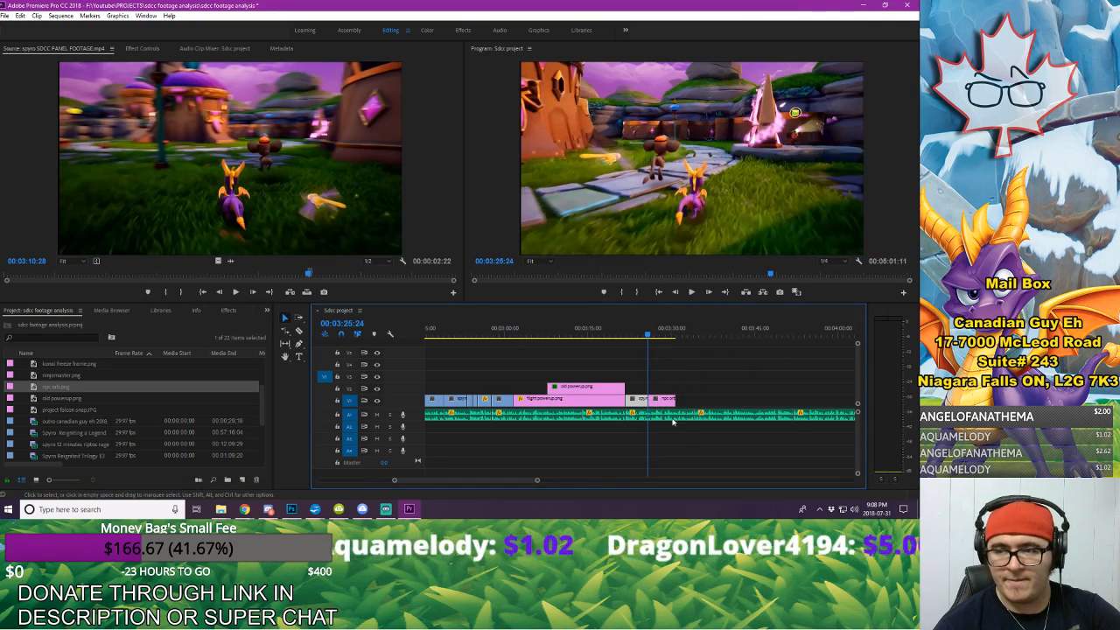
left_click_drag(537, 480, 476, 482)
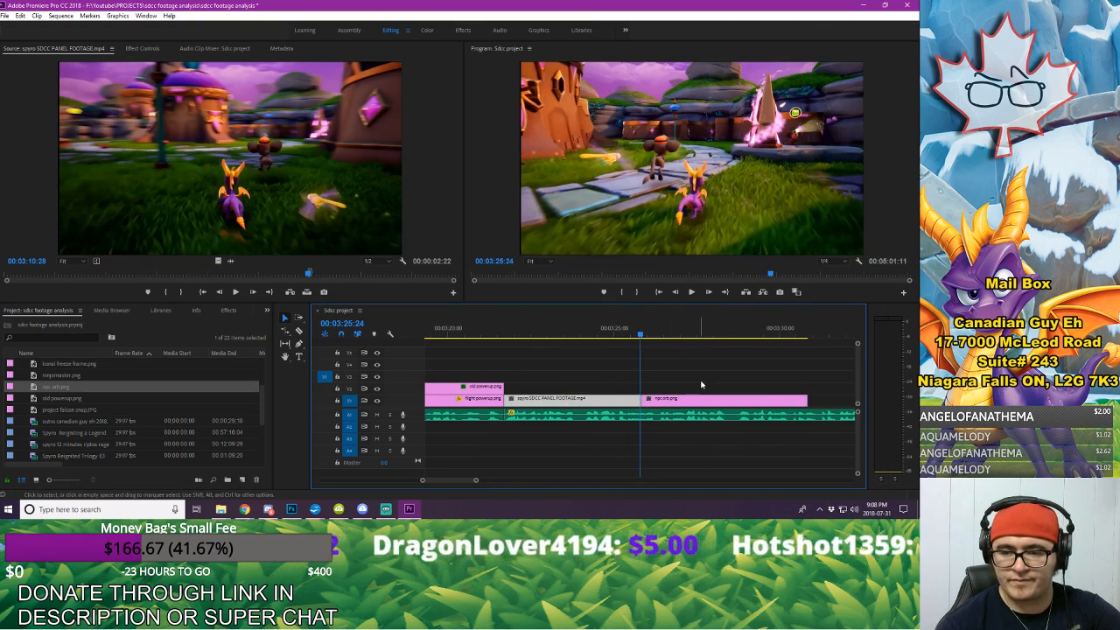
left_click(700, 384)
left_click(629, 330)
key("space")
key("space")
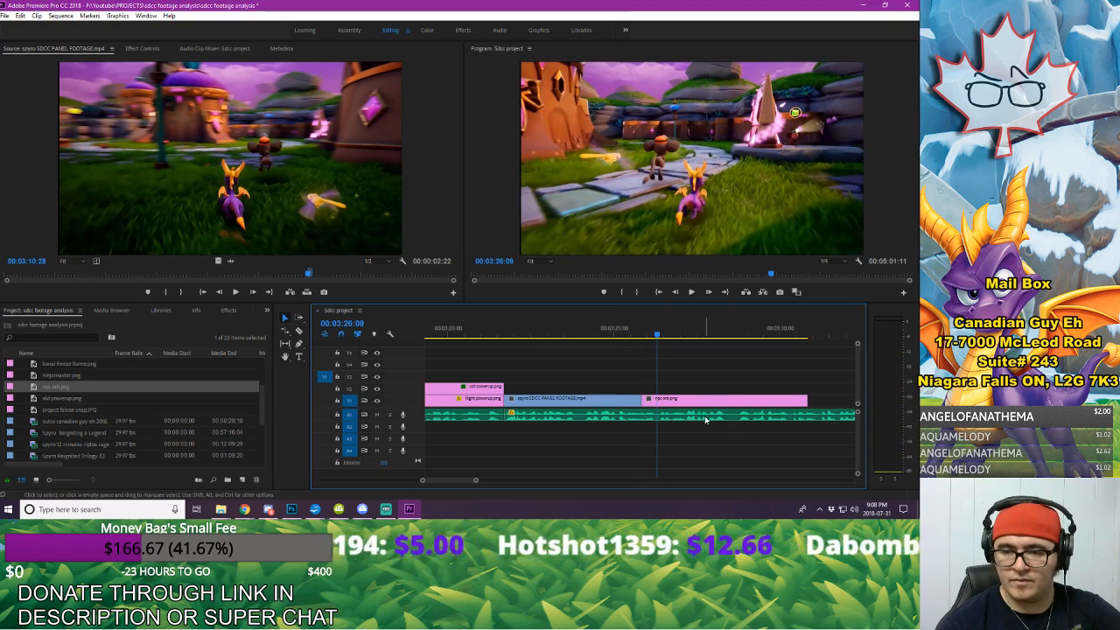
left_click(627, 332)
key("space")
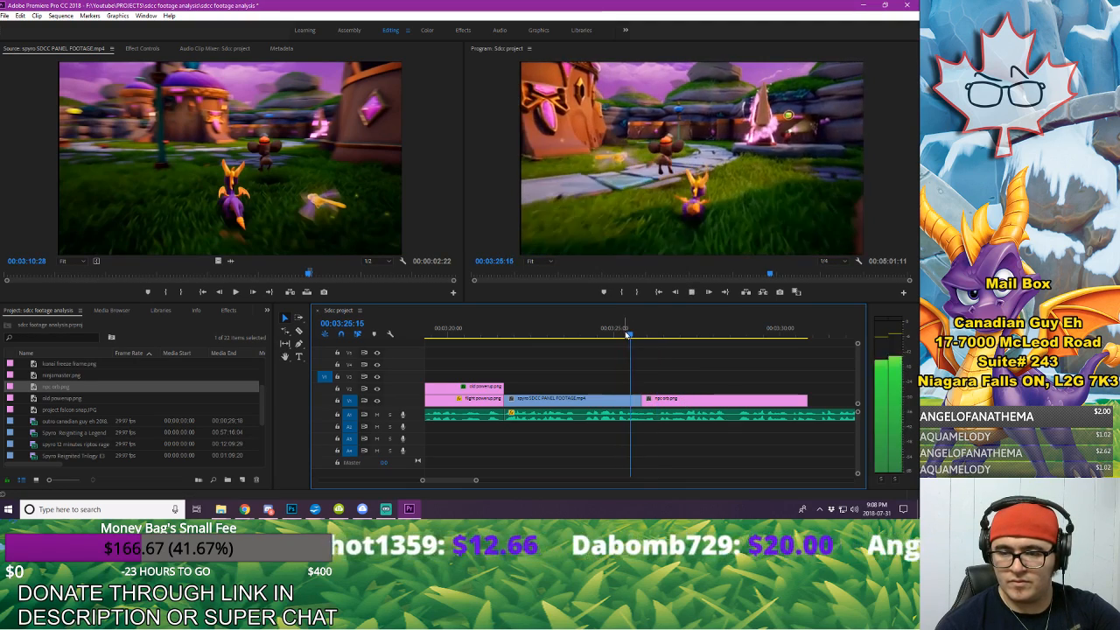
key("space")
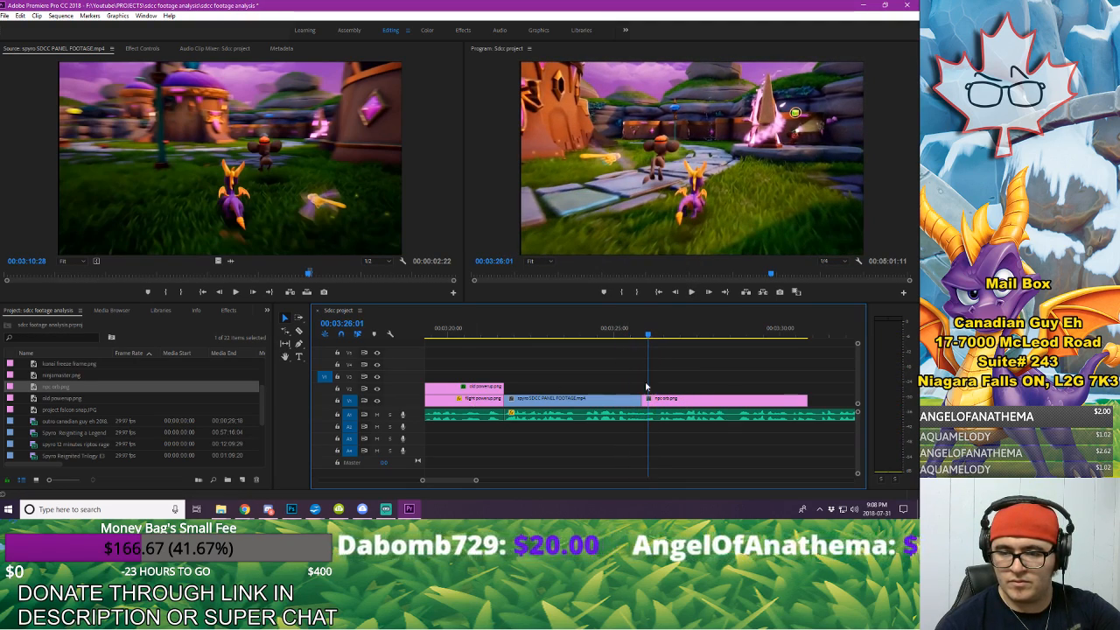
Step: Trim the start of the panel footage excerpt, close the gap by shifting it and npc orb earlier, and play the retimed cut
left_click_drag(507, 399, 524, 401)
left_click_drag(584, 376, 614, 404)
left_click(593, 337)
key("space")
key("space")
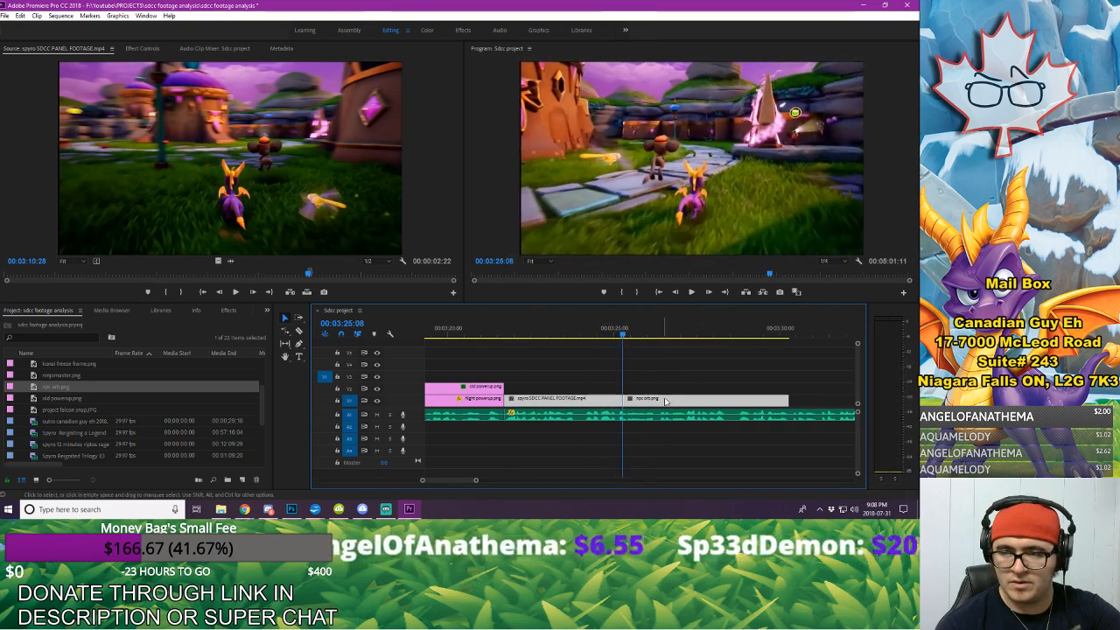
key("space")
key("space")
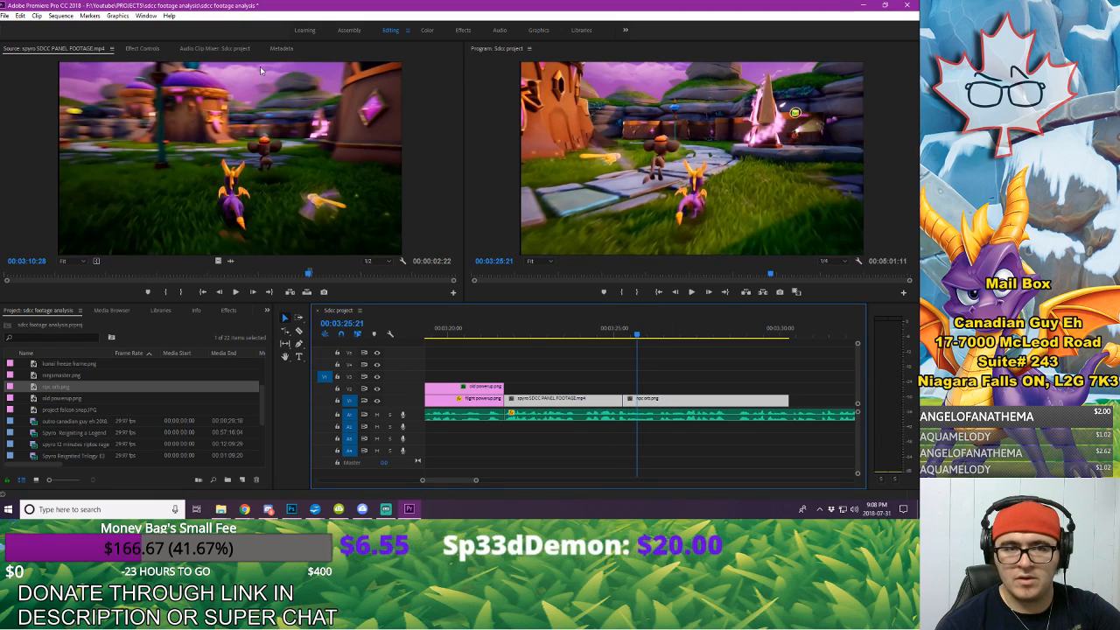
Step: Keyframe npc orb's Position and Scale from 00:03:25:21 to 00:03:26:04, zooming to a Scale of 275 on the glowing orb beside the gate
left_click(699, 391)
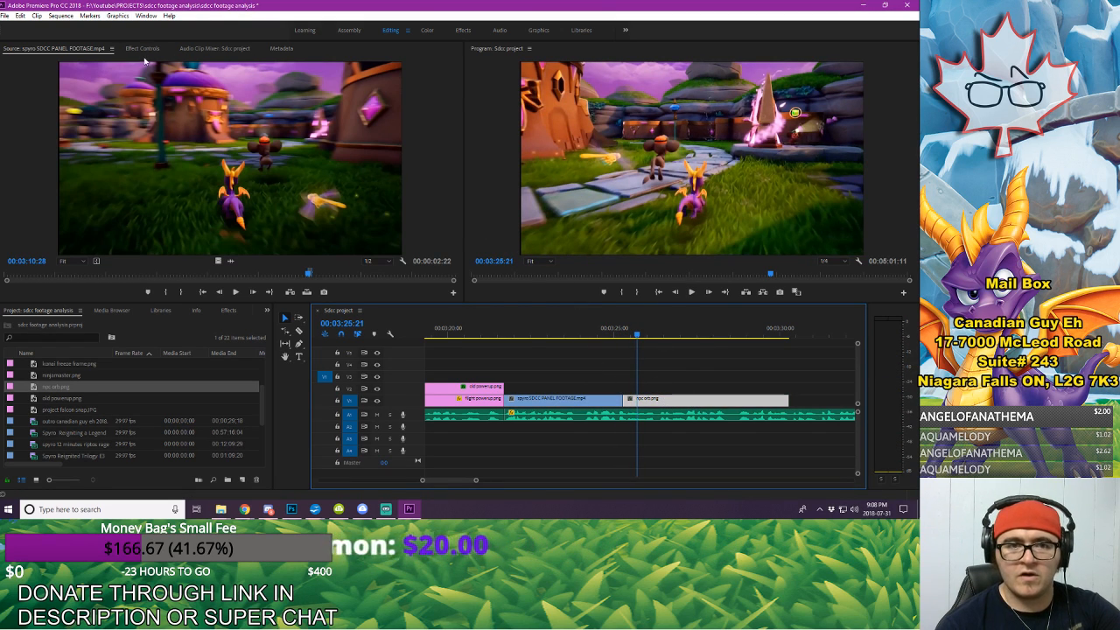
left_click(142, 48)
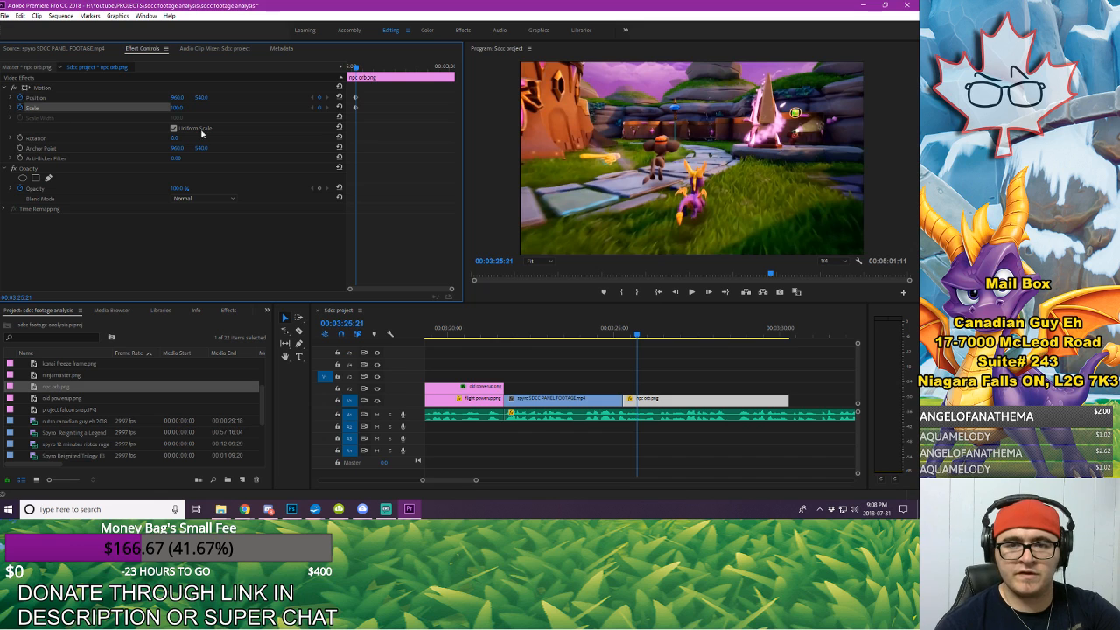
key("space")
key("space")
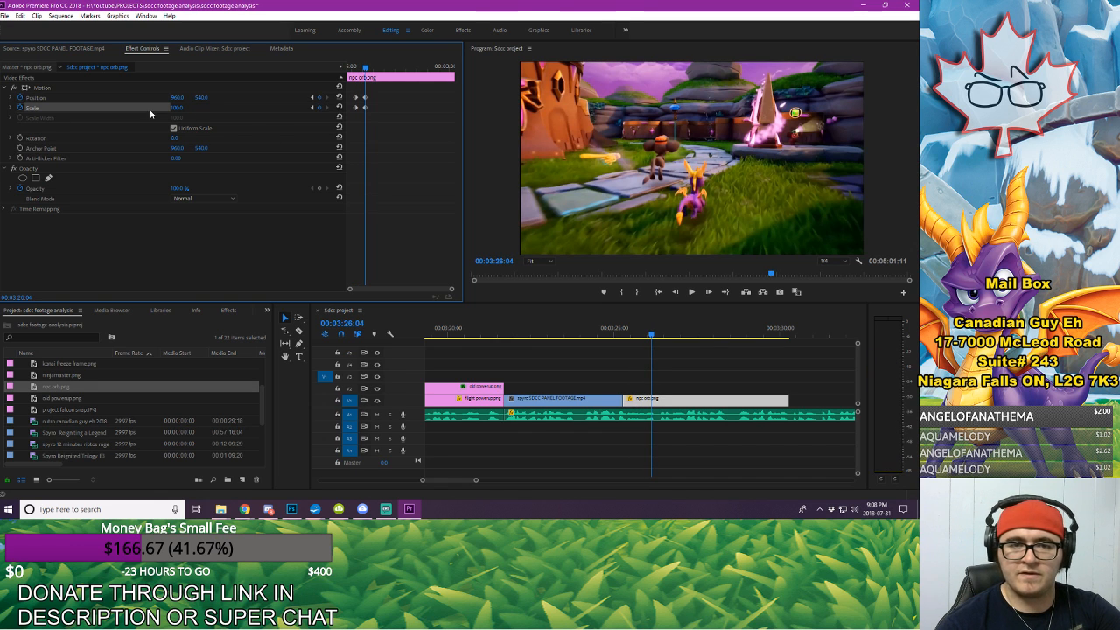
left_click_drag(174, 107, 70, 97)
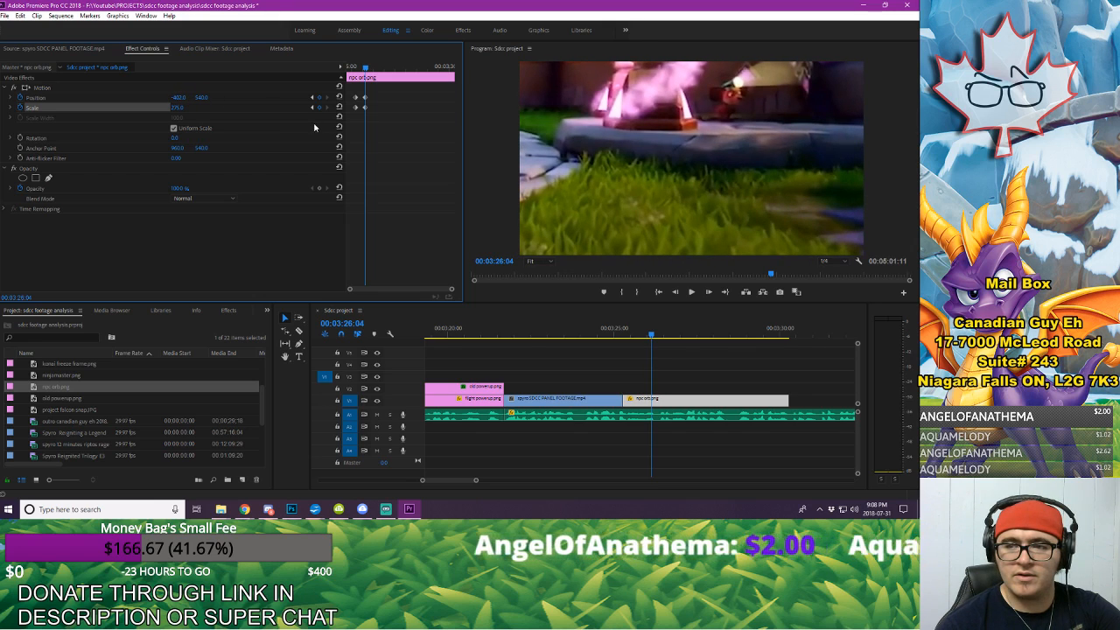
left_click_drag(200, 97, 140, 98)
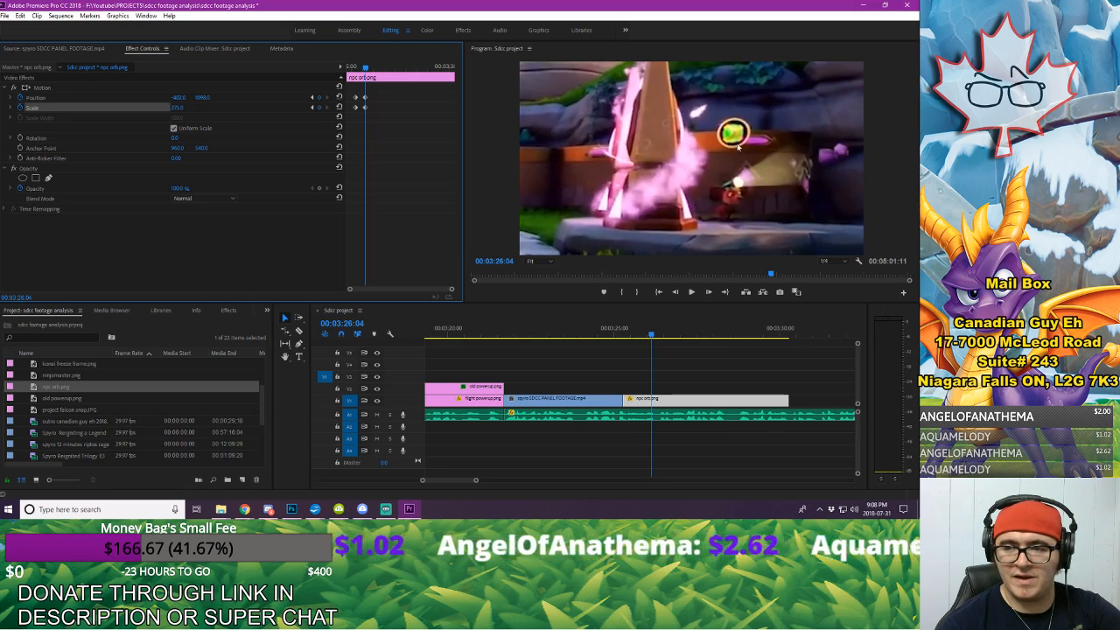
Step: Play the npc orb zoom against the voice-over and extend npc orb.png on V1 to end at 00:03:41:02
left_click(561, 330)
key("space")
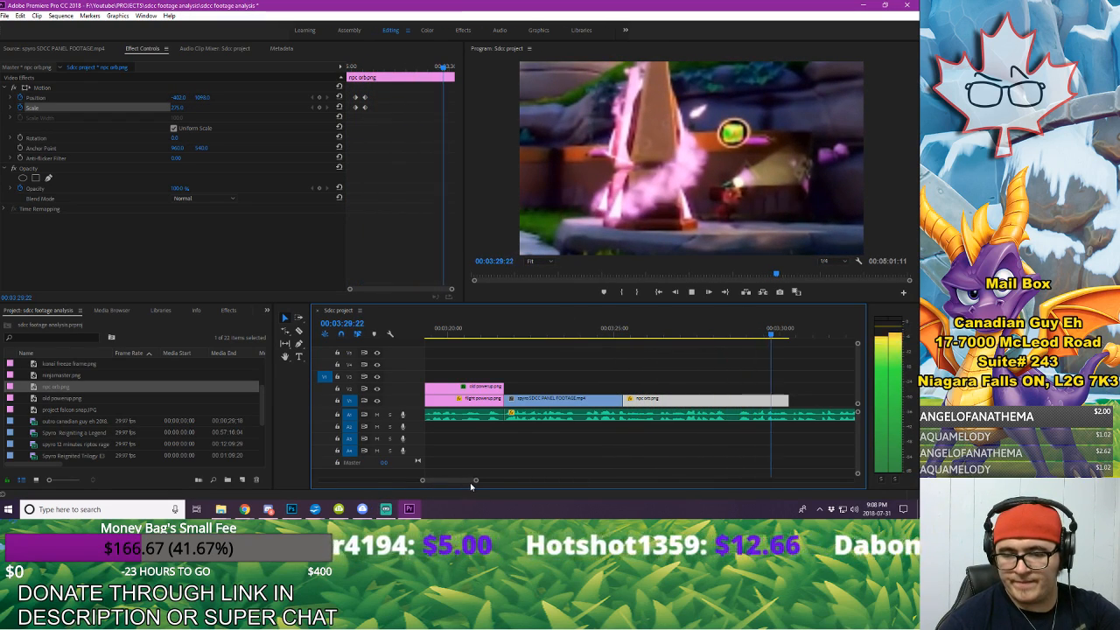
left_click_drag(474, 481, 481, 482)
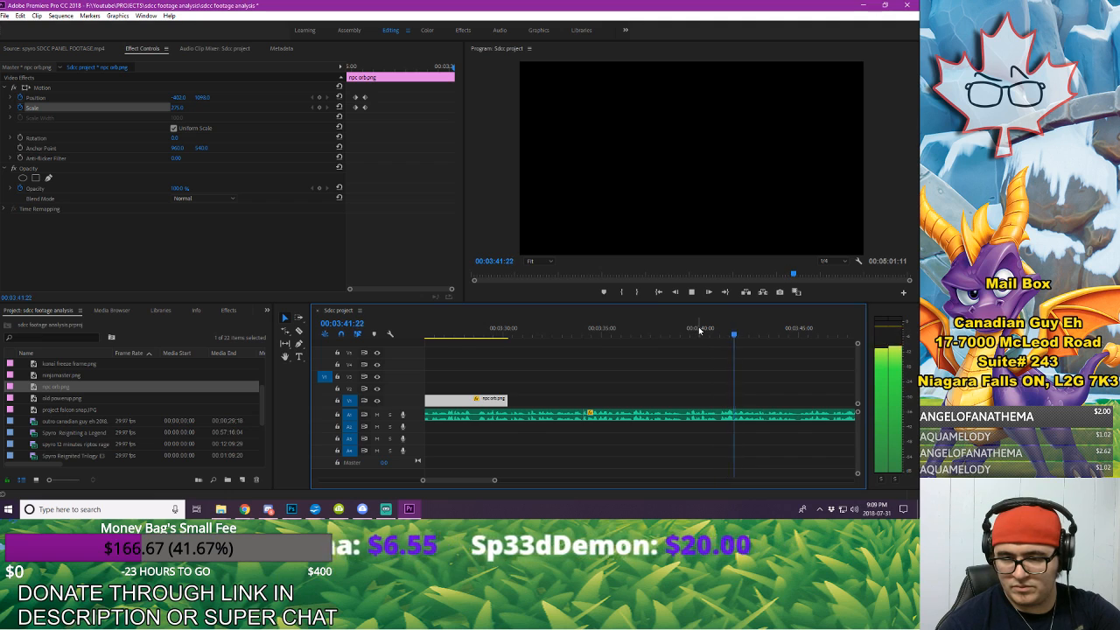
left_click(669, 328)
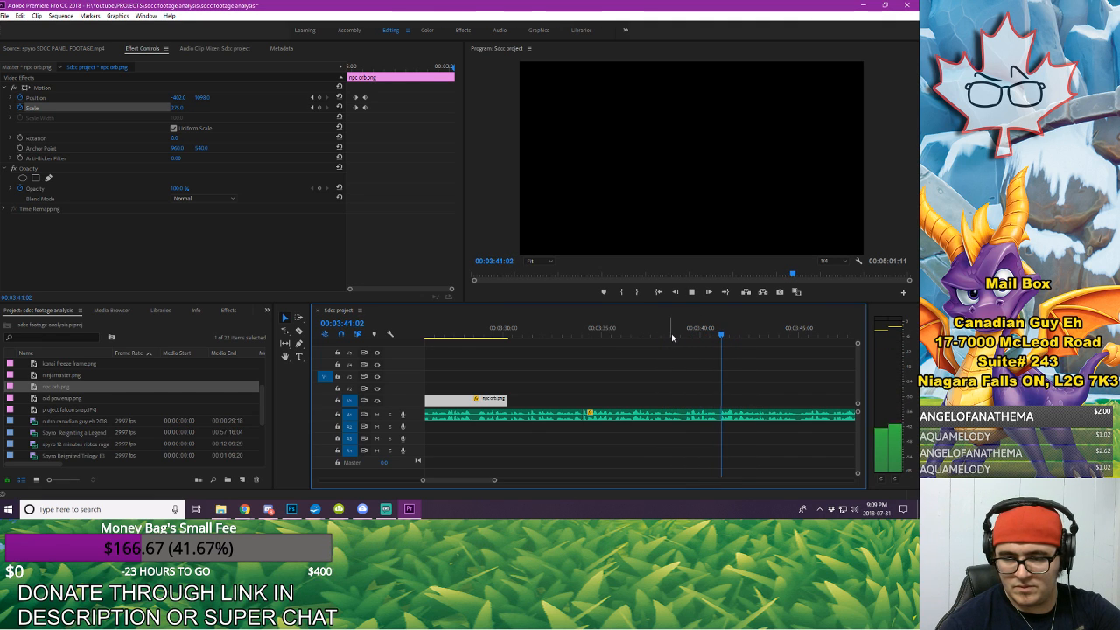
key("space")
left_click_drag(648, 395, 719, 390)
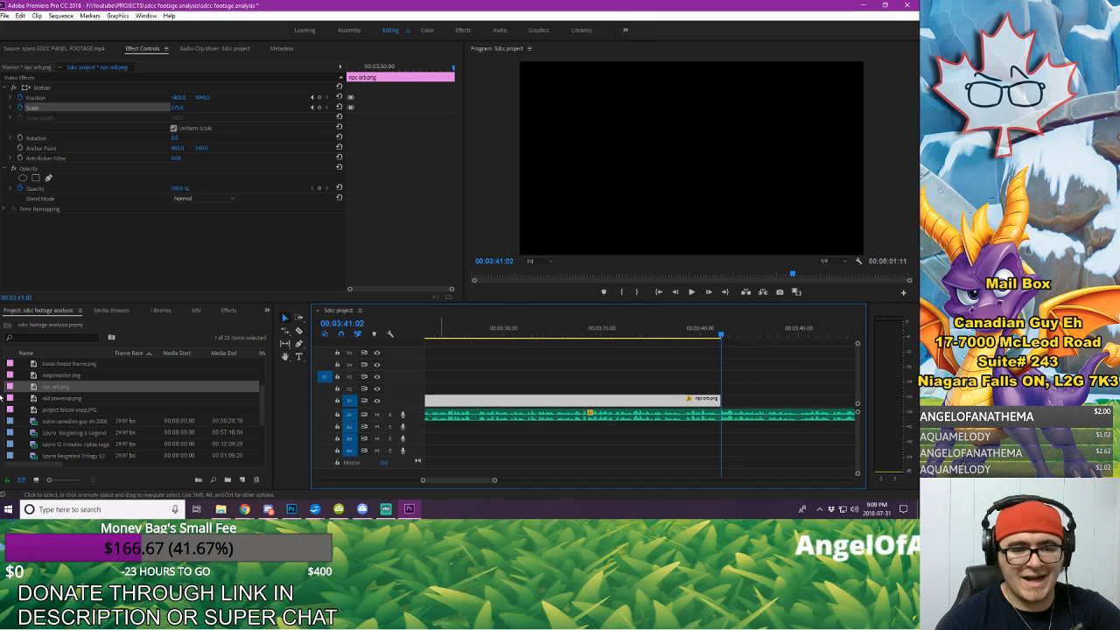
Step: Open the spyro 12 minutes riptos rage footage and mark the Foreman Bud orb hand-over, ending at 00:08:21:06
double_click(76, 444)
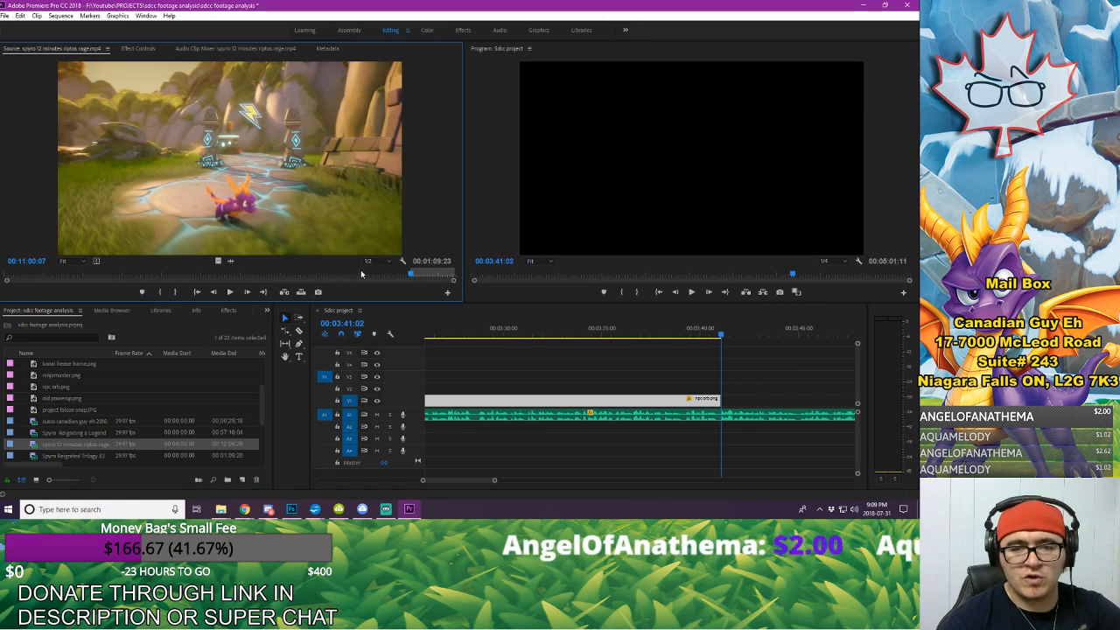
left_click_drag(272, 275, 306, 290)
key("space")
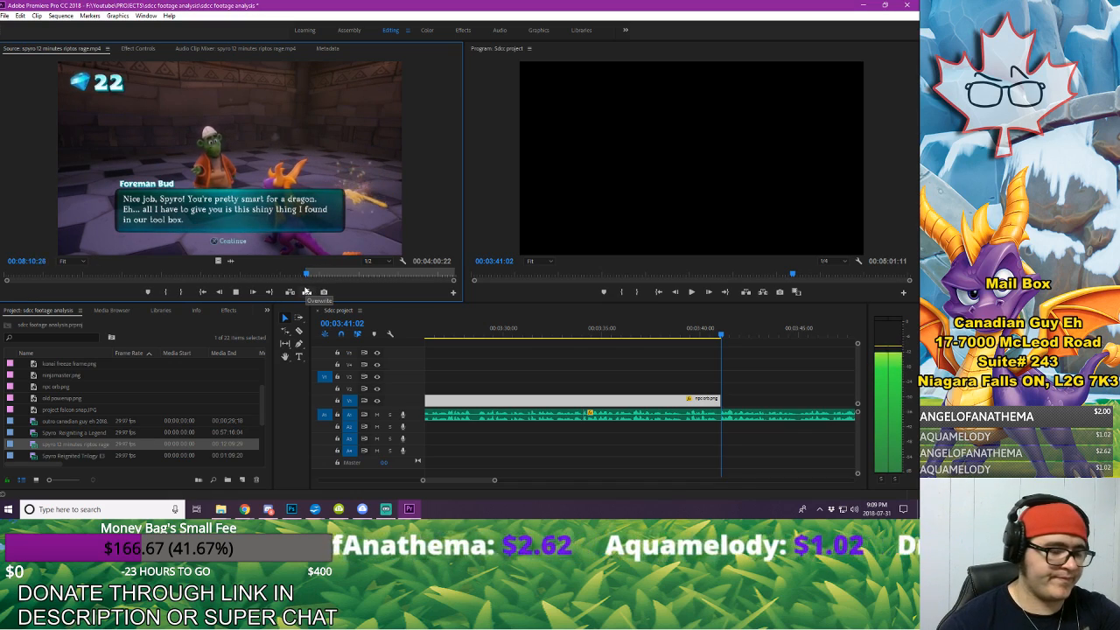
key("space")
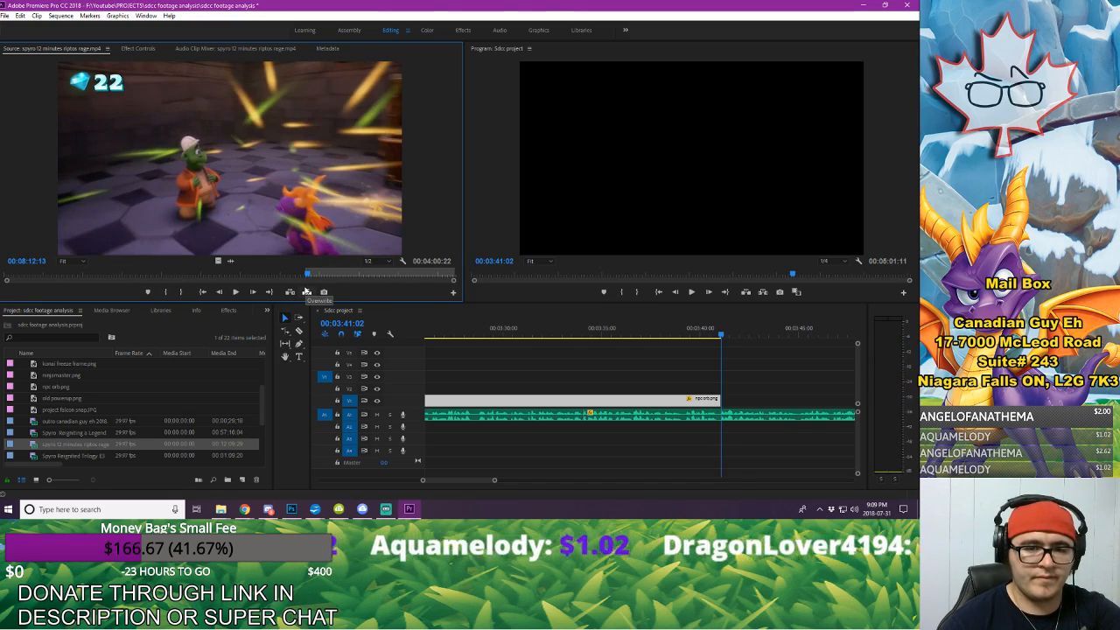
key("shift+Left")
key("shift+Left")
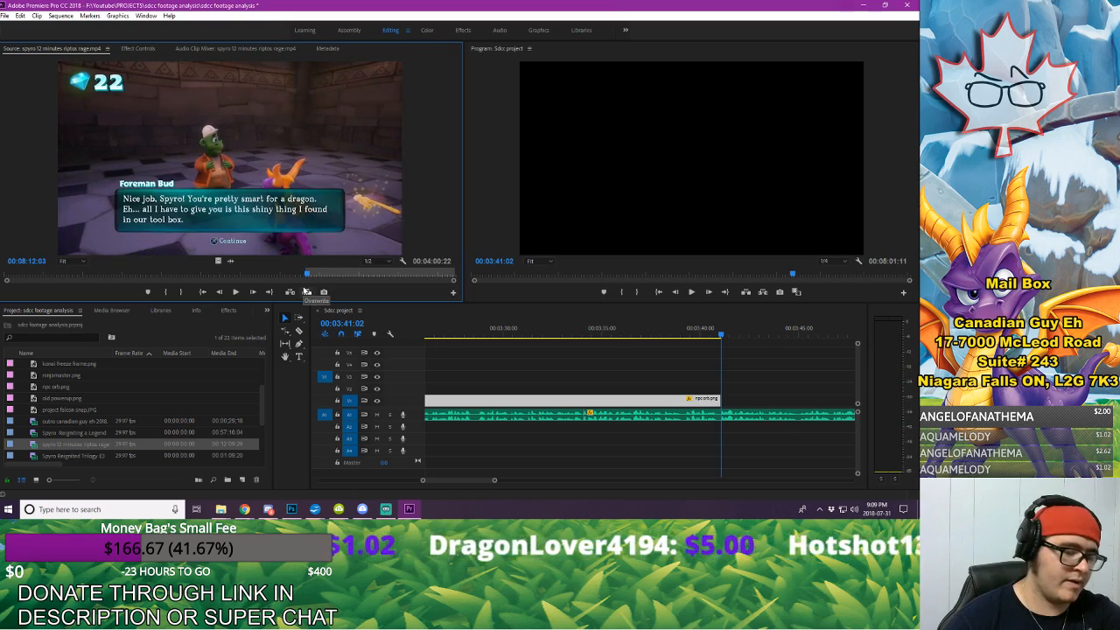
key("space")
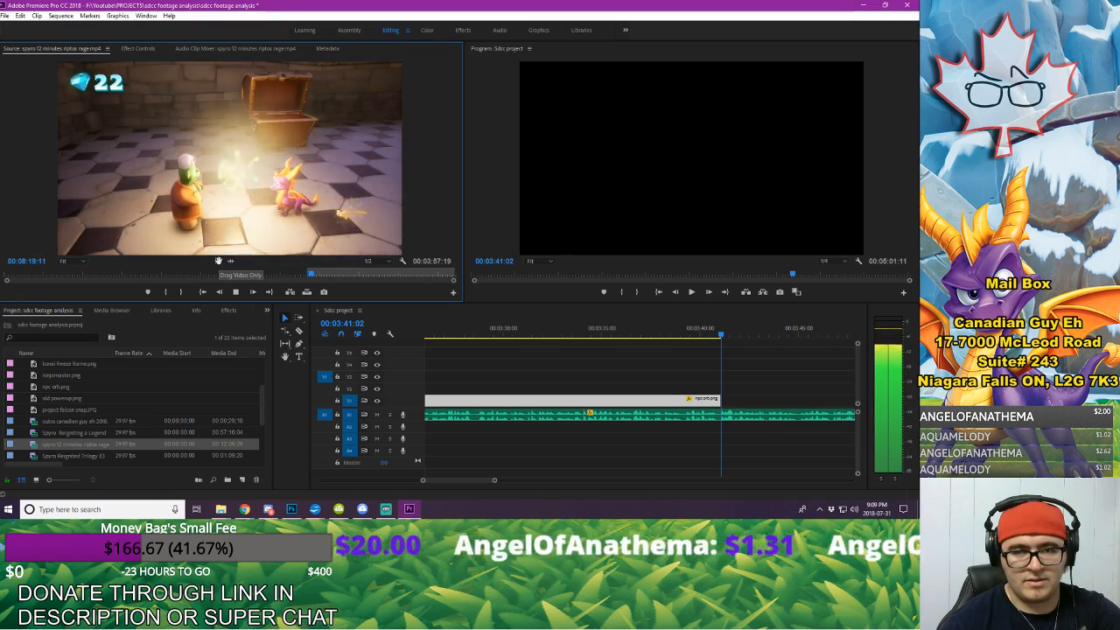
key("space")
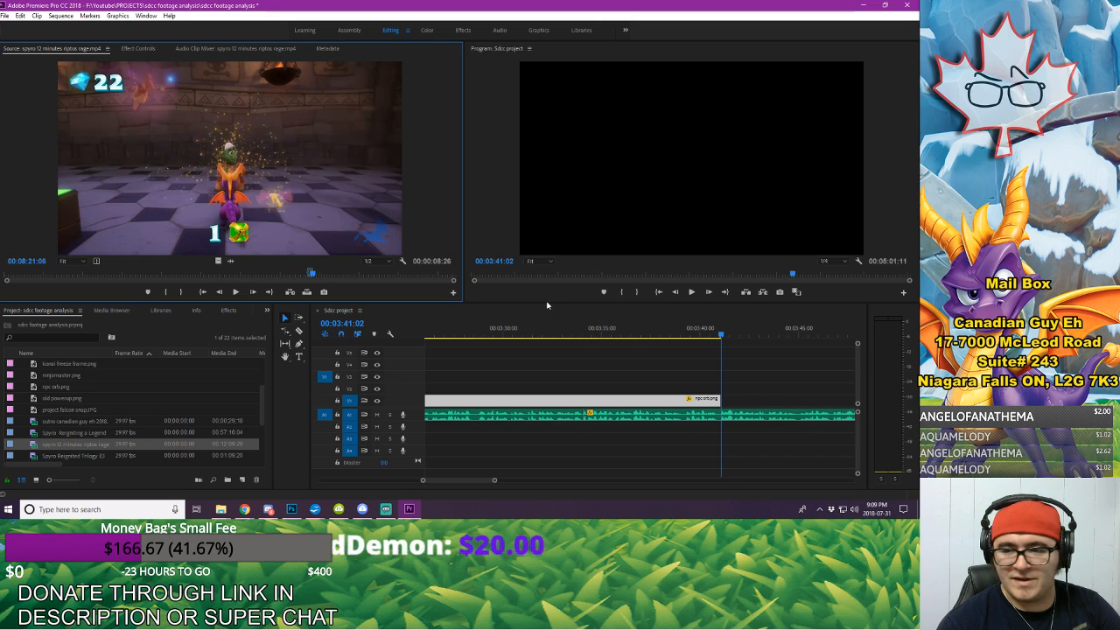
Step: Place the Foreman Bud excerpt as video only on V2 at 00:03:41:02 and set its Scale to 150
left_click_drag(546, 304, 712, 409)
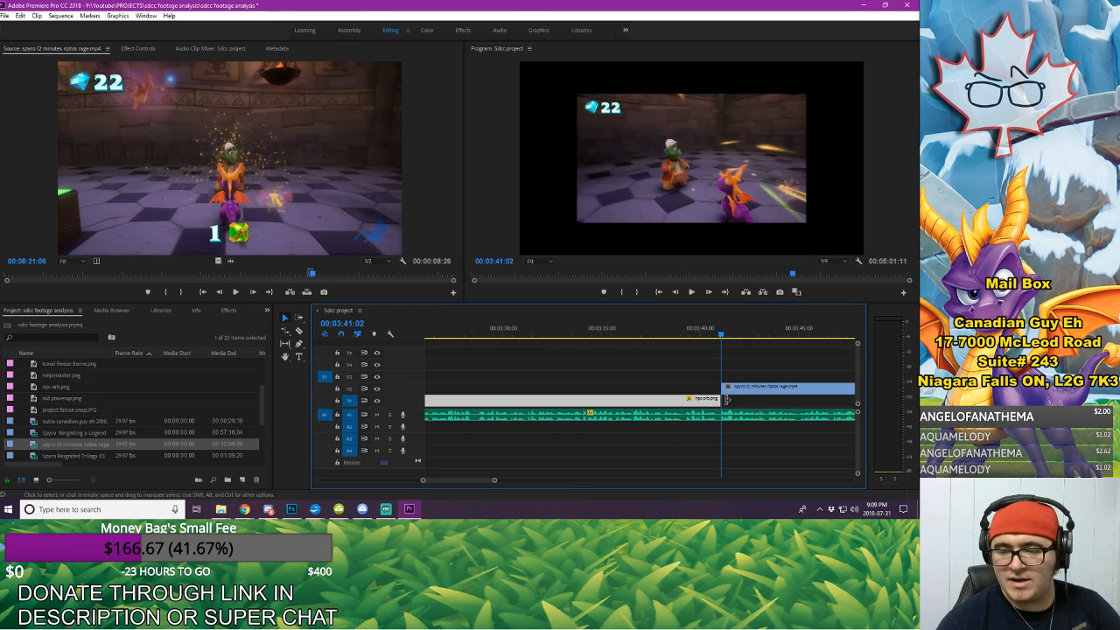
left_click(757, 391)
left_click(143, 48)
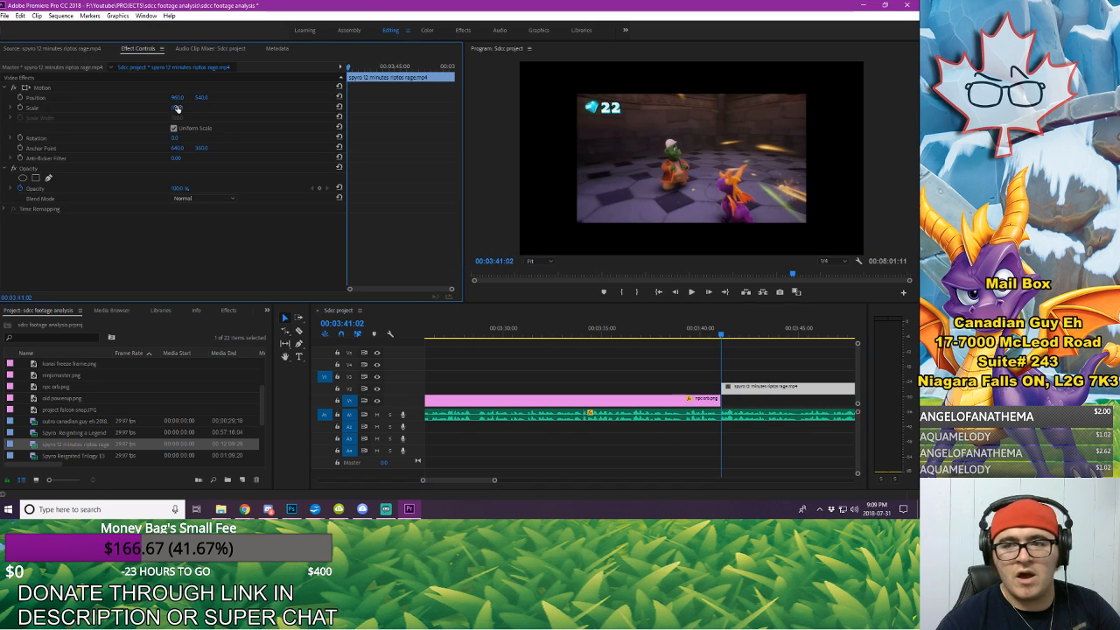
left_click_drag(177, 107, 188, 111)
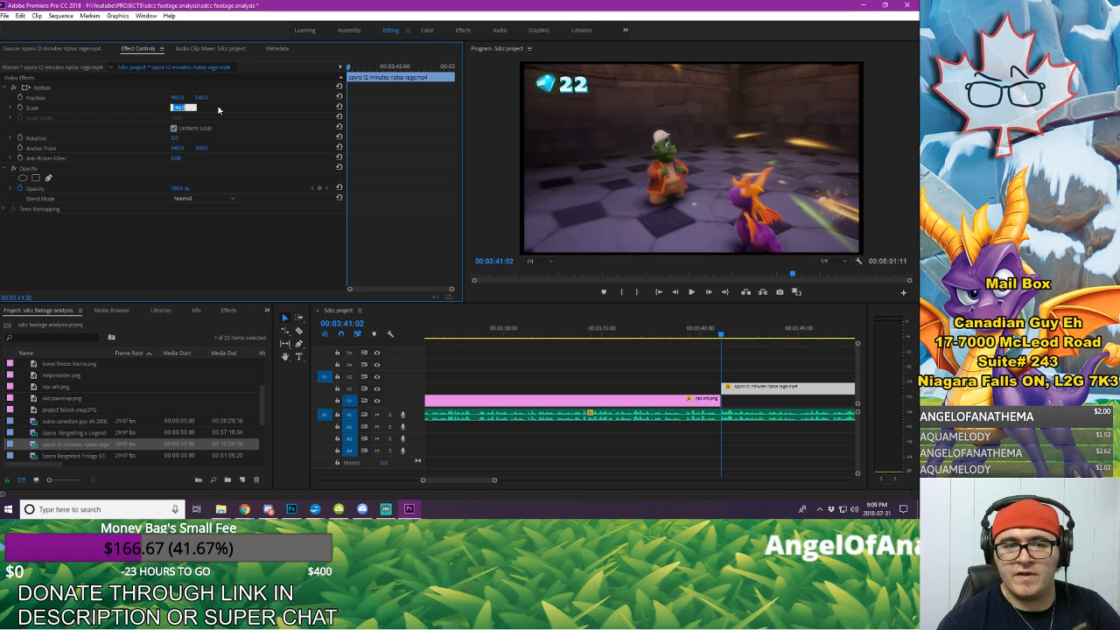
key("Return")
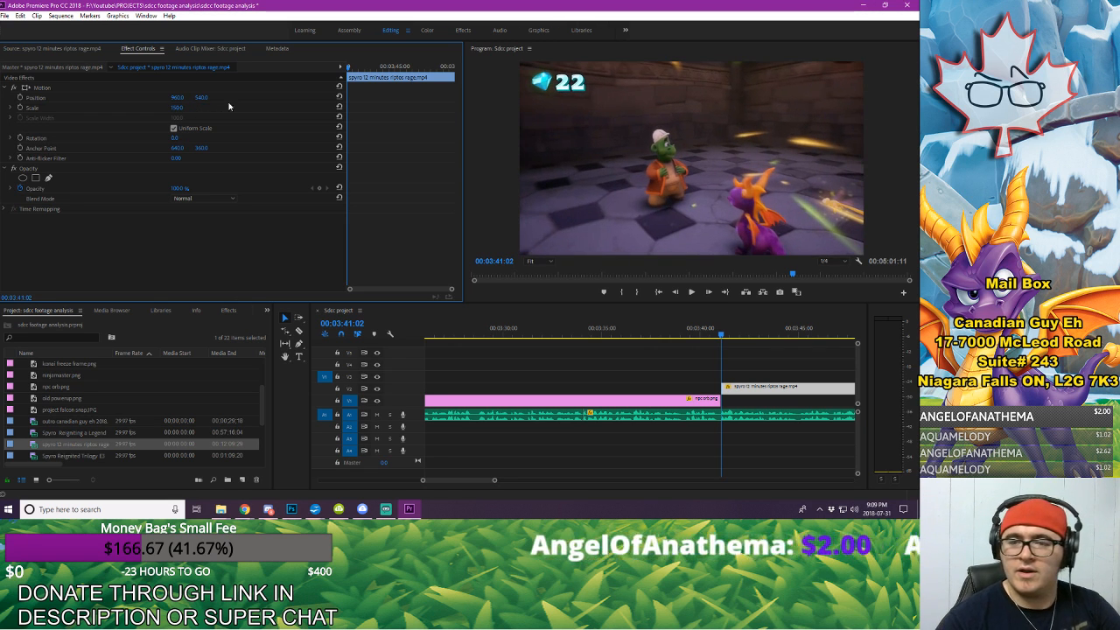
Step: Play the Foreman Bud excerpt against the voice-over and move it down to V1 directly after npc orb.png
left_click(616, 346)
left_click_drag(492, 480, 535, 479)
left_click_drag(697, 385, 713, 386)
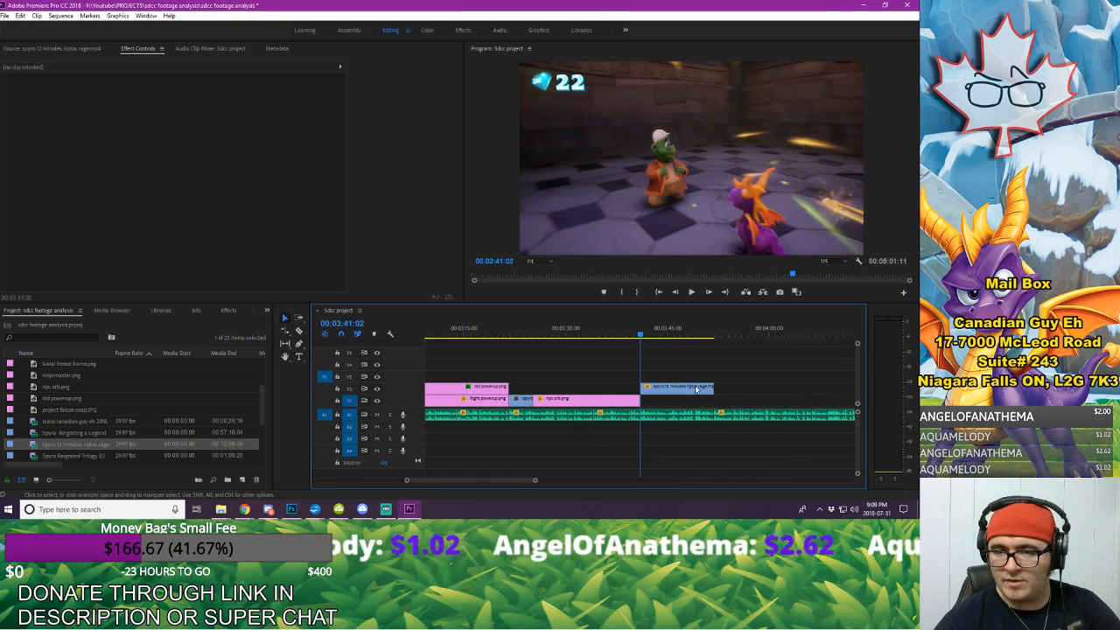
left_click(607, 328)
key("space")
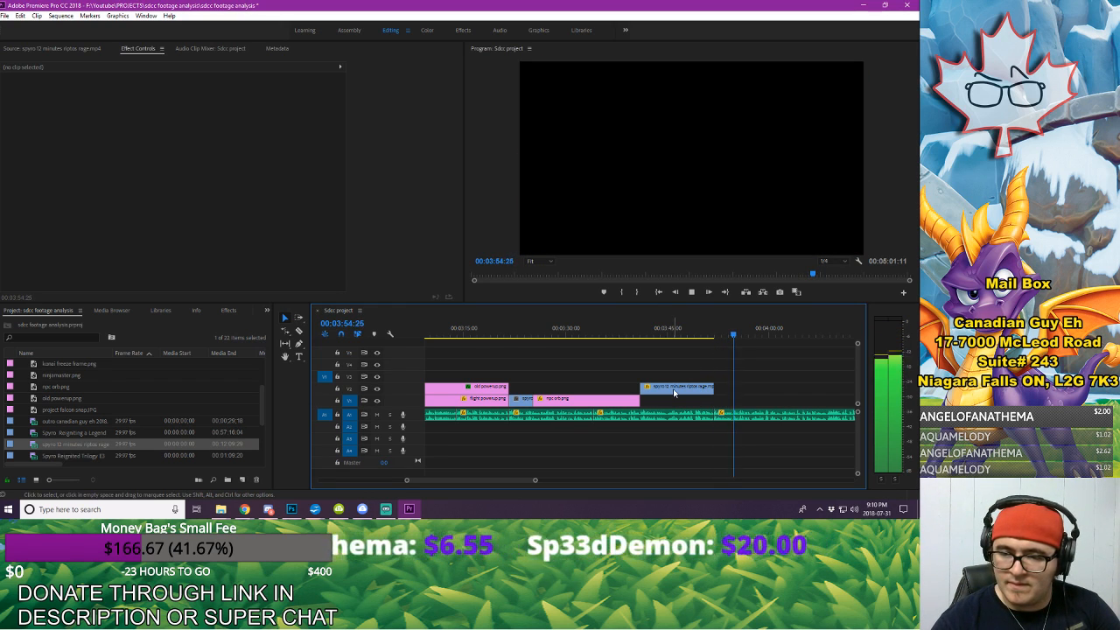
left_click_drag(672, 391, 677, 401)
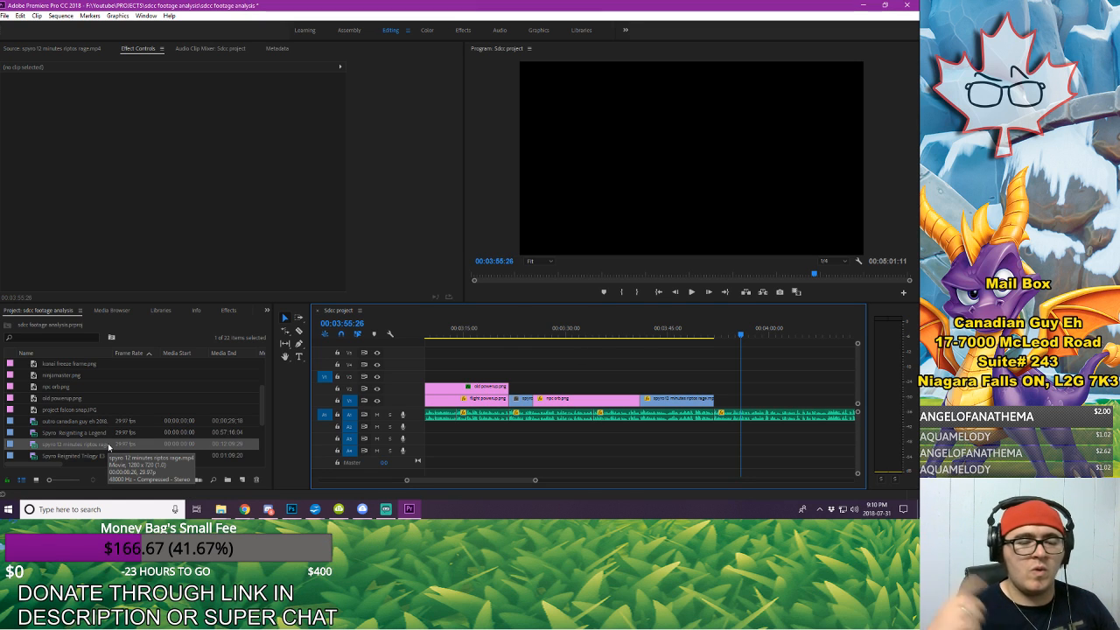
Step: Examine the remaining uncovered stretch before the outro and play the voice-over from the Foreman Bud excerpt to 00:03:57:29
left_click_drag(536, 481, 614, 504)
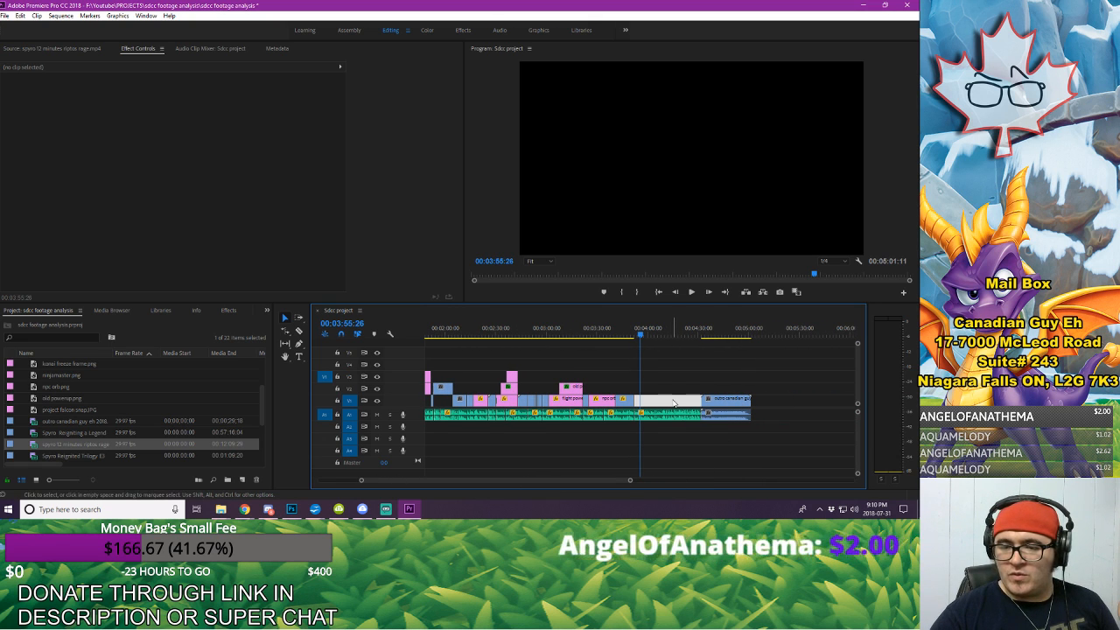
left_click_drag(628, 333, 699, 335)
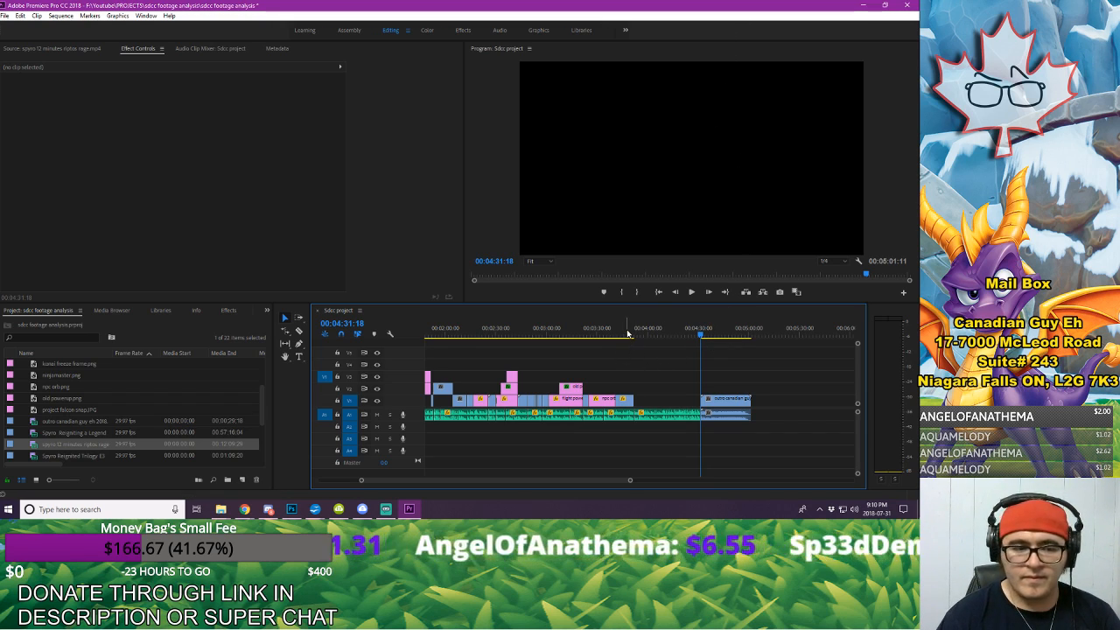
key("space")
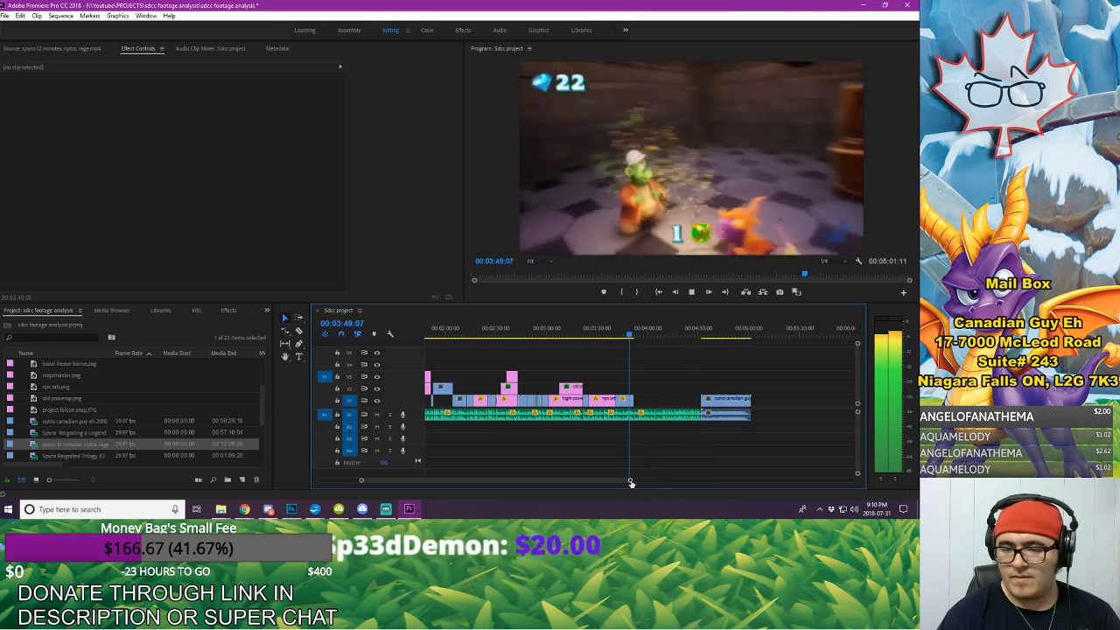
left_click_drag(630, 481, 531, 480)
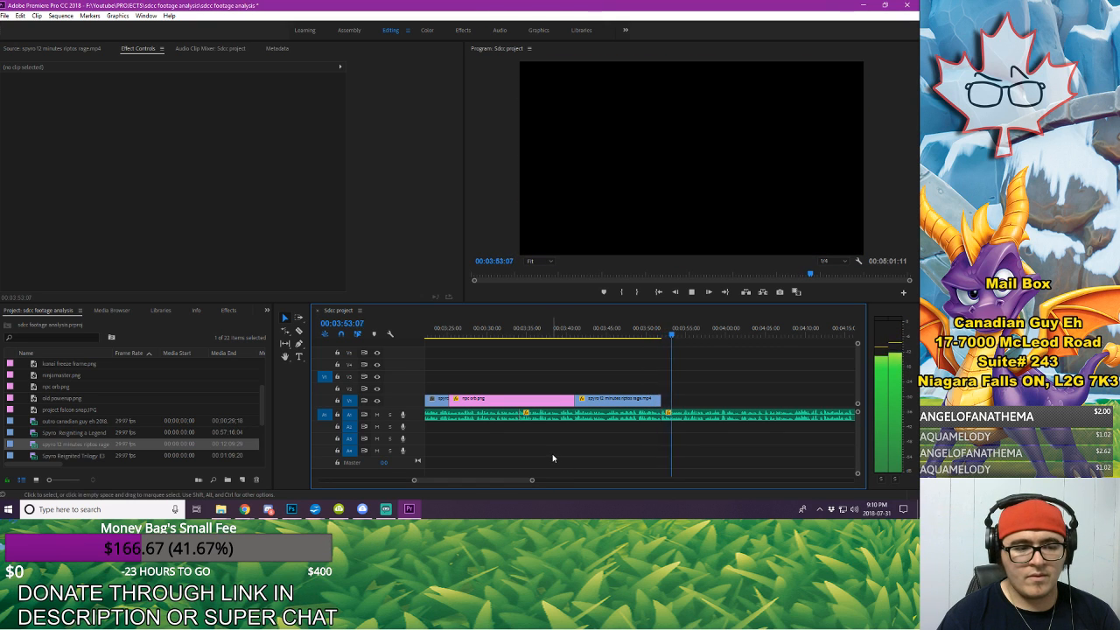
key("space")
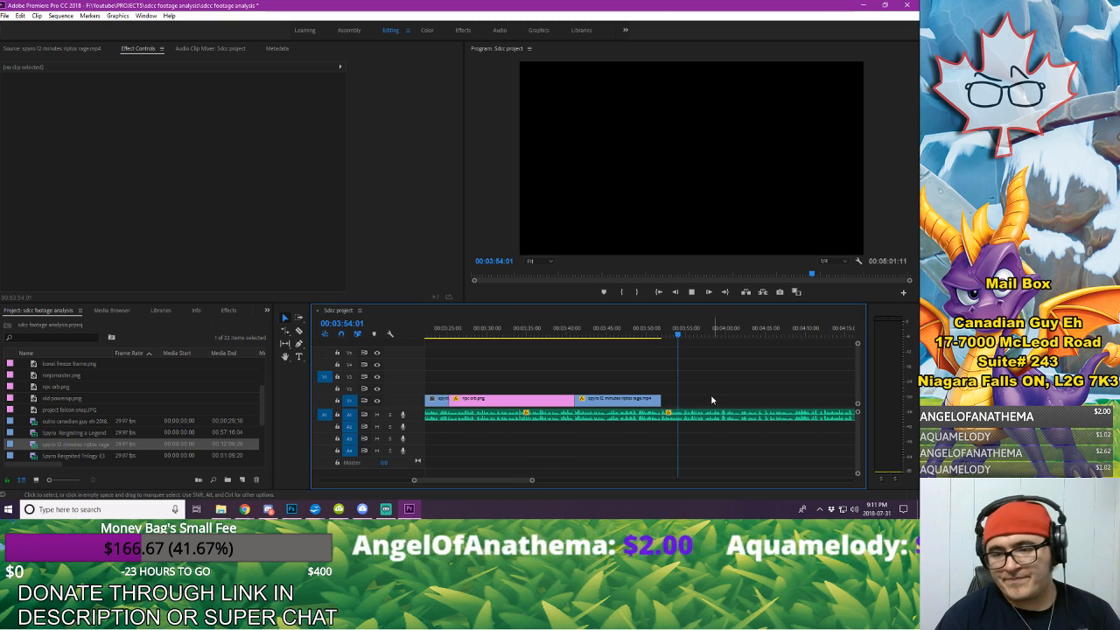
key("space")
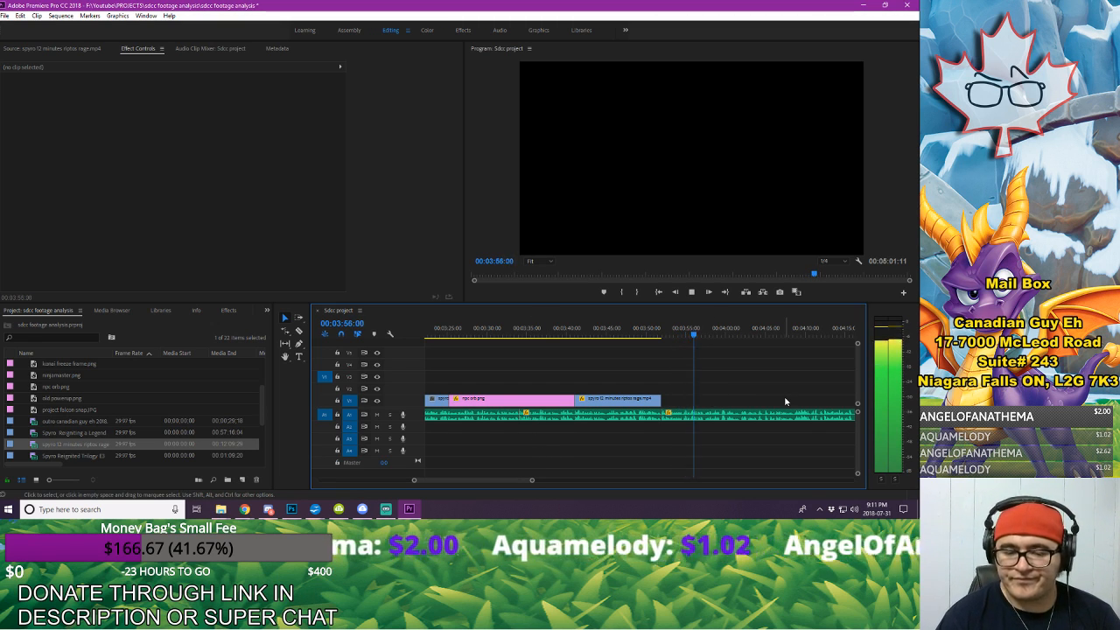
key("space")
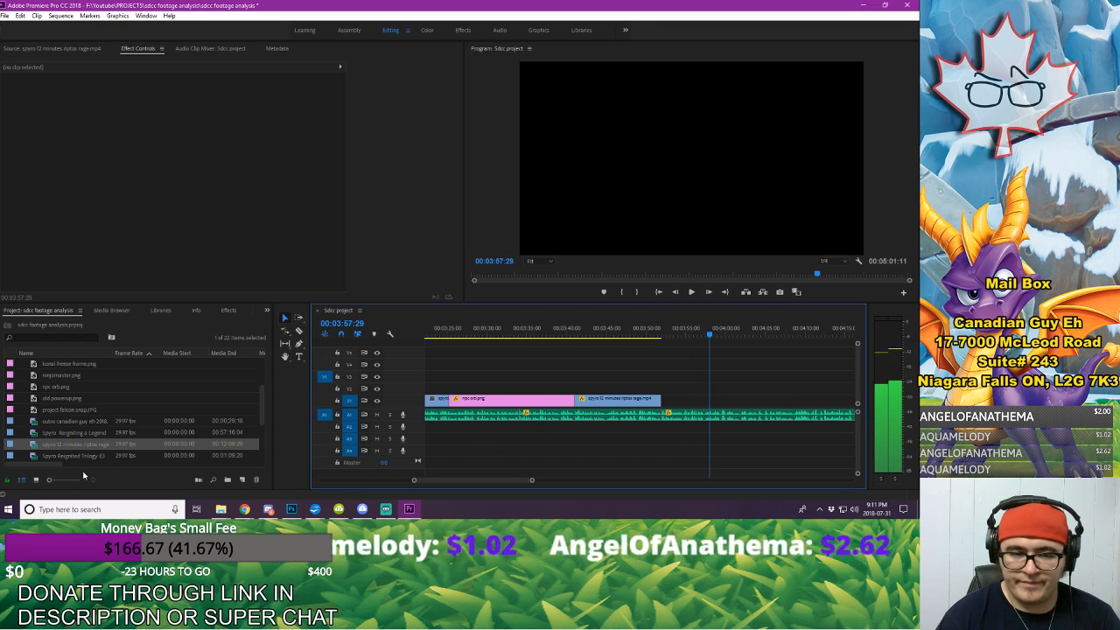
Step: Preview the other source videos in the project and open spyro SDCC PANEL FOOTAGE.mp4 as the source
scroll(32, 446, "down", 1)
double_click(35, 422)
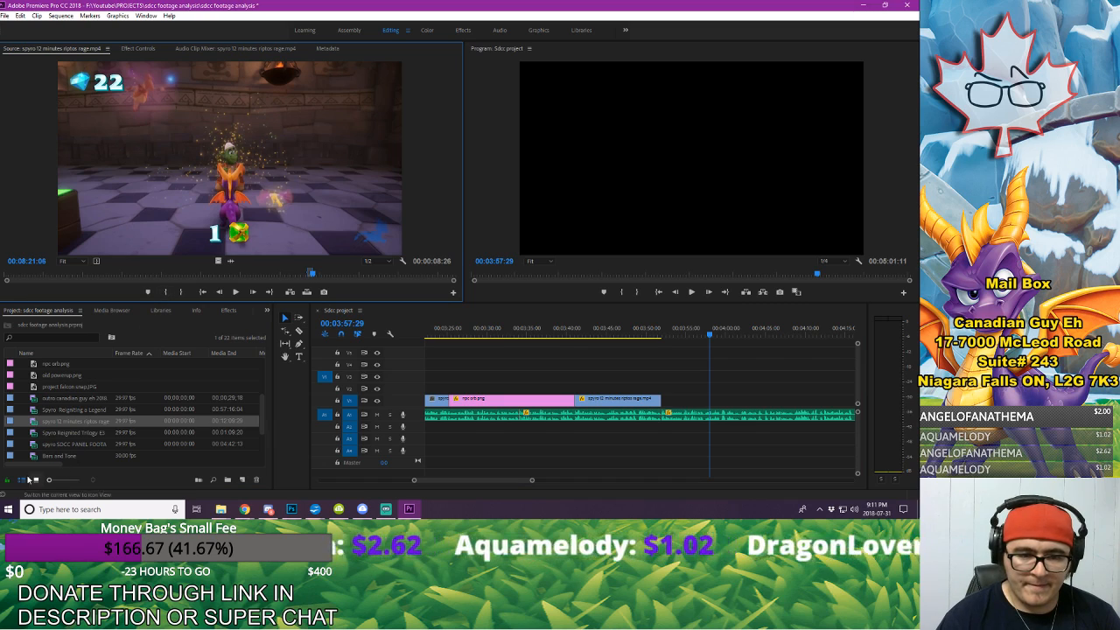
double_click(34, 432)
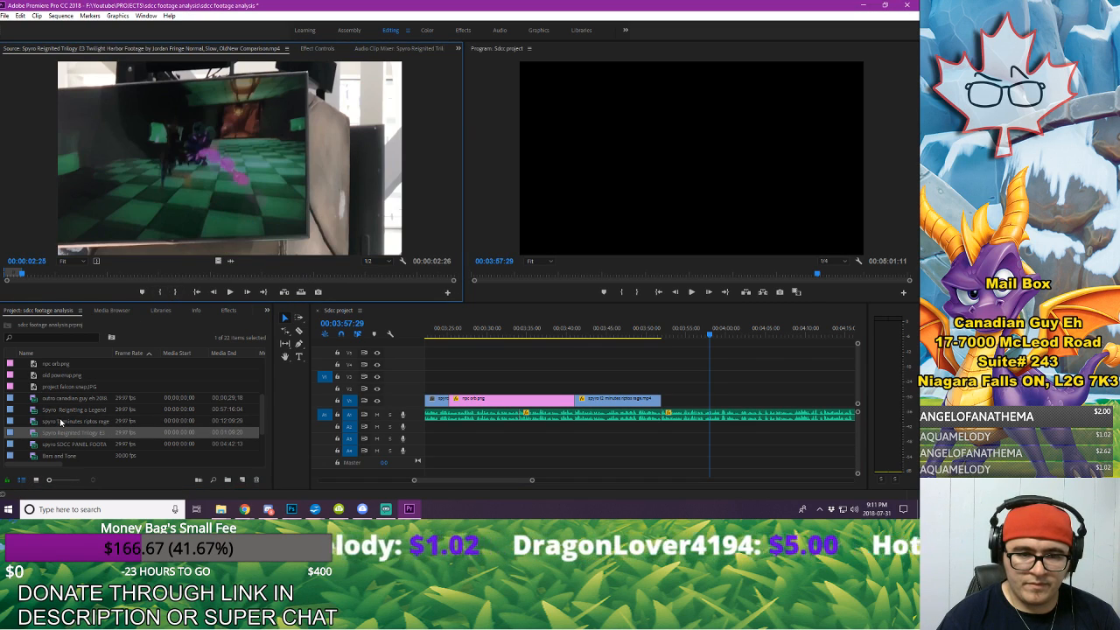
double_click(32, 422)
double_click(32, 410)
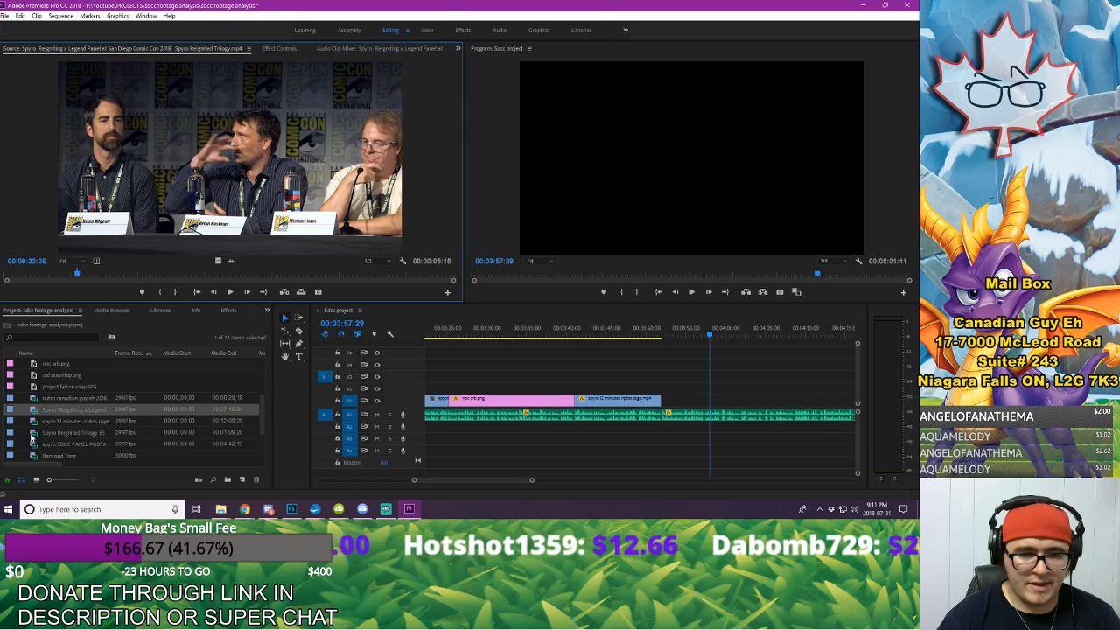
double_click(32, 443)
Step: Mark the Bounsa the Gemcutter dialogue in the panel footage from 00:03:29:06 to 00:03:35:26
left_click_drag(325, 280, 338, 281)
key("Right")
key("Right")
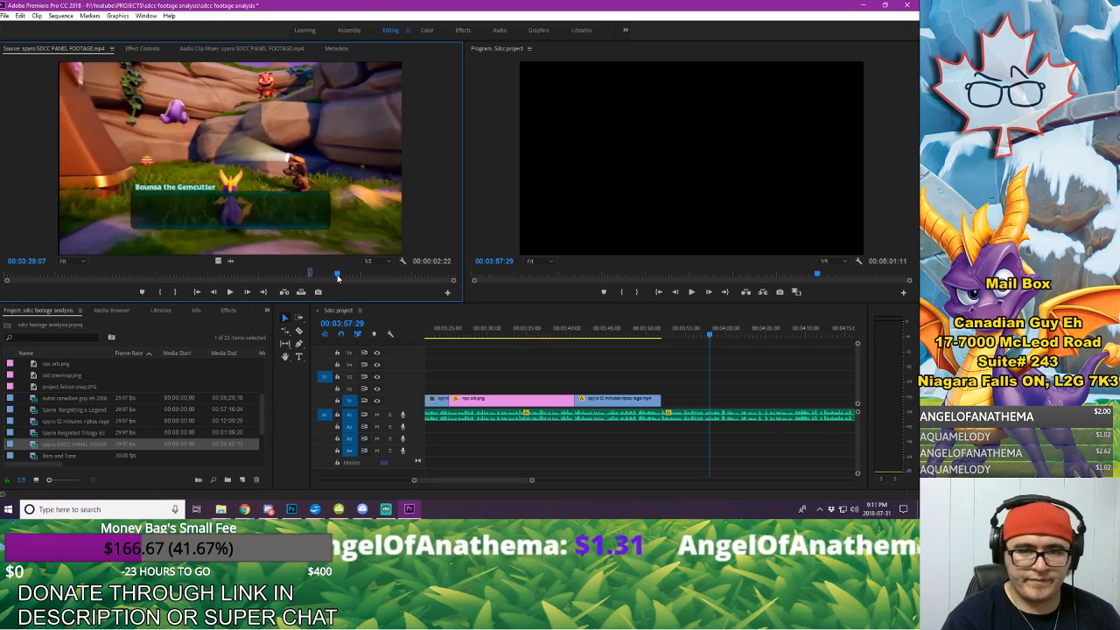
key("Left")
key("Left")
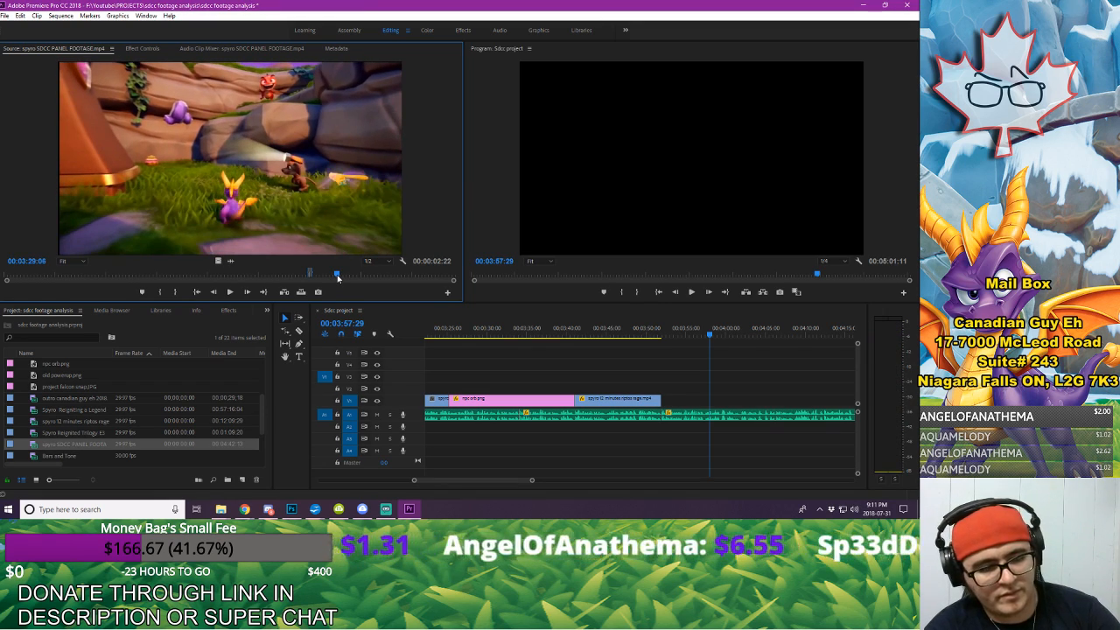
key("space")
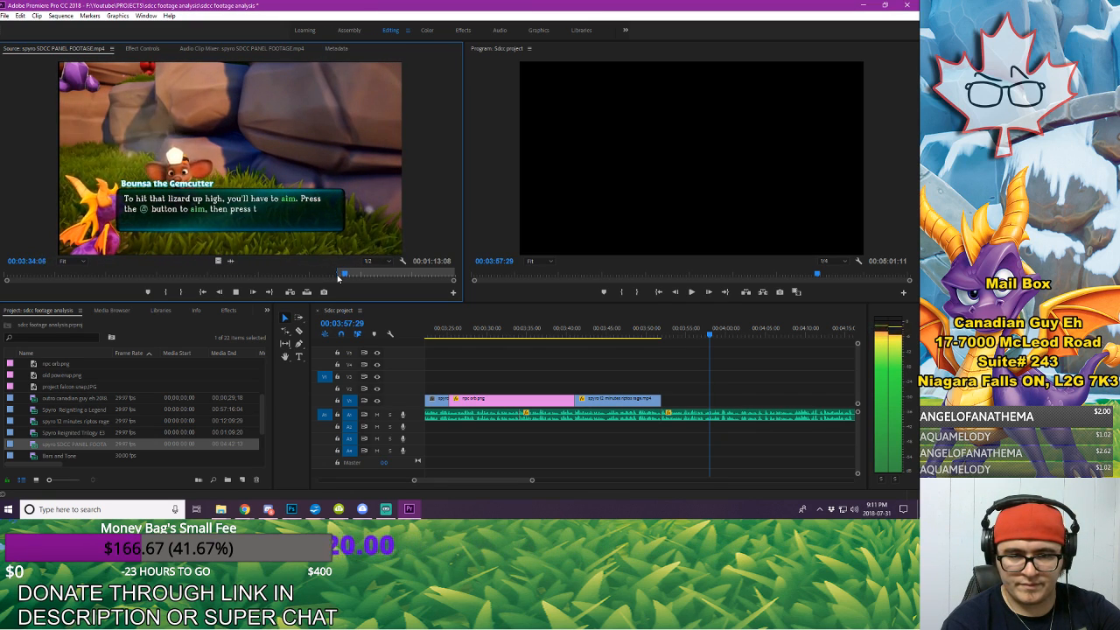
key("space")
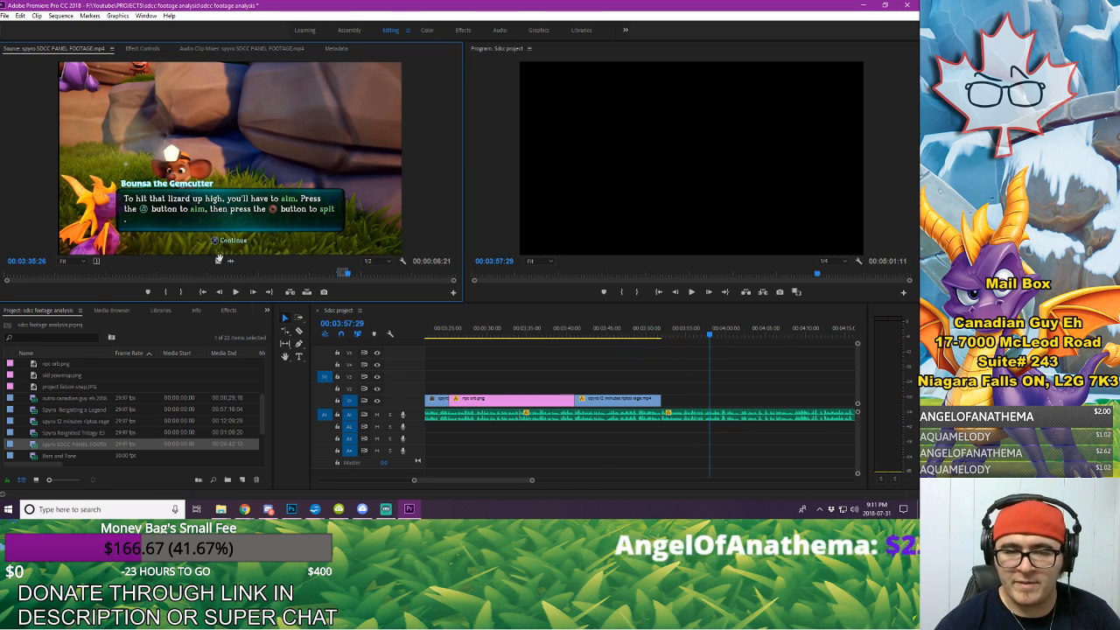
Step: Place the Bounsa excerpt on V1, shift it earlier to start at about 00:03:55, and play it against the voice-over
left_click_drag(716, 404, 718, 405)
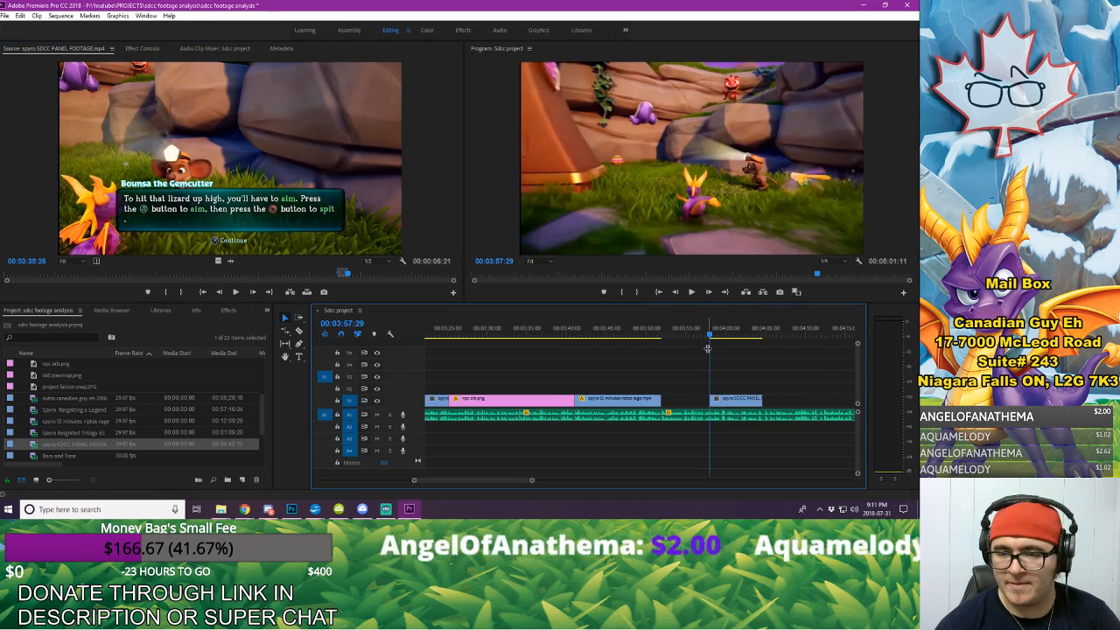
key("space")
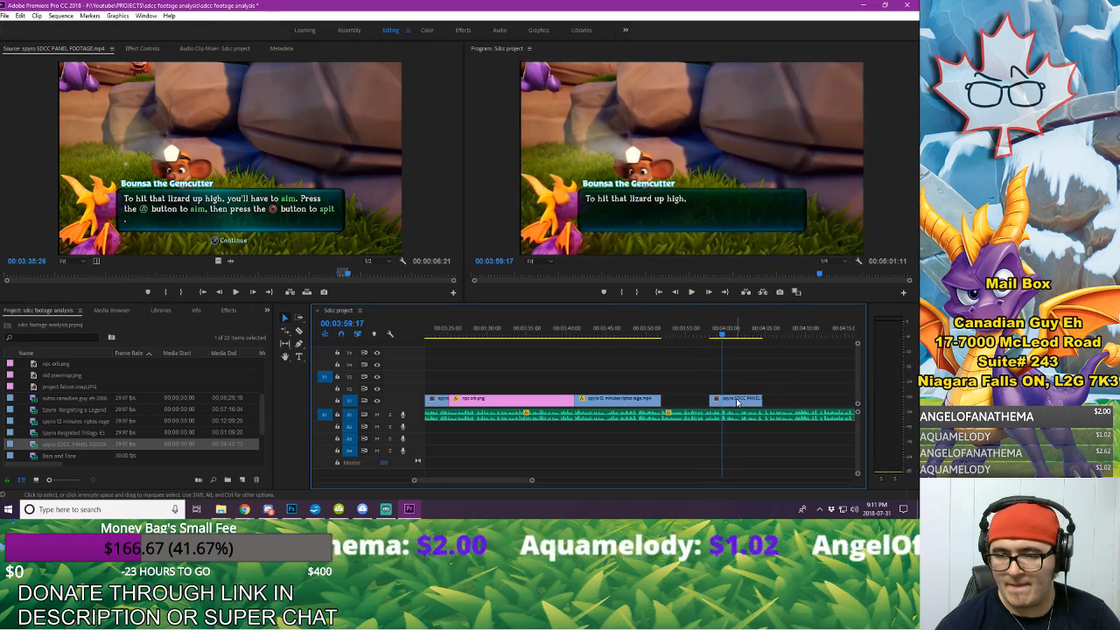
left_click_drag(738, 401, 715, 401)
left_click(679, 327)
key("space")
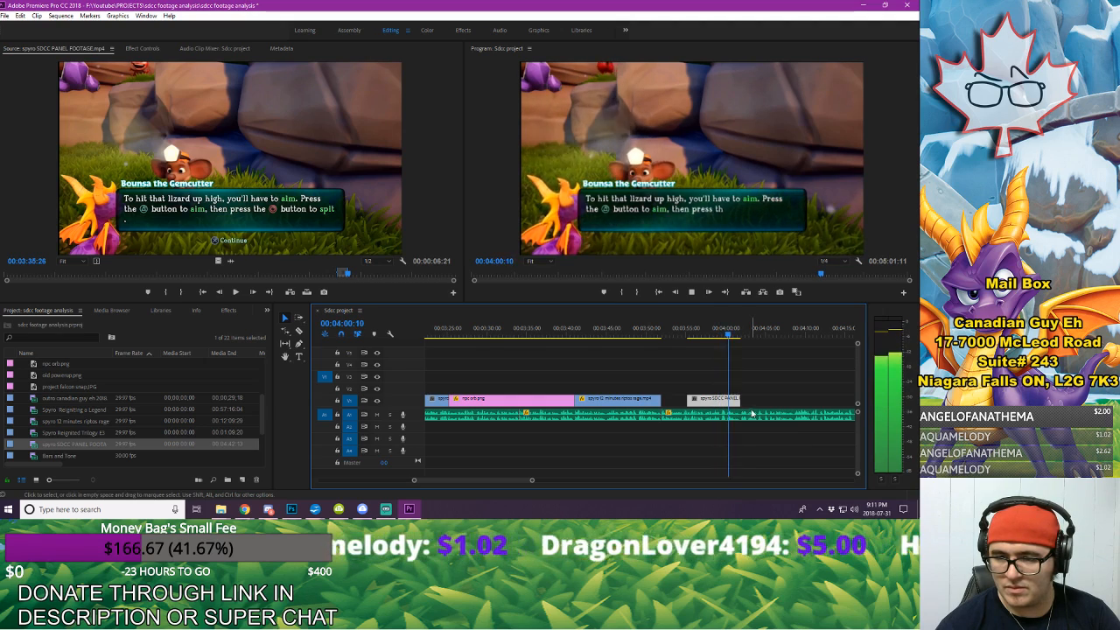
key("space")
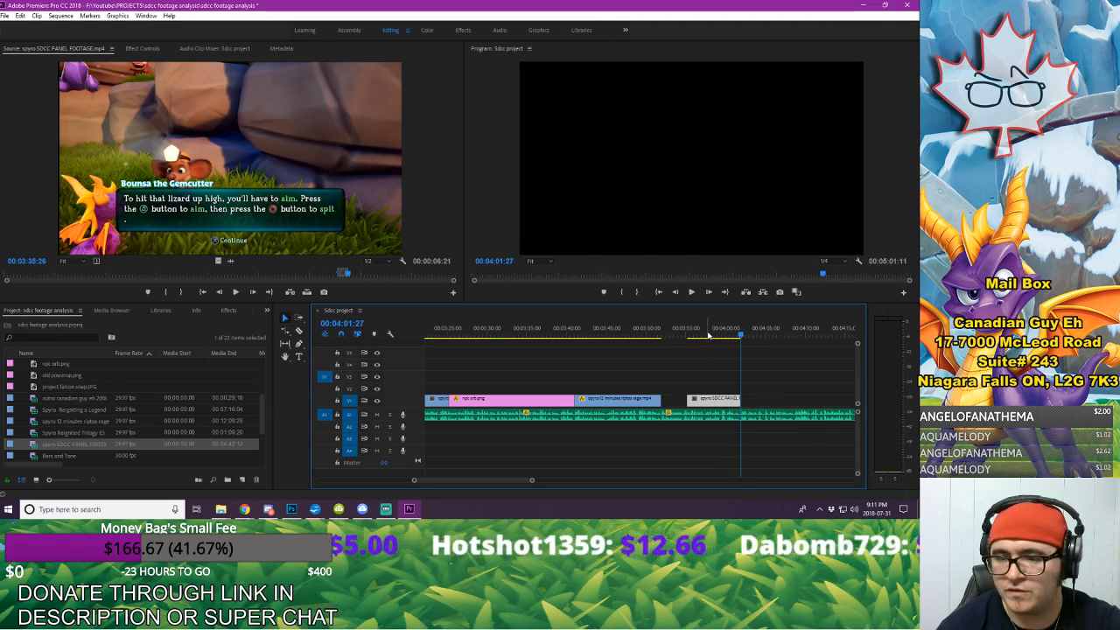
Step: Export the Bounsa excerpt's last frame as the PNG "zoom in on text", import it and place it on V1 directly after the excerpt
key("Left")
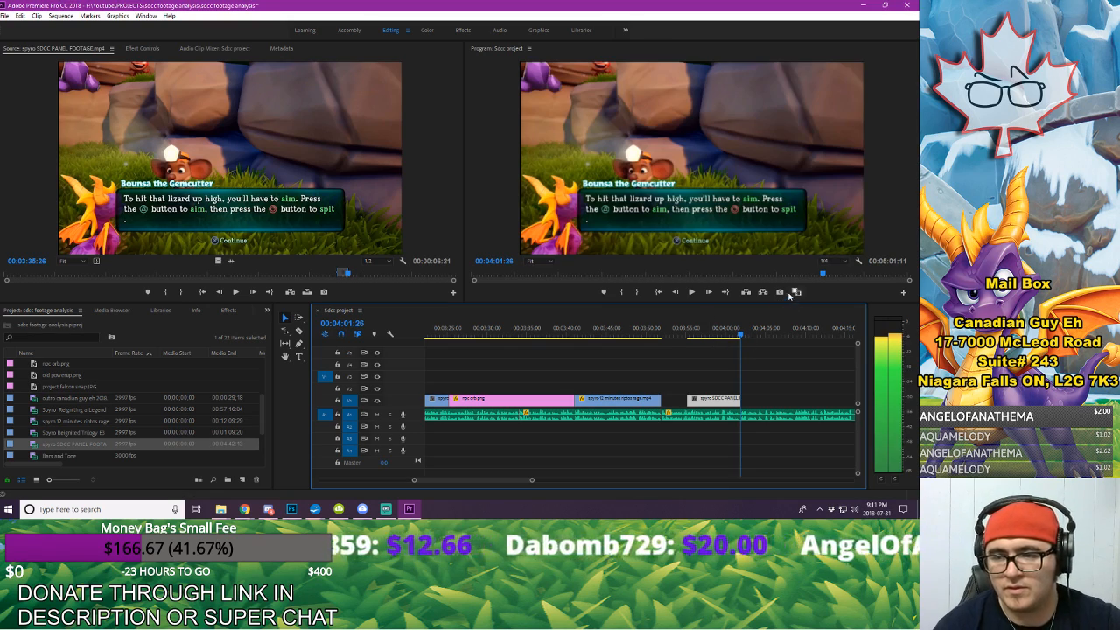
left_click(779, 292)
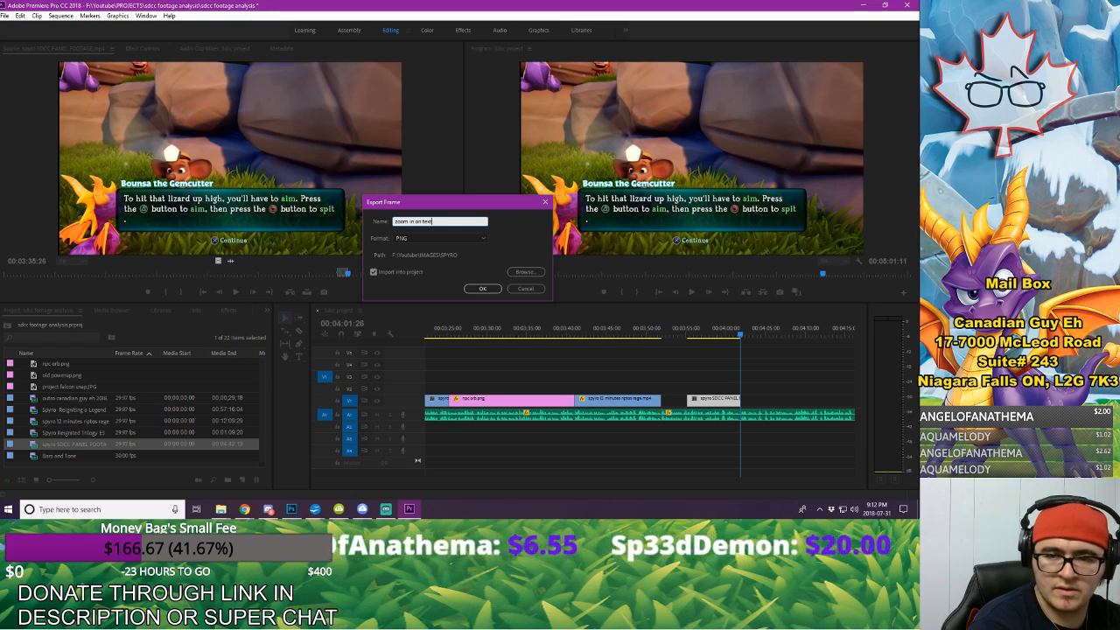
key("Return")
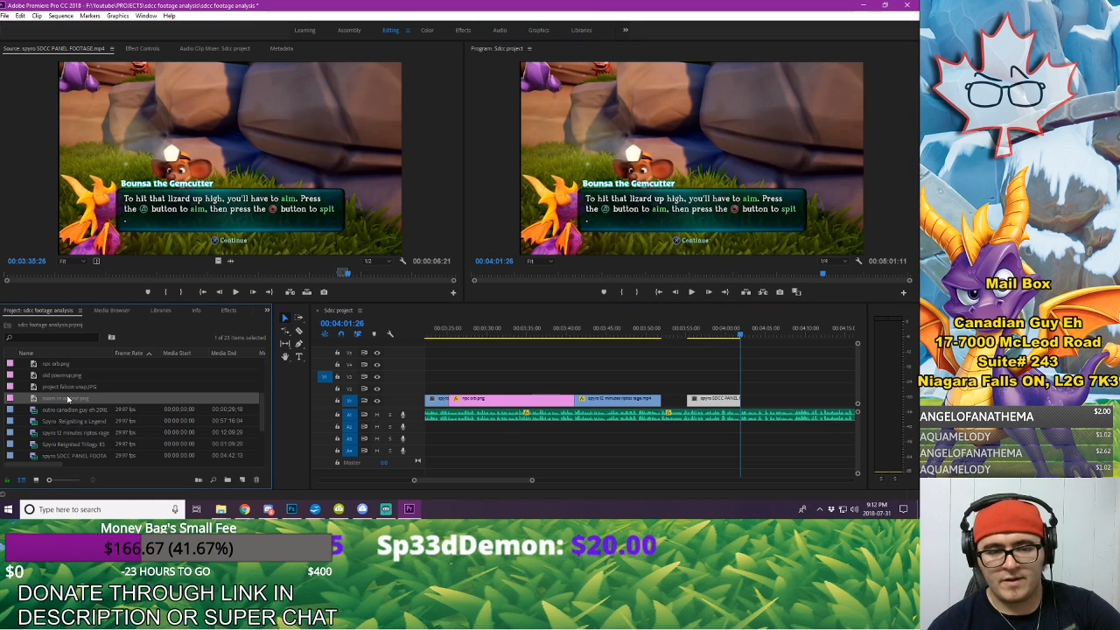
left_click_drag(68, 399, 672, 381)
left_click(636, 325)
Step: Play the voice-over to 00:04:03:21 and add starting Position and Scale keyframes there on zoom in on text.png
key("space")
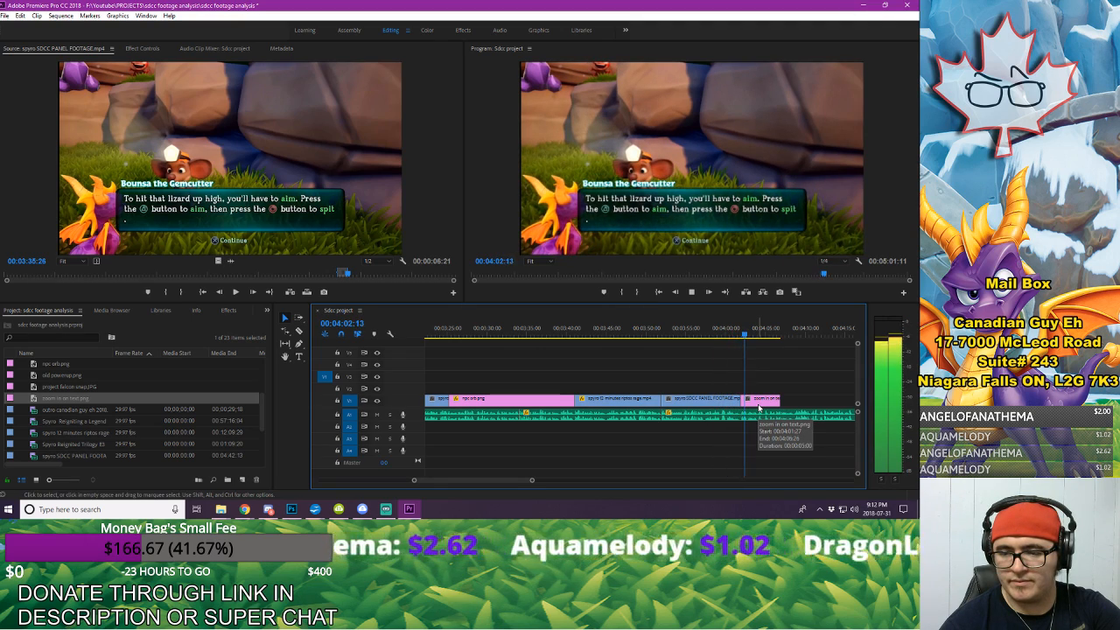
key("space")
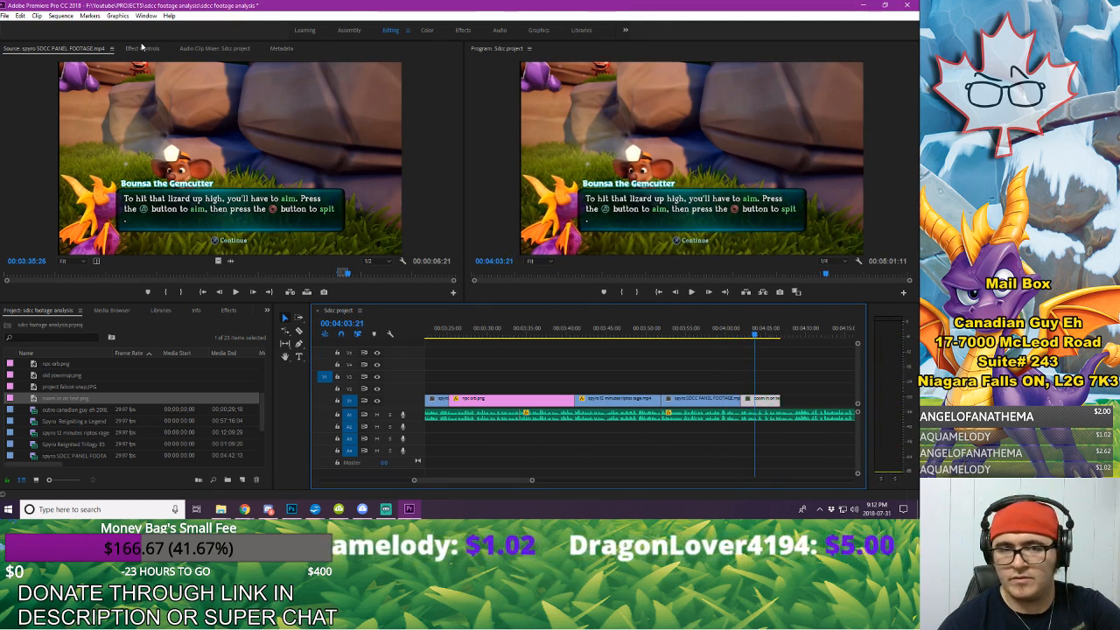
left_click(769, 405)
left_click(20, 98)
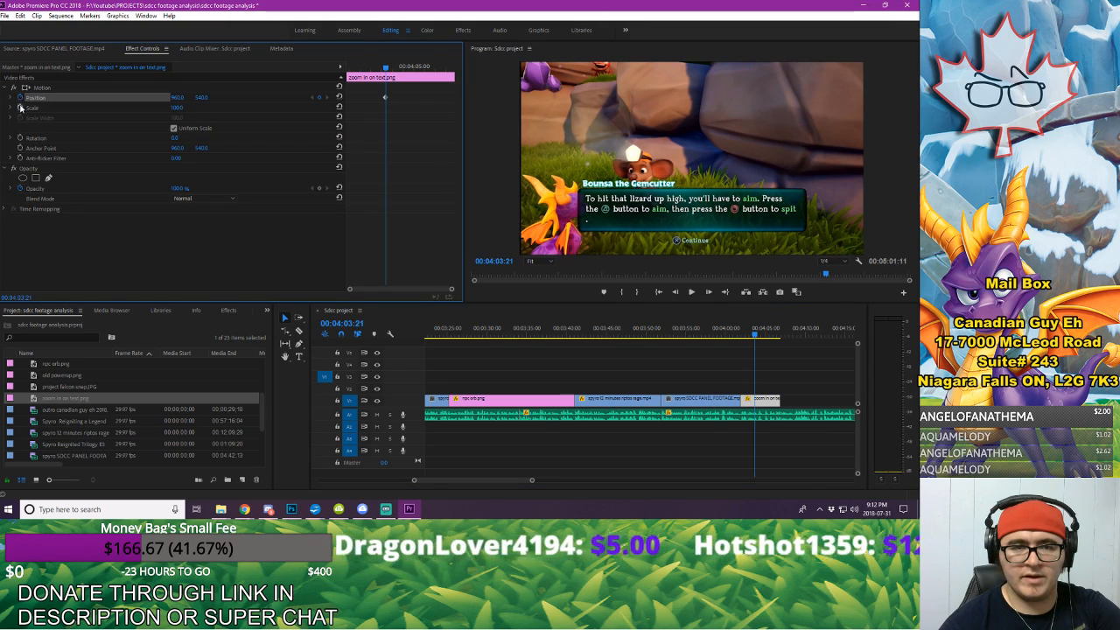
left_click(20, 106)
Step: Add ending keyframes at 00:04:04:11 on the dialogue still, with Scale 154 and Position 960, 259, to zoom in on the text
key("space")
Step: Play on through the voice-over and extend the end of zoom in on text.png to 00:04:16:09
key("space")
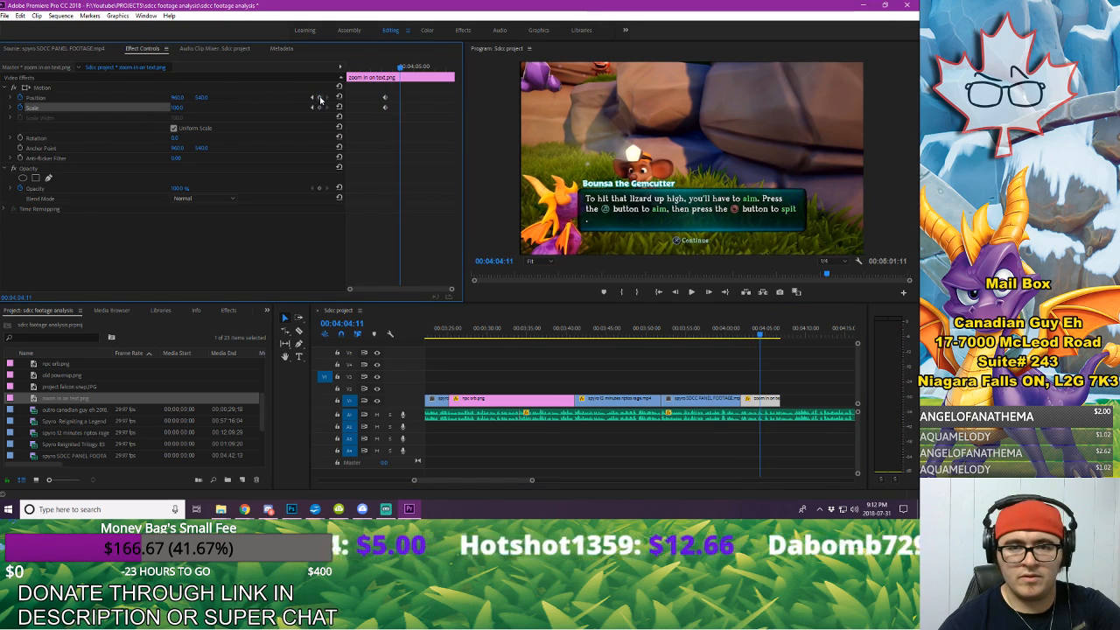
left_click(320, 98)
left_click(320, 108)
mouse_move(176, 107)
left_mouse_down()
mouse_move(190, 97)
mouse_move(179, 98)
left_mouse_up()
key("space")
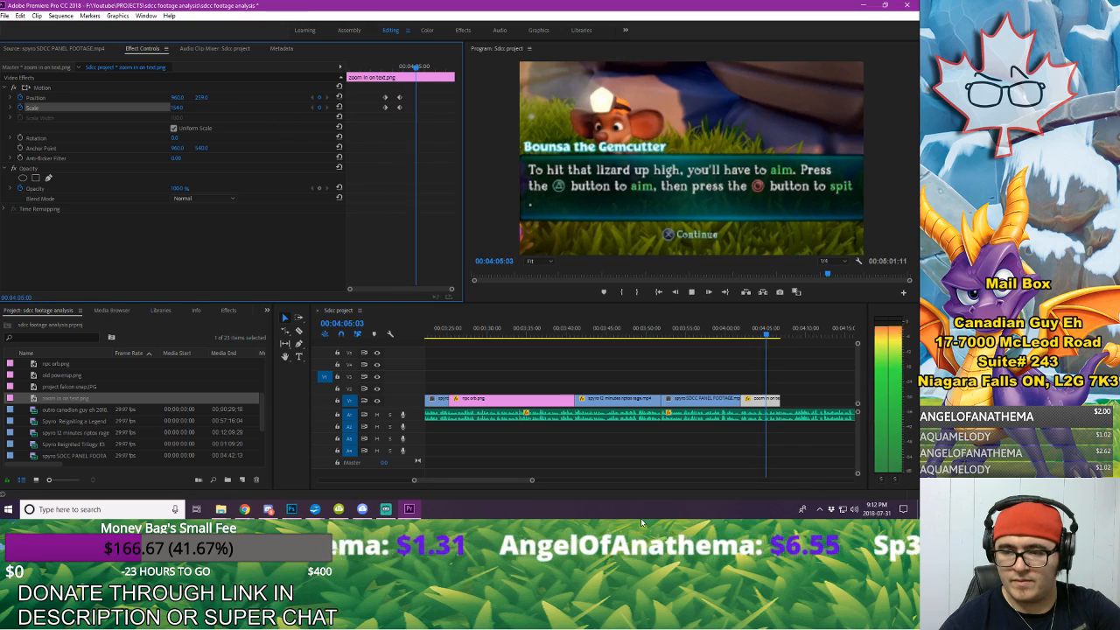
left_click_drag(495, 481, 503, 483)
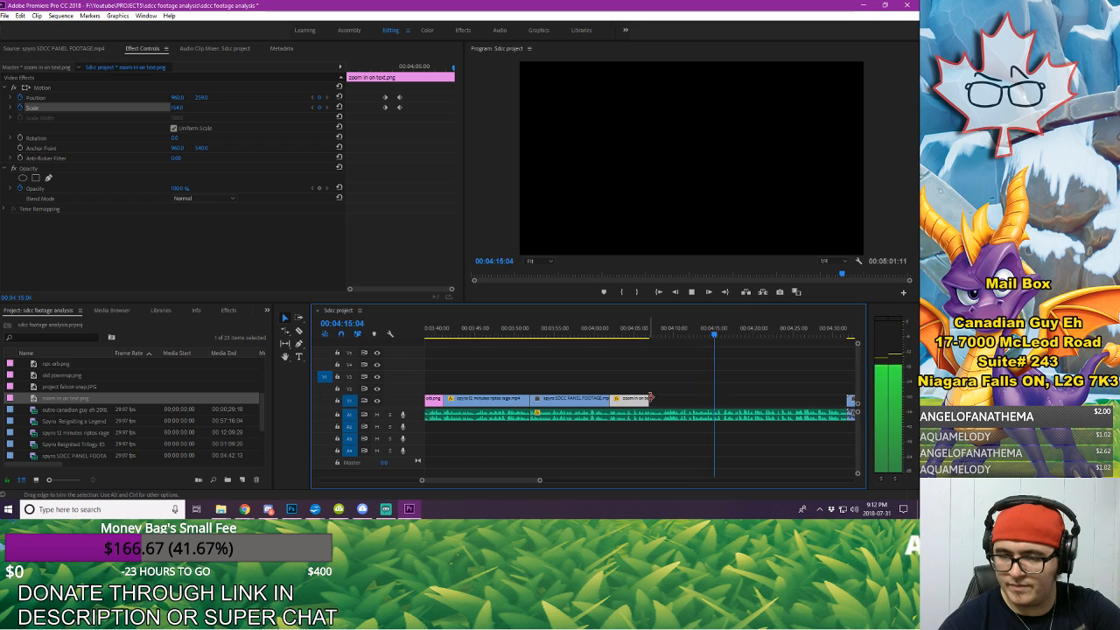
key("space")
left_click(723, 333)
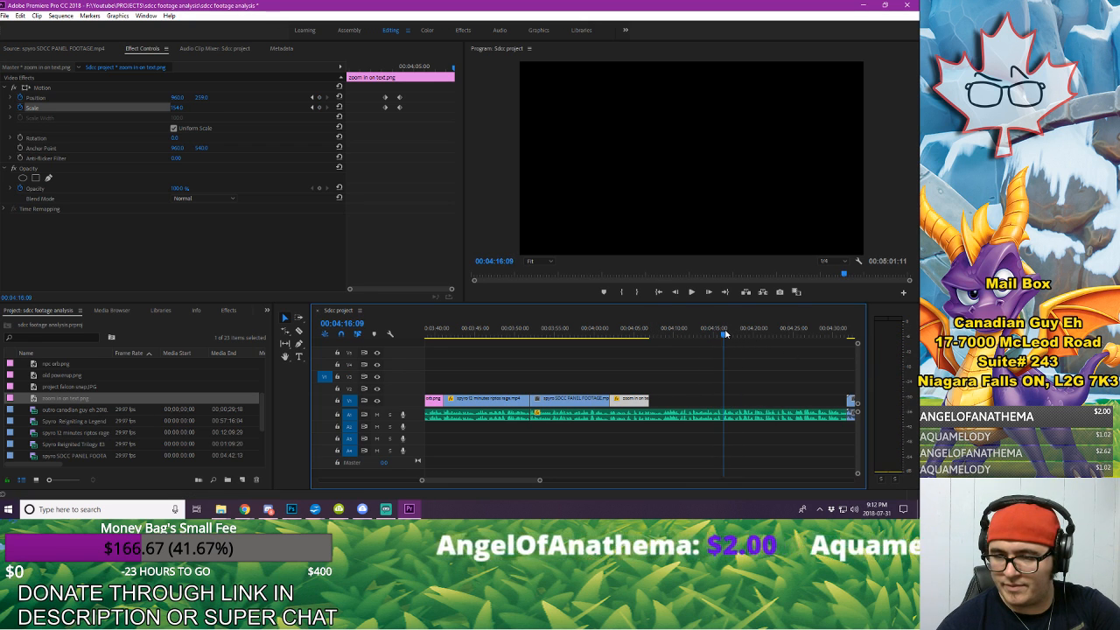
left_click_drag(648, 399, 724, 400)
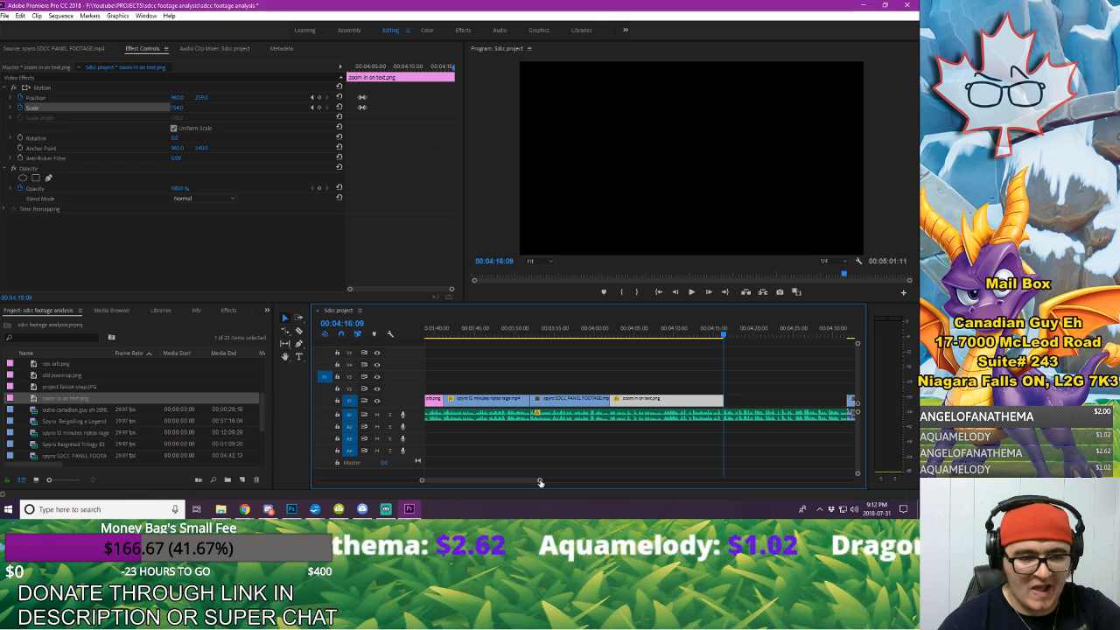
Step: Reopen spyro SDCC PANEL FOOTAGE.mp4 as the source and scrub to the end of the Bounsa dialogue near 00:03:36:27
left_click_drag(540, 482, 566, 487)
left_click(685, 361)
scroll(96, 422, "down", 1)
double_click(70, 432)
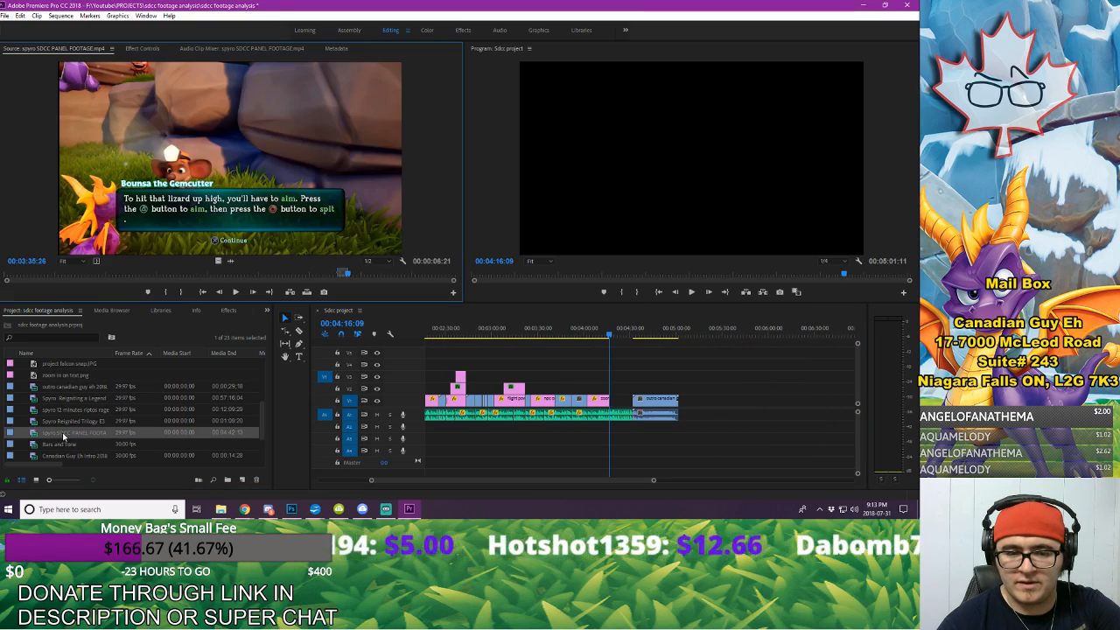
left_click(405, 273)
left_click_drag(407, 275, 354, 290)
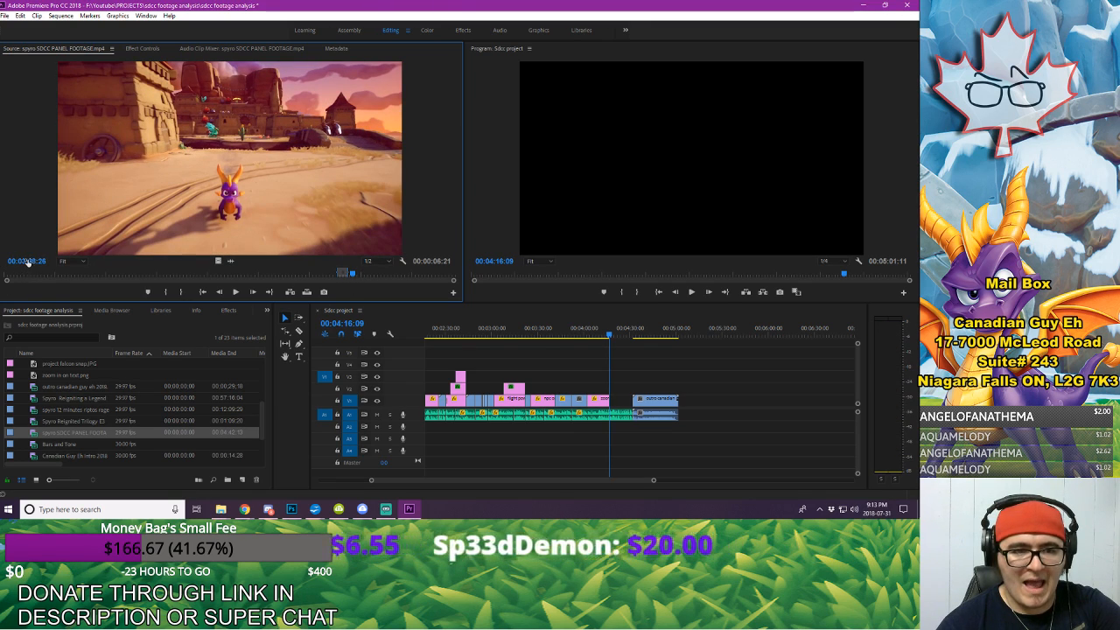
left_click_drag(28, 262, 1, 263)
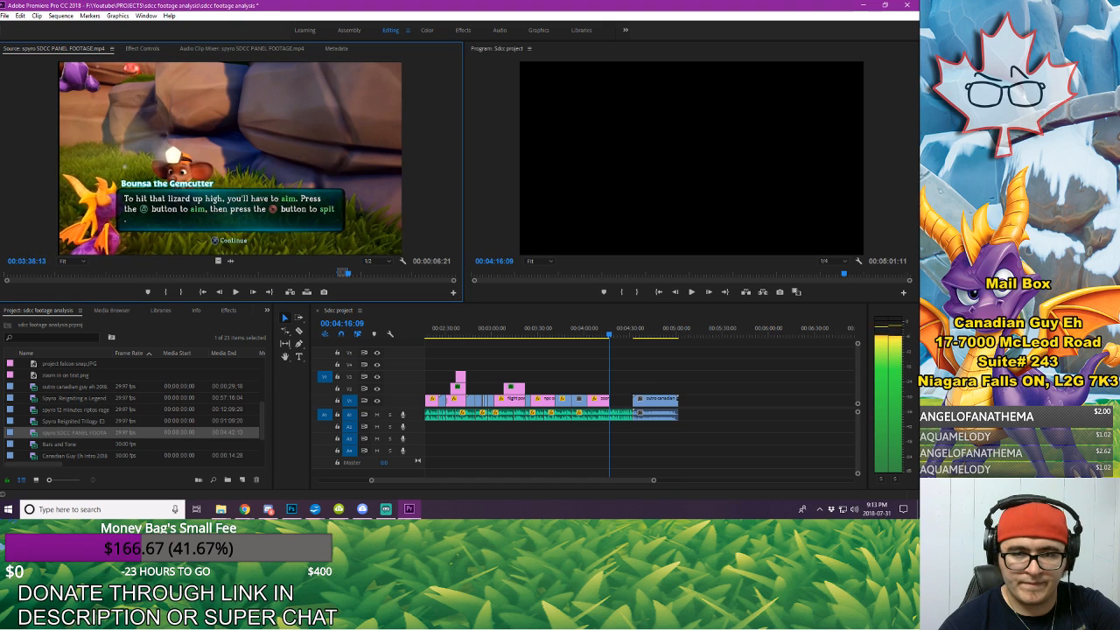
left_click_drag(37, 261, 19, 253)
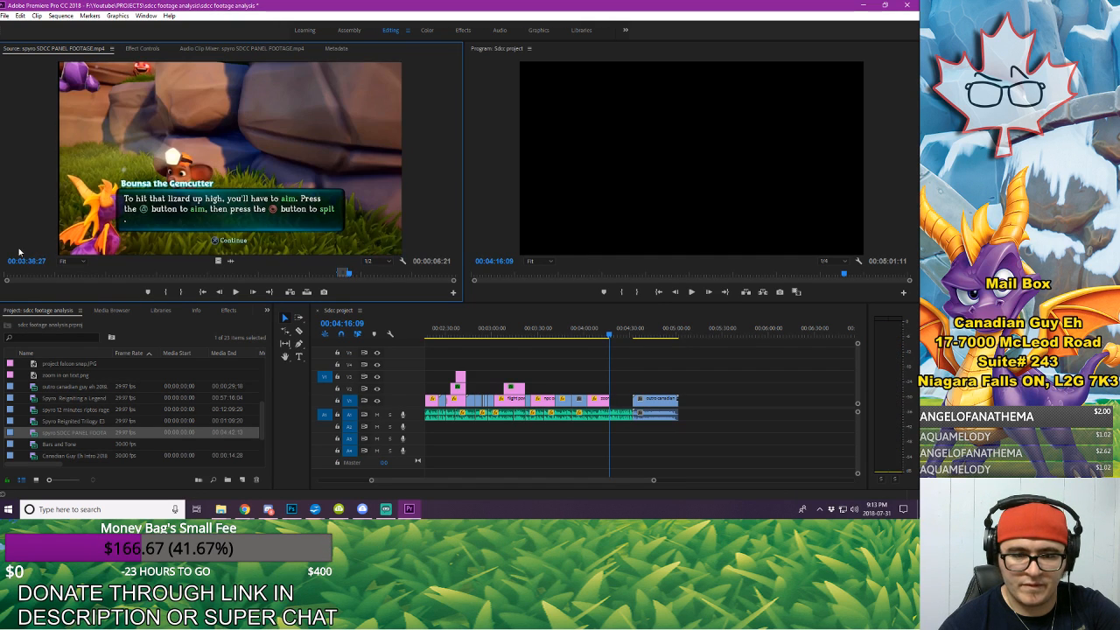
Step: Mark the panel footage from the castle shot at 00:03:37:00 to 00:03:39:05 and place the excerpt on V3 at 00:04:16:09
key("Right")
key("Right")
key("Right")
key("Left")
key("Right")
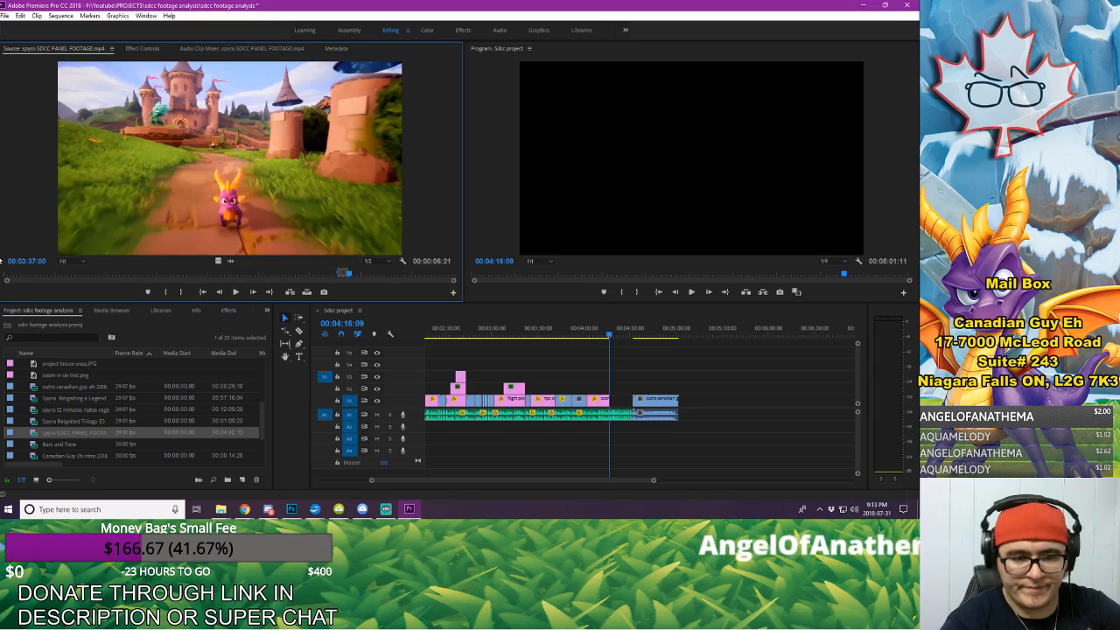
key("space")
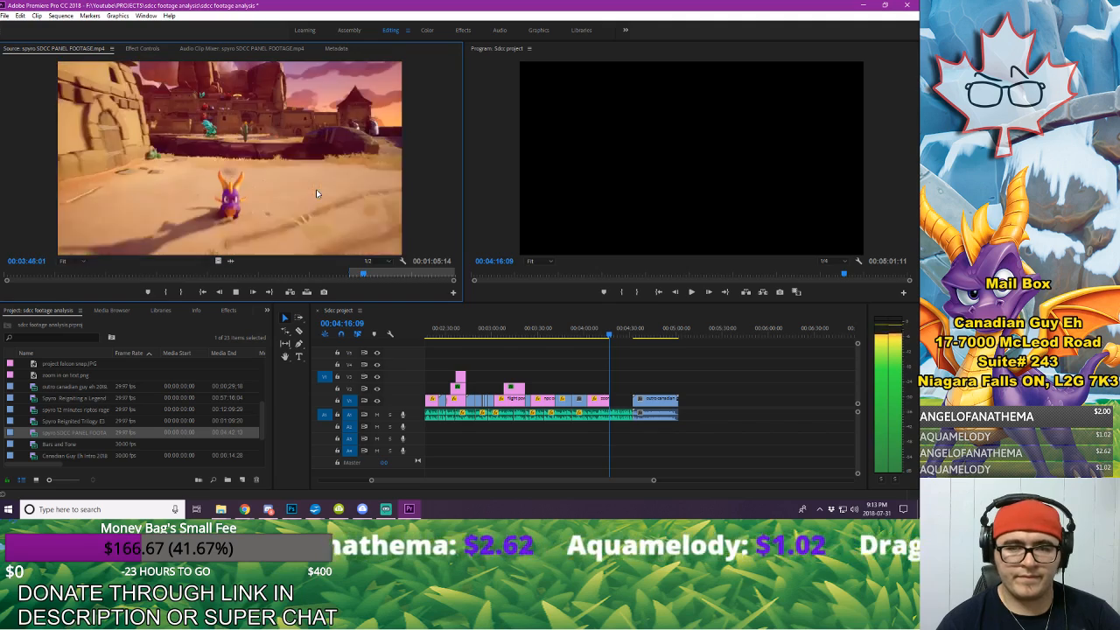
left_click_drag(356, 277, 355, 277)
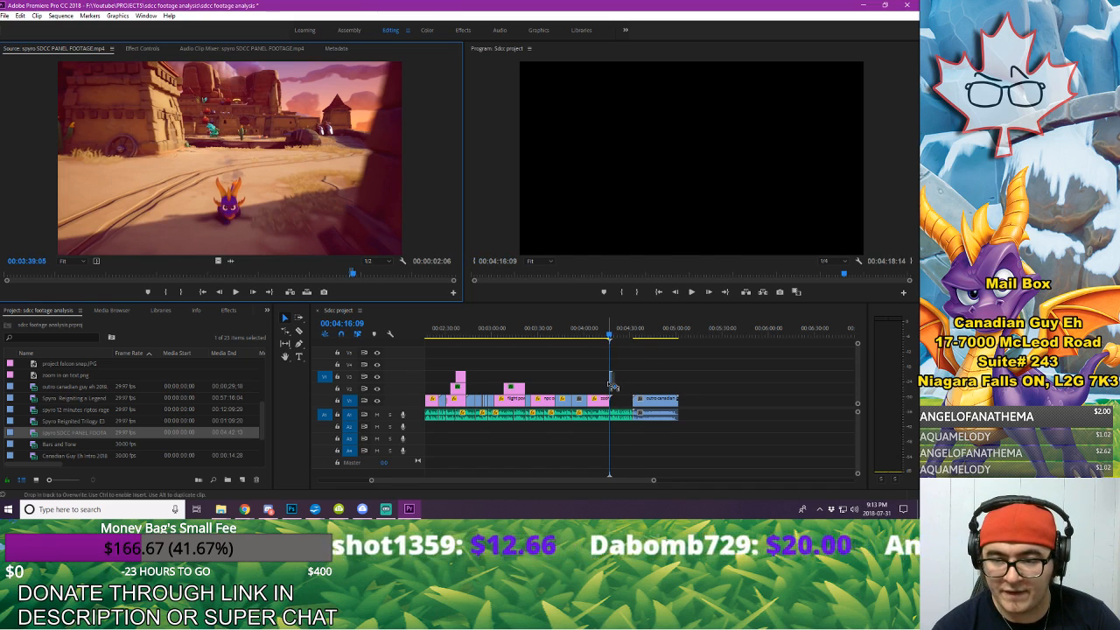
Step: Trim the start of the castle excerpt on V3 to 00:04:16:10, removing its leftover dialogue frame
left_click_drag(653, 480, 530, 478)
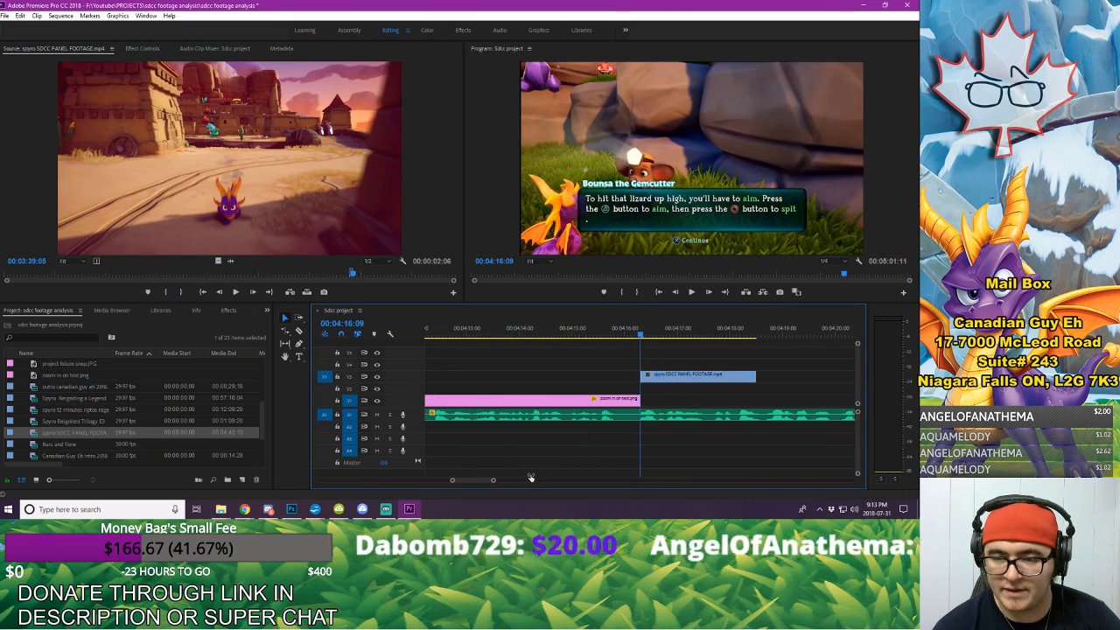
key("space")
key("space")
left_click(641, 335)
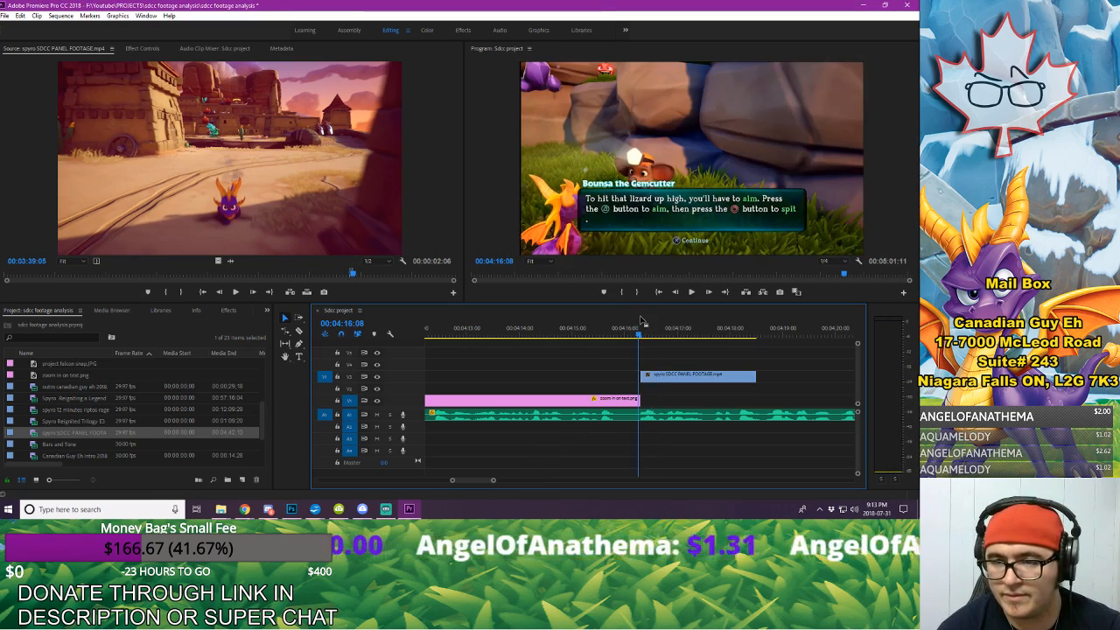
key("Right")
key("Right")
left_click_drag(642, 378, 648, 378)
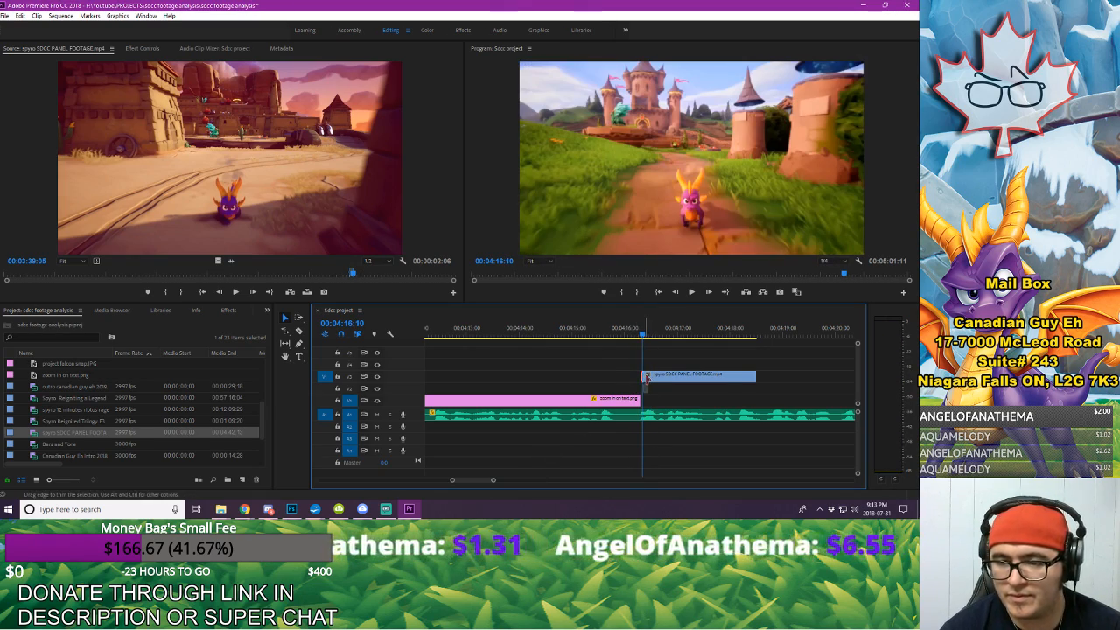
Step: Play the castle excerpt against the voice-over and trim its end to 00:04:18:05 in the desert scene
key("space")
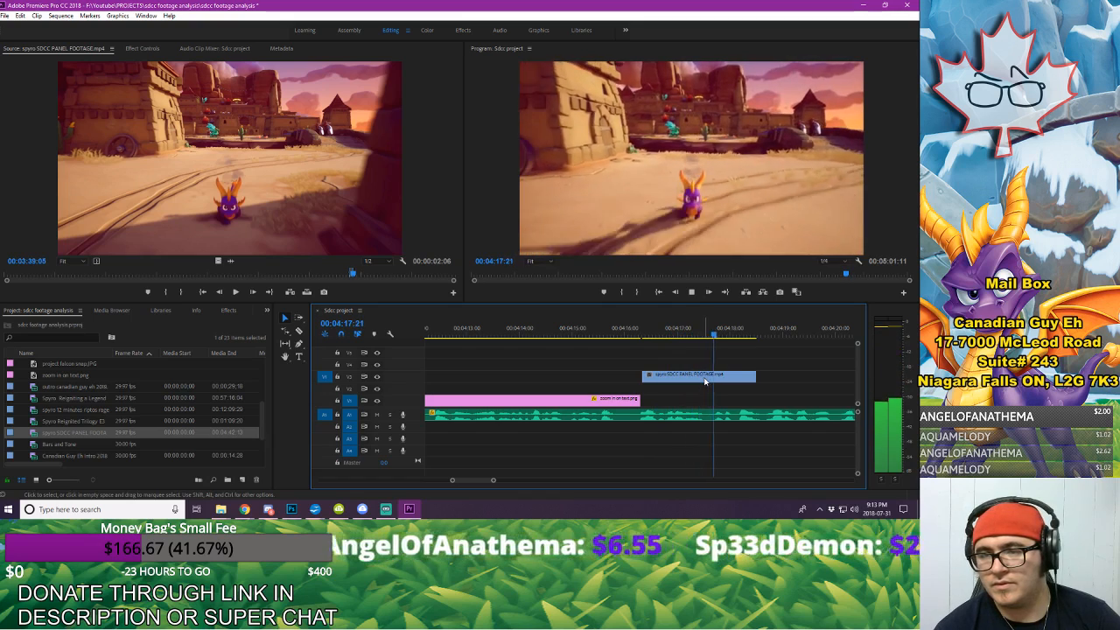
key("space")
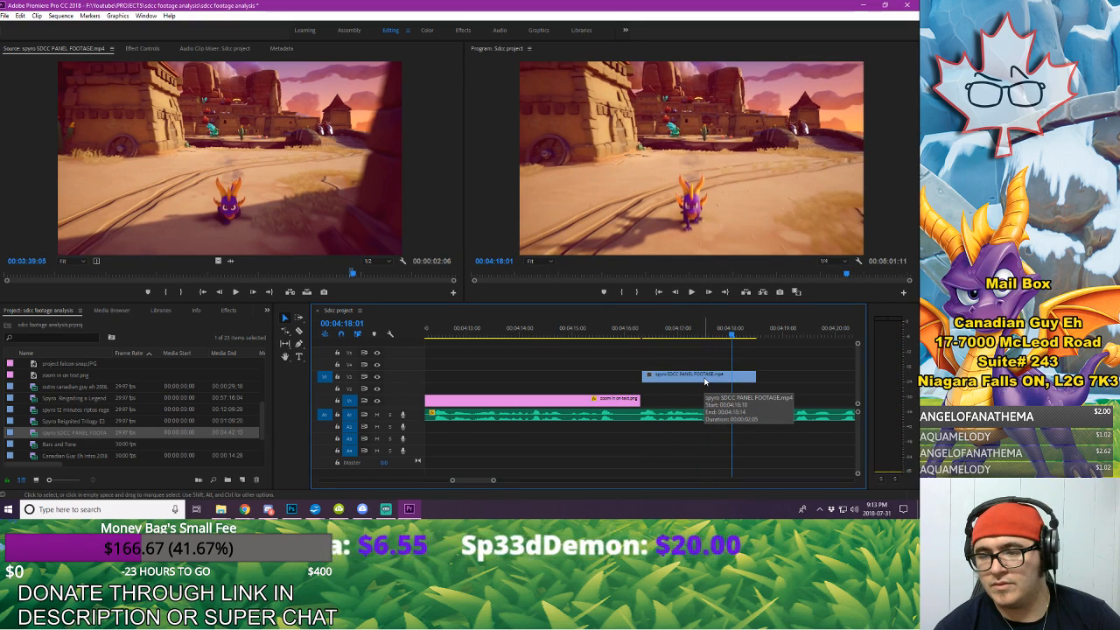
key("Right")
key("Right")
key("Right")
key("Right")
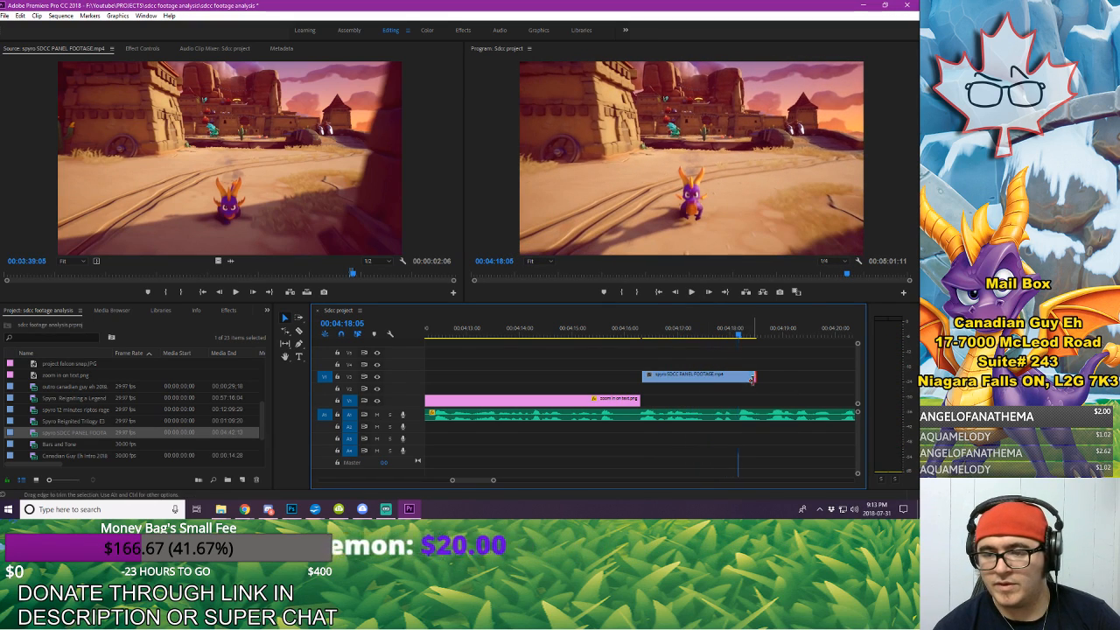
left_click_drag(751, 378, 737, 379)
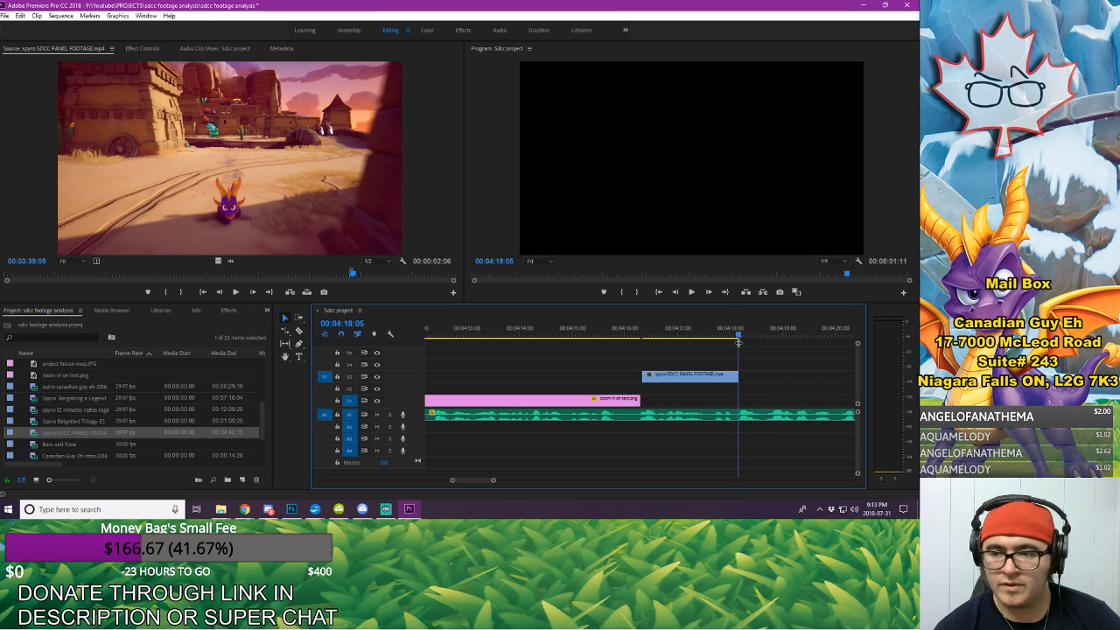
Step: Export the desert frame at 00:04:18:04 as the PNG "big mommas", import it and place it on V3 directly after the excerpt
key("Left")
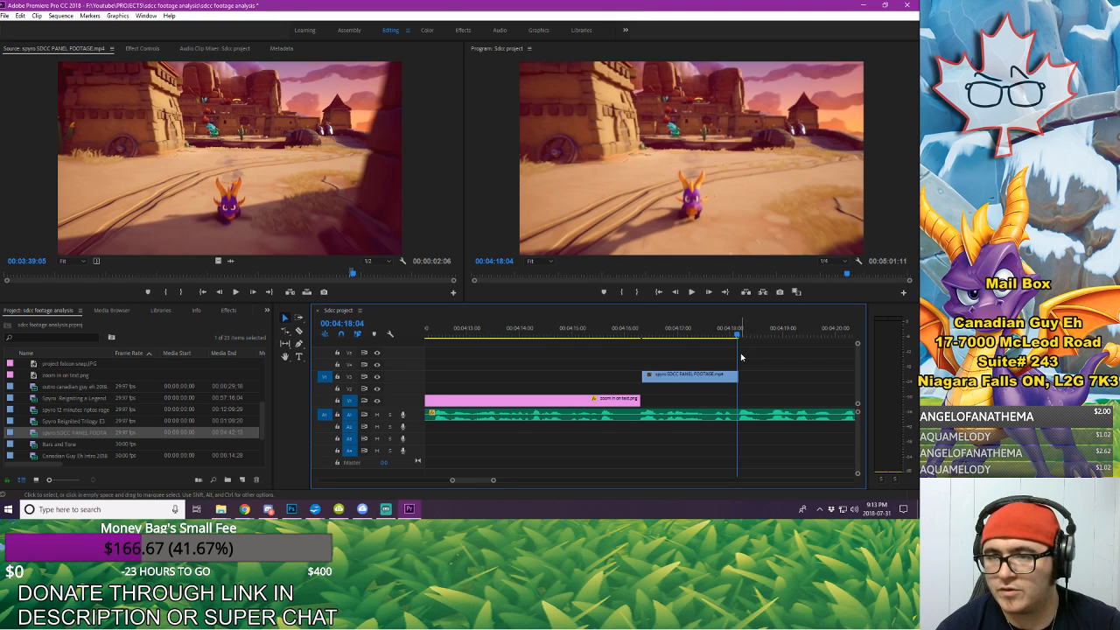
left_click(780, 292)
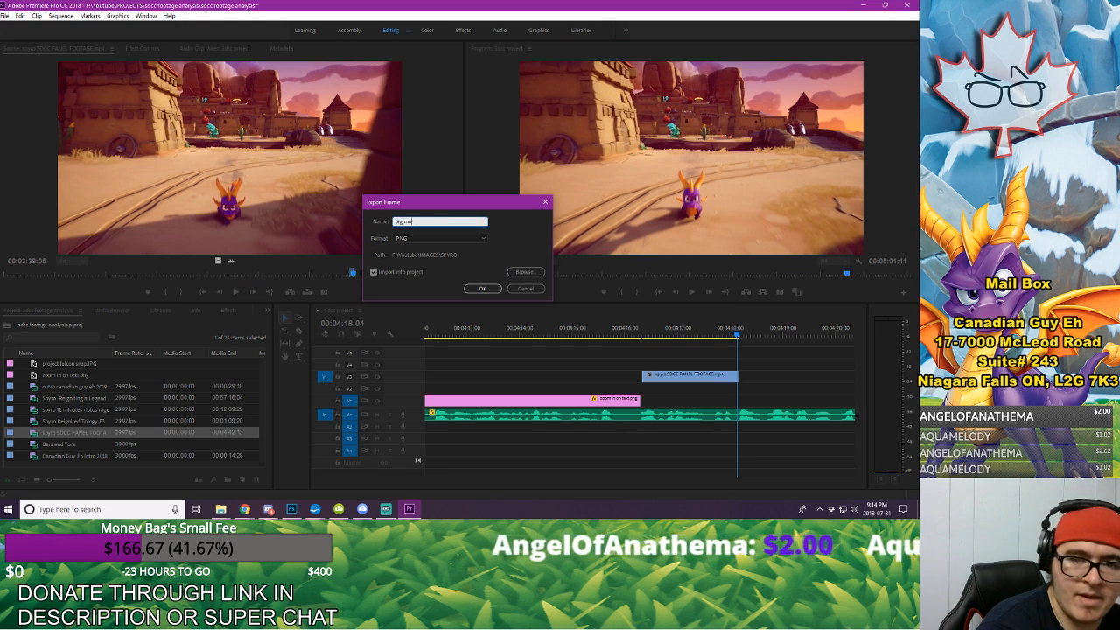
key("Return")
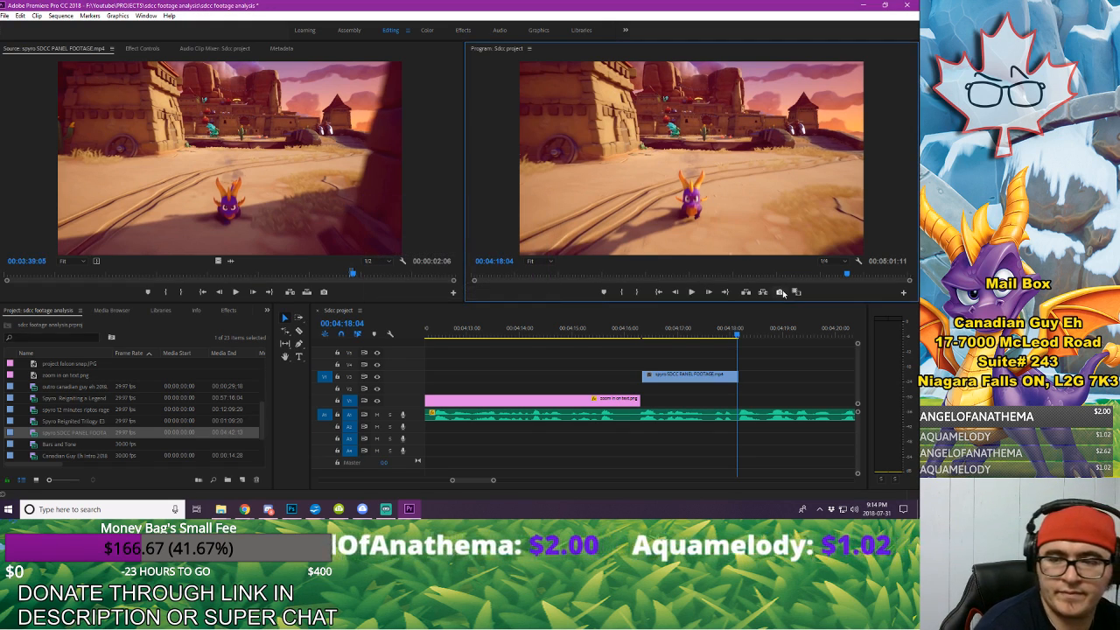
left_click_drag(89, 363, 742, 371)
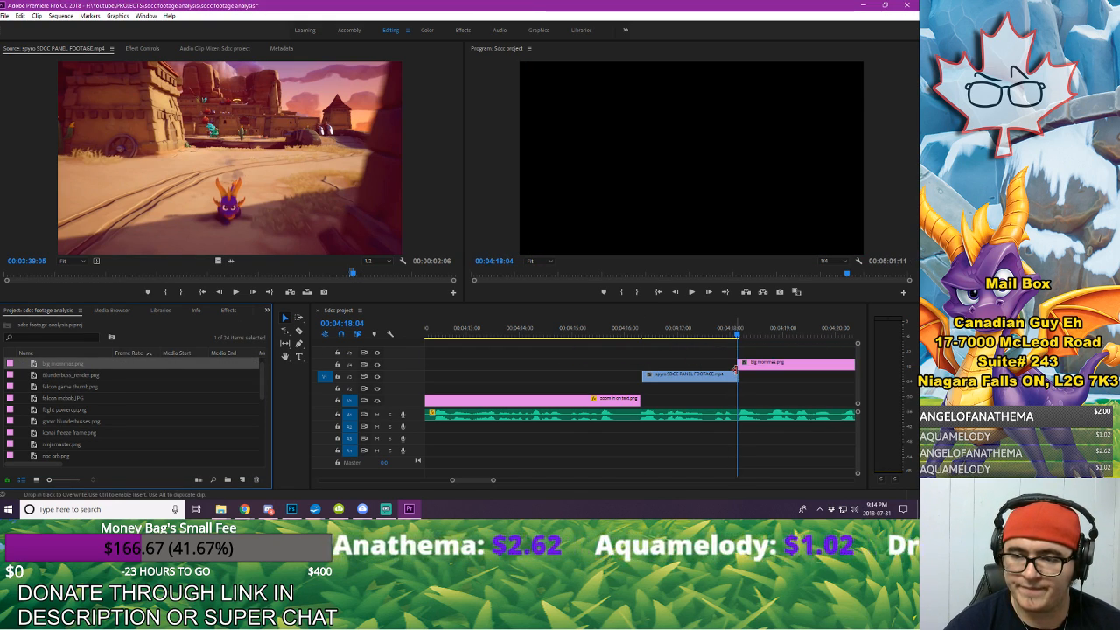
mouse_move(494, 480)
left_mouse_down()
mouse_move(515, 493)
mouse_move(501, 493)
left_mouse_up()
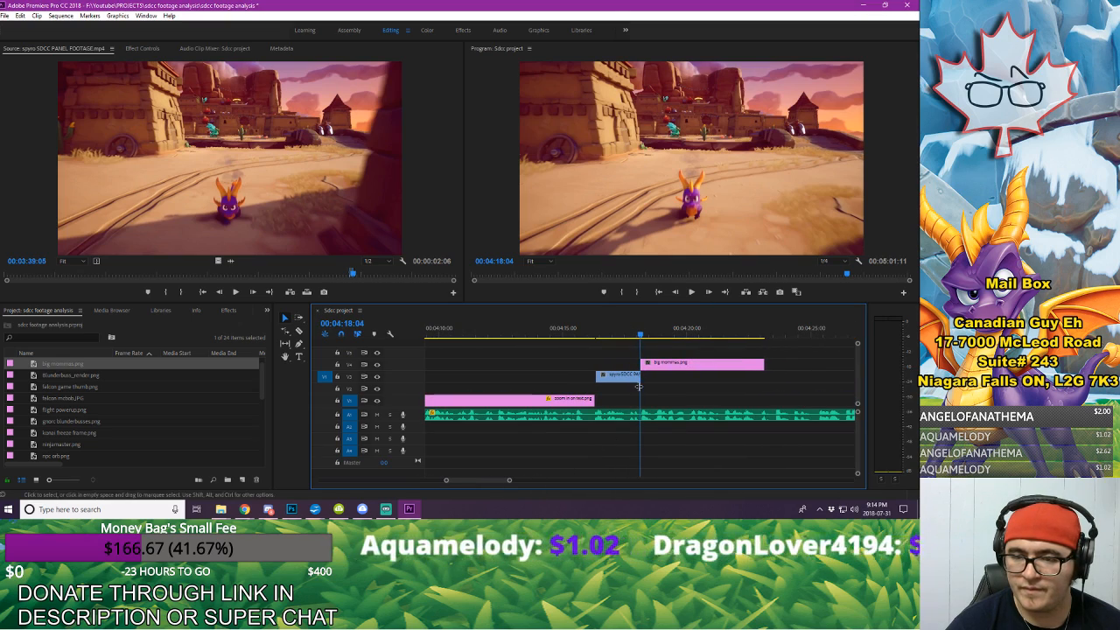
left_click_drag(666, 364, 667, 385)
left_click_drag(665, 385, 663, 383)
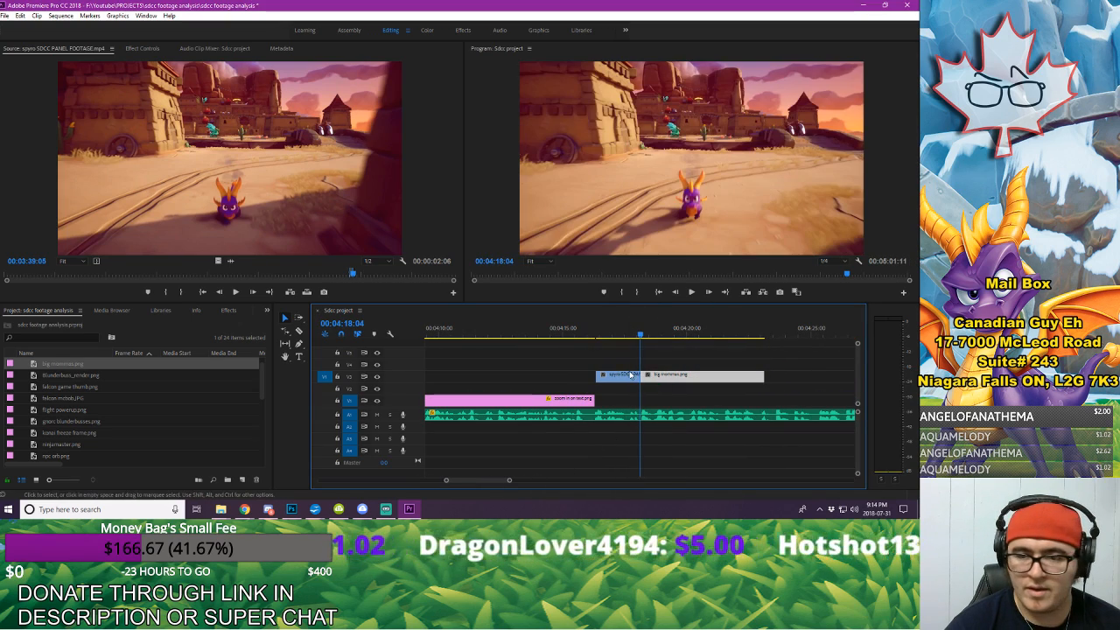
Step: Shift the castle excerpt and big mommas.png together one frame earlier to close the gap, and play the transition
left_click(595, 339)
key("space")
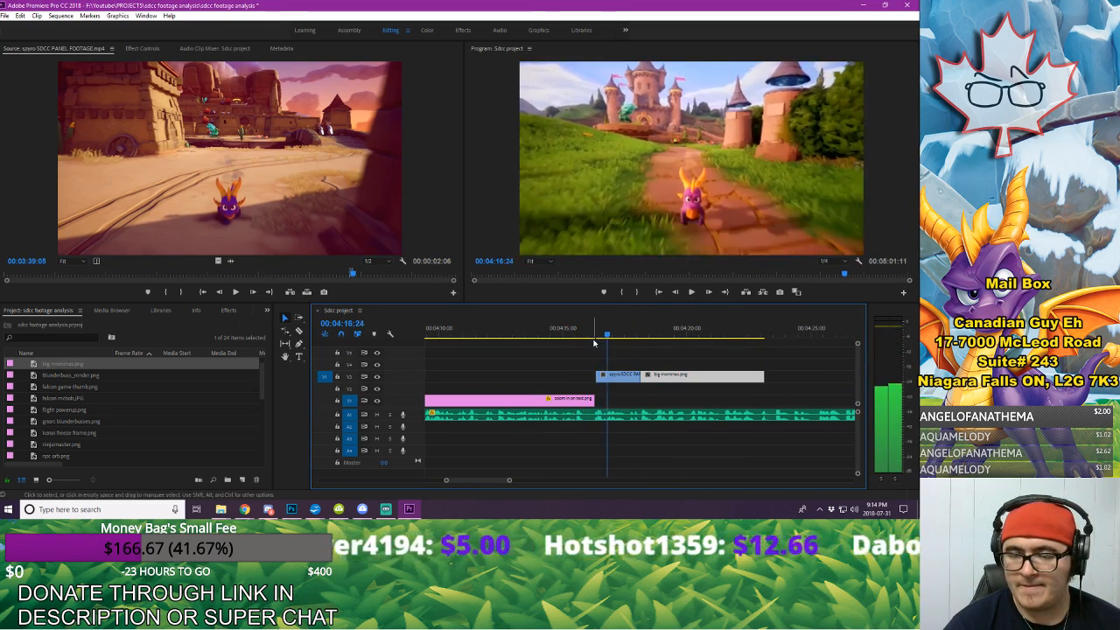
key("space")
left_click(672, 374)
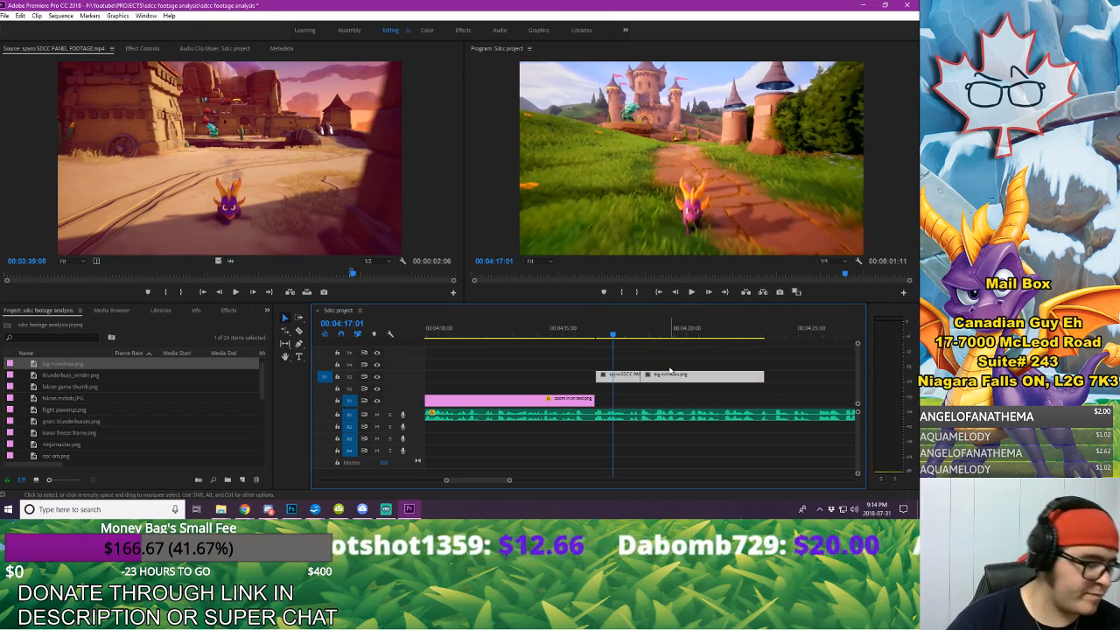
left_click(563, 339)
key("space")
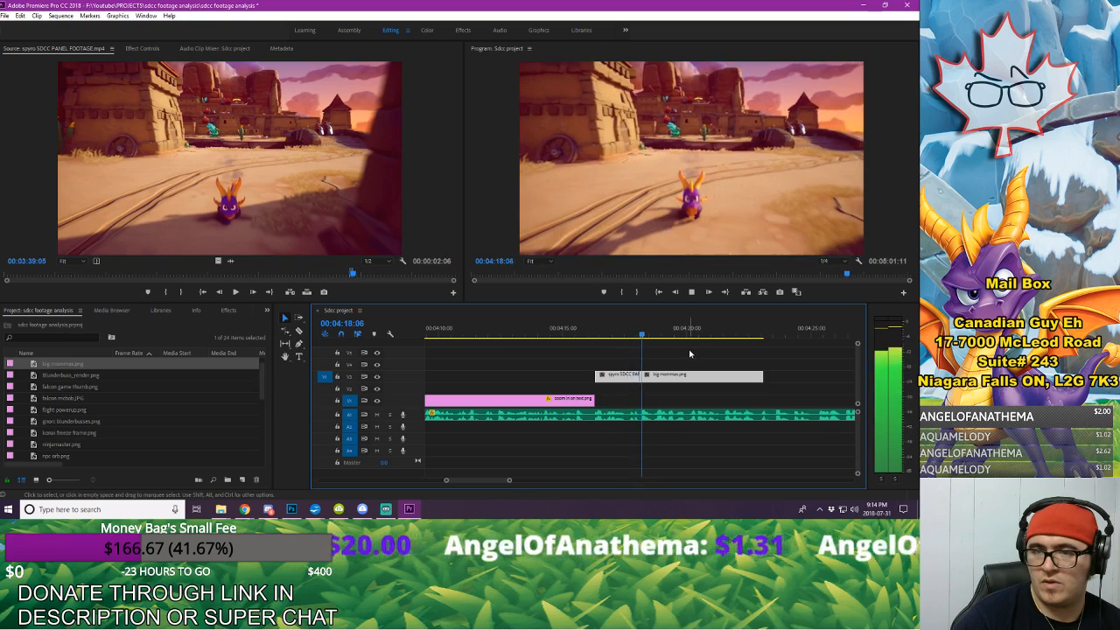
key("space")
left_click(698, 357)
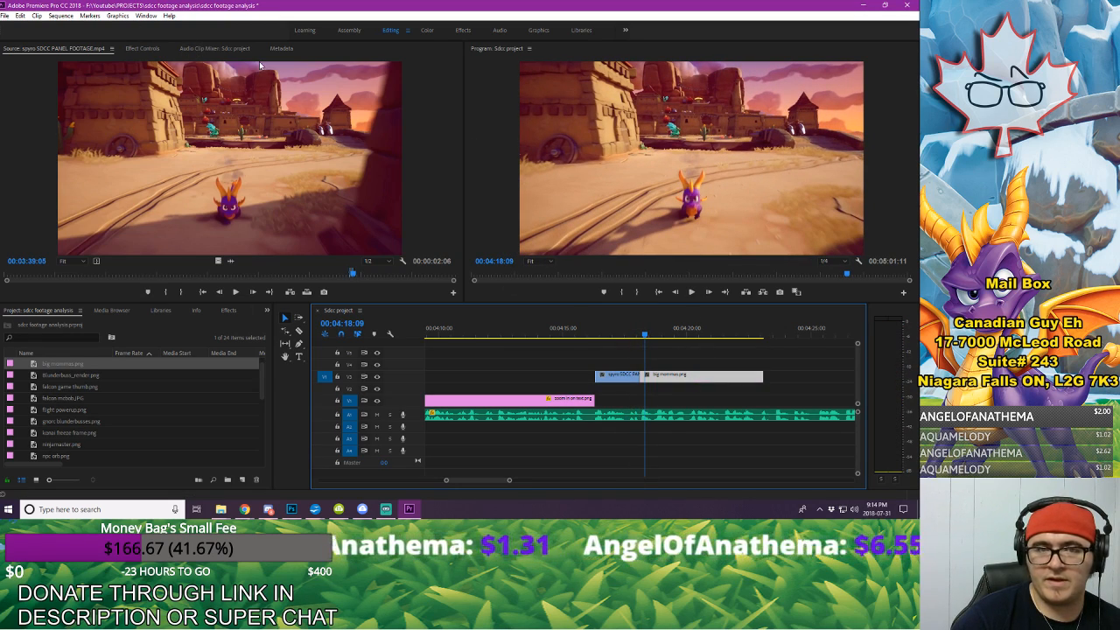
Step: Keyframe a zoom on big mommas.png from 00:04:18:03 to 00:04:18:18, raising Scale to 390 and shifting Position vertically onto the green dragon
left_click(142, 49)
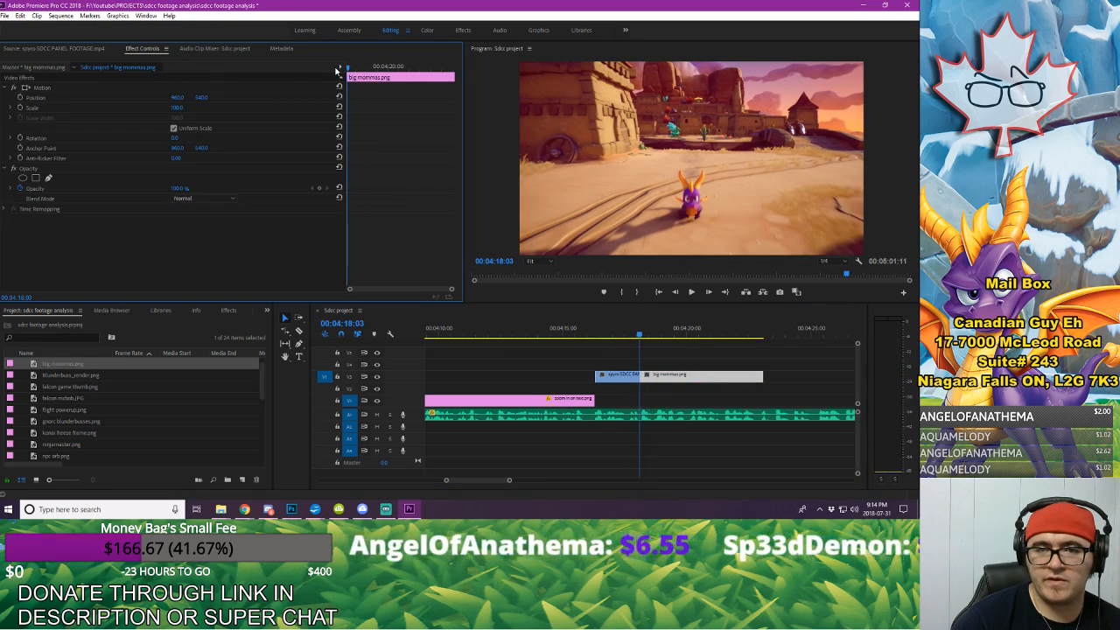
left_click(20, 107)
key("shift+Right")
key("shift+Right")
key("shift+Right")
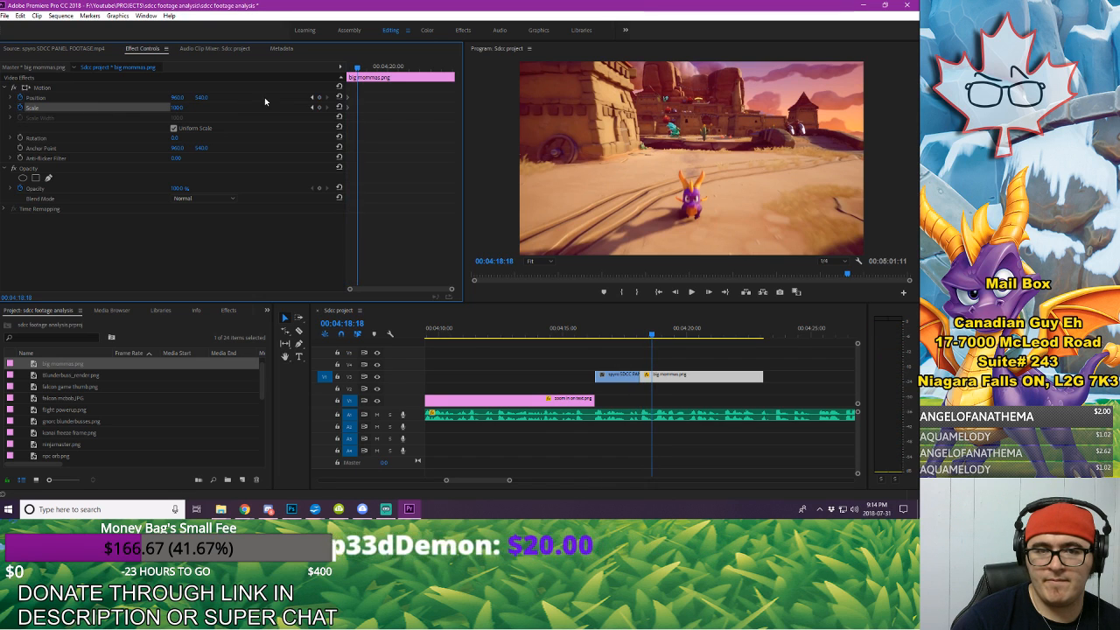
left_click(314, 97)
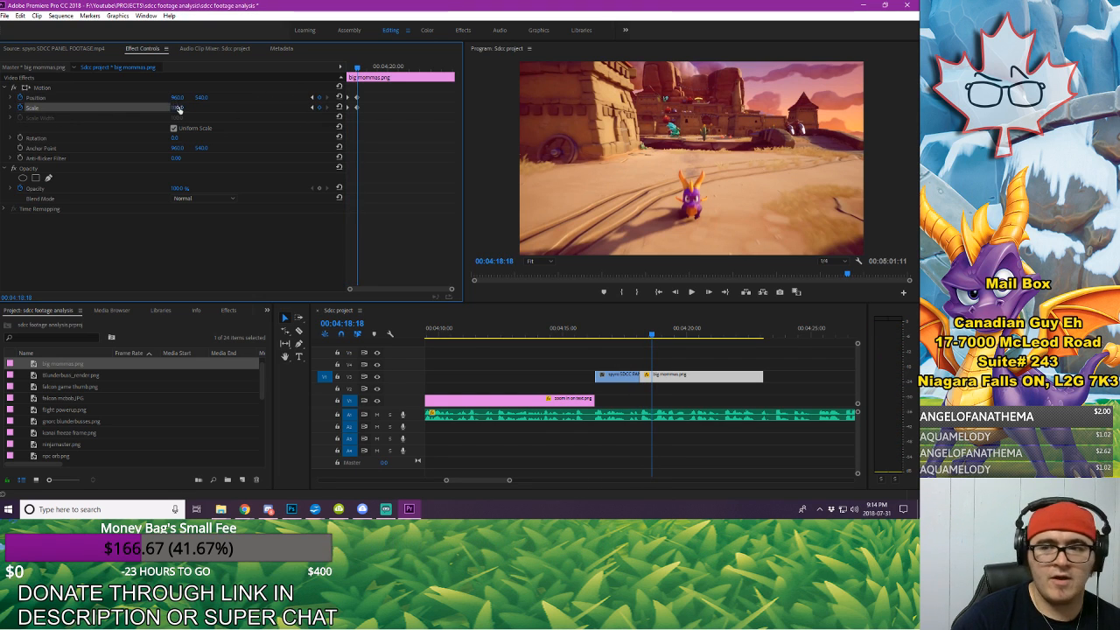
left_click_drag(179, 108, 184, 106)
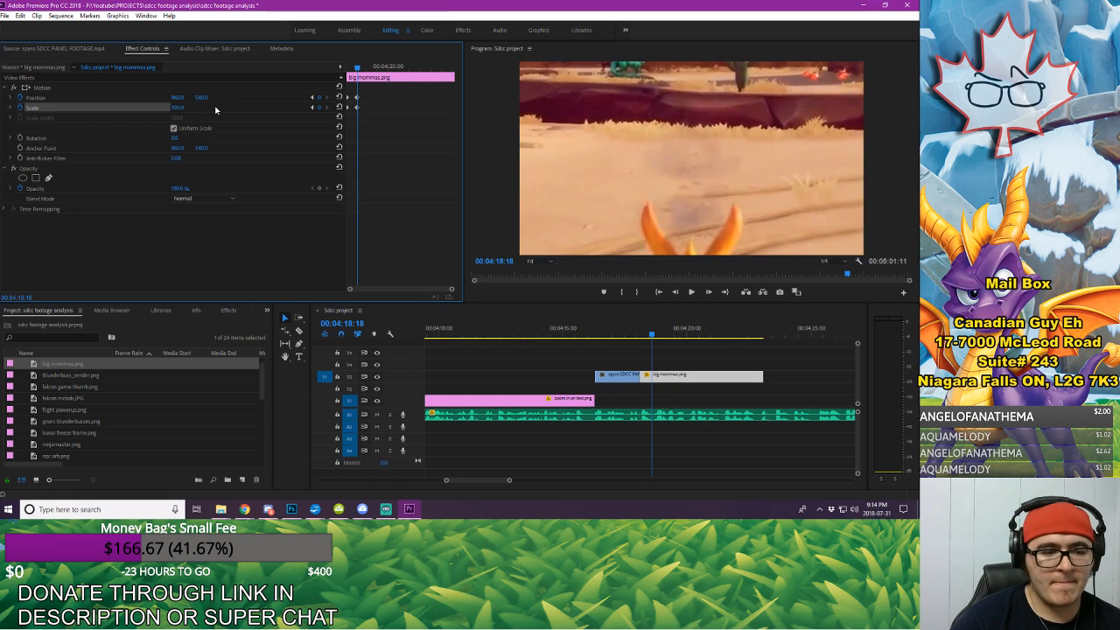
left_click_drag(196, 101, 240, 101)
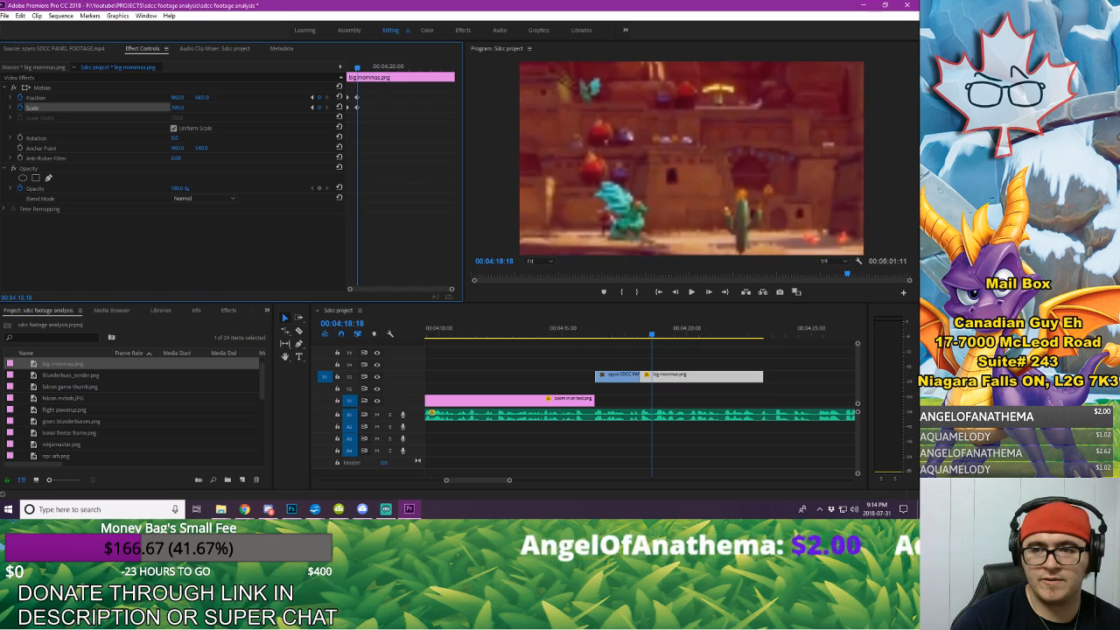
Step: Save the project and play the castle excerpt into the new zoom-in
left_click(6, 15)
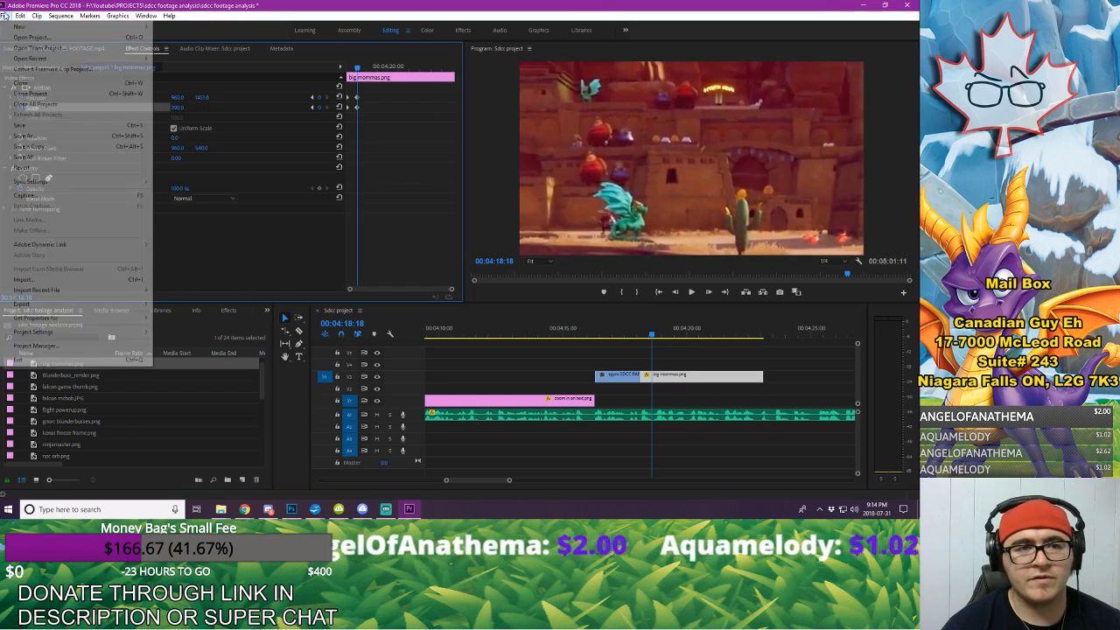
left_click(35, 125)
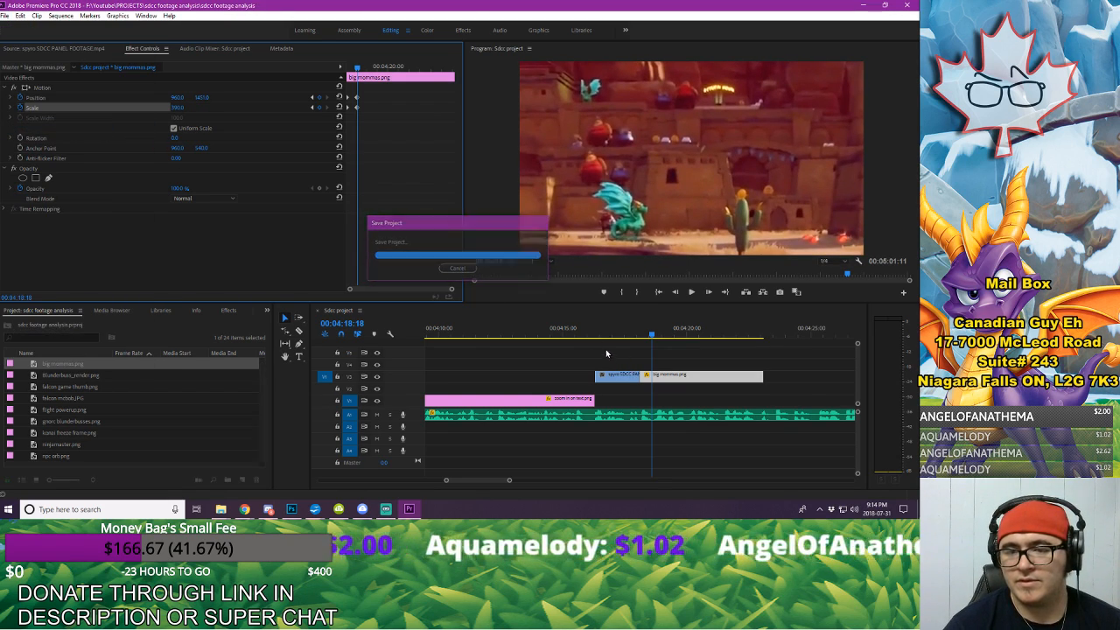
left_click(594, 331)
key("space")
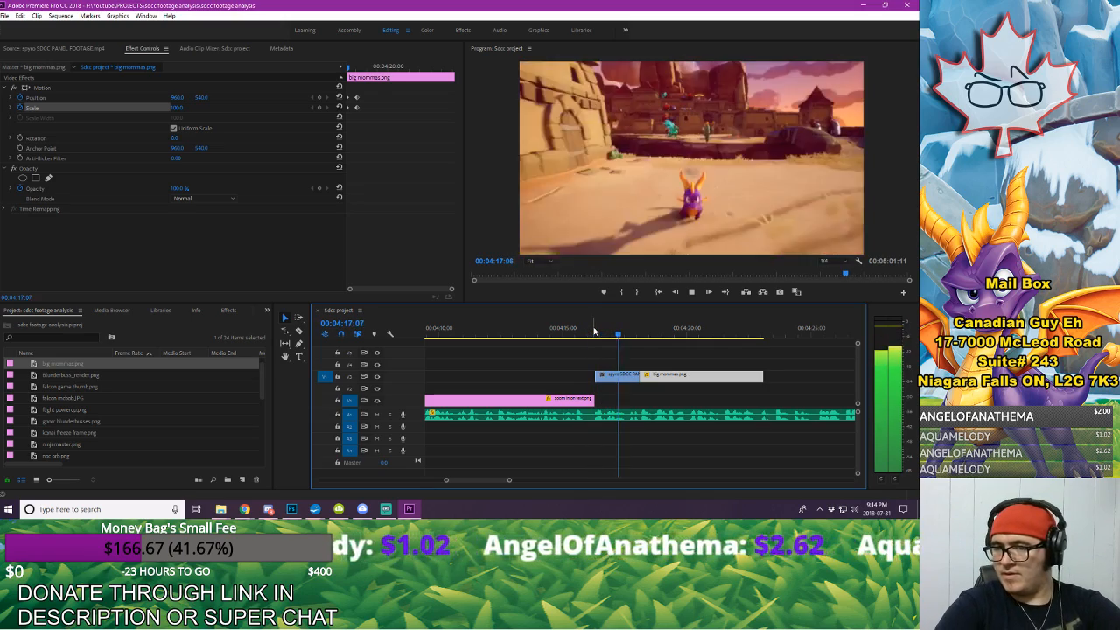
key("space")
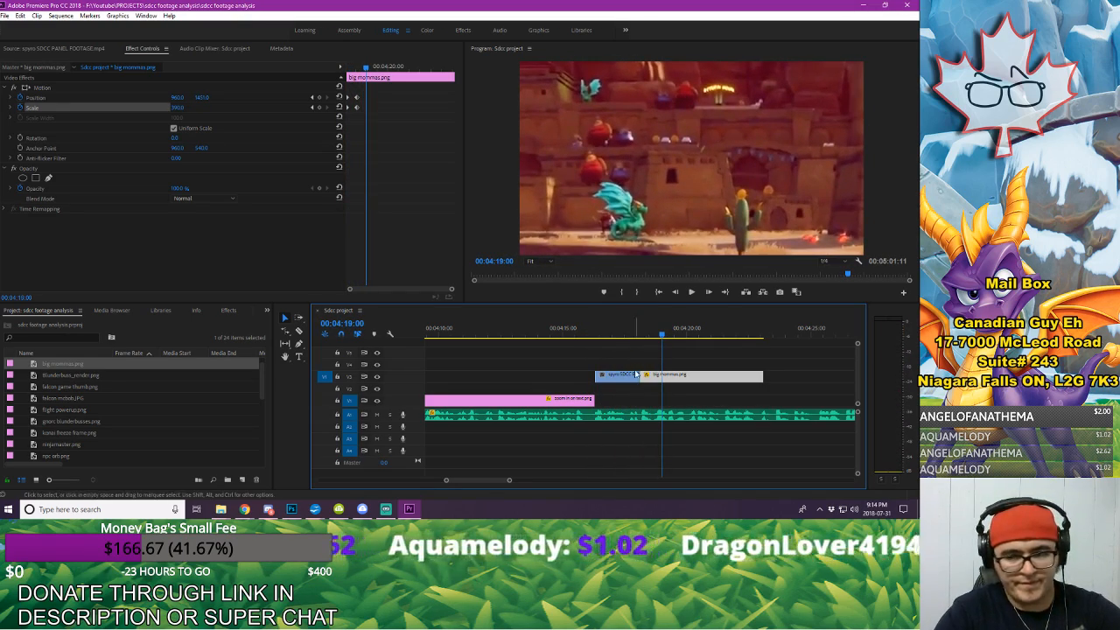
Step: Shift the big mommas.png zoom keyframes slightly later, move the end pair a little further, and play the zoom again
left_click(636, 374)
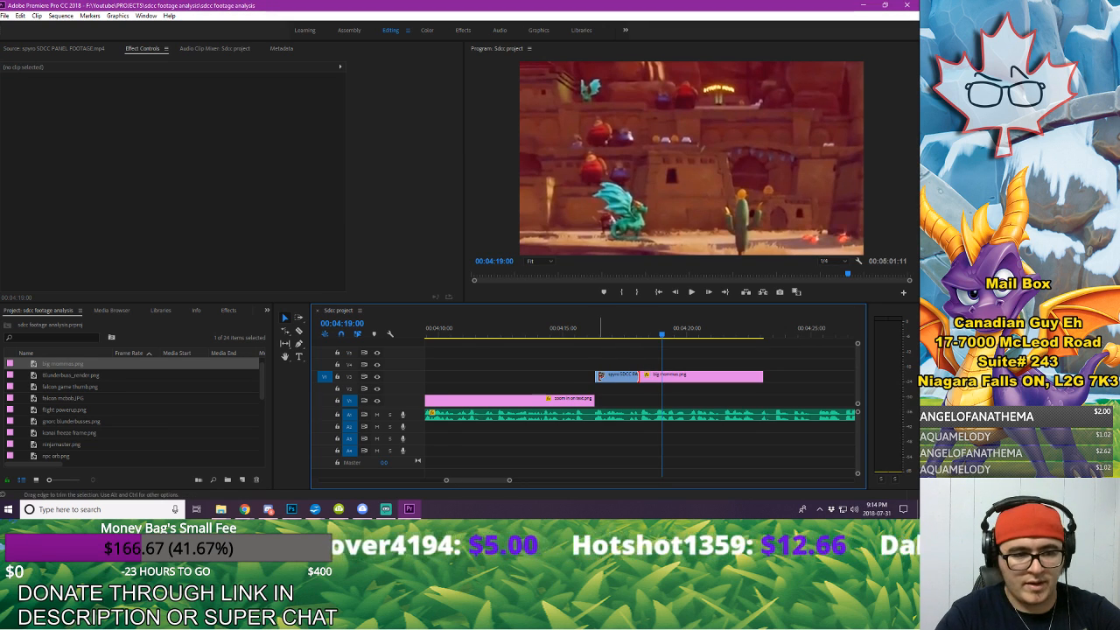
left_click(682, 383)
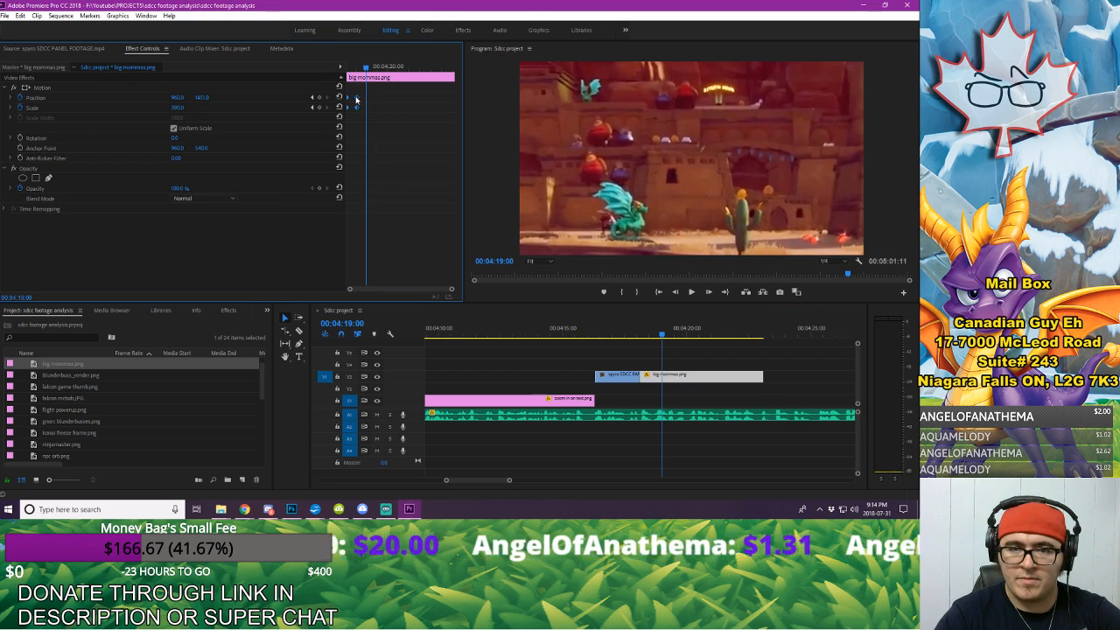
left_click(397, 92)
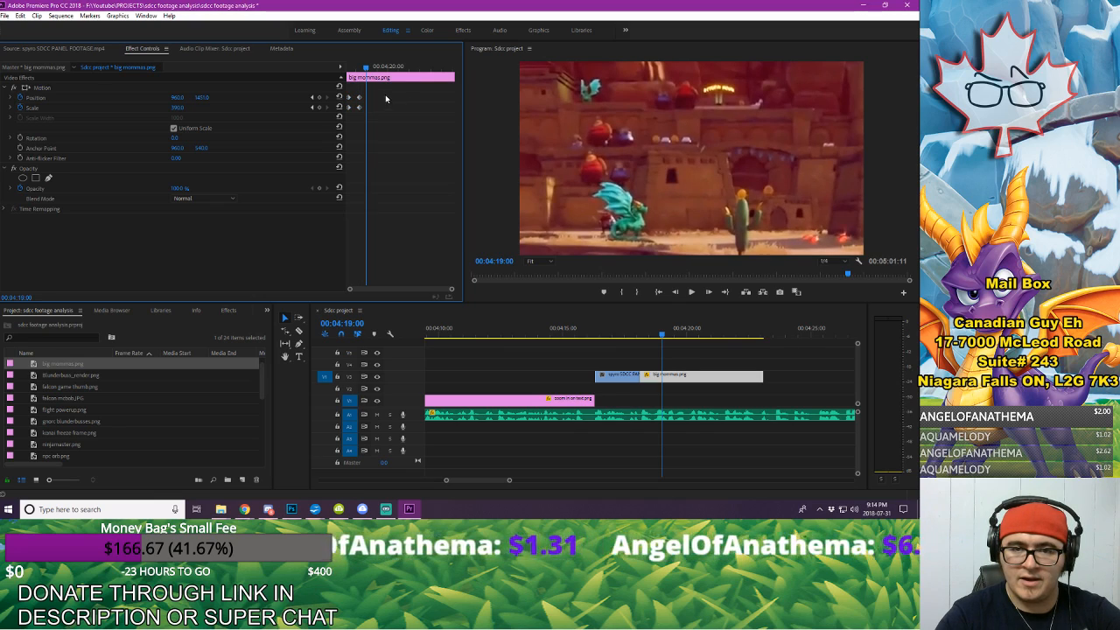
left_click_drag(361, 100, 363, 100)
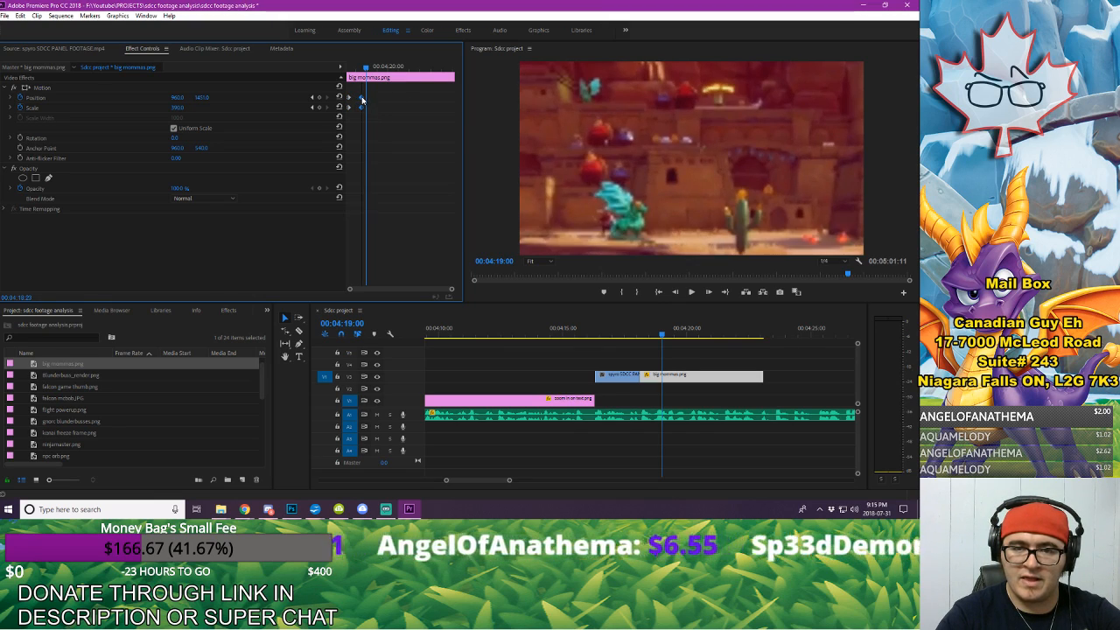
left_click(349, 68)
key("space")
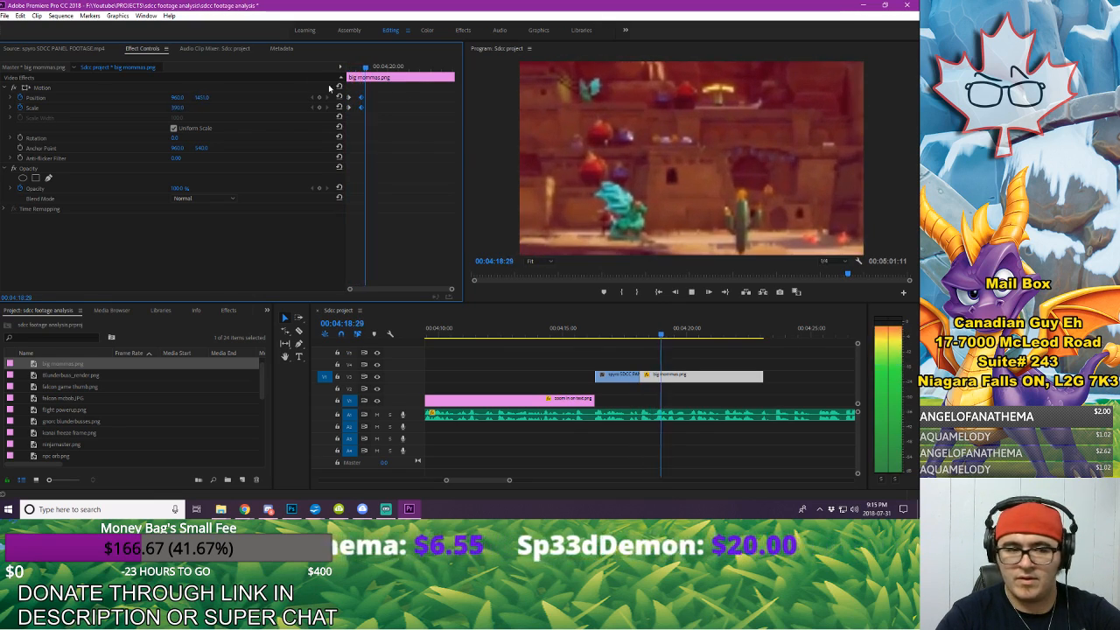
key("space")
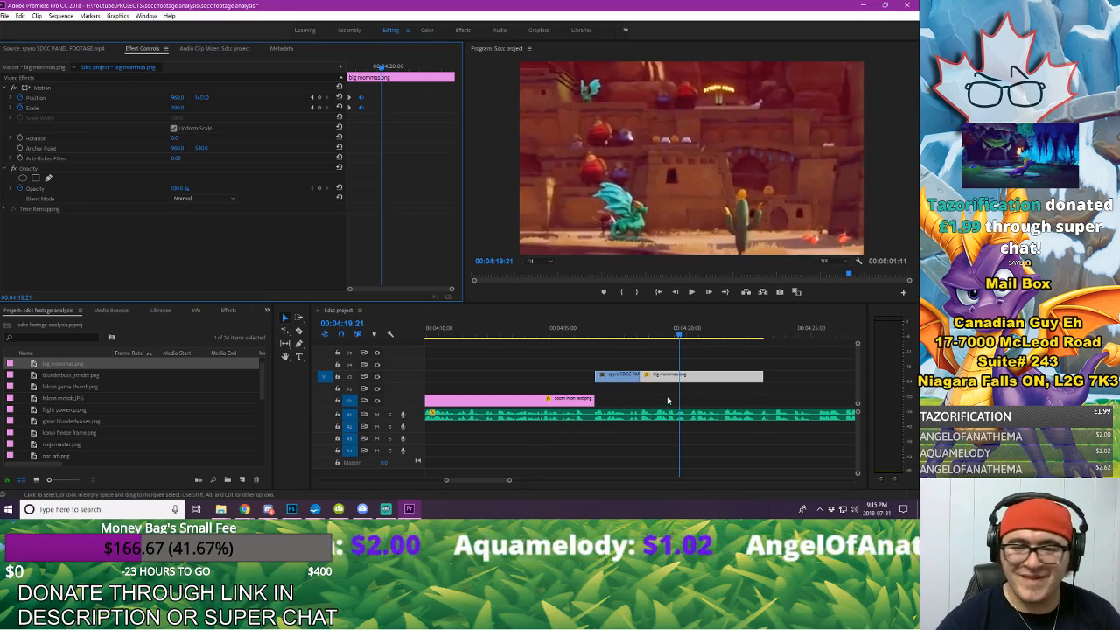
Step: Play the section and move the castle excerpt and big mommas.png together down to V1, directly after the preceding text zoom image
left_click(752, 353)
left_click(577, 331)
key("space")
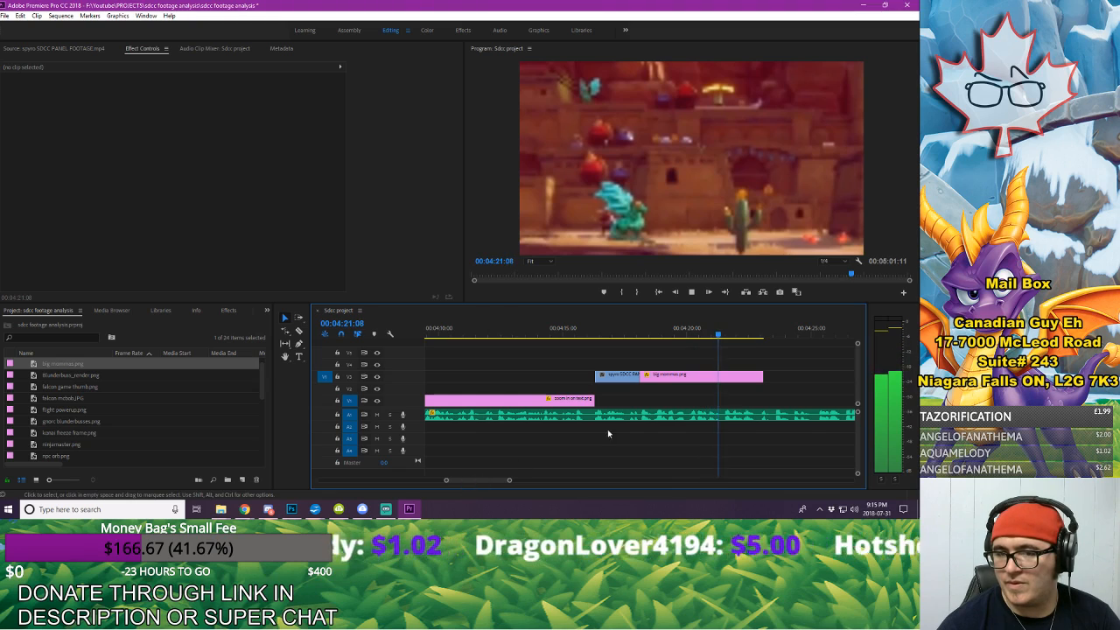
left_click_drag(626, 351, 687, 399)
key("space")
left_click(592, 335)
key("space")
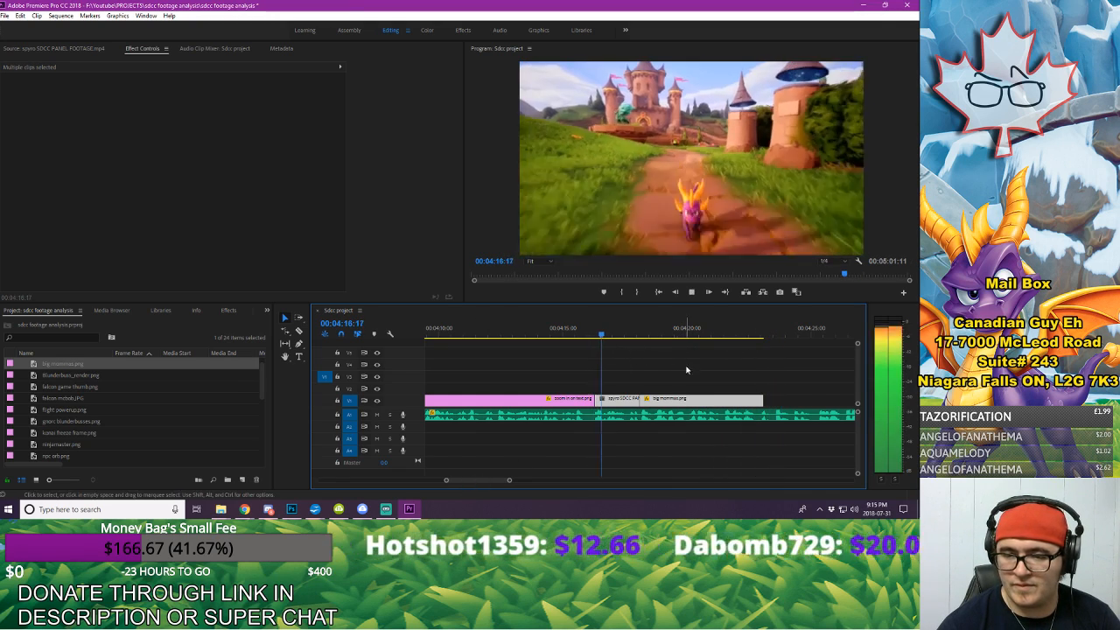
Step: Play the voice-over and extend the end of big mommas.png on V1 to 00:04:25:10
key("space")
left_click_drag(760, 399, 804, 400)
key("space")
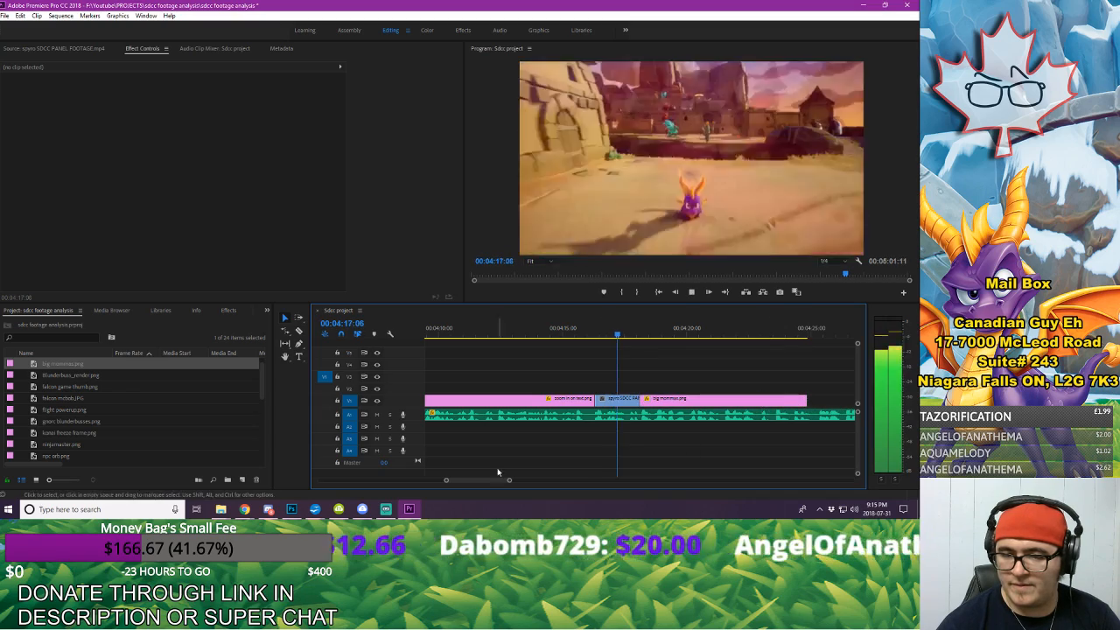
left_click_drag(468, 481, 511, 482)
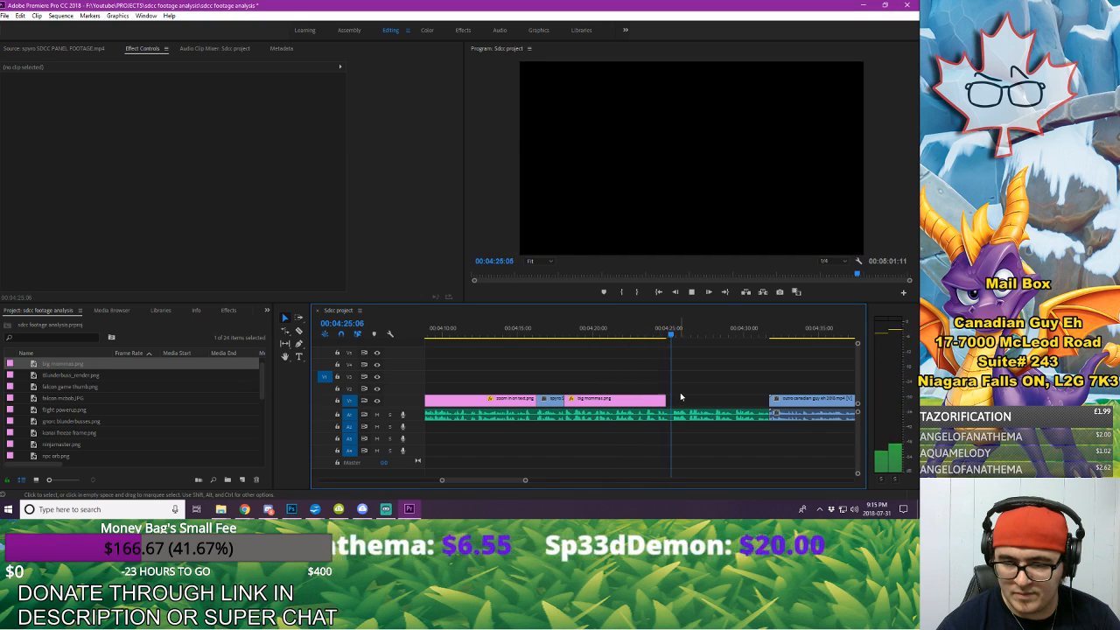
left_click(674, 331)
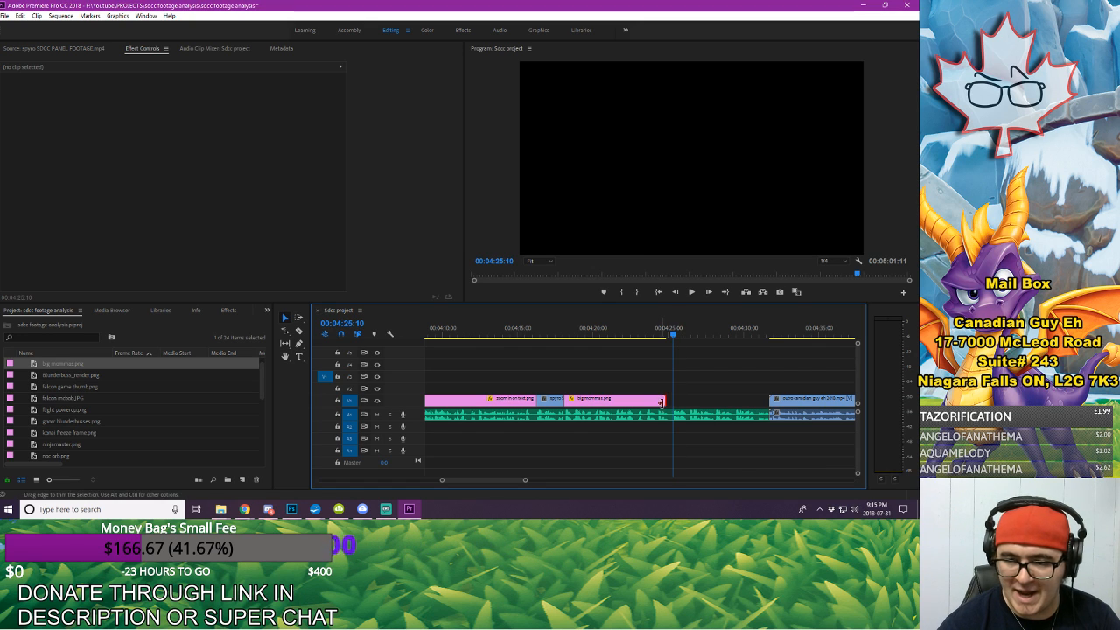
left_click_drag(660, 401, 667, 407)
Step: Duplicate the castle excerpt directly after big mommas.png, continuing from the desert scene, and extend it to fill the gap up to the outro
left_click(549, 402)
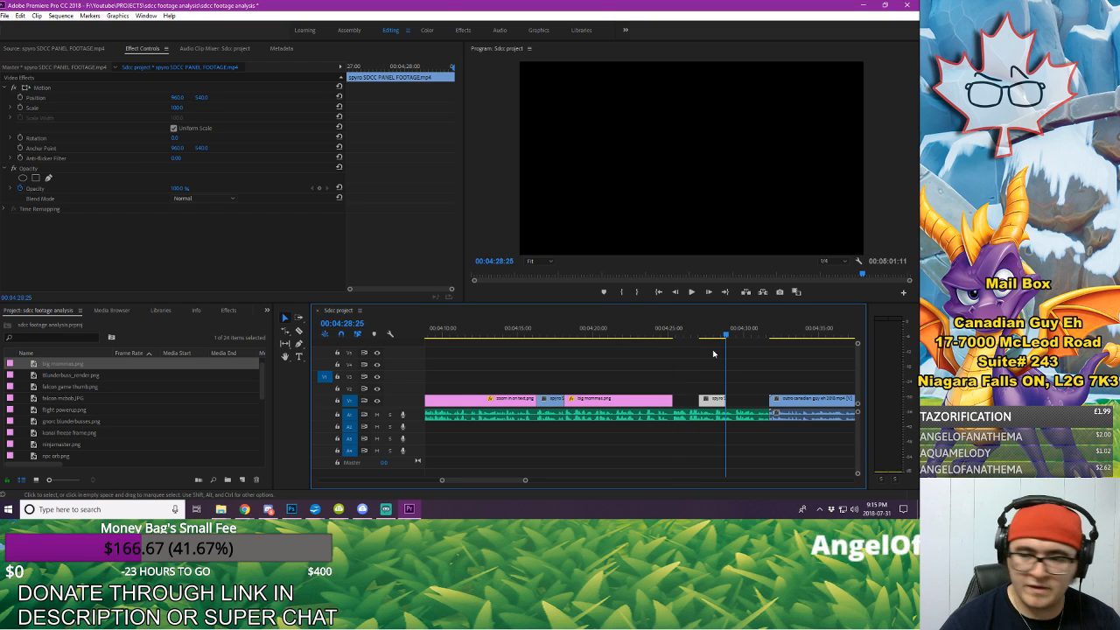
left_click_drag(662, 389, 768, 388)
left_click_drag(648, 386, 705, 398)
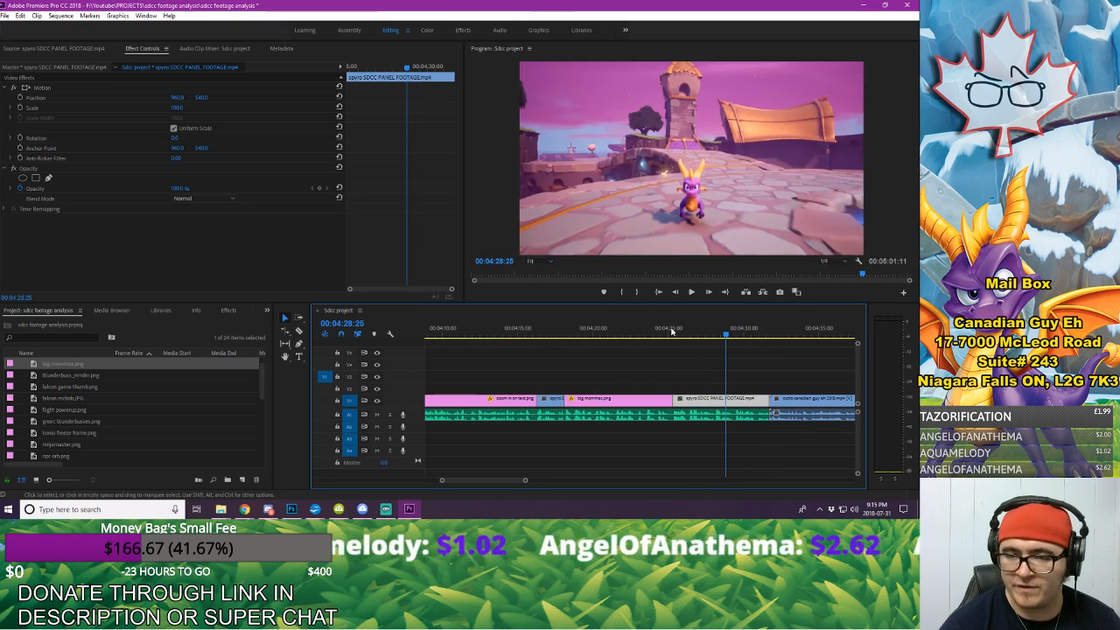
Step: Add Position and Scale keyframes to big mommas.png at 00:04:24:28 to hold the zoomed-in view
left_click(671, 327)
left_click(651, 393)
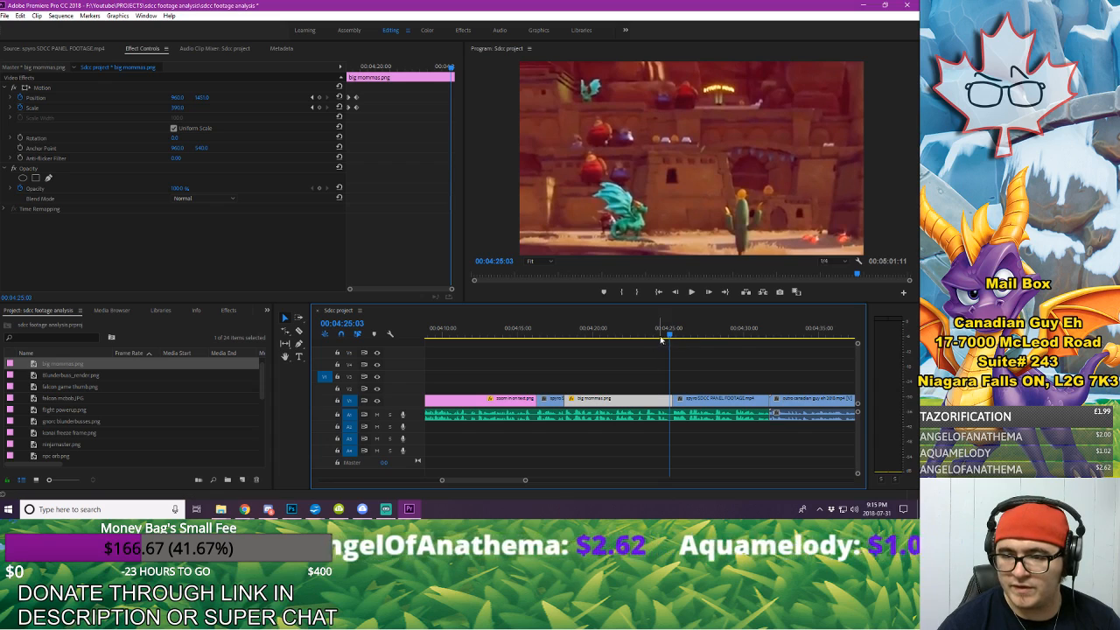
left_click_drag(669, 333, 667, 335)
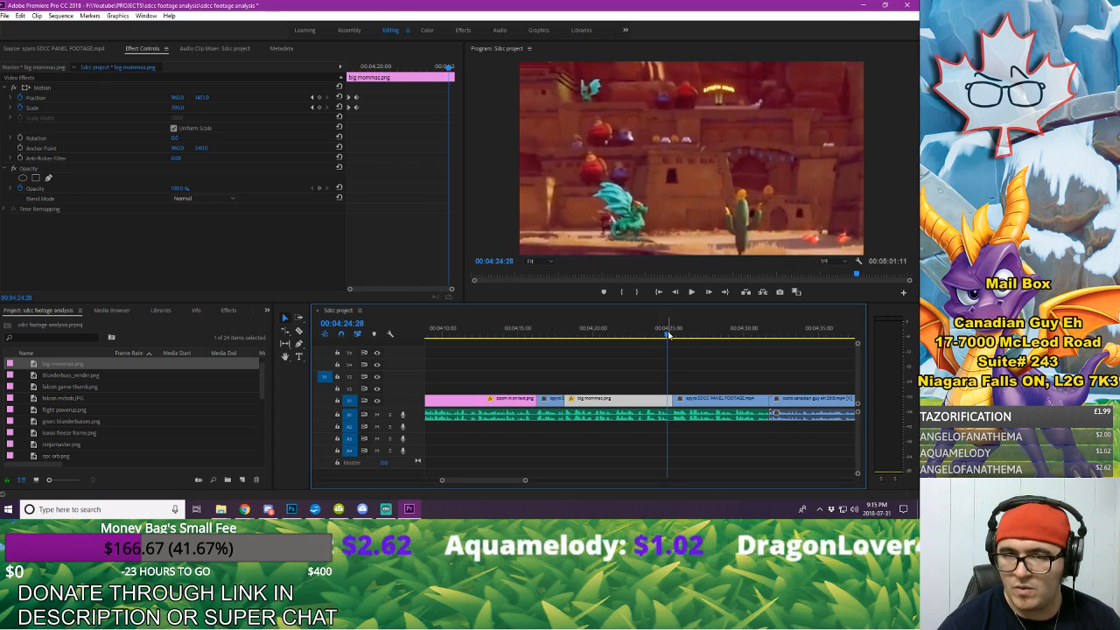
left_click(320, 97)
left_click(320, 107)
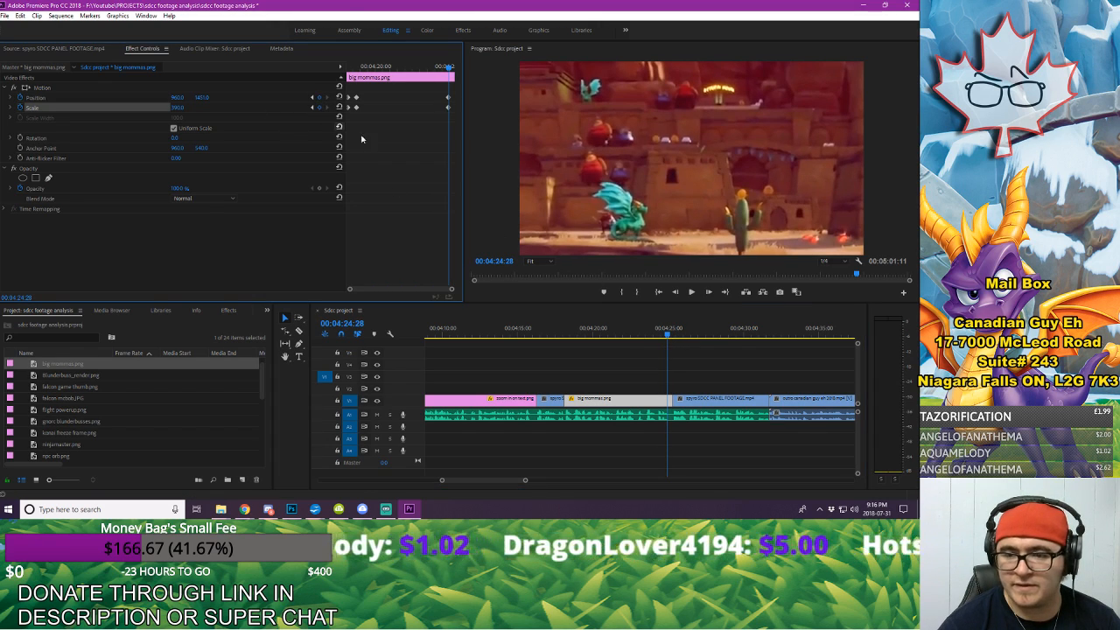
Step: Place copies of the starting Position and Scale keyframes on the last frame of big mommas.png, 00:04:25:09, for a zoom back out
key("space")
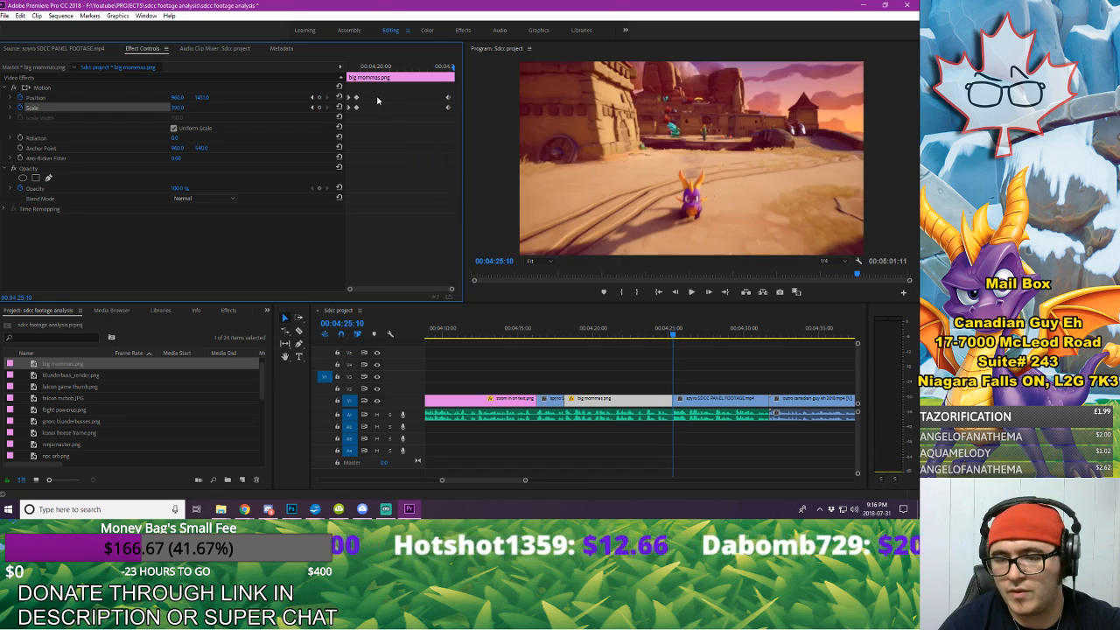
key("Left")
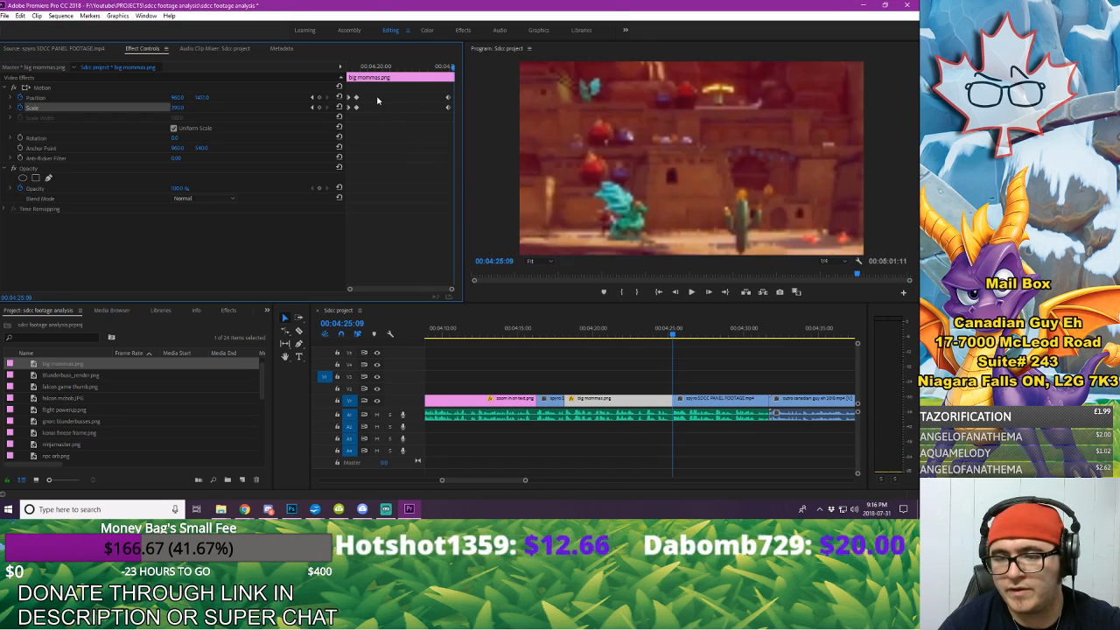
left_click(320, 98)
left_click(321, 109)
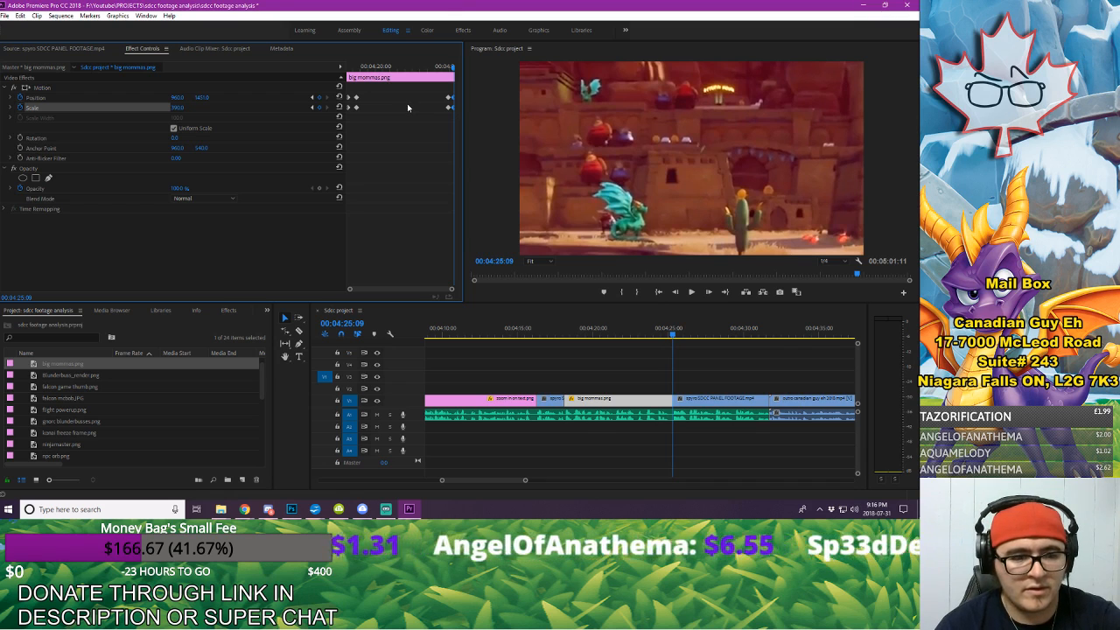
key("Delete")
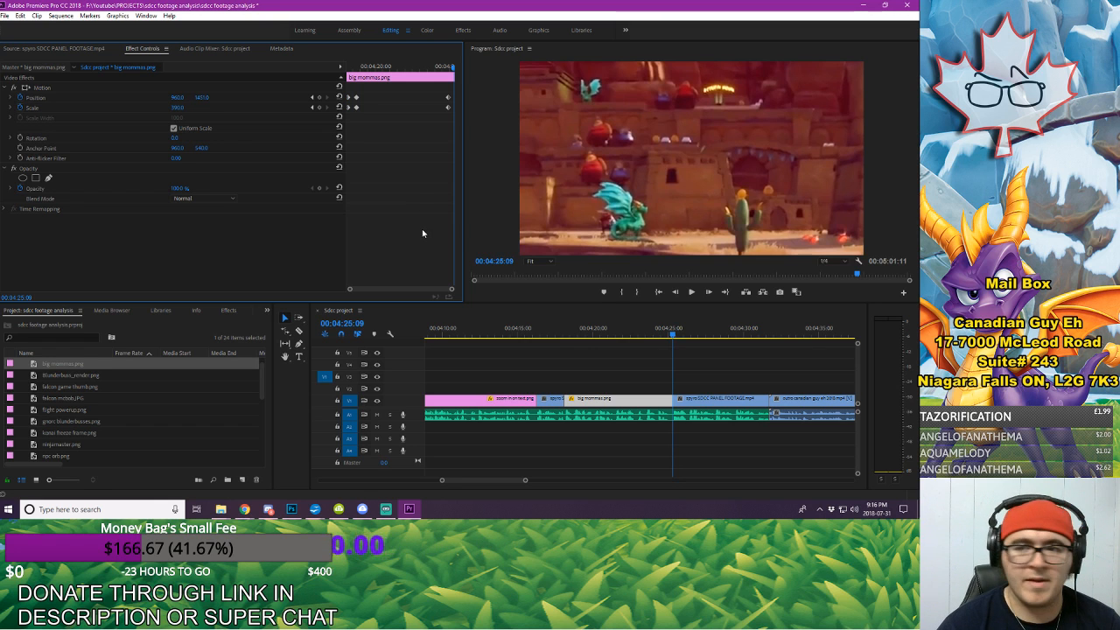
key("ctrl+v")
Step: Play from the text zoom image through big mommas.png and the desert footage into the outro, and save the project
left_click(514, 336)
key("space")
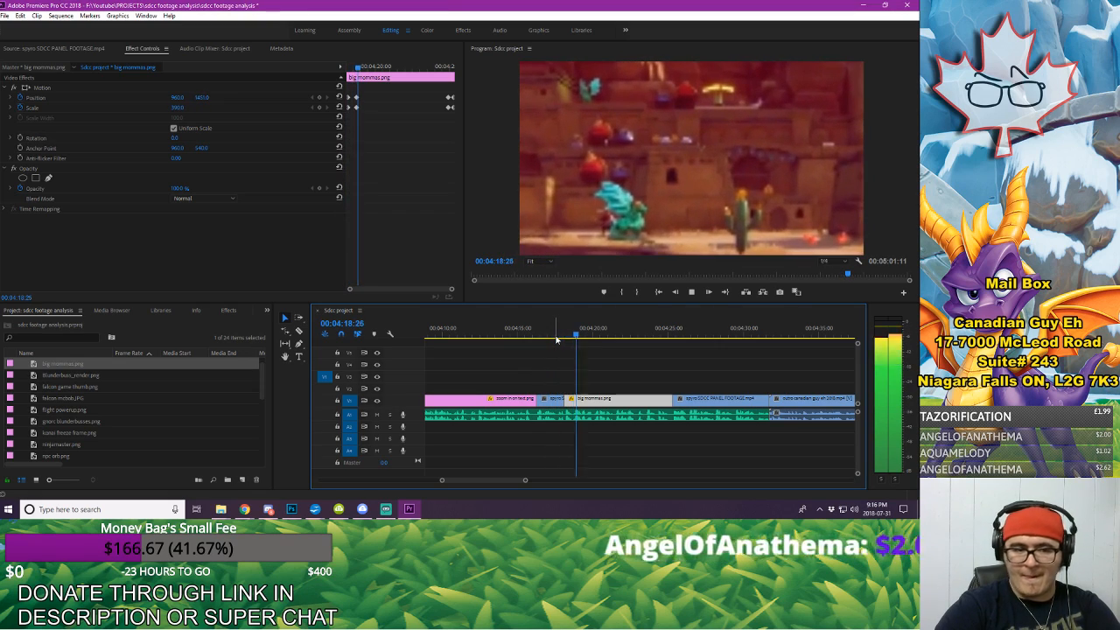
left_click(668, 379)
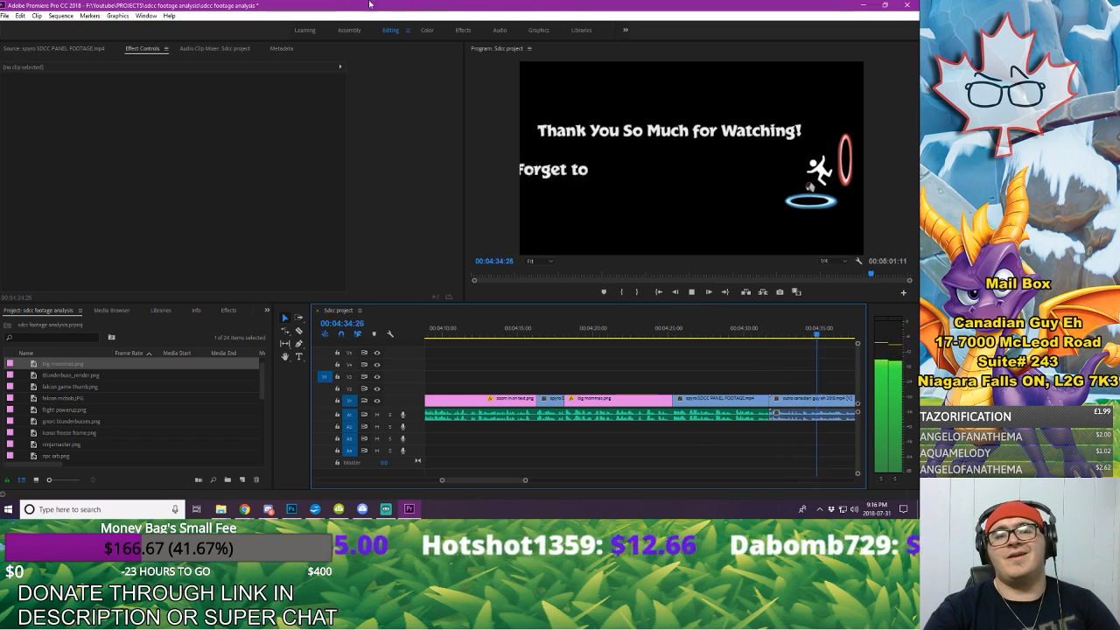
key("space")
left_click(4, 15)
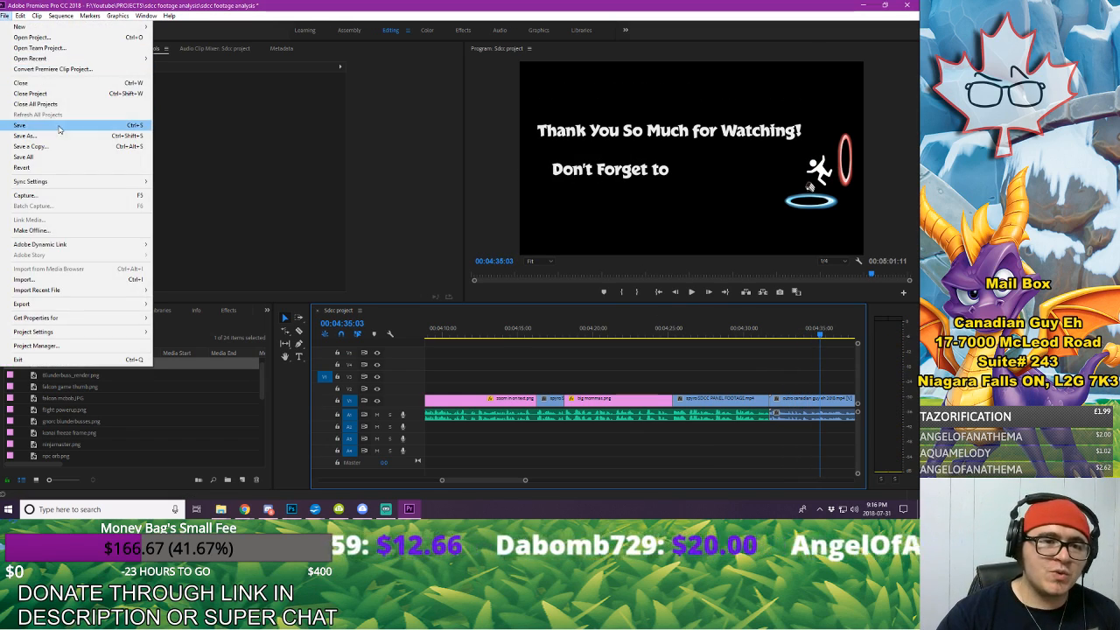
left_click(35, 127)
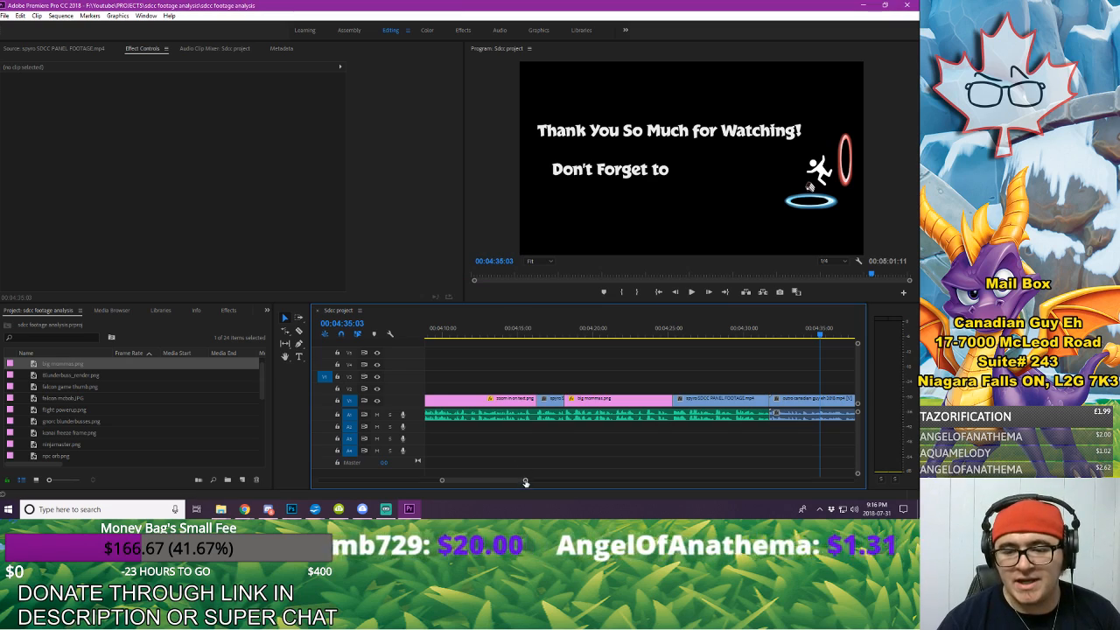
Step: Place WarpedHillsDemo_2.wav from the project files on audio track A4 as background music, starting at about 00:00:17:14
left_click_drag(524, 480, 710, 503)
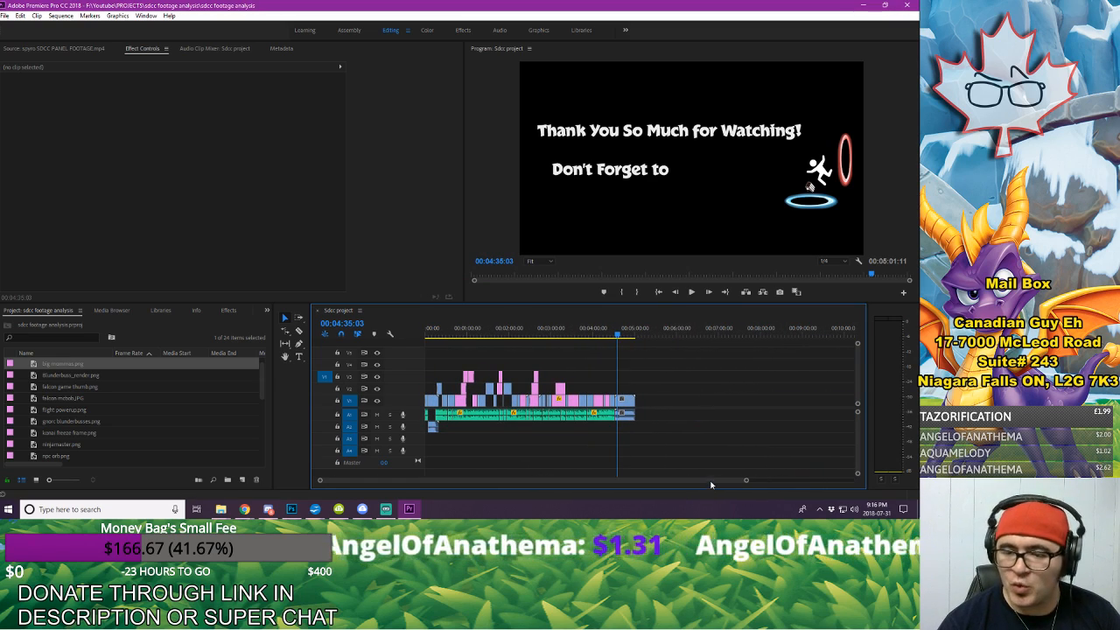
scroll(109, 401, "down", 5)
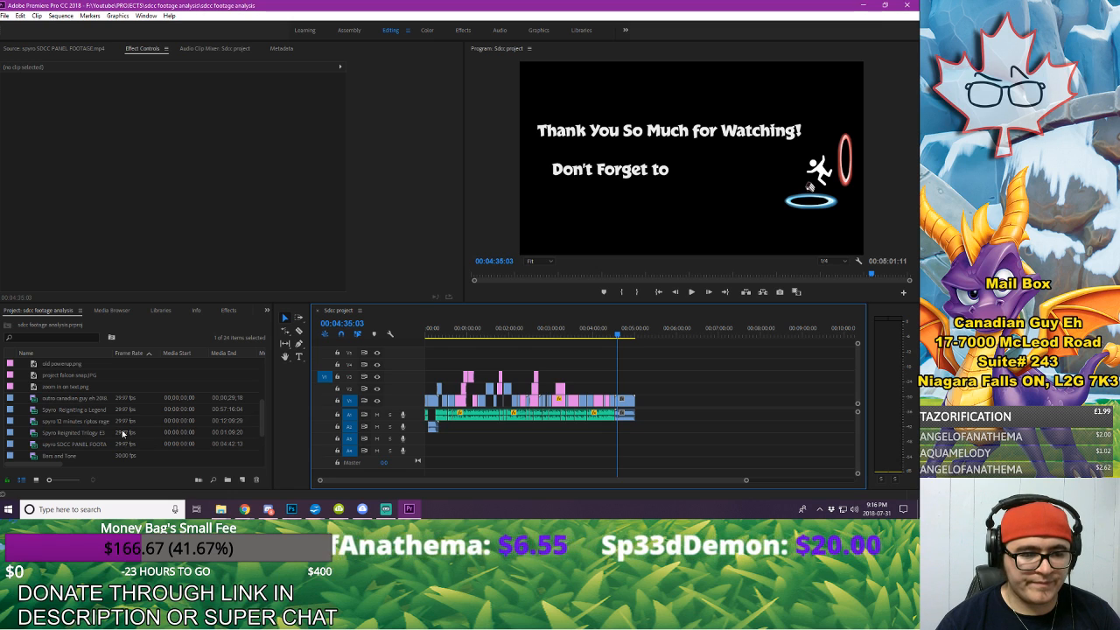
scroll(125, 410, "down", 1)
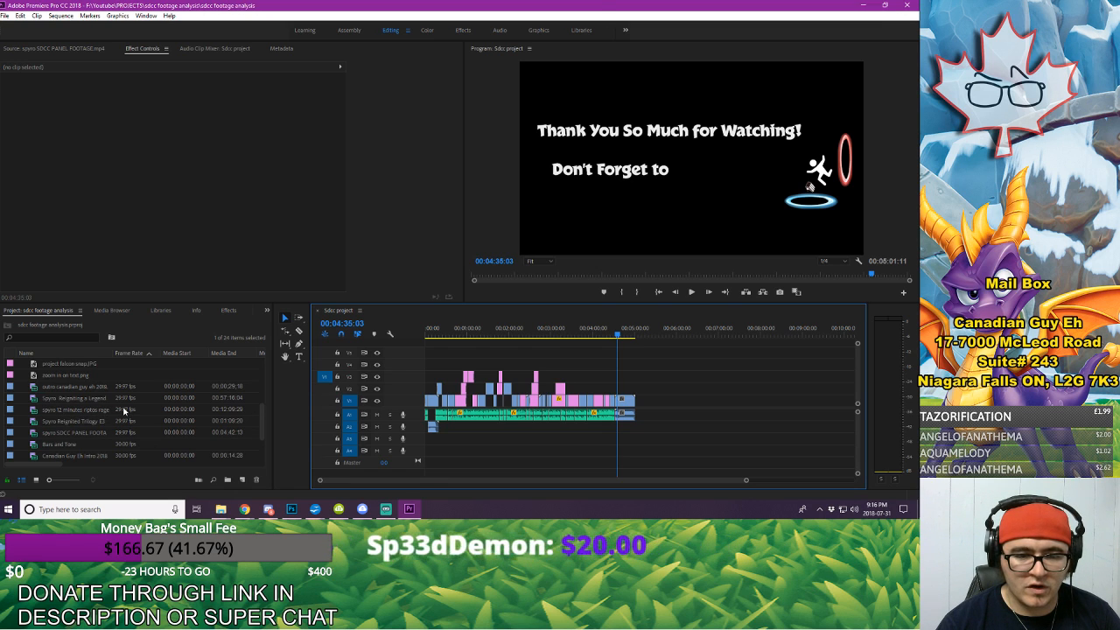
scroll(125, 410, "down", 2)
scroll(122, 416, "up", 1)
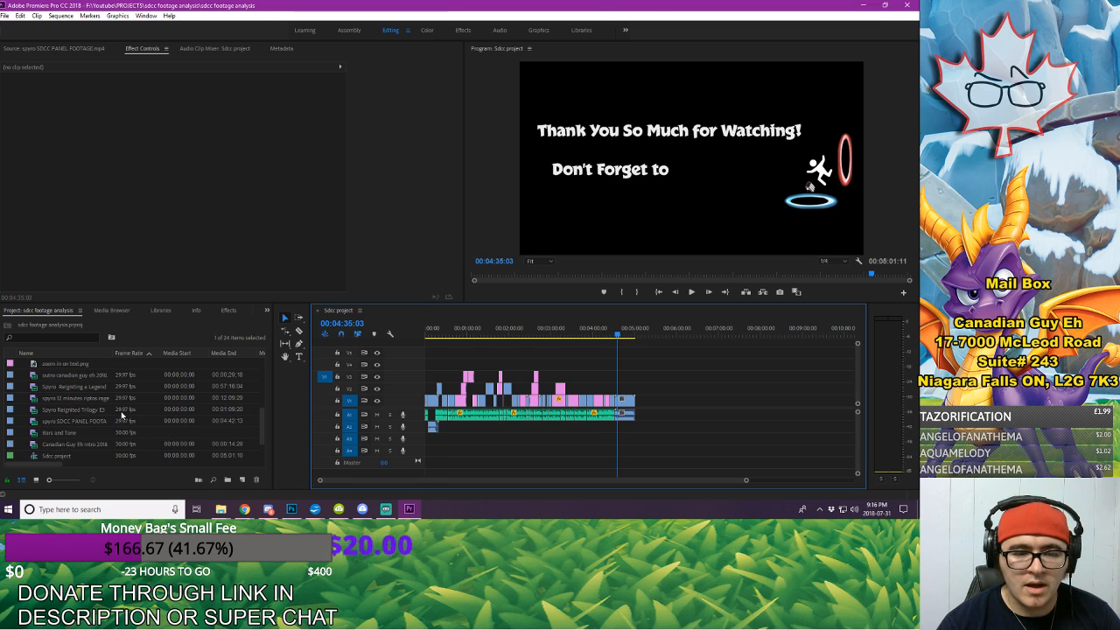
scroll(122, 415, "down", 3)
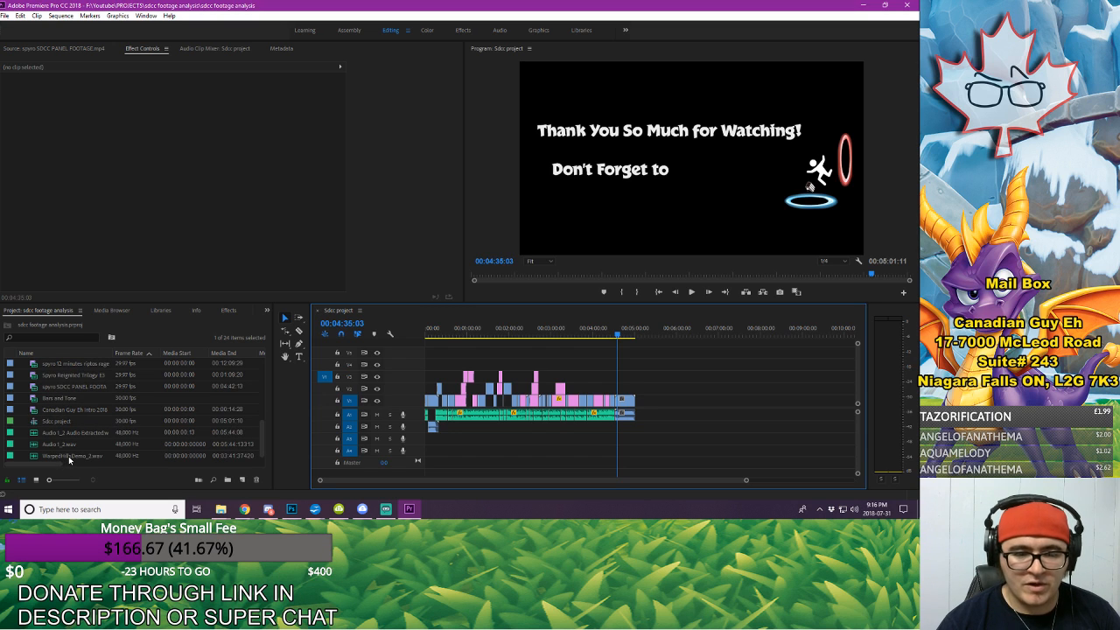
left_click_drag(69, 455, 442, 452)
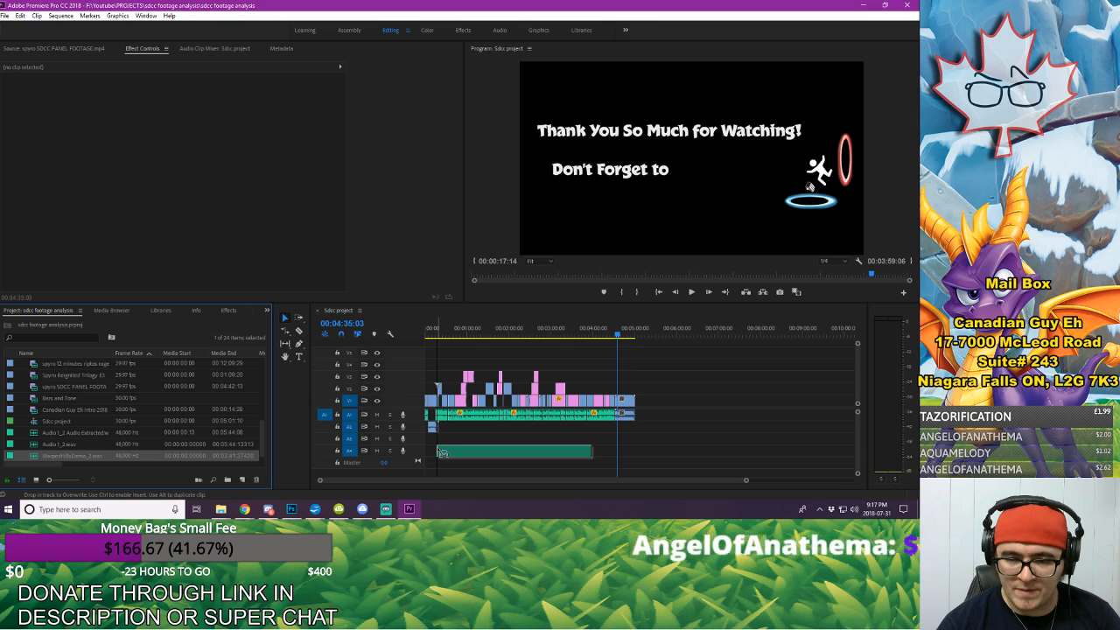
left_click_drag(443, 452, 443, 452)
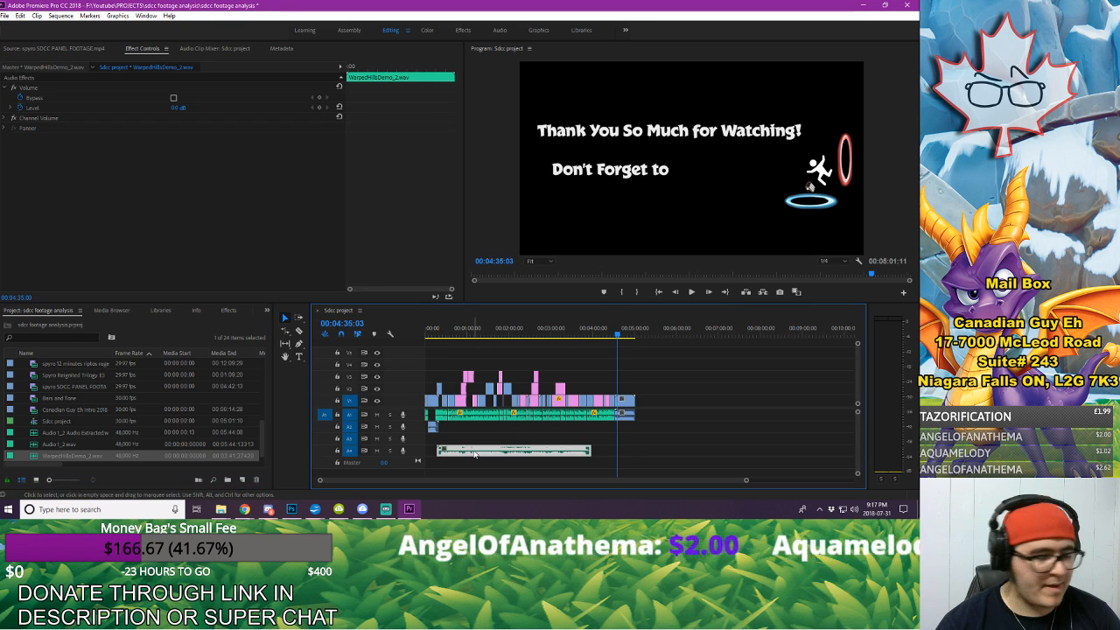
Step: Set the volume level of the WarpedHillsDemo_2.wav clip to -28 dB
left_click(678, 333)
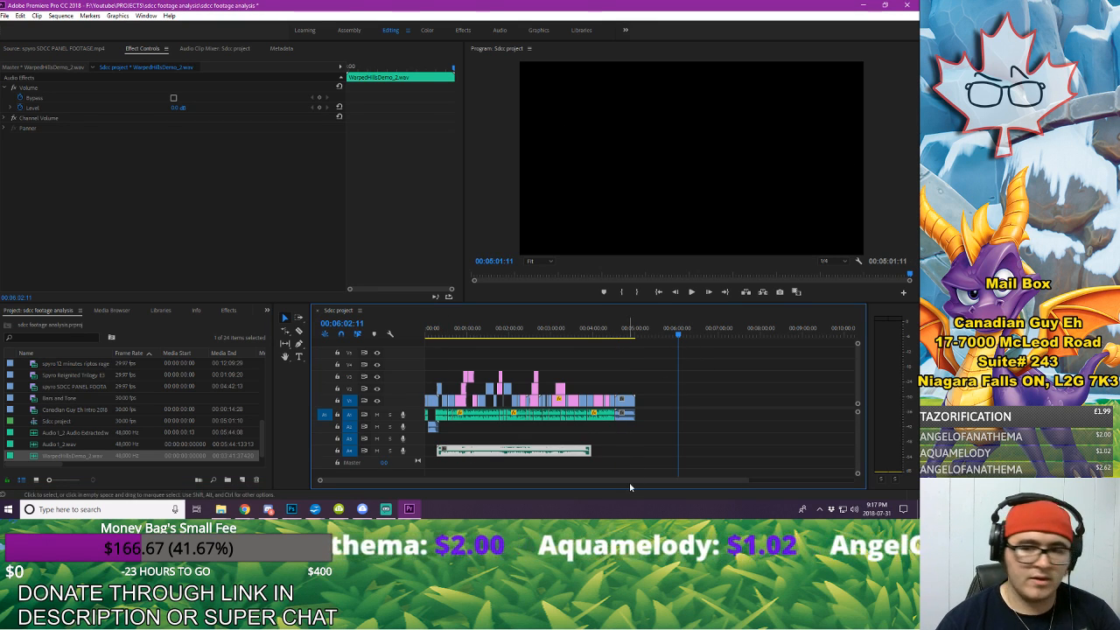
left_click(177, 106)
type("-28")
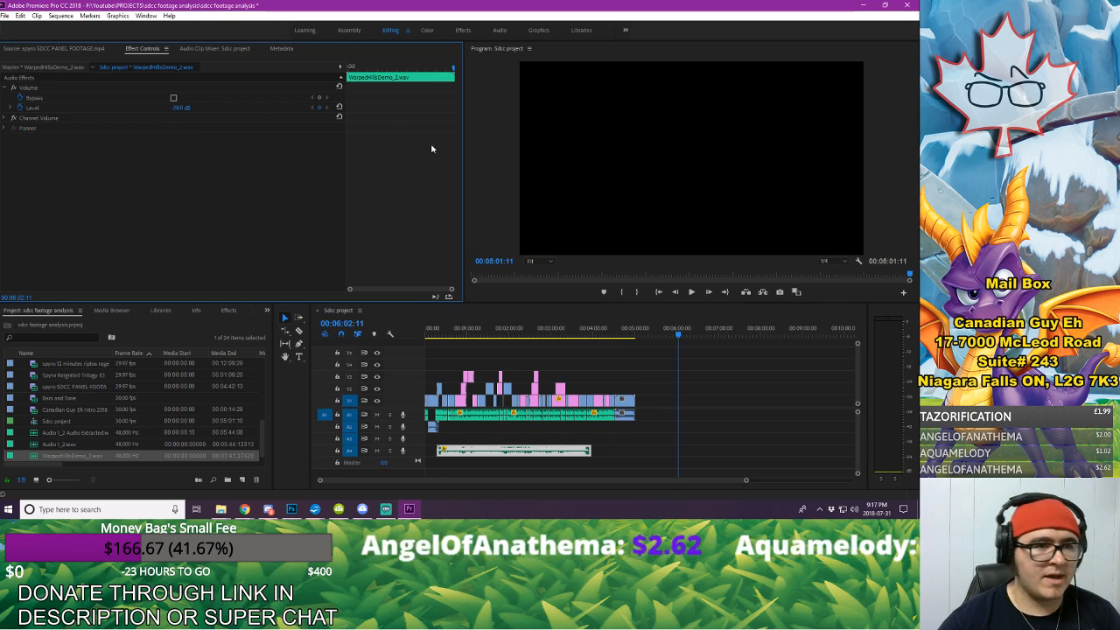
Step: Trim the quiet tail of WarpedHillsDemo_2.wav so the music clip ends at 00:03:53:18
left_click(603, 345)
left_click(586, 334)
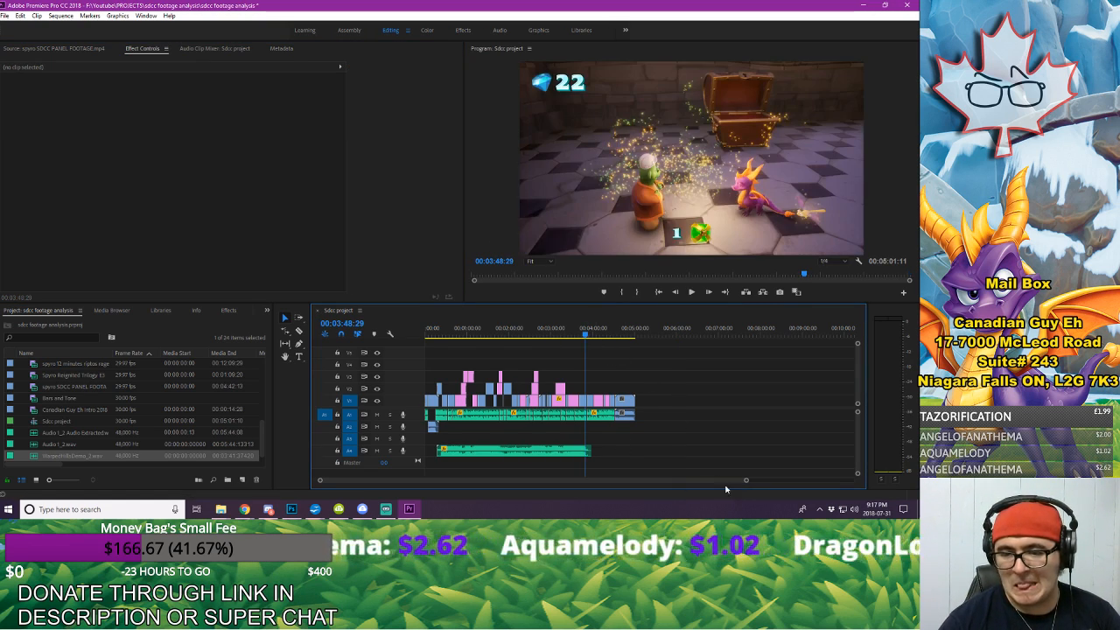
left_click_drag(746, 480, 551, 480)
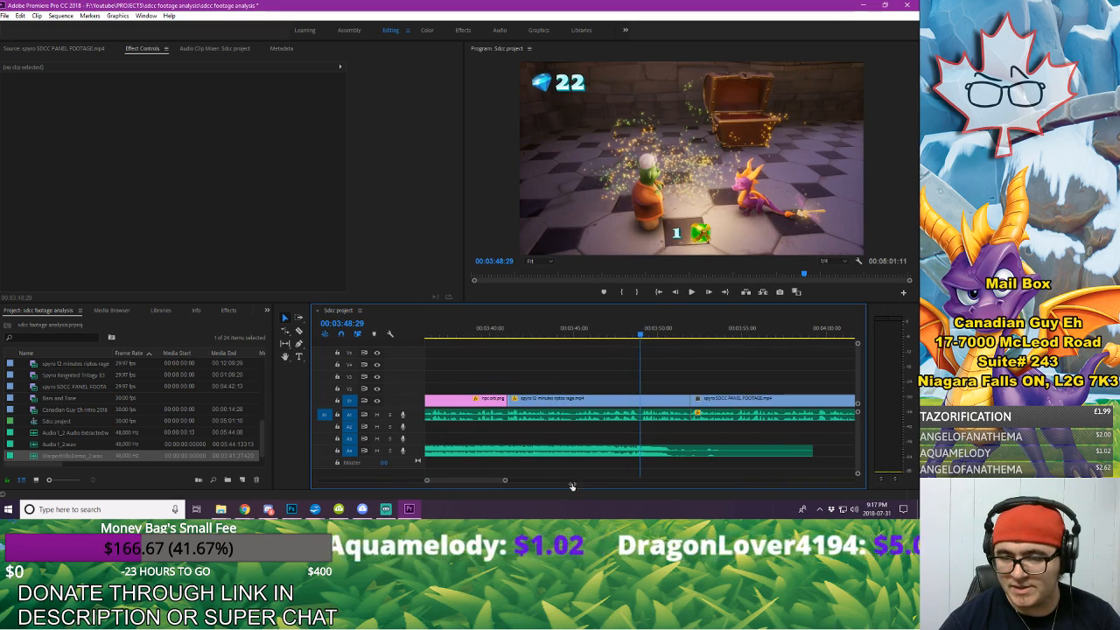
left_click(717, 335)
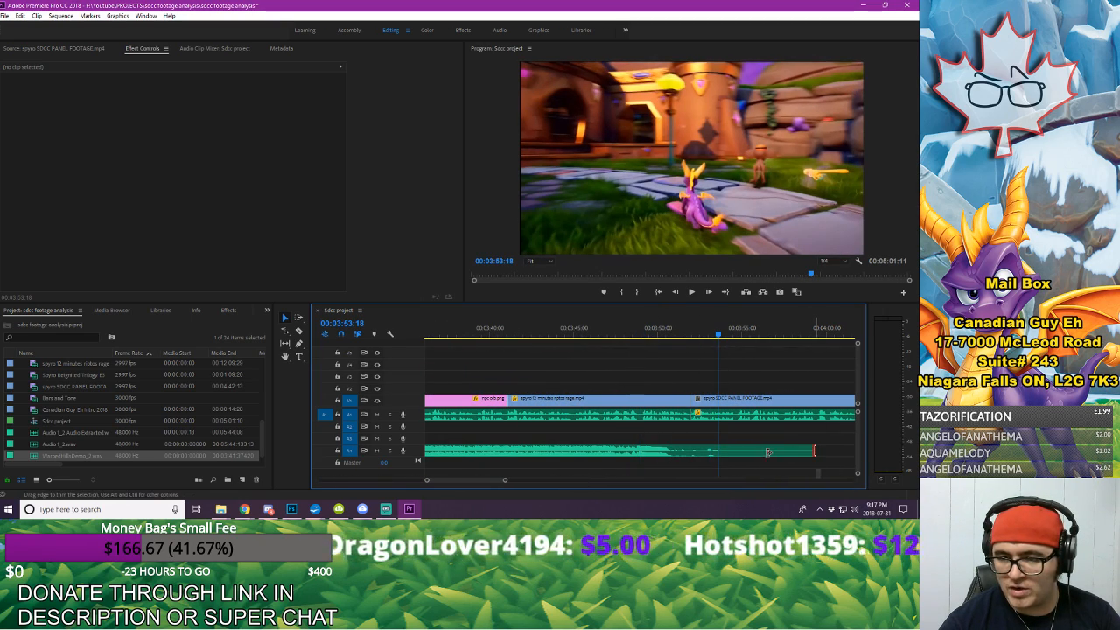
left_click_drag(812, 451, 717, 451)
Step: Duplicate the WarpedHillsDemo_2.wav clip and place the copy on A4 directly after the first one
left_click(559, 452)
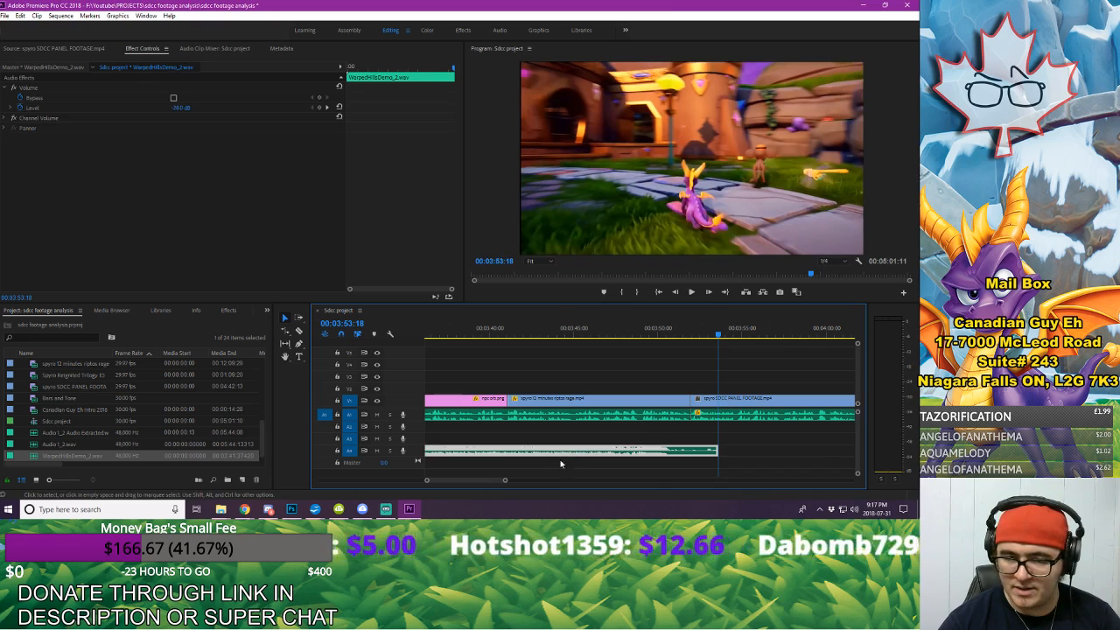
left_click_drag(505, 480, 671, 494)
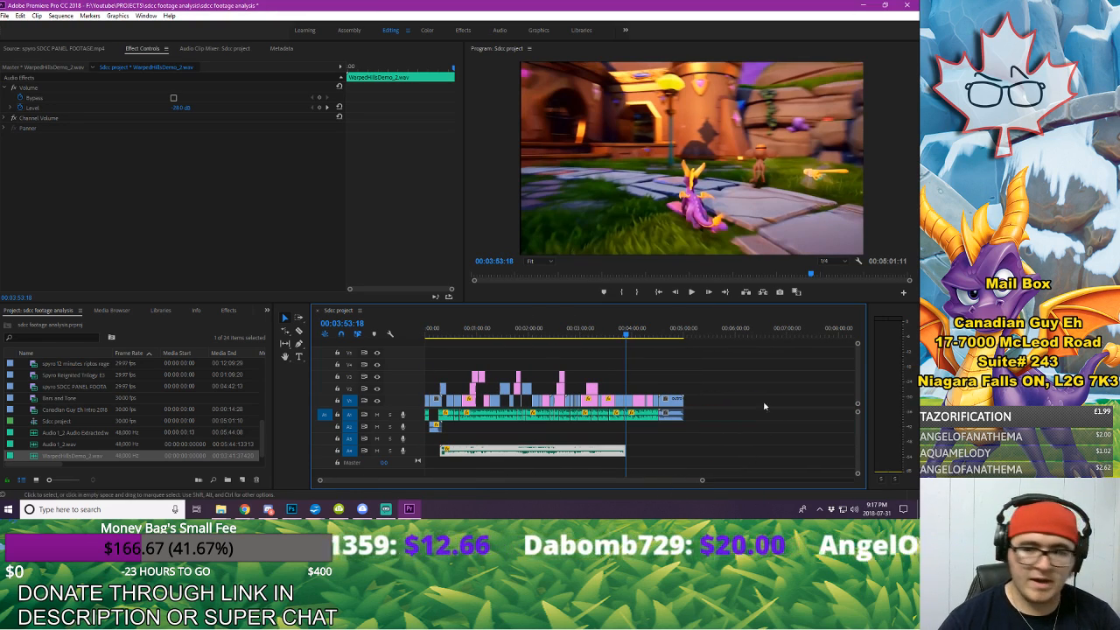
left_click(731, 335)
key("ctrl+v")
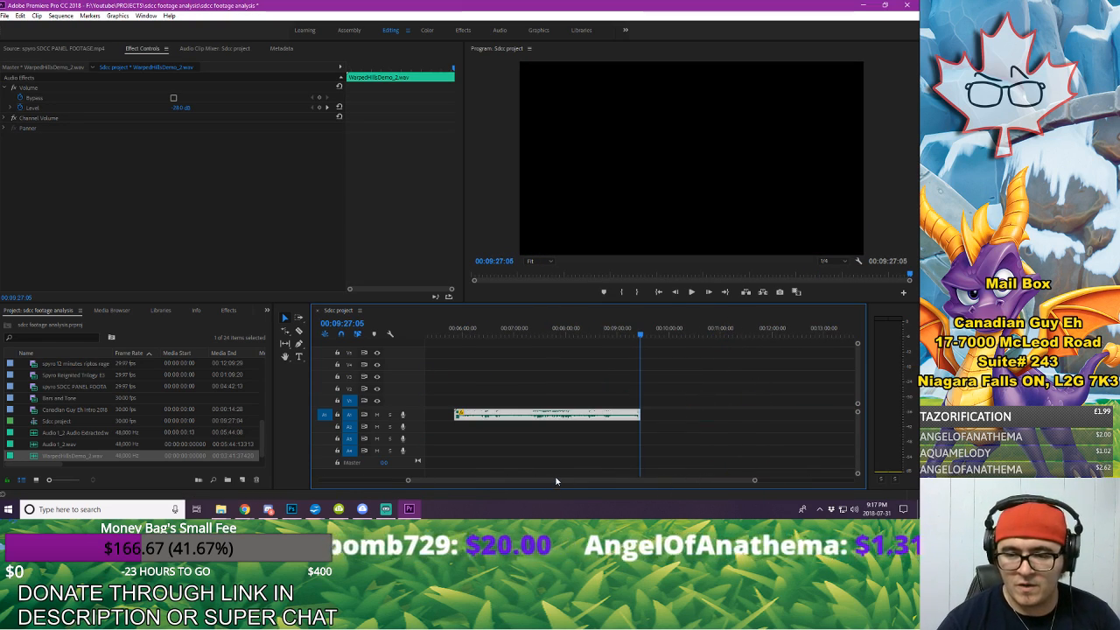
left_click_drag(674, 414, 572, 454)
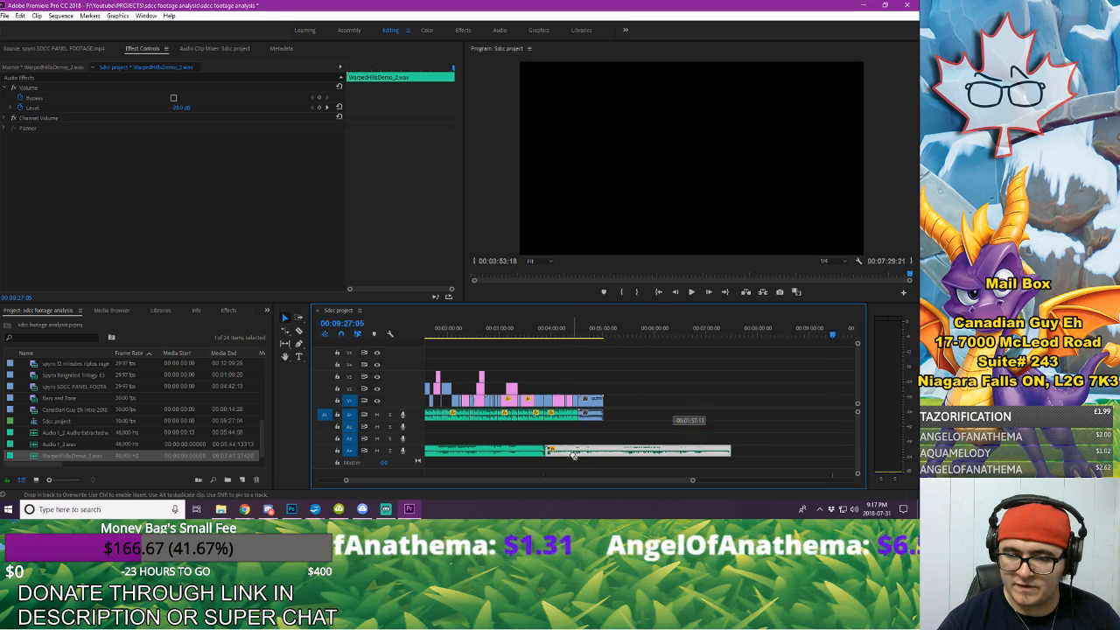
Step: Find the Constant Power audio crossfade and apply it at the cut between the two background music clips
left_click(229, 309)
left_click(10, 375)
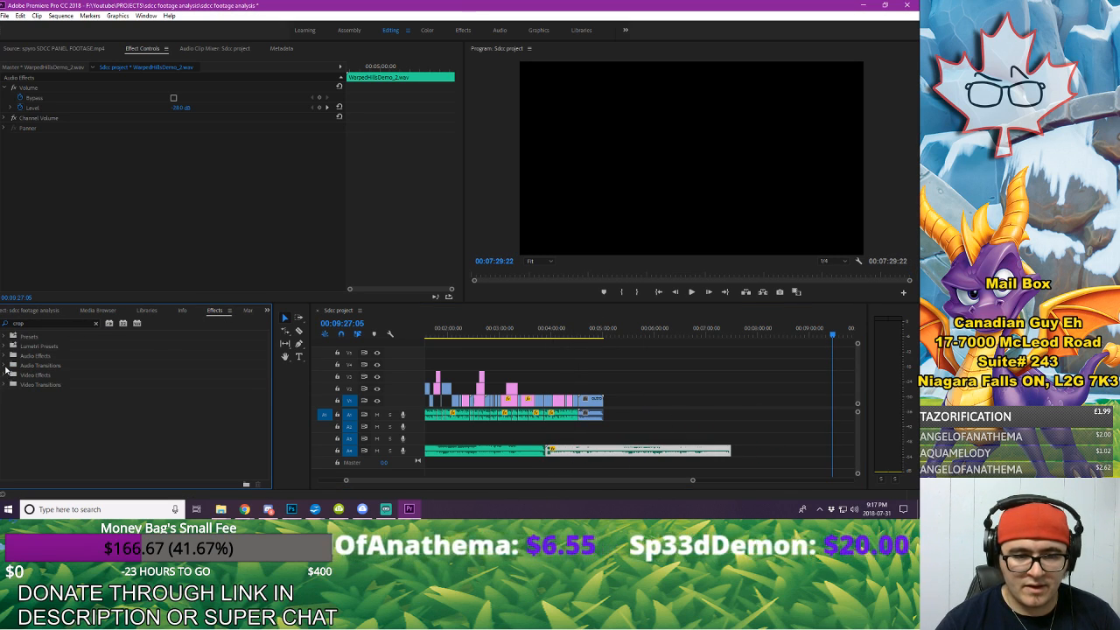
left_click(95, 323)
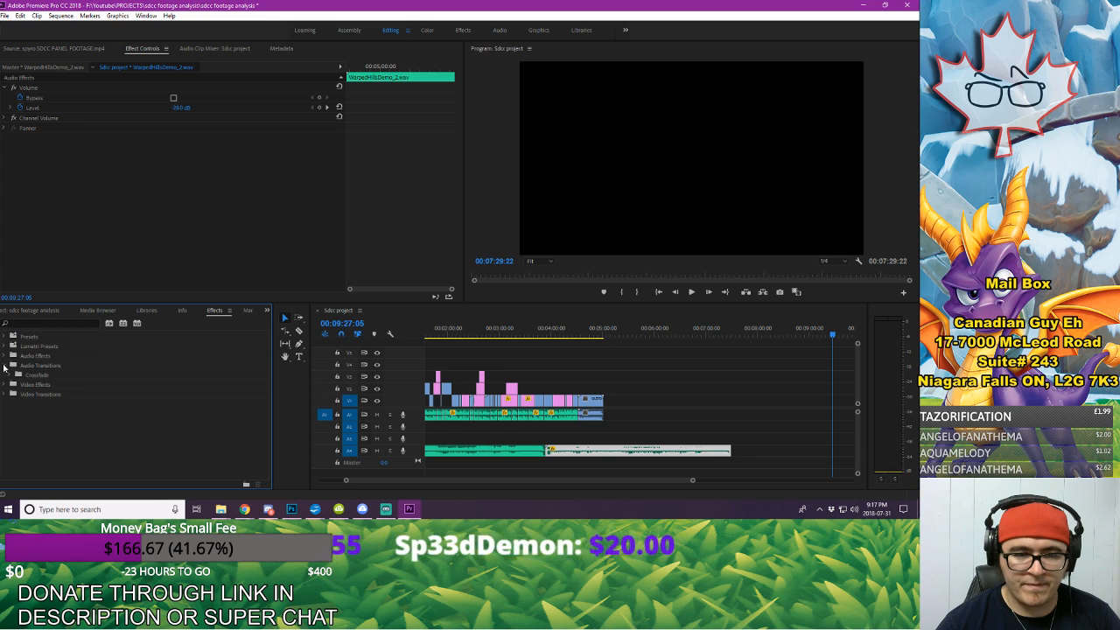
left_click(13, 365)
left_click(18, 374)
left_click(22, 395)
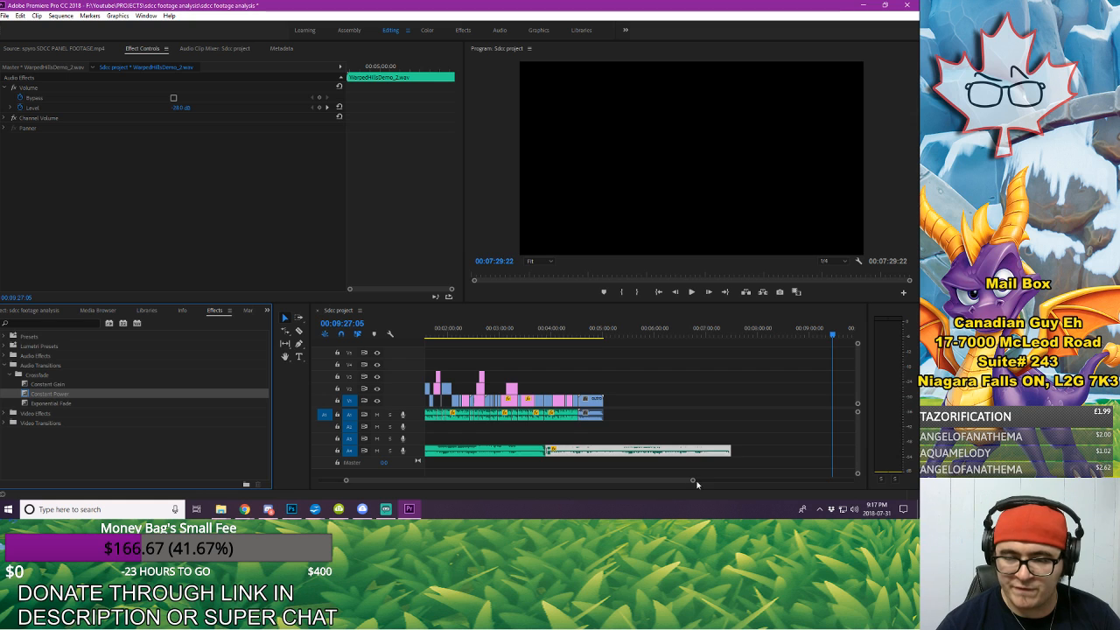
left_click_drag(696, 484, 492, 484)
Step: Split the second background music clip at the start of the outro and delete the excess after it
key("c")
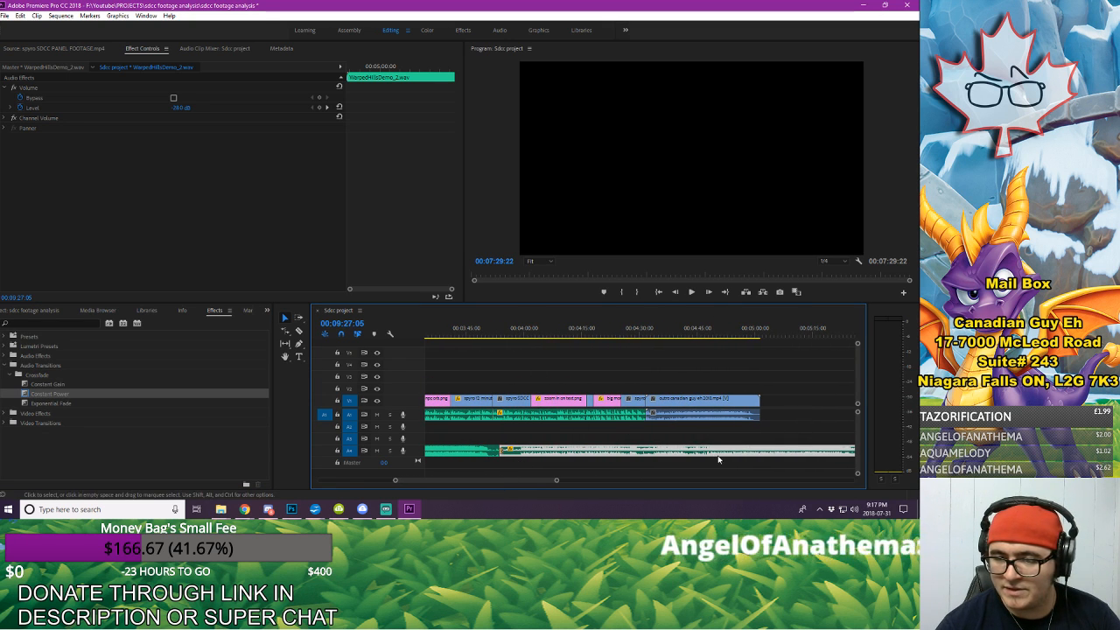
left_click(658, 453)
key("v")
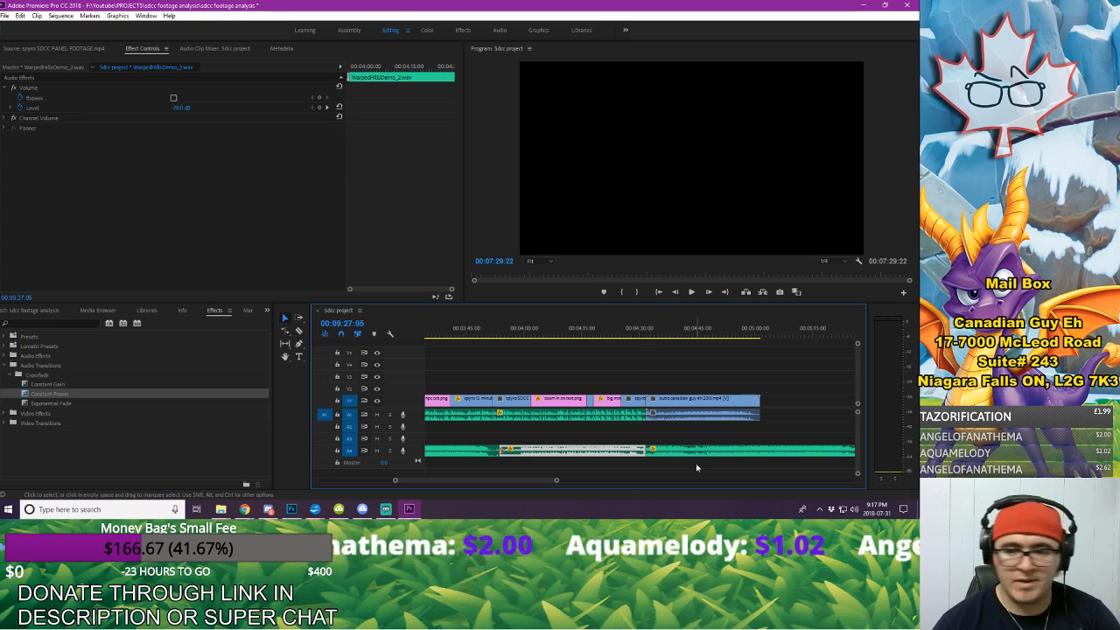
left_click(699, 451)
key("Delete")
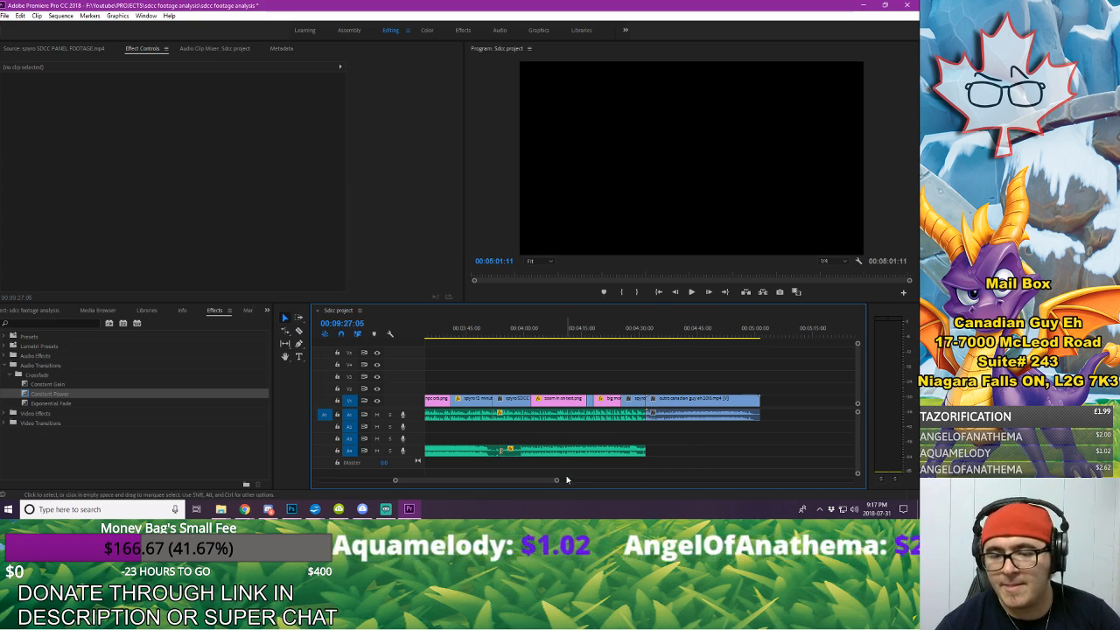
Step: Bring the whole sequence into view and save the project
left_click_drag(557, 480, 658, 480)
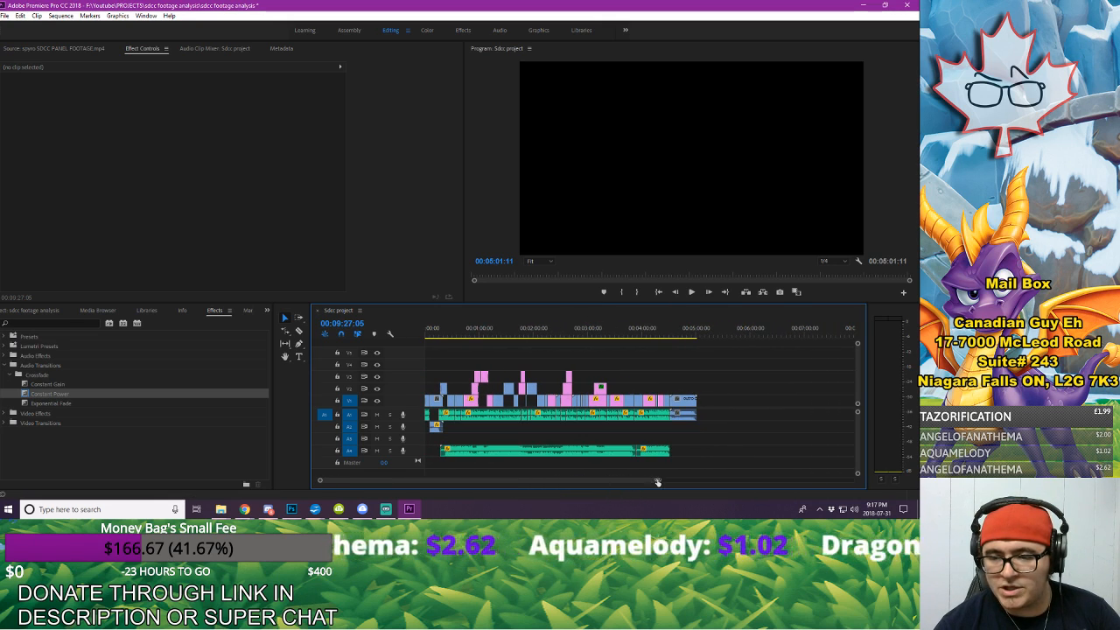
left_click(4, 16)
left_click(38, 126)
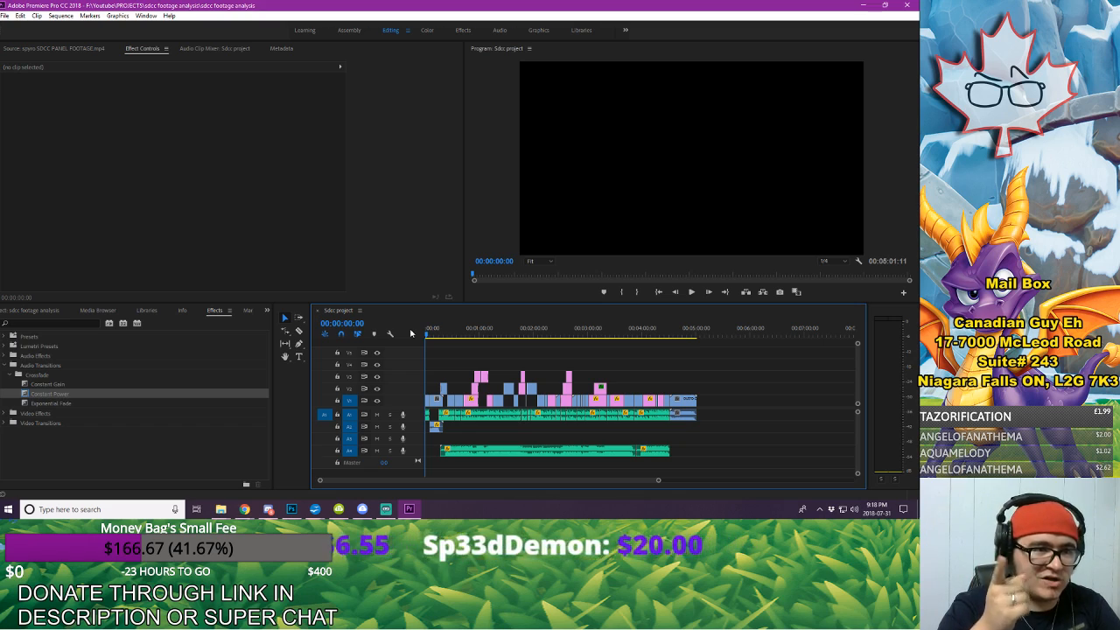
Step: Play the first few seconds of the sequence and maximise the Program monitor for reviewing
key("space")
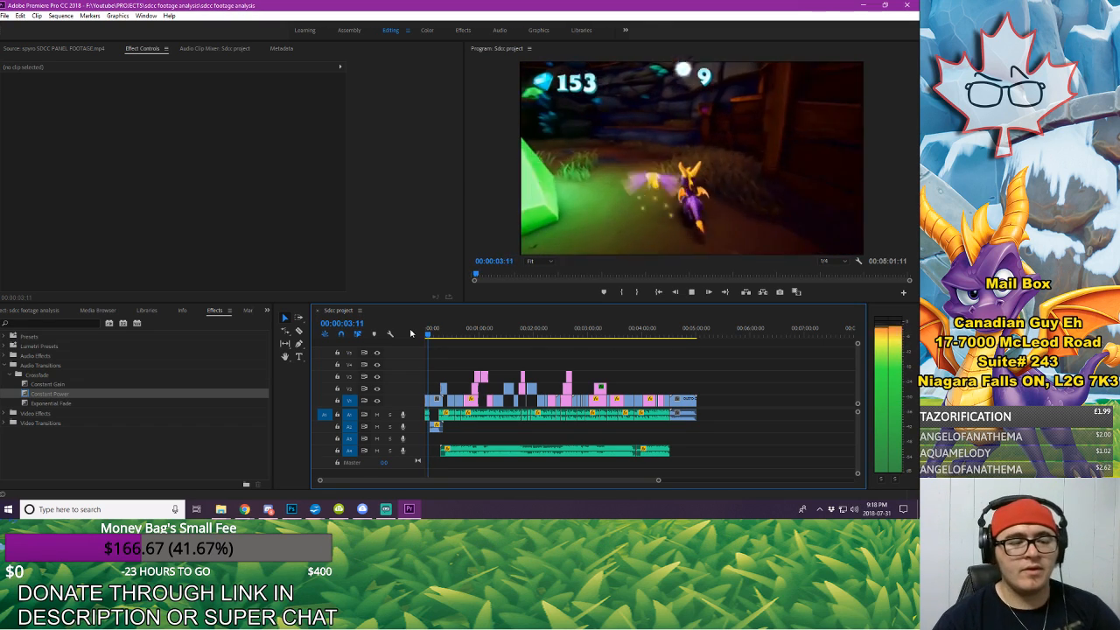
key("space")
left_click(490, 193)
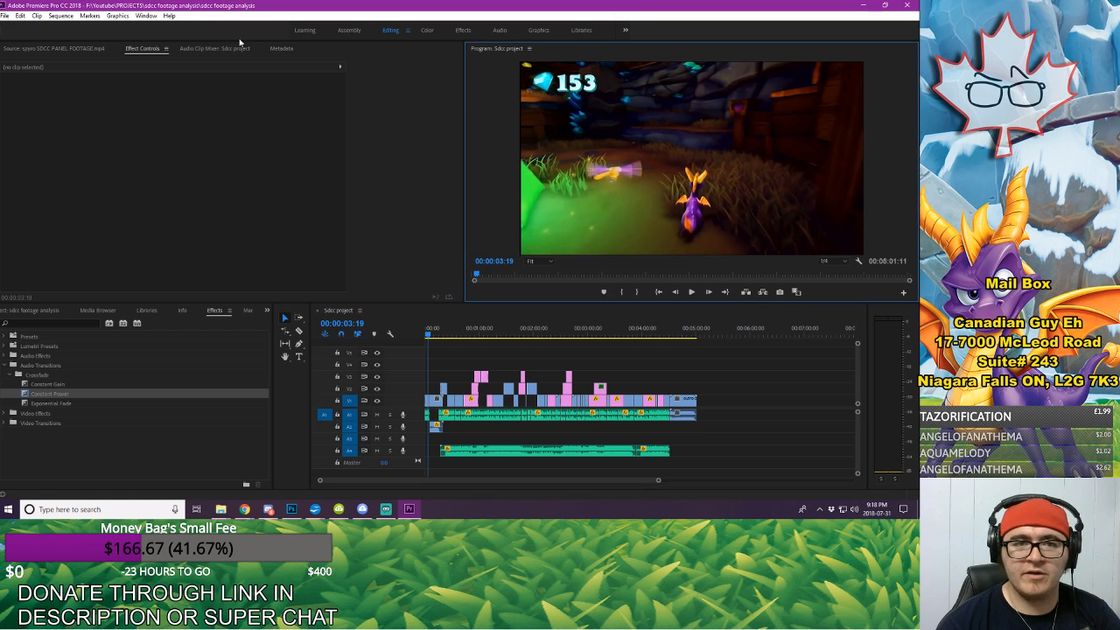
left_click(145, 15)
left_click(163, 64)
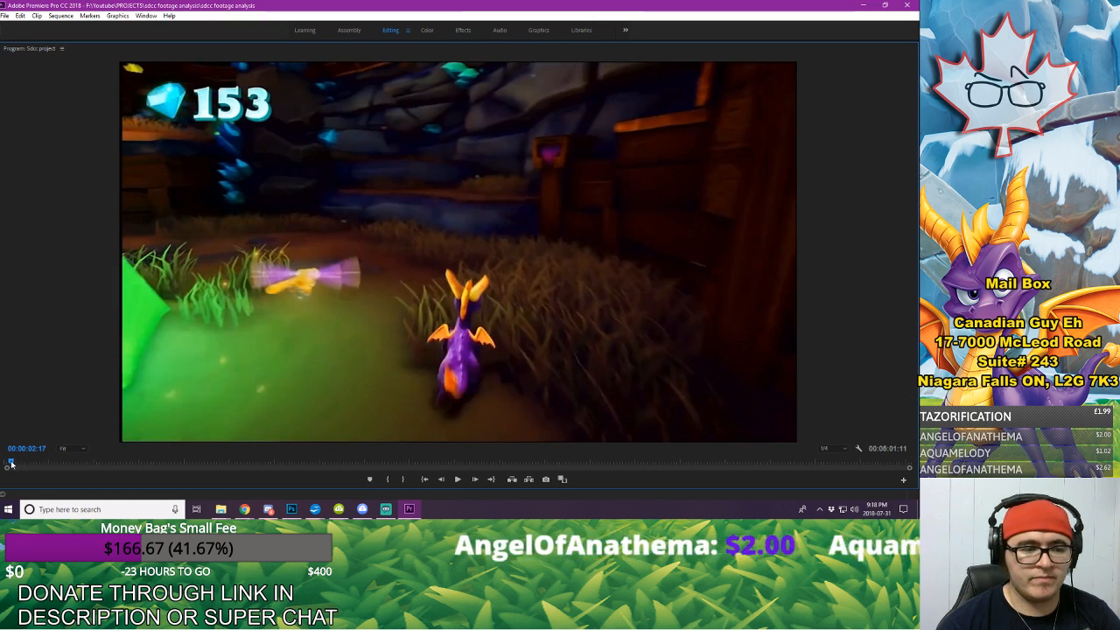
Step: Review the sequence from the very start in the maximised monitor, pausing at 00:00:46:11 and 00:01:00:29 before continuing playback
left_click_drag(12, 464, 5, 464)
key("space")
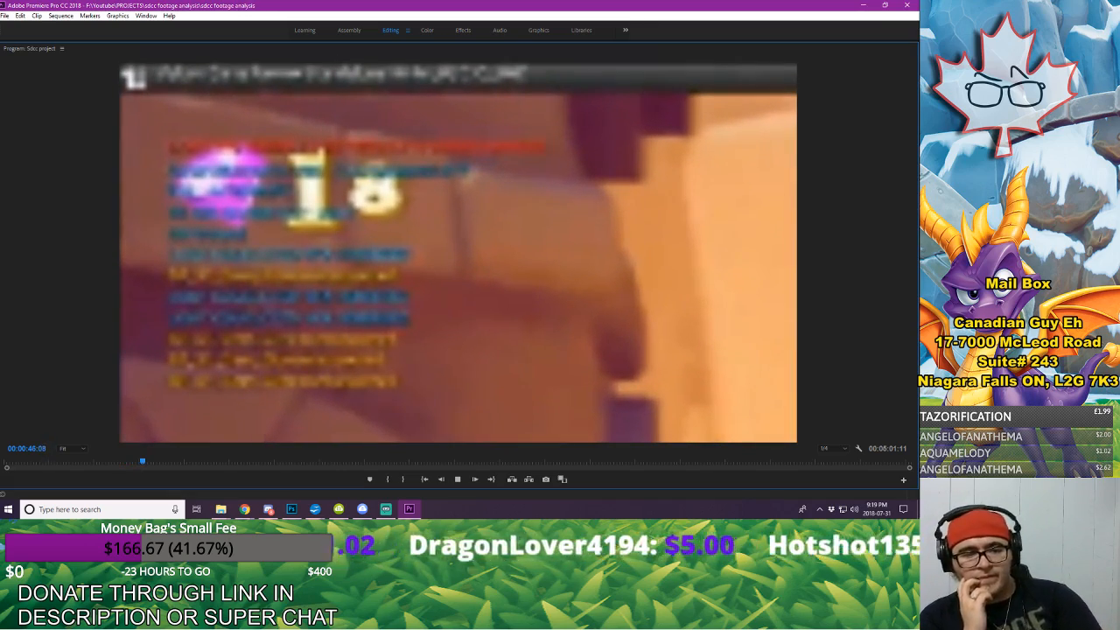
key("space")
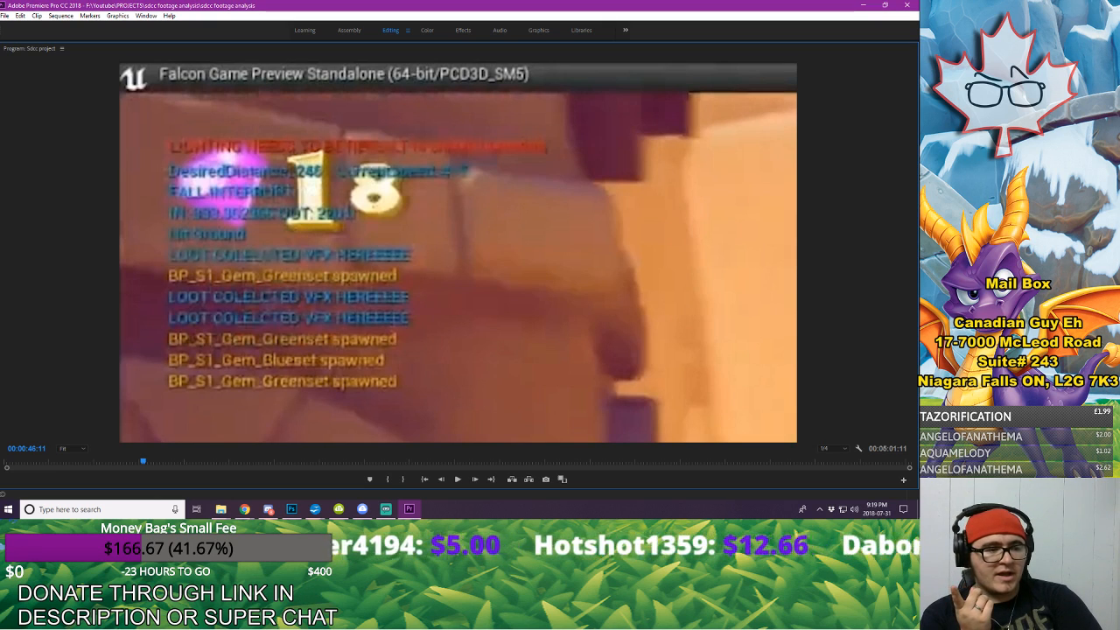
key("space")
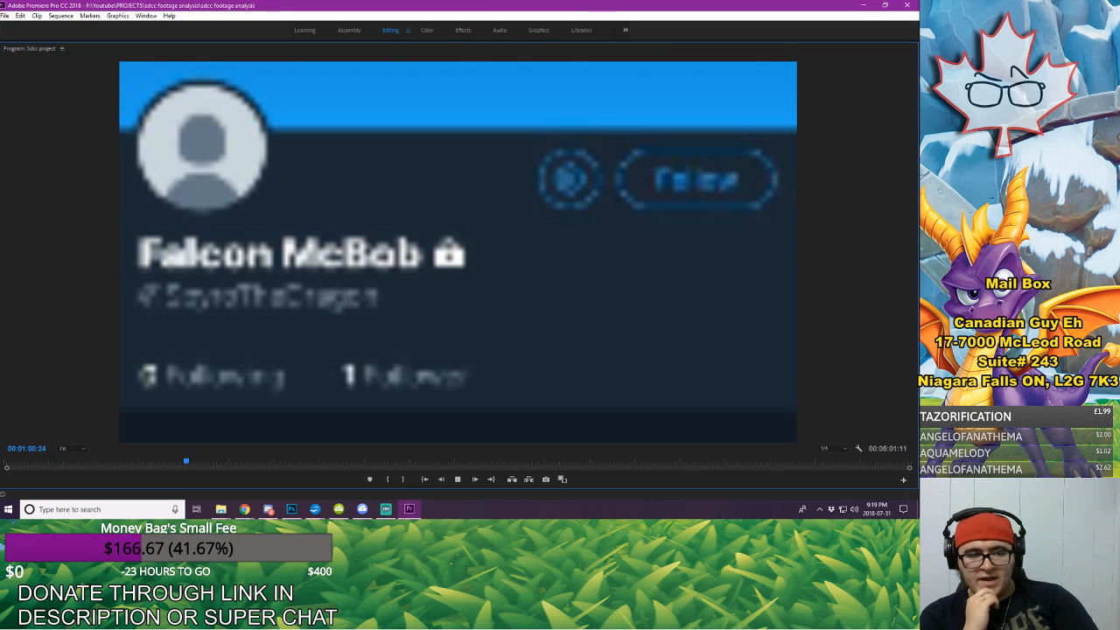
key("space")
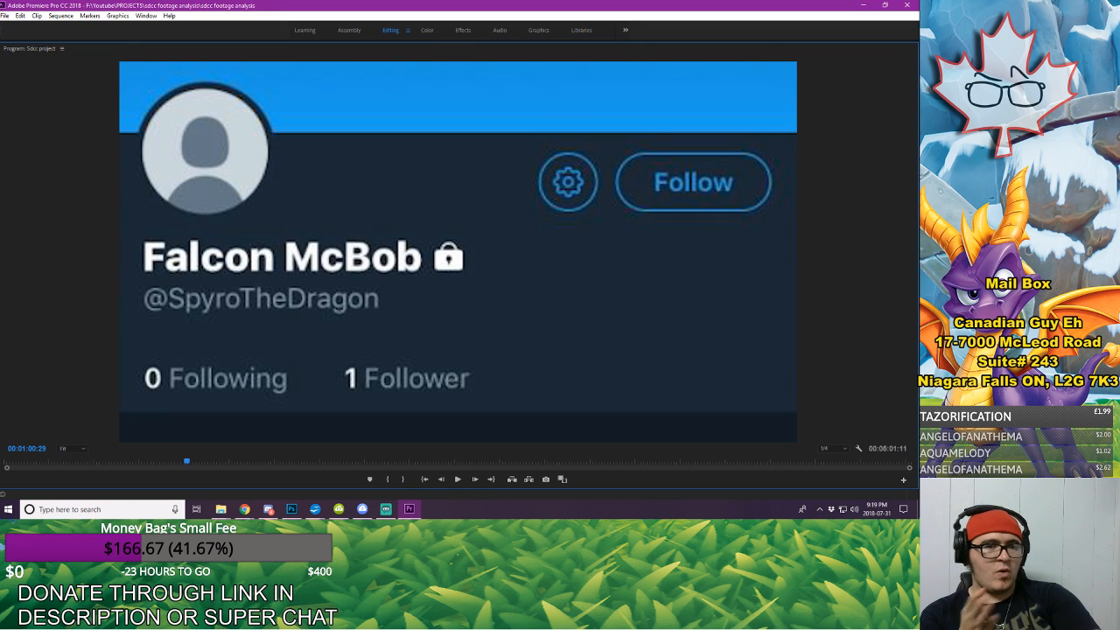
key("space")
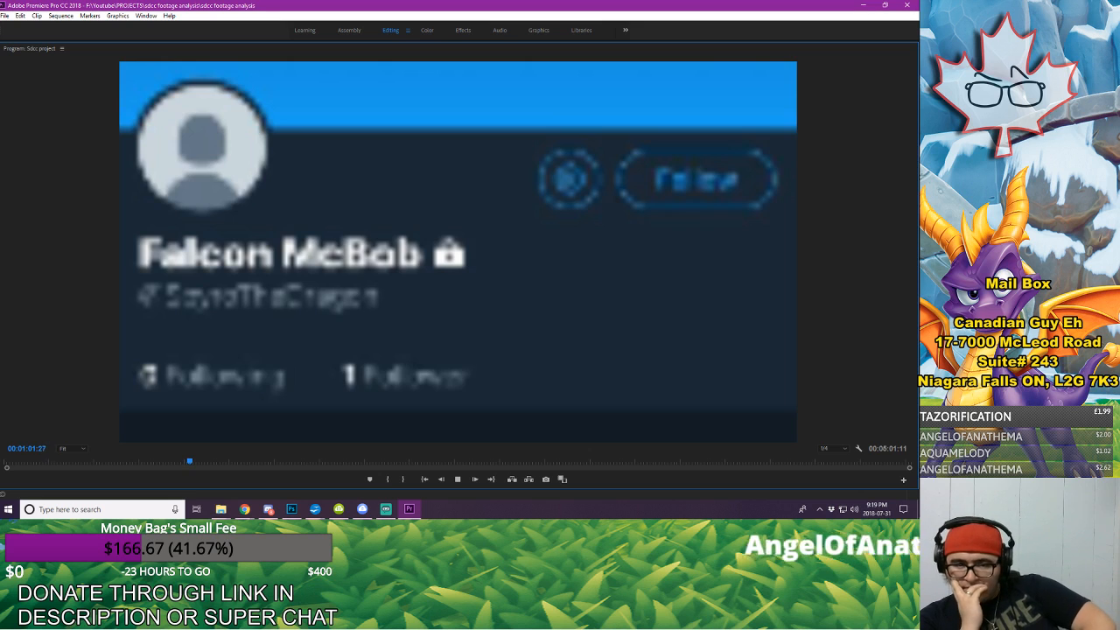
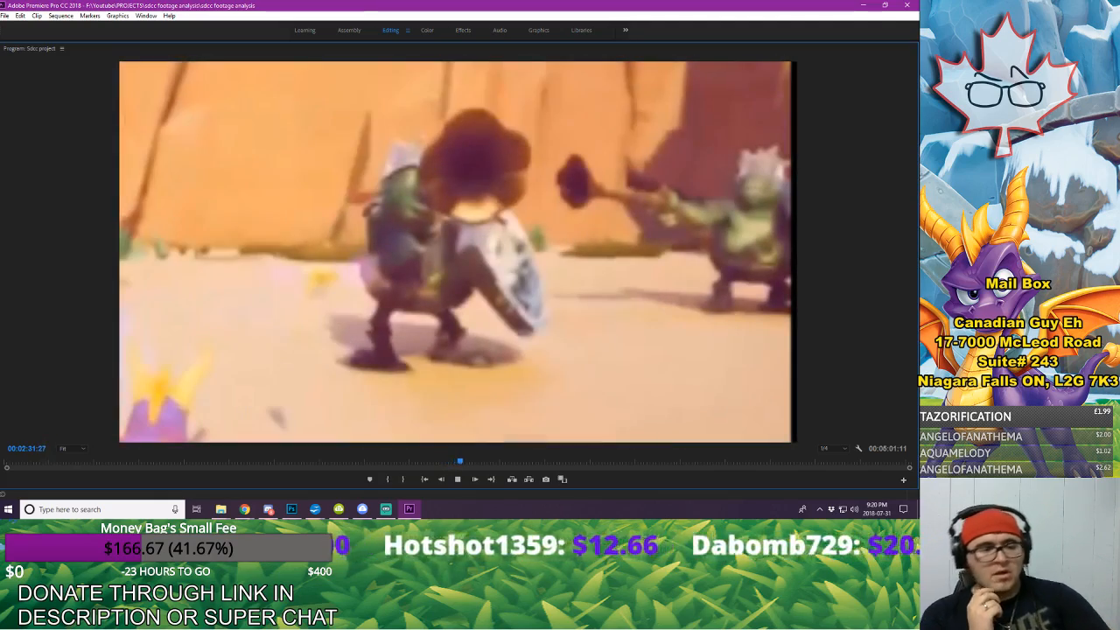
Step: Pause the review at 00:02:32:06 and restore the panel layout with the surrounding clips in view on the timeline
key("space")
left_click(145, 16)
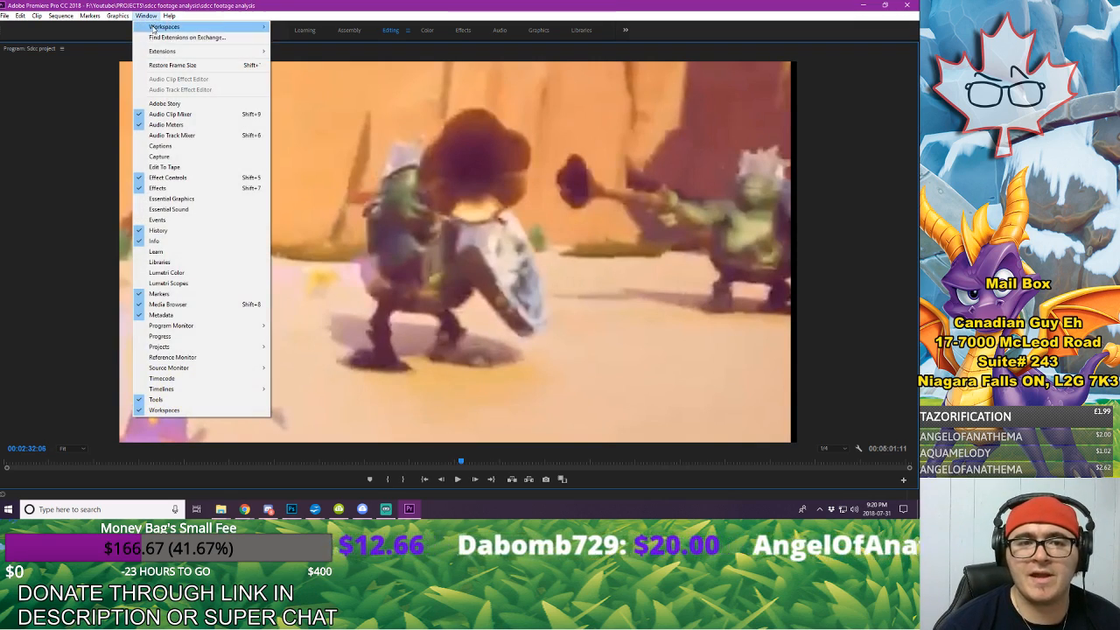
left_click(173, 64)
left_click_drag(659, 481, 529, 469)
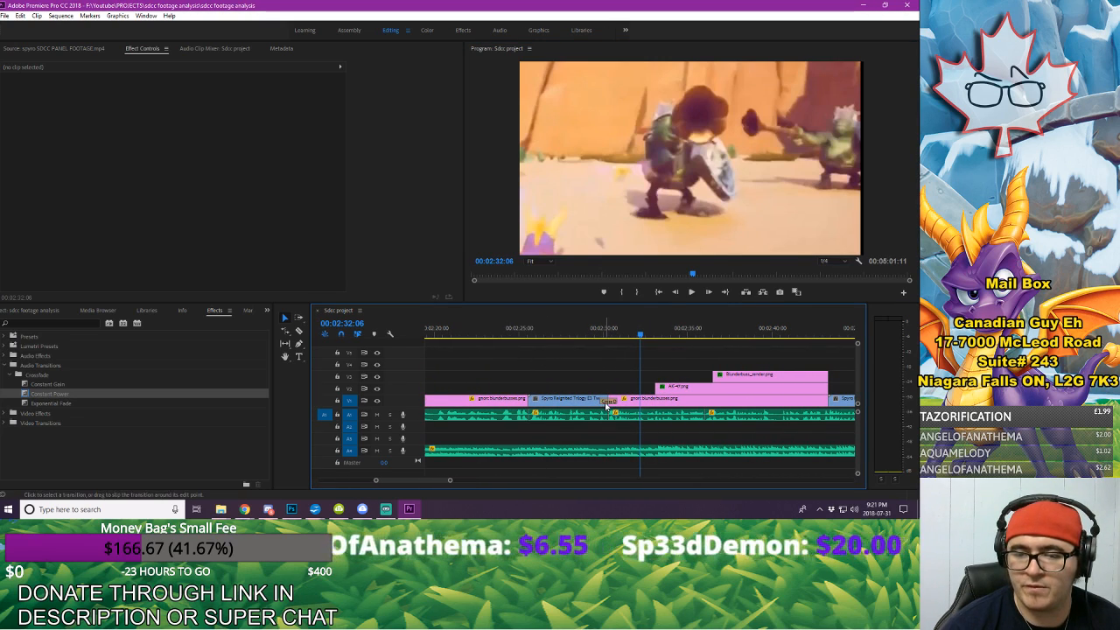
Step: Find the cue by playback and make the E3 Twilight Harbor clip start at 00:02:24:01, with no gap before the following gnorc blunderbusses.png
left_click(606, 402)
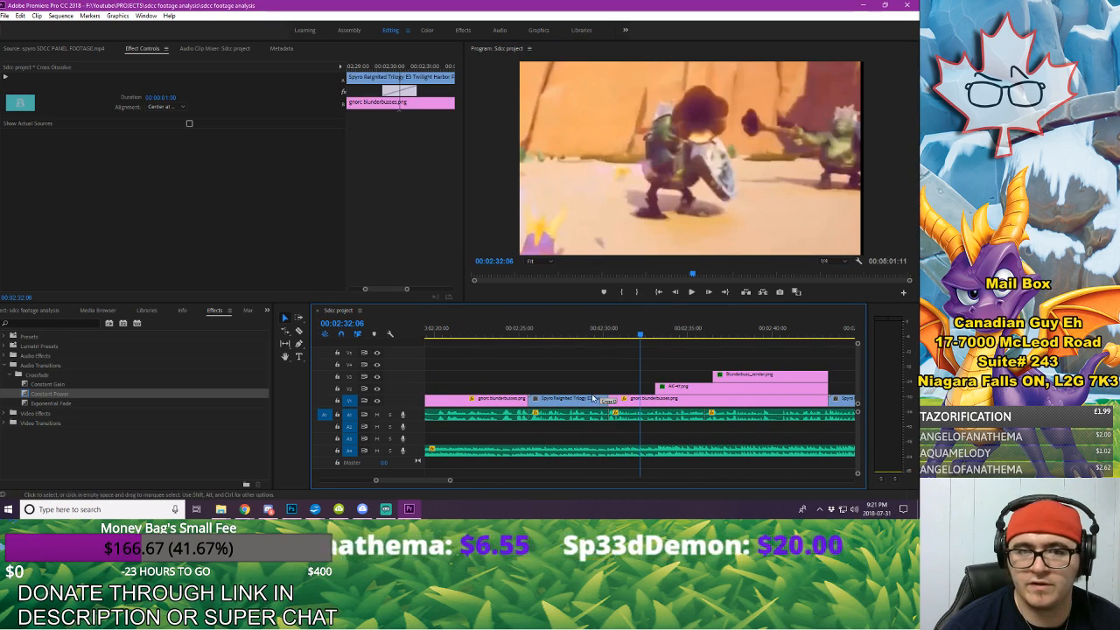
left_click(475, 335)
key("space")
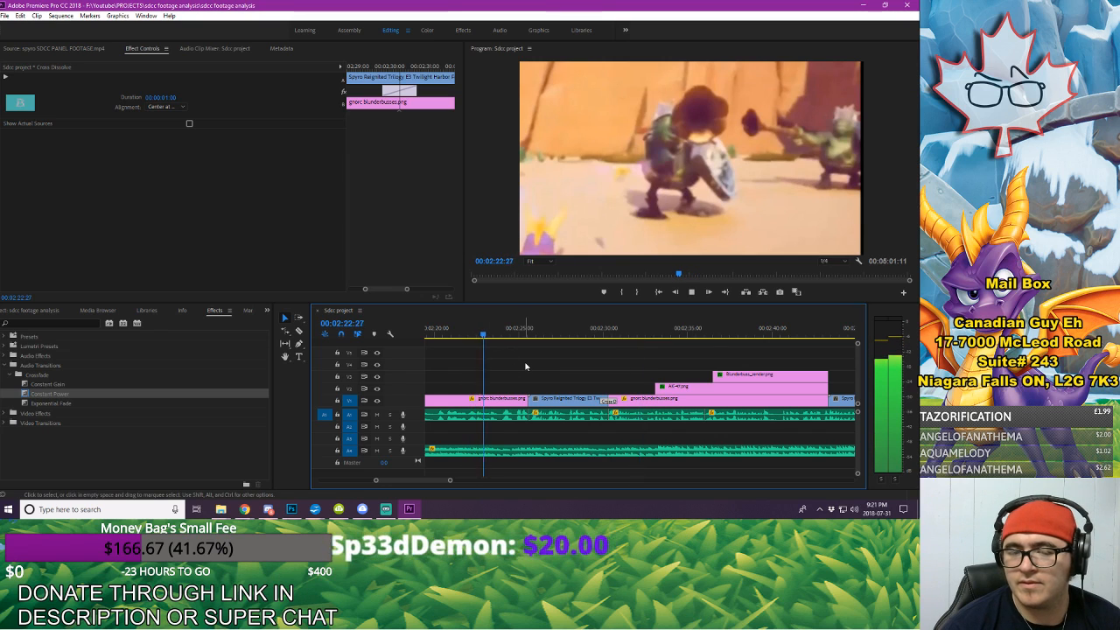
key("space")
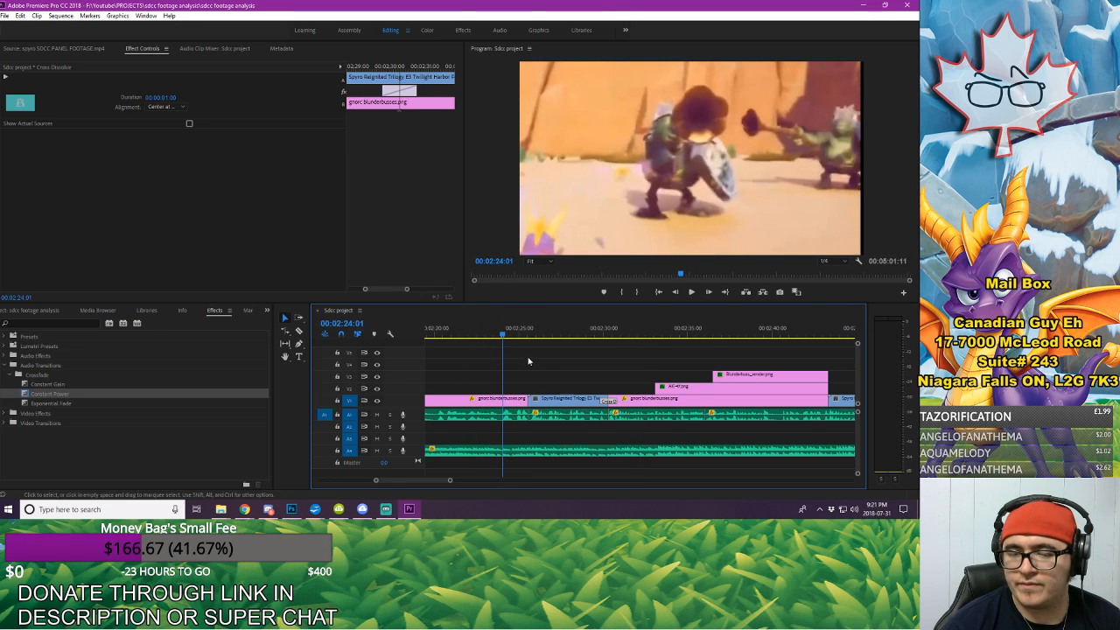
left_click_drag(566, 401, 609, 399)
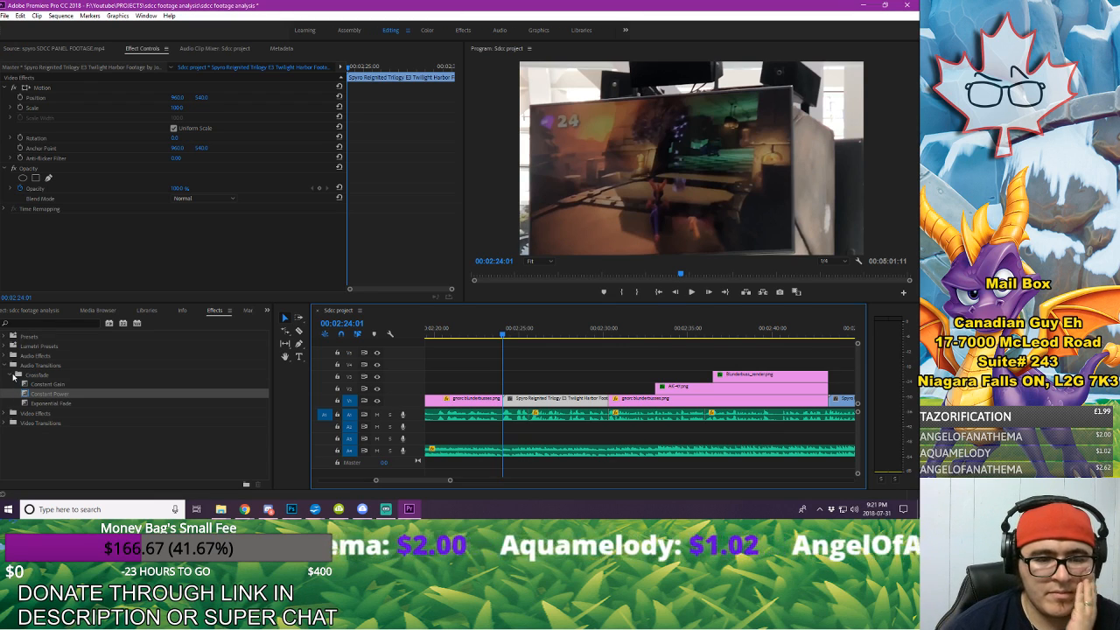
Step: Apply a Cross Dissolve between the Twilight Harbor clip and the following gnorc blunderbusses.png, and play across the cut
left_click(12, 423)
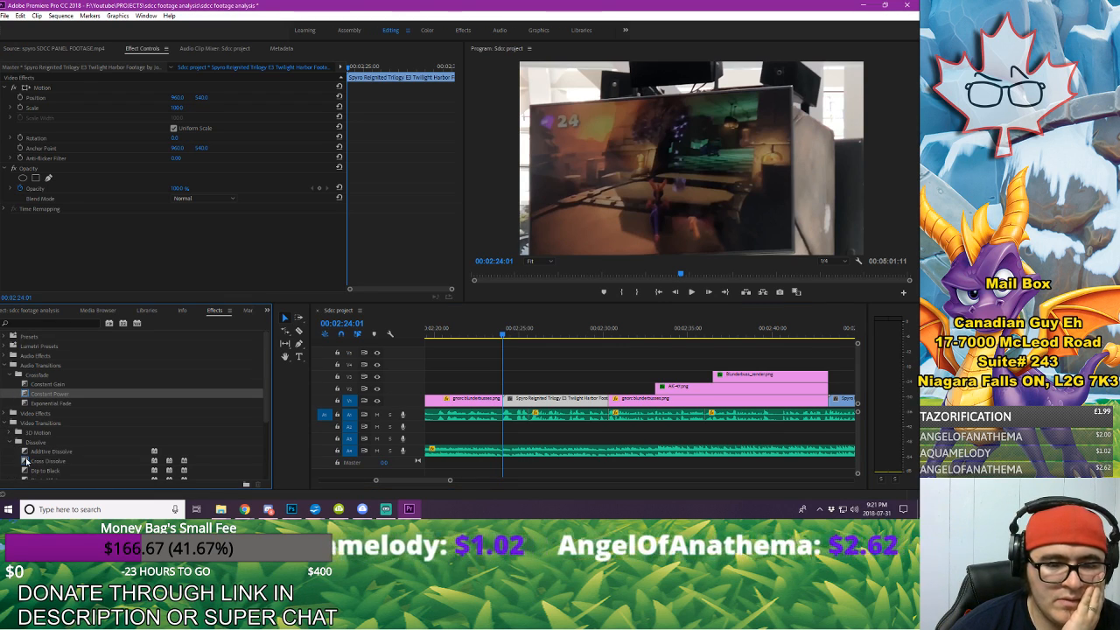
left_click_drag(26, 461, 455, 413)
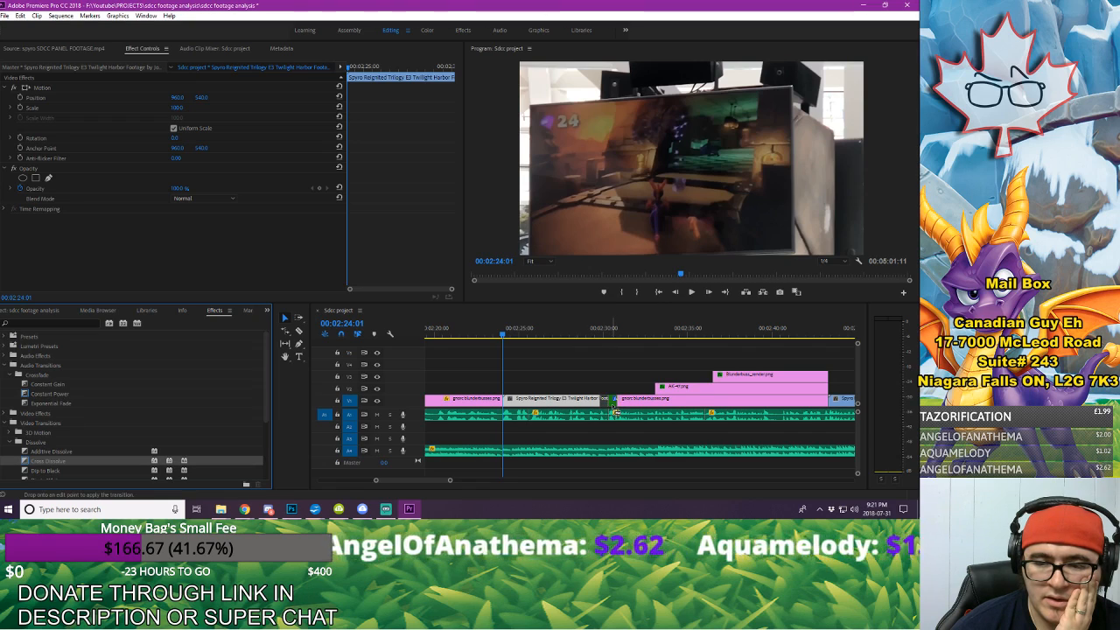
left_click_drag(615, 411, 615, 409)
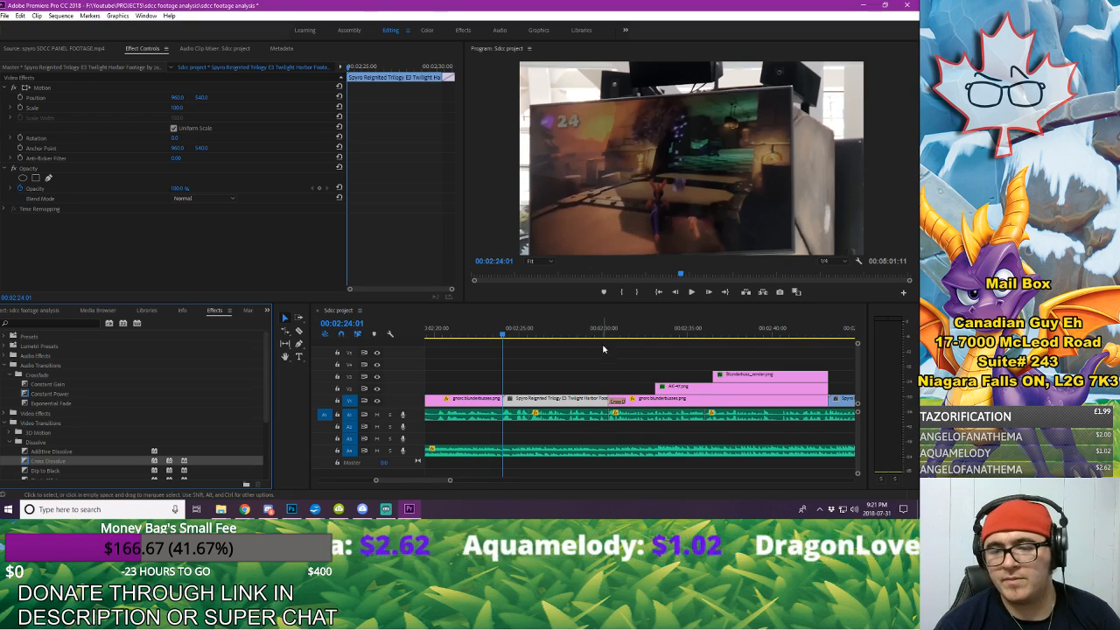
mouse_move(604, 335)
left_mouse_down()
mouse_move(613, 337)
mouse_move(594, 343)
left_mouse_up()
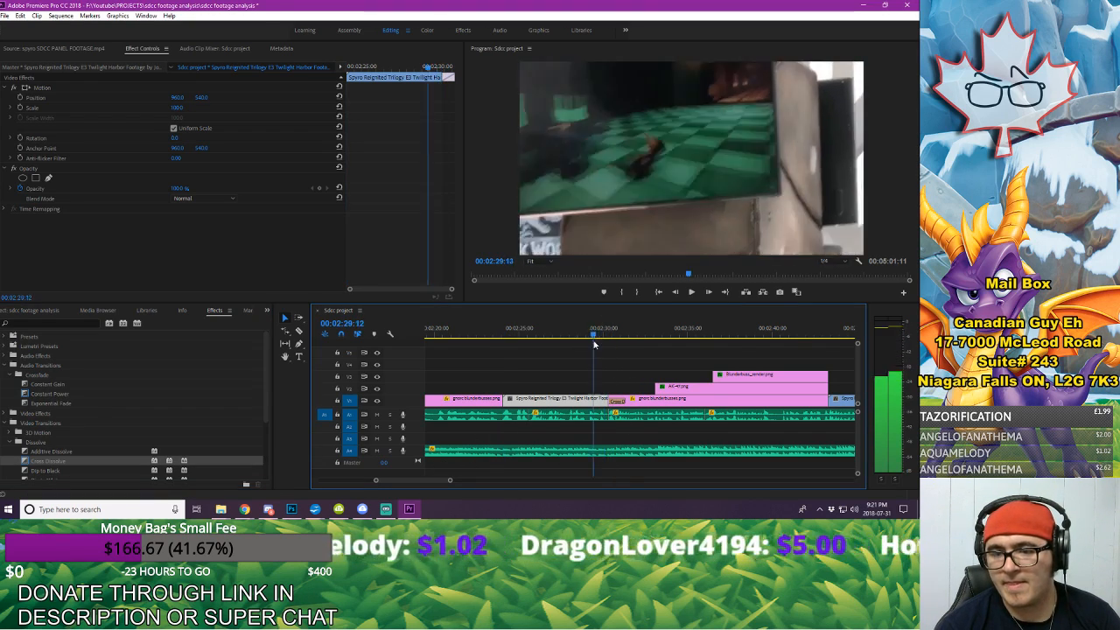
key("space")
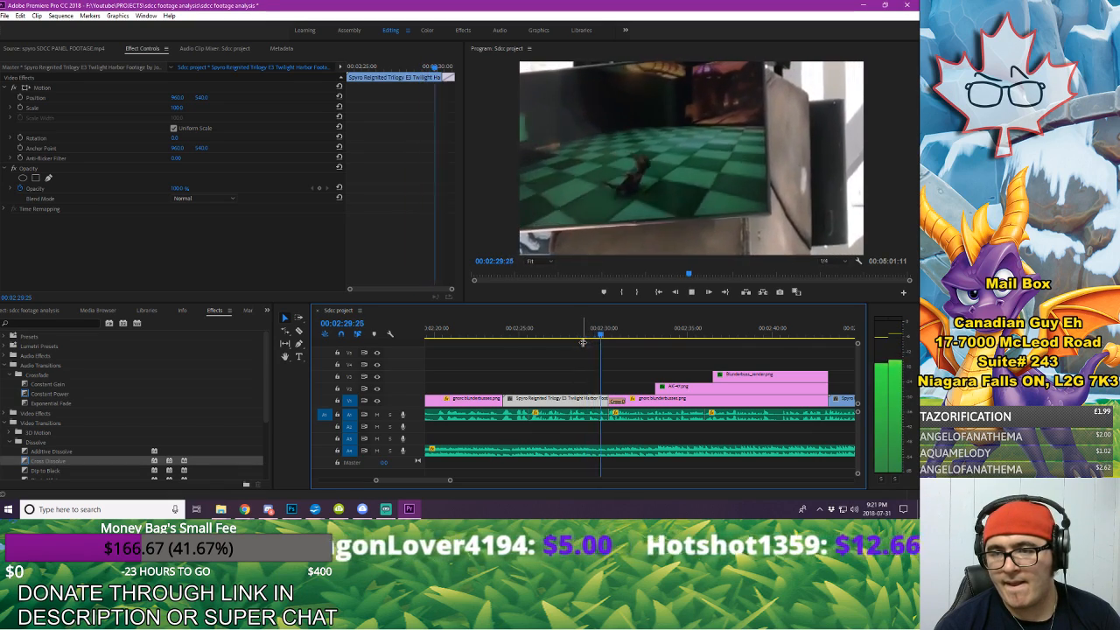
key("space")
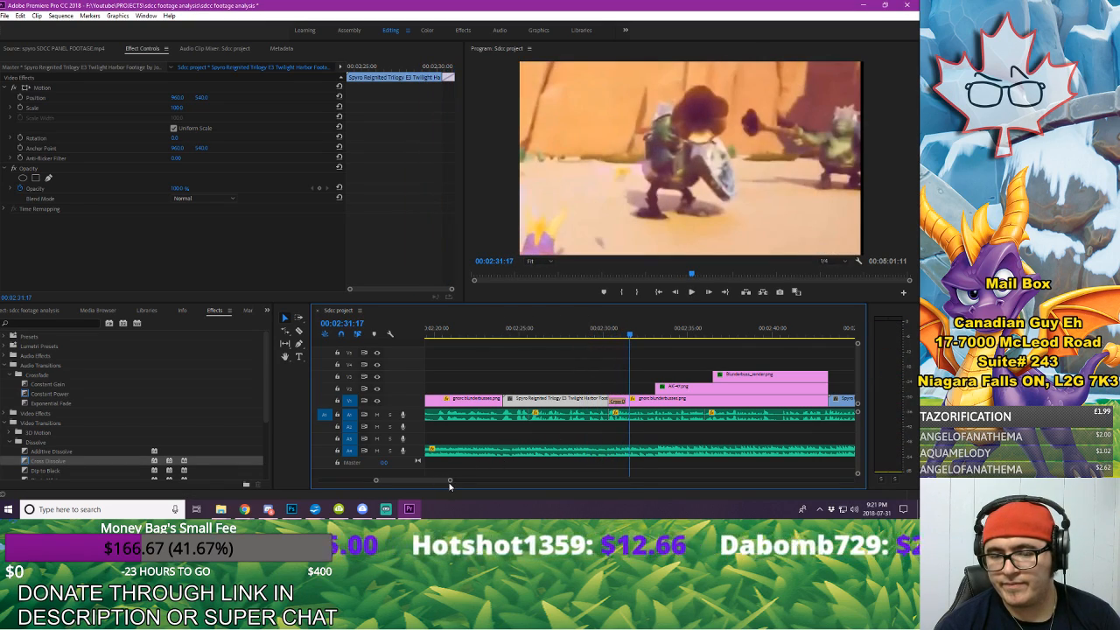
Step: Set the duration of the Cross Dissolve into gnorc blunderbusses.png to 12 frames
left_click_drag(451, 481, 460, 482)
left_click(631, 401)
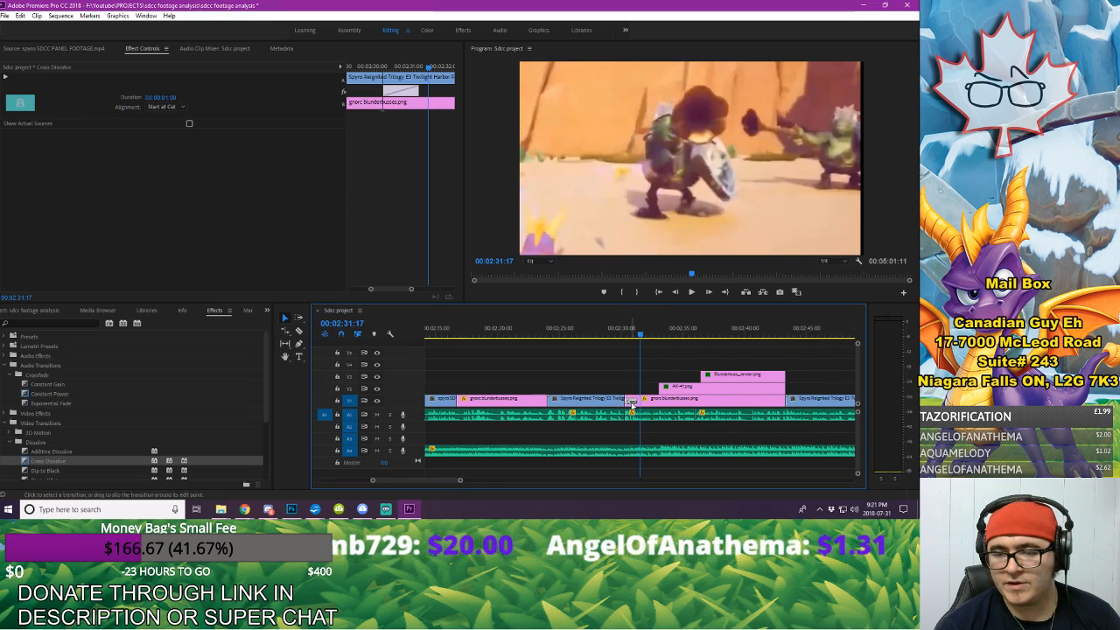
left_click(182, 98)
type("1")
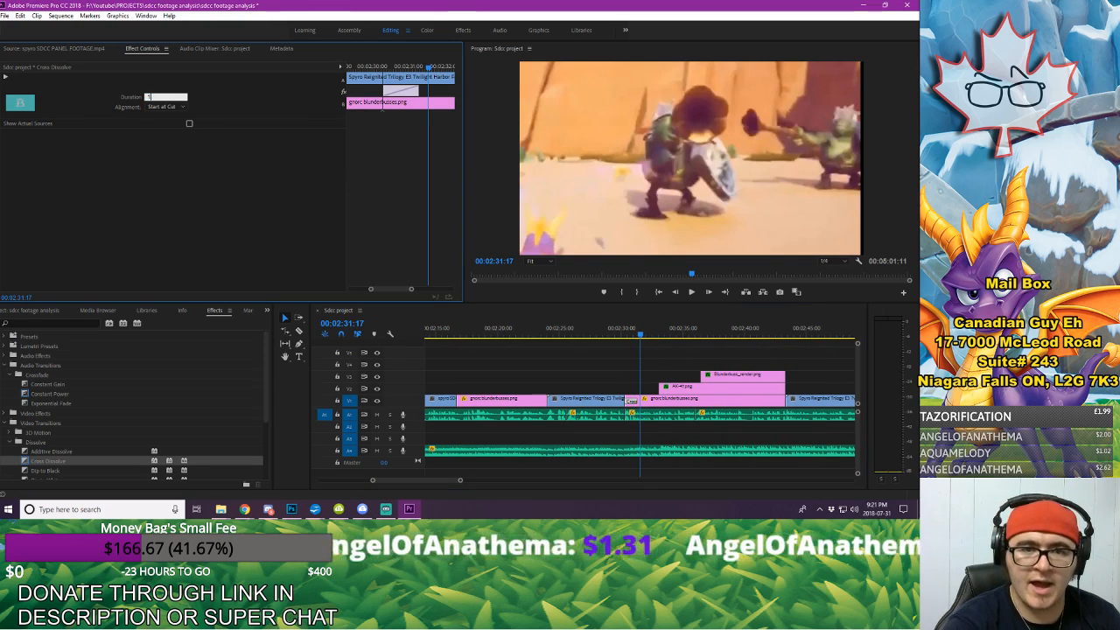
type("2")
key("Return")
Step: Review the sequence from 00:02:21:12 to 00:03:07:15 in the maximised Program monitor and clear the 4K YouTube to MP3 update prompt
left_click(515, 335)
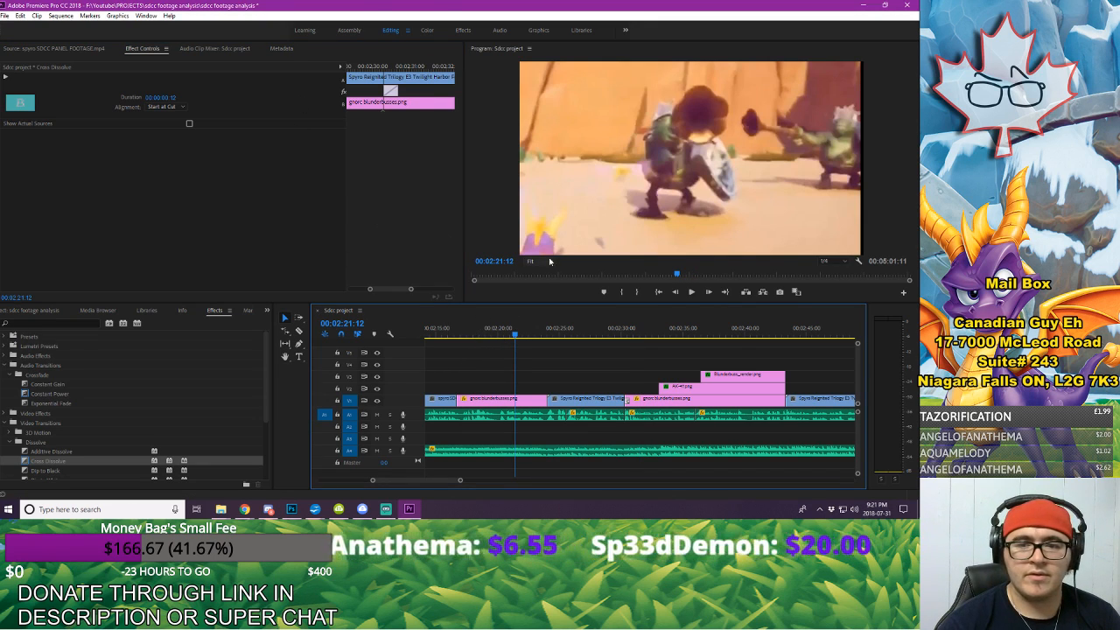
left_click(518, 220)
left_click(145, 16)
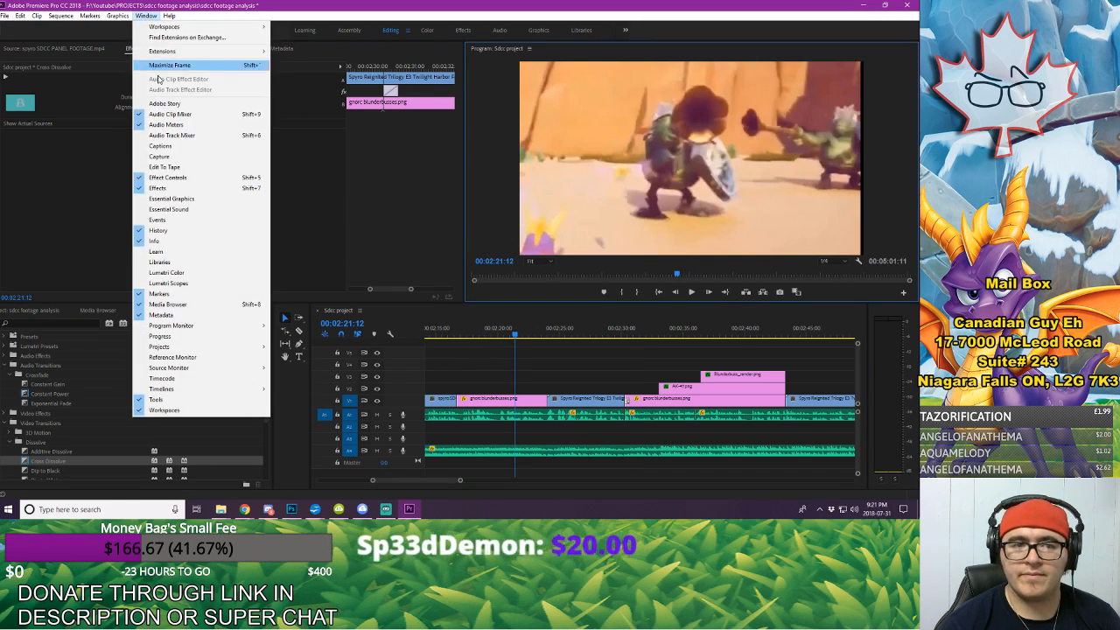
left_click(172, 76)
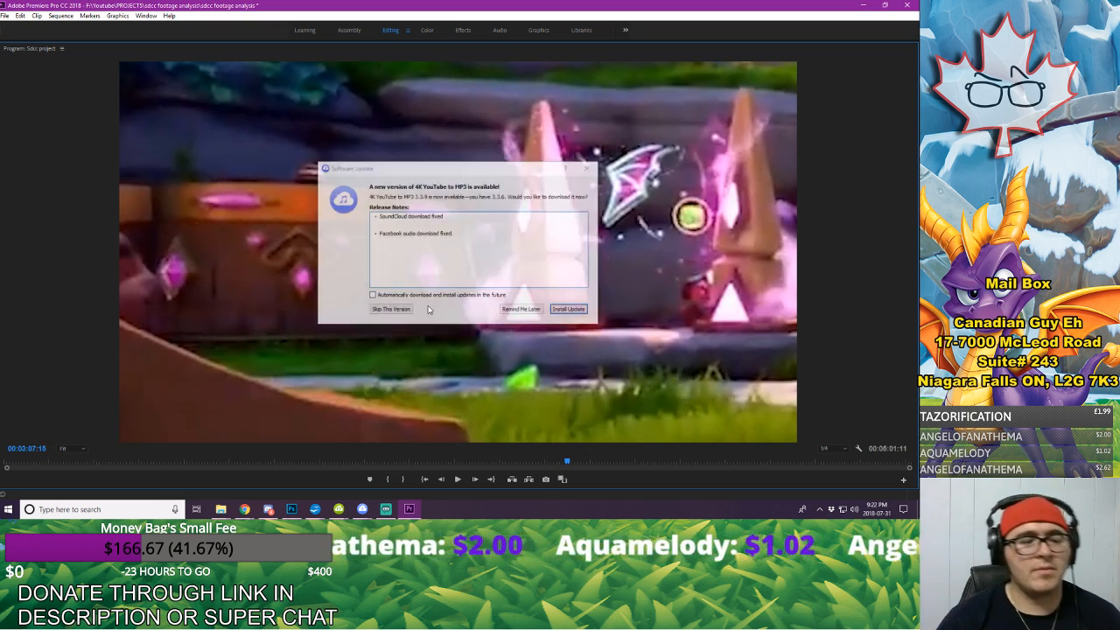
left_click(568, 310)
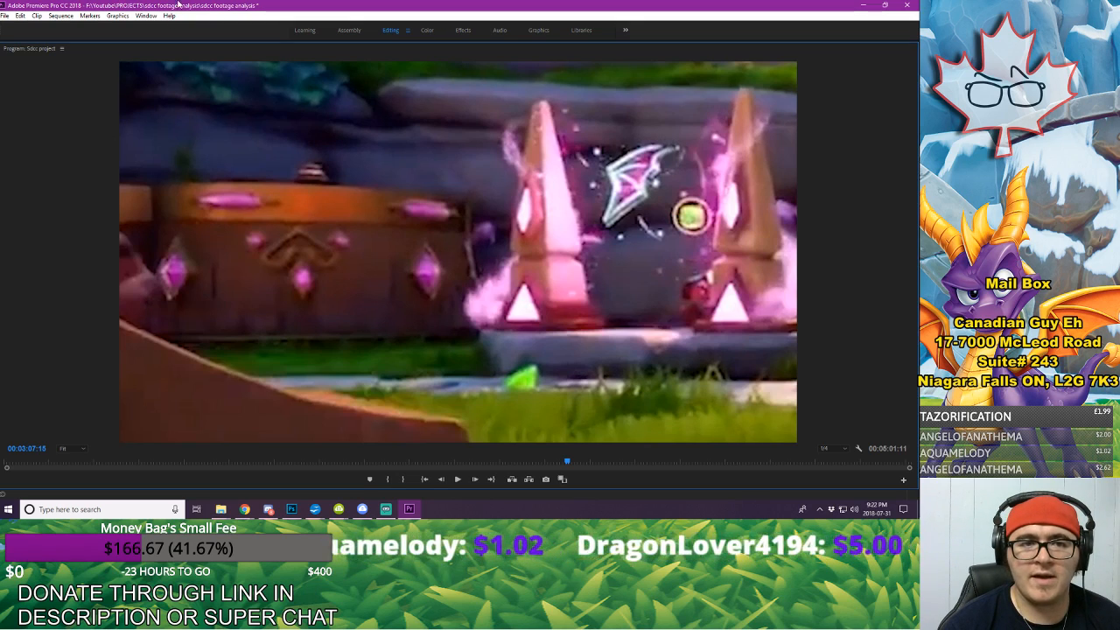
Step: Restore the panel layout, select the old powerup.png clip and play its slide-in up to 00:03:08:20
left_click(146, 15)
left_click(172, 65)
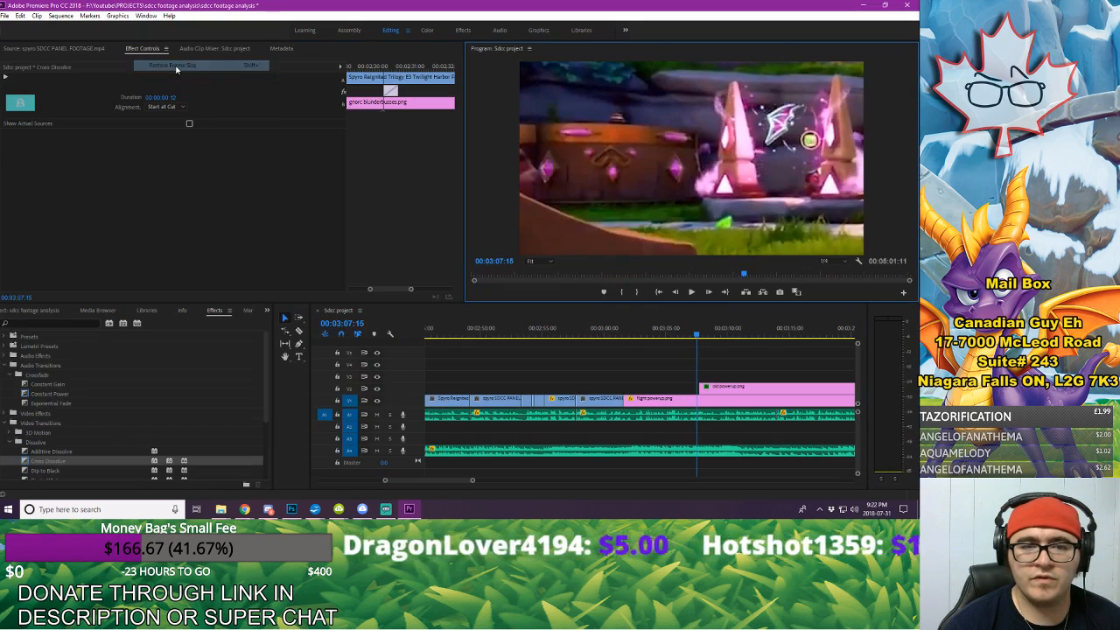
left_click(735, 390)
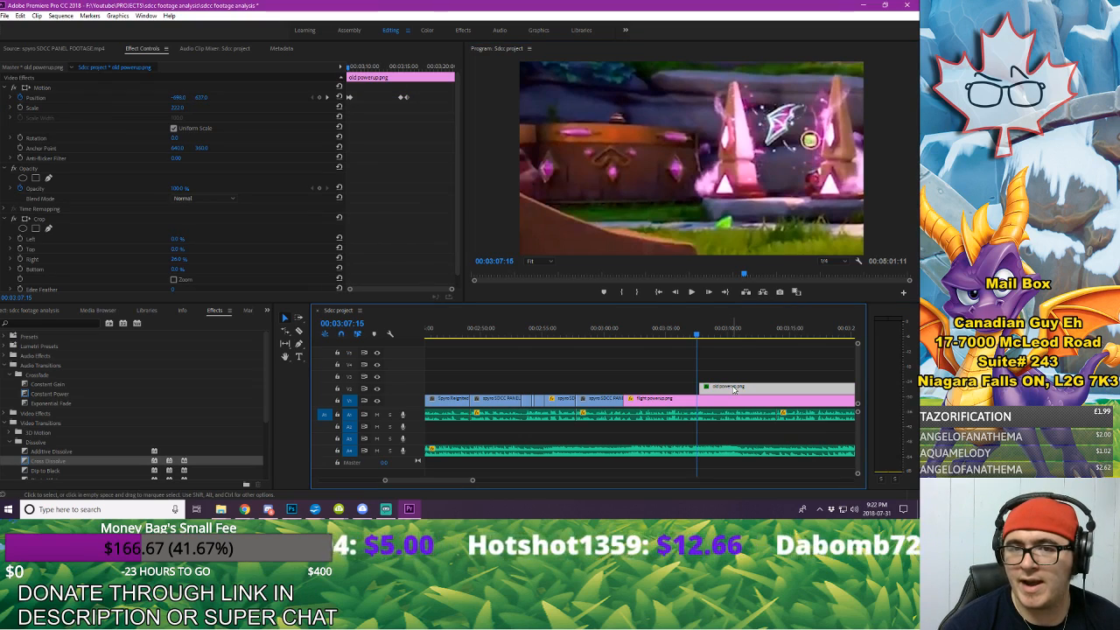
key("space")
Step: Play the old powerup.png slide-out and place the playhead at 00:03:15:29, after its last Position keyframe
key("space")
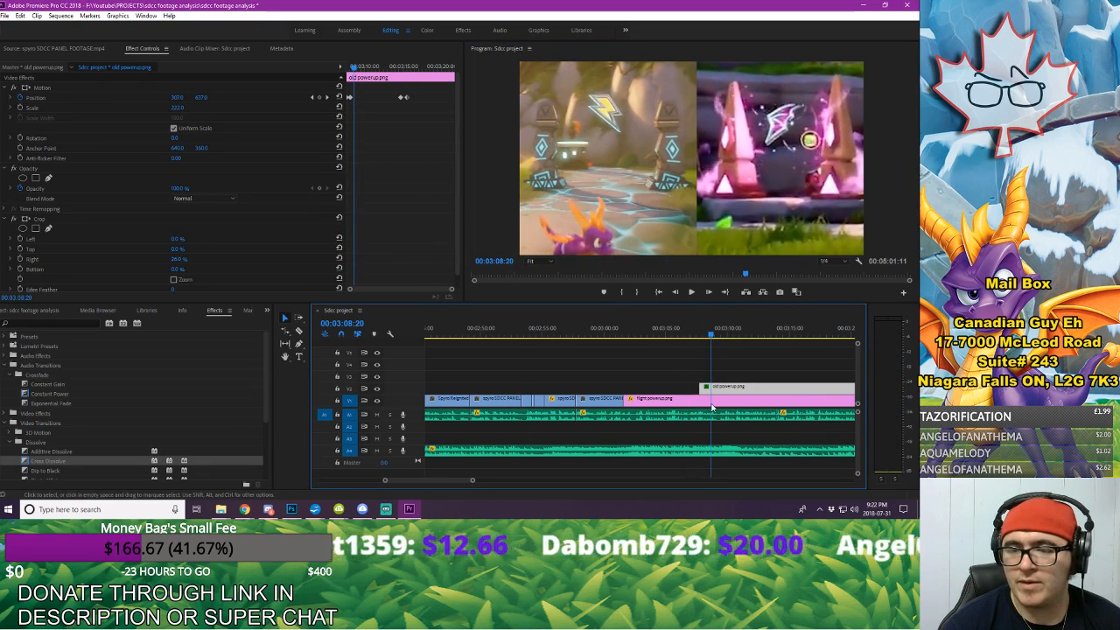
left_click_drag(442, 480, 448, 482)
left_click_drag(624, 331, 626, 330)
key("space")
left_click(598, 333)
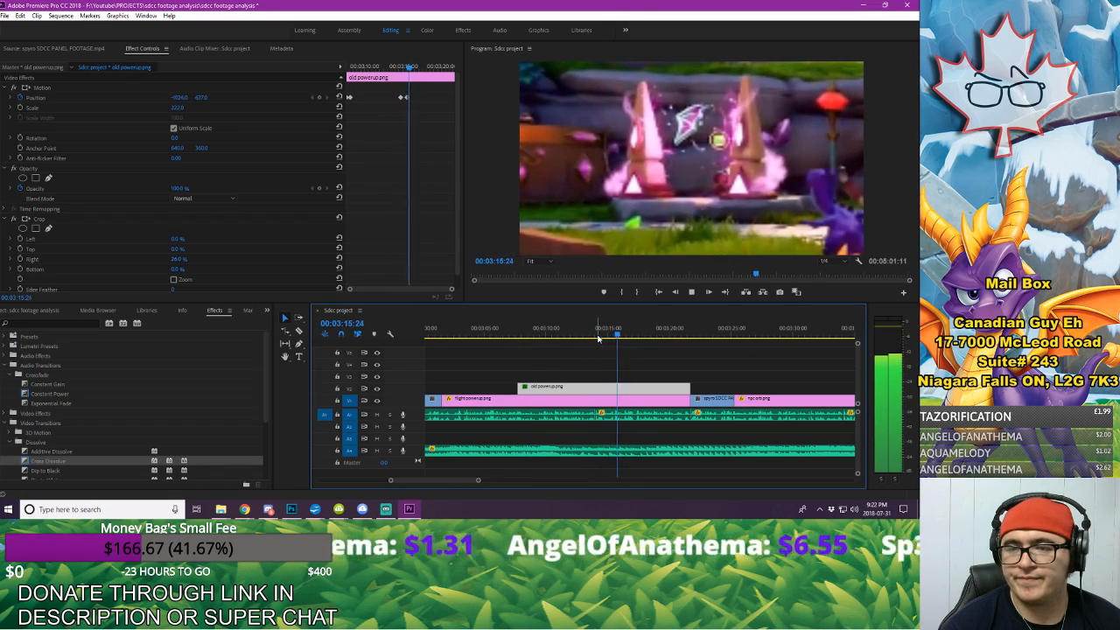
key("space")
mouse_move(412, 69)
left_mouse_down()
mouse_move(402, 71)
mouse_move(413, 72)
left_mouse_up()
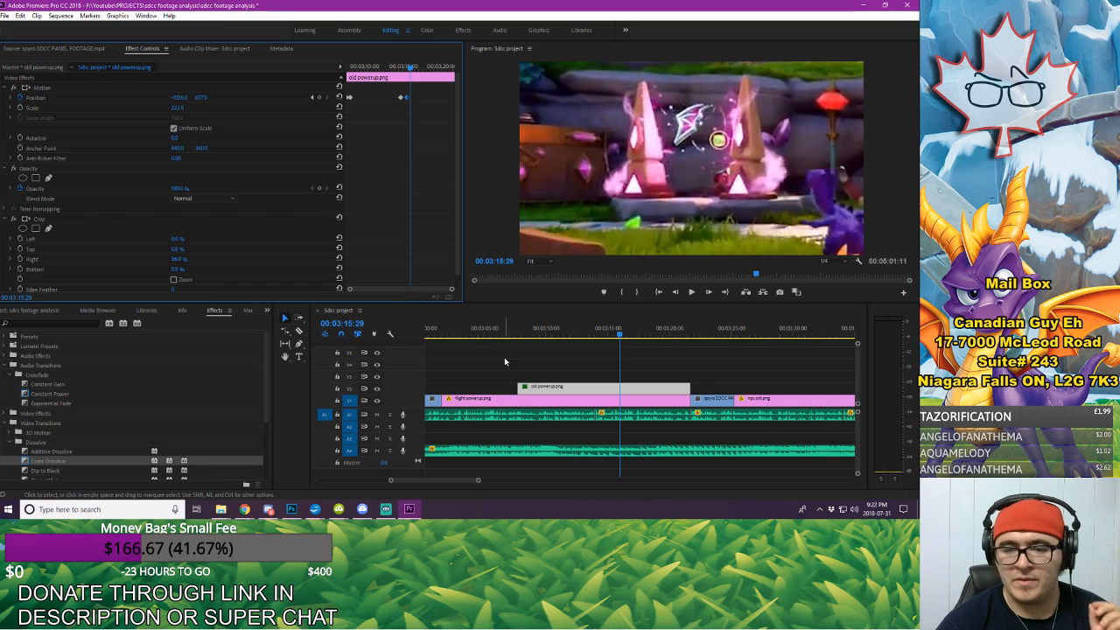
Step: Copy the closing Position keyframe (2142, 943) of flight powerup.png over the one ending its opening zoom, and play the result
left_click(561, 403)
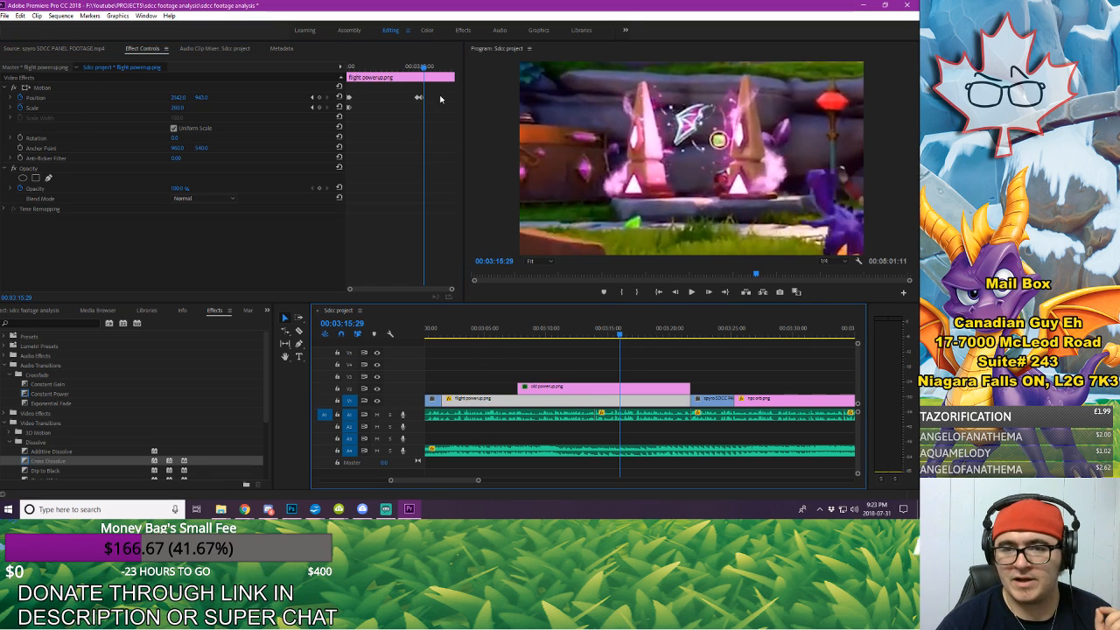
left_click_drag(440, 98, 425, 104)
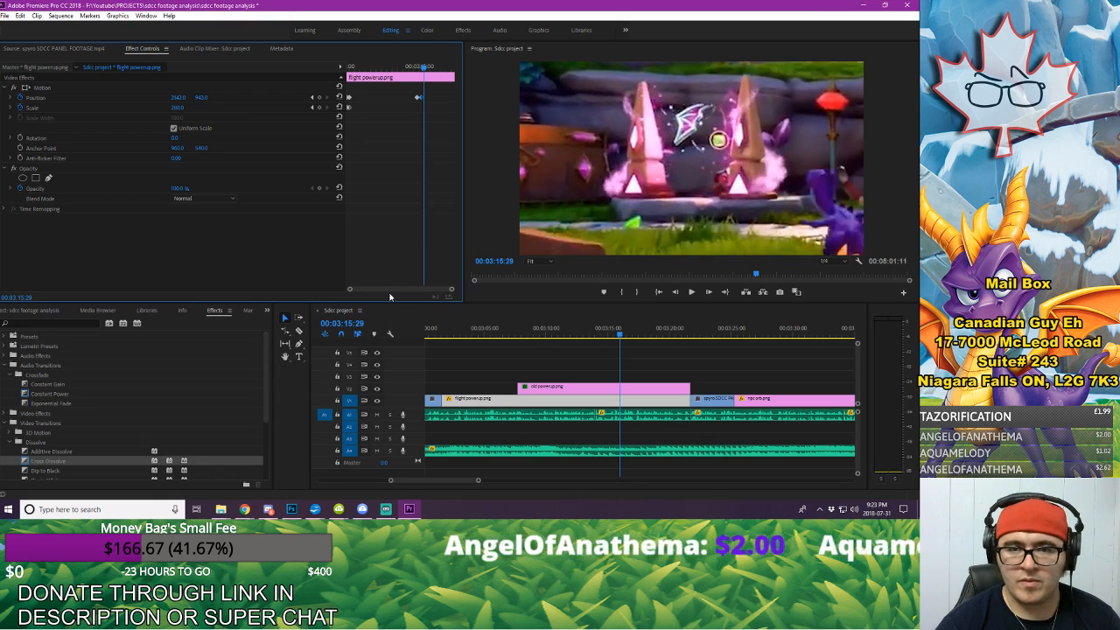
left_click_drag(378, 68, 345, 64)
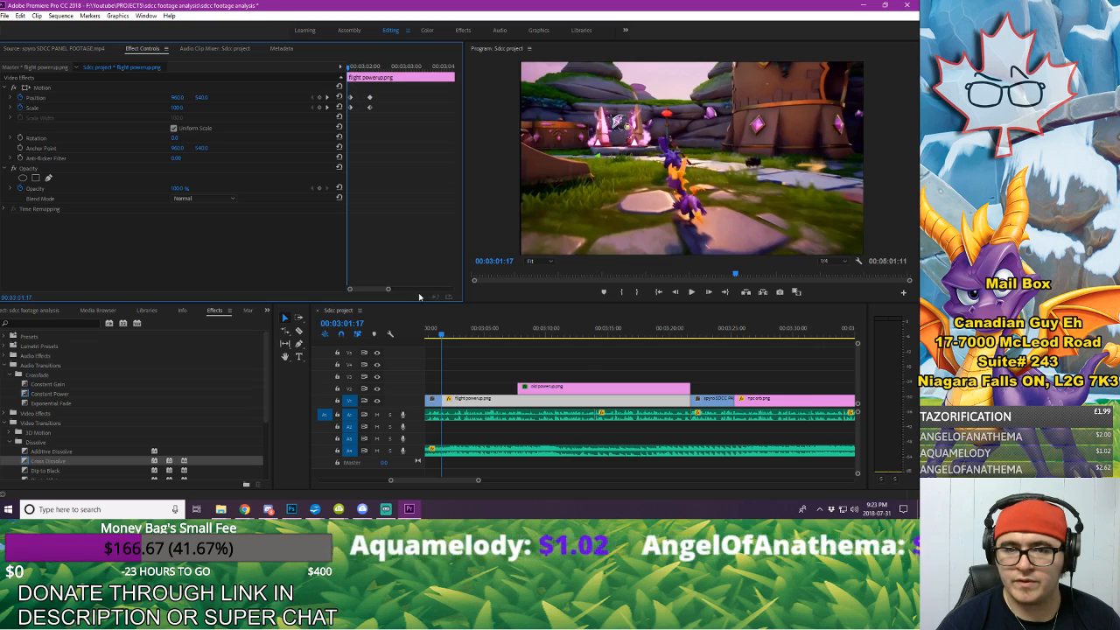
key("space")
key("space")
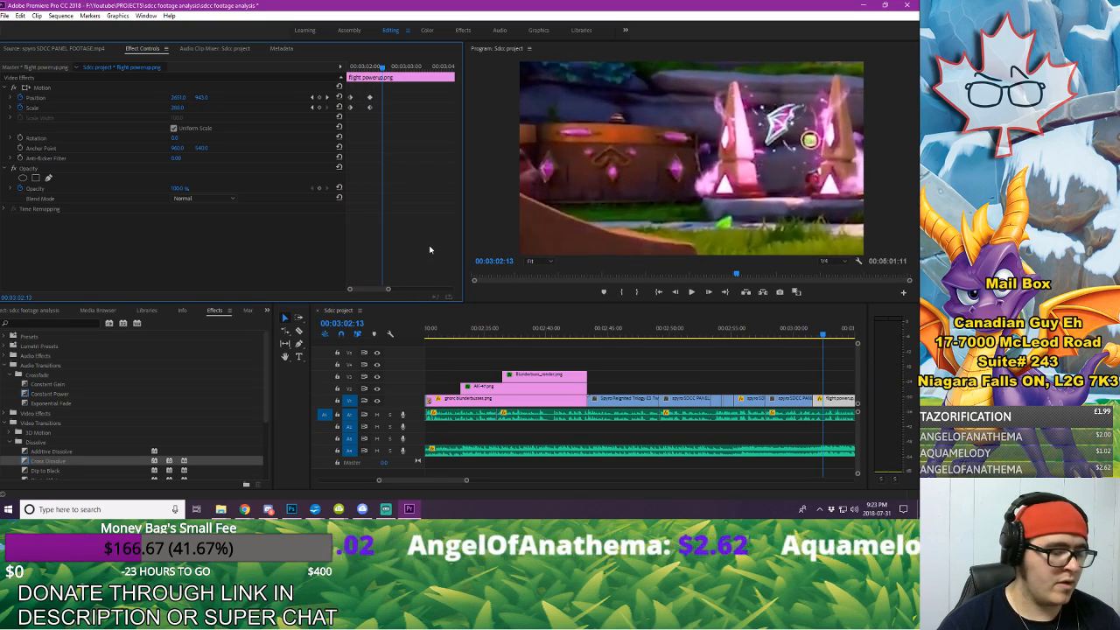
key("ctrl+z")
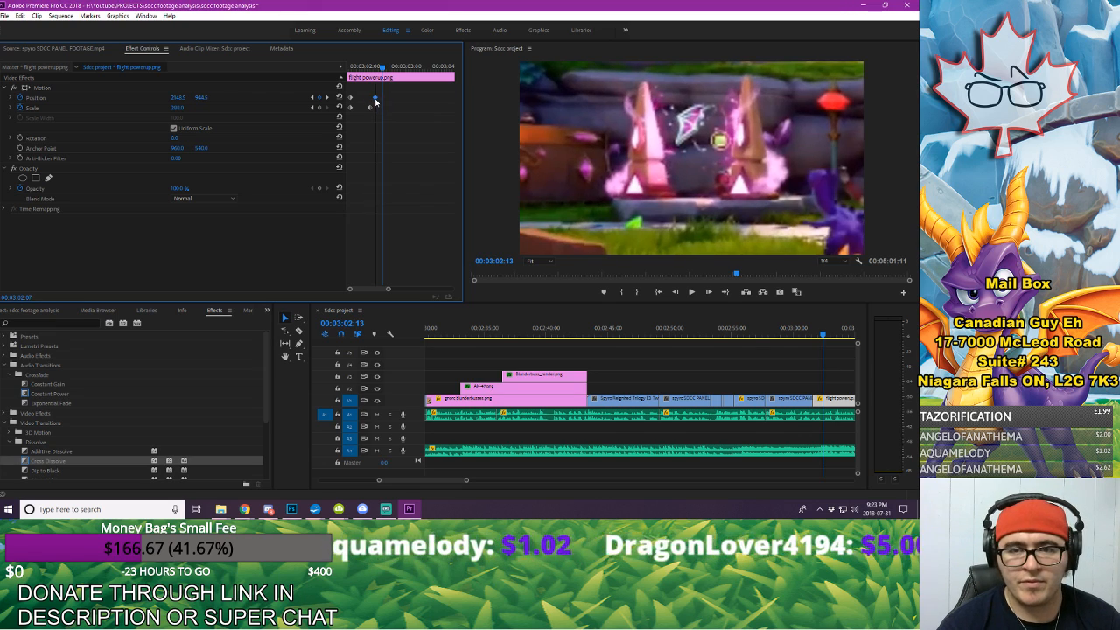
left_click(371, 66)
key("space")
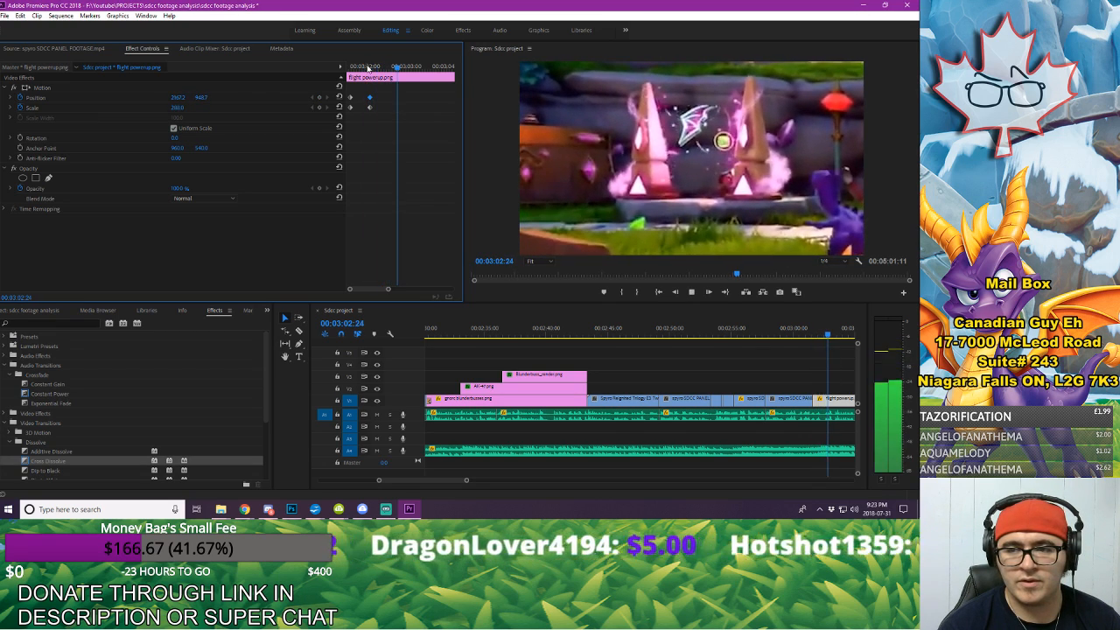
key("space")
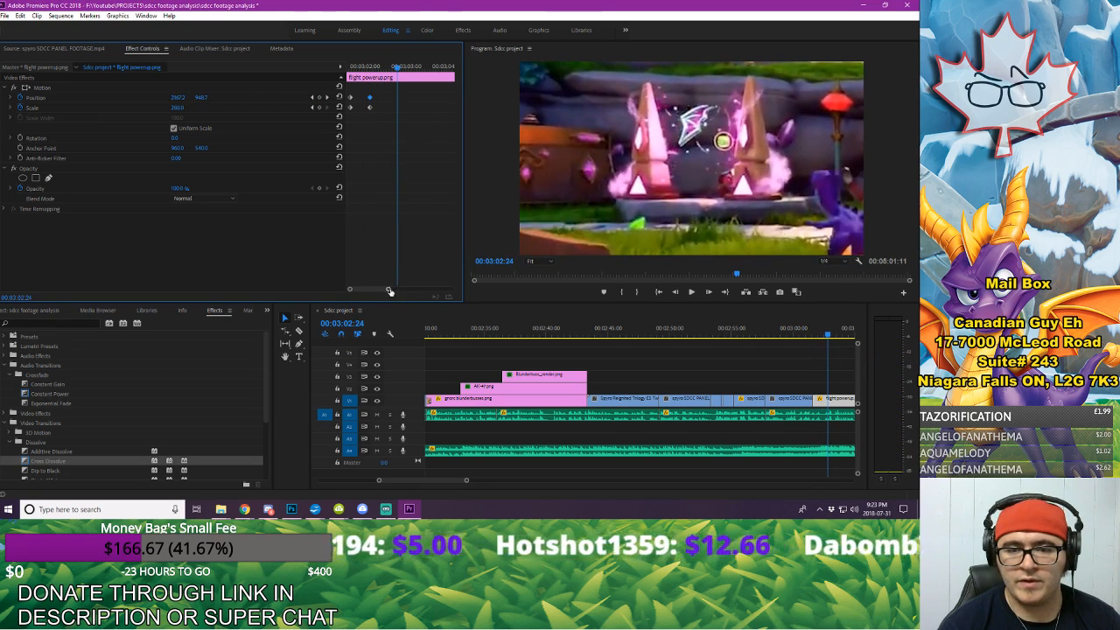
Step: Delete the flight powerup.png Position keyframe at about 00:03:14:21 and scrub to 00:03:14:25 to check the framing
left_click_drag(390, 291, 411, 291)
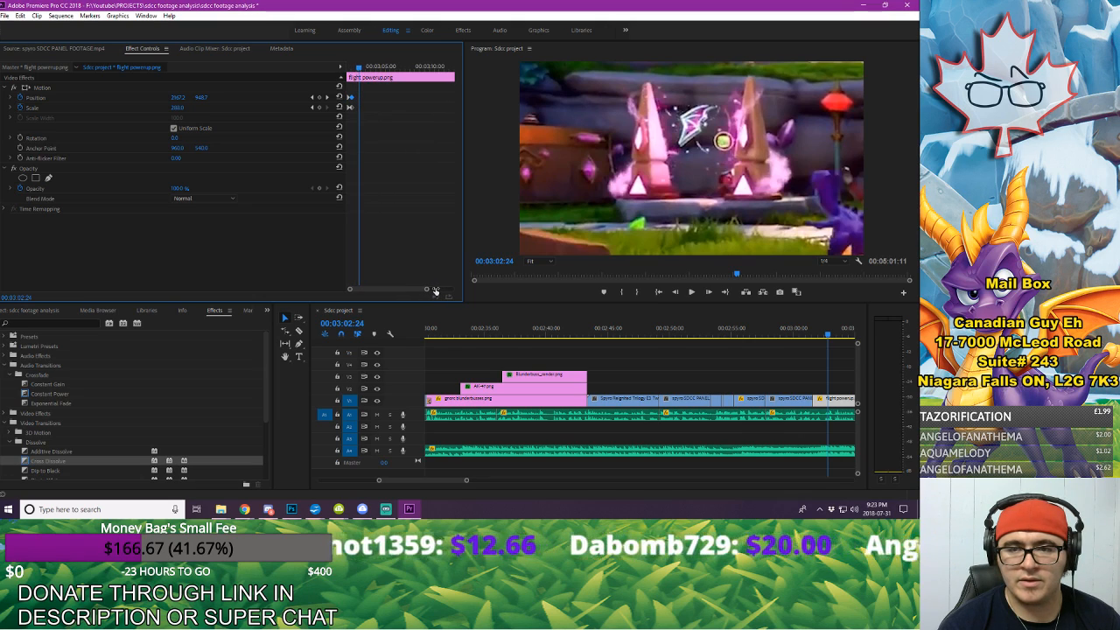
key("space")
key("space")
left_click_drag(407, 289, 418, 293)
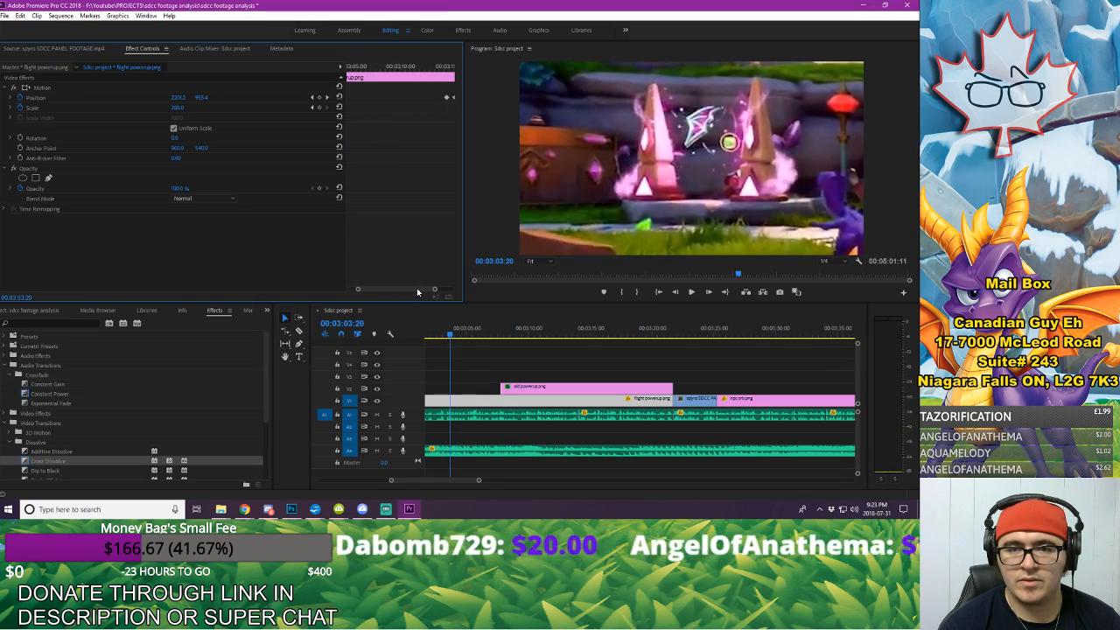
mouse_move(422, 70)
left_mouse_down()
mouse_move(441, 70)
mouse_move(431, 78)
left_mouse_up()
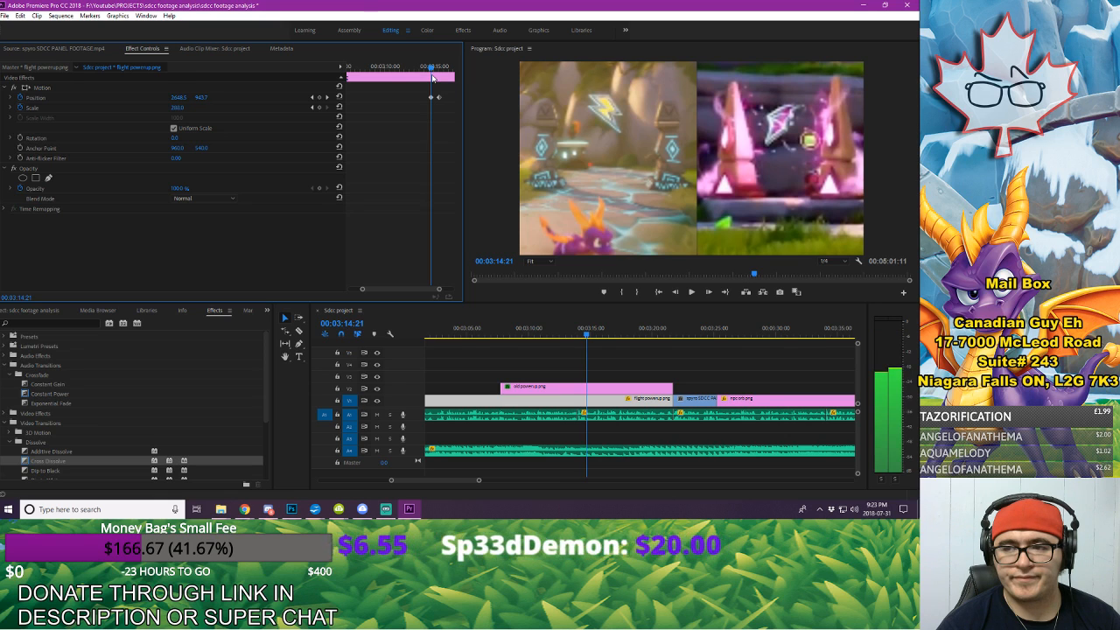
key("Delete")
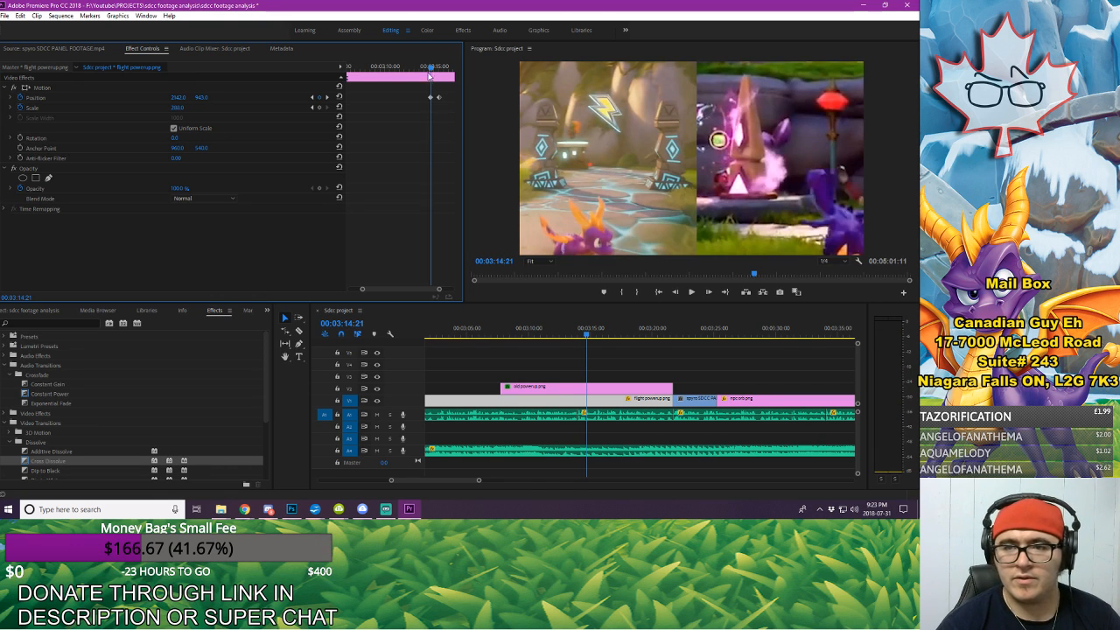
mouse_move(430, 74)
left_mouse_down()
mouse_move(444, 78)
mouse_move(431, 81)
left_mouse_up()
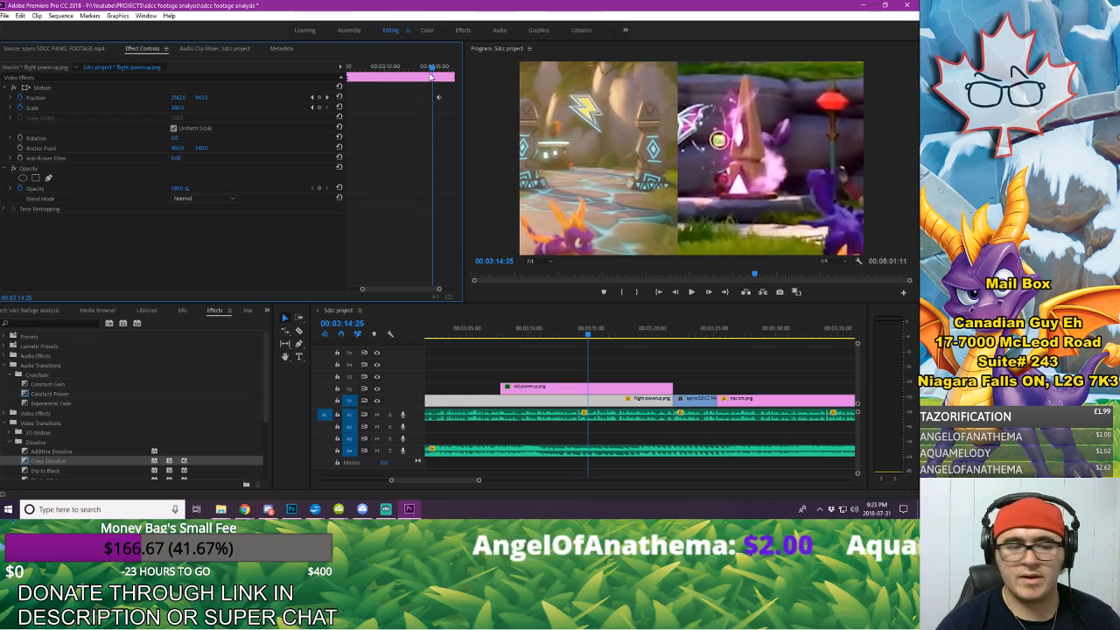
Step: Undo the last Position keyframe deletion on flight powerup.png, scrub the slide-out to 00:03:14:18, and play the clip's earlier section up to 00:03:08:18
key("ctrl+z")
mouse_move(427, 70)
left_mouse_down()
mouse_move(442, 74)
mouse_move(431, 78)
left_mouse_up()
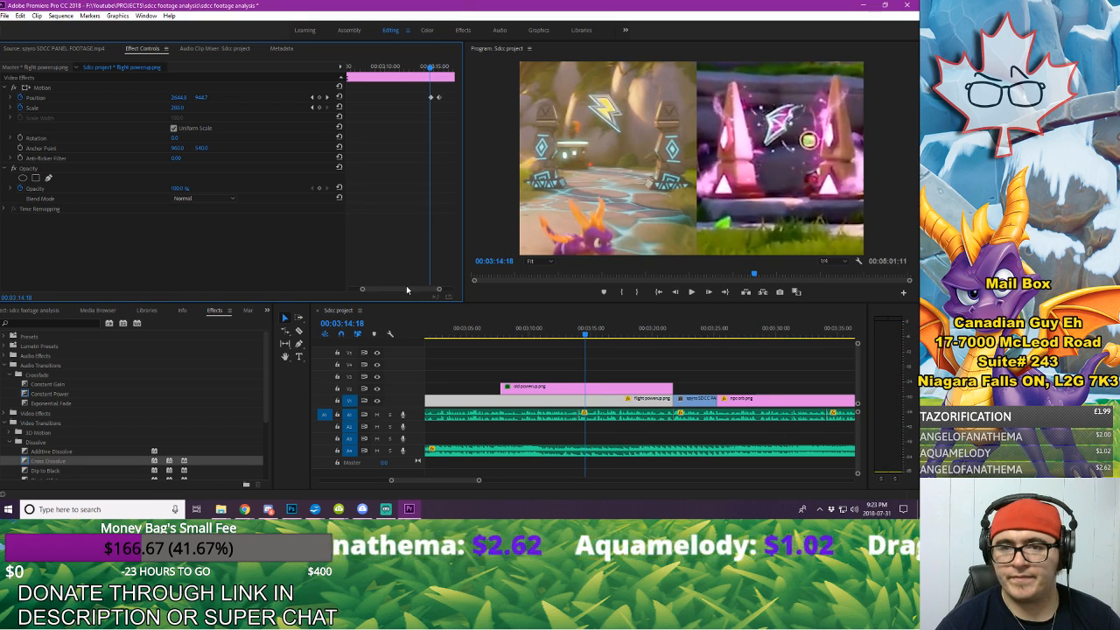
left_click_drag(406, 288, 403, 291)
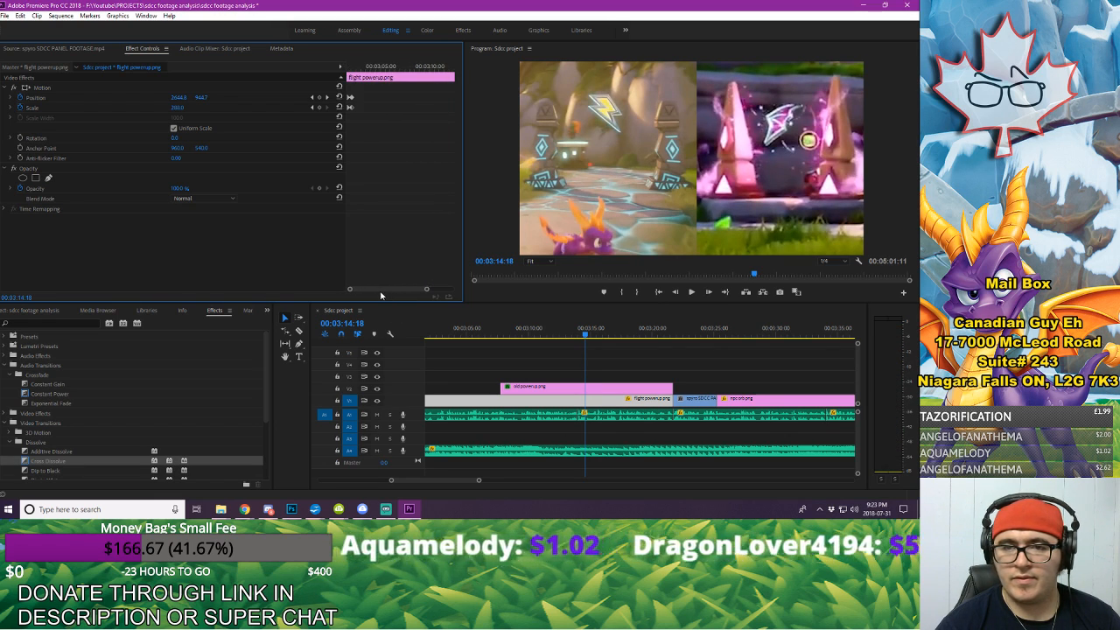
left_click(346, 65)
left_click_drag(346, 64, 357, 69)
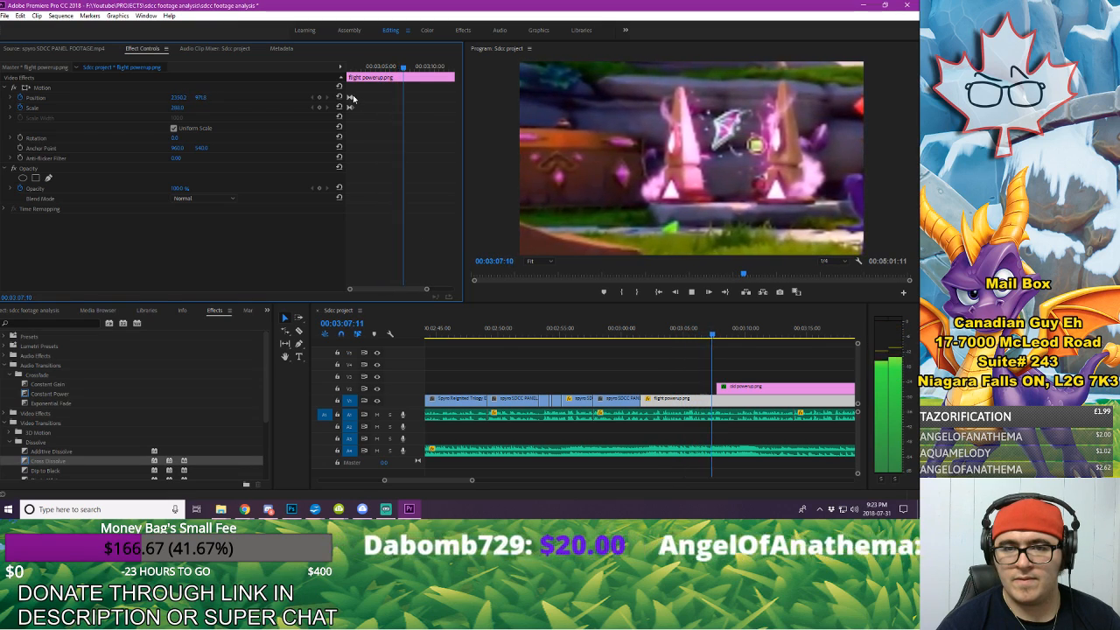
key("space")
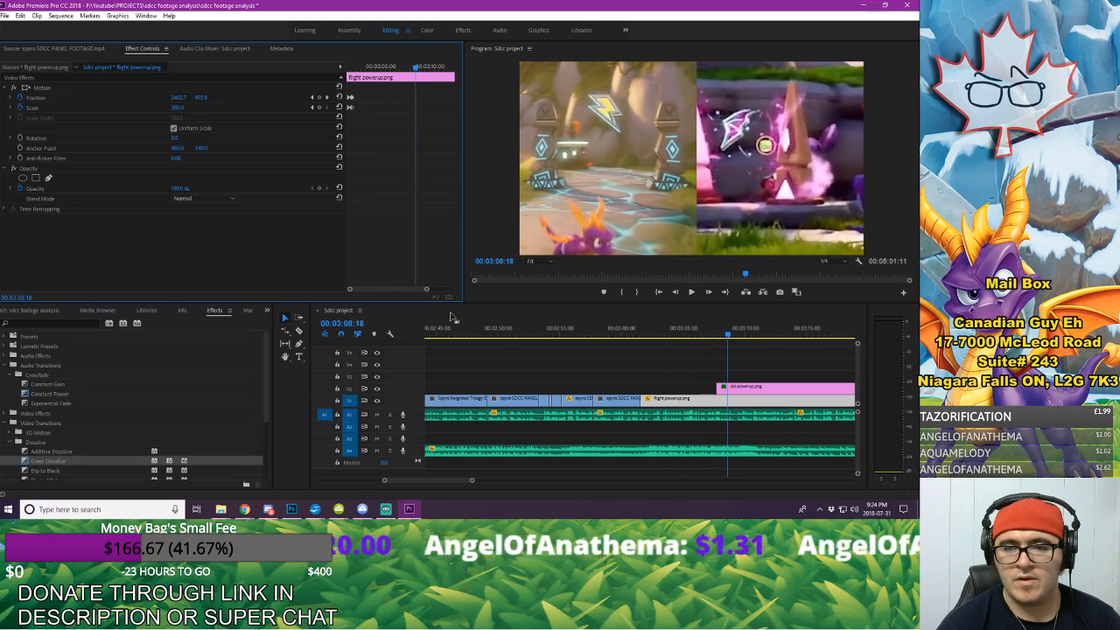
Step: Add flight powerup.png Position keyframes at 00:03:07:21 and 00:03:08:06, aligned with the old powerup.png slide-in's start and end keyframes
left_click_drag(427, 290, 425, 291)
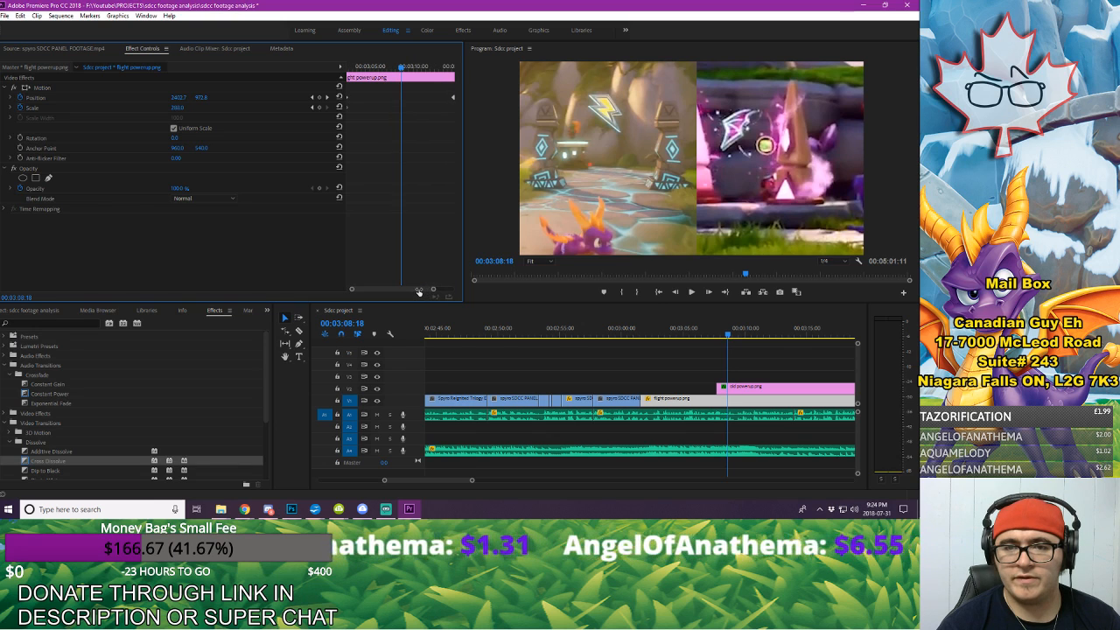
left_click(767, 390)
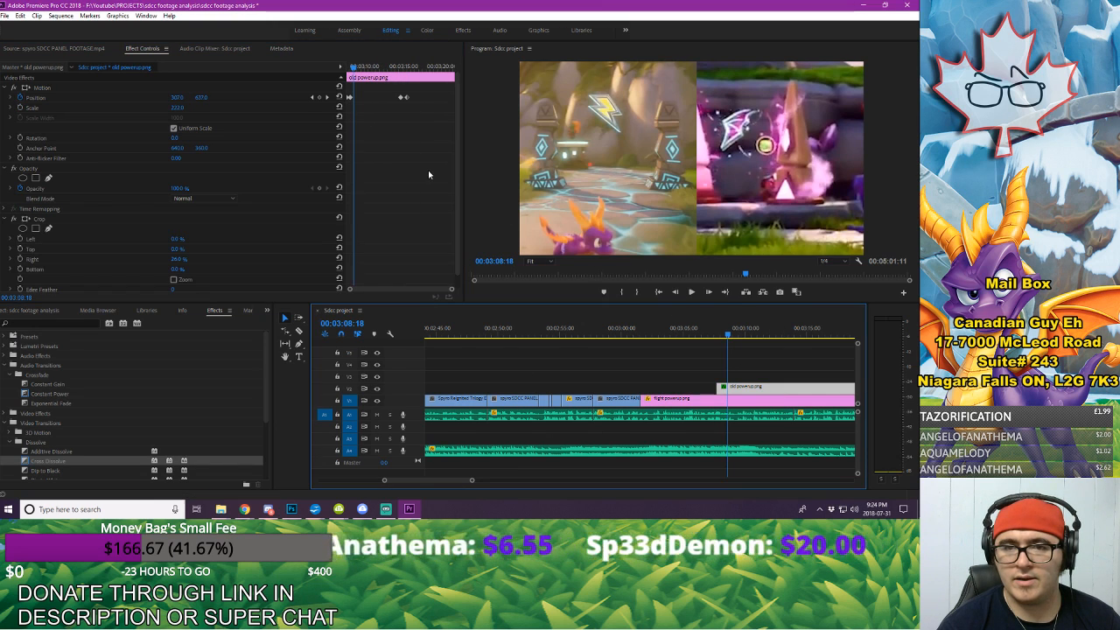
left_click(312, 98)
left_click(750, 399)
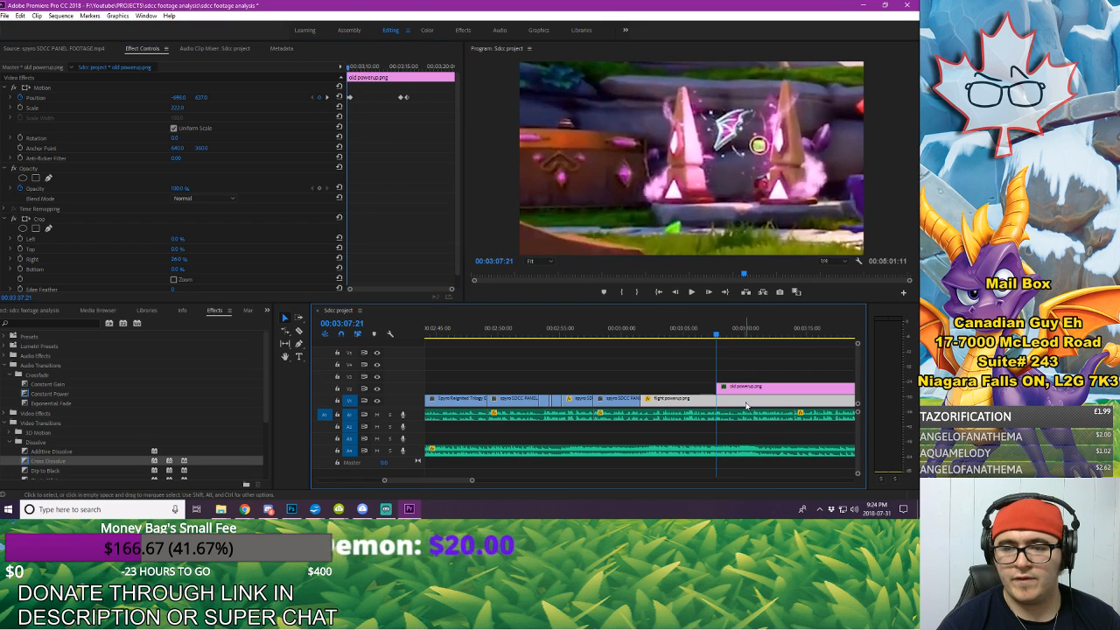
left_click(319, 100)
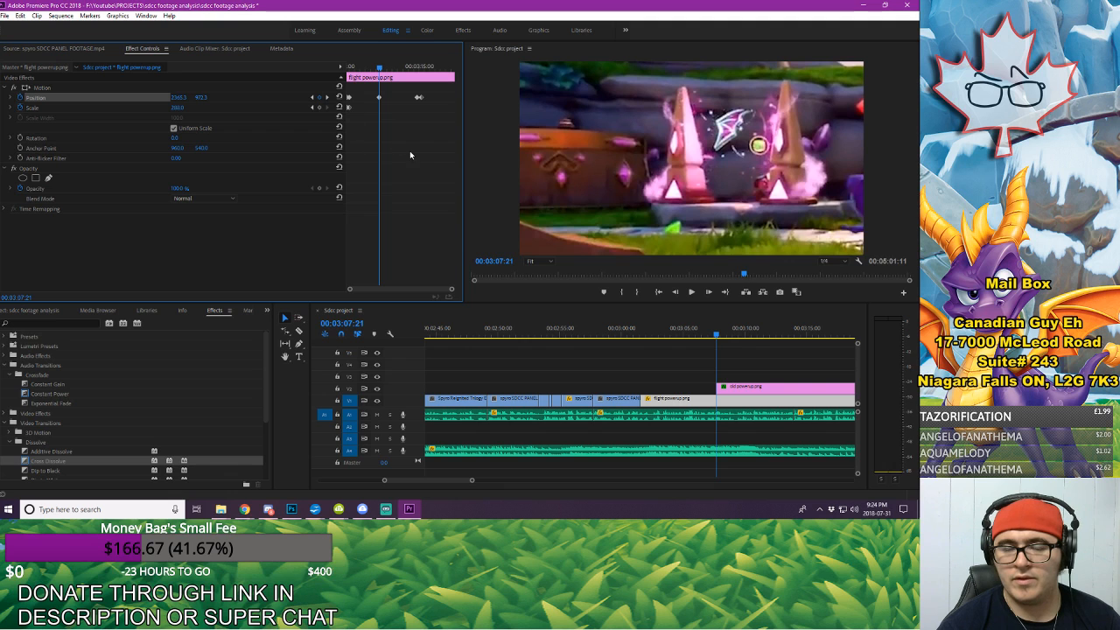
left_click(759, 387)
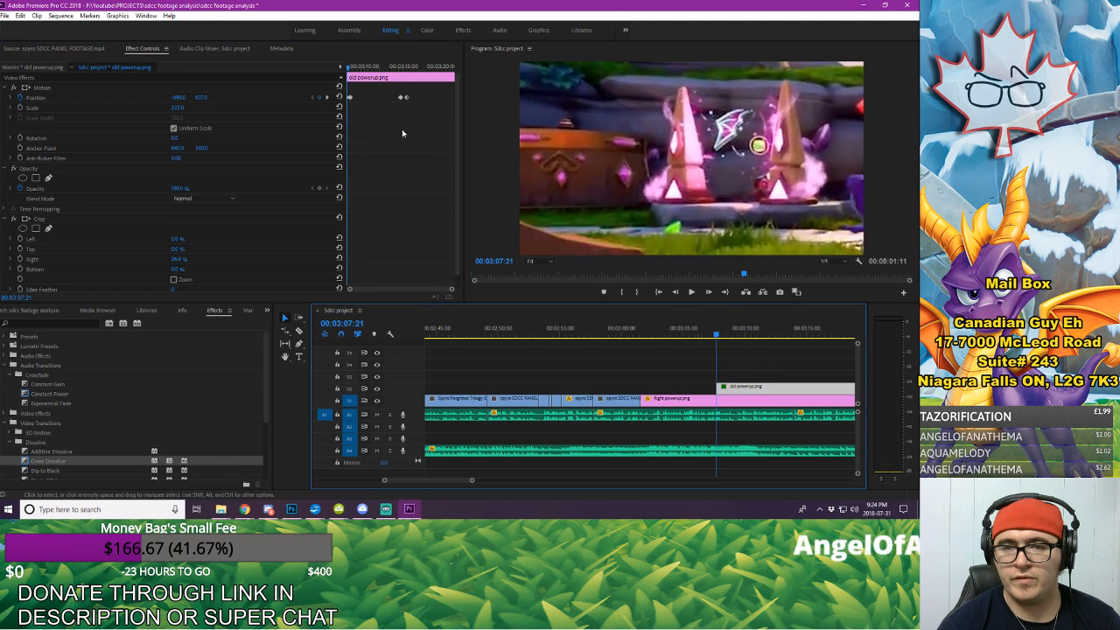
left_click(328, 99)
left_click(706, 401)
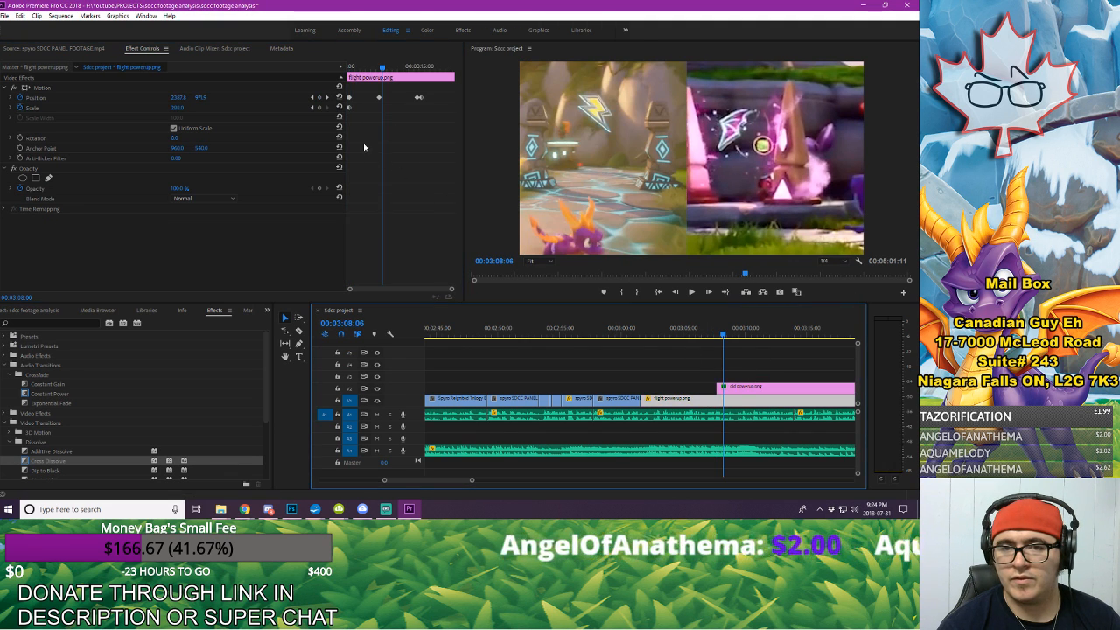
left_click(319, 98)
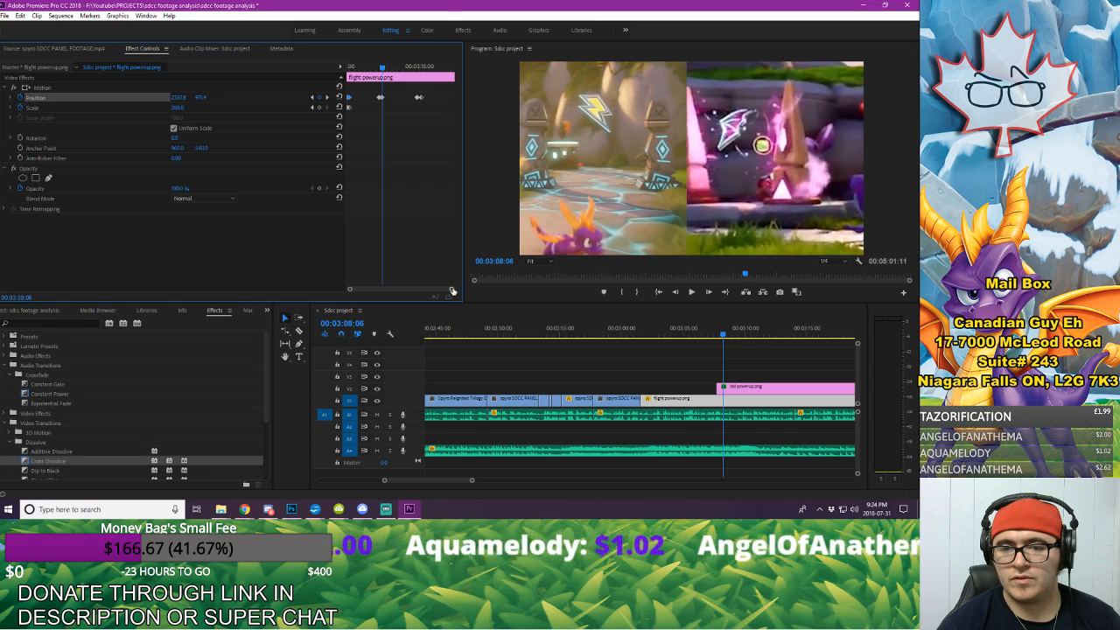
Step: Replace the flight powerup.png Position keyframe at 00:03:07:21 with a copy of the one ending its opening zoom (2142, 943), and play the opening
left_click(347, 67)
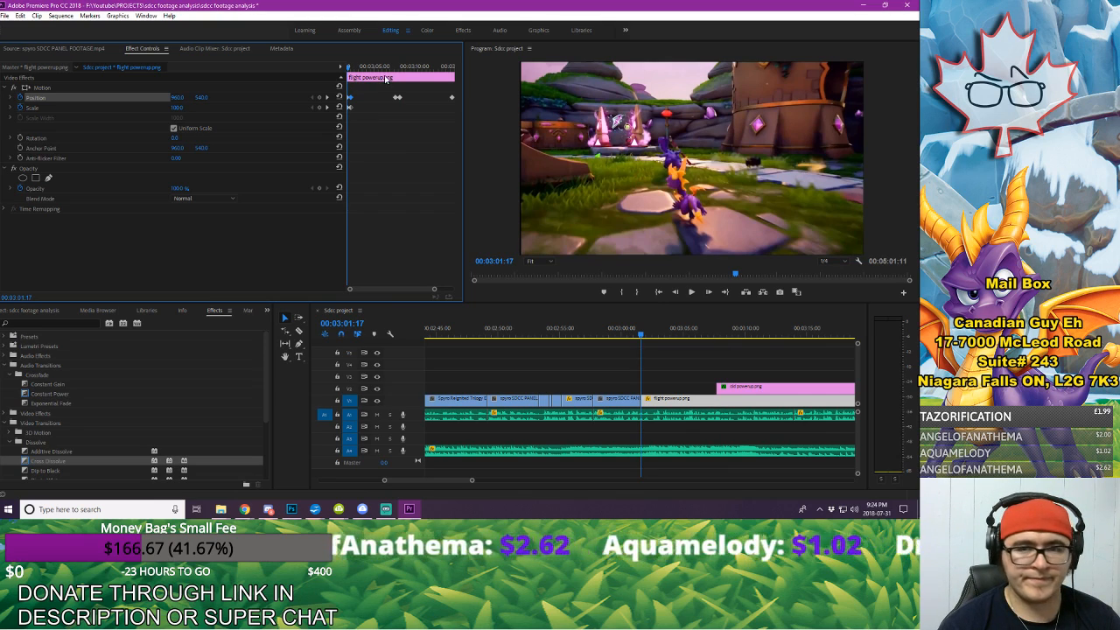
left_click(384, 66)
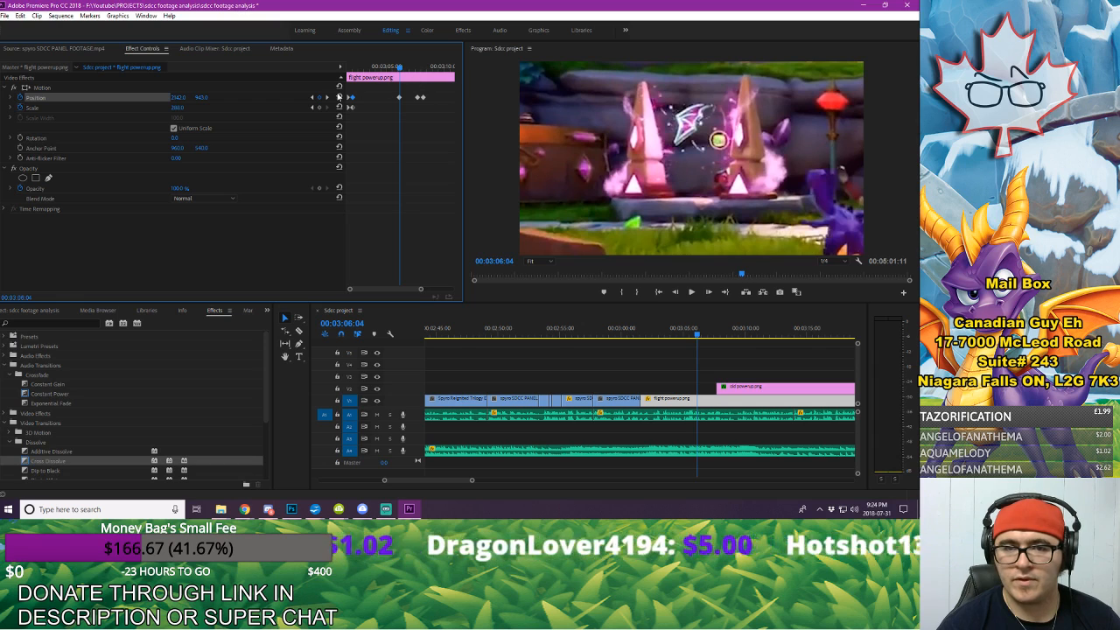
left_click(327, 97)
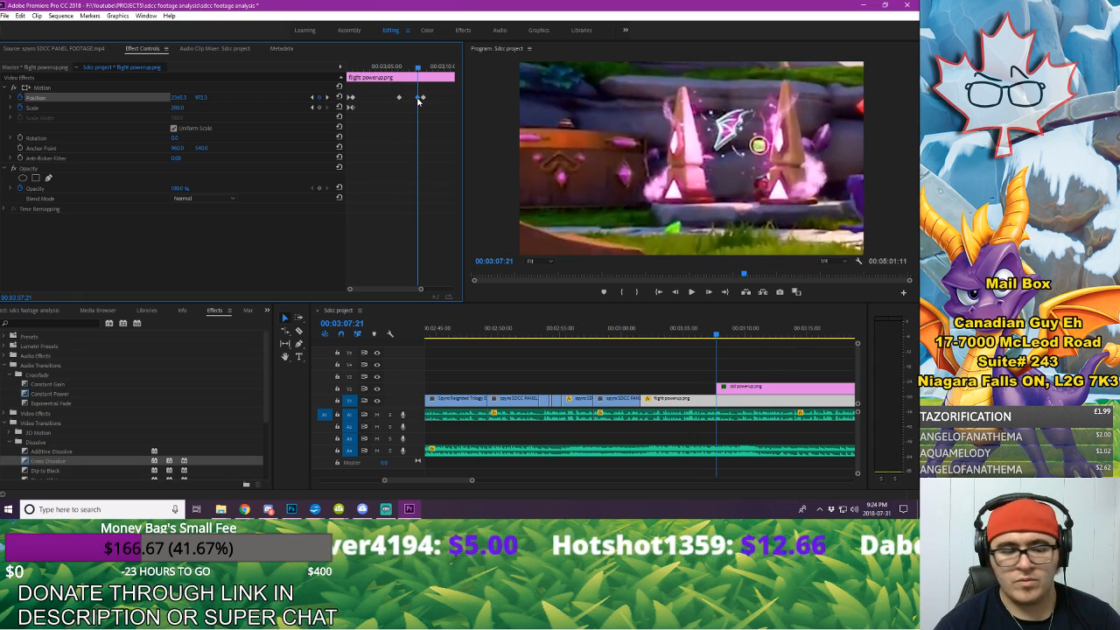
key("Delete")
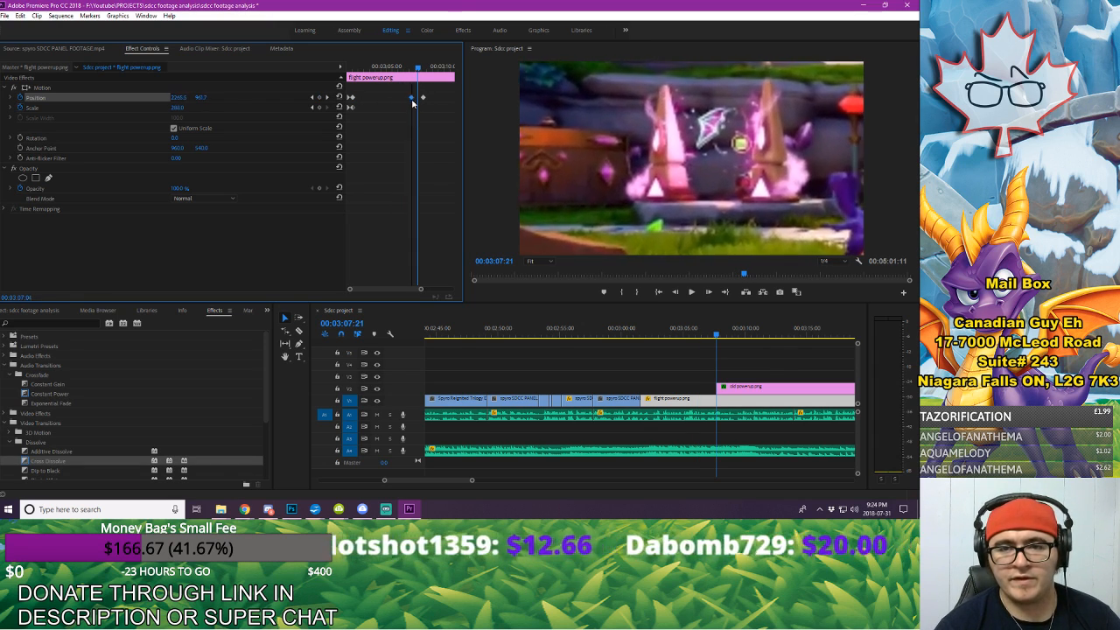
left_click_drag(379, 70, 340, 72)
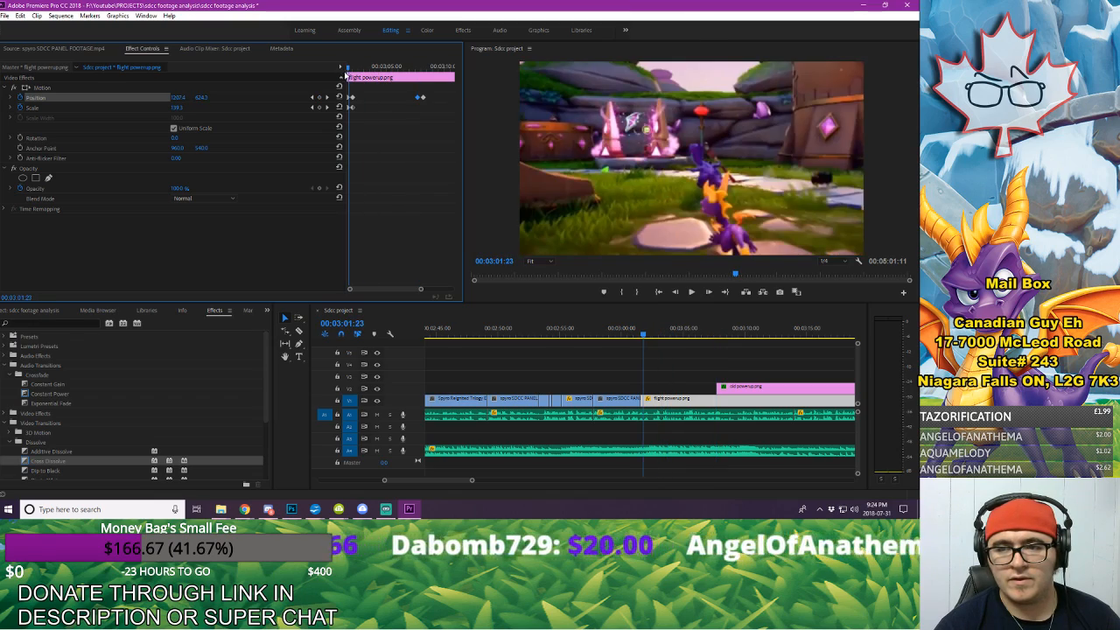
key("space")
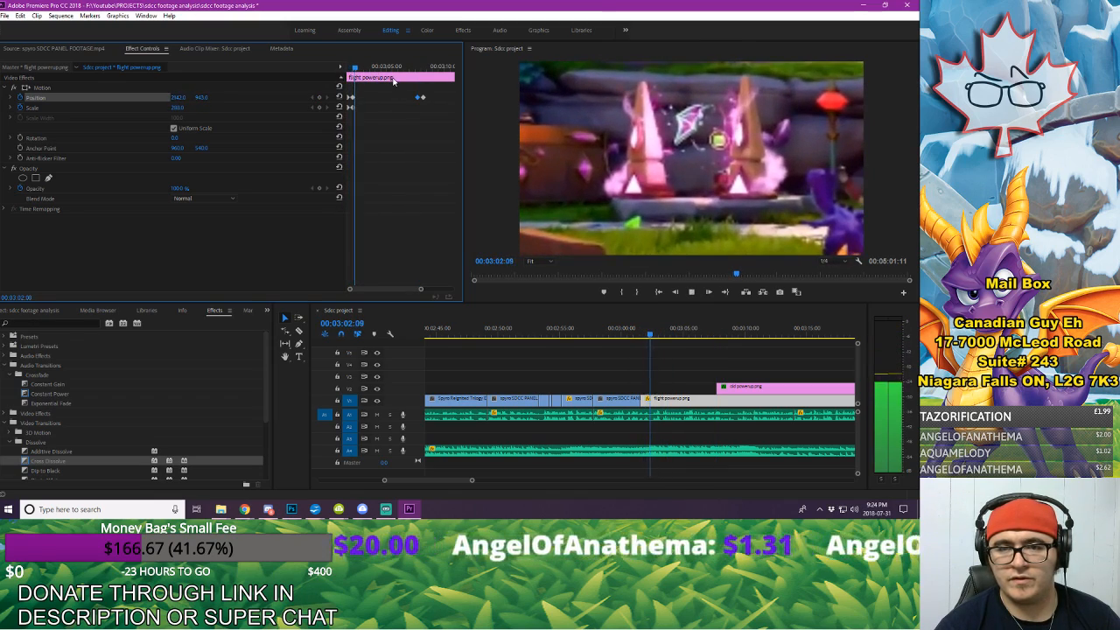
Step: Replace the flight powerup.png Position keyframe at 00:03:08:06 with a copy of the one starting its closing movement, and scrub to 00:03:15:06
left_click_drag(395, 68, 427, 79)
left_click_drag(380, 289, 387, 289)
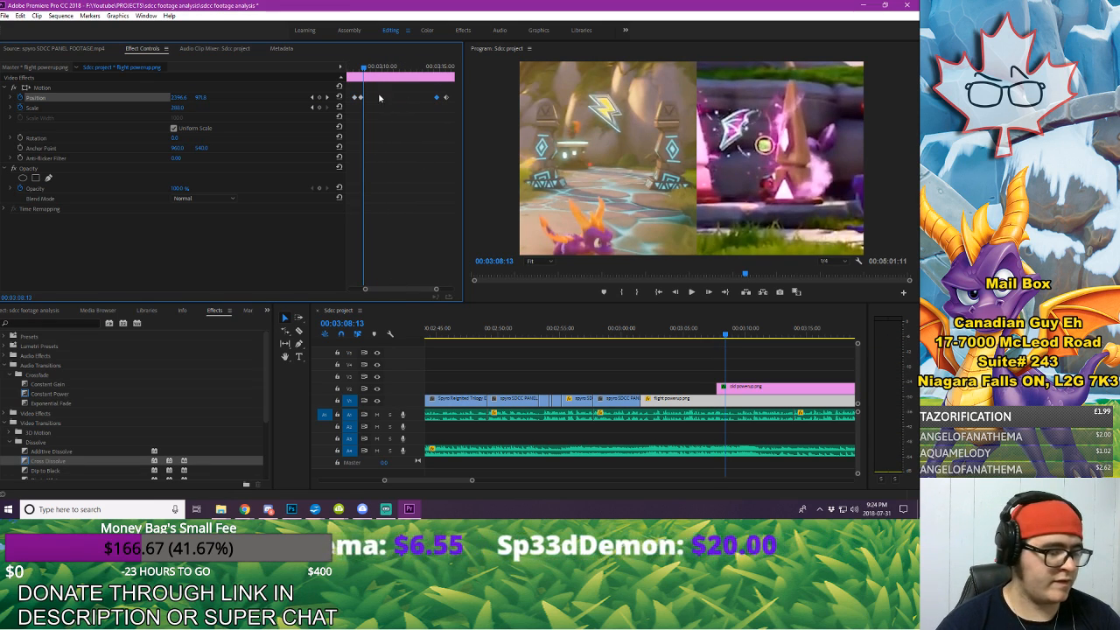
left_click_drag(373, 70, 397, 84)
key("ctrl+v")
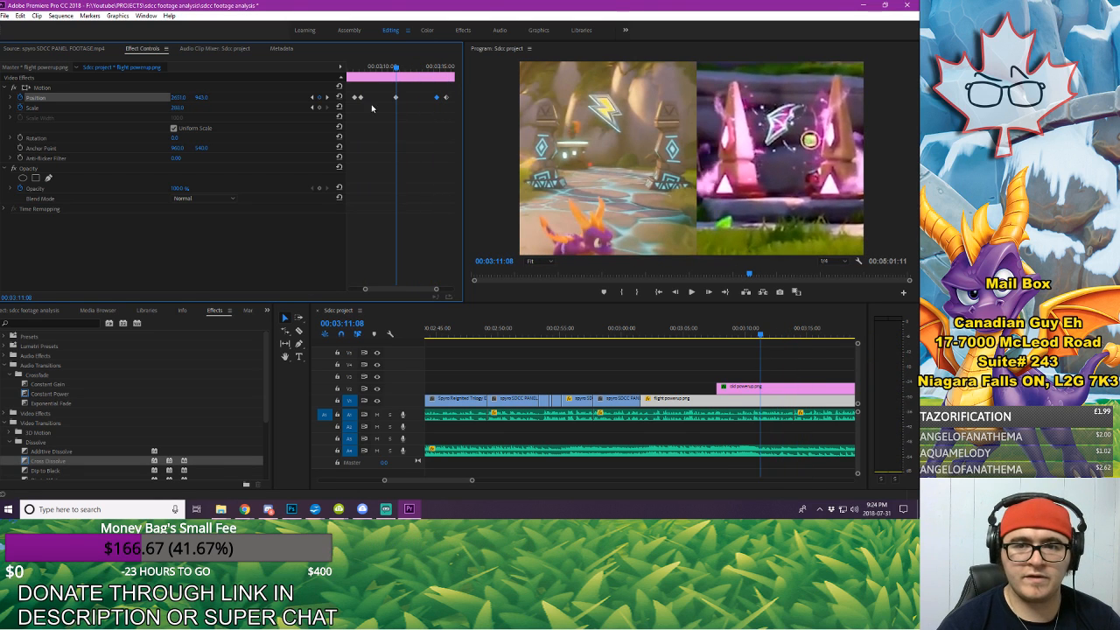
left_click(313, 97)
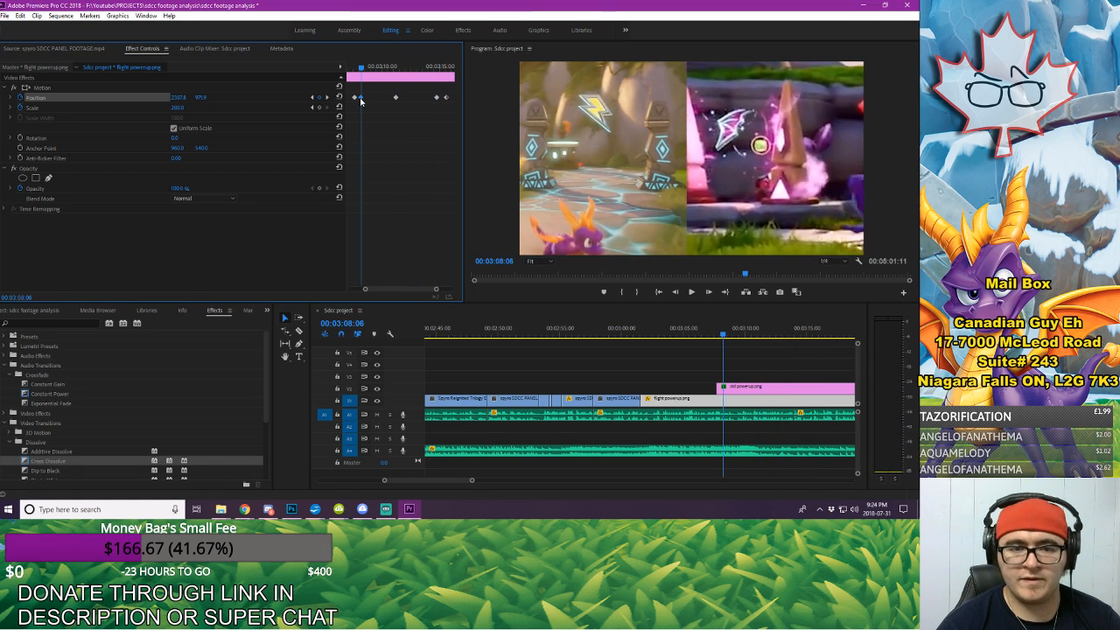
key("Delete")
left_click_drag(394, 98, 442, 70)
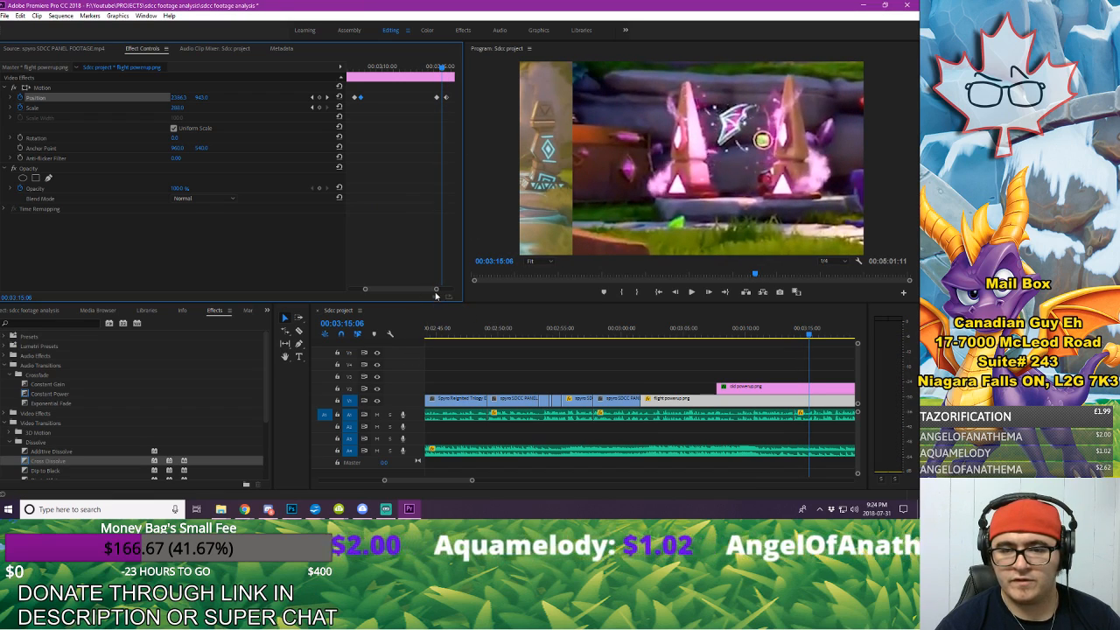
Step: Play the sequence from shortly before the flight powerup.png clip to 00:03:09:02 to check its zoom and slide timing
left_click_drag(435, 289, 448, 289)
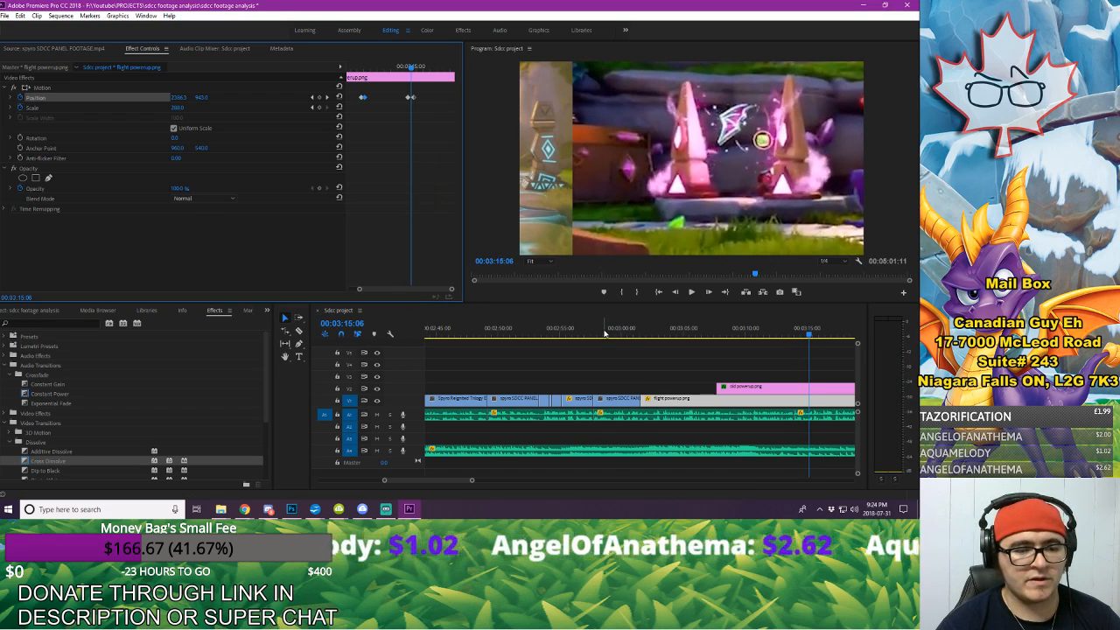
left_click(603, 333)
key("space")
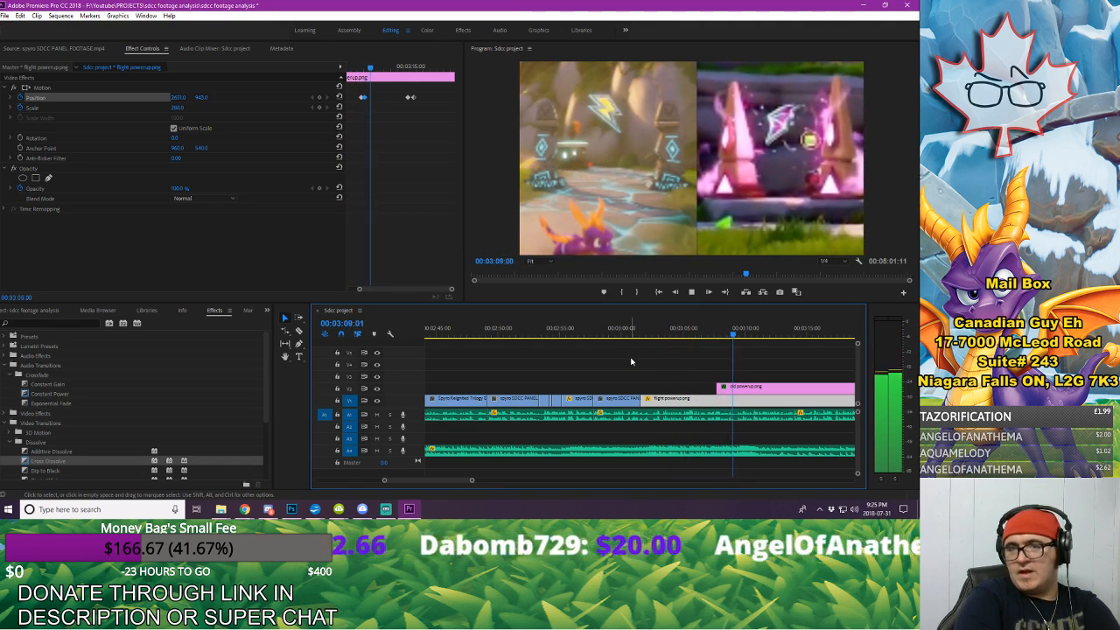
key("space")
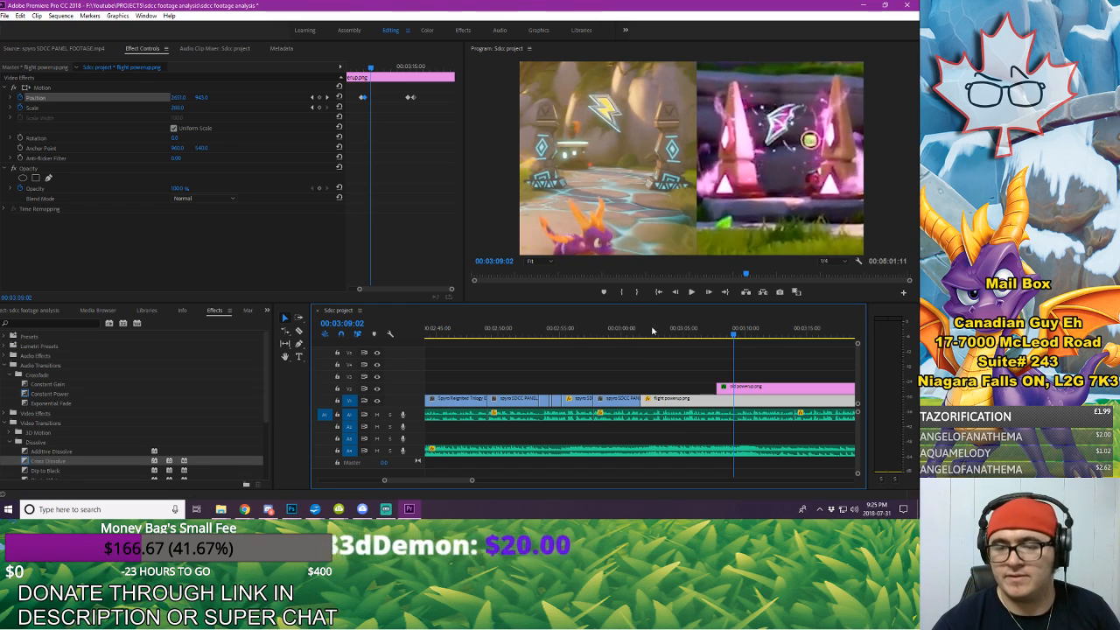
Step: Maximize the program monitor and play the sequence from 00:03:01:16 through to the Patreon and Sponsors outro
left_click(657, 331)
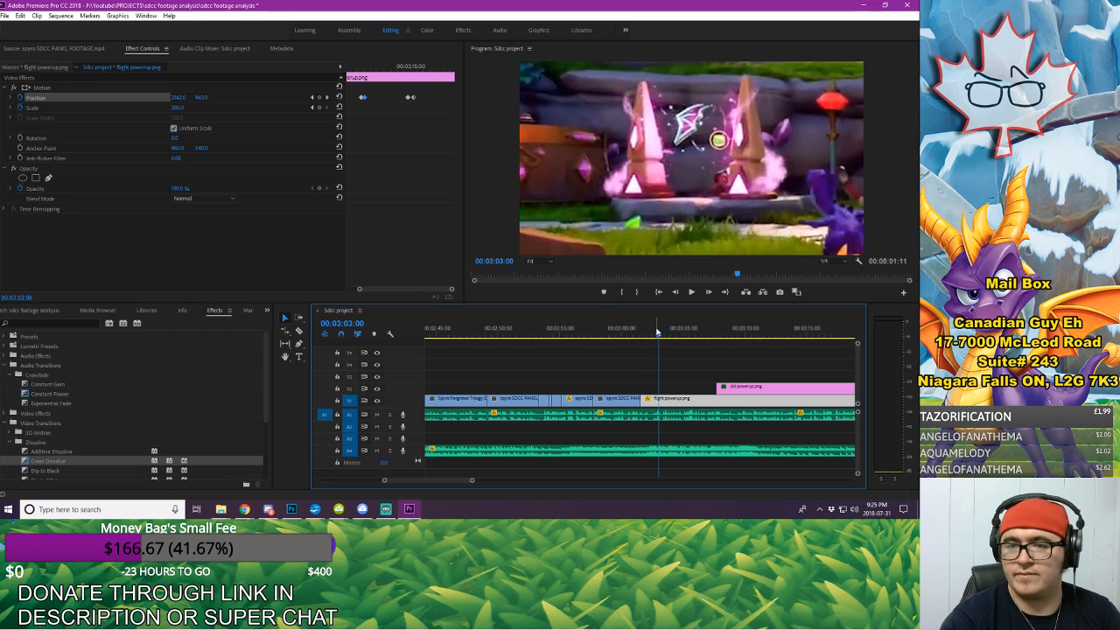
left_click(510, 153)
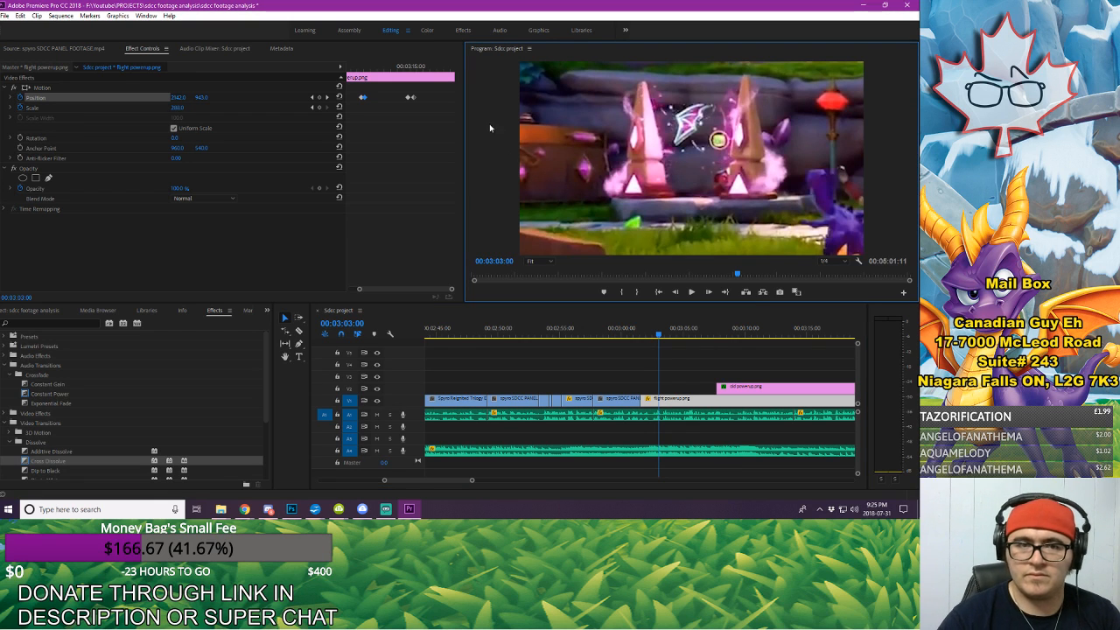
left_click(145, 16)
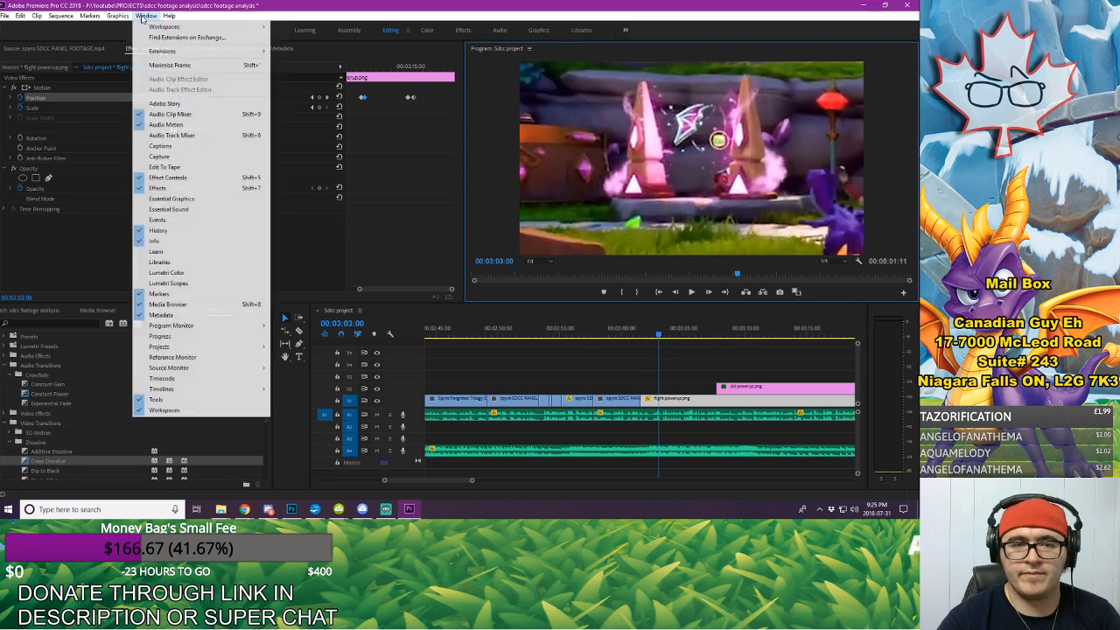
left_click(168, 65)
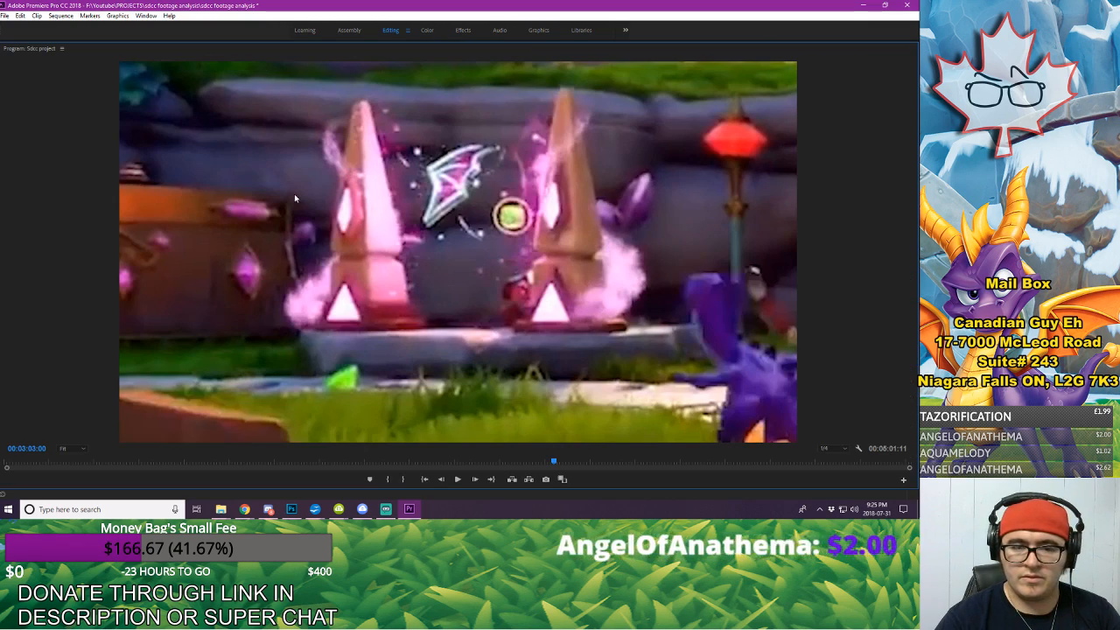
left_click_drag(554, 463, 549, 463)
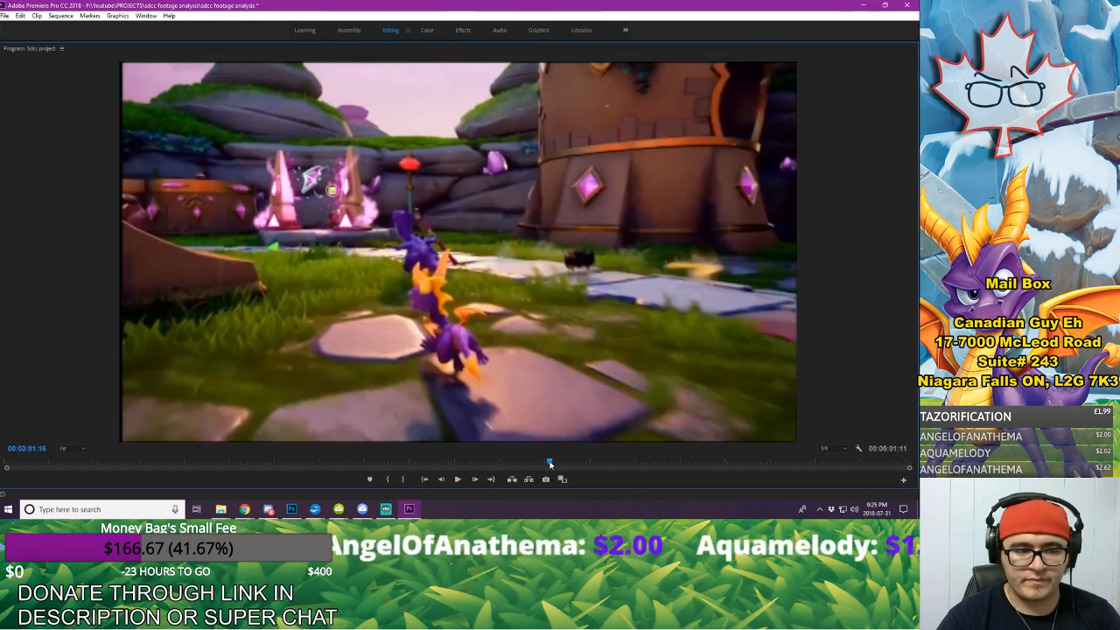
left_click(457, 479)
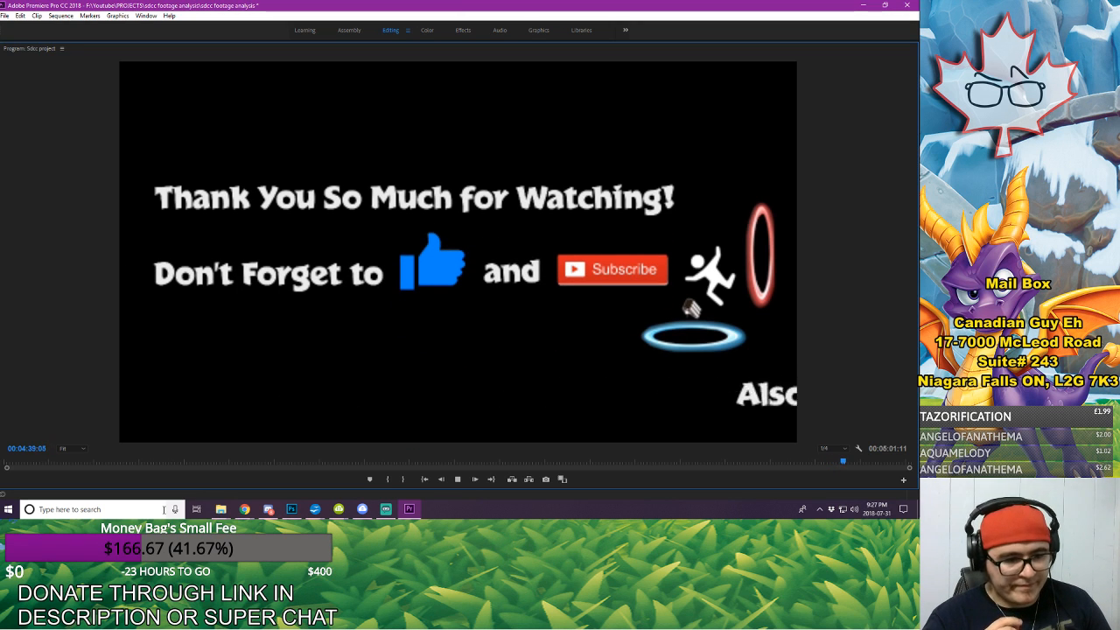
Step: Stop at 00:04:41:14, restore the panel layout, zoom out the timeline to show the sequence's end, and save the project
left_click(145, 16)
left_click(173, 66)
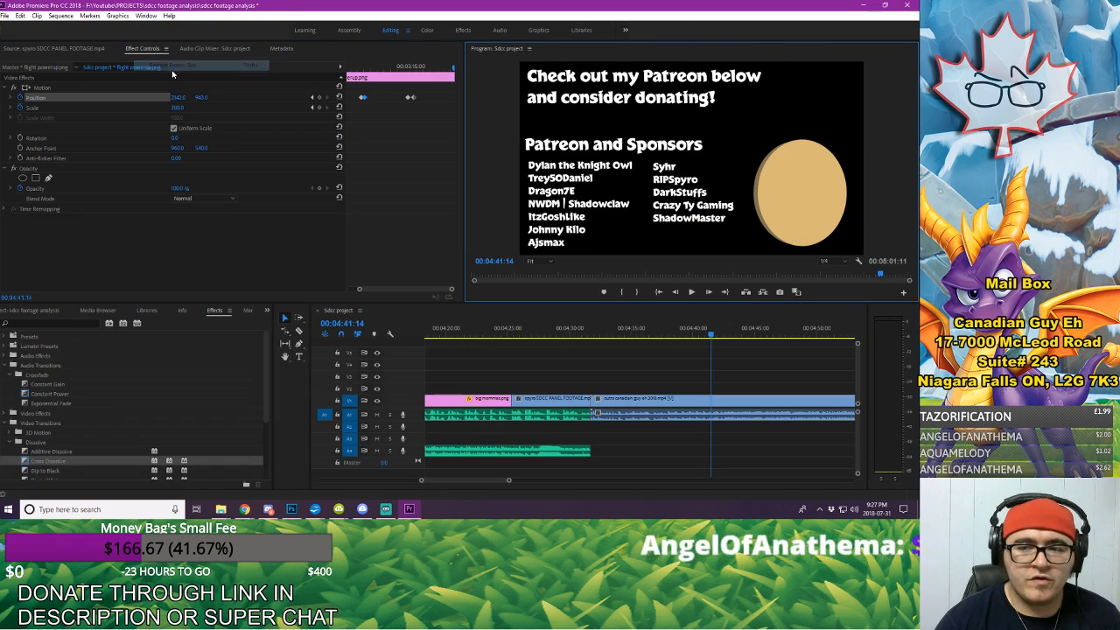
left_click_drag(509, 481, 530, 480)
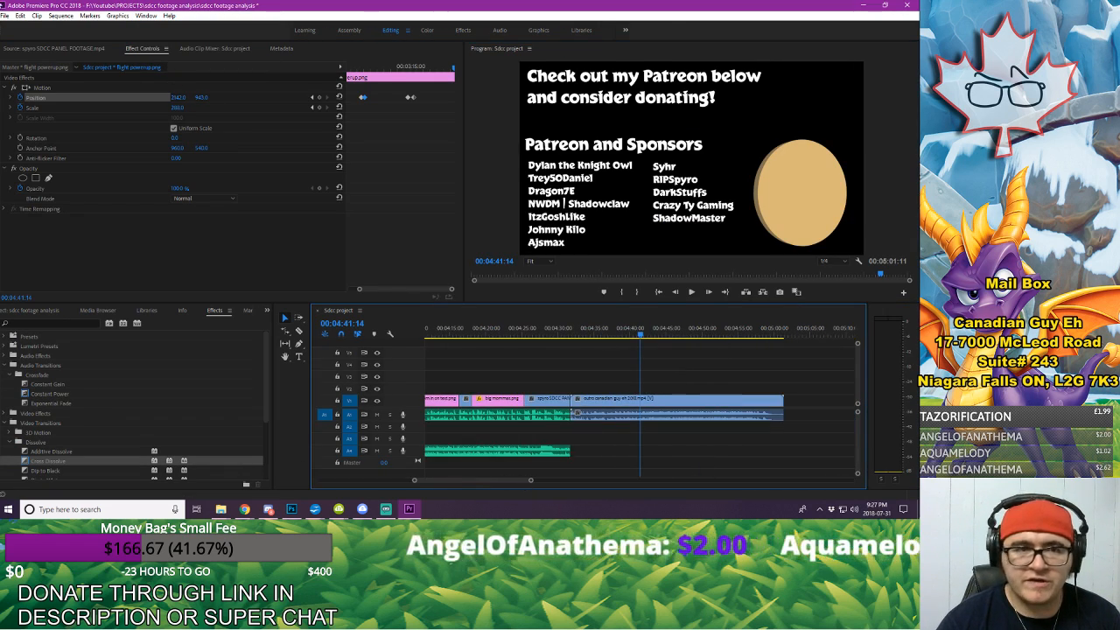
left_click(5, 16)
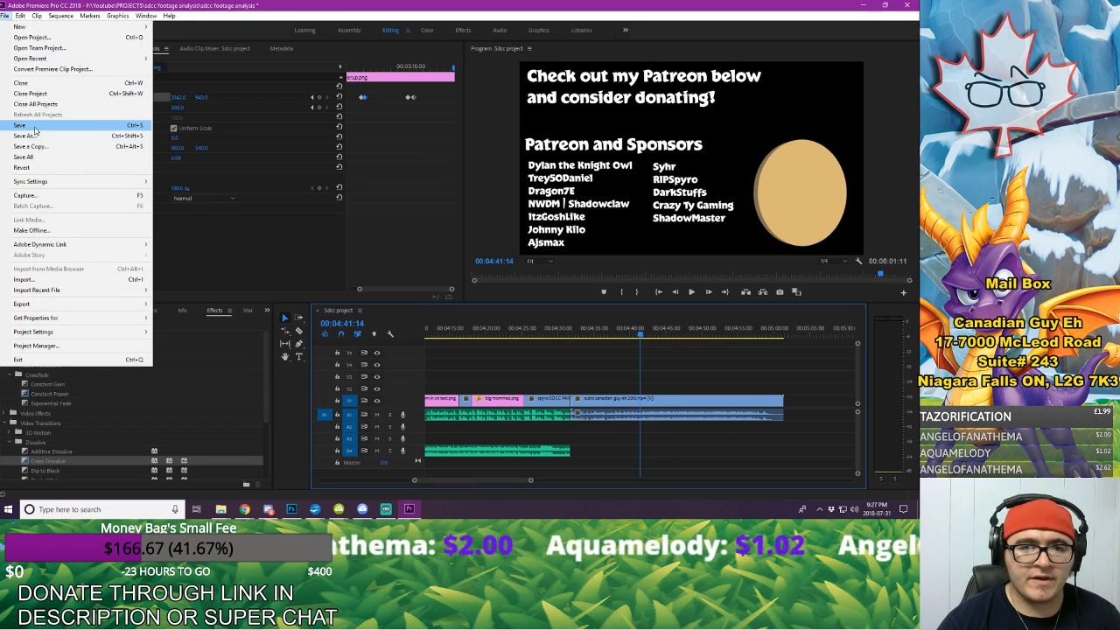
left_click(34, 125)
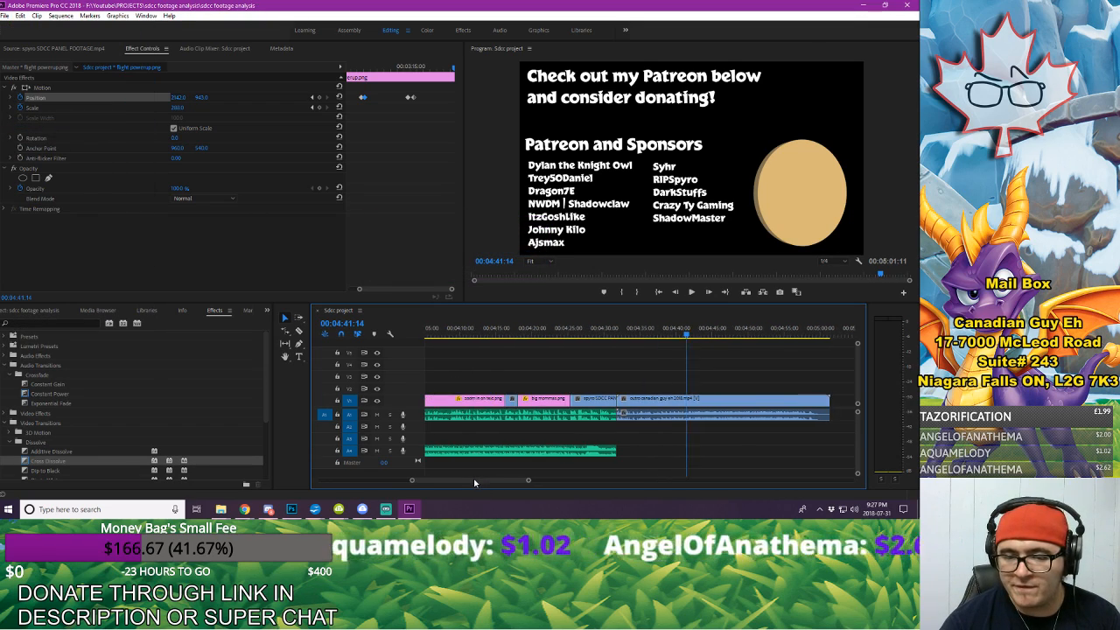
Step: Scrub the sequence around 00:03:24:23 and 00:03:19:11, and park the playhead at 00:03:05:13 at the flight powerup.png clip
left_click_drag(484, 484, 452, 487)
left_click(504, 327)
left_click(514, 328)
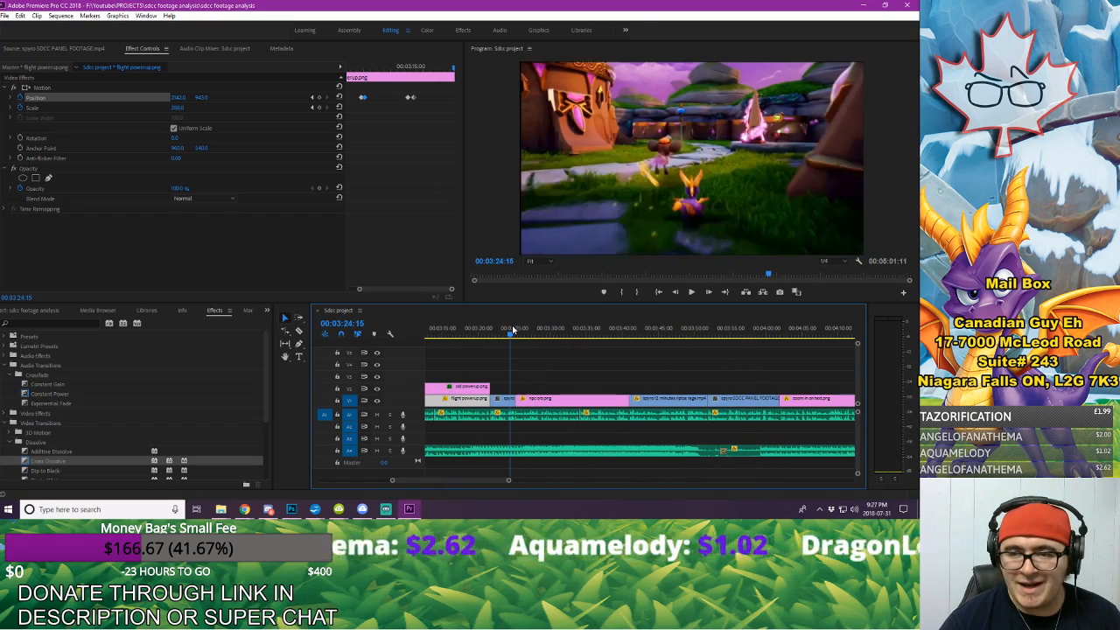
left_click_drag(515, 328, 514, 328)
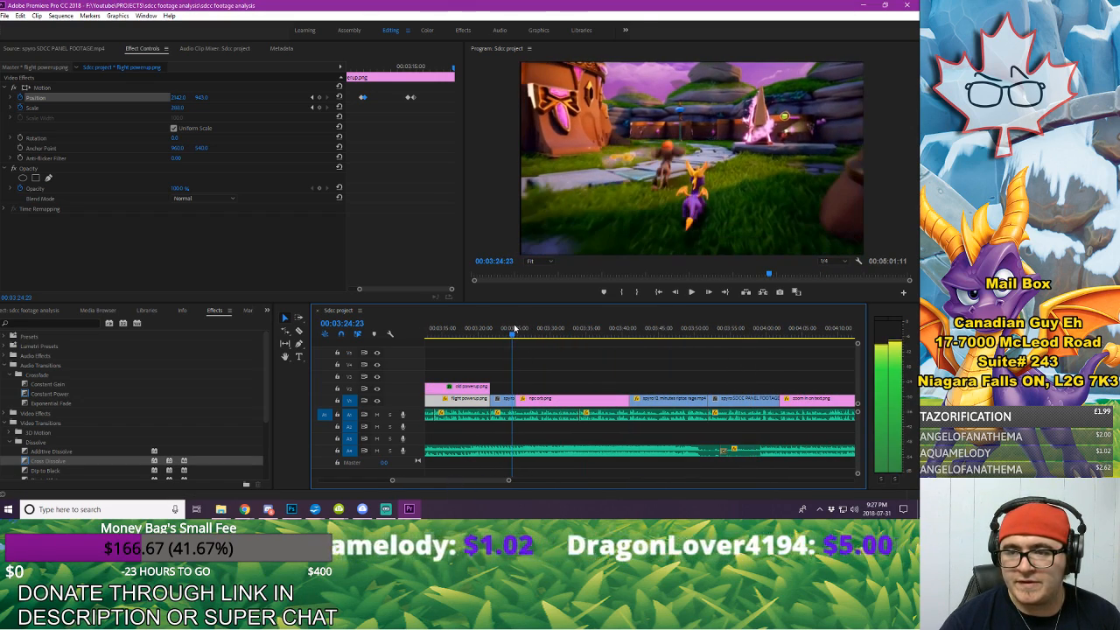
left_click(472, 328)
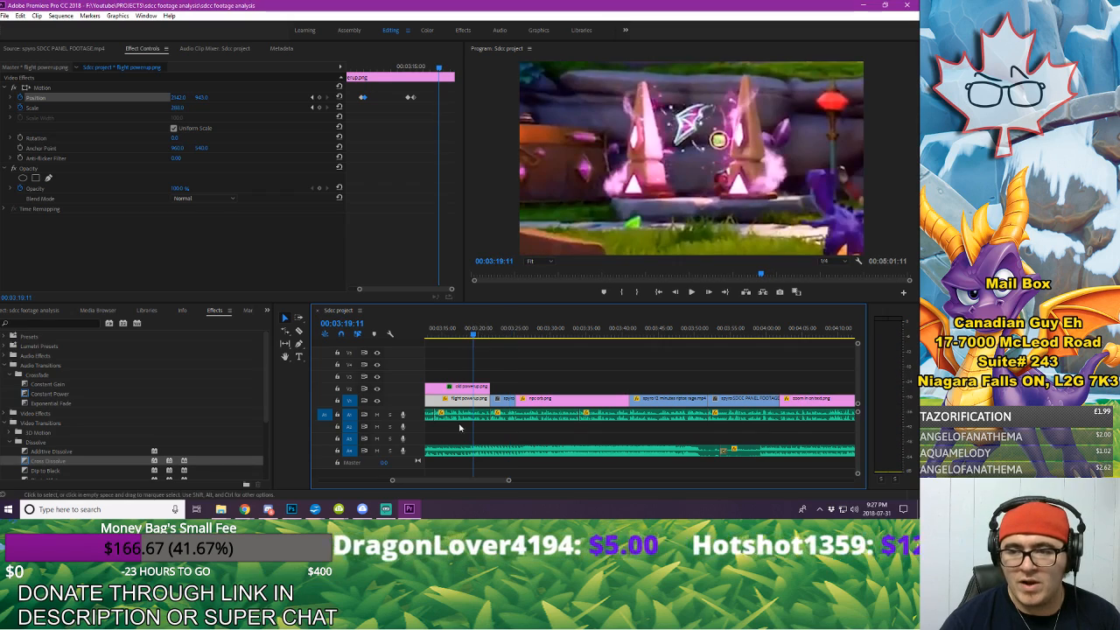
left_click_drag(480, 479, 494, 480)
scroll(450, 485, "down", 3)
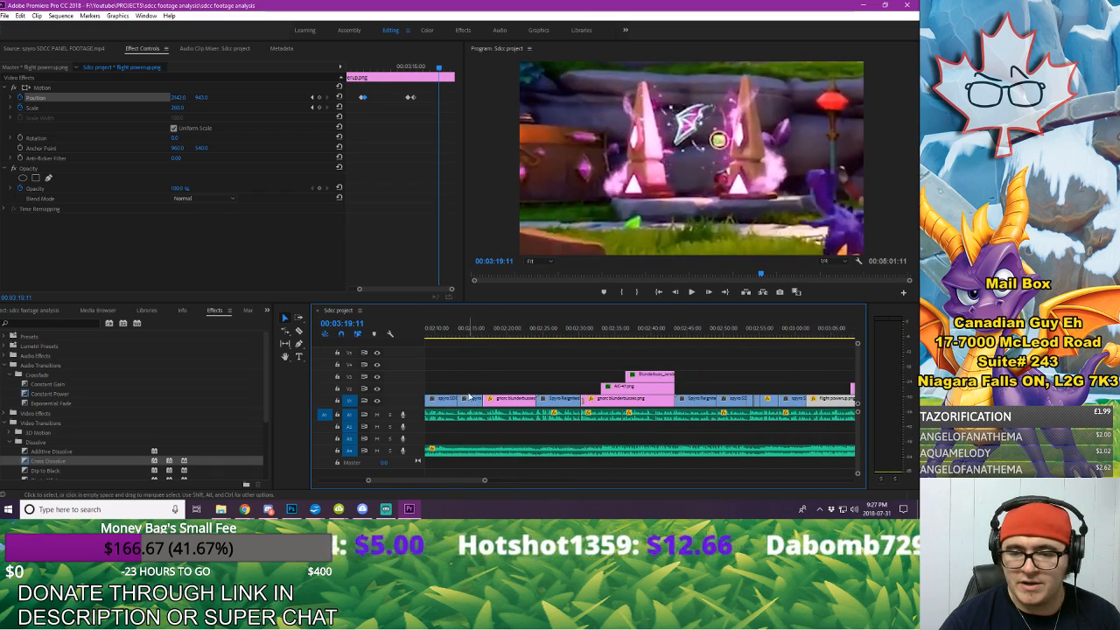
left_click_drag(471, 330, 833, 353)
Step: Open spyro SDCC PANEL FOOTAGE.mp4 in the source monitor and preview it around 00:02:48 to 00:02:53
left_click(57, 313)
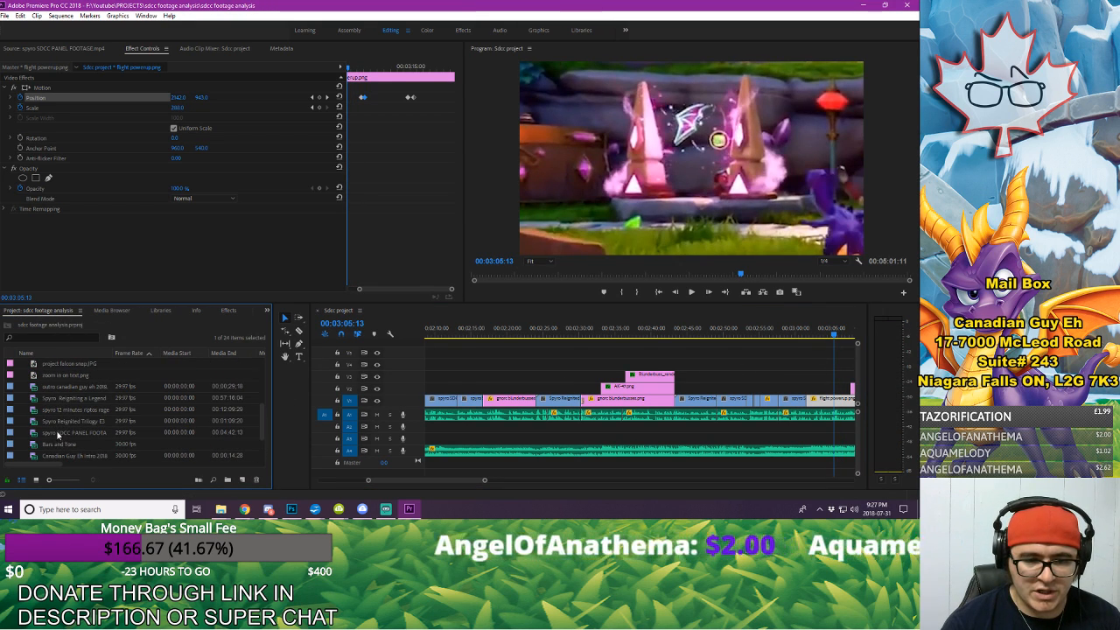
double_click(58, 432)
left_click(273, 274)
key("space")
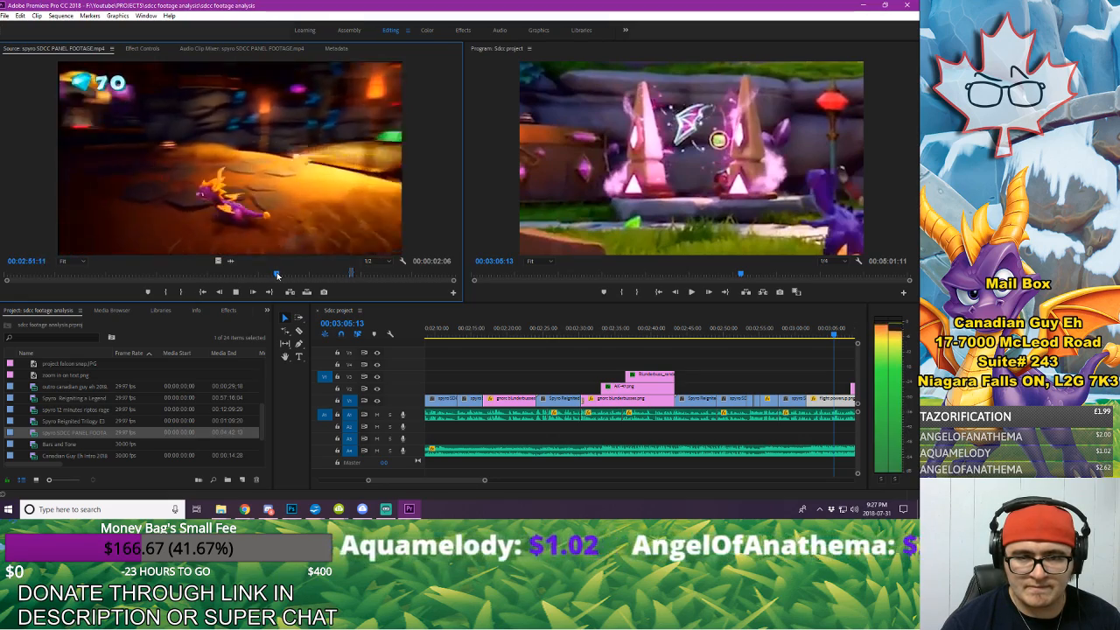
key("space")
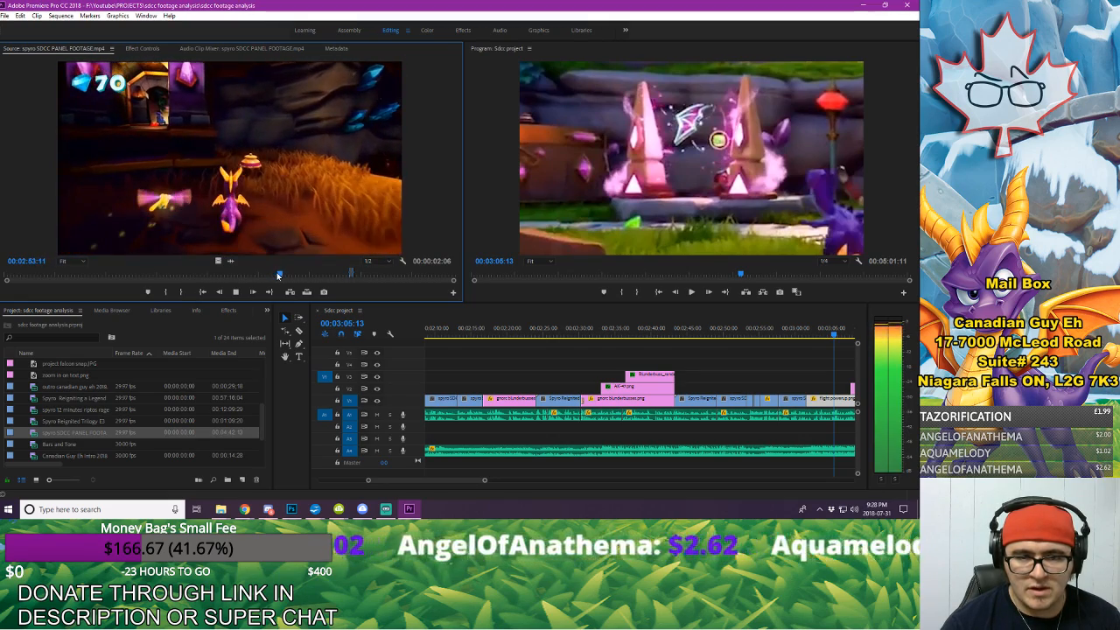
left_click_drag(273, 275, 266, 275)
key("space")
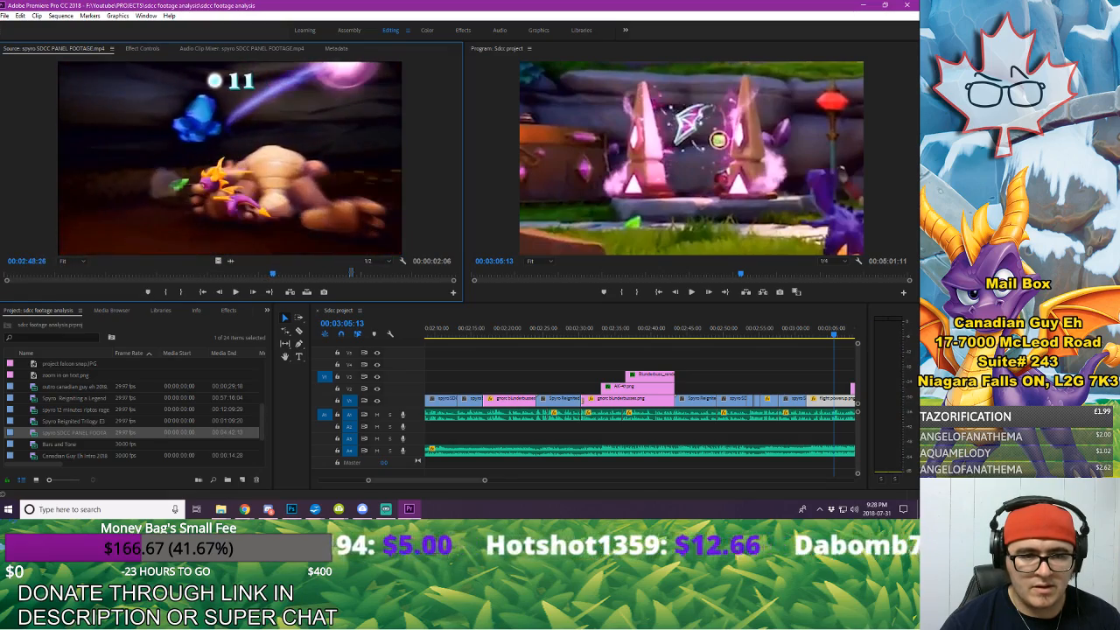
Step: Skim the source footage from about 00:03:00 to 00:03:19:28, looking for a suitable shot of Spyro
left_click(281, 275)
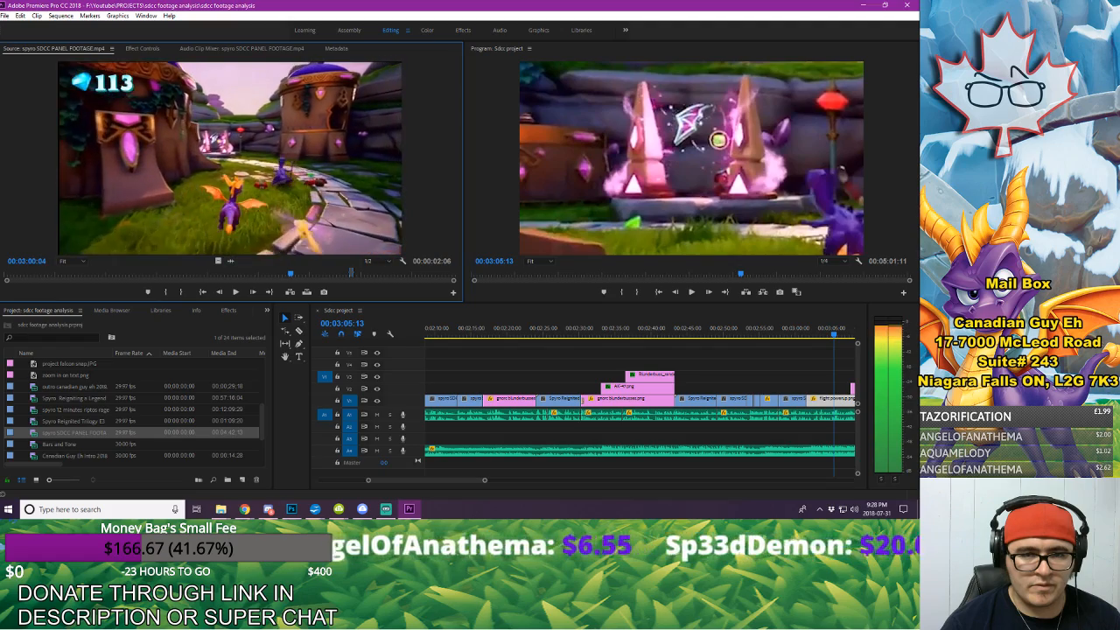
key("shift+Right")
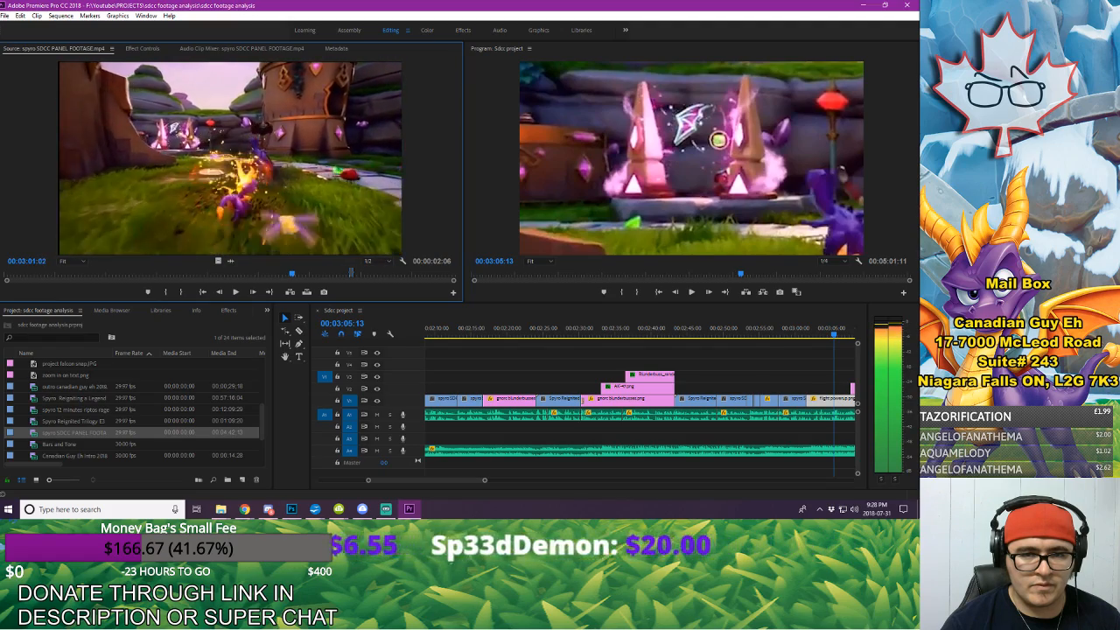
key("shift+Left")
key("shift+Left")
key("shift+Left")
key("shift+Left")
key("shift+Left")
key("shift+Left")
key("shift+Left")
key("shift+Left")
key("shift+Left")
key("shift+Left")
key("shift+Left")
key("shift+Left")
key("shift+Left")
key("shift+Left")
key("shift+Left")
key("shift+Left")
key("shift+Left")
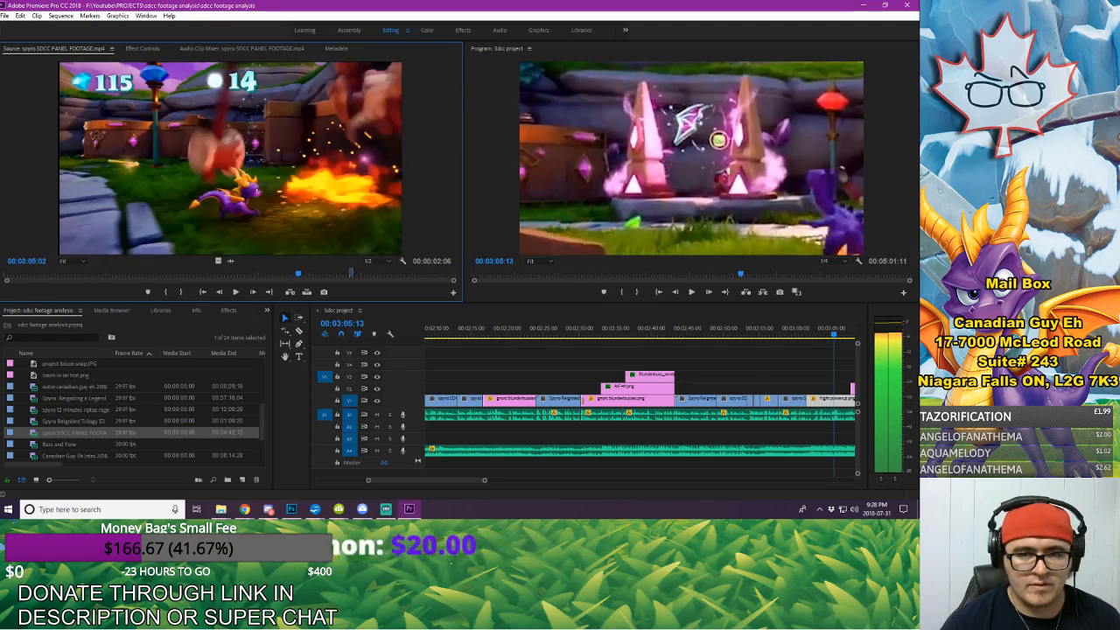
key("shift+Right")
key("shift+Right")
key("shift+Right")
key("shift+Right")
key("shift+Right")
key("shift+Right")
key("shift+Right")
key("shift+Right")
key("shift+Right")
key("shift+Right")
key("shift+Right")
key("shift+Right")
key("shift+Right")
key("shift+Right")
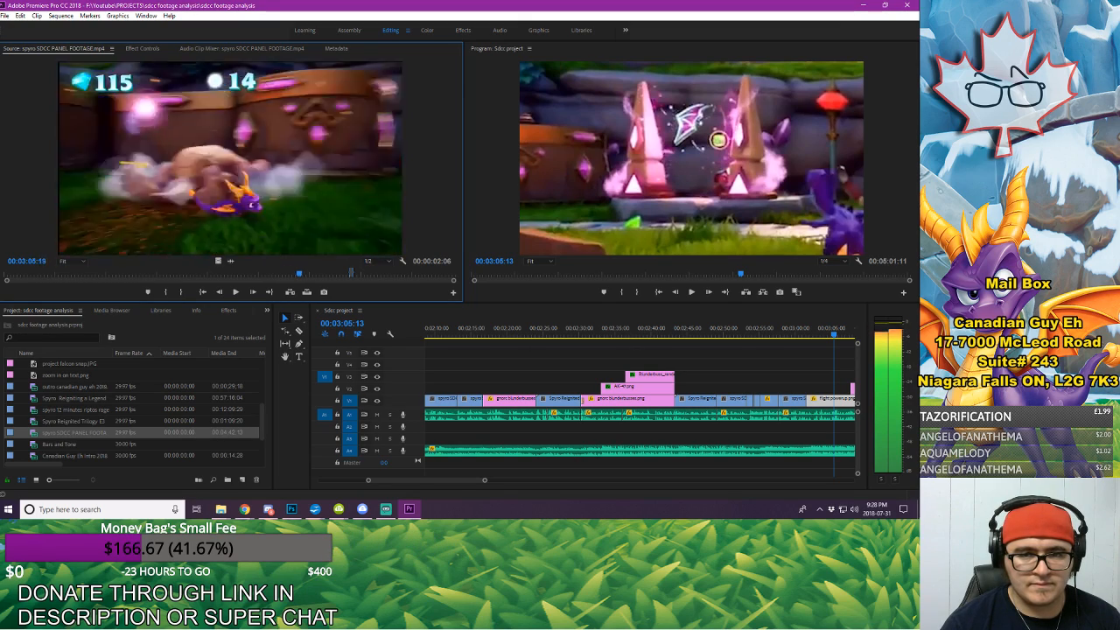
key("shift+Left")
key("shift+Left")
key("shift+Left")
key("shift+Left")
key("shift+Left")
key("shift+Right")
key("shift+Right")
key("shift+Right")
key("shift+Right")
key("shift+Right")
key("shift+Right")
key("shift+Right")
key("shift+Right")
key("shift+Right")
key("shift+Right")
key("shift+Right")
key("shift+Right")
key("shift+Right")
key("shift+Right")
key("shift+Right")
key("shift+Right")
key("shift+Right")
key("shift+Right")
key("shift+Right")
key("shift+Right")
key("shift+Right")
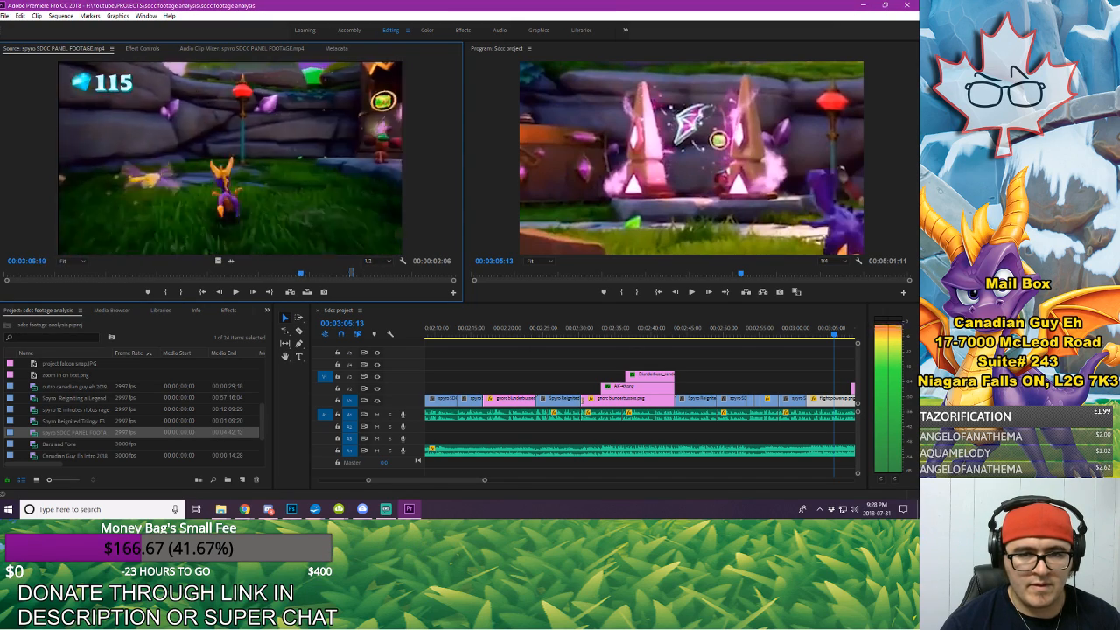
key("shift+Right")
key("shift+Right")
key("shift+Right")
key("shift+Right")
key("shift+Right")
key("shift+Right")
key("shift+Right")
key("shift+Right")
key("shift+Right")
key("shift+Right")
key("shift+Right")
key("shift+Right")
key("shift+Right")
key("shift+Right")
key("shift+Right")
key("shift+Right")
key("shift+Right")
key("shift+Right")
key("shift+Right")
key("shift+Right")
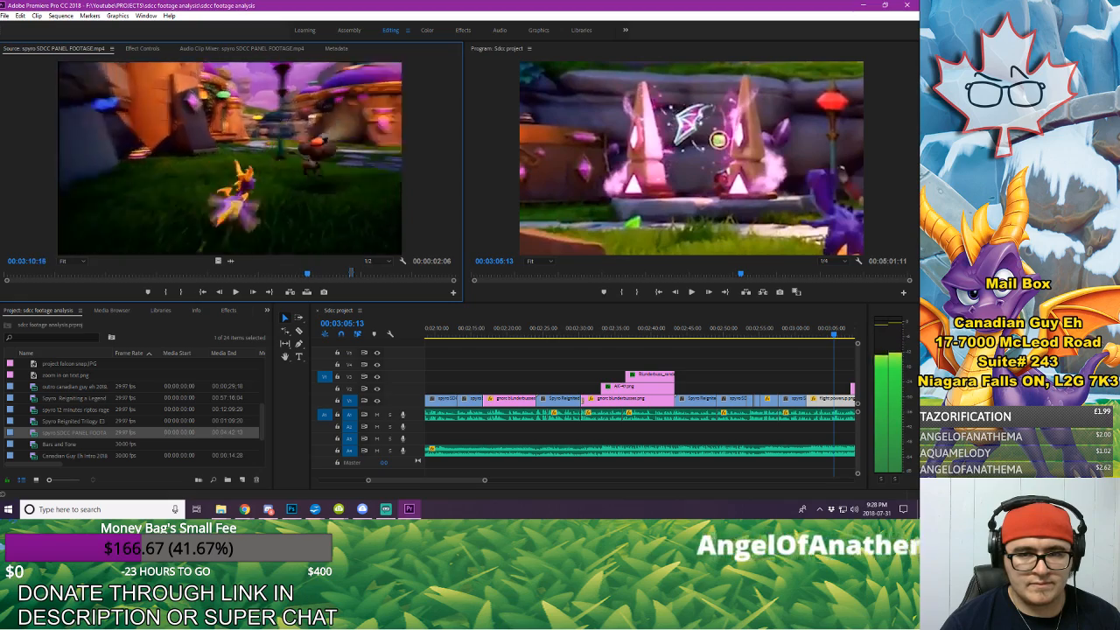
key("shift+Right")
key("shift+Right")
key("shift+Right")
key("shift+Right")
key("shift+Right")
key("shift+Right")
key("shift+Right")
key("shift+Right")
key("shift+Right")
key("shift+Right")
key("shift+Right")
key("shift+Right")
key("shift+Right")
key("shift+Right")
key("shift+Right")
key("shift+Right")
key("shift+Right")
key("shift+Right")
key("shift+Right")
key("shift+Right")
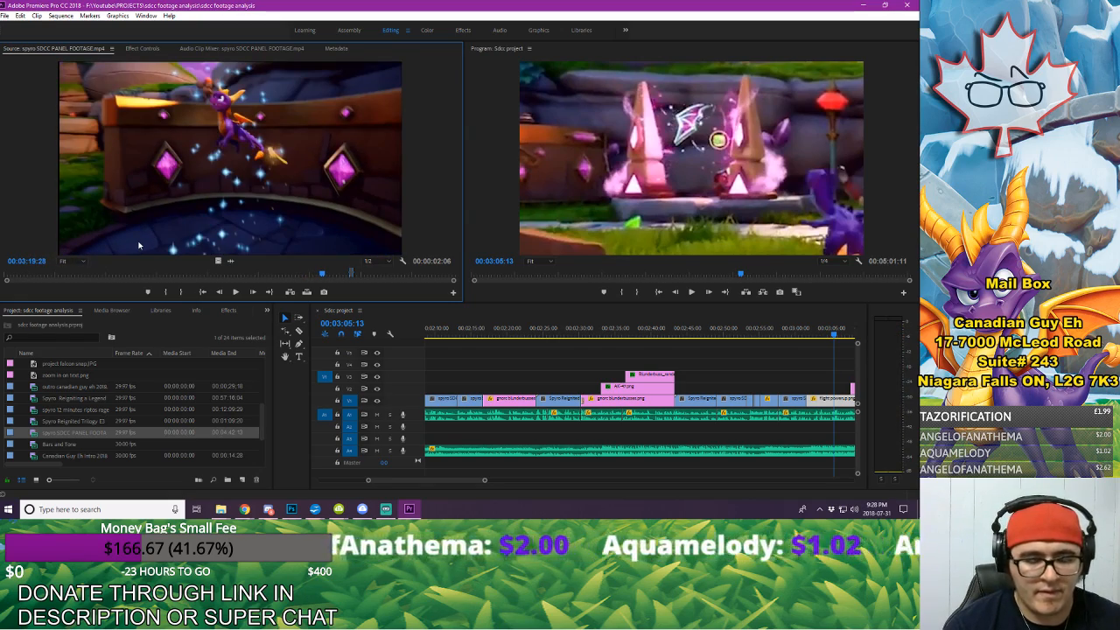
Step: Compare the frames of Spyro's jump between 00:03:19:25 and 00:03:20:14 one at a time
key("Left")
key("Left")
key("Left")
key("Left")
key("Left")
key("Left")
key("Right")
key("Right")
key("Right")
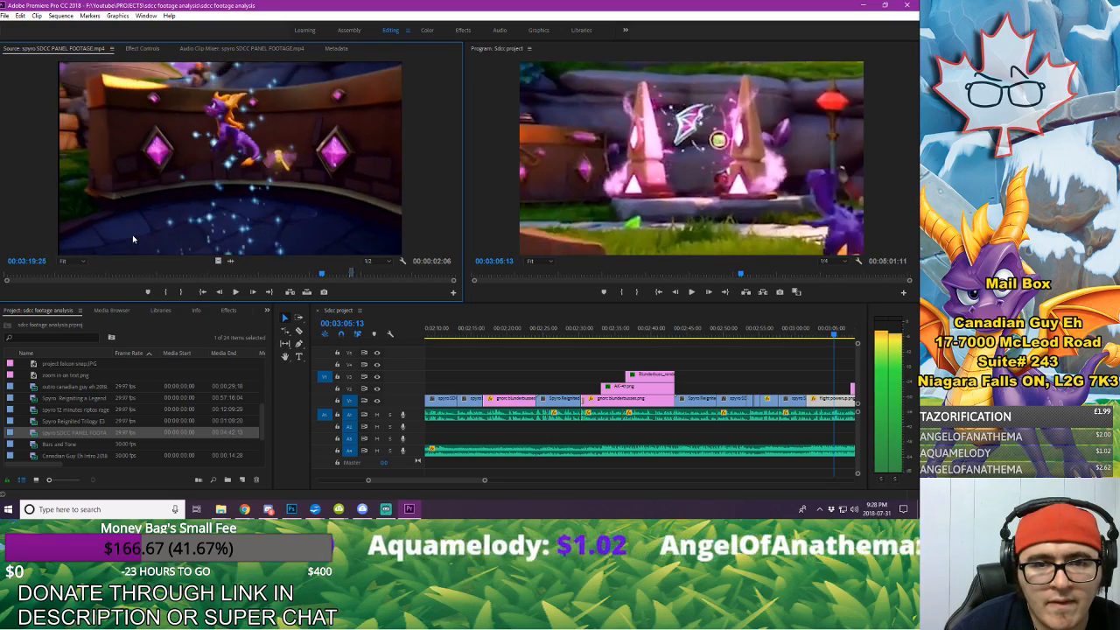
key("Right")
key("Right")
key("Right")
key("Right")
key("Right")
key("Right")
key("Right")
key("Right")
key("Right")
key("Right")
key("Right")
key("Right")
key("Right")
key("Right")
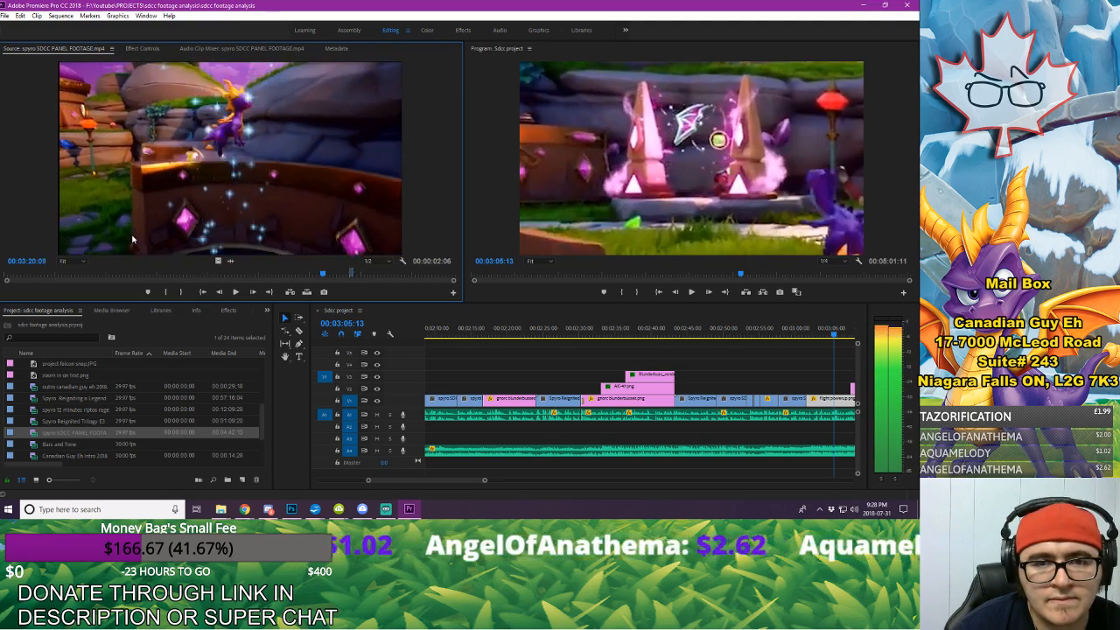
key("Right")
key("Right")
key("Right")
key("Right")
key("Right")
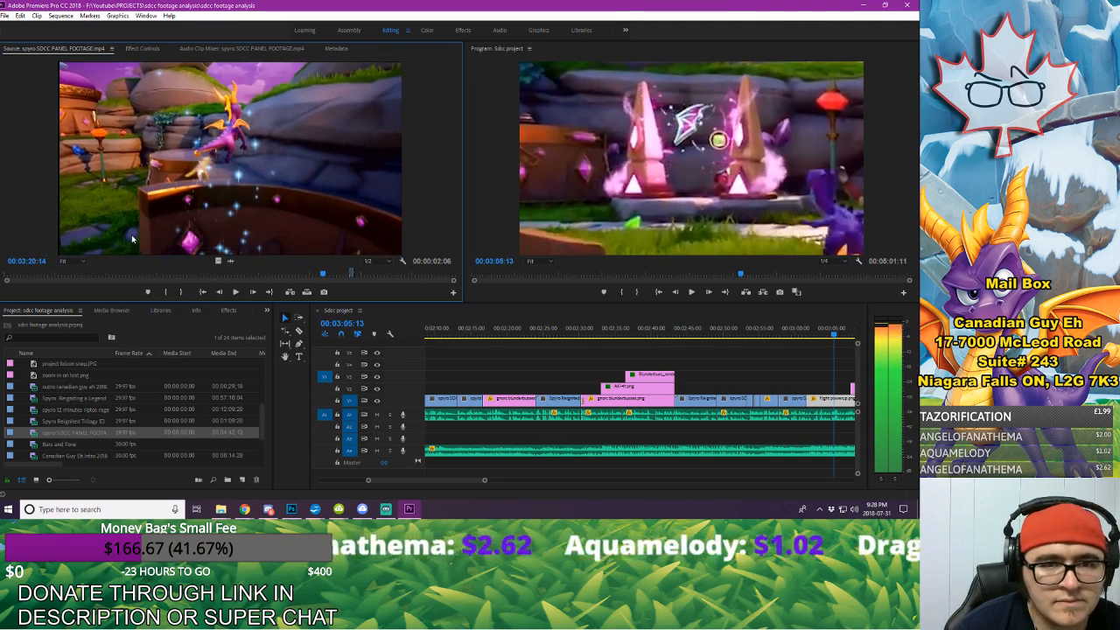
key("Left")
key("Left")
key("Left")
key("Left")
key("Left")
key("Left")
key("Left")
key("Left")
key("Left")
key("Left")
key("Left")
key("Left")
key("Left")
key("Left")
key("Left")
key("Left")
key("Left")
key("Left")
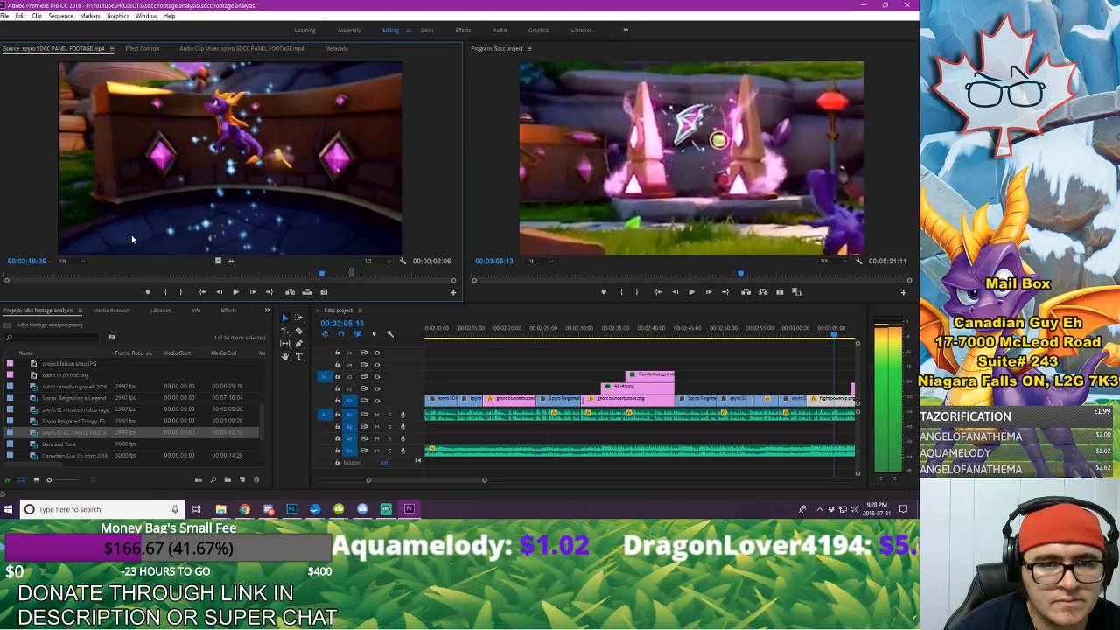
Step: Step through the source footage from the jump to the village path shot at about 00:03:25
key("Right")
key("Right")
key("Right")
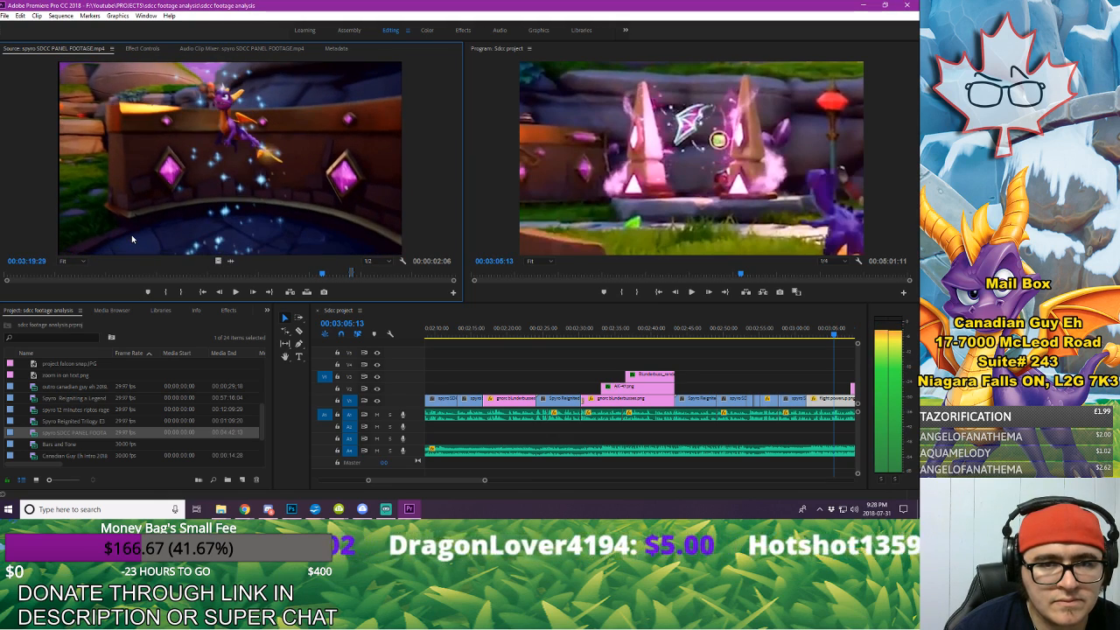
key("Right")
key("Right")
key("Right")
key("Right")
key("Right")
key("Right")
key("Right")
key("Right")
key("Right")
key("Right")
key("Right")
key("Right")
key("Right")
key("Right")
key("Right")
key("Right")
key("Right")
key("Right")
key("Right")
key("Right")
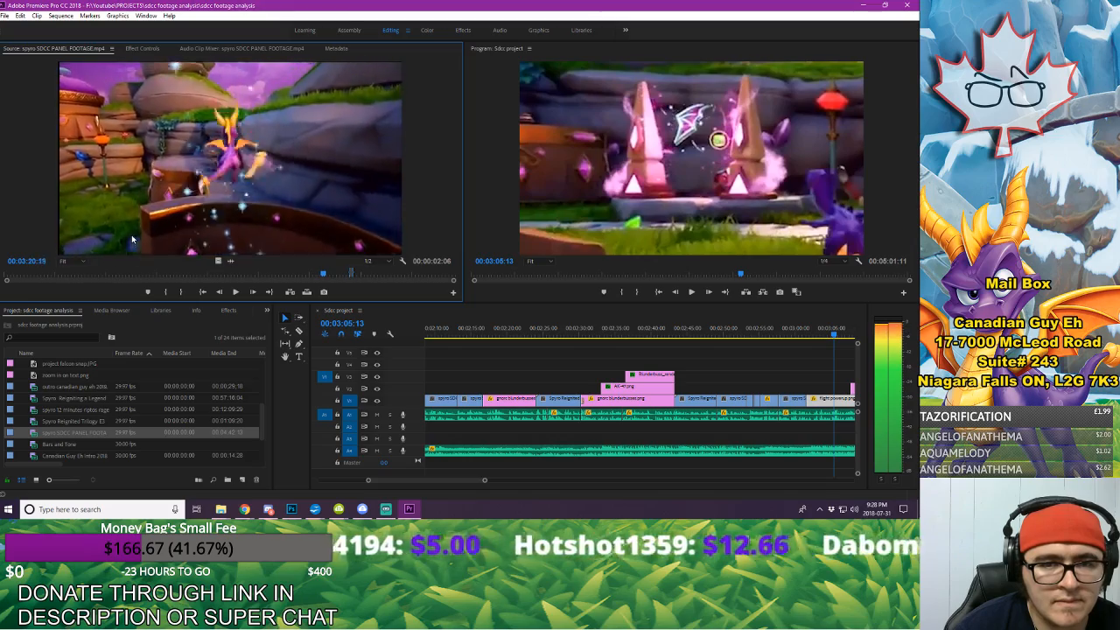
key("Right")
key("Right")
key("Right")
key("Right")
key("Right")
key("Right")
key("Right")
key("Right")
key("Right")
key("Right")
key("Right")
key("Right")
key("Right")
key("Right")
key("Right")
key("Right")
key("Right")
key("Right")
key("Right")
key("Right")
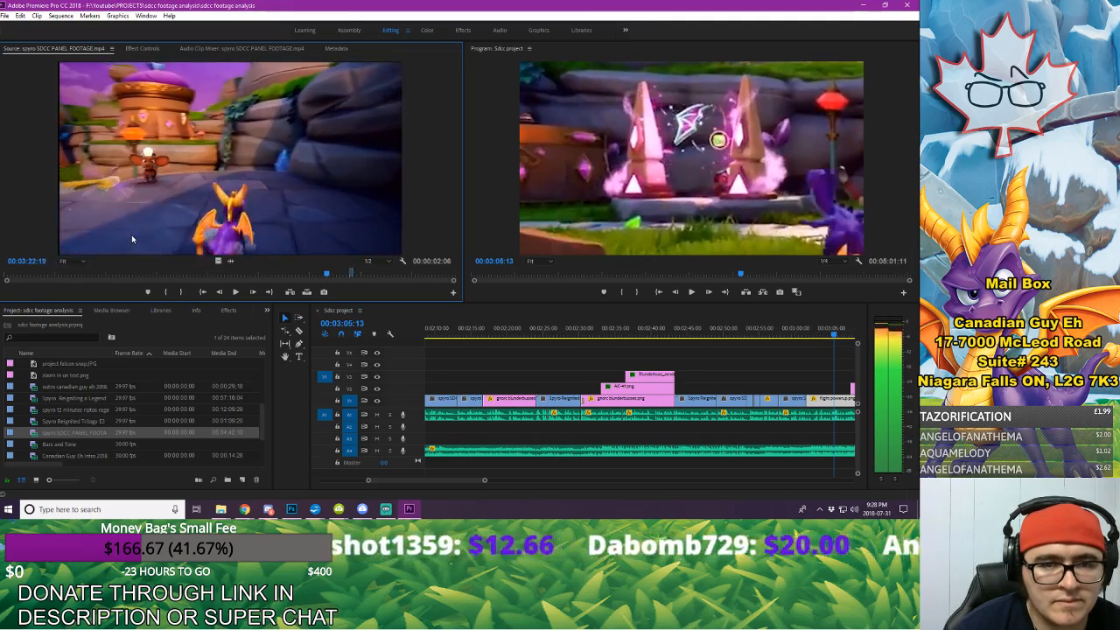
key("Right")
key("Right")
key("Right")
key("Right")
key("Right")
key("Right")
key("Right")
key("Right")
key("Right")
key("Right")
key("Right")
key("Right")
key("Right")
key("Right")
key("Right")
key("Right")
key("Right")
key("Right")
key("Right")
key("Right")
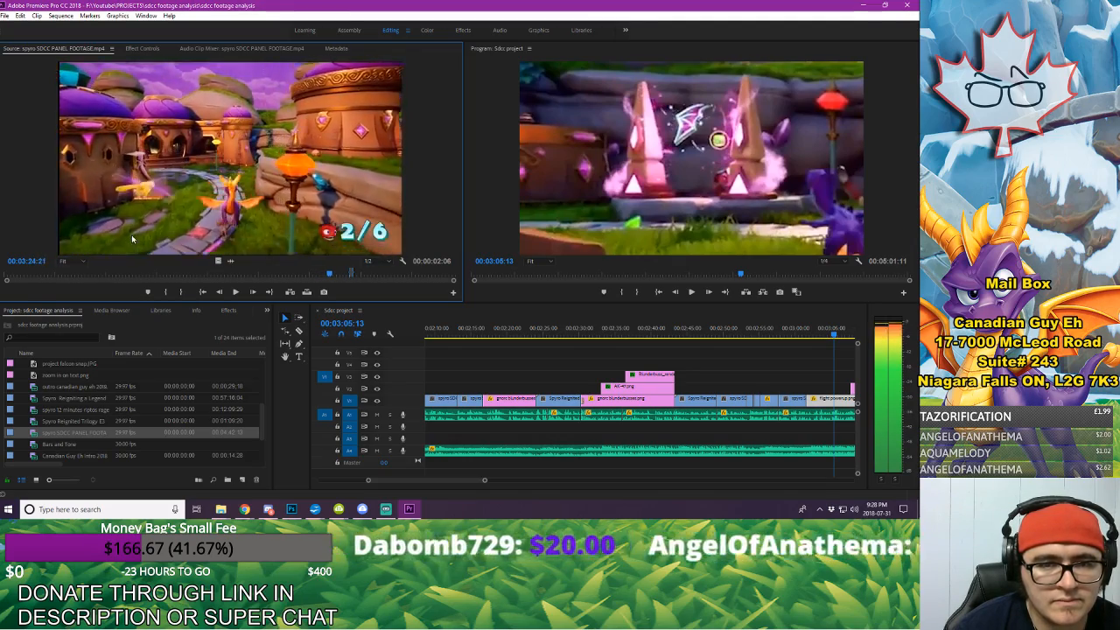
key("Right")
key("Right")
key("Right")
key("Right")
key("Right")
key("Right")
key("Right")
key("Right")
key("Right")
key("Right")
key("Right")
key("Right")
key("Right")
key("Right")
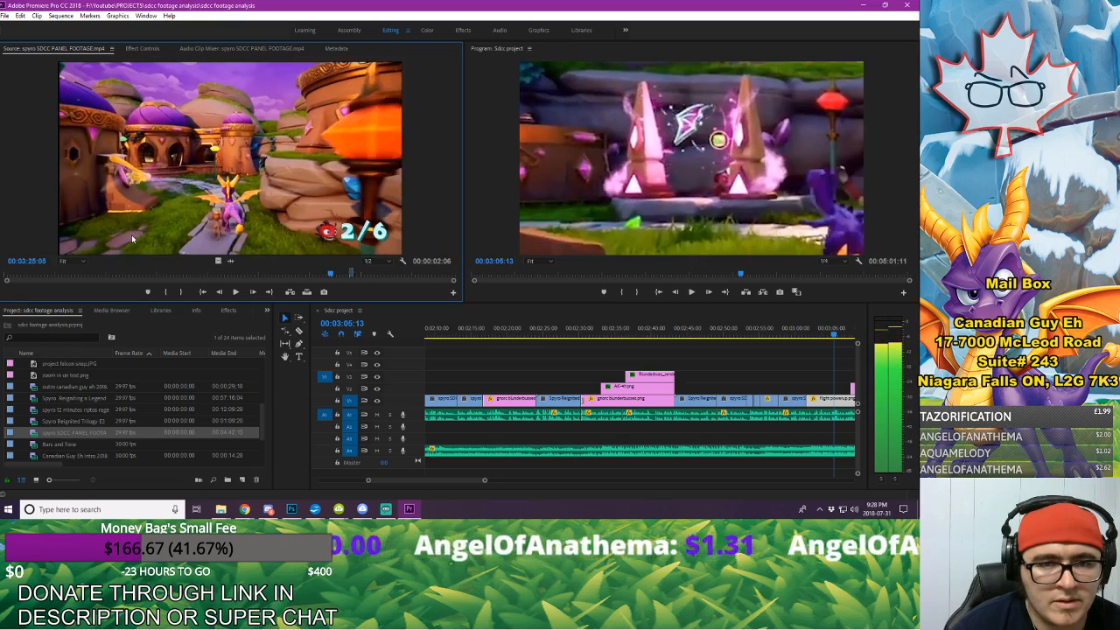
Step: Compare the frames of the village path shot from 00:03:24:18 onward and stop at 00:03:24:27
key("Left")
key("Left")
key("Left")
key("Left")
key("Left")
key("Left")
key("Left")
key("Left")
key("Left")
key("Left")
key("Left")
key("Left")
key("Left")
key("Left")
key("Left")
key("Left")
key("Left")
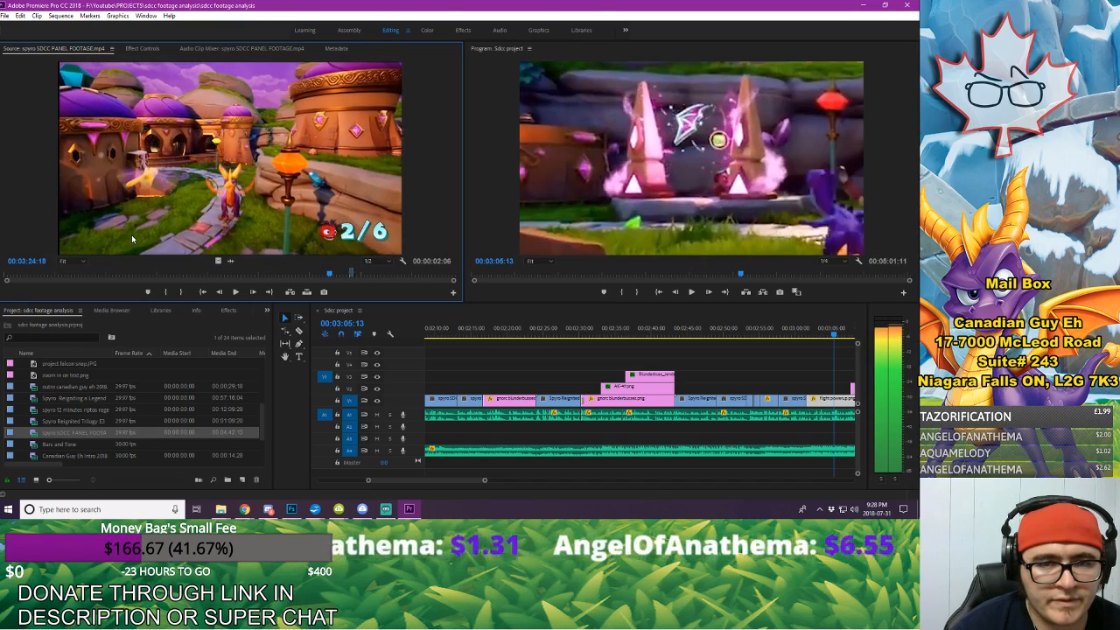
key("Right")
key("Right")
key("Right")
key("Right")
key("Right")
key("Right")
key("Right")
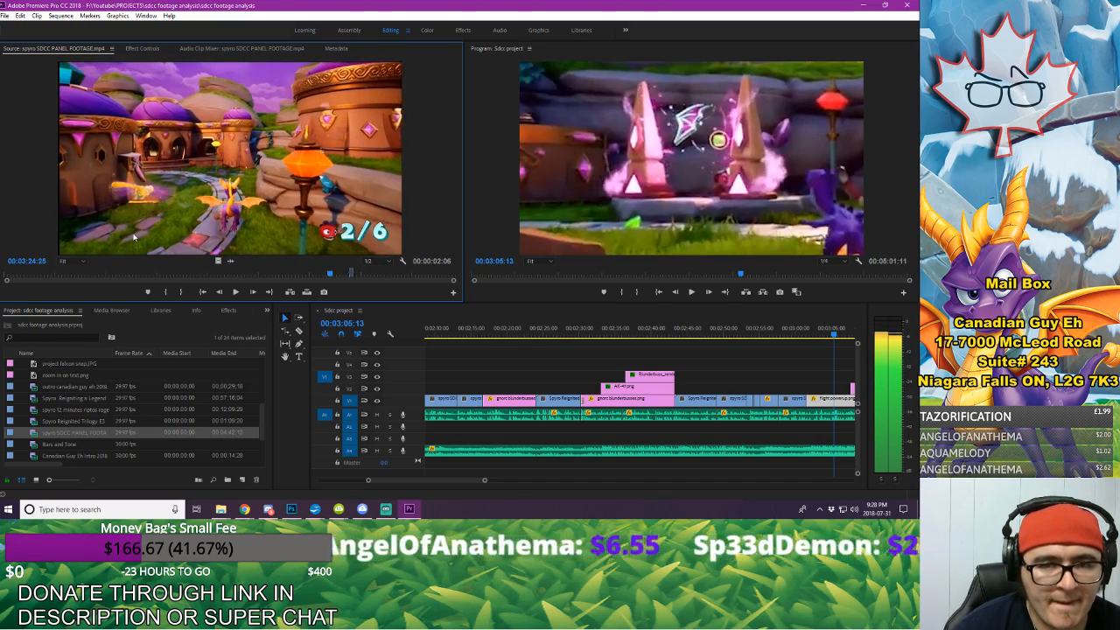
key("Right")
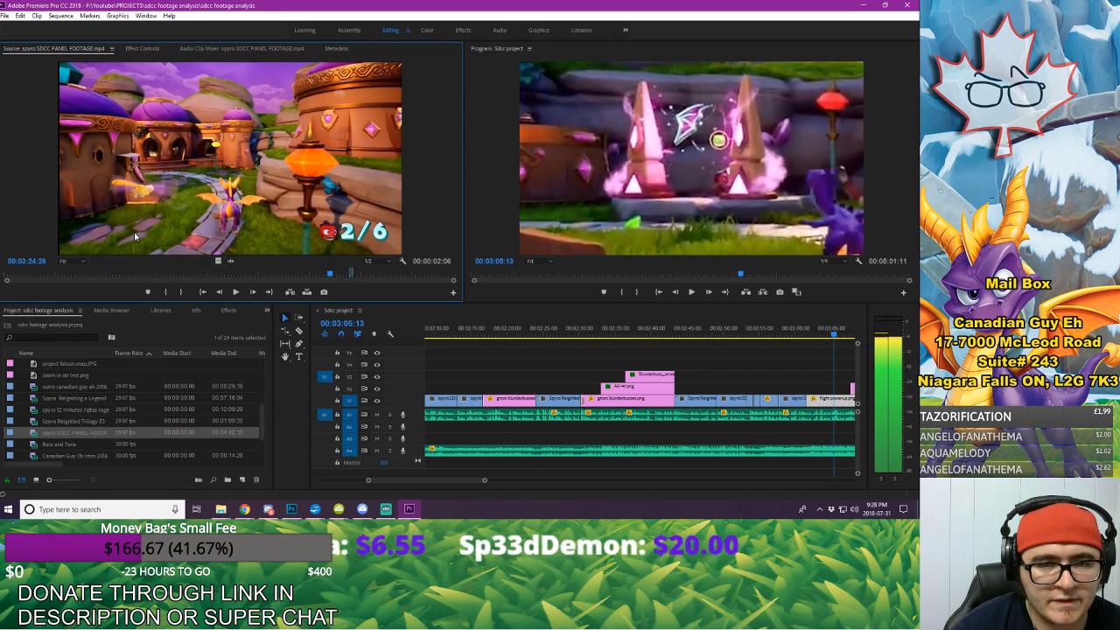
key("Right")
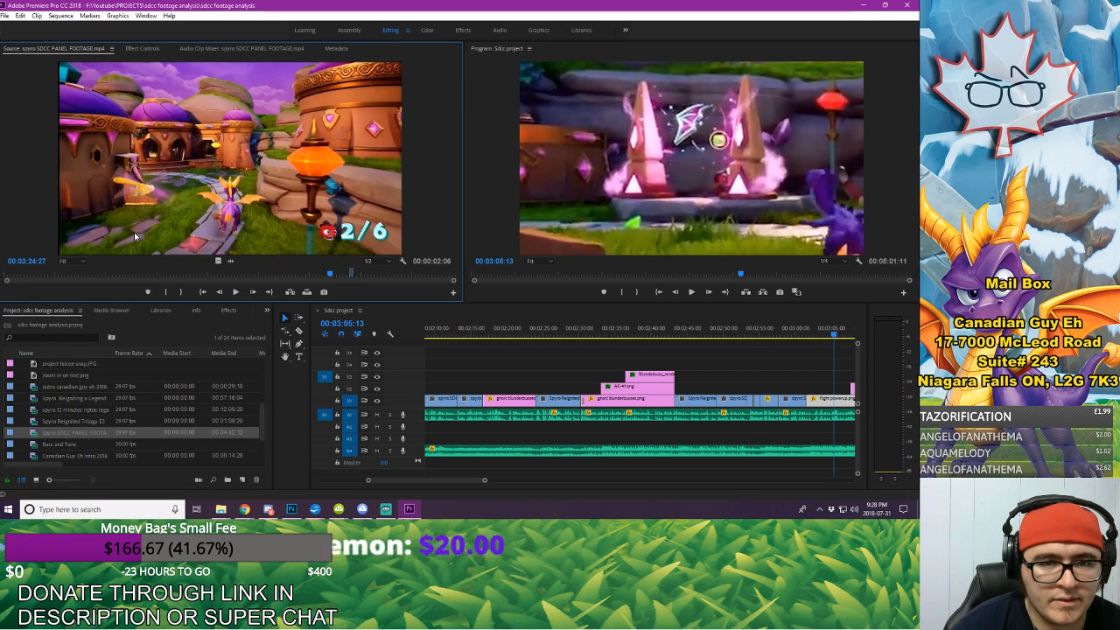
key("Right")
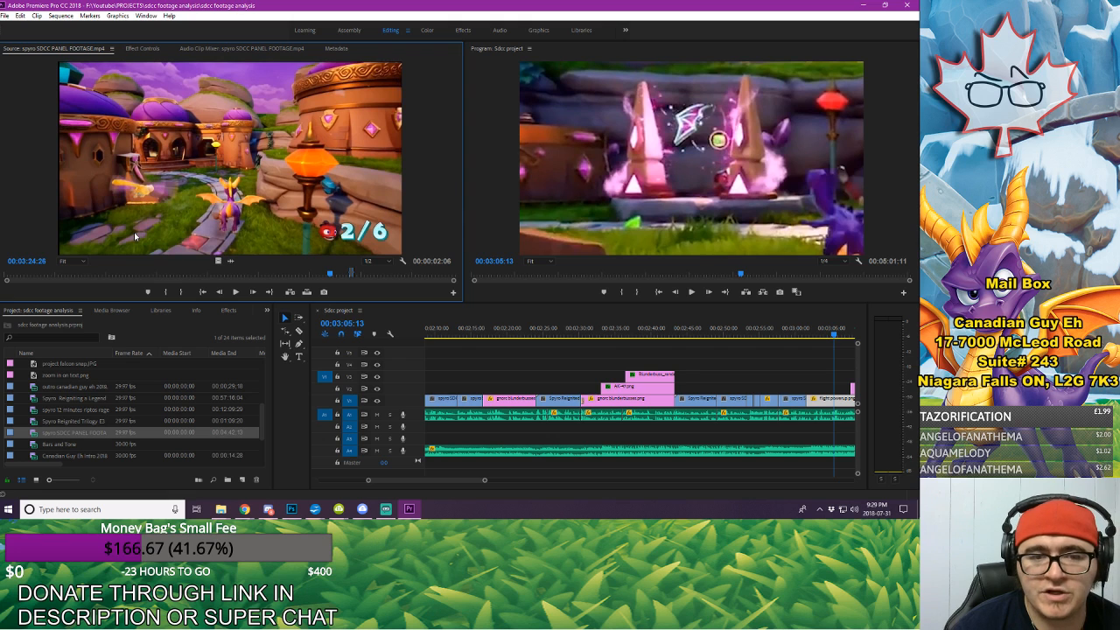
key("Left")
key("Left")
key("Right")
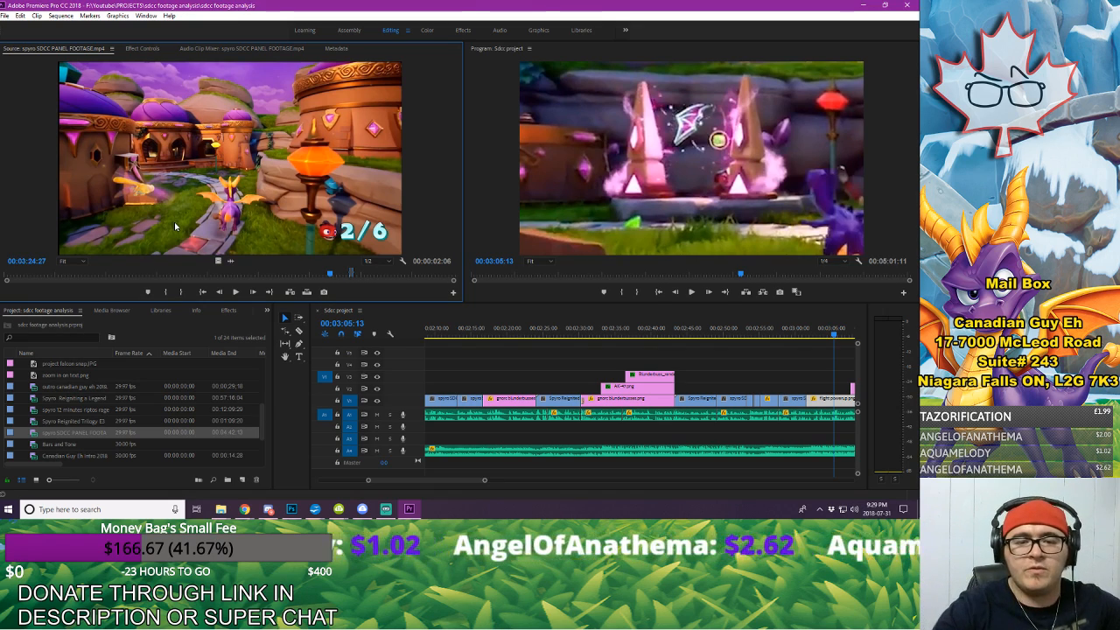
Step: Try to export the source frame at 00:03:24:27 as a still image
left_click(323, 291)
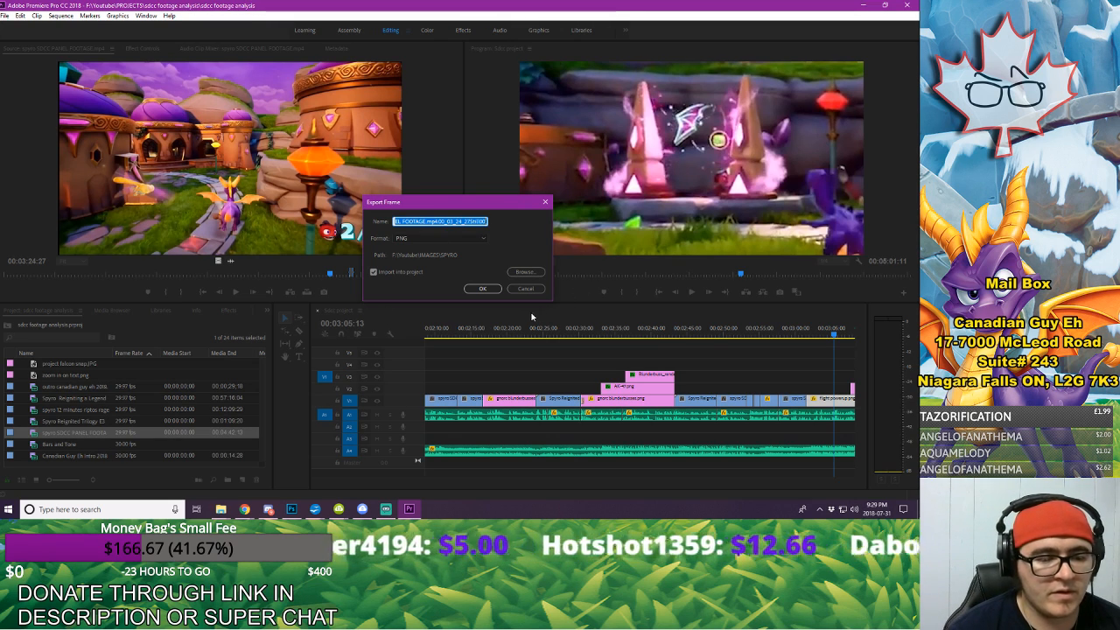
left_click(523, 290)
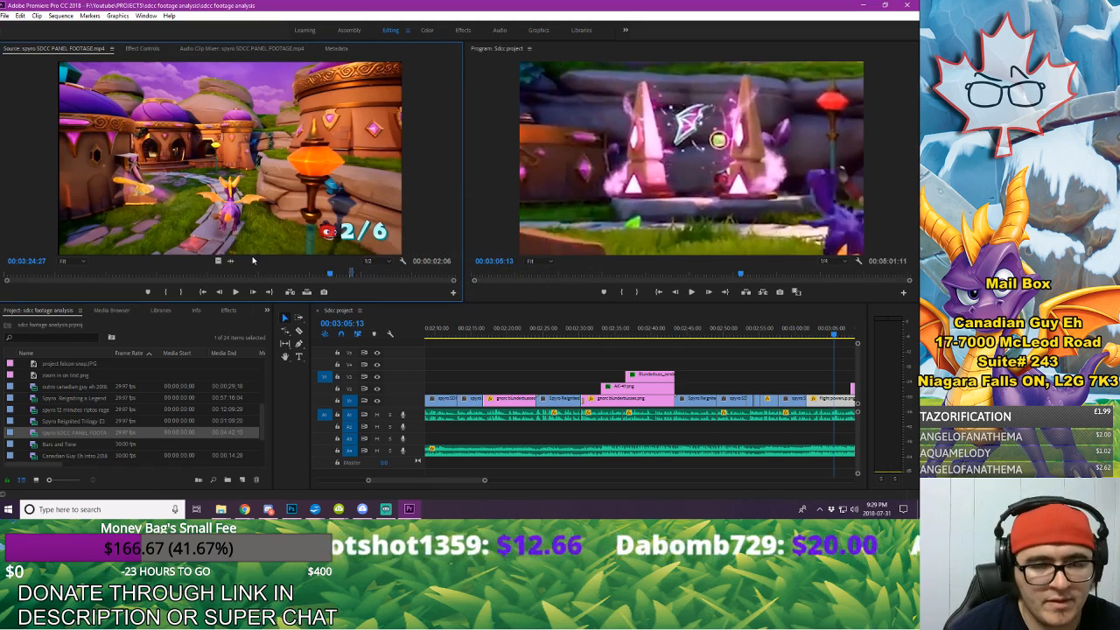
Step: Advance the source footage to 00:03:25:26 and export that frame as a PNG named "sdcc thumb base", imported into the project
key("space")
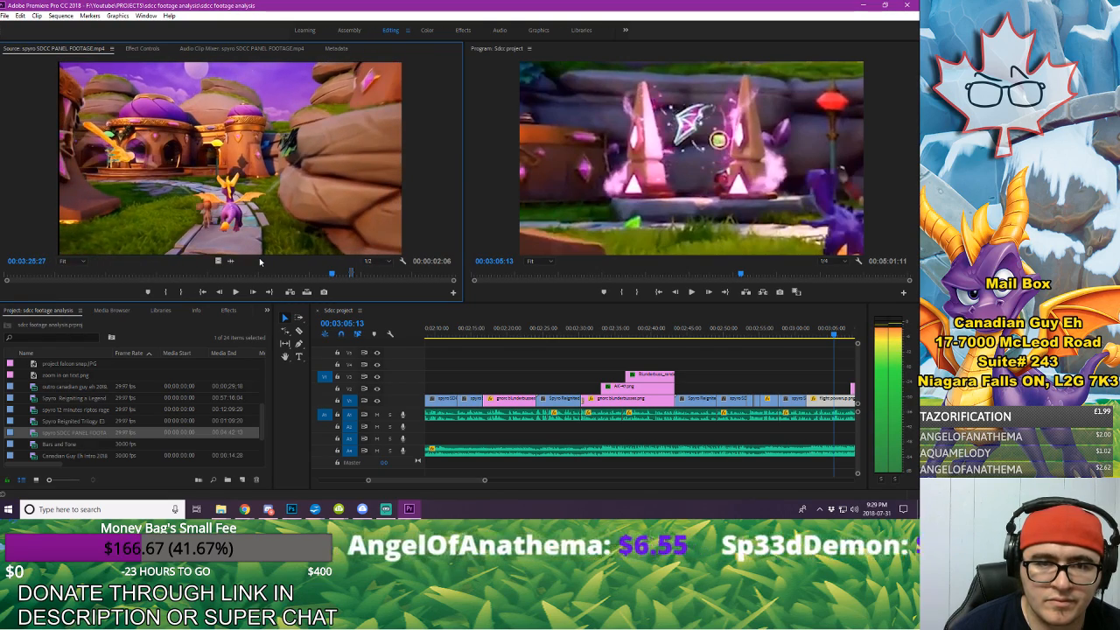
left_click(323, 292)
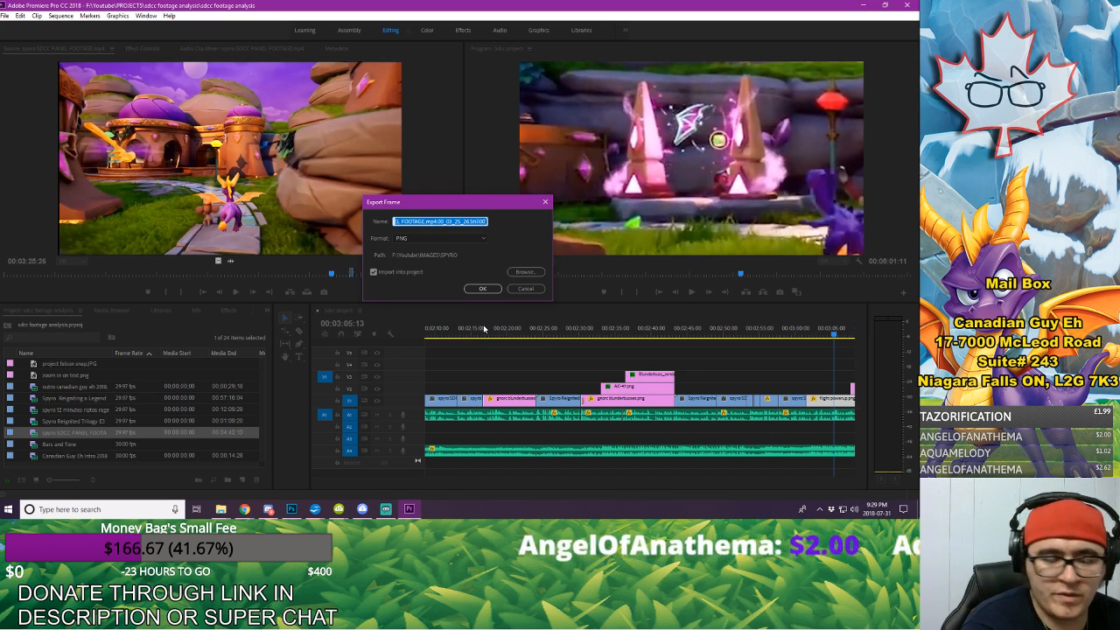
type("Spy")
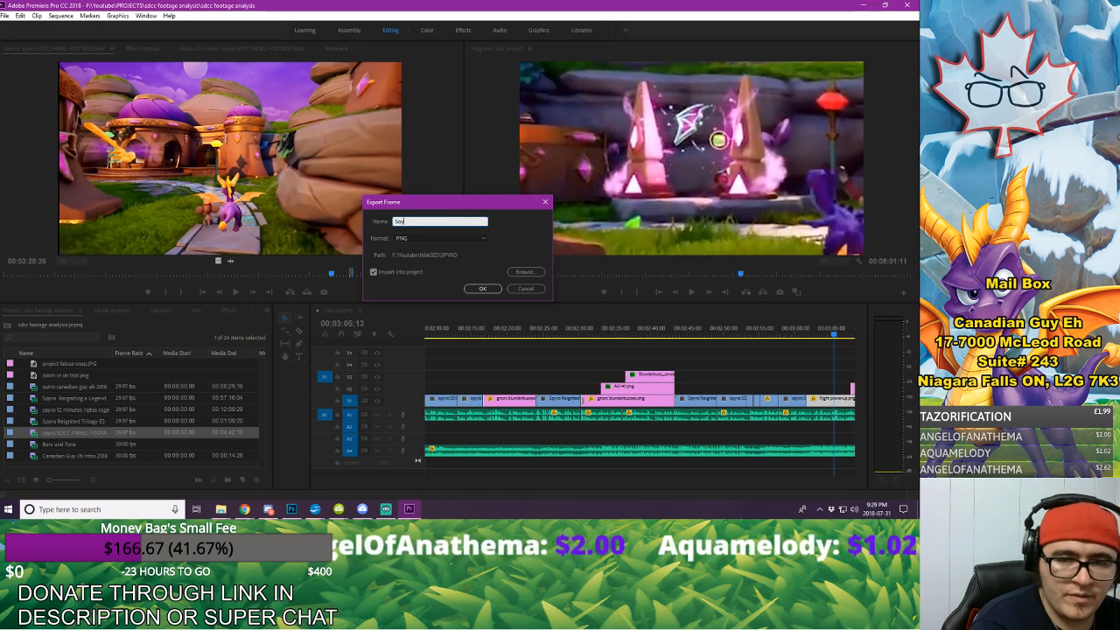
type("sdcc")
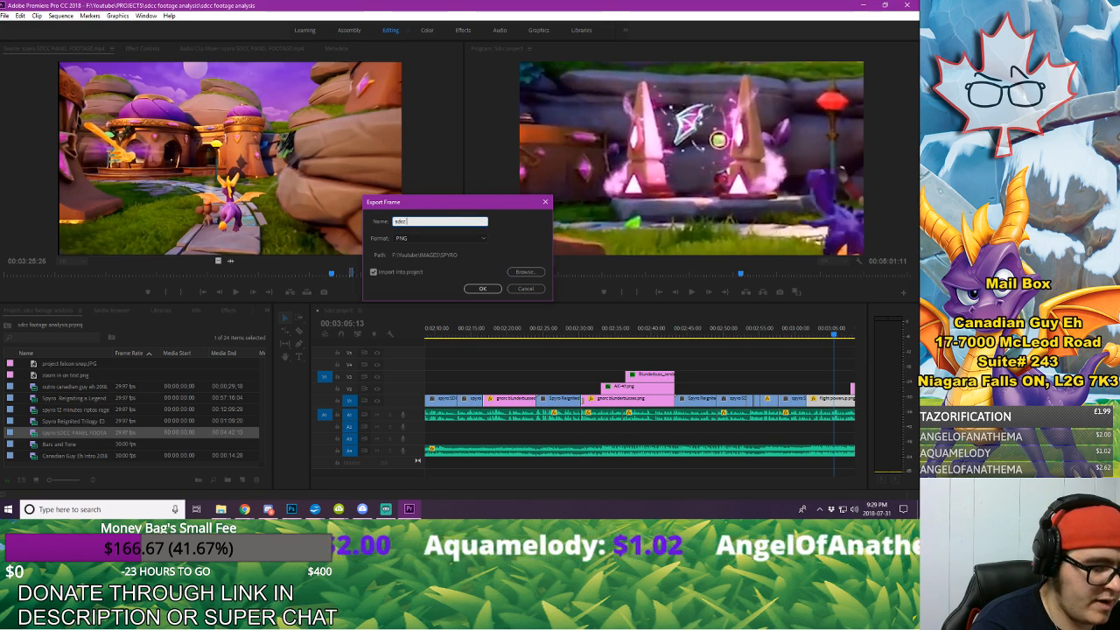
type(" thumb")
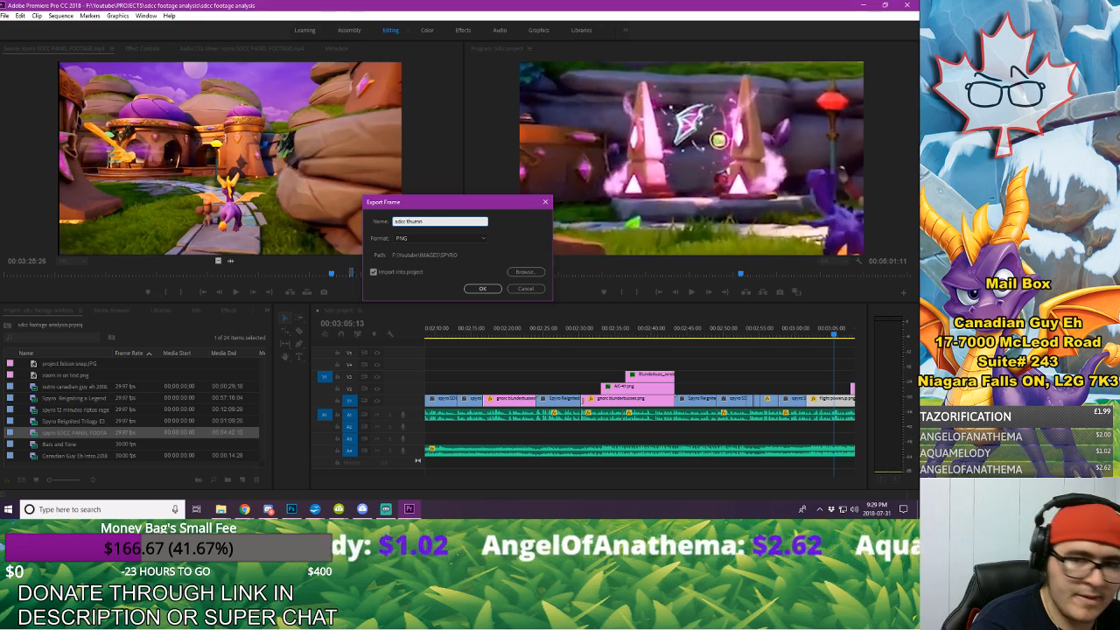
type(" base")
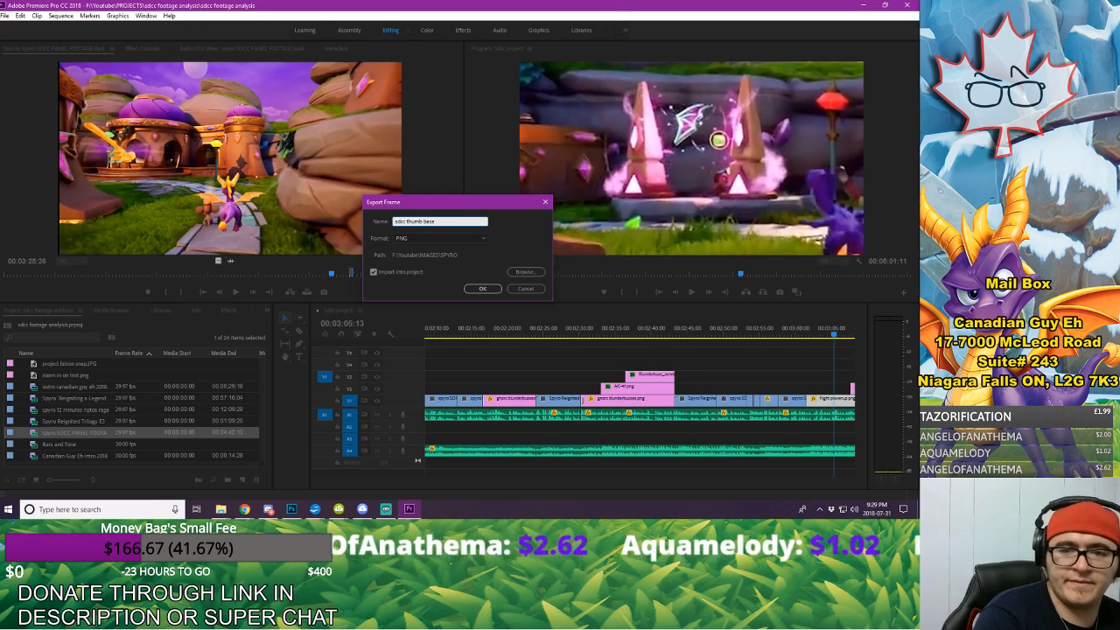
key("Return")
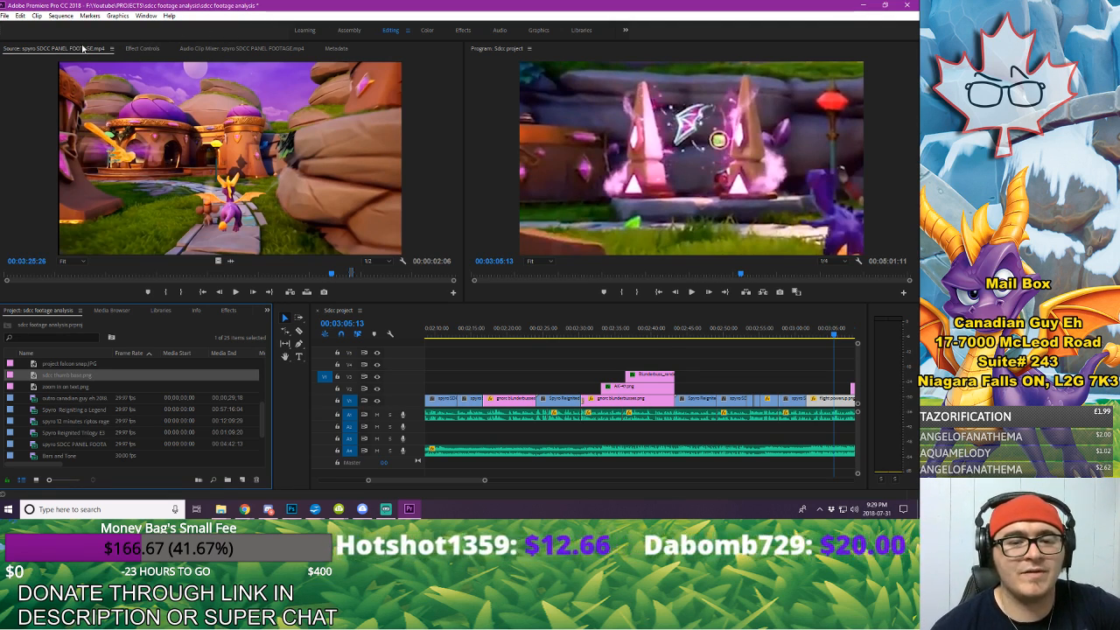
Step: Open the media export settings for the Sdcc project sequence and name the output file "sdcc panel footage" in FINISHED_OUTPUTS
left_click(6, 18)
mouse_move(52, 306)
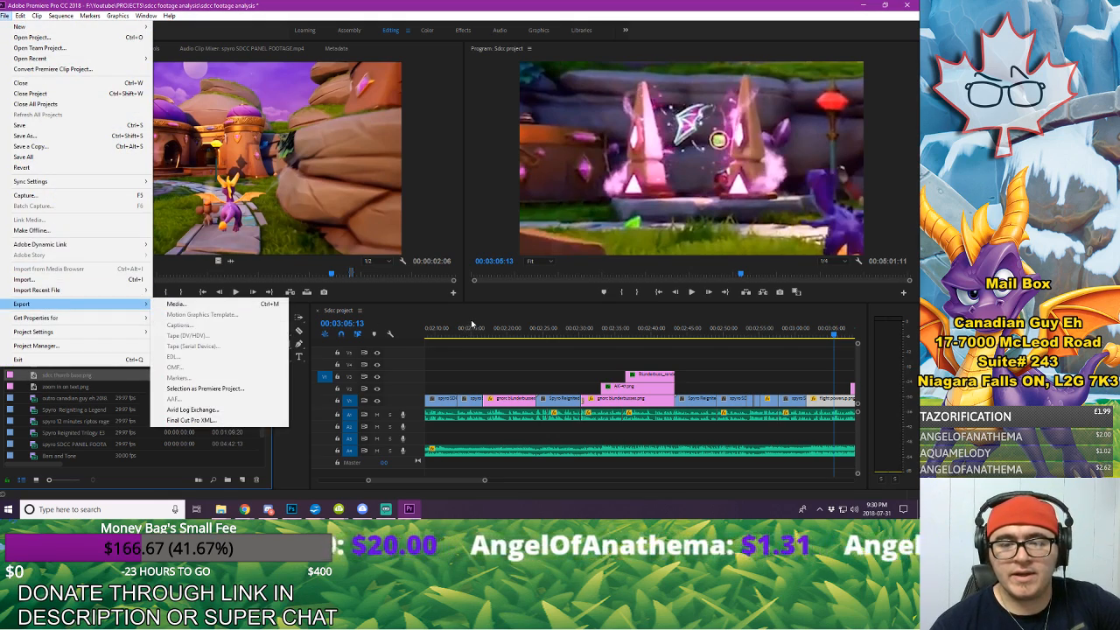
left_click(470, 325)
left_click(6, 16)
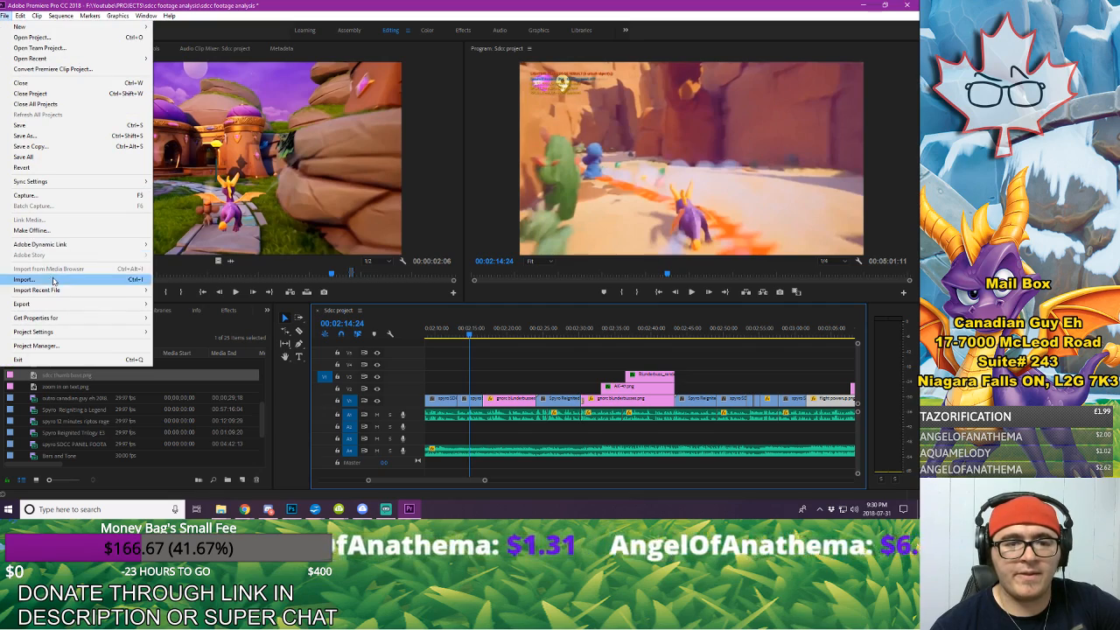
mouse_move(58, 305)
left_click(185, 305)
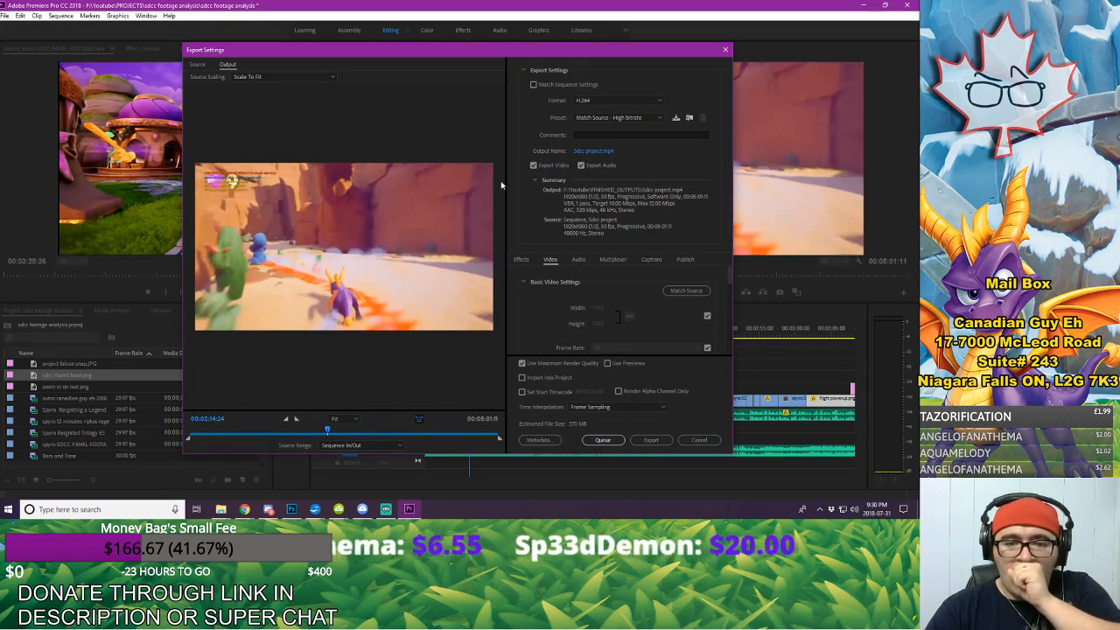
left_click(592, 152)
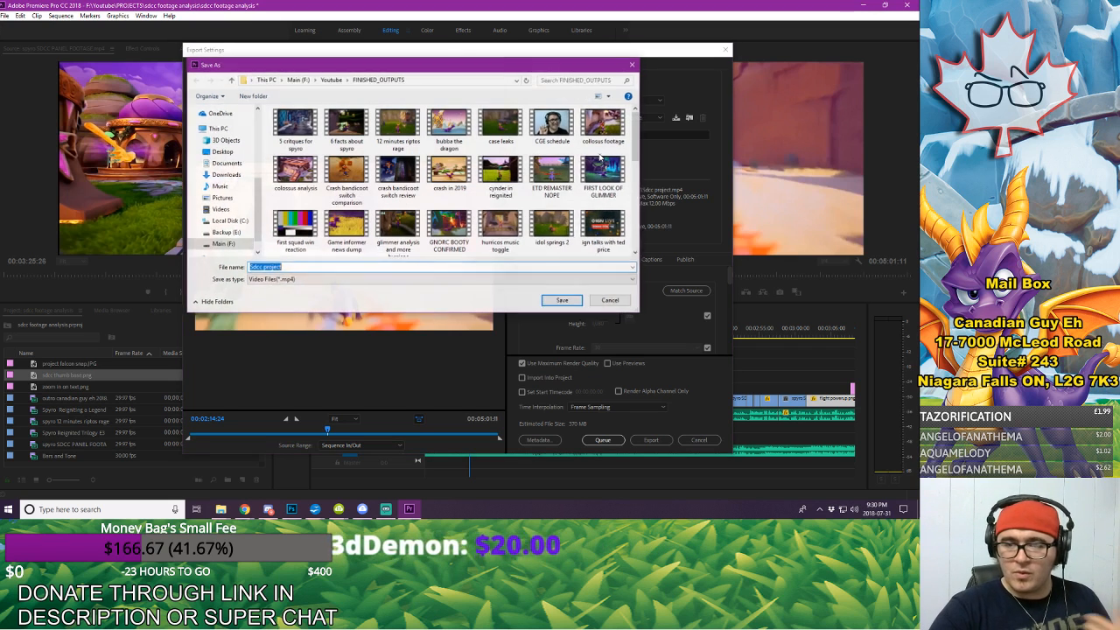
type("sdcc")
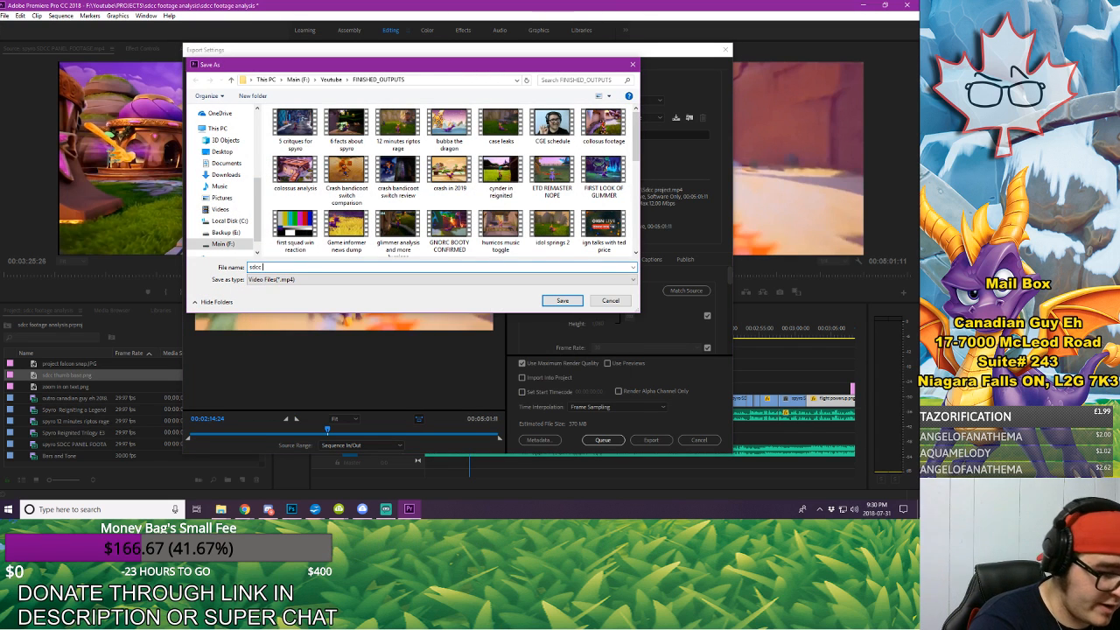
type(" panel footag")
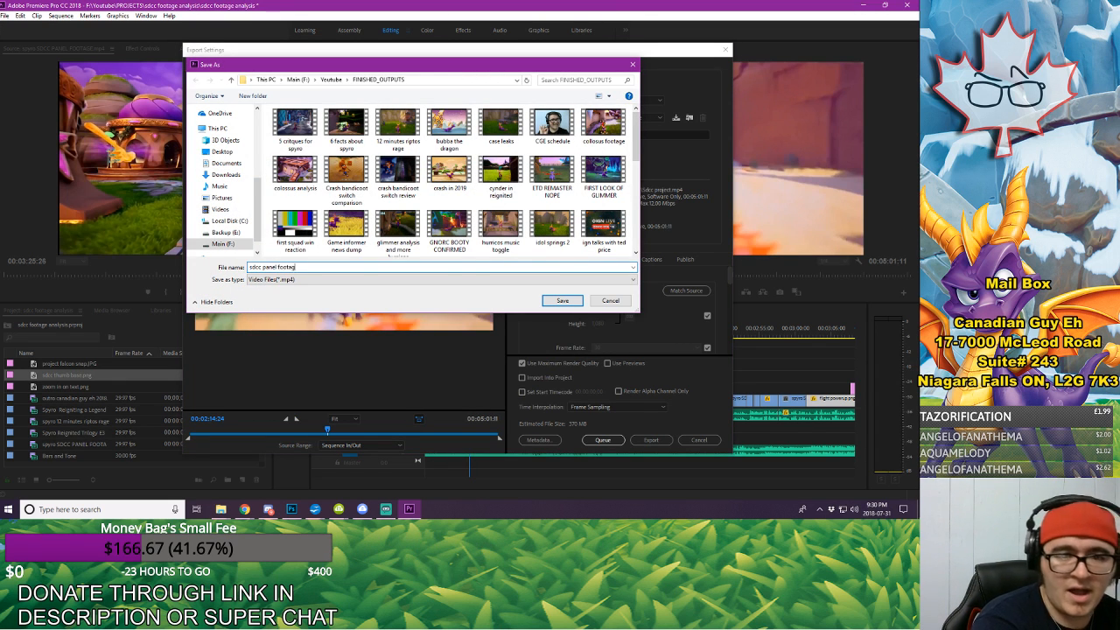
type("e")
key("Return")
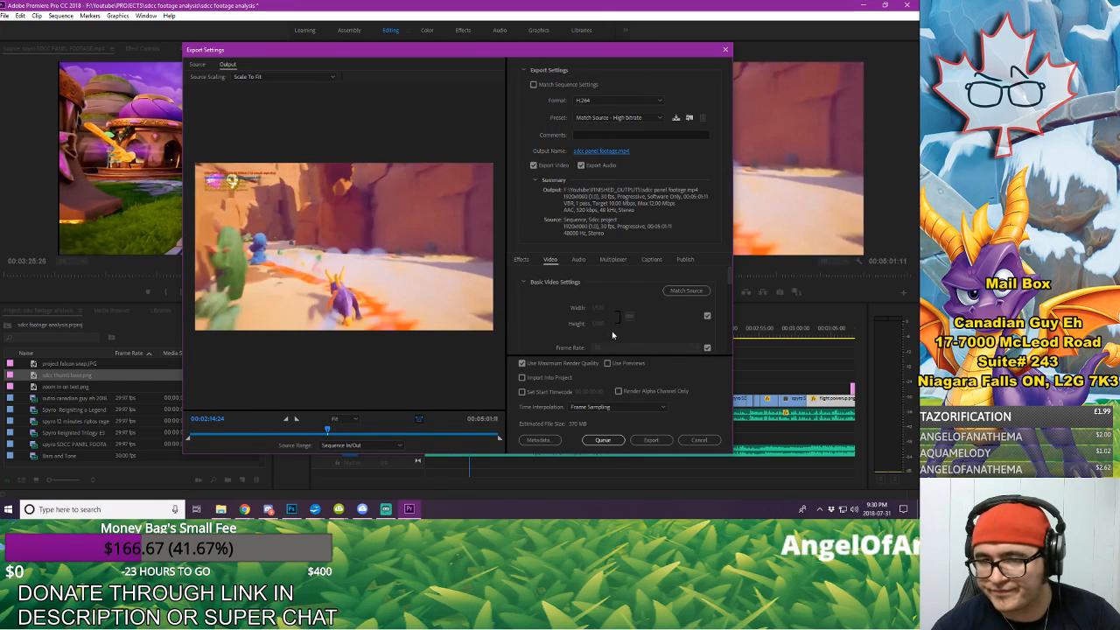
Step: Set the export's bitrate encoding to CBR with a target bitrate of about 16.57 Mbps
scroll(573, 322, "down", 5)
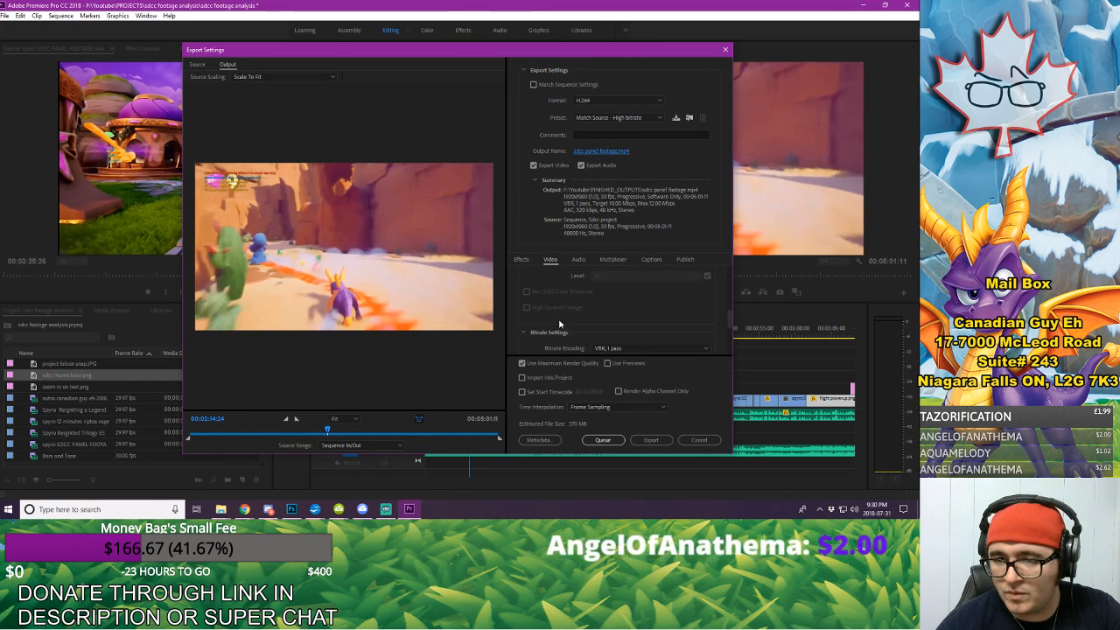
left_click(612, 294)
left_click(611, 306)
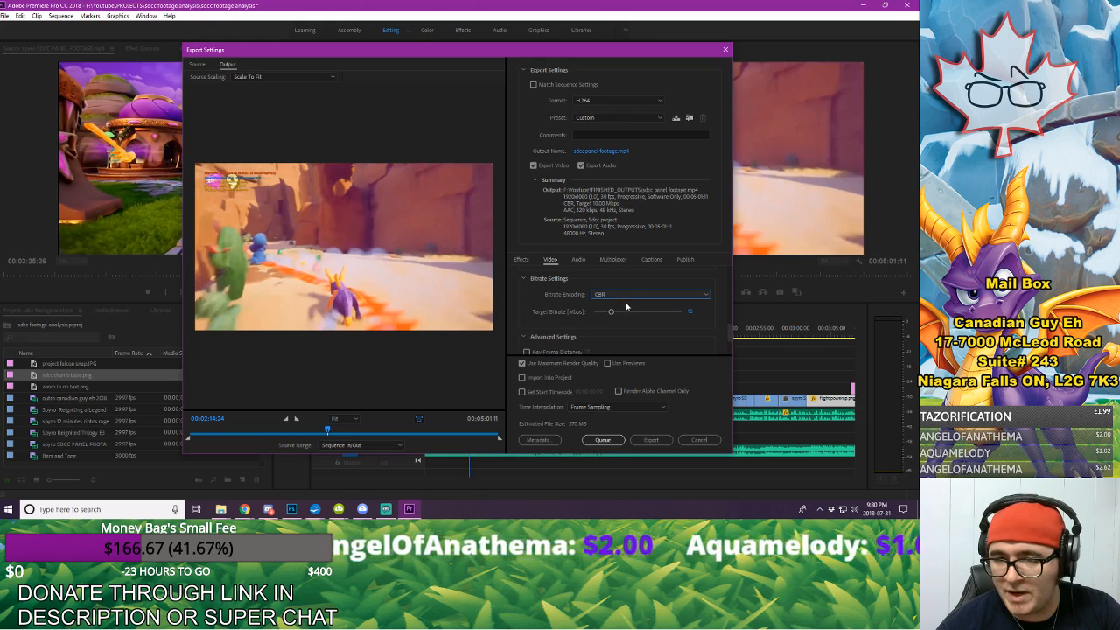
left_click_drag(610, 313, 620, 313)
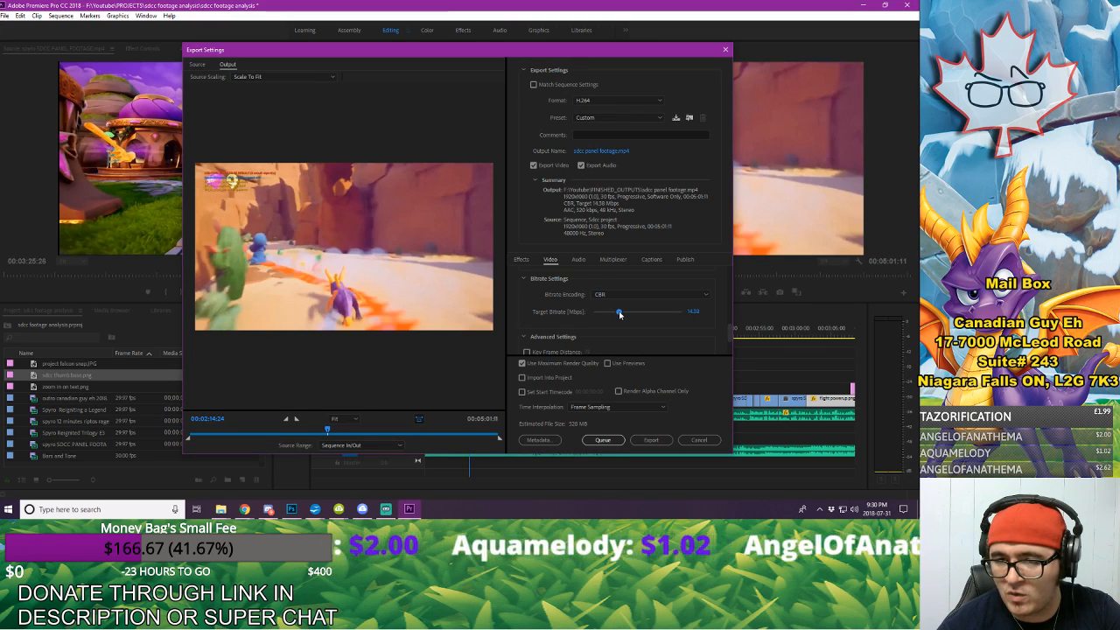
left_click(617, 296)
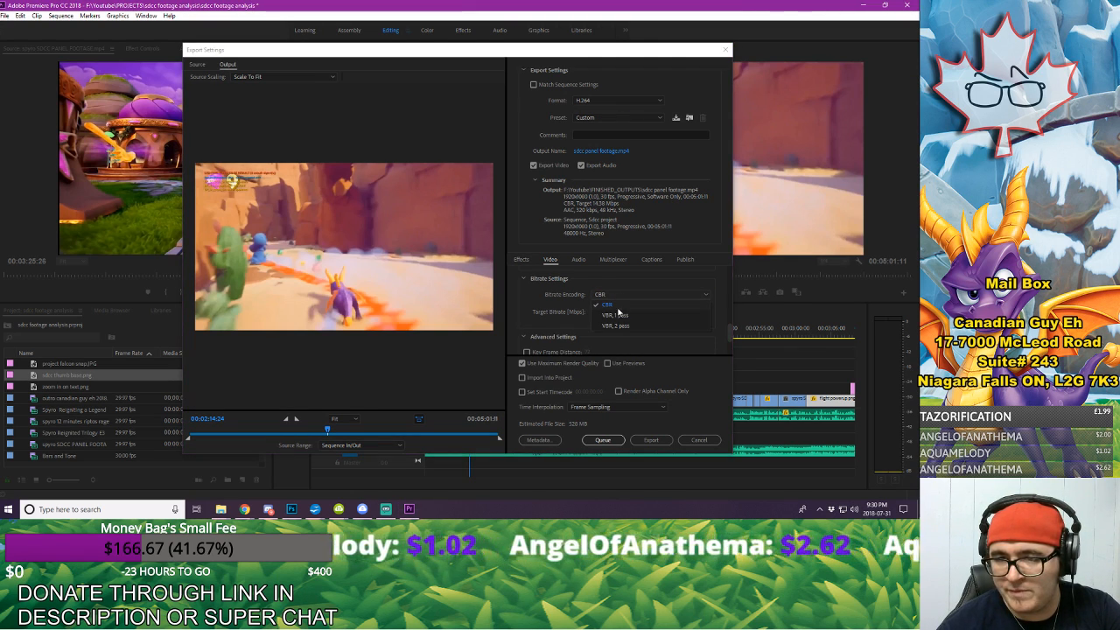
left_click(616, 307)
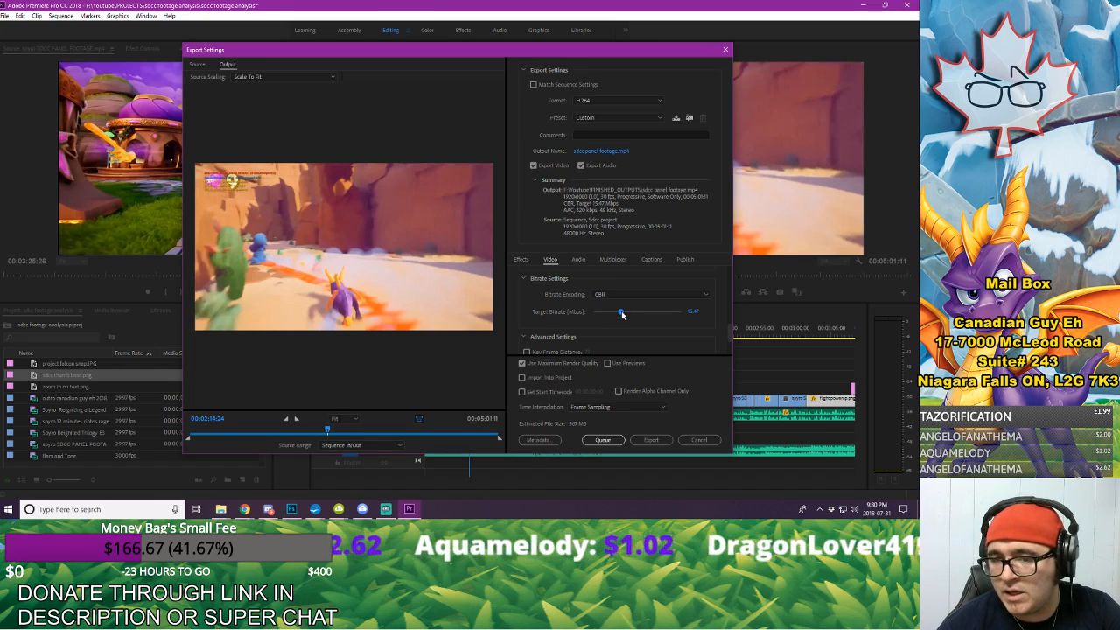
left_click_drag(622, 314, 624, 313)
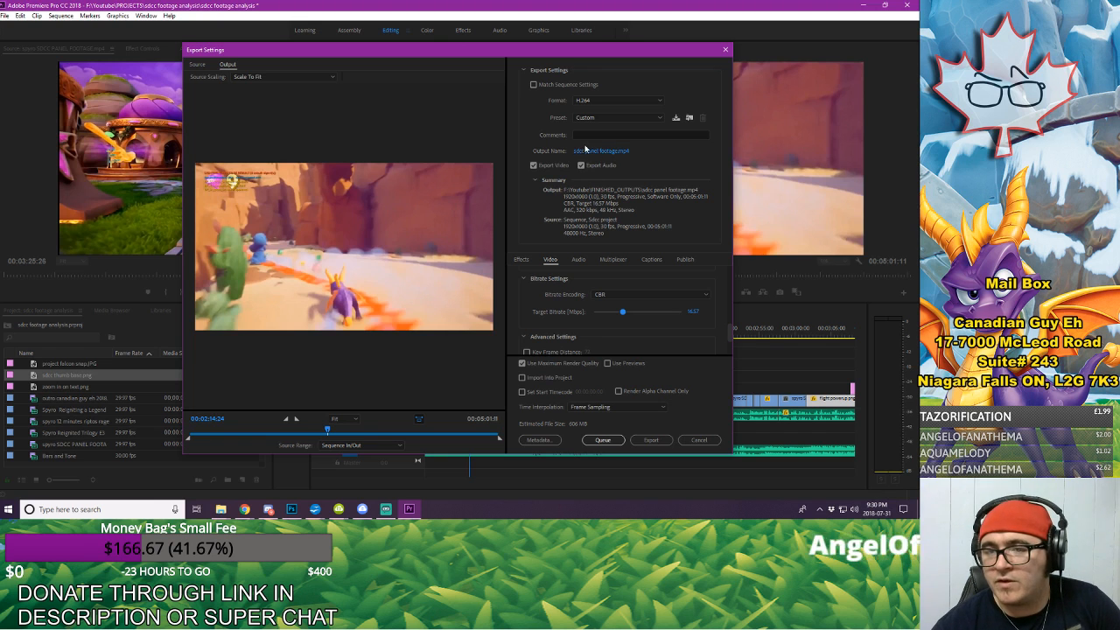
Step: Check the remaining video settings and start exporting the sequence
scroll(612, 323, "down", 2)
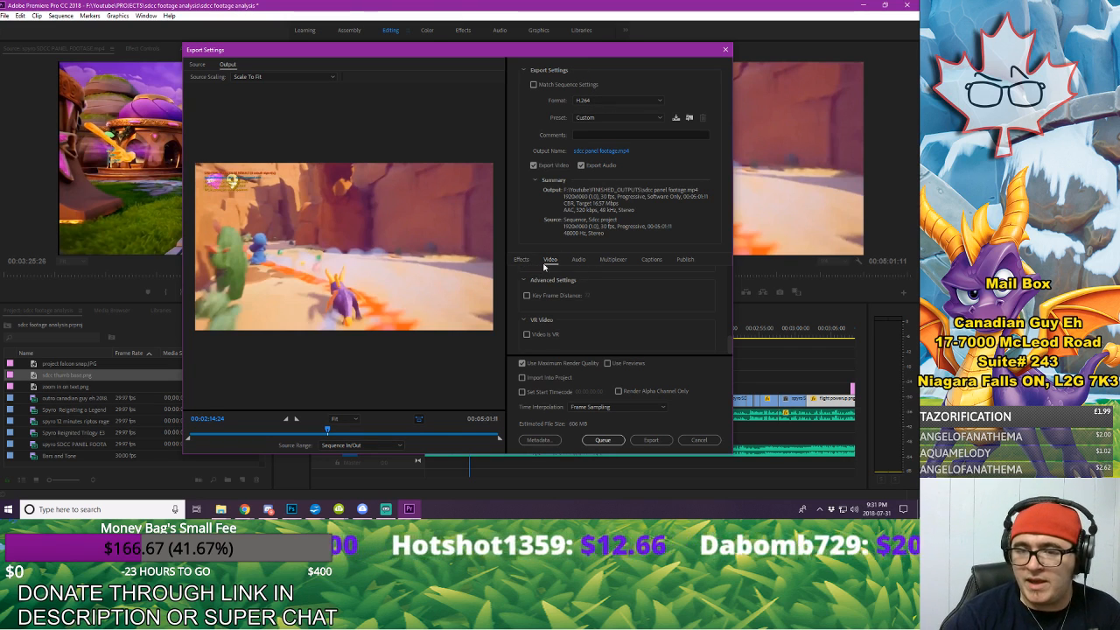
scroll(582, 299, "up", 4)
scroll(659, 329, "up", 2)
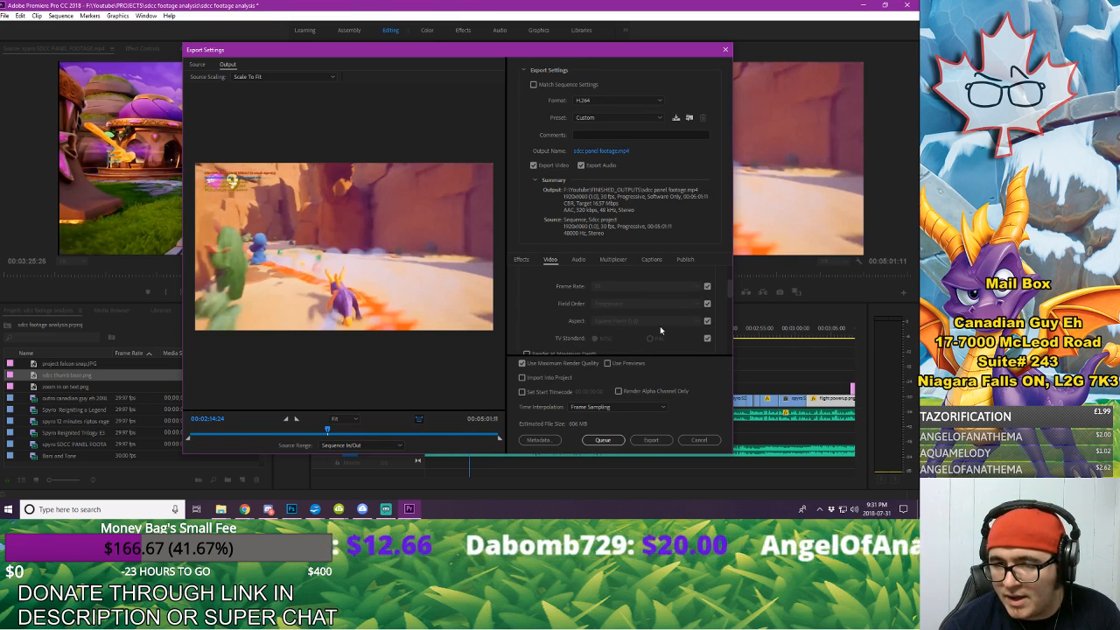
scroll(660, 331, "down", 2)
scroll(657, 329, "up", 5)
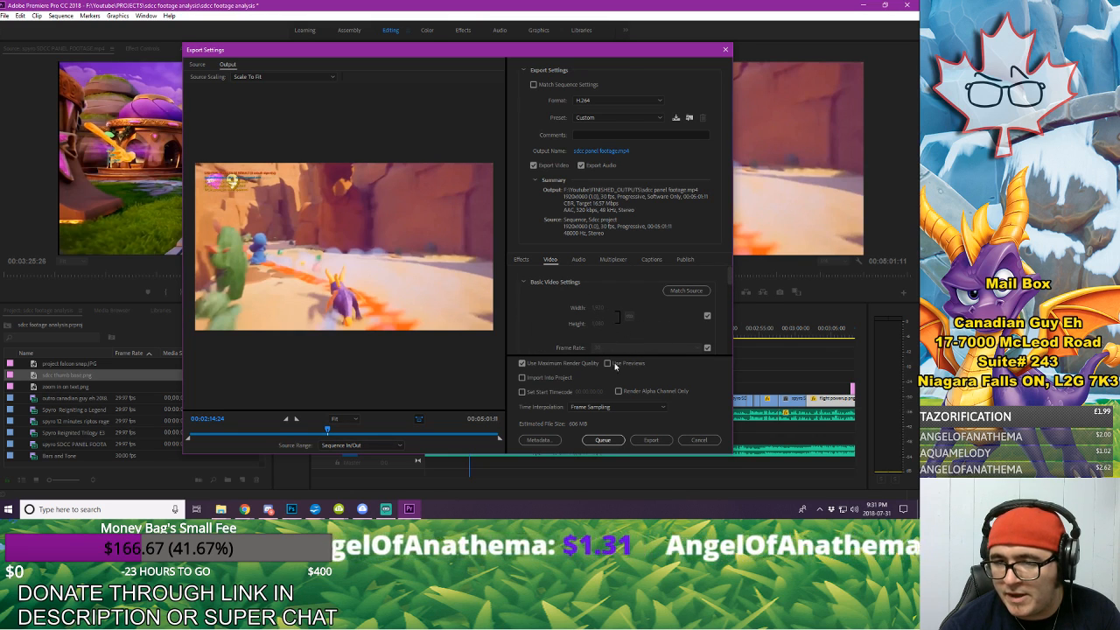
left_click(649, 440)
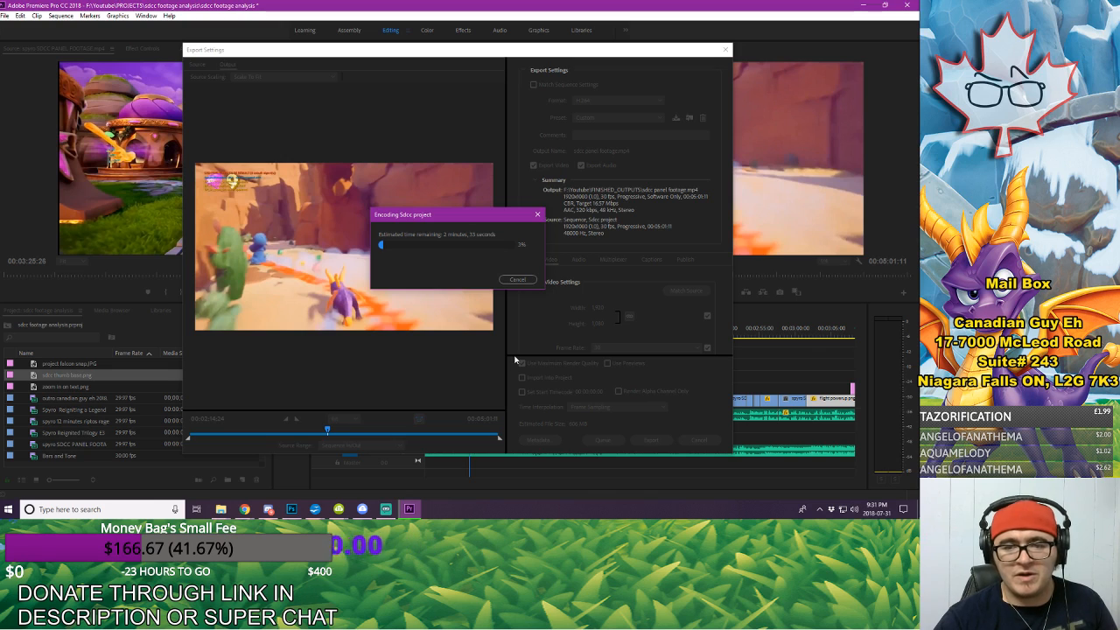
Step: Switch to Photoshop and create a 3840 x 2160 px, 300 ppi document named "sdcc panel footage breakdown thumb"
left_click(291, 508)
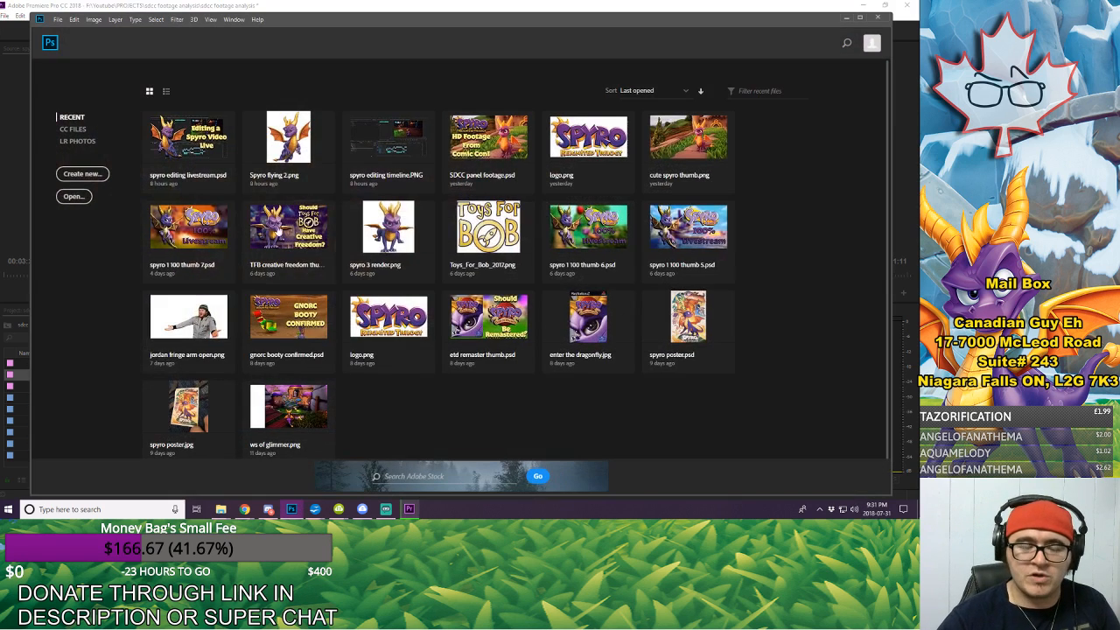
left_click(83, 174)
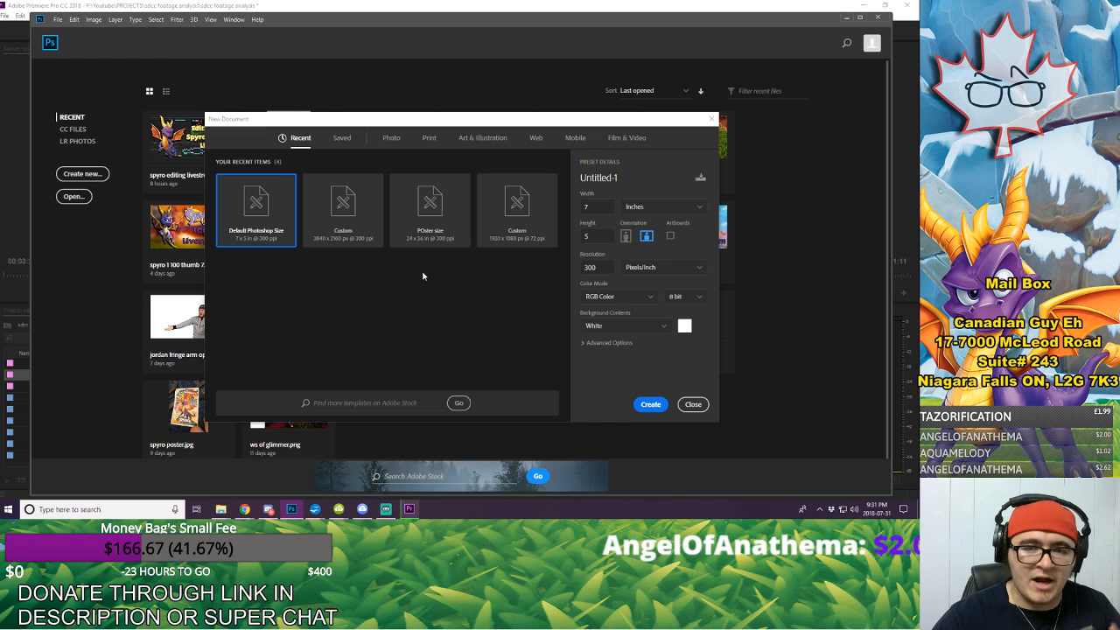
left_click(345, 234)
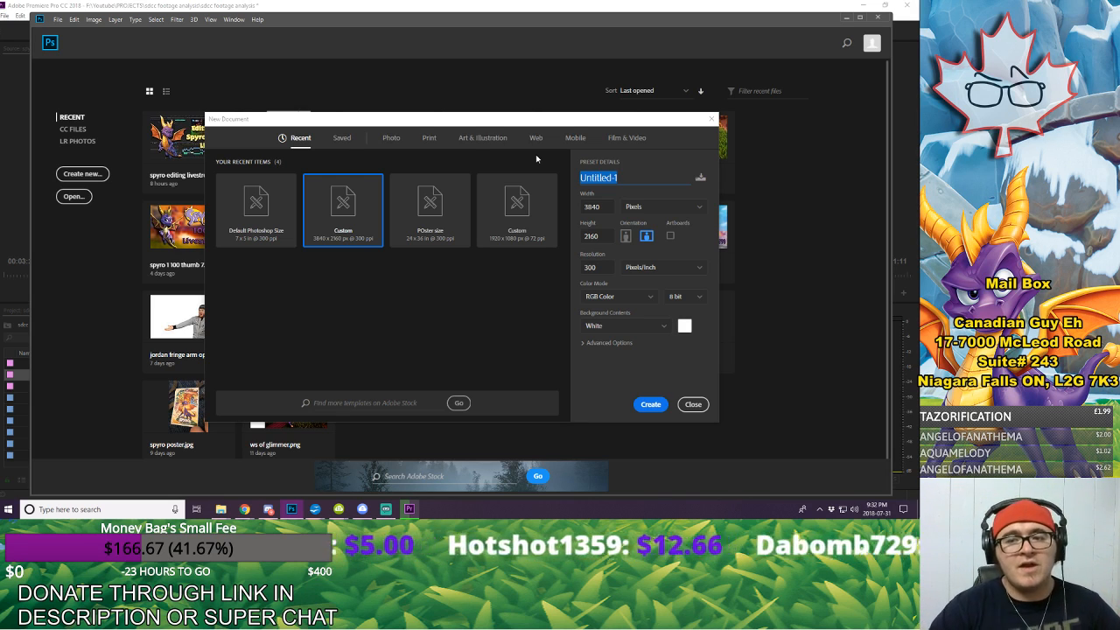
type("sd")
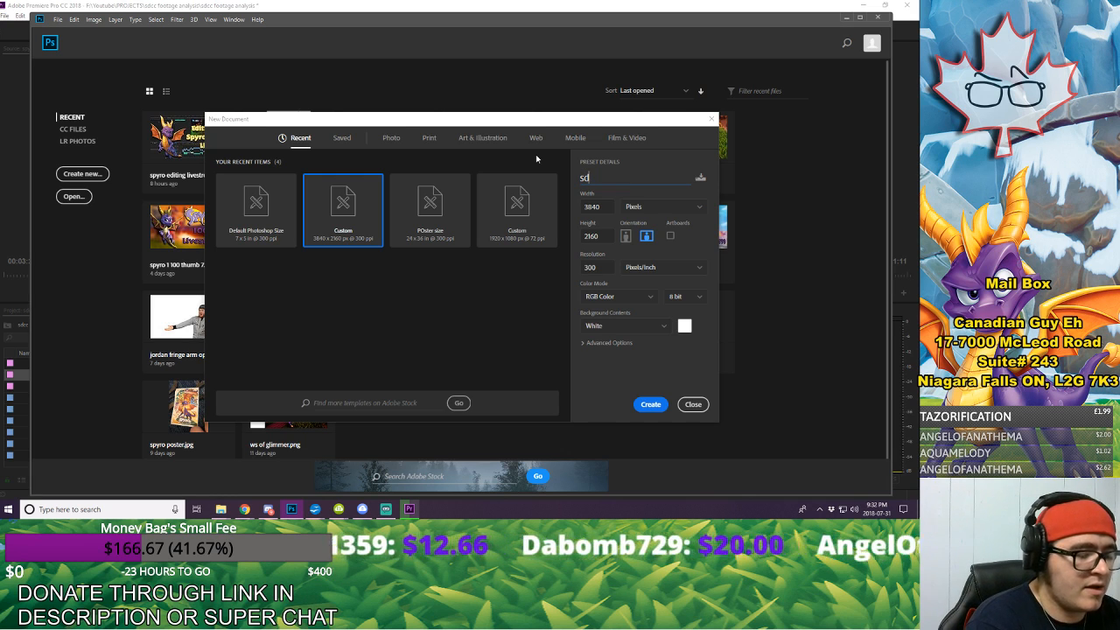
type("cc panel")
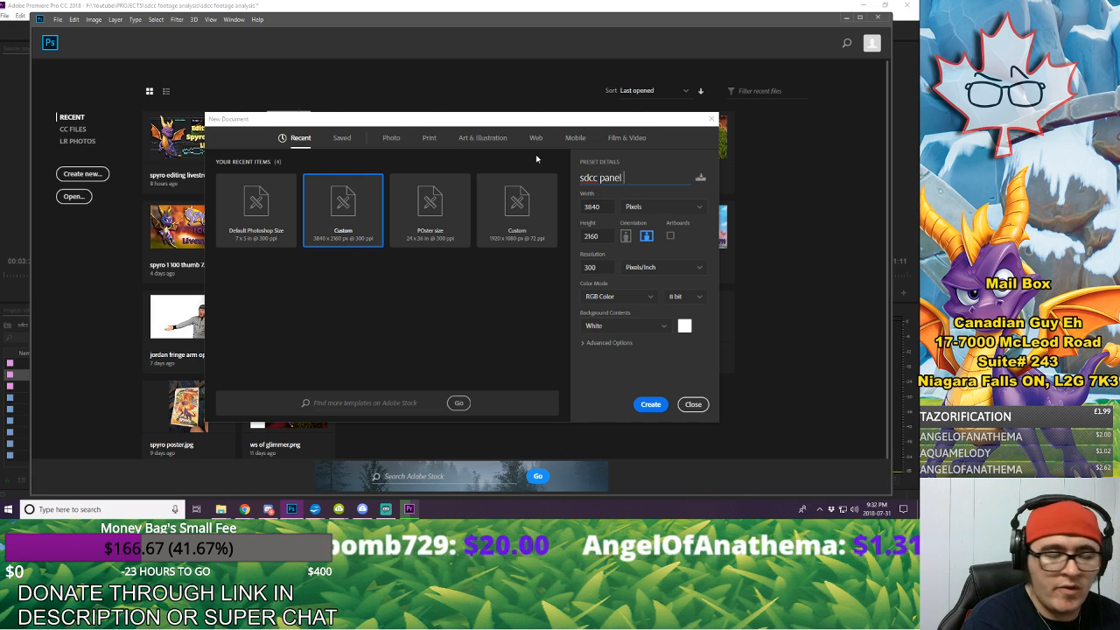
type(" footag")
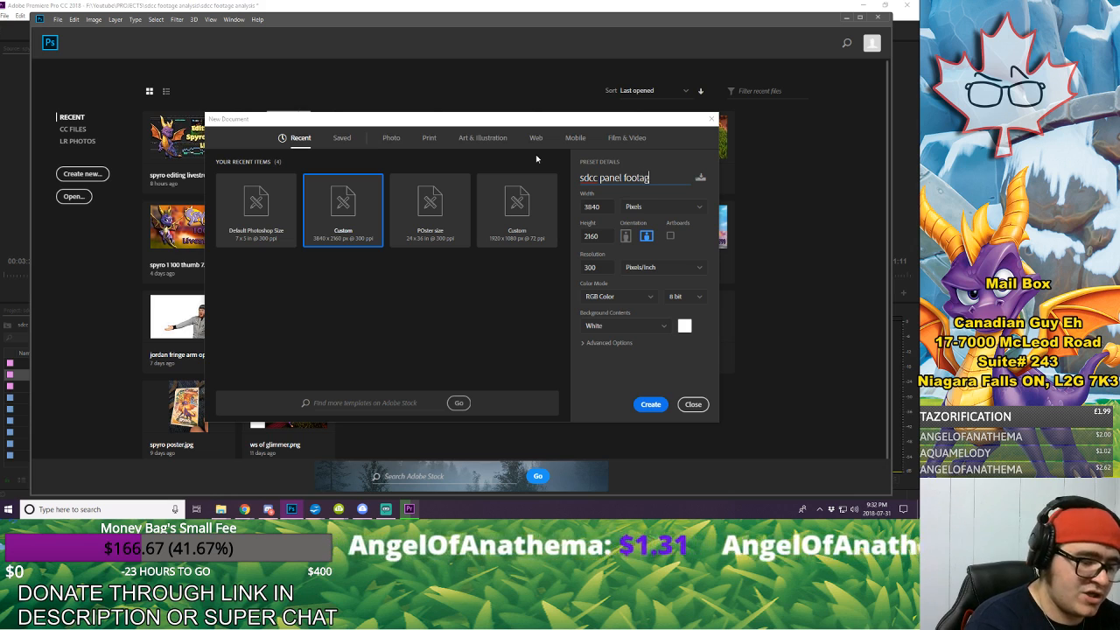
type("e brea")
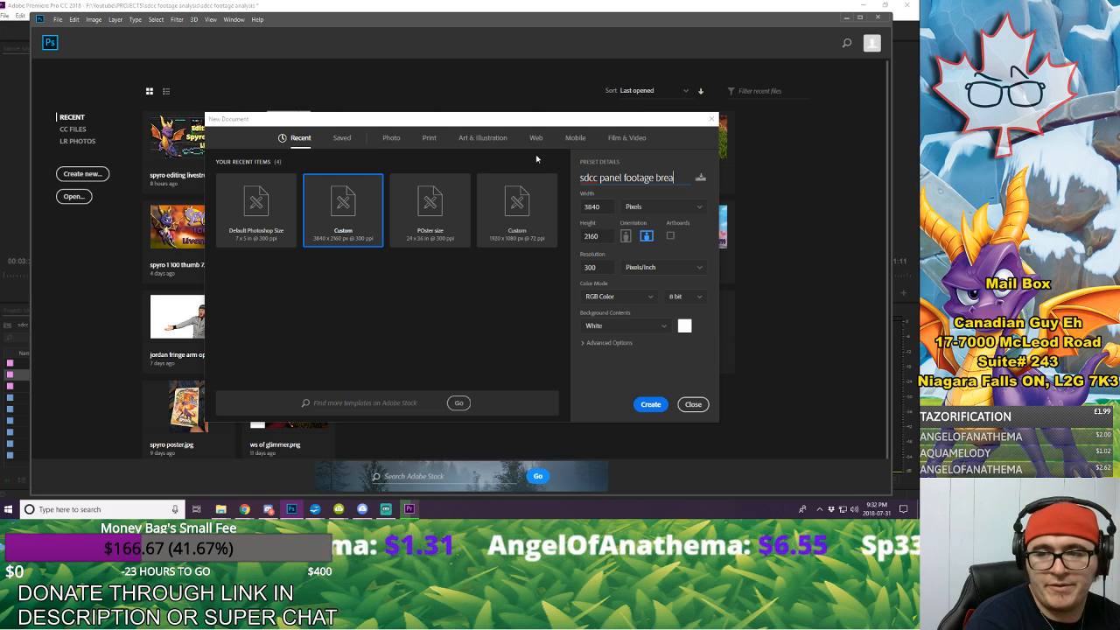
type("kdown thumbn")
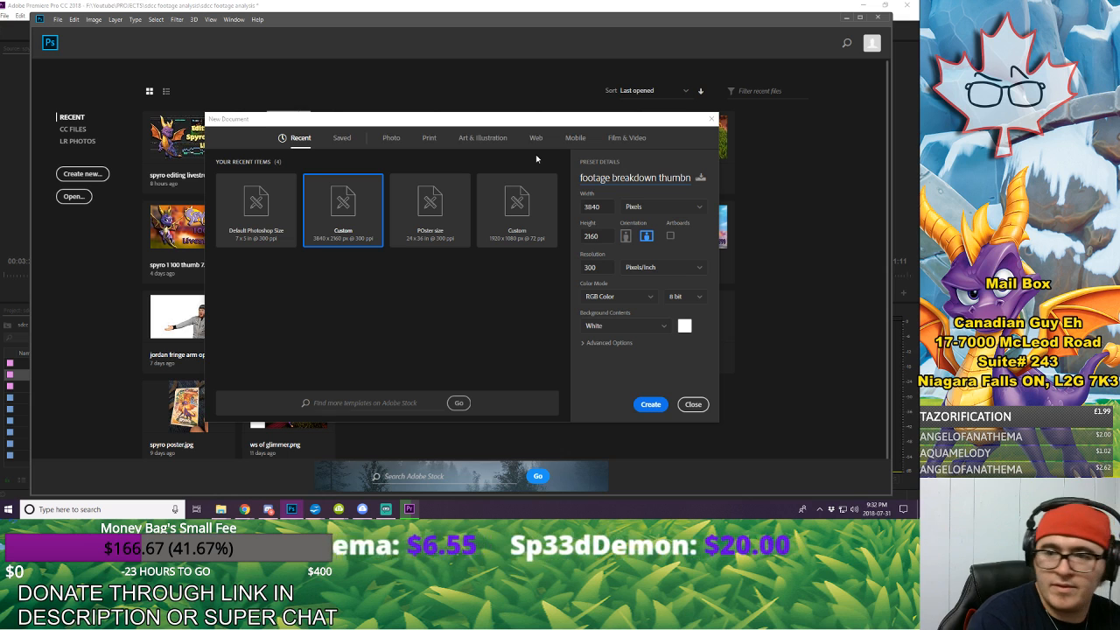
key("BackSpace")
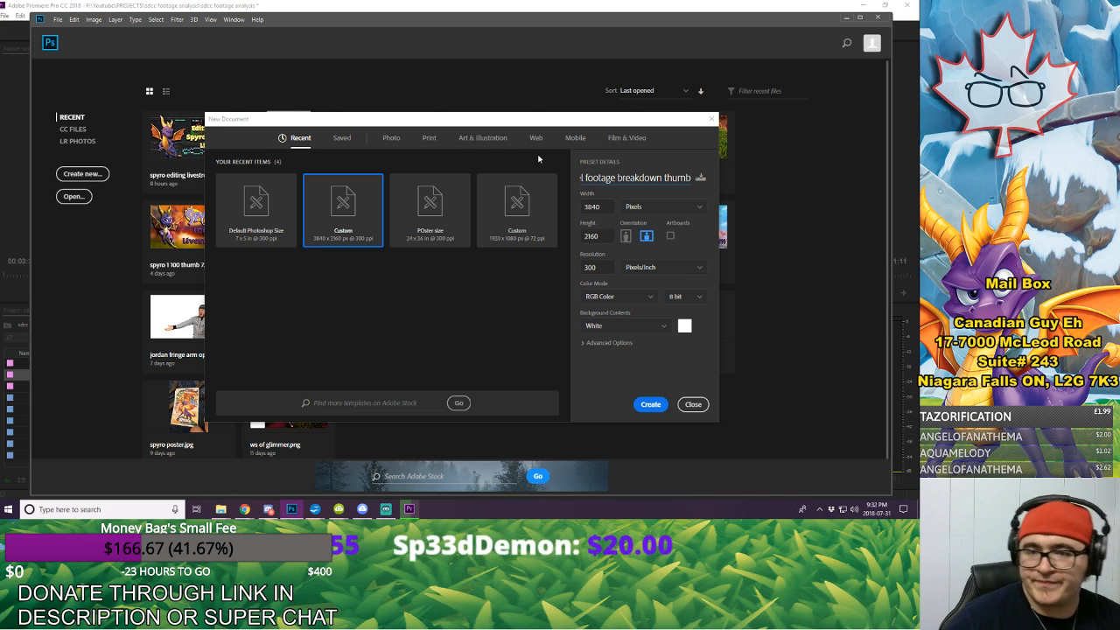
left_click(652, 404)
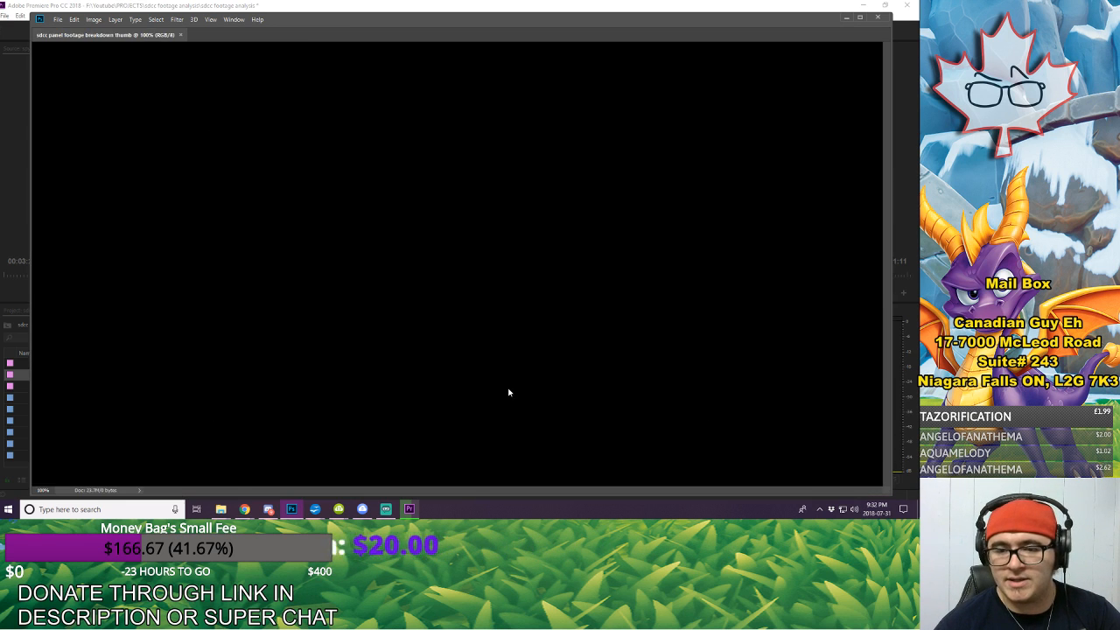
Step: Open the "sdcc thumb base" image from the SPYRO folder inside the Youtube IMAGES folder
left_click(58, 19)
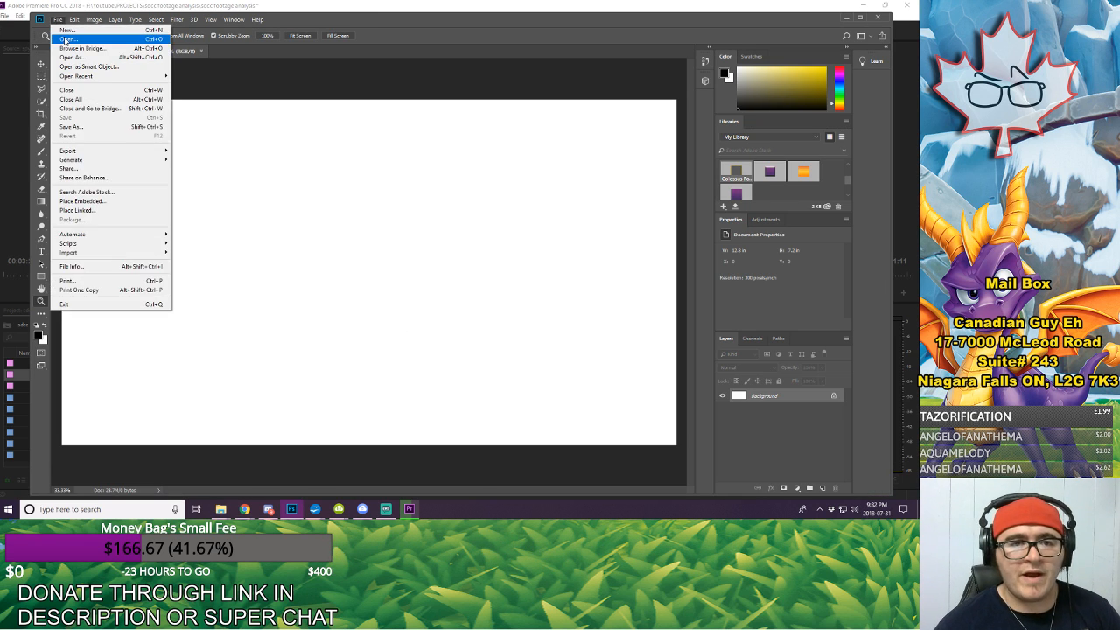
left_click(147, 41)
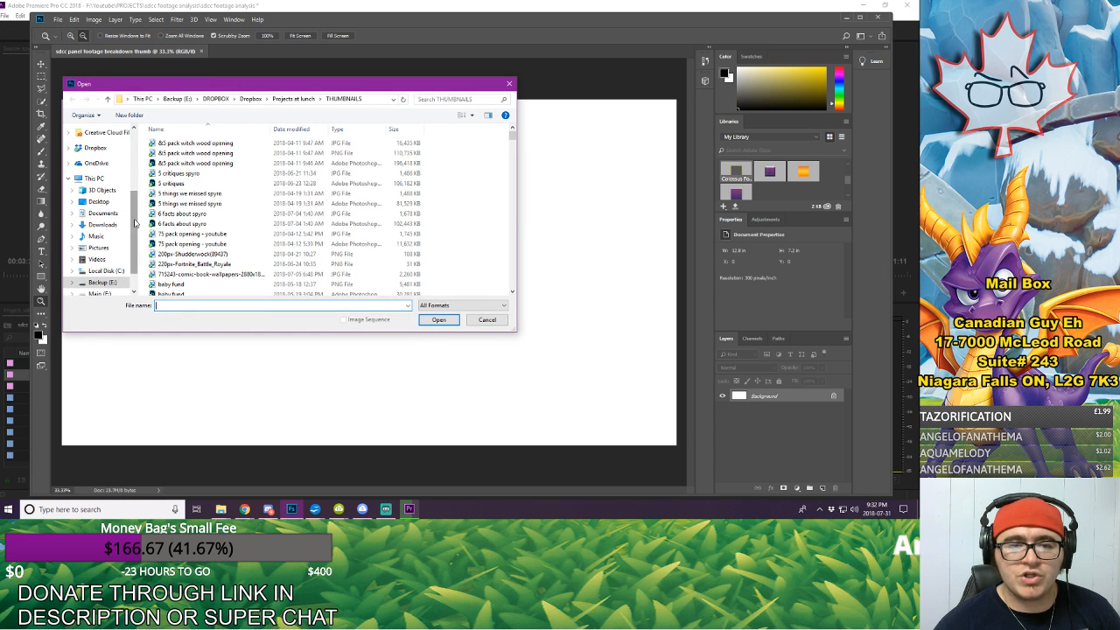
scroll(114, 205, "up", 4)
left_click(99, 193)
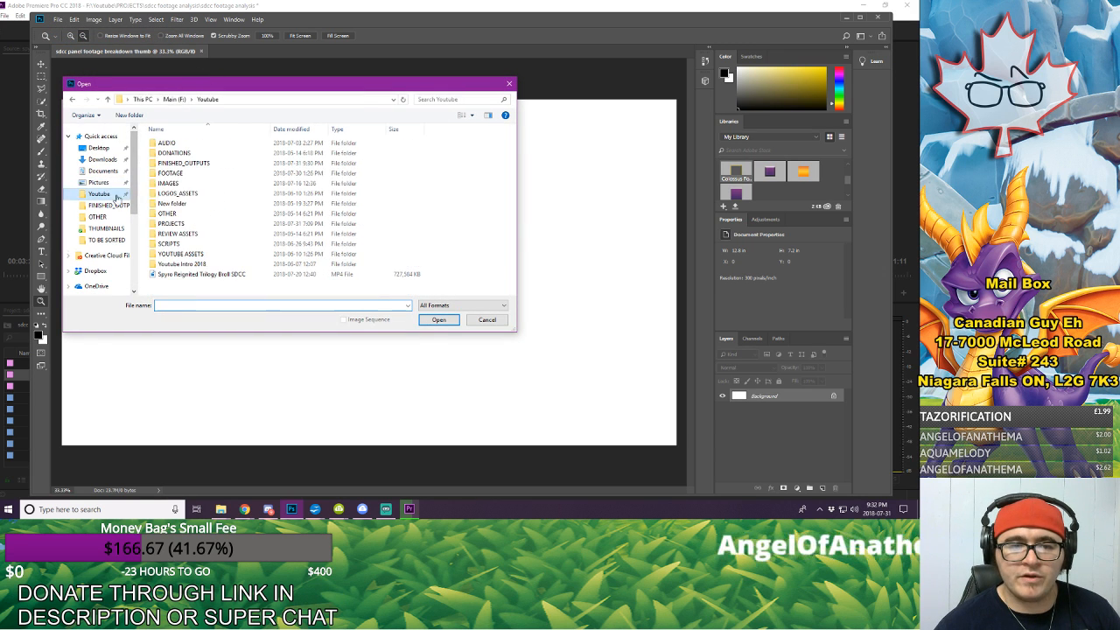
double_click(185, 186)
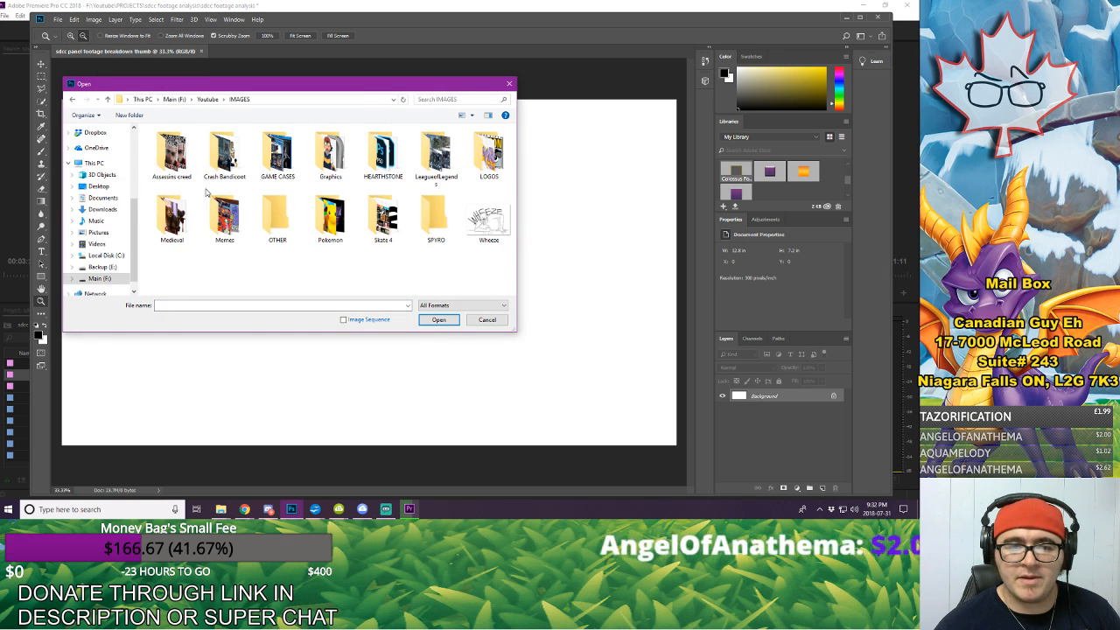
double_click(434, 221)
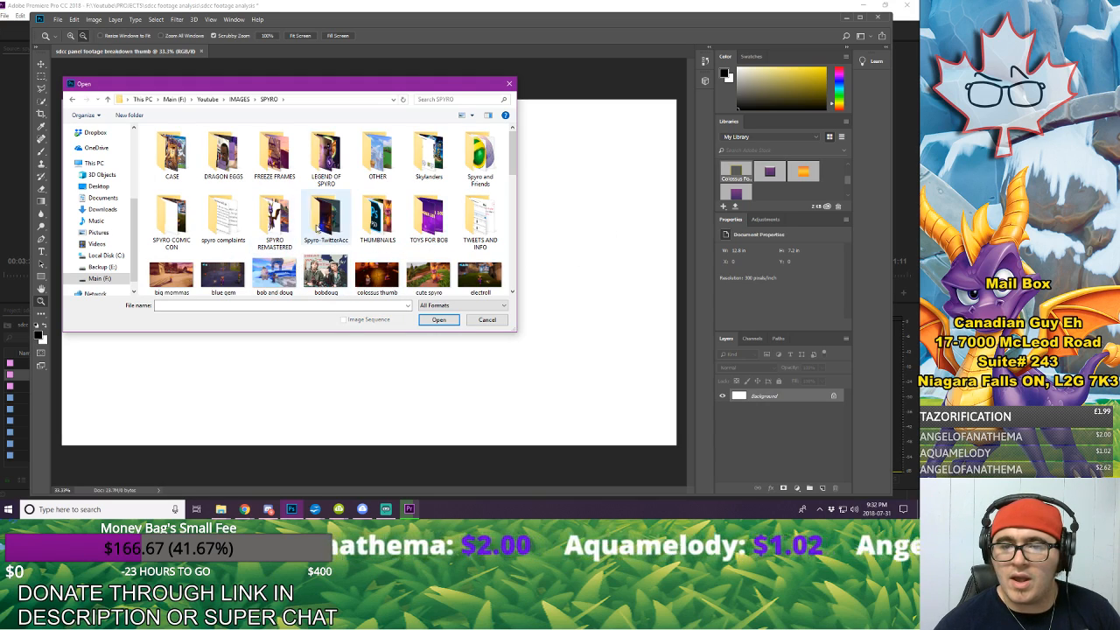
scroll(280, 240, "down", 10)
scroll(298, 237, "up", 5)
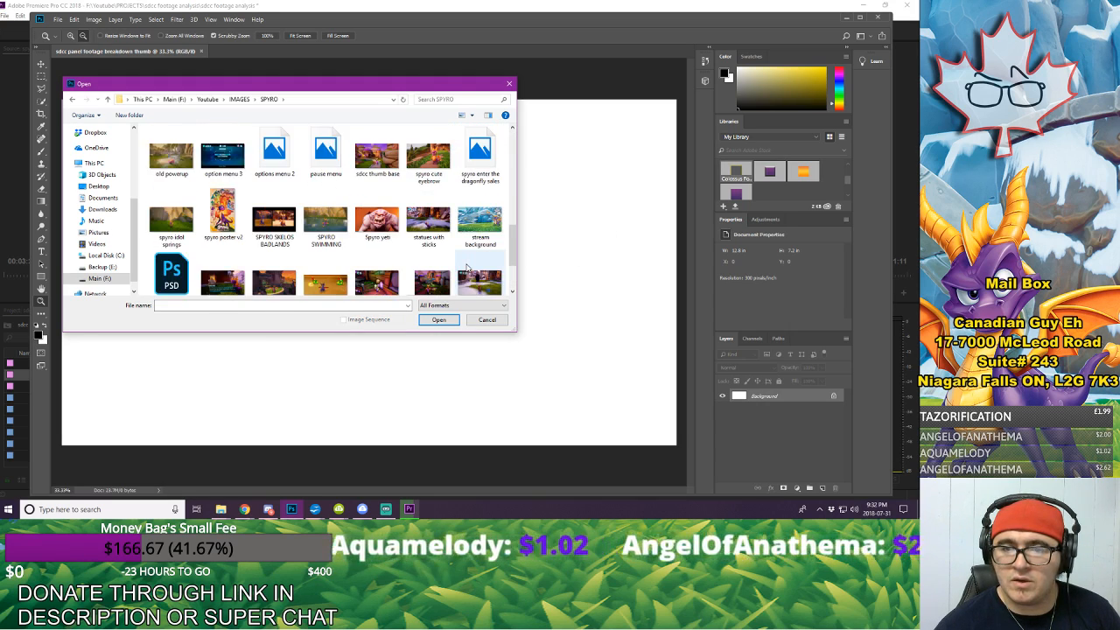
left_click(376, 218)
left_click(438, 319)
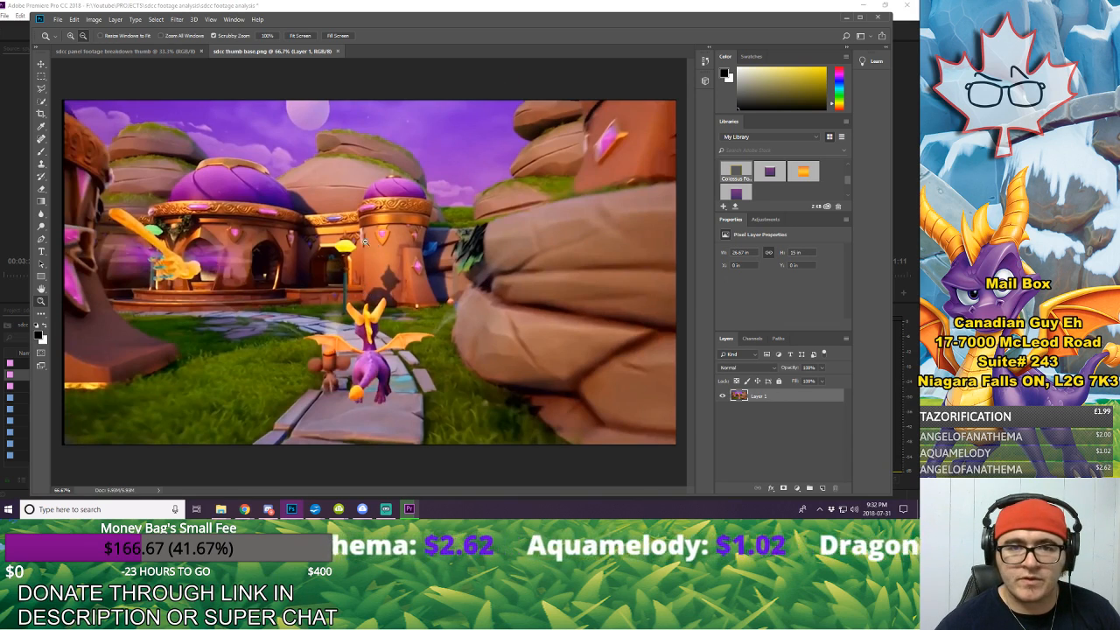
Step: Move the Spyro still into the thumbnail document and align it with the canvas's upper-left corner
left_click(41, 64)
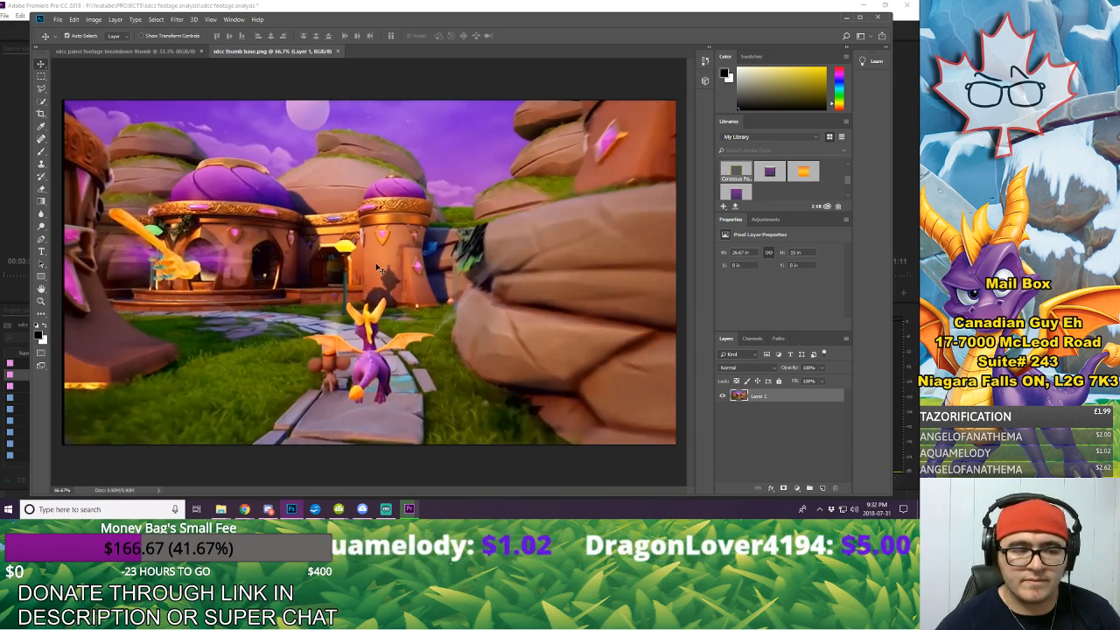
left_click_drag(370, 252, 408, 270)
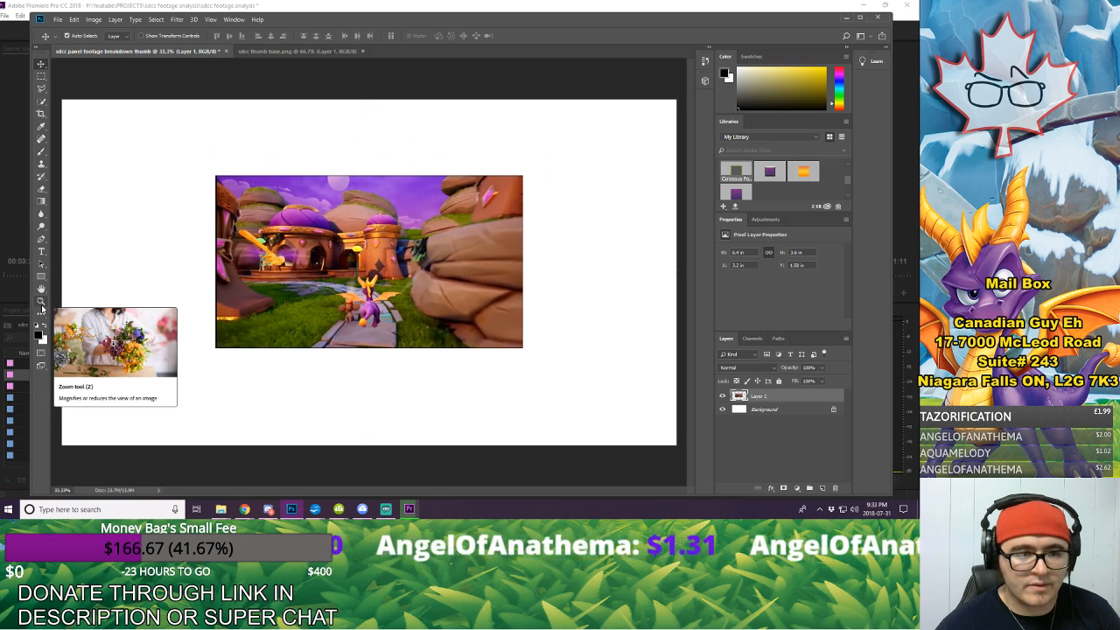
left_click(40, 301)
left_click(419, 300, "alt")
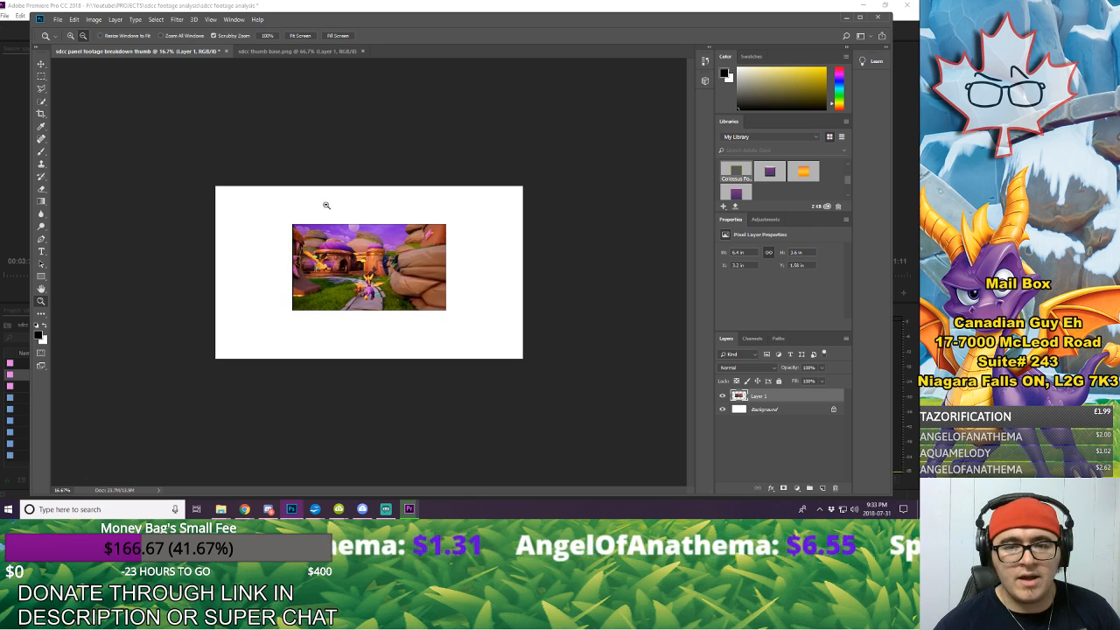
left_click(42, 66)
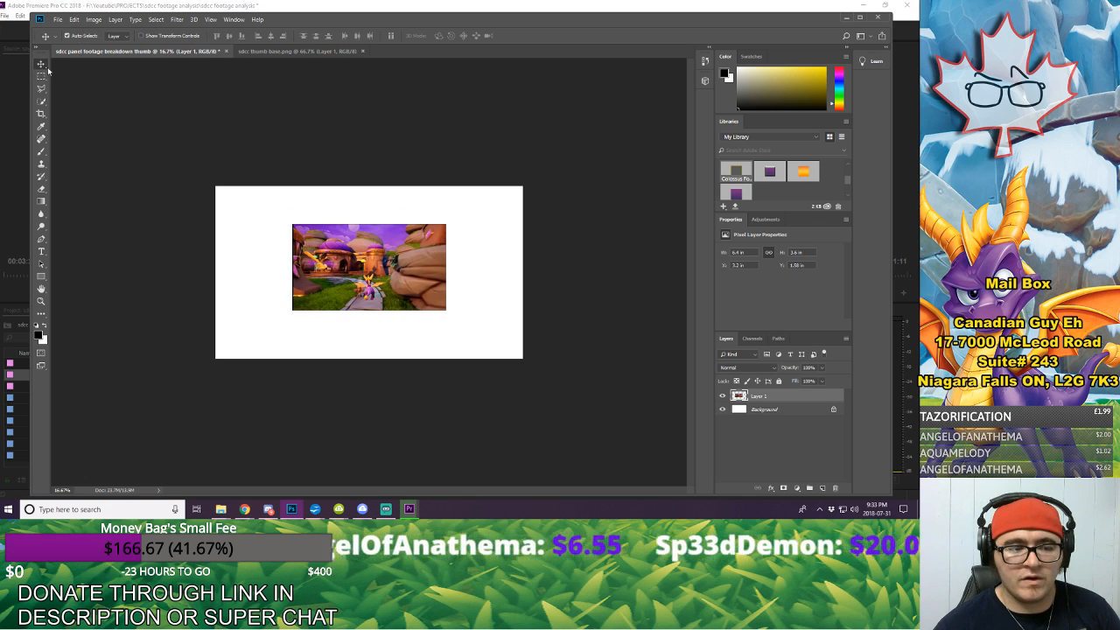
left_click_drag(341, 276, 262, 234)
Step: Scale the Spyro still with Free Transform to about 200% so that it covers the canvas
left_click(74, 19)
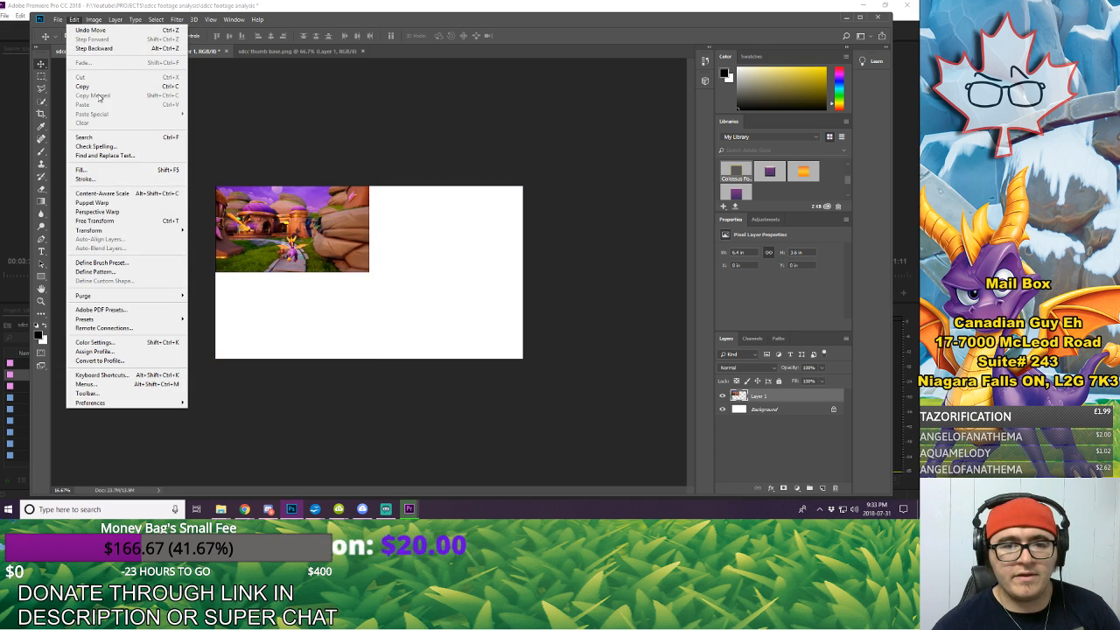
left_click(95, 220)
left_click_drag(368, 271, 520, 365)
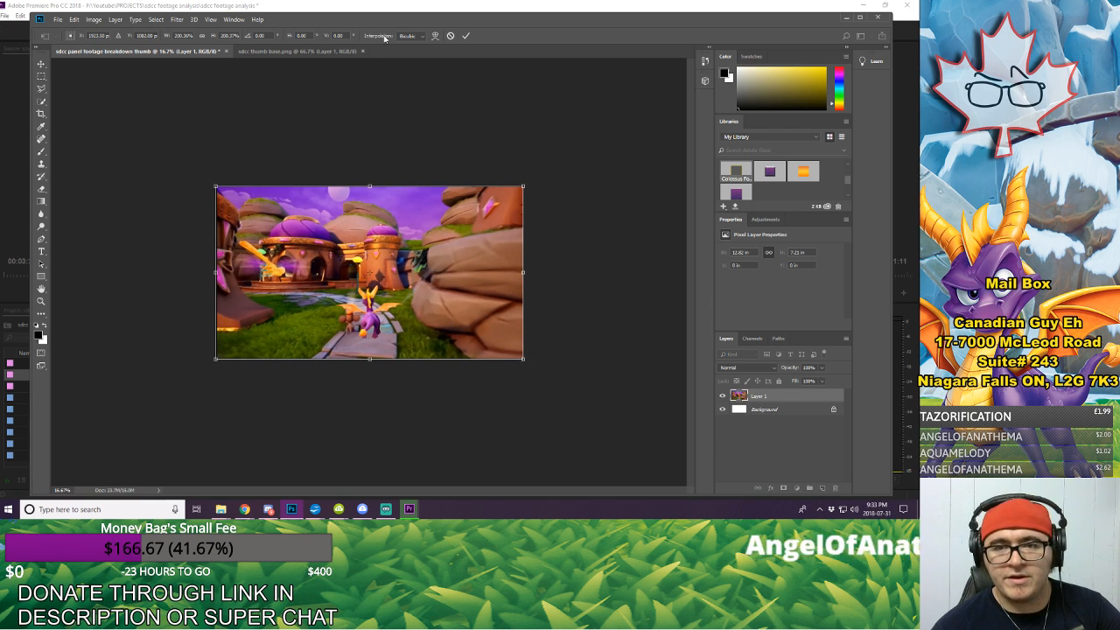
left_click(466, 37)
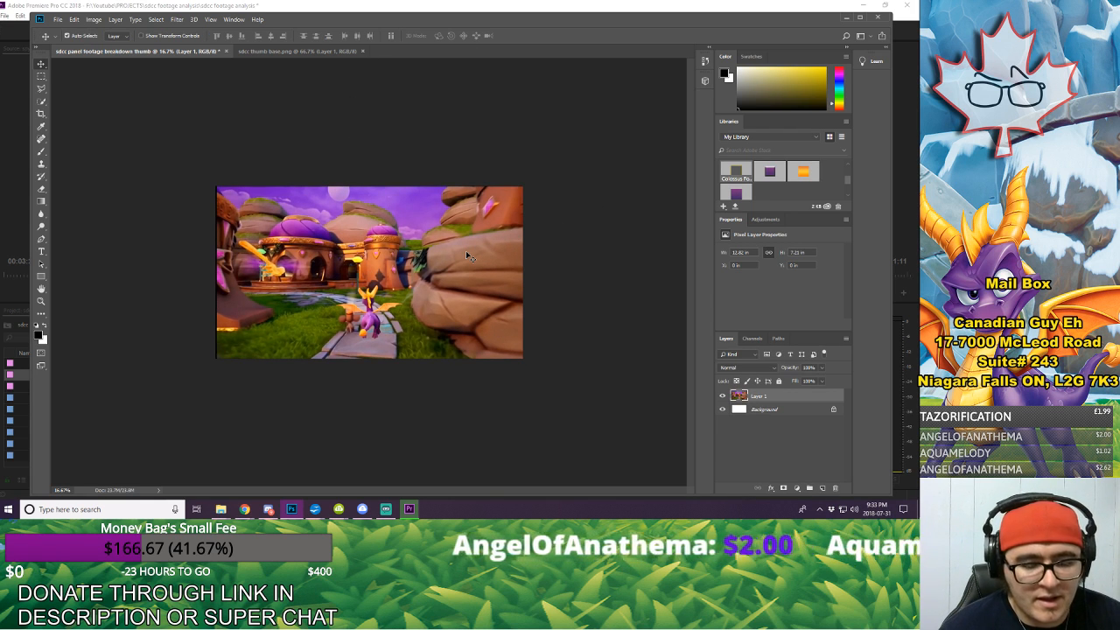
Step: Nudge the Spyro still slightly left and enlarge it to about 101% to cover the canvas edges
key("Left")
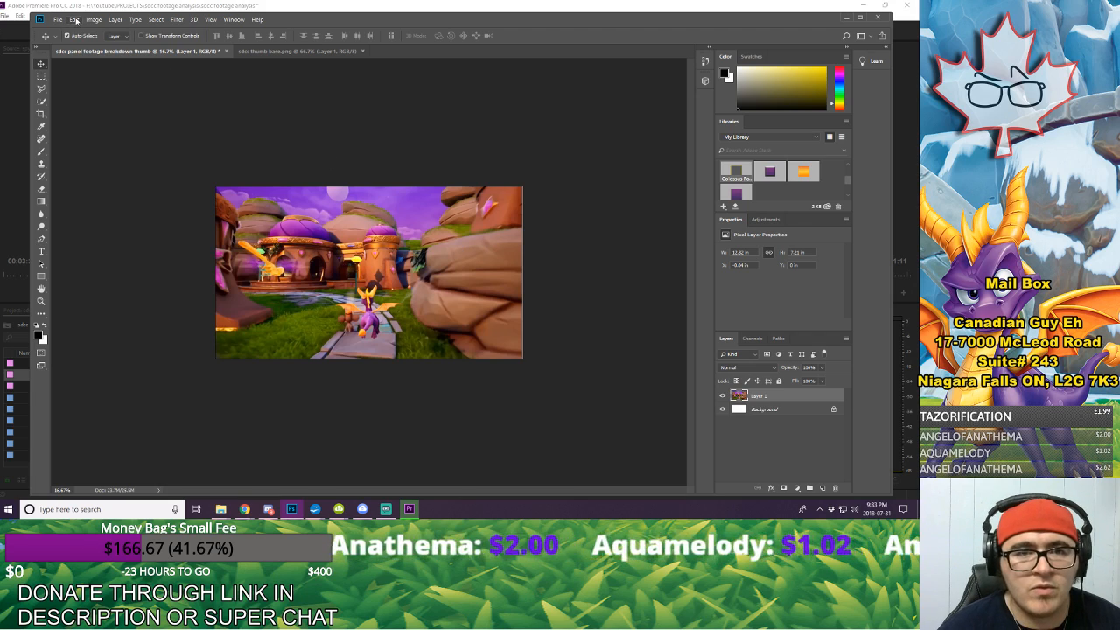
left_click(74, 20)
left_click(97, 220)
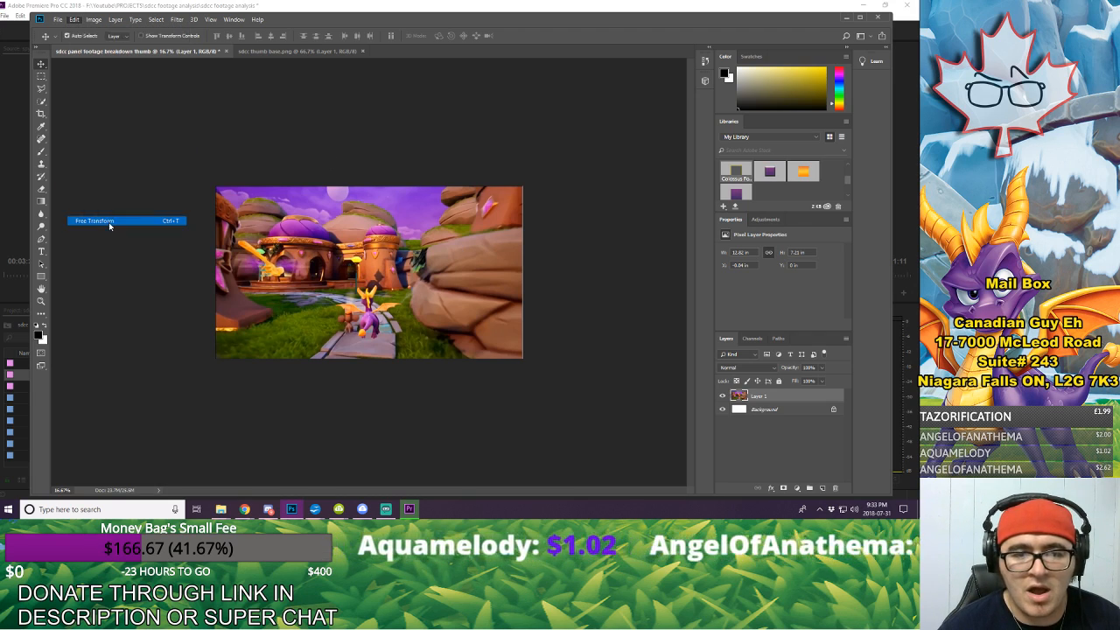
left_click_drag(523, 359, 527, 362)
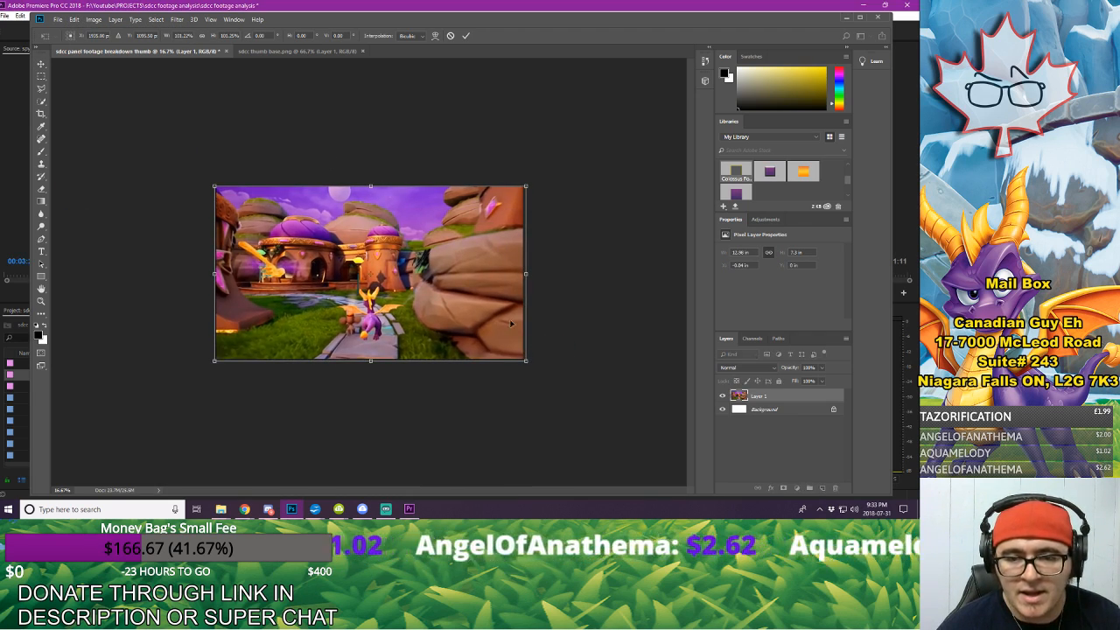
left_click(466, 36)
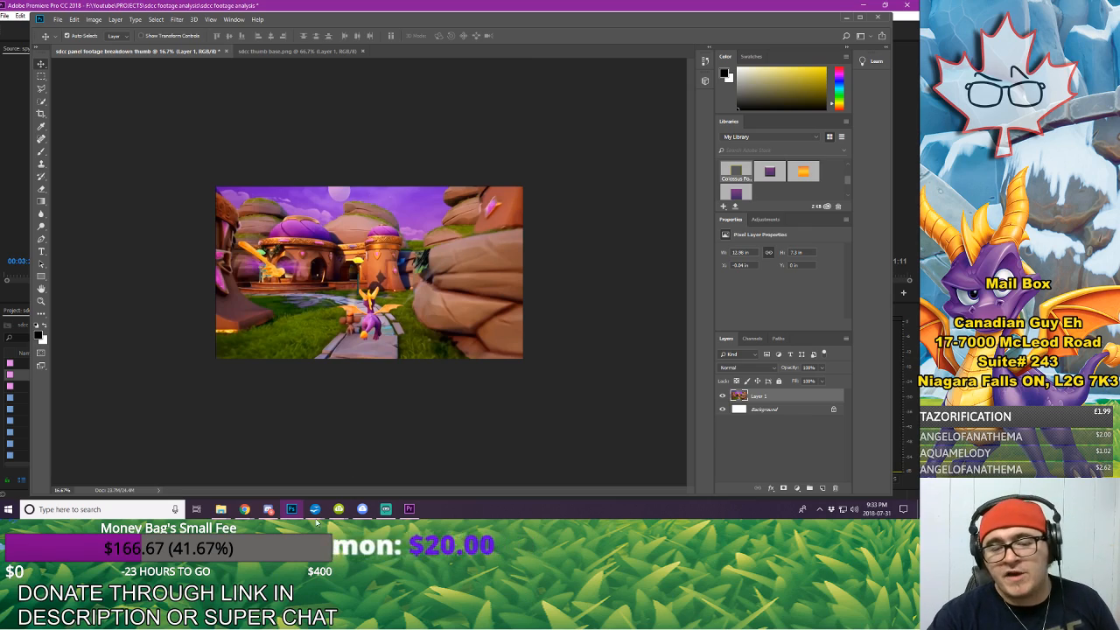
Step: Switch to Chrome and search Google Images for "rule of thirds"
mouse_move(245, 509)
left_click(289, 459)
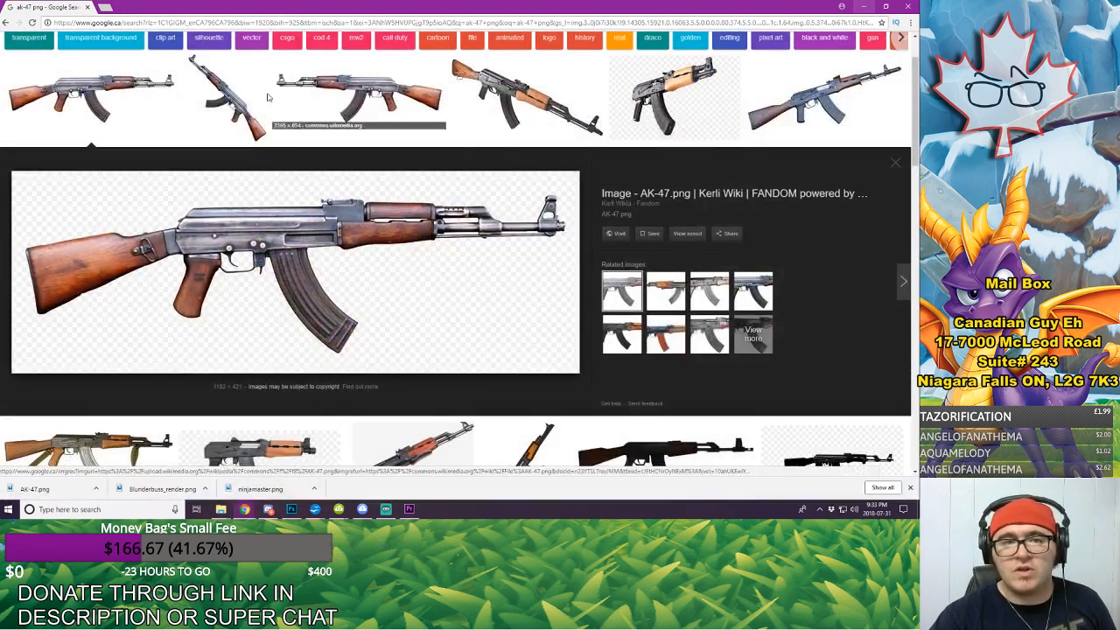
scroll(176, 81, "up", 1)
triple_click(175, 52)
type("ru")
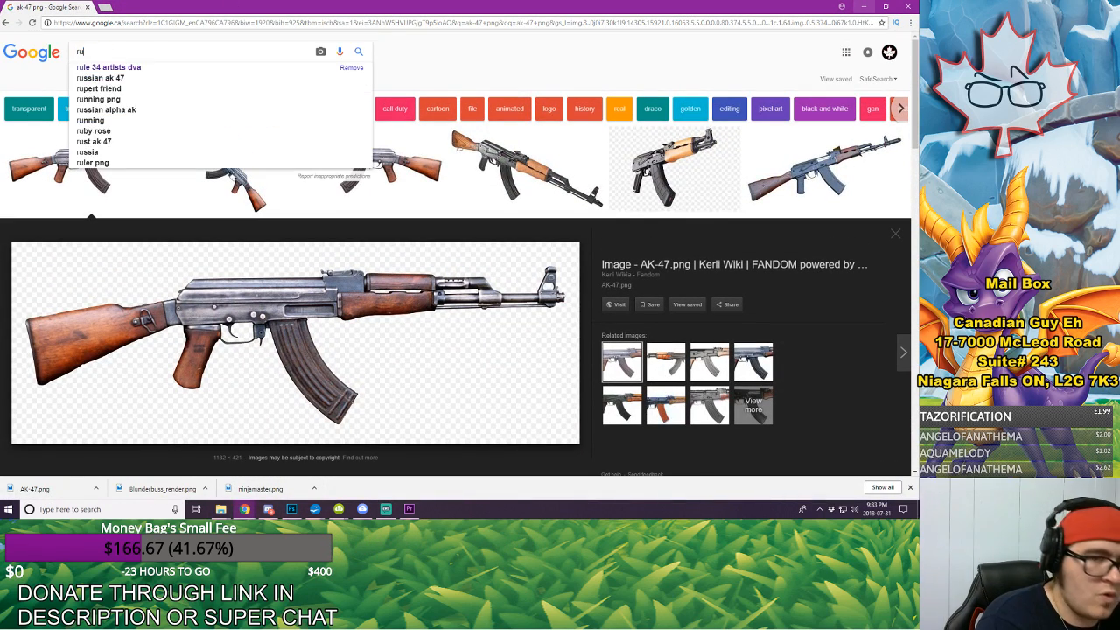
type("le of thirds")
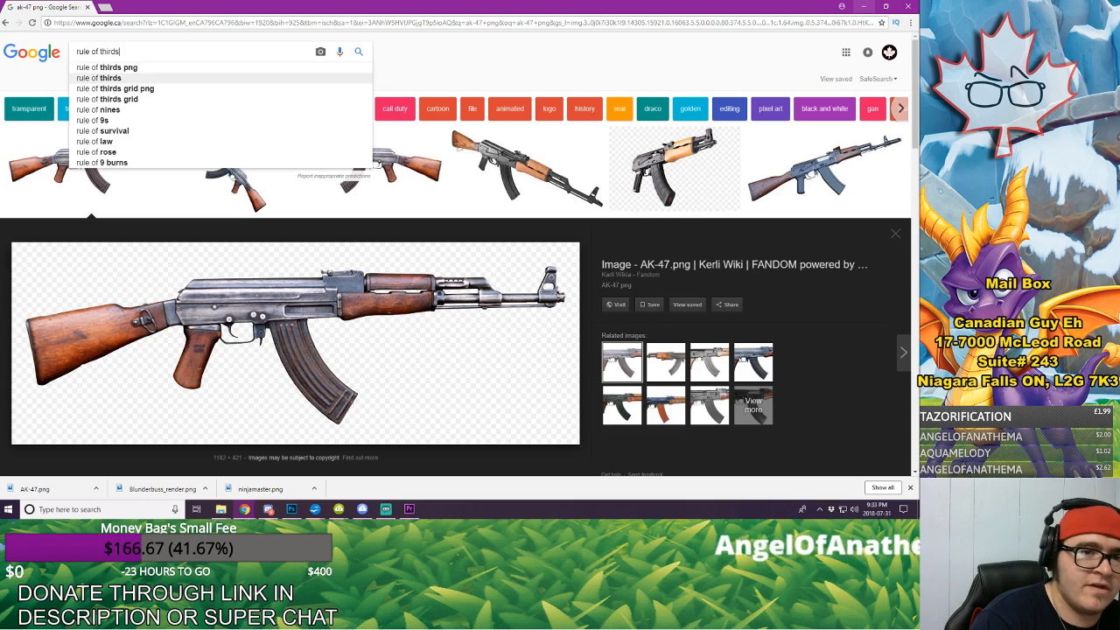
key("Return")
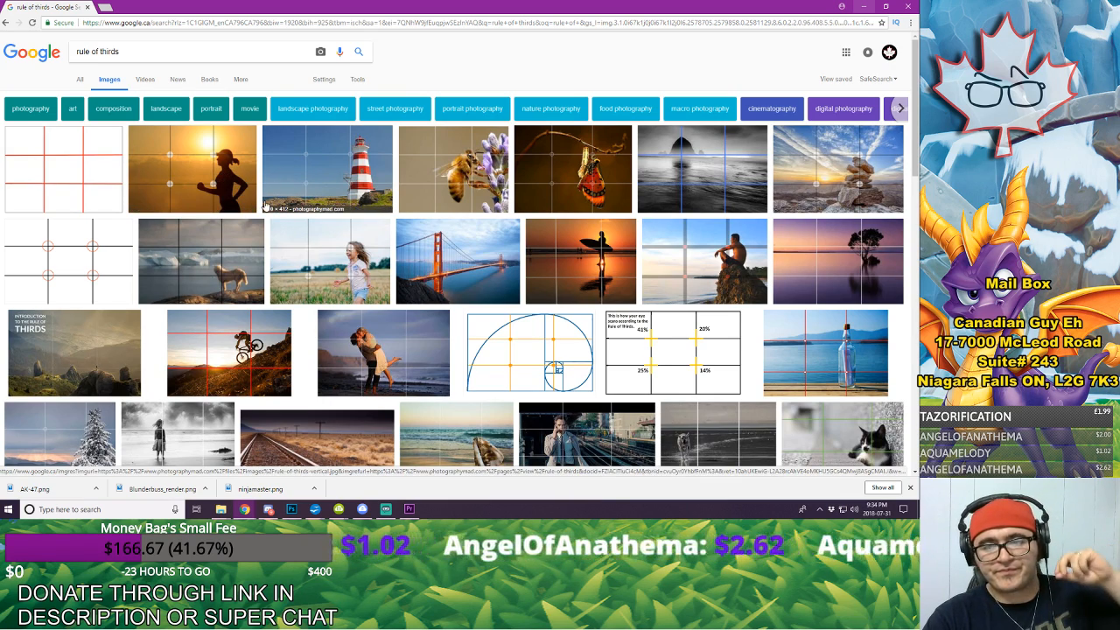
Step: Examine subject placement on the grid lines in the lighthouse, bee and related squirrel rule-of-thirds photos
left_click(322, 185)
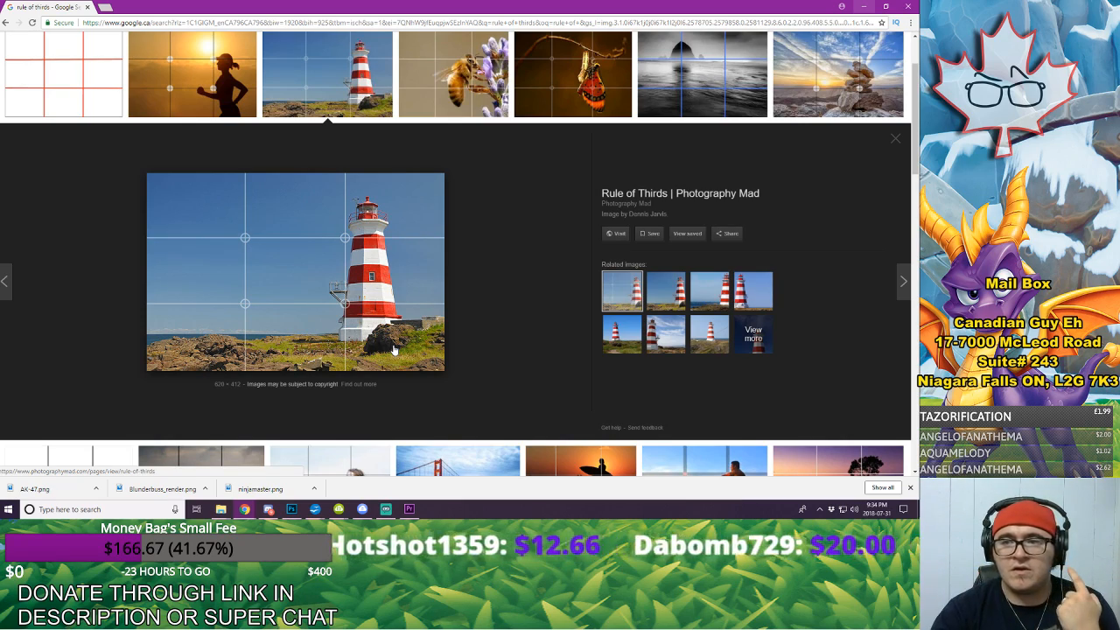
scroll(497, 191, "up", 2)
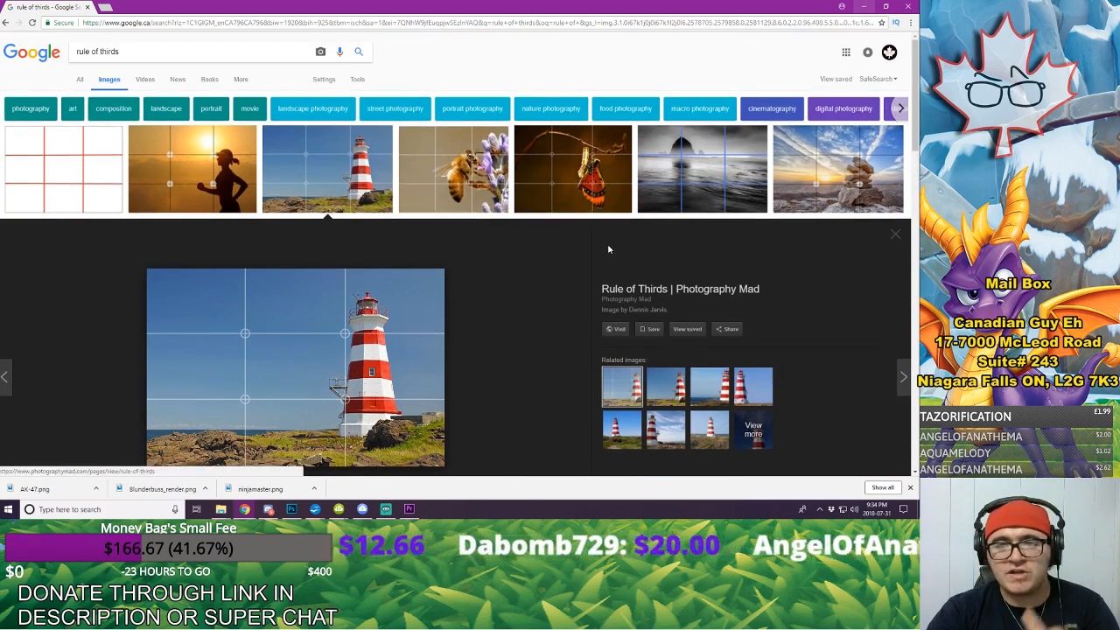
left_click(498, 189)
left_click(664, 287)
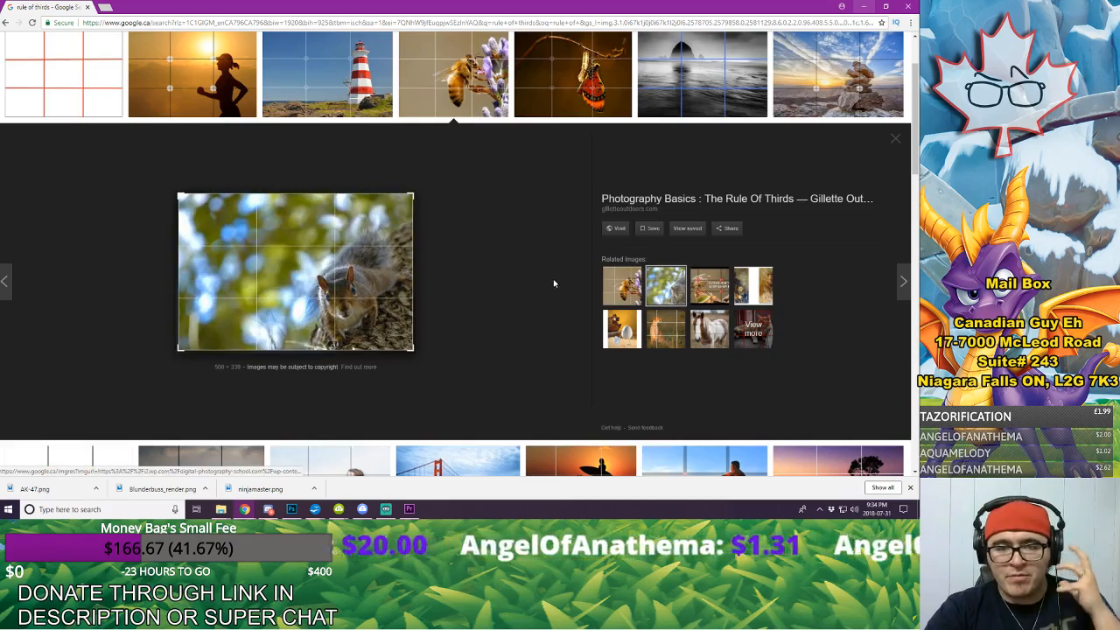
scroll(537, 238, "up", 1)
left_click(453, 153)
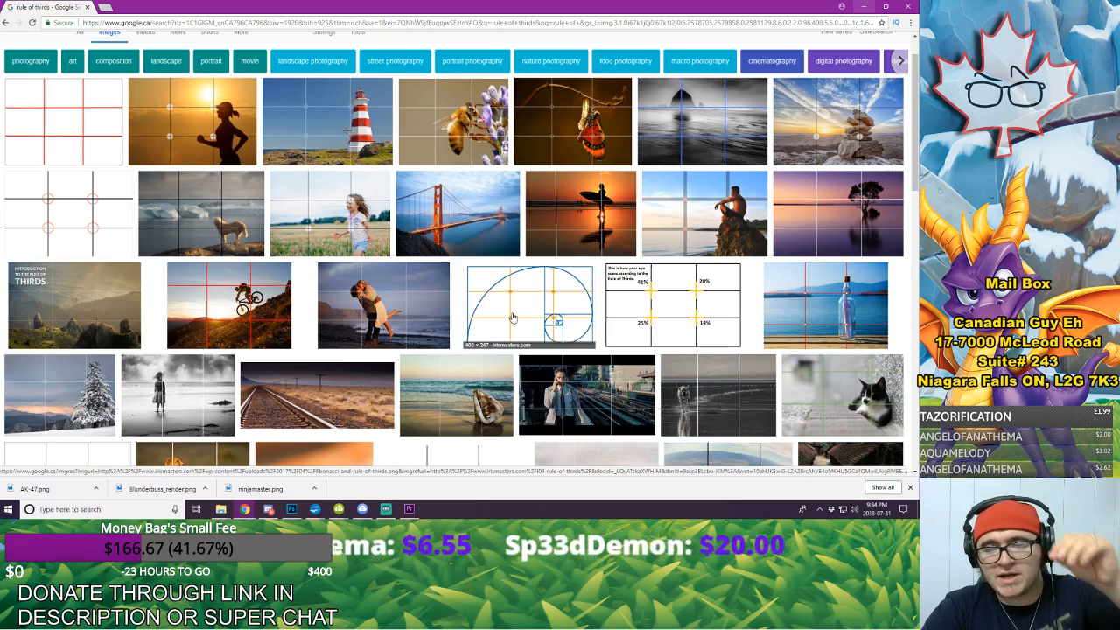
Step: Study the composition of the film still of the man on the phone and its related cinematic images
left_click(583, 385)
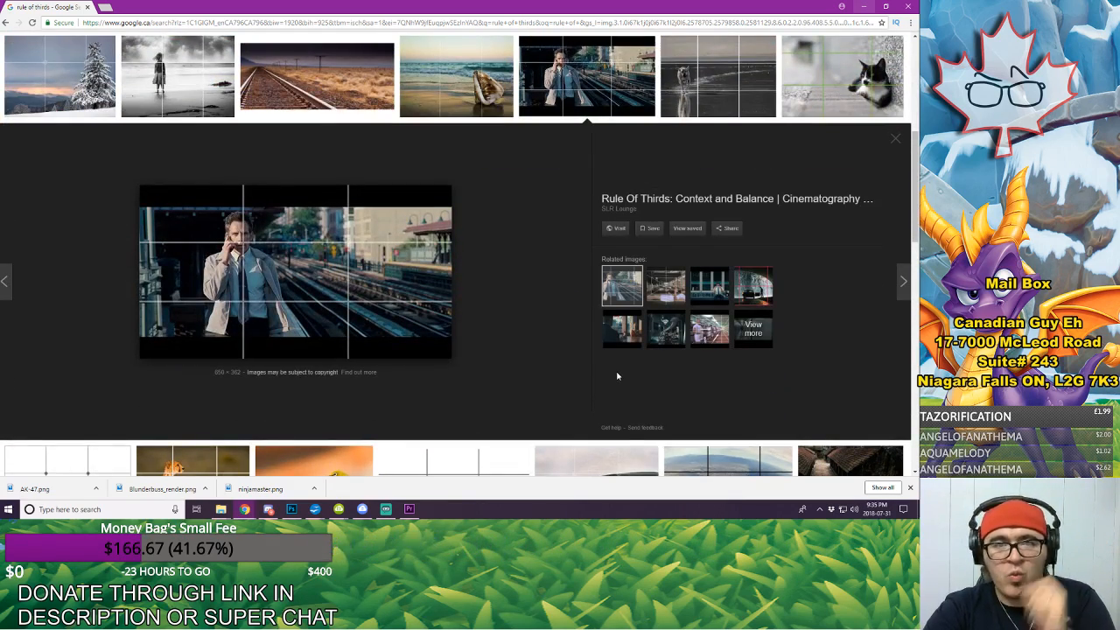
left_click(665, 286)
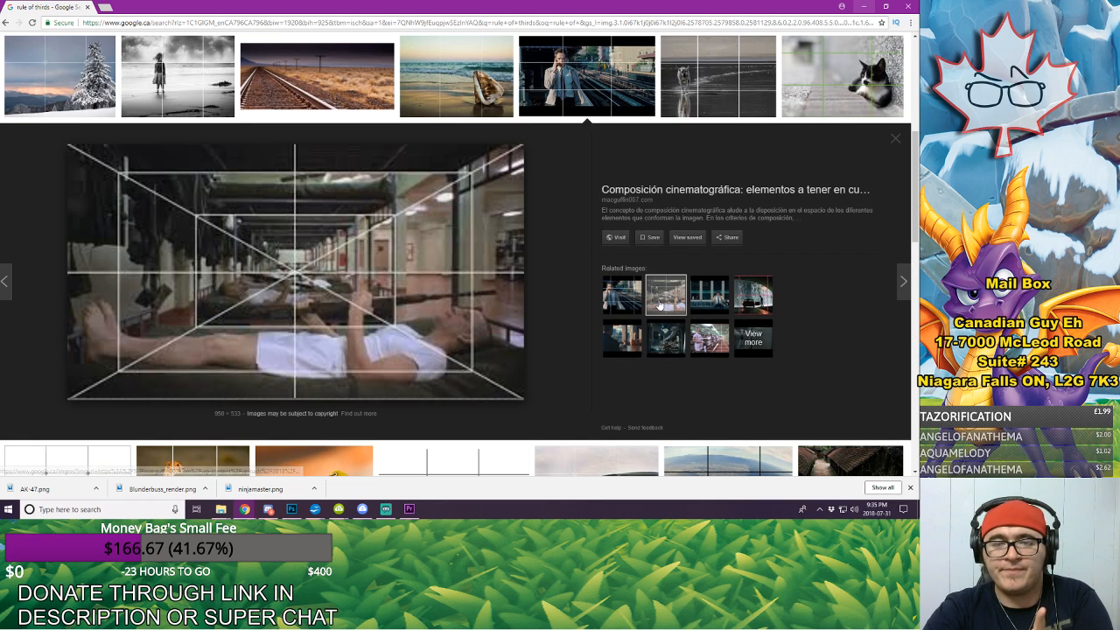
left_click(619, 337)
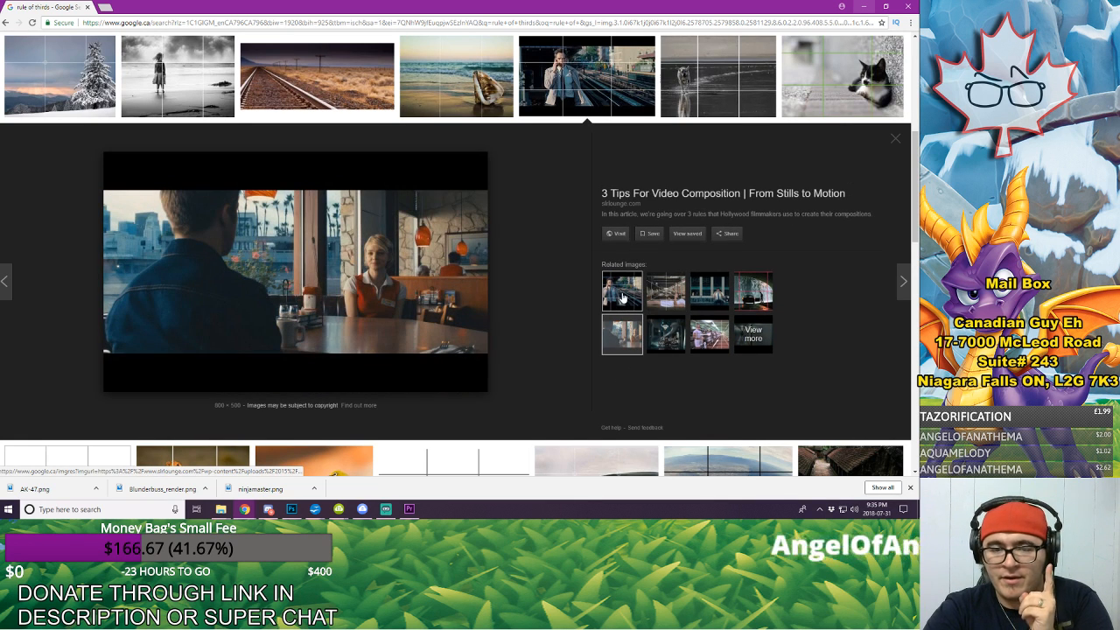
left_click(661, 330)
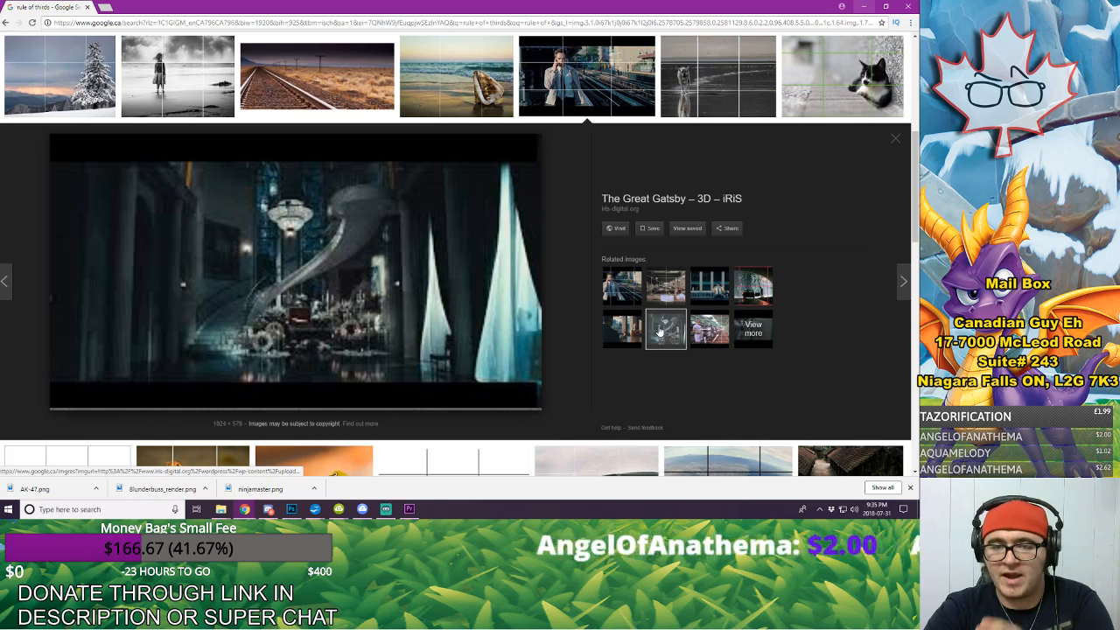
left_click(714, 289)
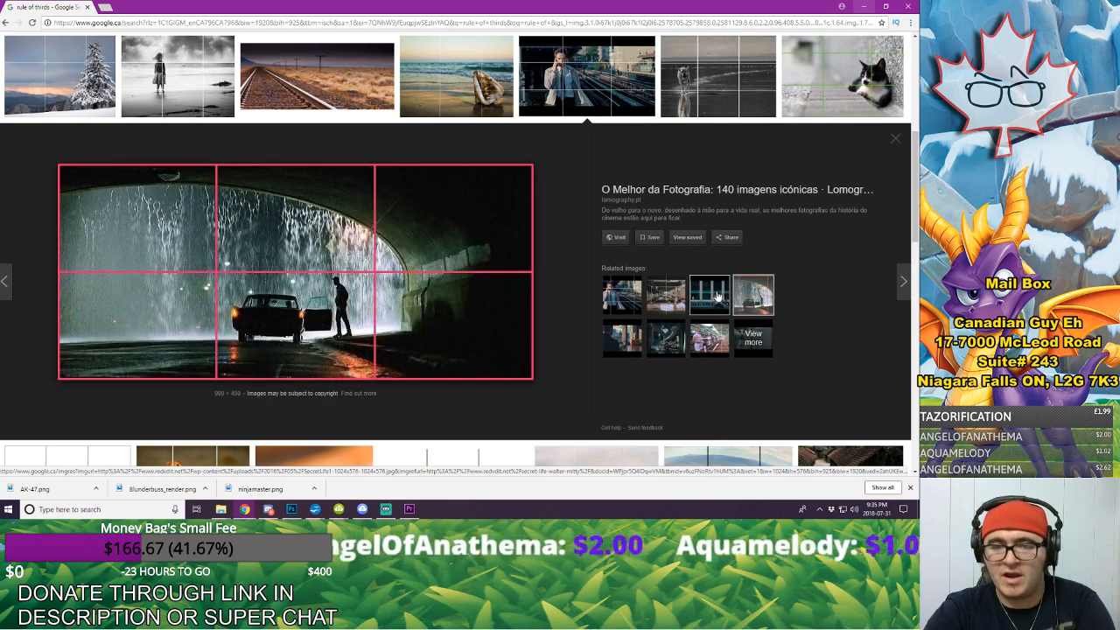
left_click(706, 293)
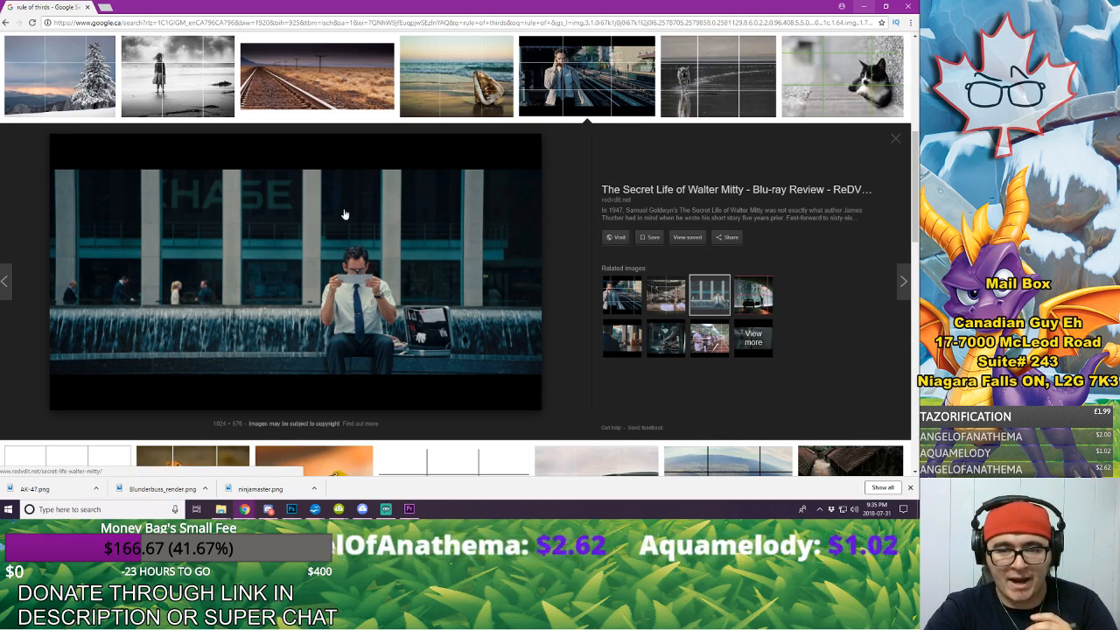
left_click(895, 139)
Step: Compare how the dog, cat and related white wolf photos place their subjects on the rule-of-thirds grid
left_click(708, 71)
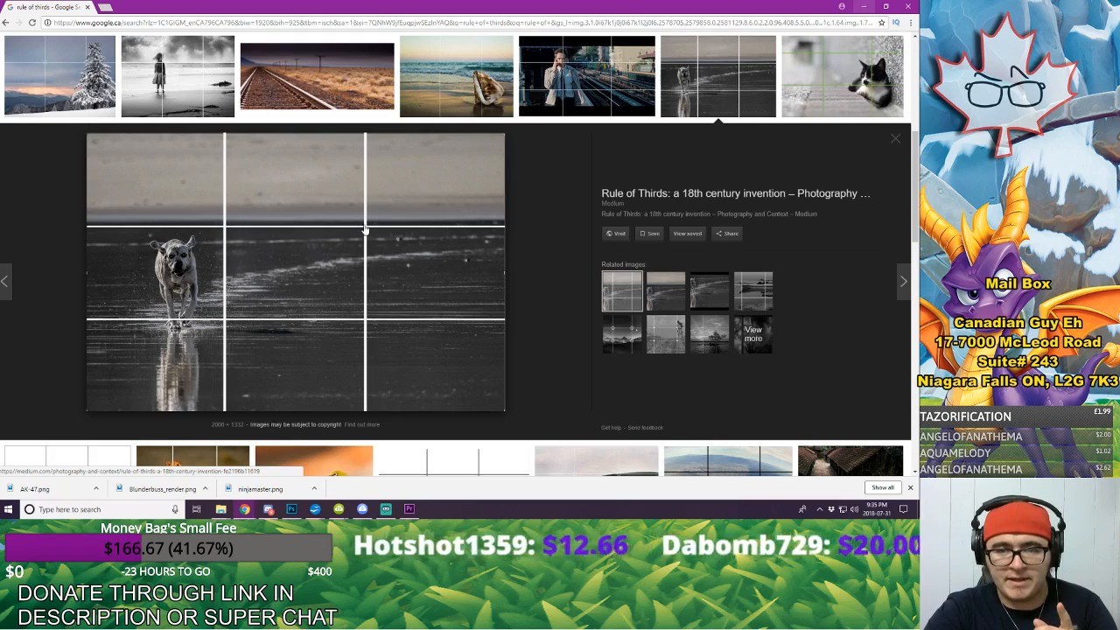
left_click(895, 139)
left_click(842, 76)
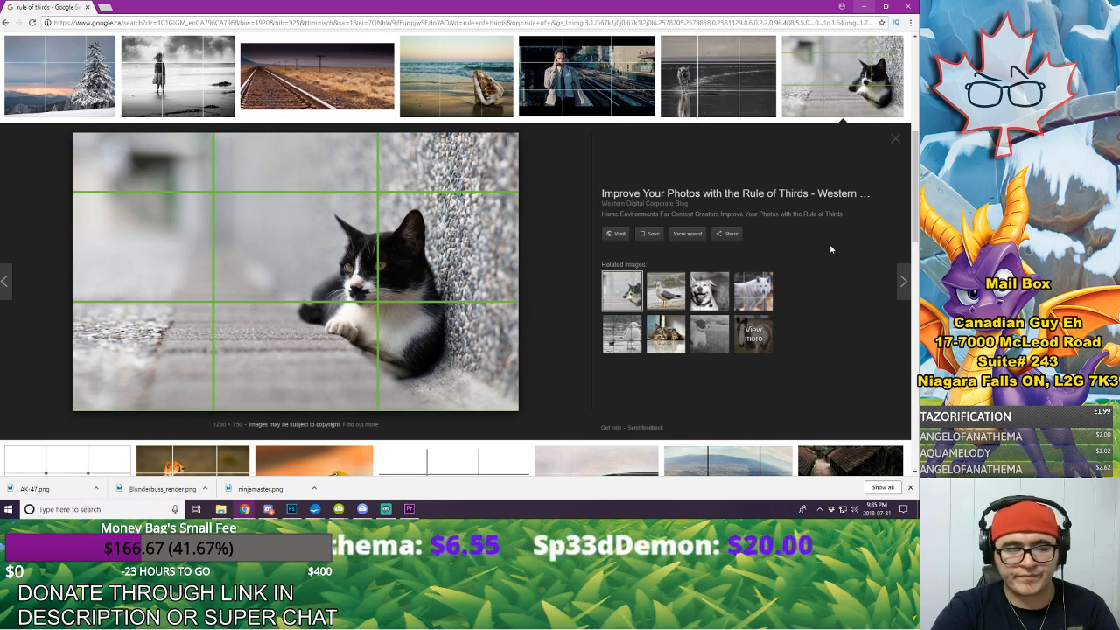
left_click(754, 294)
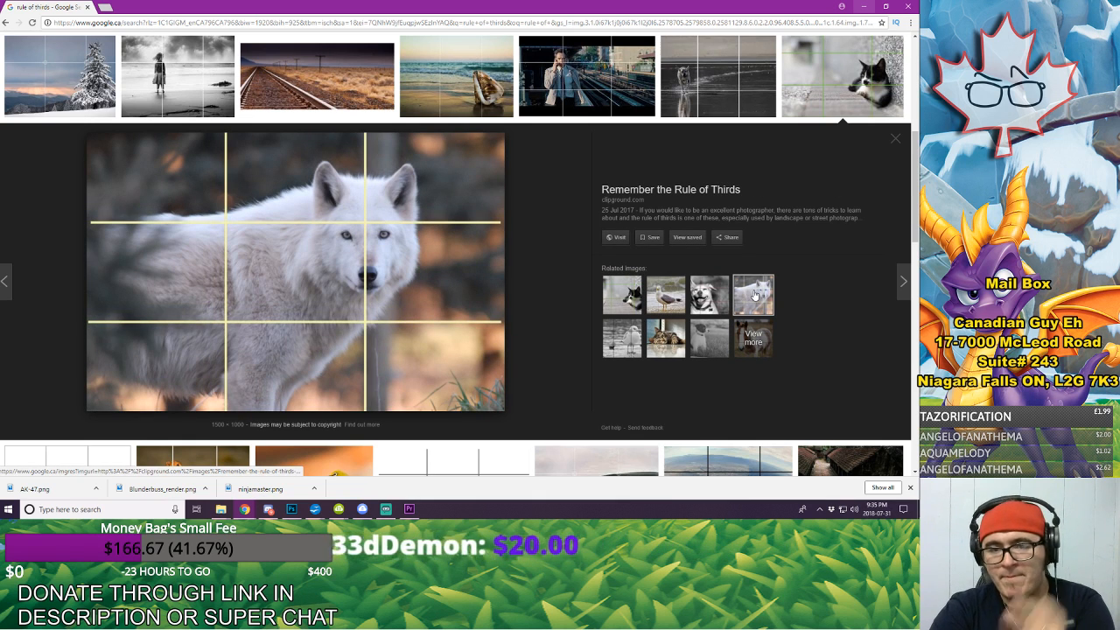
Step: Examine subject placement in the two seagull photos and in the pier and barn photos related to the railway image
left_click(673, 301)
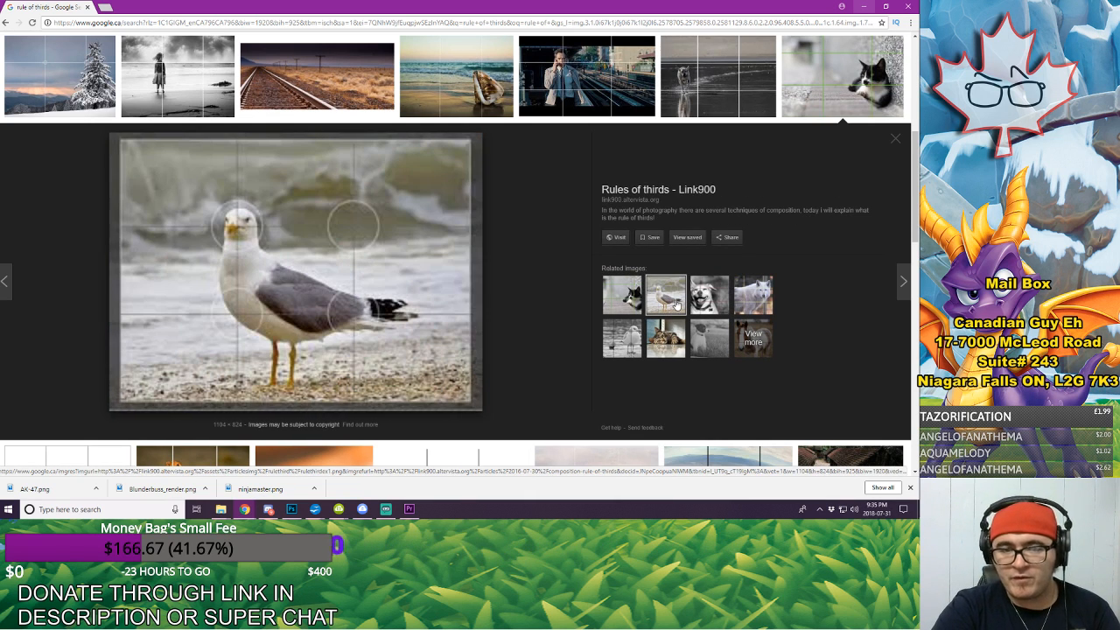
left_click(622, 338)
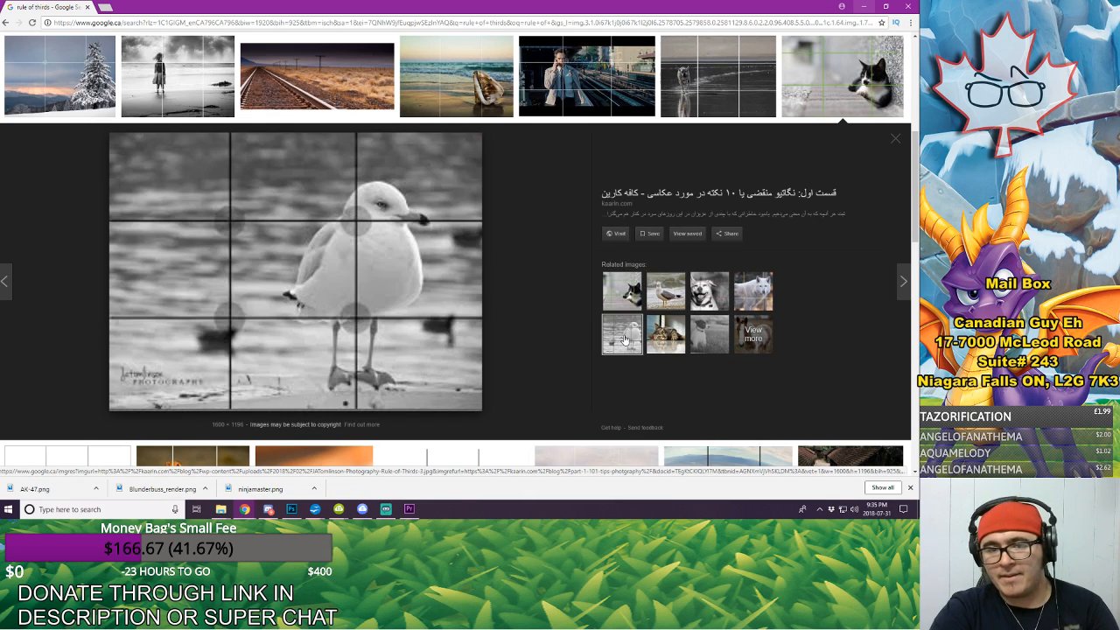
left_click(895, 139)
scroll(438, 350, "up", 5)
left_click(318, 420)
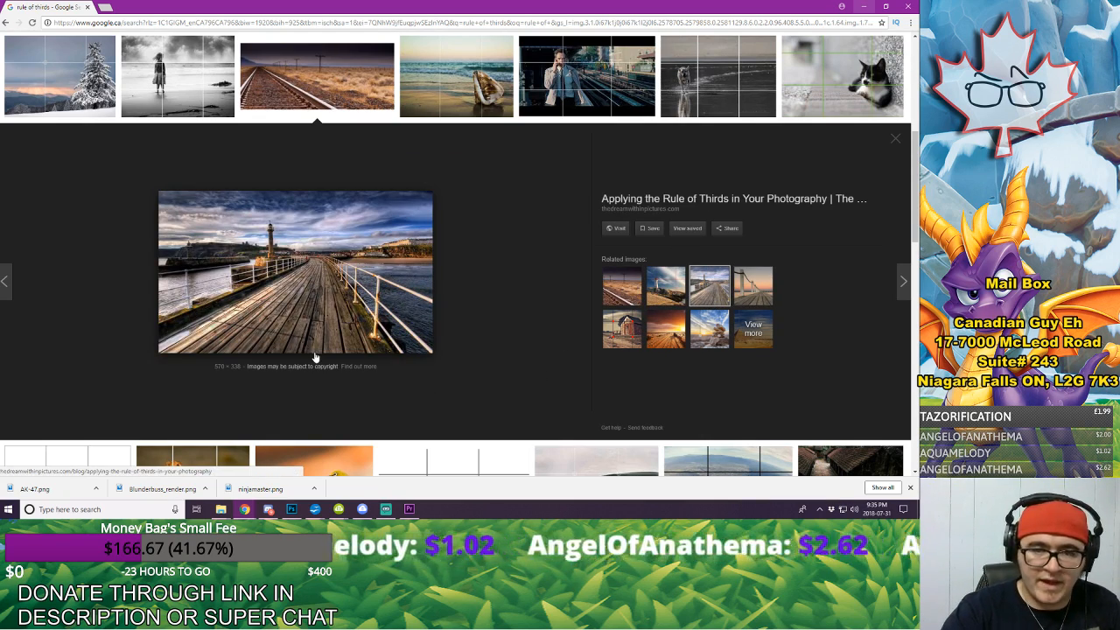
left_click(625, 336)
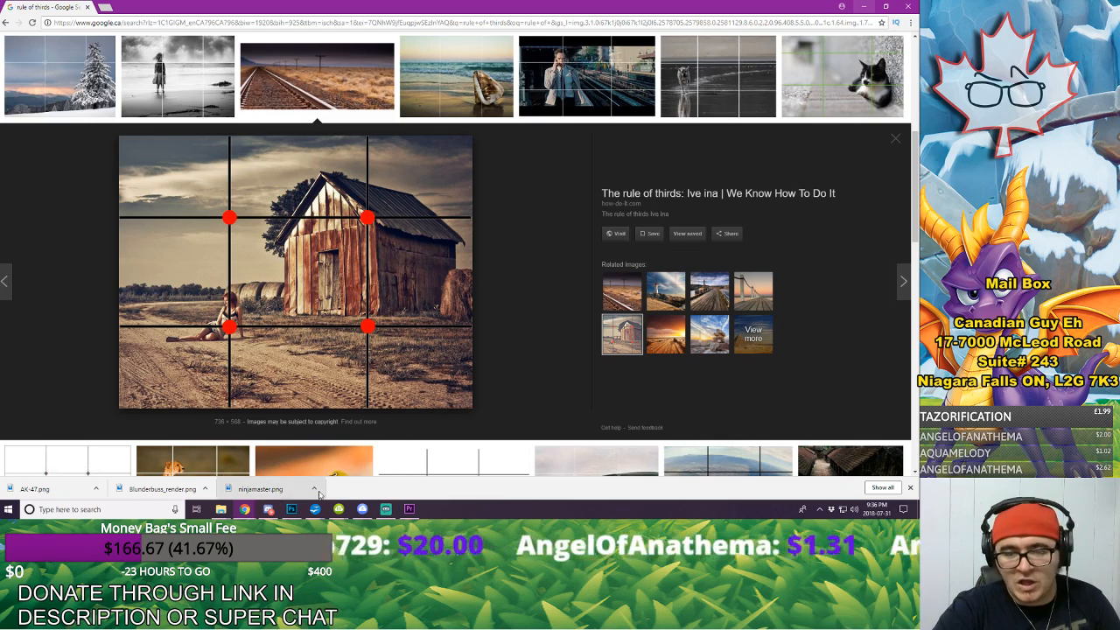
Step: Switch to Photoshop and shift the Spyro still sideways so Spyro stands near the left third line of the canvas
left_click(268, 508)
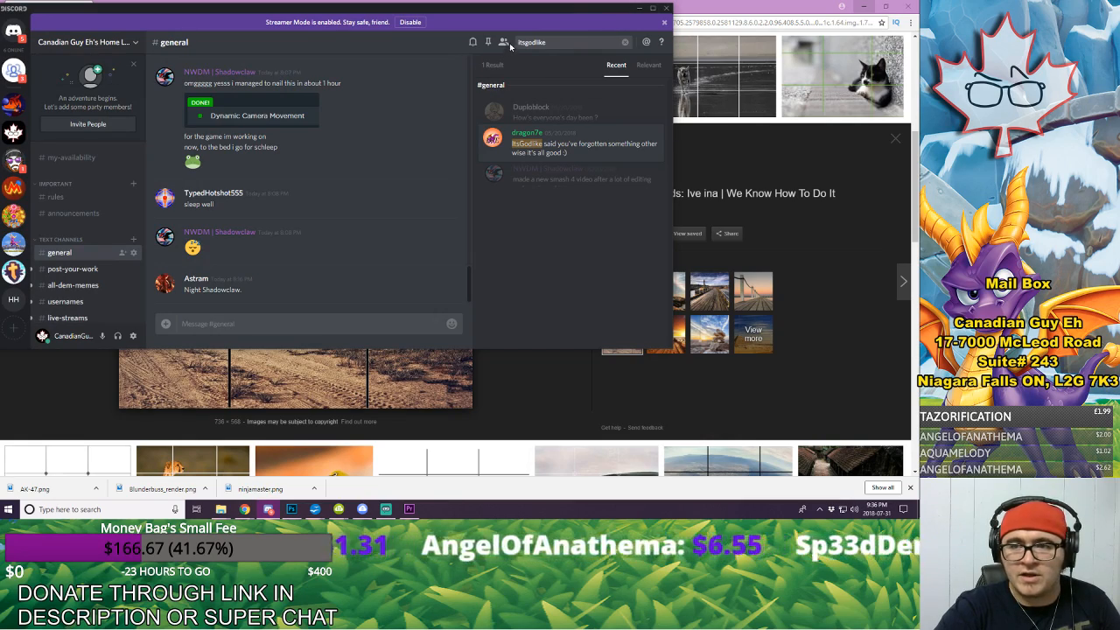
left_click(637, 7)
left_click(409, 508)
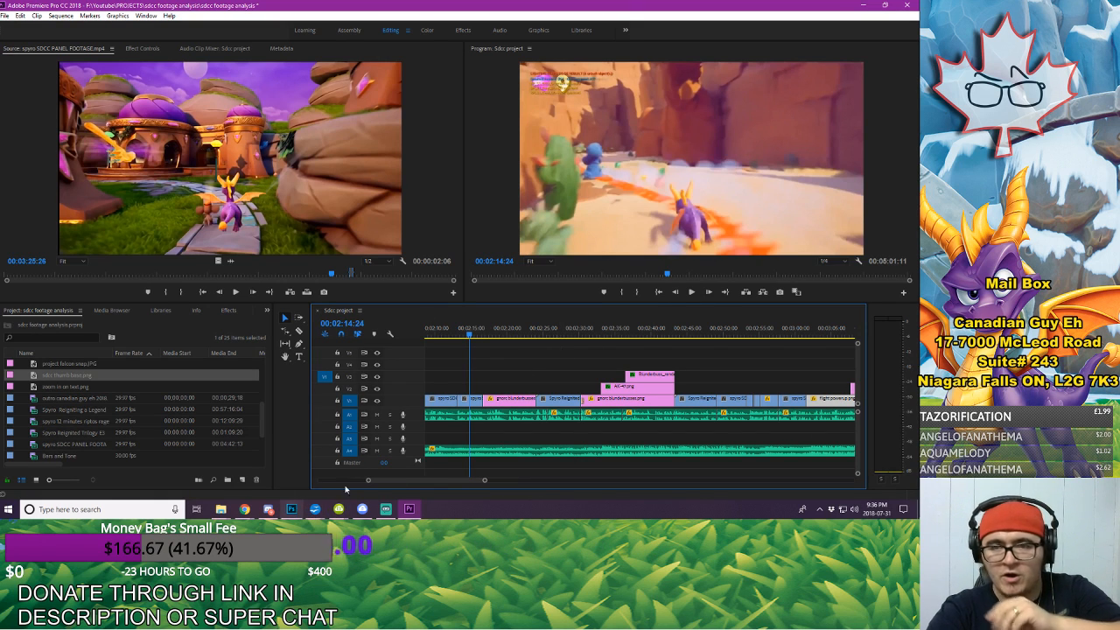
left_click(291, 508)
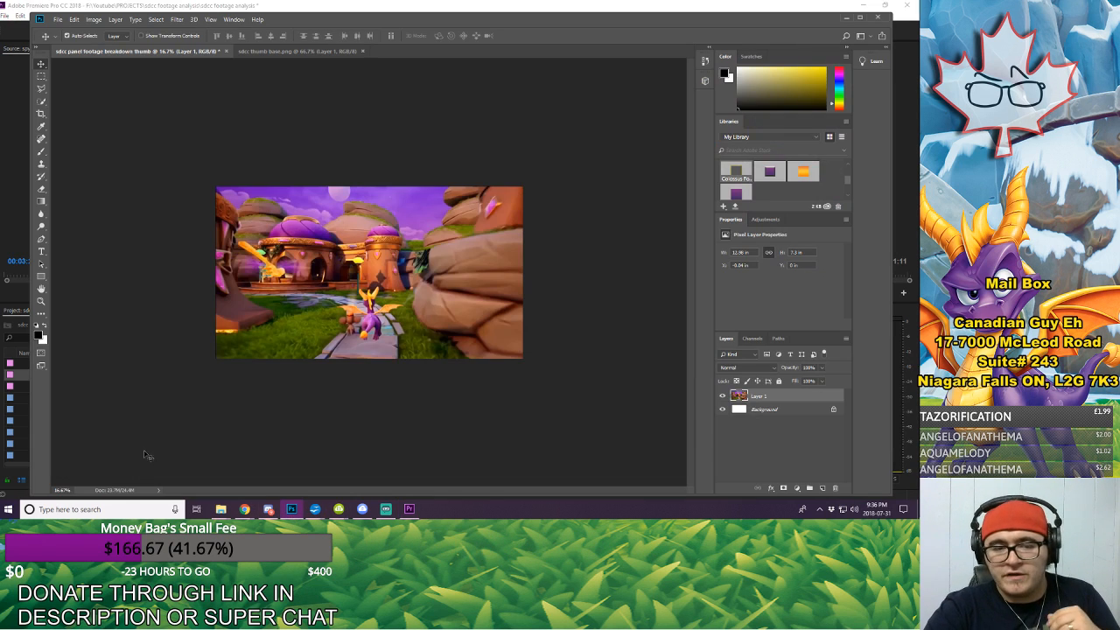
left_click(41, 300)
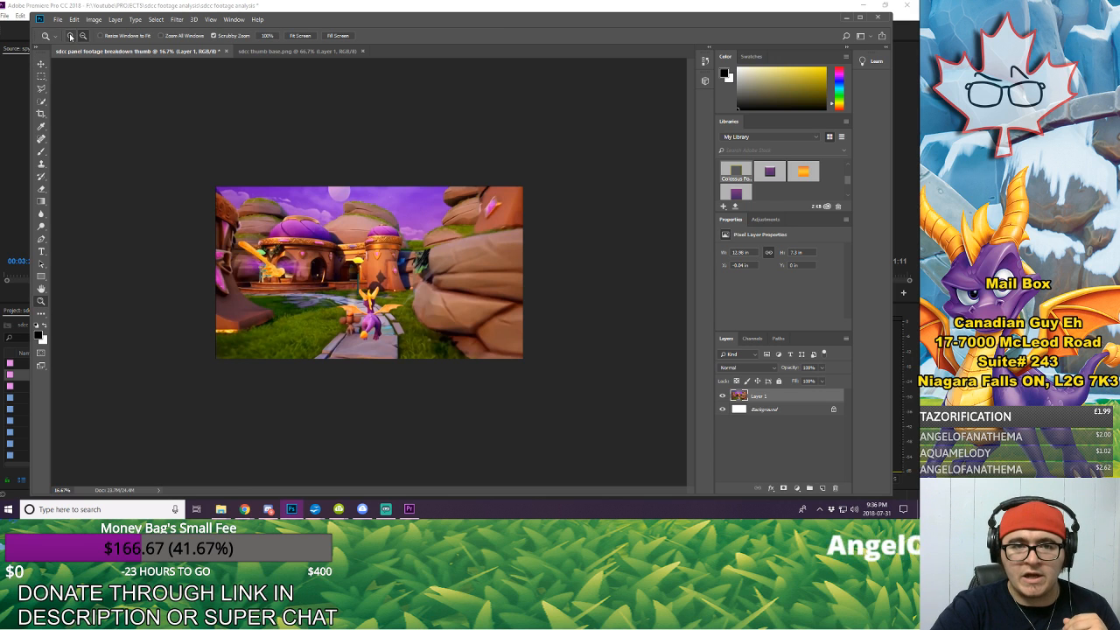
left_click(395, 286)
left_click(396, 286)
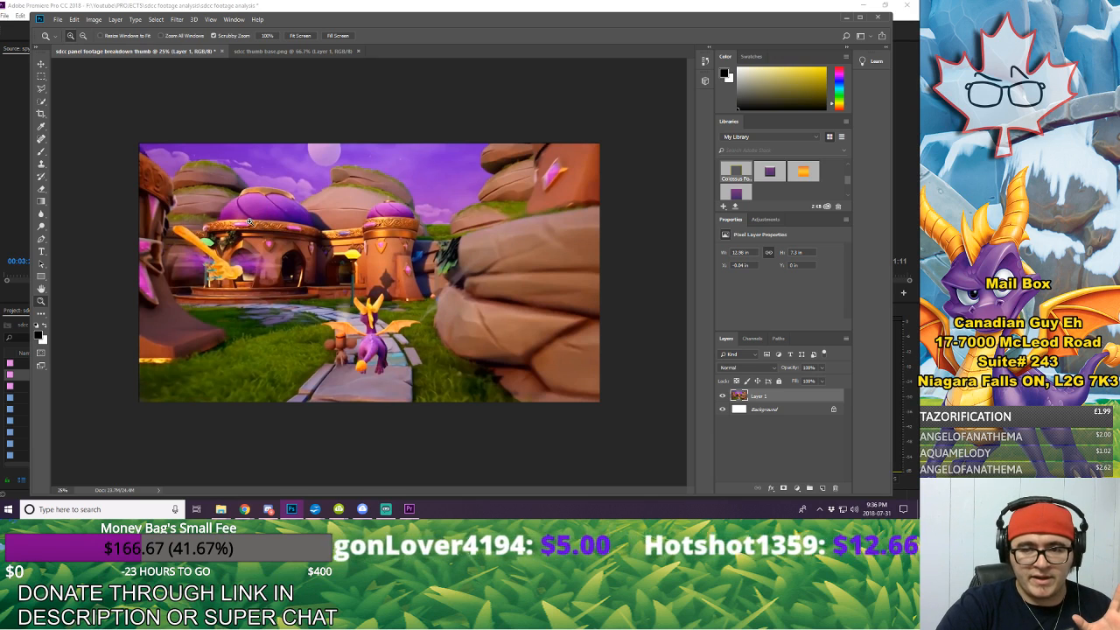
left_click(44, 66)
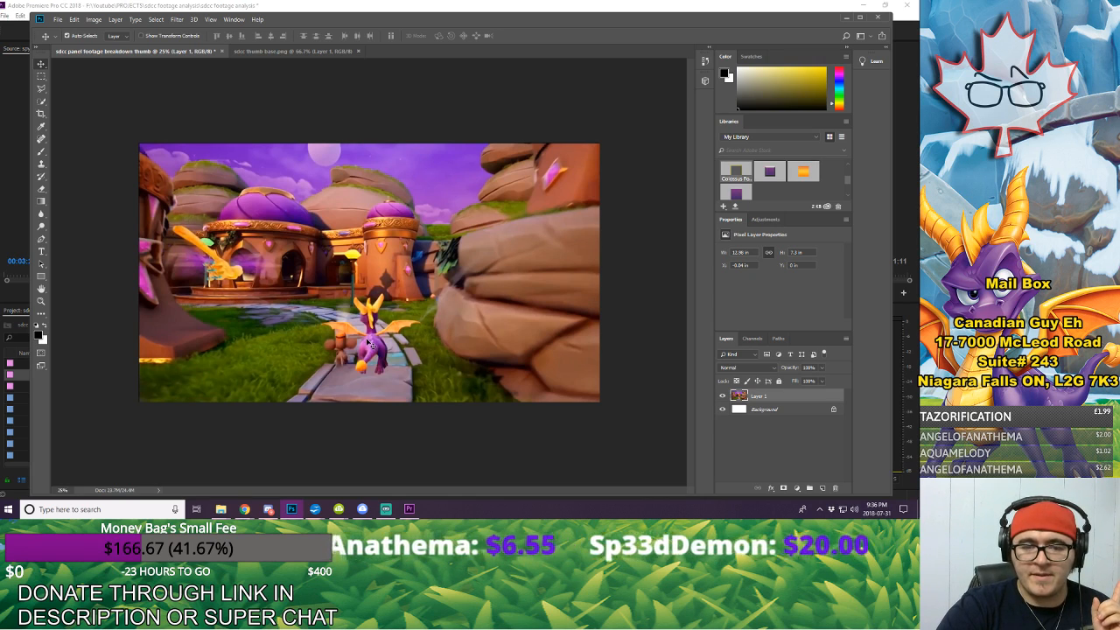
left_click_drag(367, 343, 314, 359)
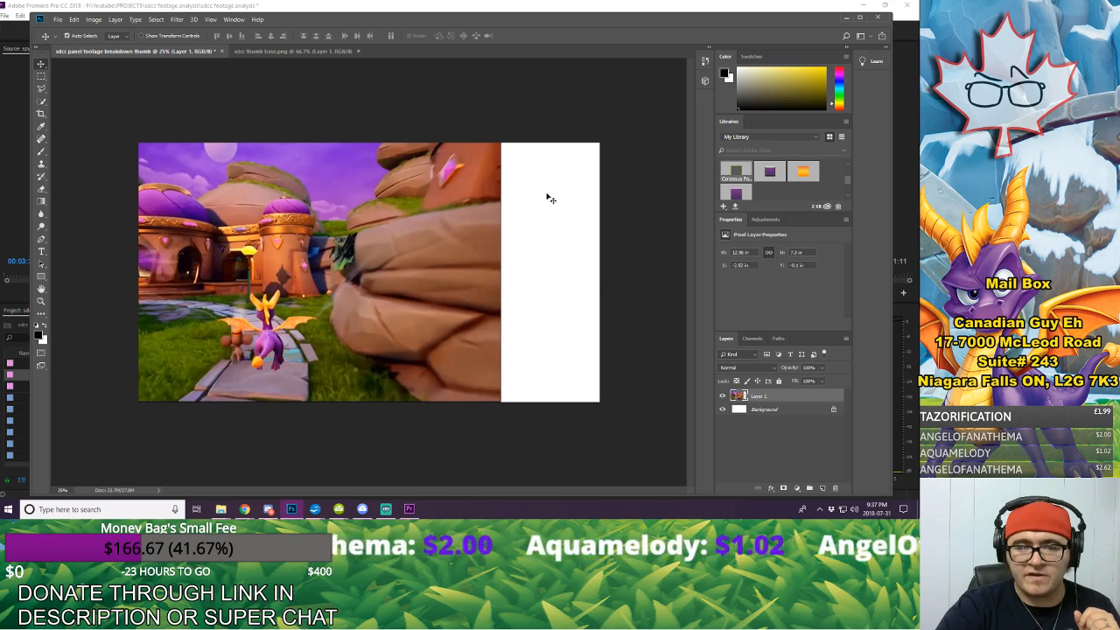
Step: Scale the Spyro still to about 154% and reposition it to cover the whole canvas, keeping Spyro in the left third
left_click(75, 20)
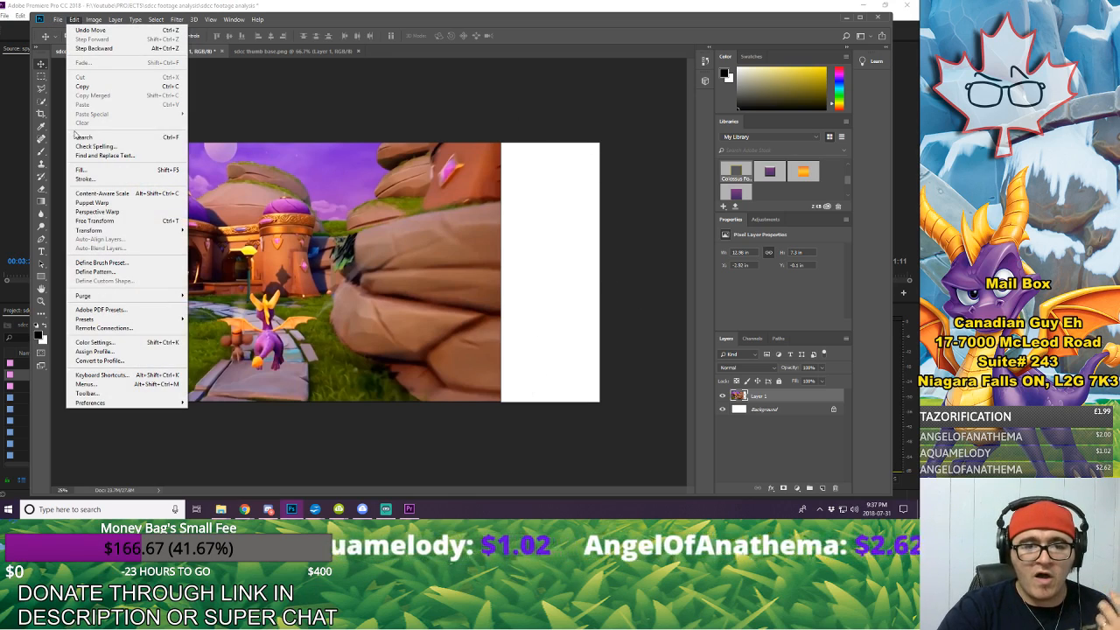
left_click(117, 222)
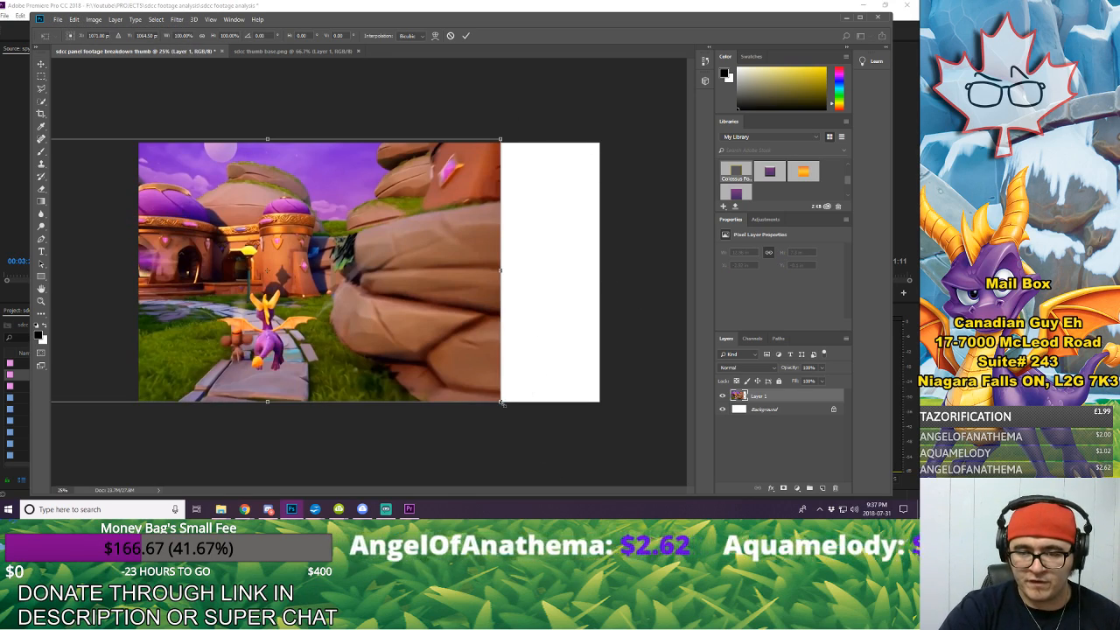
left_click_drag(502, 404, 766, 508)
left_click_drag(508, 303, 392, 175)
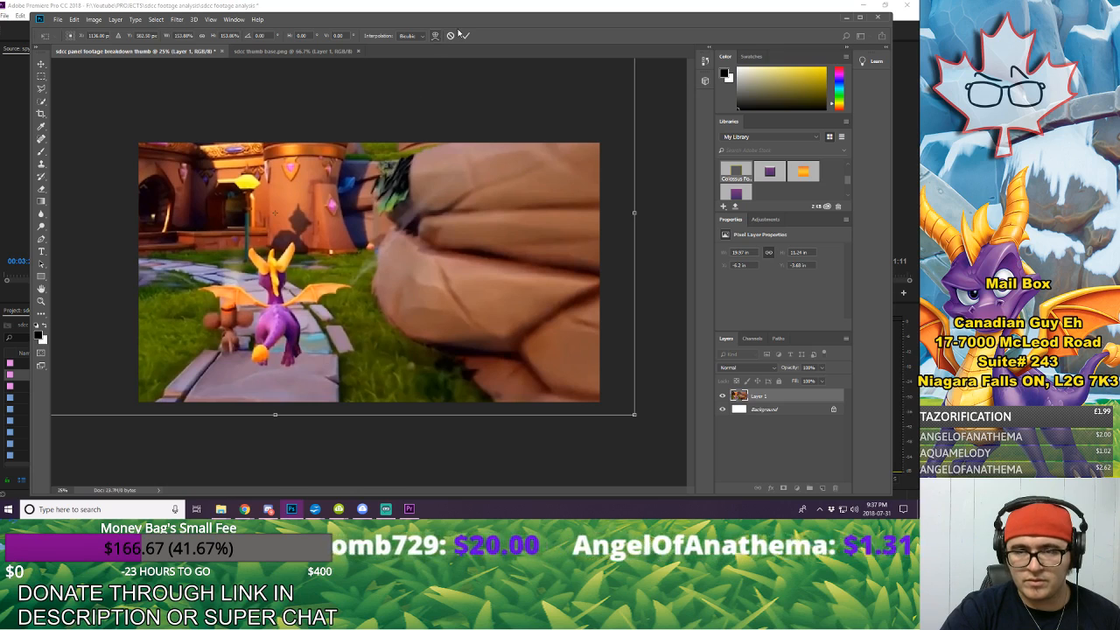
left_click(465, 35)
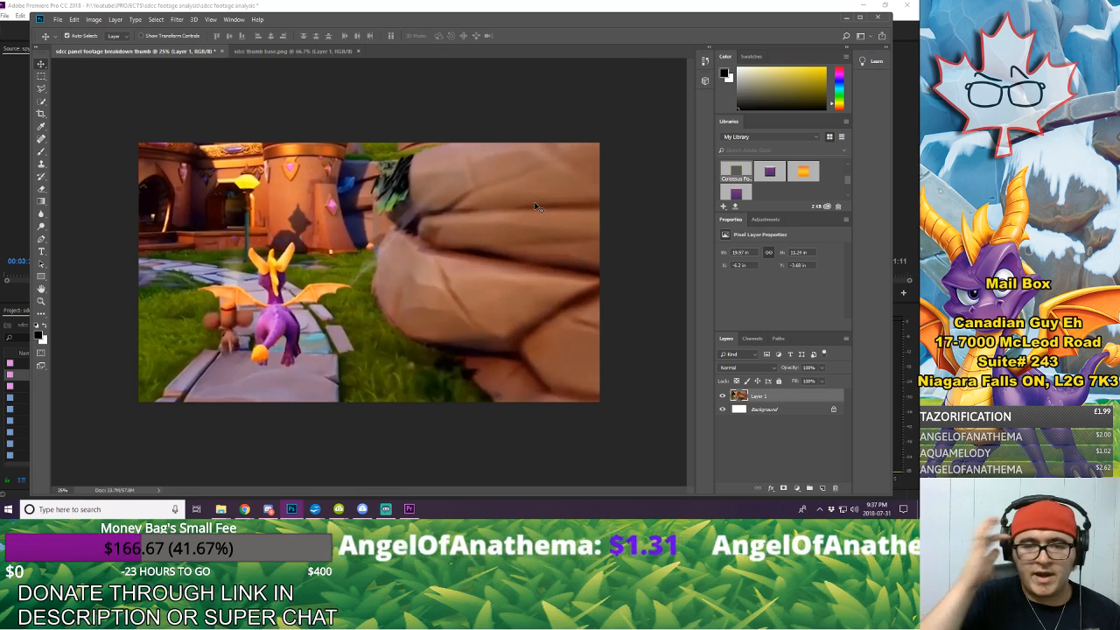
Step: Examine how the enlarged composition reads at very small thumbnail size compared with a larger view
left_click(41, 300)
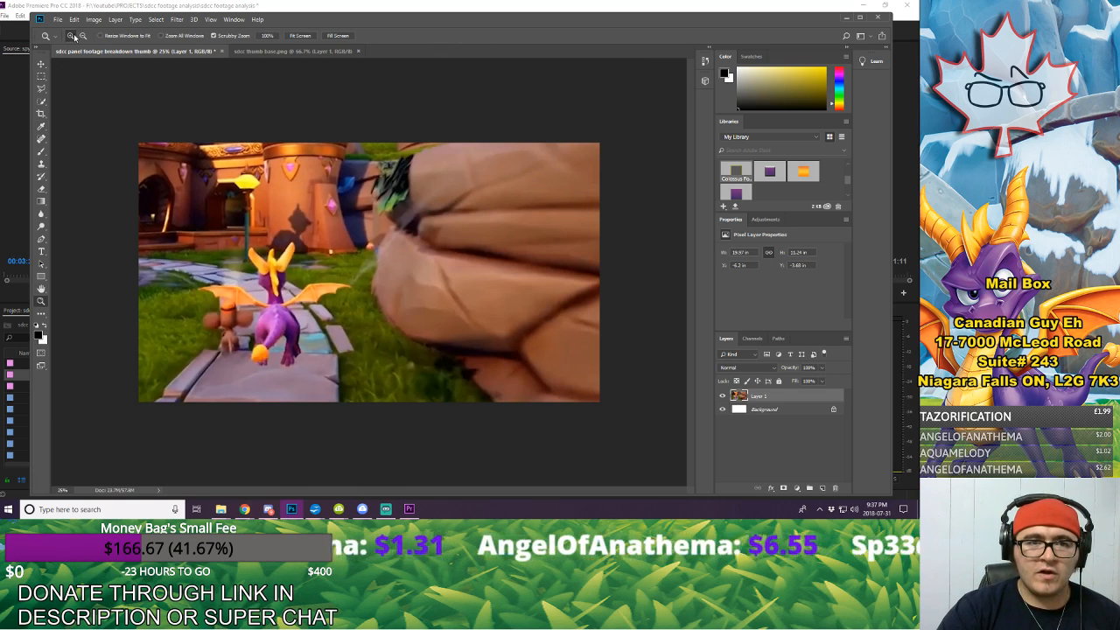
left_click(365, 253)
left_click(365, 253)
left_click(364, 252)
left_click(365, 253)
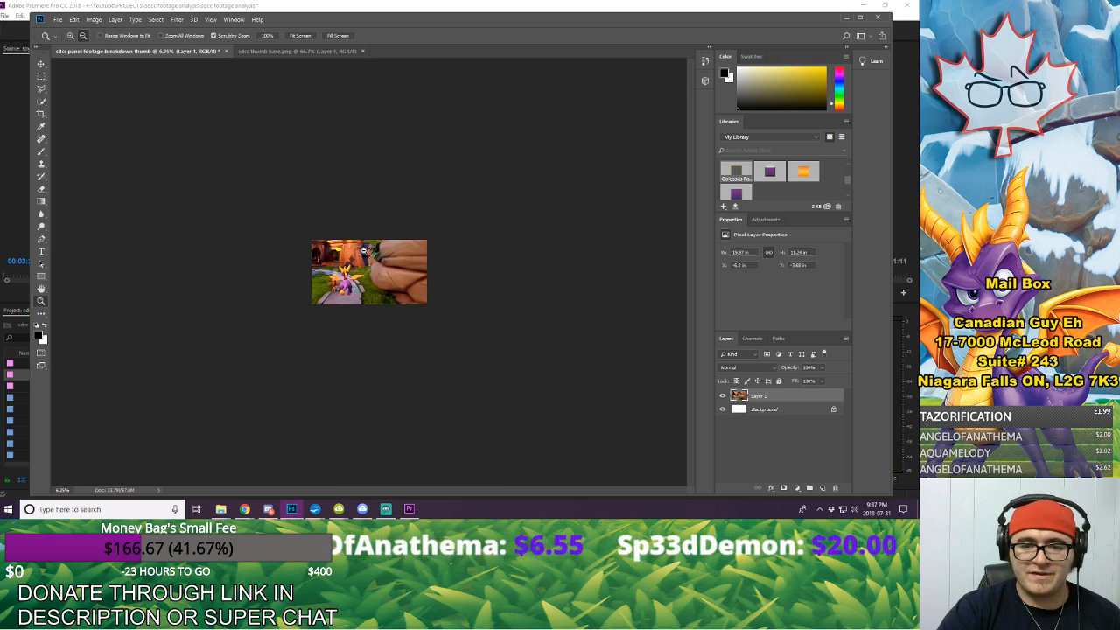
left_click(364, 252)
left_click(365, 253)
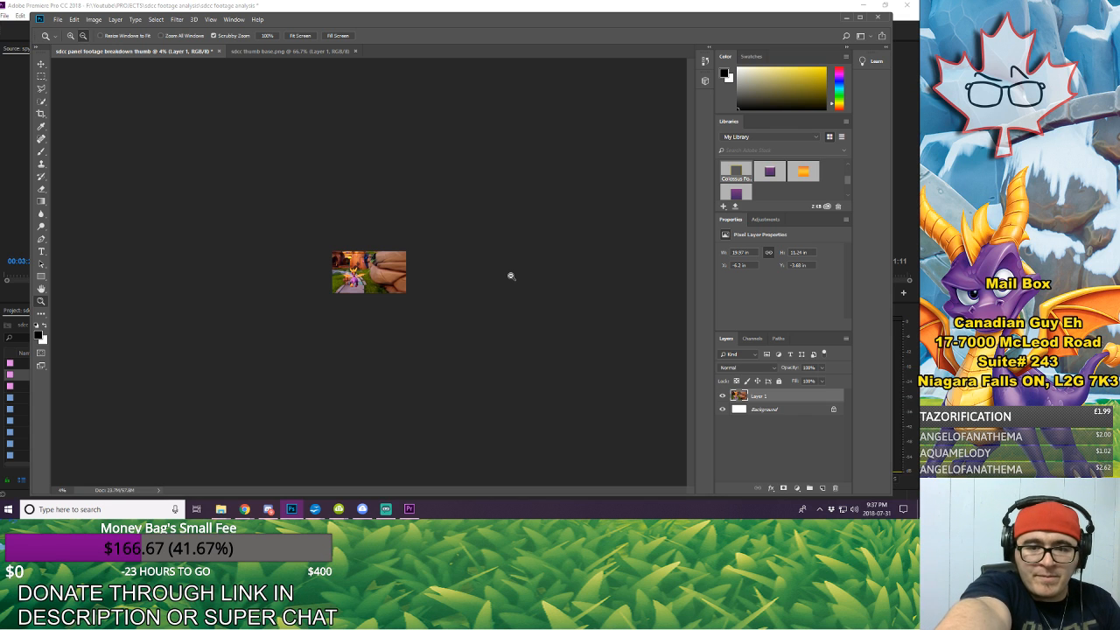
left_click(70, 35)
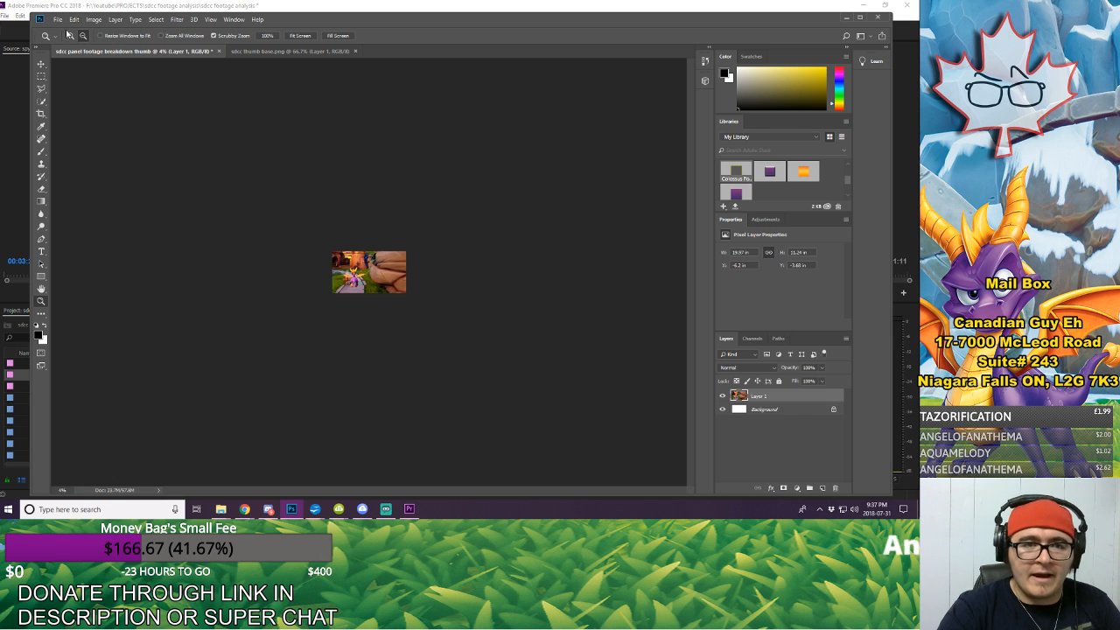
left_click(381, 257)
left_click(381, 258)
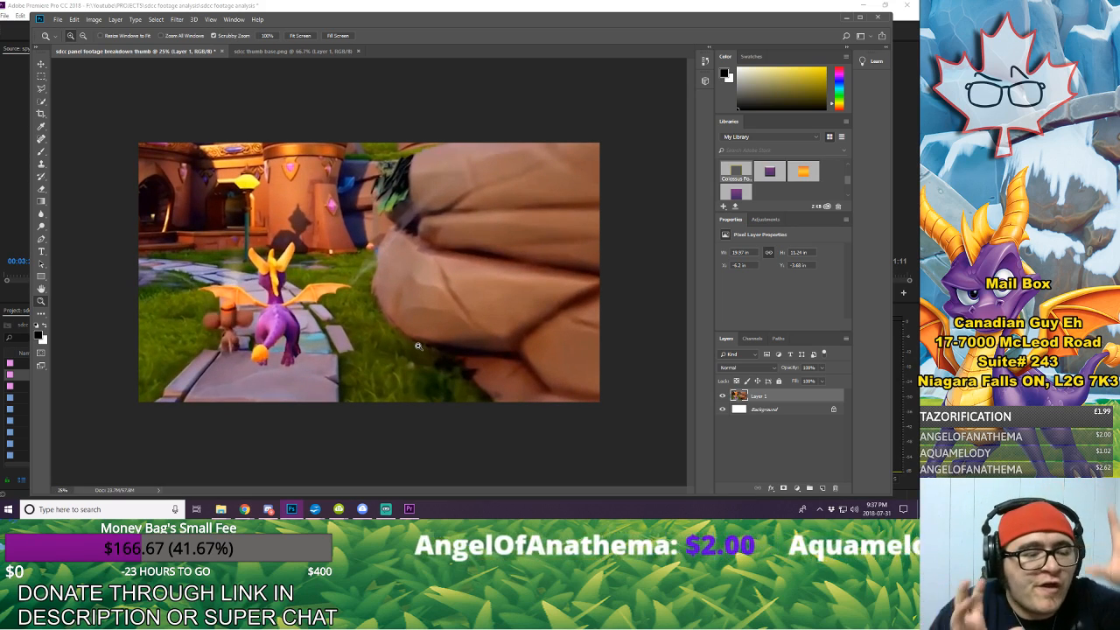
left_click(83, 36)
left_click(321, 232)
left_click(321, 232)
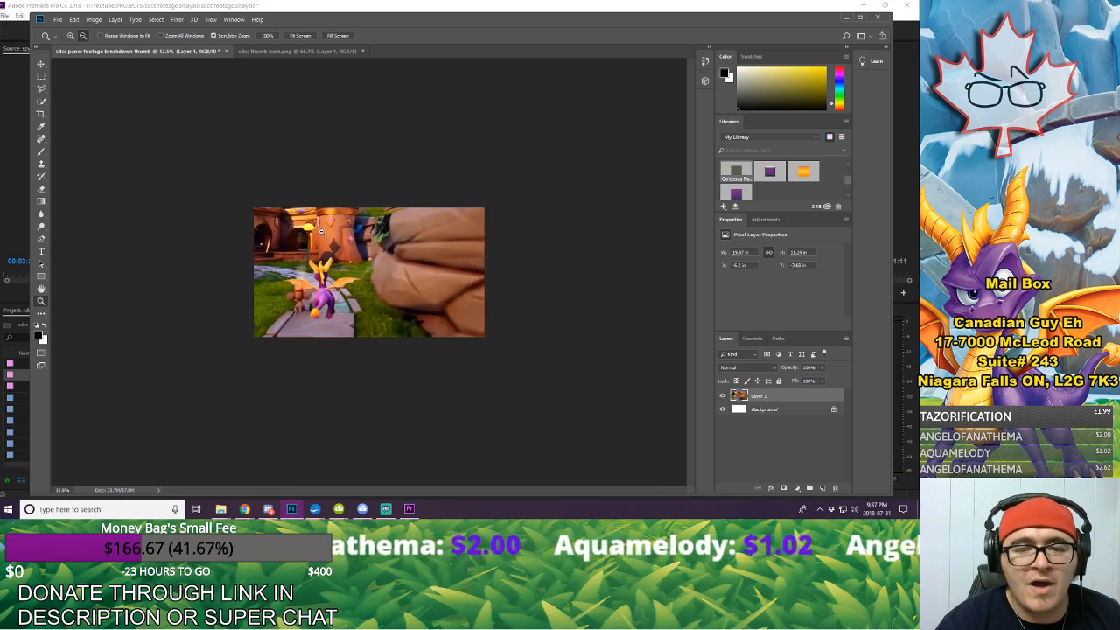
left_click(321, 231)
left_click(321, 231)
left_click(321, 232)
left_click(457, 245)
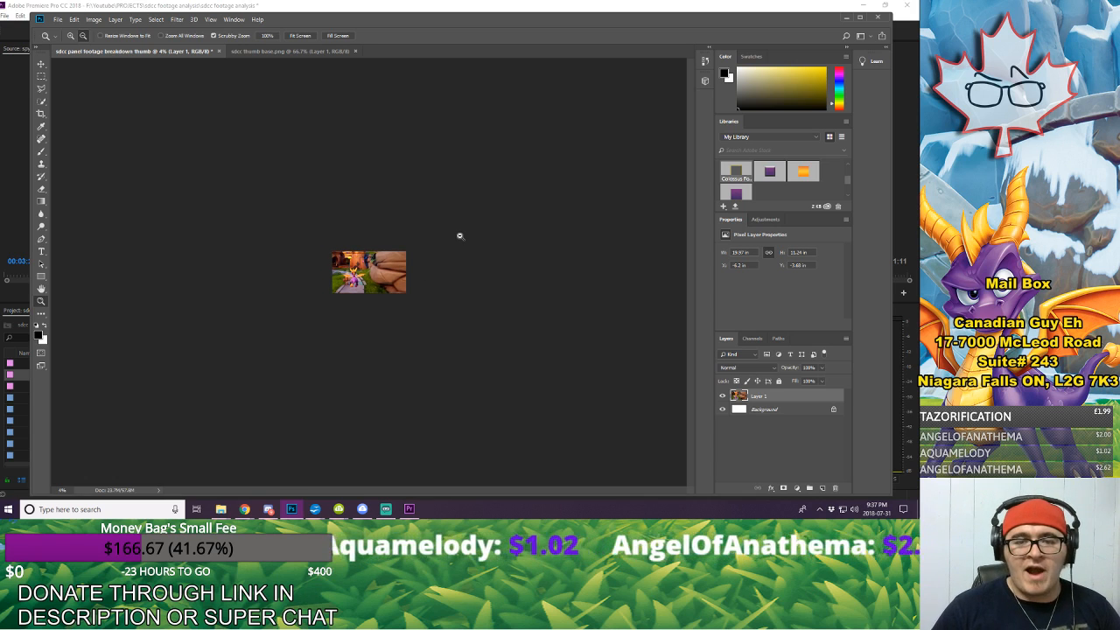
left_click(477, 231)
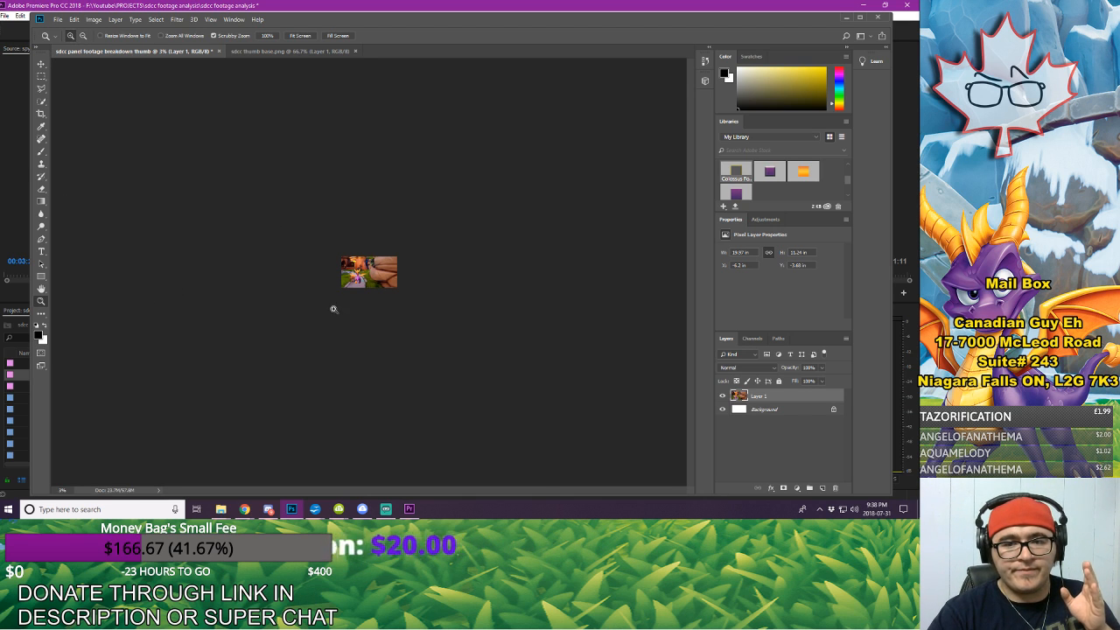
left_click(363, 290)
left_click(364, 290)
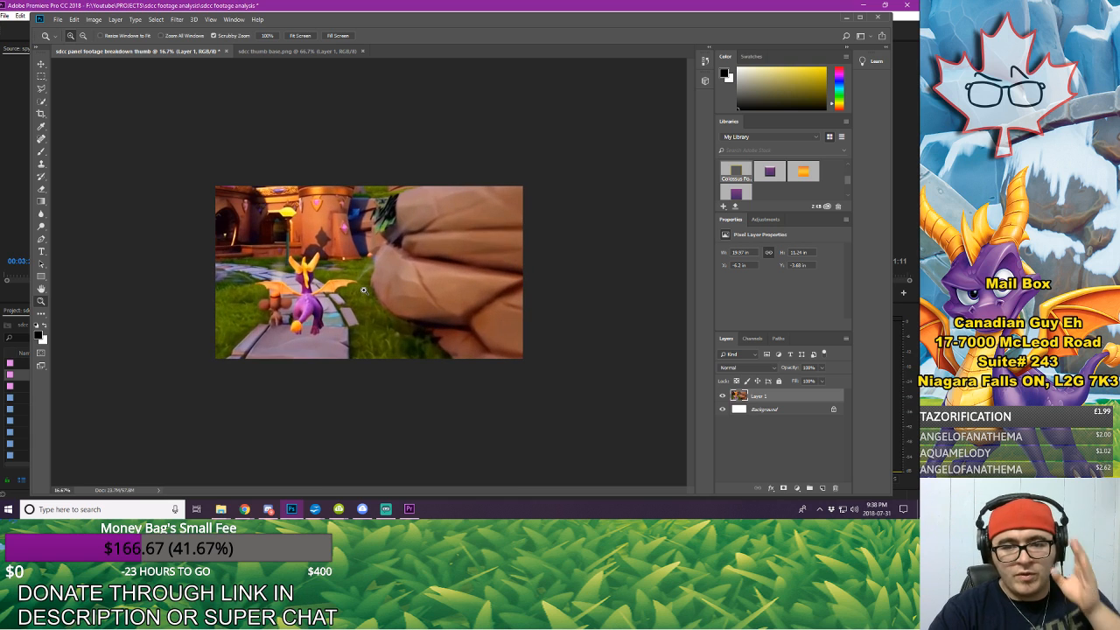
Step: Add a text layer over the rocks reading "Spyro Comicon Panel Footage Analysis", broken into four lines after Spyro, Panel and Footage
left_click(41, 251)
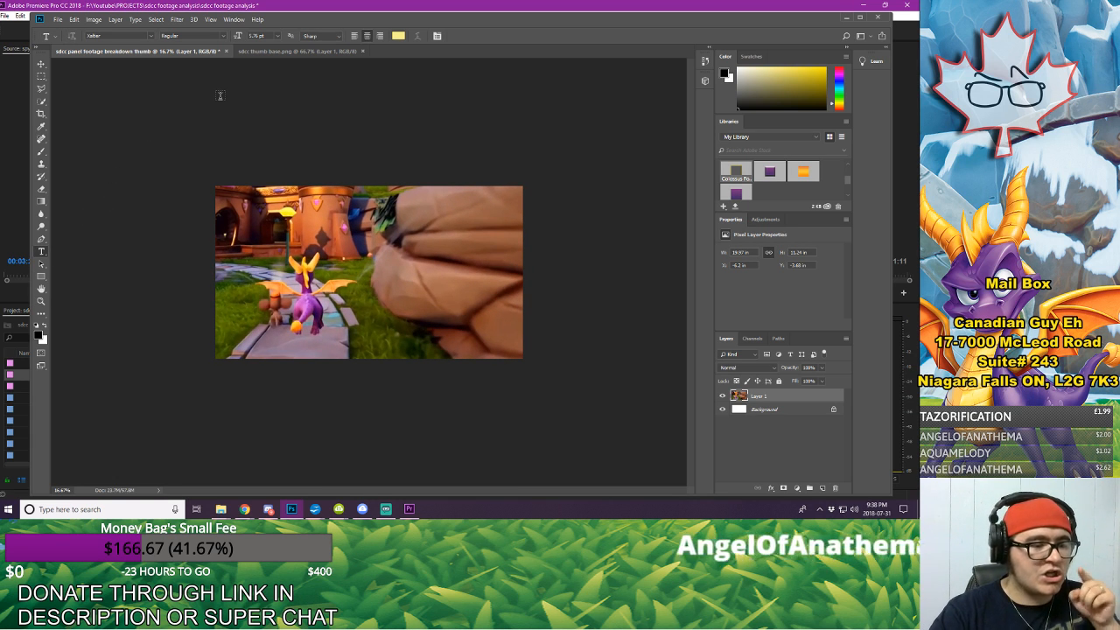
left_click(404, 213)
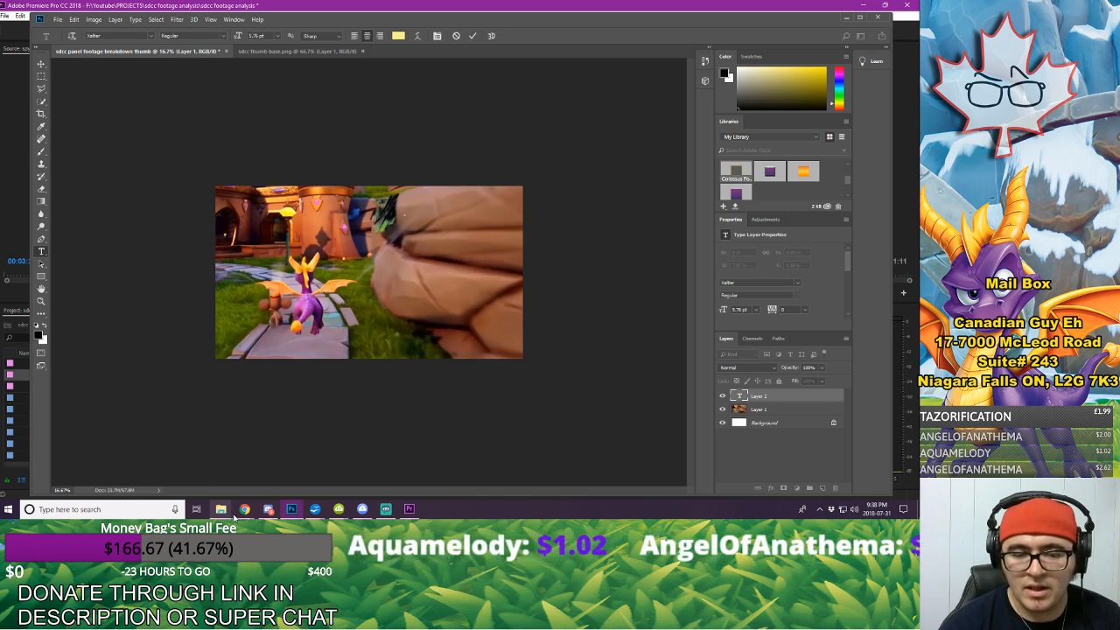
mouse_move(238, 514)
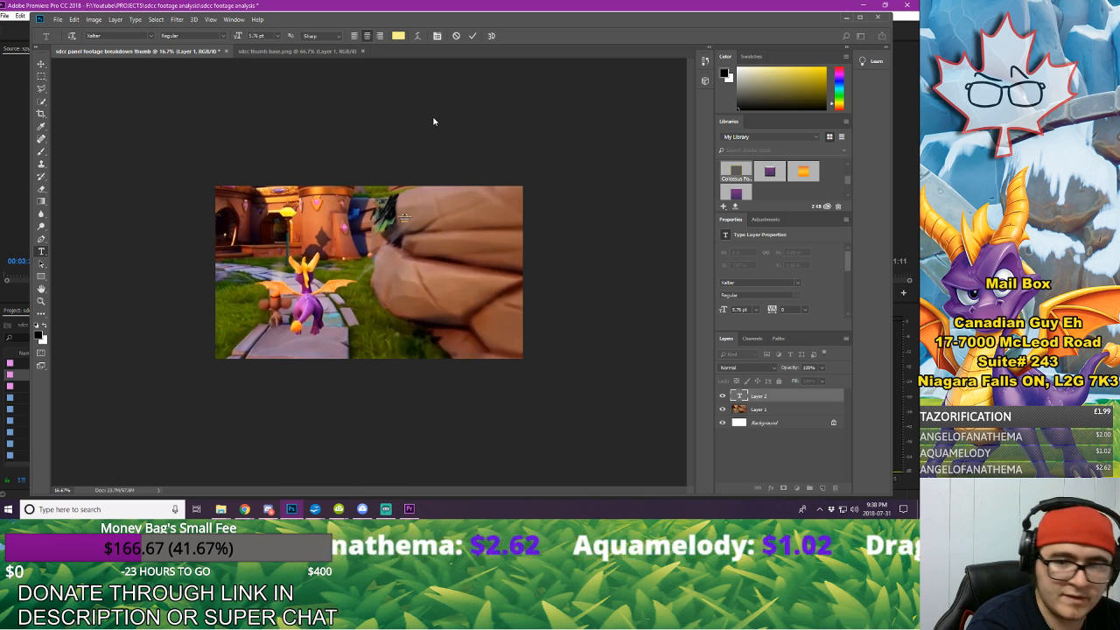
left_click(473, 35)
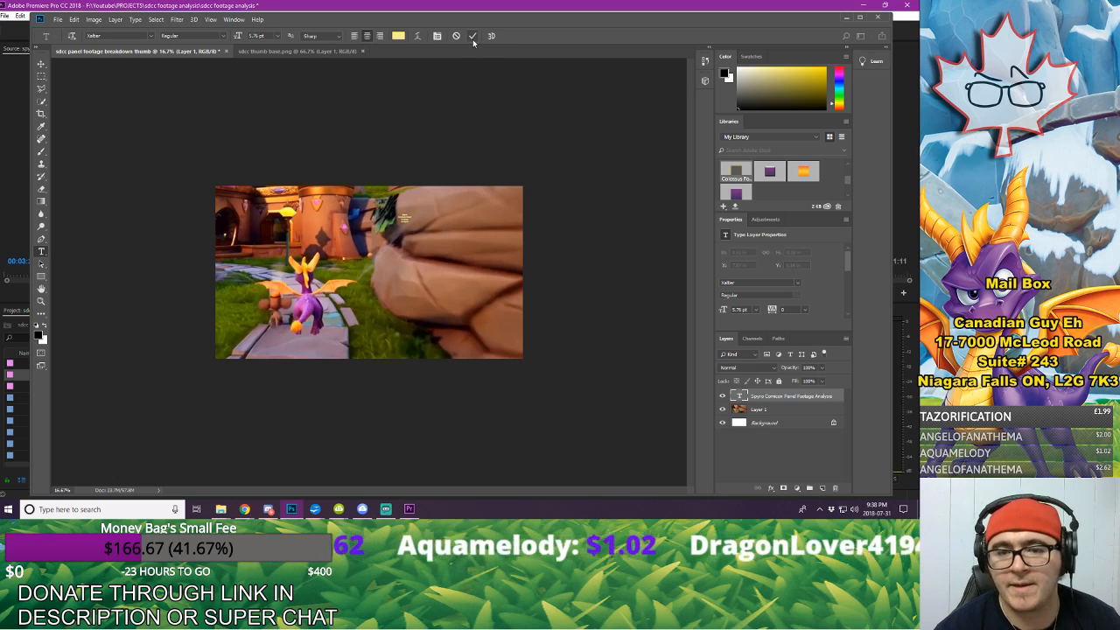
Step: Enlarge the title text to about 75.7 pt with Free Transform and place it over the rocks in the canvas's right half
left_click(75, 20)
left_click(154, 221)
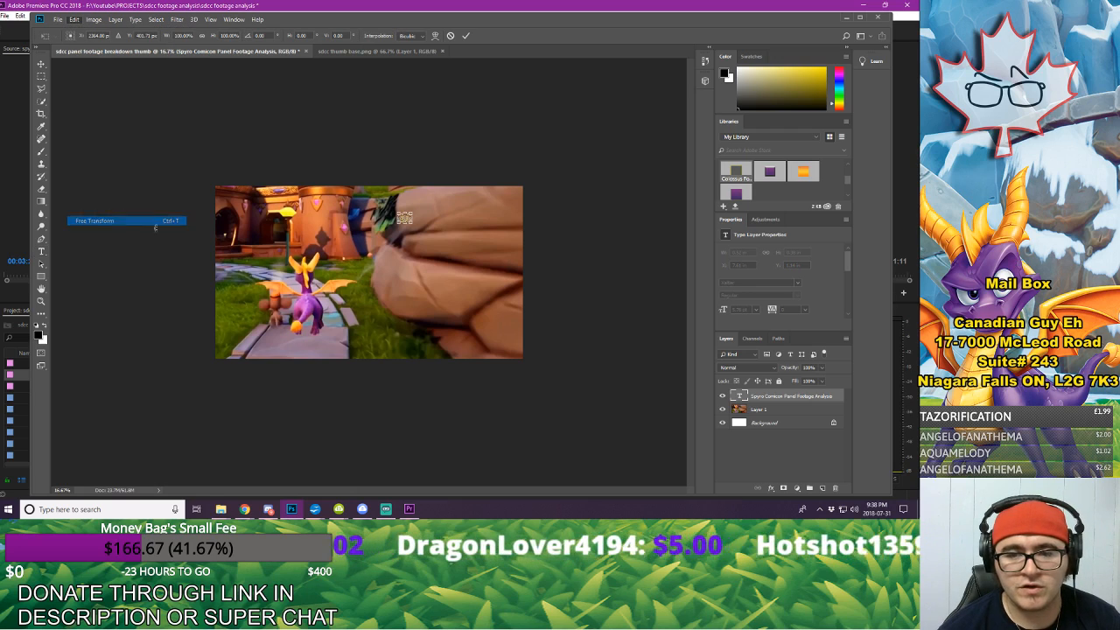
left_click_drag(413, 225, 539, 315)
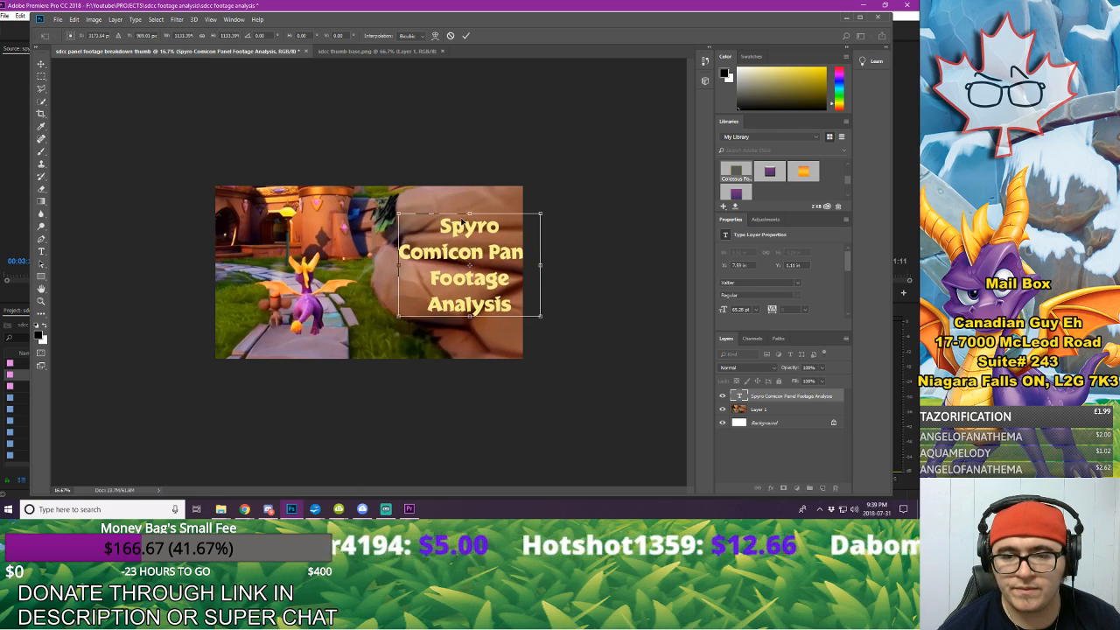
left_click_drag(461, 221, 430, 206)
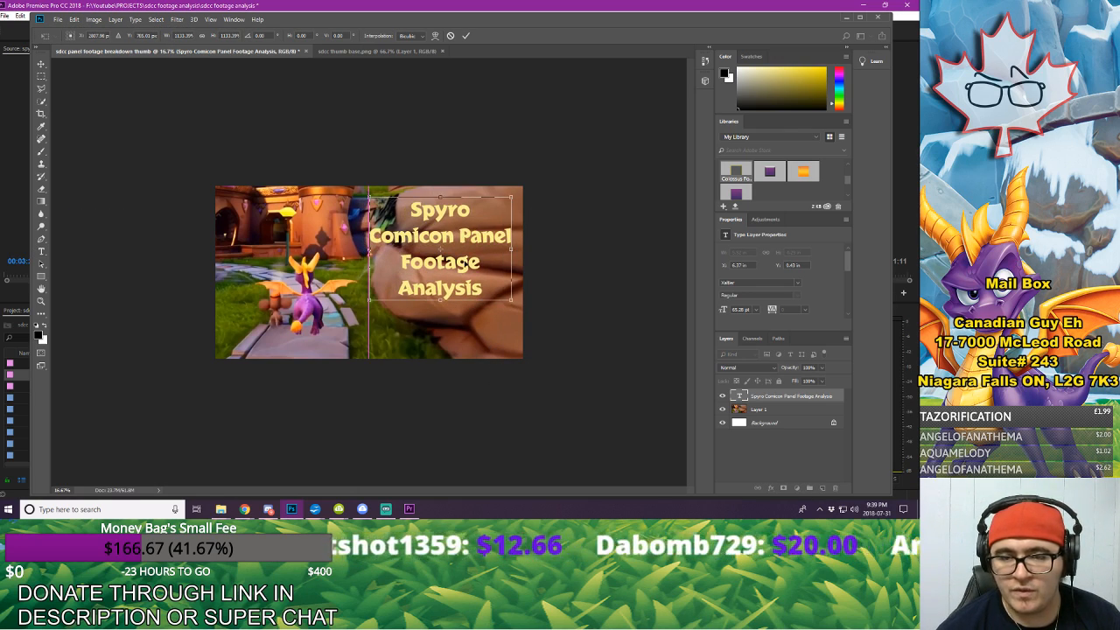
left_click_drag(512, 302, 542, 306)
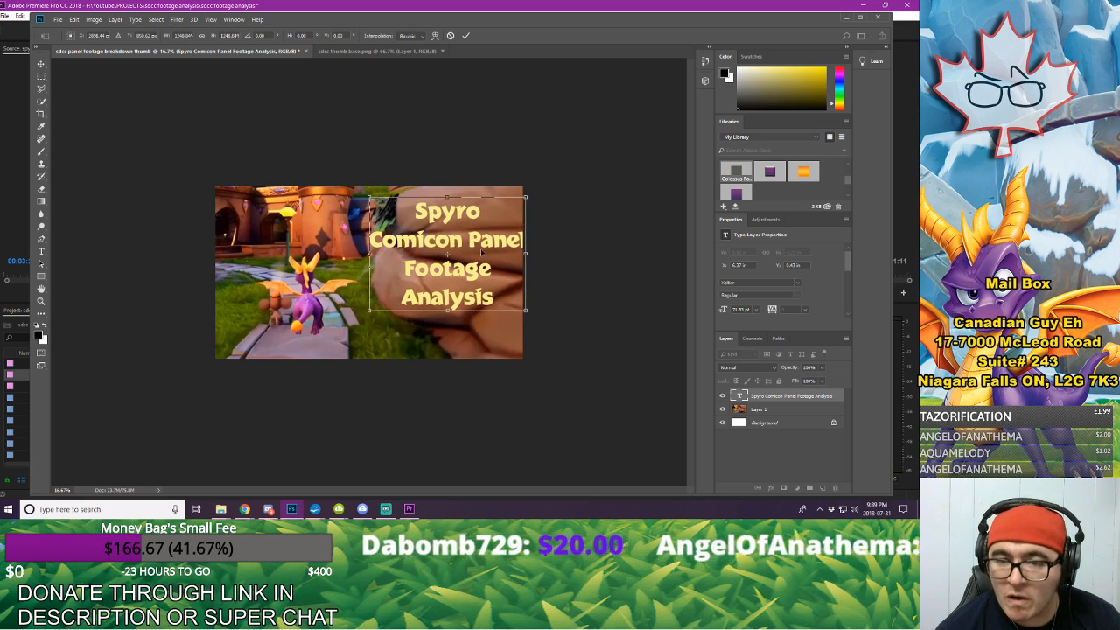
mouse_move(481, 252)
left_mouse_down()
mouse_move(481, 284)
mouse_move(481, 260)
left_mouse_up()
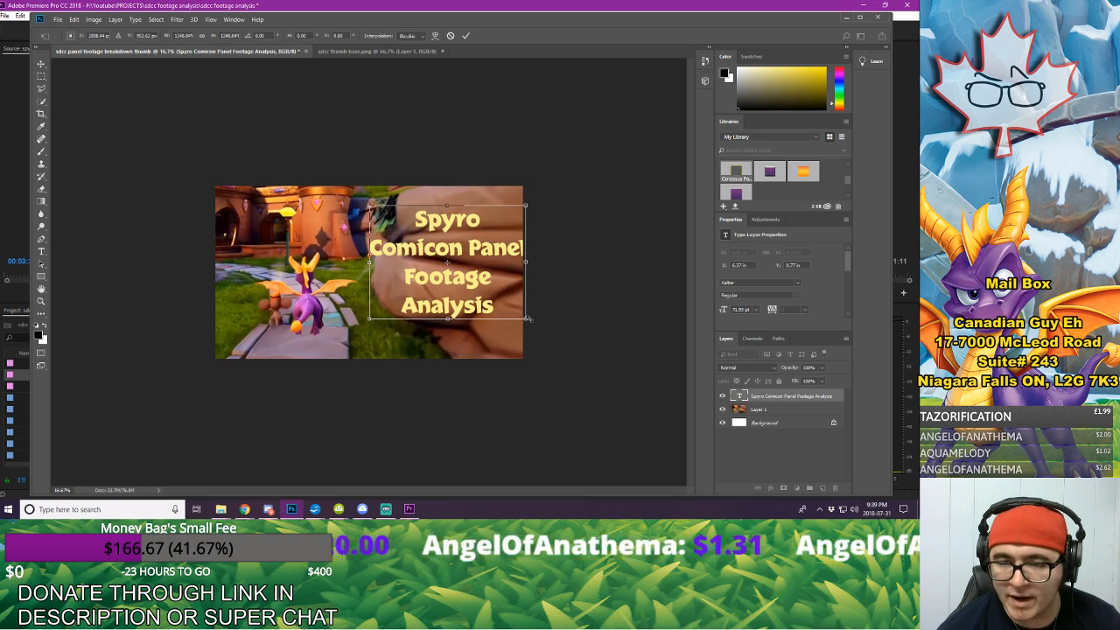
left_click_drag(527, 319, 536, 327)
left_click_drag(484, 244, 472, 242)
left_click(40, 65)
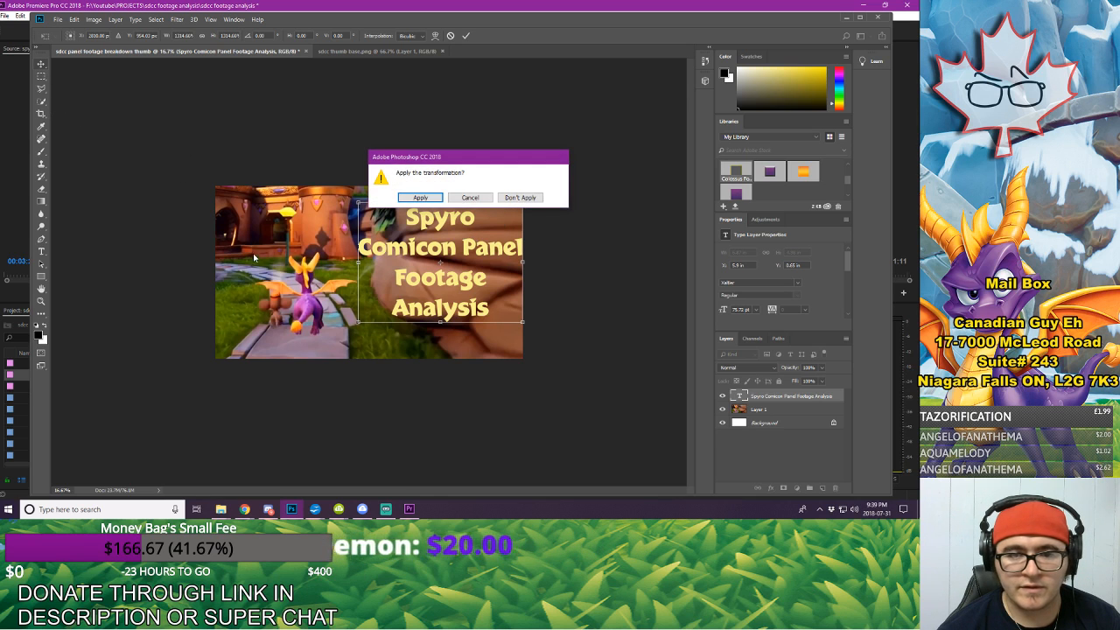
left_click(417, 198)
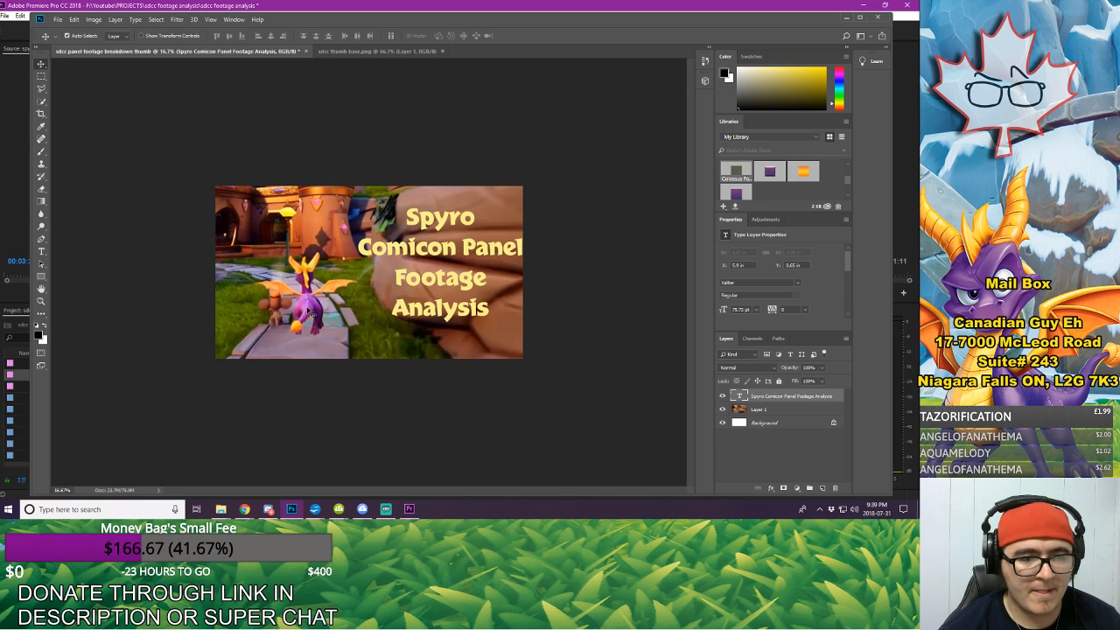
Step: Shift the Spyro still slightly left and move the title up closer to the canvas's upper edge
left_click_drag(308, 310, 300, 311)
left_click_drag(445, 230, 439, 217)
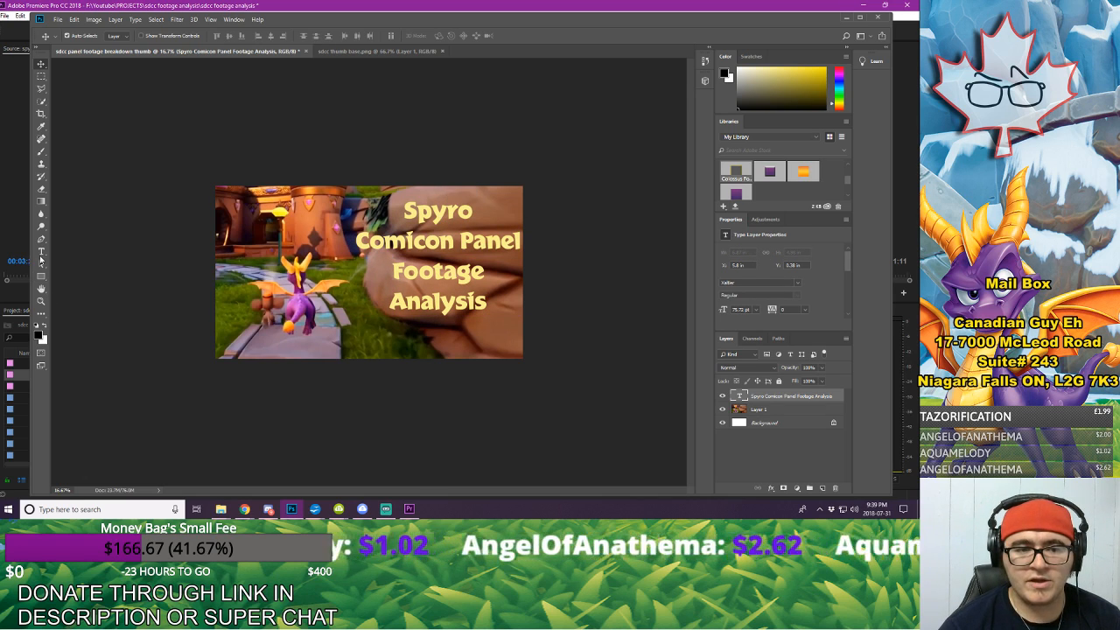
Step: Delete the word "Panel" from the second line of the title text
left_click(40, 251)
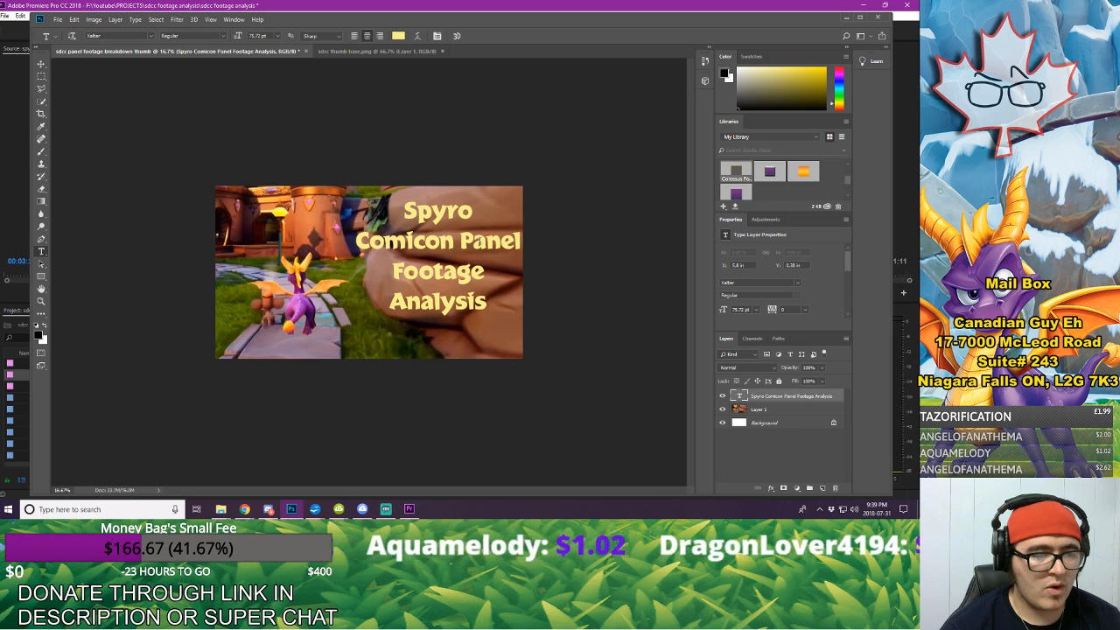
left_click(517, 240)
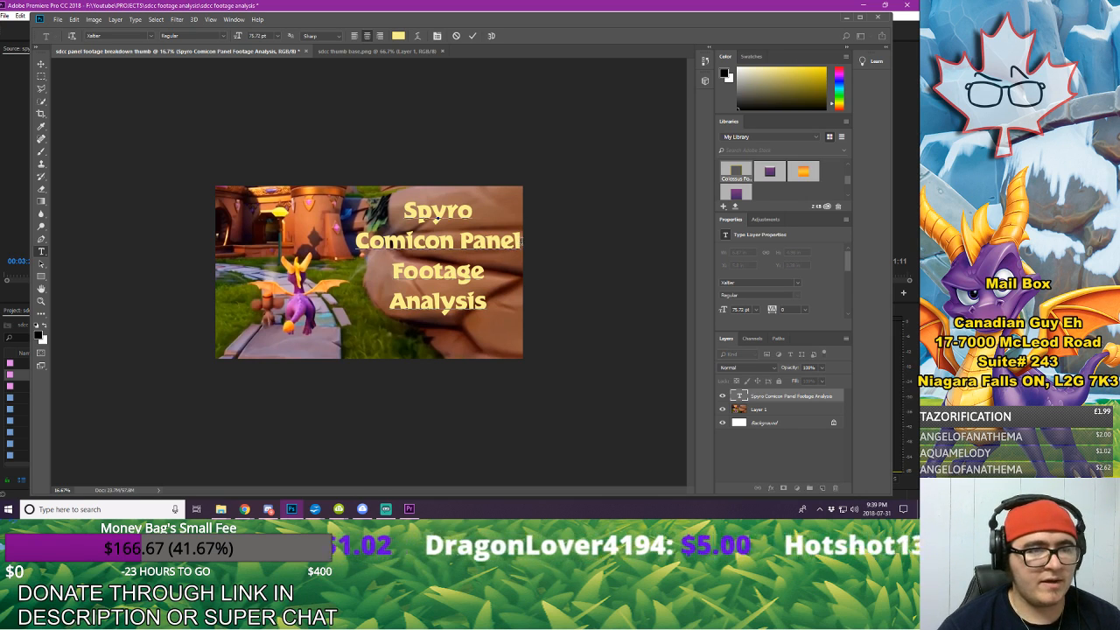
key("BackSpace")
key("BackSpace")
key("BackSpace")
key("BackSpace")
key("BackSpace")
key("BackSpace")
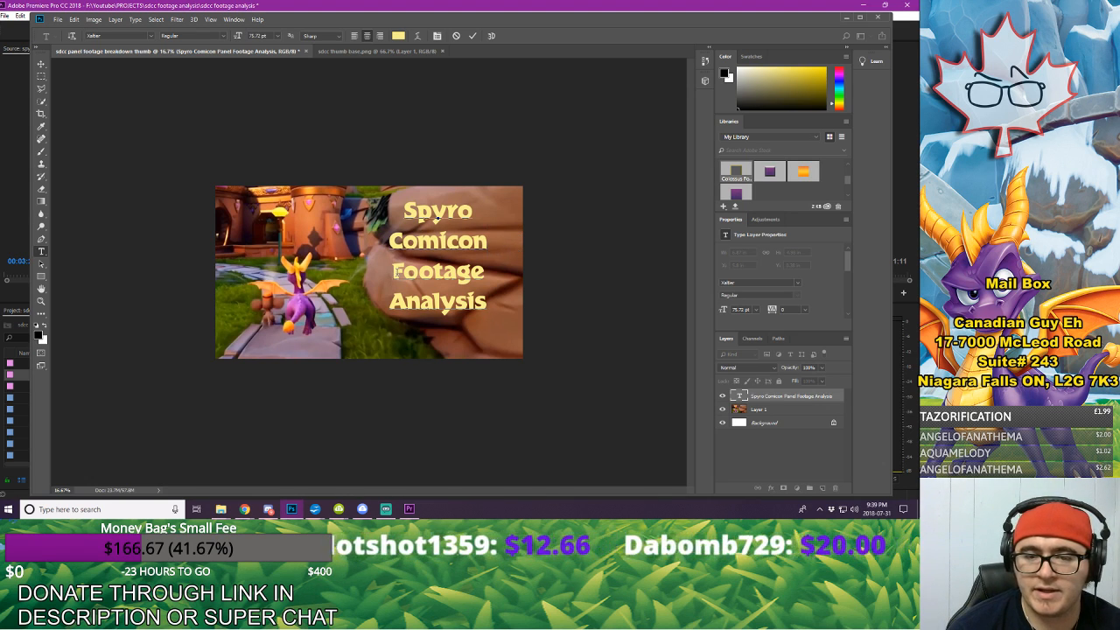
Step: Change "Comicon" to "Comic Con" in the title, keeping "Footage" on its own line below it
key("Delete")
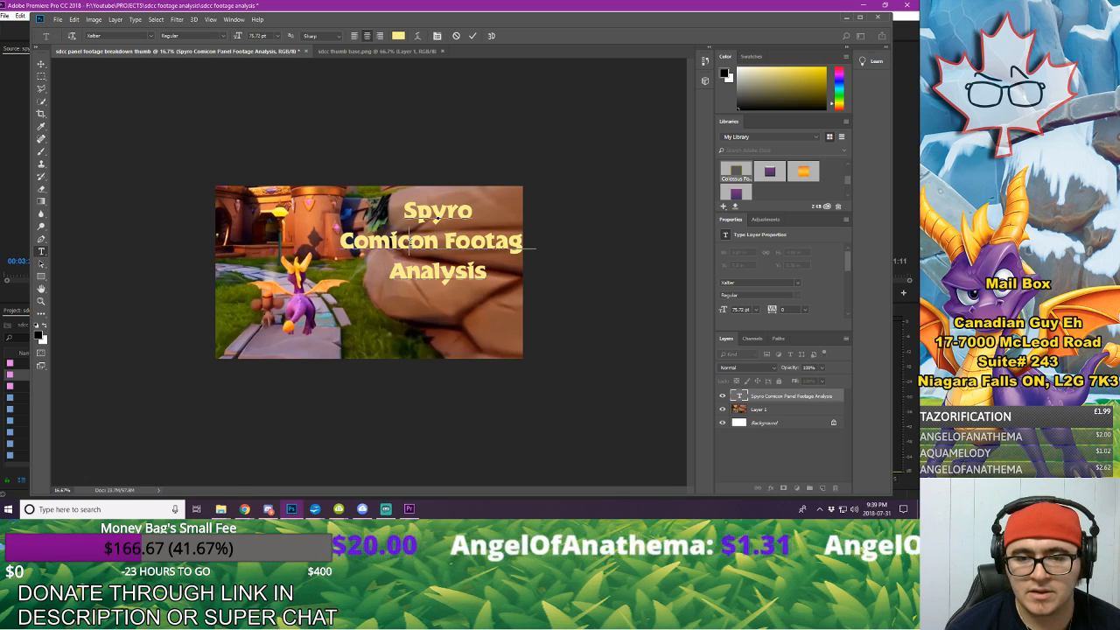
type("c")
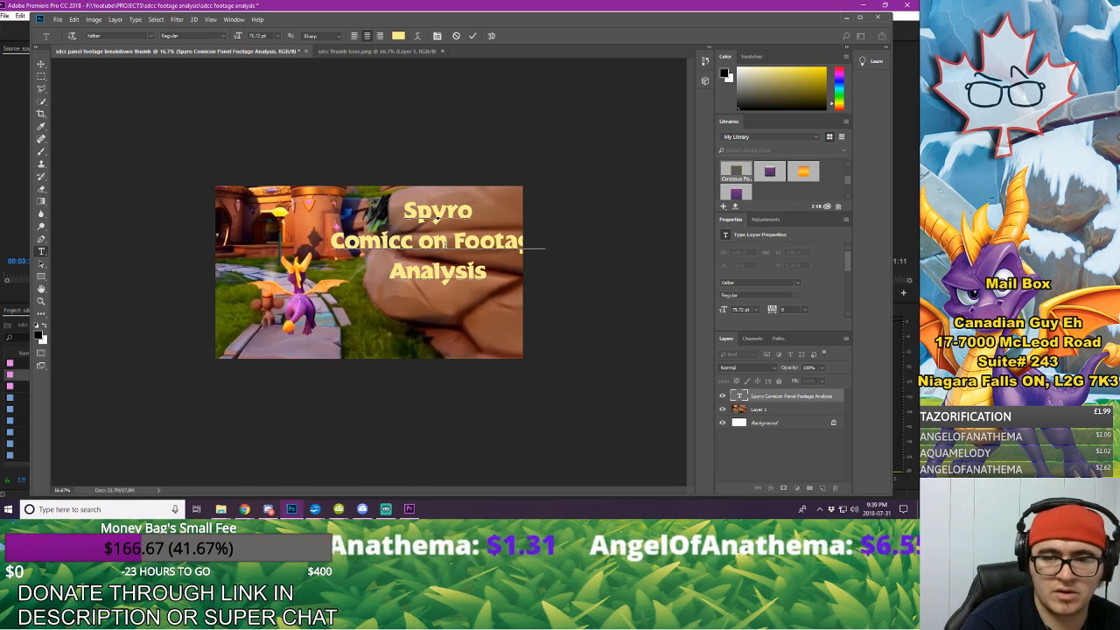
key("BackSpace")
key("Left")
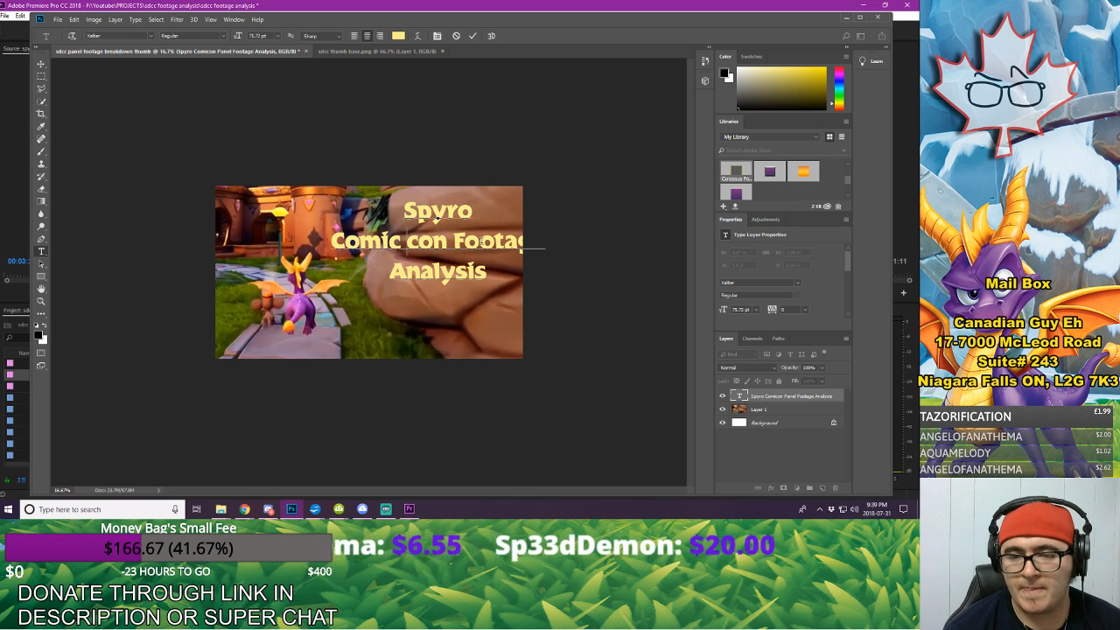
left_click(456, 242)
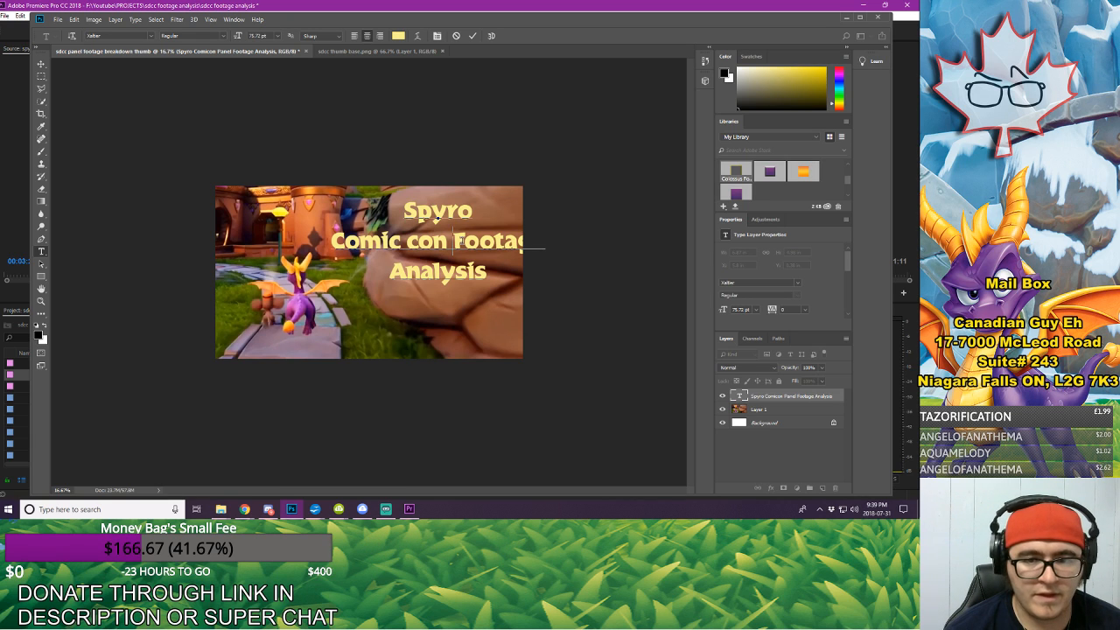
key("Return")
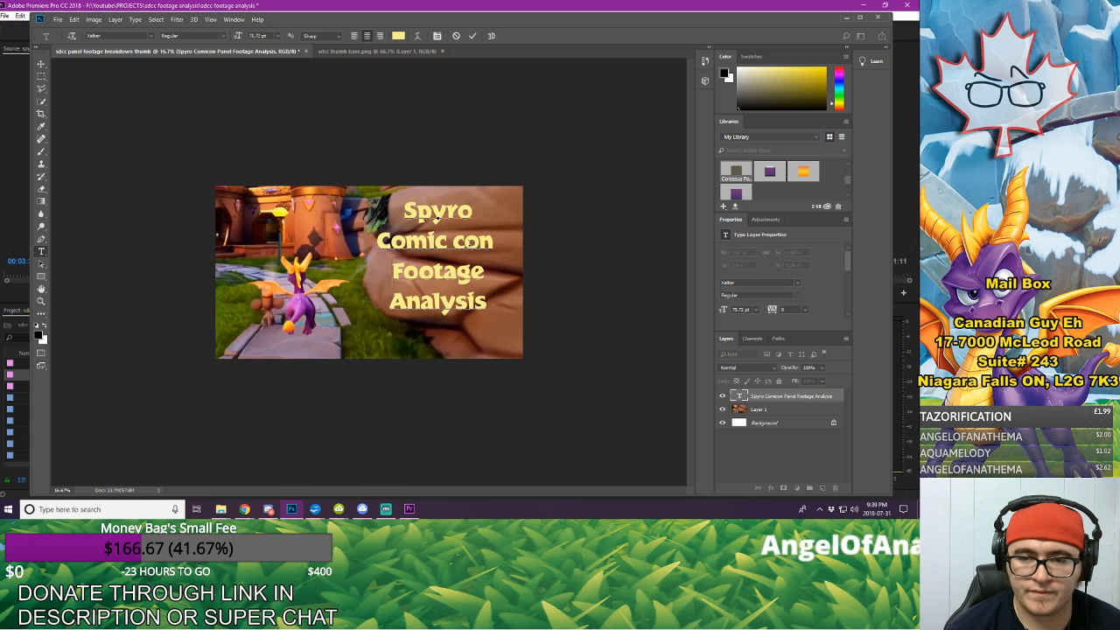
key("BackSpace")
type("C")
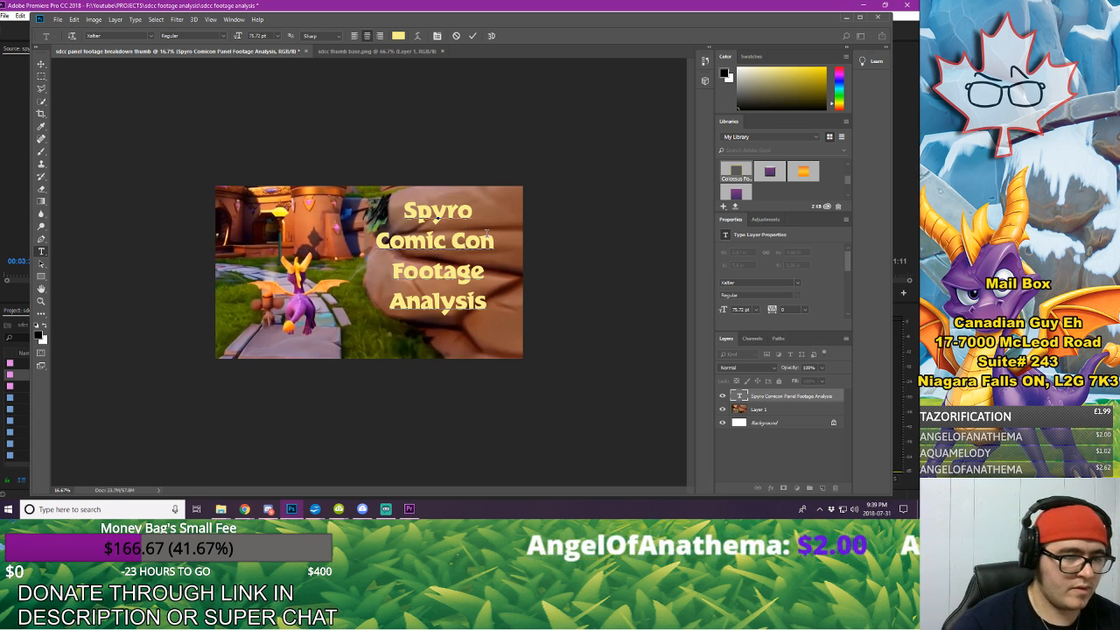
left_click(473, 36)
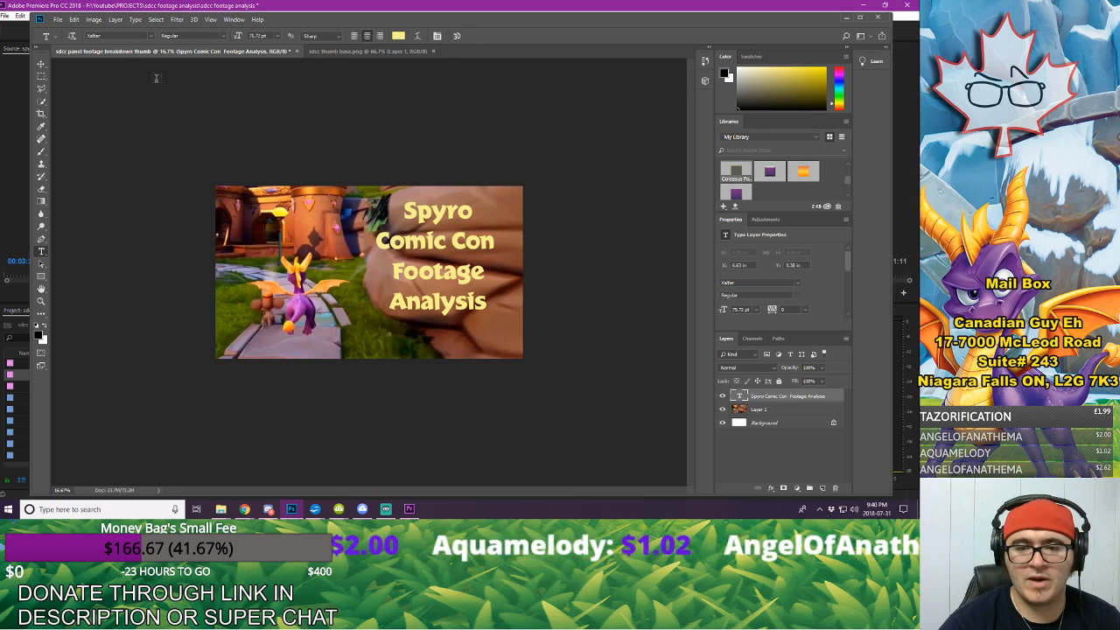
Step: Enlarge the title to about 92.6 pt with Free Transform so it fills the rocks on the canvas's right side
left_click(74, 19)
left_click(105, 215)
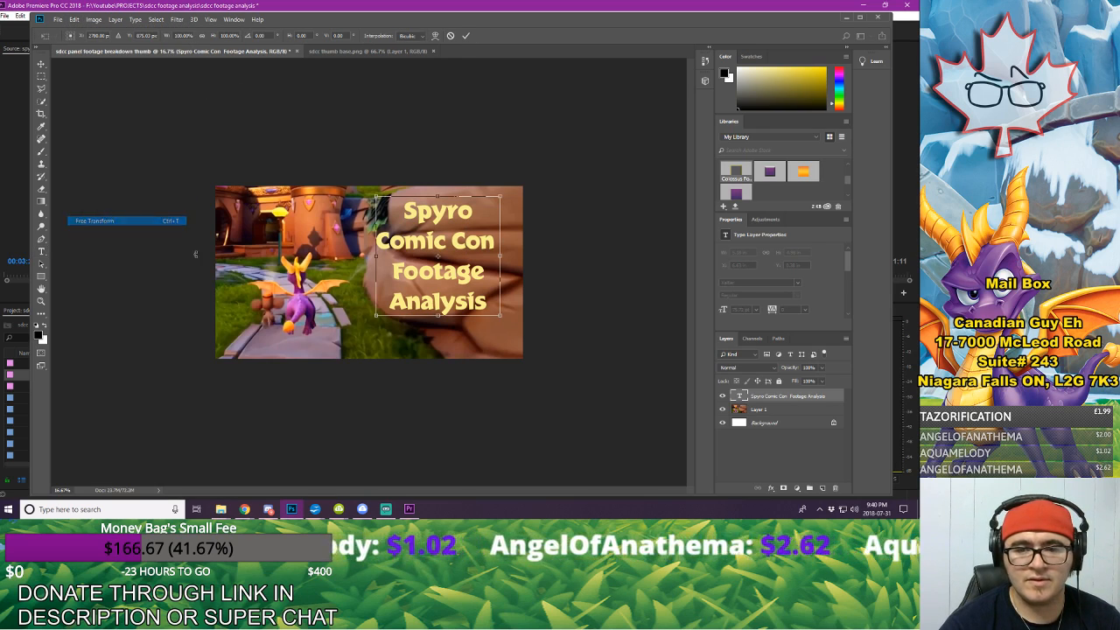
left_click_drag(496, 312, 527, 342)
left_click(466, 35)
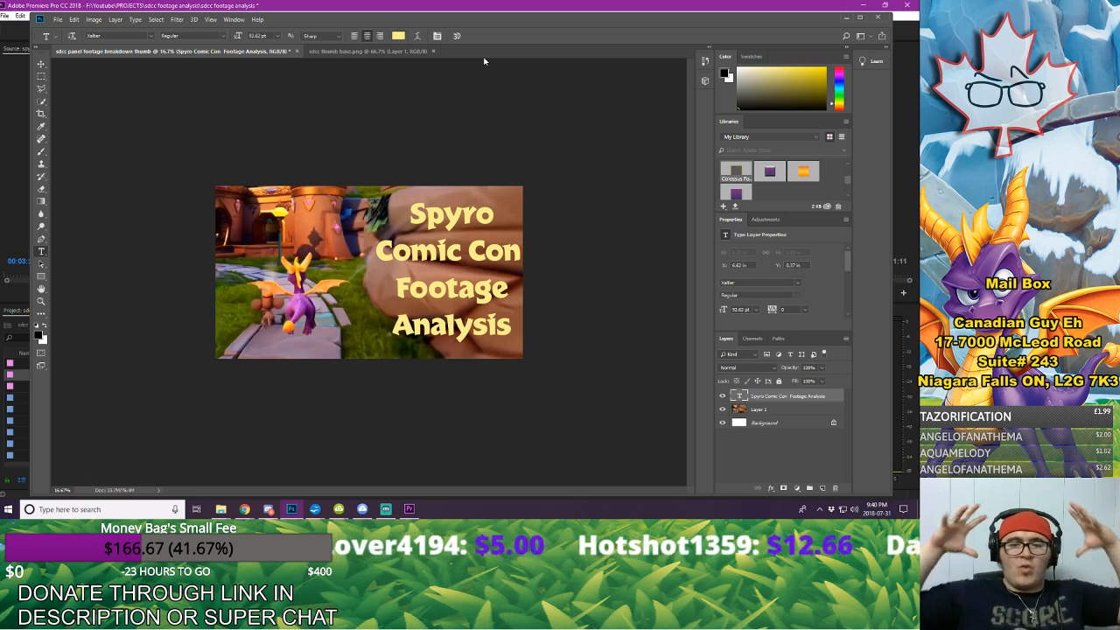
Step: Examine the enlarged title's legibility at very small thumbnail size compared with larger views
left_click(40, 299)
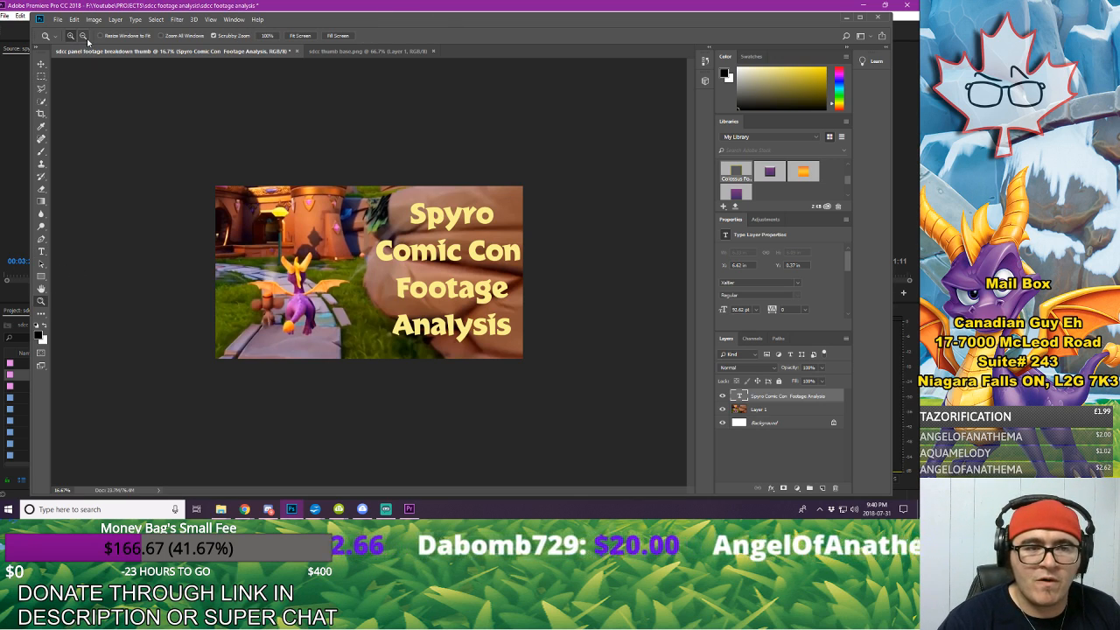
left_click(351, 272)
left_click(352, 272)
left_click(352, 272)
left_click(352, 272)
left_click(351, 272)
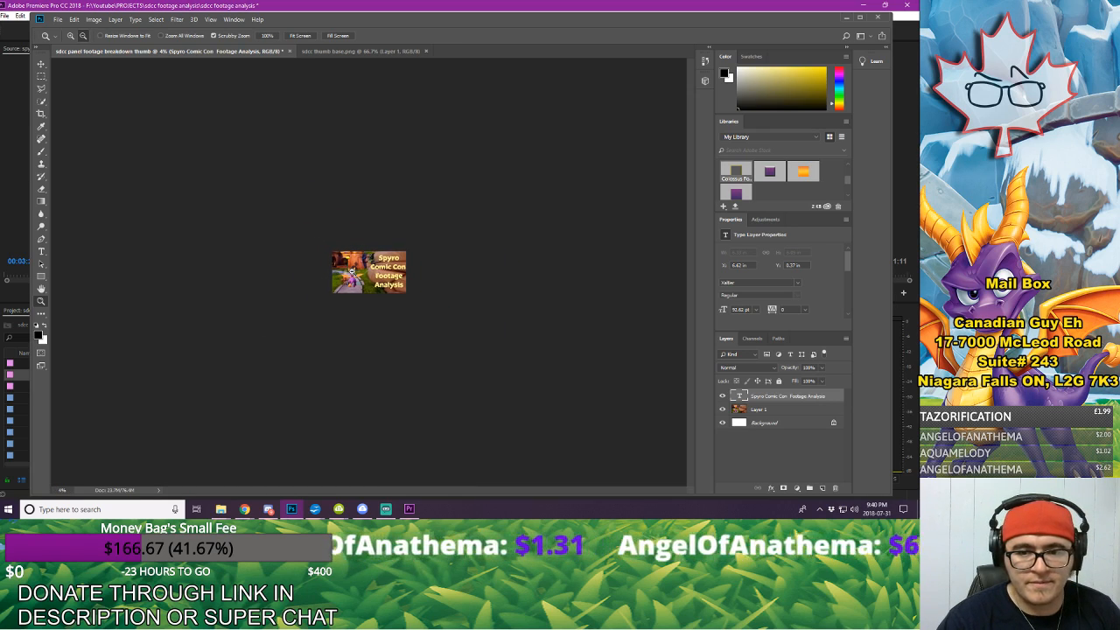
left_click(352, 272)
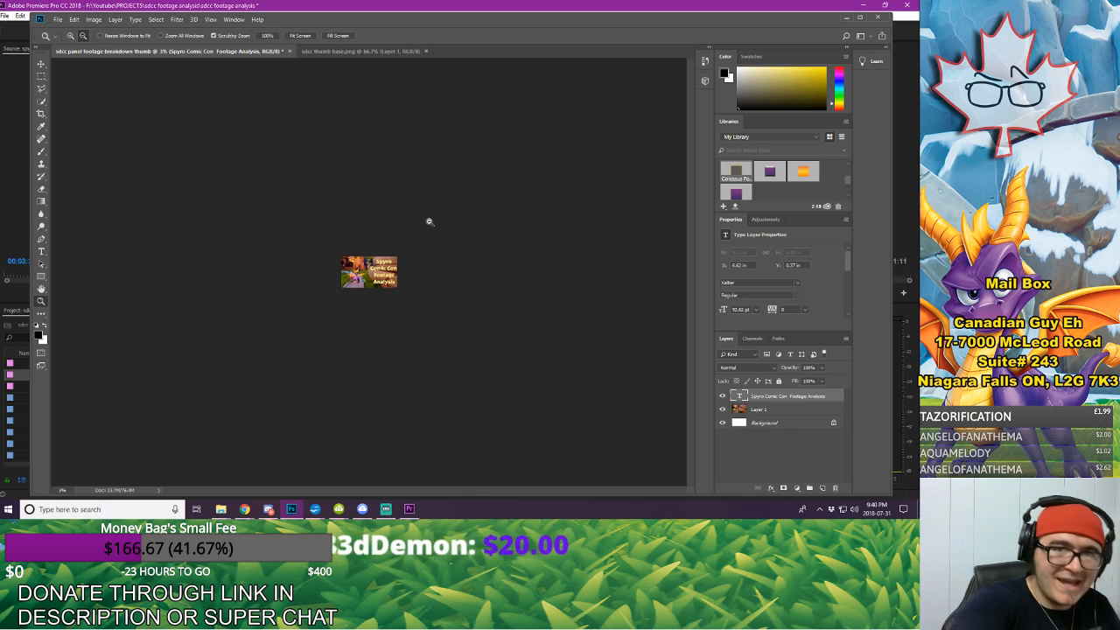
left_click(70, 36)
left_click_drag(355, 275, 356, 275)
left_click(355, 274)
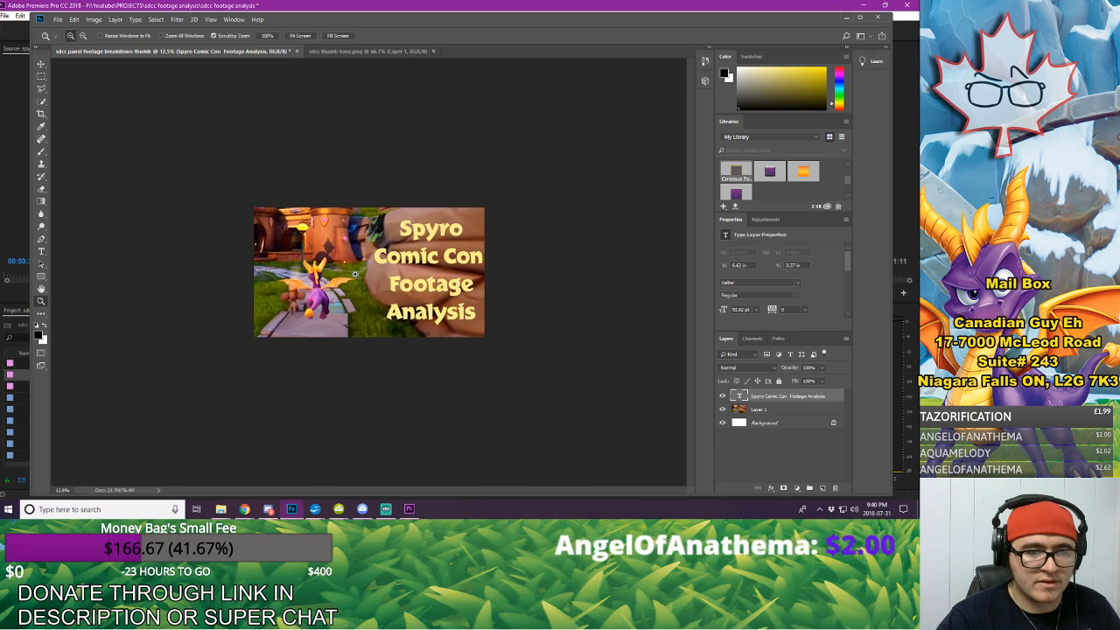
left_click(355, 275)
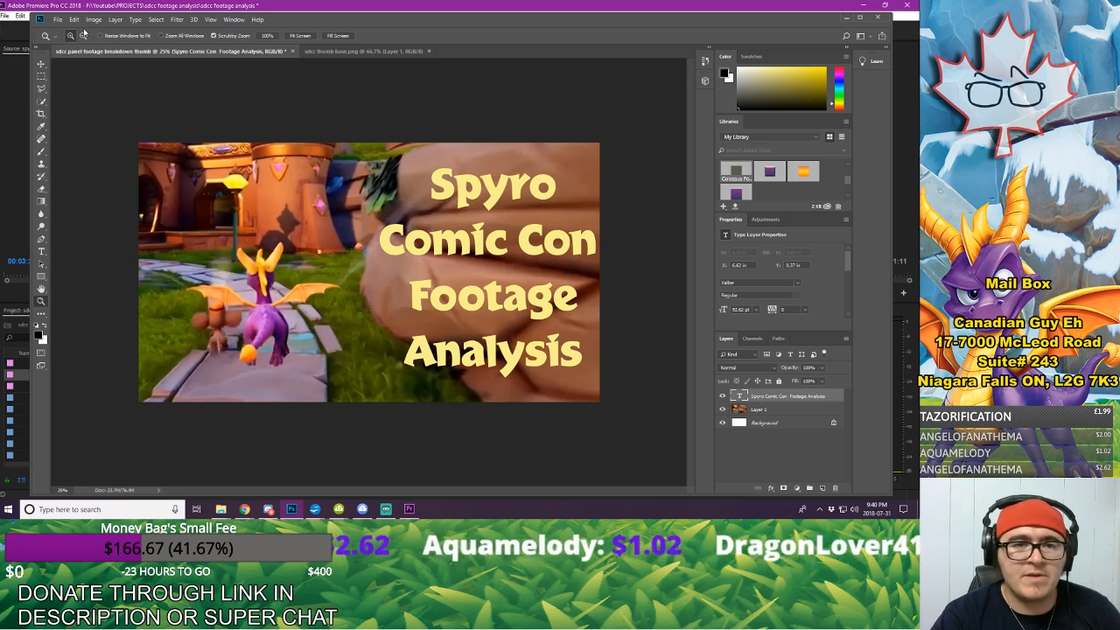
left_click(83, 35)
left_click(383, 255)
left_click(384, 254)
left_click(384, 255)
left_click(384, 255)
left_click(384, 255)
left_click(384, 254)
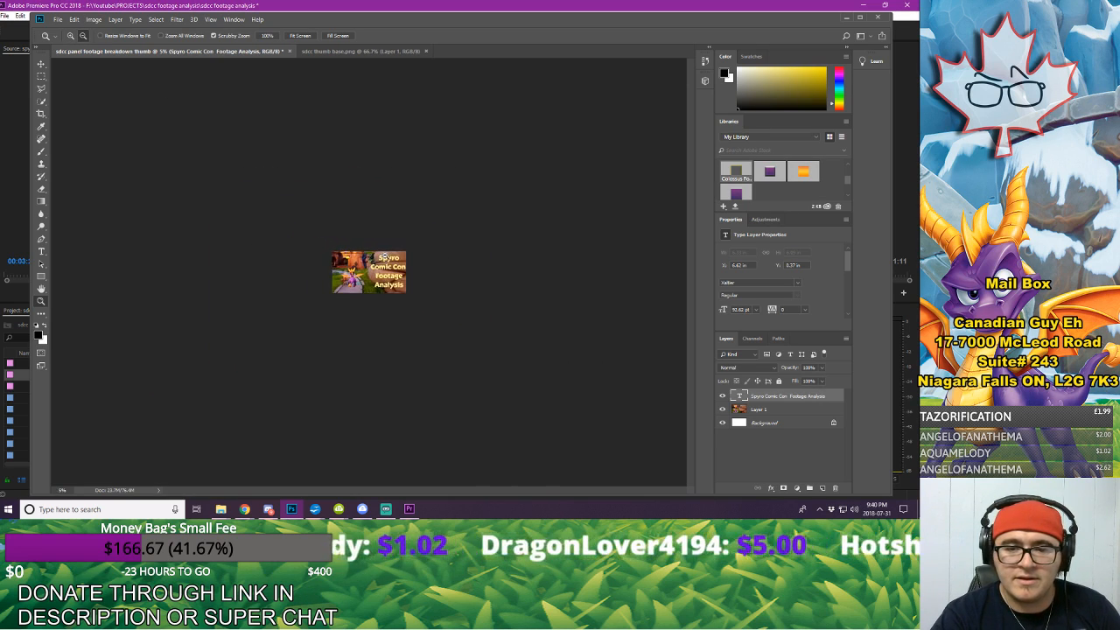
left_click(384, 255)
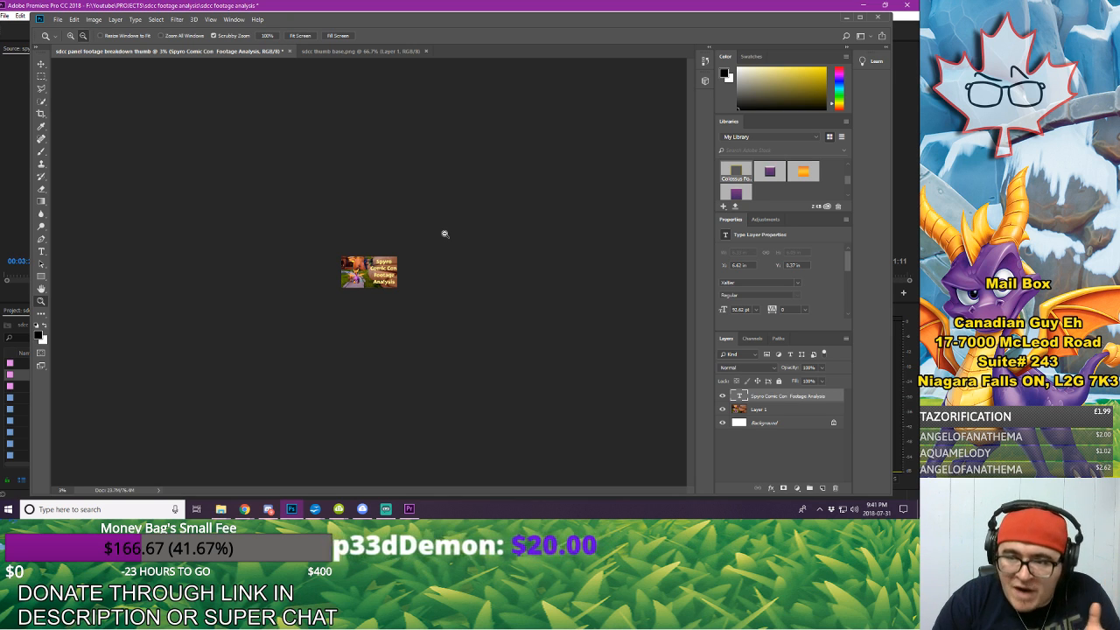
left_click(70, 35)
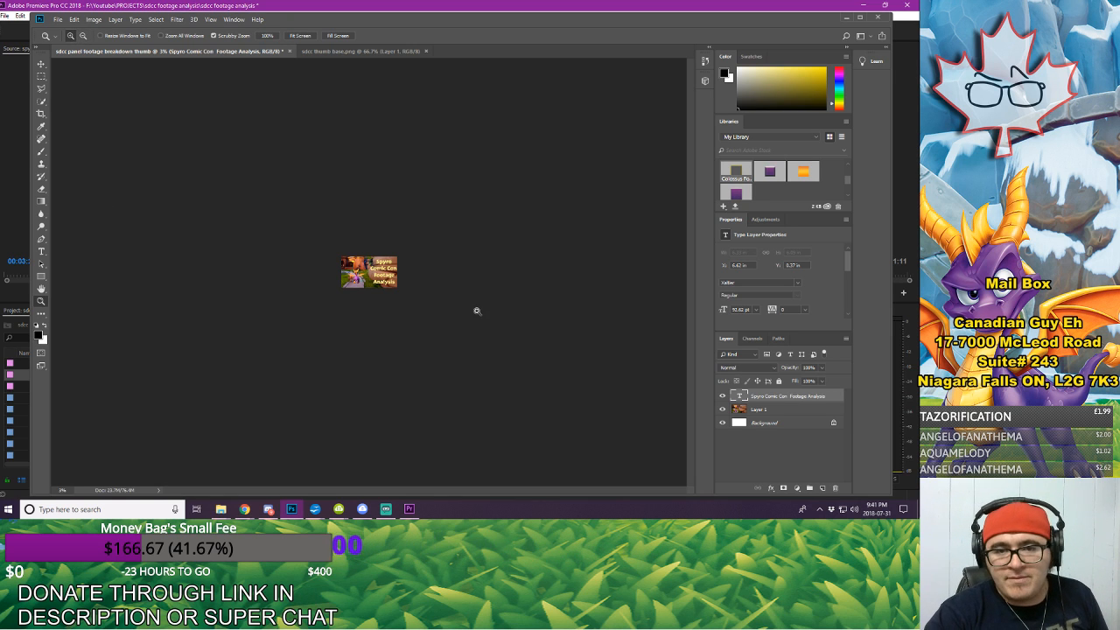
left_click(383, 274)
left_click(383, 275)
left_click(383, 275)
left_click(384, 276)
left_click(383, 276)
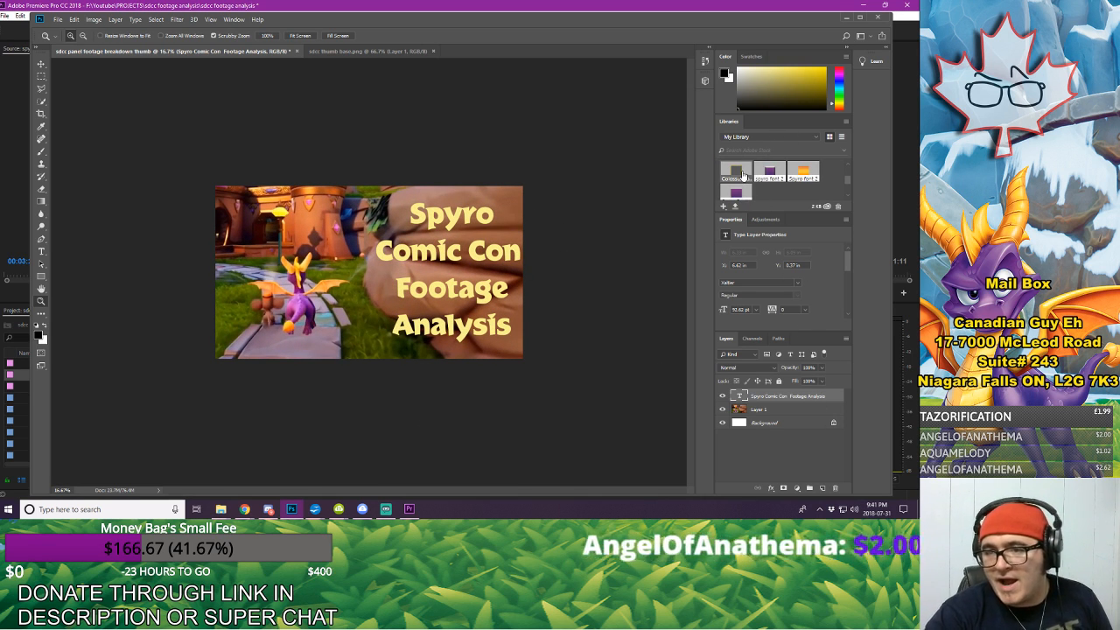
Step: Apply the first saved style in My Library, with stroke and drop shadow, to the title and check it at thumbnail size
left_click(742, 175)
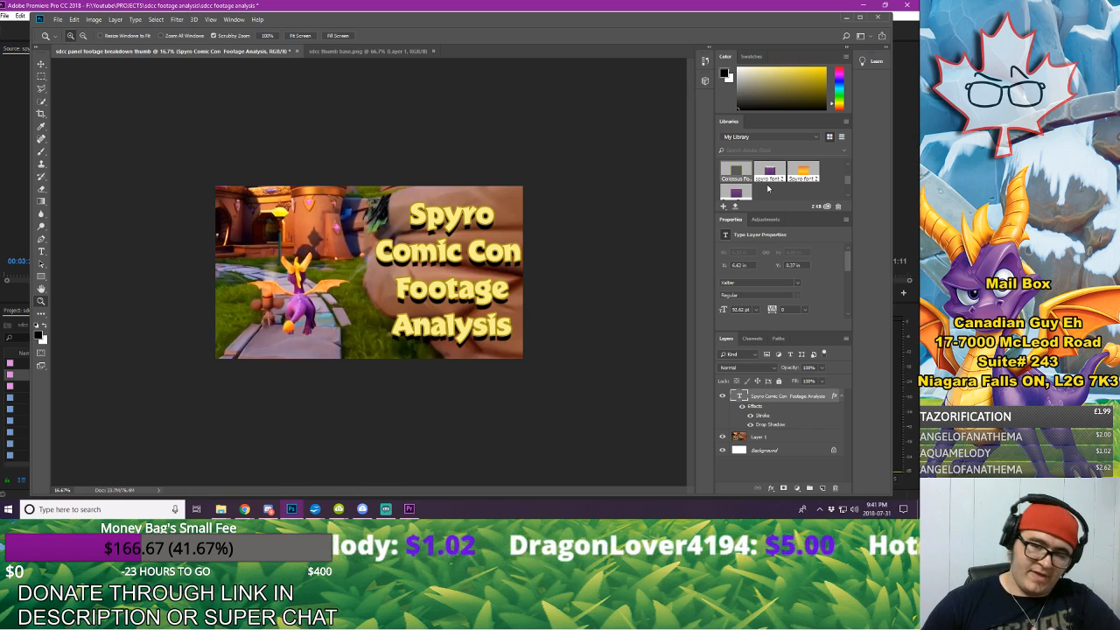
left_click(83, 37)
left_click(423, 264)
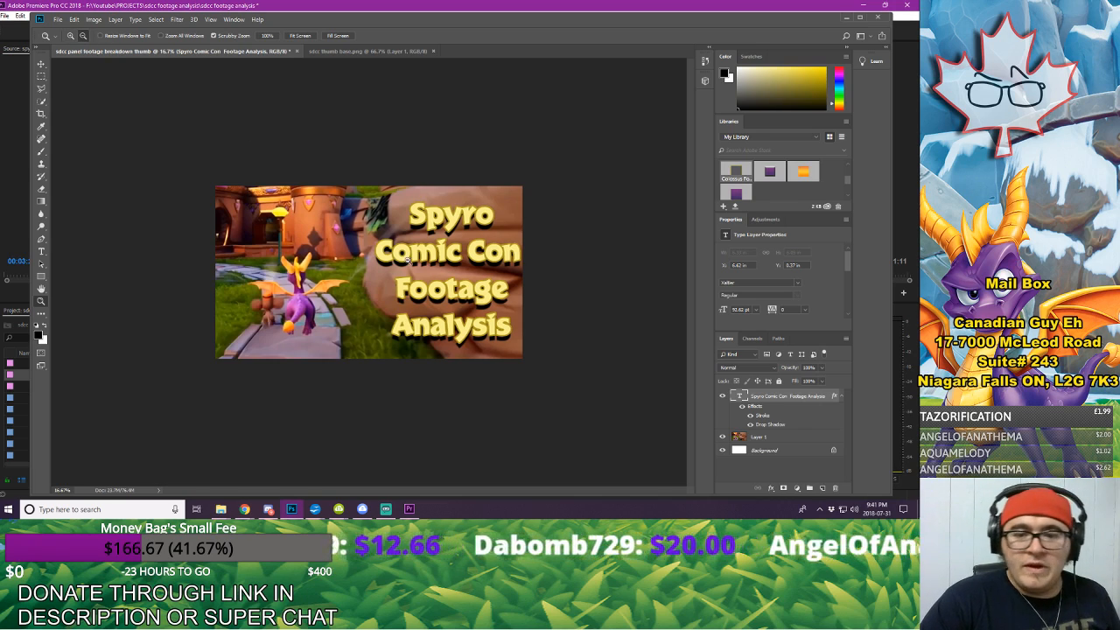
left_click(424, 264)
left_click(423, 264)
left_click(424, 264)
left_click(423, 264)
left_click(430, 260)
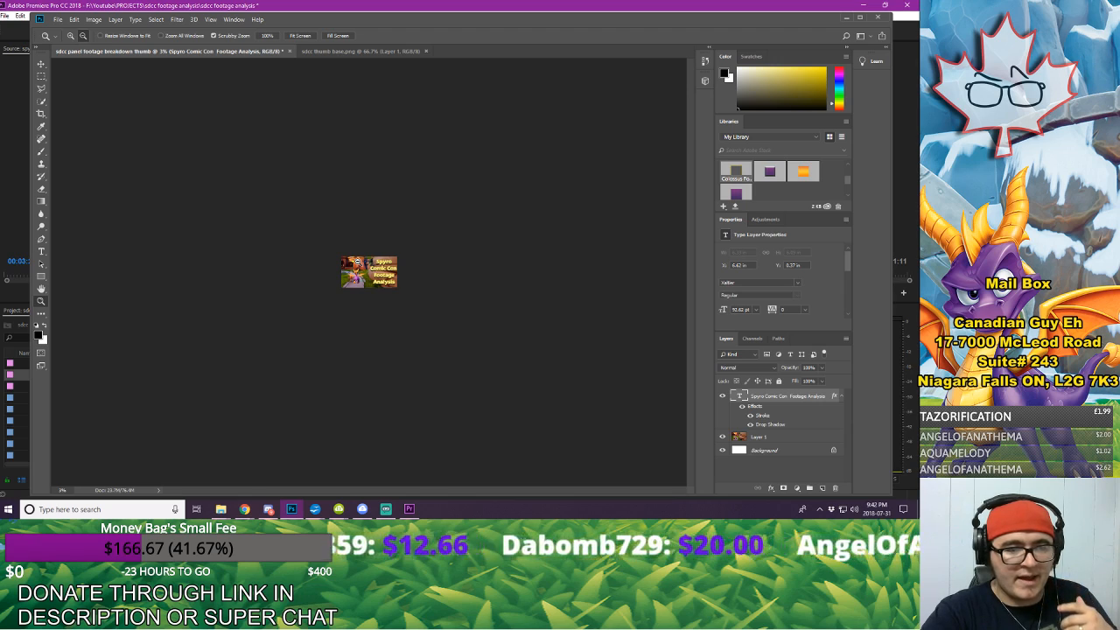
Step: Examine the title's outline and shadow up close and within the whole composition
left_click(71, 37)
left_click(375, 255)
left_click(375, 254)
left_click(376, 254)
left_click_drag(376, 254, 437, 225)
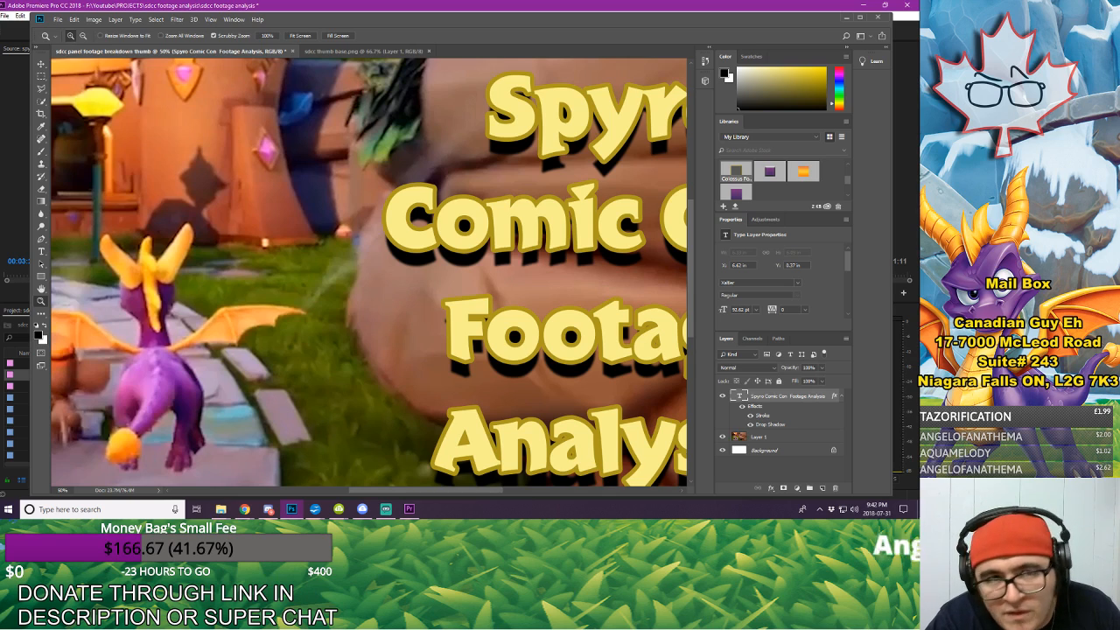
left_click(85, 36)
left_click(263, 181)
left_click(414, 225)
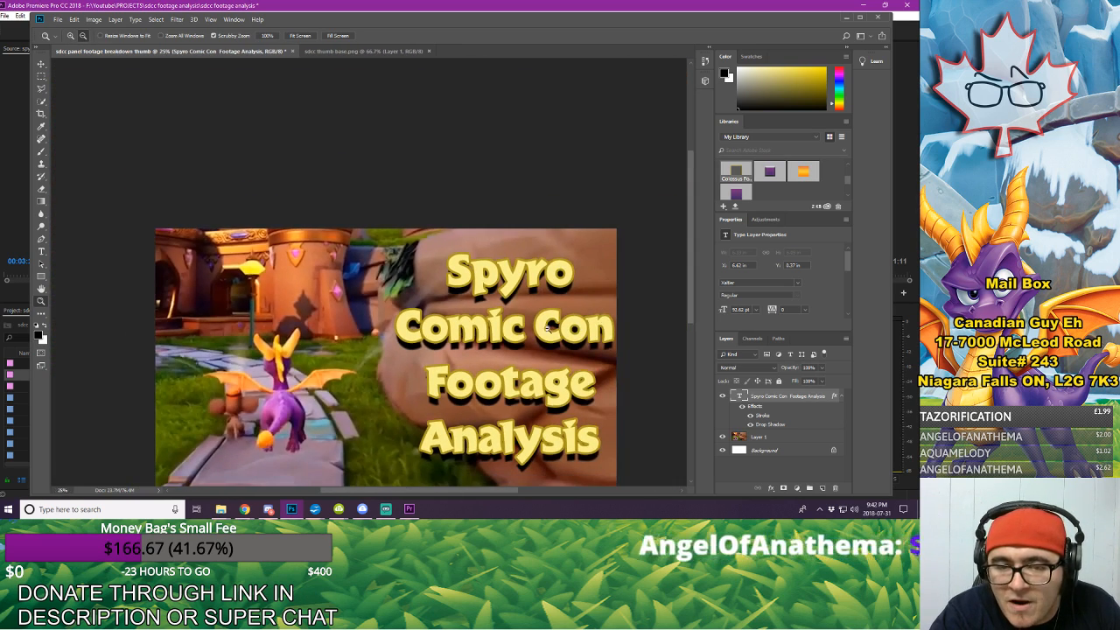
left_click(497, 333)
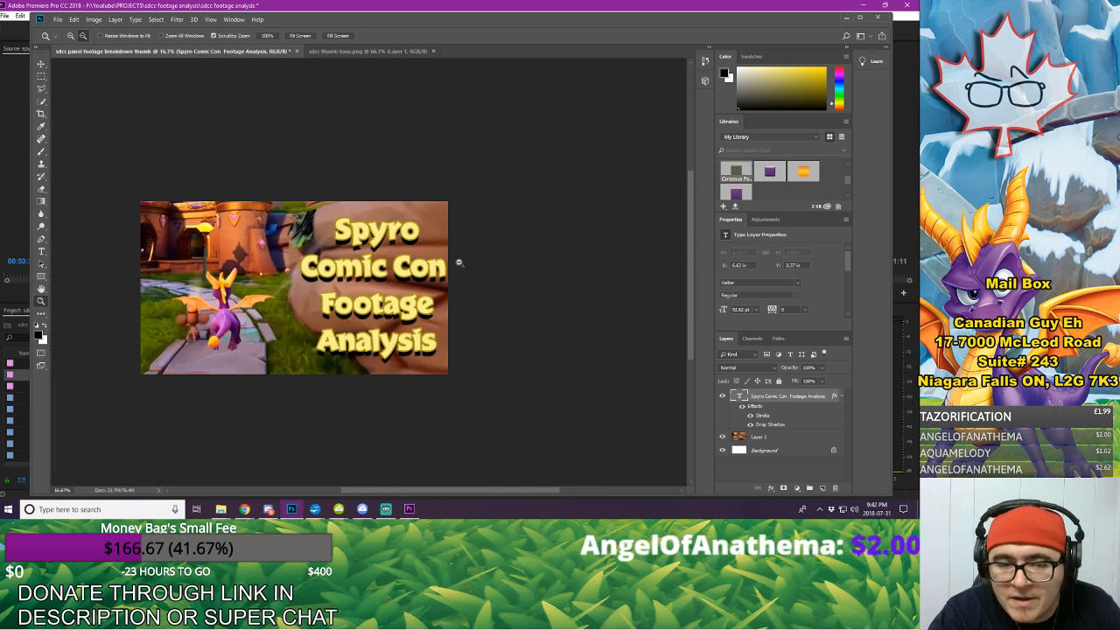
Step: Open logo.png and copy the Spyro Reignited Trilogy logo into the upper-left corner of the thumbnail document
left_click(58, 19)
left_click(88, 39)
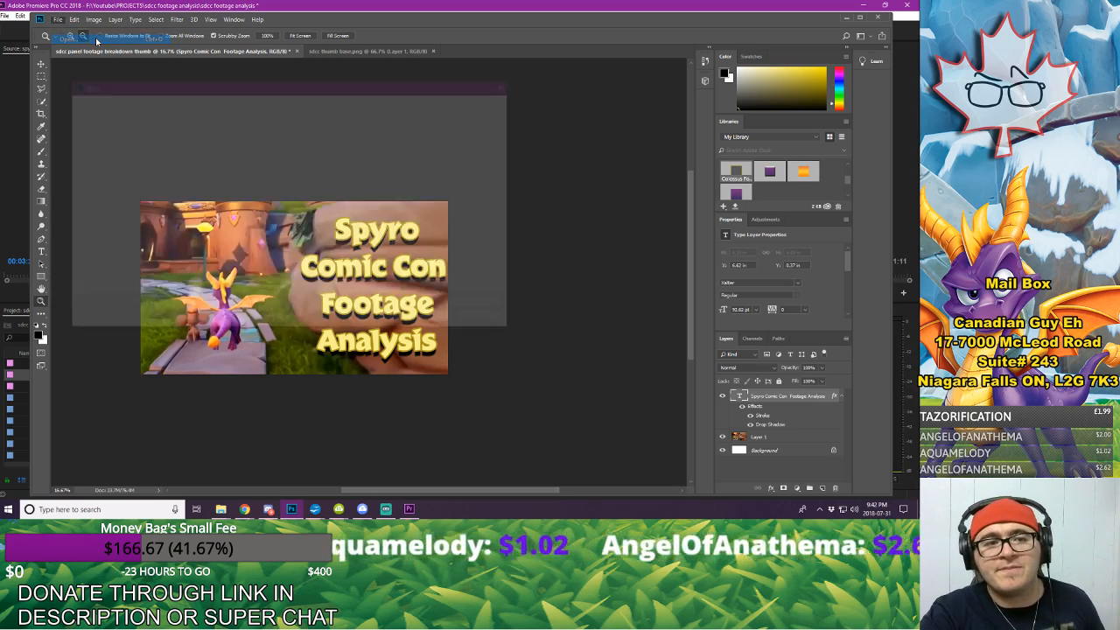
left_click_drag(306, 91, 0, 92)
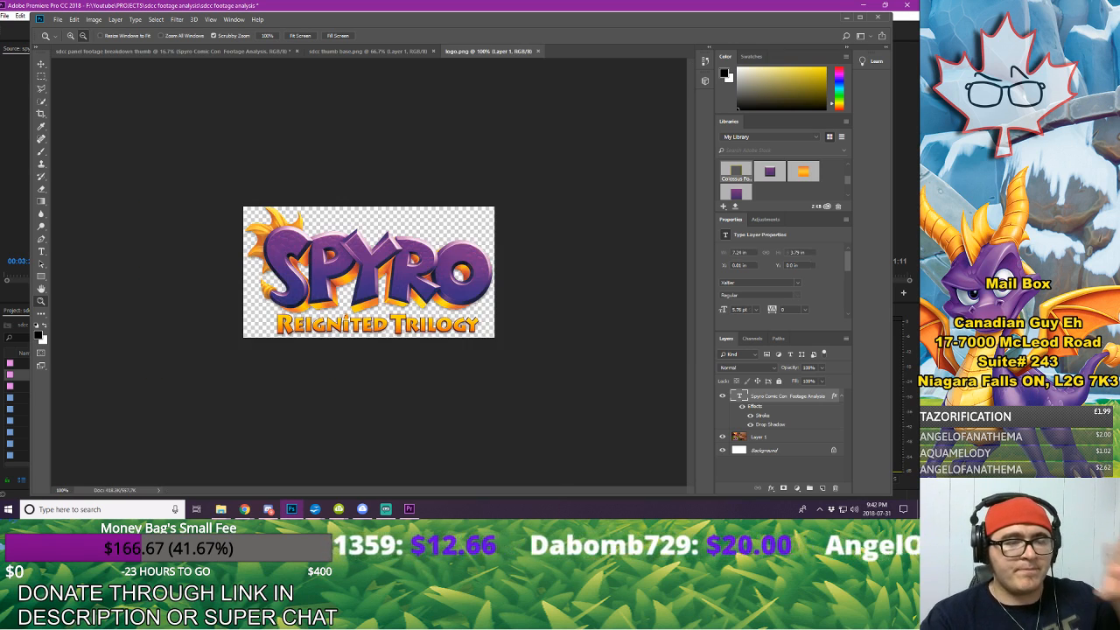
left_click(40, 65)
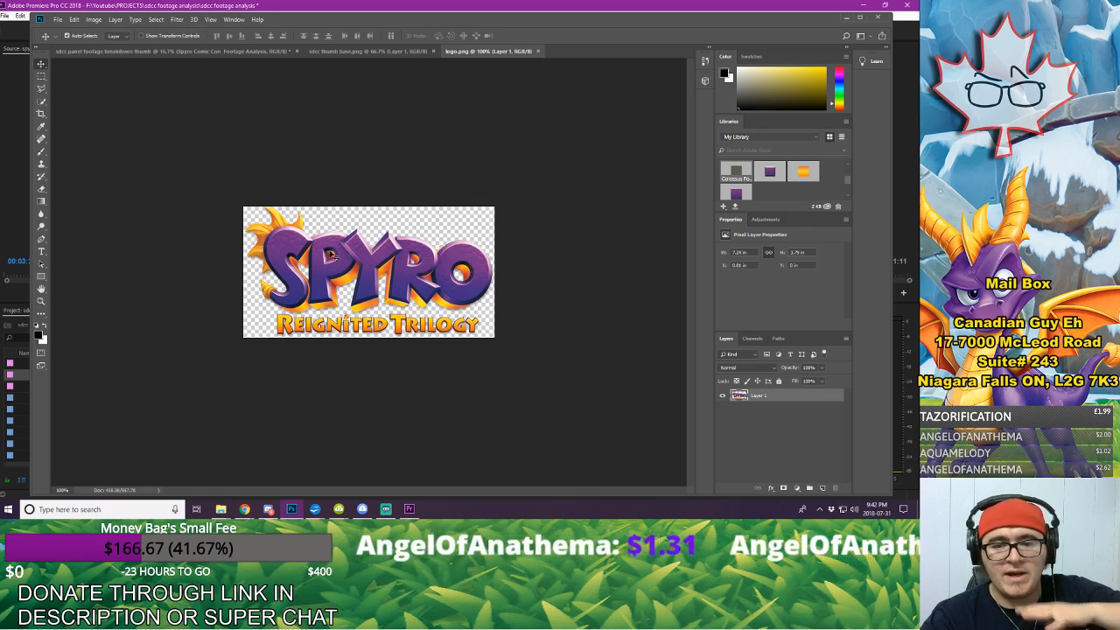
left_click_drag(329, 248, 168, 224)
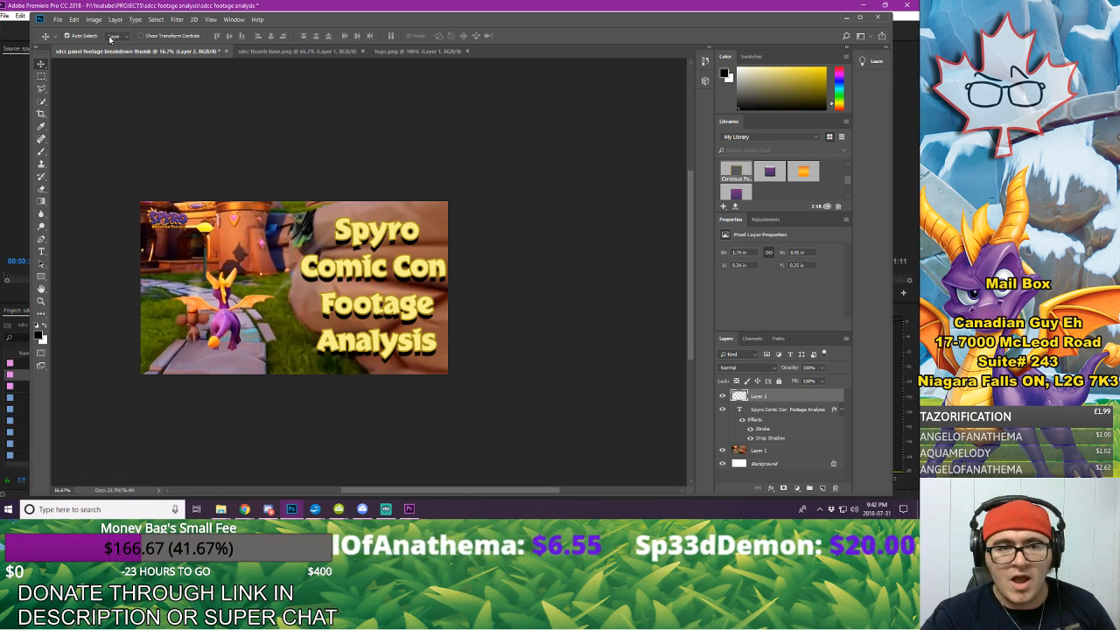
Step: Scale the Spyro logo to about 215% with Free Transform, filling the sky area above Spyro in the upper-left corner
left_click(75, 19)
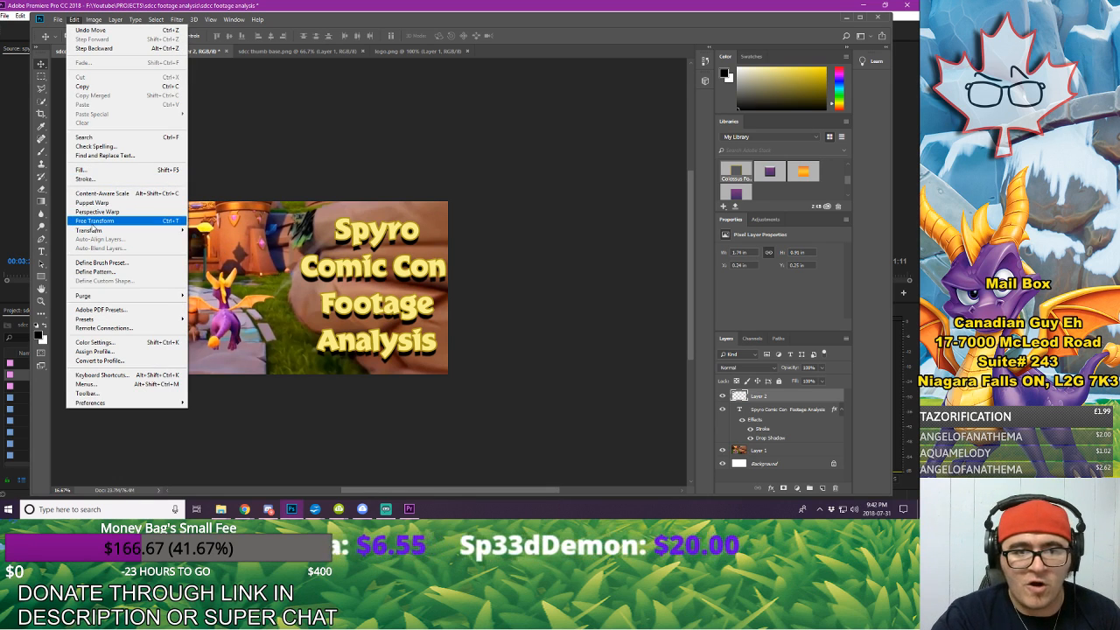
left_click(95, 221)
left_click_drag(187, 233, 246, 255)
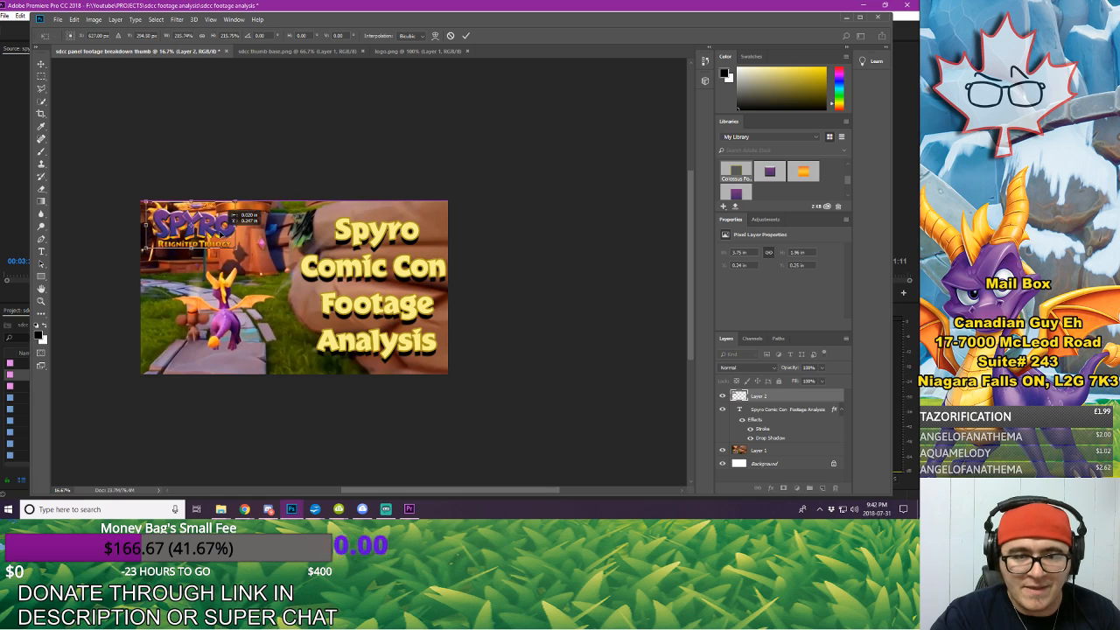
left_click(465, 36)
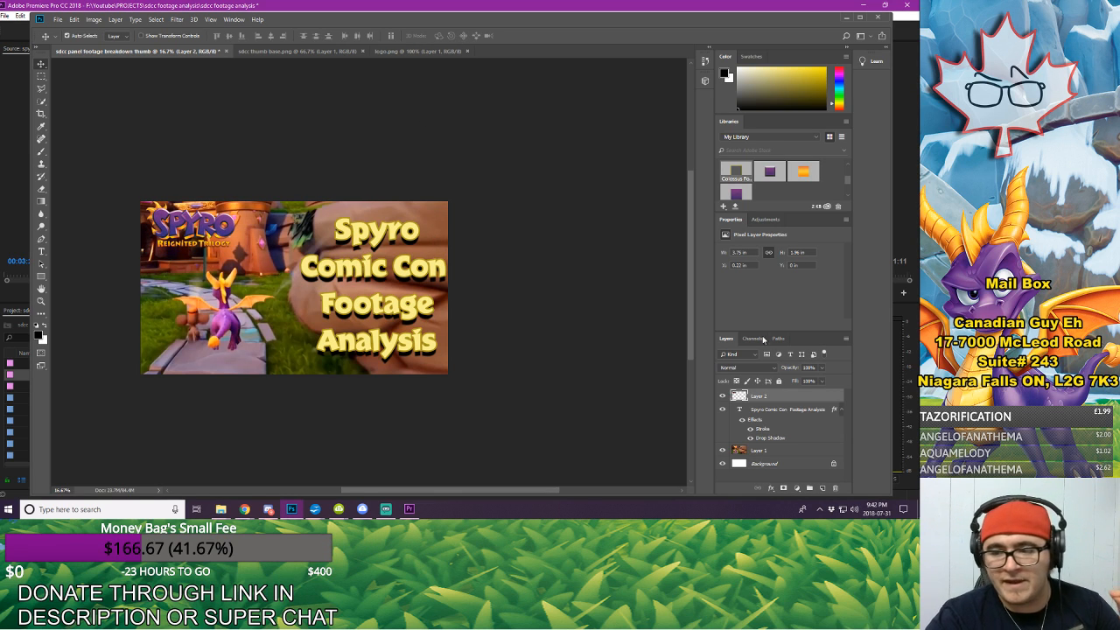
left_click(771, 488)
left_click(778, 483)
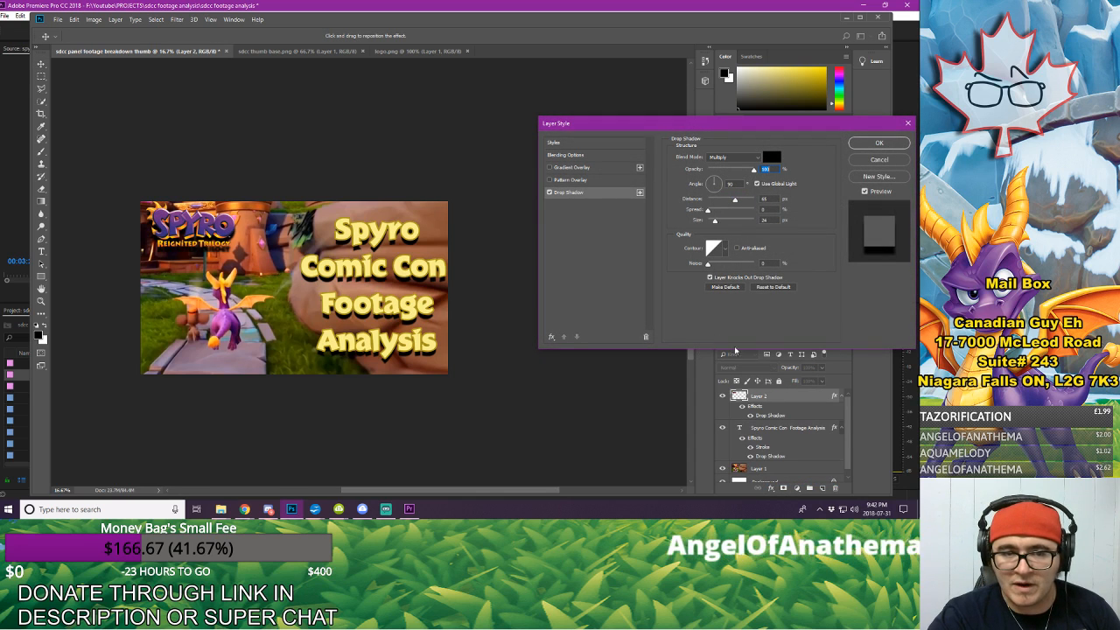
left_click(719, 182)
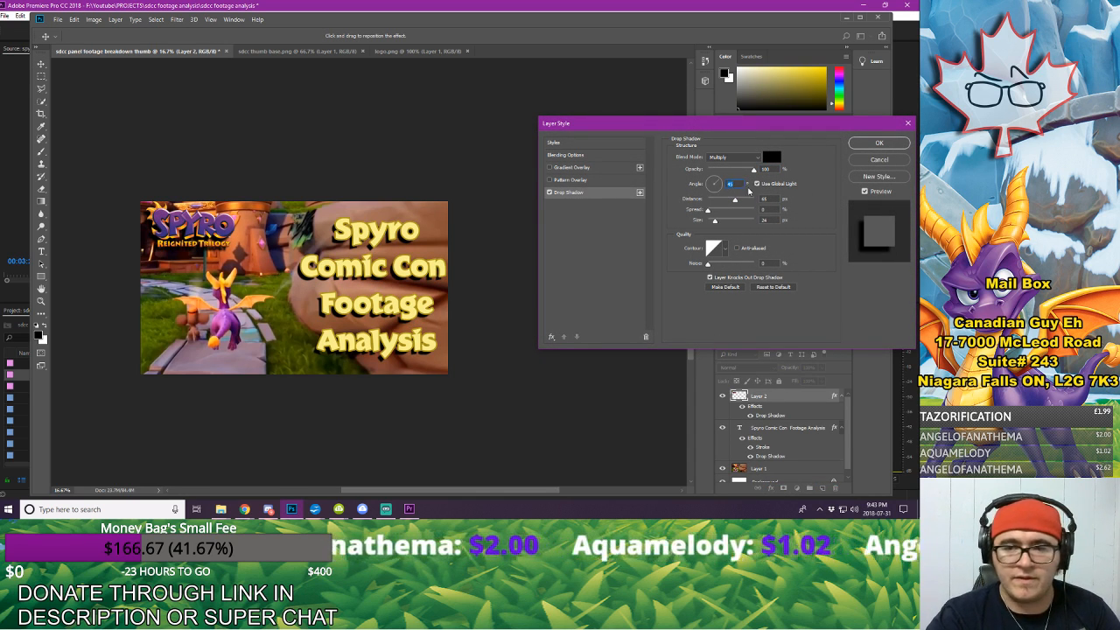
left_click(878, 160)
Step: Add a black Multiply drop shadow at 100% opacity to the Spyro logo, with global light off, a tilted angle, shorter distance and softer size
left_click(771, 488)
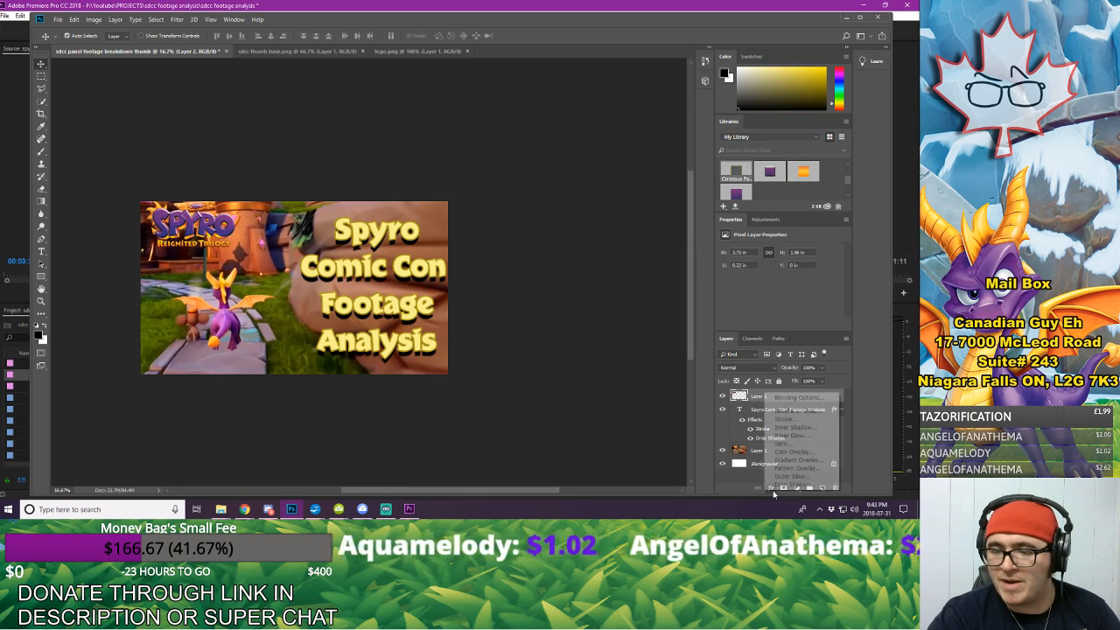
left_click(780, 481)
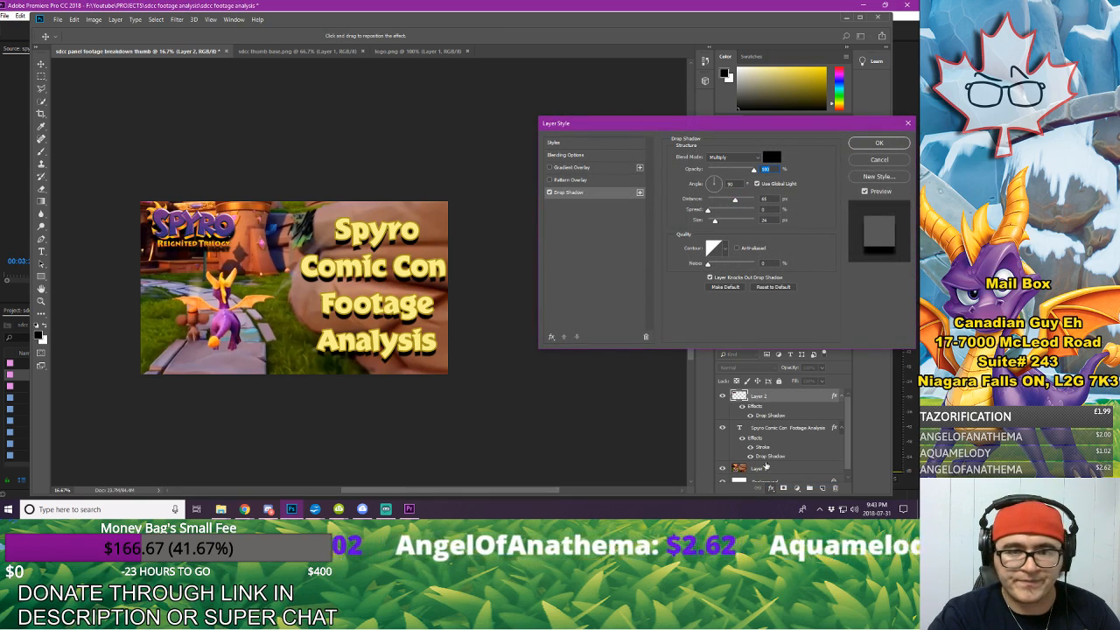
left_click(757, 184)
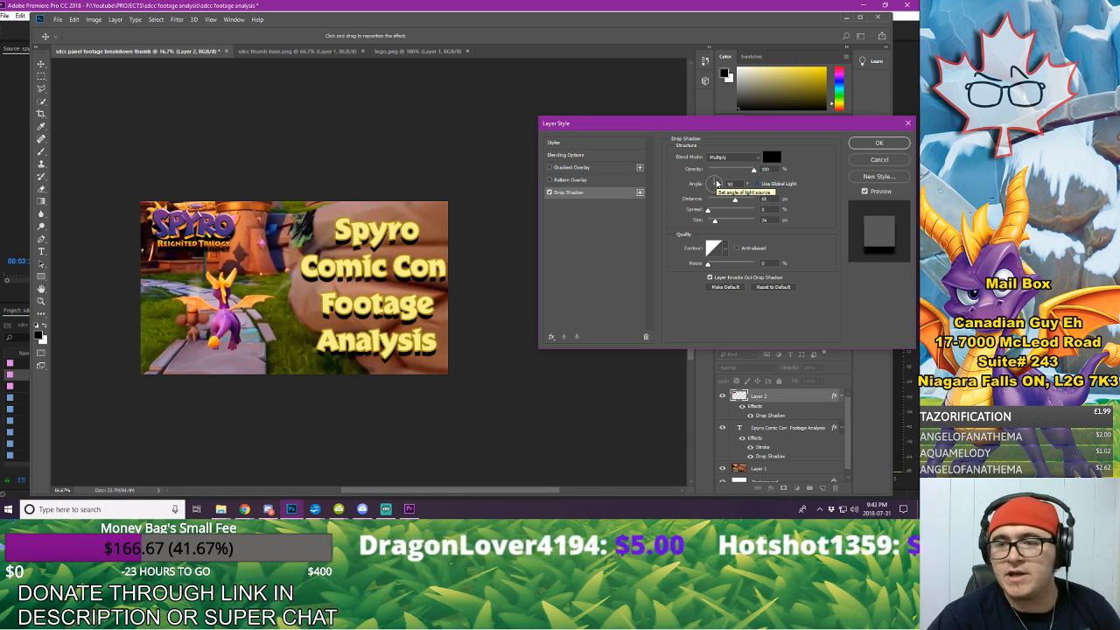
left_click(716, 182)
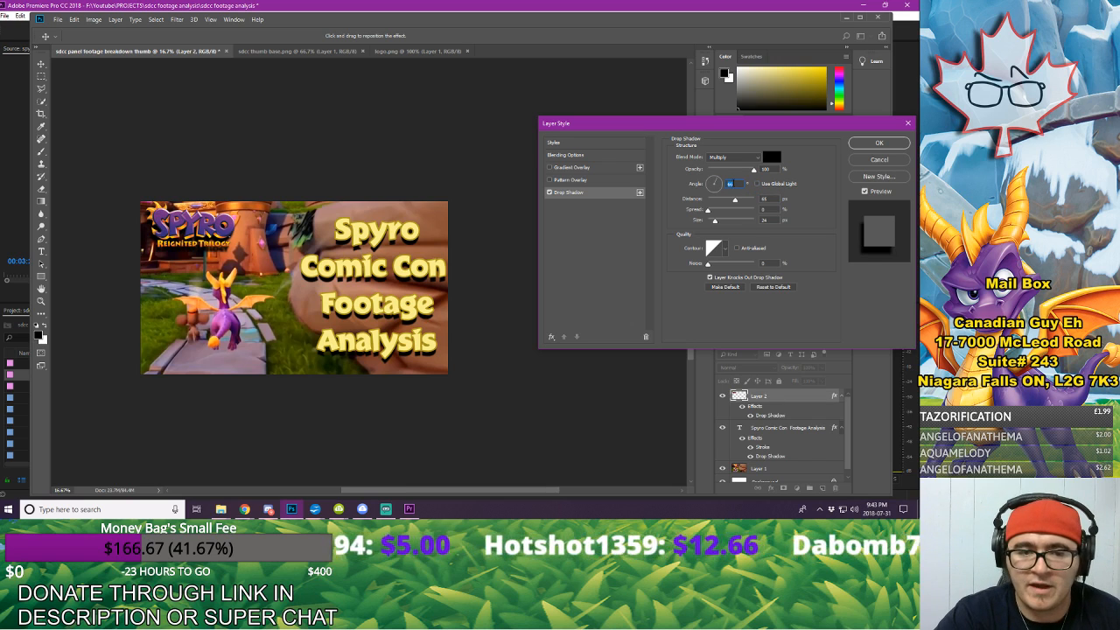
left_click_drag(735, 200, 719, 230)
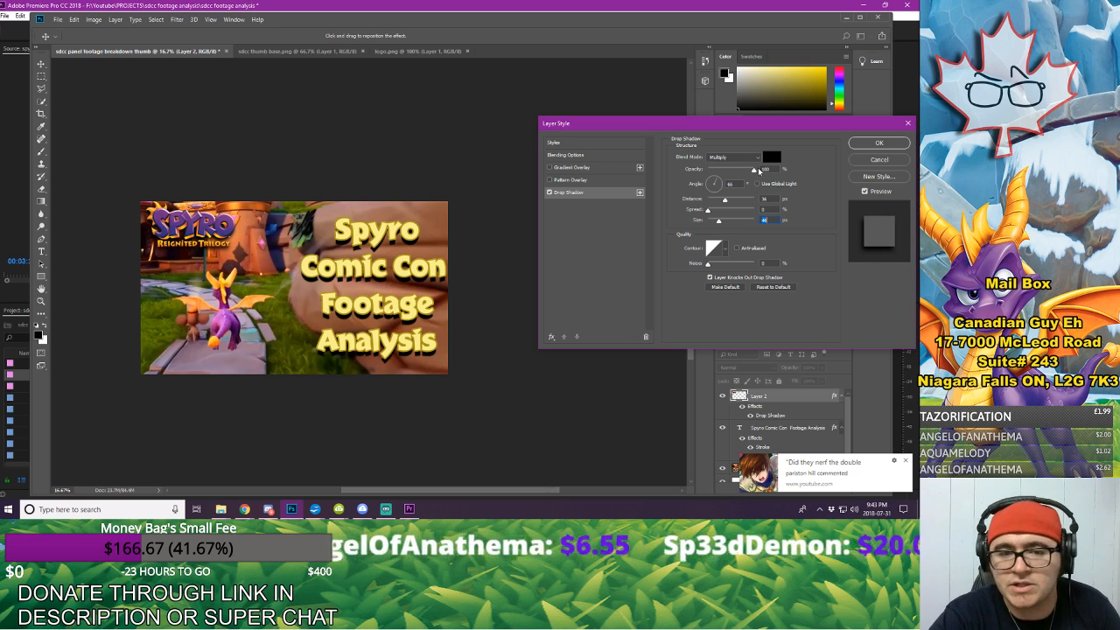
left_click(870, 143)
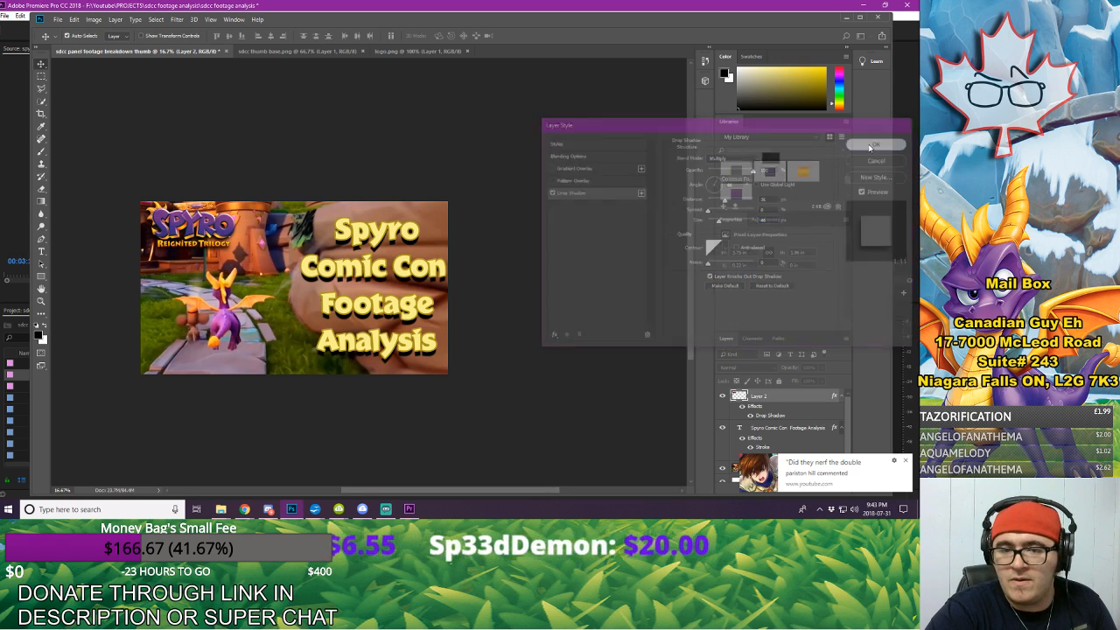
Step: Examine the composition at small thumbnail size and enlarged, judging how well the logo and title read
left_click(41, 300)
left_click_drag(584, 286, 517, 295)
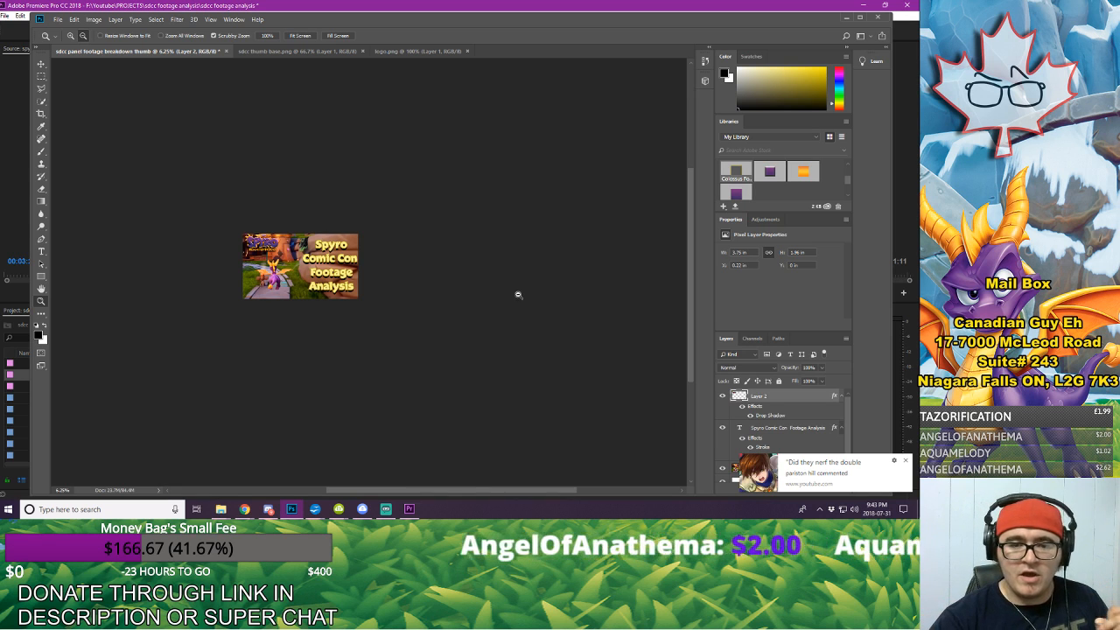
left_click(316, 230)
left_click(402, 293)
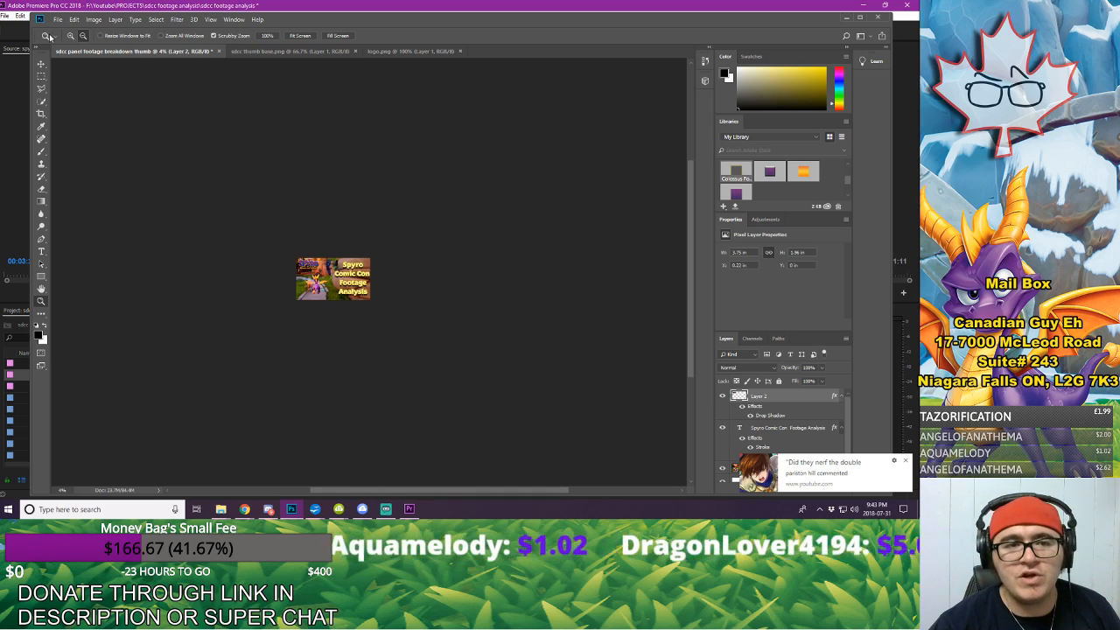
left_click(70, 35)
left_click(387, 292)
left_click(387, 292)
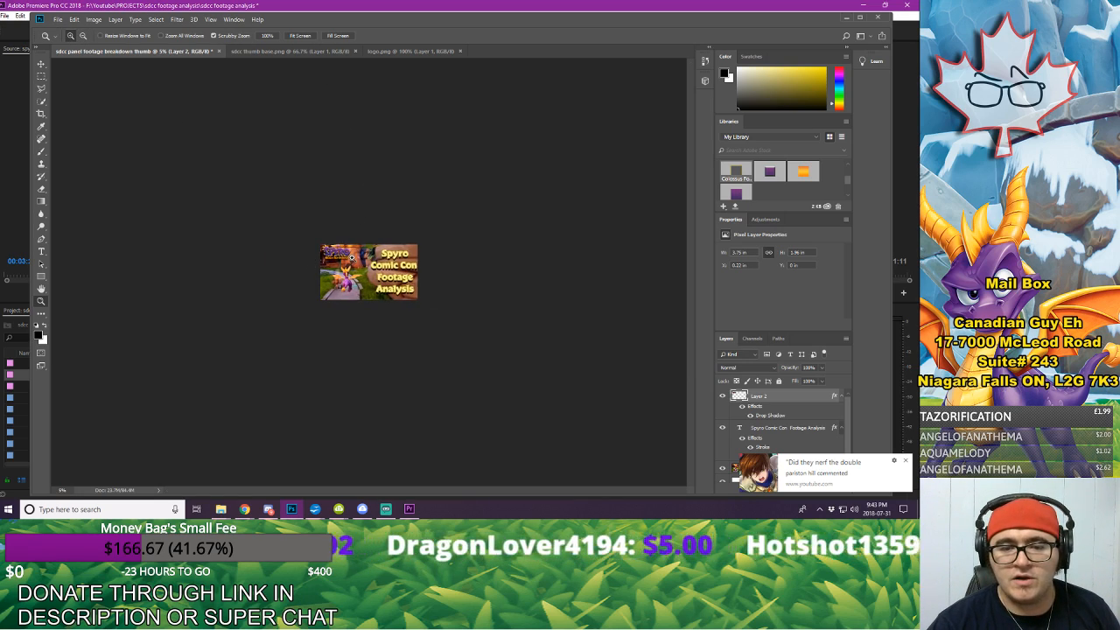
left_click(388, 292)
left_click(387, 292)
left_click(385, 291)
left_click(349, 280)
left_click(202, 167)
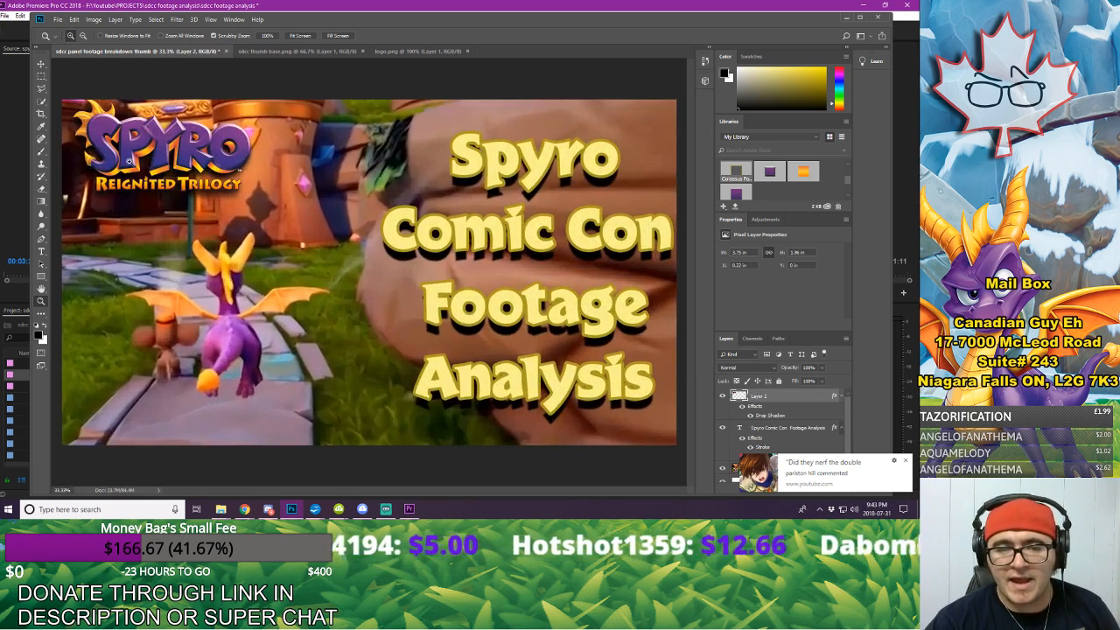
Step: Move the Spyro Reignited Trilogy logo over the word "Spyro" in the first line of the title
left_click(40, 65)
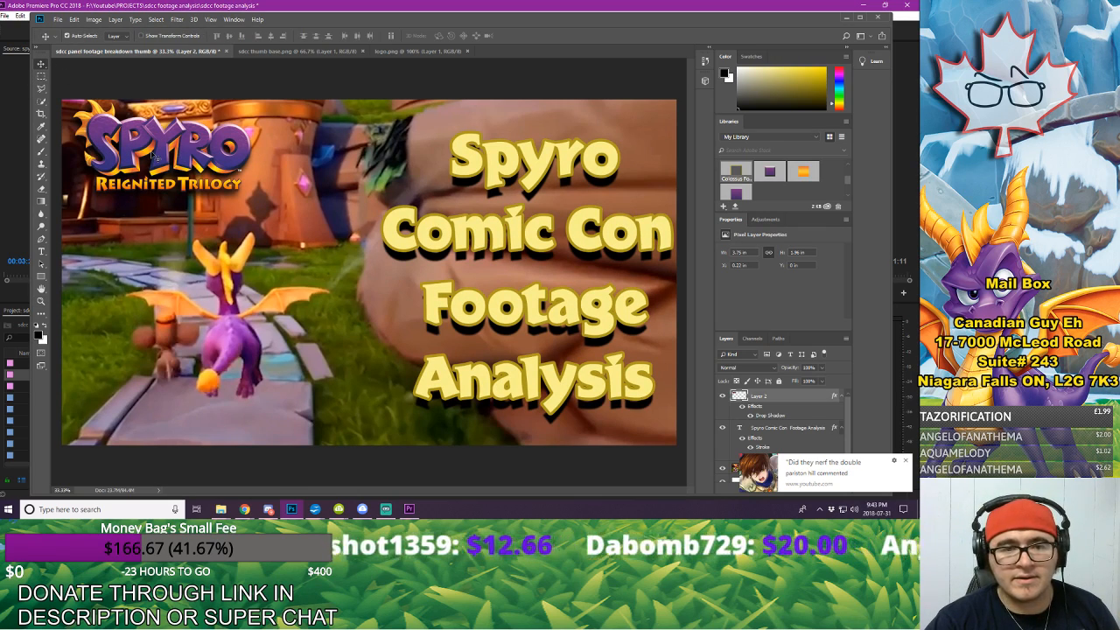
left_click(41, 251)
left_click(609, 167)
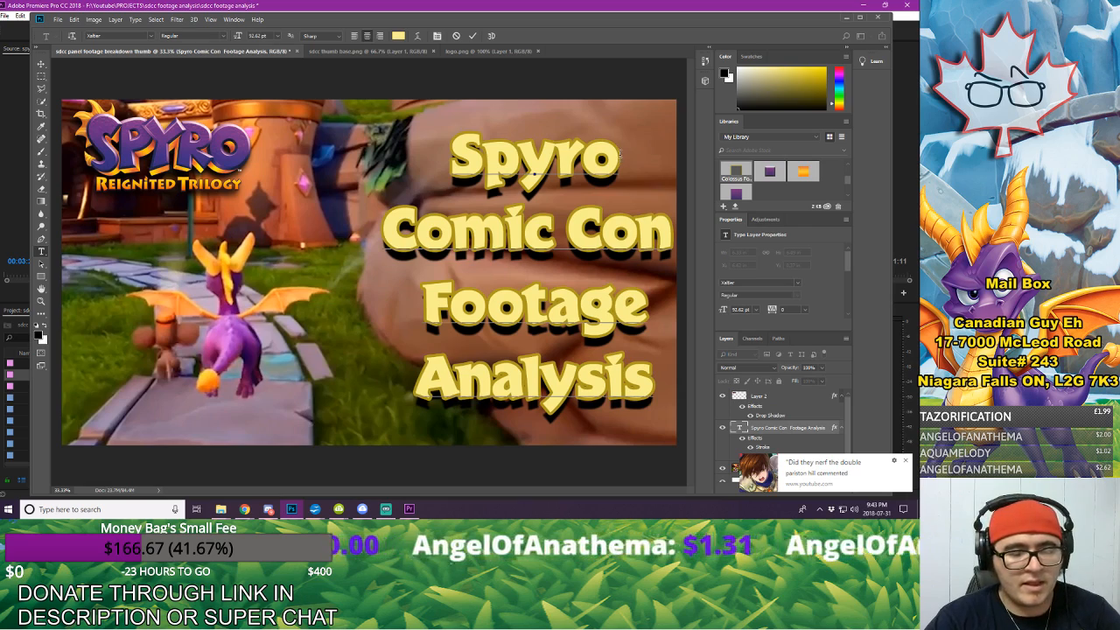
left_click(41, 63)
left_click_drag(157, 140, 523, 147)
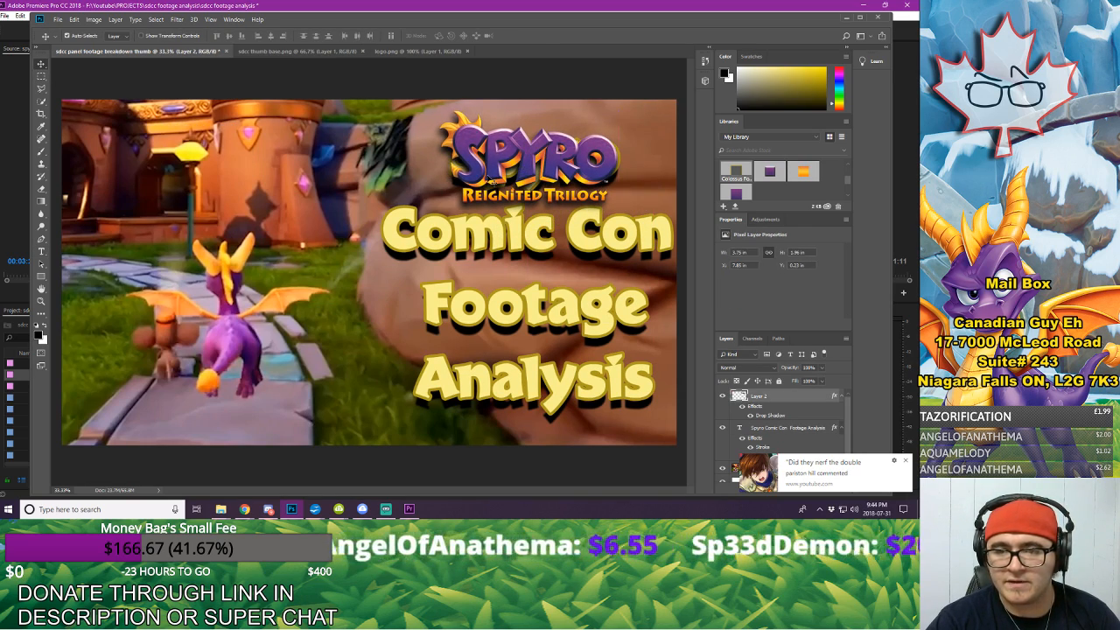
Step: Erase the "Reignited Trilogy" lettering beneath the logo, keeping only the purple SPYRO wordmark
left_click(42, 189)
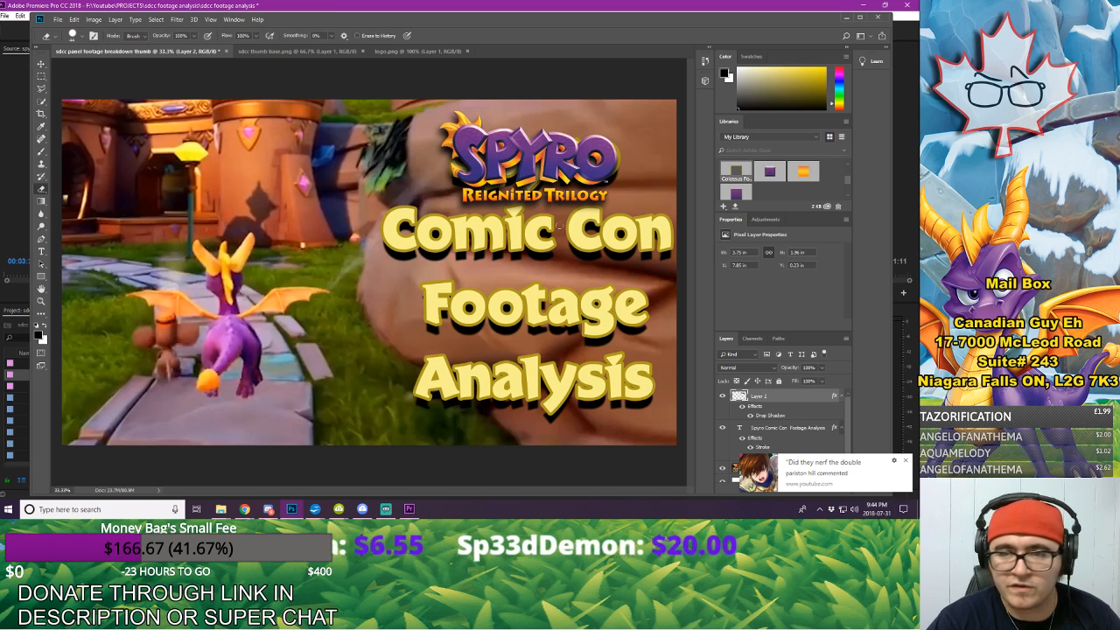
left_click_drag(602, 197, 547, 203)
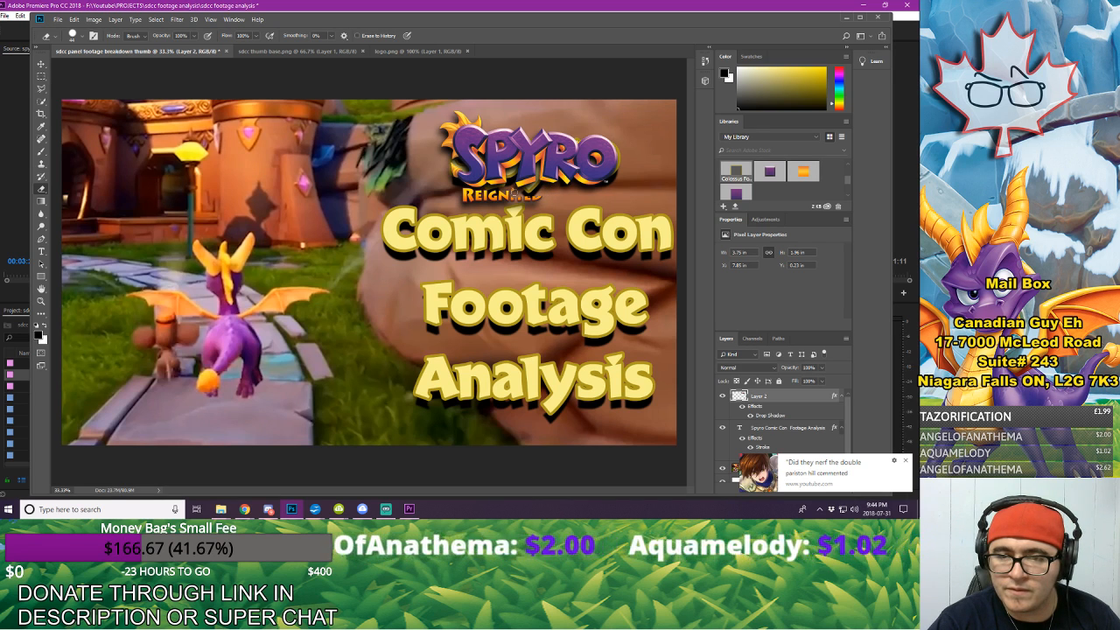
mouse_move(513, 189)
left_mouse_down()
mouse_move(542, 196)
mouse_move(458, 197)
mouse_move(505, 194)
left_mouse_up()
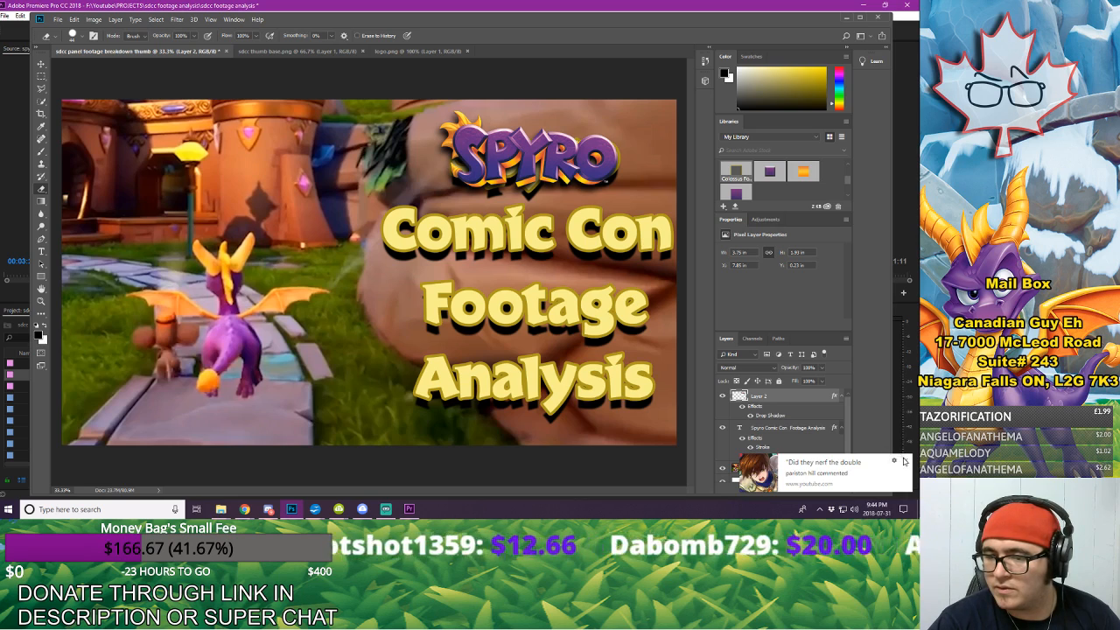
Step: Move the SPYRO wordmark aside above the dragon and delete the word "Spyro" from the title text, keeping its empty first line
left_click(786, 429)
left_click(41, 64)
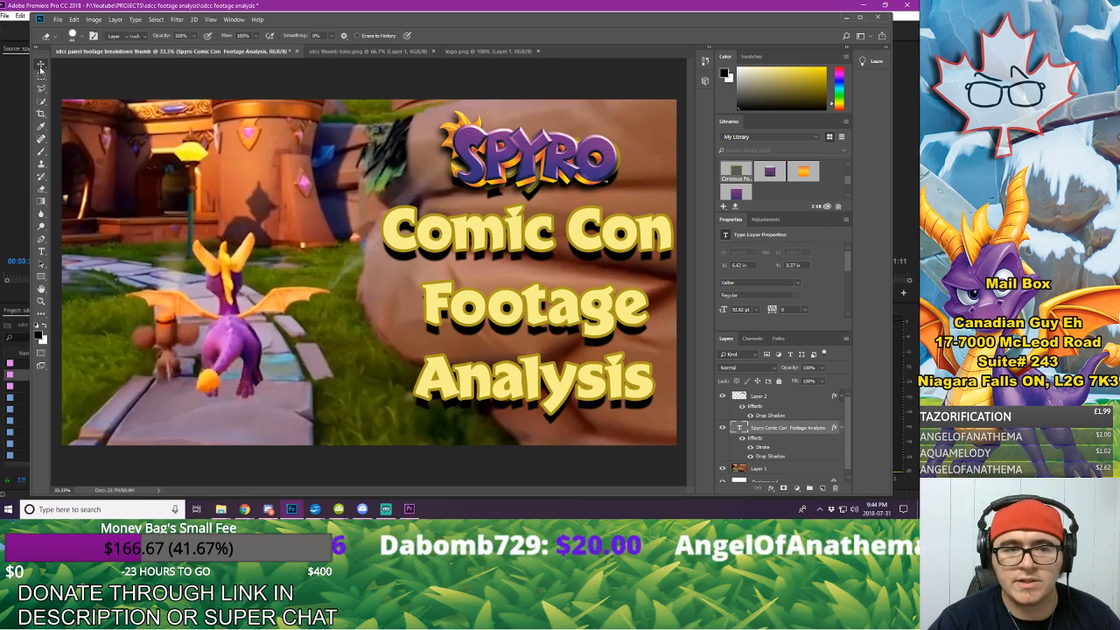
mouse_move(505, 131)
left_mouse_down()
mouse_move(243, 111)
mouse_move(234, 124)
left_mouse_up()
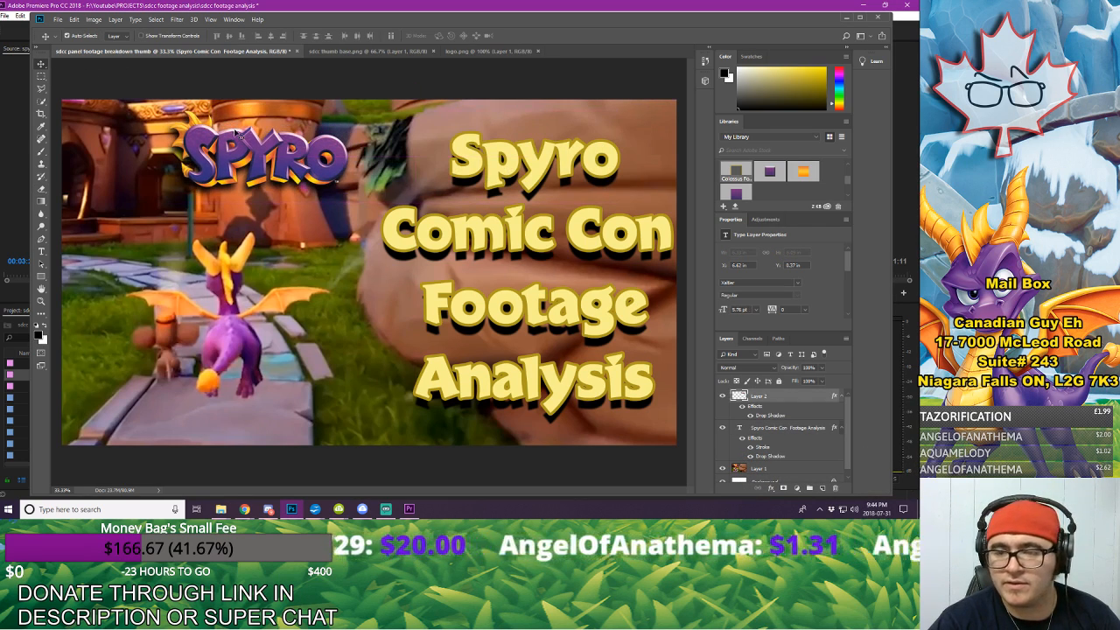
left_click(783, 429)
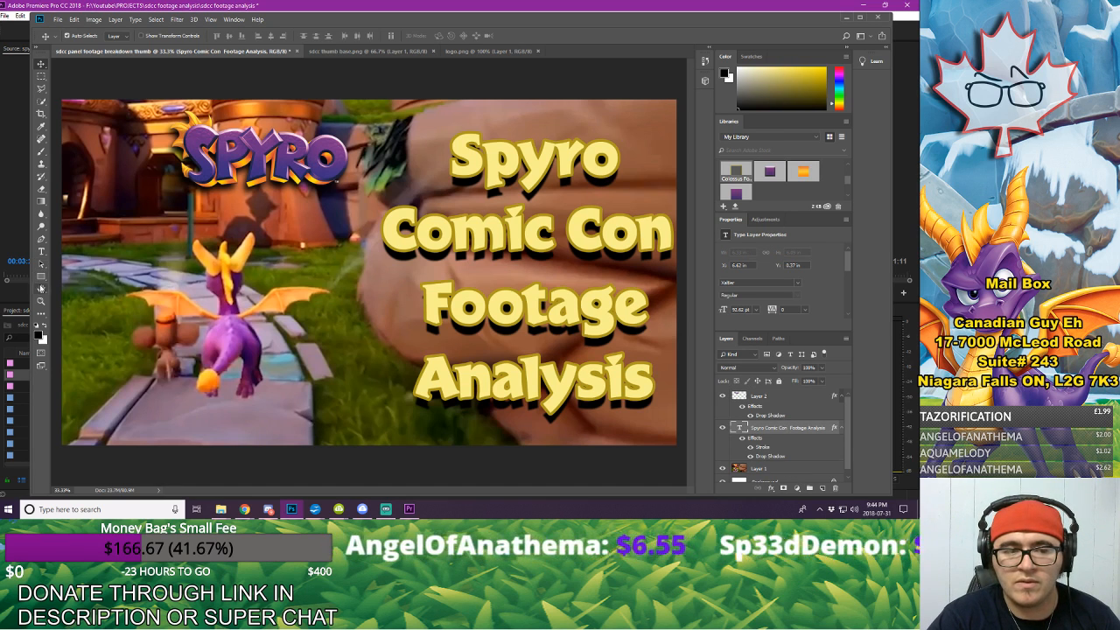
left_click(41, 251)
left_click(618, 158)
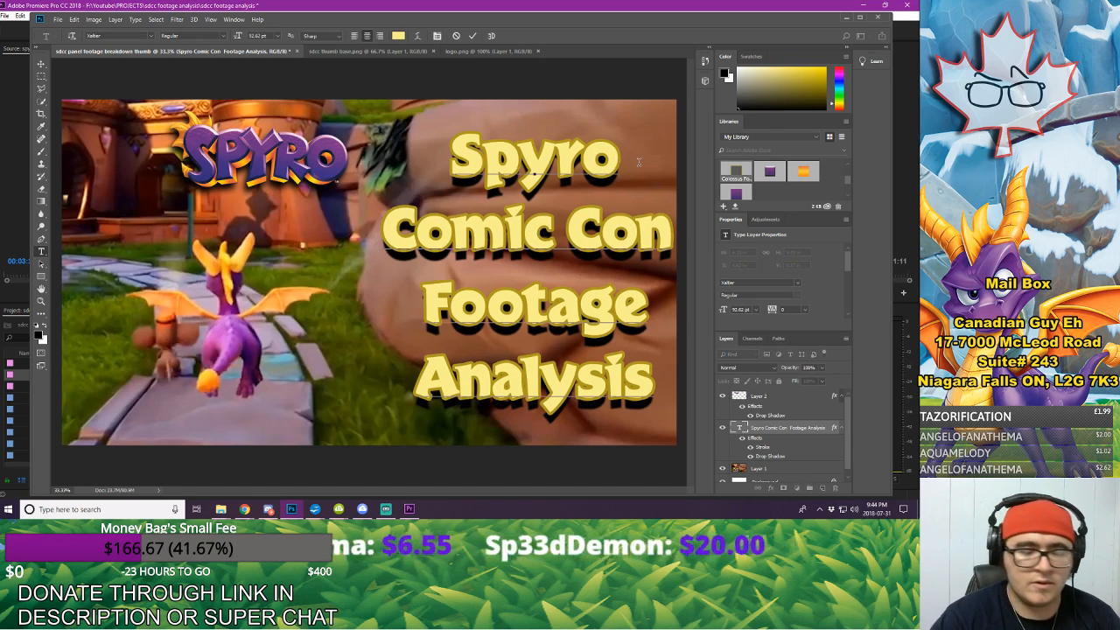
key("BackSpace")
key("BackSpace")
key("BackSpace")
key("BackSpace")
key("BackSpace")
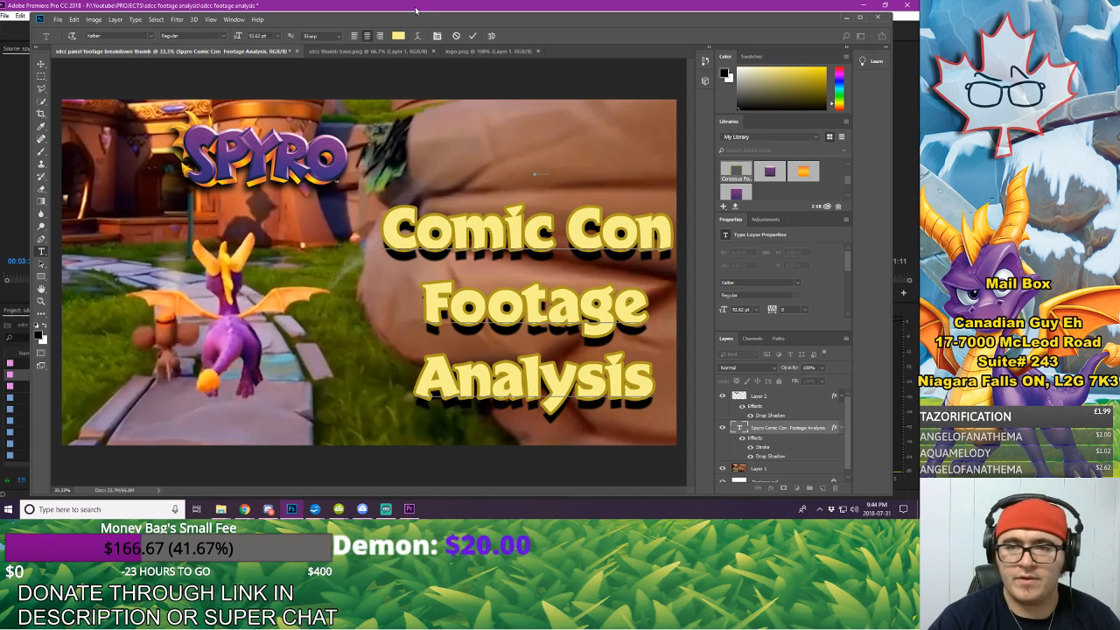
left_click(472, 36)
Step: Place the SPYRO wordmark above "Comic Con" and enlarge it with Free Transform to about 4.76 in wide
left_click(41, 64)
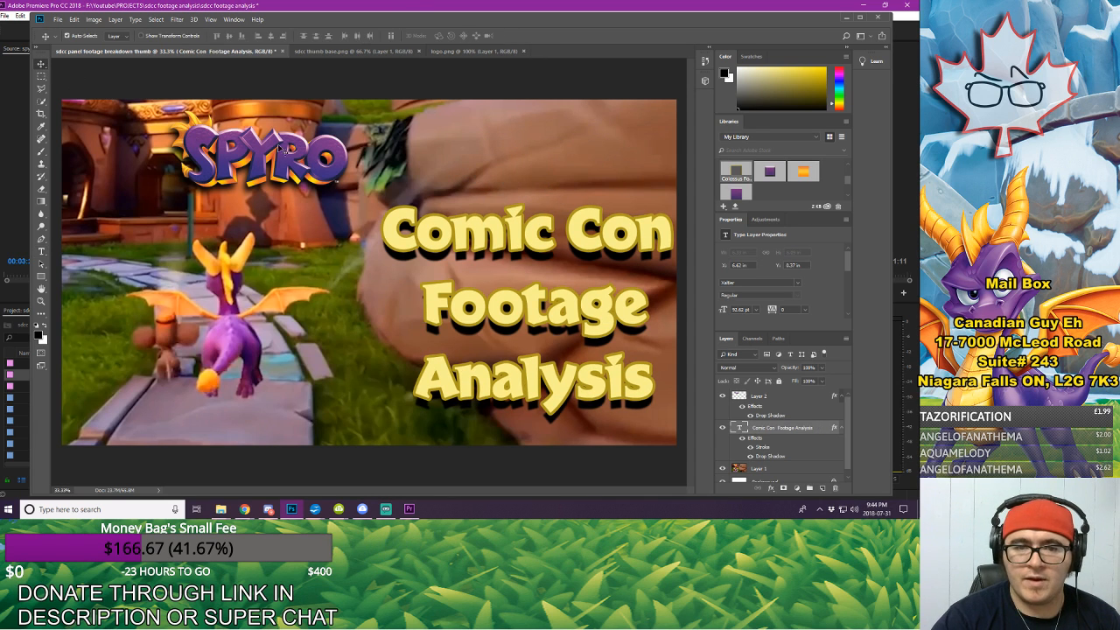
left_click_drag(280, 154, 552, 149)
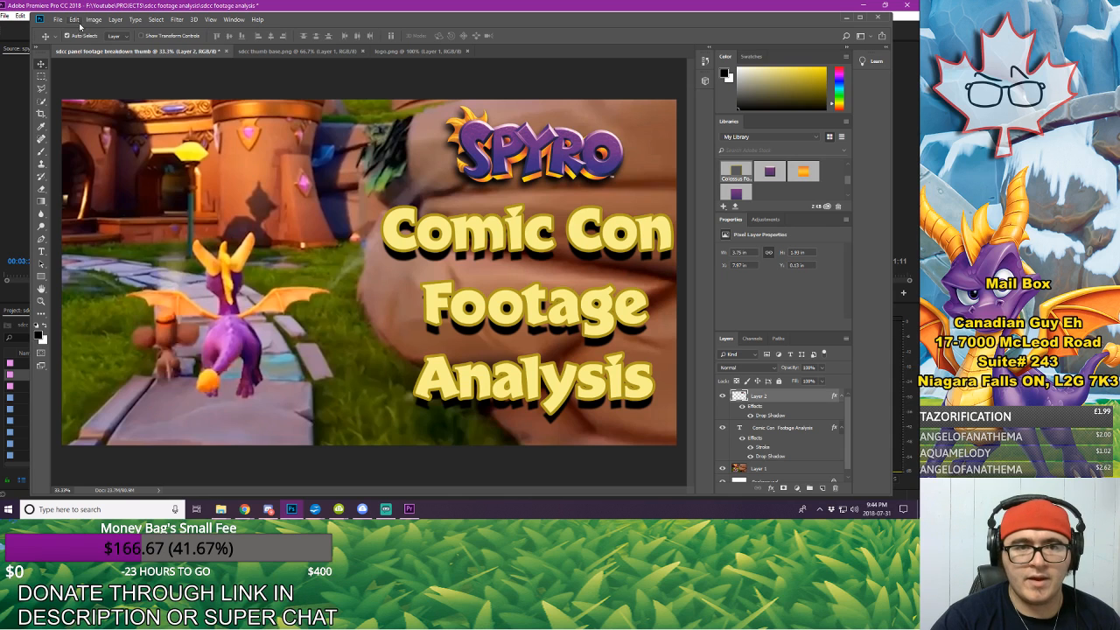
left_click(73, 19)
left_click(88, 218)
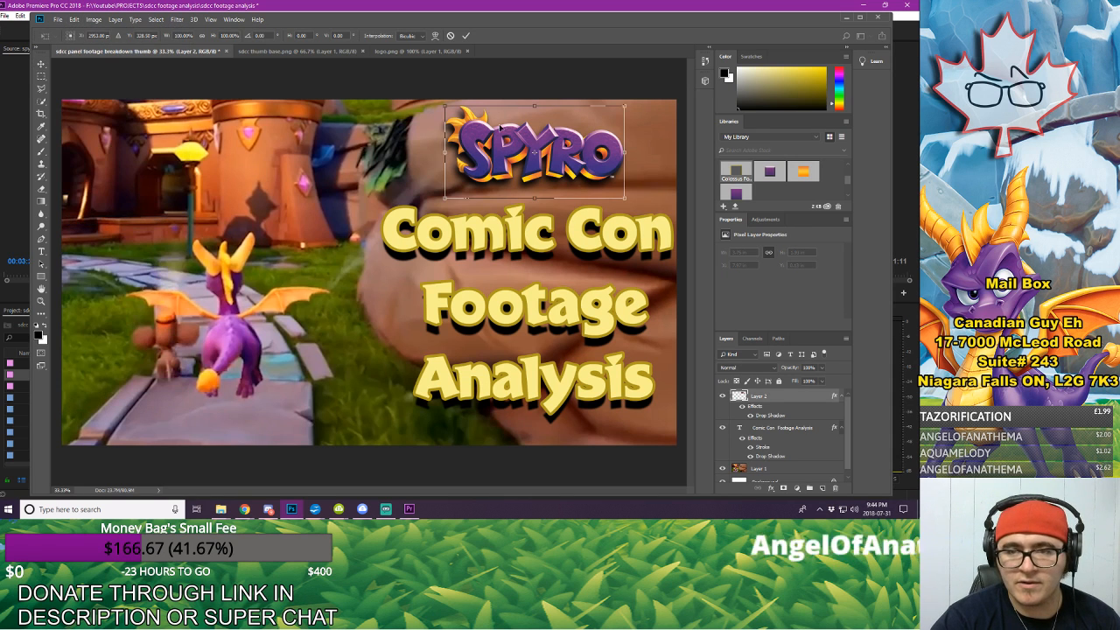
left_click_drag(505, 163, 477, 158)
left_click_drag(595, 191, 644, 217)
left_click(465, 35)
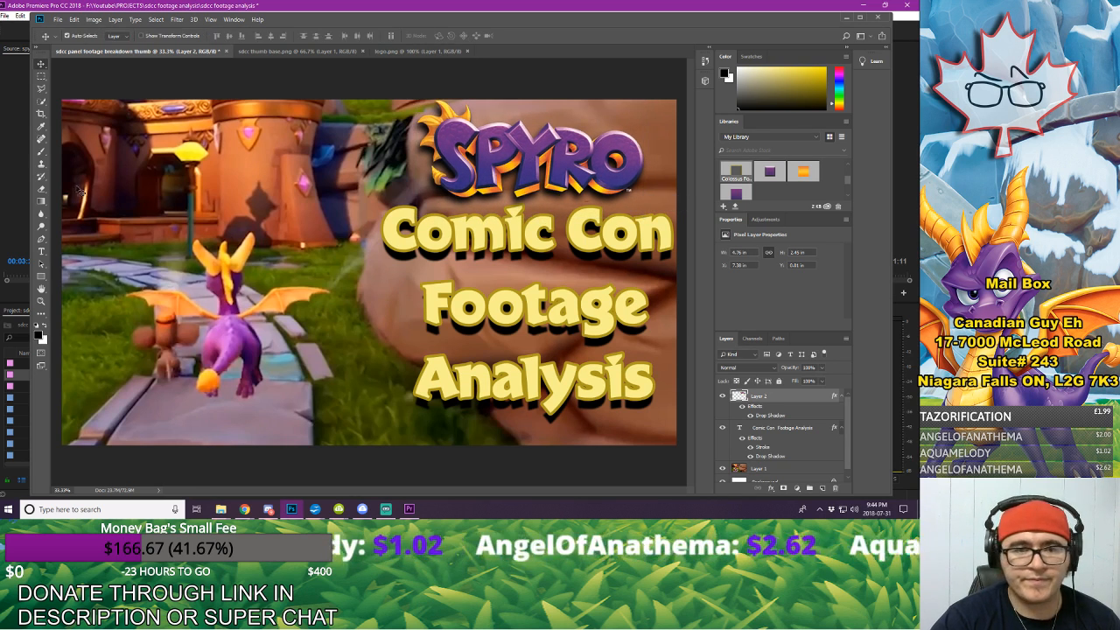
Step: Examine the combined wordmark and title at small thumbnail size for legibility
left_click(41, 188)
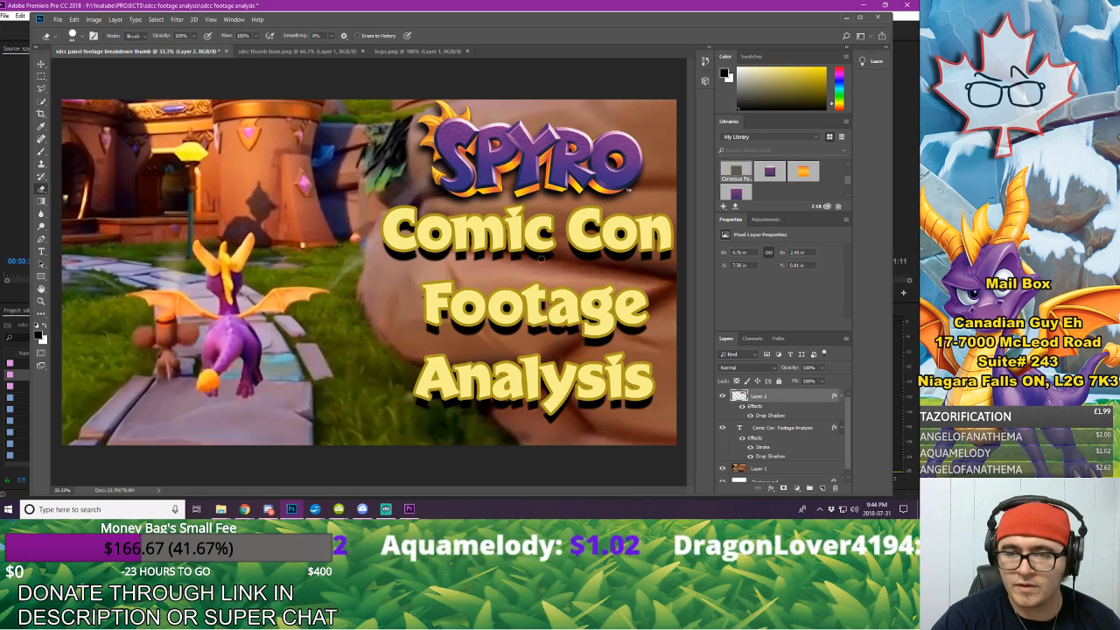
left_click(40, 300)
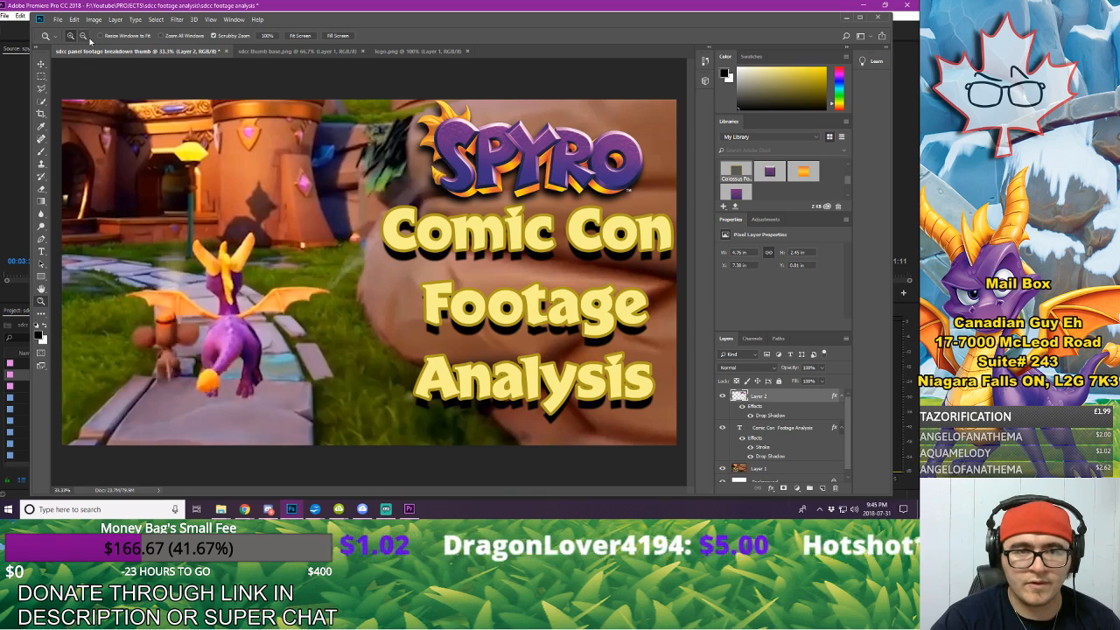
left_click(326, 224, "alt")
left_click(327, 224, "alt")
left_click(372, 245, "alt")
left_click(374, 246, "alt")
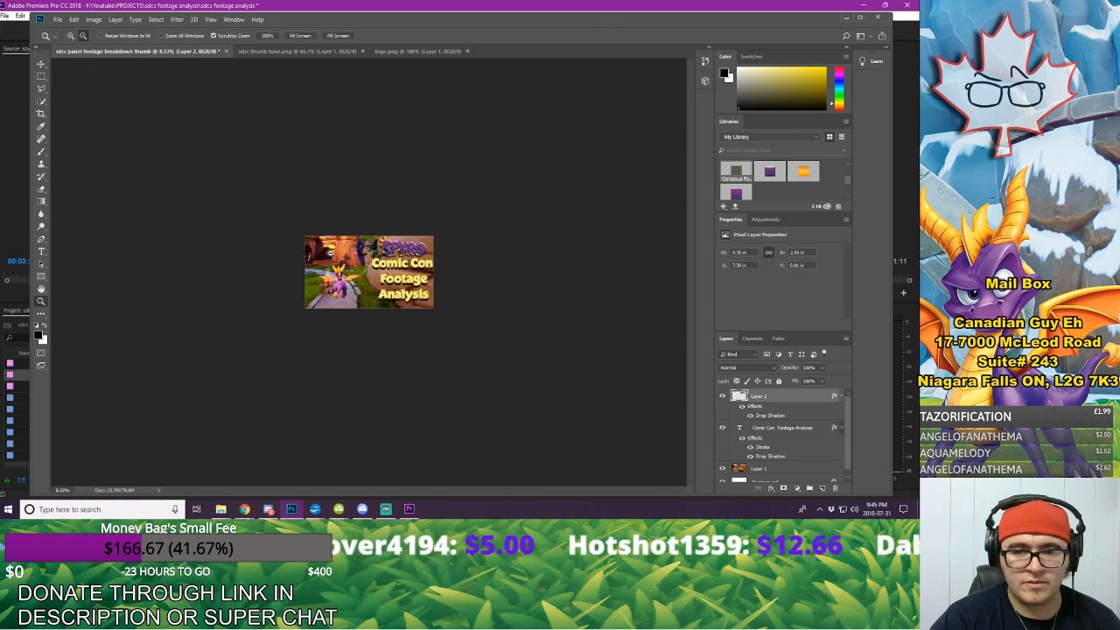
left_click(374, 246, "alt")
left_click(374, 246, "alt")
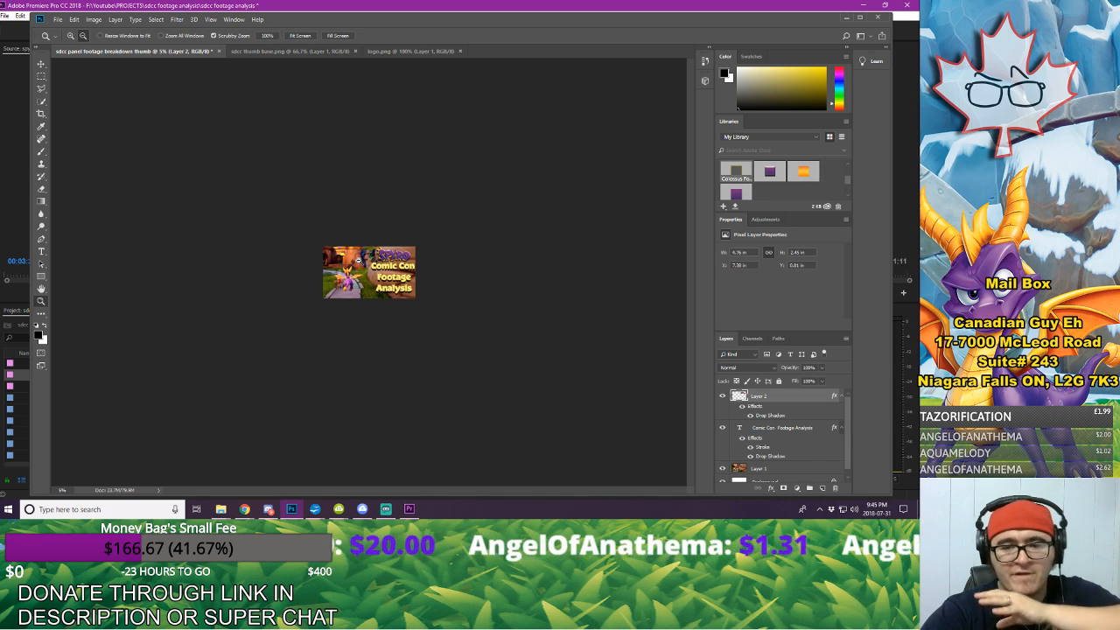
Step: Nudge the "Comic Con Footage Analysis" text slightly down and merge it with the SPYRO wordmark into one layer
left_click(42, 64)
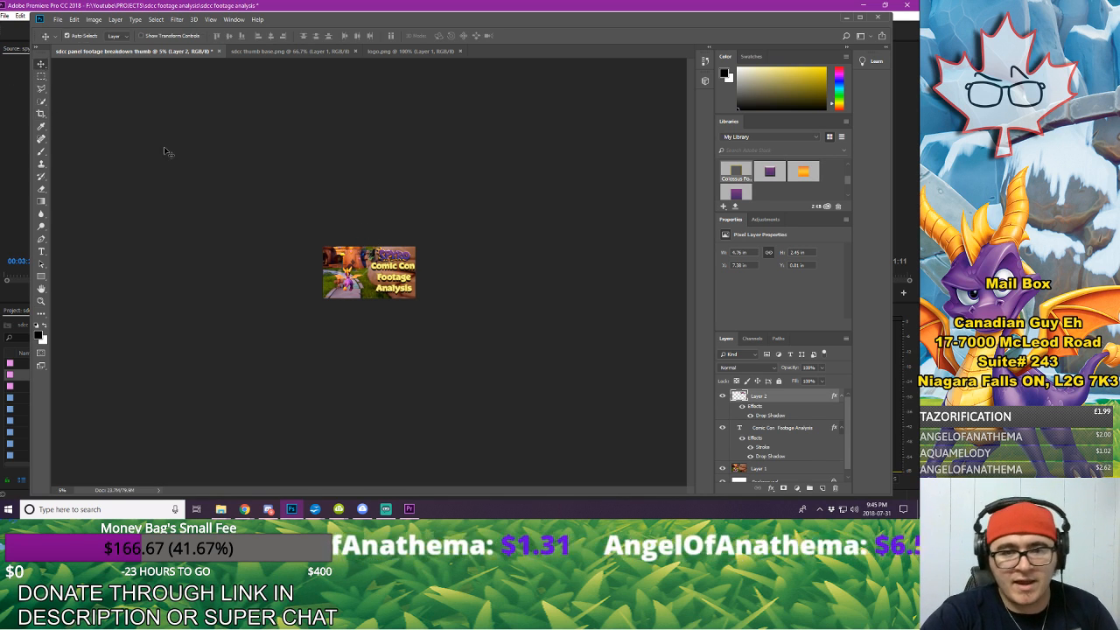
left_click(391, 277)
key("Down")
key("Down")
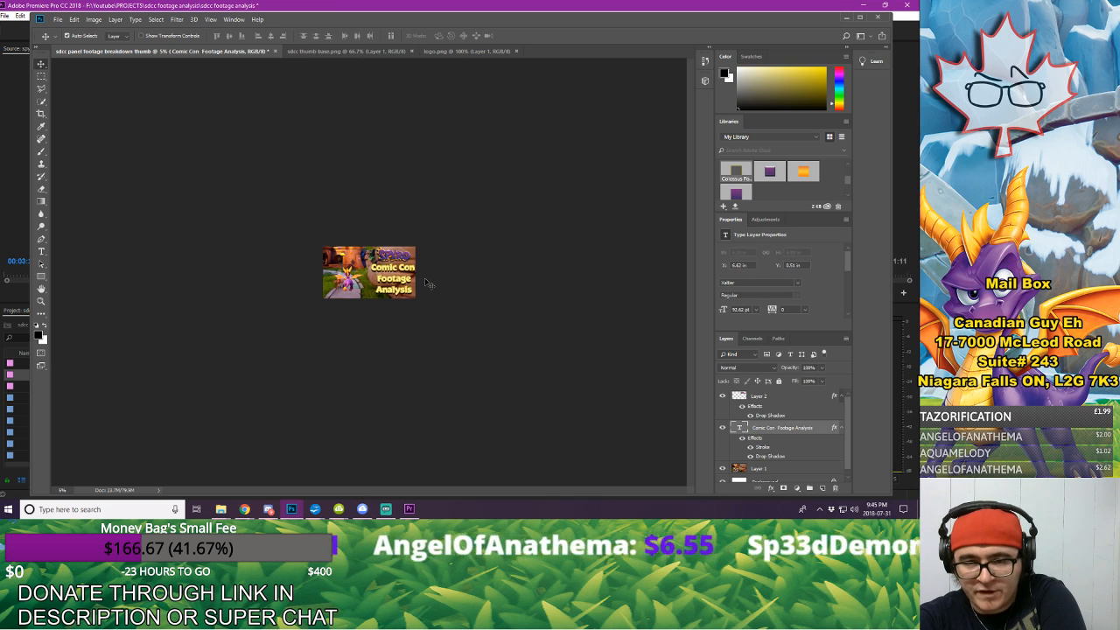
key("Down")
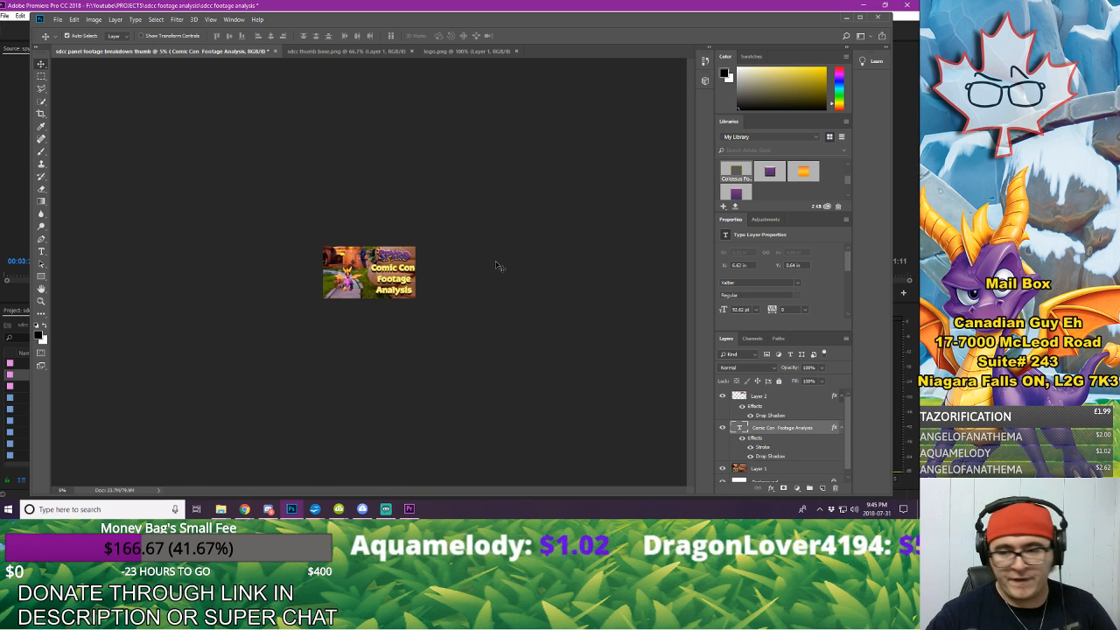
right_click(768, 399)
left_click(810, 273)
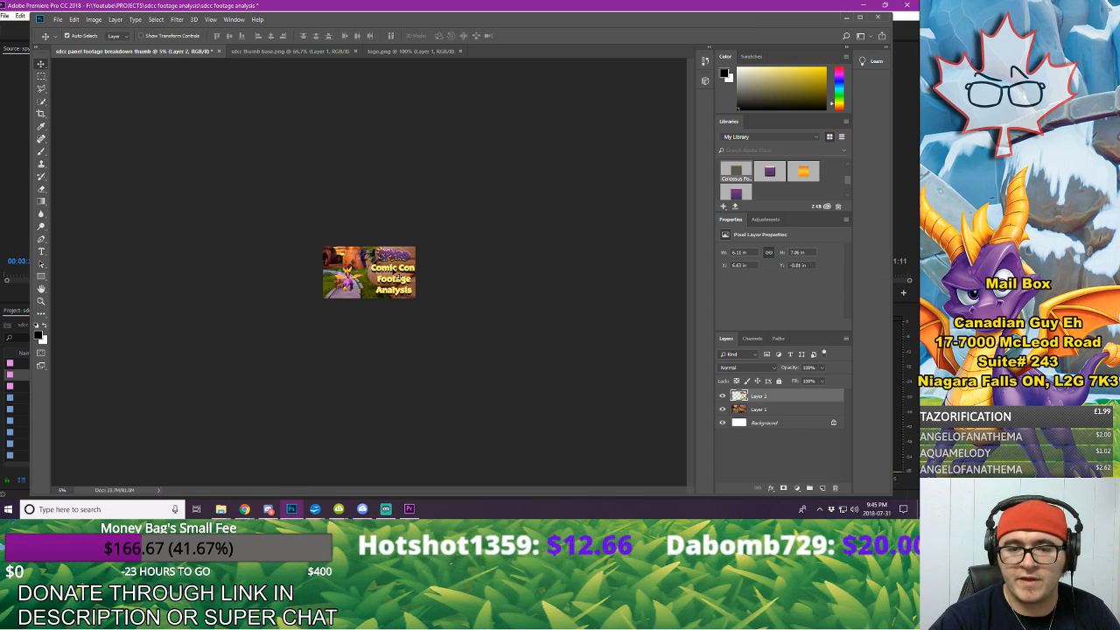
Step: Move the merged title to the thumbnail's left edge, and flip the background image horizontally, placing Spyro on the right
left_click_drag(389, 263, 366, 243)
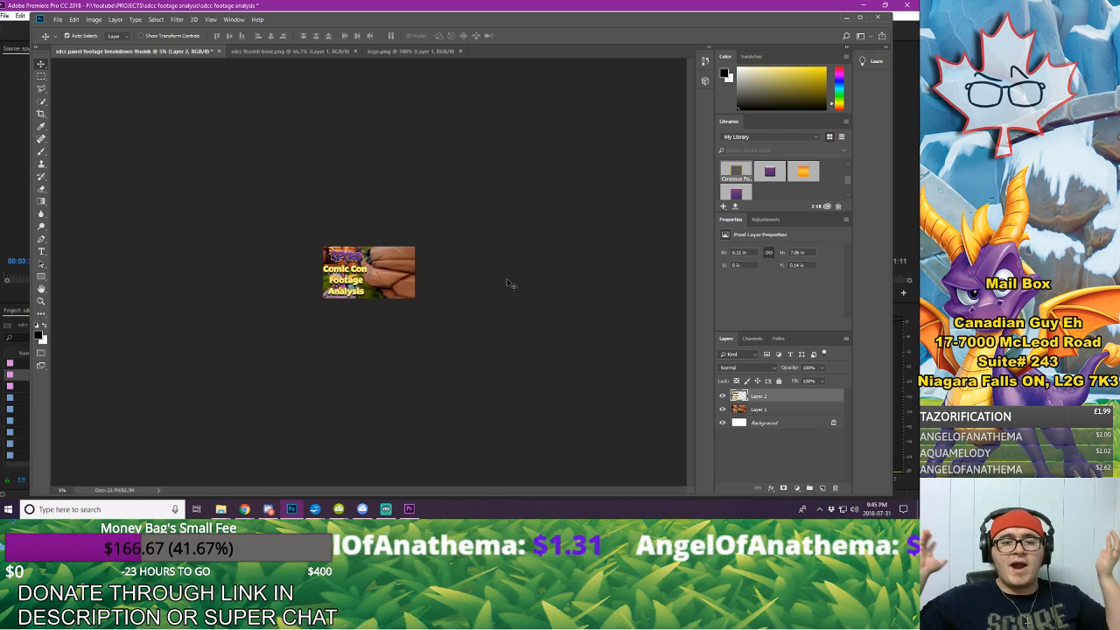
left_click(401, 273)
left_click(77, 20)
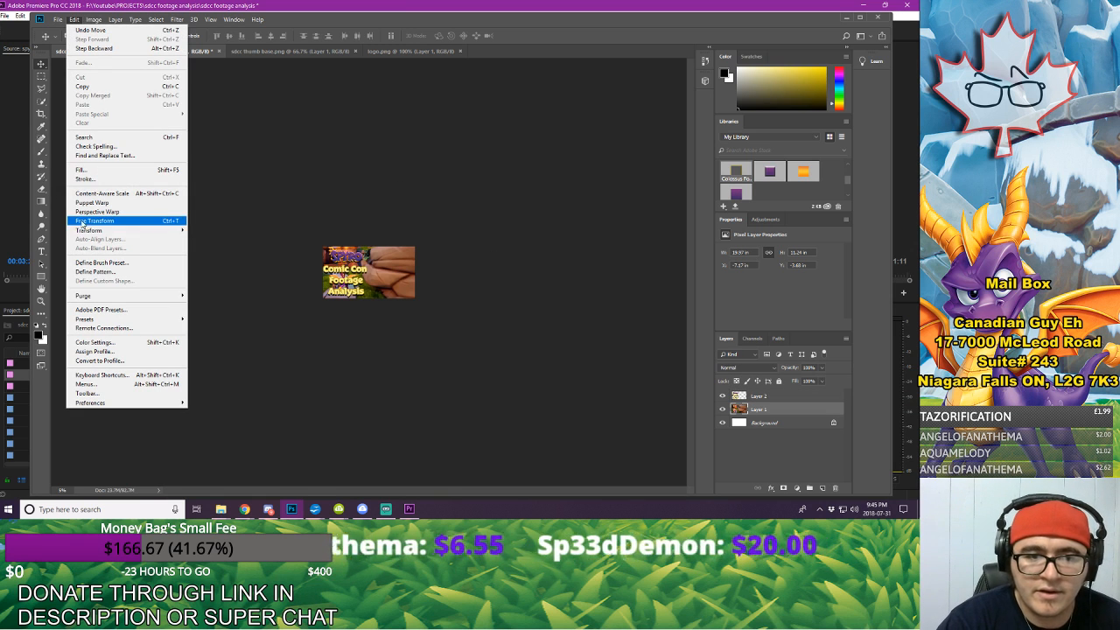
mouse_move(88, 233)
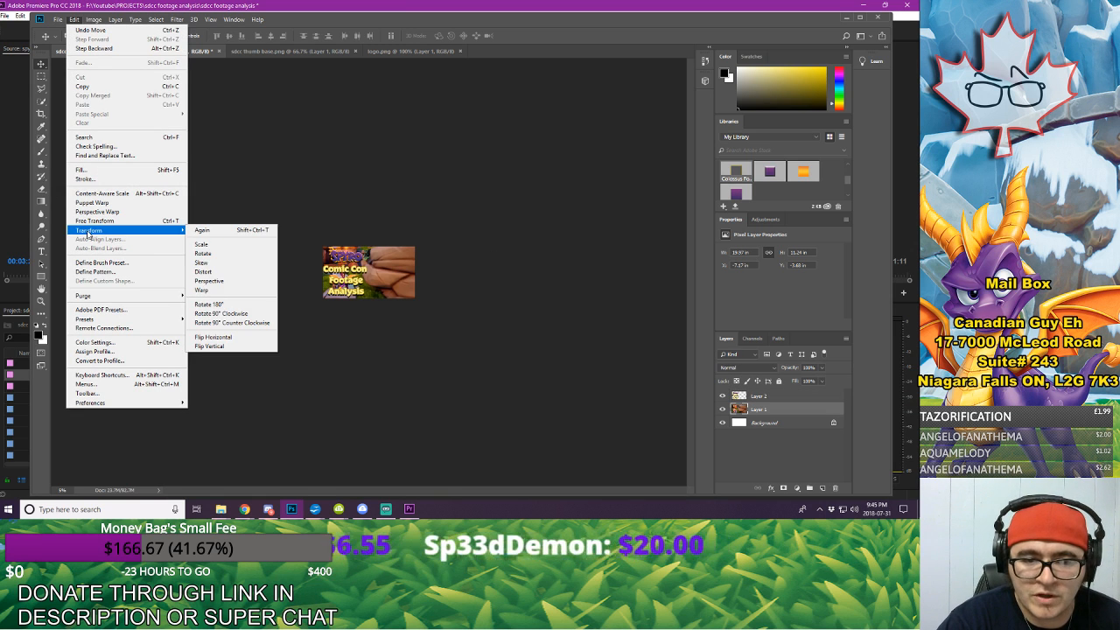
left_click(224, 338)
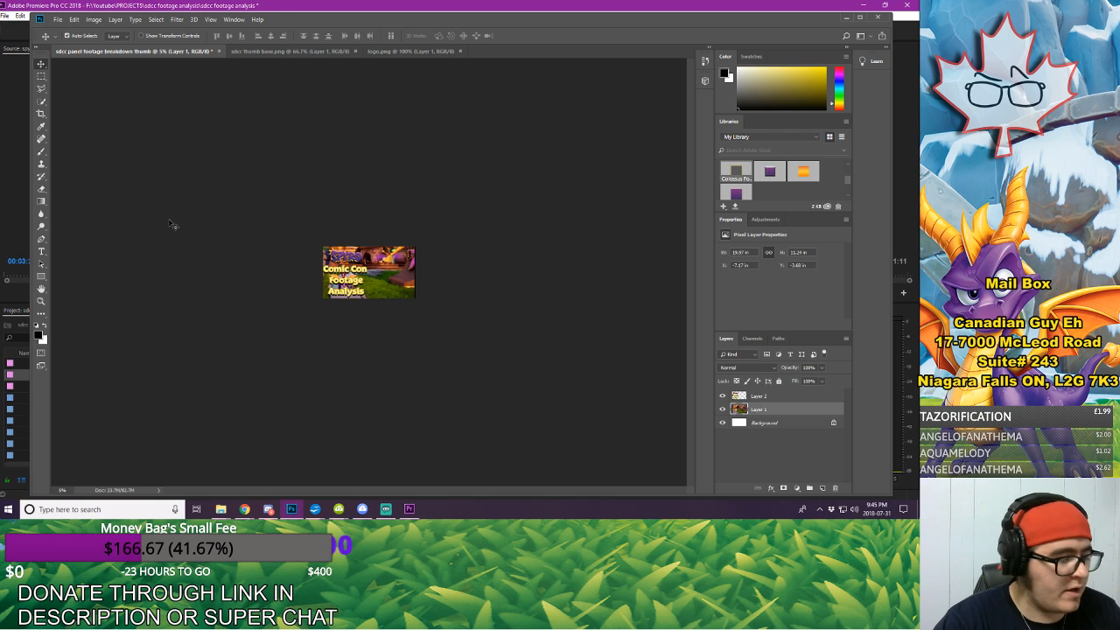
mouse_move(398, 285)
left_mouse_down()
mouse_move(448, 280)
mouse_move(399, 280)
mouse_move(411, 278)
left_mouse_up()
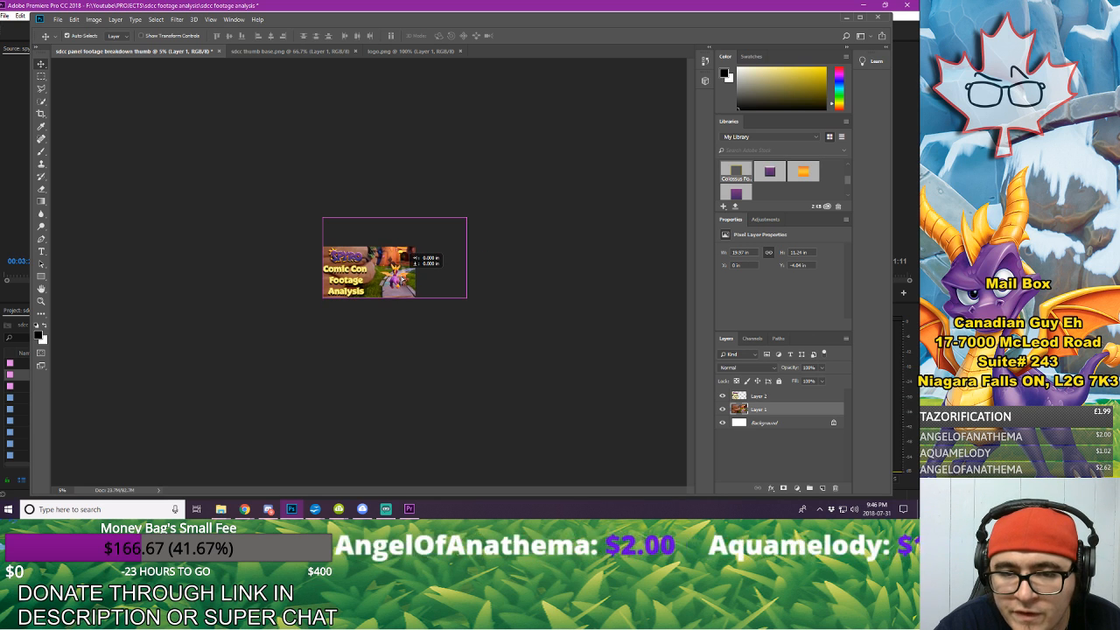
Step: Align the title with the canvas top about 0.29 in from the left edge, and lower the background to about Y -3.82 in
left_click(349, 254)
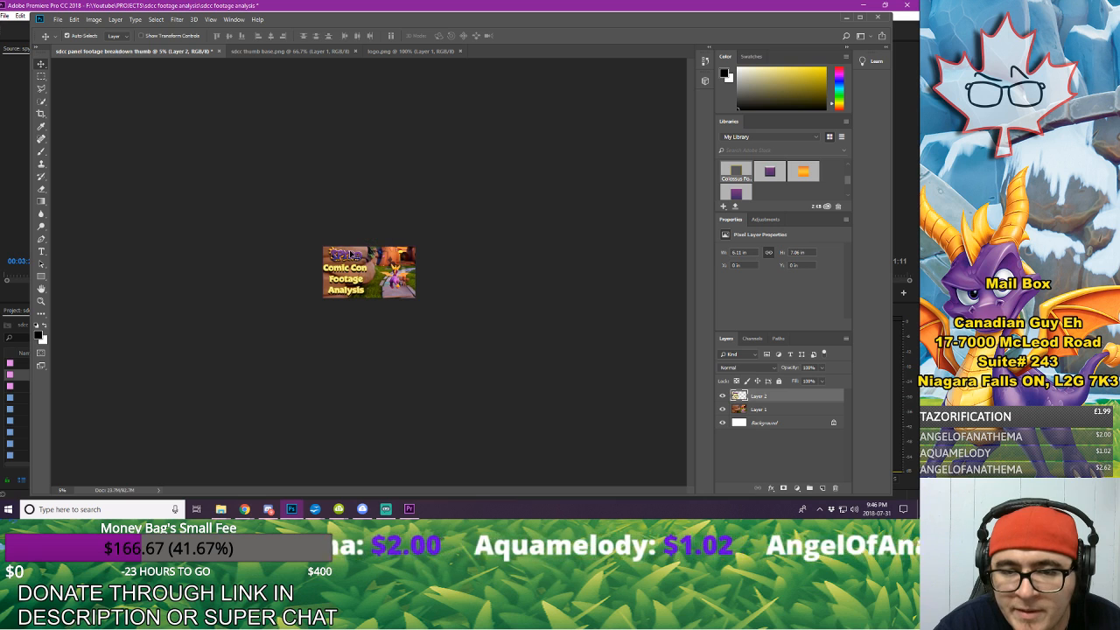
left_click(40, 300)
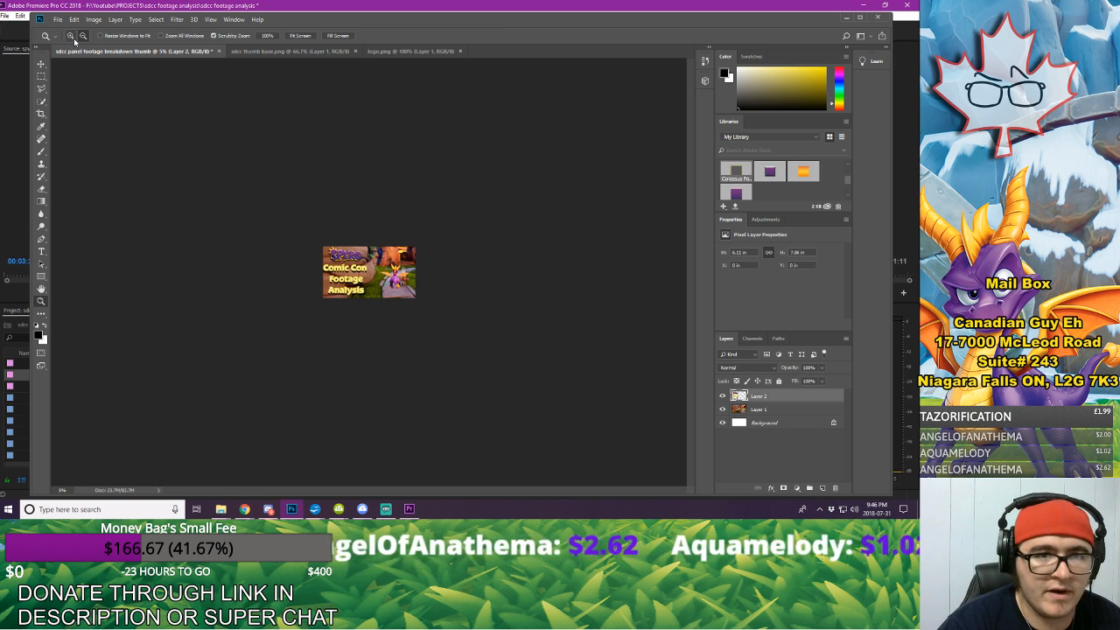
left_click(73, 38)
left_click(413, 265)
left_click(414, 264)
left_click(413, 264)
left_click(414, 264)
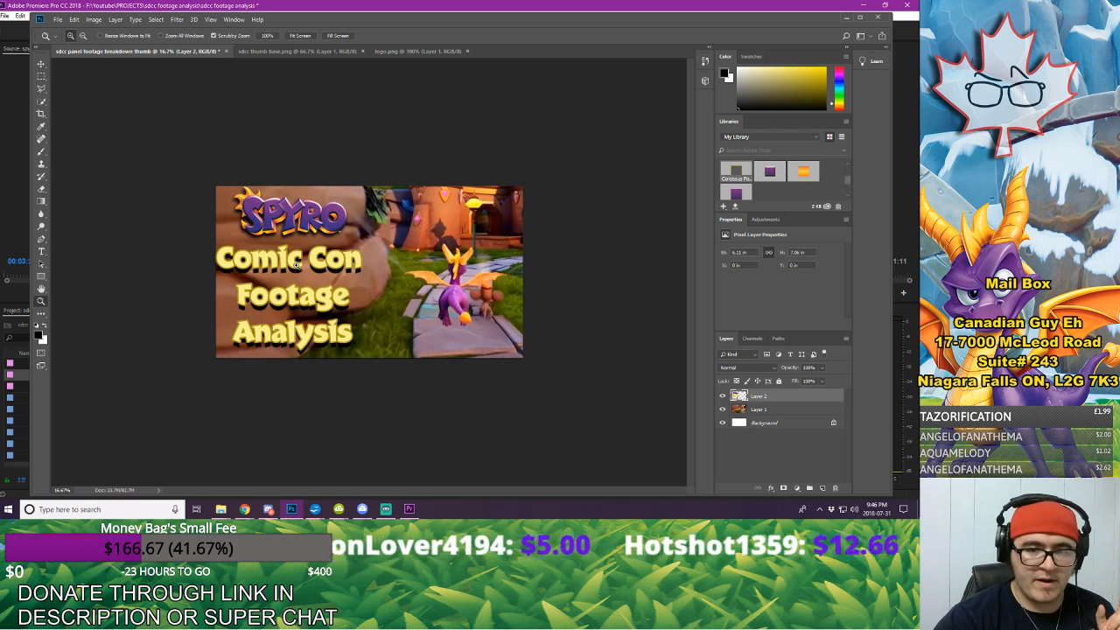
left_click(41, 64)
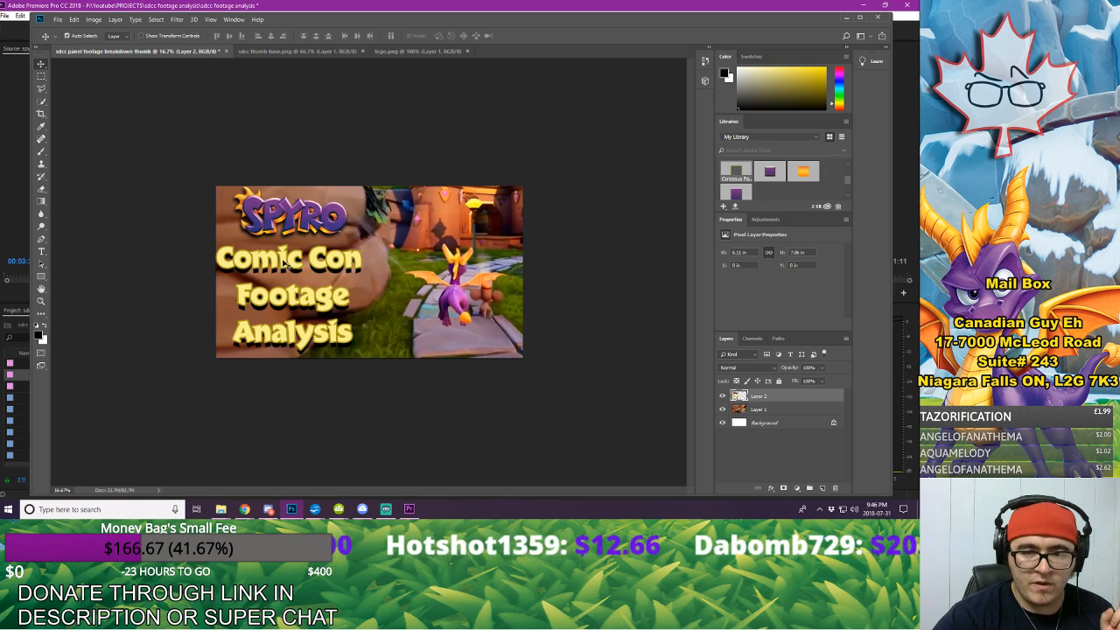
left_click_drag(280, 264, 294, 265)
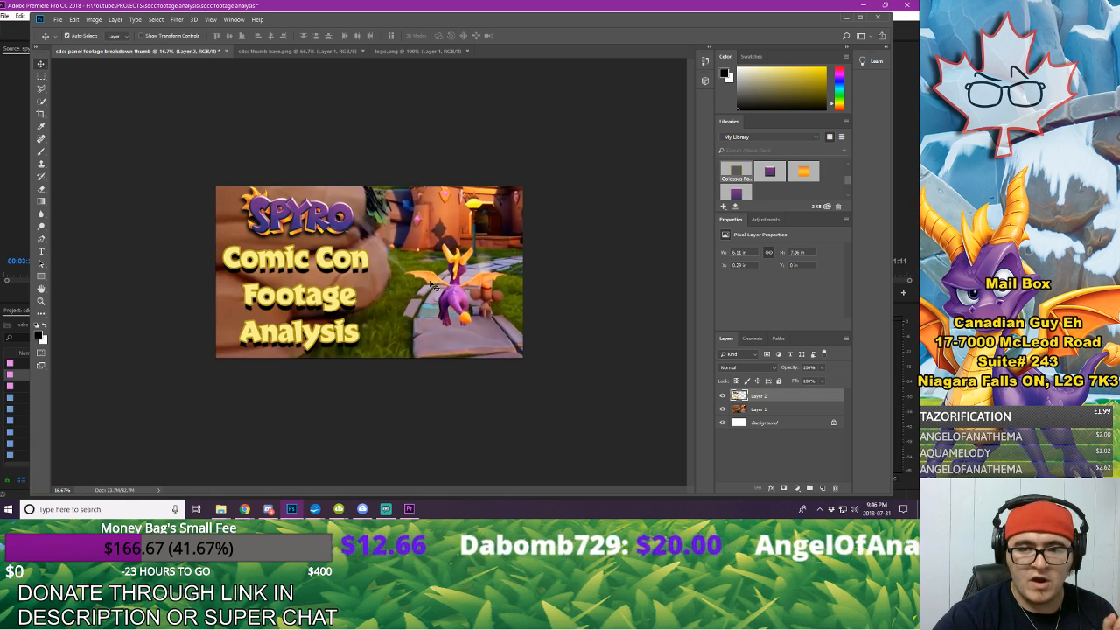
left_click_drag(453, 293, 453, 303)
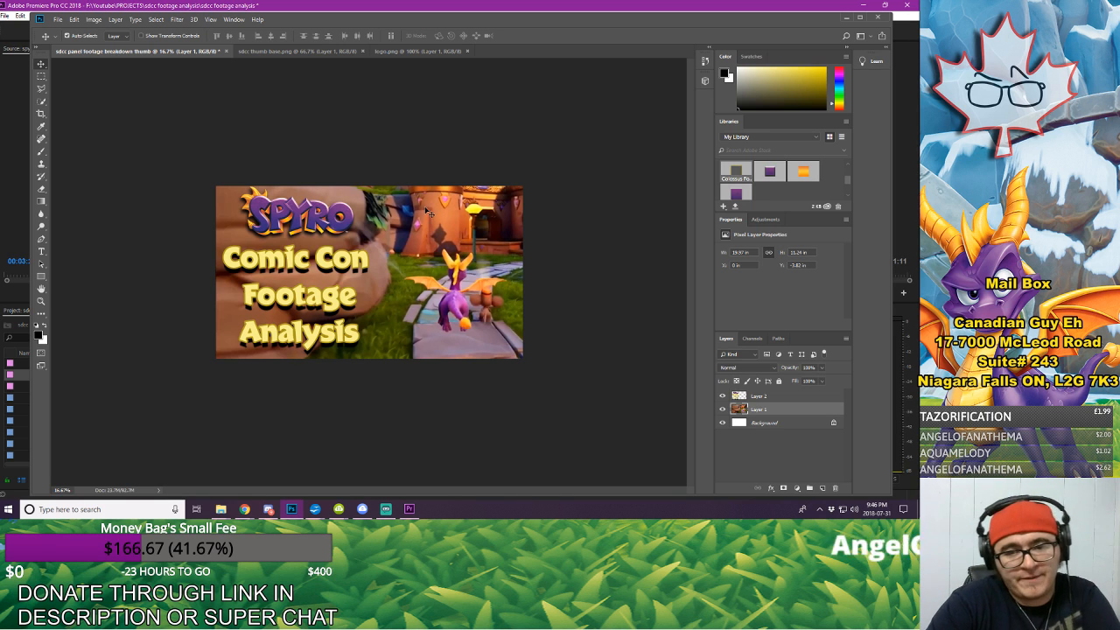
Step: Examine the mirrored thumbnail layout at 5% zoom for legibility at small size
left_click(40, 301)
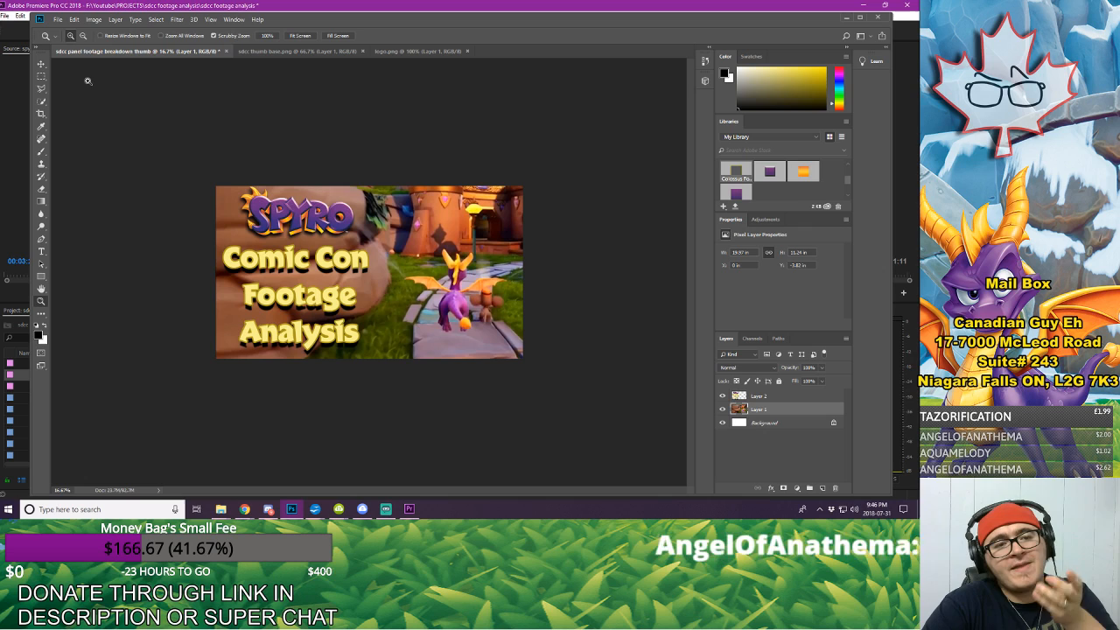
left_click(83, 35)
left_click(421, 282)
left_click(422, 281)
left_click(422, 282)
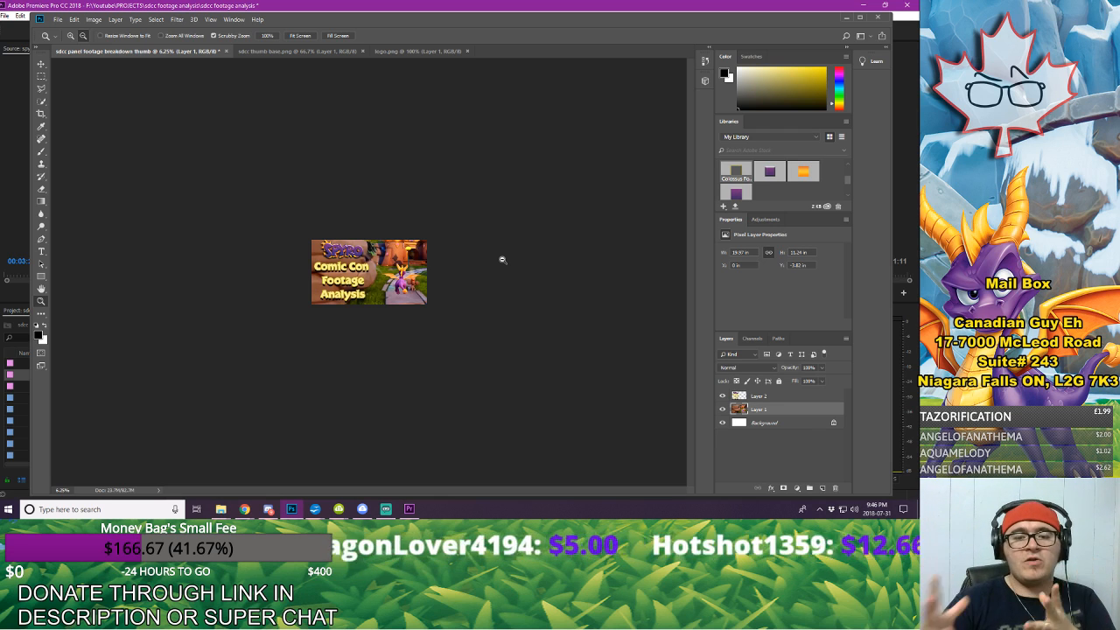
left_click(468, 257, "alt")
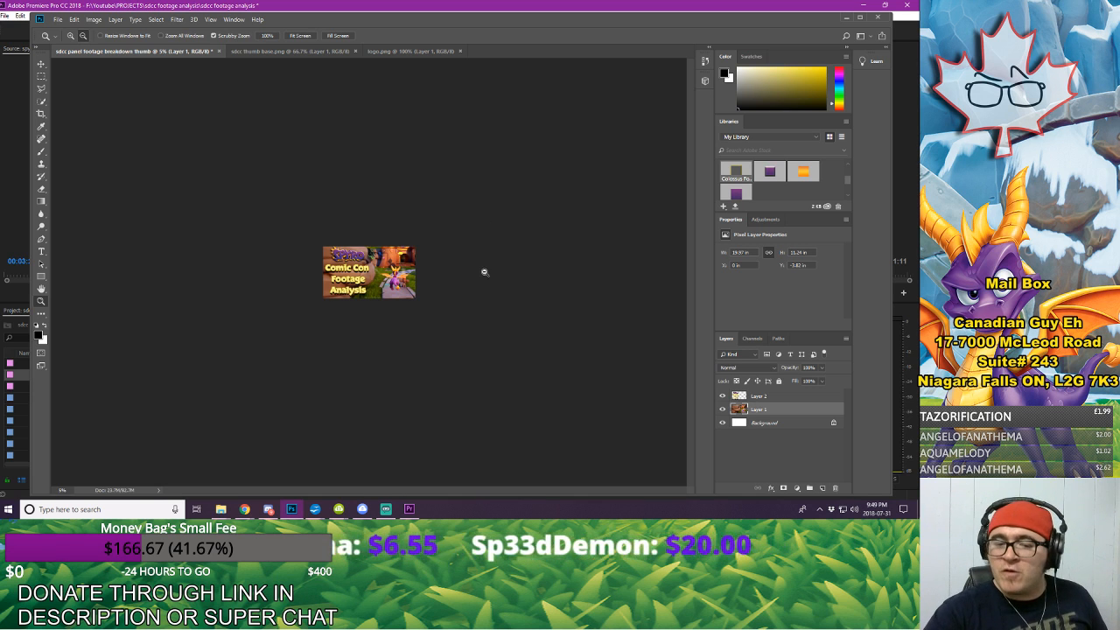
mouse_move(339, 508)
left_click(243, 464)
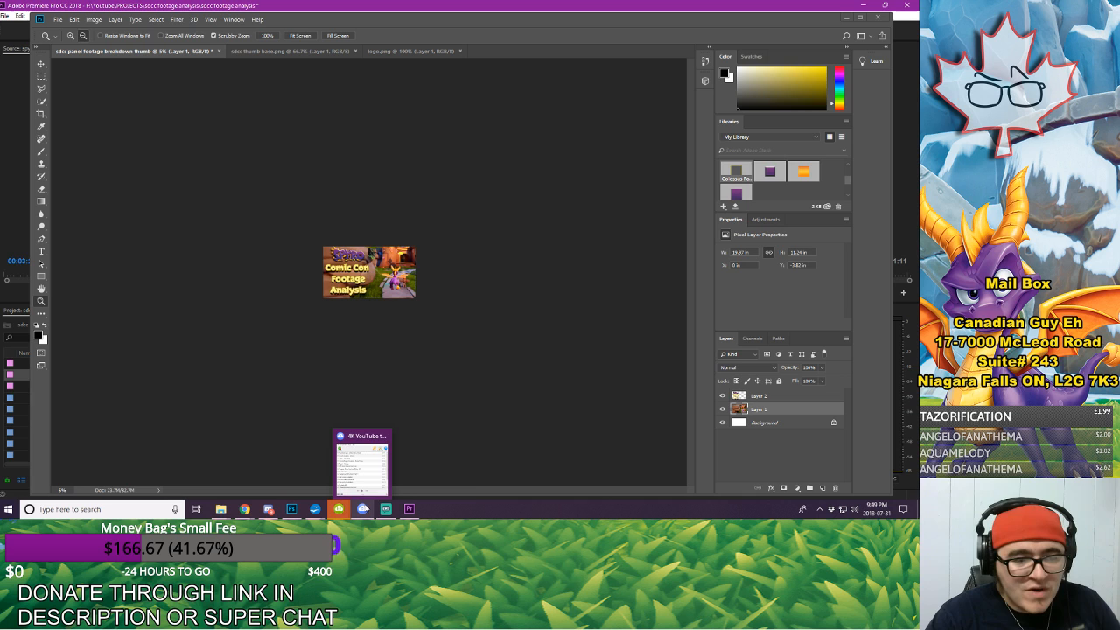
left_click(361, 479)
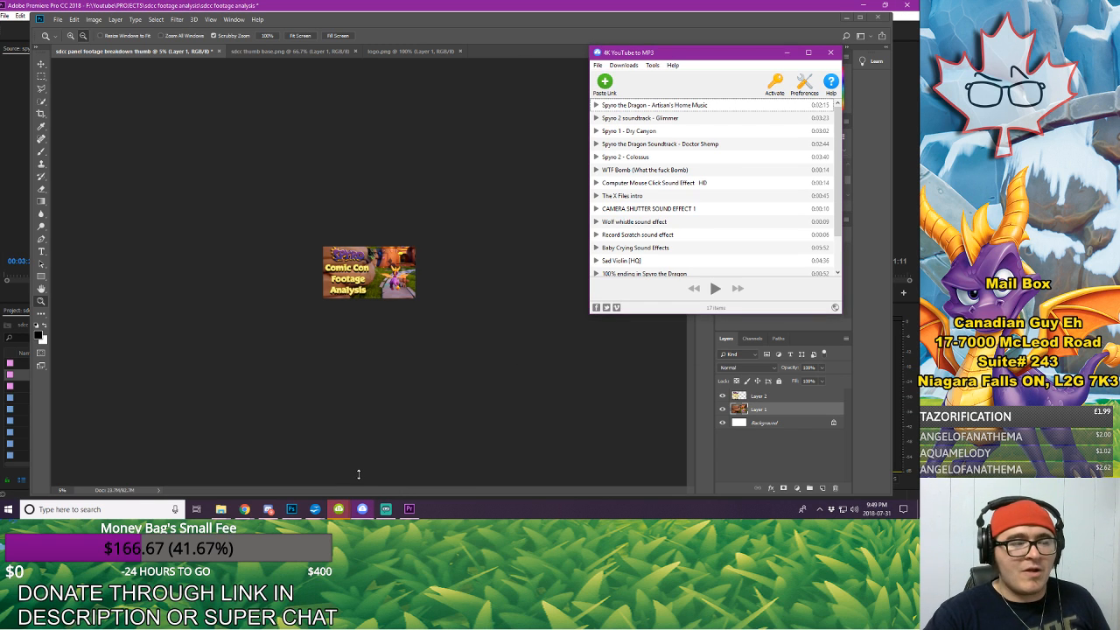
left_click(787, 53)
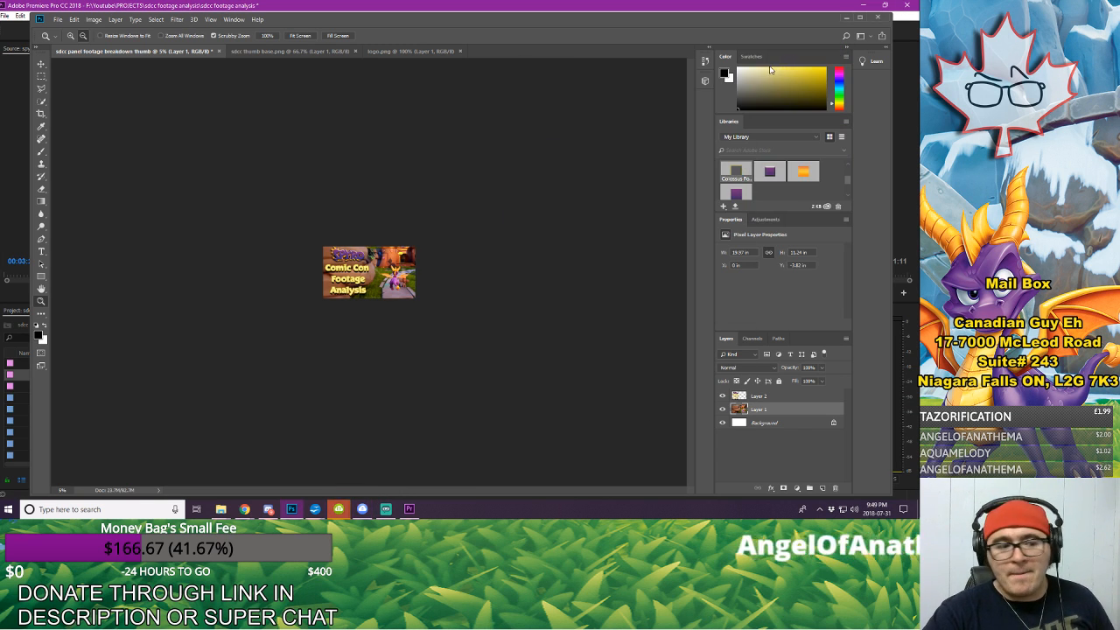